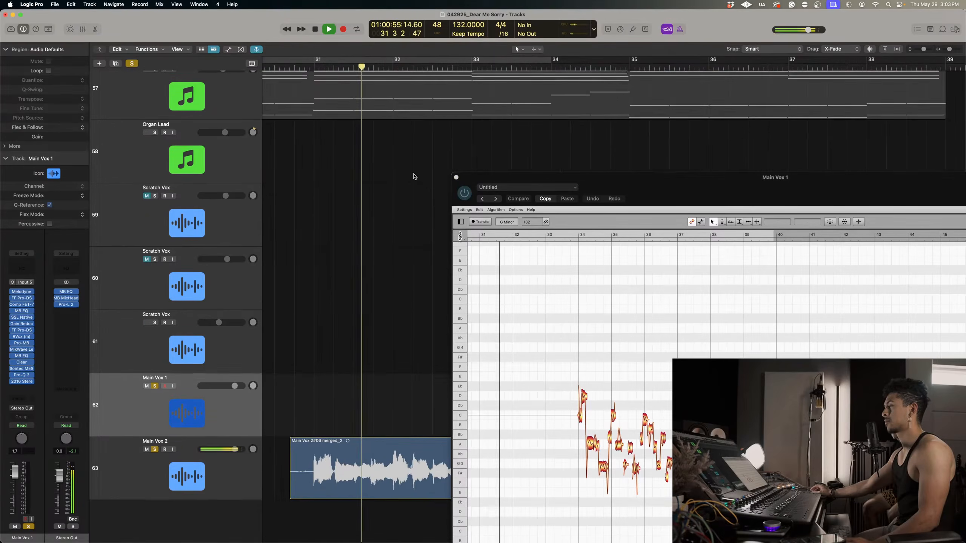
Close the Melodyne window of Main Vox 1 and stop playback.
{"action": "scroll", "coordinate": [539, 391], "scroll_direction": "down", "scroll_amount": 6}
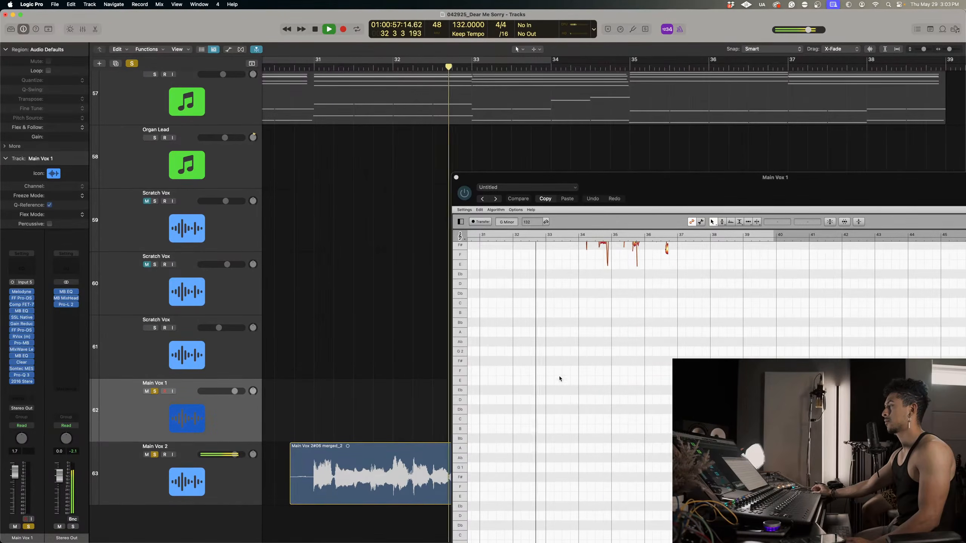
{"action": "left_click", "coordinate": [455, 177]}
{"action": "key", "text": "space"}
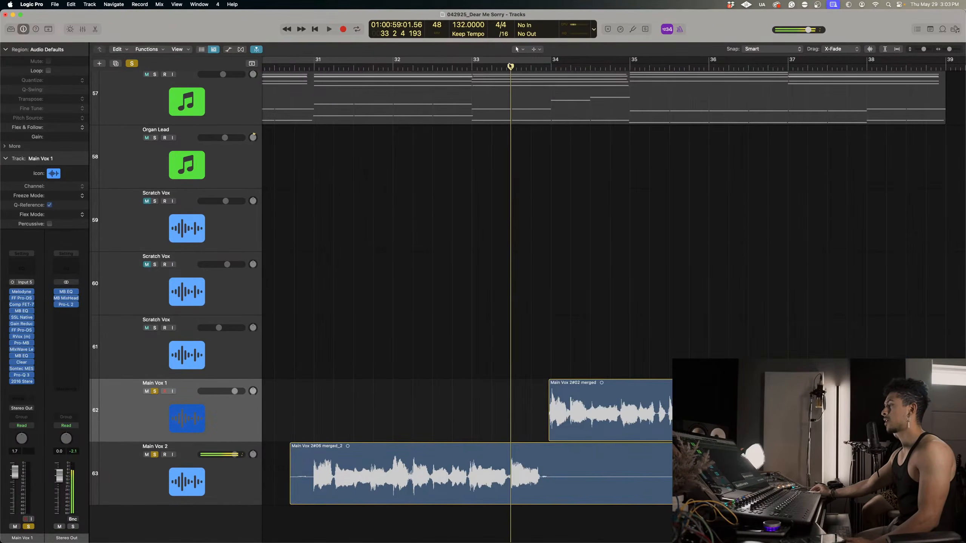
Play the Main Vox 2 phrase from the middle of bar 32 and stop it just after bar 33.
{"action": "left_click", "coordinate": [447, 64]}
{"action": "left_click", "coordinate": [438, 63]}
{"action": "key", "text": "space"}
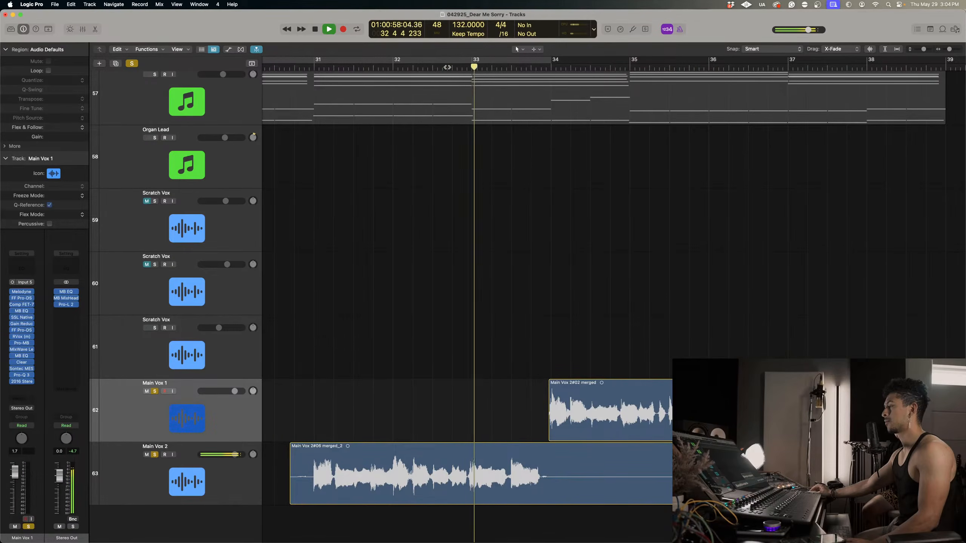
{"action": "left_click", "coordinate": [437, 64]}
{"action": "key", "text": "space"}
Open the Melodyne plug-in of the Main Vox 2 track and move its window clear of the vocal regions.
{"action": "key", "text": "Down"}
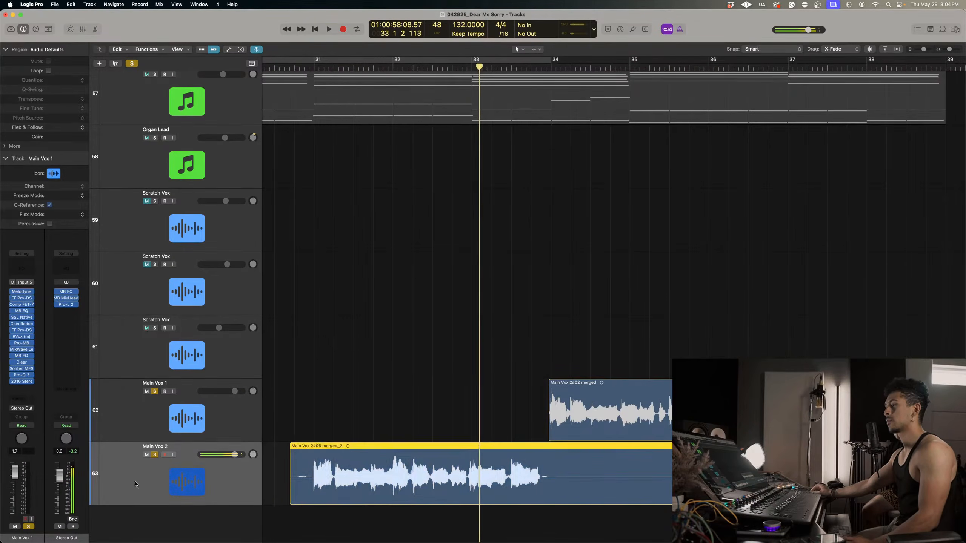
{"action": "left_click", "coordinate": [22, 291]}
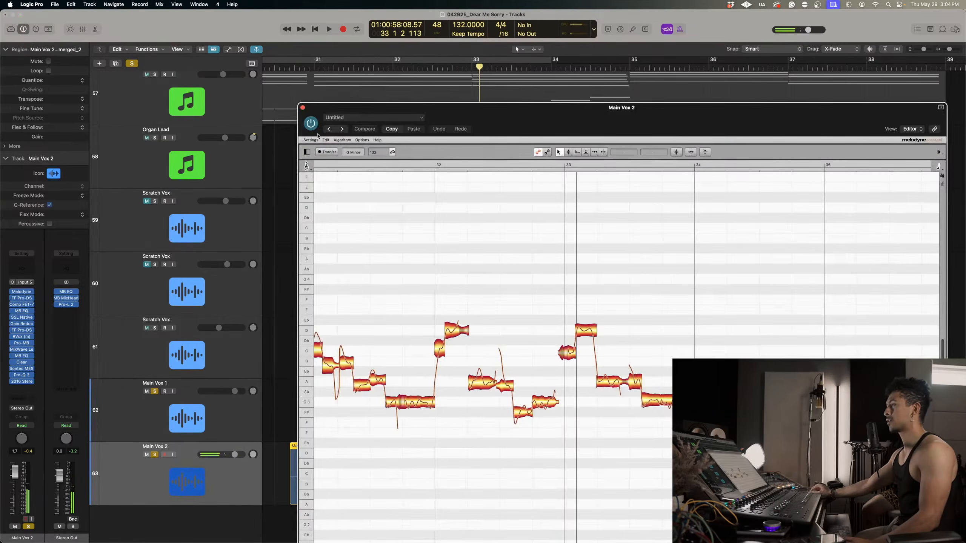
{"action": "left_click_drag", "start_coordinate": [316, 110], "coordinate": [839, 206]}
Play Main Vox 2 from the middle of bar 32 with Melodyne open, keeping its window beside the phrase.
{"action": "left_click", "coordinate": [437, 67]}
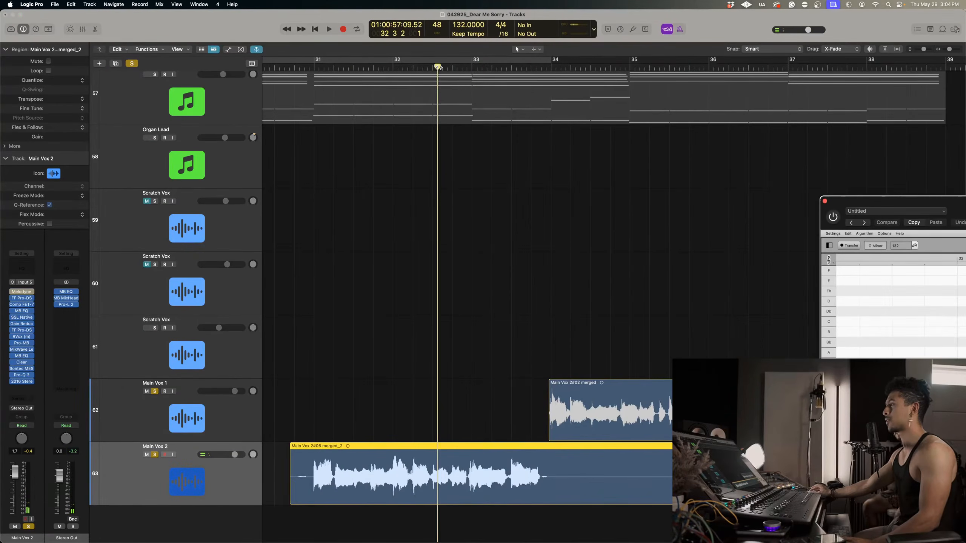
{"action": "key", "text": "space"}
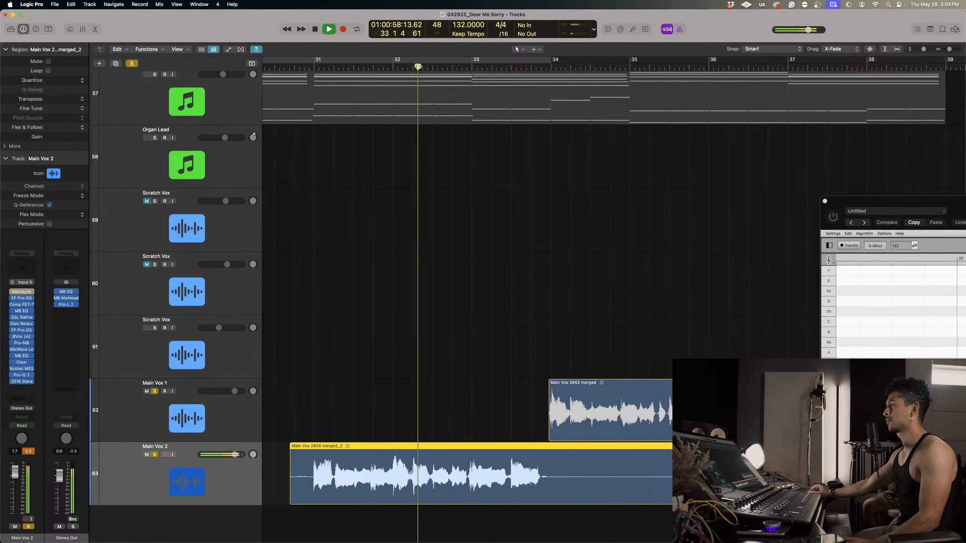
{"action": "left_click_drag", "start_coordinate": [951, 207], "coordinate": [812, 168]}
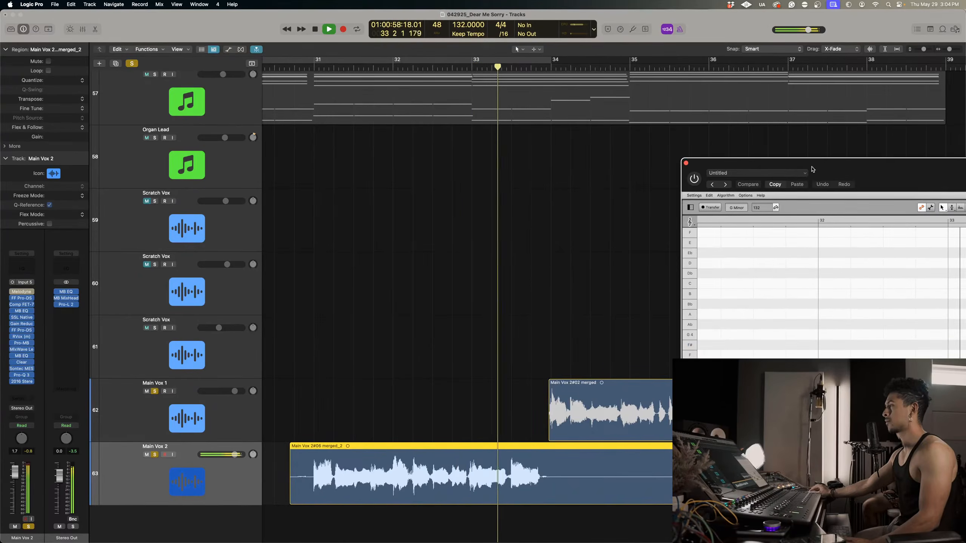
{"action": "key", "text": "space"}
Choose an I/O buffer size in the audio device settings.
{"action": "left_click", "coordinate": [31, 5]}
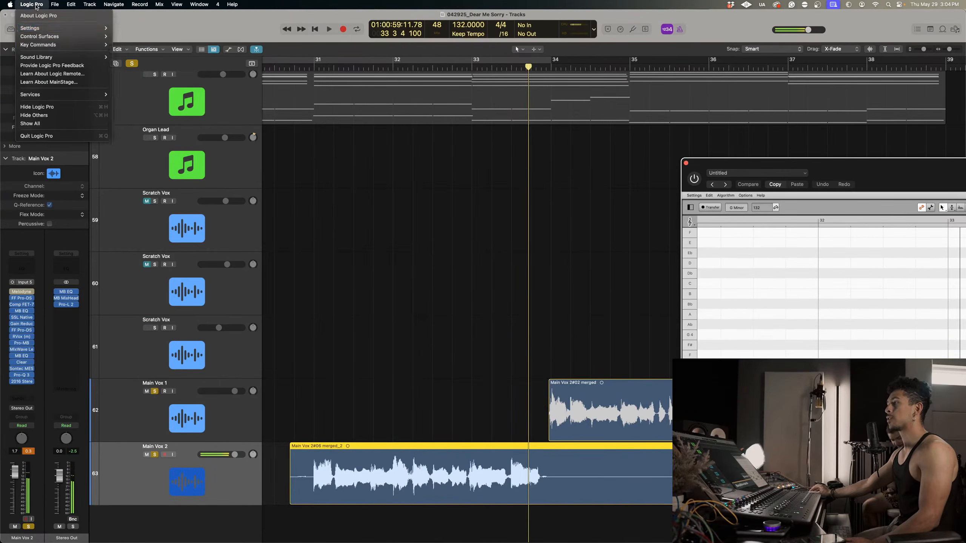
{"action": "mouse_move", "coordinate": [46, 29]}
{"action": "left_click", "coordinate": [126, 37]}
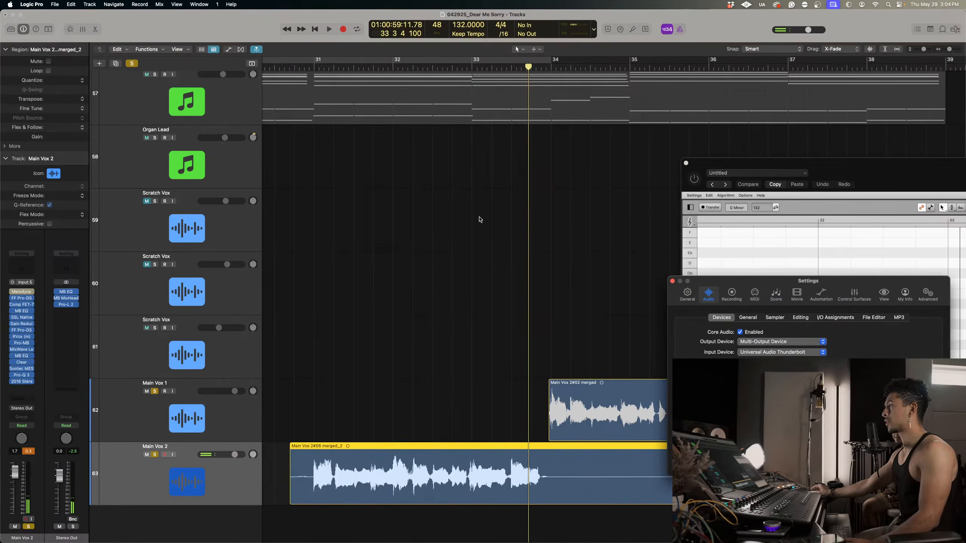
{"action": "left_click", "coordinate": [782, 363]}
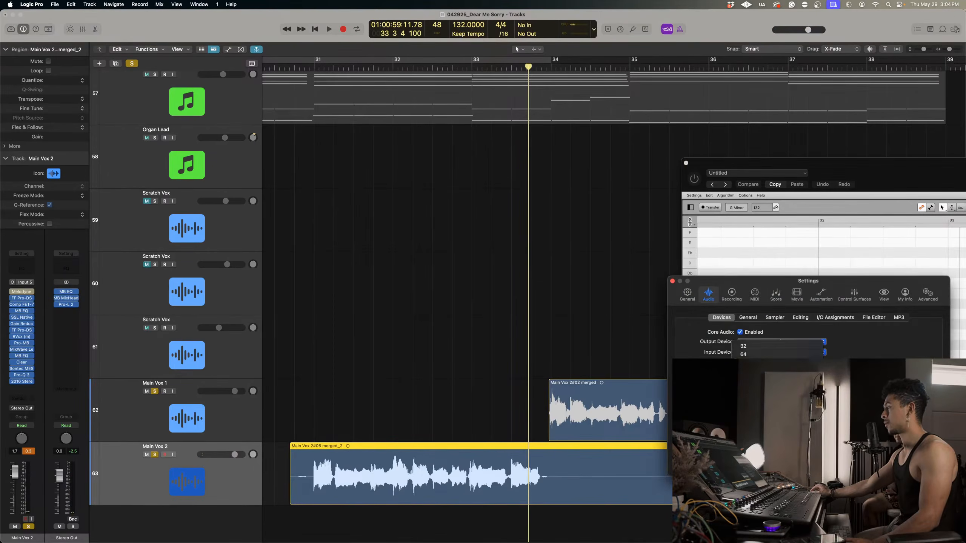
{"action": "left_click", "coordinate": [781, 363]}
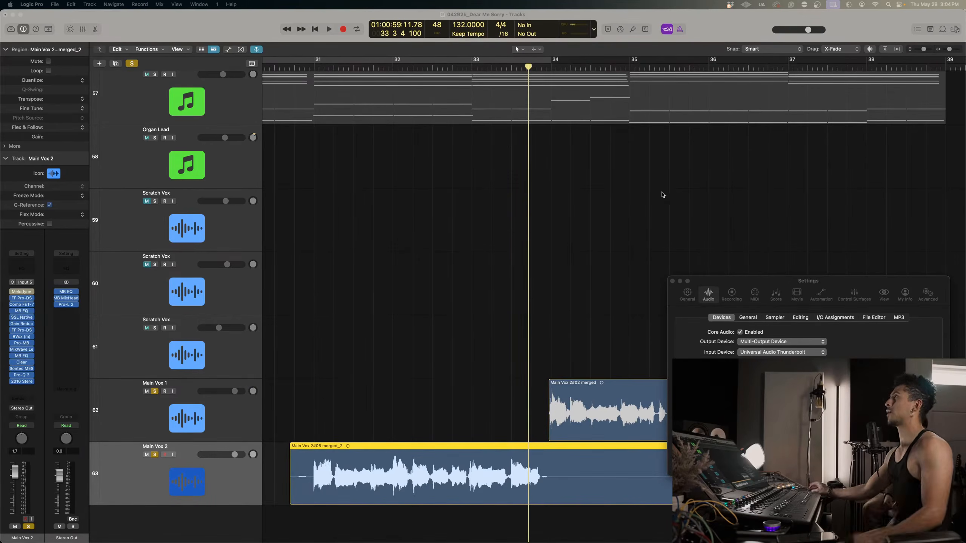
Play the Main Vox 2 phrase repeatedly around bars 31 to 33 to check it with the audio settings applied.
{"action": "left_click", "coordinate": [462, 70]}
{"action": "key", "text": "space"}
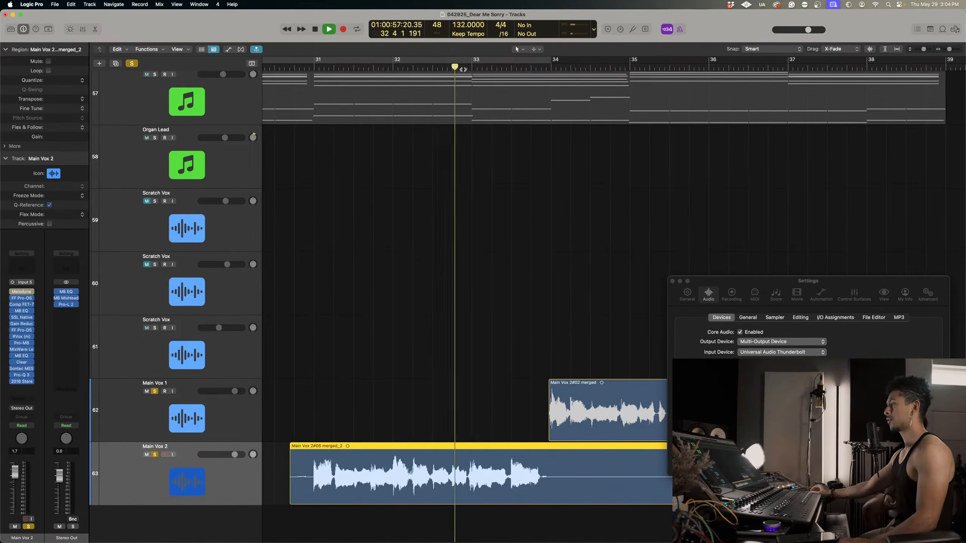
{"action": "left_click", "coordinate": [383, 69]}
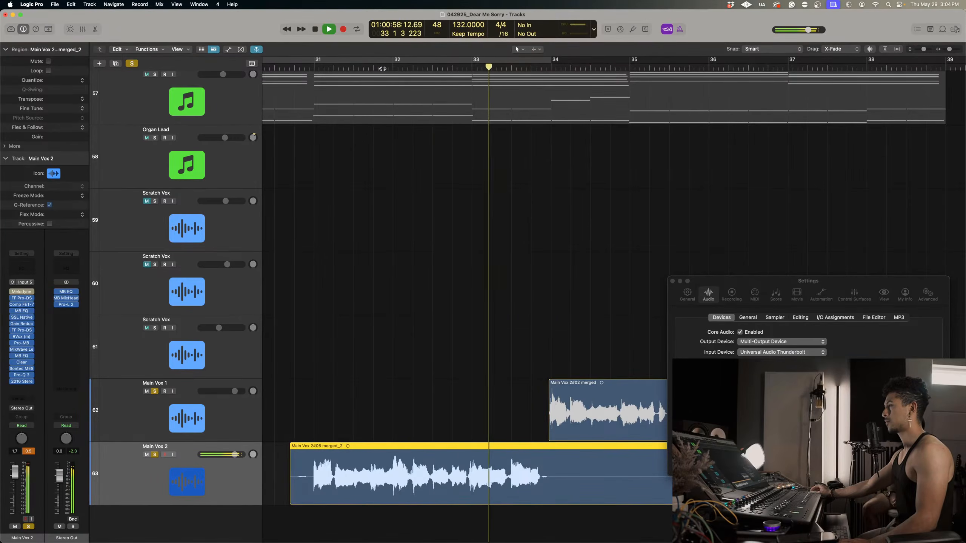
{"action": "left_click", "coordinate": [384, 69]}
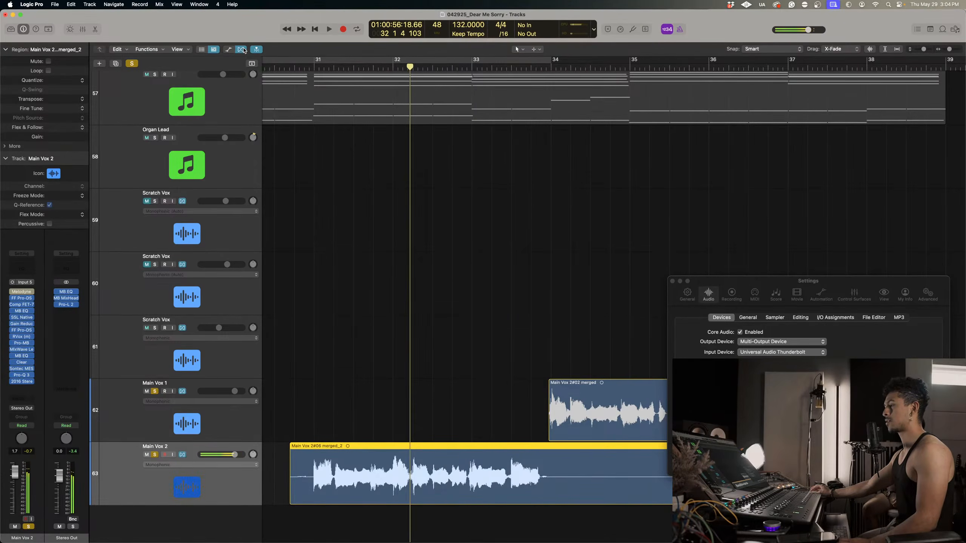
{"action": "key", "text": "space"}
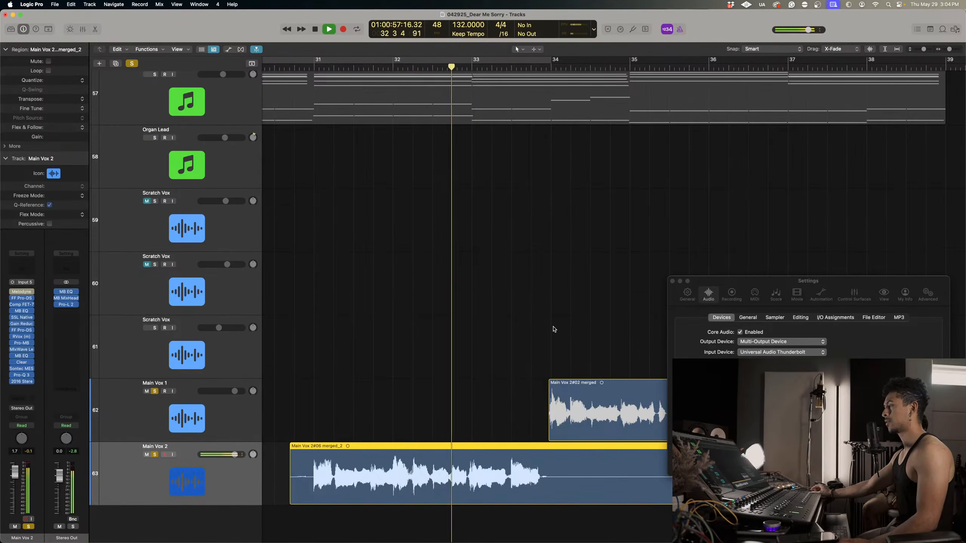
{"action": "key", "text": "space"}
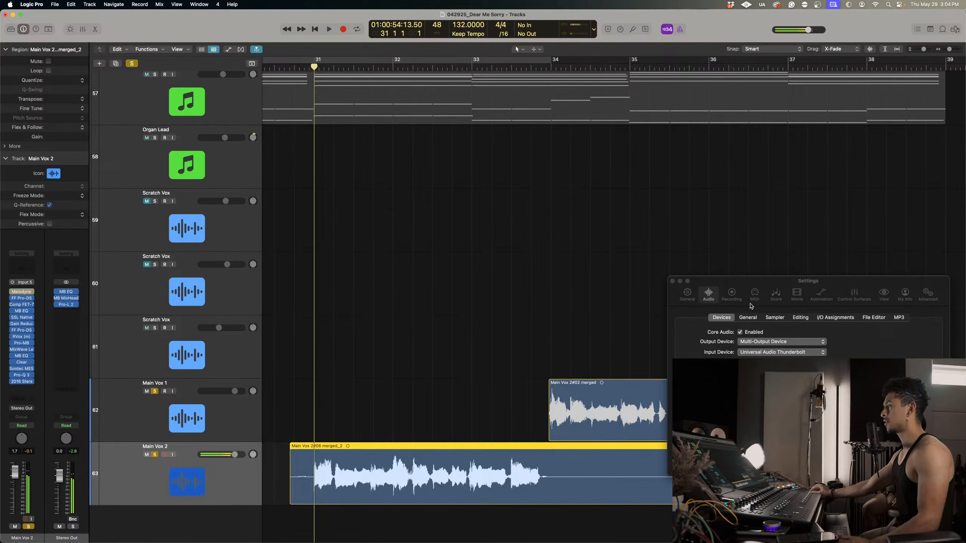
Close the Settings window and play the Main Vox 2 phrase through bar 33.
{"action": "left_click", "coordinate": [670, 278]}
{"action": "key", "text": "space"}
{"action": "left_click", "coordinate": [672, 281]}
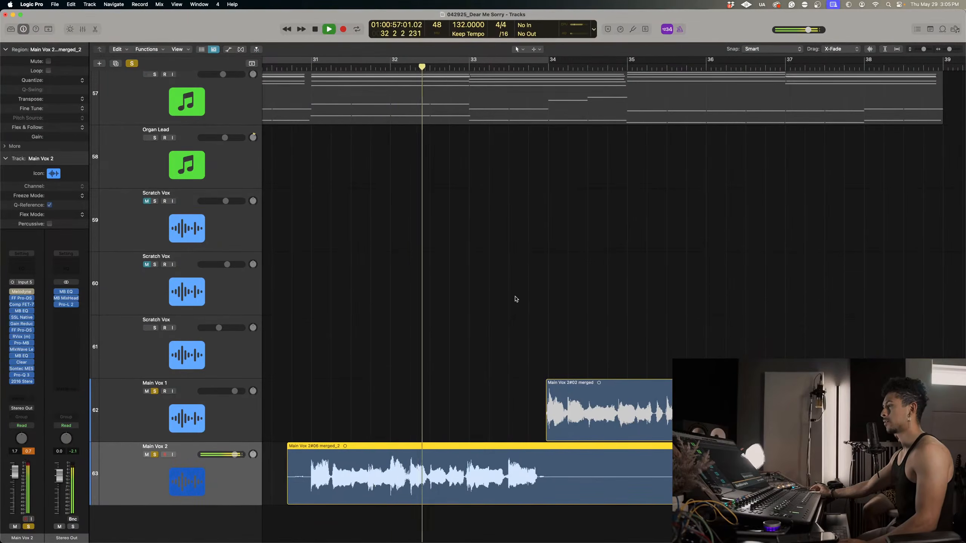
{"action": "key", "text": "space"}
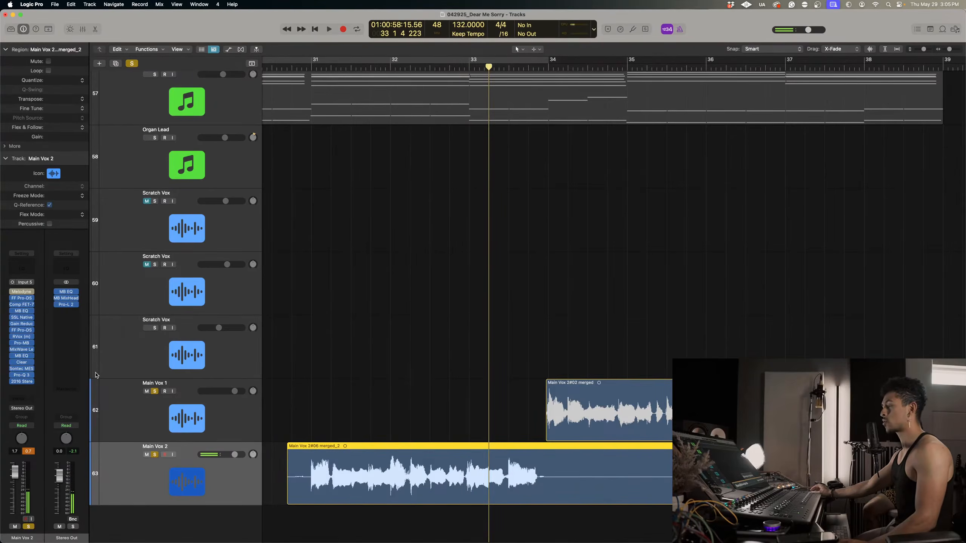
Remove the Melodyne plug-in from the Main Vox 2 track and audition the phrase from bar 32.
{"action": "left_click", "coordinate": [32, 292]}
{"action": "left_click", "coordinate": [44, 305]}
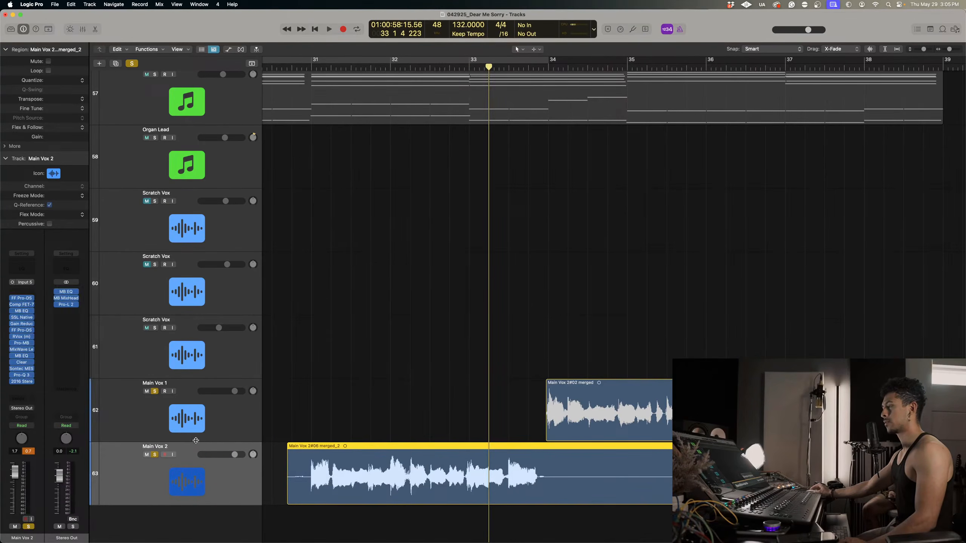
{"action": "left_click", "coordinate": [448, 67]}
{"action": "key", "text": "space"}
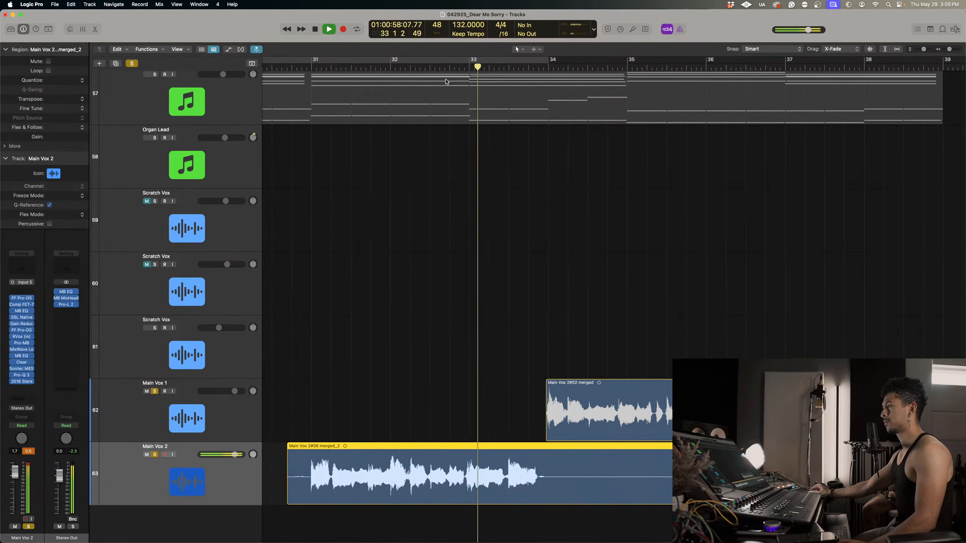
{"action": "left_click", "coordinate": [419, 67]}
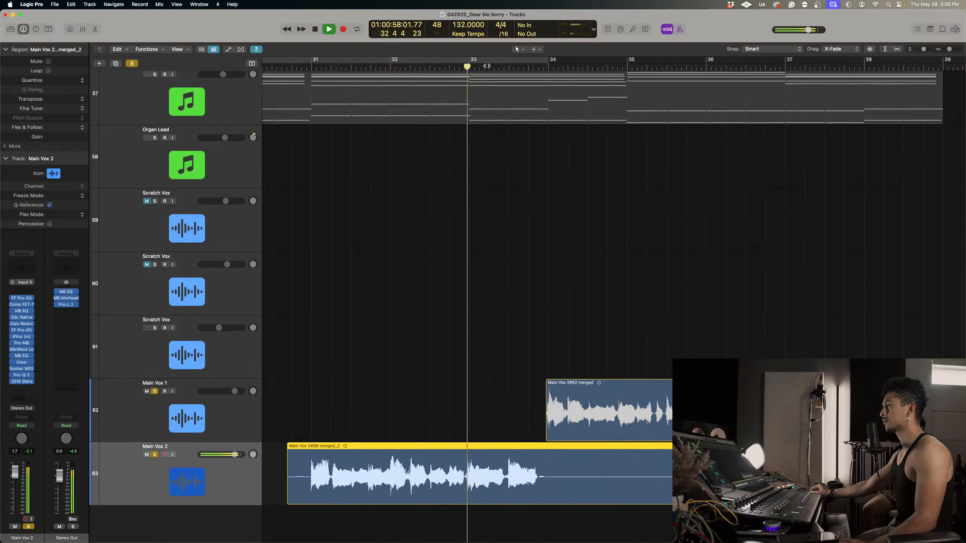
{"action": "key", "text": "space"}
{"action": "left_click", "coordinate": [446, 66]}
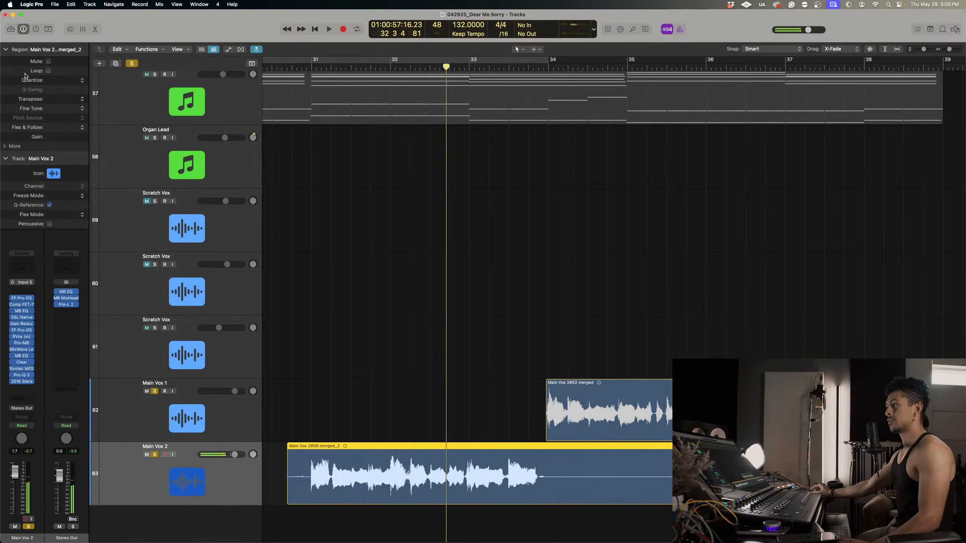
Replay the Main Vox 2 phrase from the middle of bar 32 without Melodyne on the channel.
{"action": "left_click", "coordinate": [36, 4]}
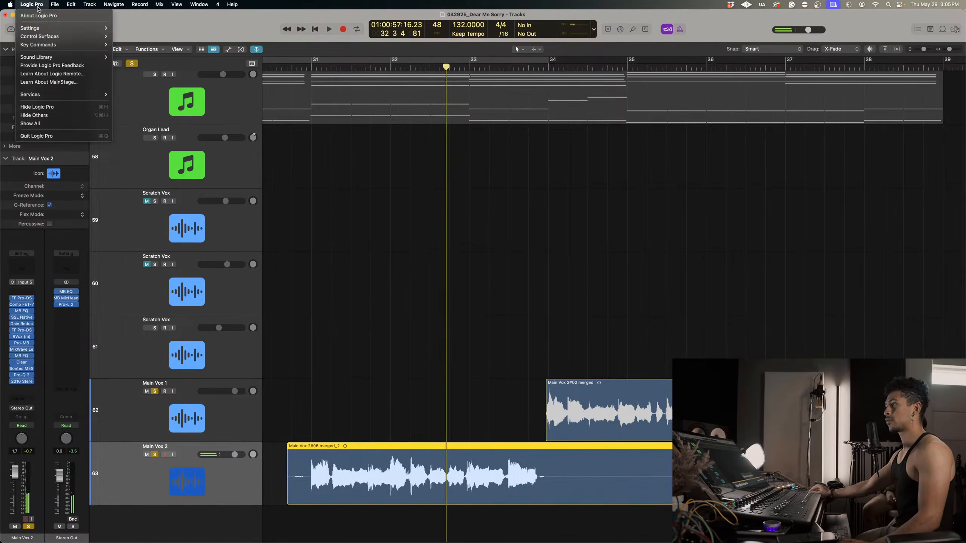
{"action": "left_click", "coordinate": [539, 311]}
{"action": "key", "text": "space"}
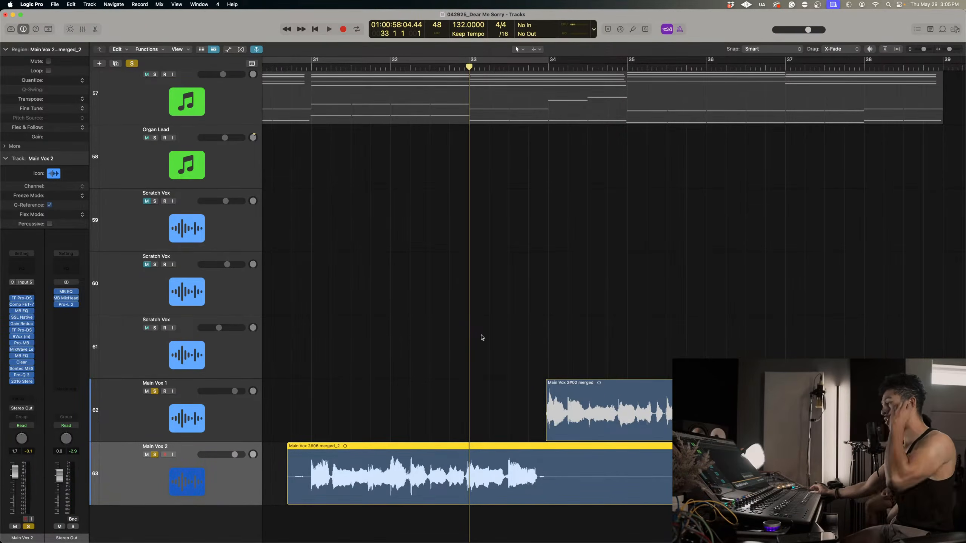
{"action": "left_click", "coordinate": [453, 67]}
{"action": "left_click", "coordinate": [442, 67]}
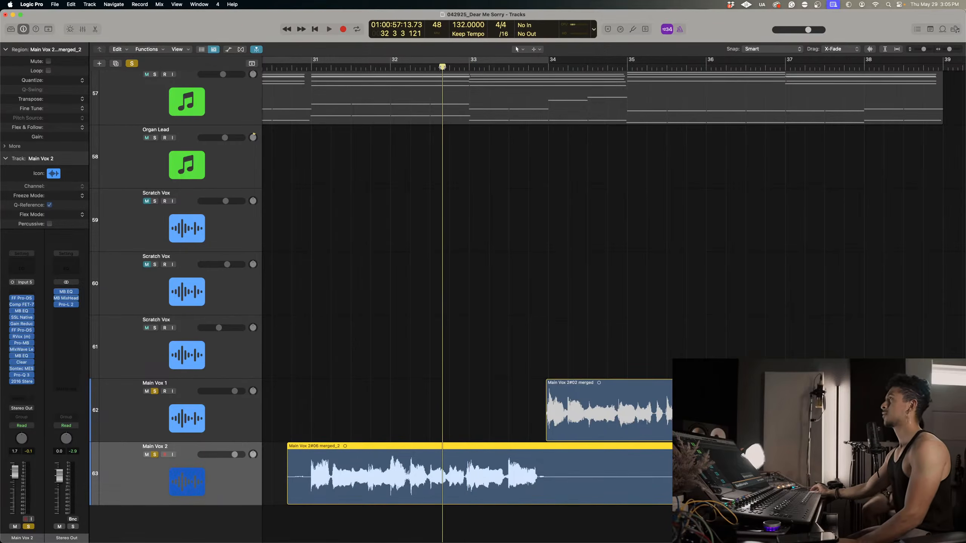
{"action": "key", "text": "space"}
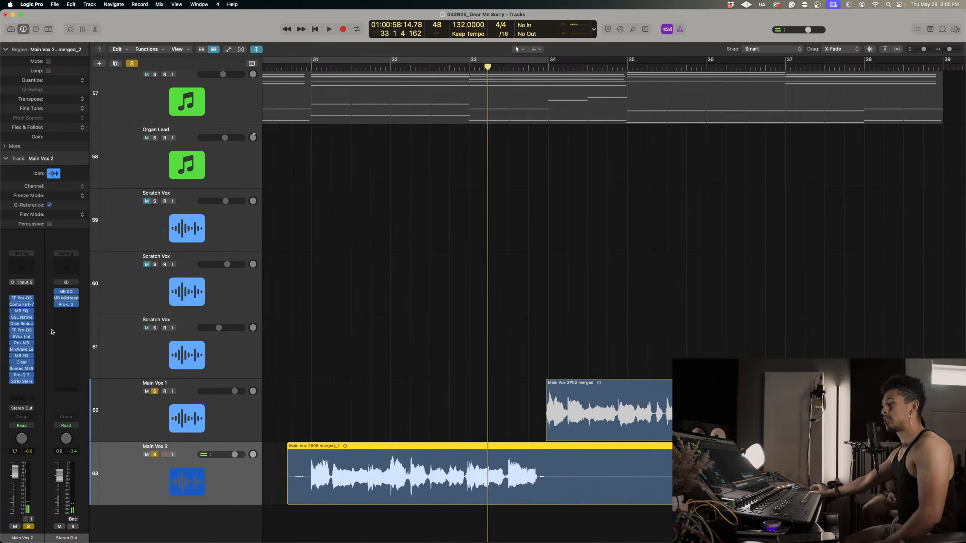
Deselect the Main Vox 2 region and audition it around bars 32 and 33 with Melodyne on the channel.
{"action": "left_click", "coordinate": [545, 324]}
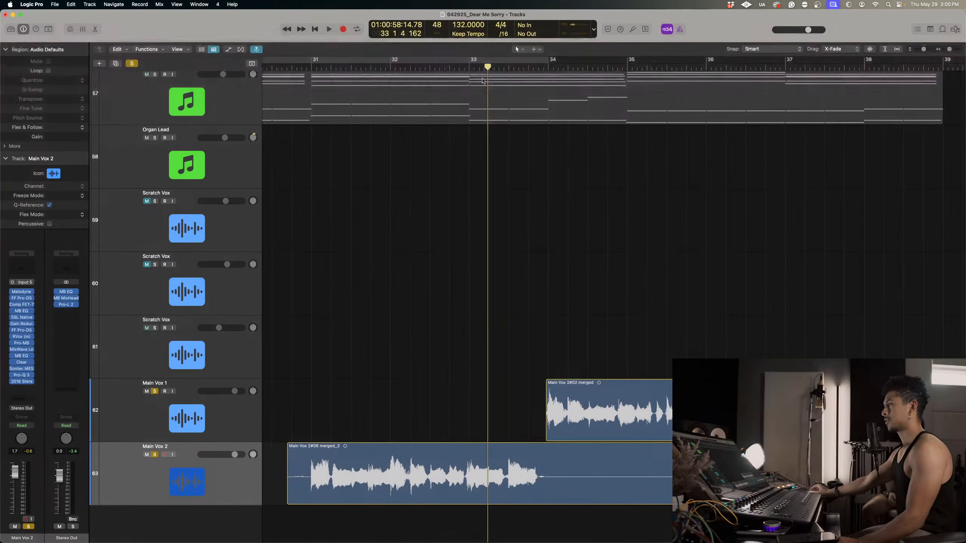
{"action": "left_click", "coordinate": [448, 67]}
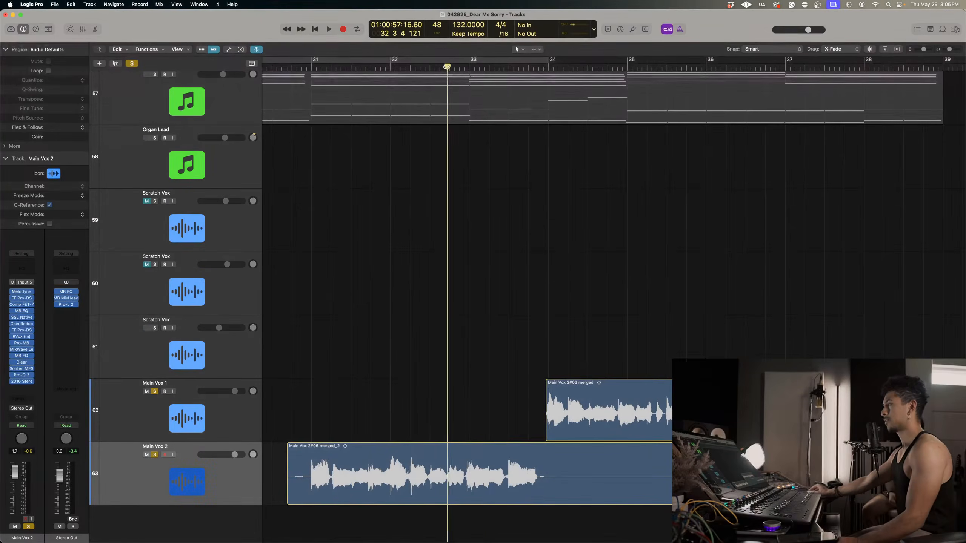
{"action": "key", "text": "space"}
{"action": "key", "text": "space"}
{"action": "left_click", "coordinate": [411, 66]}
{"action": "key", "text": "space"}
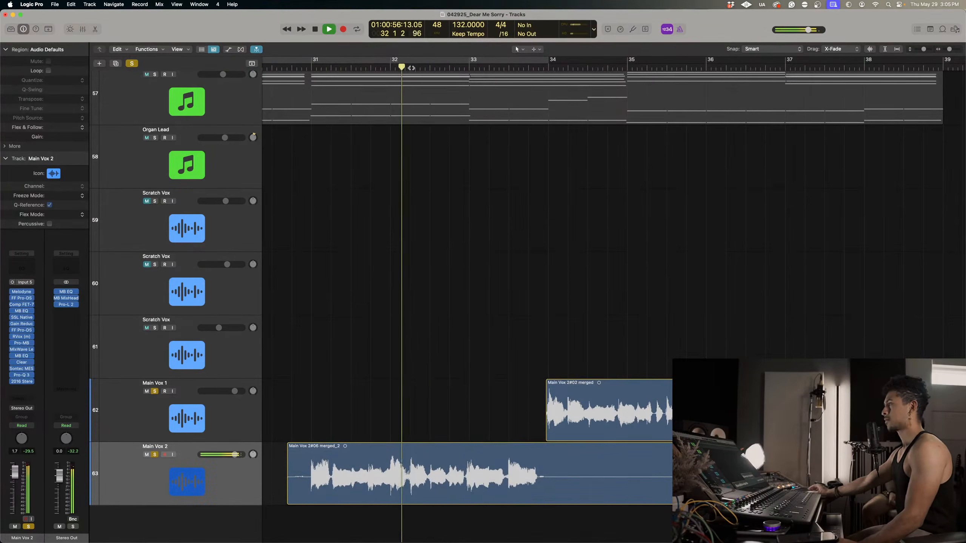
{"action": "key", "text": "space"}
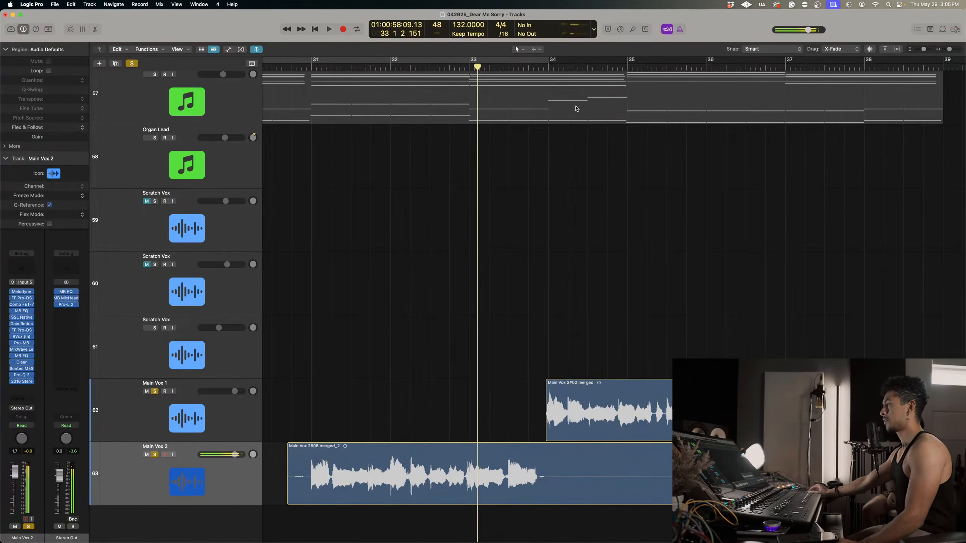
Play the first Main Vox 1 region from bar 15.
{"action": "left_click", "coordinate": [542, 69]}
{"action": "key", "text": "super+Left"}
{"action": "key", "text": "super+Left"}
{"action": "key", "text": "super+Left"}
{"action": "key", "text": "super+Left"}
{"action": "key", "text": "super+Left"}
{"action": "key", "text": "super+Left"}
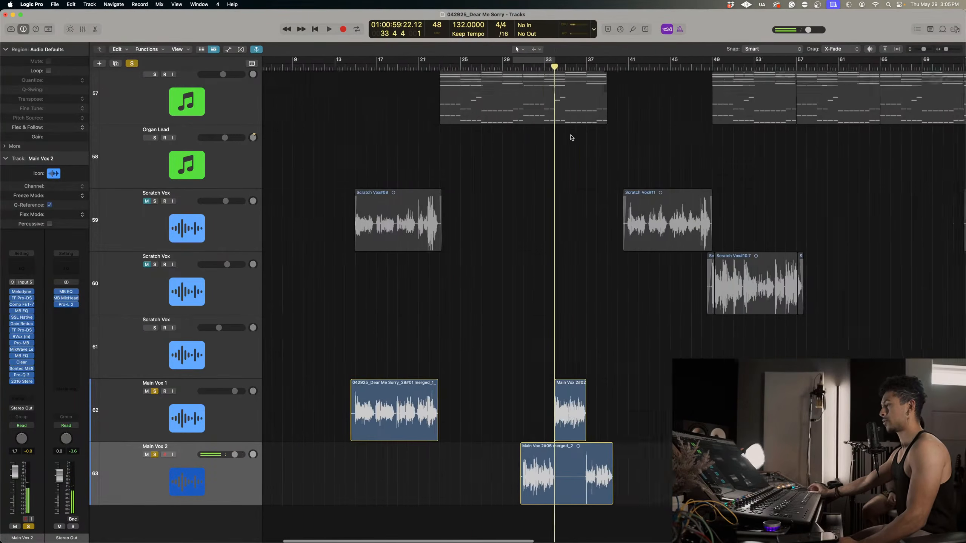
{"action": "left_click", "coordinate": [412, 67]}
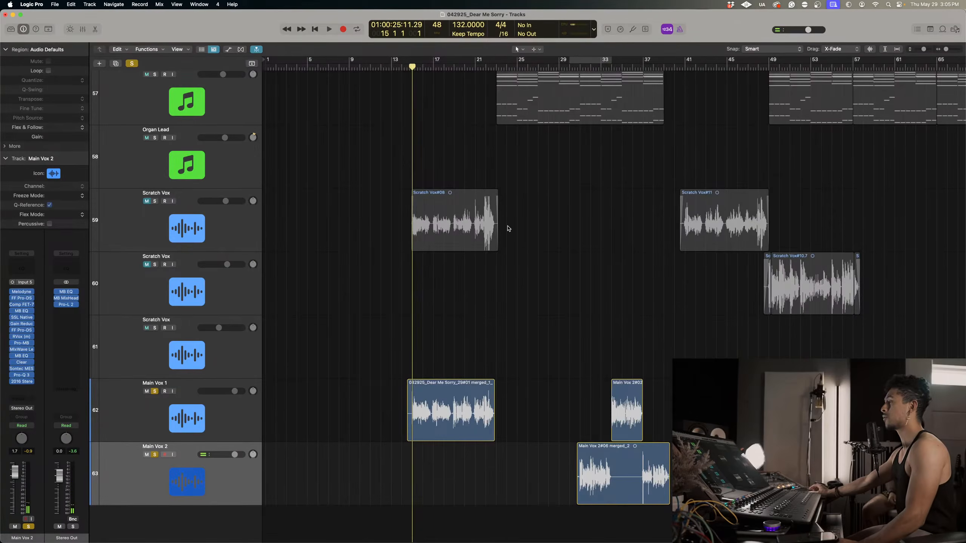
{"action": "key", "text": "space"}
{"action": "scroll", "coordinate": [542, 319], "scroll_direction": "up", "scroll_amount": 8}
{"action": "scroll", "coordinate": [541, 319], "scroll_direction": "down", "scroll_amount": 4}
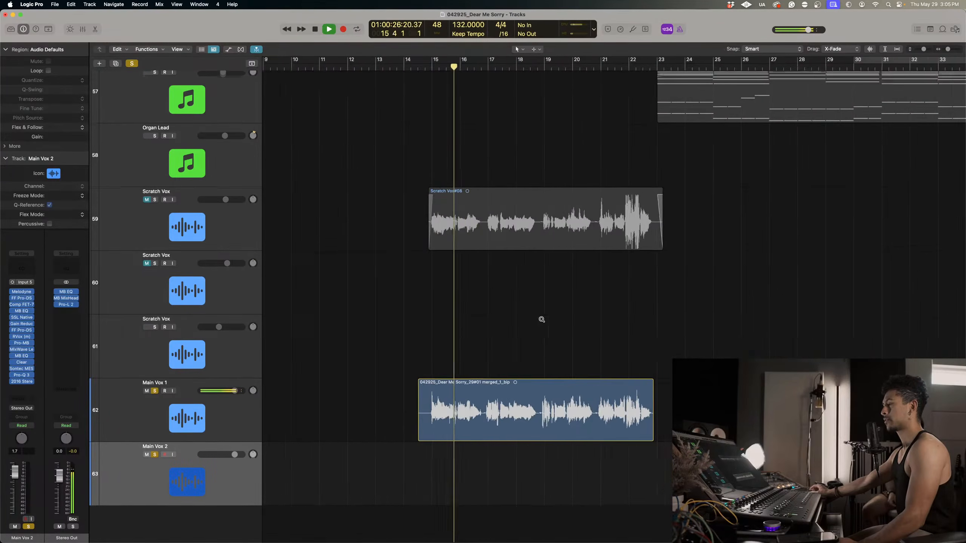
{"action": "scroll", "coordinate": [542, 320], "scroll_direction": "up", "scroll_amount": 1}
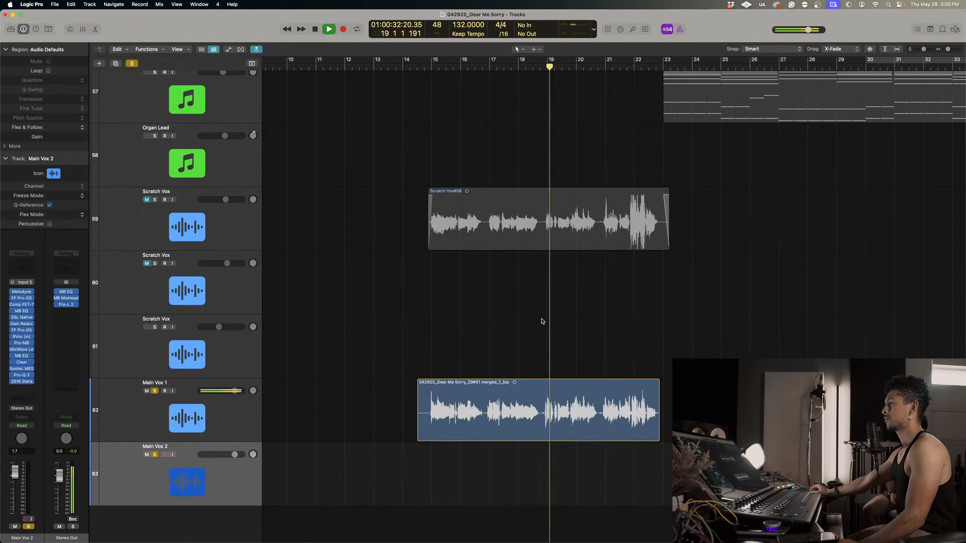
Listen through the rest of the Main Vox 1 and Main Vox 2 regions up to about bar 39, and stop playback.
{"action": "scroll", "coordinate": [715, 315], "scroll_direction": "up", "scroll_amount": 1}
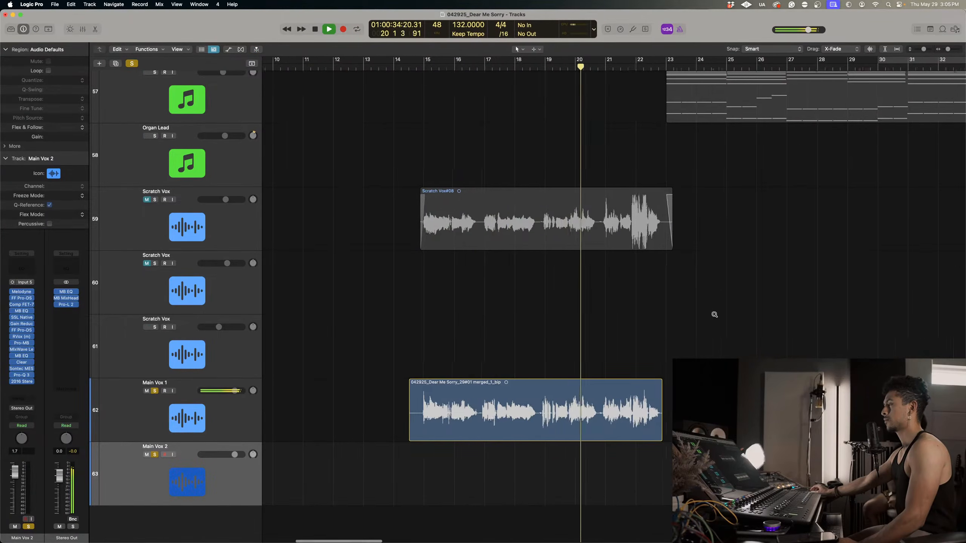
{"action": "scroll", "coordinate": [714, 315], "scroll_direction": "up", "scroll_amount": 4}
{"action": "scroll", "coordinate": [715, 316], "scroll_direction": "right", "scroll_amount": 5}
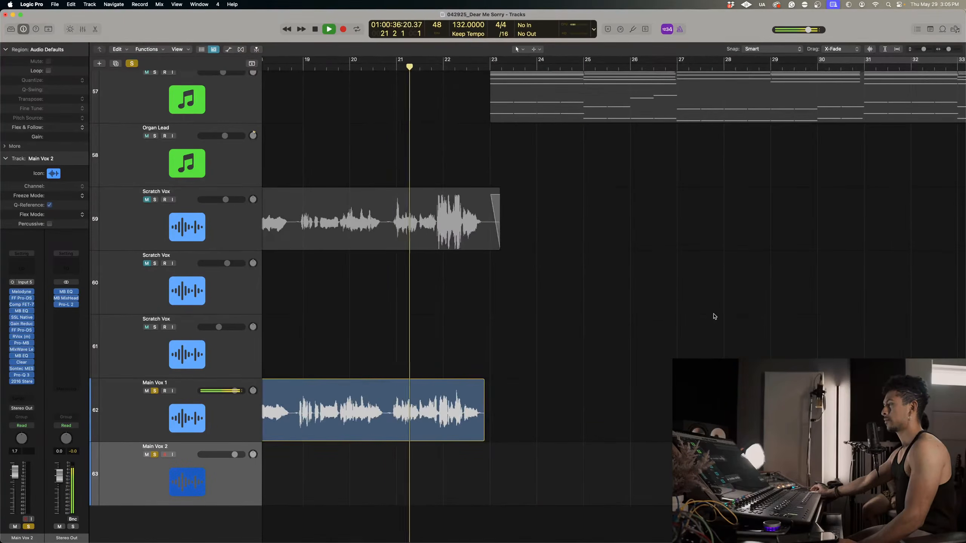
{"action": "scroll", "coordinate": [714, 317], "scroll_direction": "right", "scroll_amount": 4}
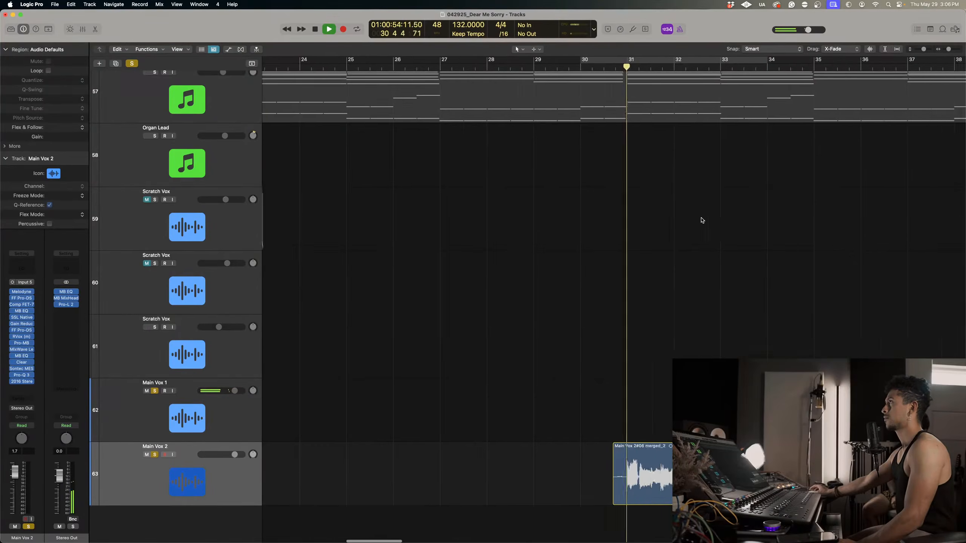
{"action": "scroll", "coordinate": [702, 220], "scroll_direction": "right", "scroll_amount": 2}
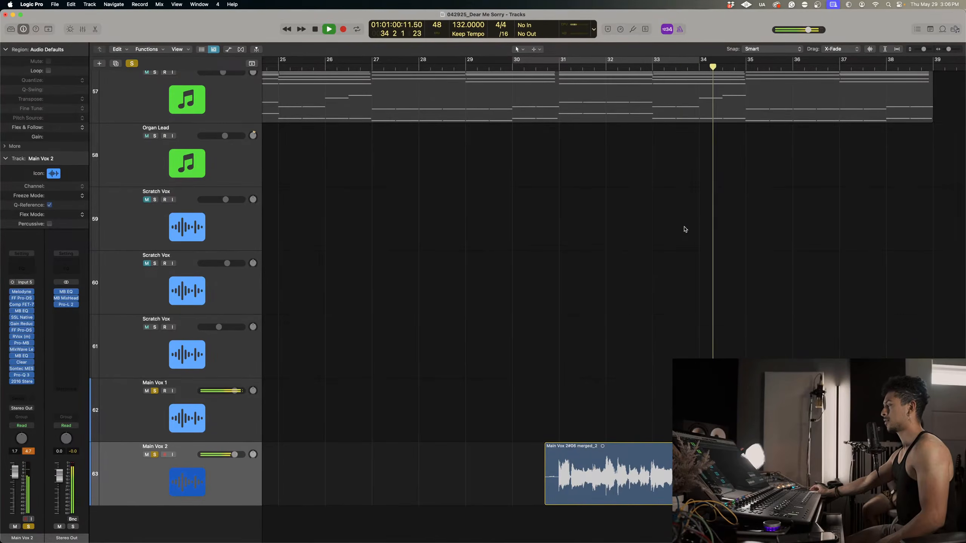
{"action": "scroll", "coordinate": [685, 229], "scroll_direction": "right", "scroll_amount": 3}
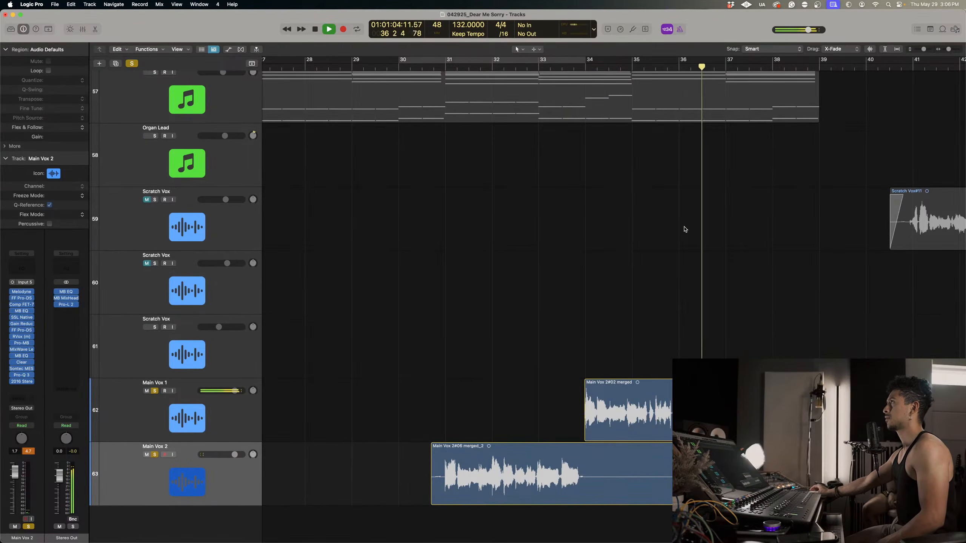
{"action": "scroll", "coordinate": [684, 230], "scroll_direction": "right", "scroll_amount": 3}
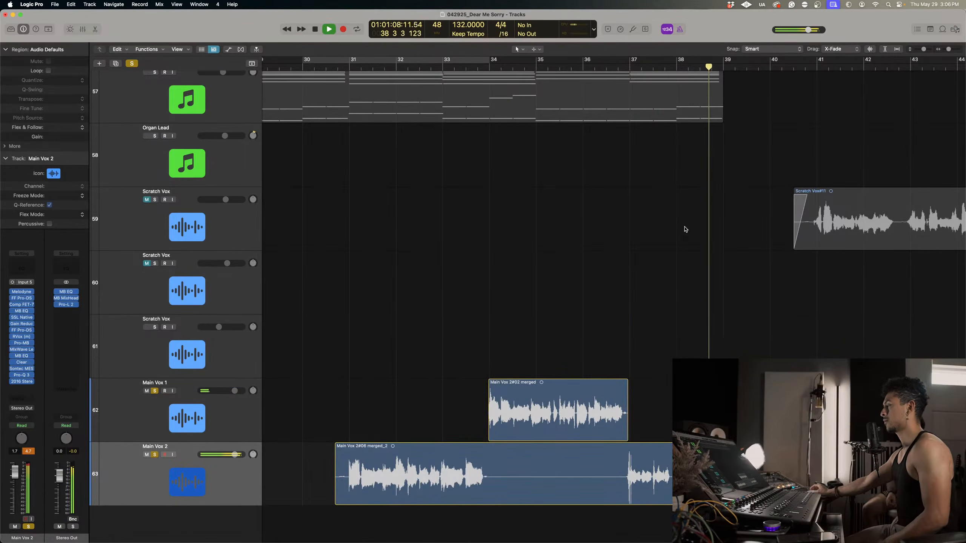
{"action": "key", "text": "space"}
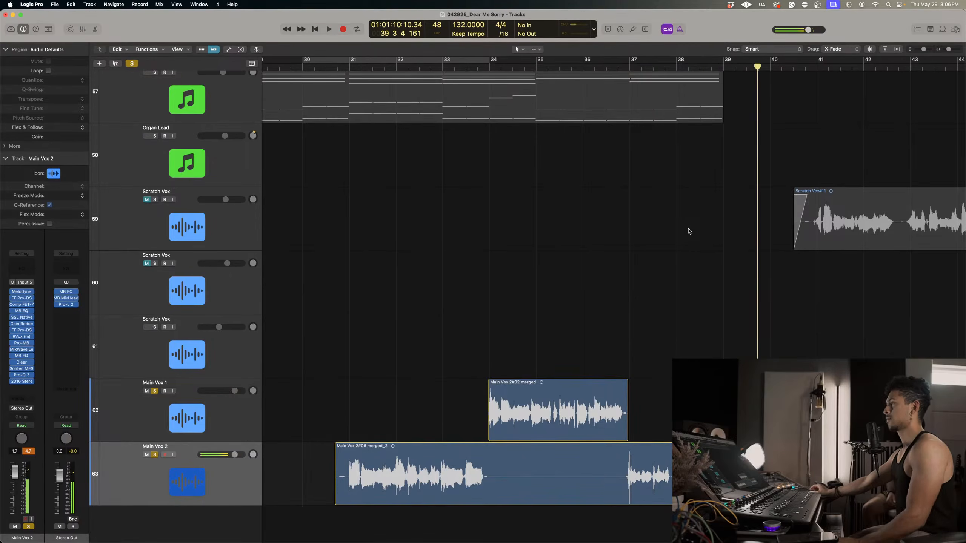
Revert the project to Backup 1 dated 5/29/25, 2:59:31 PM.
{"action": "left_click", "coordinate": [54, 4]}
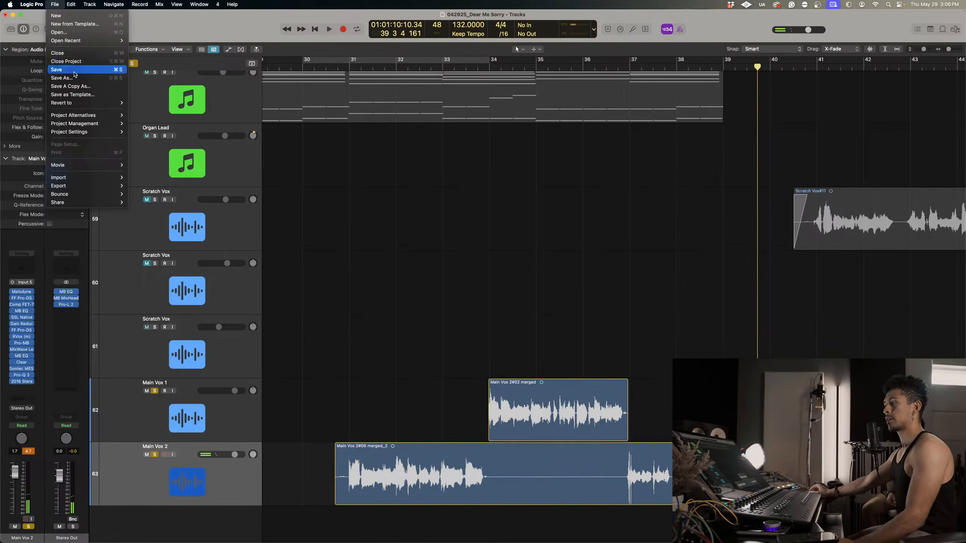
{"action": "mouse_move", "coordinate": [77, 103]}
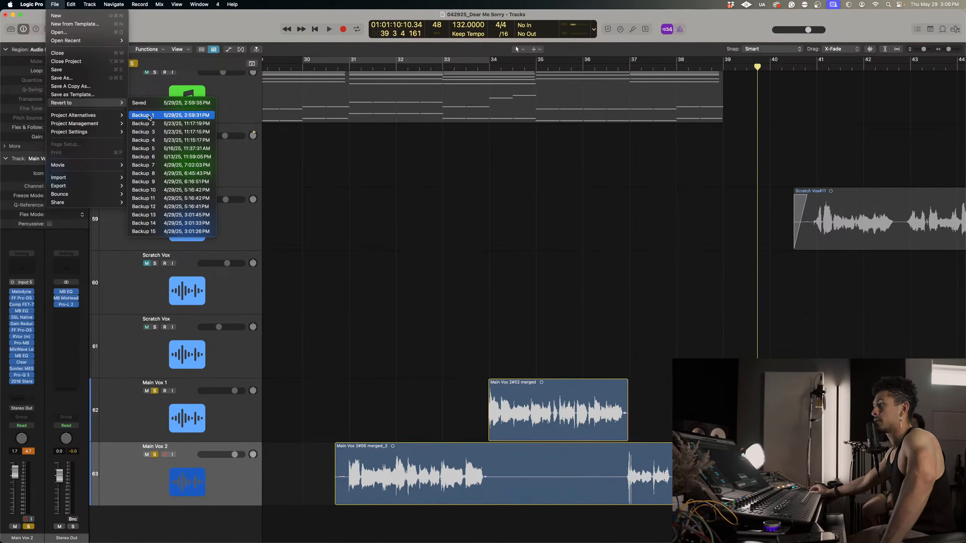
{"action": "left_click", "coordinate": [149, 118]}
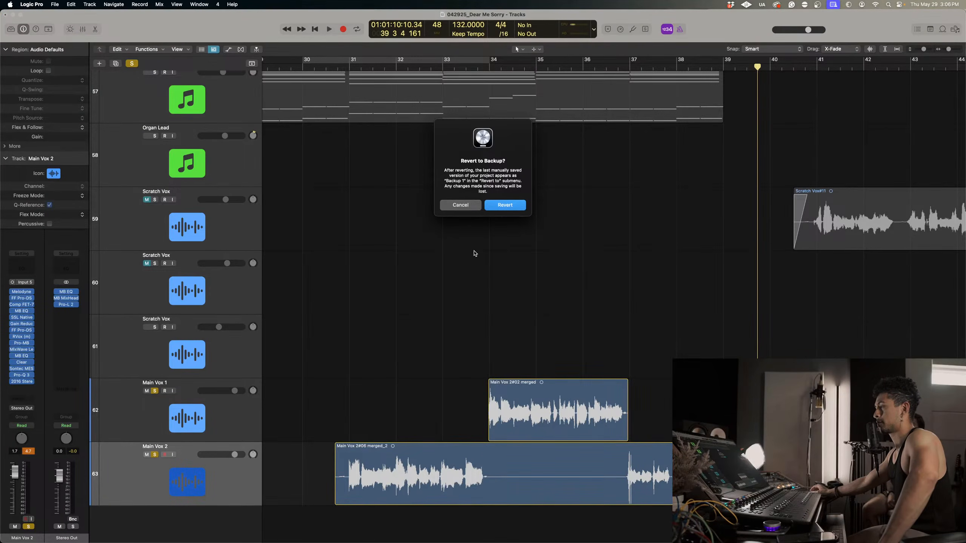
{"action": "key", "text": "Return"}
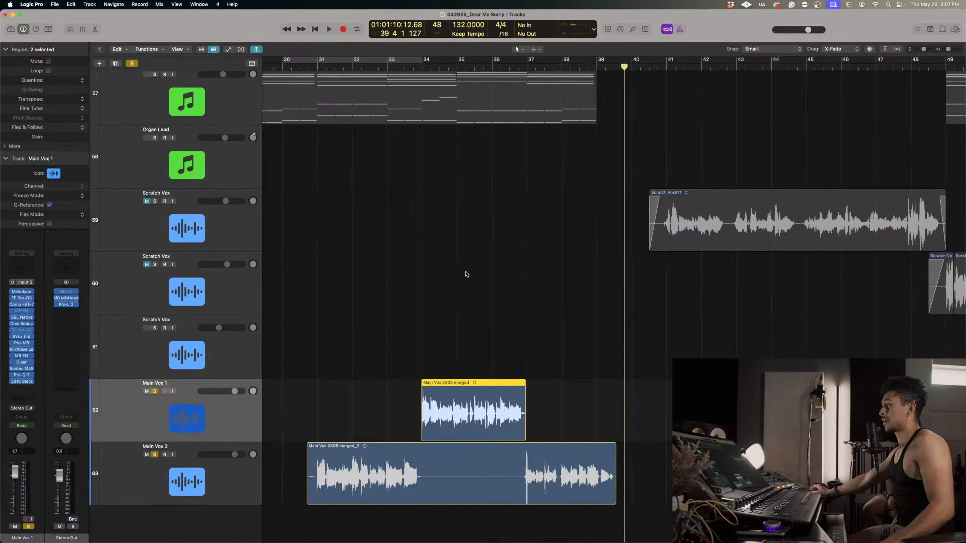
Audition the Main Vox 2 phrase from bar 32, beat 2 in the reverted project.
{"action": "left_click", "coordinate": [368, 68]}
{"action": "key", "text": "space"}
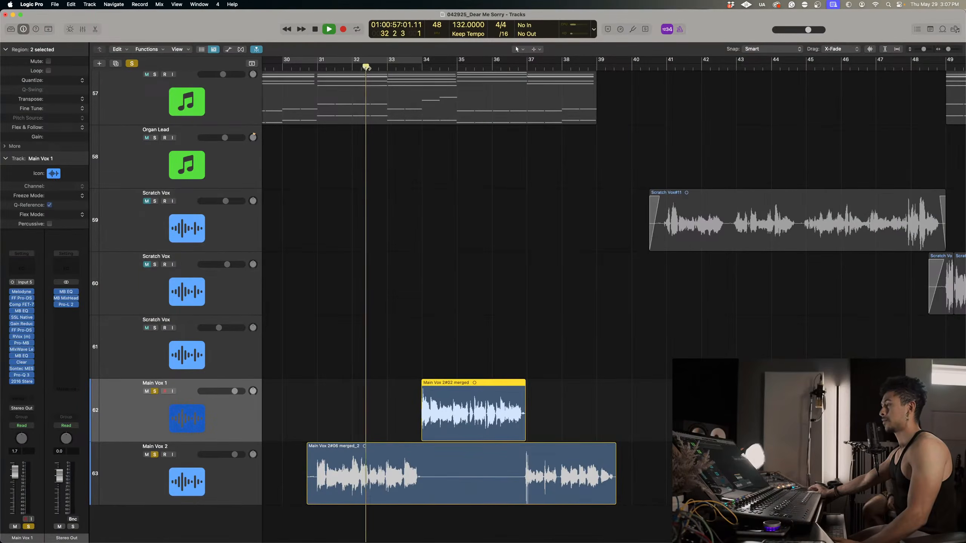
{"action": "key", "text": "space"}
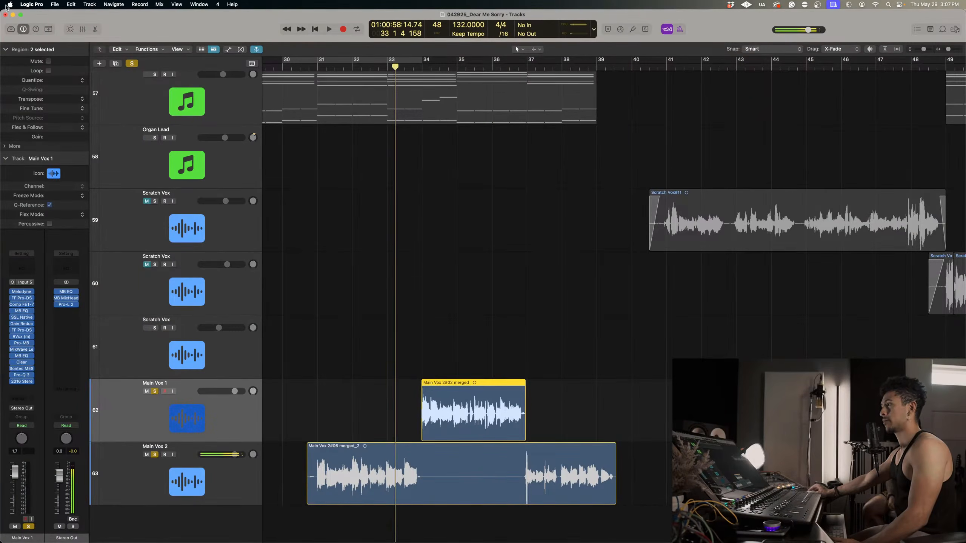
{"action": "left_click", "coordinate": [55, 4]}
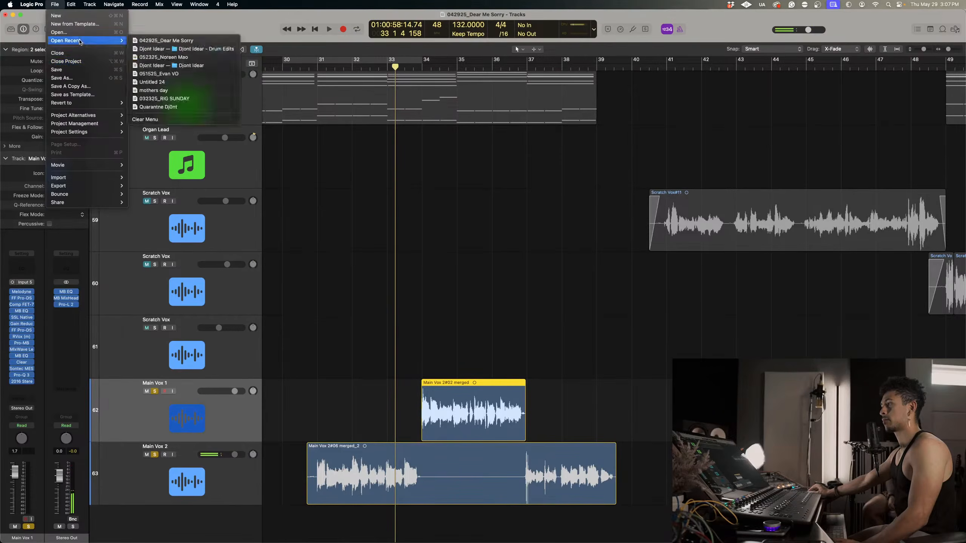
{"action": "mouse_move", "coordinate": [81, 135]}
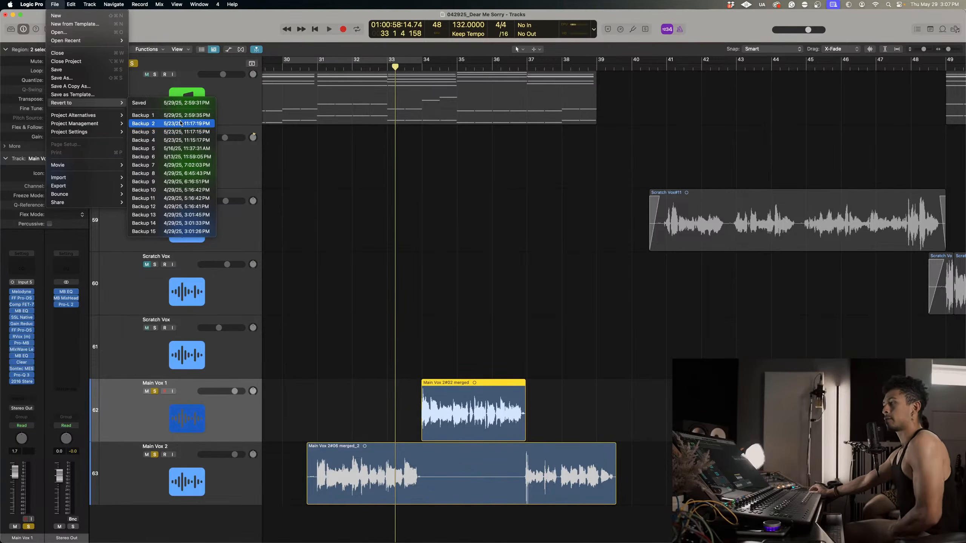
{"action": "mouse_move", "coordinate": [76, 118]}
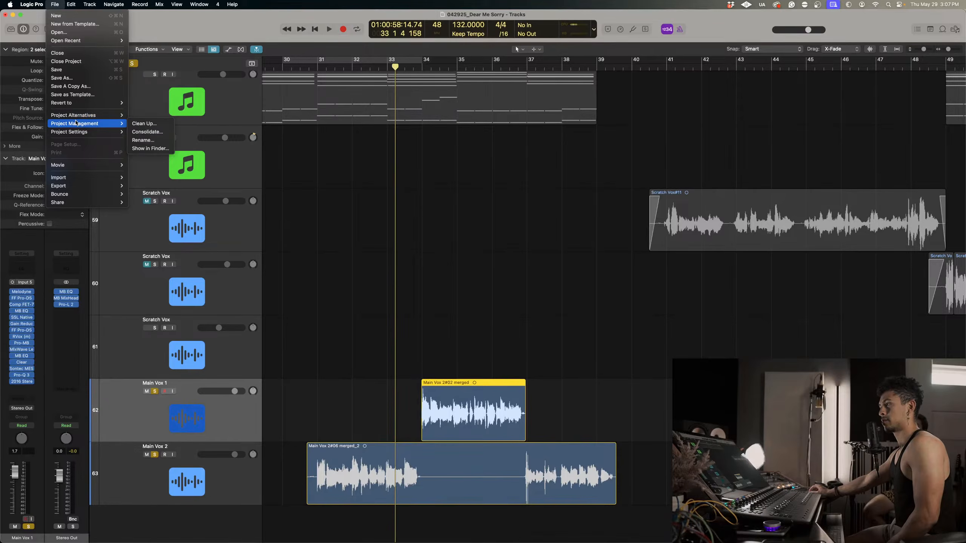
{"action": "left_click", "coordinate": [440, 253]}
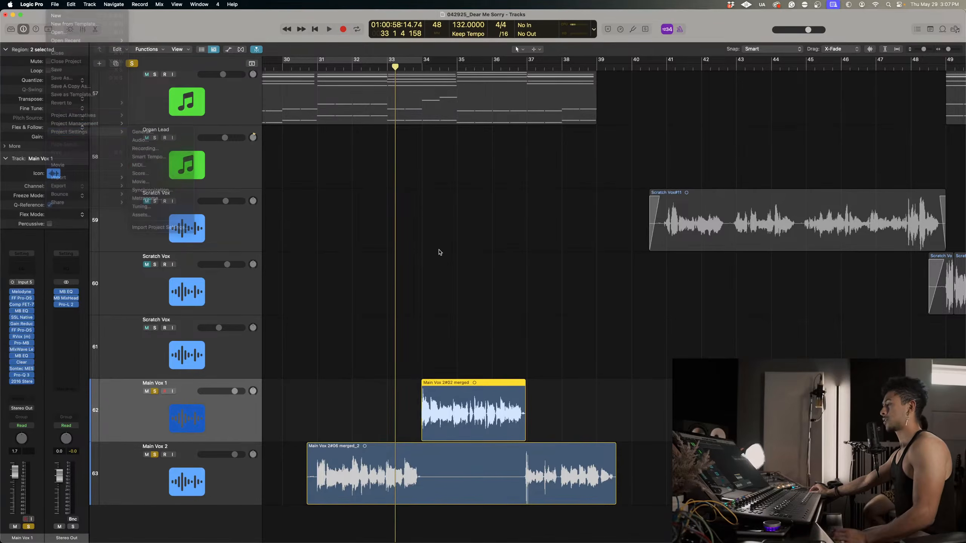
Select the Main Vox 2 region that starts before bar 31 and play it from early in bar 32.
{"action": "scroll", "coordinate": [429, 304], "scroll_direction": "up", "scroll_amount": 5}
{"action": "scroll", "coordinate": [428, 452], "scroll_direction": "left", "scroll_amount": 4}
{"action": "scroll", "coordinate": [416, 461], "scroll_direction": "left", "scroll_amount": 2}
{"action": "left_click", "coordinate": [449, 470]}
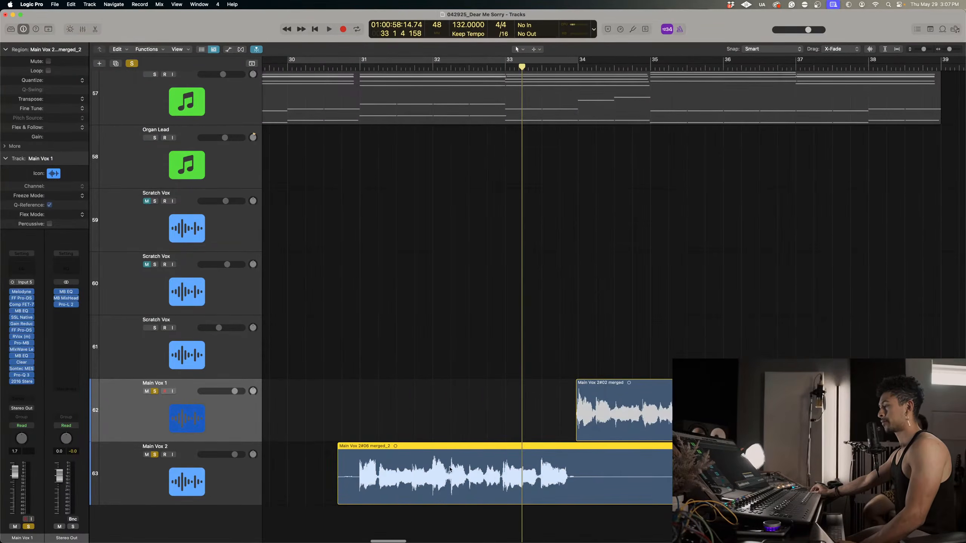
{"action": "left_click", "coordinate": [453, 67]}
{"action": "key", "text": "space"}
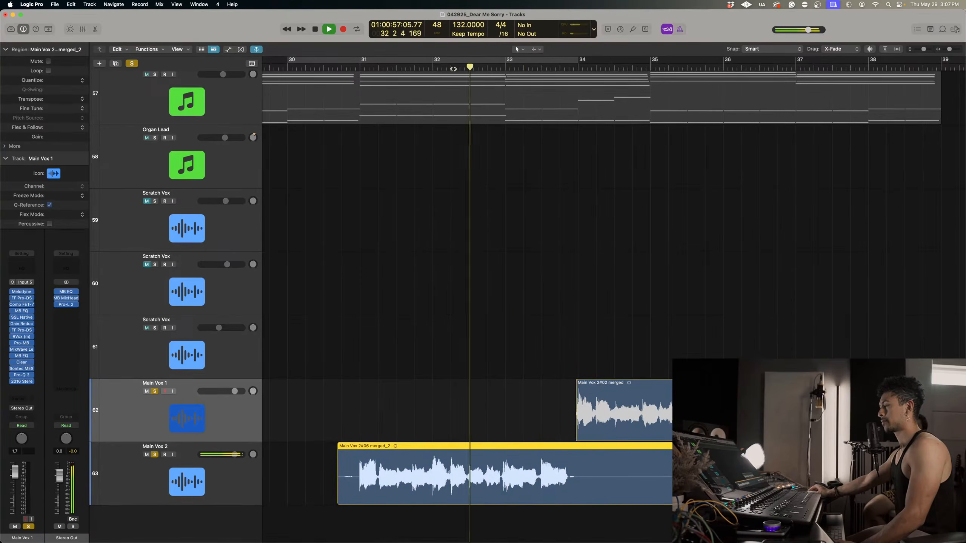
{"action": "key", "text": "space"}
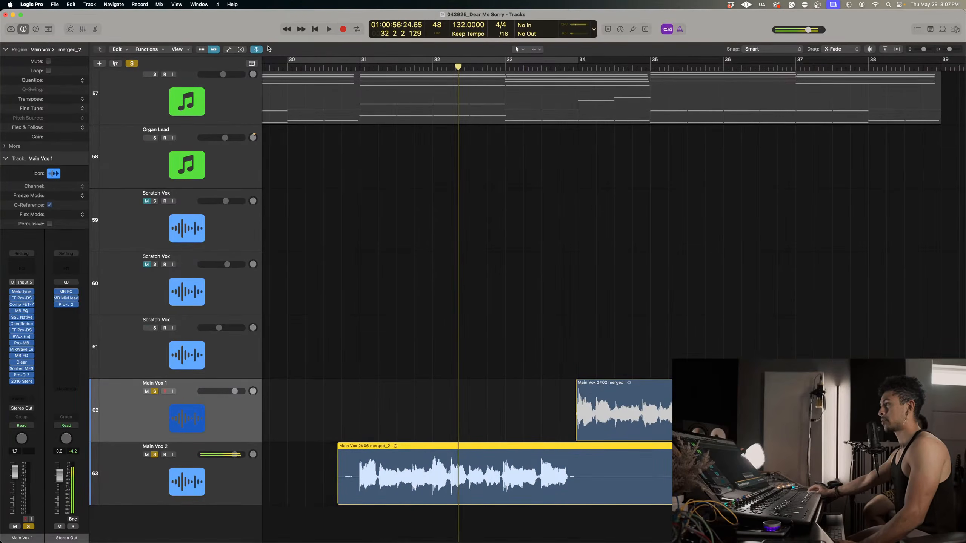
Show the Flex controls in the Tracks area and toggle Flex on the Main Vox 2 track, leaving it off.
{"action": "left_click", "coordinate": [241, 50]}
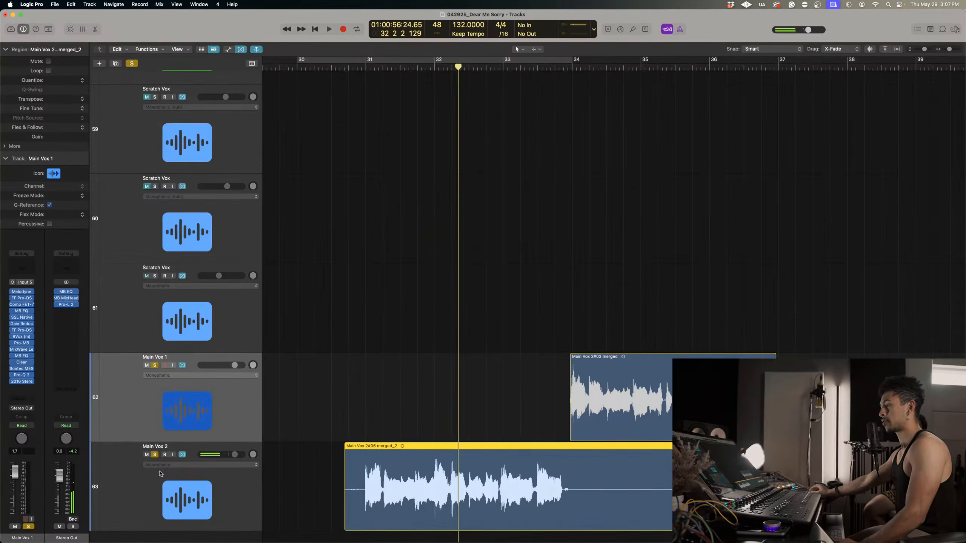
{"action": "left_click", "coordinate": [183, 456]}
{"action": "scroll", "coordinate": [392, 453], "scroll_direction": "up", "scroll_amount": 8}
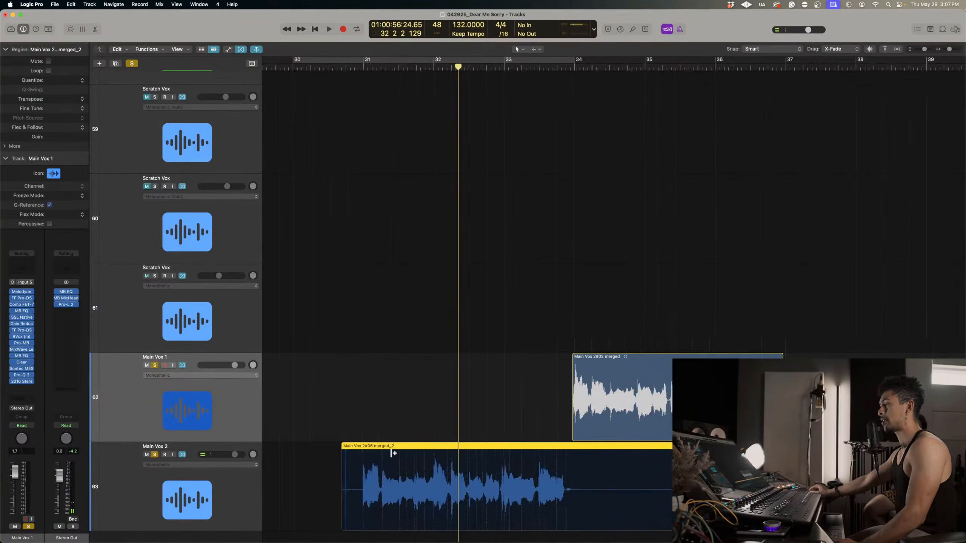
{"action": "scroll", "coordinate": [394, 453], "scroll_direction": "down", "scroll_amount": 5}
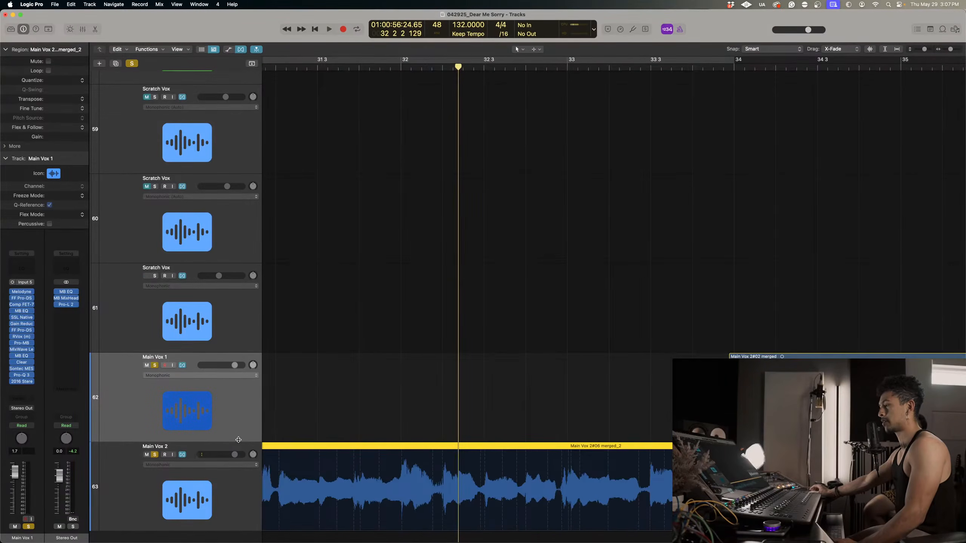
{"action": "left_click", "coordinate": [183, 454]}
Replay the Main Vox 2 phrase repeatedly around the second half of bar 32 and bar 33 with Flex off.
{"action": "scroll", "coordinate": [401, 396], "scroll_direction": "down", "scroll_amount": 3}
{"action": "key", "text": "space"}
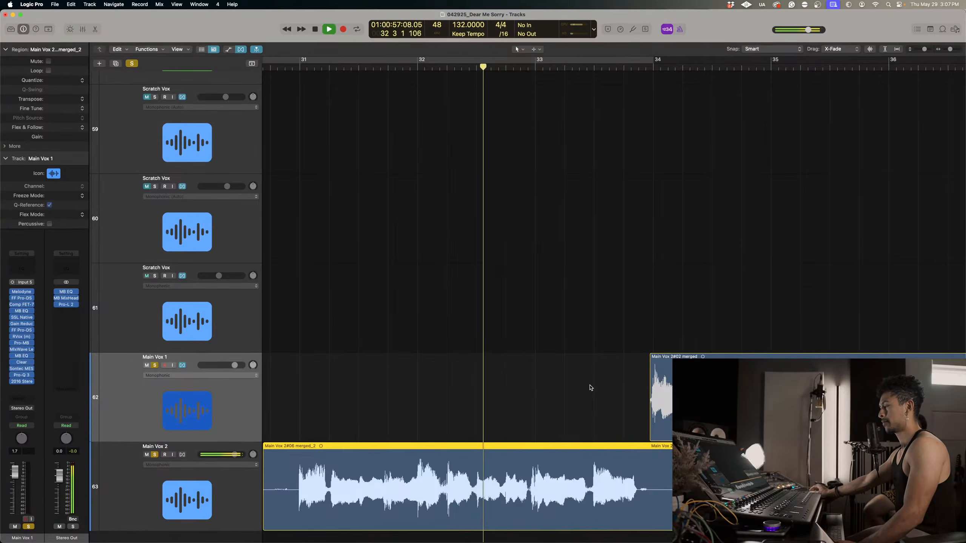
{"action": "left_click", "coordinate": [501, 68]}
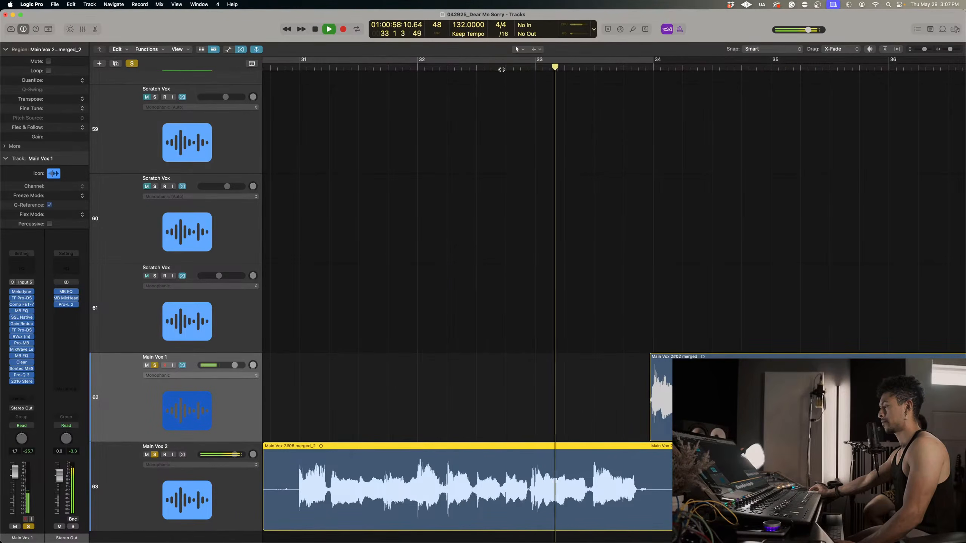
{"action": "left_click", "coordinate": [501, 69]}
{"action": "left_click", "coordinate": [501, 68]}
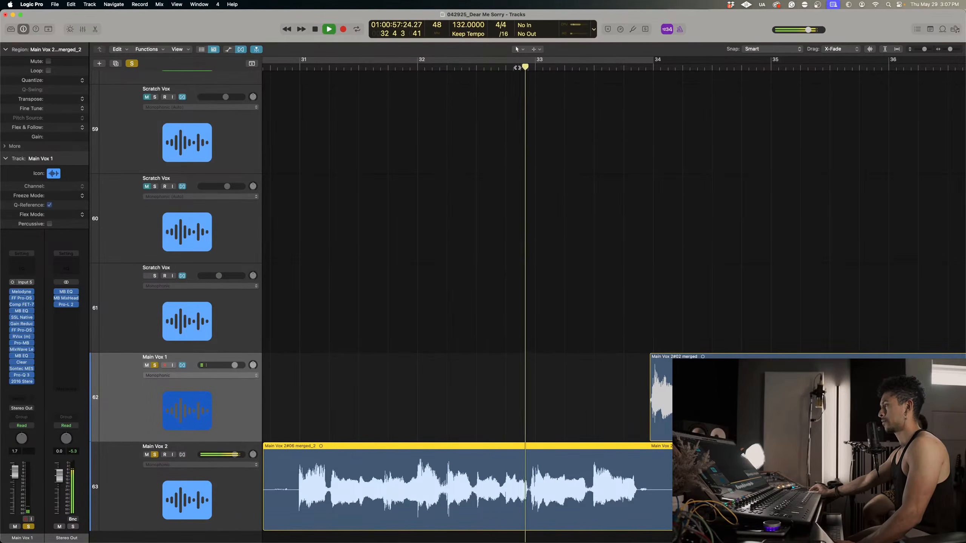
{"action": "left_click", "coordinate": [517, 68]}
{"action": "left_click", "coordinate": [517, 67]}
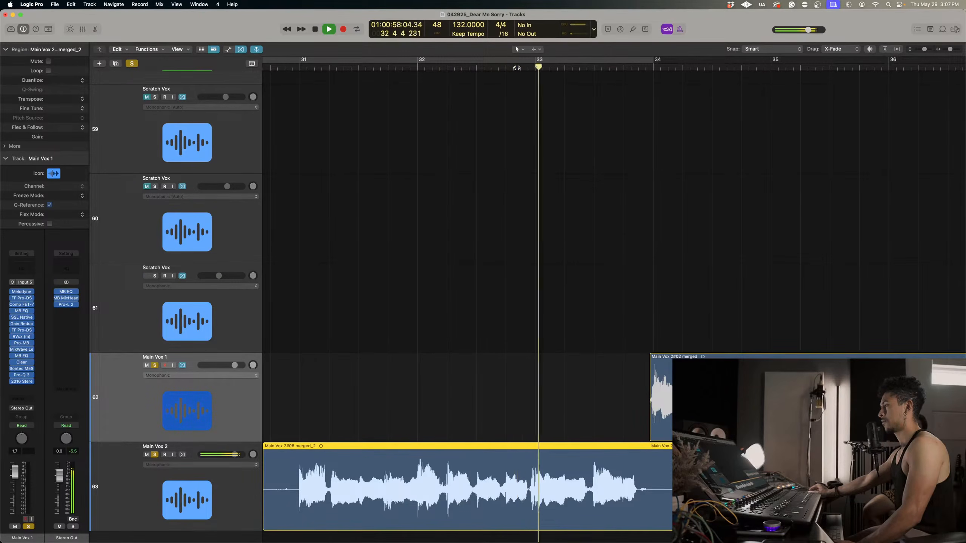
{"action": "left_click", "coordinate": [518, 67]}
{"action": "left_click", "coordinate": [527, 69]}
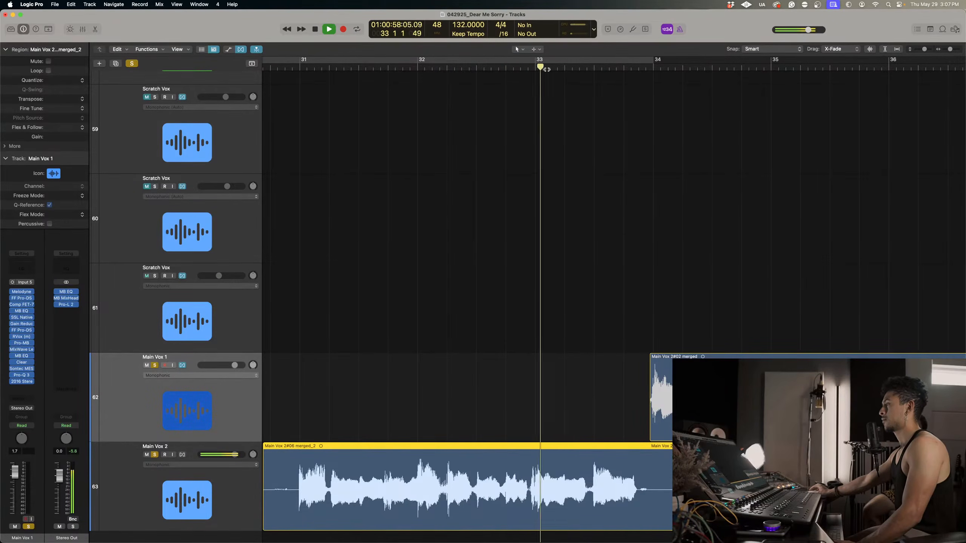
{"action": "left_click", "coordinate": [500, 68]}
{"action": "scroll", "coordinate": [473, 86], "scroll_direction": "left", "scroll_amount": 5}
{"action": "key", "text": "space"}
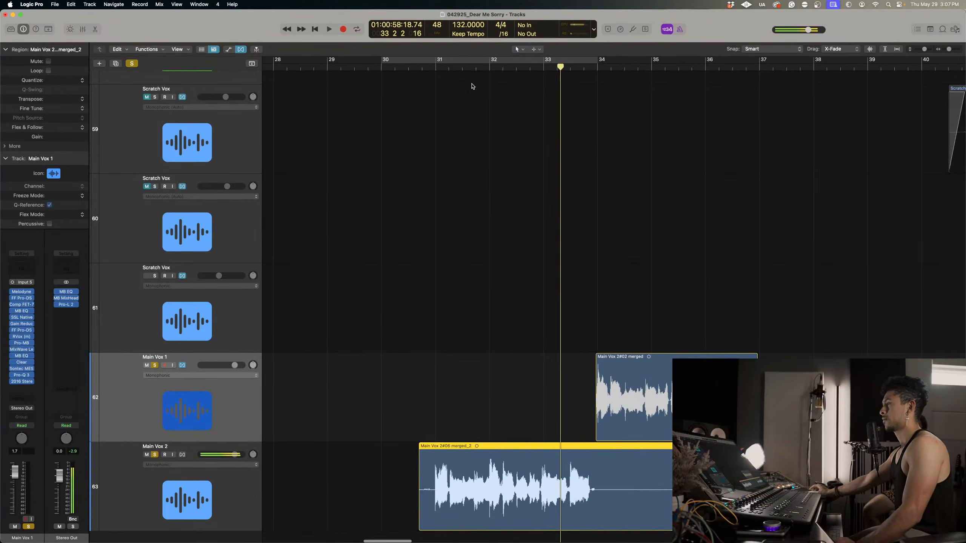
Play the Main Vox 2 region from bar 30, beat 4, and select its track to show its channel strip.
{"action": "left_click", "coordinate": [422, 69]}
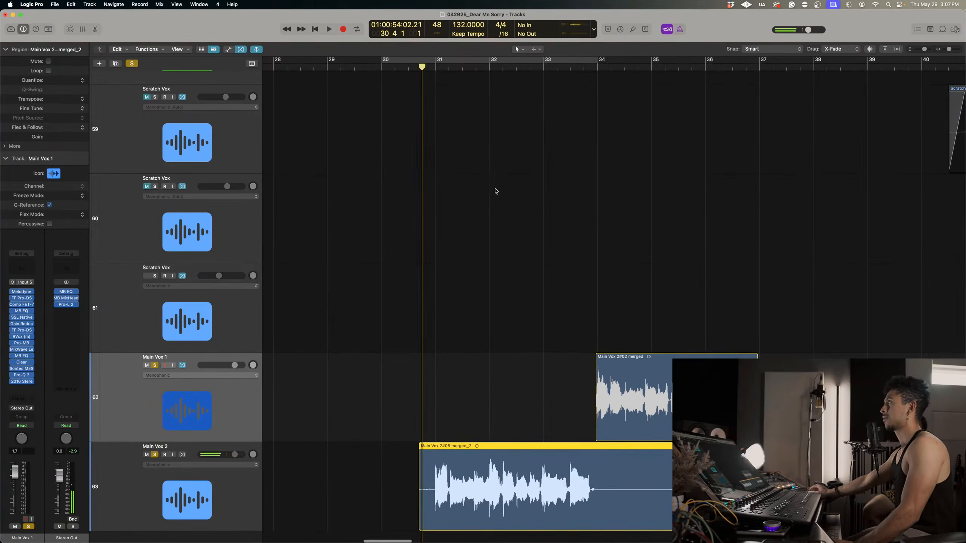
{"action": "key", "text": "super+Up"}
{"action": "key", "text": "super+Left"}
{"action": "key", "text": "super+Left"}
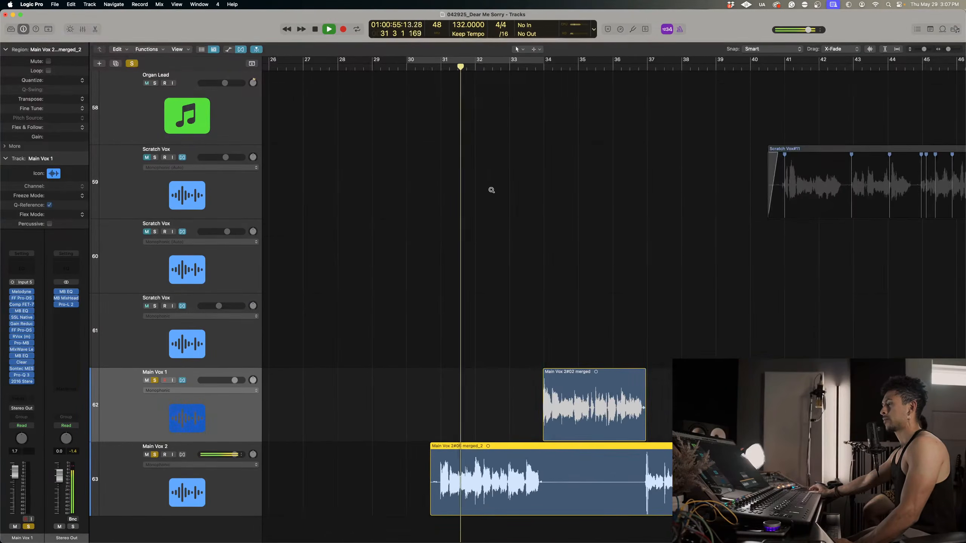
{"action": "left_click", "coordinate": [123, 499]}
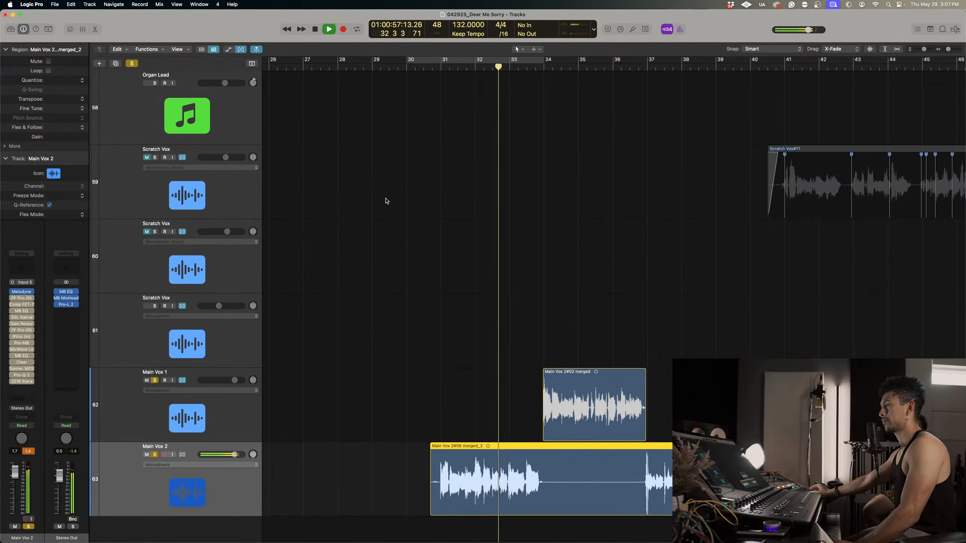
Replay Main Vox 2 from bar 32, beat 2 with Melodyne as the only active plug-in on its channel.
{"action": "left_click", "coordinate": [489, 67]}
{"action": "key", "text": "super+Right"}
{"action": "key", "text": "super+Right"}
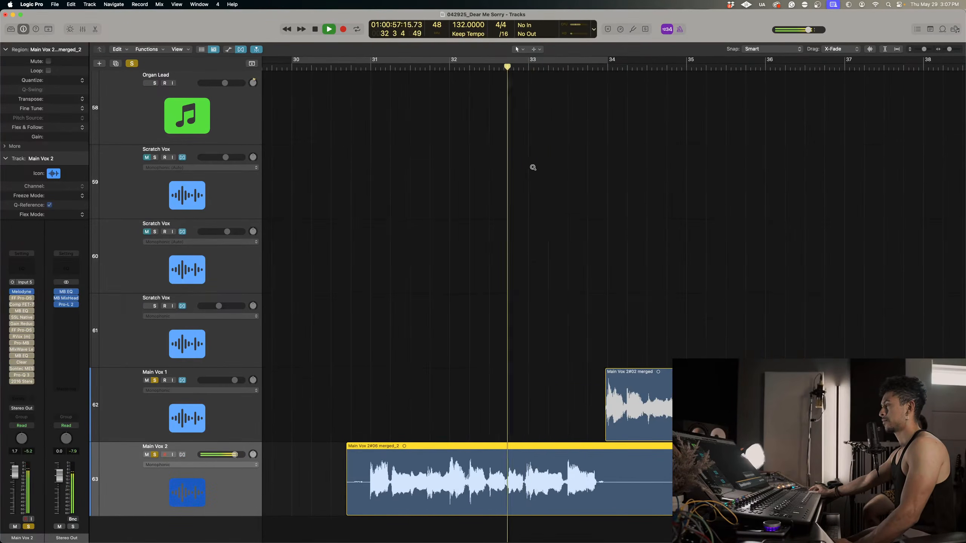
Bypass Melodyne on the Main Vox 2 channel and replay the phrase from late in bar 32.
{"action": "key", "text": "space"}
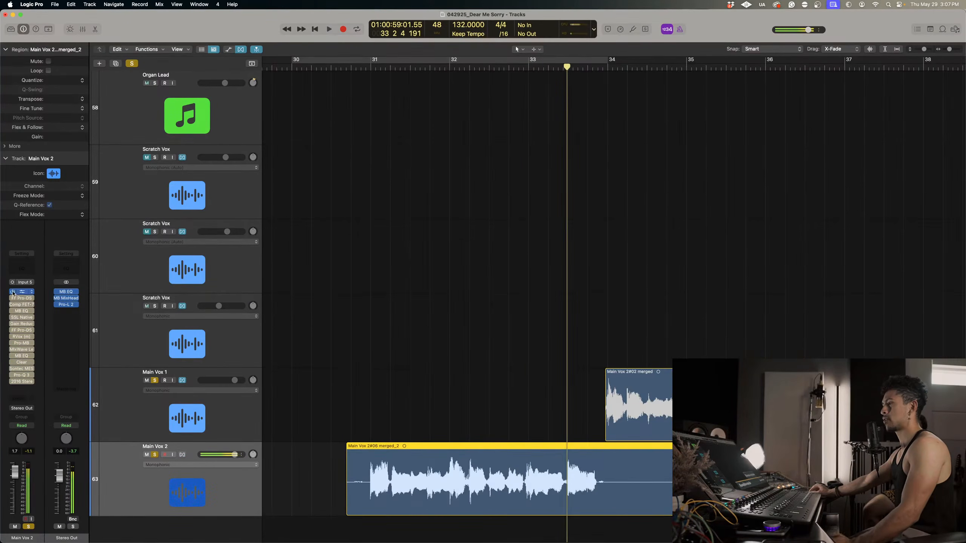
{"action": "key", "text": "space"}
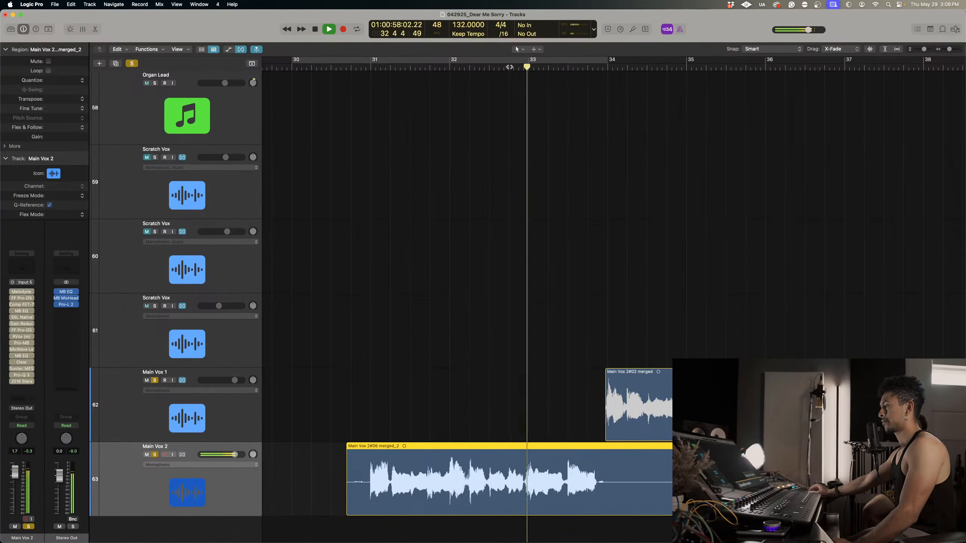
Replay the Main Vox 2 phrase repeatedly from late in bar 32 into bar 33 with all its plug-ins bypassed.
{"action": "left_click", "coordinate": [510, 66]}
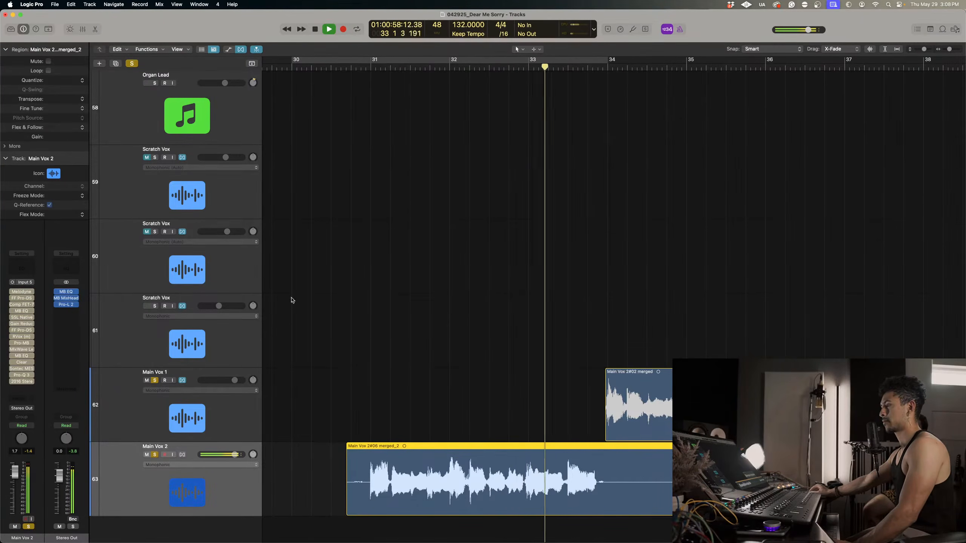
{"action": "left_click", "coordinate": [510, 65]}
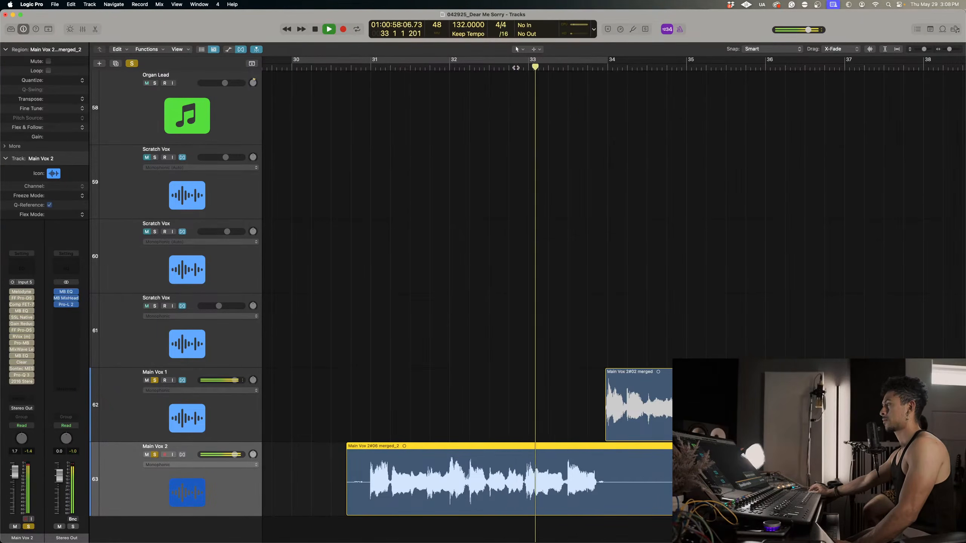
{"action": "left_click", "coordinate": [510, 64]}
{"action": "left_click", "coordinate": [511, 66]}
{"action": "left_click", "coordinate": [512, 65]}
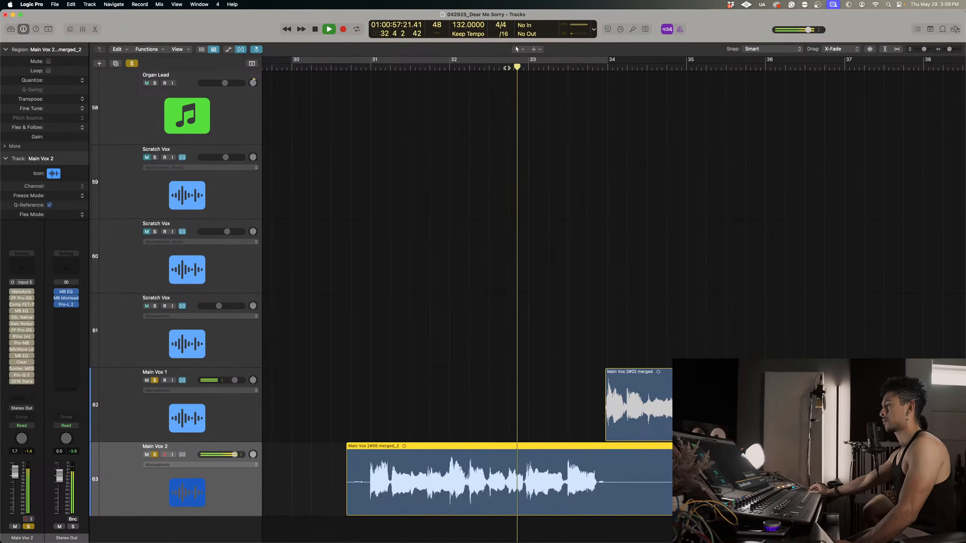
{"action": "left_click", "coordinate": [512, 66]}
{"action": "left_click", "coordinate": [513, 67]}
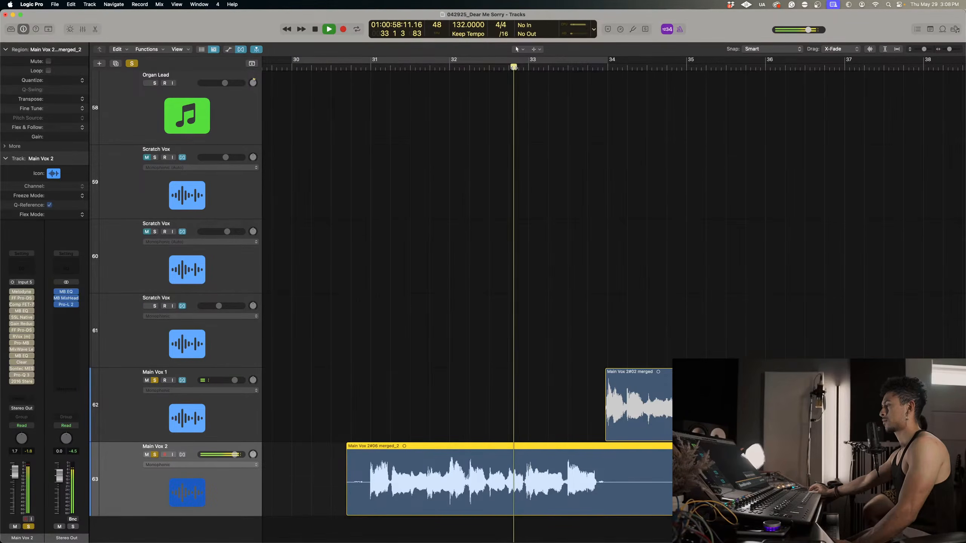
{"action": "left_click", "coordinate": [476, 68]}
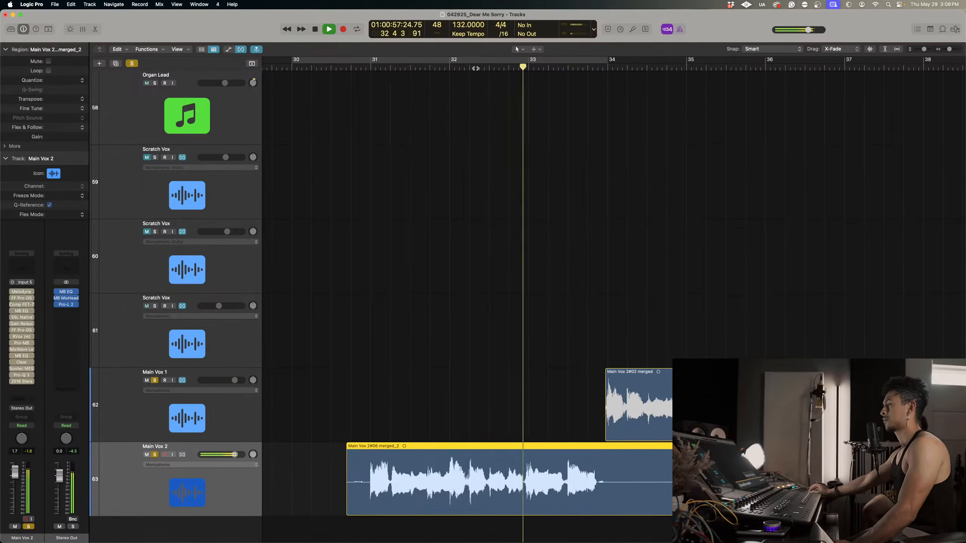
{"action": "key", "text": "space"}
{"action": "left_click", "coordinate": [475, 330]}
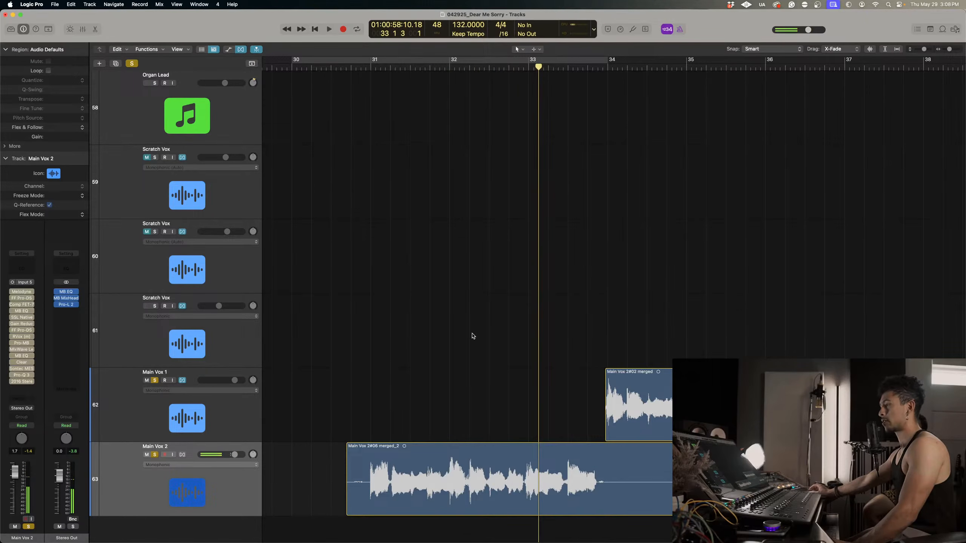
Audition the next Main Vox 2 region from late in bar 41 with the plug-ins bypassed.
{"action": "scroll", "coordinate": [513, 399], "scroll_direction": "down", "scroll_amount": 6}
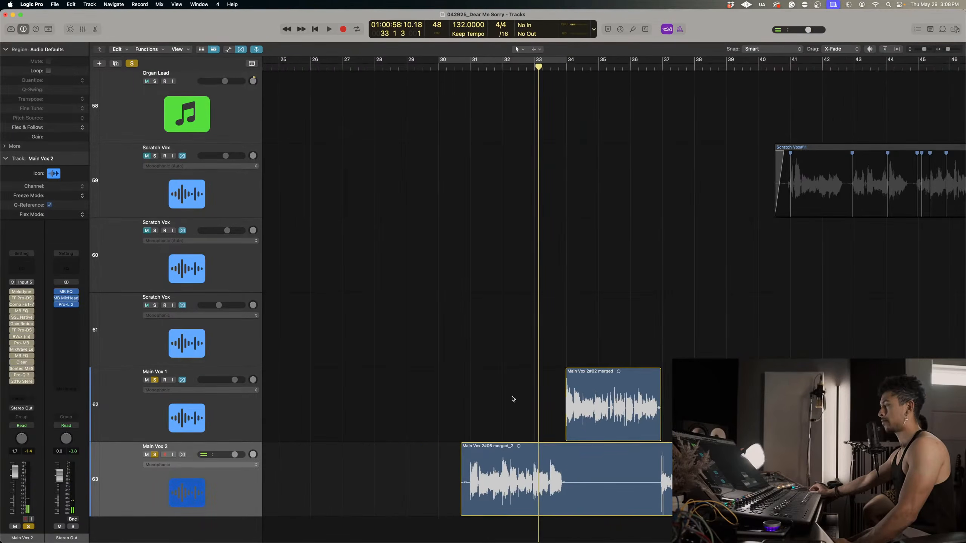
{"action": "left_click", "coordinate": [555, 468]}
{"action": "scroll", "coordinate": [614, 301], "scroll_direction": "right", "scroll_amount": 3}
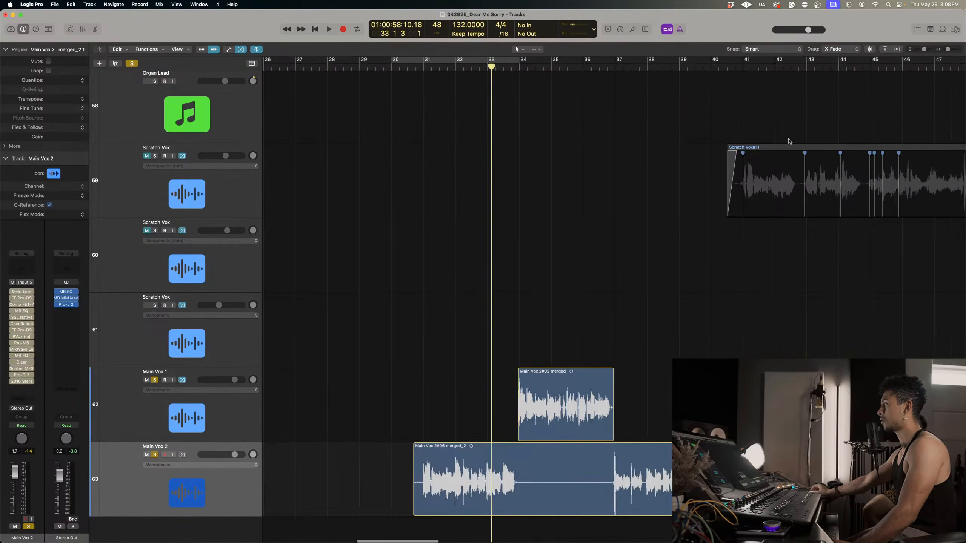
{"action": "left_click", "coordinate": [768, 67]}
{"action": "key", "text": "space"}
{"action": "scroll", "coordinate": [824, 238], "scroll_direction": "up", "scroll_amount": 5}
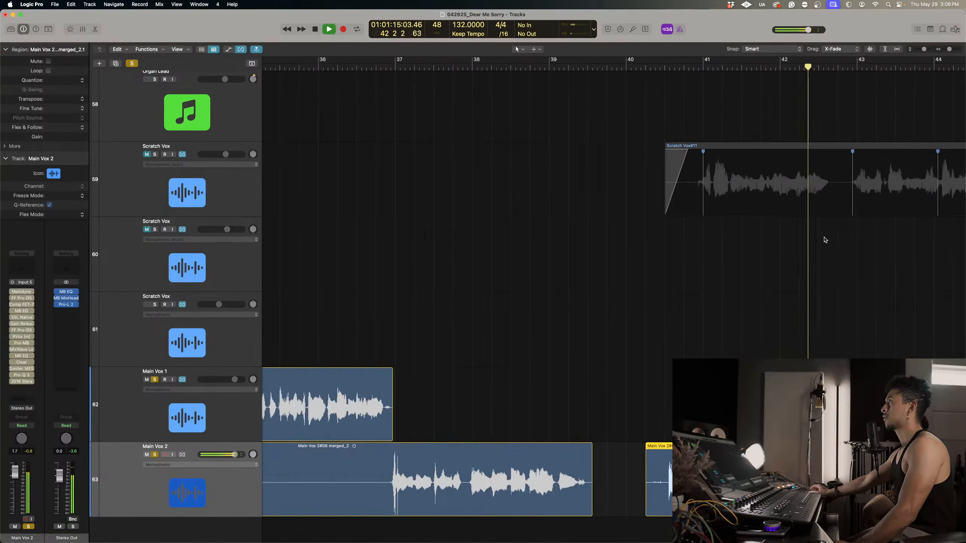
{"action": "key", "text": "space"}
Re-enable the whole plug-in chain on the Main Vox 2 channel strip, from Melodyne through the last insert.
{"action": "scroll", "coordinate": [677, 307], "scroll_direction": "down", "scroll_amount": 5}
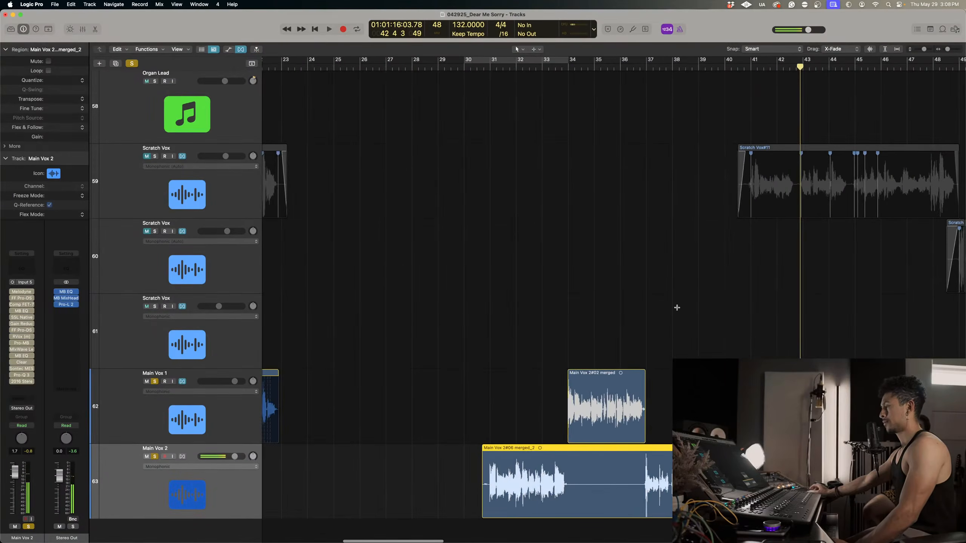
{"action": "scroll", "coordinate": [679, 310], "scroll_direction": "left", "scroll_amount": 2}
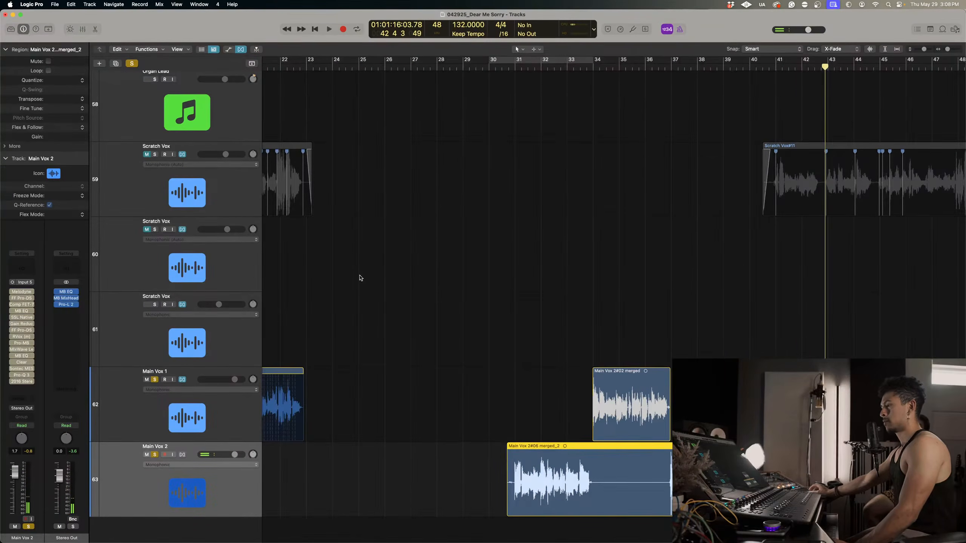
{"action": "left_click_drag", "start_coordinate": [13, 300], "coordinate": [22, 372]}
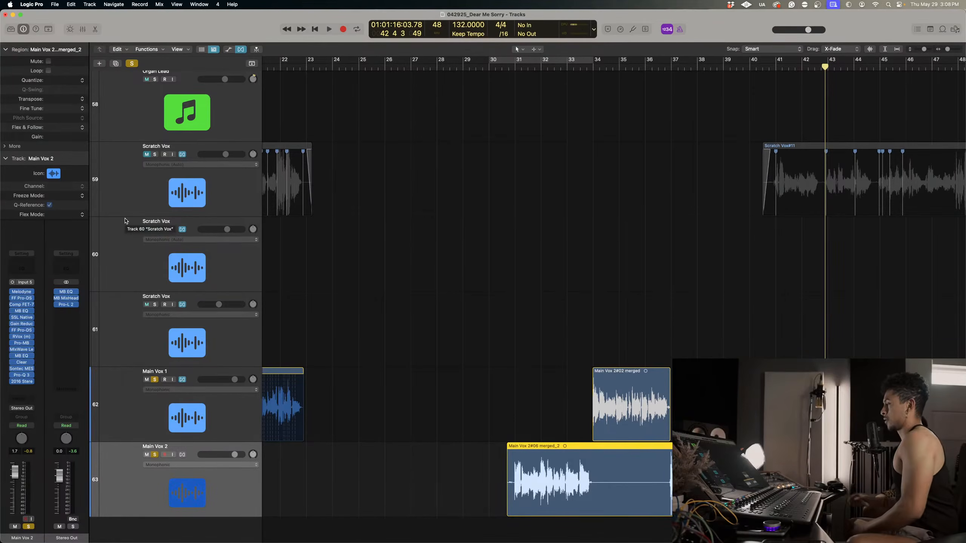
Play the Main Vox 2 phrase from around bar 32, beat 3 into bar 33 with all plug-ins active.
{"action": "scroll", "coordinate": [615, 436], "scroll_direction": "up", "scroll_amount": 5}
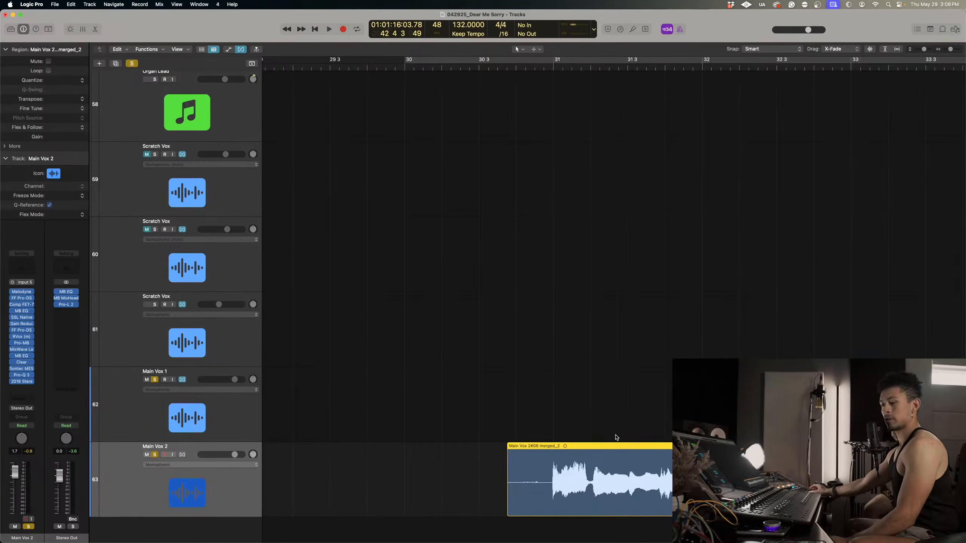
{"action": "scroll", "coordinate": [615, 437], "scroll_direction": "right", "scroll_amount": 10}
{"action": "scroll", "coordinate": [616, 437], "scroll_direction": "down", "scroll_amount": 2}
{"action": "scroll", "coordinate": [616, 436], "scroll_direction": "up", "scroll_amount": 5}
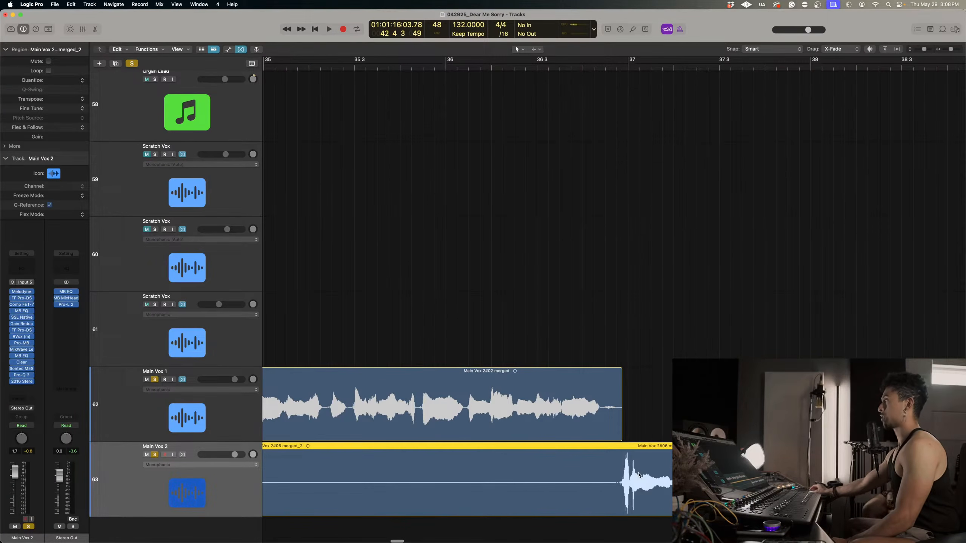
{"action": "scroll", "coordinate": [639, 475], "scroll_direction": "down", "scroll_amount": 4}
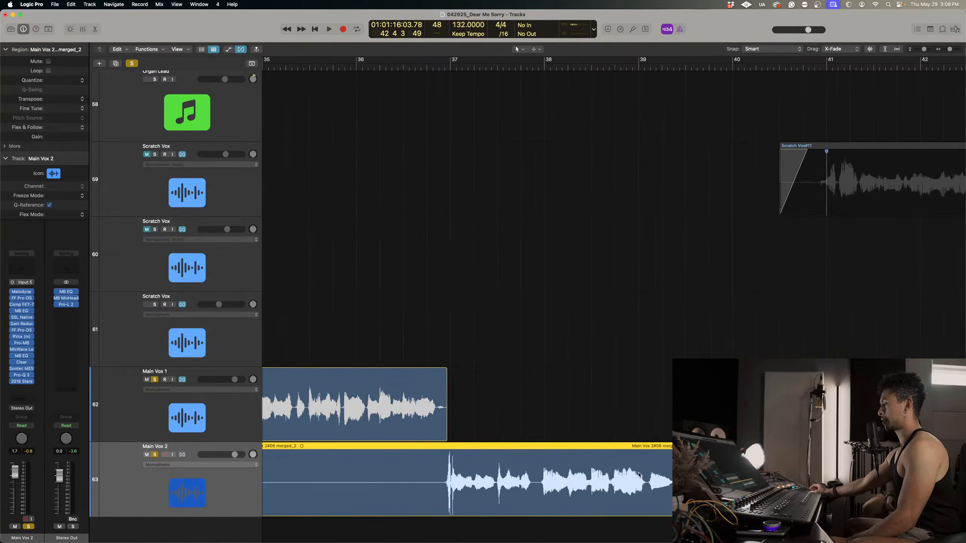
{"action": "scroll", "coordinate": [639, 474], "scroll_direction": "left", "scroll_amount": 10}
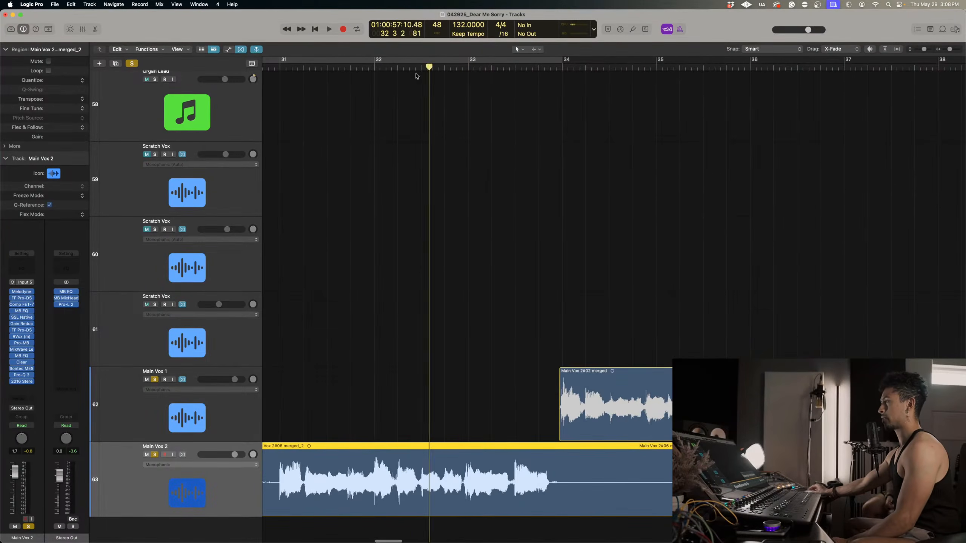
{"action": "key", "text": "space"}
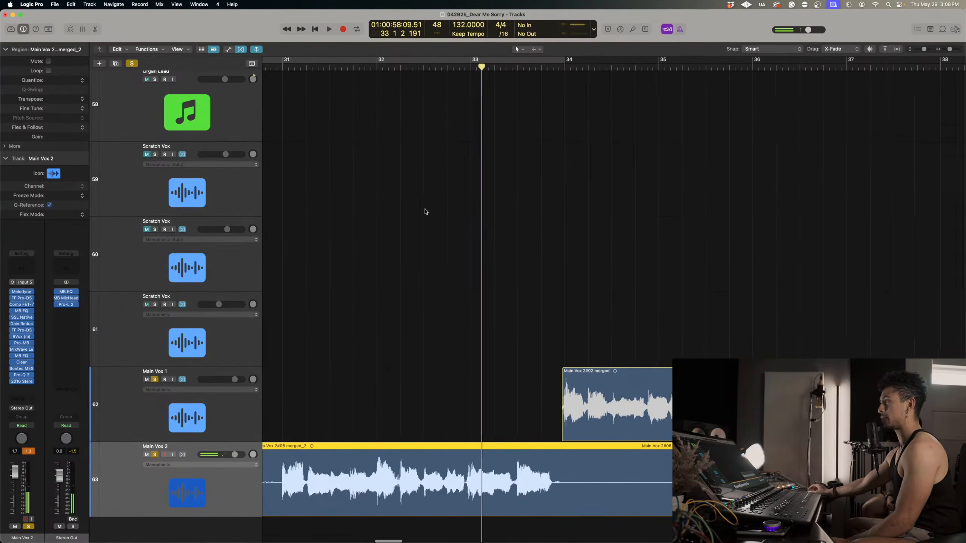
{"action": "scroll", "coordinate": [425, 212], "scroll_direction": "left", "scroll_amount": 2}
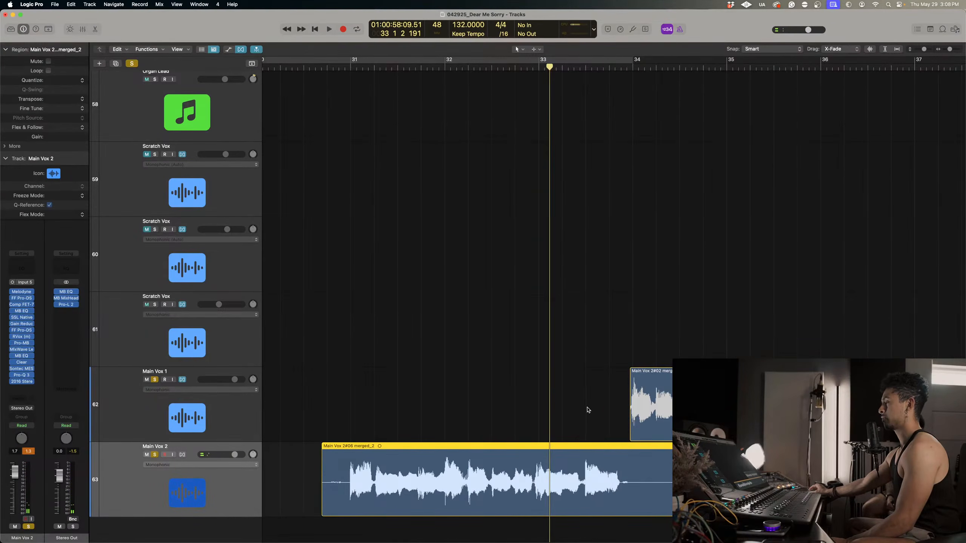
Inspect the Main Vox 2 waveform around the start of bar 33 and replay the passage leading into it.
{"action": "scroll", "coordinate": [573, 433], "scroll_direction": "up", "scroll_amount": 10}
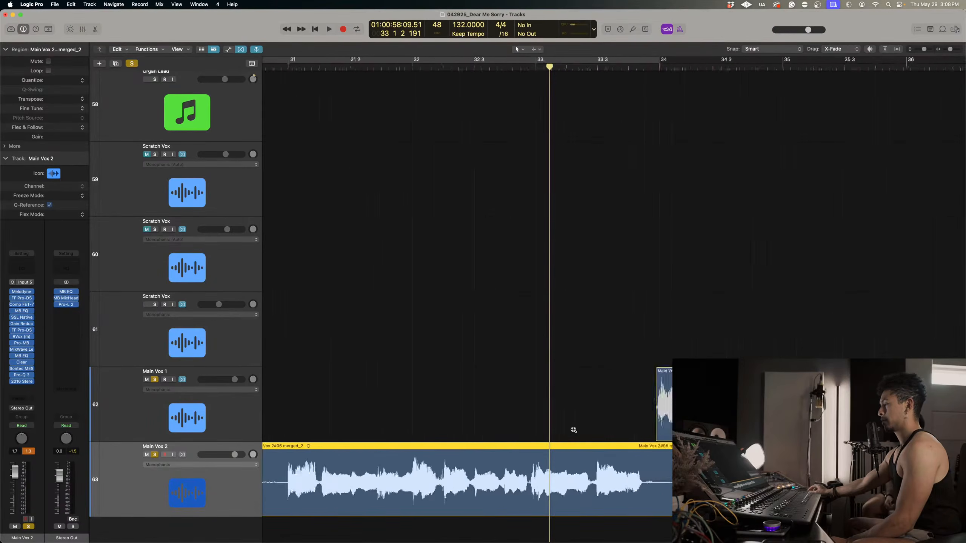
{"action": "scroll", "coordinate": [574, 430], "scroll_direction": "up", "scroll_amount": 5}
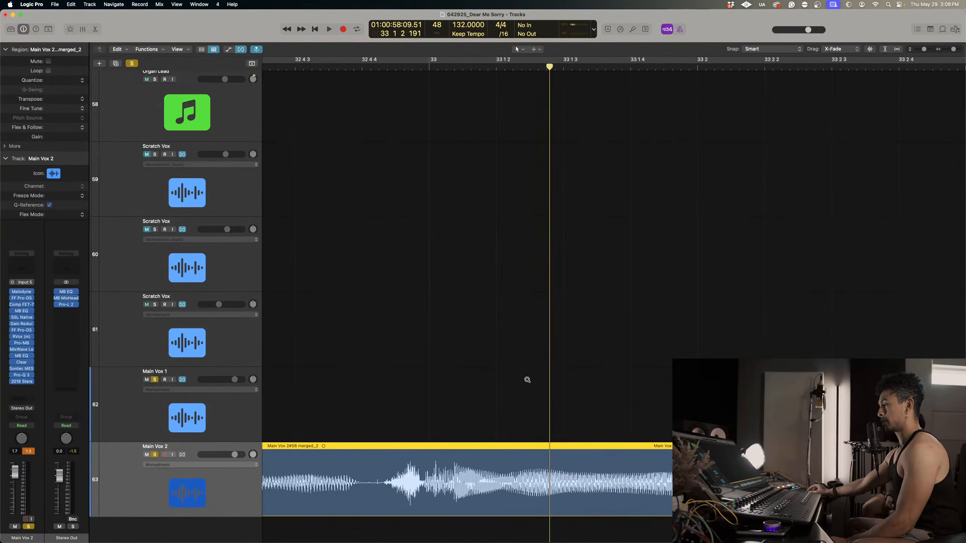
{"action": "left_click", "coordinate": [334, 69]}
{"action": "key", "text": "space"}
{"action": "key", "text": "space"}
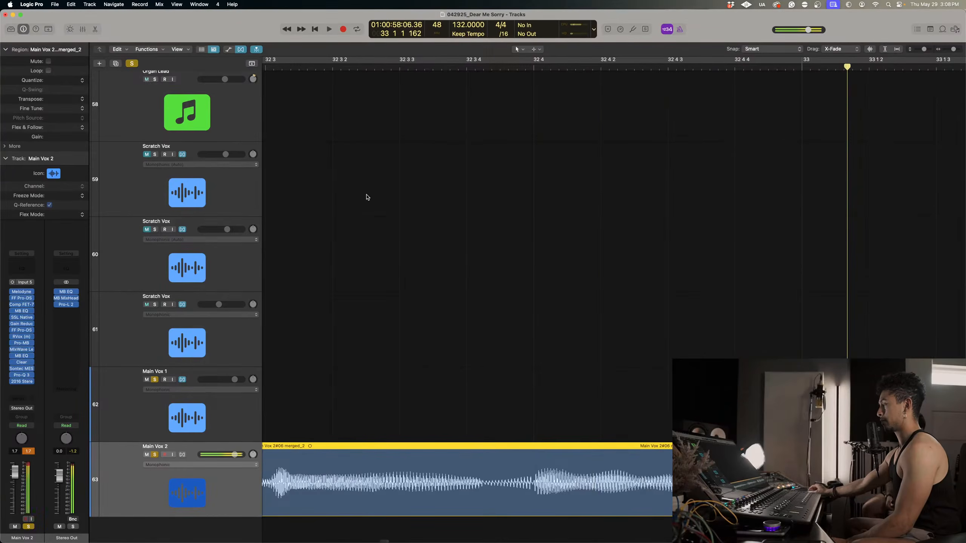
Cut the short near-silent section out of the Main Vox 2 region around bar 32, beat 4, division 4.
{"action": "scroll", "coordinate": [621, 265], "scroll_direction": "up", "scroll_amount": 3}
{"action": "scroll", "coordinate": [627, 265], "scroll_direction": "up", "scroll_amount": 5}
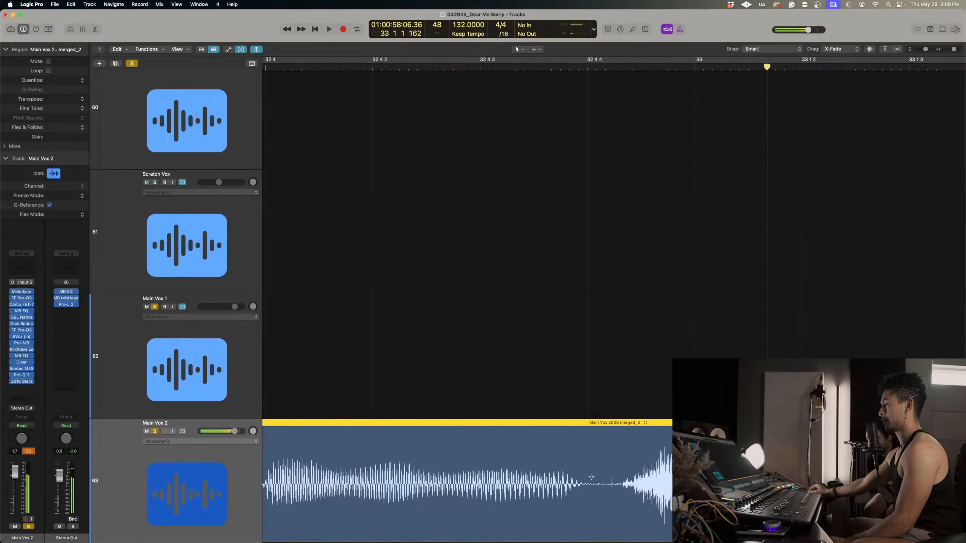
{"action": "left_click_drag", "start_coordinate": [589, 477], "coordinate": [618, 477]}
{"action": "key", "text": "Delete"}
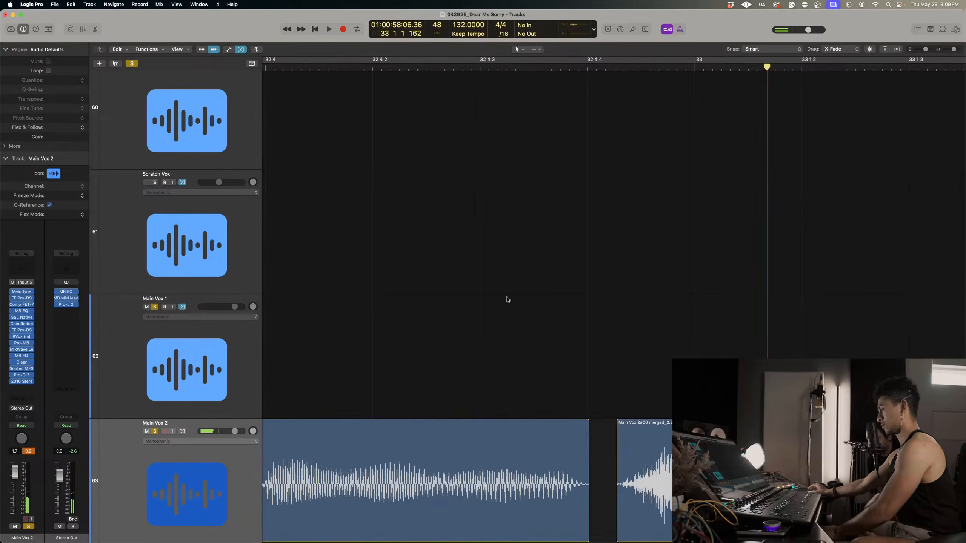
Play Main Vox 2 across the new gap, starting from bar 32, beat 4.
{"action": "left_click", "coordinate": [271, 68]}
{"action": "key", "text": "space"}
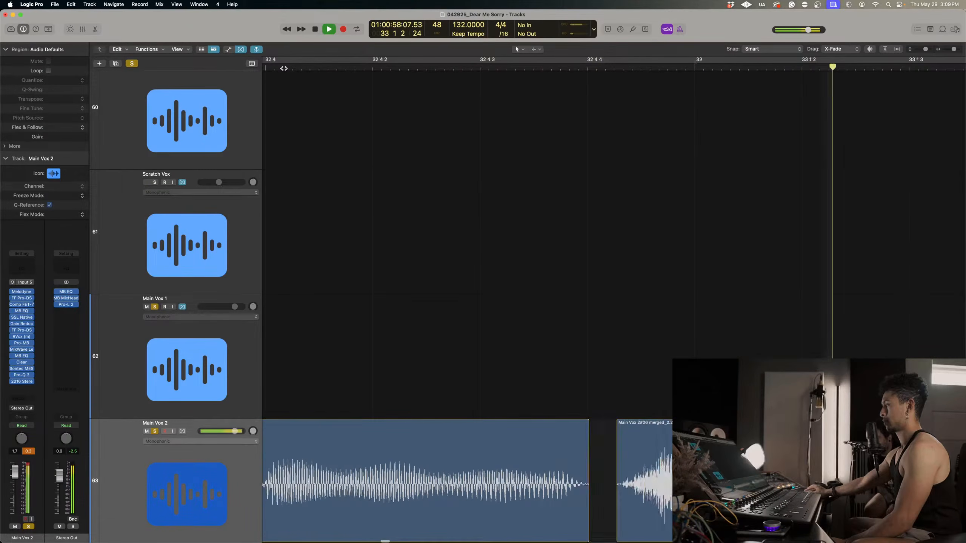
{"action": "key", "text": "space"}
{"action": "key", "text": "super+Left"}
{"action": "key", "text": "super+Left"}
{"action": "key", "text": "super+Left"}
{"action": "key", "text": "super+Left"}
{"action": "scroll", "coordinate": [638, 336], "scroll_direction": "left", "scroll_amount": 1}
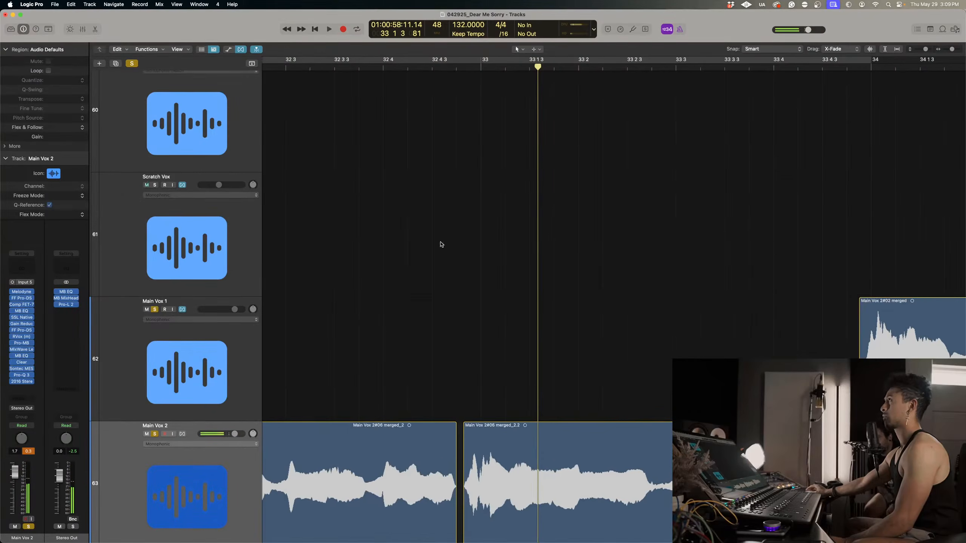
Select the Main Vox 2 region after the gap and replay the phrase from bar 32, beat 3.
{"action": "key", "text": "super+Right"}
{"action": "key", "text": "super+Right"}
{"action": "key", "text": "super+Right"}
{"action": "key", "text": "super+Right"}
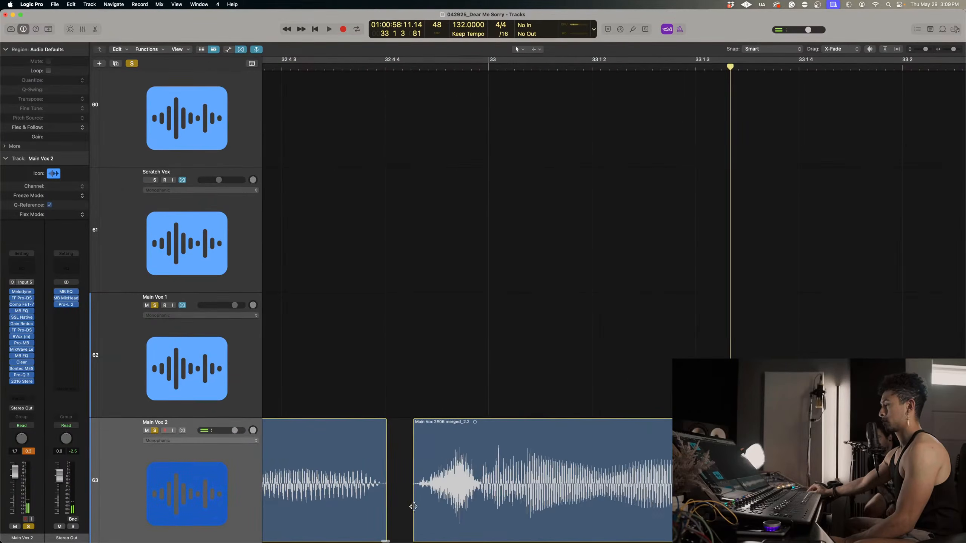
{"action": "left_click", "coordinate": [414, 506]}
{"action": "left_click", "coordinate": [267, 66]}
{"action": "key", "text": "space"}
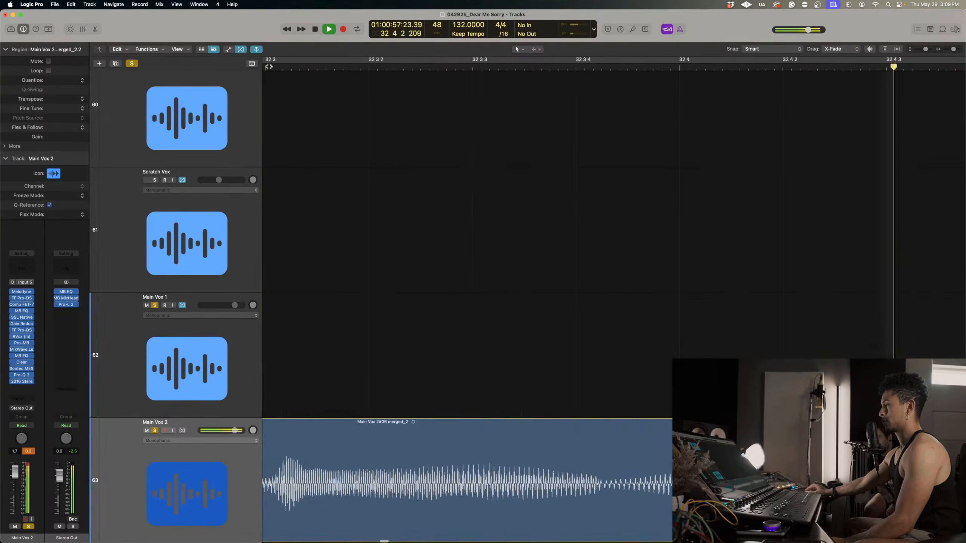
Add a short fade-out to the end of the Main Vox 2 region before the gap and replay from early in bar 32.
{"action": "scroll", "coordinate": [563, 229], "scroll_direction": "down", "scroll_amount": 5}
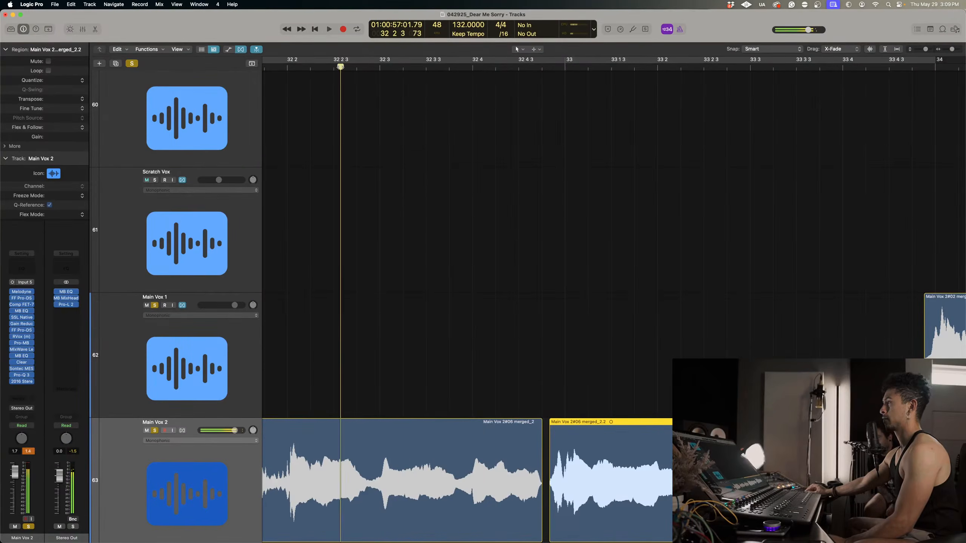
{"action": "left_click", "coordinate": [541, 421]}
{"action": "left_click", "coordinate": [283, 66]}
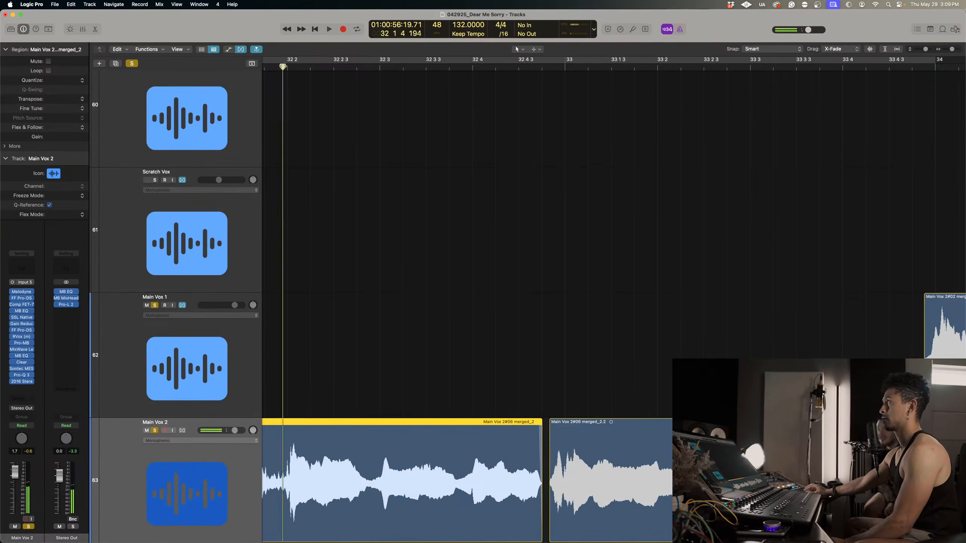
{"action": "key", "text": "space"}
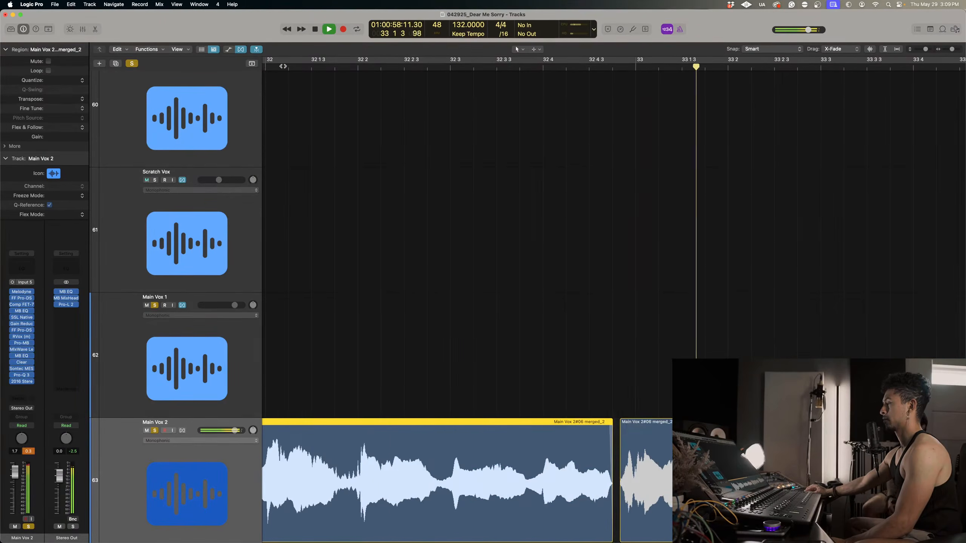
{"action": "left_click", "coordinate": [283, 66]}
{"action": "scroll", "coordinate": [635, 323], "scroll_direction": "right", "scroll_amount": 2}
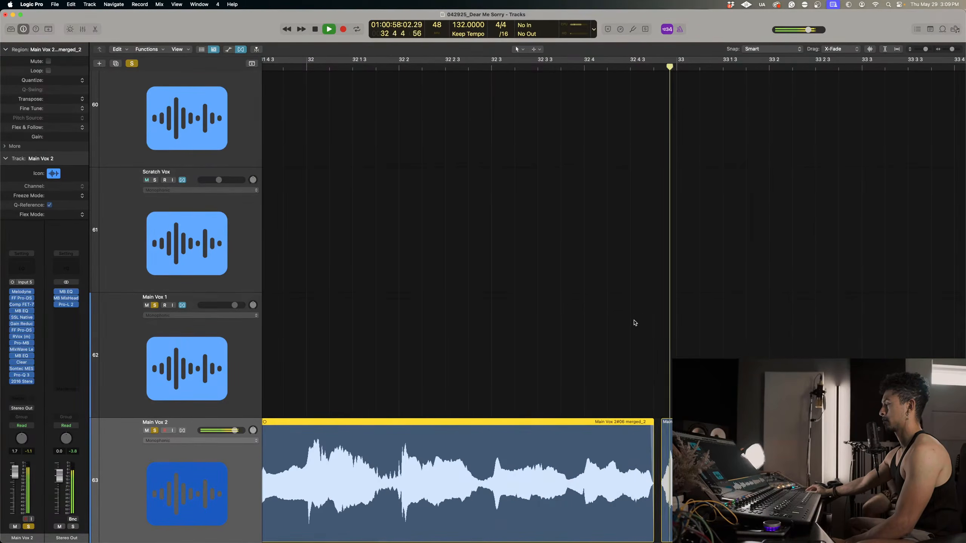
{"action": "key", "text": "space"}
Examine the Main Vox 2 waveform around the gap before bar 33, especially the faded end of the first region.
{"action": "key", "text": "z"}
{"action": "key", "text": "super+Right"}
{"action": "key", "text": "super+Right"}
{"action": "key", "text": "super+Right"}
{"action": "key", "text": "super+Right"}
{"action": "key", "text": "super+Right"}
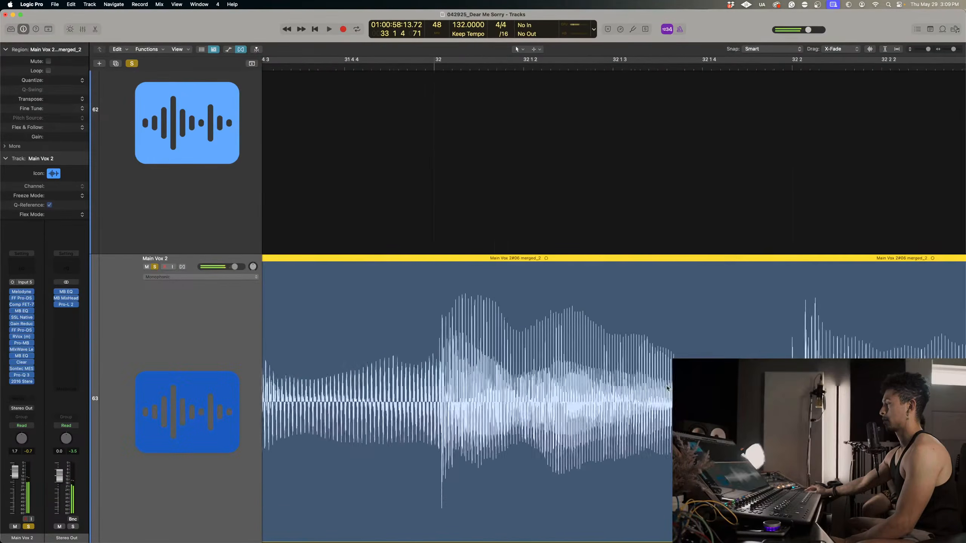
{"action": "key", "text": "super+Left"}
{"action": "scroll", "coordinate": [662, 389], "scroll_direction": "right", "scroll_amount": 10}
{"action": "scroll", "coordinate": [659, 389], "scroll_direction": "right", "scroll_amount": 5}
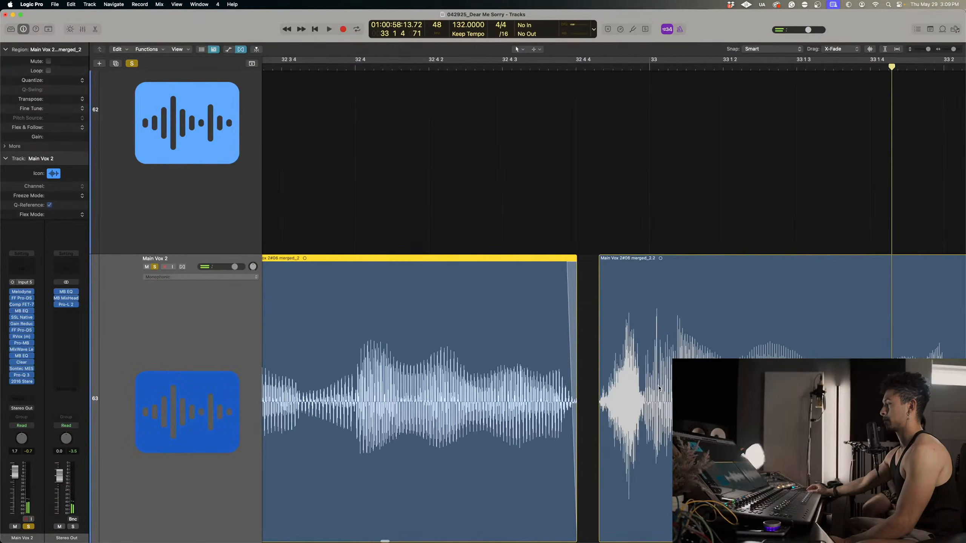
{"action": "key", "text": "super+Right"}
{"action": "key", "text": "super+Right"}
{"action": "key", "text": "super+Right"}
{"action": "key", "text": "super+Left"}
{"action": "key", "text": "super+Left"}
{"action": "scroll", "coordinate": [659, 389], "scroll_direction": "right", "scroll_amount": 3}
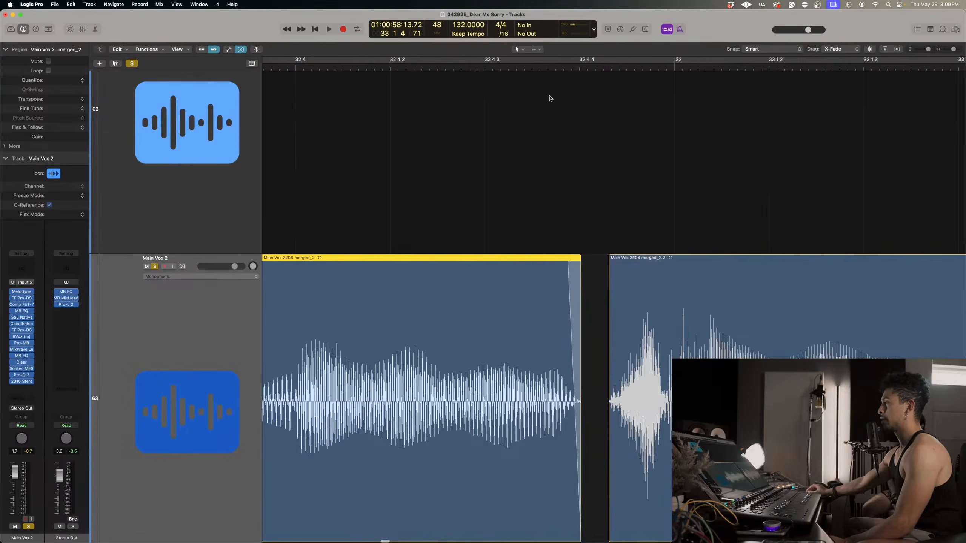
{"action": "left_click", "coordinate": [547, 66]}
{"action": "scroll", "coordinate": [598, 178], "scroll_direction": "up", "scroll_amount": 10}
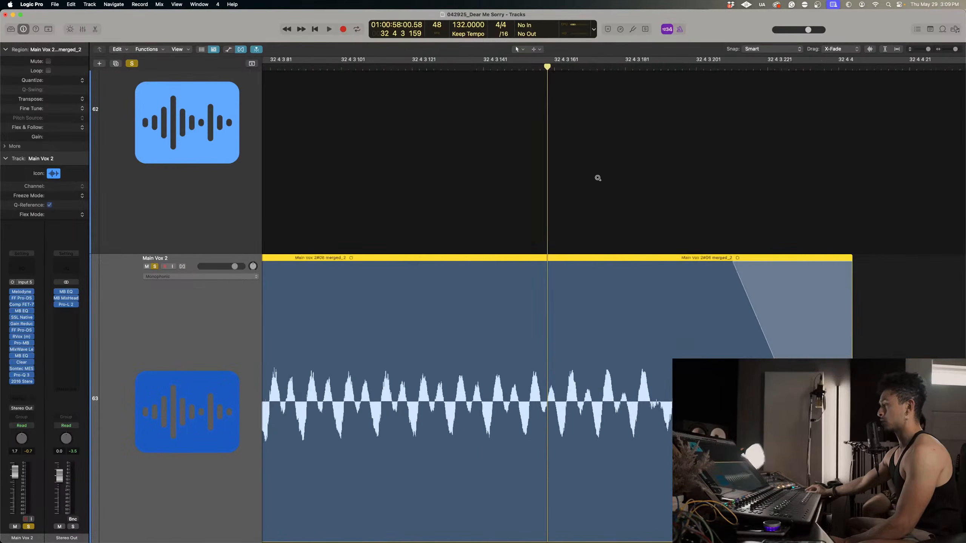
{"action": "scroll", "coordinate": [598, 178], "scroll_direction": "down", "scroll_amount": 3}
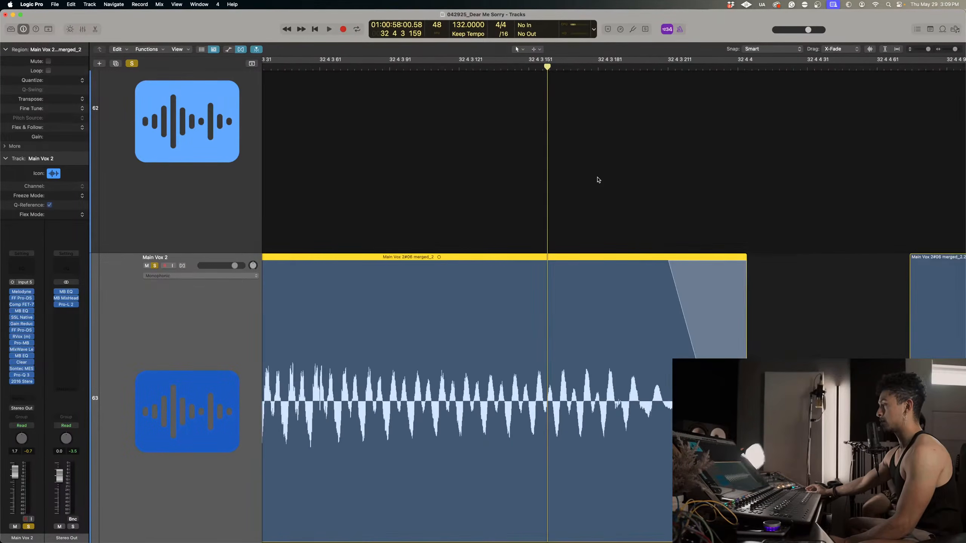
{"action": "scroll", "coordinate": [597, 179], "scroll_direction": "left", "scroll_amount": 2}
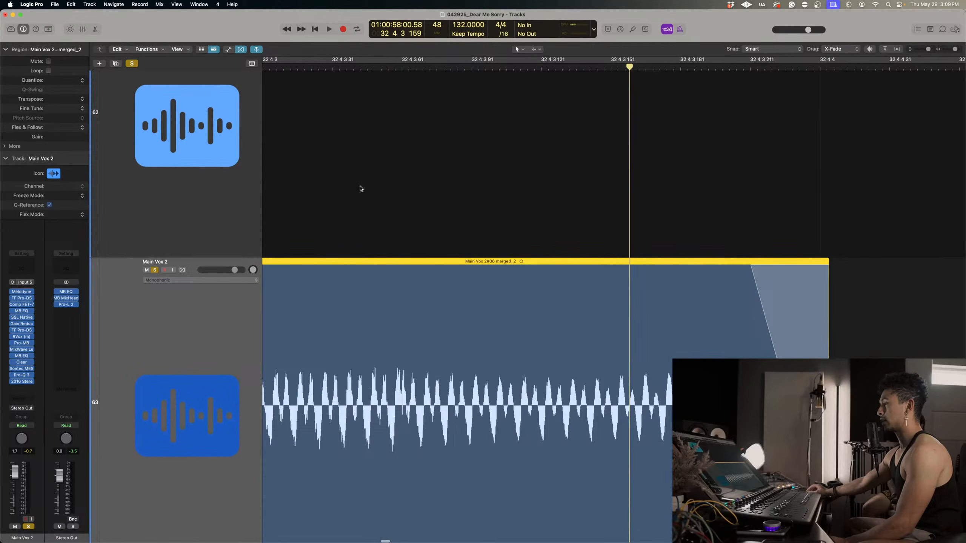
Cut the short double-peaked section out of Main Vox 2 just after 32 4 3 56.
{"action": "left_click", "coordinate": [388, 72]}
{"action": "scroll", "coordinate": [427, 144], "scroll_direction": "up", "scroll_amount": 8}
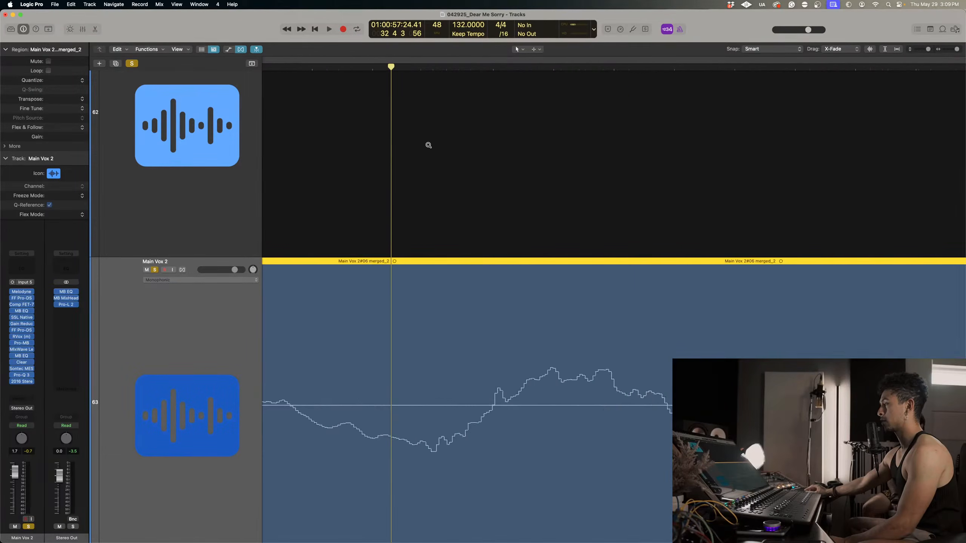
{"action": "scroll", "coordinate": [430, 145], "scroll_direction": "down", "scroll_amount": 3}
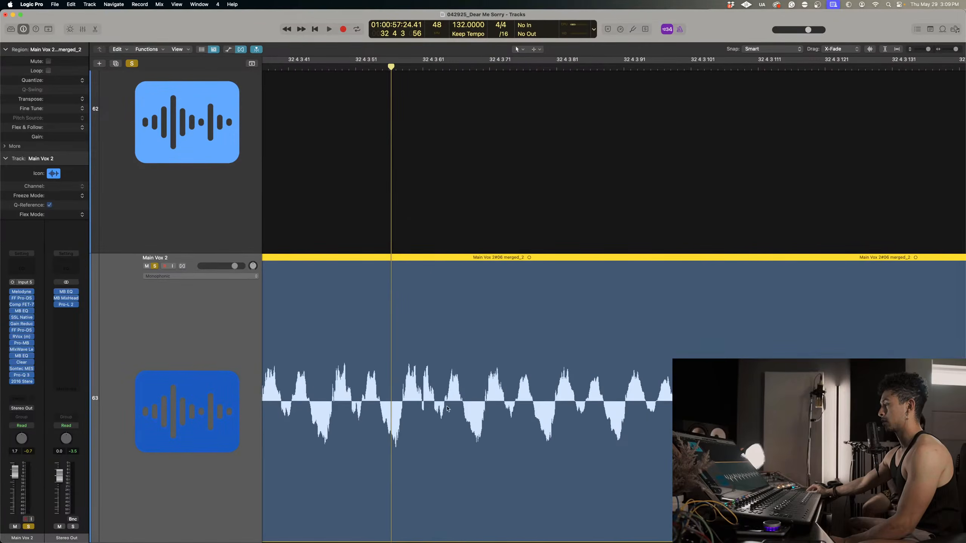
{"action": "left_click_drag", "start_coordinate": [402, 384], "coordinate": [437, 384]}
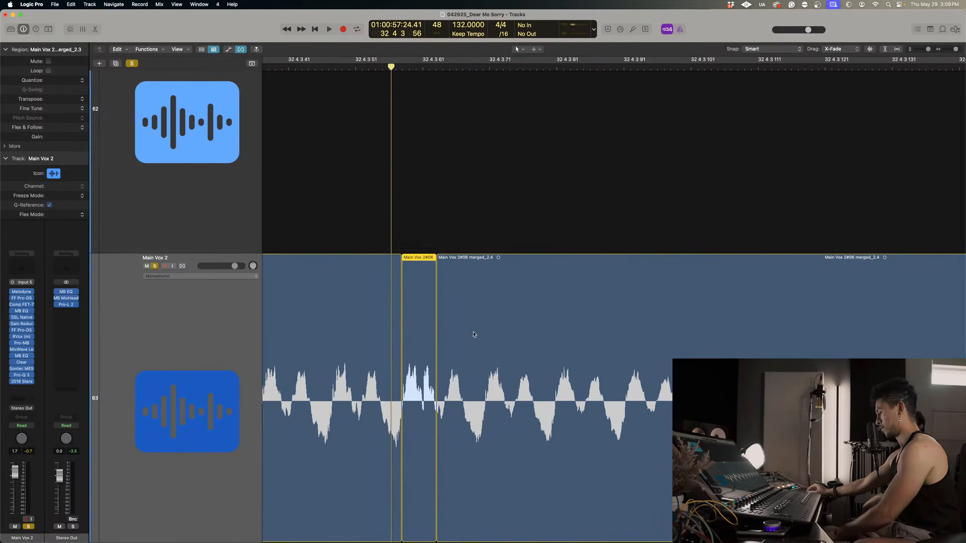
{"action": "key", "text": "Delete"}
Add a short fade-in after the new small gap in Main Vox 2 and try a short fade-out before it.
{"action": "left_click", "coordinate": [442, 258]}
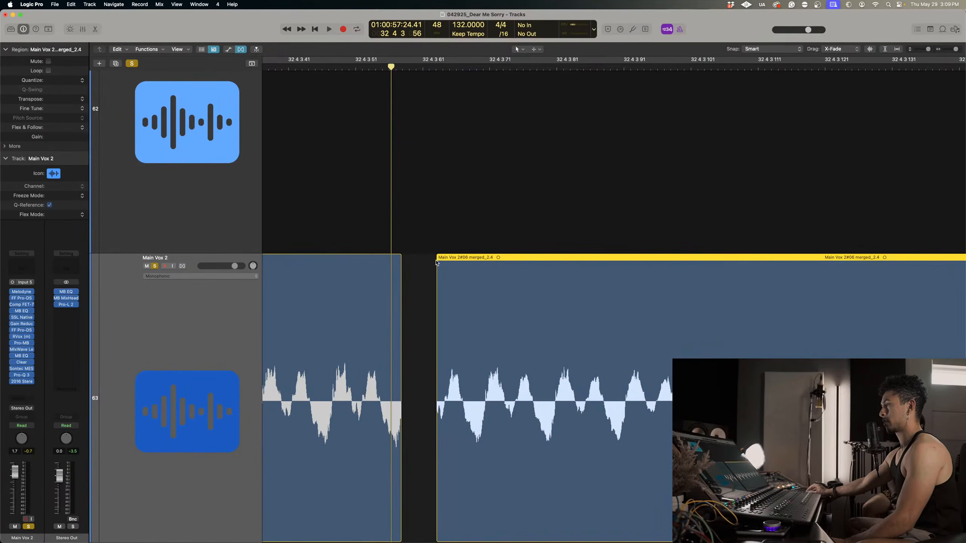
{"action": "left_click_drag", "start_coordinate": [437, 261], "coordinate": [456, 257]}
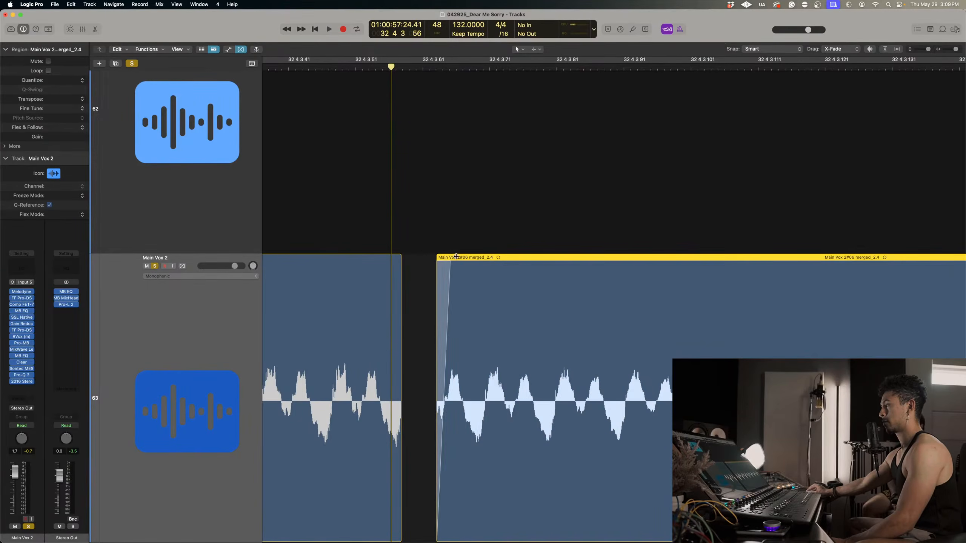
{"action": "left_click", "coordinate": [391, 257]}
{"action": "left_click_drag", "start_coordinate": [401, 257], "coordinate": [372, 252]}
Play Main Vox 2 across the new small cut, starting from early in bar 32, beat 3.
{"action": "key", "text": "super+Left"}
{"action": "key", "text": "super+Left"}
{"action": "key", "text": "super+Left"}
{"action": "key", "text": "super+Left"}
{"action": "key", "text": "super+Left"}
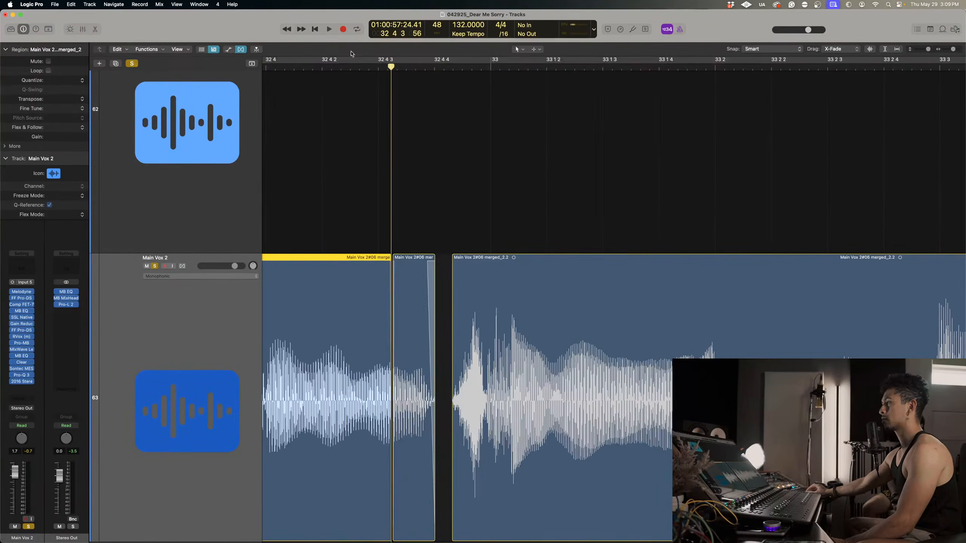
{"action": "left_click", "coordinate": [346, 65]}
{"action": "key", "text": "space"}
{"action": "left_click", "coordinate": [346, 65]}
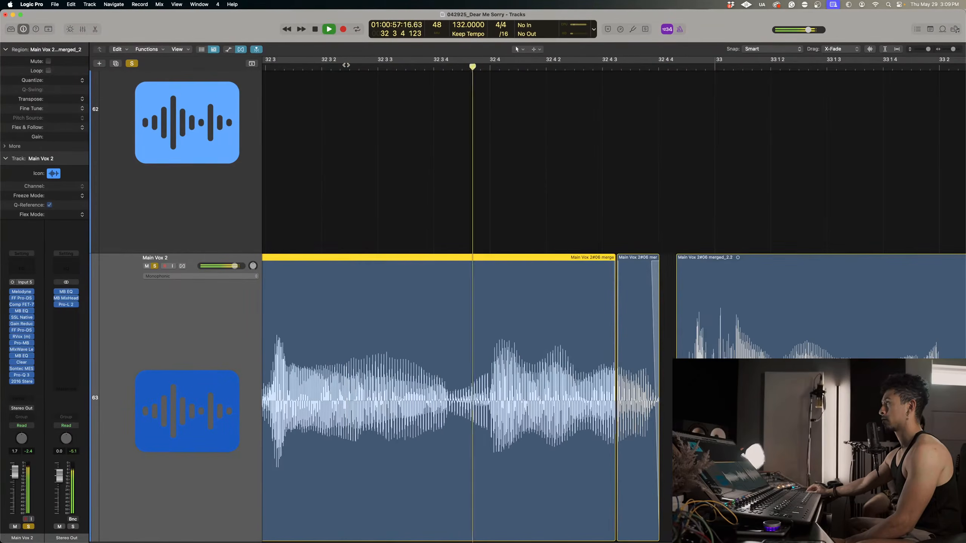
Undo the small cut and the fades on Main Vox 2, and replay the phrase.
{"action": "key", "text": "super+z"}
{"action": "key", "text": "super+z"}
{"action": "key", "text": "super+z"}
{"action": "key", "text": "super+z"}
{"action": "key", "text": "super+z"}
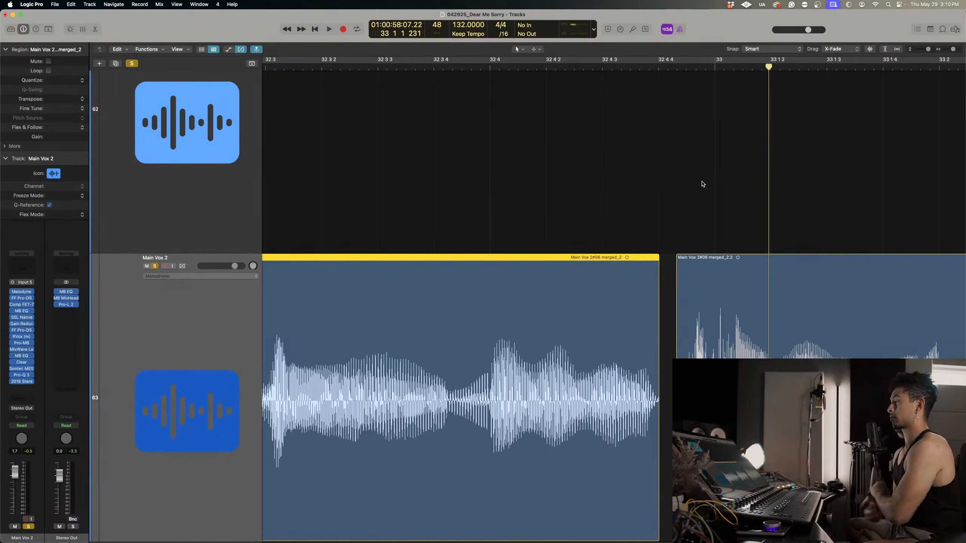
{"action": "key", "text": "space"}
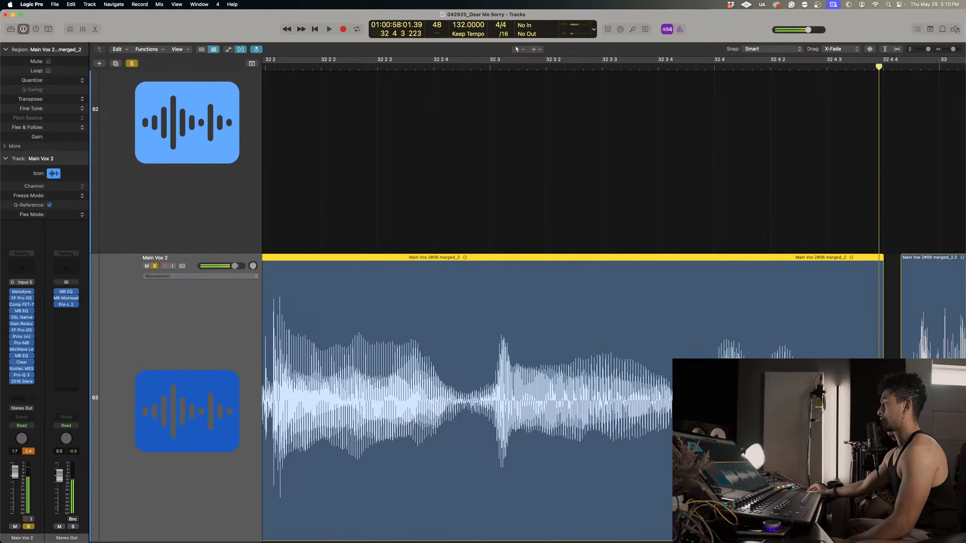
Undo the remaining gap cut before bar 33 in Main Vox 2 and replay from late in bar 32, beat 3.
{"action": "key", "text": "super+Left"}
{"action": "key", "text": "super+Left"}
{"action": "scroll", "coordinate": [796, 338], "scroll_direction": "right", "scroll_amount": 4}
{"action": "key", "text": "super+Right"}
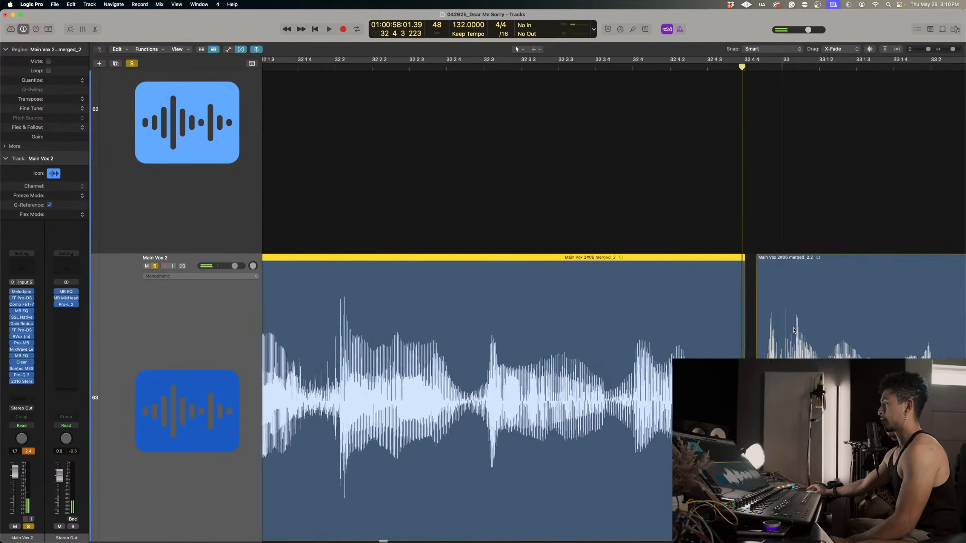
{"action": "key", "text": "super+z"}
{"action": "left_click", "coordinate": [754, 338]}
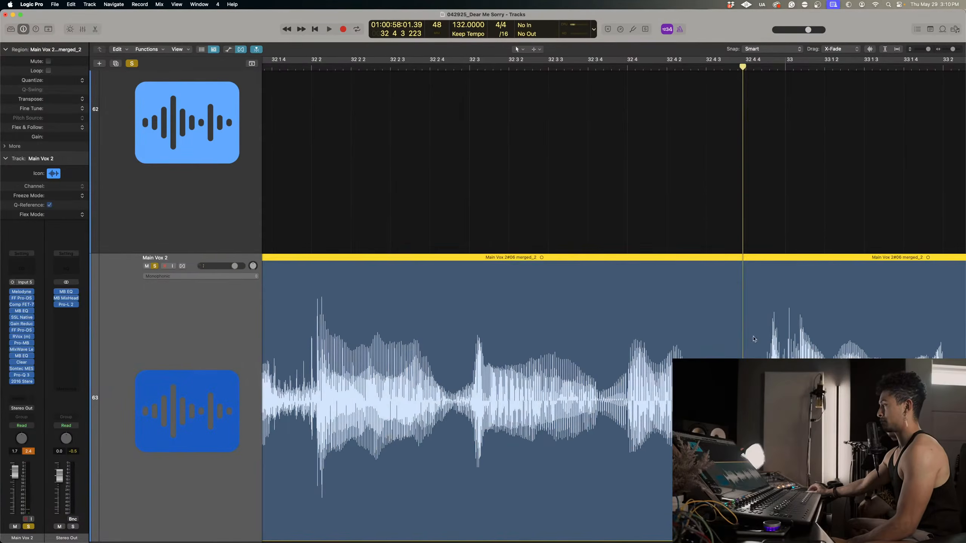
{"action": "left_click", "coordinate": [591, 67]}
{"action": "key", "text": "space"}
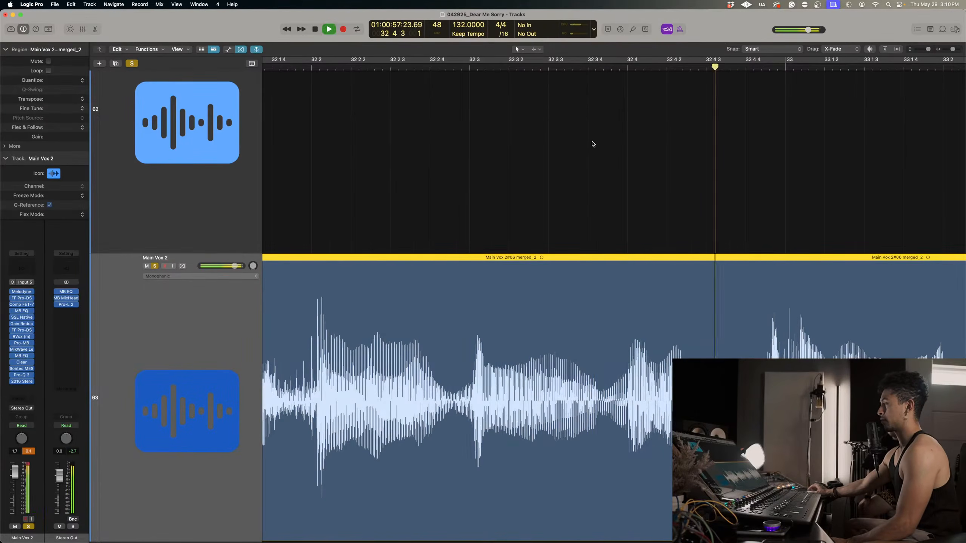
Check the flex mode choices for the Main Vox 2 track, leaving Monophonic selected, and reselect the track.
{"action": "scroll", "coordinate": [601, 168], "scroll_direction": "left", "scroll_amount": 10}
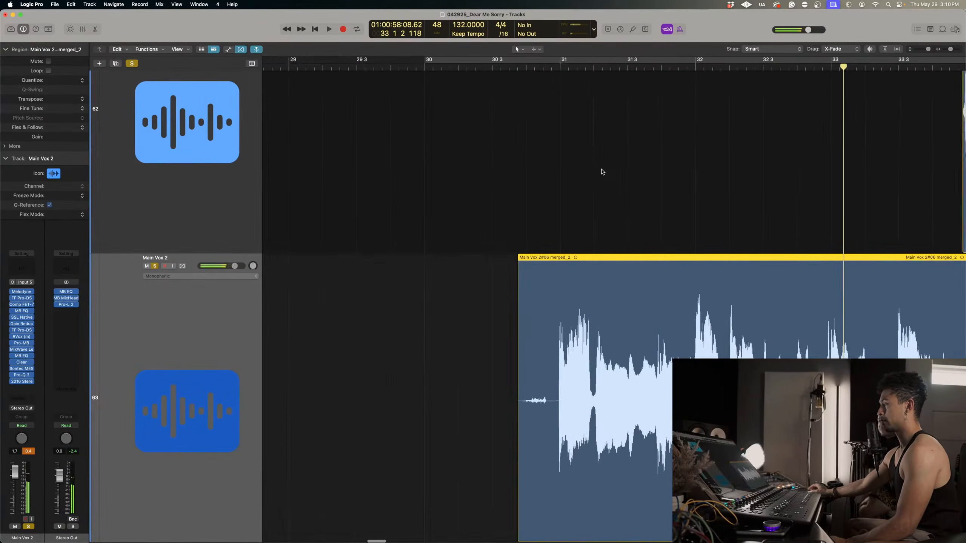
{"action": "scroll", "coordinate": [602, 172], "scroll_direction": "right", "scroll_amount": 5}
{"action": "scroll", "coordinate": [603, 172], "scroll_direction": "left", "scroll_amount": 10}
{"action": "scroll", "coordinate": [602, 172], "scroll_direction": "left", "scroll_amount": 5}
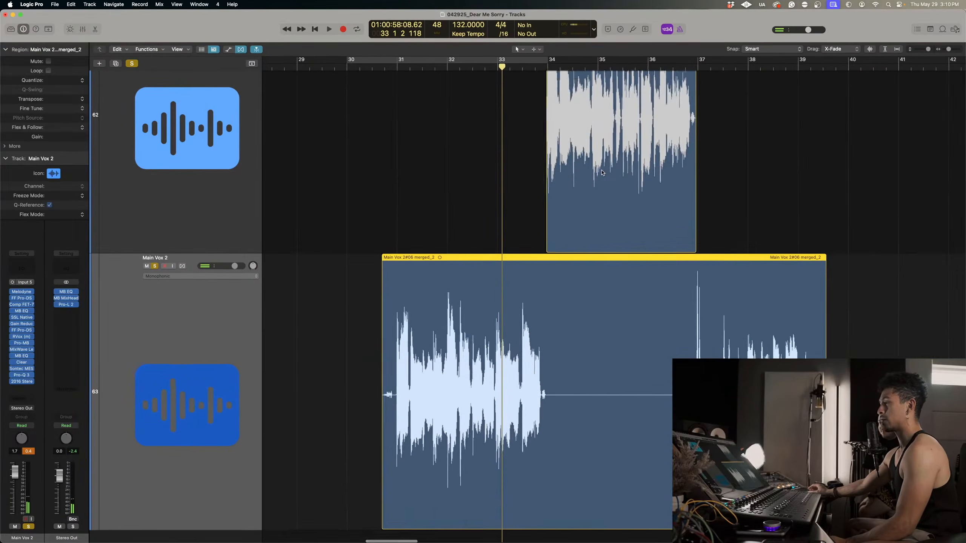
{"action": "scroll", "coordinate": [602, 172], "scroll_direction": "down", "scroll_amount": 2}
{"action": "left_click", "coordinate": [193, 182]}
{"action": "left_click", "coordinate": [197, 342]}
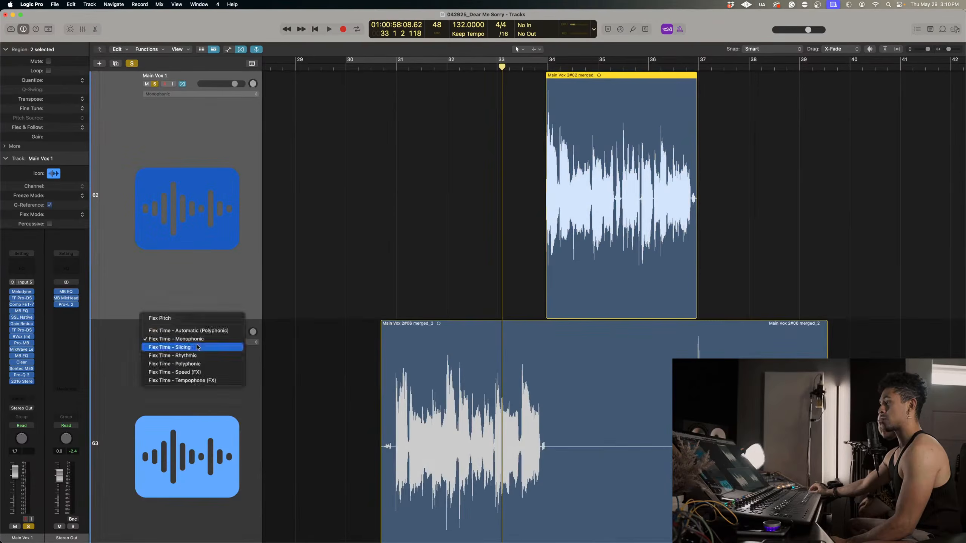
{"action": "left_click", "coordinate": [202, 281]}
{"action": "left_click", "coordinate": [152, 411]}
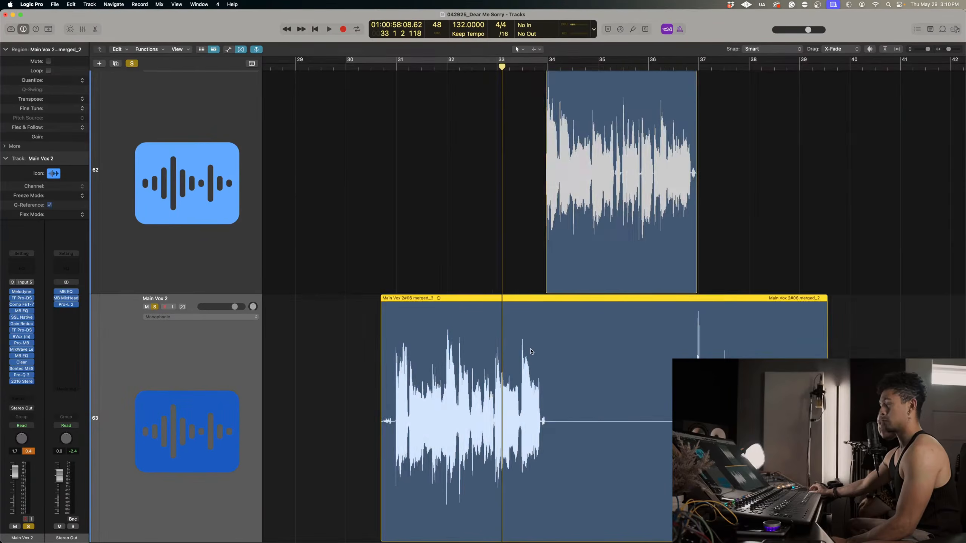
Look over the vocal regions from bar 31 to bar 39 and play Main Vox 2 through bar 33.
{"action": "scroll", "coordinate": [531, 352], "scroll_direction": "up", "scroll_amount": 6}
{"action": "scroll", "coordinate": [531, 351], "scroll_direction": "down", "scroll_amount": 2}
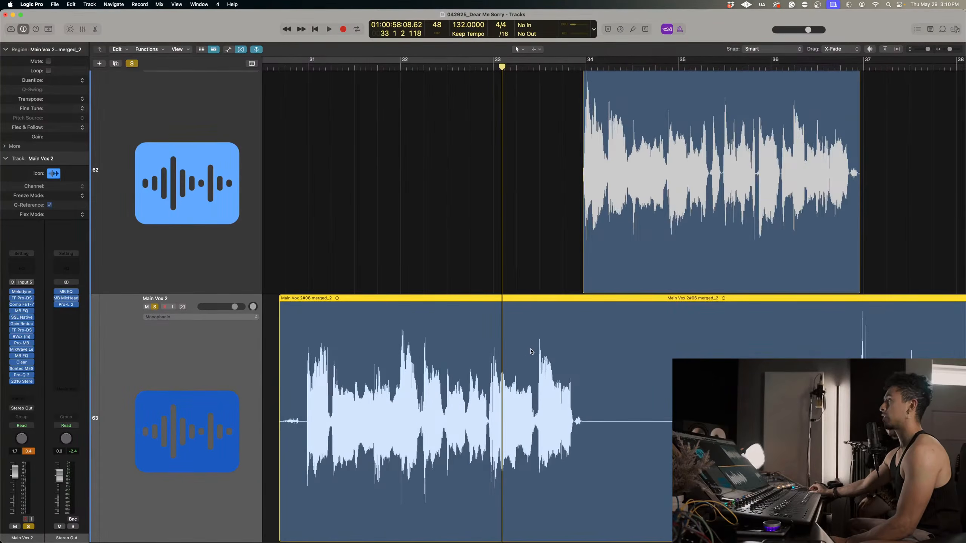
{"action": "scroll", "coordinate": [531, 351], "scroll_direction": "right", "scroll_amount": 10}
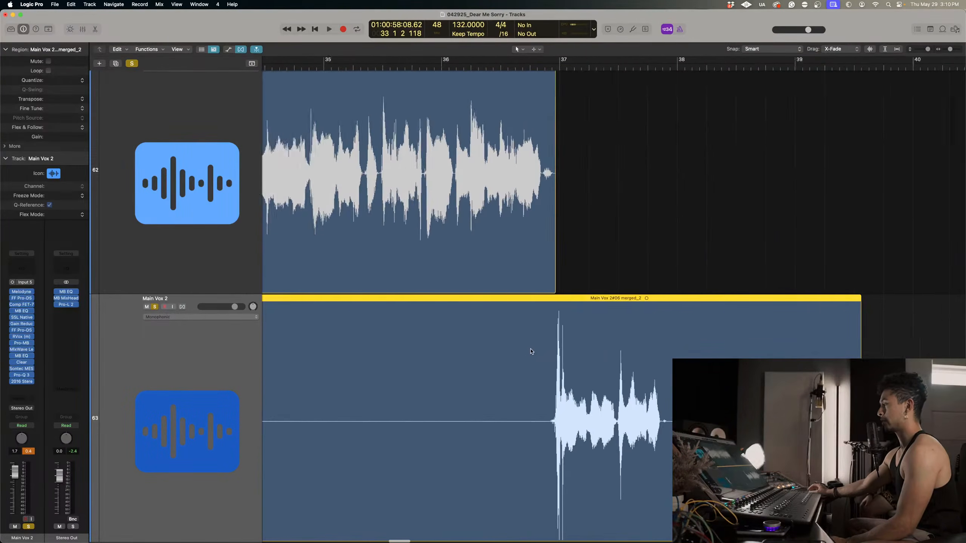
{"action": "scroll", "coordinate": [531, 351], "scroll_direction": "left", "scroll_amount": 4}
{"action": "key", "text": "space"}
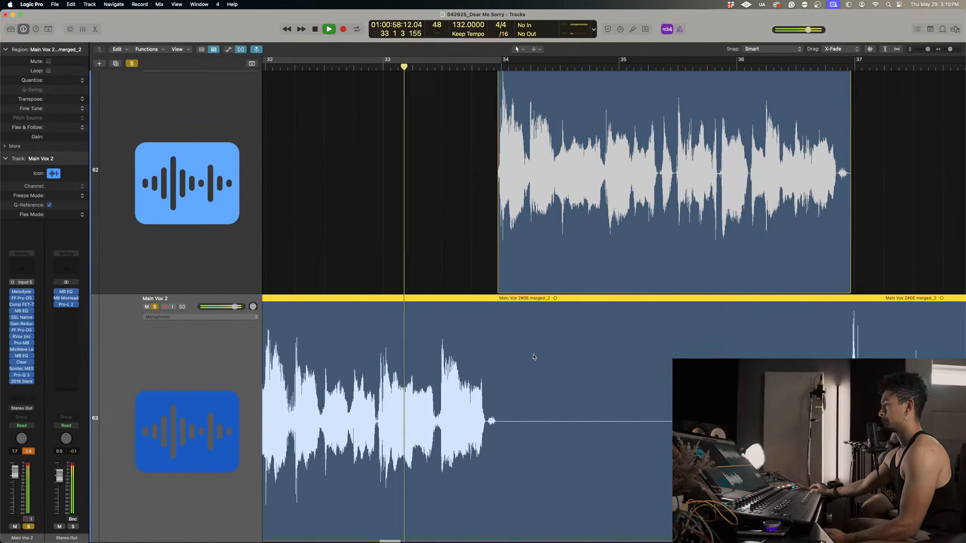
{"action": "key", "text": "space"}
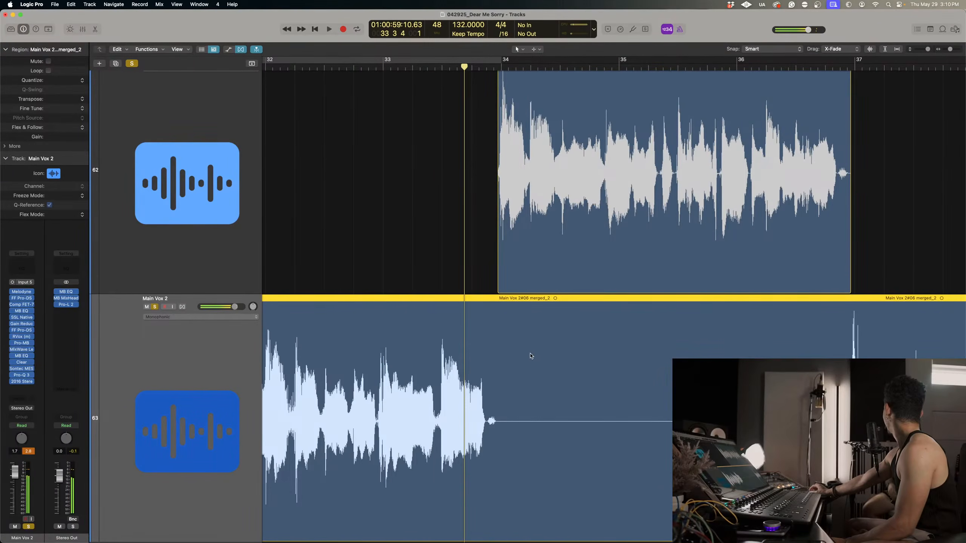
Continue playback into the Main Vox 1 phrase from bar 34 and stop late in bar 35.
{"action": "key", "text": "space"}
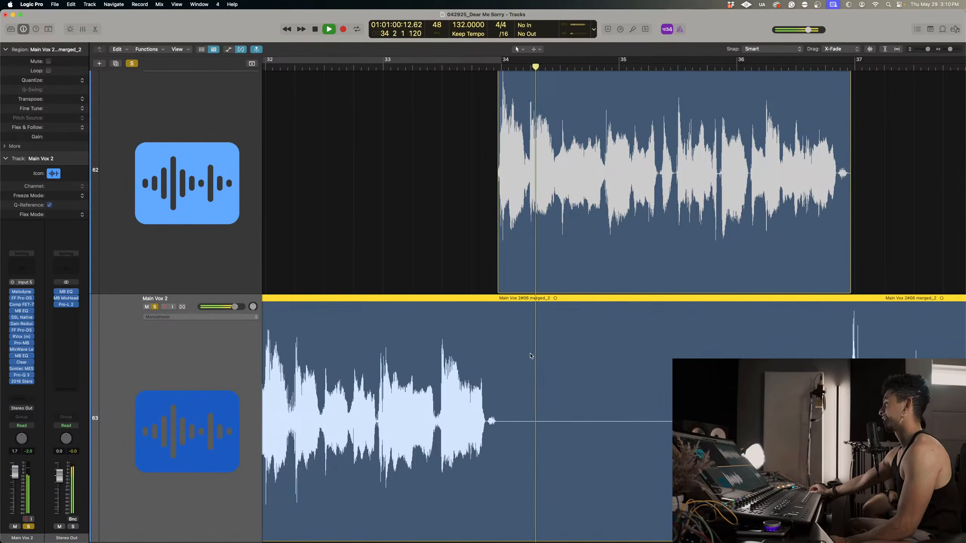
{"action": "scroll", "coordinate": [531, 355], "scroll_direction": "right", "scroll_amount": 2}
{"action": "key", "text": "super+Up"}
{"action": "key", "text": "super+Left"}
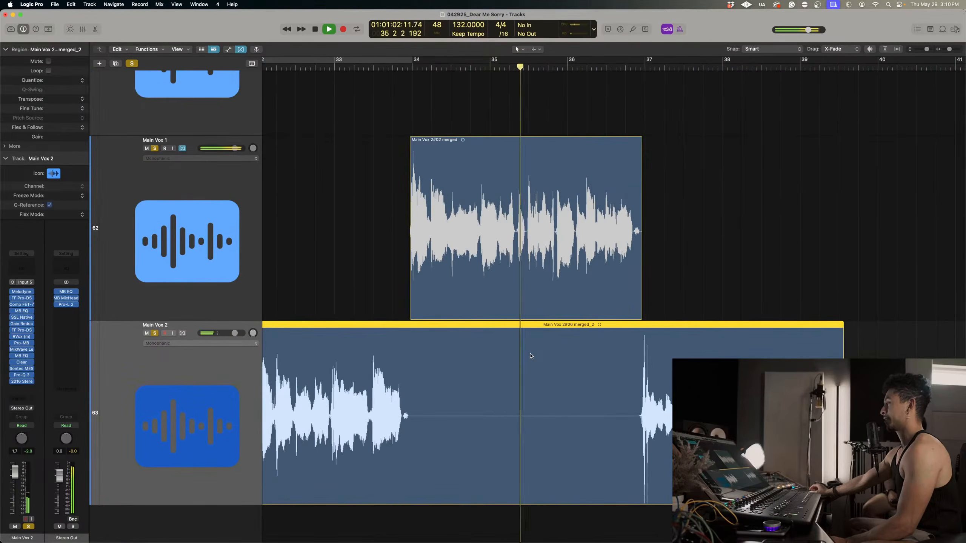
{"action": "key", "text": "space"}
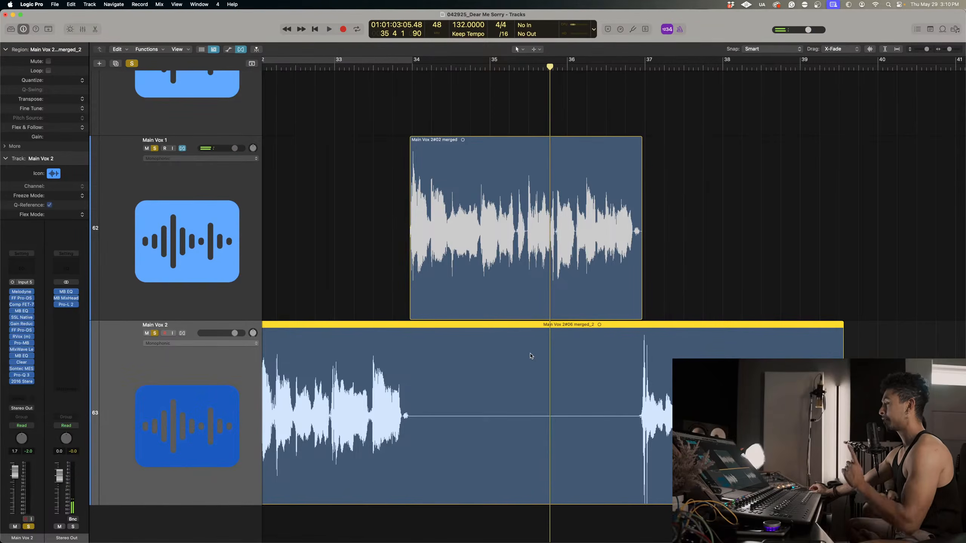
Resume playback from late in bar 35 through the end of the Main Vox 2 region in bar 39.
{"action": "scroll", "coordinate": [528, 356], "scroll_direction": "left", "scroll_amount": 5}
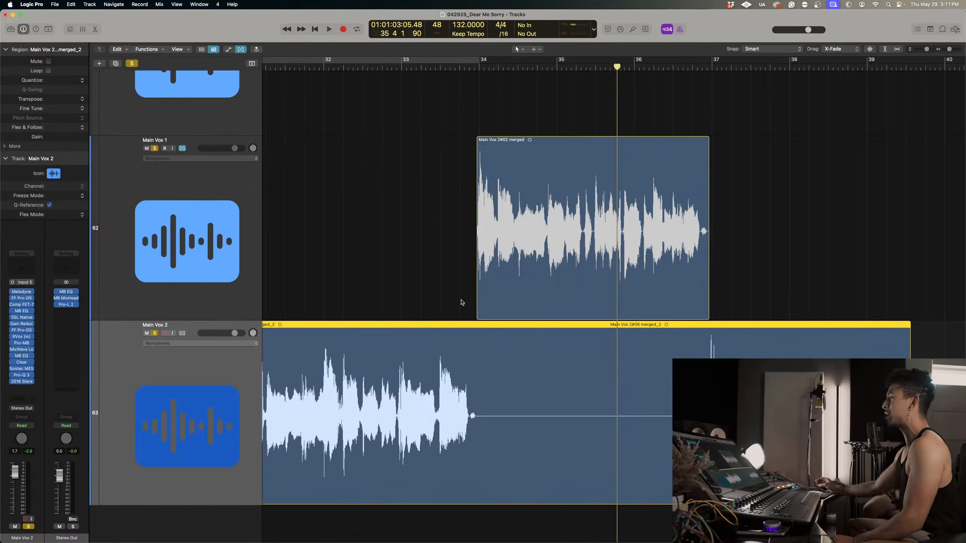
{"action": "key", "text": "space"}
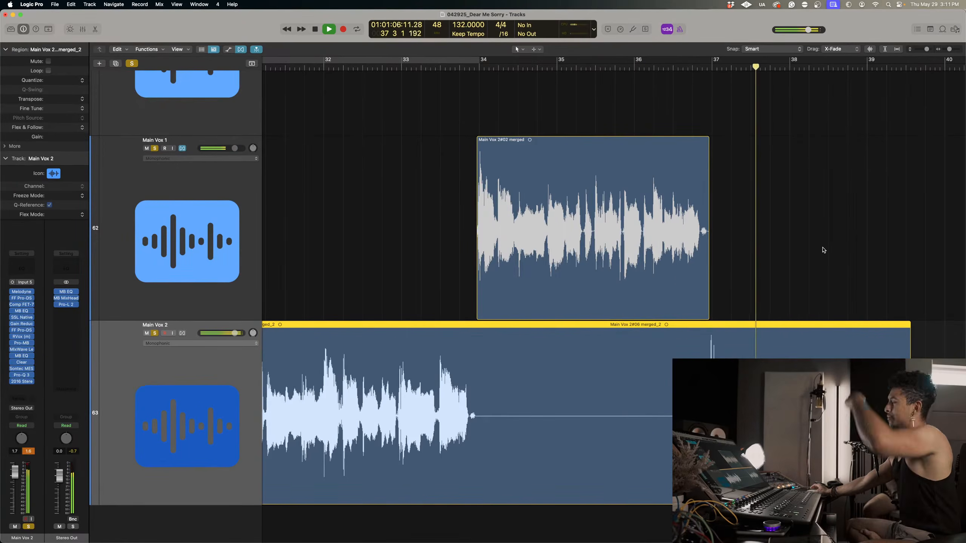
{"action": "scroll", "coordinate": [821, 250], "scroll_direction": "right", "scroll_amount": 2}
{"action": "scroll", "coordinate": [822, 250], "scroll_direction": "left", "scroll_amount": 5}
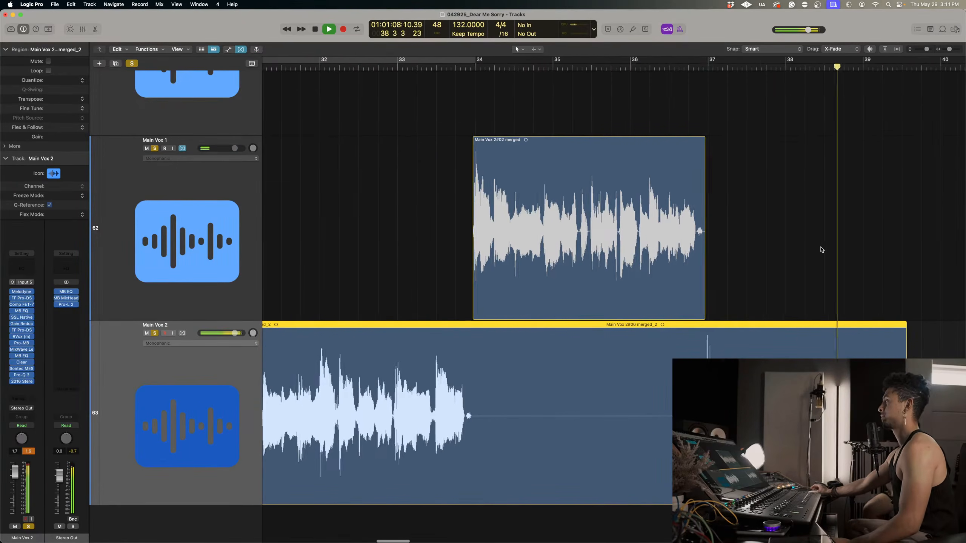
{"action": "key", "text": "space"}
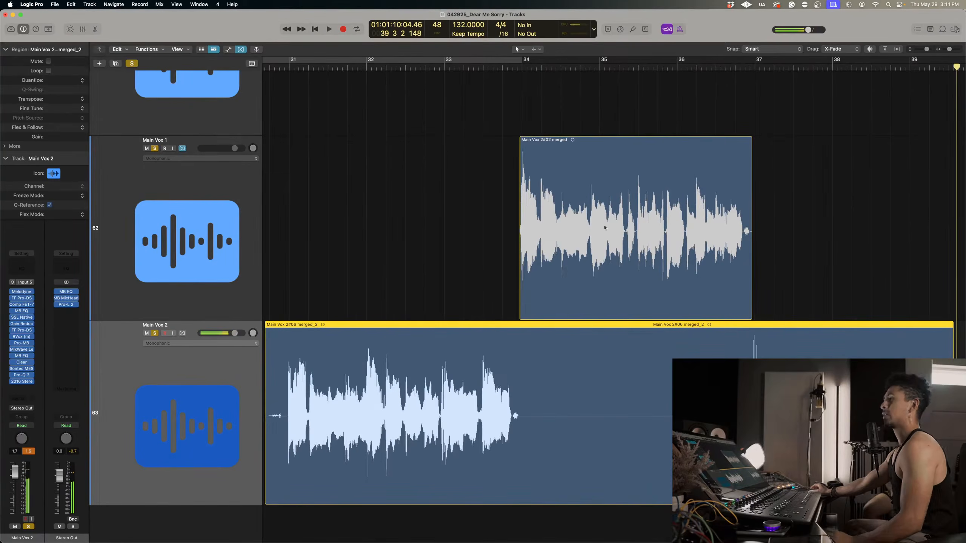
Set the project auto backup in the general settings to keep the Last 50 Alternative Versions.
{"action": "left_click", "coordinate": [38, 5]}
{"action": "mouse_move", "coordinate": [50, 28]}
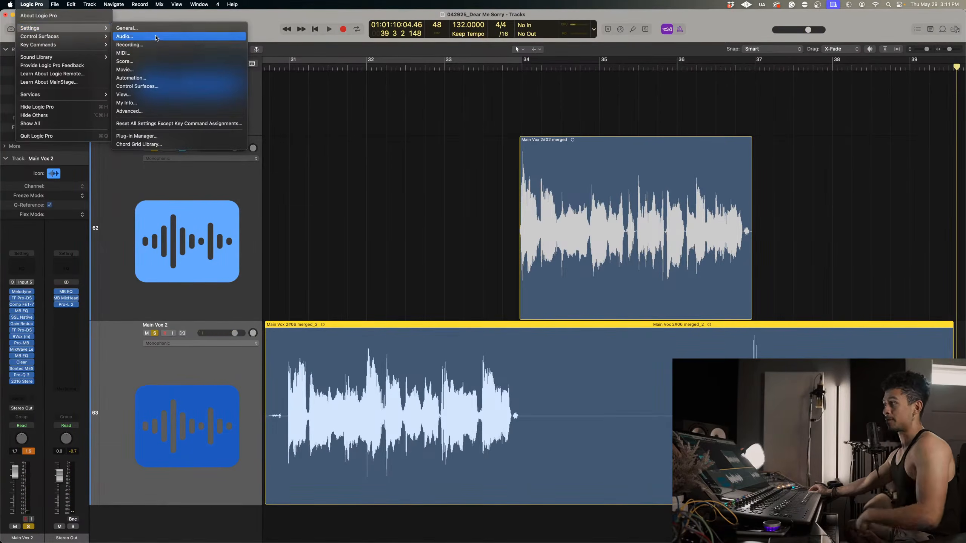
{"action": "left_click", "coordinate": [127, 21]}
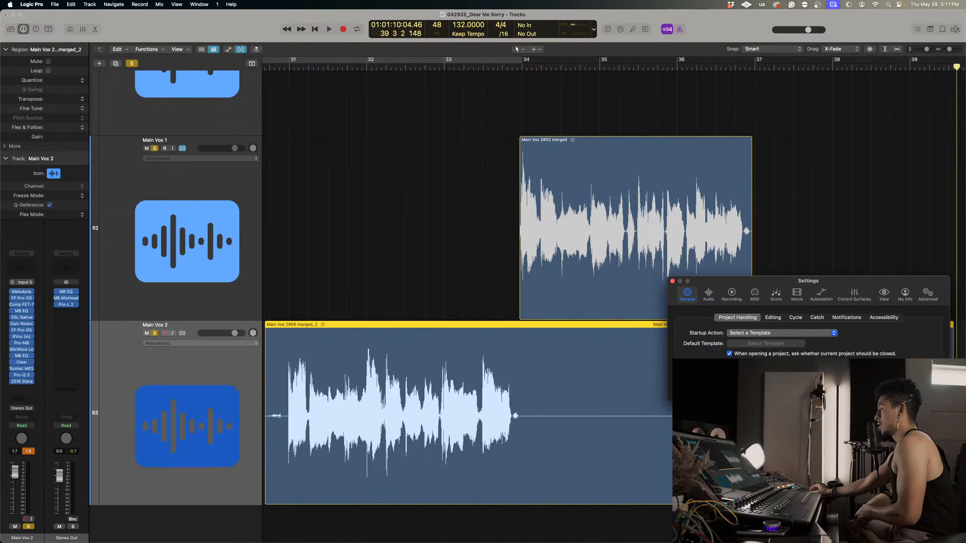
{"action": "left_click", "coordinate": [764, 371]}
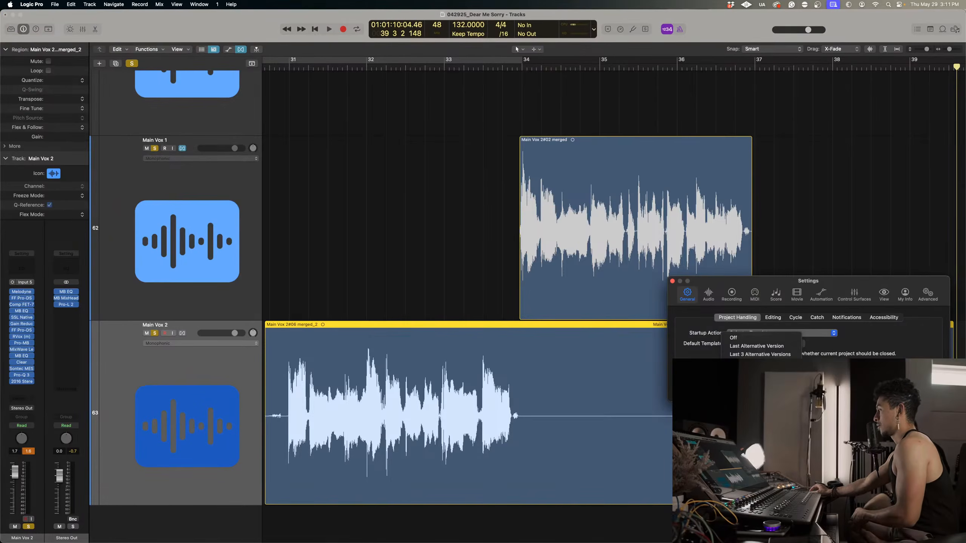
{"action": "left_click", "coordinate": [764, 370]}
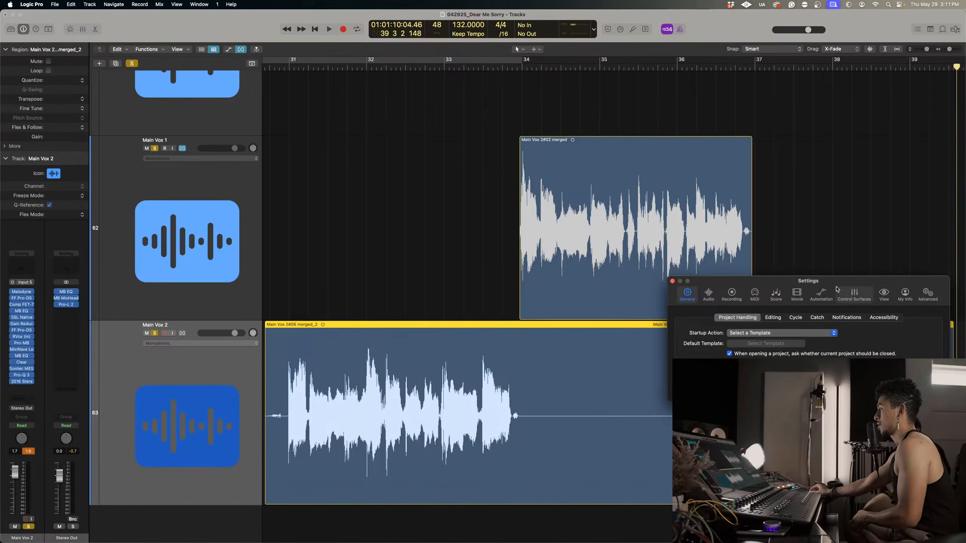
{"action": "left_click_drag", "start_coordinate": [848, 285], "coordinate": [687, 290]}
{"action": "left_click", "coordinate": [596, 376]}
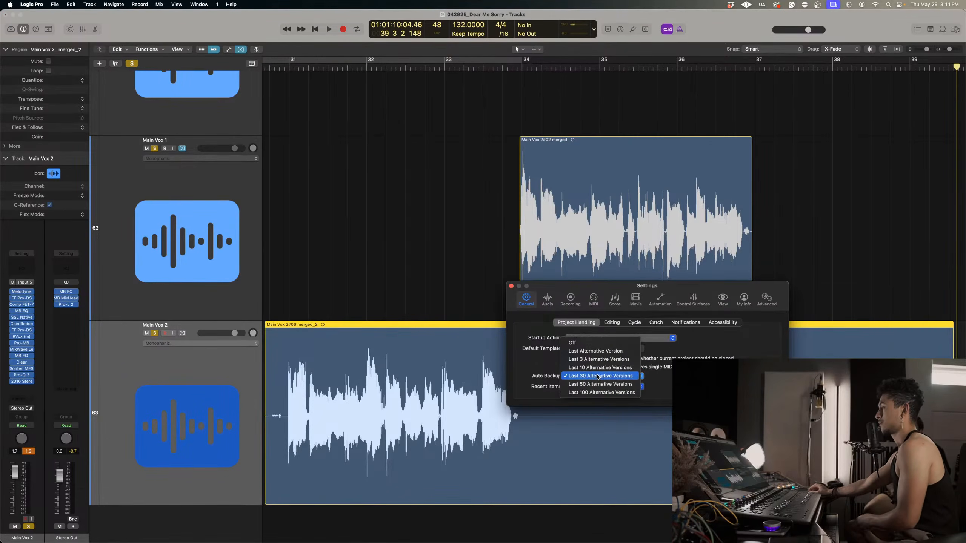
{"action": "left_click", "coordinate": [598, 384]}
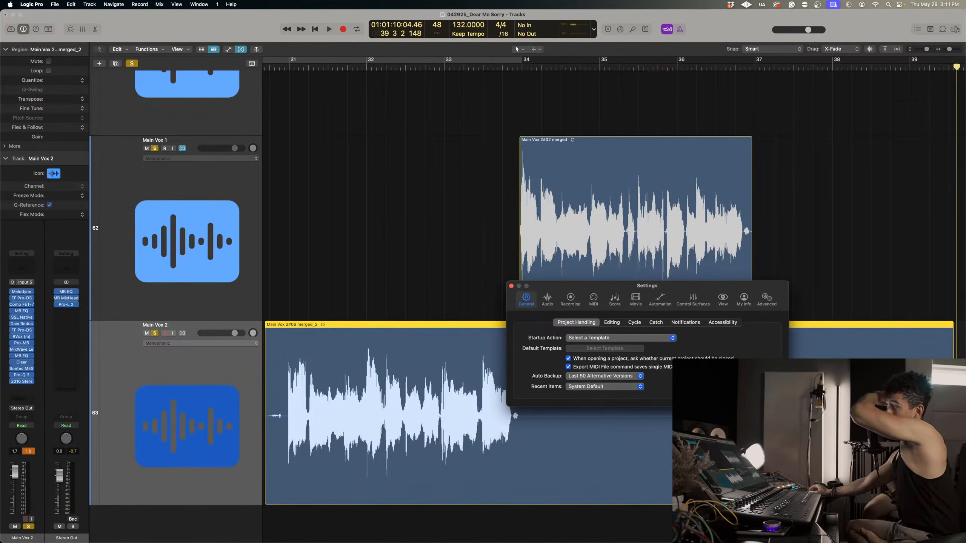
Examine the Advanced, My Info, View, Control Surfaces, Automation and Audio settings, including the audio device and general options.
{"action": "left_click", "coordinate": [767, 298]}
{"action": "left_click", "coordinate": [744, 299]}
{"action": "left_click", "coordinate": [722, 300]}
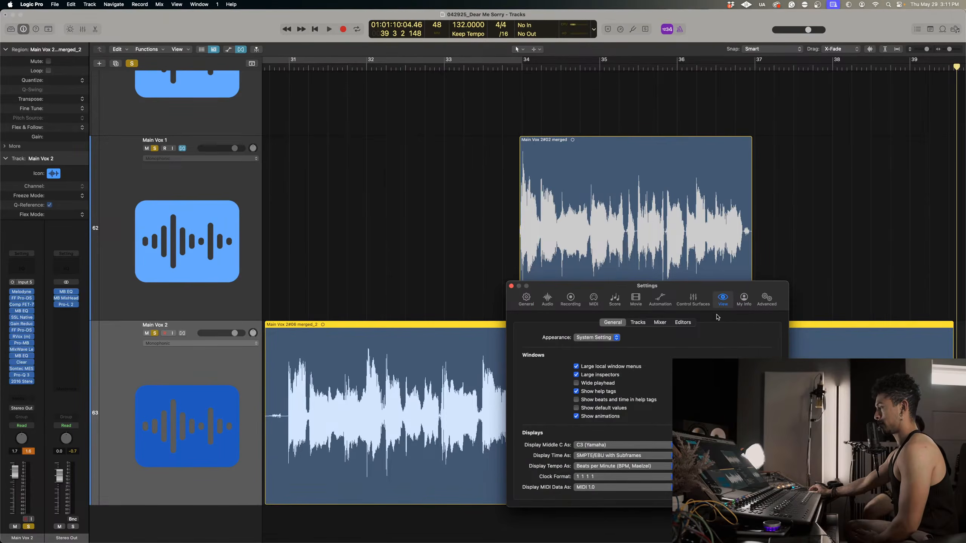
{"action": "left_click", "coordinate": [693, 299]}
{"action": "left_click", "coordinate": [659, 299]}
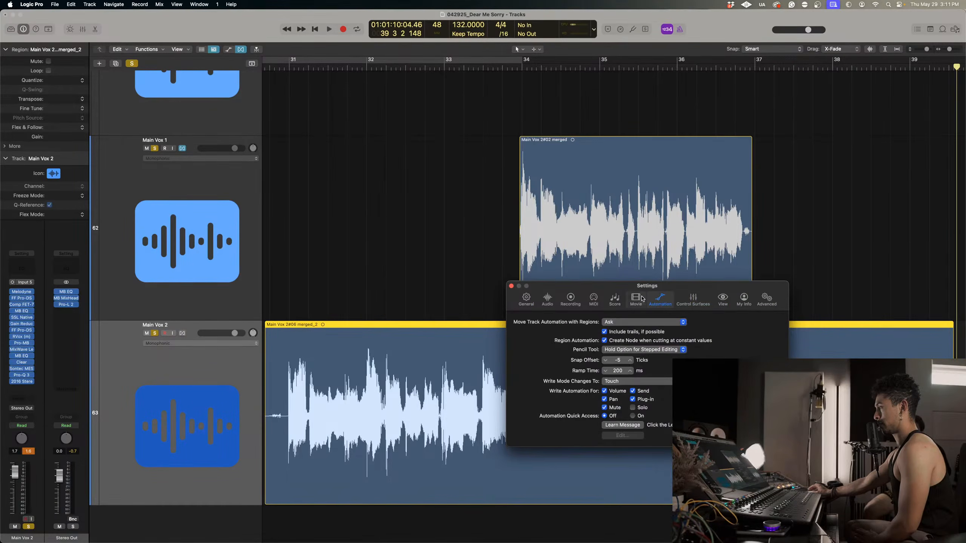
{"action": "left_click", "coordinate": [548, 299]}
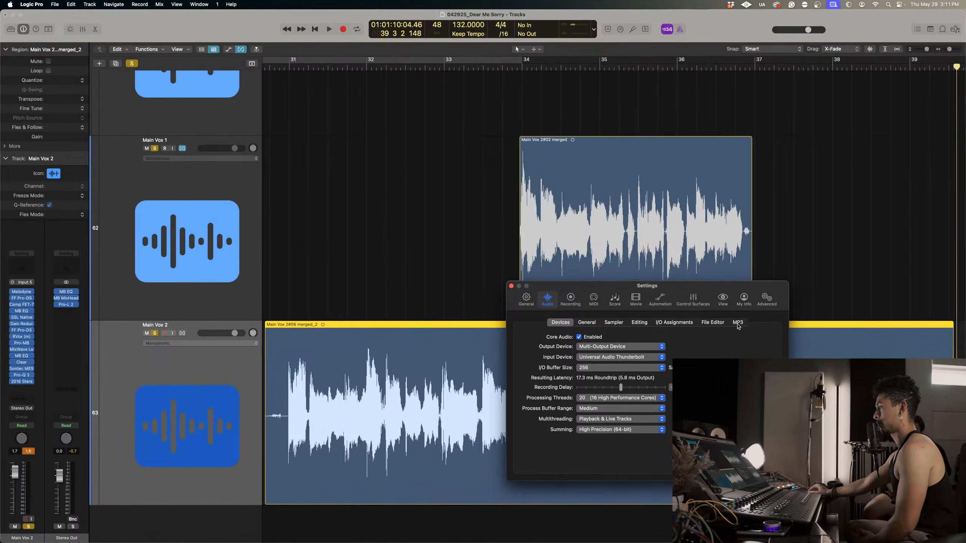
{"action": "left_click", "coordinate": [586, 323]}
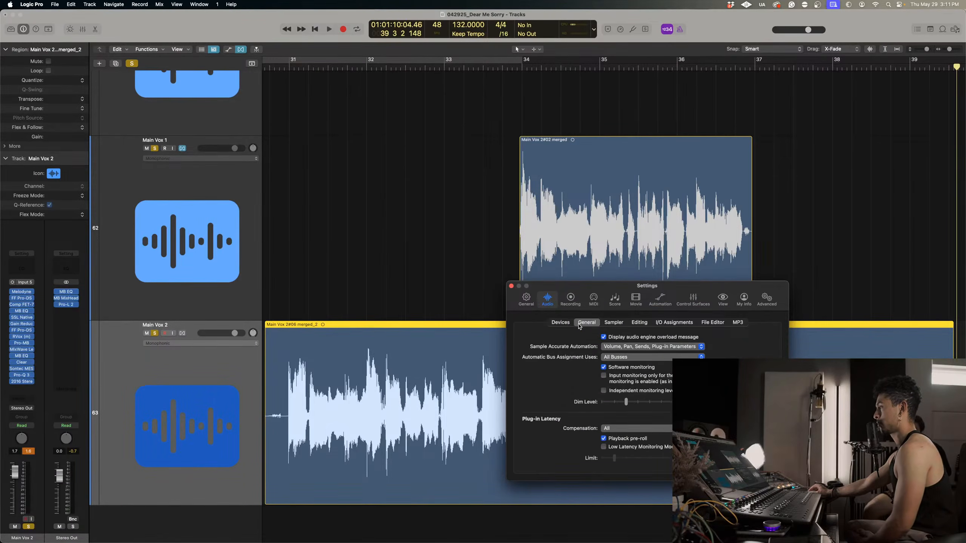
Review the Recording, MIDI, Score, Movie, Automation, Control Surfaces, My Info and View settings.
{"action": "left_click", "coordinate": [570, 299]}
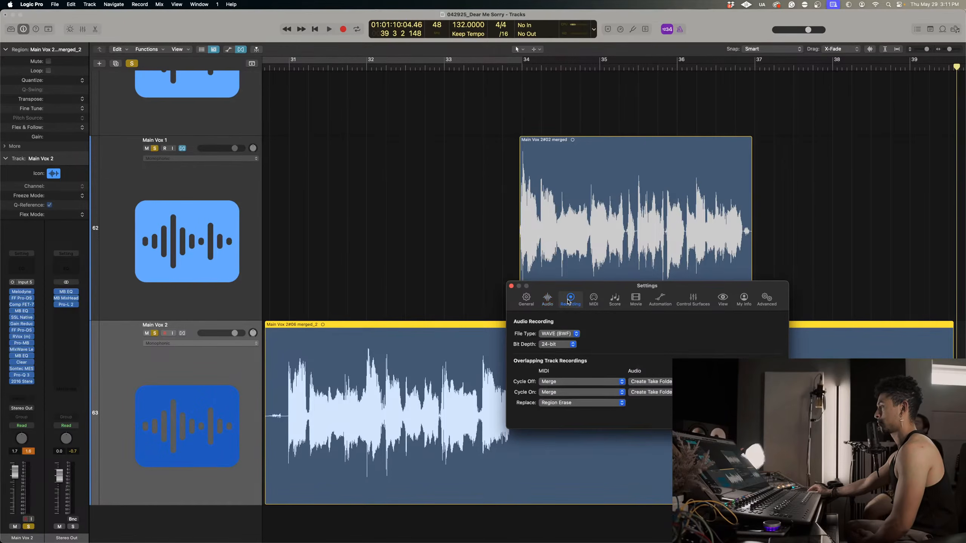
{"action": "left_click_drag", "start_coordinate": [618, 294], "coordinate": [478, 235]}
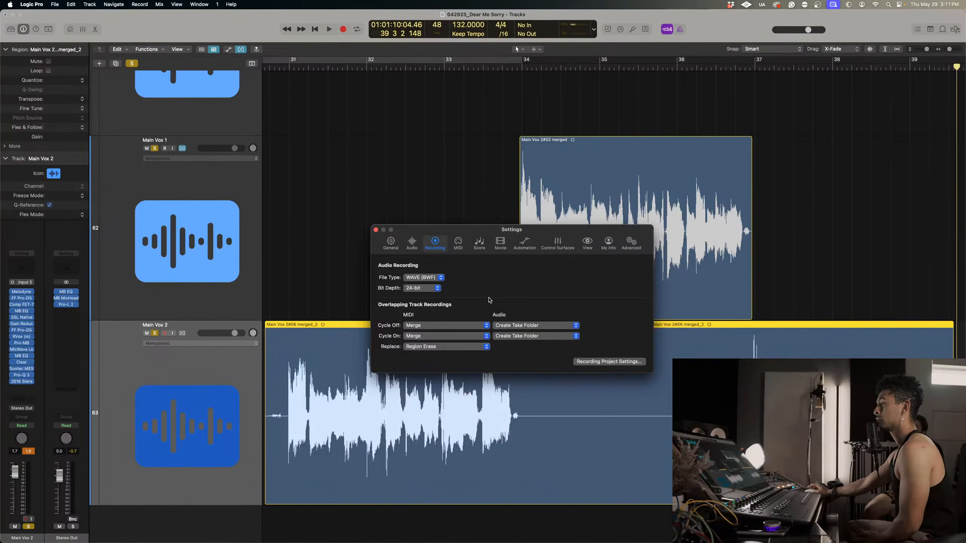
{"action": "left_click", "coordinate": [462, 244]}
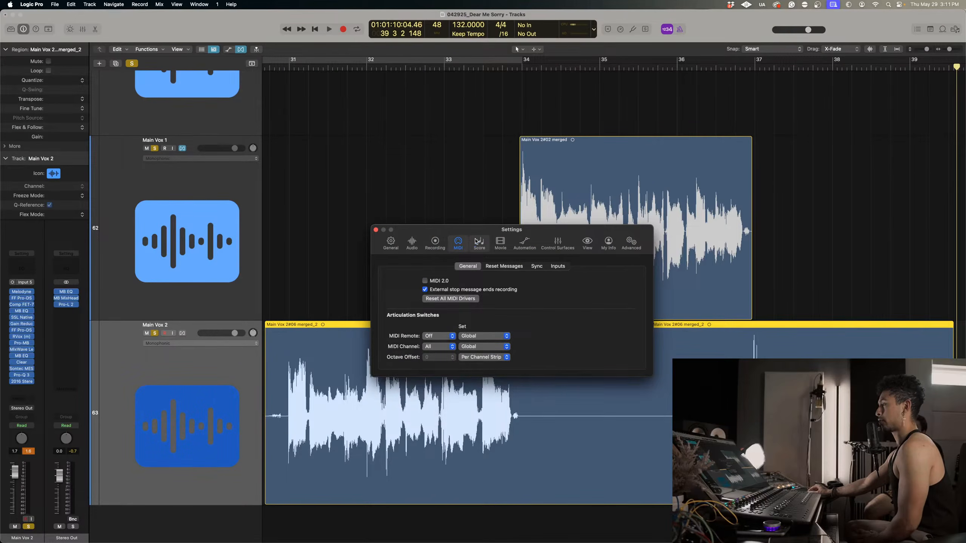
{"action": "left_click", "coordinate": [476, 241]}
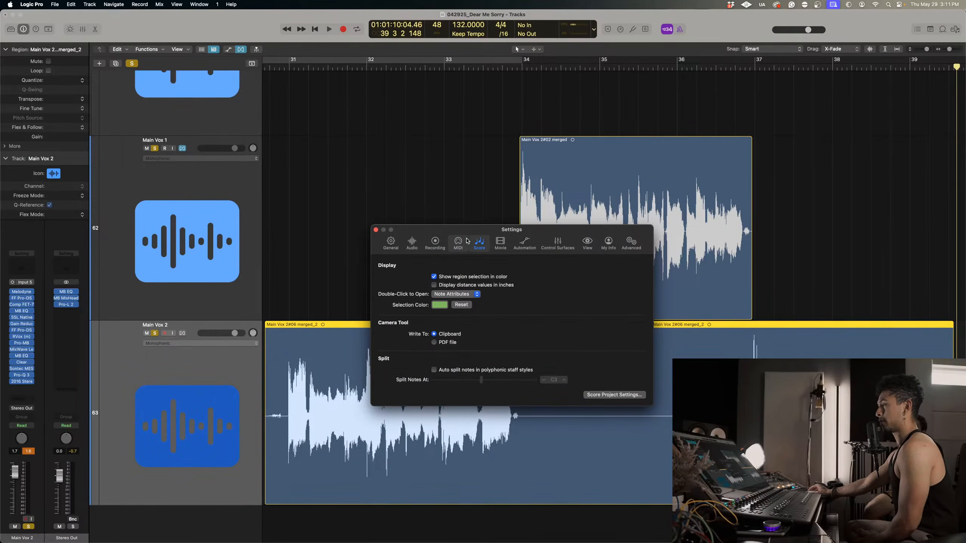
{"action": "left_click", "coordinate": [500, 242]}
{"action": "left_click", "coordinate": [527, 242]}
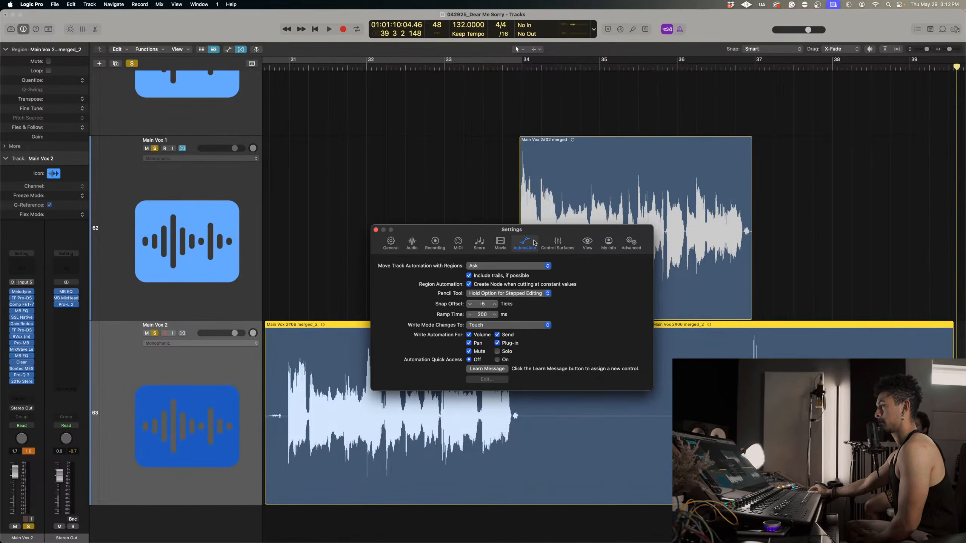
{"action": "left_click", "coordinate": [556, 243]}
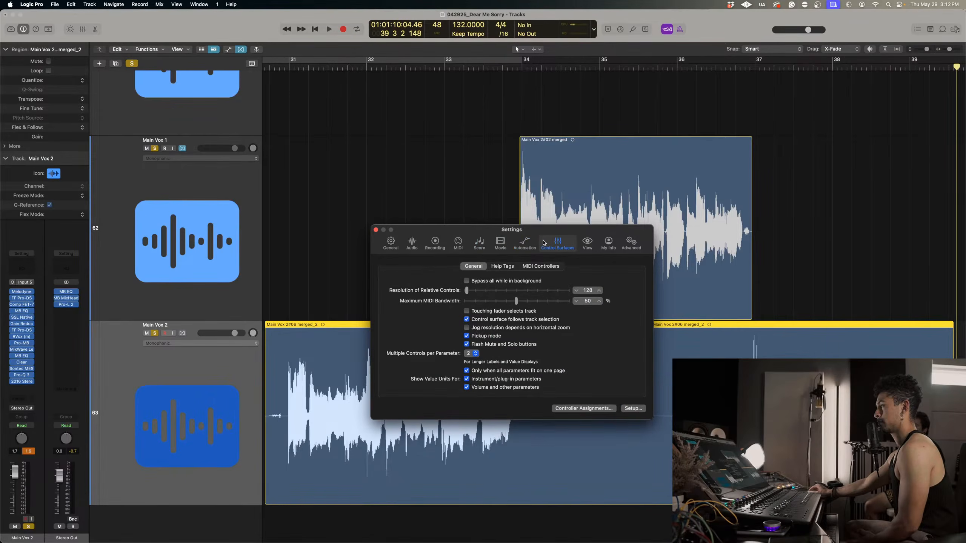
{"action": "left_click", "coordinate": [608, 242]}
{"action": "left_click", "coordinate": [592, 242]}
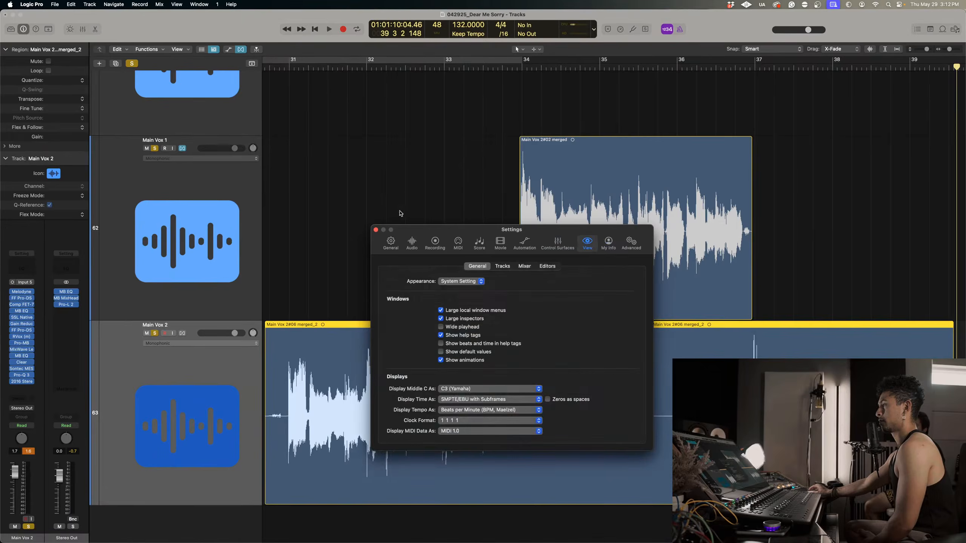
Recheck the auto backup choices in the general settings, keeping Last 50 Alternative Versions, and close the settings.
{"action": "left_click", "coordinate": [390, 243]}
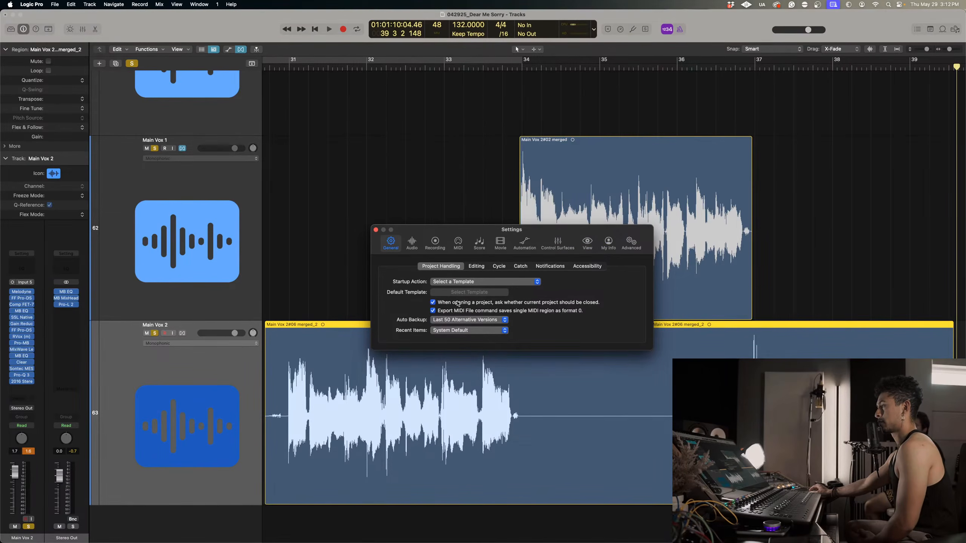
{"action": "left_click", "coordinate": [465, 320]}
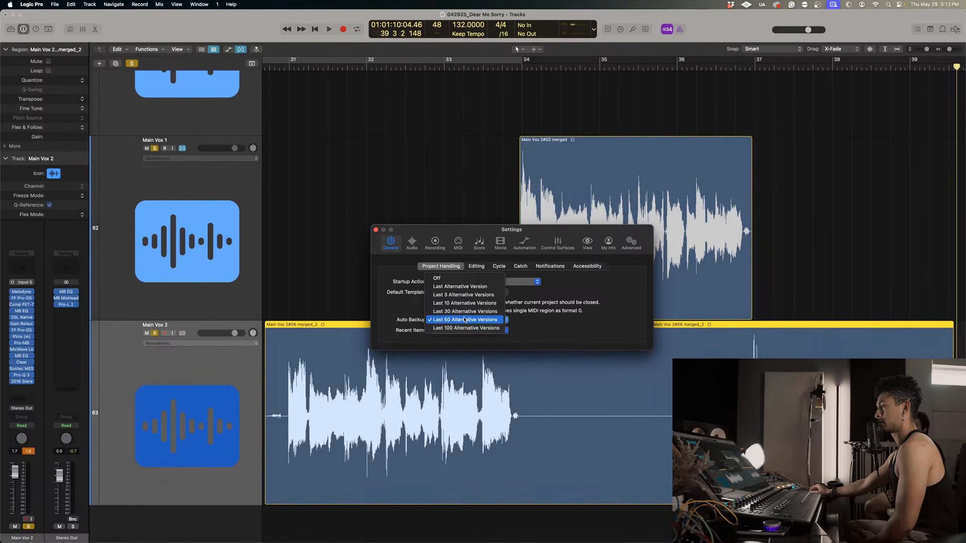
{"action": "left_click", "coordinate": [555, 307]}
{"action": "left_click", "coordinate": [375, 230]}
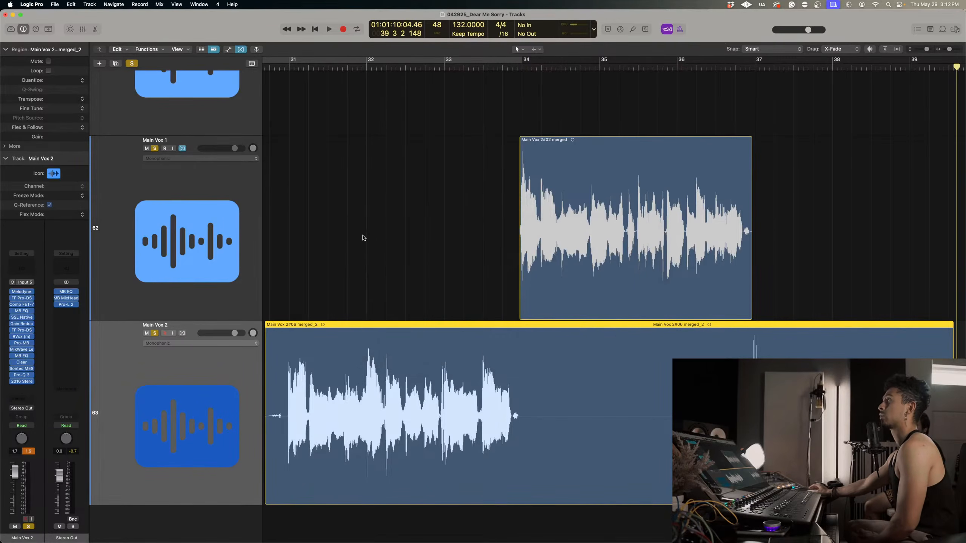
Look over the project's save, management and export commands and deselect the Main Vox 2 region.
{"action": "left_click", "coordinate": [54, 5]}
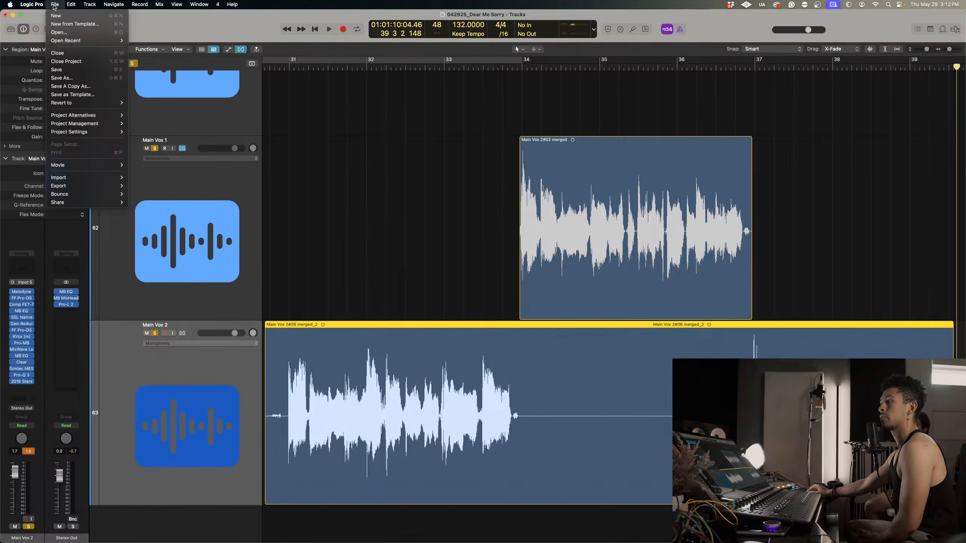
{"action": "mouse_move", "coordinate": [101, 126]}
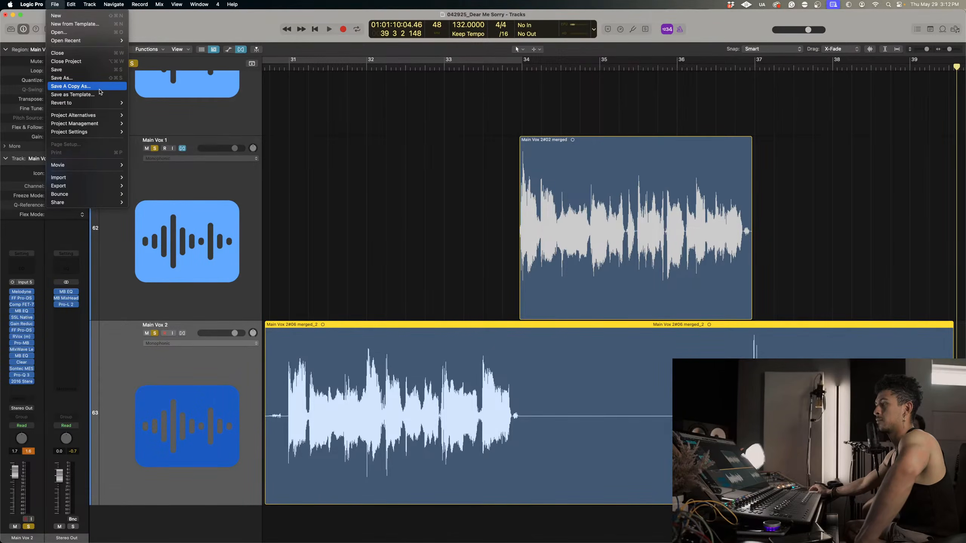
{"action": "mouse_move", "coordinate": [92, 43]}
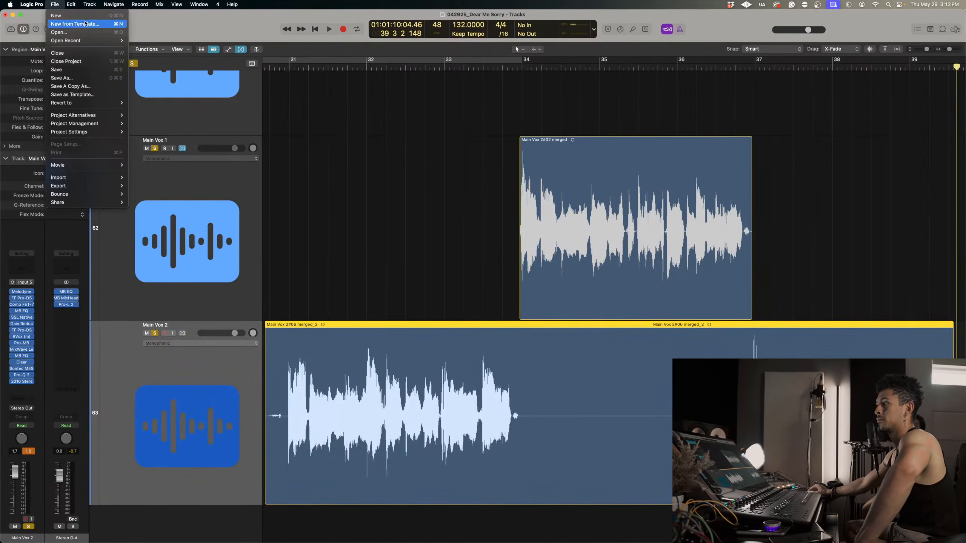
{"action": "mouse_move", "coordinate": [78, 178]}
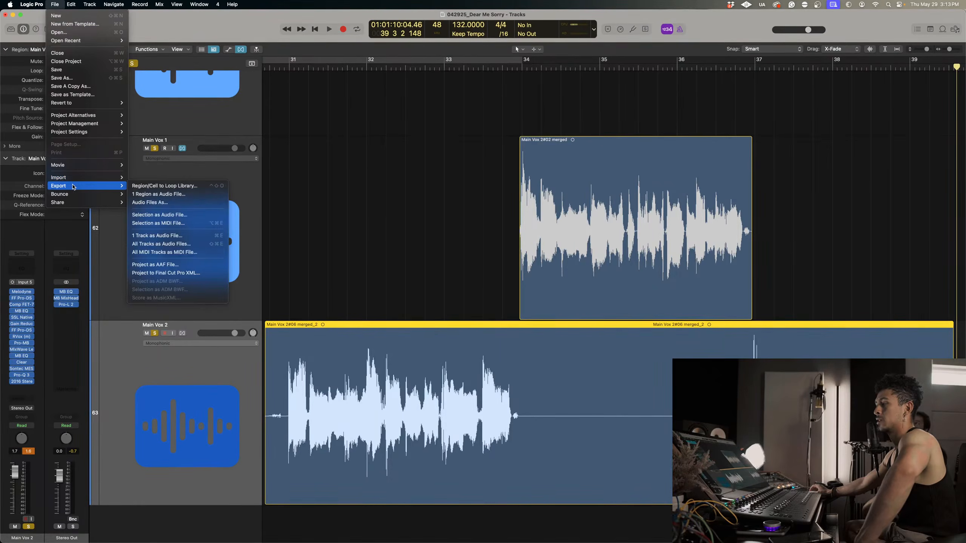
{"action": "left_click", "coordinate": [382, 237]}
{"action": "left_click", "coordinate": [485, 318]}
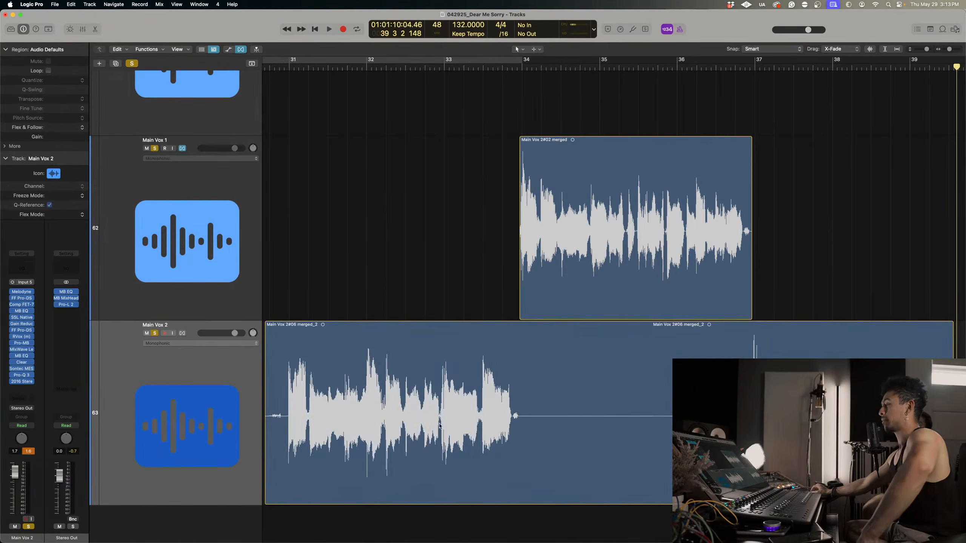
Play the soloed main vocals from about bar 31 through the end of the Main Vox 1 phrase at bar 37.
{"action": "scroll", "coordinate": [492, 319], "scroll_direction": "left", "scroll_amount": 2}
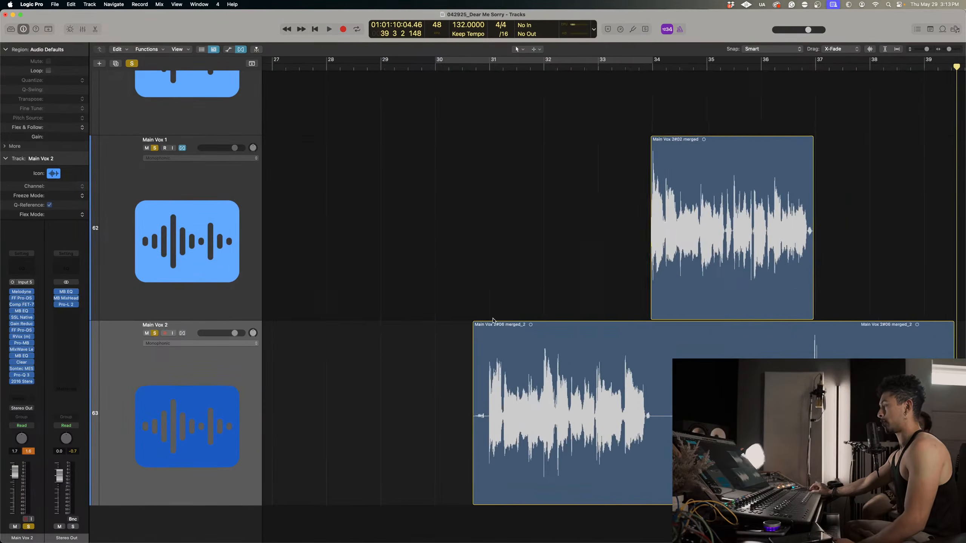
{"action": "scroll", "coordinate": [493, 319], "scroll_direction": "right", "scroll_amount": 3}
{"action": "scroll", "coordinate": [493, 319], "scroll_direction": "down", "scroll_amount": 2}
{"action": "scroll", "coordinate": [493, 319], "scroll_direction": "down", "scroll_amount": 2}
{"action": "scroll", "coordinate": [493, 319], "scroll_direction": "left", "scroll_amount": 2}
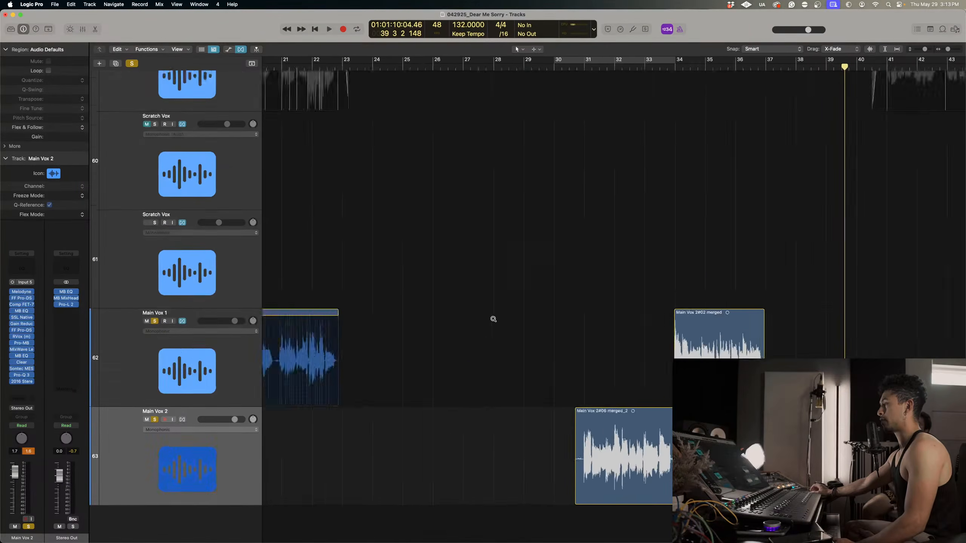
{"action": "scroll", "coordinate": [493, 319], "scroll_direction": "down", "scroll_amount": 2}
{"action": "scroll", "coordinate": [492, 319], "scroll_direction": "left", "scroll_amount": 3}
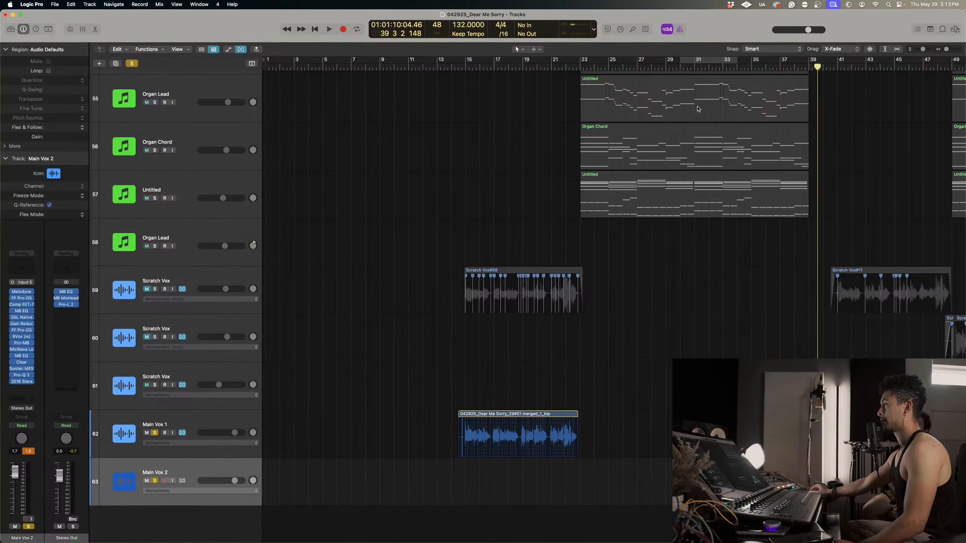
{"action": "left_click", "coordinate": [694, 68]}
{"action": "key", "text": "space"}
{"action": "scroll", "coordinate": [756, 261], "scroll_direction": "right", "scroll_amount": 3}
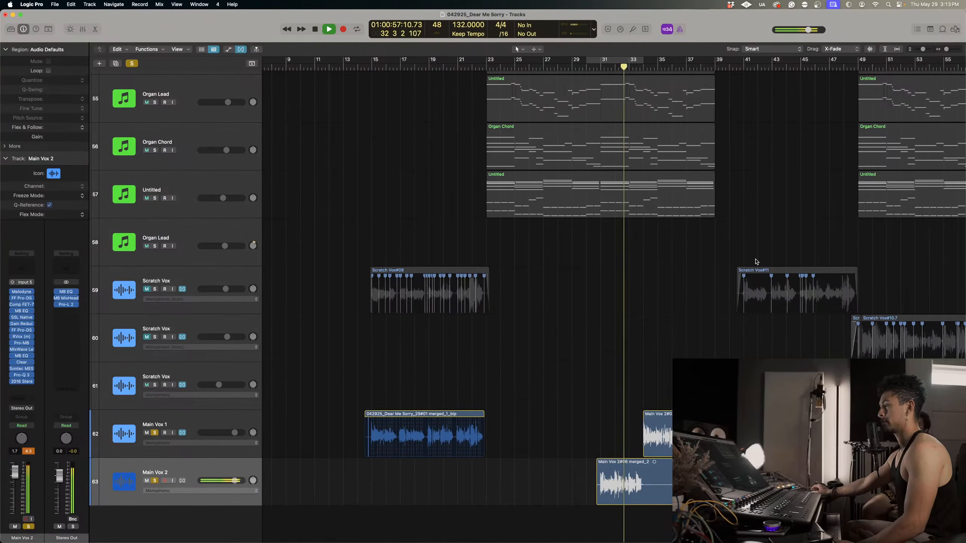
{"action": "key", "text": "super+Right"}
{"action": "key", "text": "super+Right"}
{"action": "key", "text": "super+Right"}
{"action": "key", "text": "super+Right"}
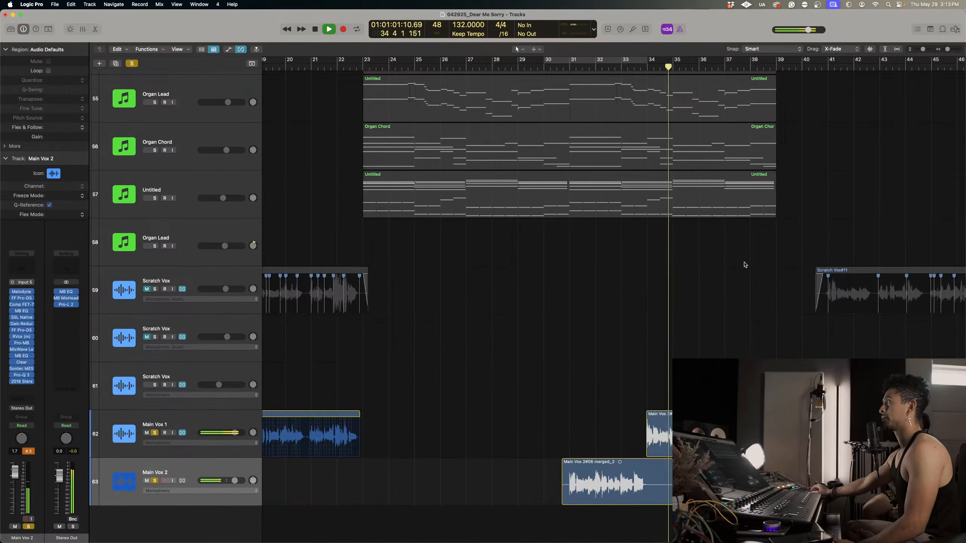
{"action": "scroll", "coordinate": [744, 265], "scroll_direction": "right", "scroll_amount": 3}
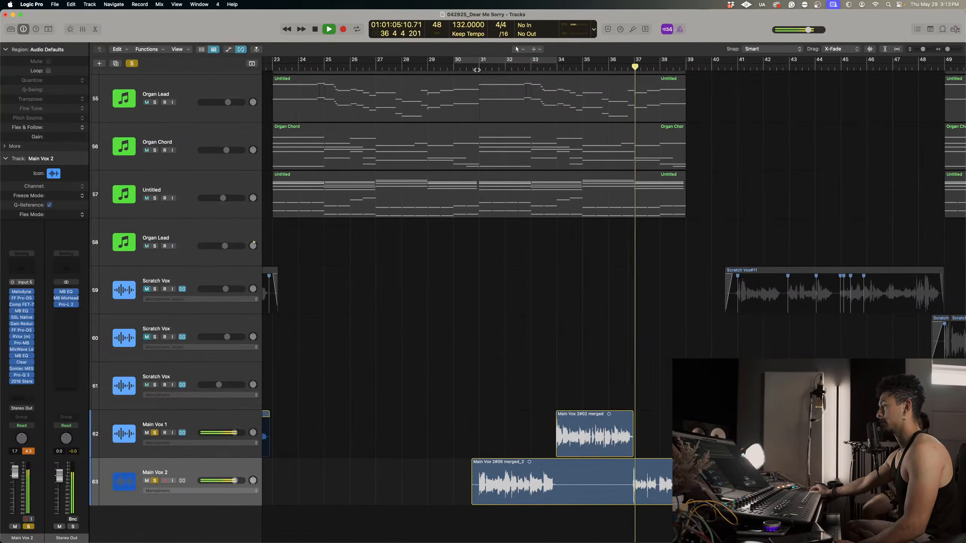
Replay Main Vox 2 from about bar 32 into bar 33, repeat from the middle of bar 32 and stop.
{"action": "left_click", "coordinate": [505, 70]}
{"action": "scroll", "coordinate": [592, 188], "scroll_direction": "up", "scroll_amount": 5}
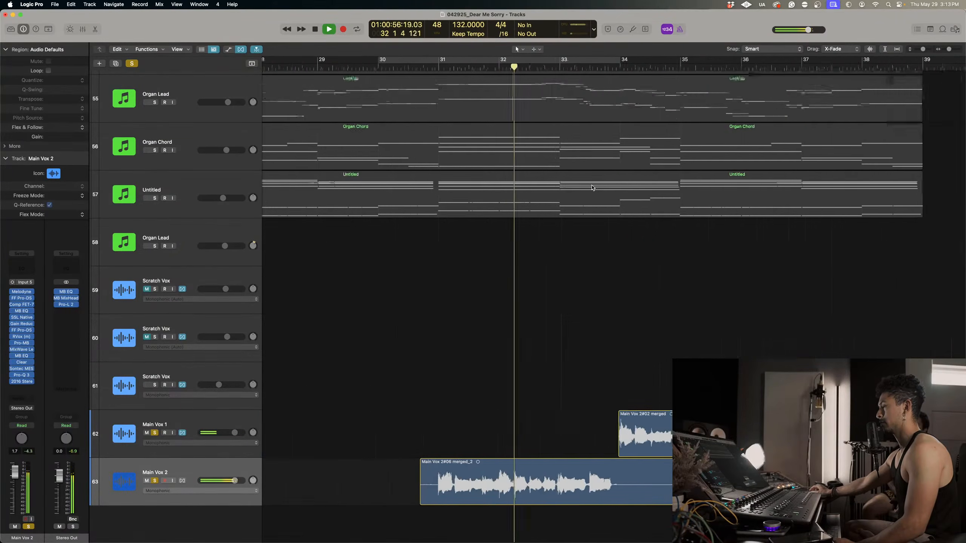
{"action": "scroll", "coordinate": [589, 206], "scroll_direction": "right", "scroll_amount": 3}
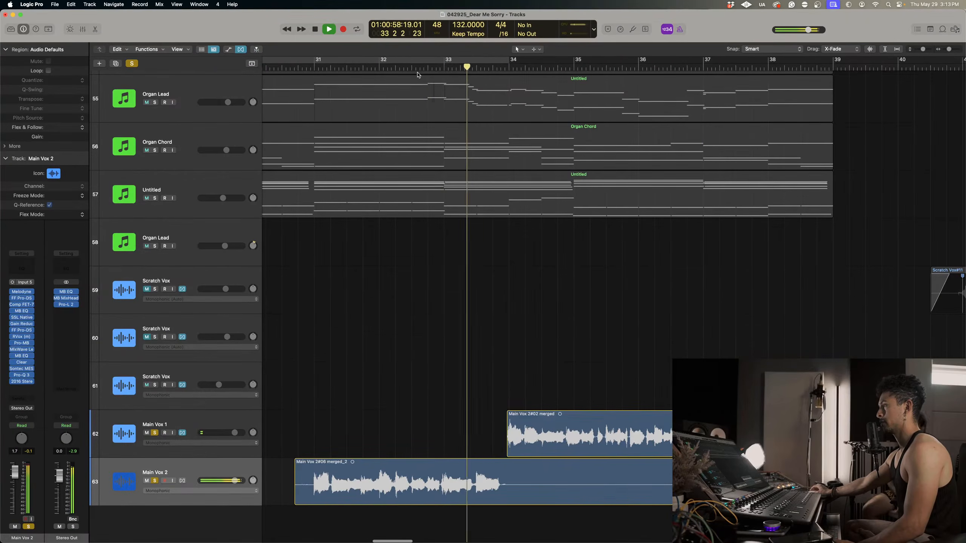
{"action": "left_click", "coordinate": [409, 65]}
{"action": "key", "text": "space"}
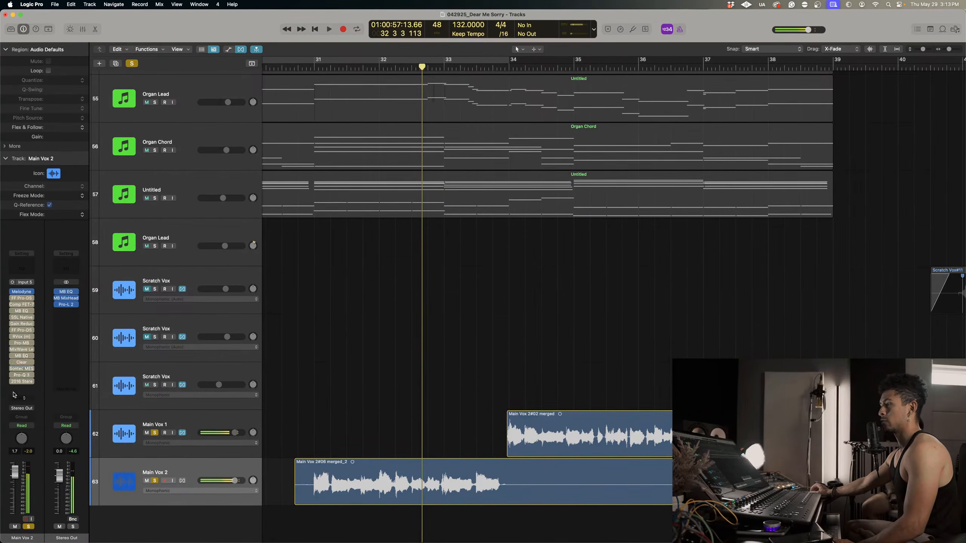
Remove the Melodyne insert from Main Vox 2 and split its region at about bar 34.
{"action": "left_click", "coordinate": [34, 292]}
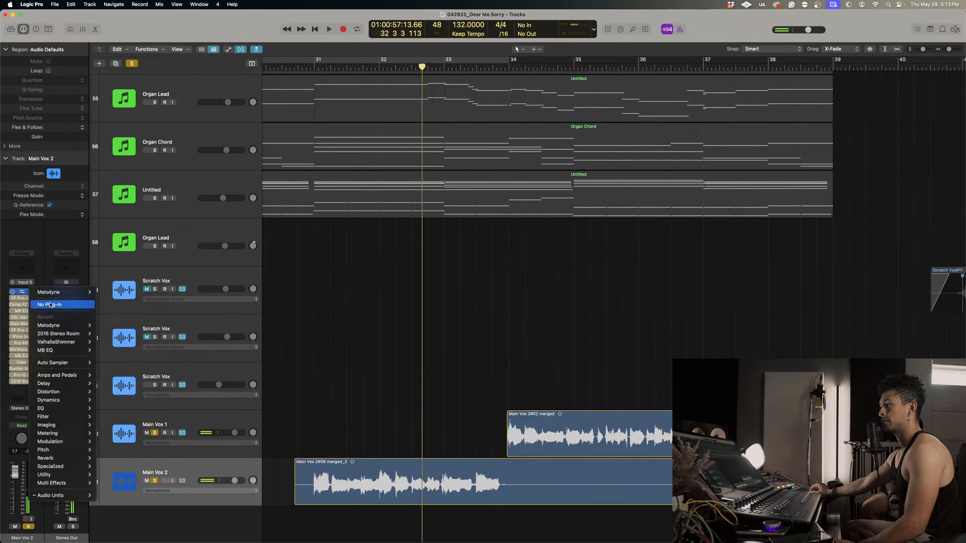
{"action": "left_click", "coordinate": [50, 305]}
{"action": "left_click", "coordinate": [513, 69]}
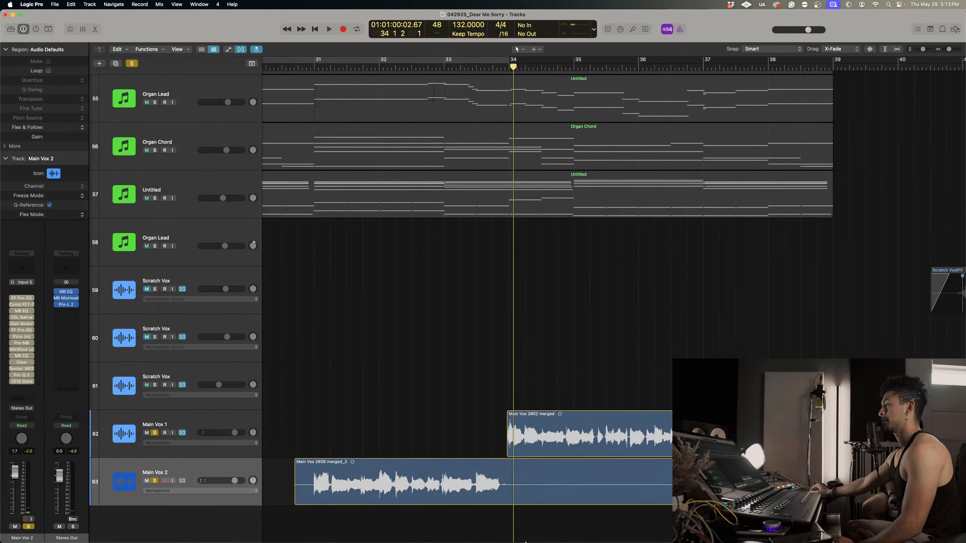
{"action": "left_click", "coordinate": [536, 481]}
{"action": "key", "text": "super+t"}
Insert iZotope's RX 9 De-click in mono in the emptied first effect slot of Main Vox 2.
{"action": "left_click", "coordinate": [14, 292]}
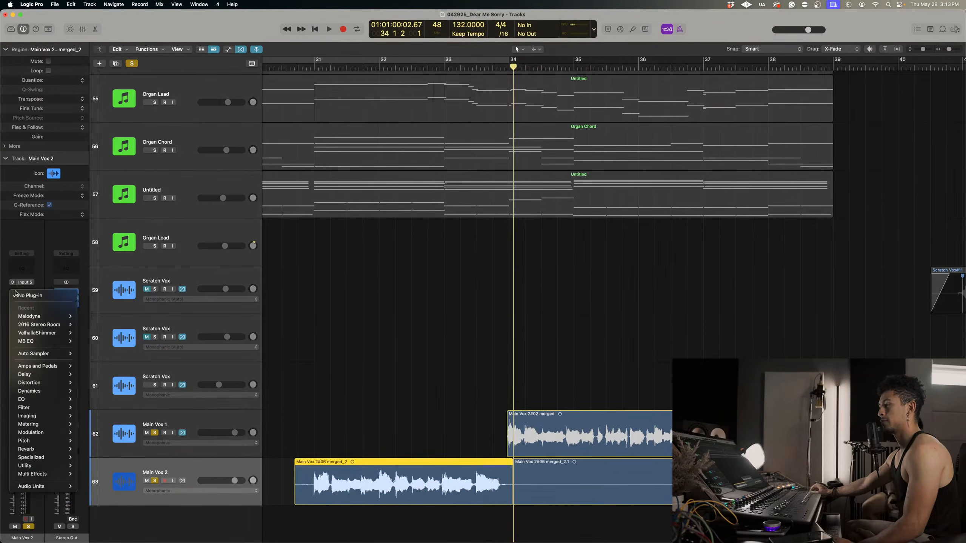
{"action": "mouse_move", "coordinate": [56, 487]}
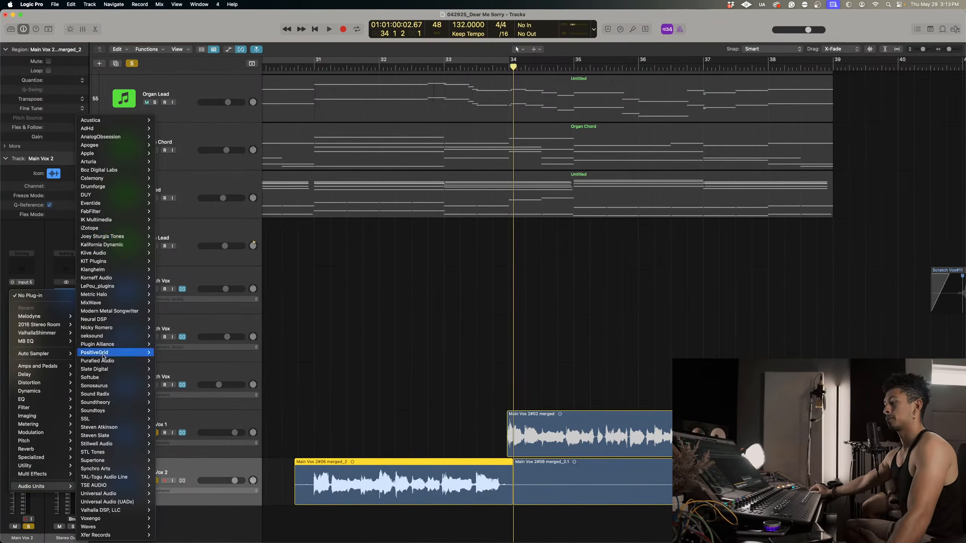
{"action": "mouse_move", "coordinate": [94, 229]}
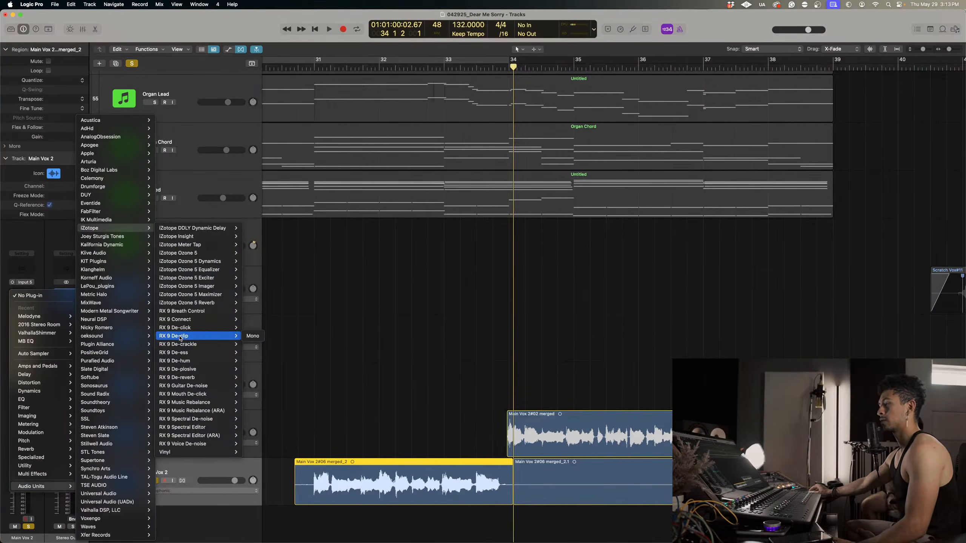
{"action": "mouse_move", "coordinate": [200, 330]}
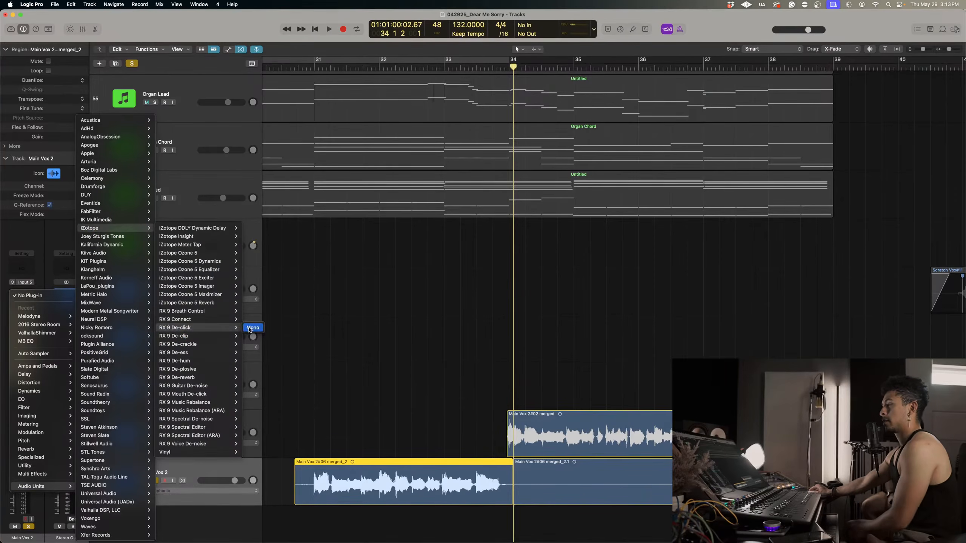
{"action": "left_click", "coordinate": [252, 327]}
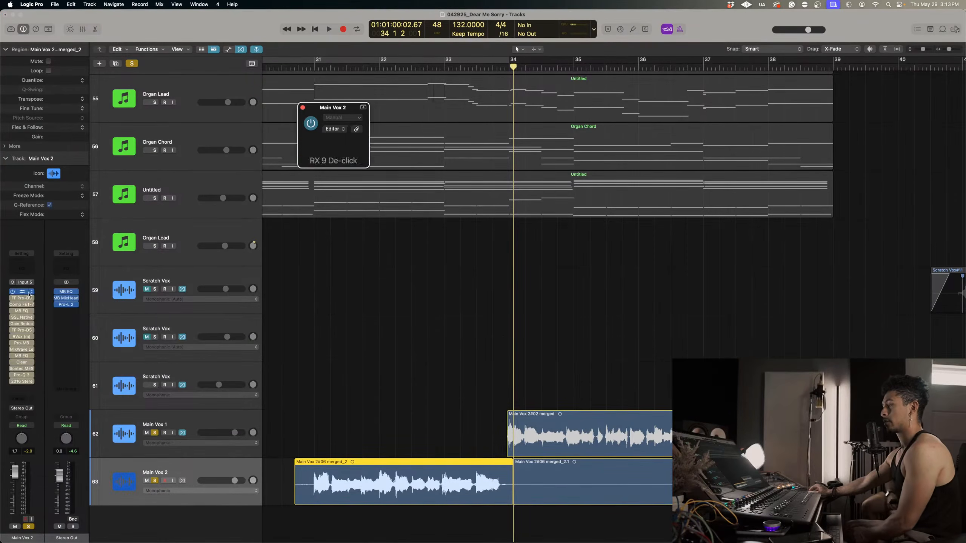
{"action": "left_click_drag", "start_coordinate": [423, 110], "coordinate": [432, 110]}
Audition Main Vox 2 from about bar 32 while raising the De-click sensitivity to 6.5.
{"action": "left_click", "coordinate": [388, 66]}
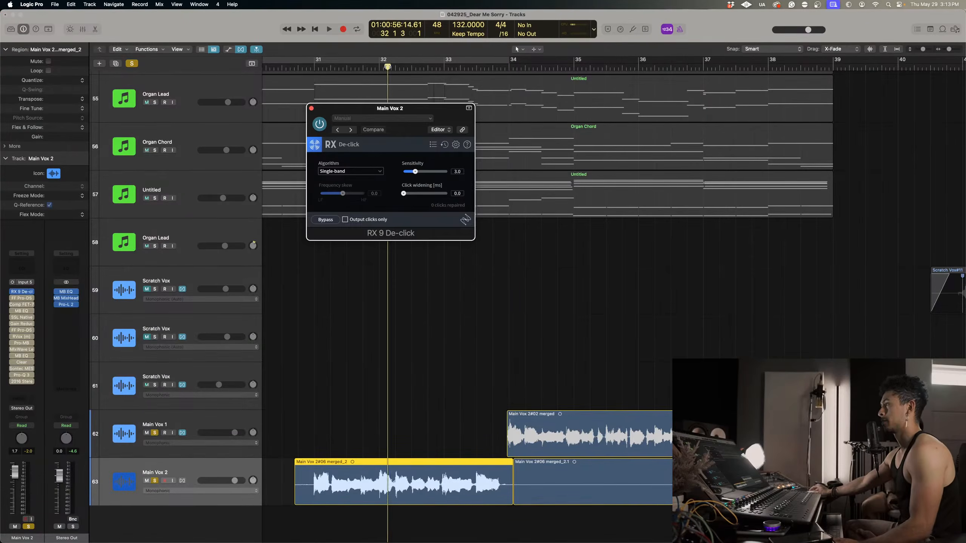
{"action": "key", "text": "space"}
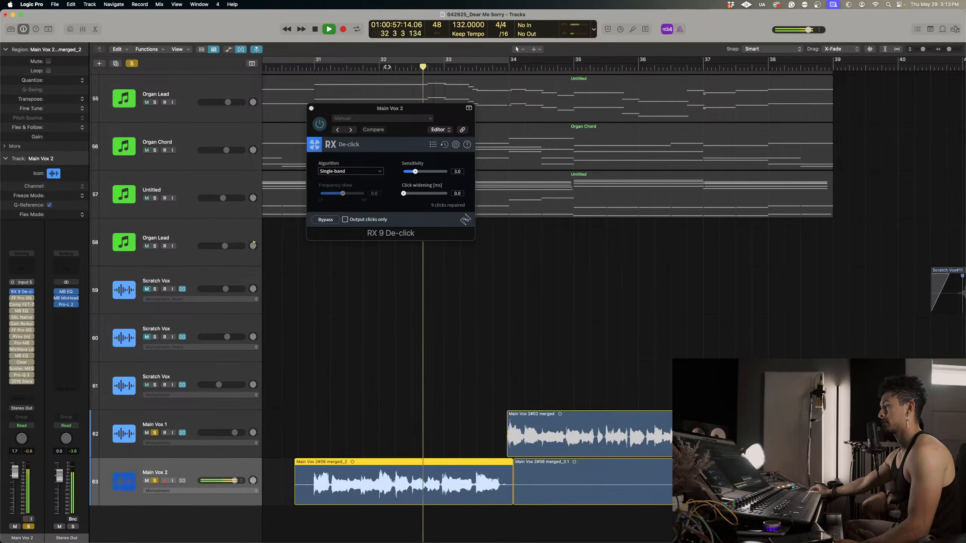
{"action": "left_click", "coordinate": [399, 66]}
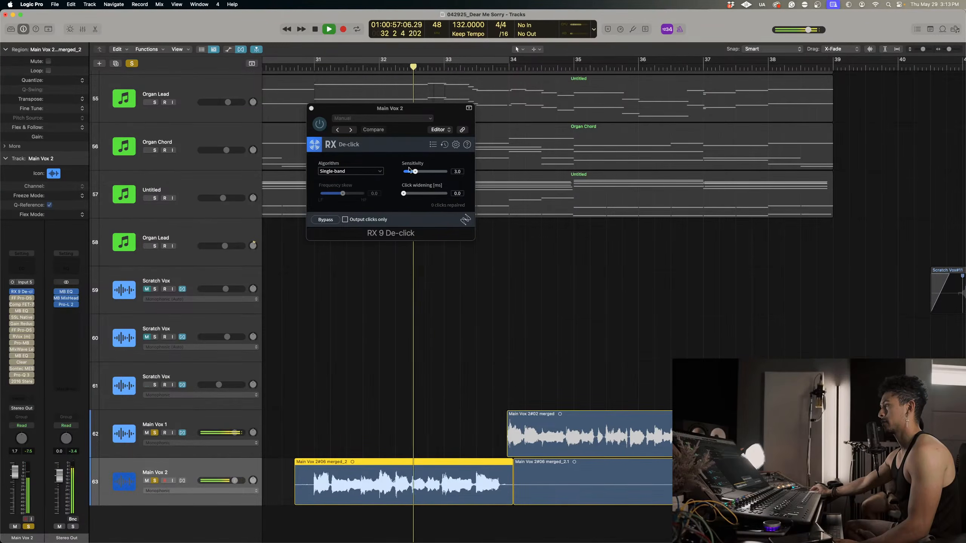
{"action": "left_click_drag", "start_coordinate": [415, 172], "coordinate": [425, 171]}
{"action": "left_click", "coordinate": [371, 66]}
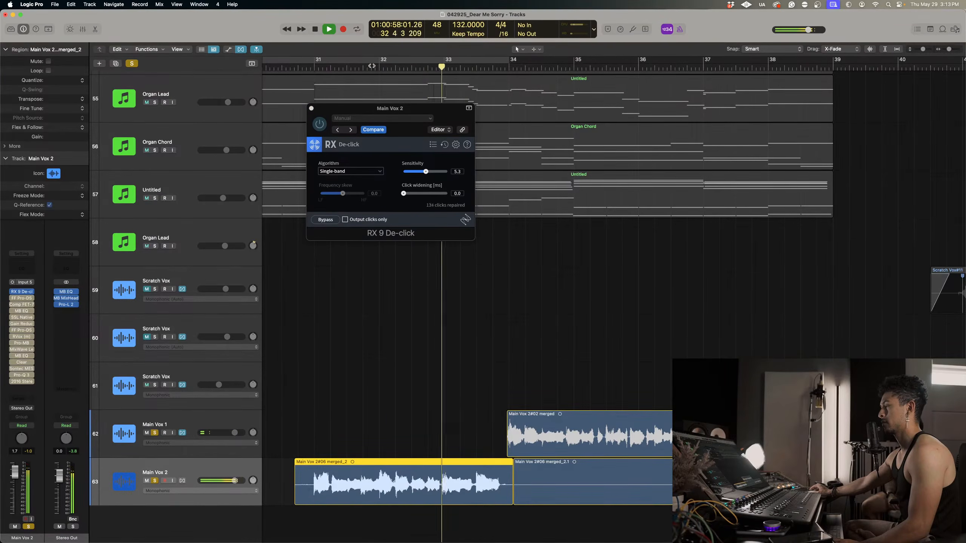
{"action": "left_click_drag", "start_coordinate": [425, 171], "coordinate": [434, 174]}
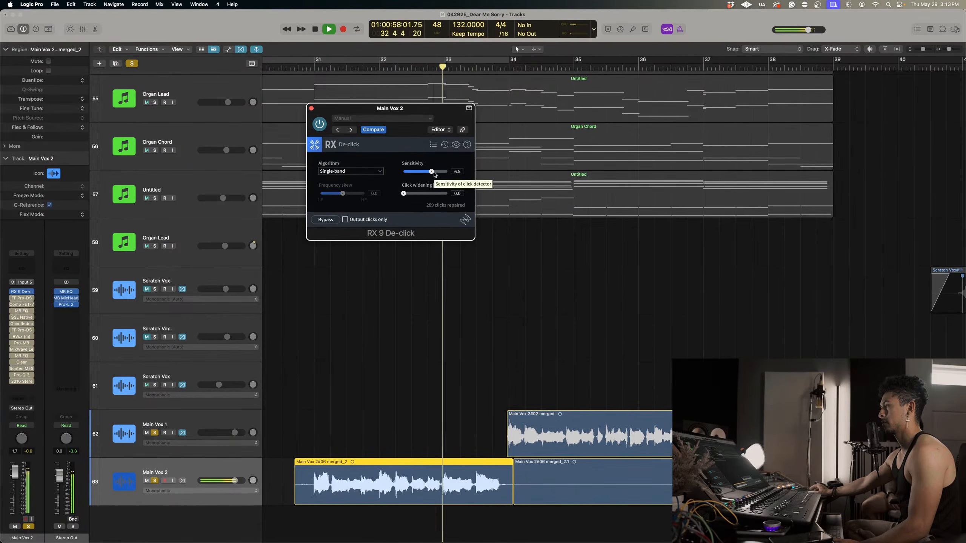
Replay the de-clicked vocal from about bar 32 and again from just before bar 31, and stop.
{"action": "left_click", "coordinate": [392, 67]}
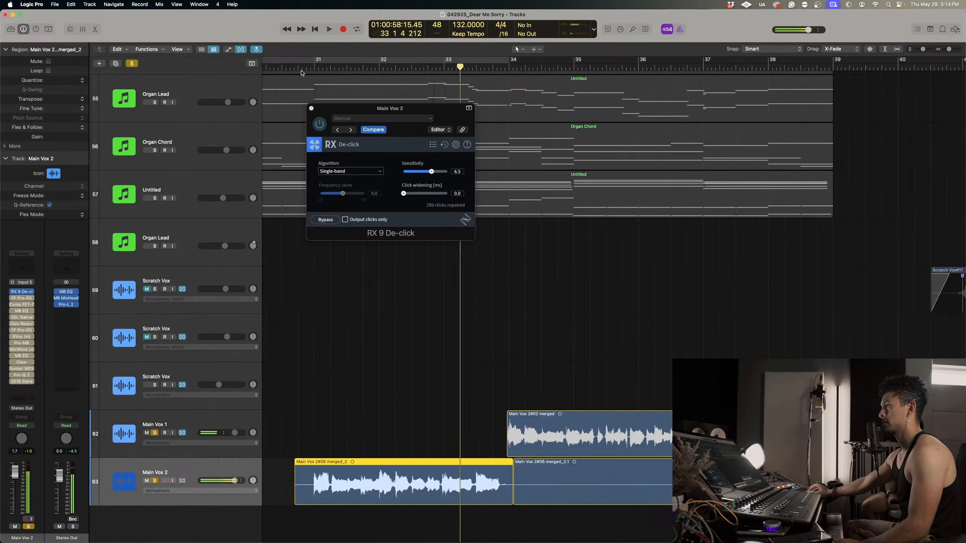
{"action": "left_click", "coordinate": [302, 70]}
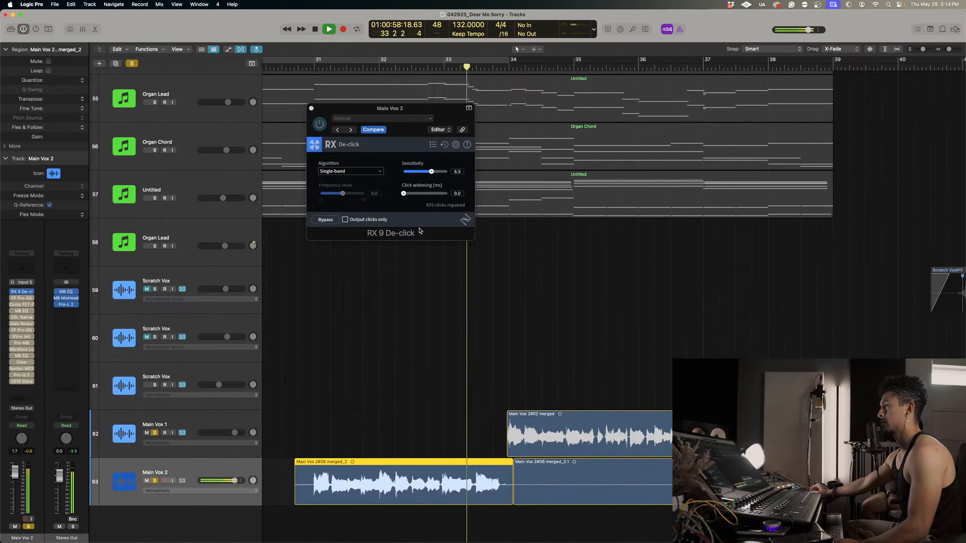
{"action": "key", "text": "space"}
Bounce the de-clicked Main Vox 2 region in place onto a new track.
{"action": "scroll", "coordinate": [422, 436], "scroll_direction": "up", "scroll_amount": 5}
{"action": "scroll", "coordinate": [422, 436], "scroll_direction": "up", "scroll_amount": 1}
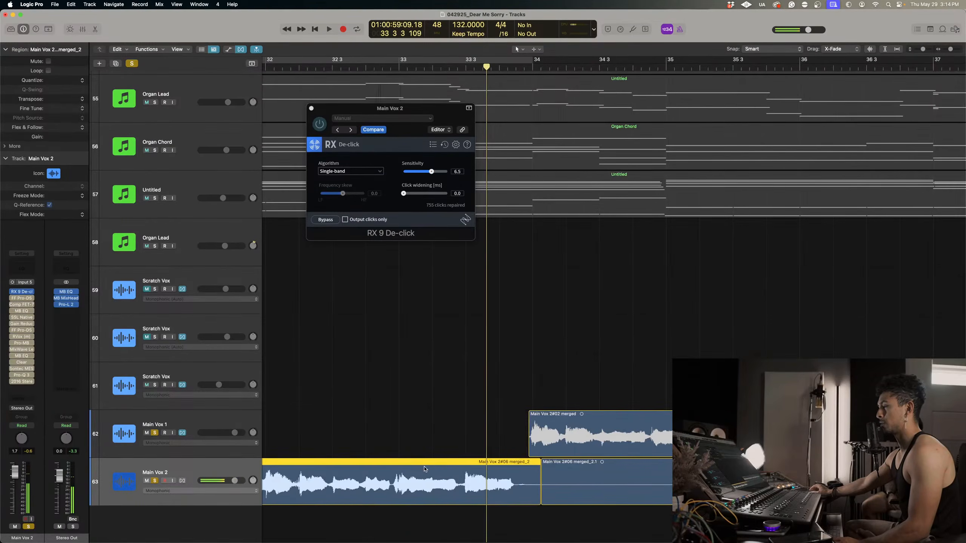
{"action": "right_click", "coordinate": [425, 485]}
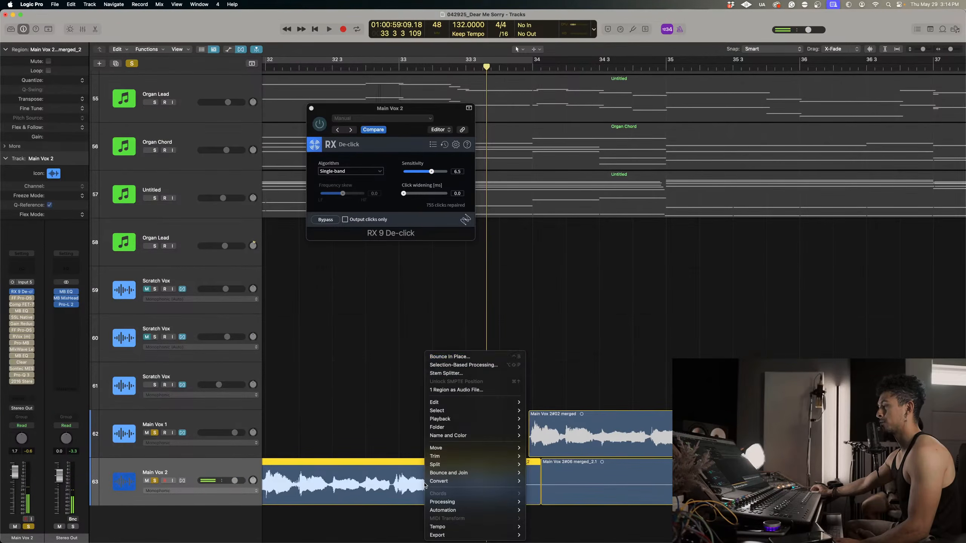
{"action": "left_click", "coordinate": [452, 357]}
{"action": "key", "text": "Escape"}
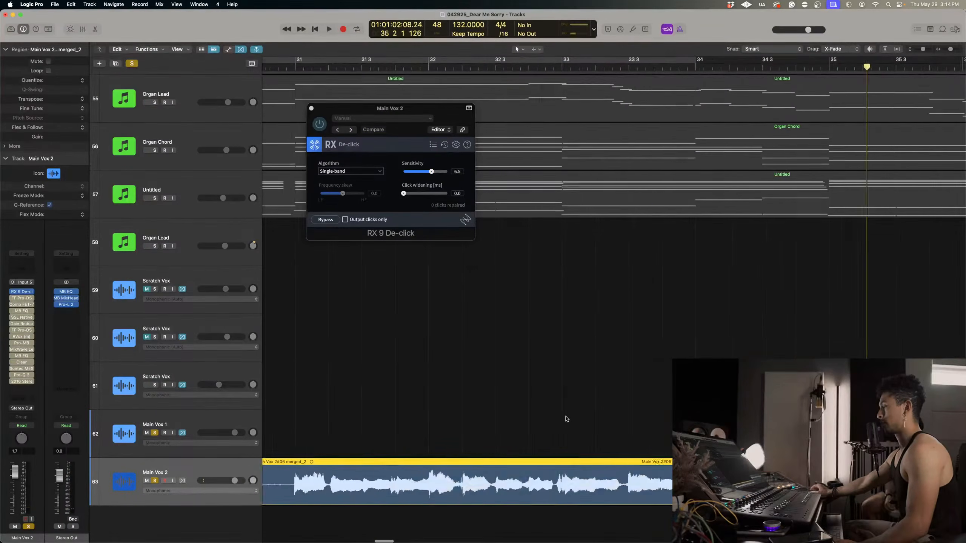
Cut out the short segment just before bar 33 beat 3 on both Main Vox 2 and its bounced copy.
{"action": "scroll", "coordinate": [580, 443], "scroll_direction": "down", "scroll_amount": 3}
{"action": "scroll", "coordinate": [593, 444], "scroll_direction": "up", "scroll_amount": 3}
{"action": "scroll", "coordinate": [592, 443], "scroll_direction": "up", "scroll_amount": 3}
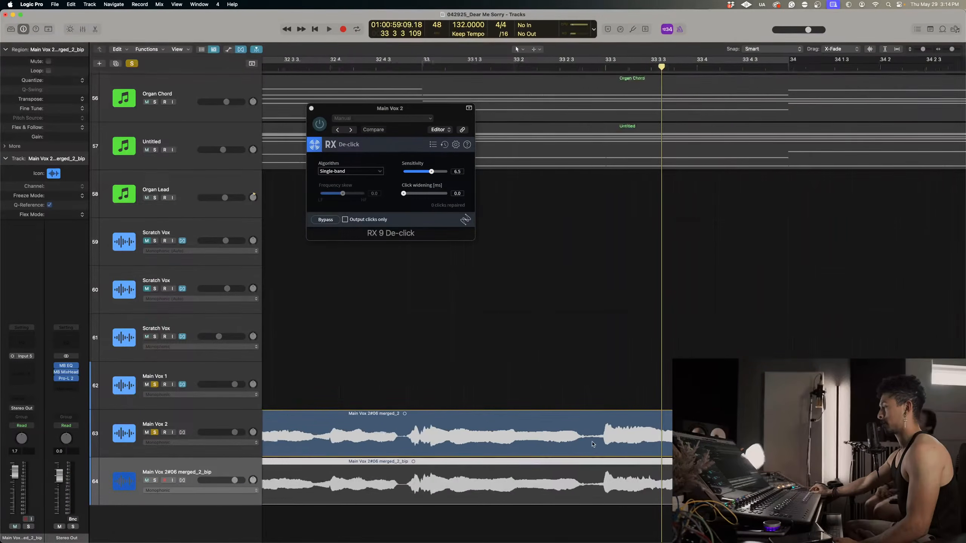
{"action": "left_click_drag", "start_coordinate": [560, 475], "coordinate": [606, 466]}
{"action": "left_click", "coordinate": [587, 463]}
{"action": "left_click_drag", "start_coordinate": [557, 442], "coordinate": [606, 433]}
{"action": "left_click", "coordinate": [582, 434]}
Replace the original Main Vox 2 segment before bar 33 beat 3 with the bounced one and delete the other bounced pieces.
{"action": "left_click", "coordinate": [639, 483]}
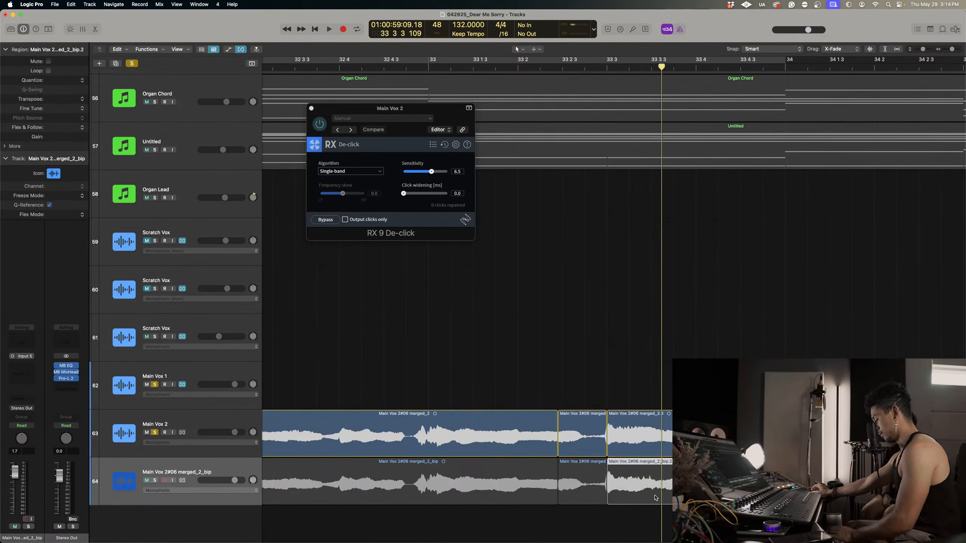
{"action": "key", "text": "Delete"}
{"action": "left_click", "coordinate": [519, 487]}
{"action": "key", "text": "Delete"}
{"action": "left_click", "coordinate": [571, 437]}
{"action": "key", "text": "Delete"}
{"action": "left_click_drag", "start_coordinate": [577, 467], "coordinate": [568, 416]}
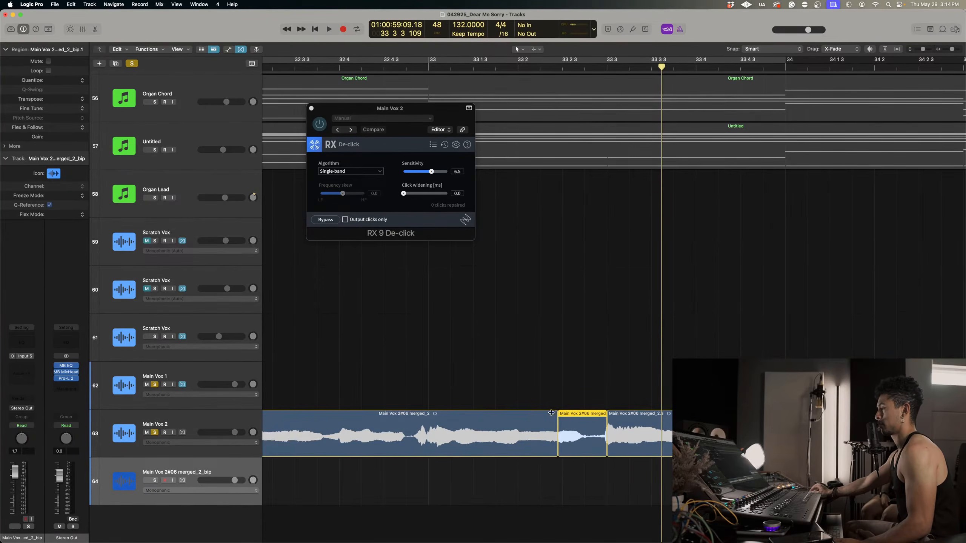
Crossfade both edges of the spliced segment before bar 33 beat 3 and place the playhead in beat 4 of bar 32.
{"action": "left_click", "coordinate": [551, 413]}
{"action": "left_click_drag", "start_coordinate": [607, 426], "coordinate": [602, 426]}
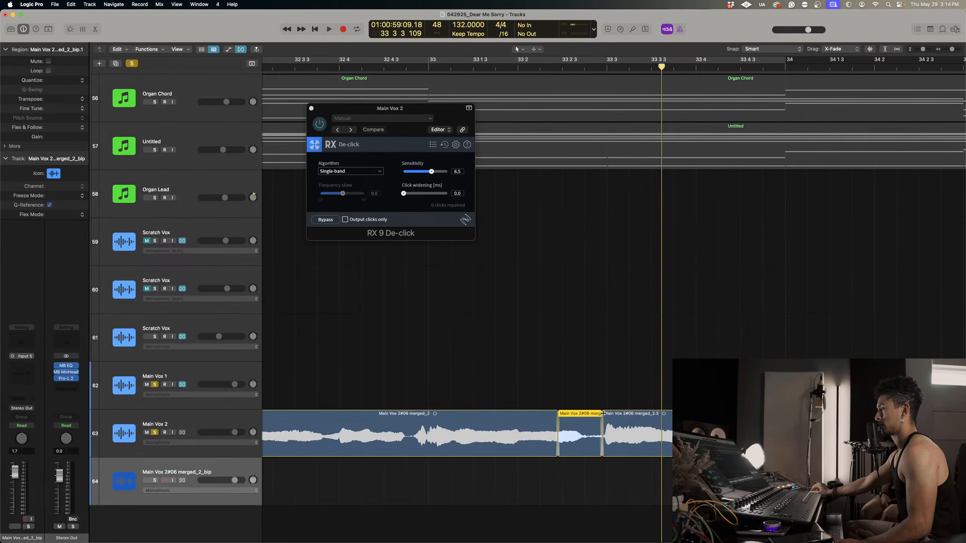
{"action": "left_click", "coordinate": [375, 67]}
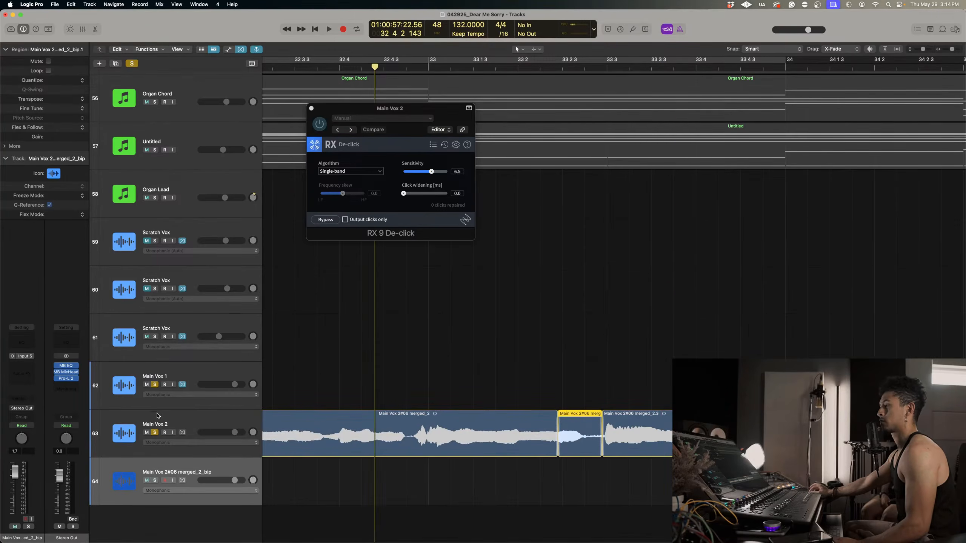
Select the Main Vox 2 track and remove its RX 9 De-click insert.
{"action": "left_click", "coordinate": [157, 415]}
{"action": "left_click", "coordinate": [33, 292]}
{"action": "left_click", "coordinate": [44, 304]}
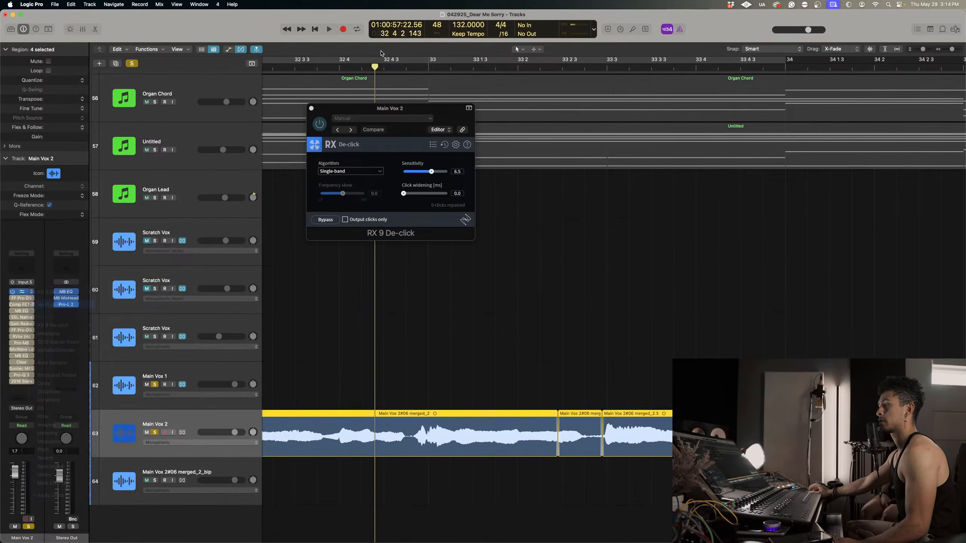
Play the spliced Main Vox 2 from bar 32 through the phrase in bar 33 and stop.
{"action": "left_click", "coordinate": [289, 66]}
{"action": "key", "text": "space"}
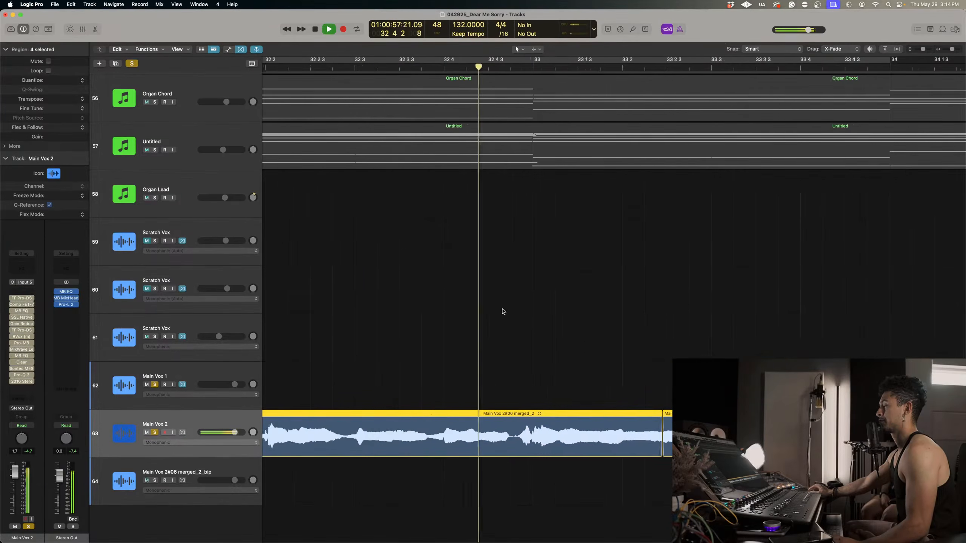
{"action": "scroll", "coordinate": [502, 311], "scroll_direction": "down", "scroll_amount": 5}
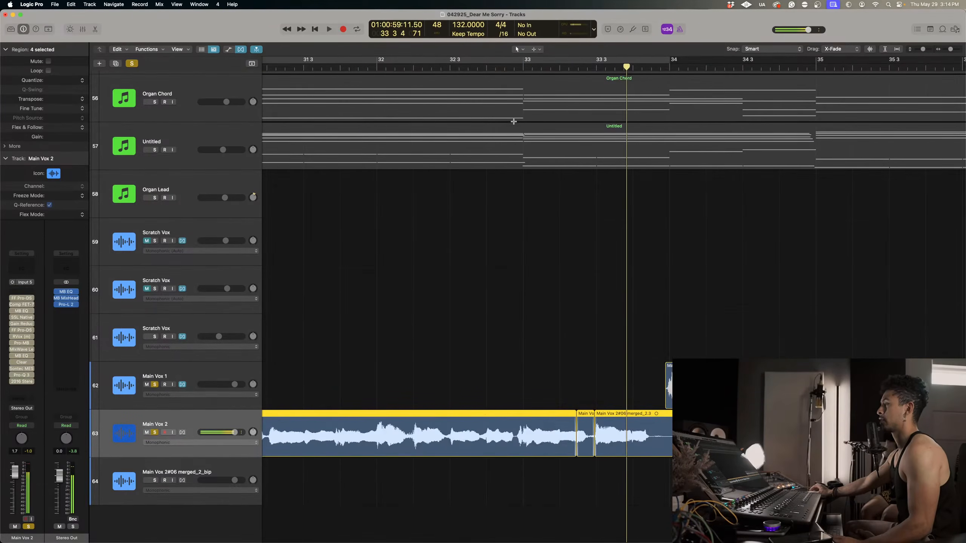
{"action": "key", "text": "space"}
Undo the splice edits, the De-click removal and the bounce, and redo only the bounce in place.
{"action": "key", "text": "Down"}
{"action": "key", "text": "super+z"}
{"action": "key", "text": "super+z"}
{"action": "key", "text": "super+z"}
{"action": "key", "text": "super+z"}
{"action": "key", "text": "super+z"}
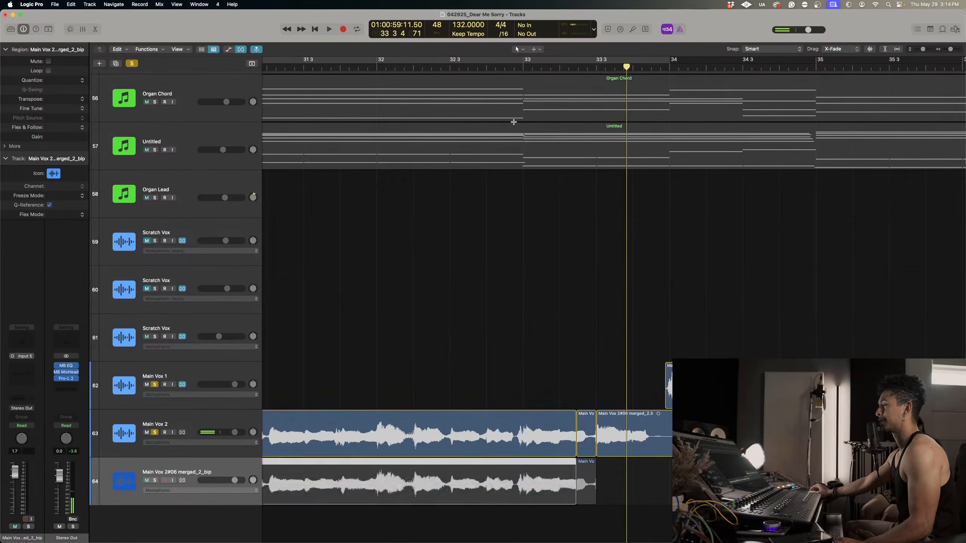
{"action": "key", "text": "super+z"}
{"action": "key", "text": "super+z"}
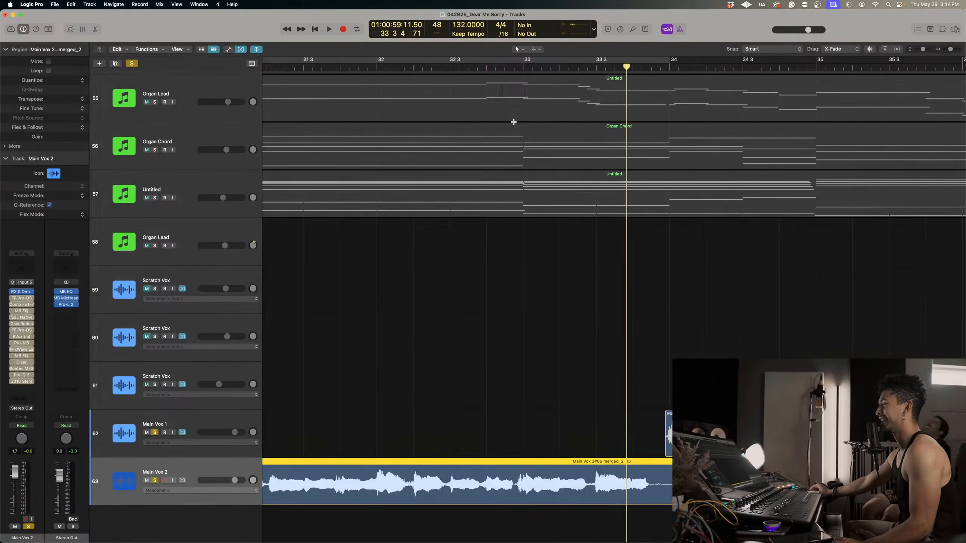
{"action": "key", "text": "super+shift+z"}
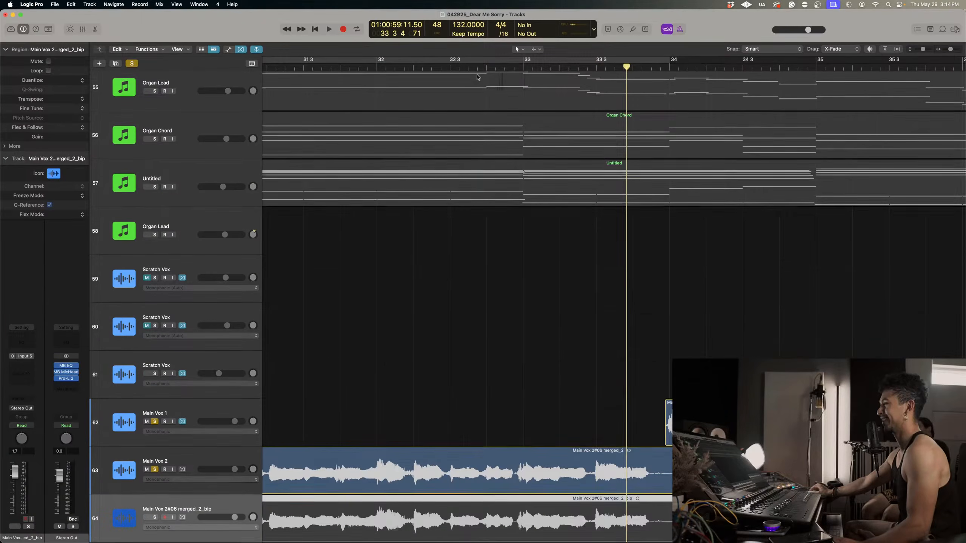
Play Main Vox 2 from about bar 32 beat 3 into the start of bar 33 to locate the glitch.
{"action": "left_click", "coordinate": [472, 70]}
{"action": "key", "text": "space"}
{"action": "scroll", "coordinate": [584, 327], "scroll_direction": "down", "scroll_amount": 2}
{"action": "key", "text": "super+Right"}
{"action": "key", "text": "super+Right"}
{"action": "key", "text": "super+Right"}
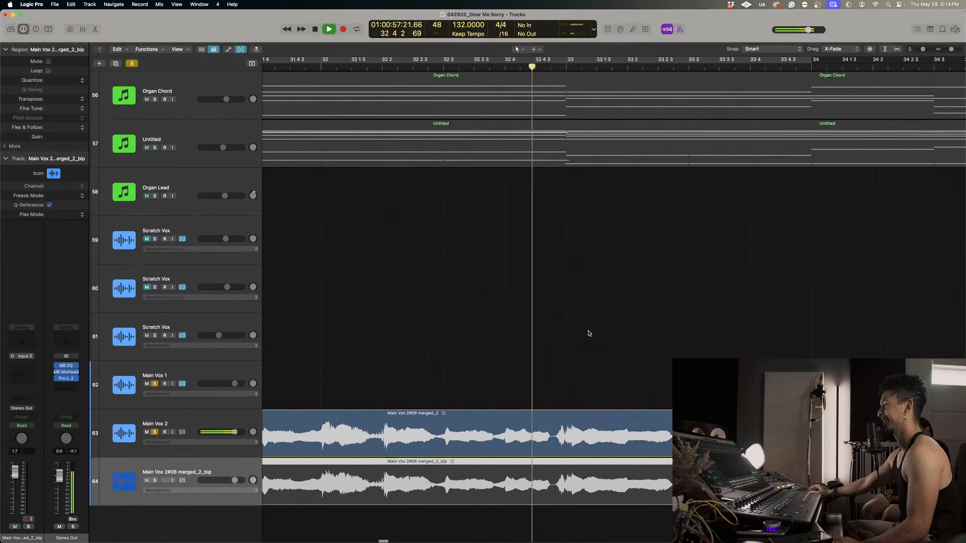
{"action": "key", "text": "space"}
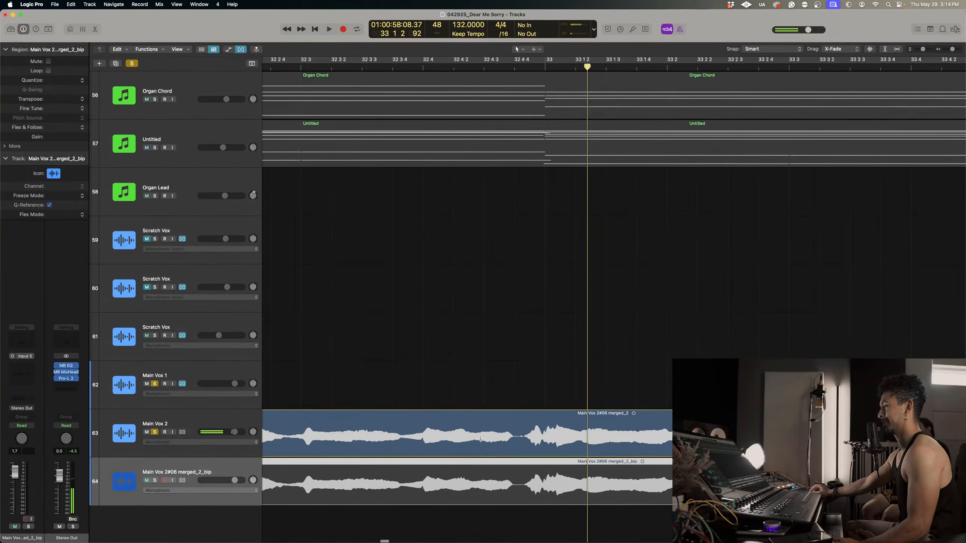
Replace the short Main Vox 2 segment just before bar 33 with its bounced counterpart and delete the remaining bounced regions.
{"action": "mouse_move", "coordinate": [480, 440]}
{"action": "left_mouse_down"}
{"action": "mouse_move", "coordinate": [525, 477]}
{"action": "mouse_move", "coordinate": [499, 482]}
{"action": "mouse_move", "coordinate": [499, 436]}
{"action": "left_mouse_up"}
{"action": "left_click", "coordinate": [496, 418]}
{"action": "key", "text": "Delete"}
{"action": "left_click_drag", "start_coordinate": [445, 522], "coordinate": [556, 490]}
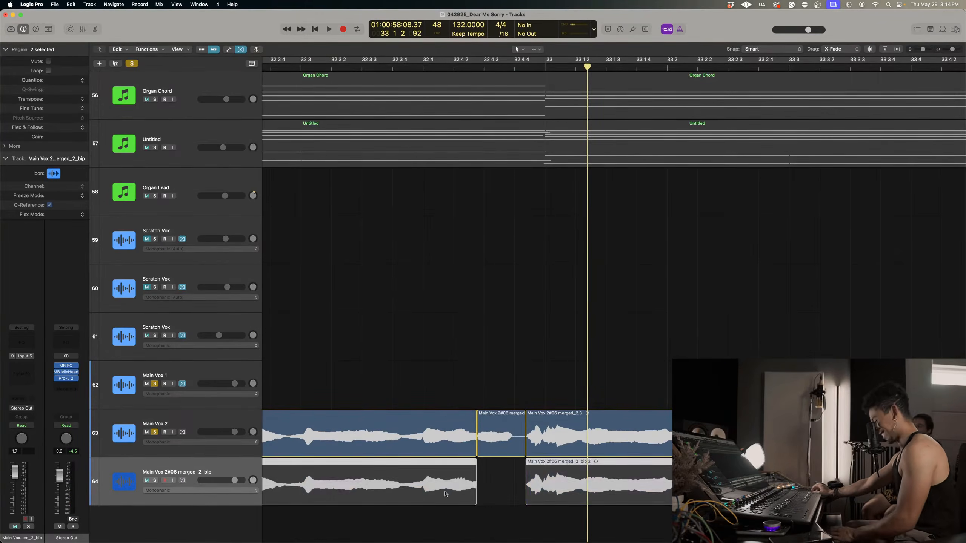
{"action": "key", "text": "Delete"}
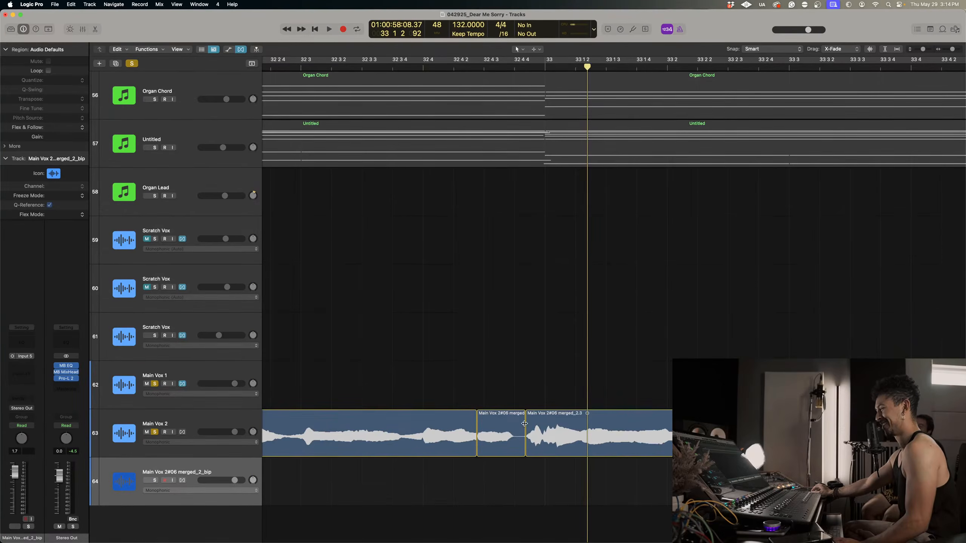
Crossfade both edges of the spliced segment before bar 33, moving its end slightly earlier, and select the emptied bounce track.
{"action": "left_click_drag", "start_coordinate": [526, 429], "coordinate": [522, 428]}
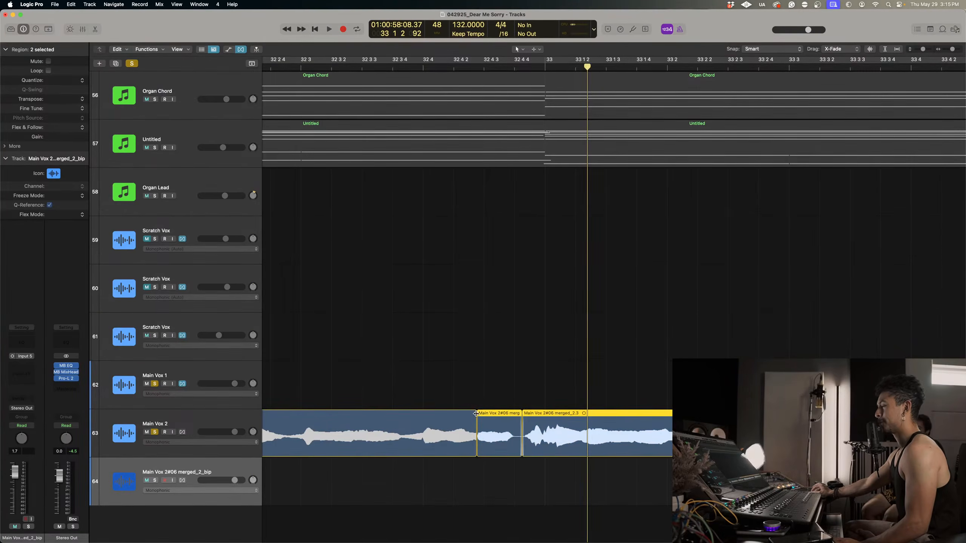
{"action": "left_click_drag", "start_coordinate": [476, 413], "coordinate": [468, 415]}
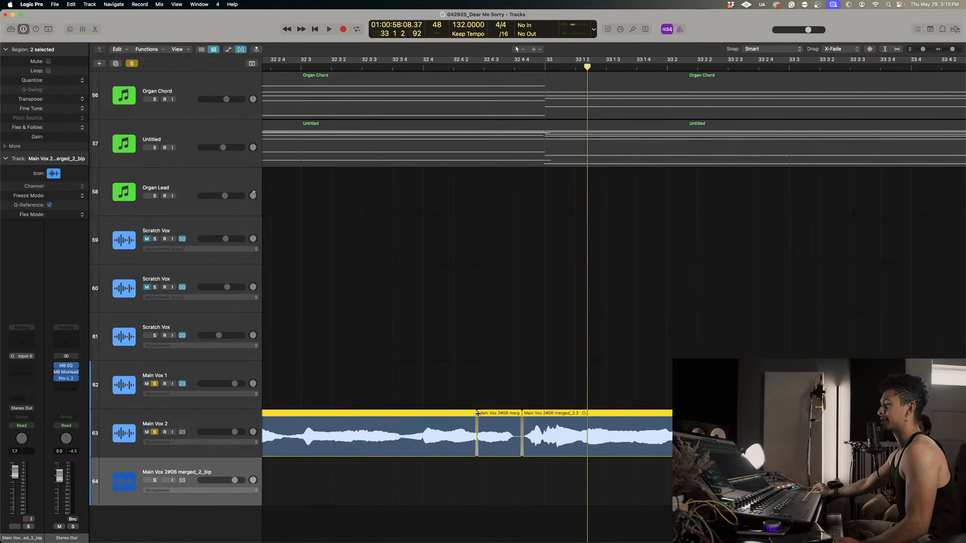
{"action": "left_click", "coordinate": [335, 492], "text": "ctrl+alt"}
{"action": "left_click", "coordinate": [204, 470]}
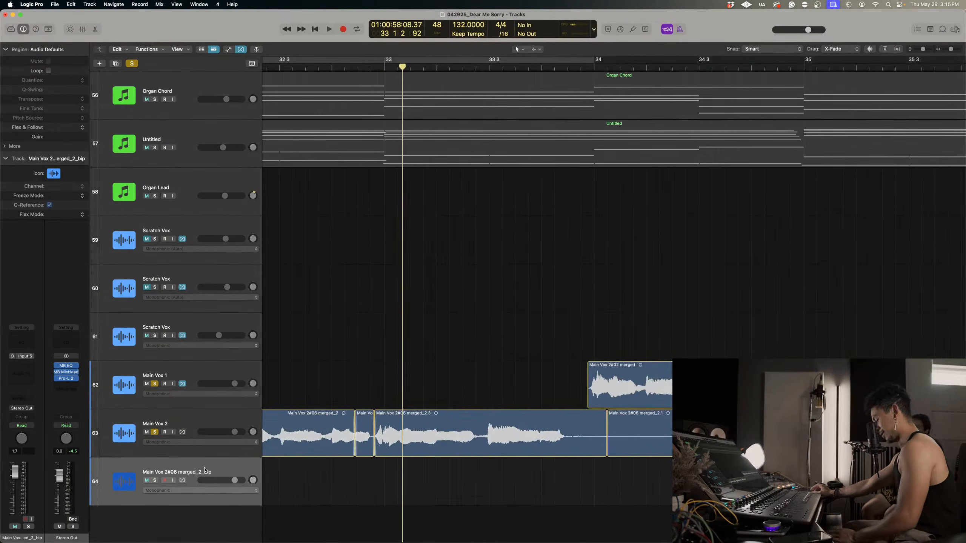
Delete the emptied bounce track and remove the RX 9 De-click plug-in from Main Vox 2.
{"action": "key", "text": "super+BackSpace"}
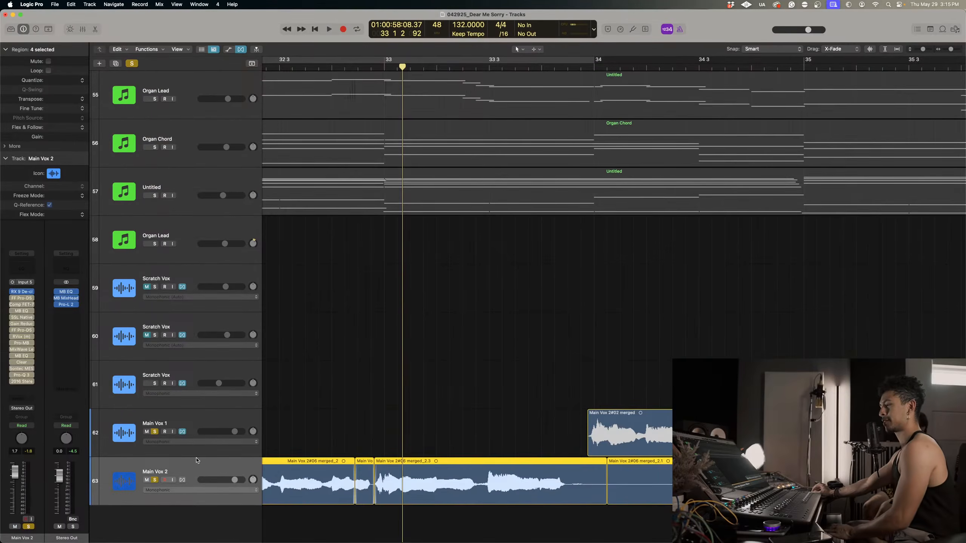
{"action": "left_click", "coordinate": [32, 293]}
{"action": "left_click", "coordinate": [40, 303]}
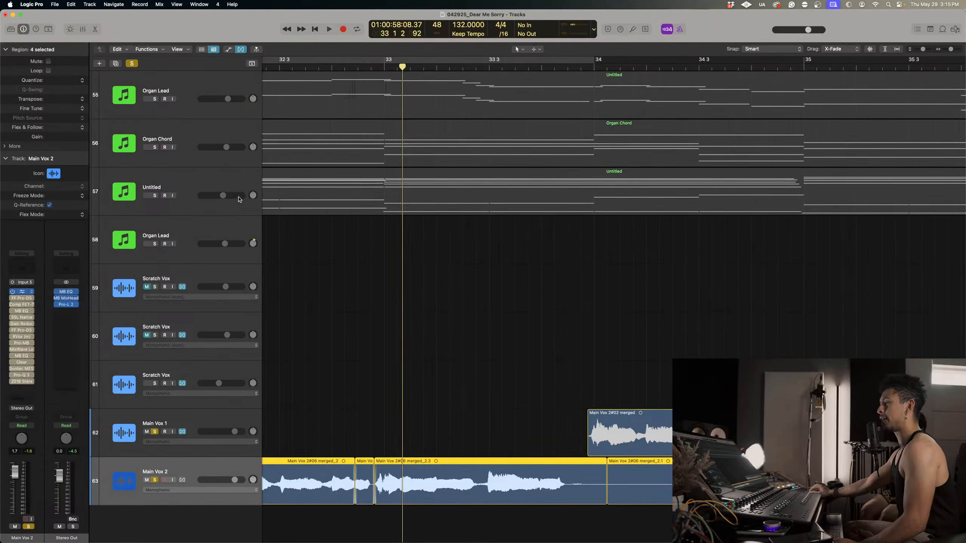
Play Main Vox 2 from before bar 33 through the splice to check whether the glitch is still audible.
{"action": "left_click", "coordinate": [282, 64]}
{"action": "key", "text": "space"}
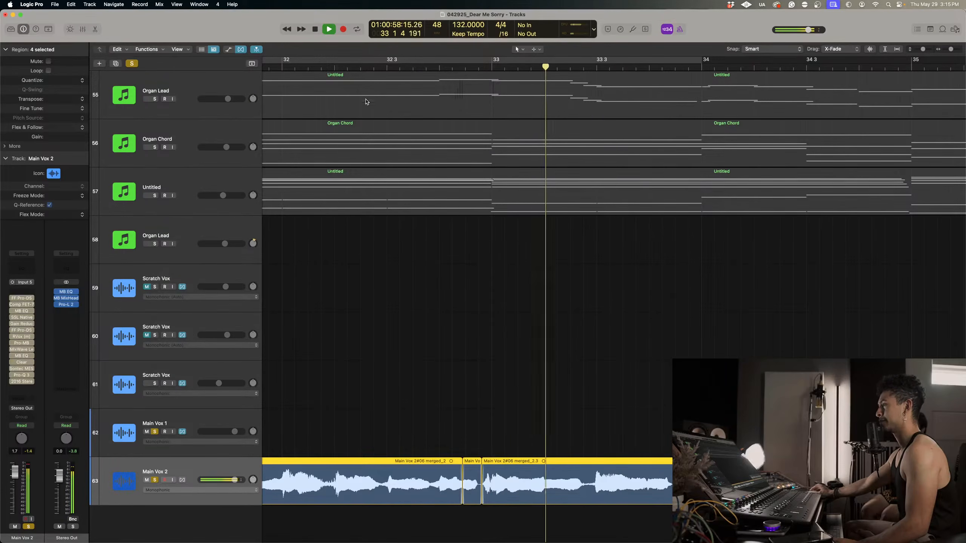
{"action": "left_click", "coordinate": [275, 69]}
{"action": "key", "text": "super+Left"}
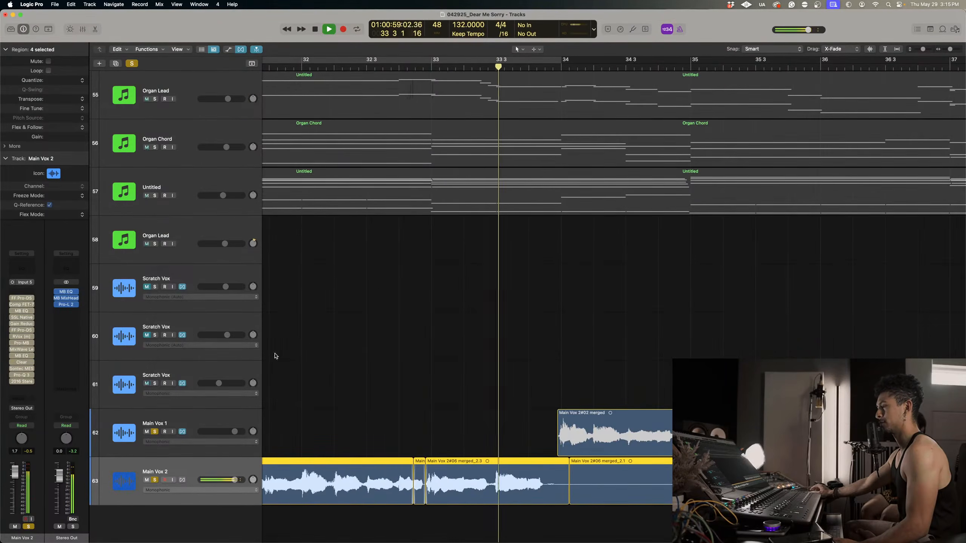
{"action": "key", "text": "space"}
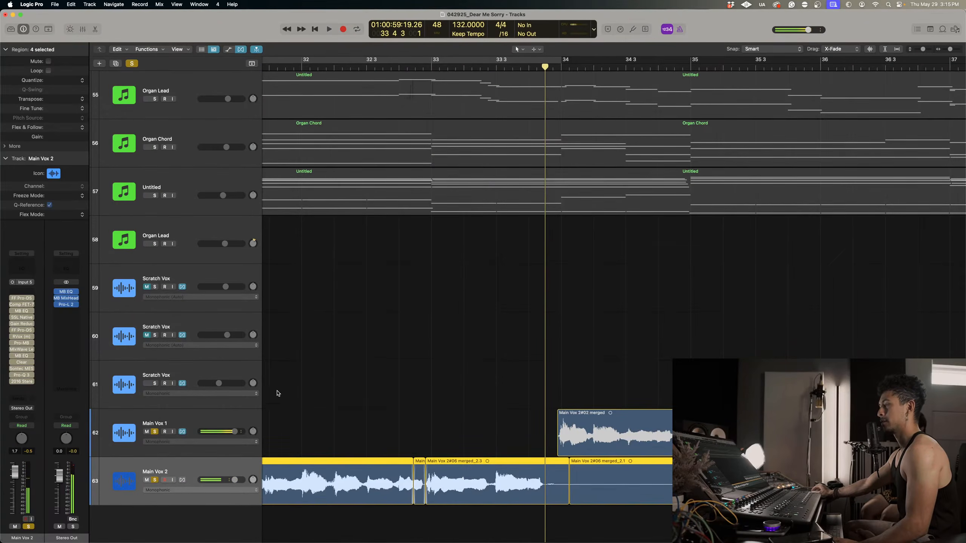
Insert the oeksound spiff plug-in in the first insert slot of Main Vox 2.
{"action": "left_click", "coordinate": [25, 293]}
{"action": "mouse_move", "coordinate": [63, 486]}
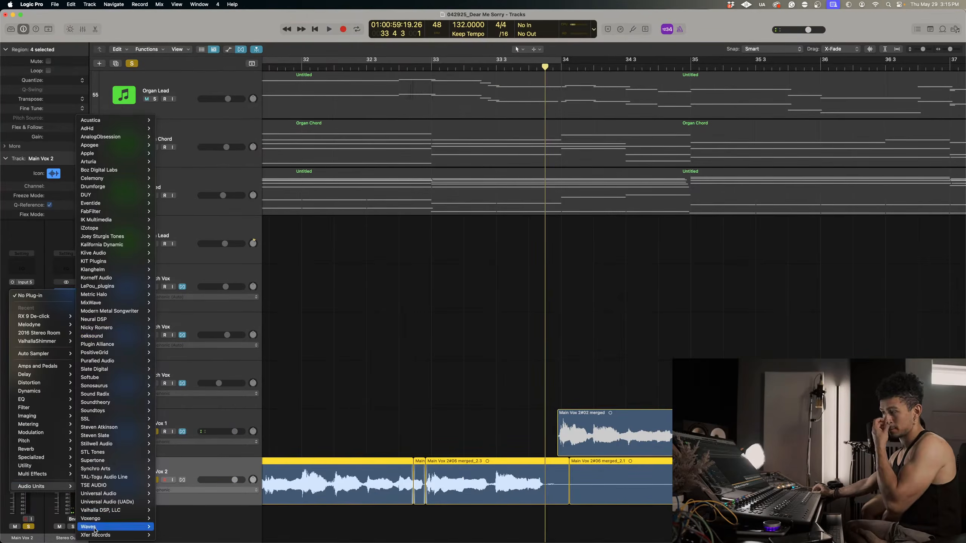
{"action": "mouse_move", "coordinate": [97, 339]}
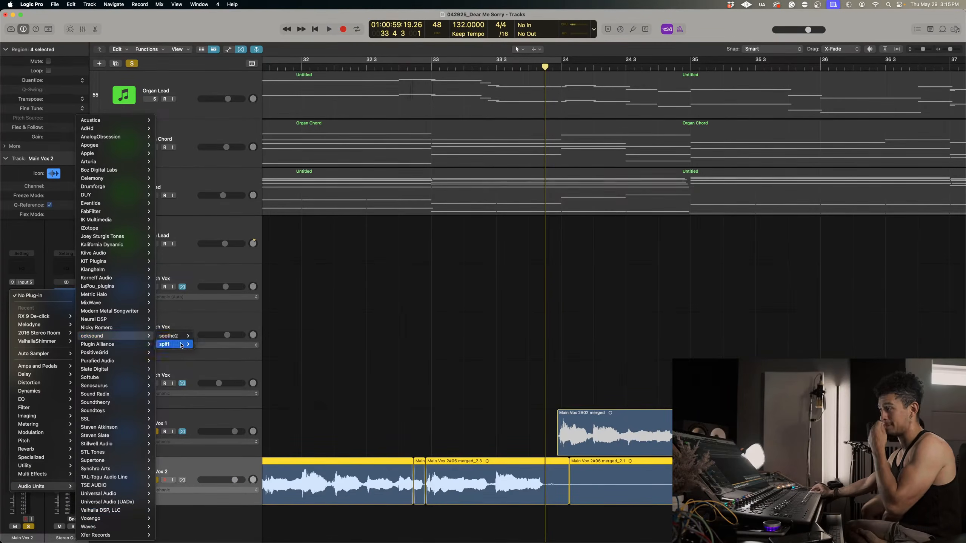
{"action": "left_click", "coordinate": [213, 344]}
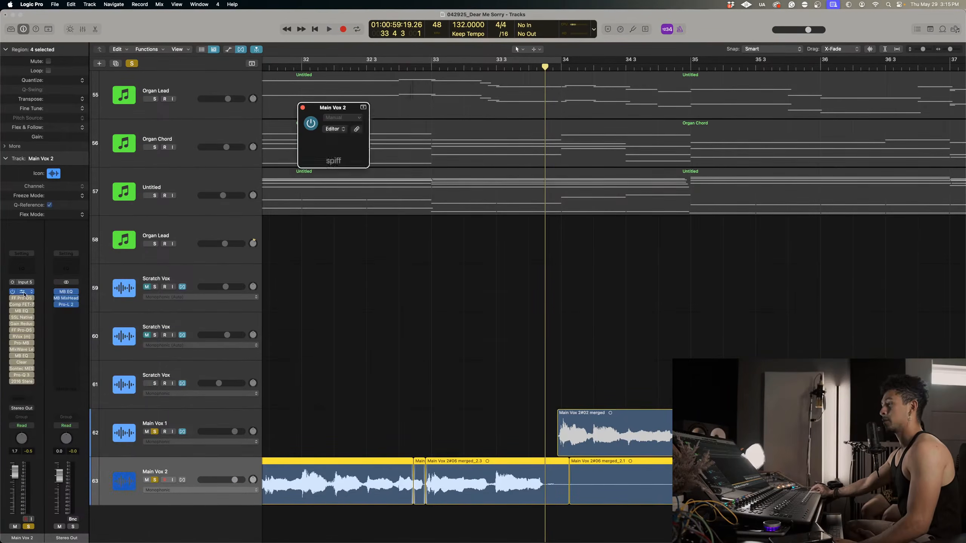
{"action": "left_click", "coordinate": [333, 171]}
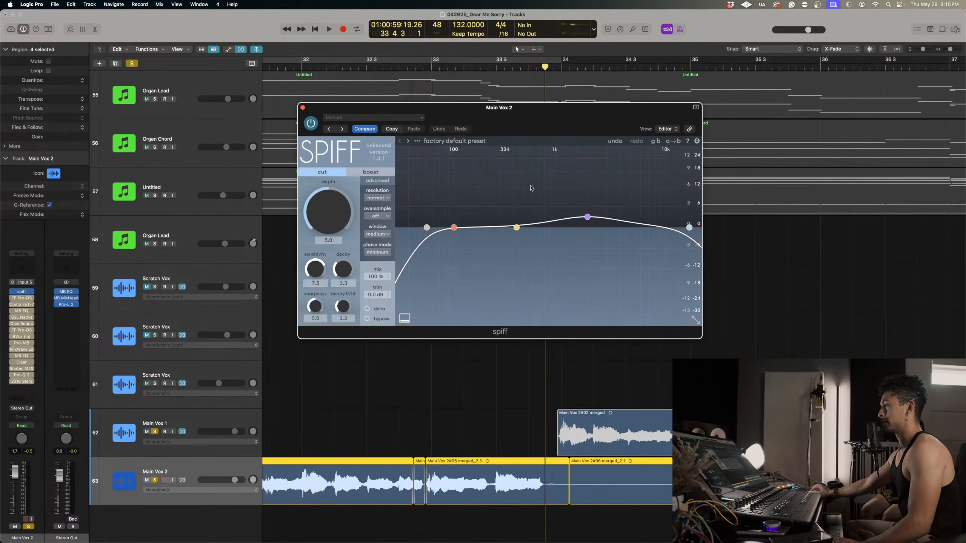
In spiff, flatten the high band, lower the high cut to about 890 Hz and set the low cut to 20 Hz.
{"action": "left_click_drag", "start_coordinate": [588, 211], "coordinate": [591, 229]}
{"action": "left_click_drag", "start_coordinate": [689, 227], "coordinate": [548, 228]}
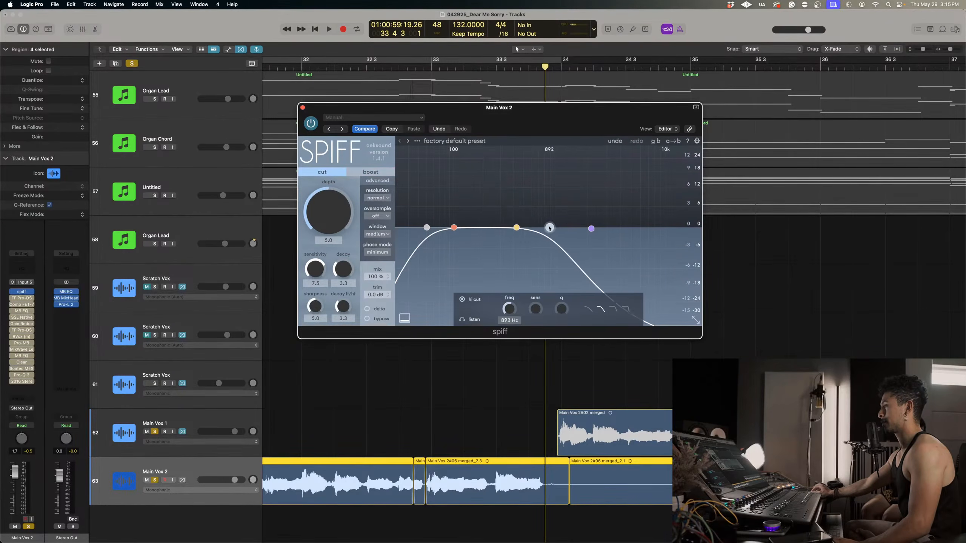
{"action": "left_click_drag", "start_coordinate": [427, 227], "coordinate": [403, 226]}
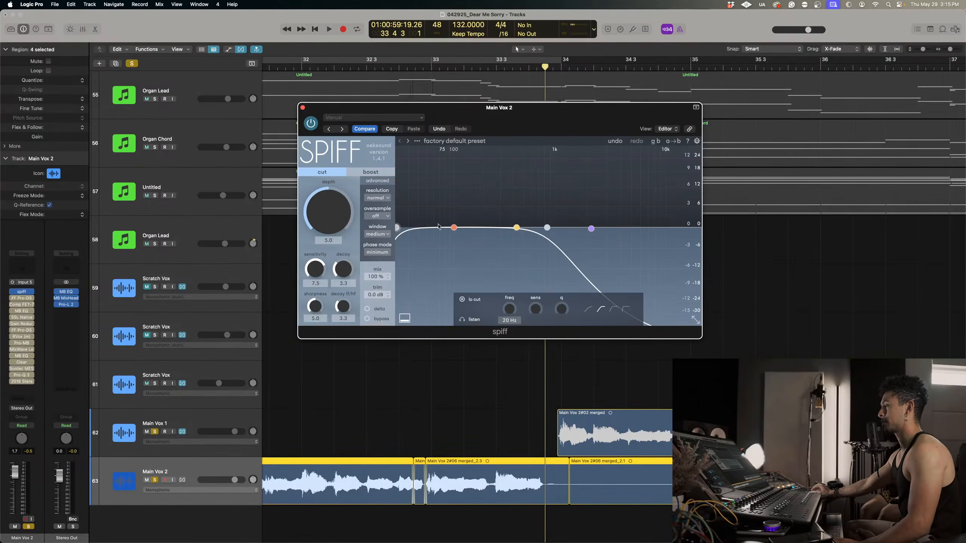
Bounce the short segment just before bar 33 in place and replace the original on Main Vox 2 with the bounced region.
{"action": "left_click", "coordinate": [419, 472]}
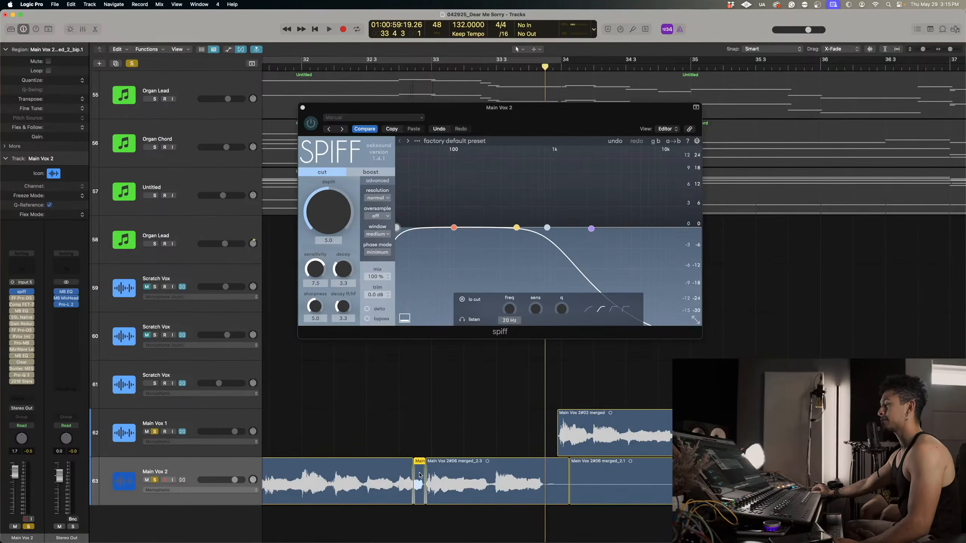
{"action": "right_click", "coordinate": [419, 474]}
{"action": "left_click", "coordinate": [449, 360]}
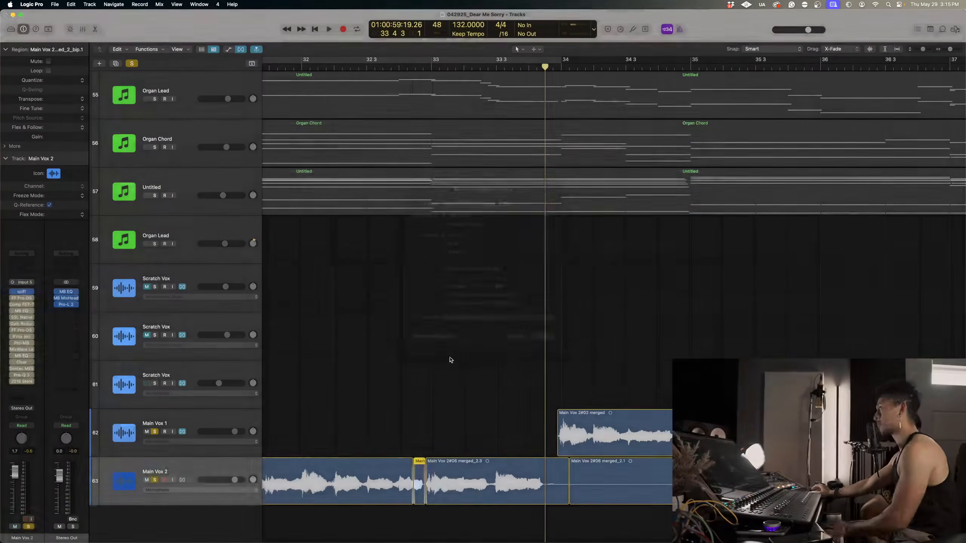
{"action": "left_click", "coordinate": [421, 482]}
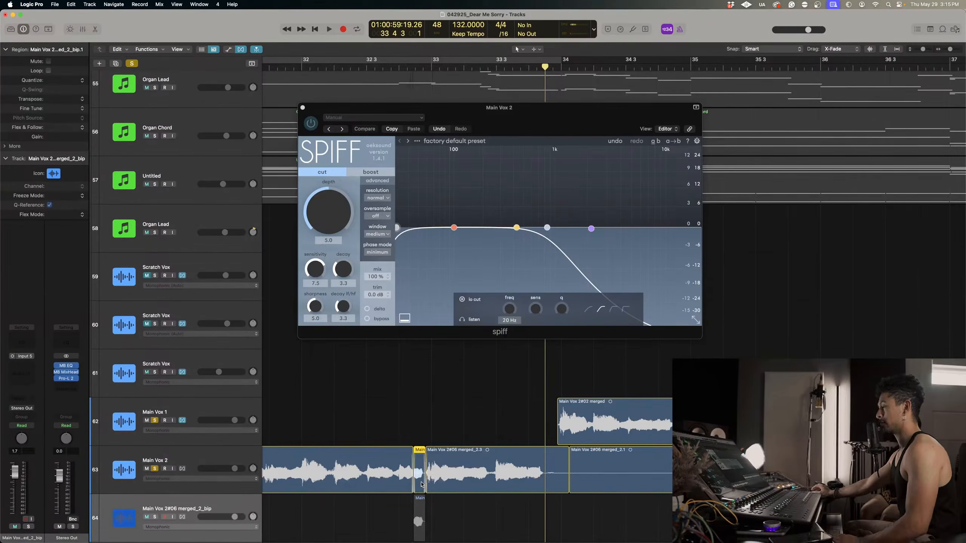
{"action": "key", "text": "Delete"}
{"action": "left_click_drag", "start_coordinate": [420, 500], "coordinate": [410, 461]}
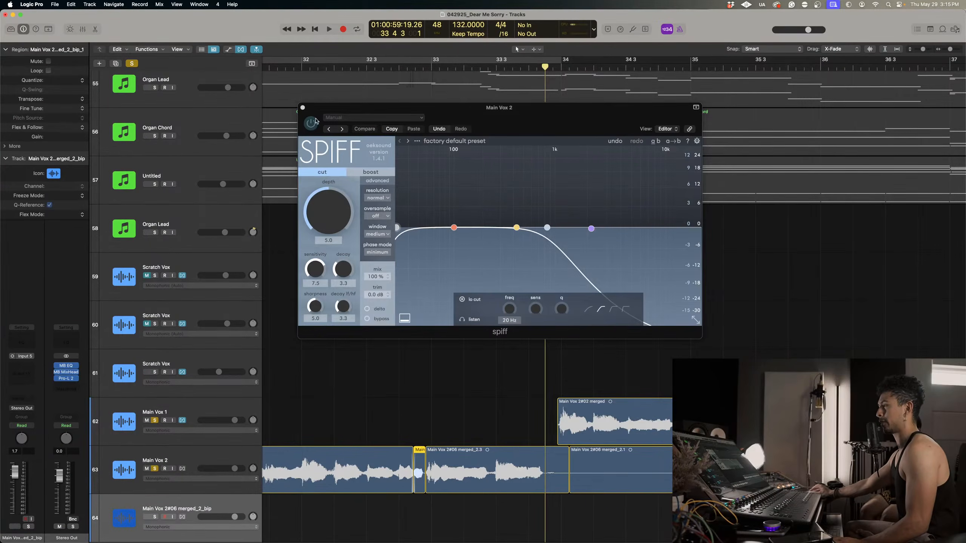
{"action": "left_click", "coordinate": [302, 108]}
Play the transition into bar 33 to check the segment processed with spiff.
{"action": "left_click", "coordinate": [342, 65]}
{"action": "key", "text": "space"}
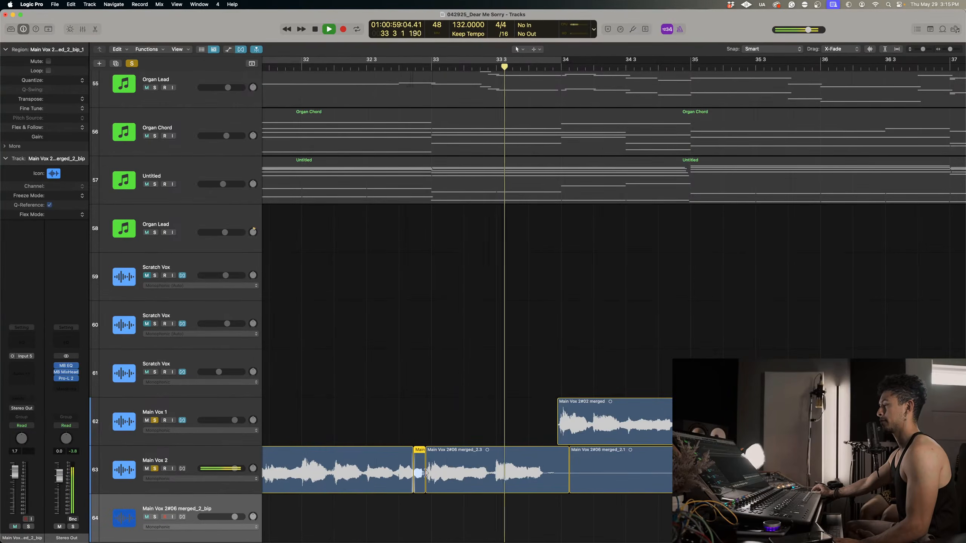
{"action": "key", "text": "space"}
{"action": "left_click", "coordinate": [388, 65]}
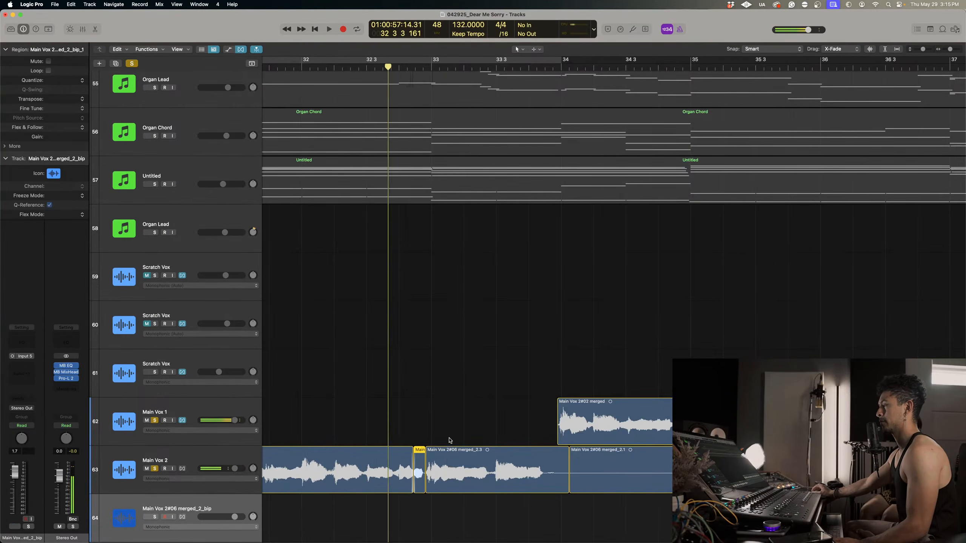
{"action": "key", "text": "space"}
{"action": "scroll", "coordinate": [417, 467], "scroll_direction": "up", "scroll_amount": 5}
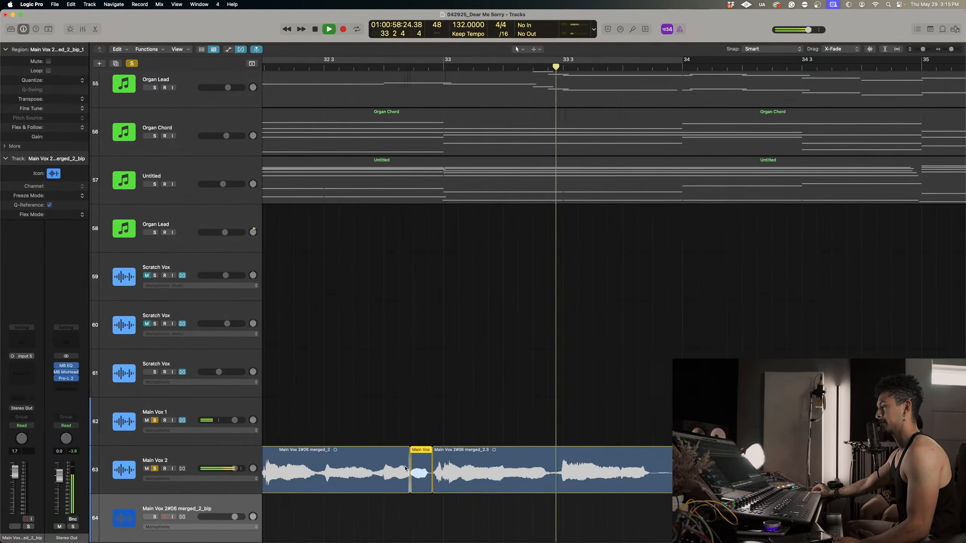
{"action": "key", "text": "space"}
Crossfade the start of the spliced segment just before bar 33 and replay the join from bar 32 beat 3.
{"action": "left_click_drag", "start_coordinate": [406, 468], "coordinate": [410, 465]}
{"action": "left_click", "coordinate": [366, 67]}
{"action": "key", "text": "space"}
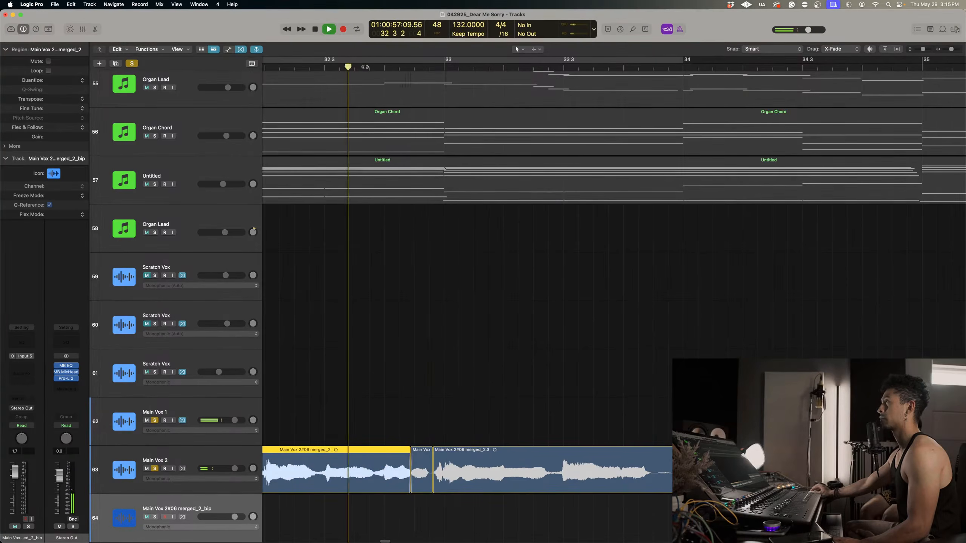
{"action": "left_click", "coordinate": [365, 67]}
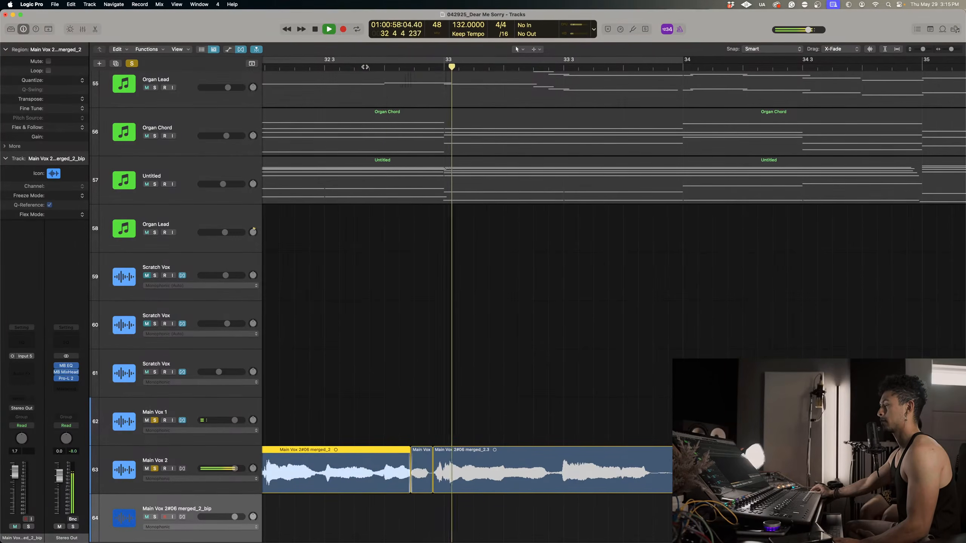
{"action": "left_click", "coordinate": [362, 67]}
{"action": "scroll", "coordinate": [435, 360], "scroll_direction": "right", "scroll_amount": 1}
{"action": "key", "text": "space"}
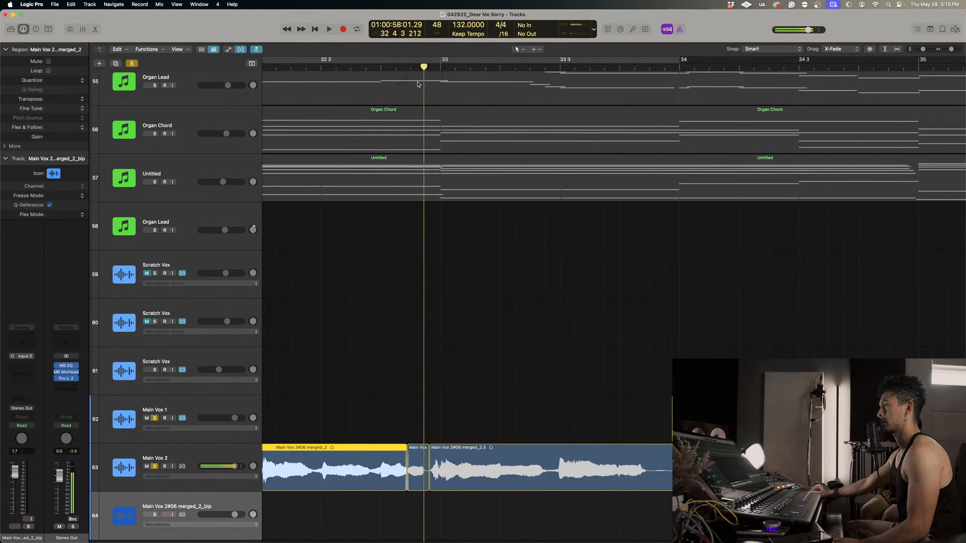
Select the spliced segment before bar 33 and replay it repeatedly to listen for the remaining glitch.
{"action": "left_click", "coordinate": [410, 66]}
{"action": "key", "text": "space"}
{"action": "left_click", "coordinate": [410, 66]}
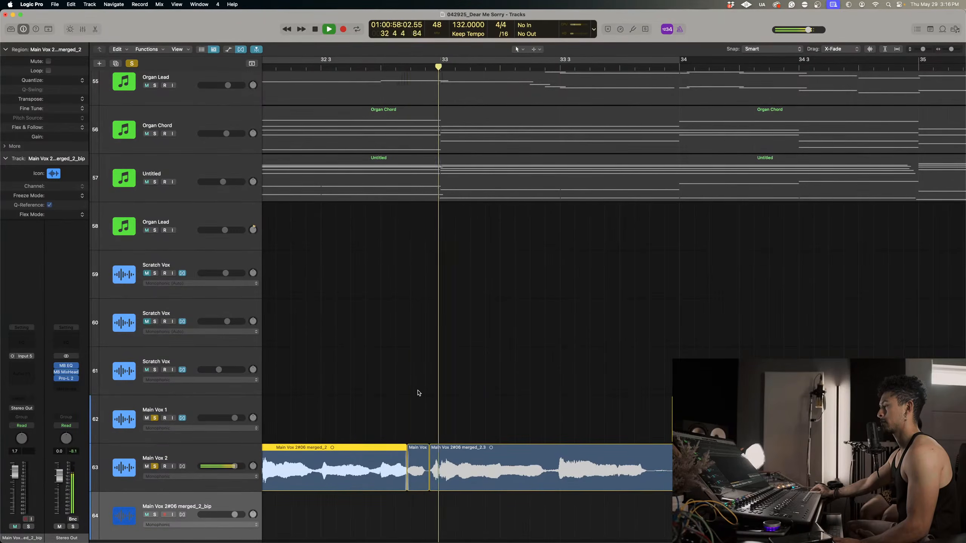
{"action": "left_click", "coordinate": [422, 448]}
{"action": "key", "text": "space"}
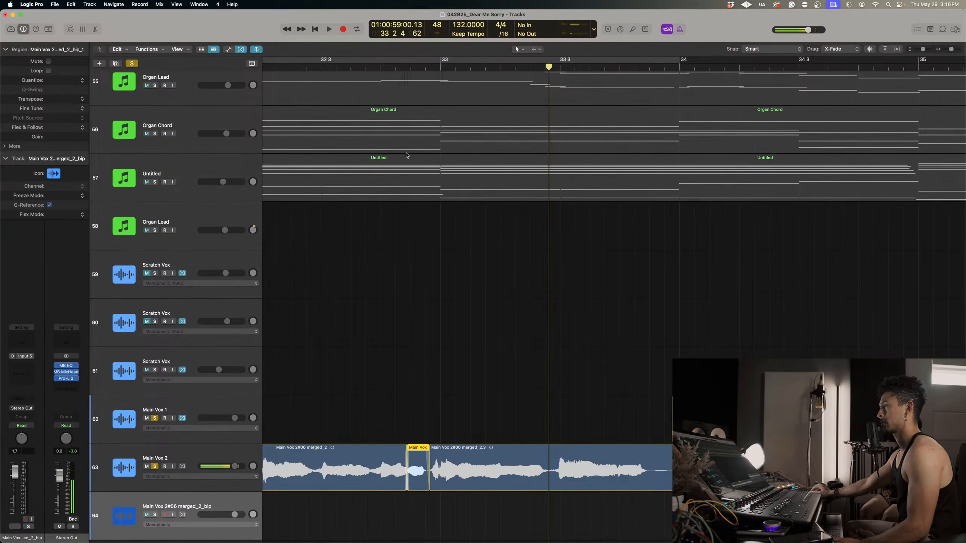
{"action": "left_click", "coordinate": [409, 69]}
{"action": "key", "text": "space"}
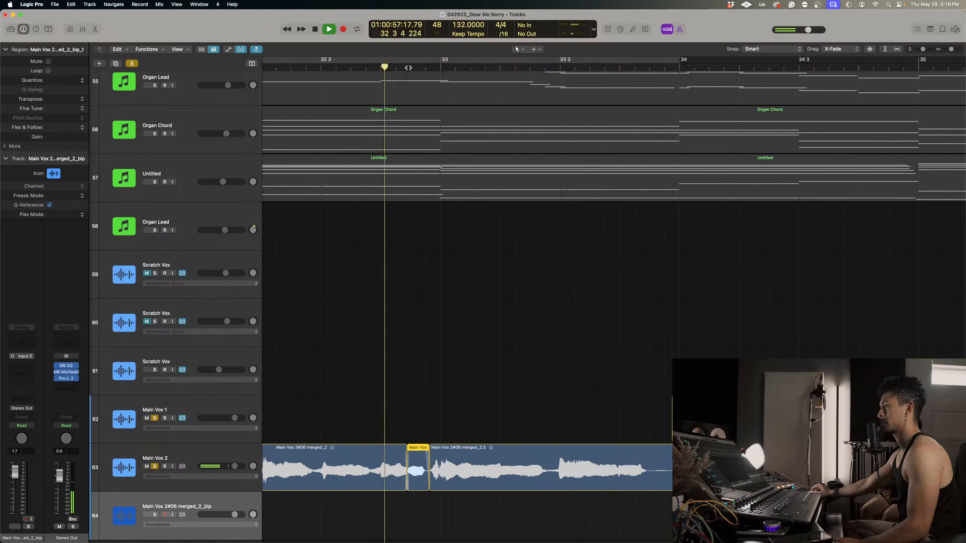
{"action": "left_click", "coordinate": [347, 67]}
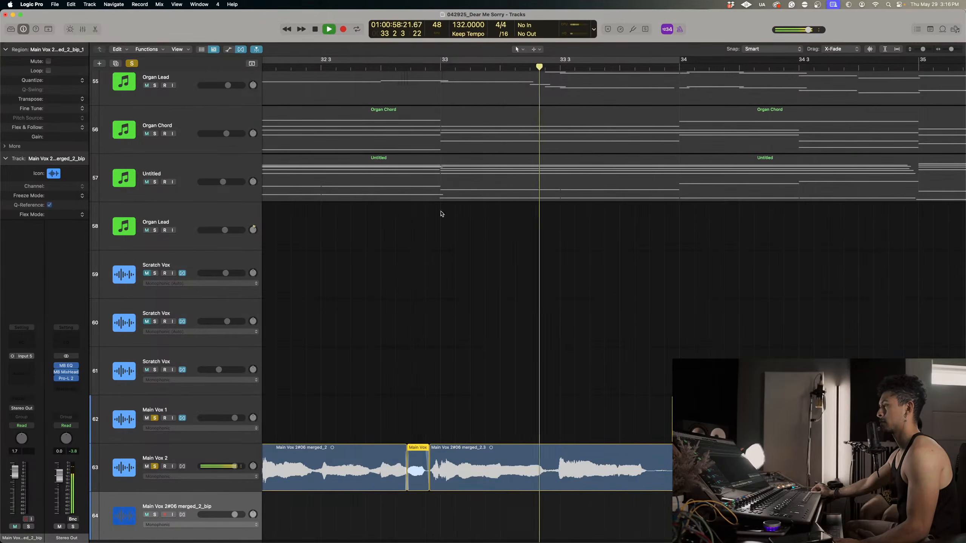
Re-enable the plug-in chain below spiff on Main Vox 2 and bypass spiff while playing from bar 31.
{"action": "scroll", "coordinate": [485, 239], "scroll_direction": "left", "scroll_amount": 5}
{"action": "scroll", "coordinate": [485, 239], "scroll_direction": "left", "scroll_amount": 10}
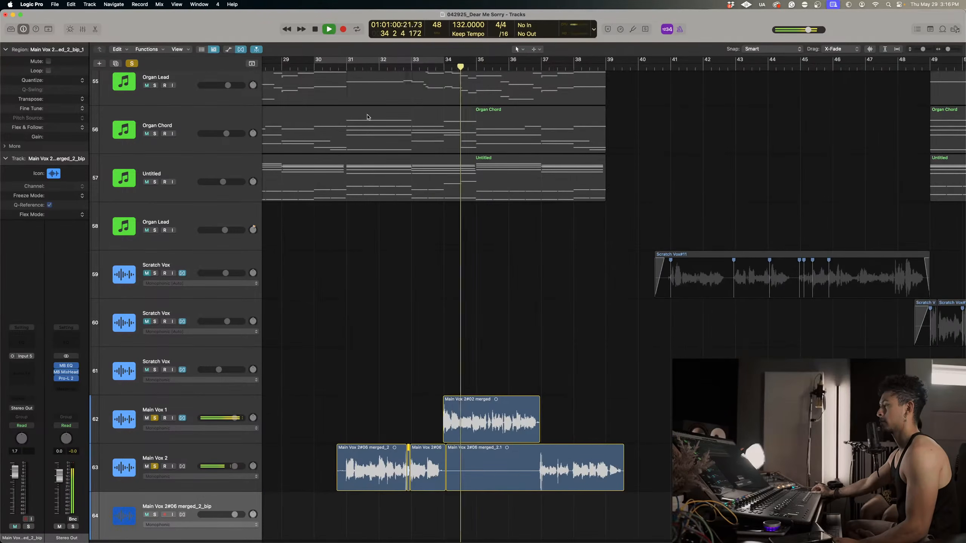
{"action": "left_click", "coordinate": [347, 69]}
{"action": "left_click", "coordinate": [132, 452]}
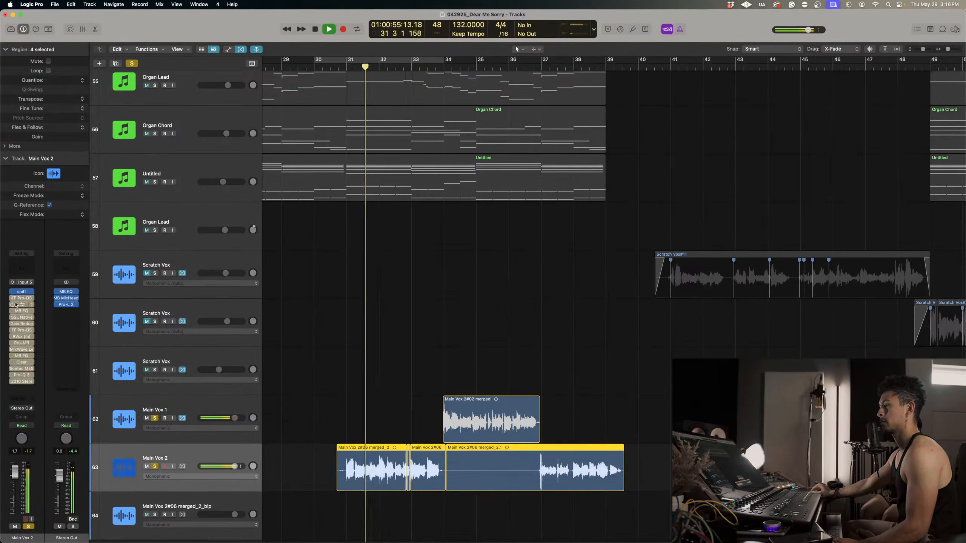
{"action": "left_click", "coordinate": [12, 298]}
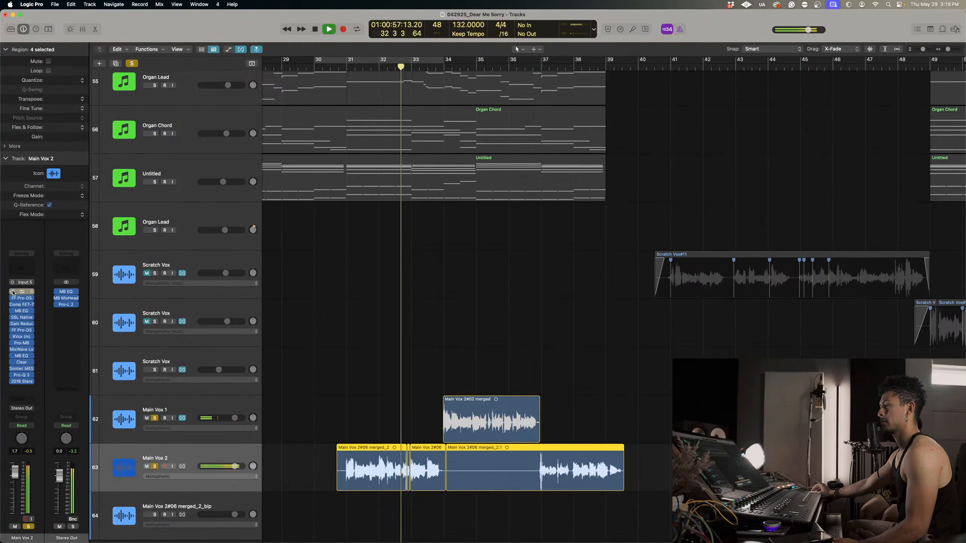
Play the soloed lead vocals with full processing from about bar 31 into bar 34 to judge the repair.
{"action": "scroll", "coordinate": [288, 130], "scroll_direction": "up", "scroll_amount": 1}
{"action": "left_click", "coordinate": [392, 68]}
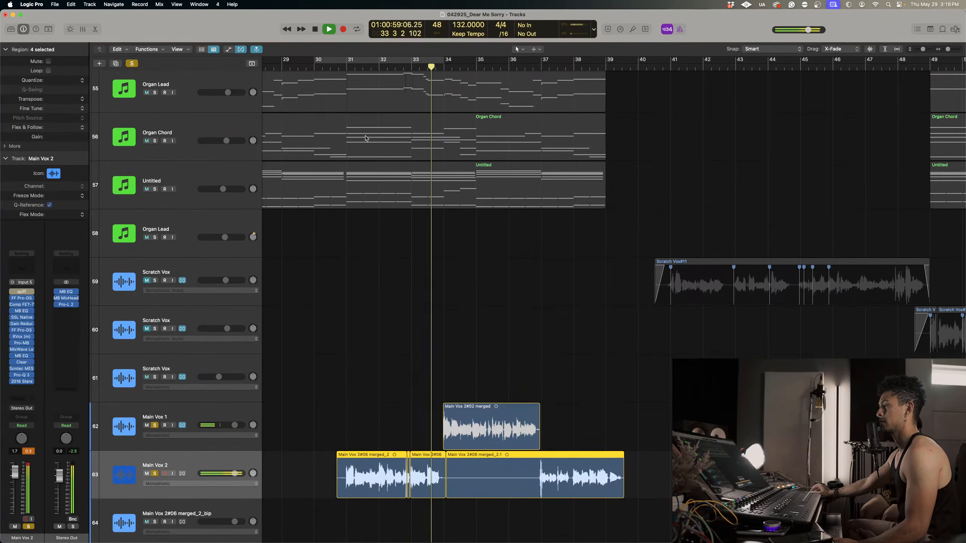
{"action": "left_click", "coordinate": [342, 66]}
{"action": "key", "text": "space"}
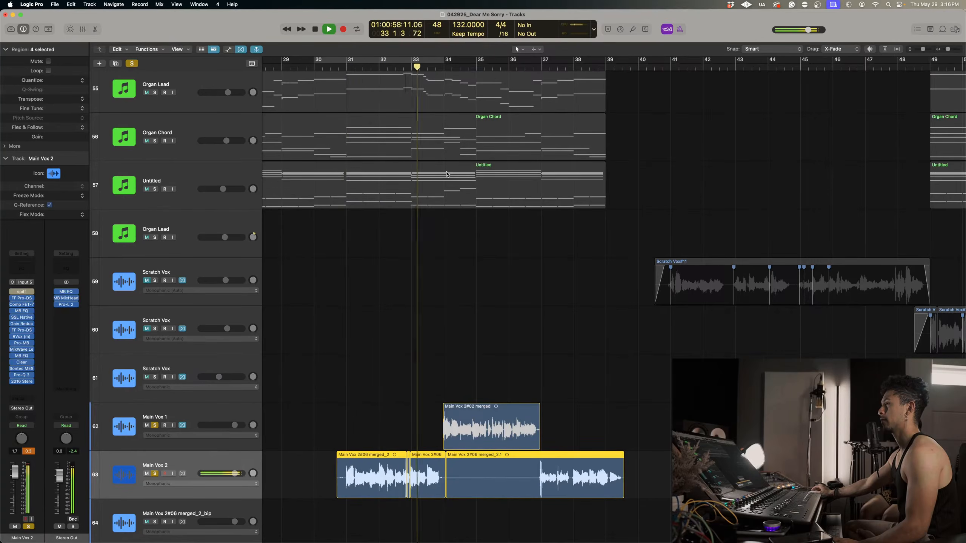
{"action": "scroll", "coordinate": [465, 252], "scroll_direction": "up", "scroll_amount": 5}
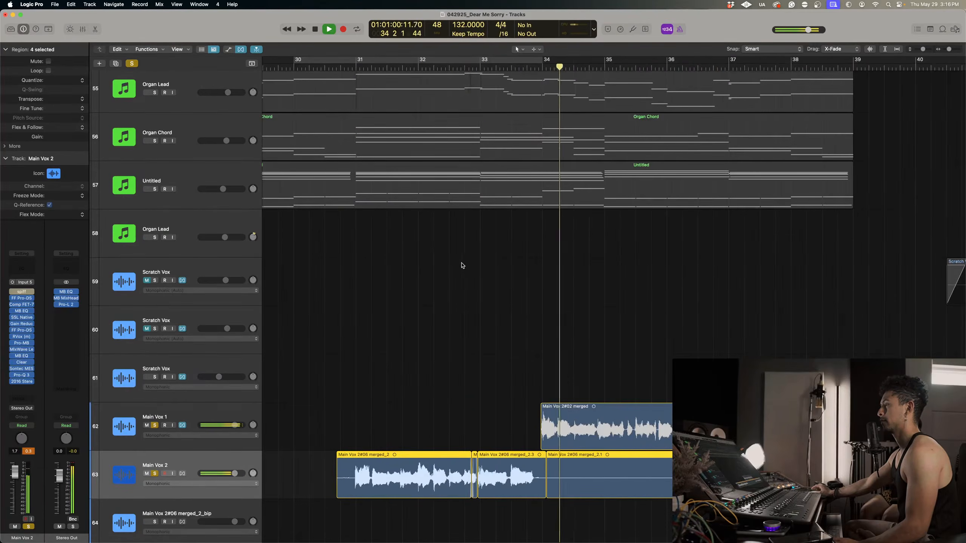
{"action": "key", "text": "space"}
Play the unsoloed full mix from bar 31 beat 4 into bar 34 and remove spiff from Main Vox 2.
{"action": "left_click", "coordinate": [403, 68]}
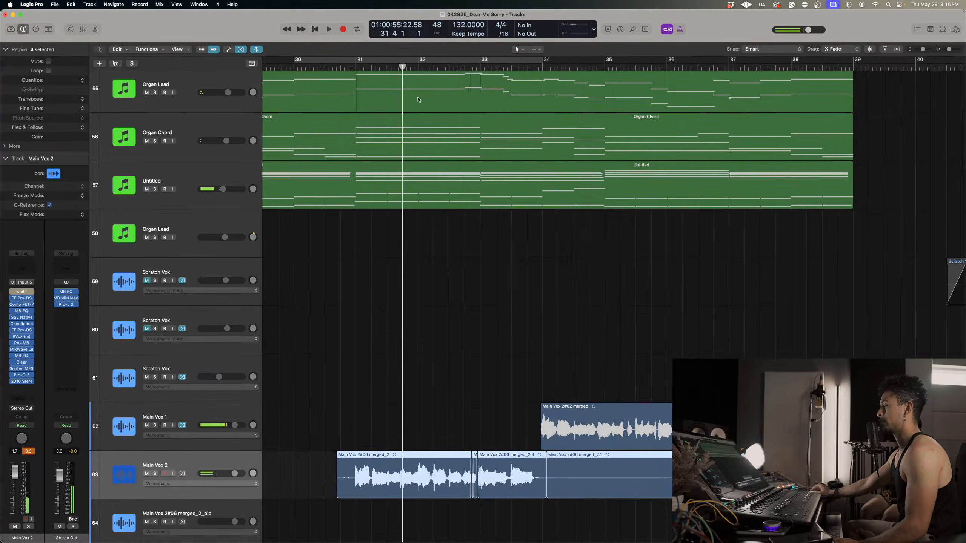
{"action": "key", "text": "space"}
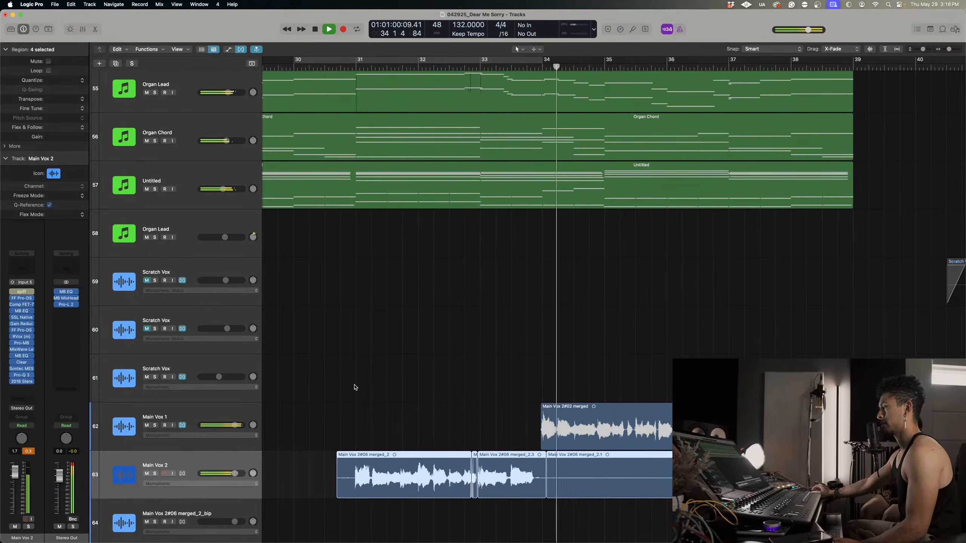
{"action": "key", "text": "space"}
{"action": "left_click", "coordinate": [32, 291]}
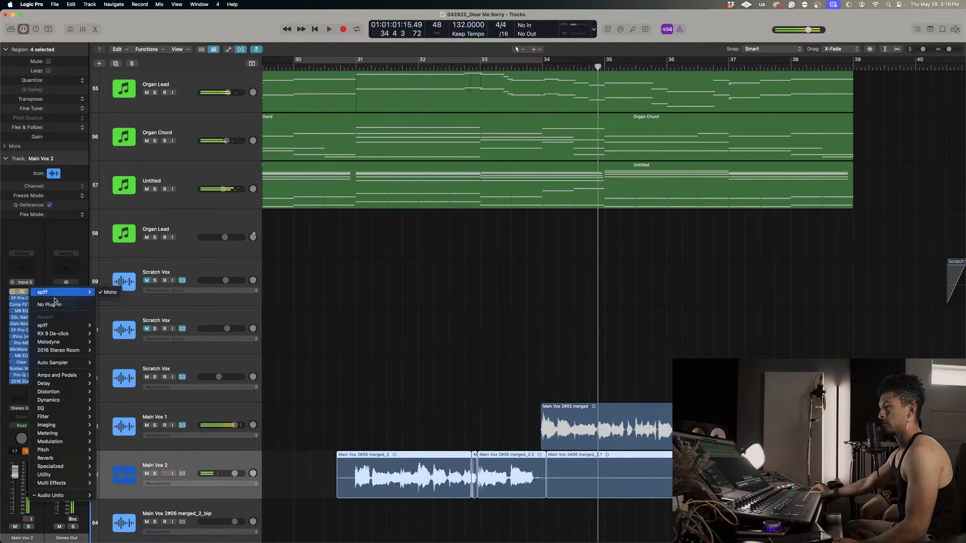
{"action": "left_click", "coordinate": [56, 306]}
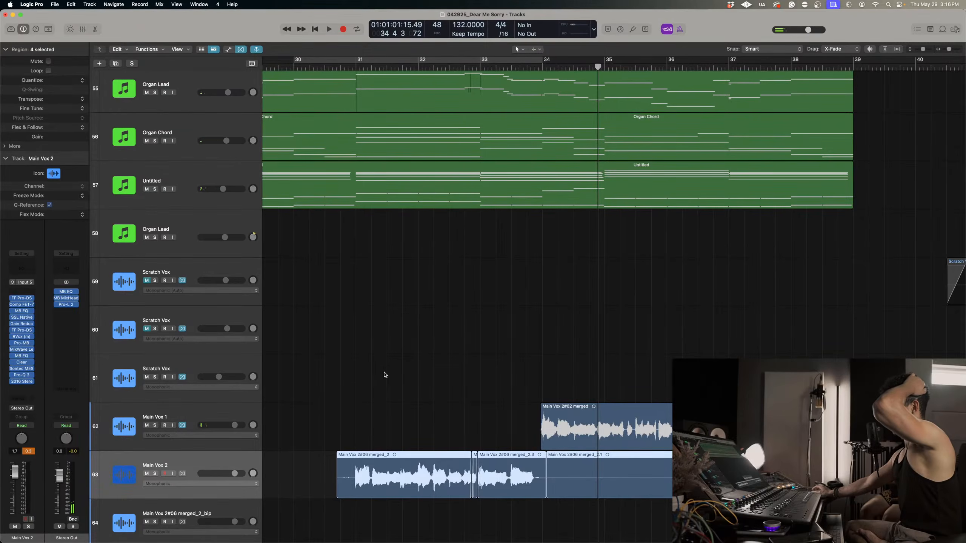
Switch to the Music app and search the library for "kat" to find a reference vocal stem.
{"action": "left_click_drag", "start_coordinate": [606, 528], "coordinate": [304, 483]}
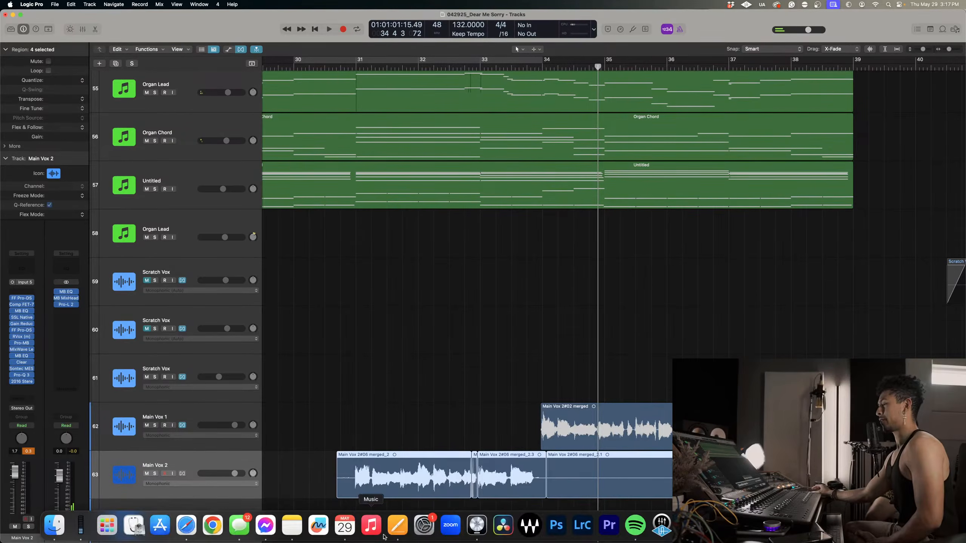
{"action": "left_click", "coordinate": [381, 525]}
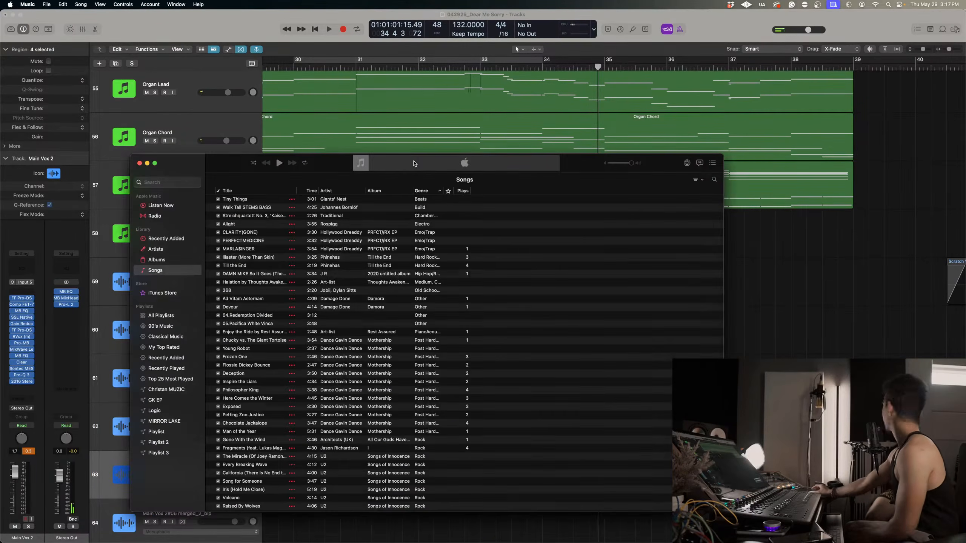
{"action": "left_click", "coordinate": [161, 182]}
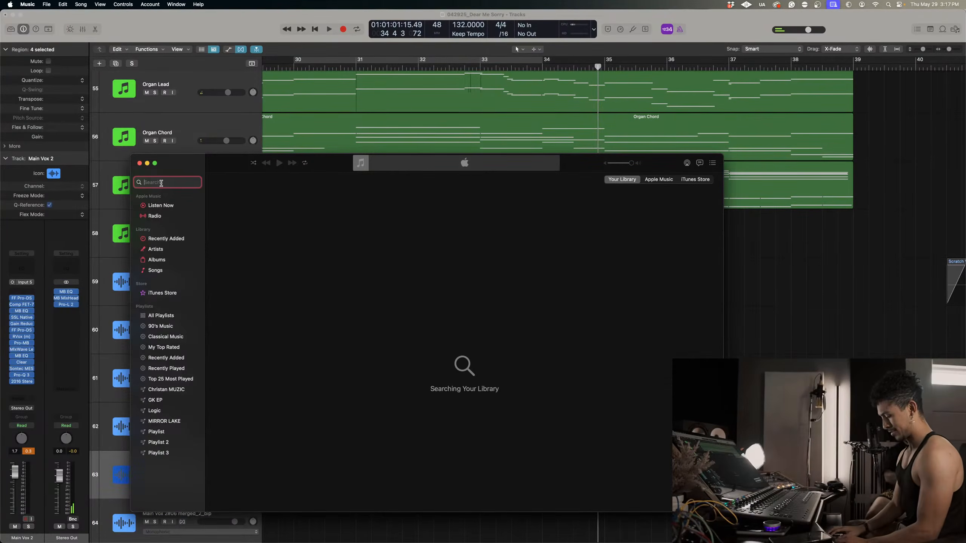
{"action": "type", "text": "kat"}
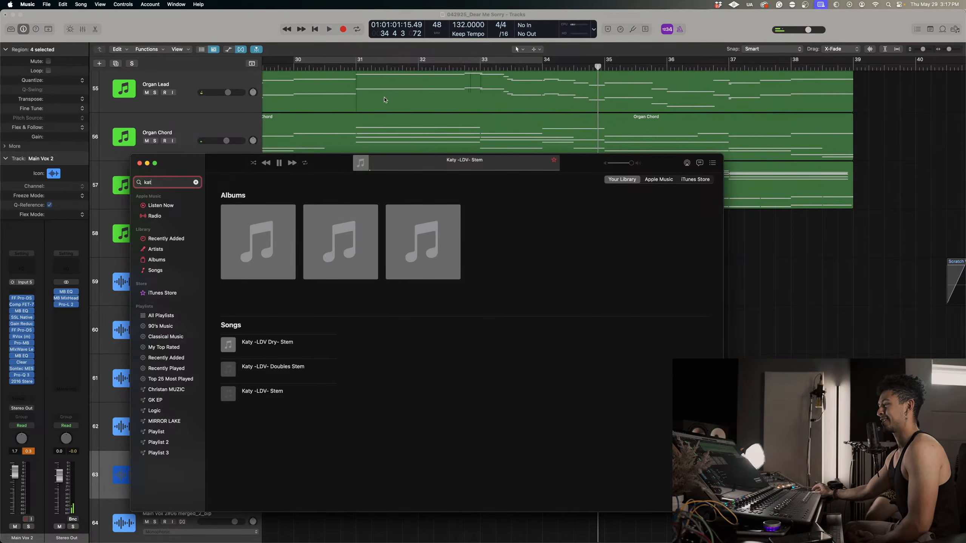
Listen to later passages of the Katy -LDV- Stem reference, pause it, and return to Logic Pro with the regions deselected.
{"action": "left_click", "coordinate": [392, 170]}
{"action": "left_click", "coordinate": [399, 170]}
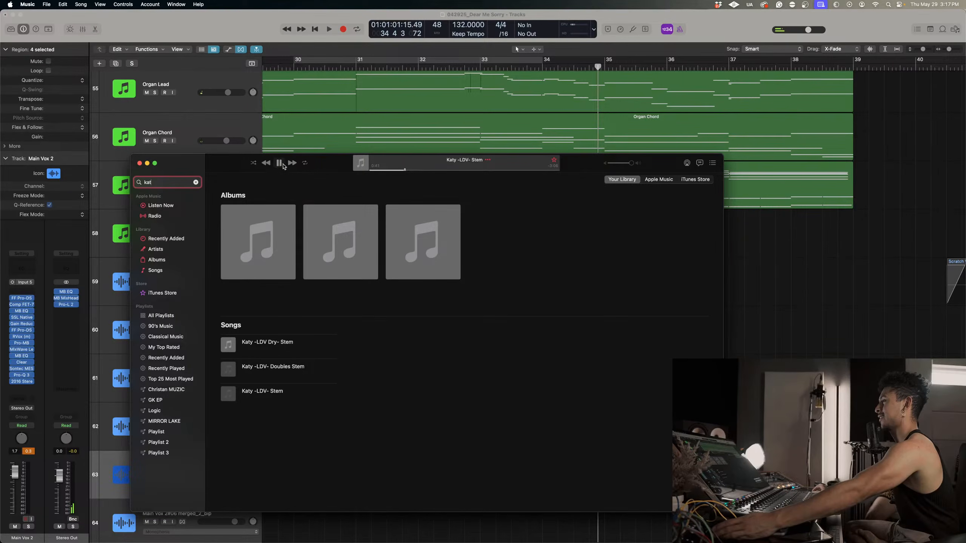
{"action": "left_click", "coordinate": [279, 164]}
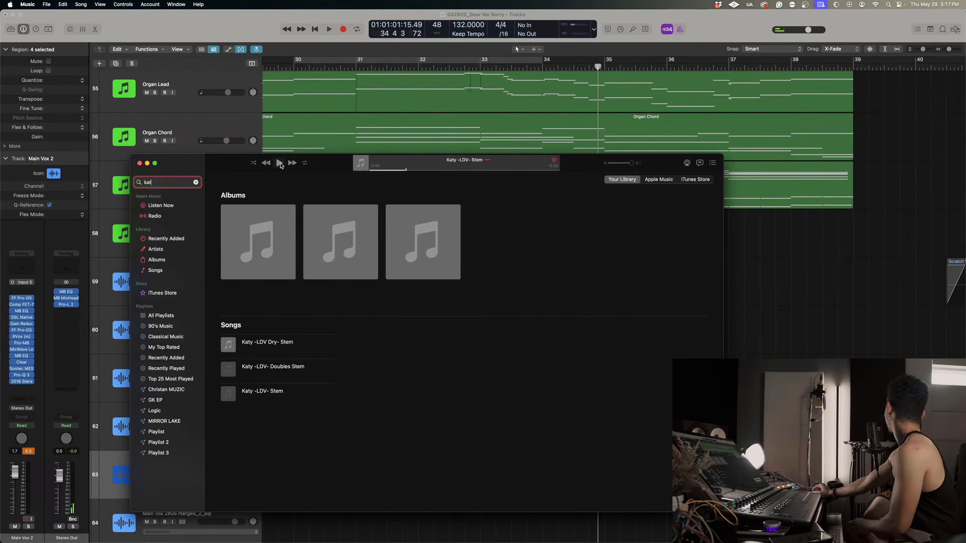
{"action": "left_click", "coordinate": [146, 163]}
{"action": "left_click", "coordinate": [405, 282]}
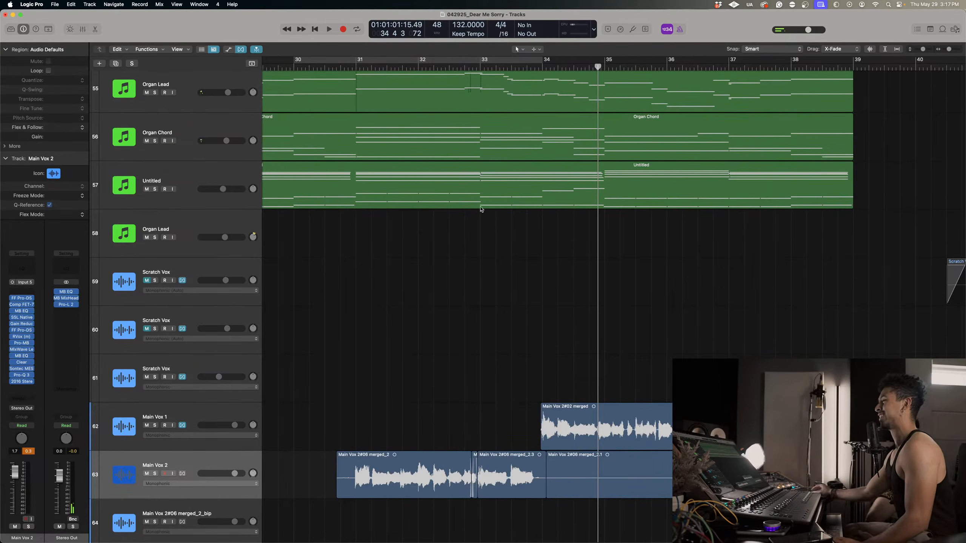
Play the mix from bar 31 into bar 34, soloing Main Vox 2 during playback, and select its four regions.
{"action": "left_click", "coordinate": [356, 67]}
{"action": "key", "text": "space"}
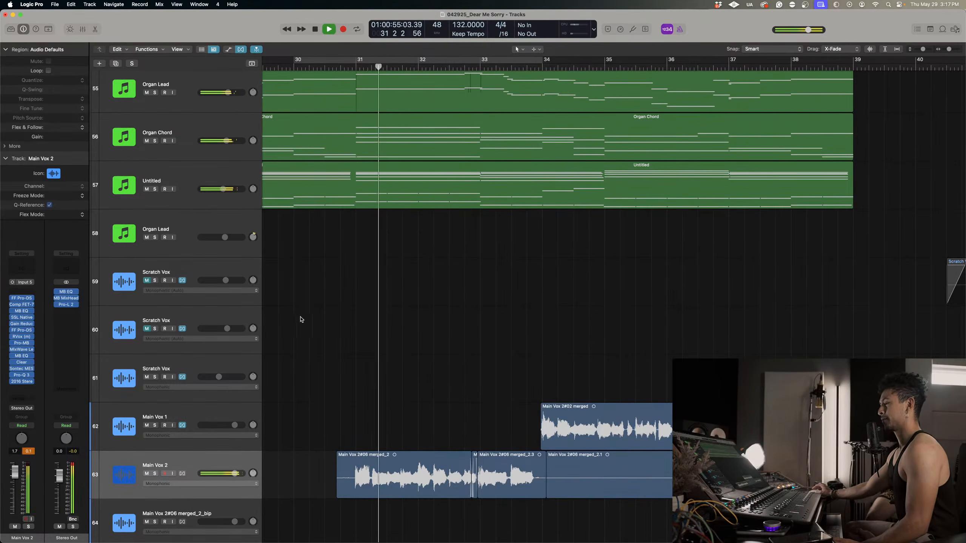
{"action": "left_click", "coordinate": [156, 474]}
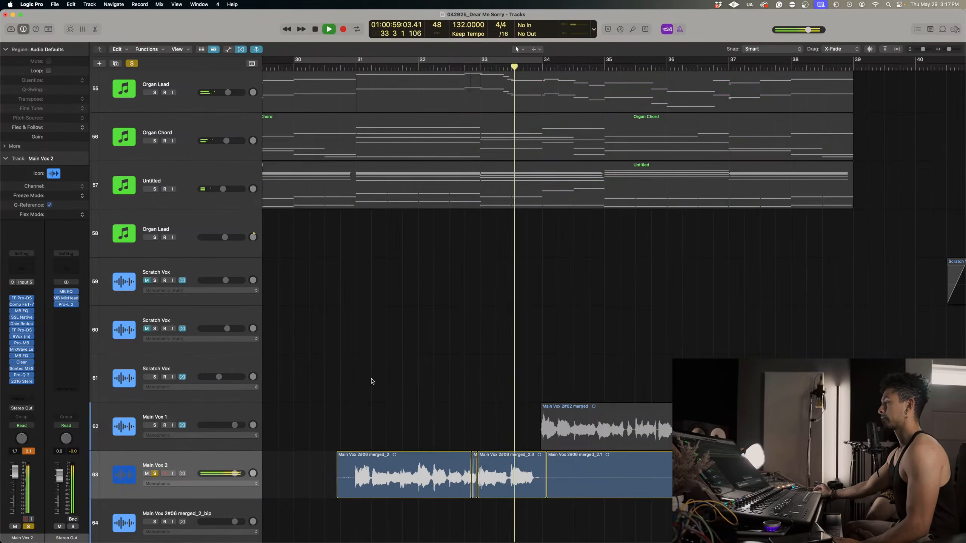
{"action": "key", "text": "space"}
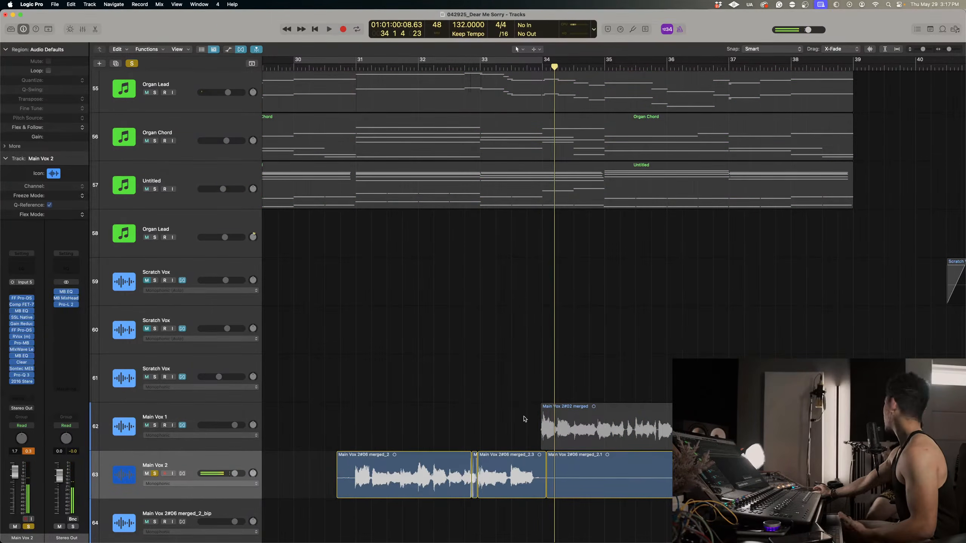
{"action": "left_click_drag", "start_coordinate": [635, 521], "coordinate": [367, 477]}
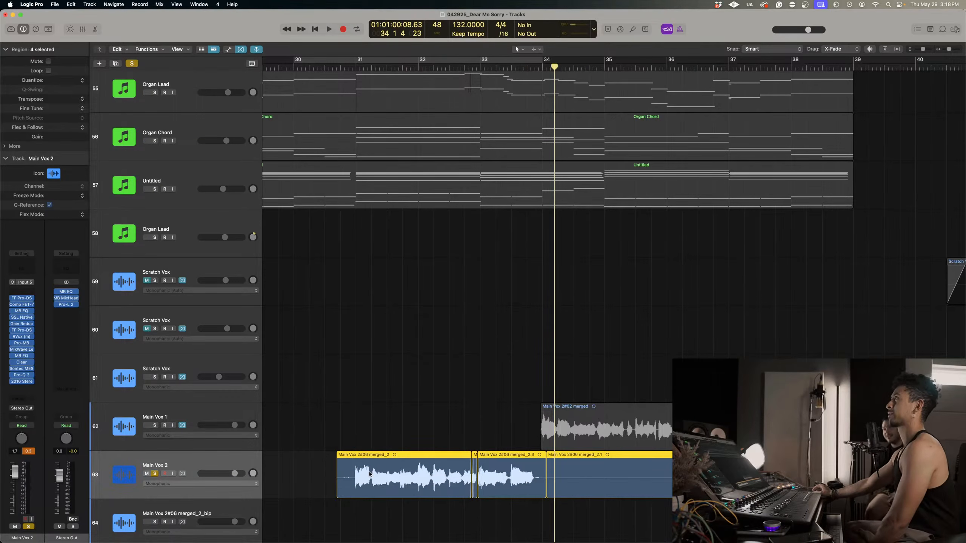
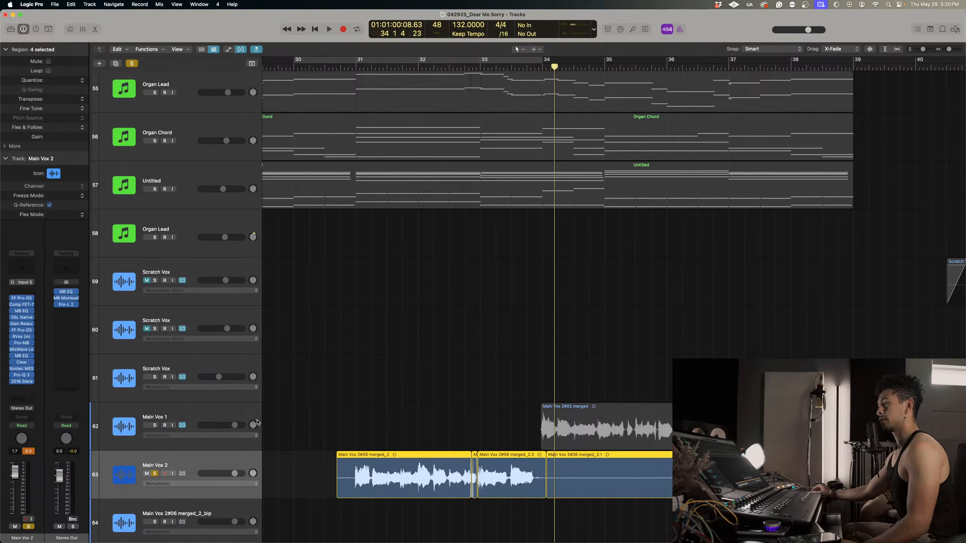
Join the four selected Main Vox 2 regions into a single audio region.
{"action": "left_click", "coordinate": [308, 456]}
{"action": "left_click_drag", "start_coordinate": [307, 472], "coordinate": [681, 480]}
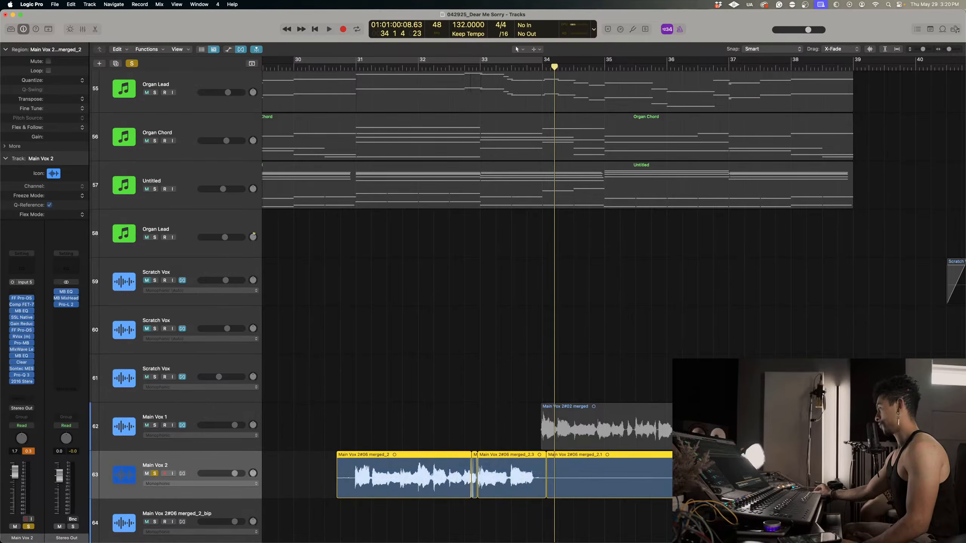
{"action": "scroll", "coordinate": [325, 69], "scroll_direction": "right", "scroll_amount": 2}
{"action": "key", "text": "super+j"}
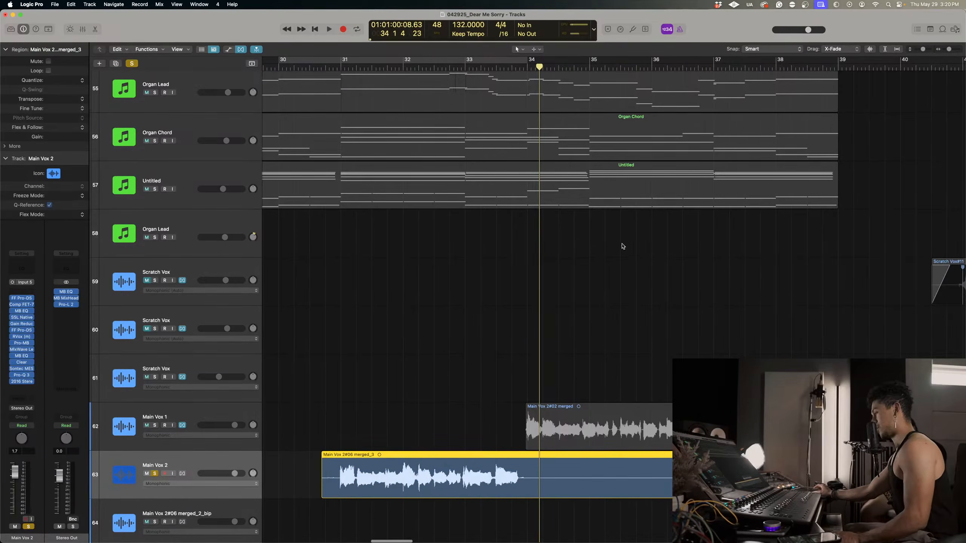
Play the joined Main Vox 2 region from bar 30 beat 4 into bar 39.
{"action": "left_click", "coordinate": [325, 68]}
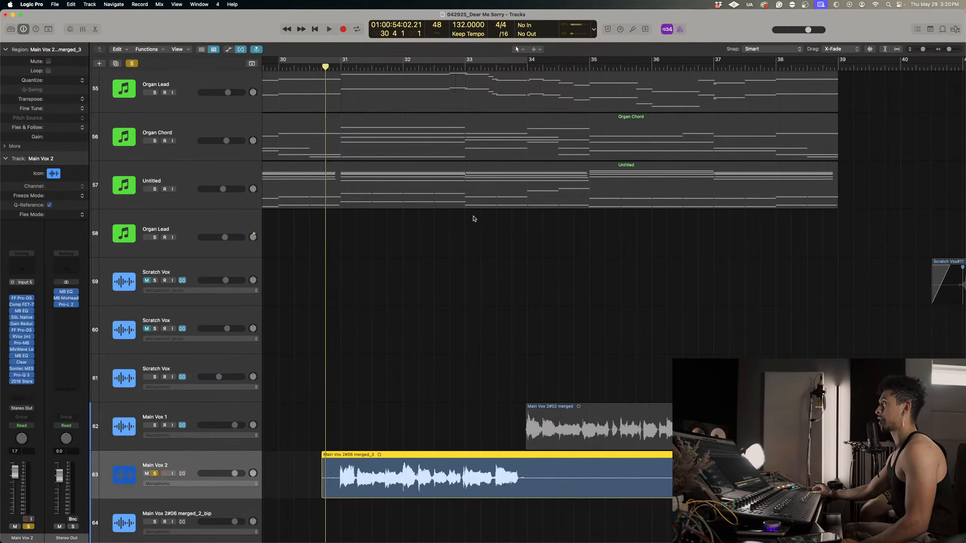
{"action": "key", "text": "space"}
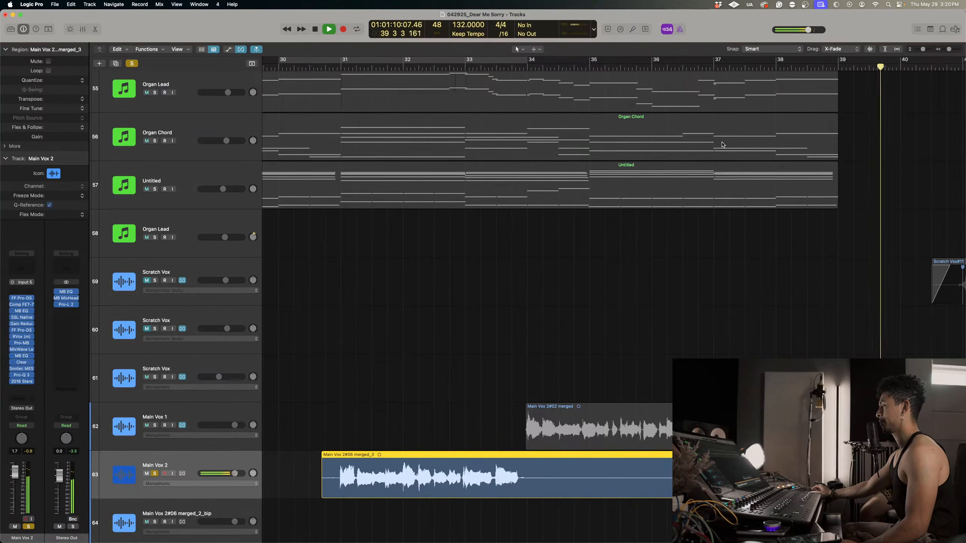
{"action": "key", "text": "space"}
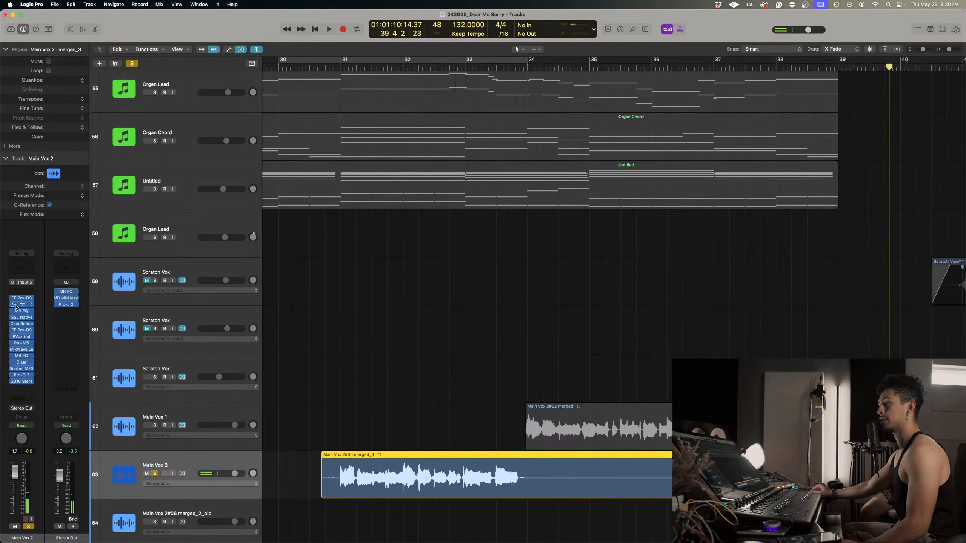
Insert Melodyne as the first plug-in on Main Vox 2, then shrink its window and move it clear of the vocal region.
{"action": "left_click", "coordinate": [17, 292]}
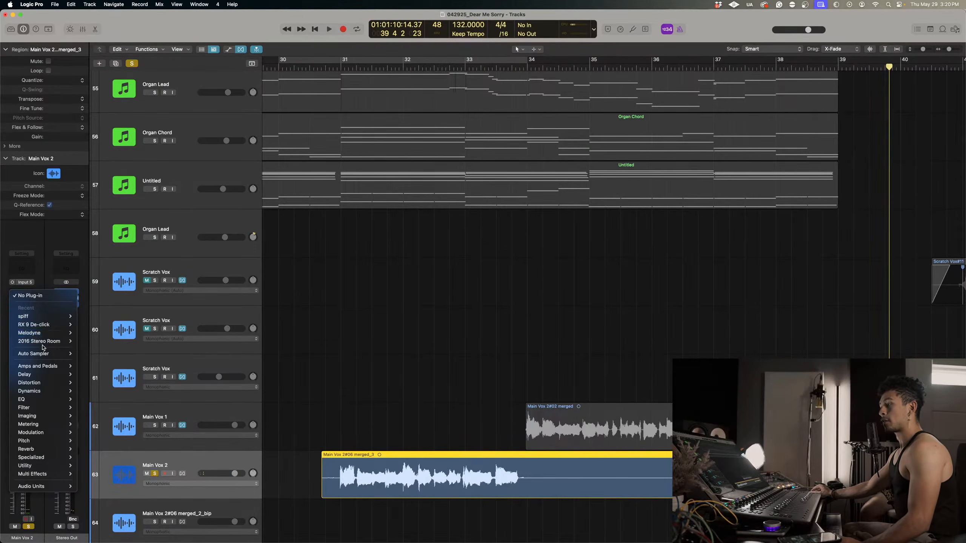
{"action": "left_click", "coordinate": [86, 333]}
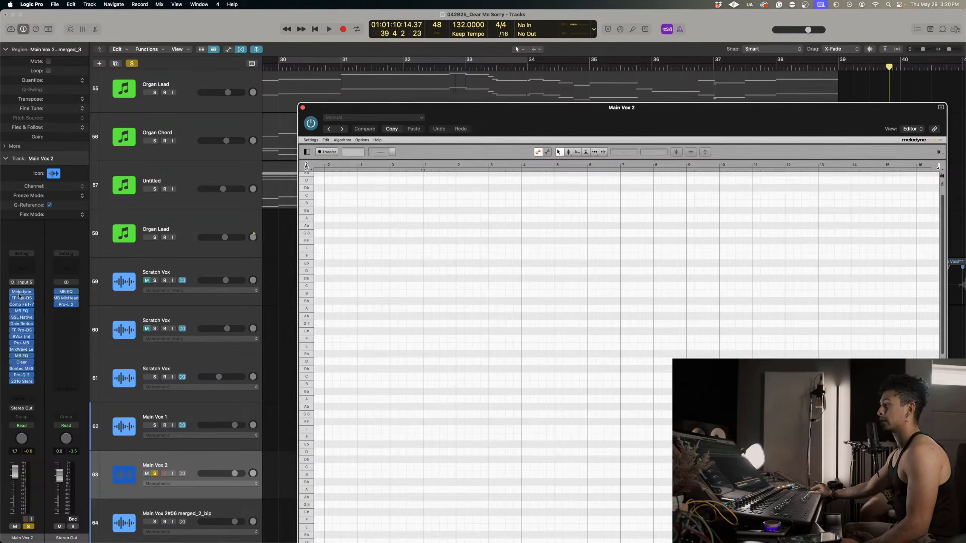
{"action": "left_click_drag", "start_coordinate": [524, 132], "coordinate": [510, 133]}
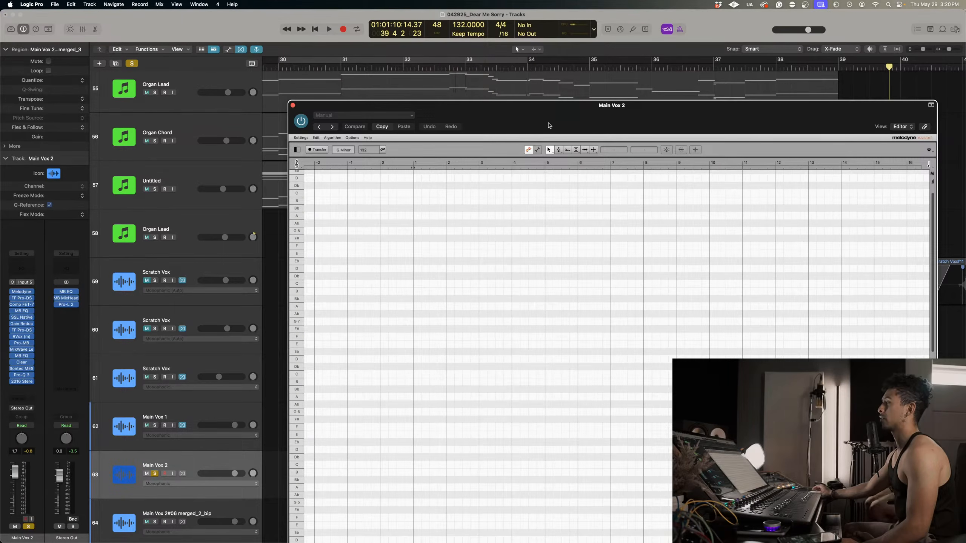
{"action": "left_click_drag", "start_coordinate": [548, 126], "coordinate": [443, 78]}
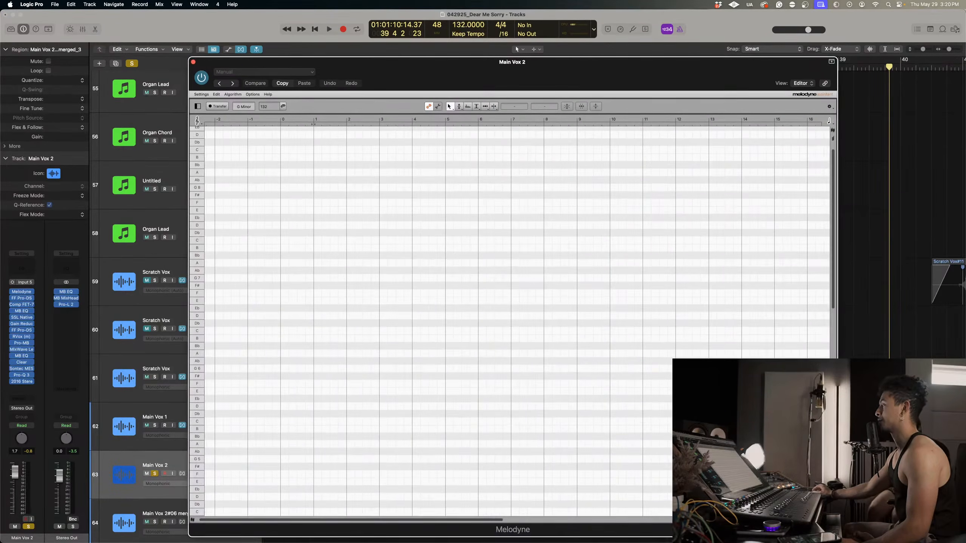
{"action": "left_click_drag", "start_coordinate": [836, 537], "coordinate": [787, 493]}
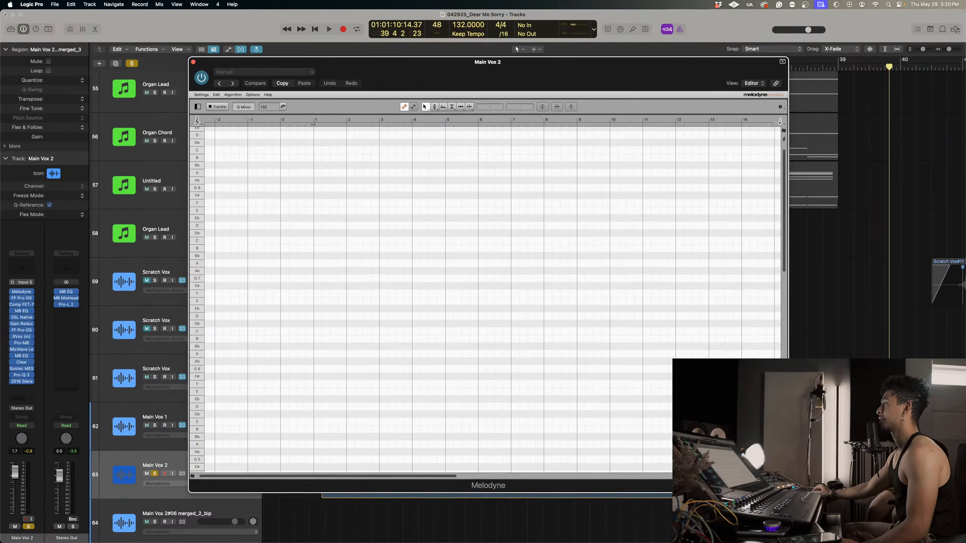
{"action": "left_click_drag", "start_coordinate": [601, 98], "coordinate": [882, 129]}
Transfer the Main Vox 2 audio into Melodyne from bar 30 beat 3 into bar 39, and reposition the Melodyne window.
{"action": "left_click", "coordinate": [327, 64]}
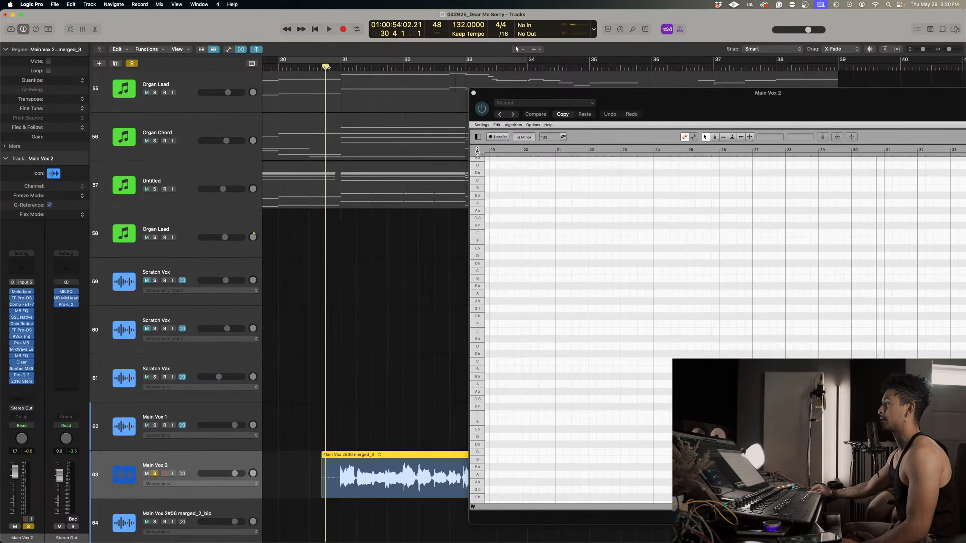
{"action": "left_click", "coordinate": [322, 65]}
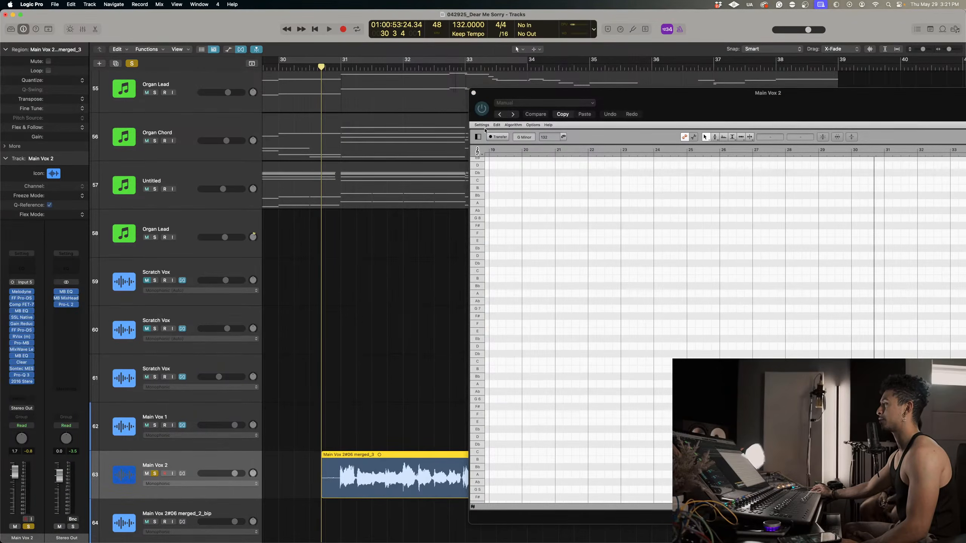
{"action": "left_click", "coordinate": [493, 137]}
{"action": "key", "text": "space"}
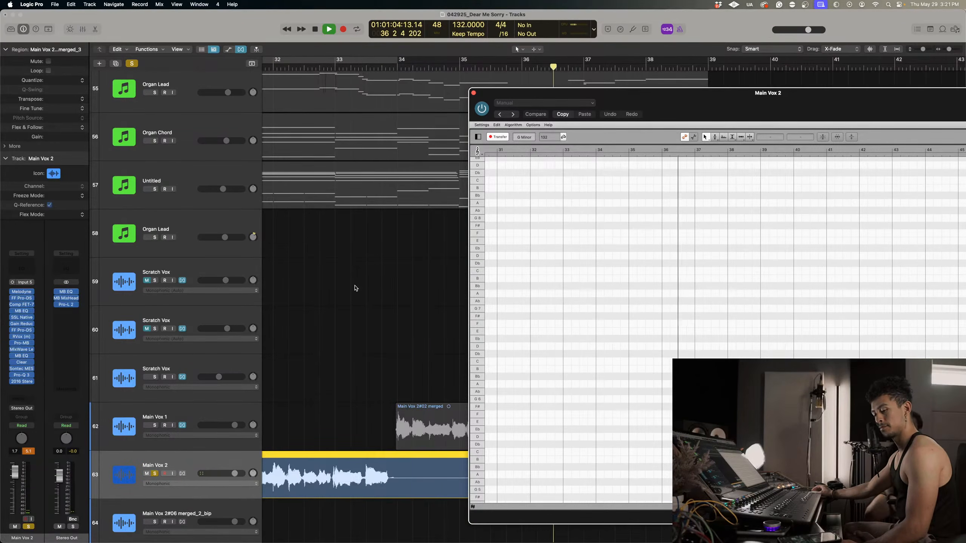
{"action": "scroll", "coordinate": [391, 345], "scroll_direction": "right", "scroll_amount": 5}
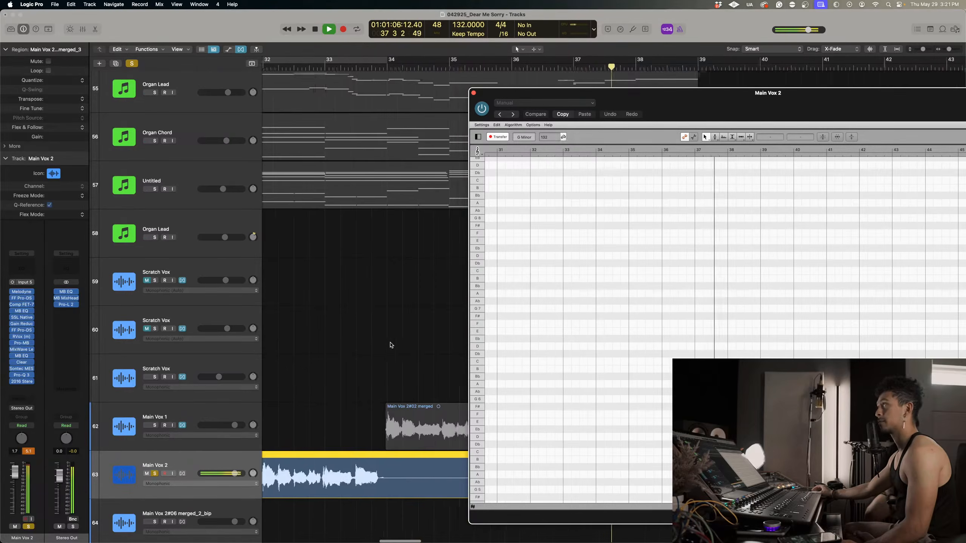
{"action": "scroll", "coordinate": [391, 345], "scroll_direction": "right", "scroll_amount": 4}
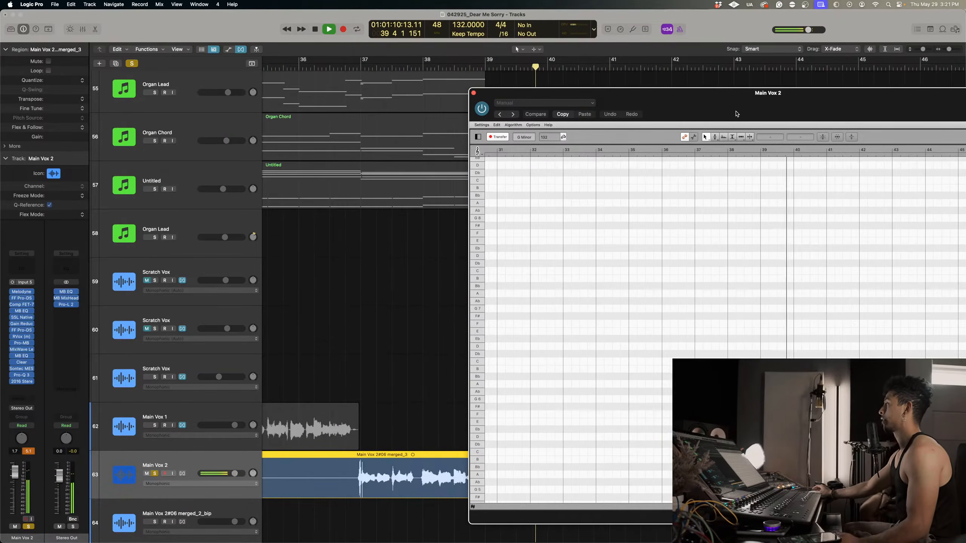
{"action": "key", "text": "space"}
{"action": "left_click_drag", "start_coordinate": [747, 109], "coordinate": [588, 115]}
Audition individual notes in bars 37 to 39 in Melodyne and try raising the last note to A3, undoing the shift.
{"action": "left_click_drag", "start_coordinate": [598, 299], "coordinate": [602, 271]}
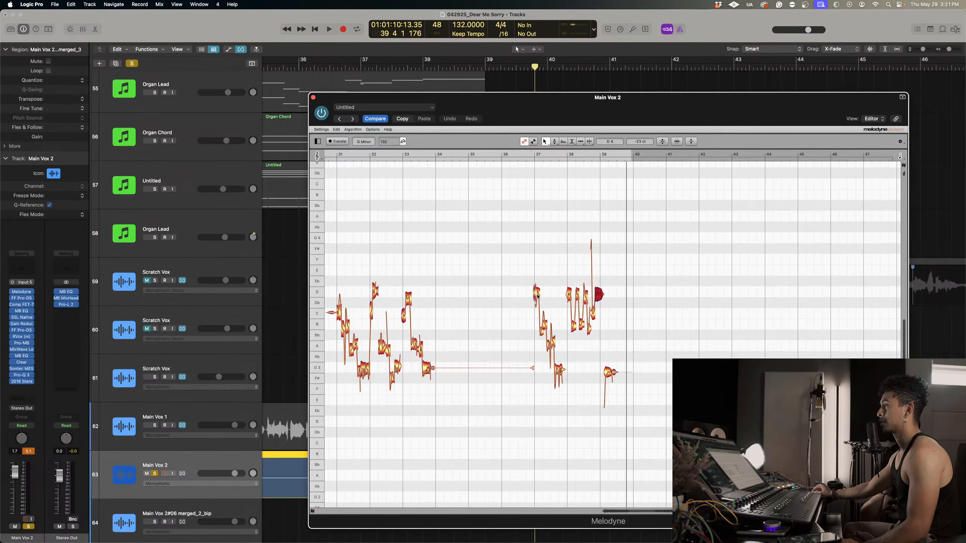
{"action": "mouse_move", "coordinate": [537, 296]}
{"action": "left_mouse_down"}
{"action": "mouse_move", "coordinate": [538, 195]}
{"action": "mouse_move", "coordinate": [546, 292]}
{"action": "left_mouse_up"}
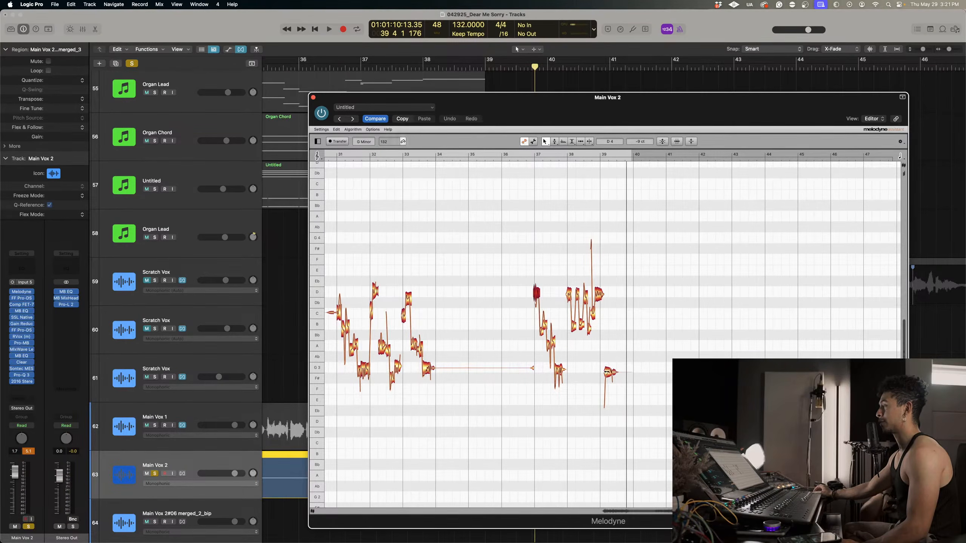
{"action": "left_click_drag", "start_coordinate": [632, 364], "coordinate": [640, 267]}
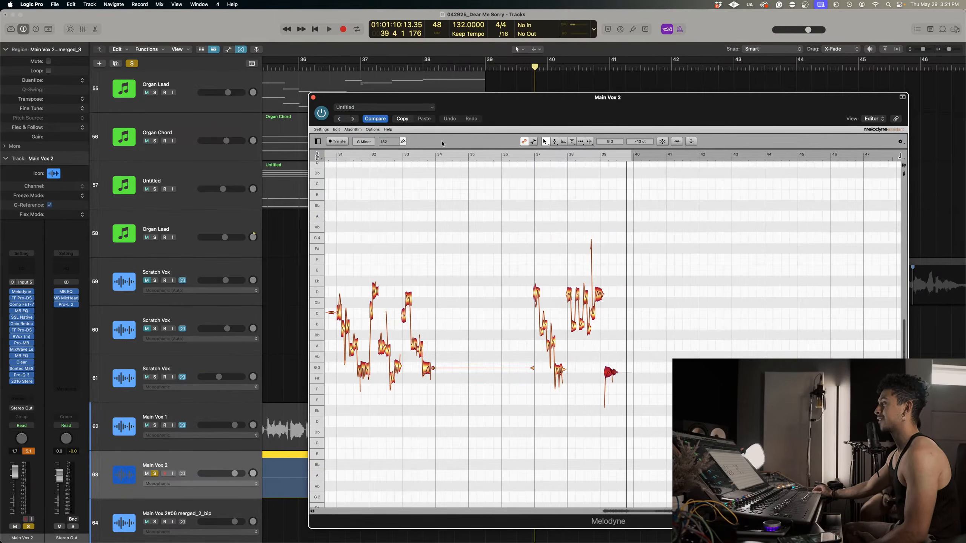
{"action": "left_click_drag", "start_coordinate": [513, 117], "coordinate": [488, 106]}
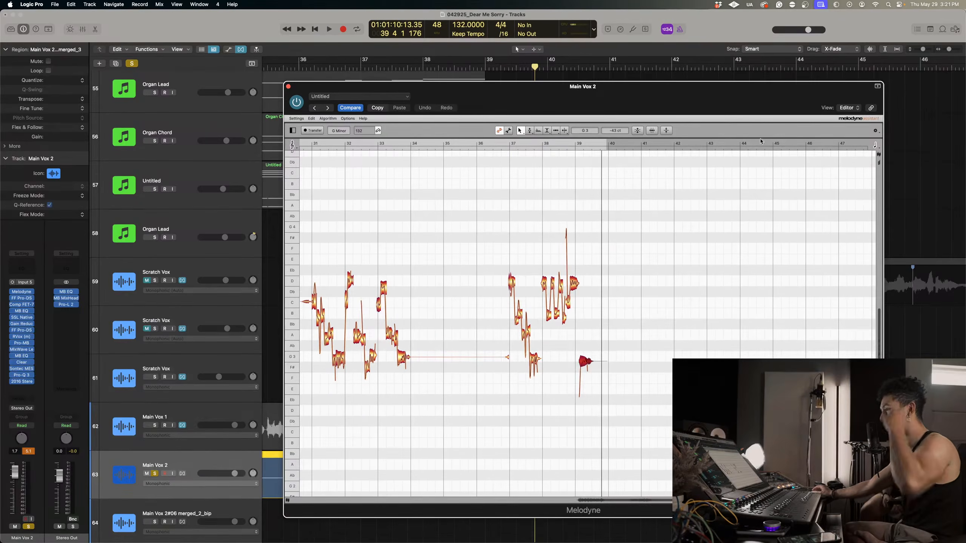
{"action": "left_click", "coordinate": [173, 474]}
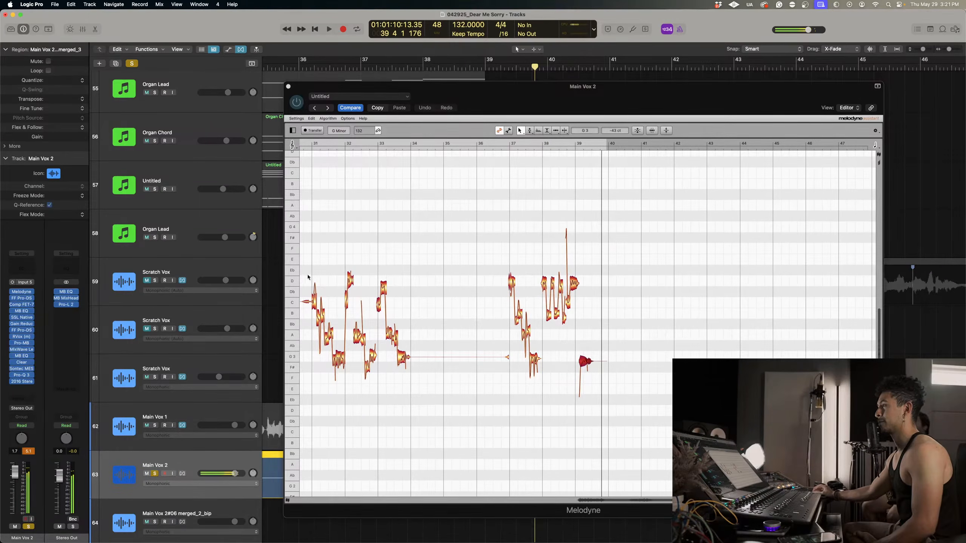
{"action": "left_click", "coordinate": [638, 348]}
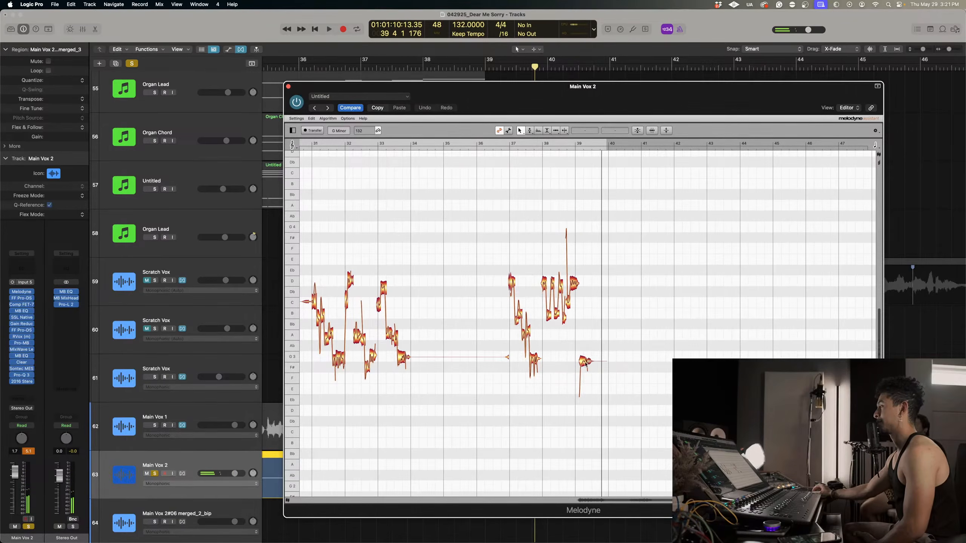
{"action": "mouse_move", "coordinate": [605, 362]}
{"action": "left_mouse_down"}
{"action": "mouse_move", "coordinate": [606, 370]}
{"action": "mouse_move", "coordinate": [607, 334]}
{"action": "mouse_move", "coordinate": [611, 346]}
{"action": "left_mouse_up"}
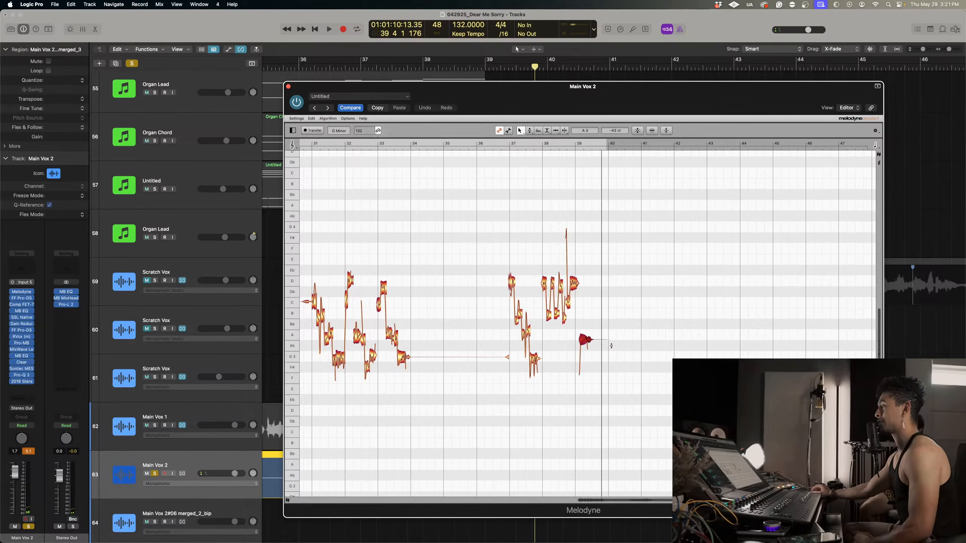
{"action": "key", "text": "super+z"}
Examine the transferred vocal notes between bars 31 and 39 up close in the Melodyne editor.
{"action": "scroll", "coordinate": [611, 345], "scroll_direction": "left", "scroll_amount": 5}
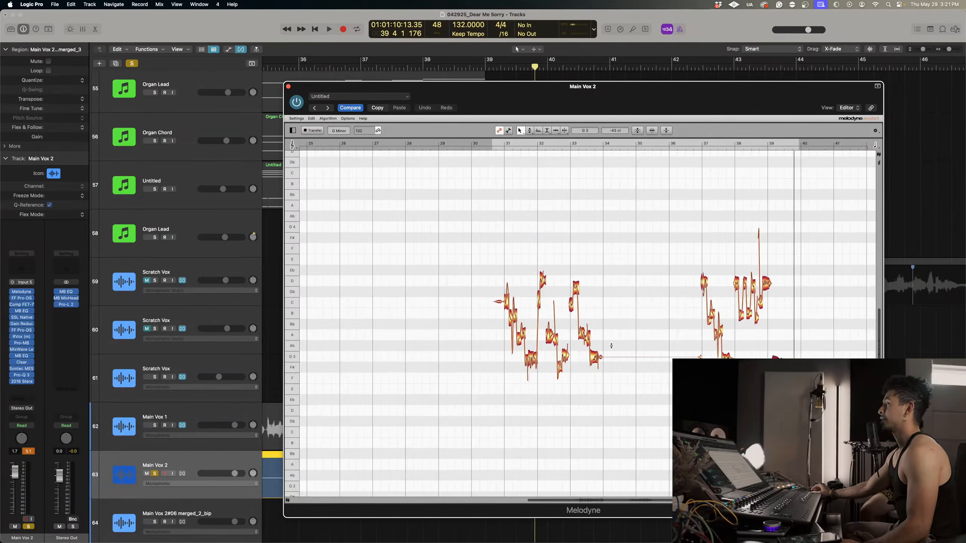
{"action": "scroll", "coordinate": [611, 346], "scroll_direction": "right", "scroll_amount": 6}
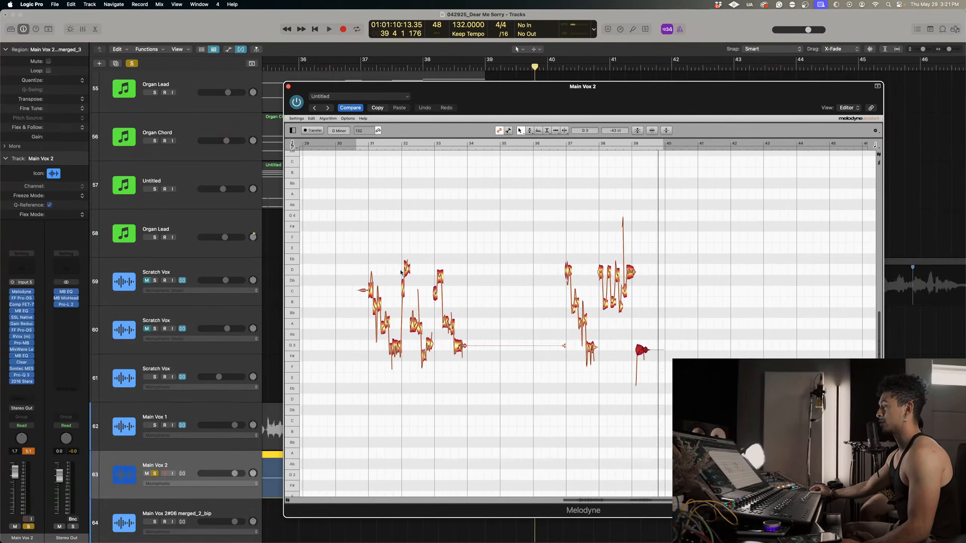
{"action": "scroll", "coordinate": [400, 273], "scroll_direction": "left", "scroll_amount": 1}
{"action": "right_click", "coordinate": [362, 267]}
{"action": "left_click", "coordinate": [368, 285]}
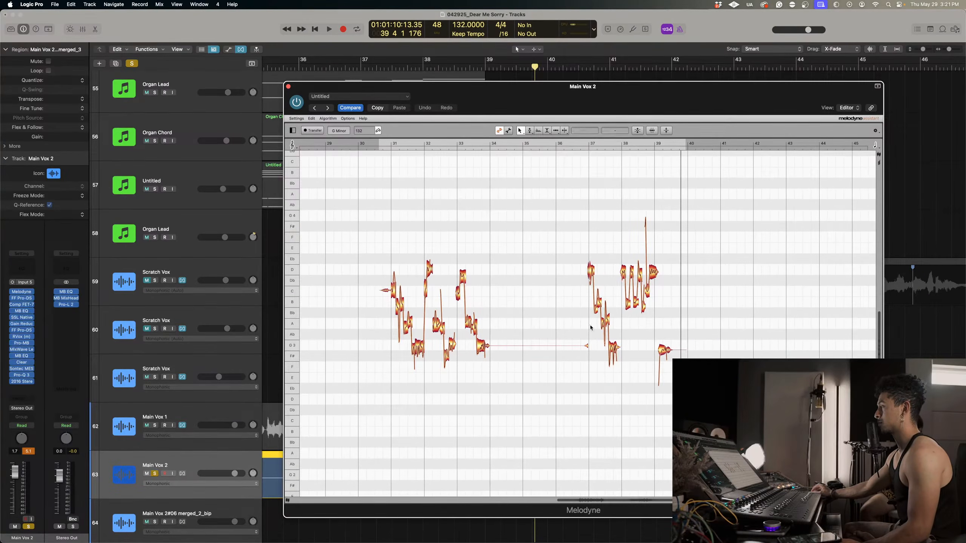
{"action": "left_click", "coordinate": [604, 323]}
{"action": "right_click", "coordinate": [536, 309]}
{"action": "left_click", "coordinate": [534, 324]}
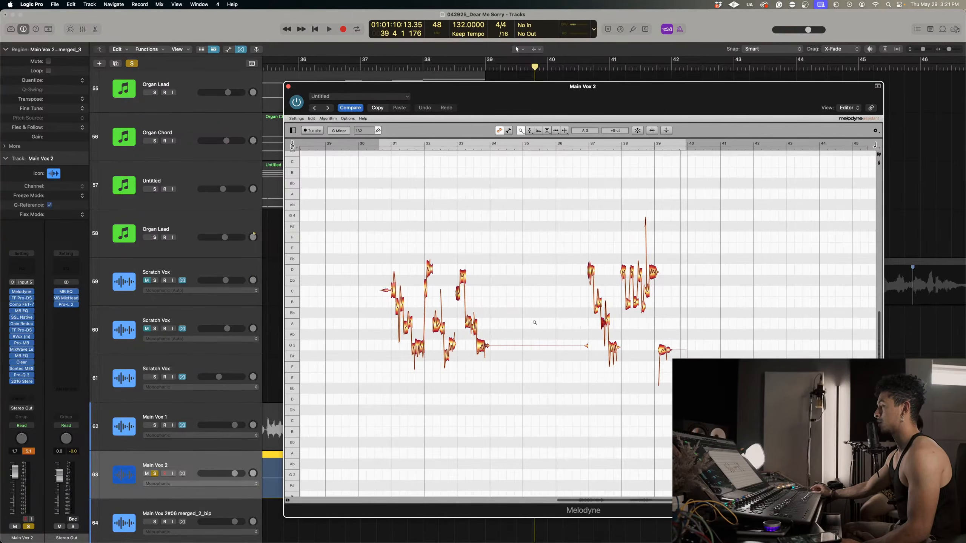
{"action": "left_click_drag", "start_coordinate": [535, 323], "coordinate": [568, 327]}
{"action": "scroll", "coordinate": [568, 327], "scroll_direction": "left", "scroll_amount": 1}
{"action": "scroll", "coordinate": [568, 327], "scroll_direction": "left", "scroll_amount": 1}
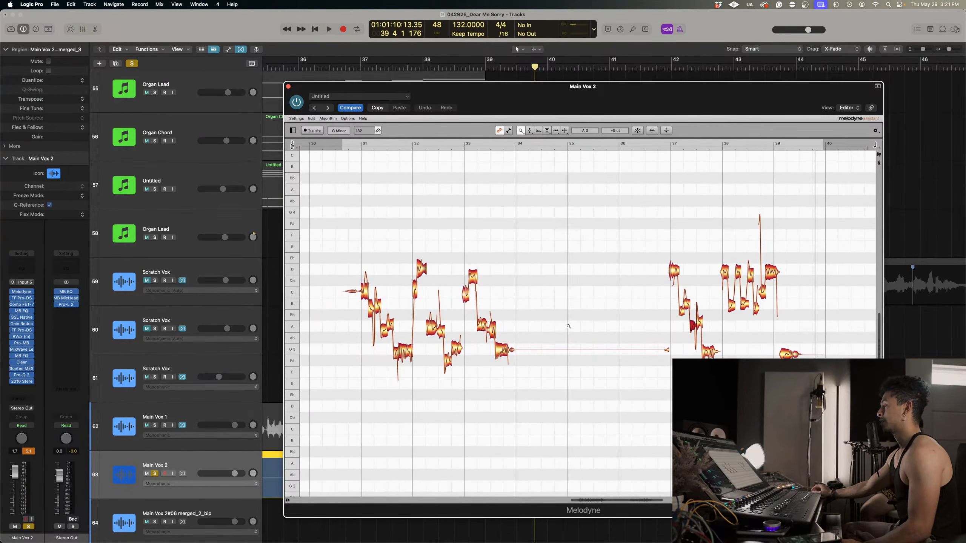
{"action": "scroll", "coordinate": [568, 327], "scroll_direction": "left", "scroll_amount": 2}
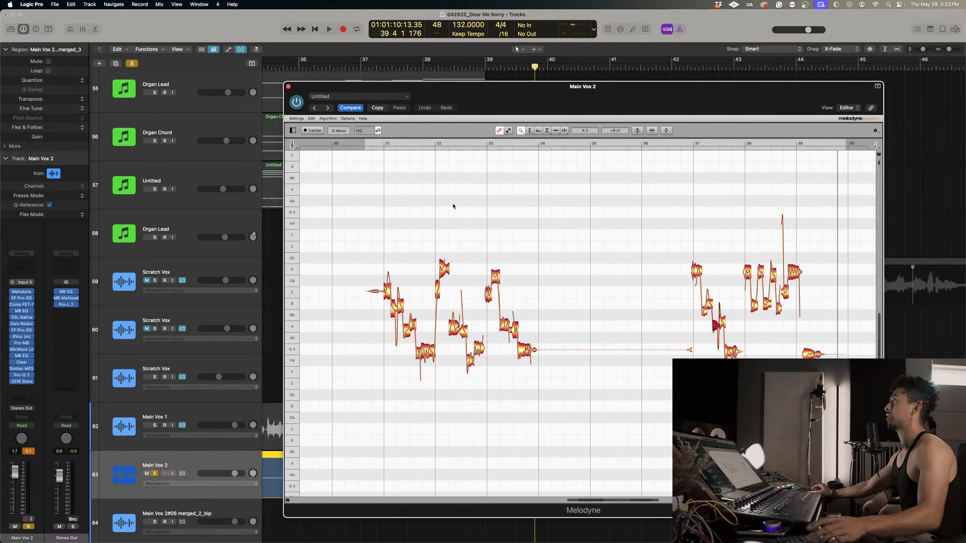
Audition the uncorrected transferred vocal in Melodyne from just before bar 31.
{"action": "double_click", "coordinate": [377, 144]}
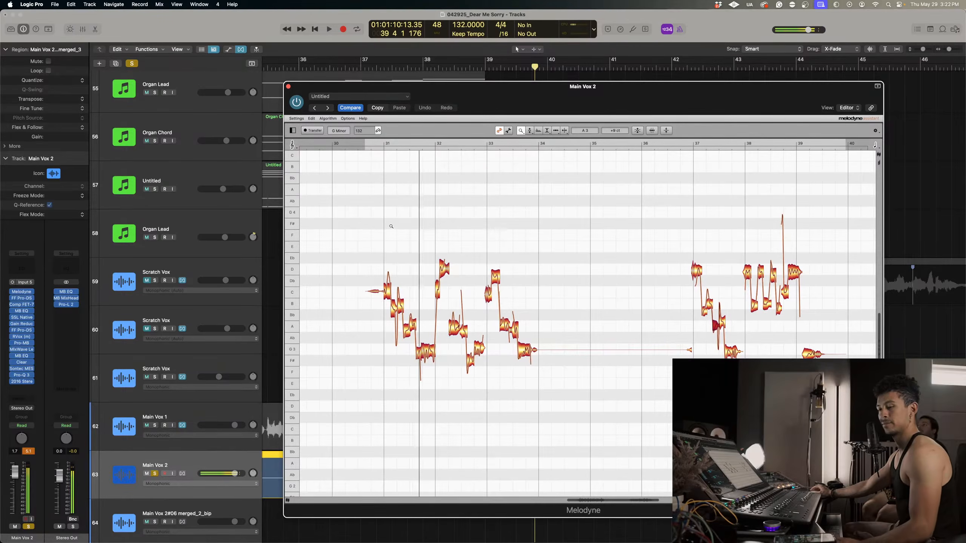
{"action": "key", "text": "space"}
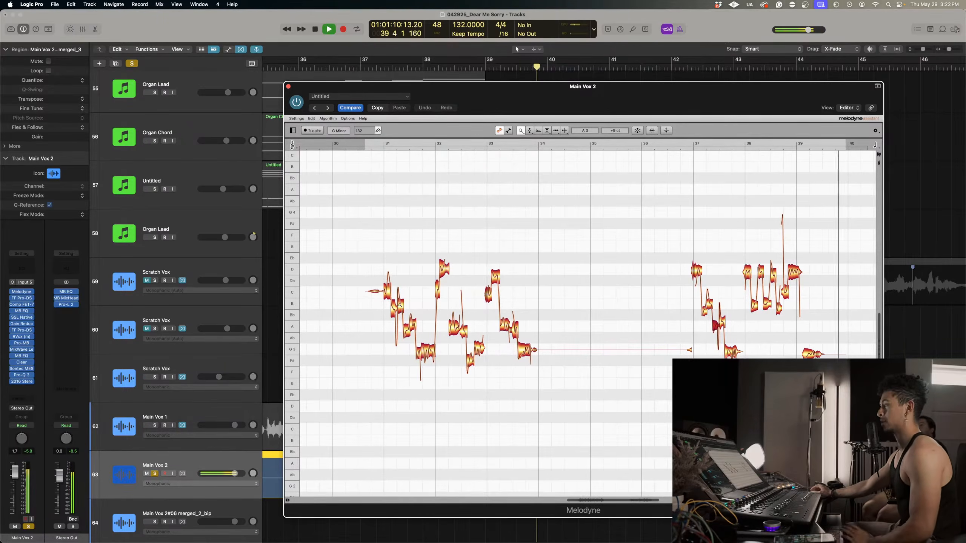
{"action": "key", "text": "space"}
Select all the transferred vocal notes and apply strong Pitch Center correction to them in Melodyne.
{"action": "scroll", "coordinate": [395, 299], "scroll_direction": "up", "scroll_amount": 5}
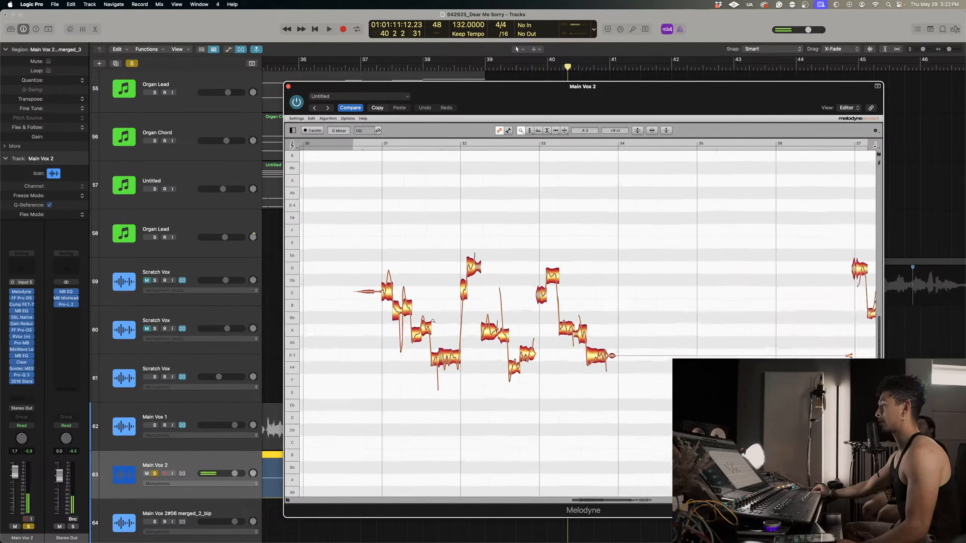
{"action": "right_click", "coordinate": [475, 315]}
{"action": "left_click", "coordinate": [483, 312]}
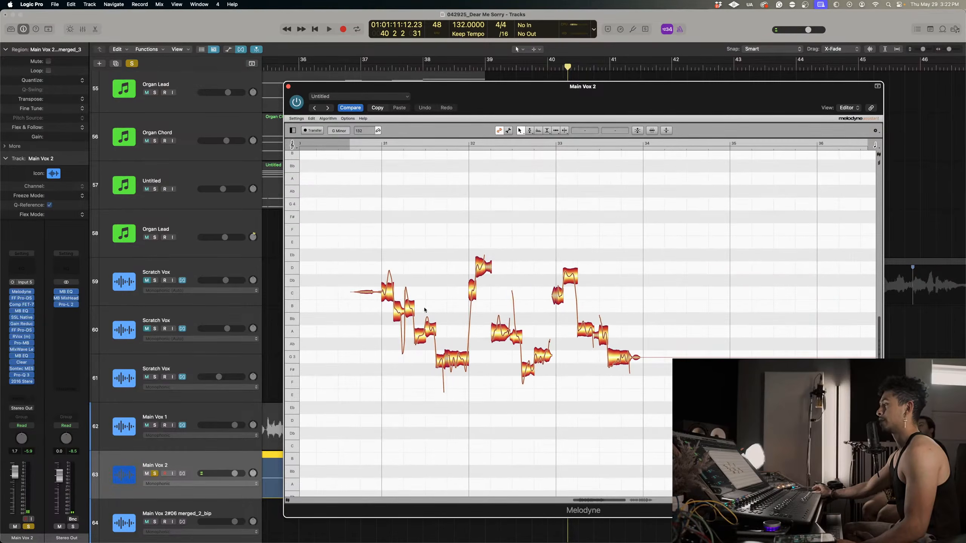
{"action": "key", "text": "super+a"}
{"action": "left_click", "coordinate": [654, 130]}
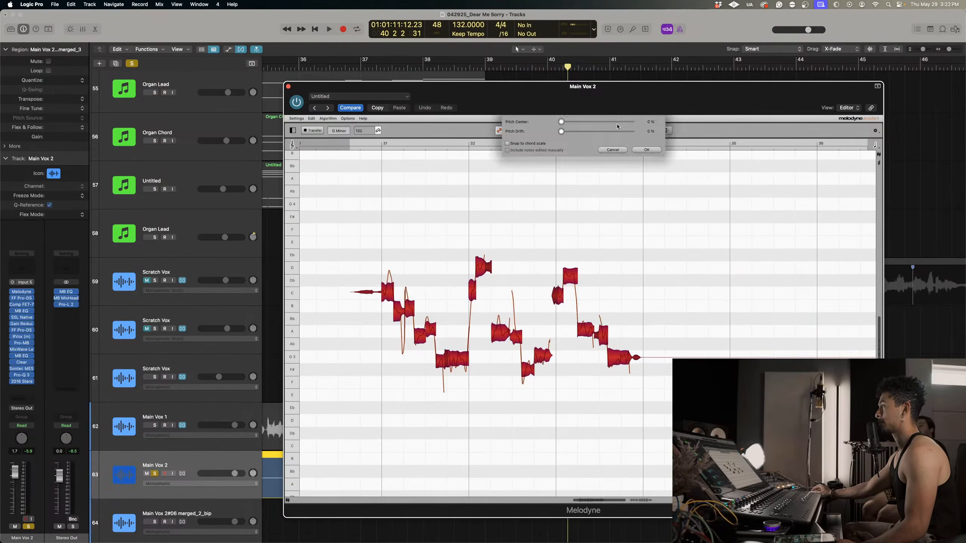
{"action": "left_click_drag", "start_coordinate": [560, 122], "coordinate": [627, 128]}
{"action": "left_click", "coordinate": [646, 150]}
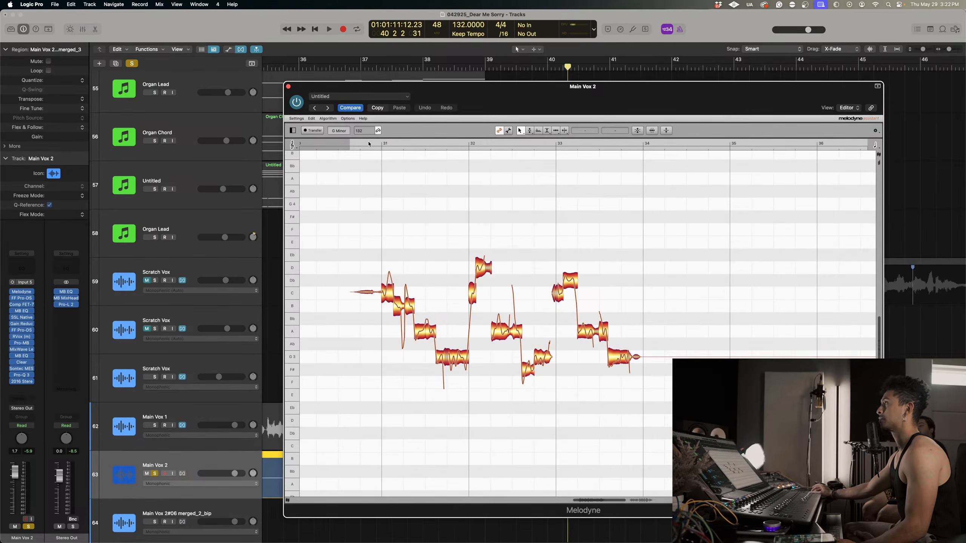
Audition the pitch-corrected vocal in Melodyne from just before bar 31.
{"action": "double_click", "coordinate": [368, 144]}
{"action": "key", "text": "space"}
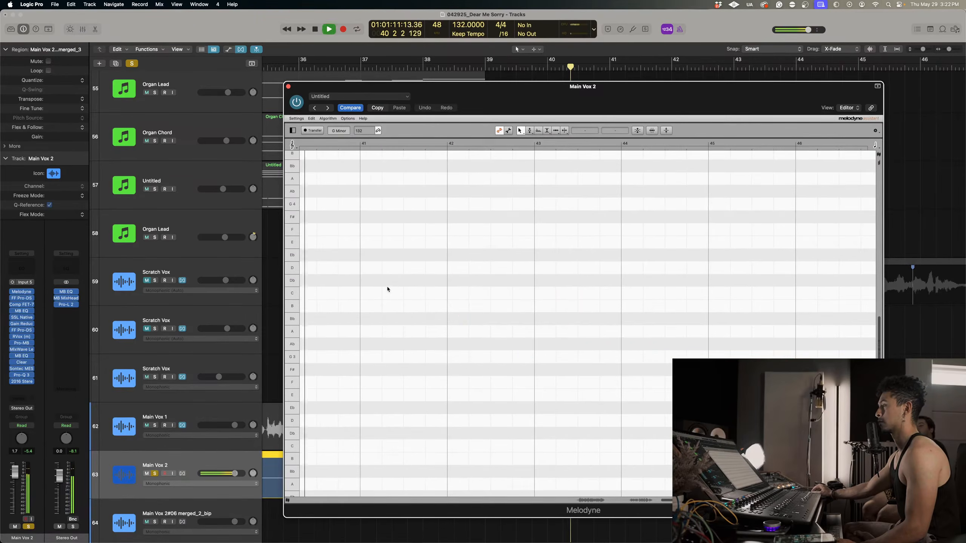
{"action": "key", "text": "space"}
{"action": "left_click_drag", "start_coordinate": [669, 500], "coordinate": [575, 500]}
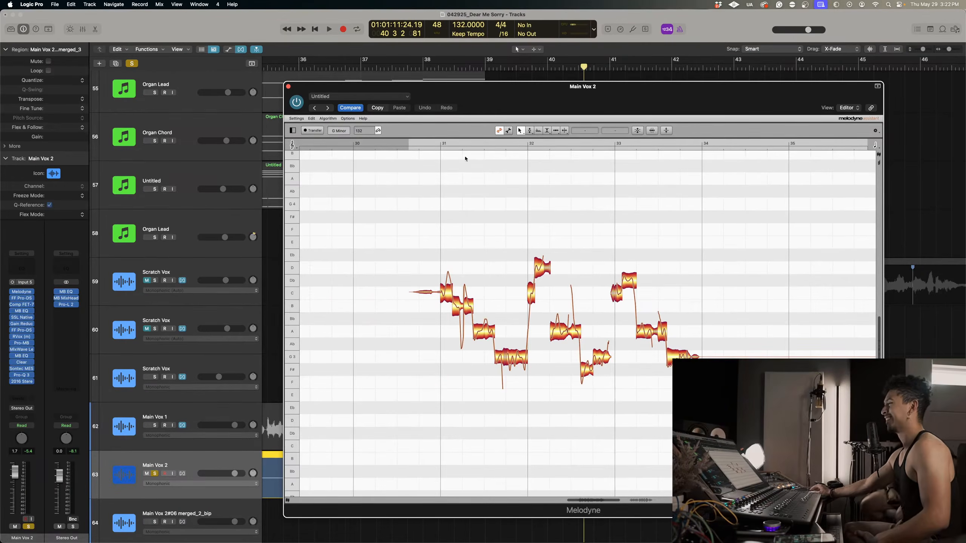
{"action": "left_click", "coordinate": [429, 143]}
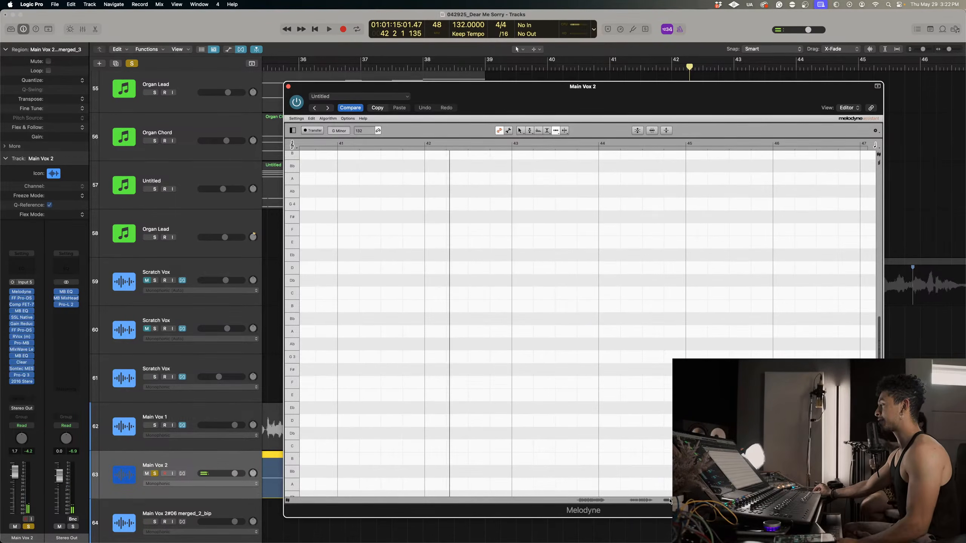
{"action": "key", "text": "space"}
Split the first notes of bar 31 into shorter separate notes with Melodyne's Note Separation tool.
{"action": "scroll", "coordinate": [591, 497], "scroll_direction": "left", "scroll_amount": 5}
{"action": "right_click", "coordinate": [450, 257]}
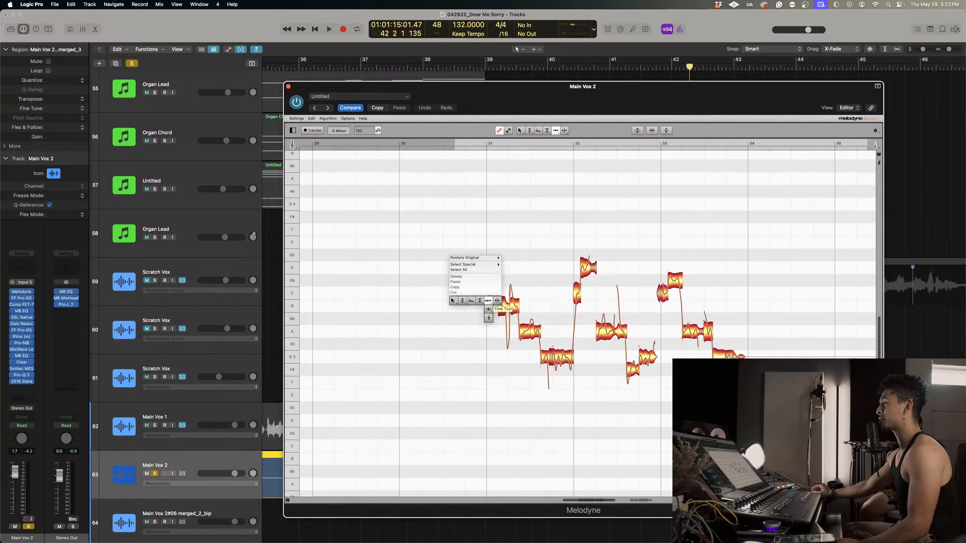
{"action": "left_click", "coordinate": [455, 319]}
{"action": "left_click_drag", "start_coordinate": [467, 293], "coordinate": [517, 306]}
{"action": "right_click", "coordinate": [517, 306]}
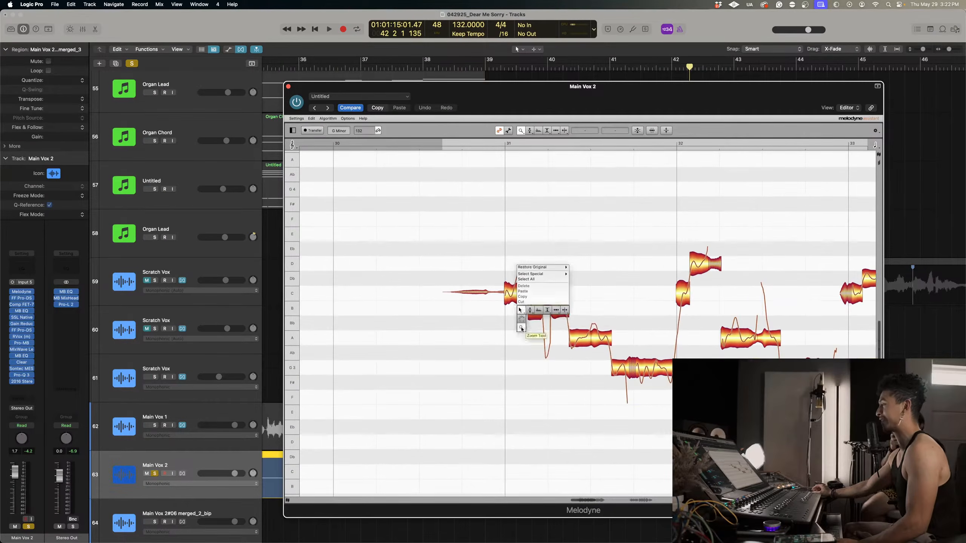
{"action": "left_click", "coordinate": [566, 312]}
{"action": "double_click", "coordinate": [513, 288]}
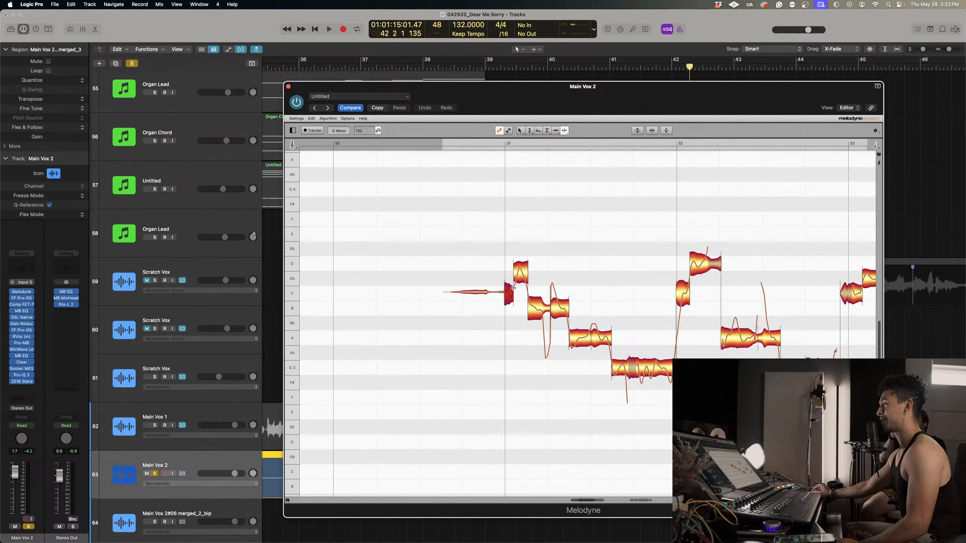
{"action": "double_click", "coordinate": [543, 313]}
{"action": "double_click", "coordinate": [560, 308]}
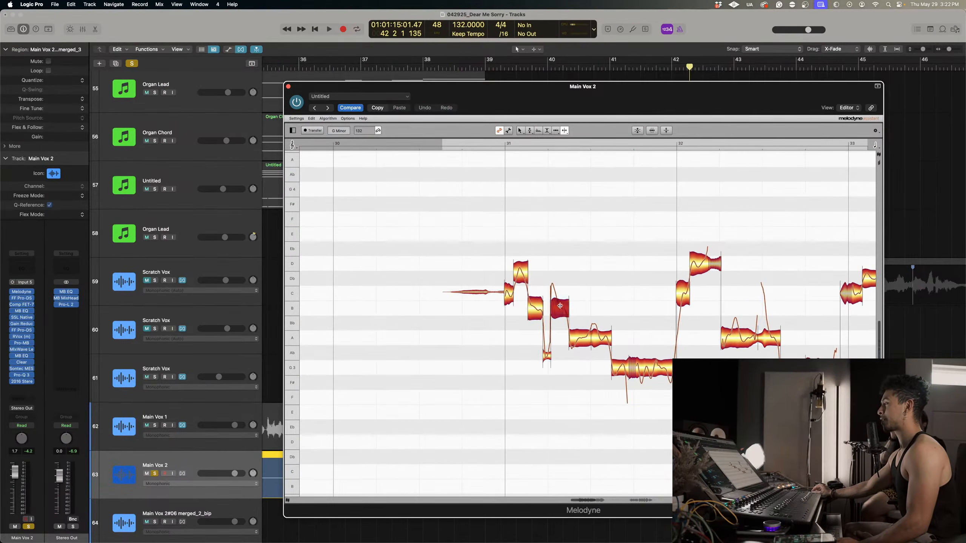
Separate the long A note in bar 32 and the closing G3 note of bar 33 into shorter notes.
{"action": "scroll", "coordinate": [627, 334], "scroll_direction": "right", "scroll_amount": 5}
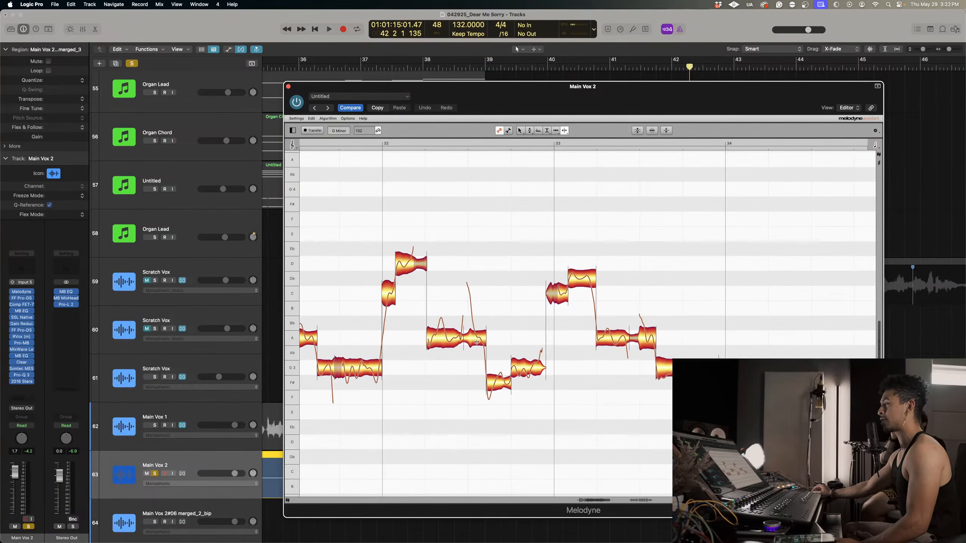
{"action": "double_click", "coordinate": [476, 335]}
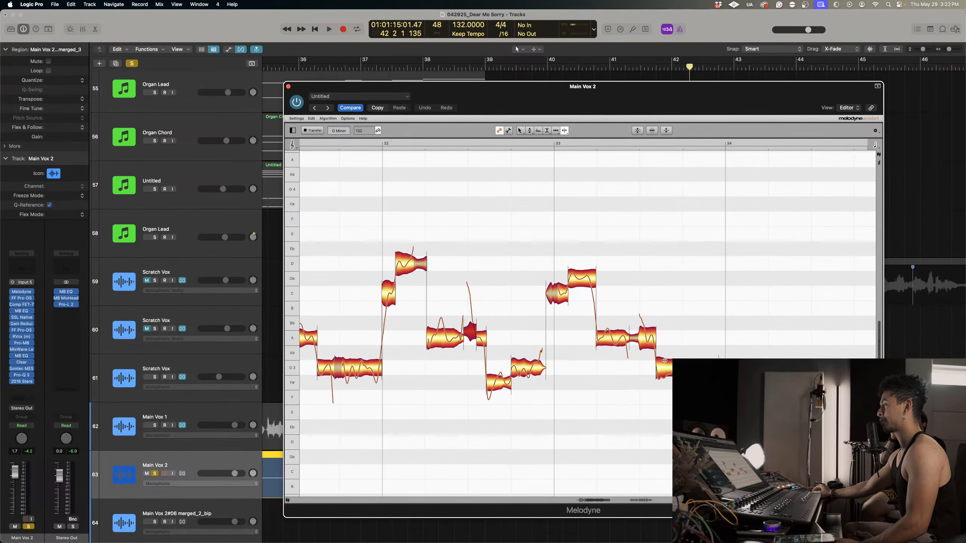
{"action": "double_click", "coordinate": [678, 368]}
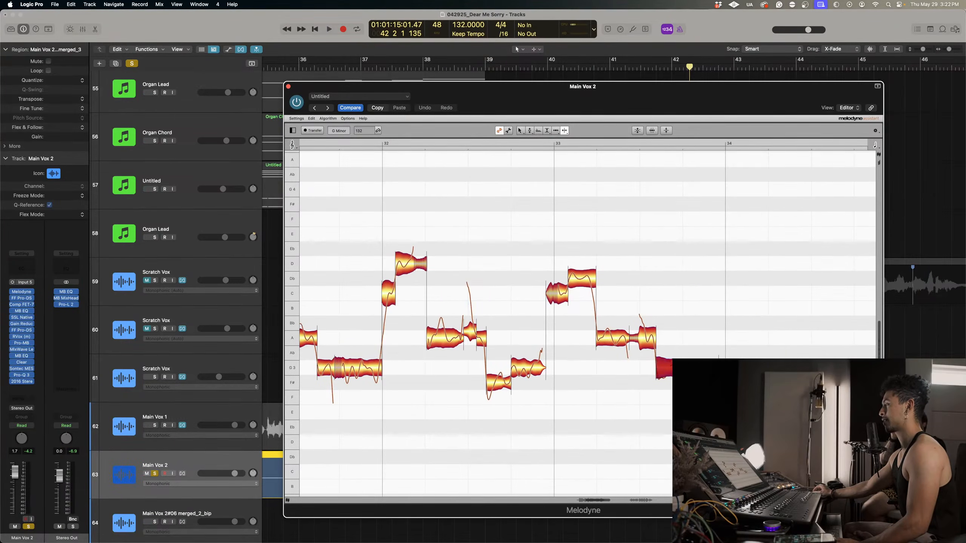
Select every vocal note from bar 31 through bar 33, including the split ones, and apply Pitch Center correction to them.
{"action": "right_click", "coordinate": [434, 341]}
{"action": "mouse_move", "coordinate": [389, 342]}
{"action": "left_click", "coordinate": [389, 359]}
{"action": "left_click_drag", "start_coordinate": [562, 367], "coordinate": [491, 332]}
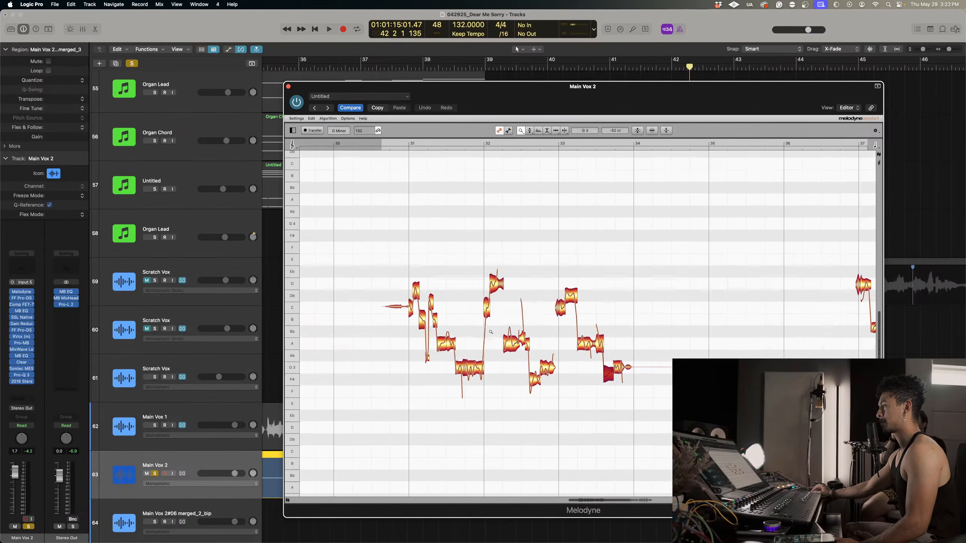
{"action": "right_click", "coordinate": [490, 332]}
{"action": "left_click", "coordinate": [488, 313]}
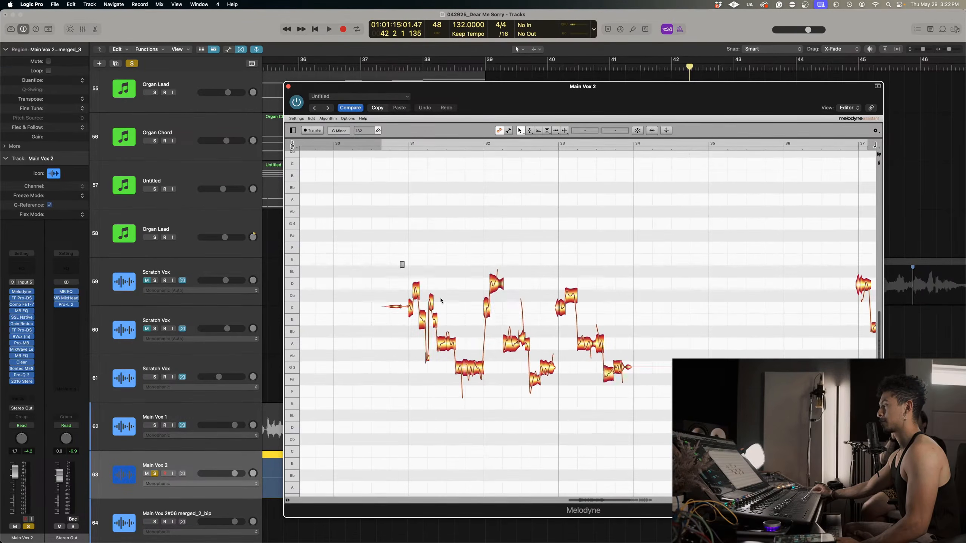
{"action": "left_click_drag", "start_coordinate": [400, 262], "coordinate": [656, 426]}
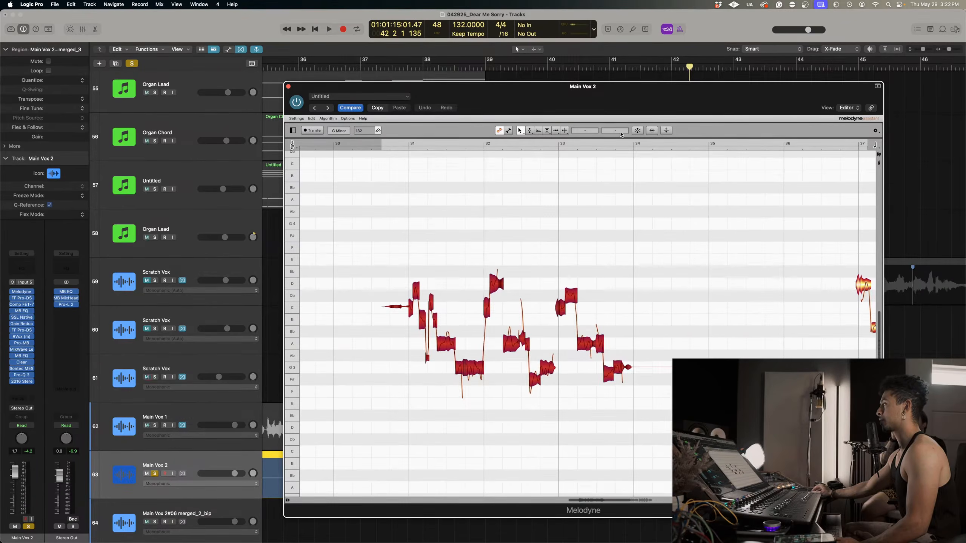
{"action": "left_click", "coordinate": [636, 131]}
{"action": "left_click_drag", "start_coordinate": [599, 123], "coordinate": [632, 123]}
{"action": "left_click", "coordinate": [645, 149]}
{"action": "left_click", "coordinate": [377, 167]}
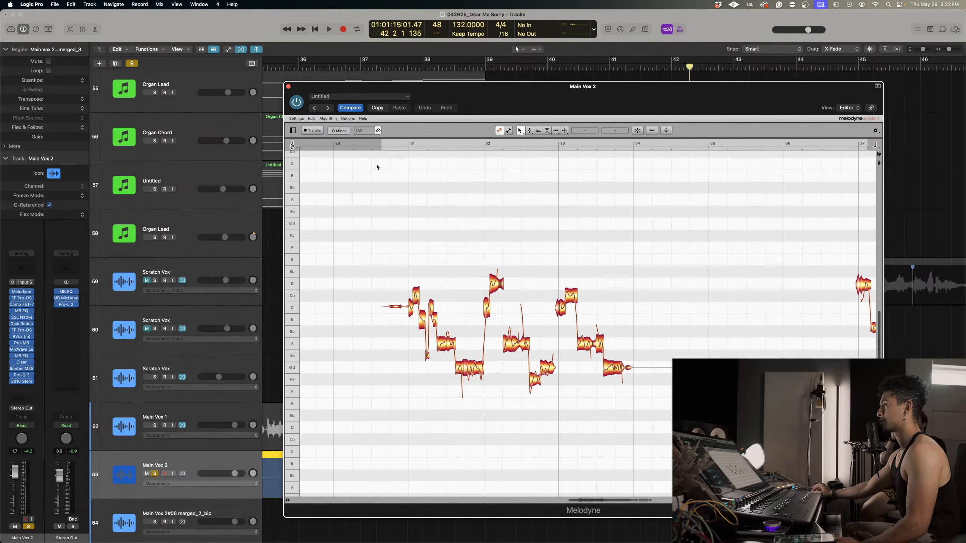
Play back the re-corrected vocal phrase and stop playback.
{"action": "key", "text": "space"}
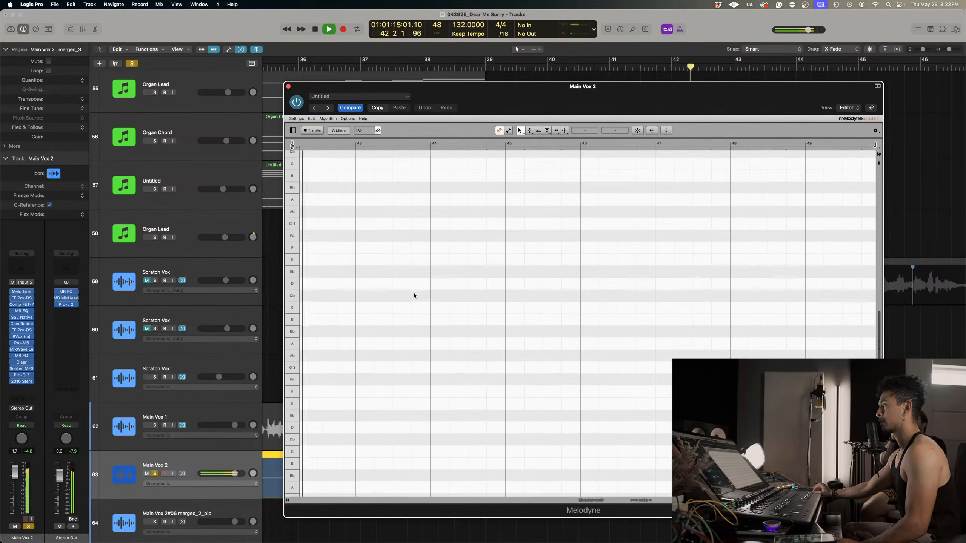
{"action": "key", "text": "space"}
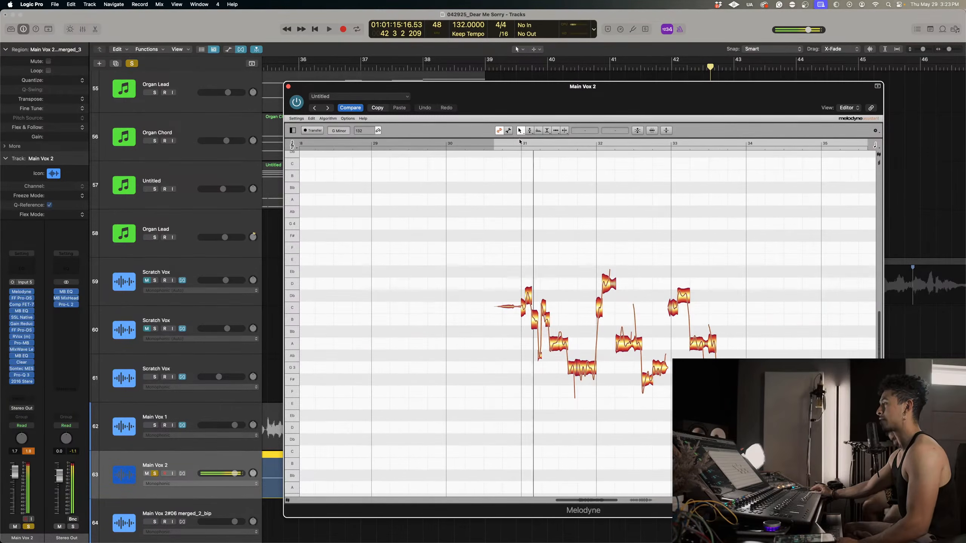
{"action": "key", "text": "space"}
{"action": "key", "text": "space"}
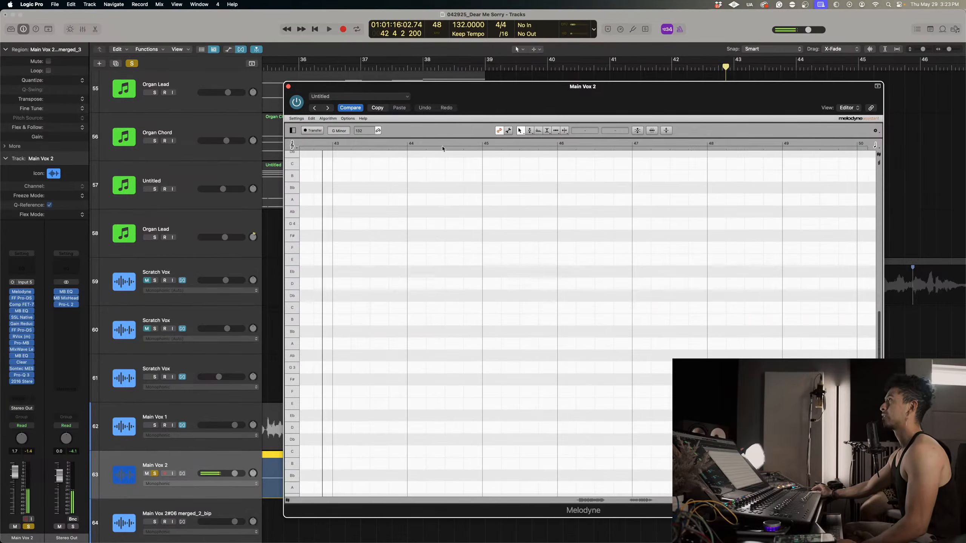
Close and reopen the Melodyne editor on Main Vox 2, and audition the phrase from just before bar 31.
{"action": "left_click", "coordinate": [289, 86]}
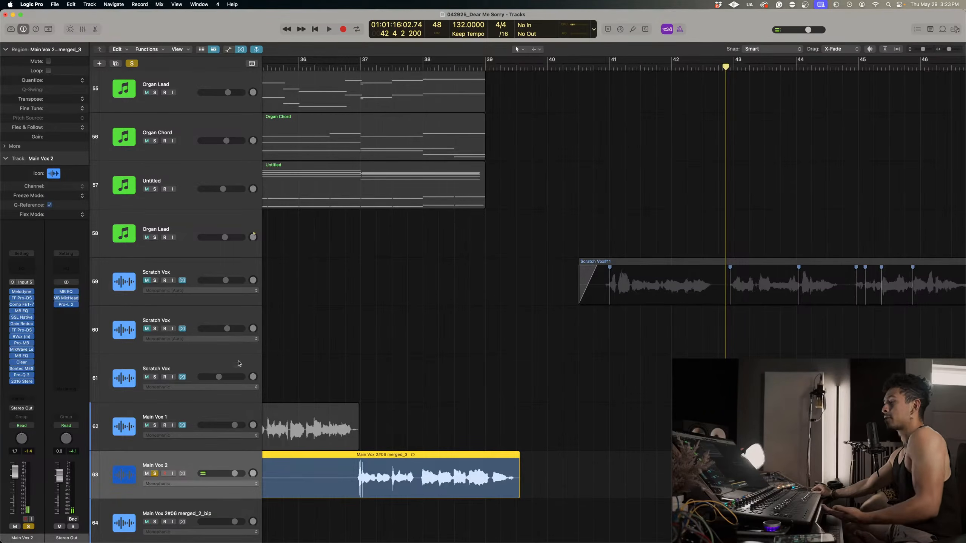
{"action": "left_click", "coordinate": [26, 291]}
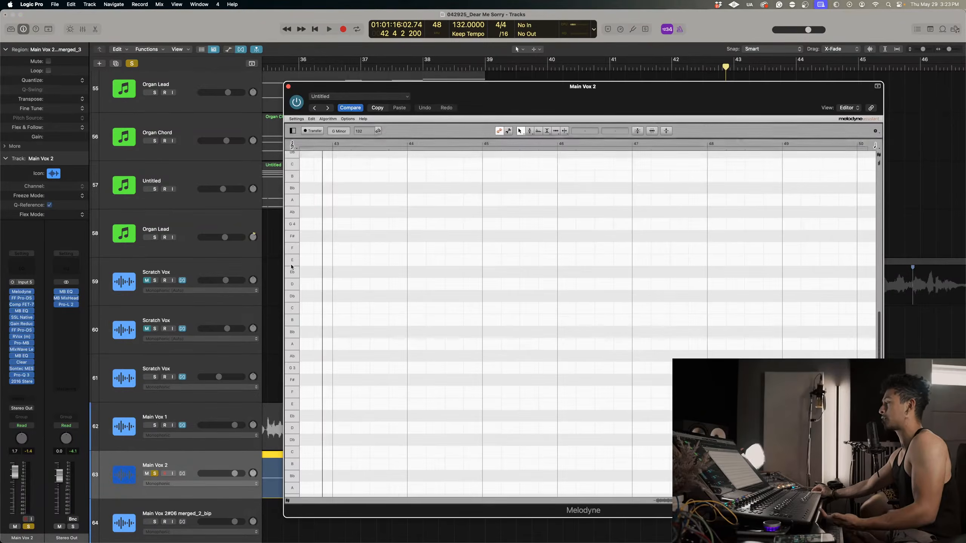
{"action": "scroll", "coordinate": [556, 213], "scroll_direction": "left", "scroll_amount": 15}
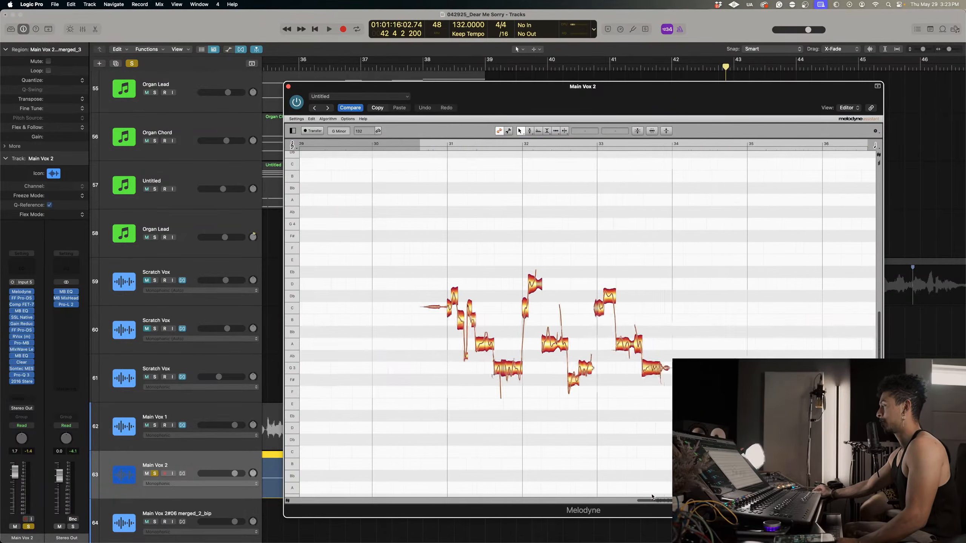
{"action": "left_click", "coordinate": [461, 142]}
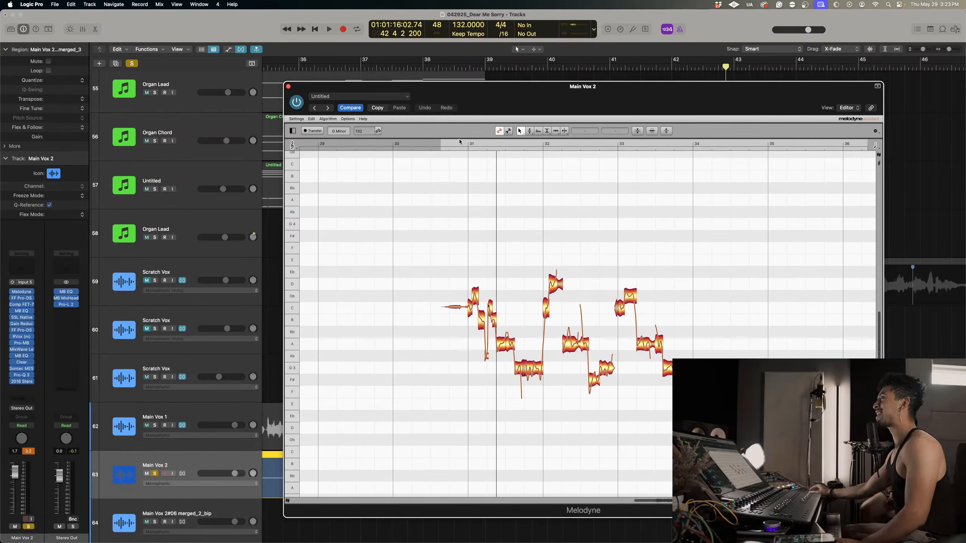
{"action": "left_click", "coordinate": [460, 141]}
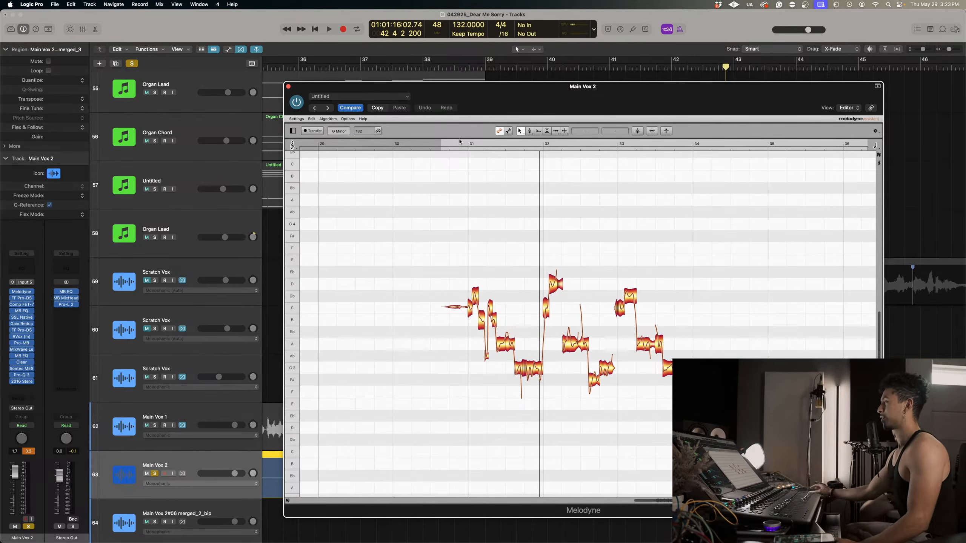
Examine the notes of bar 31 up close and replay them from just before the bar.
{"action": "right_click", "coordinate": [451, 308]}
{"action": "left_click", "coordinate": [454, 320]}
{"action": "left_click_drag", "start_coordinate": [452, 319], "coordinate": [525, 326]}
{"action": "right_click", "coordinate": [529, 242]}
{"action": "left_click", "coordinate": [530, 225]}
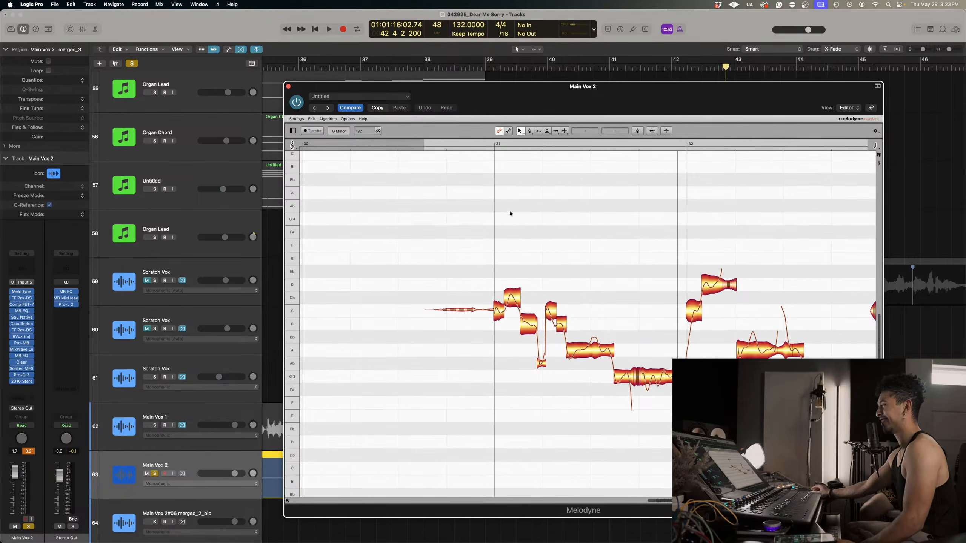
{"action": "left_click", "coordinate": [484, 143]}
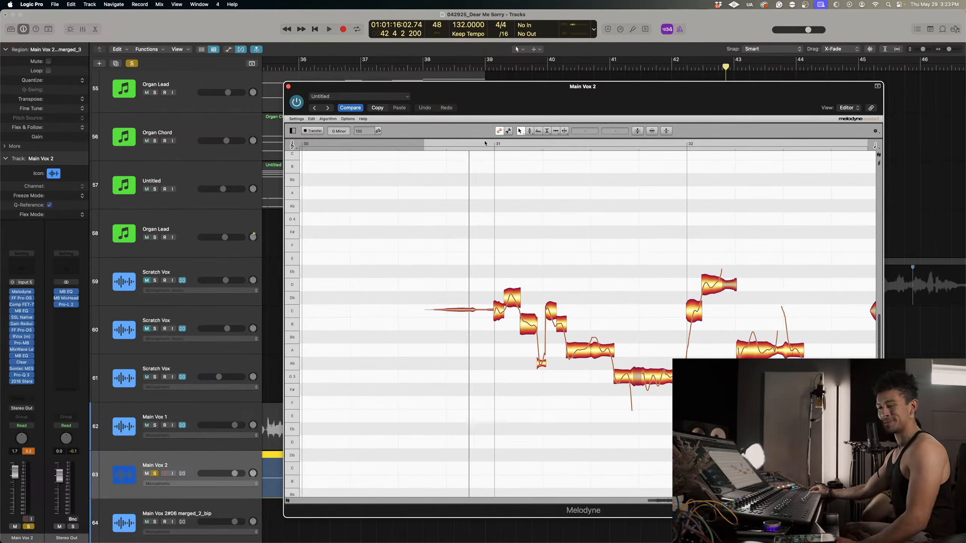
Raise the second note of bar 31 to D4 and lower the short C4 note after it to about -41 ct.
{"action": "left_click_drag", "start_coordinate": [509, 303], "coordinate": [509, 290]}
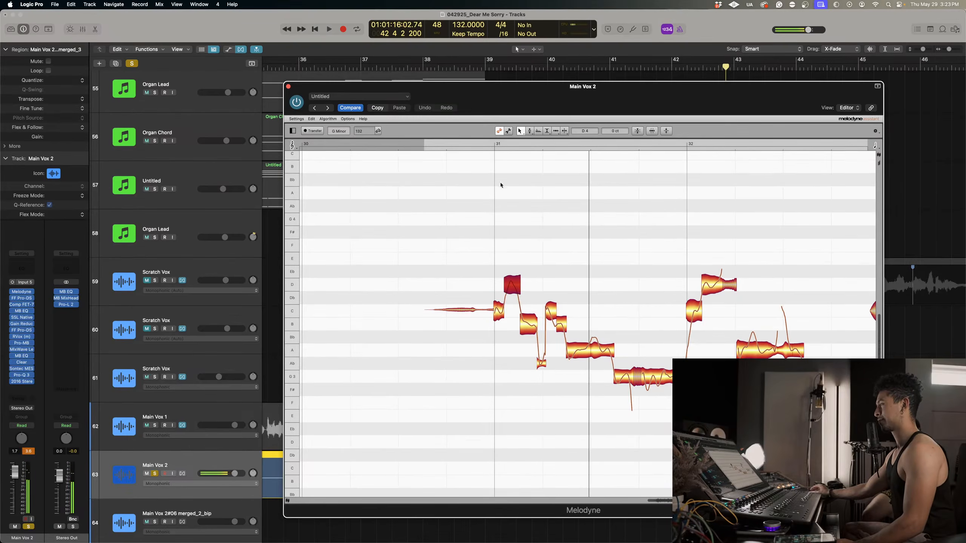
{"action": "left_click", "coordinate": [487, 143]}
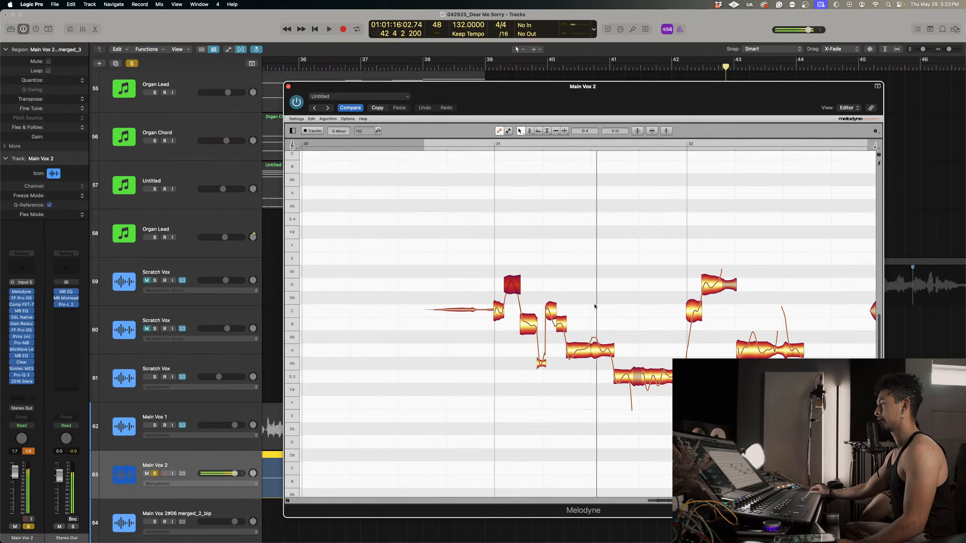
{"action": "left_click", "coordinate": [556, 316]}
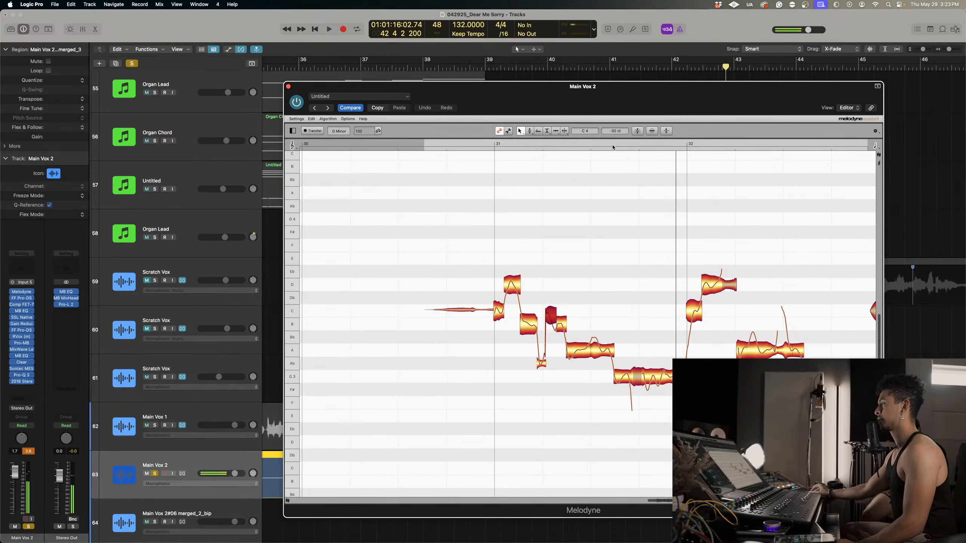
Lower the pitch modulation of the long G3 note at the end of bar 31 to -49.0% and audition it.
{"action": "scroll", "coordinate": [597, 243], "scroll_direction": "right", "scroll_amount": 5}
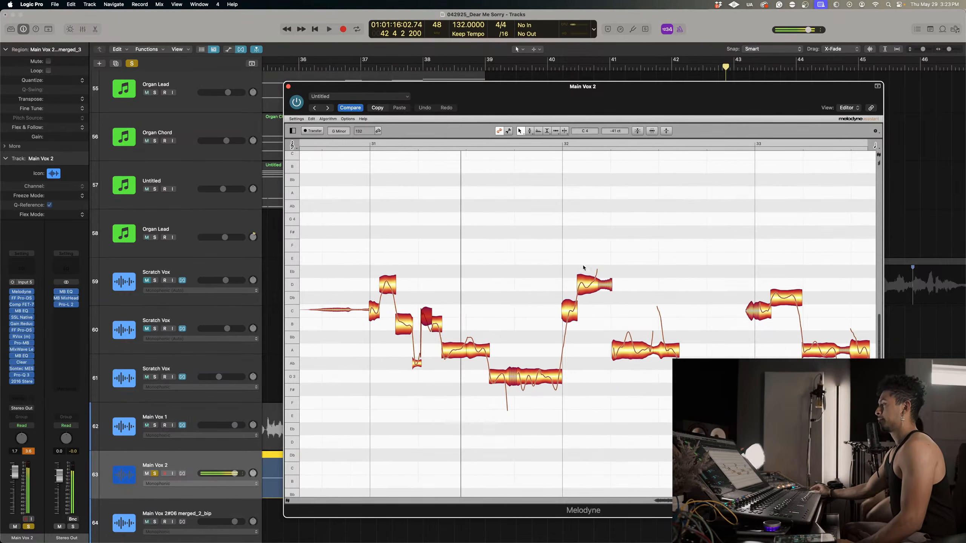
{"action": "right_click", "coordinate": [530, 372]}
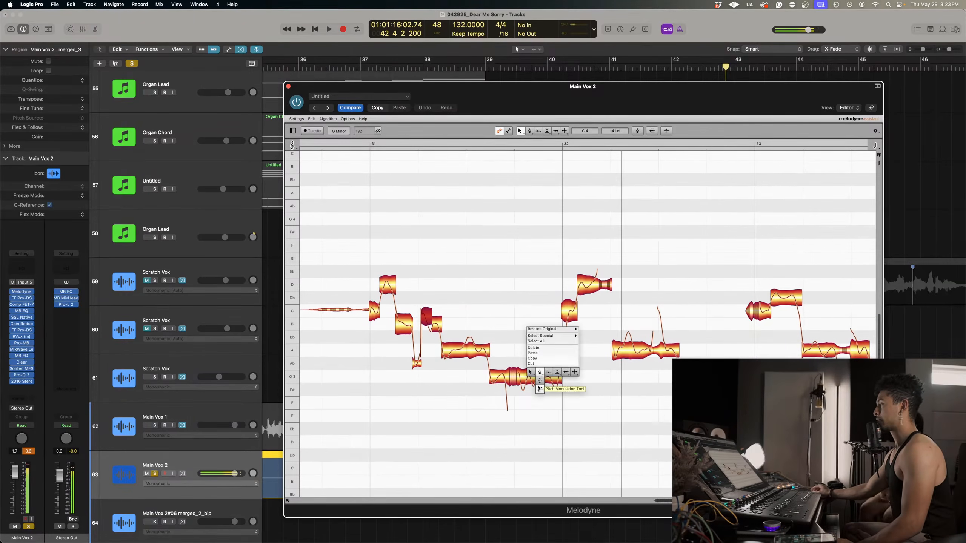
{"action": "left_click", "coordinate": [539, 388]}
{"action": "left_click_drag", "start_coordinate": [539, 375], "coordinate": [539, 407]}
{"action": "scroll", "coordinate": [551, 425], "scroll_direction": "right", "scroll_amount": 4}
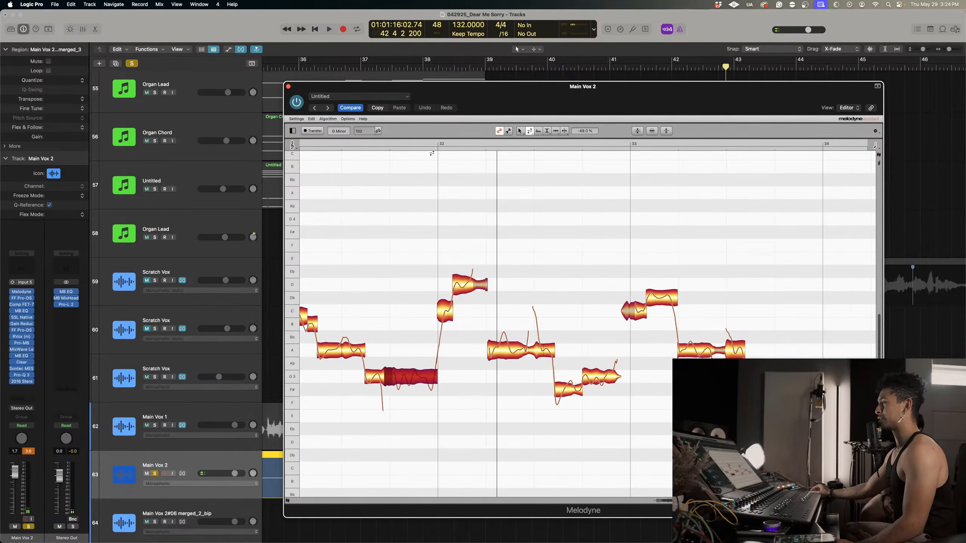
{"action": "double_click", "coordinate": [349, 142]}
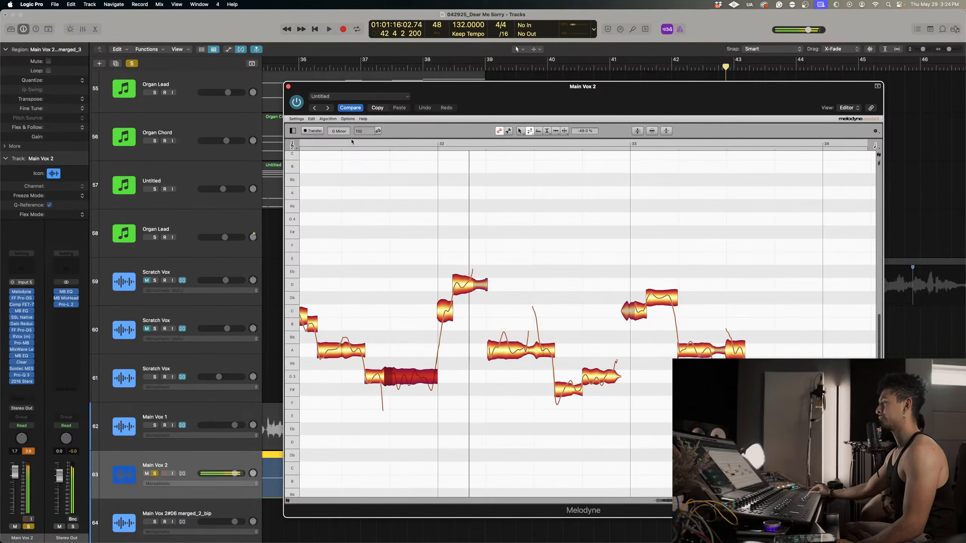
Split the long A note and the low F# note in bar 32 into shorter notes with the Note Separation tool.
{"action": "right_click", "coordinate": [544, 303]}
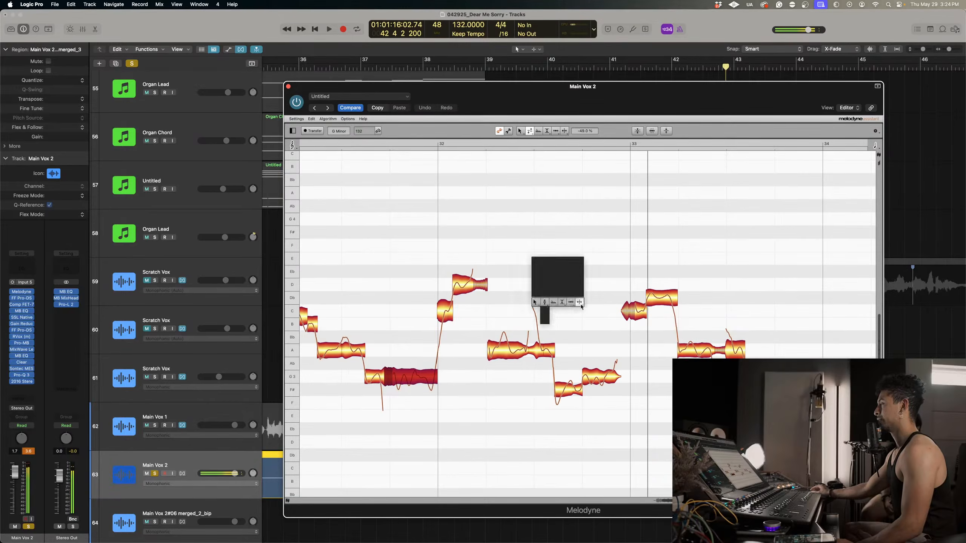
{"action": "left_click", "coordinate": [579, 303]}
{"action": "left_click", "coordinate": [501, 347]}
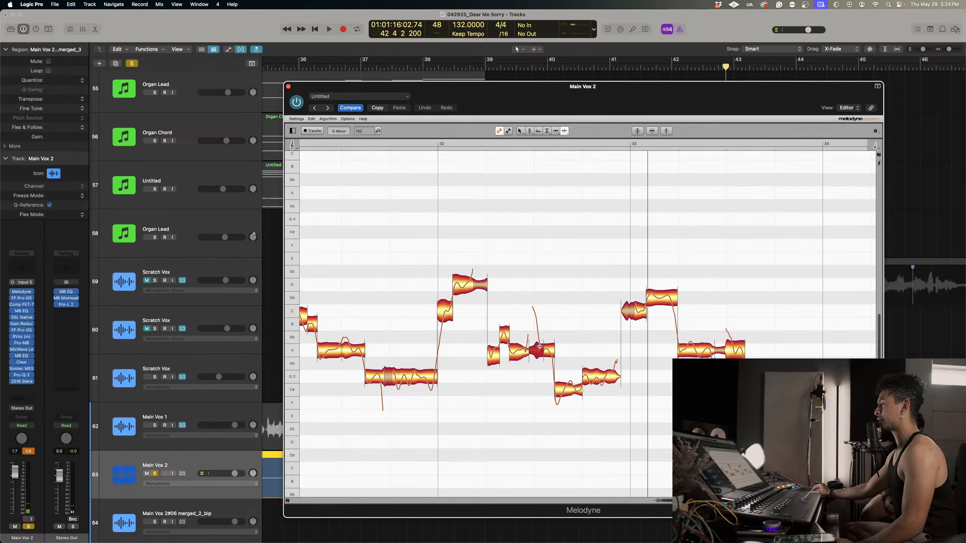
{"action": "double_click", "coordinate": [562, 393]}
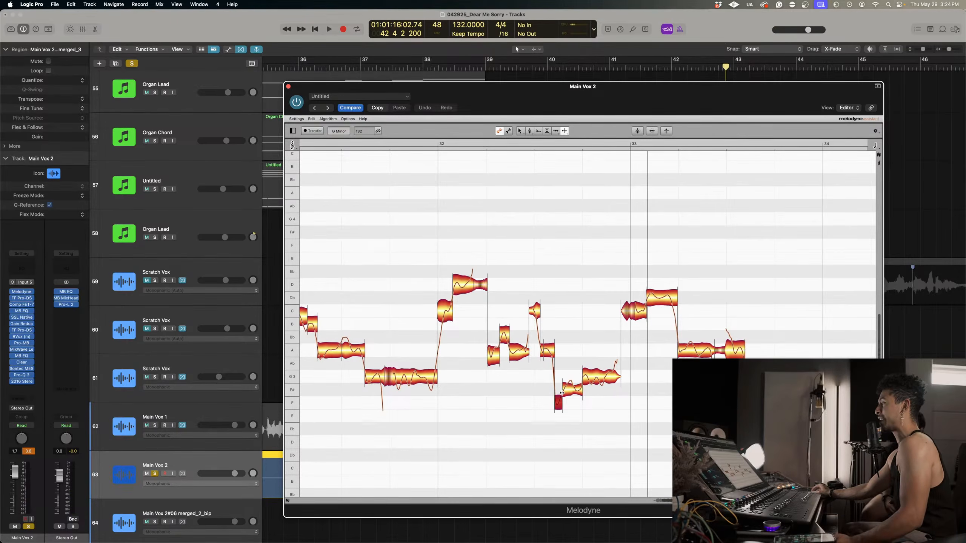
Select the split notes in bar 32 and apply the Correct Pitch macro to their pitch centers.
{"action": "right_click", "coordinate": [582, 396]}
{"action": "left_click", "coordinate": [581, 354]}
{"action": "left_click_drag", "start_coordinate": [575, 371], "coordinate": [613, 392]}
{"action": "left_click_drag", "start_coordinate": [483, 315], "coordinate": [514, 339]}
{"action": "left_click", "coordinate": [651, 131]}
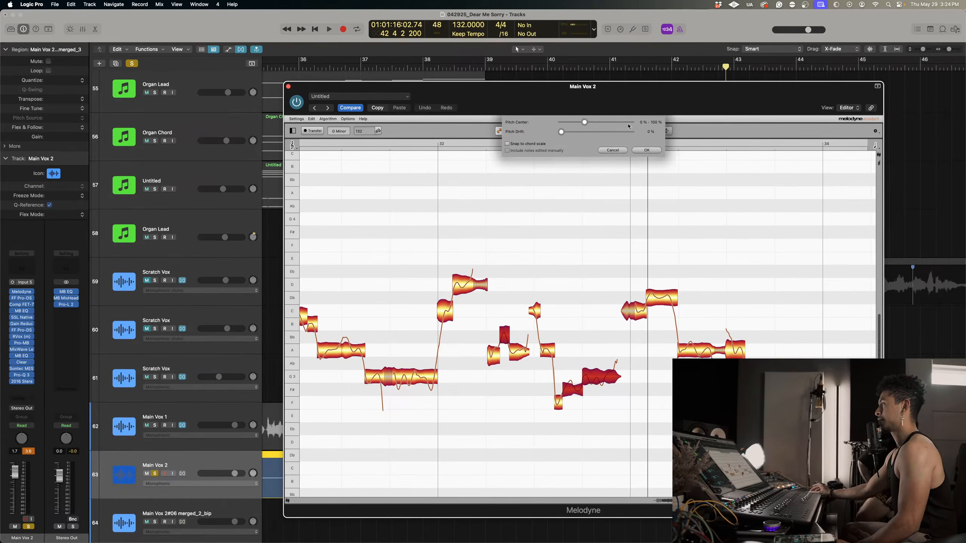
{"action": "left_click", "coordinate": [645, 150]}
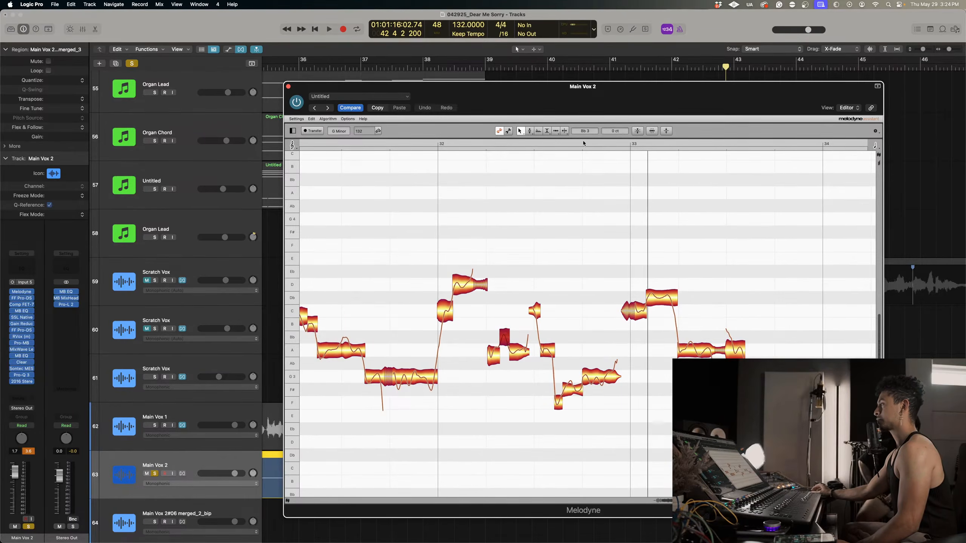
Tune the short Bb3 note in bar 32 to +28 ct and the bar's lowest note to F#3 at -39 ct, replaying the phrase.
{"action": "left_click", "coordinate": [370, 142]}
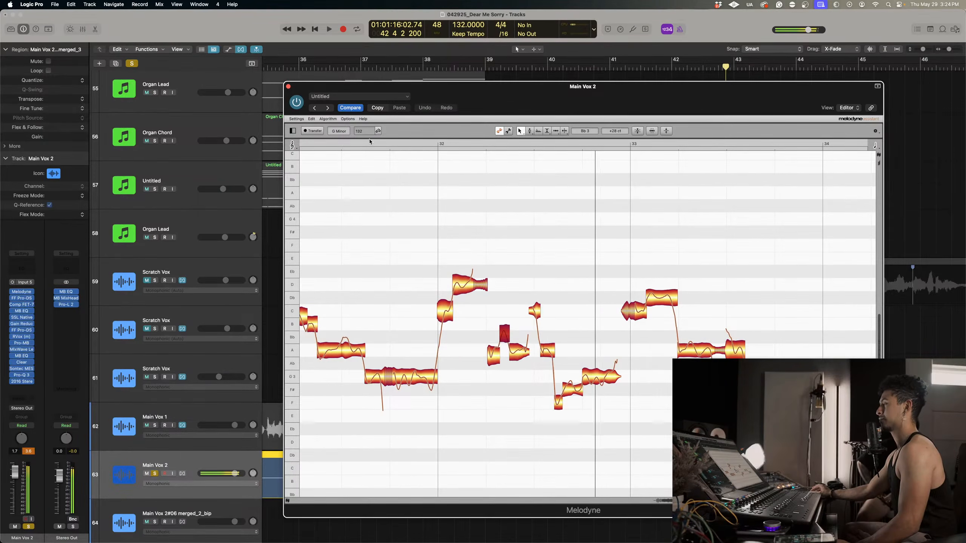
{"action": "left_click", "coordinate": [486, 144]}
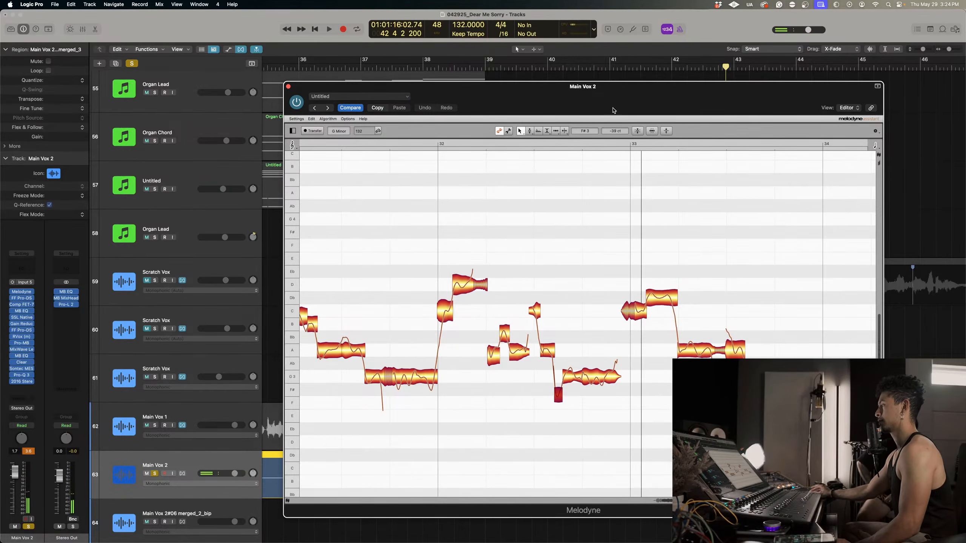
{"action": "left_click", "coordinate": [493, 143]}
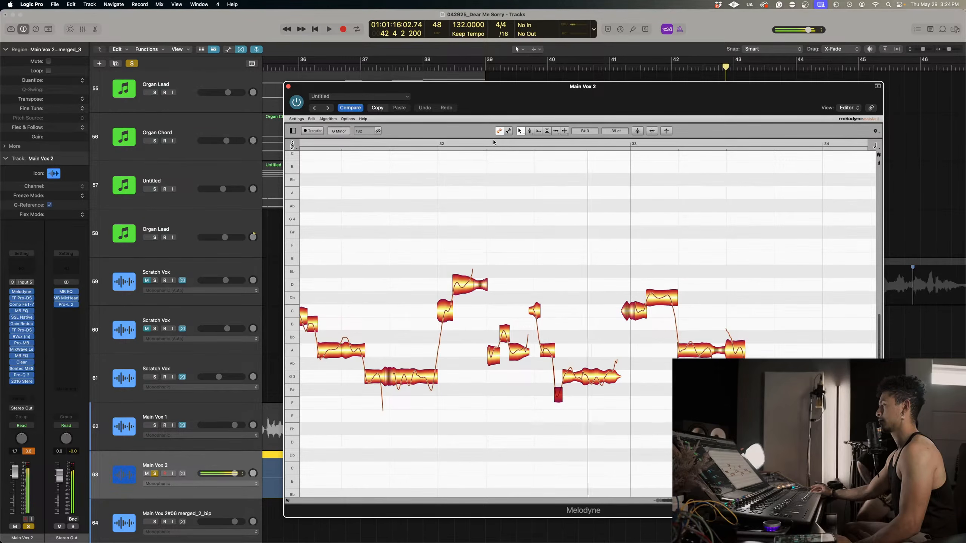
{"action": "double_click", "coordinate": [493, 143]}
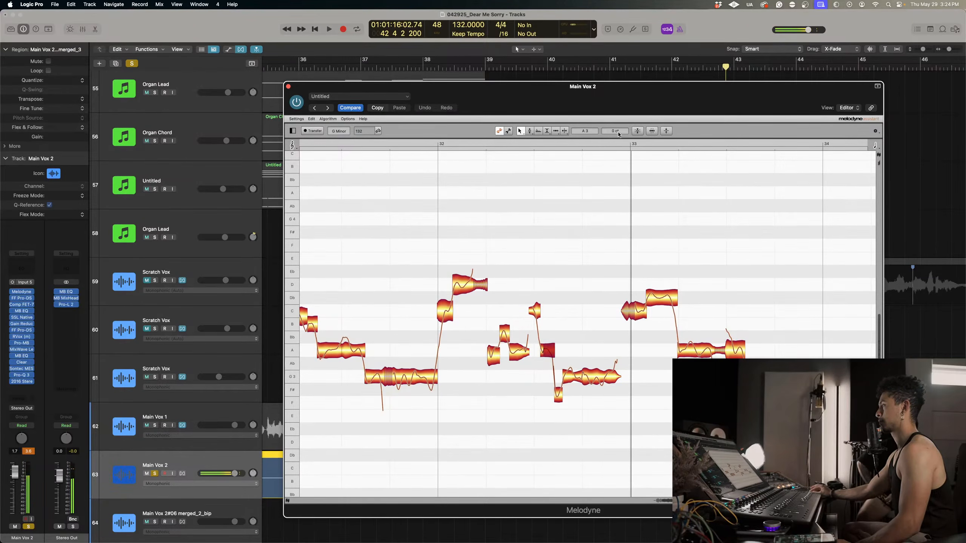
Lower the short A3 note late in bar 32 towards Ab3 and raise the high note in bar 33 to D4, replaying both bars.
{"action": "left_click", "coordinate": [490, 143]}
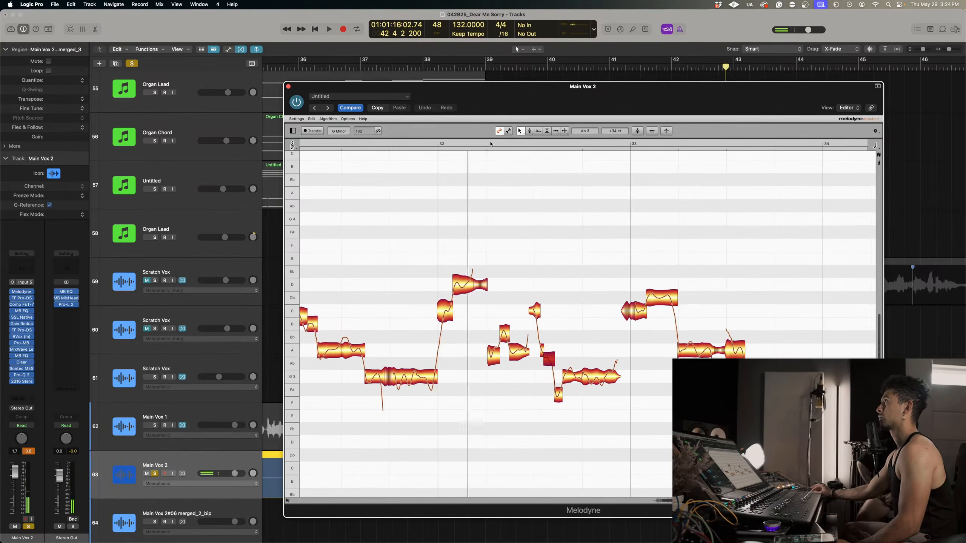
{"action": "left_click", "coordinate": [476, 142]}
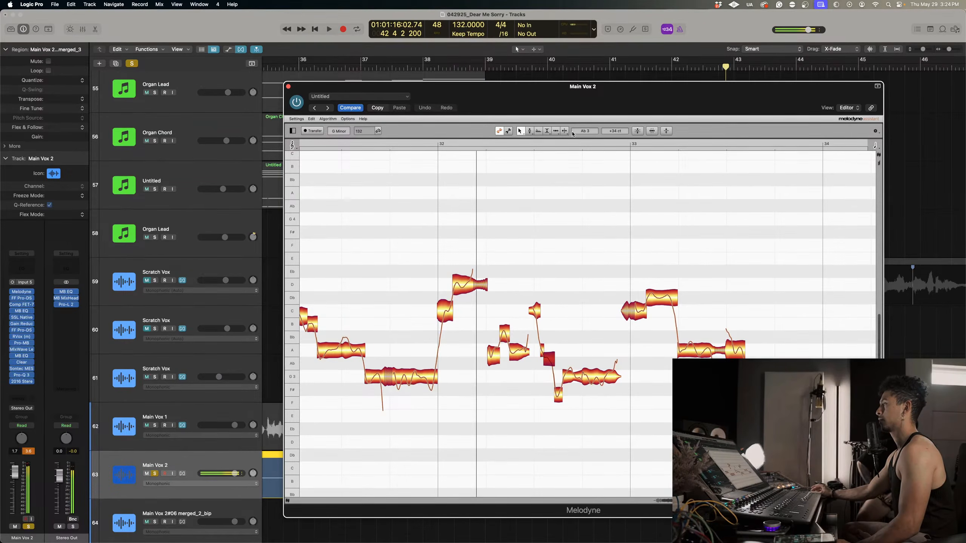
{"action": "left_click_drag", "start_coordinate": [665, 300], "coordinate": [665, 287]}
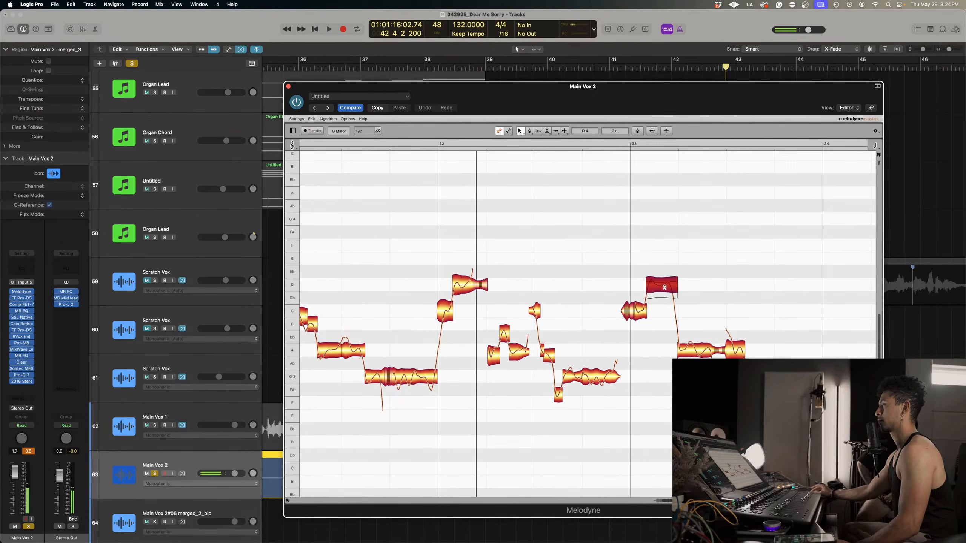
{"action": "left_click", "coordinate": [440, 146]}
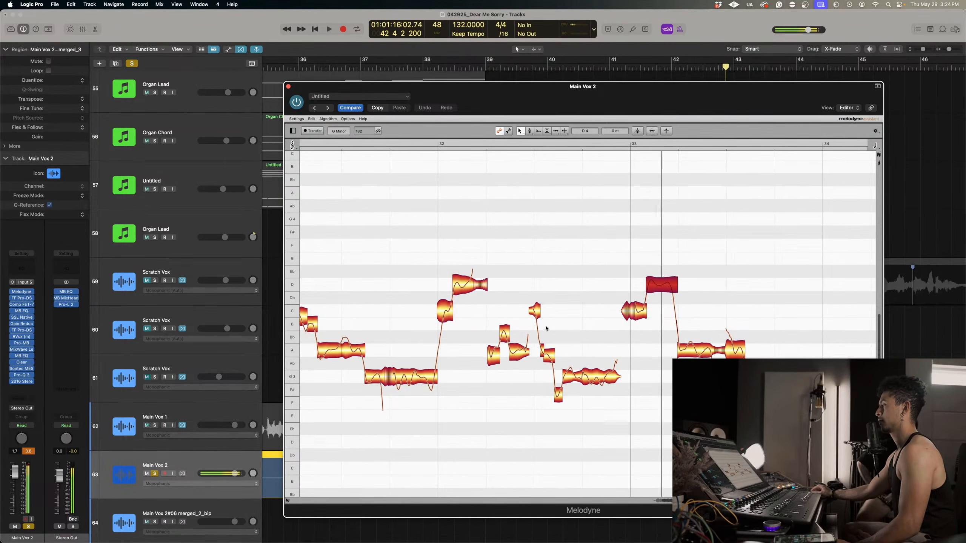
Adjust the pitch drift of the long G3 note ending bar 32, set its pitch modulation to 78.0%, and replay the phrase.
{"action": "right_click", "coordinate": [584, 373]}
{"action": "left_click", "coordinate": [588, 380]}
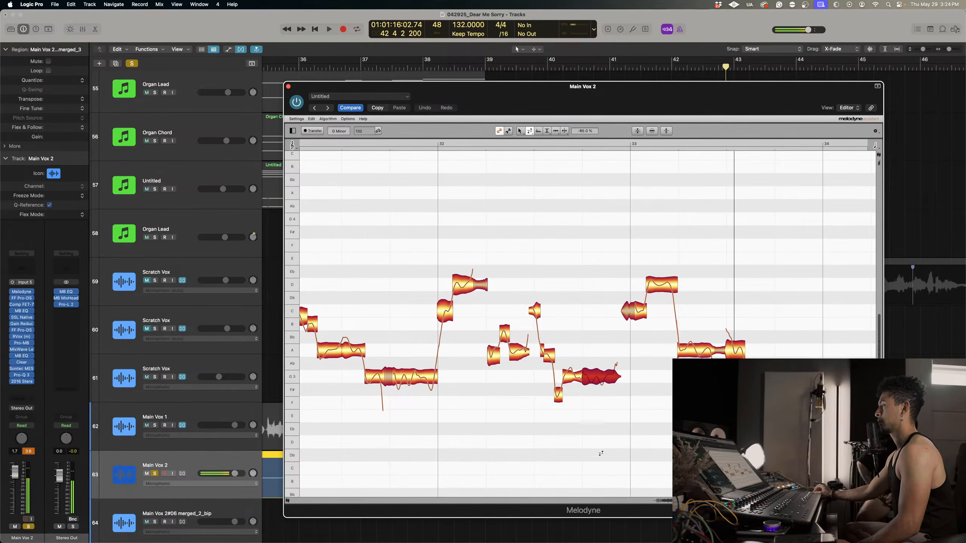
{"action": "right_click", "coordinate": [595, 378]}
{"action": "left_click", "coordinate": [596, 387]}
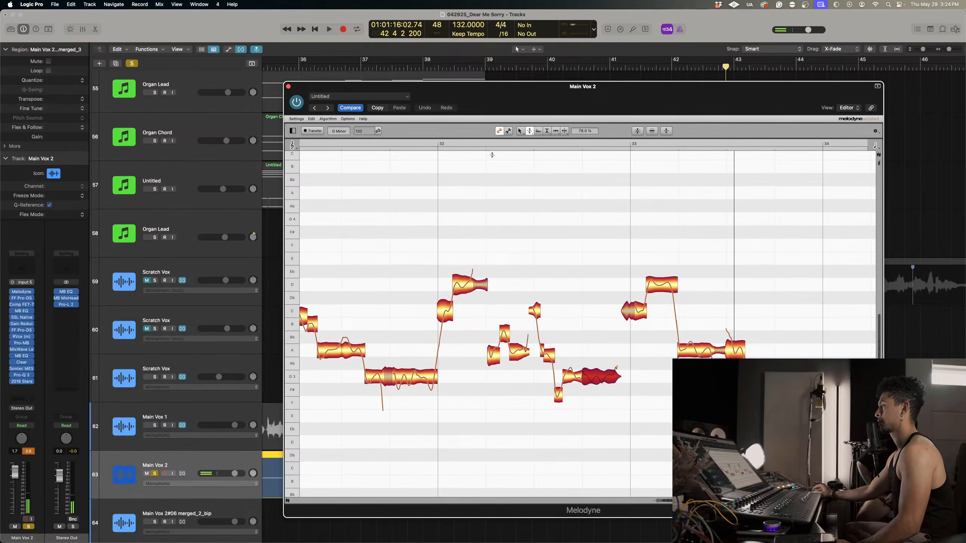
{"action": "left_click", "coordinate": [423, 144]}
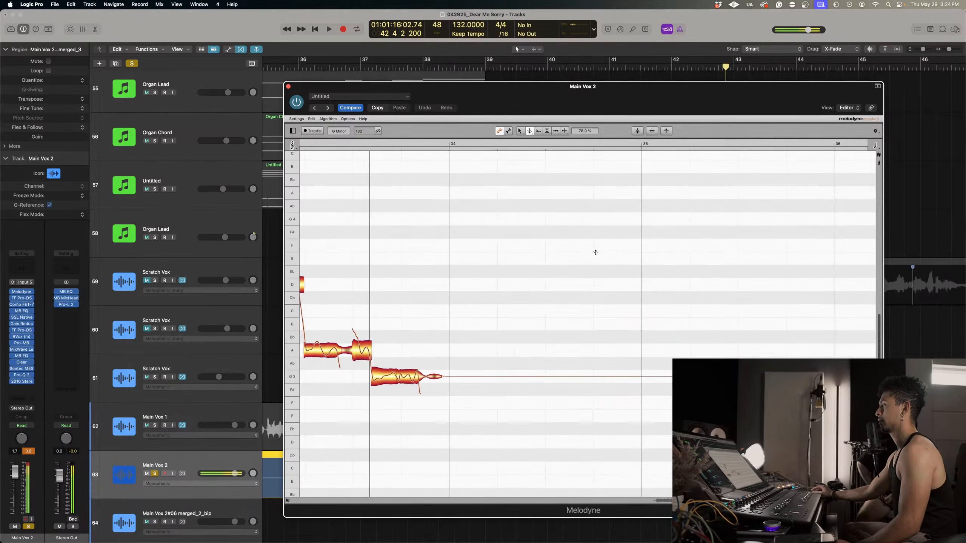
Split the first A3 note of bar 33 in two with the Note Separation tool and raise its first part slightly.
{"action": "scroll", "coordinate": [574, 335], "scroll_direction": "left", "scroll_amount": 4}
{"action": "double_click", "coordinate": [370, 147]}
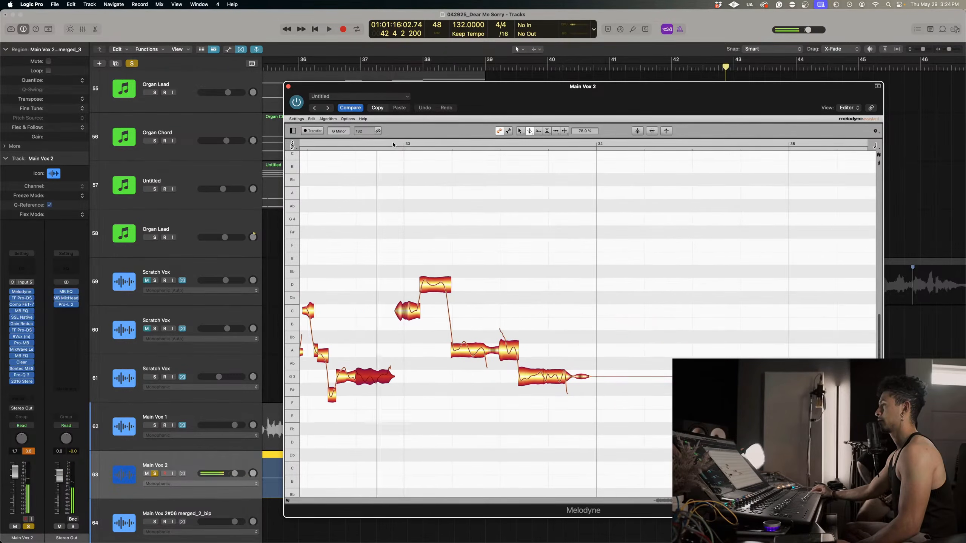
{"action": "right_click", "coordinate": [490, 320]}
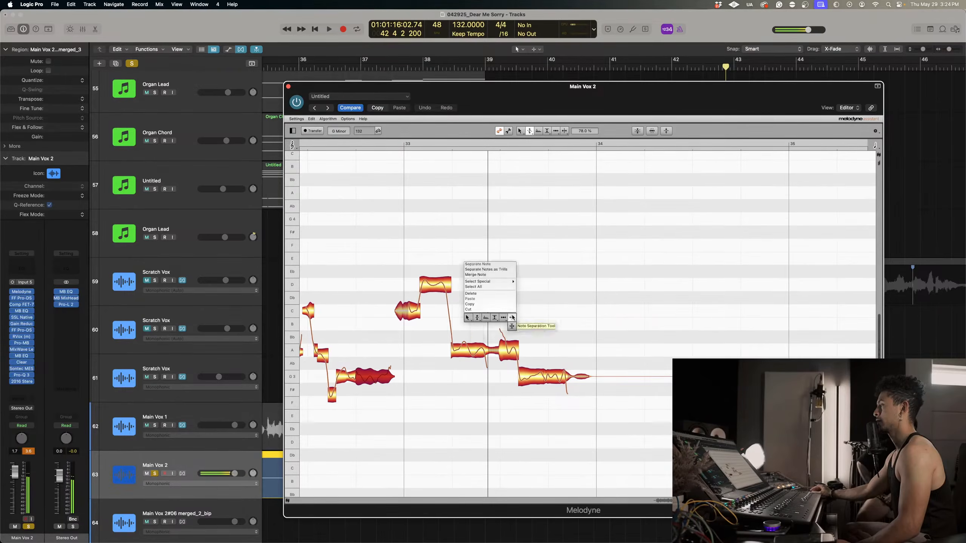
{"action": "left_click", "coordinate": [512, 317]}
{"action": "double_click", "coordinate": [470, 348]}
{"action": "right_click", "coordinate": [499, 340]}
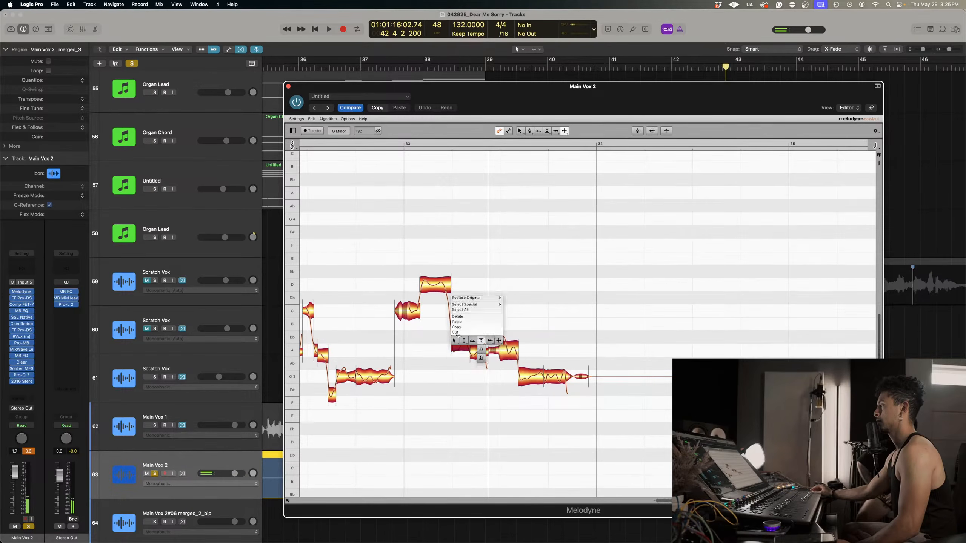
{"action": "left_click", "coordinate": [453, 341]}
Try the last A3 notes of bar 33 at Ab3, audition them, and move them back to A3.
{"action": "left_click_drag", "start_coordinate": [510, 350], "coordinate": [509, 364]}
{"action": "left_click", "coordinate": [381, 146]}
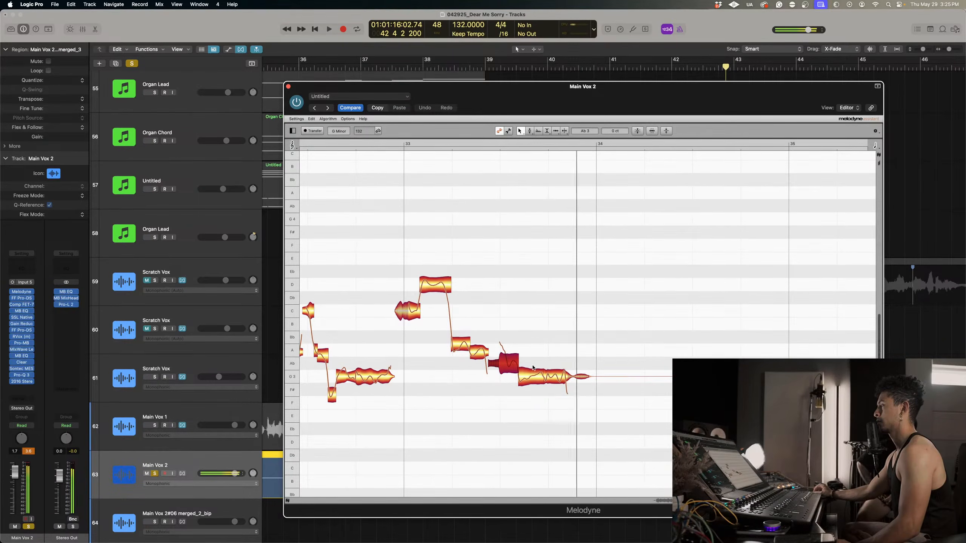
{"action": "left_click_drag", "start_coordinate": [519, 369], "coordinate": [510, 352]}
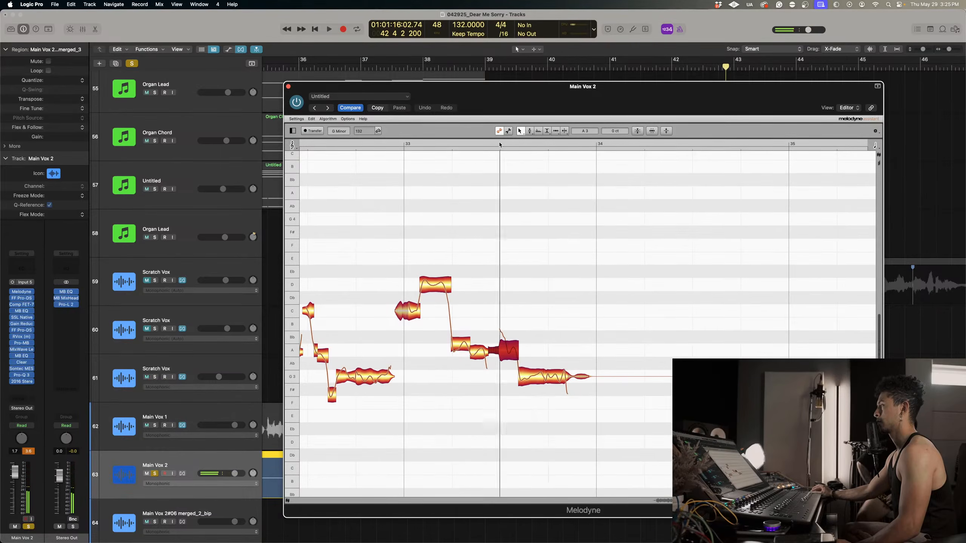
Set the pitch modulation of bar 33's last A3 notes to 77.0% and adjust the pitch drift of the final G3 note's ending.
{"action": "right_click", "coordinate": [485, 281]}
{"action": "left_click", "coordinate": [494, 299]}
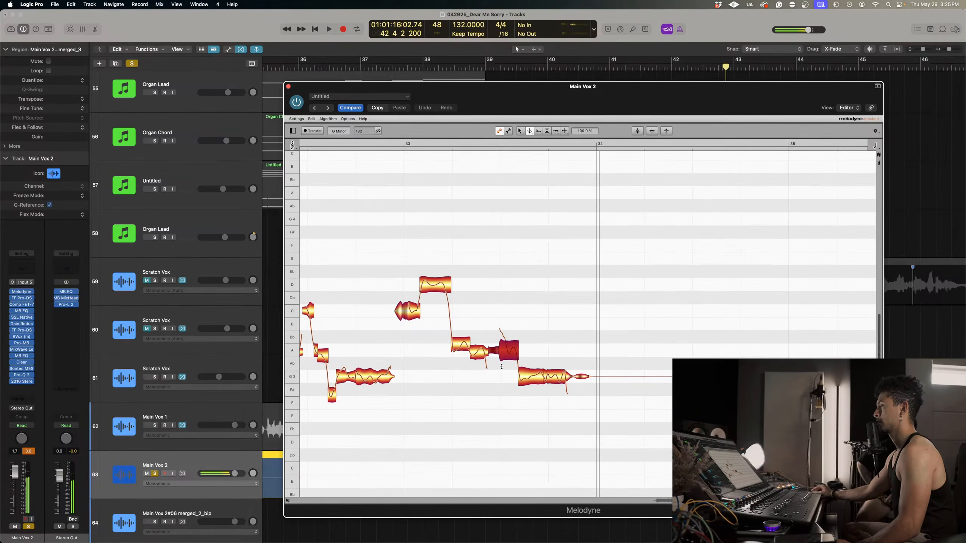
{"action": "right_click", "coordinate": [545, 375]}
{"action": "mouse_move", "coordinate": [554, 375]}
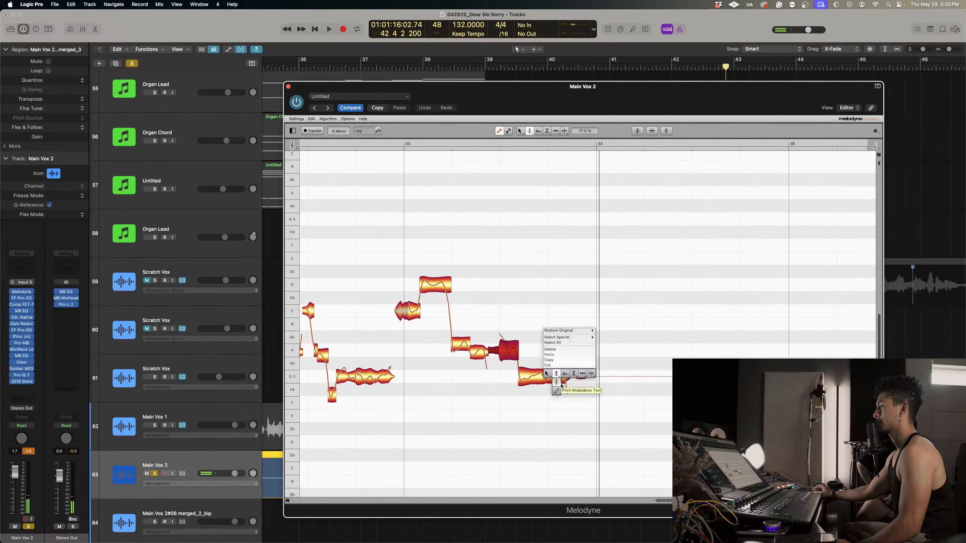
{"action": "left_click", "coordinate": [554, 393]}
{"action": "left_click_drag", "start_coordinate": [533, 378], "coordinate": [564, 383]}
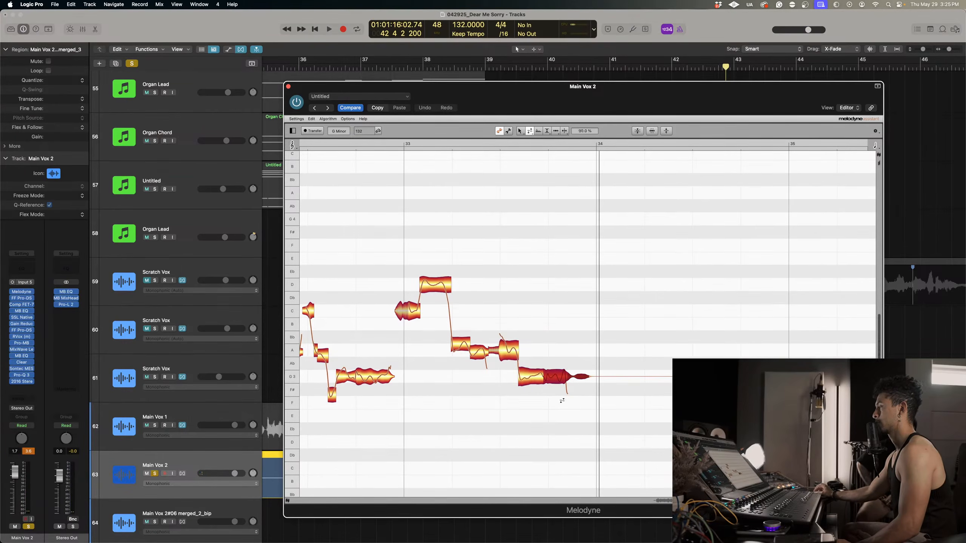
{"action": "left_click", "coordinate": [393, 143]}
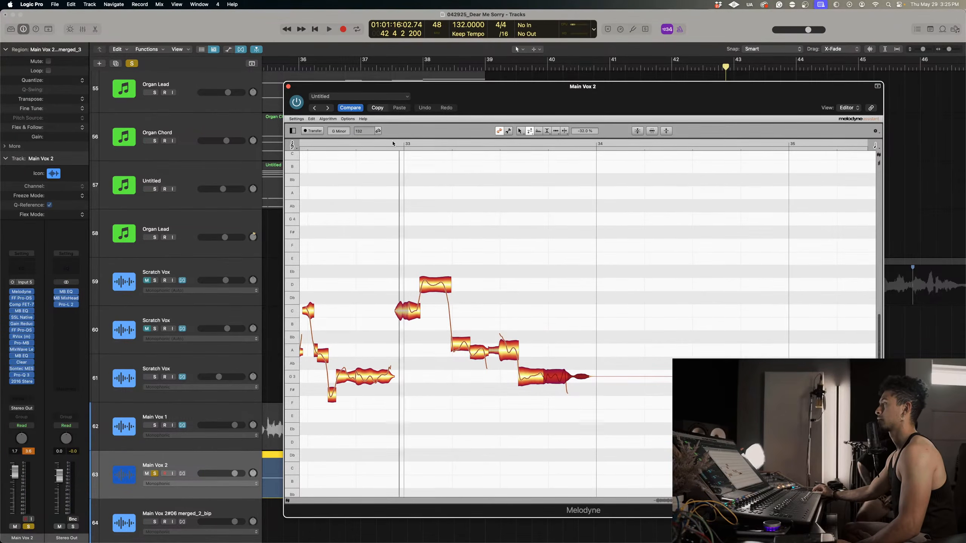
Raise the note right after the D4 in bar 33 to Bb3 at +23 ct, auditioning the phrase between adjustments.
{"action": "right_click", "coordinate": [437, 266]}
{"action": "left_click", "coordinate": [449, 323]}
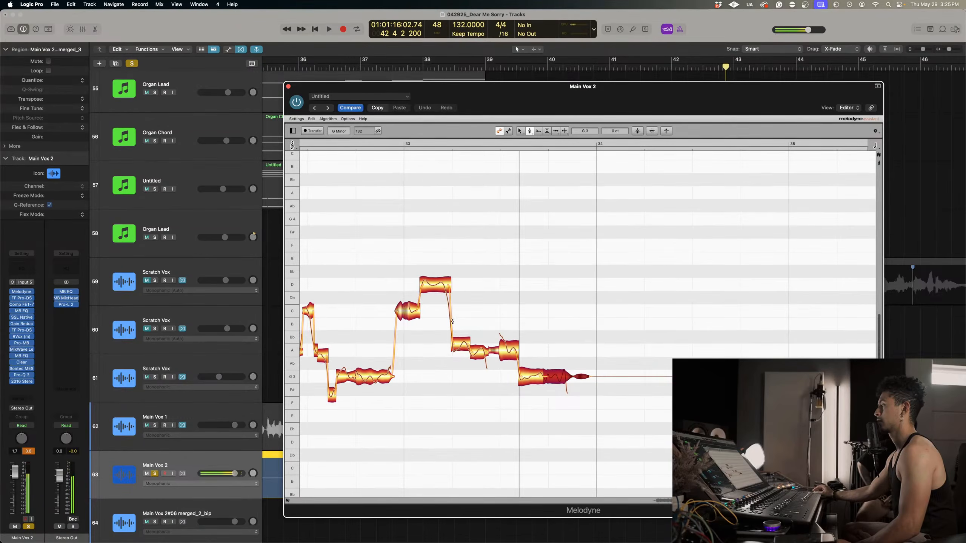
{"action": "right_click", "coordinate": [445, 277]}
{"action": "left_click", "coordinate": [450, 330]}
{"action": "mouse_move", "coordinate": [458, 345]}
{"action": "left_mouse_down"}
{"action": "mouse_move", "coordinate": [459, 283]}
{"action": "mouse_move", "coordinate": [462, 333]}
{"action": "left_mouse_up"}
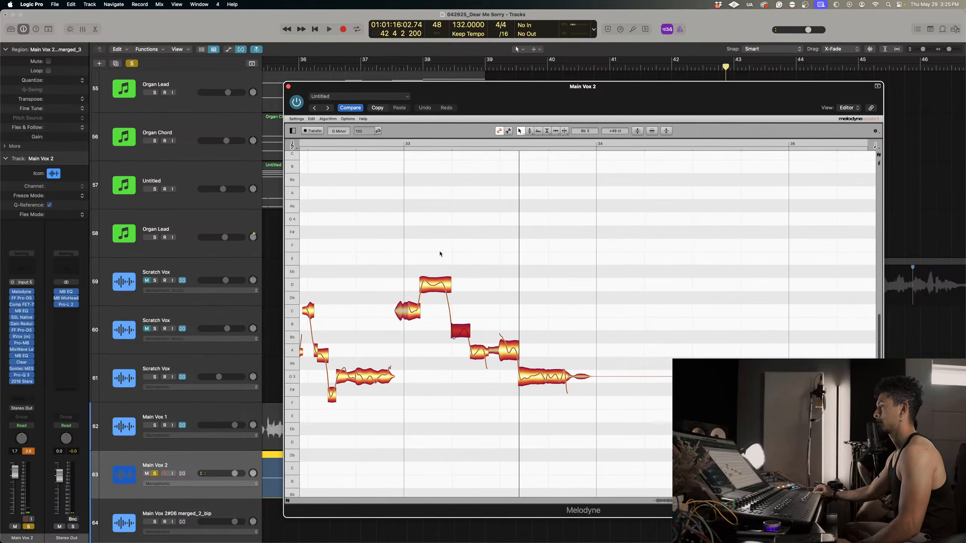
{"action": "left_click", "coordinate": [386, 141]}
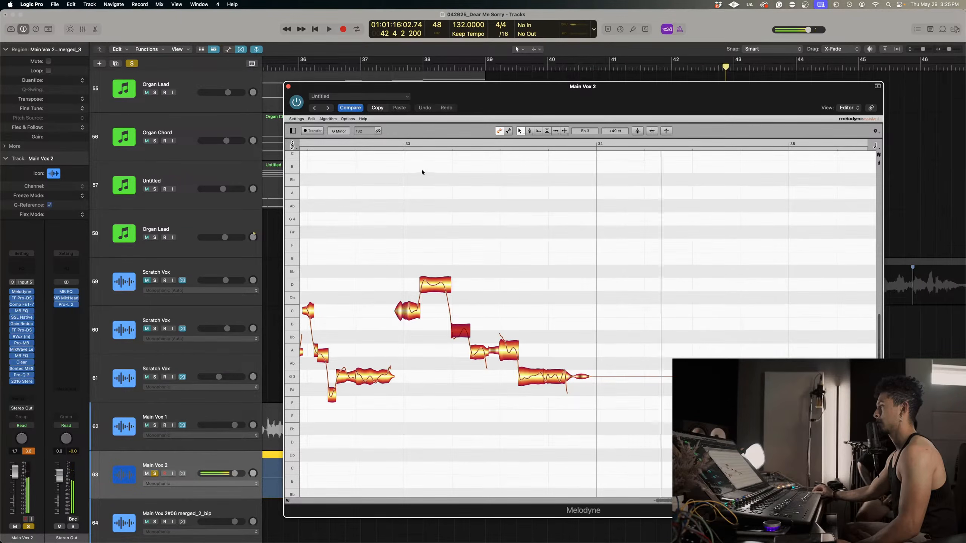
{"action": "left_click", "coordinate": [390, 144]}
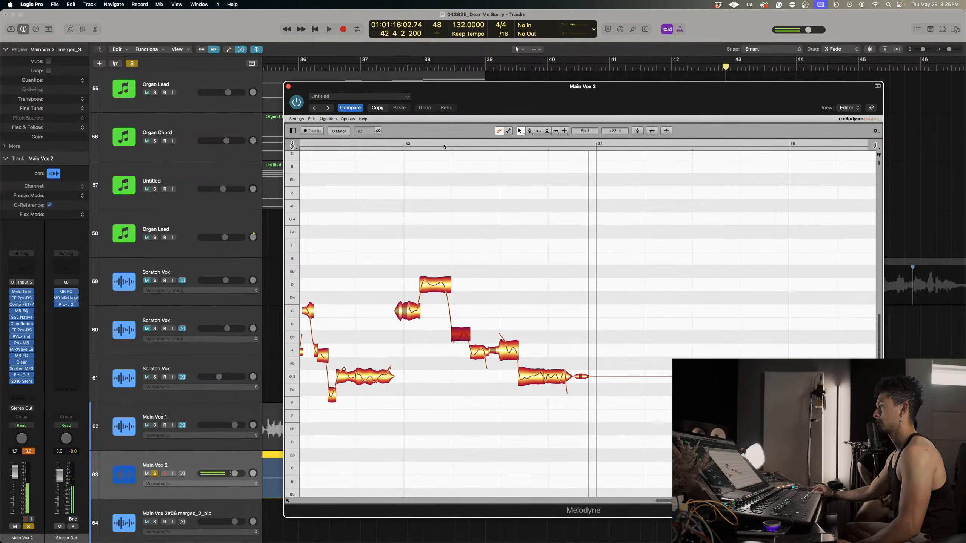
{"action": "left_click", "coordinate": [394, 143]}
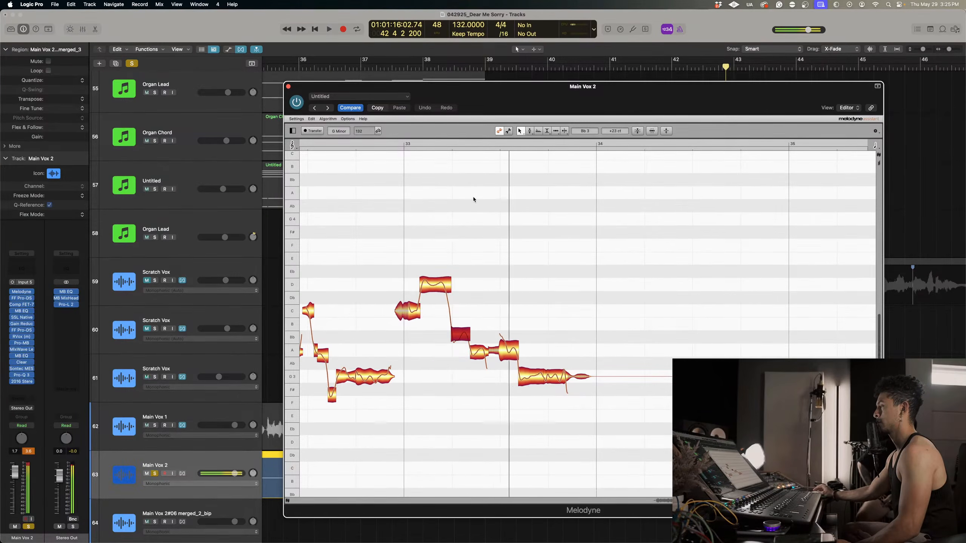
Adjust the pitch drift and reduce the pitch modulation of the selected Bb3 note in bar 33.
{"action": "right_click", "coordinate": [466, 310]}
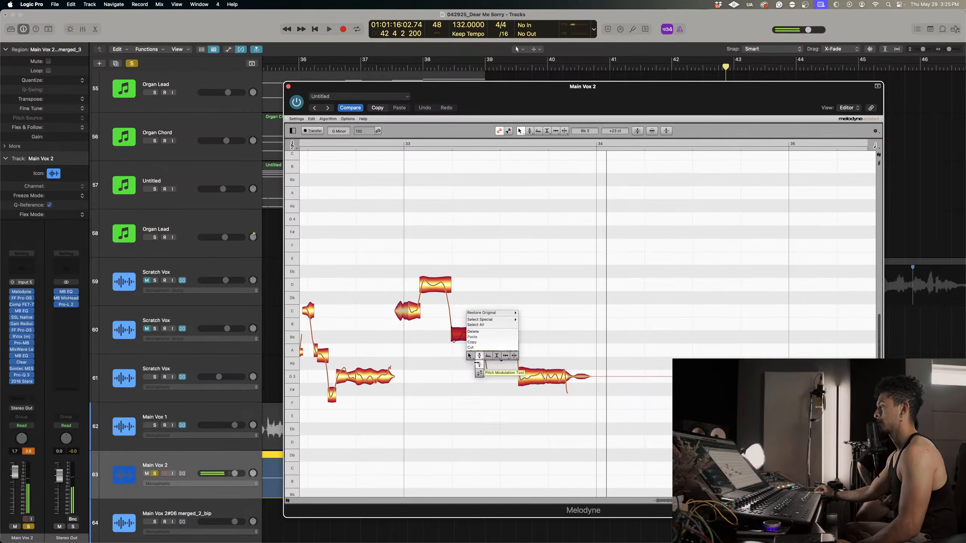
{"action": "left_click", "coordinate": [478, 373]}
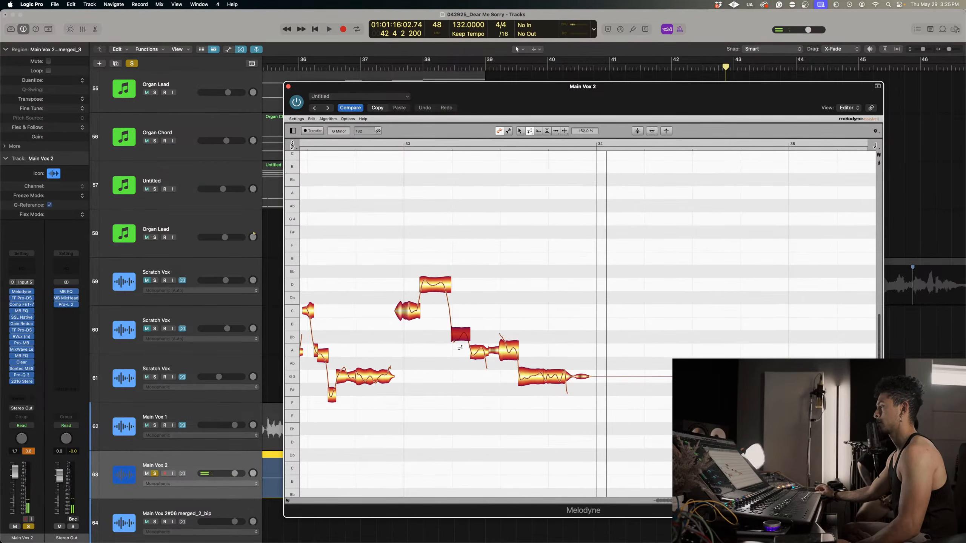
{"action": "right_click", "coordinate": [461, 337]}
{"action": "left_click", "coordinate": [458, 350]}
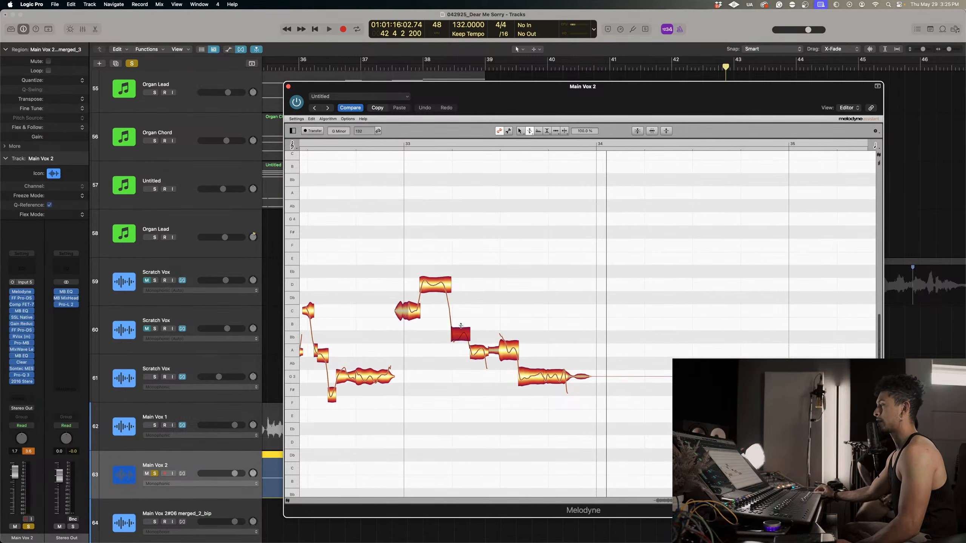
{"action": "left_click_drag", "start_coordinate": [462, 335], "coordinate": [467, 374]}
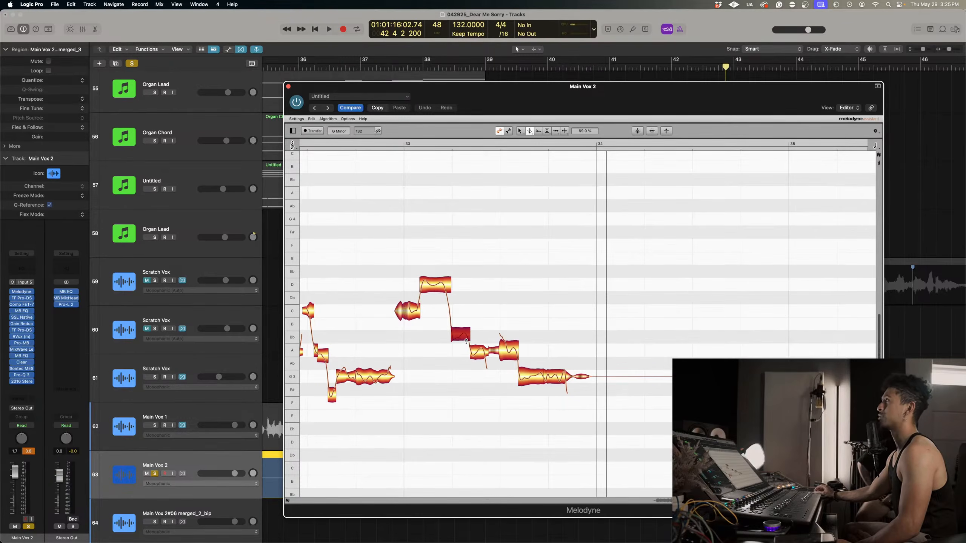
Replay bars 32 and 33, raise the note following the D4 in bar 33 to B3, and audition it again.
{"action": "scroll", "coordinate": [491, 335], "scroll_direction": "left", "scroll_amount": 4}
{"action": "scroll", "coordinate": [497, 332], "scroll_direction": "left", "scroll_amount": 7}
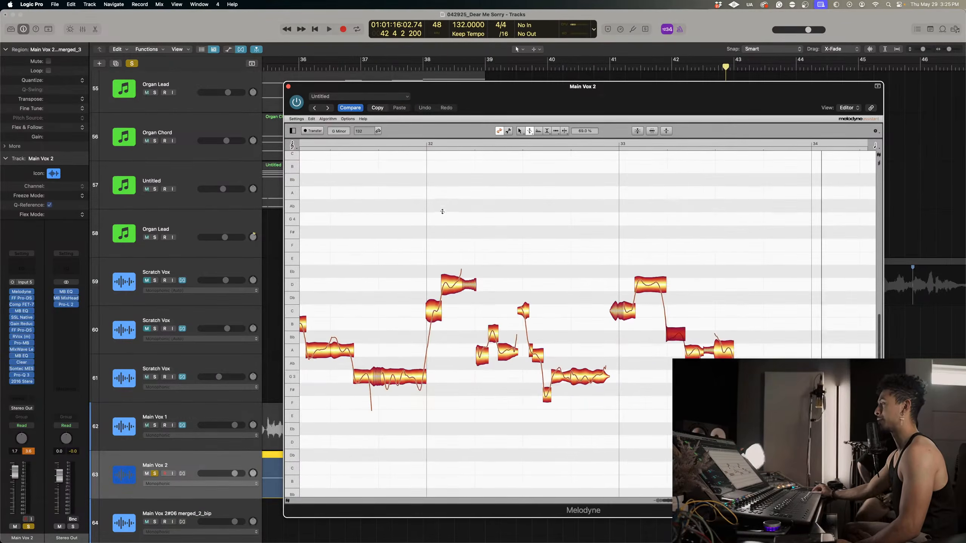
{"action": "scroll", "coordinate": [532, 252], "scroll_direction": "right", "scroll_amount": 2}
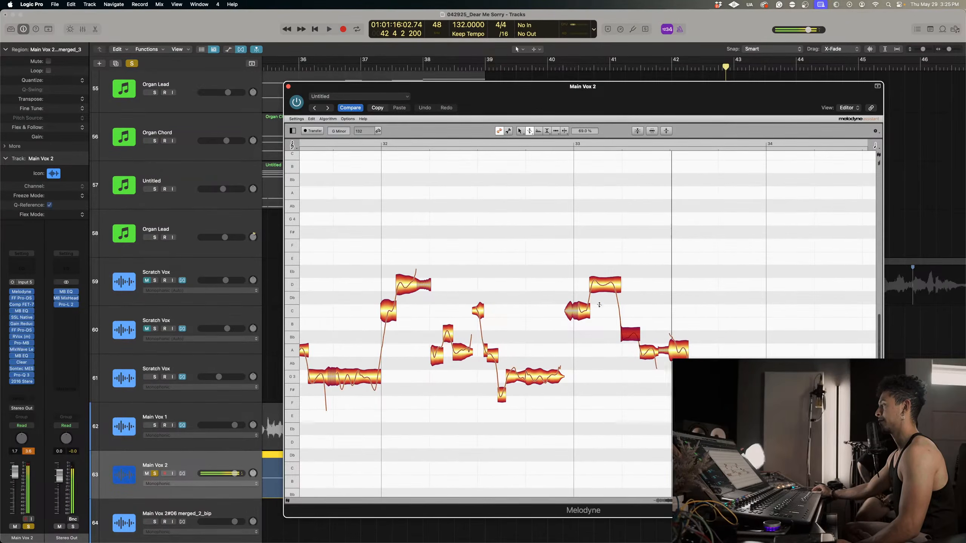
{"action": "right_click", "coordinate": [634, 240]}
{"action": "left_click", "coordinate": [645, 294]}
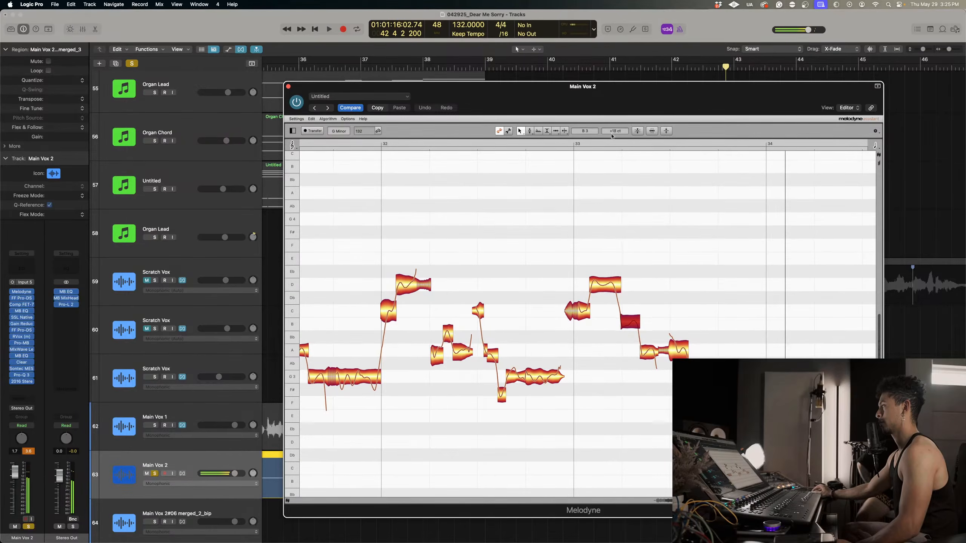
{"action": "left_click", "coordinate": [568, 144]}
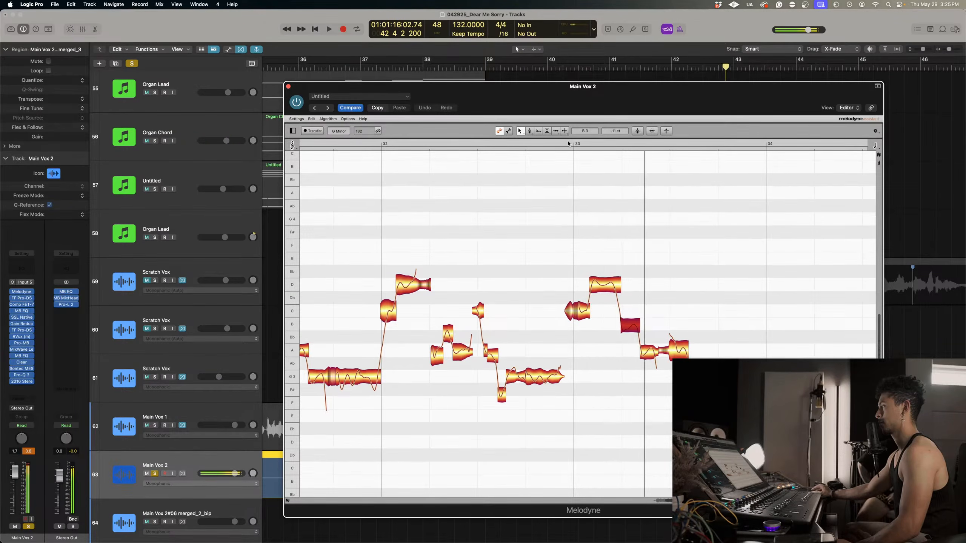
Solo Main Vox 1 alongside Main Vox 2 and audition the whole phrase from bar 31 through bar 33.
{"action": "right_click", "coordinate": [501, 267]}
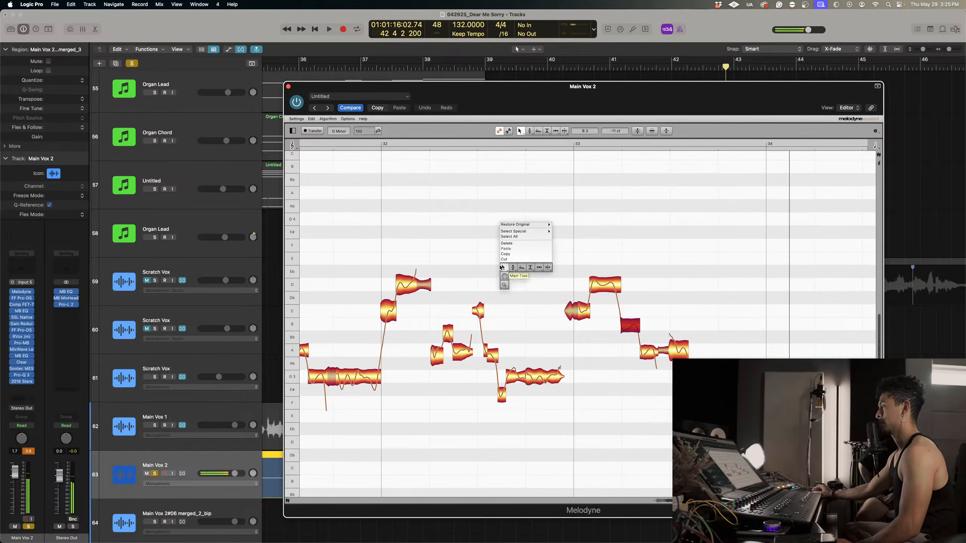
{"action": "left_click", "coordinate": [502, 285]}
{"action": "left_click_drag", "start_coordinate": [557, 296], "coordinate": [449, 213]}
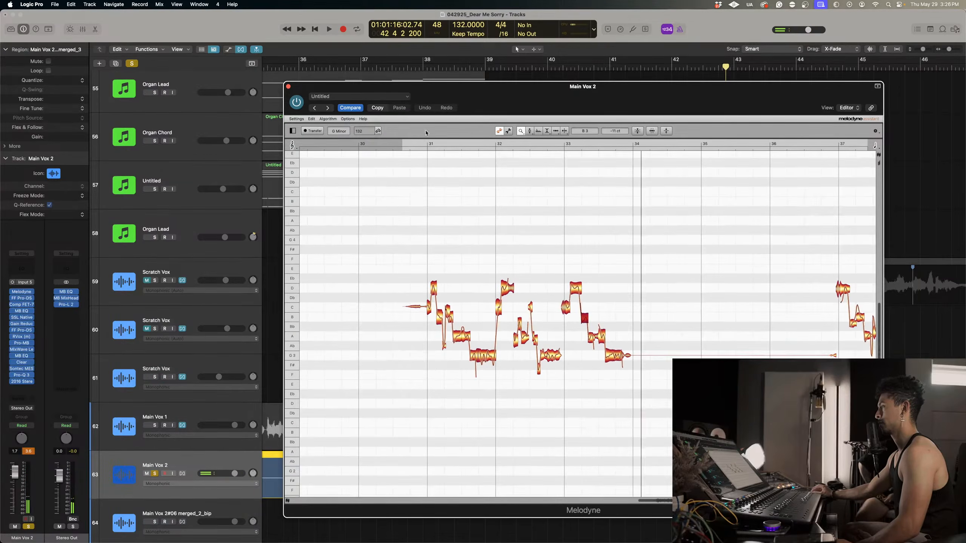
{"action": "left_click", "coordinate": [417, 143]}
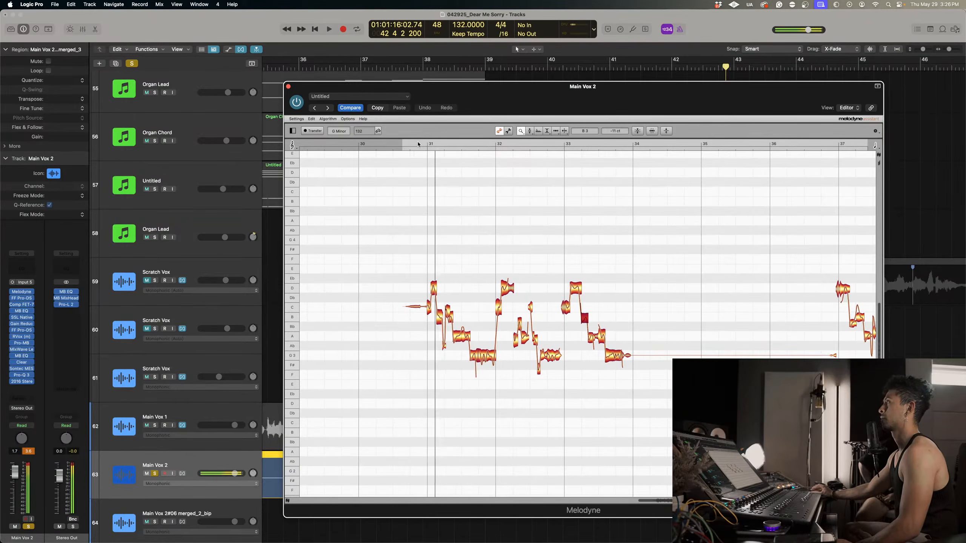
{"action": "left_click", "coordinate": [155, 425]}
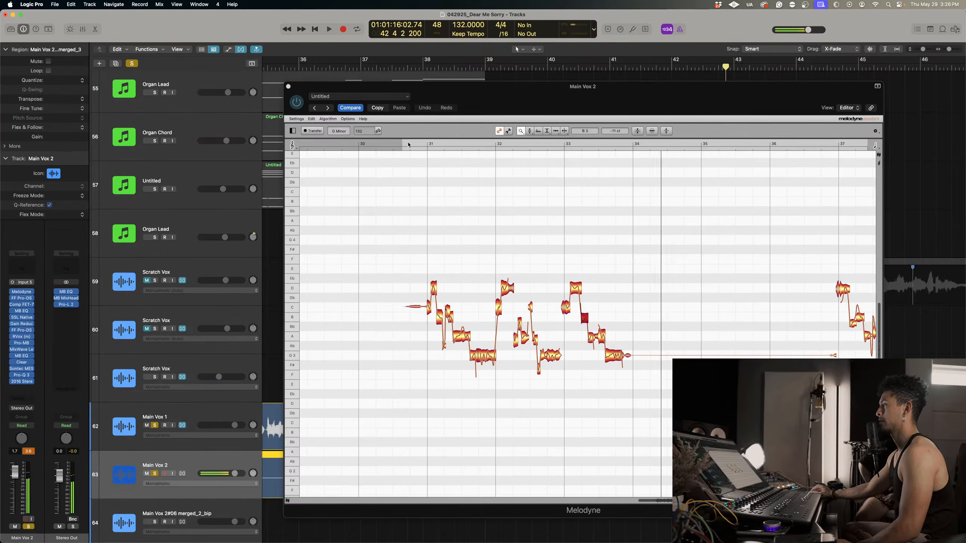
{"action": "left_click", "coordinate": [438, 144]}
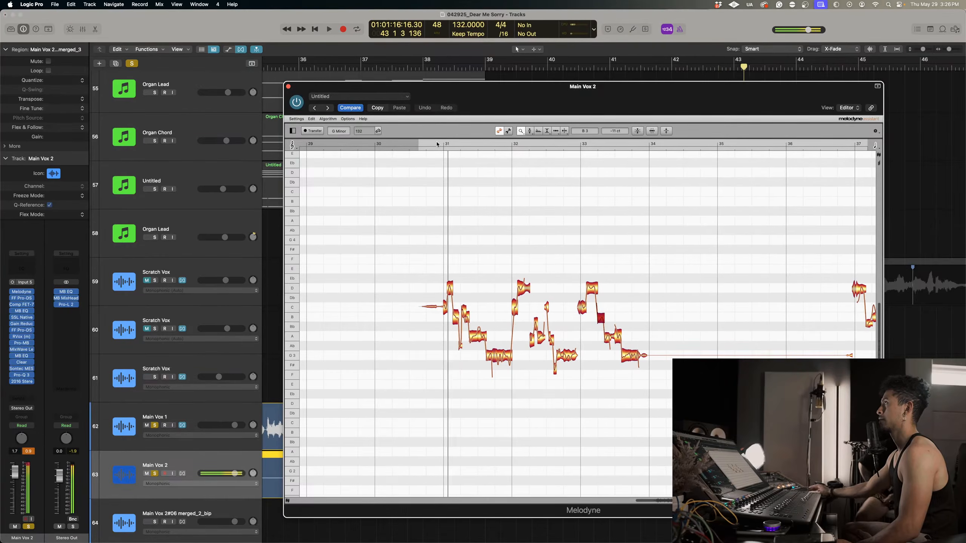
{"action": "key", "text": "space"}
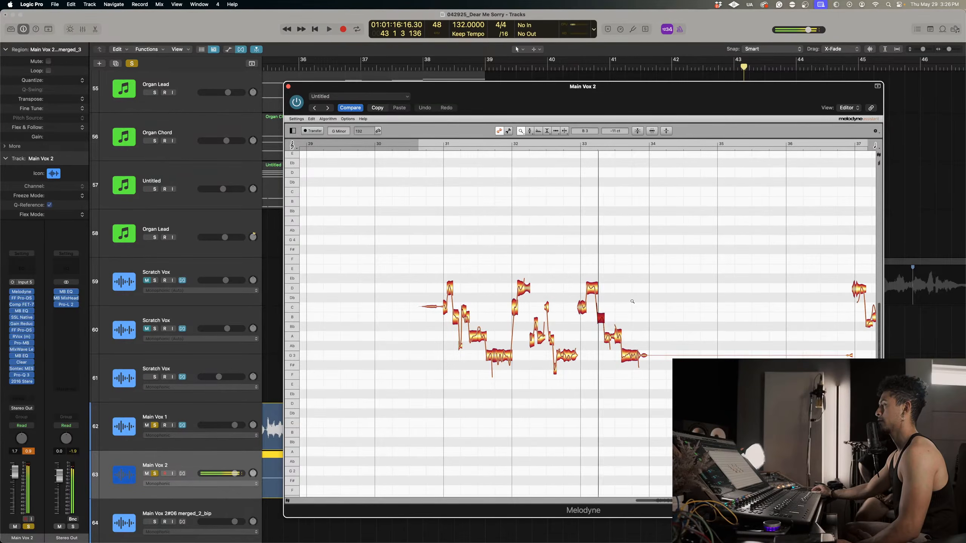
Zoom in on the B3 and A3 notes in bar 33 and replay the phrase to check their pitch.
{"action": "right_click", "coordinate": [589, 280]}
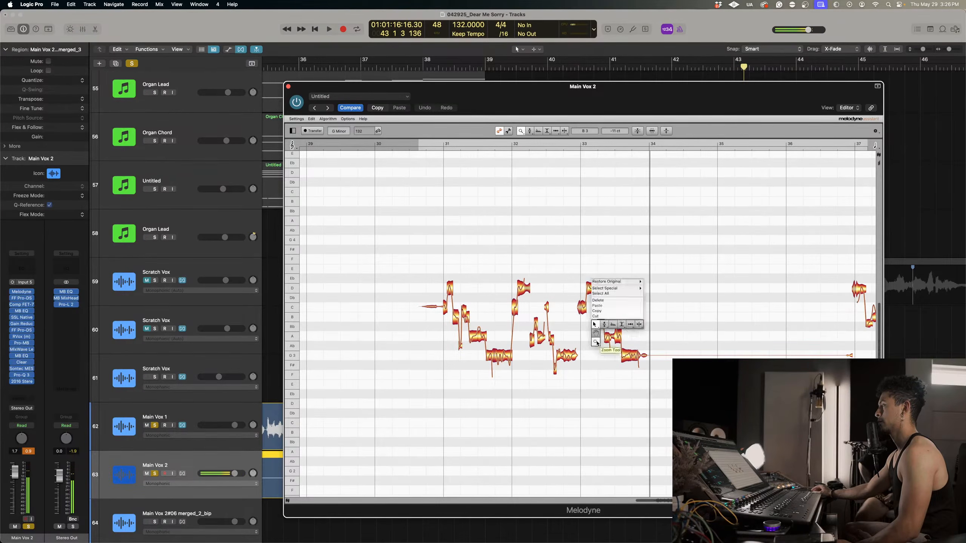
{"action": "left_click", "coordinate": [595, 343]}
{"action": "left_click_drag", "start_coordinate": [602, 328], "coordinate": [636, 314]}
{"action": "right_click", "coordinate": [636, 314]}
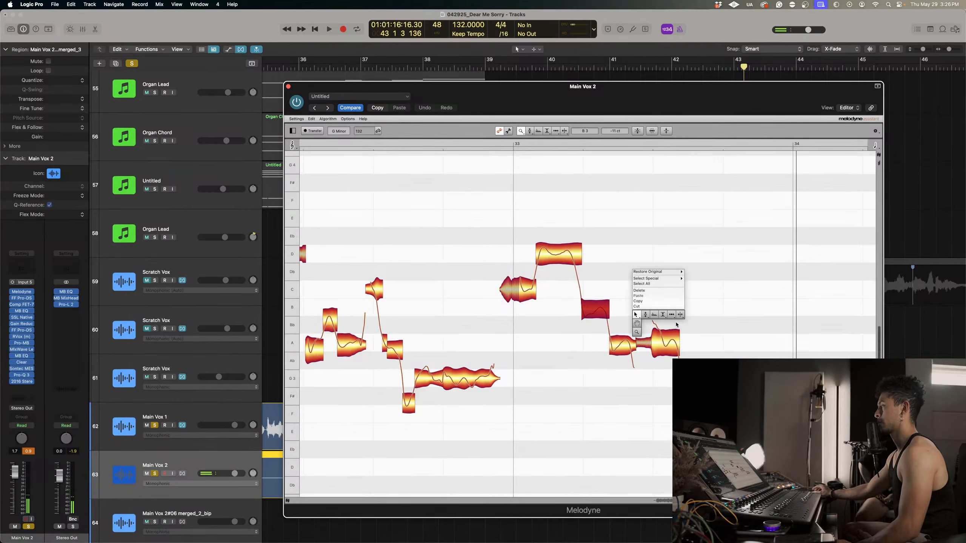
{"action": "left_click", "coordinate": [680, 315]}
{"action": "right_click", "coordinate": [604, 321]}
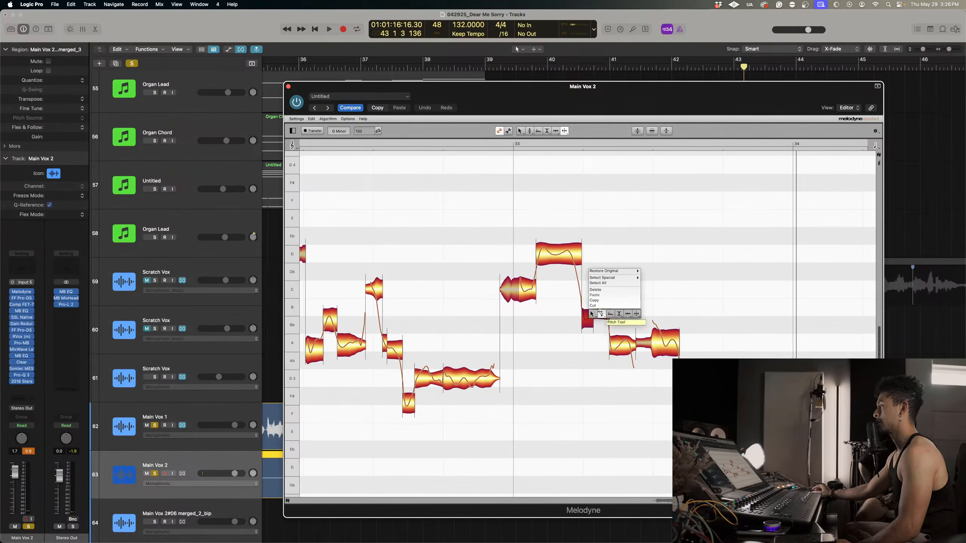
{"action": "left_click", "coordinate": [602, 313]}
{"action": "left_click", "coordinate": [497, 149]}
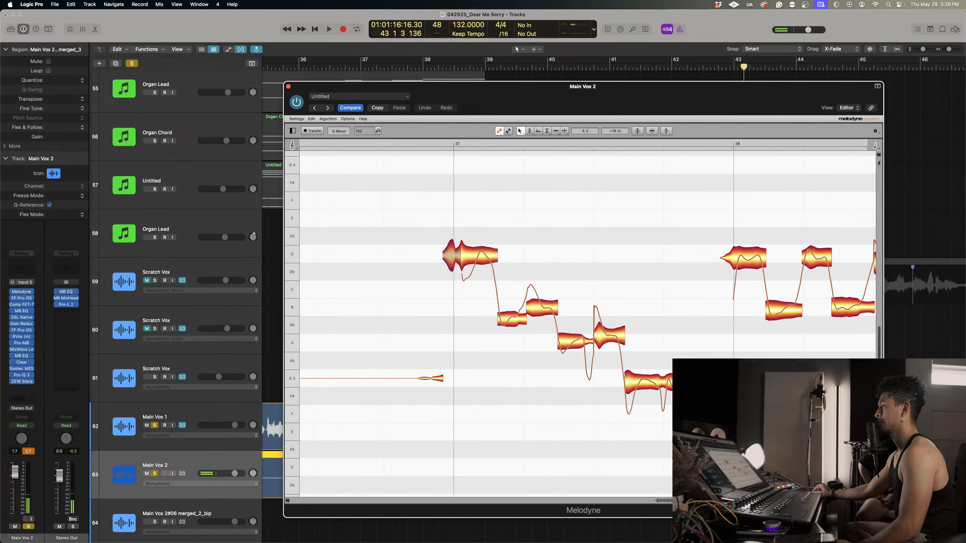
Split the notes in bars 37 and 38 at their pitch transitions with the note separation tool.
{"action": "right_click", "coordinate": [561, 263]}
{"action": "left_click", "coordinate": [584, 279]}
{"action": "left_click_drag", "start_coordinate": [584, 279], "coordinate": [548, 275]}
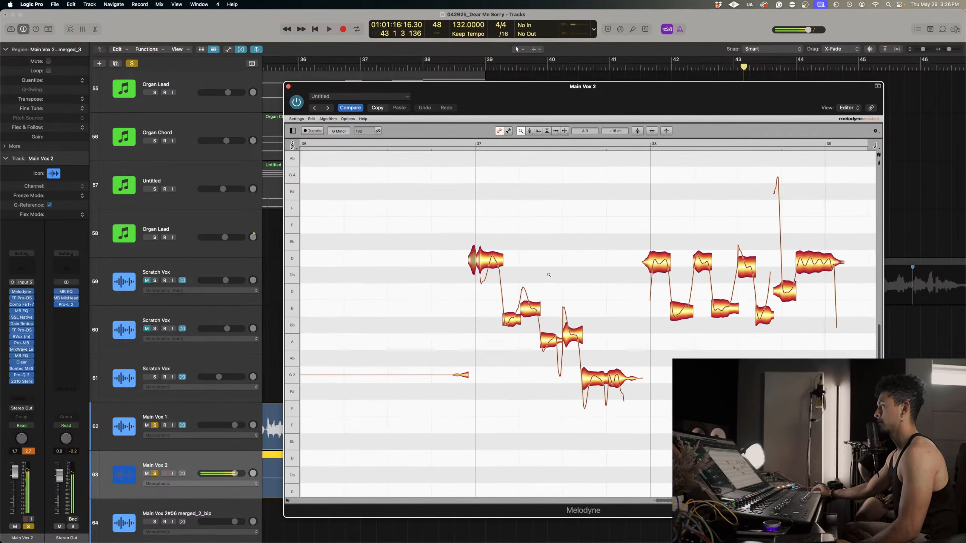
{"action": "right_click", "coordinate": [535, 274]}
{"action": "left_click", "coordinate": [537, 257]}
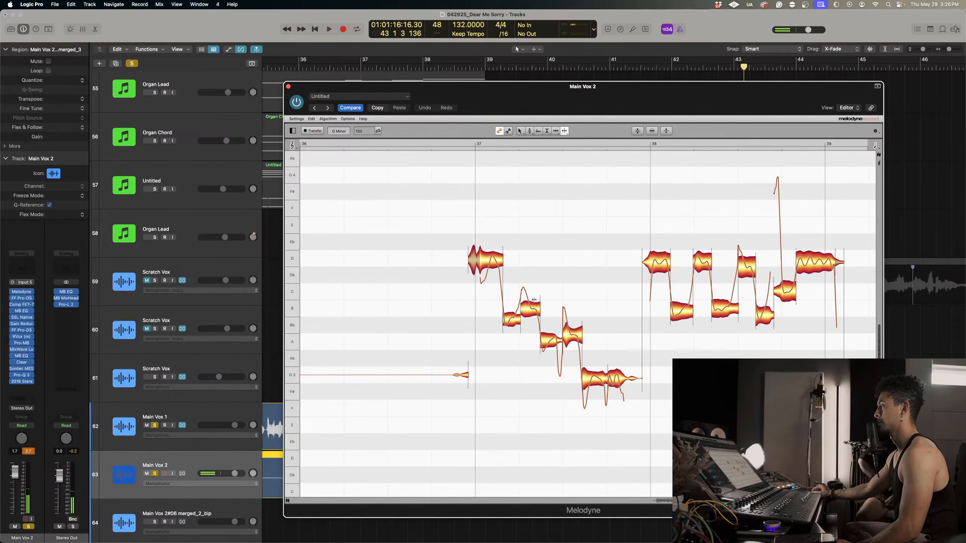
{"action": "double_click", "coordinate": [528, 301]}
{"action": "double_click", "coordinate": [487, 262]}
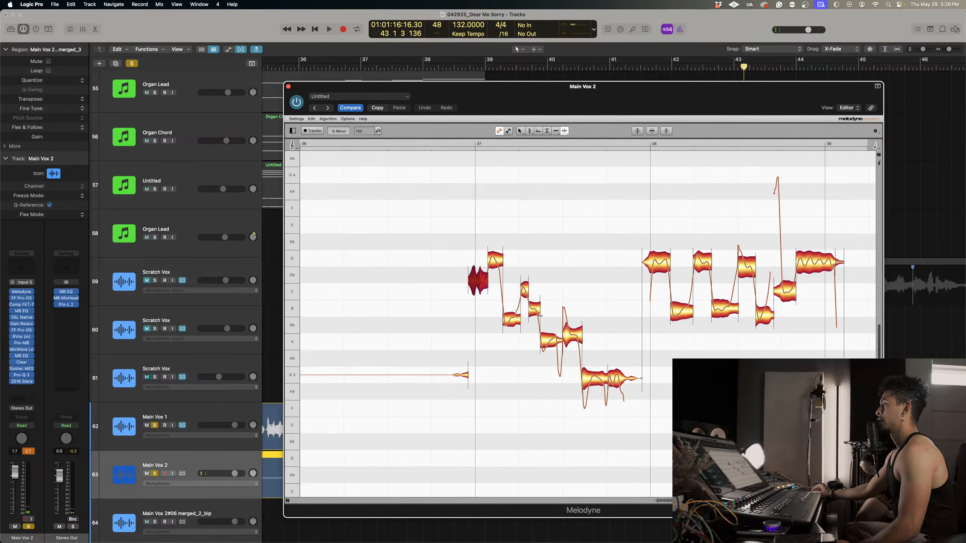
{"action": "left_click", "coordinate": [556, 342]}
{"action": "left_click", "coordinate": [574, 333]}
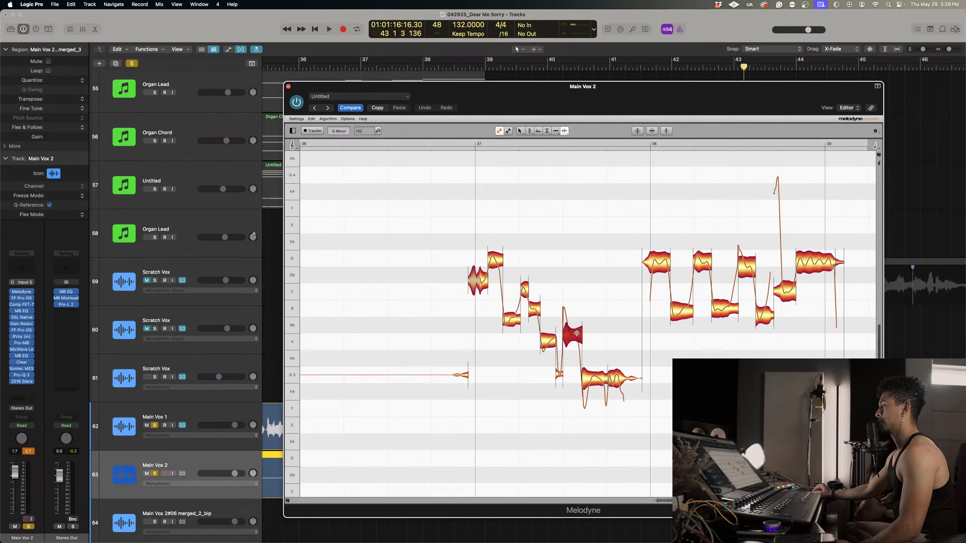
{"action": "double_click", "coordinate": [589, 383]}
{"action": "scroll", "coordinate": [590, 381], "scroll_direction": "right", "scroll_amount": 5}
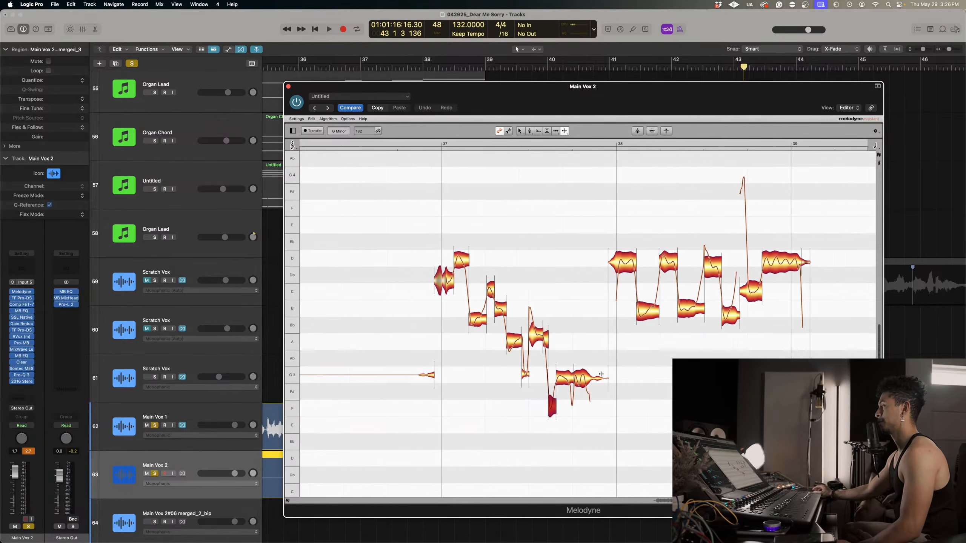
{"action": "double_click", "coordinate": [647, 287]}
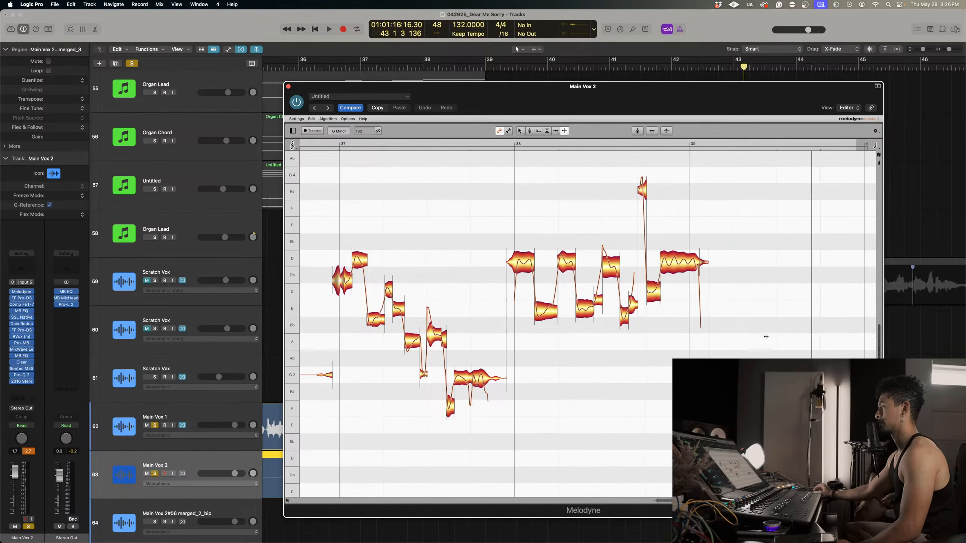
Select the main sustained notes in bars 37 and 38 and correct them with Pitch Center 100% and Pitch Drift 0%.
{"action": "right_click", "coordinate": [651, 351]}
{"action": "left_click", "coordinate": [605, 352]}
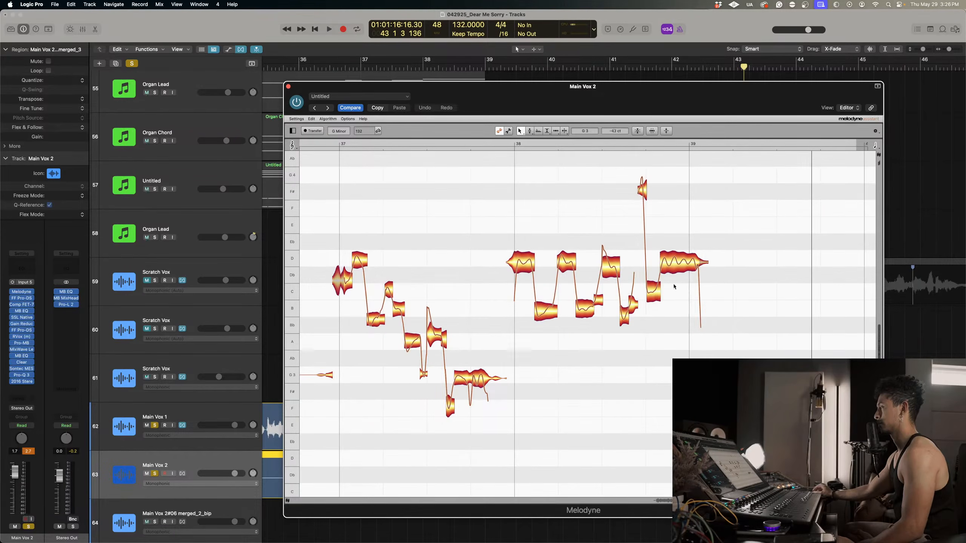
{"action": "left_click_drag", "start_coordinate": [674, 286], "coordinate": [595, 263]}
{"action": "left_click", "coordinate": [595, 263]}
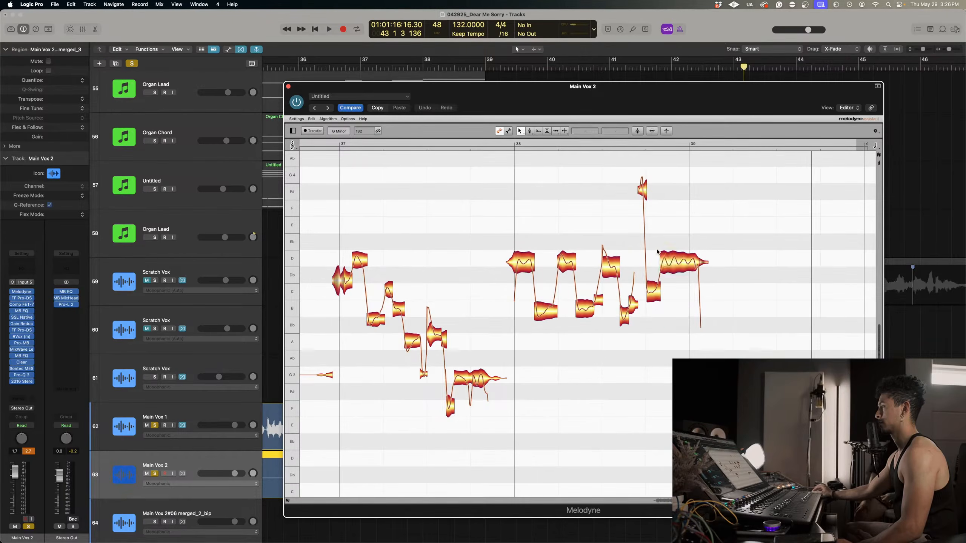
{"action": "left_click", "coordinate": [676, 254]}
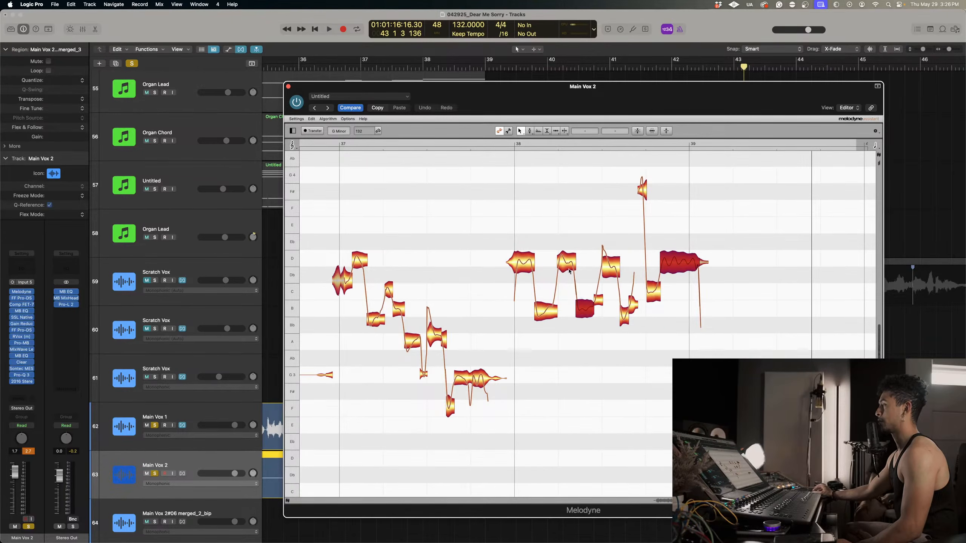
{"action": "left_click", "coordinate": [521, 262], "text": "shift"}
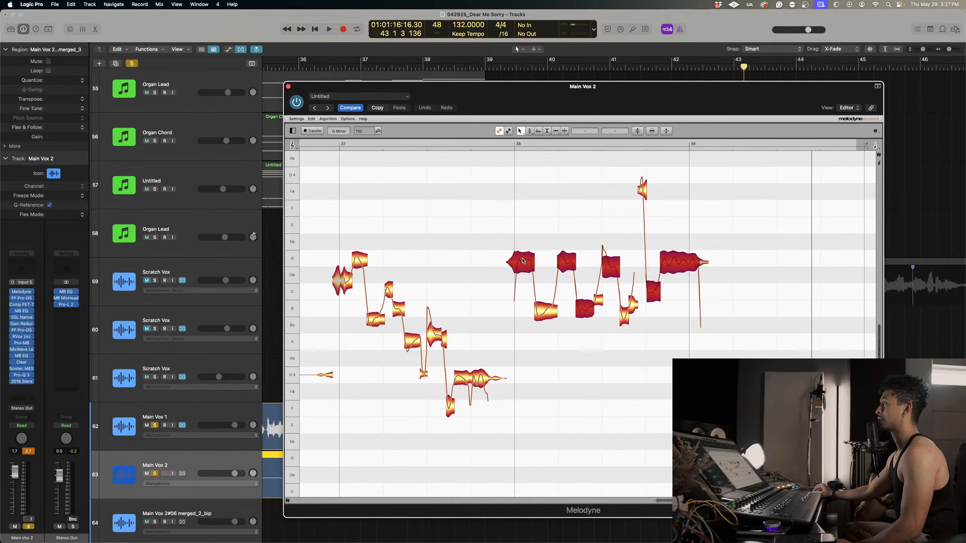
{"action": "scroll", "coordinate": [522, 261], "scroll_direction": "left", "scroll_amount": 3}
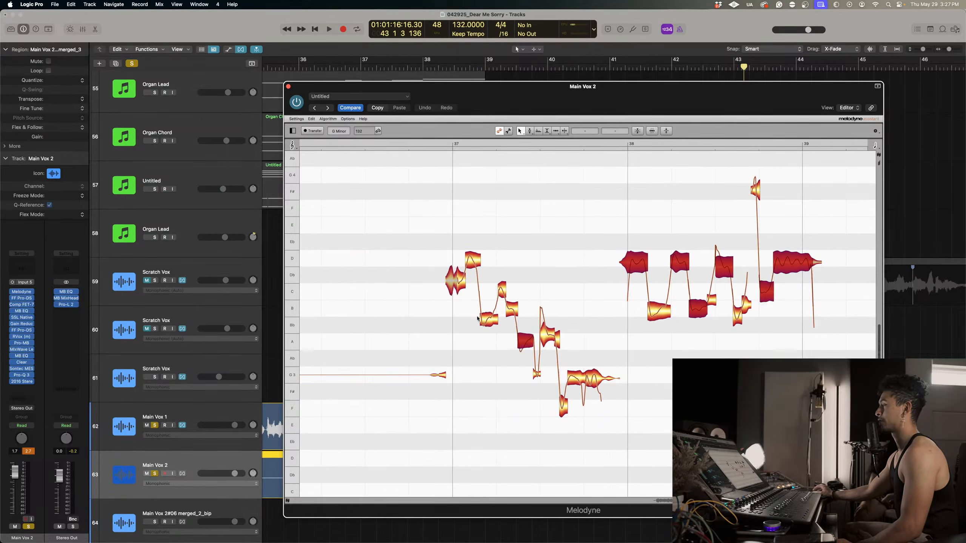
{"action": "left_click", "coordinate": [638, 132]}
{"action": "left_click_drag", "start_coordinate": [569, 124], "coordinate": [620, 137]}
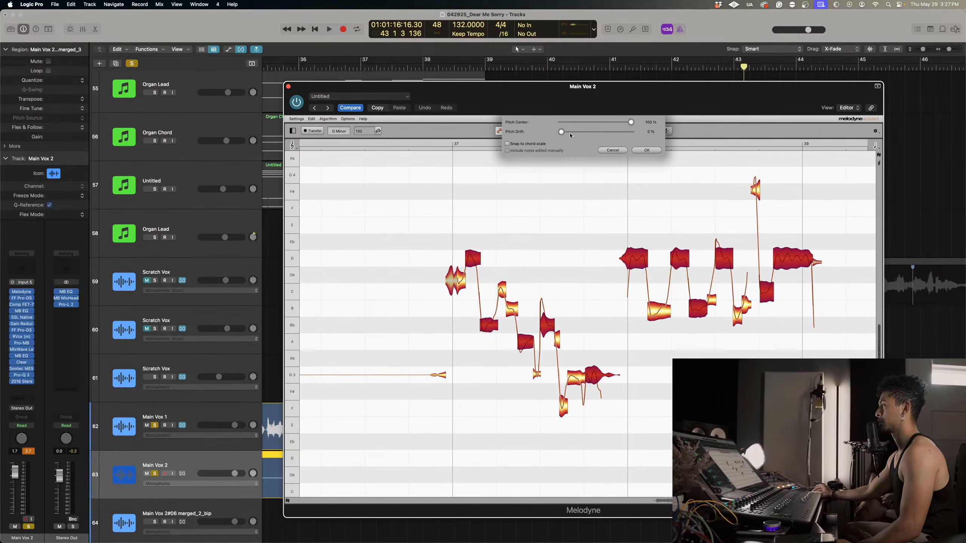
{"action": "left_click", "coordinate": [646, 151]}
{"action": "left_click", "coordinate": [524, 227]}
Set the pitch modulation of the third D4 note in bar 38 to 73.0% and play from just before bar 37.
{"action": "right_click", "coordinate": [711, 217]}
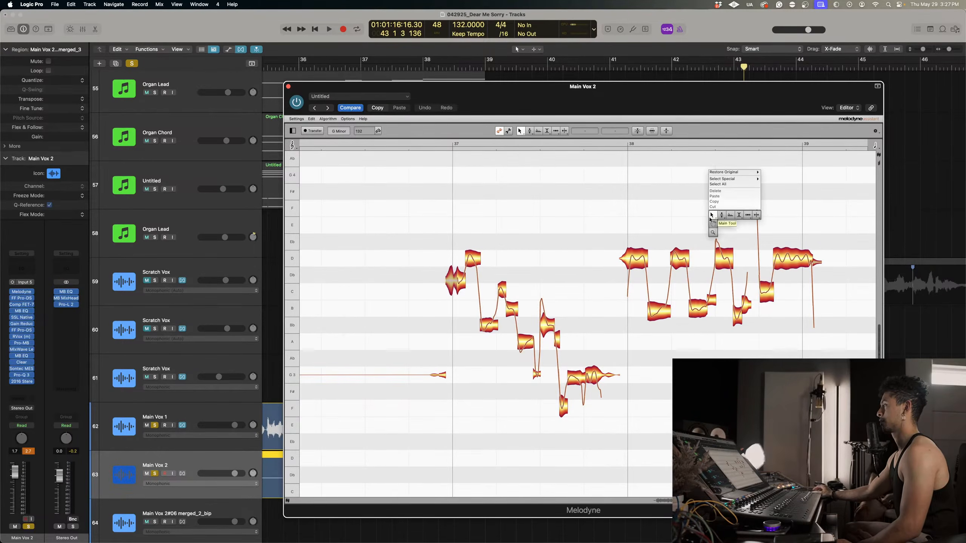
{"action": "left_click", "coordinate": [721, 225]}
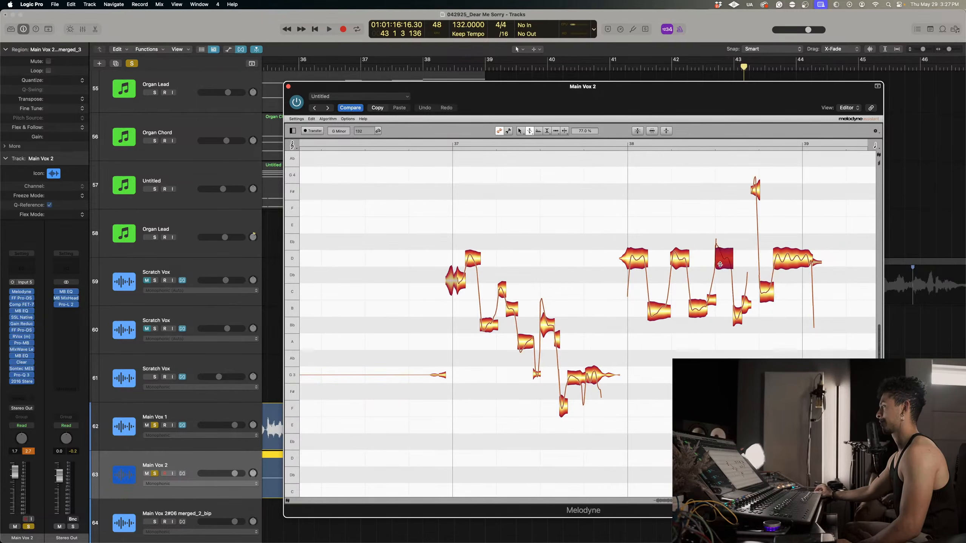
{"action": "left_click", "coordinate": [441, 143]}
Move bar 37's notes by ear: the note after the D4 to B3, the following short note to Db4, and the split A3 tail to Ab3.
{"action": "right_click", "coordinate": [437, 244]}
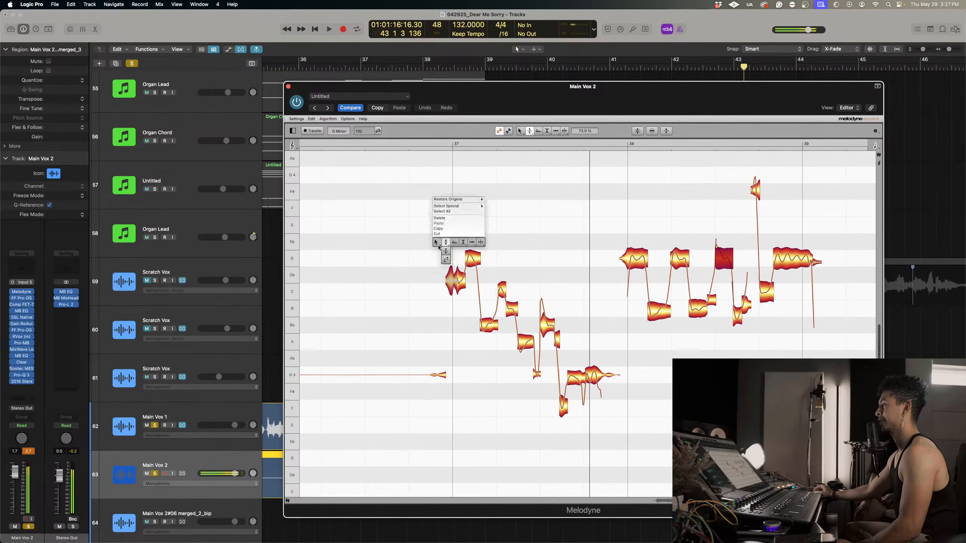
{"action": "left_click", "coordinate": [437, 245]}
{"action": "mouse_move", "coordinate": [470, 245]}
{"action": "left_mouse_down"}
{"action": "mouse_move", "coordinate": [471, 229]}
{"action": "mouse_move", "coordinate": [469, 252]}
{"action": "left_mouse_up"}
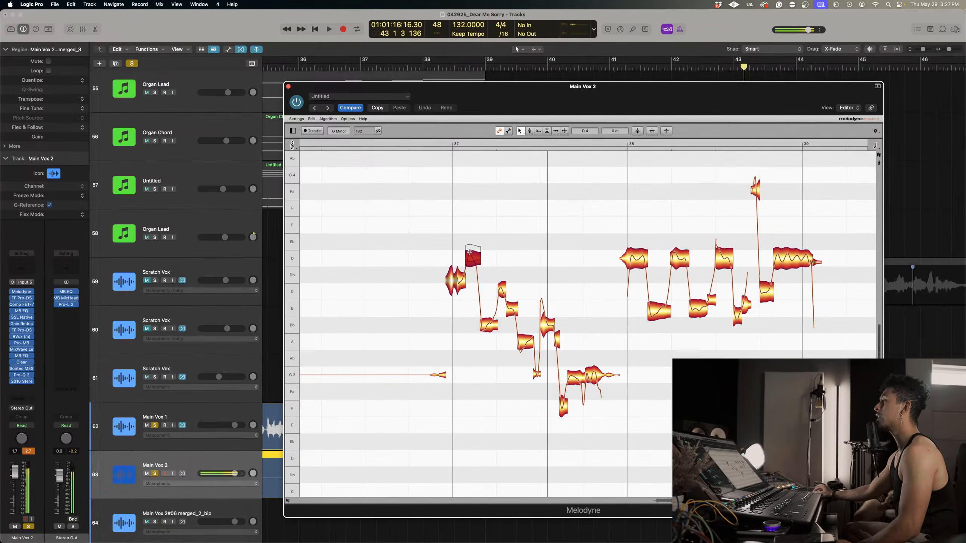
{"action": "left_click_drag", "start_coordinate": [490, 315], "coordinate": [489, 309]}
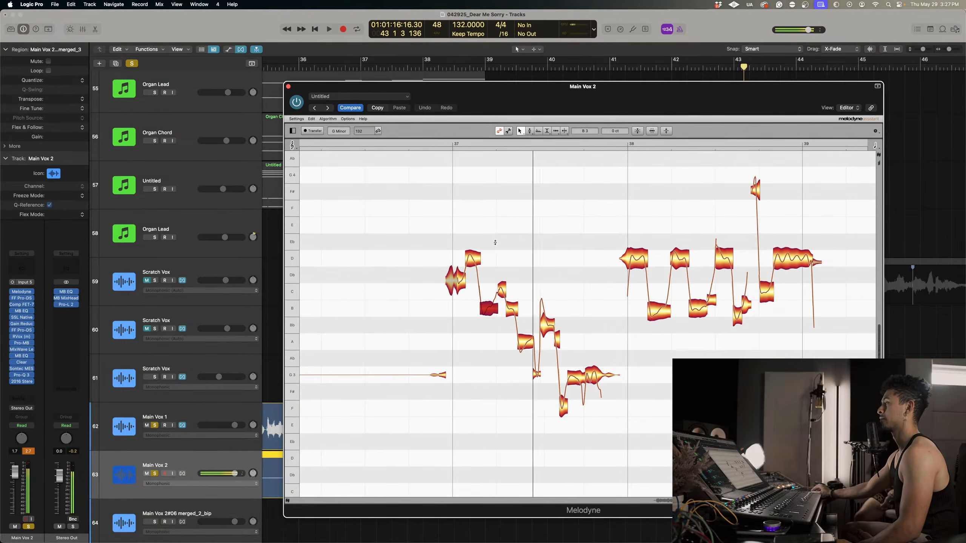
{"action": "left_click_drag", "start_coordinate": [502, 297], "coordinate": [505, 282]}
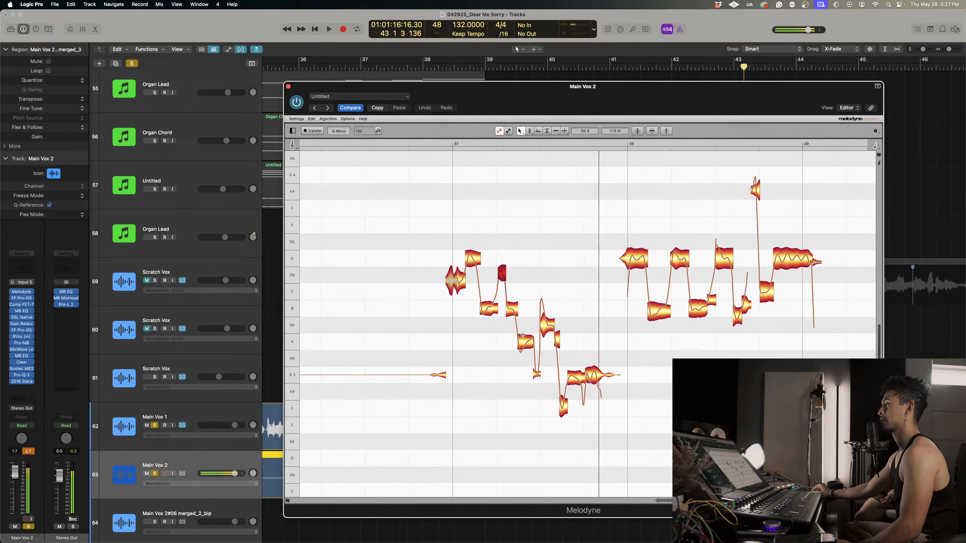
{"action": "left_click_drag", "start_coordinate": [557, 338], "coordinate": [557, 366]}
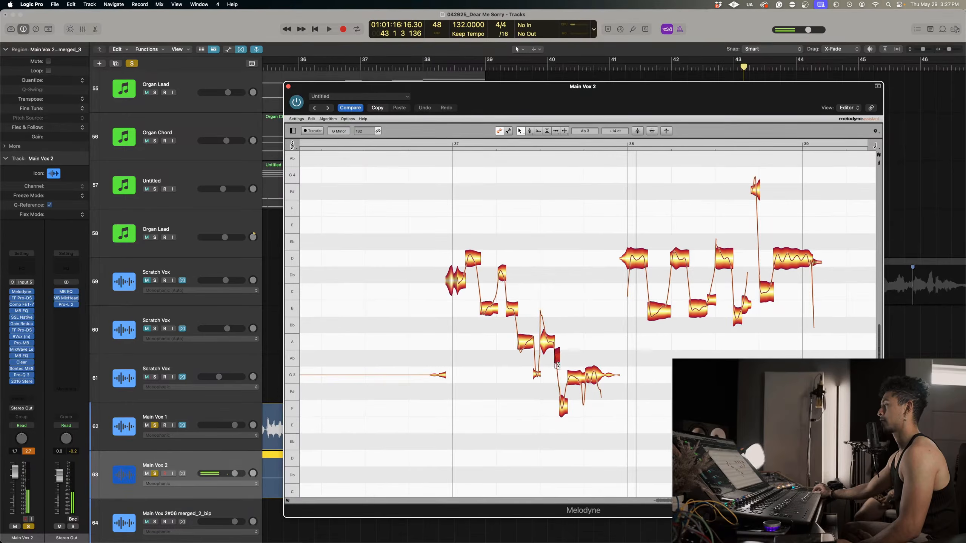
Lower the short note after the first B3 in bar 37 to C4 at +37 ct, replaying the phrase to check it.
{"action": "left_click", "coordinate": [444, 143]}
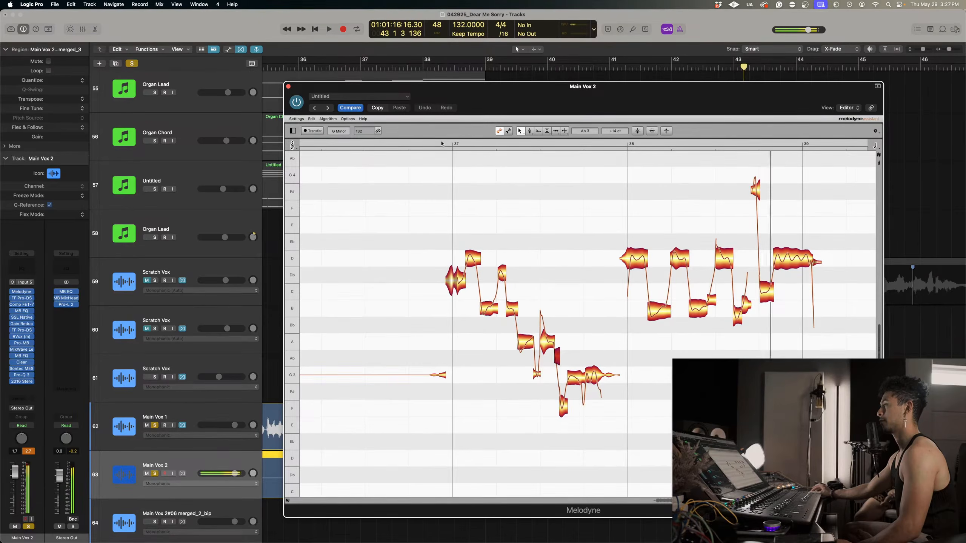
{"action": "double_click", "coordinate": [441, 143]}
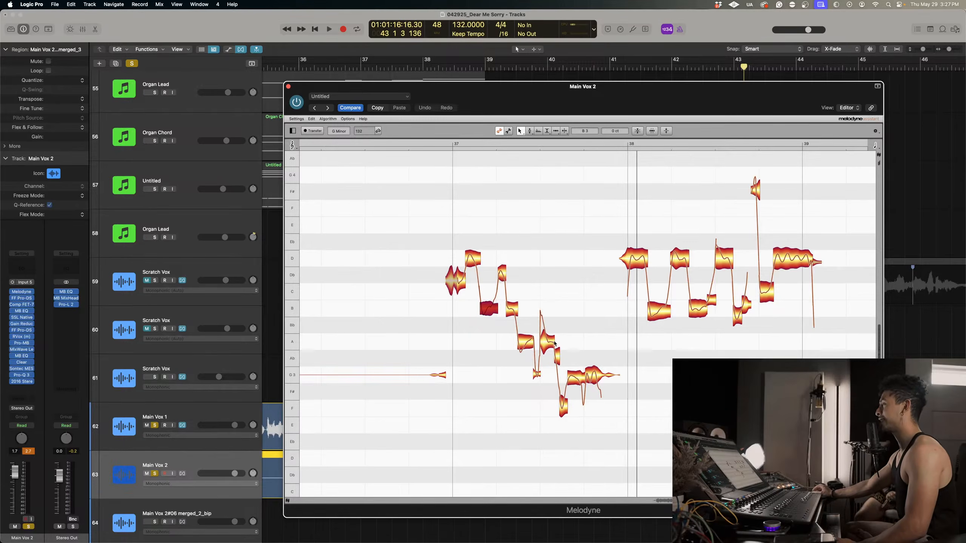
{"action": "left_click", "coordinate": [436, 143]}
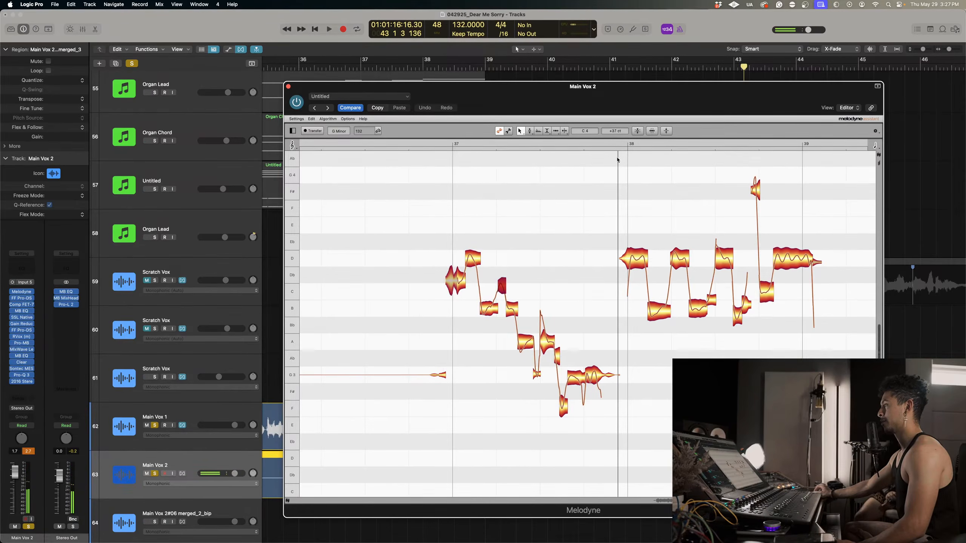
{"action": "double_click", "coordinate": [444, 143]}
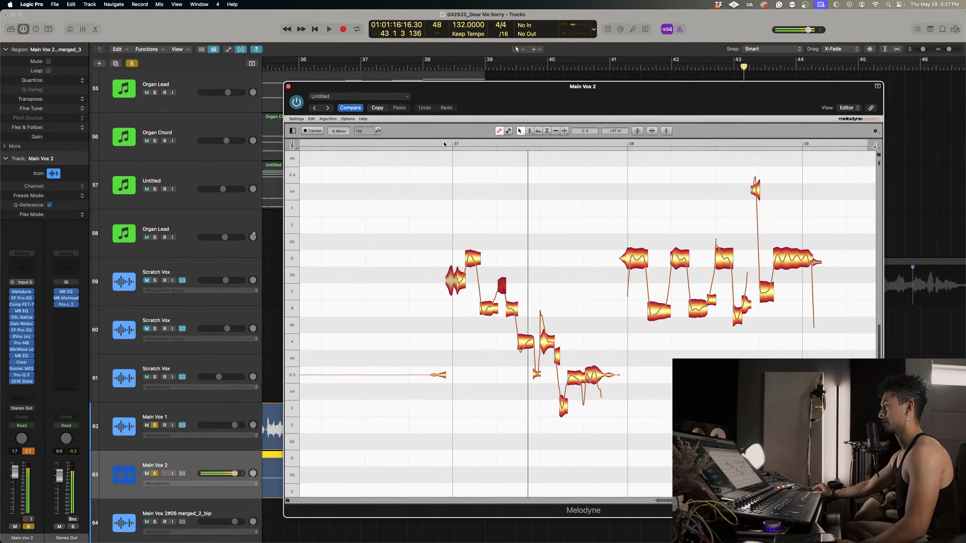
{"action": "double_click", "coordinate": [444, 144]}
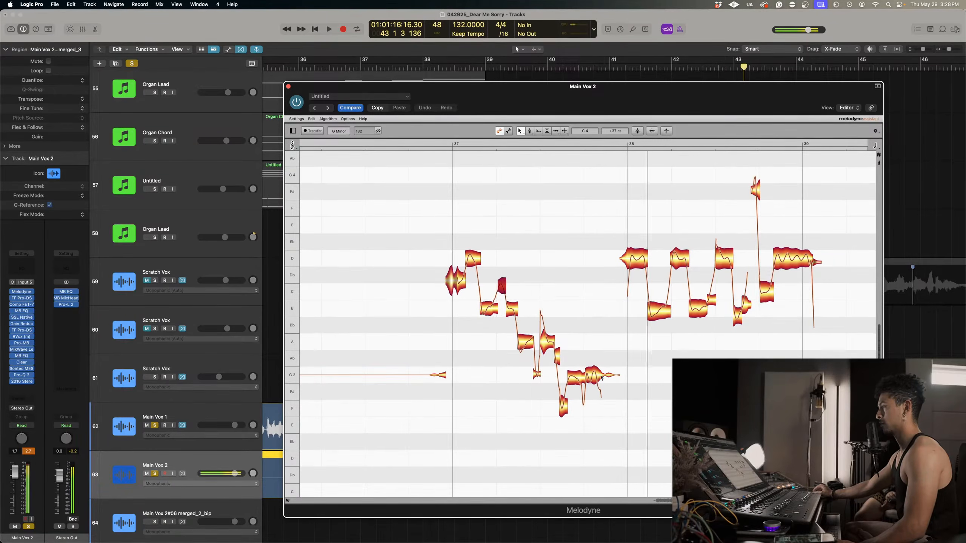
Adjust the pitch modulation of bar 37's closing G3 notes and set the second A3 note's modulation to 57.0%.
{"action": "right_click", "coordinate": [586, 376]}
{"action": "left_click", "coordinate": [597, 395]}
{"action": "left_click_drag", "start_coordinate": [593, 374], "coordinate": [575, 383]}
{"action": "left_click", "coordinate": [543, 341]}
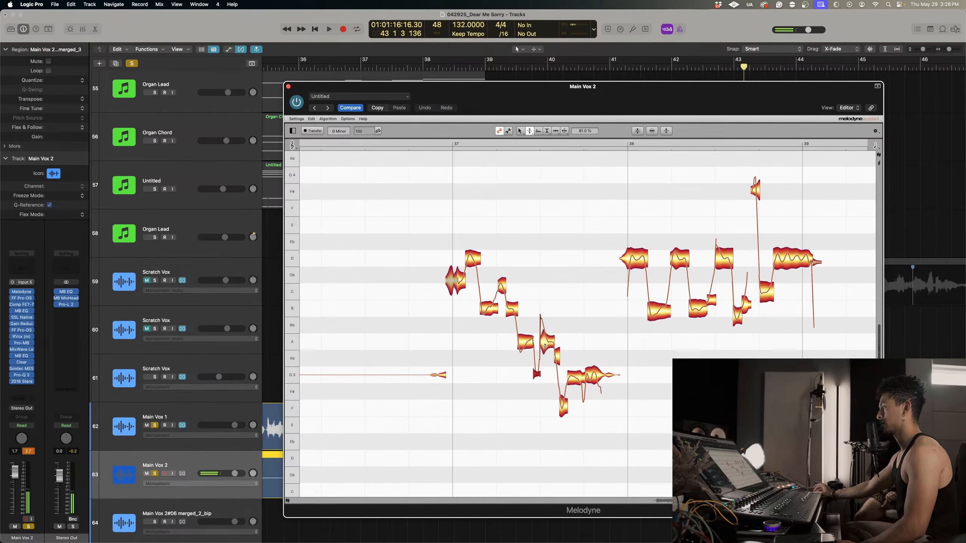
Adjust the pitch modulation of the short note after bar 37's first B3 and lower it to C4 at +20 ct.
{"action": "left_click", "coordinate": [444, 145]}
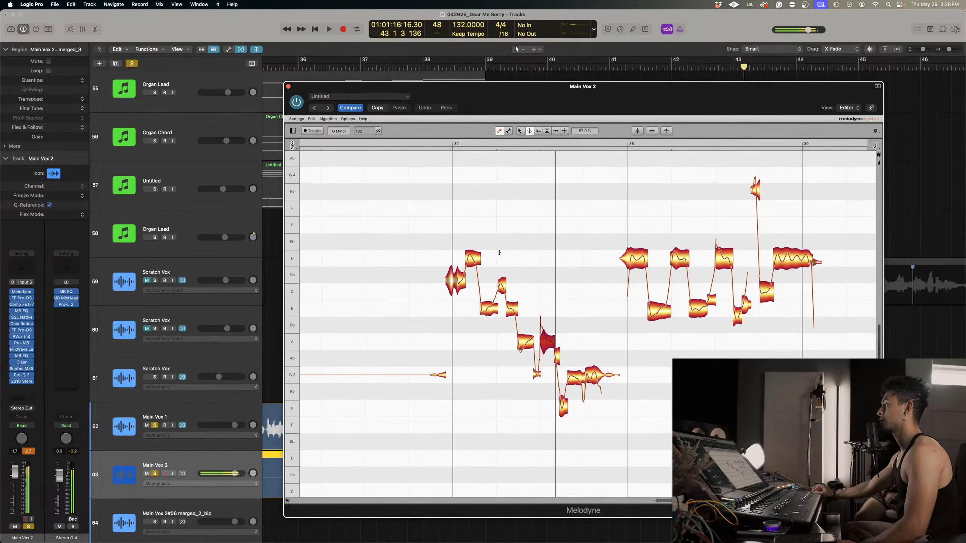
{"action": "right_click", "coordinate": [509, 194]}
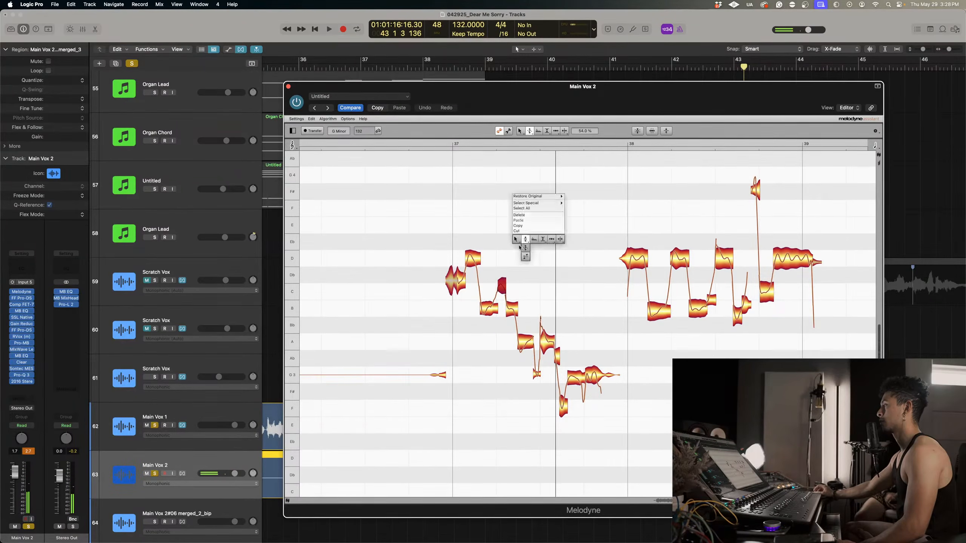
{"action": "left_click", "coordinate": [531, 195]}
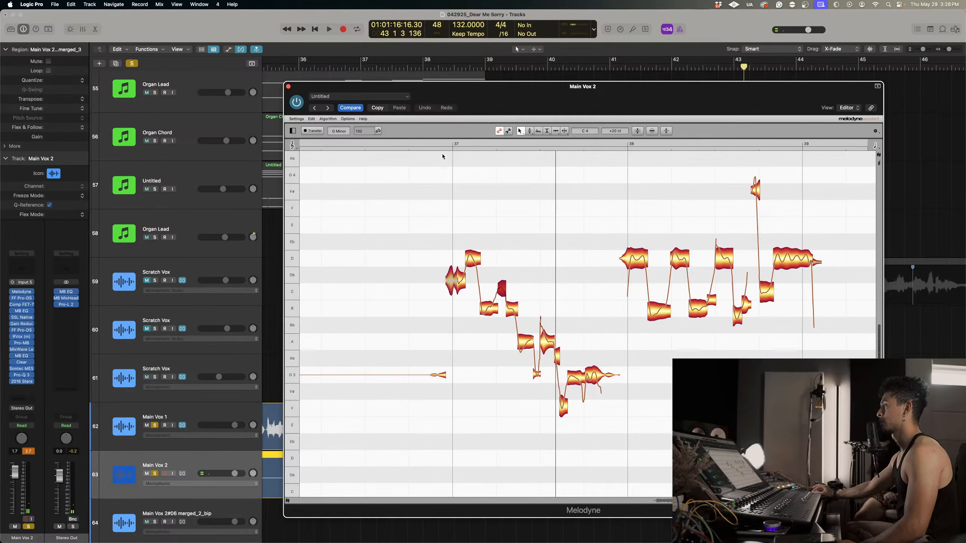
{"action": "left_click", "coordinate": [440, 142]}
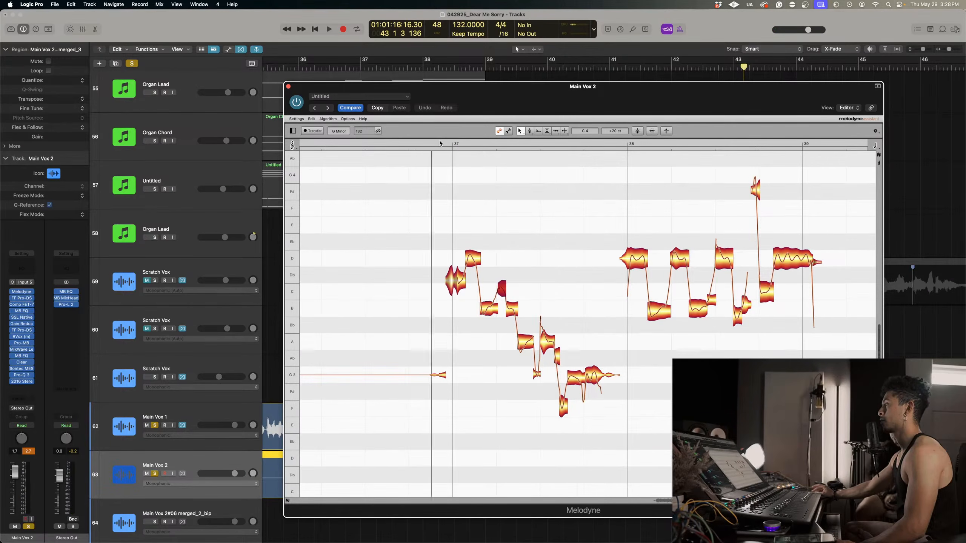
Fine-tune bar 37's second B3 note to -41 ct and the short note before it to C4 at +1 ct, replaying the phrase.
{"action": "double_click", "coordinate": [439, 143]}
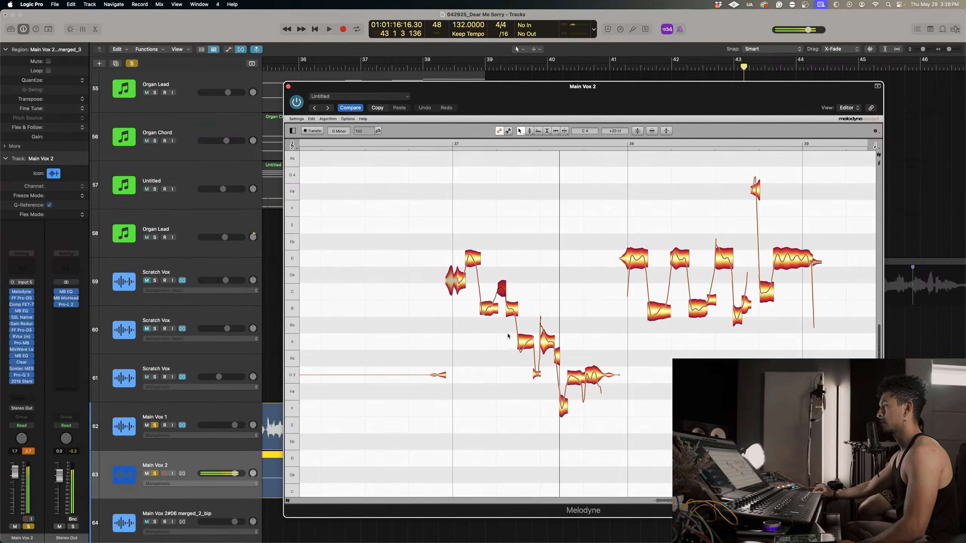
{"action": "left_click", "coordinate": [449, 144]}
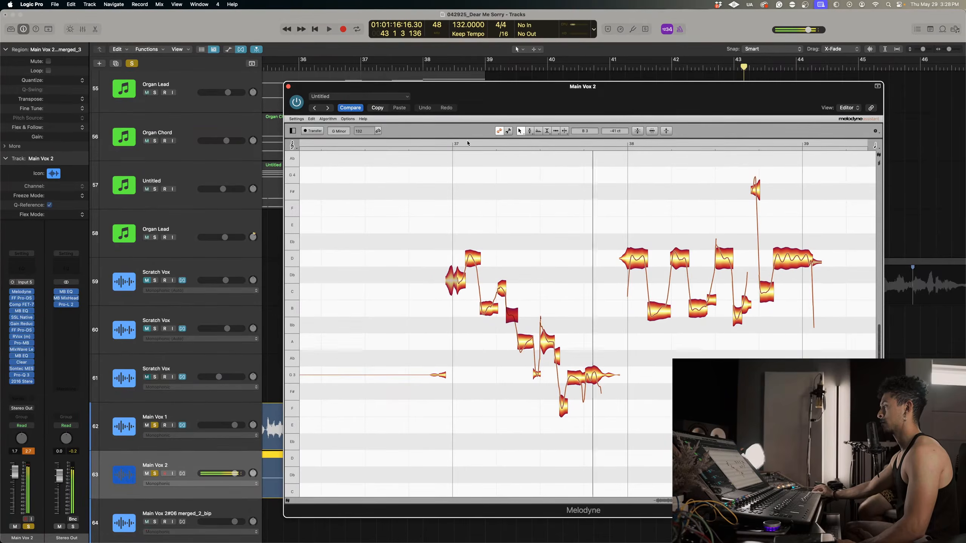
{"action": "left_click", "coordinate": [445, 143]}
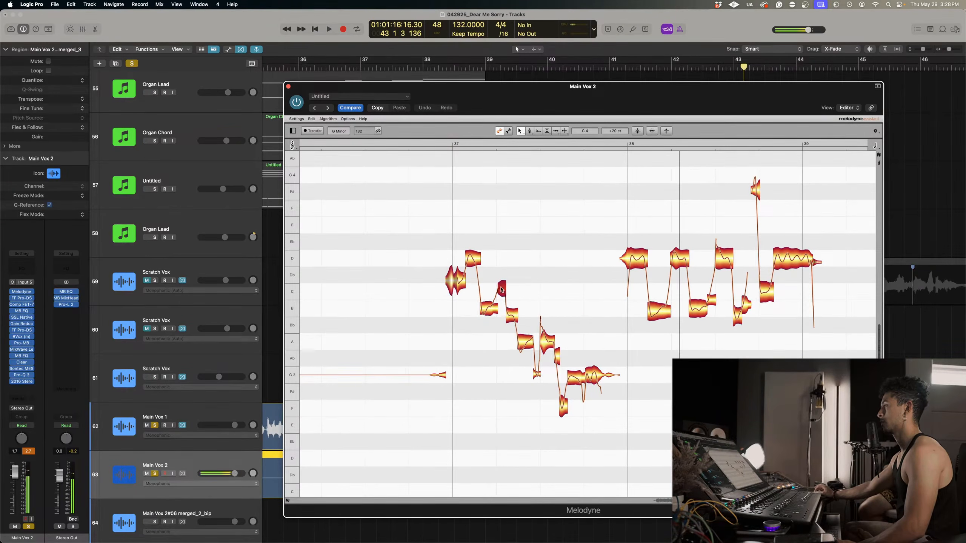
{"action": "left_click", "coordinate": [436, 144]}
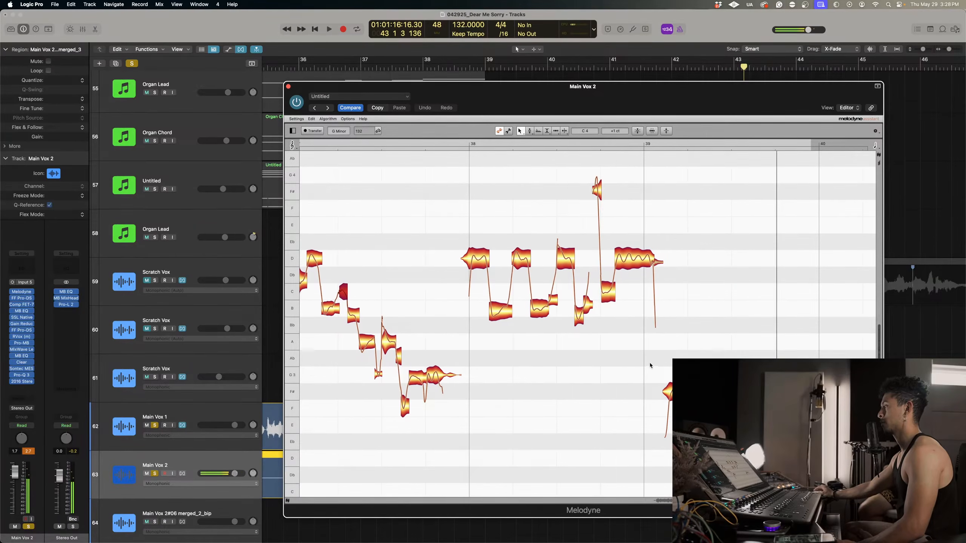
Adjust the pitch drift and pitch modulation of the low notes in bar 39, then replay from about bar 38.
{"action": "right_click", "coordinate": [680, 327]}
{"action": "left_click", "coordinate": [696, 333]}
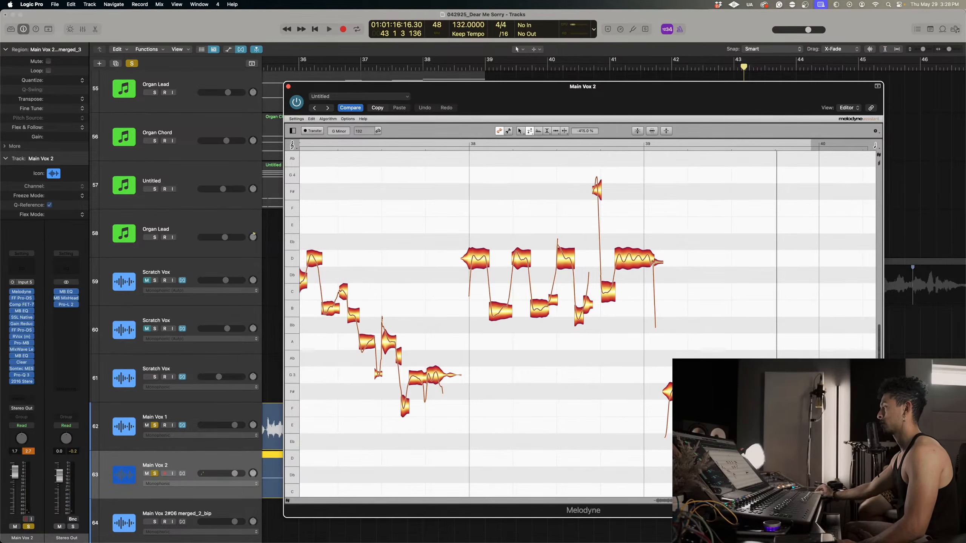
{"action": "right_click", "coordinate": [682, 309]}
{"action": "left_click", "coordinate": [698, 316]}
{"action": "left_click", "coordinate": [464, 144]}
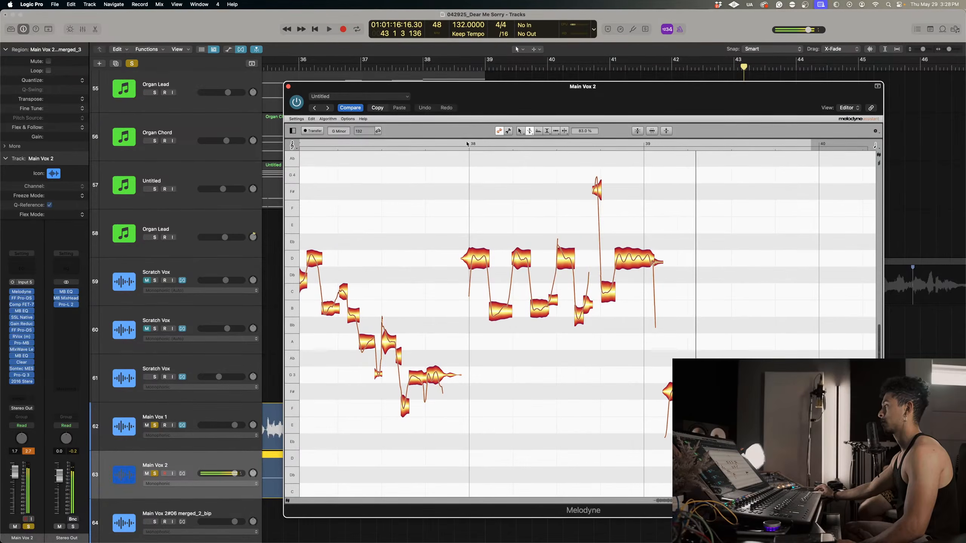
Close the Main Vox 2 Melodyne editor and bypass the track's remaining insert plug-ins, from FF Pro-DS down to the last one.
{"action": "left_click", "coordinate": [289, 86]}
{"action": "scroll", "coordinate": [446, 249], "scroll_direction": "down", "scroll_amount": 5}
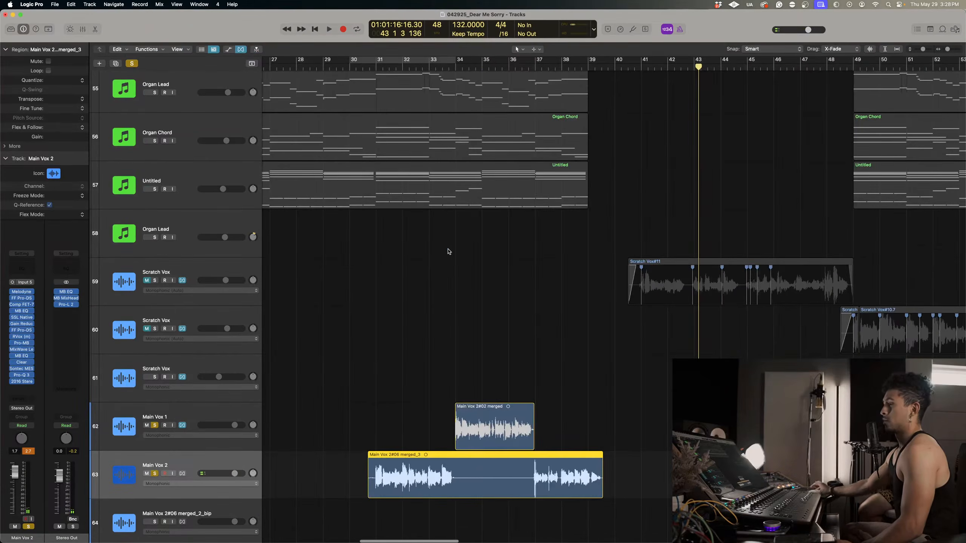
{"action": "left_click", "coordinate": [12, 298], "text": "alt"}
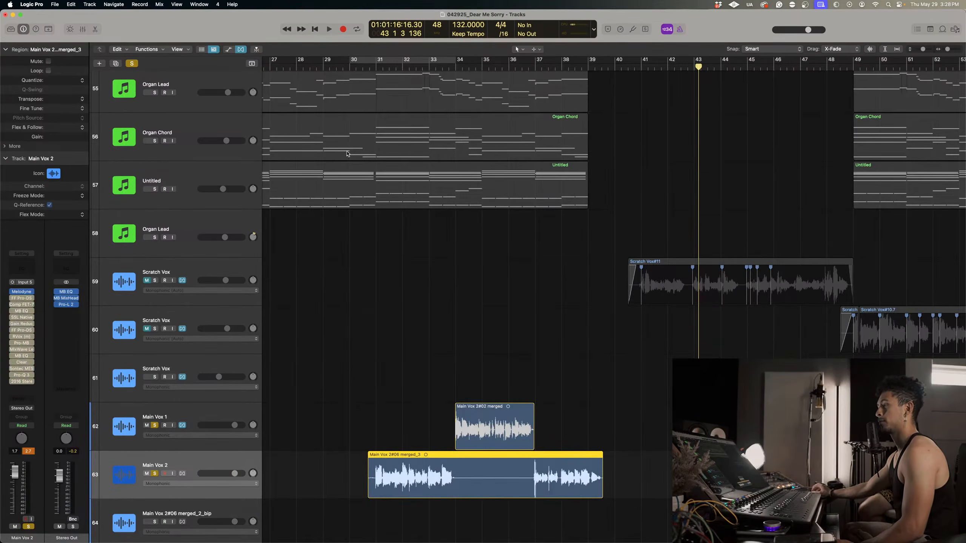
Play the dry vocals from bar 30, toggle Main Vox 1's solo off and on, and replay from just before bar 37.
{"action": "left_click_drag", "start_coordinate": [370, 68], "coordinate": [366, 67]}
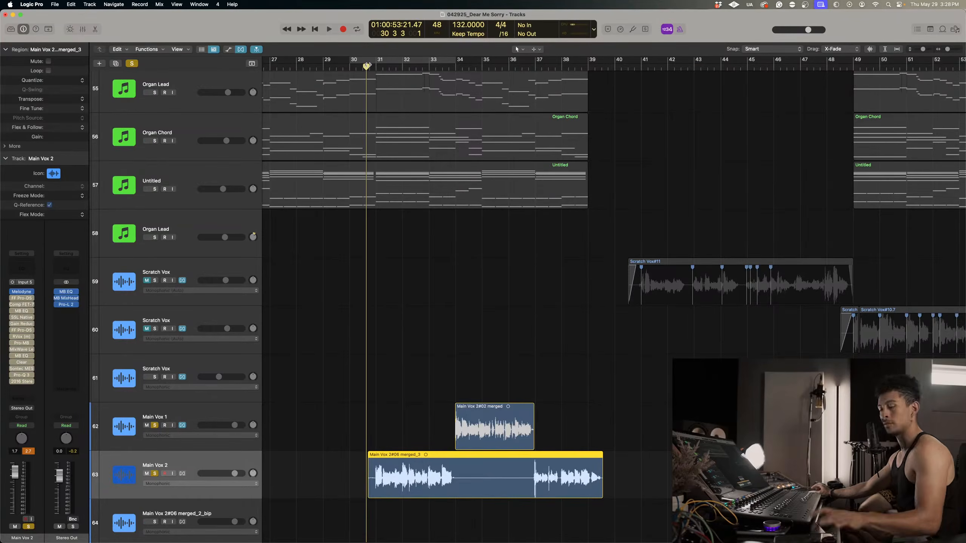
{"action": "key", "text": "space"}
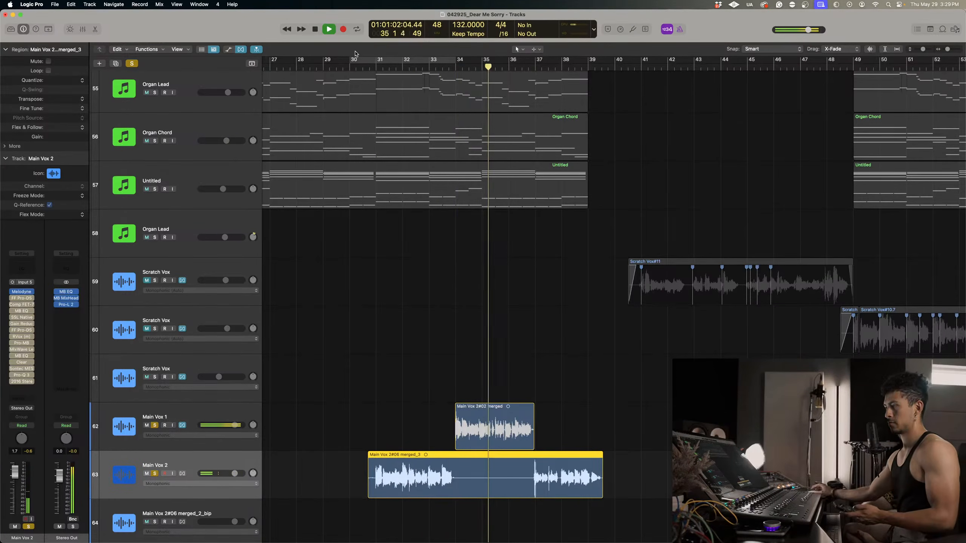
{"action": "left_click", "coordinate": [154, 425]}
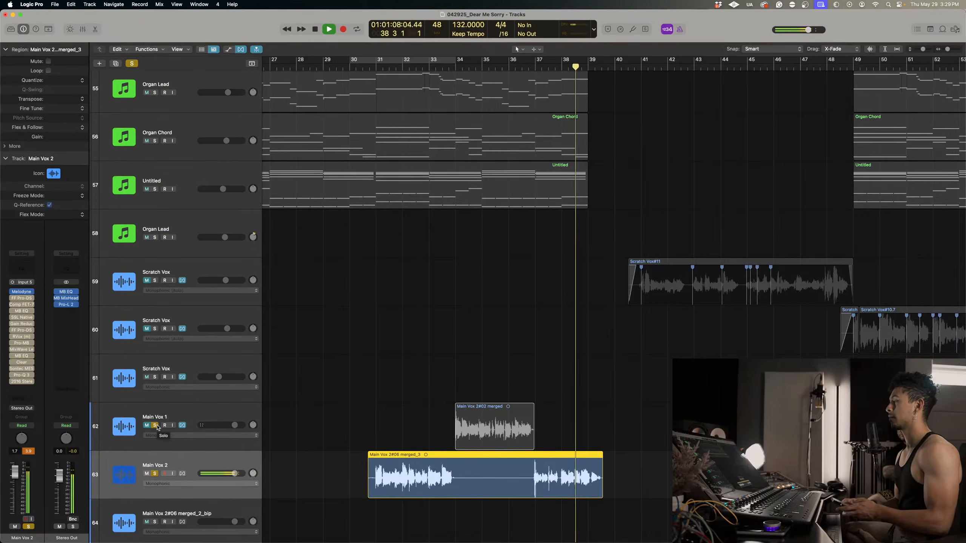
{"action": "left_click", "coordinate": [155, 425]}
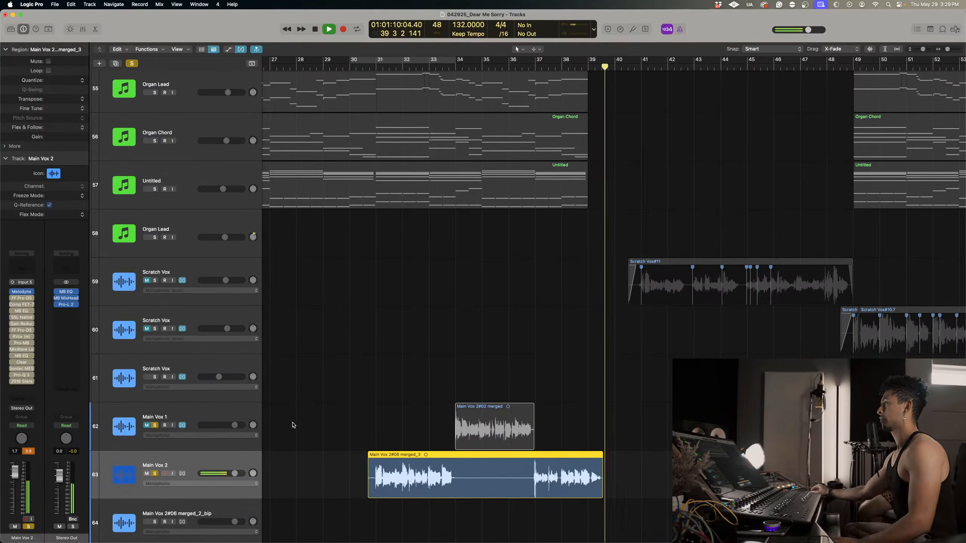
{"action": "double_click", "coordinate": [530, 66]}
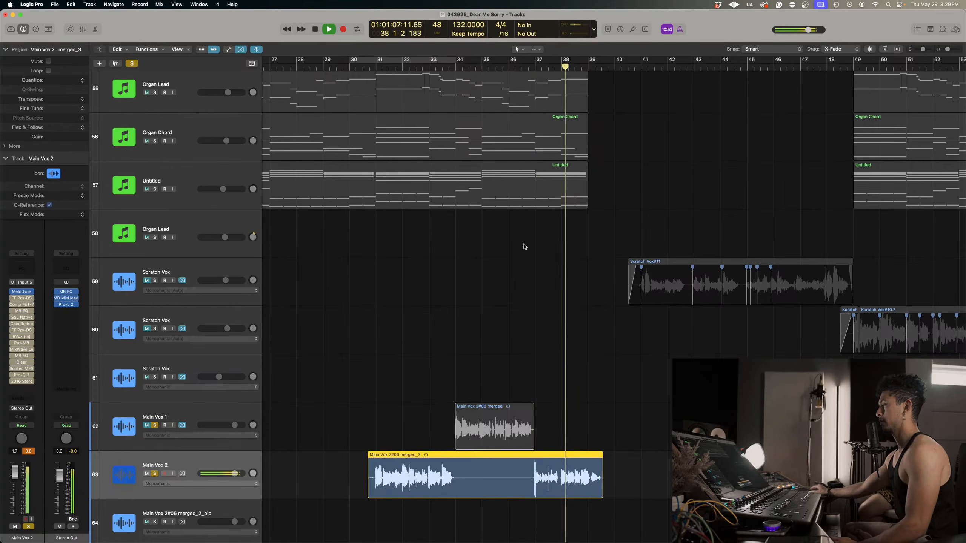
{"action": "scroll", "coordinate": [524, 245], "scroll_direction": "up", "scroll_amount": 4}
{"action": "scroll", "coordinate": [524, 244], "scroll_direction": "down", "scroll_amount": 5}
{"action": "scroll", "coordinate": [524, 245], "scroll_direction": "down", "scroll_amount": 1}
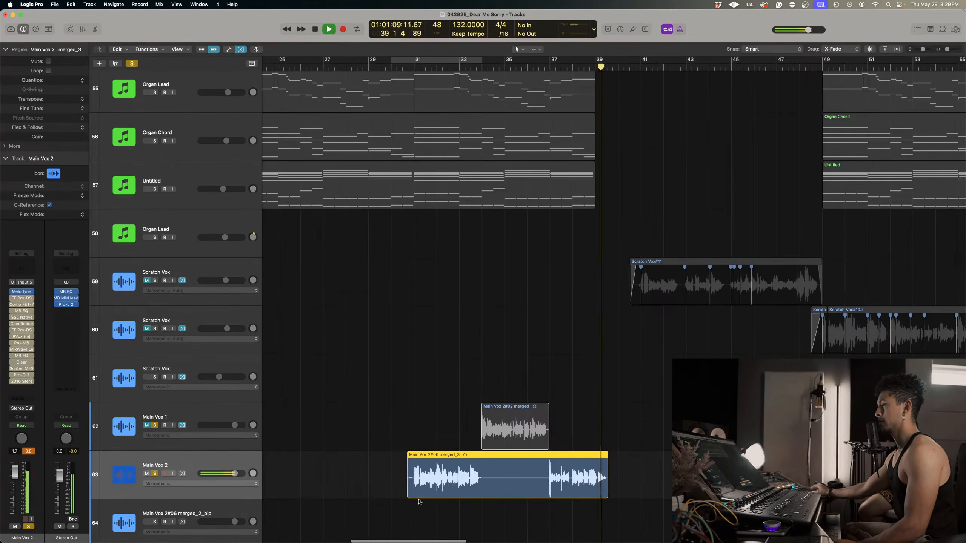
Stop playback and bounce the Main Vox 2#06 merged_3 region in place.
{"action": "key", "text": "space"}
{"action": "right_click", "coordinate": [449, 476]}
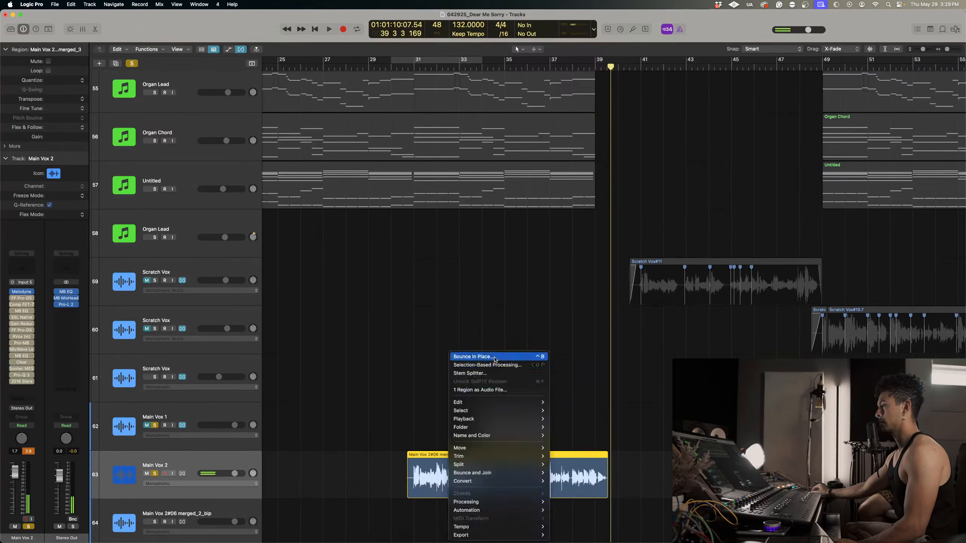
{"action": "left_click", "coordinate": [479, 356]}
{"action": "key", "text": "Return"}
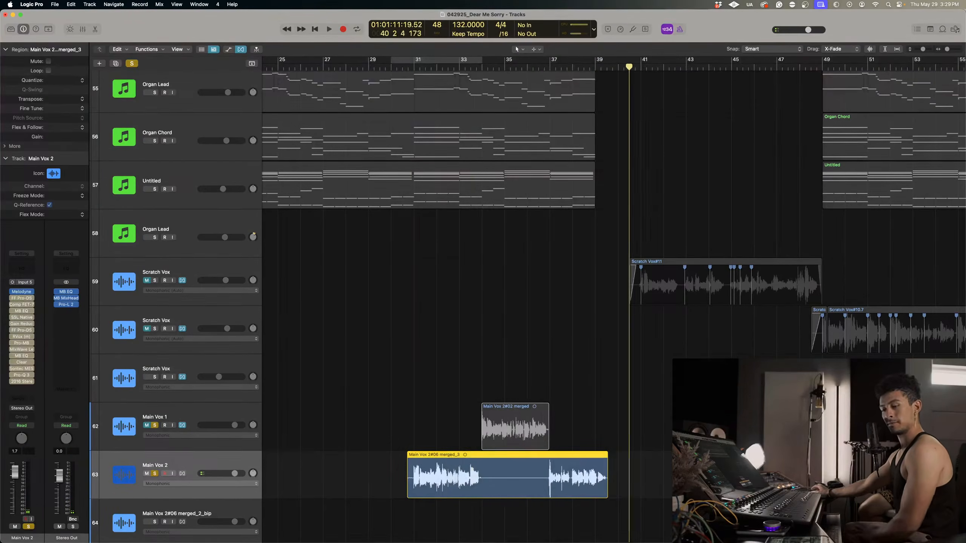
{"action": "scroll", "coordinate": [567, 431], "scroll_direction": "down", "scroll_amount": 1}
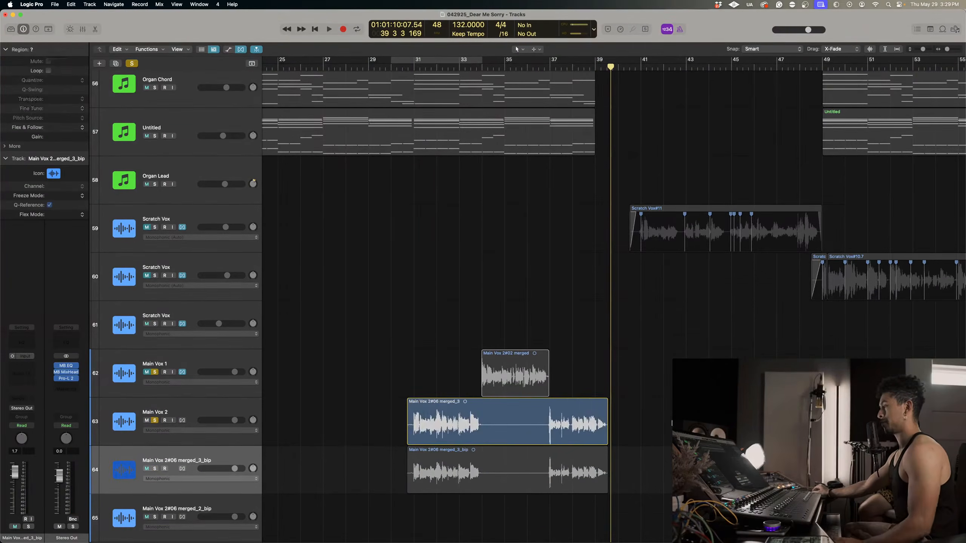
Delete the original merged_3 region and move the bounced merged_3_bip region onto the Main Vox 2 track.
{"action": "left_click", "coordinate": [568, 431]}
{"action": "key", "text": "Delete"}
{"action": "left_click_drag", "start_coordinate": [508, 448], "coordinate": [508, 442]}
Delete the empty merged_3_bip and merged_2_bip tracks and remove Melodyne from the Main Vox 2 inserts.
{"action": "left_click", "coordinate": [219, 455]}
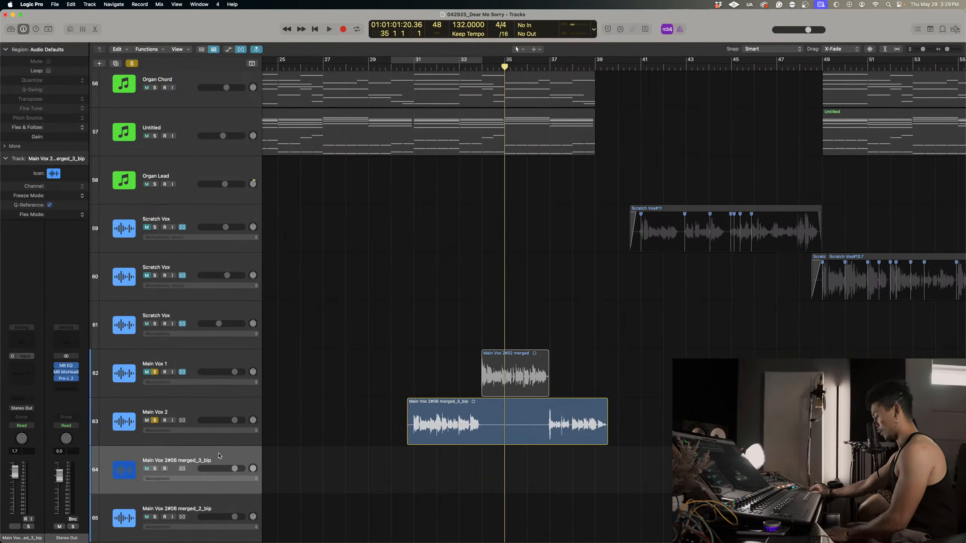
{"action": "scroll", "coordinate": [219, 456], "scroll_direction": "up", "scroll_amount": 1}
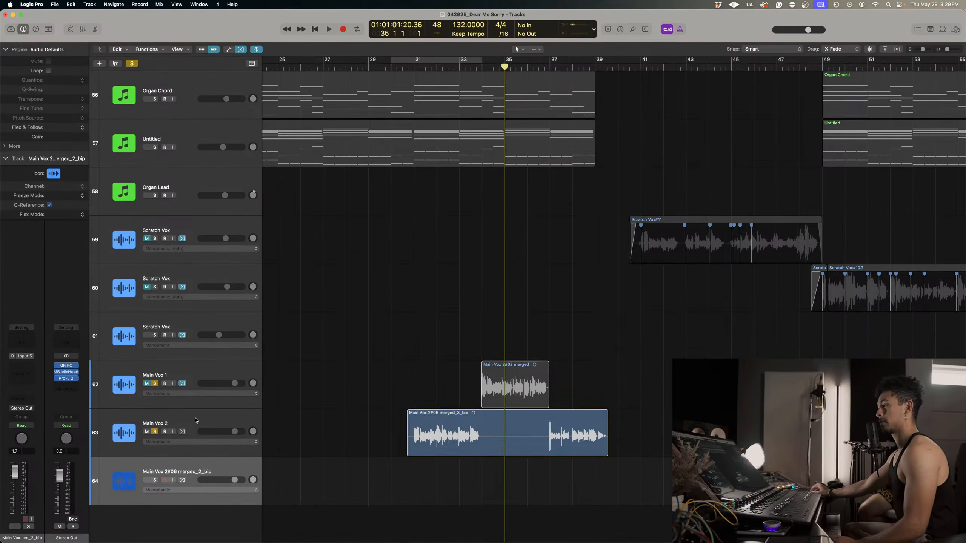
{"action": "left_click", "coordinate": [175, 415]}
{"action": "left_click", "coordinate": [192, 474]}
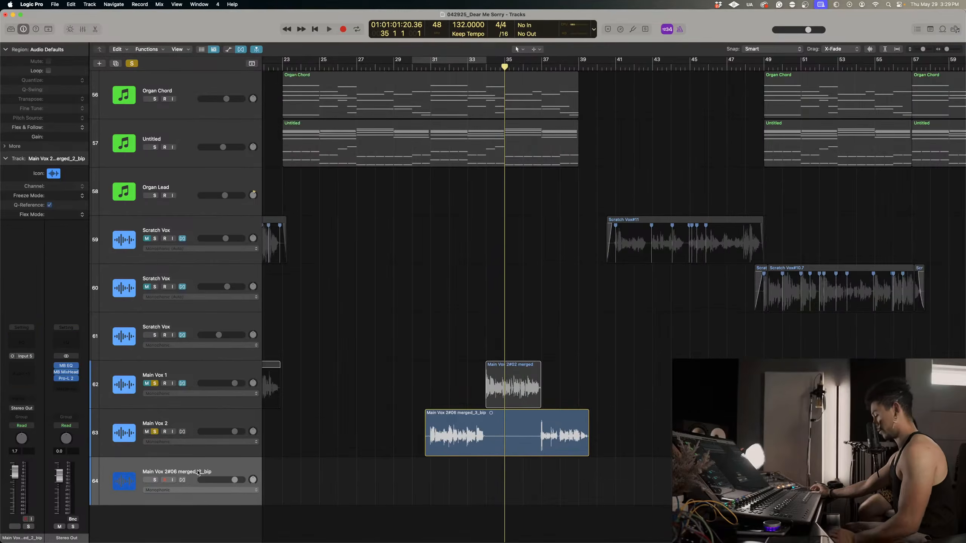
{"action": "key", "text": "super+BackSpace"}
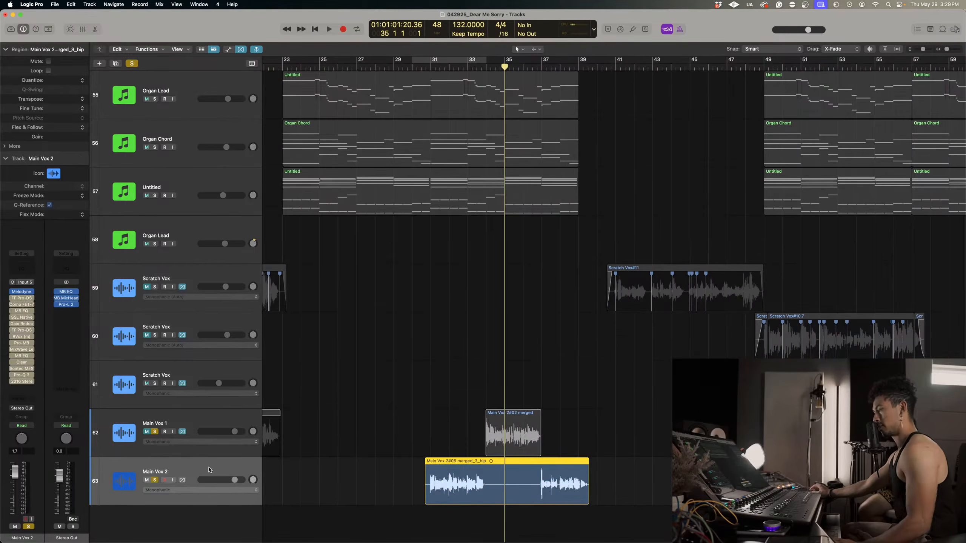
{"action": "left_click", "coordinate": [32, 292]}
{"action": "left_click", "coordinate": [46, 305]}
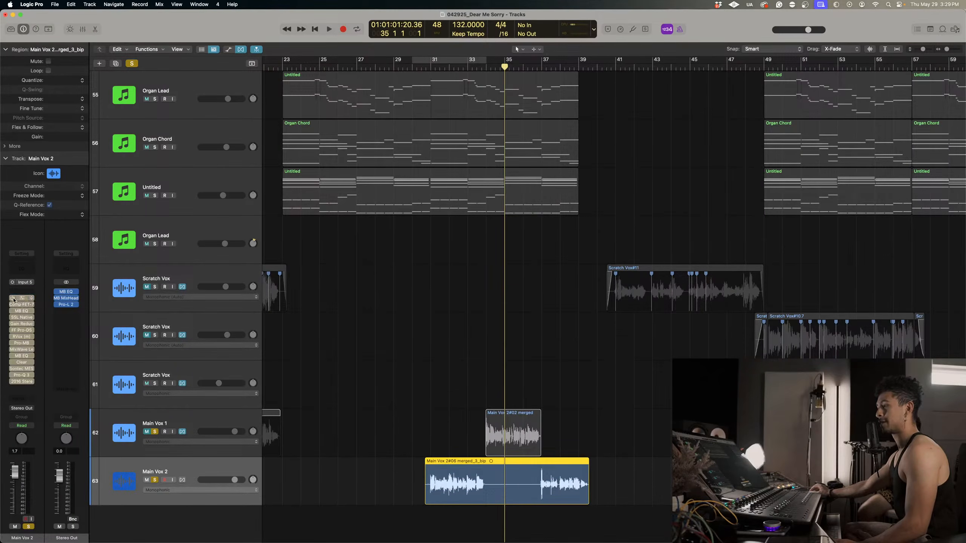
Open Melodyne on Main Vox 1, enlarge the notes from bar 34 onward, and play from just before bar 34.
{"action": "left_click", "coordinate": [173, 419]}
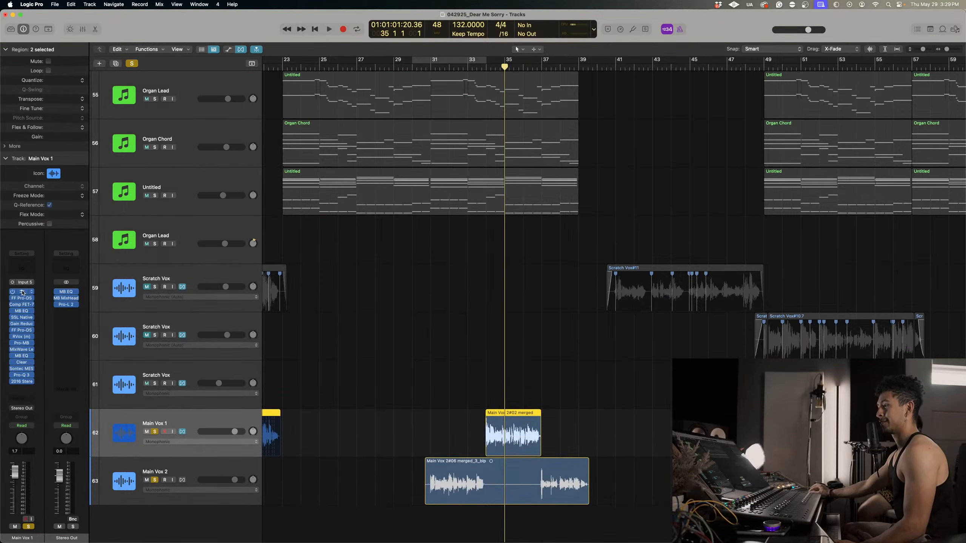
{"action": "left_click", "coordinate": [22, 292]}
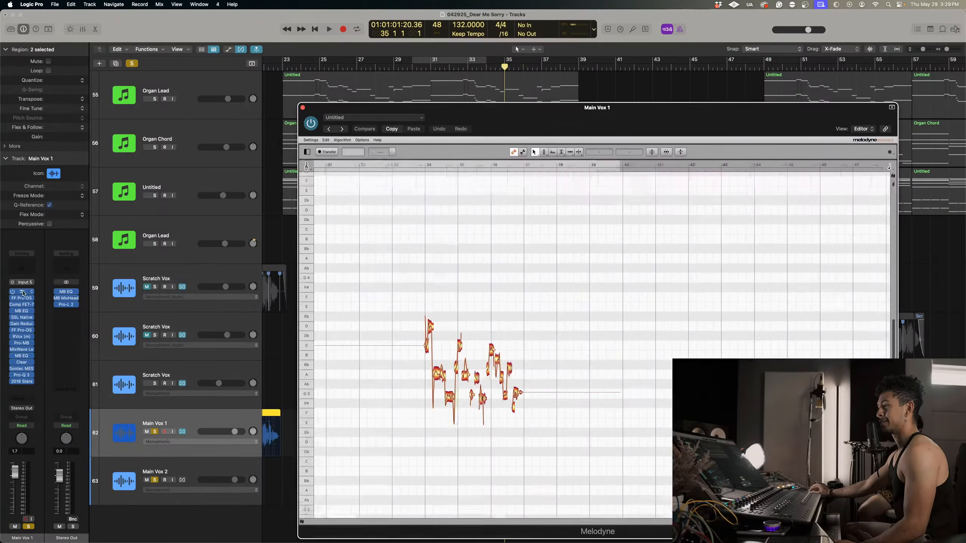
{"action": "left_click", "coordinate": [421, 167]}
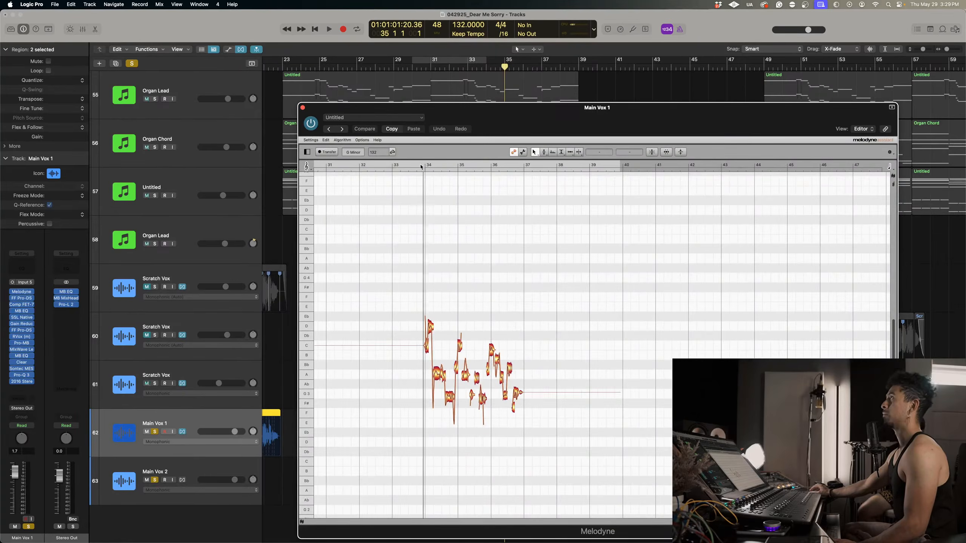
{"action": "right_click", "coordinate": [406, 350]}
{"action": "left_click", "coordinate": [404, 363]}
{"action": "left_click_drag", "start_coordinate": [404, 362], "coordinate": [509, 359]}
{"action": "scroll", "coordinate": [509, 358], "scroll_direction": "right", "scroll_amount": 3}
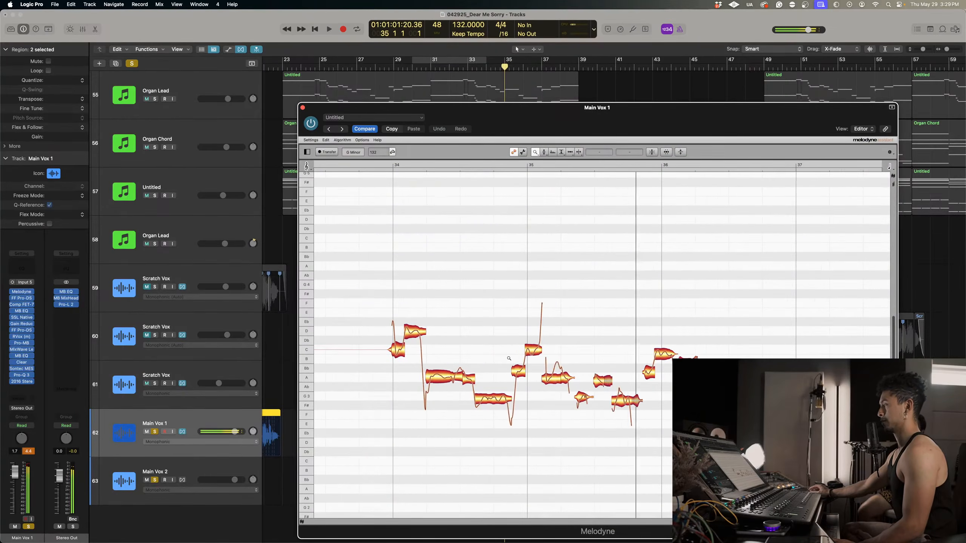
{"action": "left_click", "coordinate": [376, 166]}
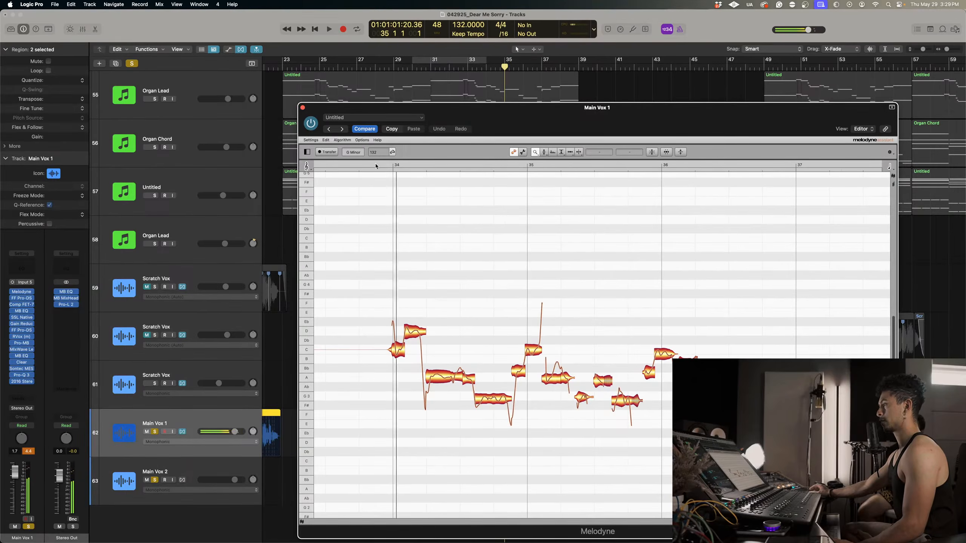
Separate the pitch transitions from Main Vox 1's notes in bars 34 and 35, then select the main sustained notes across the phrase.
{"action": "right_click", "coordinate": [422, 292]}
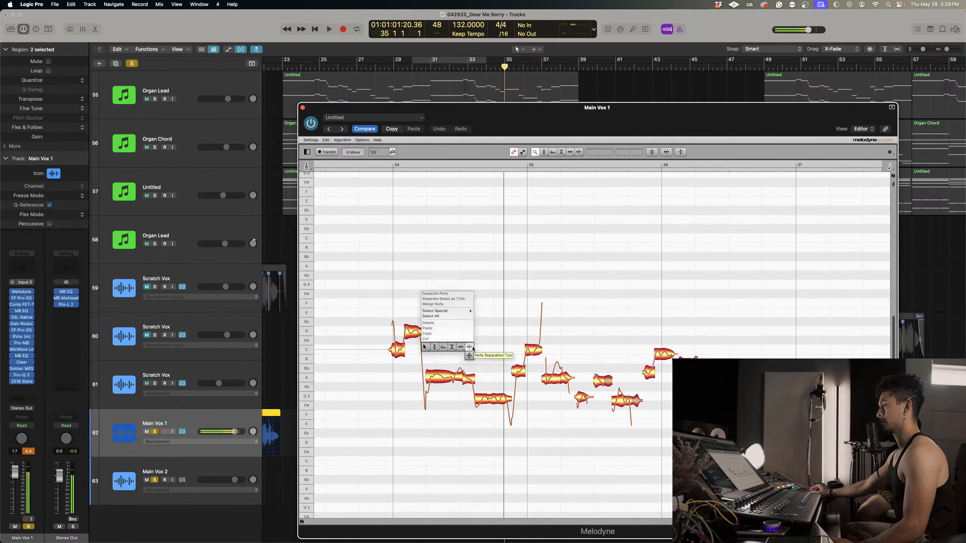
{"action": "left_click", "coordinate": [470, 347]}
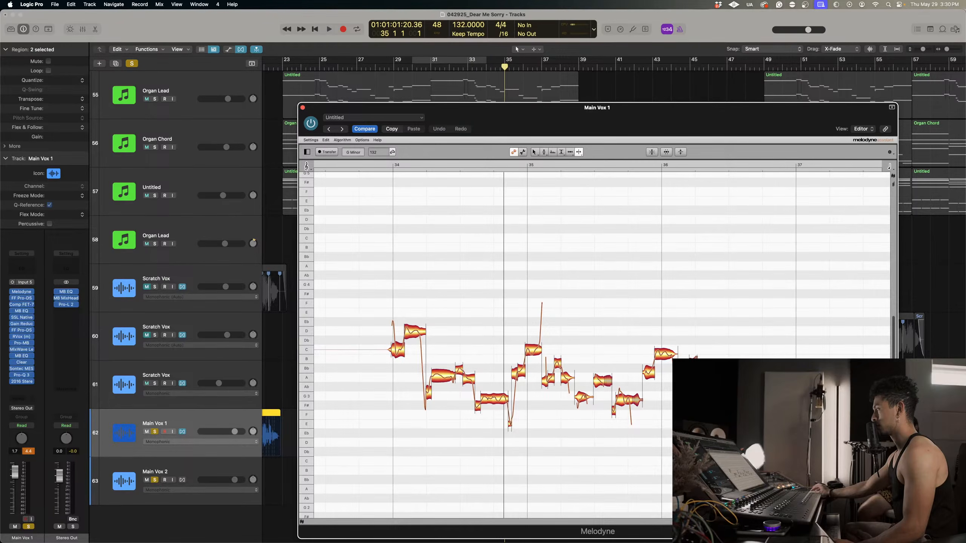
{"action": "right_click", "coordinate": [433, 418]}
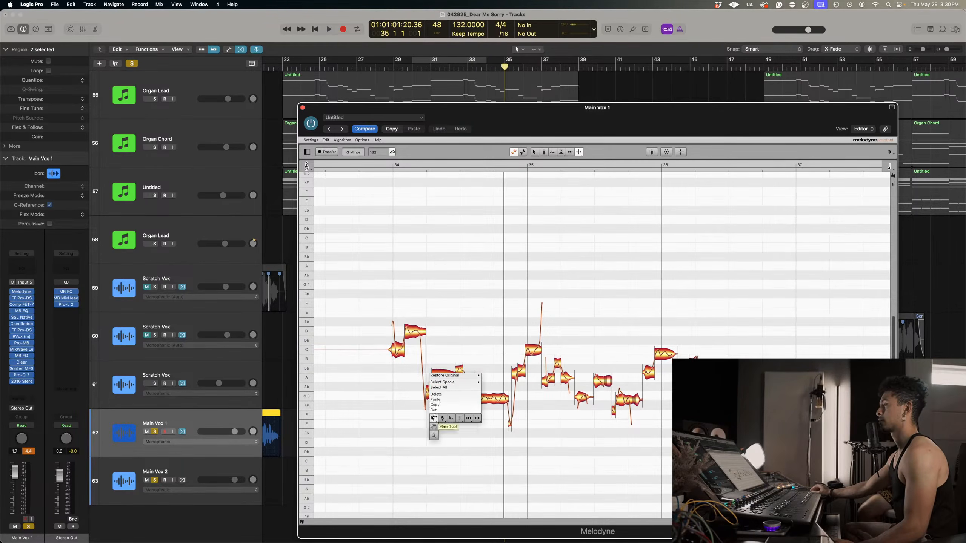
{"action": "left_click", "coordinate": [434, 418]}
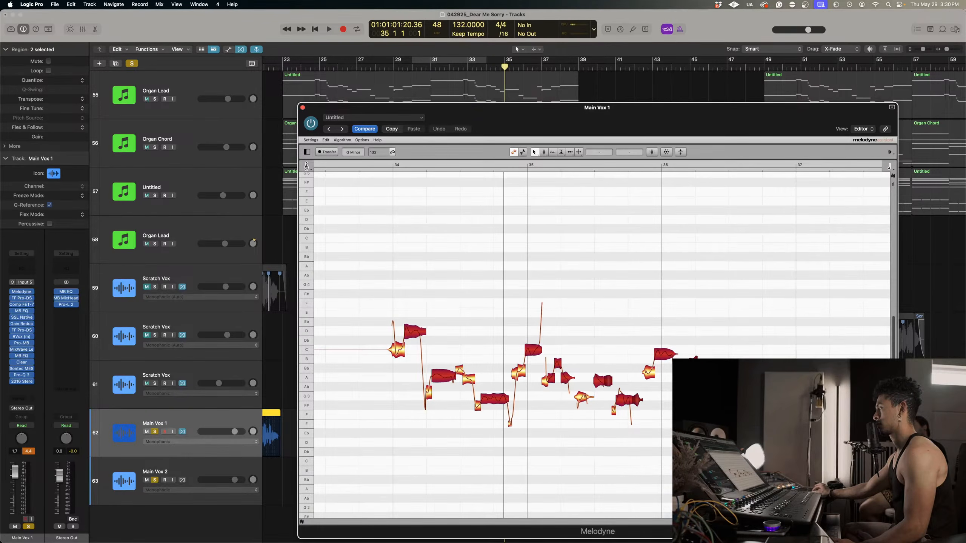
Apply pitch correction to the selected sustained notes with increased pitch center and pitch drift, and play from just before bar 34.
{"action": "left_click", "coordinate": [650, 152]}
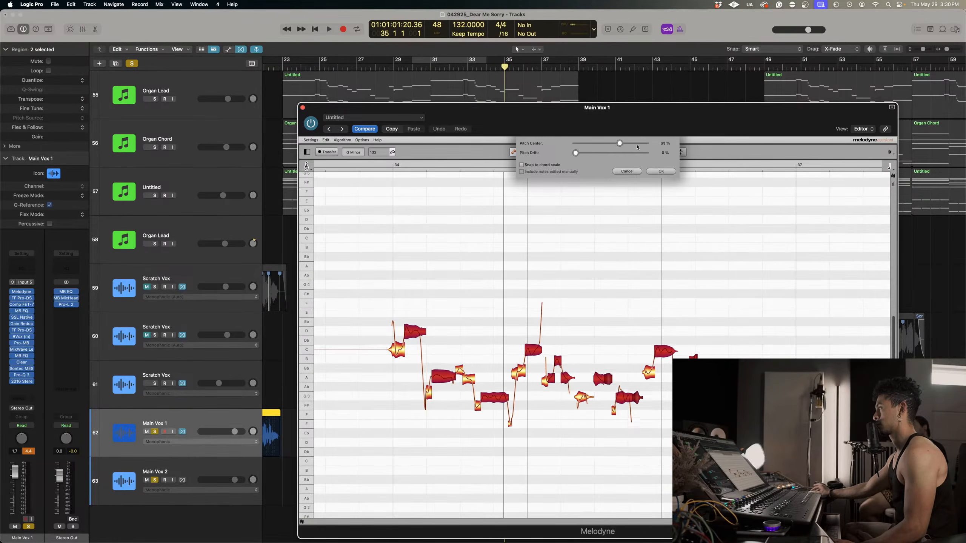
{"action": "left_click_drag", "start_coordinate": [575, 153], "coordinate": [614, 154]}
{"action": "left_click", "coordinate": [661, 172]}
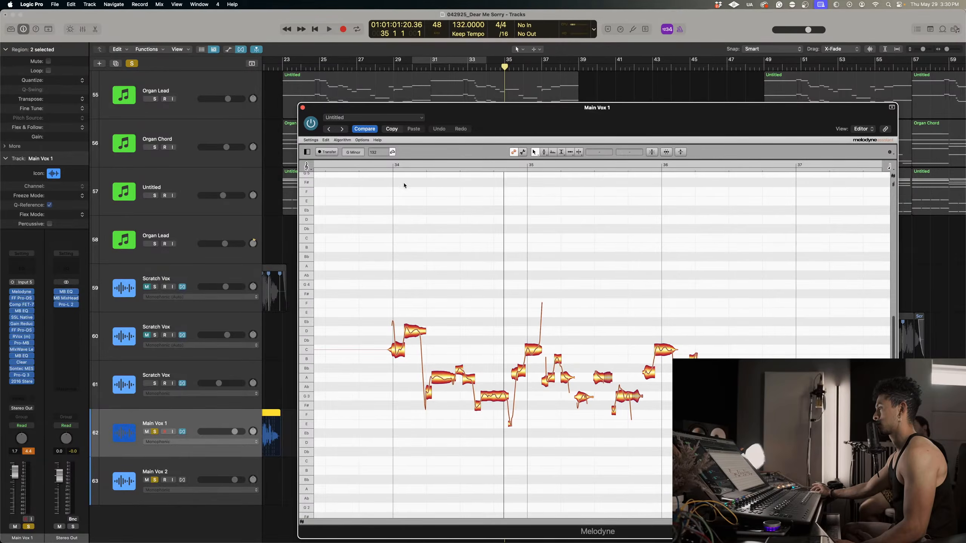
{"action": "left_click", "coordinate": [383, 166]}
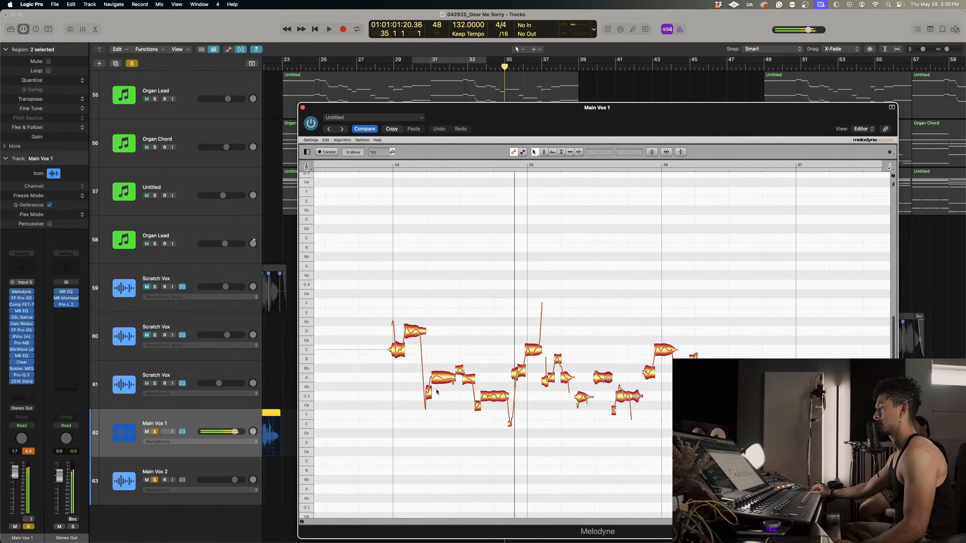
Move the long note early in bar 34 to B♭3, split it in two, and lower the second part to −39 cents.
{"action": "left_click", "coordinate": [380, 166]}
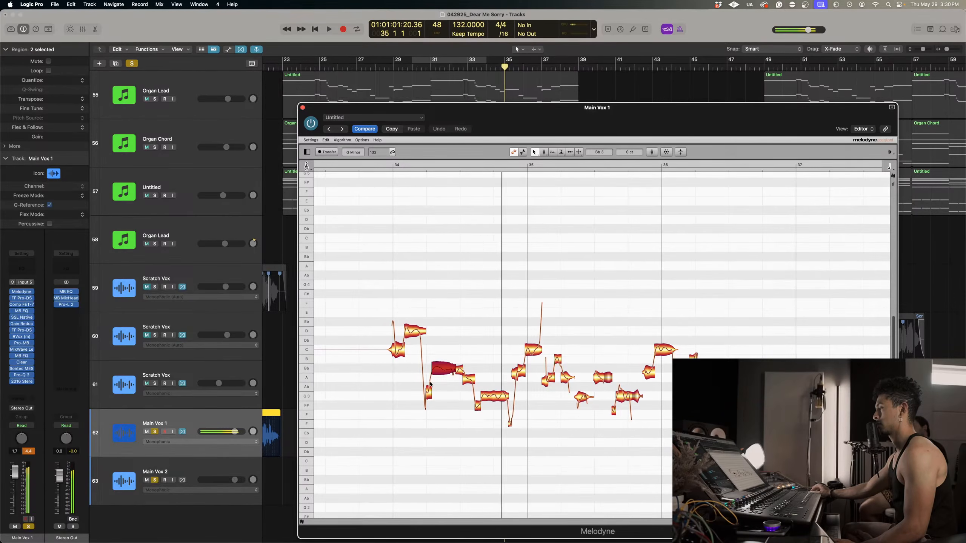
{"action": "right_click", "coordinate": [438, 372]}
{"action": "left_click", "coordinate": [464, 375]}
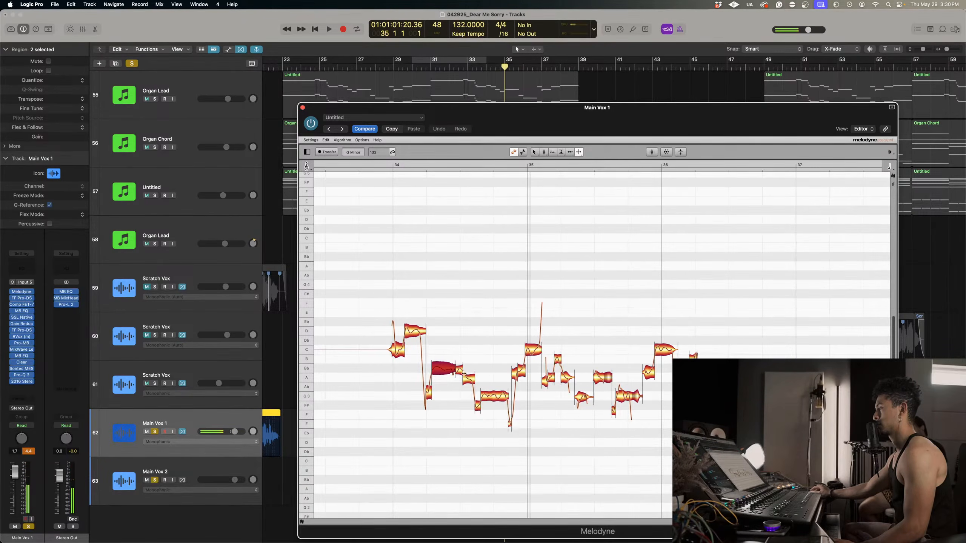
{"action": "right_click", "coordinate": [444, 373]}
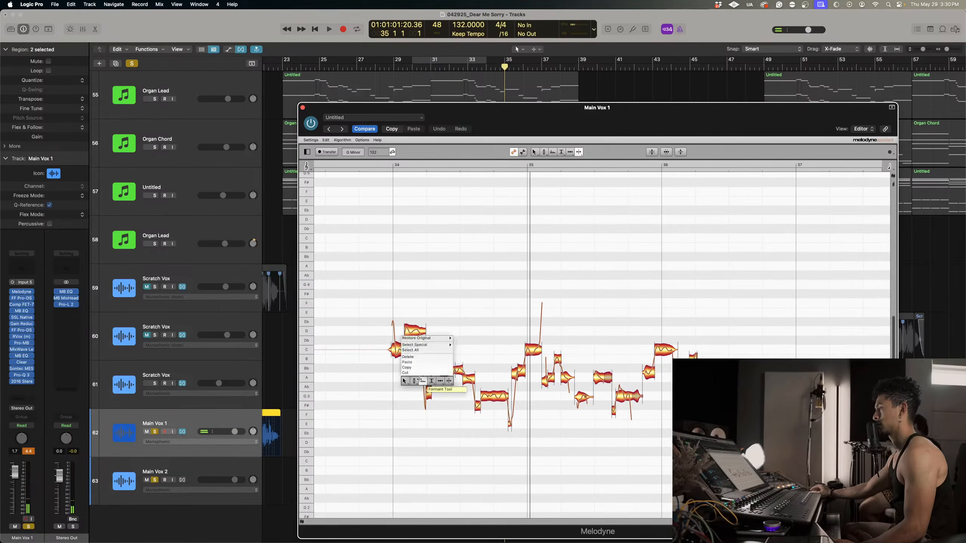
{"action": "left_click", "coordinate": [407, 380]}
{"action": "left_click", "coordinate": [447, 371]}
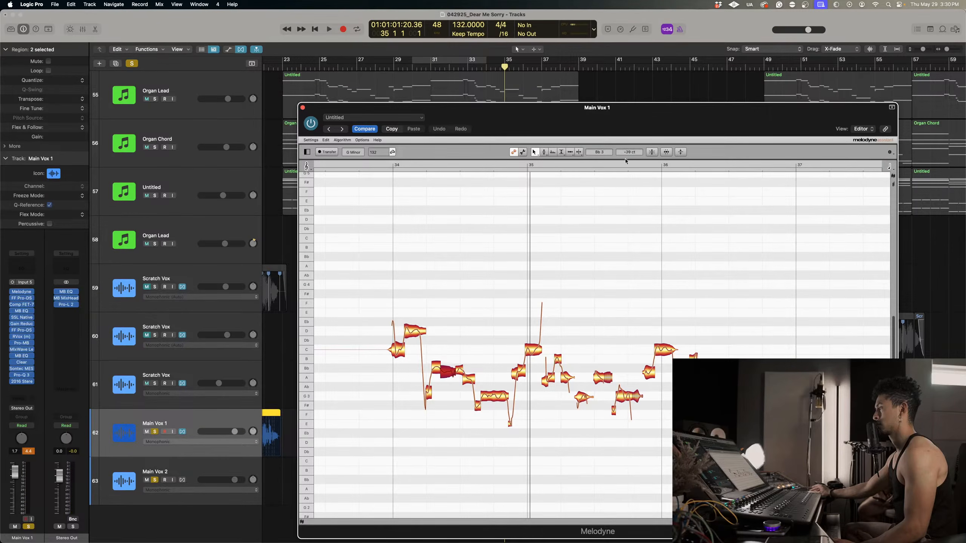
Lower the second part of the split note to A3 −43 cents and nudge its first part slightly down, replaying the phrase to compare.
{"action": "left_click", "coordinate": [385, 166]}
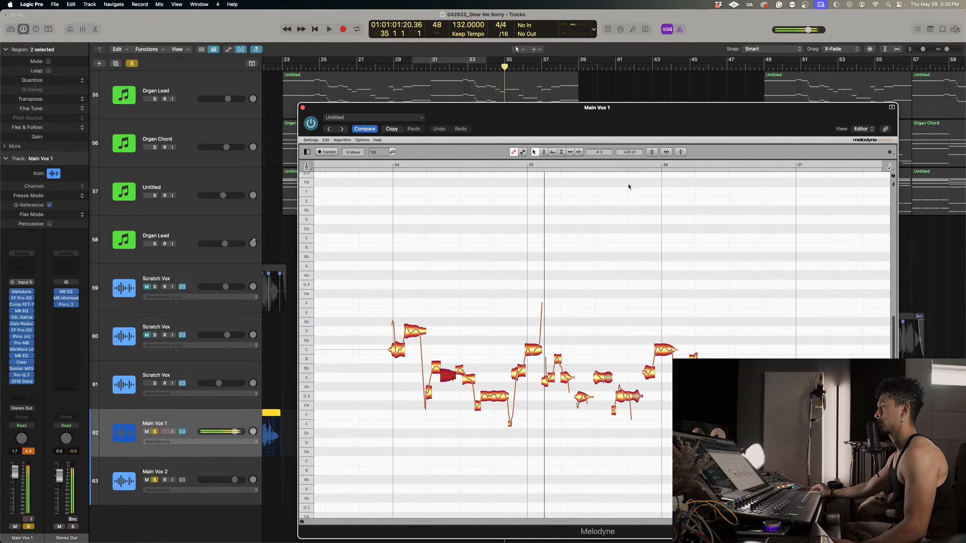
{"action": "left_click", "coordinate": [383, 166]}
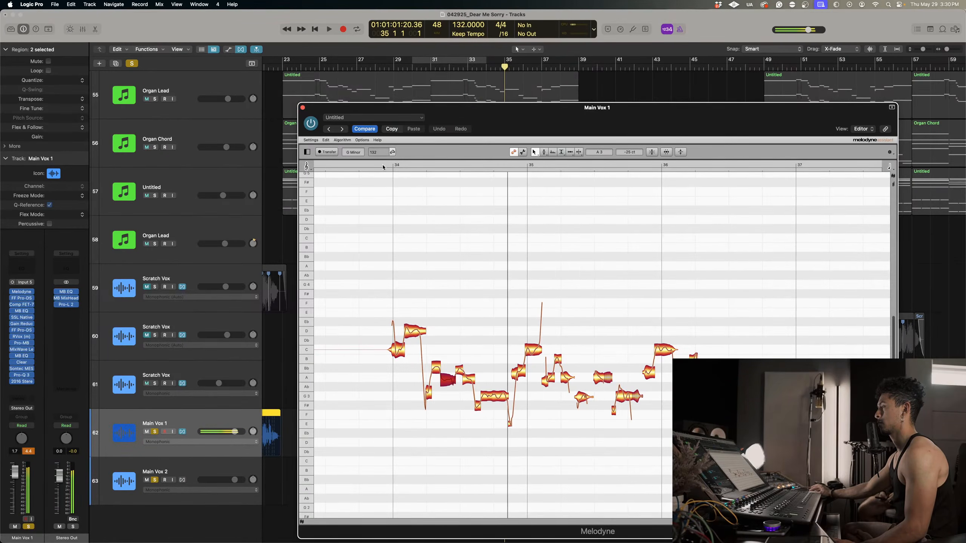
{"action": "left_click", "coordinate": [382, 166]}
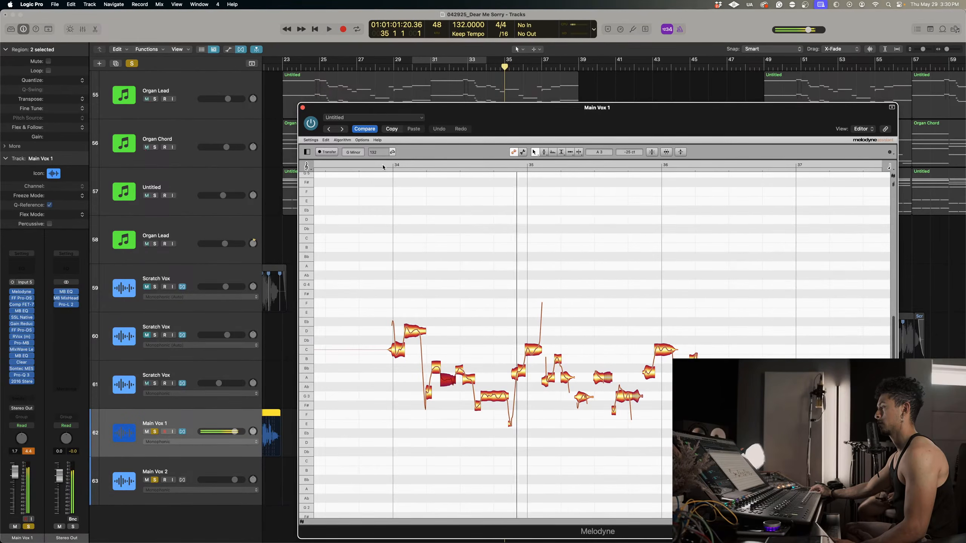
{"action": "left_click", "coordinate": [435, 368]}
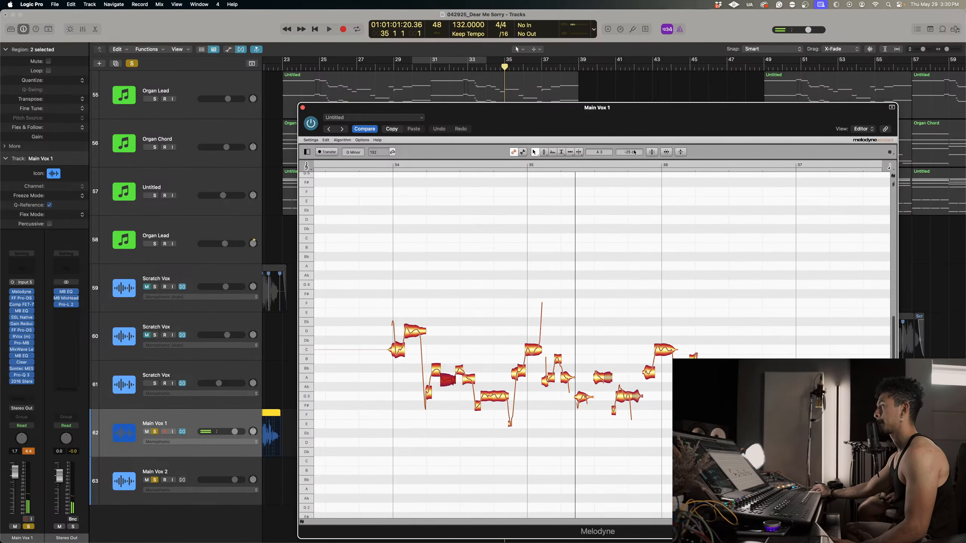
{"action": "left_click", "coordinate": [380, 164]}
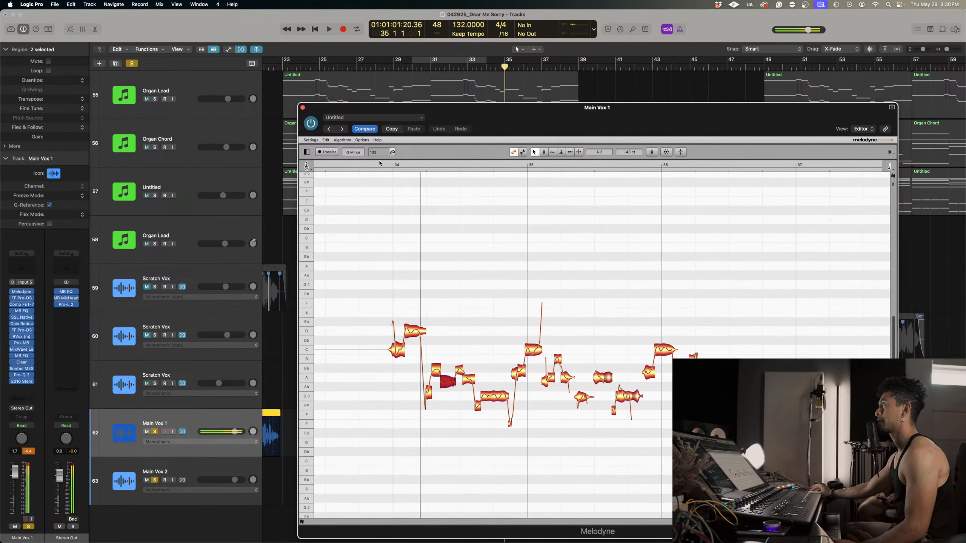
Retune the next descending note in mid bar 34 to A3 +37 cents, and split off its end at A3 −27 cents.
{"action": "left_click", "coordinate": [468, 380]}
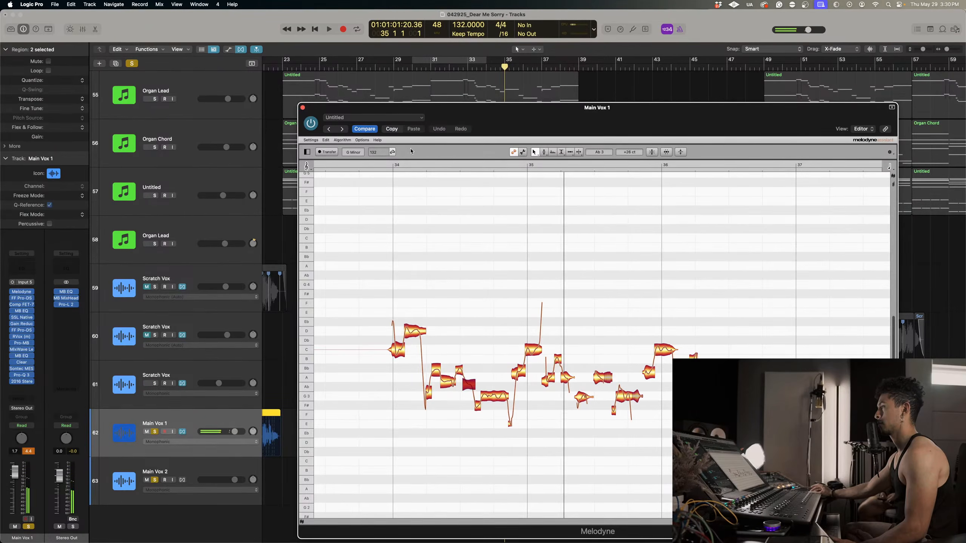
{"action": "left_click", "coordinate": [383, 165]}
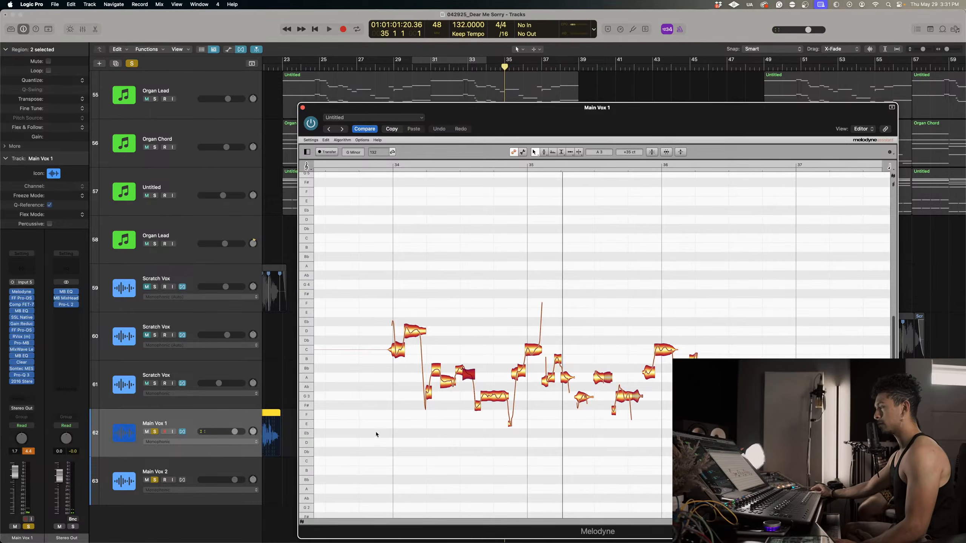
{"action": "right_click", "coordinate": [441, 417]}
{"action": "left_click", "coordinate": [482, 415]}
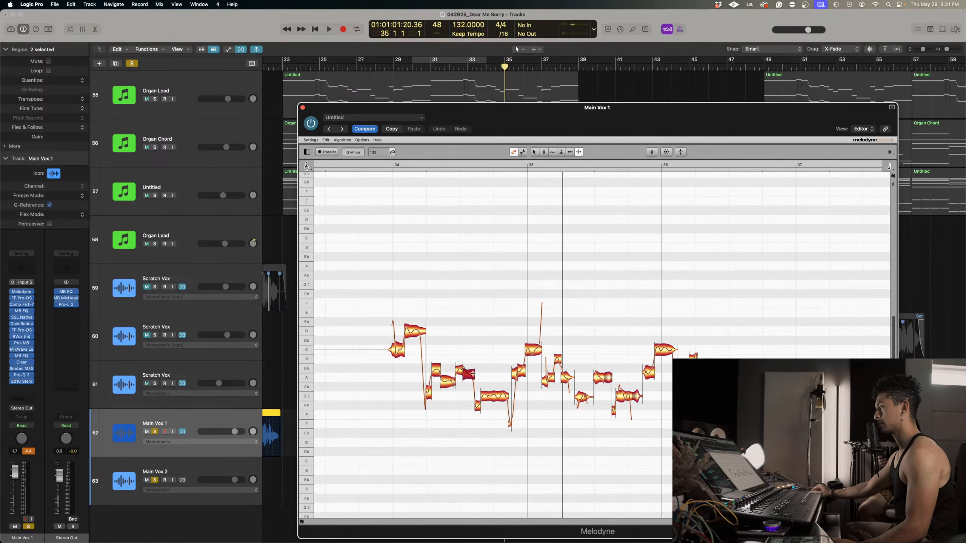
{"action": "right_click", "coordinate": [472, 377]}
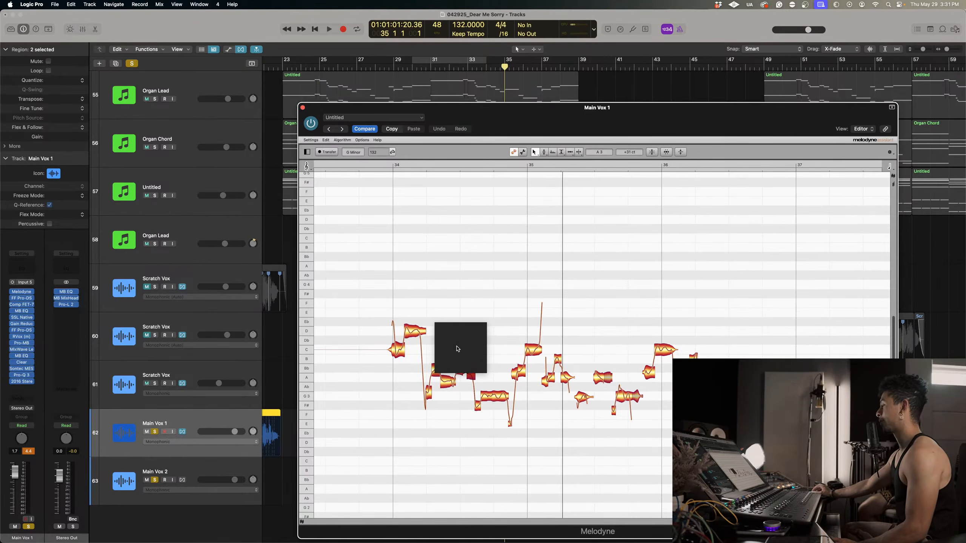
{"action": "left_click_drag", "start_coordinate": [510, 130], "coordinate": [383, 85]}
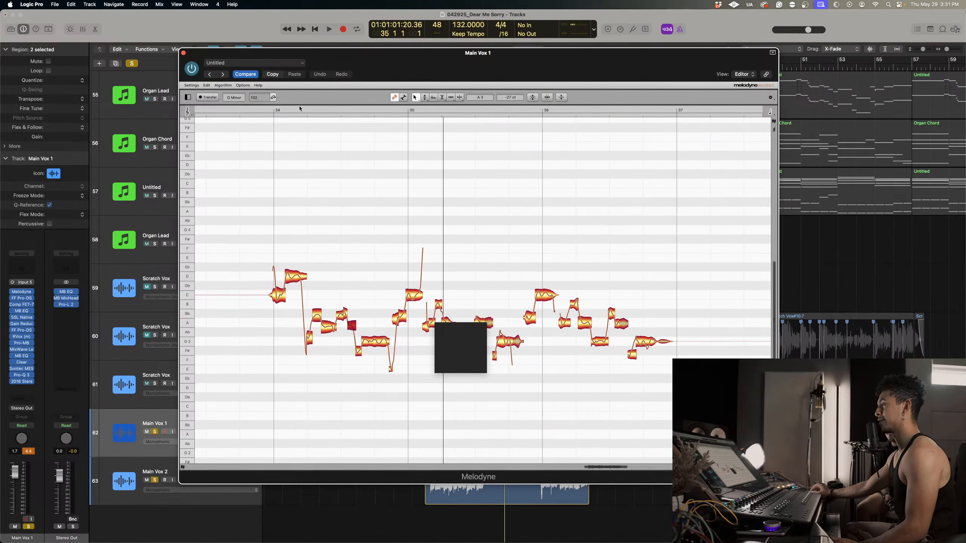
Play the retuned phrase from just before bar 34 and replay it from the middle of the bar.
{"action": "left_click", "coordinate": [263, 110]}
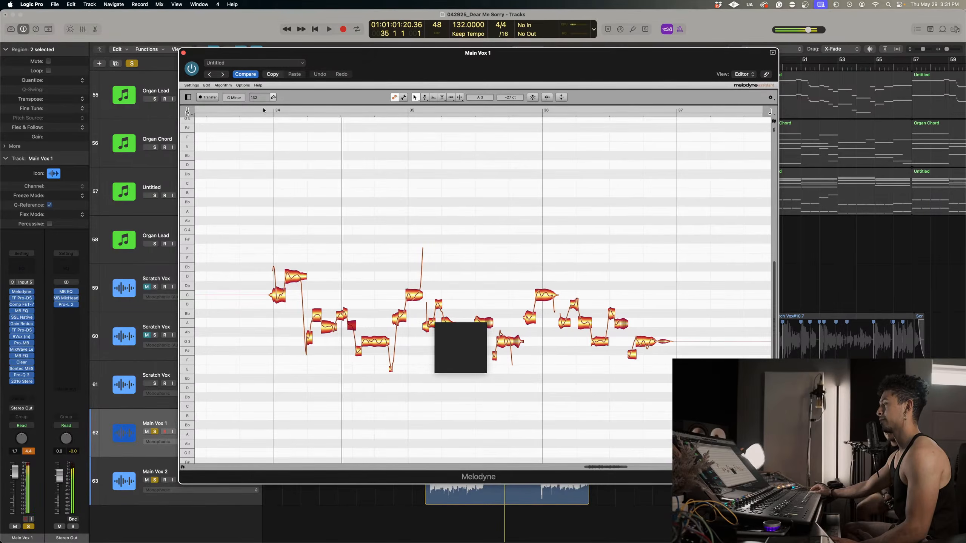
{"action": "key", "text": "space"}
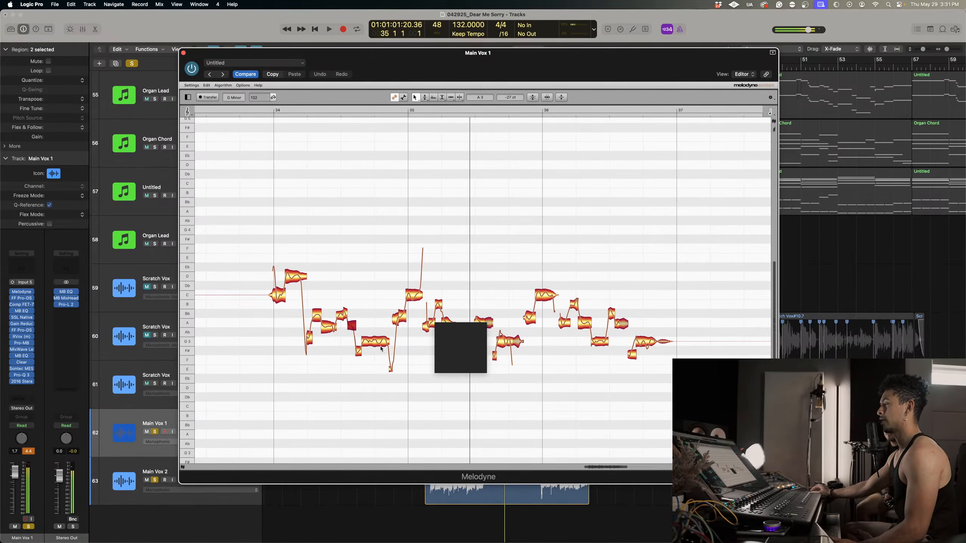
{"action": "right_click", "coordinate": [379, 346]}
{"action": "left_click", "coordinate": [392, 351]}
{"action": "left_click", "coordinate": [321, 110]}
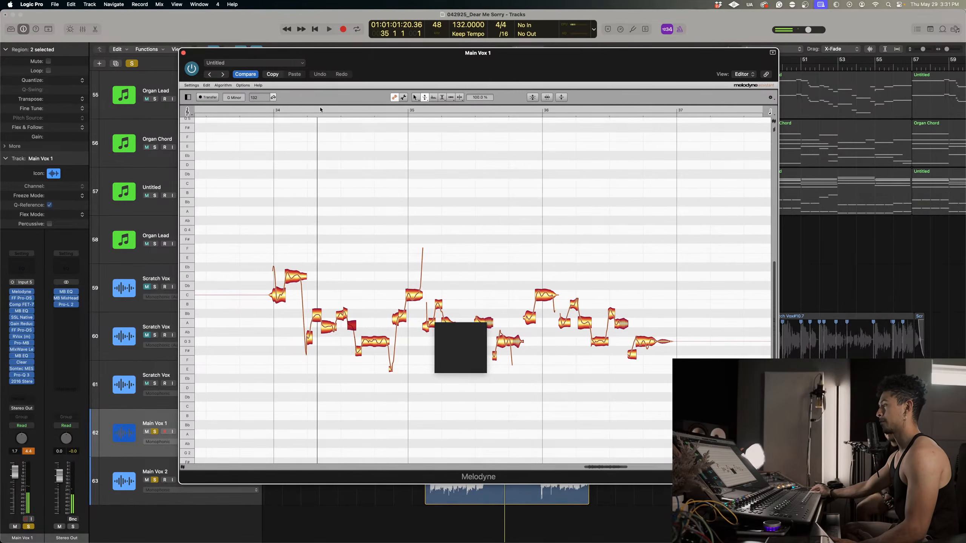
Try the sustained note ending bar 34 at F♯3, return it to G3, and set the short note before it to F♯3 +37 cents.
{"action": "right_click", "coordinate": [343, 296]}
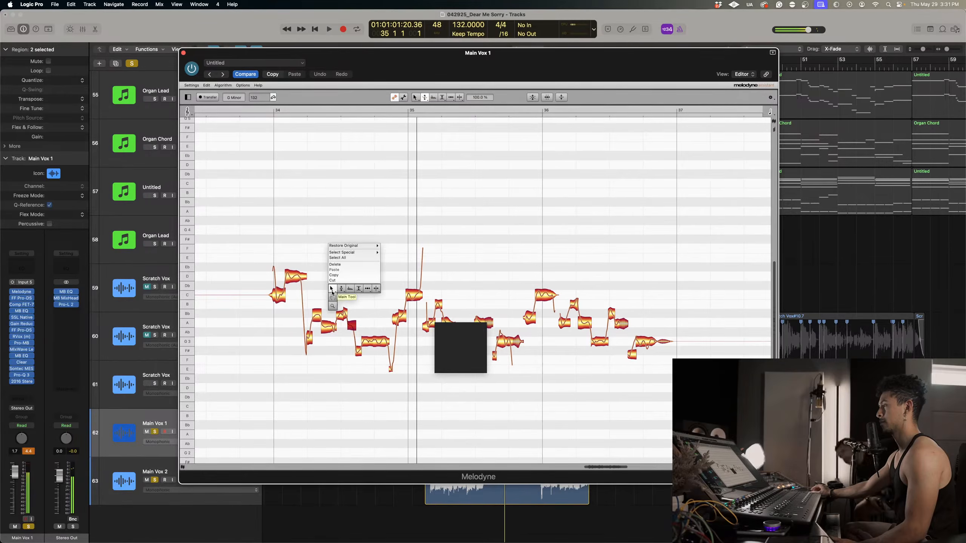
{"action": "left_click", "coordinate": [335, 296]}
{"action": "left_click", "coordinate": [374, 350]}
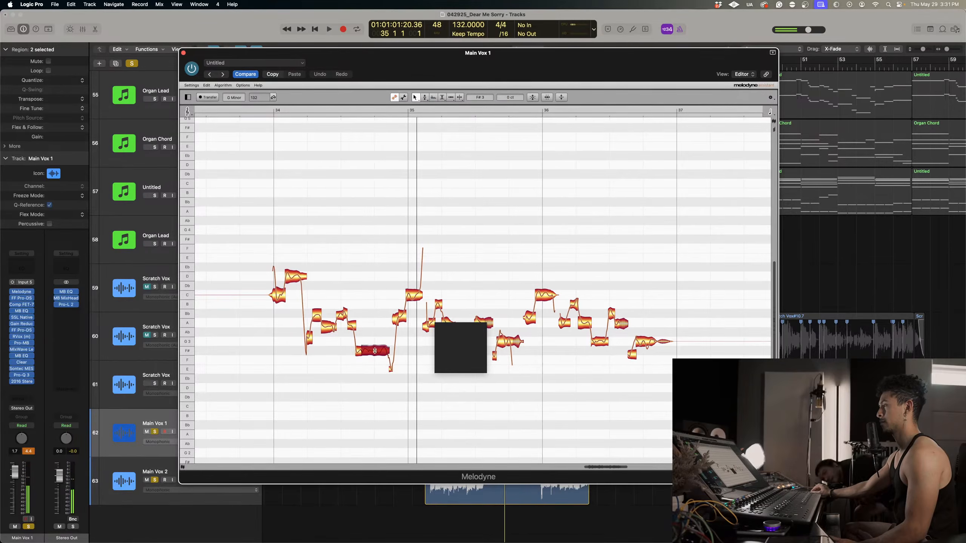
{"action": "left_click", "coordinate": [297, 110]}
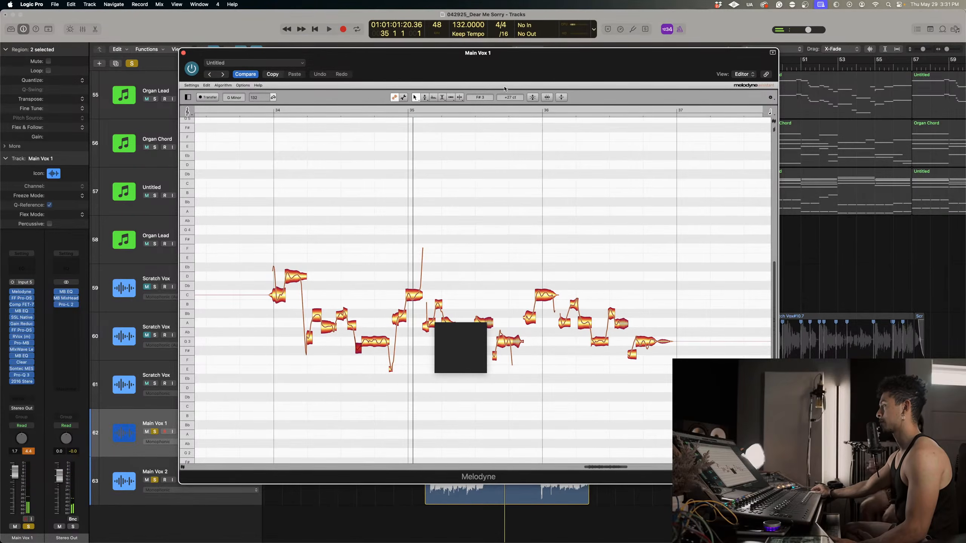
Reduce the pitch modulation of the sustained G3 note at the end of bar 34 to 74%.
{"action": "scroll", "coordinate": [546, 461], "scroll_direction": "right", "scroll_amount": 3}
{"action": "scroll", "coordinate": [548, 459], "scroll_direction": "left", "scroll_amount": 4}
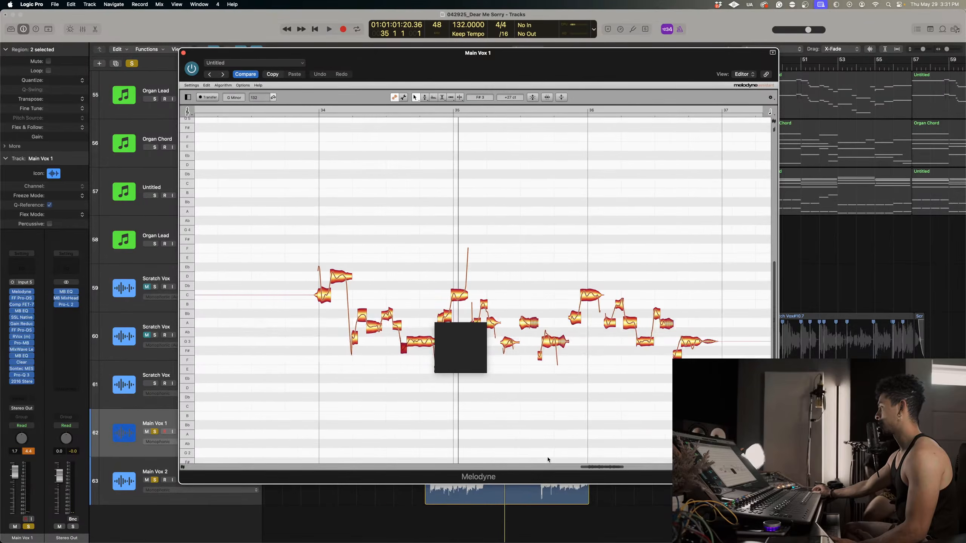
{"action": "scroll", "coordinate": [547, 460], "scroll_direction": "down", "scroll_amount": 1}
{"action": "scroll", "coordinate": [474, 366], "scroll_direction": "up", "scroll_amount": 1}
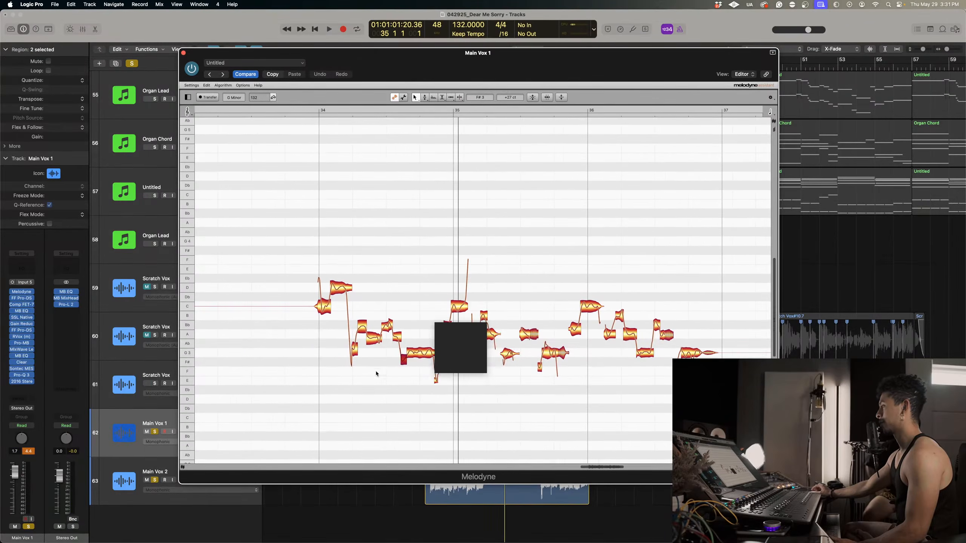
{"action": "scroll", "coordinate": [376, 375], "scroll_direction": "right", "scroll_amount": 3}
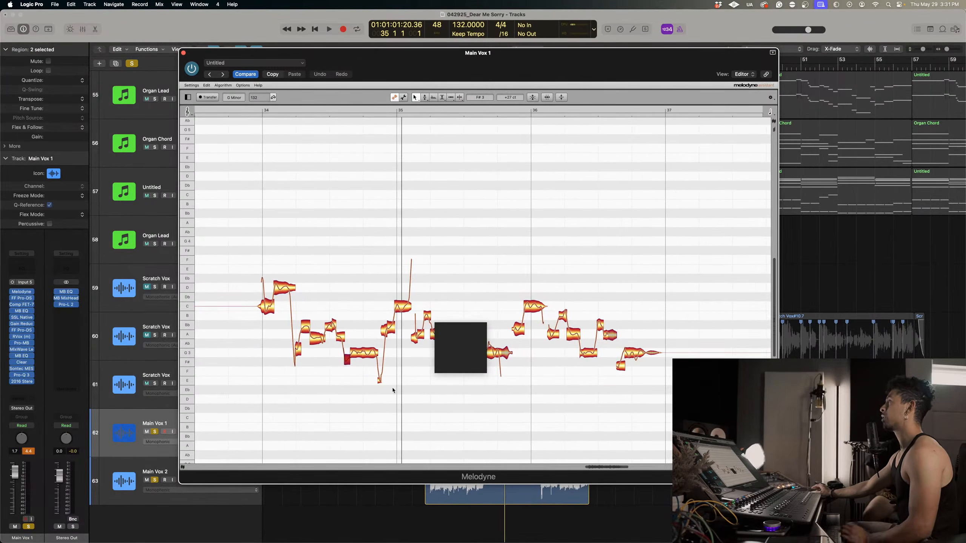
{"action": "right_click", "coordinate": [373, 345]}
{"action": "left_click", "coordinate": [372, 342]}
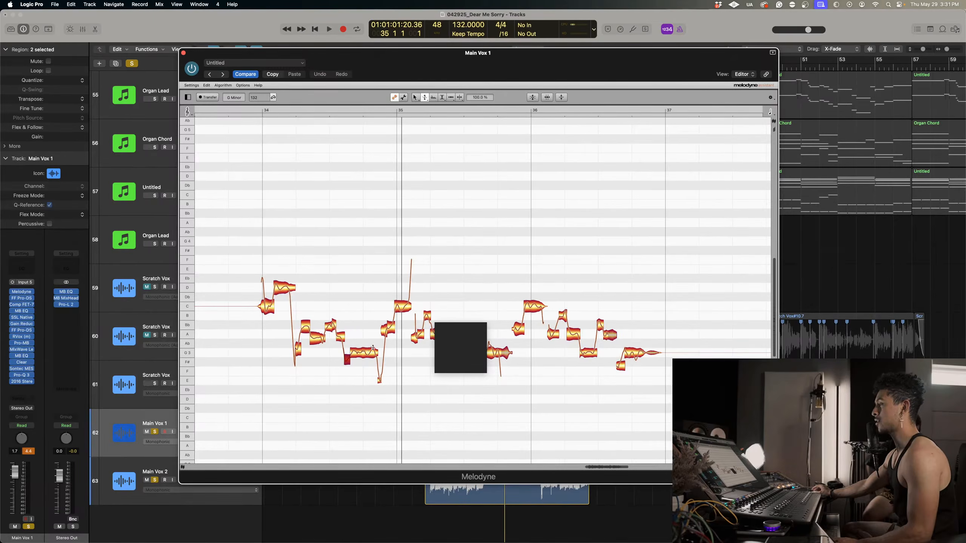
{"action": "right_click", "coordinate": [371, 199]}
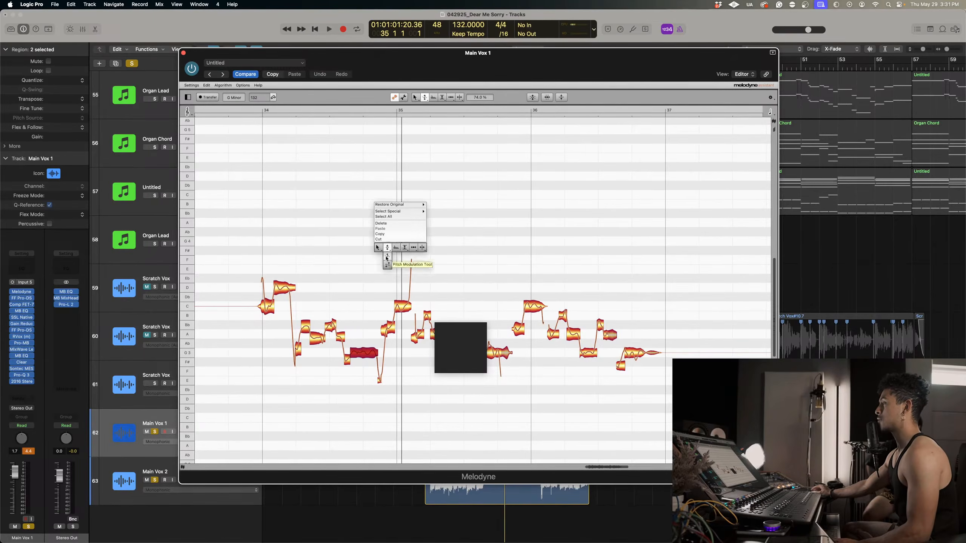
{"action": "left_click", "coordinate": [418, 248]}
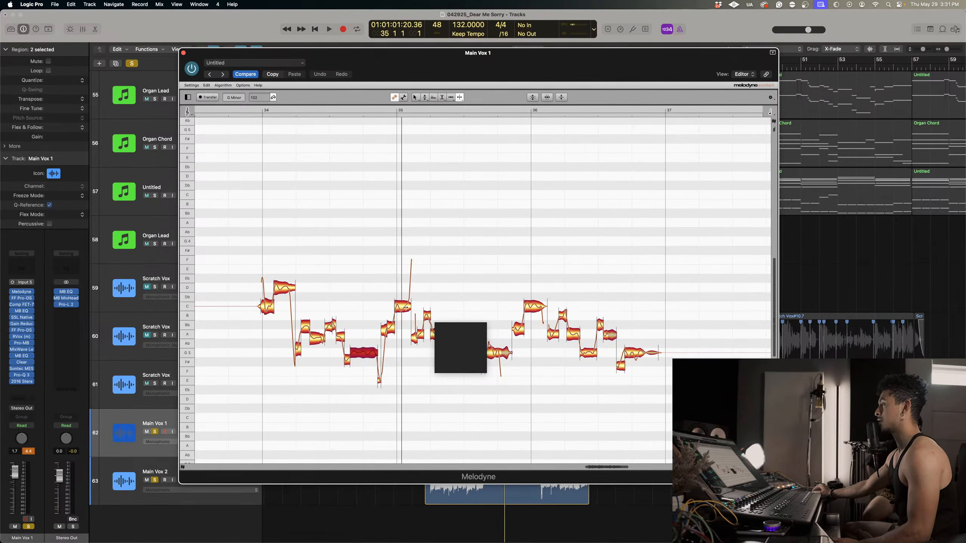
{"action": "right_click", "coordinate": [568, 254]}
{"action": "left_click", "coordinate": [560, 252]}
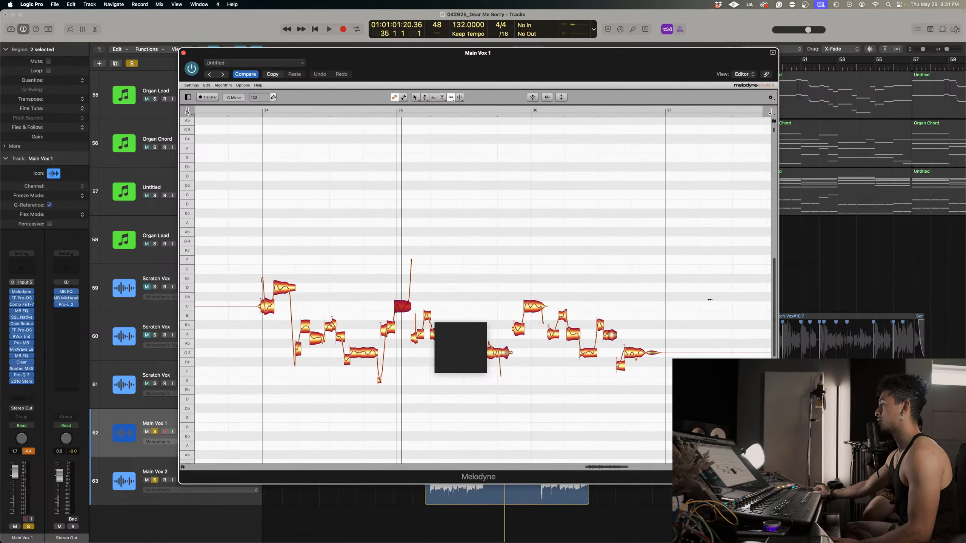
{"action": "right_click", "coordinate": [681, 289]}
{"action": "left_click", "coordinate": [656, 289]}
{"action": "right_click", "coordinate": [597, 249]}
{"action": "left_click", "coordinate": [588, 249]}
{"action": "right_click", "coordinate": [672, 285]}
{"action": "left_click", "coordinate": [671, 285]}
{"action": "right_click", "coordinate": [584, 272]}
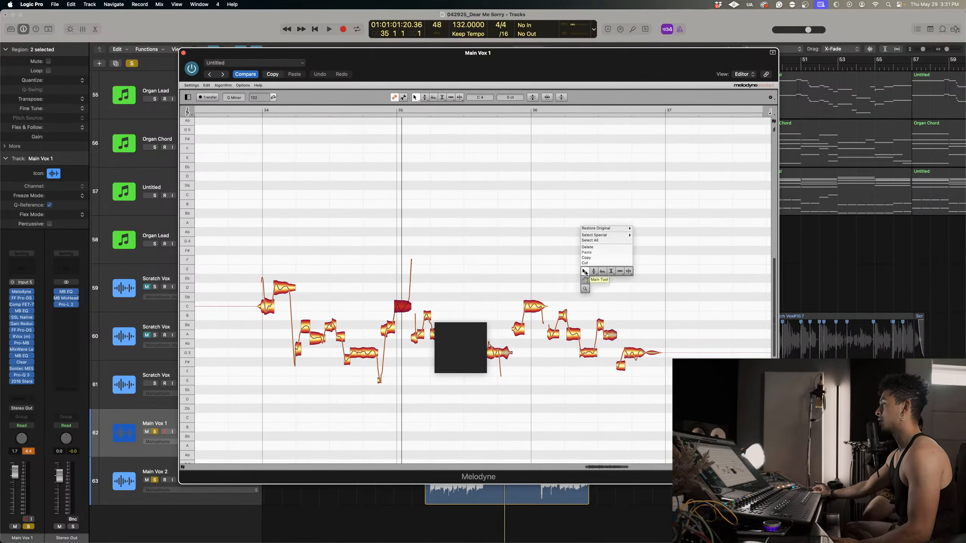
{"action": "left_click", "coordinate": [602, 271]}
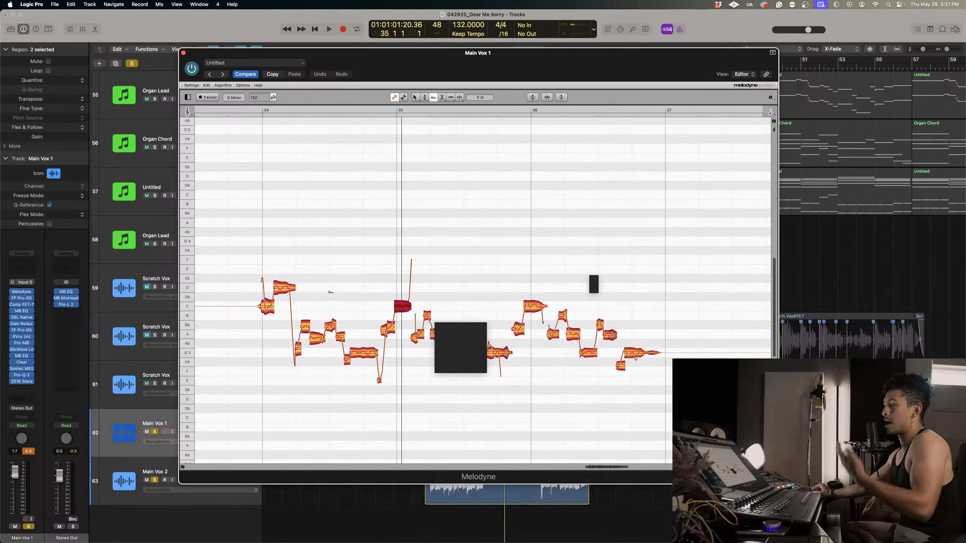
{"action": "right_click", "coordinate": [341, 272]}
{"action": "left_click", "coordinate": [324, 272]}
{"action": "scroll", "coordinate": [342, 304], "scroll_direction": "down", "scroll_amount": 8}
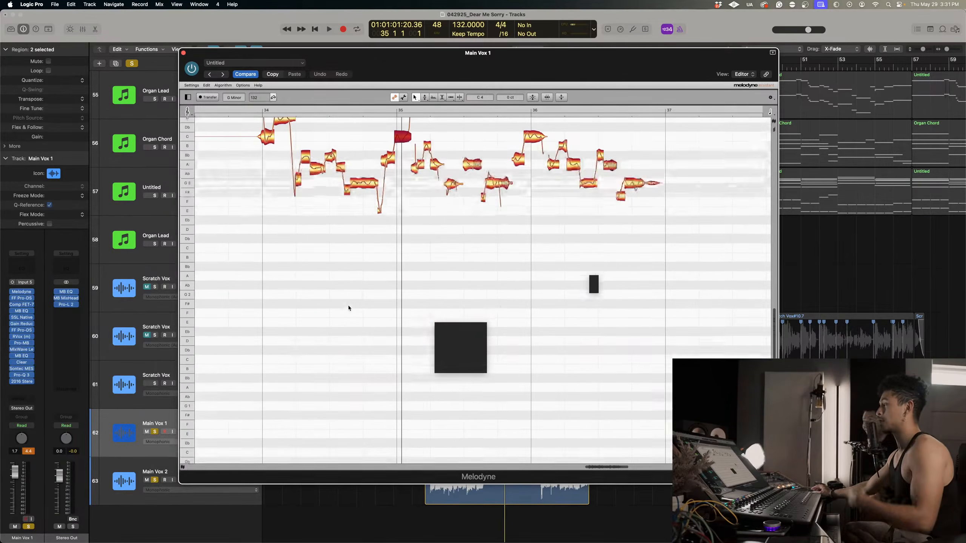
{"action": "scroll", "coordinate": [351, 308], "scroll_direction": "right", "scroll_amount": 3}
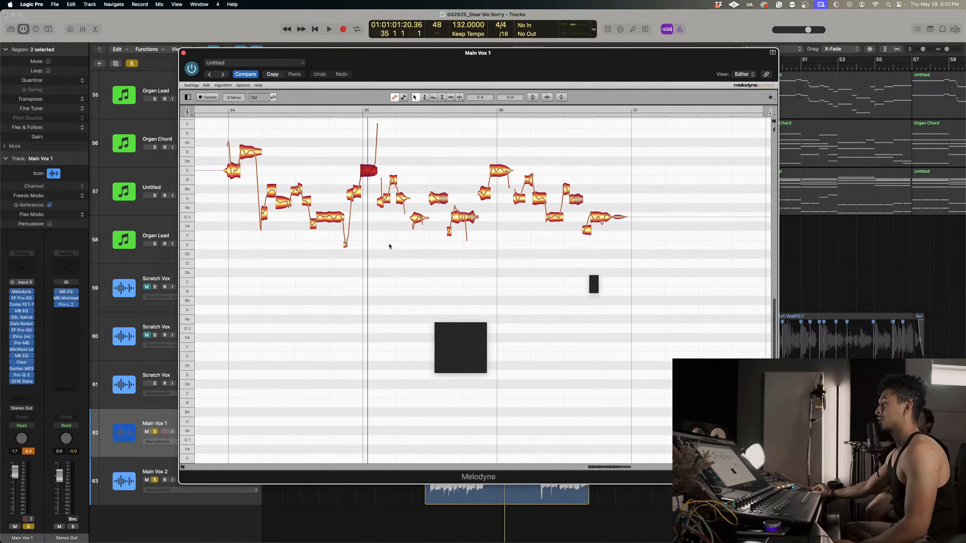
{"action": "scroll", "coordinate": [375, 252], "scroll_direction": "up", "scroll_amount": 3}
{"action": "right_click", "coordinate": [374, 256]}
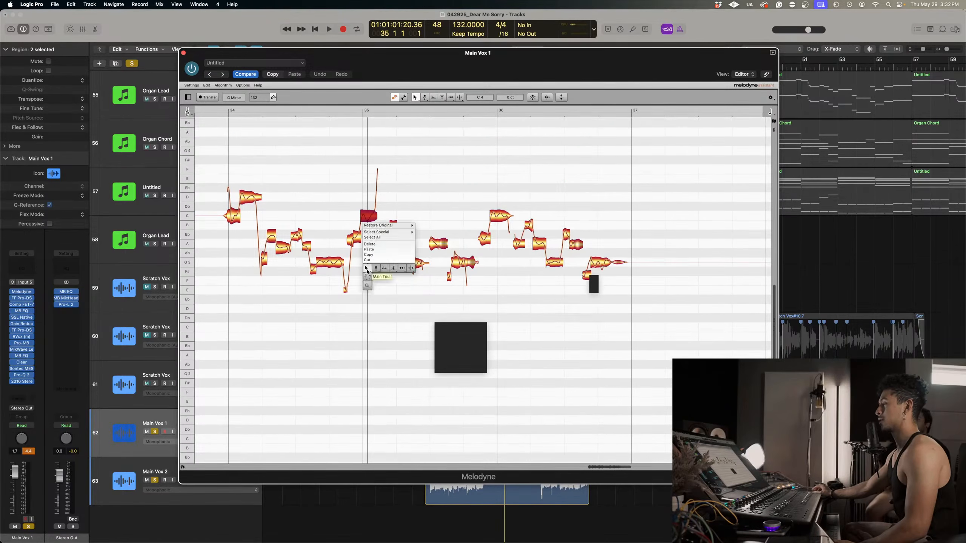
Zoom in on bars 35 and 36 of the phrase and play it through to bar 37.
{"action": "left_click", "coordinate": [368, 281]}
{"action": "left_click_drag", "start_coordinate": [367, 280], "coordinate": [410, 274]}
{"action": "scroll", "coordinate": [434, 293], "scroll_direction": "right", "scroll_amount": 5}
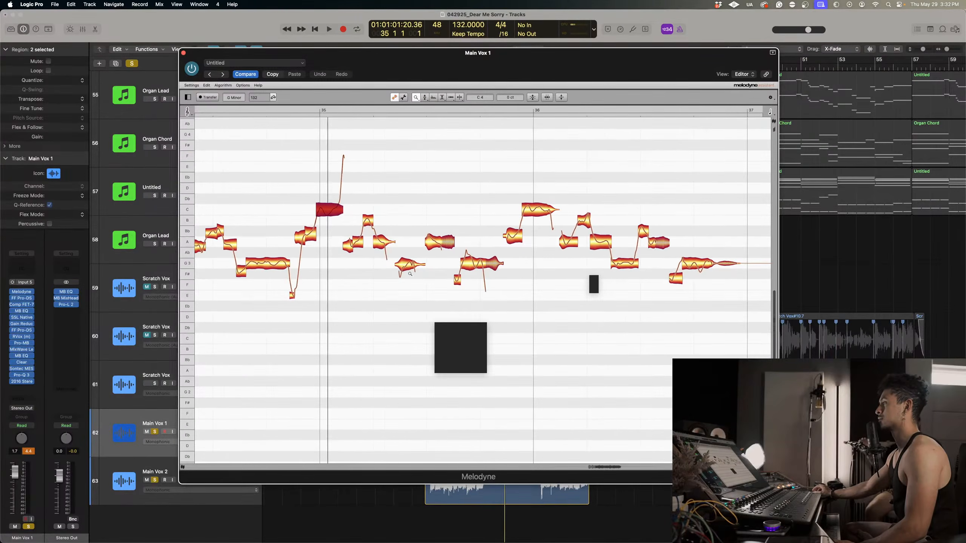
{"action": "key", "text": "space"}
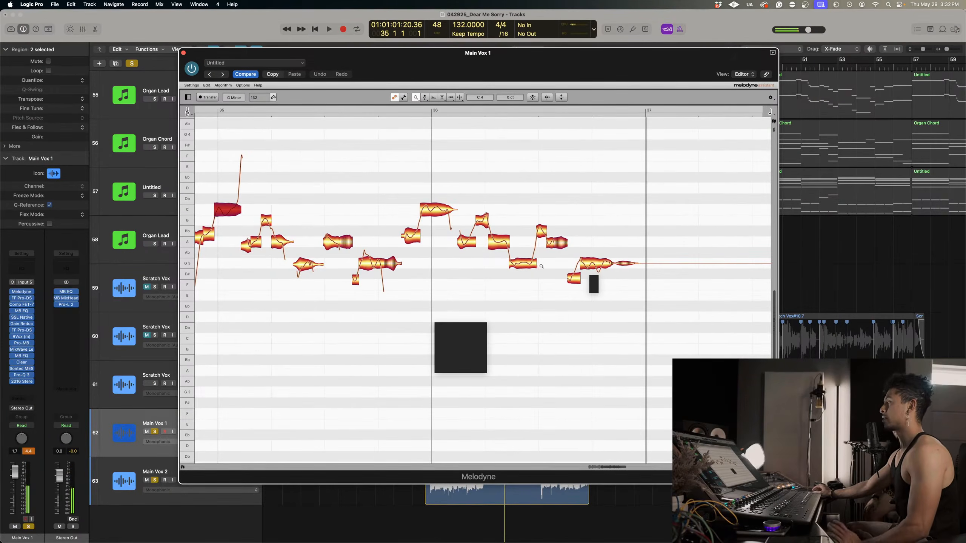
Set the pitch drift of the last G3 note in bar 36 to −287% and the modulation of the C4 note around bar 36's start to 79%.
{"action": "right_click", "coordinate": [560, 261]}
{"action": "left_click", "coordinate": [581, 258]}
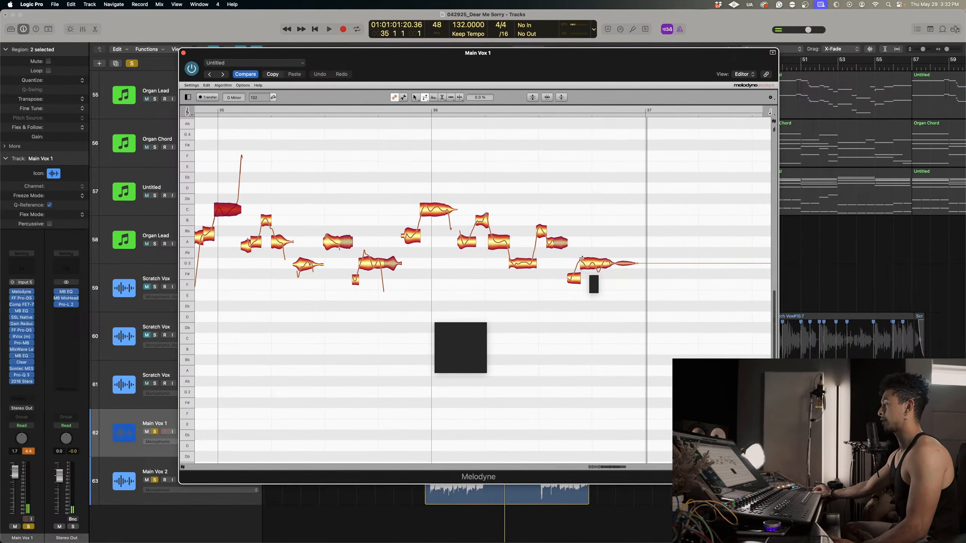
{"action": "right_click", "coordinate": [595, 264]}
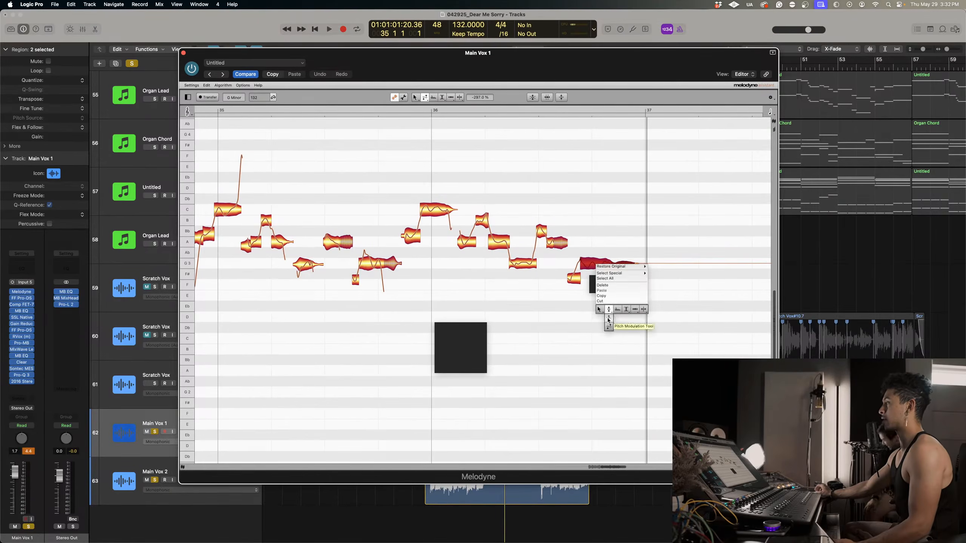
{"action": "left_click", "coordinate": [608, 320]}
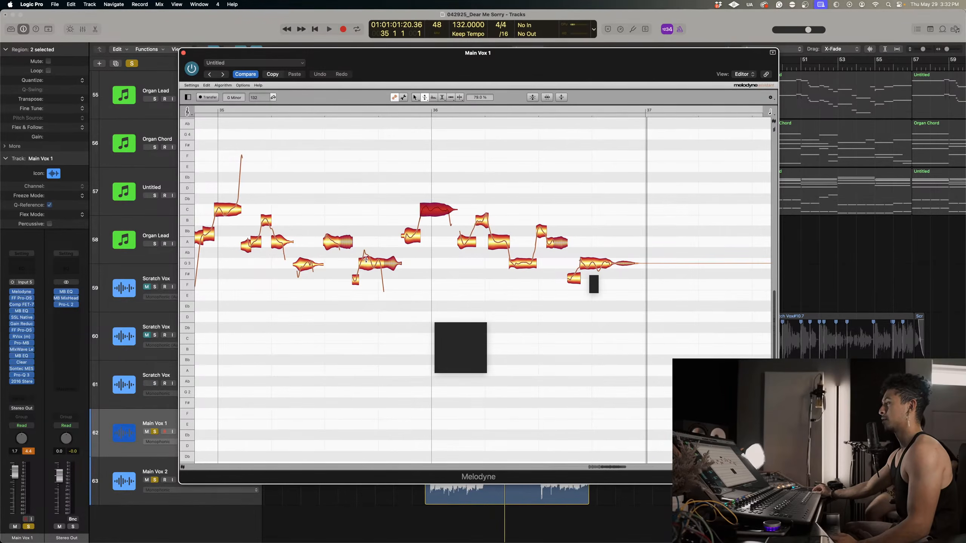
Set the pitch drift of bar 35's last G3 note to −354% and the A3 before it to −718%, and adjust the earlier G3's drift.
{"action": "left_click_drag", "start_coordinate": [366, 260], "coordinate": [376, 311]}
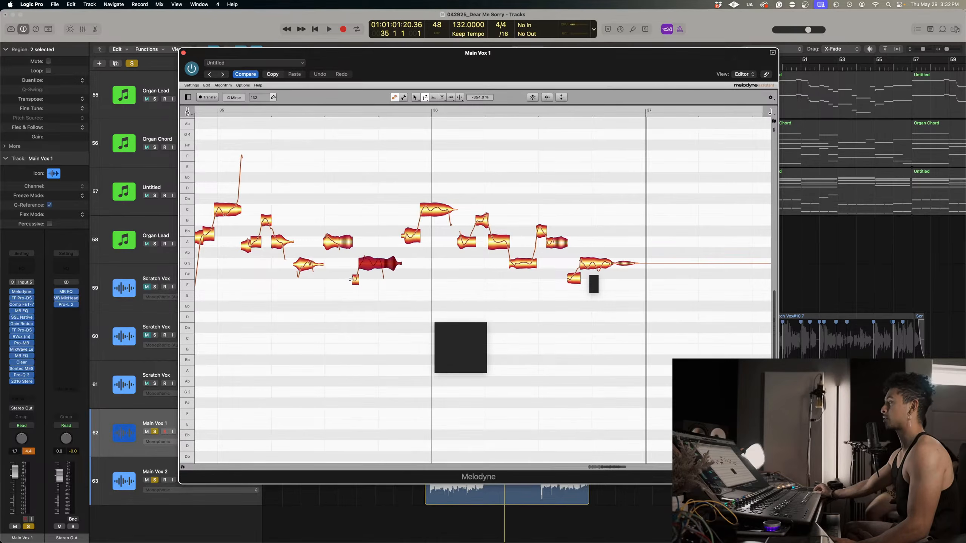
{"action": "left_click", "coordinate": [335, 245]}
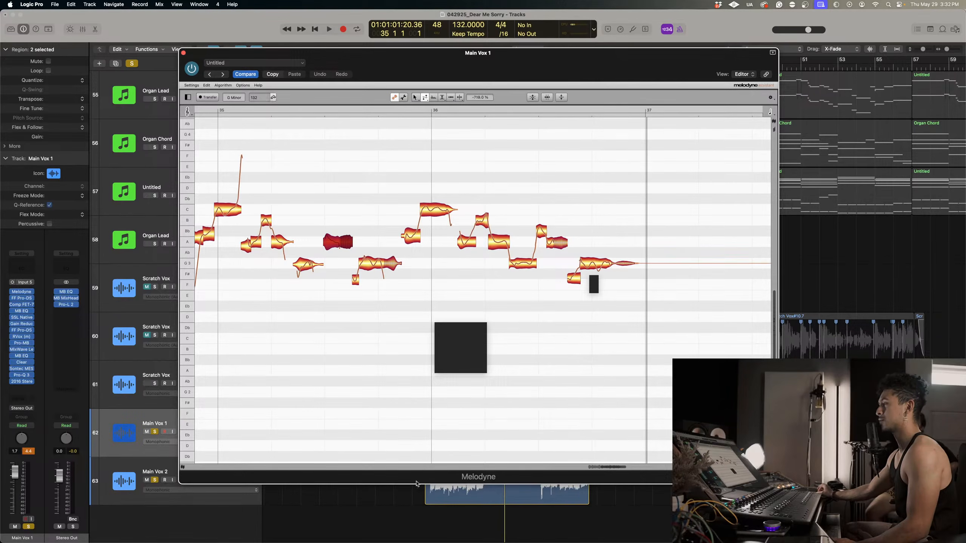
Zoom out to the whole phrase and play it from just before bar 34.
{"action": "right_click", "coordinate": [339, 291]}
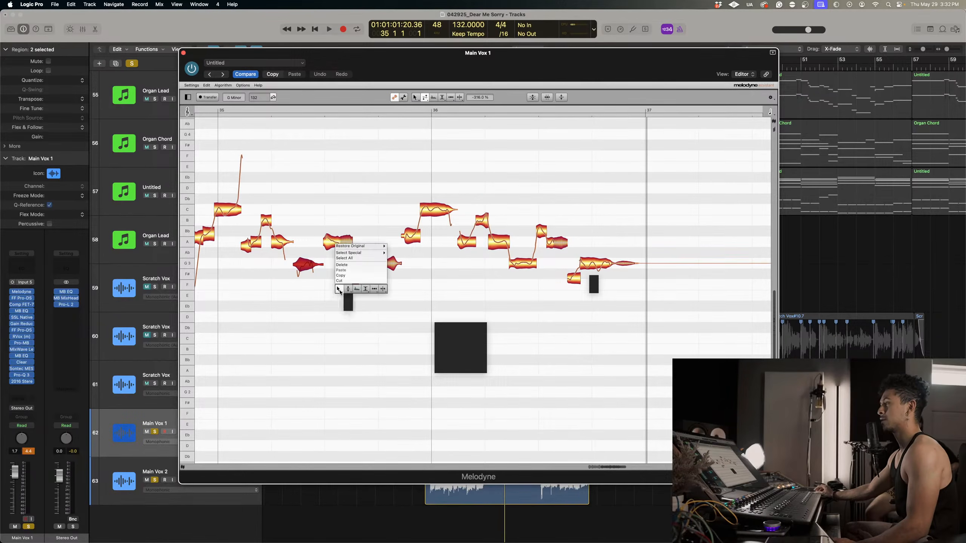
{"action": "left_click", "coordinate": [339, 307]}
{"action": "left_click_drag", "start_coordinate": [404, 322], "coordinate": [255, 136]}
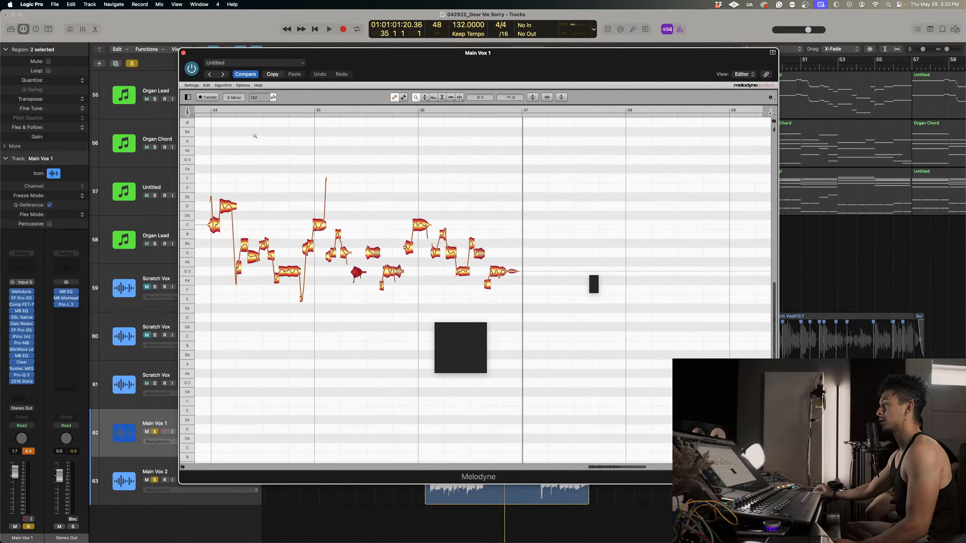
{"action": "left_click", "coordinate": [204, 110]}
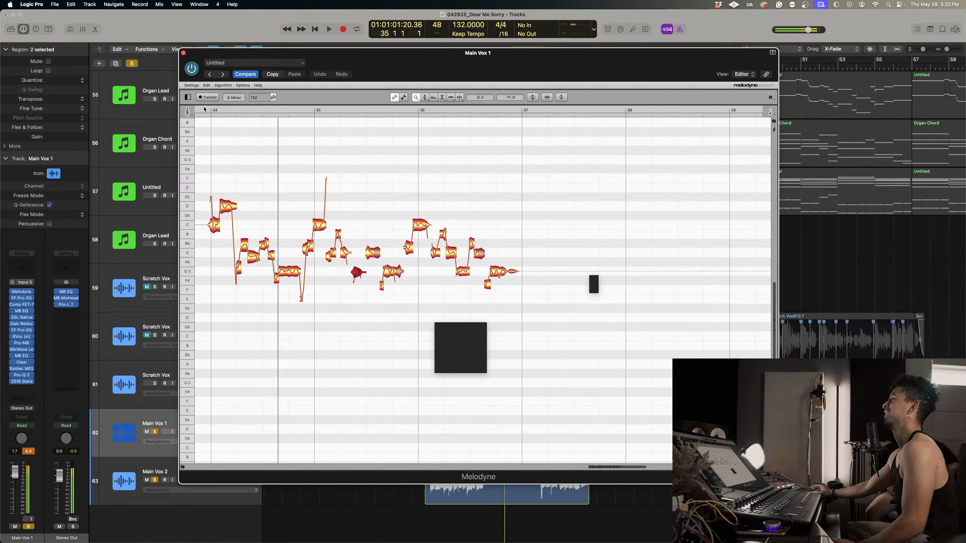
Try the C4 note at the start of bar 35 at +38 cents and at D♭4 −41 cents, playing from mid bar 34.
{"action": "right_click", "coordinate": [293, 154]}
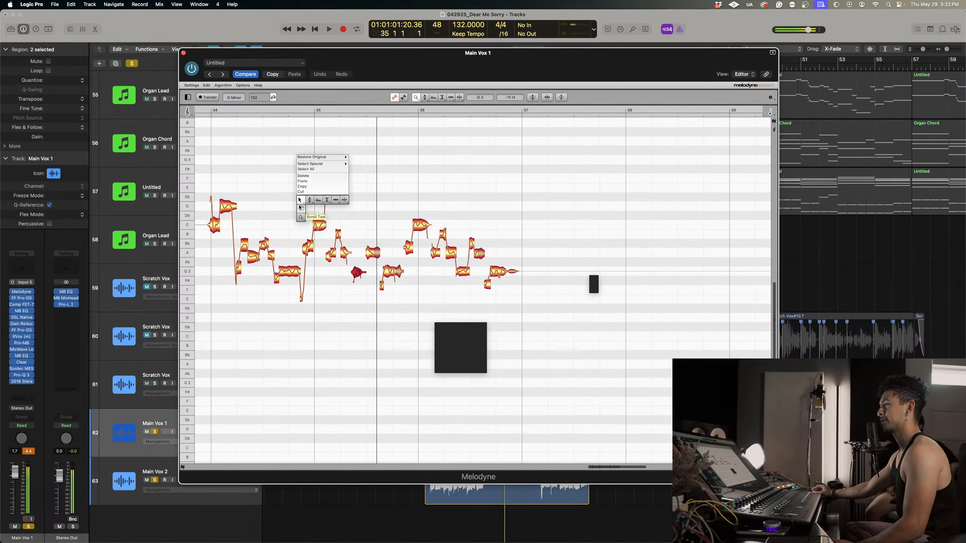
{"action": "left_click", "coordinate": [322, 229]}
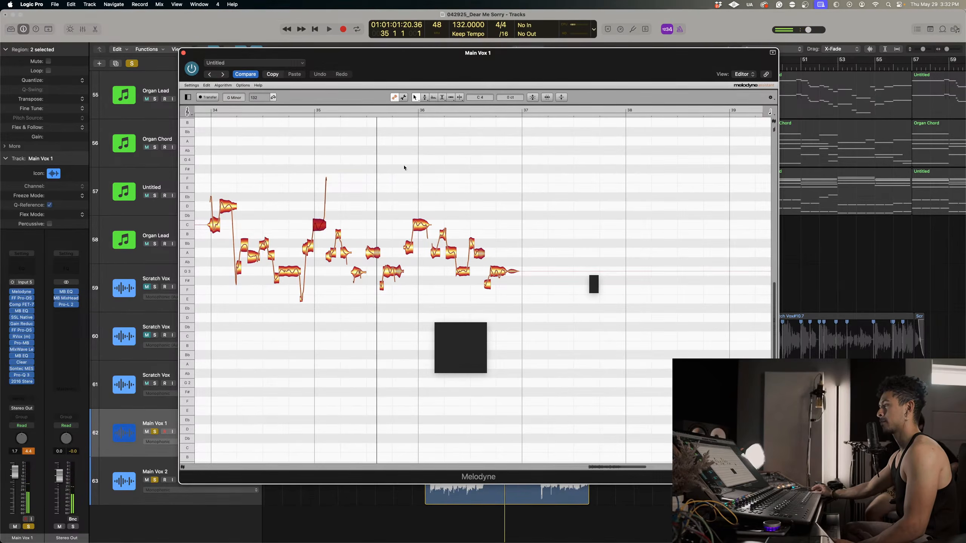
{"action": "left_click", "coordinate": [261, 110]}
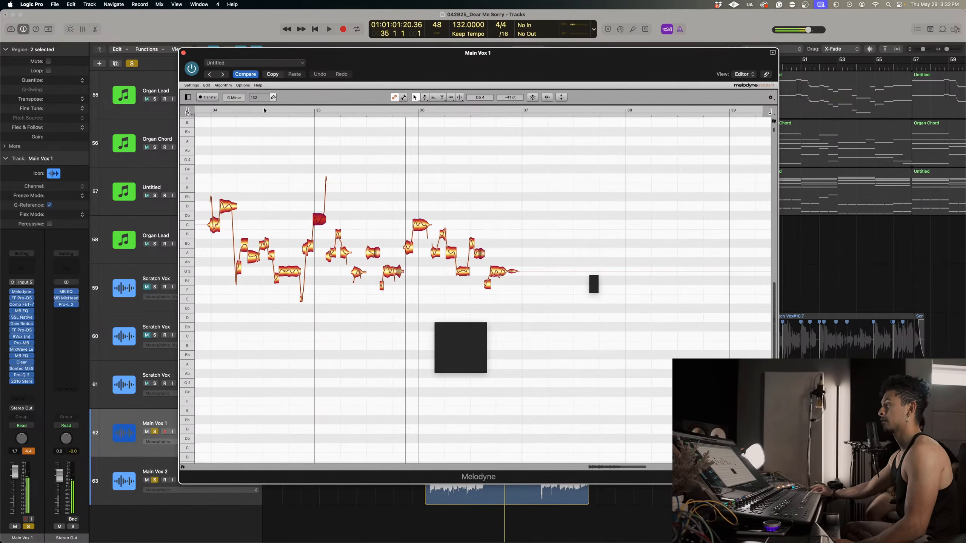
{"action": "left_click", "coordinate": [264, 110]}
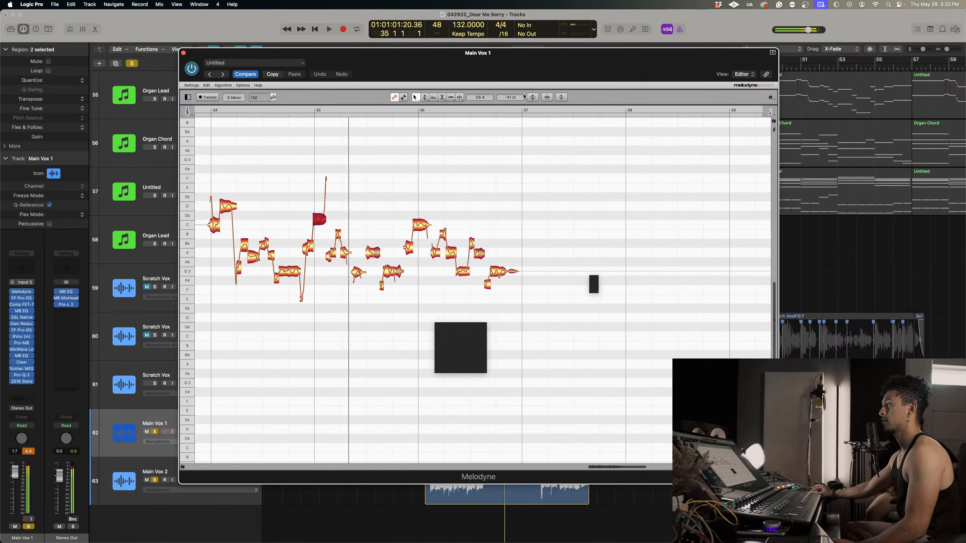
Try the note at the start of bar 35 at D♭4 −75 cents, settle on C4 +40 cents, and replay from mid bar 34.
{"action": "left_click_drag", "start_coordinate": [517, 97], "coordinate": [517, 88]}
{"action": "left_click", "coordinate": [276, 112]}
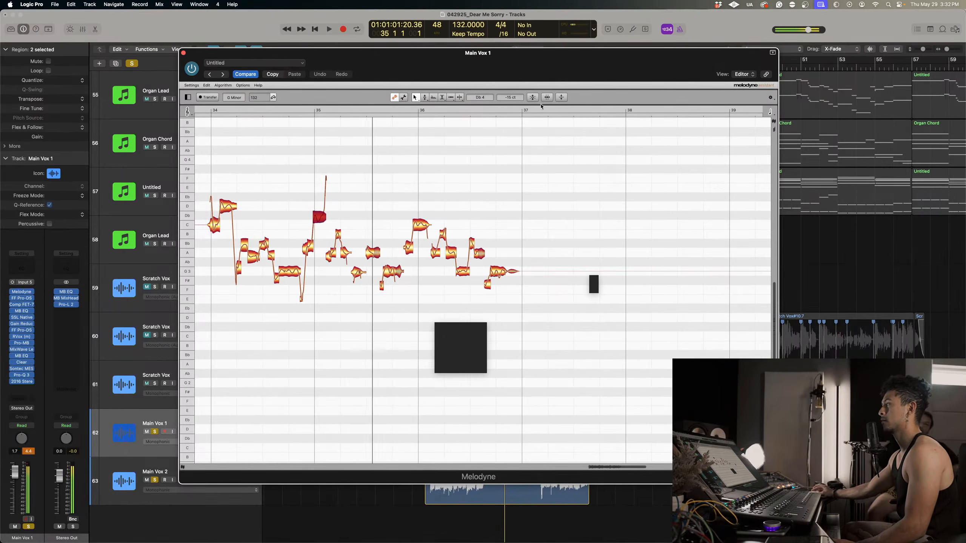
{"action": "left_click", "coordinate": [258, 112]}
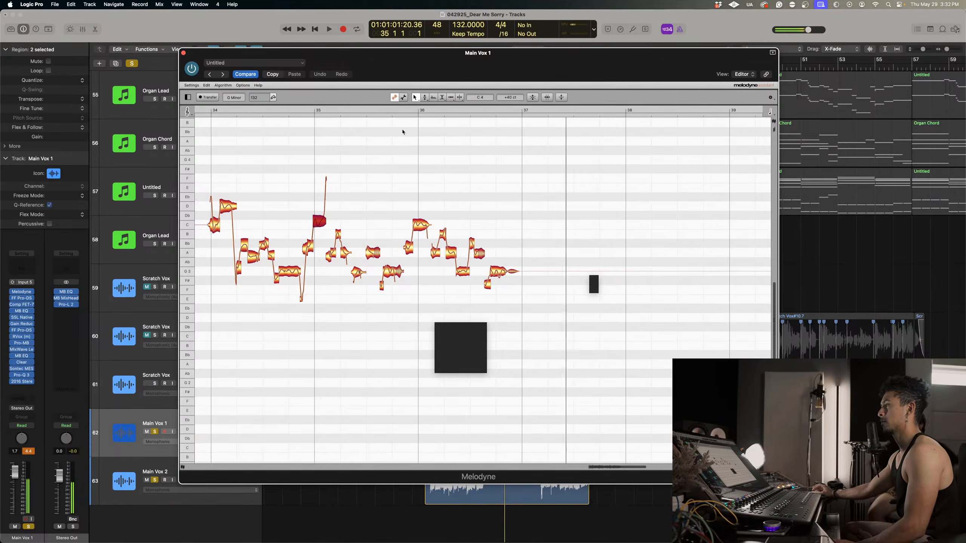
{"action": "left_click", "coordinate": [265, 113]}
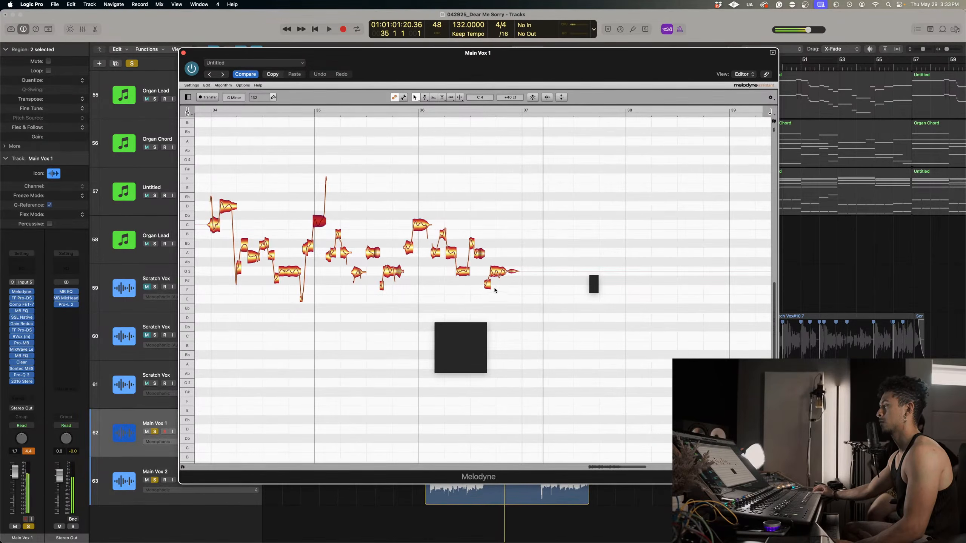
Retune the short low note before bar 36's final G3 to F3 −40 cents, replay the ending, and close the pitch editor.
{"action": "left_click", "coordinate": [447, 109]}
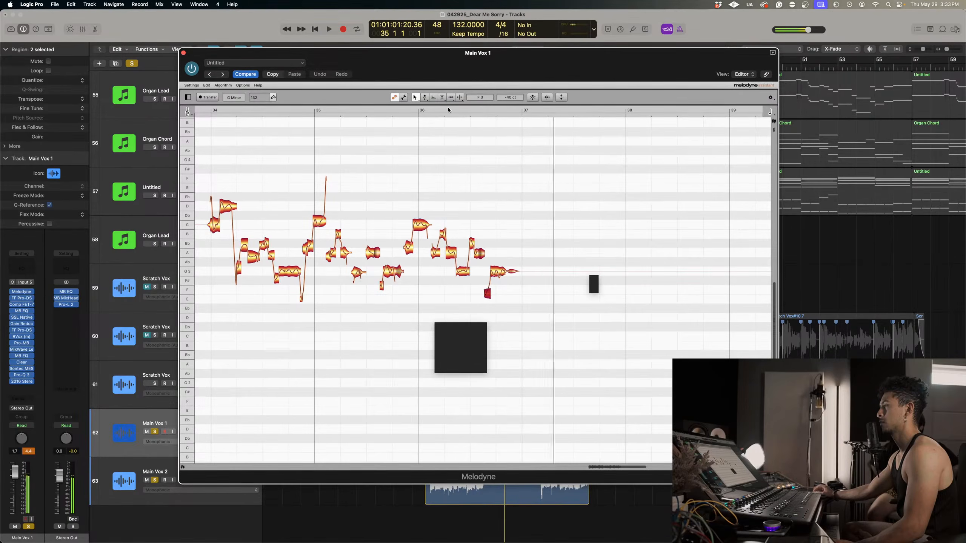
{"action": "key", "text": "super+w"}
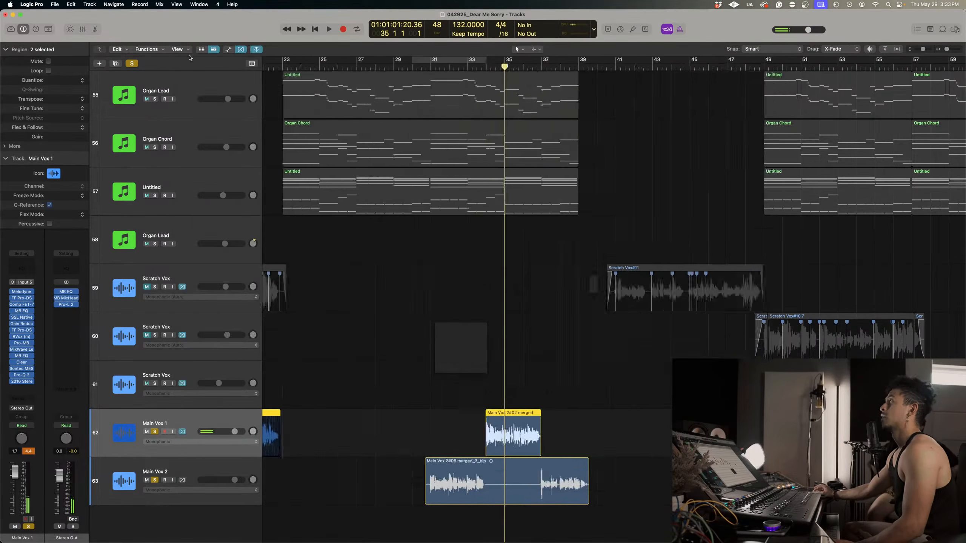
Select the Main Vox 2 track, play both lead vocals from just before bar 31, and dismiss the overload alert.
{"action": "scroll", "coordinate": [377, 213], "scroll_direction": "down", "scroll_amount": 5}
{"action": "left_click", "coordinate": [171, 474]}
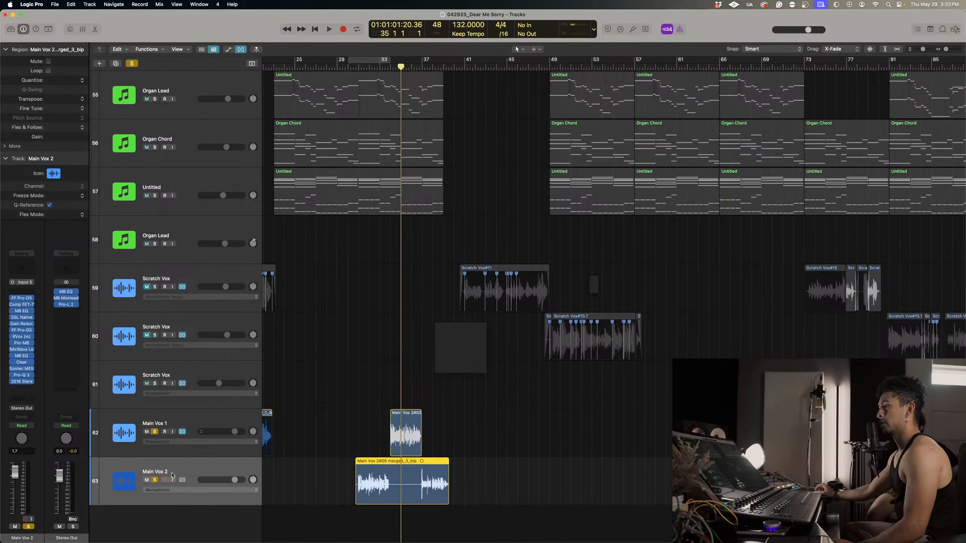
{"action": "left_click", "coordinate": [358, 67]}
{"action": "key", "text": "space"}
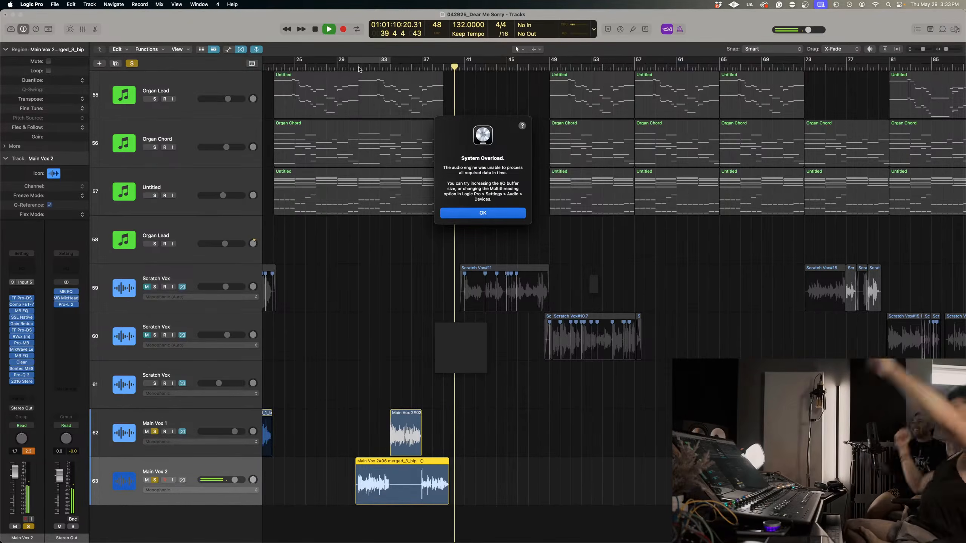
{"action": "left_click", "coordinate": [442, 214]}
Bypass every plug-in on the Main Vox 1 track except Melodyne.
{"action": "scroll", "coordinate": [349, 519], "scroll_direction": "up", "scroll_amount": 5}
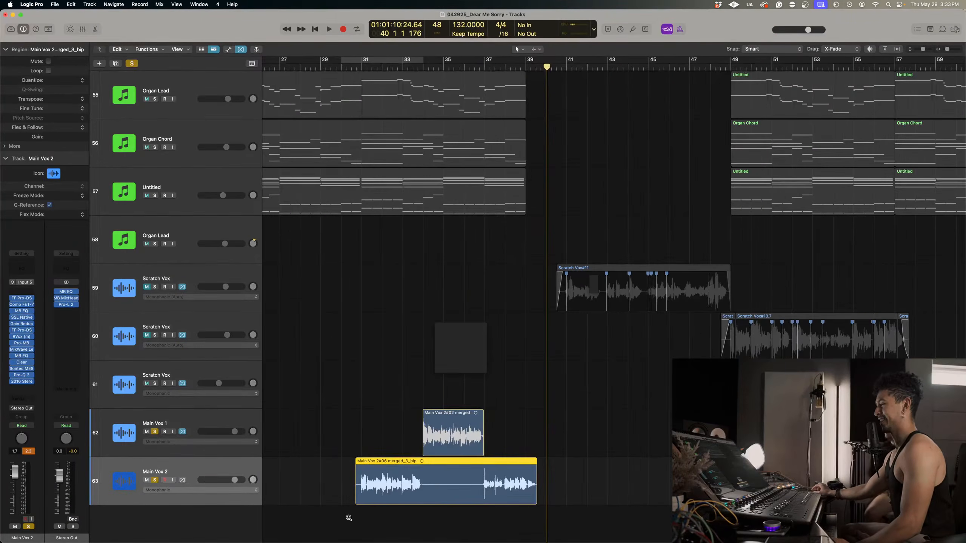
{"action": "scroll", "coordinate": [430, 484], "scroll_direction": "up", "scroll_amount": 3}
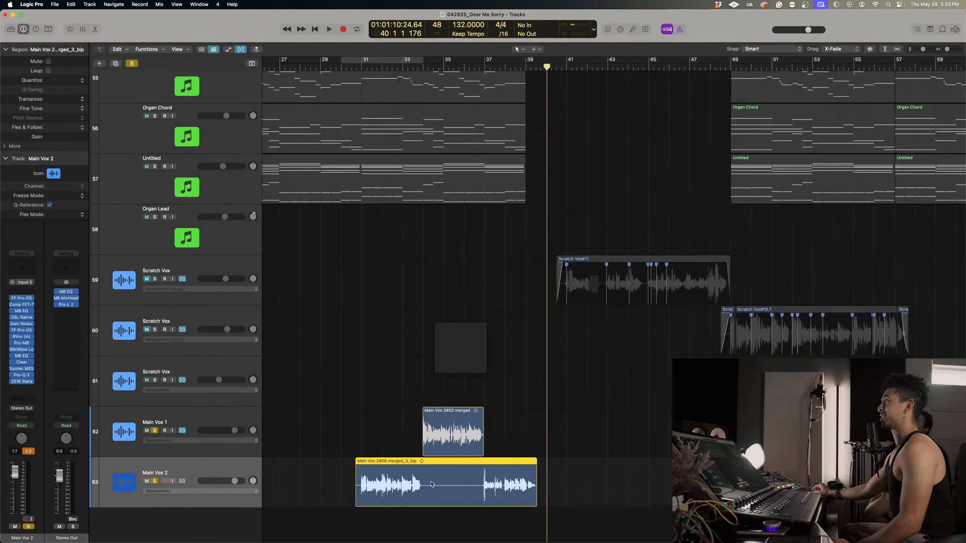
{"action": "scroll", "coordinate": [431, 484], "scroll_direction": "down", "scroll_amount": 1}
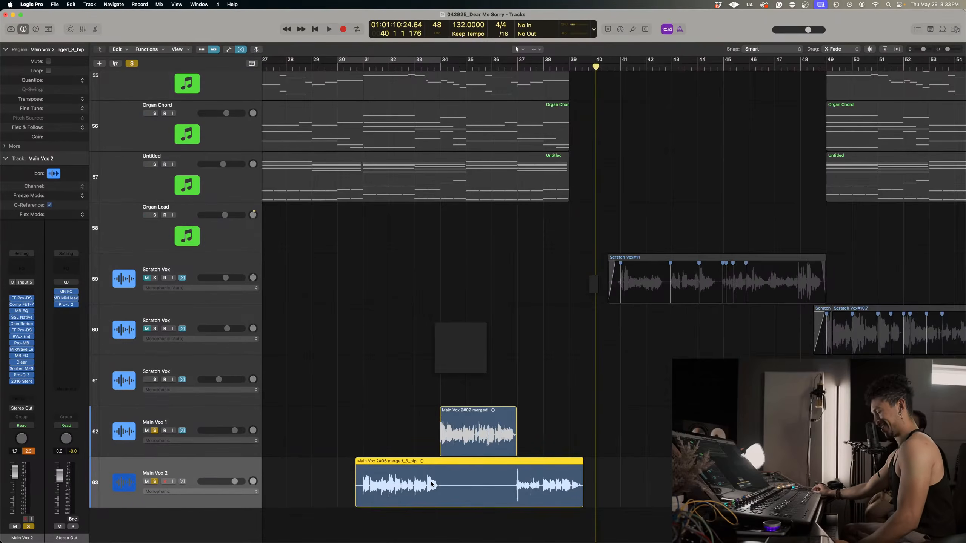
{"action": "left_click", "coordinate": [203, 419]}
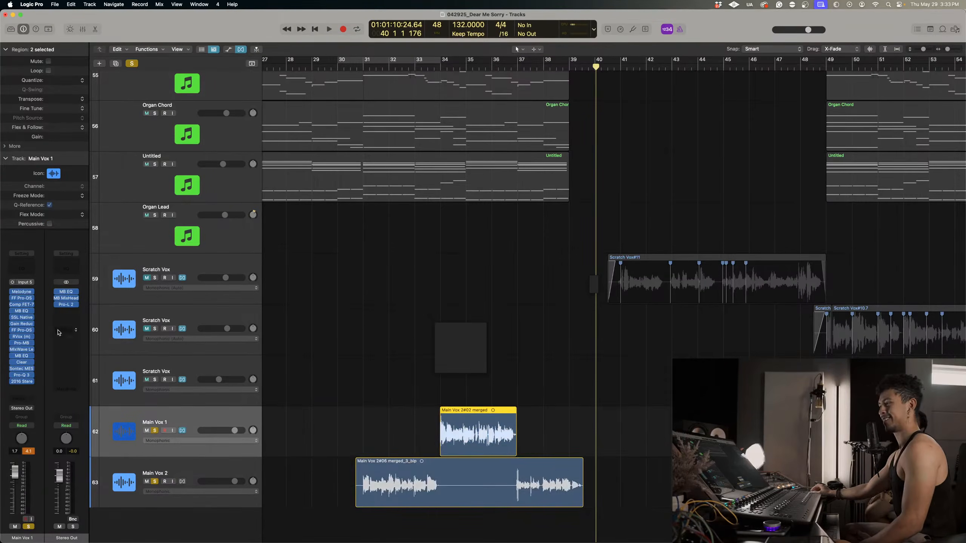
{"action": "left_click_drag", "start_coordinate": [13, 298], "coordinate": [18, 369]}
{"action": "left_click", "coordinate": [271, 406]}
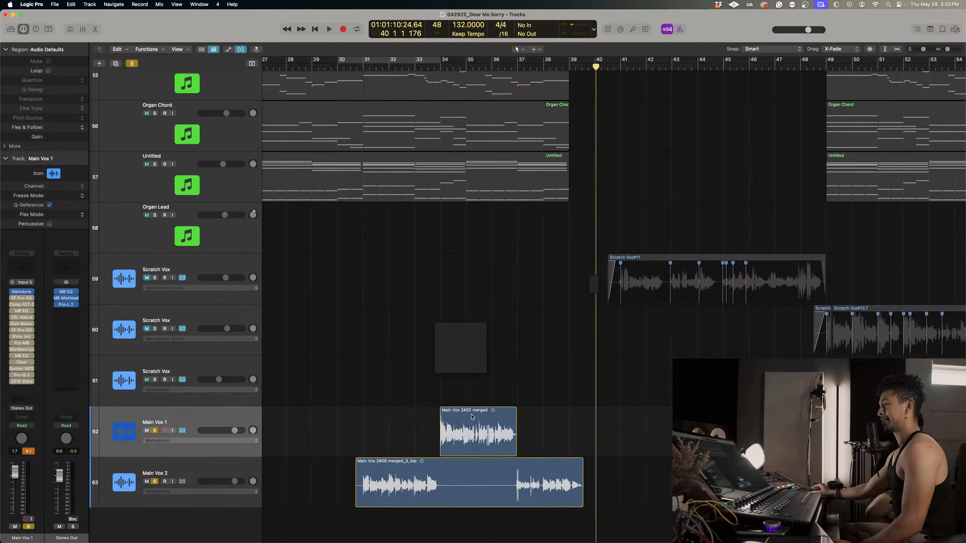
Bounce the Main Vox 1 region at bar 34 in place to a new track, leaving the source and including the audio tail in the file.
{"action": "right_click", "coordinate": [471, 432]}
{"action": "left_click", "coordinate": [503, 357]}
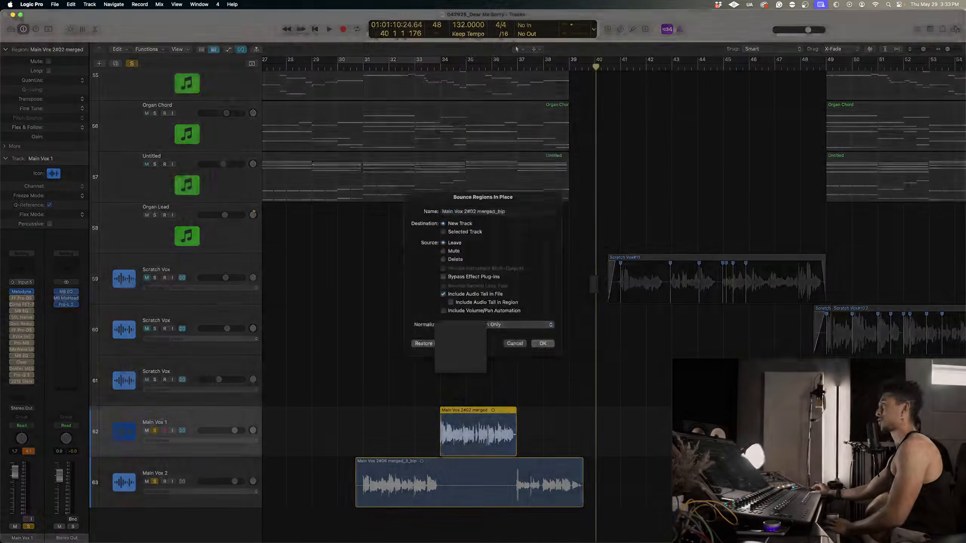
{"action": "key", "text": "Return"}
Replace the original Main Vox 1 region with the bounced one and delete the emptied bounce track.
{"action": "scroll", "coordinate": [485, 429], "scroll_direction": "down", "scroll_amount": 2}
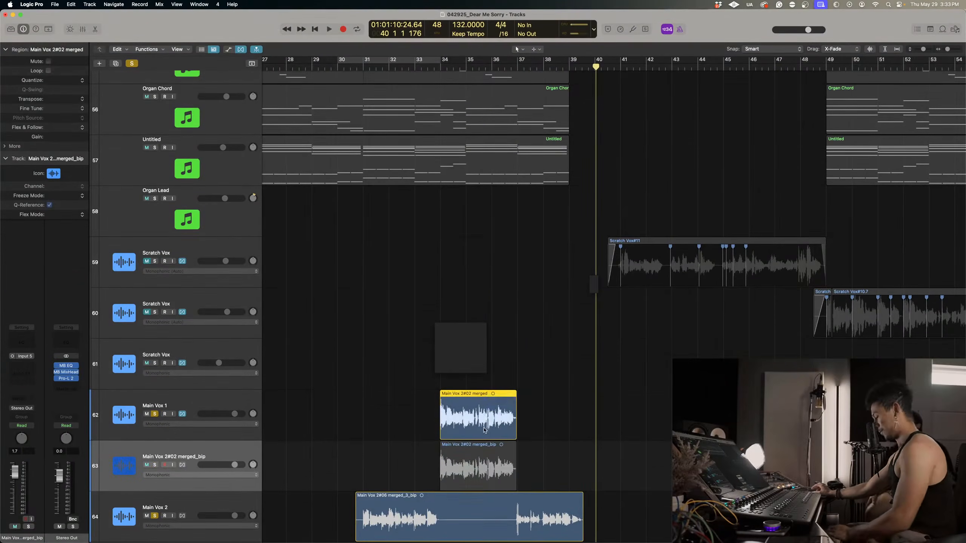
{"action": "left_click_drag", "start_coordinate": [484, 430], "coordinate": [482, 396]}
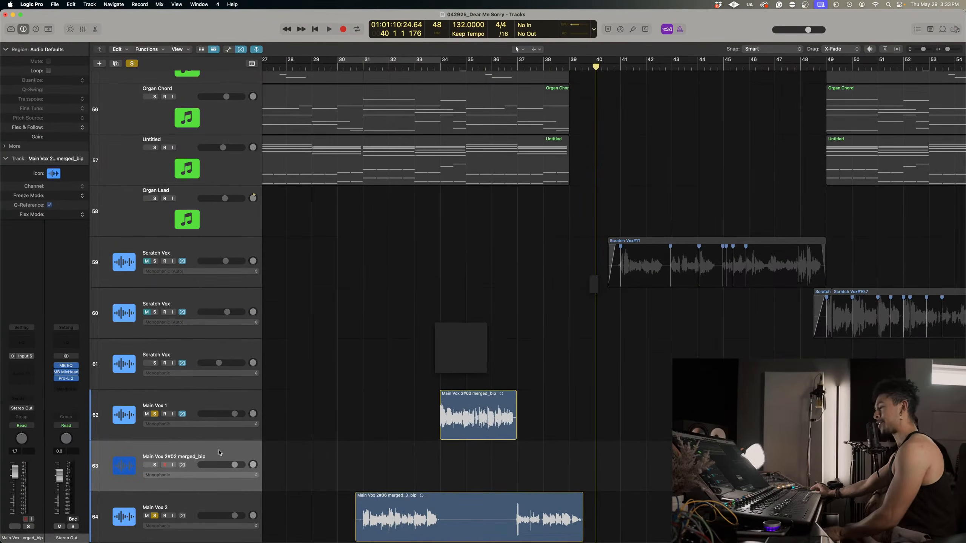
{"action": "key", "text": "super+BackSpace"}
Re-enable the bypassed plug-ins on Main Vox 1 and remove Melodyne from the track.
{"action": "left_click", "coordinate": [197, 410]}
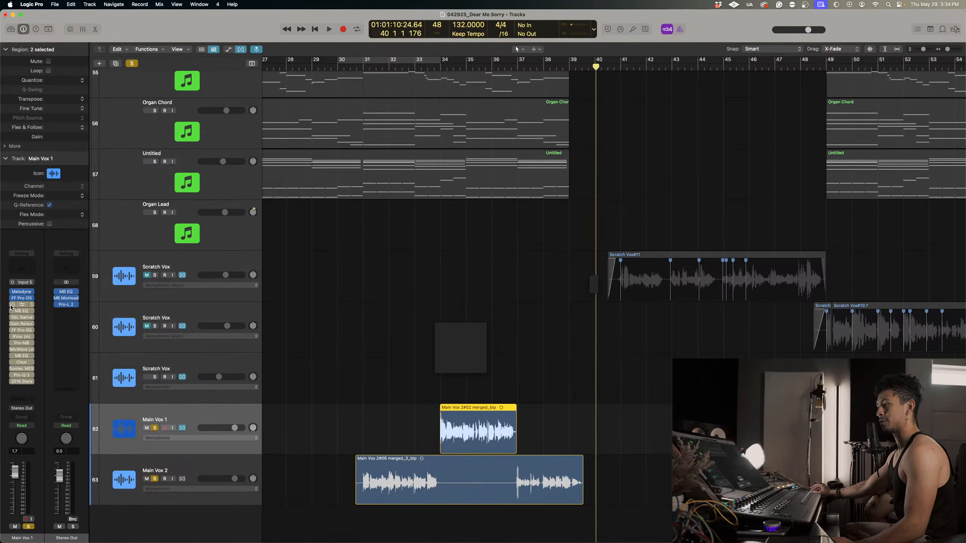
{"action": "left_click_drag", "start_coordinate": [12, 304], "coordinate": [12, 390]}
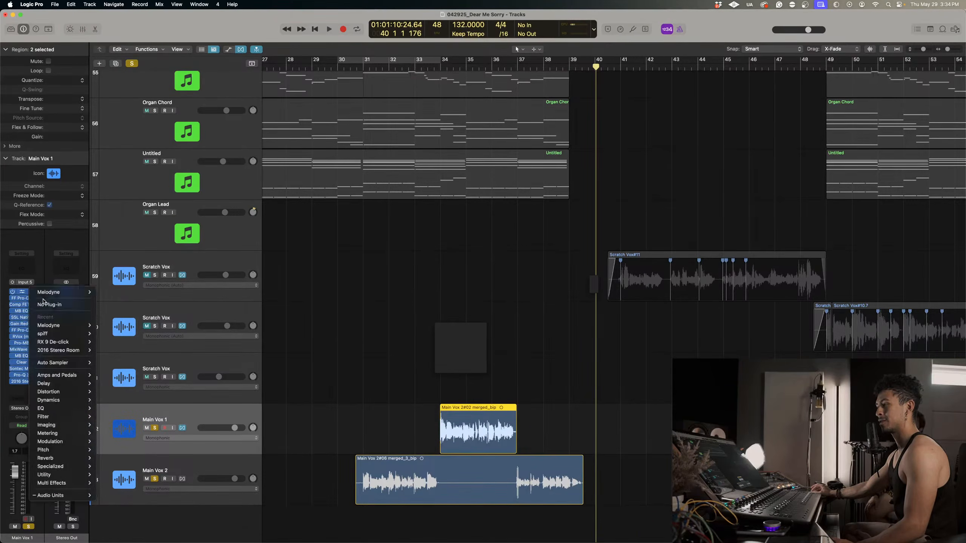
{"action": "left_click", "coordinate": [177, 476]}
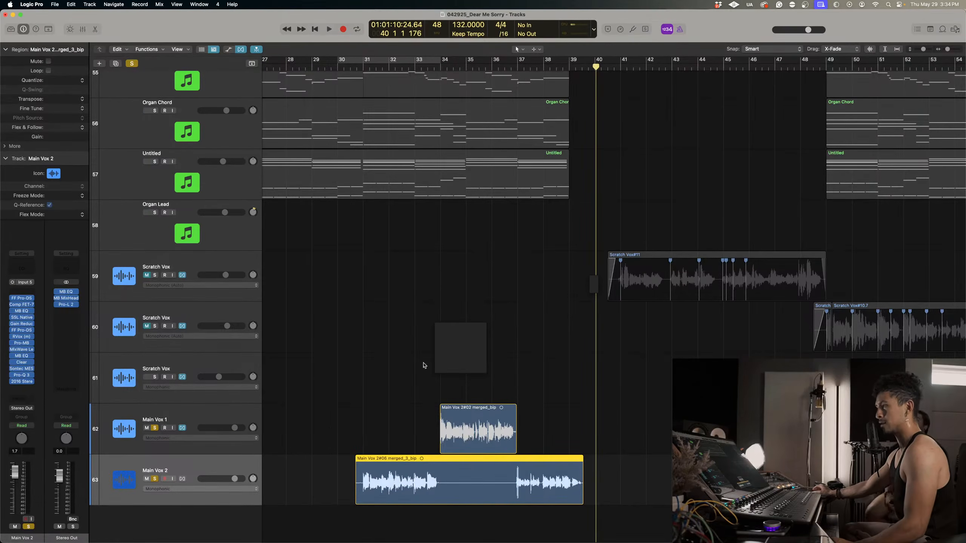
Turn off the Flex view in the arrangement and select the Main Vox 1 track.
{"action": "left_click", "coordinate": [241, 50]}
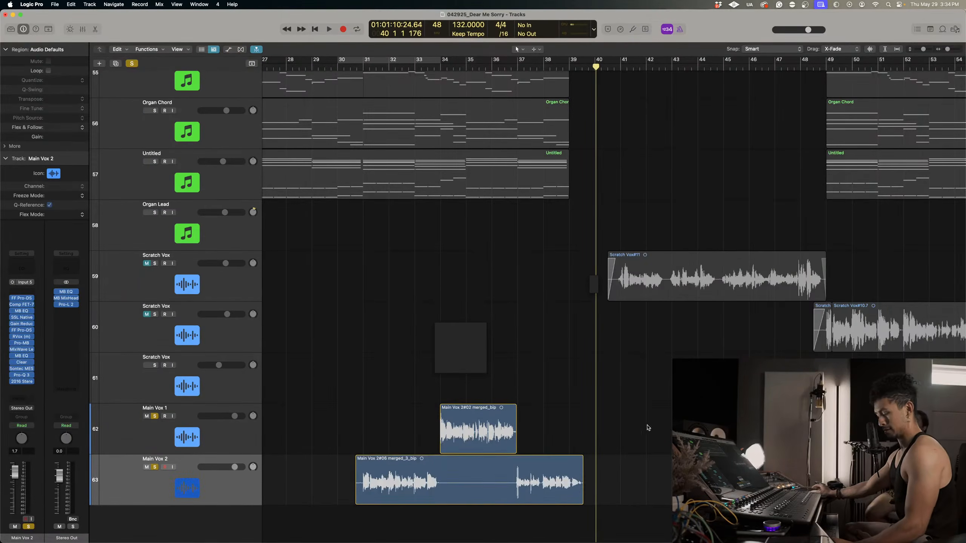
{"action": "left_click", "coordinate": [121, 438]}
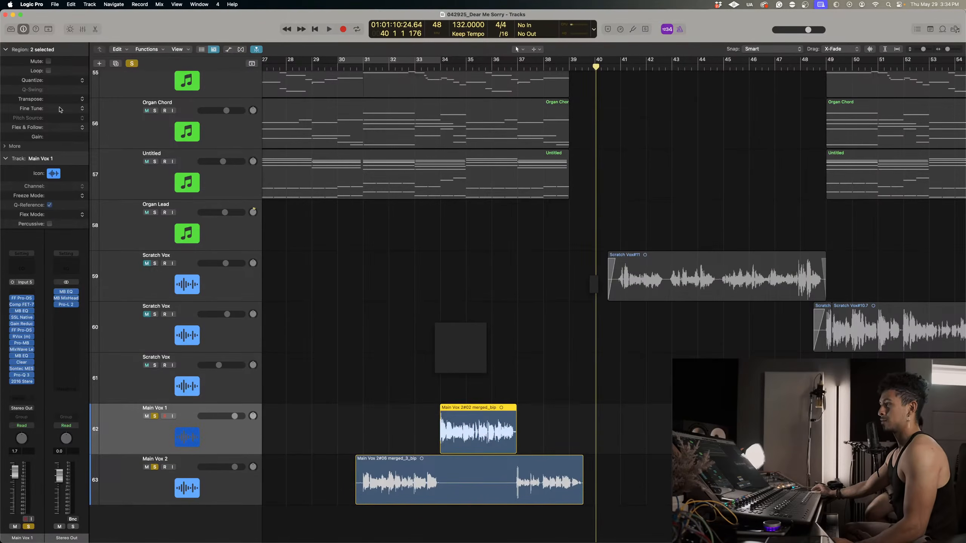
Check the installed Logic Pro version, close its information window, and clear the region selection.
{"action": "left_click", "coordinate": [32, 4]}
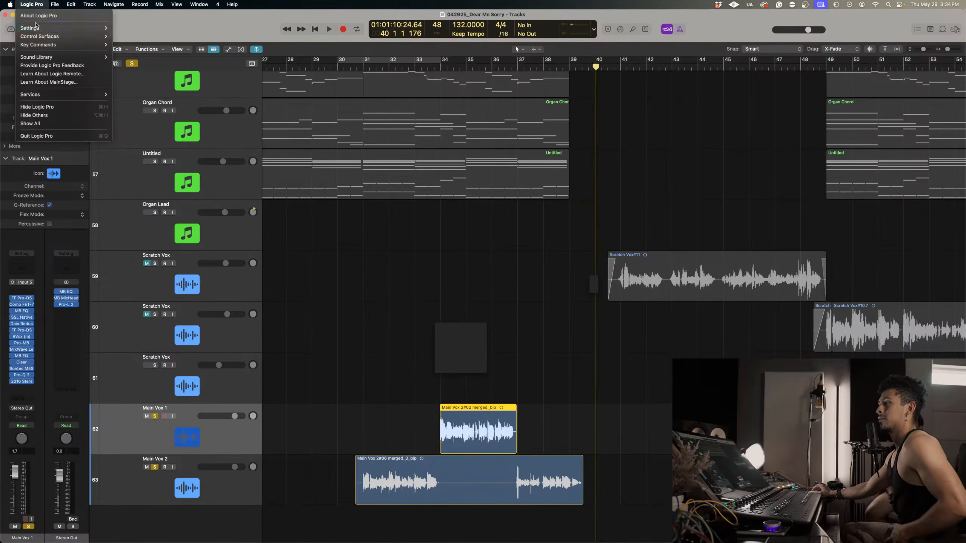
{"action": "left_click", "coordinate": [40, 18]}
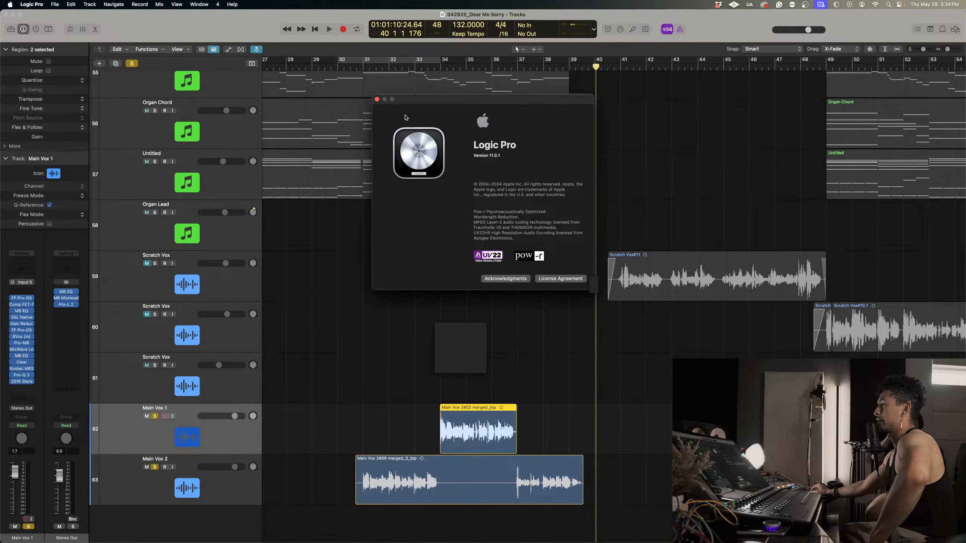
{"action": "left_click", "coordinate": [377, 99]}
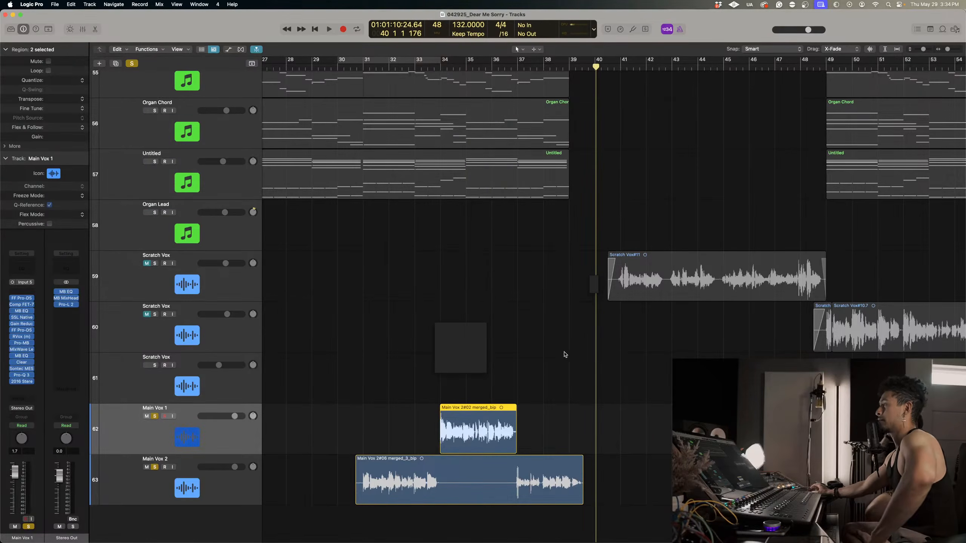
{"action": "left_click", "coordinate": [565, 354]}
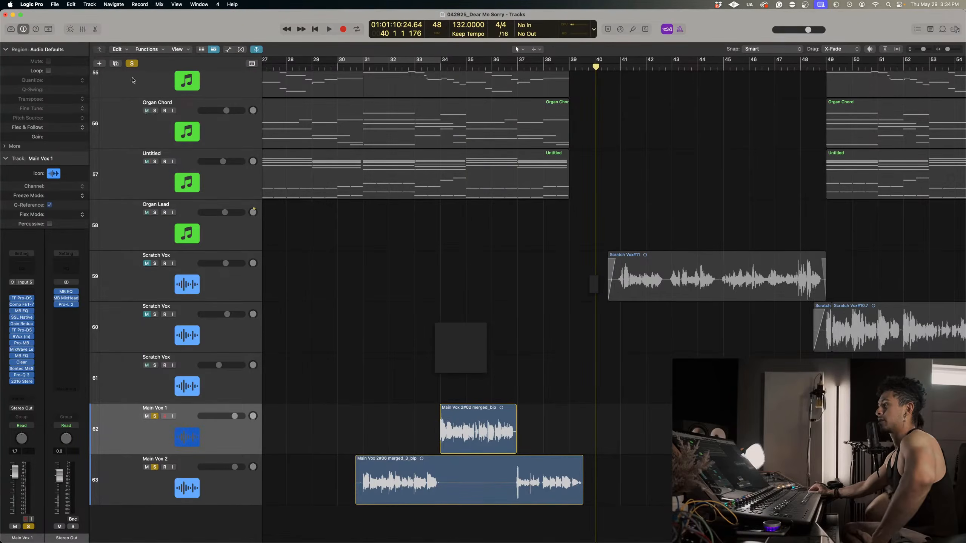
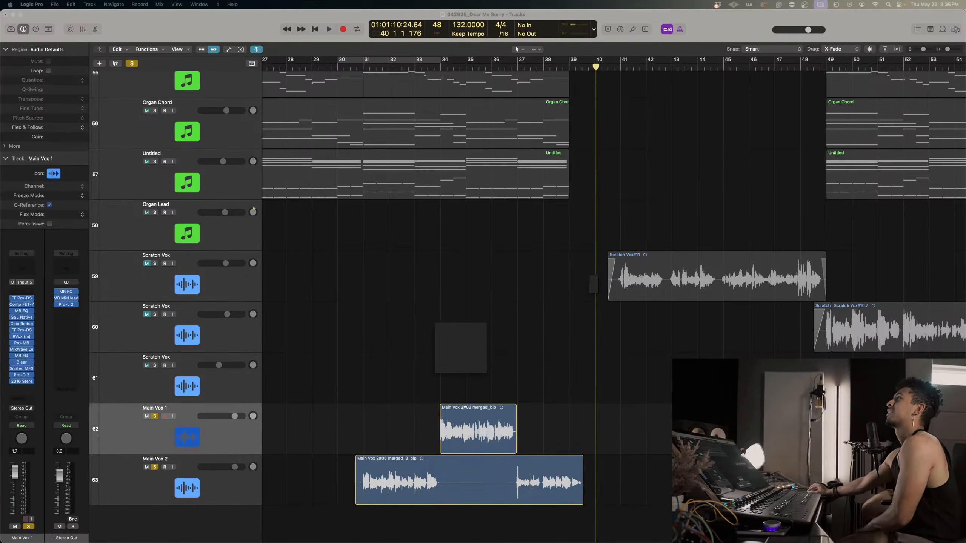
Open the Melodyne installer from the Downloads folder and allow it to determine whether the software can be installed.
{"action": "mouse_move", "coordinate": [799, 542]}
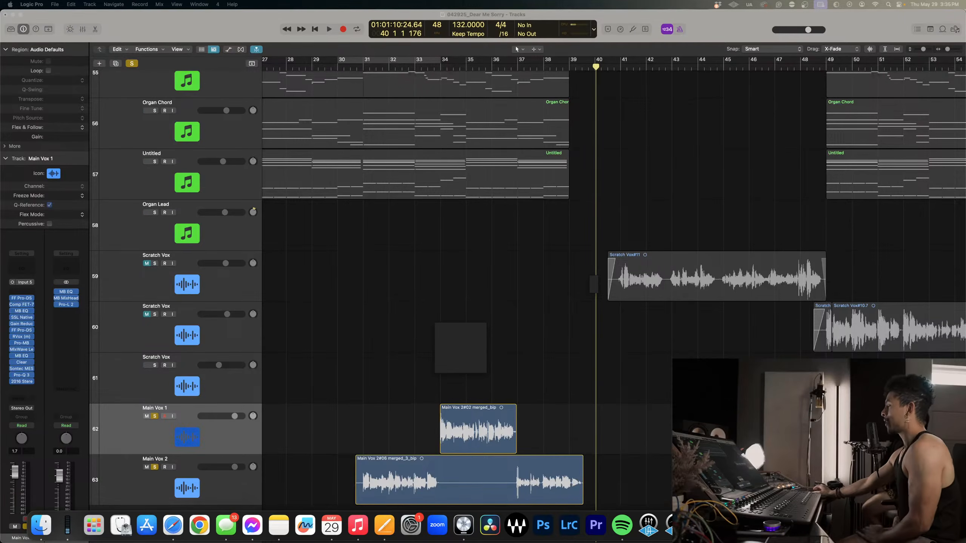
{"action": "left_click", "coordinate": [819, 525]}
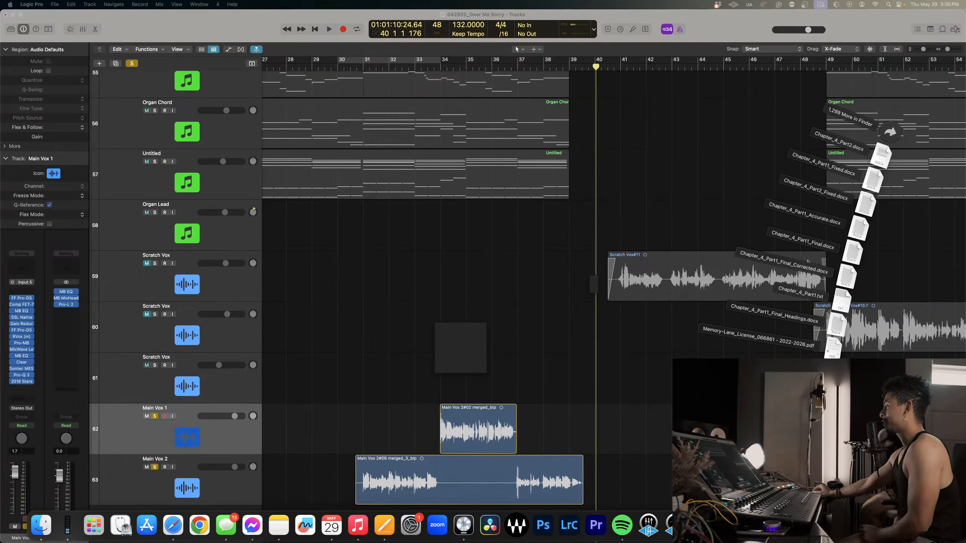
{"action": "key", "text": "Escape"}
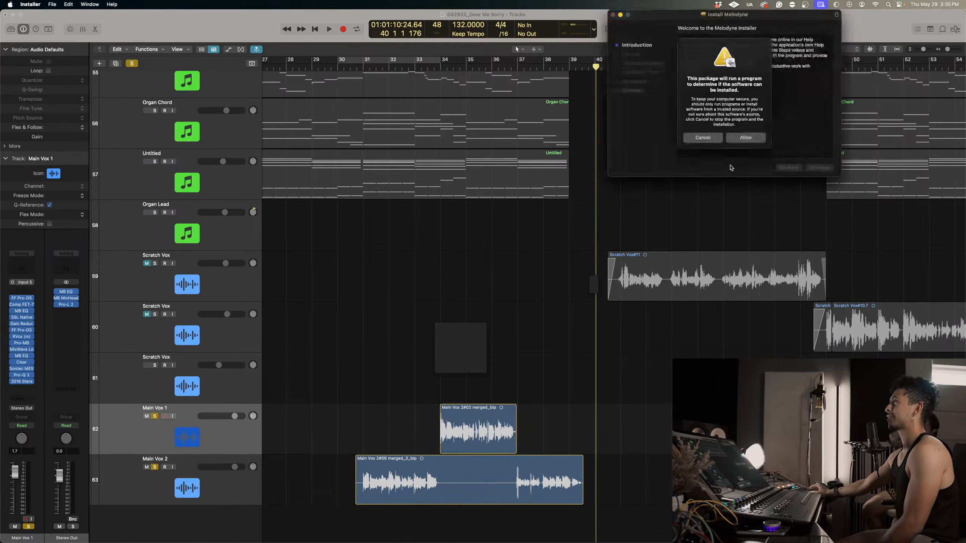
{"action": "left_click", "coordinate": [755, 140]}
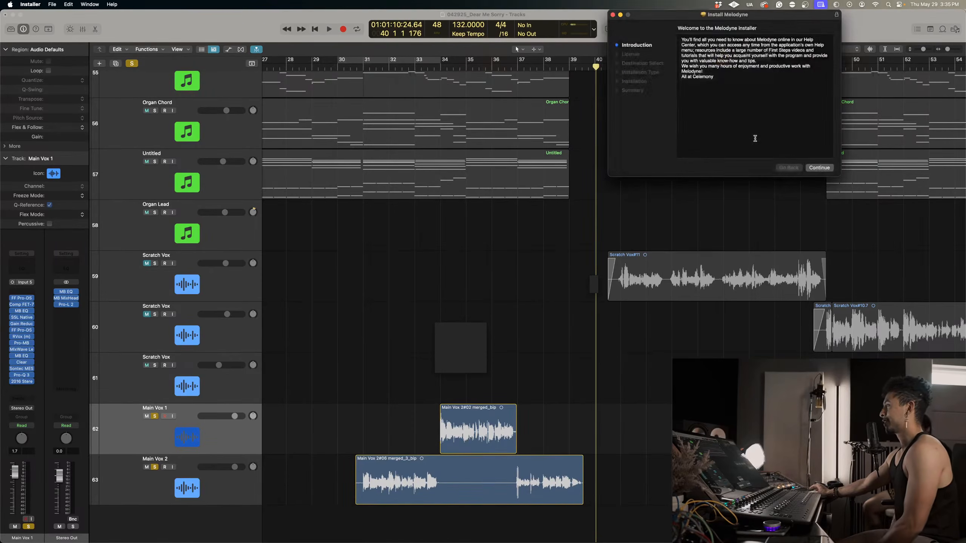
Close the Logic Pro project window and force quit Logic Pro, keeping the Melodyne installer within reach.
{"action": "left_click", "coordinate": [509, 268]}
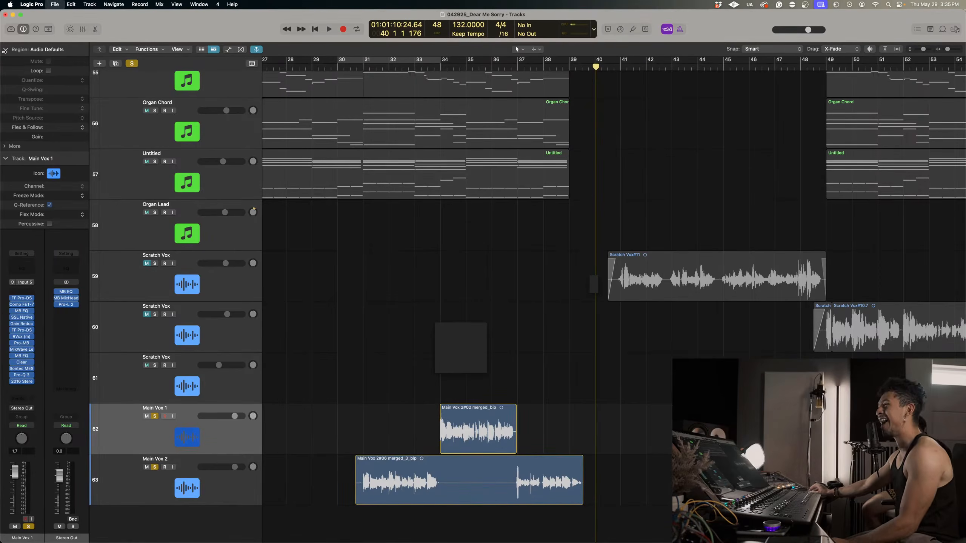
{"action": "left_click", "coordinate": [5, 15]}
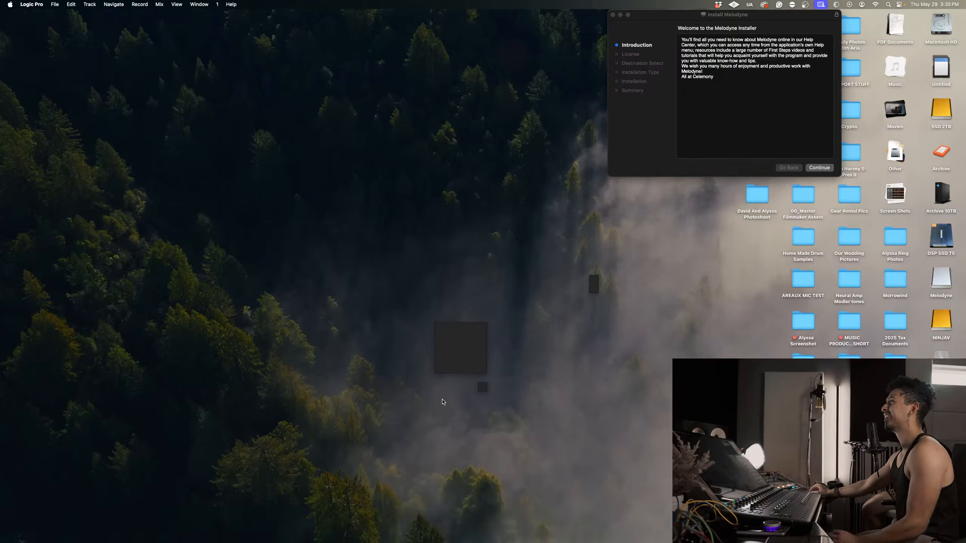
{"action": "mouse_move", "coordinate": [504, 533]}
{"action": "right_click", "coordinate": [450, 533]}
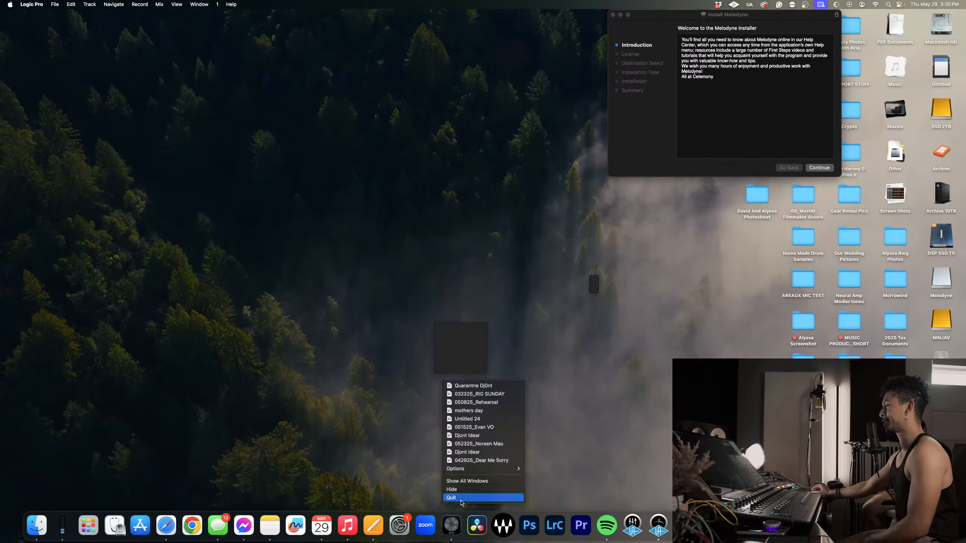
{"action": "left_click", "coordinate": [460, 500]}
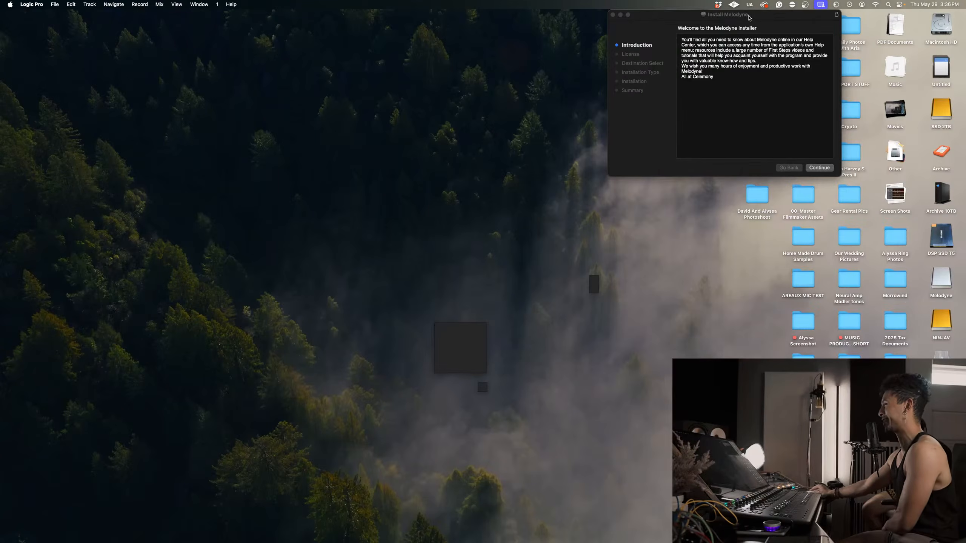
{"action": "left_click_drag", "start_coordinate": [747, 17], "coordinate": [669, 178]}
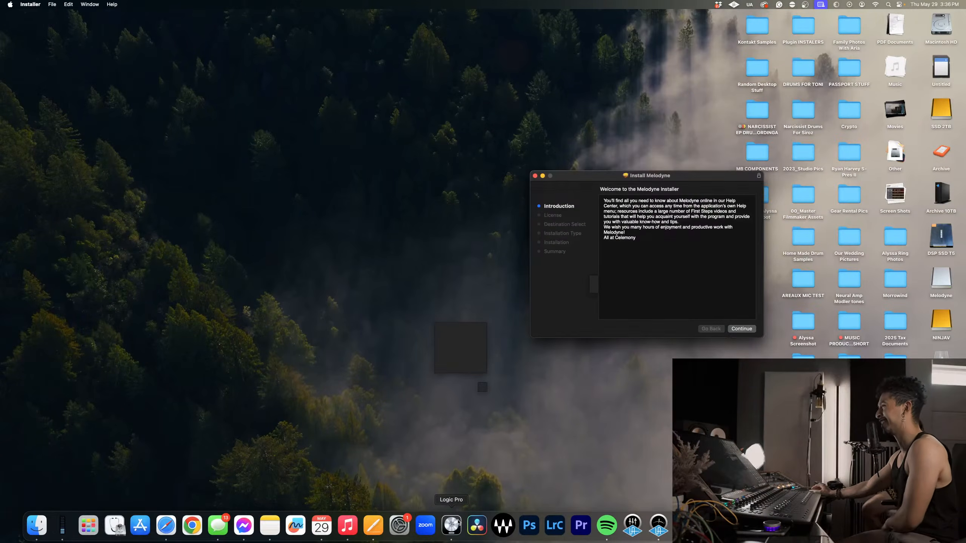
{"action": "right_click", "coordinate": [461, 519]}
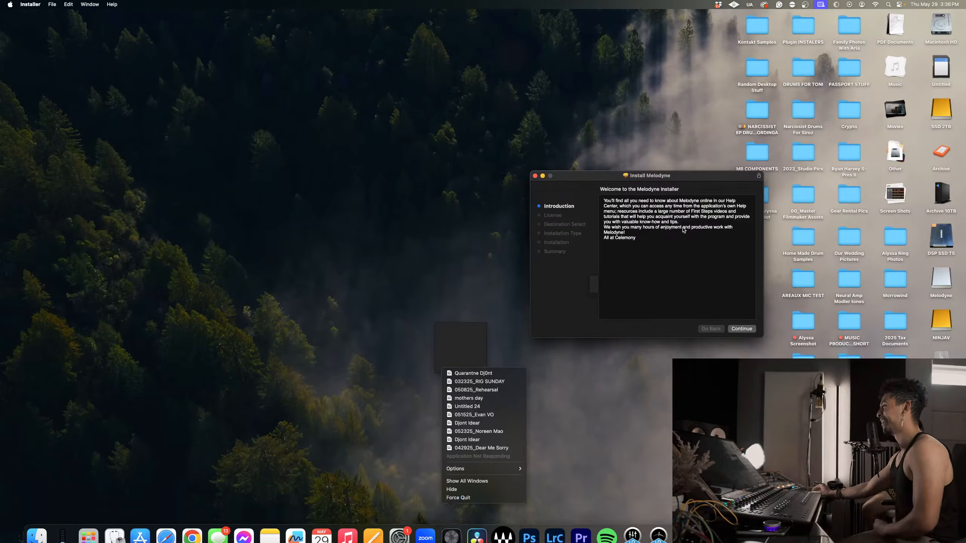
{"action": "left_click", "coordinate": [450, 498]}
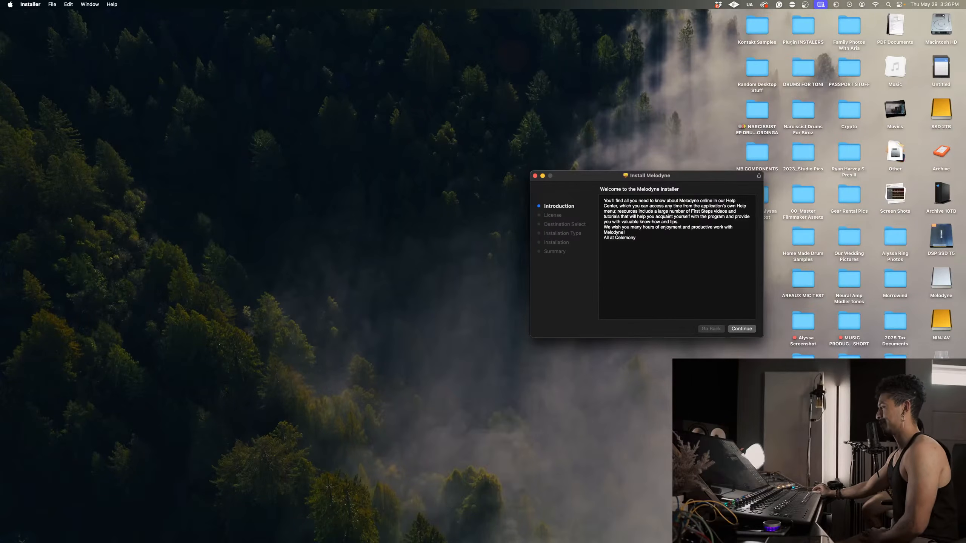
Agree to the licence and run the standard Melodyne installation on Macintosh HD, authorising it with the account password.
{"action": "left_click", "coordinate": [741, 329]}
{"action": "left_click", "coordinate": [740, 329]}
{"action": "left_click", "coordinate": [722, 276]}
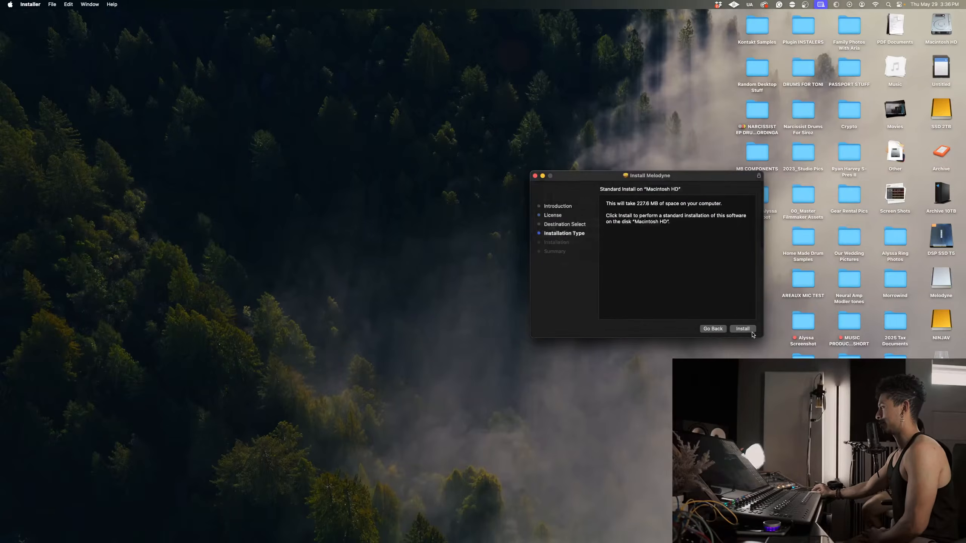
{"action": "left_click", "coordinate": [742, 328]}
{"action": "type", "text": "•••••••"}
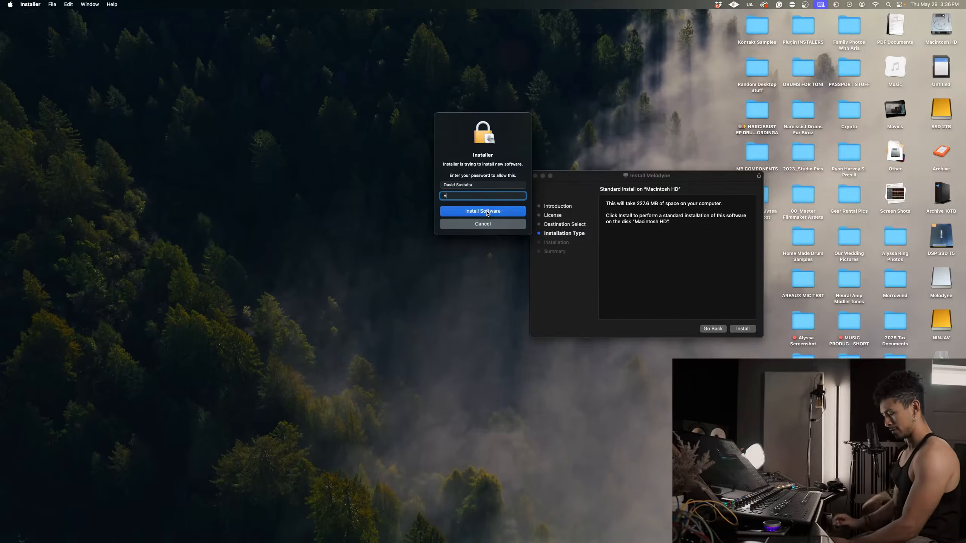
{"action": "type", "text": "••••••"}
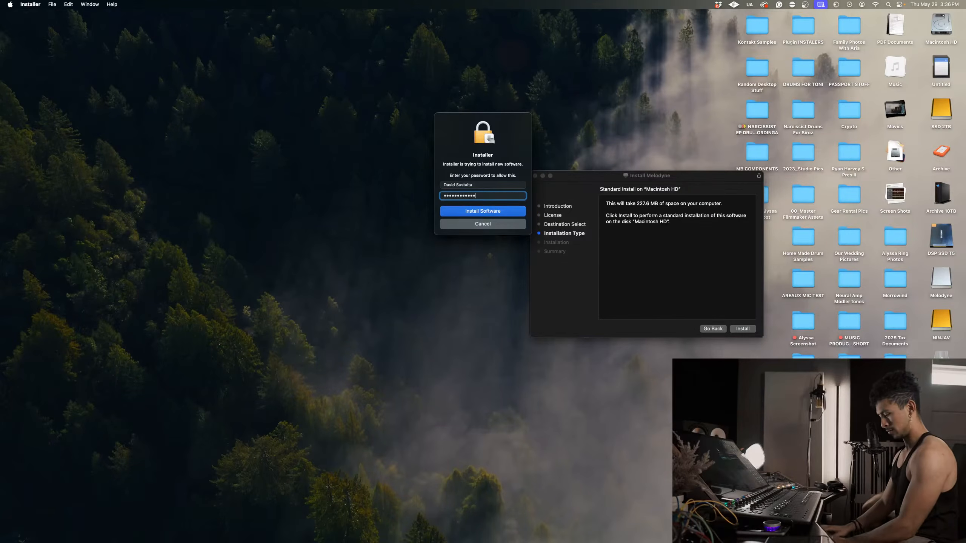
{"action": "left_click", "coordinate": [487, 212]}
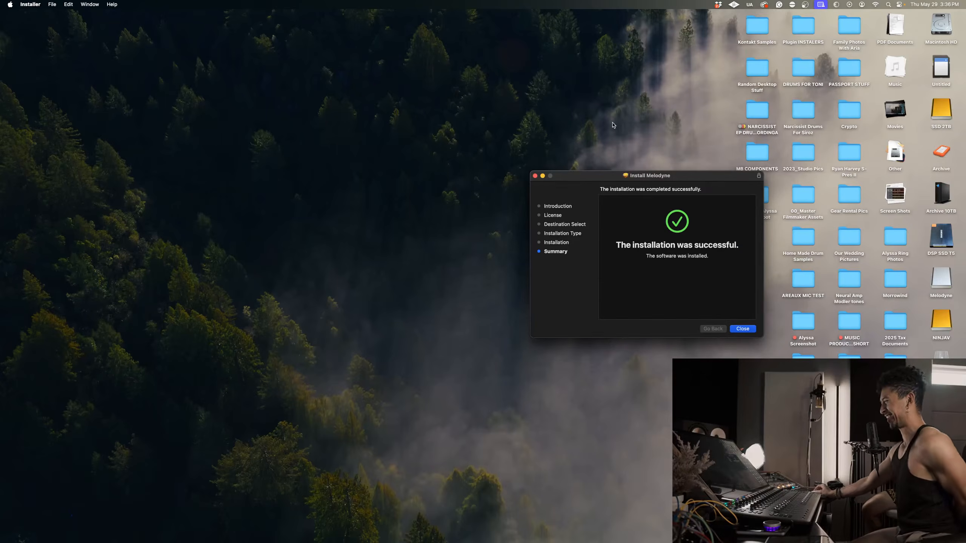
Close the finished Melodyne installer and relaunch Logic Pro with the 042925_Dear Me Sorry project.
{"action": "left_click", "coordinate": [739, 328]}
{"action": "left_click", "coordinate": [670, 290]}
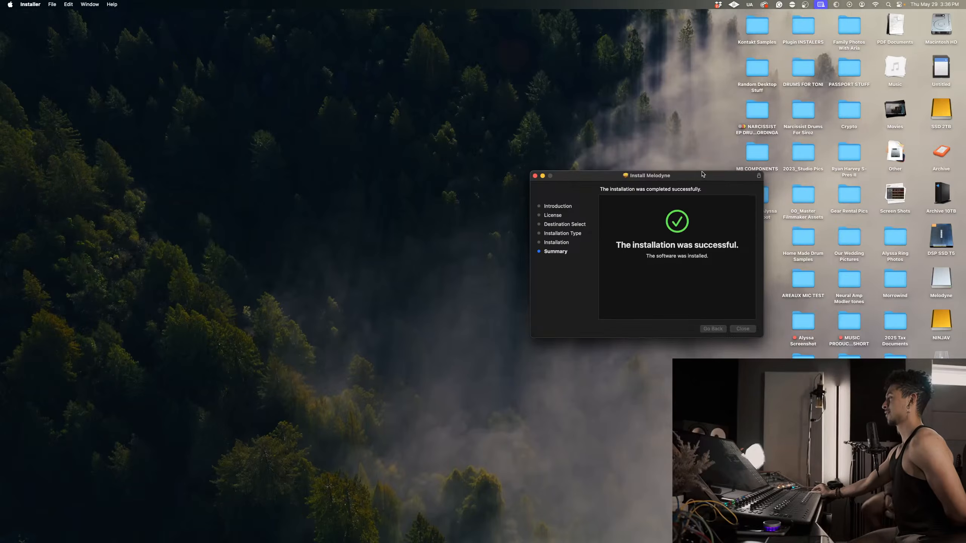
{"action": "left_click", "coordinate": [535, 175]}
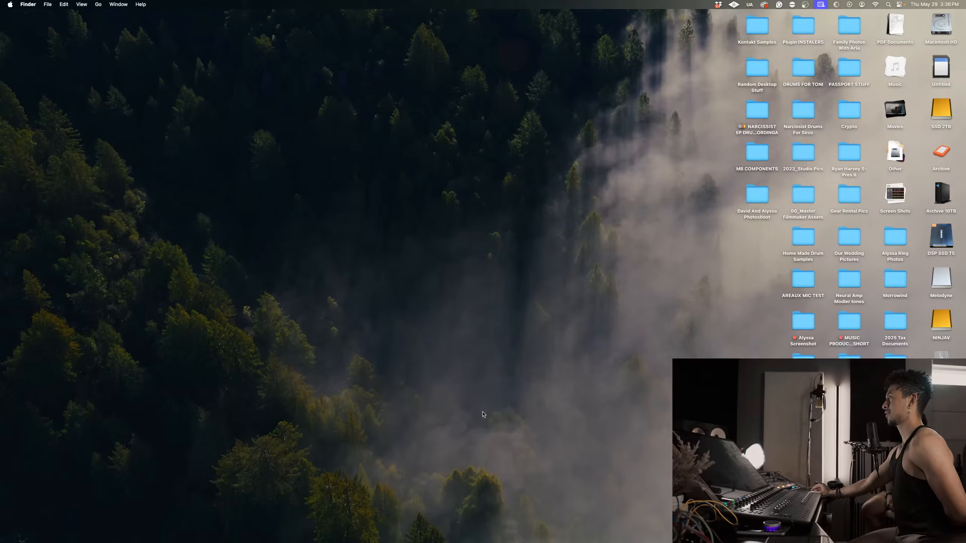
{"action": "left_click", "coordinate": [463, 525]}
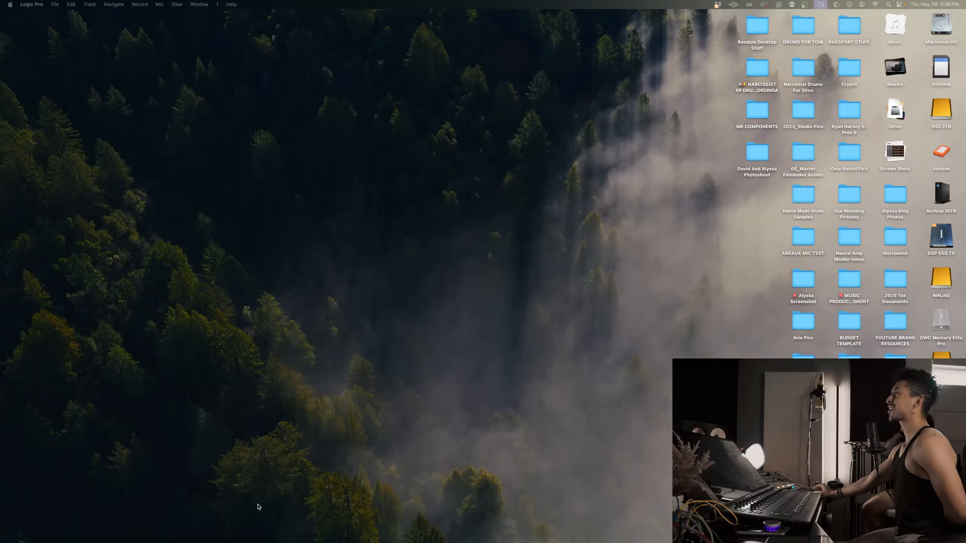
{"action": "mouse_move", "coordinate": [450, 533]}
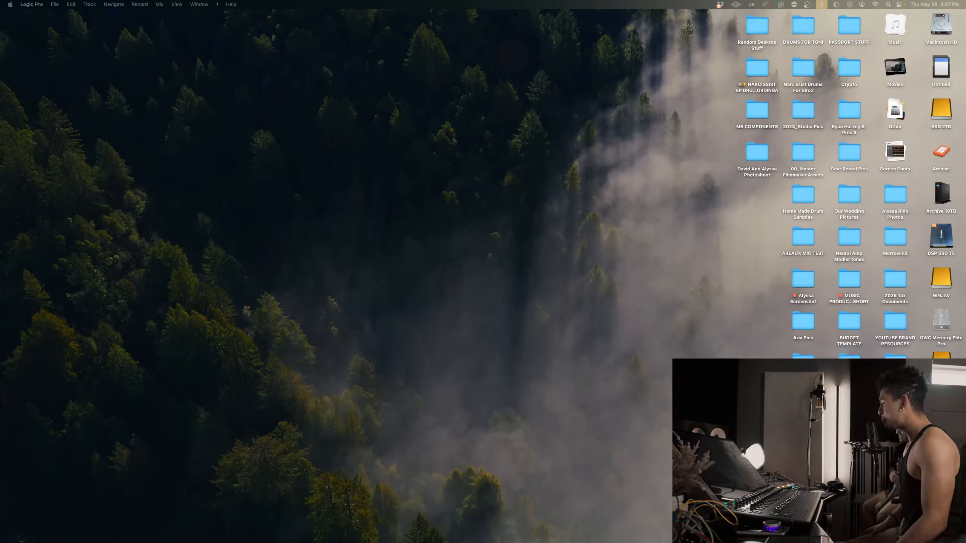
{"action": "key", "text": "4"}
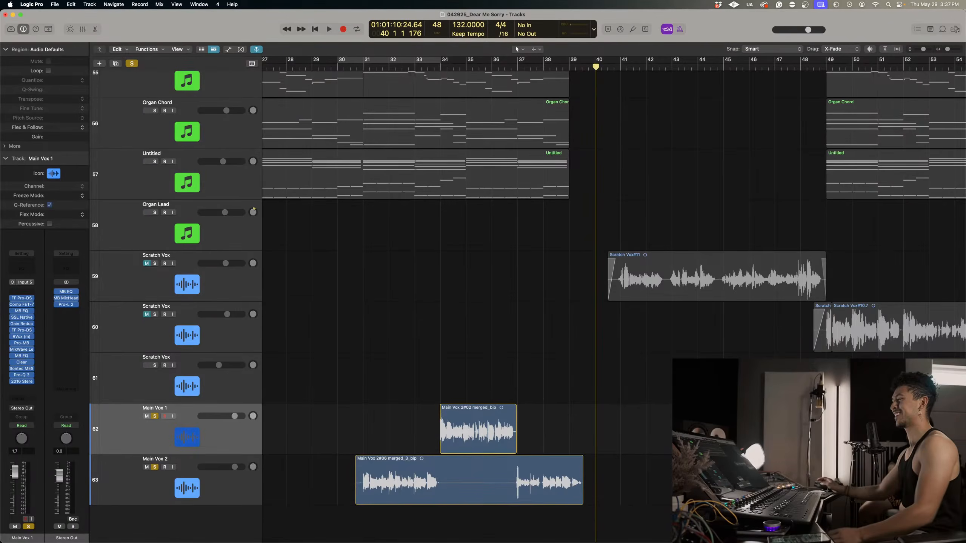
Place the playhead just after bar 31 and insert Melodyne ahead of the other plug-ins on Main Vox 2.
{"action": "left_click", "coordinate": [371, 68]}
{"action": "left_click", "coordinate": [119, 476]}
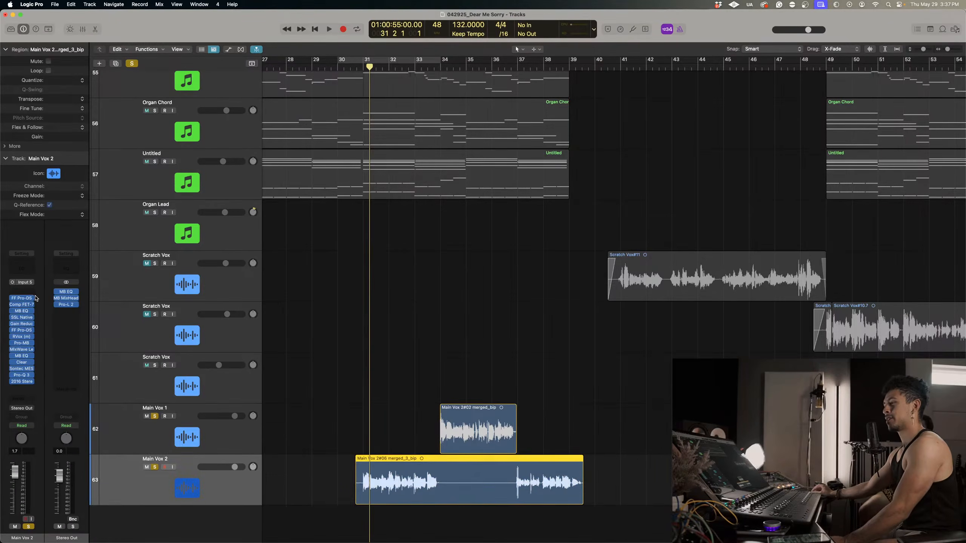
{"action": "left_click", "coordinate": [35, 293]}
{"action": "left_click", "coordinate": [88, 317]}
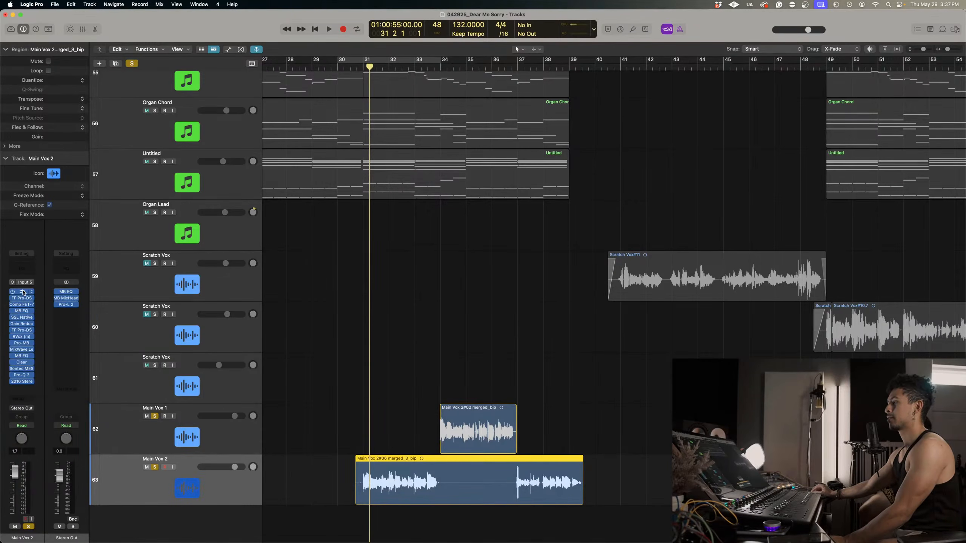
{"action": "left_click", "coordinate": [23, 292]}
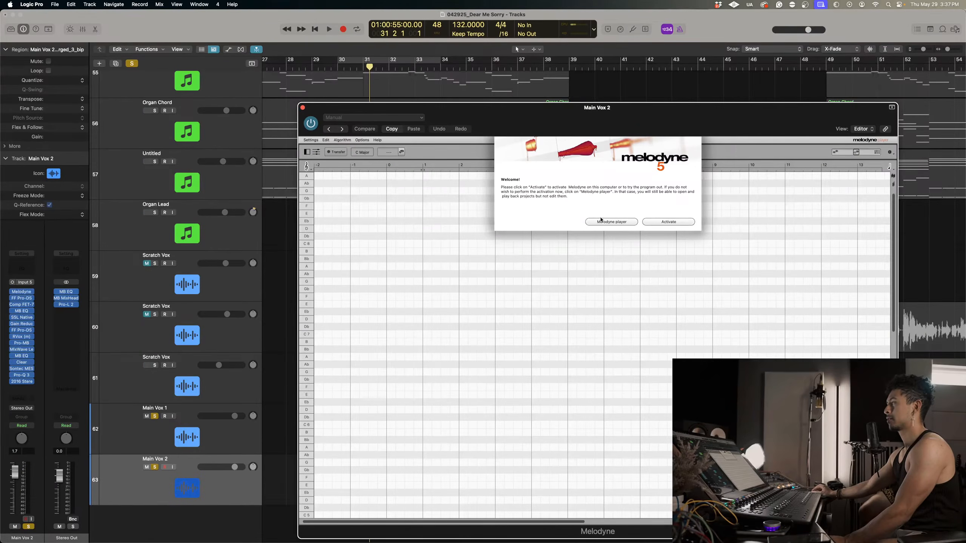
Activate Melodyne on this computer and close its plug-in window on Main Vox 2.
{"action": "left_click", "coordinate": [655, 223]}
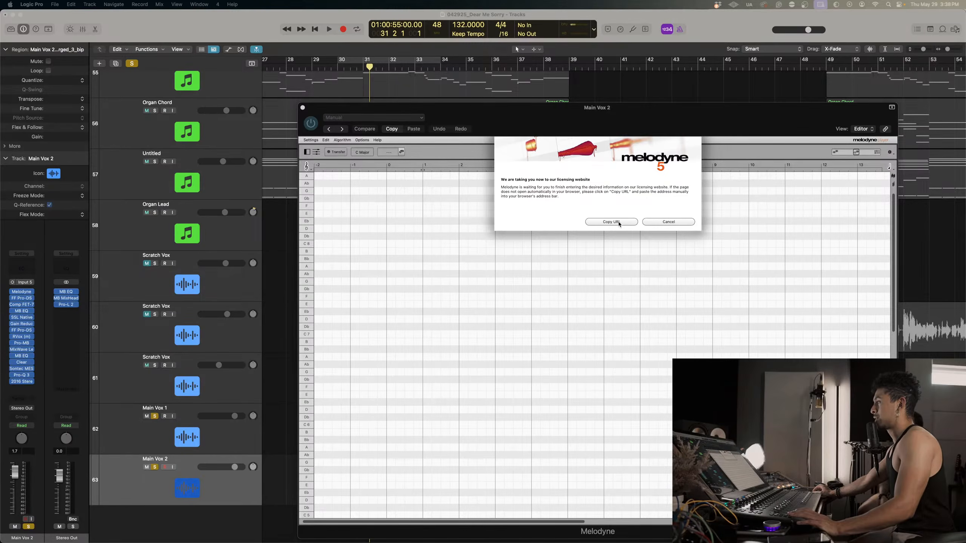
{"action": "left_click", "coordinate": [663, 221]}
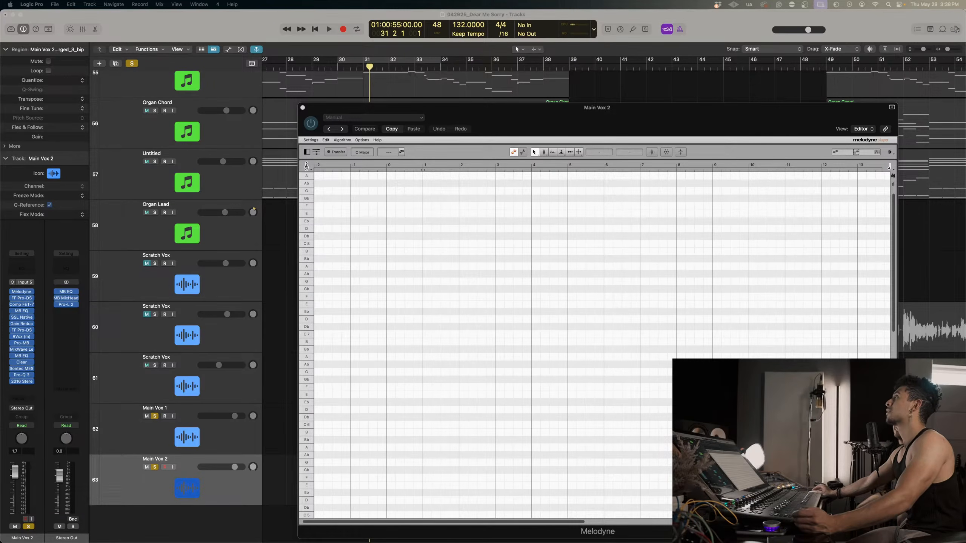
{"action": "left_click", "coordinate": [605, 133]}
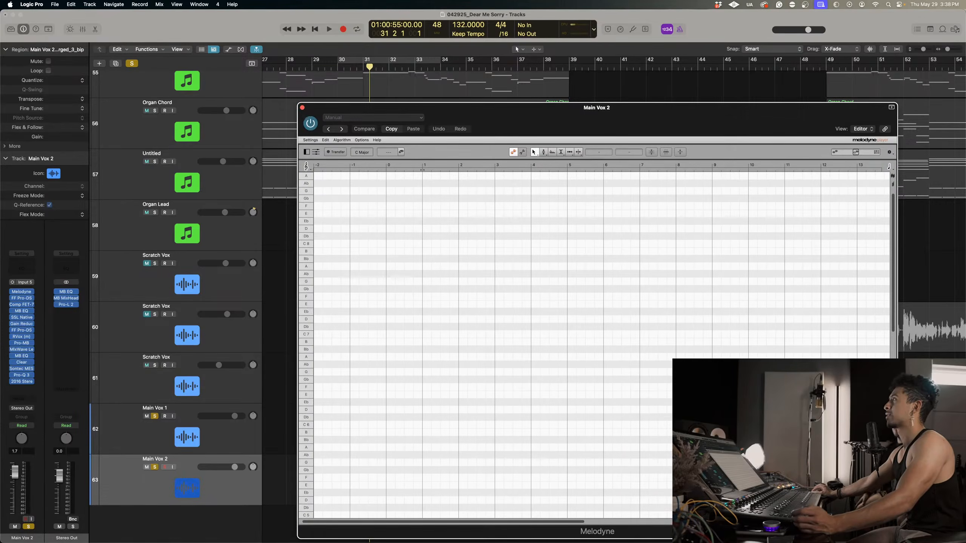
{"action": "left_click", "coordinate": [302, 108]}
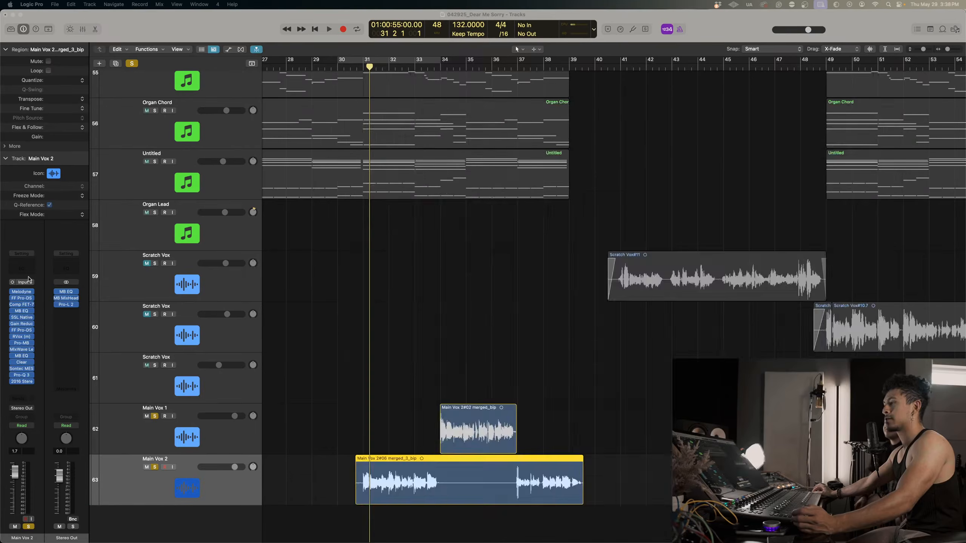
Remove Melodyne from Main Vox 2 and insert a fresh instance of it in the first effect slot.
{"action": "left_click", "coordinate": [22, 292]}
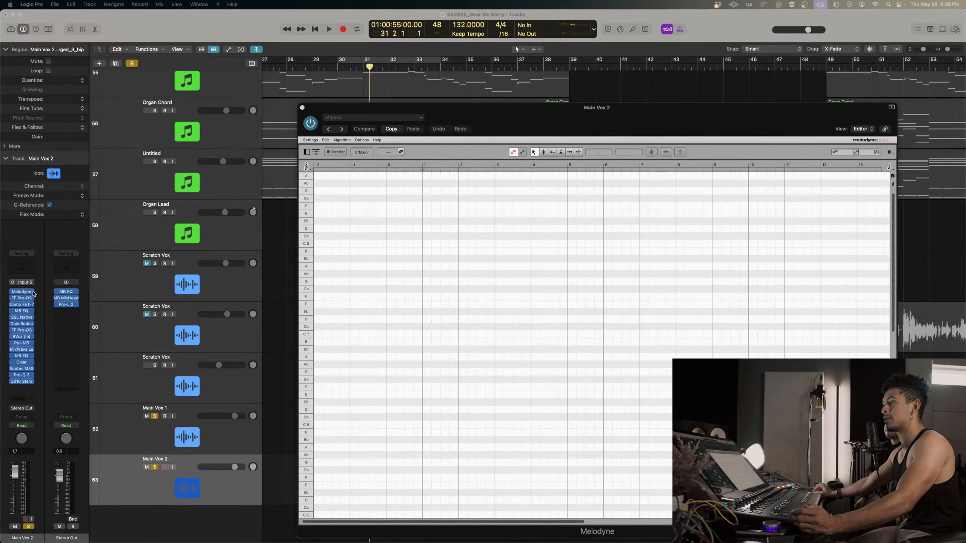
{"action": "left_click", "coordinate": [33, 293]}
{"action": "left_click", "coordinate": [26, 295]}
{"action": "left_click", "coordinate": [26, 295]}
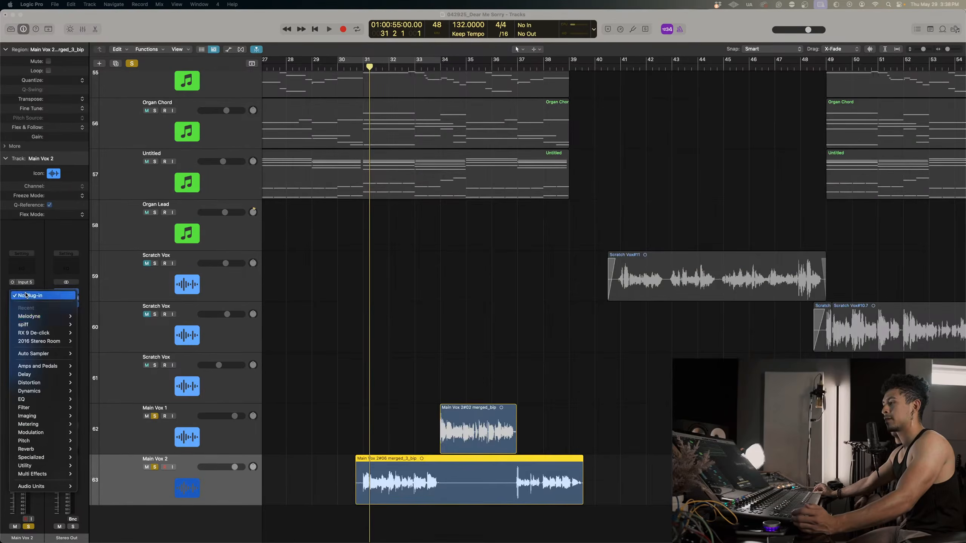
{"action": "left_click", "coordinate": [87, 317]}
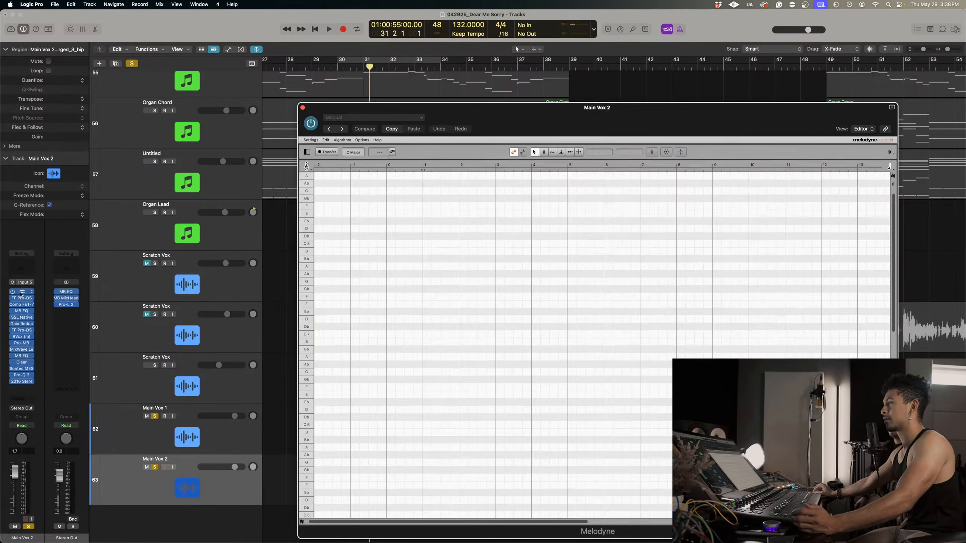
Transfer the opening phrase of Main Vox 2 into Melodyne by playing from the region's start to about bar 33.
{"action": "left_click_drag", "start_coordinate": [467, 121], "coordinate": [675, 125]}
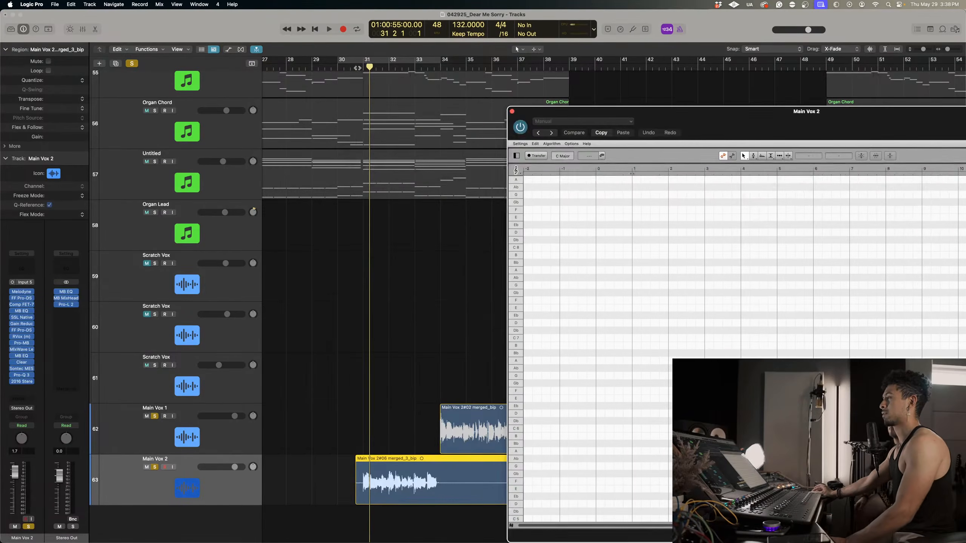
{"action": "left_click", "coordinate": [357, 68]}
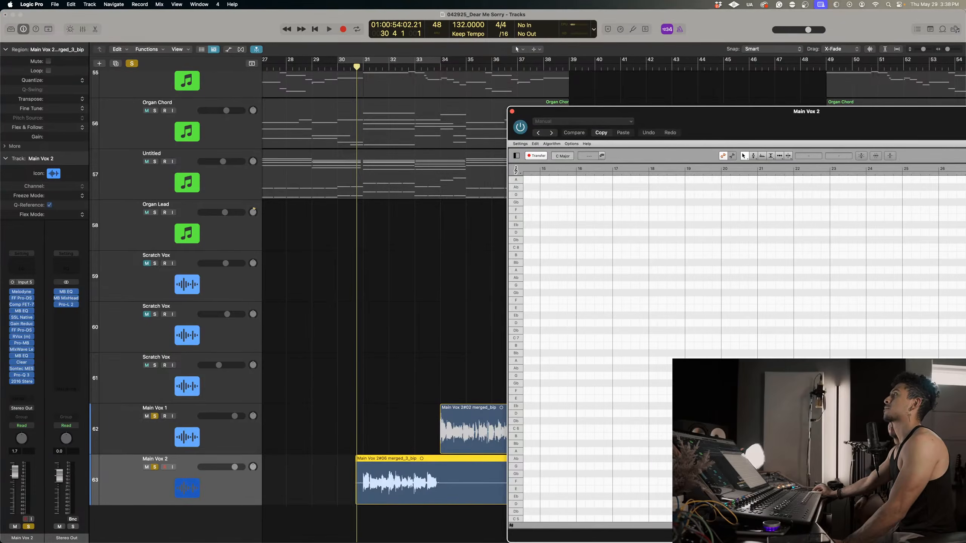
{"action": "key", "text": "space"}
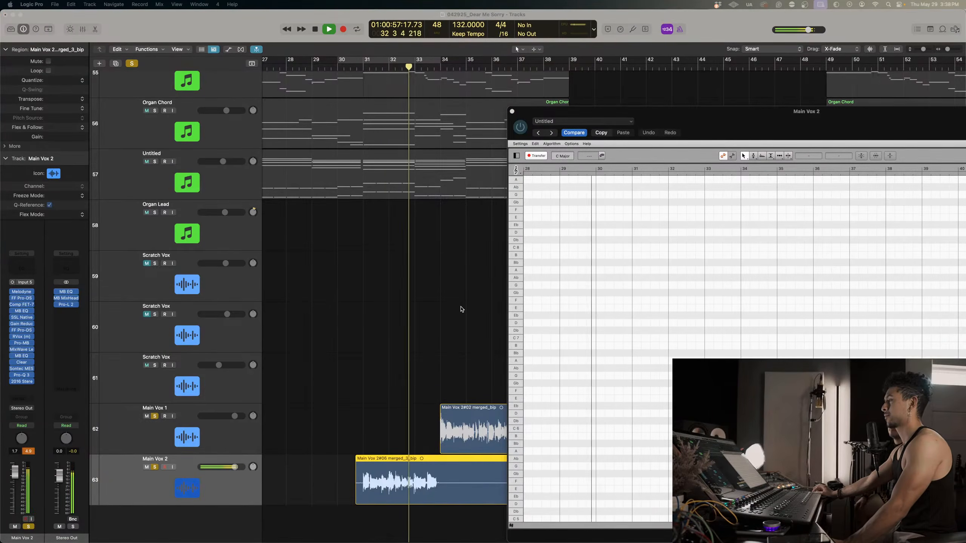
{"action": "key", "text": "space"}
Raise a transferred note just after bar 32 to C4 and move the Melodyne window over the arrangement.
{"action": "left_click_drag", "start_coordinate": [583, 376], "coordinate": [581, 336]}
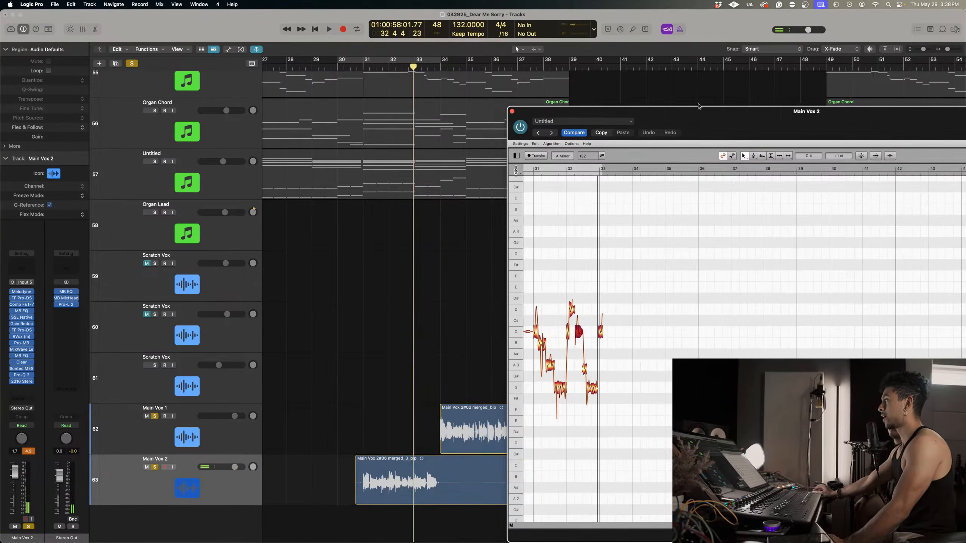
{"action": "left_click_drag", "start_coordinate": [753, 114], "coordinate": [540, 101]}
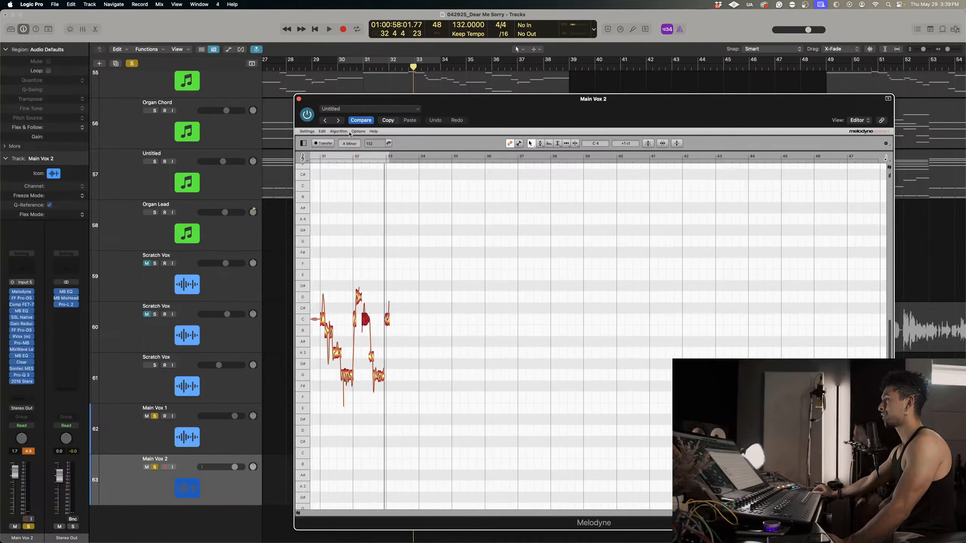
Look through Melodyne's settings, editing, algorithm and tempo options without changing any of them.
{"action": "left_click", "coordinate": [307, 131]}
{"action": "mouse_move", "coordinate": [328, 132]}
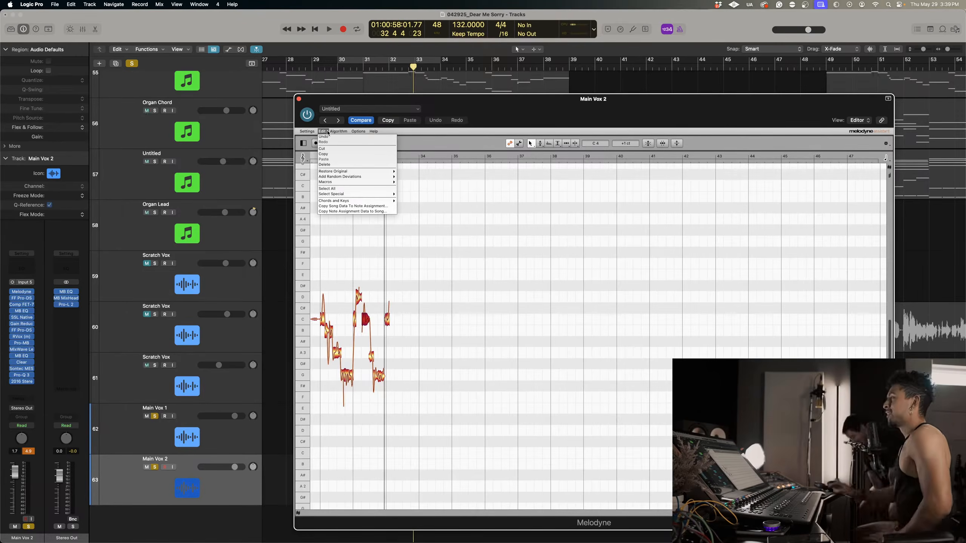
{"action": "left_click", "coordinate": [338, 131]}
{"action": "left_click", "coordinate": [323, 130]}
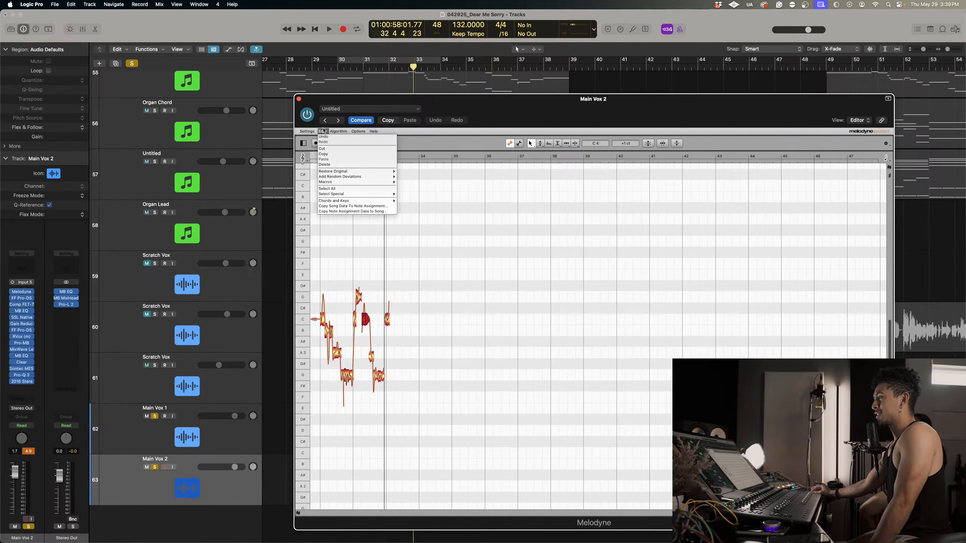
{"action": "mouse_move", "coordinate": [333, 132]}
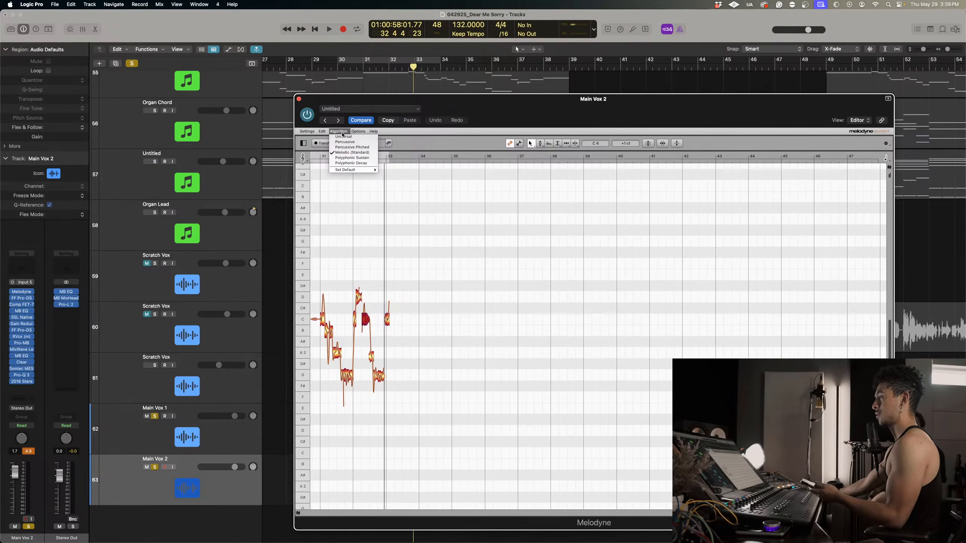
{"action": "mouse_move", "coordinate": [359, 172]}
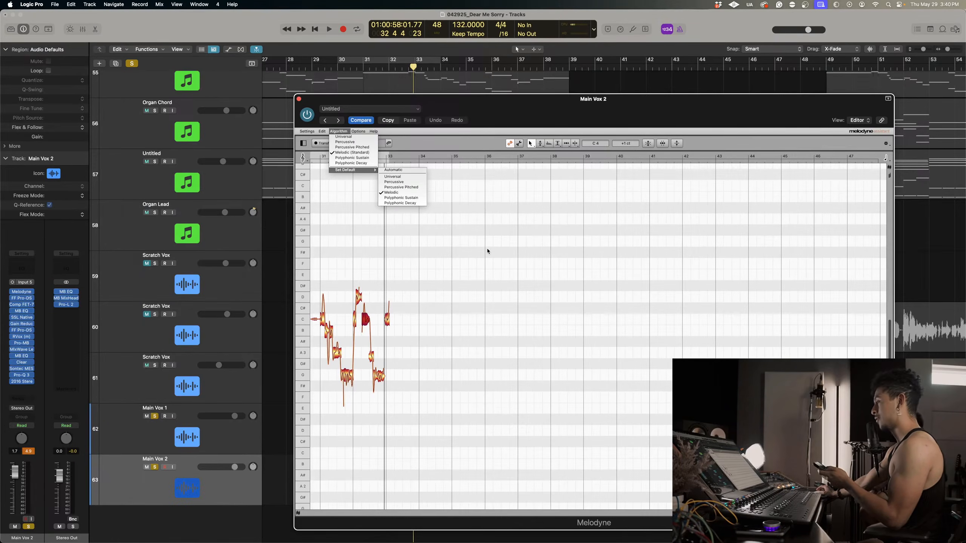
{"action": "left_click", "coordinate": [515, 249]}
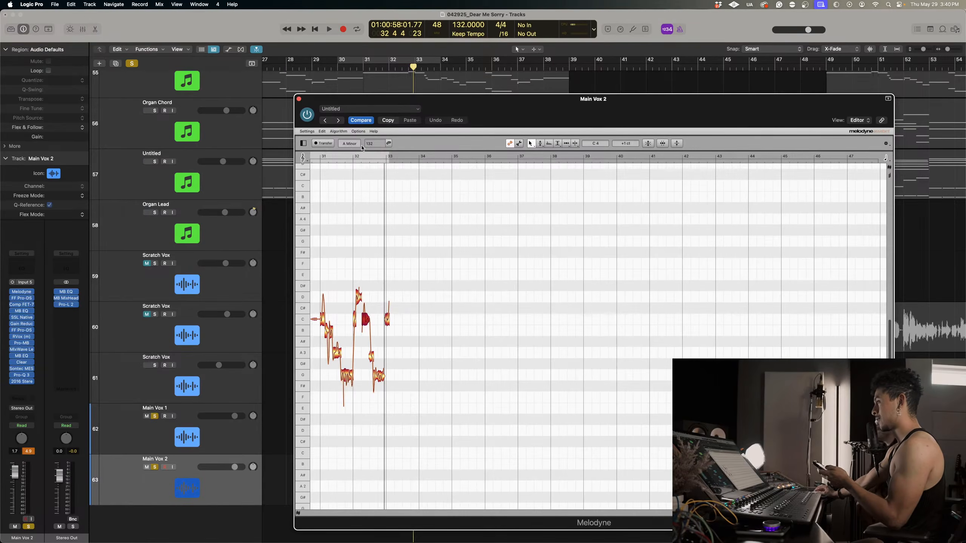
{"action": "left_click", "coordinate": [391, 144]}
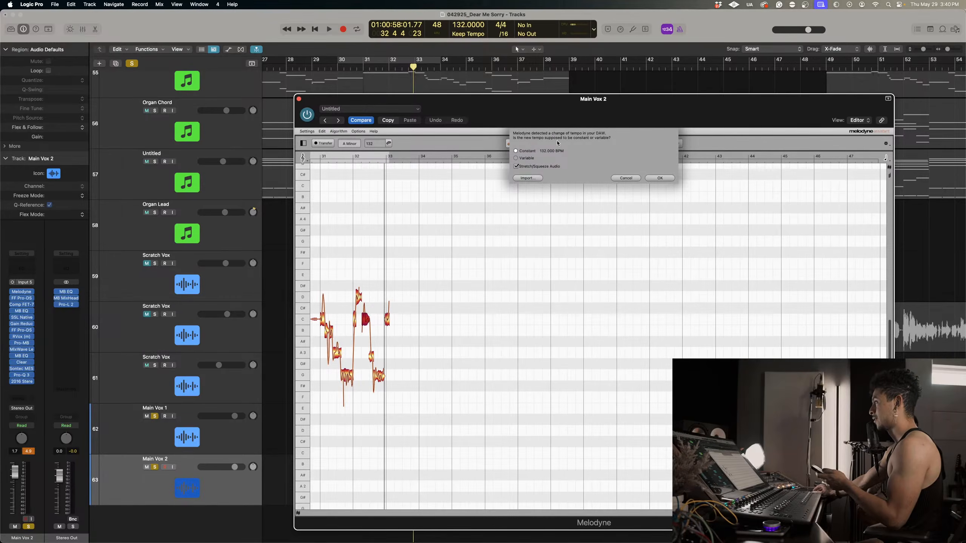
{"action": "left_click", "coordinate": [625, 178]}
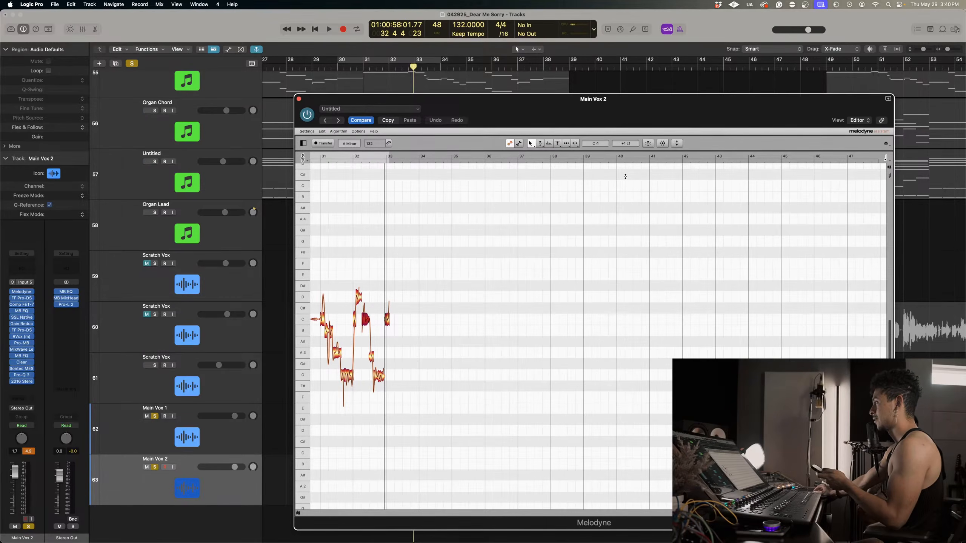
Turn on Monitor When Editing Blobs in Melodyne and audition the D4 and G3 notes around bar 32.
{"action": "left_click", "coordinate": [886, 143]}
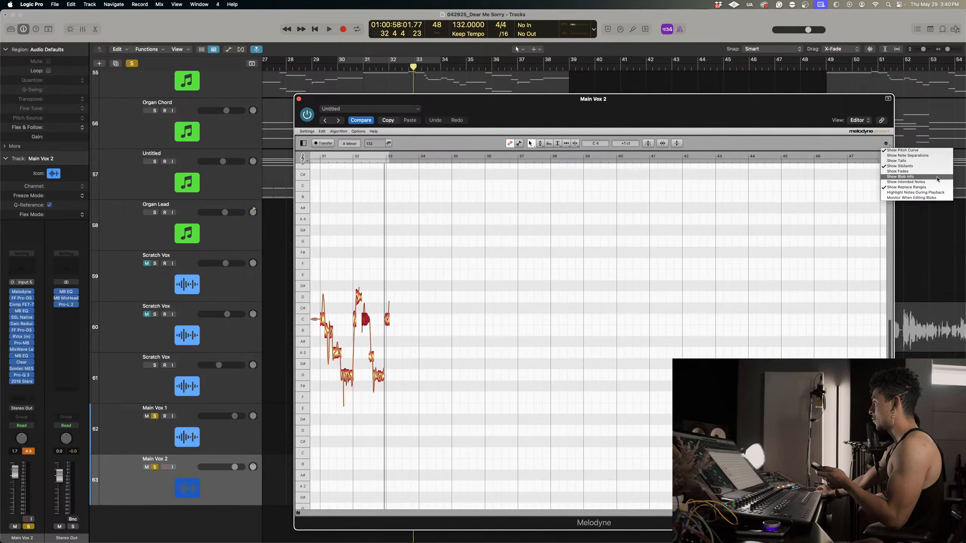
{"action": "left_click", "coordinate": [929, 202]}
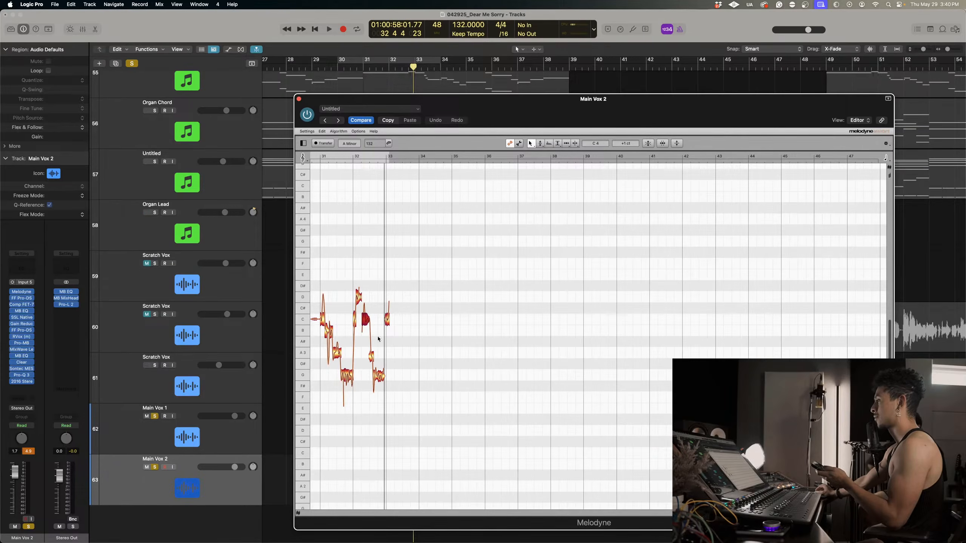
{"action": "left_click", "coordinate": [371, 293]}
{"action": "mouse_move", "coordinate": [358, 299]}
{"action": "left_mouse_down"}
{"action": "mouse_move", "coordinate": [358, 263]}
{"action": "mouse_move", "coordinate": [367, 288]}
{"action": "left_mouse_up"}
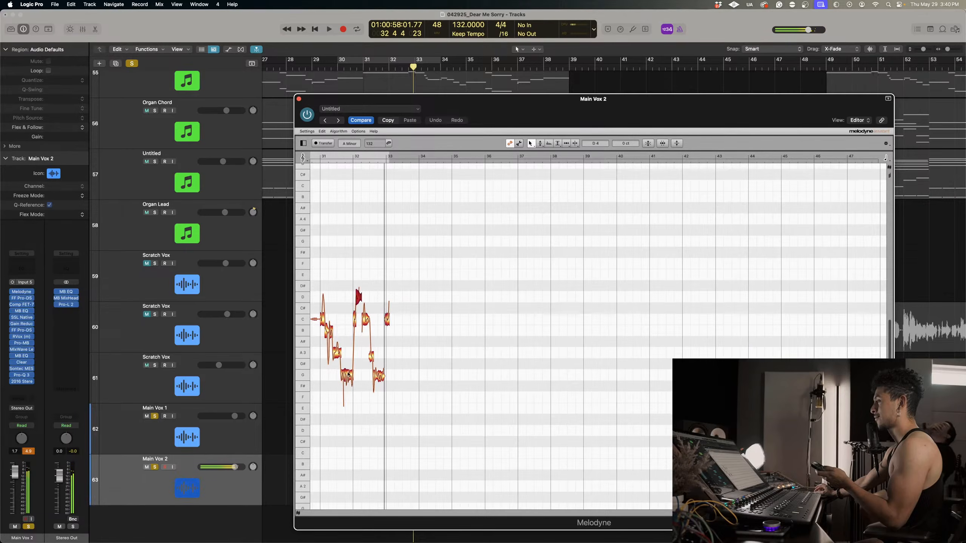
{"action": "mouse_move", "coordinate": [349, 375]}
{"action": "left_mouse_down"}
{"action": "mouse_move", "coordinate": [350, 323]}
{"action": "mouse_move", "coordinate": [356, 373]}
{"action": "left_mouse_up"}
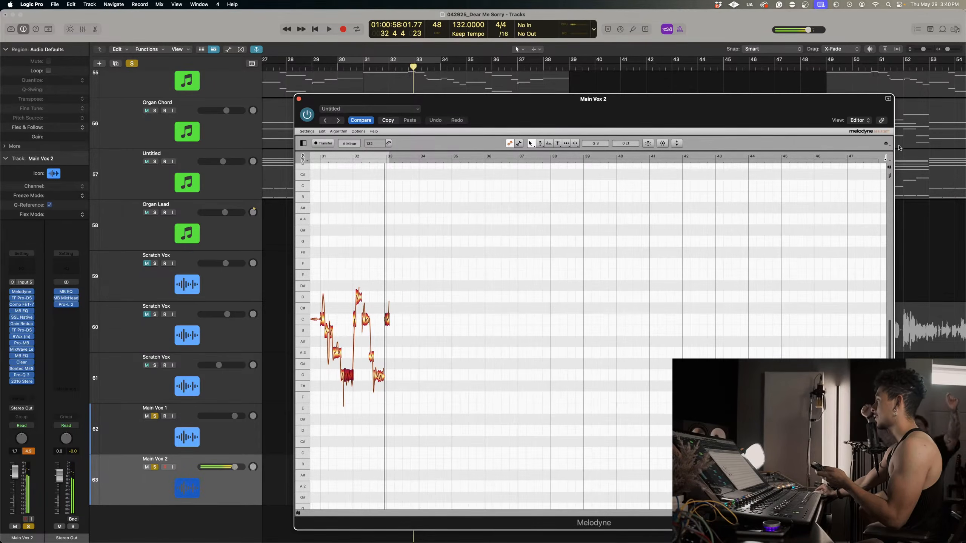
Try out the note monitoring by sliding the A3 note after bar 31 up past D#4 and back down.
{"action": "left_click", "coordinate": [886, 143]}
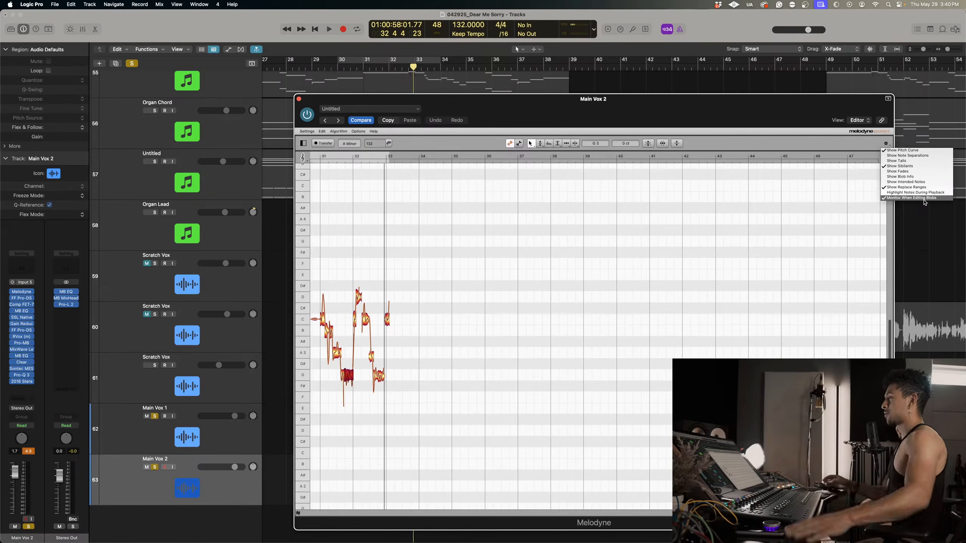
{"action": "left_click_drag", "start_coordinate": [471, 109], "coordinate": [476, 106]}
{"action": "left_click", "coordinate": [556, 210]}
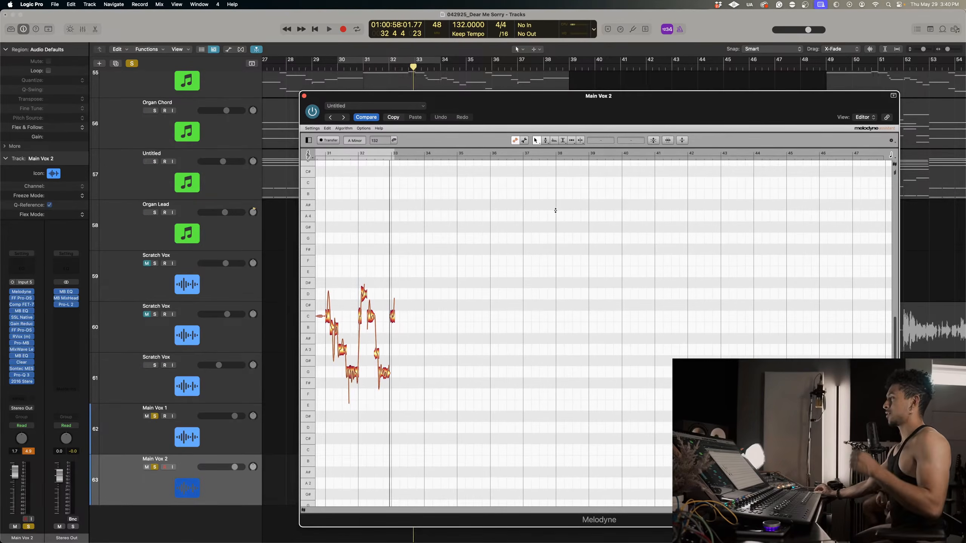
{"action": "scroll", "coordinate": [521, 244], "scroll_direction": "left", "scroll_amount": 10}
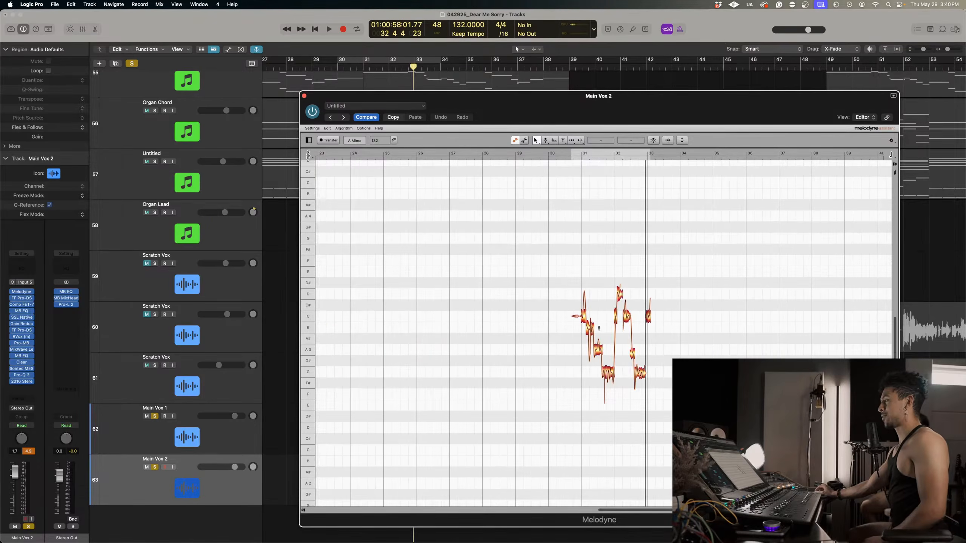
{"action": "left_click_drag", "start_coordinate": [599, 353], "coordinate": [603, 279]}
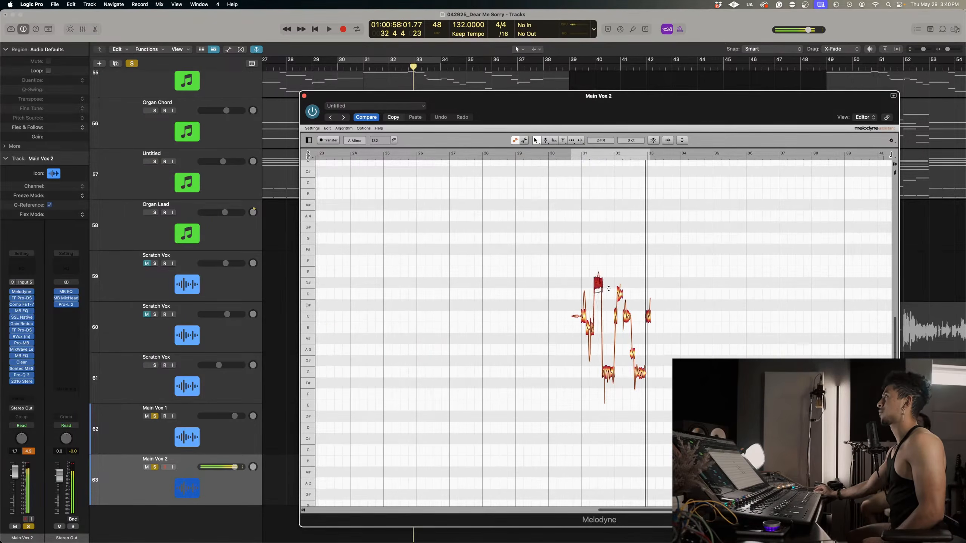
{"action": "left_click_drag", "start_coordinate": [625, 161], "coordinate": [631, 154]}
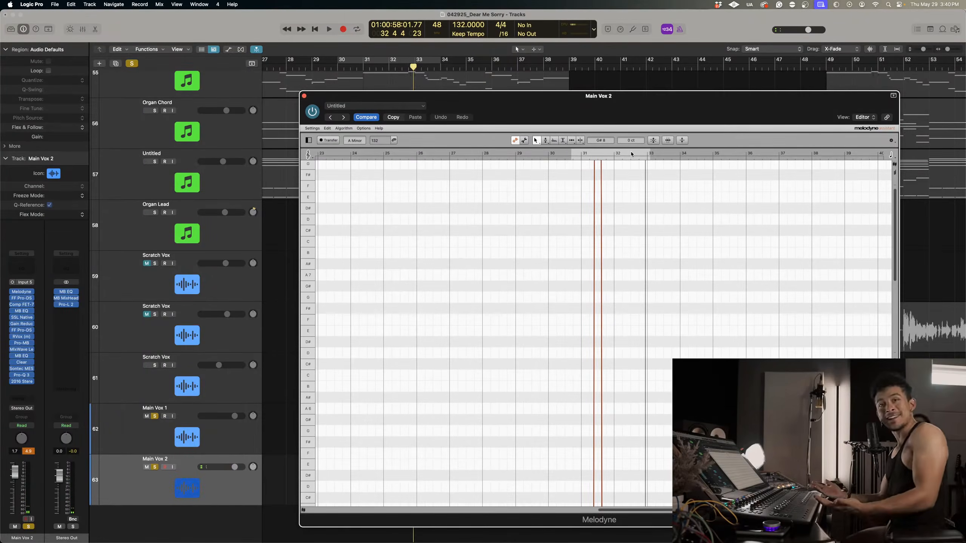
{"action": "scroll", "coordinate": [577, 178], "scroll_direction": "down", "scroll_amount": 10}
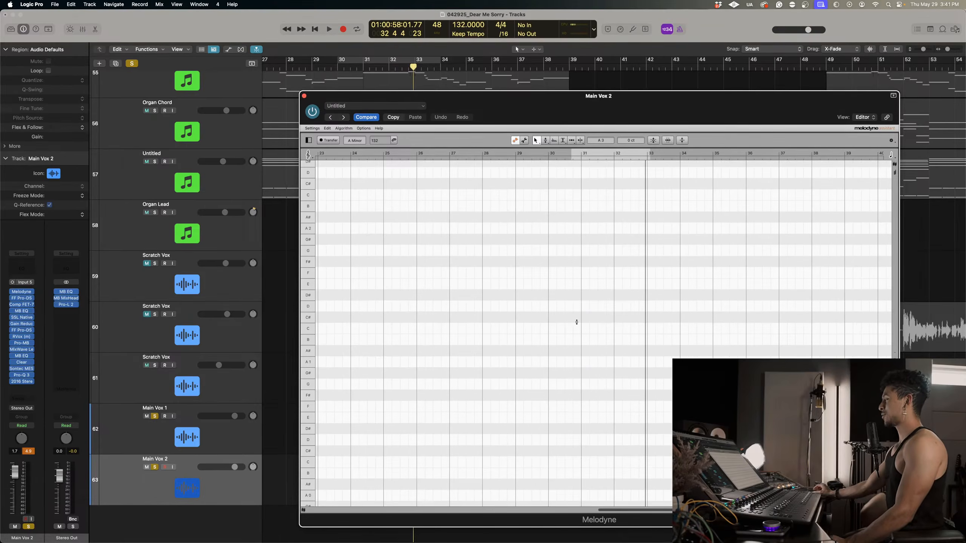
{"action": "scroll", "coordinate": [576, 322], "scroll_direction": "right", "scroll_amount": 5}
{"action": "scroll", "coordinate": [516, 332], "scroll_direction": "up", "scroll_amount": 10}
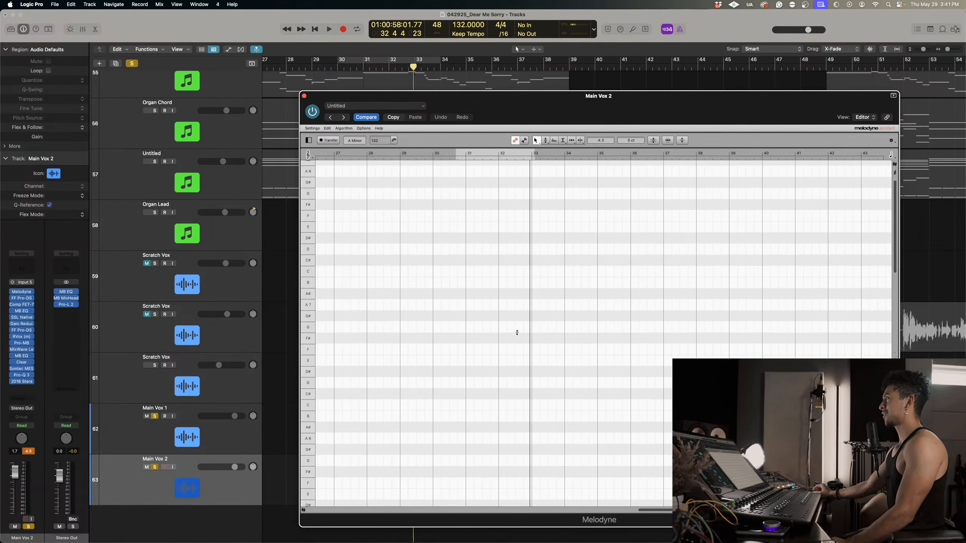
Close the Melodyne window and remove Melodyne from the first effect slot of Main Vox 2.
{"action": "left_click", "coordinate": [304, 95]}
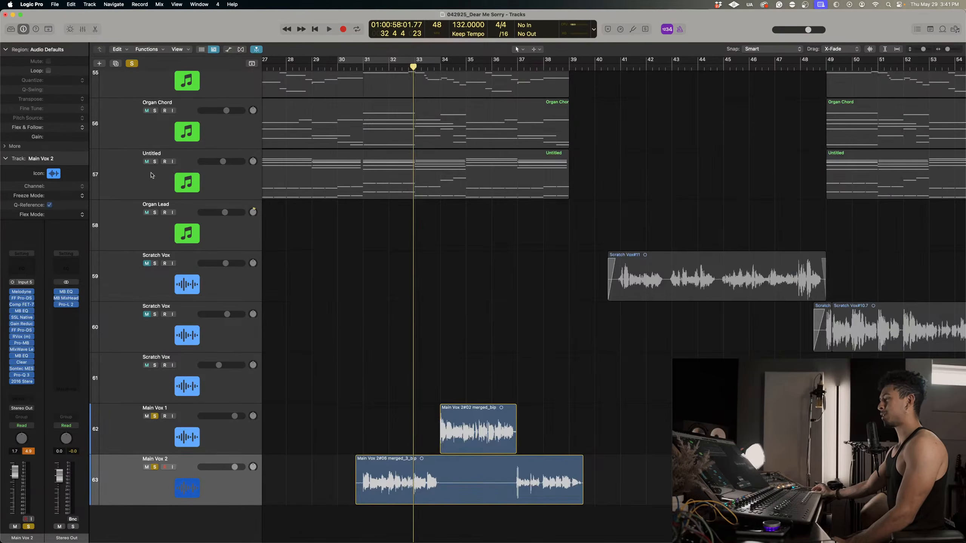
{"action": "left_click", "coordinate": [32, 294]}
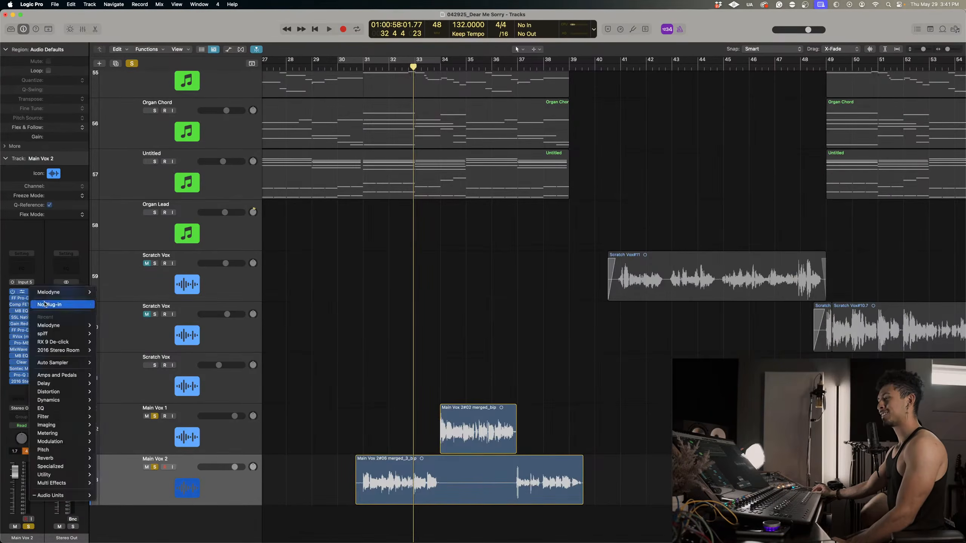
{"action": "left_click", "coordinate": [360, 315]}
Turn off solo on the vocal tracks and place the playhead at about bar 7, where the acoustic guitars begin.
{"action": "key", "text": "super+Up"}
{"action": "key", "text": "super+Left"}
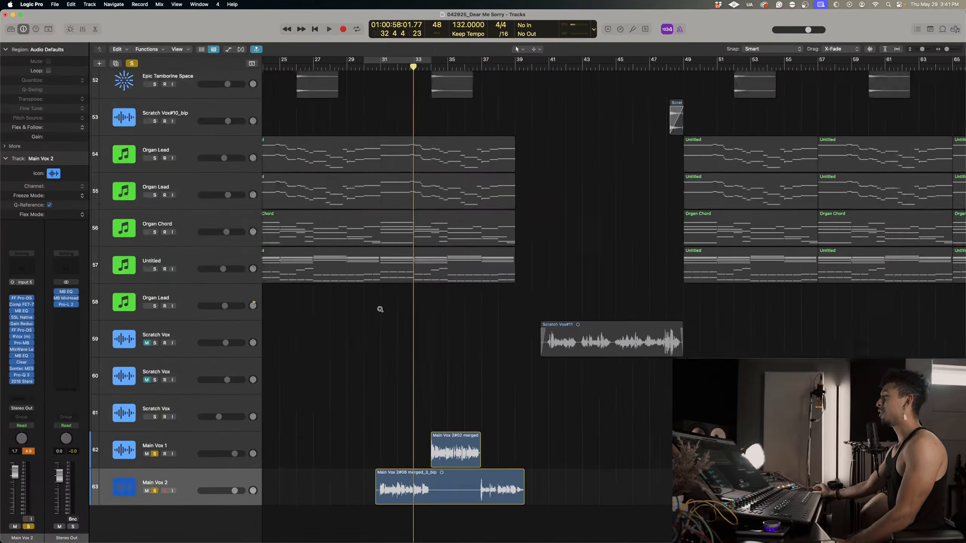
{"action": "scroll", "coordinate": [381, 311], "scroll_direction": "left", "scroll_amount": 4}
{"action": "key", "text": "super+Left"}
{"action": "key", "text": "super+Up"}
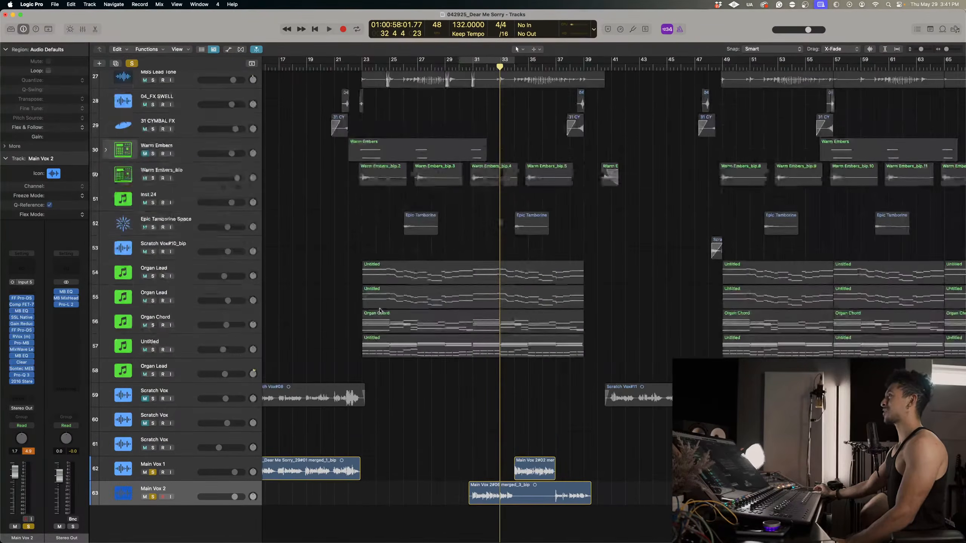
{"action": "key", "text": "super+Left"}
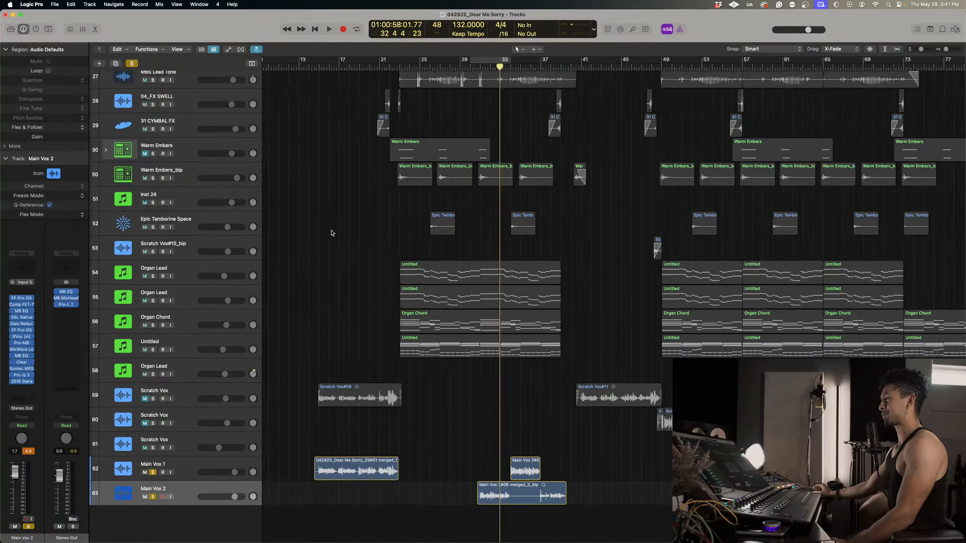
{"action": "scroll", "coordinate": [332, 233], "scroll_direction": "left", "scroll_amount": 3}
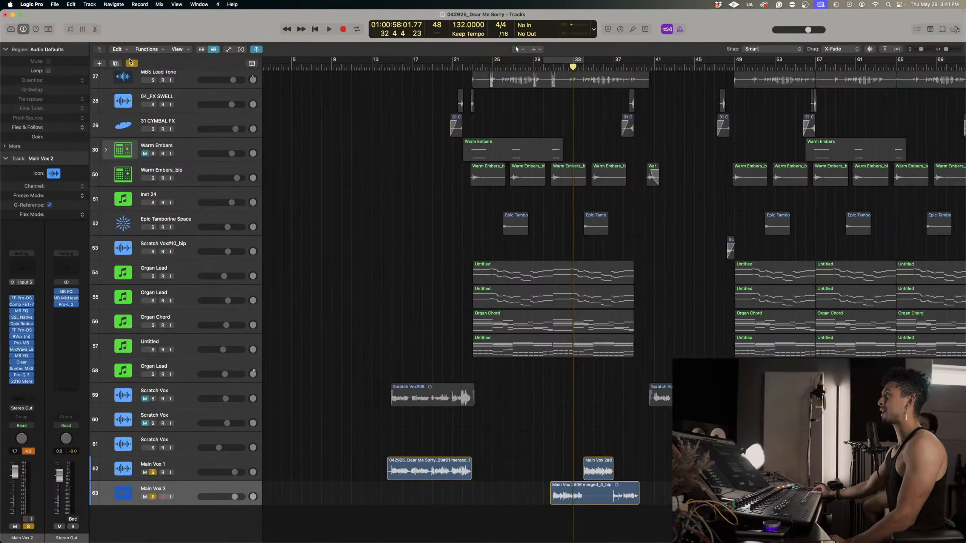
{"action": "left_click", "coordinate": [131, 62]}
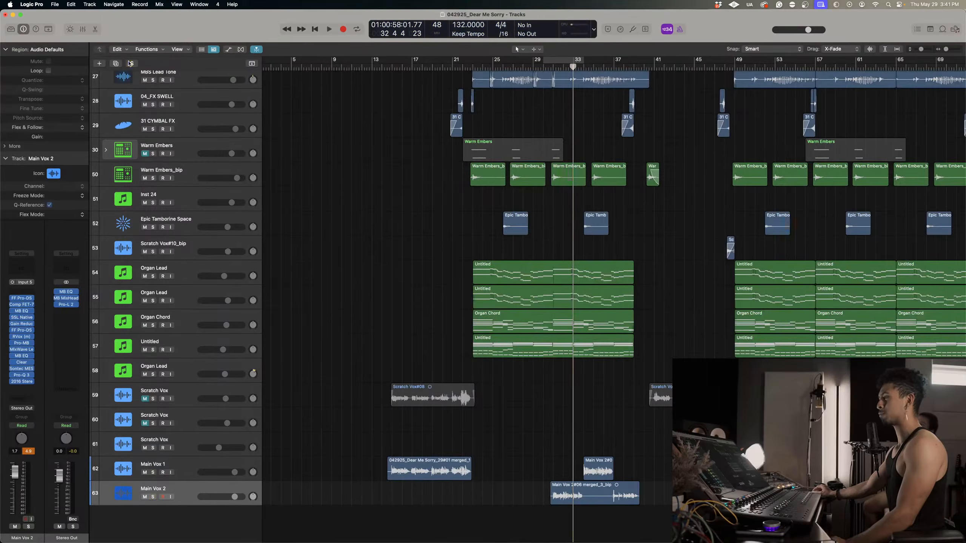
{"action": "left_click", "coordinate": [360, 121], "text": "ctrl+alt"}
{"action": "left_click", "coordinate": [325, 67]}
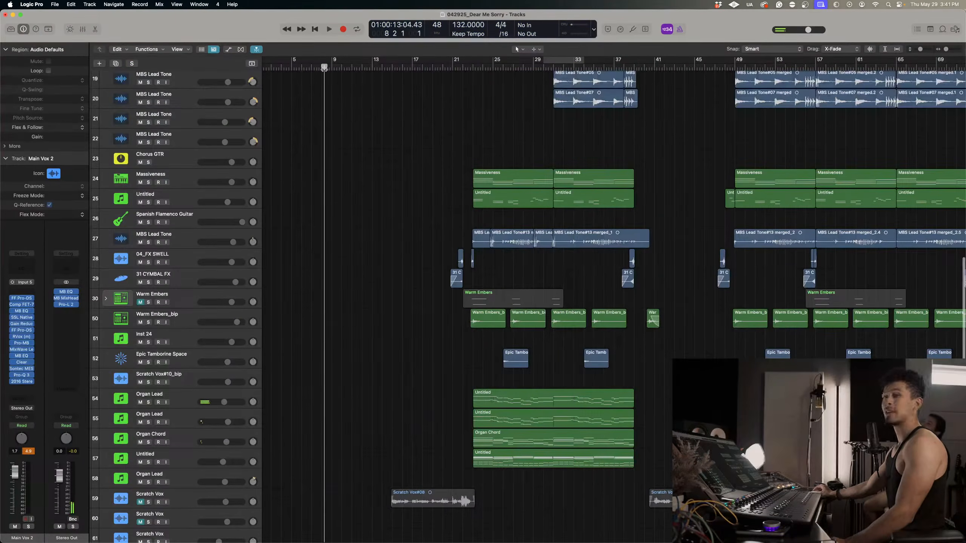
{"action": "scroll", "coordinate": [330, 129], "scroll_direction": "up", "scroll_amount": 10}
{"action": "left_click", "coordinate": [312, 67]}
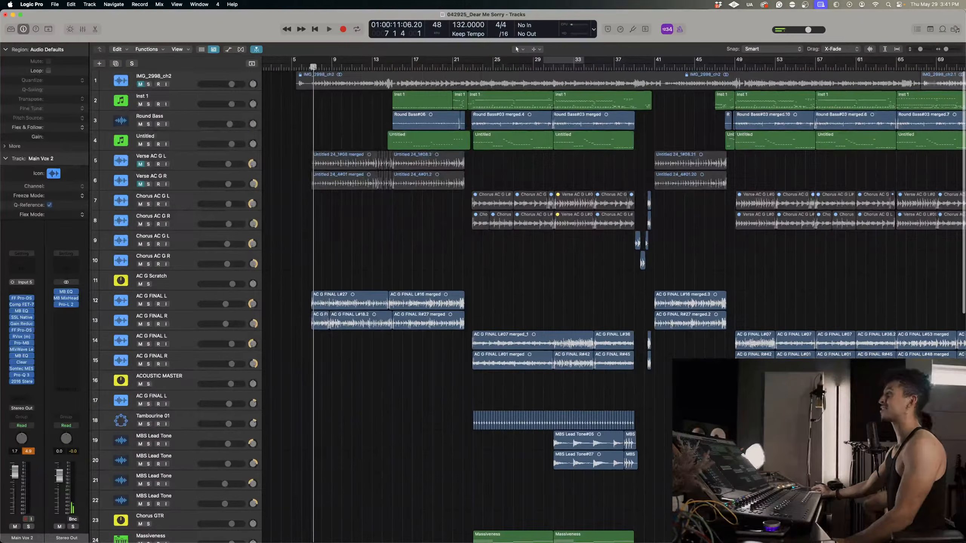
Play the full arrangement from about bar 7 and select the Main Vox 1 track.
{"action": "scroll", "coordinate": [426, 304], "scroll_direction": "down", "scroll_amount": 15}
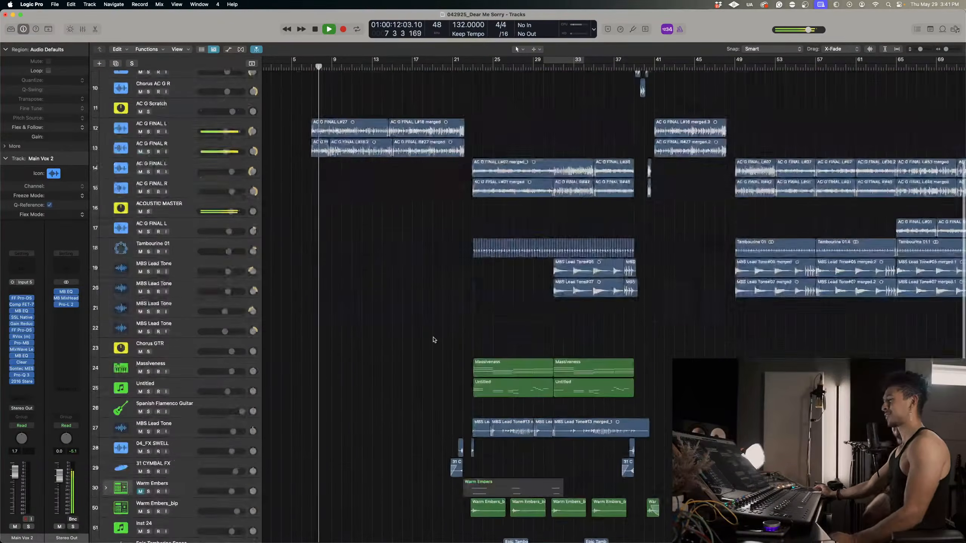
{"action": "scroll", "coordinate": [426, 339], "scroll_direction": "up", "scroll_amount": 6}
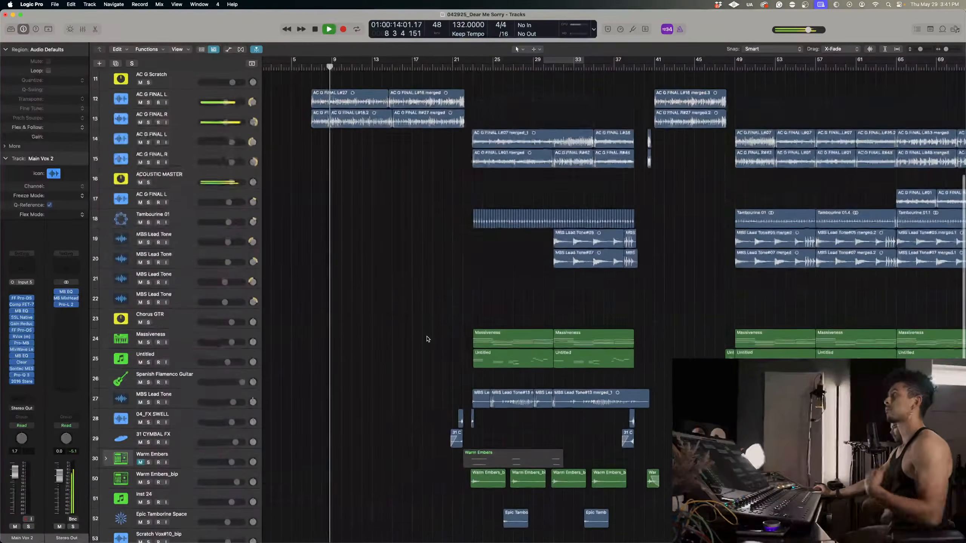
{"action": "scroll", "coordinate": [427, 339], "scroll_direction": "down", "scroll_amount": 6}
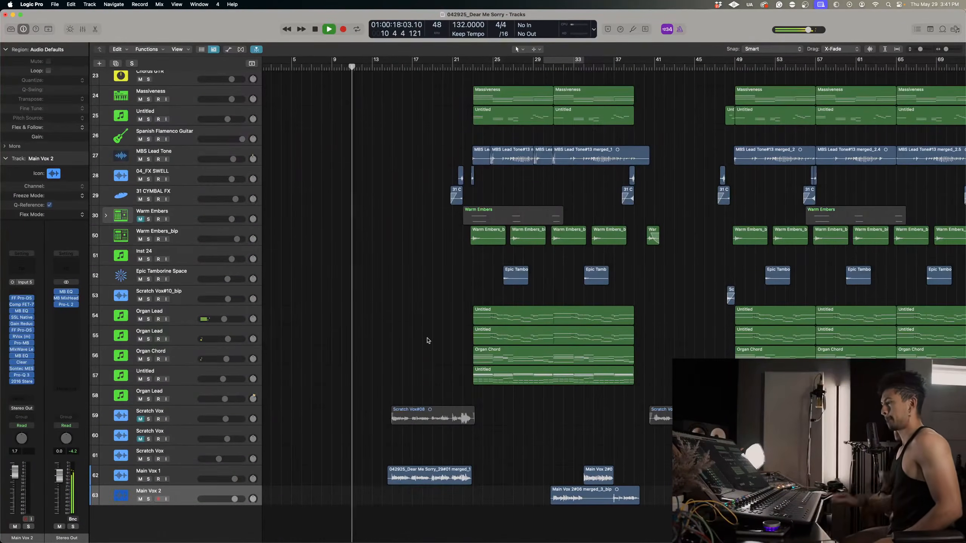
{"action": "left_click", "coordinate": [168, 484]}
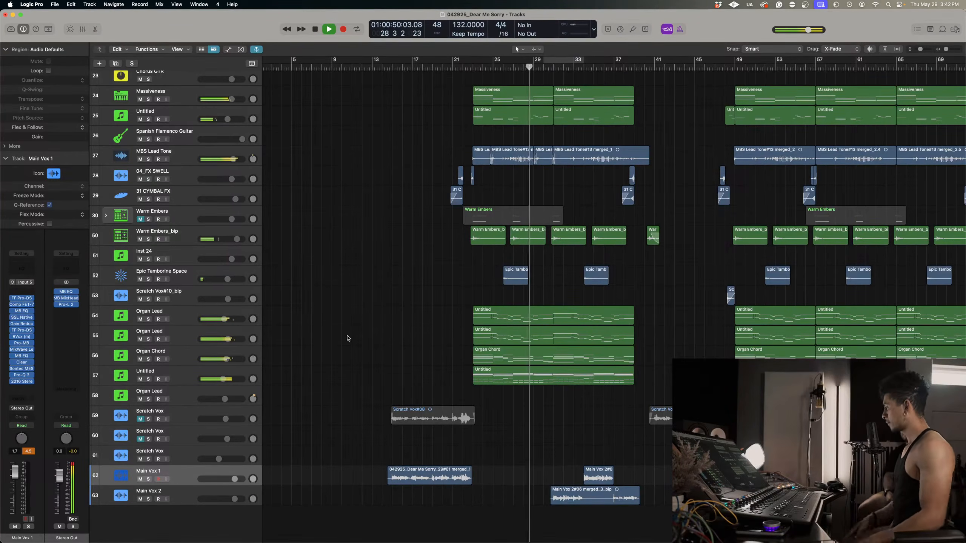
Listen to the Main Vox 1 and Main Vox 2 regions in the full mix from about bar 29 to bar 38.
{"action": "key", "text": "super+Down"}
{"action": "key", "text": "super+Down"}
{"action": "key", "text": "super+Down"}
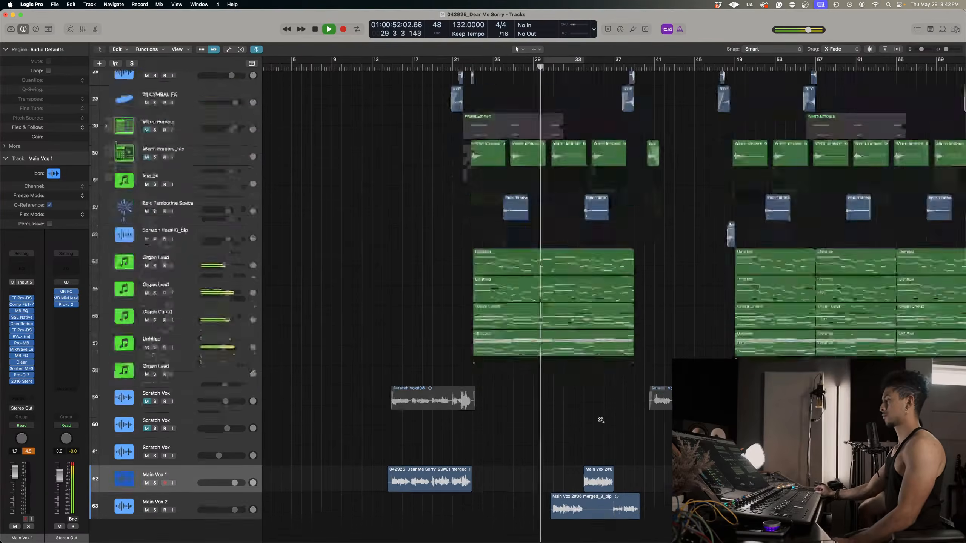
{"action": "scroll", "coordinate": [600, 422], "scroll_direction": "down", "scroll_amount": 3}
{"action": "key", "text": "super+Right"}
{"action": "scroll", "coordinate": [600, 422], "scroll_direction": "up", "scroll_amount": 5}
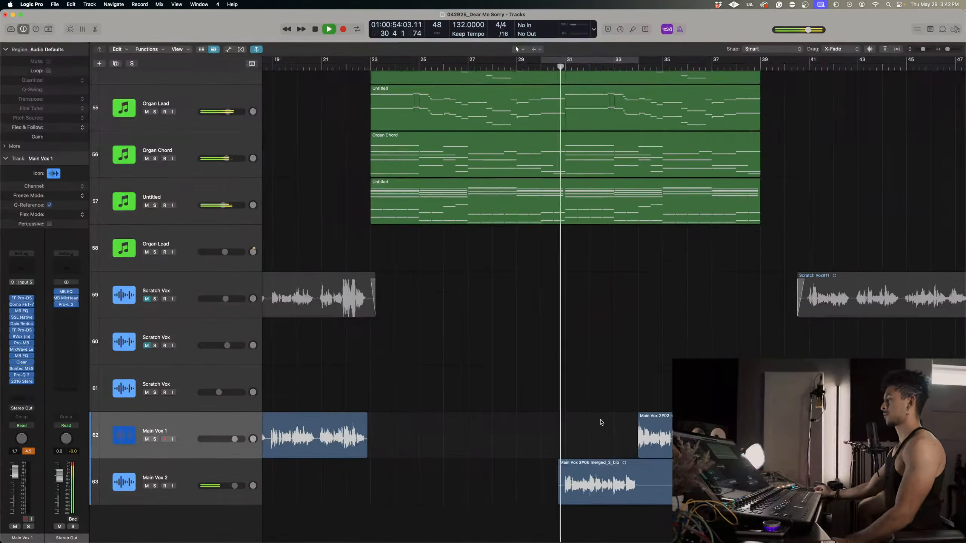
{"action": "scroll", "coordinate": [601, 422], "scroll_direction": "down", "scroll_amount": 1}
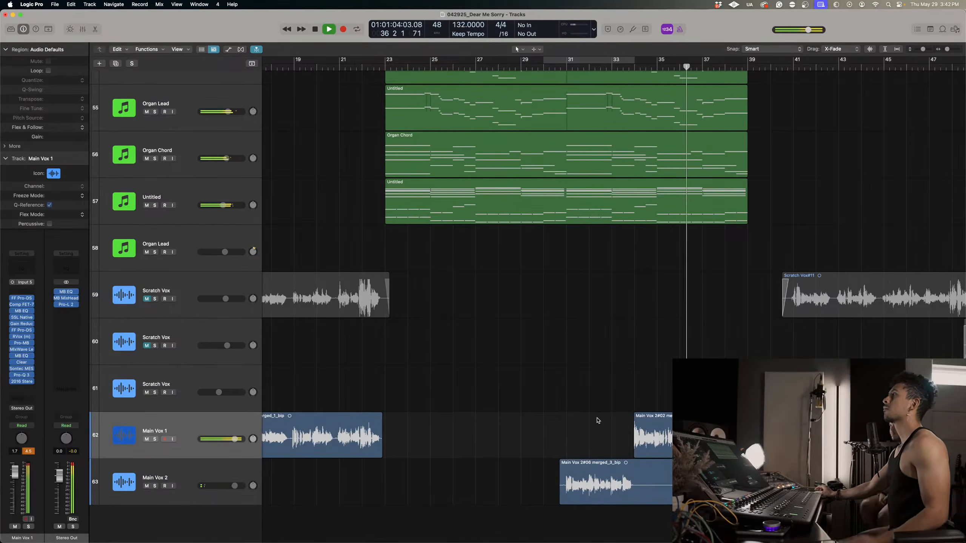
{"action": "scroll", "coordinate": [598, 420], "scroll_direction": "right", "scroll_amount": 3}
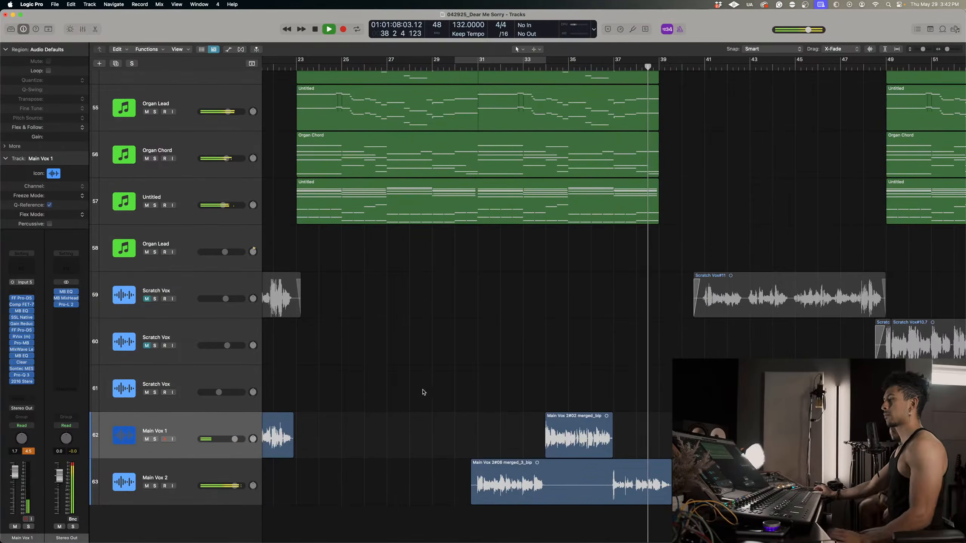
Stop playback, select all tracks in the arrangement and show their volume automation.
{"action": "scroll", "coordinate": [440, 382], "scroll_direction": "down", "scroll_amount": 5}
{"action": "scroll", "coordinate": [441, 382], "scroll_direction": "left", "scroll_amount": 5}
{"action": "scroll", "coordinate": [440, 382], "scroll_direction": "left", "scroll_amount": 3}
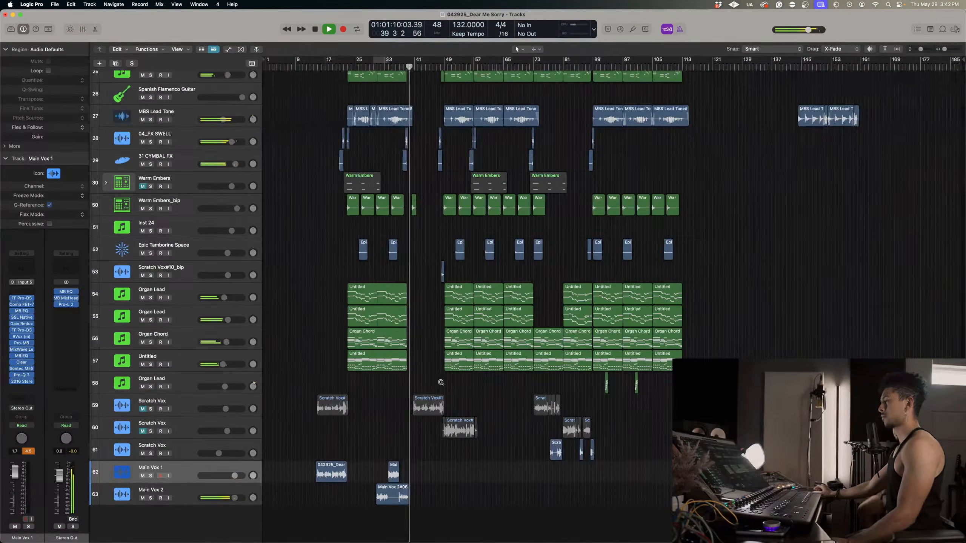
{"action": "key", "text": "Up"}
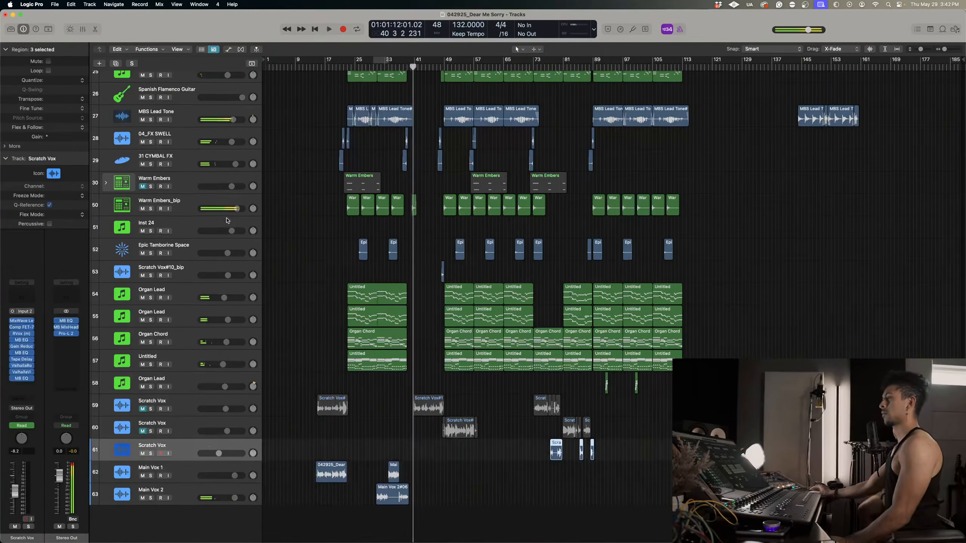
{"action": "key", "text": "super+a"}
{"action": "scroll", "coordinate": [184, 90], "scroll_direction": "up", "scroll_amount": 5}
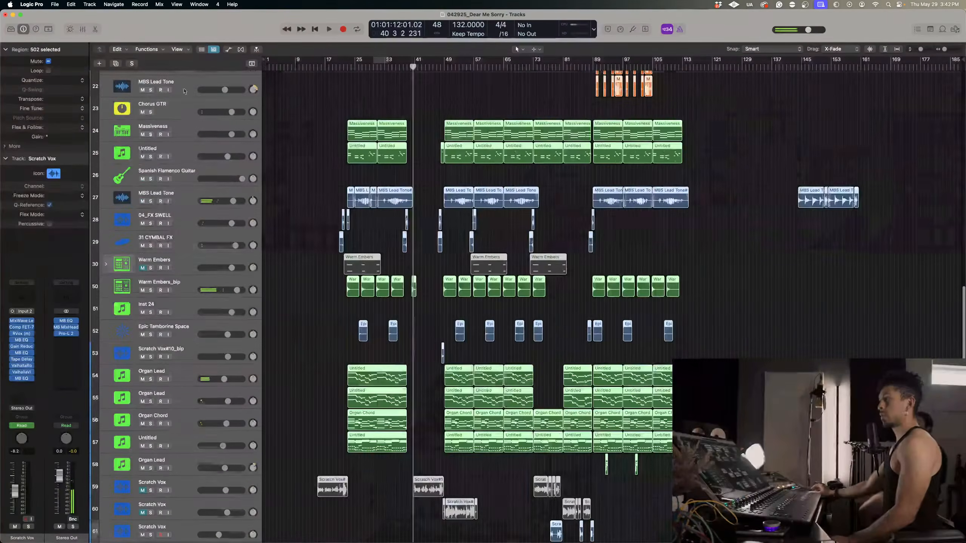
{"action": "key", "text": "a"}
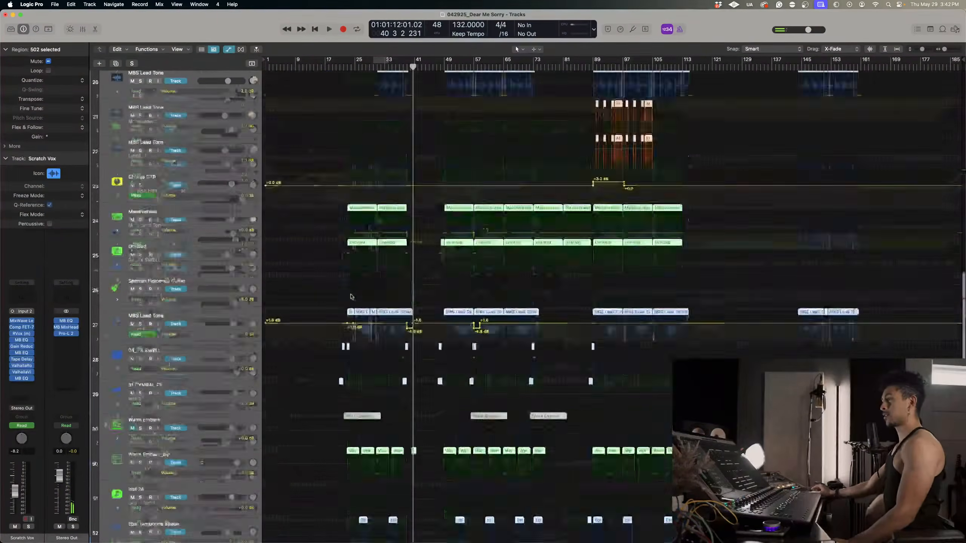
Try to lower the volumes of all selected tracks together, including the automation curves, and undo the change.
{"action": "scroll", "coordinate": [350, 296], "scroll_direction": "up", "scroll_amount": 10}
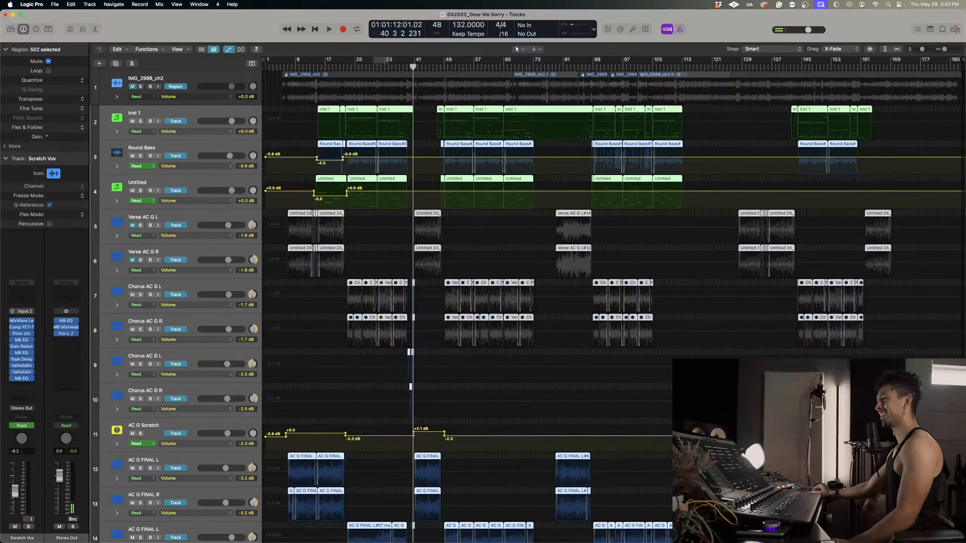
{"action": "scroll", "coordinate": [247, 148], "scroll_direction": "down", "scroll_amount": 1}
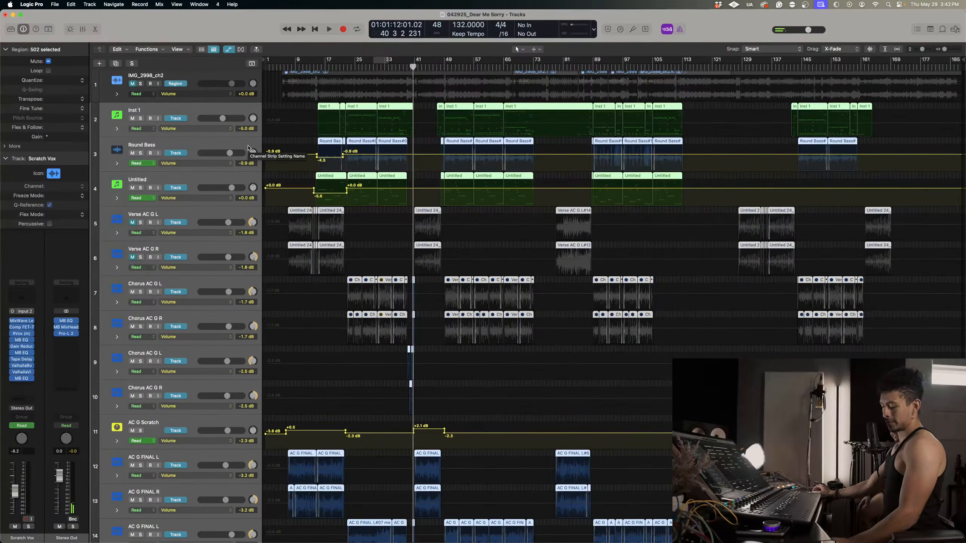
{"action": "scroll", "coordinate": [328, 196], "scroll_direction": "down", "scroll_amount": 2}
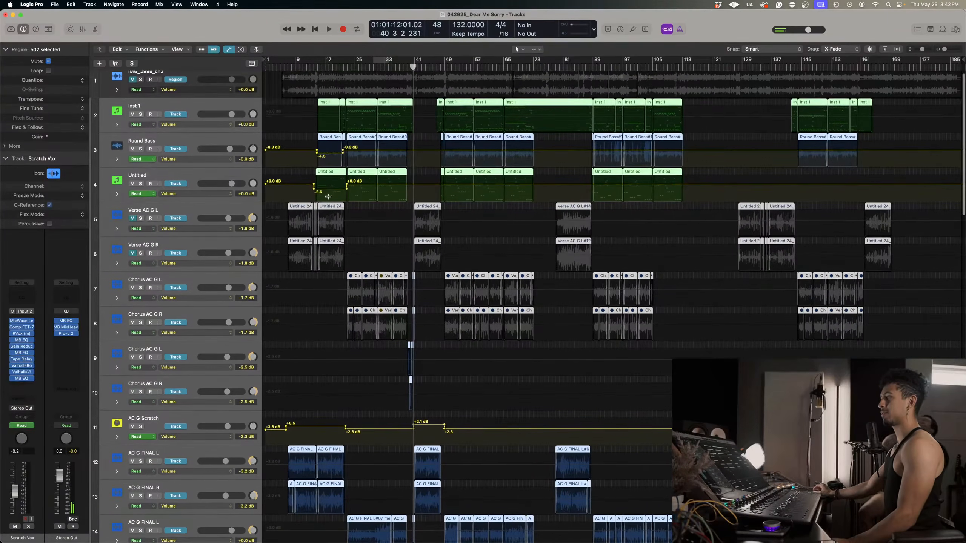
{"action": "scroll", "coordinate": [330, 198], "scroll_direction": "down", "scroll_amount": 20}
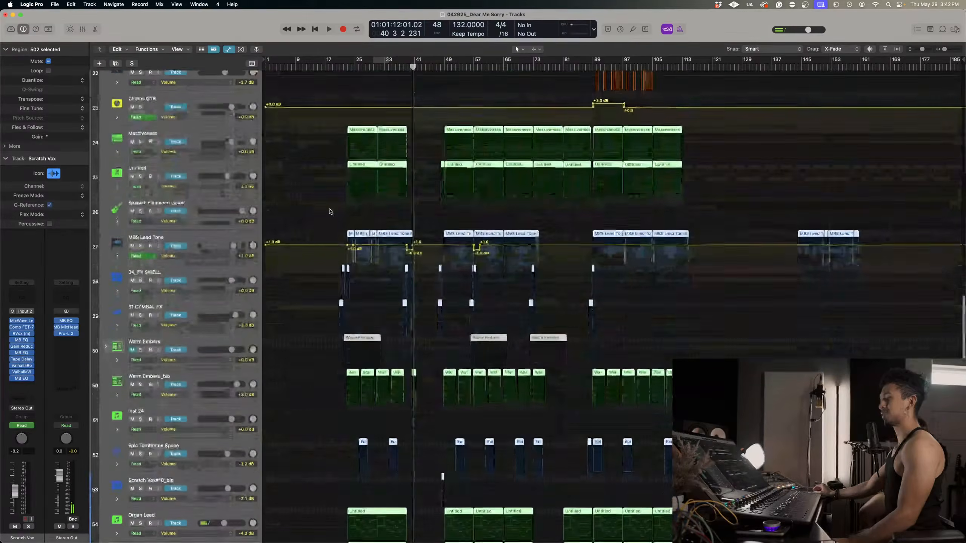
{"action": "left_click_drag", "start_coordinate": [237, 266], "coordinate": [222, 269]}
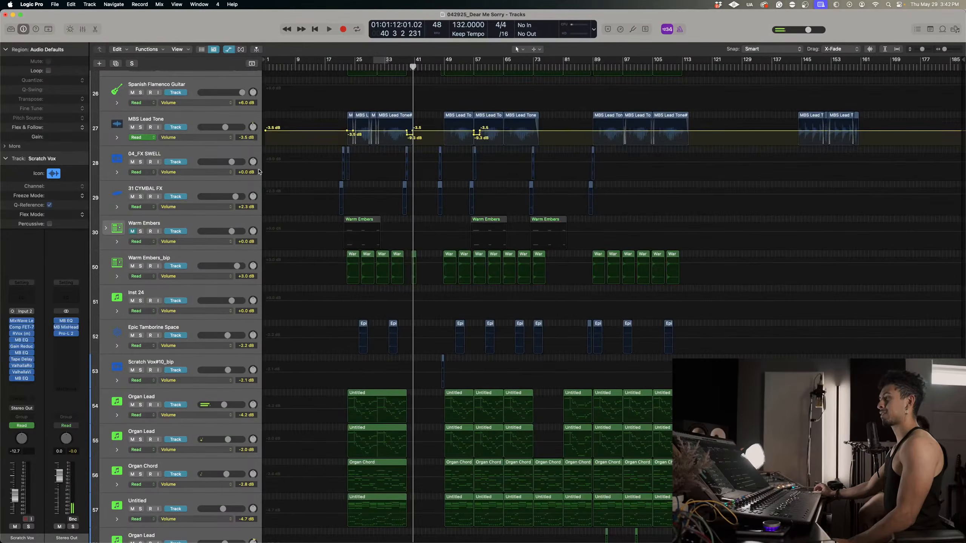
{"action": "left_click", "coordinate": [366, 144]}
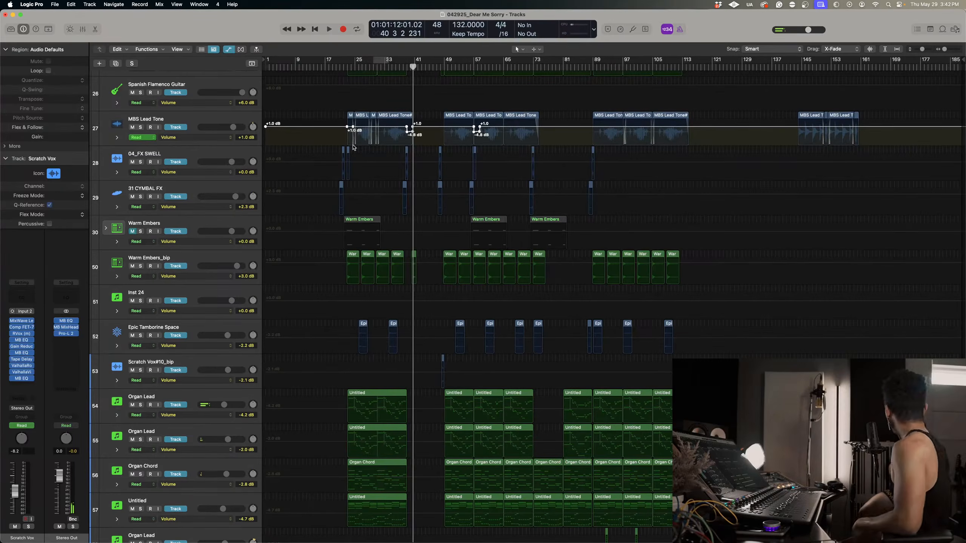
Reselect all tracks, try once more to lower their volumes as a group, and undo it.
{"action": "scroll", "coordinate": [246, 100], "scroll_direction": "down", "scroll_amount": 8}
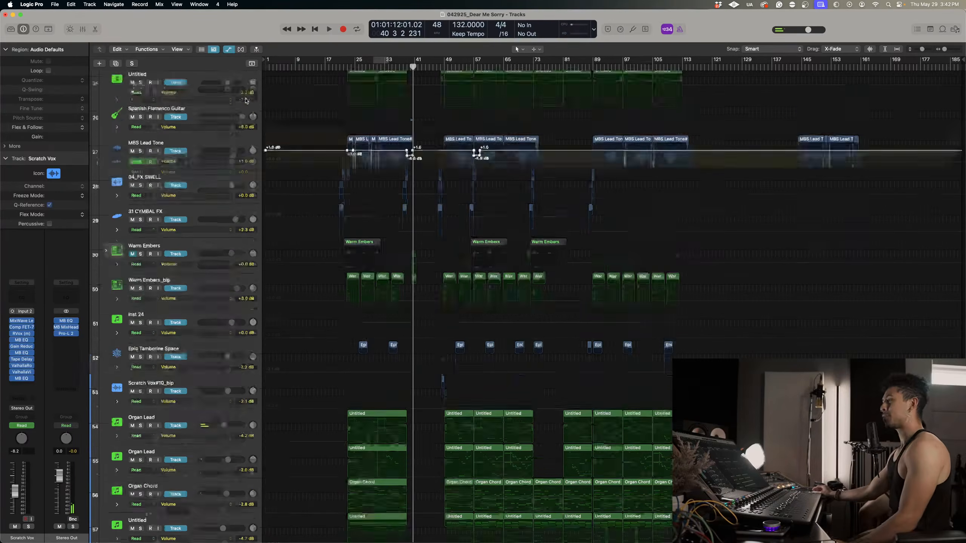
{"action": "scroll", "coordinate": [237, 125], "scroll_direction": "up", "scroll_amount": 4}
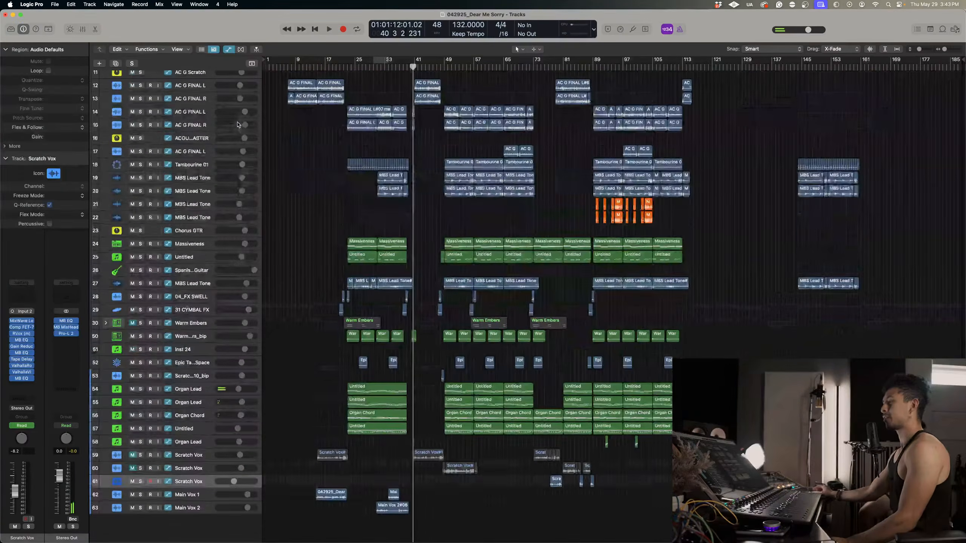
{"action": "scroll", "coordinate": [205, 228], "scroll_direction": "up", "scroll_amount": 6}
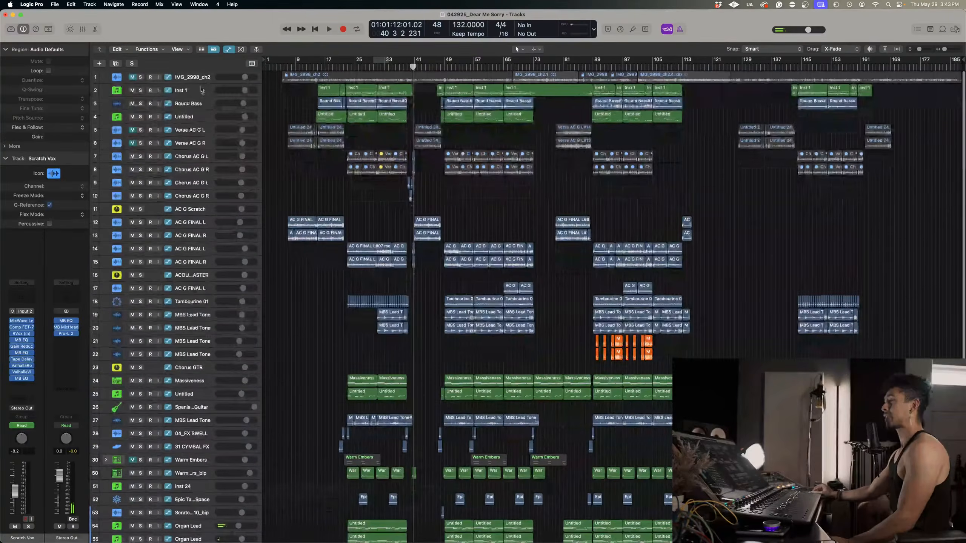
{"action": "key", "text": "super+a"}
{"action": "scroll", "coordinate": [251, 117], "scroll_direction": "up", "scroll_amount": 4}
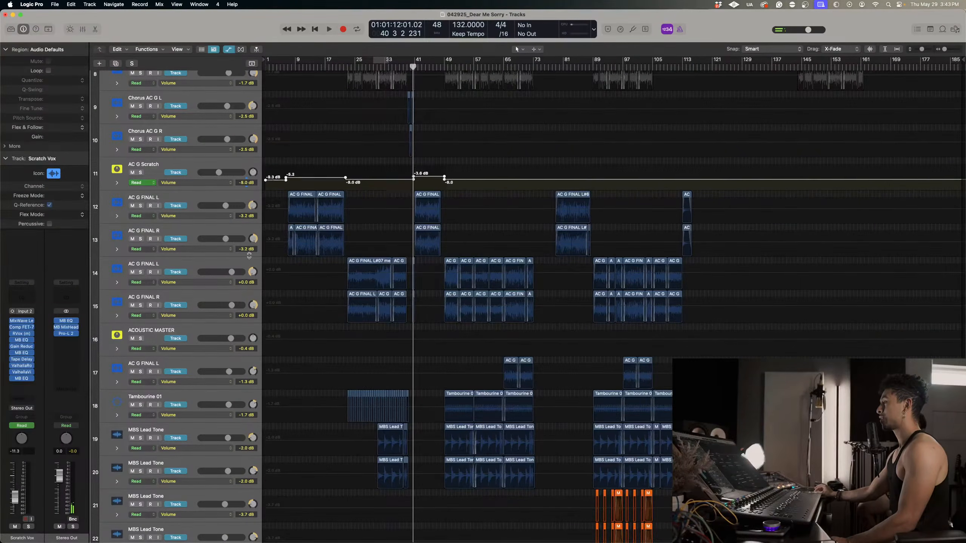
{"action": "left_click", "coordinate": [424, 280]}
{"action": "scroll", "coordinate": [427, 293], "scroll_direction": "down", "scroll_amount": 3}
{"action": "key", "text": "super+z"}
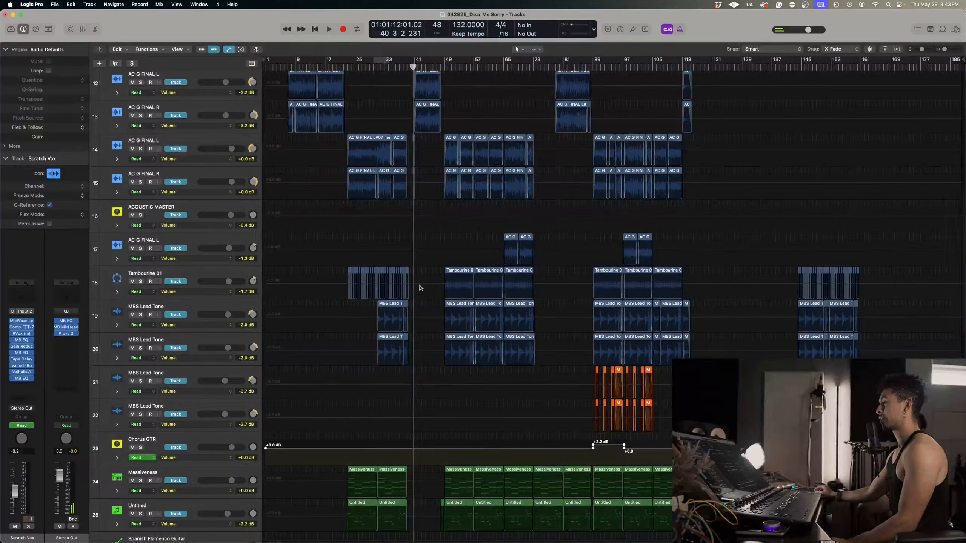
Hide the track automation and restore the taller track rows.
{"action": "scroll", "coordinate": [420, 288], "scroll_direction": "up", "scroll_amount": 6}
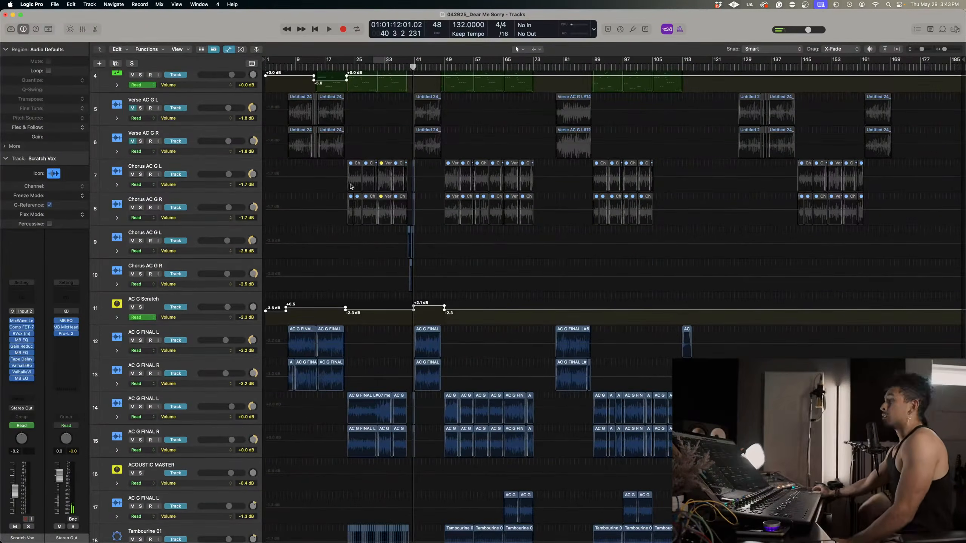
{"action": "scroll", "coordinate": [350, 186], "scroll_direction": "down", "scroll_amount": 6}
{"action": "scroll", "coordinate": [350, 186], "scroll_direction": "down", "scroll_amount": 5}
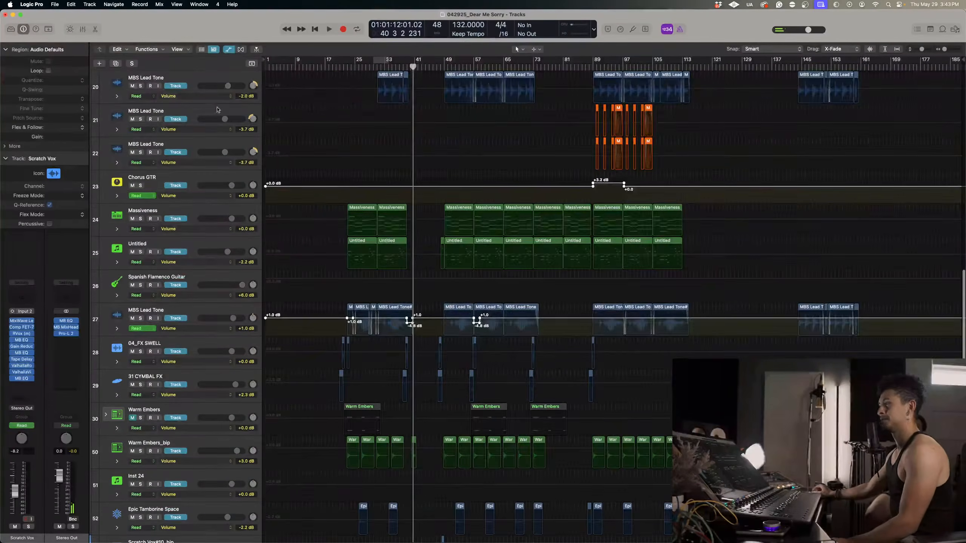
{"action": "left_click", "coordinate": [228, 49]}
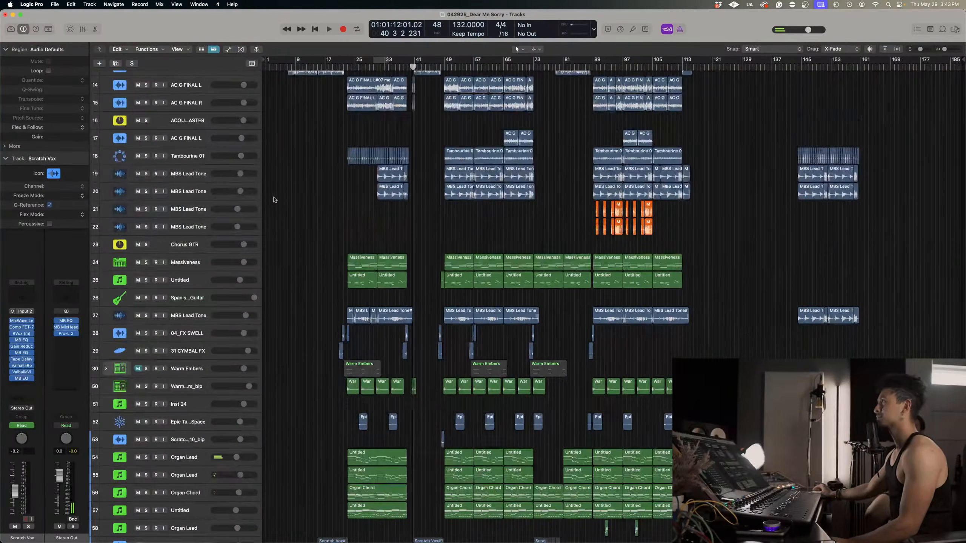
{"action": "scroll", "coordinate": [274, 199], "scroll_direction": "down", "scroll_amount": 5}
{"action": "key", "text": "super+Down"}
{"action": "key", "text": "super+Down"}
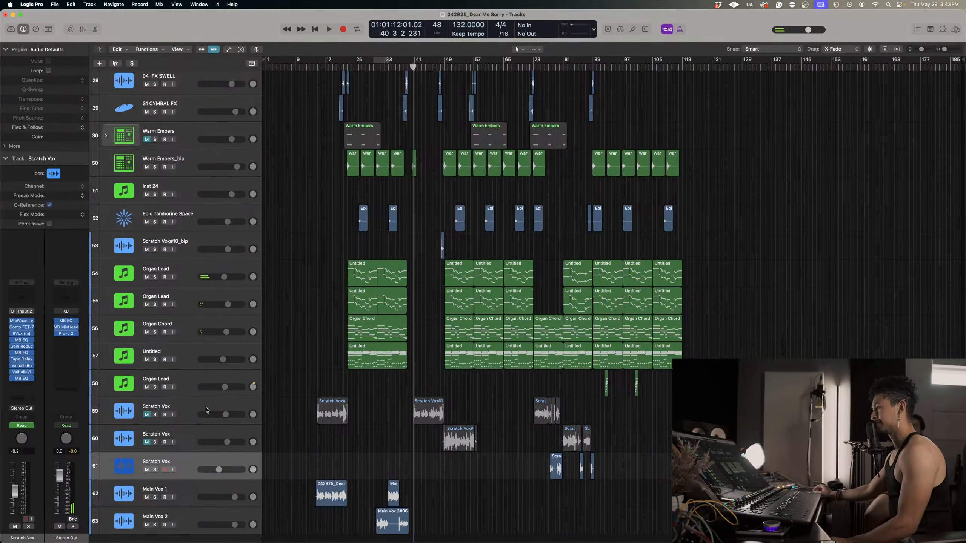
Select the tracks from Inst 1 through the second Scratch Vox (track 60), leaving out IMG_2998_ch2 and the lead vocals.
{"action": "scroll", "coordinate": [205, 414], "scroll_direction": "up", "scroll_amount": 15}
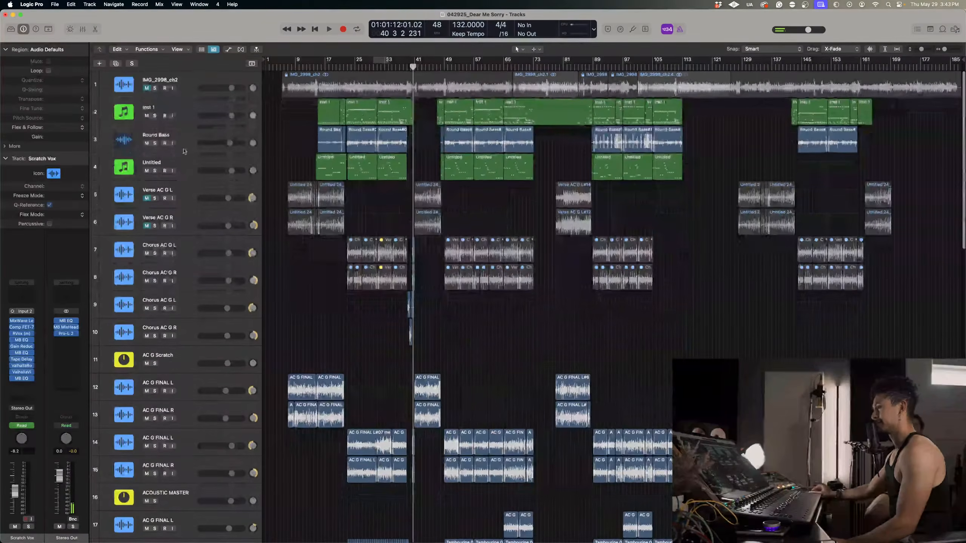
{"action": "left_click", "coordinate": [176, 82]}
{"action": "scroll", "coordinate": [203, 517], "scroll_direction": "down", "scroll_amount": 15}
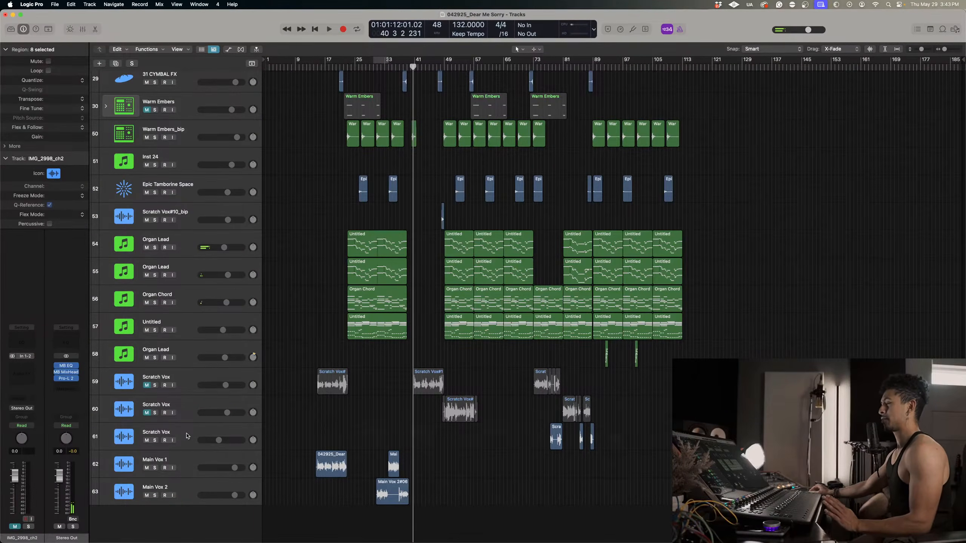
{"action": "left_click", "coordinate": [187, 435]}
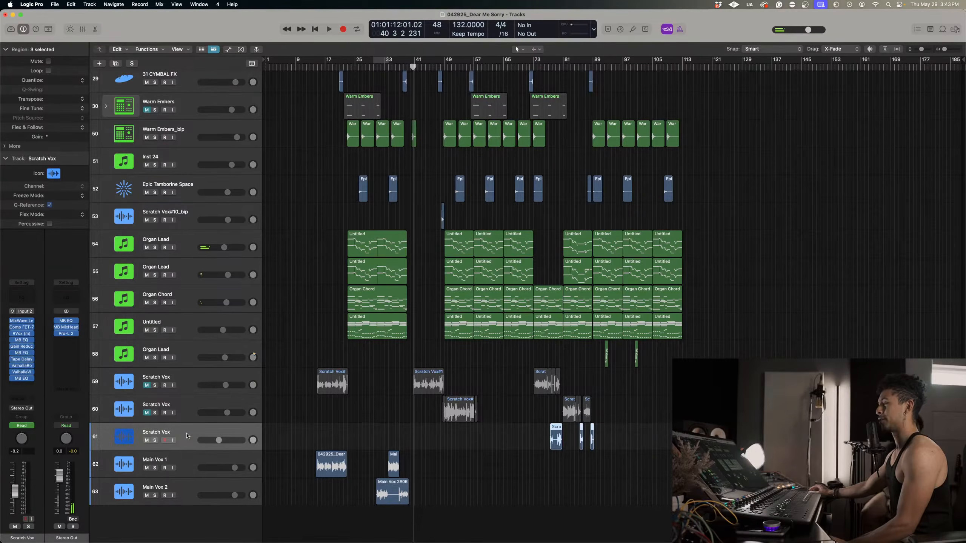
{"action": "scroll", "coordinate": [186, 436], "scroll_direction": "up", "scroll_amount": 1}
{"action": "left_click", "coordinate": [186, 413]}
{"action": "scroll", "coordinate": [186, 412], "scroll_direction": "up", "scroll_amount": 20}
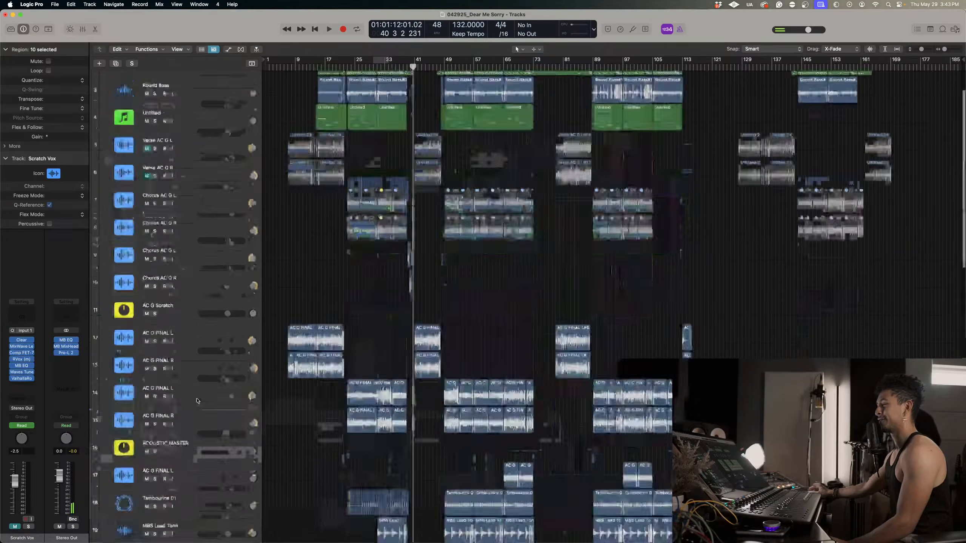
{"action": "left_click", "coordinate": [191, 121], "text": "shift"}
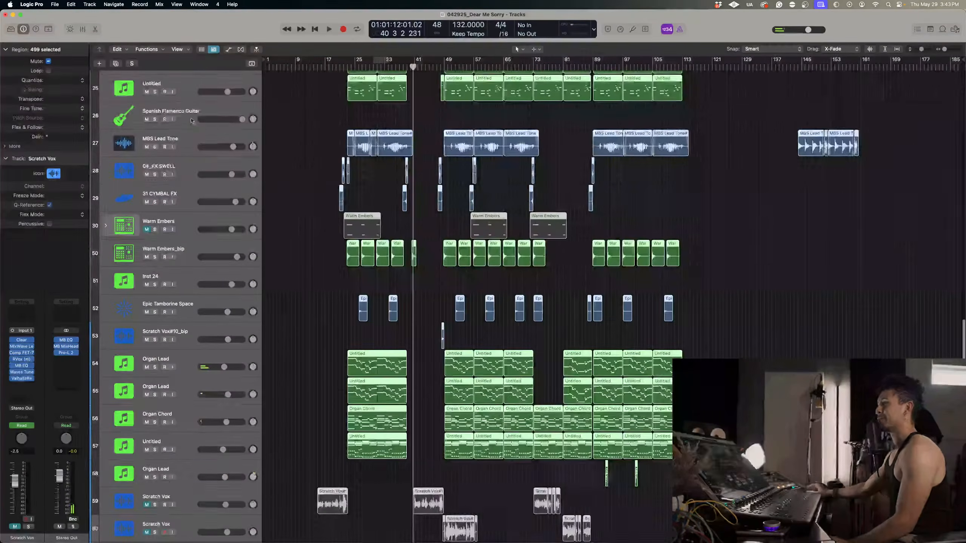
Group the selected tracks into a track stack named Instruments.
{"action": "right_click", "coordinate": [191, 91]}
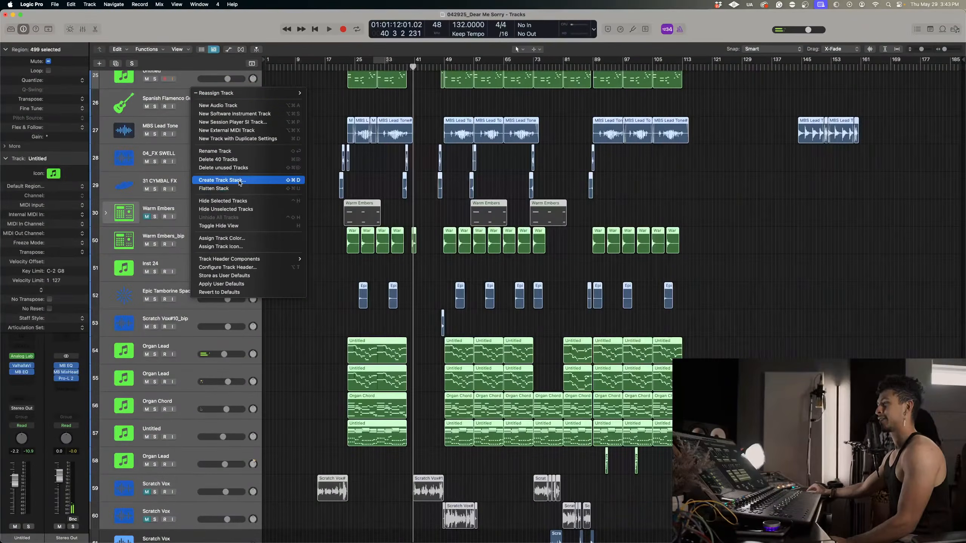
{"action": "left_click", "coordinate": [240, 180]}
{"action": "left_click", "coordinate": [543, 310]}
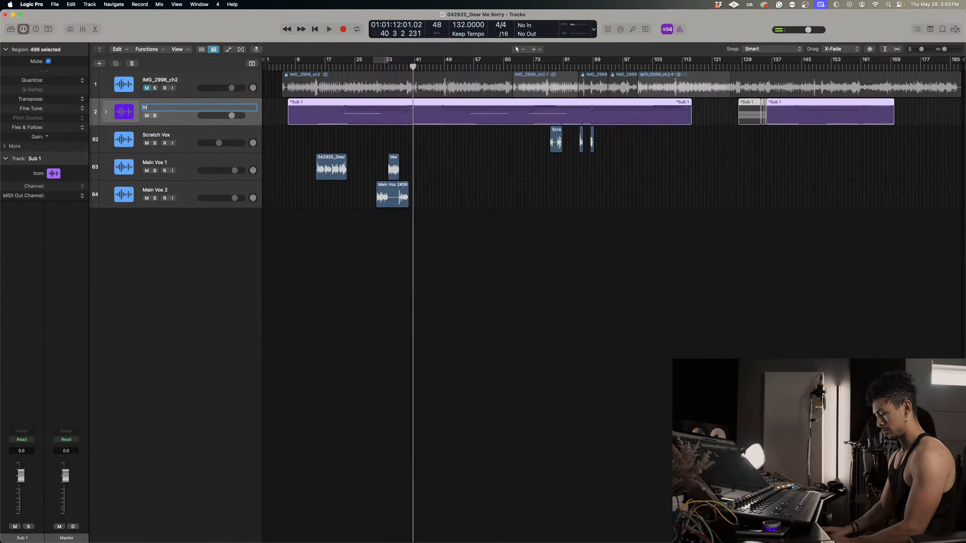
{"action": "type", "text": "strument"}
{"action": "key", "text": "Return"}
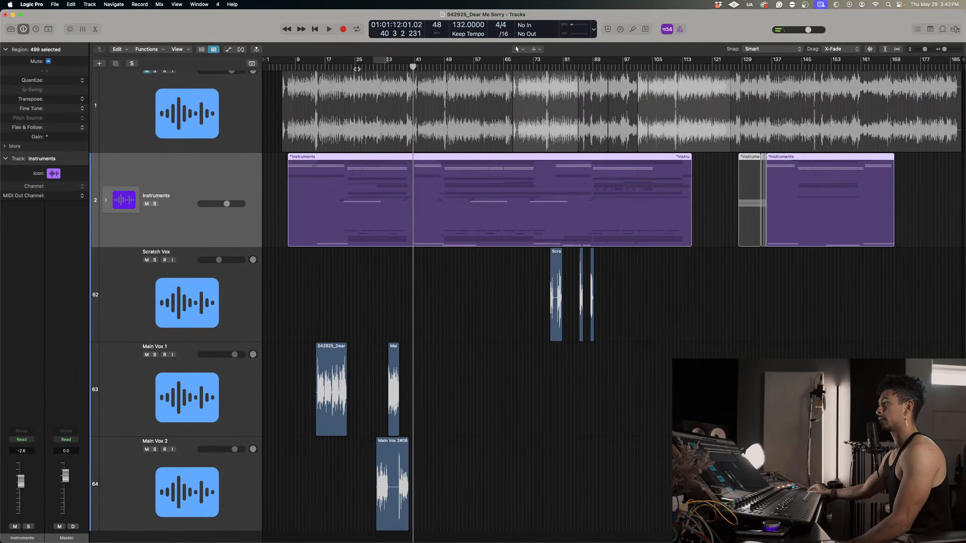
Play the vocals against the backing and lower the Instruments stack's volume to -3.7 dB.
{"action": "key", "text": "space"}
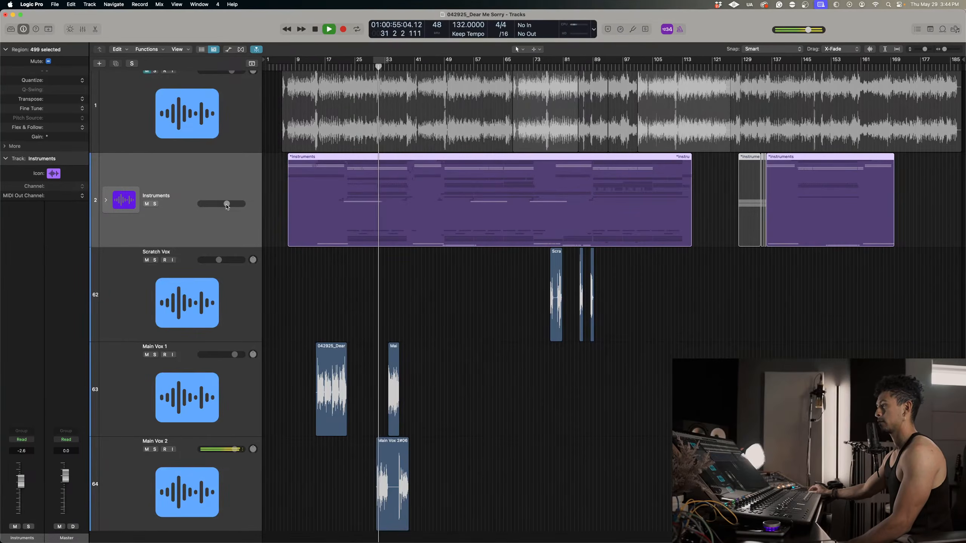
{"action": "mouse_move", "coordinate": [227, 205]}
{"action": "left_click_drag", "start_coordinate": [223, 204], "coordinate": [224, 204]}
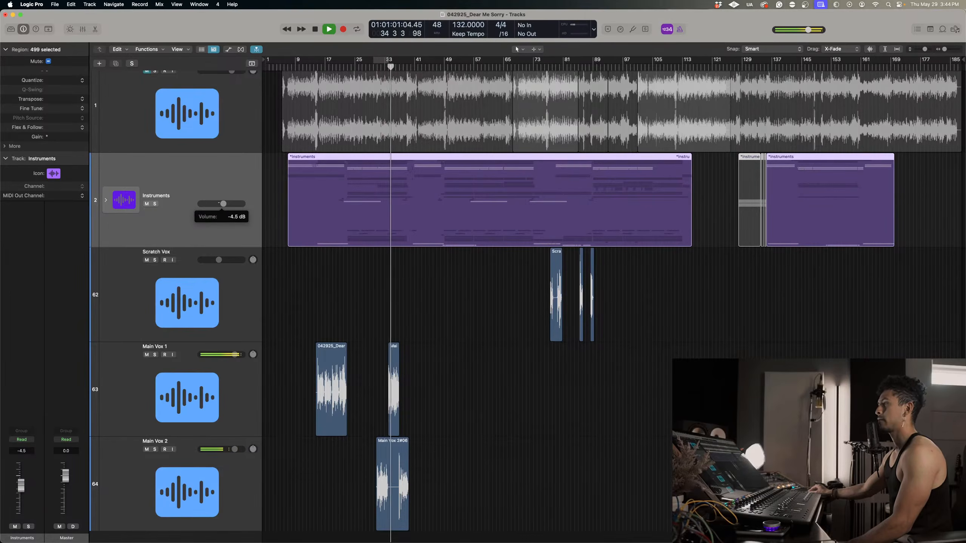
{"action": "scroll", "coordinate": [219, 203], "scroll_direction": "down", "scroll_amount": 1}
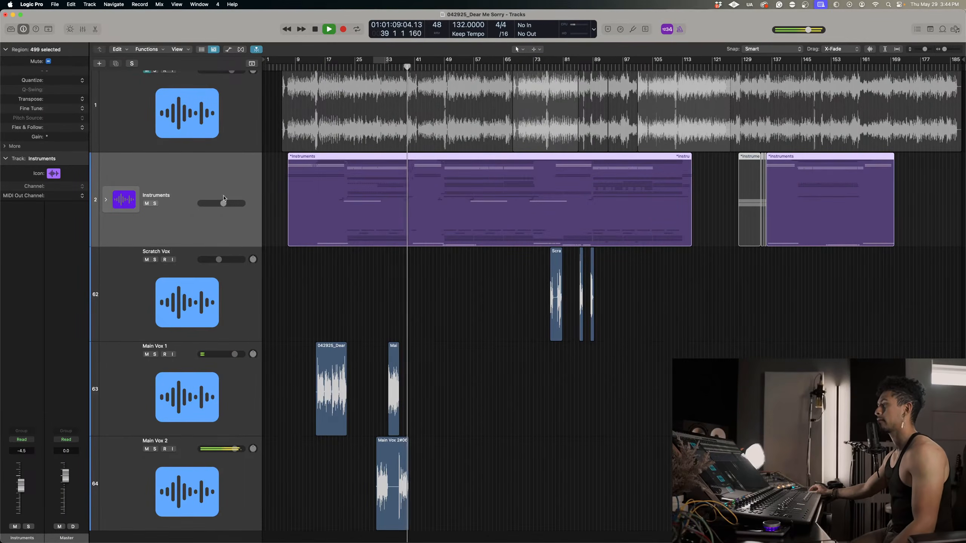
{"action": "left_click_drag", "start_coordinate": [224, 198], "coordinate": [225, 198]}
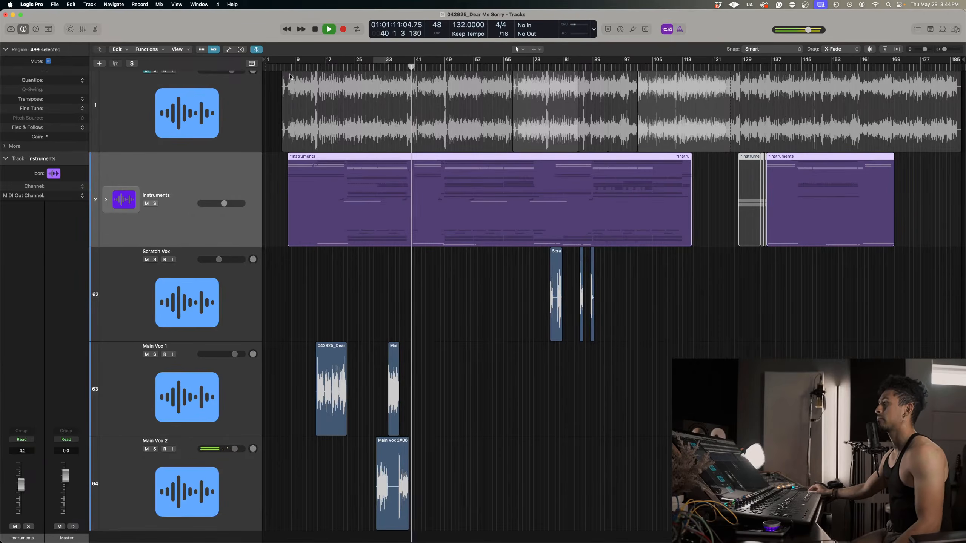
{"action": "left_click", "coordinate": [316, 65]}
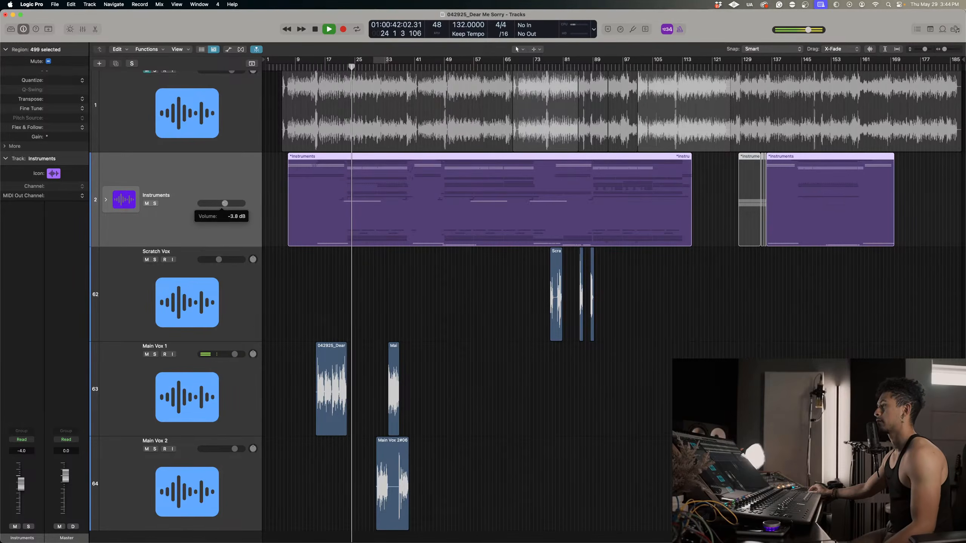
Move the Scratch Vox track below Main Vox 2 and rename it Delay Vox 1.
{"action": "scroll", "coordinate": [389, 289], "scroll_direction": "down", "scroll_amount": 3}
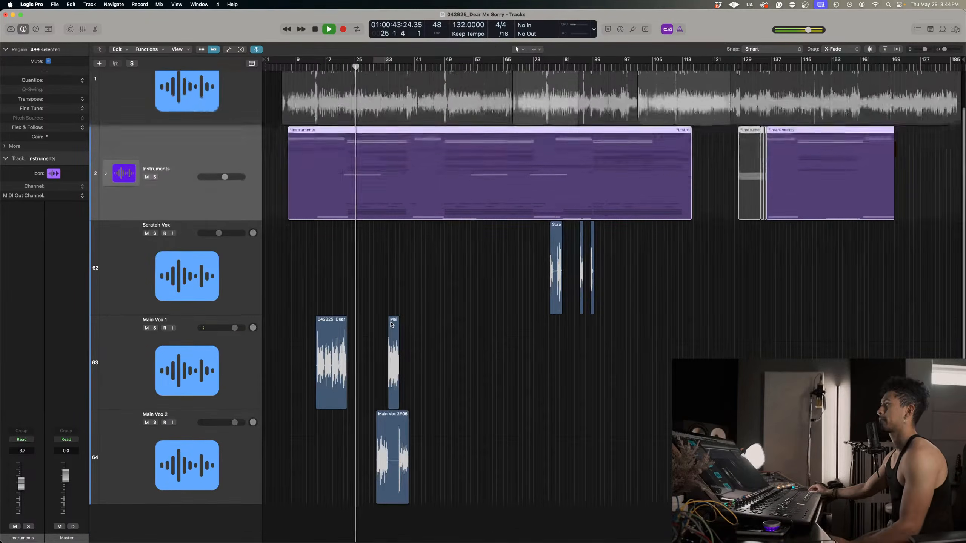
{"action": "scroll", "coordinate": [392, 325], "scroll_direction": "up", "scroll_amount": 5}
{"action": "scroll", "coordinate": [392, 325], "scroll_direction": "right", "scroll_amount": 5}
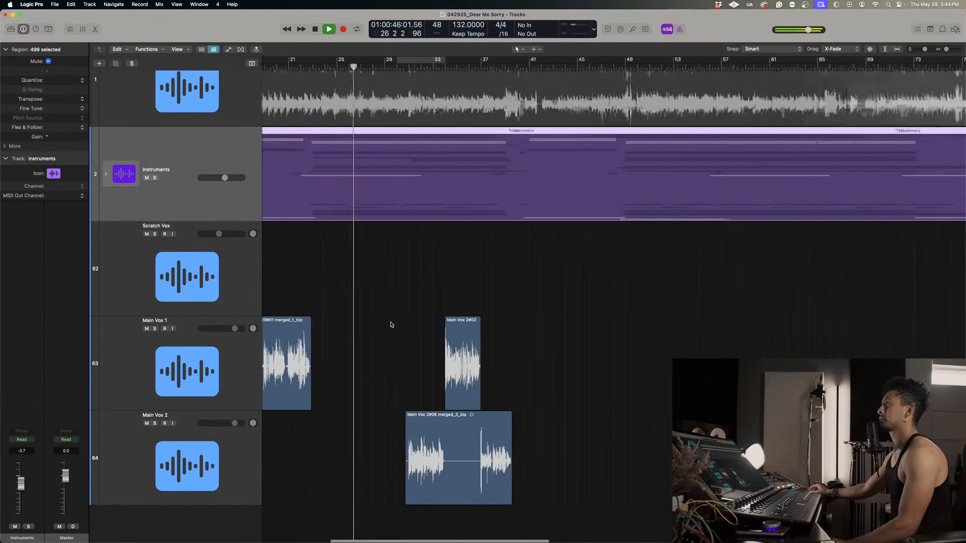
{"action": "scroll", "coordinate": [392, 325], "scroll_direction": "up", "scroll_amount": 2}
{"action": "scroll", "coordinate": [392, 325], "scroll_direction": "up", "scroll_amount": 2}
{"action": "scroll", "coordinate": [392, 325], "scroll_direction": "right", "scroll_amount": 4}
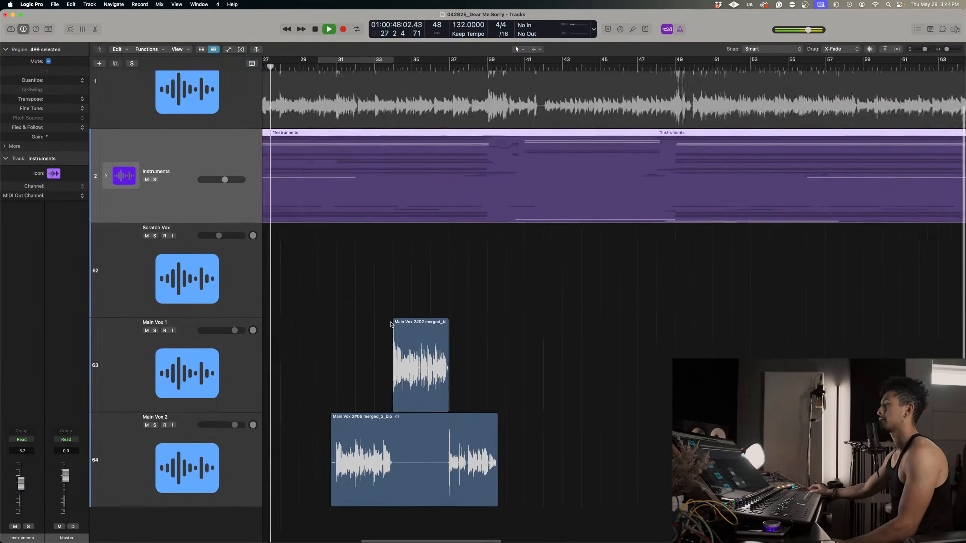
{"action": "scroll", "coordinate": [392, 325], "scroll_direction": "down", "scroll_amount": 5}
{"action": "scroll", "coordinate": [392, 324], "scroll_direction": "down", "scroll_amount": 4}
{"action": "left_click_drag", "start_coordinate": [212, 312], "coordinate": [229, 492]}
{"action": "double_click", "coordinate": [167, 417]}
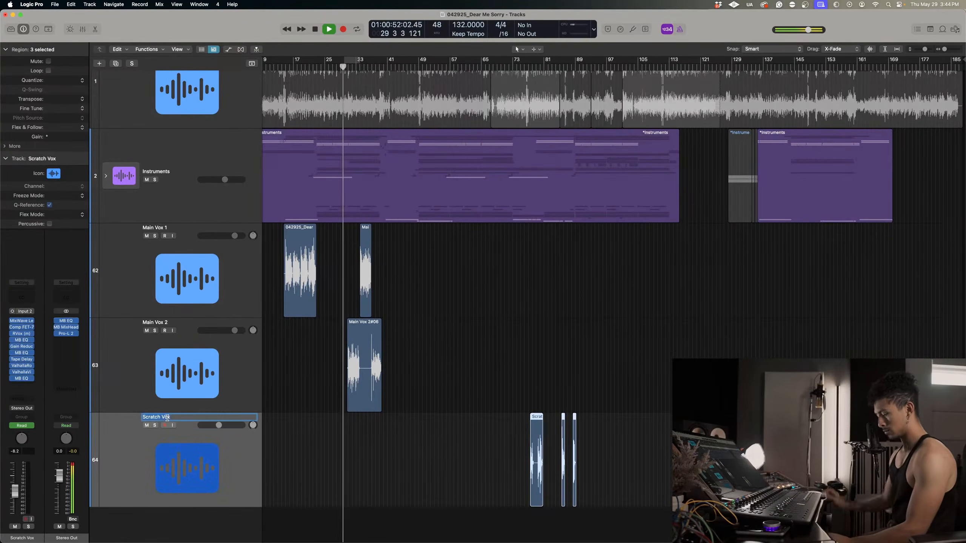
{"action": "type", "text": "Delay Vox 1"}
{"action": "key", "text": "Return"}
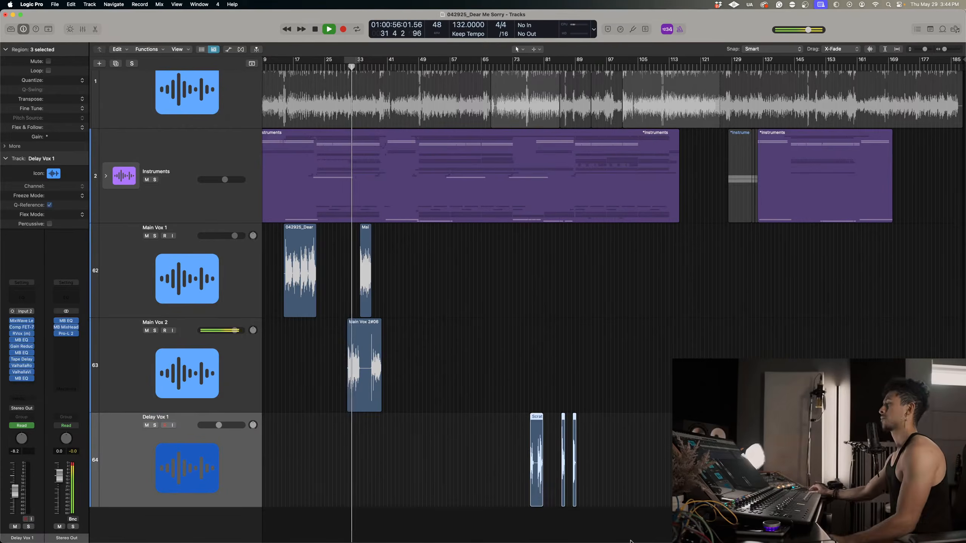
Listen to the Main Vox 1 and Main Vox 2 phrases in the mix from about bar 32 to bar 35.
{"action": "scroll", "coordinate": [515, 254], "scroll_direction": "up", "scroll_amount": 5}
{"action": "scroll", "coordinate": [515, 253], "scroll_direction": "left", "scroll_amount": 10}
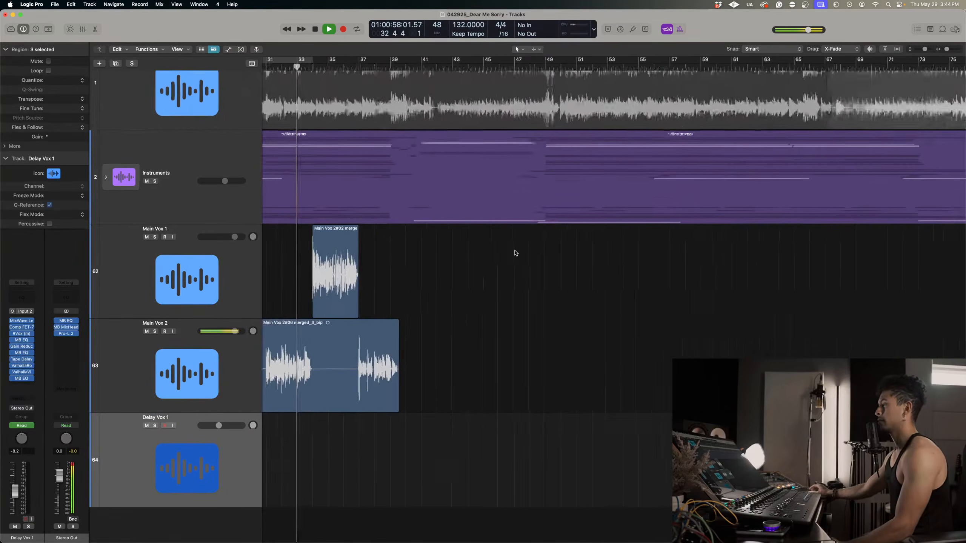
{"action": "scroll", "coordinate": [515, 253], "scroll_direction": "up", "scroll_amount": 3}
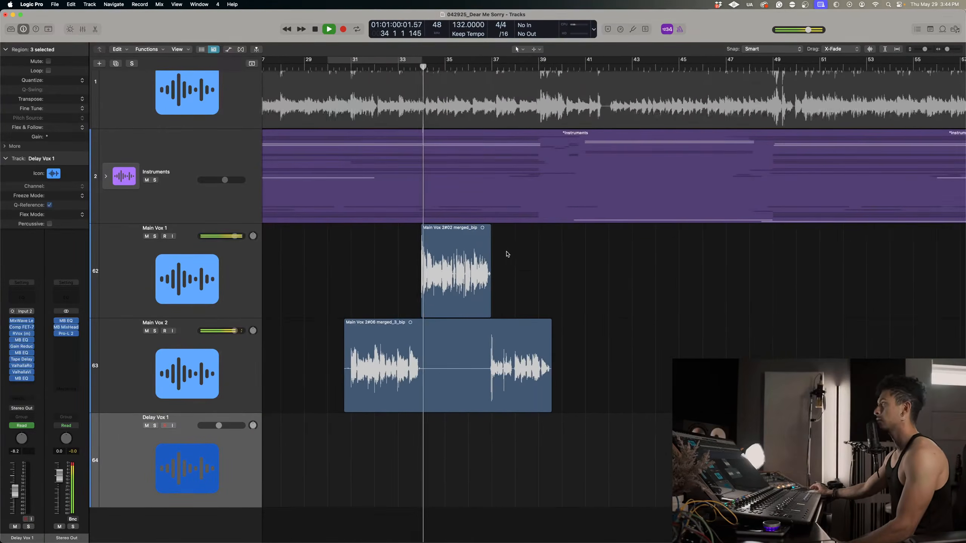
{"action": "scroll", "coordinate": [508, 253], "scroll_direction": "up", "scroll_amount": 2}
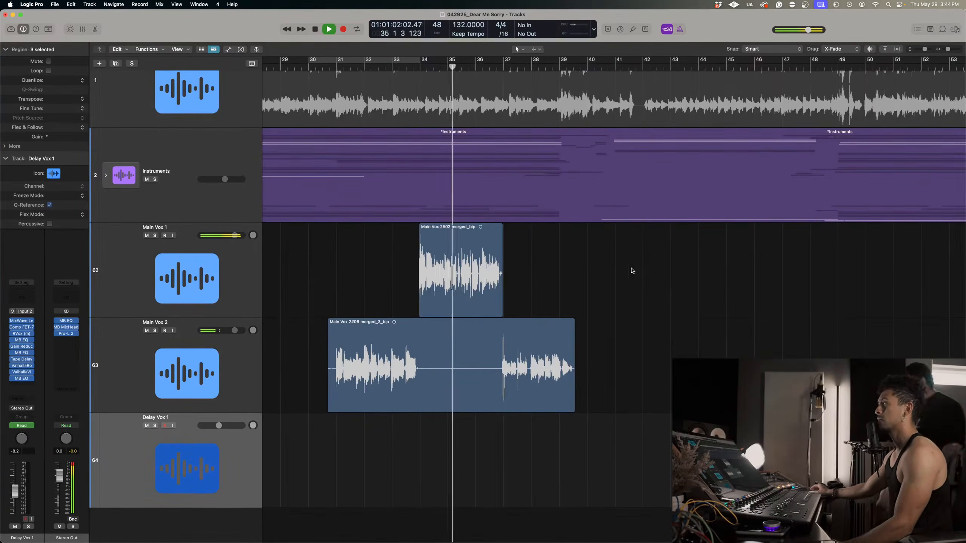
{"action": "key", "text": "space"}
{"action": "left_click", "coordinate": [630, 329]}
{"action": "scroll", "coordinate": [630, 330], "scroll_direction": "down", "scroll_amount": 2}
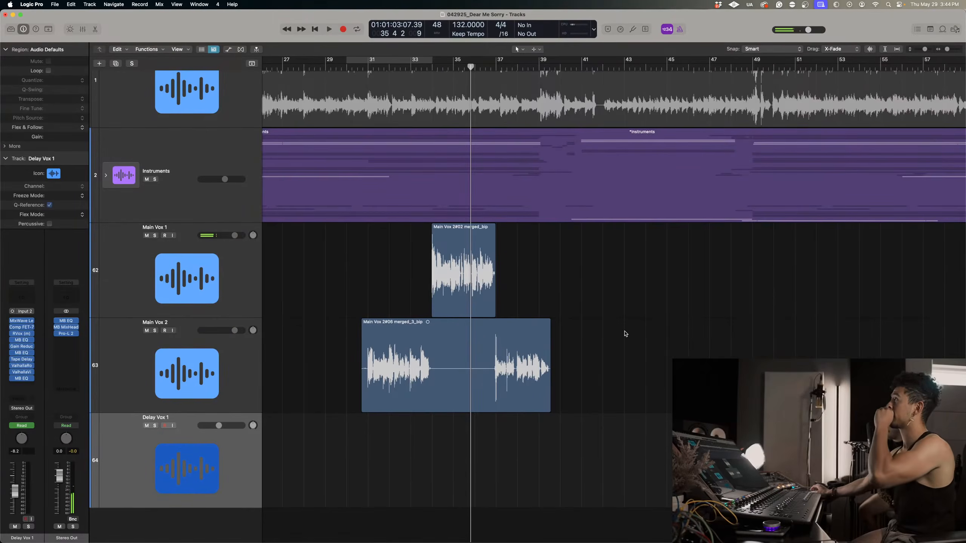
Replay the Main Vox 2 to Main Vox 1 handover in the mix from just before bar 31.
{"action": "left_click", "coordinate": [239, 371]}
{"action": "left_click", "coordinate": [245, 298]}
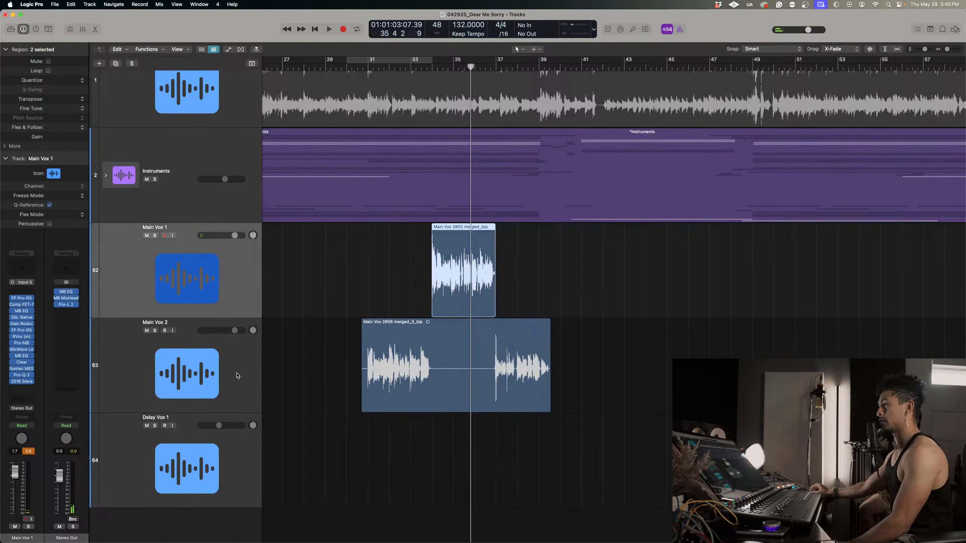
{"action": "left_click", "coordinate": [237, 375]}
{"action": "left_click", "coordinate": [222, 290]}
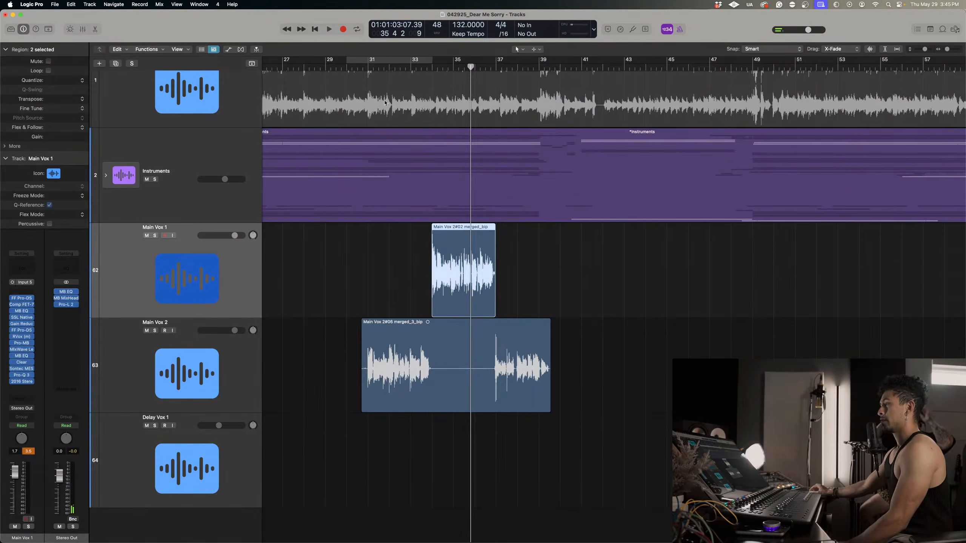
{"action": "left_click", "coordinate": [368, 65]}
{"action": "key", "text": "space"}
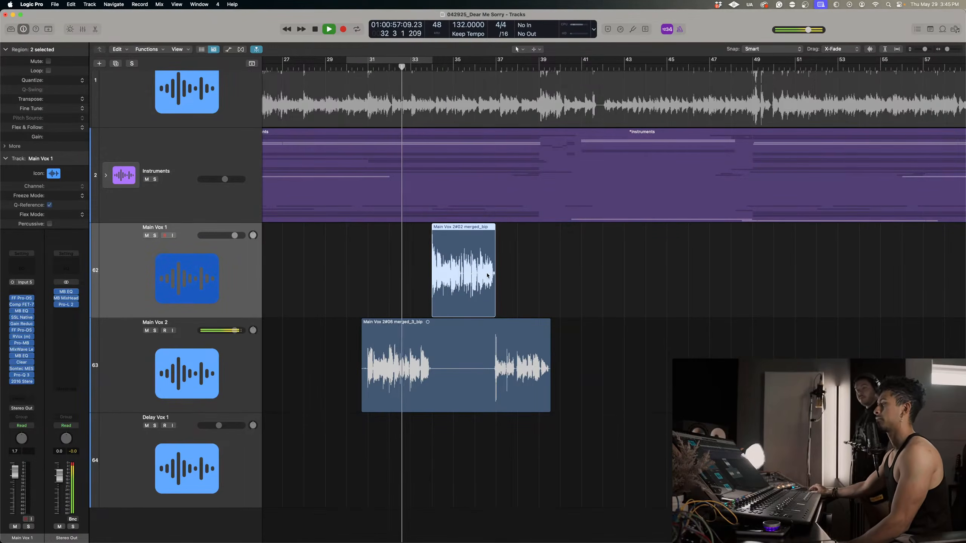
{"action": "key", "text": "super+Right"}
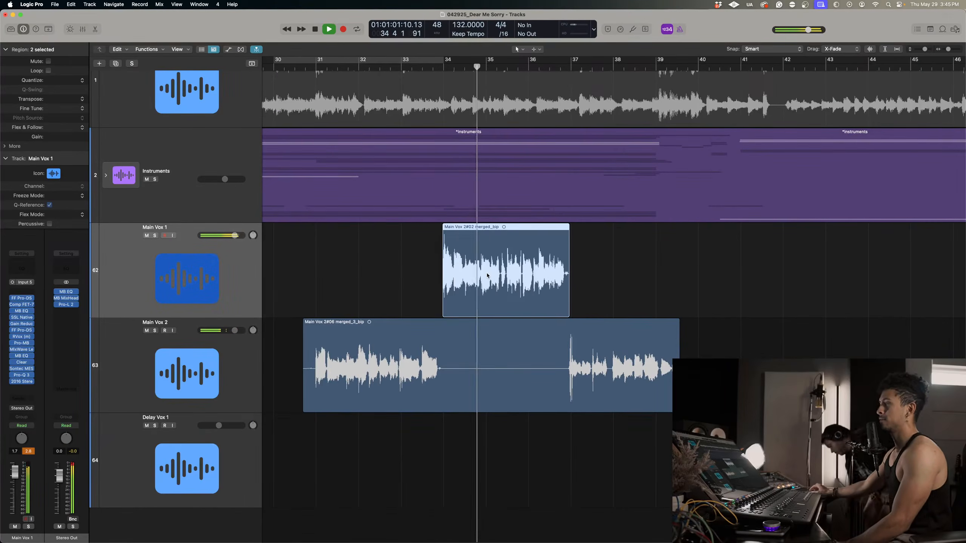
{"action": "key", "text": "space"}
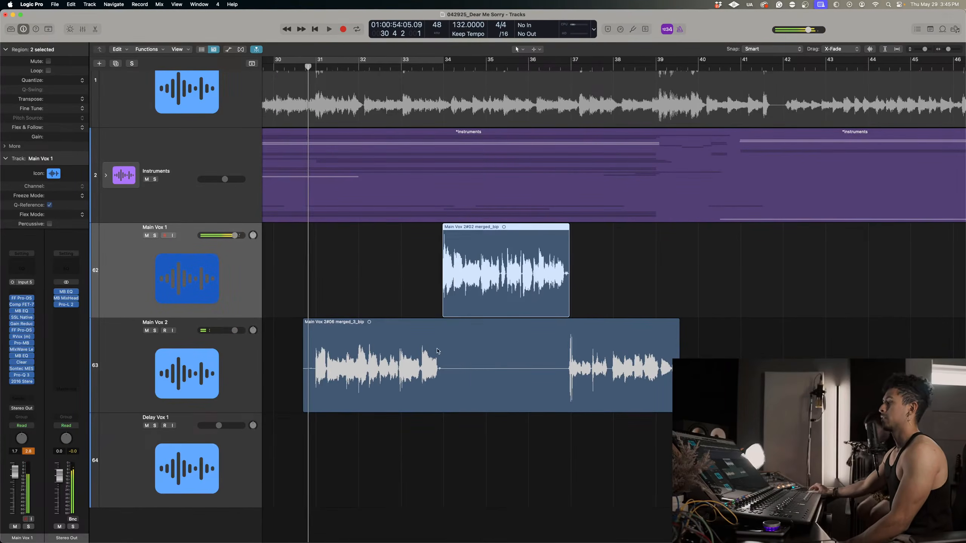
Duplicate the Main Vox 1 and Main Vox 2 tracks together with their regions, placing the copies between Main Vox 2 and Delay Vox 1.
{"action": "left_click", "coordinate": [210, 473]}
{"action": "left_click", "coordinate": [200, 379]}
{"action": "left_click", "coordinate": [226, 277], "text": "shift"}
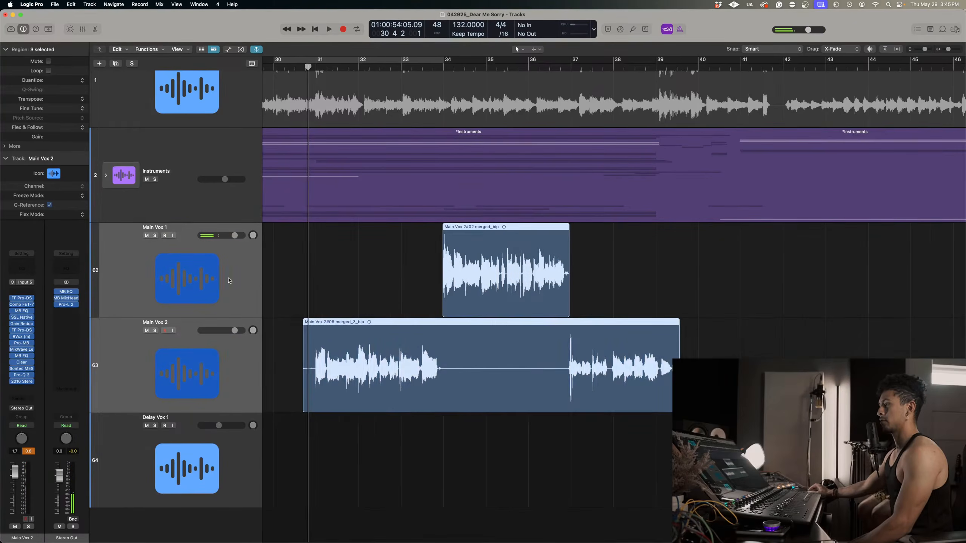
{"action": "scroll", "coordinate": [300, 350], "scroll_direction": "down", "scroll_amount": 8}
{"action": "scroll", "coordinate": [299, 350], "scroll_direction": "down", "scroll_amount": 5}
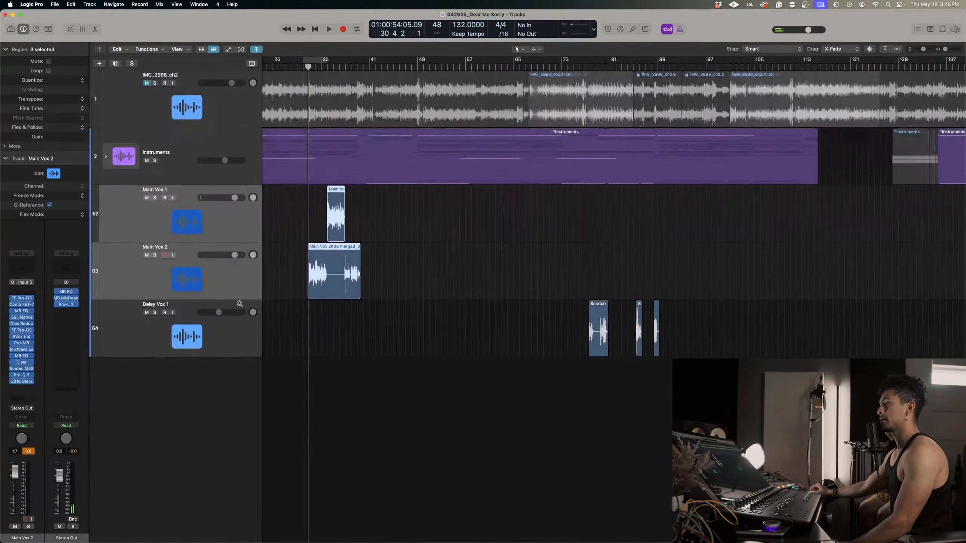
{"action": "left_click_drag", "start_coordinate": [173, 233], "coordinate": [149, 321]}
Delete all the vocal regions from the duplicated Main Vox 1 and Main Vox 2 tracks.
{"action": "scroll", "coordinate": [384, 375], "scroll_direction": "down", "scroll_amount": 3}
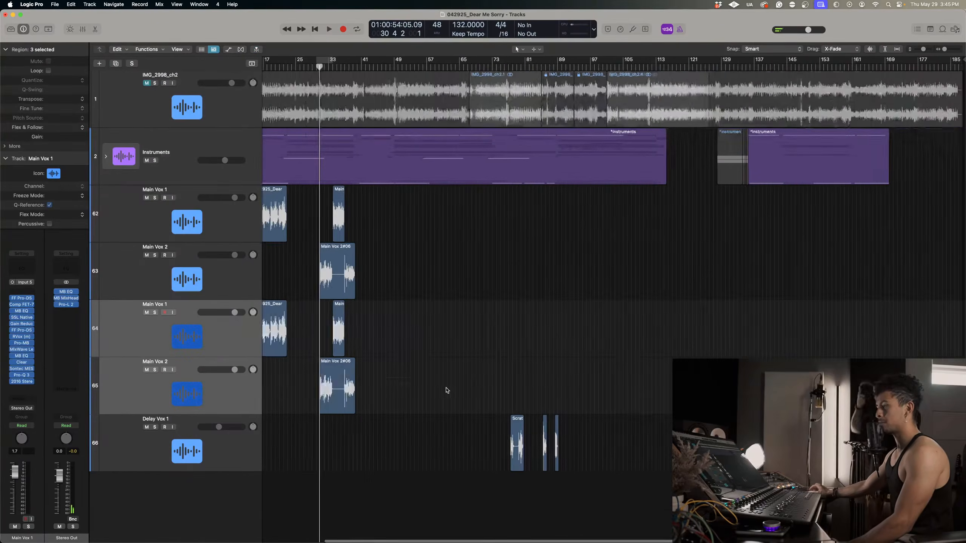
{"action": "left_click_drag", "start_coordinate": [499, 387], "coordinate": [307, 331]}
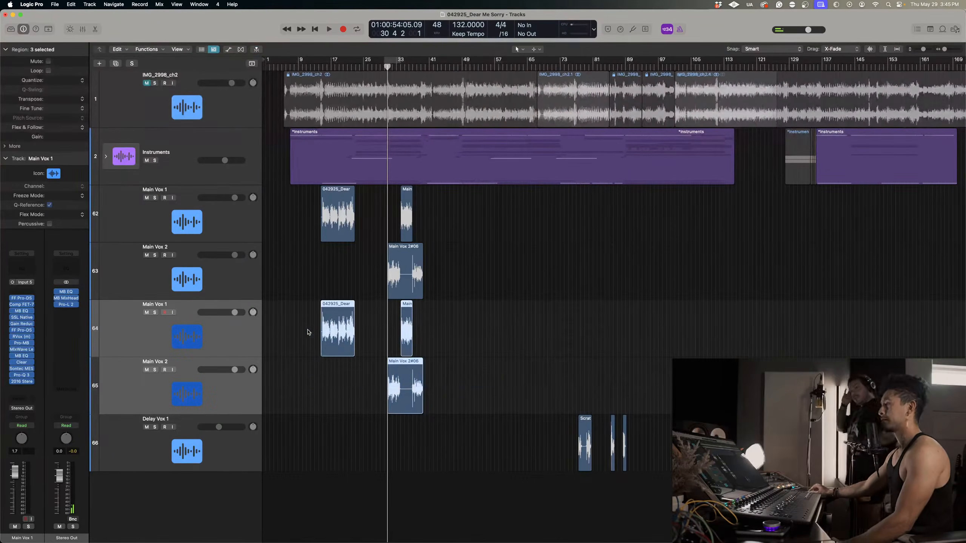
{"action": "key", "text": "Delete"}
{"action": "key", "text": "super+Right"}
{"action": "key", "text": "super+Right"}
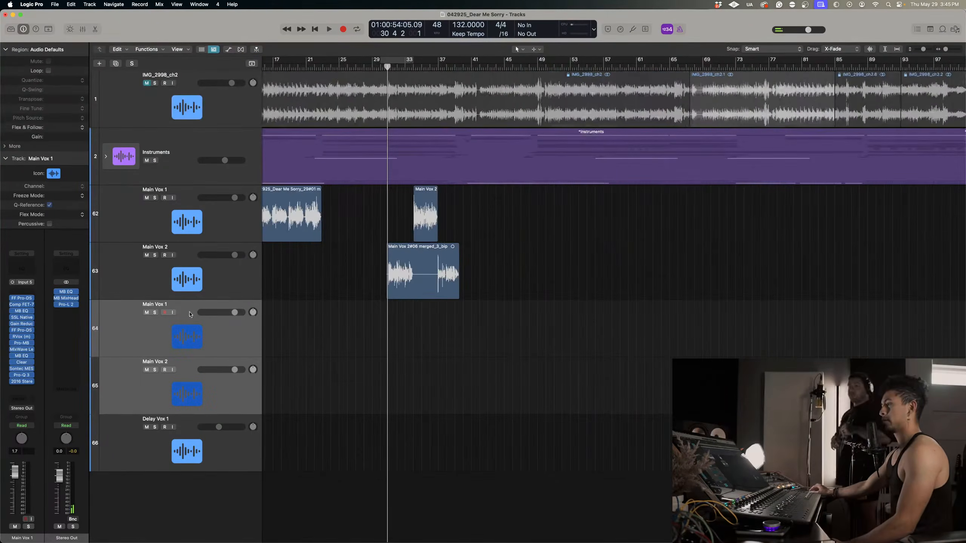
Rename the two duplicated empty vocal tracks Dub Vox 1 and Dub Vox 2.
{"action": "double_click", "coordinate": [155, 303]}
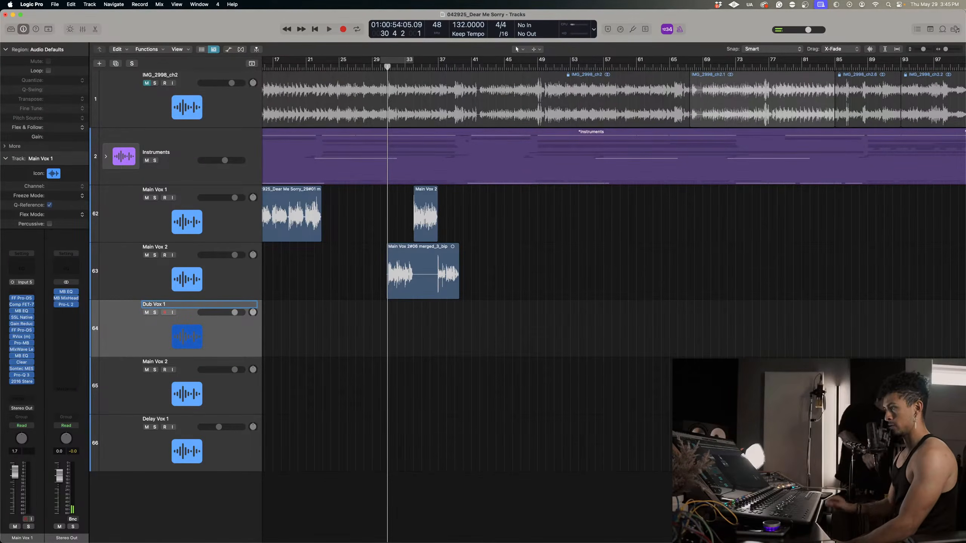
{"action": "scroll", "coordinate": [130, 302], "scroll_direction": "right", "scroll_amount": 1}
{"action": "double_click", "coordinate": [157, 360]}
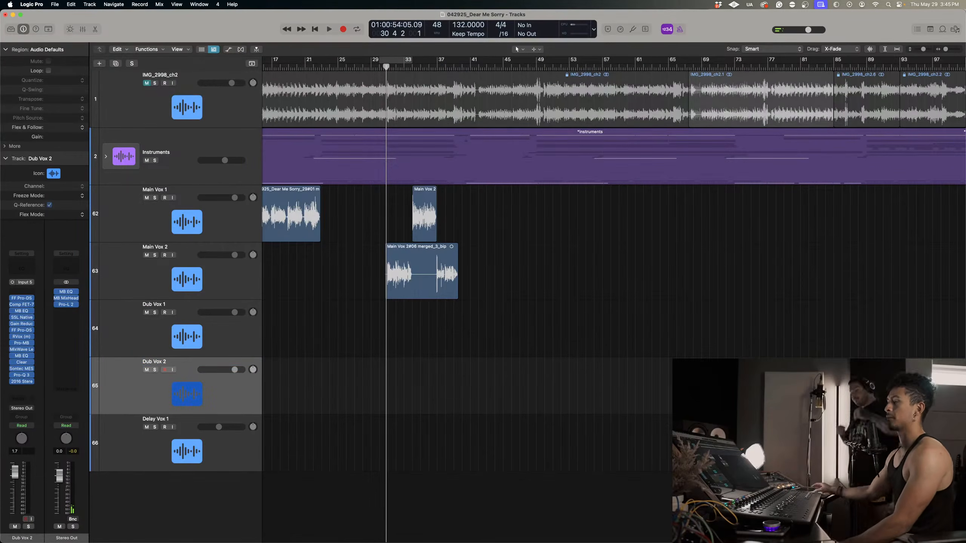
Start a test take on Dub Vox 1 from just after bar 30, enable Low Latency Mode, and discard the take.
{"action": "key", "text": "super+Right"}
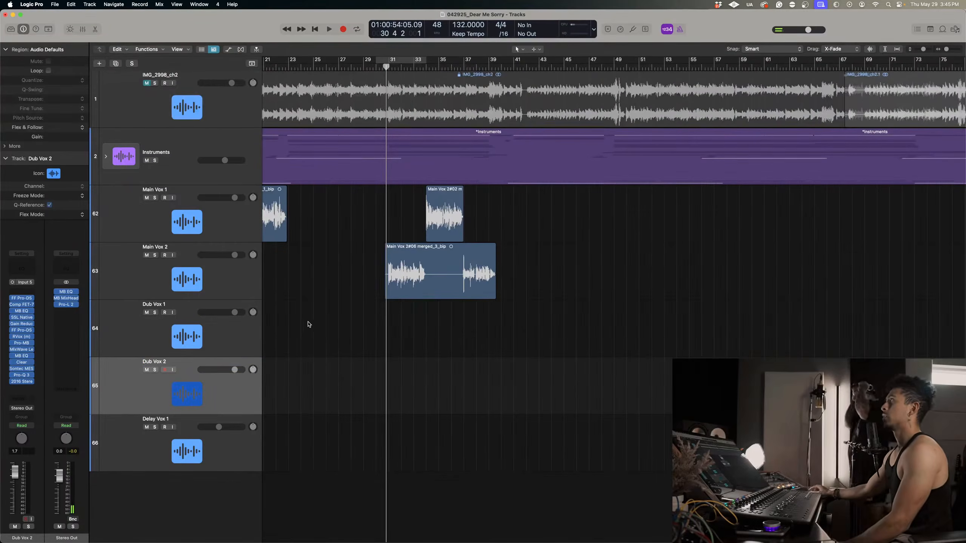
{"action": "left_click", "coordinate": [235, 332]}
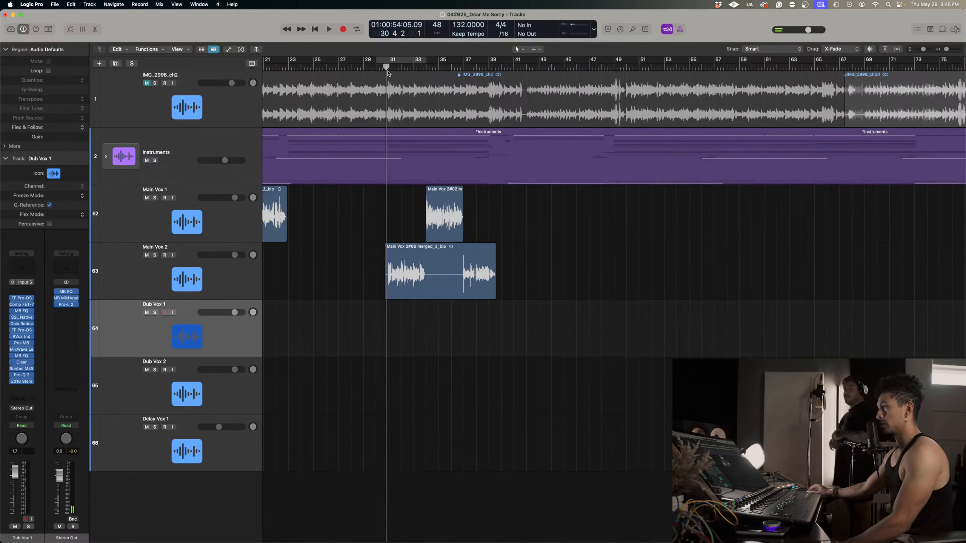
{"action": "left_click_drag", "start_coordinate": [386, 70], "coordinate": [380, 68]}
{"action": "key", "text": "r"}
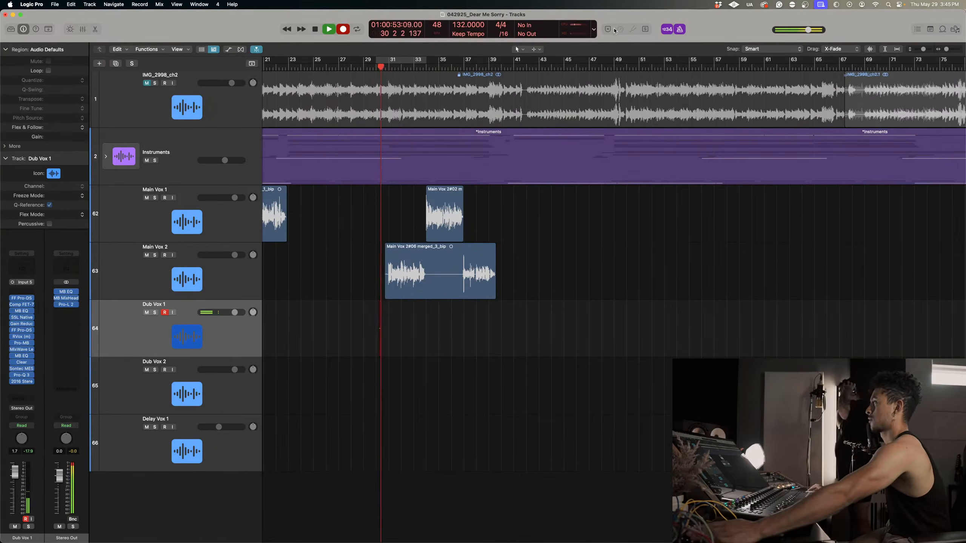
{"action": "key", "text": "space"}
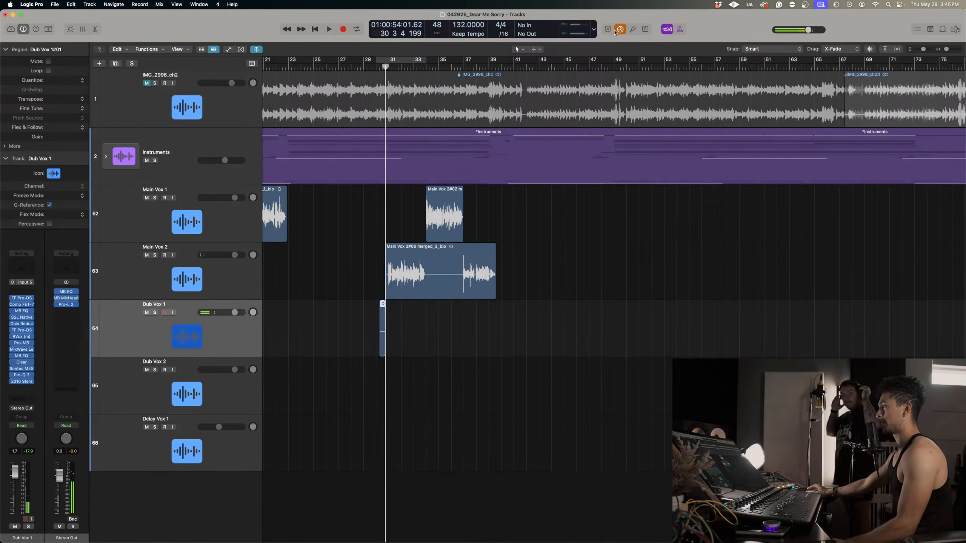
{"action": "scroll", "coordinate": [364, 153], "scroll_direction": "left", "scroll_amount": 1}
{"action": "key", "text": "Delete"}
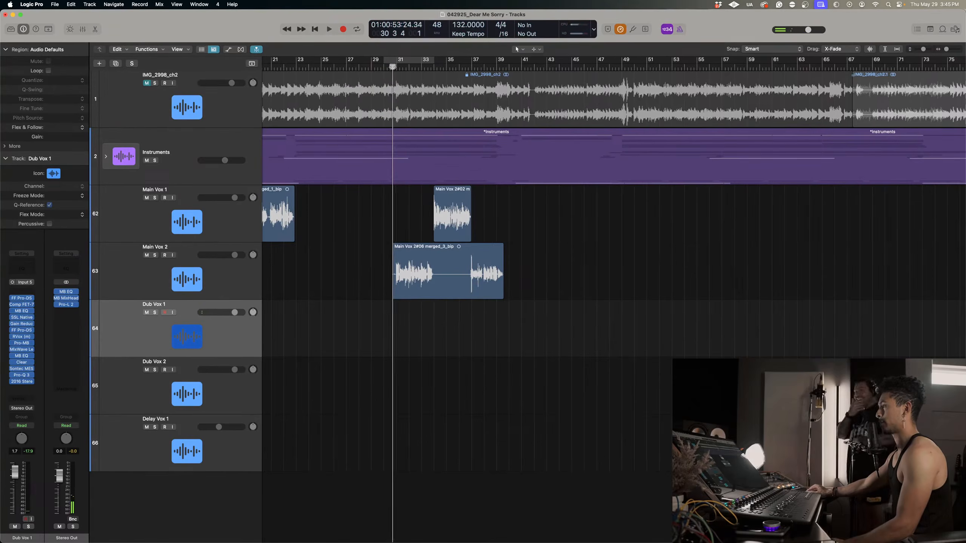
Record a full double take on Dub Vox 1 alongside the main vocals, from just before bar 31 to past bar 39.
{"action": "key", "text": "r"}
{"action": "key", "text": "super+Right"}
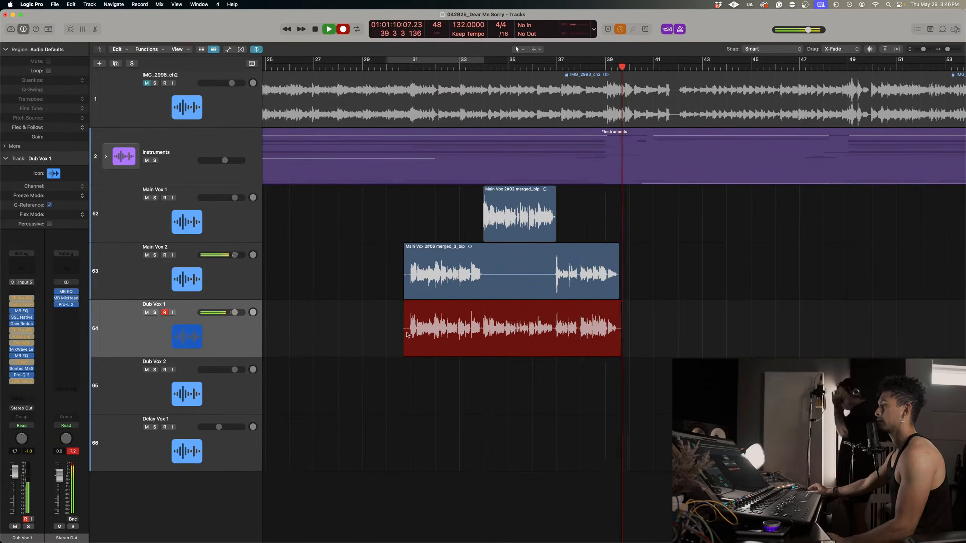
{"action": "key", "text": "space"}
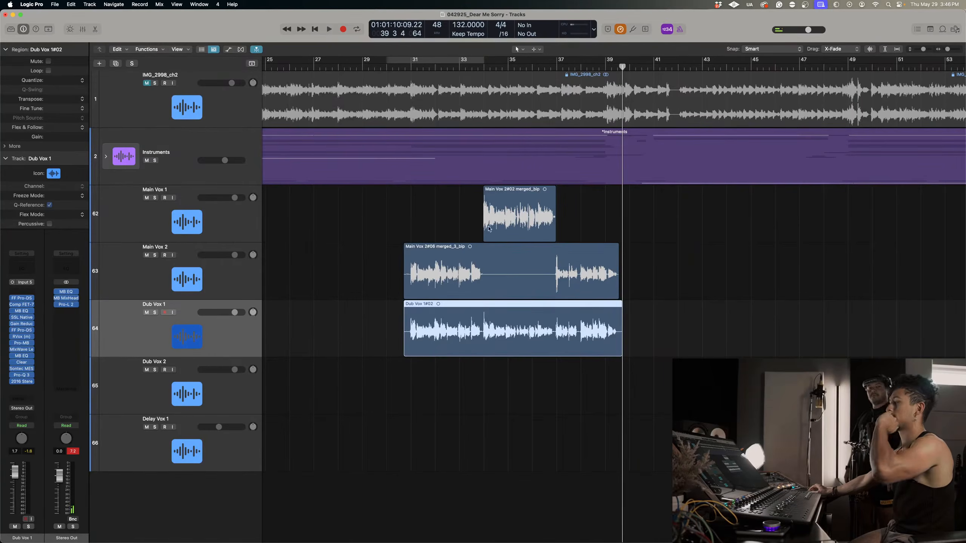
{"action": "mouse_move", "coordinate": [664, 356]}
{"action": "left_mouse_down"}
{"action": "mouse_move", "coordinate": [404, 242]}
{"action": "mouse_move", "coordinate": [425, 210]}
{"action": "mouse_move", "coordinate": [416, 212]}
{"action": "mouse_move", "coordinate": [662, 352]}
{"action": "left_mouse_up"}
{"action": "left_click", "coordinate": [714, 346]}
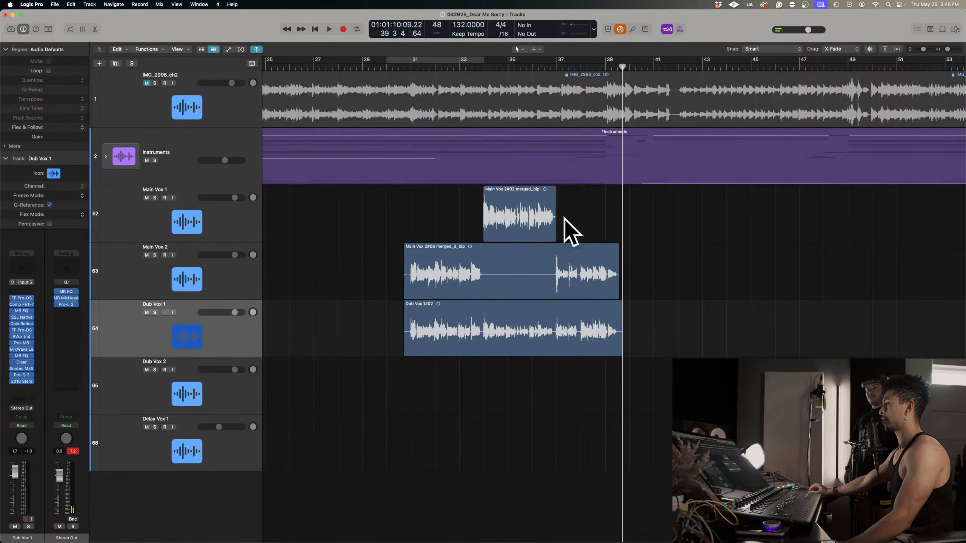
Mute Dub Vox 1 and play the main vocals with the instruments through to past bar 39.
{"action": "key", "text": "super+Right"}
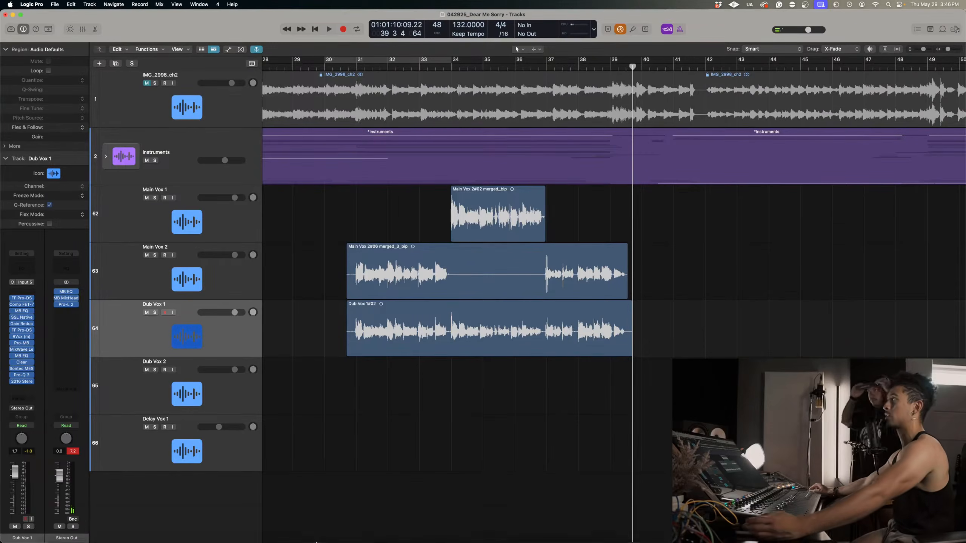
{"action": "mouse_move", "coordinate": [315, 540]}
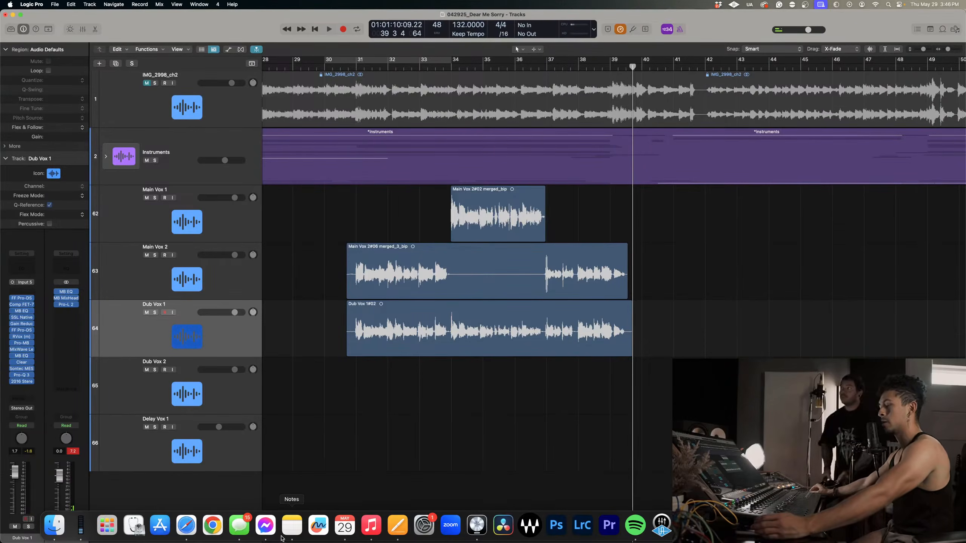
{"action": "left_click", "coordinate": [146, 312]}
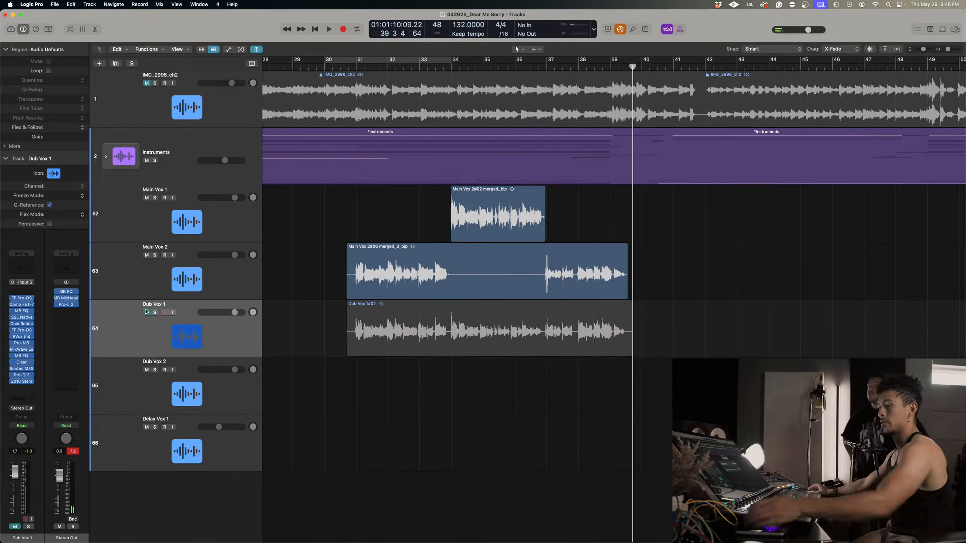
{"action": "key", "text": "space"}
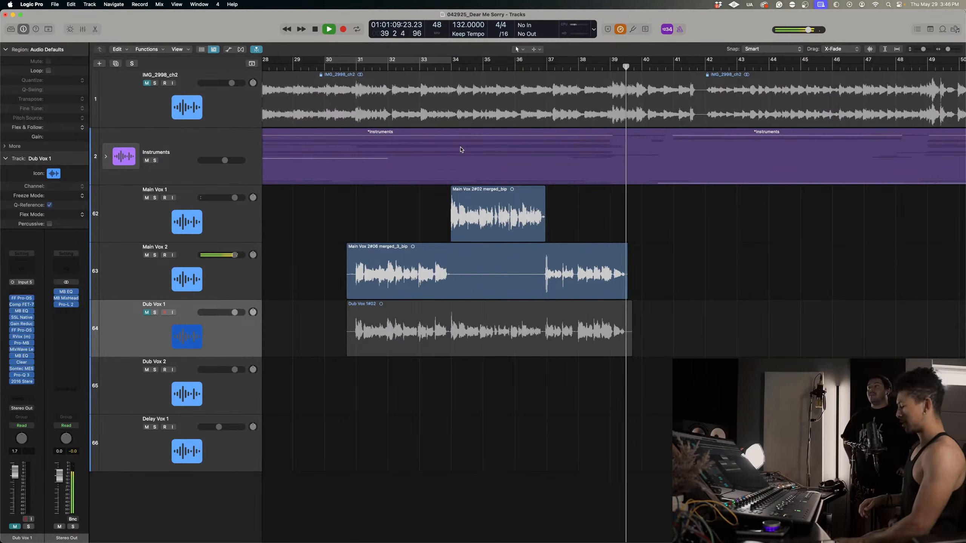
{"action": "key", "text": "space"}
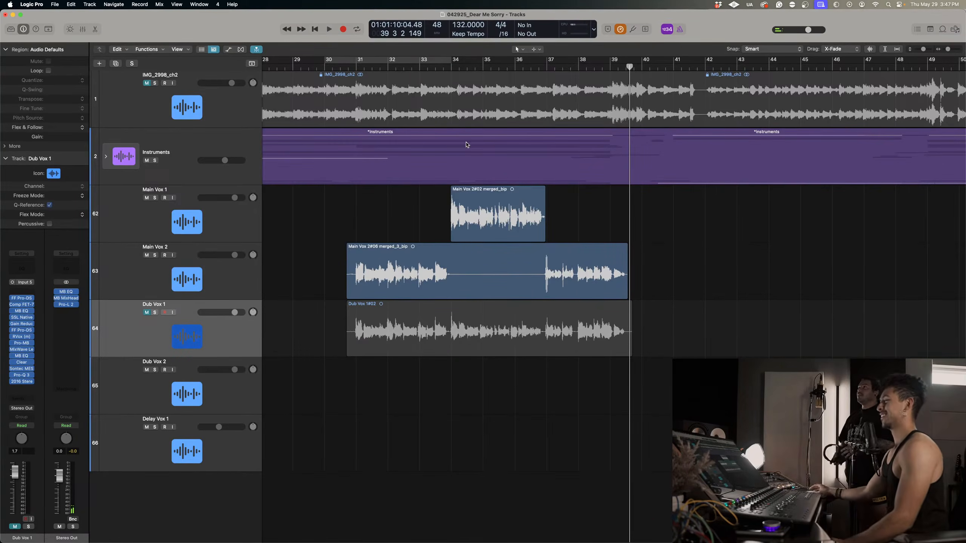
{"action": "key", "text": "super+Down"}
{"action": "key", "text": "super+Left"}
{"action": "key", "text": "super+Left"}
{"action": "key", "text": "super+Left"}
{"action": "key", "text": "super+Right"}
{"action": "key", "text": "super+Right"}
{"action": "key", "text": "super+Right"}
{"action": "key", "text": "super+Right"}
{"action": "key", "text": "super+Right"}
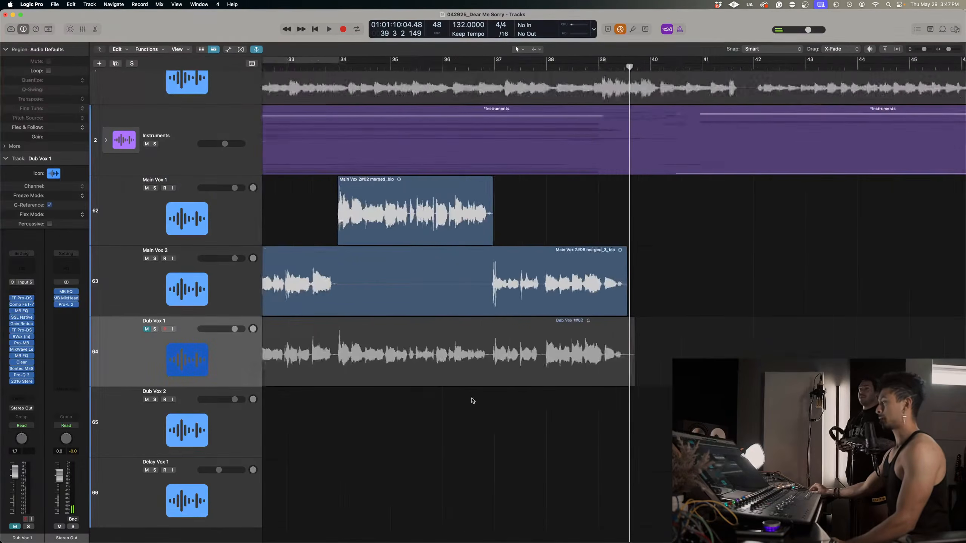
Solo Dub Vox 1 together with Main Vox 2 and play them from bar 31.
{"action": "key", "text": "super+Left"}
{"action": "key", "text": "super+Left"}
{"action": "key", "text": "super+Left"}
{"action": "key", "text": "super+Left"}
{"action": "left_click", "coordinate": [452, 370]}
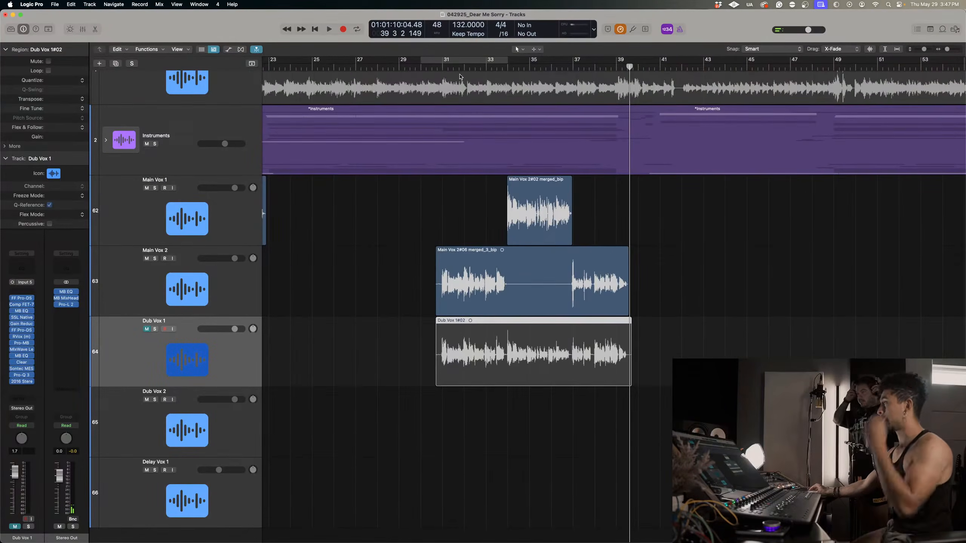
{"action": "left_click", "coordinate": [442, 68]}
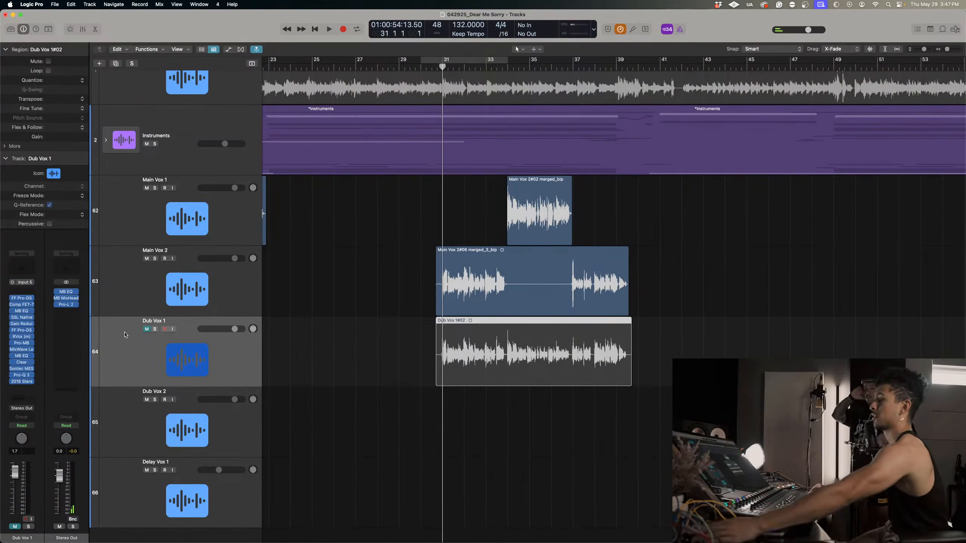
{"action": "left_click", "coordinate": [154, 329]}
{"action": "left_click", "coordinate": [154, 258]}
{"action": "key", "text": "space"}
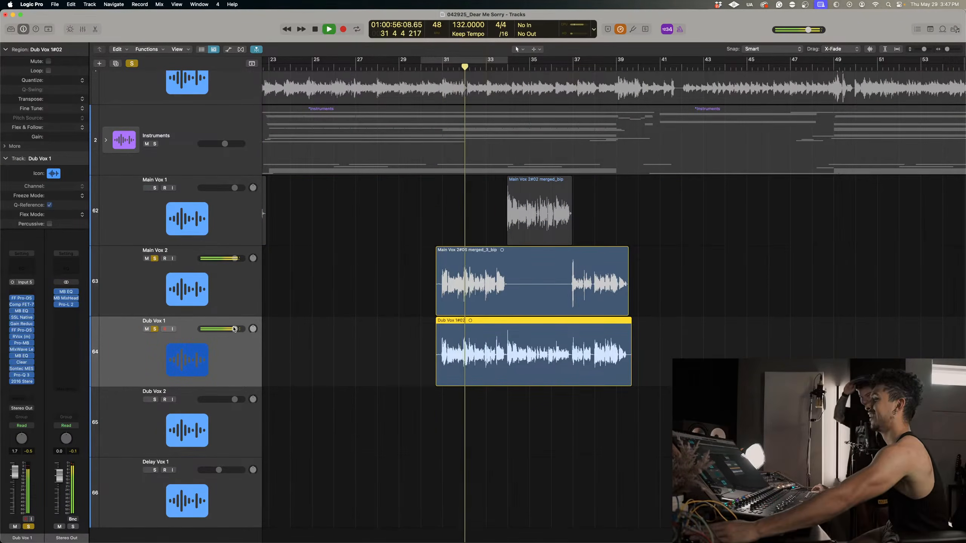
Lower the Dub Vox 1 volume to -8.2 dB while listening, with Main Vox 1 soloed as well.
{"action": "left_click_drag", "start_coordinate": [234, 328], "coordinate": [221, 329]}
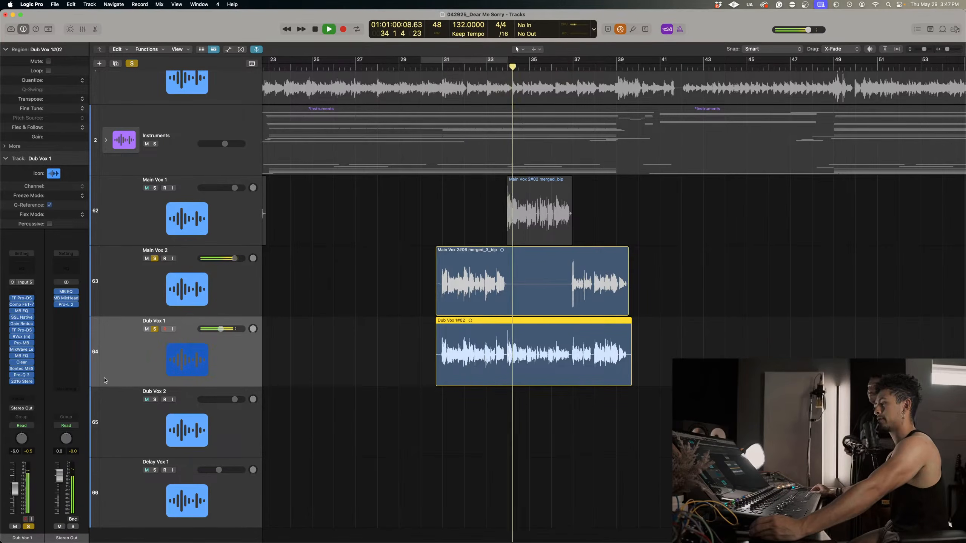
{"action": "left_click", "coordinate": [155, 188]}
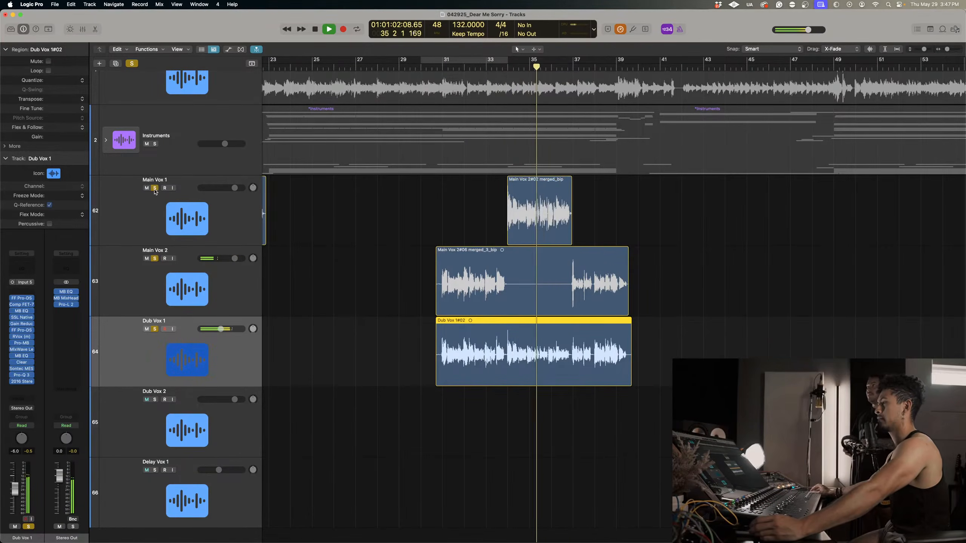
{"action": "left_click_drag", "start_coordinate": [223, 332], "coordinate": [221, 331]}
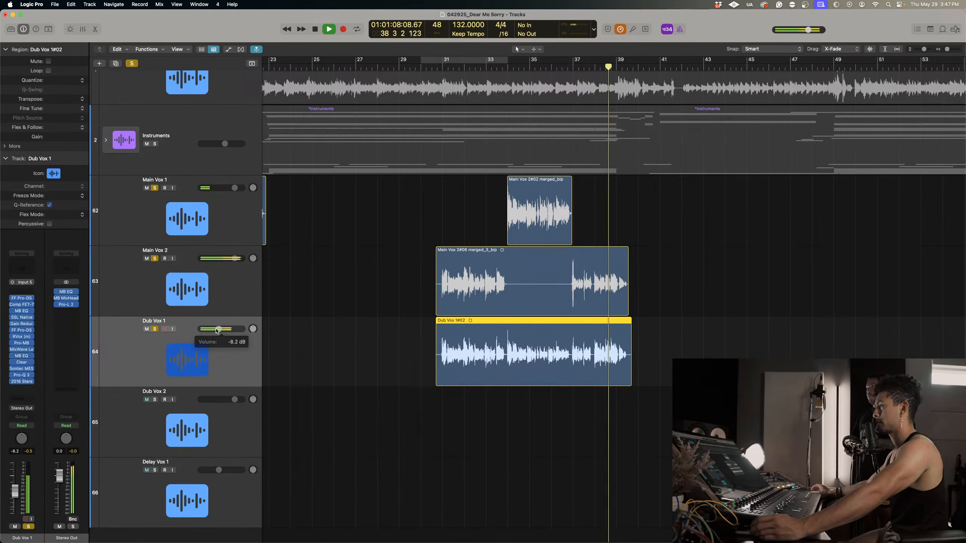
Replay the soloed main vocals and double from several points between bars 31 and 33 to check how they blend.
{"action": "left_click", "coordinate": [442, 68]}
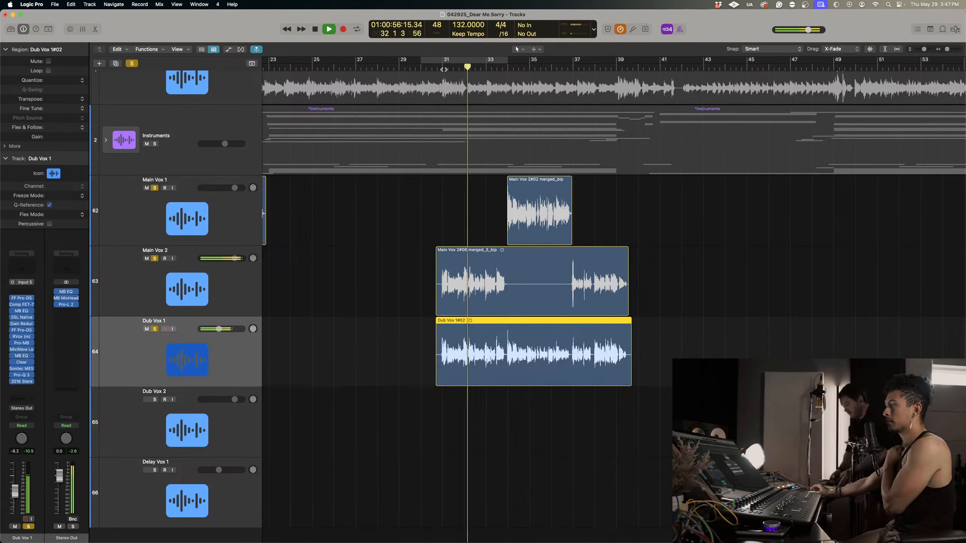
{"action": "key", "text": "space"}
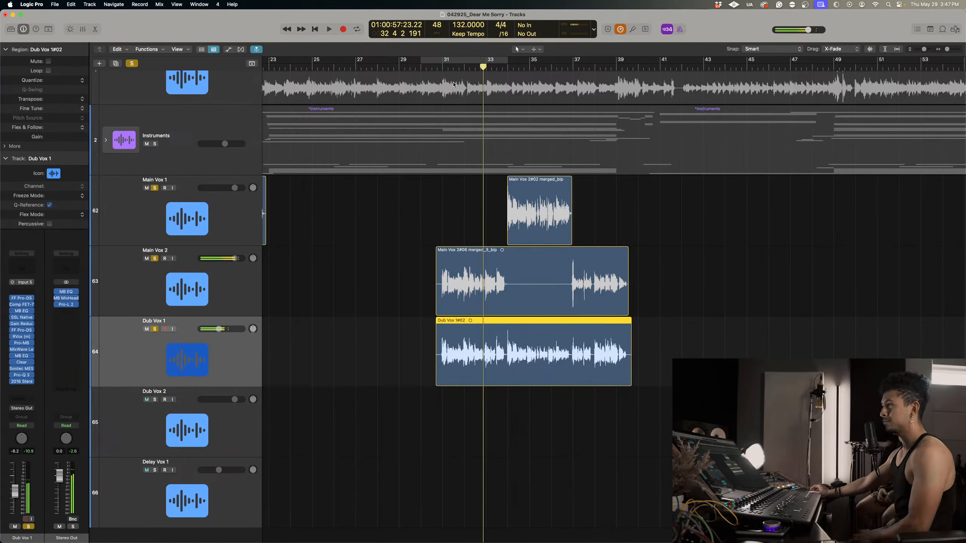
{"action": "left_click", "coordinate": [474, 66]}
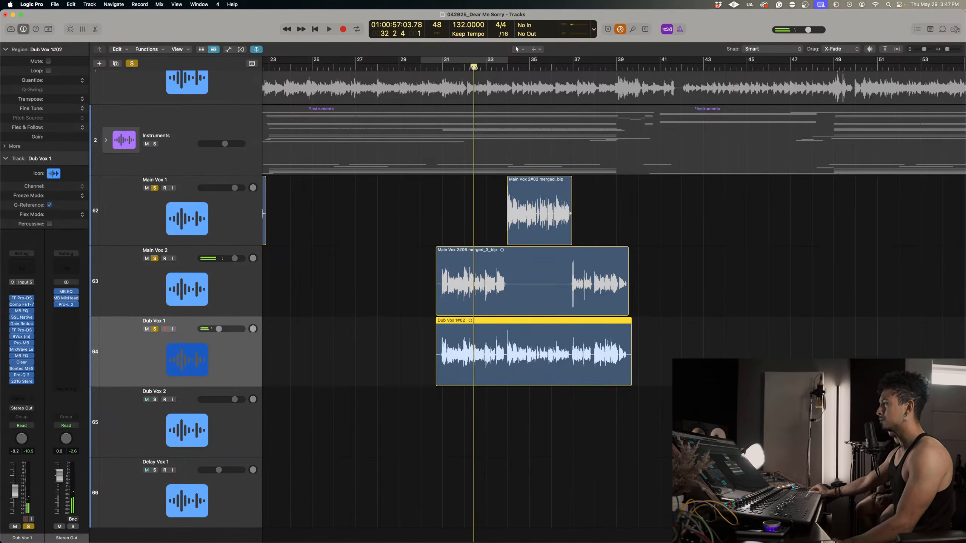
{"action": "left_click_drag", "start_coordinate": [475, 66], "coordinate": [479, 65]}
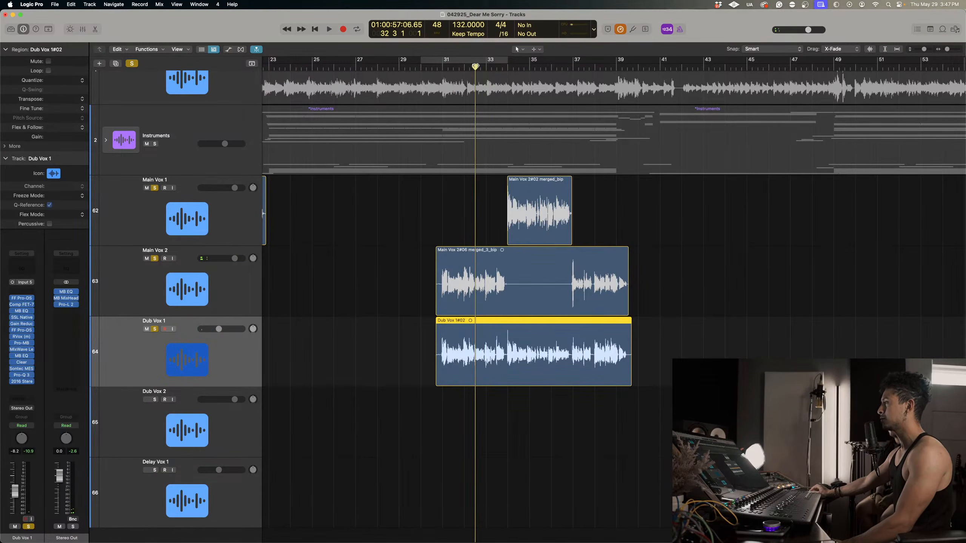
{"action": "key", "text": "space"}
{"action": "key", "text": "super+Right"}
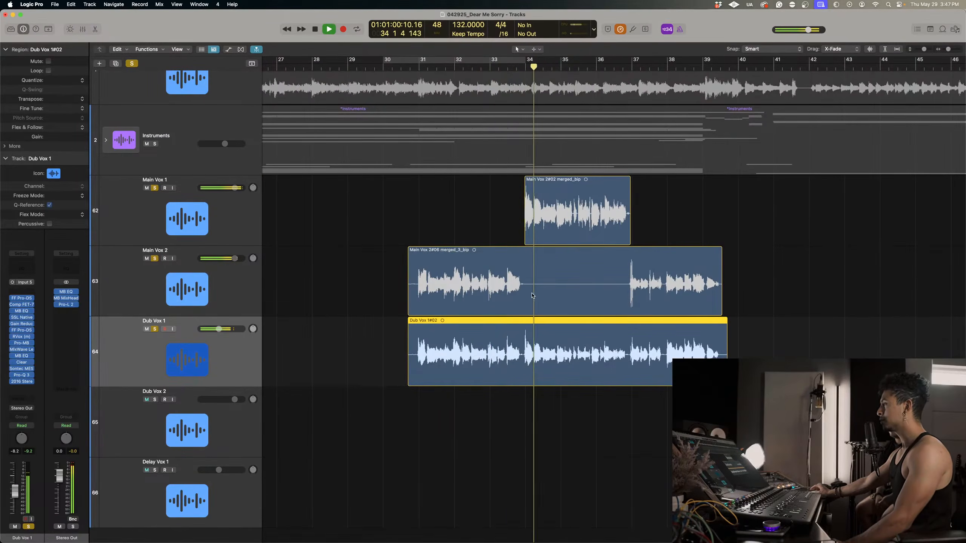
{"action": "left_click", "coordinate": [489, 66]}
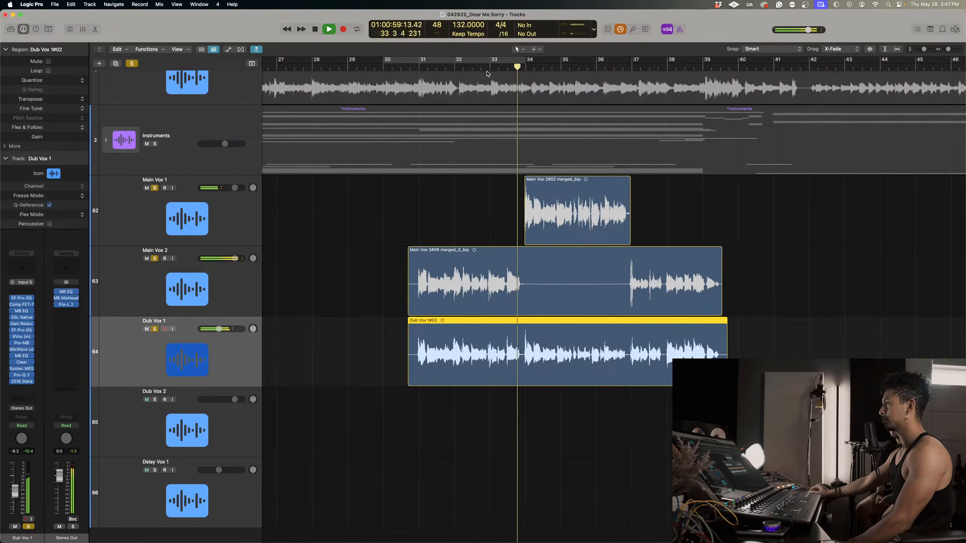
{"action": "left_click", "coordinate": [454, 66]}
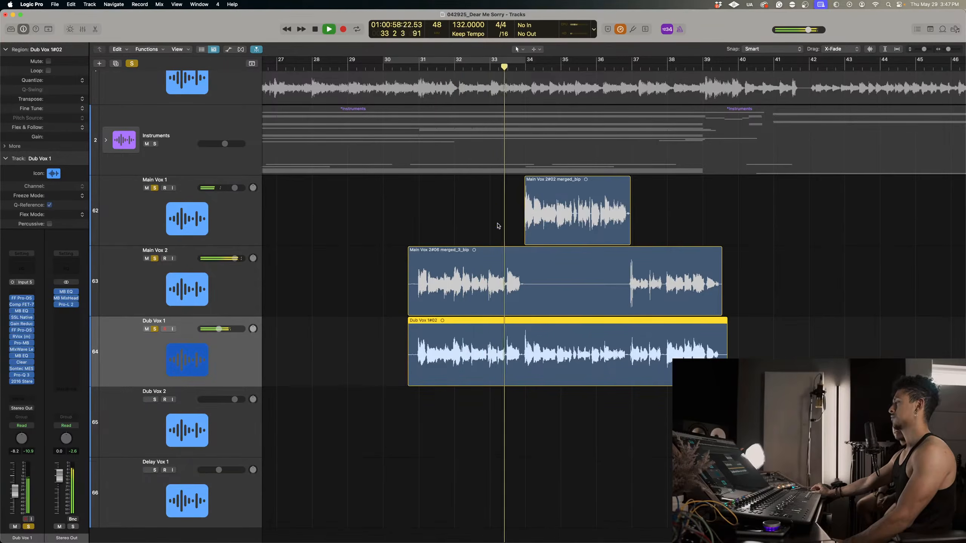
{"action": "left_click", "coordinate": [437, 66]}
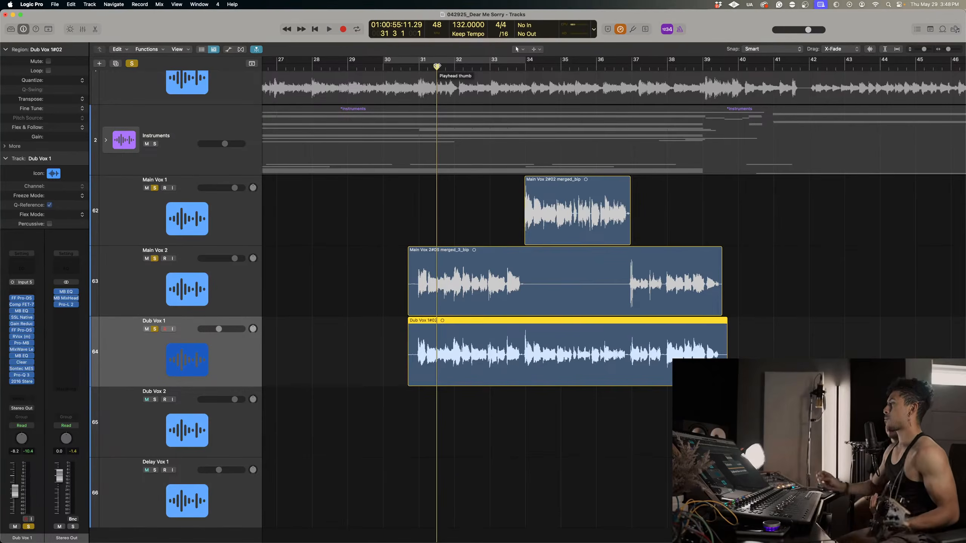
Set a cycle range from bar 31 to bar 35, remove Dub Vox 1 from the solo, and loop the main vocals.
{"action": "left_click_drag", "start_coordinate": [408, 60], "coordinate": [454, 69]}
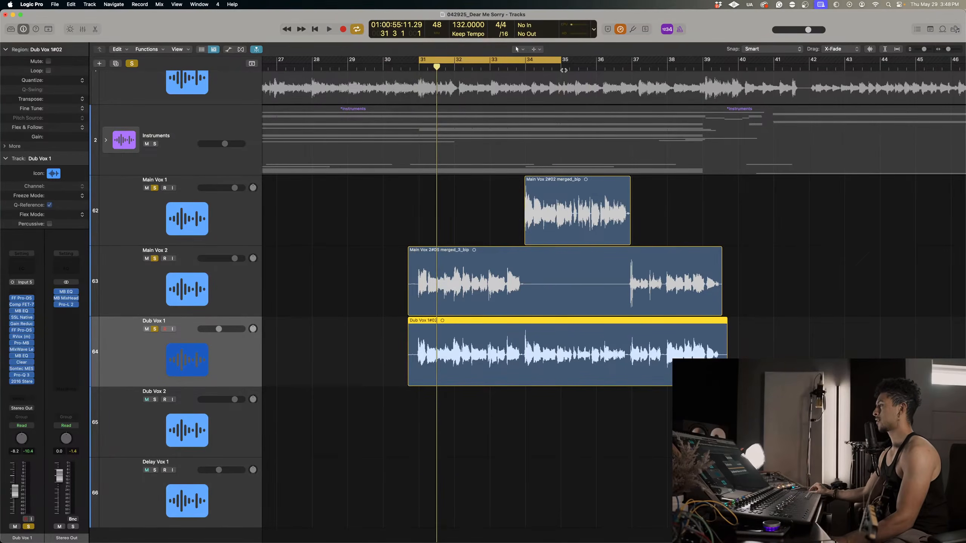
{"action": "key", "text": "space"}
{"action": "left_click", "coordinate": [154, 329]}
{"action": "key", "text": "space"}
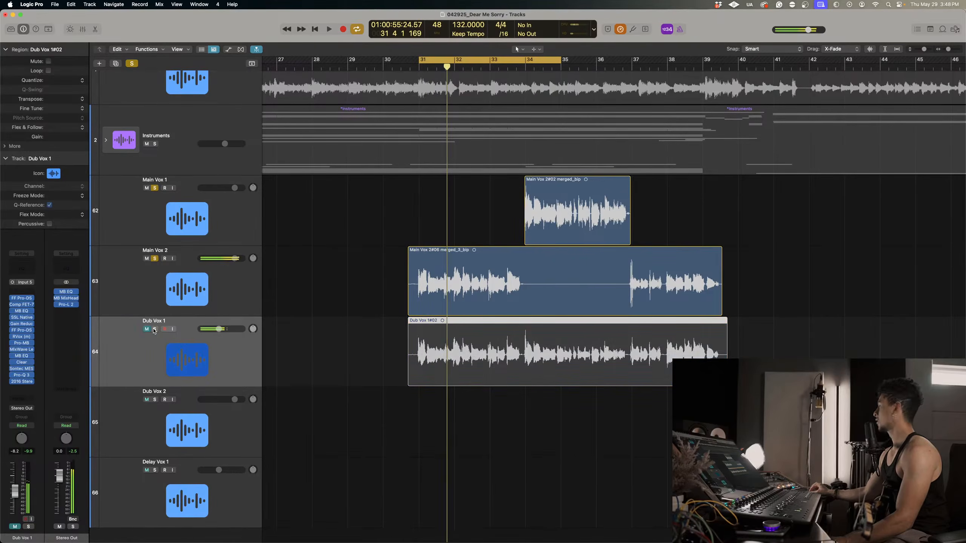
{"action": "left_click", "coordinate": [152, 330]}
{"action": "left_click", "coordinate": [154, 329]}
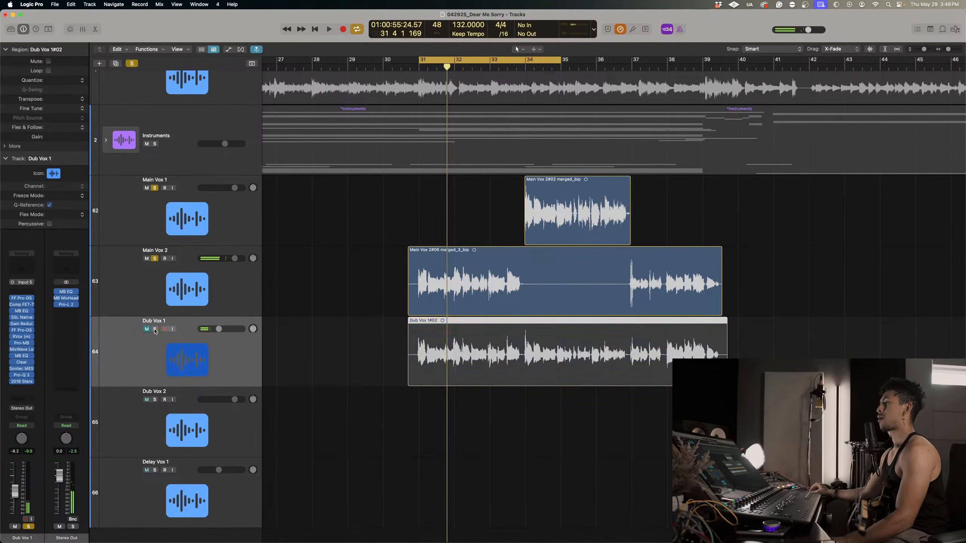
{"action": "key", "text": "space"}
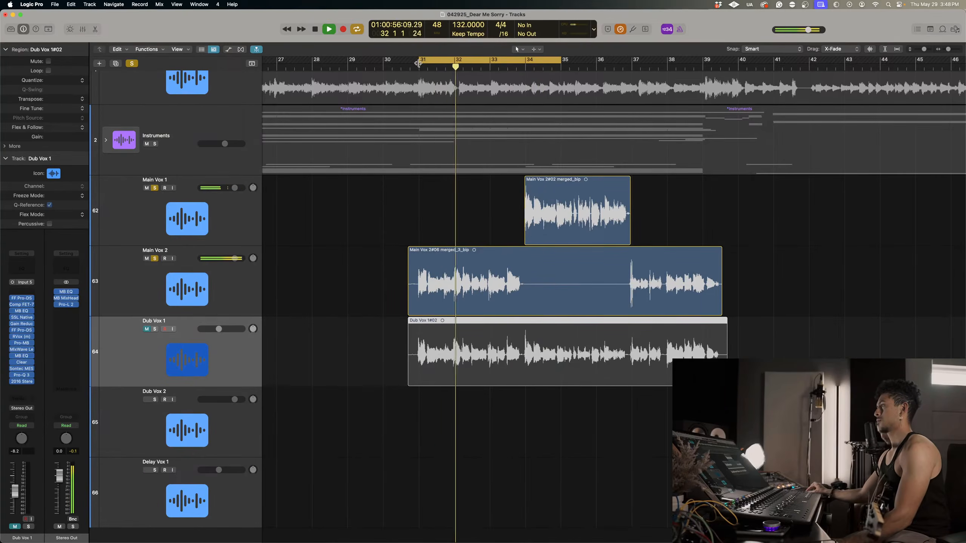
Move the cycle start to about a third into bar 32, keep its end at bar 35, and listen to the looped main vocals.
{"action": "left_click_drag", "start_coordinate": [418, 63], "coordinate": [466, 63]}
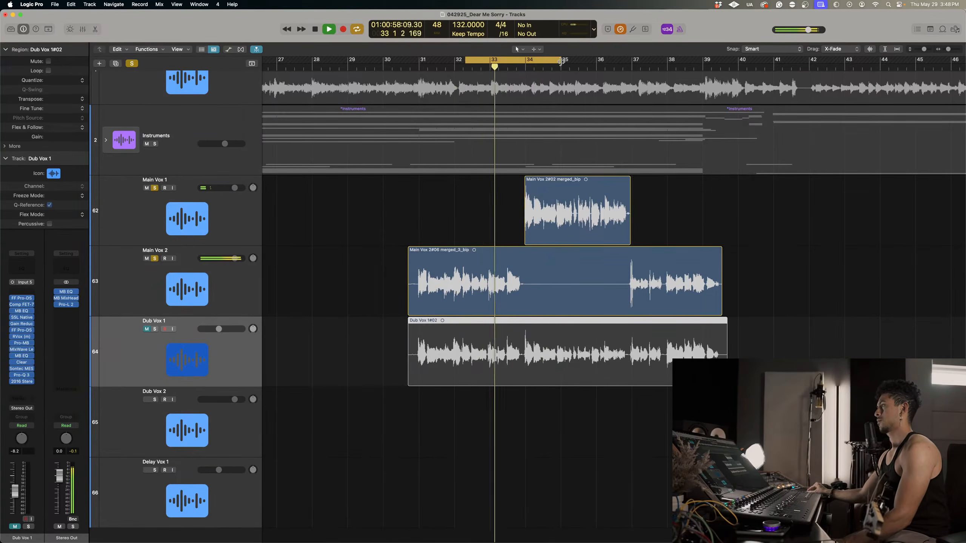
{"action": "mouse_move", "coordinate": [560, 62]}
{"action": "left_mouse_down"}
{"action": "mouse_move", "coordinate": [542, 63]}
{"action": "mouse_move", "coordinate": [559, 59]}
{"action": "left_mouse_up"}
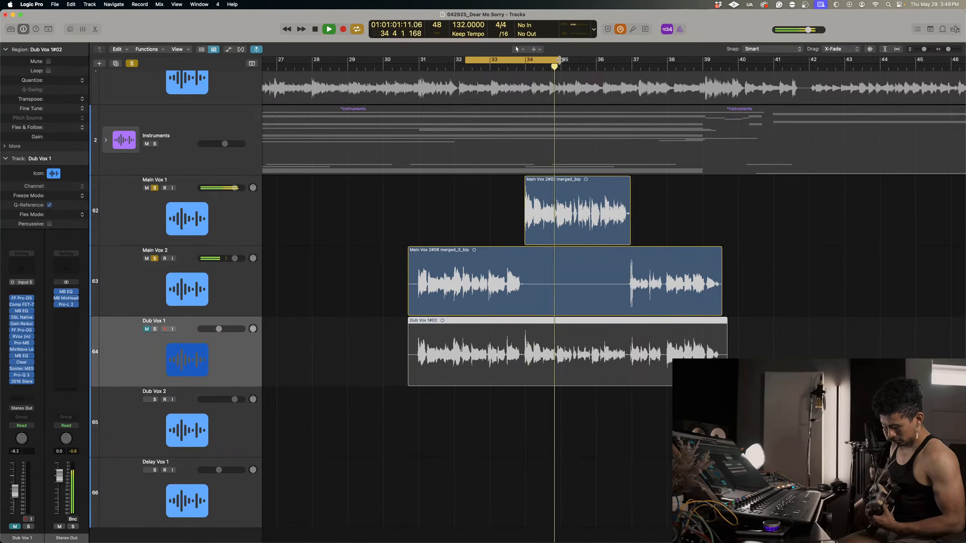
{"action": "key", "text": "space"}
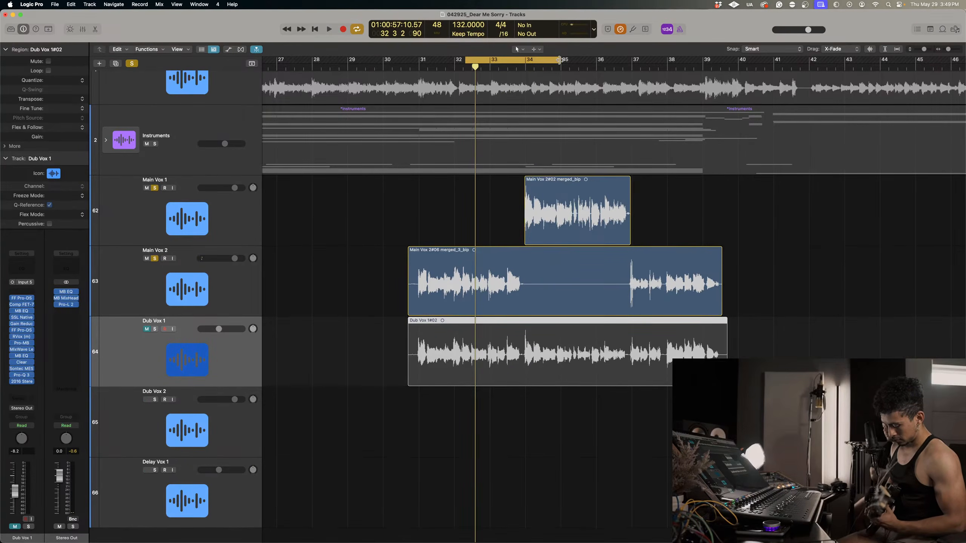
{"action": "key", "text": "space"}
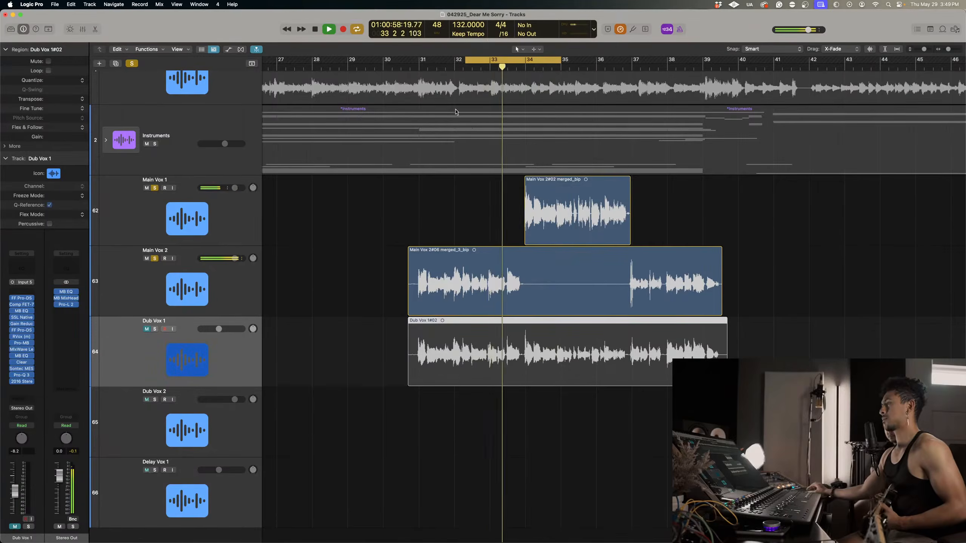
Expand the Instruments stack and solo Round Bass and ACOUSTIC MASTER alongside the looping main vocals.
{"action": "scroll", "coordinate": [456, 112], "scroll_direction": "up", "scroll_amount": 3}
{"action": "left_click", "coordinate": [105, 177]}
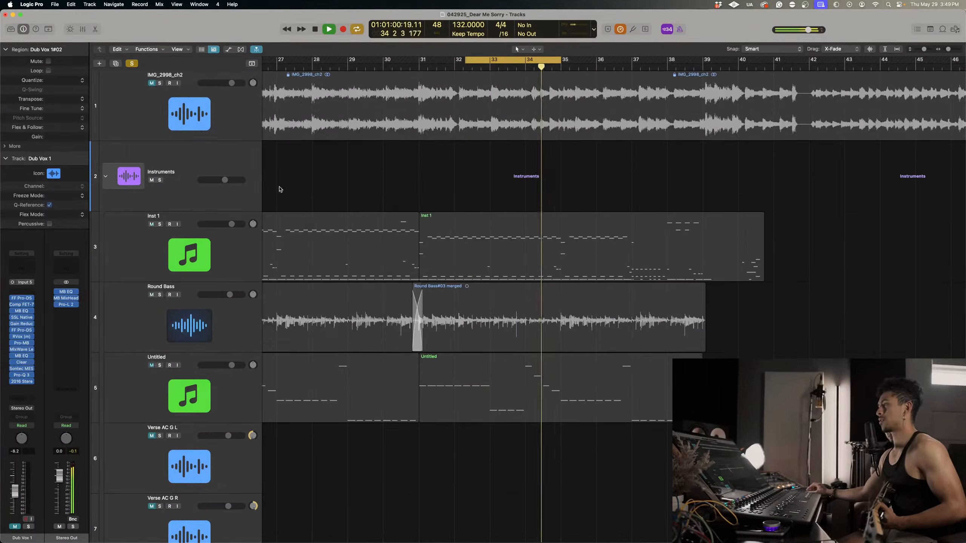
{"action": "left_click", "coordinate": [170, 303]}
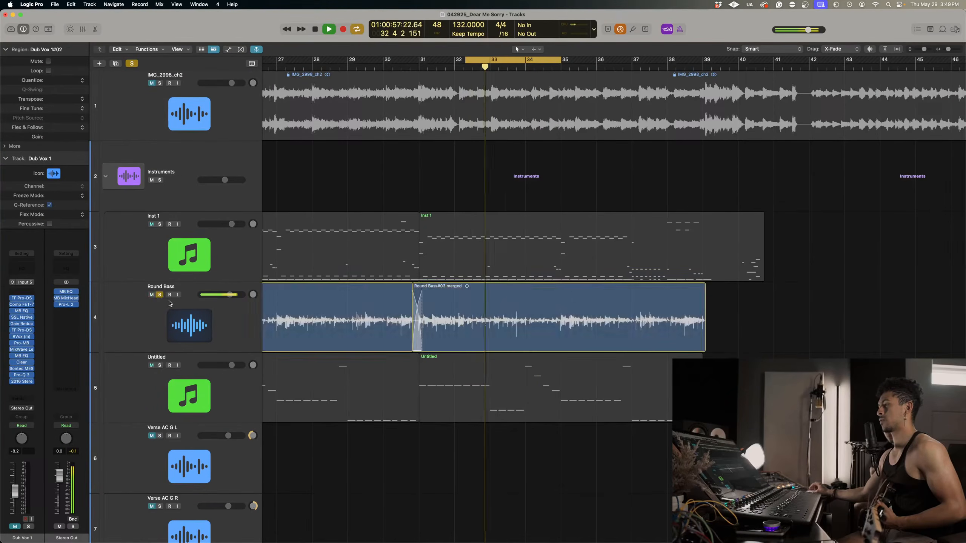
{"action": "scroll", "coordinate": [328, 435], "scroll_direction": "down", "scroll_amount": 15}
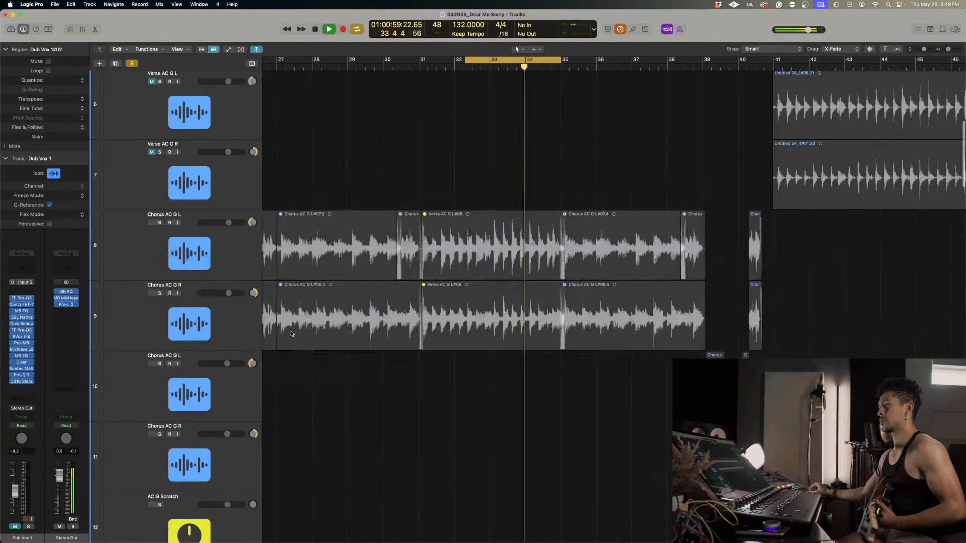
{"action": "scroll", "coordinate": [292, 334], "scroll_direction": "down", "scroll_amount": 3}
{"action": "scroll", "coordinate": [222, 465], "scroll_direction": "down", "scroll_amount": 4}
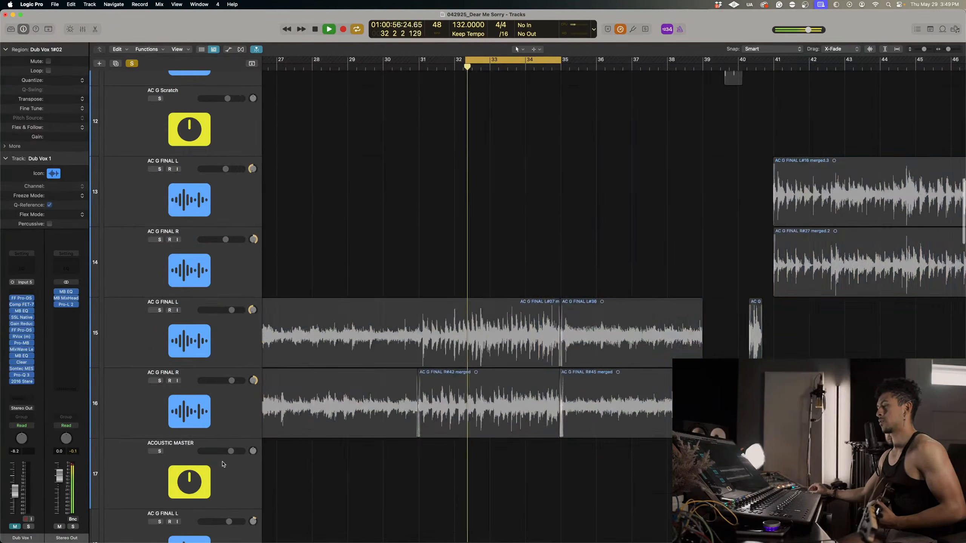
{"action": "left_click", "coordinate": [160, 451]}
{"action": "scroll", "coordinate": [512, 435], "scroll_direction": "down", "scroll_amount": 4}
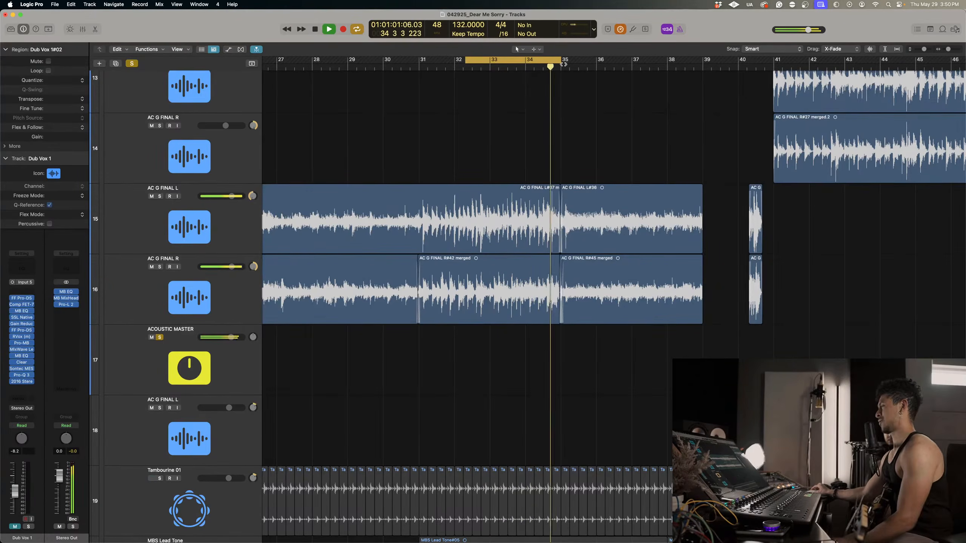
Widen the cycle range to span bars 32 to 36 and loop the soloed vocals, bass and acoustic guitars.
{"action": "left_click_drag", "start_coordinate": [558, 63], "coordinate": [596, 62]}
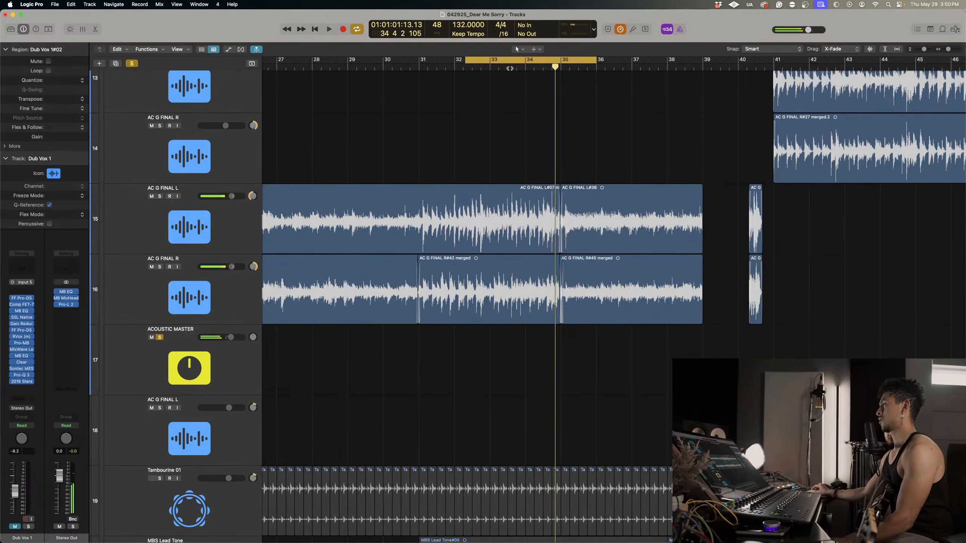
{"action": "left_click_drag", "start_coordinate": [466, 61], "coordinate": [452, 61]}
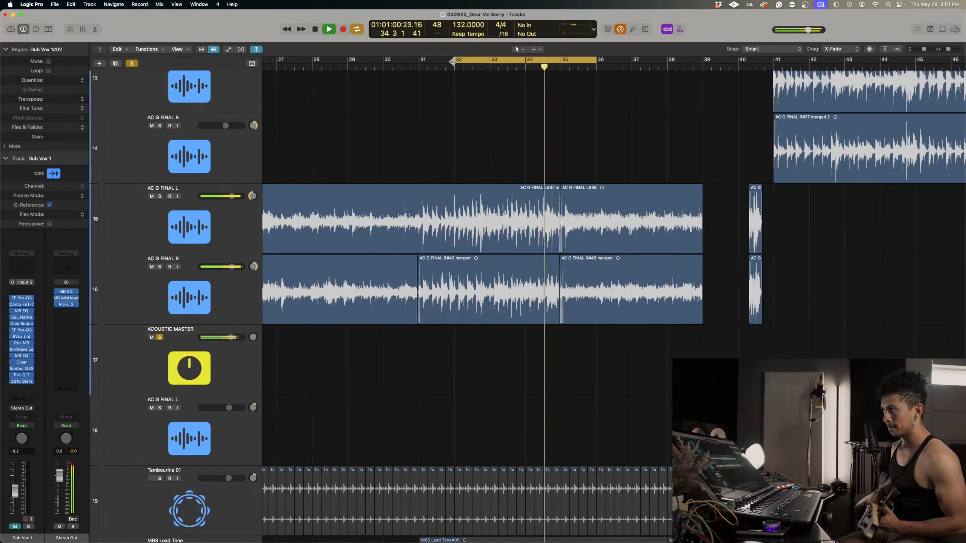
{"action": "key", "text": "space"}
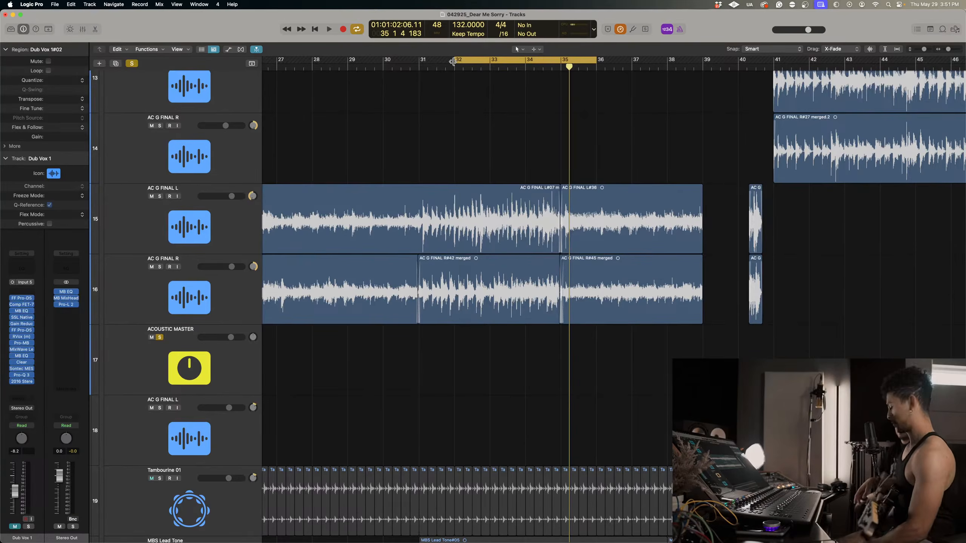
{"action": "key", "text": "space"}
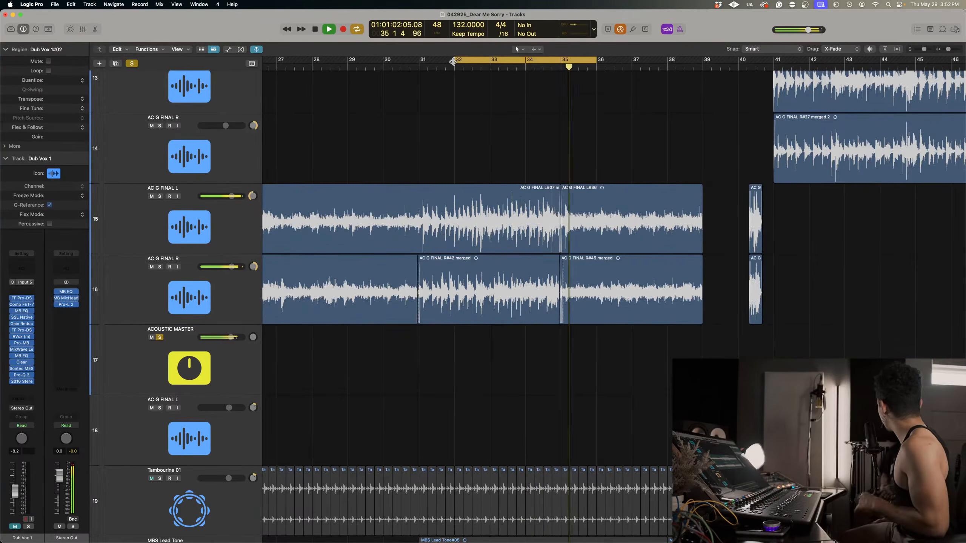
Turn off cycle playback, stop just before bar 33, and return to the vocal tracks below the instruments.
{"action": "scroll", "coordinate": [444, 101], "scroll_direction": "up", "scroll_amount": 1}
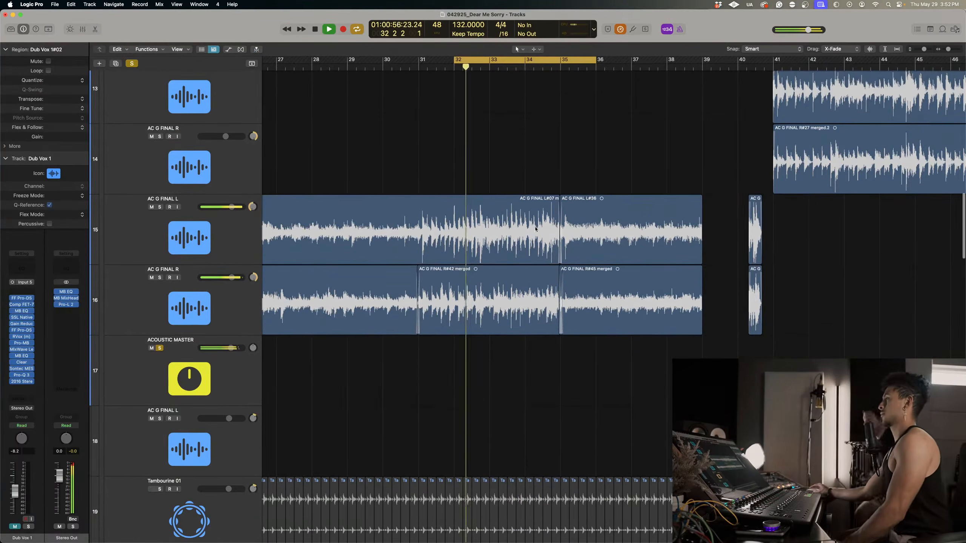
{"action": "left_click", "coordinate": [490, 59]}
{"action": "key", "text": "space"}
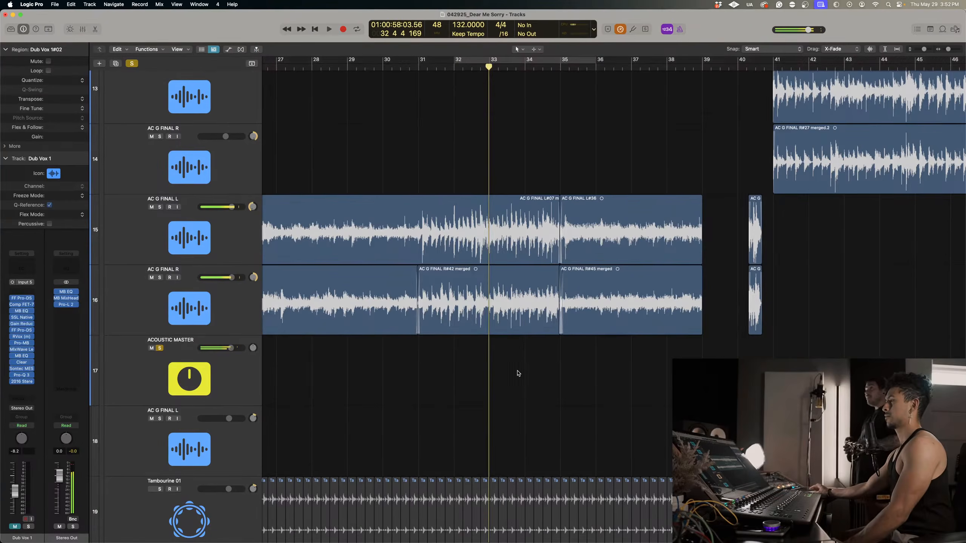
{"action": "scroll", "coordinate": [518, 373], "scroll_direction": "down", "scroll_amount": 3}
{"action": "scroll", "coordinate": [518, 397], "scroll_direction": "up", "scroll_amount": 3}
{"action": "scroll", "coordinate": [518, 397], "scroll_direction": "down", "scroll_amount": 3}
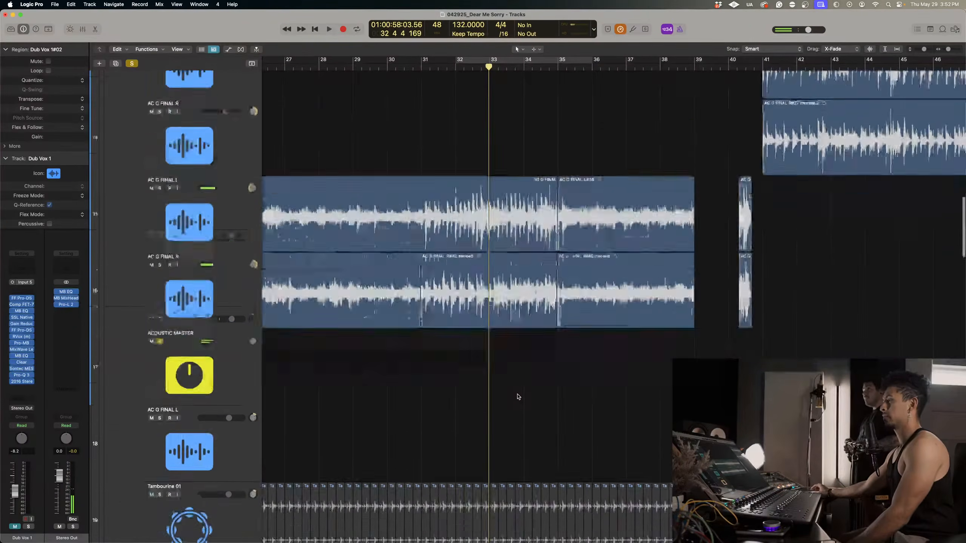
{"action": "scroll", "coordinate": [517, 396], "scroll_direction": "down", "scroll_amount": 15}
{"action": "scroll", "coordinate": [518, 399], "scroll_direction": "down", "scroll_amount": 3}
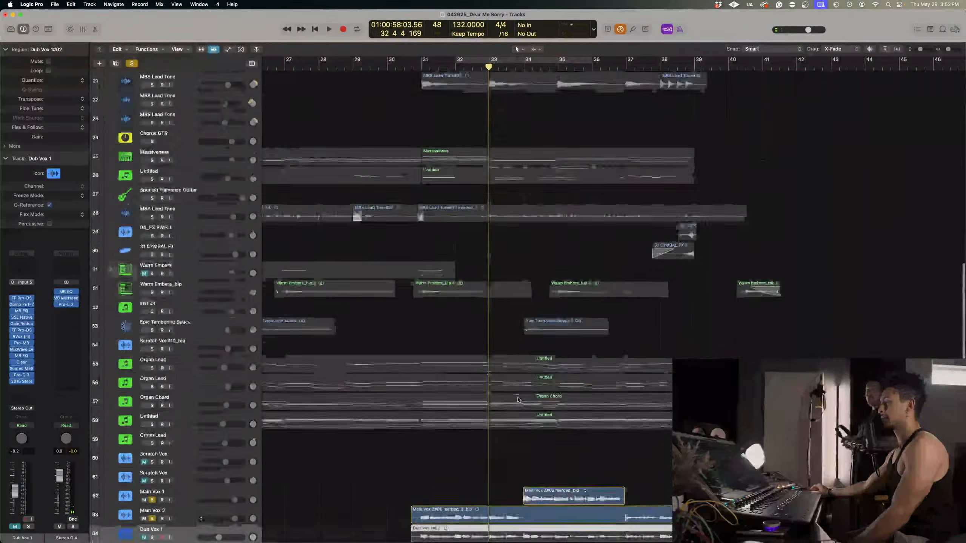
Duplicate Dub Vox 1 into two tracks below Dub Vox 2, naming them Harm 1 L and Harm 1 R and panning them to opposite sides.
{"action": "scroll", "coordinate": [518, 399], "scroll_direction": "up", "scroll_amount": 3}
{"action": "scroll", "coordinate": [518, 399], "scroll_direction": "down", "scroll_amount": 6}
{"action": "scroll", "coordinate": [519, 399], "scroll_direction": "up", "scroll_amount": 2}
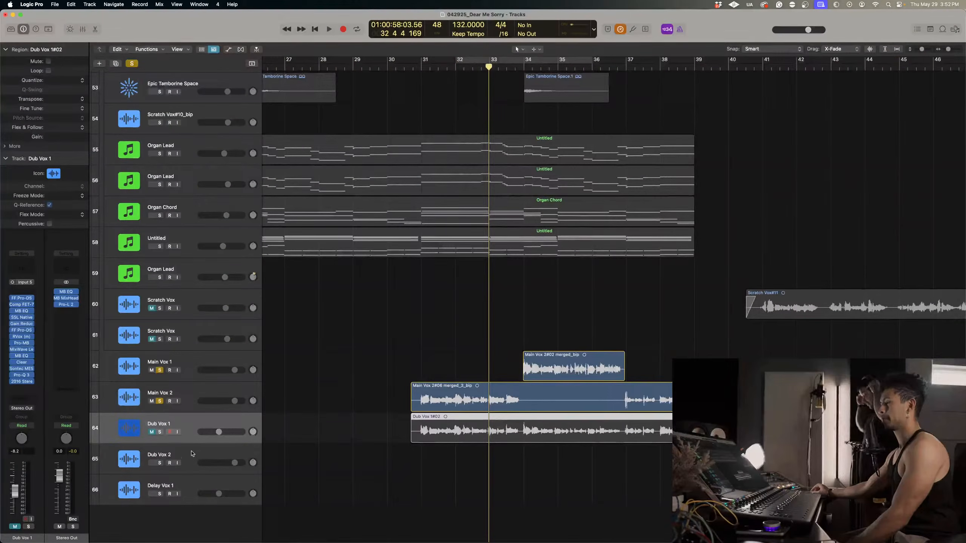
{"action": "left_click", "coordinate": [185, 458]}
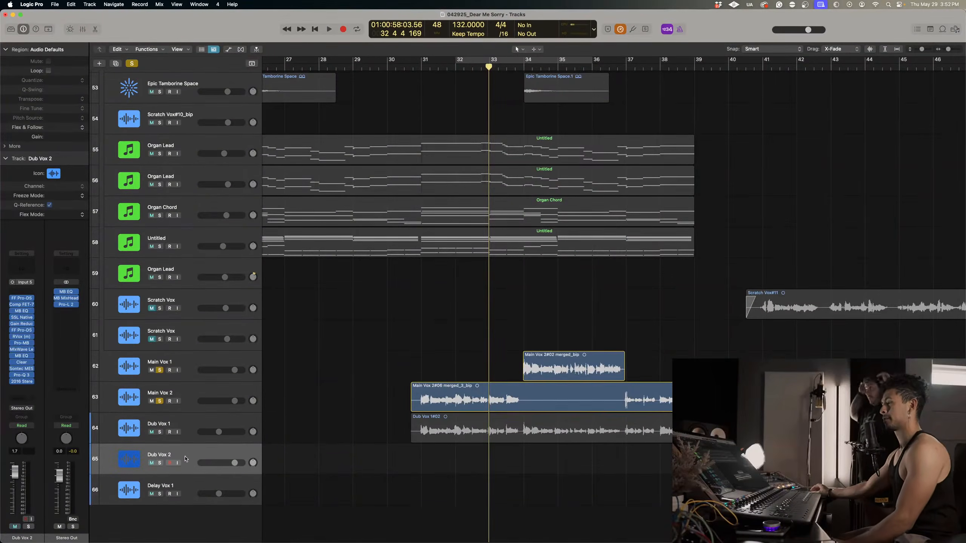
{"action": "left_click", "coordinate": [195, 422]}
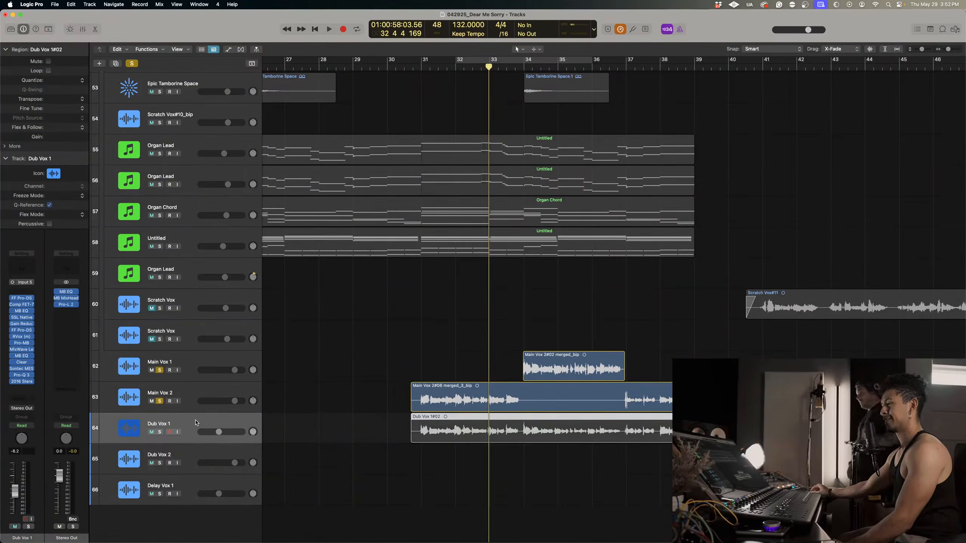
{"action": "left_click_drag", "start_coordinate": [195, 421], "coordinate": [196, 479]}
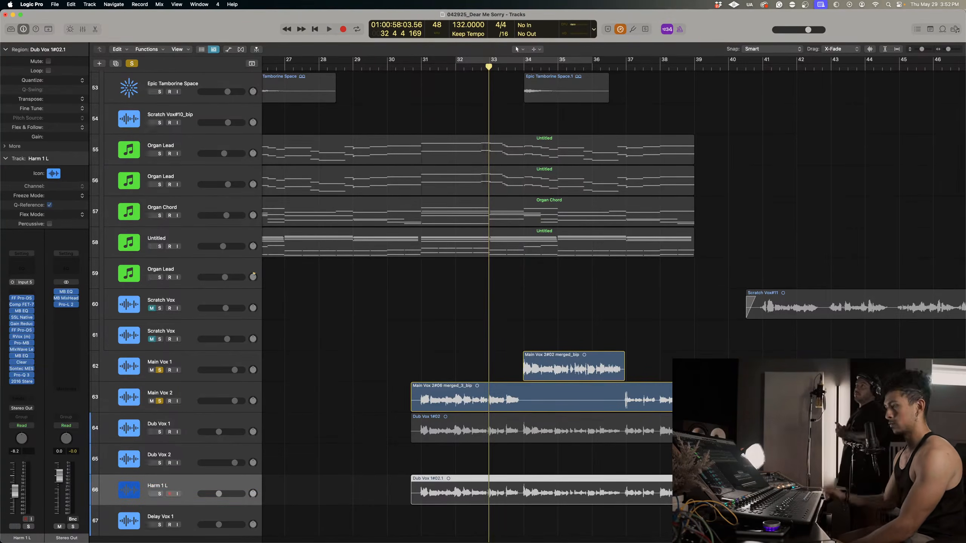
{"action": "key", "text": "super+d"}
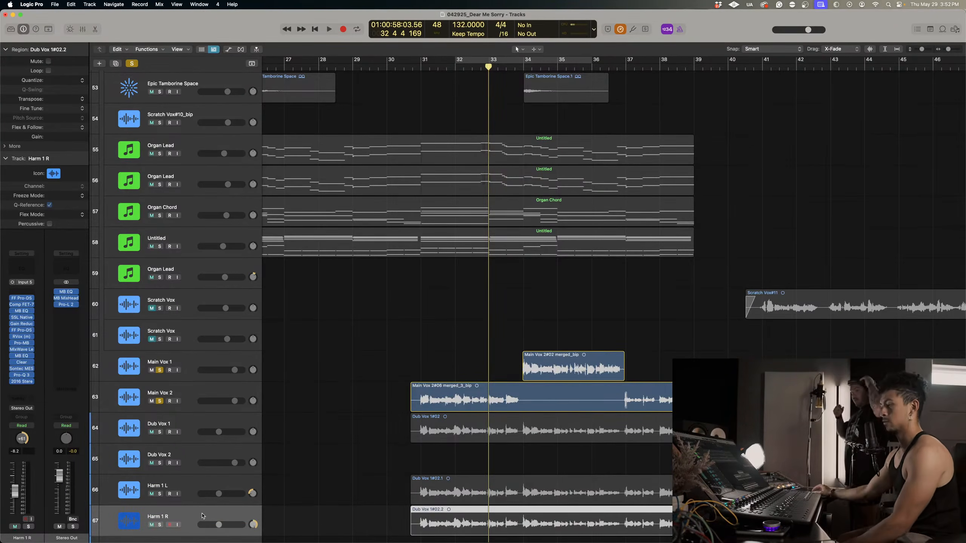
Delete the copied Dub Vox regions from both harmony tracks, set the playhead at bar 31, and clear all solos.
{"action": "left_click", "coordinate": [186, 485]}
{"action": "scroll", "coordinate": [418, 456], "scroll_direction": "down", "scroll_amount": 3}
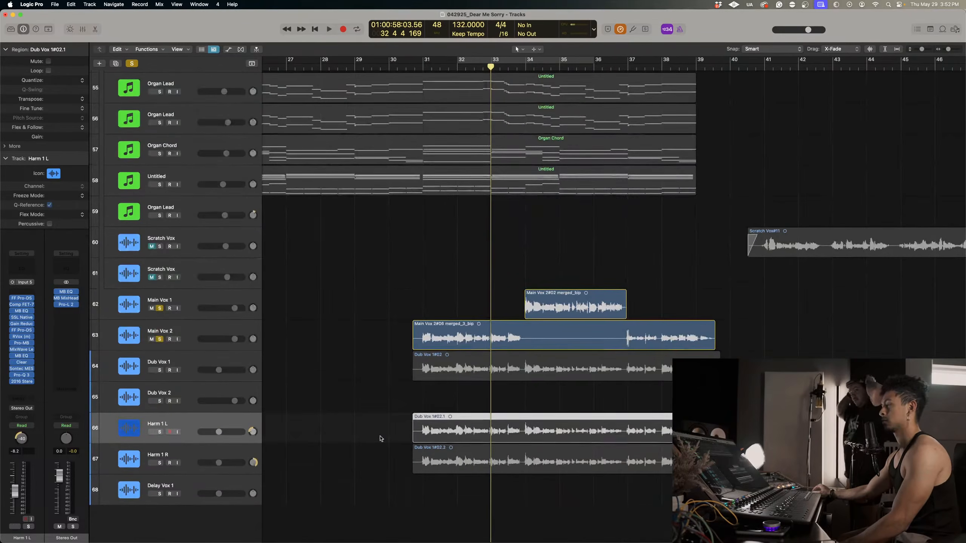
{"action": "key", "text": "Delete"}
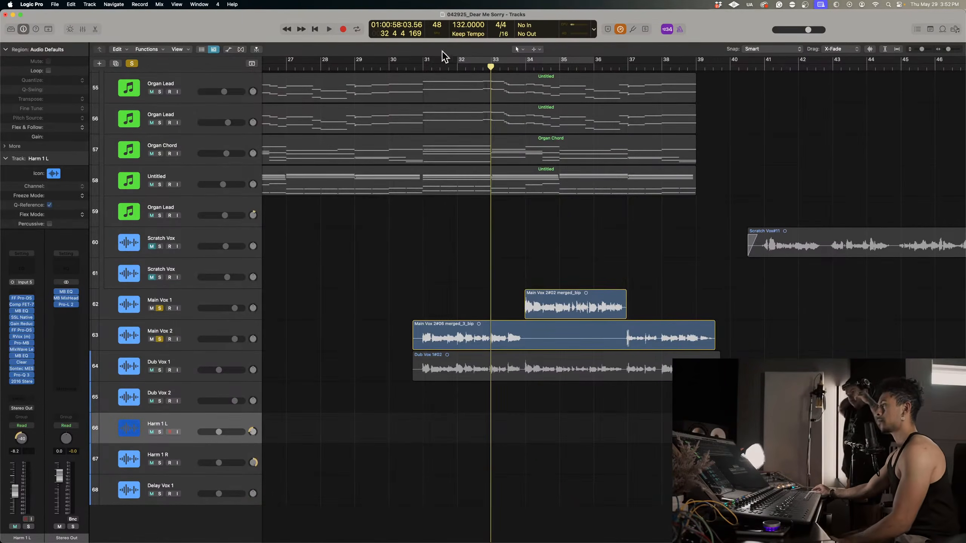
{"action": "left_click_drag", "start_coordinate": [440, 66], "coordinate": [418, 79]}
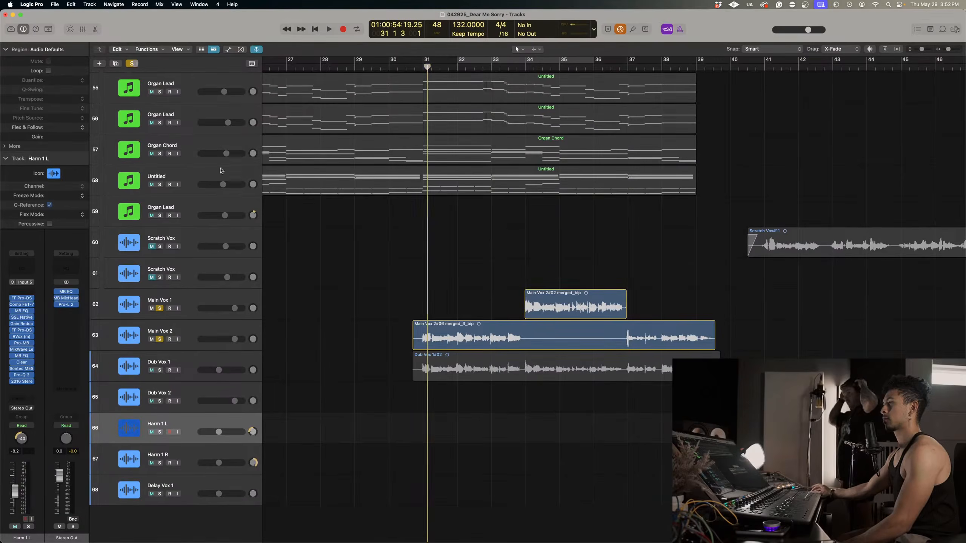
{"action": "key", "text": "ctrl+alt+super+s"}
Try recording a harmony take on Harm 1 L from bar 31 to the middle of bar 35, and delete that take.
{"action": "key", "text": "r"}
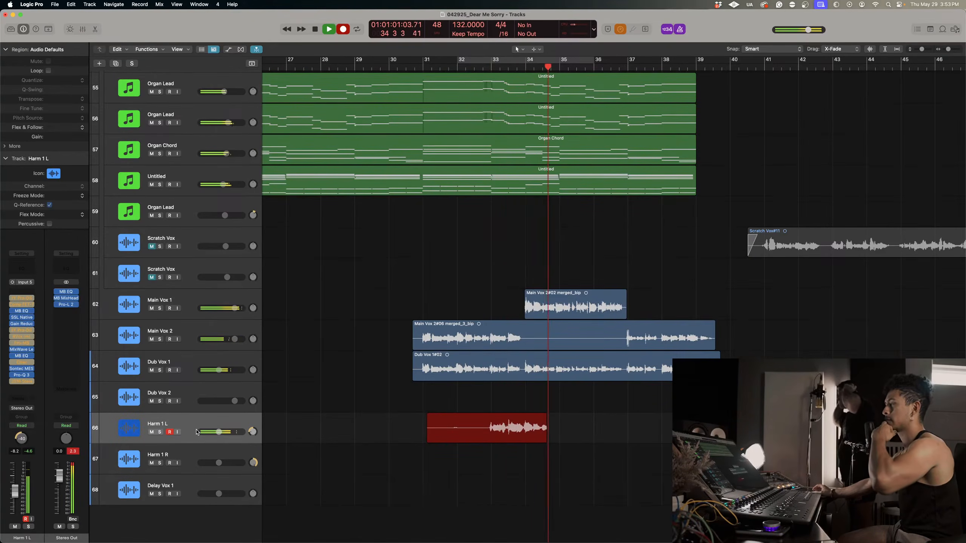
{"action": "key", "text": "space"}
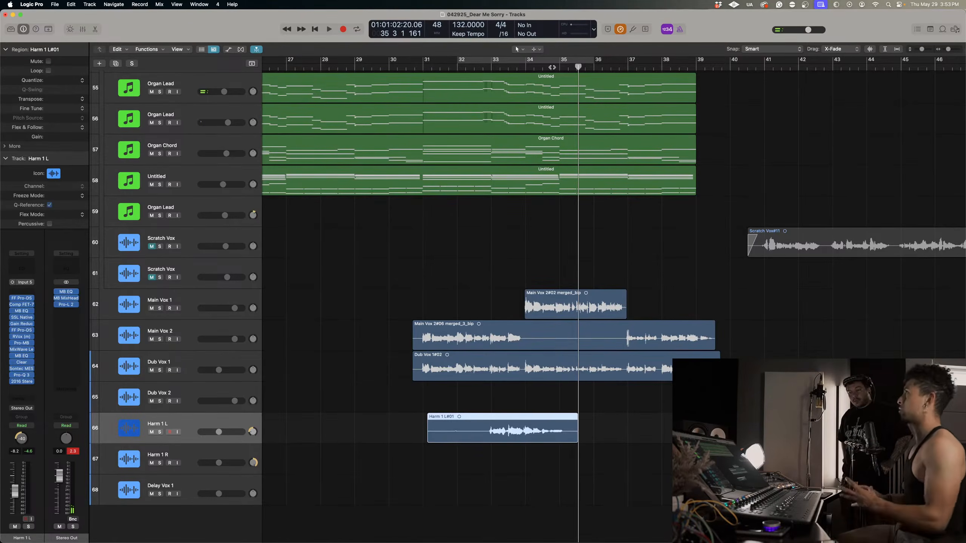
{"action": "key", "text": "Delete"}
Record a harmony take on Harm 1 L from bar 32 beat 3 into bar 35, and move its region down to Harm 1 R.
{"action": "left_click", "coordinate": [488, 67]}
{"action": "left_click_drag", "start_coordinate": [488, 67], "coordinate": [478, 67]}
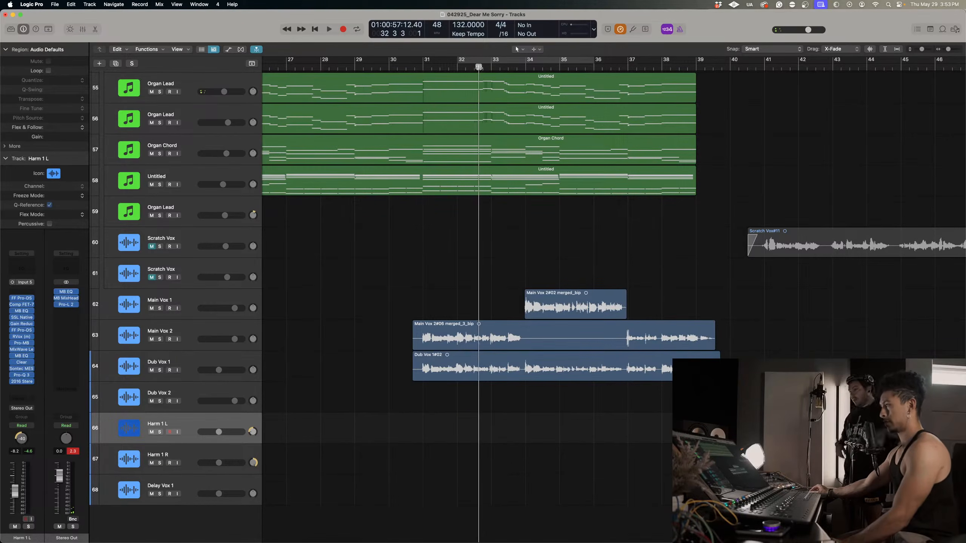
{"action": "key", "text": "r"}
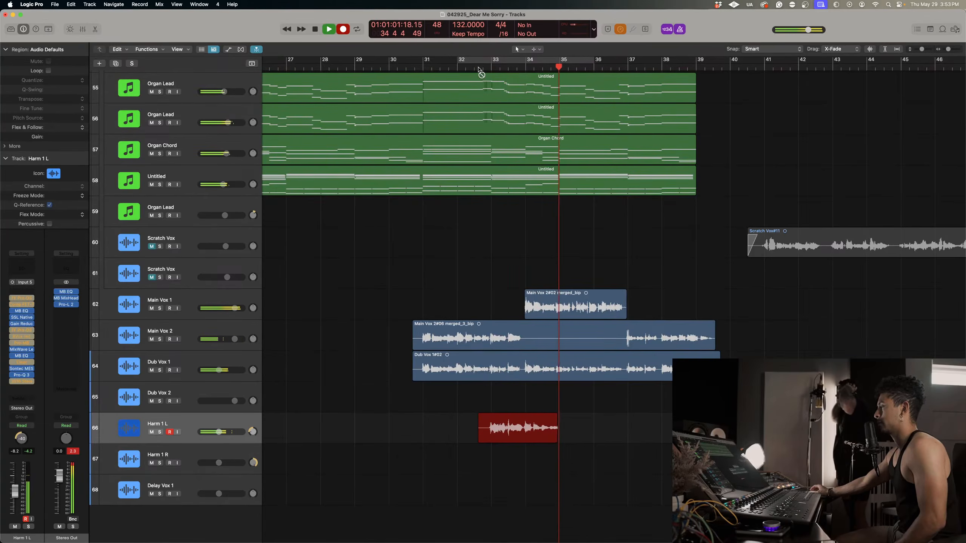
{"action": "key", "text": "space"}
{"action": "left_click", "coordinate": [513, 444]}
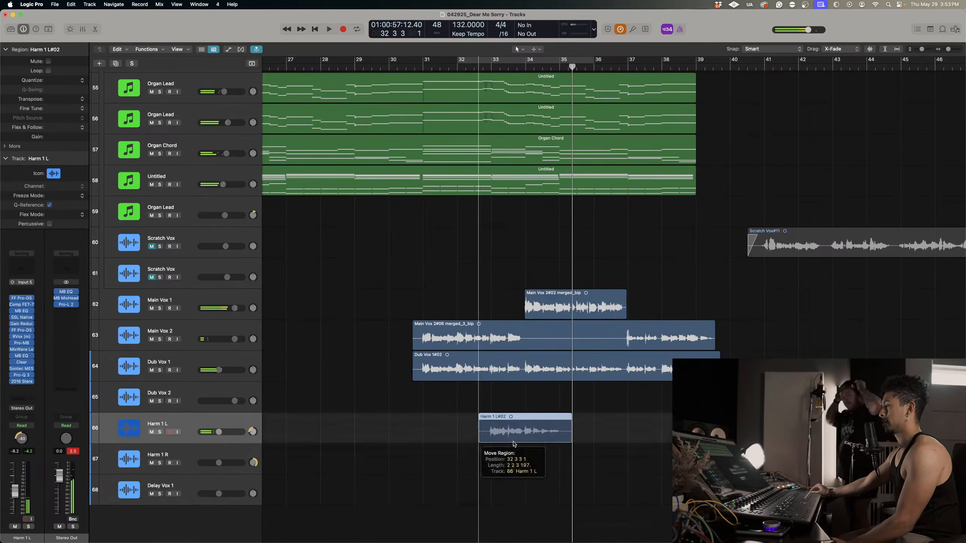
{"action": "left_click_drag", "start_coordinate": [513, 443], "coordinate": [502, 474]}
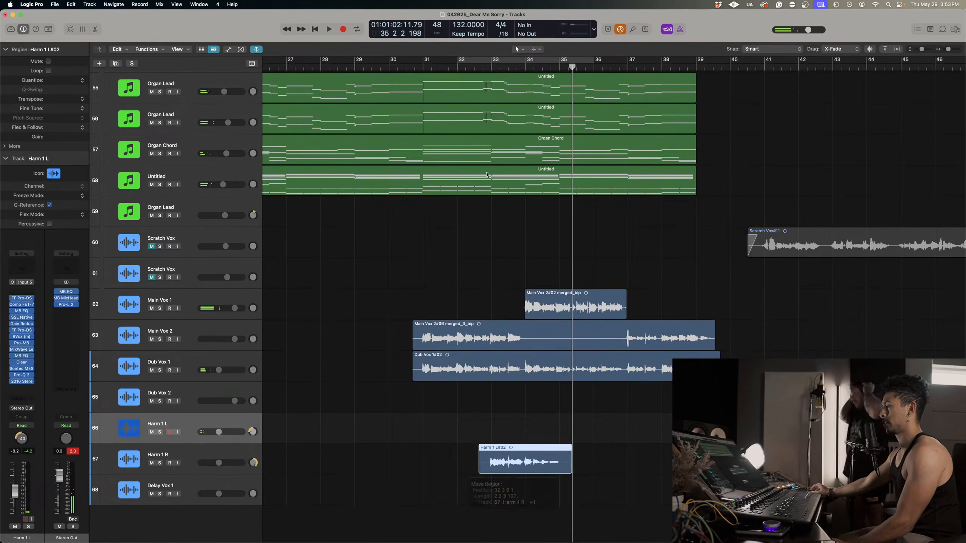
Record a second harmony take on Harm 1 L, starting just before bar 33 and stopping early in bar 35.
{"action": "left_click", "coordinate": [484, 66]}
{"action": "key", "text": "r"}
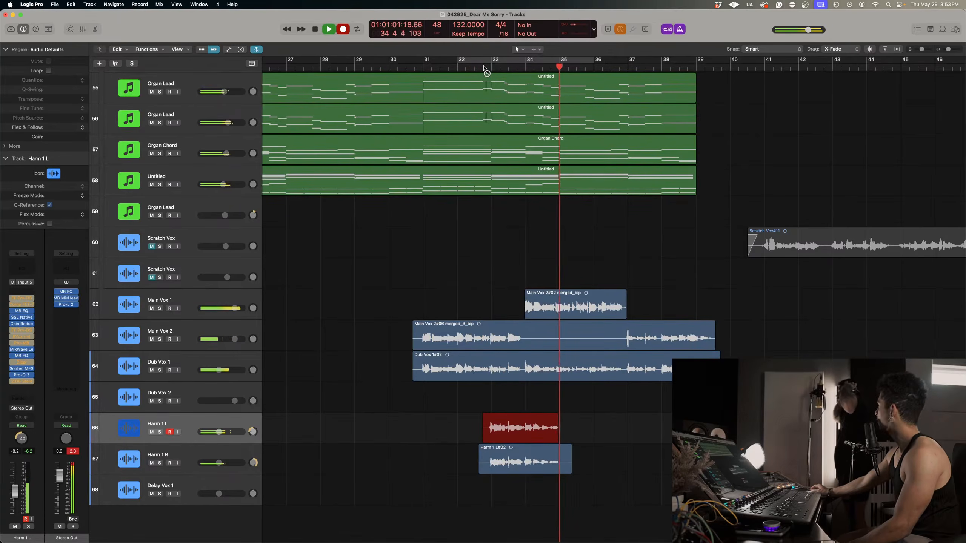
{"action": "key", "text": "space"}
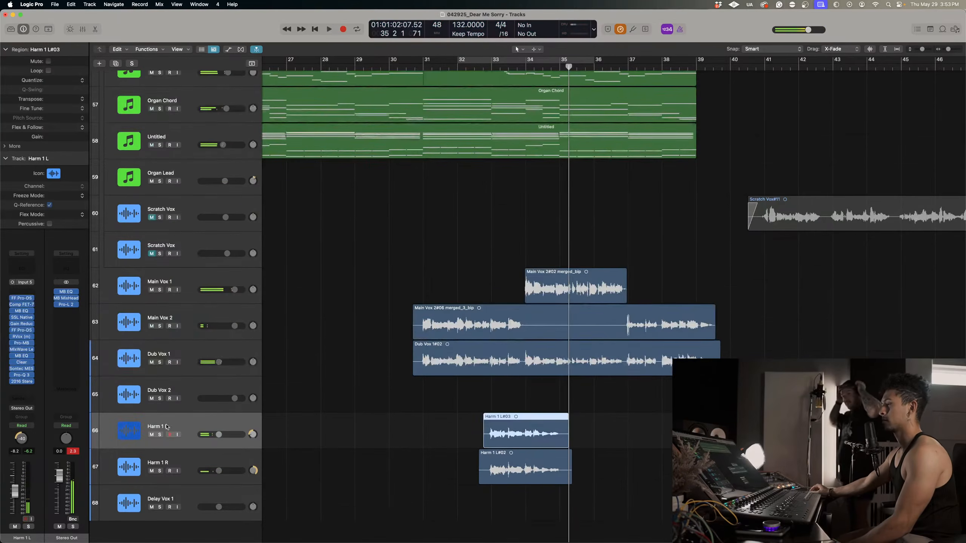
Solo Harm 1 L and Harm 1 R and listen to both harmony takes from just before bar 33.
{"action": "left_click_drag", "start_coordinate": [160, 434], "coordinate": [160, 470]}
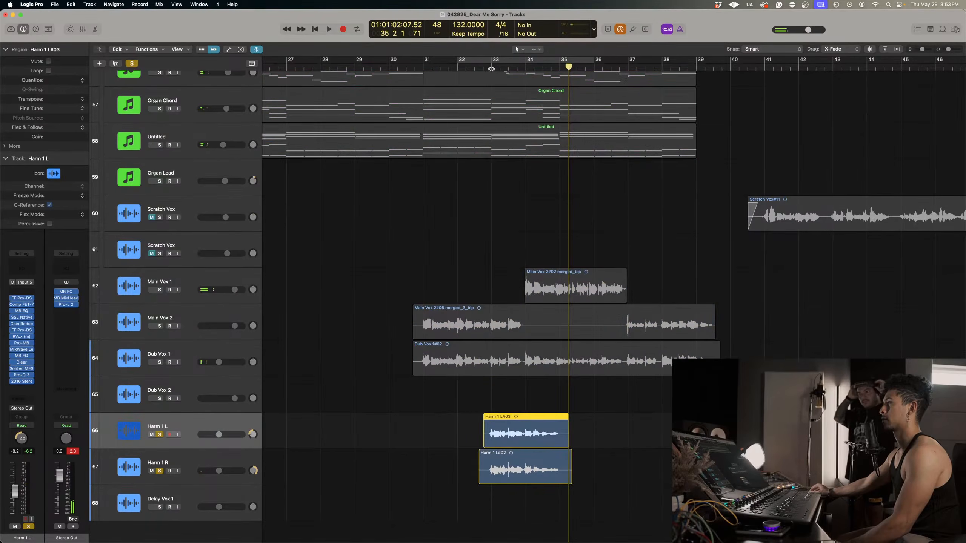
{"action": "left_click", "coordinate": [487, 67]}
{"action": "key", "text": "space"}
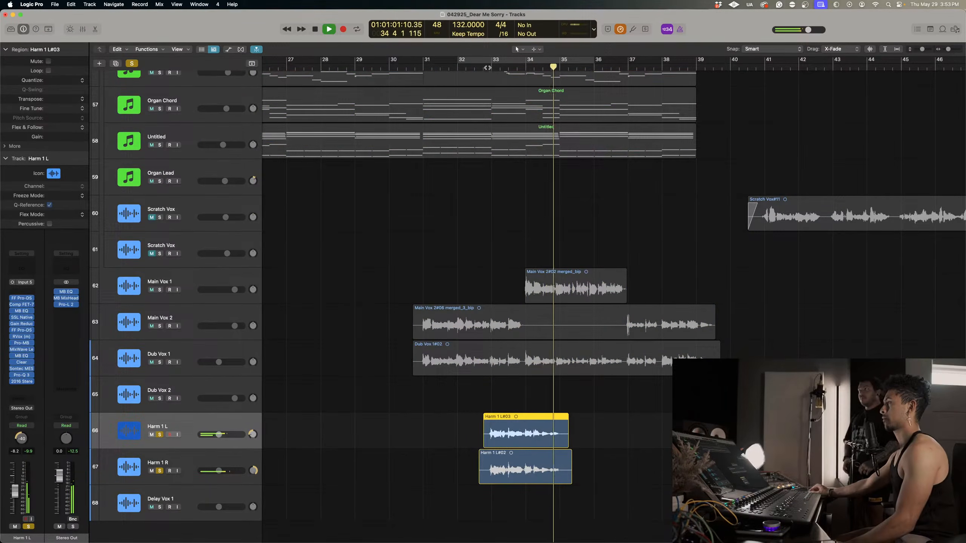
{"action": "left_click", "coordinate": [483, 66]}
{"action": "scroll", "coordinate": [630, 292], "scroll_direction": "up", "scroll_amount": 3}
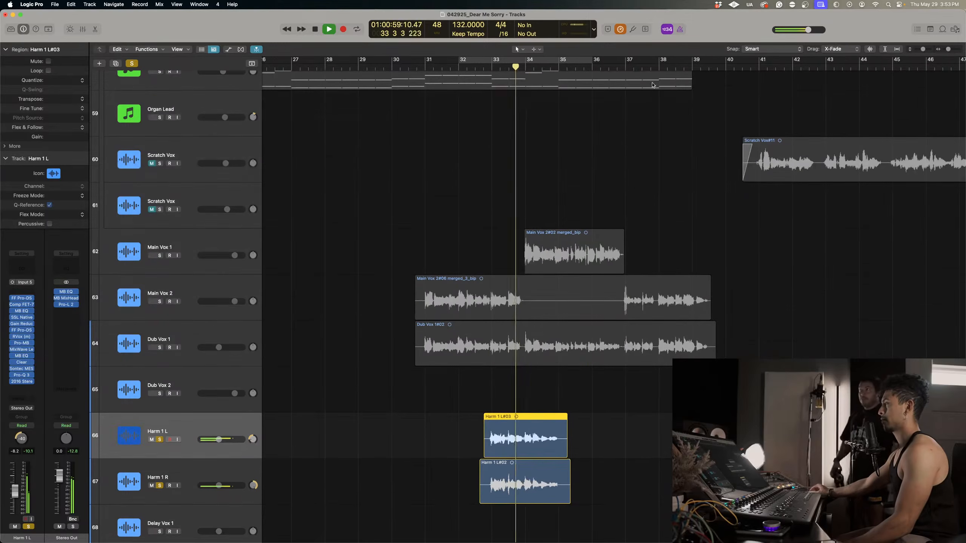
Add Dub Vox 1, Main Vox 2 and Main Vox 1 to the soloed harmonies, and play the vocal blend from bar 31.
{"action": "left_click", "coordinate": [159, 347]}
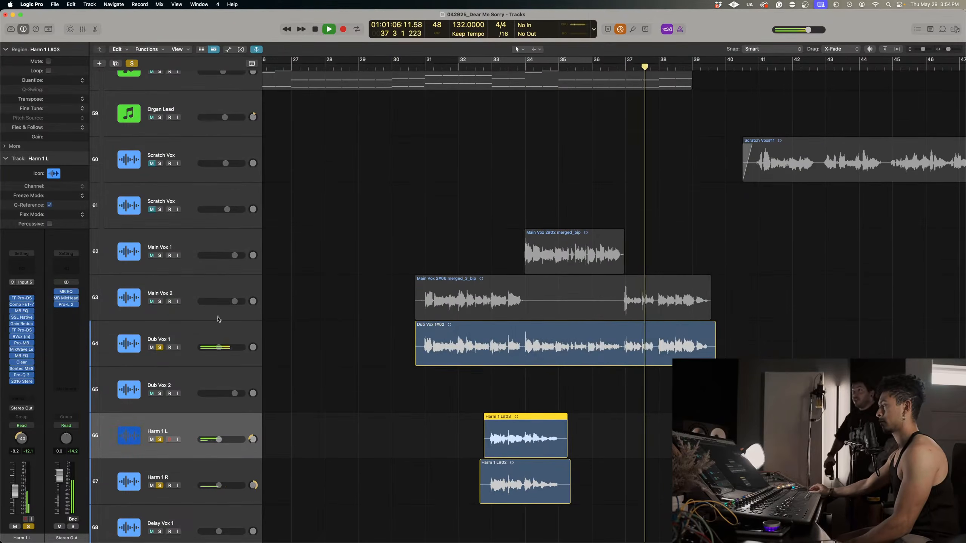
{"action": "scroll", "coordinate": [653, 194], "scroll_direction": "up", "scroll_amount": 3}
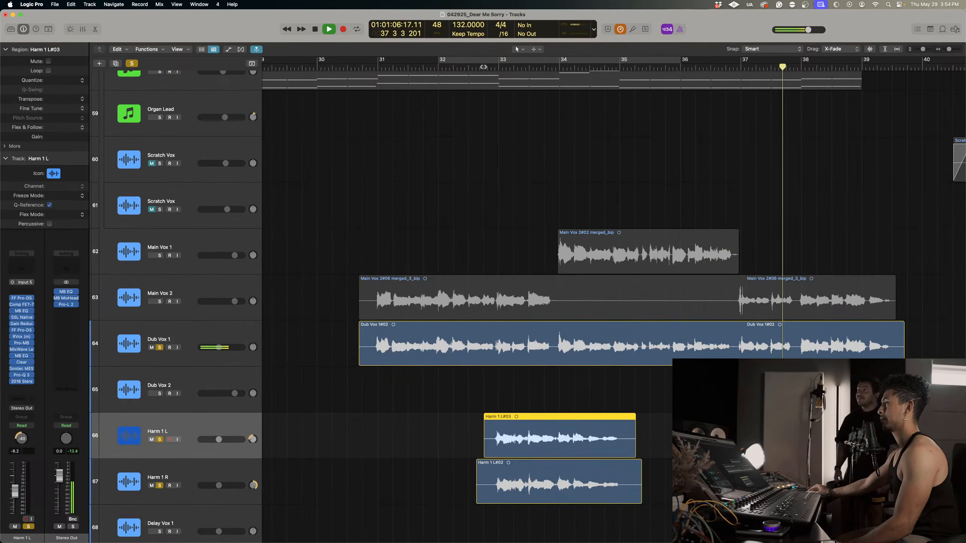
{"action": "left_click", "coordinate": [159, 301]}
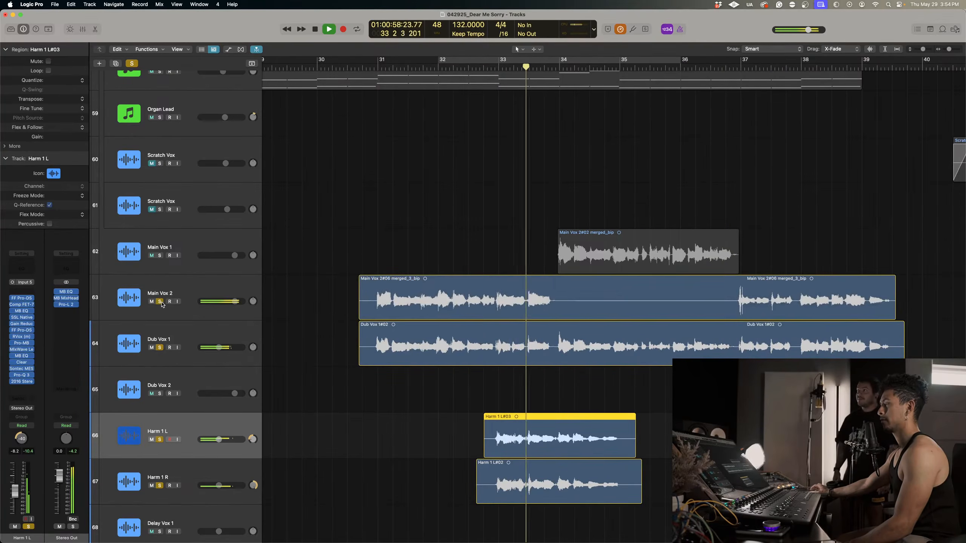
{"action": "left_click", "coordinate": [160, 255]}
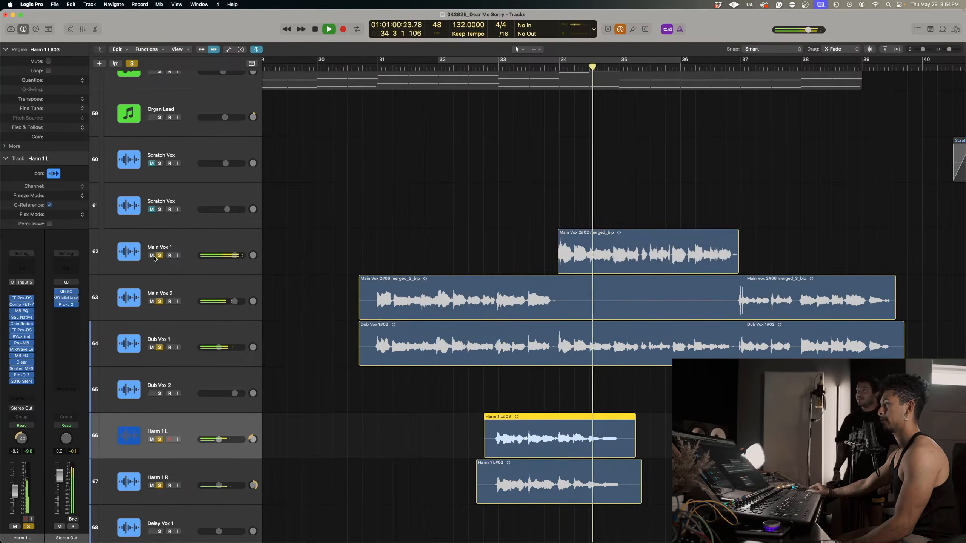
{"action": "left_click", "coordinate": [377, 67]}
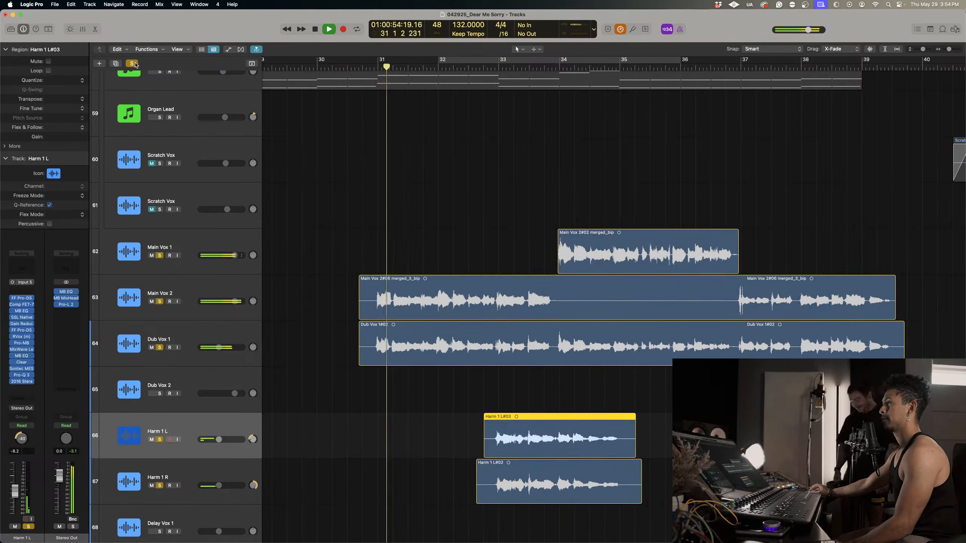
Clear all solos and listen to the harmonies in the full mix, restarting playback from just before bar 31.
{"action": "left_click", "coordinate": [132, 63]}
{"action": "scroll", "coordinate": [533, 247], "scroll_direction": "down", "scroll_amount": 3}
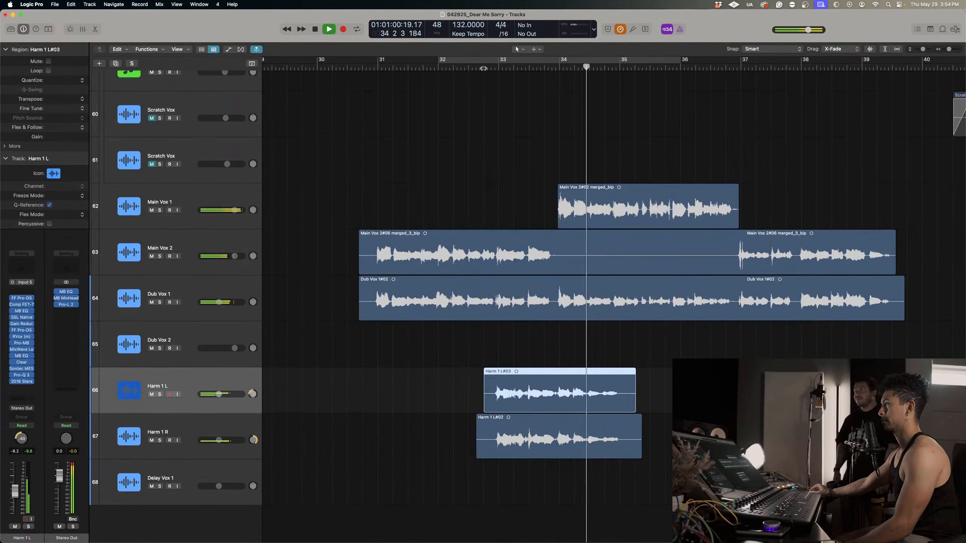
{"action": "key", "text": "space"}
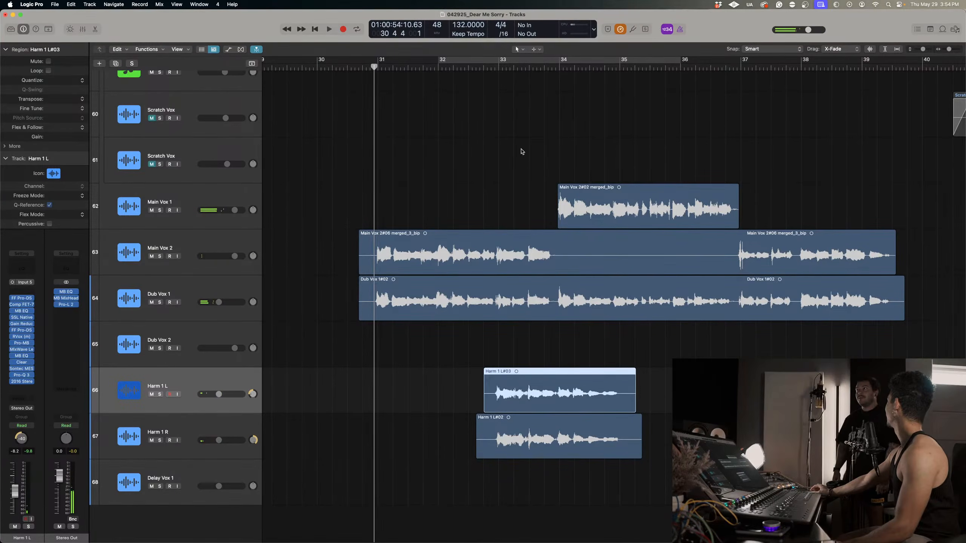
{"action": "key", "text": "space"}
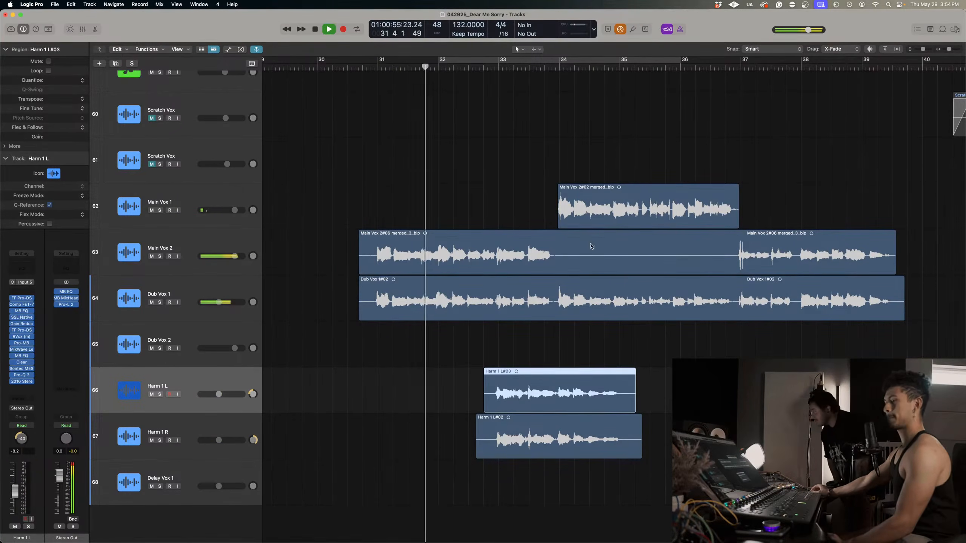
Select Harm 1 L and Harm 1 R together, raise their level to -4.8 dB, and stop playback near bar 34.
{"action": "left_click", "coordinate": [186, 426], "text": "shift"}
{"action": "left_click_drag", "start_coordinate": [219, 394], "coordinate": [226, 393]}
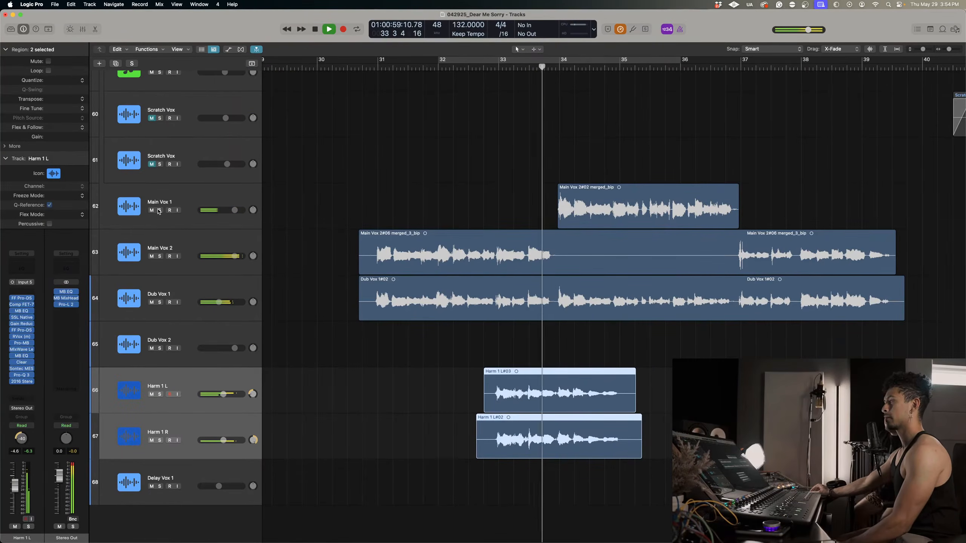
{"action": "key", "text": "space"}
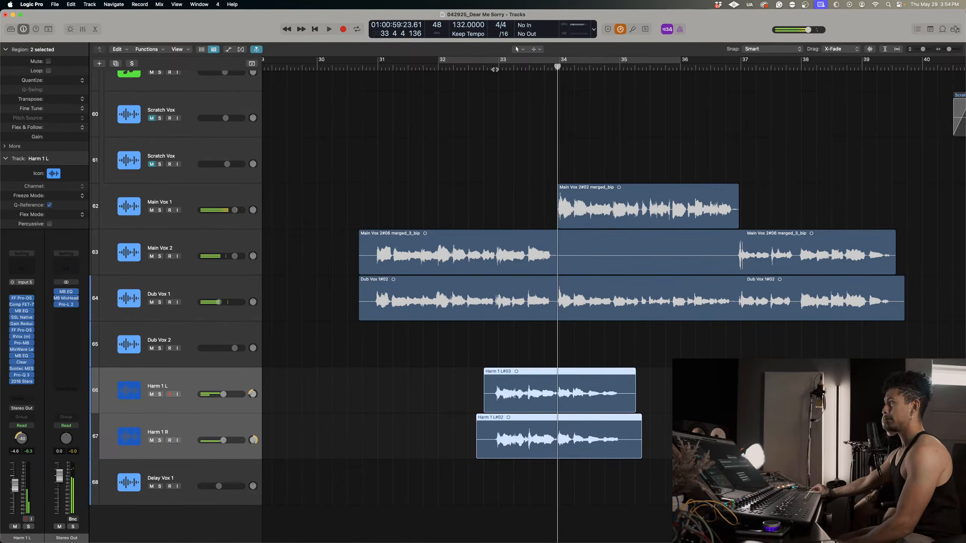
Play the full mix from just before bar 31, stop at bar 34, and resume listening to the harmony section from there.
{"action": "left_click", "coordinate": [494, 69]}
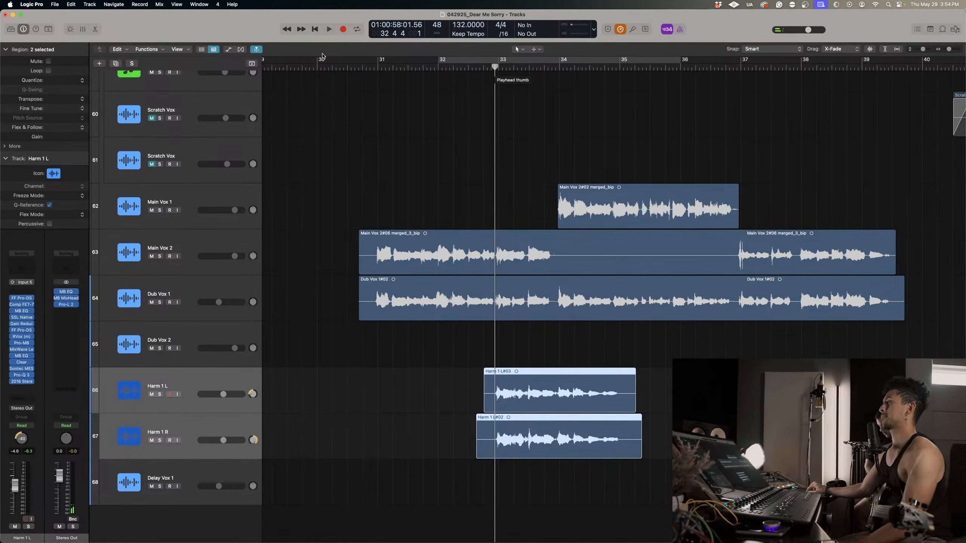
{"action": "double_click", "coordinate": [368, 68]}
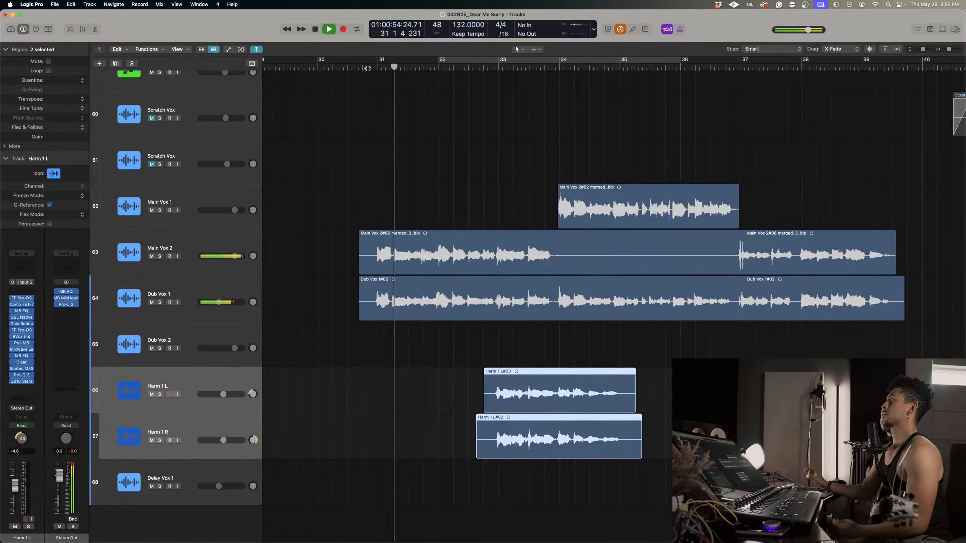
{"action": "scroll", "coordinate": [480, 268], "scroll_direction": "right", "scroll_amount": 4}
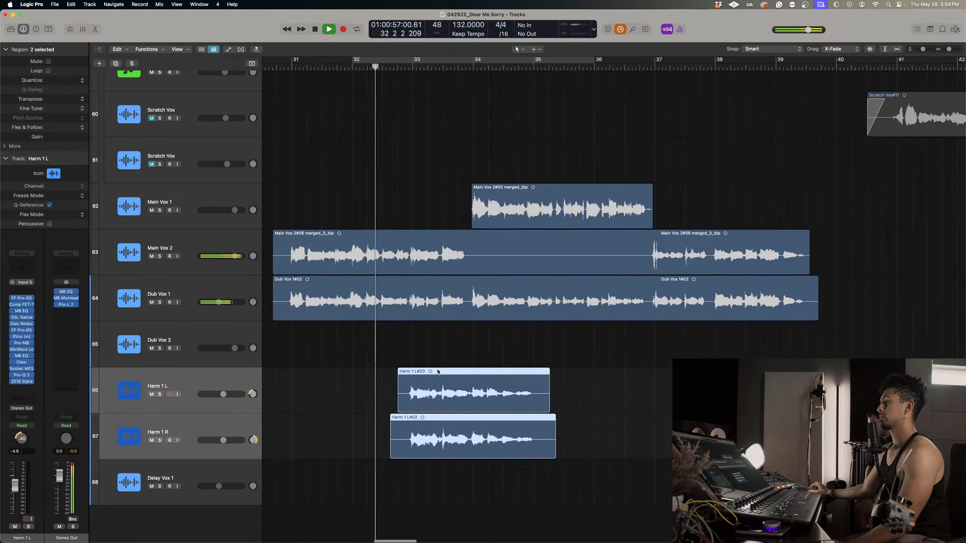
{"action": "scroll", "coordinate": [440, 372], "scroll_direction": "right", "scroll_amount": 2}
{"action": "scroll", "coordinate": [440, 372], "scroll_direction": "right", "scroll_amount": 2}
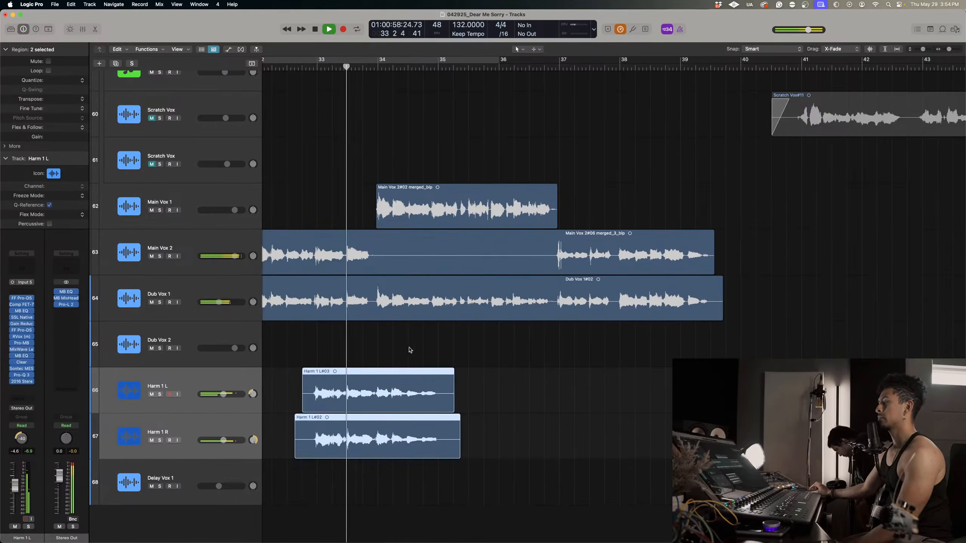
{"action": "key", "text": "space"}
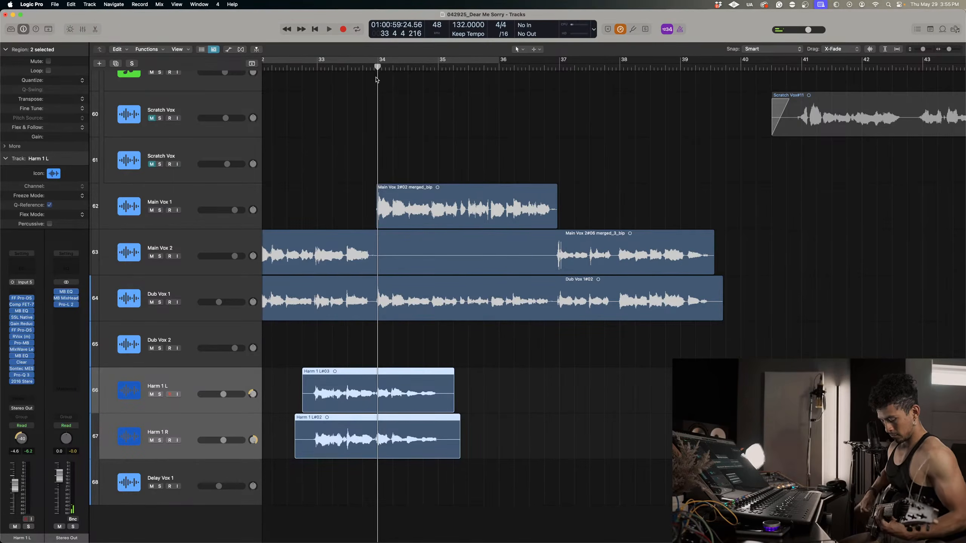
{"action": "key", "text": "space"}
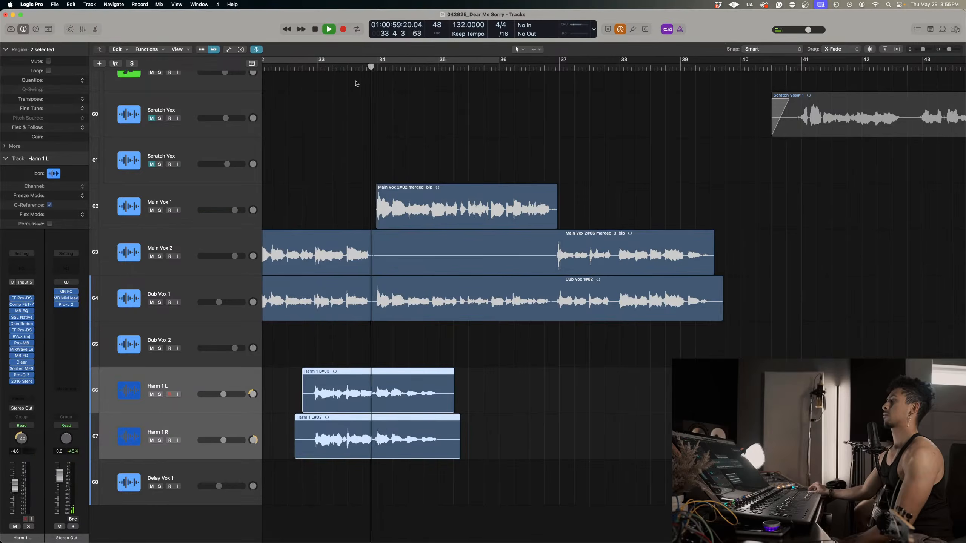
Replay the harmony section in the full mix from between bars 32 and 33, and resume playback near bar 34.
{"action": "left_click", "coordinate": [302, 68]}
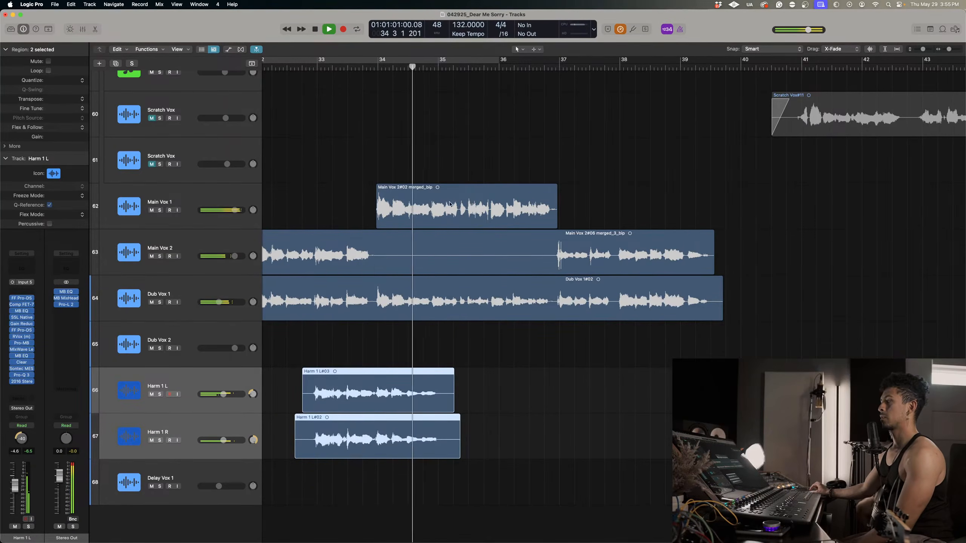
{"action": "left_click", "coordinate": [274, 69]}
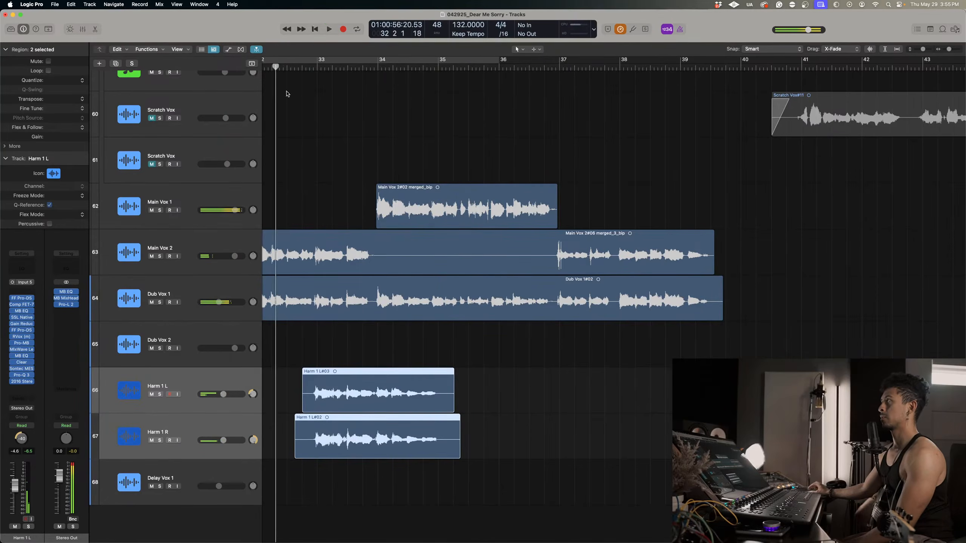
{"action": "scroll", "coordinate": [327, 200], "scroll_direction": "left", "scroll_amount": 5}
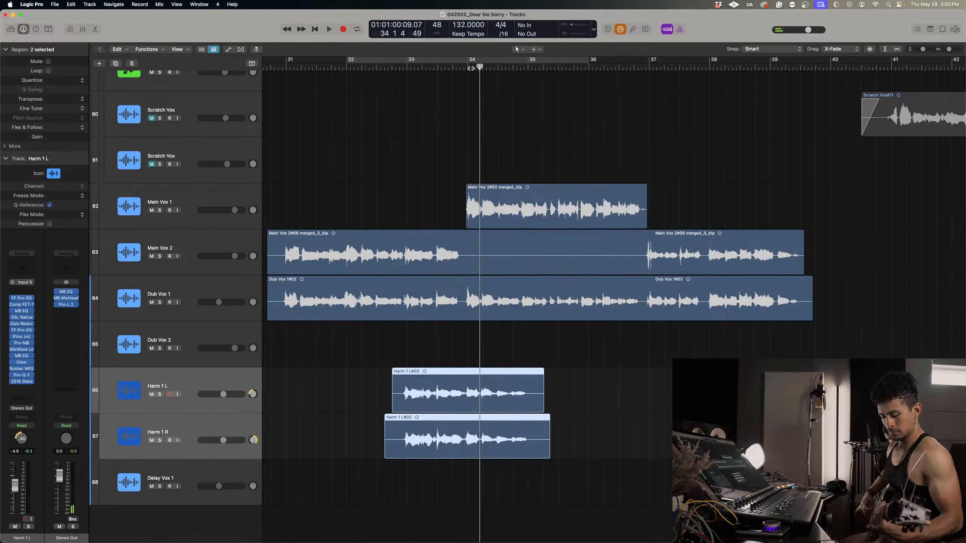
{"action": "key", "text": "space"}
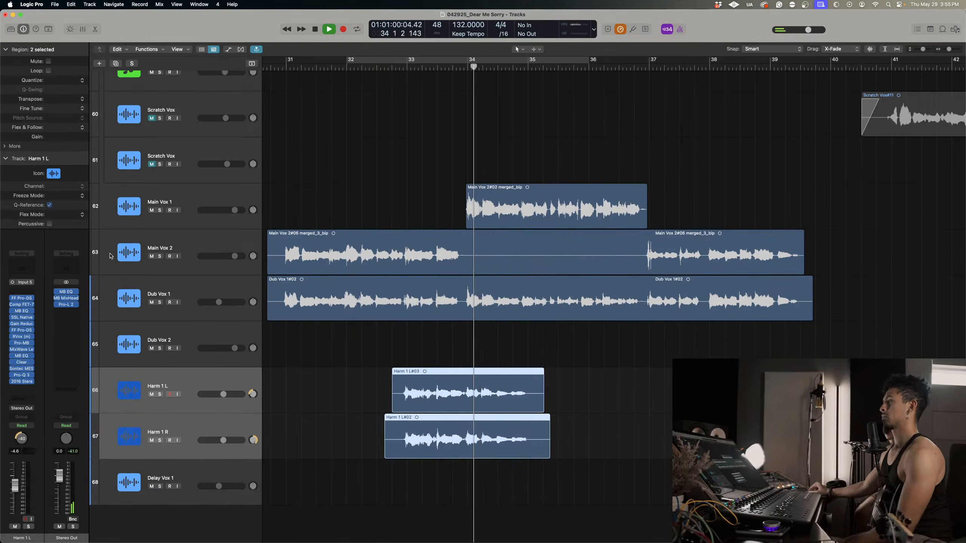
Solo the vocal tracks together with the Untitled, Round Bass and ACOUSTIC MASTER tracks while playing the harmony section.
{"action": "key", "text": "ctrl+s"}
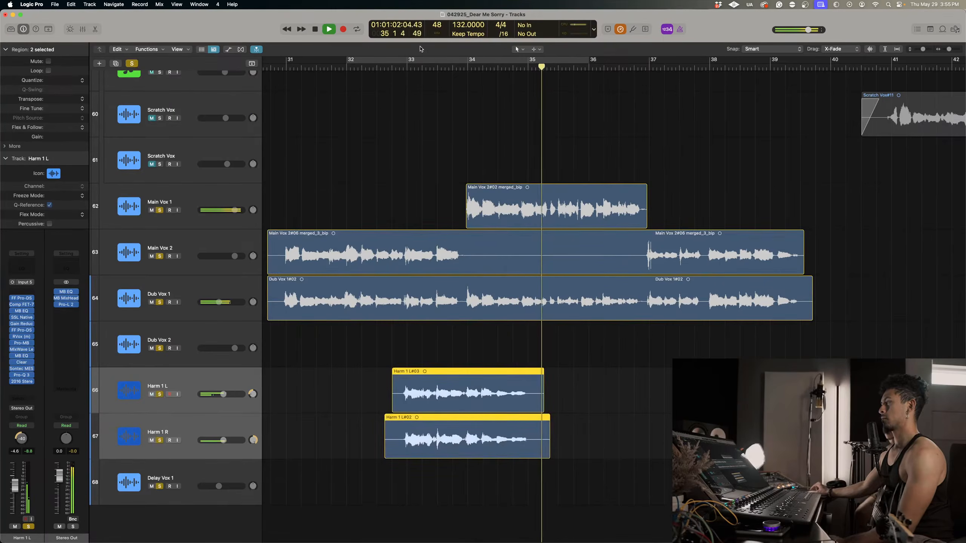
{"action": "left_click", "coordinate": [370, 65]}
{"action": "scroll", "coordinate": [469, 274], "scroll_direction": "up", "scroll_amount": 20}
{"action": "scroll", "coordinate": [469, 274], "scroll_direction": "up", "scroll_amount": 20}
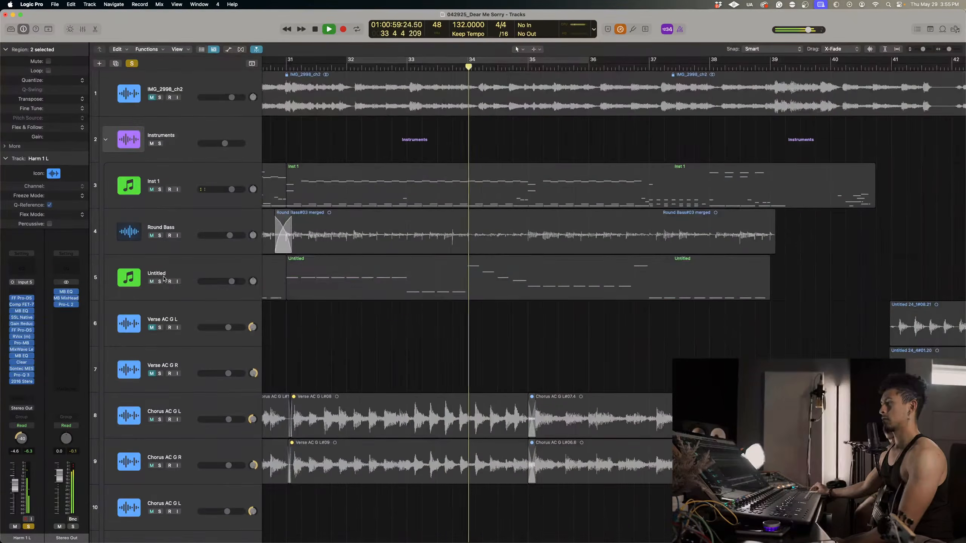
{"action": "left_click", "coordinate": [191, 284]}
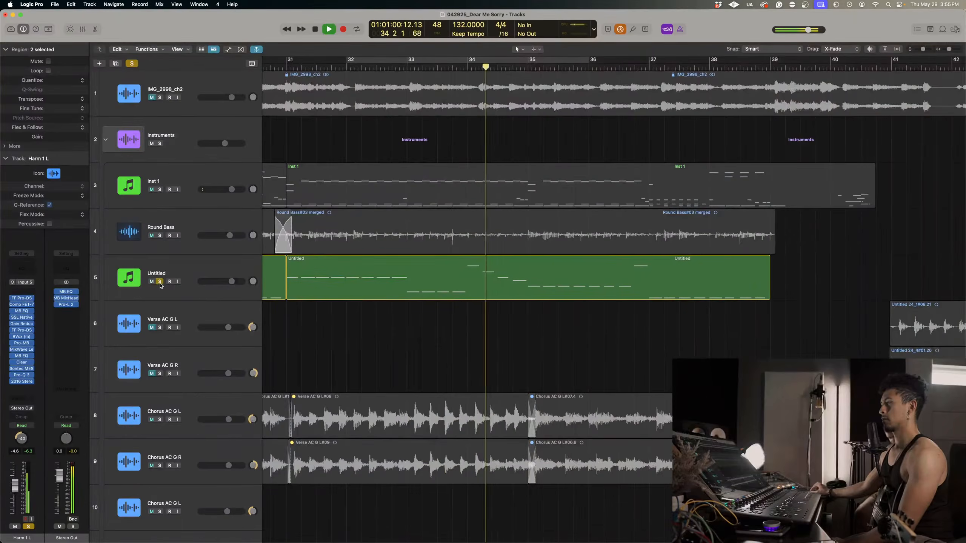
{"action": "left_click", "coordinate": [159, 235]}
{"action": "scroll", "coordinate": [199, 460], "scroll_direction": "down", "scroll_amount": 10}
{"action": "scroll", "coordinate": [199, 459], "scroll_direction": "down", "scroll_amount": 4}
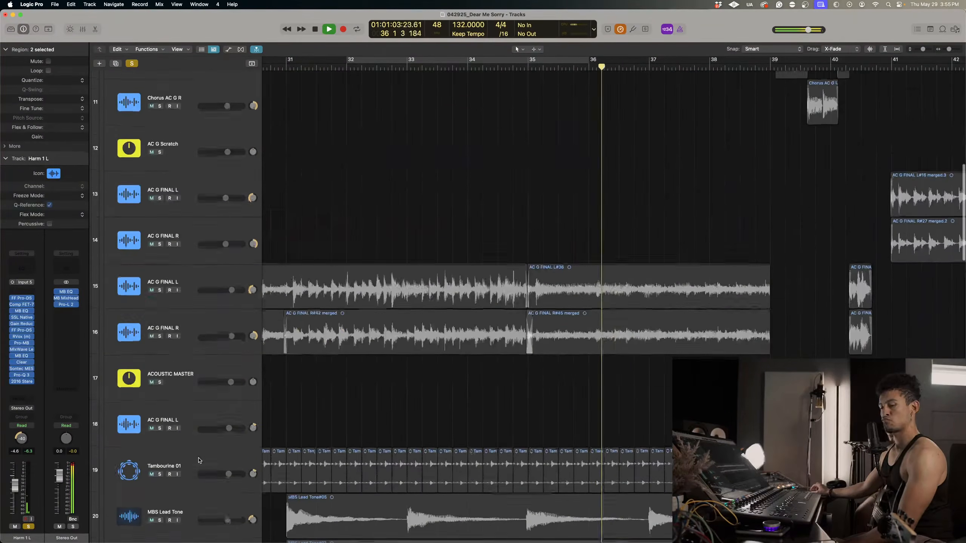
{"action": "left_click", "coordinate": [160, 381]}
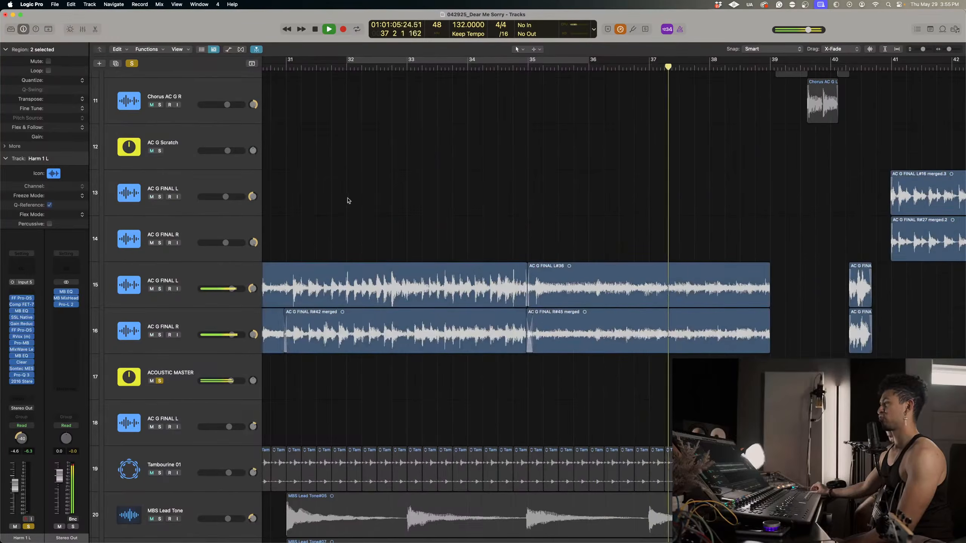
Cycle bars 32 to 36 and listen to the soloed vocals against the bass and acoustic guitars.
{"action": "left_click", "coordinate": [359, 65]}
{"action": "scroll", "coordinate": [374, 206], "scroll_direction": "down", "scroll_amount": 8}
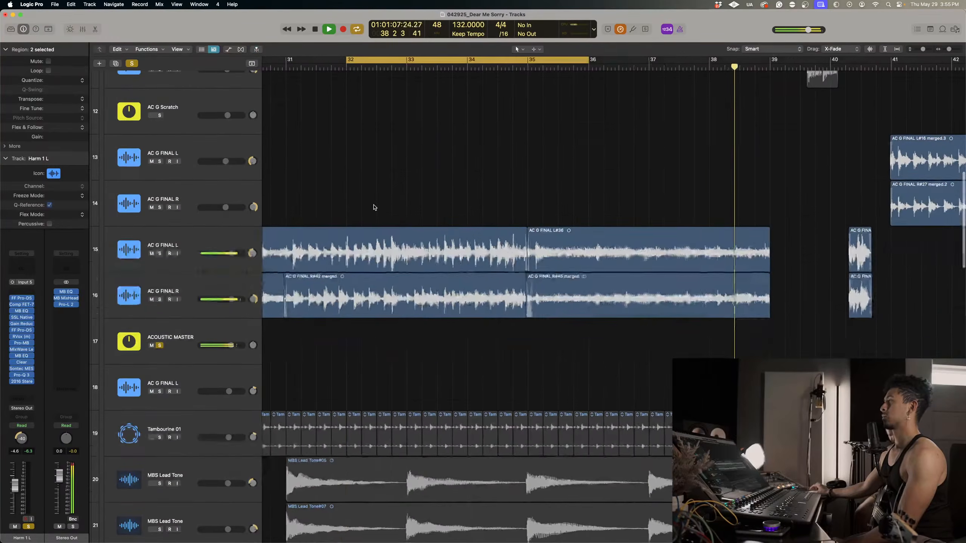
{"action": "scroll", "coordinate": [382, 258], "scroll_direction": "down", "scroll_amount": 20}
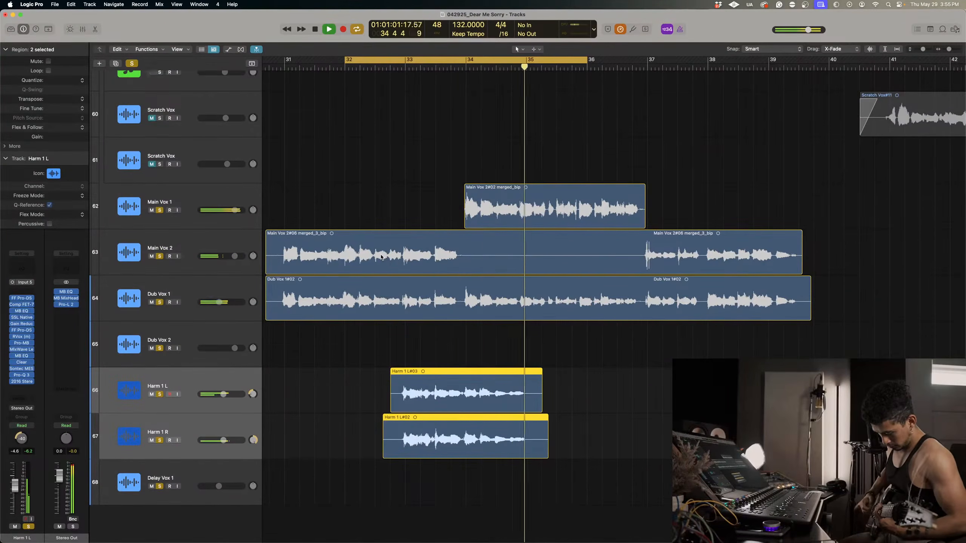
{"action": "key", "text": "space"}
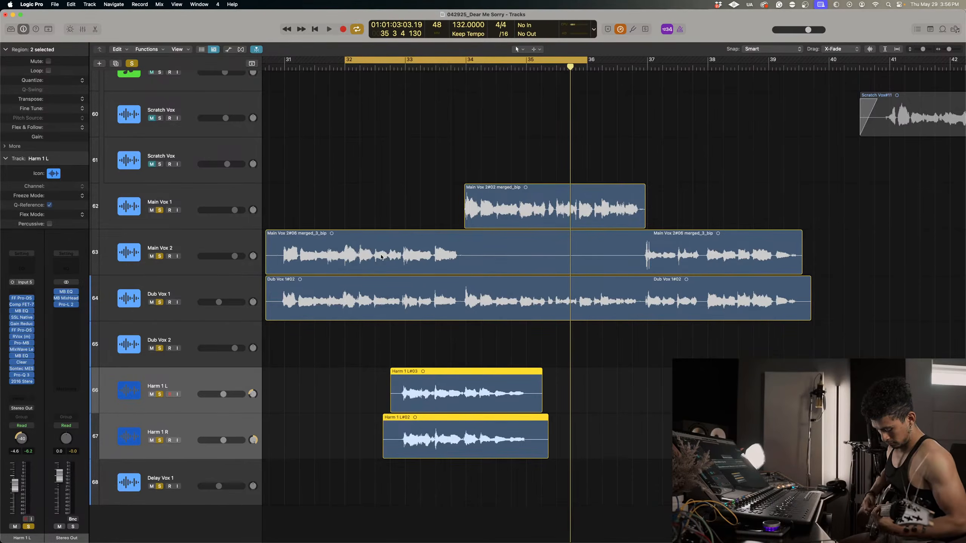
{"action": "key", "text": "space"}
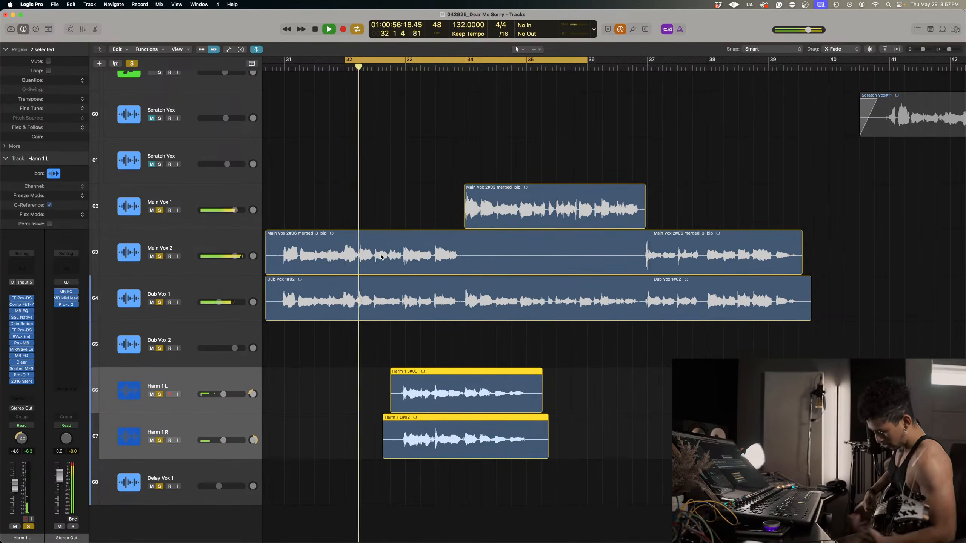
{"action": "key", "text": "space"}
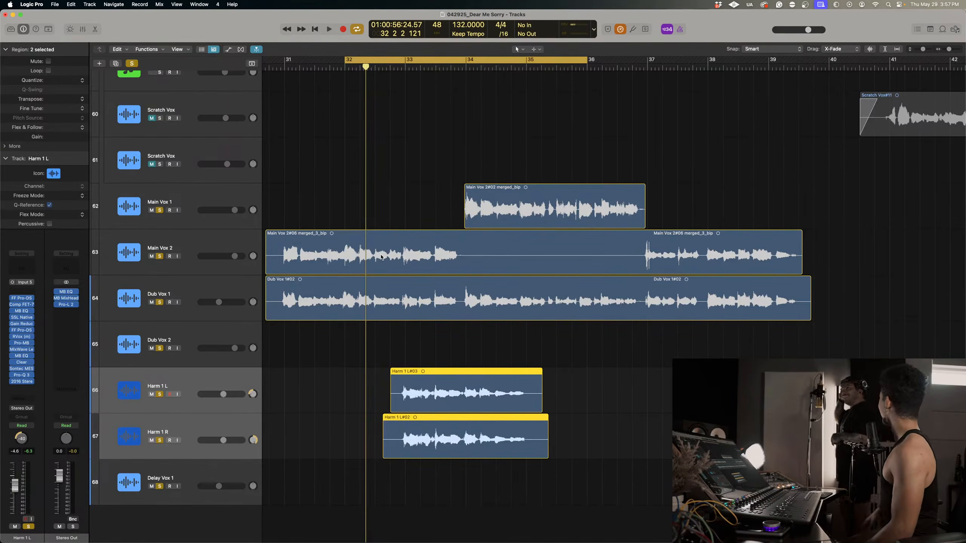
Turn off the cycle range and place the playhead just before bar 34.
{"action": "key", "text": "super+Down"}
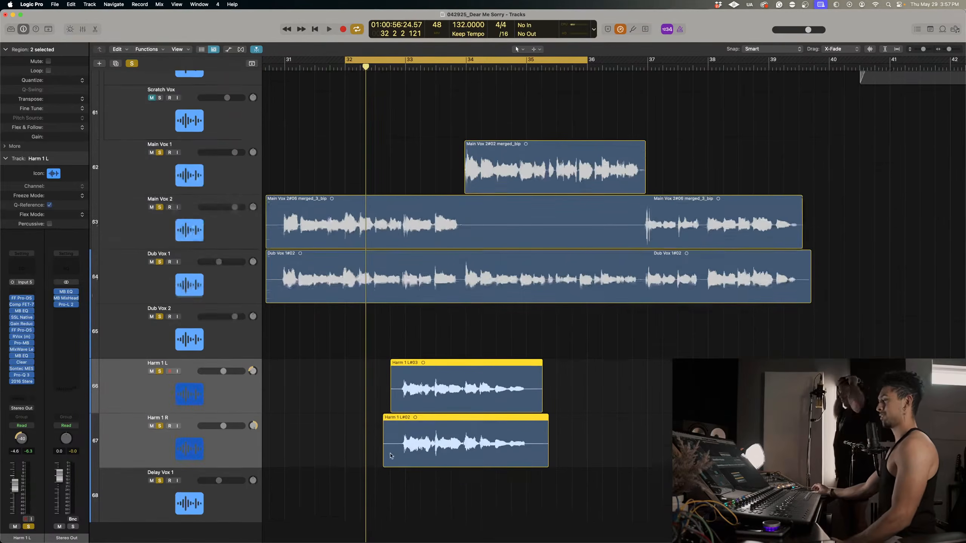
{"action": "scroll", "coordinate": [414, 460], "scroll_direction": "down", "scroll_amount": 2}
{"action": "left_click", "coordinate": [461, 59]}
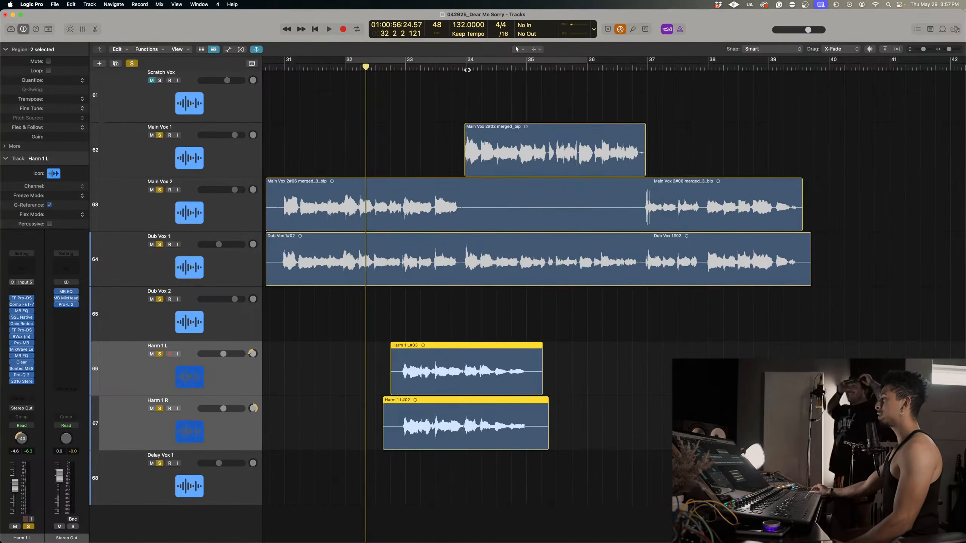
{"action": "left_click", "coordinate": [462, 67]}
Duplicate the Harm 1 L and Harm 1 R tracks below the originals as empty tracks, and select the new Harm 1 L.
{"action": "scroll", "coordinate": [464, 319], "scroll_direction": "down", "scroll_amount": 1}
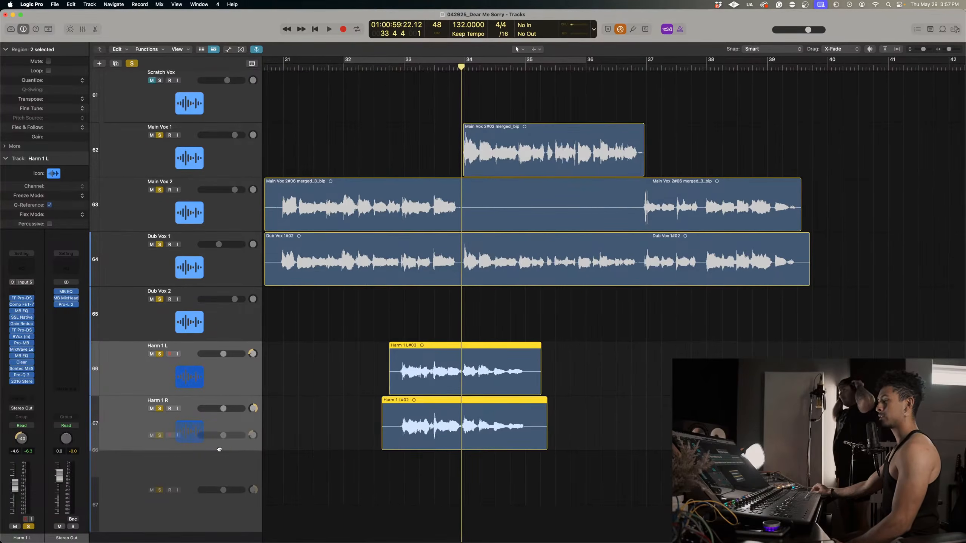
{"action": "key", "text": "super+d"}
{"action": "key", "text": "Delete"}
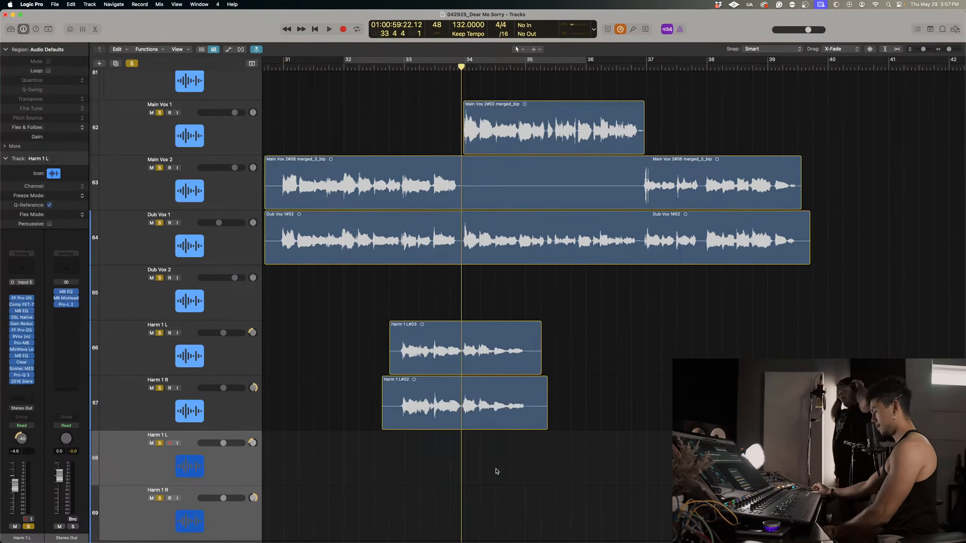
{"action": "scroll", "coordinate": [236, 394], "scroll_direction": "down", "scroll_amount": 3}
{"action": "left_click", "coordinate": [234, 386]}
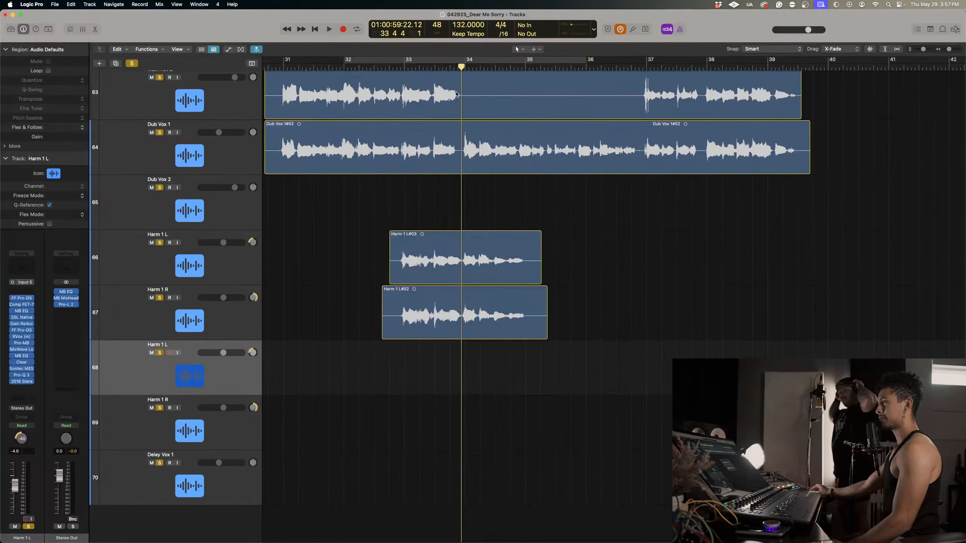
Record a harmony take on the new Harm 1 L from just before bar 34, and move it to the new Harm 1 R.
{"action": "left_click", "coordinate": [455, 67]}
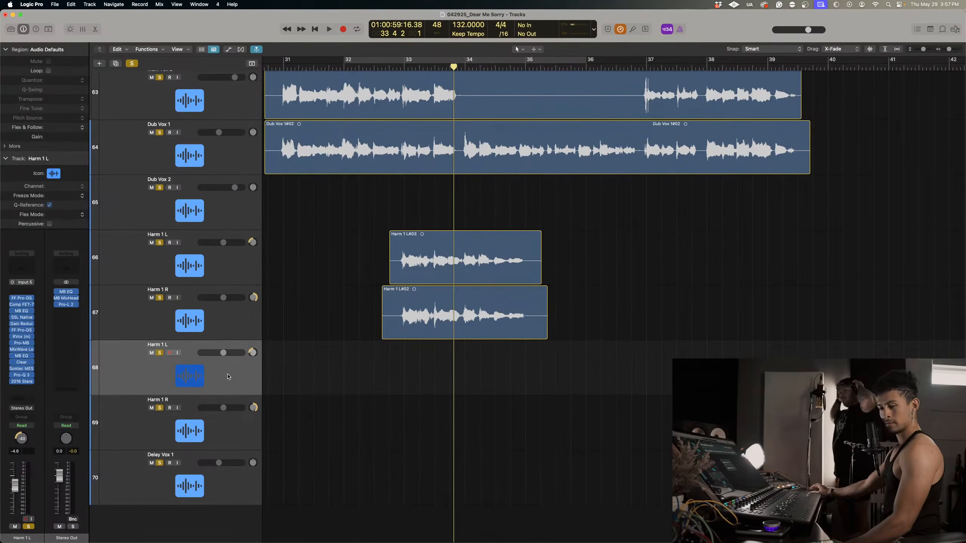
{"action": "key", "text": "r"}
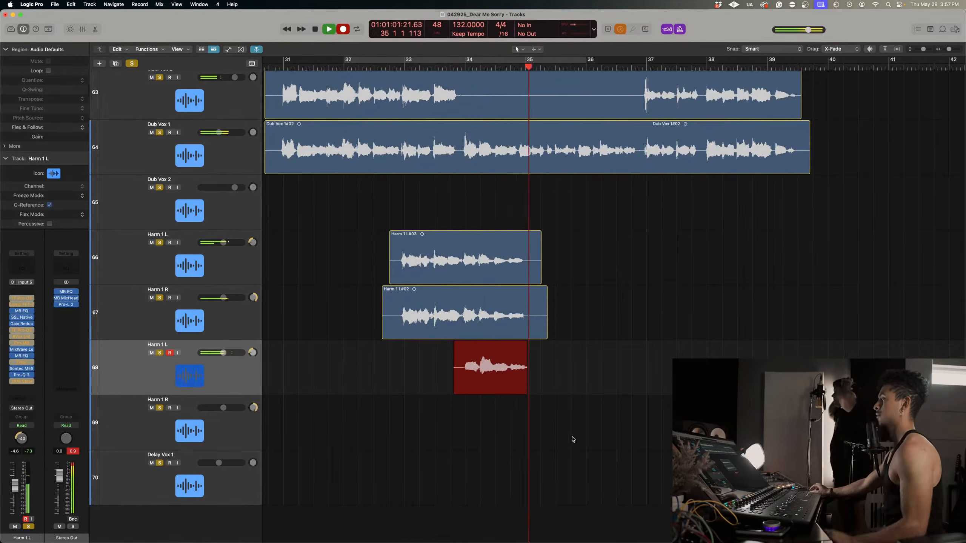
{"action": "key", "text": "space"}
{"action": "left_click_drag", "start_coordinate": [481, 345], "coordinate": [481, 400]}
Try a second harmony take on the new Harm 1 L from just before bar 34, and delete it.
{"action": "left_click", "coordinate": [457, 67]}
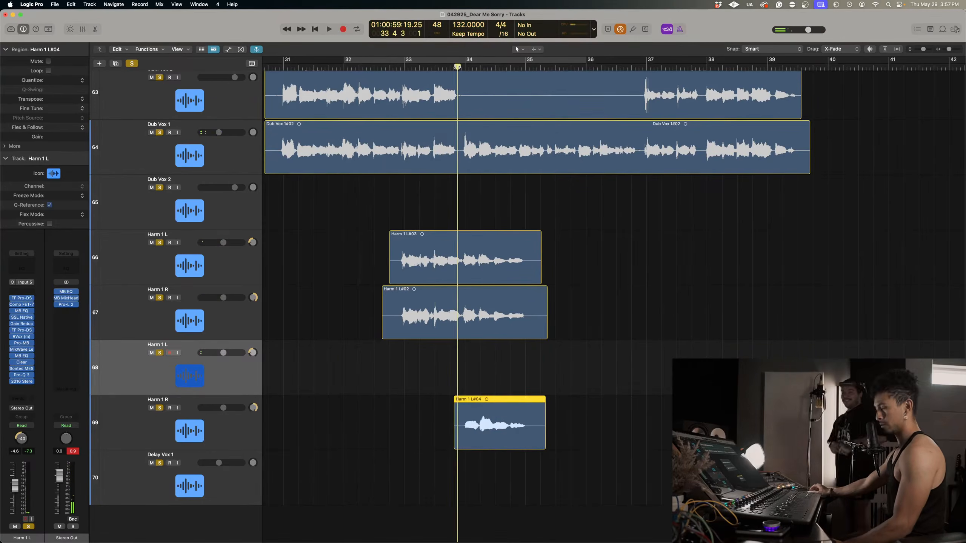
{"action": "key", "text": "r"}
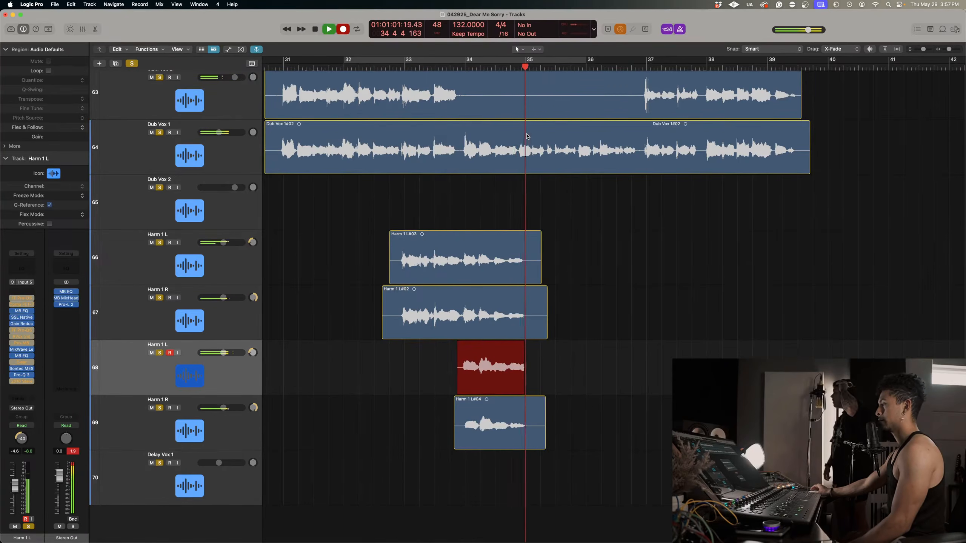
{"action": "key", "text": "space"}
{"action": "key", "text": "Delete"}
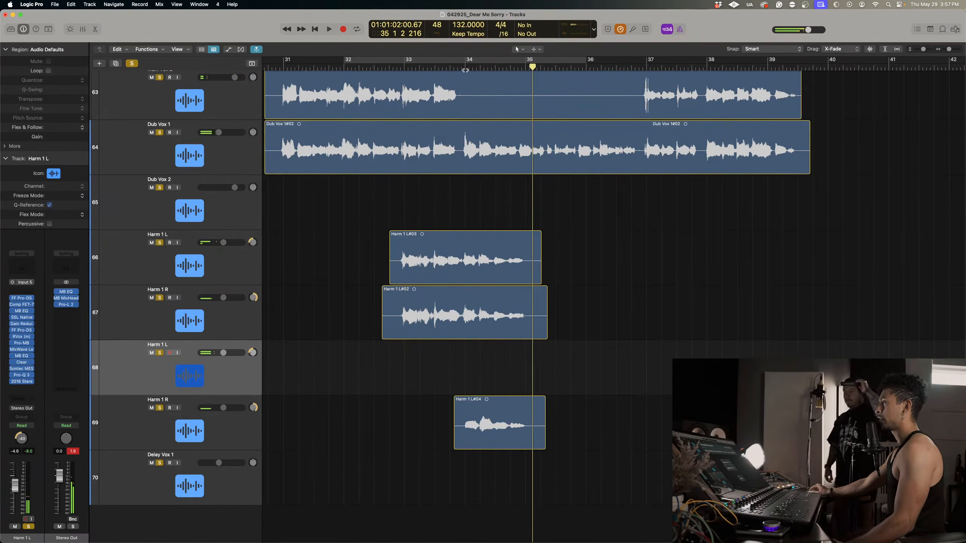
Record a replacement harmony take on the new Harm 1 L from just before bar 34 to just past bar 35.
{"action": "left_click", "coordinate": [461, 69]}
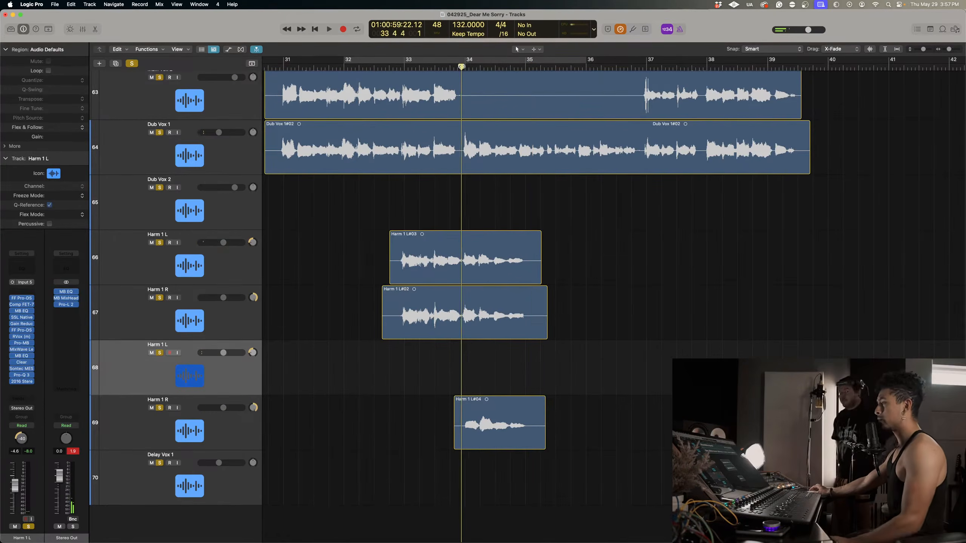
{"action": "key", "text": "r"}
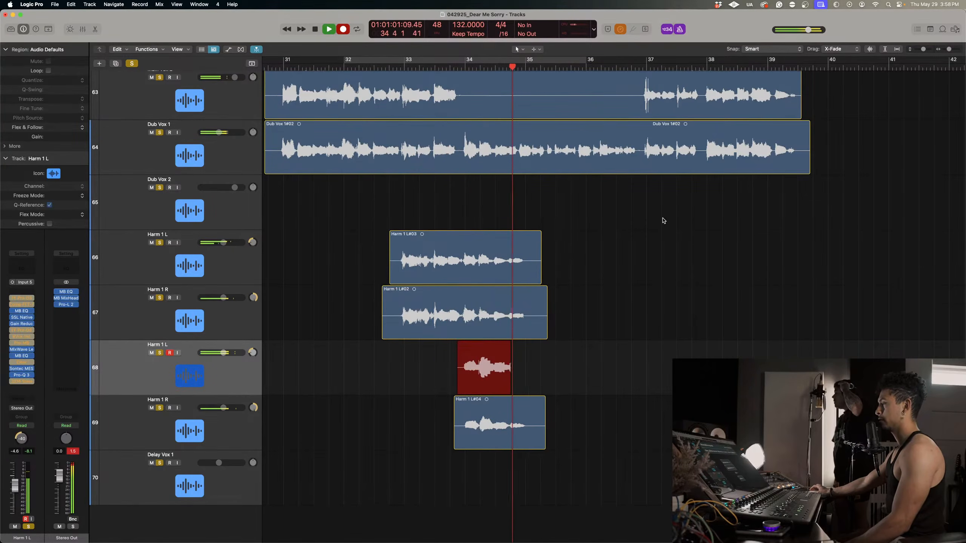
{"action": "key", "text": "space"}
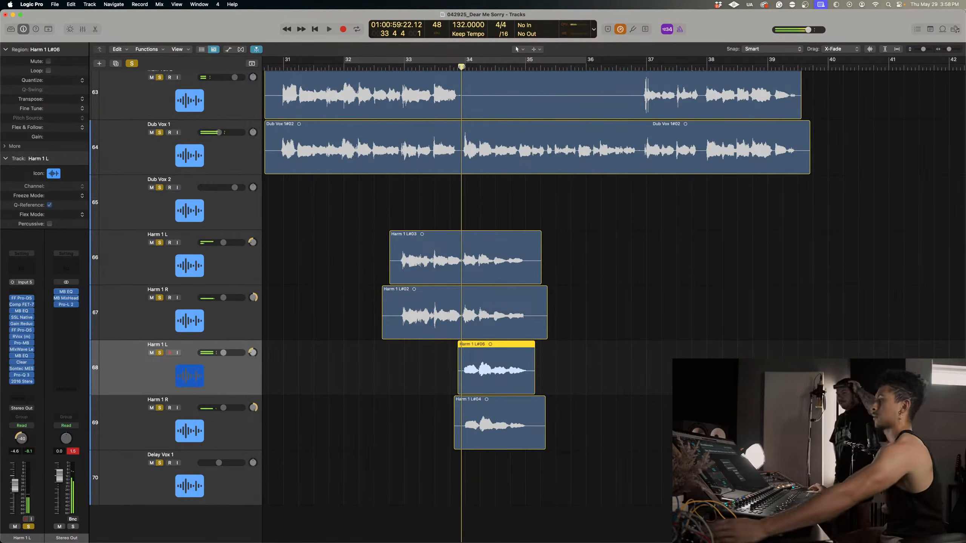
Play the stacked harmonies with the other soloed tracks, restarting from near bars 34 and 32, and stop before bar 34.
{"action": "left_click", "coordinate": [390, 69]}
{"action": "key", "text": "space"}
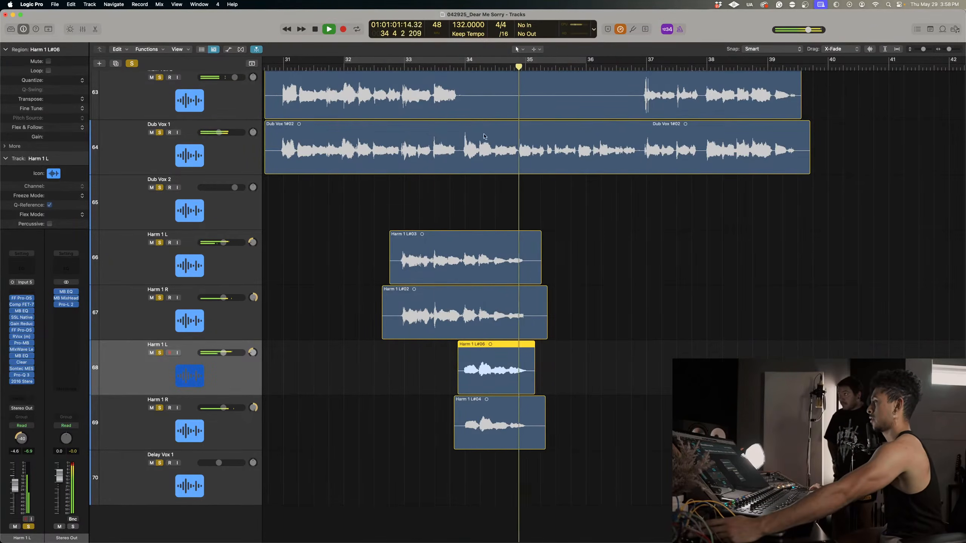
{"action": "left_click", "coordinate": [458, 67]}
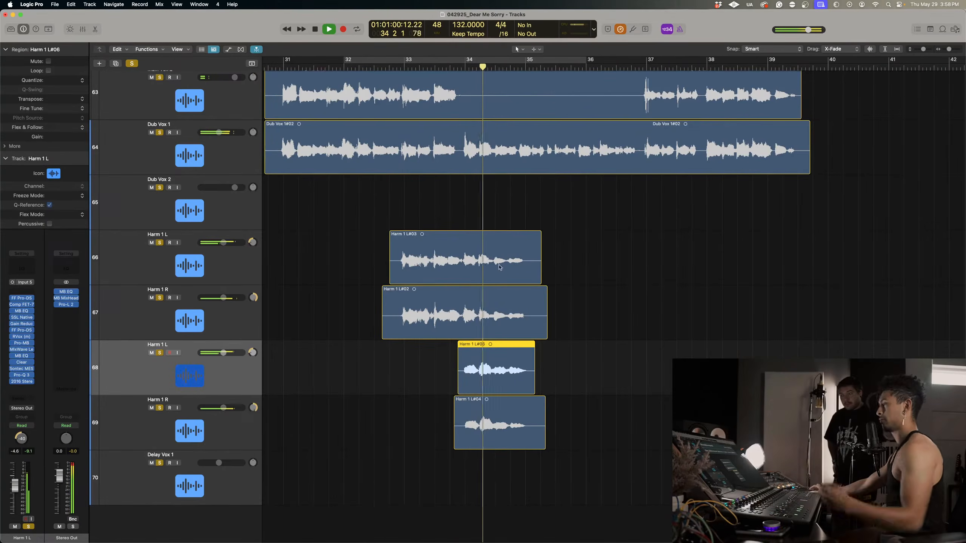
{"action": "left_click", "coordinate": [340, 69]}
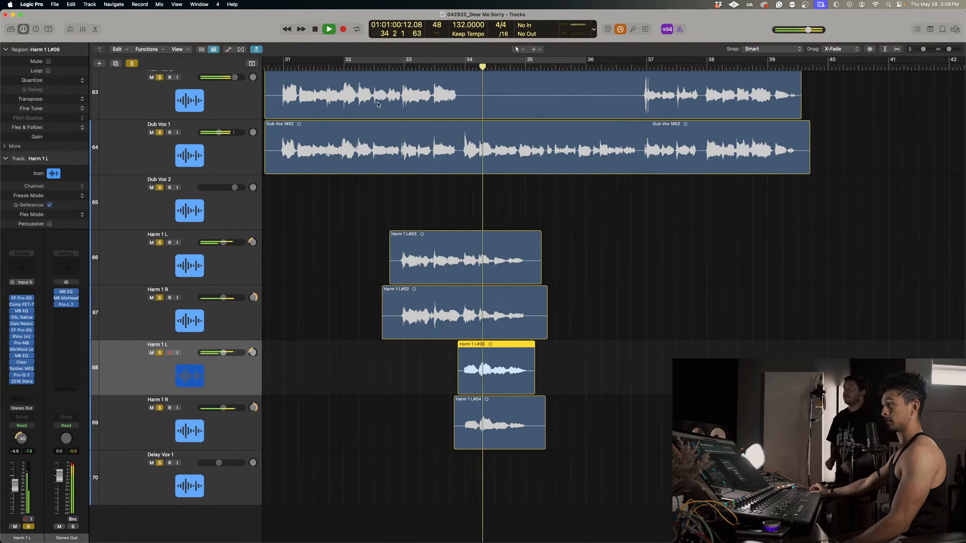
{"action": "left_click", "coordinate": [359, 68]}
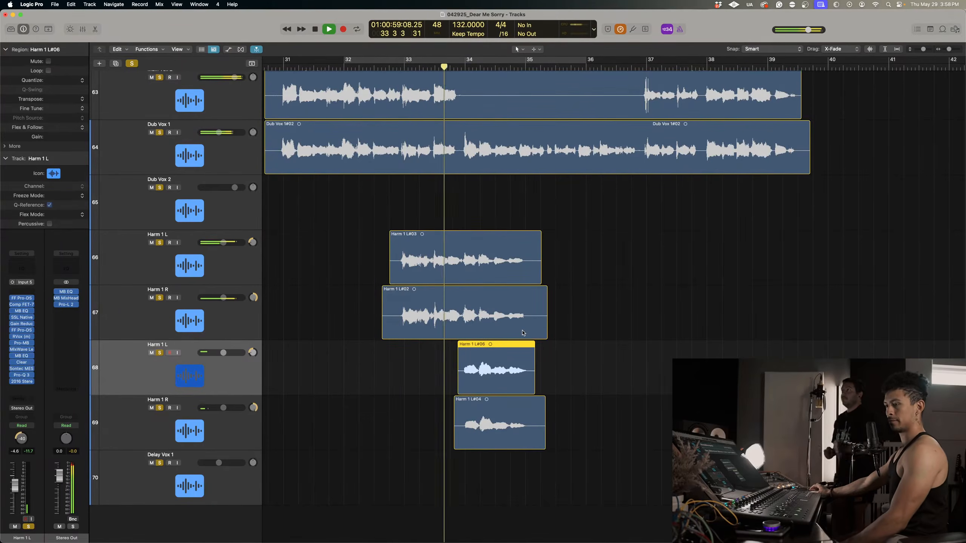
{"action": "key", "text": "space"}
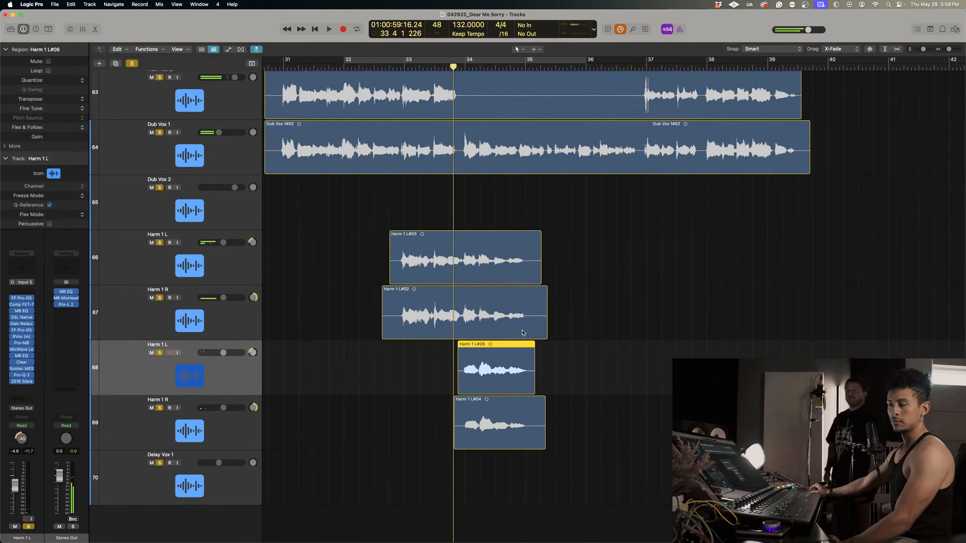
Resume the harmony playback, replay it from just before bar 33, and stop before bar 35.
{"action": "scroll", "coordinate": [297, 243], "scroll_direction": "up", "scroll_amount": 1}
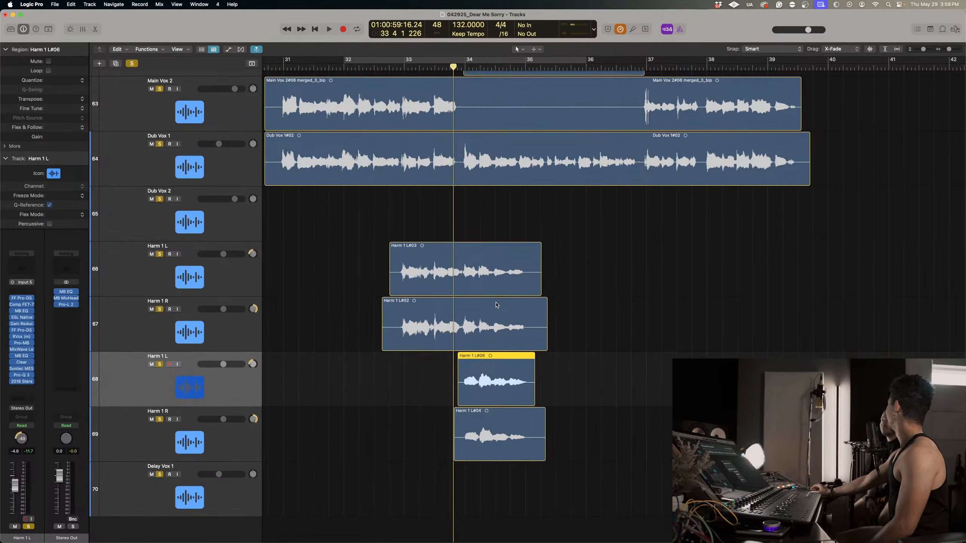
{"action": "key", "text": "space"}
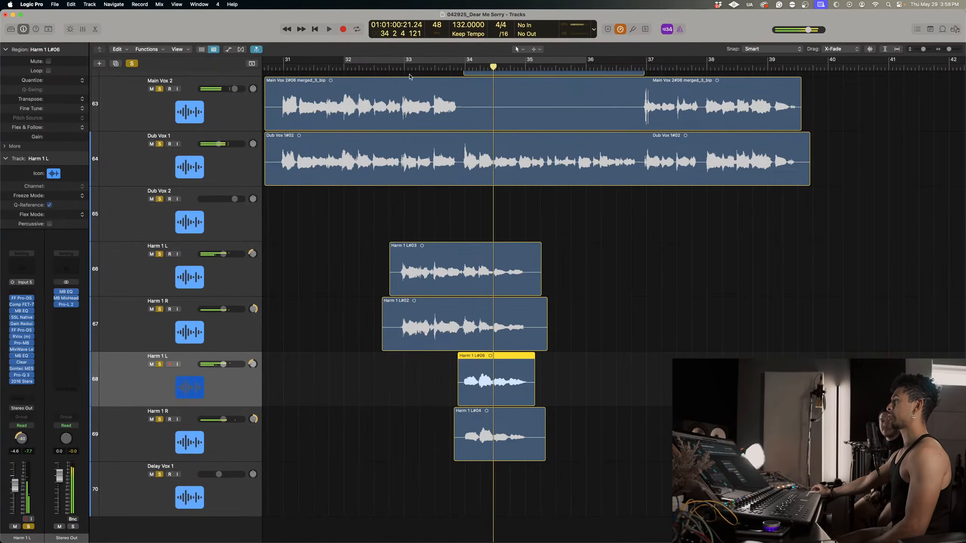
{"action": "left_click", "coordinate": [400, 67]}
{"action": "left_click_drag", "start_coordinate": [399, 67], "coordinate": [402, 68]}
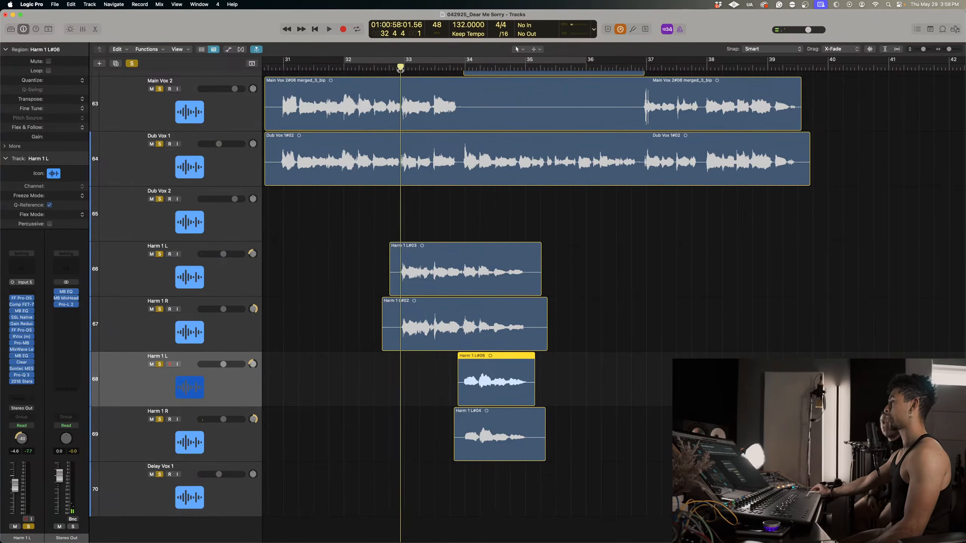
{"action": "key", "text": "space"}
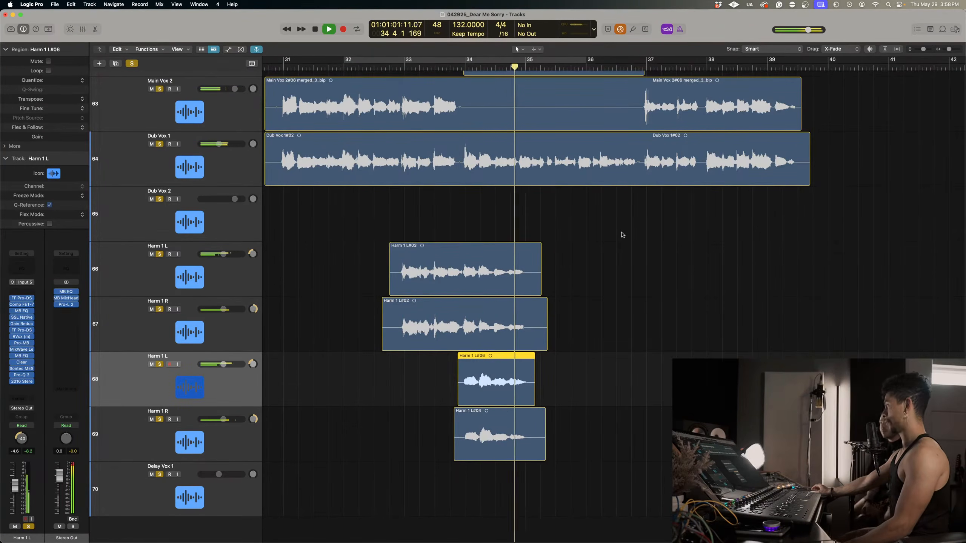
{"action": "key", "text": "space"}
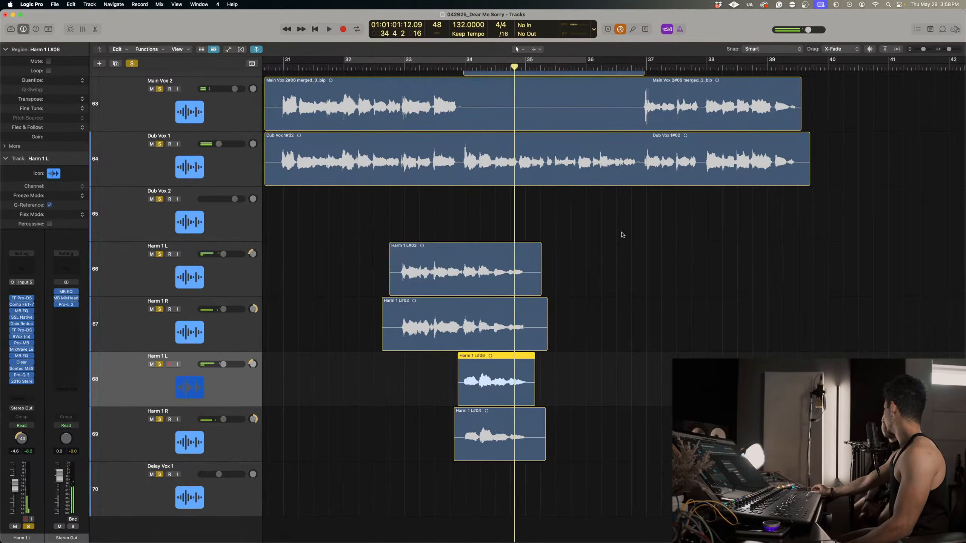
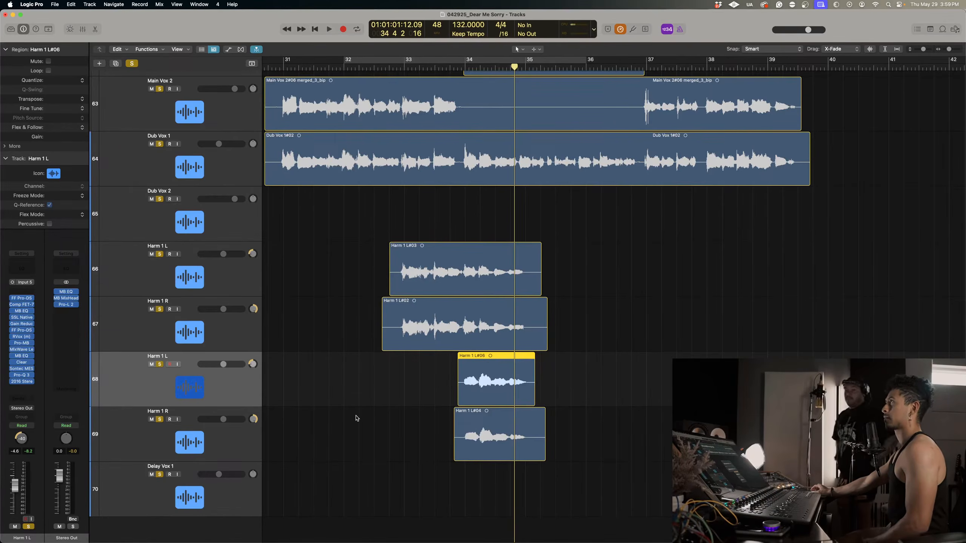
Duplicate the lower Harm 1 L and Harm 1 R track pair with its regions directly below the originals.
{"action": "left_click", "coordinate": [237, 444]}
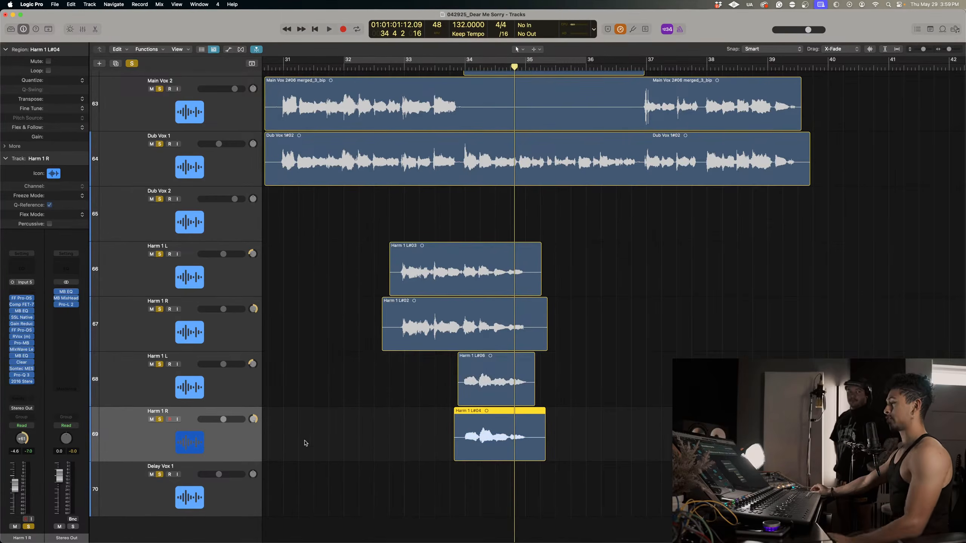
{"action": "scroll", "coordinate": [291, 446], "scroll_direction": "down", "scroll_amount": 2}
{"action": "left_click", "coordinate": [229, 384], "text": "shift"}
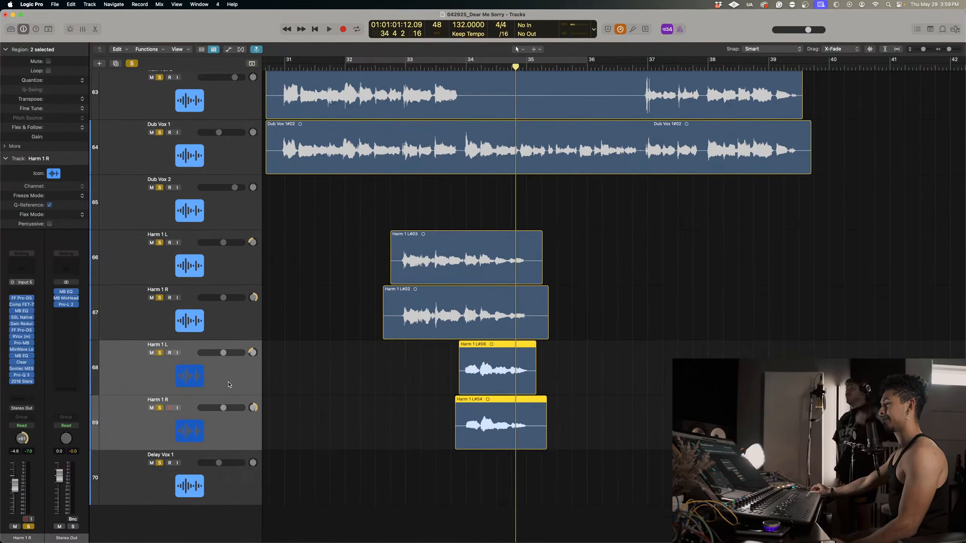
{"action": "left_click_drag", "start_coordinate": [229, 384], "coordinate": [204, 466]}
{"action": "scroll", "coordinate": [313, 457], "scroll_direction": "down", "scroll_amount": 5}
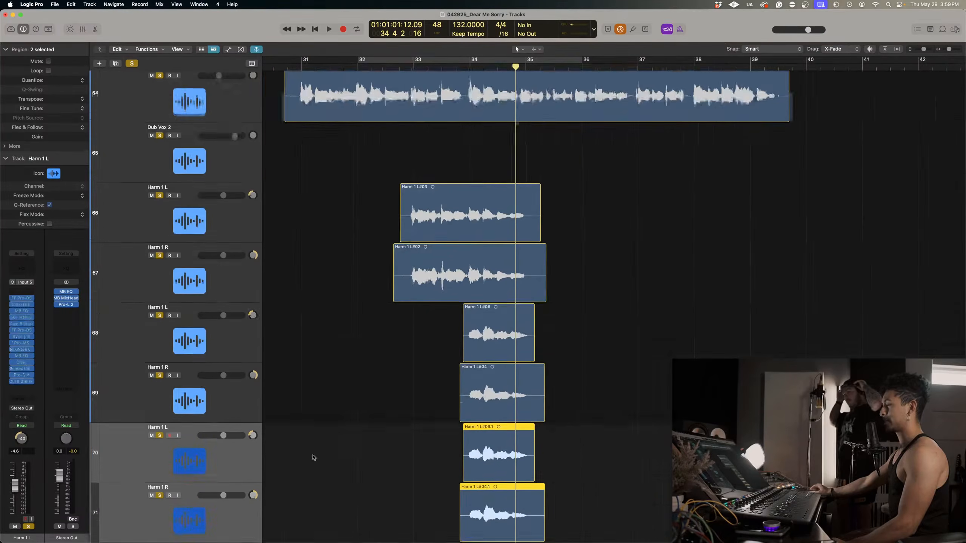
Delete the copied regions from the new Harm 1 L and R tracks, and make the new Harm 1 L the active track.
{"action": "left_click_drag", "start_coordinate": [408, 418], "coordinate": [574, 450]}
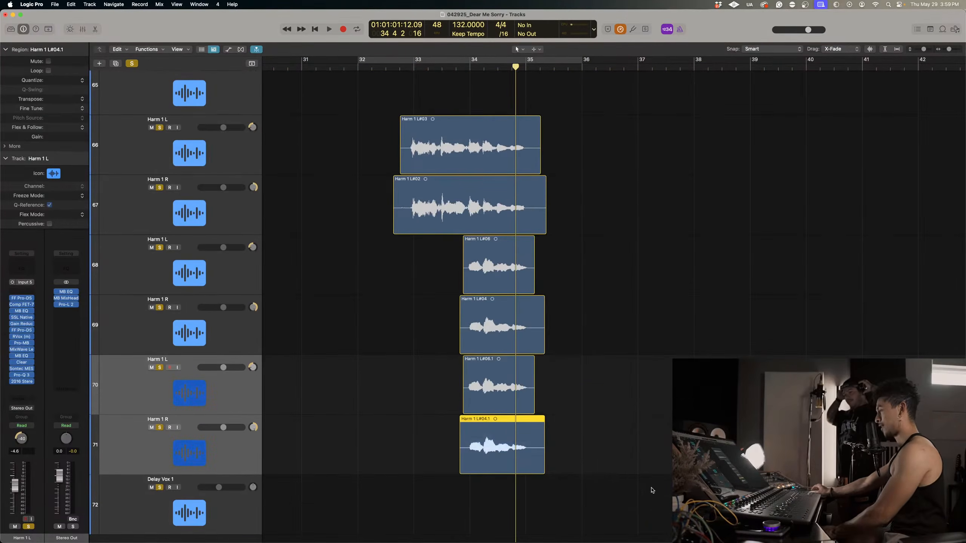
{"action": "left_click_drag", "start_coordinate": [652, 490], "coordinate": [474, 389]}
{"action": "key", "text": "Delete"}
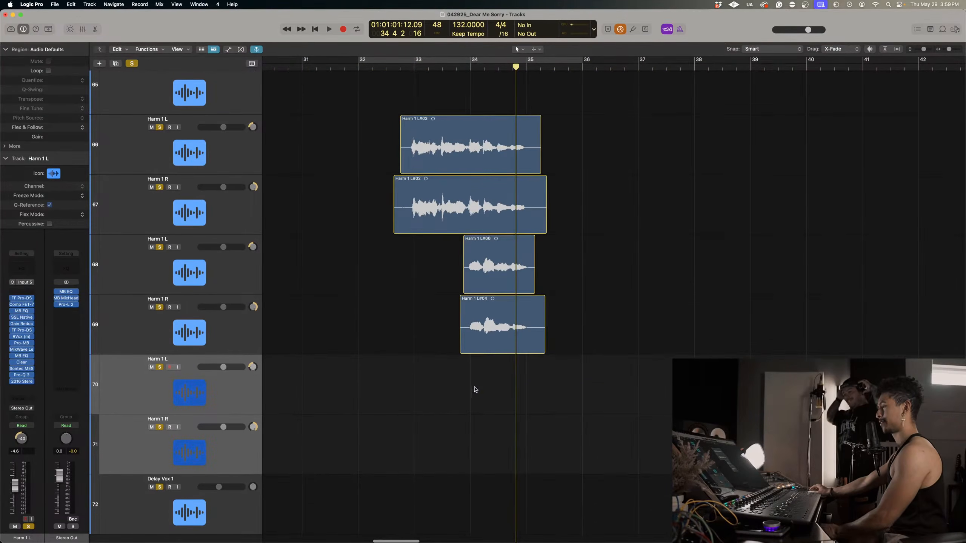
{"action": "left_click", "coordinate": [239, 411]}
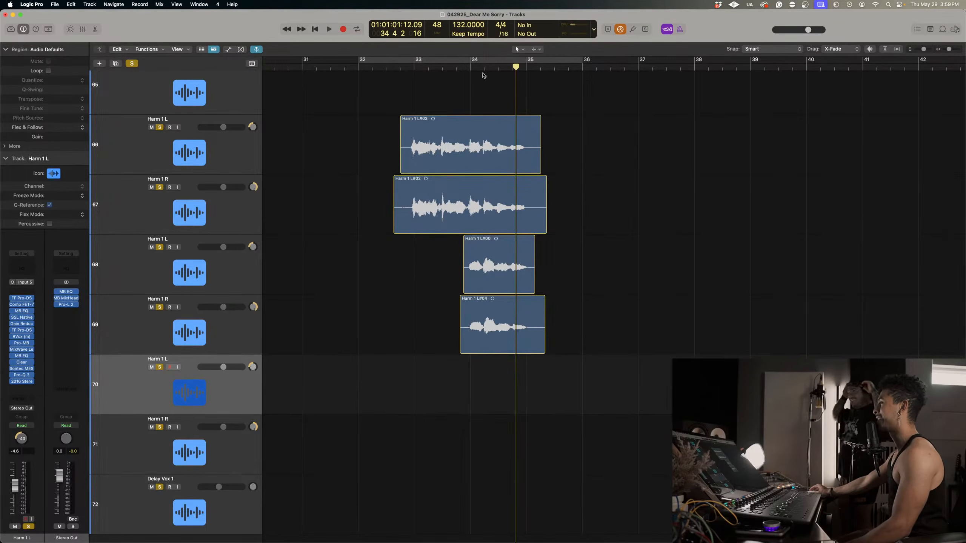
Try a harmony take on the new Harm 1 L from about bar 33 beat 3 to past bar 35, and delete it.
{"action": "left_click", "coordinate": [466, 66]}
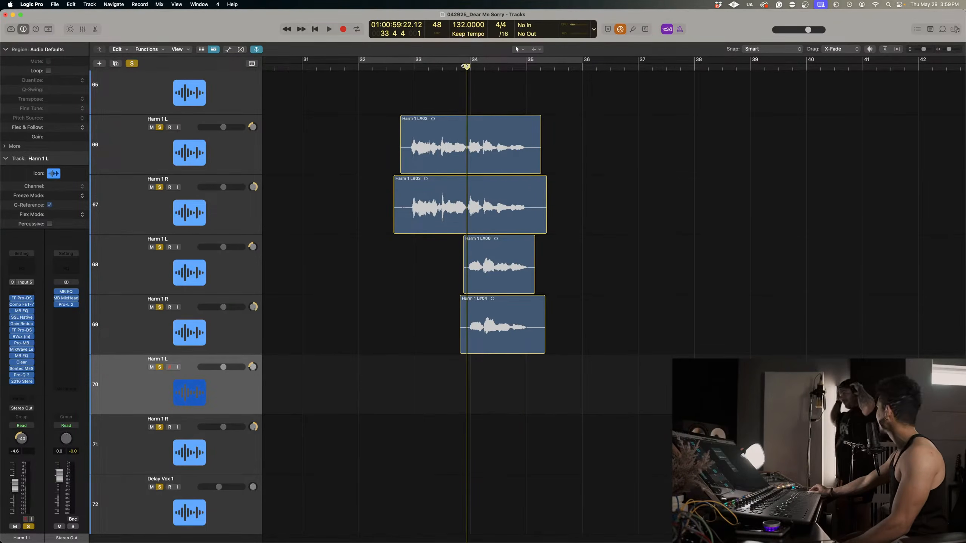
{"action": "scroll", "coordinate": [464, 72], "scroll_direction": "right", "scroll_amount": 3}
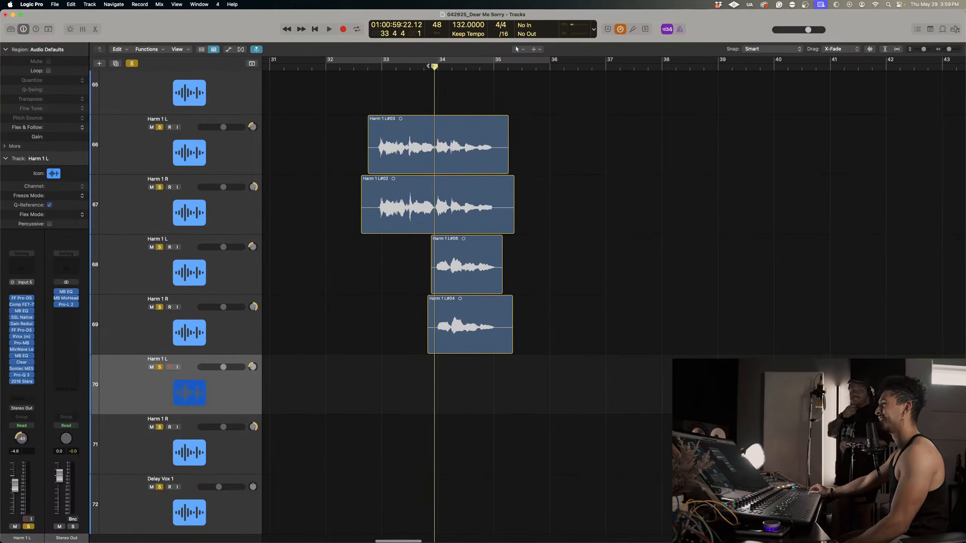
{"action": "left_click", "coordinate": [414, 65]}
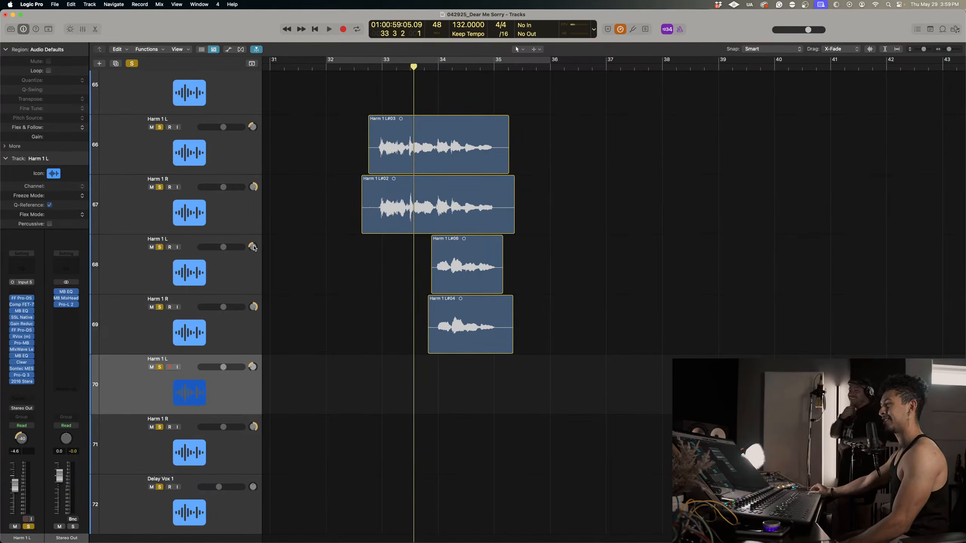
{"action": "key", "text": "r"}
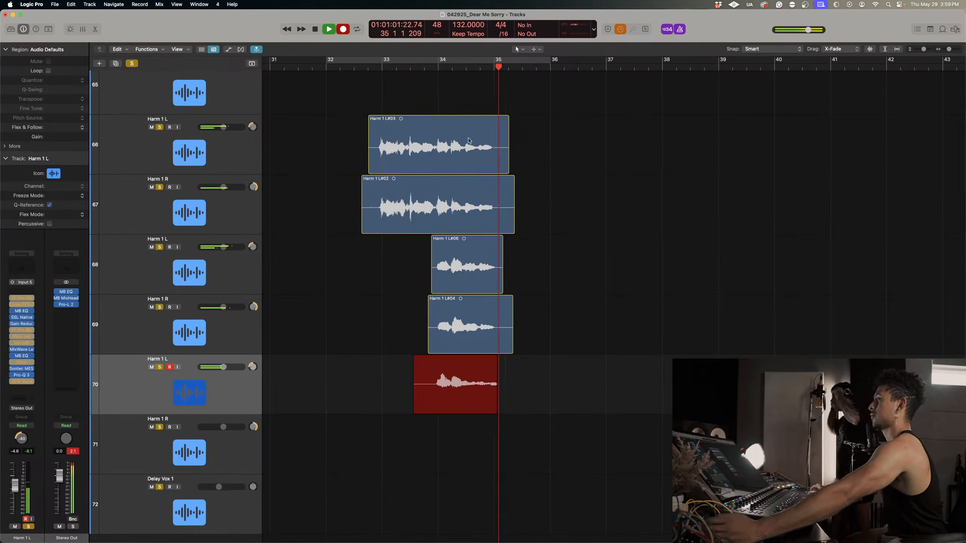
{"action": "key", "text": "space"}
{"action": "left_click", "coordinate": [441, 67]}
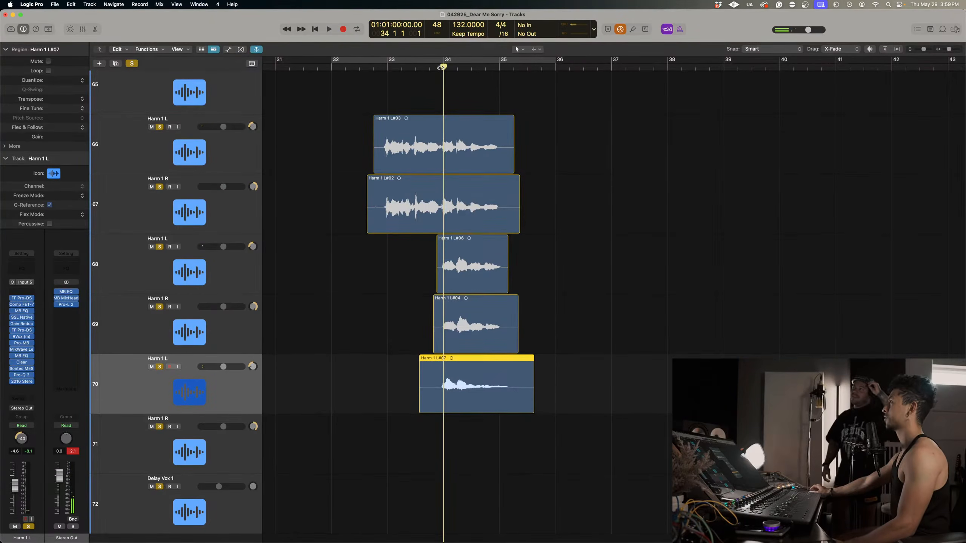
{"action": "key", "text": "Delete"}
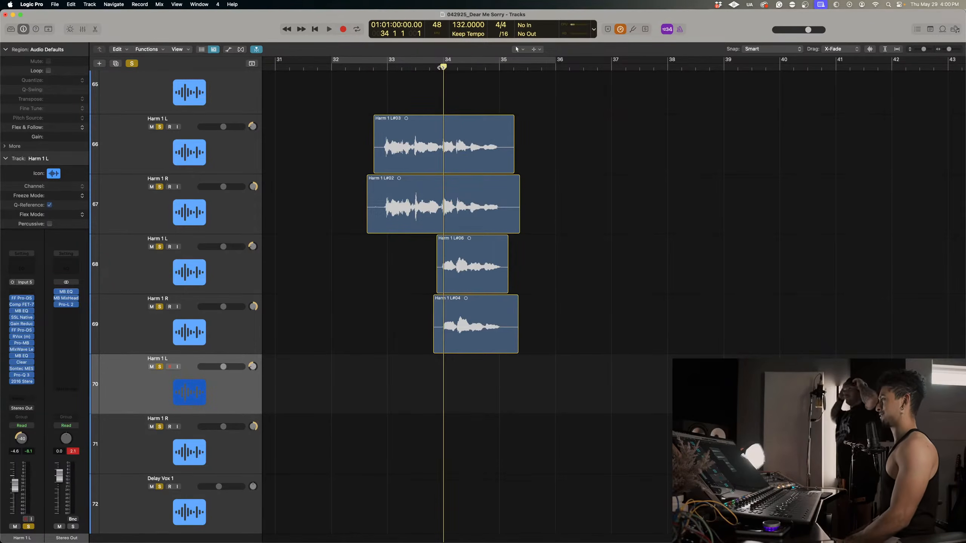
Record a harmony take from bar 34 to just past bar 35, move it to the new Harm 1 R, and extend its start earlier.
{"action": "key", "text": "r"}
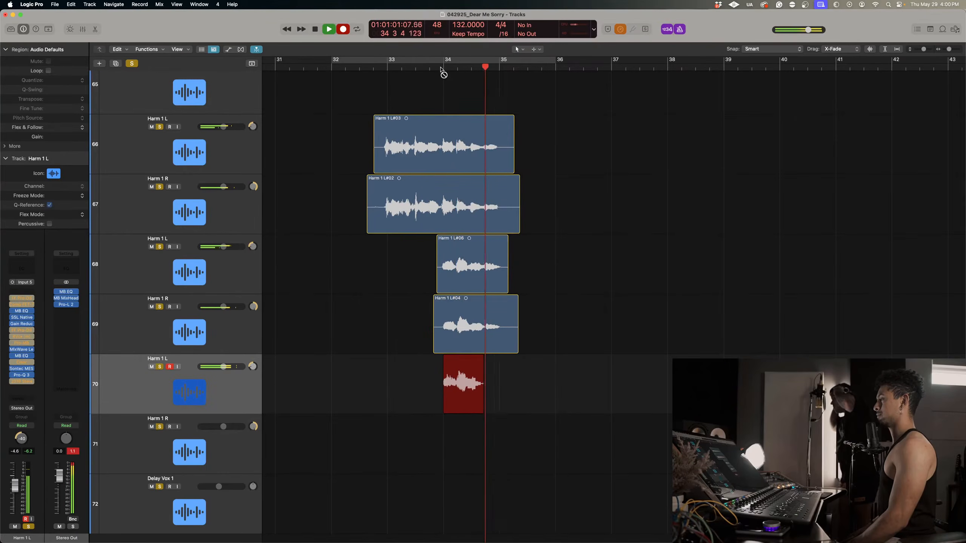
{"action": "key", "text": "space"}
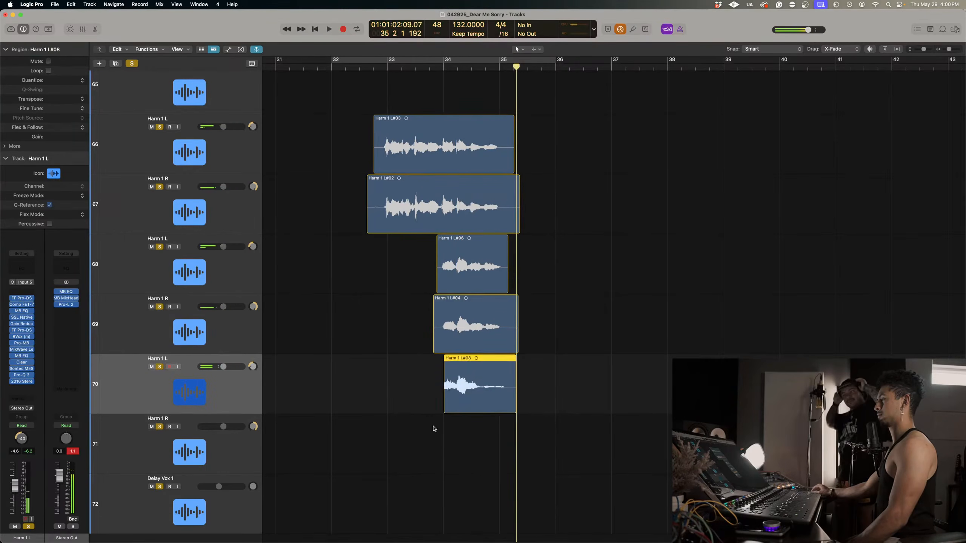
{"action": "left_click_drag", "start_coordinate": [443, 408], "coordinate": [459, 464]}
Try another take on the new Harm 1 L from just before bar 34, and delete it.
{"action": "left_click", "coordinate": [439, 76]}
{"action": "key", "text": "r"}
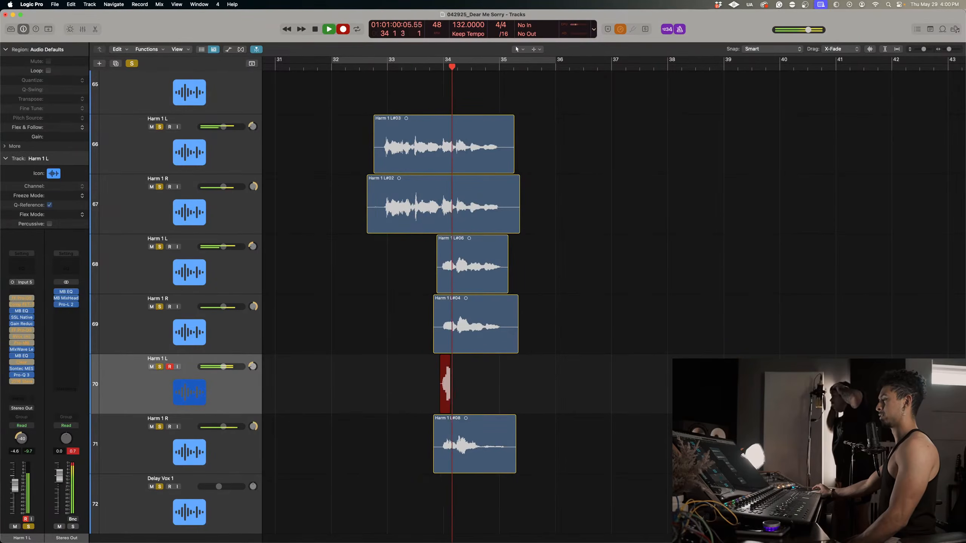
{"action": "key", "text": "space"}
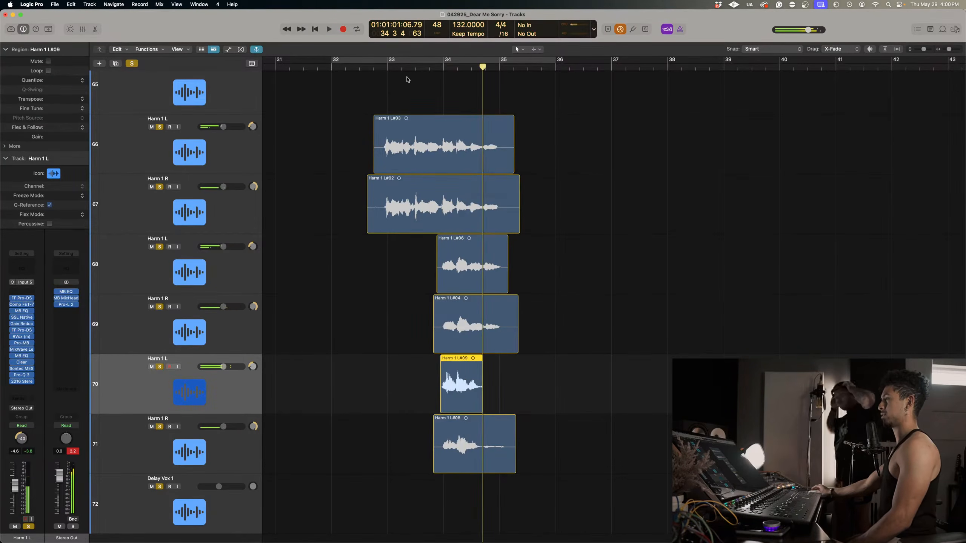
{"action": "key", "text": "BackSpace"}
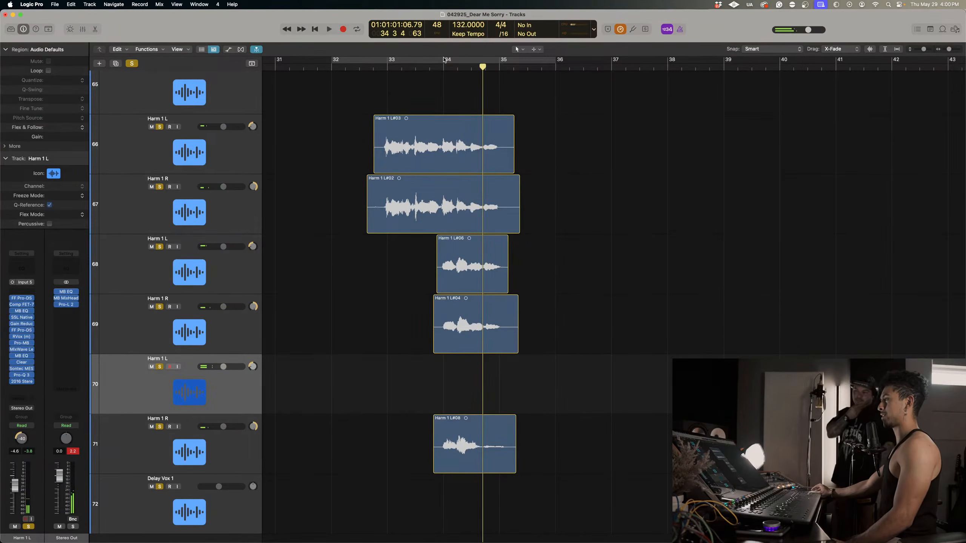
Record a take on the new Harm 1 L from bar 34 to just past bar 35, and extend both ends of its region slightly.
{"action": "left_click_drag", "start_coordinate": [445, 62], "coordinate": [443, 66]}
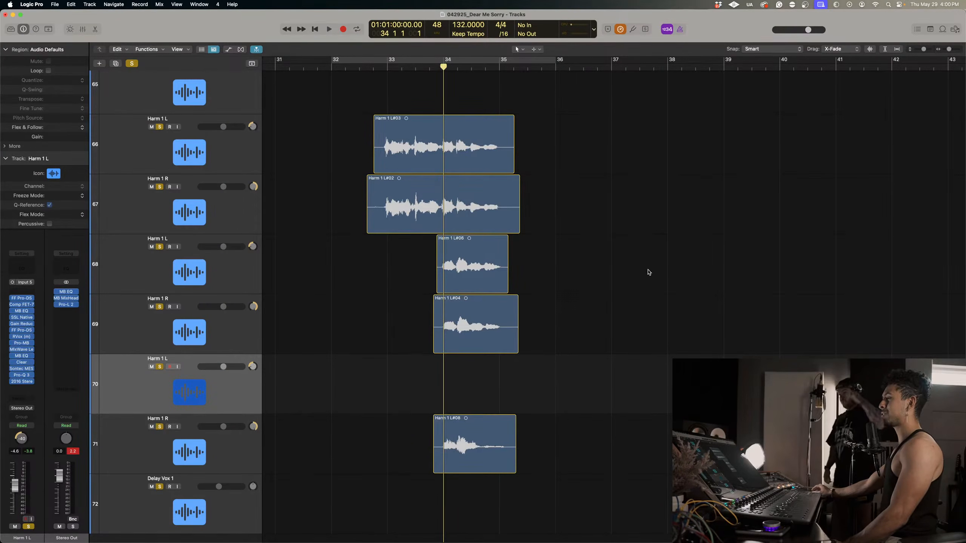
{"action": "key", "text": "r"}
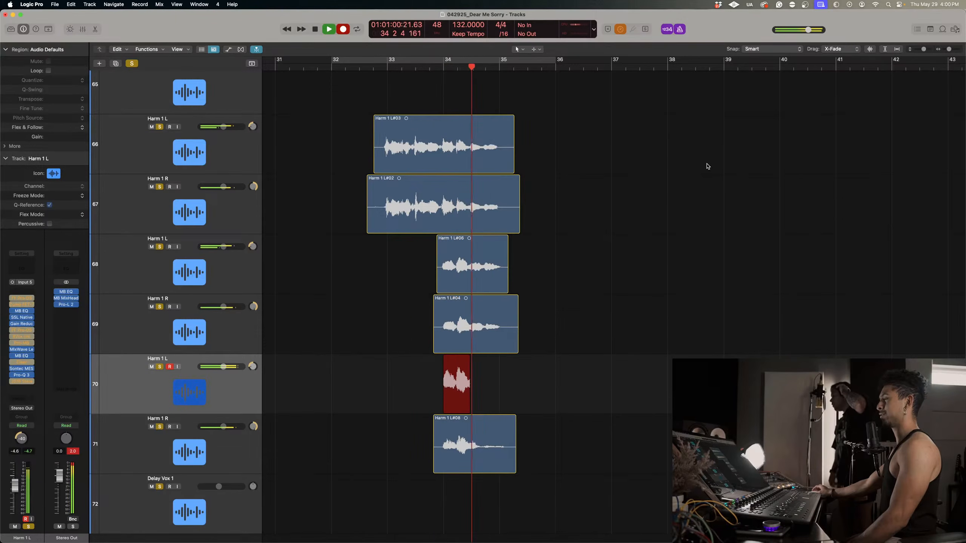
{"action": "key", "text": "space"}
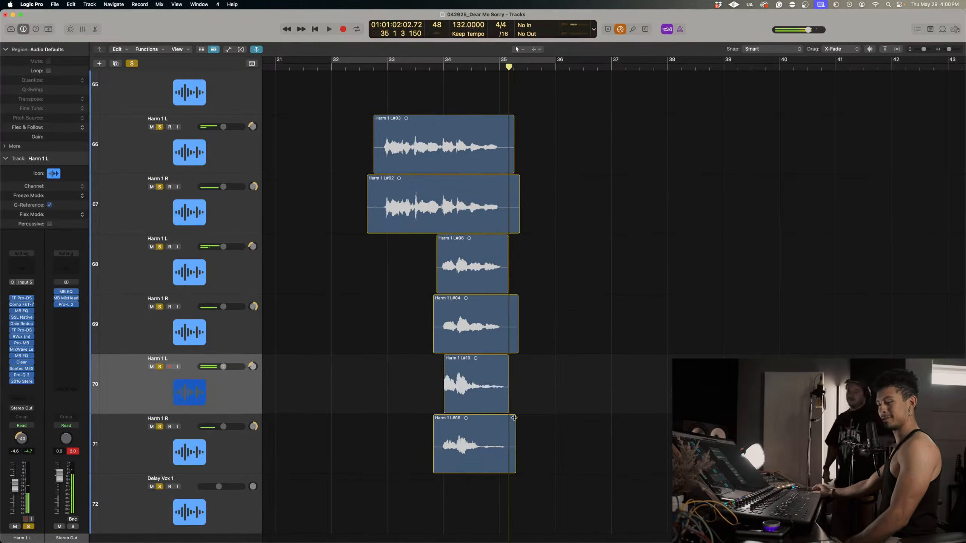
{"action": "left_click_drag", "start_coordinate": [445, 409], "coordinate": [430, 409]}
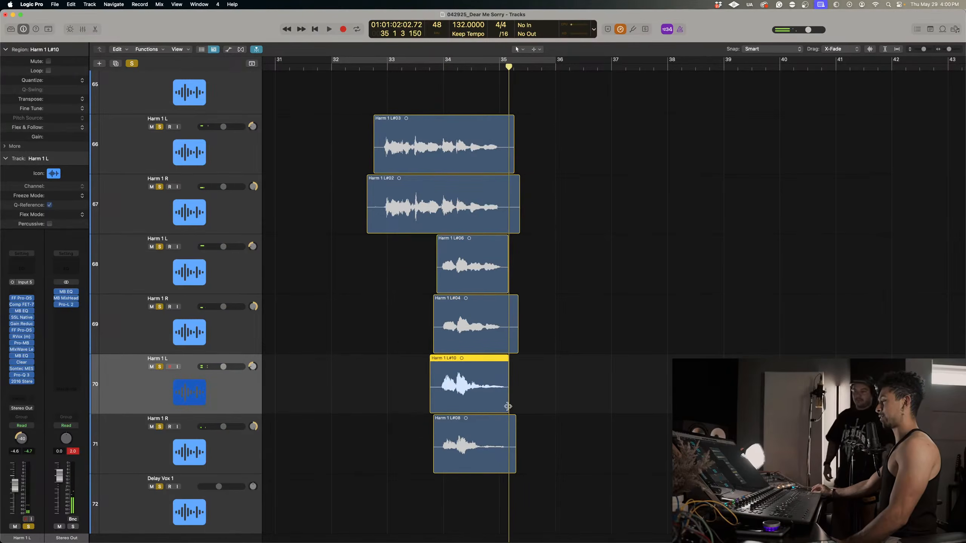
{"action": "left_click_drag", "start_coordinate": [509, 404], "coordinate": [516, 404]}
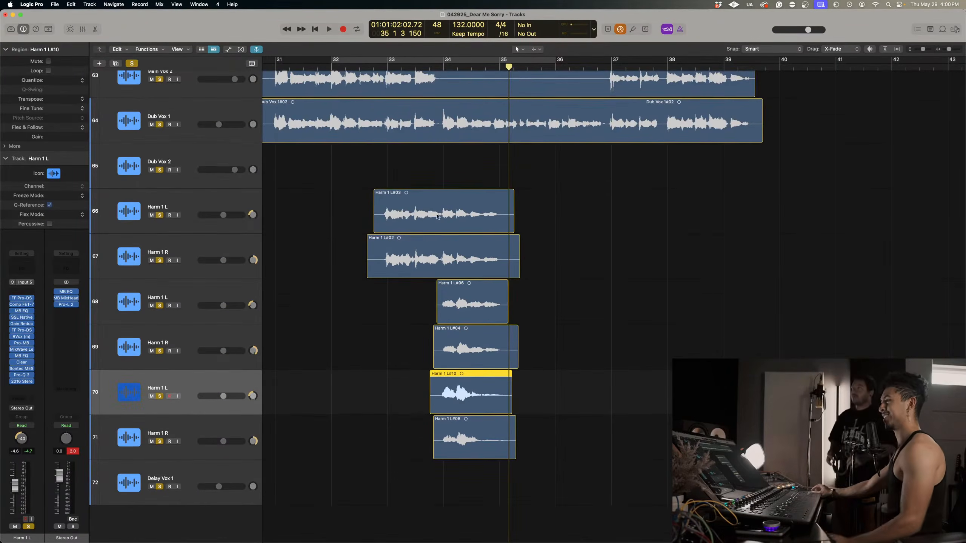
Play the stacked harmonies from just before bar 33 to past bar 35 while bypassing the 2016 Stereo insert on the lower harmony tracks.
{"action": "left_click", "coordinate": [381, 64]}
{"action": "key", "text": "space"}
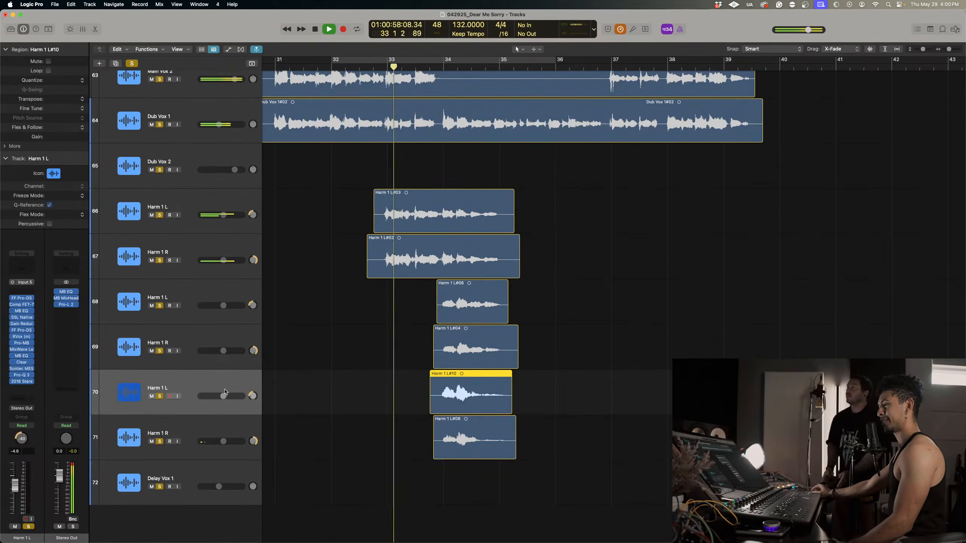
{"action": "key", "text": "Down"}
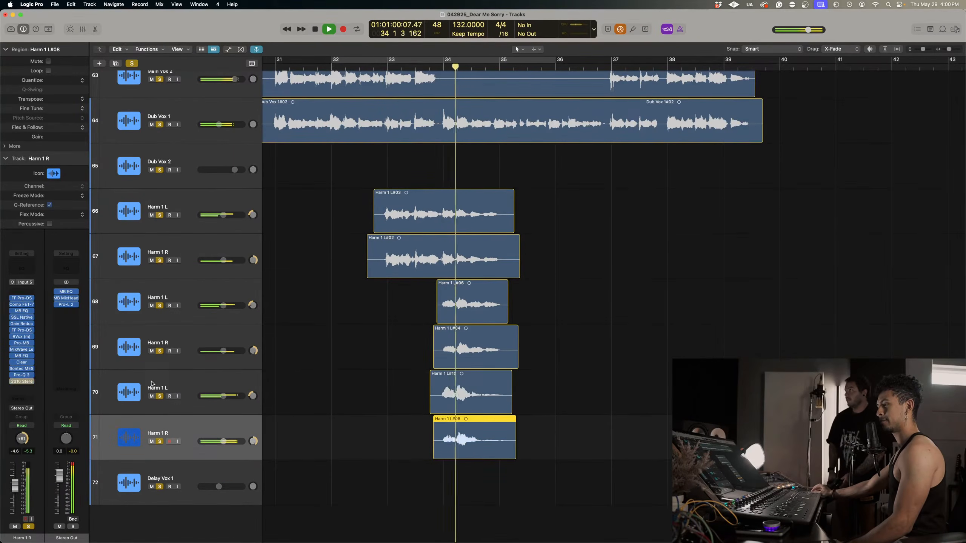
{"action": "key", "text": "Up"}
Bypass the 2016 Stereo insert on the middle Harm 1 L and on the first Harm 1 R and L tracks.
{"action": "key", "text": "Up"}
{"action": "key", "text": "space"}
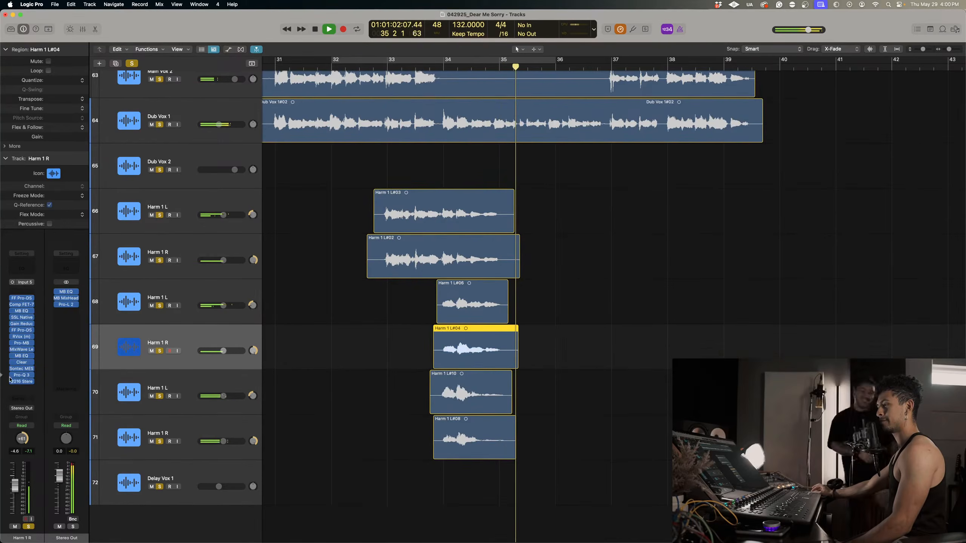
{"action": "key", "text": "Up"}
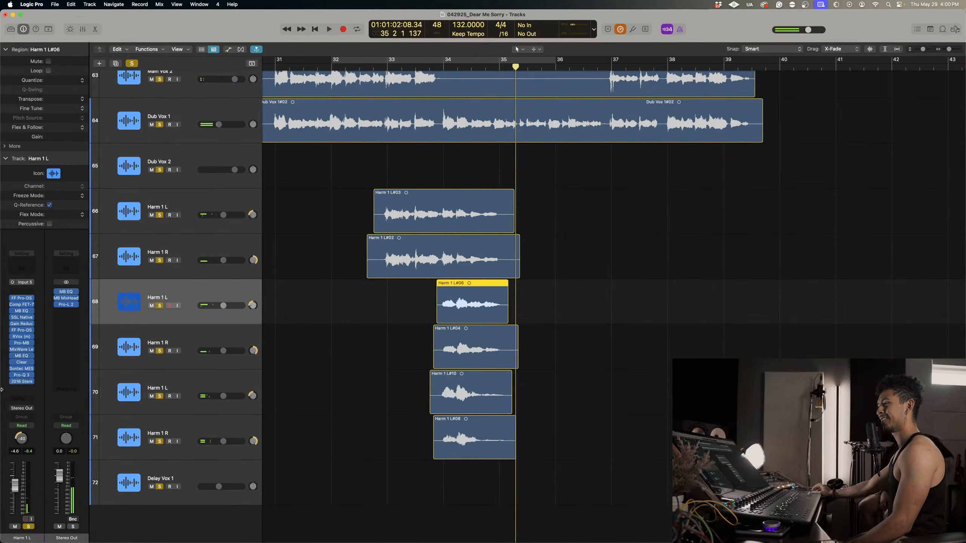
{"action": "left_click", "coordinate": [133, 248]}
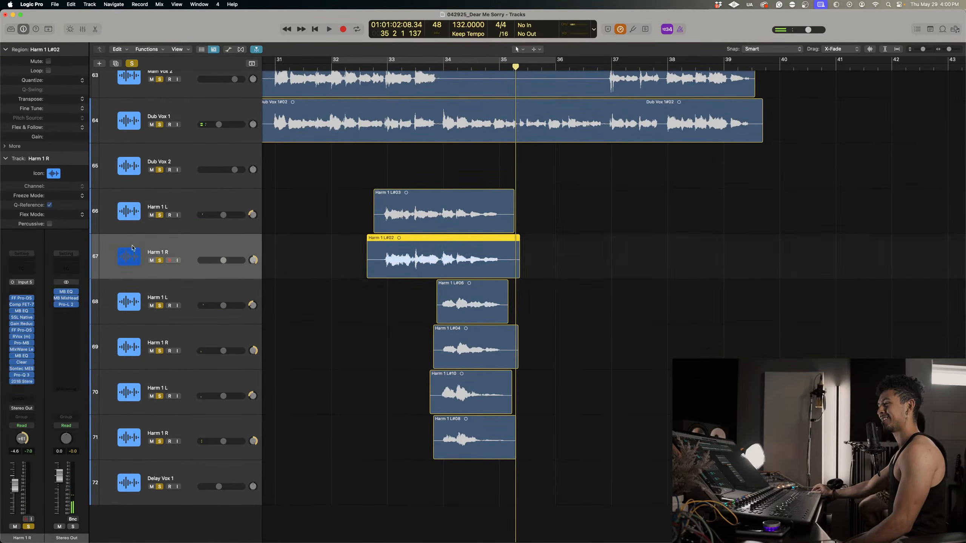
{"action": "left_click", "coordinate": [12, 381]}
{"action": "left_click", "coordinate": [202, 204]}
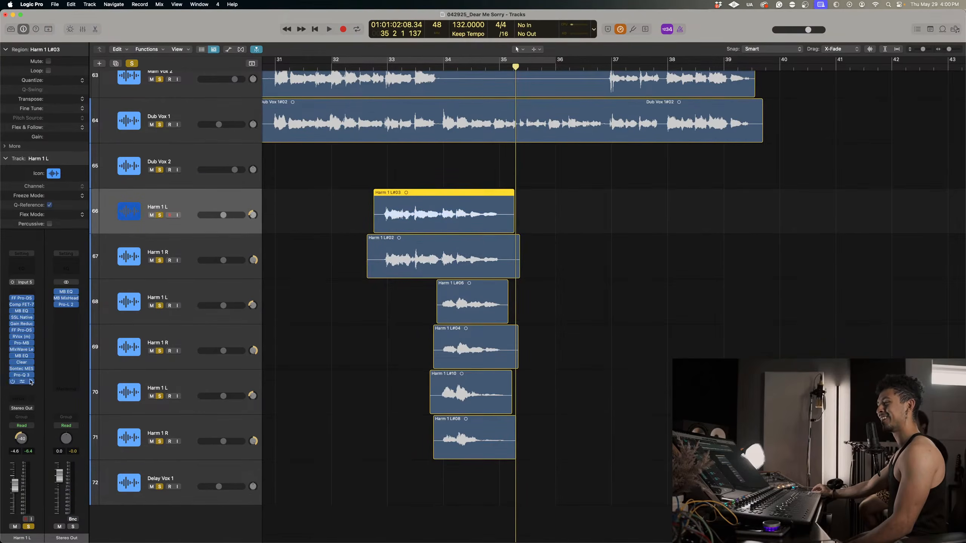
{"action": "left_click", "coordinate": [12, 382]}
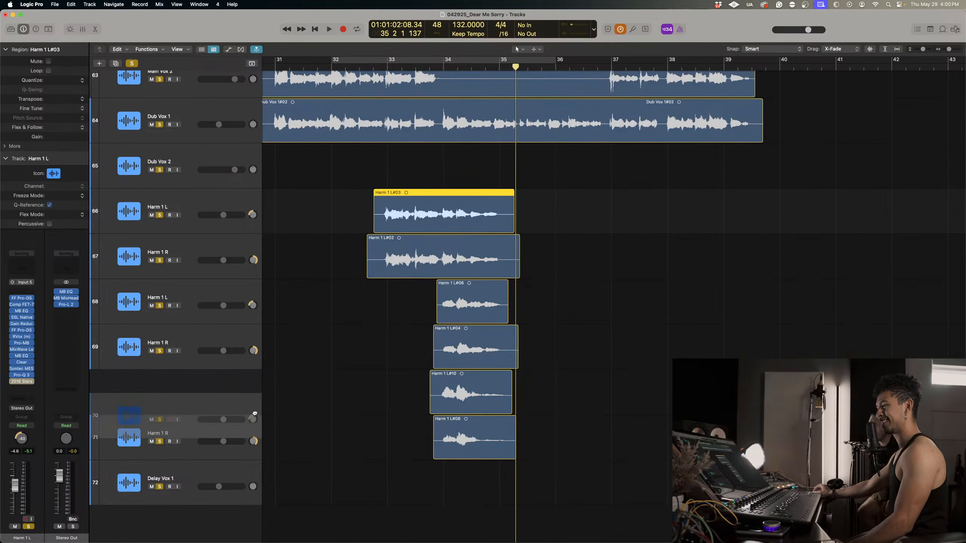
Pan the newest Harm 1 L track to -64, and pan the first Harm 1 L further left.
{"action": "left_click", "coordinate": [236, 401]}
{"action": "left_click_drag", "start_coordinate": [255, 397], "coordinate": [256, 404]}
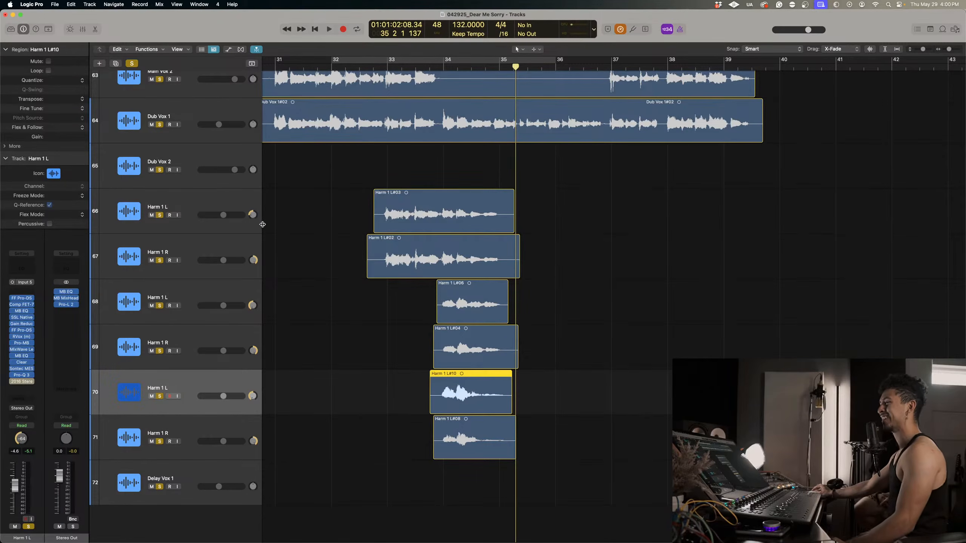
{"action": "left_click_drag", "start_coordinate": [255, 215], "coordinate": [255, 223]}
Clear all solos and solo only the tracks from Main Vox 1 down to the last Harm 1 R.
{"action": "key", "text": "super+Up"}
{"action": "key", "text": "super+Left"}
{"action": "key", "text": "super+Left"}
{"action": "key", "text": "super+Left"}
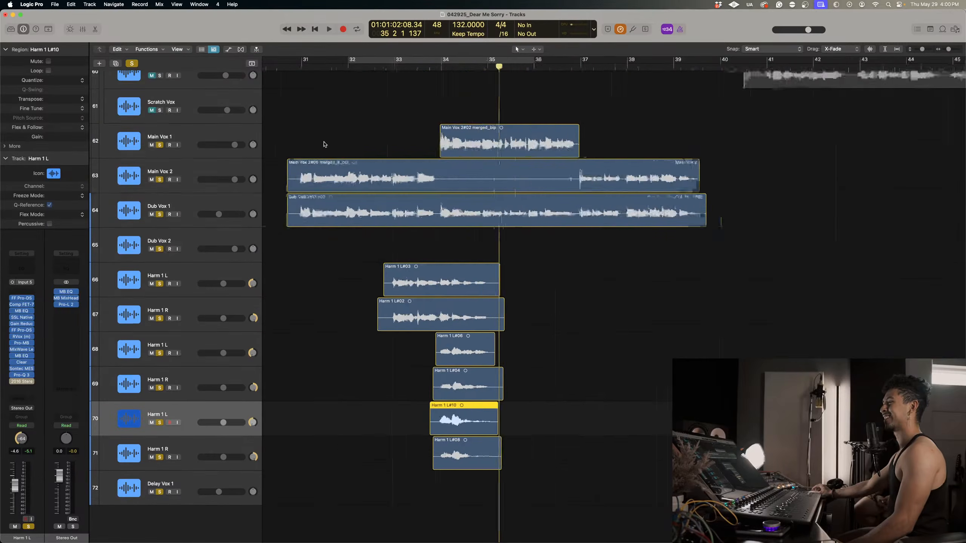
{"action": "left_click", "coordinate": [132, 63]}
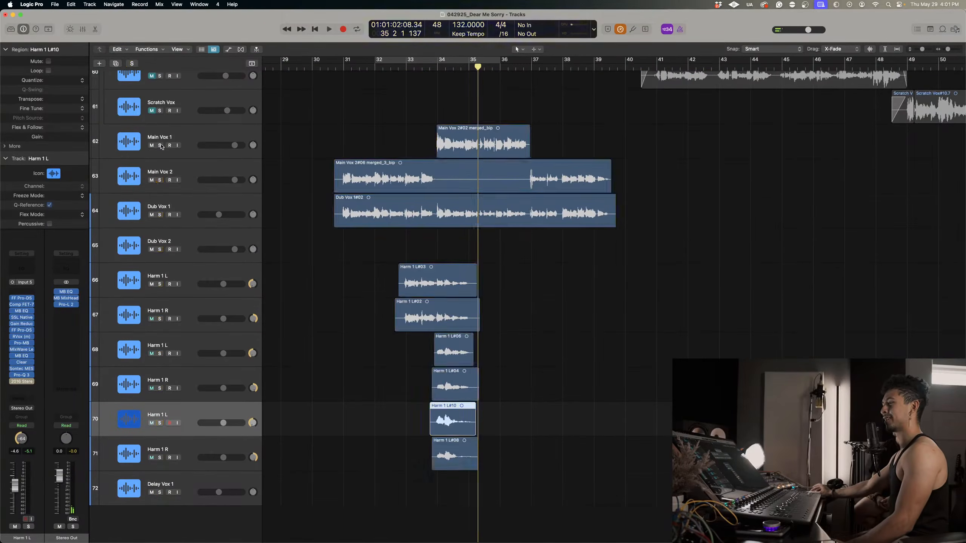
{"action": "left_click", "coordinate": [159, 146]}
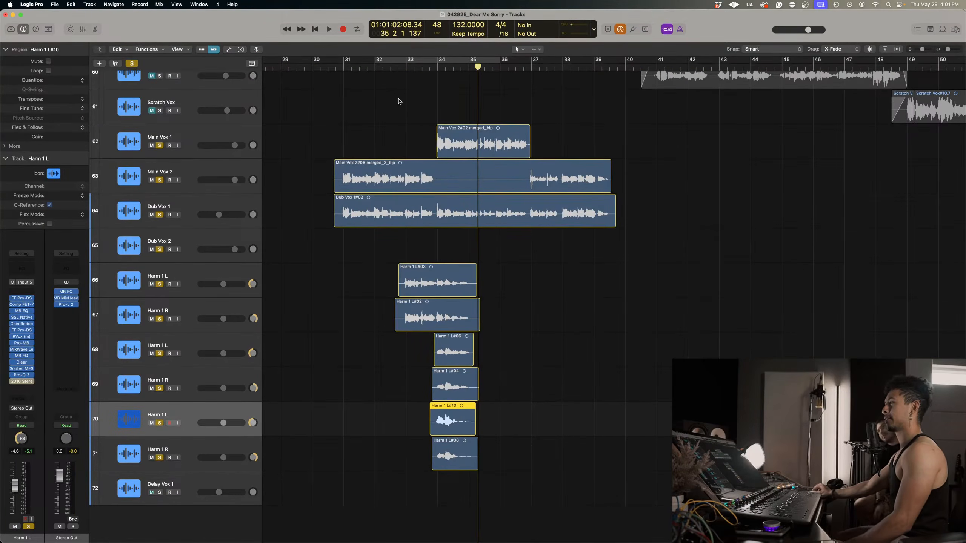
Play the soloed lead and harmony vocals from the middle of bar 32 and stop just before bar 35.
{"action": "left_click", "coordinate": [398, 66]}
{"action": "key", "text": "space"}
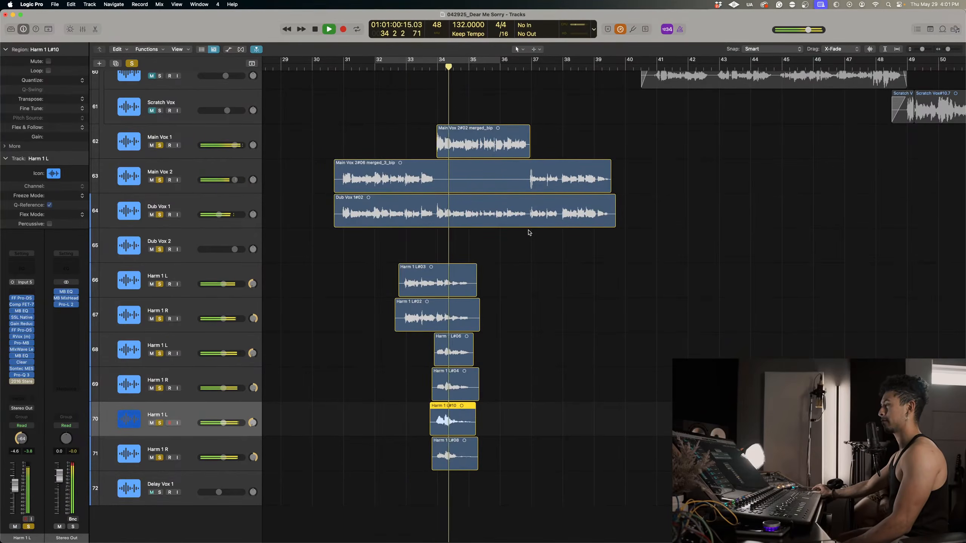
{"action": "key", "text": "space"}
{"action": "key", "text": "cmd+Right"}
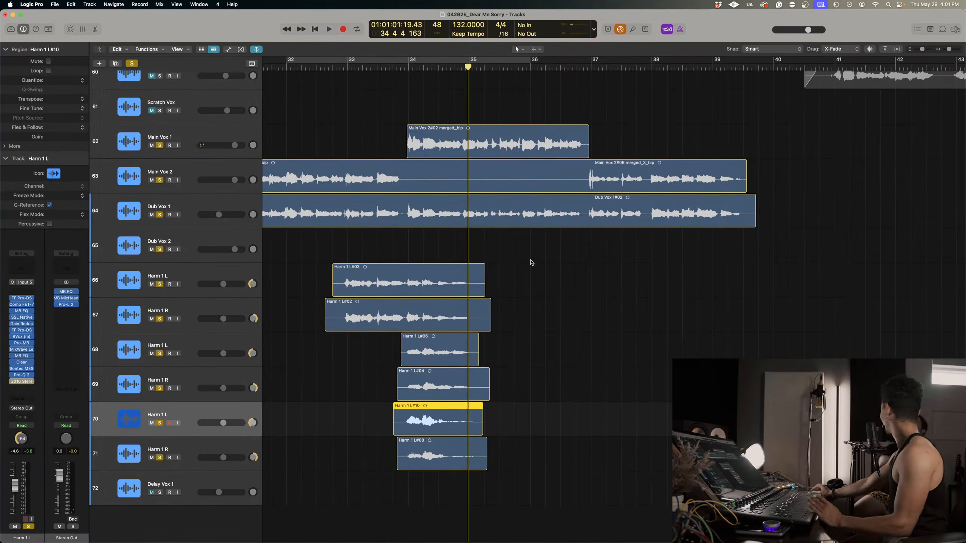
Insert a mono Melodyne at the start of the Dub Vox 1 insert chain.
{"action": "scroll", "coordinate": [531, 262], "scroll_direction": "left", "scroll_amount": 5}
{"action": "scroll", "coordinate": [527, 279], "scroll_direction": "up", "scroll_amount": 4}
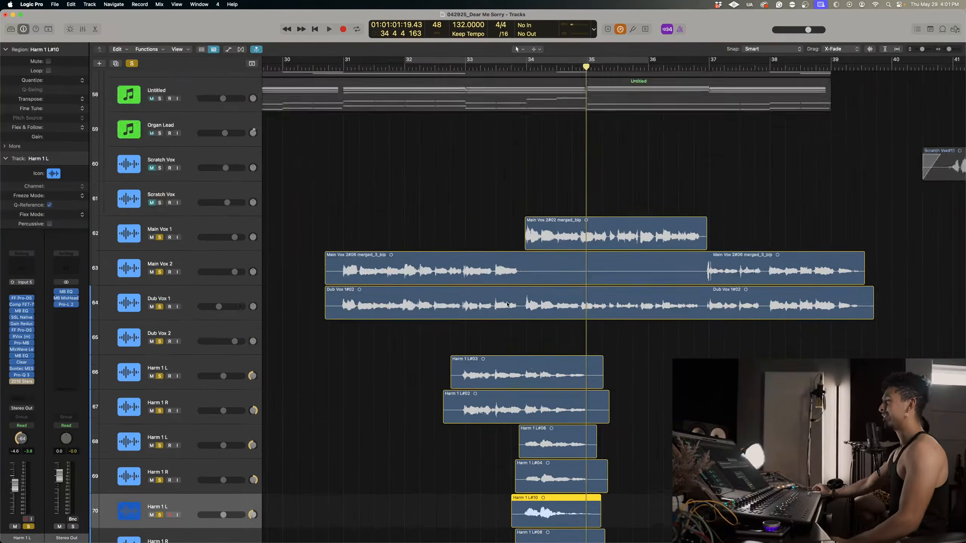
{"action": "scroll", "coordinate": [453, 272], "scroll_direction": "up", "scroll_amount": 3}
{"action": "scroll", "coordinate": [453, 271], "scroll_direction": "up", "scroll_amount": 5}
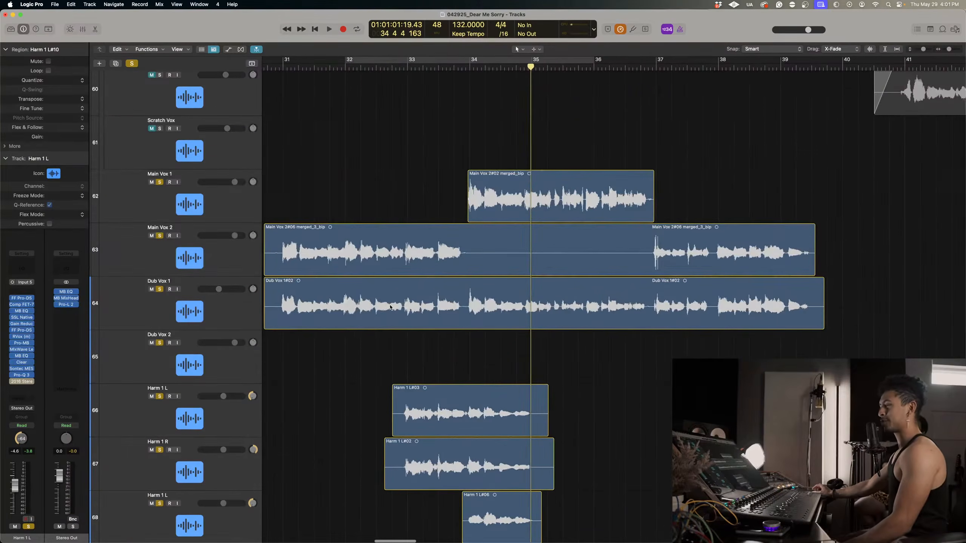
{"action": "left_click", "coordinate": [230, 323]}
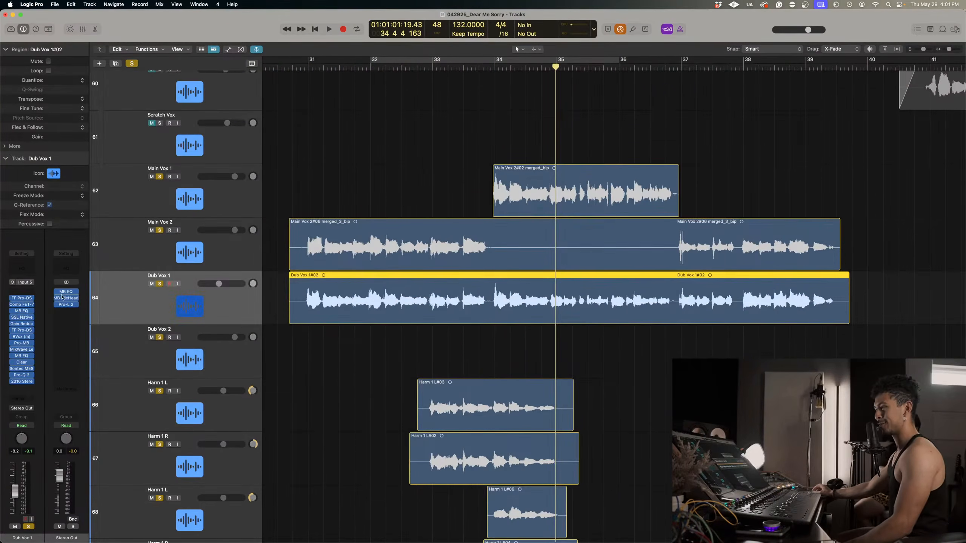
{"action": "left_click", "coordinate": [27, 292]}
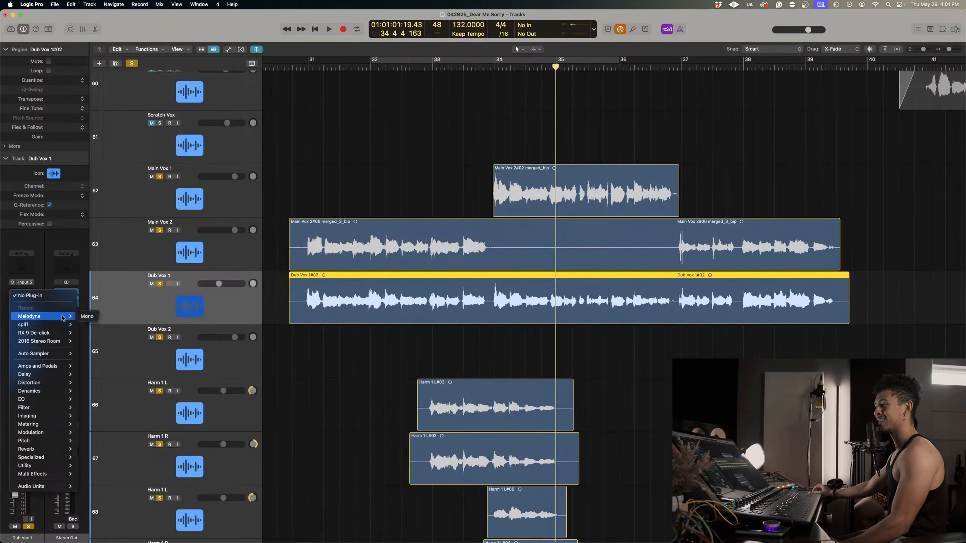
{"action": "left_click", "coordinate": [88, 317]}
Arm Transfer in the Dub Vox 1 Melodyne, move its window aside, and place the playhead at the start of the Dub Vox 1 region.
{"action": "left_click", "coordinate": [300, 66]}
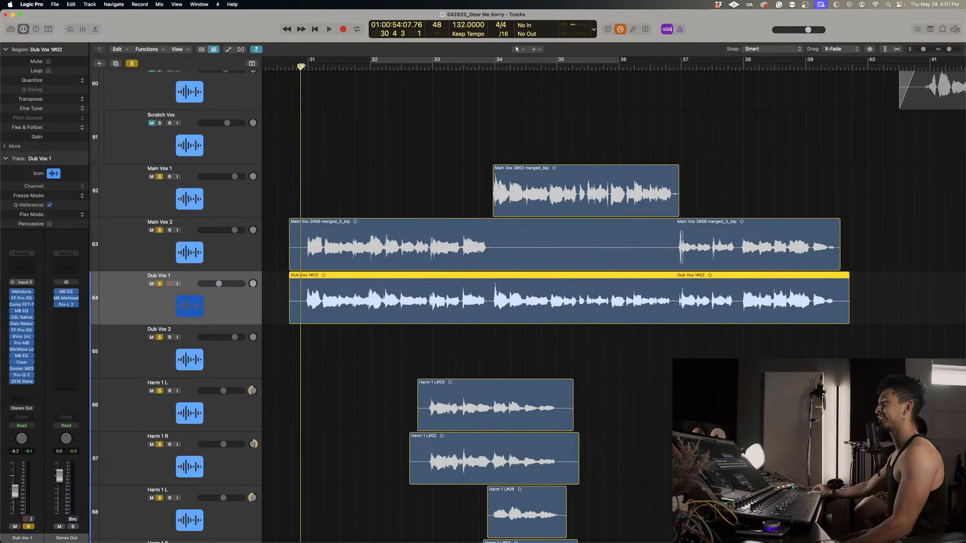
{"action": "left_click", "coordinate": [20, 292]}
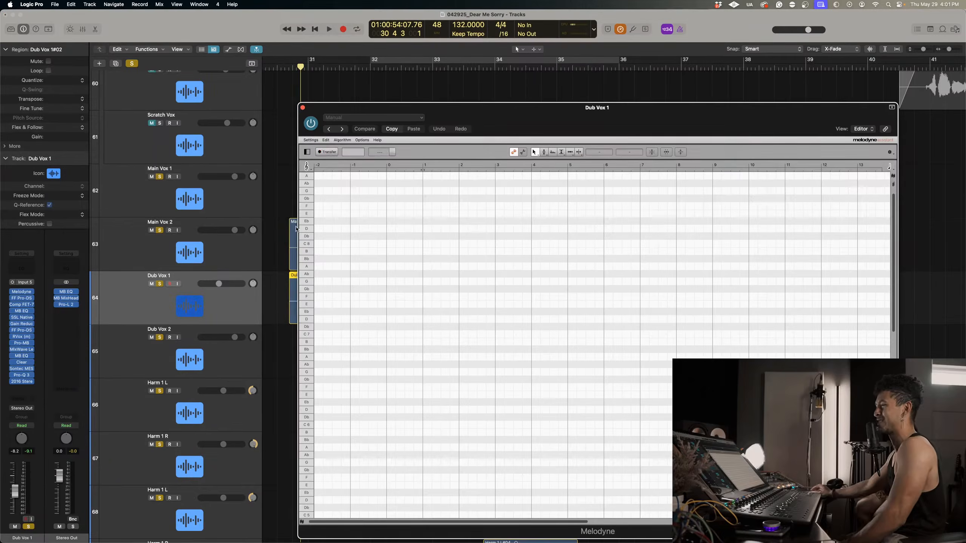
{"action": "left_click", "coordinate": [327, 152]}
{"action": "left_click_drag", "start_coordinate": [569, 121], "coordinate": [791, 125]}
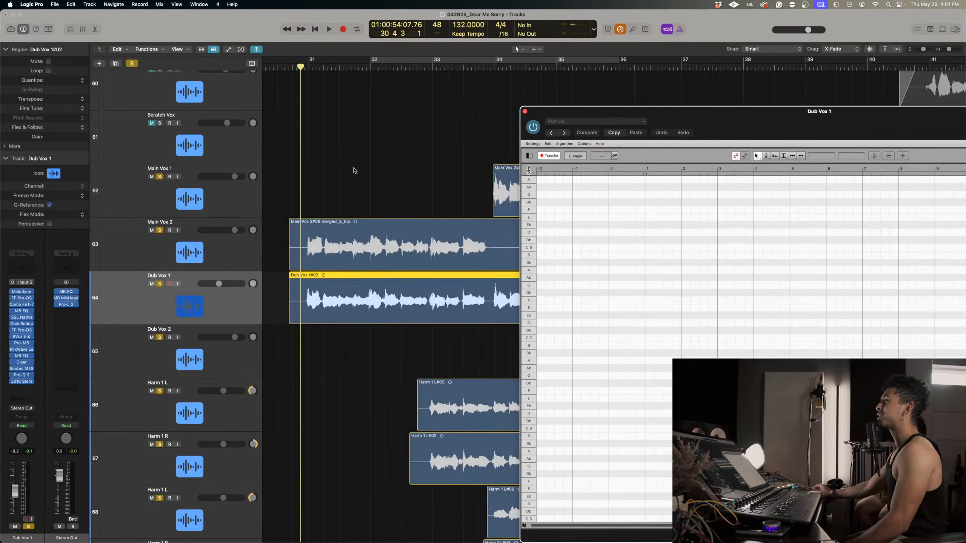
{"action": "scroll", "coordinate": [394, 235], "scroll_direction": "down", "scroll_amount": 5}
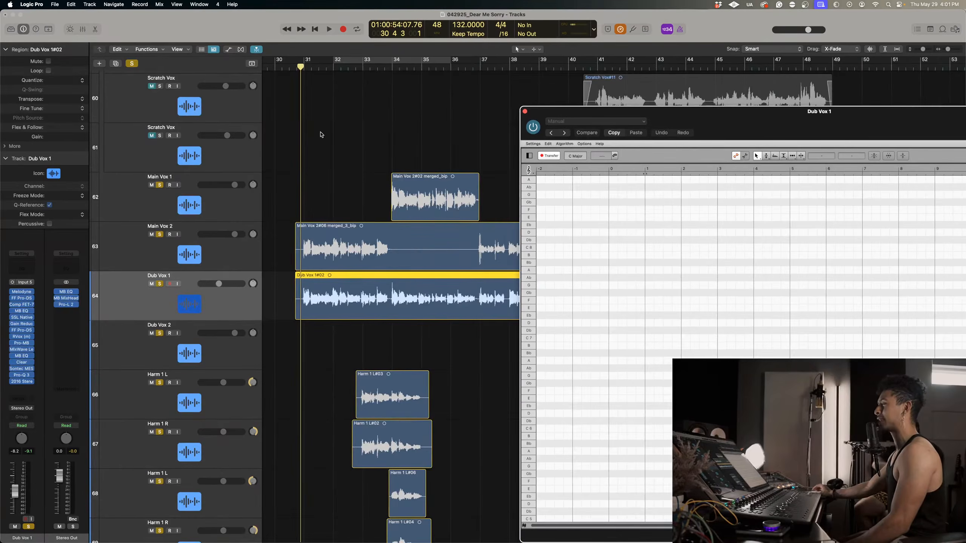
{"action": "left_click", "coordinate": [295, 67]}
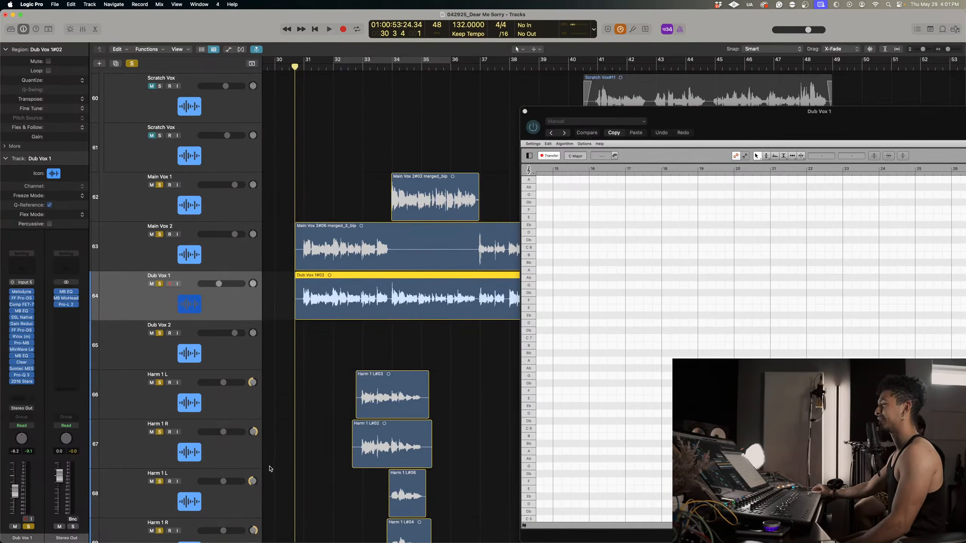
Insert a mono Melodyne first in the chain of the first Harm 1 L, arm Transfer, and move its window aside.
{"action": "scroll", "coordinate": [270, 467], "scroll_direction": "down", "scroll_amount": 5}
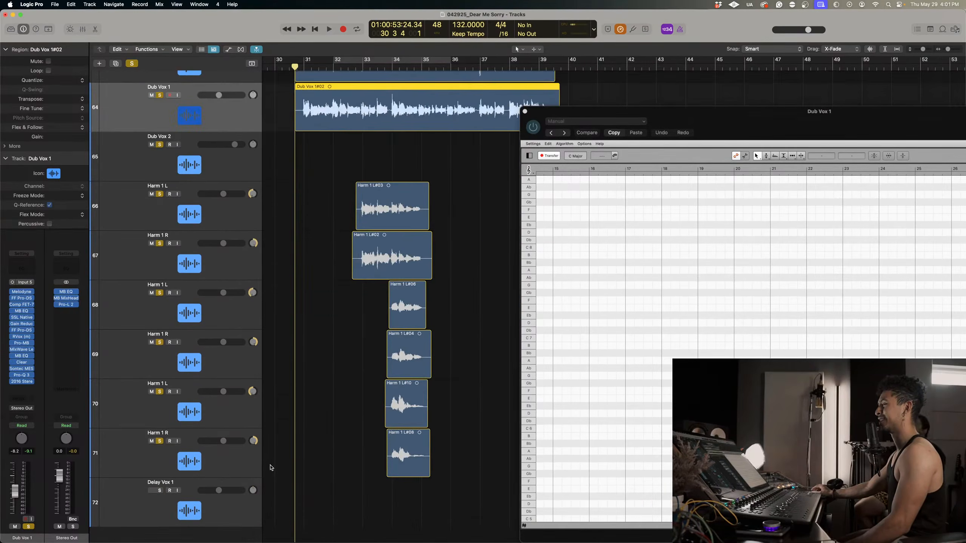
{"action": "left_click", "coordinate": [232, 213]}
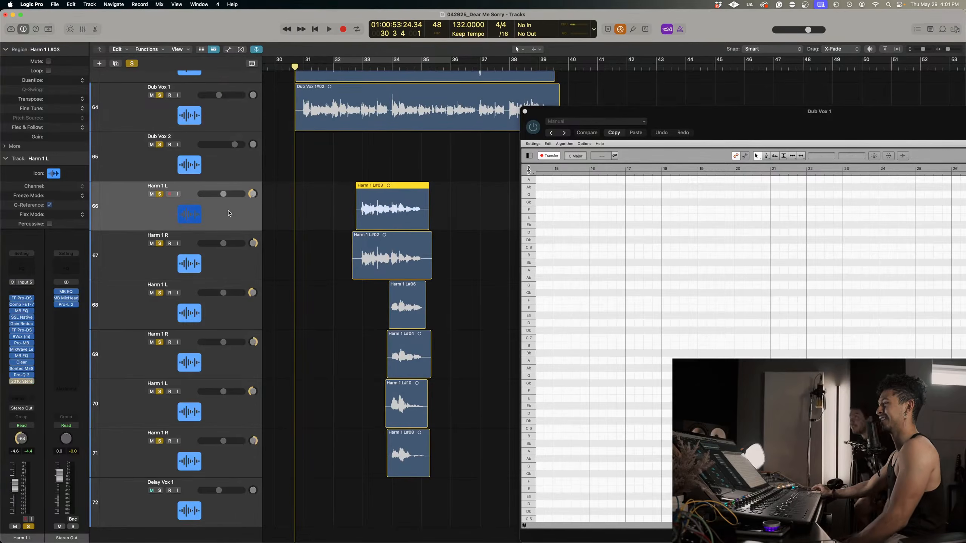
{"action": "left_click", "coordinate": [23, 293]}
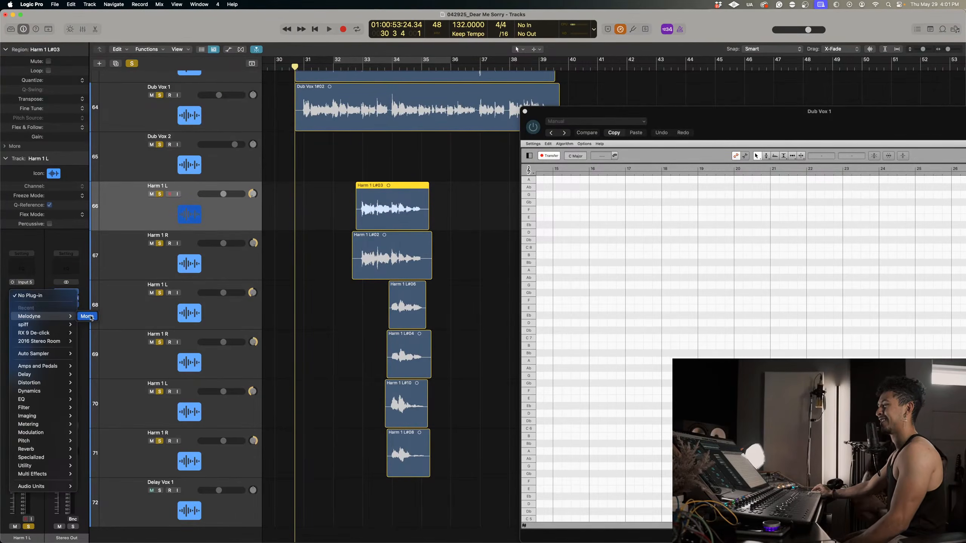
{"action": "left_click", "coordinate": [87, 316]}
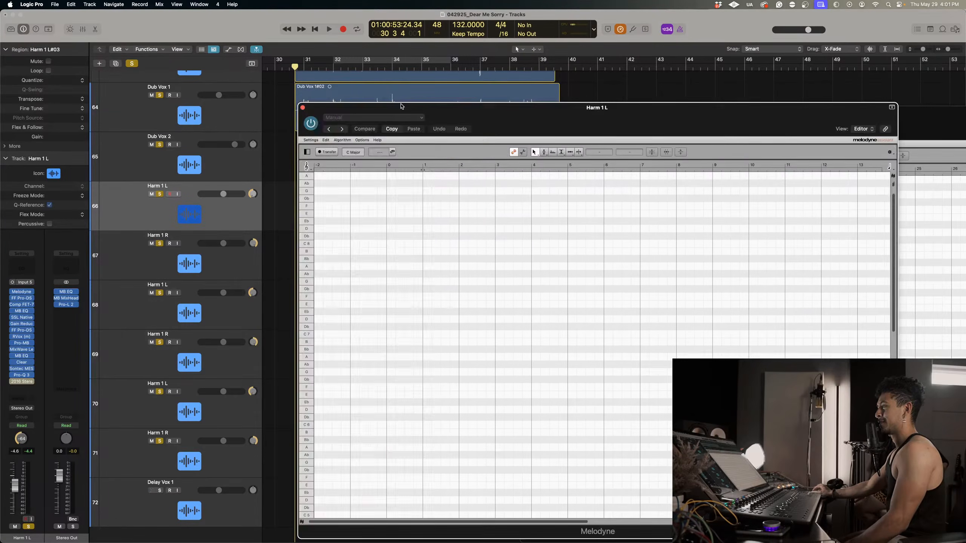
{"action": "left_click_drag", "start_coordinate": [401, 106], "coordinate": [771, 148]}
Insert a mono Melodyne first in the chain of the first Harm 1 R, clear its window from the tracks, and arm Transfer.
{"action": "left_click", "coordinate": [138, 272]}
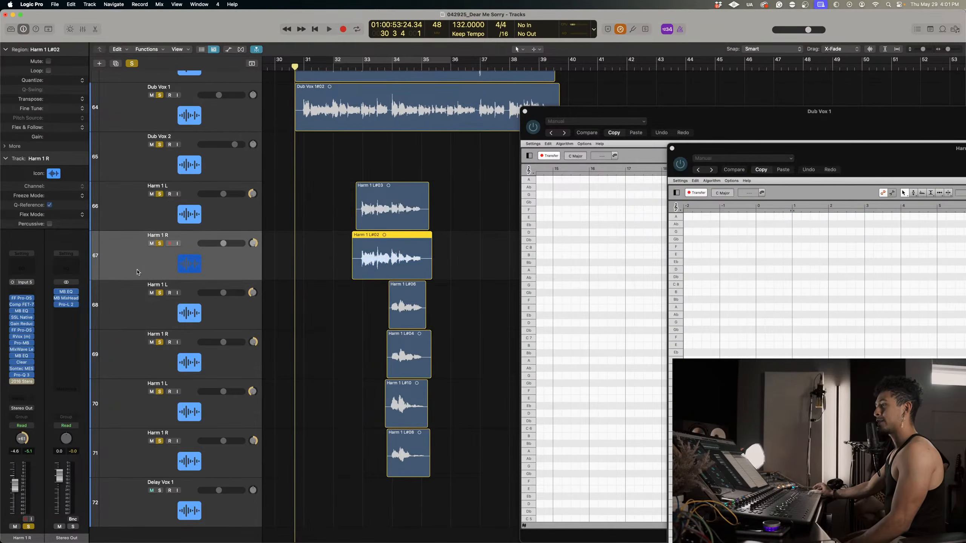
{"action": "left_click", "coordinate": [37, 295]}
{"action": "mouse_move", "coordinate": [46, 316]}
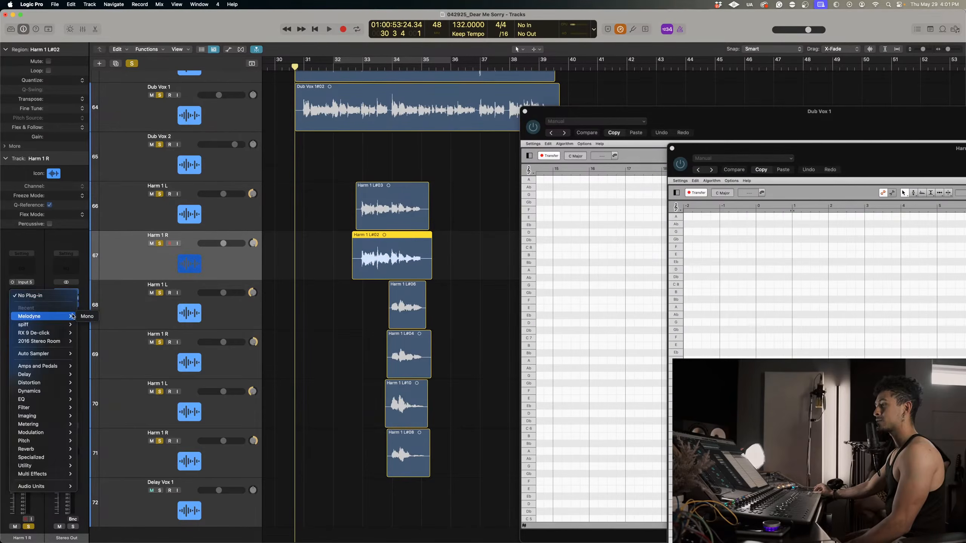
{"action": "left_click", "coordinate": [86, 317]}
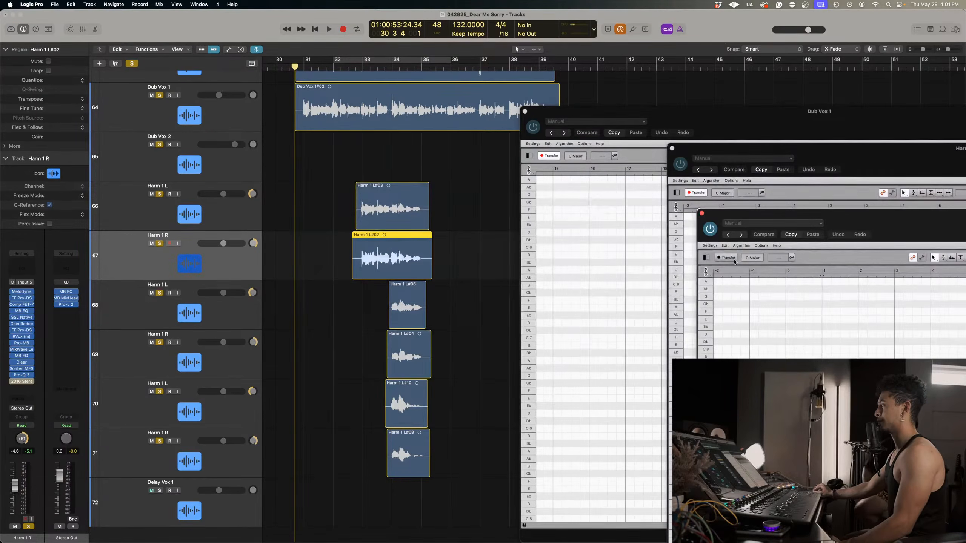
{"action": "left_click", "coordinate": [727, 258]}
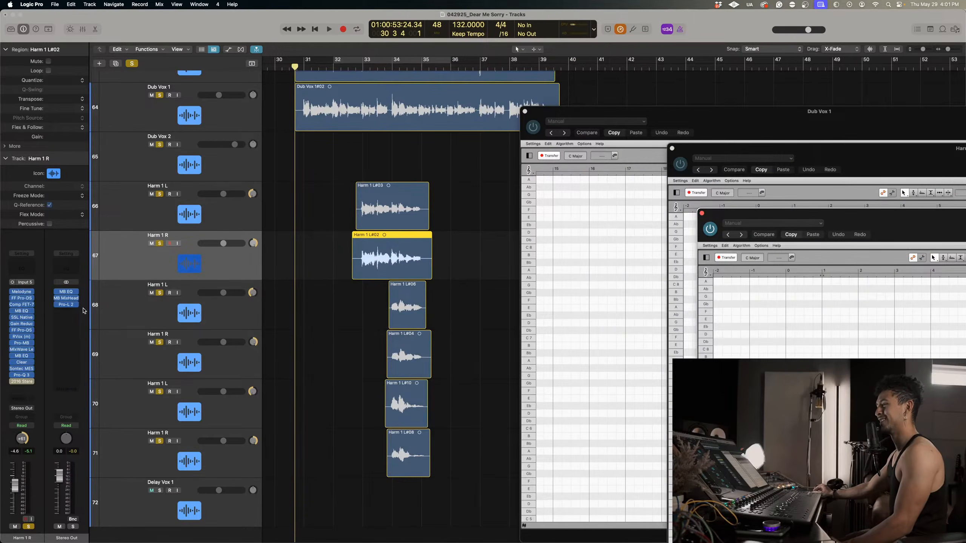
Add a mono Melodyne ahead of the other inserts on the second Harm 1 L, with Transfer armed and its window moved aside.
{"action": "left_click", "coordinate": [124, 305]}
{"action": "left_click", "coordinate": [23, 292]}
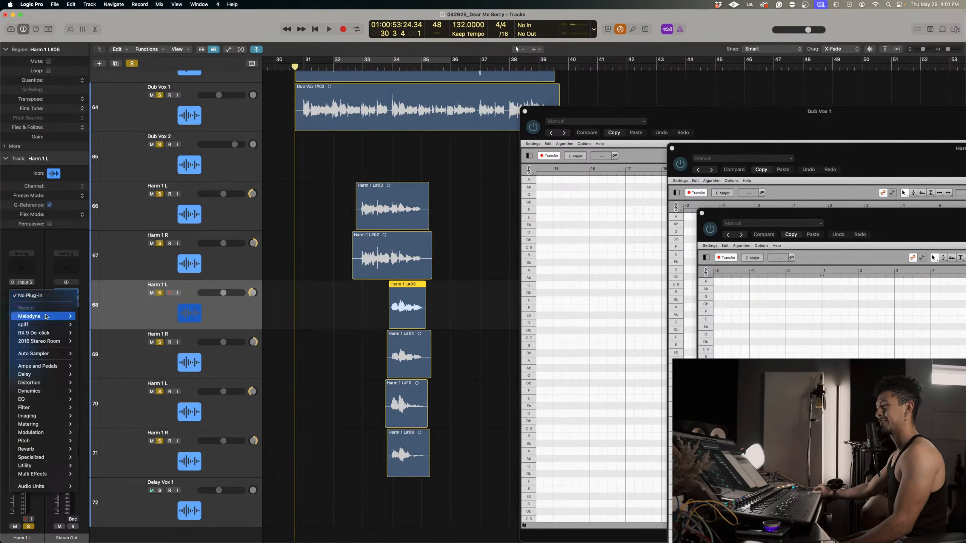
{"action": "mouse_move", "coordinate": [49, 317]}
{"action": "left_click", "coordinate": [92, 316]}
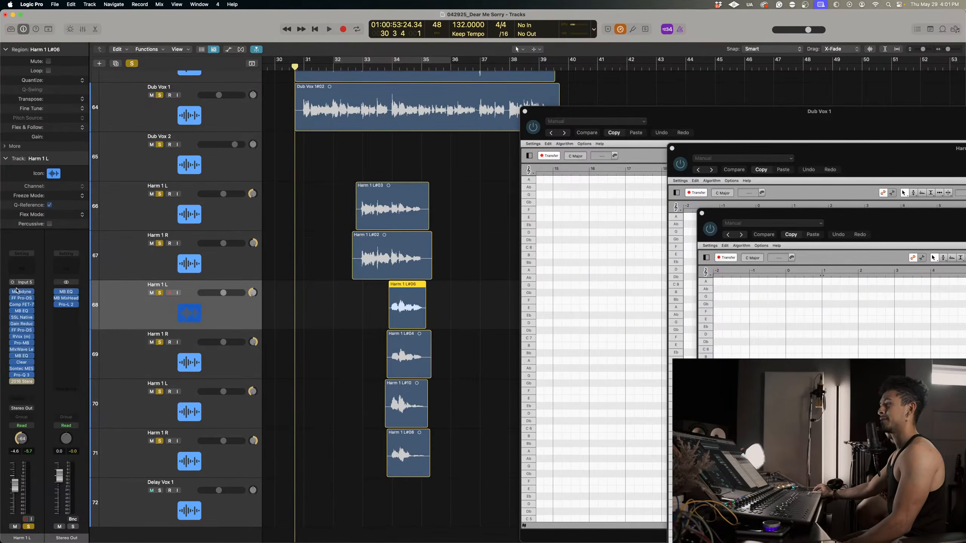
{"action": "left_click", "coordinate": [16, 290]}
{"action": "left_click_drag", "start_coordinate": [382, 110], "coordinate": [822, 236]}
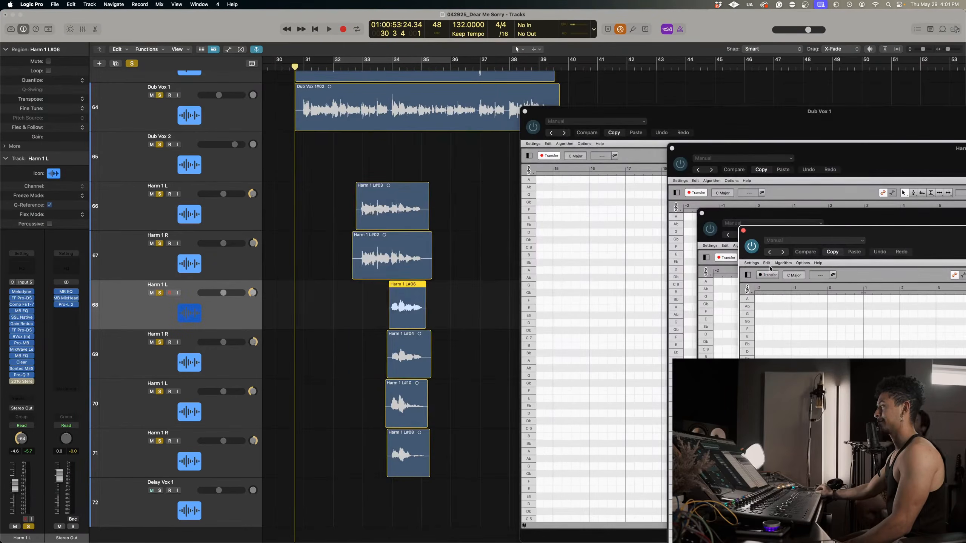
Add a mono Melodyne ahead of the other inserts on the second Harm 1 R, move its window aside, and arm Transfer.
{"action": "left_click", "coordinate": [133, 370]}
{"action": "left_click", "coordinate": [22, 292]}
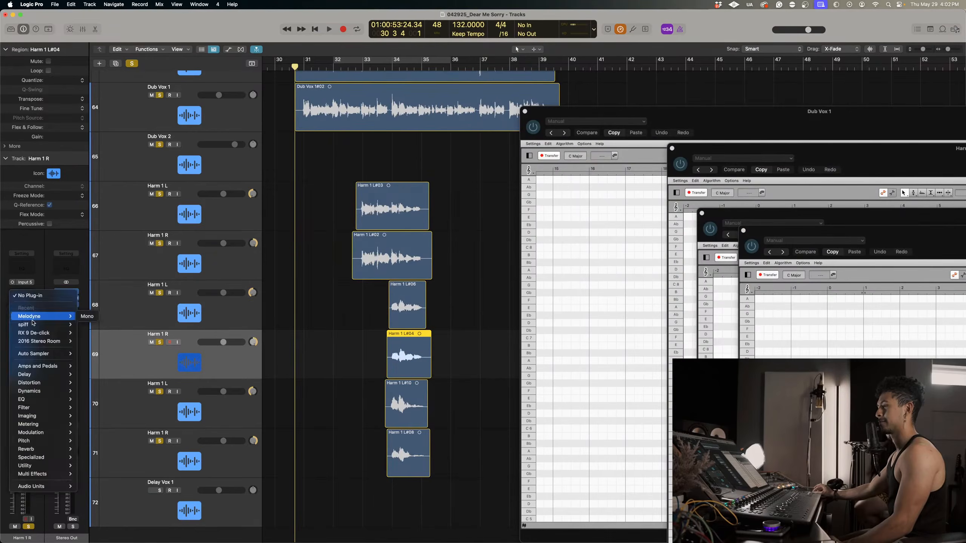
{"action": "left_click", "coordinate": [84, 318]}
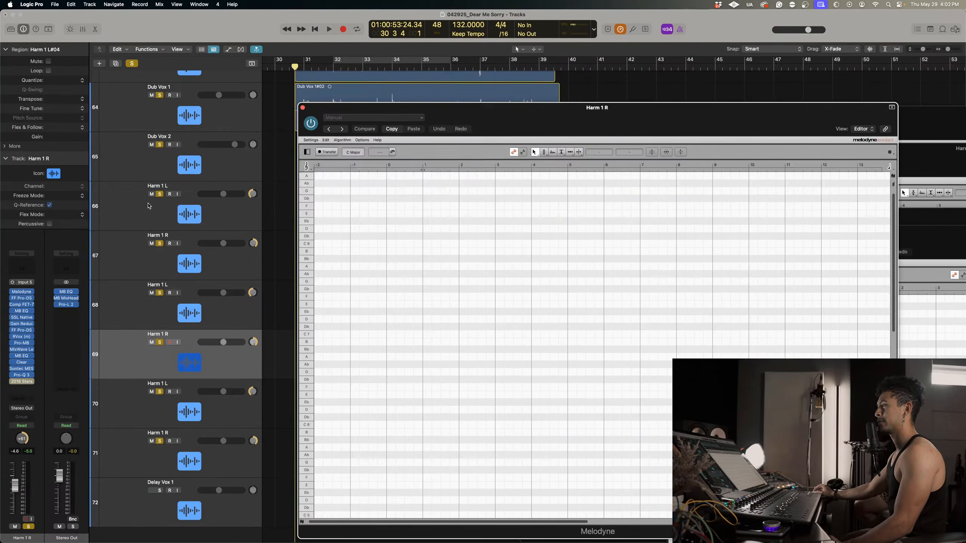
{"action": "left_click", "coordinate": [415, 119]}
{"action": "left_click", "coordinate": [421, 118]}
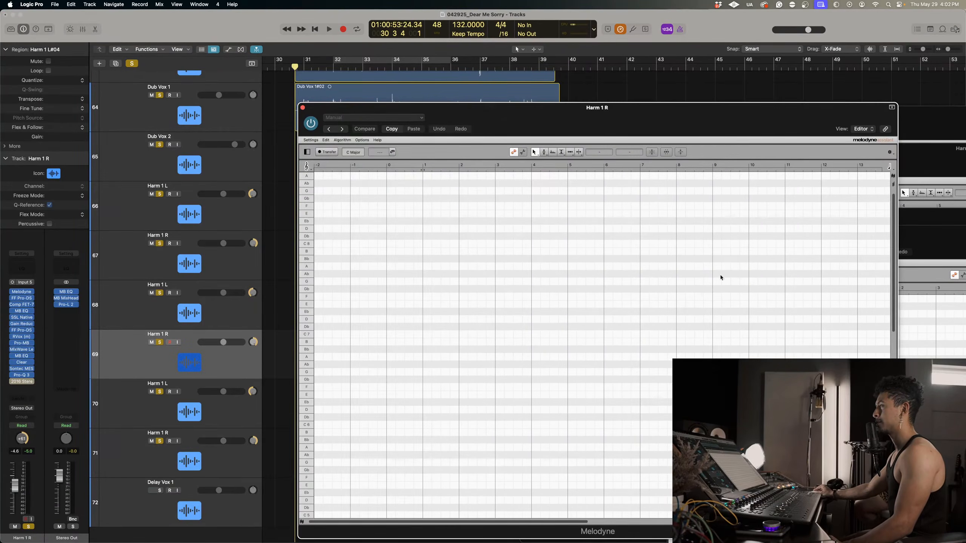
{"action": "left_click_drag", "start_coordinate": [481, 122], "coordinate": [854, 321]}
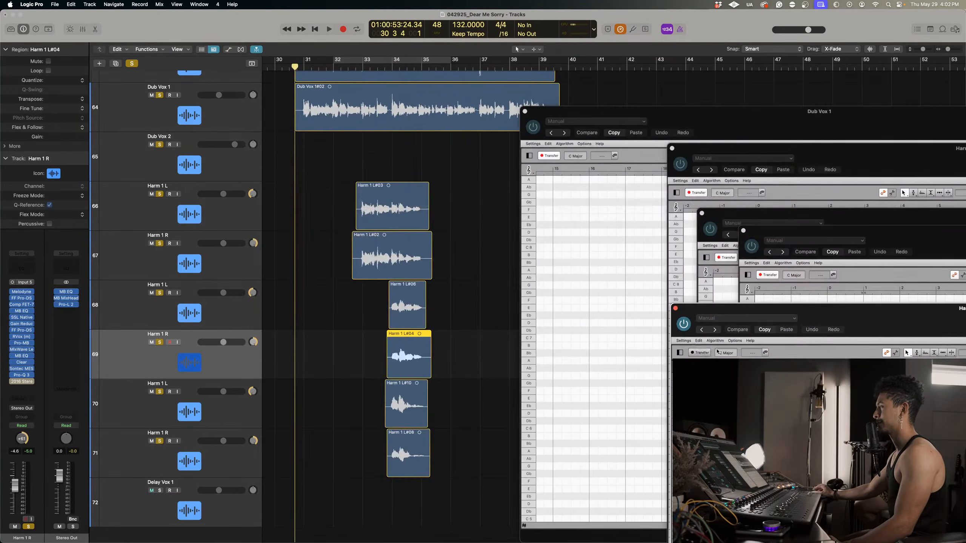
{"action": "left_click", "coordinate": [699, 353]}
Insert a mono Melodyne first in the chain of the third Harm 1 L, arm Transfer, and move its window aside.
{"action": "left_click", "coordinate": [225, 410]}
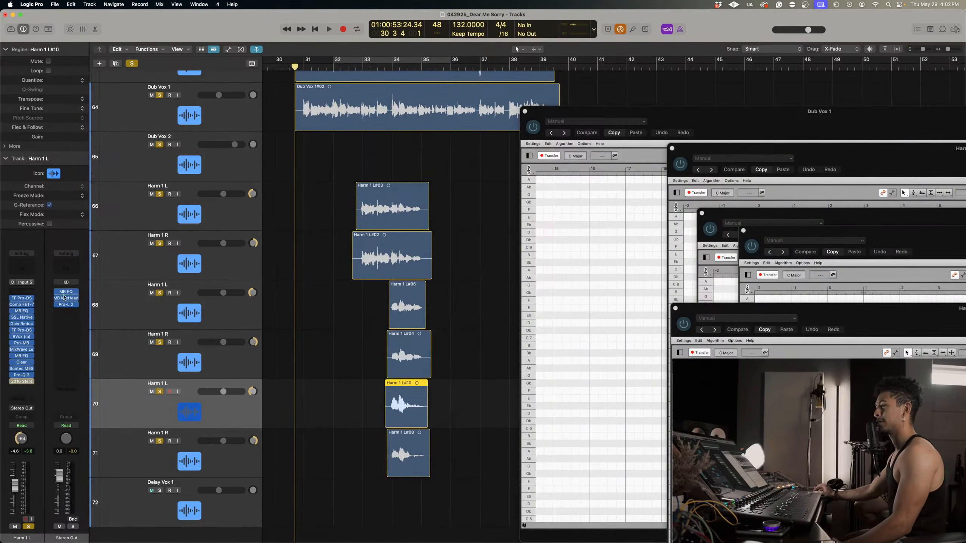
{"action": "left_click", "coordinate": [23, 293]}
{"action": "mouse_move", "coordinate": [49, 316]}
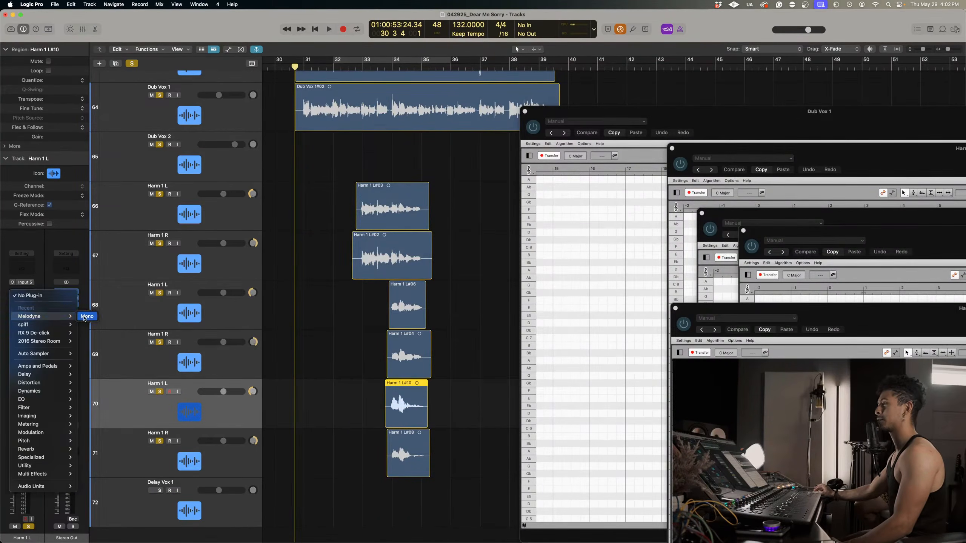
{"action": "left_click", "coordinate": [86, 317]}
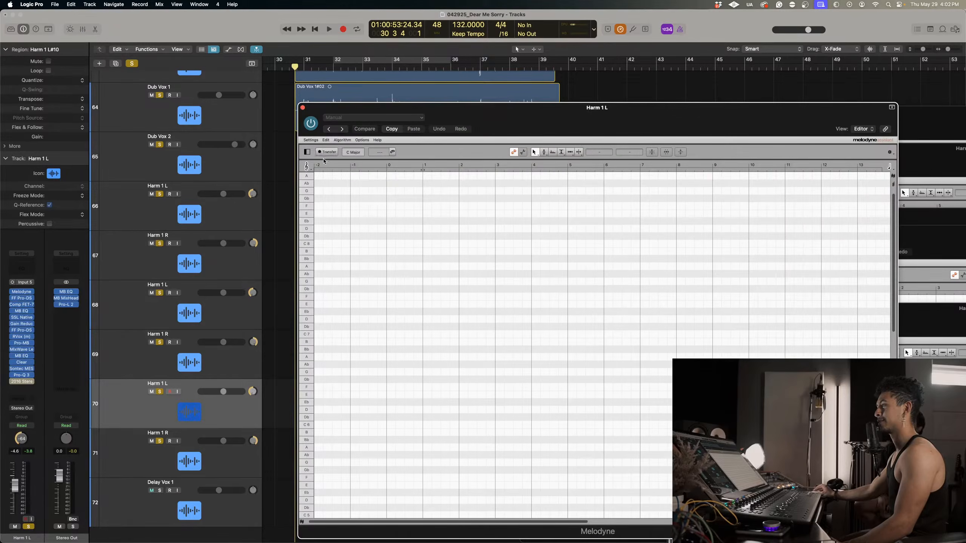
{"action": "left_click", "coordinate": [327, 152]}
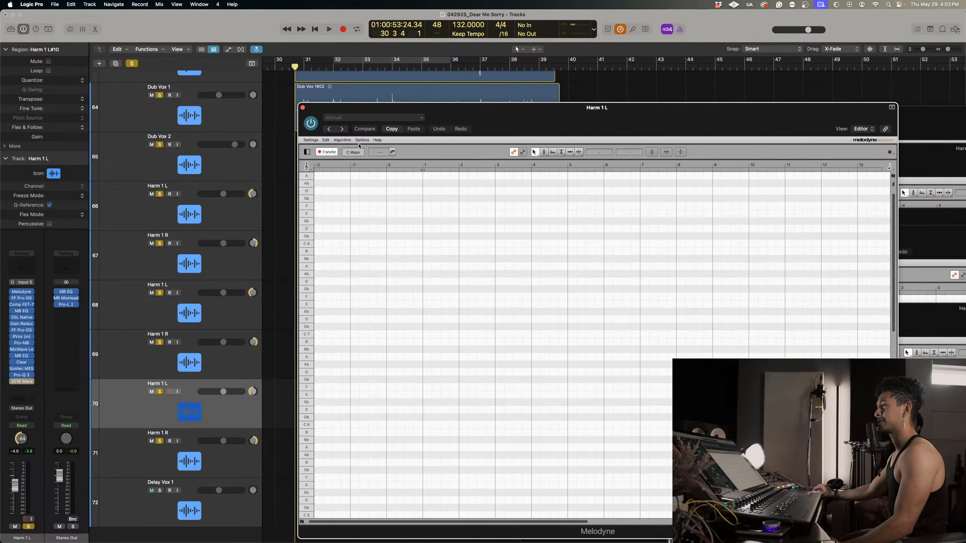
{"action": "left_click_drag", "start_coordinate": [526, 116], "coordinate": [838, 343]}
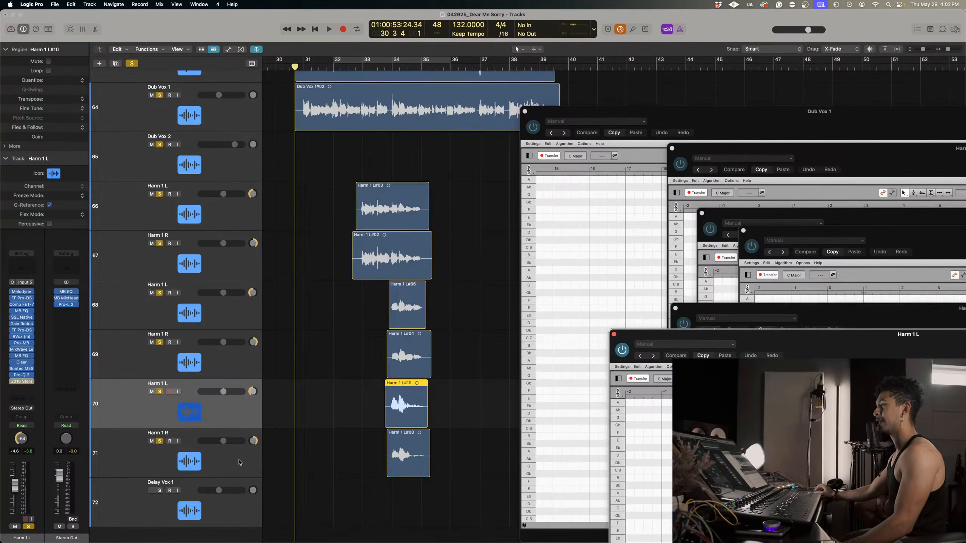
Insert a mono Melodyne first in the chain of the last Harm 1 R, arm Transfer, and move its window aside.
{"action": "left_click", "coordinate": [240, 462]}
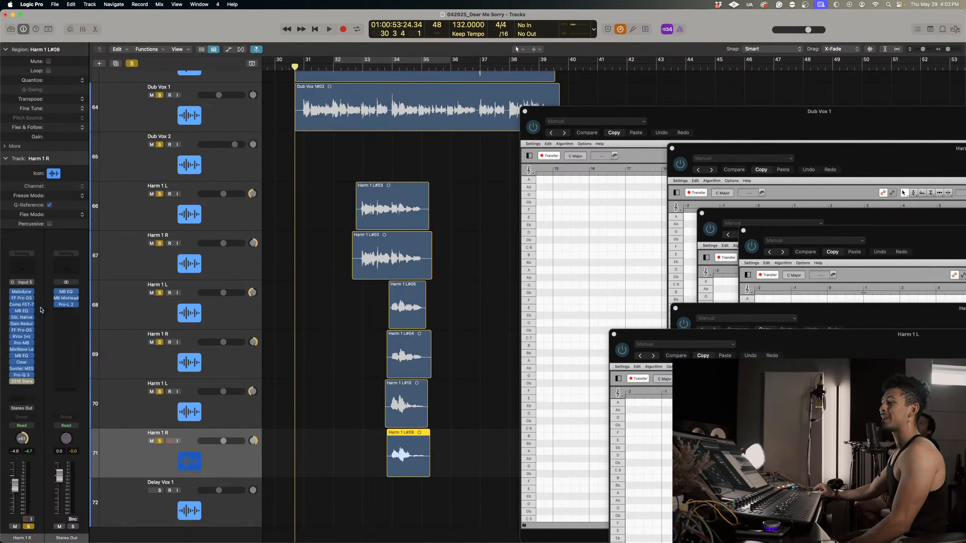
{"action": "left_click", "coordinate": [21, 292]}
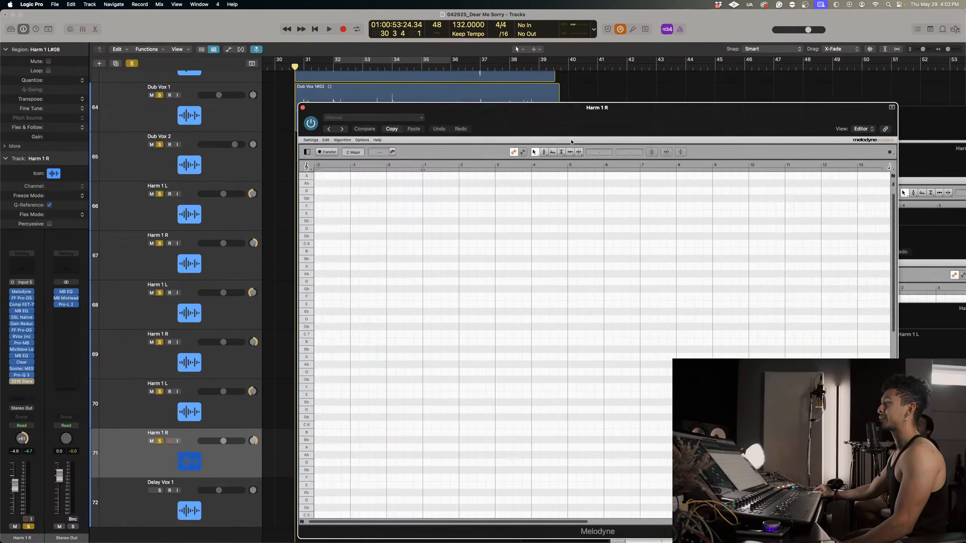
{"action": "left_click_drag", "start_coordinate": [540, 124], "coordinate": [883, 341]}
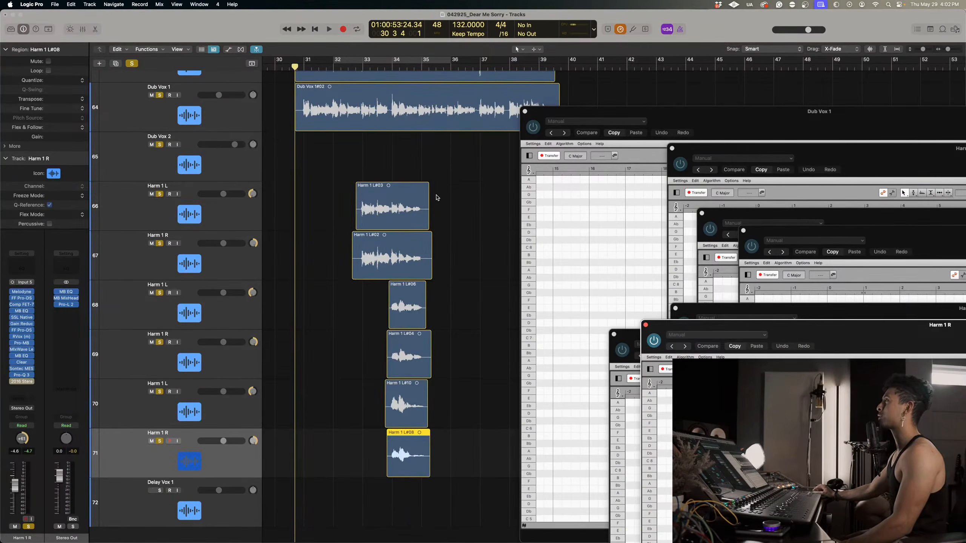
Play the vocals from the start of the Dub Vox 1 region to transfer them into all Melodyne instances, stopping just past bar 40.
{"action": "key", "text": "super+Up"}
{"action": "key", "text": "super+Up"}
{"action": "key", "text": "super+Up"}
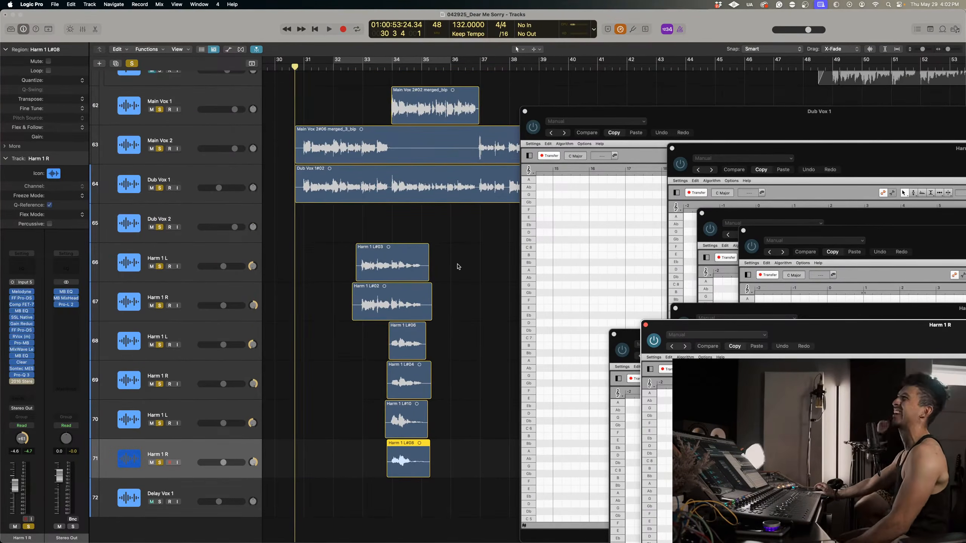
{"action": "key", "text": "space"}
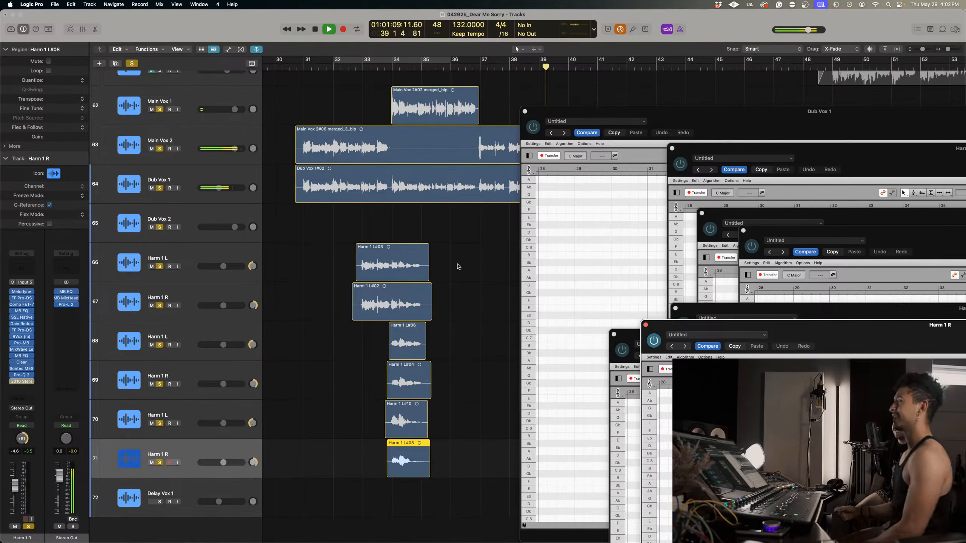
{"action": "key", "text": "space"}
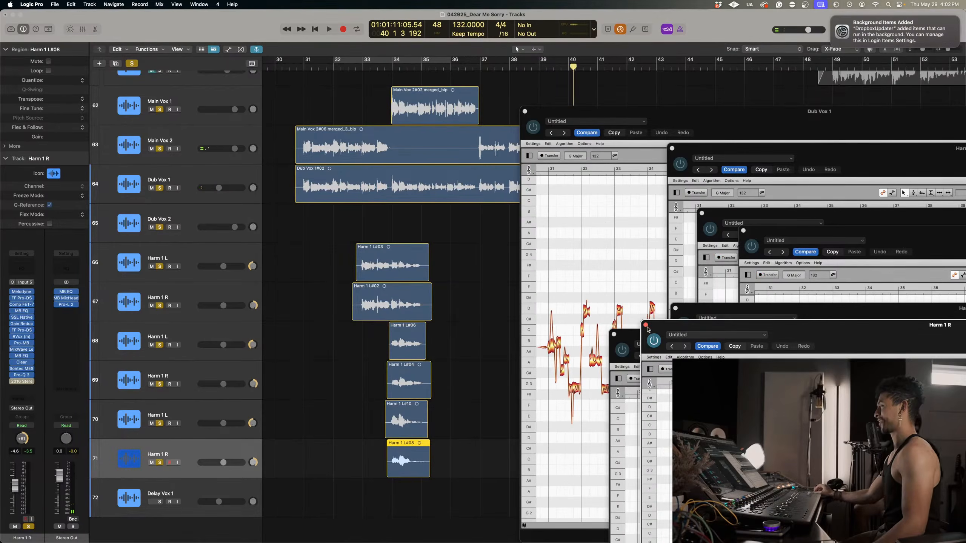
Close all the open Melodyne windows so the arrangement is unobstructed.
{"action": "left_click", "coordinate": [645, 326]}
{"action": "left_click", "coordinate": [613, 334]}
{"action": "left_click", "coordinate": [675, 308]}
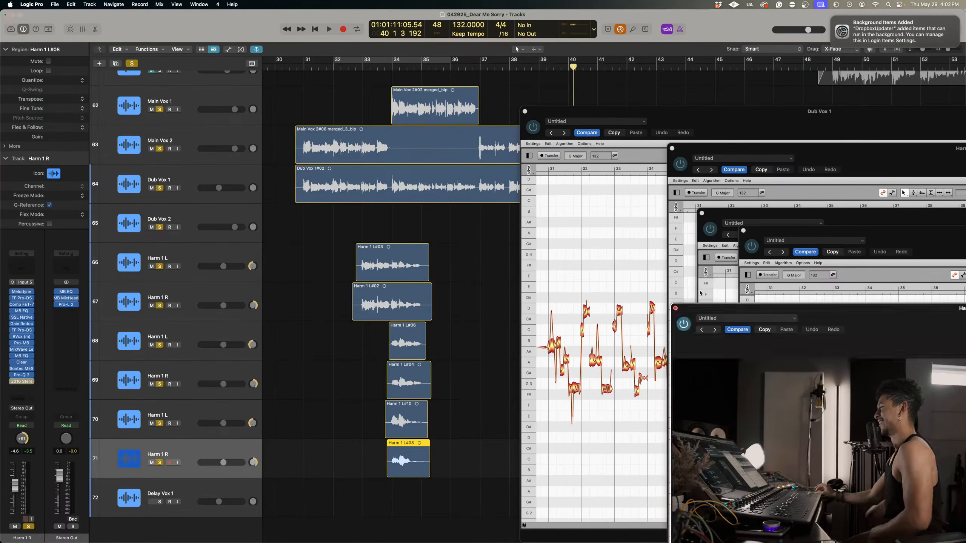
{"action": "left_click", "coordinate": [742, 231]}
{"action": "left_click", "coordinate": [701, 213]}
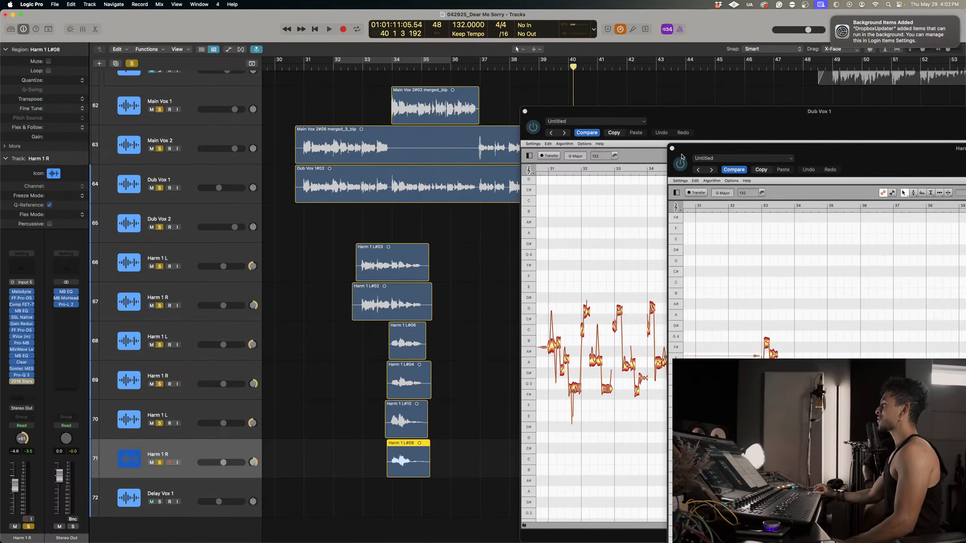
{"action": "left_click", "coordinate": [672, 148]}
{"action": "left_click", "coordinate": [525, 112]}
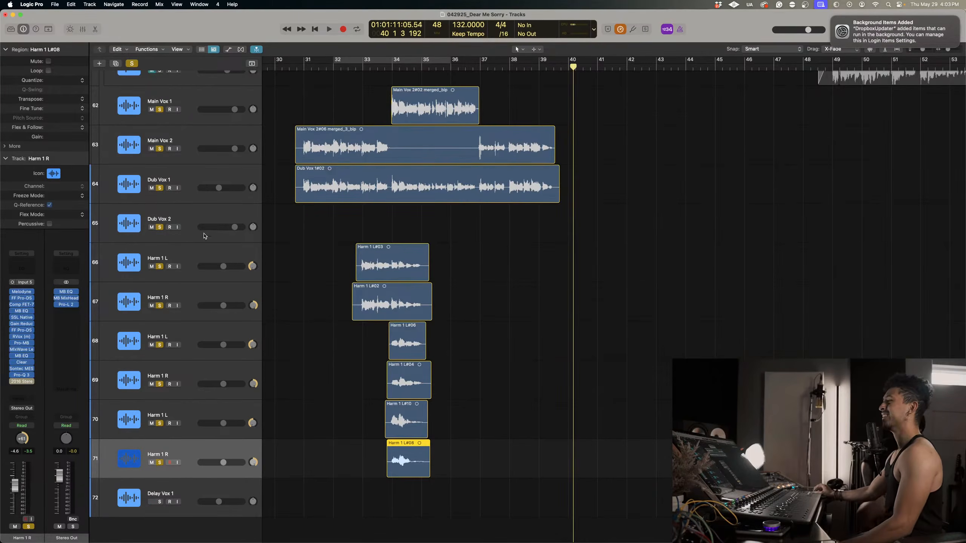
Reopen the Melodyne instance on Dub Vox 1, move its window to show the full phrase, and dismiss the system notification.
{"action": "left_click", "coordinate": [177, 173]}
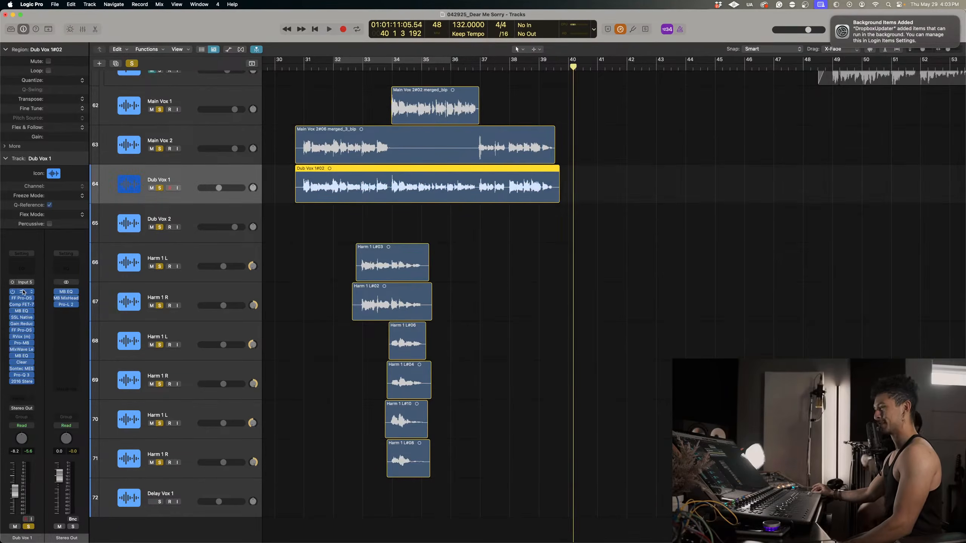
{"action": "left_click", "coordinate": [22, 291]}
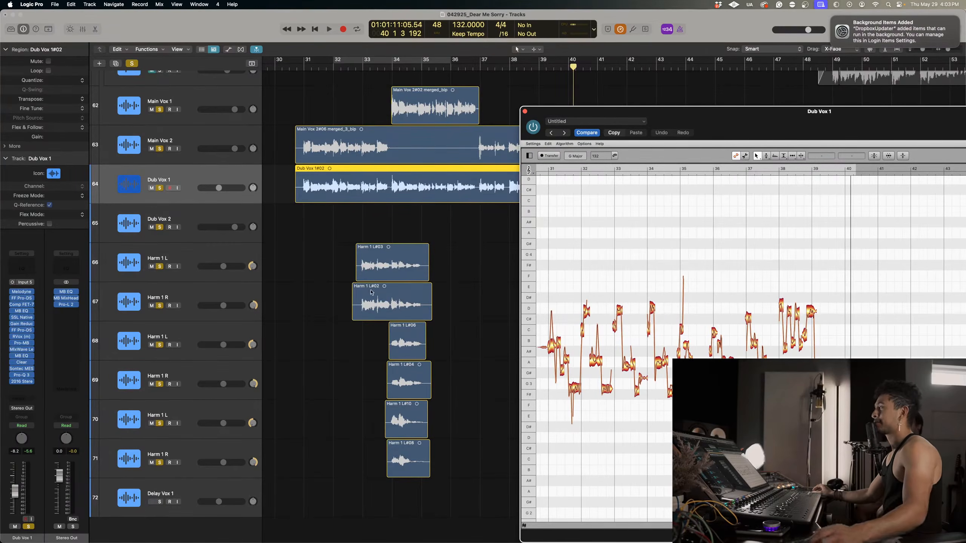
{"action": "left_click_drag", "start_coordinate": [724, 129], "coordinate": [506, 100]}
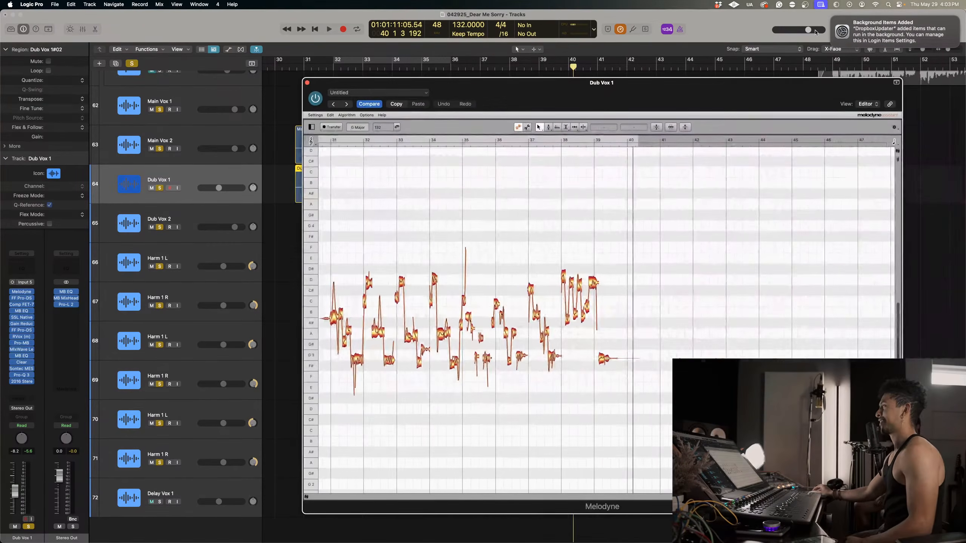
{"action": "left_click", "coordinate": [831, 17]}
{"action": "scroll", "coordinate": [377, 309], "scroll_direction": "left", "scroll_amount": 4}
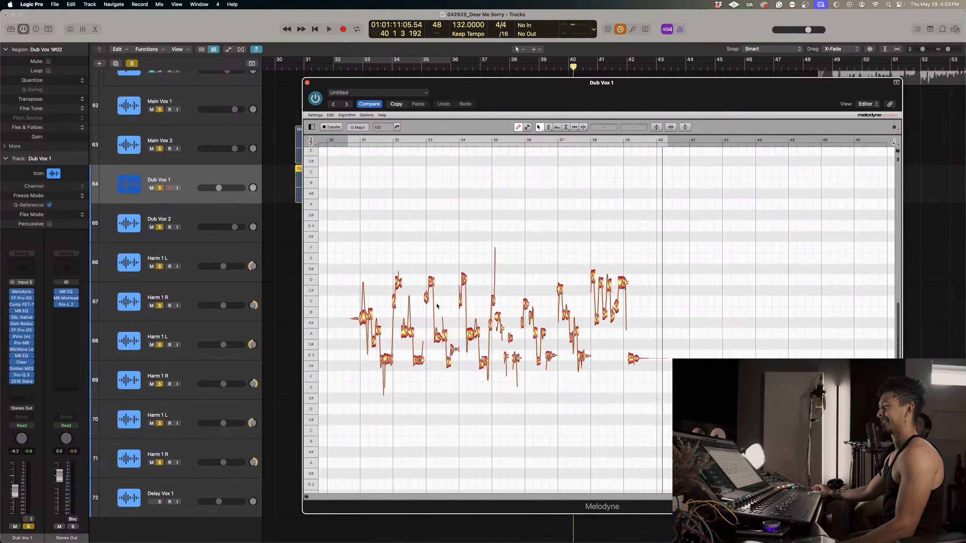
Zoom in on the opening Dub Vox 1 notes in Melodyne and play them from just before bar 31.
{"action": "right_click", "coordinate": [375, 306]}
{"action": "left_click", "coordinate": [374, 321]}
{"action": "left_click_drag", "start_coordinate": [374, 317], "coordinate": [478, 369]}
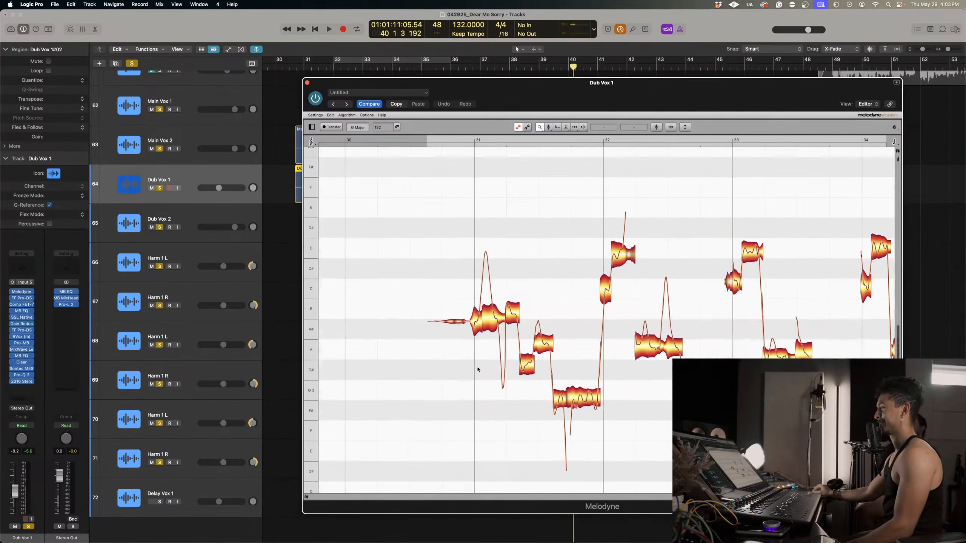
{"action": "double_click", "coordinate": [457, 141]}
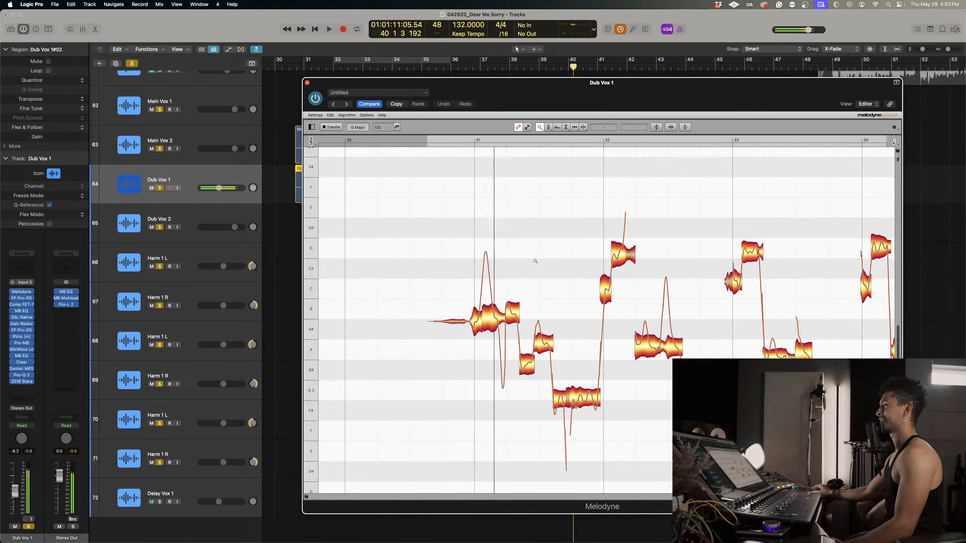
{"action": "scroll", "coordinate": [523, 300], "scroll_direction": "right", "scroll_amount": 4}
{"action": "scroll", "coordinate": [509, 344], "scroll_direction": "down", "scroll_amount": 3}
{"action": "scroll", "coordinate": [508, 344], "scroll_direction": "left", "scroll_amount": 3}
{"action": "scroll", "coordinate": [508, 344], "scroll_direction": "up", "scroll_amount": 4}
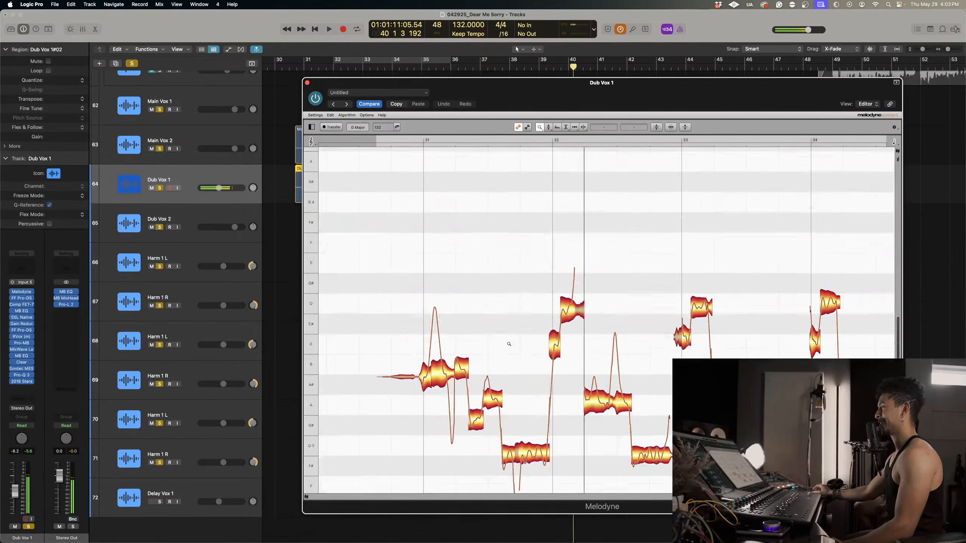
{"action": "scroll", "coordinate": [509, 345], "scroll_direction": "down", "scroll_amount": 3}
With the Note Separation Tool, split off the pitch peaks in the long notes at bars 31 and 32.
{"action": "right_click", "coordinate": [592, 259]}
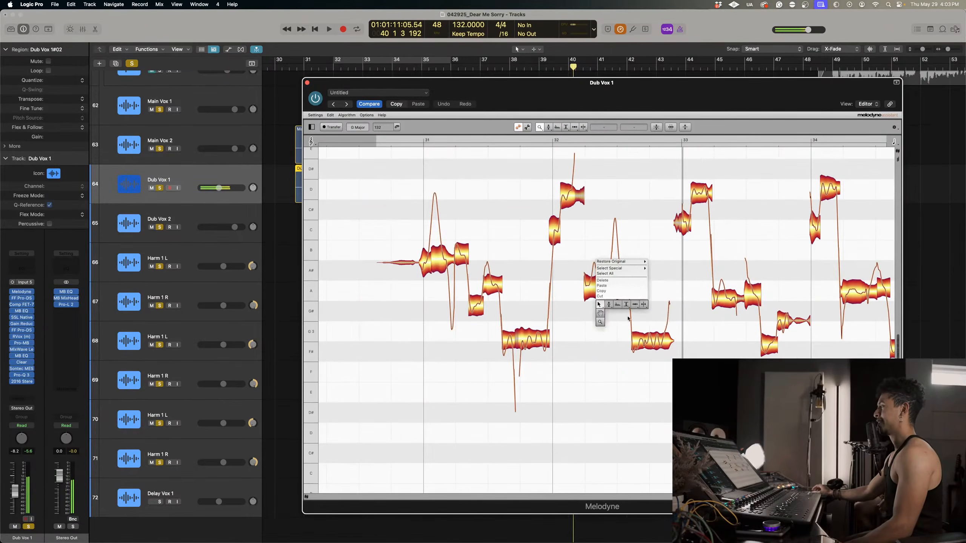
{"action": "left_click", "coordinate": [654, 306]}
{"action": "left_click", "coordinate": [621, 283]}
{"action": "left_click_drag", "start_coordinate": [620, 282], "coordinate": [620, 221]}
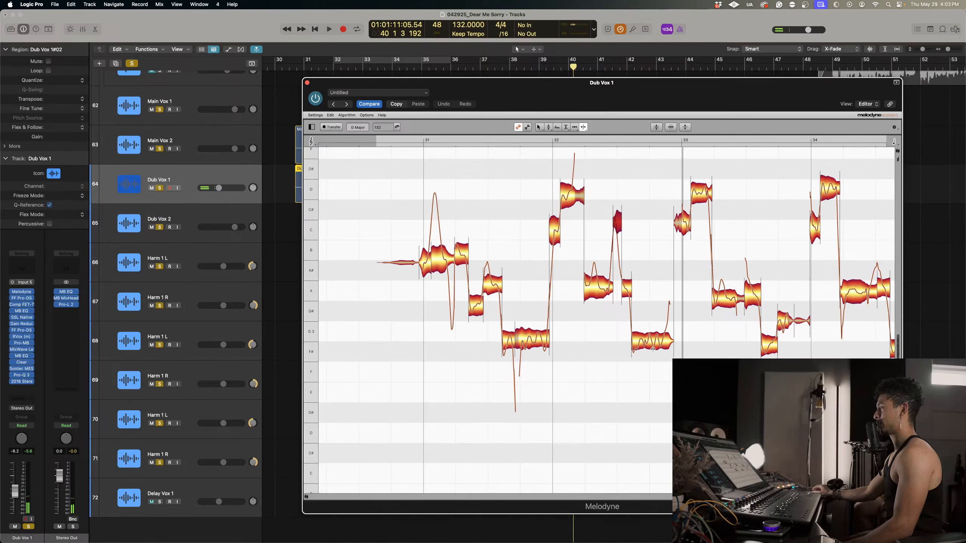
{"action": "double_click", "coordinate": [442, 253]}
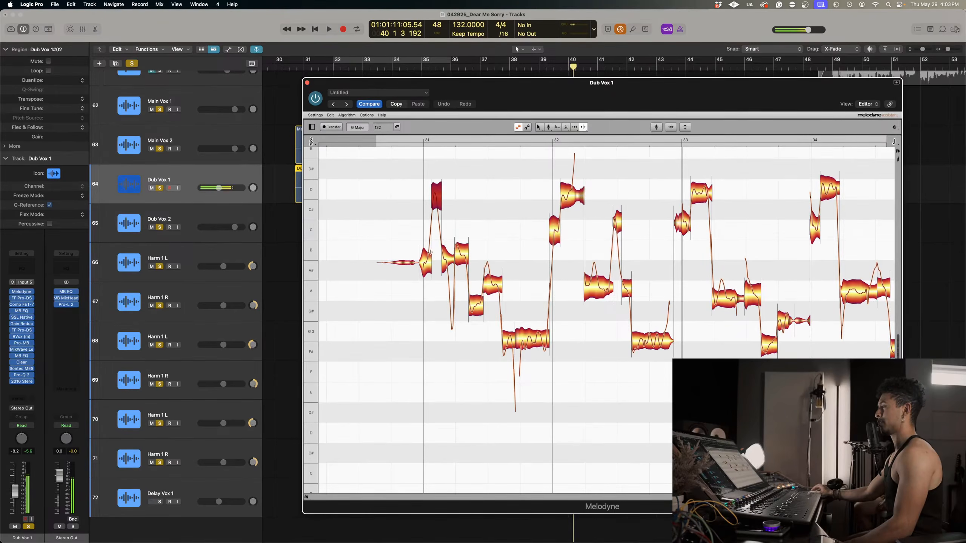
{"action": "scroll", "coordinate": [597, 214], "scroll_direction": "right", "scroll_amount": 5}
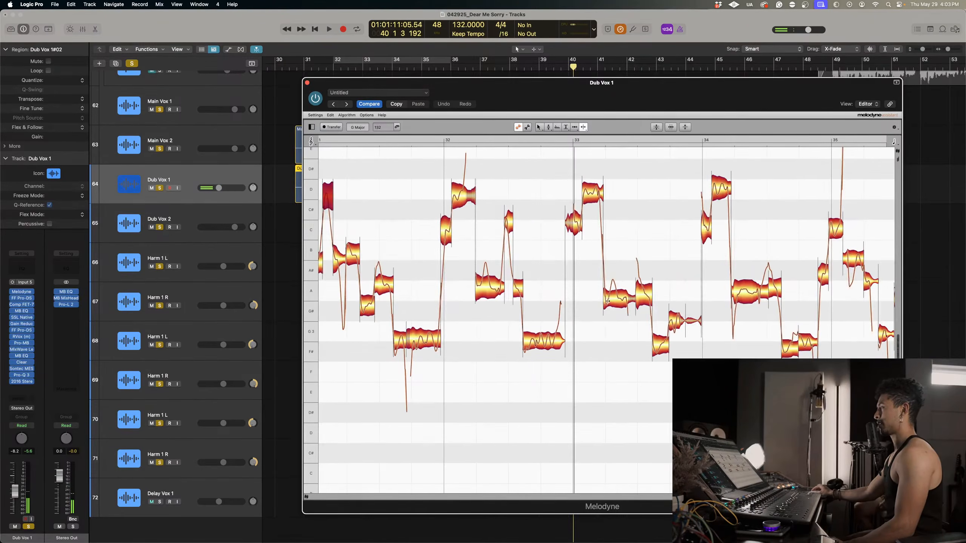
Split the Dub Vox 1 notes that contain pitch jumps in bars 33 and 34.
{"action": "double_click", "coordinate": [609, 299]}
{"action": "double_click", "coordinate": [641, 287]}
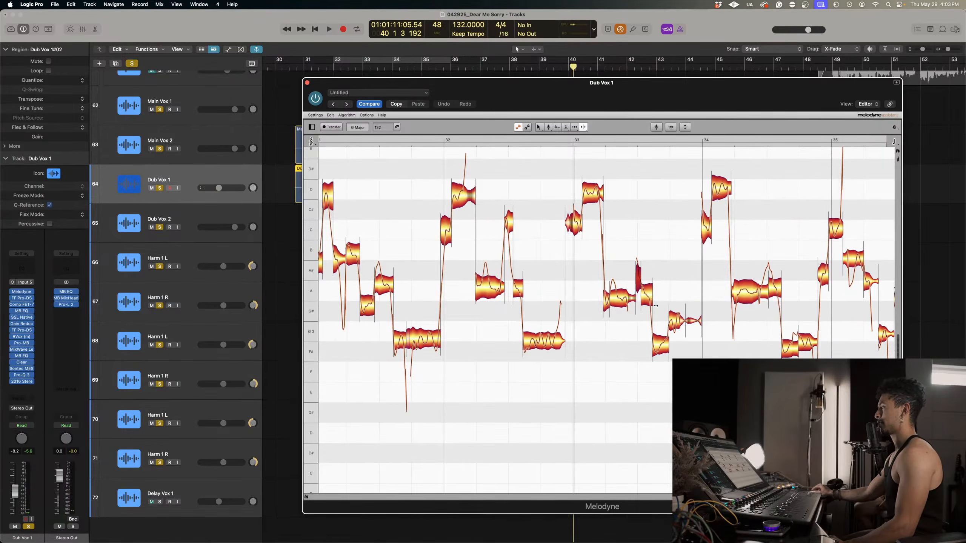
{"action": "scroll", "coordinate": [609, 300], "scroll_direction": "right", "scroll_amount": 9}
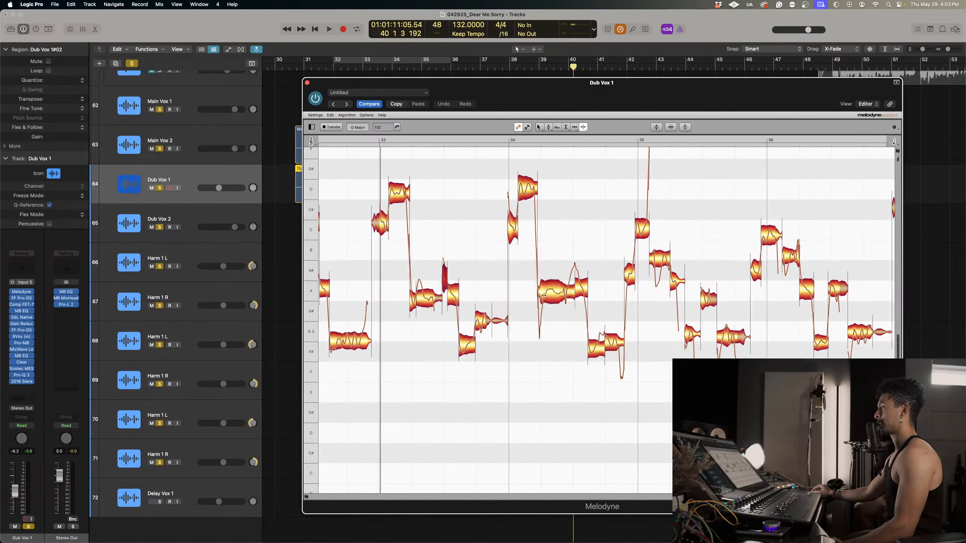
{"action": "double_click", "coordinate": [567, 290]}
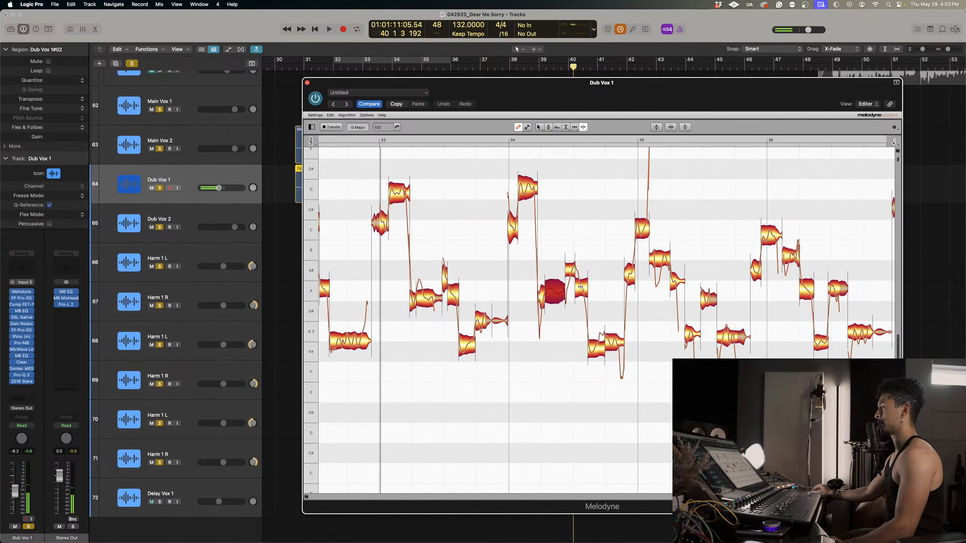
{"action": "double_click", "coordinate": [582, 285]}
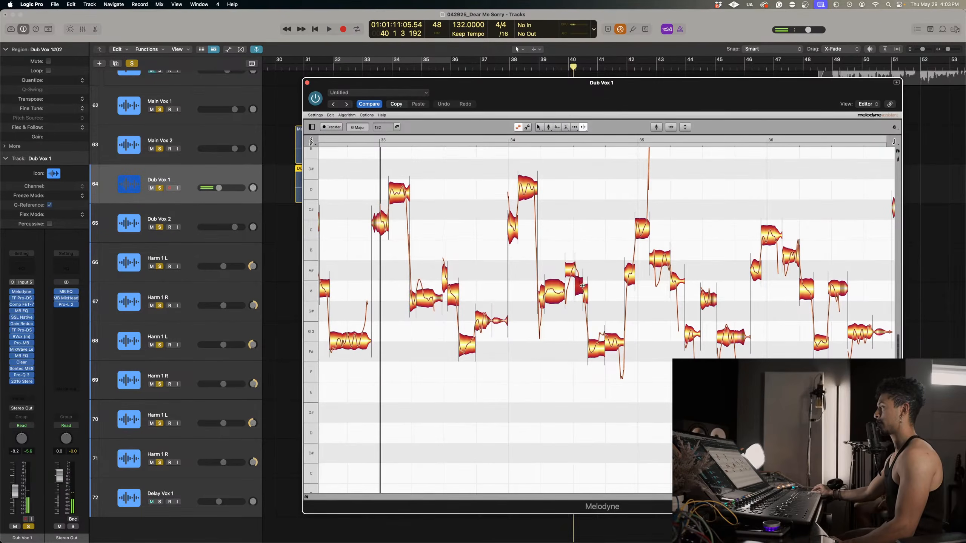
Separate the sliding notes in bars 35 and 36, including the low note ending the bar 36 phrase.
{"action": "double_click", "coordinate": [660, 263]}
{"action": "double_click", "coordinate": [723, 333]}
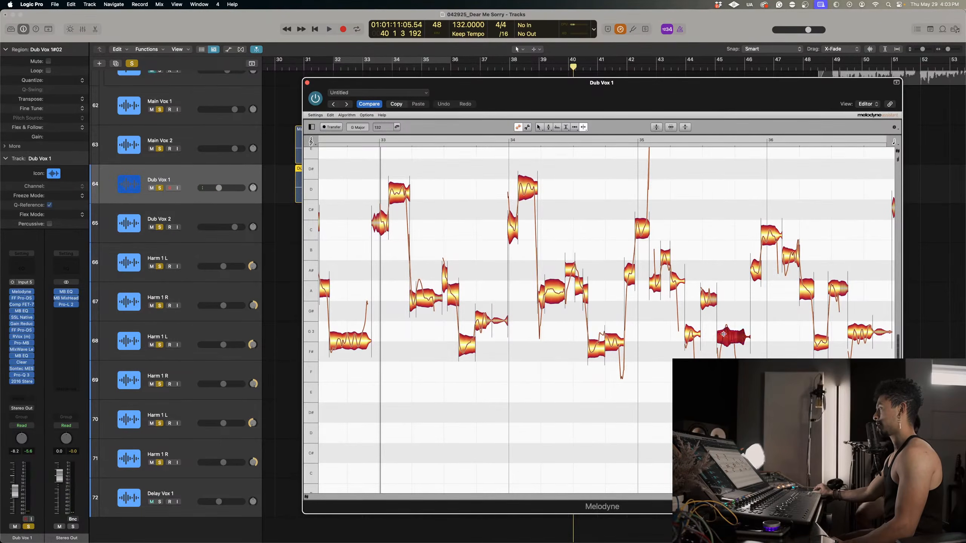
{"action": "double_click", "coordinate": [770, 238]}
{"action": "scroll", "coordinate": [762, 268], "scroll_direction": "right", "scroll_amount": 3}
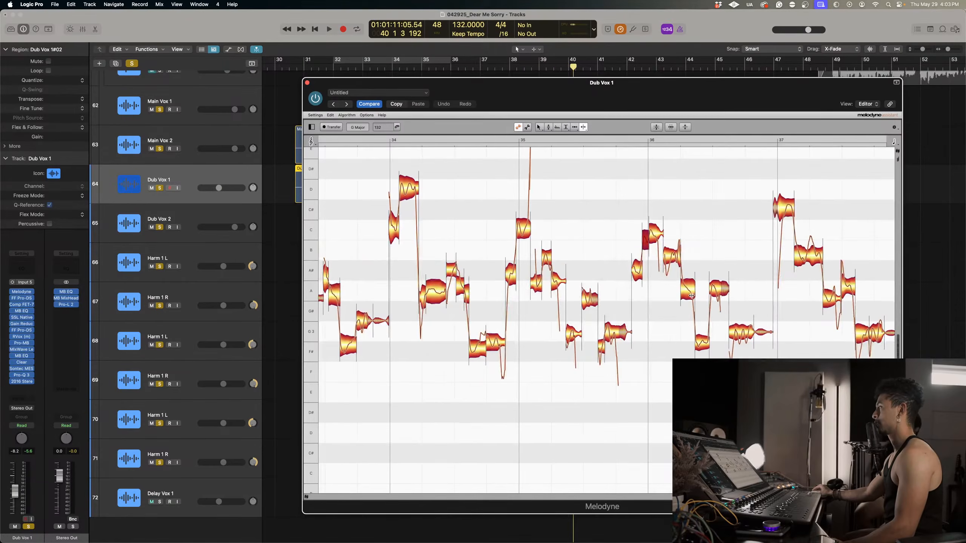
{"action": "double_click", "coordinate": [736, 334]}
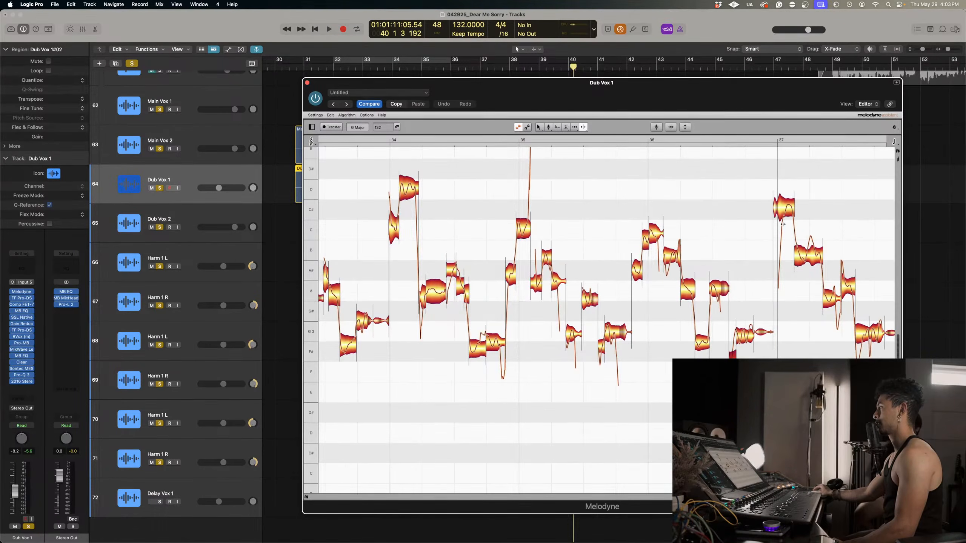
Split the bar 37 notes wherever the pitch slides, from the high opening note to the low closing one.
{"action": "double_click", "coordinate": [783, 210]}
{"action": "scroll", "coordinate": [783, 211], "scroll_direction": "right", "scroll_amount": 5}
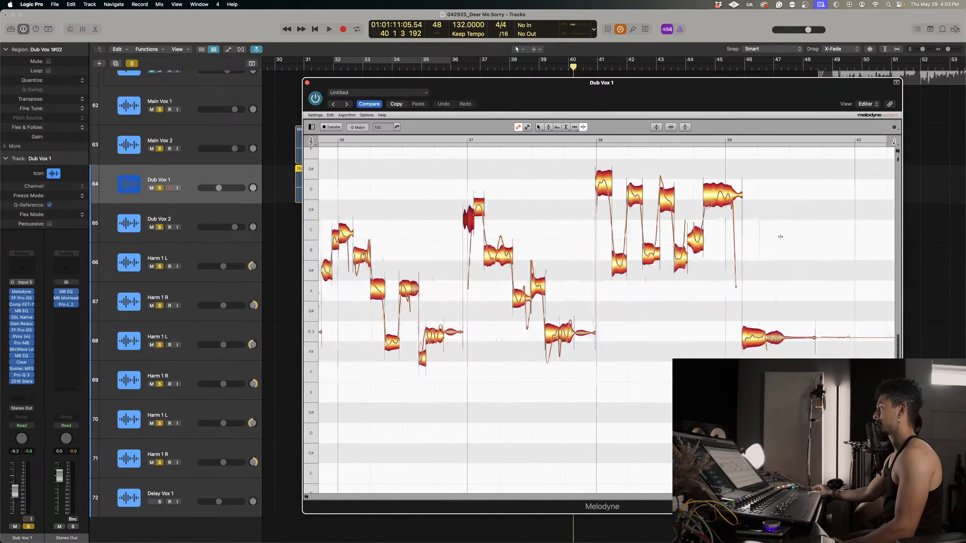
{"action": "double_click", "coordinate": [504, 253]}
{"action": "double_click", "coordinate": [529, 301]}
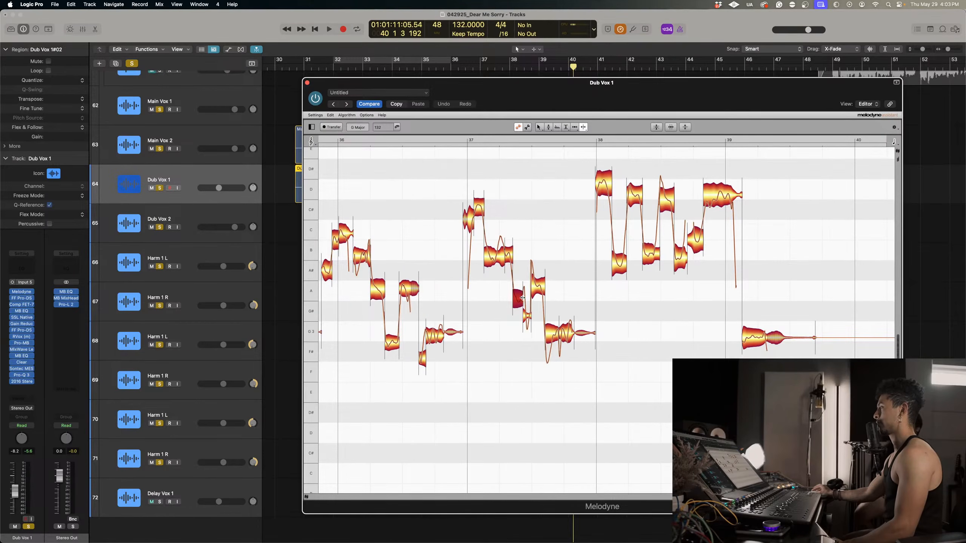
{"action": "double_click", "coordinate": [541, 286]}
{"action": "double_click", "coordinate": [552, 335]}
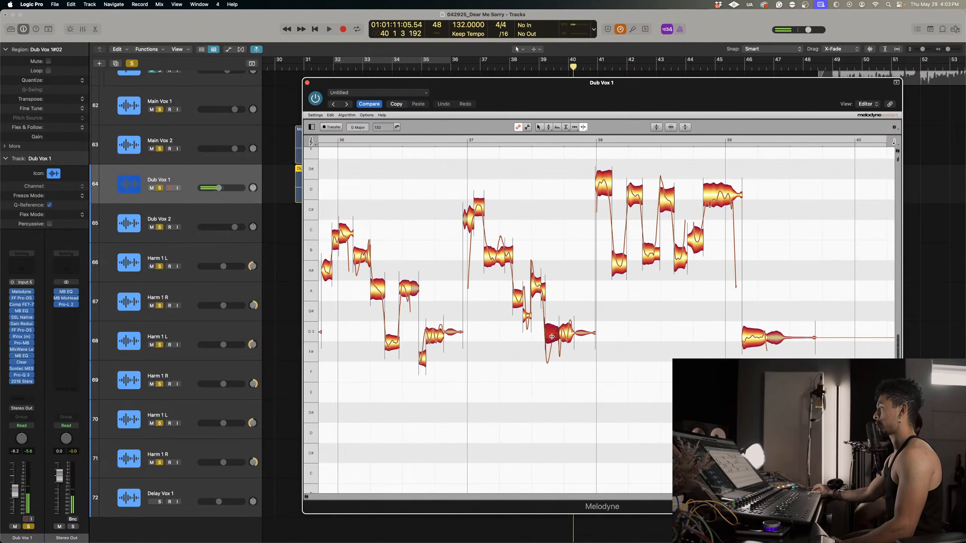
Separate the high opening note of bar 38 and the unsteady notes later in that bar.
{"action": "double_click", "coordinate": [609, 187]}
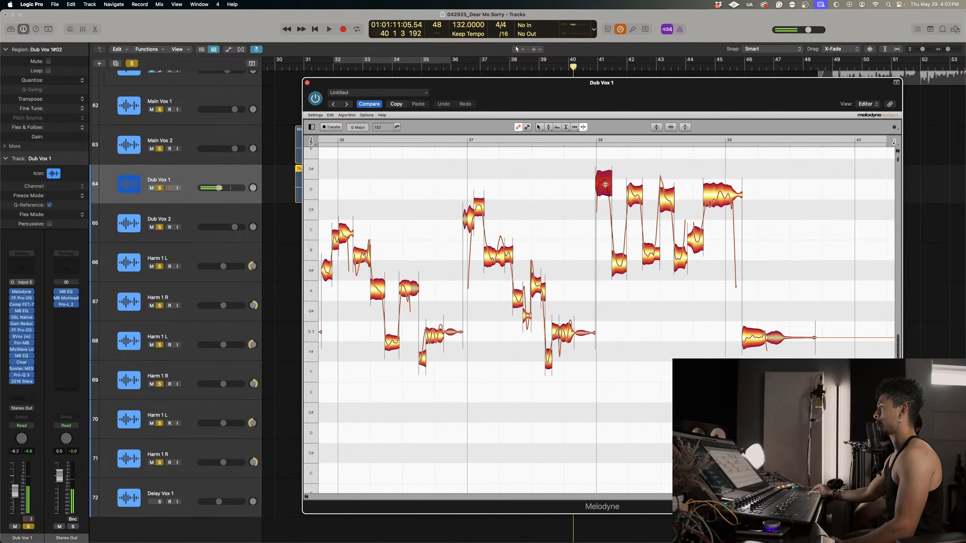
{"action": "double_click", "coordinate": [669, 198]}
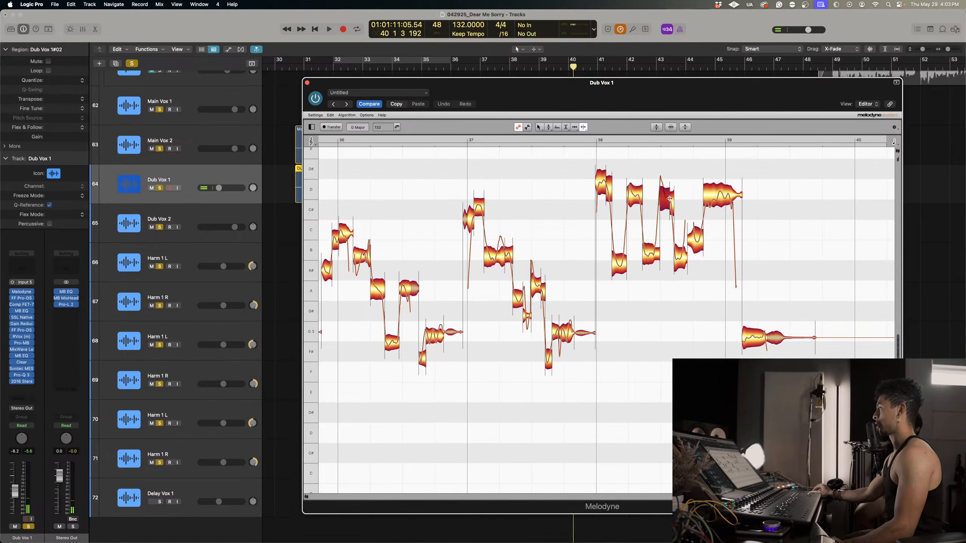
{"action": "double_click", "coordinate": [692, 229]}
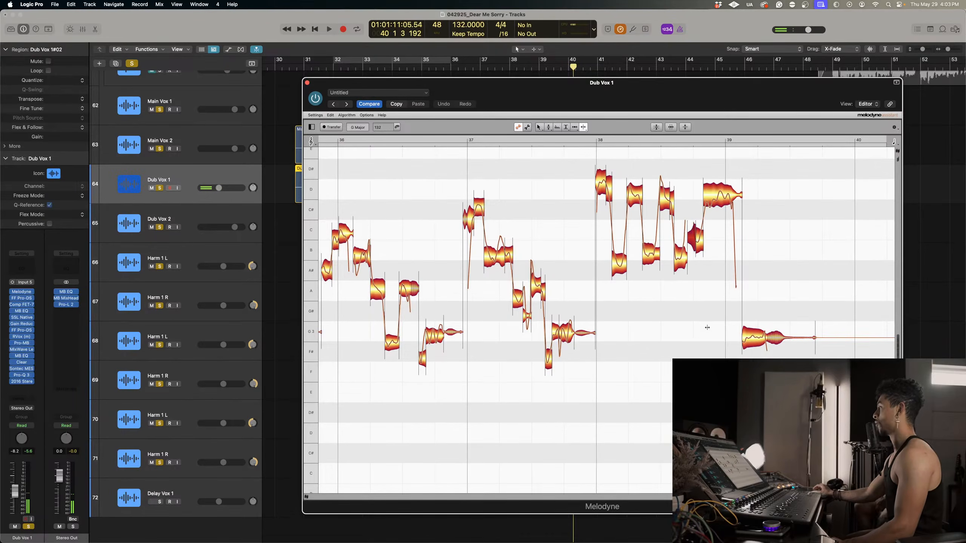
Select every Dub Vox 1 note and apply the Correct Pitch macro with 100% pitch center and 76% pitch drift.
{"action": "scroll", "coordinate": [715, 309], "scroll_direction": "right", "scroll_amount": 10}
{"action": "right_click", "coordinate": [466, 225]}
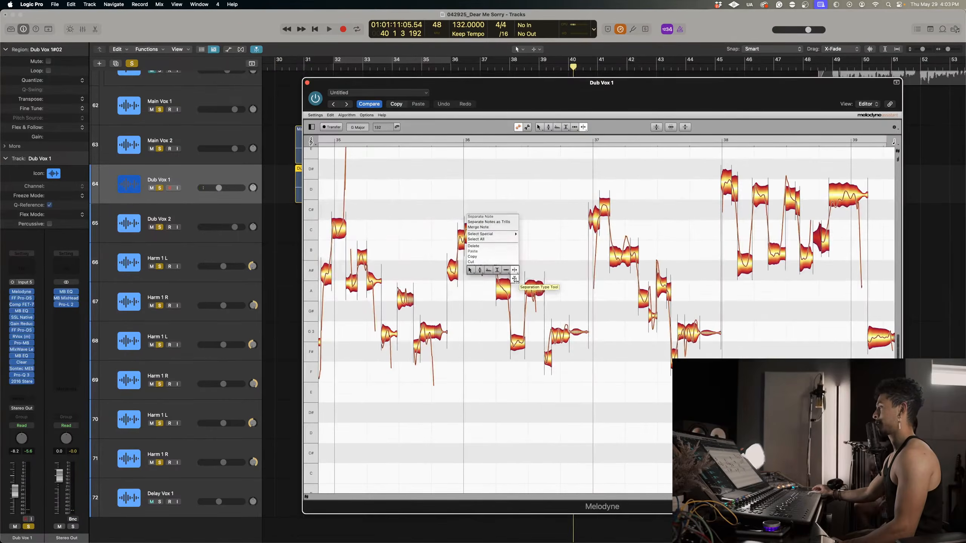
{"action": "left_click", "coordinate": [471, 288]}
{"action": "left_click", "coordinate": [515, 282], "text": "alt"}
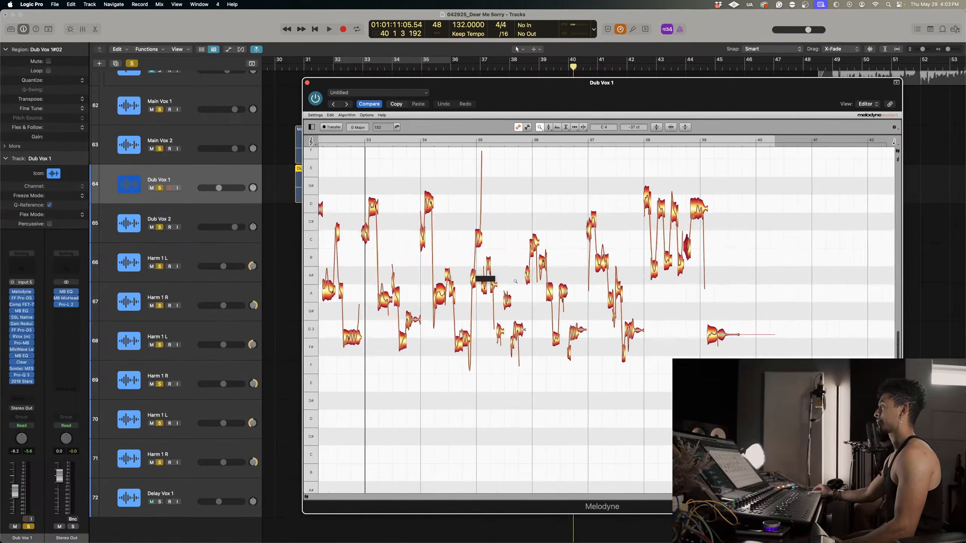
{"action": "scroll", "coordinate": [515, 281], "scroll_direction": "left", "scroll_amount": 5}
{"action": "scroll", "coordinate": [514, 281], "scroll_direction": "up", "scroll_amount": 1}
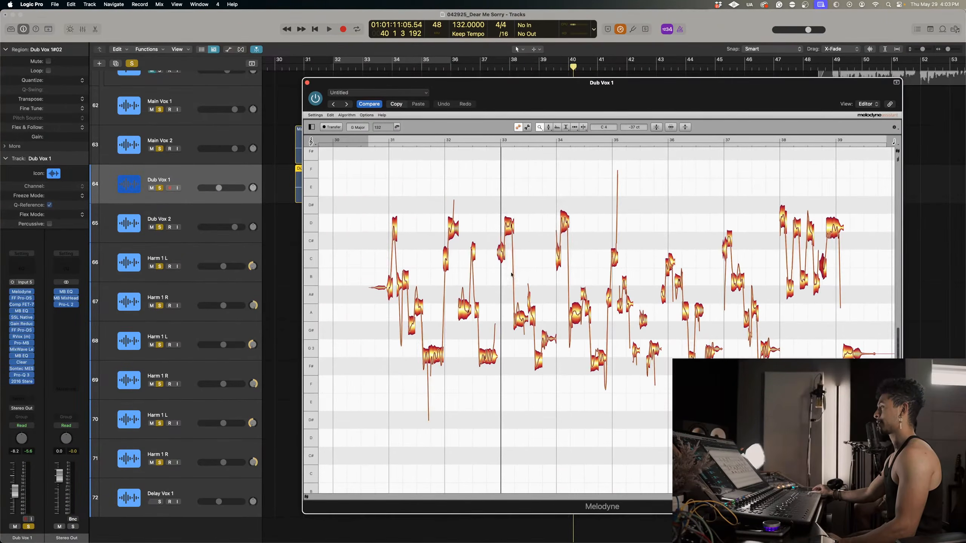
{"action": "right_click", "coordinate": [510, 212]}
{"action": "left_click", "coordinate": [513, 257]}
{"action": "left_click_drag", "start_coordinate": [347, 201], "coordinate": [872, 390]}
{"action": "left_click", "coordinate": [656, 129]}
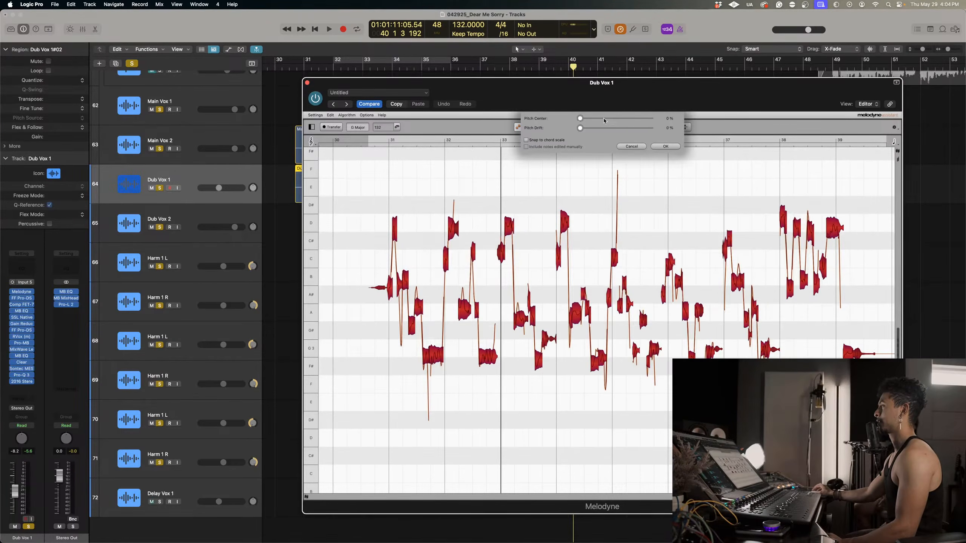
{"action": "left_click_drag", "start_coordinate": [580, 119], "coordinate": [714, 130]}
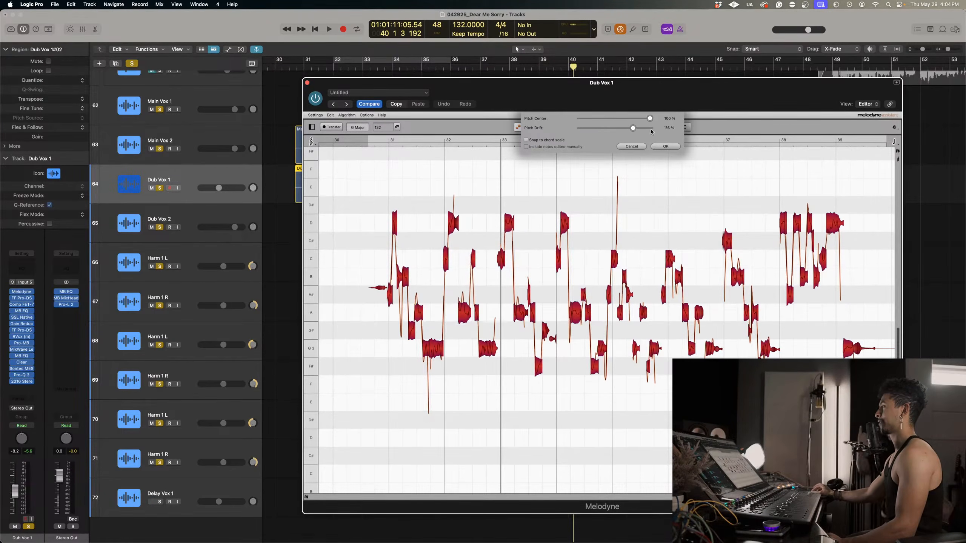
{"action": "left_click", "coordinate": [665, 146]}
Zoom in on the corrected notes of bars 31 to 34 and place the Melodyne playback cursor just before bar 31.
{"action": "left_click", "coordinate": [378, 209]}
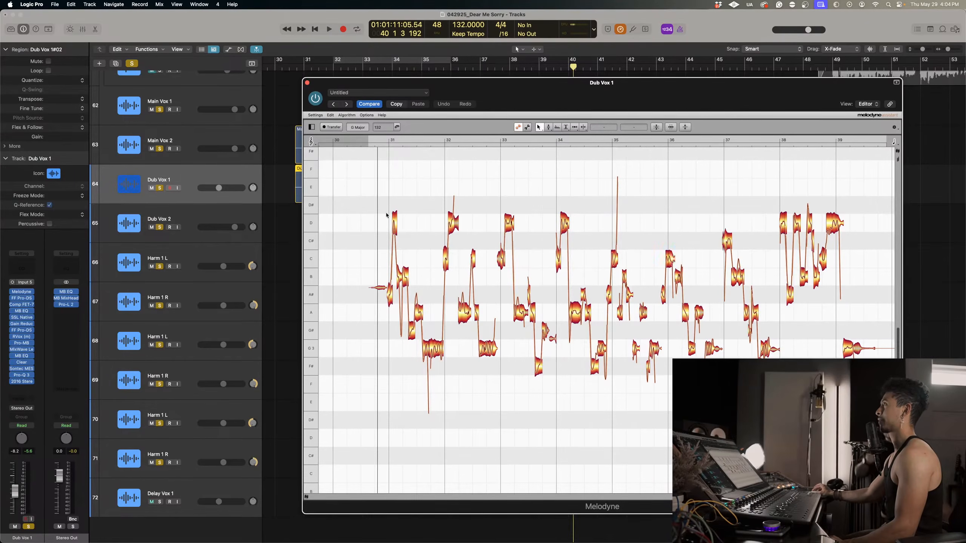
{"action": "right_click", "coordinate": [380, 262]}
{"action": "left_click", "coordinate": [378, 280]}
{"action": "left_click_drag", "start_coordinate": [376, 280], "coordinate": [439, 277]}
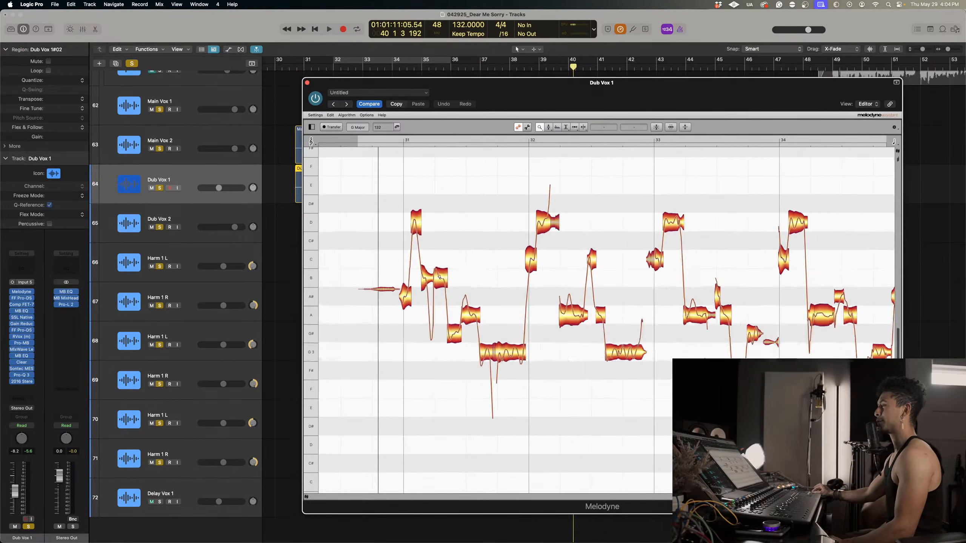
{"action": "left_click", "coordinate": [398, 143]}
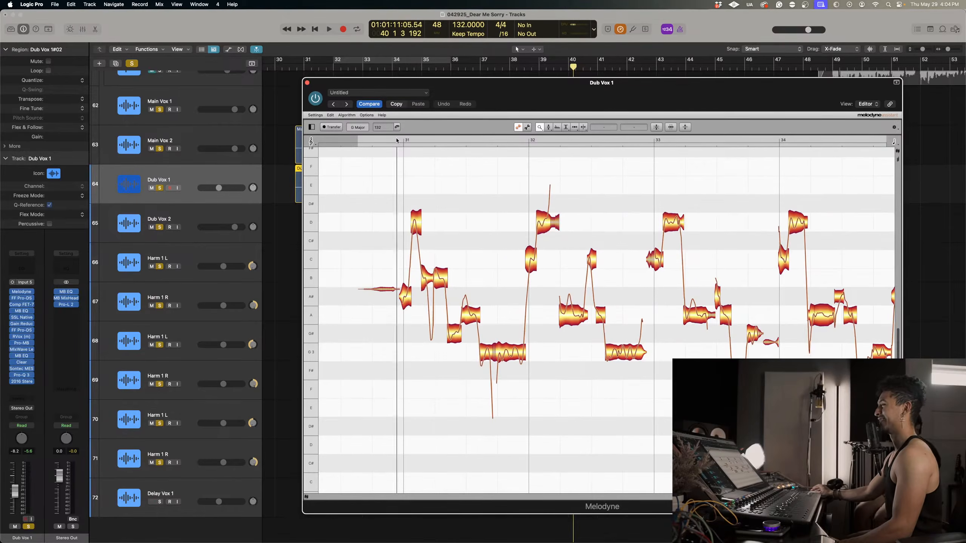
Try the high D4 note of bar 31 at C#4, return it to D4, and play back each version.
{"action": "right_click", "coordinate": [415, 226]}
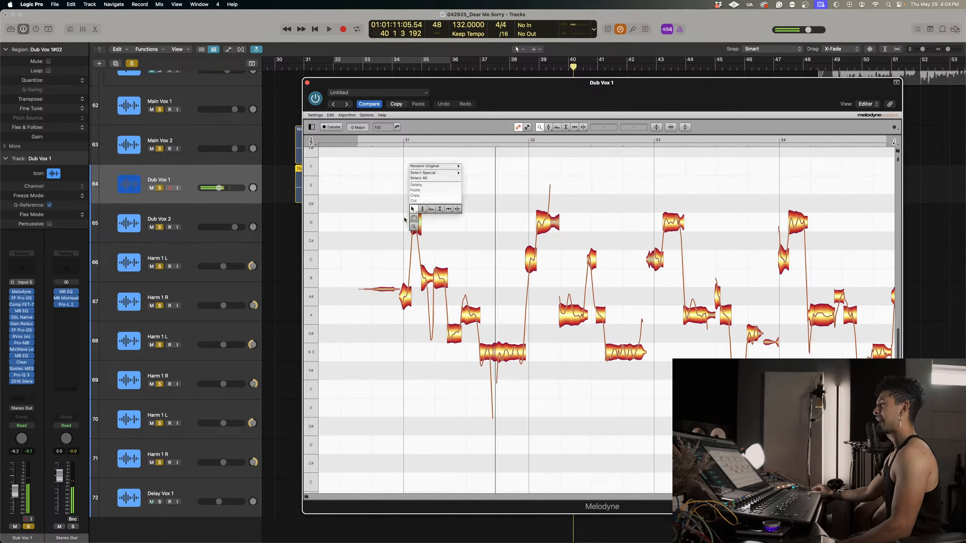
{"action": "left_click", "coordinate": [417, 213]}
{"action": "left_click", "coordinate": [418, 227]}
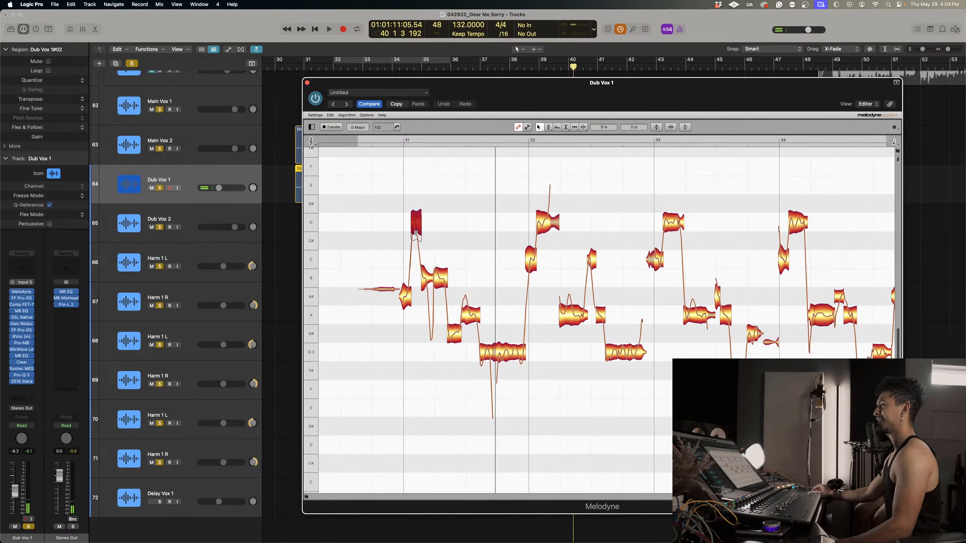
{"action": "left_click_drag", "start_coordinate": [416, 233], "coordinate": [416, 251]}
{"action": "left_click", "coordinate": [384, 139]}
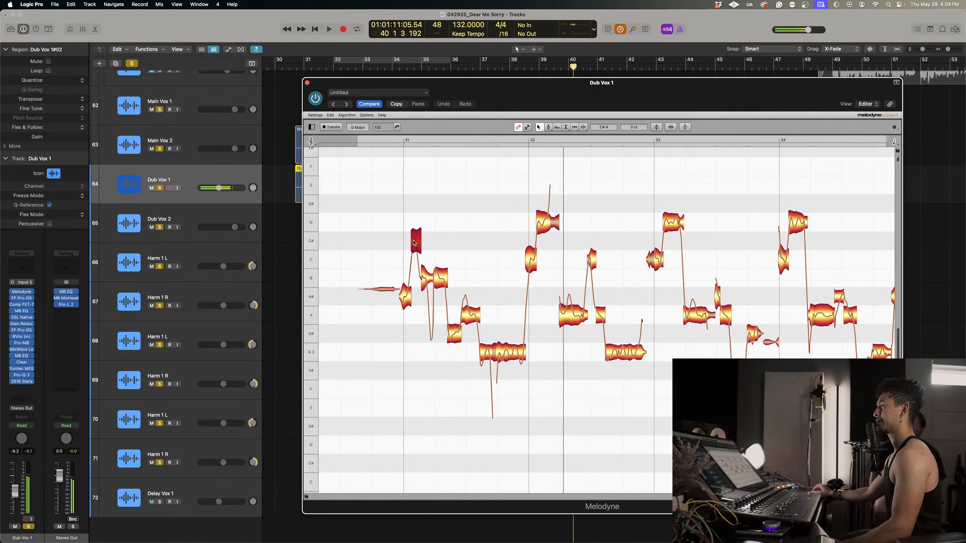
{"action": "left_click_drag", "start_coordinate": [416, 240], "coordinate": [415, 214]}
{"action": "left_click", "coordinate": [389, 140]}
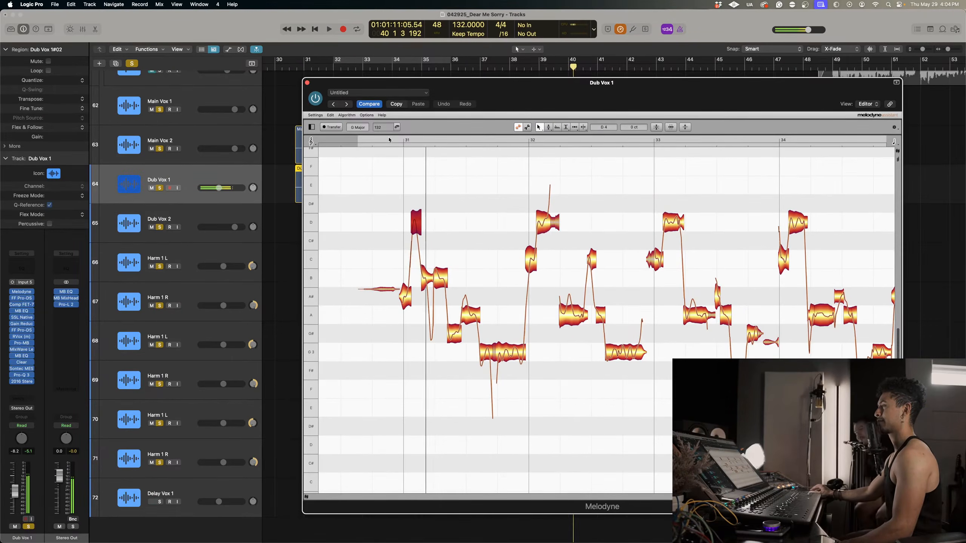
Try reducing the pitch modulation of the B3 note and the high D4 note in bar 31.
{"action": "left_click", "coordinate": [425, 278]}
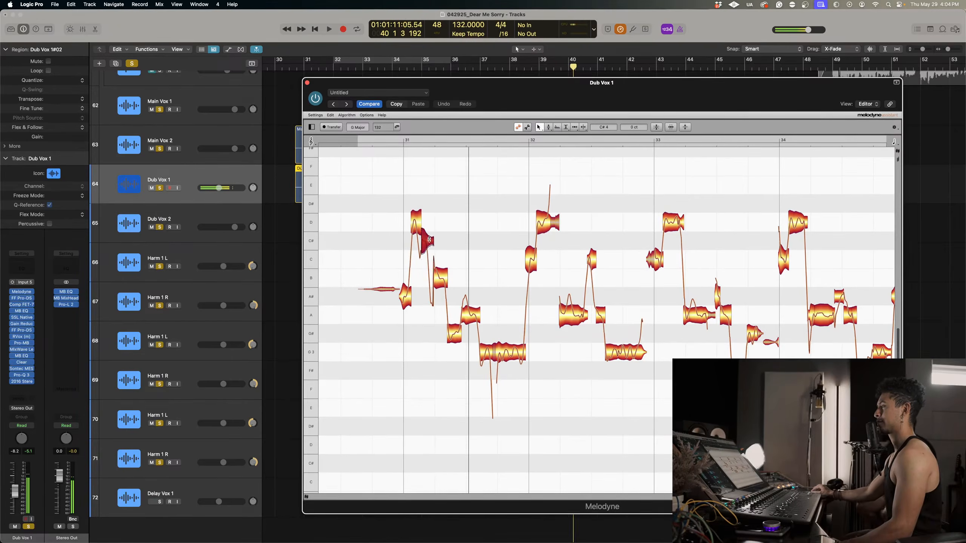
{"action": "right_click", "coordinate": [442, 281]}
{"action": "left_click", "coordinate": [446, 280]}
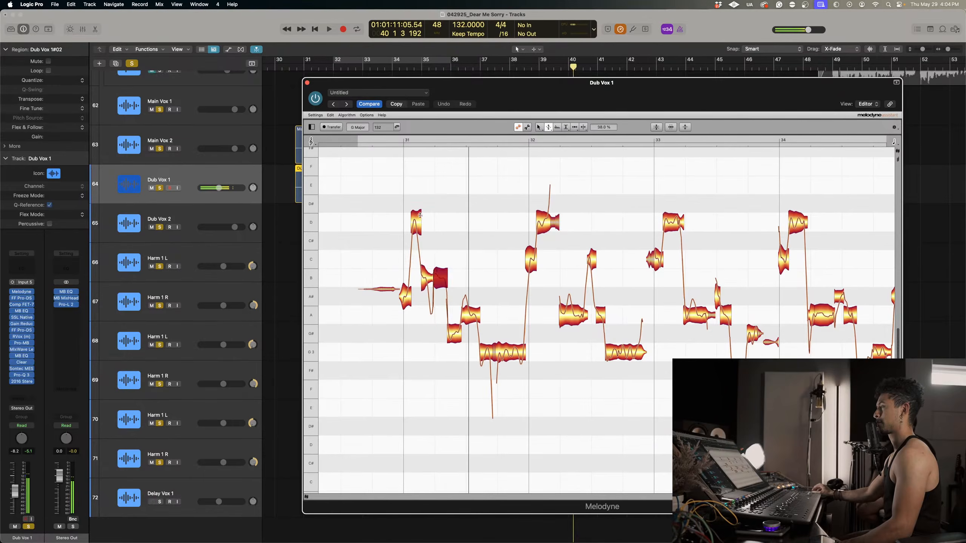
{"action": "left_click", "coordinate": [417, 228]}
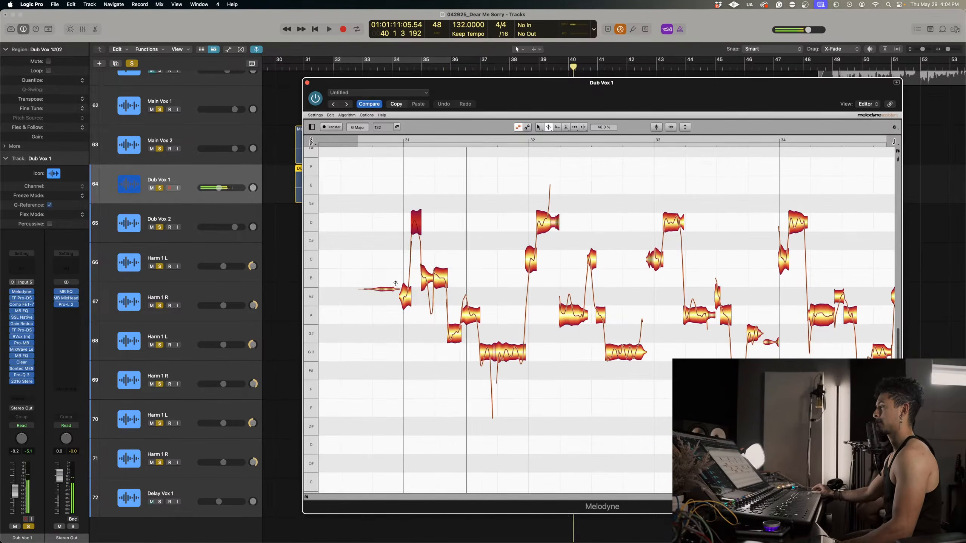
Try raising bar 31's opening note to B3 and the first B3 note to C#4, and splitting off the latter's tail.
{"action": "right_click", "coordinate": [386, 275]}
{"action": "left_click", "coordinate": [385, 274]}
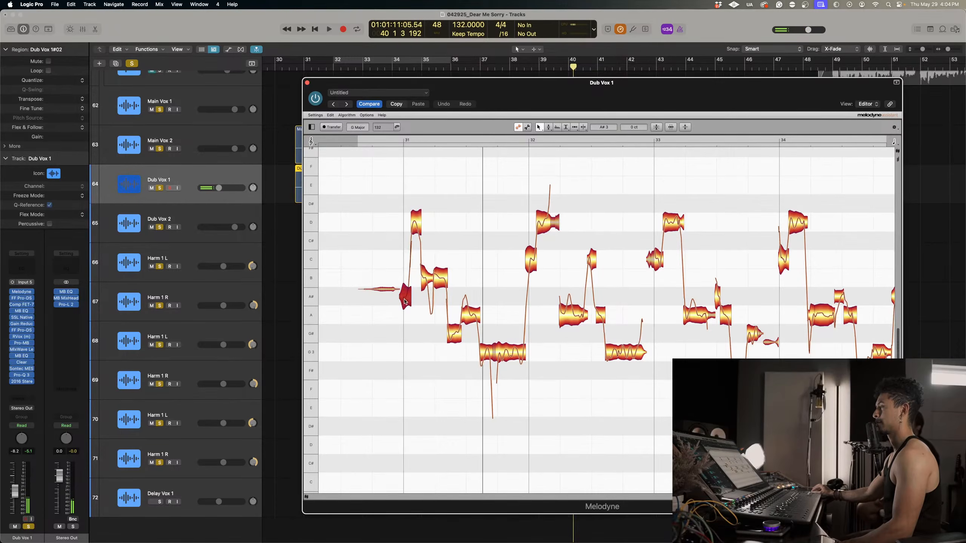
{"action": "left_click_drag", "start_coordinate": [404, 301], "coordinate": [427, 238]}
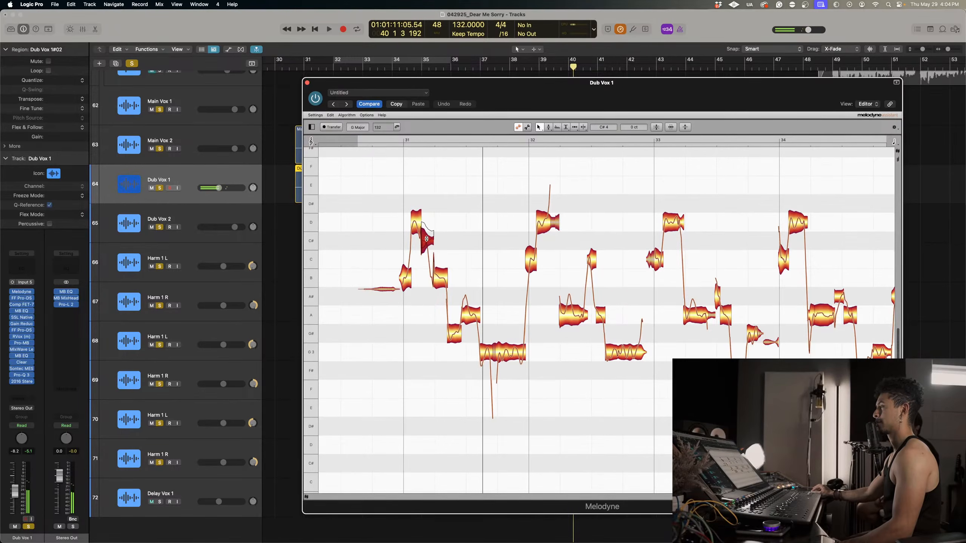
{"action": "double_click", "coordinate": [391, 139]}
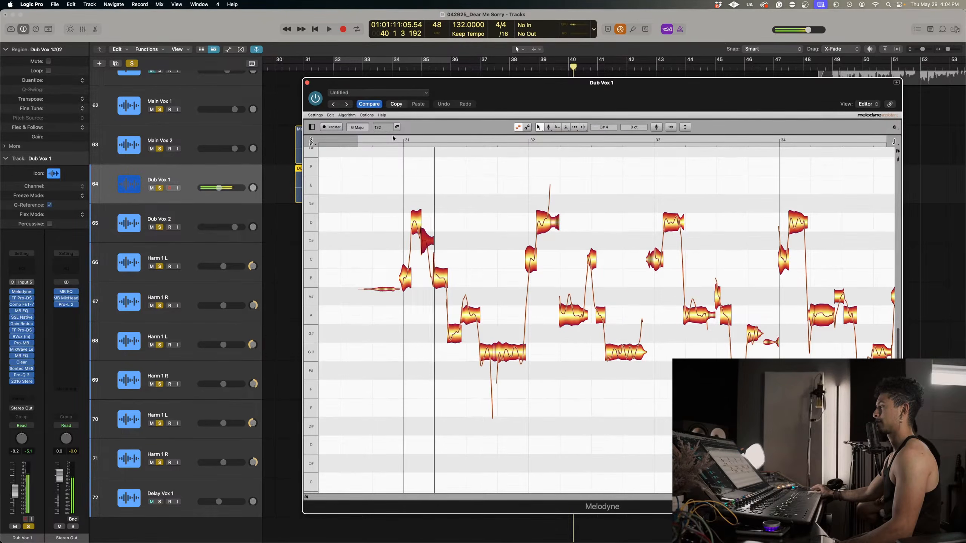
{"action": "right_click", "coordinate": [428, 242]}
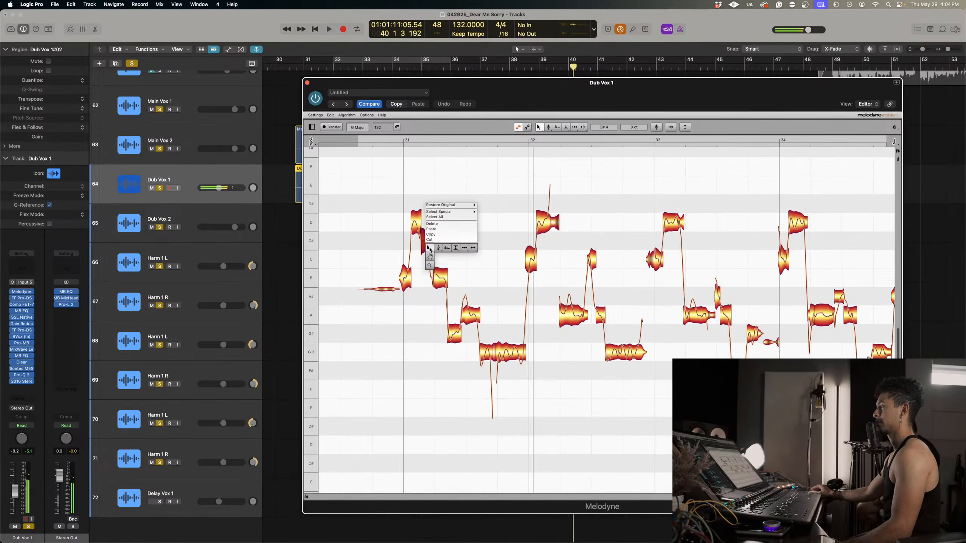
{"action": "left_click", "coordinate": [428, 245]}
{"action": "double_click", "coordinate": [426, 233]}
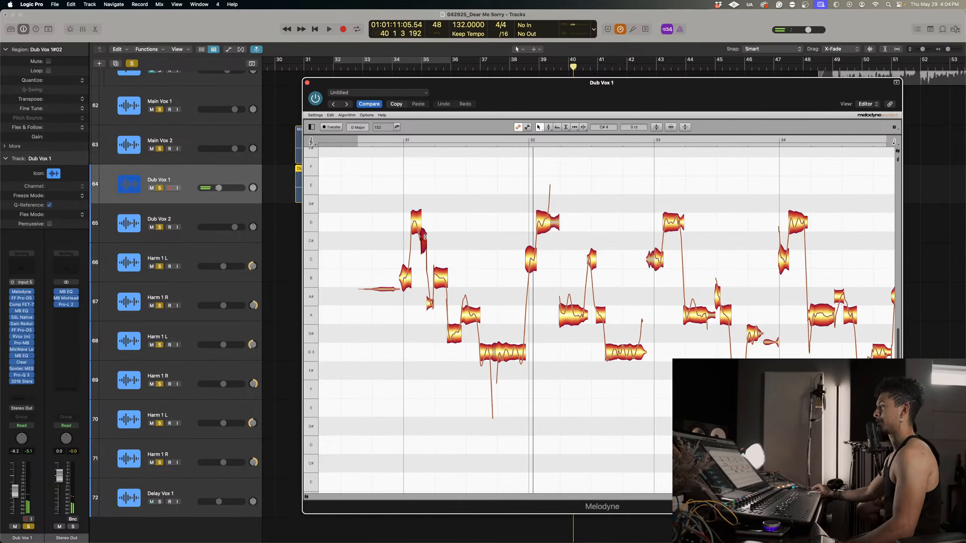
{"action": "left_click_drag", "start_coordinate": [425, 237], "coordinate": [436, 256]}
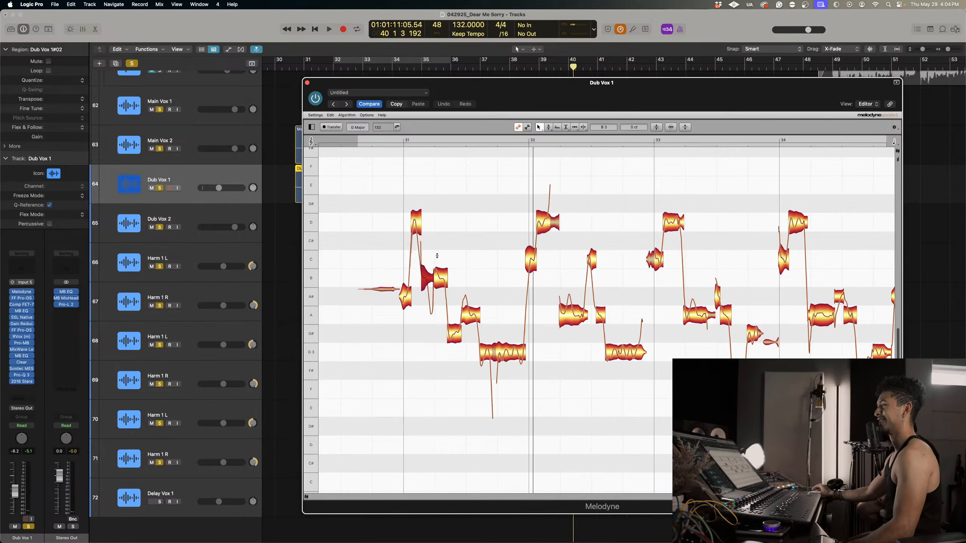
Undo the trial note edits in bar 31 back to the Correct Pitch result.
{"action": "key", "text": "super+z"}
{"action": "key", "text": "super+z"}
{"action": "key", "text": "super+z"}
{"action": "key", "text": "super+z"}
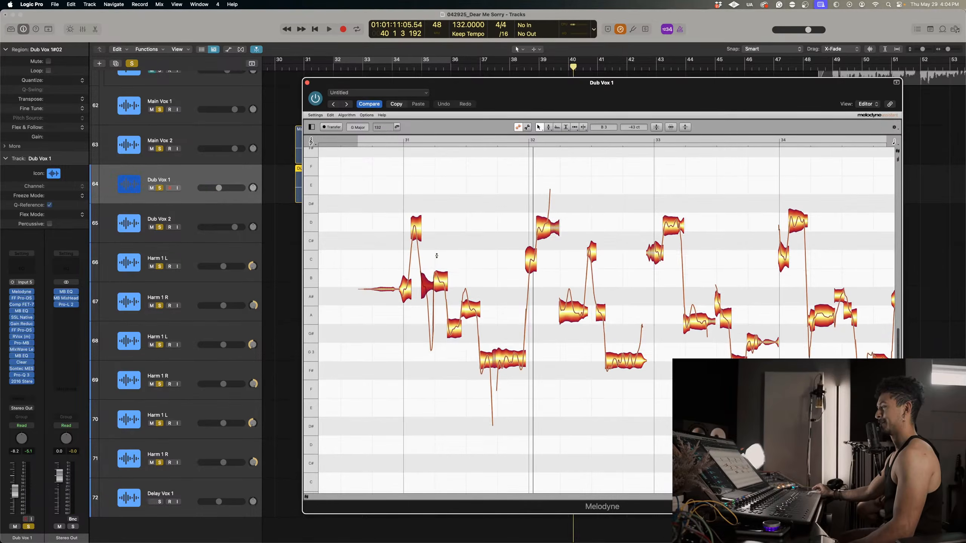
{"action": "key", "text": "super+shift+z"}
Raise the A#3 note at the start of bar 31 to B3 and play the phrase back.
{"action": "right_click", "coordinate": [423, 247]}
{"action": "left_click", "coordinate": [423, 247]}
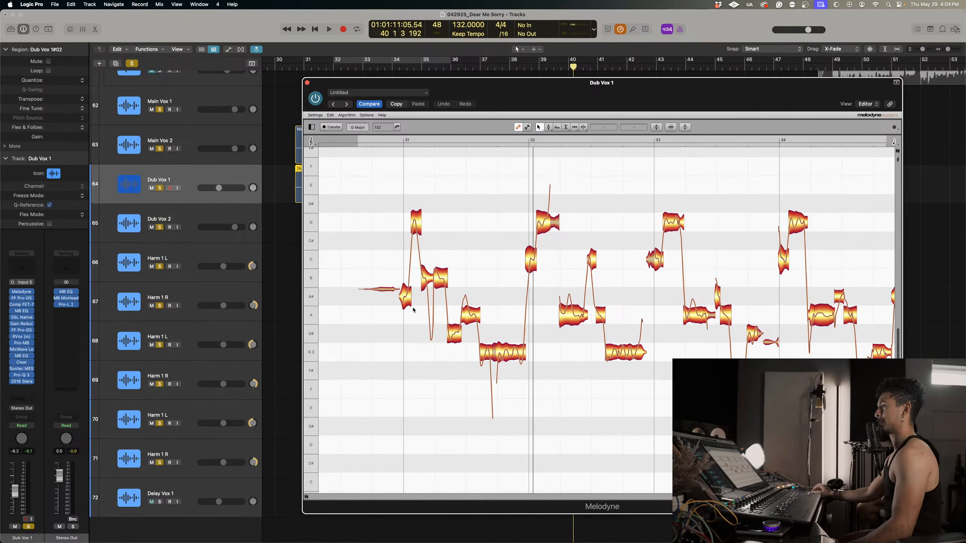
{"action": "left_click", "coordinate": [406, 282]}
{"action": "double_click", "coordinate": [393, 146]}
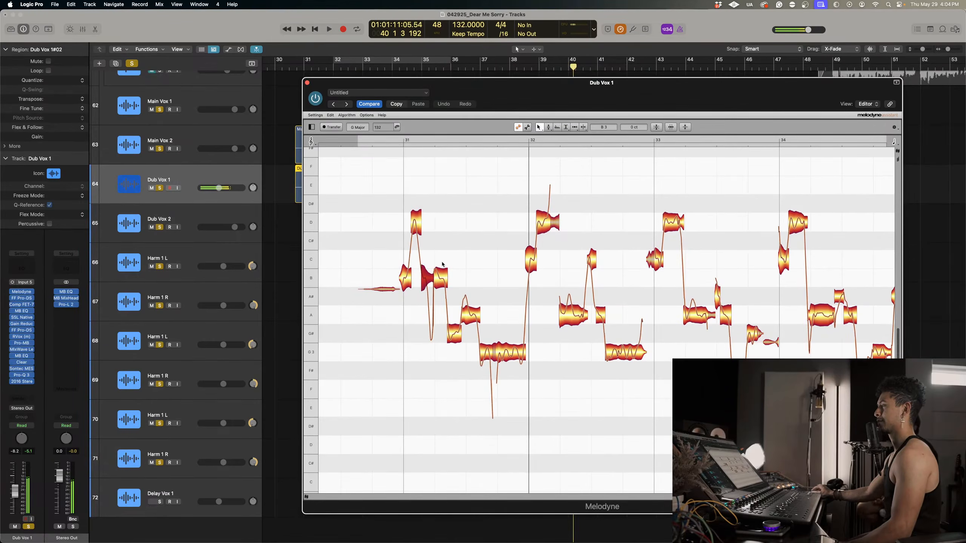
Raise the G#3 note in the middle of bar 31 to A3, reduce the pitch modulation there, and play the phrase back.
{"action": "left_click_drag", "start_coordinate": [452, 335], "coordinate": [455, 320]}
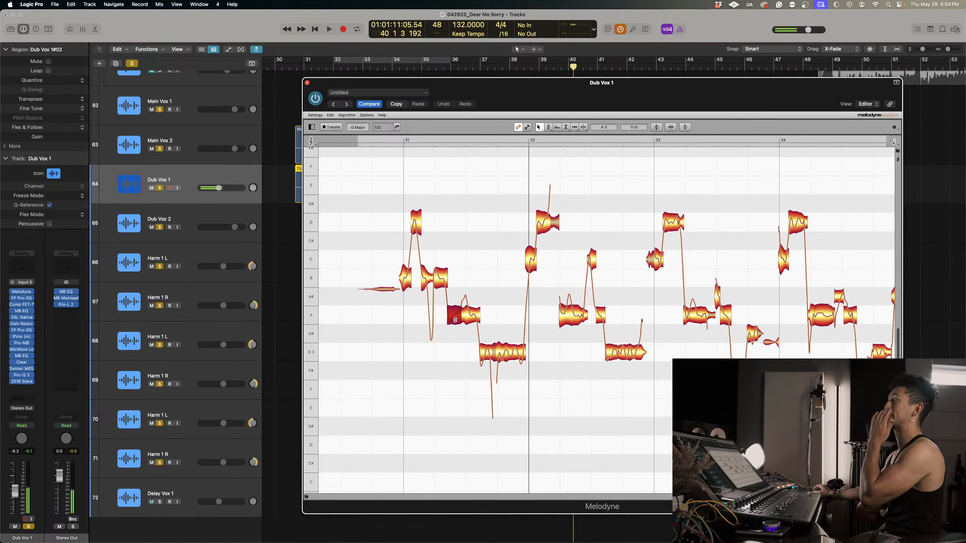
{"action": "right_click", "coordinate": [460, 320]}
{"action": "left_click", "coordinate": [479, 328]}
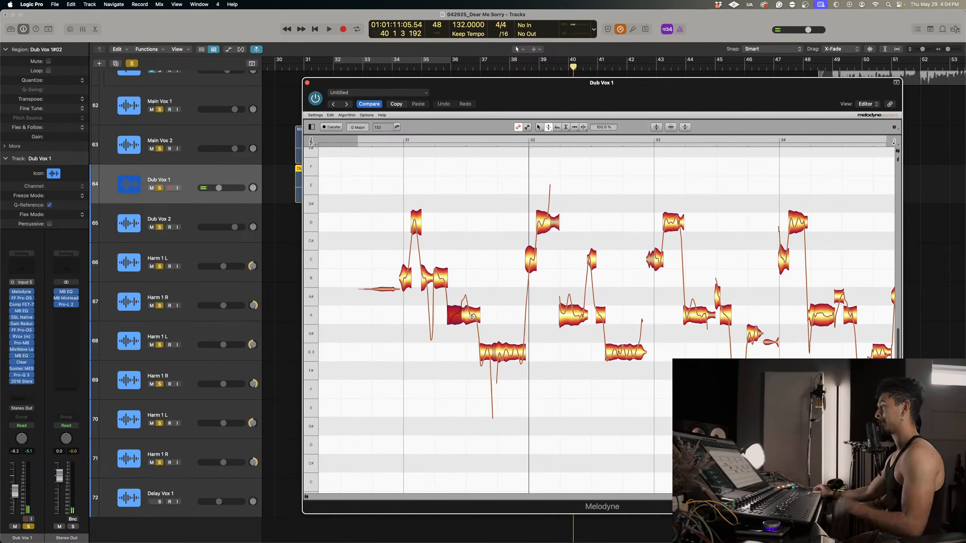
{"action": "left_click_drag", "start_coordinate": [472, 317], "coordinate": [473, 339]}
{"action": "left_click", "coordinate": [455, 322]}
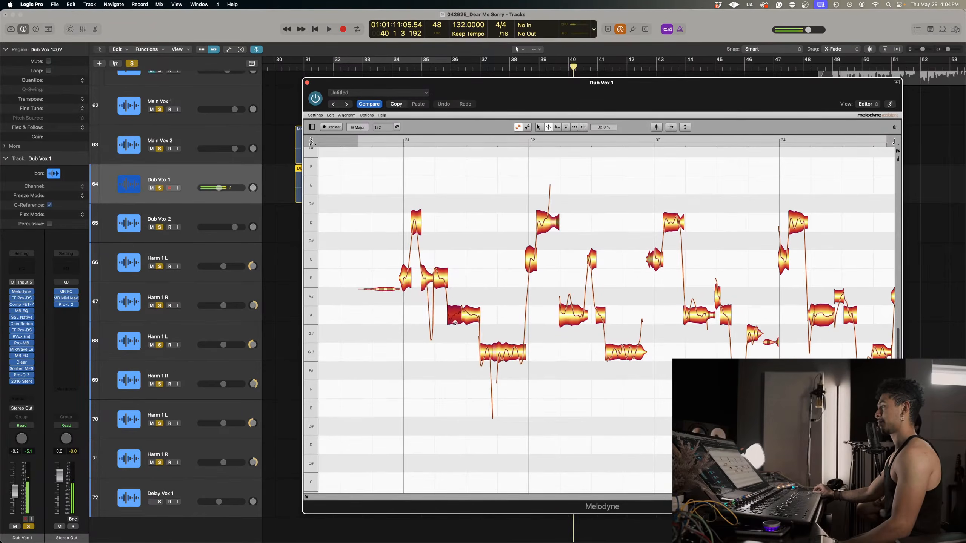
{"action": "double_click", "coordinate": [412, 144]}
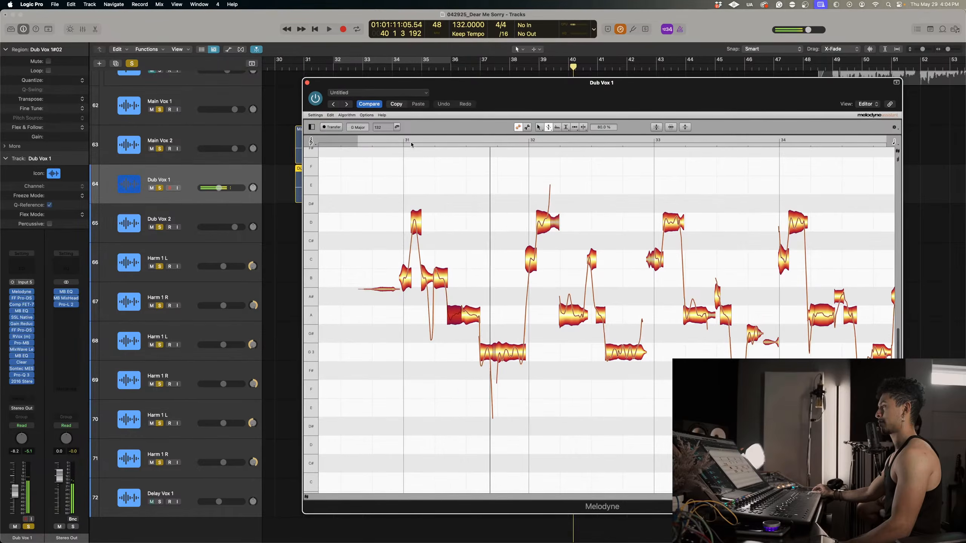
{"action": "double_click", "coordinate": [387, 143]}
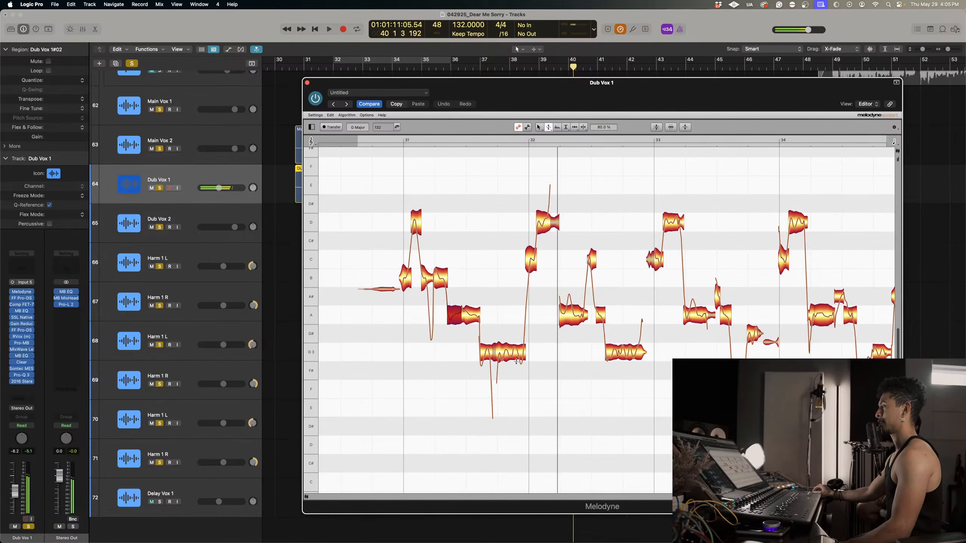
Split the first A3 note of bar 32 around the short part where its pitch rises.
{"action": "right_click", "coordinate": [564, 311]}
{"action": "left_click", "coordinate": [599, 308]}
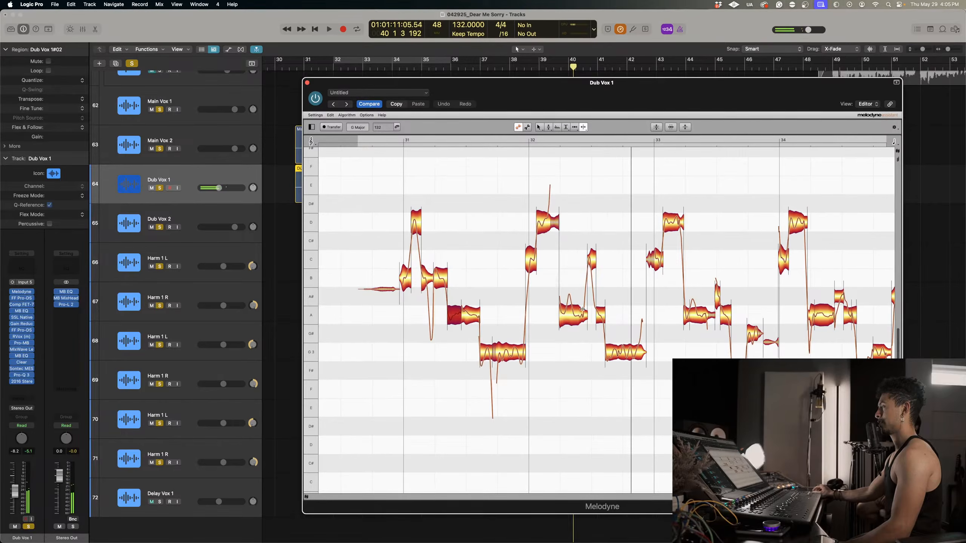
{"action": "left_click", "coordinate": [568, 310]}
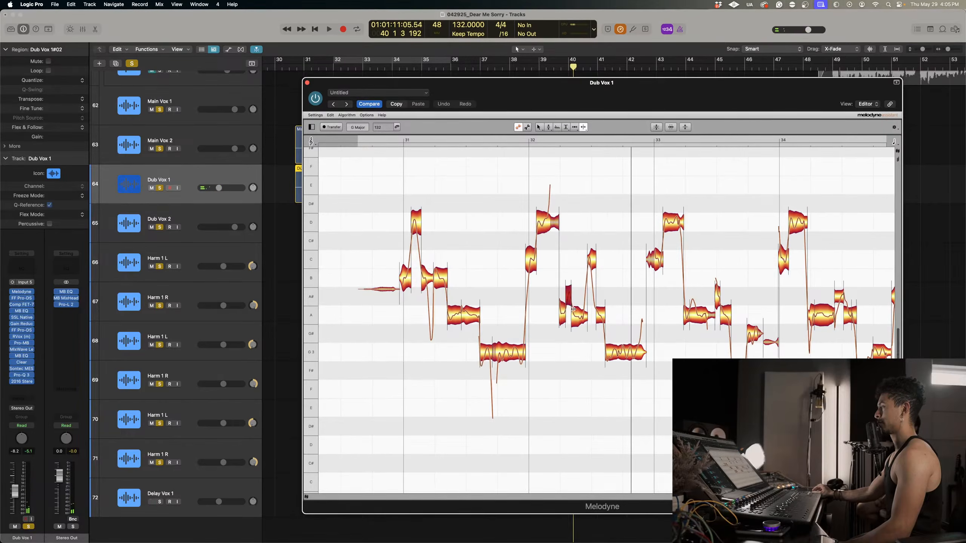
Select the notes in bar 32 that follow the high D4 note and apply the Correct Pitch macro.
{"action": "right_click", "coordinate": [553, 323]}
{"action": "left_click", "coordinate": [535, 332]}
{"action": "scroll", "coordinate": [548, 358], "scroll_direction": "right", "scroll_amount": 5}
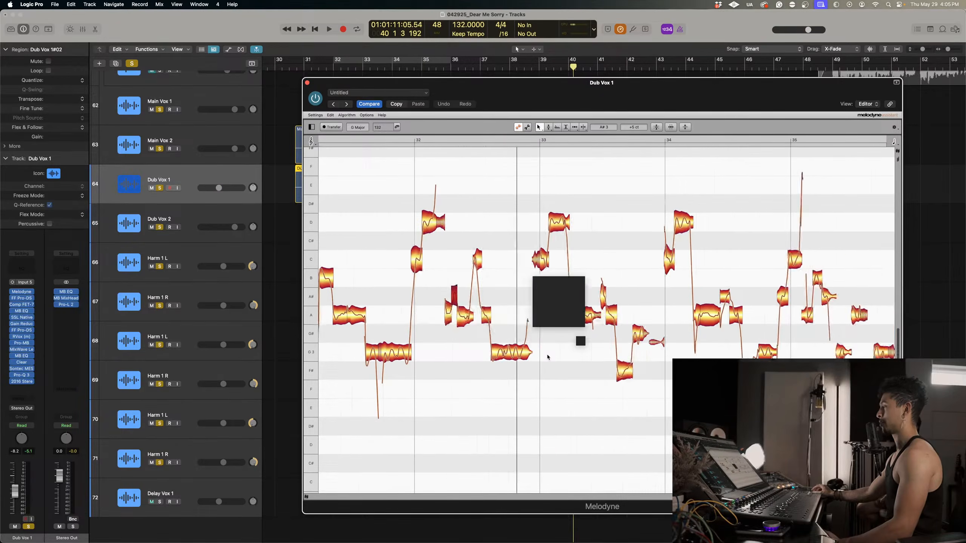
{"action": "scroll", "coordinate": [548, 356], "scroll_direction": "down", "scroll_amount": 4}
{"action": "scroll", "coordinate": [437, 218], "scroll_direction": "up", "scroll_amount": 3}
{"action": "scroll", "coordinate": [438, 218], "scroll_direction": "up", "scroll_amount": 1}
{"action": "left_click_drag", "start_coordinate": [431, 230], "coordinate": [502, 358]}
{"action": "left_click", "coordinate": [657, 128]}
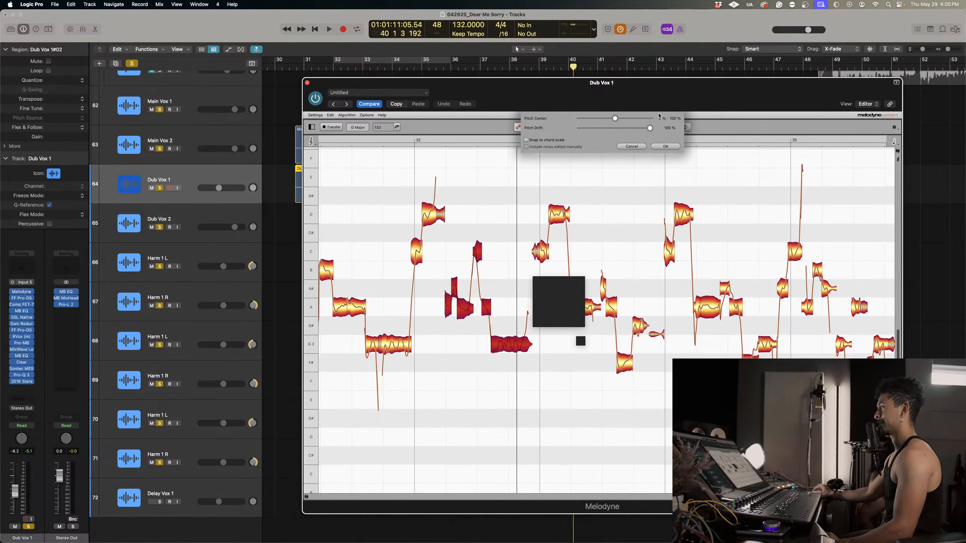
{"action": "left_click", "coordinate": [664, 146]}
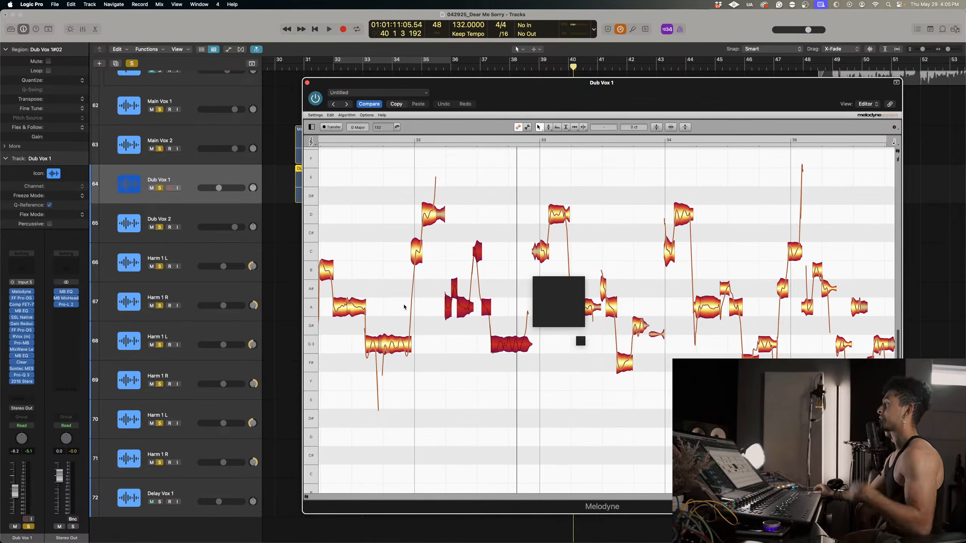
Reduce pitch modulation to about 72% on bar 32's split A3 note, 76% on its D4 note, and 80% on bar 31's first G3 note.
{"action": "right_click", "coordinate": [454, 297]}
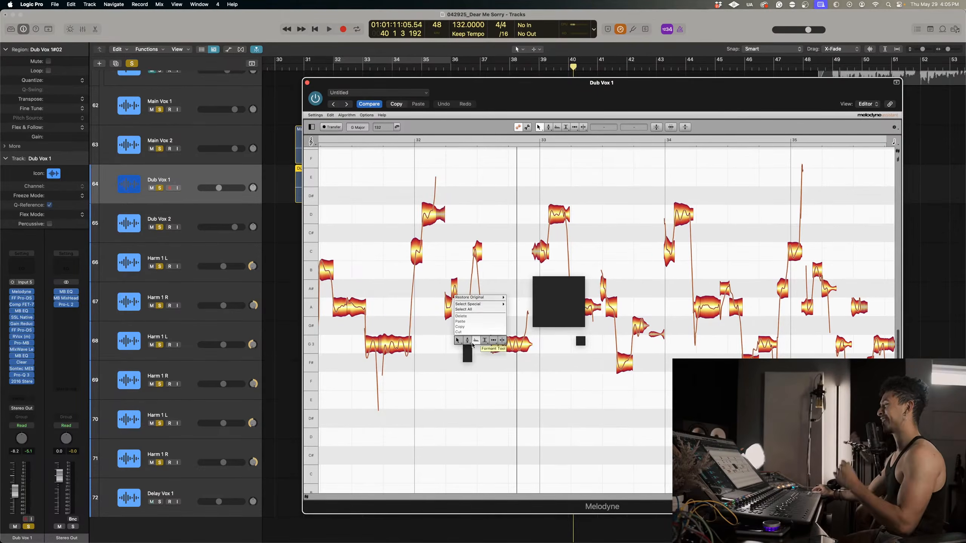
{"action": "left_click", "coordinate": [467, 357]}
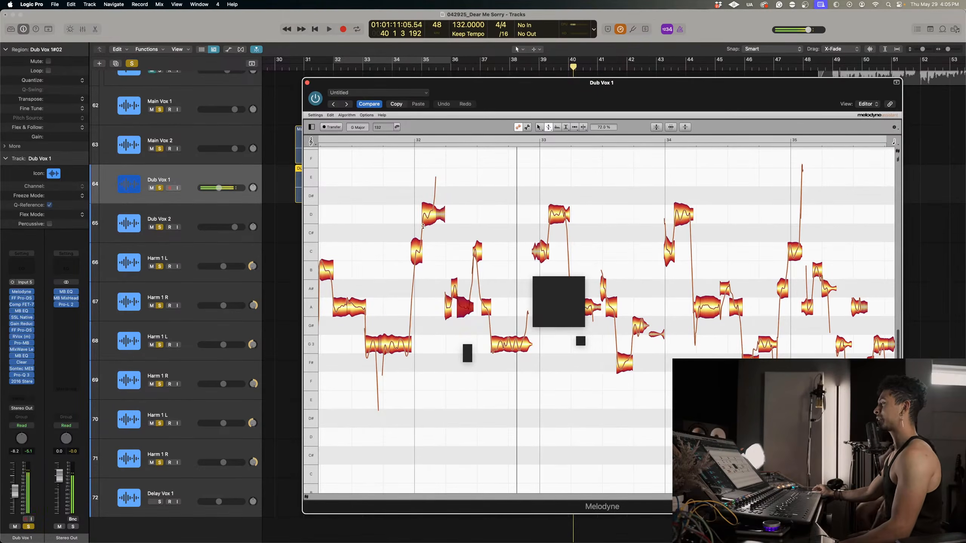
{"action": "left_click", "coordinate": [435, 214]}
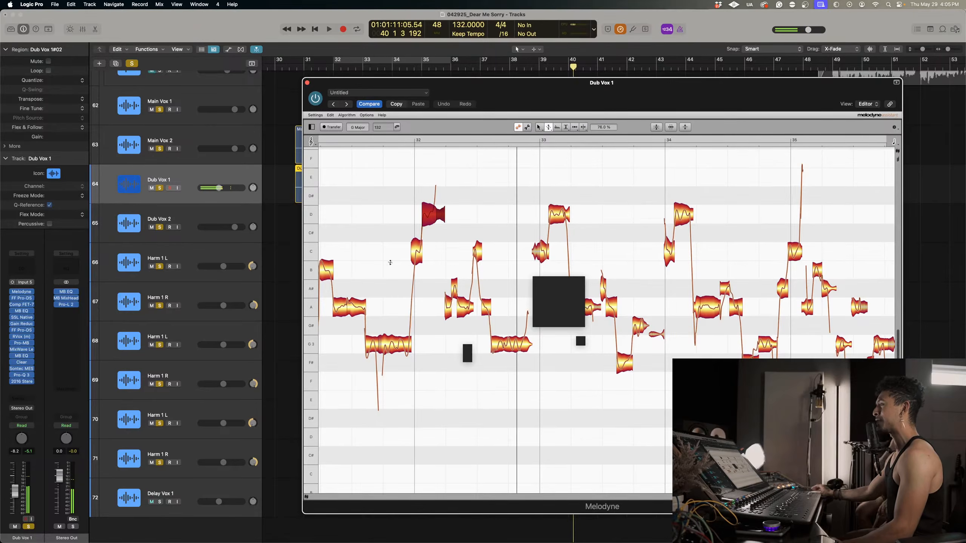
{"action": "left_click", "coordinate": [394, 351]}
{"action": "left_click_drag", "start_coordinate": [370, 349], "coordinate": [368, 352]}
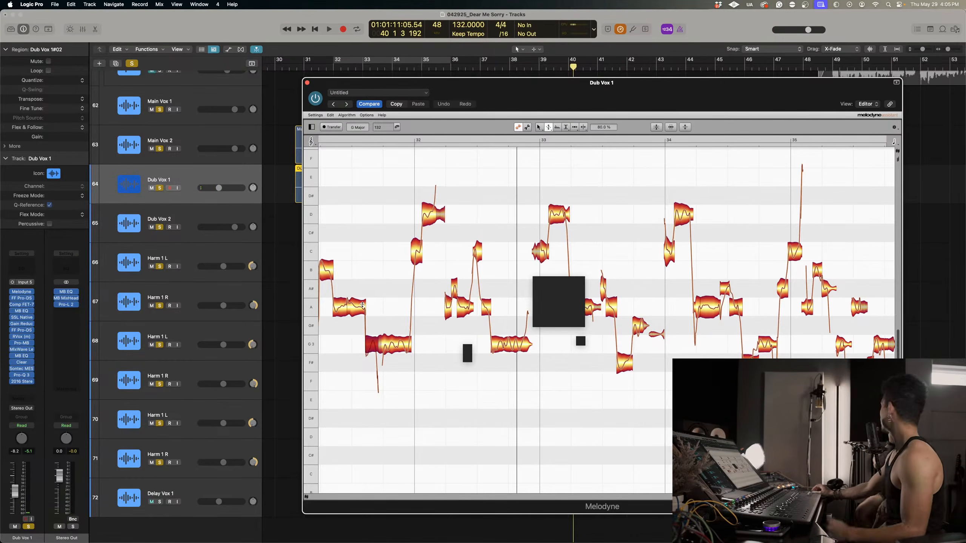
Play the corrected vocal back from just before bar 31 to about bar 34.
{"action": "scroll", "coordinate": [363, 305], "scroll_direction": "left", "scroll_amount": 5}
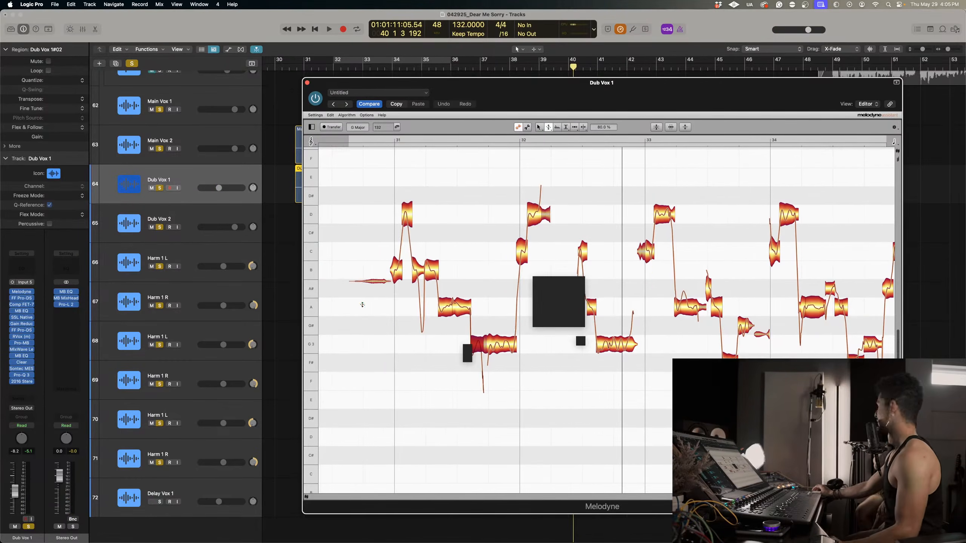
{"action": "double_click", "coordinate": [381, 138]}
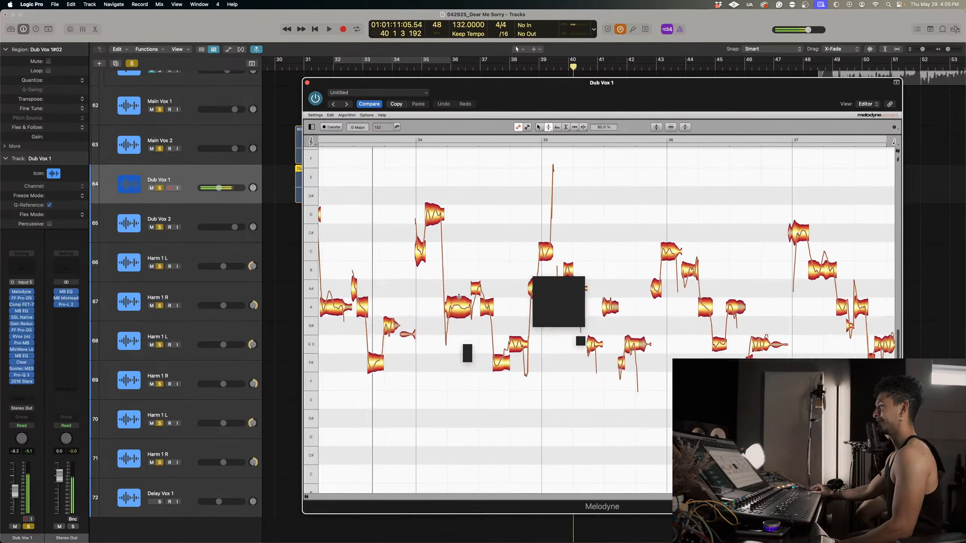
{"action": "key", "text": "space"}
Raise the low F#3 note in the second half of bar 33 to G3.
{"action": "scroll", "coordinate": [475, 347], "scroll_direction": "right", "scroll_amount": 5}
{"action": "scroll", "coordinate": [476, 346], "scroll_direction": "left", "scroll_amount": 1}
{"action": "right_click", "coordinate": [431, 279]}
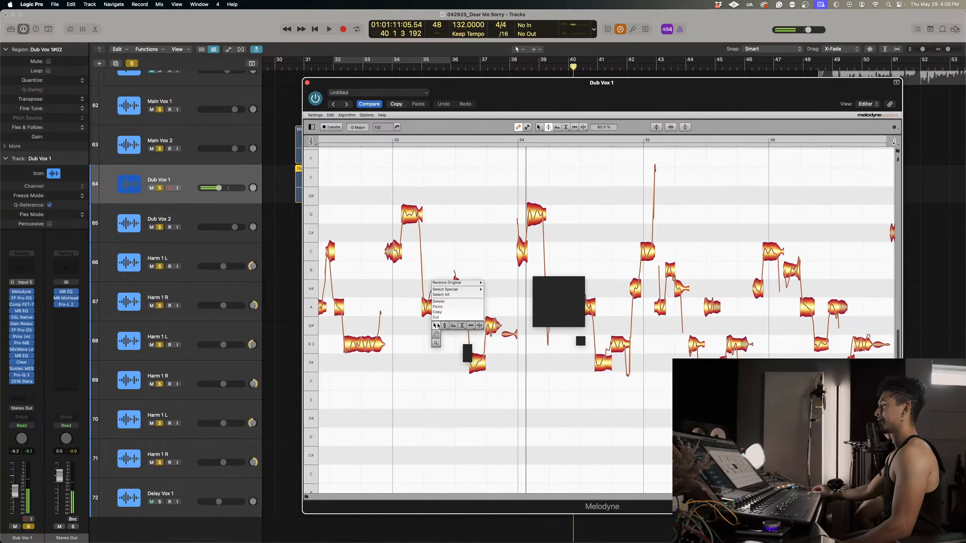
{"action": "left_click", "coordinate": [436, 325]}
{"action": "left_click_drag", "start_coordinate": [478, 368], "coordinate": [480, 352]}
{"action": "scroll", "coordinate": [496, 226], "scroll_direction": "down", "scroll_amount": 5}
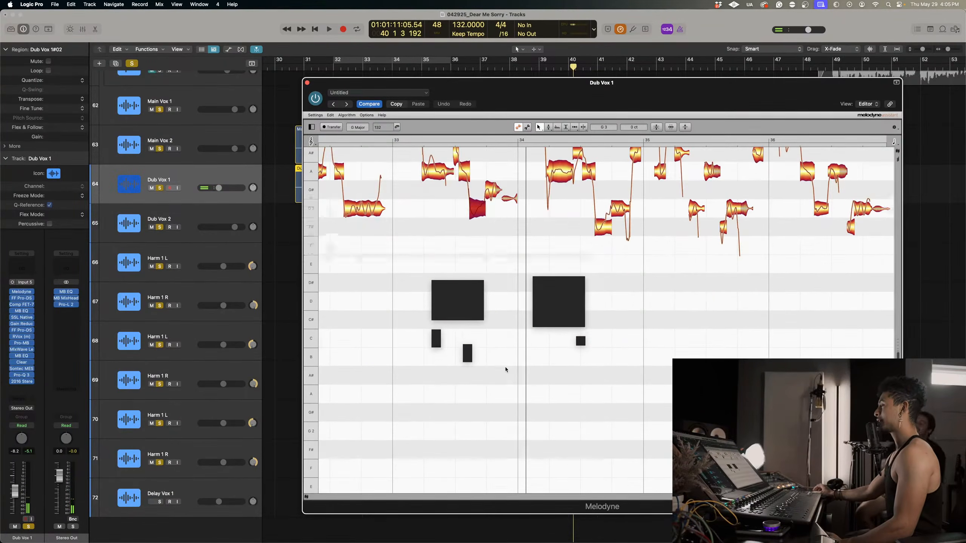
{"action": "scroll", "coordinate": [505, 369], "scroll_direction": "up", "scroll_amount": 2}
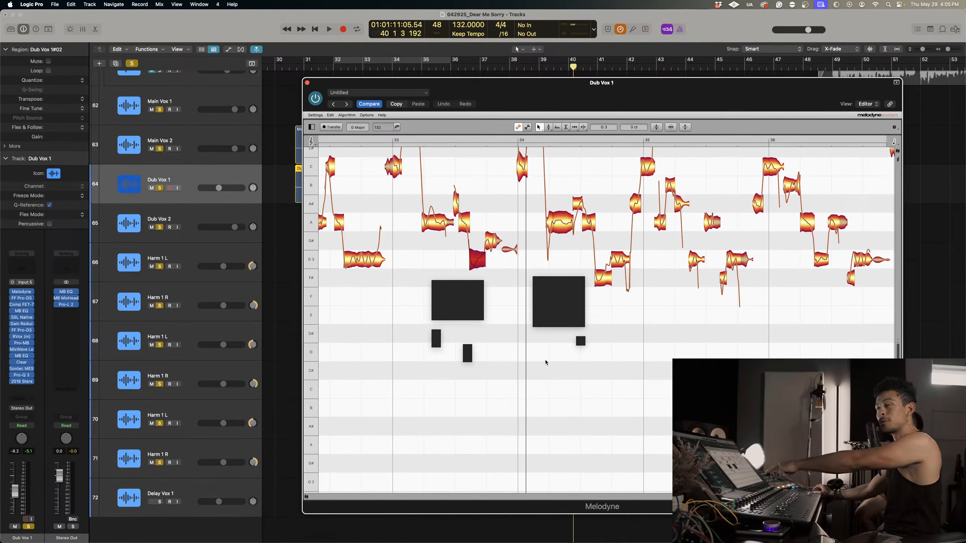
Set the pitch drift of the low G3 note in the second half of bar 33 to about -382%.
{"action": "scroll", "coordinate": [544, 360], "scroll_direction": "up", "scroll_amount": 1}
{"action": "scroll", "coordinate": [546, 362], "scroll_direction": "down", "scroll_amount": 2}
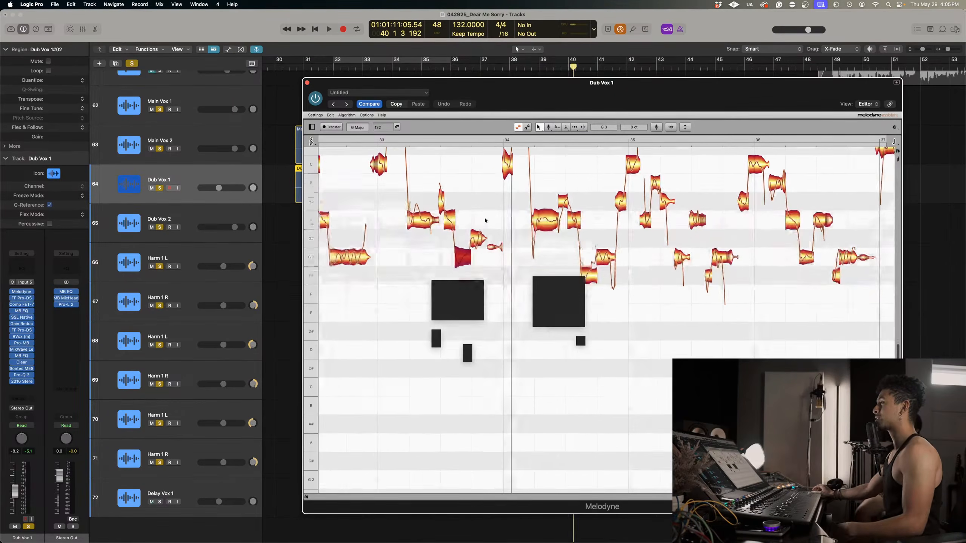
{"action": "scroll", "coordinate": [494, 266], "scroll_direction": "right", "scroll_amount": 2}
{"action": "right_click", "coordinate": [441, 243]}
{"action": "left_click", "coordinate": [448, 242]}
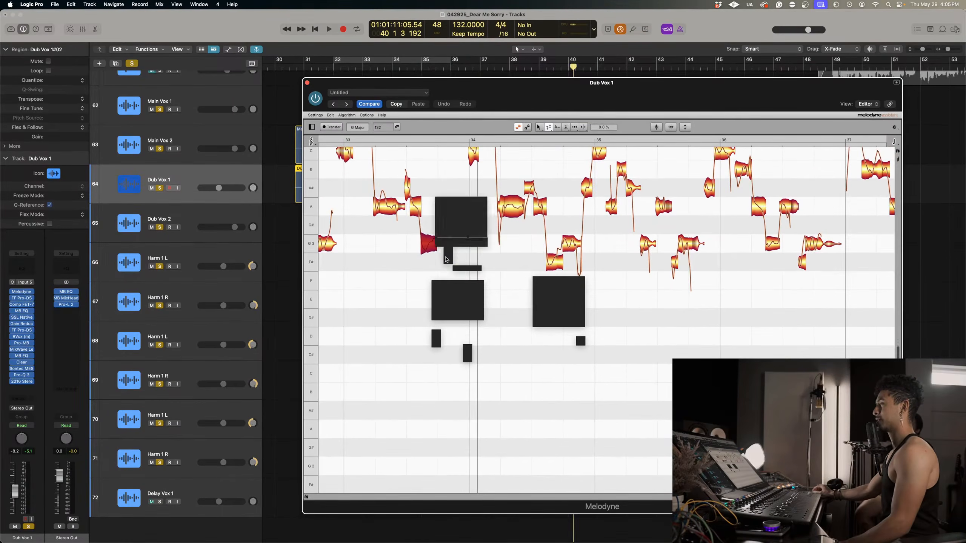
{"action": "scroll", "coordinate": [445, 183], "scroll_direction": "up", "scroll_amount": 1}
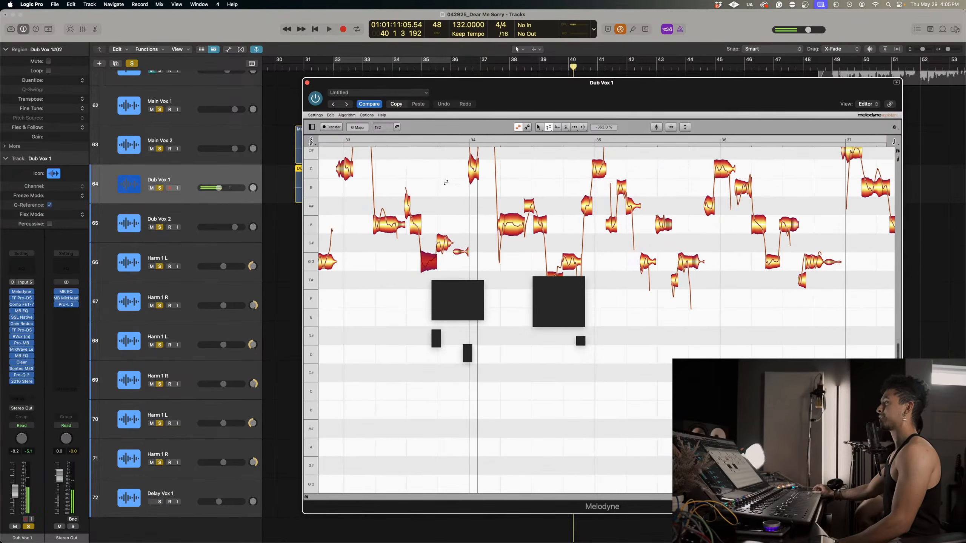
{"action": "scroll", "coordinate": [424, 216], "scroll_direction": "right", "scroll_amount": 3}
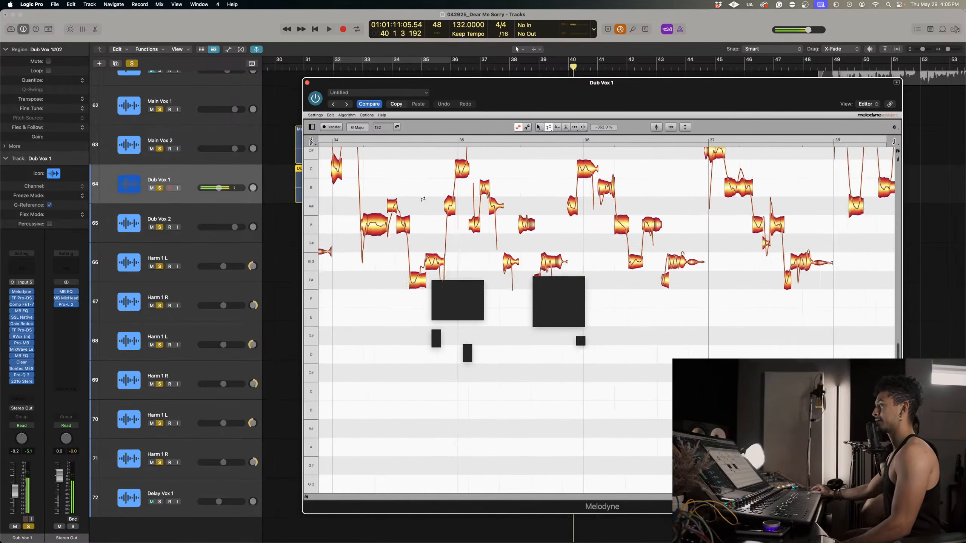
Raise the low G3 note in bar 33's second half to G#3, level with the note after it, and audition it.
{"action": "scroll", "coordinate": [424, 216], "scroll_direction": "left", "scroll_amount": 5}
{"action": "right_click", "coordinate": [405, 155]}
{"action": "left_click", "coordinate": [412, 201]}
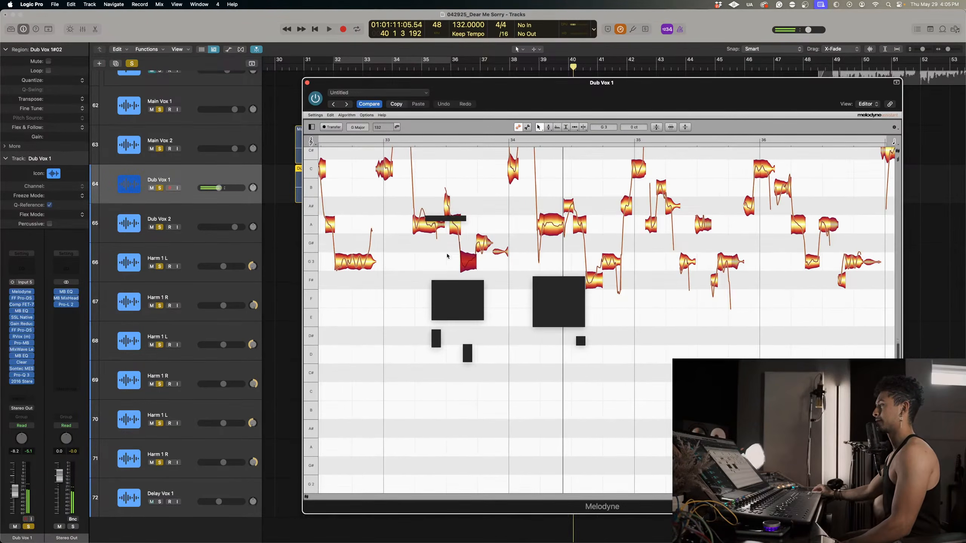
{"action": "left_click_drag", "start_coordinate": [465, 258], "coordinate": [465, 241]}
{"action": "scroll", "coordinate": [464, 241], "scroll_direction": "right", "scroll_amount": 4}
{"action": "scroll", "coordinate": [465, 241], "scroll_direction": "left", "scroll_amount": 4}
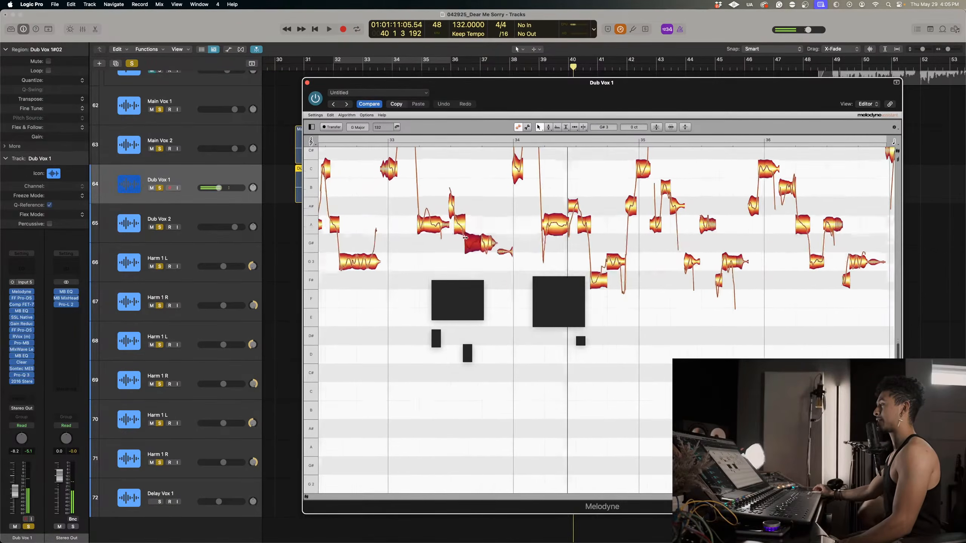
{"action": "scroll", "coordinate": [424, 165], "scroll_direction": "up", "scroll_amount": 4}
{"action": "scroll", "coordinate": [432, 199], "scroll_direction": "down", "scroll_amount": 4}
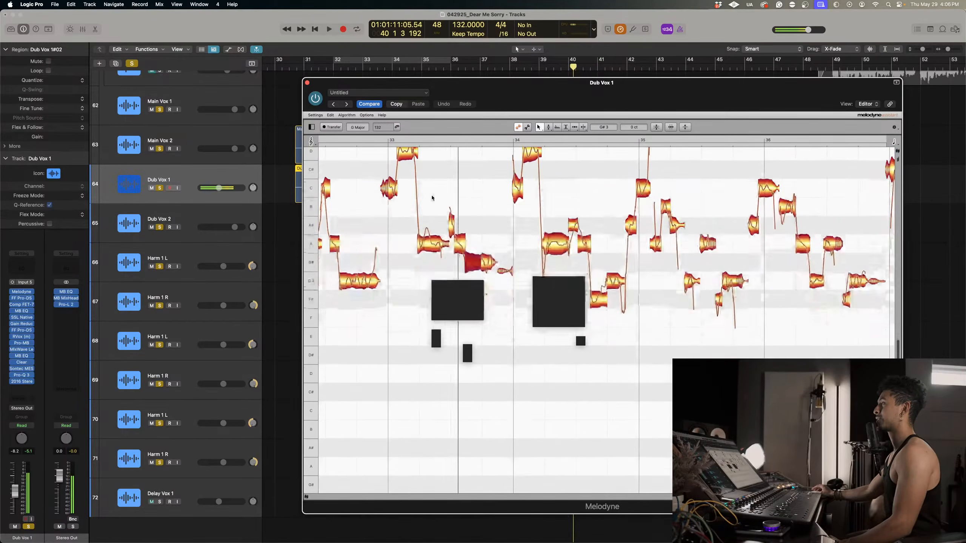
Lower the two adjoining G#3 notes in bar 33's second half to G3 and play back from early in bar 33.
{"action": "scroll", "coordinate": [473, 254], "scroll_direction": "down", "scroll_amount": 3}
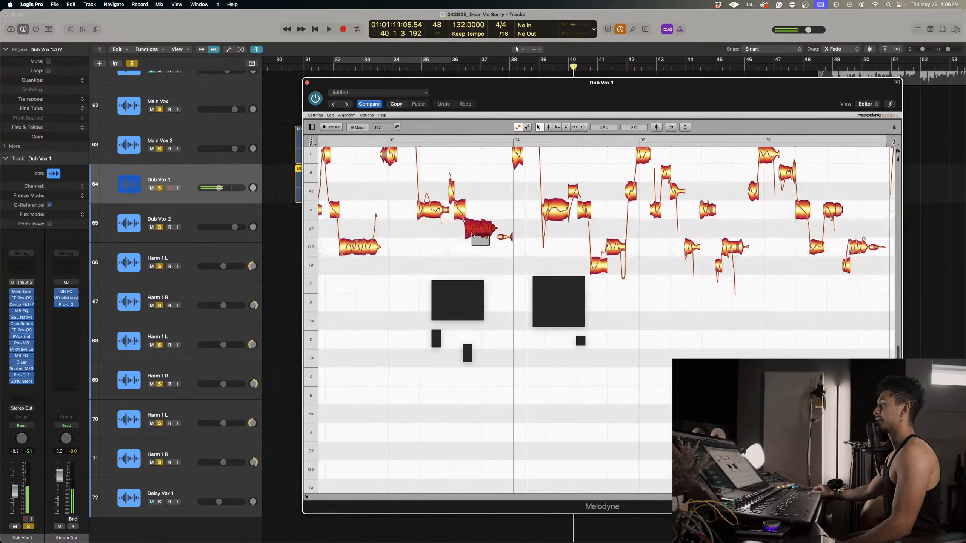
{"action": "left_click_drag", "start_coordinate": [470, 236], "coordinate": [470, 255]}
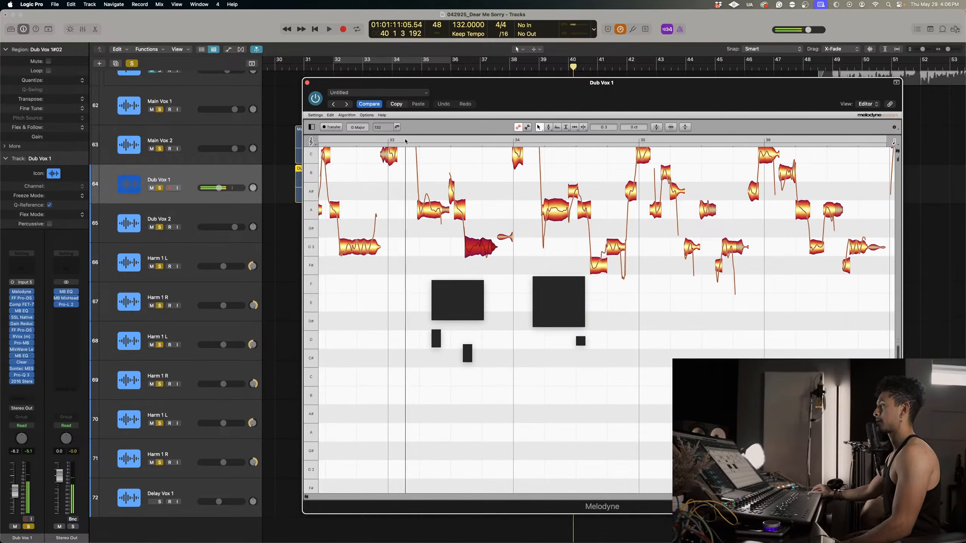
{"action": "left_click", "coordinate": [405, 141]}
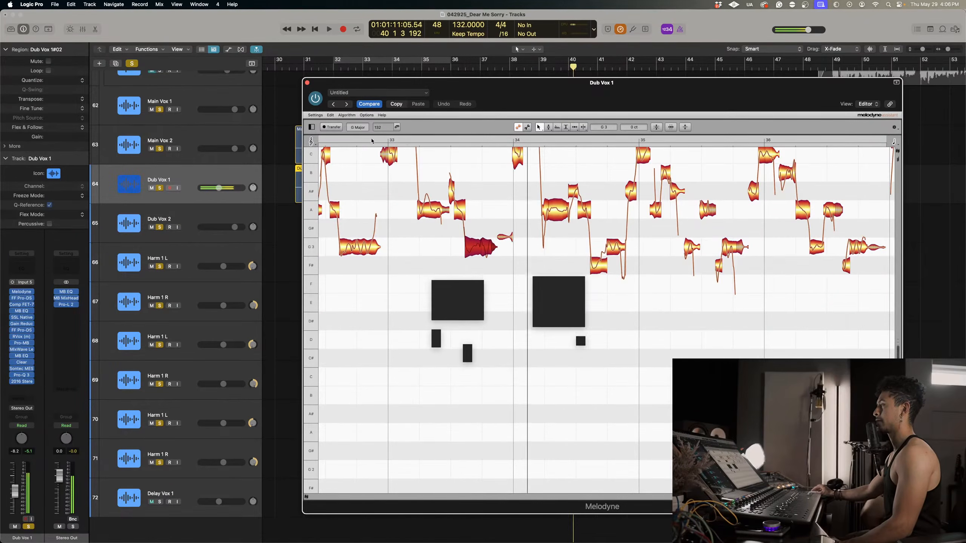
{"action": "scroll", "coordinate": [414, 190], "scroll_direction": "up", "scroll_amount": 1}
Move the Dub Vox 1 Melodyne window and reload its display by closing and reopening it.
{"action": "left_click_drag", "start_coordinate": [492, 93], "coordinate": [432, 139]}
{"action": "scroll", "coordinate": [446, 280], "scroll_direction": "down", "scroll_amount": 10}
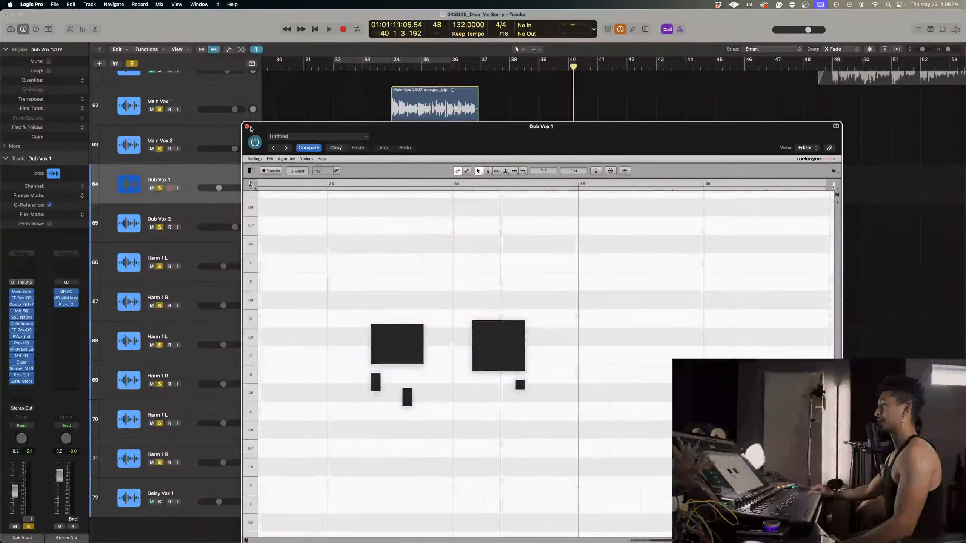
{"action": "left_click", "coordinate": [247, 127]}
{"action": "scroll", "coordinate": [627, 355], "scroll_direction": "down", "scroll_amount": 2}
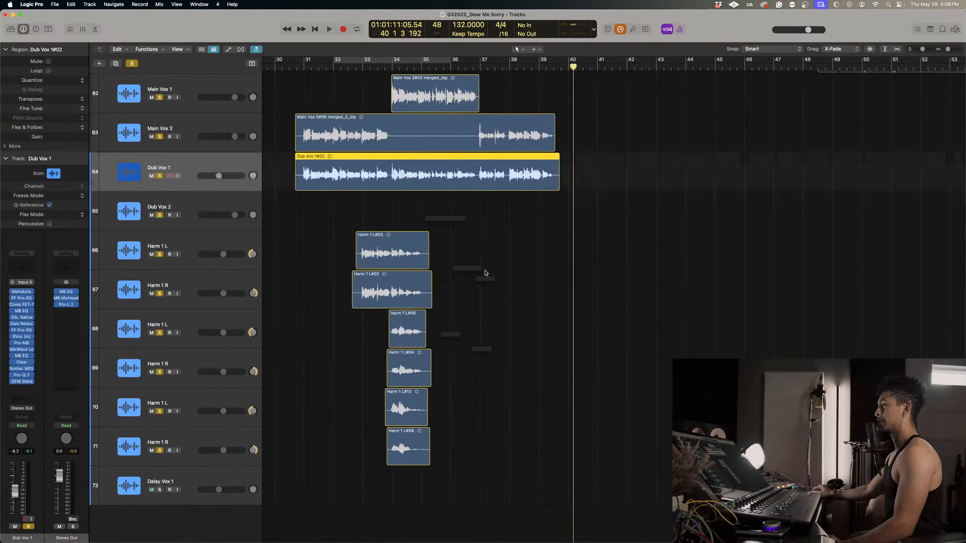
{"action": "left_click", "coordinate": [22, 292]}
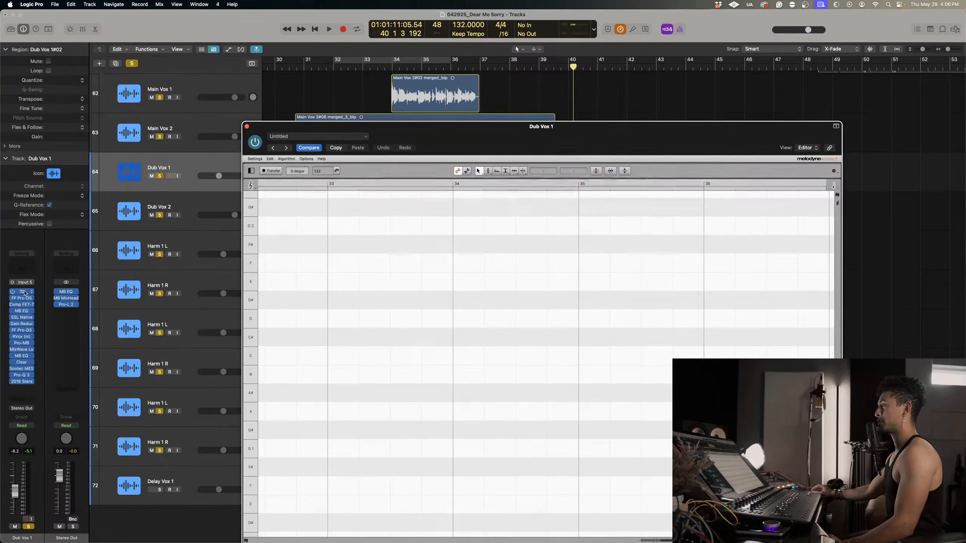
{"action": "left_click_drag", "start_coordinate": [548, 148], "coordinate": [544, 115]}
{"action": "left_click", "coordinate": [242, 94]}
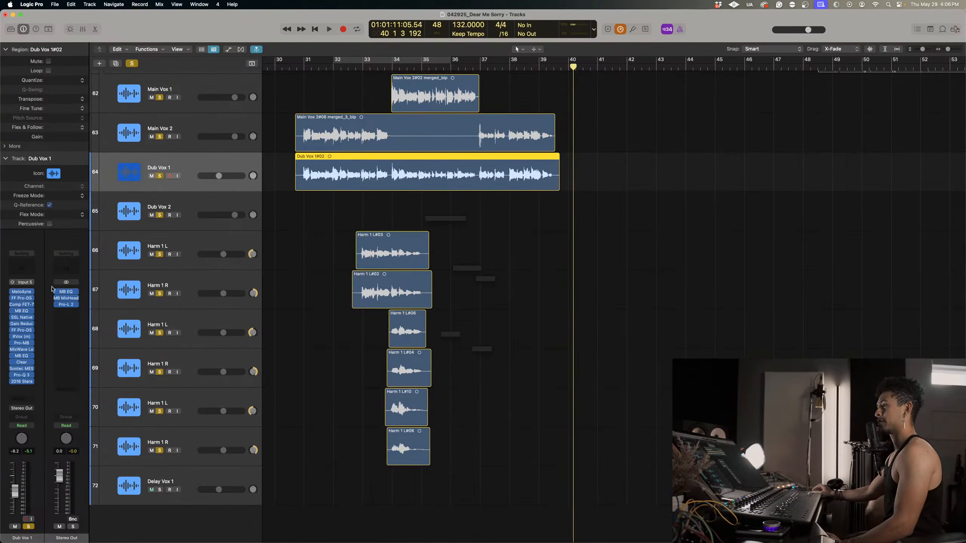
{"action": "left_click", "coordinate": [22, 291]}
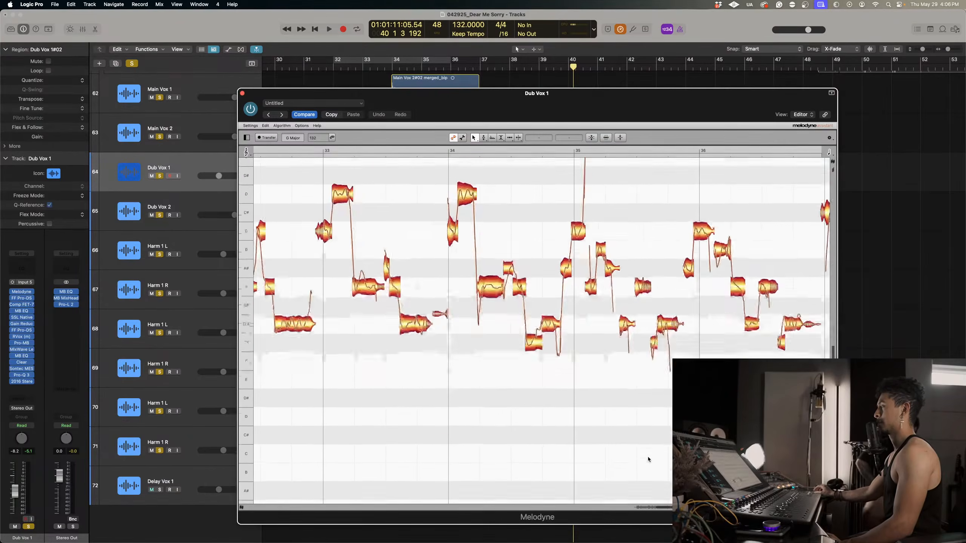
Play the edited Dub Vox 1 vocal back from just before bar 31 through bar 34.
{"action": "scroll", "coordinate": [568, 412], "scroll_direction": "left", "scroll_amount": 10}
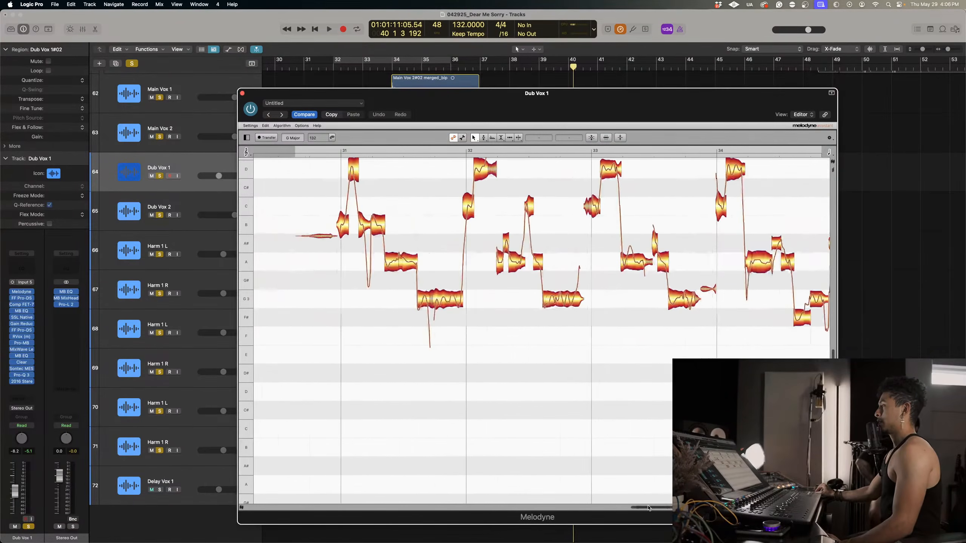
{"action": "scroll", "coordinate": [552, 392], "scroll_direction": "up", "scroll_amount": 2}
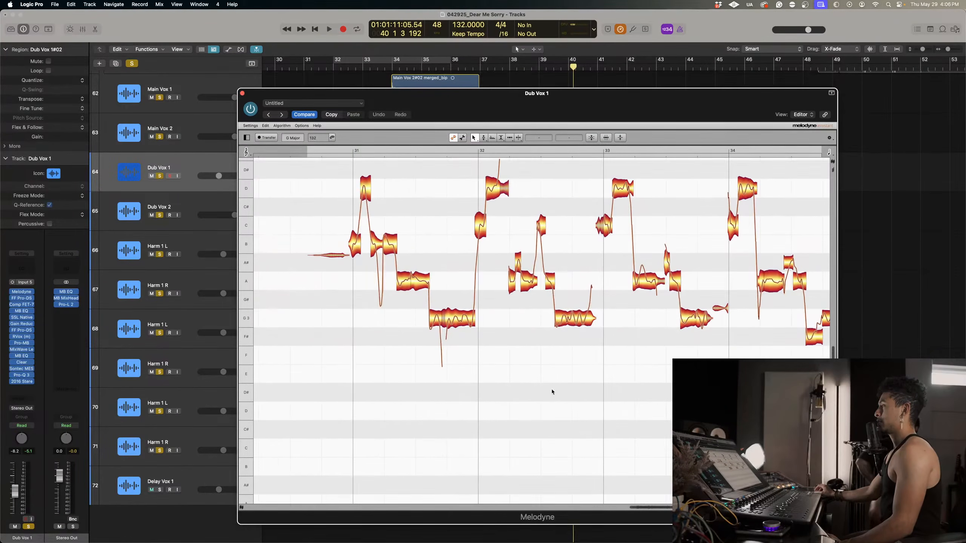
{"action": "left_click", "coordinate": [344, 150]}
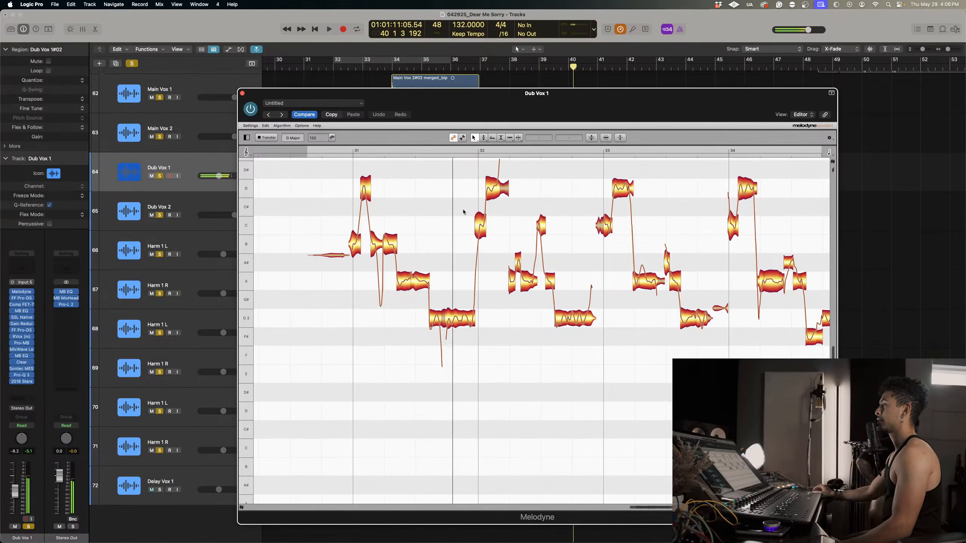
{"action": "scroll", "coordinate": [464, 212], "scroll_direction": "right", "scroll_amount": 3}
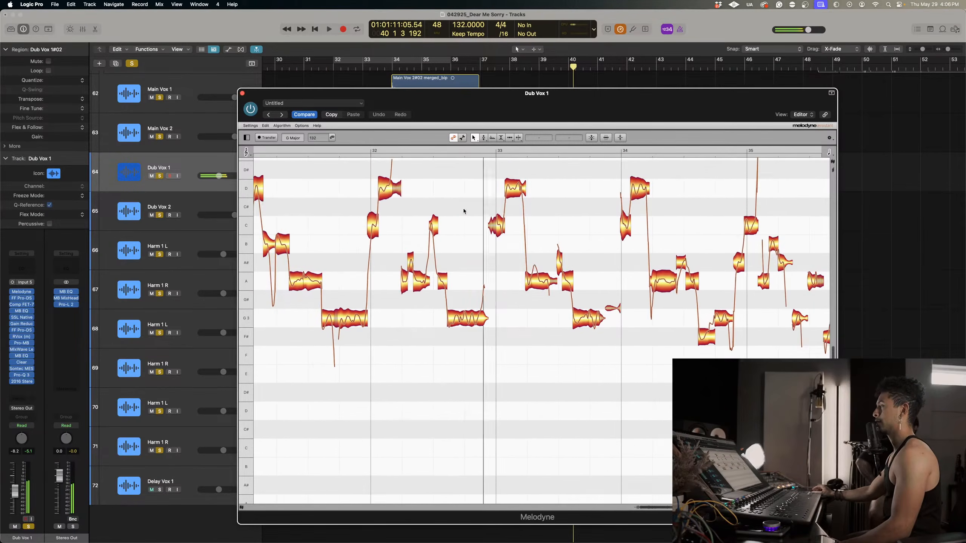
{"action": "scroll", "coordinate": [463, 211], "scroll_direction": "right", "scroll_amount": 2}
Split the long A3 note in the first half of bar 33 and raise its short middle segment to B3 minus 29 cents.
{"action": "right_click", "coordinate": [471, 280]}
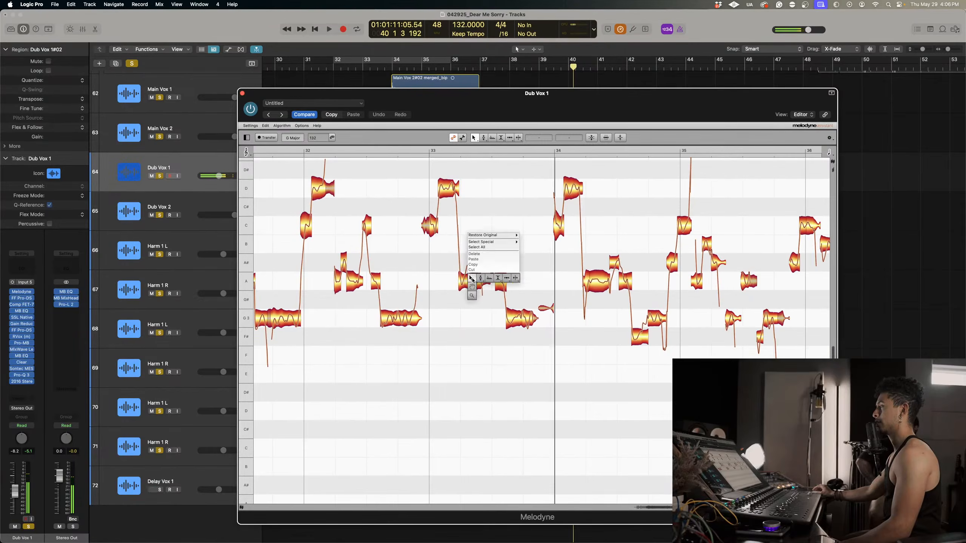
{"action": "left_click", "coordinate": [471, 280]}
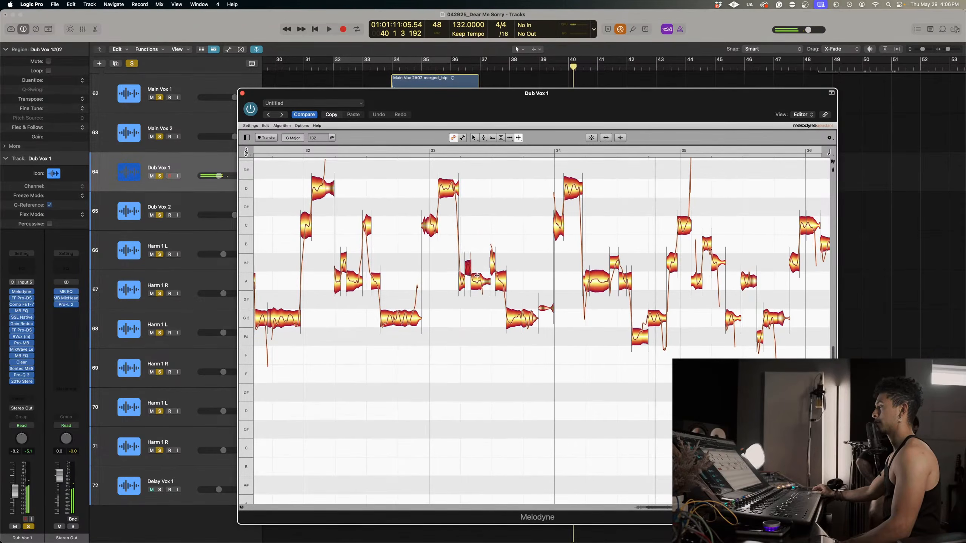
{"action": "right_click", "coordinate": [477, 276]}
{"action": "left_click", "coordinate": [434, 277]}
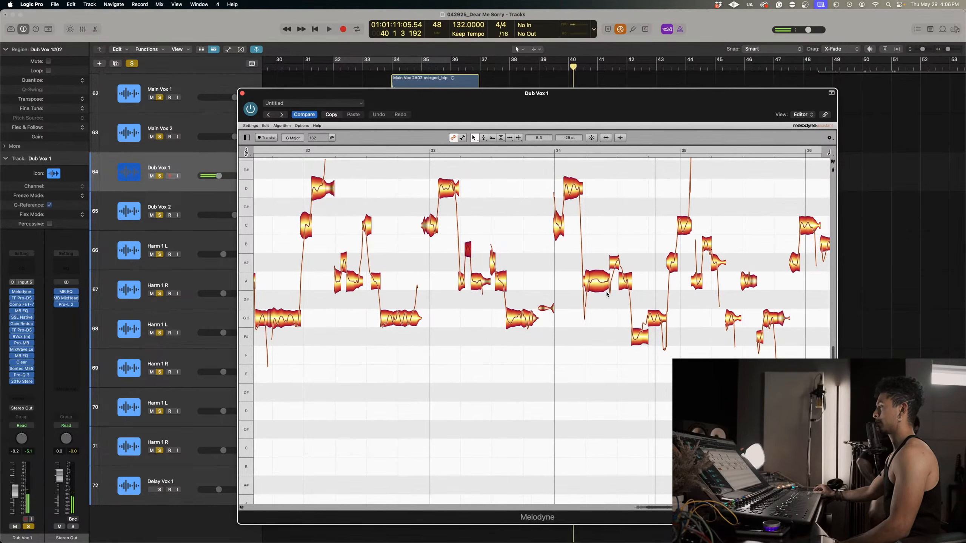
Correct the notes from the middle of bar 33 to the end of bar 35 with 100% pitch center and 100% pitch drift.
{"action": "scroll", "coordinate": [633, 286], "scroll_direction": "right", "scroll_amount": 2}
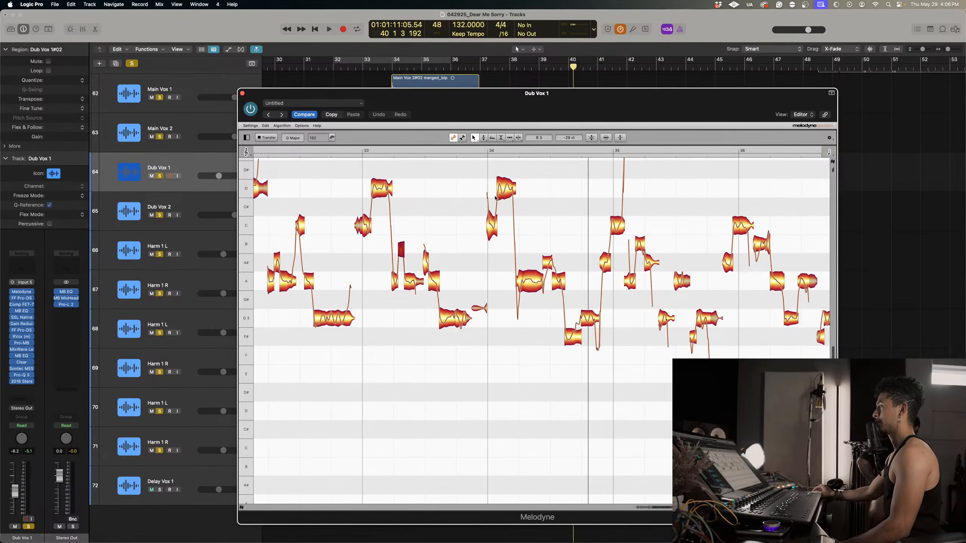
{"action": "left_click_drag", "start_coordinate": [421, 183], "coordinate": [722, 360]}
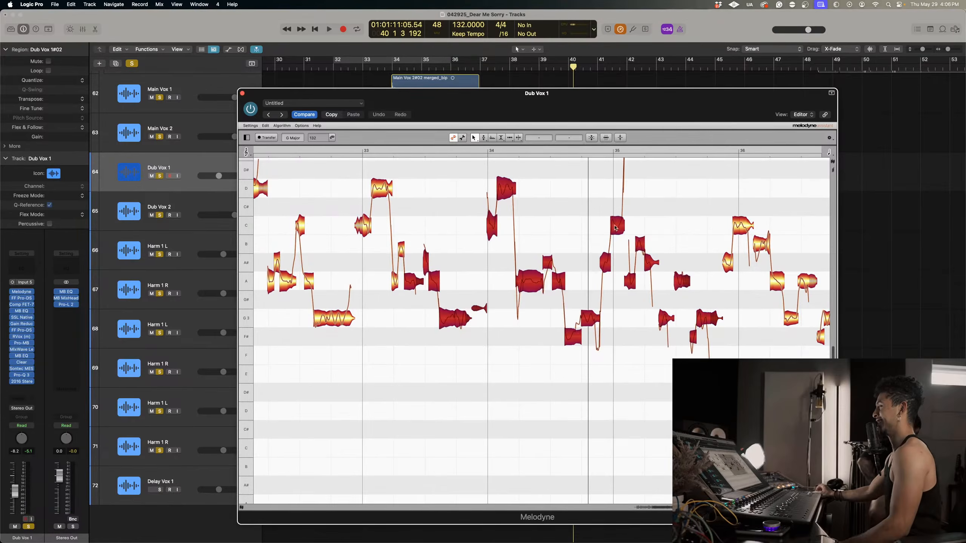
{"action": "left_click", "coordinate": [592, 139]}
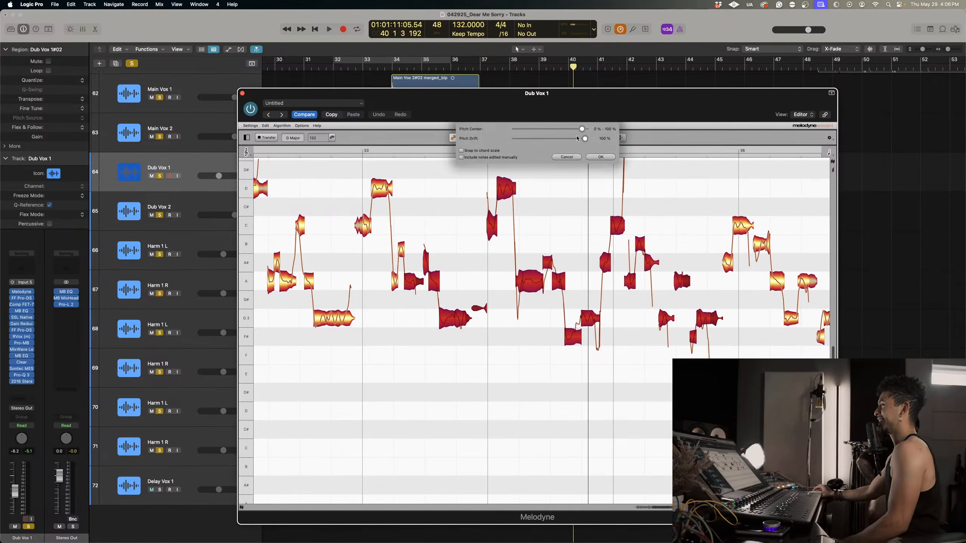
{"action": "left_click", "coordinate": [599, 157]}
Reduce pitch modulation on bar 34's high D4 note and to about 86% on bar 33's last A#3 note, and play the phrase back.
{"action": "right_click", "coordinate": [478, 216]}
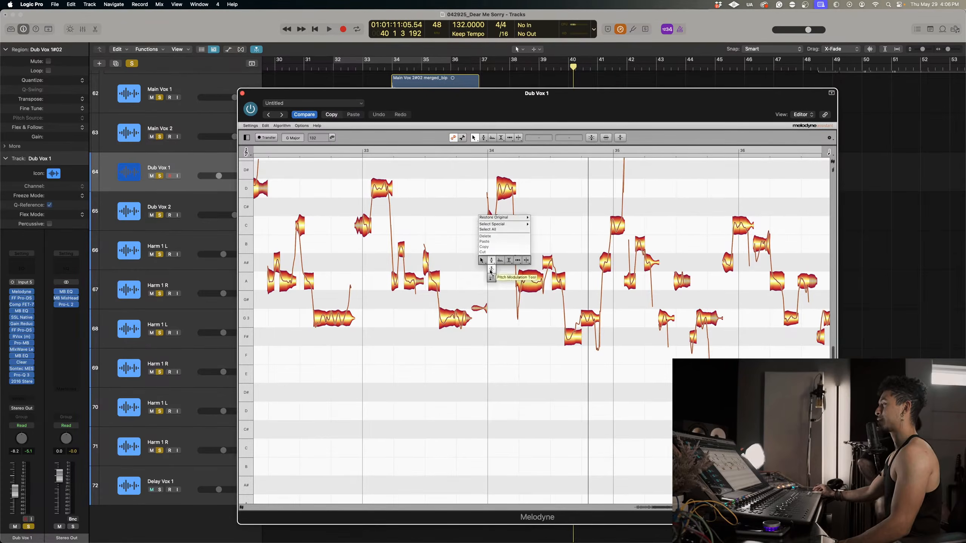
{"action": "left_click", "coordinate": [490, 272]}
{"action": "left_click", "coordinate": [508, 182]}
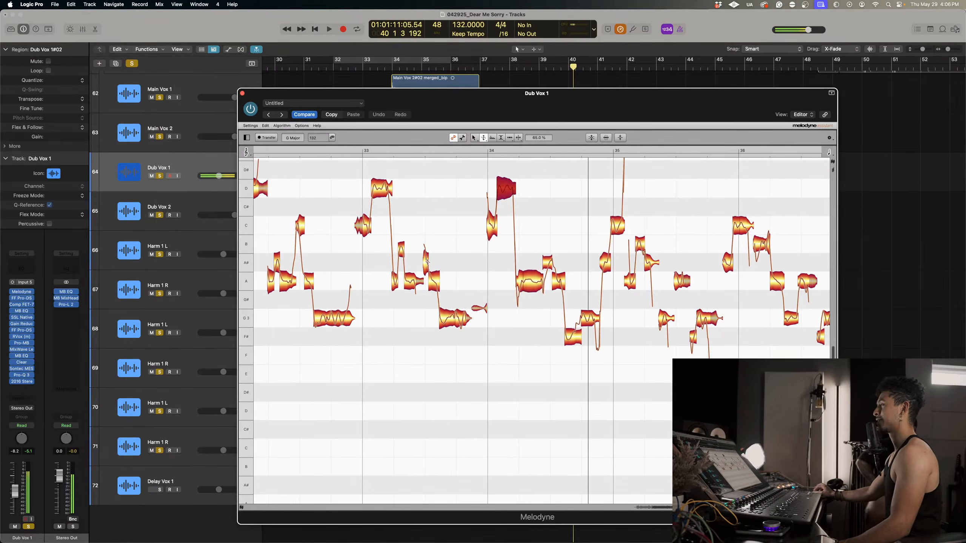
{"action": "left_click", "coordinate": [337, 151]}
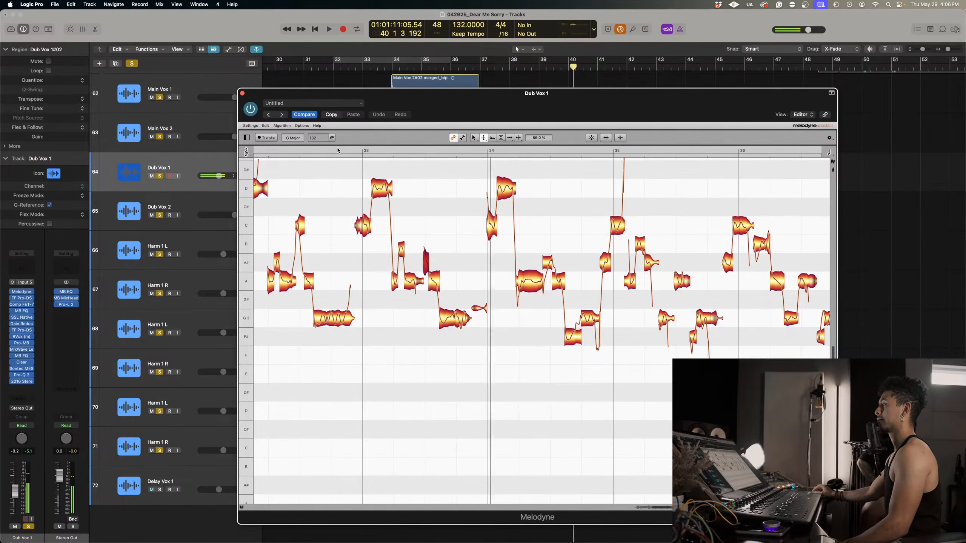
Split bar 34's long A3 note, raise its middle segment to A#3 minus 30 cents, and audition it from just before bar 34.
{"action": "right_click", "coordinate": [510, 212]}
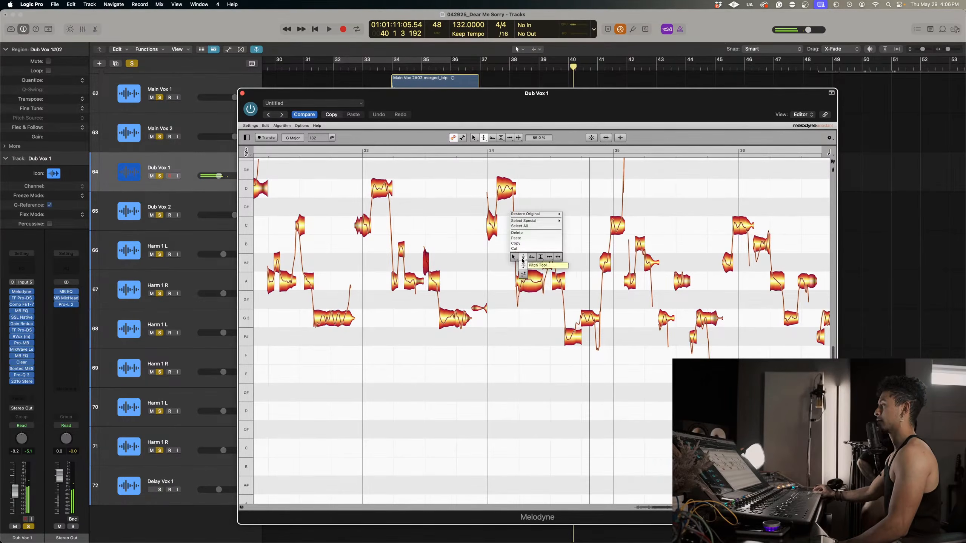
{"action": "left_click", "coordinate": [548, 258]}
{"action": "double_click", "coordinate": [532, 282]}
{"action": "right_click", "coordinate": [532, 282]}
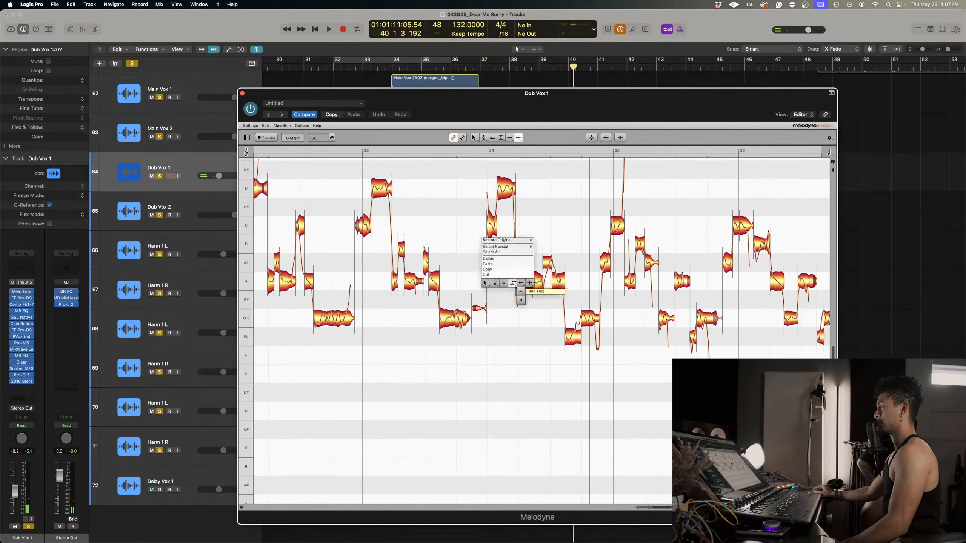
{"action": "left_click", "coordinate": [483, 283]}
{"action": "left_click_drag", "start_coordinate": [530, 285], "coordinate": [530, 268]}
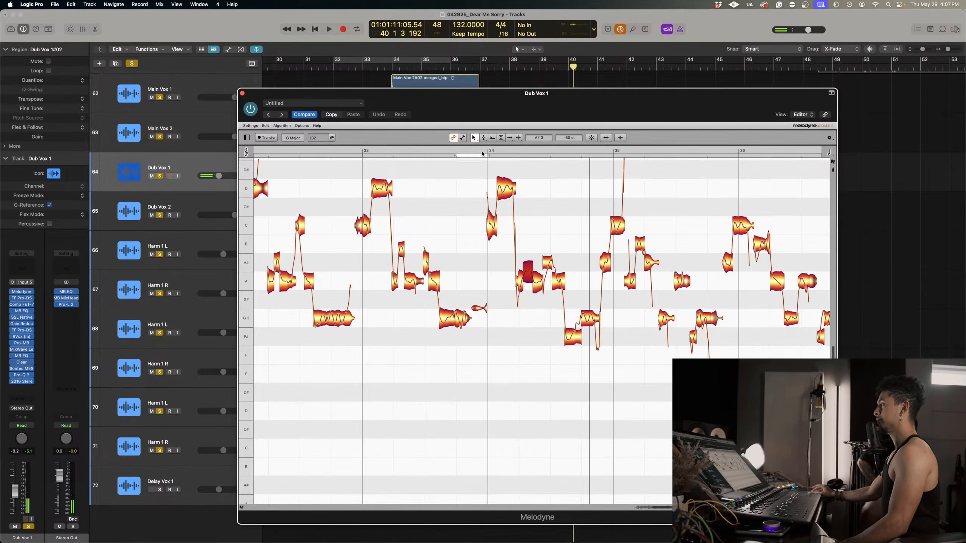
{"action": "left_click", "coordinate": [480, 149]}
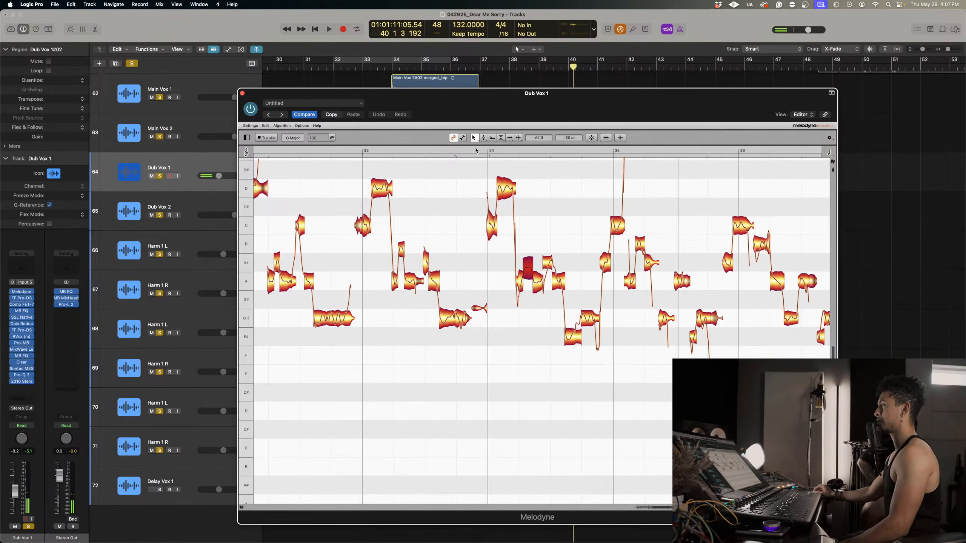
{"action": "left_click", "coordinate": [475, 150]}
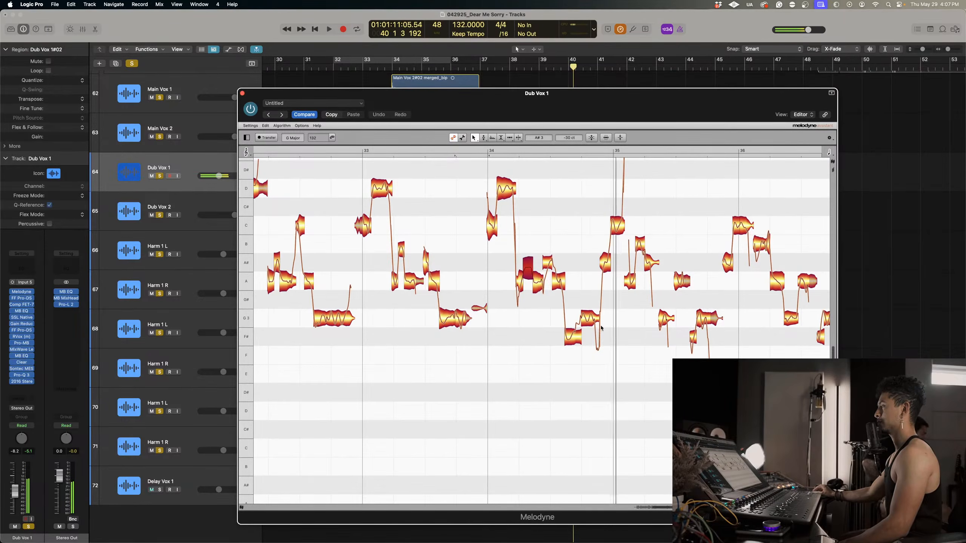
Raise the F#3 note in the second half of bar 34 to G3 and set its pitch modulation to 37%.
{"action": "left_click_drag", "start_coordinate": [574, 337], "coordinate": [576, 321]}
{"action": "right_click", "coordinate": [576, 321]}
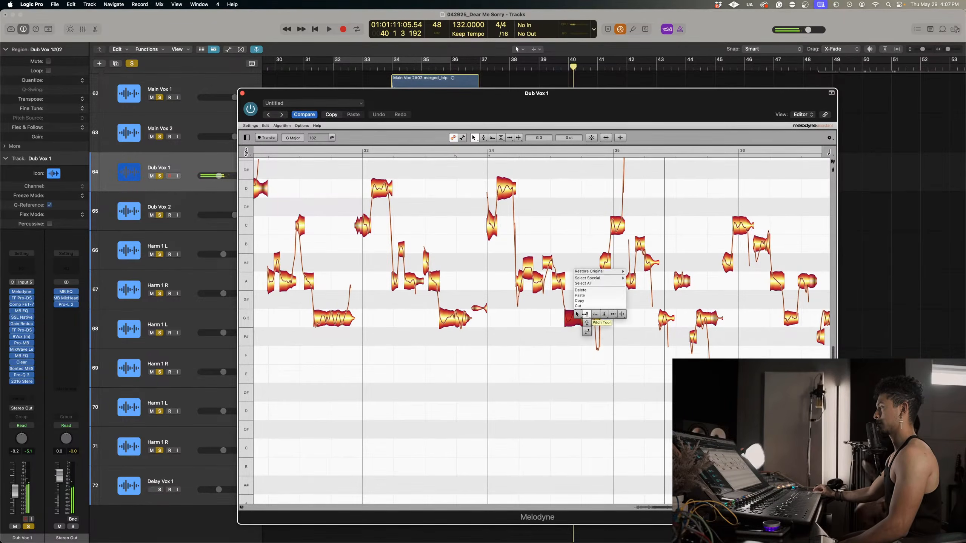
{"action": "left_click", "coordinate": [587, 331]}
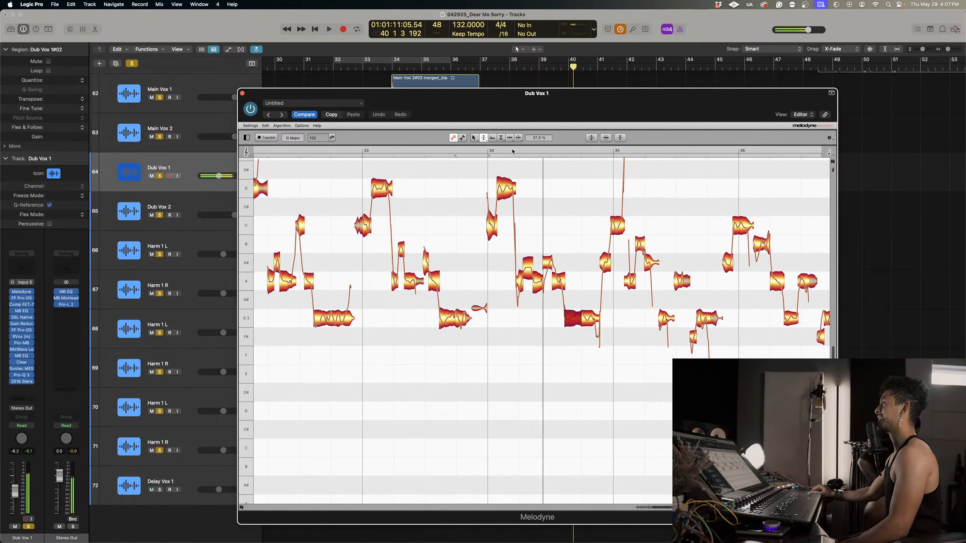
Lower the A#3 note in the first half of bar 35 to A3 and audition it from just before bar 35.
{"action": "scroll", "coordinate": [627, 286], "scroll_direction": "right", "scroll_amount": 4}
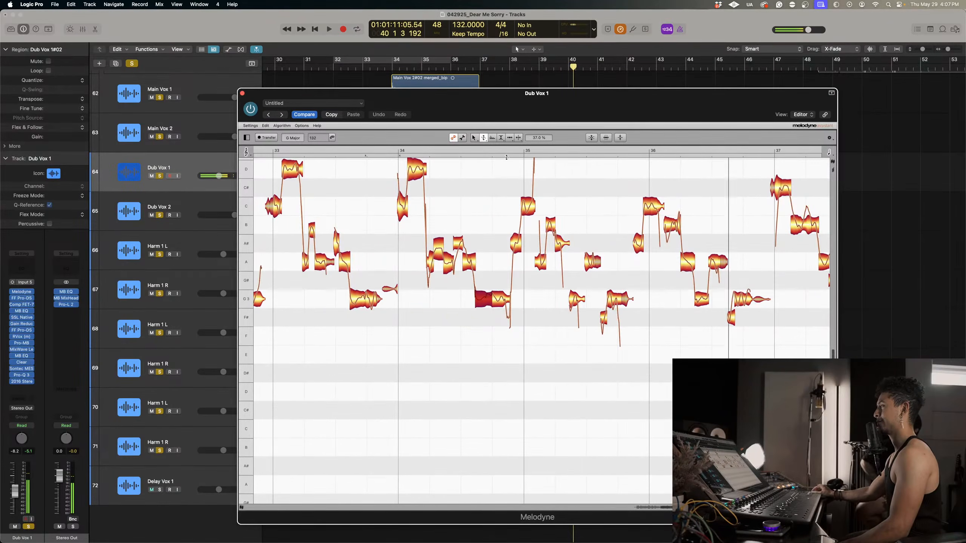
{"action": "left_click", "coordinate": [494, 150]}
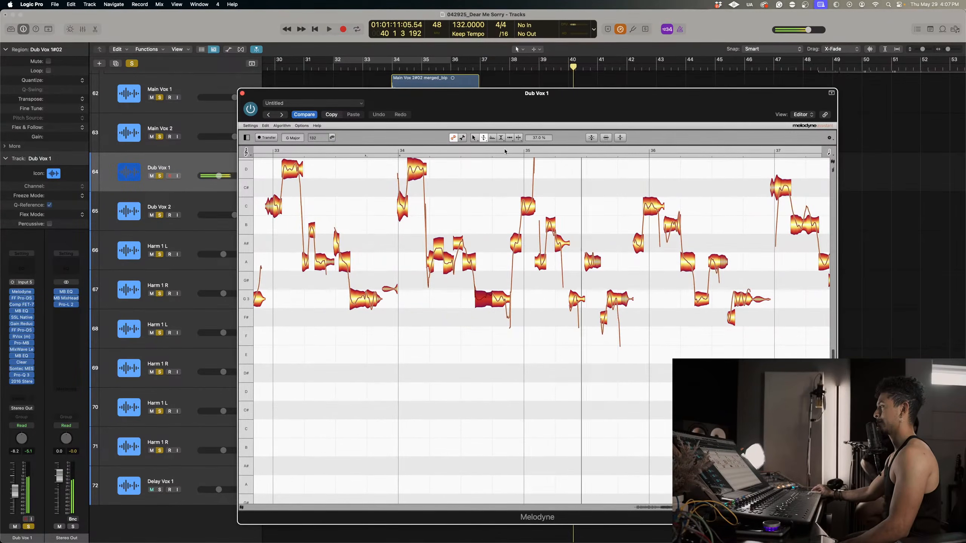
{"action": "right_click", "coordinate": [560, 257]}
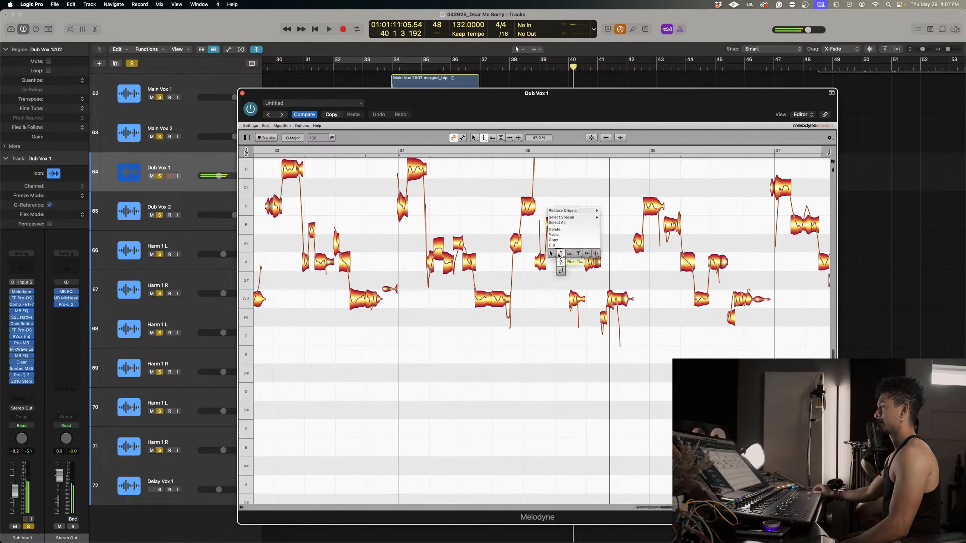
{"action": "left_click", "coordinate": [550, 254]}
{"action": "left_click", "coordinate": [505, 152]}
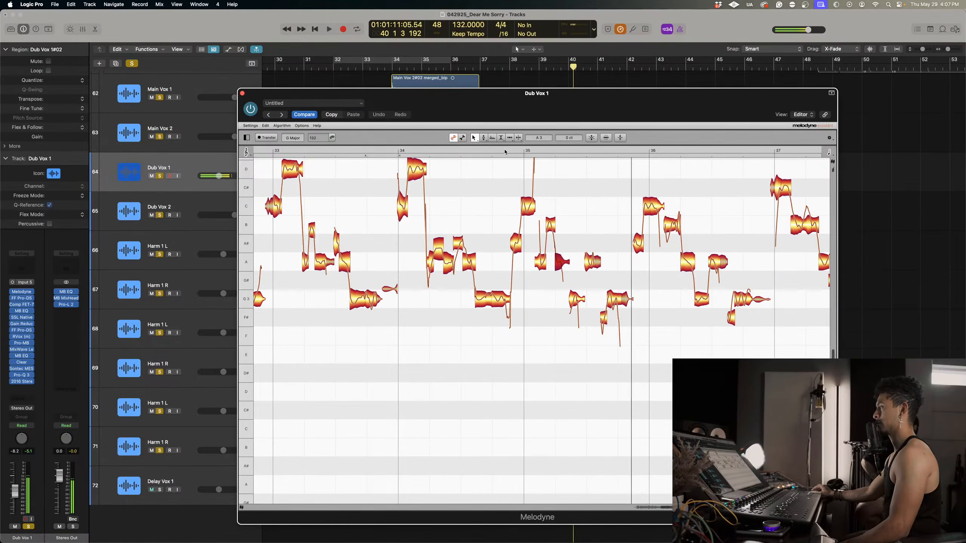
Lower the short F#3 notes late in bars 35 and 36 to F3, and set the G3 note after bar 36's one to 73% pitch modulation.
{"action": "left_click_drag", "start_coordinate": [603, 320], "coordinate": [603, 338]}
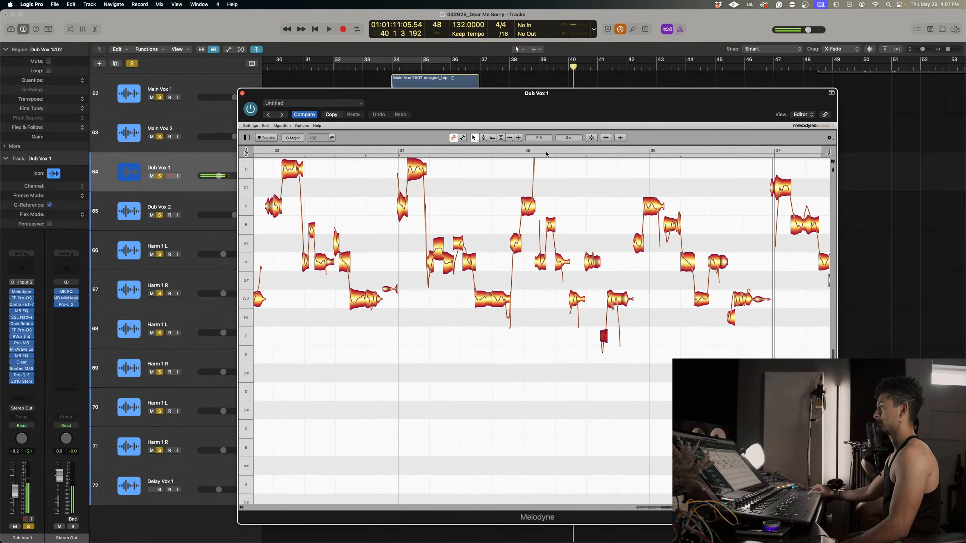
{"action": "left_click", "coordinate": [546, 149]}
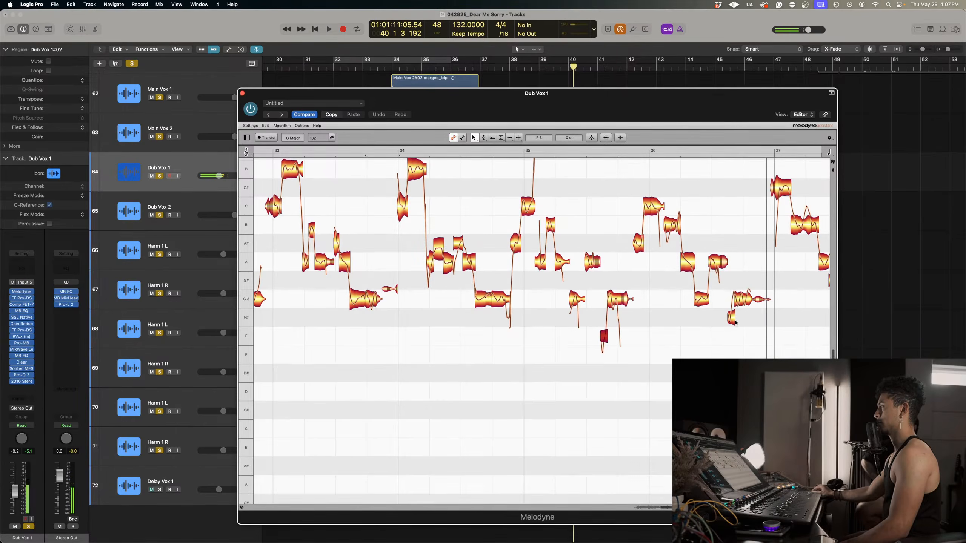
{"action": "right_click", "coordinate": [738, 301]}
{"action": "left_click", "coordinate": [745, 314]}
{"action": "left_click", "coordinate": [743, 299]}
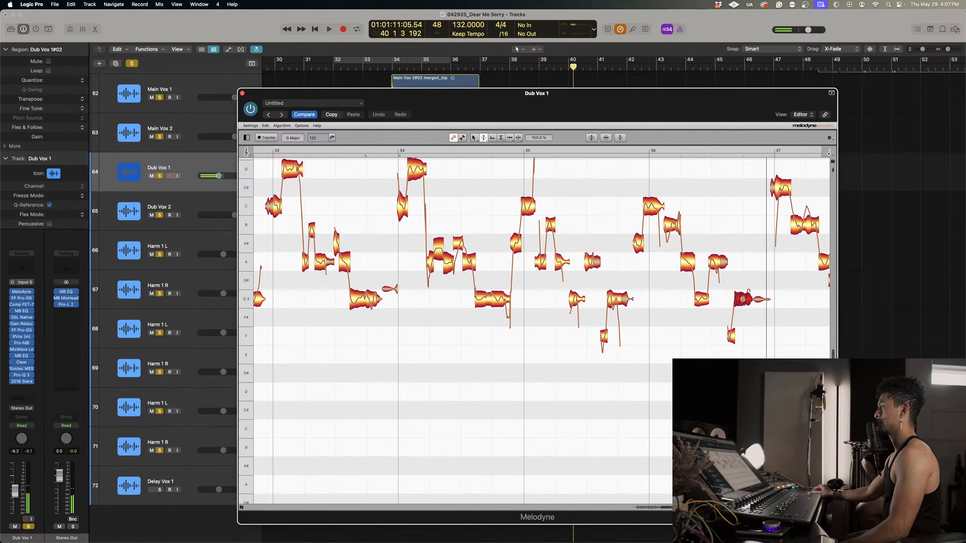
{"action": "left_click", "coordinate": [637, 149]}
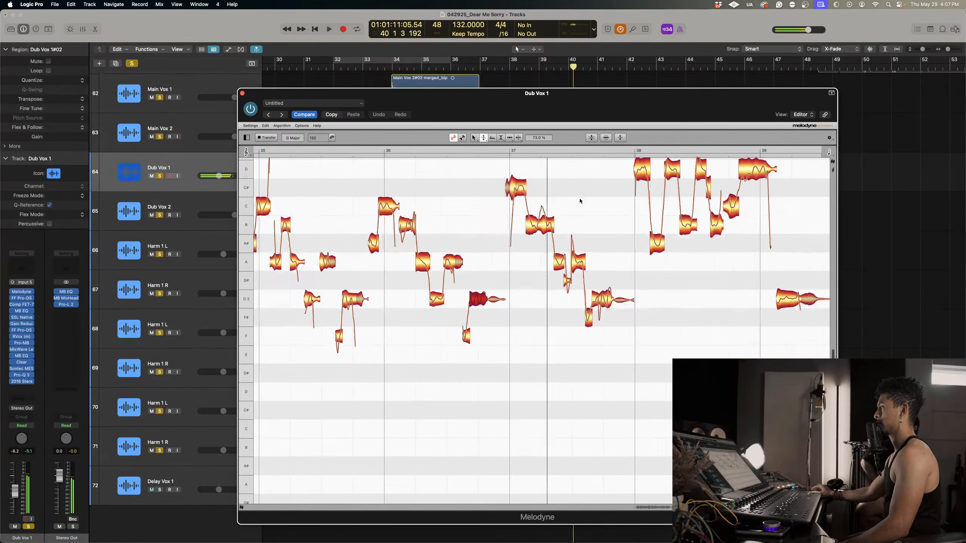
At the start of bar 37, lower the first C#4 note to C4, raise the second to D4, and audition the phrase.
{"action": "scroll", "coordinate": [559, 214], "scroll_direction": "up", "scroll_amount": 5}
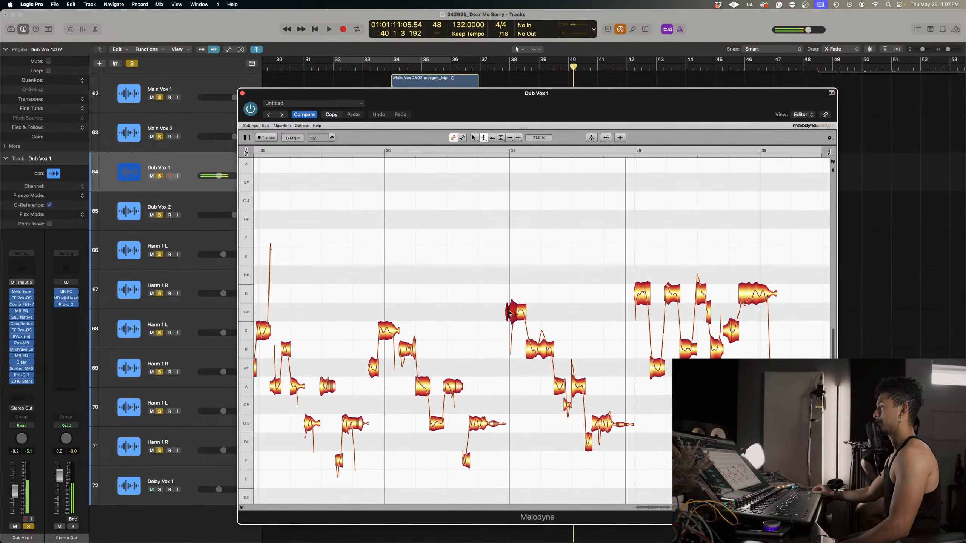
{"action": "right_click", "coordinate": [509, 313]}
{"action": "left_click", "coordinate": [504, 305]}
{"action": "left_click_drag", "start_coordinate": [510, 313], "coordinate": [510, 330]}
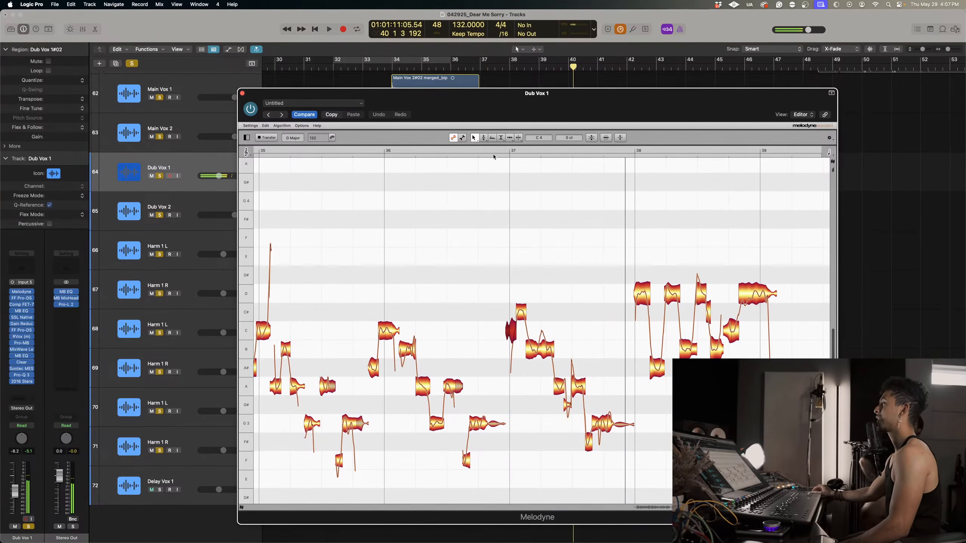
{"action": "double_click", "coordinate": [408, 150]}
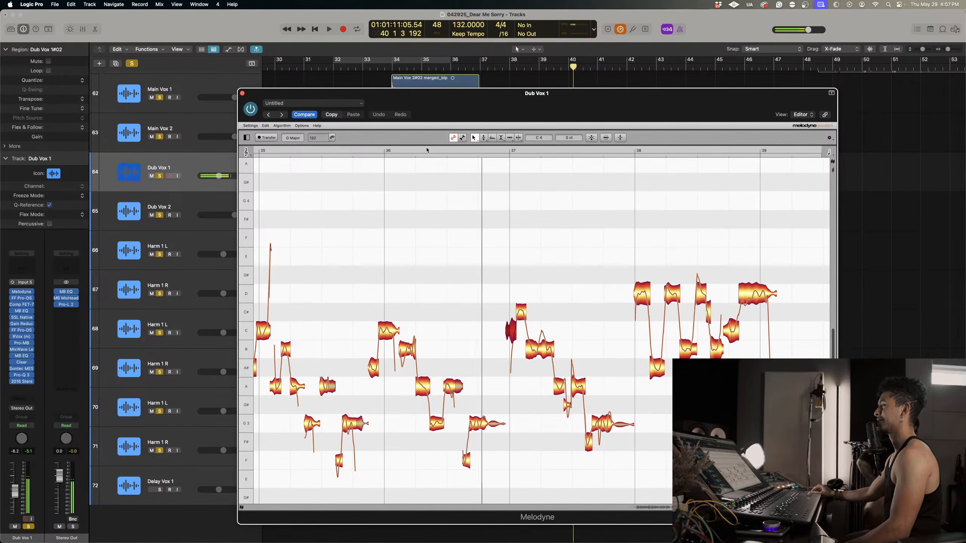
{"action": "left_click_drag", "start_coordinate": [521, 313], "coordinate": [522, 293]}
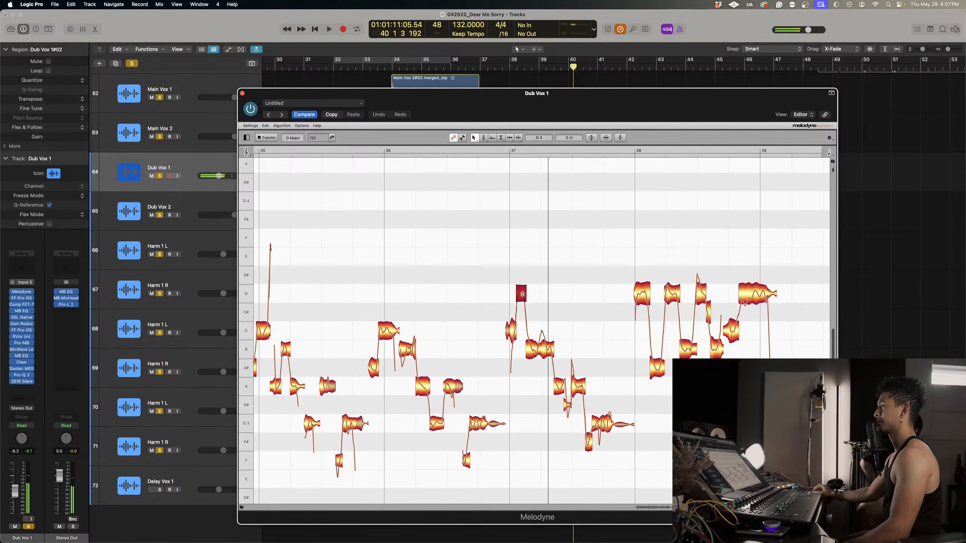
{"action": "double_click", "coordinate": [500, 150]}
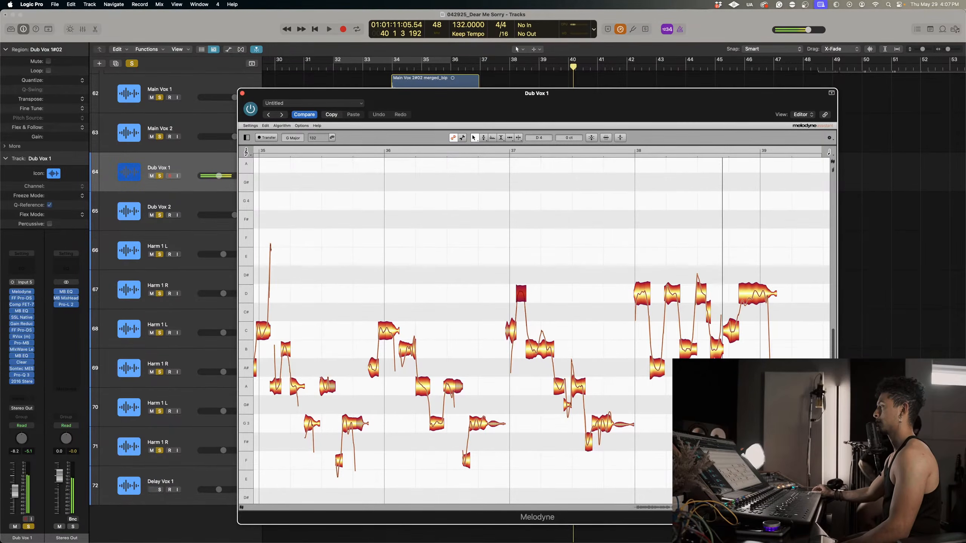
Raise the three A#3 notes in bar 38 to B3 and play the phrase from just before bar 38.
{"action": "scroll", "coordinate": [534, 326], "scroll_direction": "right", "scroll_amount": 3}
{"action": "scroll", "coordinate": [534, 326], "scroll_direction": "down", "scroll_amount": 1}
{"action": "left_click_drag", "start_coordinate": [675, 357], "coordinate": [628, 353]}
{"action": "left_click", "coordinate": [675, 326]}
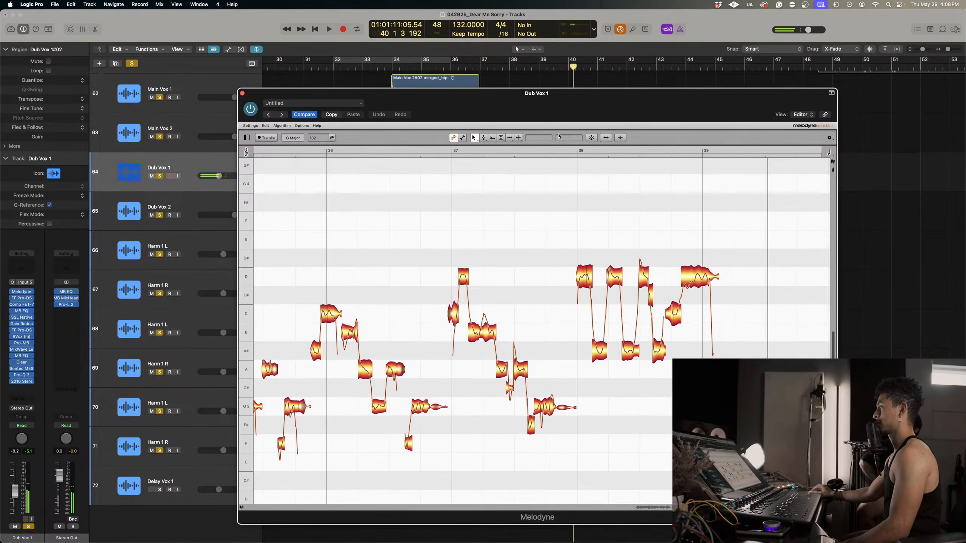
{"action": "double_click", "coordinate": [554, 150]}
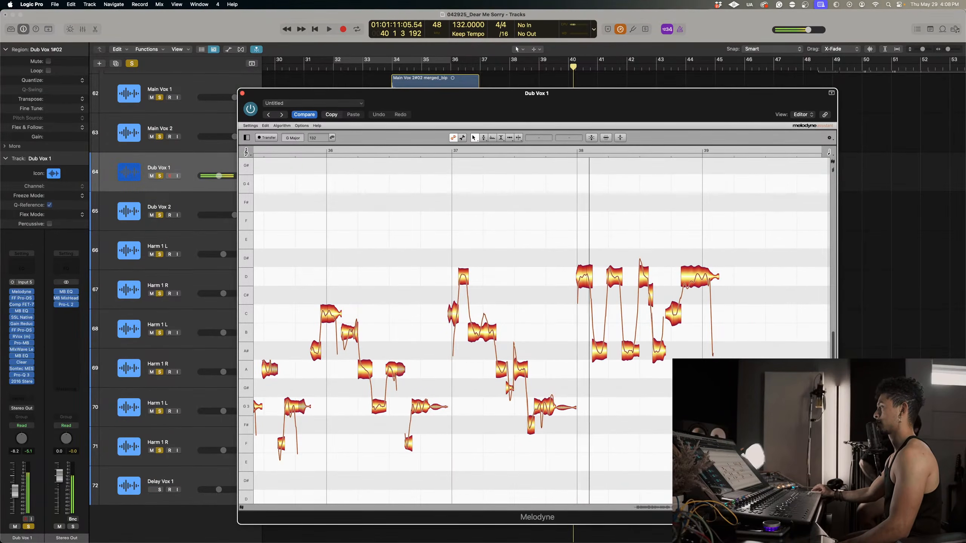
{"action": "left_click_drag", "start_coordinate": [587, 366], "coordinate": [667, 344]}
{"action": "left_click_drag", "start_coordinate": [600, 350], "coordinate": [600, 331]}
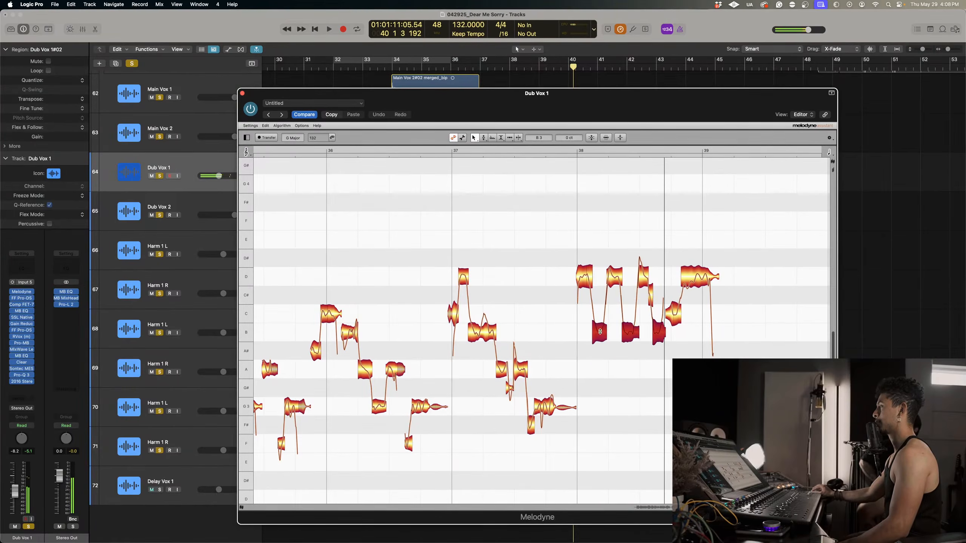
{"action": "double_click", "coordinate": [563, 150]}
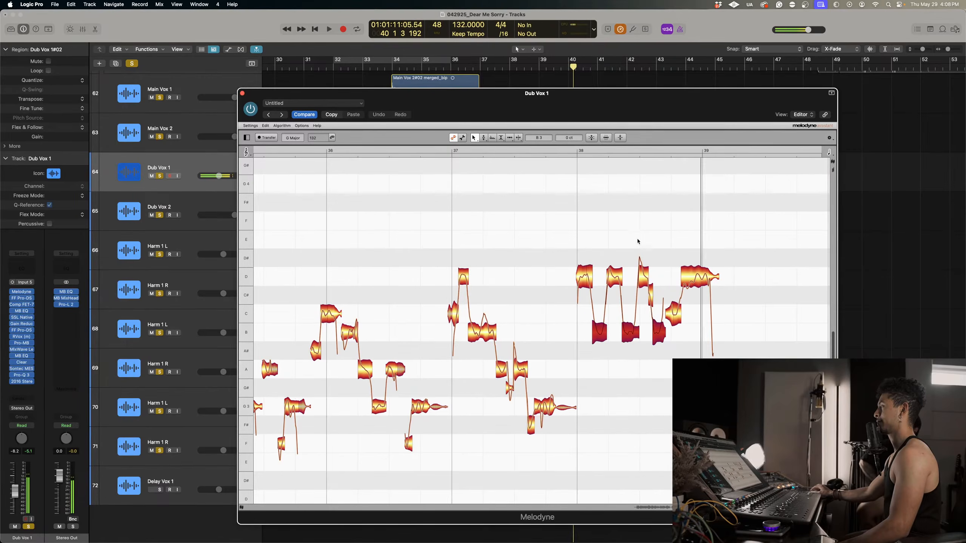
Set the pitch drift of the long D4 note at the end of bar 38 to 0%.
{"action": "right_click", "coordinate": [690, 236]}
{"action": "left_click", "coordinate": [695, 288]}
{"action": "left_click_drag", "start_coordinate": [700, 281], "coordinate": [708, 299]}
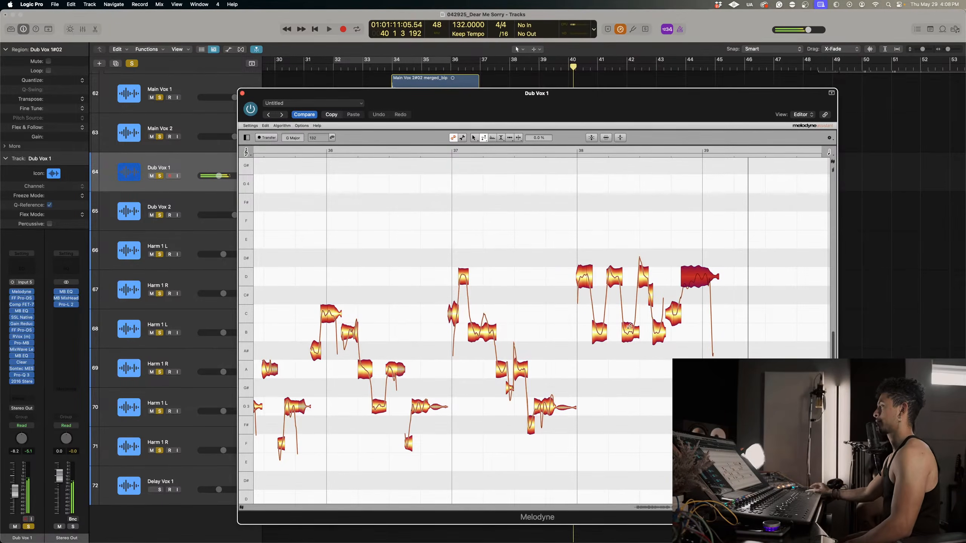
Try an extreme pitch modulation of about -815% on the long D4 note leading into bar 39 and play it back.
{"action": "right_click", "coordinate": [704, 278]}
{"action": "left_click", "coordinate": [693, 269]}
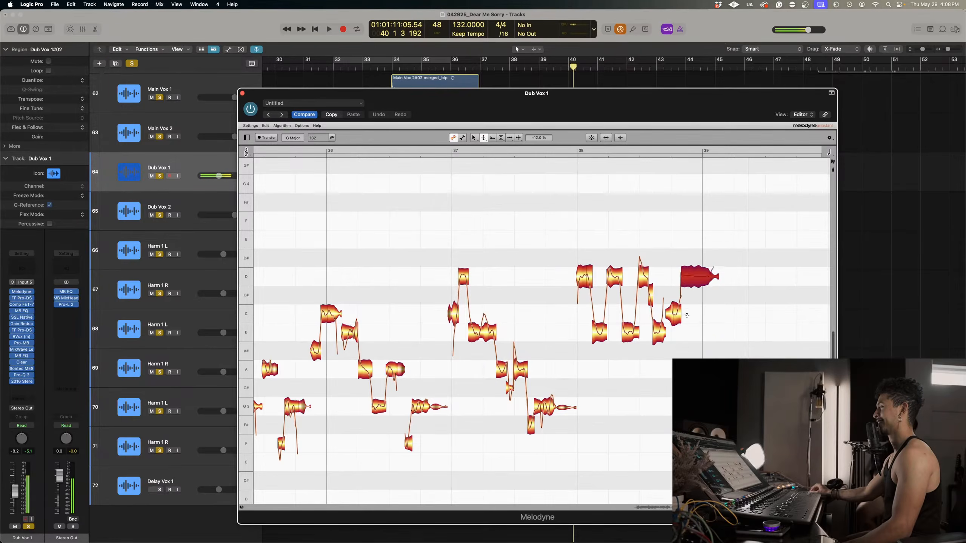
{"action": "left_click_drag", "start_coordinate": [686, 315], "coordinate": [681, 126]}
{"action": "left_click_drag", "start_coordinate": [654, 443], "coordinate": [654, 540]}
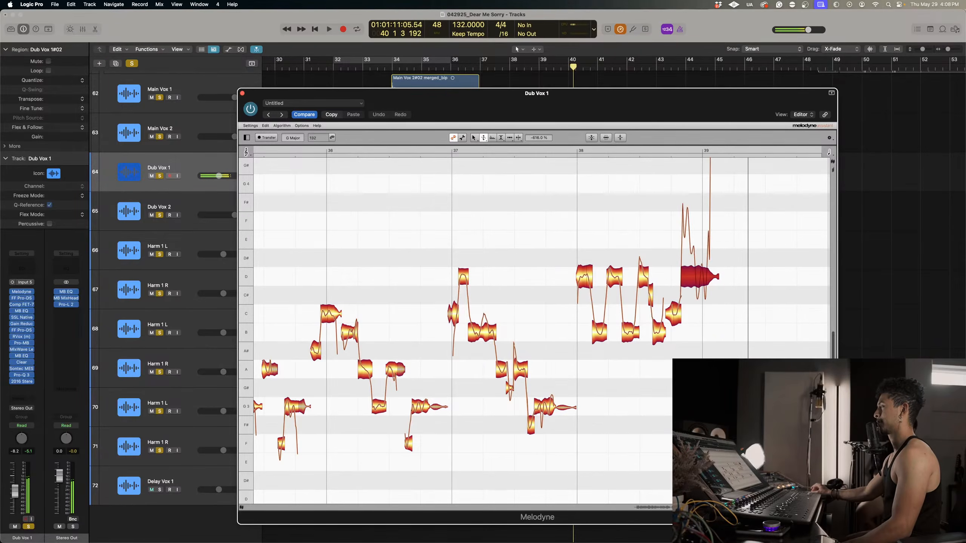
{"action": "left_click", "coordinate": [562, 149]}
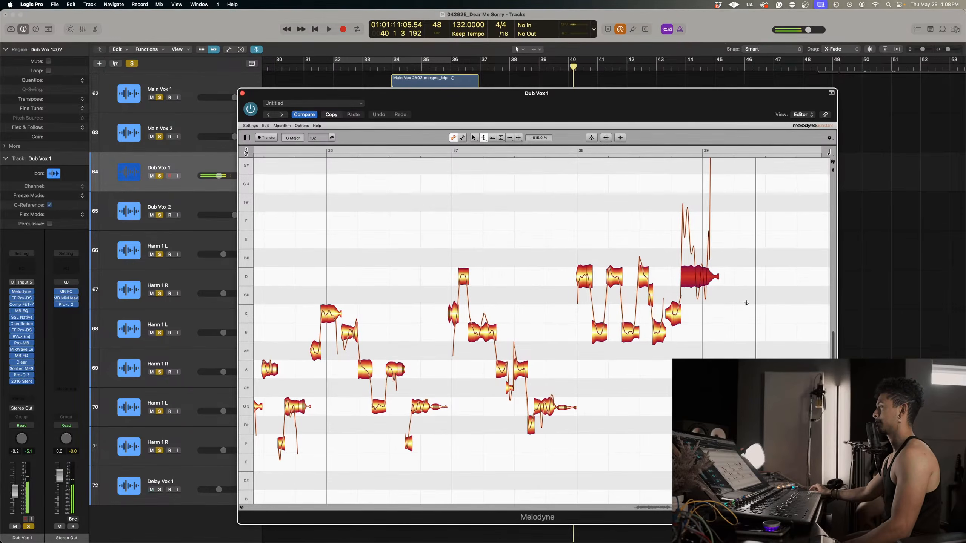
Set the pitch modulation of the long D4 note leading into bar 39 to 54%.
{"action": "double_click", "coordinate": [719, 290]}
{"action": "left_click_drag", "start_coordinate": [695, 300], "coordinate": [694, 294]}
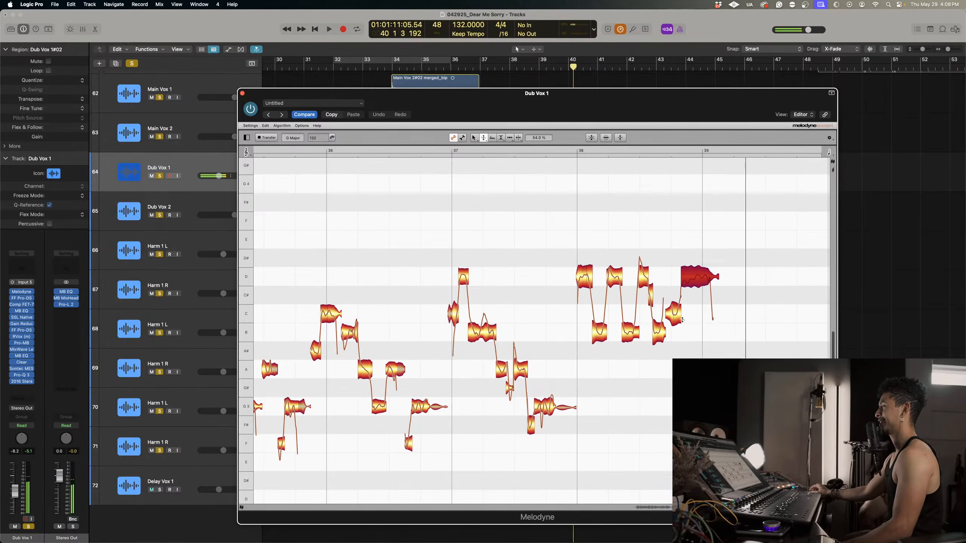
Split bar 38's C4 note, raise its second half to C#4 minus 39 cents, and audition it from just before bar 38.
{"action": "right_click", "coordinate": [665, 258]}
{"action": "left_click", "coordinate": [680, 316]}
{"action": "left_click", "coordinate": [677, 317]}
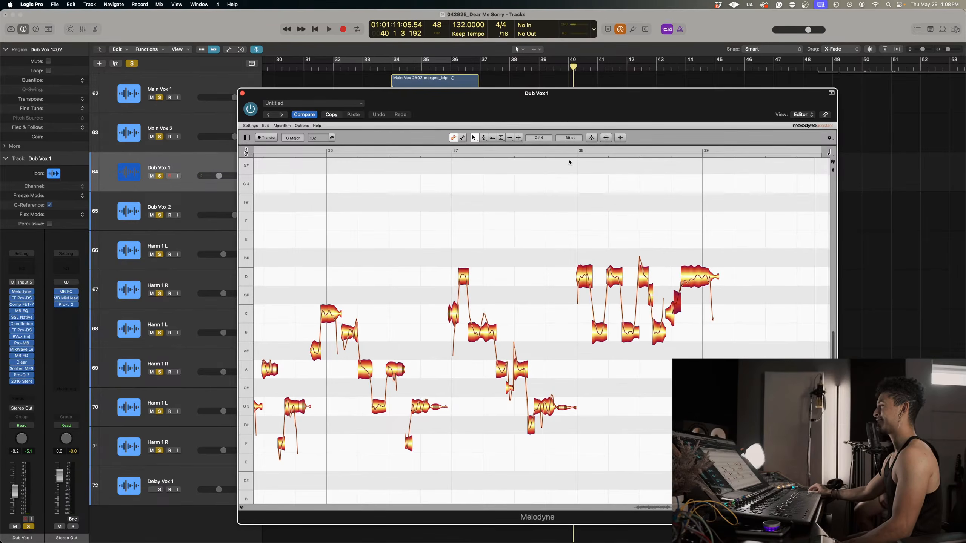
{"action": "left_click", "coordinate": [564, 148]}
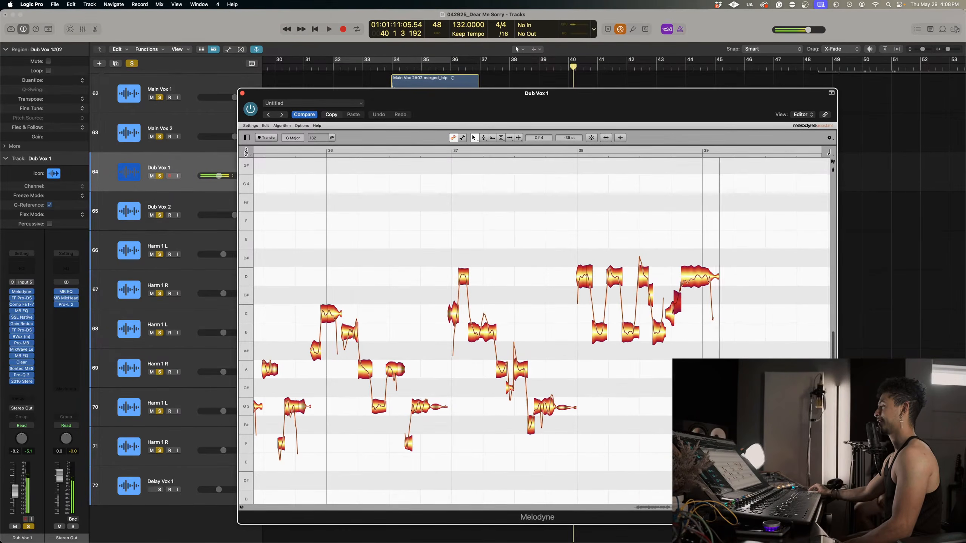
Unsolo the six Harm 1 tracks and play the main and dub vocals from just before bar 31 through bar 39.
{"action": "left_click_drag", "start_coordinate": [535, 114], "coordinate": [964, 329]}
{"action": "left_click_drag", "start_coordinate": [160, 255], "coordinate": [161, 450]}
{"action": "left_click", "coordinate": [302, 72]}
{"action": "key", "text": "space"}
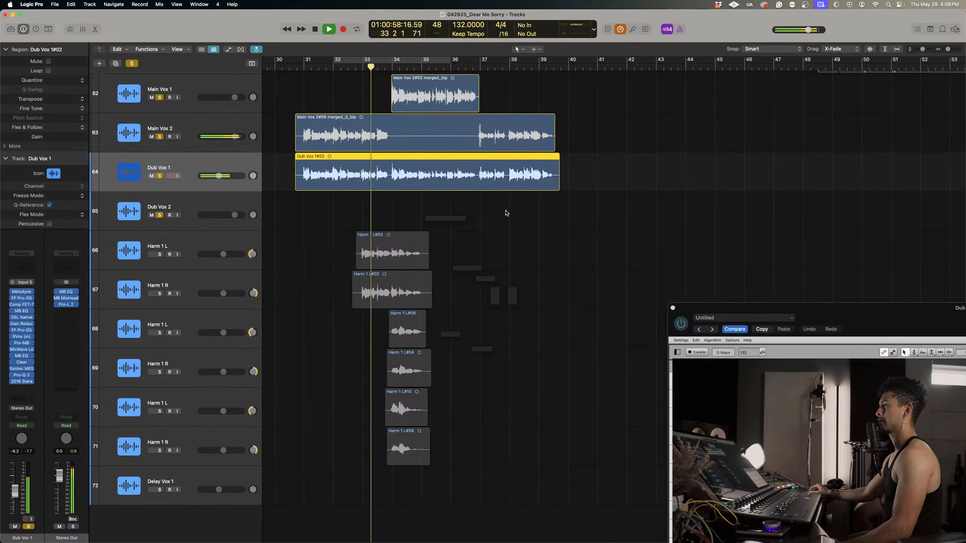
{"action": "scroll", "coordinate": [507, 210], "scroll_direction": "up", "scroll_amount": 3}
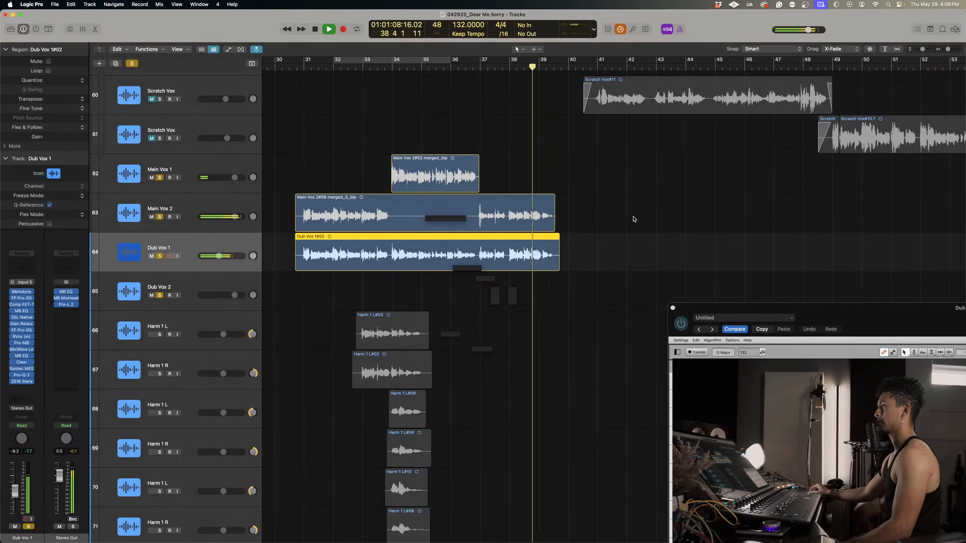
{"action": "key", "text": "space"}
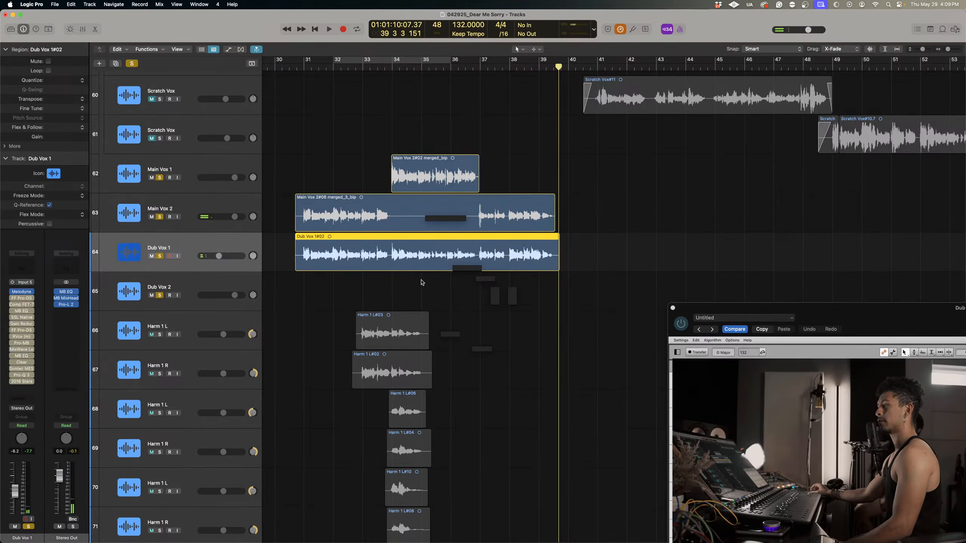
Bounce the Dub Vox 1 region in place as Dub Vox 1#02_bip, leaving the source region and including the audio tail.
{"action": "right_click", "coordinate": [359, 261]}
{"action": "left_click", "coordinate": [392, 263]}
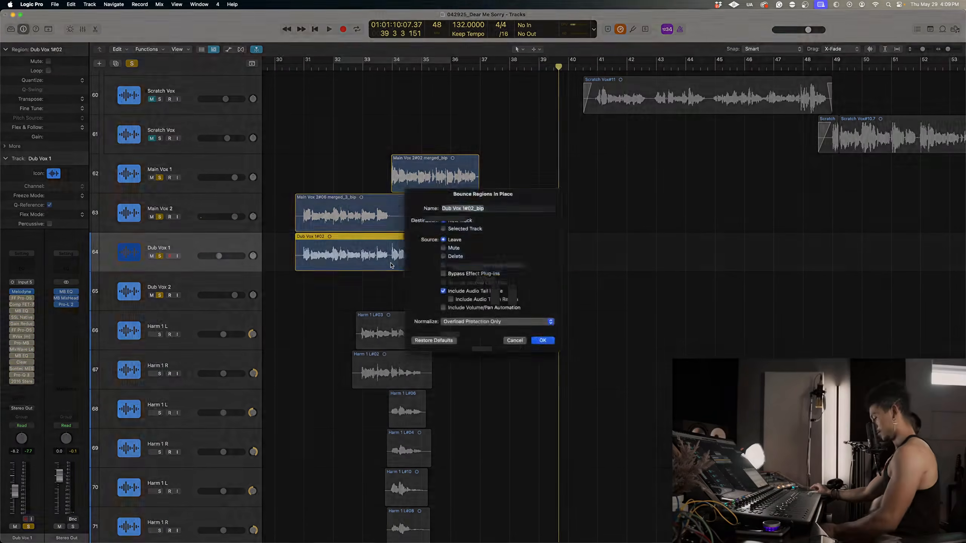
{"action": "key", "text": "Return"}
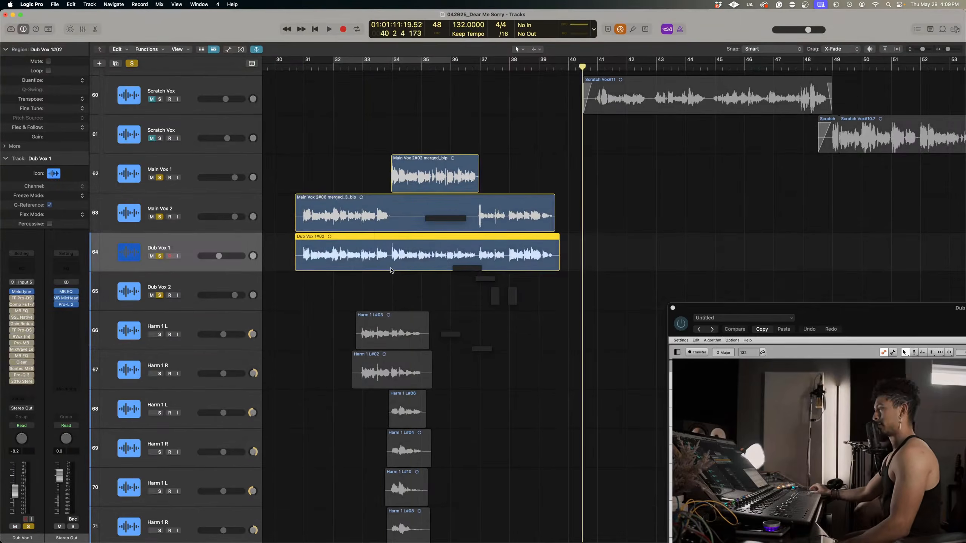
Replace the original region on the Dub Vox 1 track with the bounced one and delete the emptied bounce track.
{"action": "scroll", "coordinate": [380, 247], "scroll_direction": "down", "scroll_amount": 2}
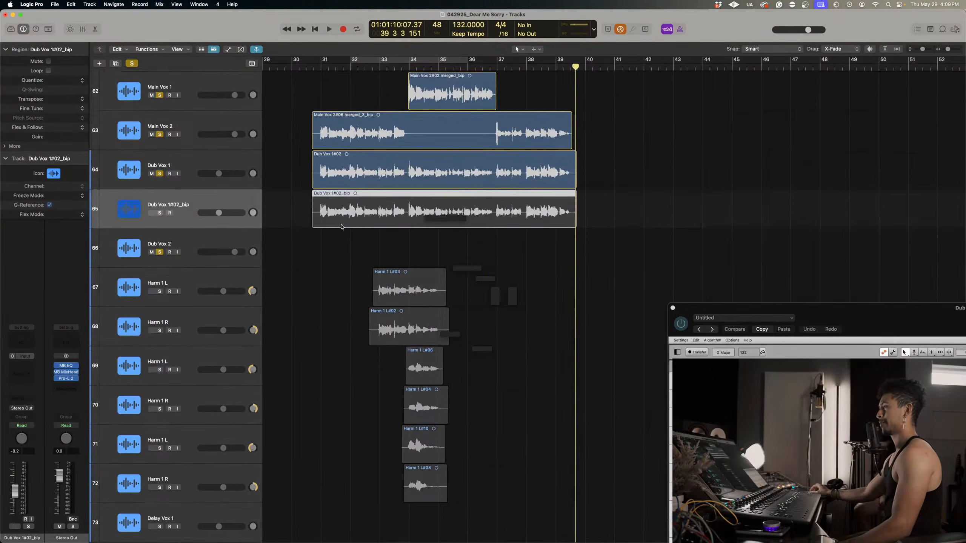
{"action": "scroll", "coordinate": [352, 222], "scroll_direction": "up", "scroll_amount": 1}
{"action": "left_click", "coordinate": [351, 221]}
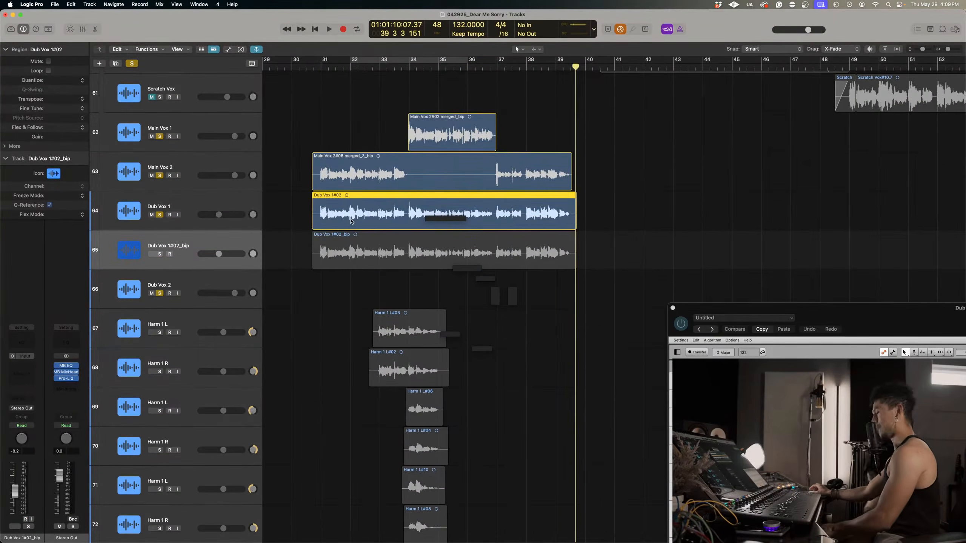
{"action": "key", "text": "BackSpace"}
{"action": "left_click", "coordinate": [544, 194]}
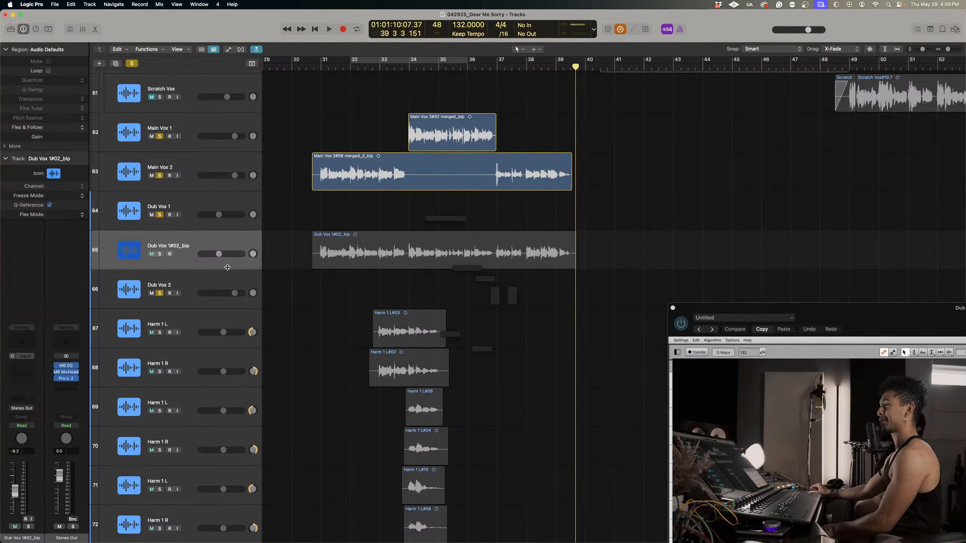
{"action": "left_click", "coordinate": [185, 244]}
{"action": "left_click", "coordinate": [355, 227]}
{"action": "left_click_drag", "start_coordinate": [350, 237], "coordinate": [349, 215]}
{"action": "left_click", "coordinate": [183, 242]}
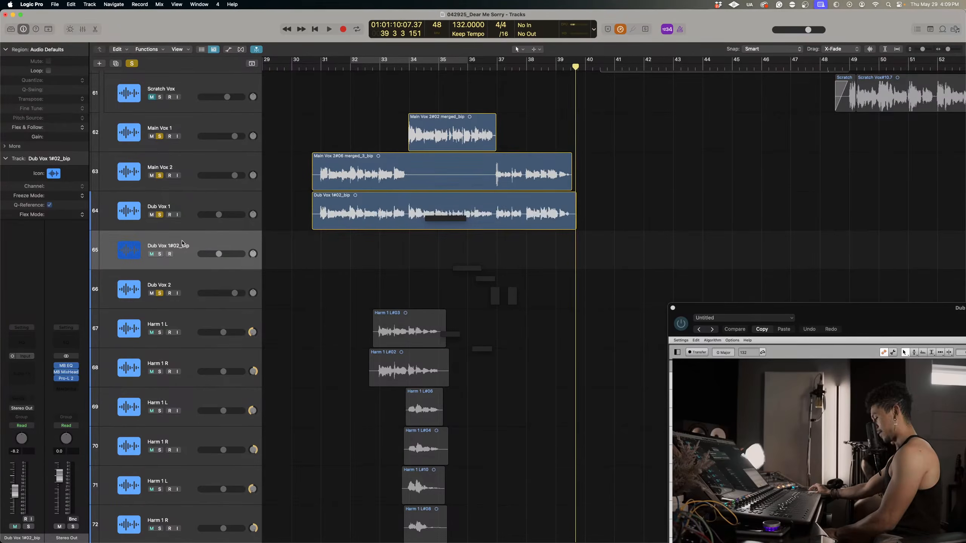
{"action": "key", "text": "super+BackSpace"}
Remove the Melodyne plug-in from the Dub Vox 1 channel strip and turn its remaining insert effects back on.
{"action": "left_click", "coordinate": [178, 218]}
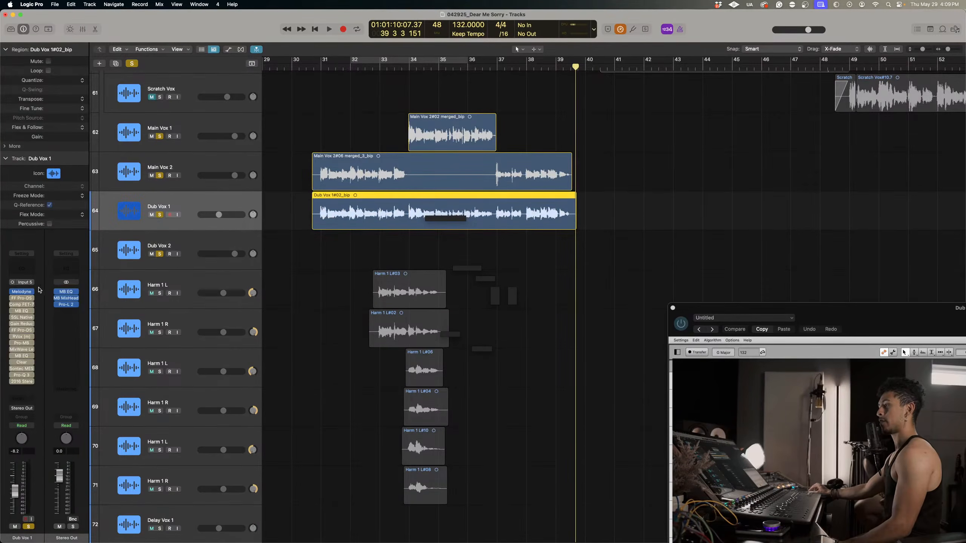
{"action": "left_click", "coordinate": [32, 291]}
{"action": "left_click", "coordinate": [38, 292]}
{"action": "left_click", "coordinate": [32, 291]}
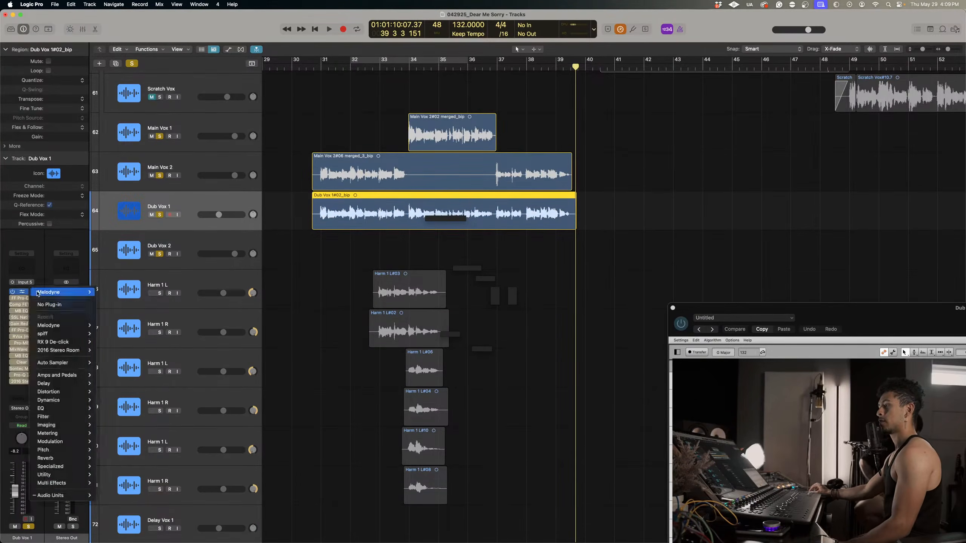
{"action": "left_click", "coordinate": [50, 305]}
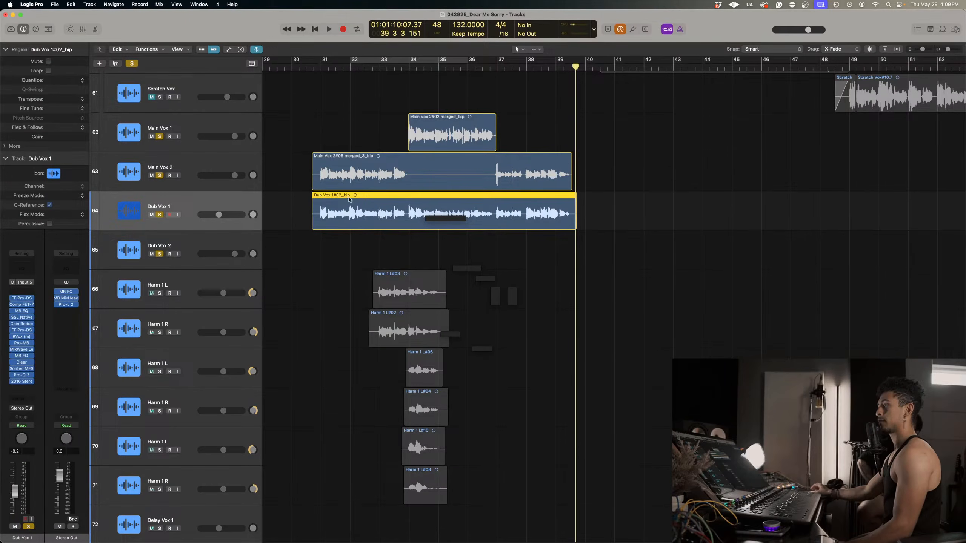
Show the Flex controls, enable Flex on Dub Vox 1 in Monophonic mode, and place the playhead at bar 31.
{"action": "key", "text": "super+Down"}
{"action": "left_click", "coordinate": [241, 49]}
{"action": "key", "text": "super+Right"}
{"action": "key", "text": "super+Right"}
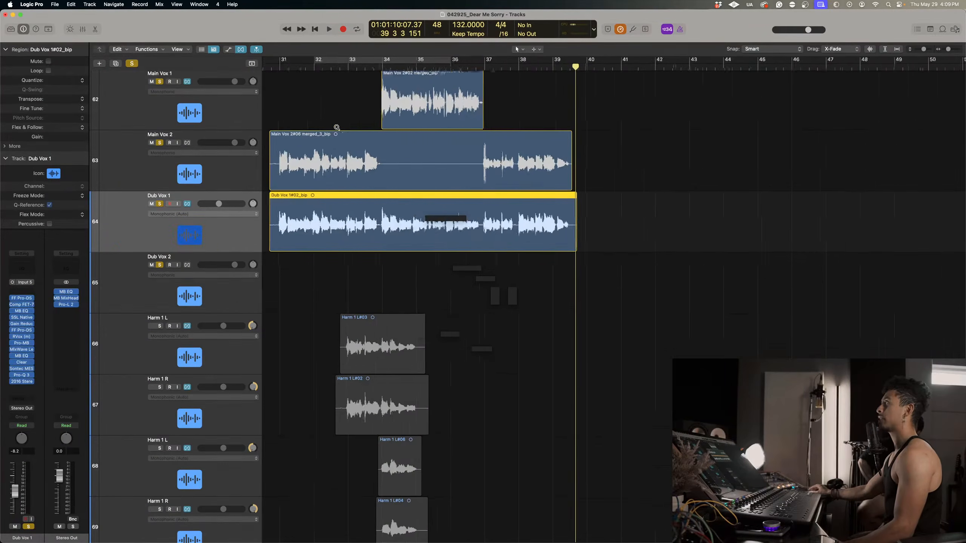
{"action": "scroll", "coordinate": [208, 230], "scroll_direction": "left", "scroll_amount": 5}
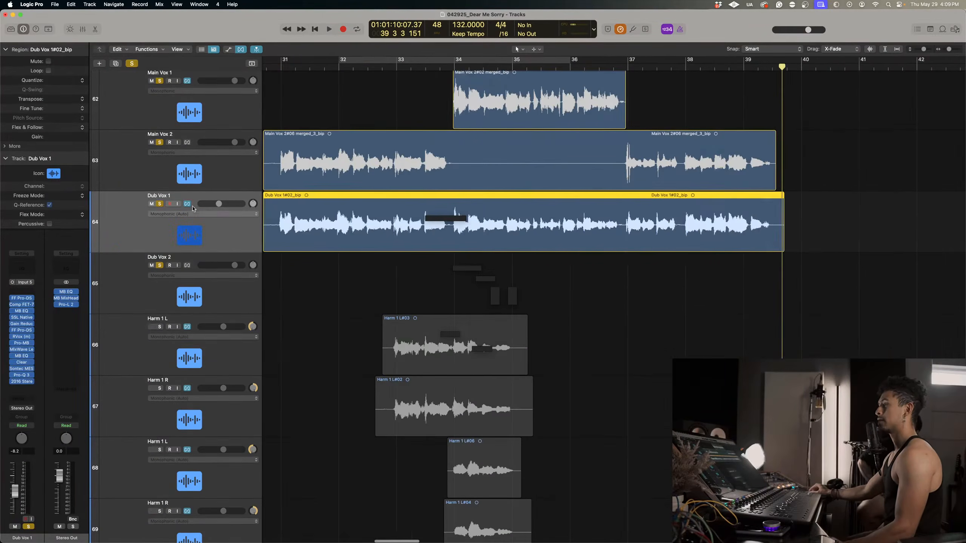
{"action": "left_click", "coordinate": [187, 205]}
{"action": "left_click", "coordinate": [281, 74]}
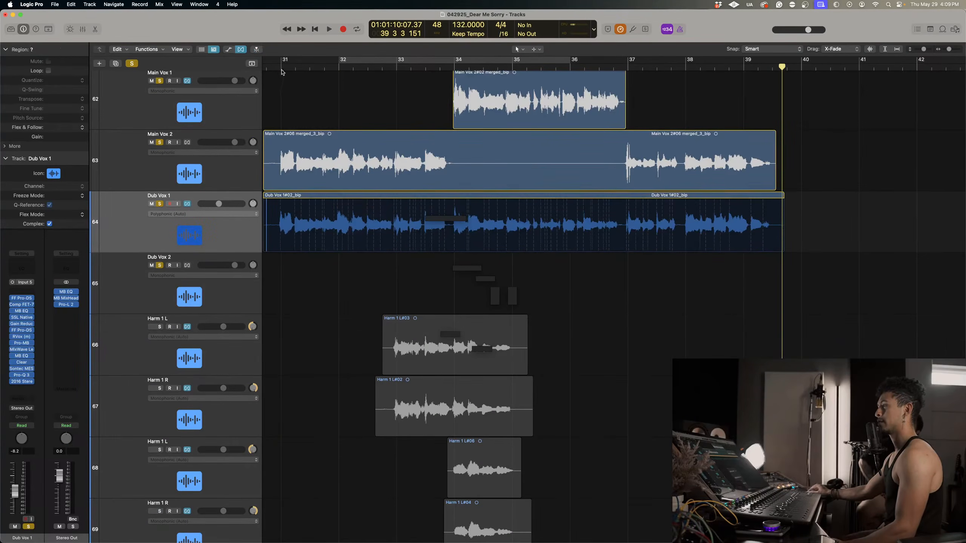
{"action": "left_click", "coordinate": [190, 214]}
{"action": "left_click", "coordinate": [187, 219]}
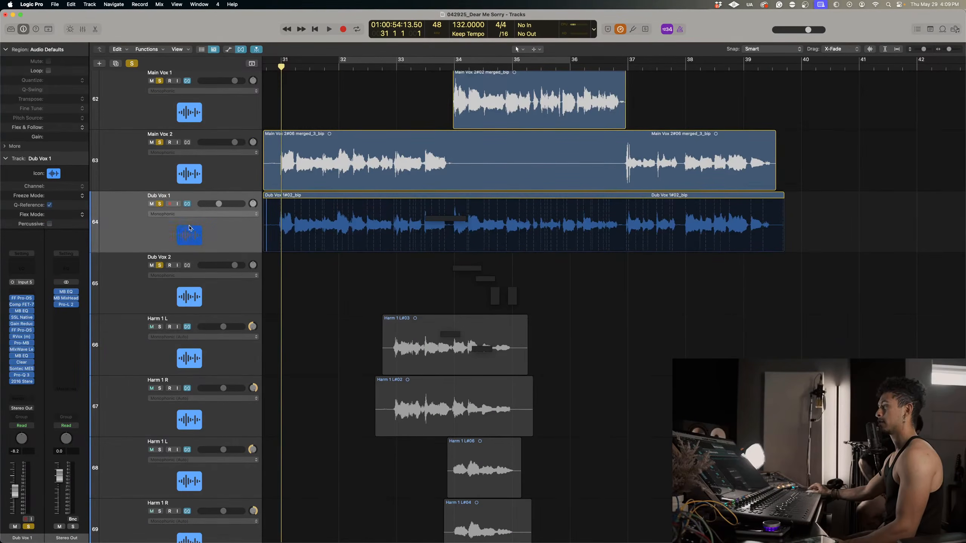
Add flex markers on Dub Vox 1 at the first two words of bar 31 and align them with Main Vox 2.
{"action": "scroll", "coordinate": [336, 308], "scroll_direction": "right", "scroll_amount": 3}
{"action": "scroll", "coordinate": [331, 314], "scroll_direction": "left", "scroll_amount": 4}
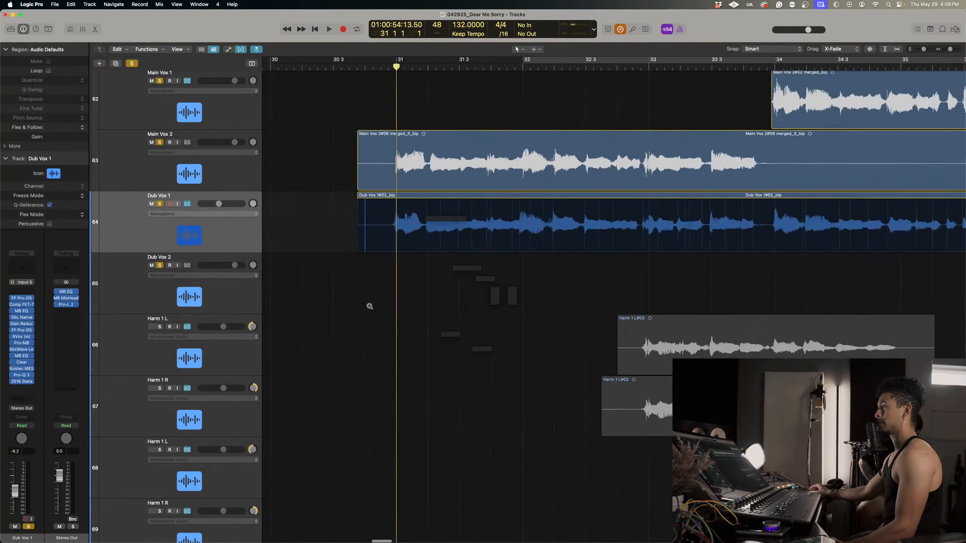
{"action": "scroll", "coordinate": [369, 306], "scroll_direction": "up", "scroll_amount": 3}
{"action": "scroll", "coordinate": [367, 307], "scroll_direction": "right", "scroll_amount": 3}
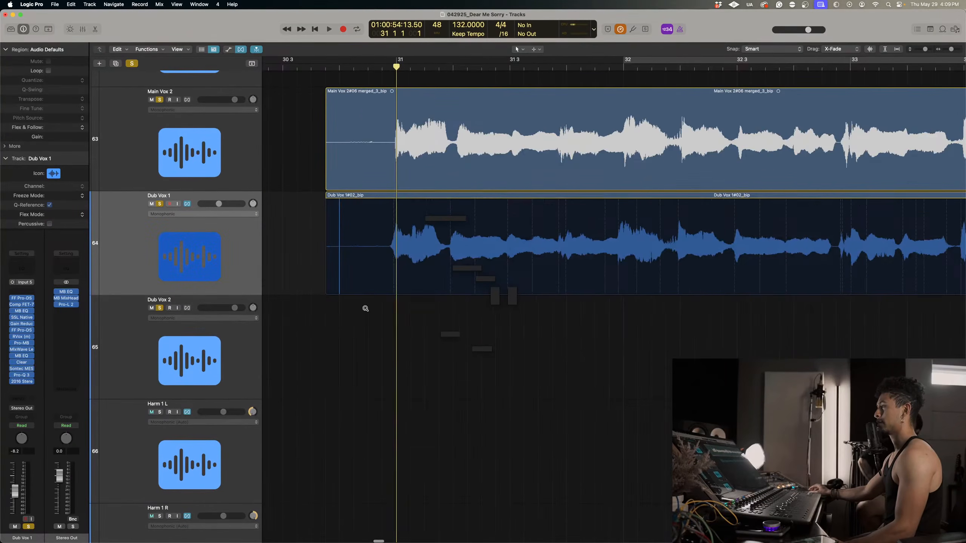
{"action": "left_click", "coordinate": [395, 214]}
{"action": "left_click_drag", "start_coordinate": [453, 207], "coordinate": [456, 205]}
{"action": "scroll", "coordinate": [613, 214], "scroll_direction": "right", "scroll_amount": 2}
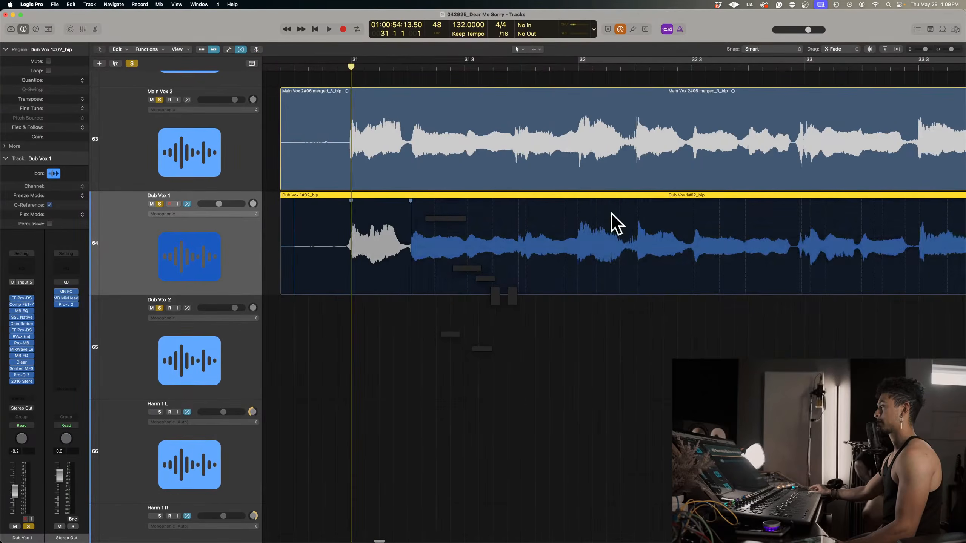
Align Dub Vox 1 with Main Vox 2 using flex markers at bar 32, beat 3 of bars 32 and 33, and the phrase end.
{"action": "left_click", "coordinate": [579, 206]}
{"action": "scroll", "coordinate": [580, 205], "scroll_direction": "right", "scroll_amount": 2}
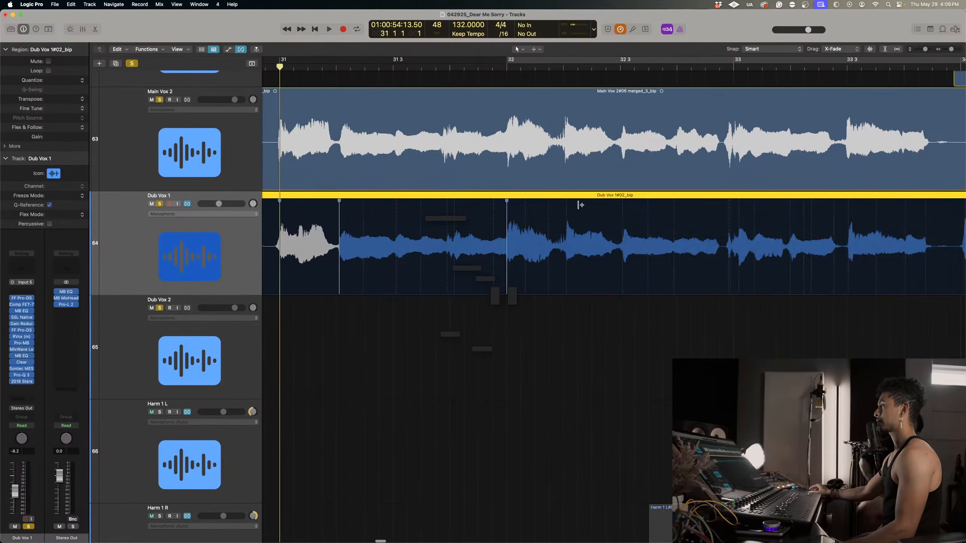
{"action": "left_click", "coordinate": [622, 212]}
{"action": "left_click_drag", "start_coordinate": [622, 212], "coordinate": [620, 212]}
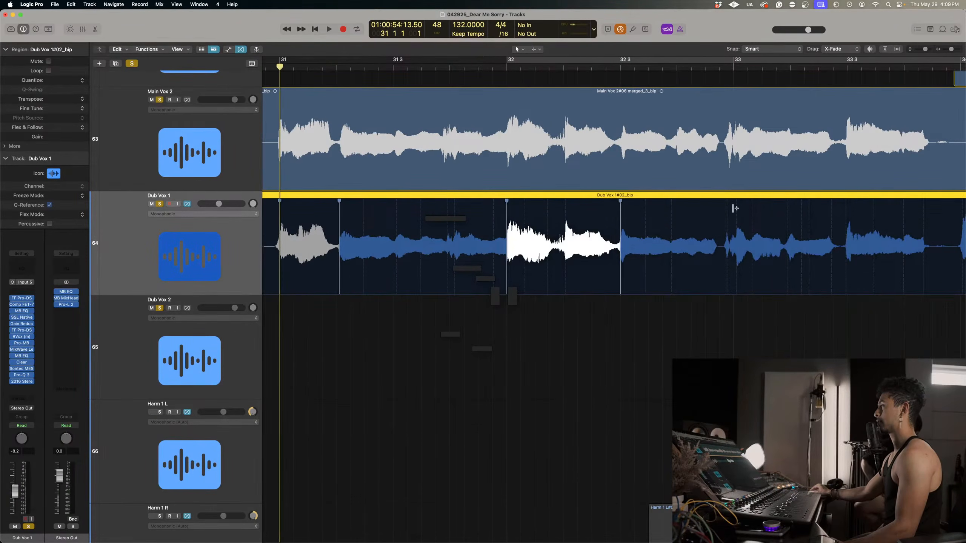
{"action": "scroll", "coordinate": [735, 209], "scroll_direction": "right", "scroll_amount": 3}
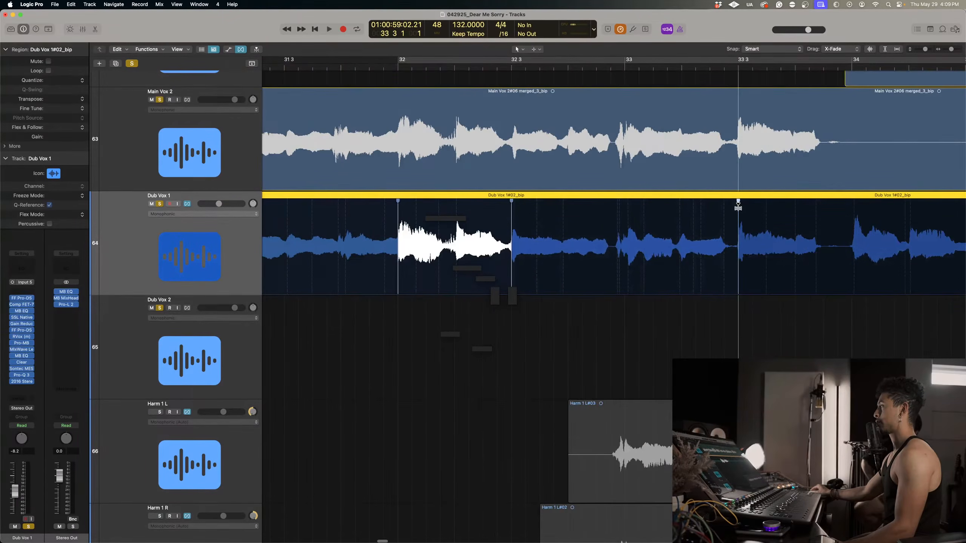
{"action": "scroll", "coordinate": [738, 207], "scroll_direction": "right", "scroll_amount": 6}
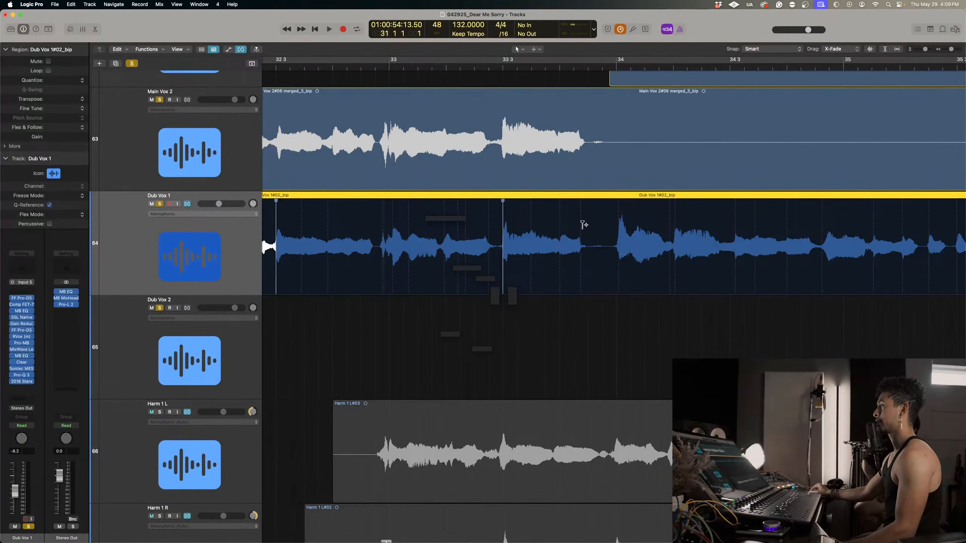
{"action": "left_click", "coordinate": [581, 225]}
{"action": "scroll", "coordinate": [622, 206], "scroll_direction": "up", "scroll_amount": 3}
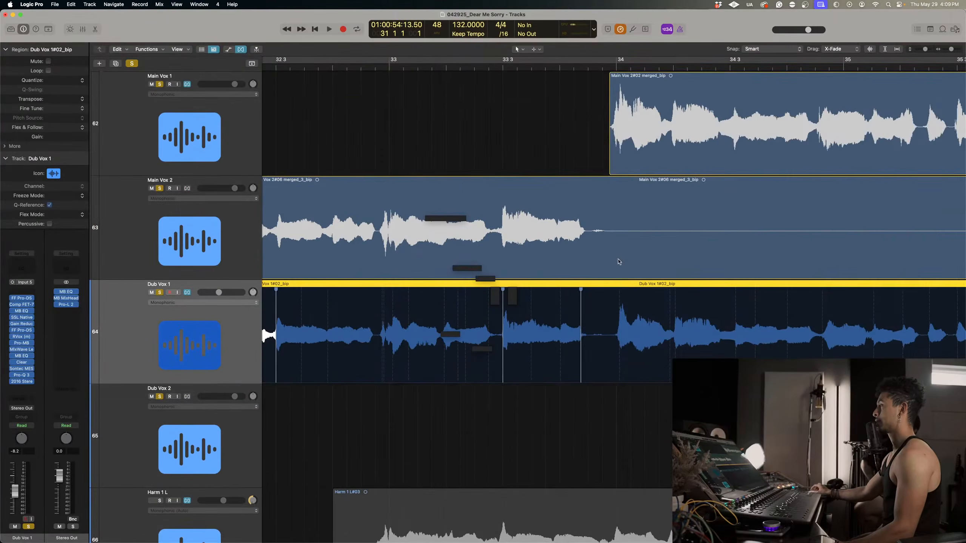
Add flex markers on Dub Vox 1 from bar 34 through bar 35 beat 3, lining the words up with Main Vox 1.
{"action": "left_click", "coordinate": [617, 288]}
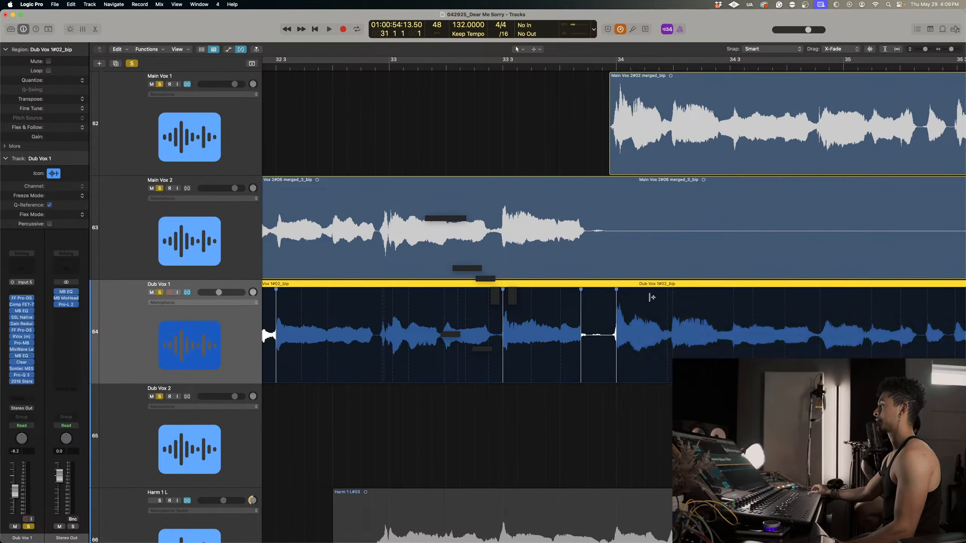
{"action": "left_click", "coordinate": [673, 299]}
{"action": "scroll", "coordinate": [673, 300], "scroll_direction": "right", "scroll_amount": 5}
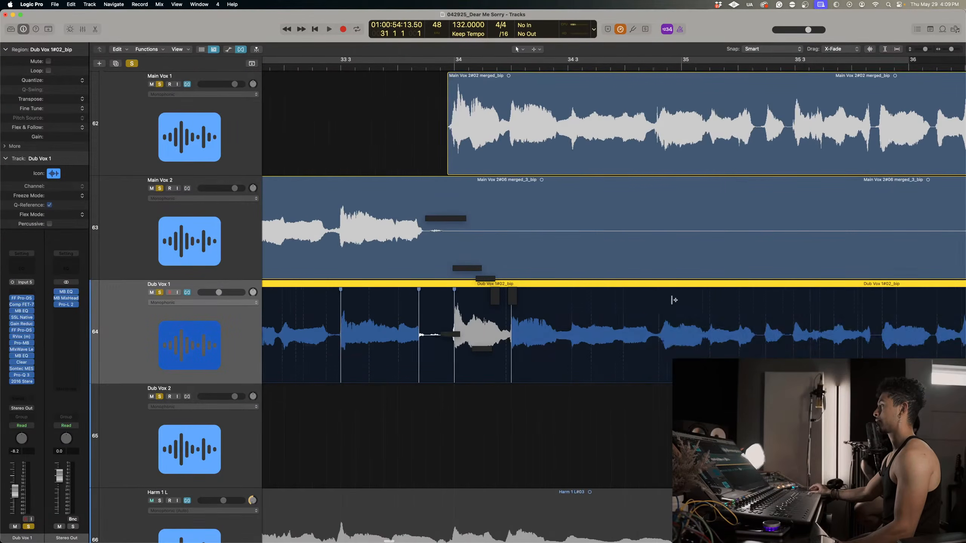
{"action": "left_click", "coordinate": [656, 291]}
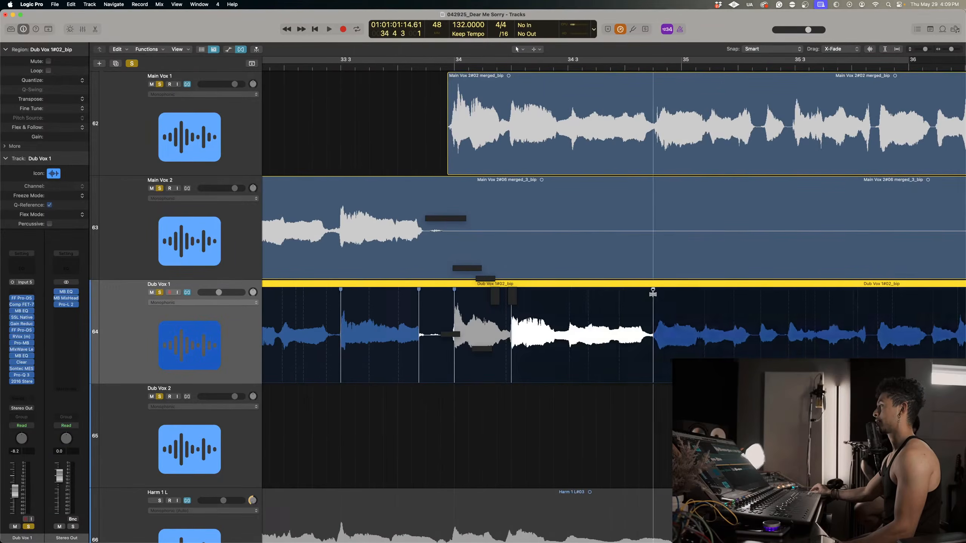
{"action": "scroll", "coordinate": [733, 301], "scroll_direction": "right", "scroll_amount": 1}
{"action": "left_click_drag", "start_coordinate": [723, 295], "coordinate": [728, 295]}
{"action": "left_click", "coordinate": [757, 296]}
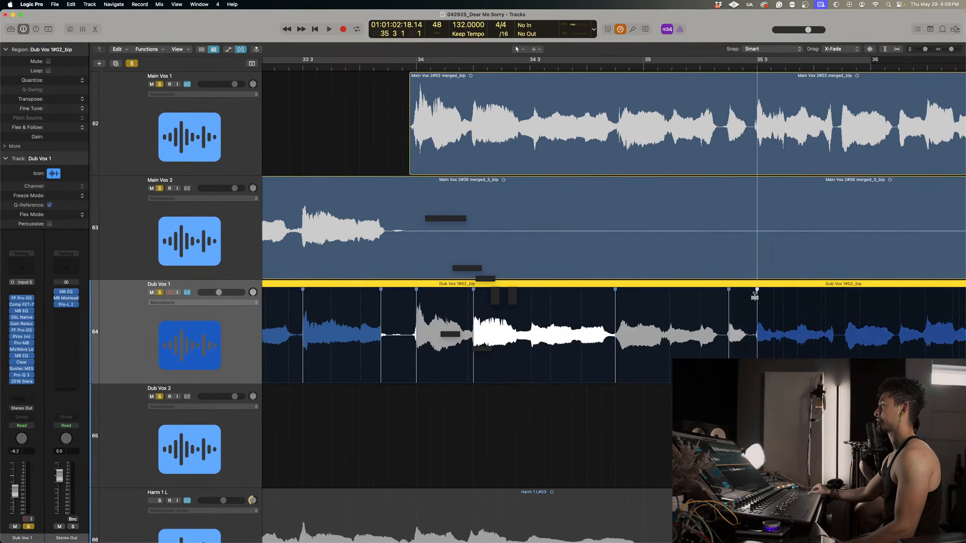
Flex the Dub Vox 1 words from late bar 35 to the phrase end in bar 36 to match Main Vox 1.
{"action": "scroll", "coordinate": [705, 340], "scroll_direction": "right", "scroll_amount": 4}
{"action": "scroll", "coordinate": [705, 341], "scroll_direction": "left", "scroll_amount": 2}
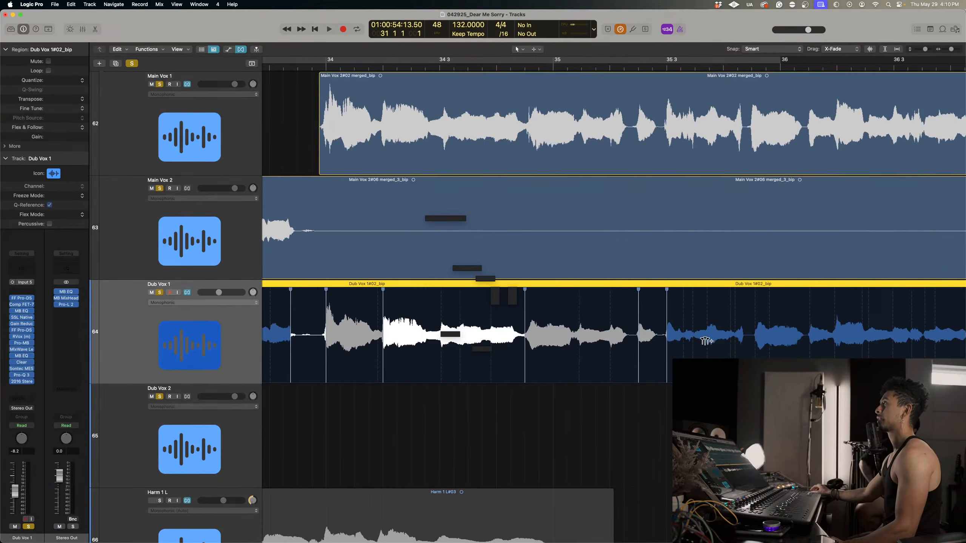
{"action": "scroll", "coordinate": [705, 341], "scroll_direction": "right", "scroll_amount": 4}
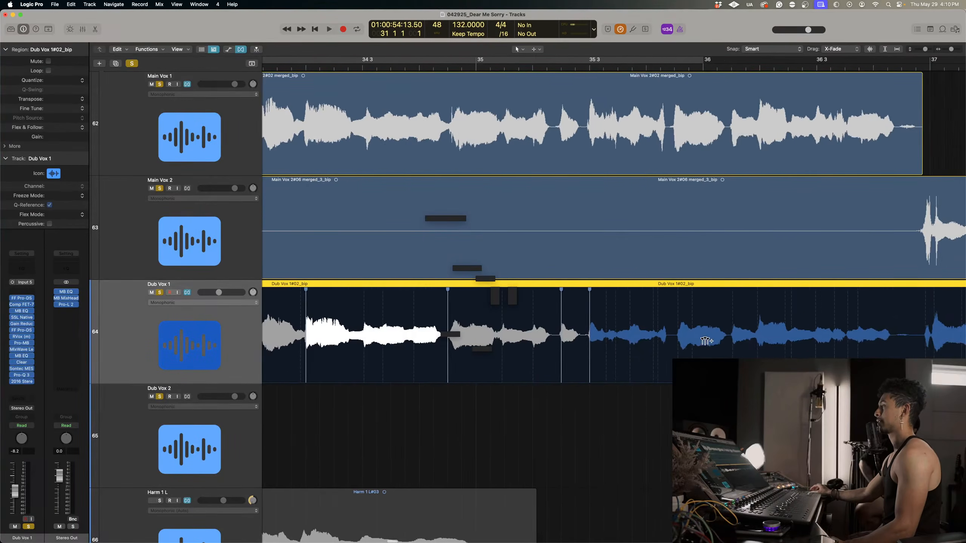
{"action": "left_click", "coordinate": [598, 302]}
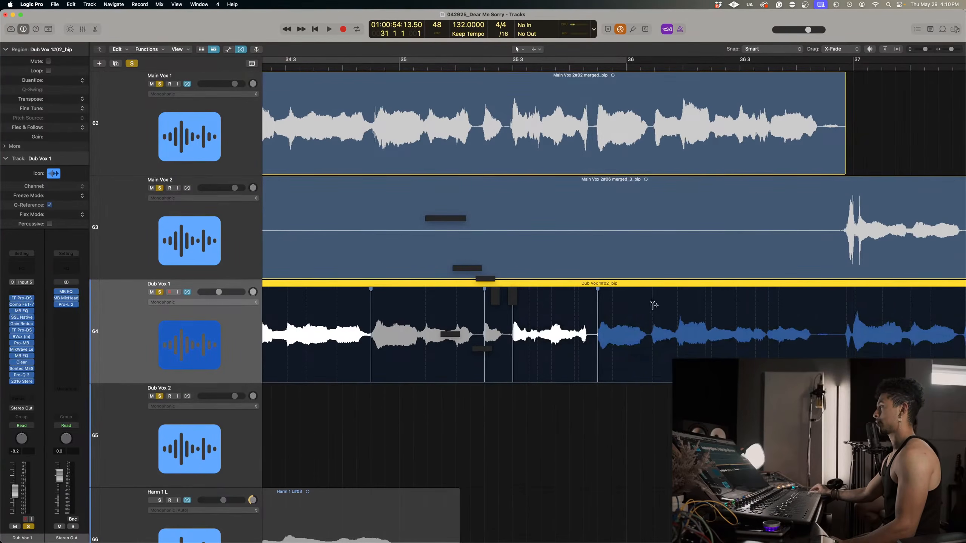
{"action": "left_click", "coordinate": [653, 304]}
{"action": "left_click", "coordinate": [683, 303]}
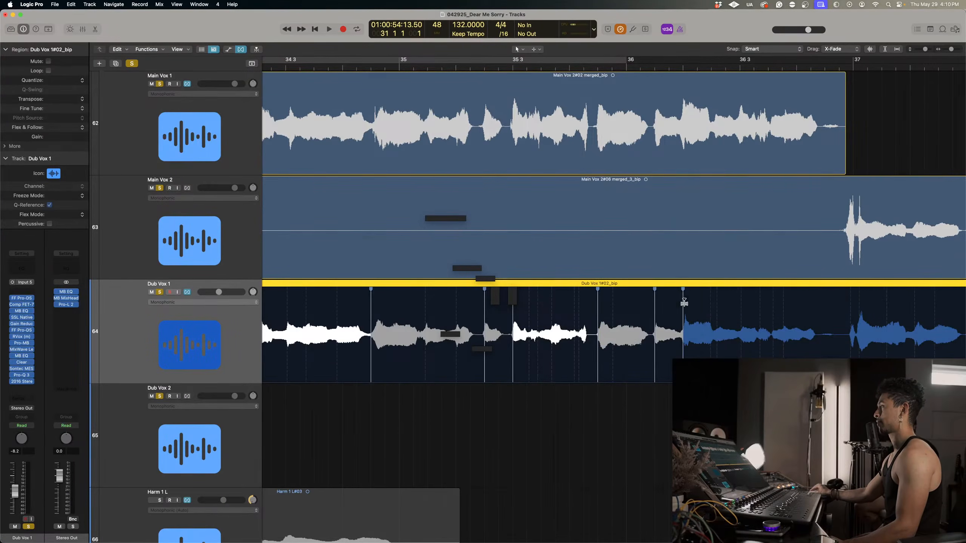
{"action": "left_click", "coordinate": [769, 301]}
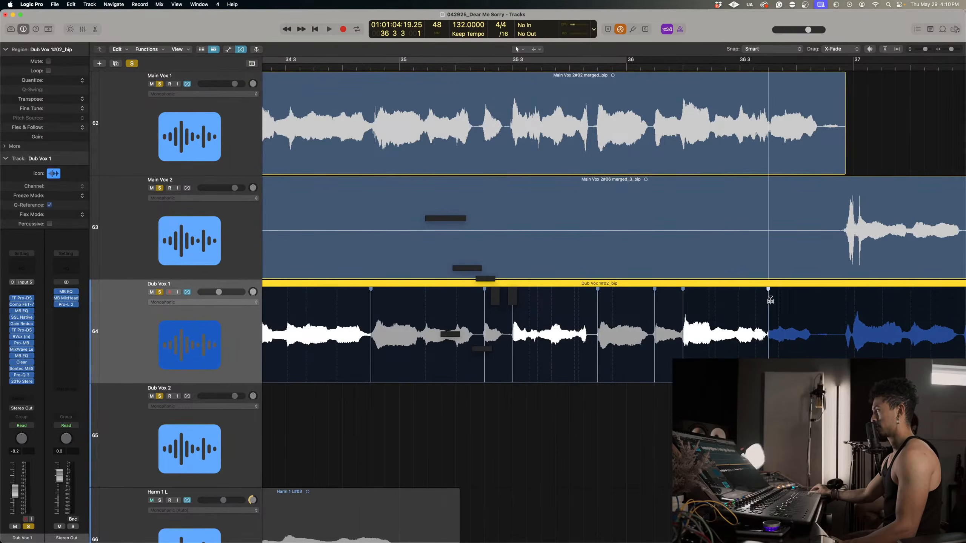
{"action": "left_click", "coordinate": [816, 327]}
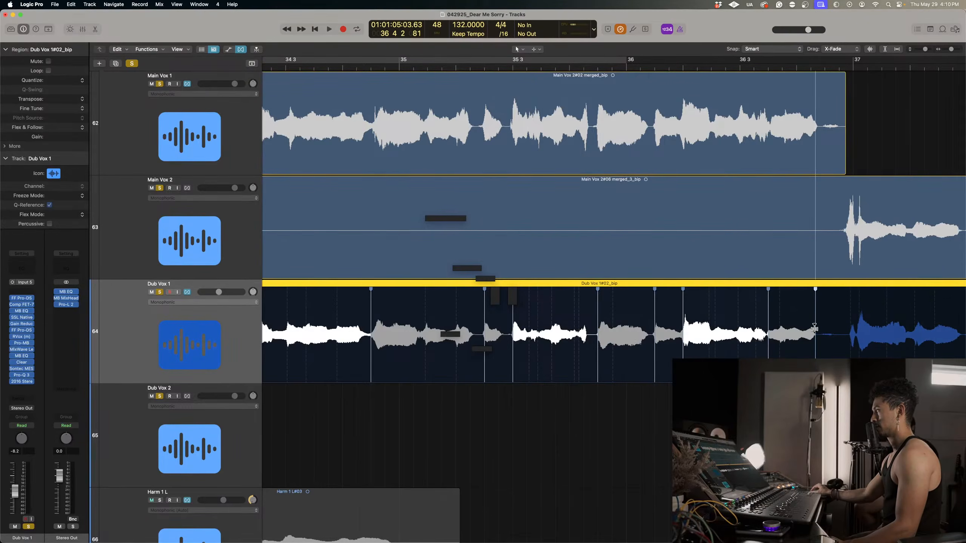
Align Dub Vox 1 with Main Vox 2 using flex markers around the bar 37 downbeat, at beat 3, and at the phrase end.
{"action": "scroll", "coordinate": [840, 339], "scroll_direction": "right", "scroll_amount": 5}
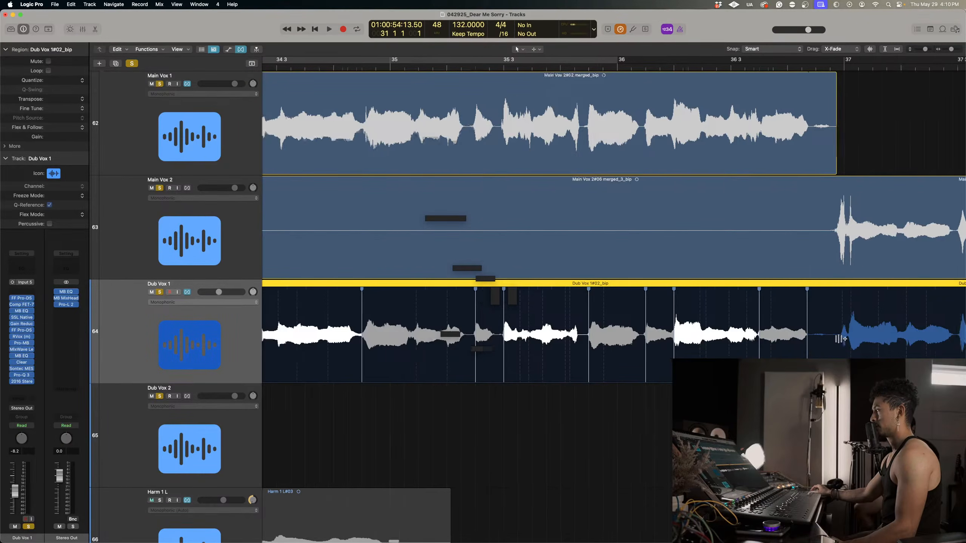
{"action": "left_click_drag", "start_coordinate": [777, 311], "coordinate": [783, 308]}
{"action": "scroll", "coordinate": [785, 300], "scroll_direction": "right", "scroll_amount": 6}
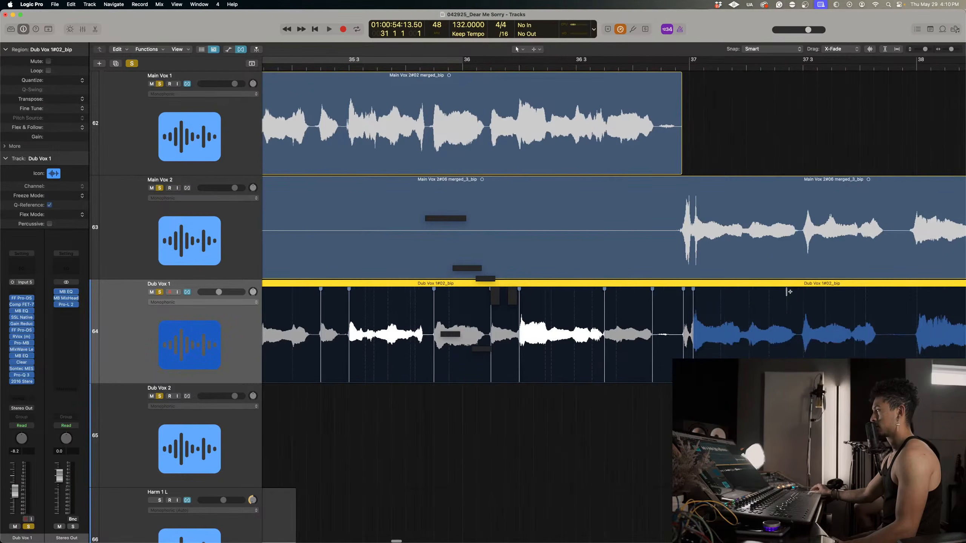
{"action": "left_click", "coordinate": [805, 290]}
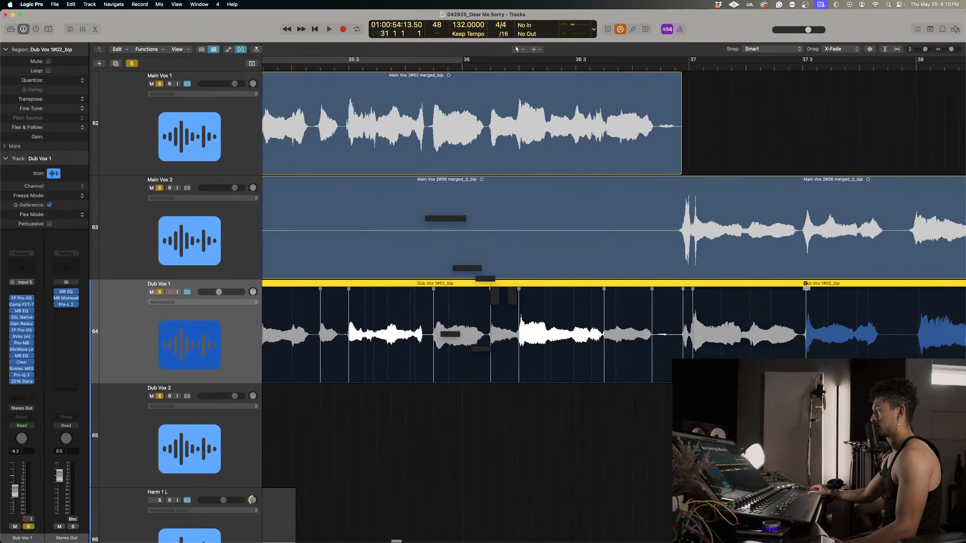
{"action": "scroll", "coordinate": [831, 322], "scroll_direction": "right", "scroll_amount": 2}
{"action": "scroll", "coordinate": [831, 322], "scroll_direction": "up", "scroll_amount": 2}
{"action": "left_click", "coordinate": [863, 340]}
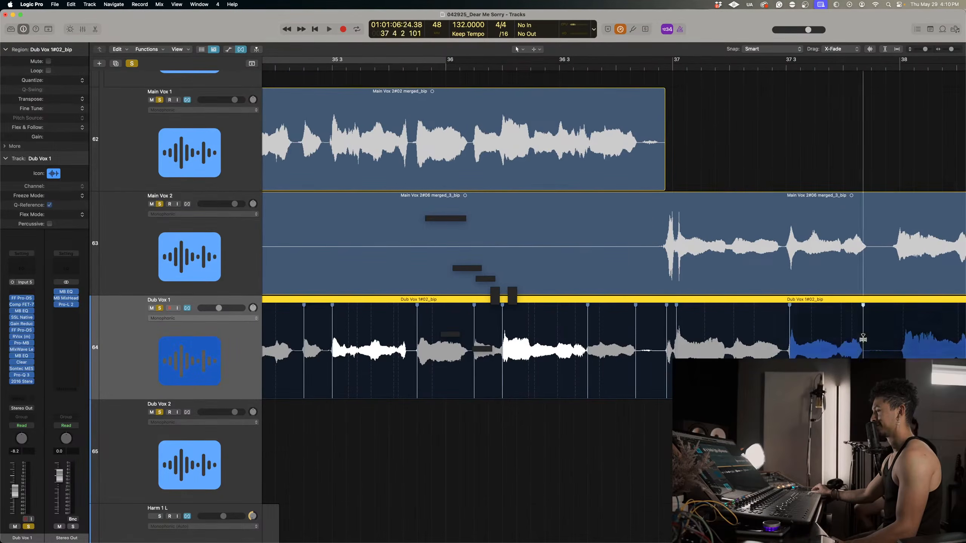
Flex Dub Vox 1 at bar 38 beats 1, 3 and 4 and around the last word in bar 39 to match Main Vox 2.
{"action": "scroll", "coordinate": [863, 337], "scroll_direction": "right", "scroll_amount": 10}
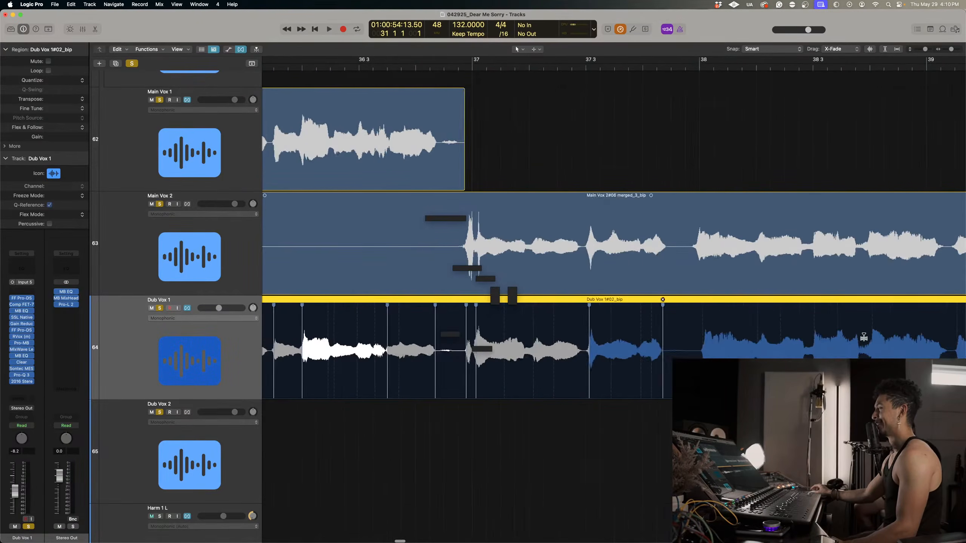
{"action": "left_click", "coordinate": [534, 315]}
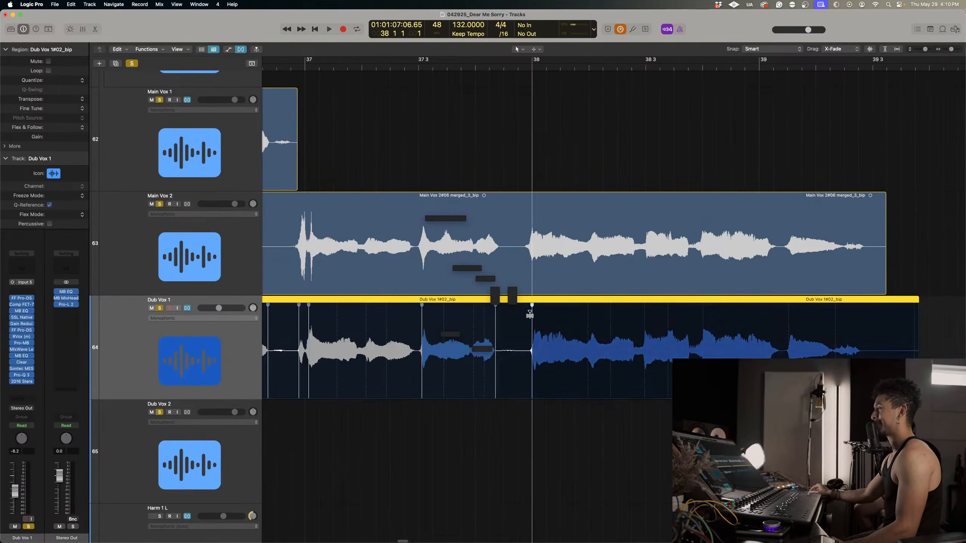
{"action": "left_click", "coordinate": [645, 328]}
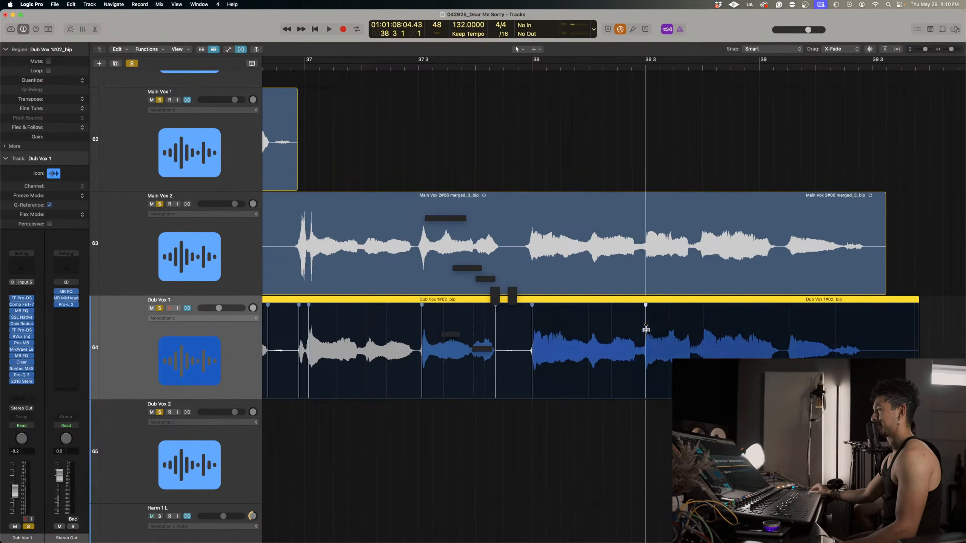
{"action": "left_click", "coordinate": [703, 323]}
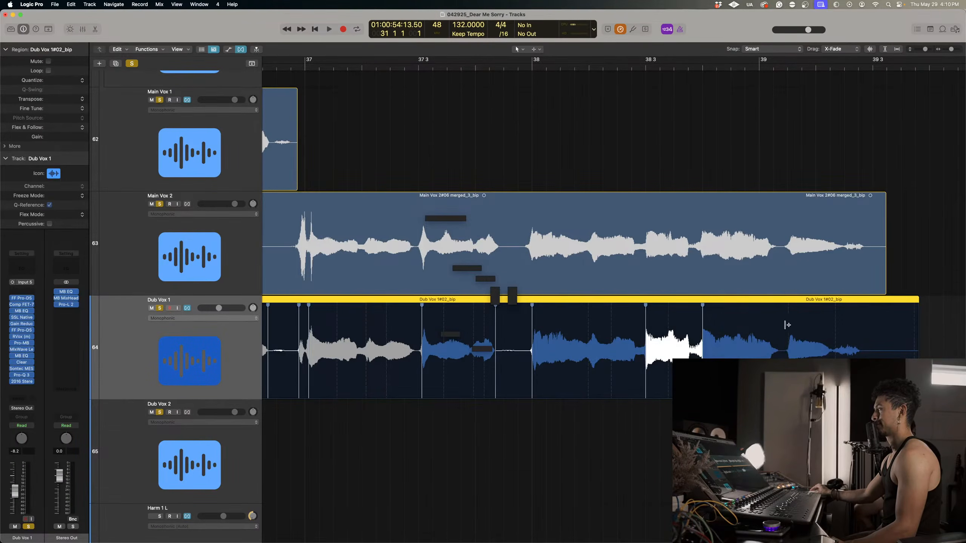
{"action": "left_click", "coordinate": [788, 323]}
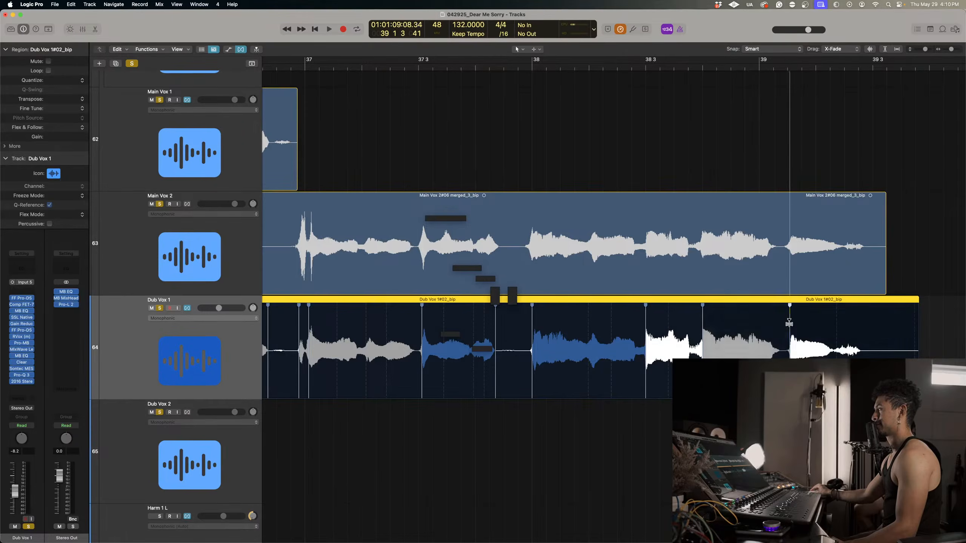
{"action": "left_click", "coordinate": [862, 342]}
Trim the ends of the Main Vox 2 and Dub Vox 1 regions to just before bar 39 beat 3.
{"action": "left_click_drag", "start_coordinate": [874, 259], "coordinate": [921, 318]}
{"action": "left_click", "coordinate": [881, 283]}
{"action": "key", "text": "Delete"}
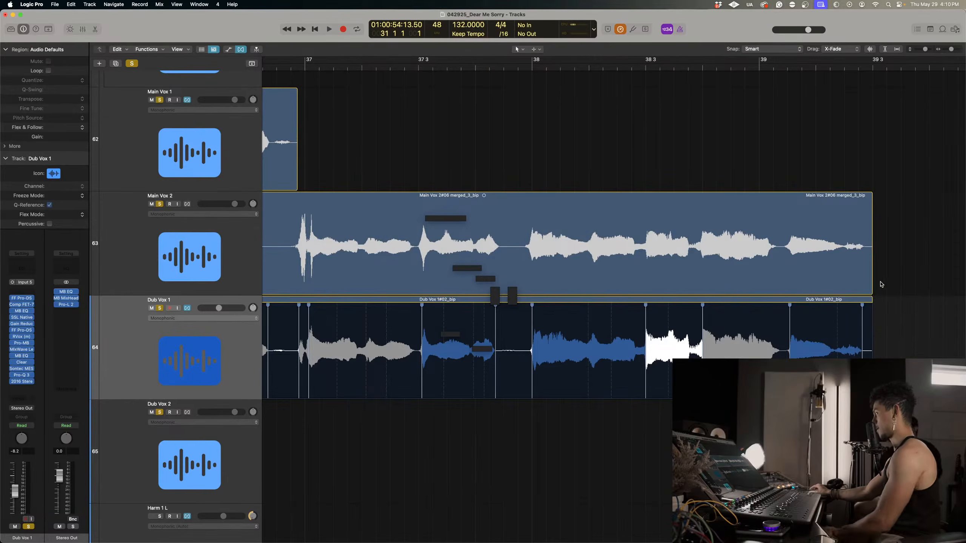
Hide the flex view and add short matching fade-outs to the ends of the Main Vox 2 and Dub Vox 1 regions.
{"action": "left_click", "coordinate": [241, 50]}
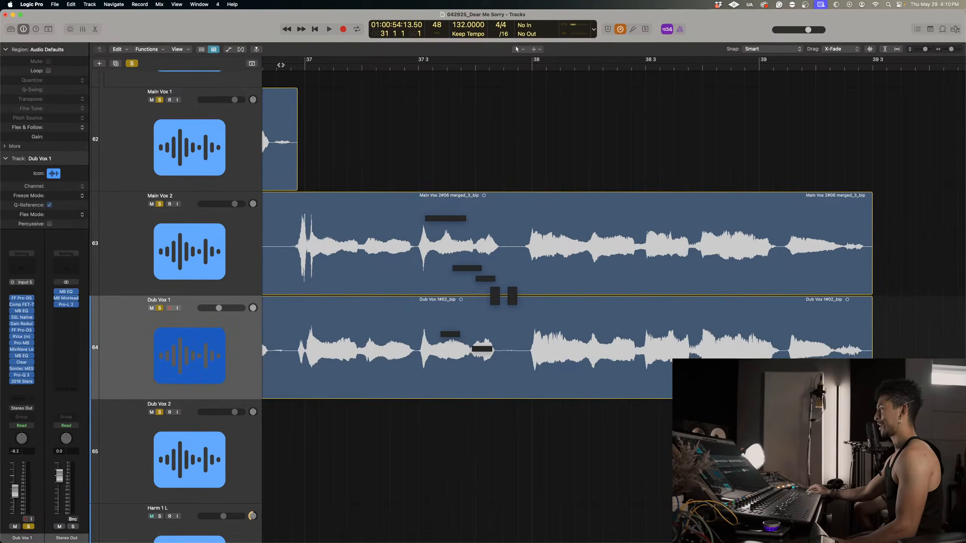
{"action": "left_click_drag", "start_coordinate": [884, 314], "coordinate": [870, 278]}
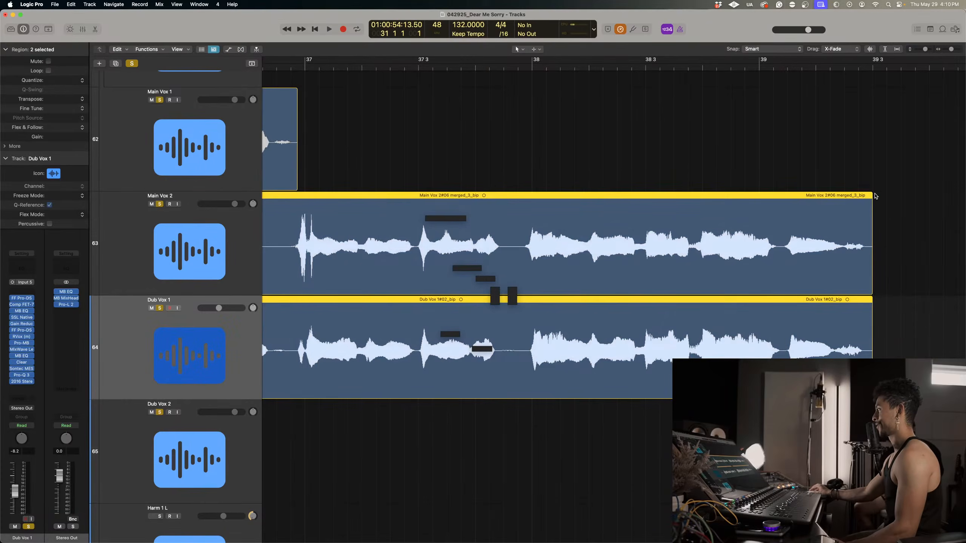
{"action": "left_click_drag", "start_coordinate": [871, 194], "coordinate": [866, 192]}
{"action": "scroll", "coordinate": [864, 208], "scroll_direction": "down", "scroll_amount": 6}
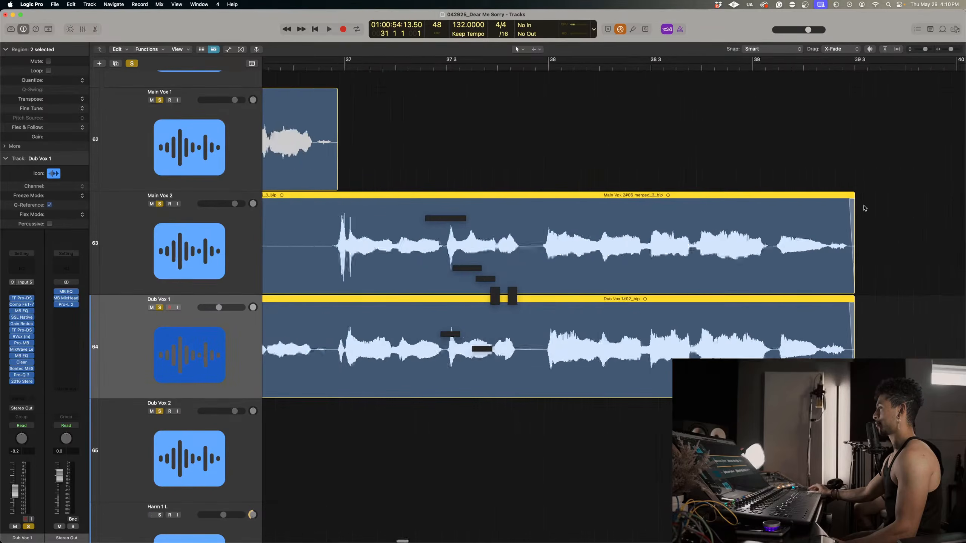
{"action": "scroll", "coordinate": [865, 208], "scroll_direction": "left", "scroll_amount": 10}
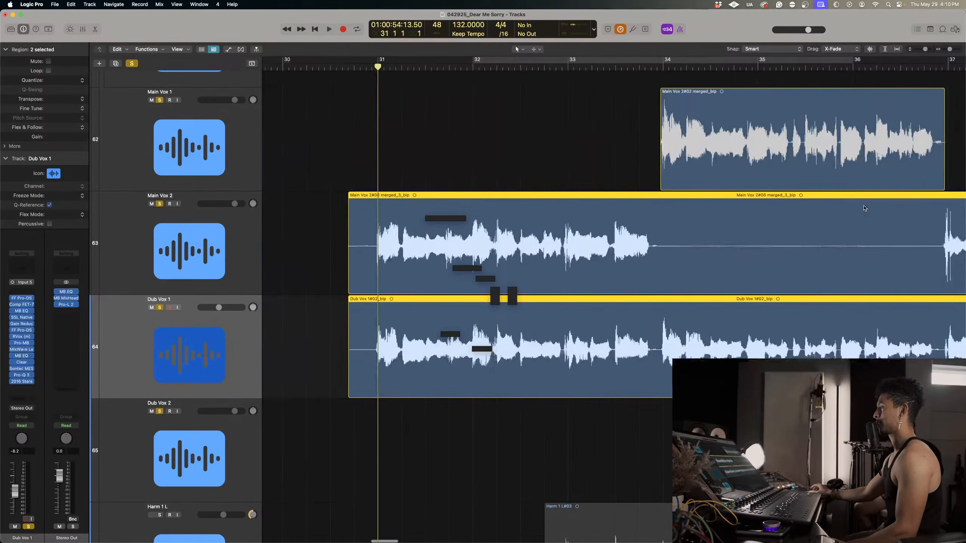
Add a curved fade-in to the start of the Dub Vox 1 region, ending at about bar 31.
{"action": "left_click", "coordinate": [412, 504]}
{"action": "mouse_move", "coordinate": [349, 306]}
{"action": "left_mouse_down"}
{"action": "mouse_move", "coordinate": [379, 303]}
{"action": "mouse_move", "coordinate": [357, 317]}
{"action": "left_mouse_up"}
{"action": "scroll", "coordinate": [365, 165], "scroll_direction": "down", "scroll_amount": 1}
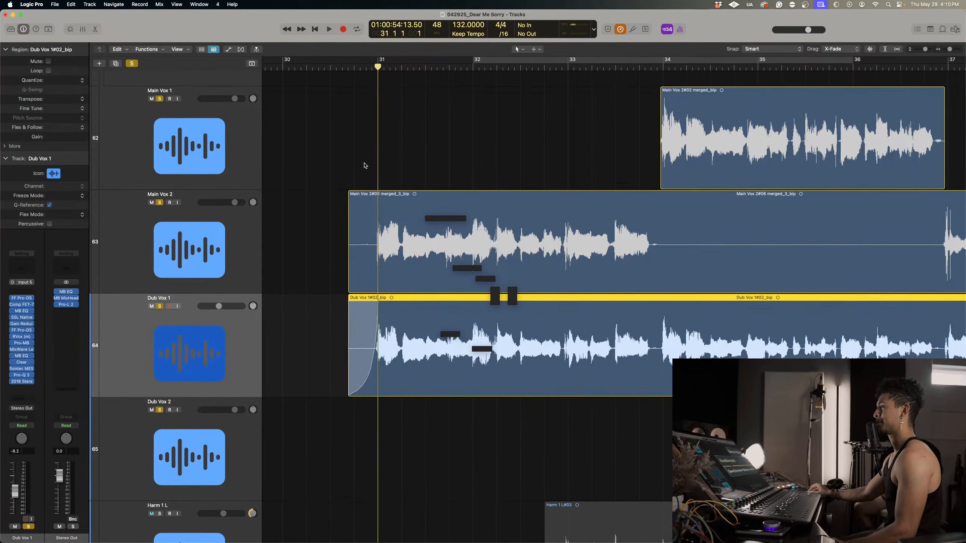
Play the dub against the main vocals from bar 31 and set the Dub Vox 1 volume to -5.6 dB.
{"action": "key", "text": "space"}
{"action": "key", "text": "super+Left"}
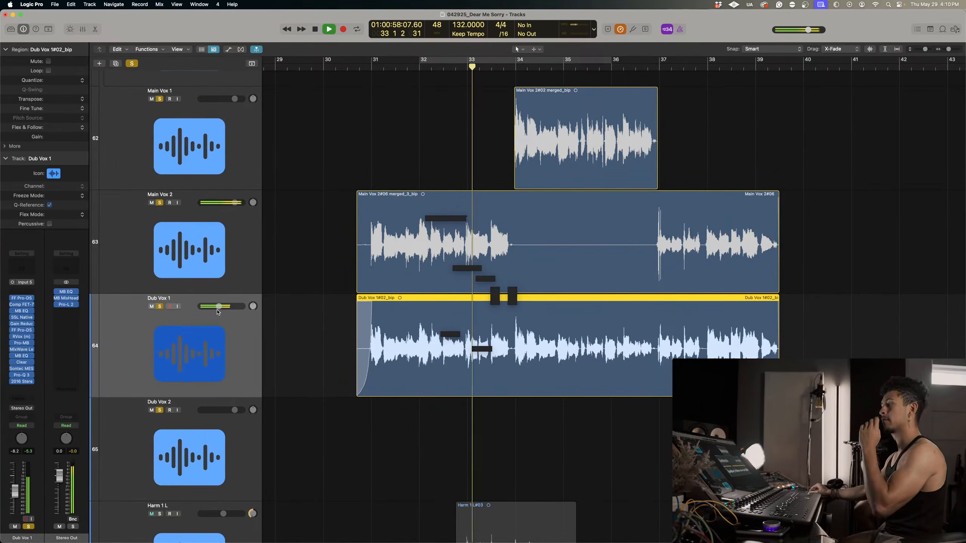
{"action": "left_click_drag", "start_coordinate": [219, 306], "coordinate": [221, 307]}
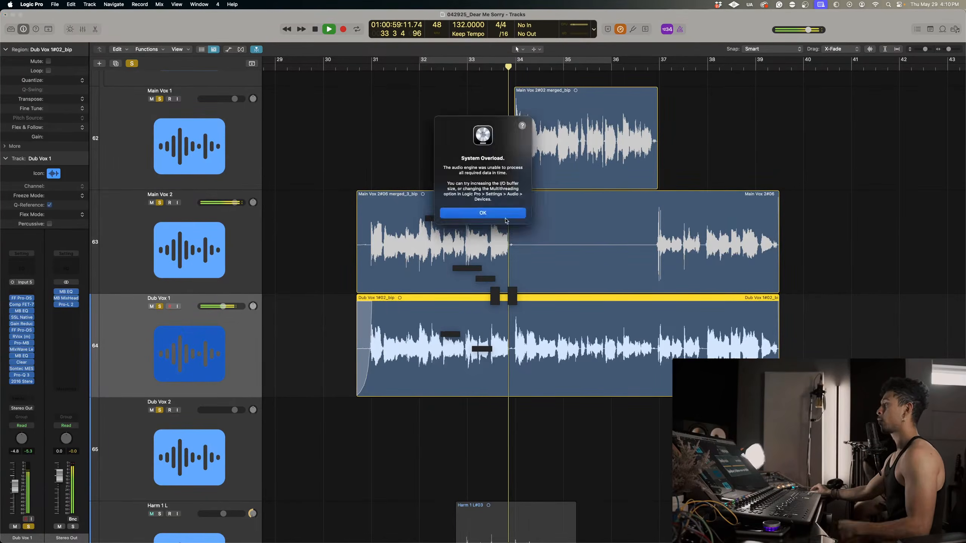
{"action": "left_click", "coordinate": [500, 216]}
{"action": "key", "text": "space"}
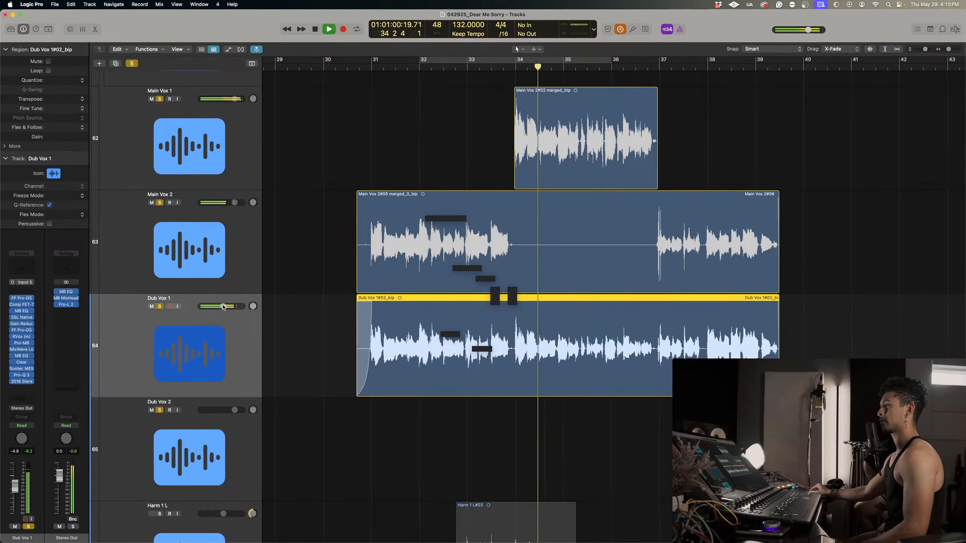
{"action": "left_click_drag", "start_coordinate": [223, 307], "coordinate": [221, 307]}
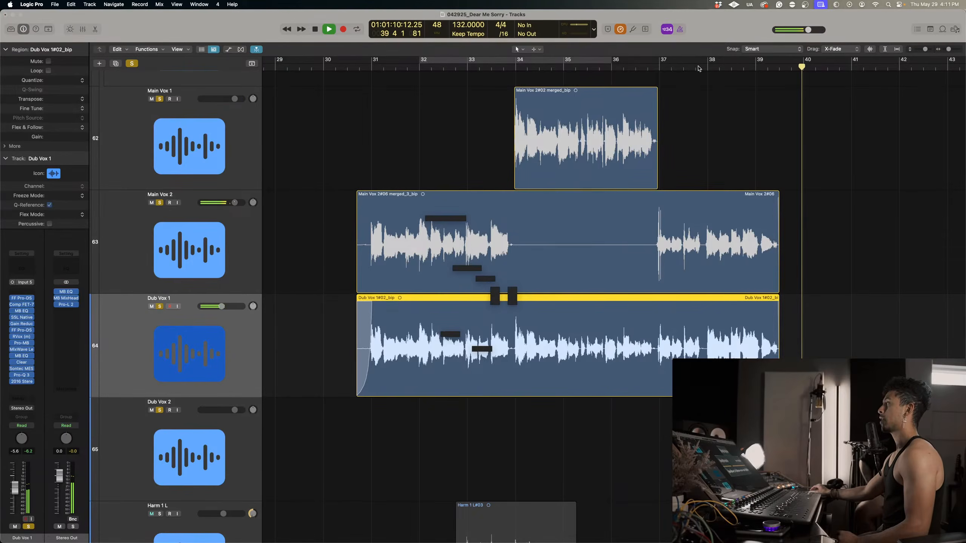
{"action": "left_click", "coordinate": [460, 214]}
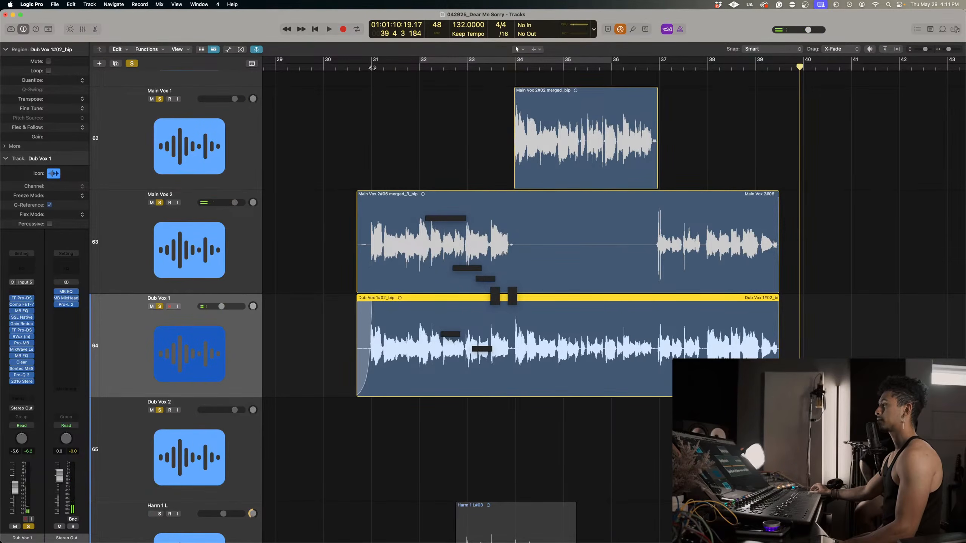
Place the playhead at bar 32 beat 3 and solo the upper Harm 1 L track.
{"action": "left_click", "coordinate": [450, 68]}
{"action": "scroll", "coordinate": [427, 204], "scroll_direction": "down", "scroll_amount": 9}
{"action": "scroll", "coordinate": [412, 215], "scroll_direction": "down", "scroll_amount": 2}
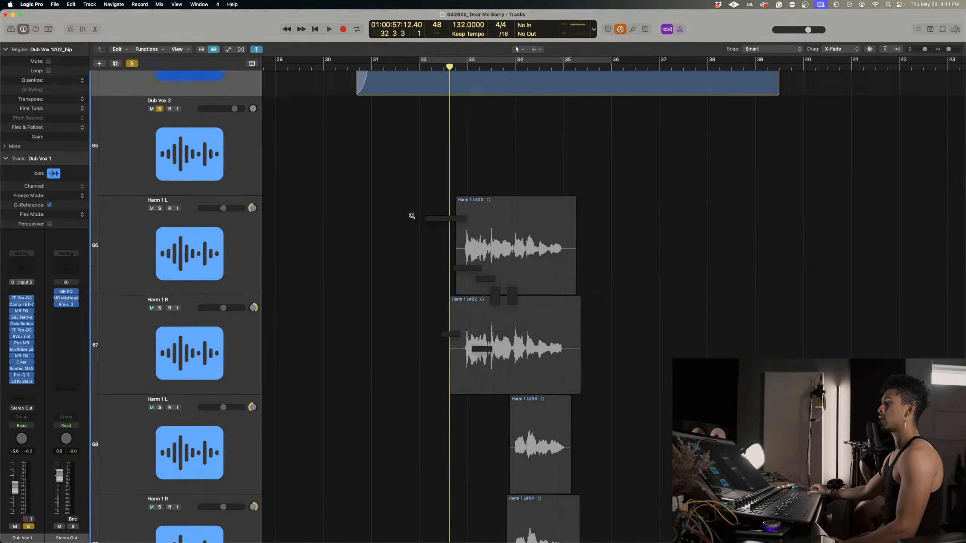
{"action": "left_click", "coordinate": [189, 226]}
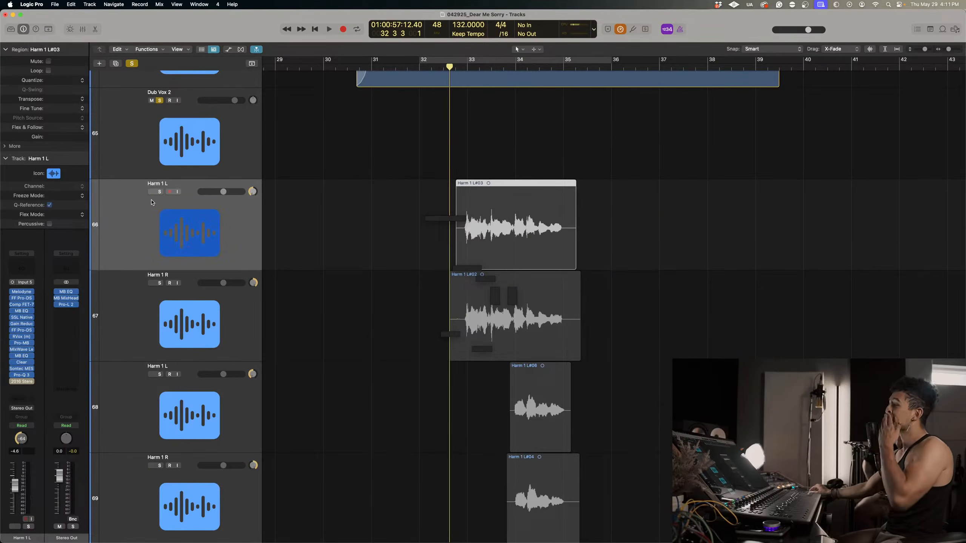
{"action": "left_click", "coordinate": [160, 193]}
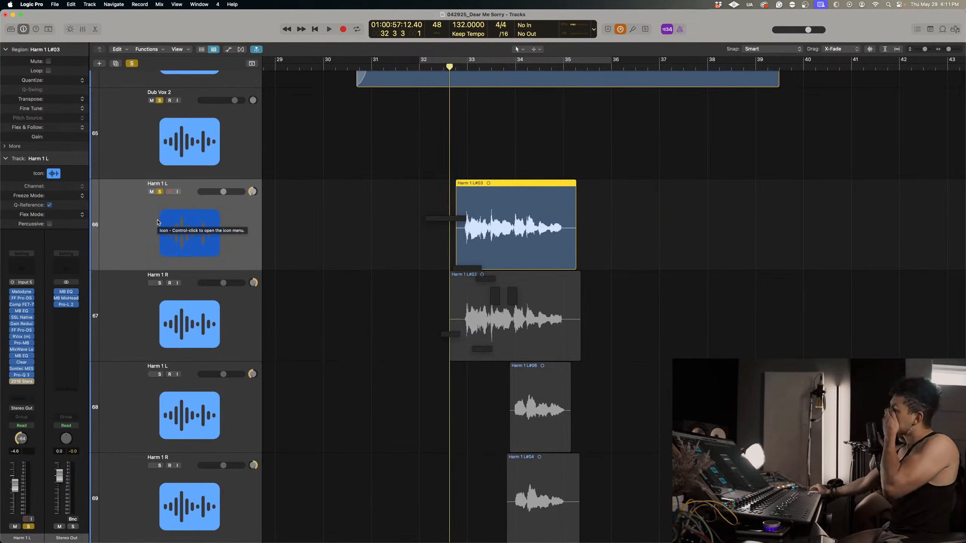
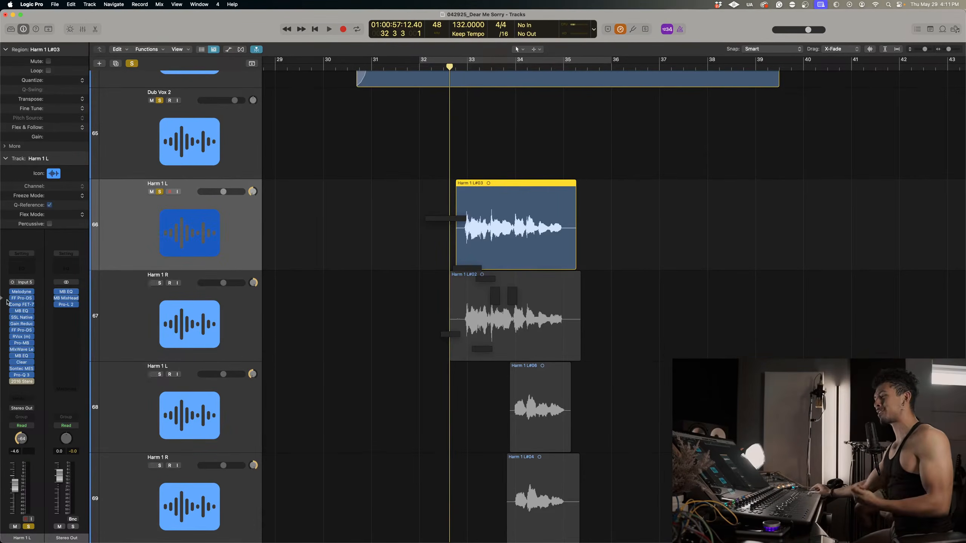
Remove the 2016 Stereo Room plug-in from the Harm 1 L and R tracks 66 and 67 and the Harm 1 L track 68.
{"action": "left_click", "coordinate": [33, 381]}
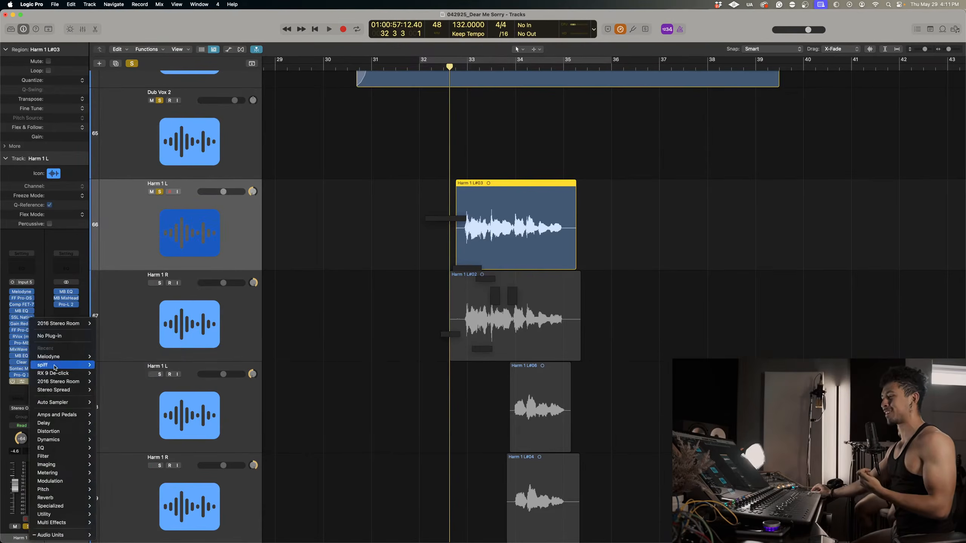
{"action": "left_click", "coordinate": [66, 337]}
{"action": "key", "text": "Down"}
{"action": "left_click", "coordinate": [31, 383]}
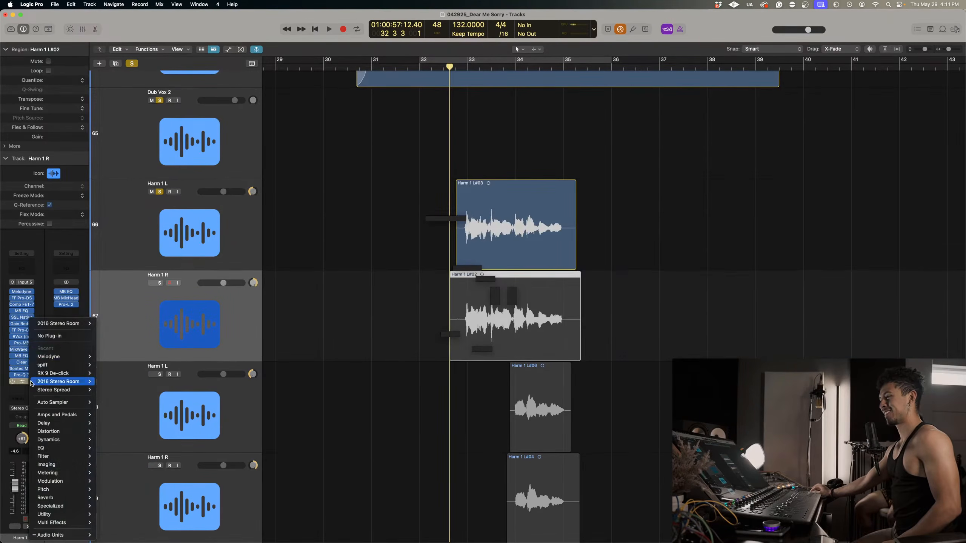
{"action": "left_click", "coordinate": [64, 337]}
{"action": "key", "text": "Down"}
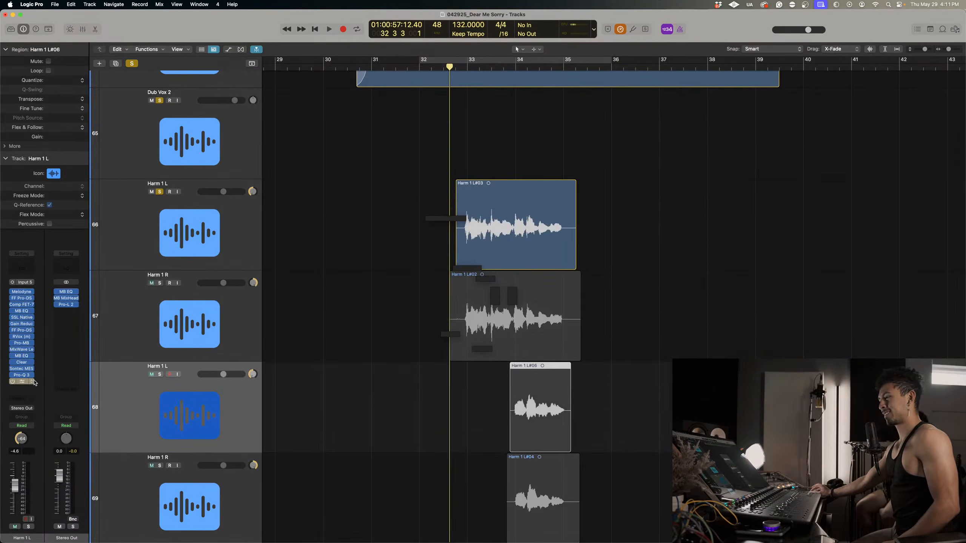
{"action": "left_click", "coordinate": [34, 381]}
{"action": "left_click", "coordinate": [66, 337]}
Remove the 2016 Stereo Room plug-in from the remaining Harm 1 tracks 69, 70 and 71.
{"action": "scroll", "coordinate": [137, 387], "scroll_direction": "down", "scroll_amount": 3}
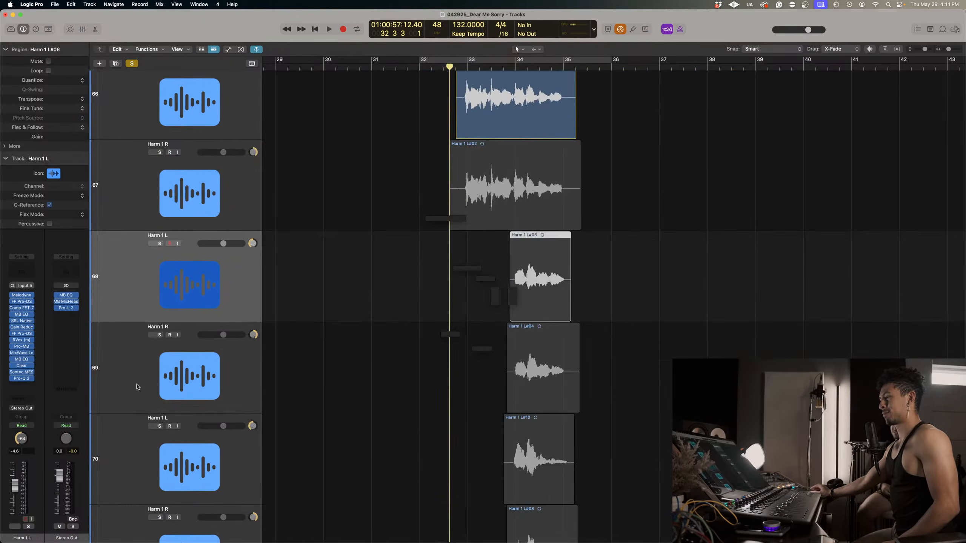
{"action": "key", "text": "Down"}
{"action": "left_click", "coordinate": [34, 381]}
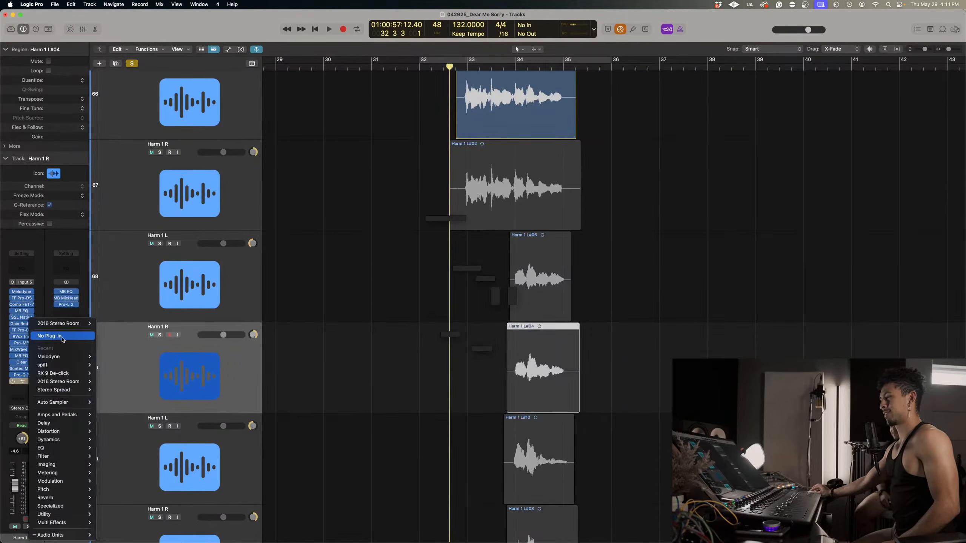
{"action": "left_click", "coordinate": [65, 336]}
{"action": "key", "text": "Down"}
{"action": "left_click", "coordinate": [33, 382]}
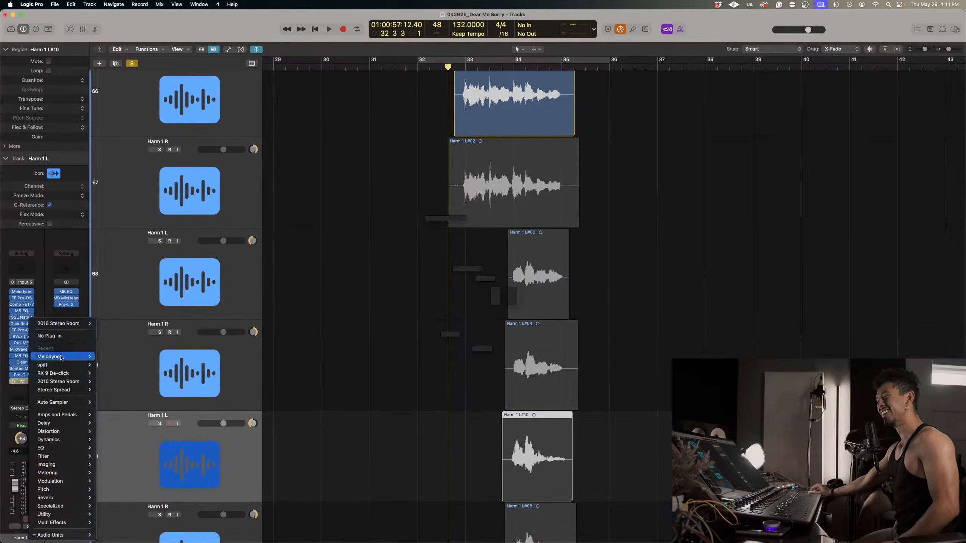
{"action": "left_click", "coordinate": [65, 336]}
{"action": "key", "text": "Down"}
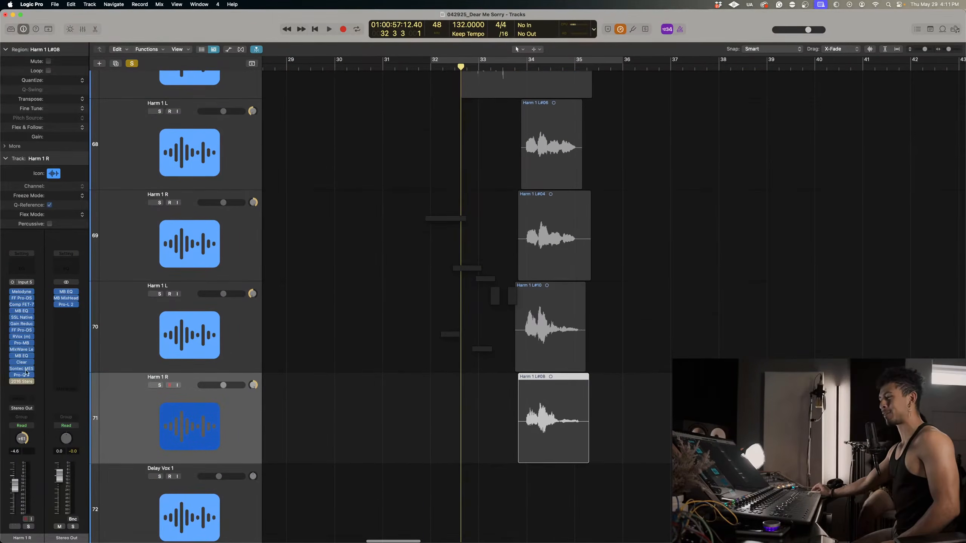
{"action": "left_click", "coordinate": [34, 381]}
{"action": "left_click", "coordinate": [66, 336]}
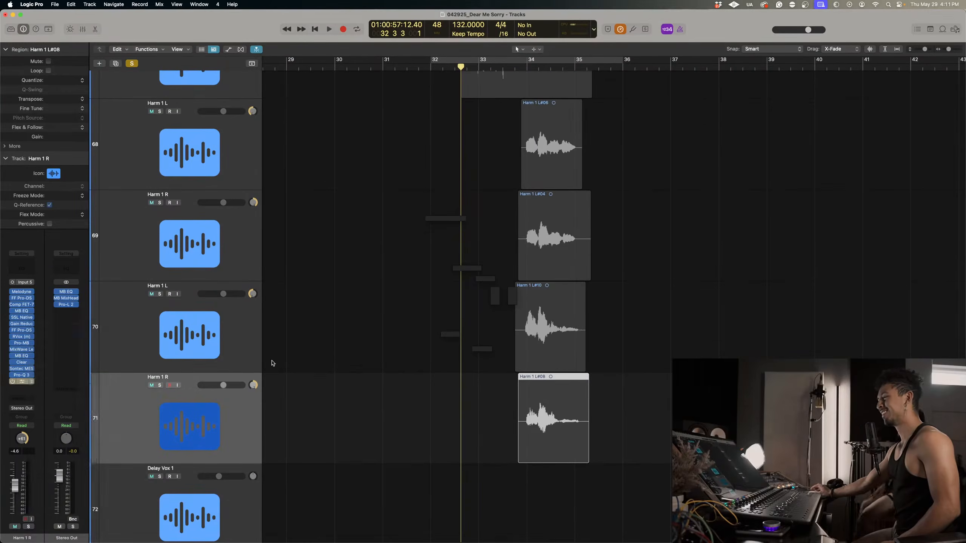
Open the Melodyne plug-in on the Harm 1 L track 66 and place its window centrally over the arrangement.
{"action": "scroll", "coordinate": [272, 364], "scroll_direction": "up", "scroll_amount": 10}
{"action": "left_click", "coordinate": [208, 299]}
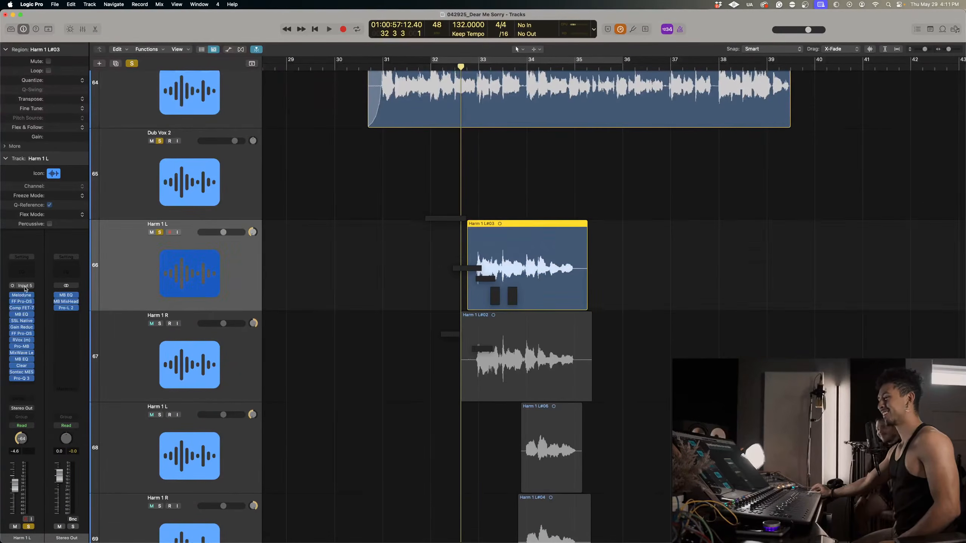
{"action": "left_click", "coordinate": [32, 296]}
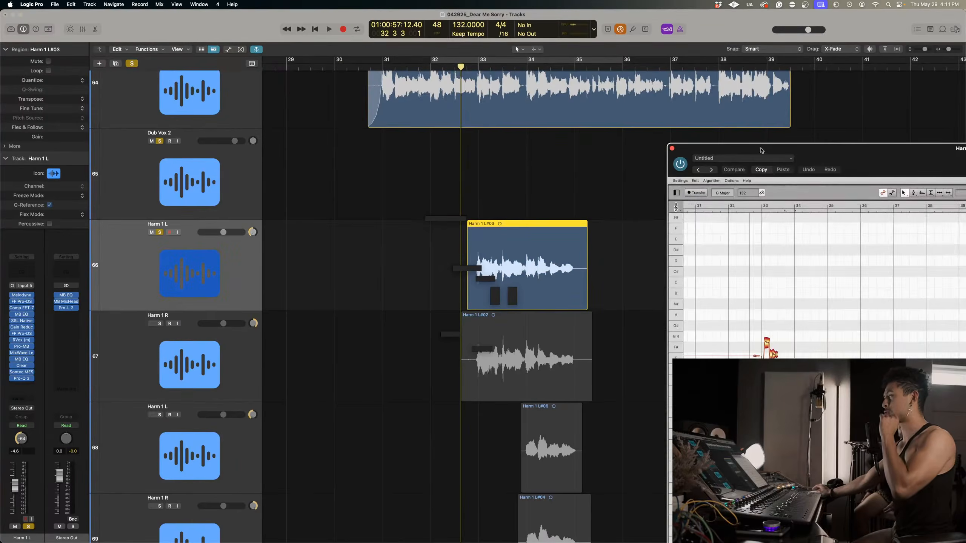
{"action": "left_click_drag", "start_coordinate": [857, 169], "coordinate": [422, 82]}
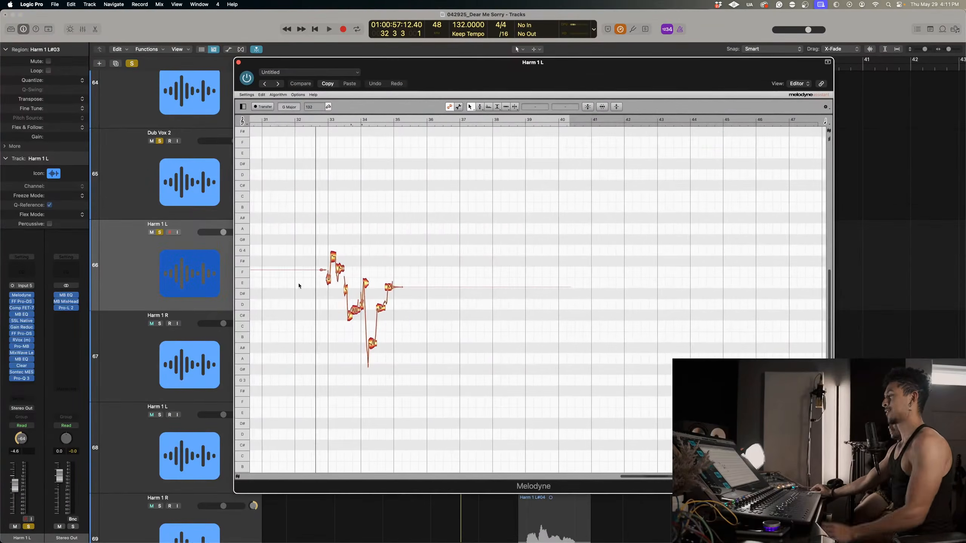
Separate the harmony notes in Melodyne at four pitch slides between bars 33 and 35.
{"action": "scroll", "coordinate": [304, 286], "scroll_direction": "left", "scroll_amount": 5}
{"action": "right_click", "coordinate": [402, 252]}
{"action": "left_click", "coordinate": [403, 270]}
{"action": "left_click_drag", "start_coordinate": [410, 262], "coordinate": [519, 303]}
{"action": "scroll", "coordinate": [520, 303], "scroll_direction": "right", "scroll_amount": 8}
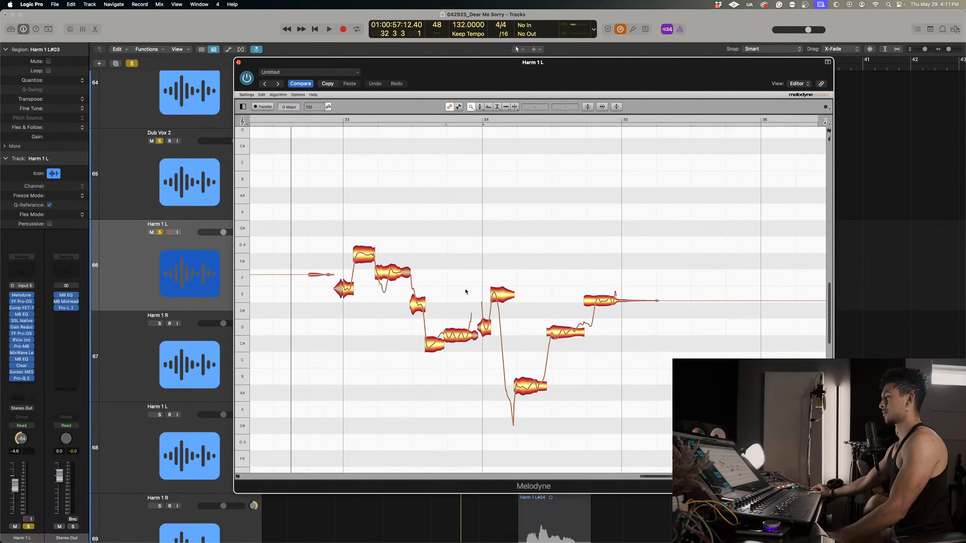
{"action": "right_click", "coordinate": [466, 266]}
{"action": "left_click", "coordinate": [467, 250]}
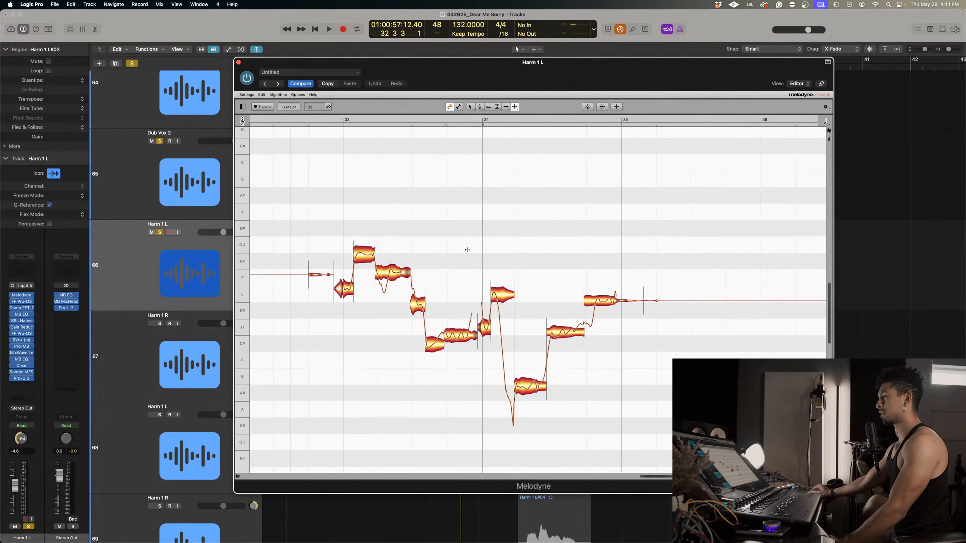
{"action": "double_click", "coordinate": [387, 276]}
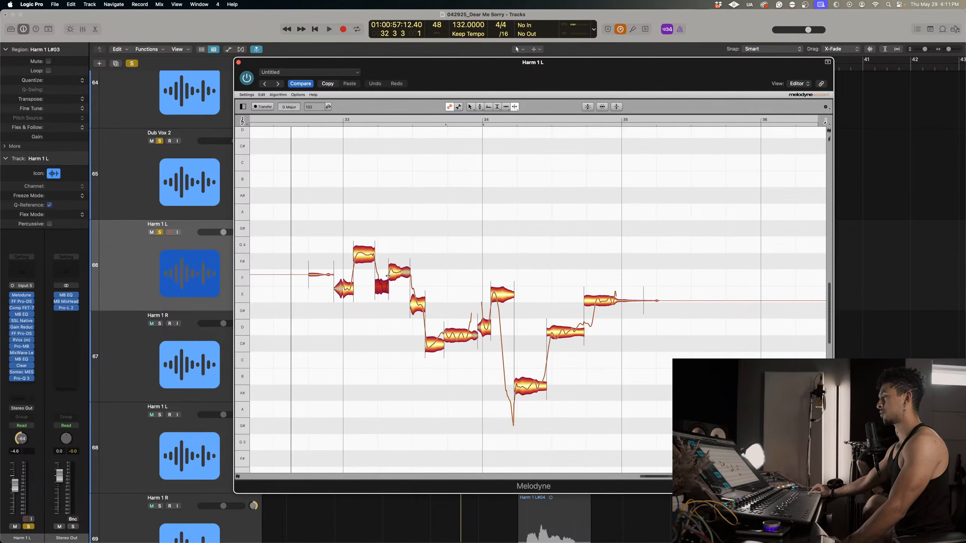
{"action": "double_click", "coordinate": [417, 300]}
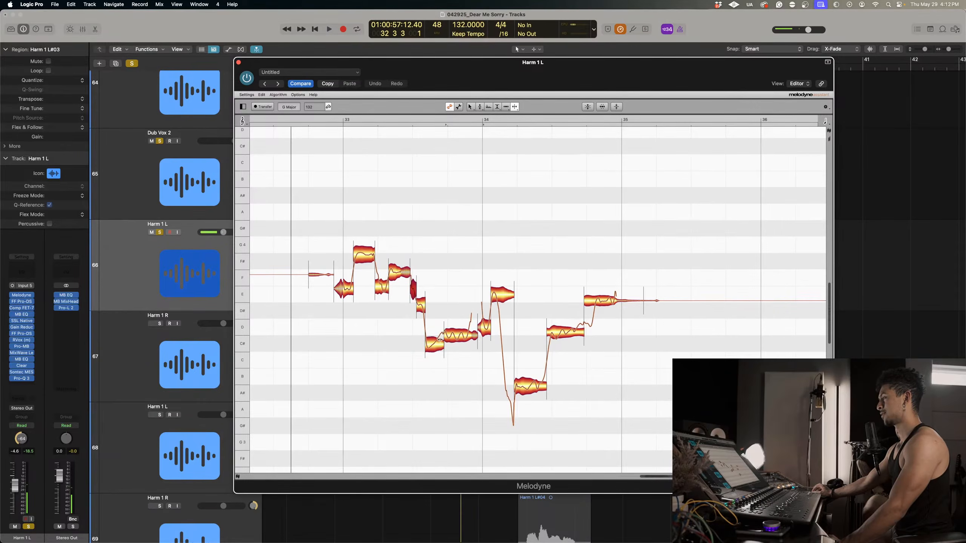
{"action": "double_click", "coordinate": [502, 296]}
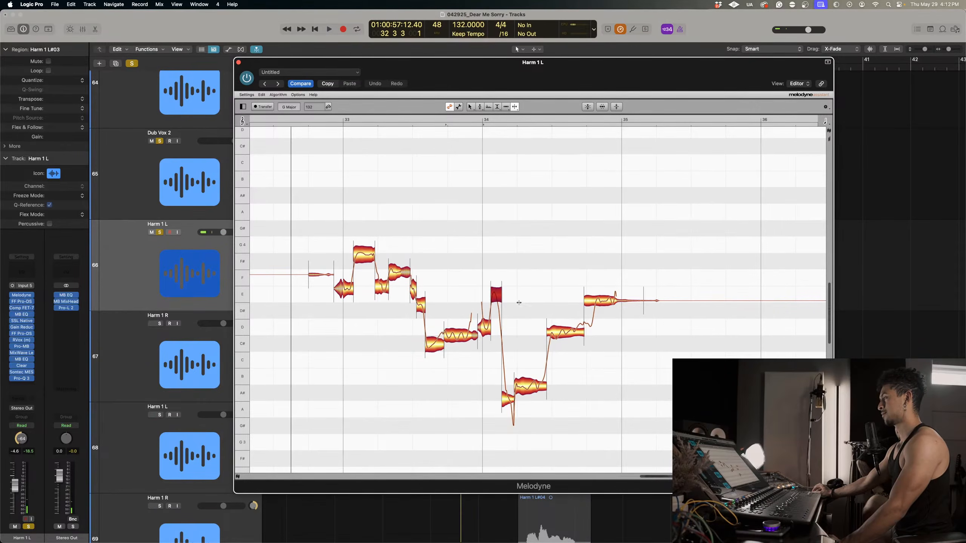
{"action": "double_click", "coordinate": [593, 315]}
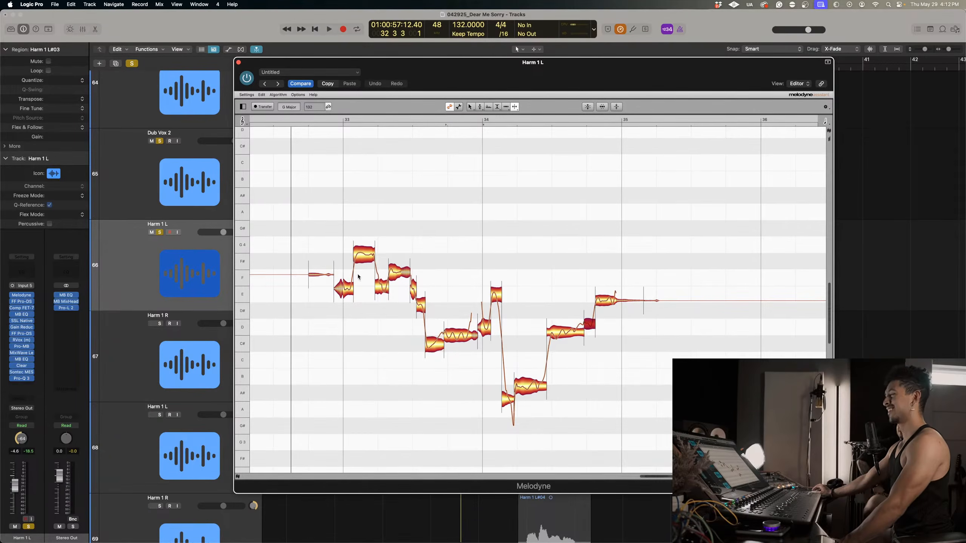
Apply the full Pitch Center correction to all notes of the phrase between bars 33 and 35.
{"action": "left_click_drag", "start_coordinate": [330, 226], "coordinate": [642, 446]}
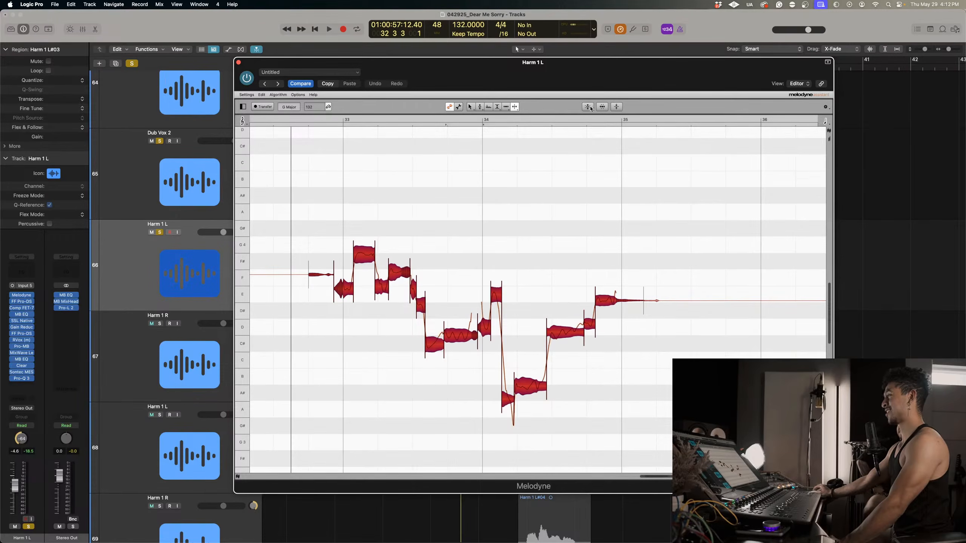
{"action": "left_click", "coordinate": [587, 106]}
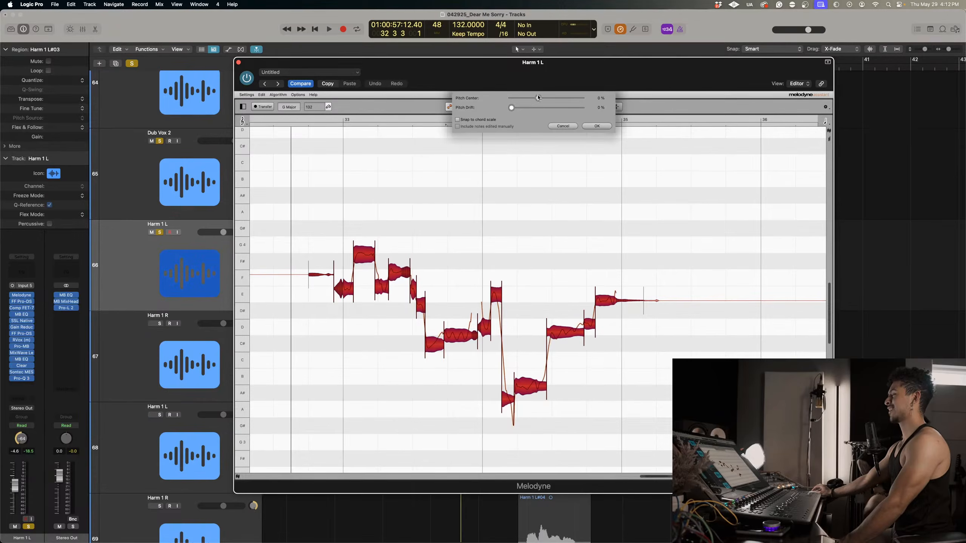
{"action": "left_click_drag", "start_coordinate": [538, 97], "coordinate": [582, 97]}
{"action": "left_click", "coordinate": [604, 126]}
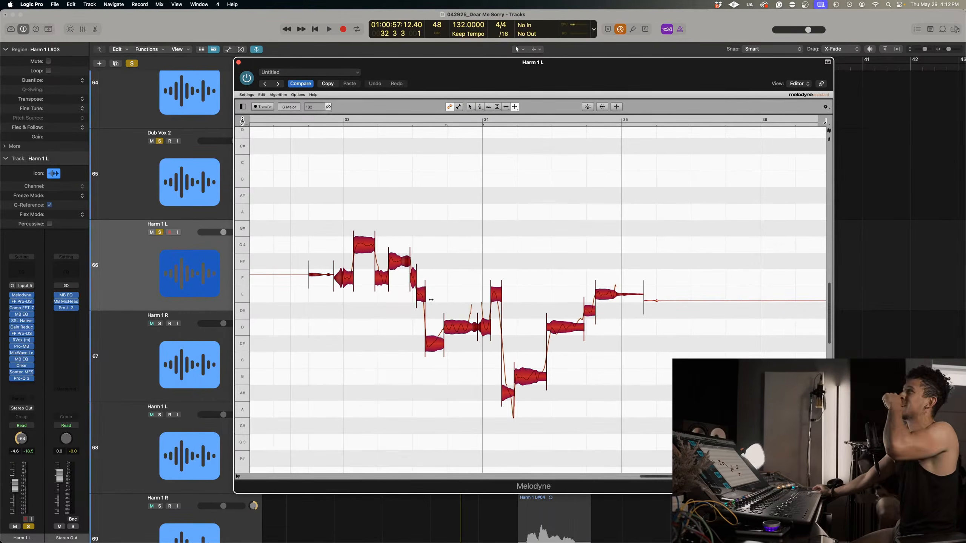
Play back the pitch-corrected phrase from just before bar 33.
{"action": "left_click", "coordinate": [333, 121]}
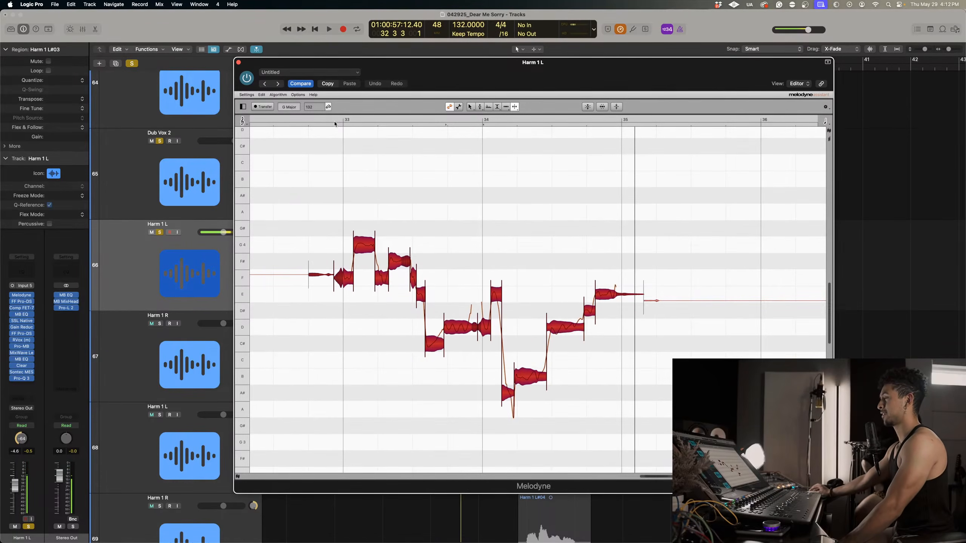
{"action": "left_click", "coordinate": [327, 121]}
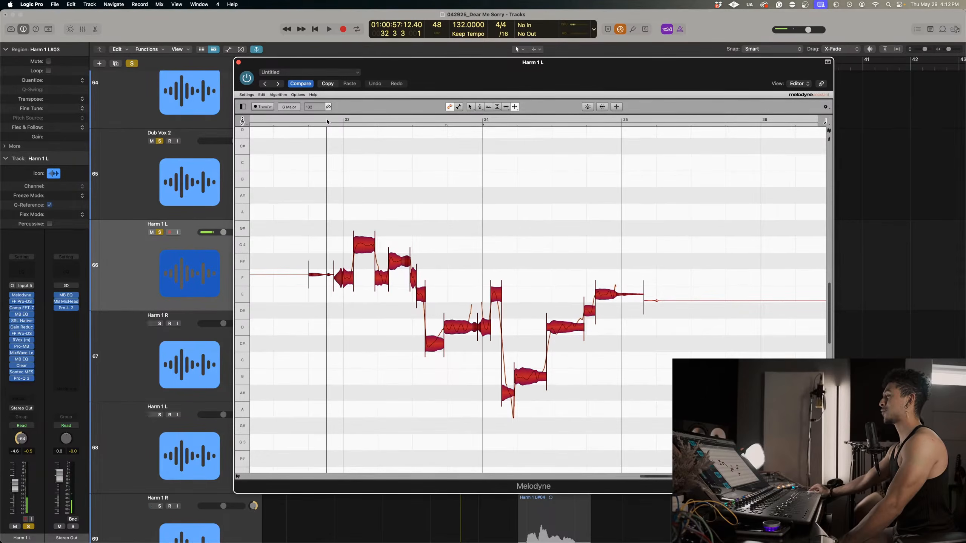
{"action": "double_click", "coordinate": [324, 122]}
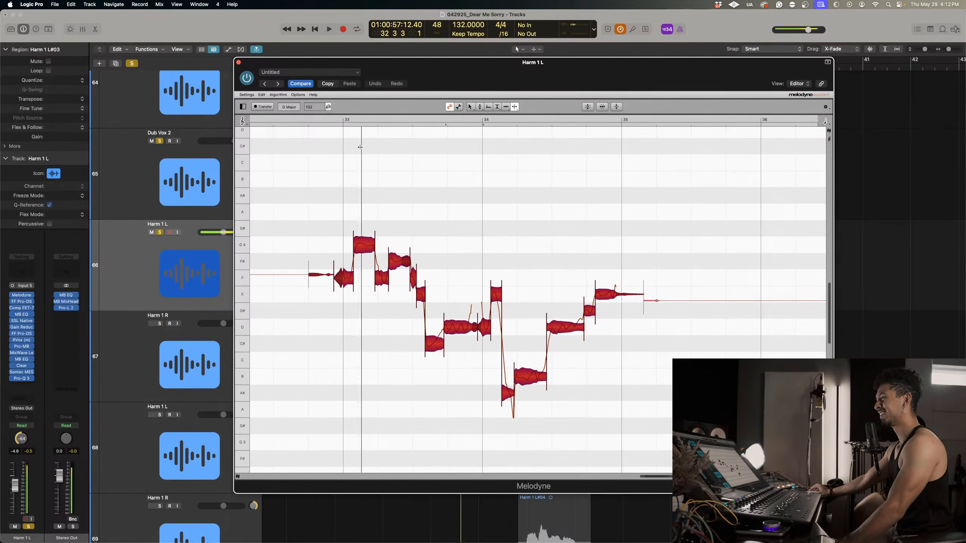
Move the C#4 note before bar 34 up to D4 and the short A#3 note after bar 34 up to B3.
{"action": "scroll", "coordinate": [448, 253], "scroll_direction": "left", "scroll_amount": 5}
{"action": "left_click", "coordinate": [532, 303]}
{"action": "right_click", "coordinate": [536, 306]}
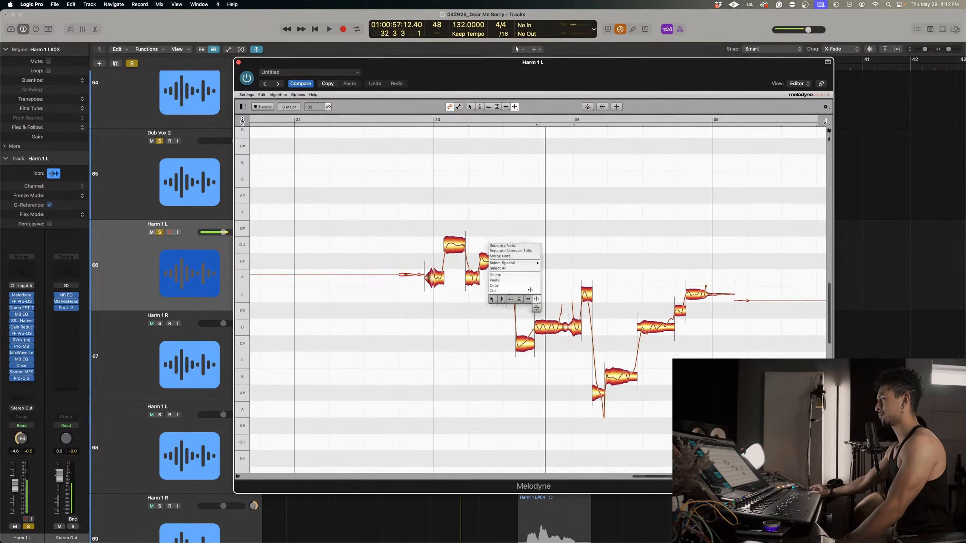
{"action": "left_click", "coordinate": [496, 304]}
{"action": "left_click", "coordinate": [528, 346]}
{"action": "left_click_drag", "start_coordinate": [529, 346], "coordinate": [528, 328]}
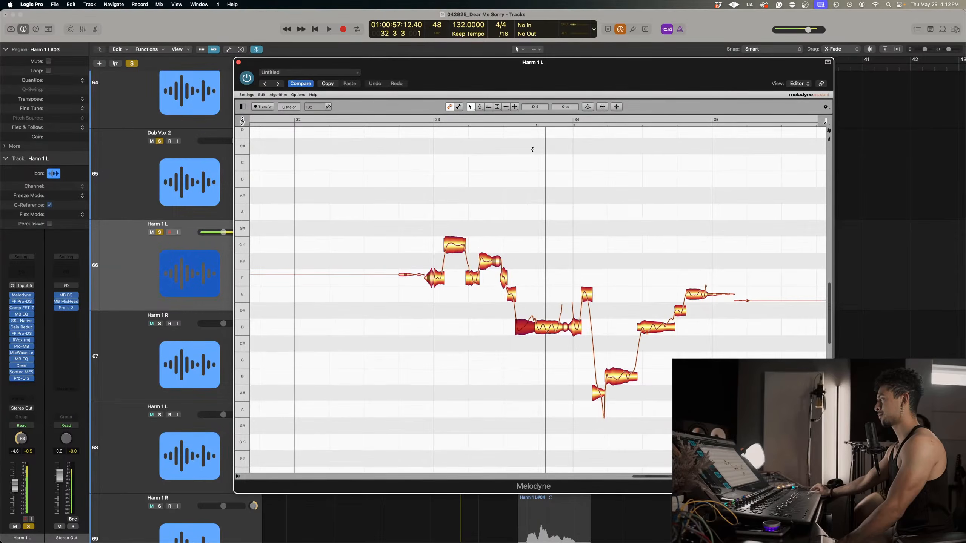
{"action": "double_click", "coordinate": [476, 124]}
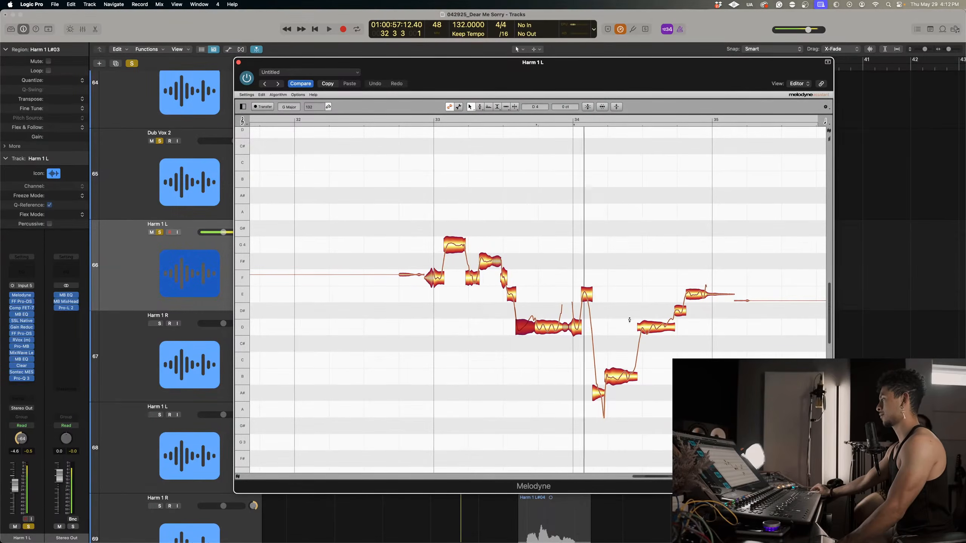
{"action": "left_click_drag", "start_coordinate": [598, 393], "coordinate": [597, 382]}
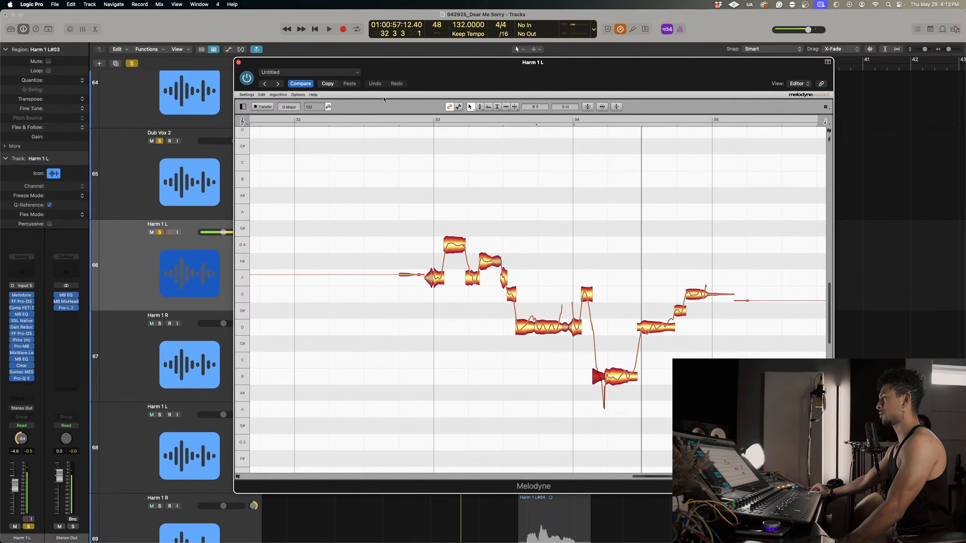
Audition the phrase and set the pitch drift of the long D4 note after bar 34 to about -243%.
{"action": "double_click", "coordinate": [423, 123]}
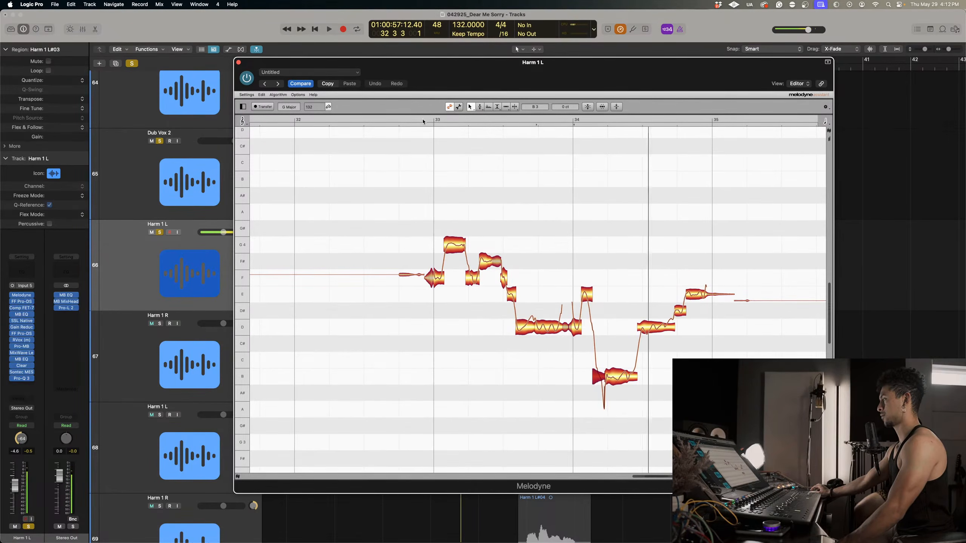
{"action": "key", "text": "space"}
{"action": "left_click", "coordinate": [680, 311]}
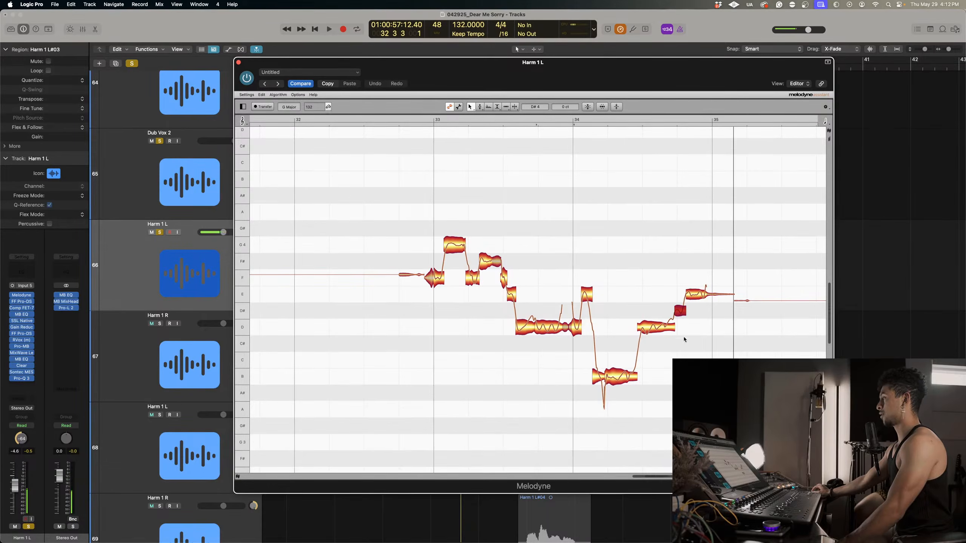
{"action": "right_click", "coordinate": [654, 325]}
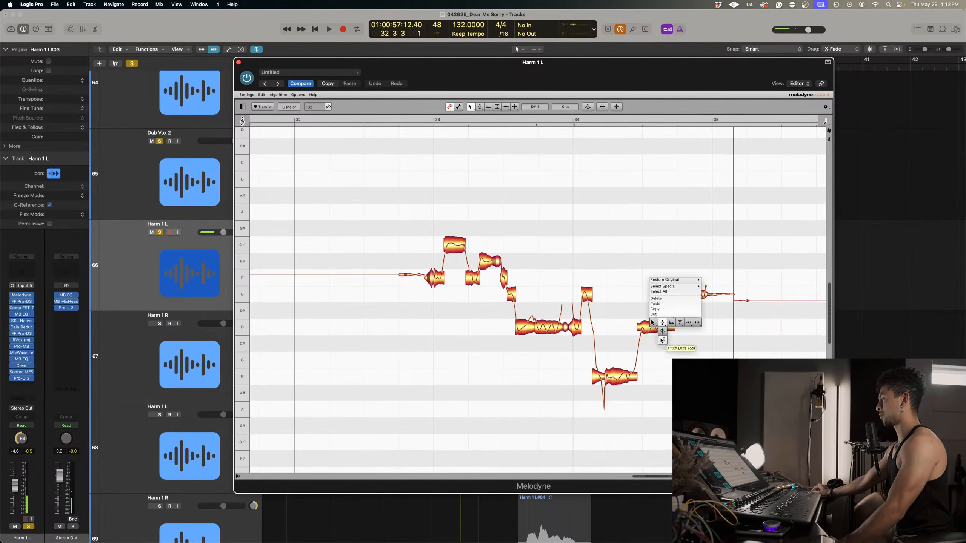
{"action": "left_click", "coordinate": [662, 340]}
{"action": "left_click_drag", "start_coordinate": [659, 328], "coordinate": [658, 424]}
Adjust the pitch modulation of the phrase's final E4 note and go over the D#4 and D4 notes before it.
{"action": "right_click", "coordinate": [659, 313]}
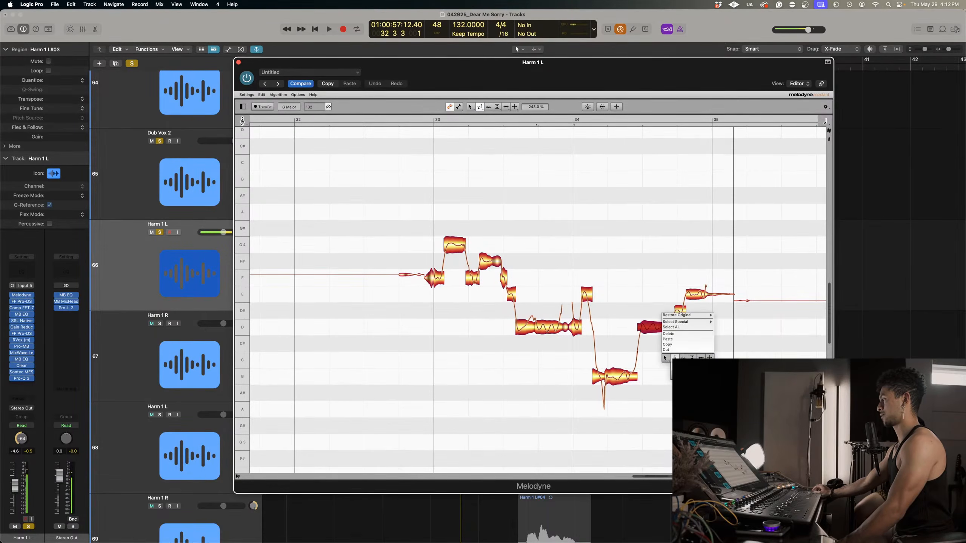
{"action": "left_click", "coordinate": [661, 342]}
{"action": "left_click", "coordinate": [692, 291]}
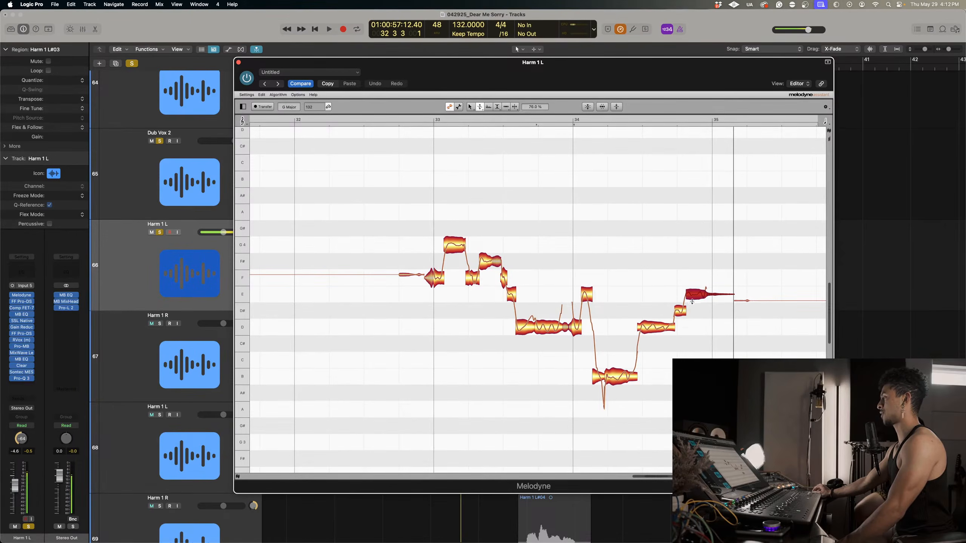
{"action": "left_click", "coordinate": [681, 310]}
{"action": "left_click", "coordinate": [573, 321]}
{"action": "left_click", "coordinate": [546, 324]}
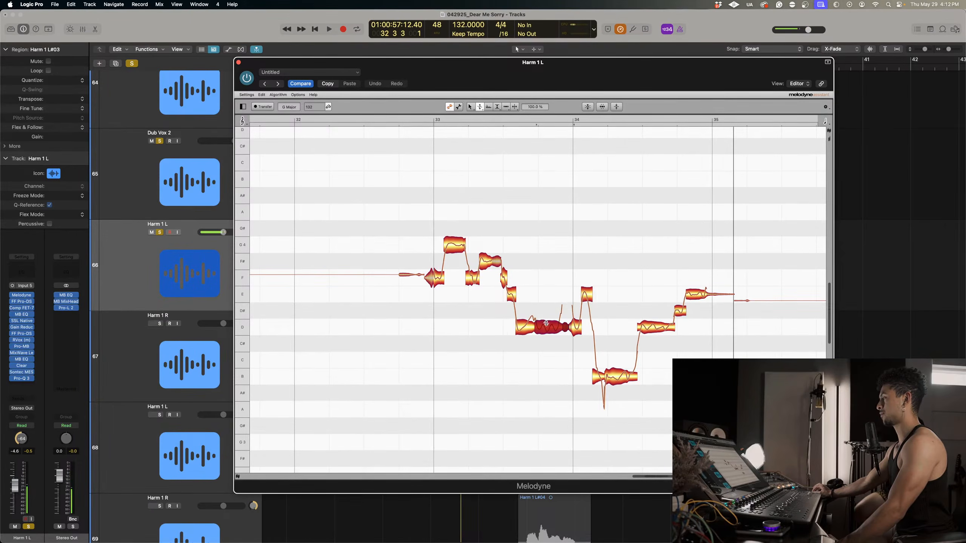
Set the first D4 note before bar 34 to about 83% pitch modulation and about -322% pitch drift.
{"action": "right_click", "coordinate": [523, 330]}
{"action": "left_click", "coordinate": [523, 330]}
{"action": "left_click", "coordinate": [524, 330]}
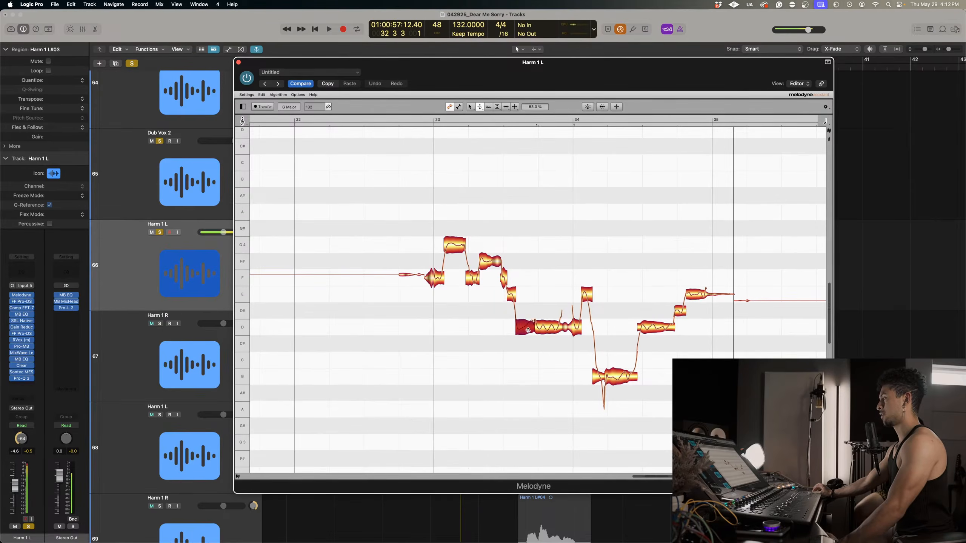
{"action": "right_click", "coordinate": [528, 330]}
{"action": "left_click", "coordinate": [529, 340]}
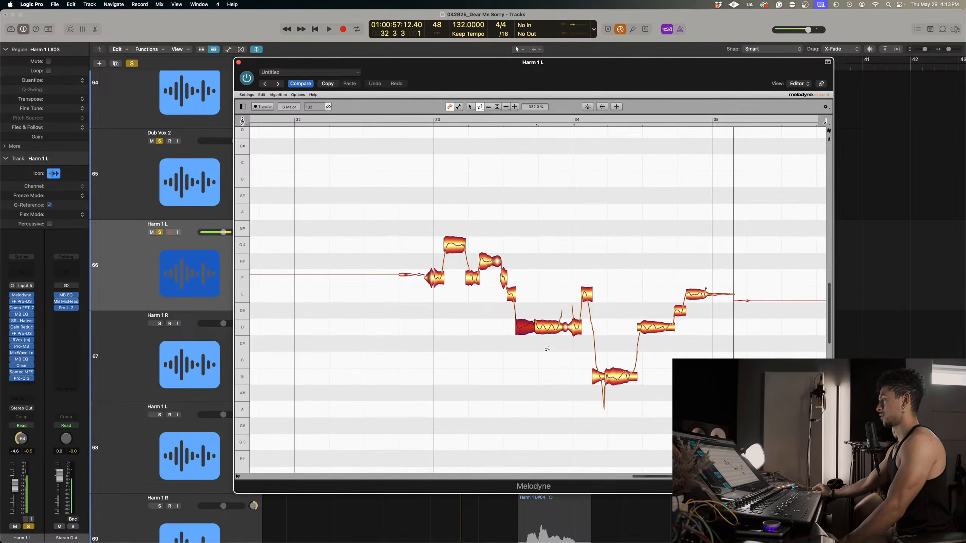
Adjust the pitch modulation of the short F4 and G4 notes after bar 33 and of the last D4 note at bar 34.
{"action": "right_click", "coordinate": [547, 329]}
{"action": "left_click", "coordinate": [547, 334]}
{"action": "left_click", "coordinate": [472, 276]}
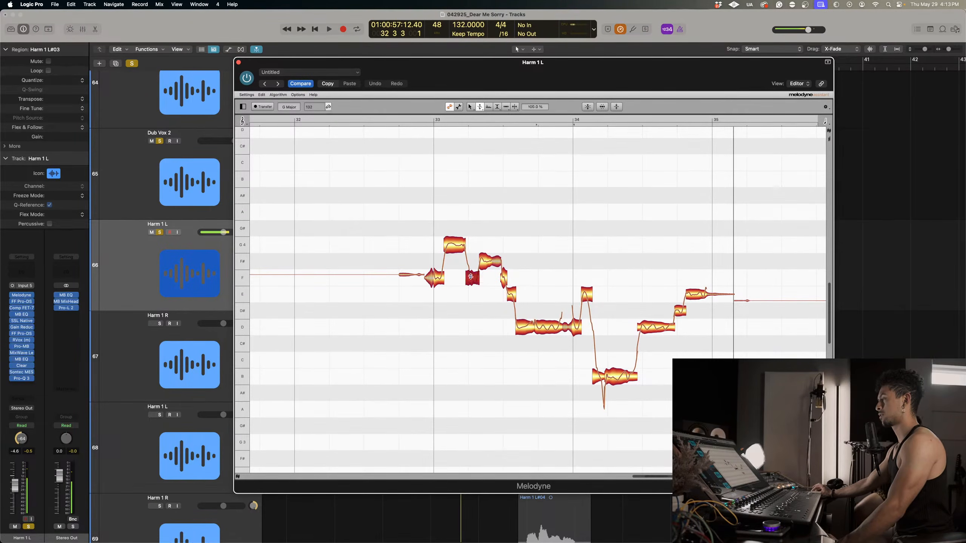
{"action": "right_click", "coordinate": [471, 279]}
{"action": "left_click", "coordinate": [471, 278]}
{"action": "left_click_drag", "start_coordinate": [471, 278], "coordinate": [471, 281]}
{"action": "left_click", "coordinate": [452, 245]}
{"action": "left_click", "coordinate": [574, 325]}
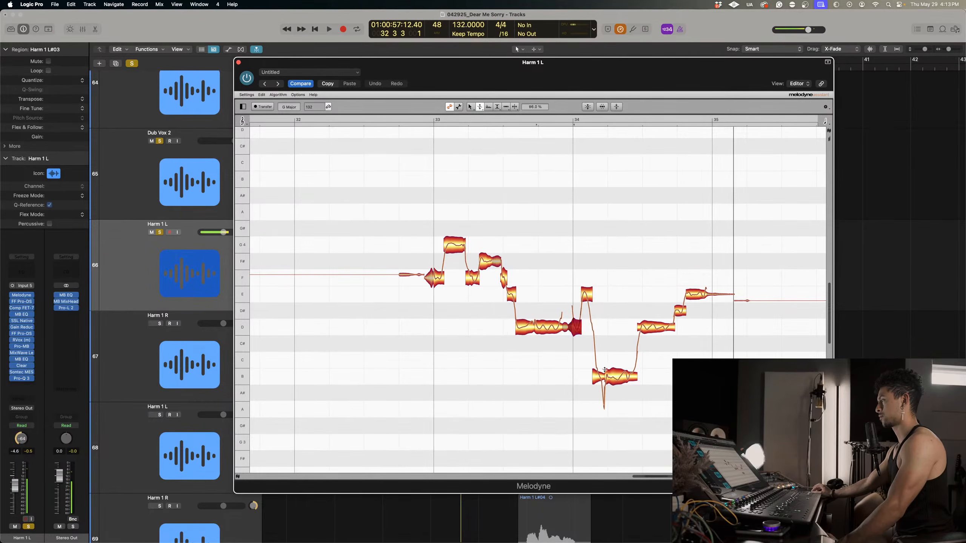
Reduce the pitch modulation of the two B3 notes after bar 34, the longer one to about 79%, and replay the phrase.
{"action": "left_click", "coordinate": [597, 377]}
{"action": "left_click_drag", "start_coordinate": [596, 379], "coordinate": [597, 392]}
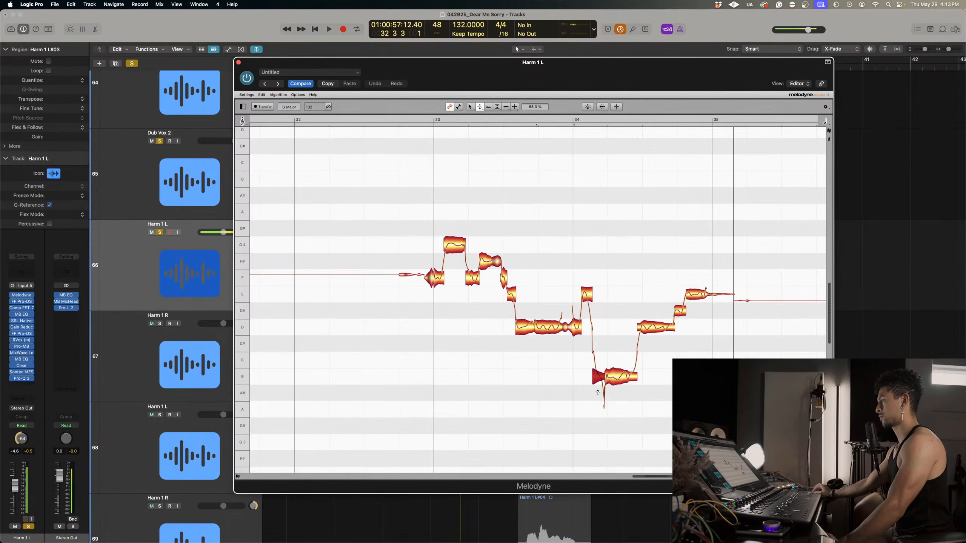
{"action": "left_click", "coordinate": [612, 380]}
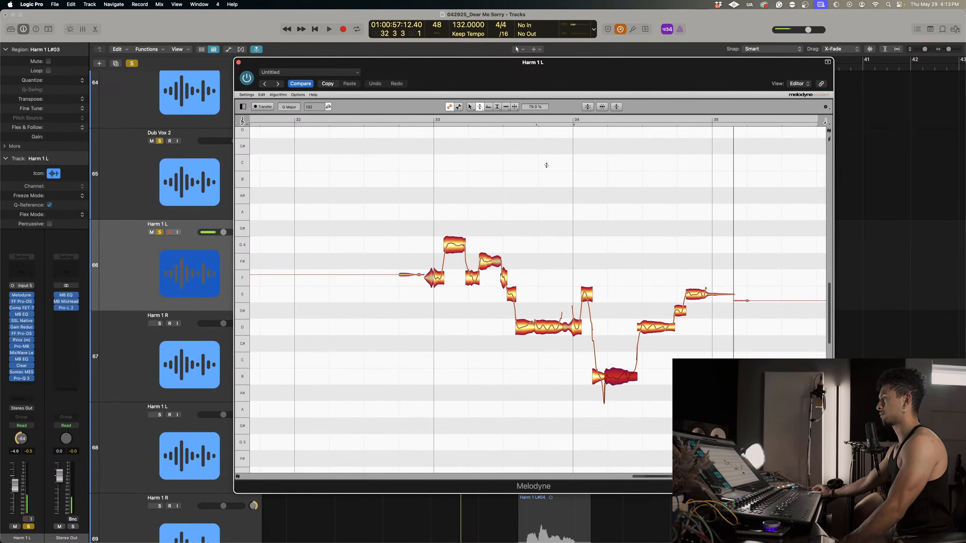
{"action": "left_click", "coordinate": [423, 122]}
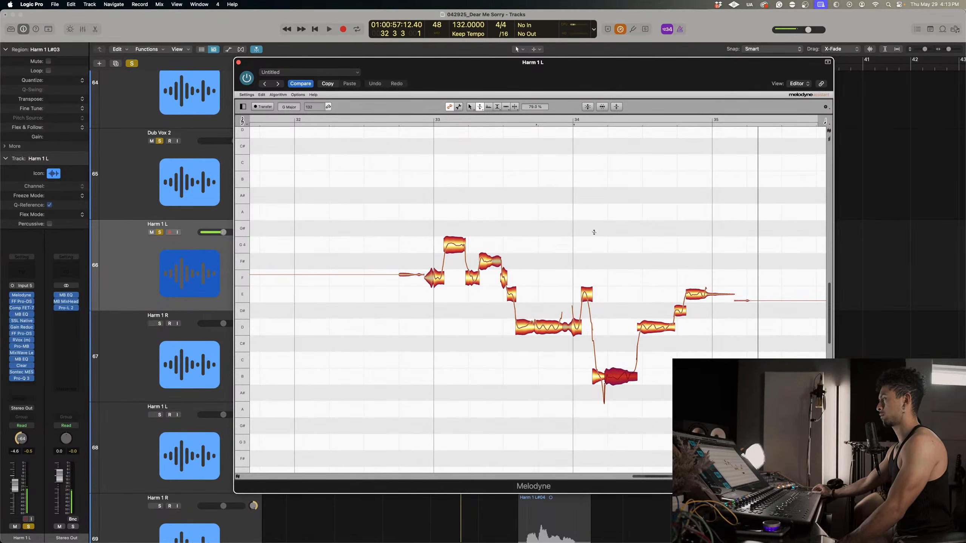
{"action": "left_click", "coordinate": [558, 121]}
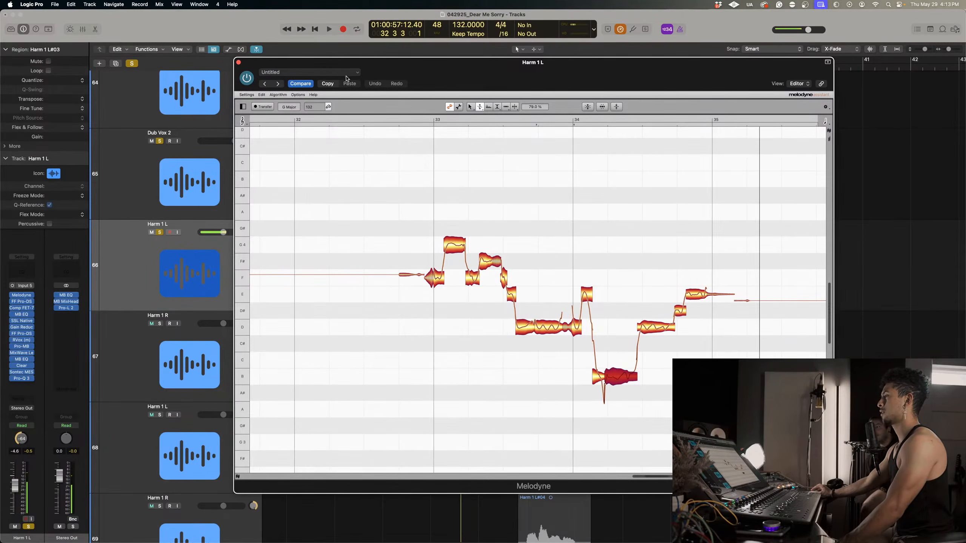
Close Melodyne for Harm 1 L and open the Melodyne editor of the Harm 1 R track below it.
{"action": "left_click", "coordinate": [239, 63]}
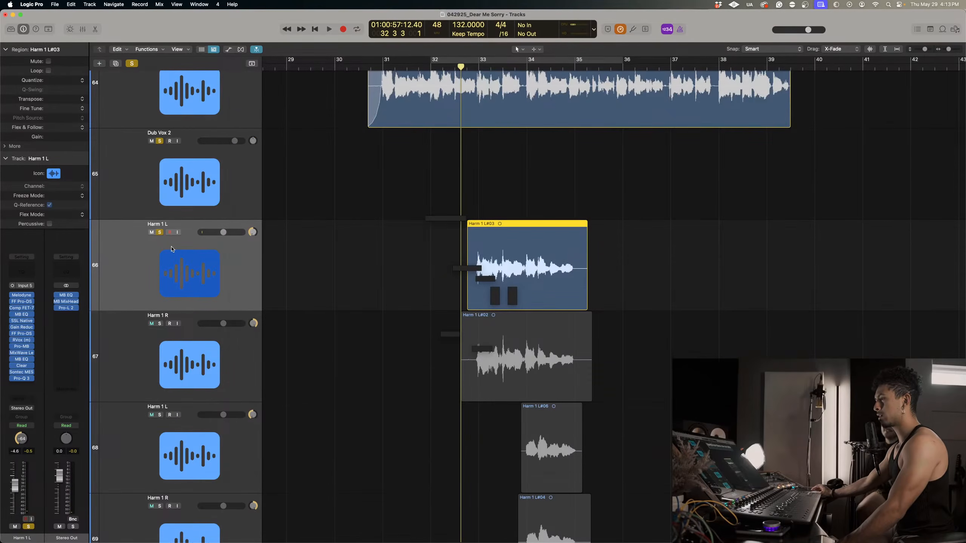
{"action": "left_click", "coordinate": [142, 354]}
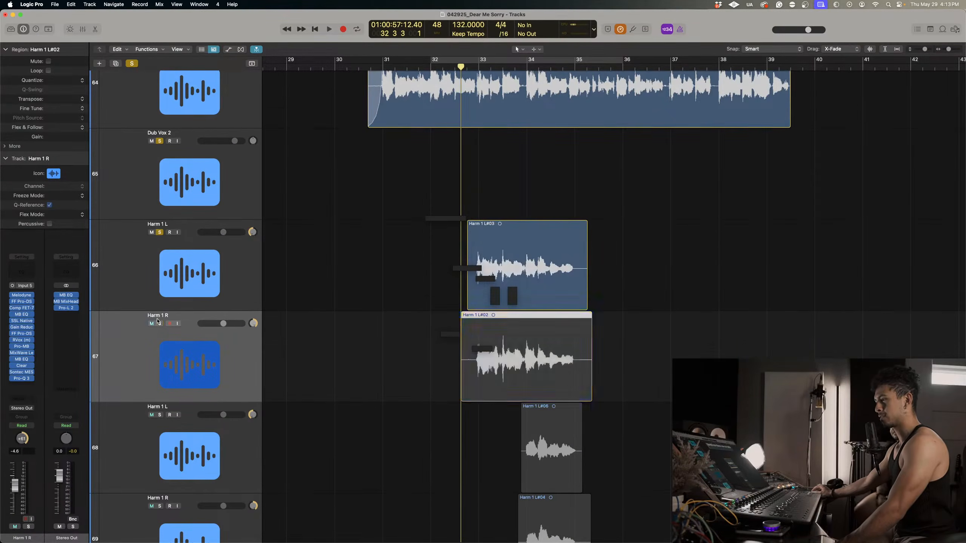
{"action": "left_click", "coordinate": [25, 297]}
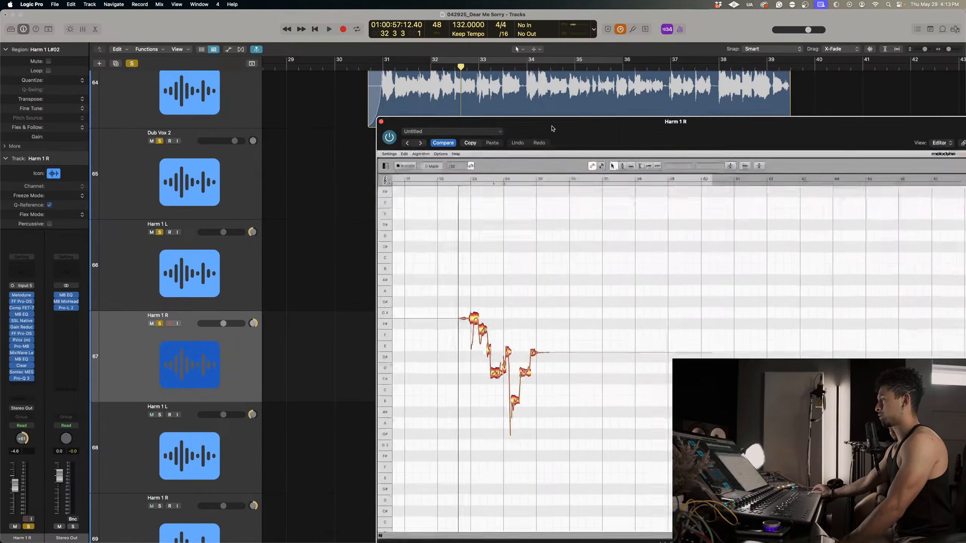
{"action": "scroll", "coordinate": [464, 252], "scroll_direction": "left", "scroll_amount": 3}
{"action": "scroll", "coordinate": [468, 266], "scroll_direction": "down", "scroll_amount": 2}
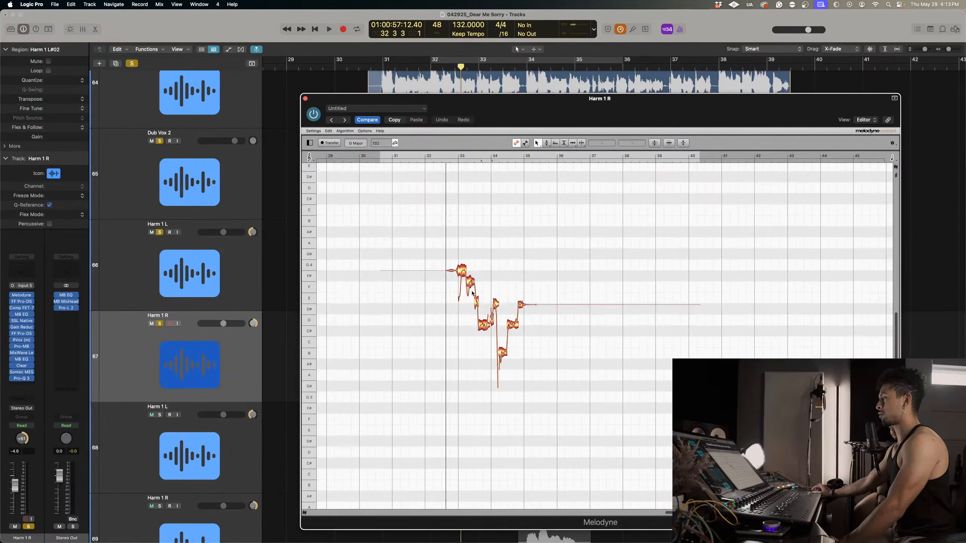
Split the merged notes of the Harm 1 R phrase, including the G4 and F#4 blobs after bar 33, with the note separation tool.
{"action": "right_click", "coordinate": [463, 250]}
{"action": "left_click", "coordinate": [467, 311]}
{"action": "left_click_drag", "start_coordinate": [466, 310], "coordinate": [491, 269]}
{"action": "right_click", "coordinate": [489, 265]}
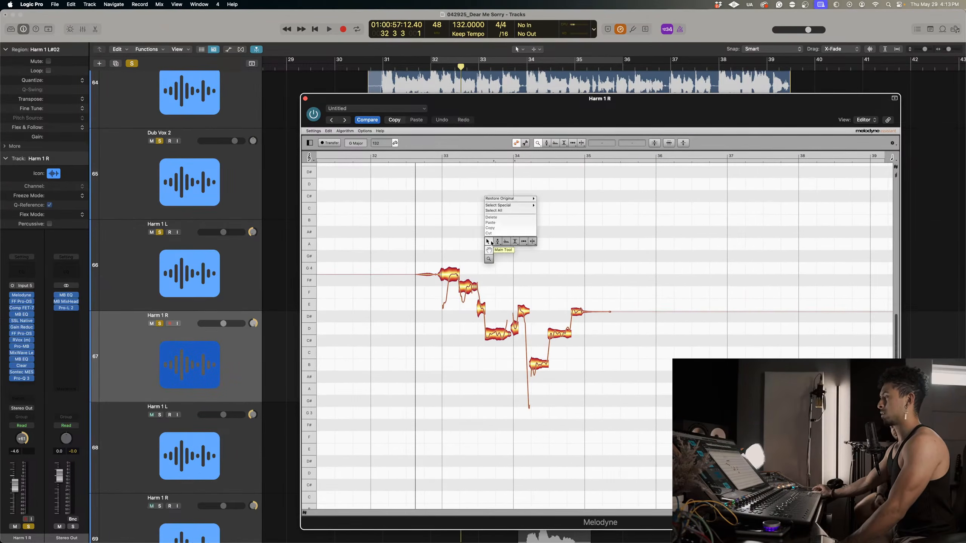
{"action": "left_click", "coordinate": [489, 259]}
{"action": "left_click_drag", "start_coordinate": [481, 304], "coordinate": [503, 338]}
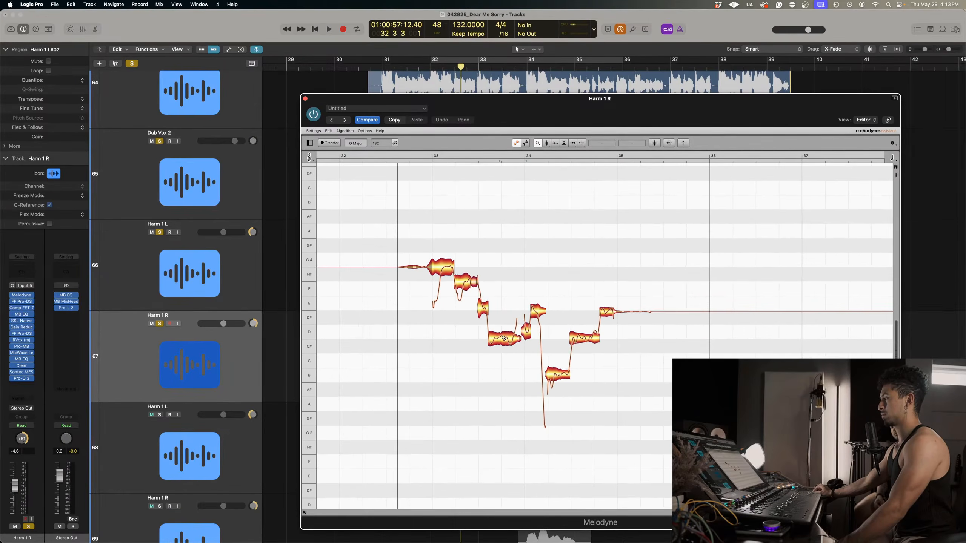
{"action": "right_click", "coordinate": [452, 227]}
{"action": "left_click", "coordinate": [500, 209]}
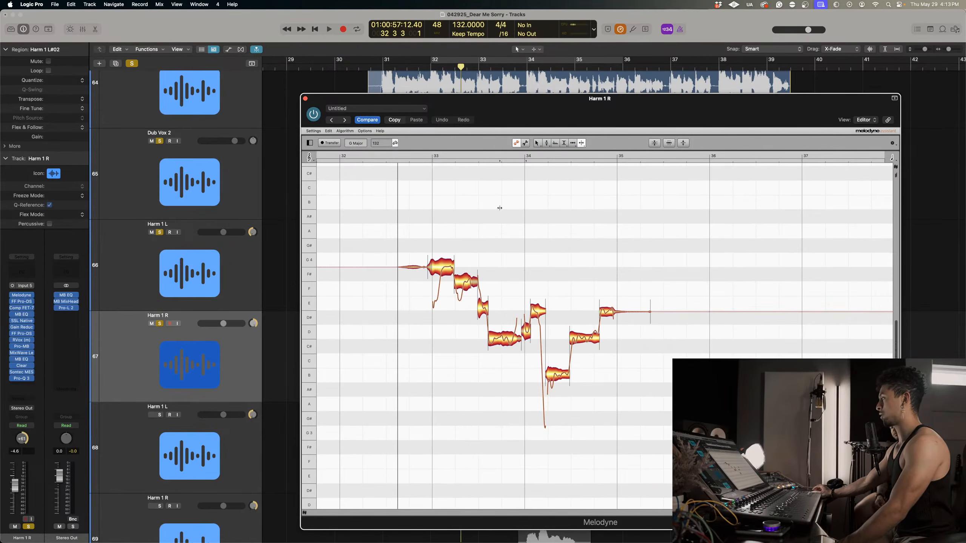
{"action": "right_click", "coordinate": [426, 301]}
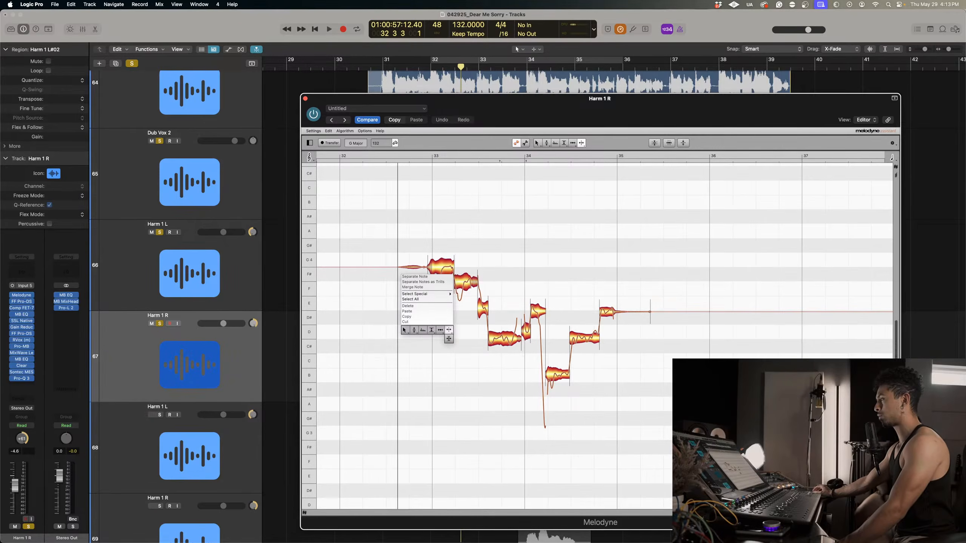
{"action": "left_click", "coordinate": [449, 330]}
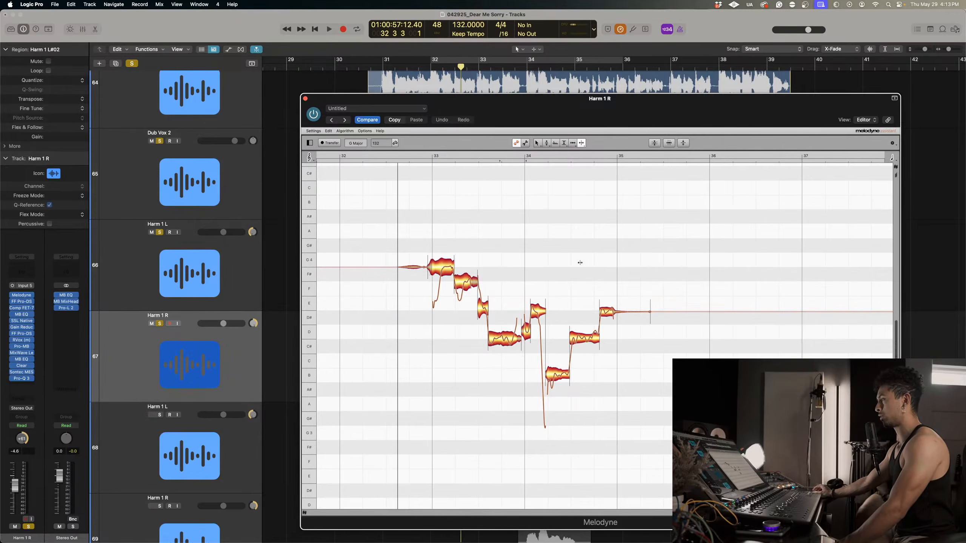
{"action": "double_click", "coordinate": [440, 270]}
{"action": "double_click", "coordinate": [463, 284]}
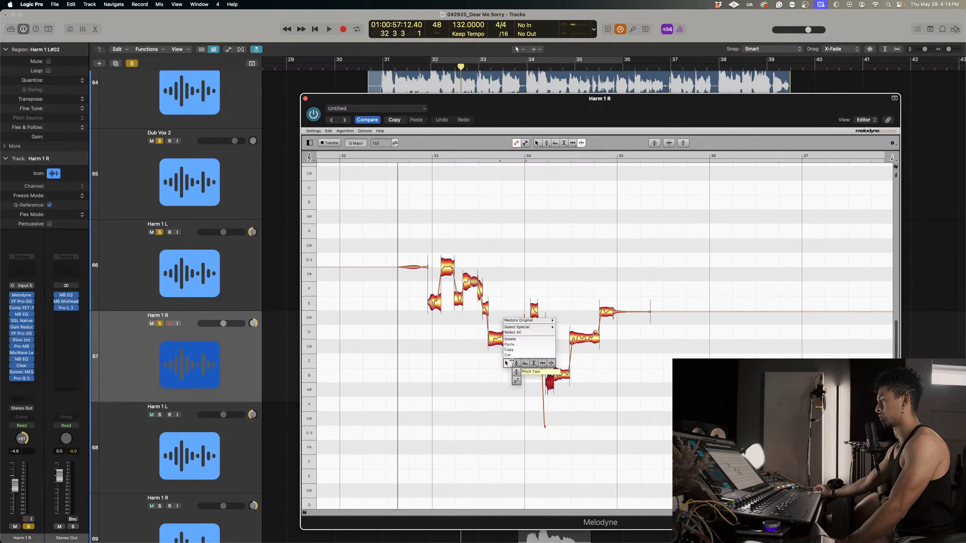
Select all the notes of the phrase and snap their pitch centres to the nearest semitones with the Correct Pitch macro.
{"action": "left_click_drag", "start_coordinate": [433, 249], "coordinate": [611, 440]}
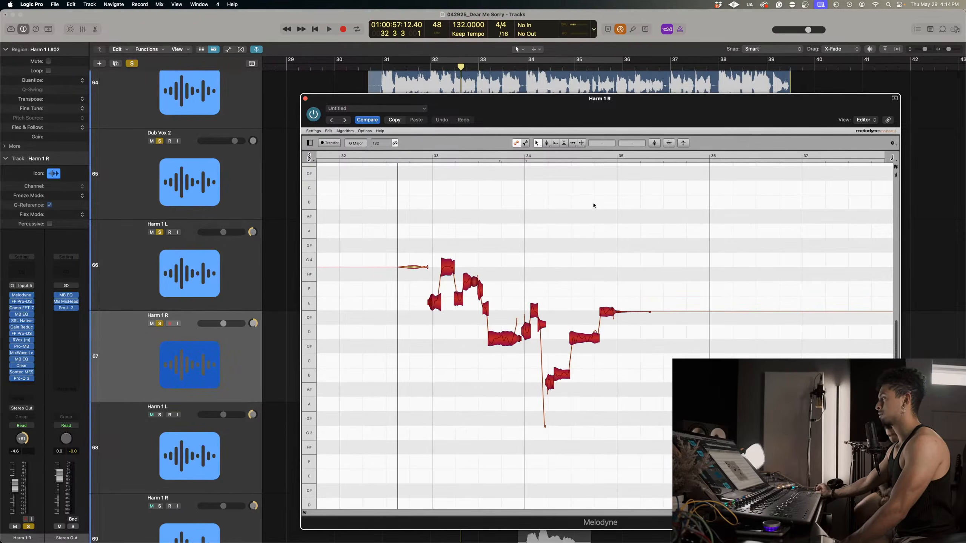
{"action": "left_click", "coordinate": [654, 143]}
{"action": "left_click_drag", "start_coordinate": [593, 134], "coordinate": [639, 144]}
{"action": "left_click", "coordinate": [664, 163]}
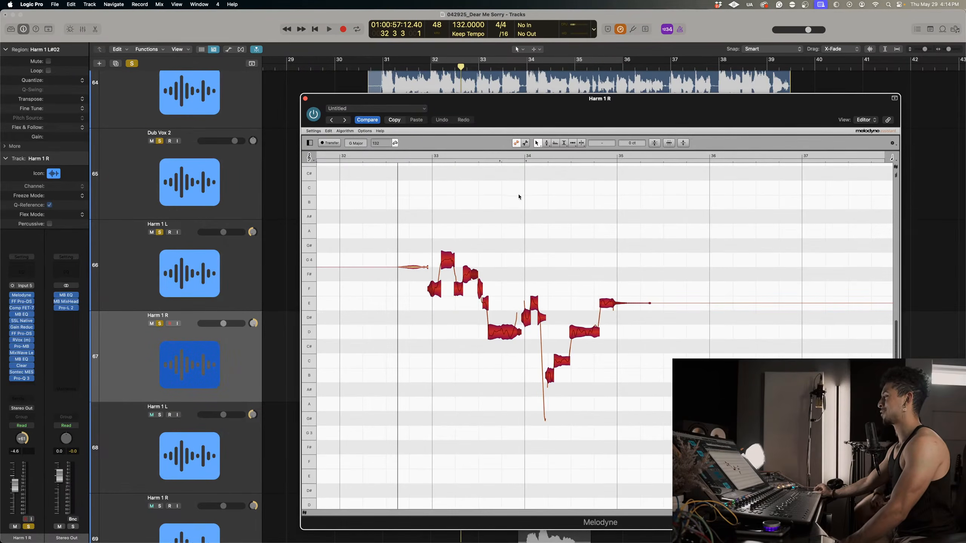
Audition the phrase and move the C4 note after bar 34 down to B3.
{"action": "key", "text": "space"}
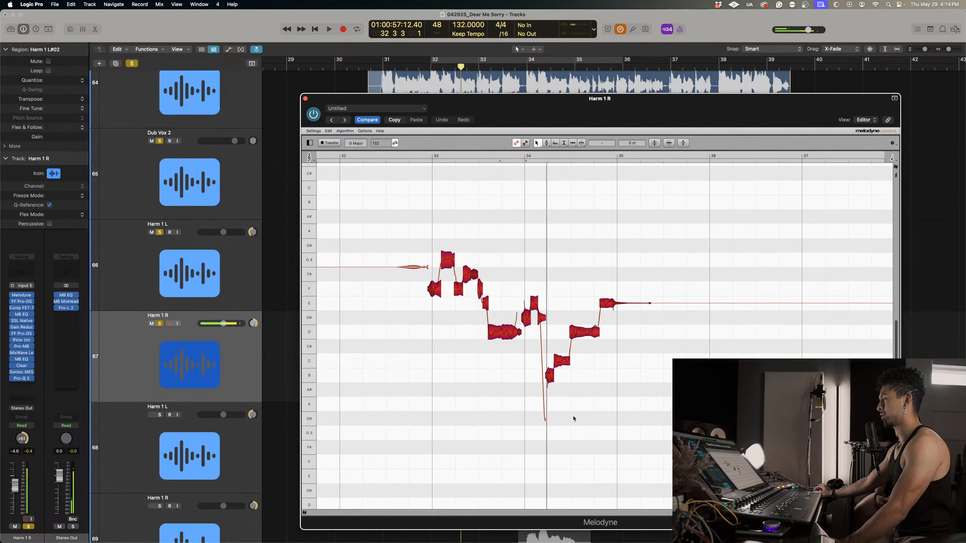
{"action": "left_click_drag", "start_coordinate": [560, 359], "coordinate": [560, 393]}
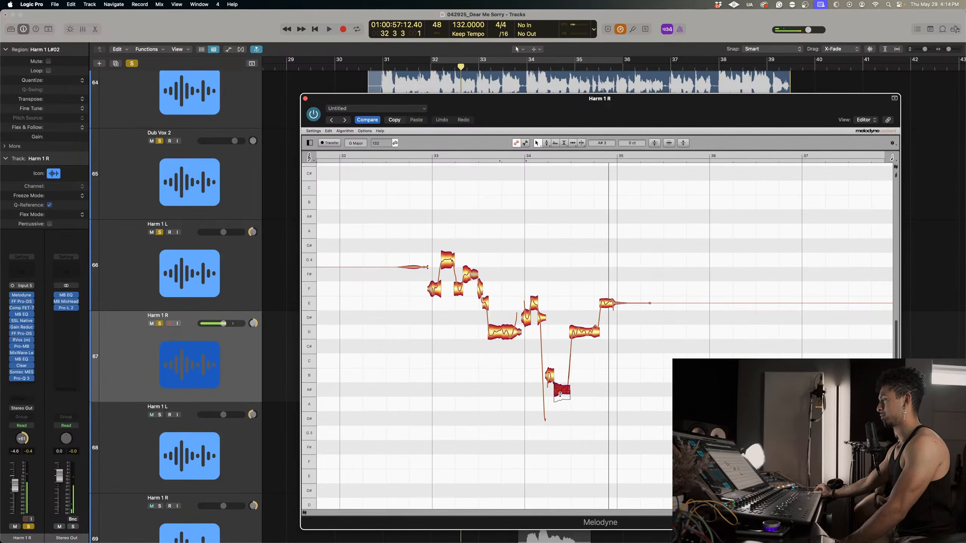
{"action": "left_click", "coordinate": [510, 156]}
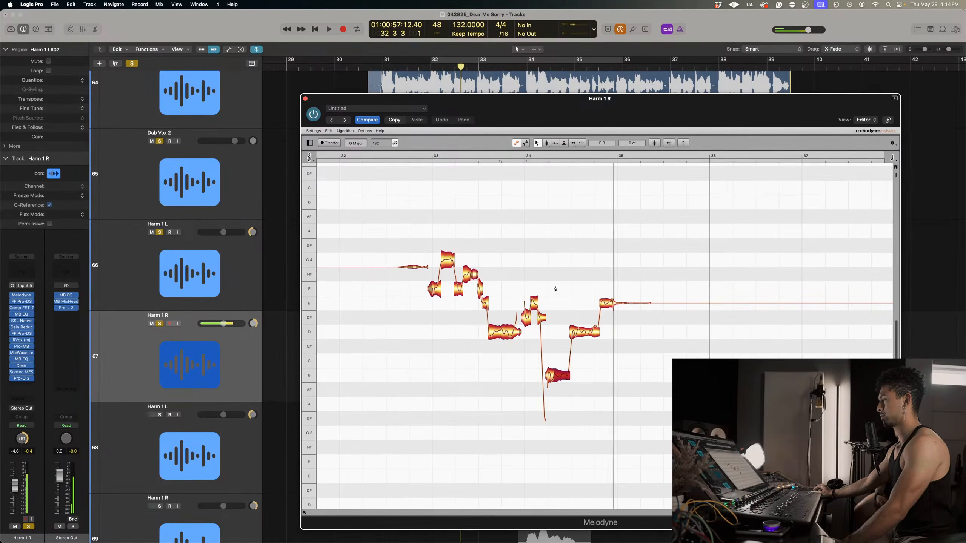
Reduce the pitch modulation of the long D4 note before bar 34 and of the G4 note after bar 33, and replay.
{"action": "right_click", "coordinate": [510, 345]}
{"action": "left_click", "coordinate": [517, 356]}
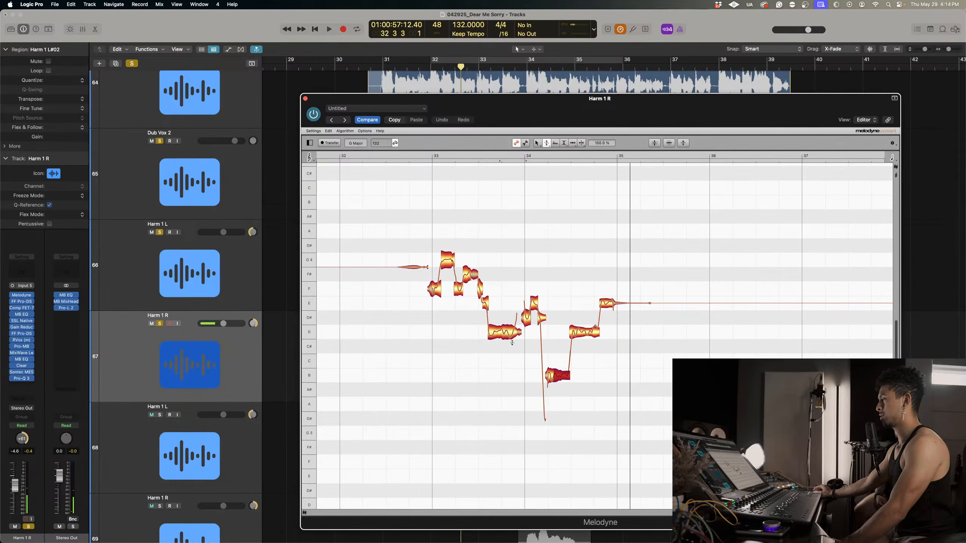
{"action": "left_click_drag", "start_coordinate": [506, 333], "coordinate": [506, 340]}
{"action": "left_click", "coordinate": [450, 265]}
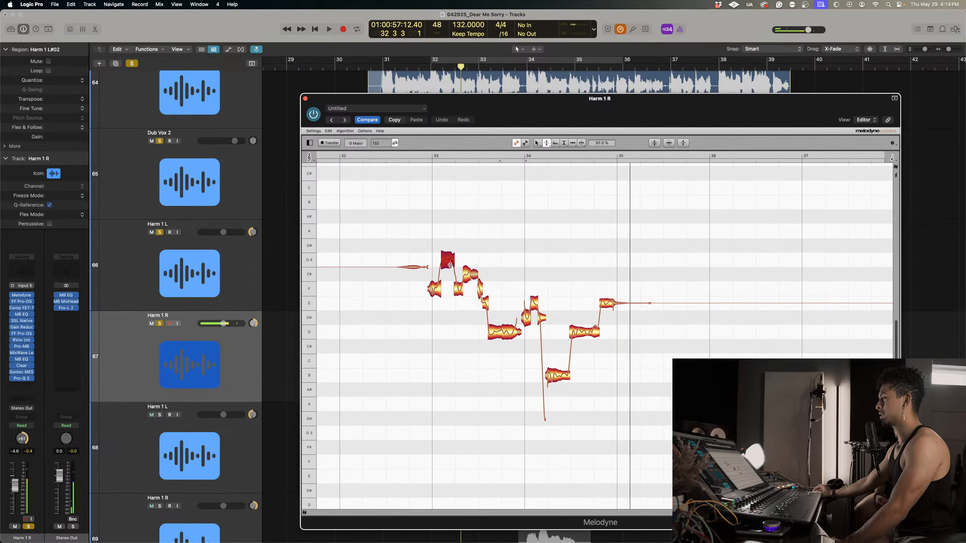
{"action": "left_click", "coordinate": [513, 155]}
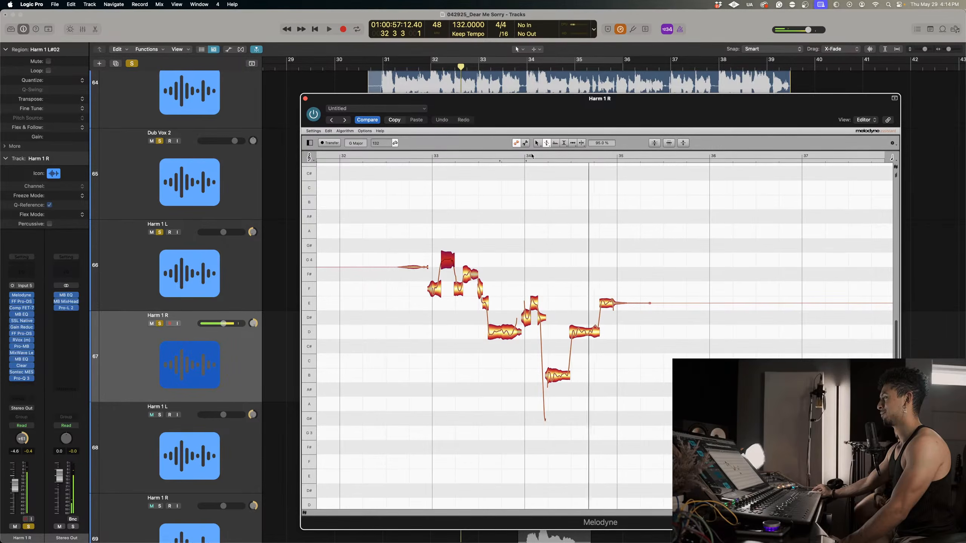
Adjust the pitch modulation of the D4 note before bar 35, set the long D4 before bar 34 to about 55%, and replay the phrase.
{"action": "left_click", "coordinate": [587, 317]}
{"action": "right_click", "coordinate": [589, 317]}
{"action": "left_click", "coordinate": [592, 321]}
{"action": "left_click", "coordinate": [586, 335]}
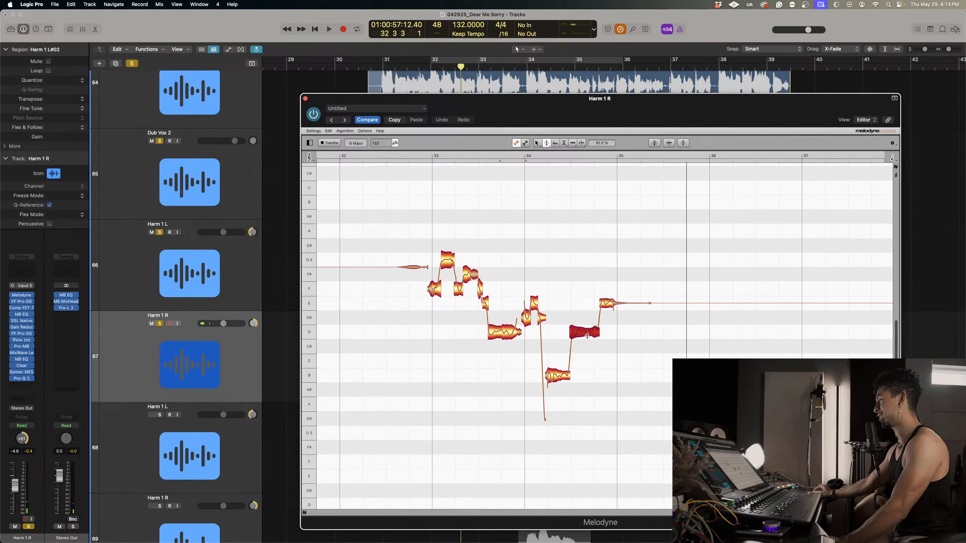
{"action": "left_click_drag", "start_coordinate": [587, 336], "coordinate": [592, 331]}
{"action": "left_click", "coordinate": [508, 328]}
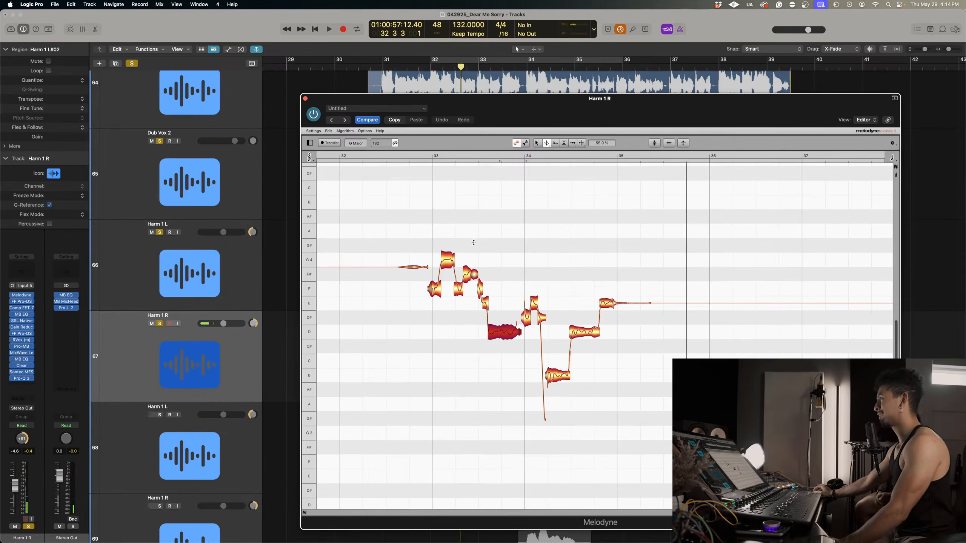
{"action": "left_click", "coordinate": [425, 158]}
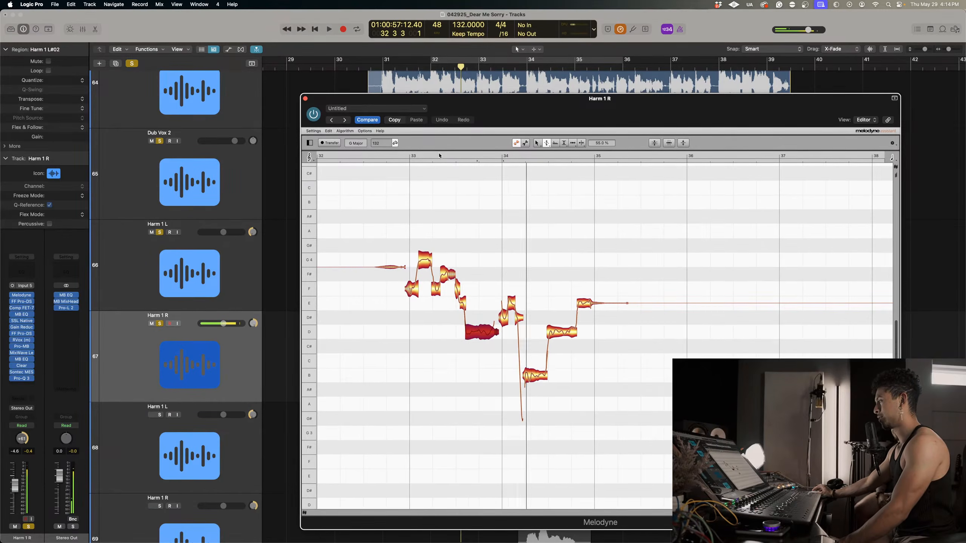
Close Melodyne for Harm 1 R and play the two tuned harmonies together from about bar 33.
{"action": "left_click", "coordinate": [304, 98]}
{"action": "key", "text": "space"}
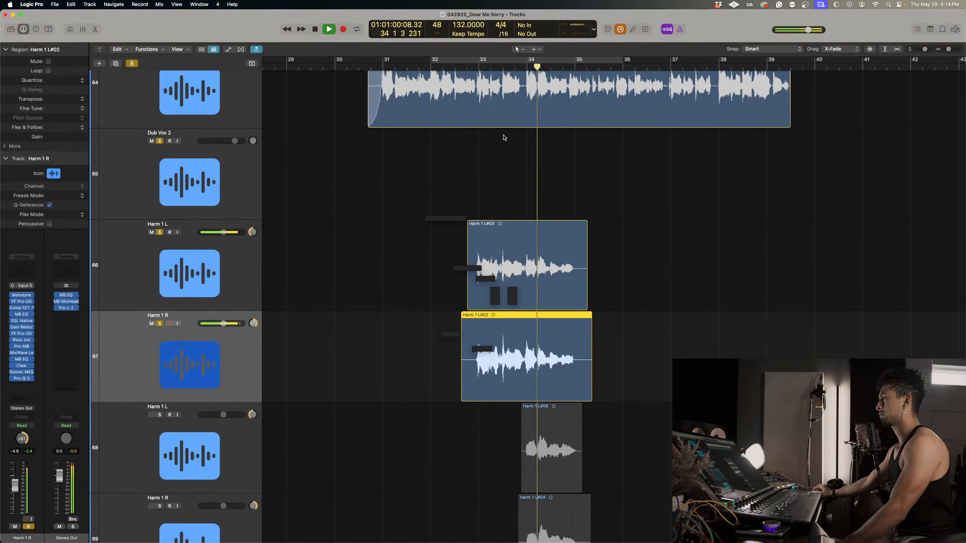
{"action": "left_click", "coordinate": [478, 67]}
{"action": "scroll", "coordinate": [495, 237], "scroll_direction": "down", "scroll_amount": 1}
{"action": "scroll", "coordinate": [495, 236], "scroll_direction": "down", "scroll_amount": 2}
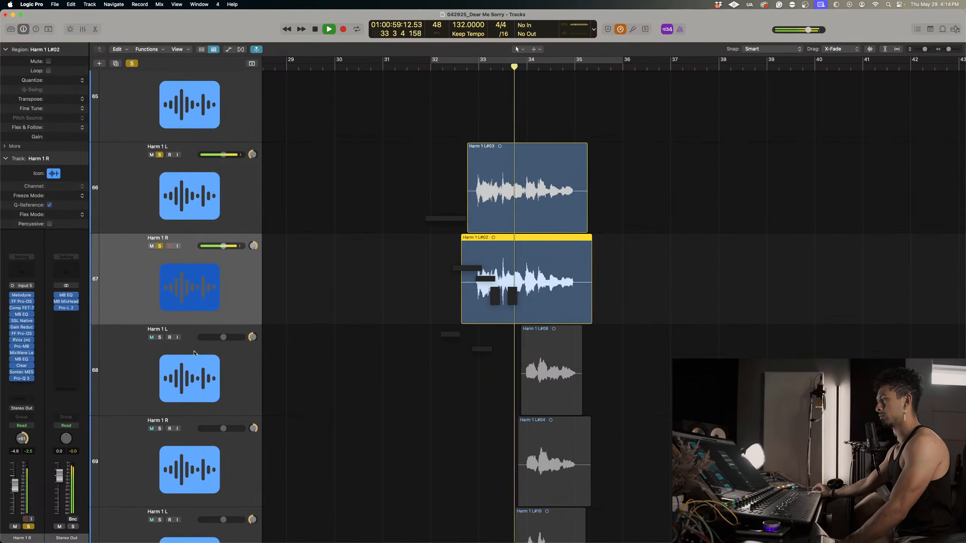
Solo the next Harm 1 L track, number 68, and open its Melodyne editor over the arrangement.
{"action": "left_click", "coordinate": [159, 337]}
{"action": "key", "text": "space"}
{"action": "left_click", "coordinate": [166, 370]}
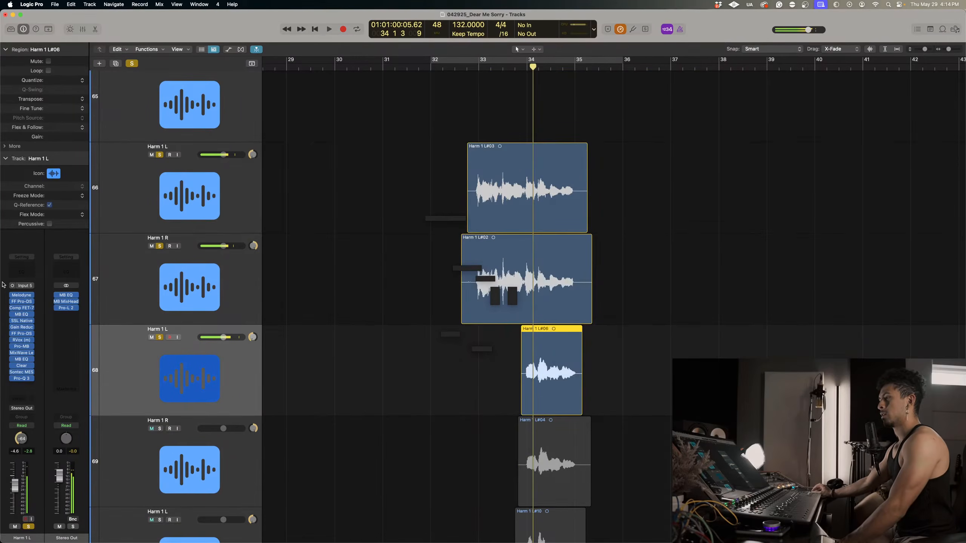
{"action": "left_click", "coordinate": [20, 296]}
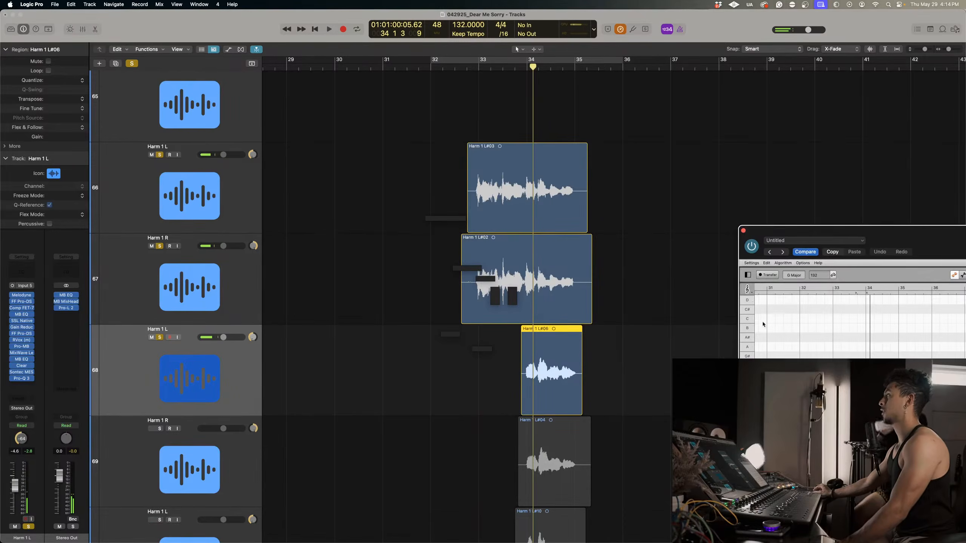
{"action": "left_click_drag", "start_coordinate": [896, 234], "coordinate": [450, 129]}
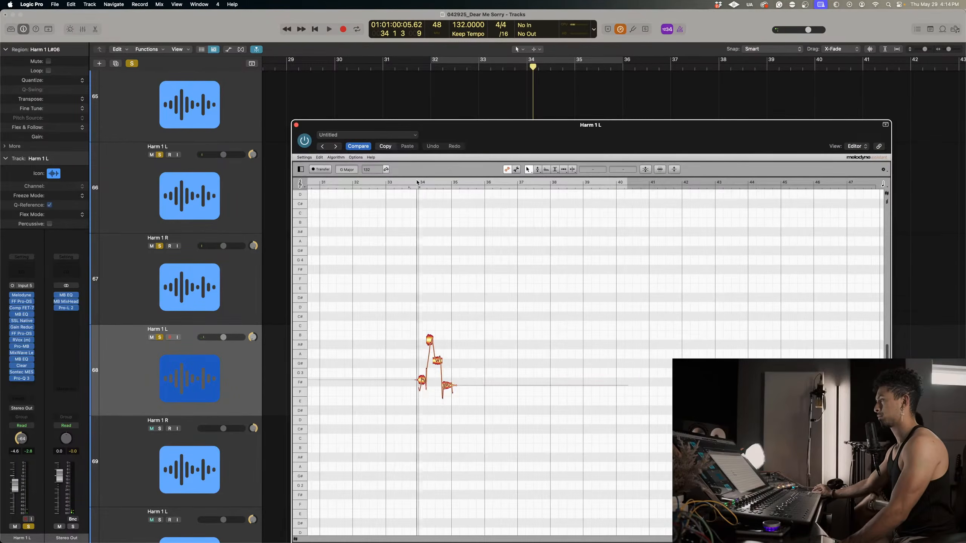
Separate the first F# note, the high B note and the following G# note into smaller parts.
{"action": "right_click", "coordinate": [403, 313]}
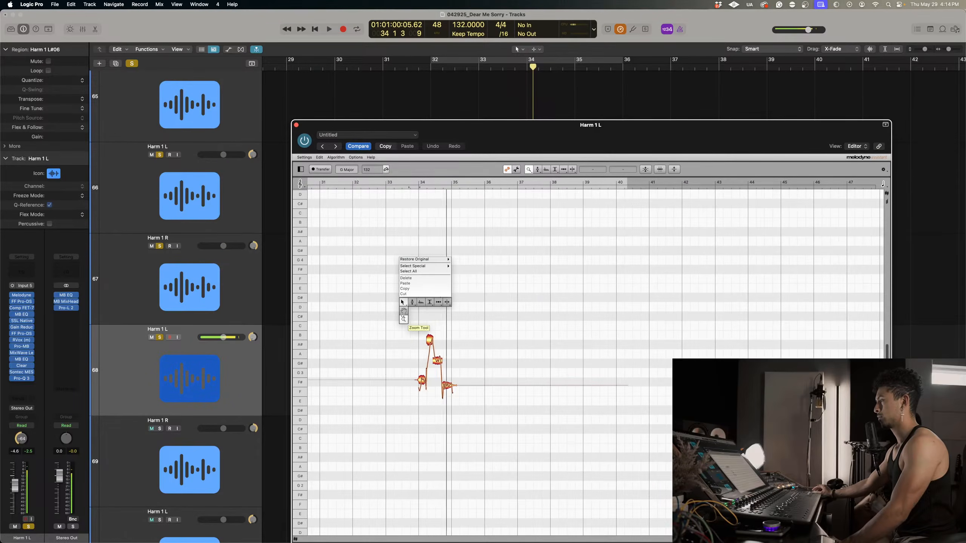
{"action": "left_click_drag", "start_coordinate": [403, 313], "coordinate": [475, 353]}
{"action": "right_click", "coordinate": [475, 353]}
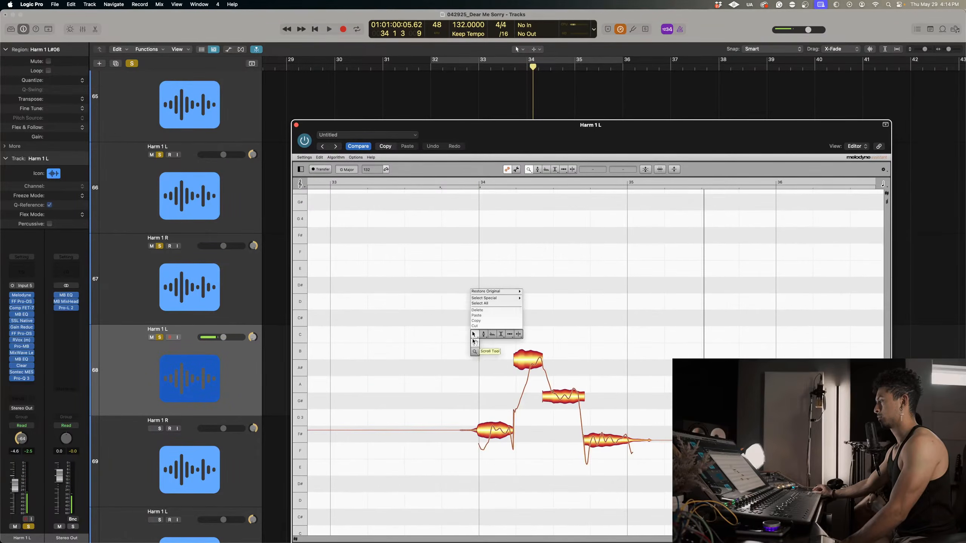
{"action": "left_click", "coordinate": [473, 341]}
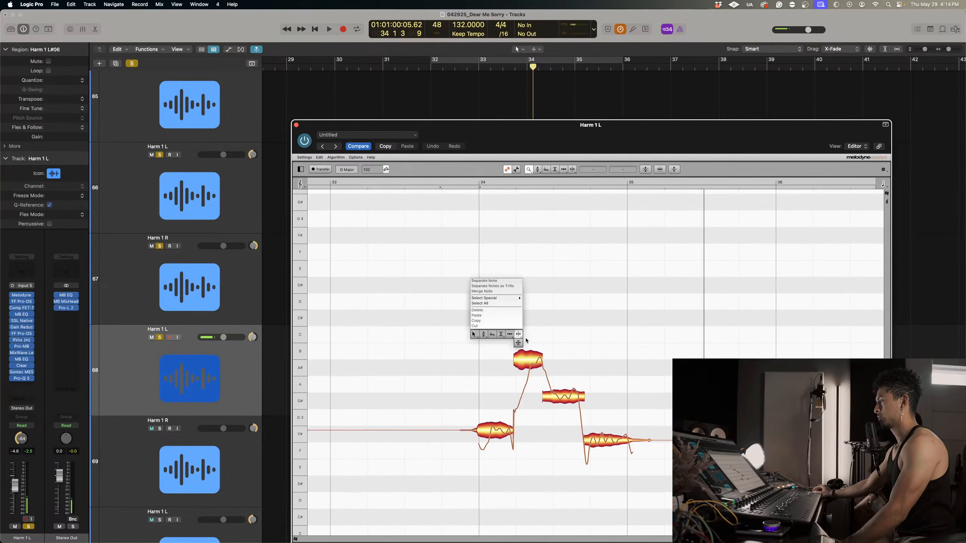
{"action": "double_click", "coordinate": [490, 442]}
{"action": "double_click", "coordinate": [524, 365]}
{"action": "double_click", "coordinate": [552, 392]}
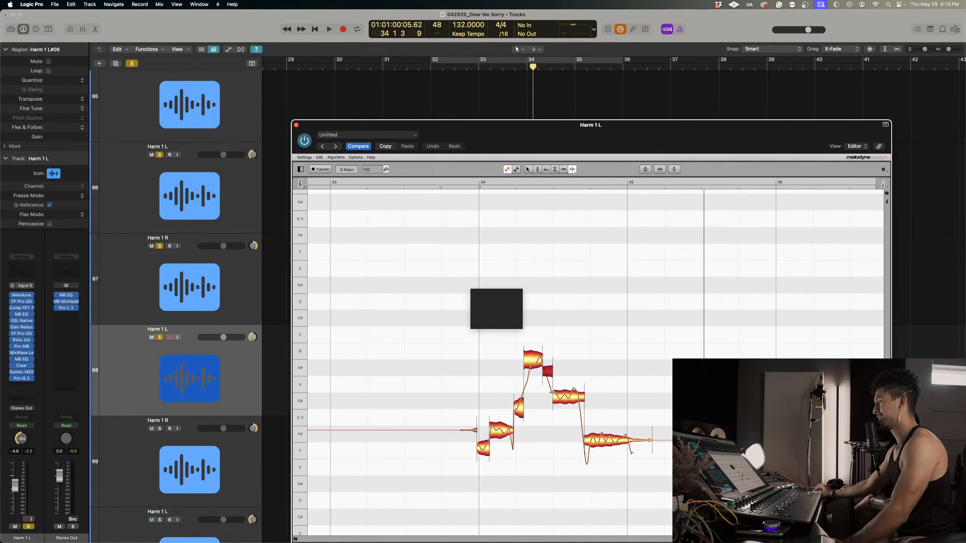
Correct the pitch of all the phrase's notes with Pitch Center and Pitch Drift at 100%.
{"action": "left_click_drag", "start_coordinate": [680, 499], "coordinate": [406, 340]}
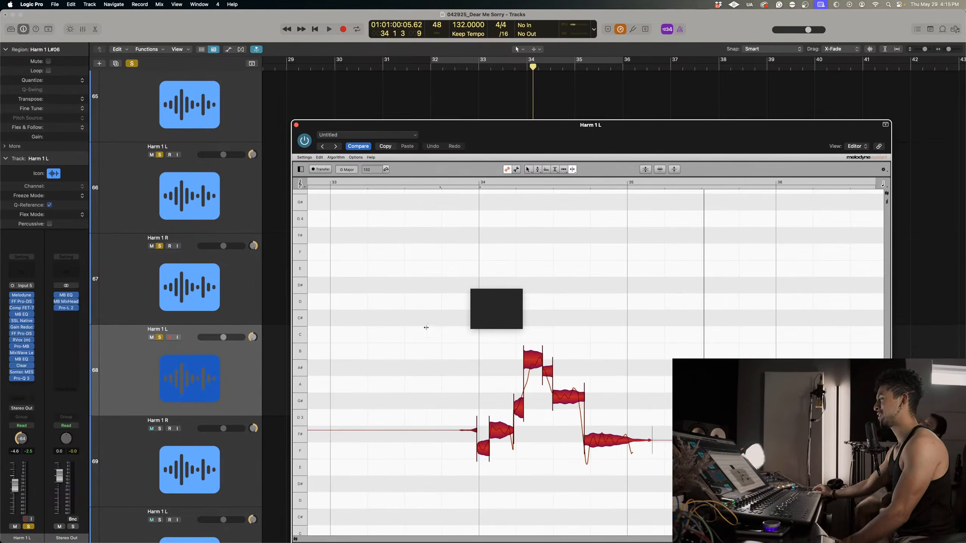
{"action": "left_click", "coordinate": [645, 170]}
{"action": "left_click_drag", "start_coordinate": [577, 160], "coordinate": [640, 160]}
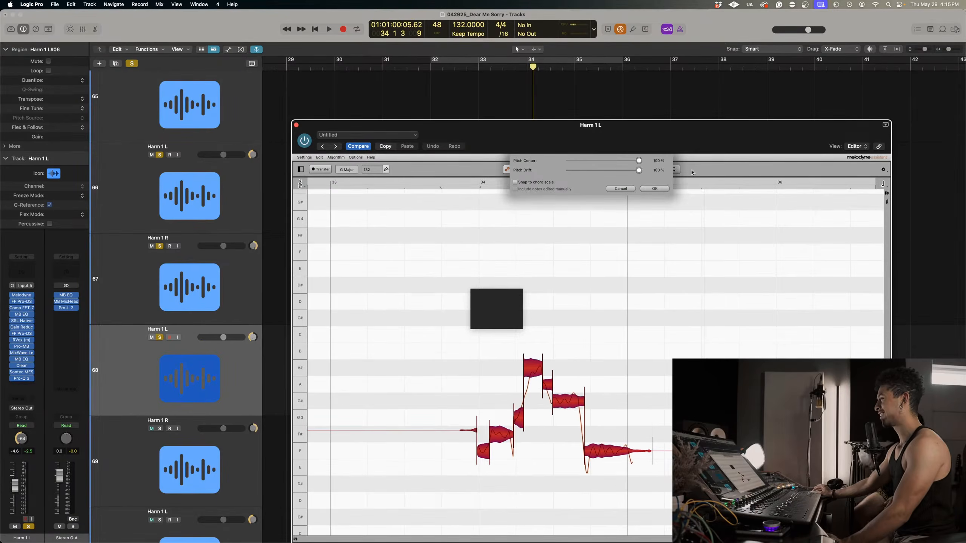
{"action": "left_click", "coordinate": [649, 189]}
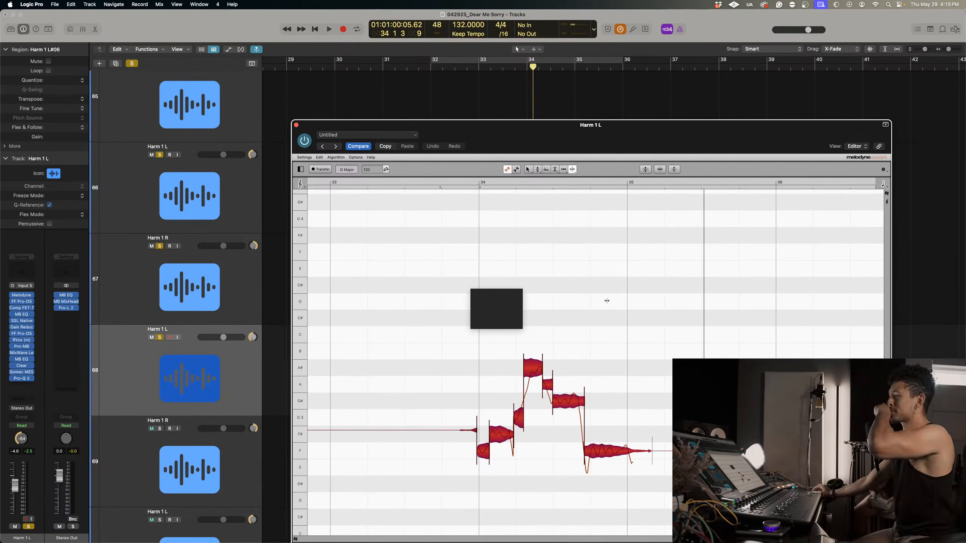
Replay the phrase from before bar 34 and move the short opening F note up to F#3.
{"action": "double_click", "coordinate": [446, 183]}
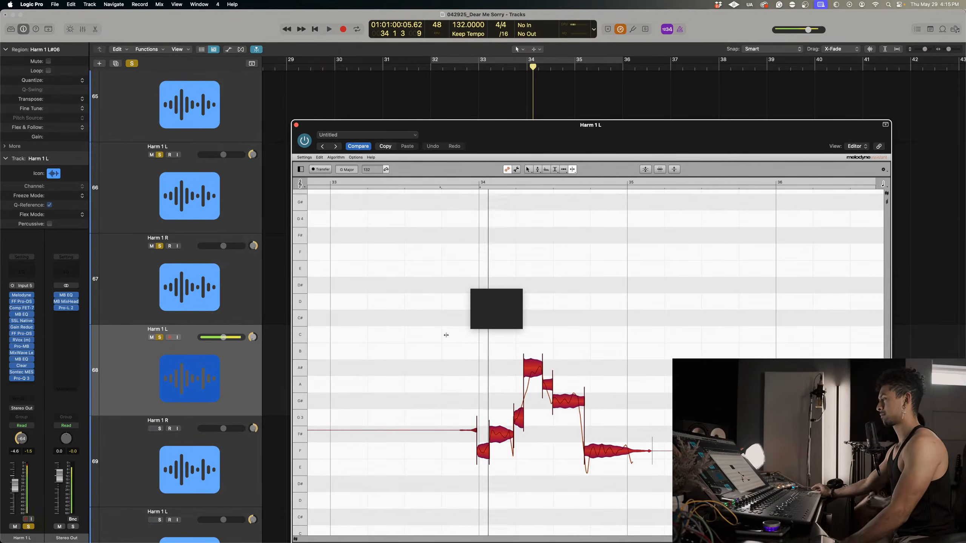
{"action": "left_click", "coordinate": [484, 461]}
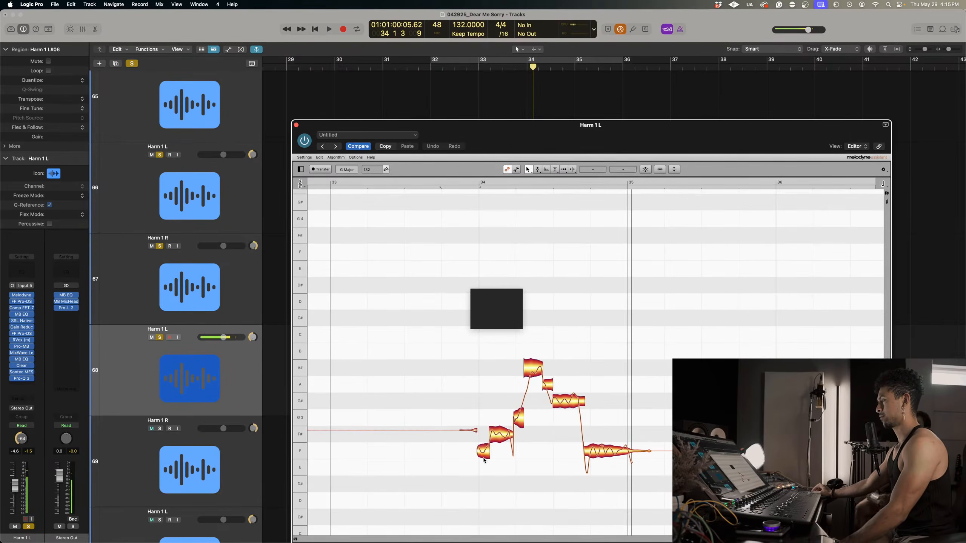
{"action": "left_click_drag", "start_coordinate": [484, 460], "coordinate": [494, 439]}
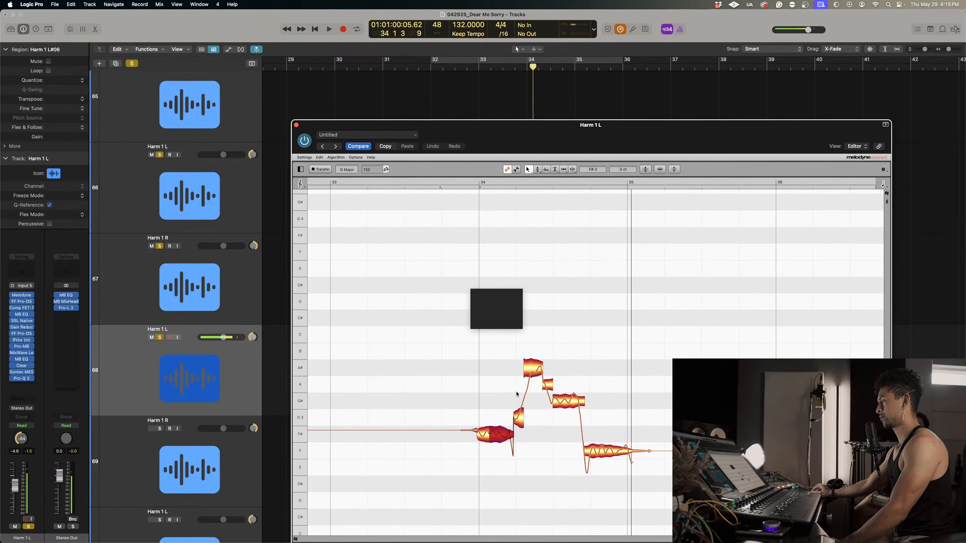
Reduce the pitch modulation of the A# and G# notes, set the long final F to about 48%, and replay.
{"action": "right_click", "coordinate": [540, 366]}
{"action": "left_click", "coordinate": [546, 383]}
{"action": "left_click_drag", "start_coordinate": [530, 369], "coordinate": [567, 413]}
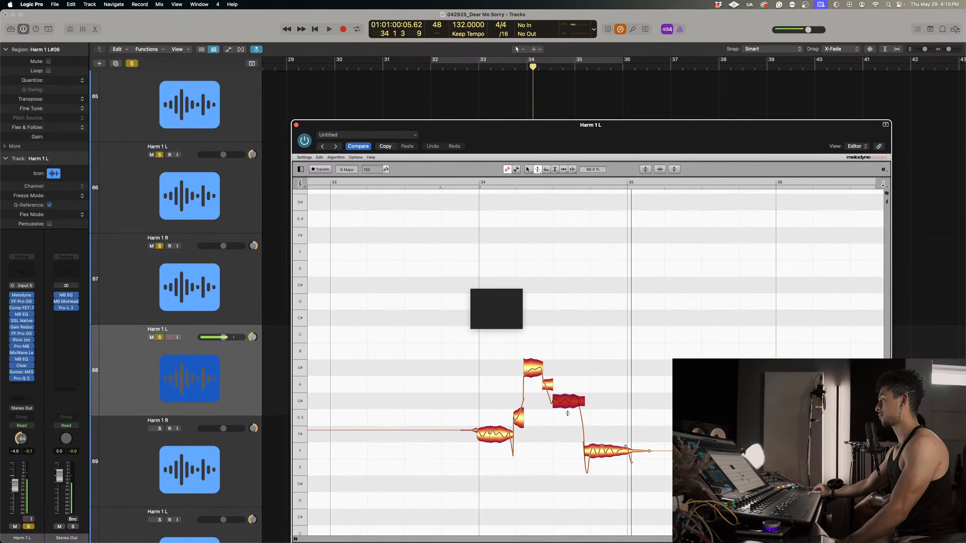
{"action": "left_click", "coordinate": [608, 451]}
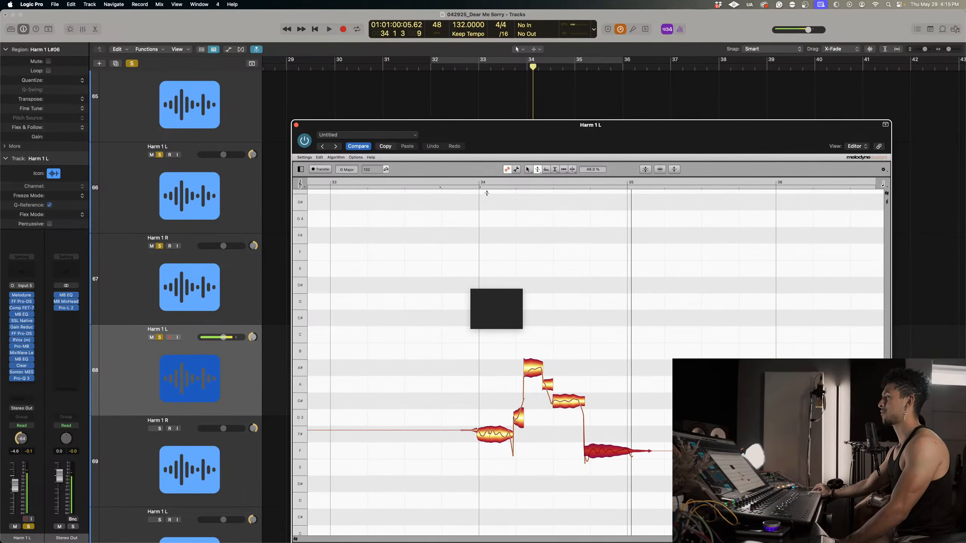
{"action": "left_click", "coordinate": [464, 184]}
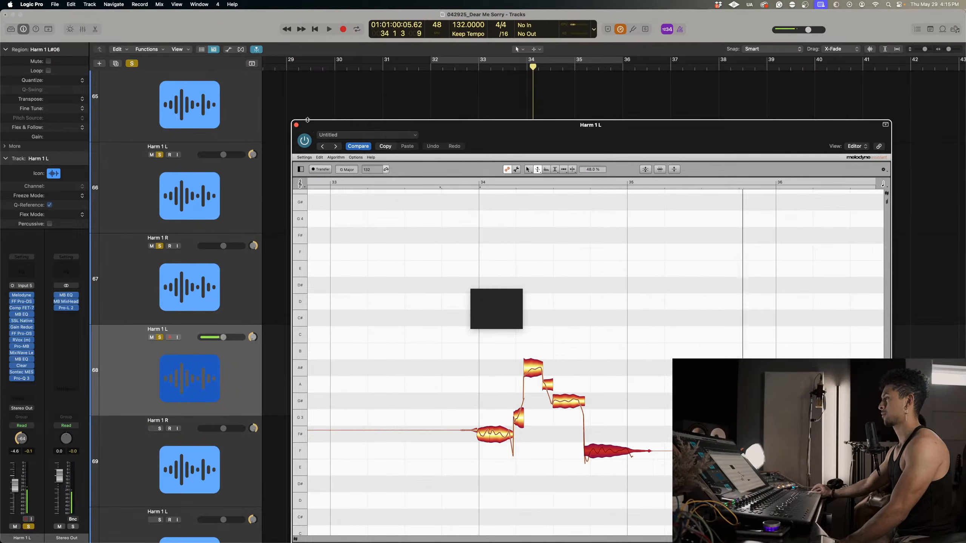
Close Melodyne for Harm 1 L, solo the Harm 1 R track number 69, and open its Melodyne editor.
{"action": "left_click", "coordinate": [297, 125]}
{"action": "scroll", "coordinate": [367, 270], "scroll_direction": "down", "scroll_amount": 3}
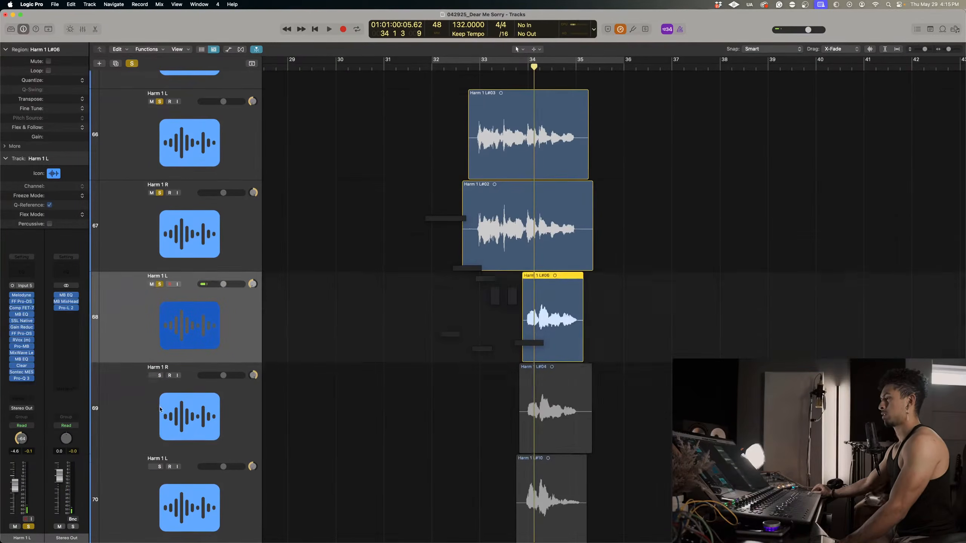
{"action": "left_click", "coordinate": [161, 377]}
{"action": "left_click", "coordinate": [22, 295]}
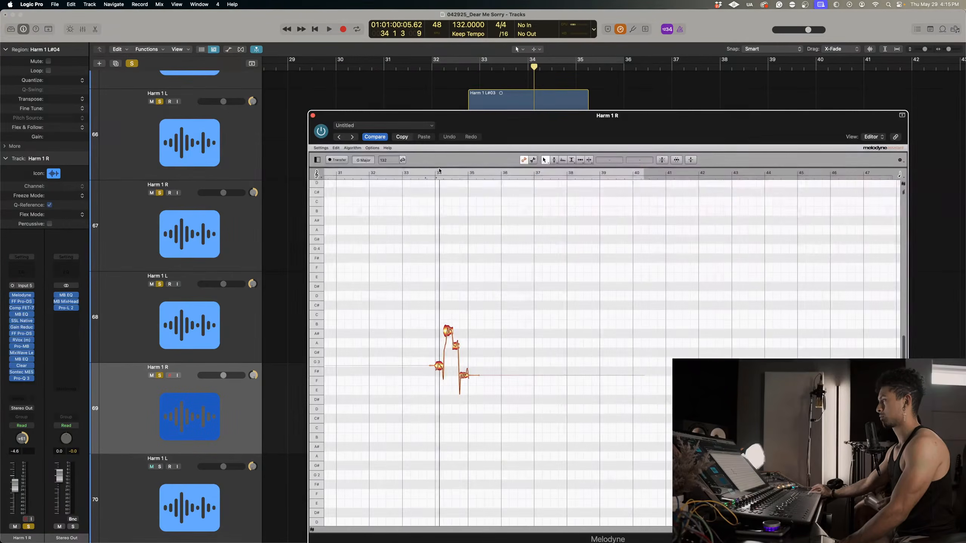
Play the phrase, then correct all its notes with Pitch Center at 100% and Pitch Drift at 0%.
{"action": "right_click", "coordinate": [426, 275]}
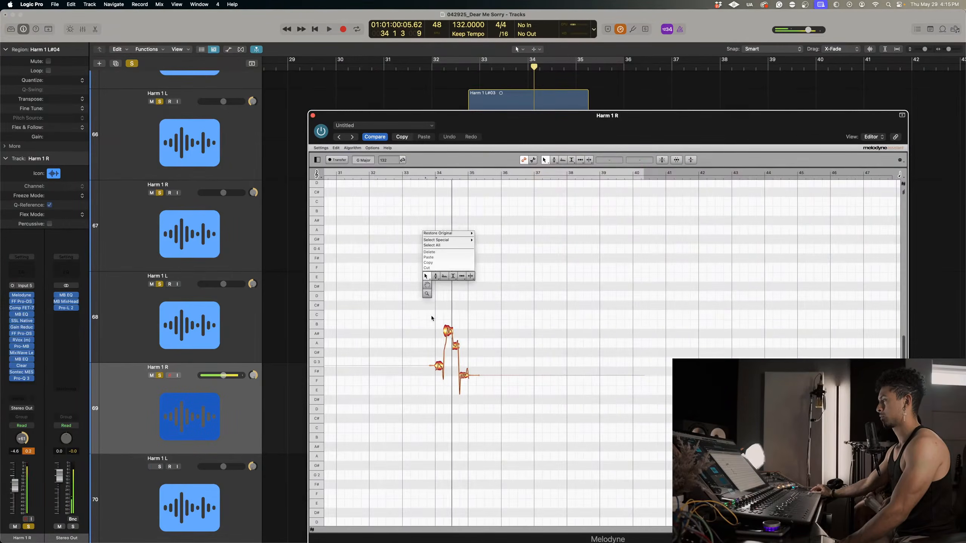
{"action": "left_click", "coordinate": [426, 295]}
{"action": "left_click_drag", "start_coordinate": [426, 291], "coordinate": [567, 374]}
{"action": "right_click", "coordinate": [565, 362]}
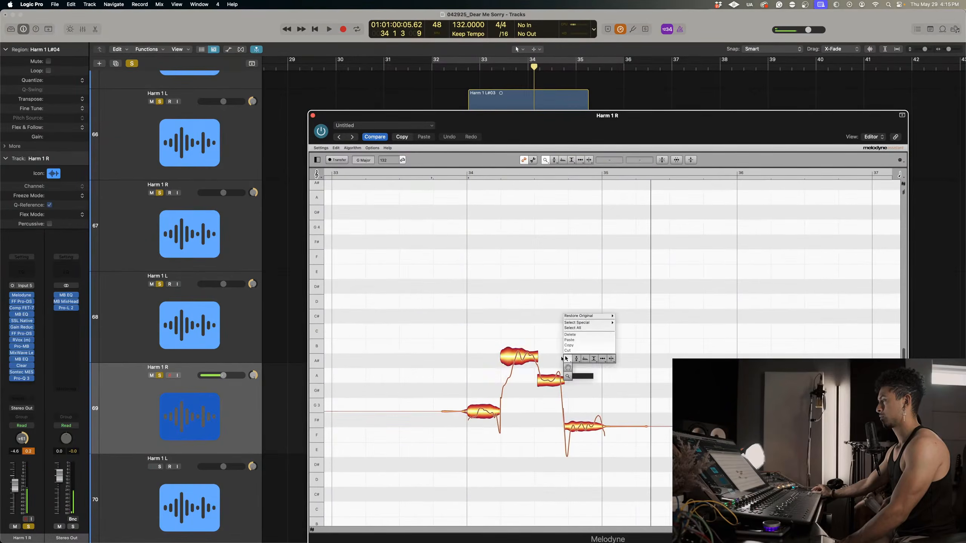
{"action": "left_click", "coordinate": [567, 367]}
{"action": "left_click", "coordinate": [571, 404]}
{"action": "left_click", "coordinate": [662, 160]}
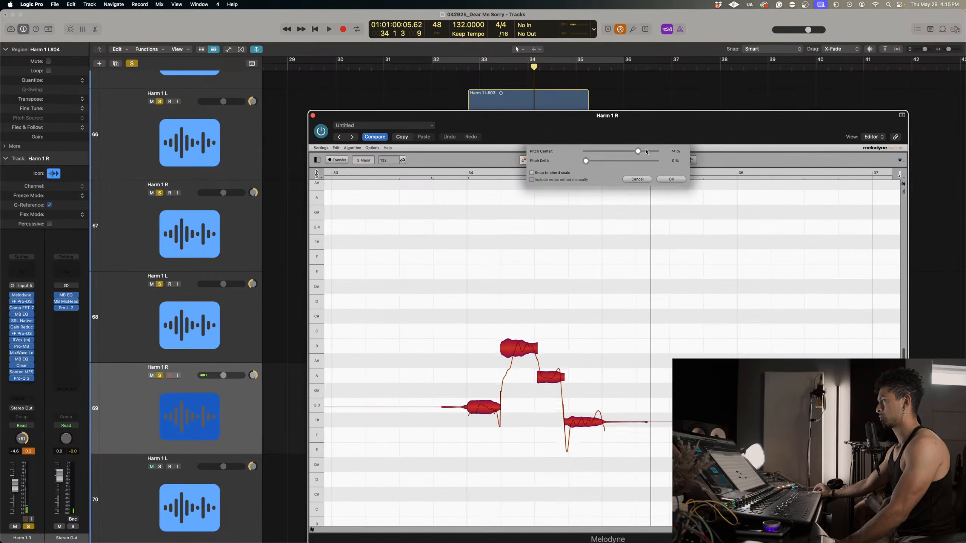
{"action": "left_click", "coordinate": [670, 181]}
Separate the transitions at the start of the high B note, the opening G note and the final F# note.
{"action": "right_click", "coordinate": [615, 319]}
{"action": "left_click", "coordinate": [634, 319]}
{"action": "left_click", "coordinate": [485, 336]}
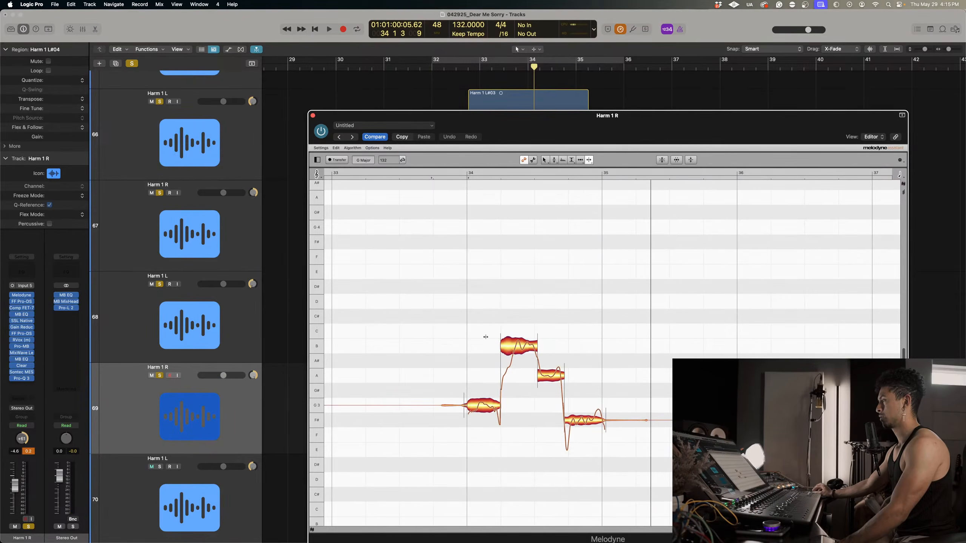
{"action": "double_click", "coordinate": [510, 353]}
{"action": "double_click", "coordinate": [475, 408]}
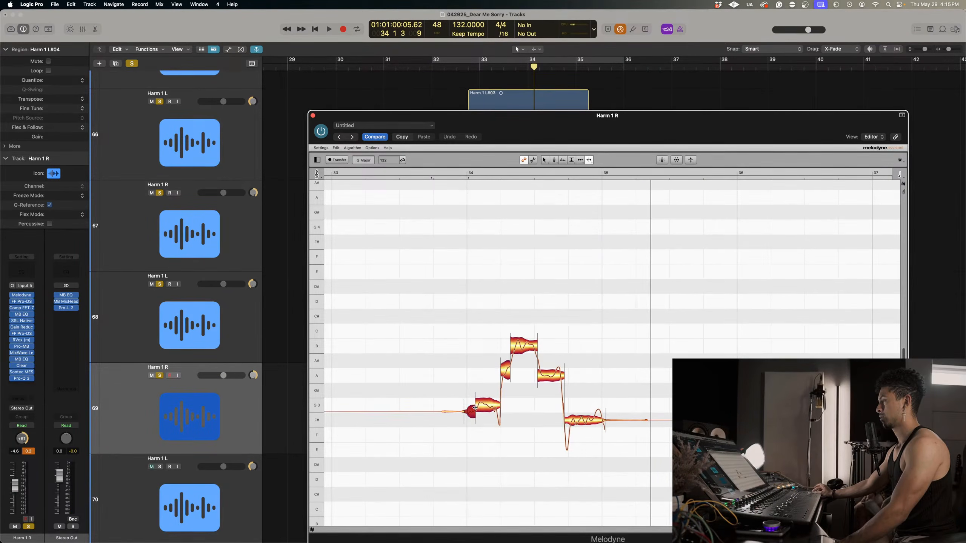
{"action": "double_click", "coordinate": [567, 423]}
Correct the main G, A and B notes with Pitch Center at 100% and Pitch Drift at 0%.
{"action": "right_click", "coordinate": [498, 378]}
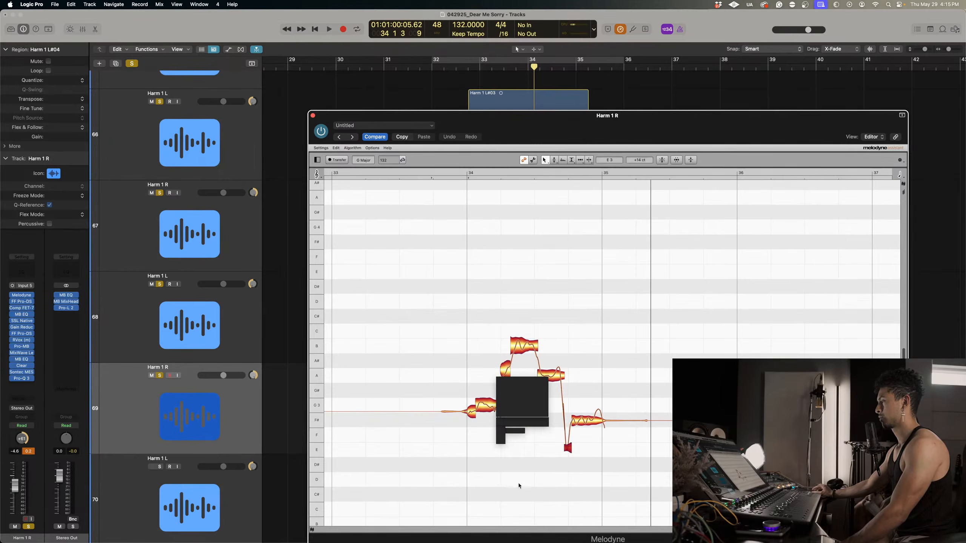
{"action": "left_click", "coordinate": [486, 405]}
{"action": "left_click", "coordinate": [550, 376], "text": "shift"}
{"action": "left_click", "coordinate": [528, 345], "text": "shift"}
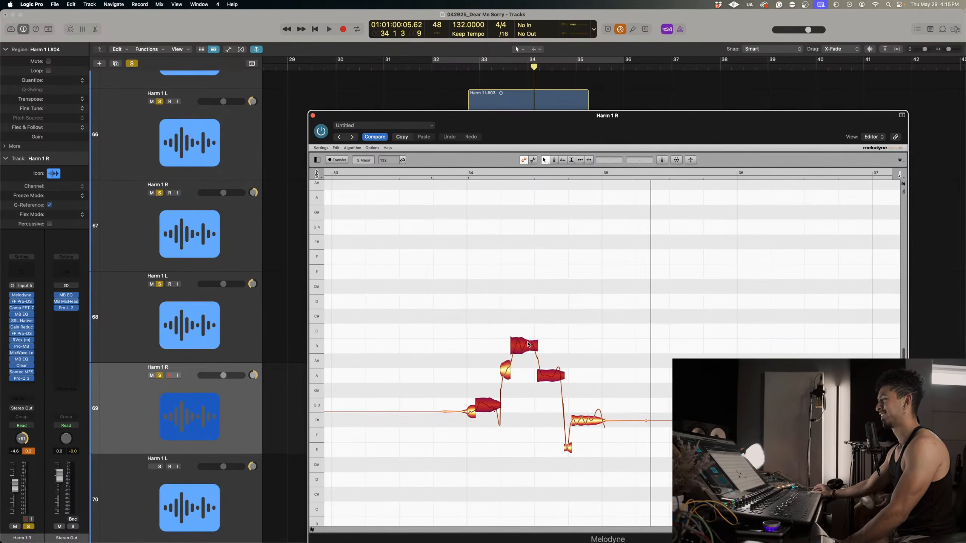
{"action": "left_click", "coordinate": [662, 159]}
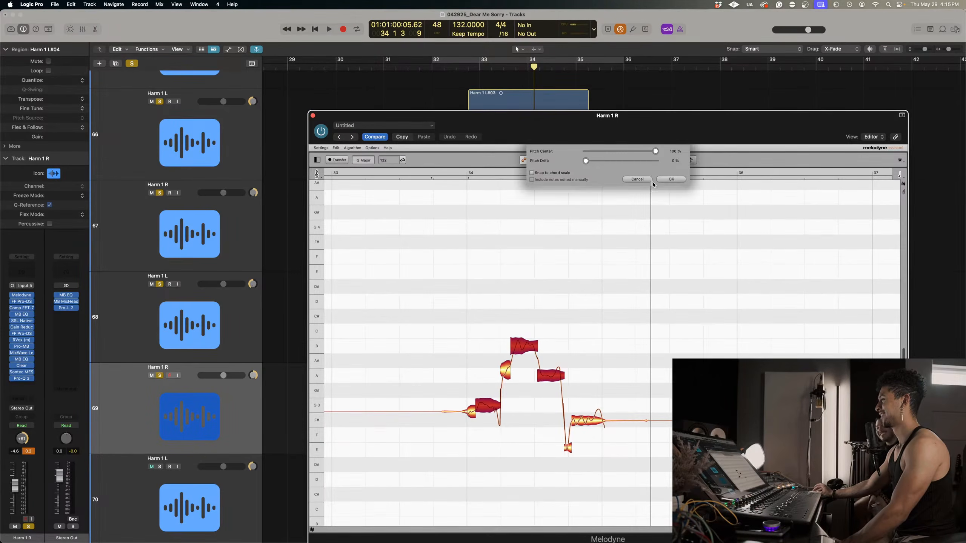
{"action": "left_click", "coordinate": [663, 180]}
{"action": "left_click", "coordinate": [541, 323]}
Reduce the pitch modulation of the B note, replay, and set the final F# to about 60% and the G to about 52%.
{"action": "right_click", "coordinate": [535, 328]}
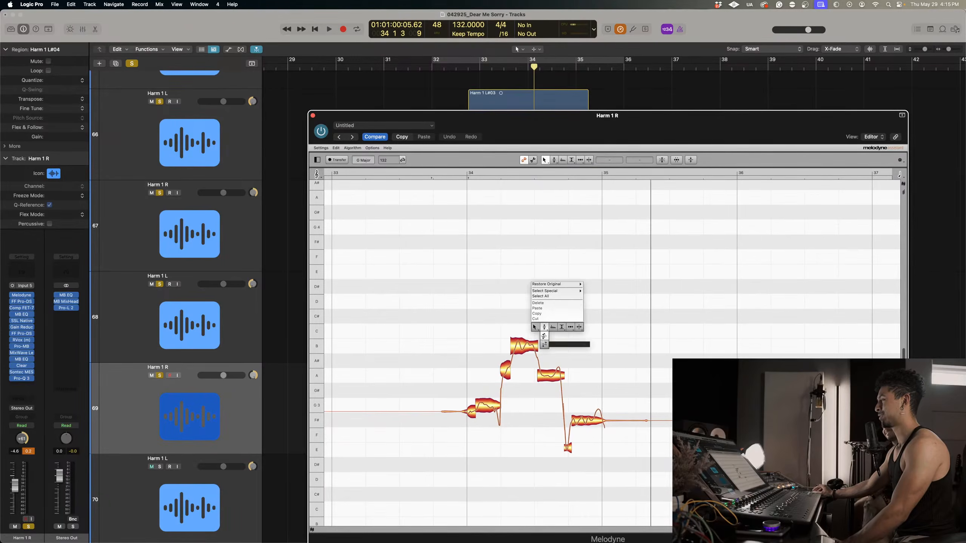
{"action": "left_click", "coordinate": [543, 336]}
{"action": "left_click", "coordinate": [524, 344]}
{"action": "left_click", "coordinate": [487, 405]}
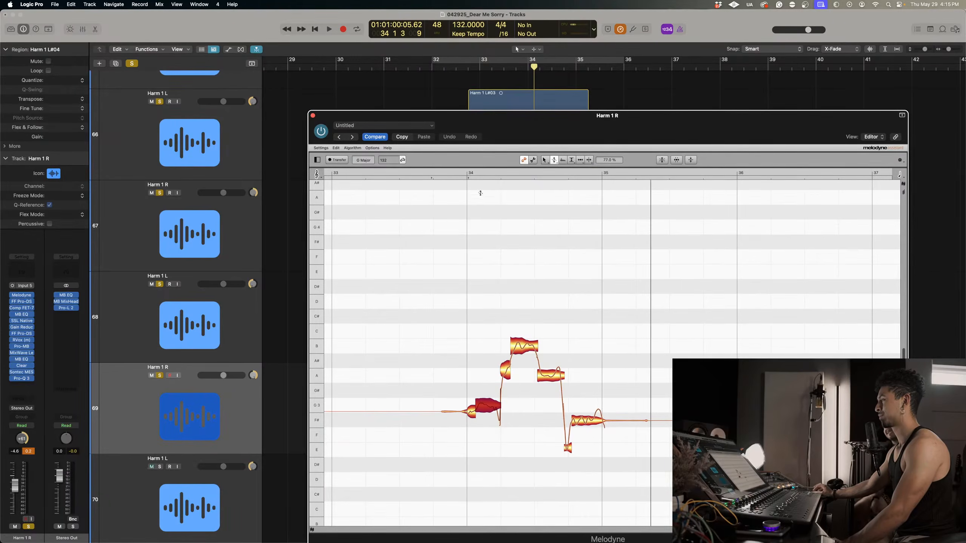
{"action": "left_click", "coordinate": [447, 171]}
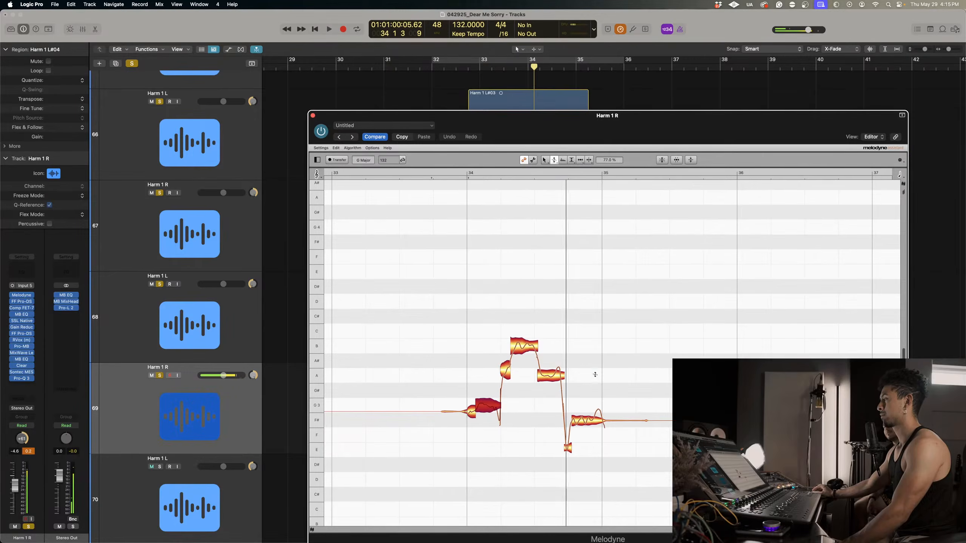
{"action": "left_click", "coordinate": [593, 423]}
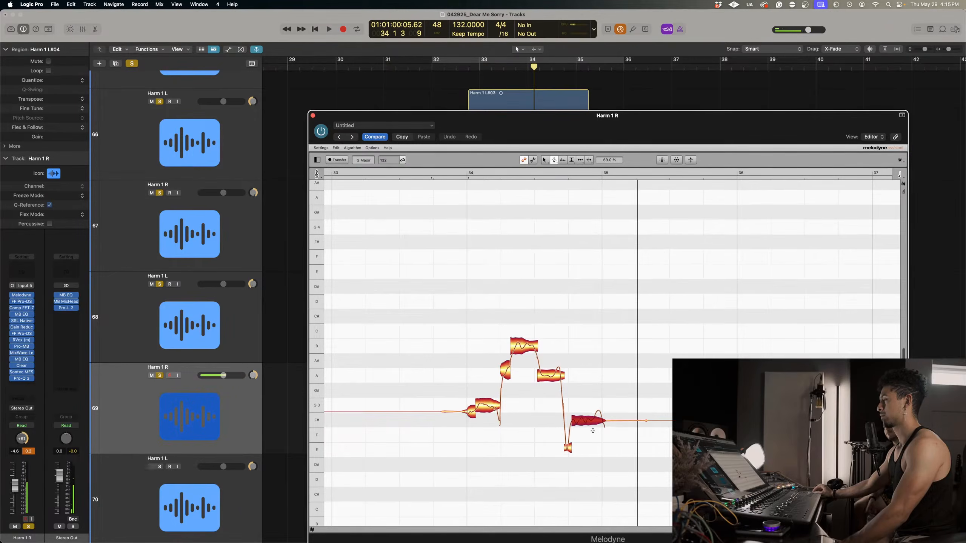
{"action": "left_click", "coordinate": [489, 411]}
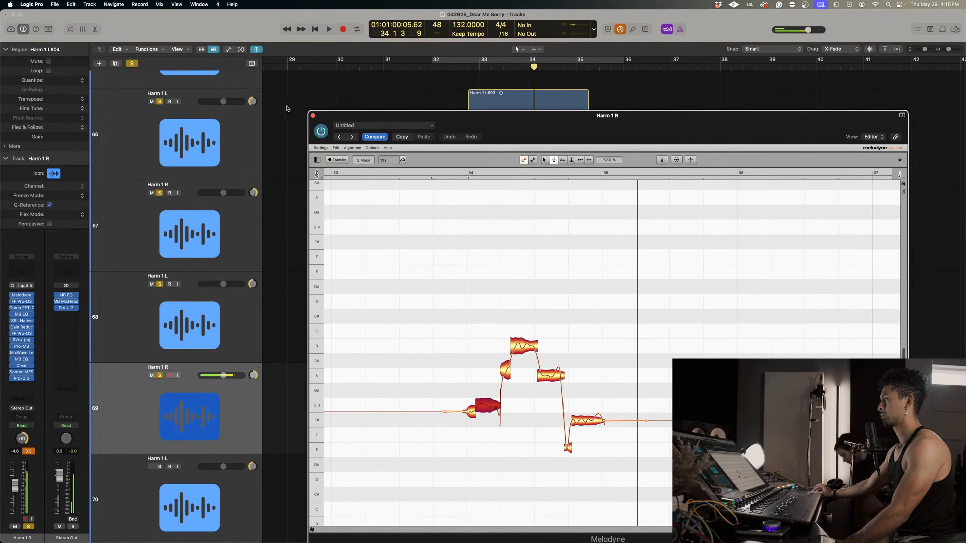
Close Melodyne for Harm 1 R and play the soloed harmonies together with the vocals around bar 34.
{"action": "left_click", "coordinate": [313, 115]}
{"action": "key", "text": "space"}
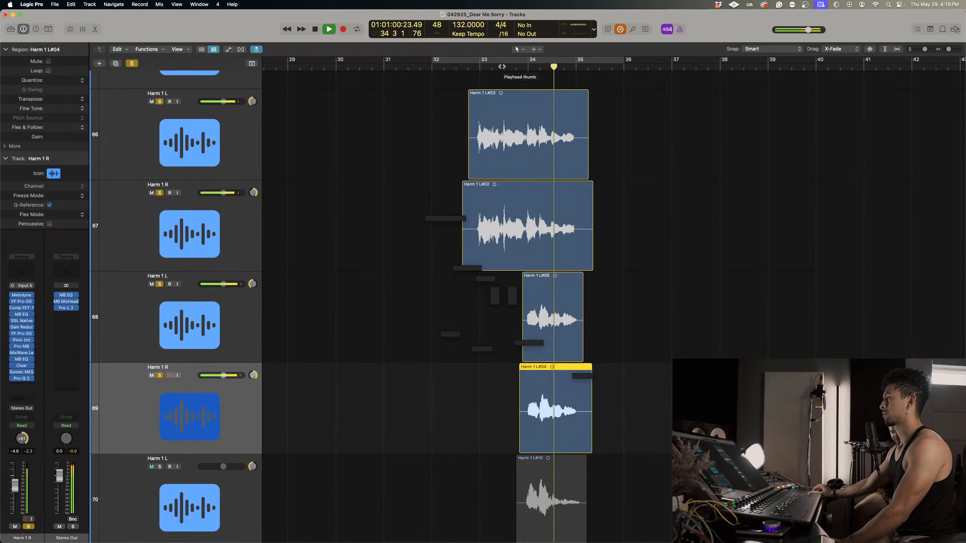
{"action": "key", "text": "space"}
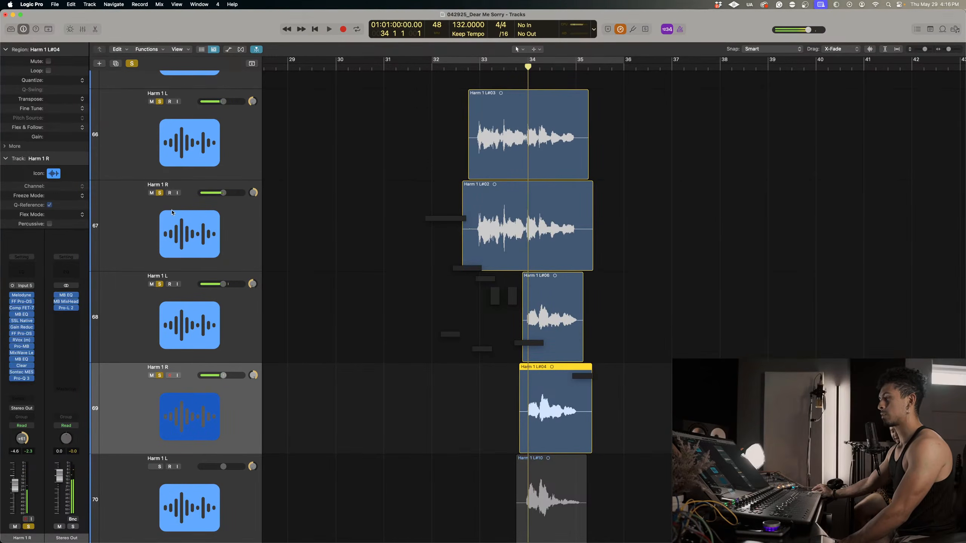
Unsolo Main Vox 2, Dub Vox 1 and Dub Vox 2, and place the playhead at bar 33.
{"action": "scroll", "coordinate": [172, 212], "scroll_direction": "up", "scroll_amount": 5}
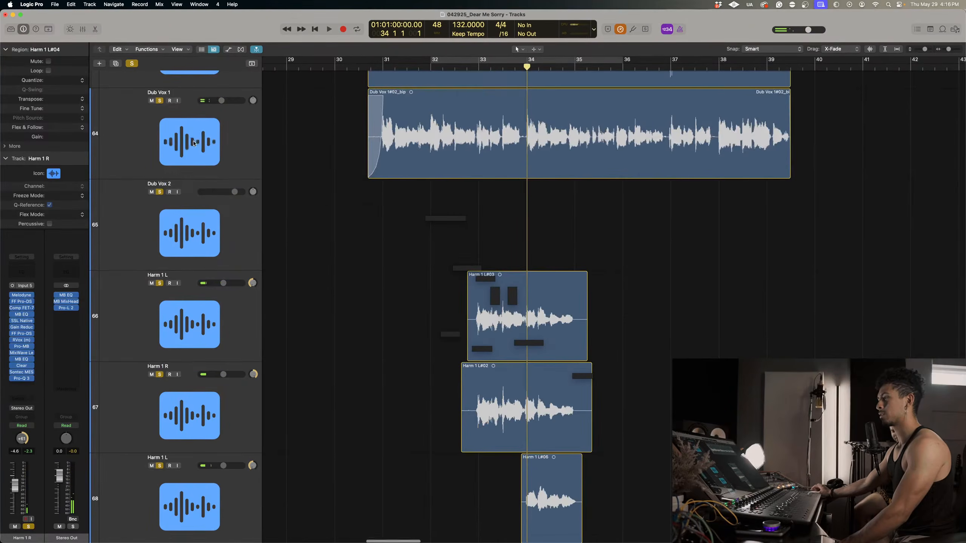
{"action": "scroll", "coordinate": [190, 290], "scroll_direction": "up", "scroll_amount": 3}
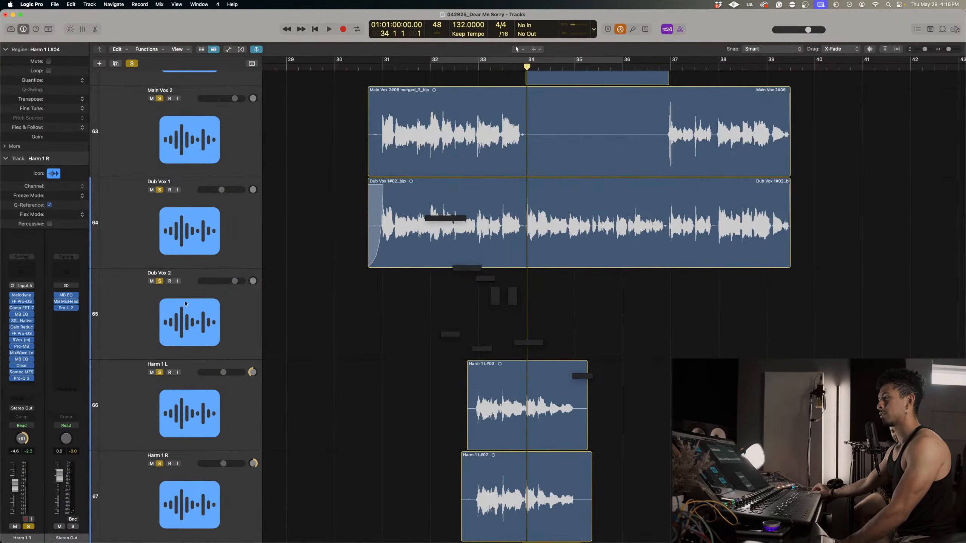
{"action": "left_click", "coordinate": [160, 98]}
{"action": "left_click", "coordinate": [159, 189]}
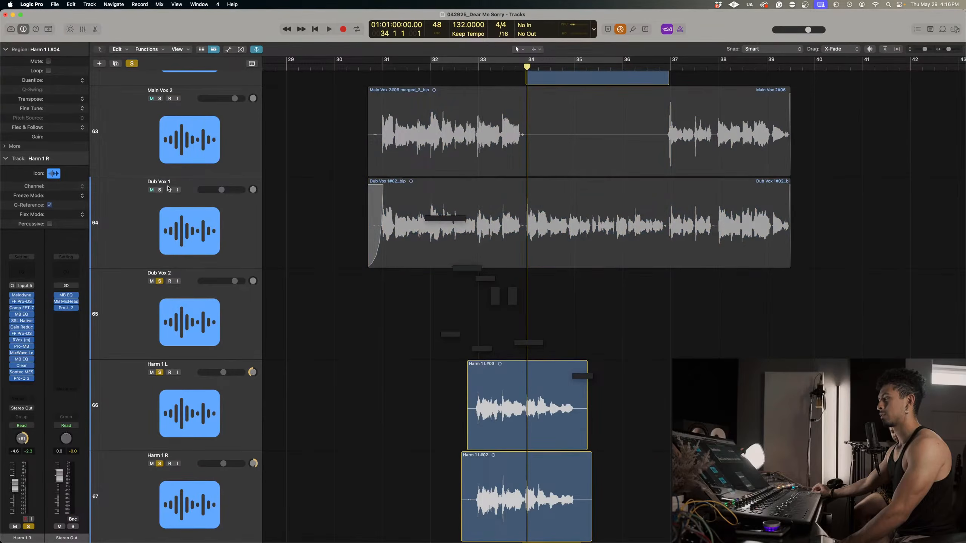
{"action": "scroll", "coordinate": [160, 294], "scroll_direction": "down", "scroll_amount": 2}
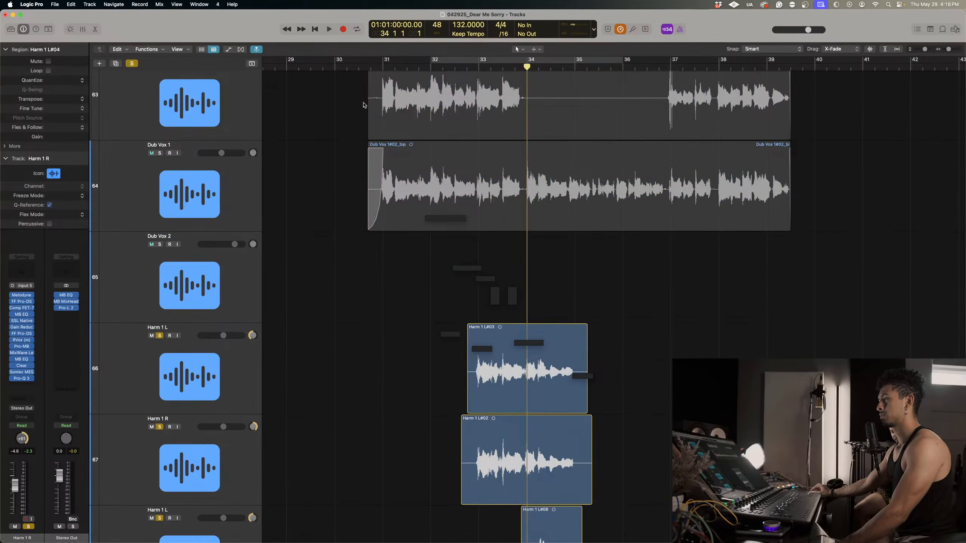
{"action": "left_click", "coordinate": [480, 64]}
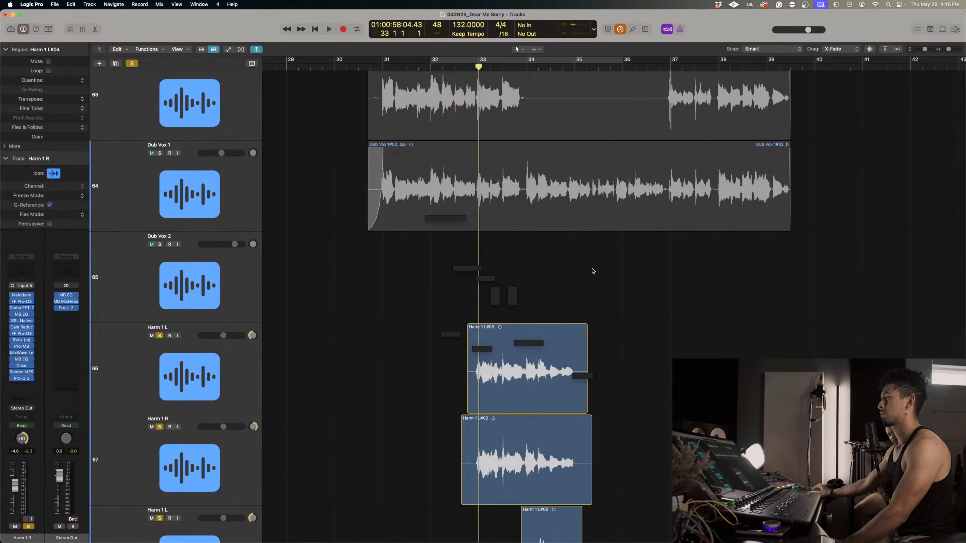
Play the soloed Harm 1 tracks together from bar 33 and clear all track solos.
{"action": "key", "text": "space"}
{"action": "scroll", "coordinate": [593, 272], "scroll_direction": "down", "scroll_amount": 2}
{"action": "scroll", "coordinate": [592, 274], "scroll_direction": "up", "scroll_amount": 5}
{"action": "scroll", "coordinate": [584, 293], "scroll_direction": "down", "scroll_amount": 5}
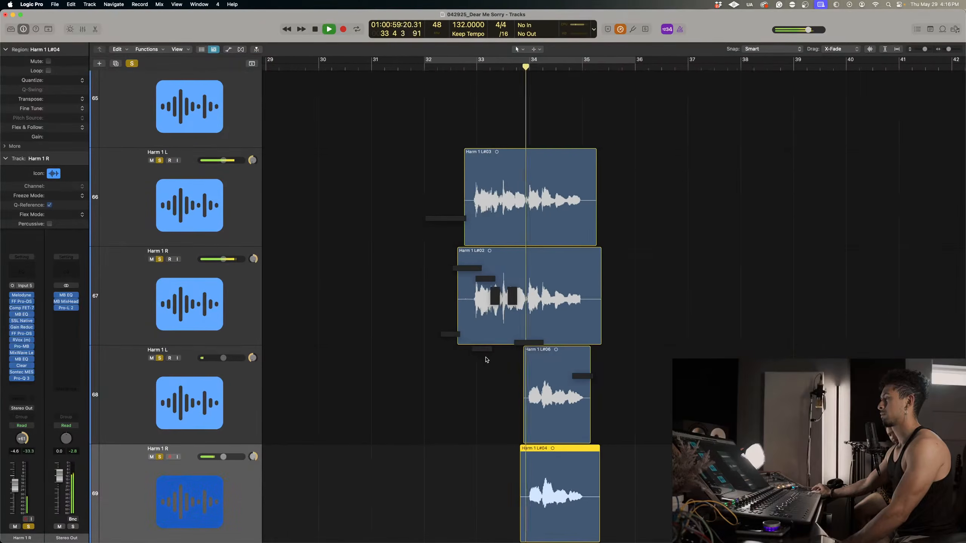
{"action": "key", "text": "space"}
{"action": "left_click", "coordinate": [133, 65]}
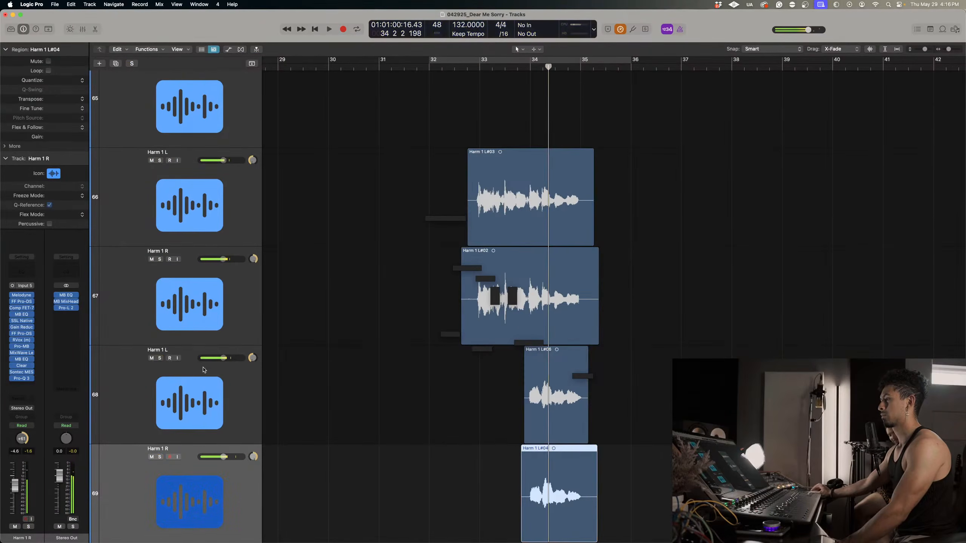
Audition the Harm 1 R part on track 69 soloed from bar 34, and switch the solo to Harm 1 L on track 68.
{"action": "left_click", "coordinate": [178, 417]}
{"action": "scroll", "coordinate": [164, 449], "scroll_direction": "down", "scroll_amount": 1}
{"action": "left_click", "coordinate": [159, 455]}
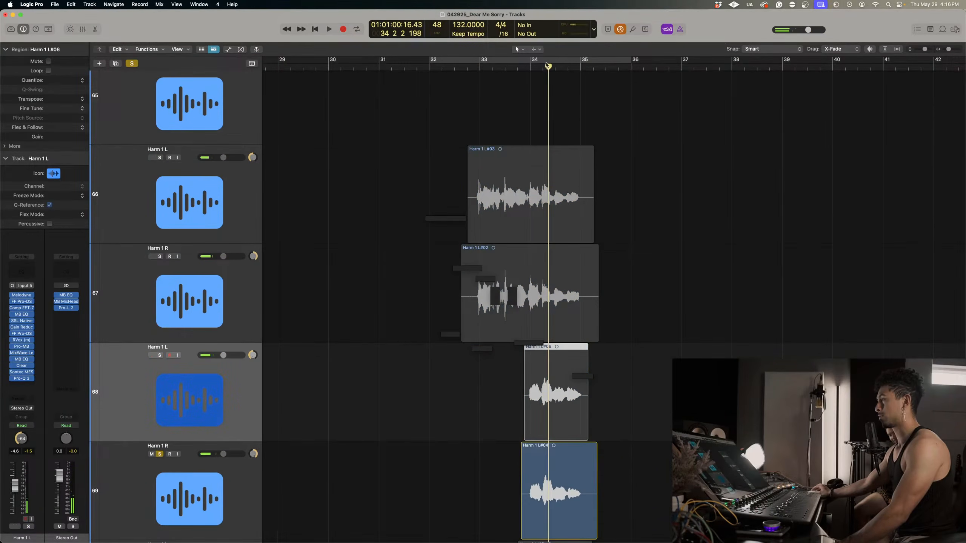
{"action": "left_click_drag", "start_coordinate": [547, 65], "coordinate": [530, 66]}
{"action": "key", "text": "space"}
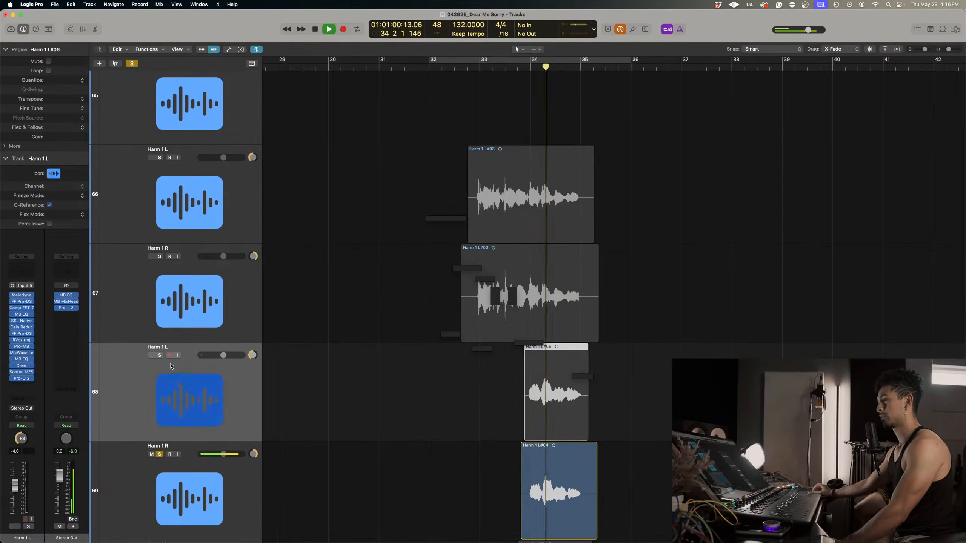
{"action": "key", "text": "s"}
{"action": "left_click", "coordinate": [160, 455]}
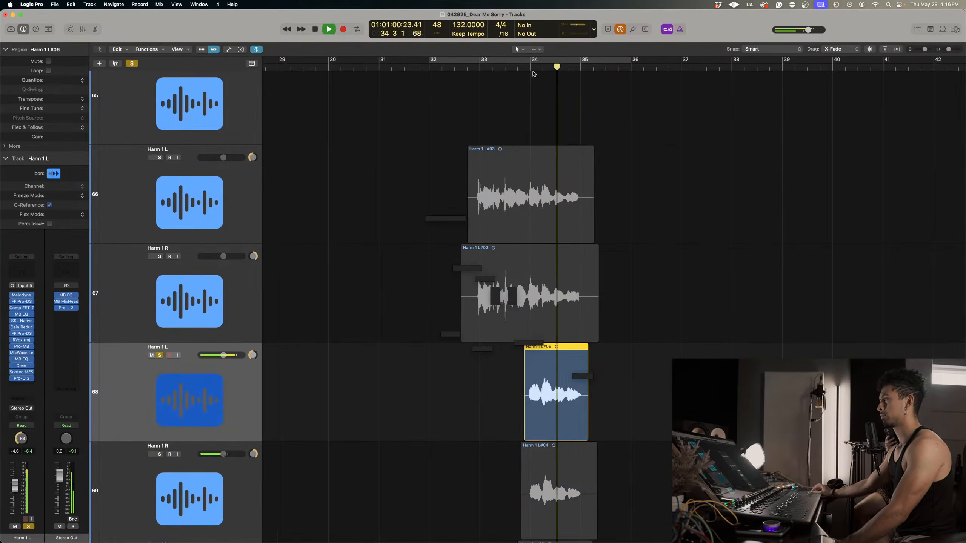
Open Melodyne for Harm 1 L on track 68 and transpose all of its notes up one semitone.
{"action": "left_click", "coordinate": [23, 296]}
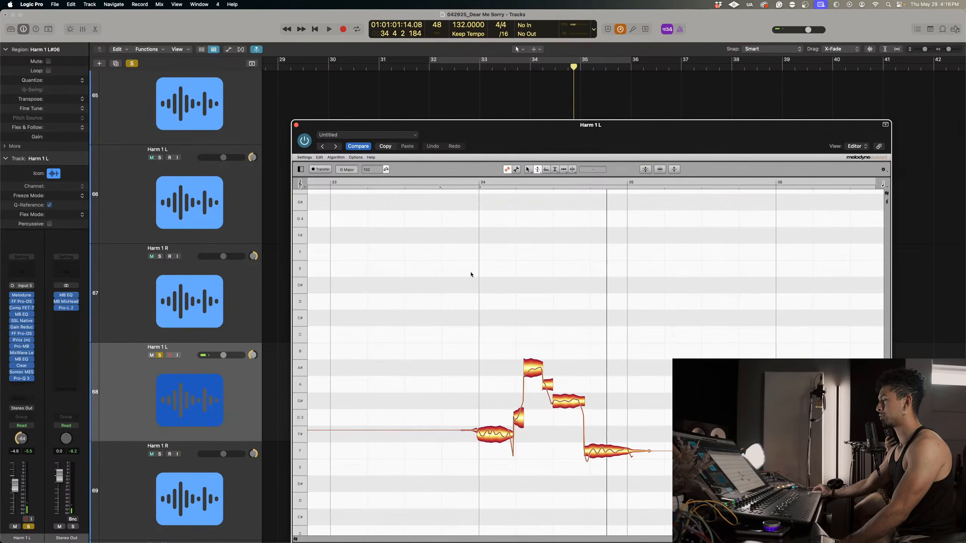
{"action": "left_click_drag", "start_coordinate": [448, 273], "coordinate": [690, 460]}
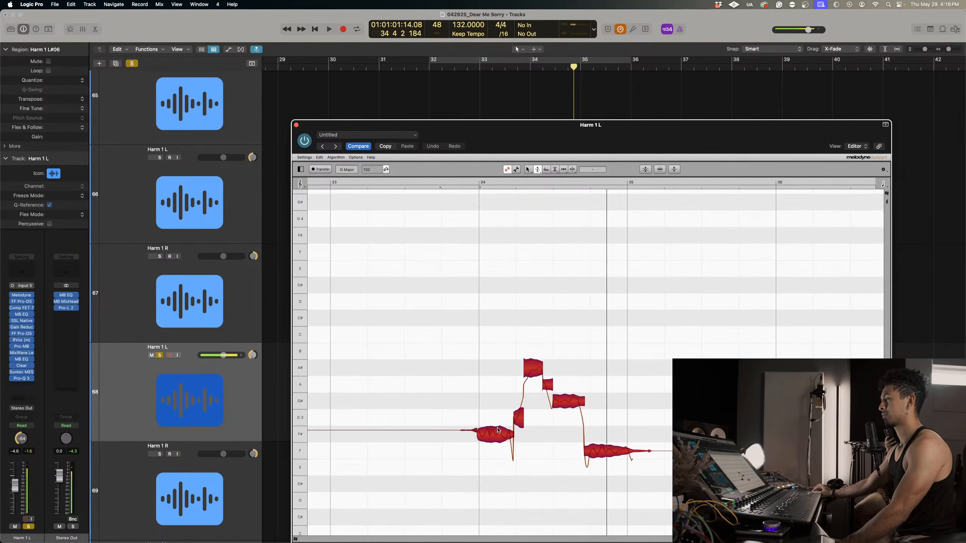
{"action": "right_click", "coordinate": [498, 421]}
{"action": "left_click", "coordinate": [490, 412]}
{"action": "double_click", "coordinate": [501, 430]}
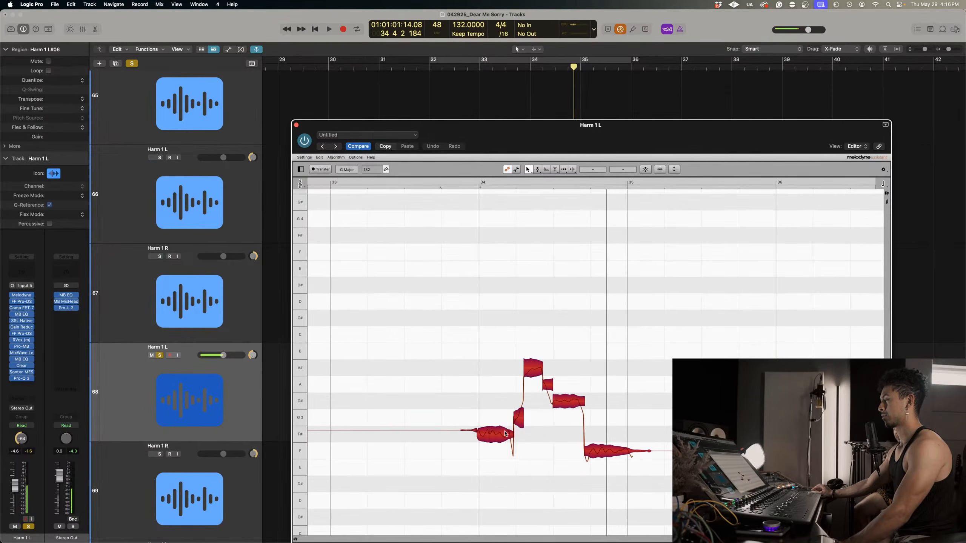
{"action": "right_click", "coordinate": [502, 429]}
{"action": "left_click", "coordinate": [502, 429]}
{"action": "left_click_drag", "start_coordinate": [501, 430], "coordinate": [500, 414]}
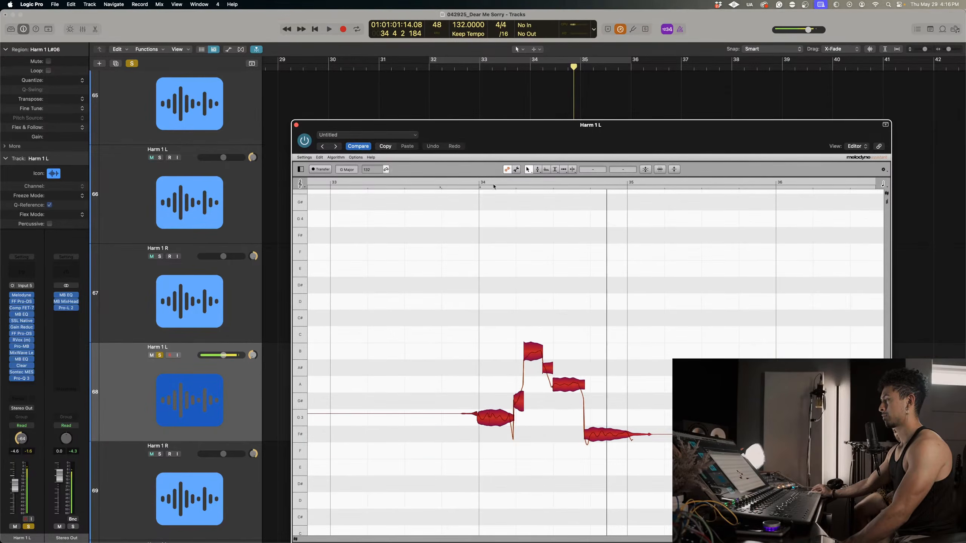
Audition the notes of track 68 in Melodyne from bar 34 and close the plug-in.
{"action": "left_click", "coordinate": [479, 183]}
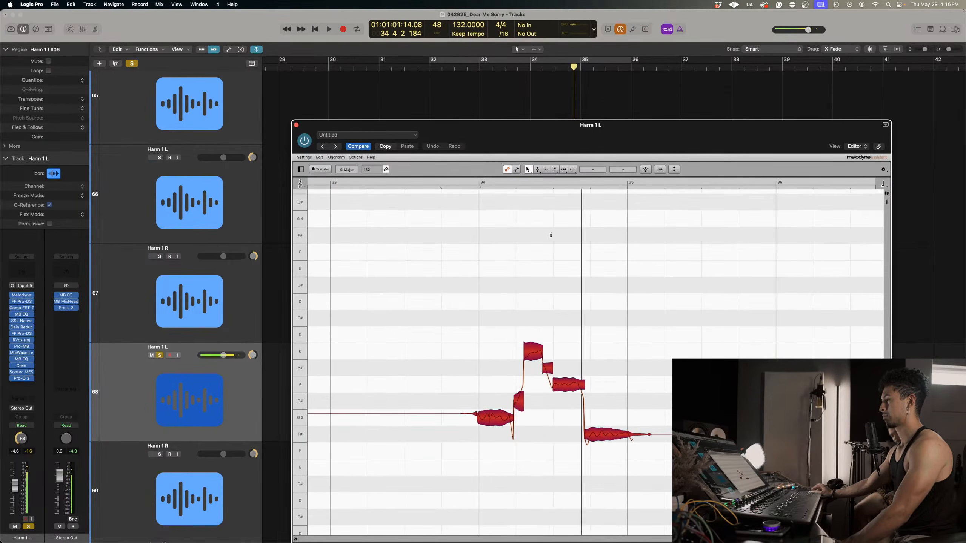
{"action": "left_click", "coordinate": [296, 125]}
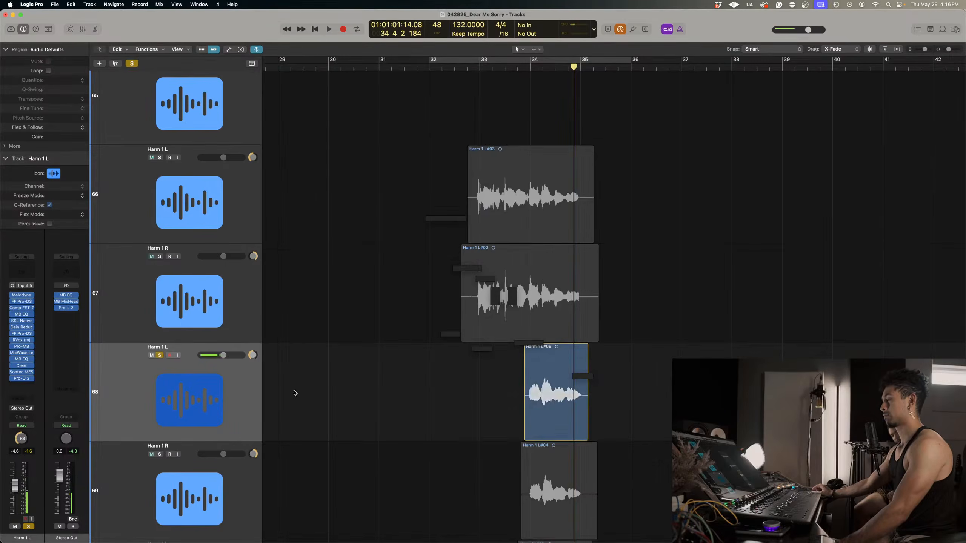
{"action": "left_click", "coordinate": [293, 391], "text": "ctrl+alt"}
{"action": "left_click", "coordinate": [293, 391], "text": "ctrl+alt"}
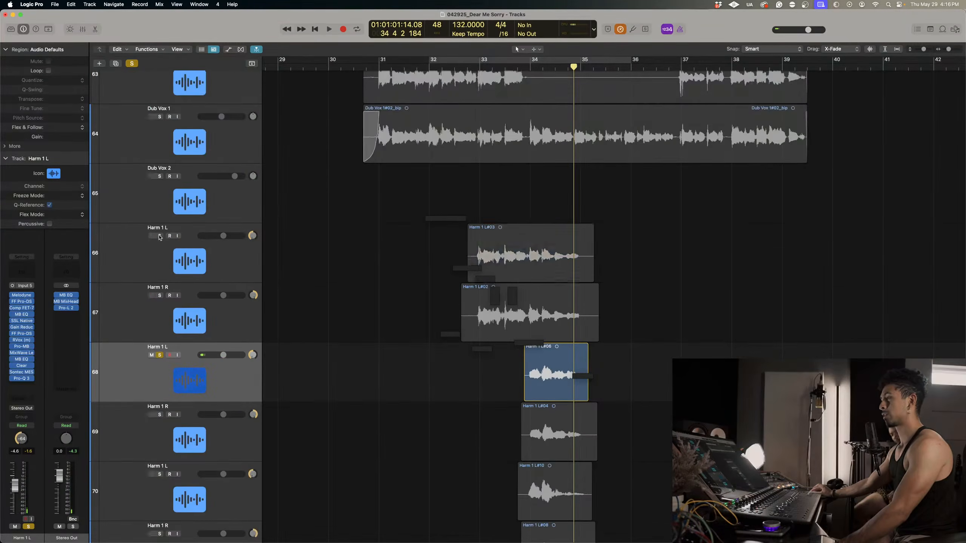
Solo Harm 1 tracks 66, 67 and 69 plus vocal tracks 62 to 65, and play them all from just before bar 33.
{"action": "left_click_drag", "start_coordinate": [159, 236], "coordinate": [187, 415]}
{"action": "scroll", "coordinate": [190, 108], "scroll_direction": "up", "scroll_amount": 2}
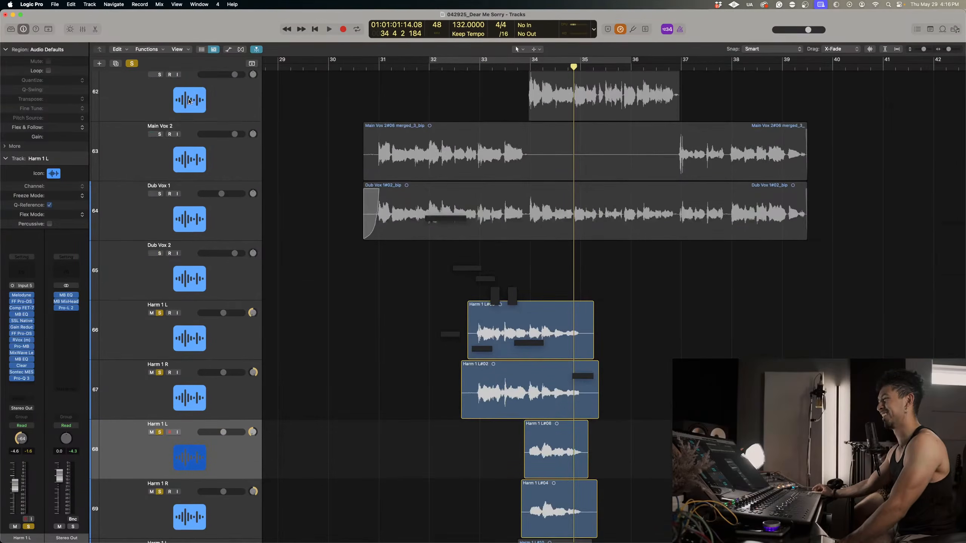
{"action": "left_click_drag", "start_coordinate": [161, 136], "coordinate": [171, 284]}
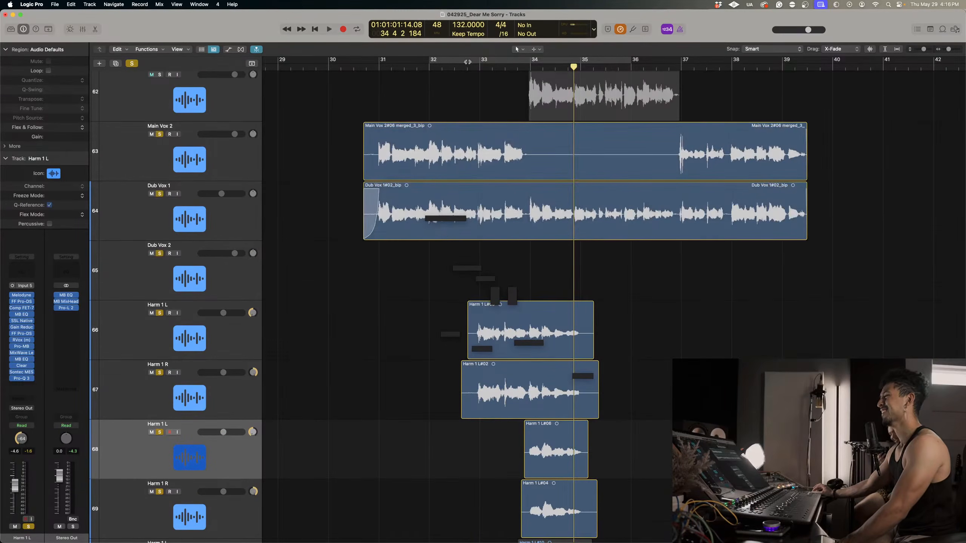
{"action": "left_click", "coordinate": [470, 64]}
{"action": "left_click", "coordinate": [160, 75]}
{"action": "key", "text": "space"}
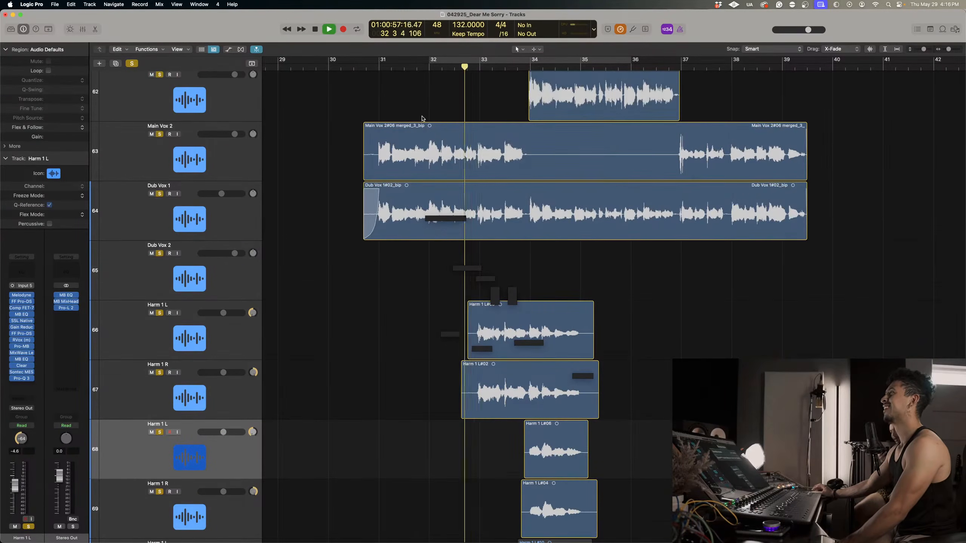
{"action": "scroll", "coordinate": [433, 129], "scroll_direction": "down", "scroll_amount": 2}
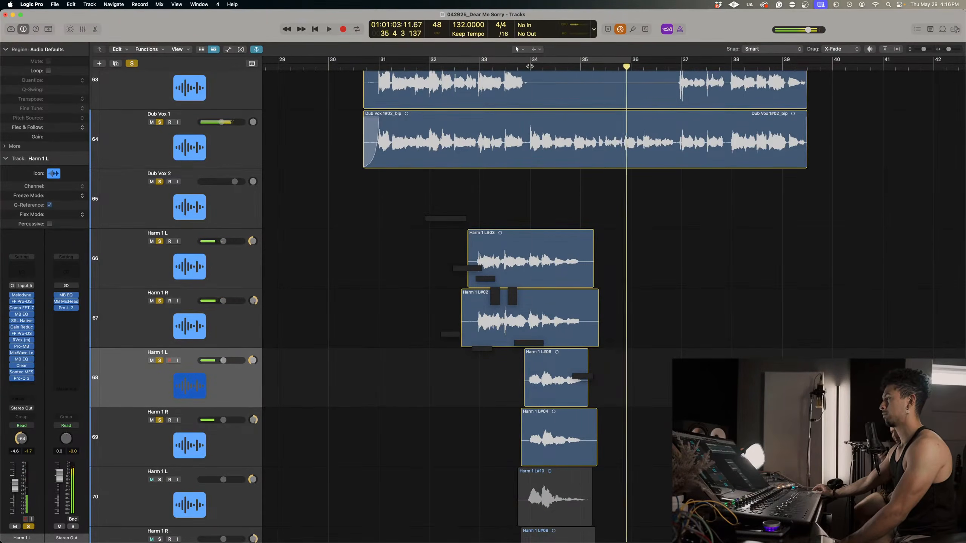
{"action": "key", "text": "space"}
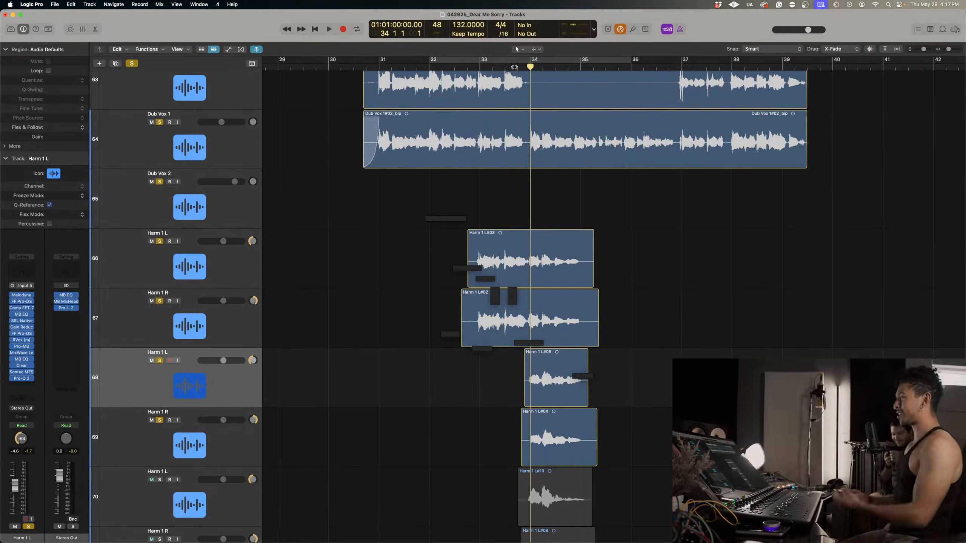
Solo and select Harm 1 L on track 70 and play it with the other soloed harmonies from bar 34.
{"action": "scroll", "coordinate": [640, 191], "scroll_direction": "down", "scroll_amount": 5}
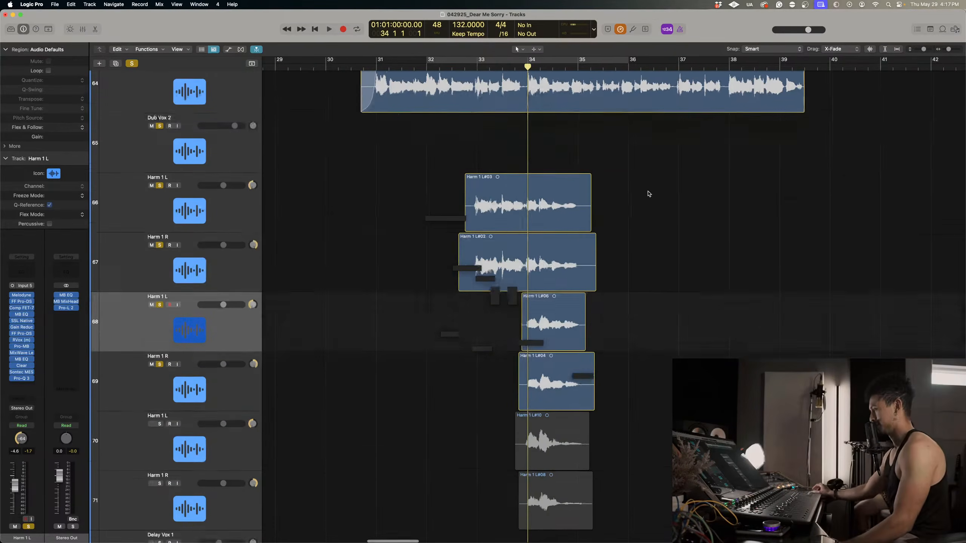
{"action": "left_click", "coordinate": [160, 339]}
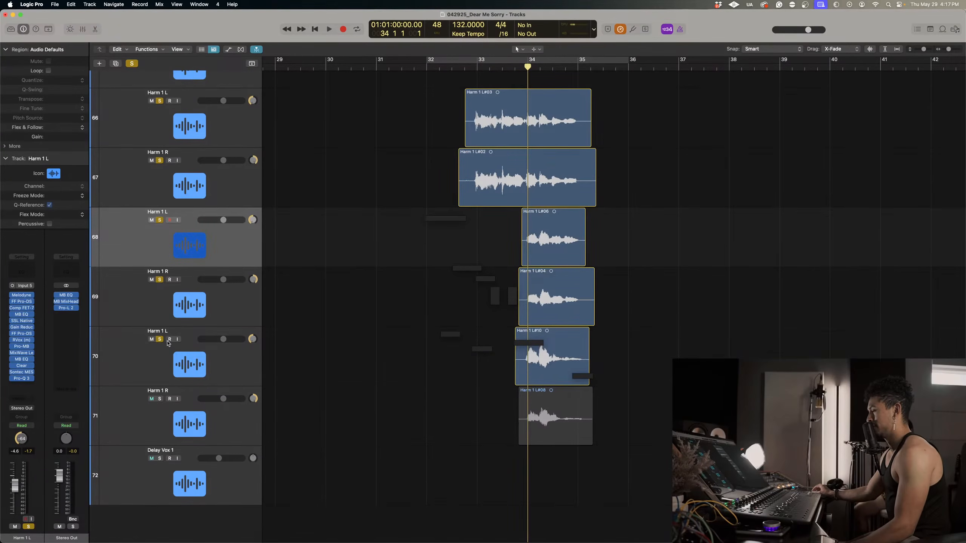
{"action": "left_click", "coordinate": [232, 377]}
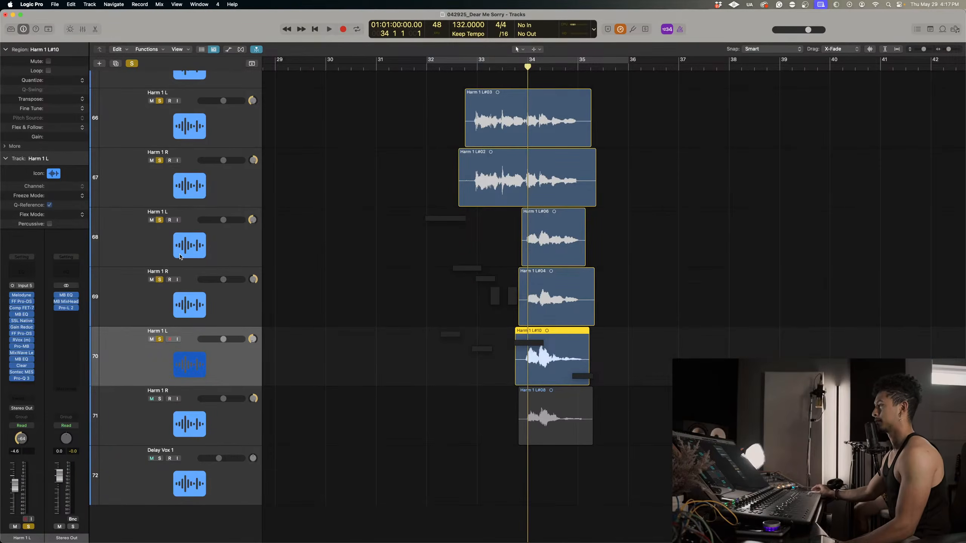
{"action": "key", "text": "space"}
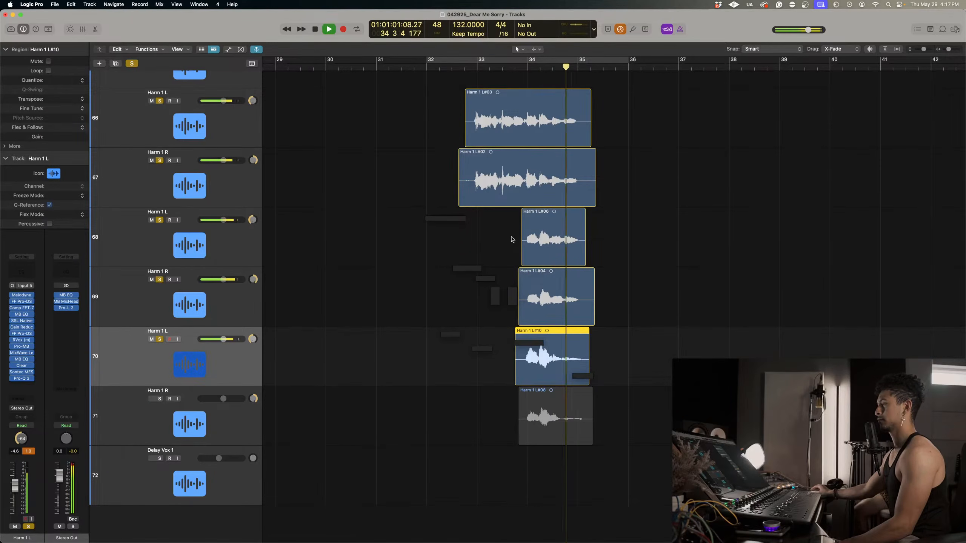
{"action": "key", "text": "space"}
Unsolo Harm 1 tracks 68 and 69 and return the playhead to the start of bar 34.
{"action": "left_click", "coordinate": [159, 220]}
{"action": "left_click", "coordinate": [160, 279]}
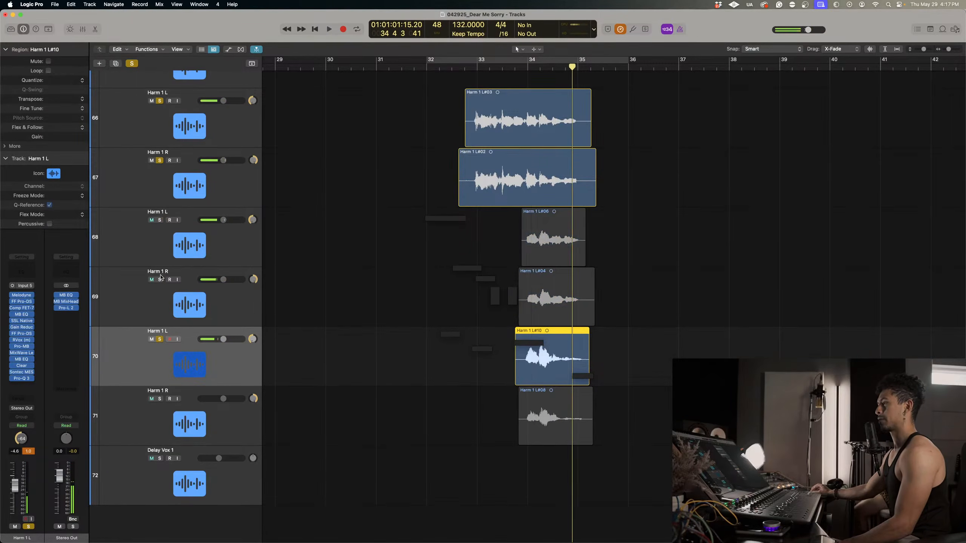
{"action": "left_click", "coordinate": [531, 68]}
{"action": "key", "text": "super+Down"}
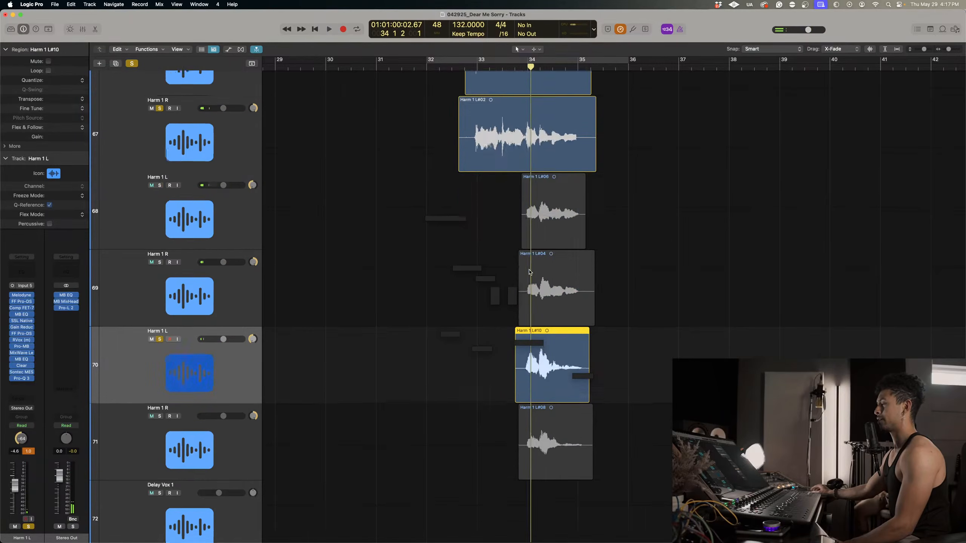
{"action": "key", "text": "super+Right"}
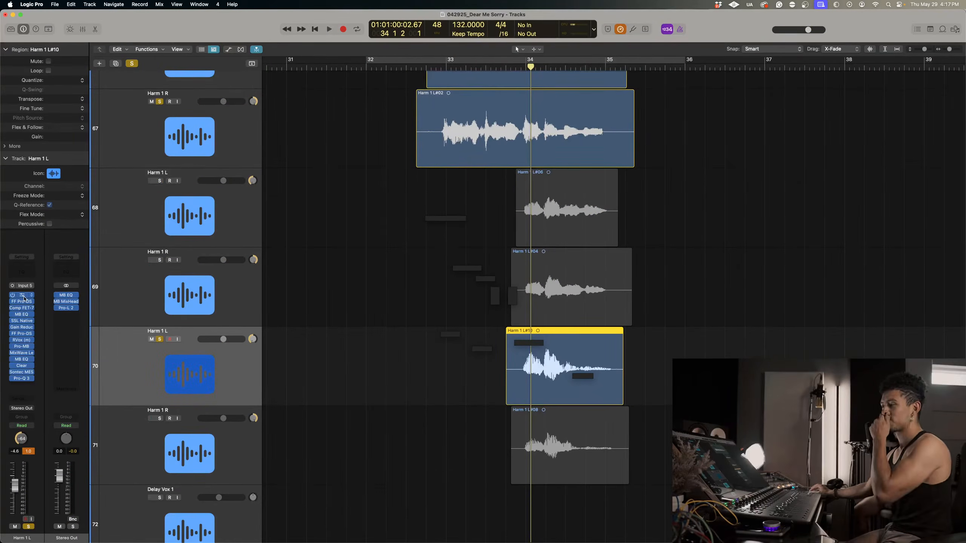
Open Melodyne for Harm 1 L on track 70 and zoom in on its notes between bars 34 and 35.
{"action": "left_click", "coordinate": [23, 297]}
{"action": "left_click_drag", "start_coordinate": [826, 349], "coordinate": [509, 122]}
{"action": "right_click", "coordinate": [393, 297]}
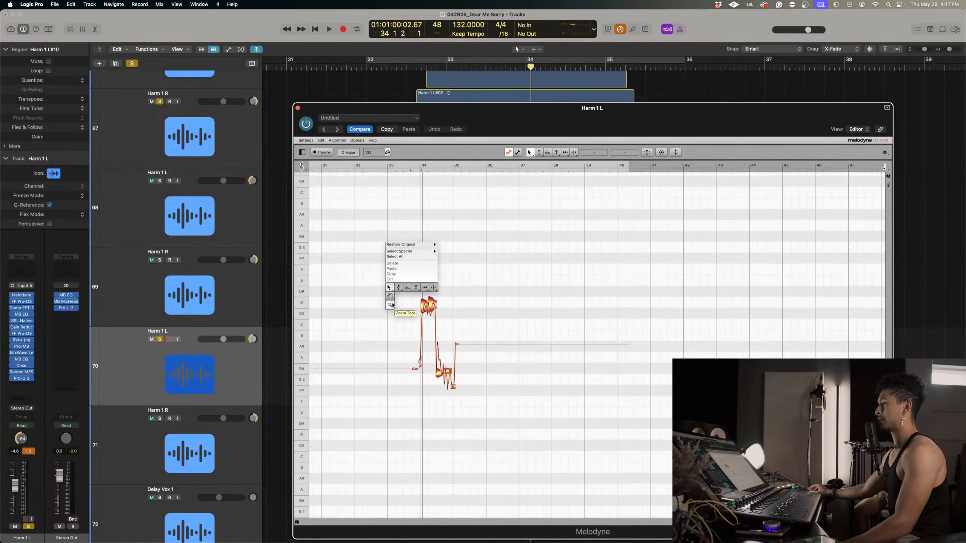
{"action": "left_click", "coordinate": [392, 305]}
{"action": "left_click_drag", "start_coordinate": [392, 305], "coordinate": [504, 318]}
{"action": "scroll", "coordinate": [504, 319], "scroll_direction": "right", "scroll_amount": 5}
{"action": "right_click", "coordinate": [503, 317]}
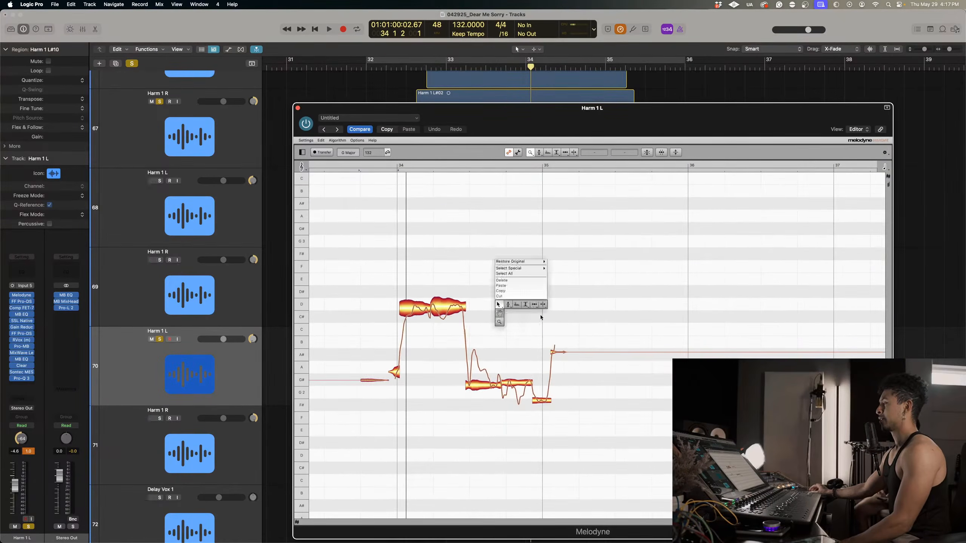
{"action": "left_click", "coordinate": [497, 304]}
Try splitting the D notes and the lower notes before bar 35 into shorter segments.
{"action": "key", "text": "space"}
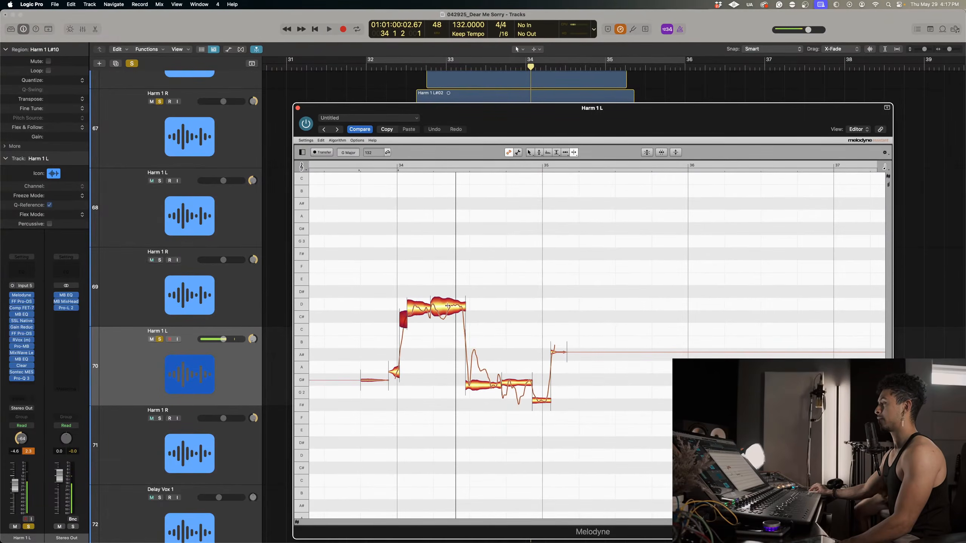
{"action": "left_click_drag", "start_coordinate": [448, 305], "coordinate": [439, 311]}
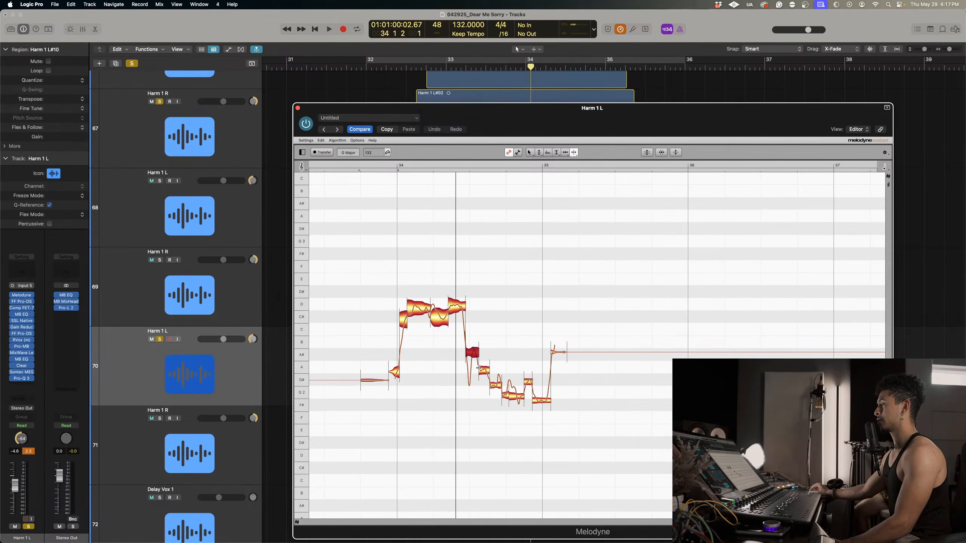
{"action": "right_click", "coordinate": [548, 398]}
{"action": "left_click", "coordinate": [573, 407]}
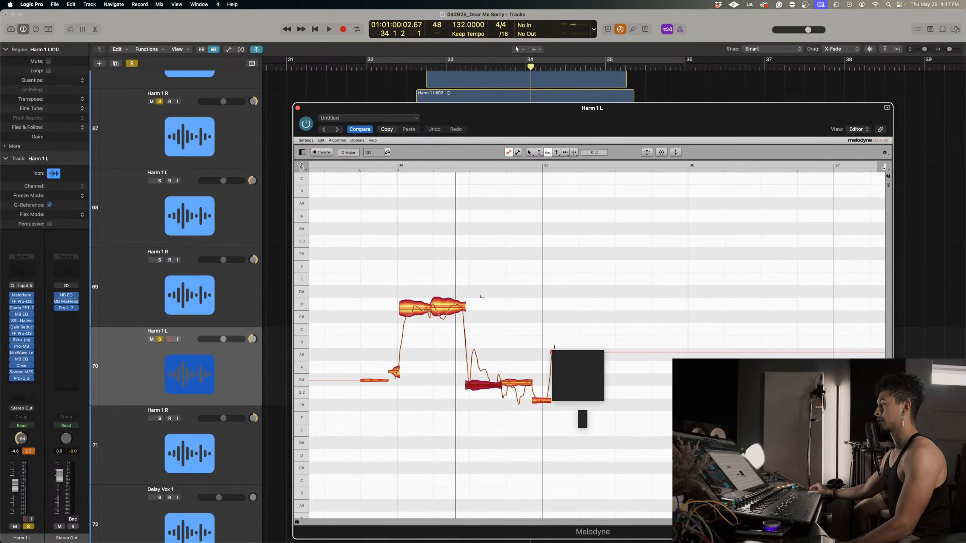
Select all notes of track 70, apply pitch correction to them, and play the result.
{"action": "left_click_drag", "start_coordinate": [687, 462], "coordinate": [374, 260]}
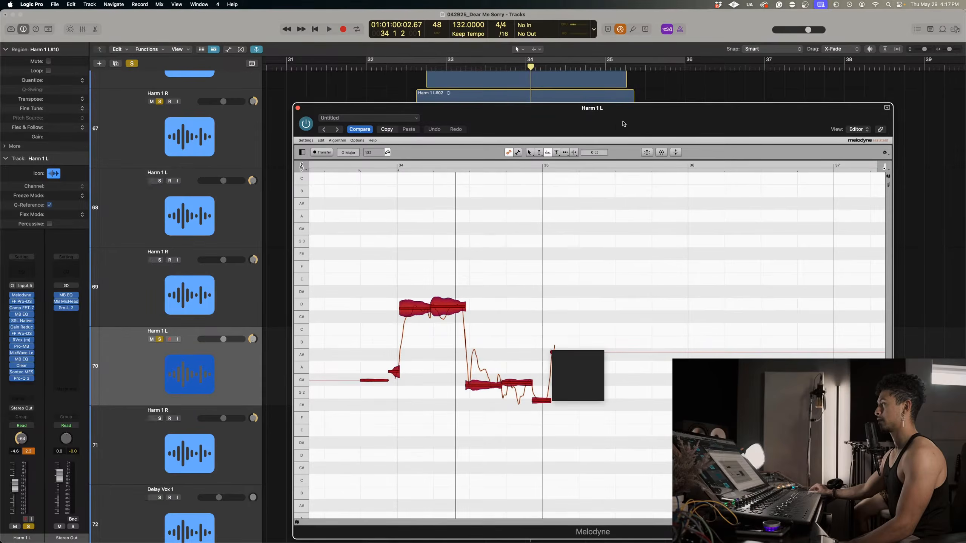
{"action": "left_click", "coordinate": [647, 152]}
{"action": "left_click", "coordinate": [658, 171]}
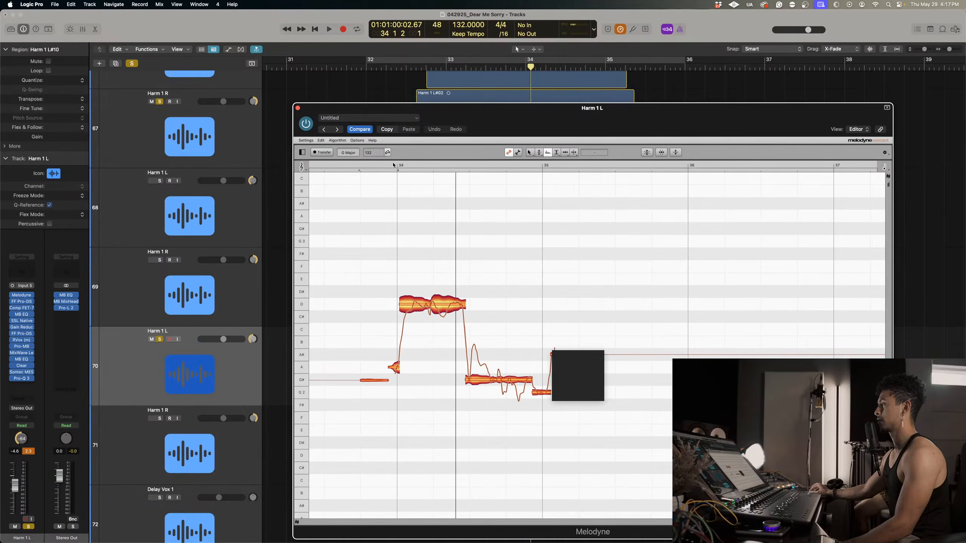
{"action": "key", "text": "space"}
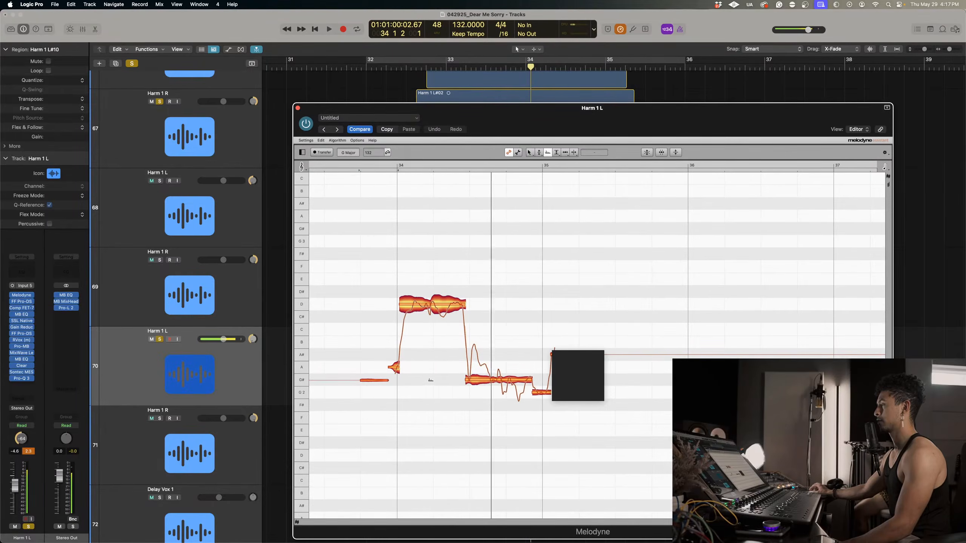
Split the long G# note before bar 35 of Harm 1 L into shorter segments and pitch-correct the lower notes.
{"action": "right_click", "coordinate": [438, 360]}
{"action": "left_click", "coordinate": [486, 404]}
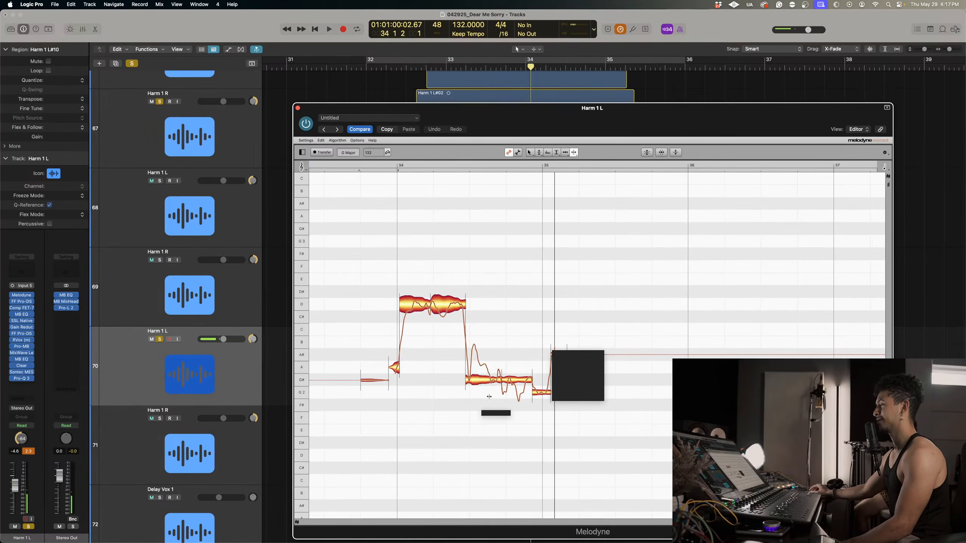
{"action": "double_click", "coordinate": [490, 377]}
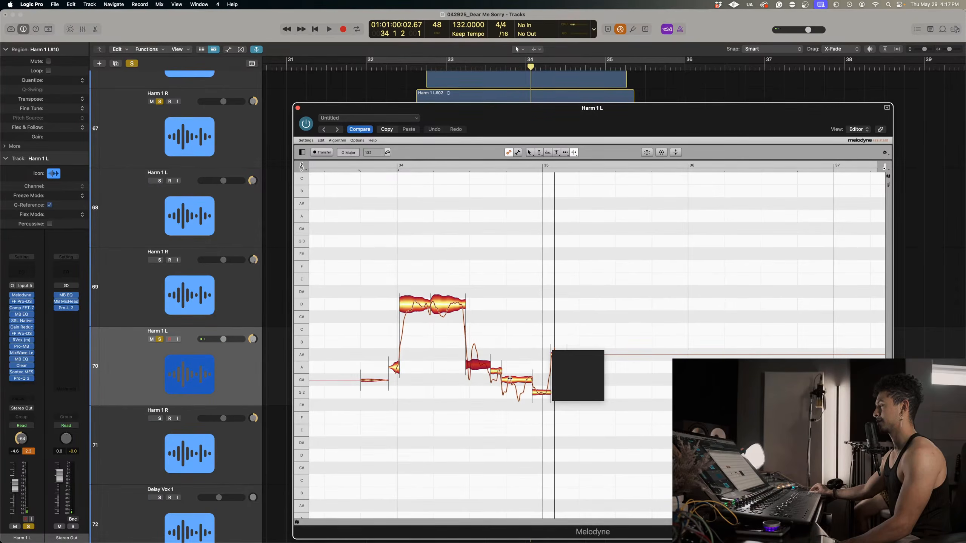
{"action": "left_click_drag", "start_coordinate": [663, 465], "coordinate": [491, 368]}
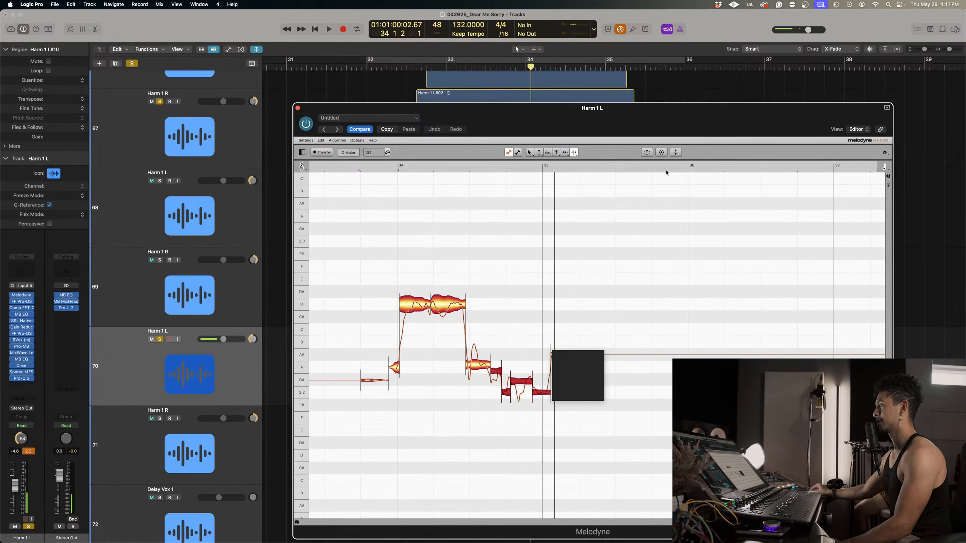
{"action": "left_click", "coordinate": [646, 152]}
{"action": "left_click", "coordinate": [657, 172]}
Move the split low notes before bar 35 and the trailing A# note down to G, checking them by playback.
{"action": "right_click", "coordinate": [494, 212]}
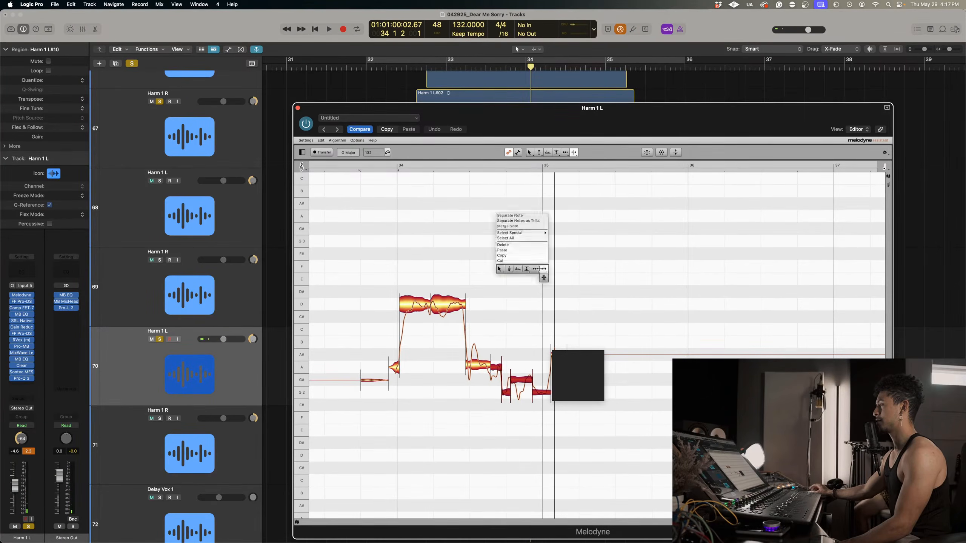
{"action": "left_click", "coordinate": [502, 273]}
{"action": "key", "text": "space"}
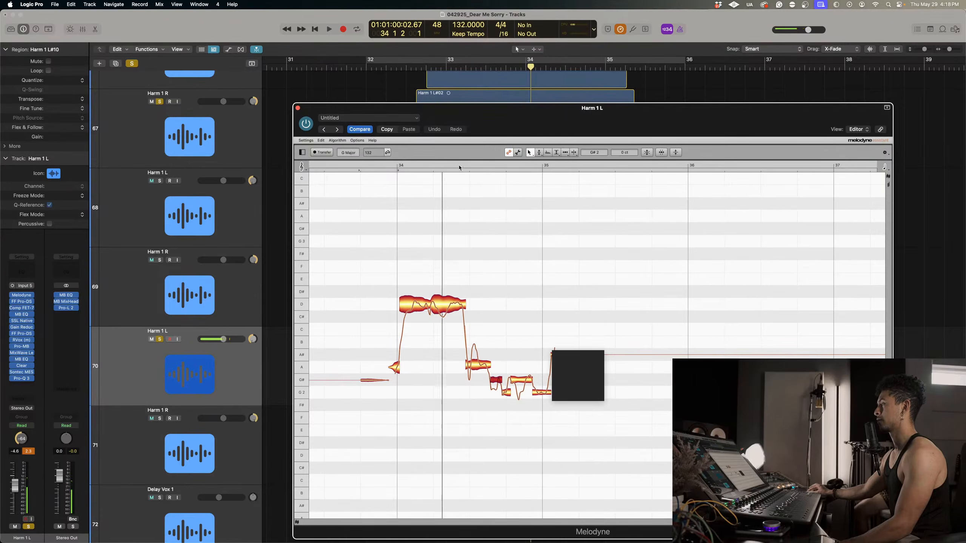
{"action": "left_click", "coordinate": [520, 380]}
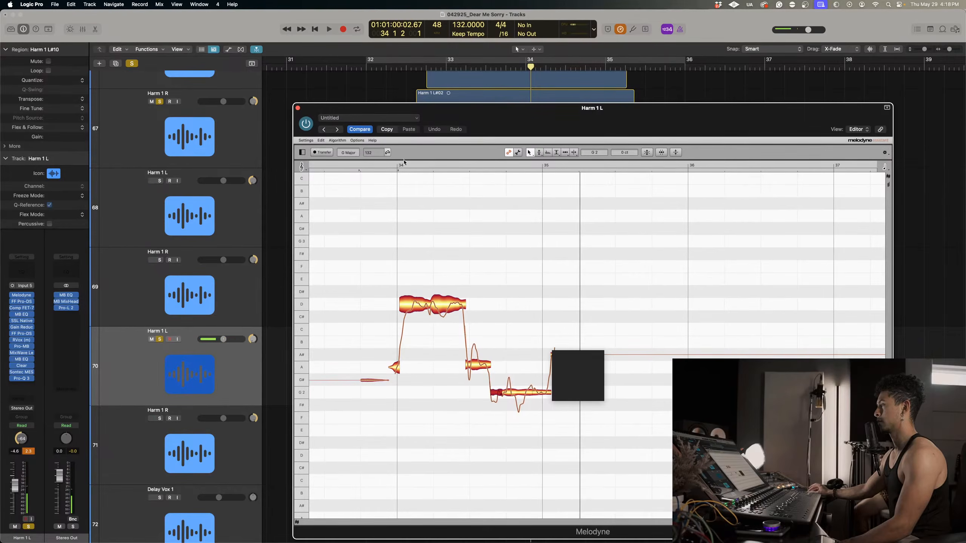
{"action": "double_click", "coordinate": [385, 165]}
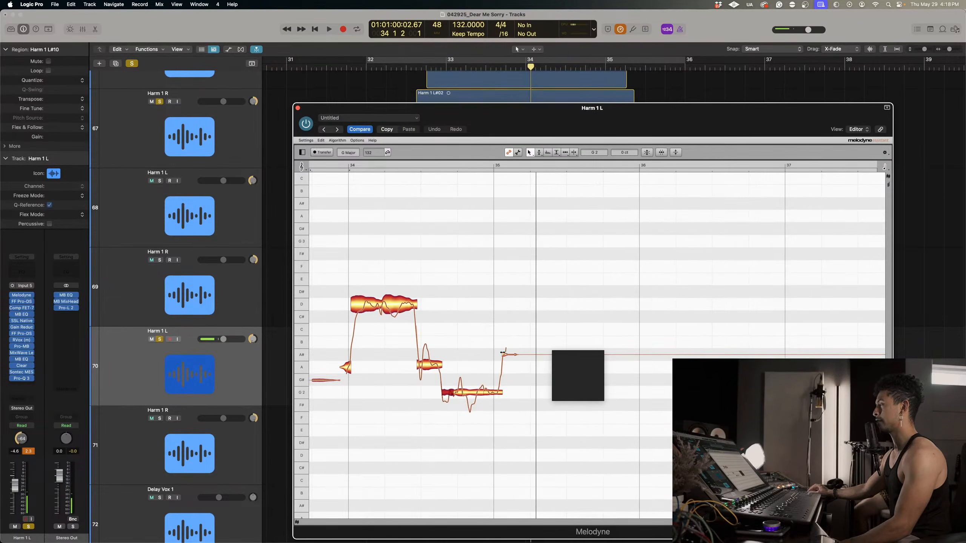
{"action": "left_click_drag", "start_coordinate": [512, 357], "coordinate": [517, 394]}
{"action": "scroll", "coordinate": [517, 395], "scroll_direction": "right", "scroll_amount": 3}
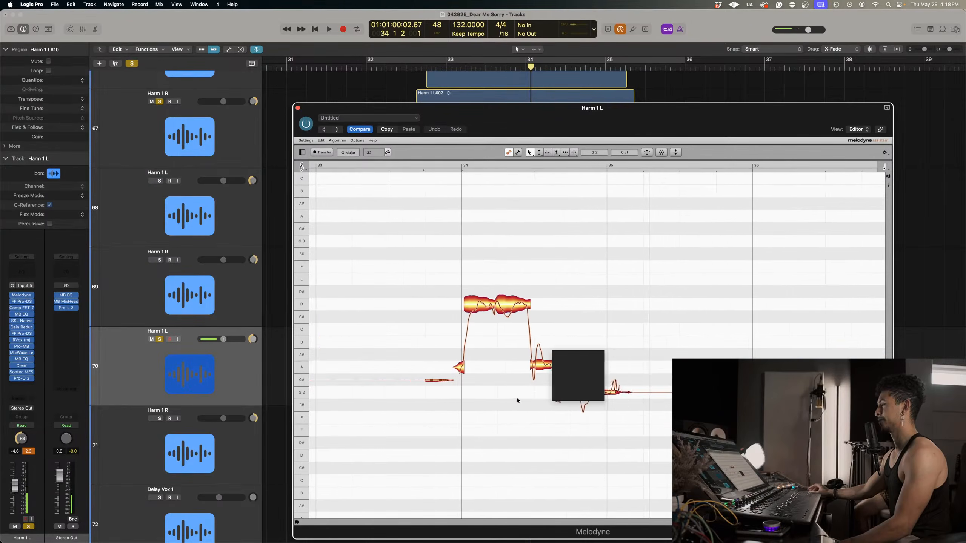
Adjust the pitch modulation of the A and G notes and the pitch drift of both D notes, setting the first D note to -72%.
{"action": "right_click", "coordinate": [458, 404]}
{"action": "left_click", "coordinate": [466, 412]}
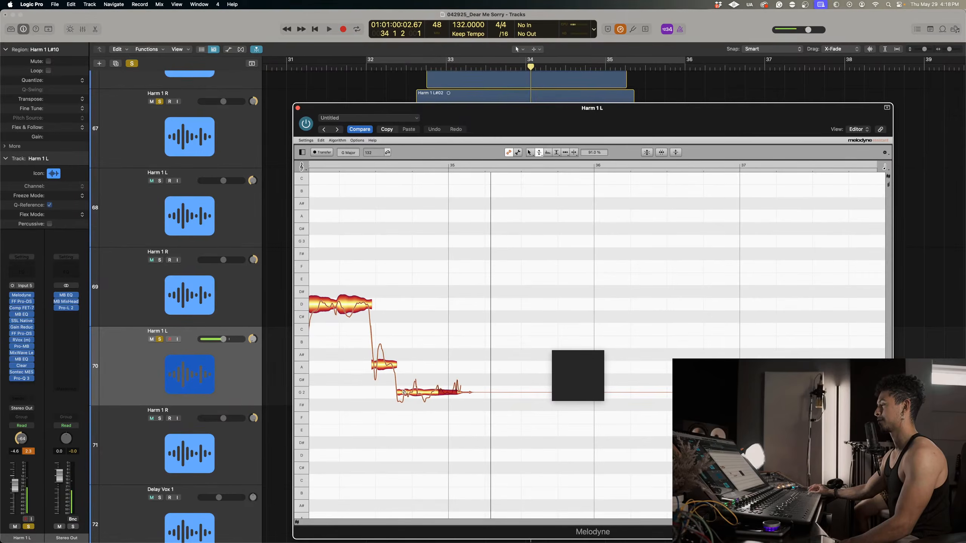
{"action": "scroll", "coordinate": [388, 381], "scroll_direction": "left", "scroll_amount": 5}
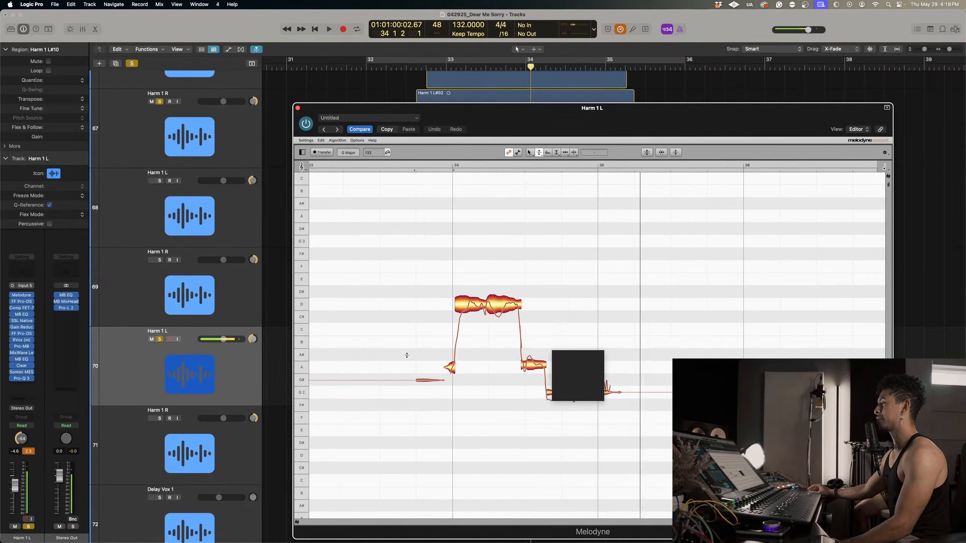
{"action": "right_click", "coordinate": [565, 290]}
{"action": "mouse_move", "coordinate": [573, 290]}
{"action": "left_click", "coordinate": [574, 309]}
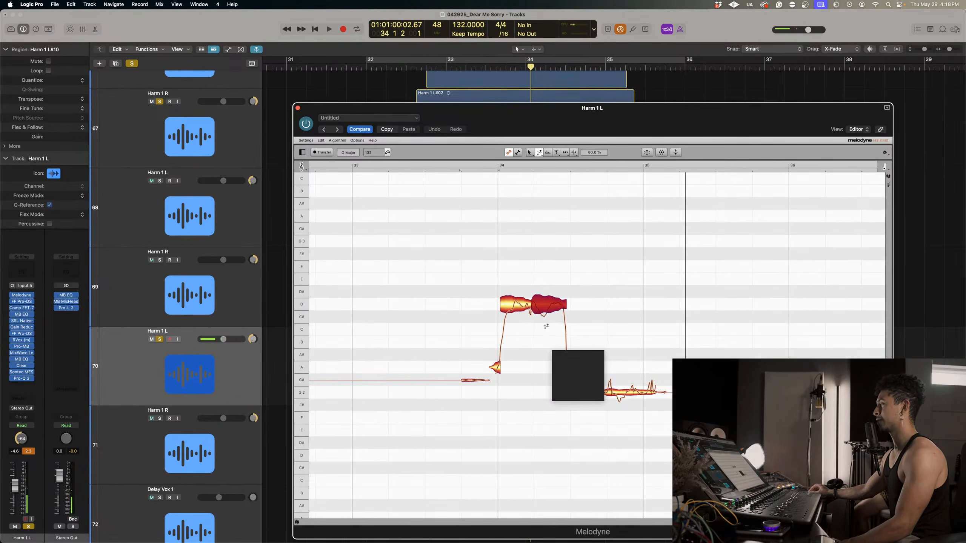
{"action": "left_click", "coordinate": [506, 328]}
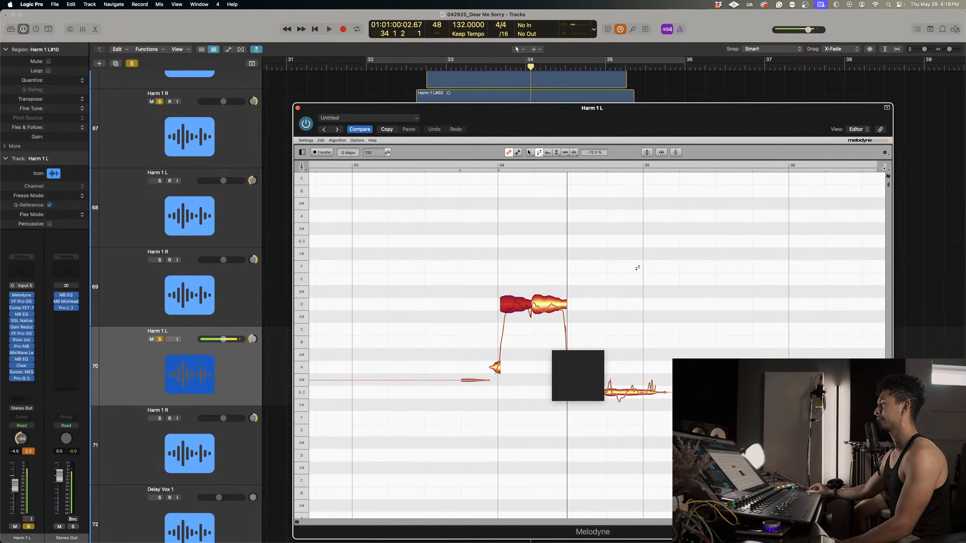
Set the pitch modulation of the middle G segment before bar 35 to 33% and close Melodyne for Harm 1 L.
{"action": "scroll", "coordinate": [632, 263], "scroll_direction": "right", "scroll_amount": 3}
{"action": "scroll", "coordinate": [633, 263], "scroll_direction": "right", "scroll_amount": 3}
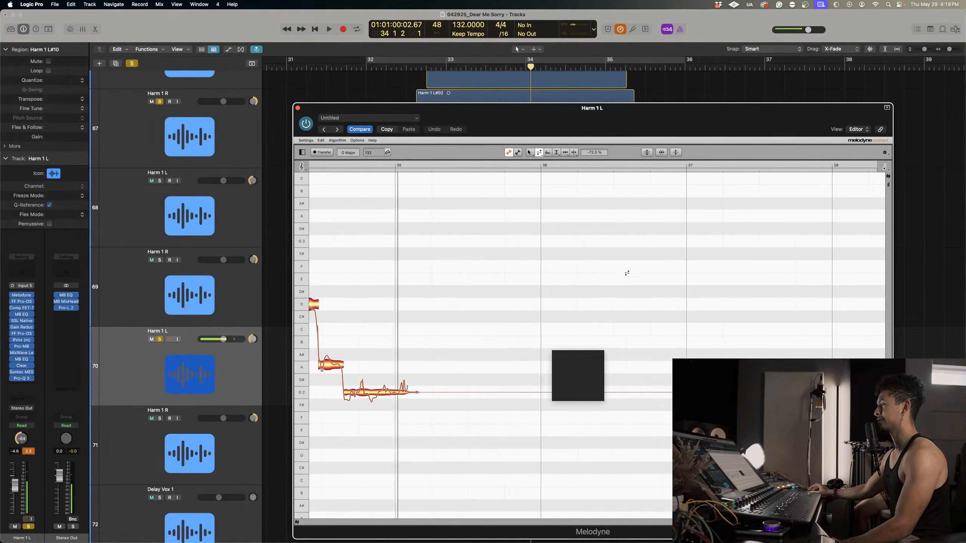
{"action": "right_click", "coordinate": [459, 372]}
{"action": "left_click", "coordinate": [459, 363]}
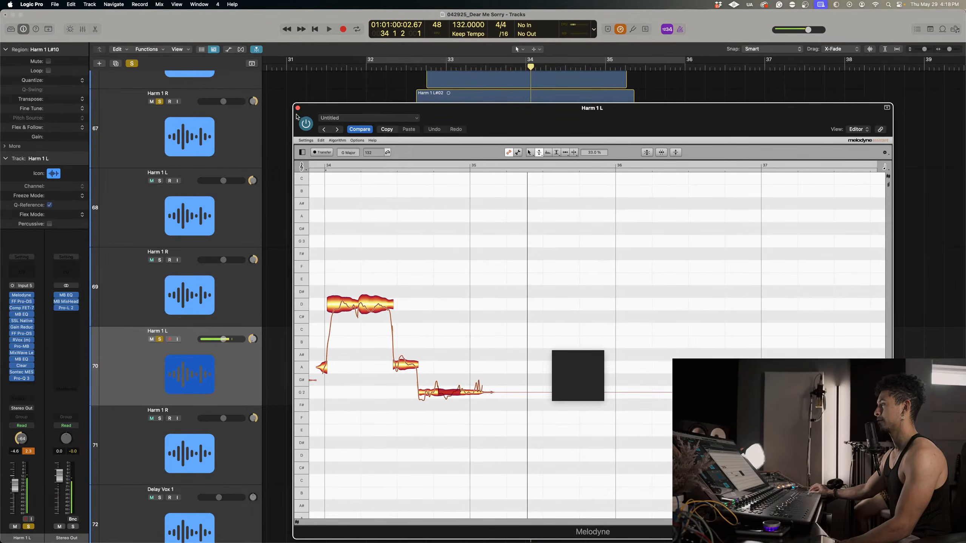
{"action": "left_click", "coordinate": [298, 107]}
Clear the existing solos, solo only Harm 1 R on track 71, and play it around bar 34.
{"action": "scroll", "coordinate": [531, 320], "scroll_direction": "down", "scroll_amount": 2}
{"action": "left_click", "coordinate": [166, 443]}
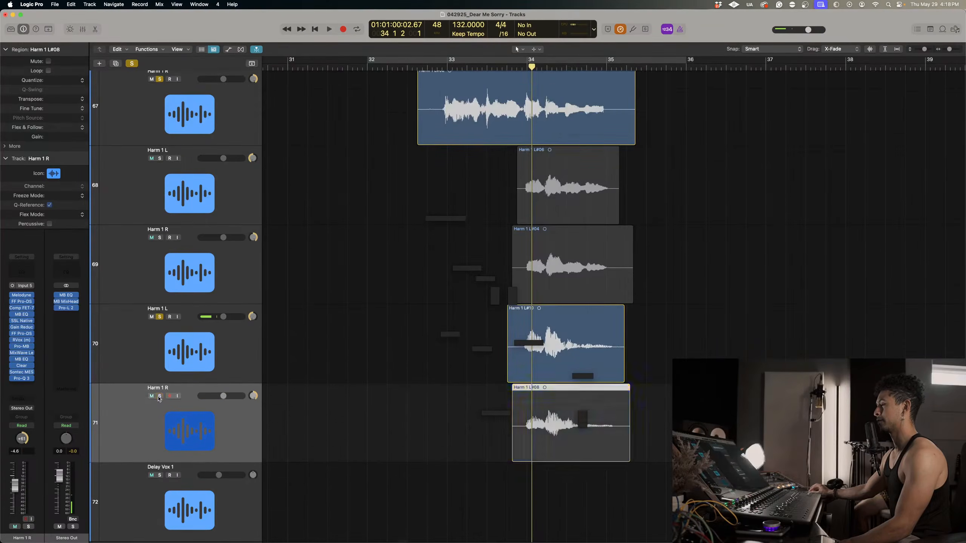
{"action": "key", "text": "space"}
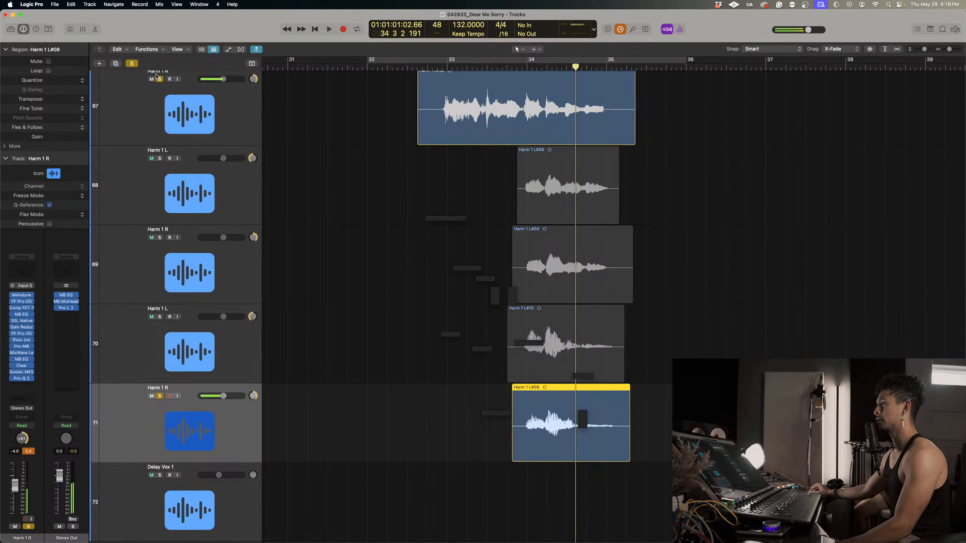
{"action": "left_click", "coordinate": [132, 63]}
{"action": "left_click", "coordinate": [159, 396]}
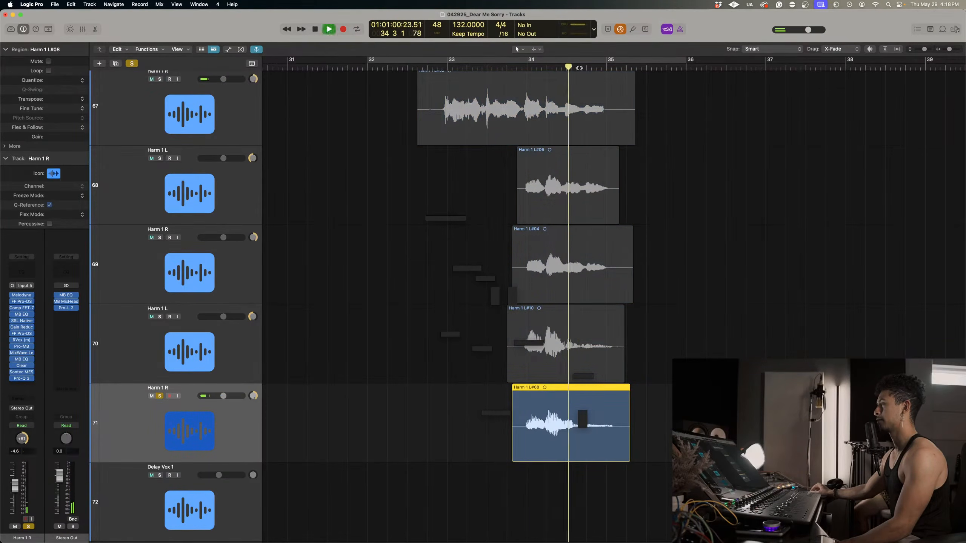
{"action": "key", "text": "space"}
{"action": "key", "text": "space"}
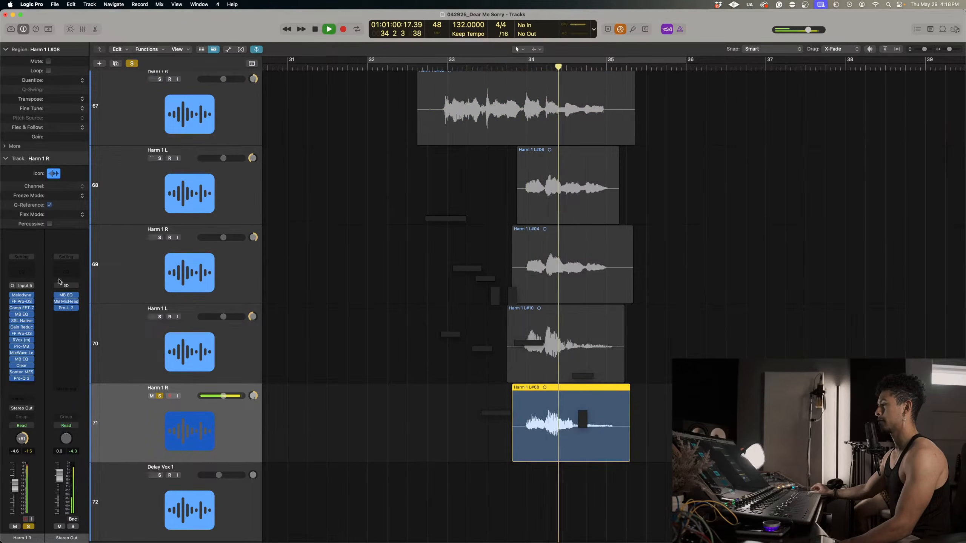
Open Melodyne for Harm 1 R on track 71 and zoom in on its notes between bars 34 and 35.
{"action": "left_click", "coordinate": [22, 296]}
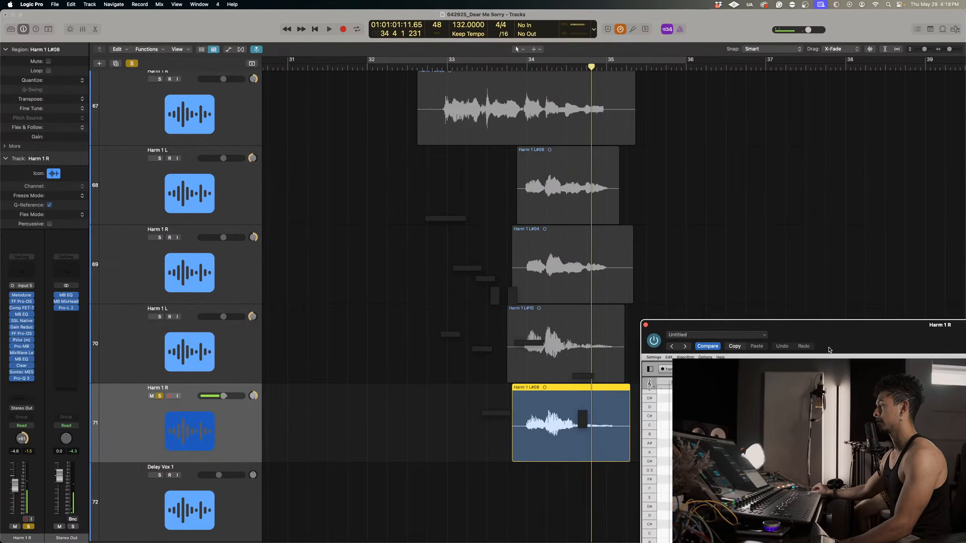
{"action": "left_click_drag", "start_coordinate": [841, 333], "coordinate": [527, 162]}
{"action": "right_click", "coordinate": [441, 374]}
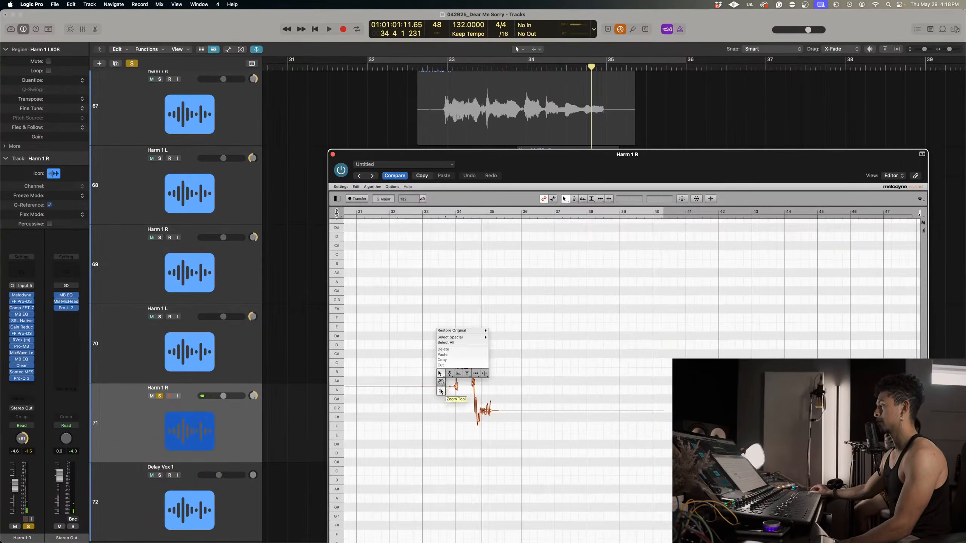
{"action": "left_click_drag", "start_coordinate": [440, 391], "coordinate": [524, 409]}
Split the long C note after bar 34 of Harm 1 R in two and pitch-correct the notes.
{"action": "right_click", "coordinate": [541, 391]}
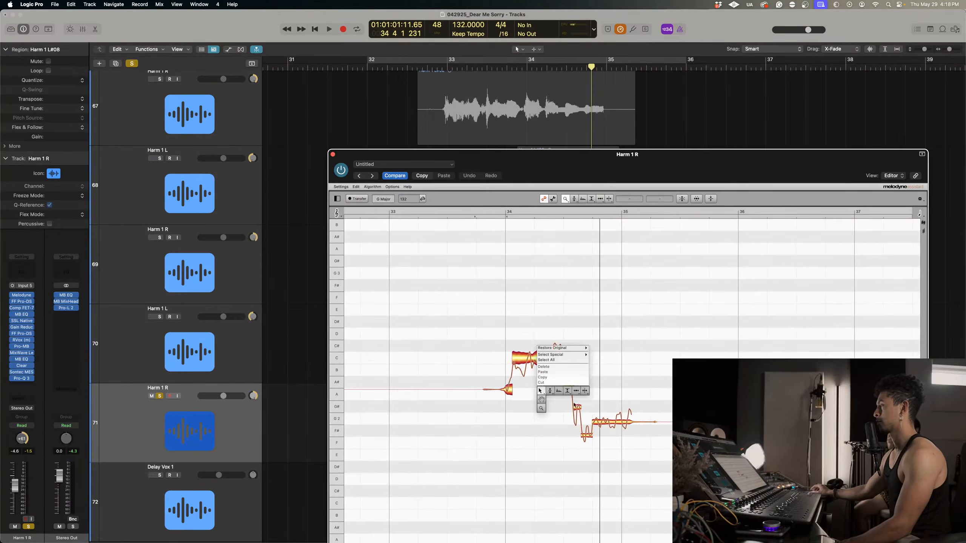
{"action": "left_click", "coordinate": [540, 391]}
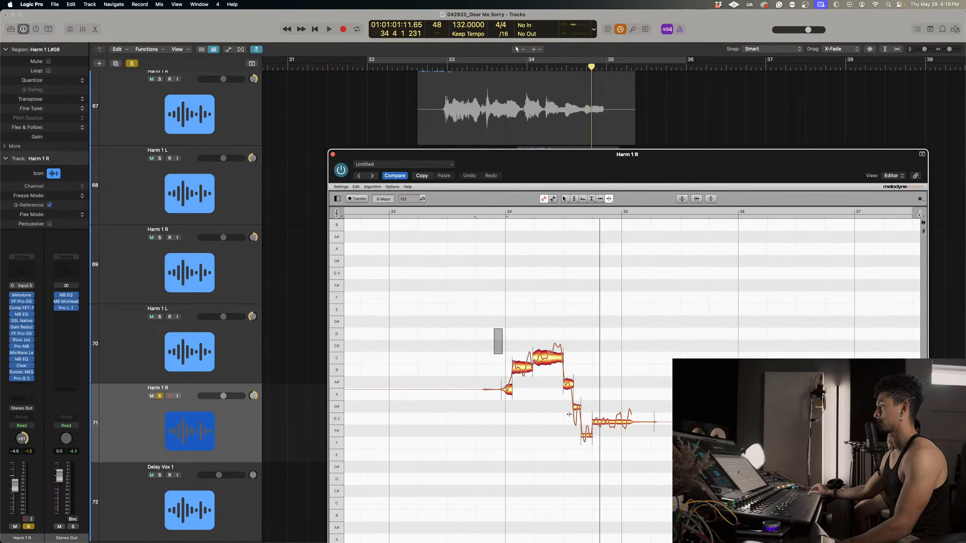
{"action": "left_click_drag", "start_coordinate": [569, 414], "coordinate": [766, 469]}
{"action": "left_click", "coordinate": [681, 199]}
{"action": "left_click_drag", "start_coordinate": [649, 184], "coordinate": [703, 219]}
{"action": "left_click", "coordinate": [728, 226]}
Set the C note's pitch drift to -15.2% and the preceding B note's pitch modulation to 69% in Harm 1 R.
{"action": "right_click", "coordinate": [569, 257]}
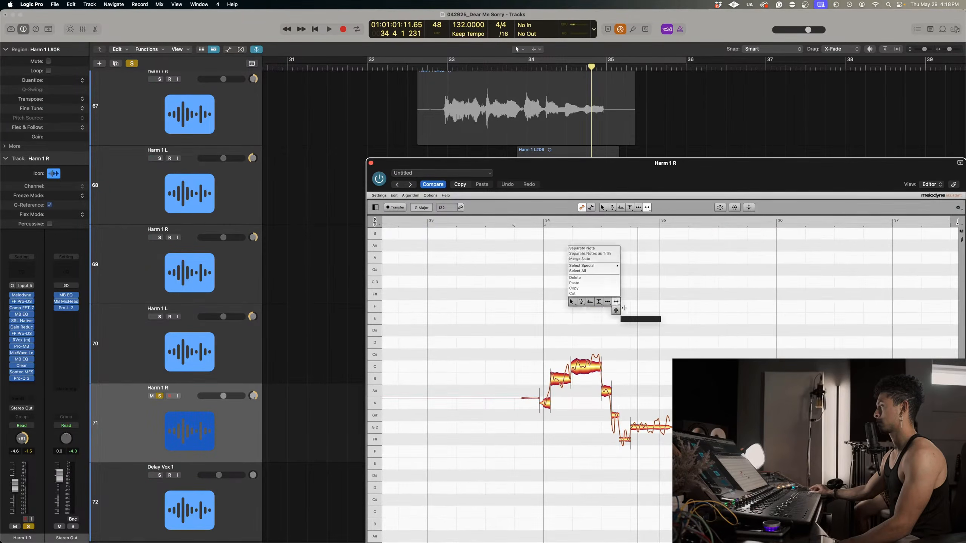
{"action": "left_click", "coordinate": [581, 318]}
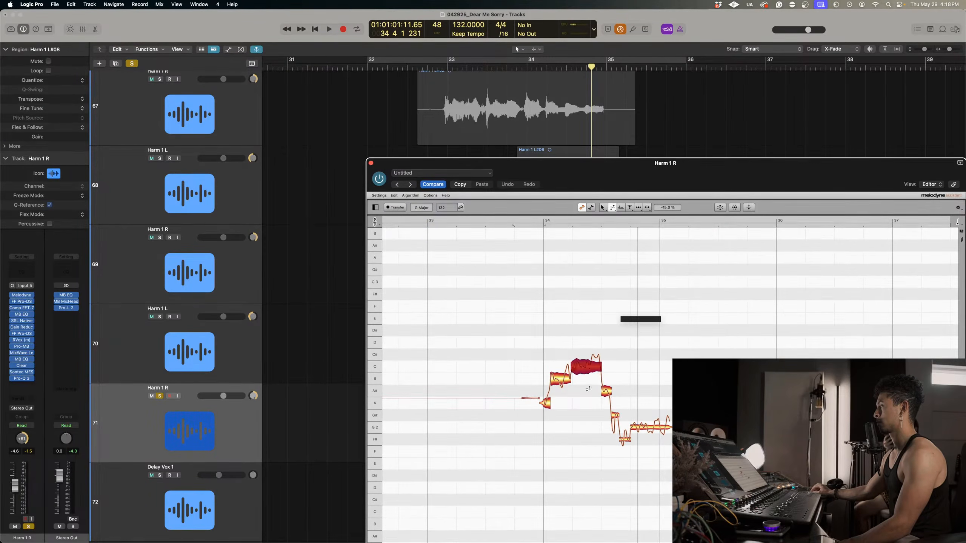
{"action": "right_click", "coordinate": [569, 314]}
{"action": "left_click", "coordinate": [582, 368]}
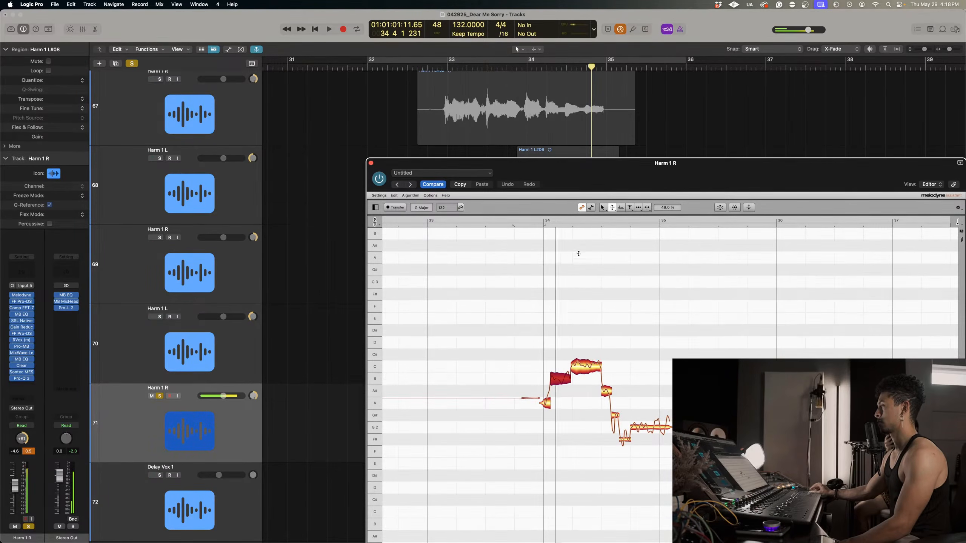
Try the C note at C#, settle it on B, and lower the A# note to A and the G# note to G.
{"action": "right_click", "coordinate": [599, 299]}
{"action": "left_click", "coordinate": [604, 344]}
{"action": "left_click_drag", "start_coordinate": [588, 366], "coordinate": [588, 356]}
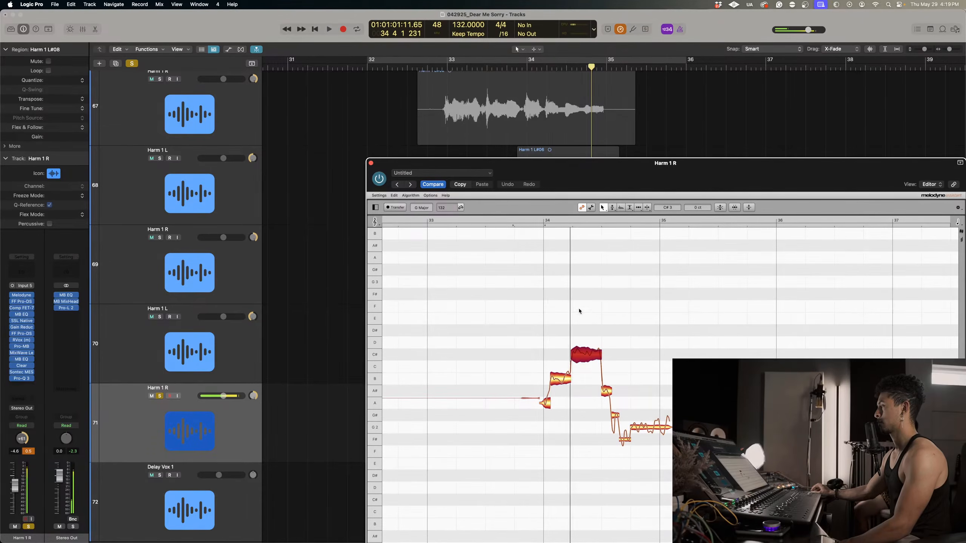
{"action": "left_click_drag", "start_coordinate": [587, 359], "coordinate": [587, 370]}
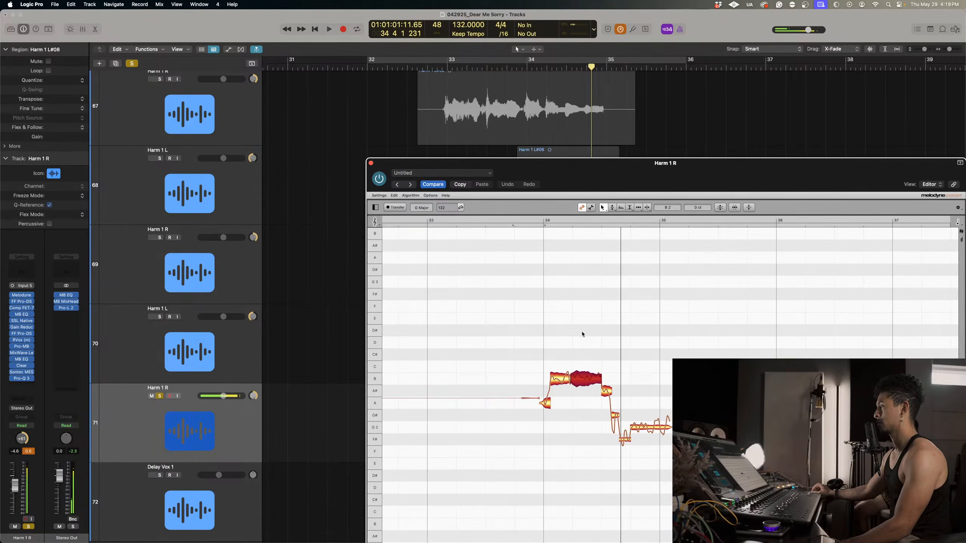
{"action": "left_click", "coordinate": [526, 222]}
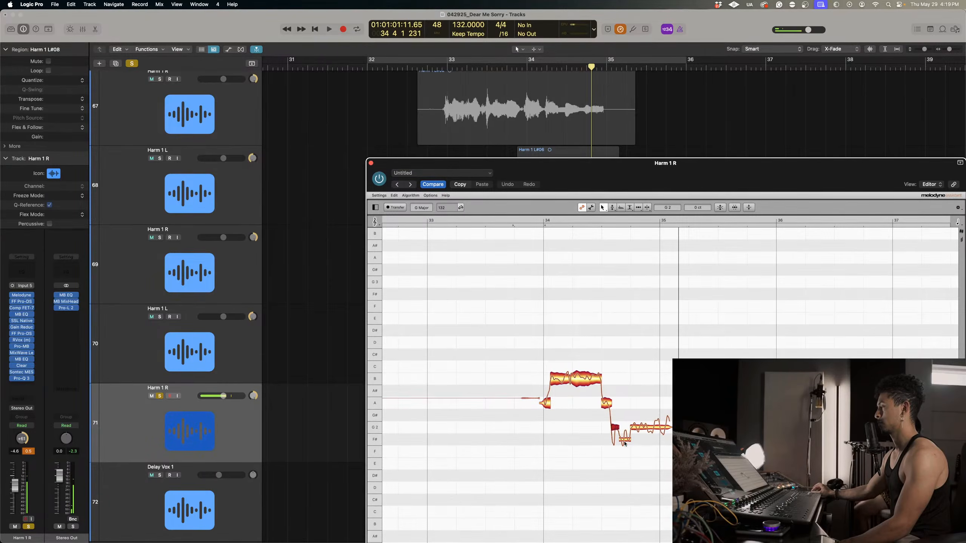
Raise the F# note to G, set the last G note's pitch modulation to 79%, and close Melodyne for Harm 1 R.
{"action": "right_click", "coordinate": [618, 422]}
{"action": "left_click", "coordinate": [629, 422]}
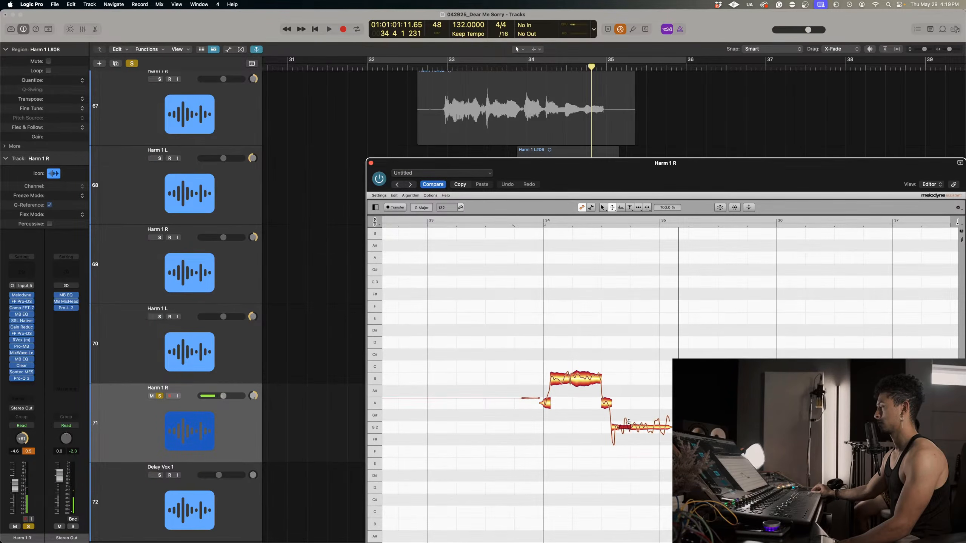
{"action": "left_click", "coordinate": [545, 225]}
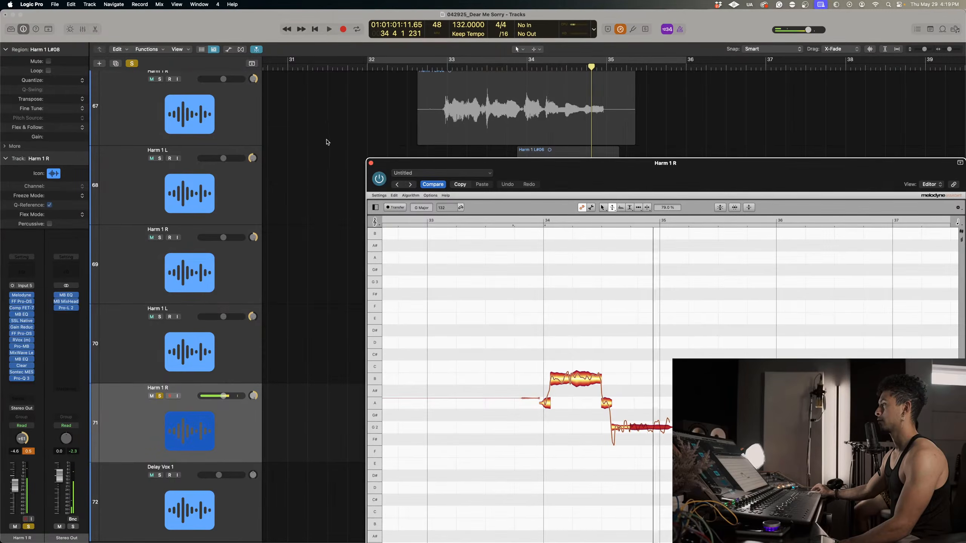
{"action": "left_click", "coordinate": [371, 163]}
Solo Harm 1 tracks 66 to 70 along with track 71 and play them from just before bar 33.
{"action": "scroll", "coordinate": [275, 227], "scroll_direction": "down", "scroll_amount": 2}
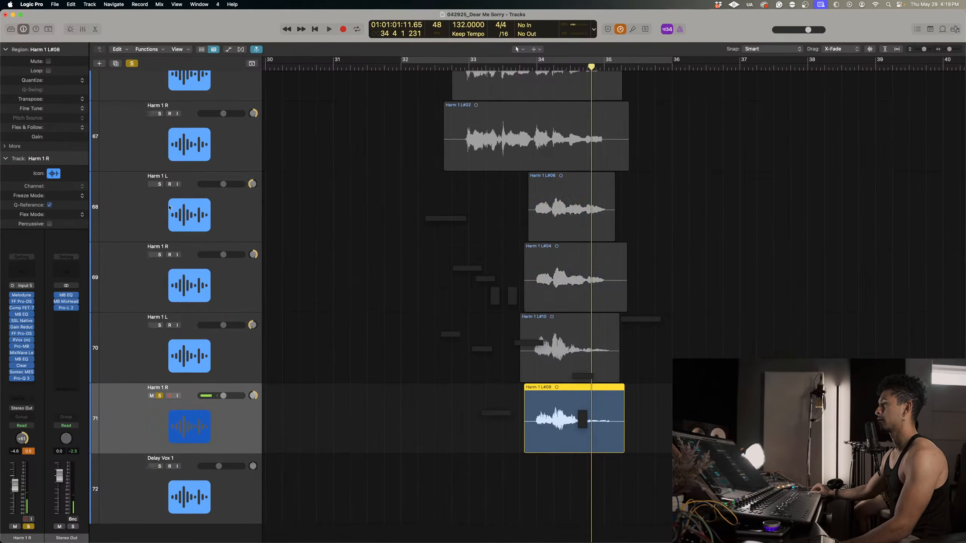
{"action": "left_click_drag", "start_coordinate": [160, 186], "coordinate": [160, 325]}
{"action": "scroll", "coordinate": [184, 192], "scroll_direction": "down", "scroll_amount": 2}
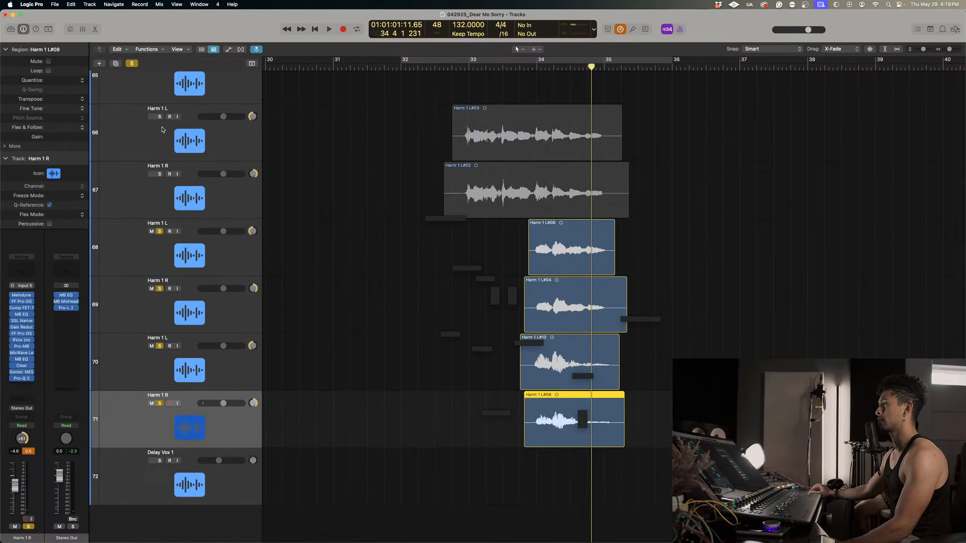
{"action": "left_click_drag", "start_coordinate": [160, 117], "coordinate": [159, 186]}
{"action": "left_click", "coordinate": [461, 65]}
{"action": "key", "text": "space"}
Add Main Vox 1 and 2 and Dub Vox 1 and 2 to the solo and play them with the harmonies.
{"action": "scroll", "coordinate": [396, 170], "scroll_direction": "up", "scroll_amount": 5}
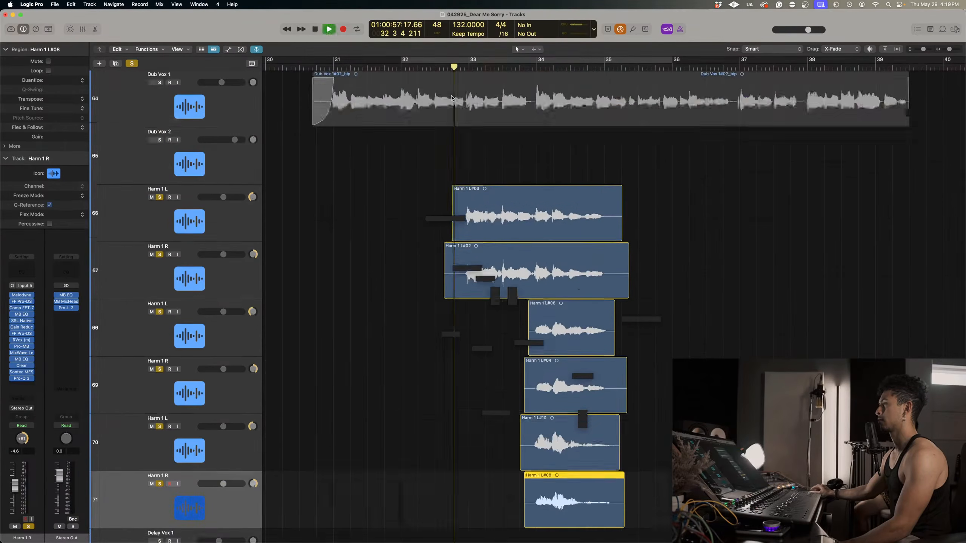
{"action": "key", "text": "space"}
{"action": "scroll", "coordinate": [193, 129], "scroll_direction": "down", "scroll_amount": 3}
{"action": "key", "text": "space"}
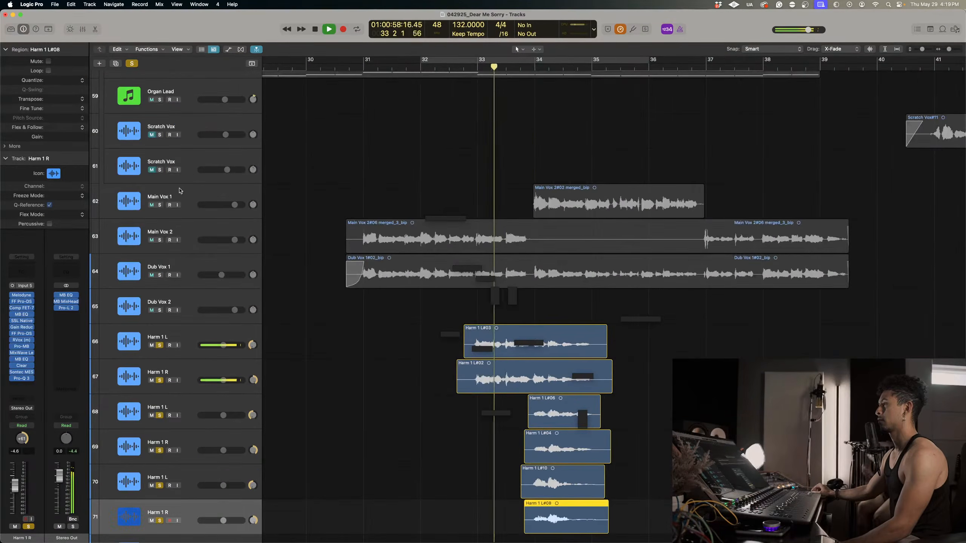
{"action": "left_click_drag", "start_coordinate": [159, 205], "coordinate": [160, 295]}
{"action": "scroll", "coordinate": [347, 254], "scroll_direction": "down", "scroll_amount": 3}
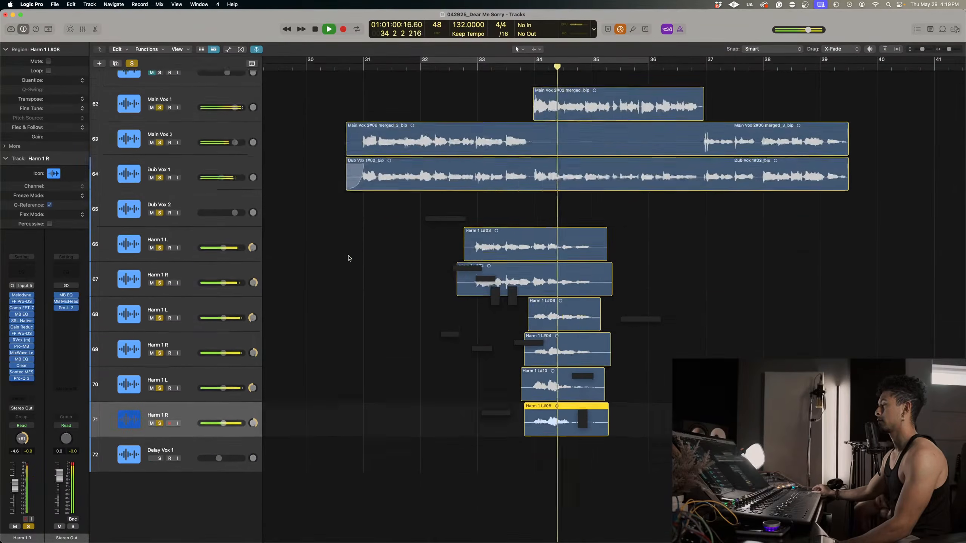
Stop playback and add the ACOUSTIC MASTER track to the soloed vocals.
{"action": "key", "text": "space"}
{"action": "scroll", "coordinate": [512, 138], "scroll_direction": "up", "scroll_amount": 5}
{"action": "key", "text": "super+Left"}
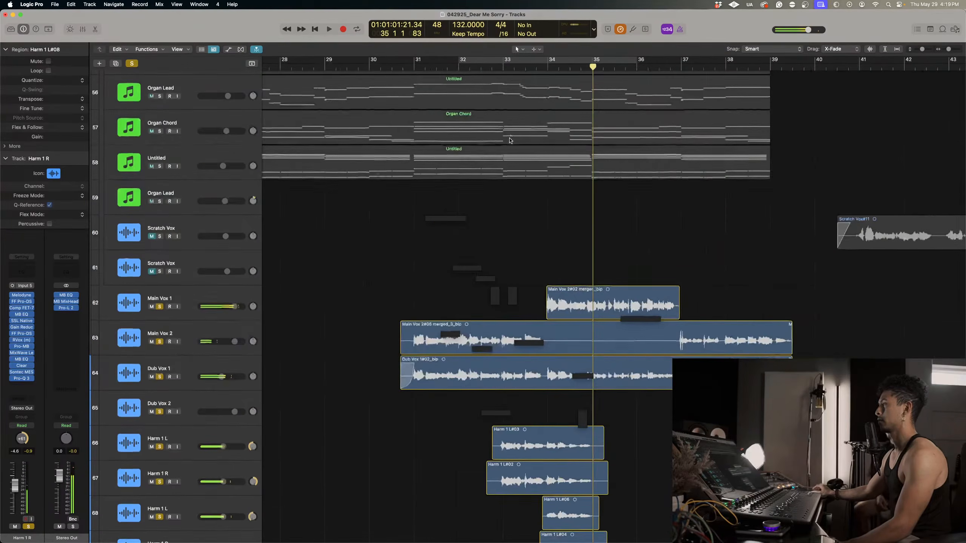
{"action": "scroll", "coordinate": [511, 138], "scroll_direction": "up", "scroll_amount": 15}
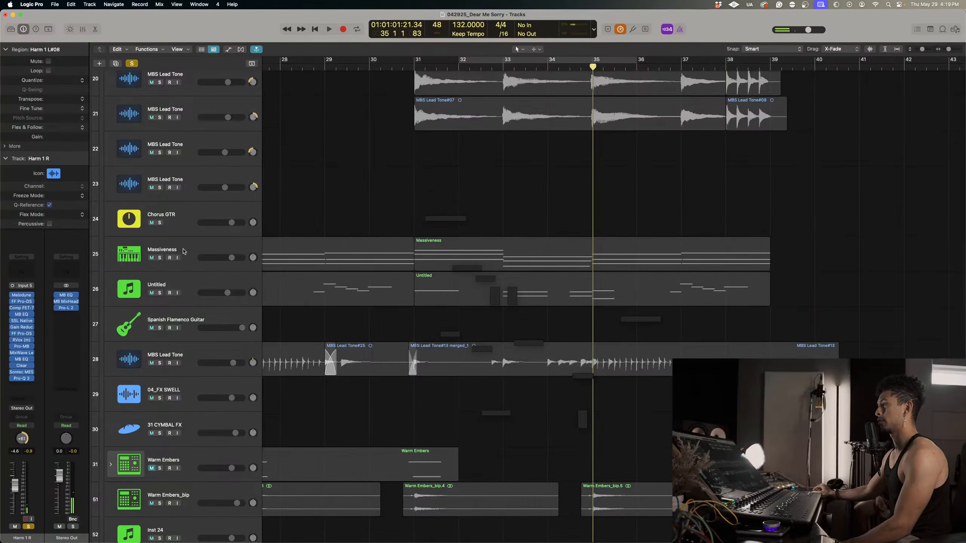
{"action": "scroll", "coordinate": [184, 251], "scroll_direction": "up", "scroll_amount": 10}
{"action": "left_click", "coordinate": [159, 380]}
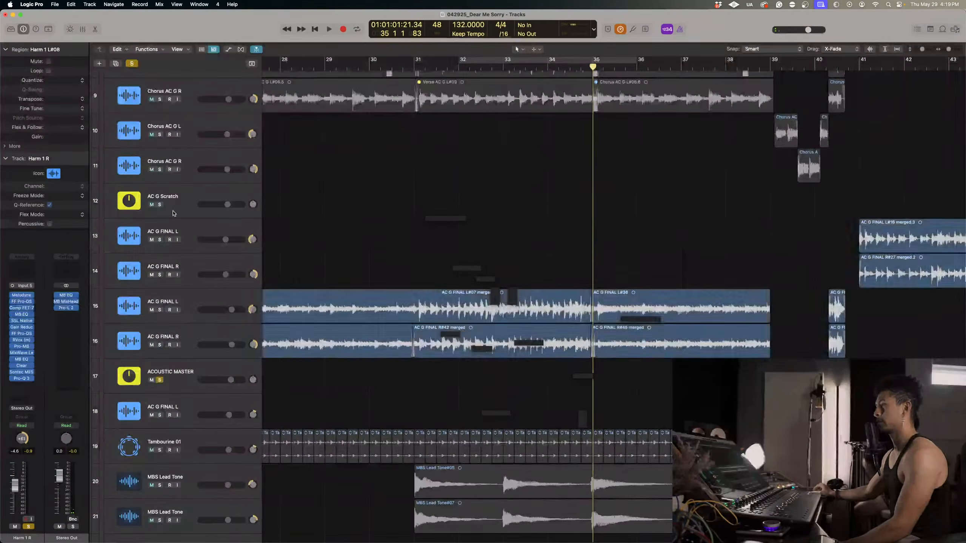
Add the Round Bass track to the solo and play the soloed tracks from just before bar 31.
{"action": "scroll", "coordinate": [162, 205], "scroll_direction": "up", "scroll_amount": 6}
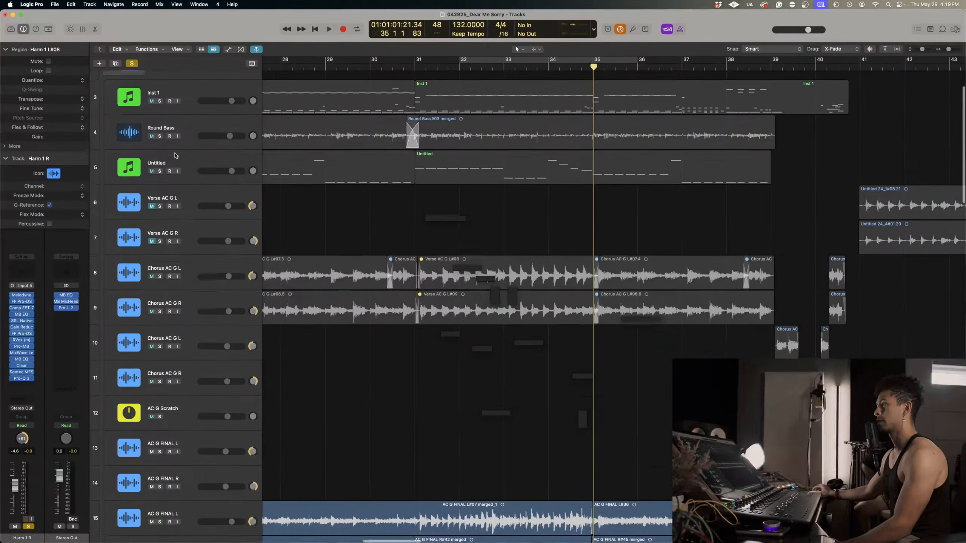
{"action": "left_click", "coordinate": [159, 138]}
{"action": "left_click", "coordinate": [412, 69]}
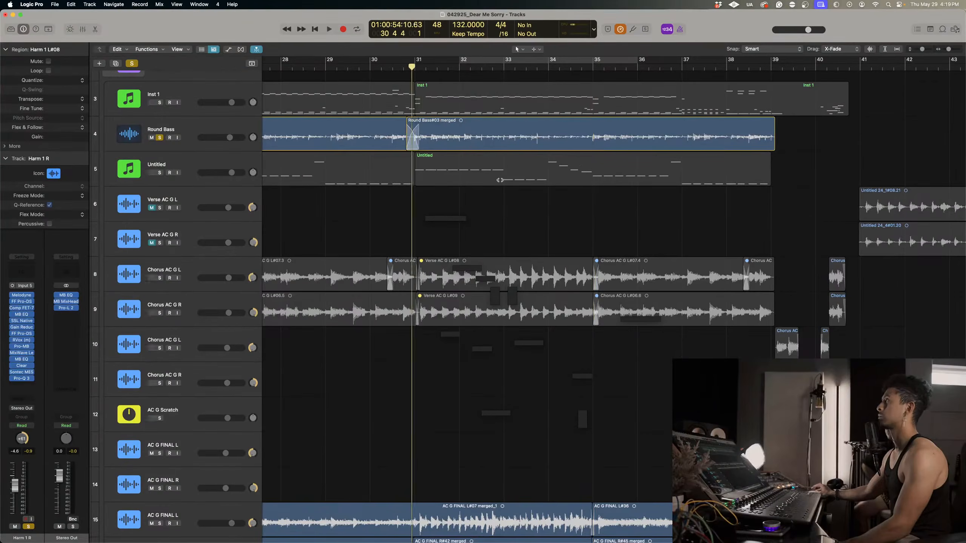
{"action": "key", "text": "space"}
{"action": "scroll", "coordinate": [518, 252], "scroll_direction": "down", "scroll_amount": 6}
{"action": "scroll", "coordinate": [518, 252], "scroll_direction": "down", "scroll_amount": 20}
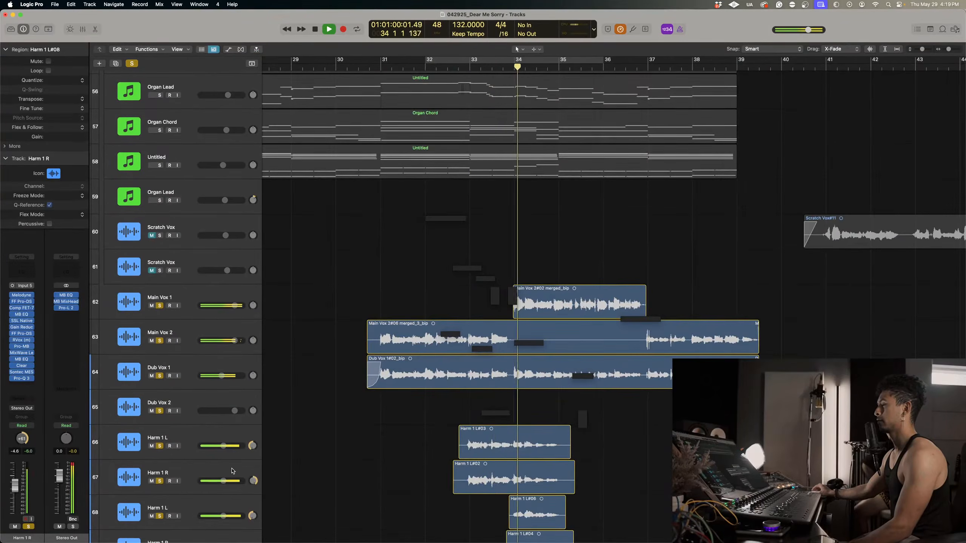
Set the volume of Harm 1 L and R tracks 66 and 67 to -6.8 dB.
{"action": "left_click", "coordinate": [242, 483]}
{"action": "left_click", "coordinate": [225, 448], "text": "shift"}
{"action": "left_click_drag", "start_coordinate": [225, 448], "coordinate": [220, 449]}
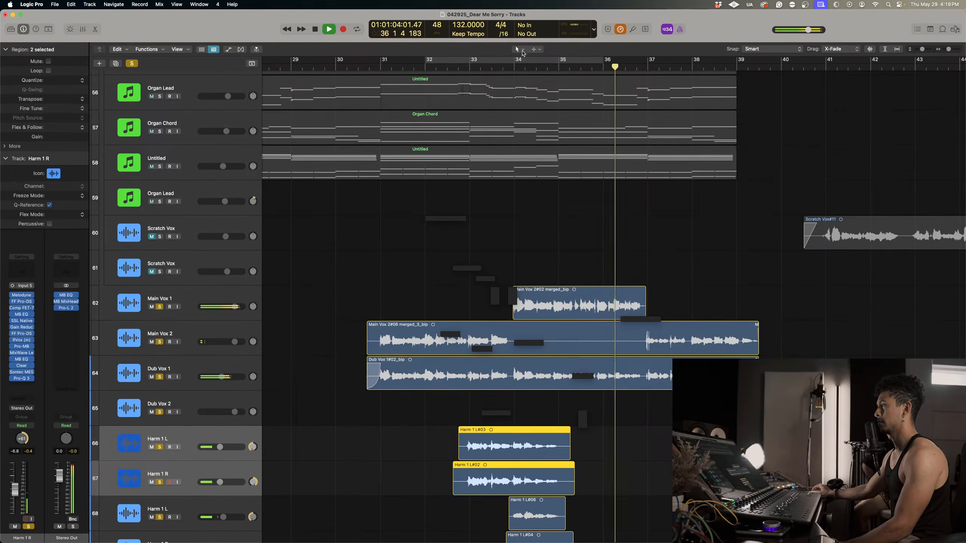
Replay the harmonies with the lead vocals several times from around bars 33 and 34.
{"action": "left_click", "coordinate": [508, 65]}
{"action": "scroll", "coordinate": [558, 274], "scroll_direction": "down", "scroll_amount": 5}
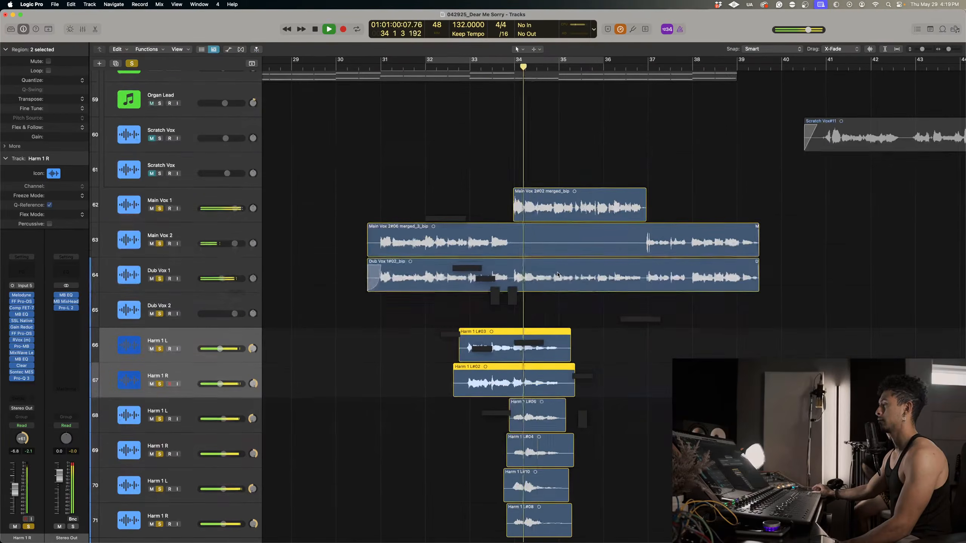
{"action": "left_click", "coordinate": [482, 69]}
{"action": "scroll", "coordinate": [260, 357], "scroll_direction": "down", "scroll_amount": 3}
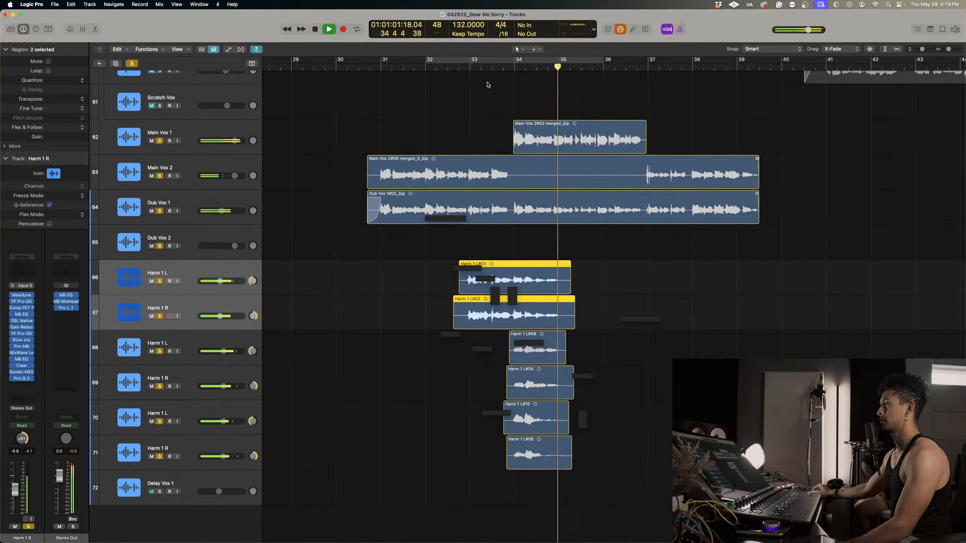
{"action": "left_click", "coordinate": [474, 68]}
{"action": "left_click", "coordinate": [185, 376]}
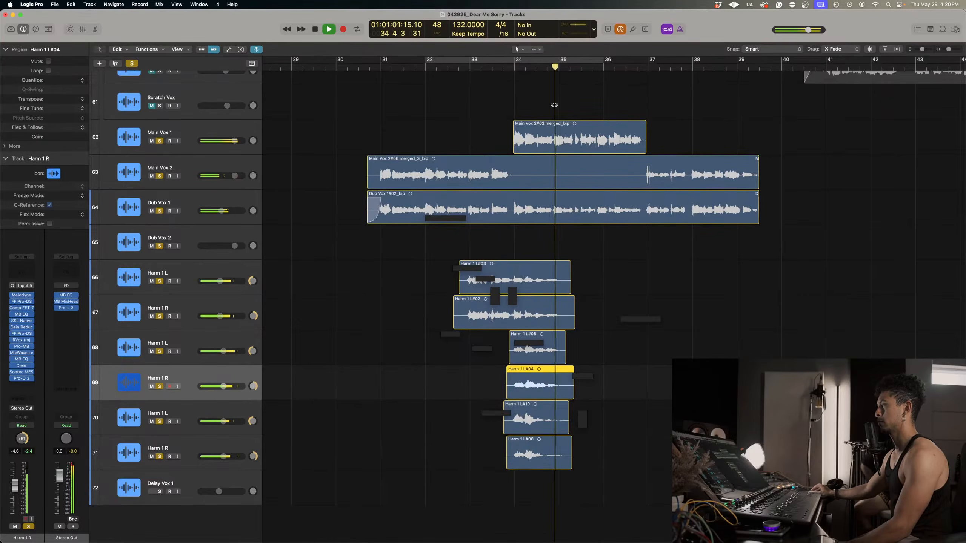
{"action": "left_click_drag", "start_coordinate": [516, 67], "coordinate": [508, 68]}
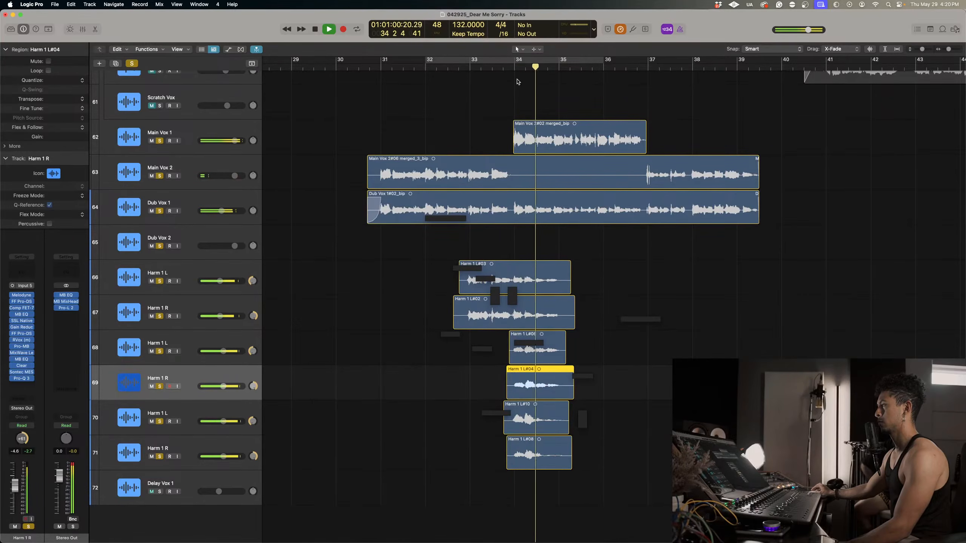
Split the regions on tracks 66 and 67 just before bar 34 and duplicate both tracks with their regions.
{"action": "key", "text": "space"}
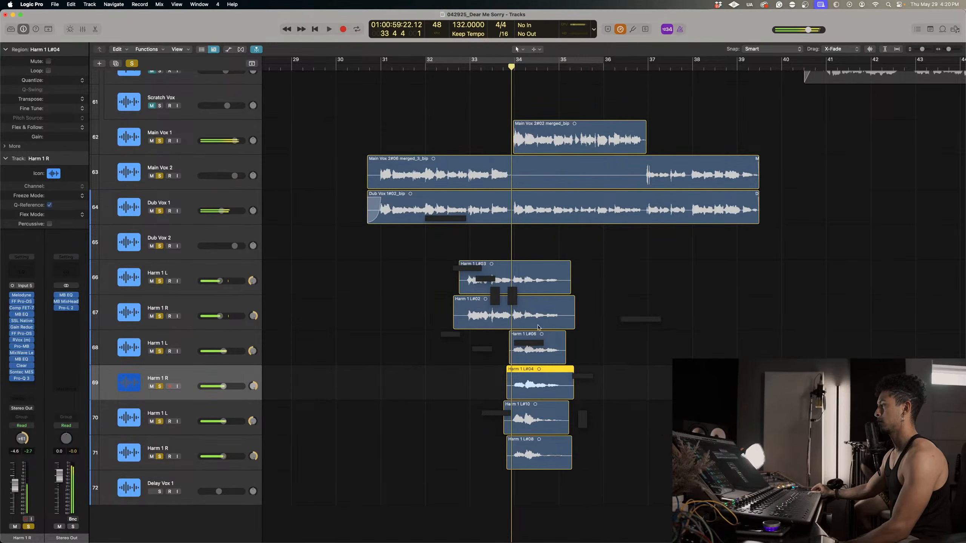
{"action": "left_click_drag", "start_coordinate": [535, 247], "coordinate": [545, 276]}
{"action": "key", "text": "super+t"}
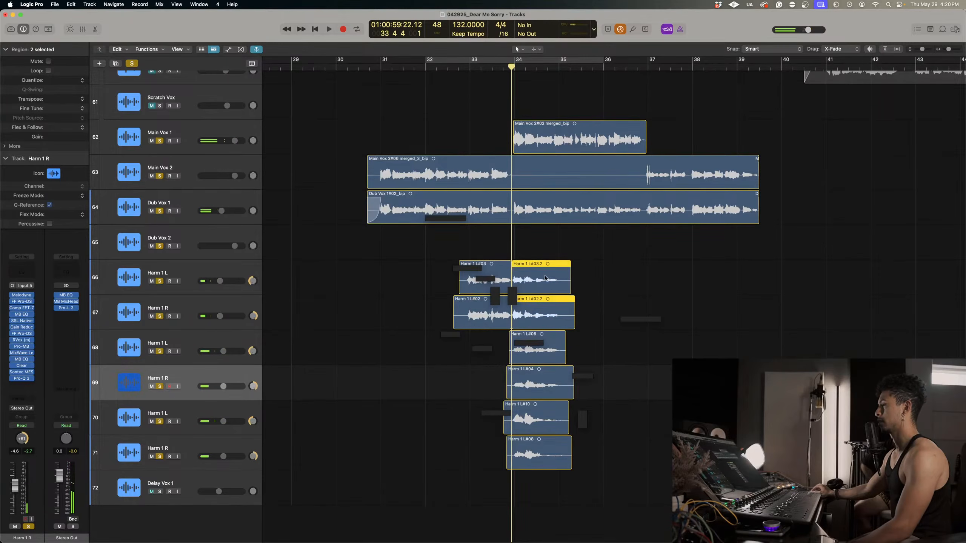
{"action": "left_click", "coordinate": [198, 304]}
{"action": "left_click", "coordinate": [188, 278], "text": "shift"}
{"action": "left_click_drag", "start_coordinate": [188, 278], "coordinate": [167, 533]}
{"action": "scroll", "coordinate": [347, 404], "scroll_direction": "down", "scroll_amount": 4}
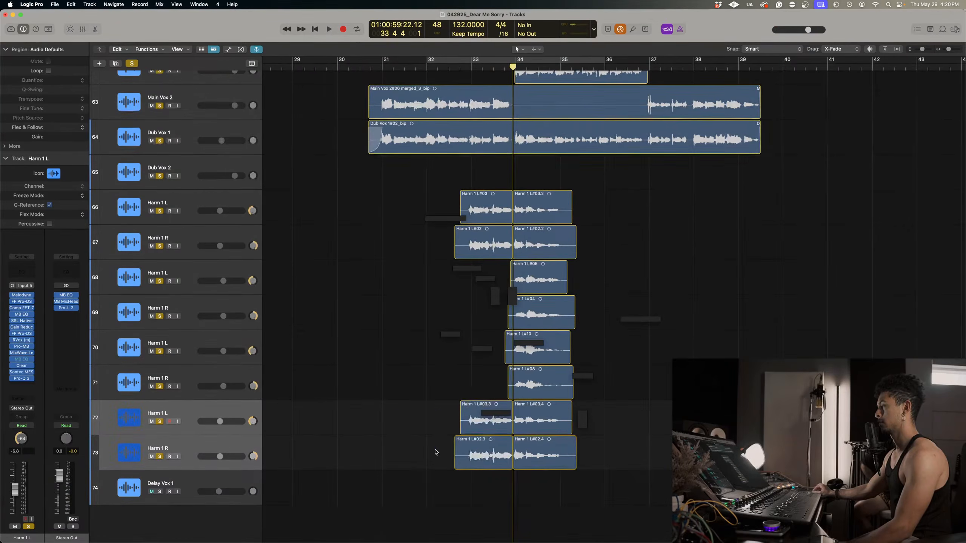
Delete the first halves from the duplicated Harm 1 tracks and the second halves from tracks 66 and 67.
{"action": "left_click_drag", "start_coordinate": [399, 412], "coordinate": [461, 456]}
{"action": "key", "text": "Delete"}
{"action": "left_click_drag", "start_coordinate": [632, 246], "coordinate": [534, 185]}
{"action": "key", "text": "Delete"}
Set the duplicated Harm 1 tracks 72 and 73 to -13.8 dB and play from just before bar 33.
{"action": "left_click", "coordinate": [223, 457]}
{"action": "left_click", "coordinate": [223, 422], "text": "shift"}
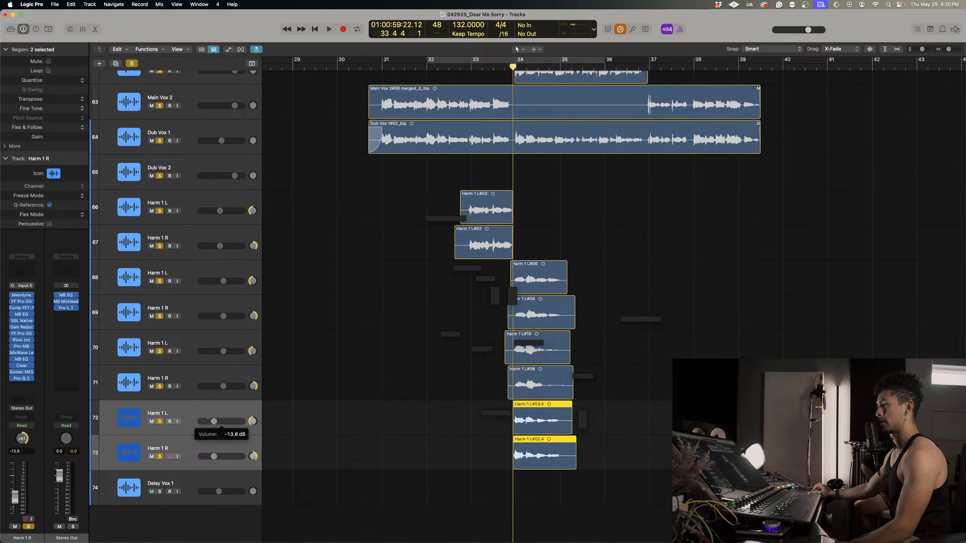
{"action": "left_click", "coordinate": [466, 70]}
{"action": "key", "text": "space"}
Lower the volume of Harm 1 tracks 68 and 69 slightly and set tracks 66 and 67 to -10.8 dB.
{"action": "left_click", "coordinate": [234, 323]}
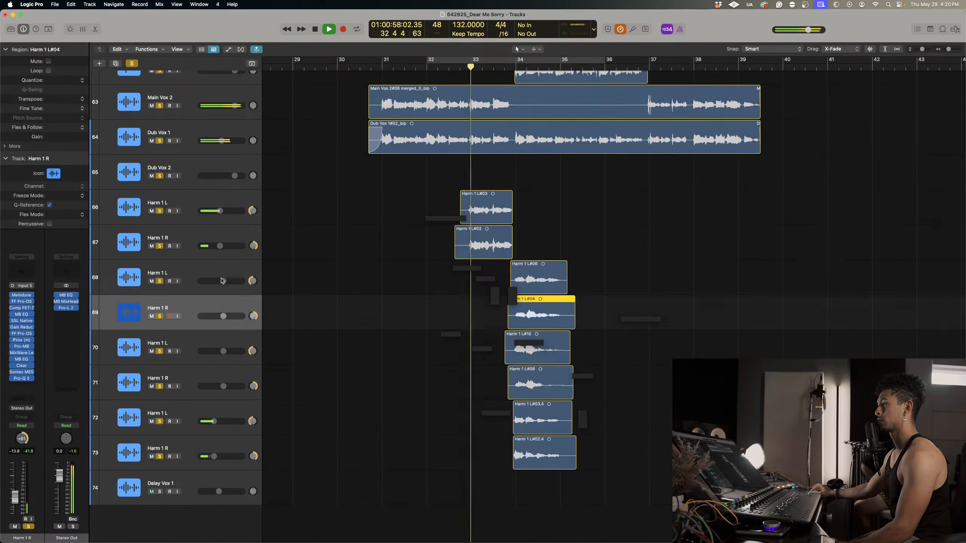
{"action": "left_click", "coordinate": [231, 288], "text": "shift"}
{"action": "left_click_drag", "start_coordinate": [223, 281], "coordinate": [220, 281]}
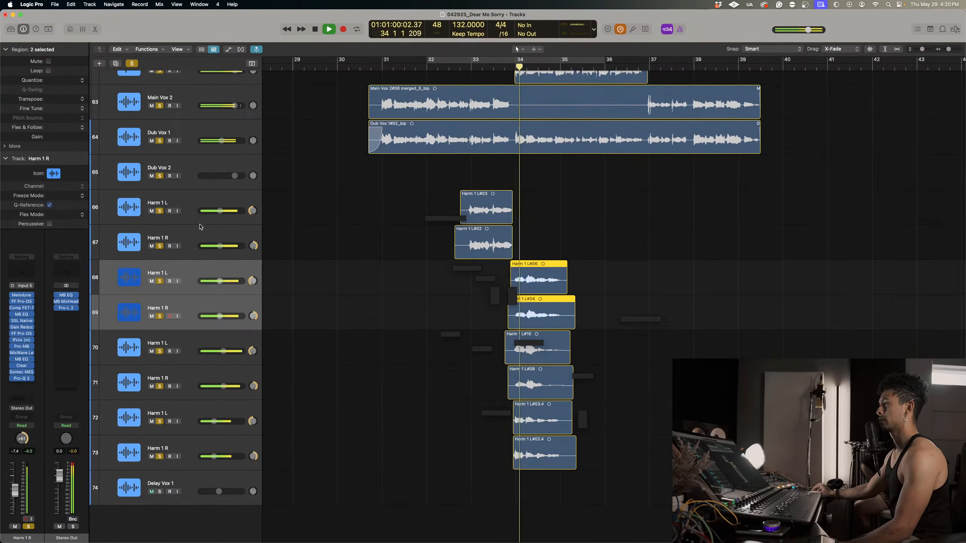
{"action": "left_click", "coordinate": [222, 250]}
{"action": "left_click", "coordinate": [222, 215], "text": "shift"}
{"action": "left_click_drag", "start_coordinate": [222, 214], "coordinate": [218, 214]}
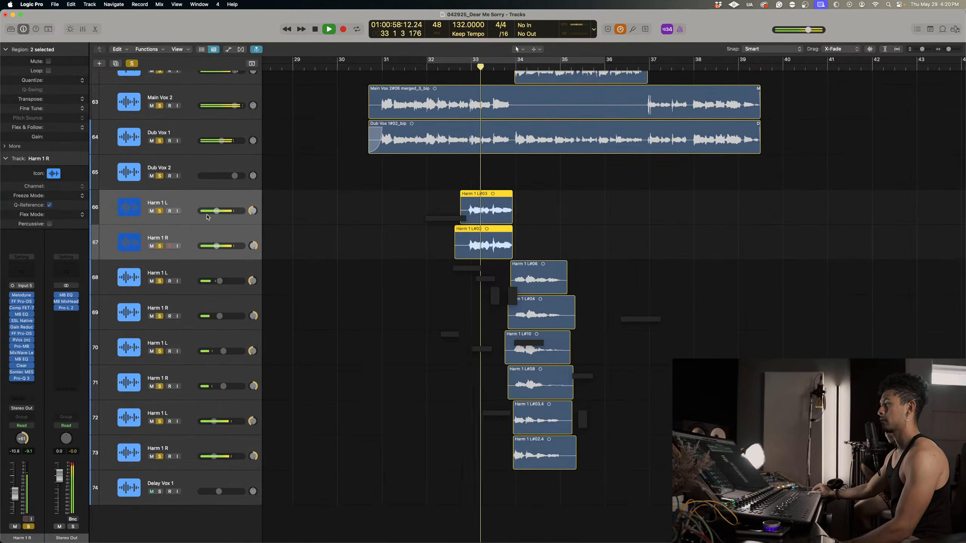
Stop playback and undo the volume changes, region deletions, track duplication and region split.
{"action": "key", "text": "space"}
{"action": "key", "text": "super+z"}
{"action": "key", "text": "super+z"}
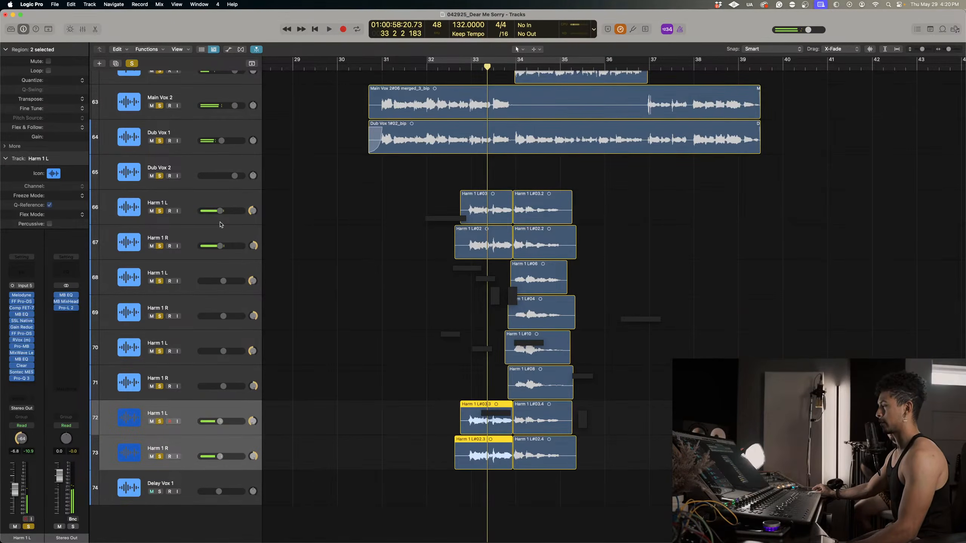
{"action": "key", "text": "super+z"}
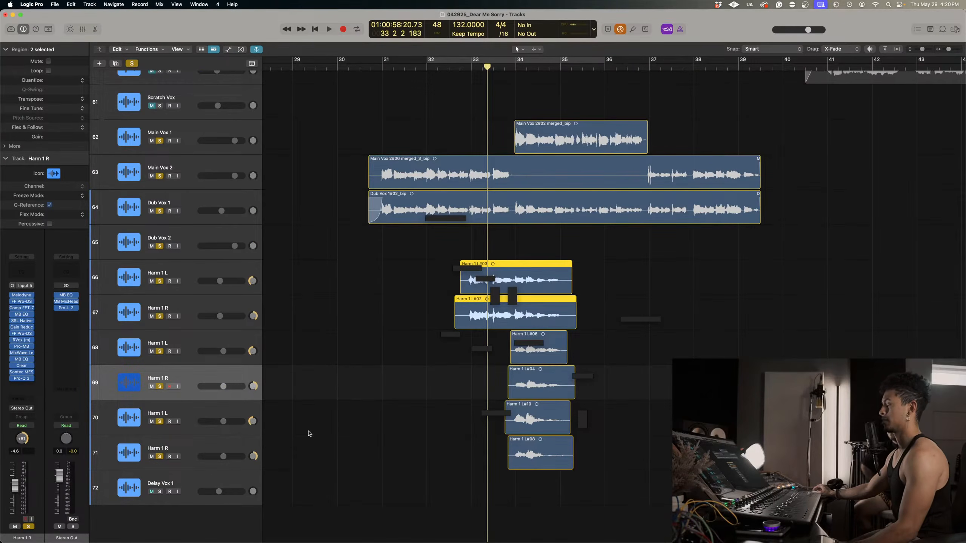
{"action": "key", "text": "super+shift+z"}
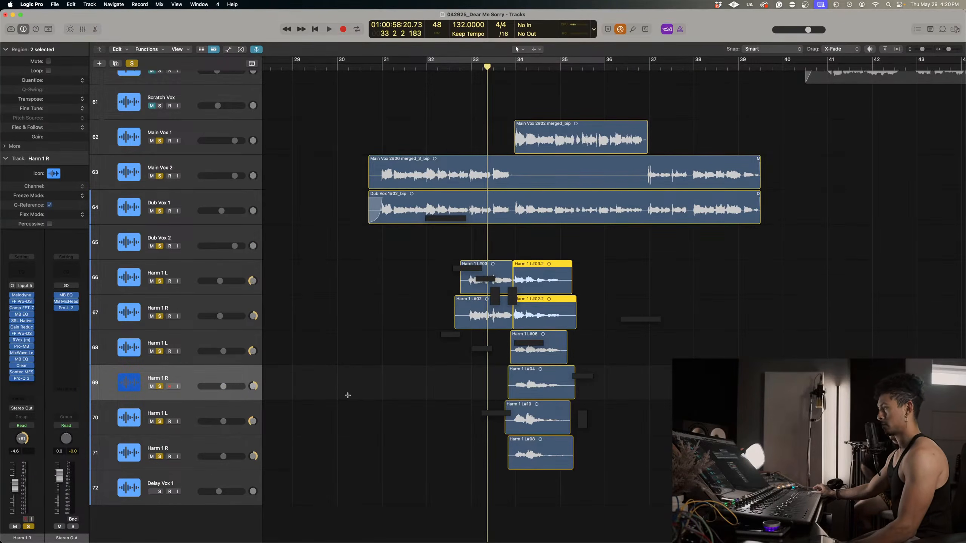
{"action": "key", "text": "super+z"}
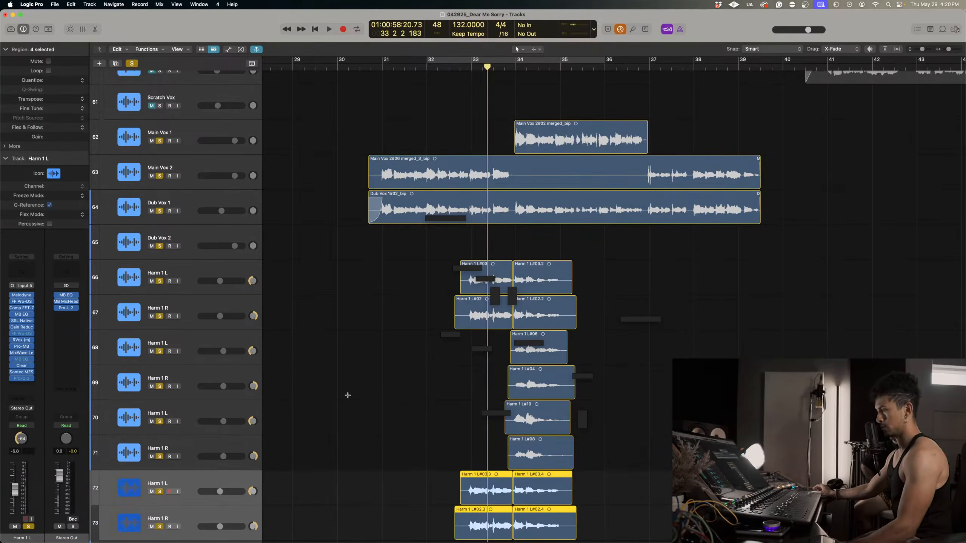
{"action": "key", "text": "super+z"}
{"action": "key", "text": "super+z"}
{"action": "key", "text": "super+z"}
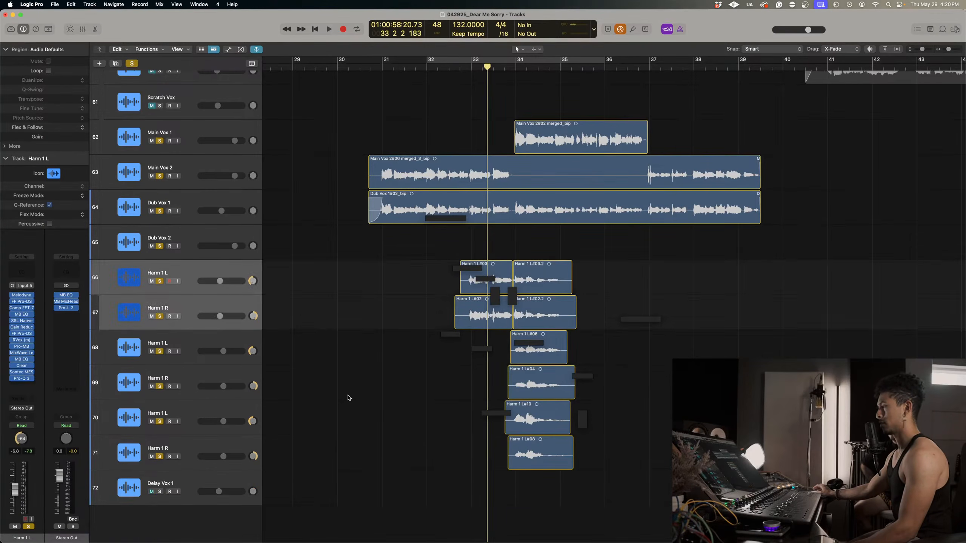
Bypass every plug-in except Melodyne on all six Harm 1 channels in the enlarged Mixer, and close it.
{"action": "left_click", "coordinate": [196, 314]}
{"action": "left_click", "coordinate": [189, 282]}
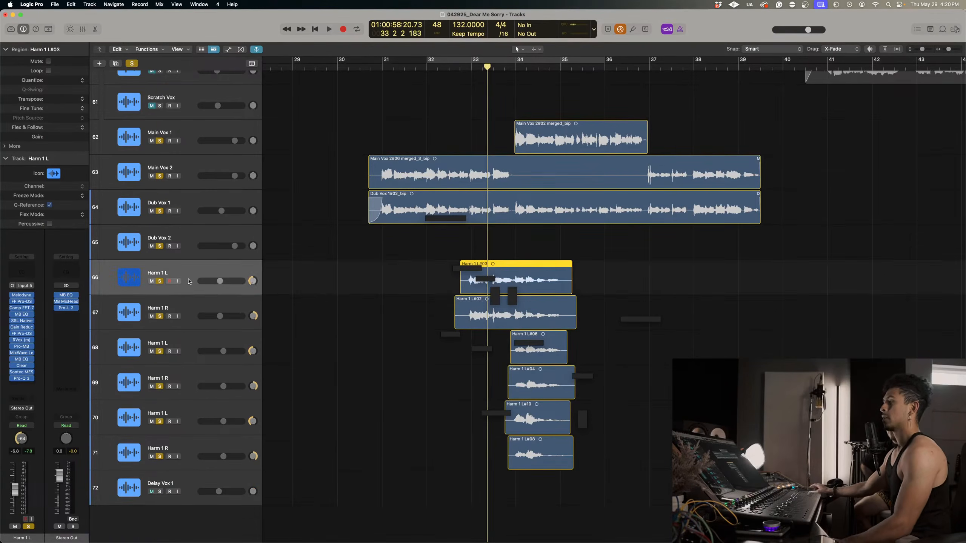
{"action": "left_click", "coordinate": [193, 201]}
{"action": "left_click", "coordinate": [193, 266]}
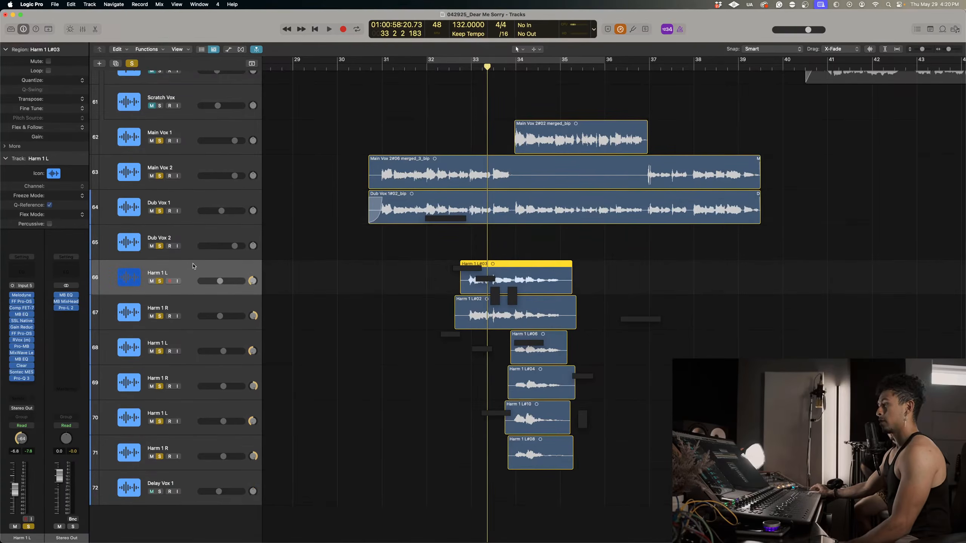
{"action": "key", "text": "super+2"}
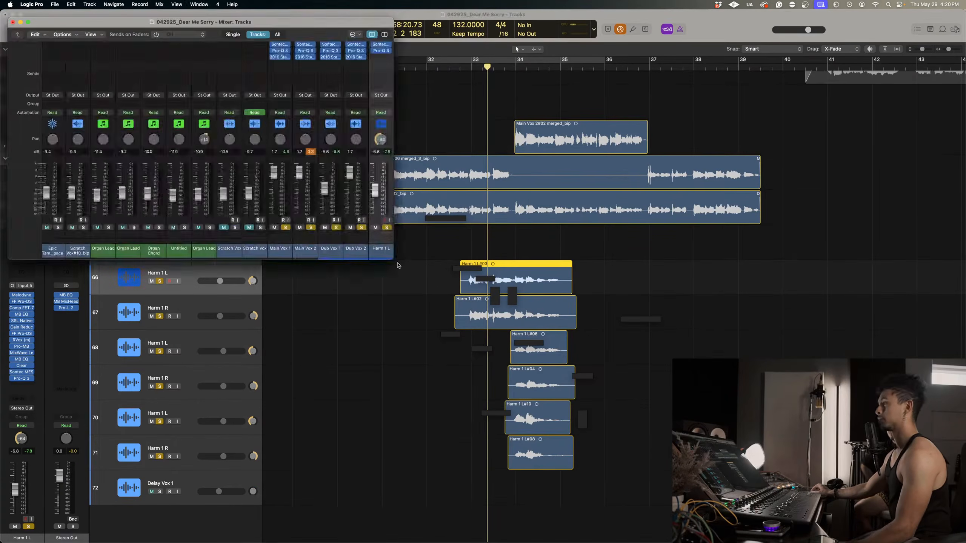
{"action": "left_click_drag", "start_coordinate": [398, 265], "coordinate": [784, 370]}
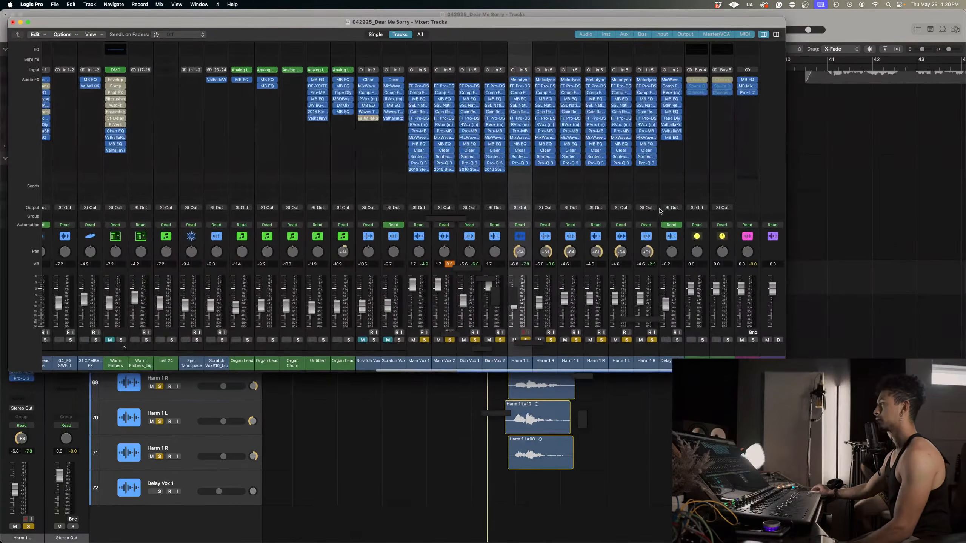
{"action": "left_click", "coordinate": [656, 250], "text": "shift"}
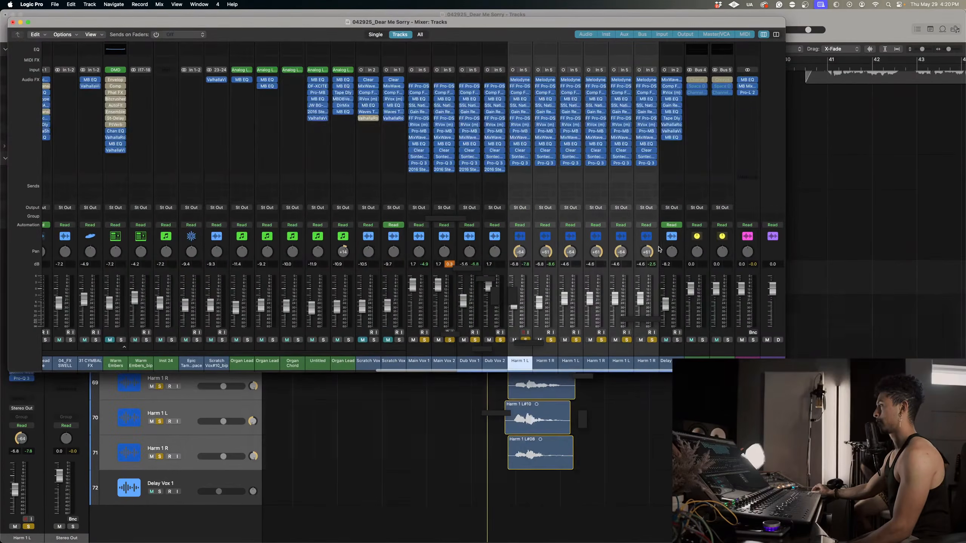
{"action": "left_click", "coordinate": [640, 86], "text": "alt"}
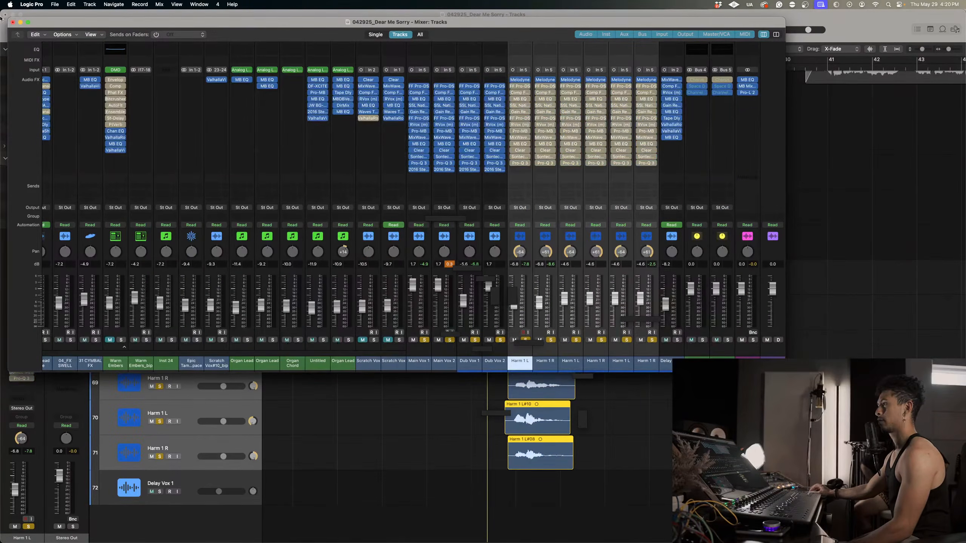
{"action": "left_click", "coordinate": [12, 22]}
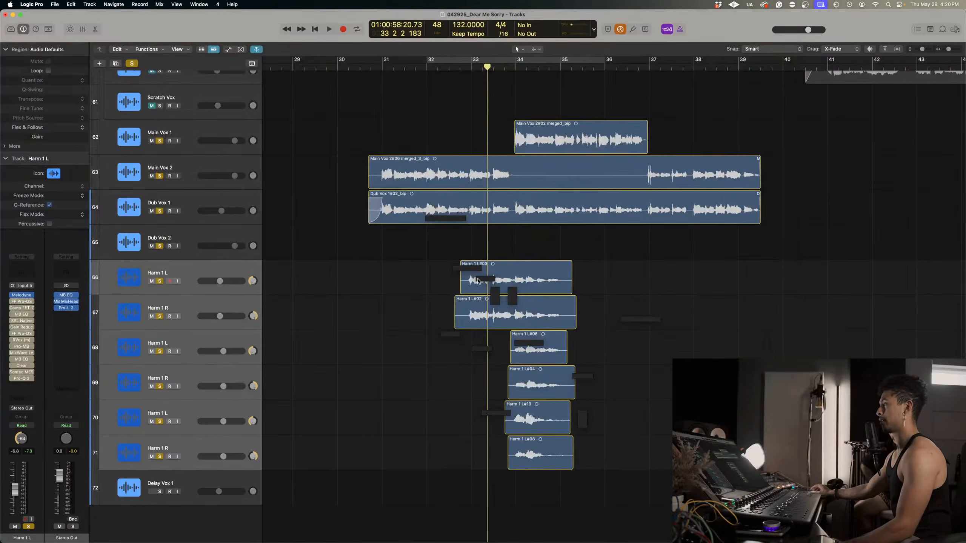
Bounce the Harm 1 L#03 and Harm 1 L#02 regions in place to new tracks.
{"action": "left_click", "coordinate": [565, 275]}
{"action": "right_click", "coordinate": [565, 275]}
{"action": "left_click", "coordinate": [593, 281]}
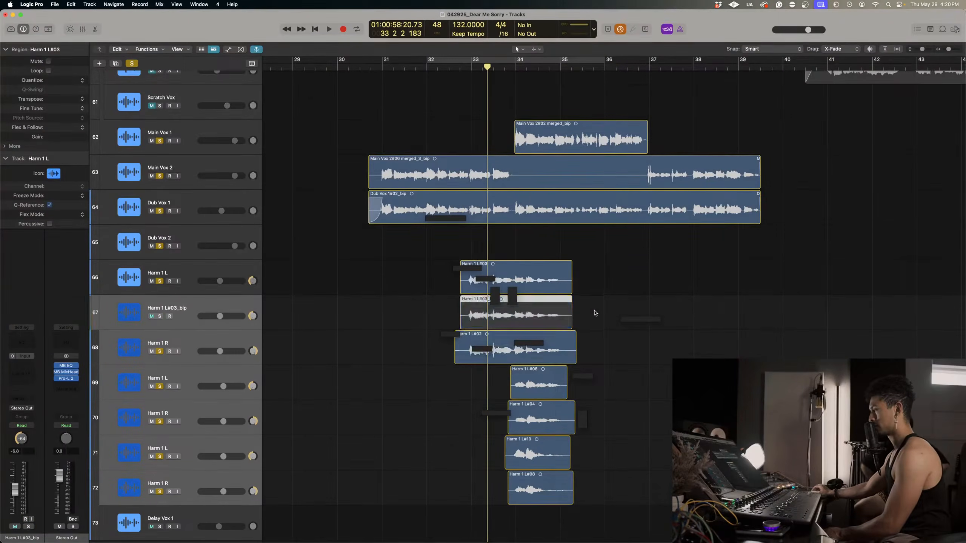
{"action": "right_click", "coordinate": [556, 354]}
{"action": "left_click", "coordinate": [568, 356]}
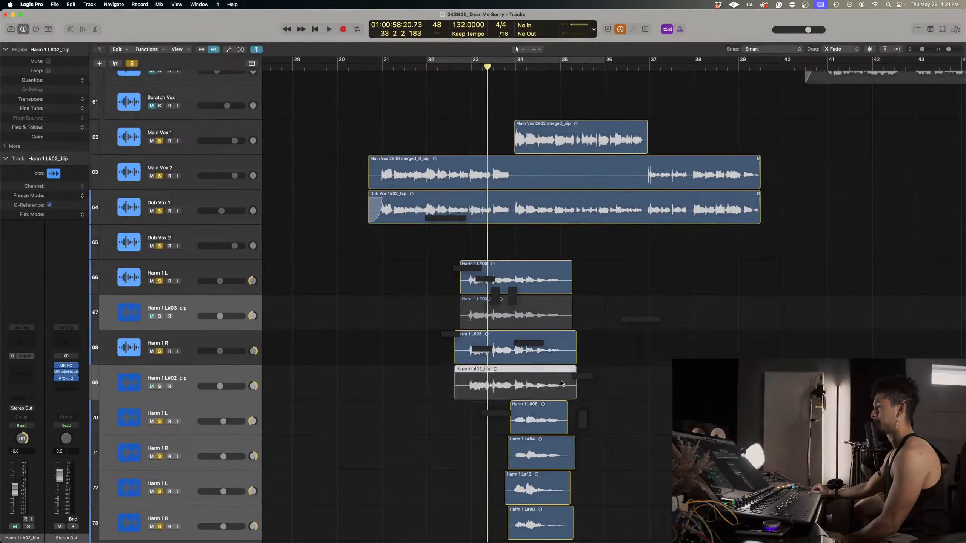
Bounce the Harm 1 L#06 region in place to a new track, leaving the source and including the audio tail.
{"action": "left_click", "coordinate": [553, 419]}
{"action": "right_click", "coordinate": [553, 419]}
{"action": "left_click", "coordinate": [580, 357]}
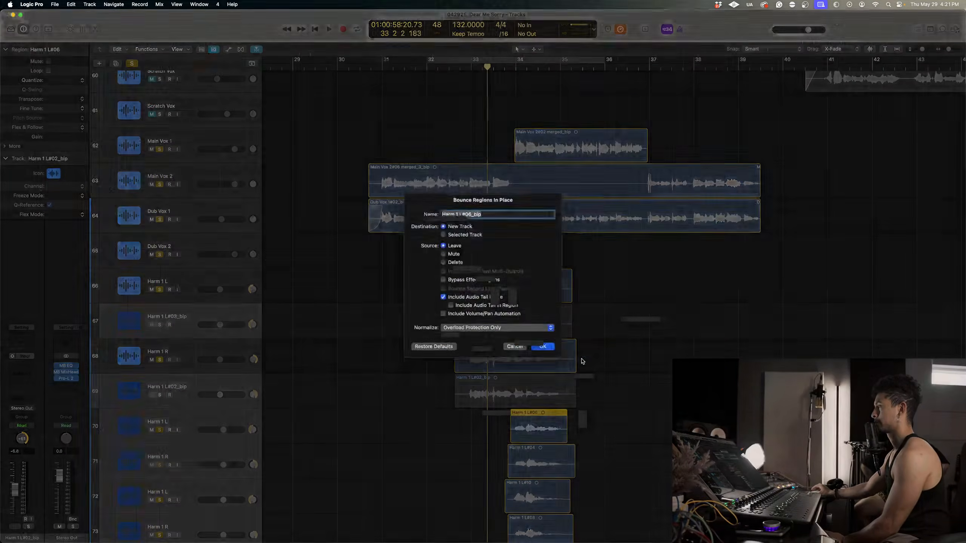
{"action": "key", "text": "Return"}
{"action": "scroll", "coordinate": [548, 489], "scroll_direction": "down", "scroll_amount": 1}
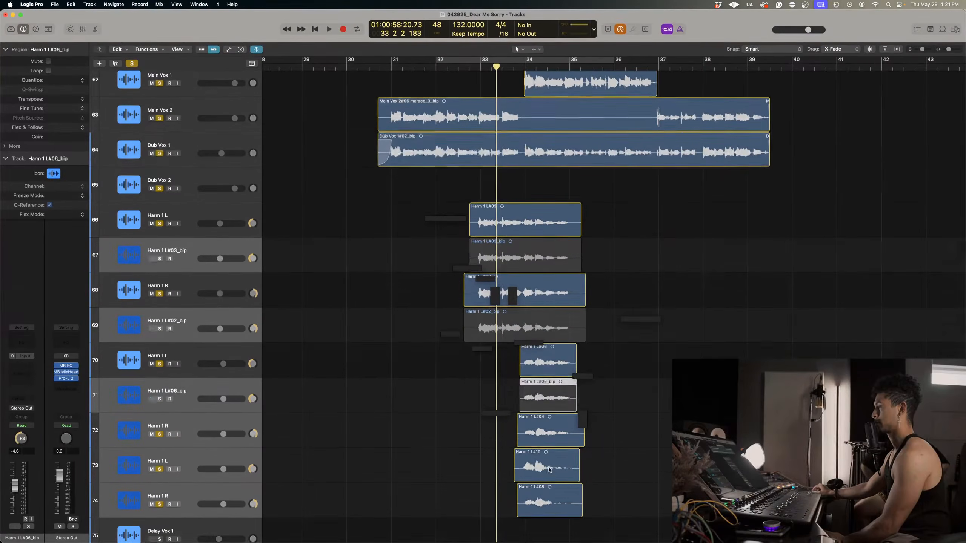
{"action": "left_click", "coordinate": [549, 466]}
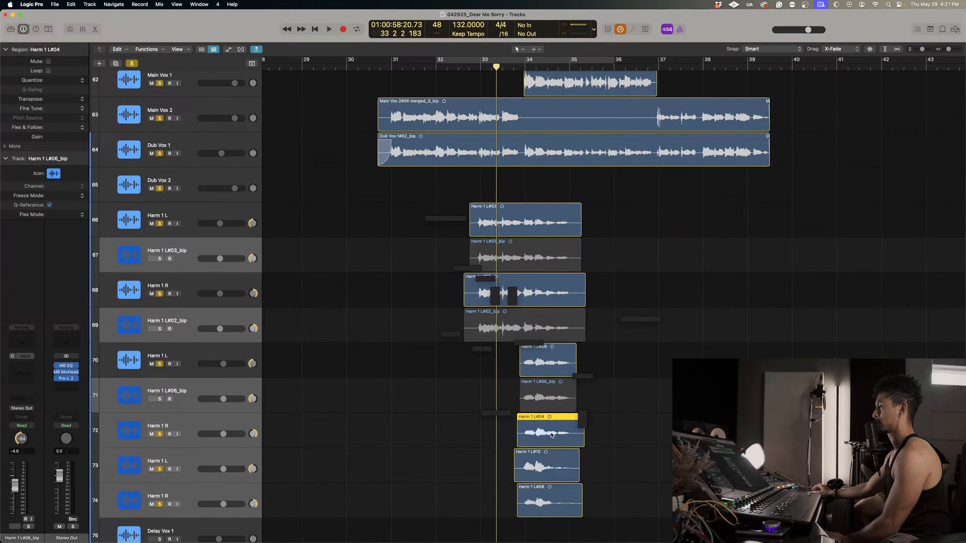
{"action": "right_click", "coordinate": [551, 436]}
{"action": "left_click", "coordinate": [579, 360]}
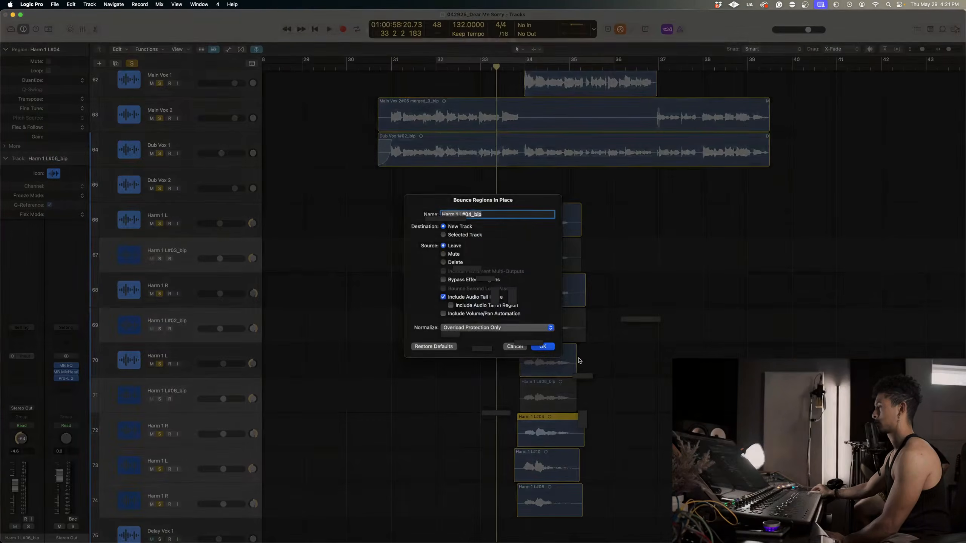
{"action": "left_click", "coordinate": [502, 347]}
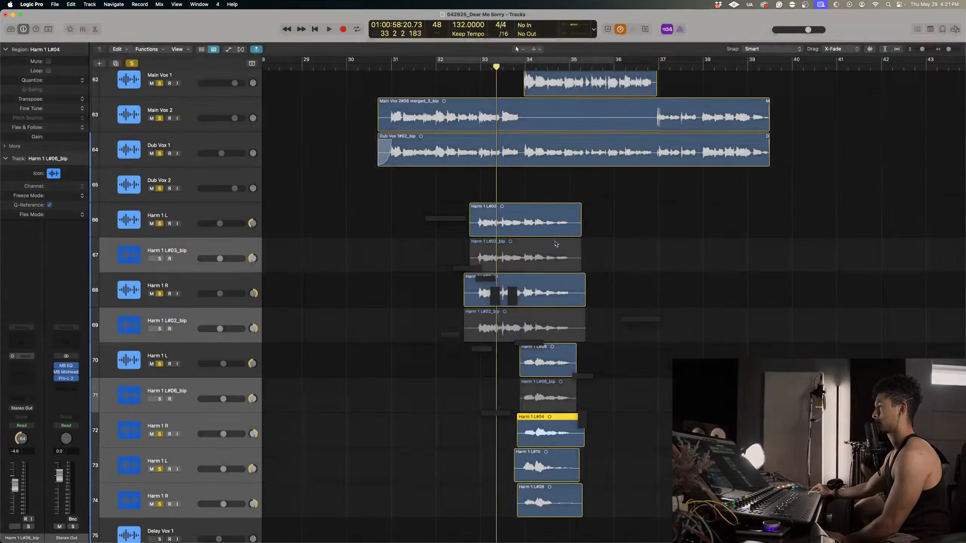
Bounce the Harm 1 L#04 region in place to a new track, leaving the source and including the audio tail.
{"action": "scroll", "coordinate": [556, 380], "scroll_direction": "down", "scroll_amount": 1}
{"action": "right_click", "coordinate": [554, 352]}
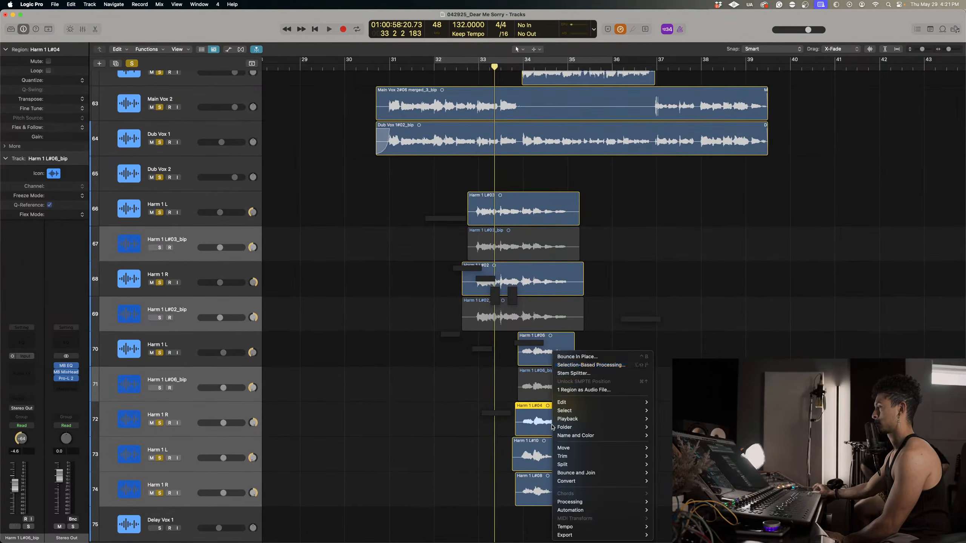
{"action": "left_click", "coordinate": [577, 356]}
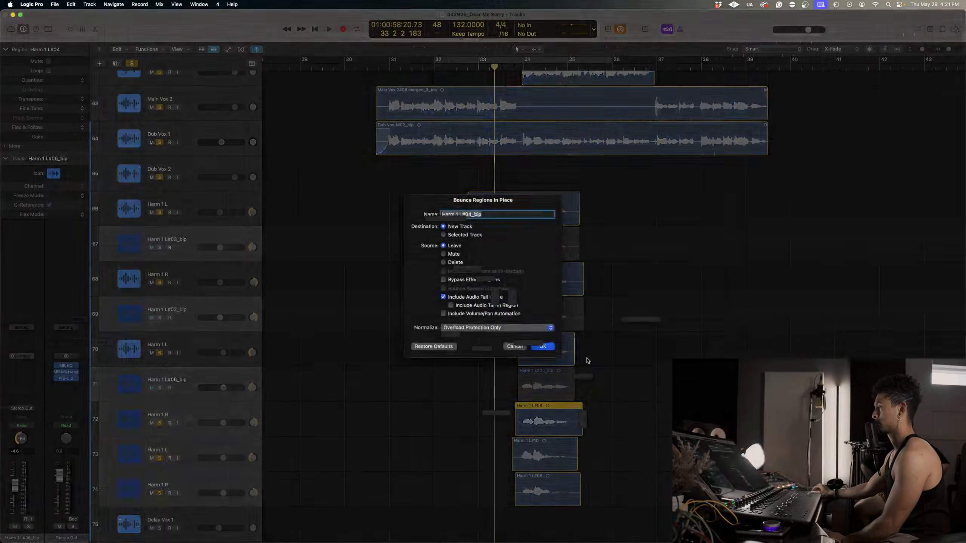
{"action": "key", "text": "Return"}
Bounce the Harm 1 L#10 region in place to a new track, leaving the source region.
{"action": "scroll", "coordinate": [542, 491], "scroll_direction": "down", "scroll_amount": 3}
{"action": "right_click", "coordinate": [542, 490]}
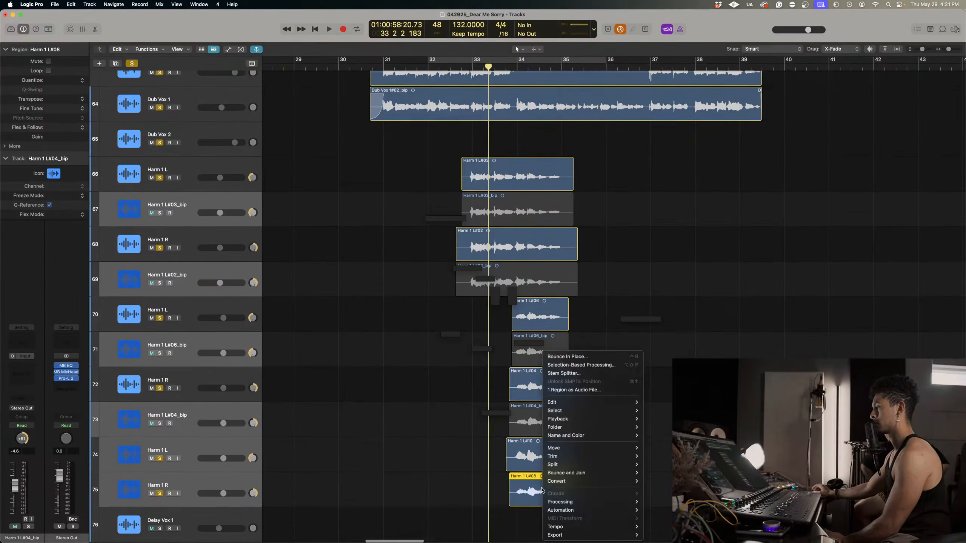
{"action": "left_click", "coordinate": [515, 451]}
{"action": "right_click", "coordinate": [514, 451]}
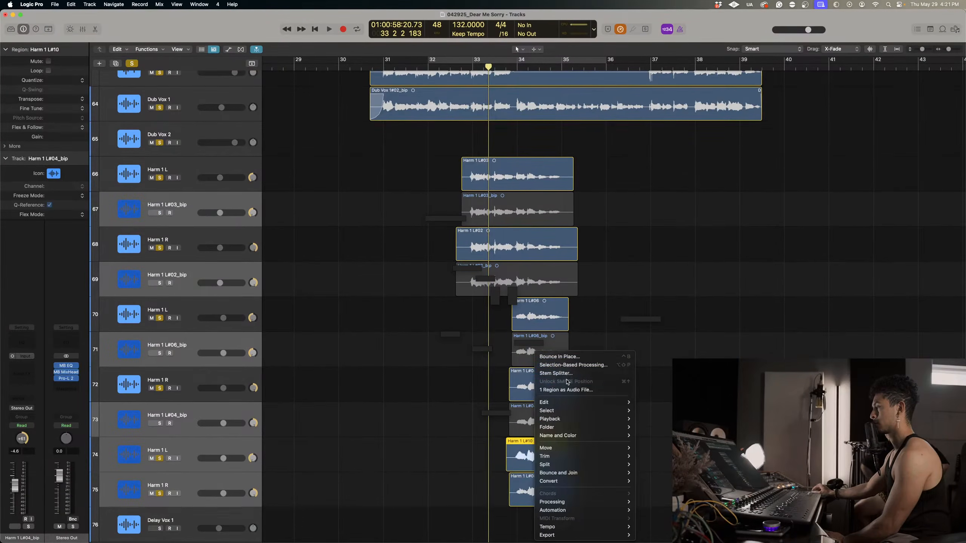
{"action": "left_click", "coordinate": [562, 358]}
{"action": "key", "text": "Return"}
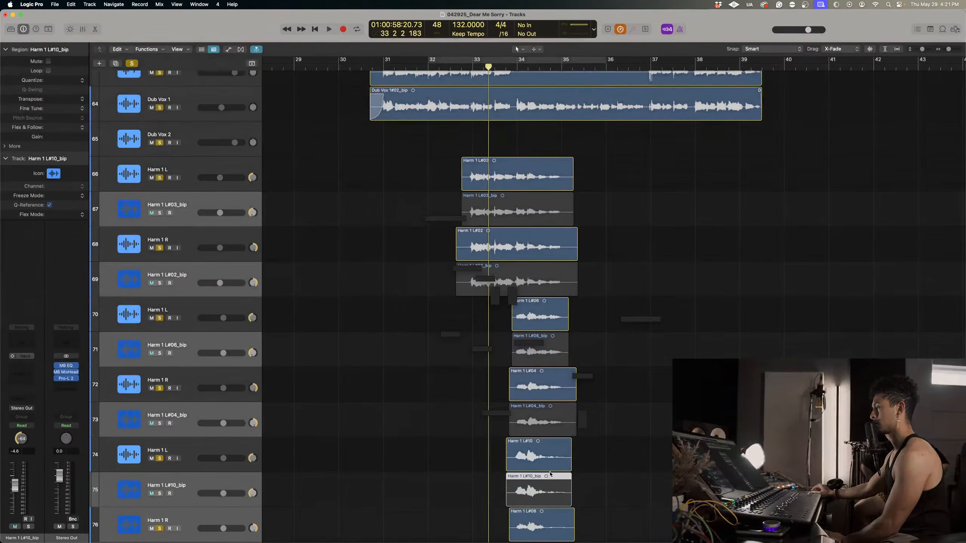
{"action": "scroll", "coordinate": [548, 488], "scroll_direction": "down", "scroll_amount": 3}
{"action": "right_click", "coordinate": [548, 488]}
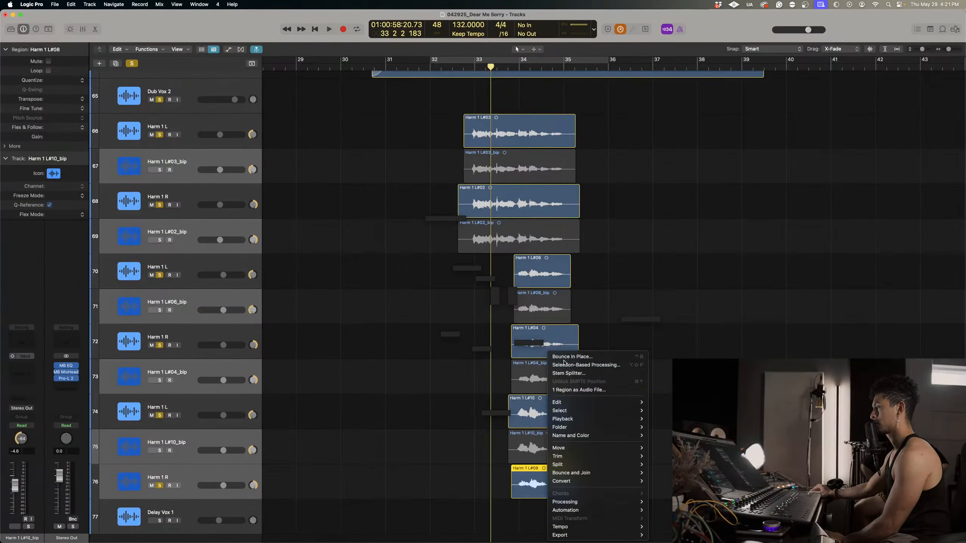
{"action": "left_click", "coordinate": [563, 362]}
{"action": "left_click", "coordinate": [119, 133]}
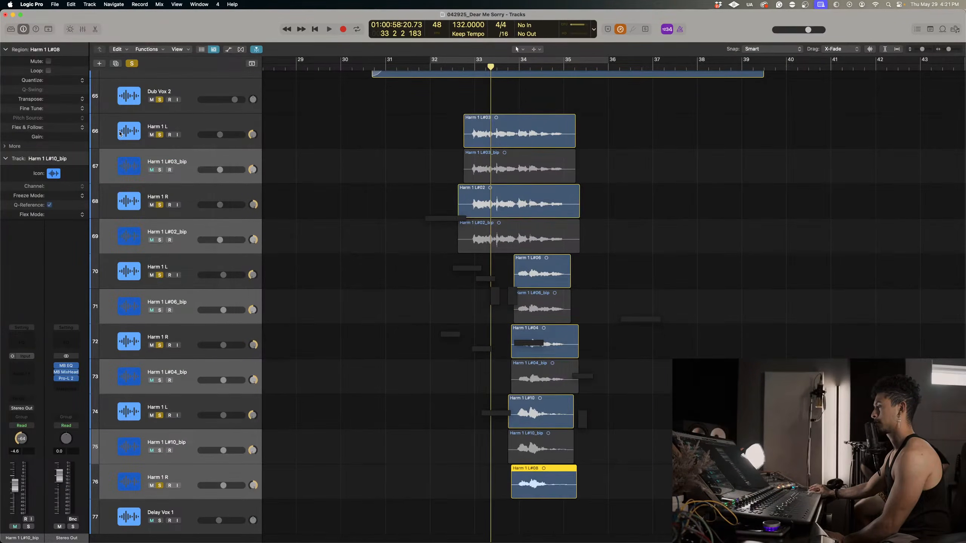
Bounce the Harm 1 L#08 region in place to a new track, leaving the source region.
{"action": "right_click", "coordinate": [527, 477]}
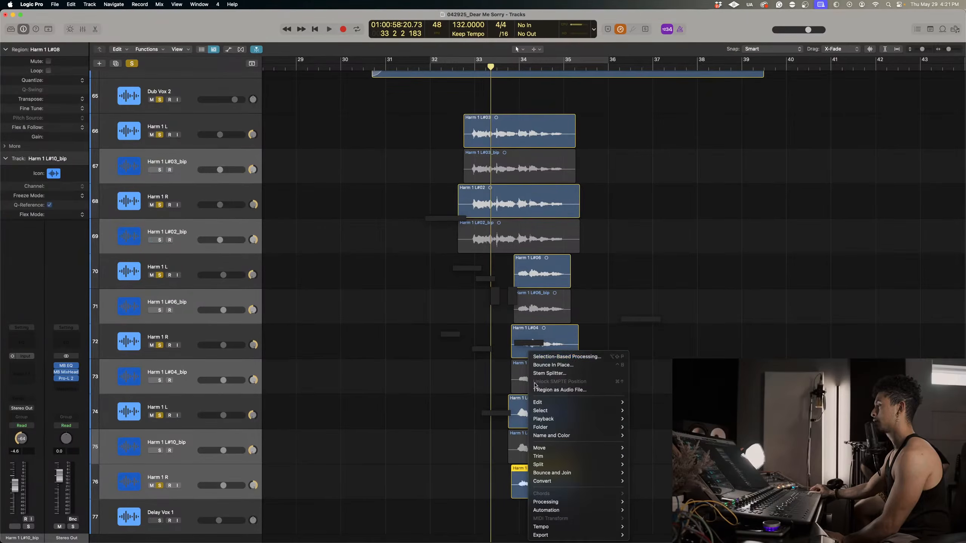
{"action": "left_click", "coordinate": [543, 365]}
{"action": "key", "text": "Return"}
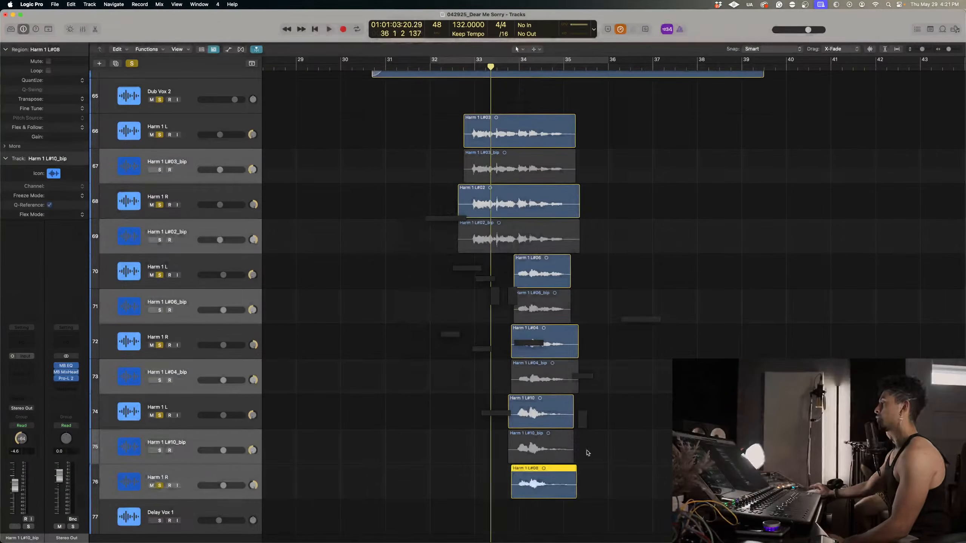
Delete the original Harm 1 L#08 region together with its recorded audio file on disk.
{"action": "scroll", "coordinate": [590, 476], "scroll_direction": "down", "scroll_amount": 2}
{"action": "left_click", "coordinate": [552, 457]}
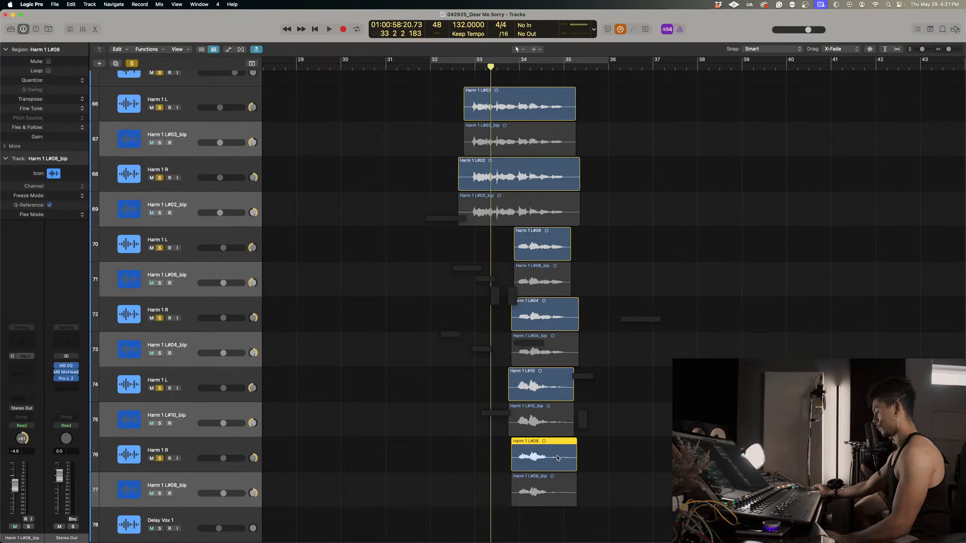
{"action": "key", "text": "Delete"}
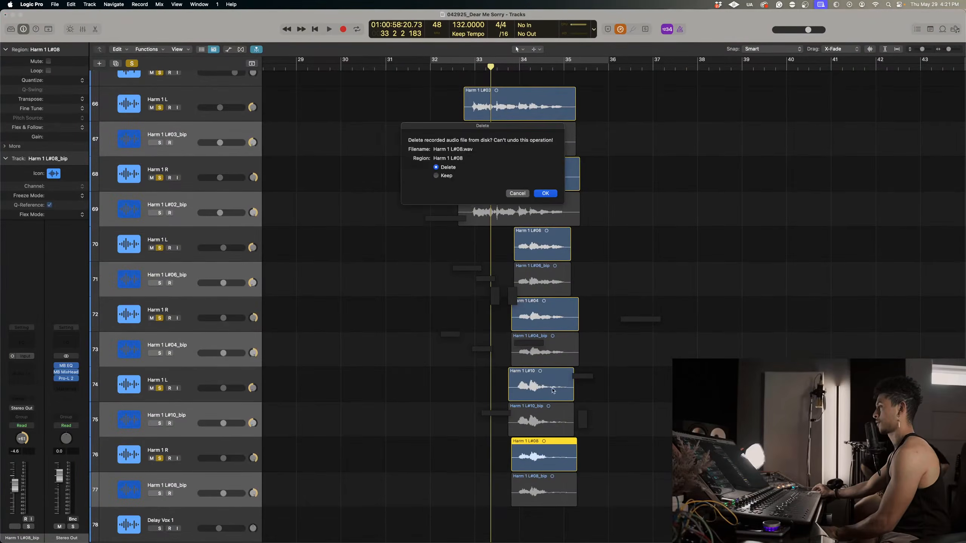
{"action": "left_click", "coordinate": [545, 193]}
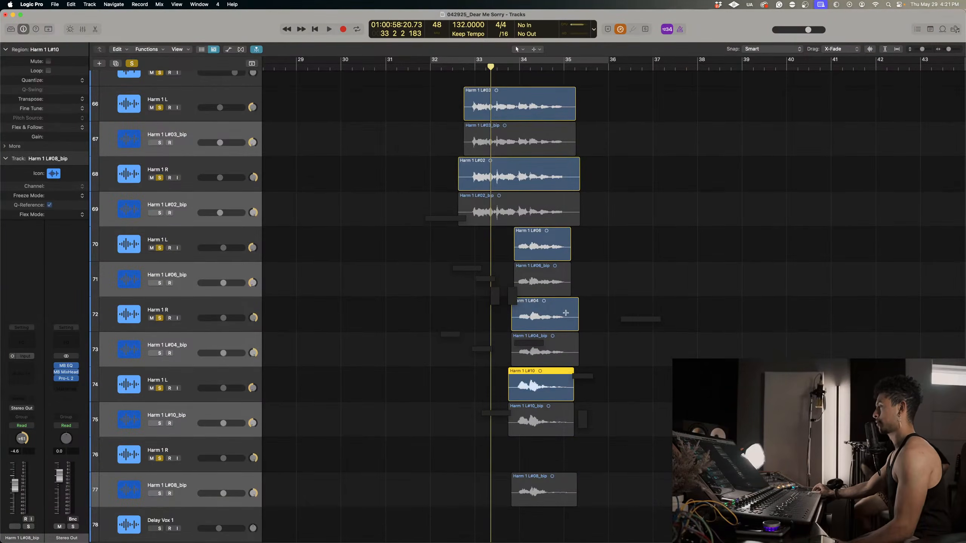
Delete the original Harm 1 L#10, L#04, L#06, L#02 and L#03 regions together with their recorded audio files.
{"action": "left_click", "coordinate": [540, 314], "text": "shift"}
{"action": "left_click", "coordinate": [536, 251], "text": "shift"}
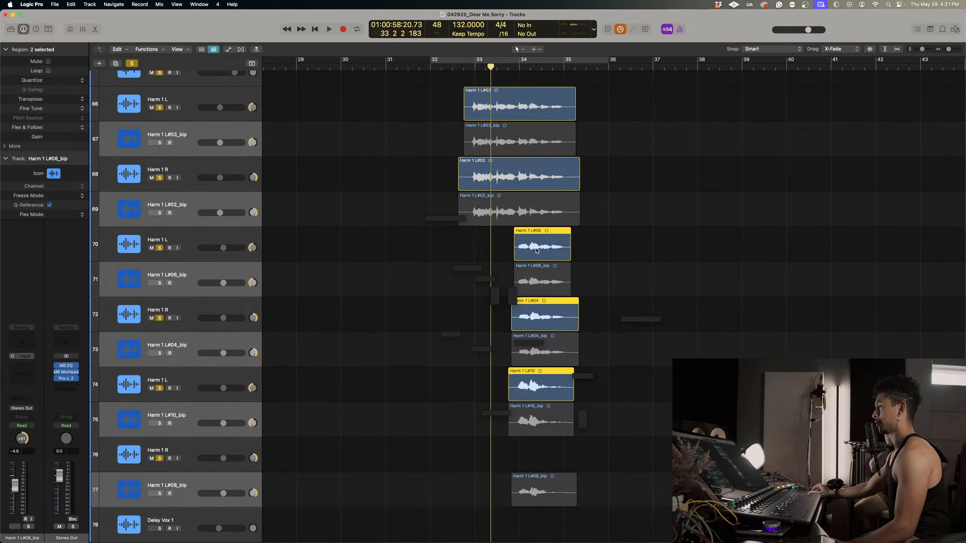
{"action": "left_click", "coordinate": [527, 169], "text": "shift"}
{"action": "left_click", "coordinate": [536, 99], "text": "shift"}
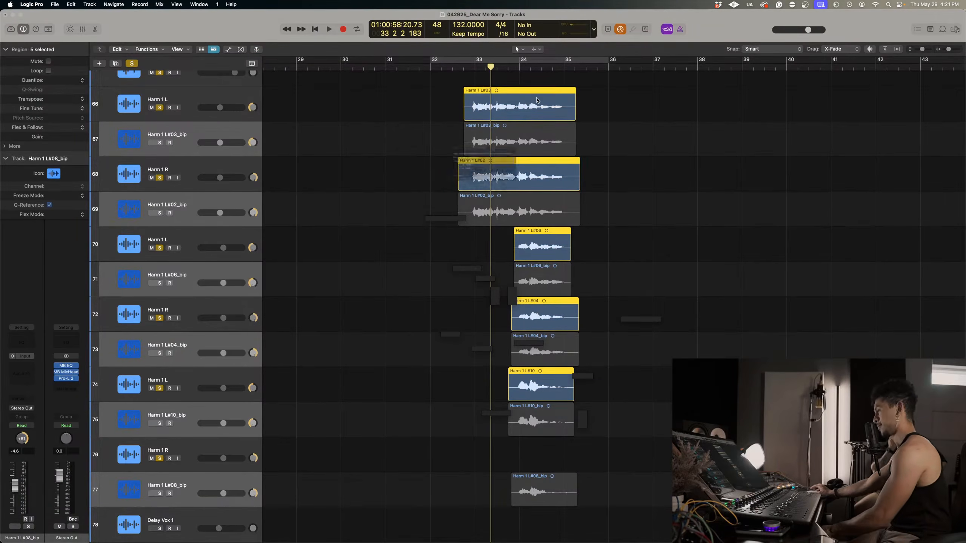
{"action": "key", "text": "BackSpace"}
{"action": "left_click", "coordinate": [545, 193]}
{"action": "left_click", "coordinate": [544, 193]}
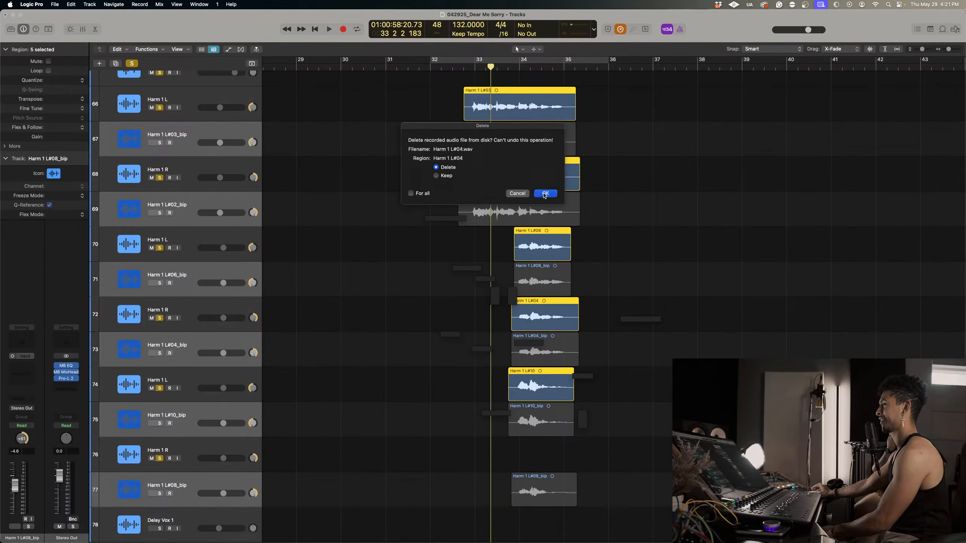
{"action": "left_click", "coordinate": [545, 193]}
{"action": "left_click", "coordinate": [544, 194]}
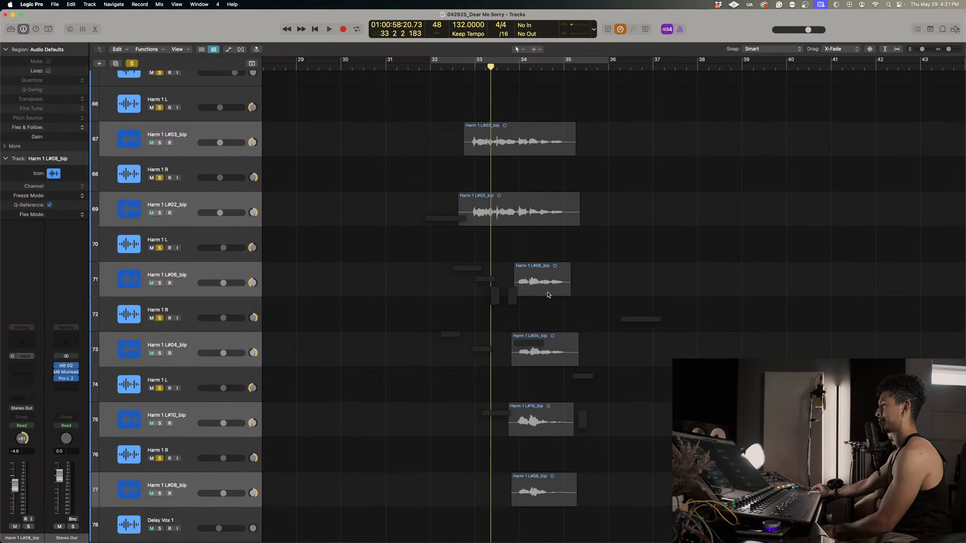
Move all six bounced regions up one track onto their original Harm 1 L and R tracks, keeping their timing.
{"action": "left_click_drag", "start_coordinate": [632, 504], "coordinate": [485, 140]}
{"action": "scroll", "coordinate": [533, 213], "scroll_direction": "up", "scroll_amount": 3}
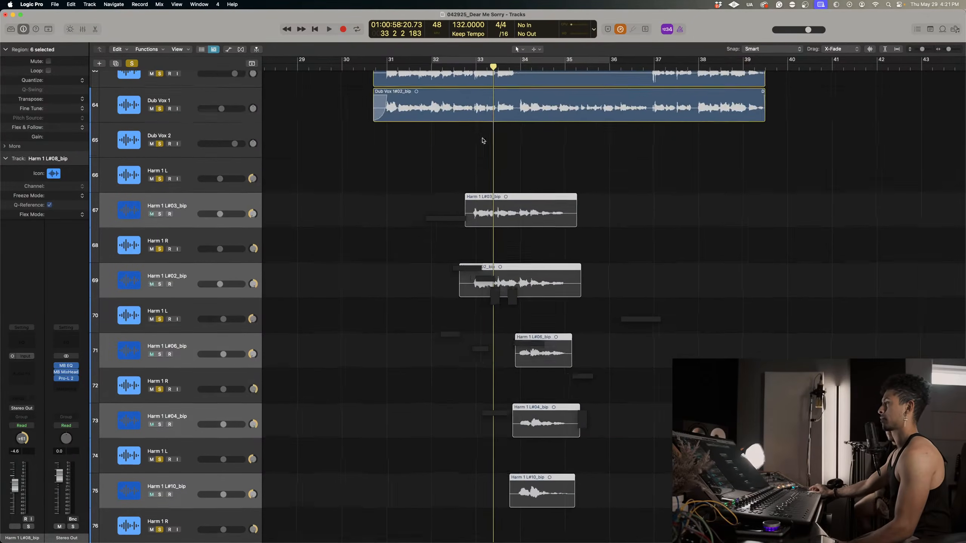
{"action": "left_click_drag", "start_coordinate": [535, 206], "coordinate": [537, 201]}
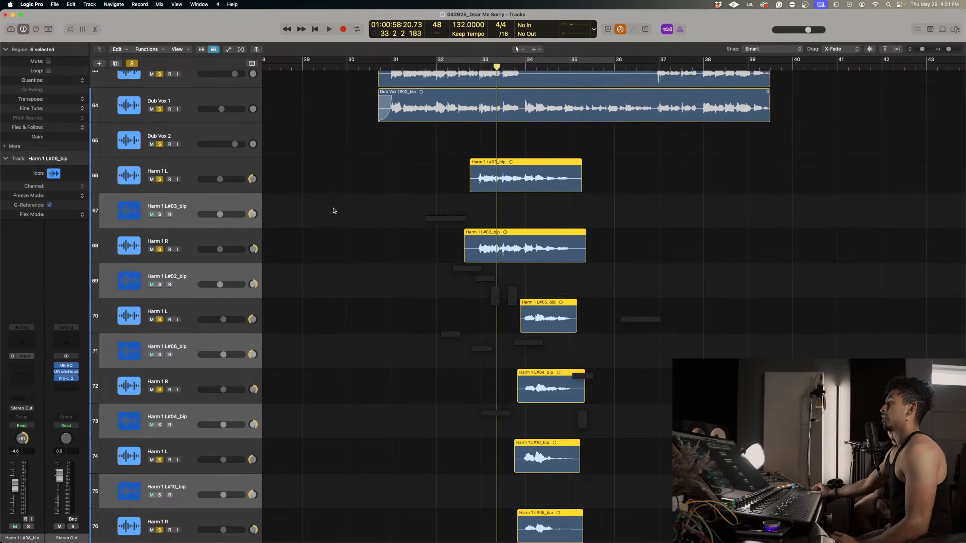
Delete the six emptied bounce tracks, Harm 1 L#03_bip, L#02_bip, L#06_bip, L#04_bip, L#10_bip and L#08_bip.
{"action": "scroll", "coordinate": [333, 210], "scroll_direction": "down", "scroll_amount": 3}
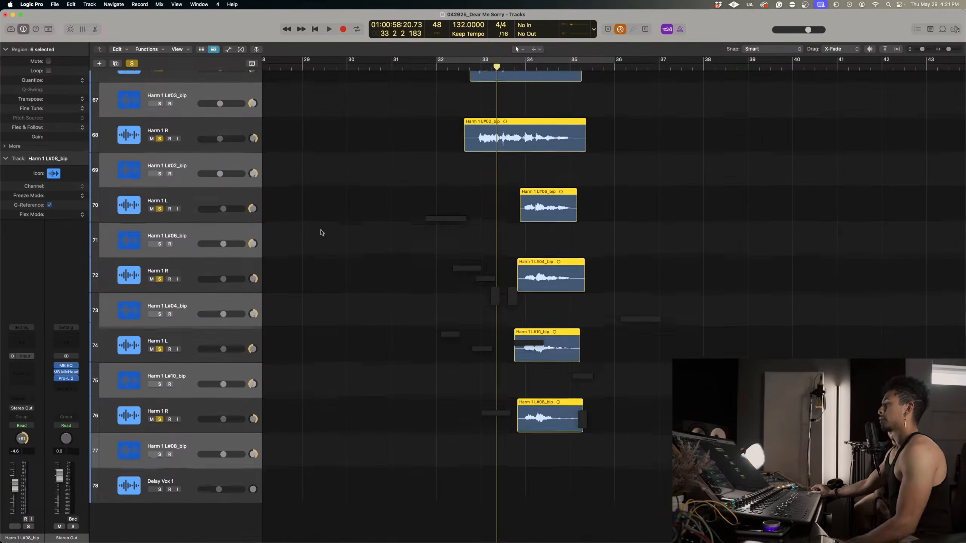
{"action": "scroll", "coordinate": [187, 459], "scroll_direction": "left", "scroll_amount": 1}
{"action": "left_click", "coordinate": [186, 458]}
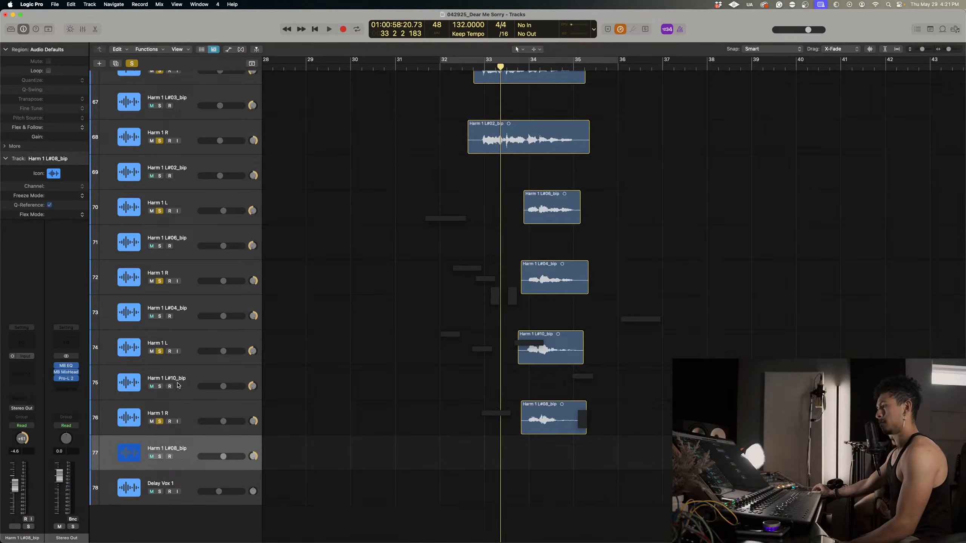
{"action": "left_click", "coordinate": [179, 387], "text": "super"}
{"action": "left_click", "coordinate": [185, 312], "text": "super"}
{"action": "left_click", "coordinate": [186, 253], "text": "super"}
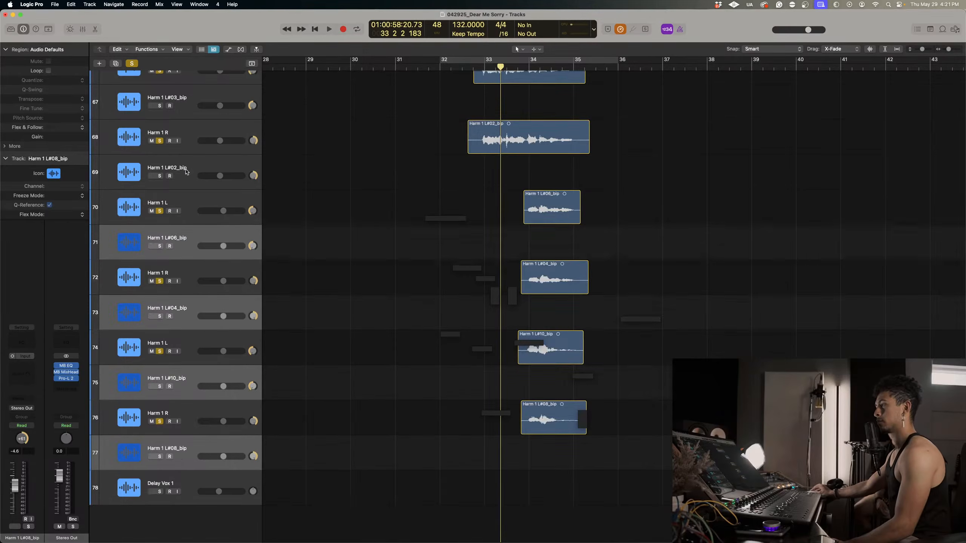
{"action": "left_click", "coordinate": [187, 172], "text": "super"}
{"action": "scroll", "coordinate": [187, 172], "scroll_direction": "up", "scroll_amount": 1}
{"action": "left_click", "coordinate": [184, 129], "text": "super"}
{"action": "scroll", "coordinate": [182, 133], "scroll_direction": "up", "scroll_amount": 3}
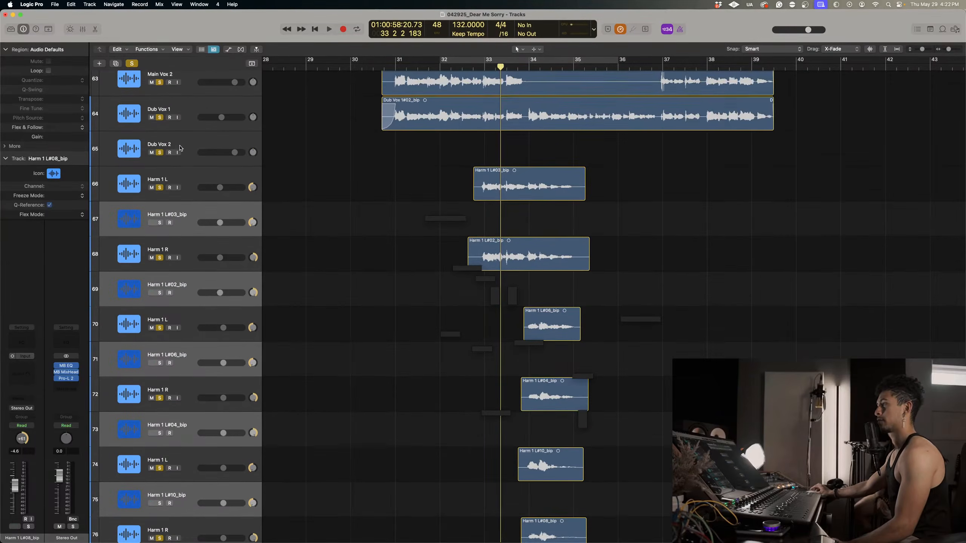
{"action": "key", "text": "super+BackSpace"}
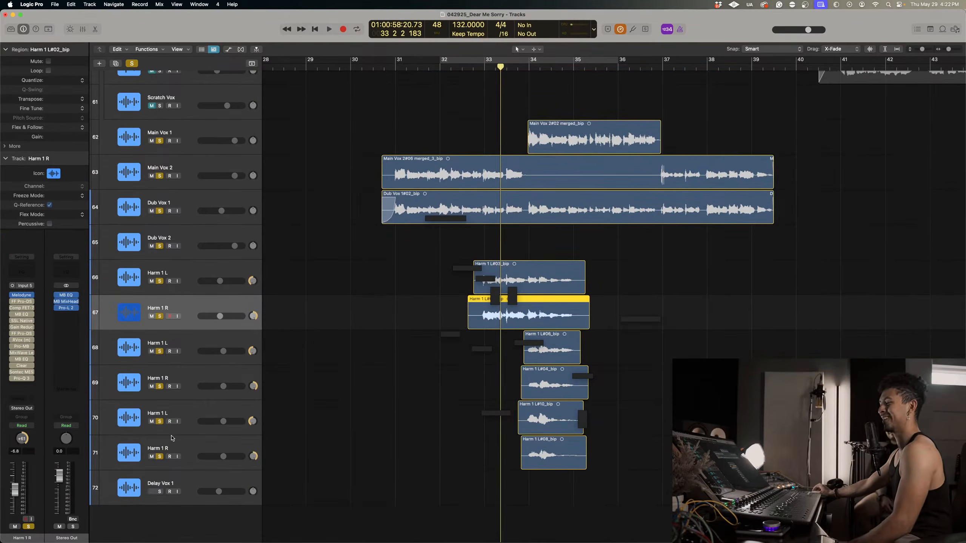
Remove Melodyne from all six Harm 1 channels in the Mixer and re-enable their remaining plug-ins.
{"action": "left_click", "coordinate": [186, 442]}
{"action": "left_click", "coordinate": [189, 279], "text": "shift"}
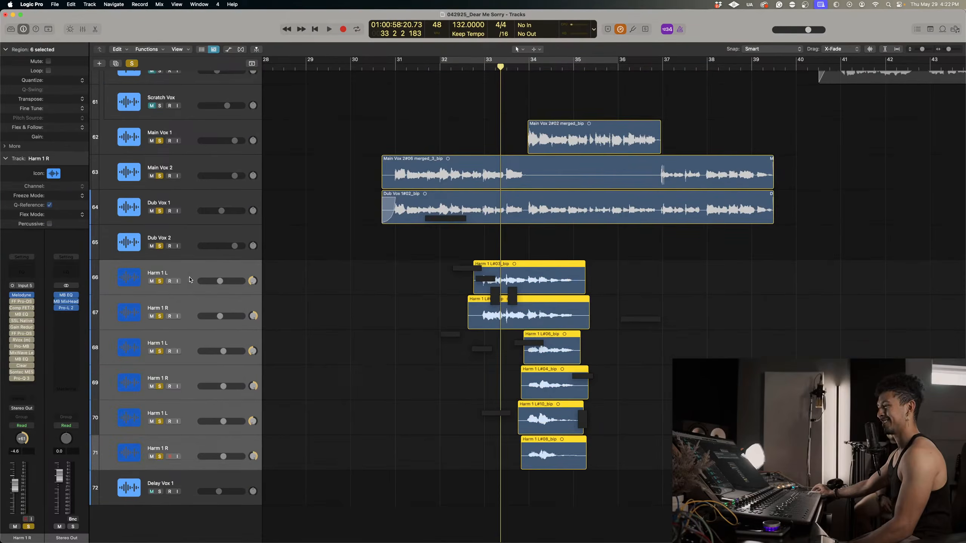
{"action": "key", "text": "super+2"}
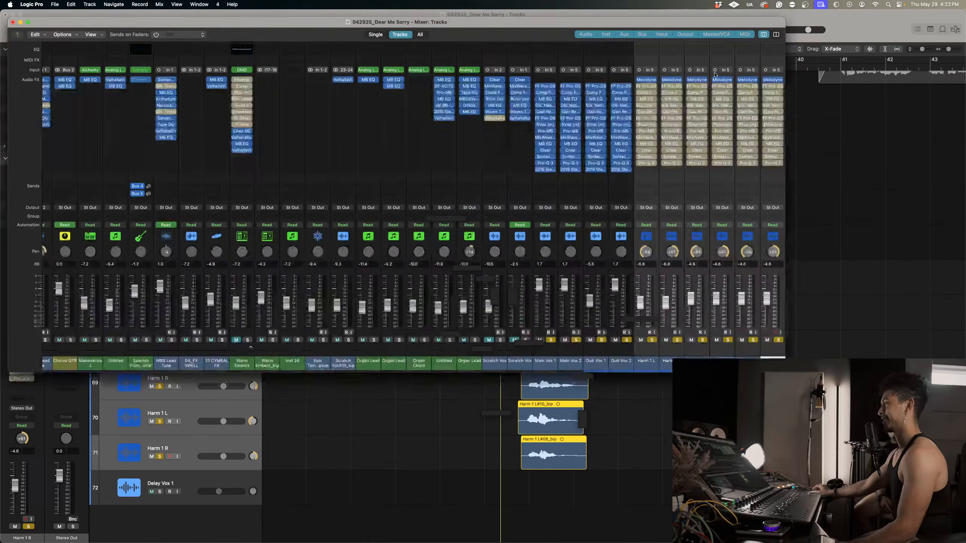
{"action": "scroll", "coordinate": [656, 79], "scroll_direction": "right", "scroll_amount": 5}
{"action": "left_click", "coordinate": [658, 80]}
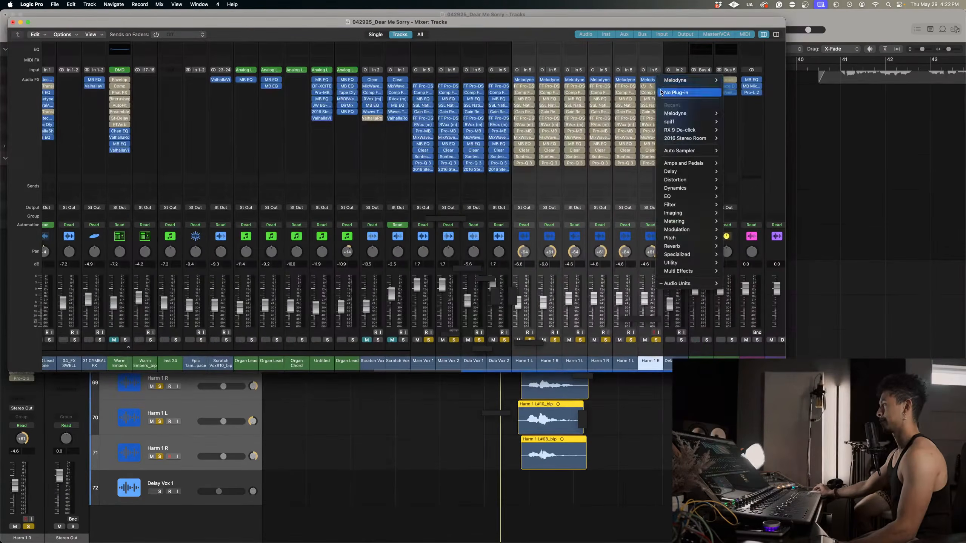
{"action": "left_click", "coordinate": [671, 90]}
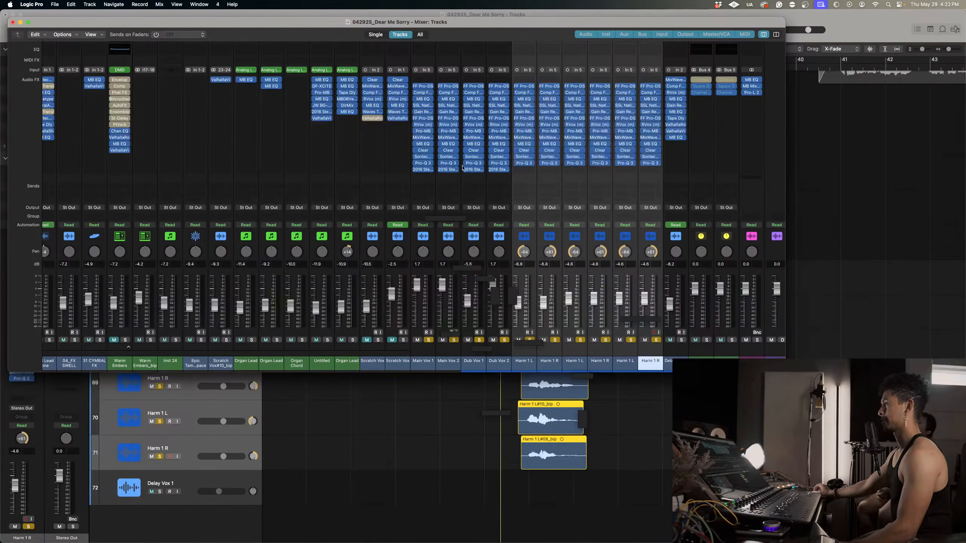
{"action": "left_click", "coordinate": [13, 23]}
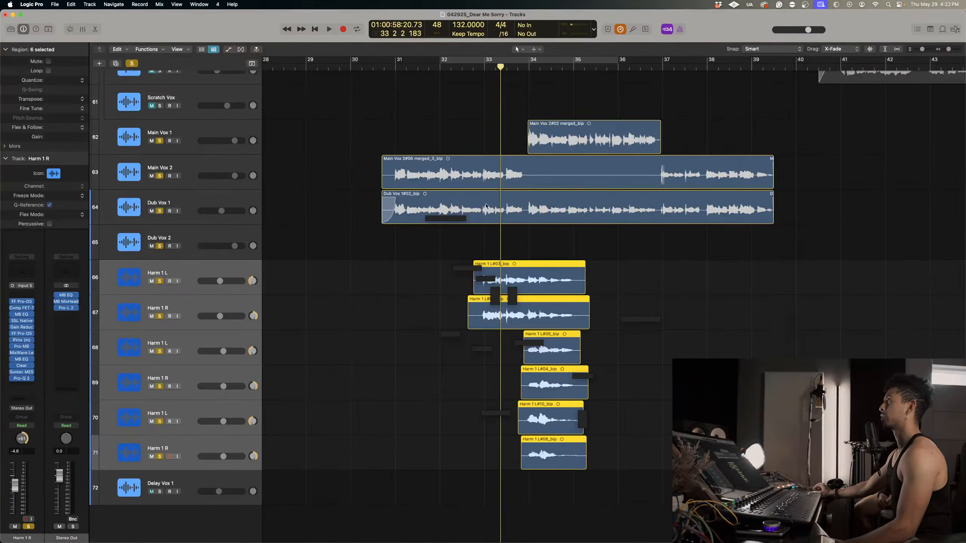
Place the playhead at bar 34 and deselect the Harm 1 regions.
{"action": "scroll", "coordinate": [535, 176], "scroll_direction": "right", "scroll_amount": 1}
{"action": "key", "text": "super+Left"}
{"action": "key", "text": "super+Left"}
{"action": "key", "text": "super+Left"}
{"action": "scroll", "coordinate": [535, 176], "scroll_direction": "right", "scroll_amount": 1}
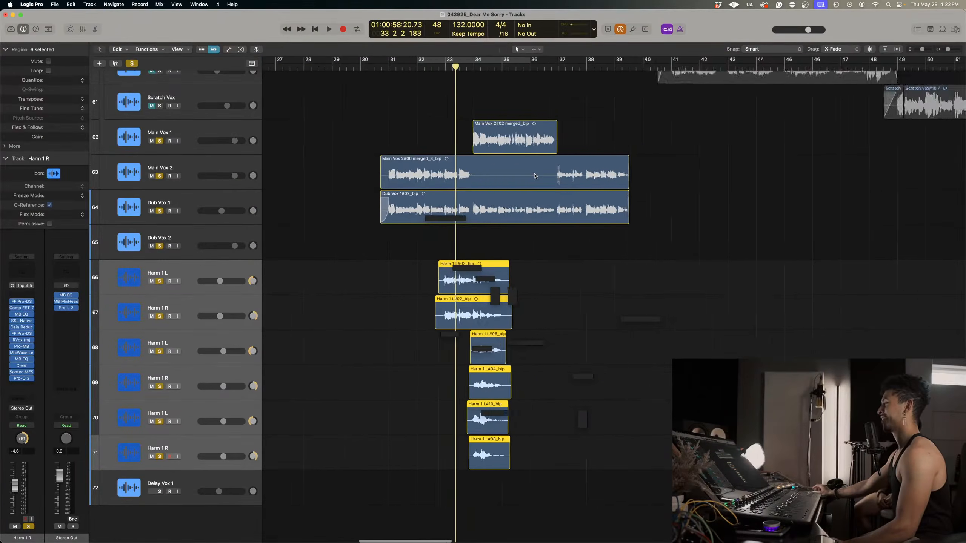
{"action": "key", "text": "super+Right"}
{"action": "key", "text": "super+Right"}
{"action": "left_click", "coordinate": [487, 88]}
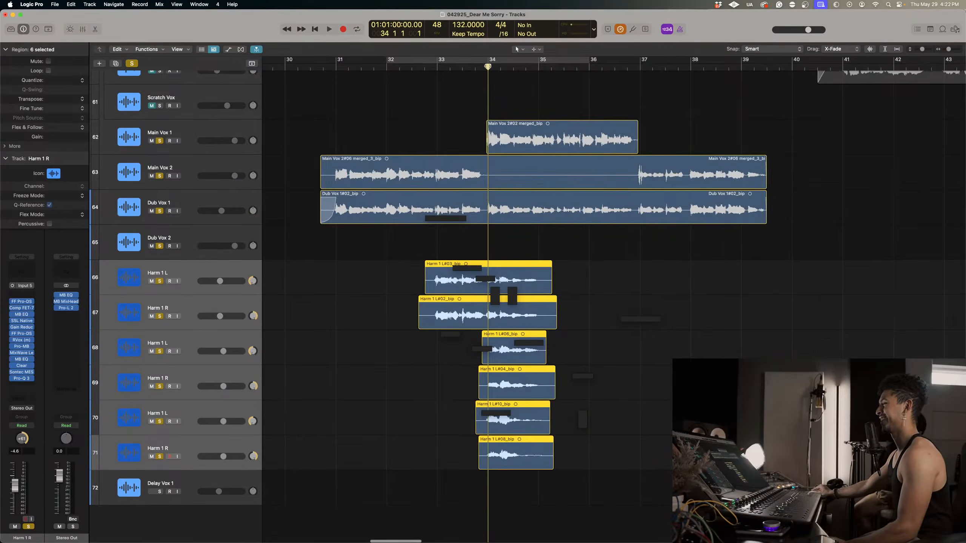
{"action": "left_click", "coordinate": [644, 256]}
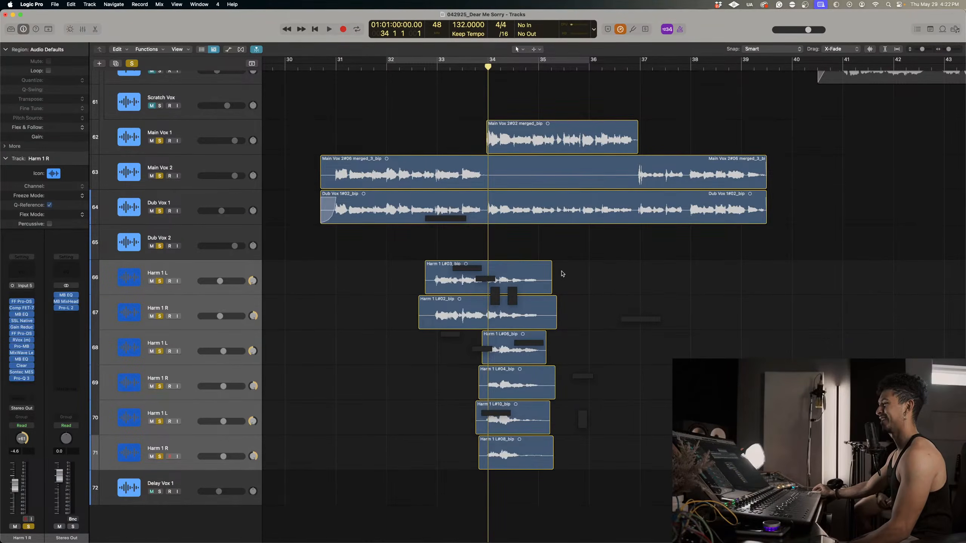
Split the Harm 1 L and R regions on tracks 66 and 67 at bar 34.
{"action": "left_click", "coordinate": [204, 240]}
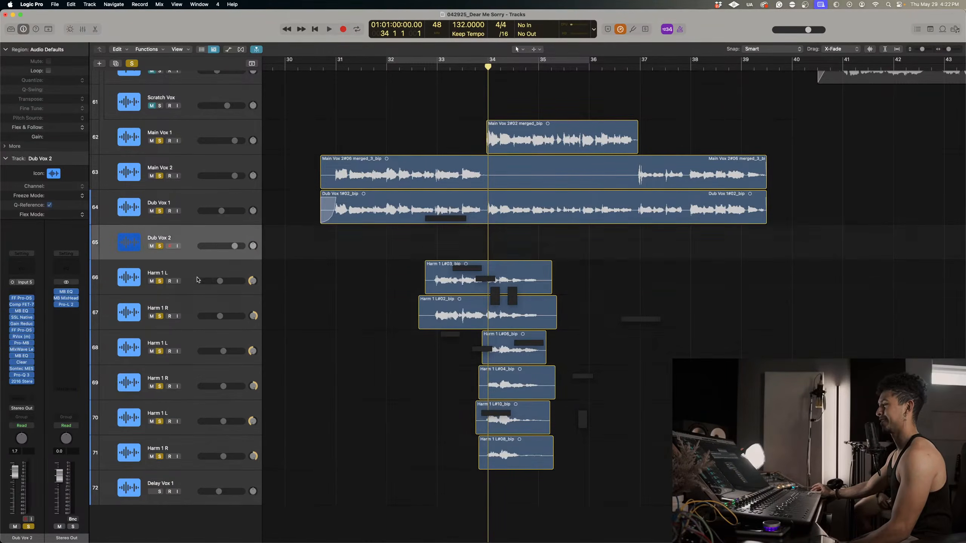
{"action": "left_click", "coordinate": [203, 275]}
{"action": "left_click_drag", "start_coordinate": [376, 256], "coordinate": [483, 313]}
{"action": "key", "text": "super+t"}
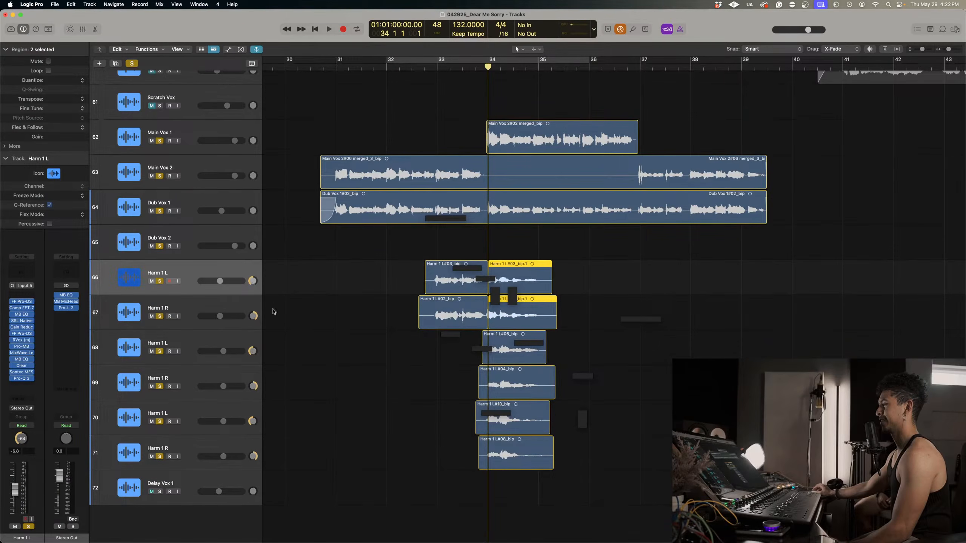
Copy tracks 66 and 67 with their regions below track 71, keeping the part before bar 34 on the originals and the rest on the copies.
{"action": "left_click", "coordinate": [239, 307]}
{"action": "left_click", "coordinate": [229, 272], "text": "shift"}
{"action": "left_click_drag", "start_coordinate": [229, 273], "coordinate": [231, 483]}
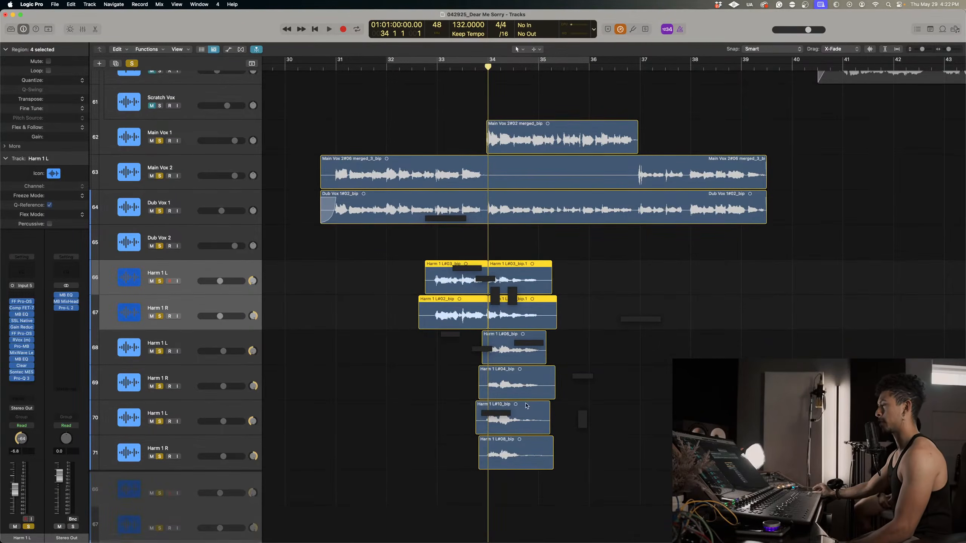
{"action": "left_click_drag", "start_coordinate": [327, 449], "coordinate": [431, 510]}
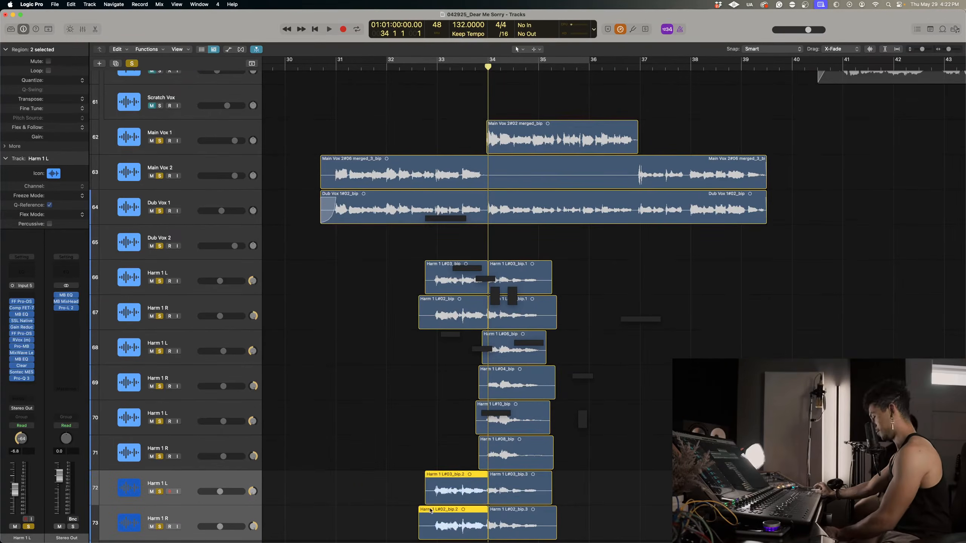
{"action": "key", "text": "Delete"}
{"action": "left_click_drag", "start_coordinate": [581, 306], "coordinate": [547, 266]}
{"action": "key", "text": "Delete"}
Lower tracks 66 and 67 together to -11.2 dB and audition them against the lead from just before bar 33.
{"action": "left_click", "coordinate": [243, 304]}
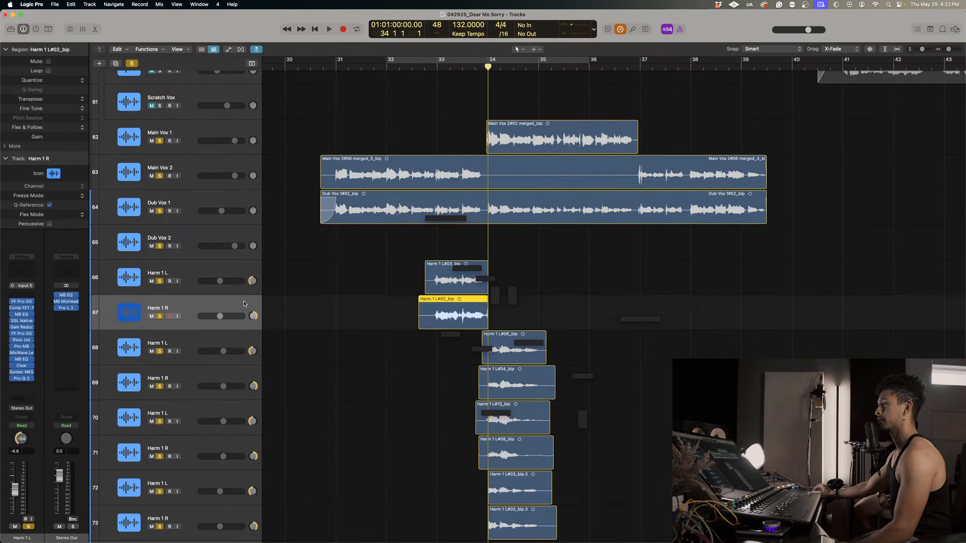
{"action": "left_click", "coordinate": [240, 273], "text": "shift"}
{"action": "left_click_drag", "start_coordinate": [220, 281], "coordinate": [216, 281]}
{"action": "left_click", "coordinate": [431, 67]}
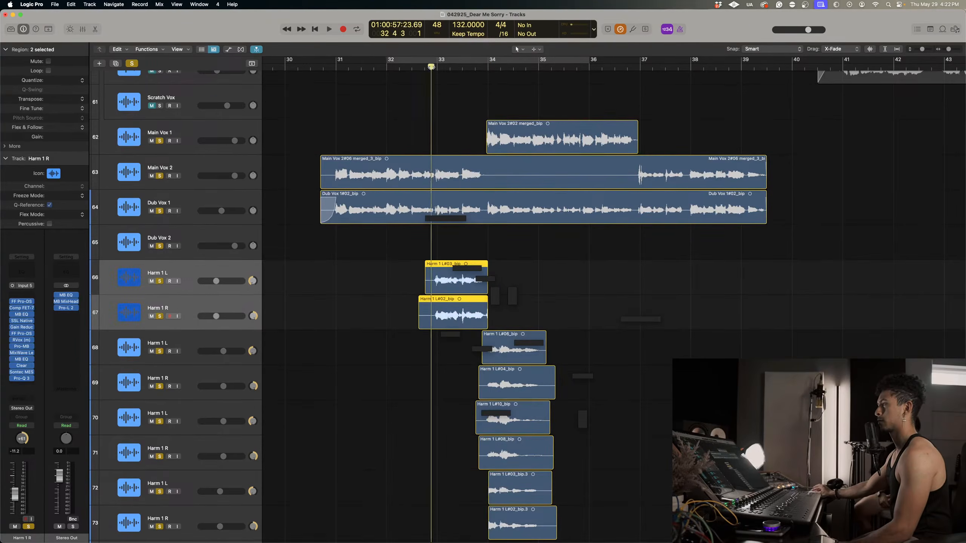
{"action": "key", "text": "space"}
{"action": "scroll", "coordinate": [384, 233], "scroll_direction": "down", "scroll_amount": 4}
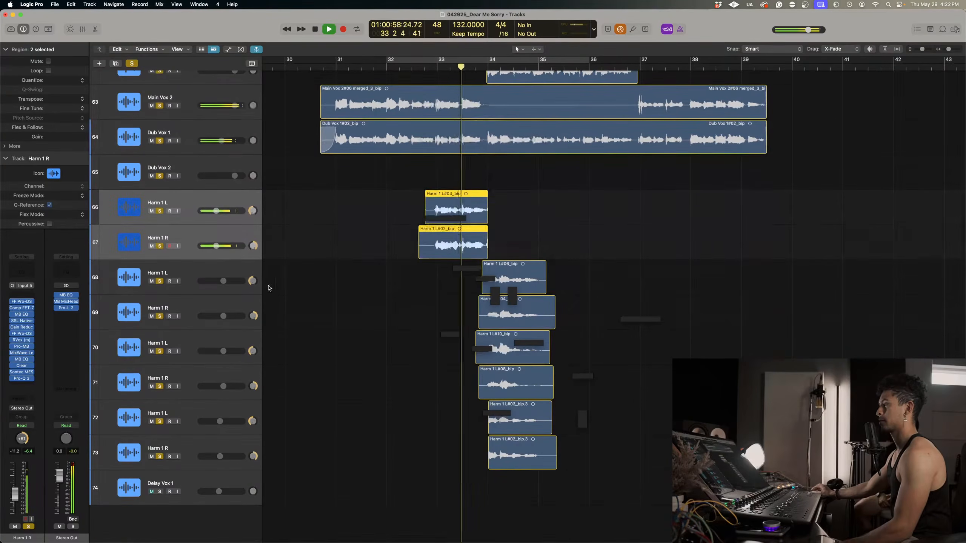
{"action": "key", "text": "Return"}
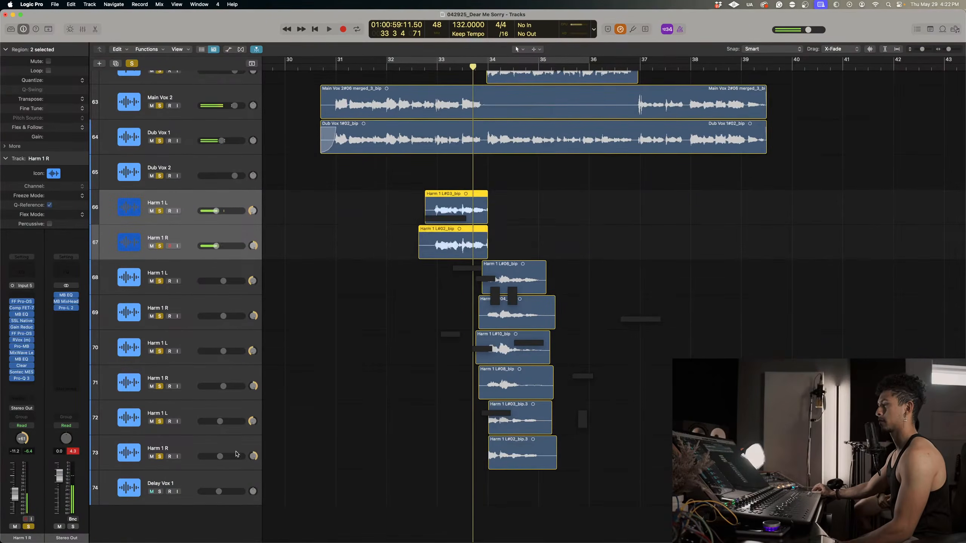
Lower the copied Harm 1 L and R tracks 72 and 73 to -15.4 dB and audition the harmonies.
{"action": "left_click", "coordinate": [235, 453]}
{"action": "left_click", "coordinate": [233, 419], "text": "shift"}
{"action": "left_click_drag", "start_coordinate": [220, 421], "coordinate": [215, 421]}
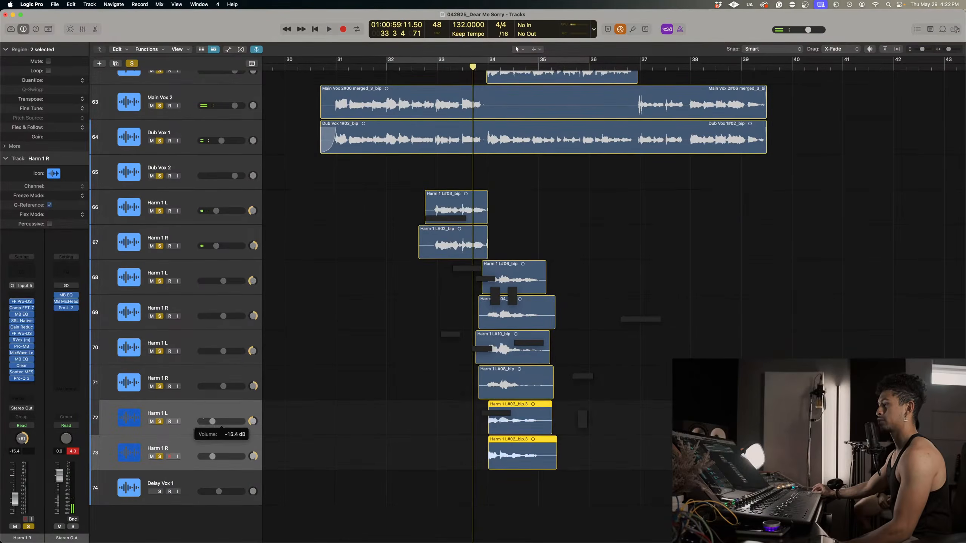
{"action": "key", "text": "space"}
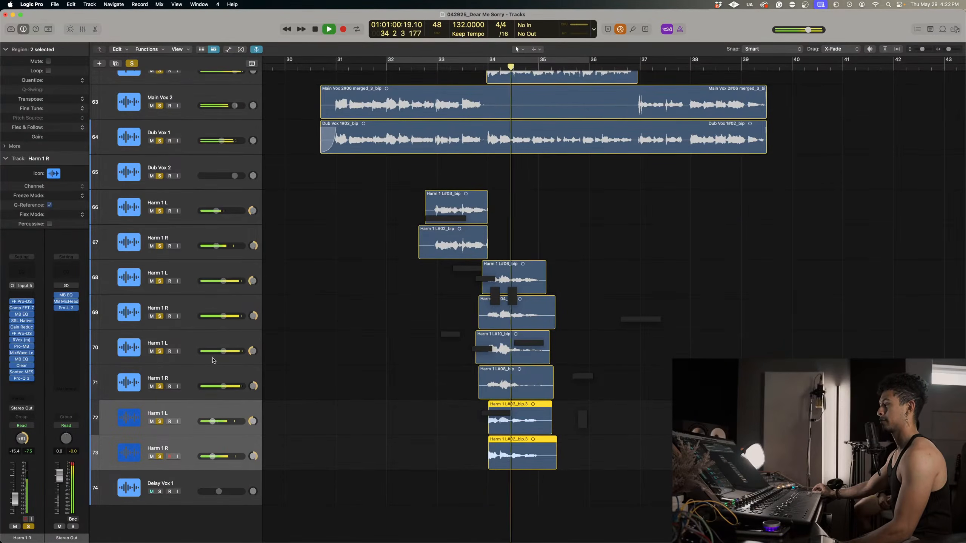
{"action": "key", "text": "space"}
Lower Harm 1 tracks 68 and 69 to -10.0 dB and play the passage back from about bar 33.
{"action": "left_click", "coordinate": [222, 323]}
{"action": "left_click", "coordinate": [221, 285], "text": "shift"}
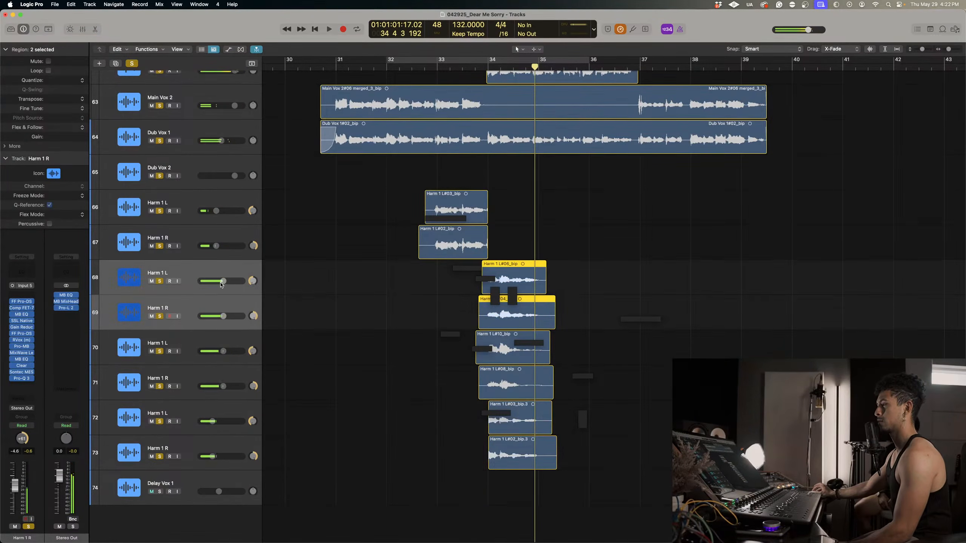
{"action": "left_click_drag", "start_coordinate": [222, 285], "coordinate": [216, 285]}
{"action": "left_click", "coordinate": [442, 71]}
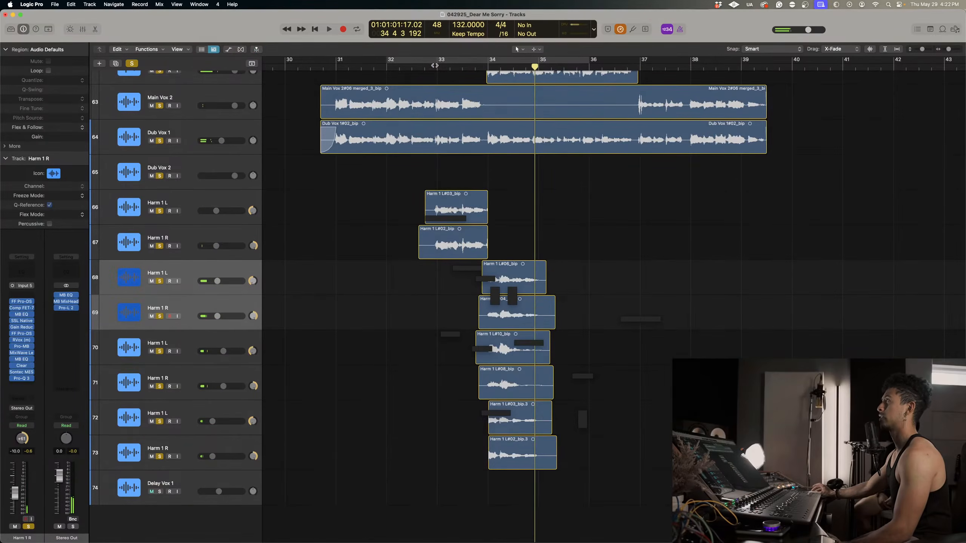
{"action": "left_click", "coordinate": [437, 66]}
{"action": "key", "text": "space"}
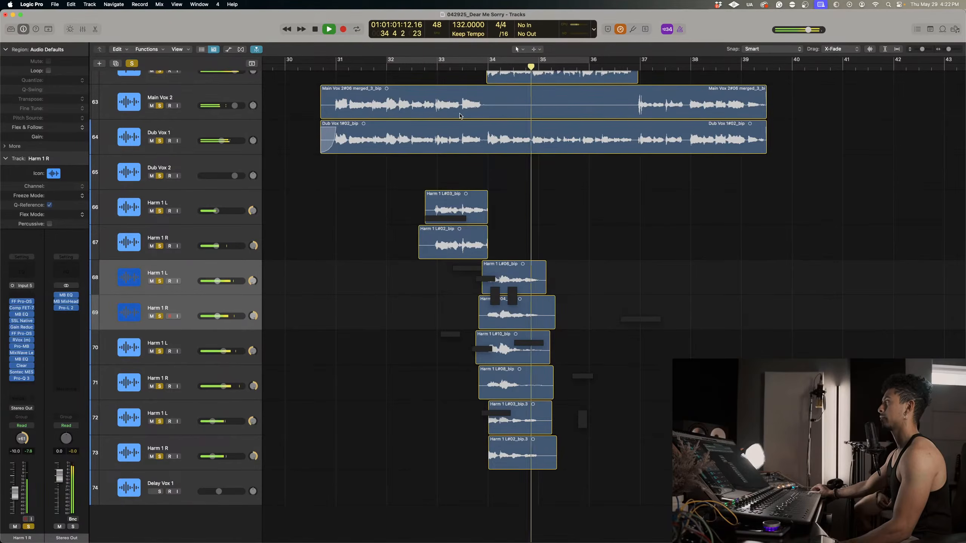
{"action": "key", "text": "space"}
Raise Harm 1 tracks 70 and 71 to -3.8 dB and audition them from bar 34.
{"action": "left_click", "coordinate": [237, 369]}
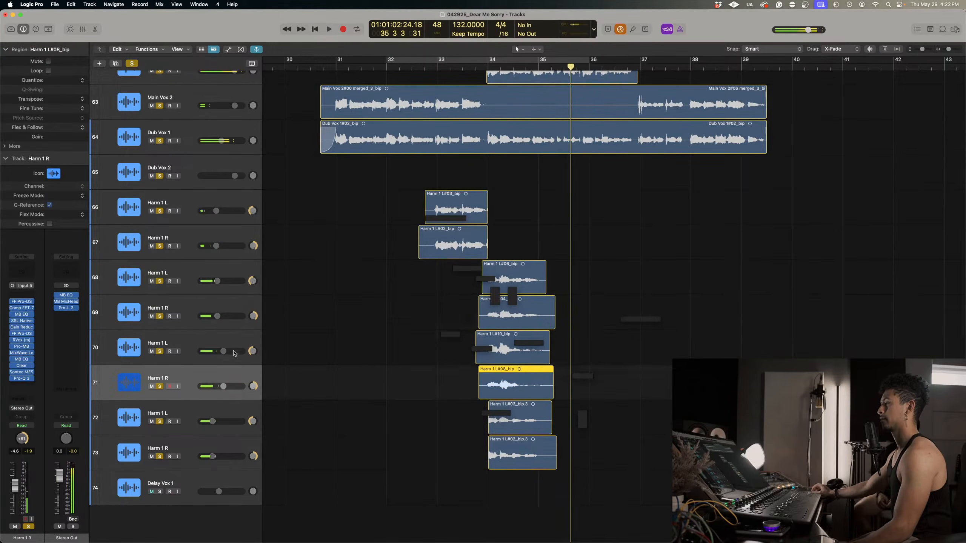
{"action": "left_click", "coordinate": [234, 345], "text": "shift"}
{"action": "left_click_drag", "start_coordinate": [223, 351], "coordinate": [225, 351]}
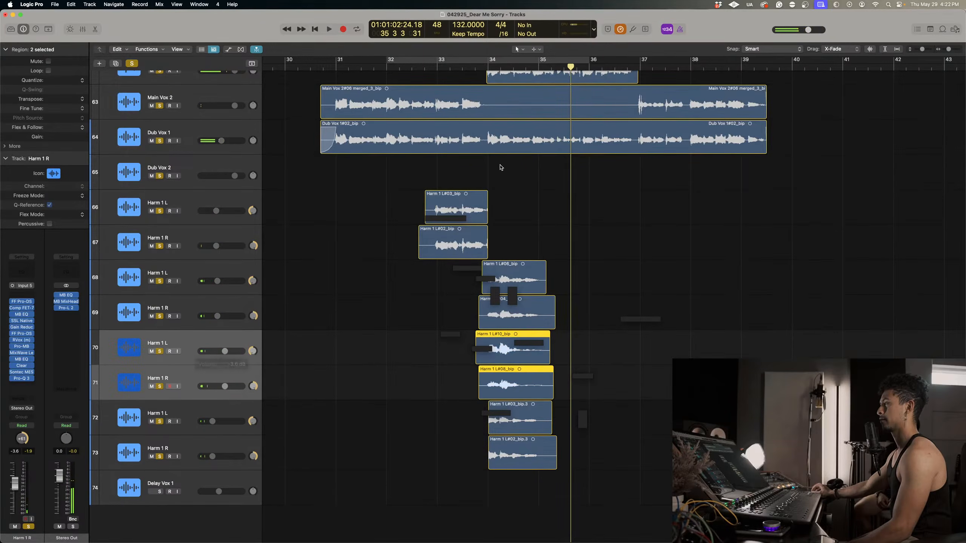
{"action": "left_click", "coordinate": [486, 65]}
{"action": "key", "text": "space"}
Split the regions on tracks 70 and 71 at bar 34 beat 3 and set the gain of the later parts to +7.9 dB.
{"action": "key", "text": "super+Down"}
{"action": "key", "text": "super+Down"}
{"action": "key", "text": "super+Right"}
{"action": "key", "text": "super+Right"}
{"action": "key", "text": "super+Right"}
{"action": "key", "text": "super+Right"}
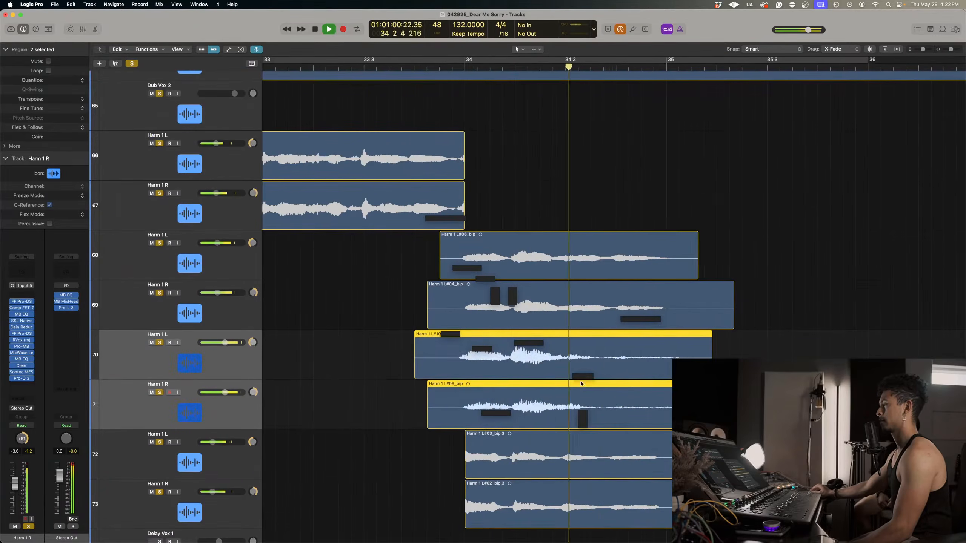
{"action": "left_click_drag", "start_coordinate": [569, 356], "coordinate": [711, 412]}
{"action": "key", "text": "space"}
{"action": "left_click", "coordinate": [687, 357]}
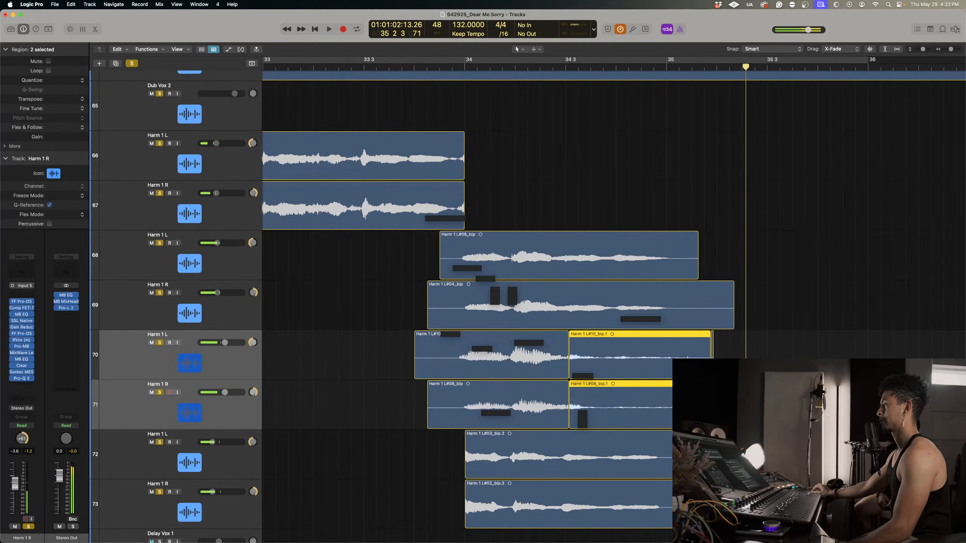
{"action": "left_click_drag", "start_coordinate": [65, 137], "coordinate": [65, 130]}
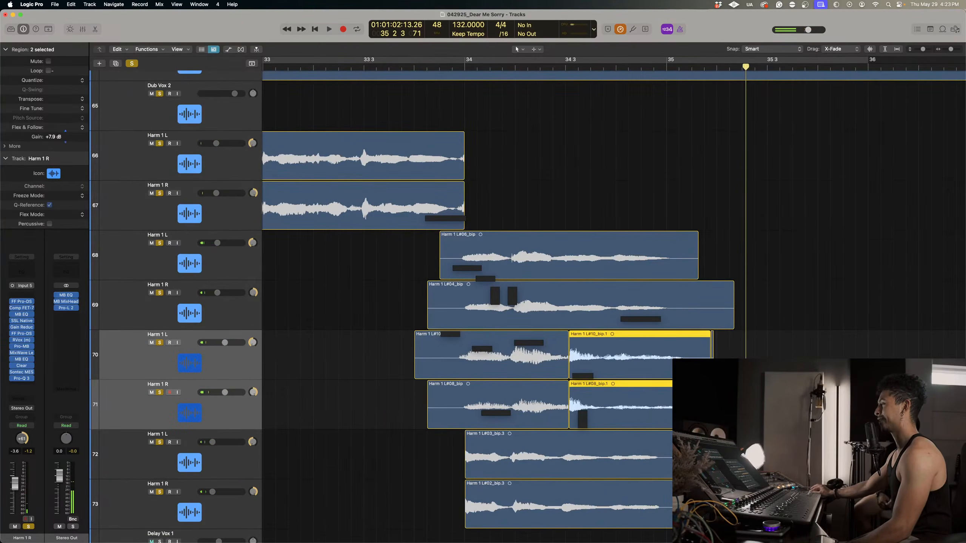
Split the boosted parts on tracks 70 and 71 again shortly before bar 34 beat 4 and raise the final parts' gain further.
{"action": "left_click_drag", "start_coordinate": [605, 355], "coordinate": [710, 414]}
{"action": "left_click", "coordinate": [675, 354]}
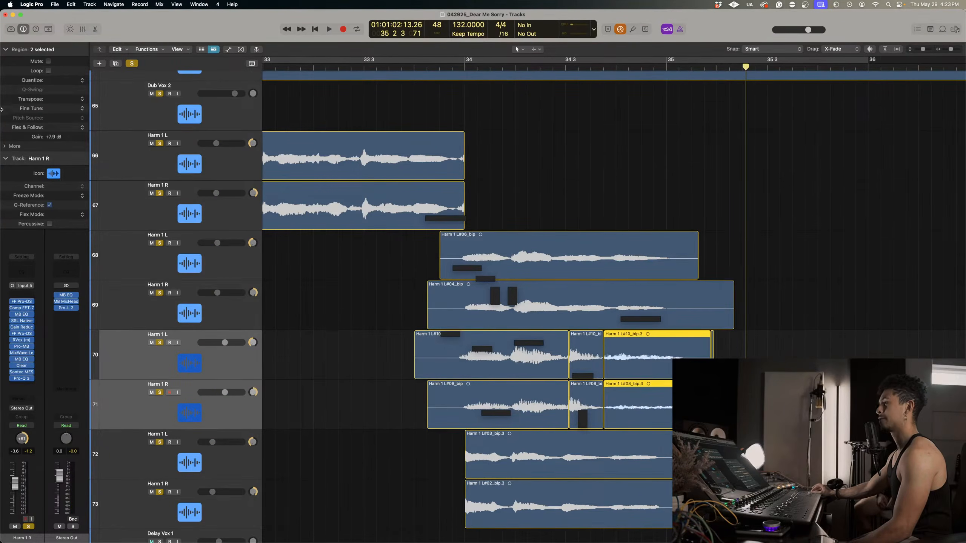
{"action": "left_click_drag", "start_coordinate": [65, 137], "coordinate": [65, 131]}
{"action": "left_click", "coordinate": [717, 343]}
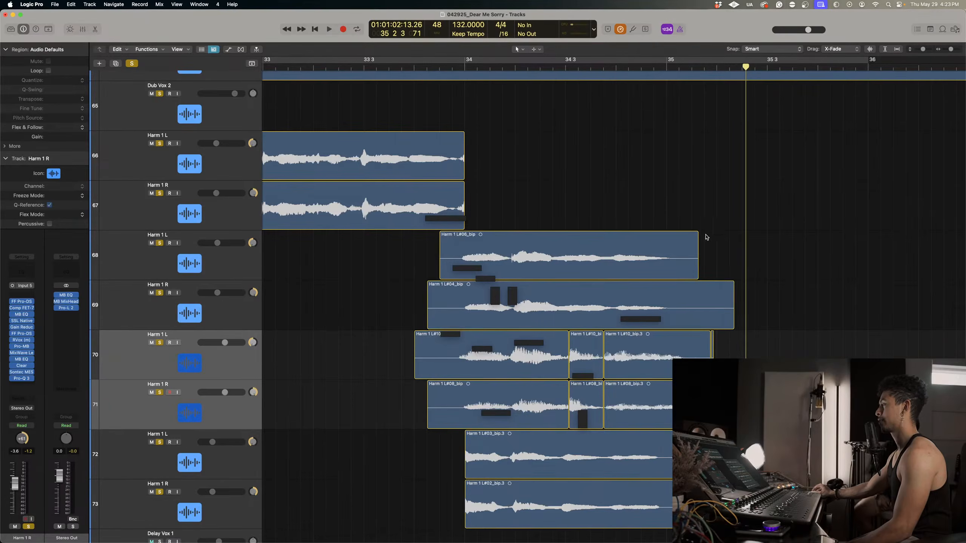
Delete the region tails on tracks 68 to 73 just past bar 35 and add short fade-outs to the trimmed ends.
{"action": "left_click_drag", "start_coordinate": [690, 253], "coordinate": [771, 367]}
{"action": "left_click", "coordinate": [713, 307]}
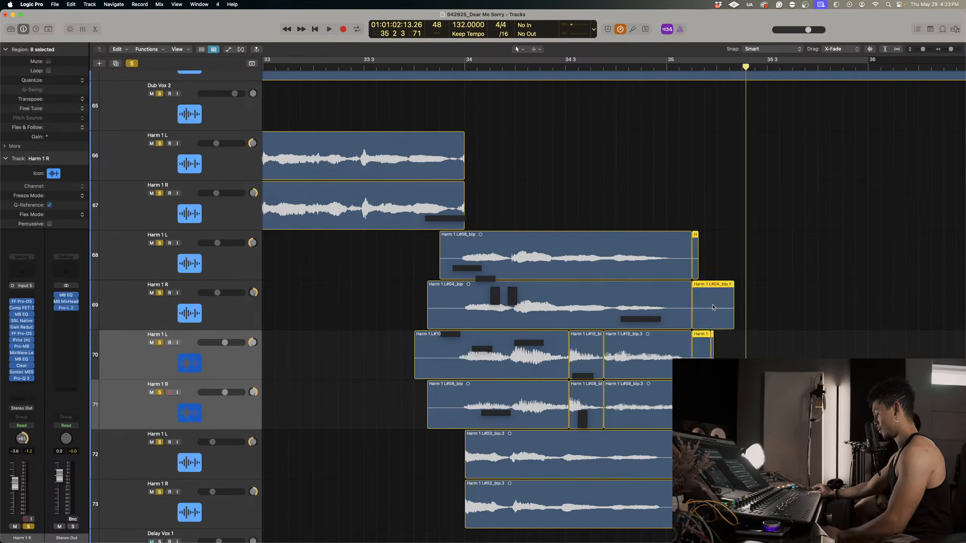
{"action": "key", "text": "Delete"}
{"action": "left_click_drag", "start_coordinate": [715, 504], "coordinate": [691, 244]}
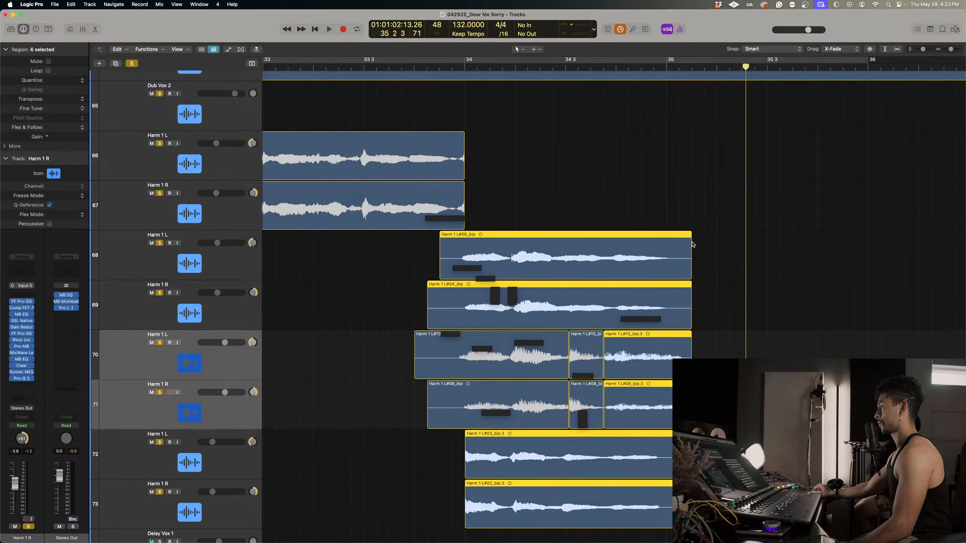
{"action": "left_click", "coordinate": [680, 230]}
Delete the silent starts of the regions on tracks 68 to 71 just before bar 34 and add short fade-ins.
{"action": "left_click_drag", "start_coordinate": [382, 274], "coordinate": [456, 427]}
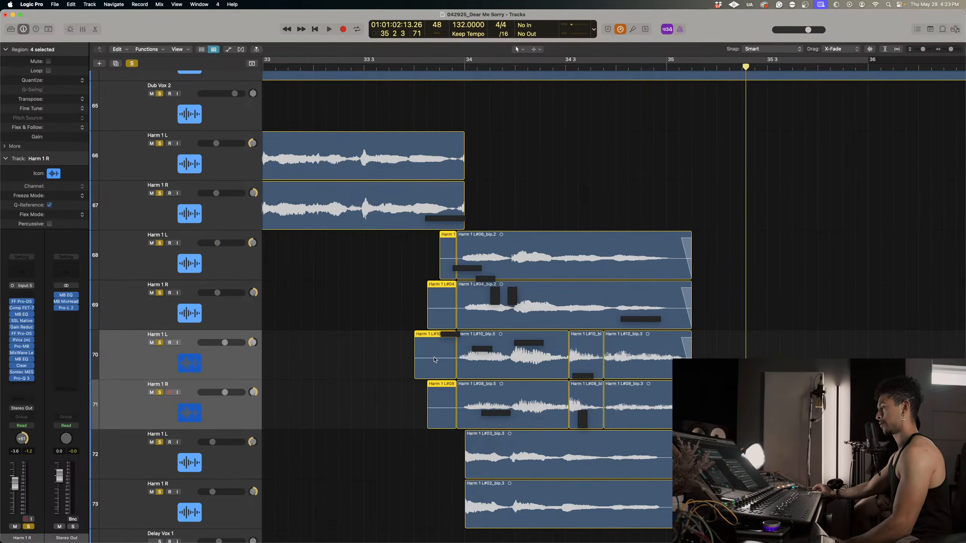
{"action": "key", "text": "Delete"}
{"action": "left_click_drag", "start_coordinate": [419, 519], "coordinate": [471, 470]}
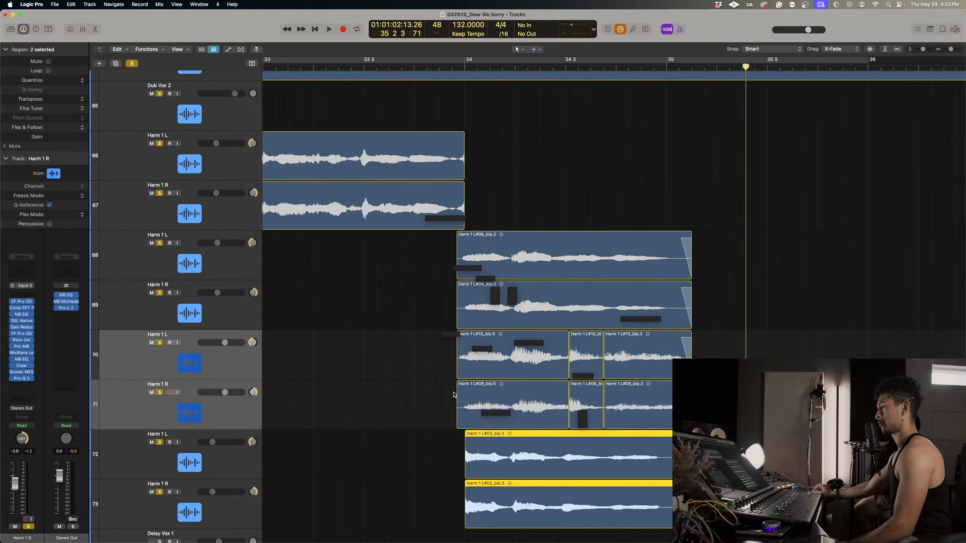
{"action": "left_click_drag", "start_coordinate": [439, 254], "coordinate": [462, 386]}
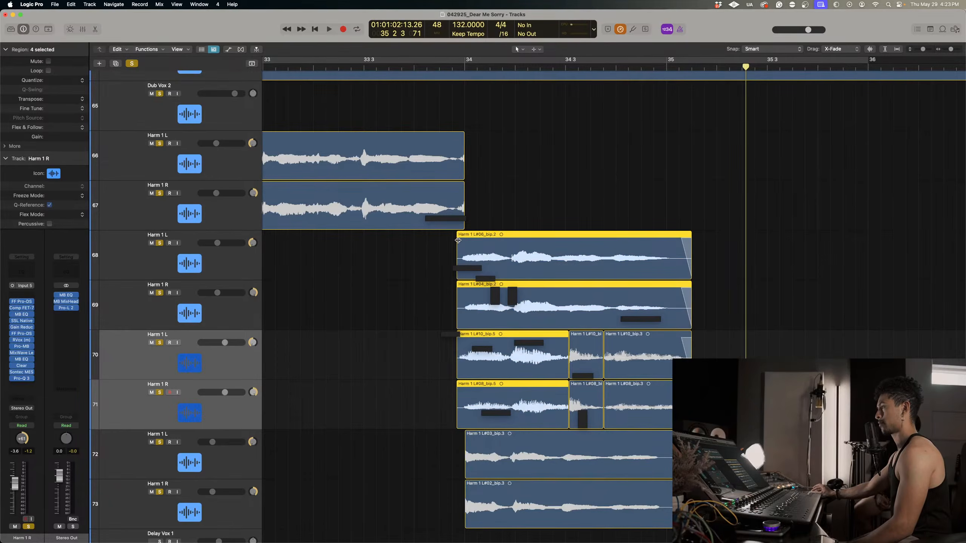
{"action": "left_click_drag", "start_coordinate": [458, 240], "coordinate": [463, 240]}
Extend the regions on tracks 72 and 73 slightly before bar 34 with fade-ins, and fade out the region ends on tracks 66 and 67.
{"action": "left_click", "coordinate": [451, 502]}
{"action": "left_click_drag", "start_coordinate": [430, 459], "coordinate": [455, 476]}
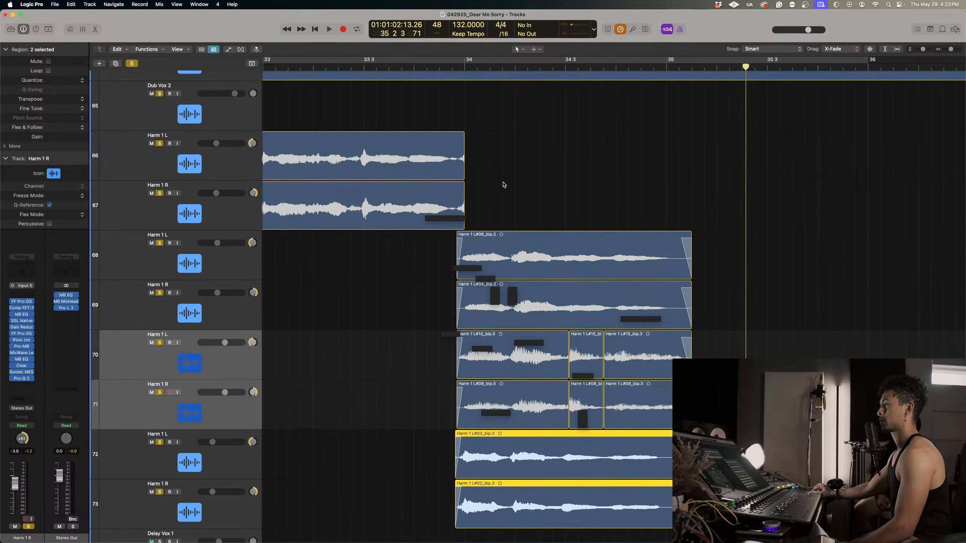
{"action": "left_click_drag", "start_coordinate": [493, 213], "coordinate": [459, 175]}
Audition the harmonies across bars 33 to 35 while pulling tracks 70 and 71 down below -6.0 dB.
{"action": "key", "text": "super+Left"}
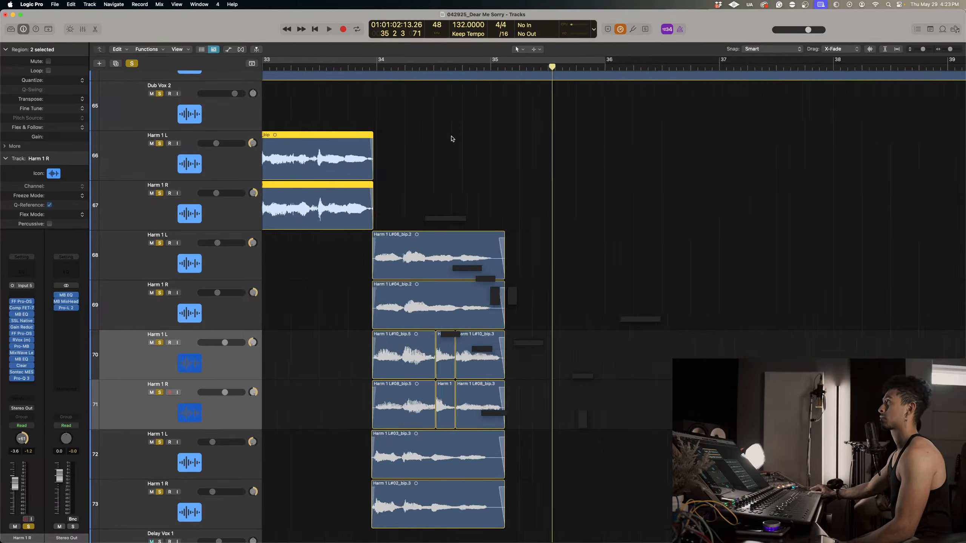
{"action": "left_click", "coordinate": [339, 69]}
{"action": "key", "text": "space"}
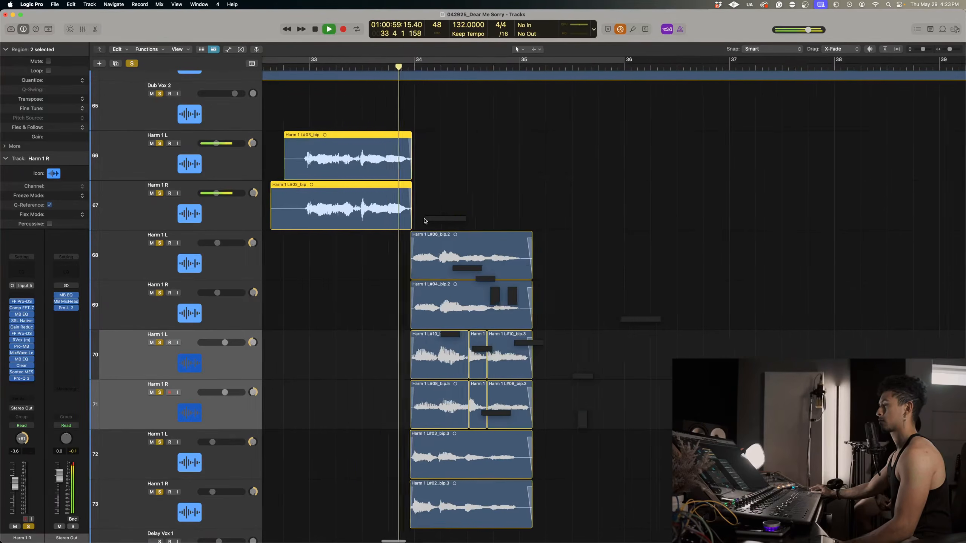
{"action": "left_click", "coordinate": [227, 405]}
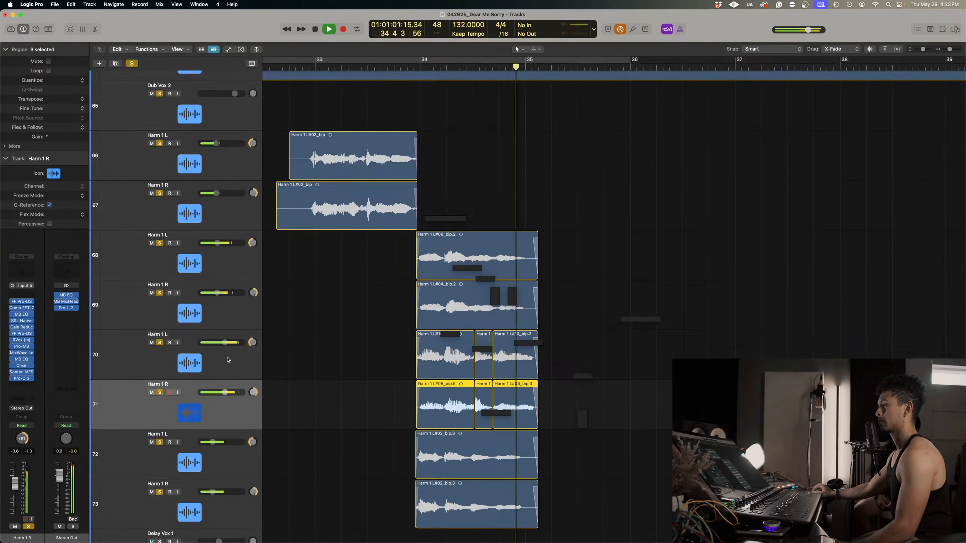
{"action": "left_click", "coordinate": [229, 360], "text": "shift"}
{"action": "key", "text": "space"}
{"action": "left_click_drag", "start_coordinate": [225, 343], "coordinate": [223, 343]}
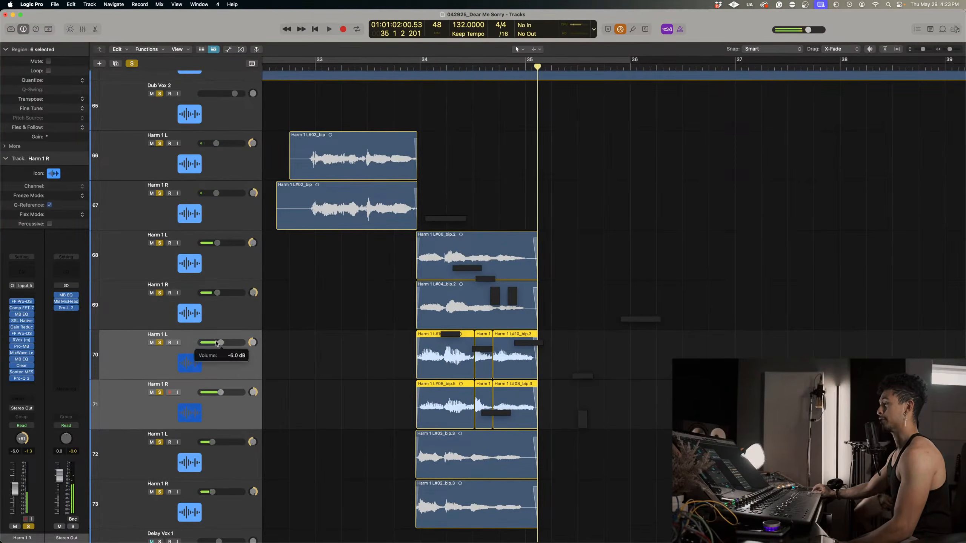
{"action": "left_click", "coordinate": [417, 66]}
{"action": "key", "text": "space"}
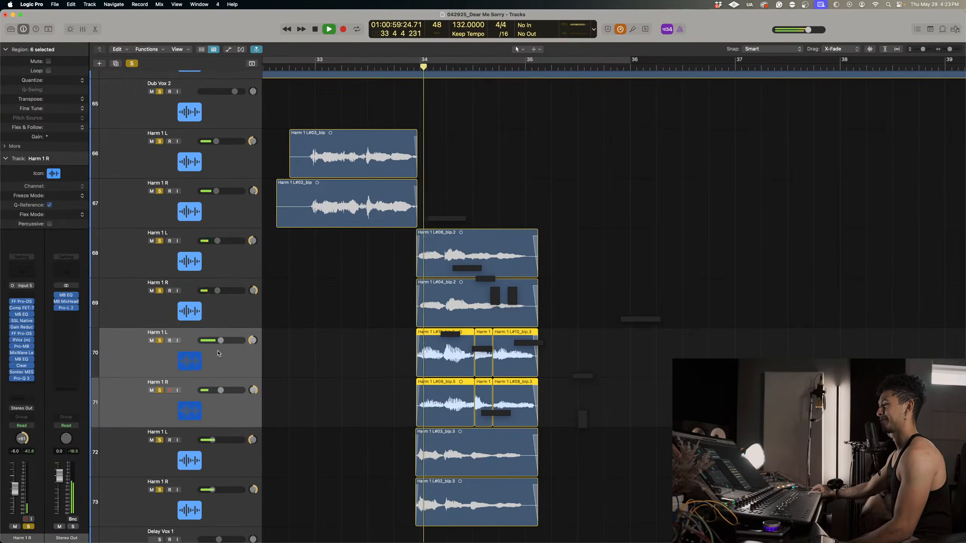
{"action": "left_click_drag", "start_coordinate": [220, 342], "coordinate": [219, 342]}
{"action": "scroll", "coordinate": [543, 371], "scroll_direction": "left", "scroll_amount": 2}
{"action": "key", "text": "space"}
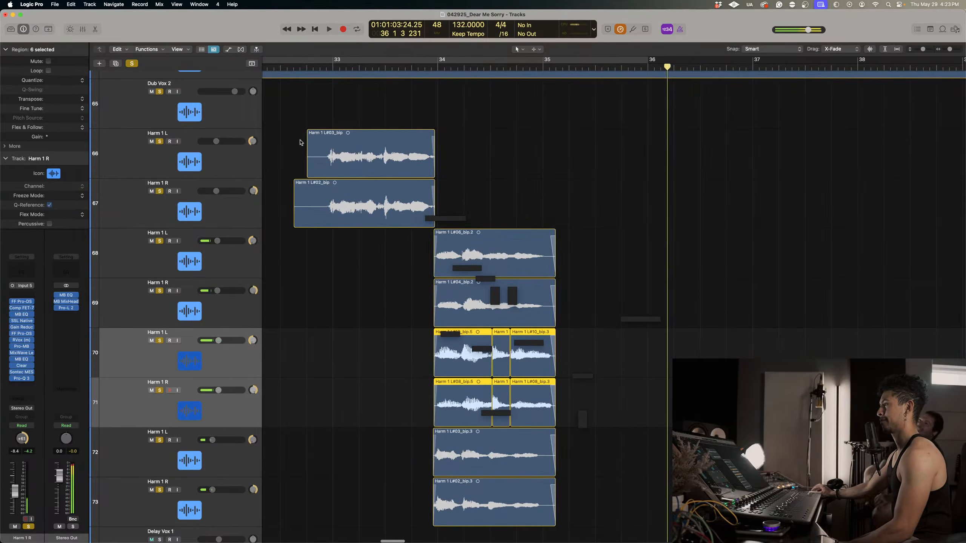
Delete the silent lead-ins on tracks 66 and 67 just before bar 33 and place the playhead at bar 33 beat 2.
{"action": "left_click_drag", "start_coordinate": [283, 143], "coordinate": [326, 213]}
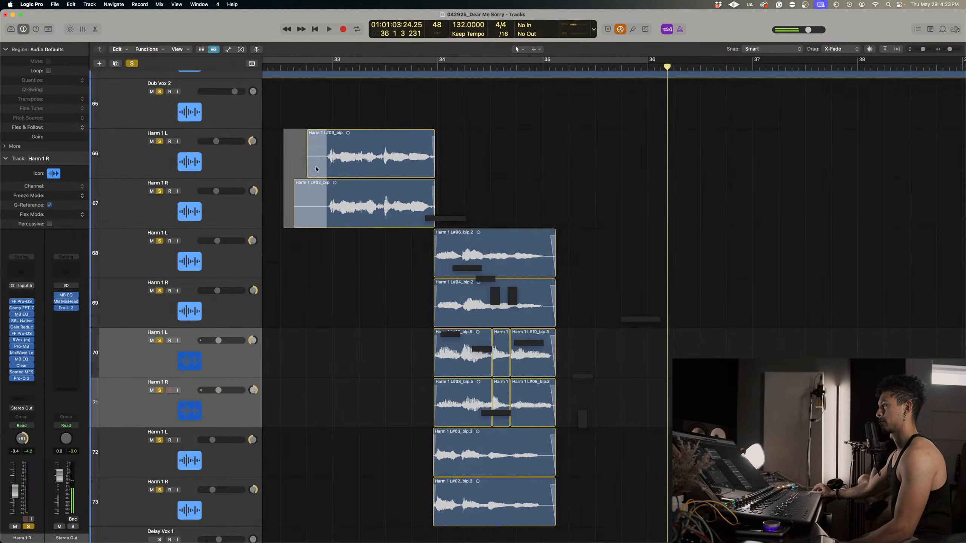
{"action": "left_click", "coordinate": [318, 174]}
{"action": "key", "text": "Delete"}
{"action": "left_click", "coordinate": [279, 162], "text": "ctrl+alt"}
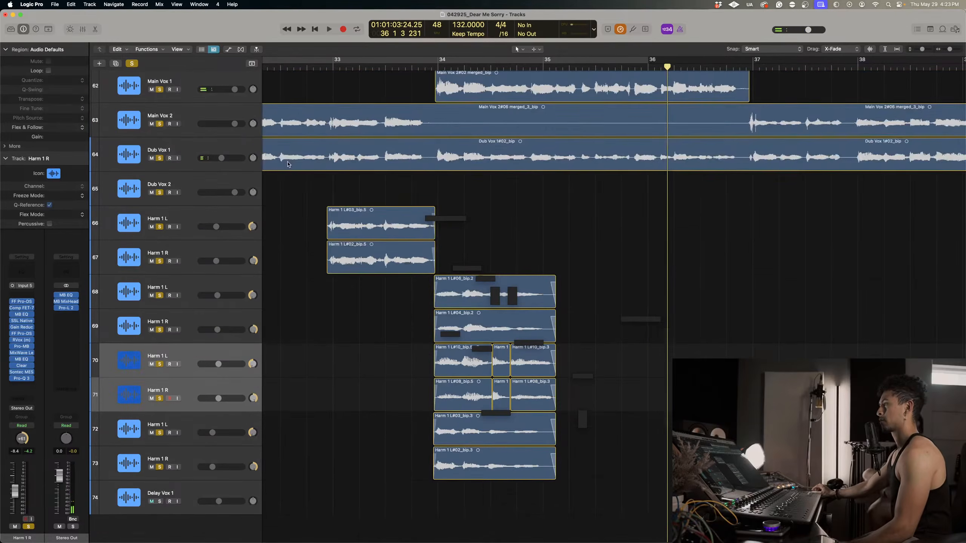
{"action": "left_click", "coordinate": [365, 65]}
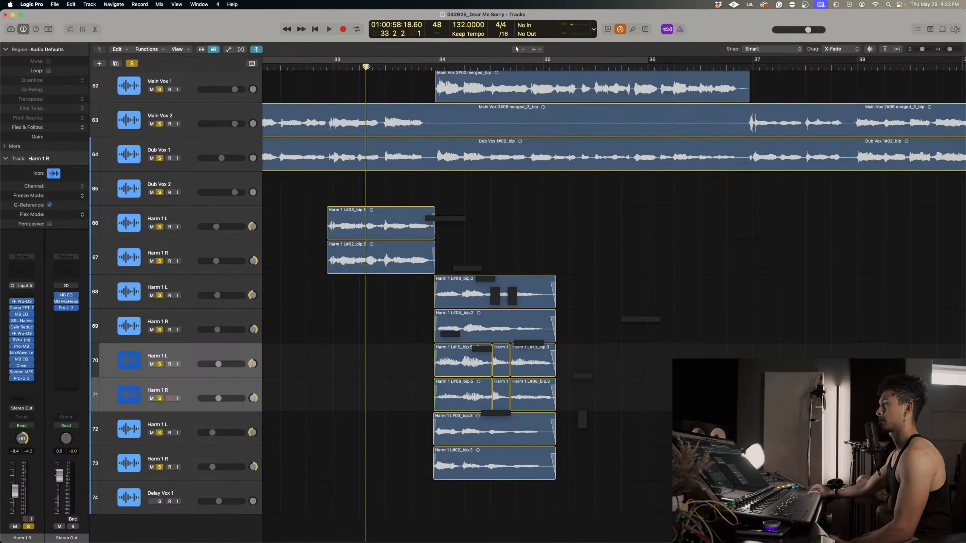
Audition the harmonies into bar 35 and set tracks 66 to 73 to Flex Time - Monophonic, leaving the flex view hidden.
{"action": "key", "text": "space"}
{"action": "key", "text": "super+f"}
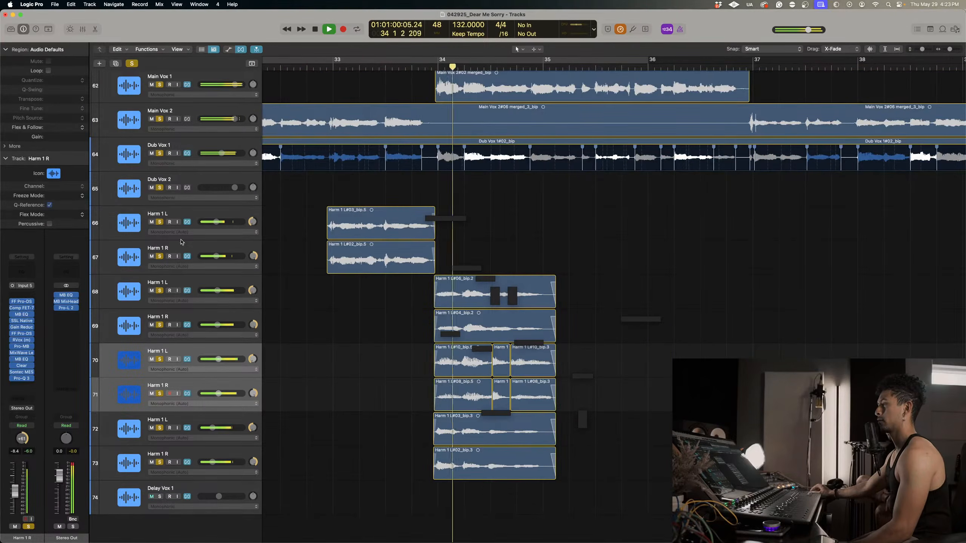
{"action": "left_click", "coordinate": [205, 214]}
{"action": "left_click", "coordinate": [195, 453], "text": "shift"}
{"action": "key", "text": "space"}
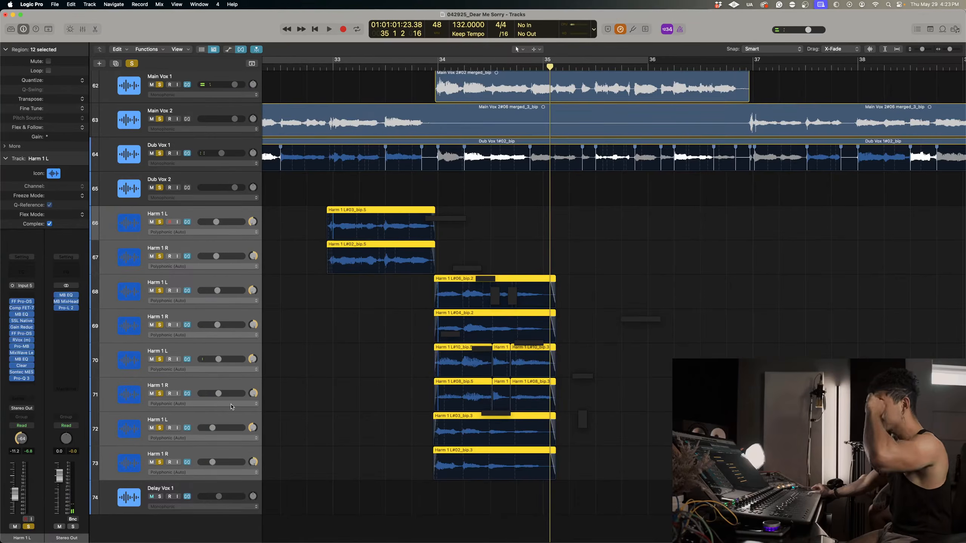
{"action": "left_click", "coordinate": [185, 229]}
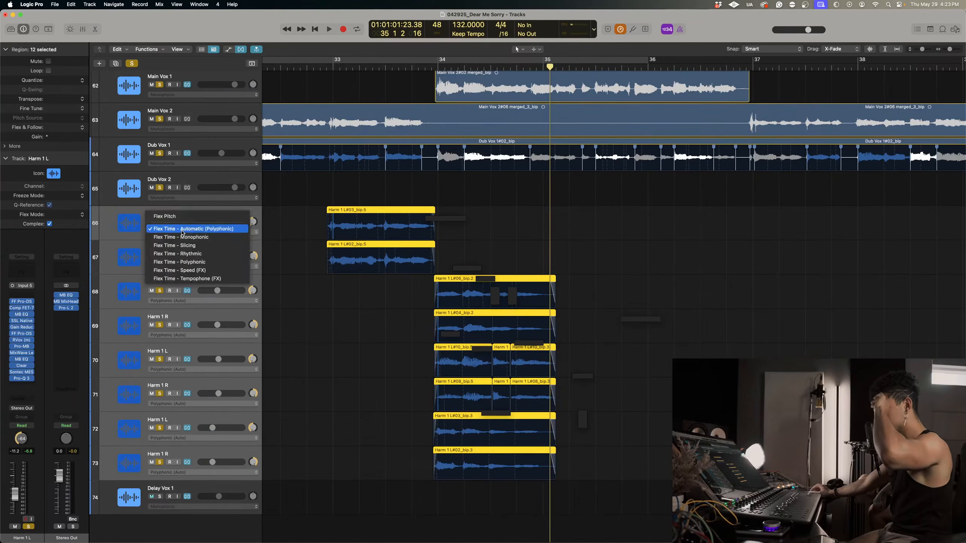
{"action": "left_click", "coordinate": [177, 237]}
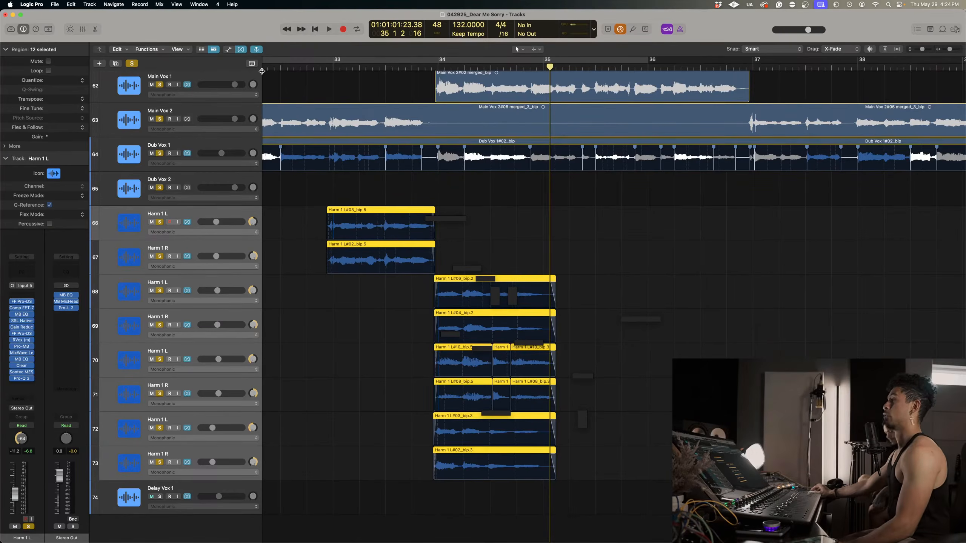
{"action": "left_click", "coordinate": [241, 50]}
Narrow the panning of the Harm 1 L and R pair on tracks 72 and 73 to about 28 on each side.
{"action": "key", "text": "super+Down"}
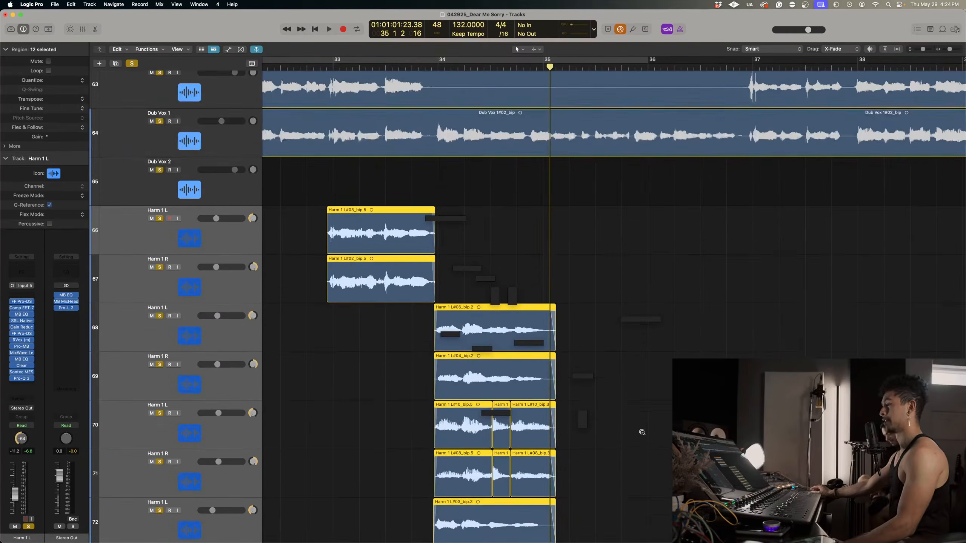
{"action": "left_click", "coordinate": [364, 405]}
{"action": "scroll", "coordinate": [359, 411], "scroll_direction": "down", "scroll_amount": 3}
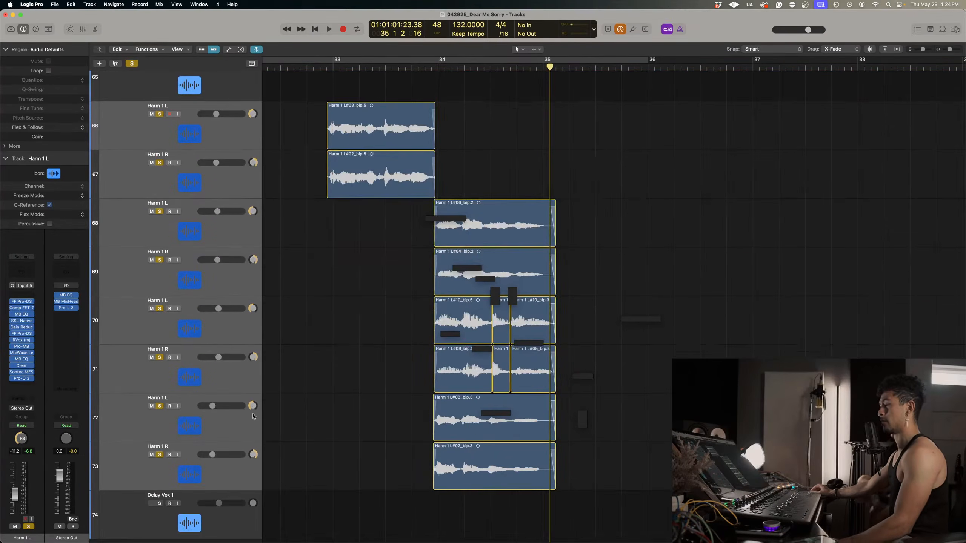
{"action": "left_click", "coordinate": [255, 398]}
{"action": "left_click_drag", "start_coordinate": [253, 405], "coordinate": [253, 390]}
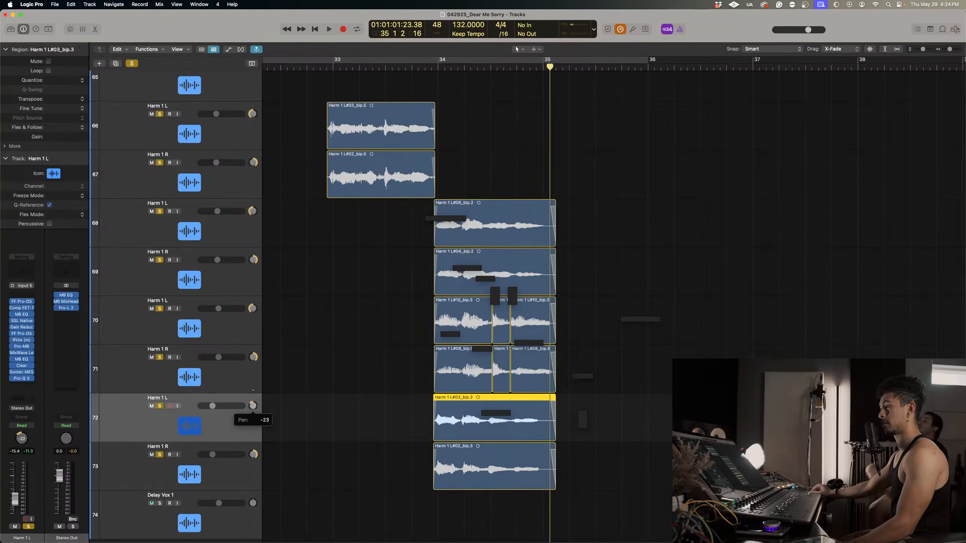
{"action": "left_click_drag", "start_coordinate": [254, 452], "coordinate": [254, 460]}
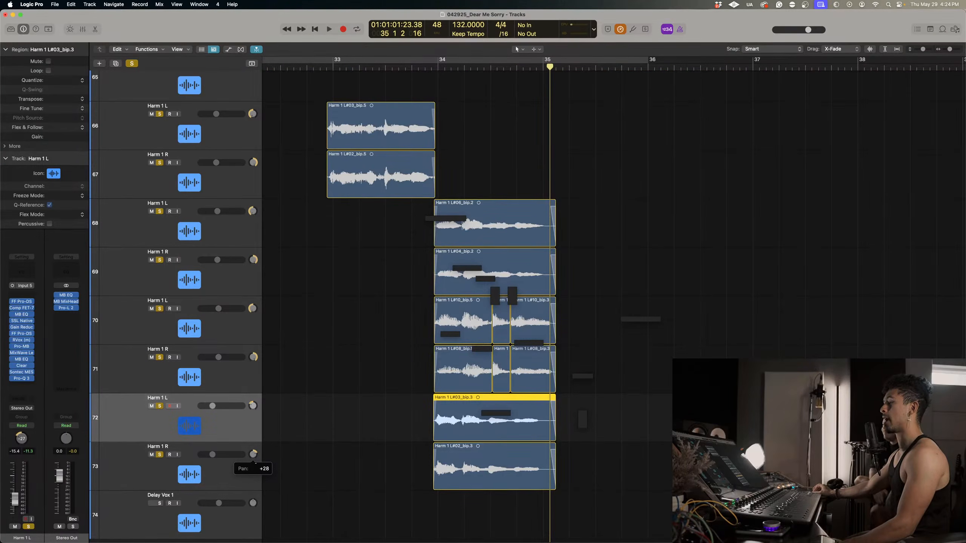
{"action": "left_click_drag", "start_coordinate": [252, 405], "coordinate": [253, 406]}
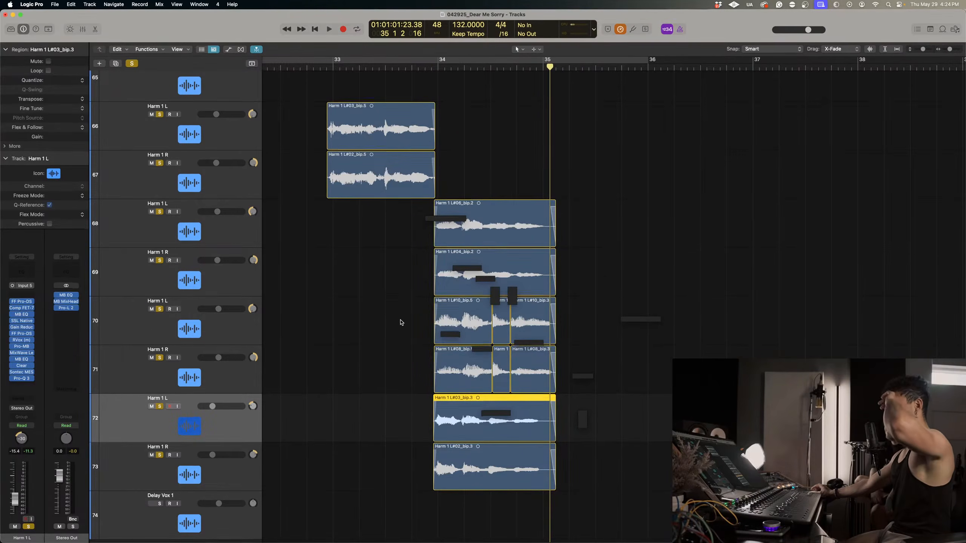
Place the playhead just before bar 33, switch to Music and play the June 21 song from the library, skipping further into it.
{"action": "scroll", "coordinate": [380, 323], "scroll_direction": "up", "scroll_amount": 5}
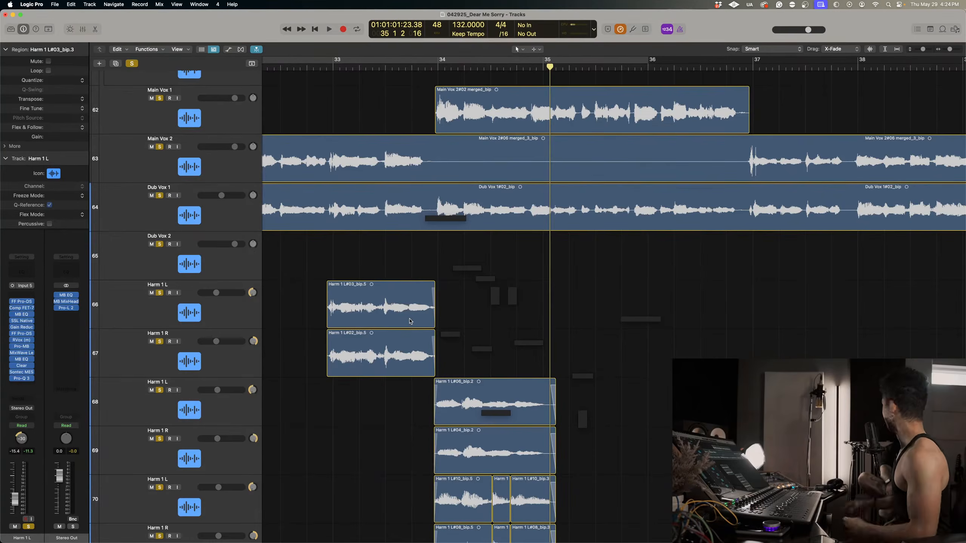
{"action": "left_click", "coordinate": [327, 67]}
{"action": "mouse_move", "coordinate": [529, 540]}
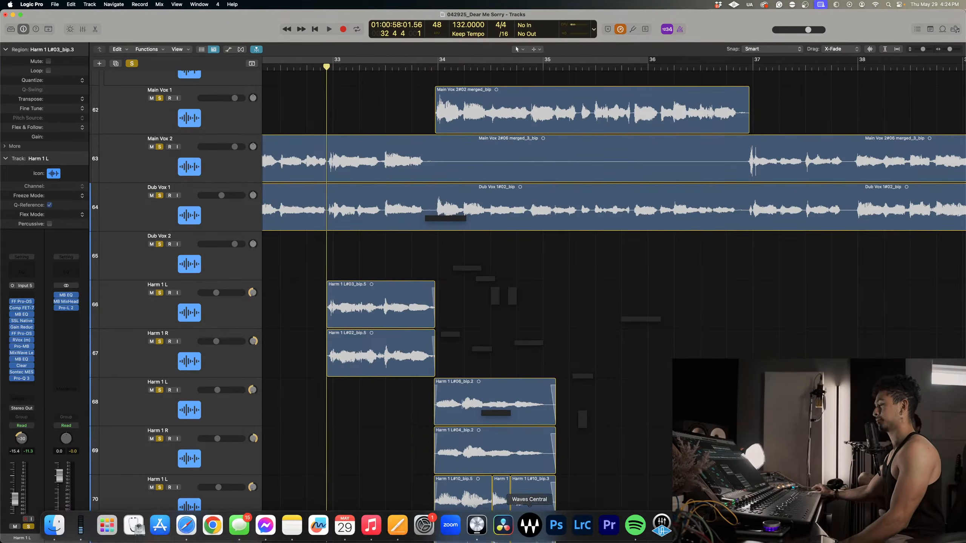
{"action": "left_click", "coordinate": [372, 538]}
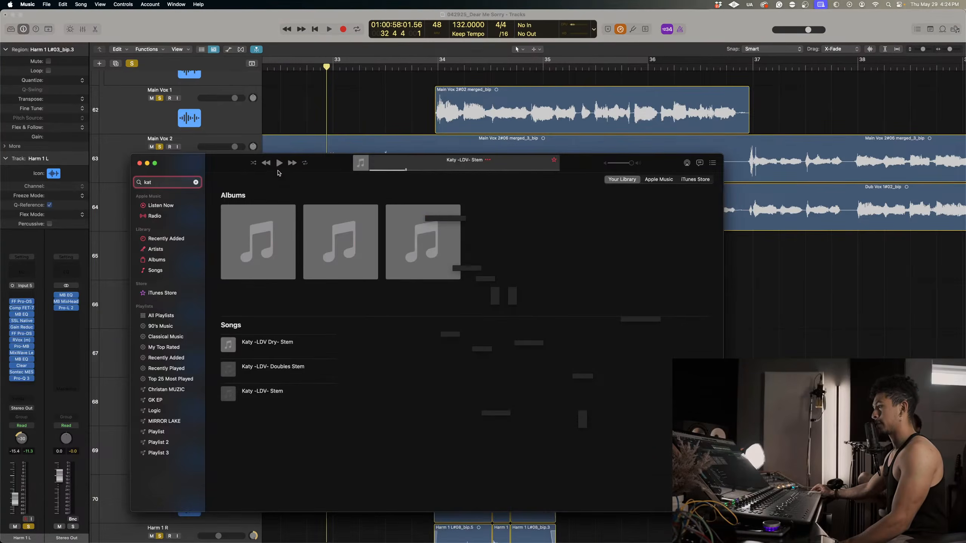
{"action": "left_click", "coordinate": [169, 263]}
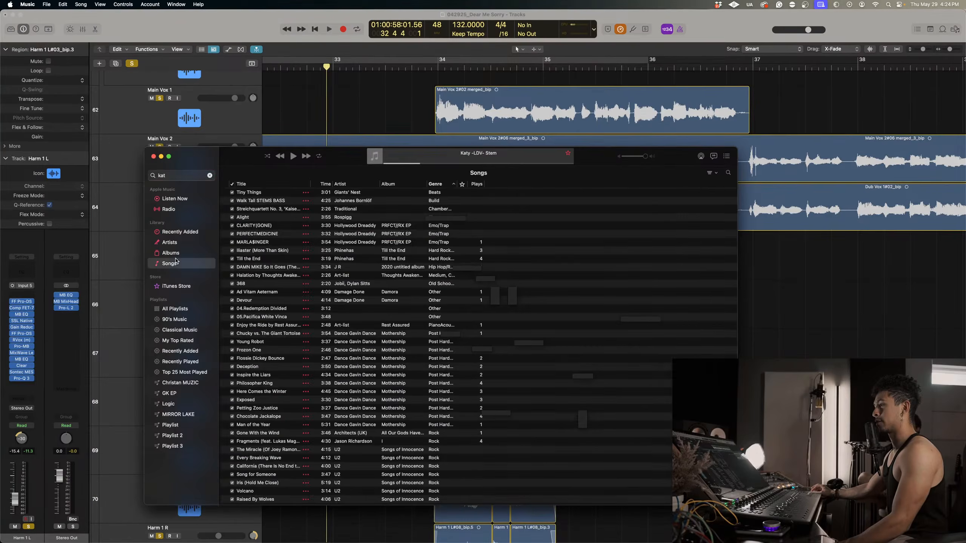
{"action": "scroll", "coordinate": [351, 314], "scroll_direction": "down", "scroll_amount": 10}
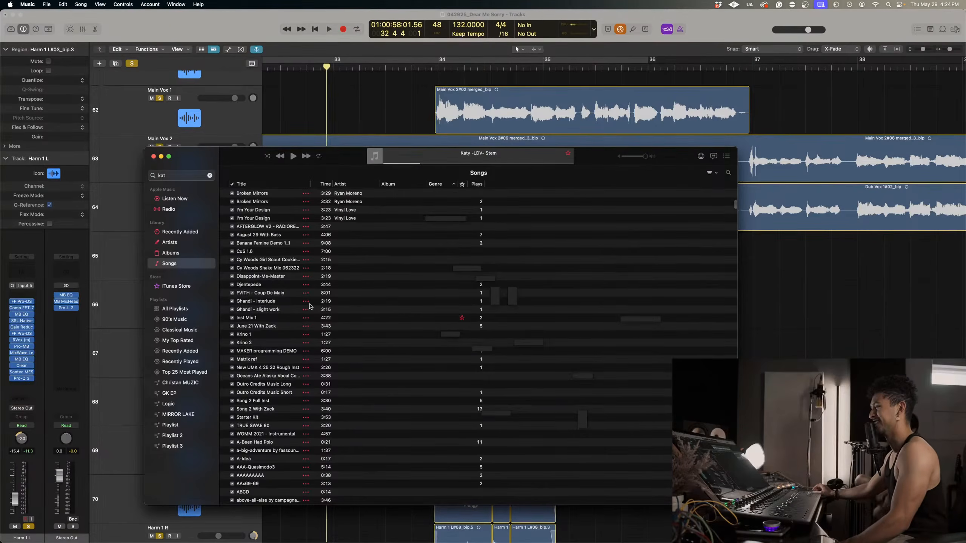
{"action": "double_click", "coordinate": [270, 326]}
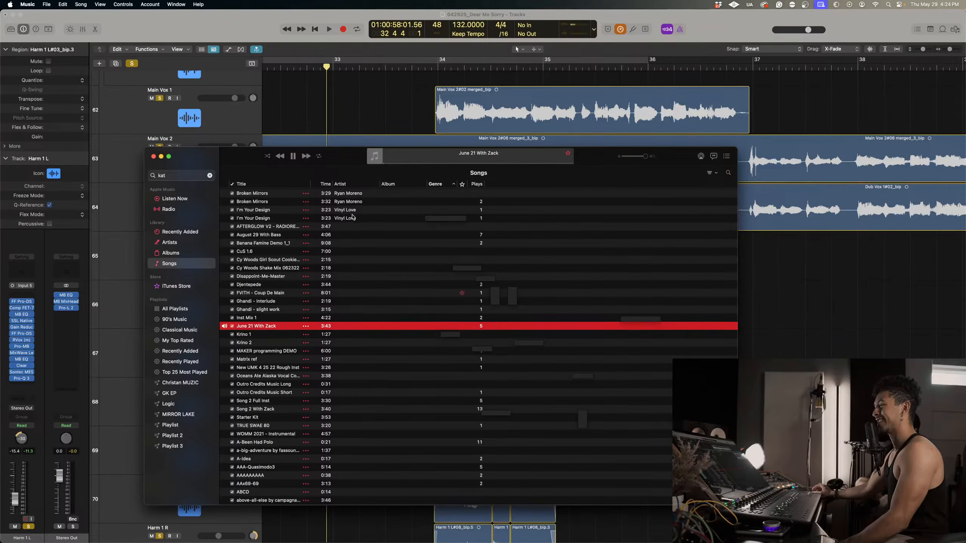
{"action": "left_click", "coordinate": [406, 162]}
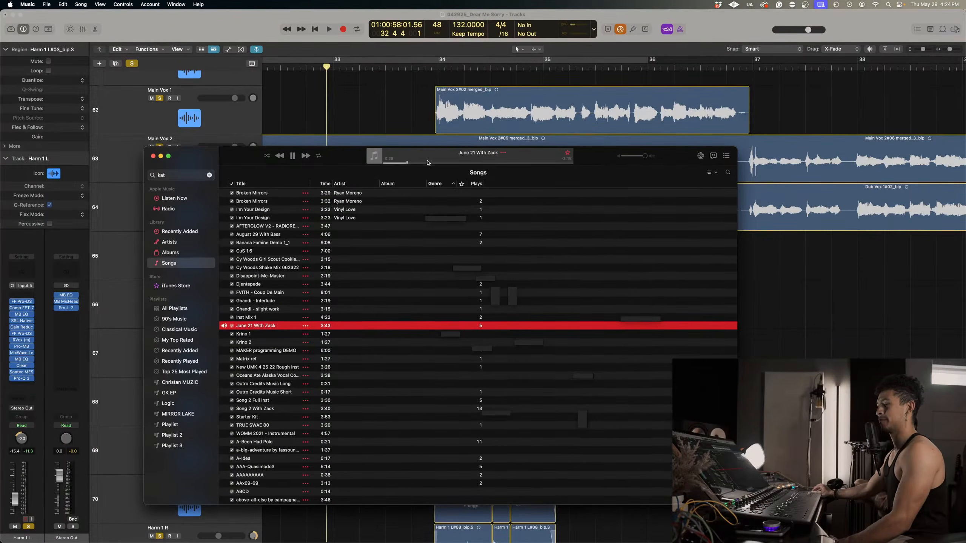
{"action": "left_click", "coordinate": [461, 164]}
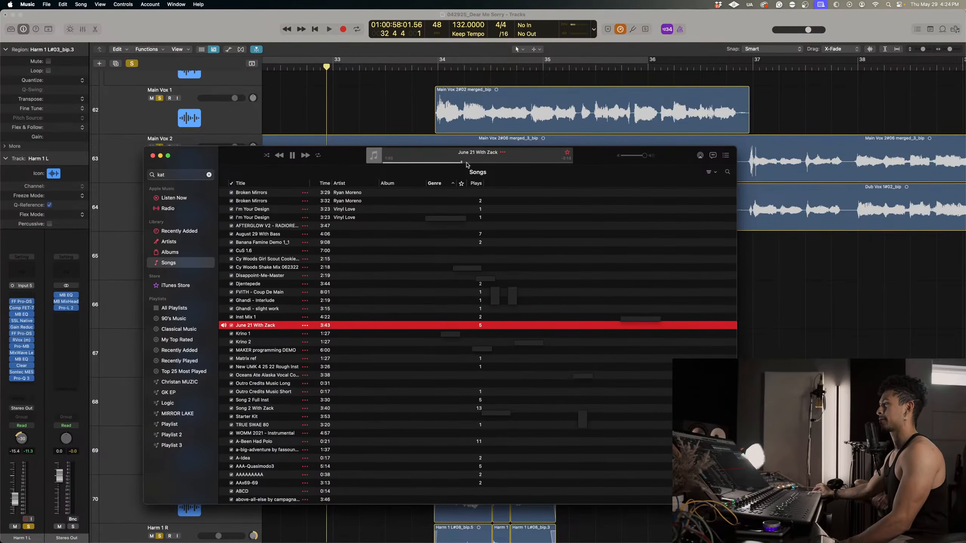
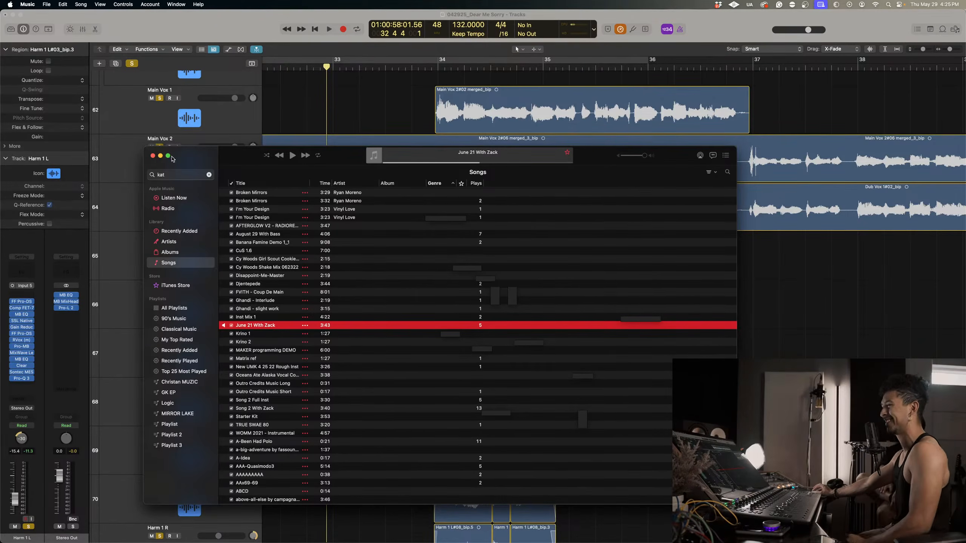
Close the Music window, return to Logic Pro and deselect the regions in the arrangement.
{"action": "left_click", "coordinate": [153, 155]}
{"action": "left_click", "coordinate": [603, 302]}
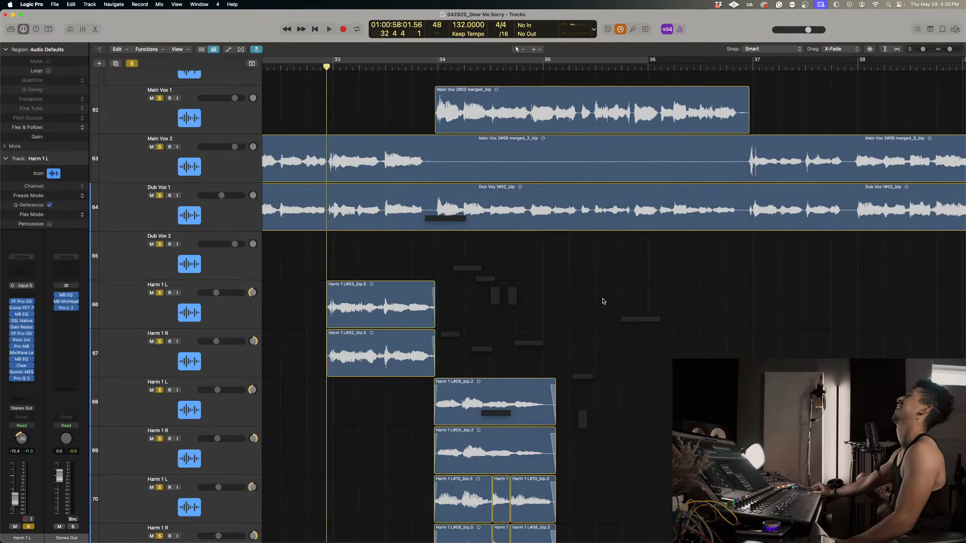
{"action": "key", "text": "super+Right"}
{"action": "key", "text": "super+Right"}
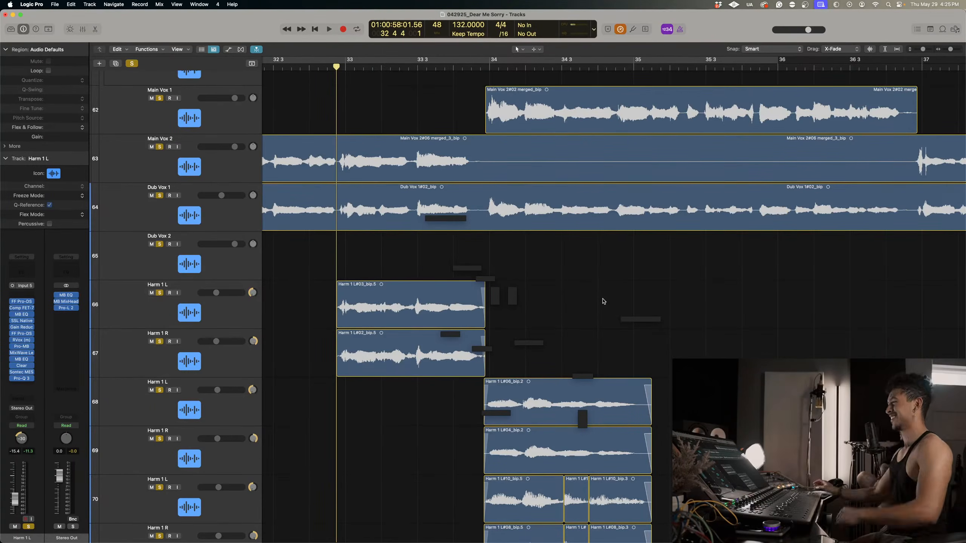
{"action": "key", "text": "super+Right"}
{"action": "key", "text": "super+Right"}
{"action": "key", "text": "super+Right"}
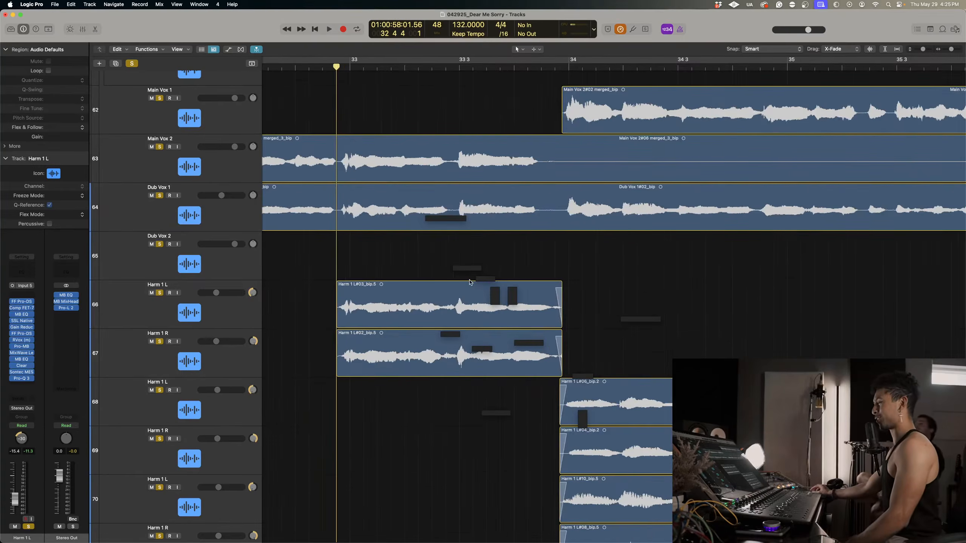
Audition the harmonies on tracks 66 to 73 against the lead vocals from just before bar 33 to bar 34 beat 4.
{"action": "key", "text": "super+Up"}
{"action": "key", "text": "space"}
{"action": "key", "text": "super+Down"}
{"action": "key", "text": "super+Left"}
{"action": "key", "text": "super+Left"}
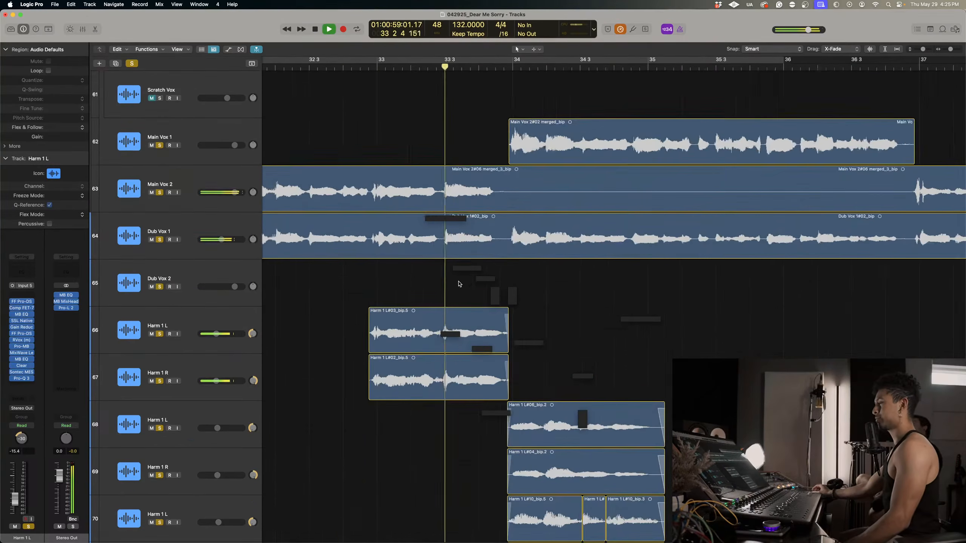
{"action": "scroll", "coordinate": [459, 283], "scroll_direction": "down", "scroll_amount": 5}
{"action": "scroll", "coordinate": [458, 283], "scroll_direction": "up", "scroll_amount": 2}
{"action": "scroll", "coordinate": [459, 283], "scroll_direction": "down", "scroll_amount": 5}
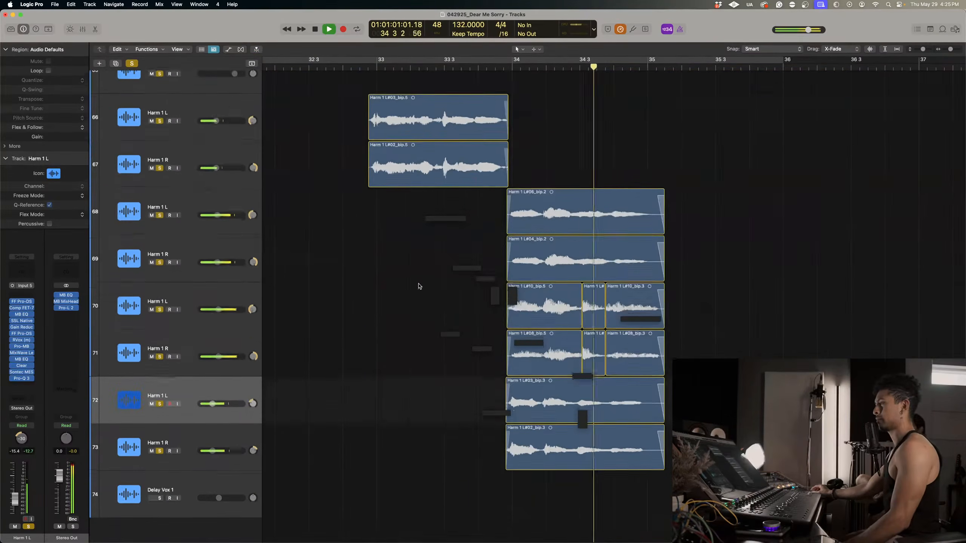
{"action": "key", "text": "space"}
Show the flex view for the vocal and harmony tracks.
{"action": "key", "text": "super+Down"}
{"action": "key", "text": "super+Right"}
{"action": "key", "text": "super+Right"}
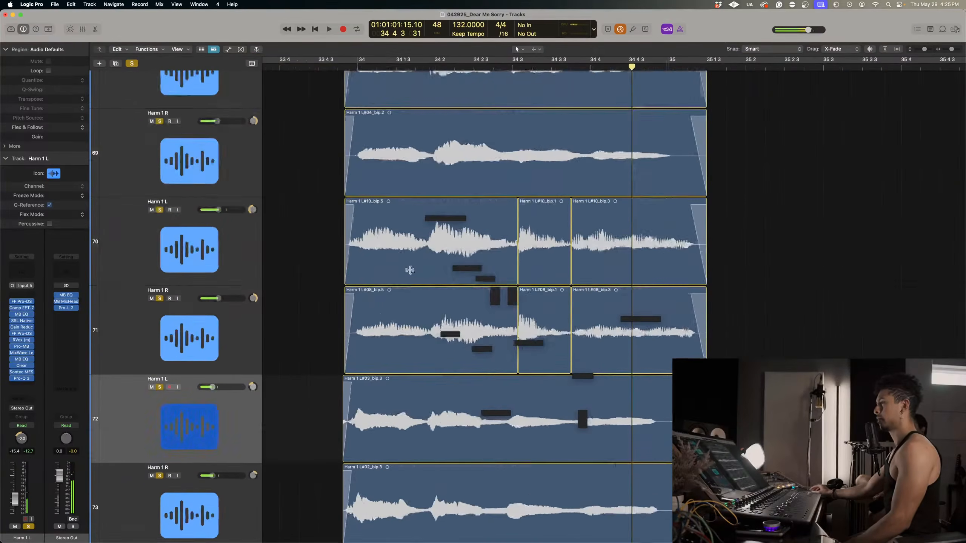
{"action": "left_click", "coordinate": [241, 49]}
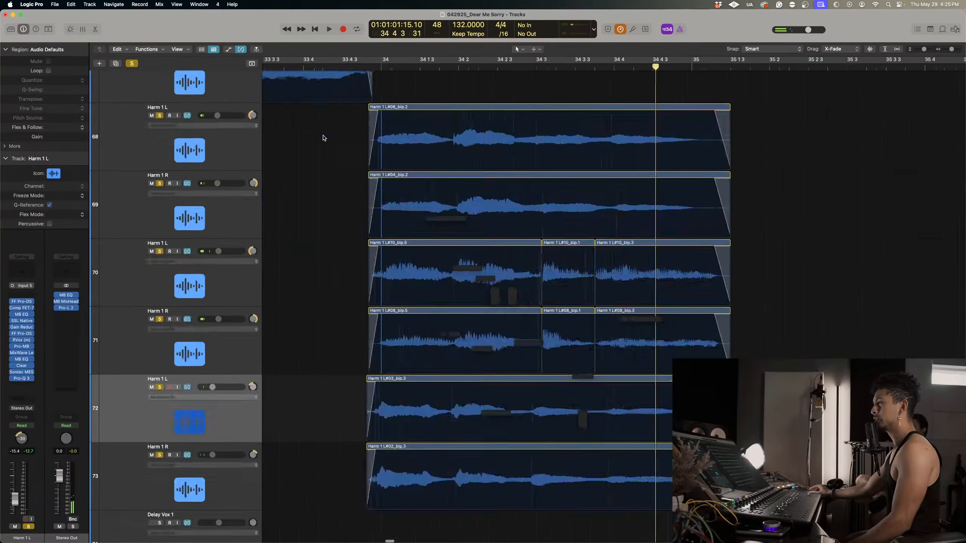
Add flex markers at the start and at the bar 33 downbeat of the Harm 1 L region on track 66.
{"action": "scroll", "coordinate": [324, 138], "scroll_direction": "left", "scroll_amount": 5}
{"action": "scroll", "coordinate": [324, 138], "scroll_direction": "up", "scroll_amount": 5}
{"action": "scroll", "coordinate": [323, 138], "scroll_direction": "up", "scroll_amount": 5}
{"action": "scroll", "coordinate": [323, 138], "scroll_direction": "left", "scroll_amount": 6}
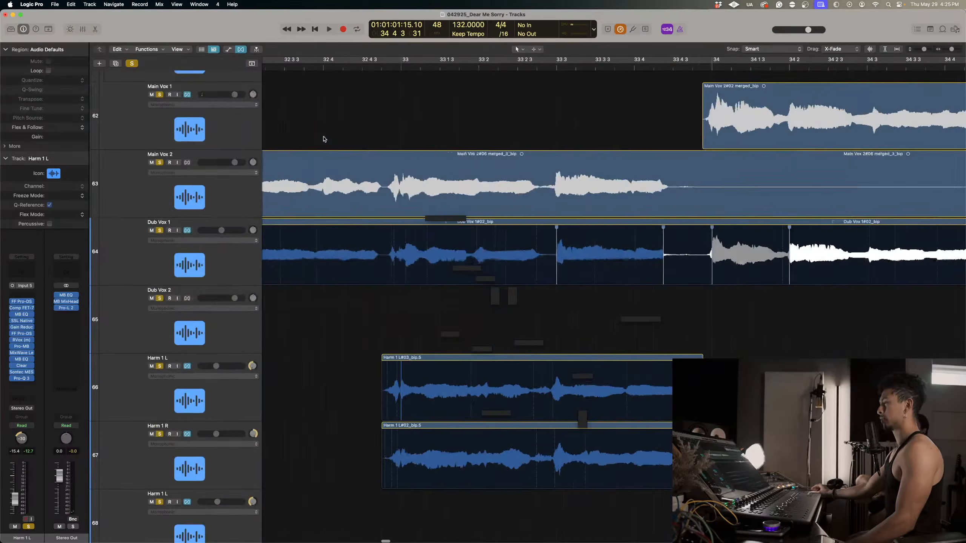
{"action": "scroll", "coordinate": [450, 328], "scroll_direction": "up", "scroll_amount": 2}
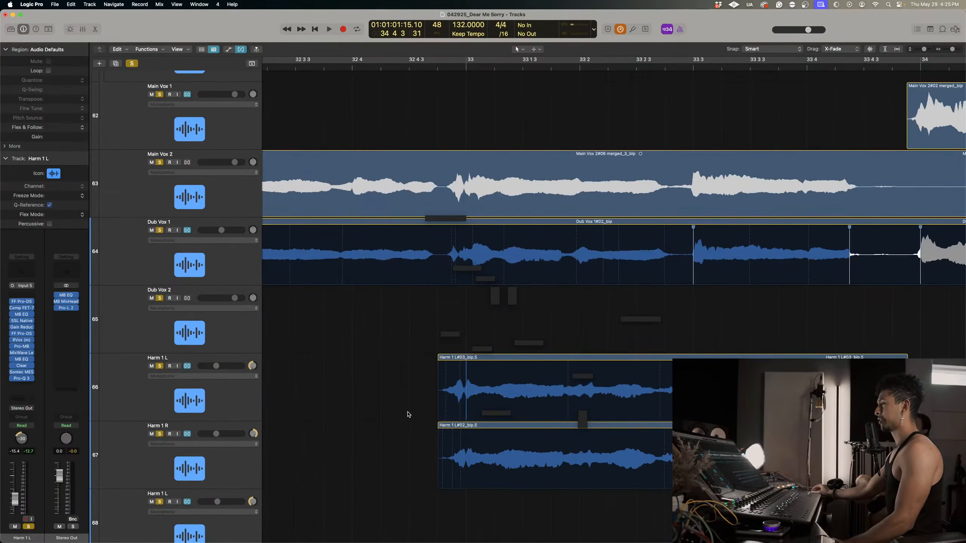
{"action": "mouse_move", "coordinate": [472, 380]}
{"action": "left_mouse_down"}
{"action": "mouse_move", "coordinate": [443, 365]}
{"action": "mouse_move", "coordinate": [444, 377]}
{"action": "left_mouse_up"}
{"action": "double_click", "coordinate": [444, 363]}
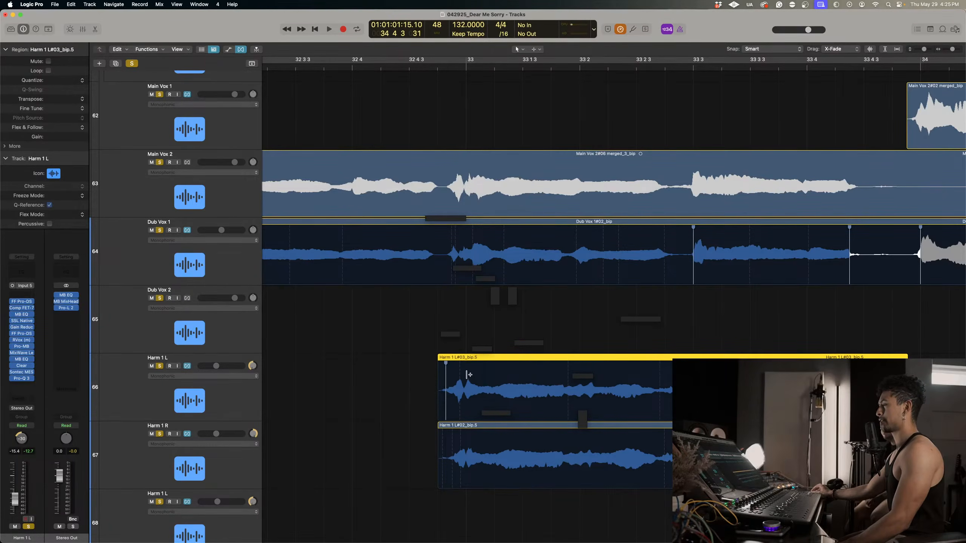
{"action": "left_click", "coordinate": [466, 375]}
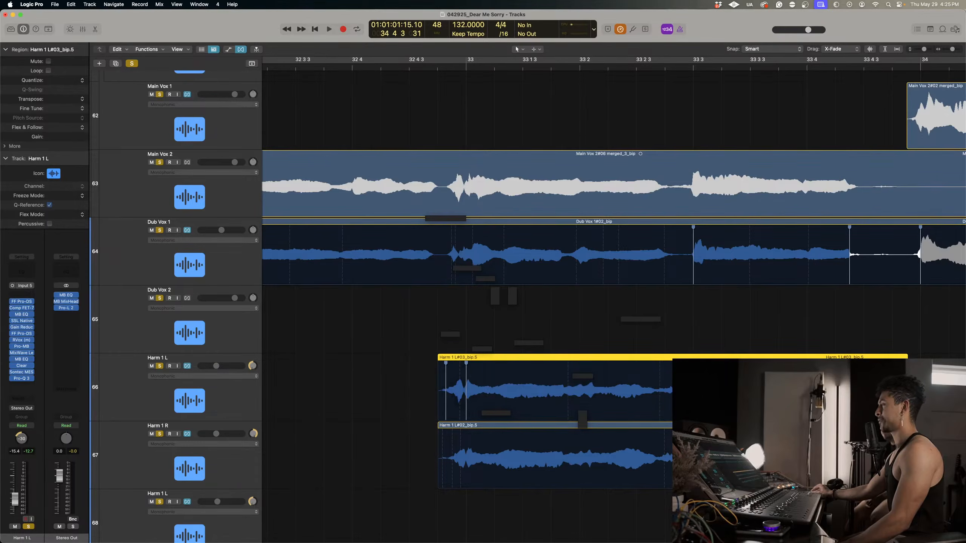
Flex the Harm 1 L and R notes on tracks 66 and 67 to bar 33 beat 3, and mark Harm 1 L near beat 4.
{"action": "left_click_drag", "start_coordinate": [688, 376], "coordinate": [691, 376]}
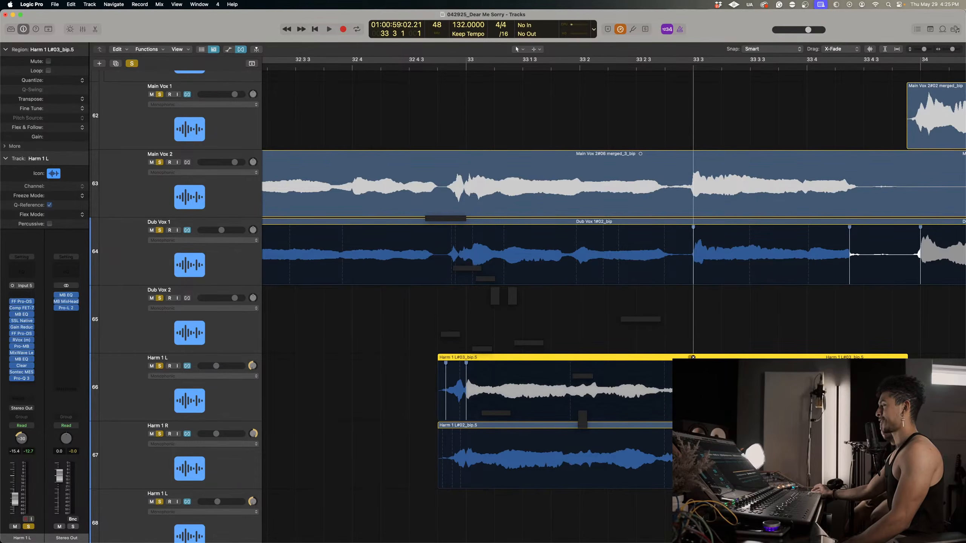
{"action": "left_click_drag", "start_coordinate": [690, 445], "coordinate": [693, 444]}
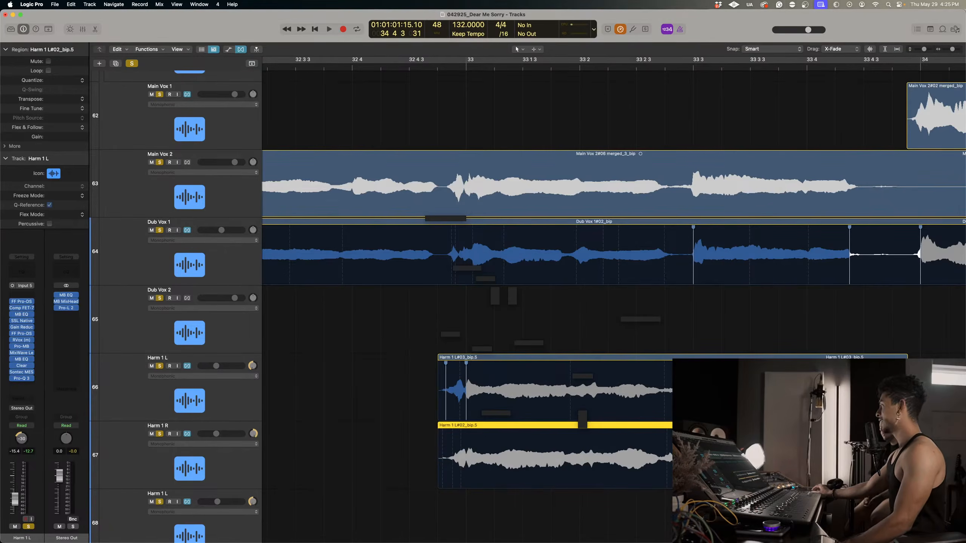
{"action": "scroll", "coordinate": [608, 267], "scroll_direction": "right", "scroll_amount": 3}
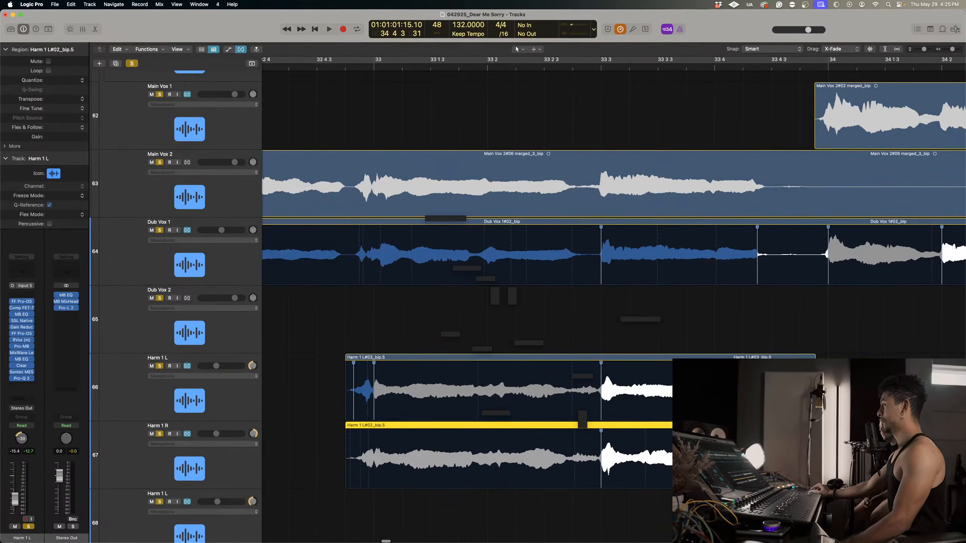
{"action": "left_click", "coordinate": [704, 357]}
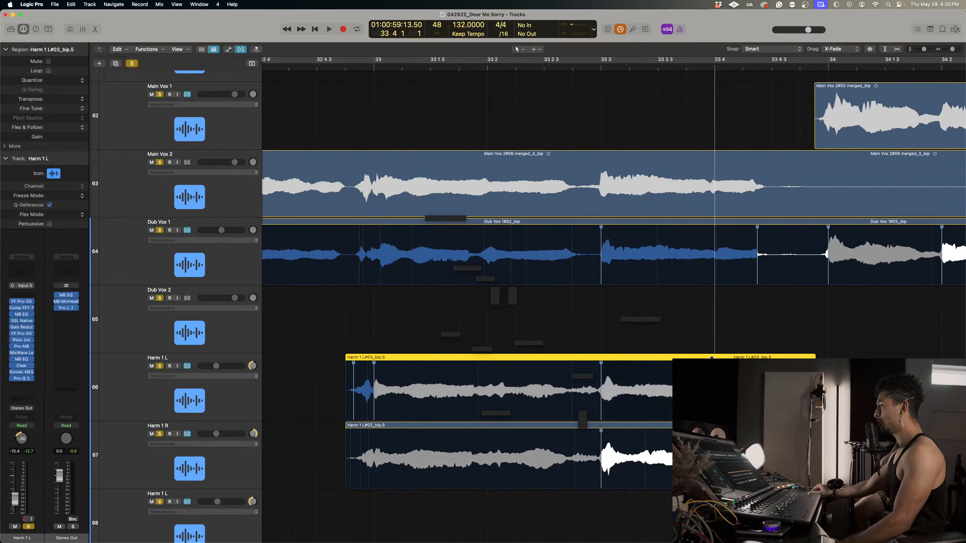
Flex the start and bar 33 downbeat of Harm 1 R on track 67, and mark both regions shortly before beat 3.
{"action": "left_click", "coordinate": [359, 443]}
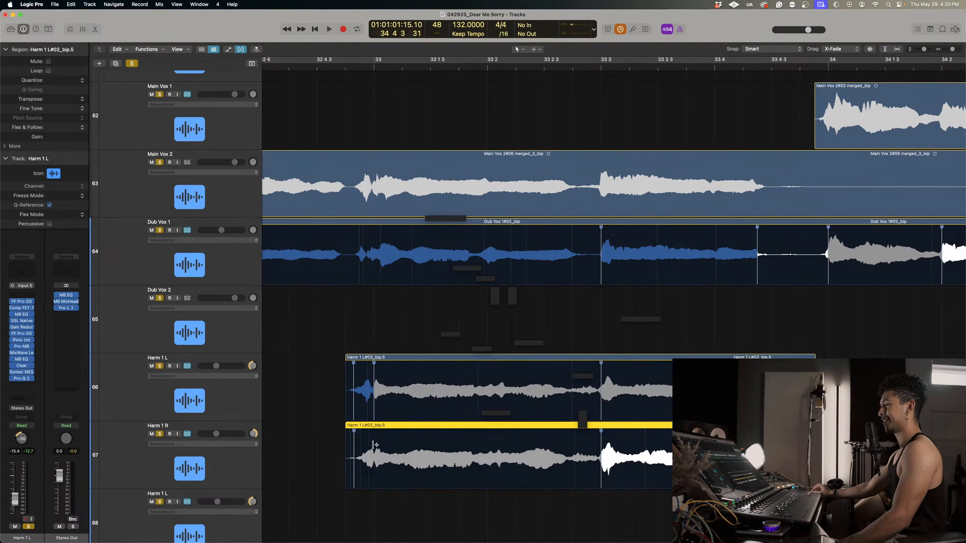
{"action": "left_click_drag", "start_coordinate": [372, 445], "coordinate": [374, 444]}
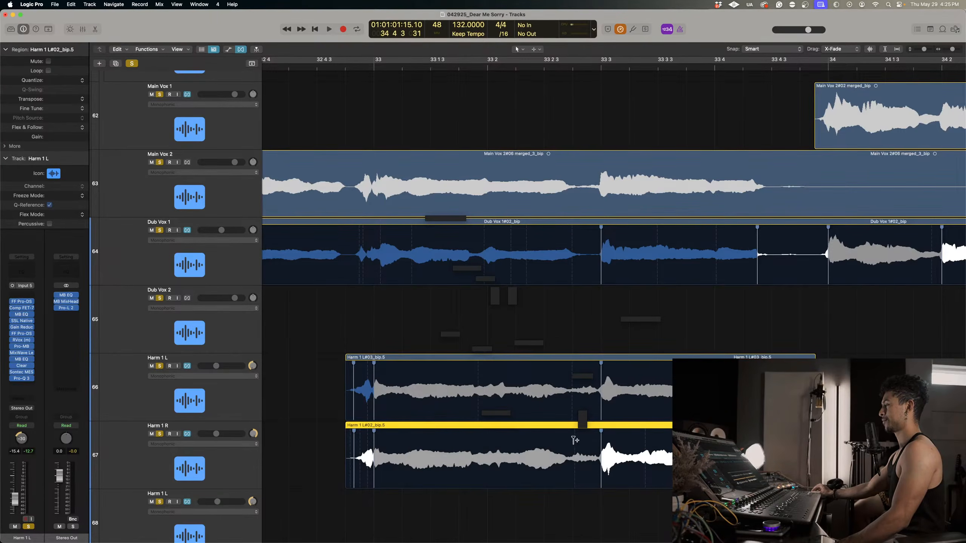
{"action": "left_click_drag", "start_coordinate": [567, 448], "coordinate": [568, 448]}
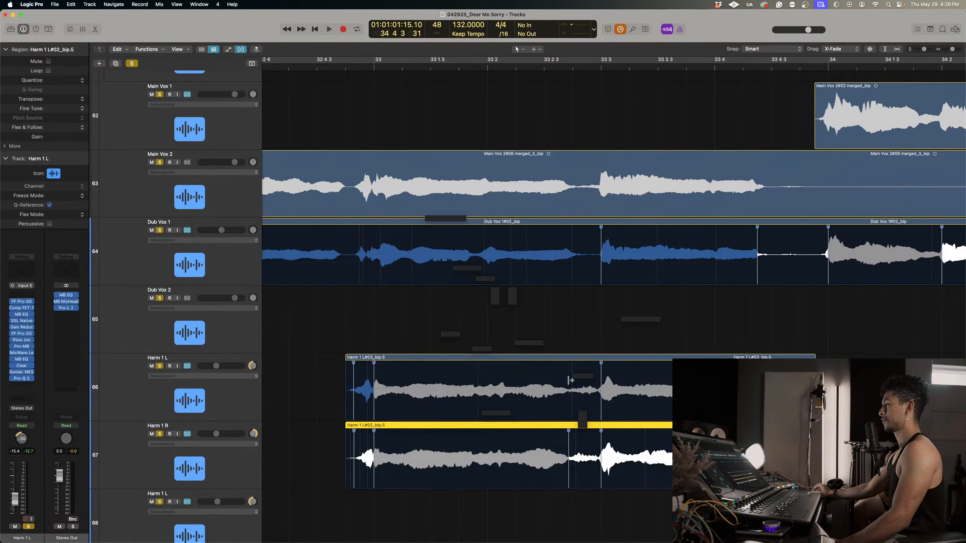
{"action": "left_click", "coordinate": [569, 380]}
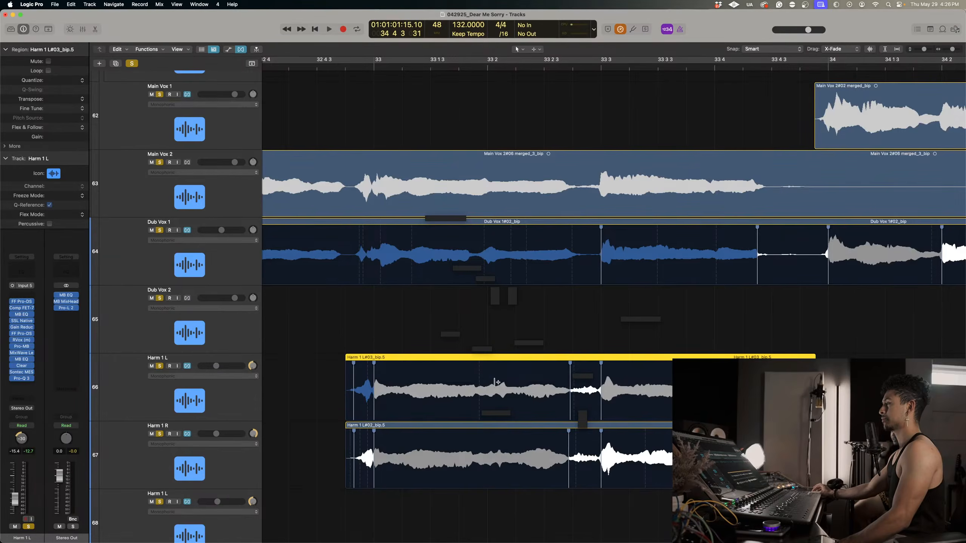
Flex both harmonies on tracks 66 and 67 to bar 33 beat 2, and add a marker on Harm 1 R shortly after beat 3.
{"action": "left_click", "coordinate": [490, 381]}
{"action": "left_click", "coordinate": [491, 443]}
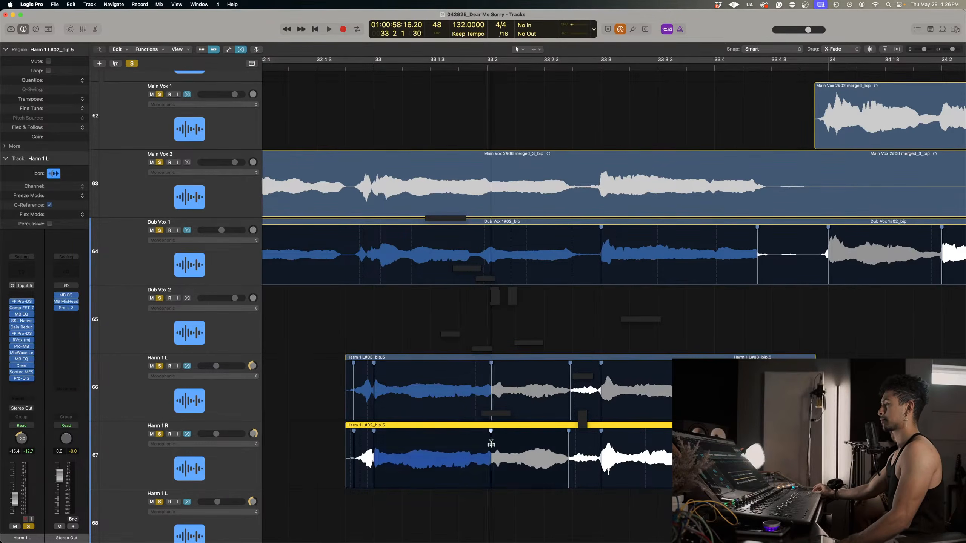
{"action": "scroll", "coordinate": [491, 443], "scroll_direction": "right", "scroll_amount": 3}
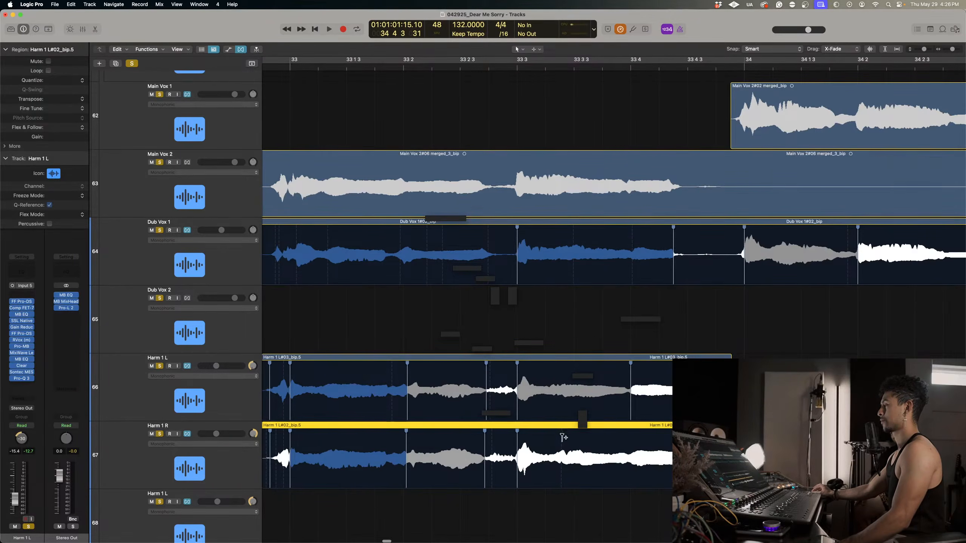
{"action": "left_click", "coordinate": [562, 437]}
{"action": "scroll", "coordinate": [562, 438], "scroll_direction": "right", "scroll_amount": 2}
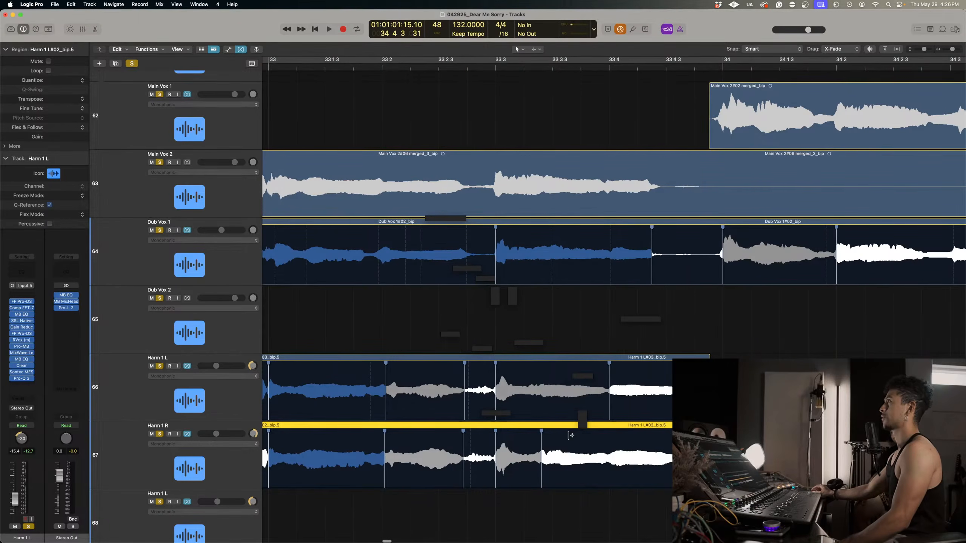
Select the regions on tracks 66 and 67 and use the Fade Tool to give their ends longer, curved fade-outs before bar 34.
{"action": "left_click_drag", "start_coordinate": [559, 335], "coordinate": [548, 438]}
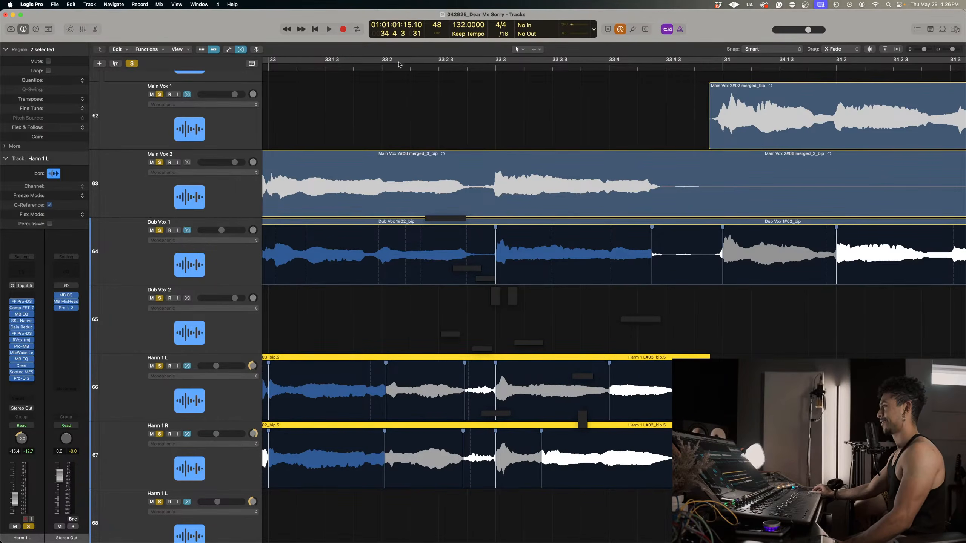
{"action": "left_click", "coordinate": [535, 49]}
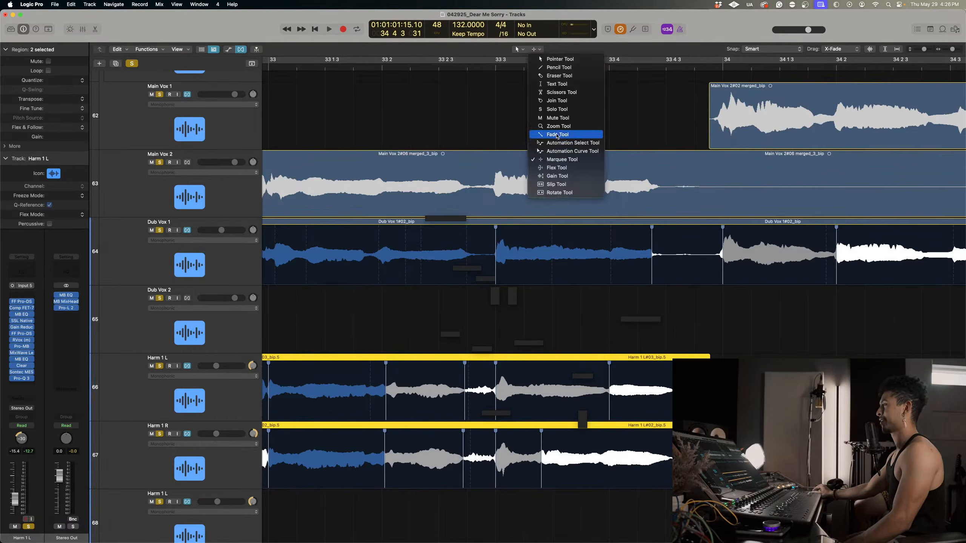
{"action": "left_click", "coordinate": [557, 135]}
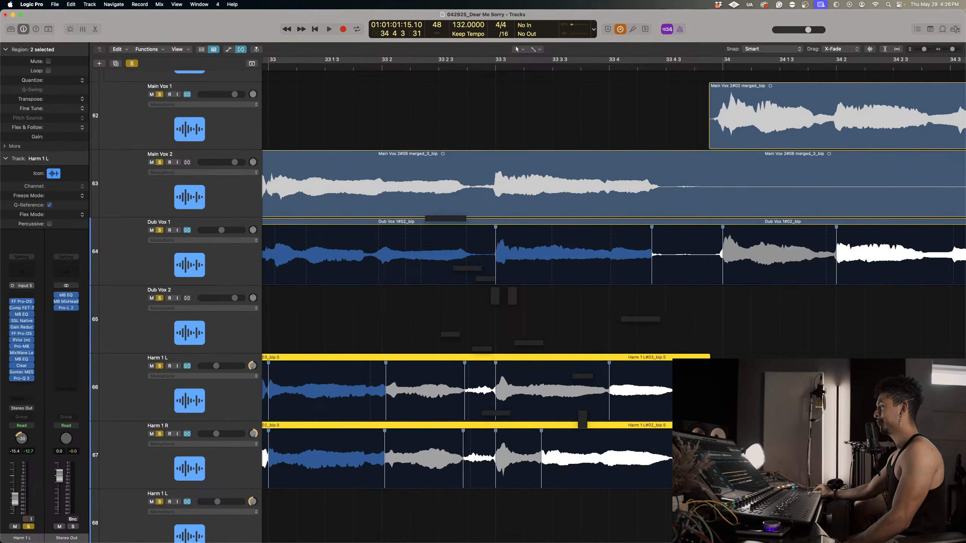
{"action": "scroll", "coordinate": [470, 263], "scroll_direction": "down", "scroll_amount": 1}
{"action": "scroll", "coordinate": [470, 263], "scroll_direction": "down", "scroll_amount": 4}
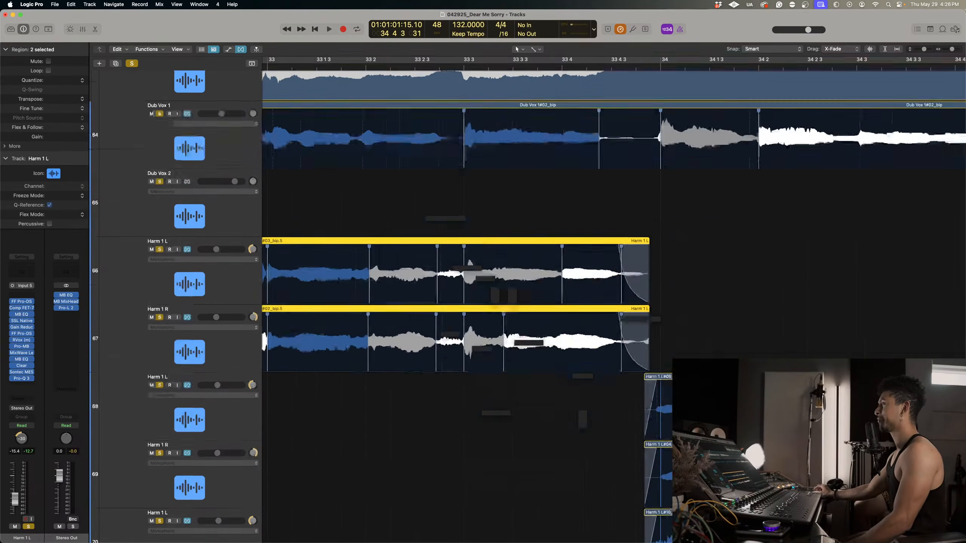
Try to flex the opening note of the Harm 1 L region on track 68 to slightly before bar 34.
{"action": "scroll", "coordinate": [470, 264], "scroll_direction": "right", "scroll_amount": 3}
{"action": "scroll", "coordinate": [637, 366], "scroll_direction": "right", "scroll_amount": 5}
{"action": "scroll", "coordinate": [637, 365], "scroll_direction": "up", "scroll_amount": 2}
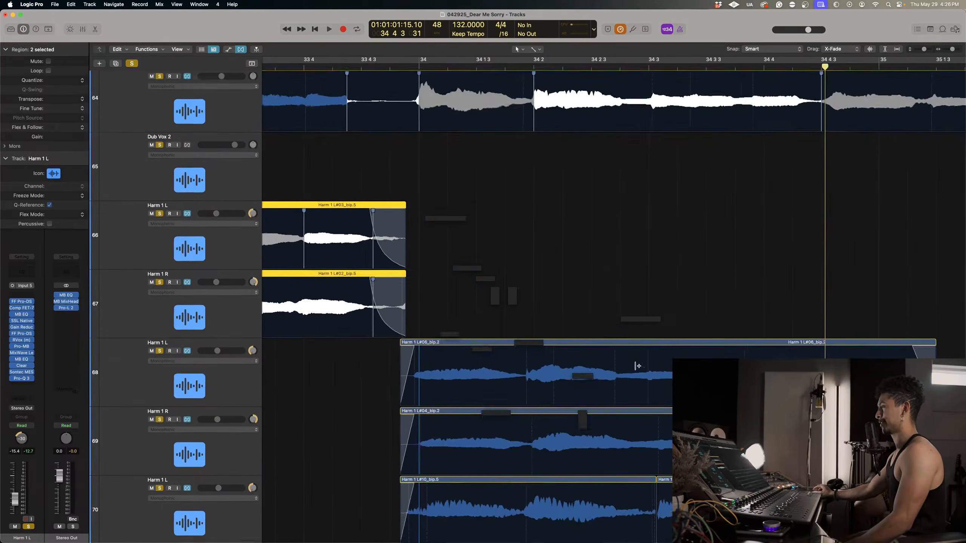
{"action": "scroll", "coordinate": [637, 366], "scroll_direction": "down", "scroll_amount": 2}
{"action": "scroll", "coordinate": [637, 366], "scroll_direction": "down", "scroll_amount": 3}
{"action": "scroll", "coordinate": [637, 366], "scroll_direction": "up", "scroll_amount": 2}
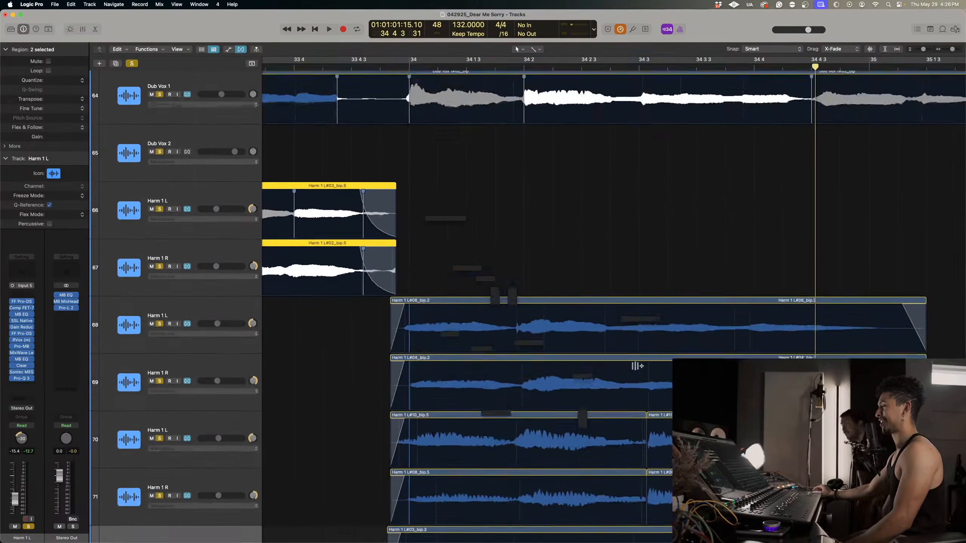
{"action": "scroll", "coordinate": [637, 366], "scroll_direction": "down", "scroll_amount": 3}
{"action": "scroll", "coordinate": [637, 366], "scroll_direction": "up", "scroll_amount": 3}
{"action": "scroll", "coordinate": [637, 366], "scroll_direction": "down", "scroll_amount": 1}
{"action": "scroll", "coordinate": [634, 367], "scroll_direction": "down", "scroll_amount": 1}
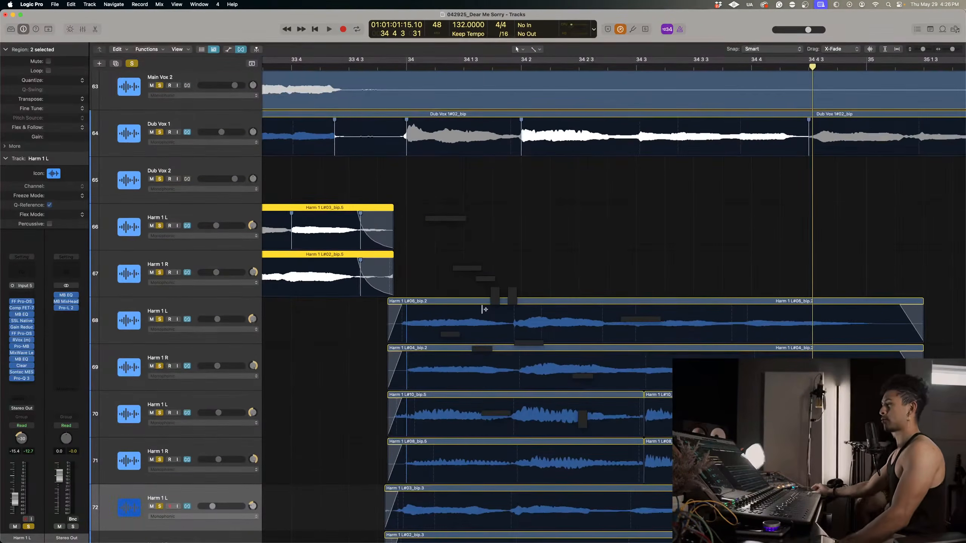
{"action": "left_click", "coordinate": [495, 255]}
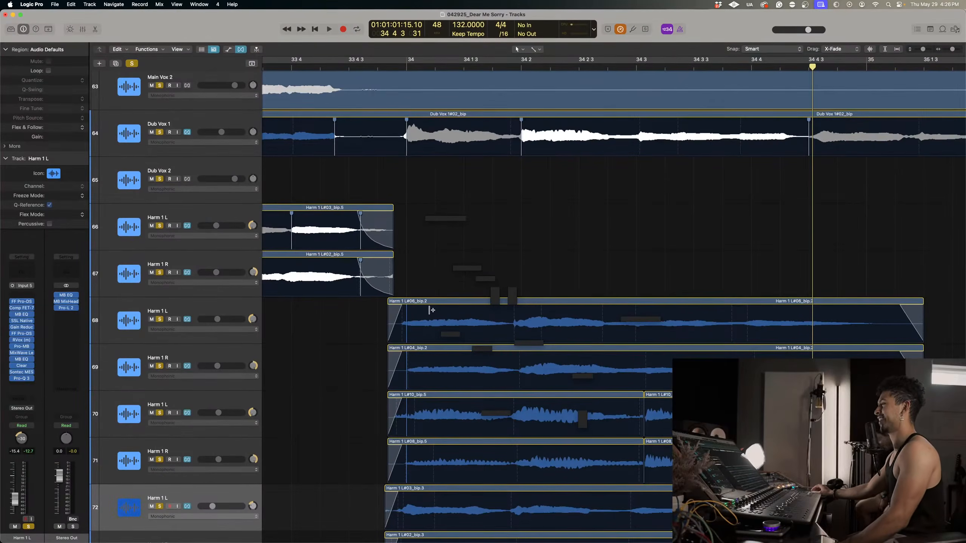
{"action": "left_click", "coordinate": [397, 311]}
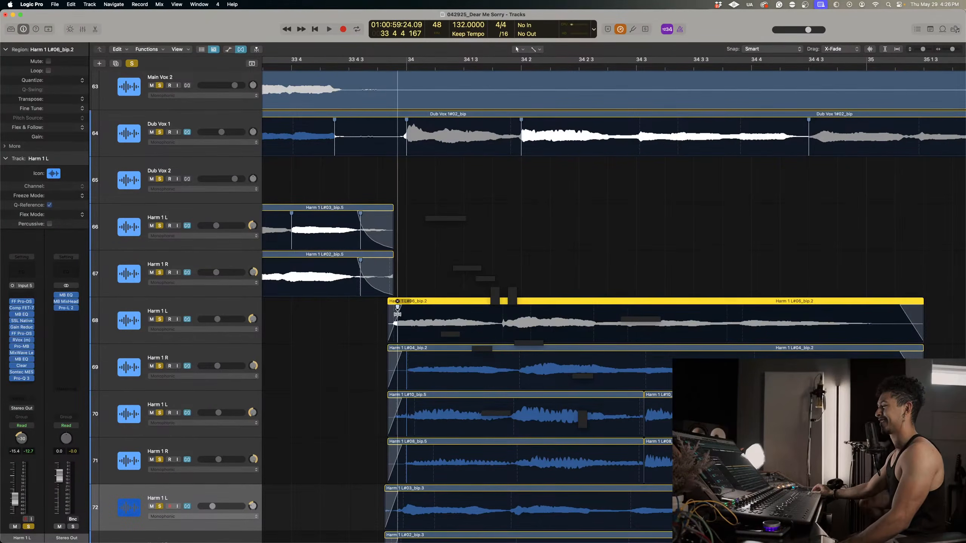
{"action": "left_click_drag", "start_coordinate": [308, 333], "coordinate": [427, 466]}
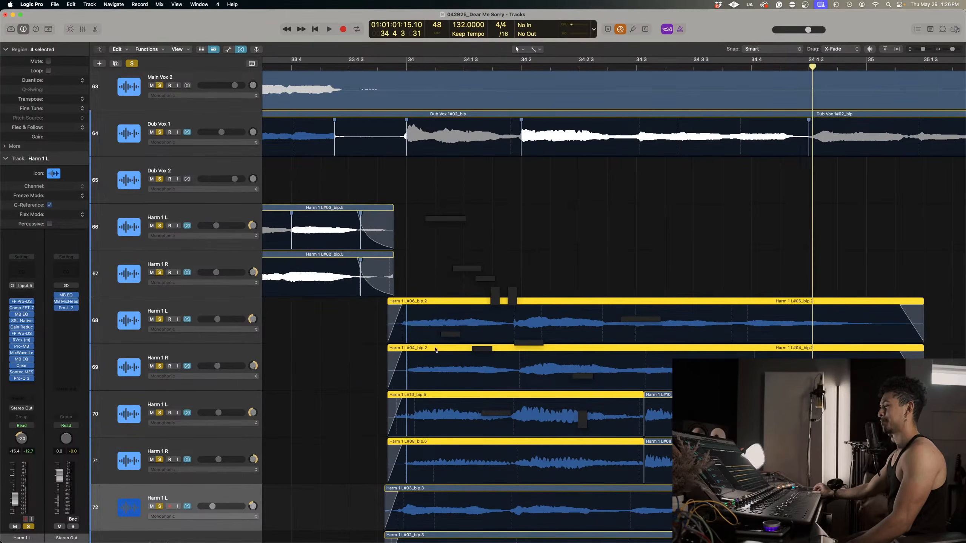
{"action": "mouse_move", "coordinate": [427, 326]}
{"action": "left_mouse_down"}
{"action": "mouse_move", "coordinate": [398, 322]}
{"action": "mouse_move", "coordinate": [400, 303]}
{"action": "left_mouse_up"}
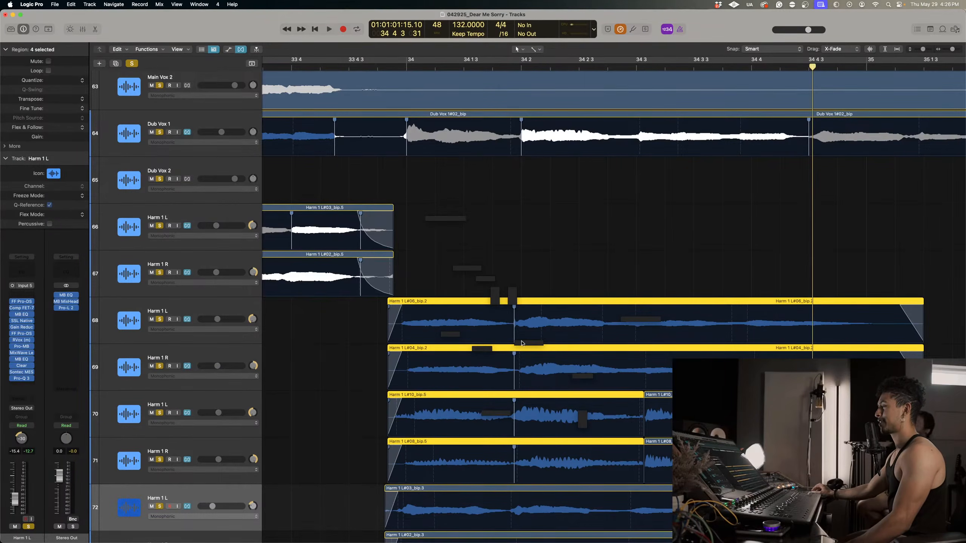
{"action": "scroll", "coordinate": [521, 395], "scroll_direction": "down", "scroll_amount": 5}
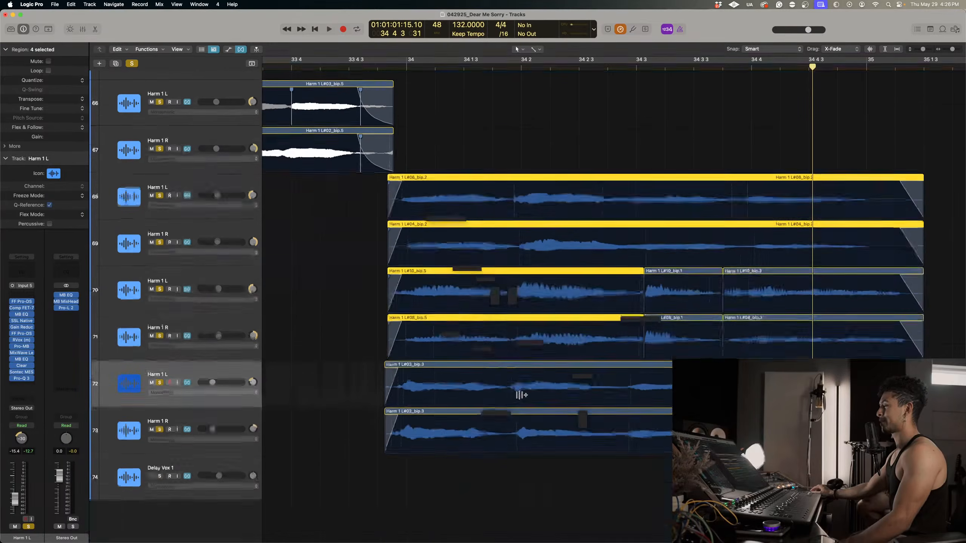
{"action": "scroll", "coordinate": [521, 395], "scroll_direction": "up", "scroll_amount": 7}
{"action": "scroll", "coordinate": [519, 395], "scroll_direction": "up", "scroll_amount": 5}
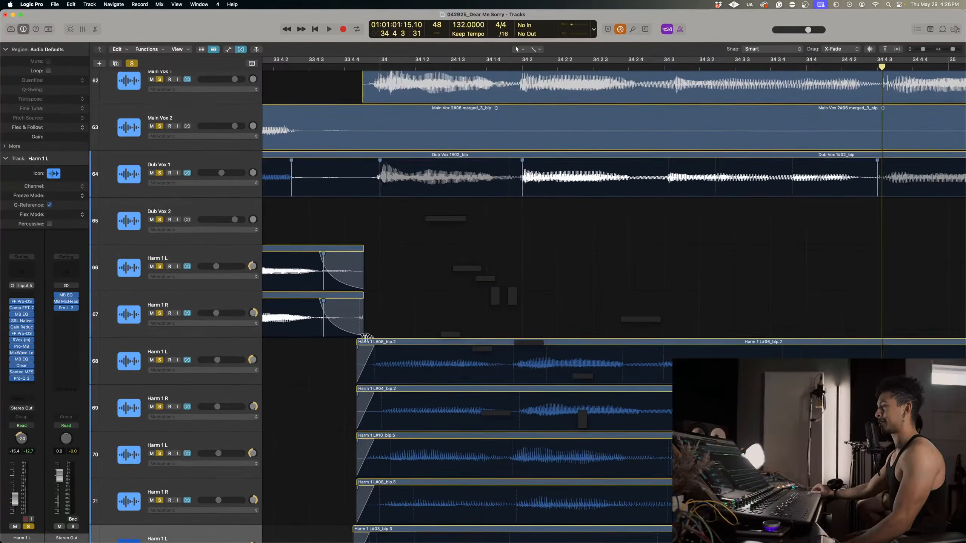
Flex the Harm 1 L region on track 68 at the bar 34 downbeat, beats 2 and 3, shortly before beat 4, and at bar 35.
{"action": "left_click", "coordinate": [380, 348]}
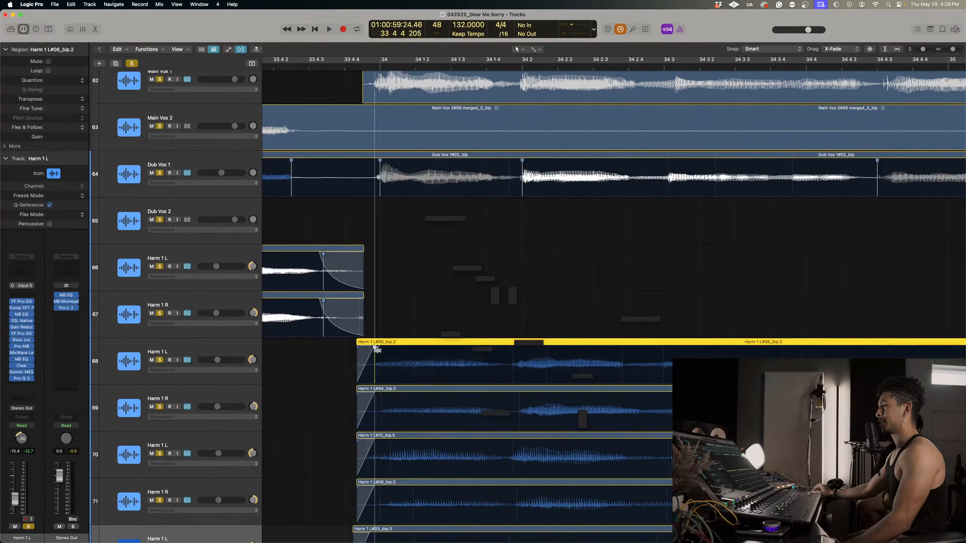
{"action": "left_click", "coordinate": [522, 352]}
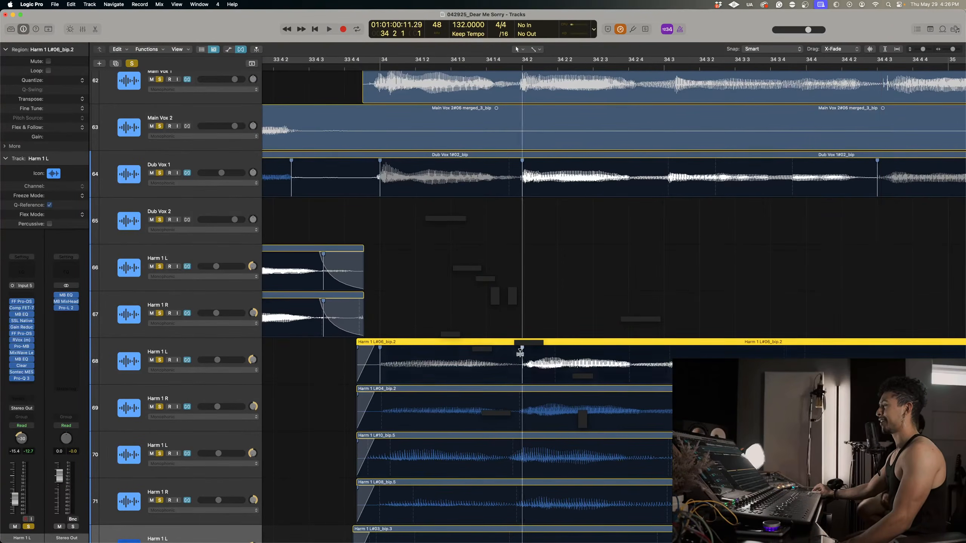
{"action": "left_click", "coordinate": [668, 353]}
{"action": "scroll", "coordinate": [669, 356], "scroll_direction": "right", "scroll_amount": 5}
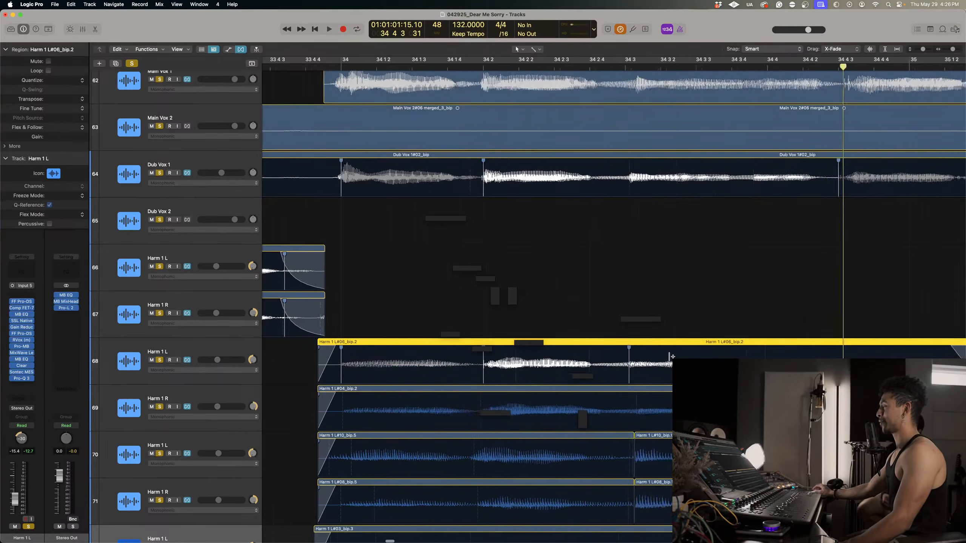
{"action": "left_click_drag", "start_coordinate": [636, 351], "coordinate": [624, 351]}
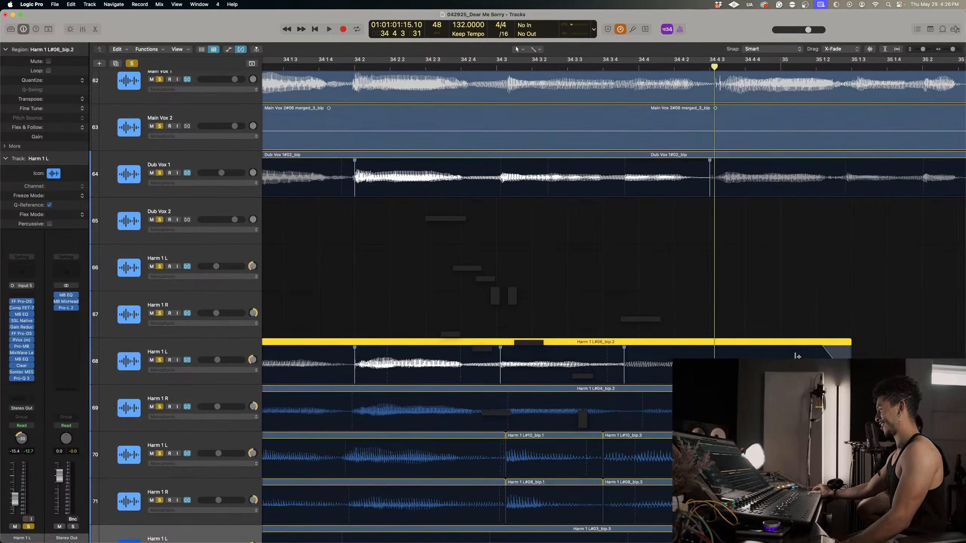
{"action": "left_click_drag", "start_coordinate": [790, 351], "coordinate": [781, 351]}
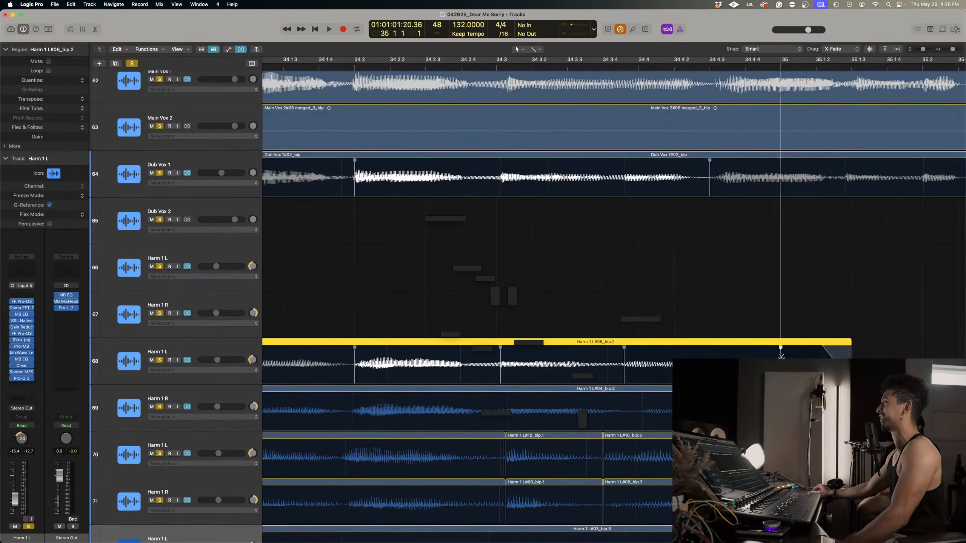
Flex the Harm 1 R region on track 69 at the bar 34 downbeat, beat 2 and shortly before beat 4.
{"action": "scroll", "coordinate": [780, 357], "scroll_direction": "left", "scroll_amount": 1}
{"action": "scroll", "coordinate": [781, 356], "scroll_direction": "left", "scroll_amount": 1}
{"action": "left_click_drag", "start_coordinate": [710, 400], "coordinate": [691, 399]}
{"action": "scroll", "coordinate": [488, 391], "scroll_direction": "left", "scroll_amount": 2}
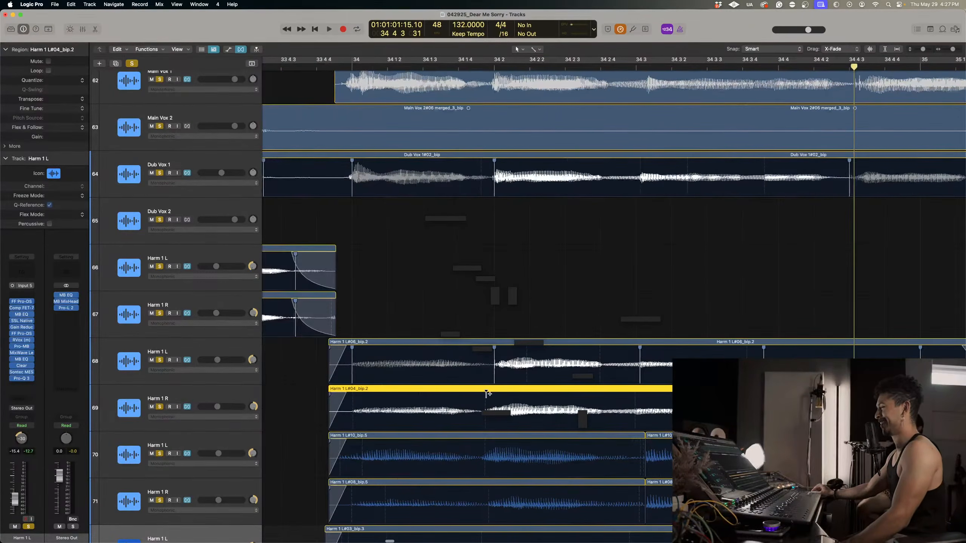
{"action": "left_click_drag", "start_coordinate": [487, 393], "coordinate": [494, 394]}
{"action": "left_click", "coordinate": [352, 400]}
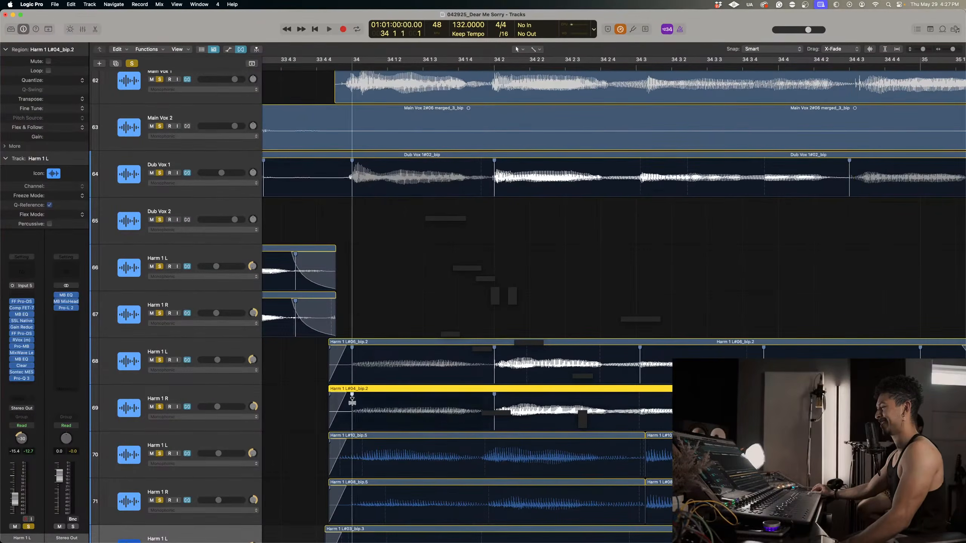
Hide Flex and join the split Harm 1 regions on tracks 70 and 71 into one region per track.
{"action": "scroll", "coordinate": [419, 405], "scroll_direction": "down", "scroll_amount": 3}
{"action": "scroll", "coordinate": [419, 405], "scroll_direction": "right", "scroll_amount": 1}
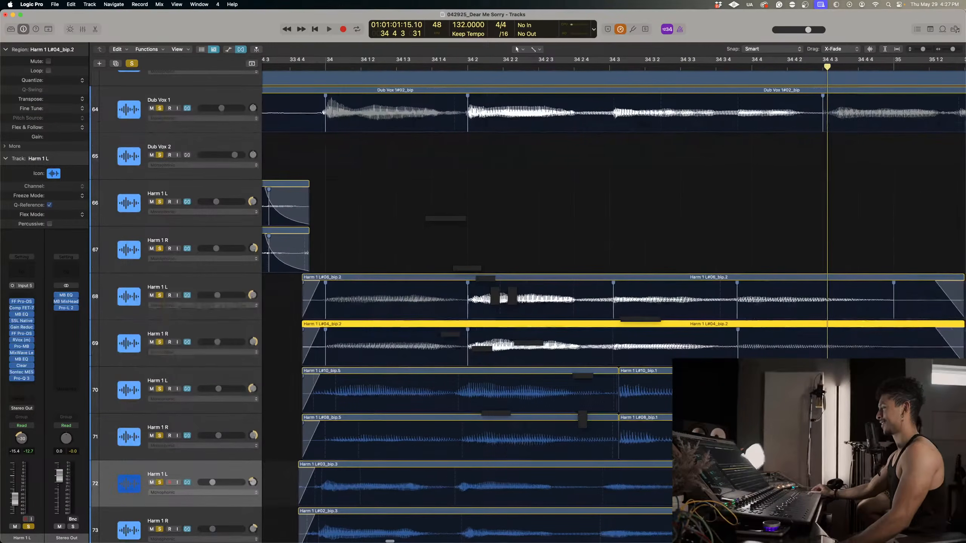
{"action": "scroll", "coordinate": [615, 397], "scroll_direction": "up", "scroll_amount": 1}
{"action": "scroll", "coordinate": [615, 397], "scroll_direction": "right", "scroll_amount": 1}
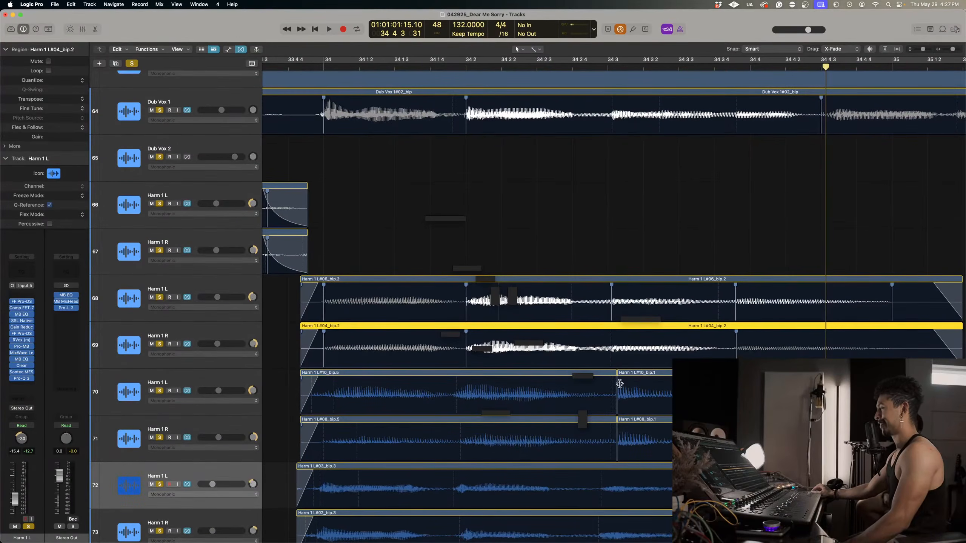
{"action": "key", "text": "super+Left"}
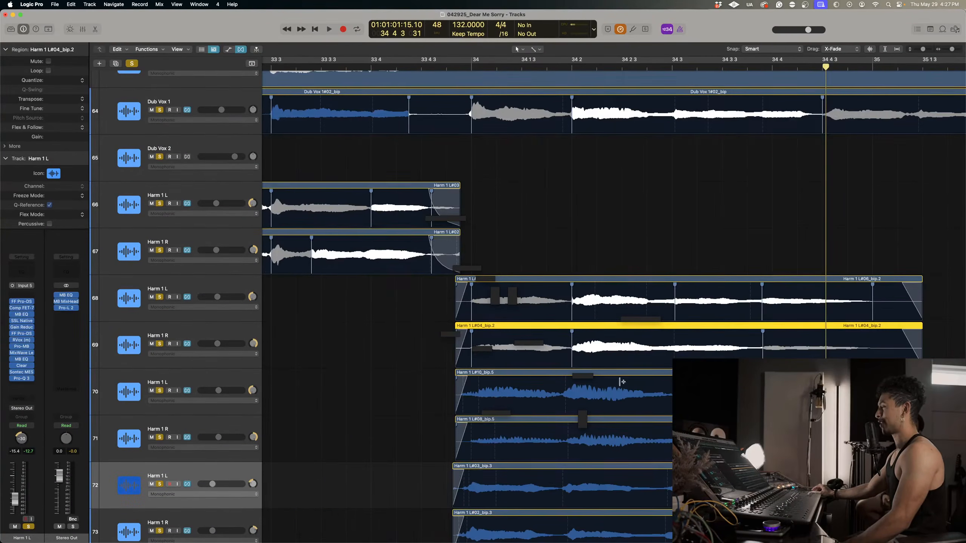
{"action": "key", "text": "super+f"}
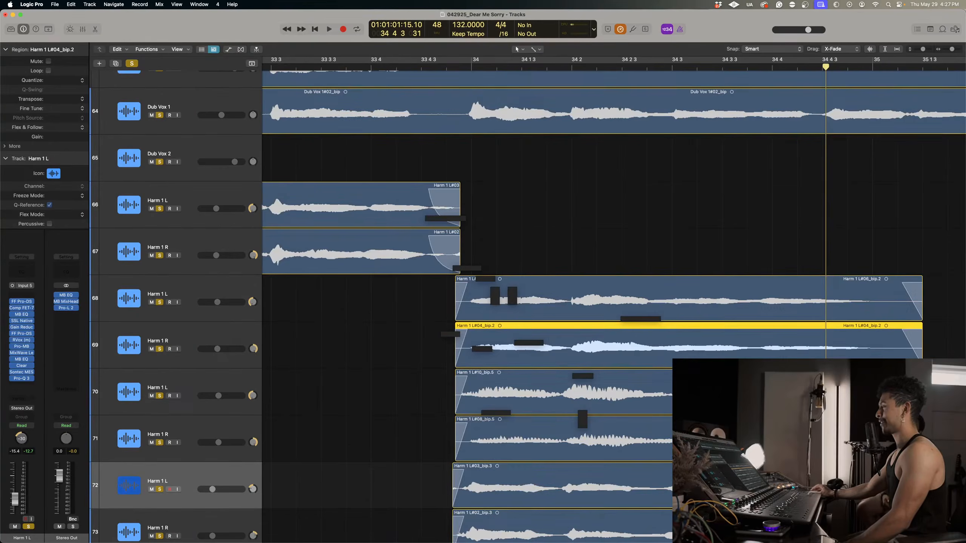
{"action": "left_click", "coordinate": [631, 400]}
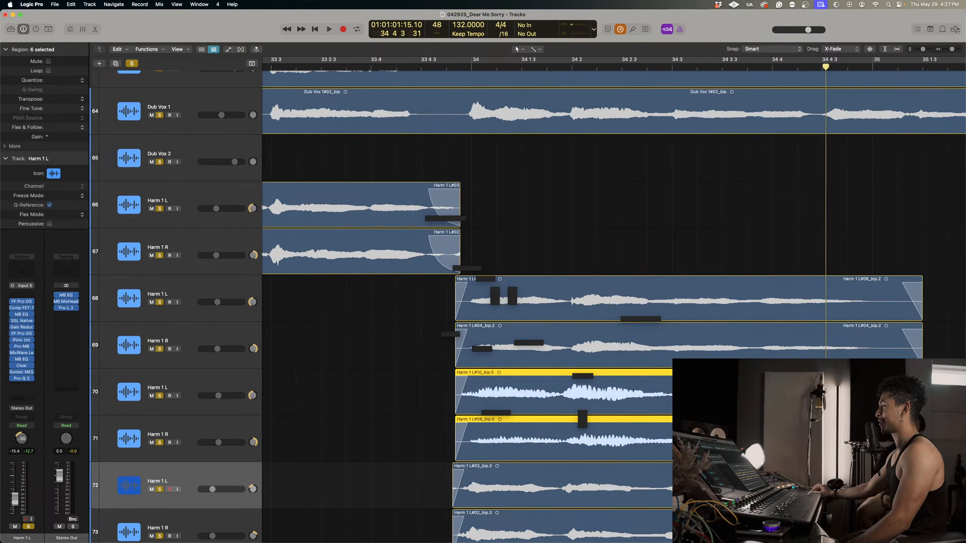
{"action": "key", "text": "super+Left"}
{"action": "key", "text": "super+Left"}
{"action": "key", "text": "super+Left"}
{"action": "scroll", "coordinate": [574, 142], "scroll_direction": "left", "scroll_amount": 1}
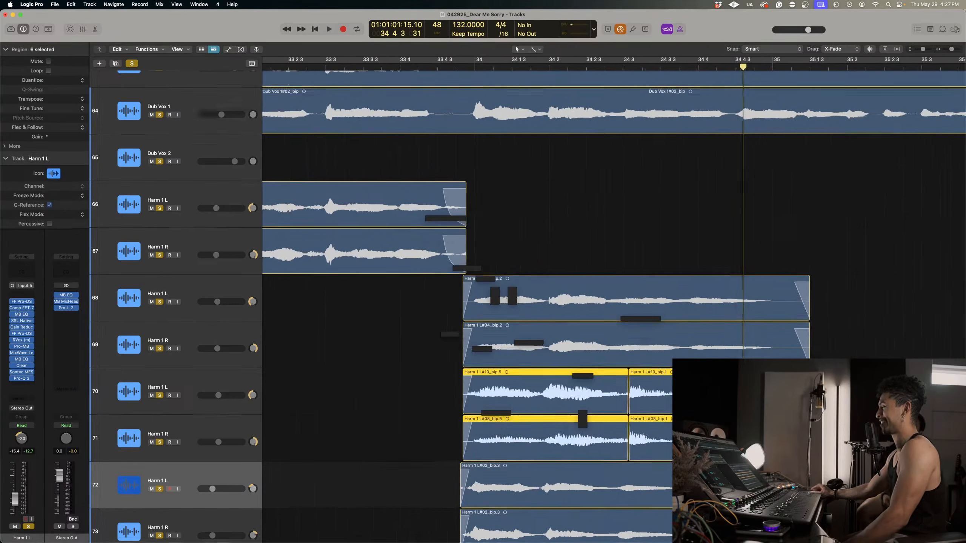
{"action": "scroll", "coordinate": [574, 142], "scroll_direction": "down", "scroll_amount": 1}
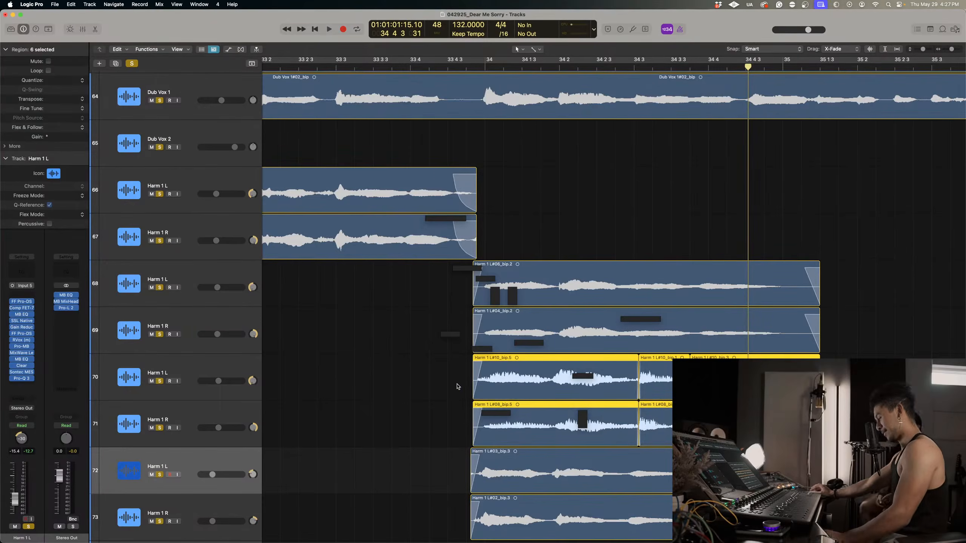
{"action": "key", "text": "super+j"}
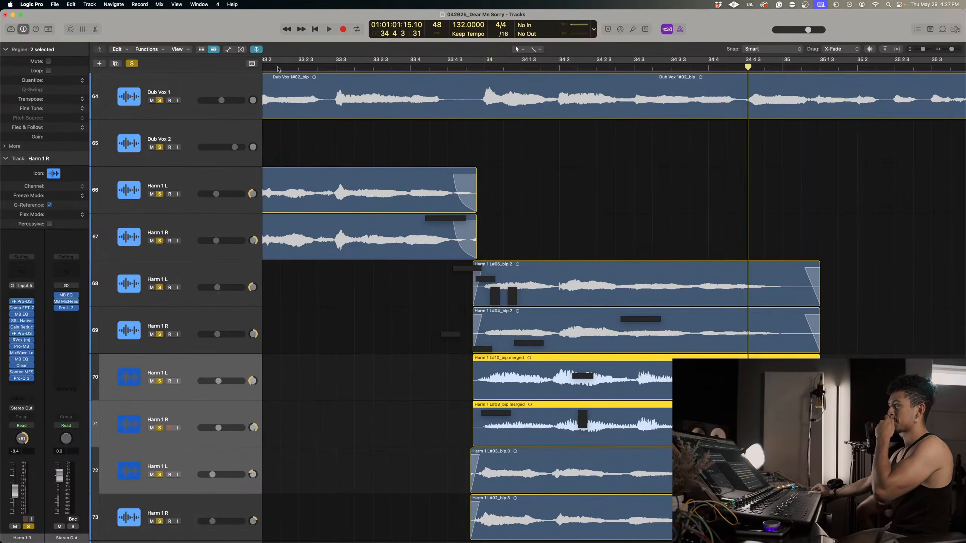
Show Flex again, enable it for the merged harmonies on tracks 70 and 71, and flex both to bar 34 beat 2.
{"action": "left_click", "coordinate": [241, 49]}
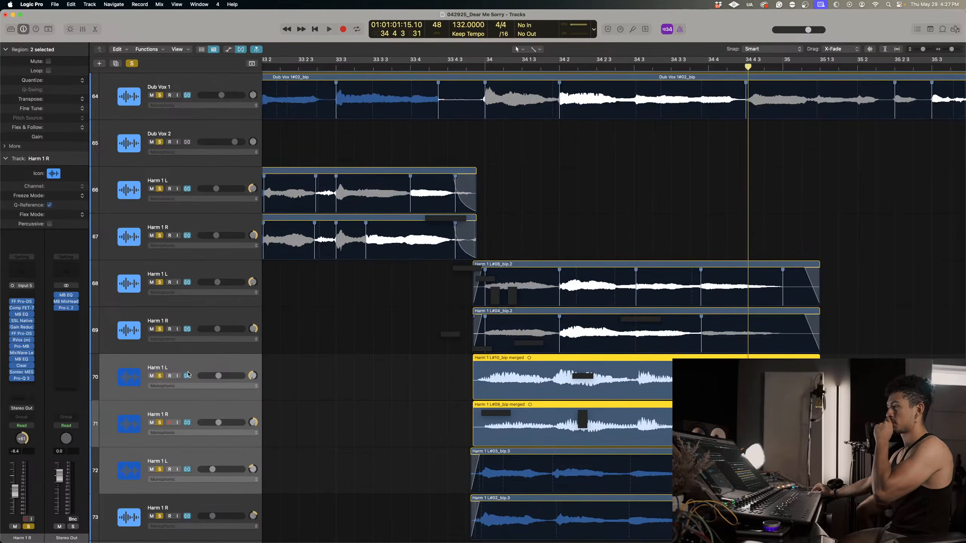
{"action": "key", "text": "super+Down"}
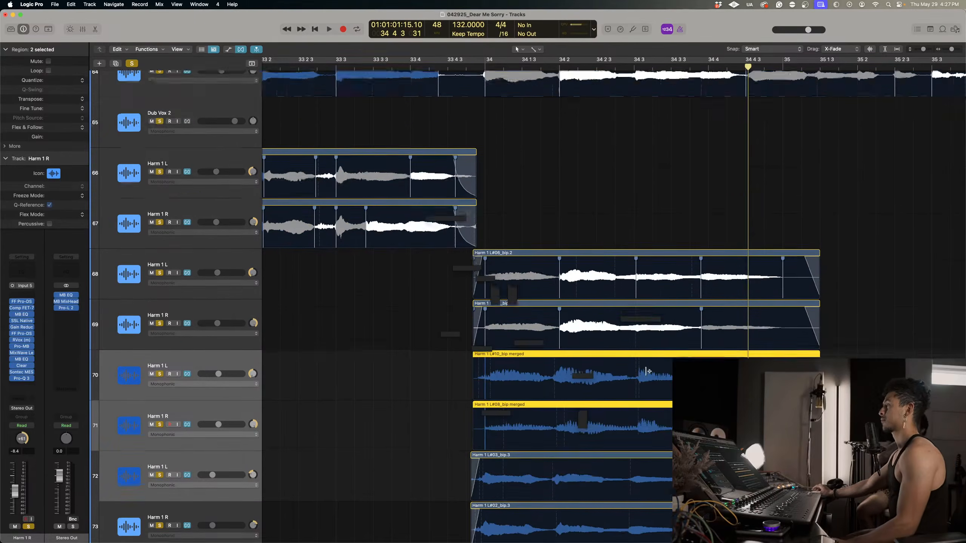
{"action": "key", "text": "super+Right"}
{"action": "left_click", "coordinate": [585, 171]}
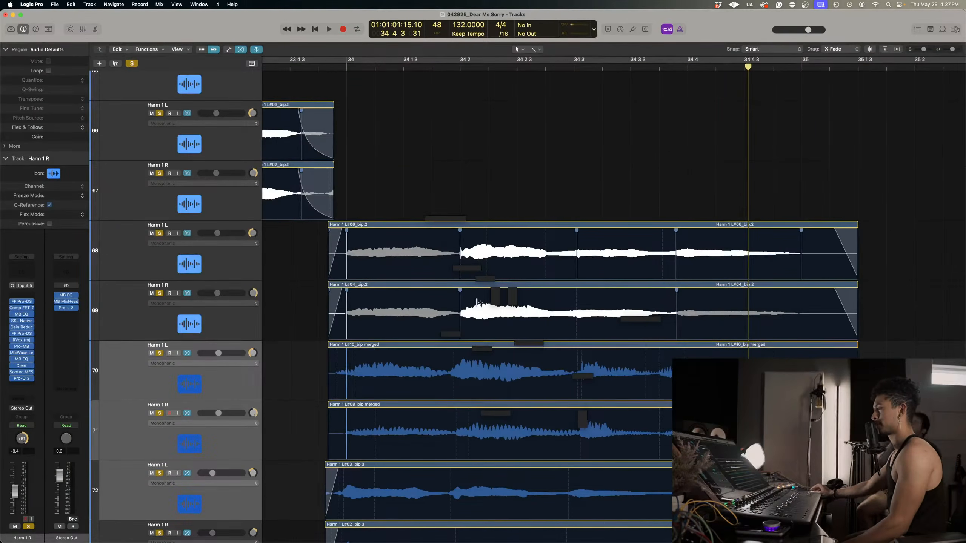
{"action": "left_click", "coordinate": [455, 362]}
{"action": "left_click", "coordinate": [461, 411]}
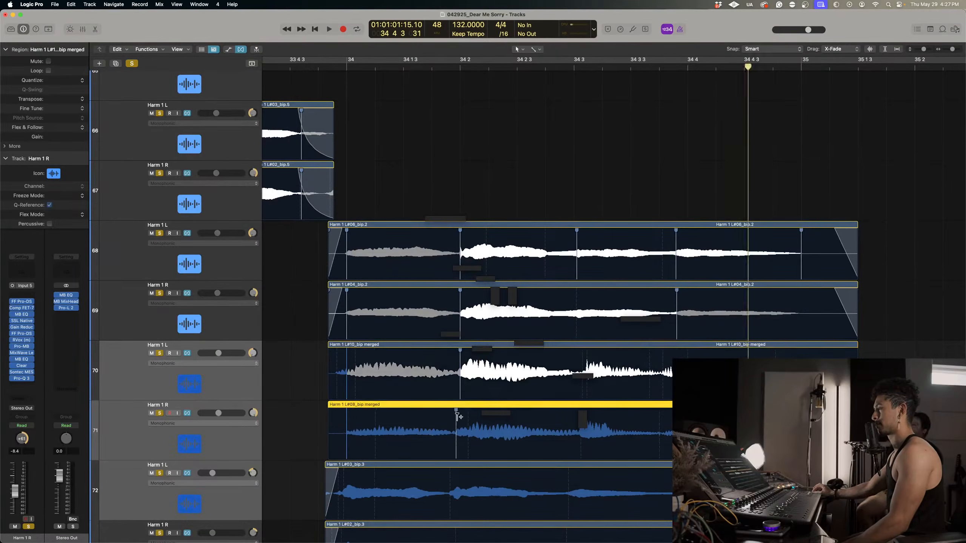
Flex the bar 34 beat 3 notes on tracks 69, 70 and 71, and pull the closing notes of tracks 70 and 71 slightly earlier.
{"action": "key", "text": "super+Up"}
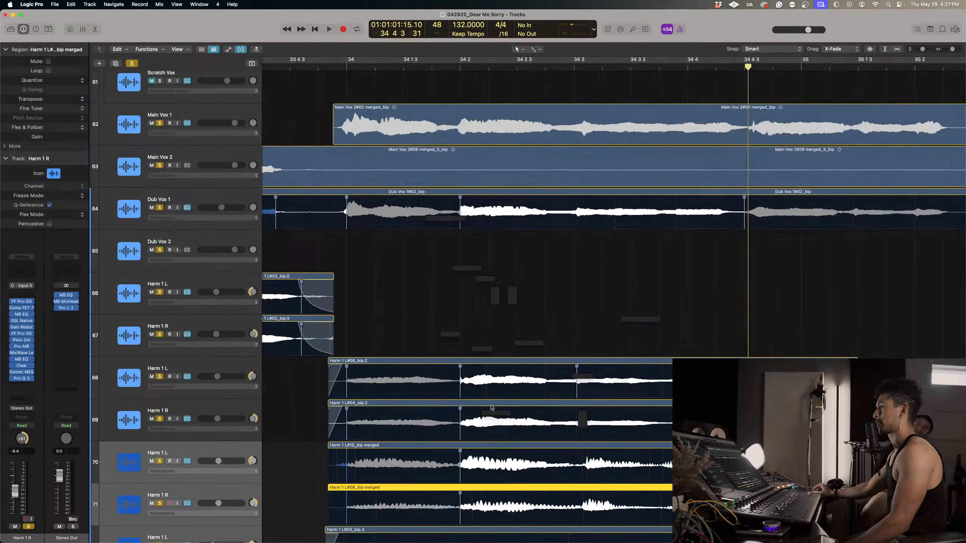
{"action": "left_click", "coordinate": [624, 261]}
{"action": "left_click", "coordinate": [575, 415]}
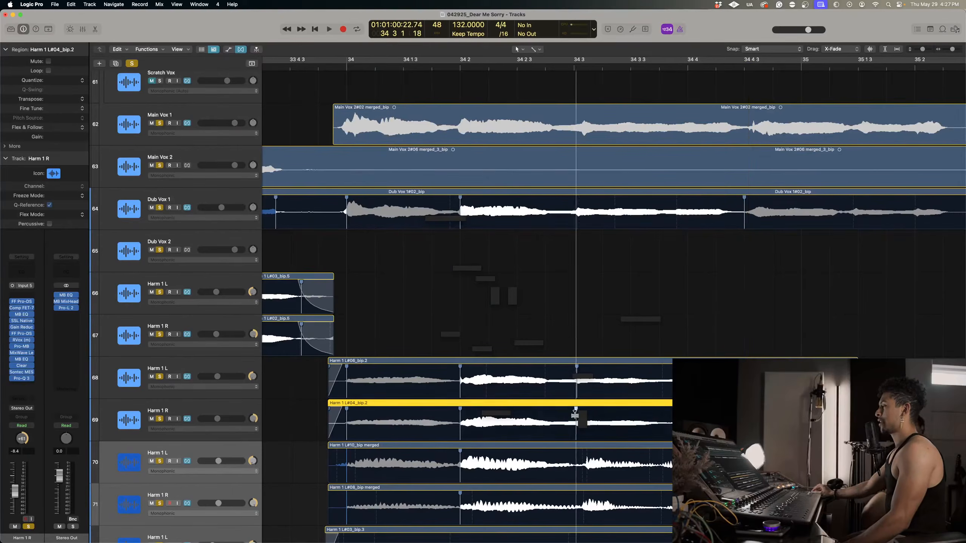
{"action": "left_click", "coordinate": [576, 454]}
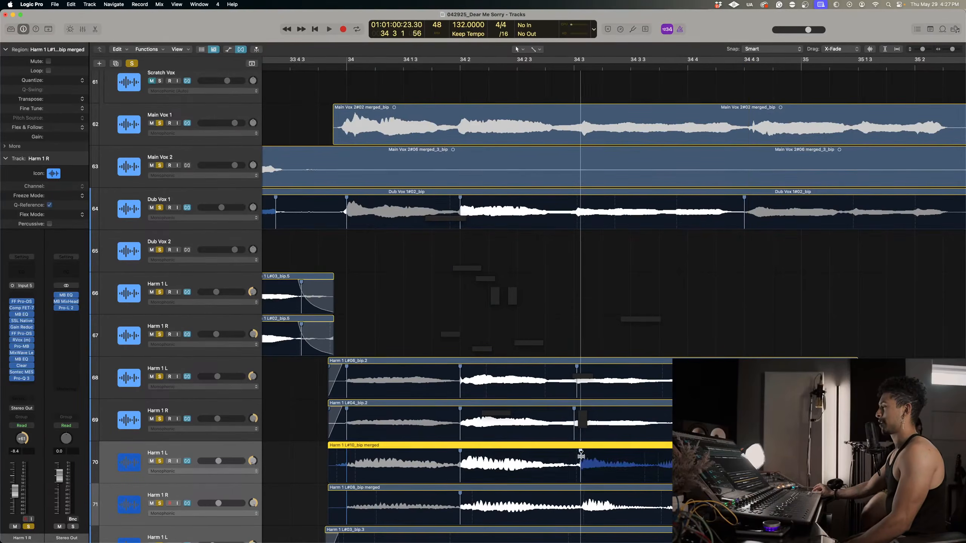
{"action": "left_click", "coordinate": [583, 495]}
{"action": "left_click_drag", "start_coordinate": [584, 501], "coordinate": [579, 501]}
{"action": "left_click_drag", "start_coordinate": [840, 463], "coordinate": [826, 463]}
{"action": "left_click_drag", "start_coordinate": [831, 505], "coordinate": [824, 505]}
Flex the harmonies on tracks 72 and 73 to bar 34 beat 2, and move their opening notes slightly after the downbeat.
{"action": "scroll", "coordinate": [373, 458], "scroll_direction": "down", "scroll_amount": 3}
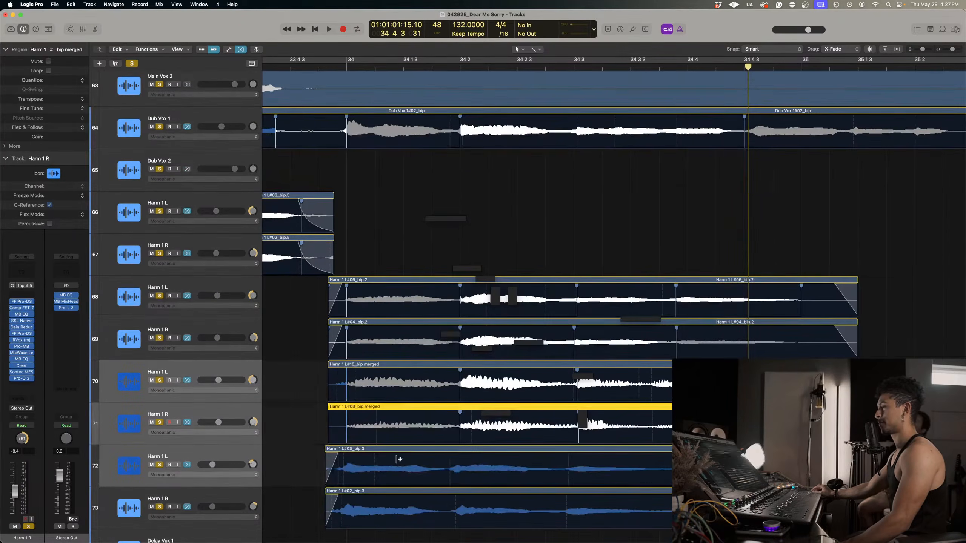
{"action": "left_click_drag", "start_coordinate": [454, 456], "coordinate": [459, 498]}
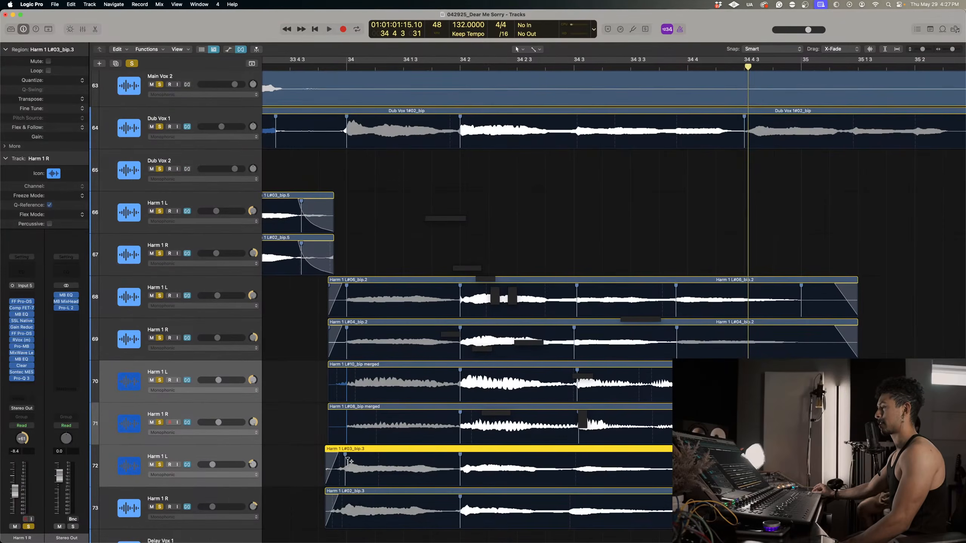
{"action": "left_click_drag", "start_coordinate": [350, 465], "coordinate": [350, 464]}
{"action": "left_click_drag", "start_coordinate": [342, 500], "coordinate": [350, 494]}
{"action": "scroll", "coordinate": [623, 484], "scroll_direction": "right", "scroll_amount": 1}
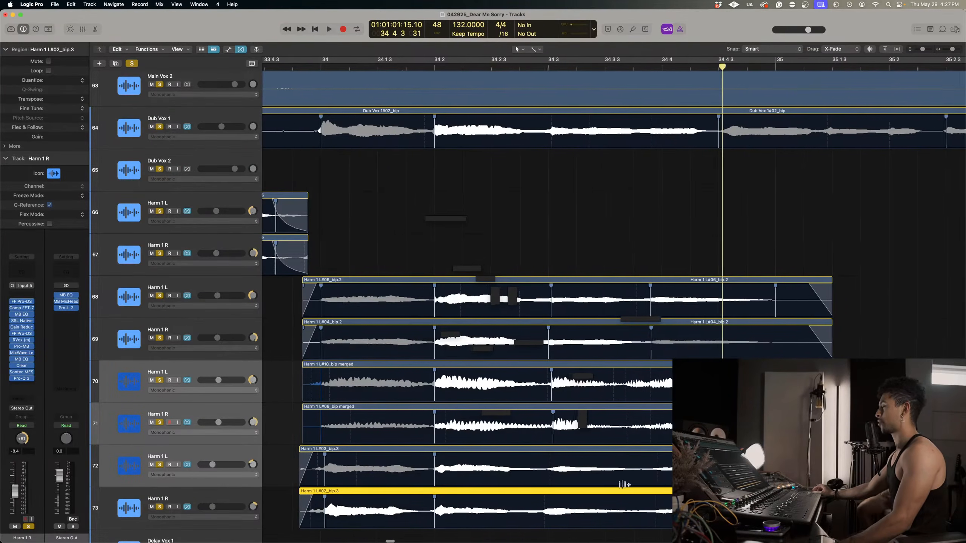
Add flex markers near bar 34 beat 3 on tracks 72 and 73, and stretch their closing notes to about bar 35.
{"action": "left_click", "coordinate": [550, 455]}
{"action": "left_click", "coordinate": [549, 501]}
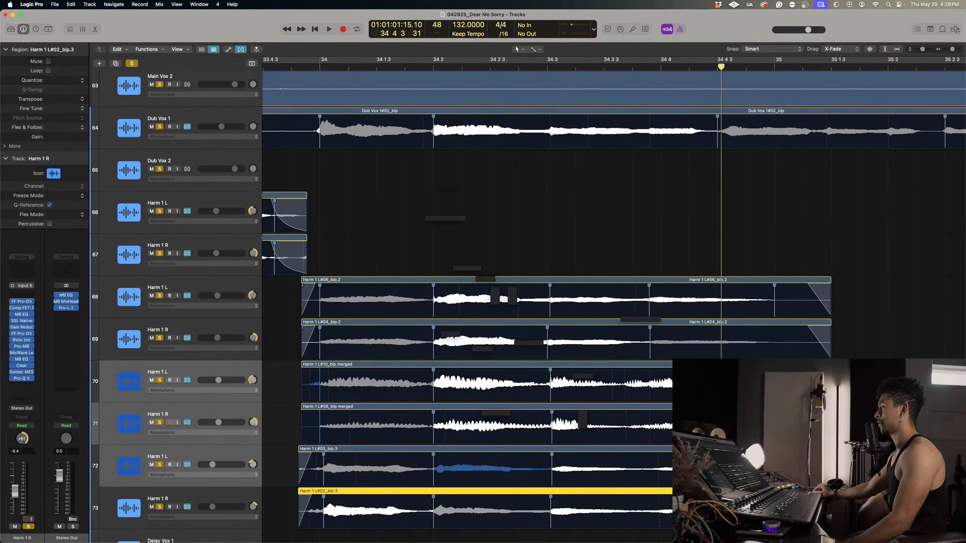
{"action": "left_click_drag", "start_coordinate": [762, 461], "coordinate": [774, 461]}
{"action": "left_click_drag", "start_coordinate": [764, 502], "coordinate": [774, 502]}
Give the ends of the harmony regions on tracks 68 to 73 longer, curved fade-outs around bar 35.
{"action": "left_click_drag", "start_coordinate": [848, 512], "coordinate": [817, 467]}
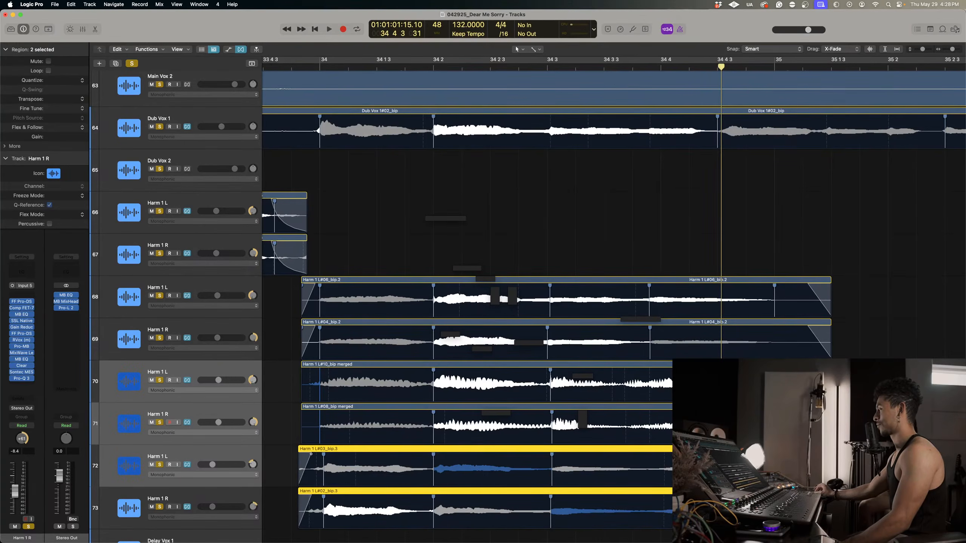
{"action": "left_click_drag", "start_coordinate": [846, 428], "coordinate": [818, 375]}
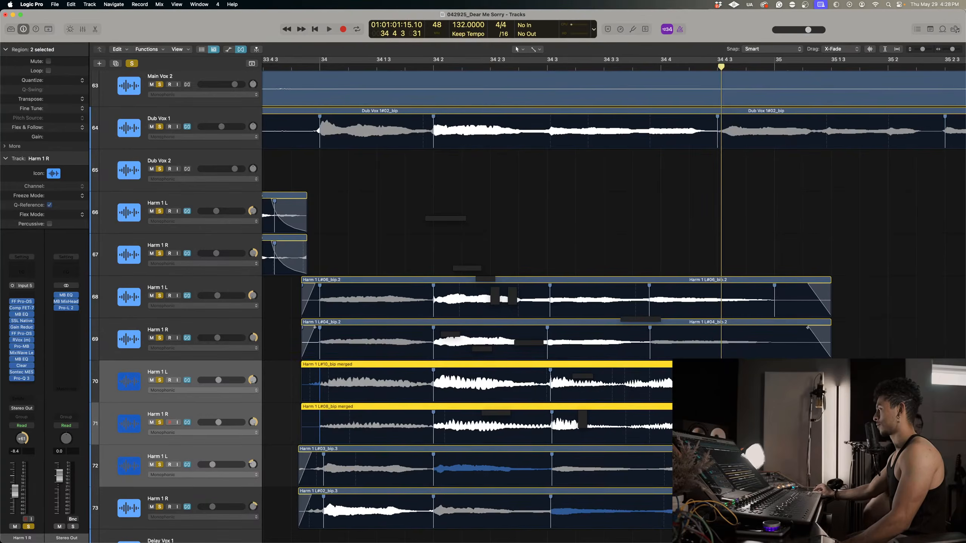
{"action": "left_click", "coordinate": [847, 426]}
{"action": "left_click_drag", "start_coordinate": [846, 427], "coordinate": [817, 377]}
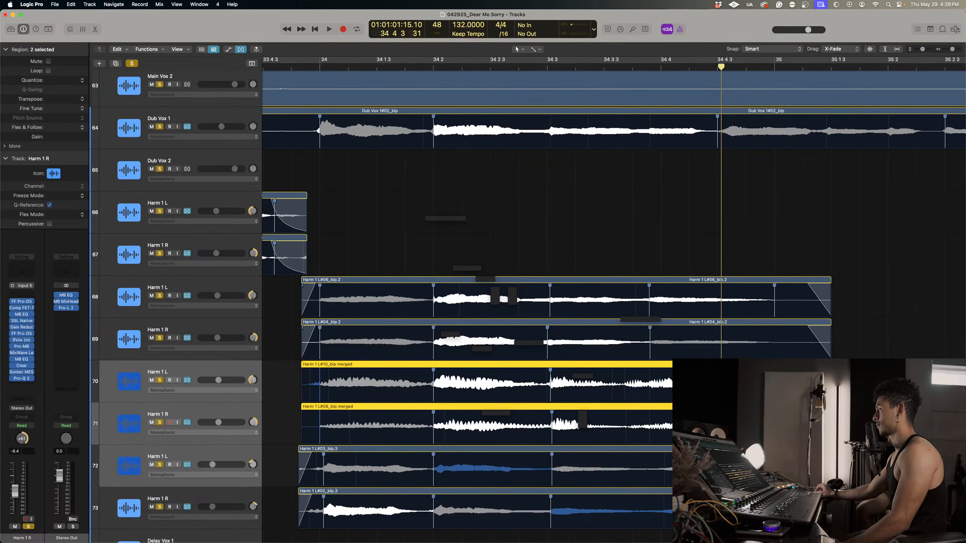
{"action": "left_click_drag", "start_coordinate": [854, 326], "coordinate": [803, 373]}
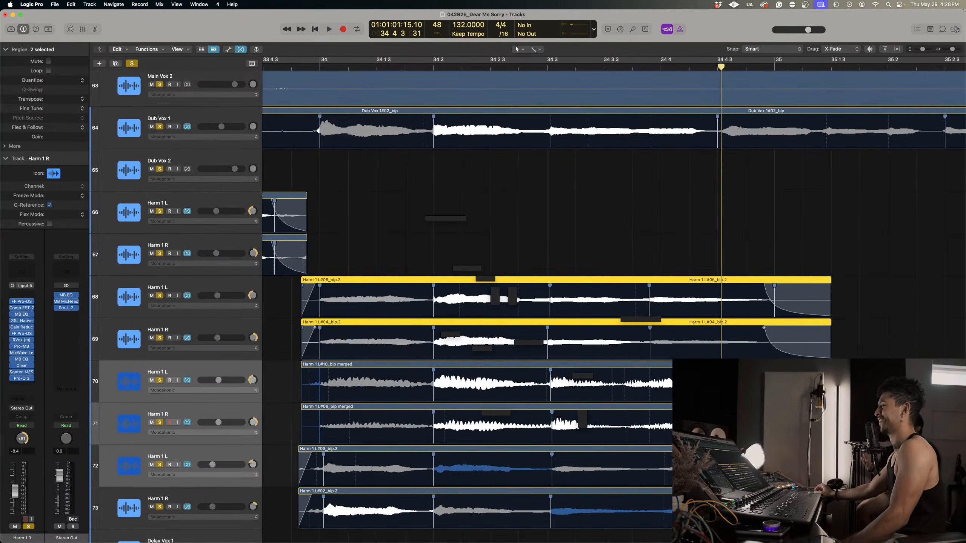
Curve the fade-ins at the start of the harmony regions on tracks 70 to 73, just before bar 34.
{"action": "left_click_drag", "start_coordinate": [279, 461], "coordinate": [309, 530]}
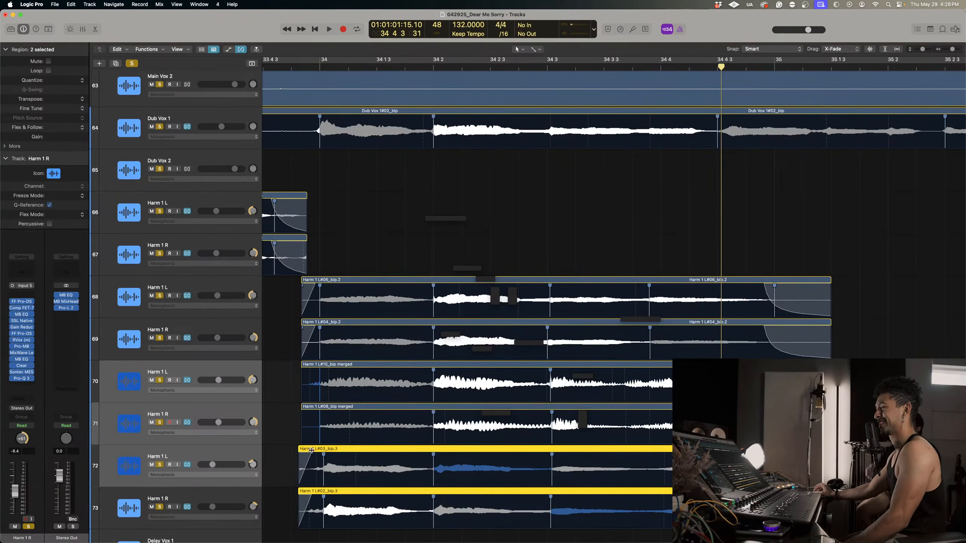
{"action": "mouse_move", "coordinate": [312, 450]}
{"action": "left_mouse_down"}
{"action": "mouse_move", "coordinate": [320, 451]}
{"action": "mouse_move", "coordinate": [309, 408]}
{"action": "mouse_move", "coordinate": [289, 420]}
{"action": "mouse_move", "coordinate": [315, 370]}
{"action": "mouse_move", "coordinate": [330, 455]}
{"action": "left_mouse_up"}
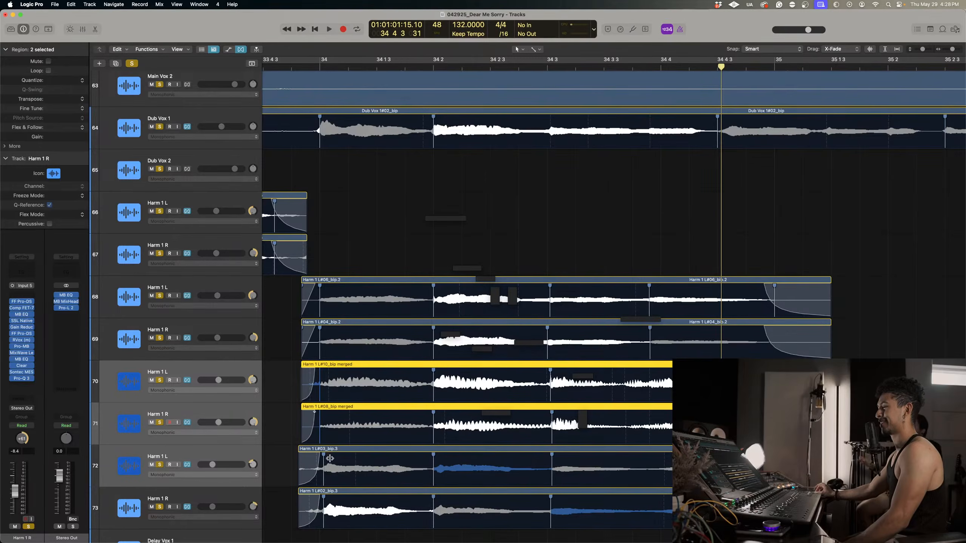
Play the soloed tracks from bar 33 to check the harmony timing, dismissing the system overload alert.
{"action": "scroll", "coordinate": [440, 273], "scroll_direction": "down", "scroll_amount": 3}
{"action": "scroll", "coordinate": [527, 246], "scroll_direction": "down", "scroll_amount": 4}
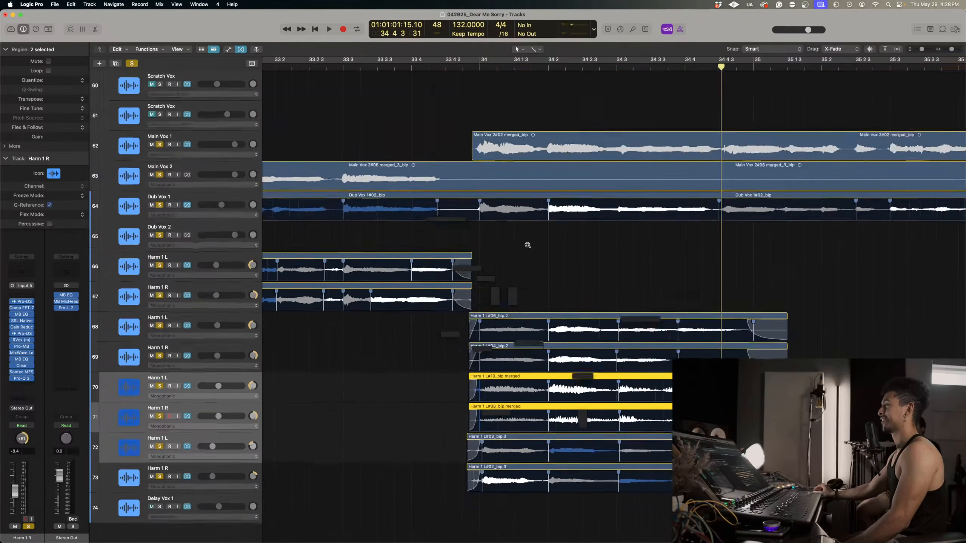
{"action": "scroll", "coordinate": [528, 246], "scroll_direction": "down", "scroll_amount": 3}
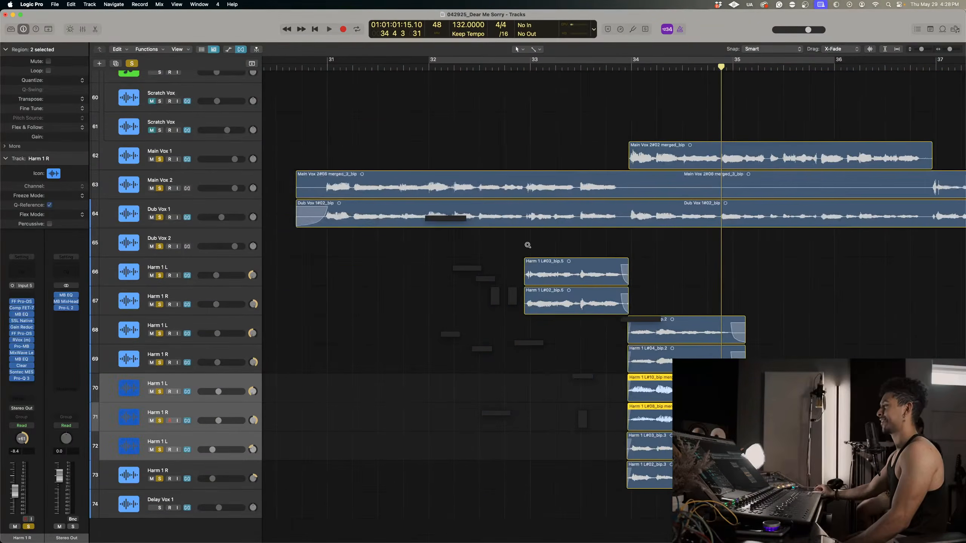
{"action": "left_click", "coordinate": [531, 68]}
{"action": "key", "text": "space"}
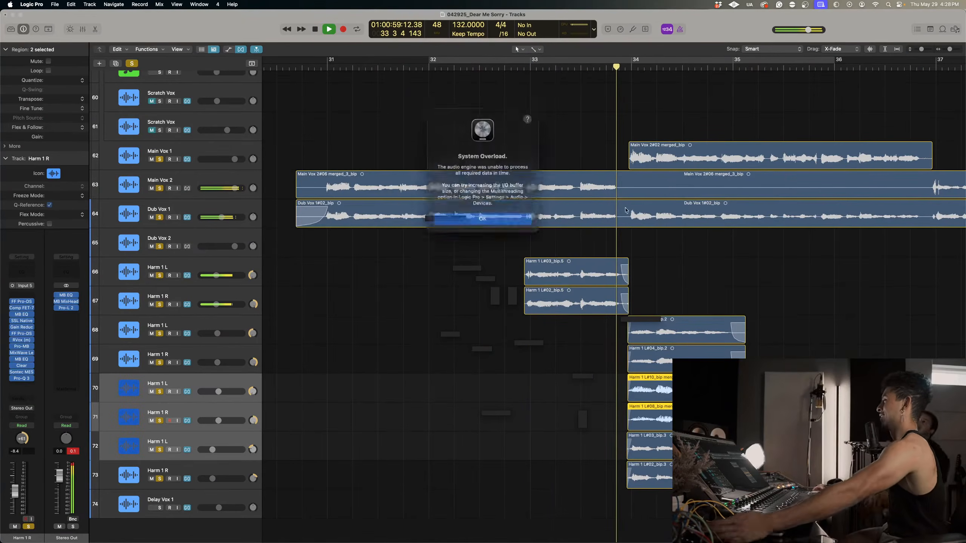
{"action": "left_click", "coordinate": [512, 213]}
{"action": "key", "text": "space"}
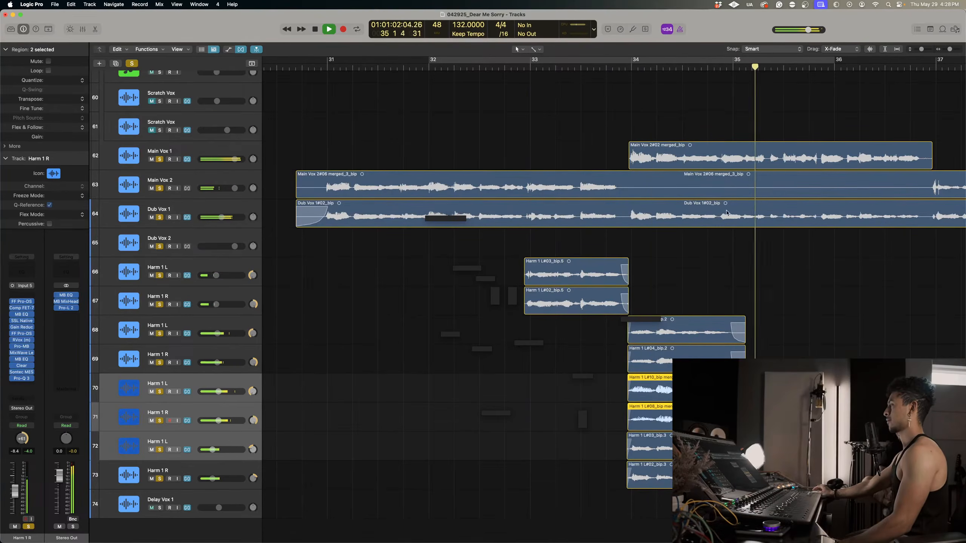
{"action": "key", "text": "space"}
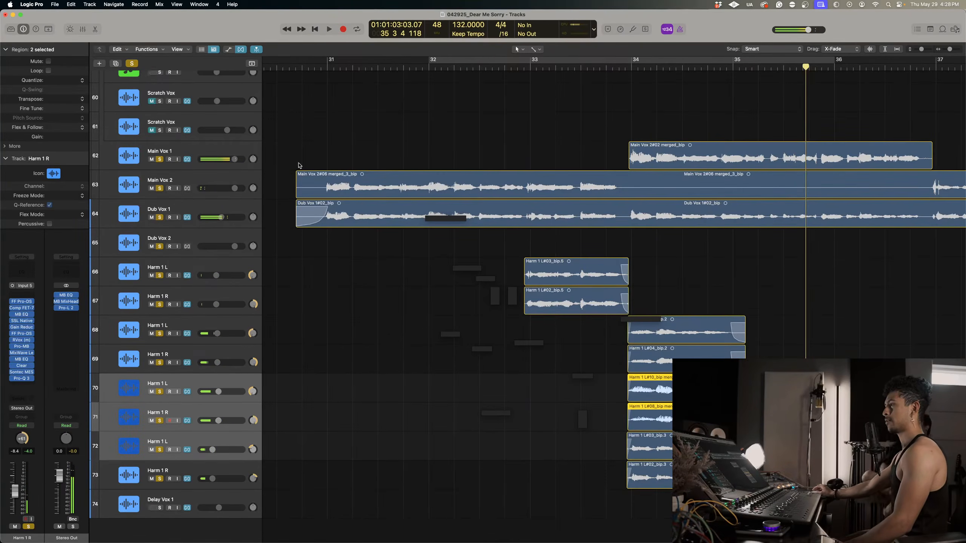
Take the acoustic master track and the Round Bass track out of solo.
{"action": "key", "text": "super+Up"}
{"action": "scroll", "coordinate": [271, 123], "scroll_direction": "up", "scroll_amount": 9}
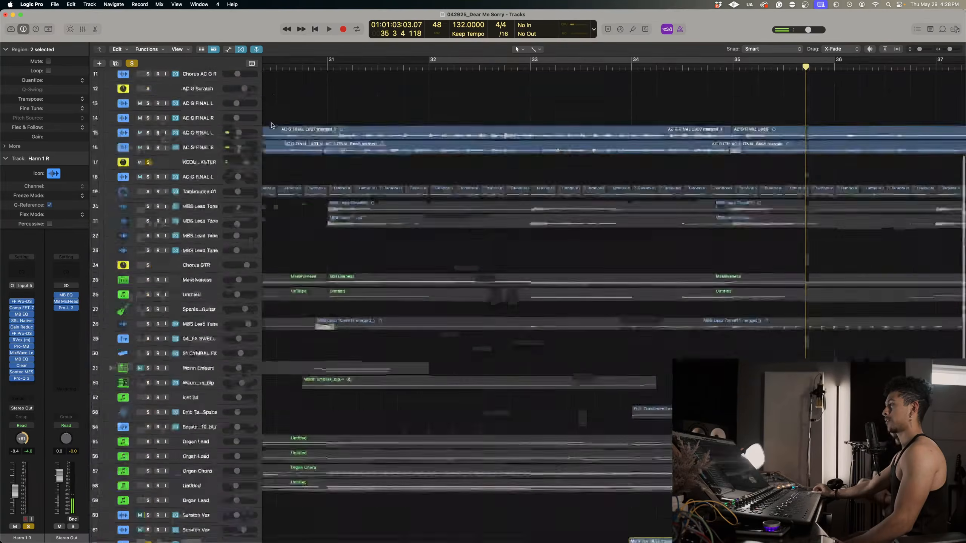
{"action": "left_click", "coordinate": [148, 273]}
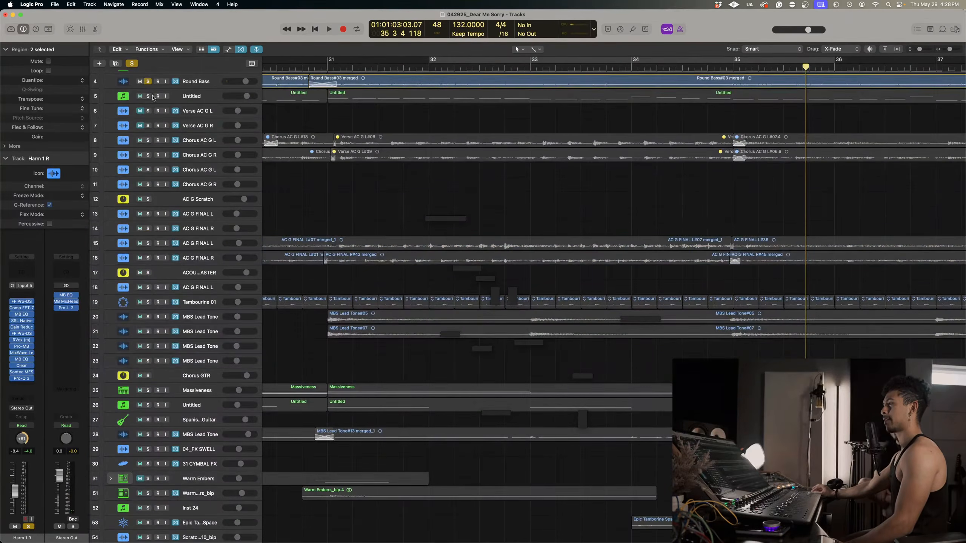
{"action": "left_click", "coordinate": [148, 81]}
{"action": "scroll", "coordinate": [255, 170], "scroll_direction": "up", "scroll_amount": 3}
{"action": "scroll", "coordinate": [555, 265], "scroll_direction": "up", "scroll_amount": 1}
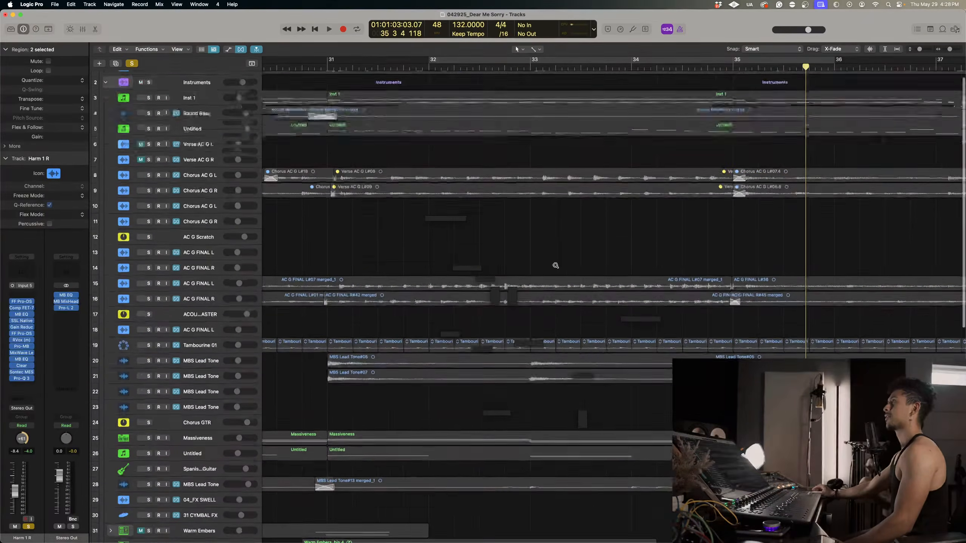
{"action": "scroll", "coordinate": [556, 266], "scroll_direction": "down", "scroll_amount": 10}
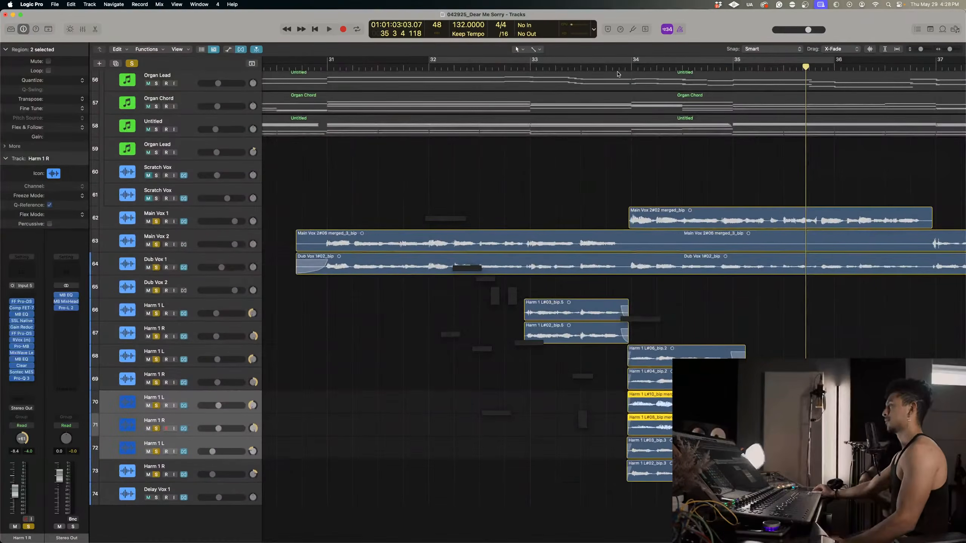
Audition only the soloed lead, dub and harmony vocals from bar 33 into bar 34.
{"action": "left_click", "coordinate": [585, 67]}
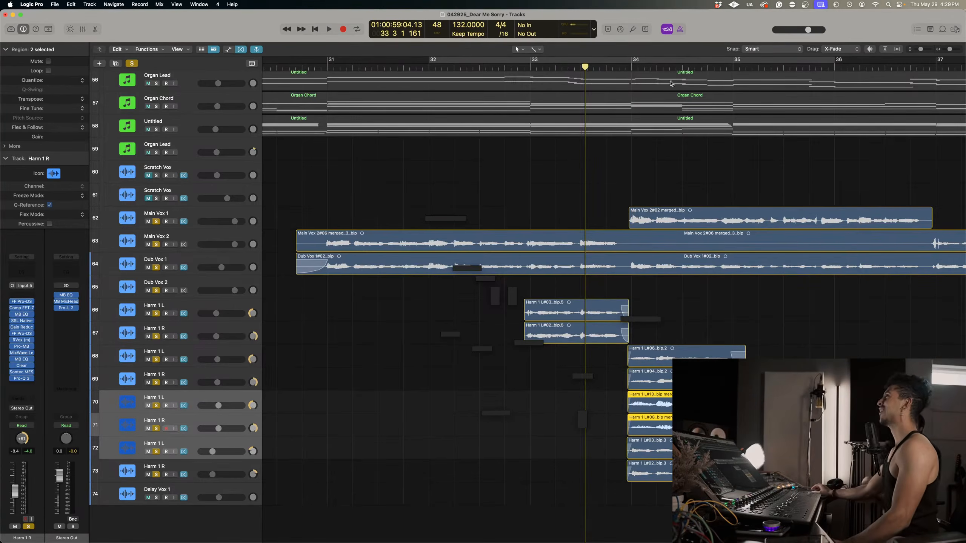
{"action": "left_click", "coordinate": [529, 67]}
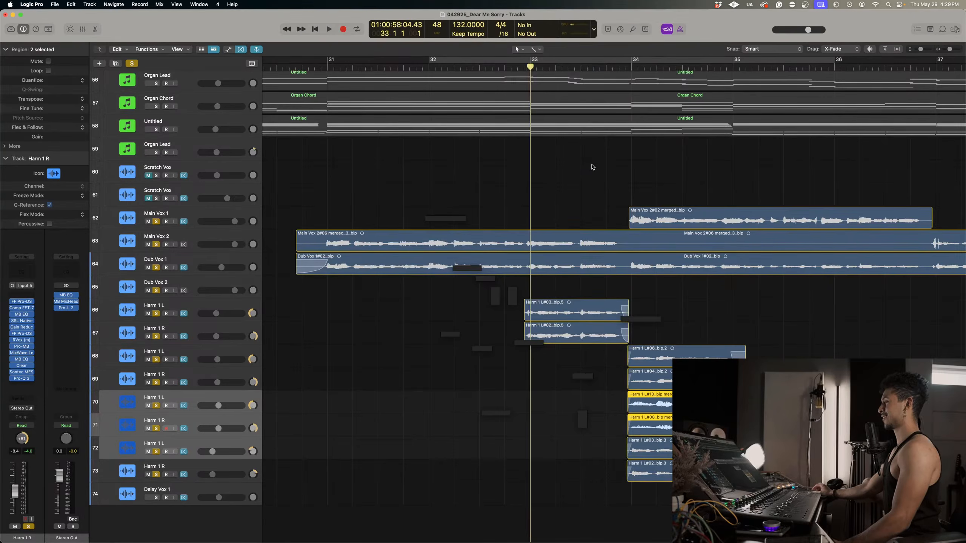
{"action": "key", "text": "space"}
{"action": "key", "text": "super+Down"}
{"action": "key", "text": "super+Down"}
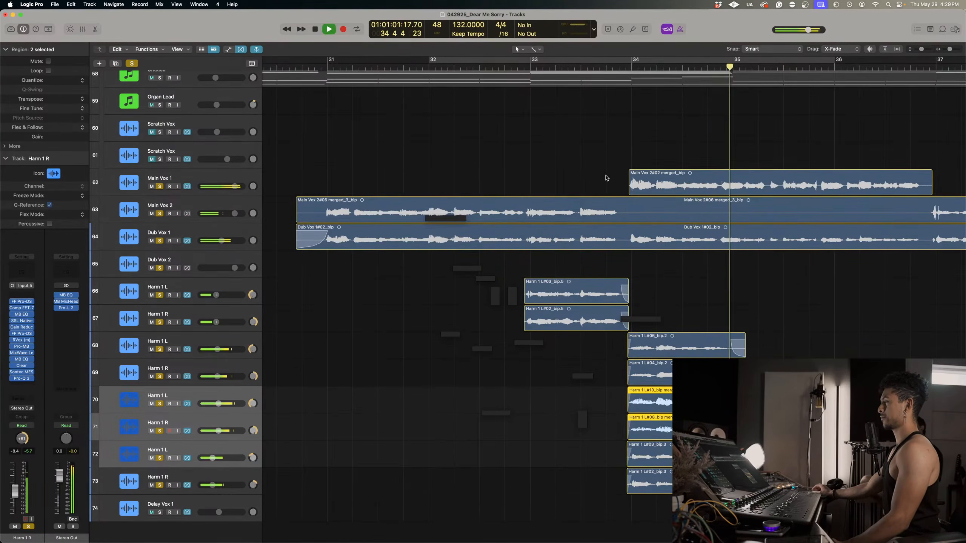
{"action": "key", "text": "space"}
Clear all solos and play the full mix from just before bar 34.
{"action": "left_click", "coordinate": [625, 67]}
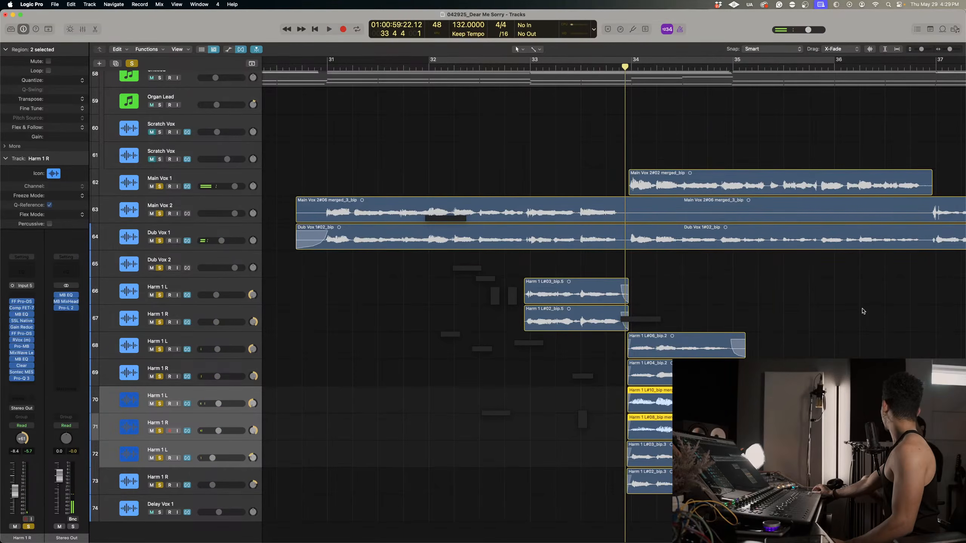
{"action": "left_click", "coordinate": [131, 63]}
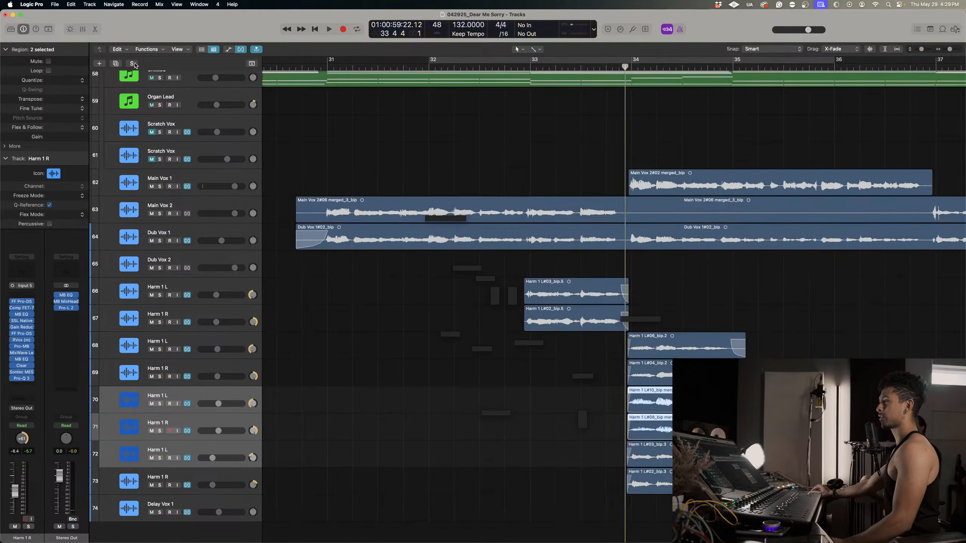
{"action": "key", "text": "space"}
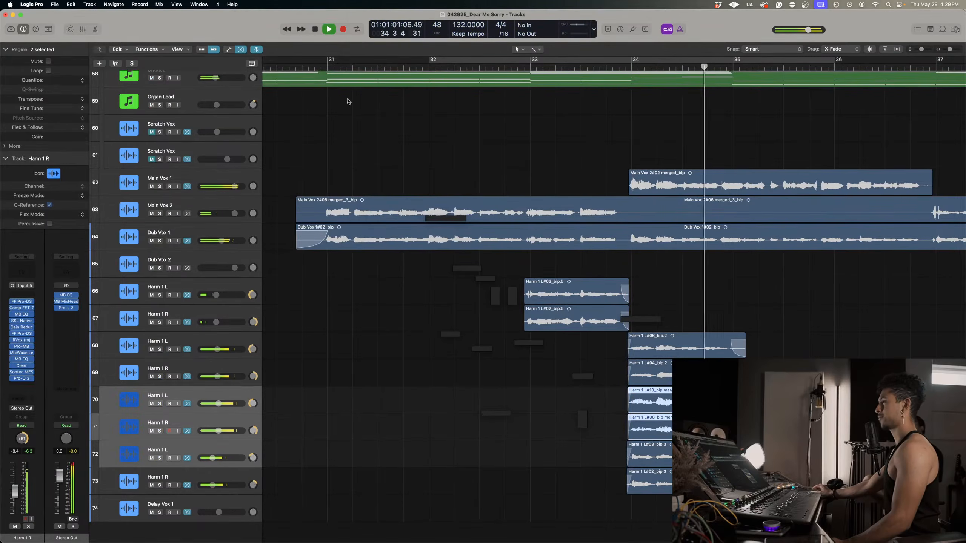
Replay from just before bar 31 and lower the Harm 1 L and R volumes on tracks 70 and 71 to -11.8 dB.
{"action": "left_click", "coordinate": [301, 67]}
{"action": "left_click", "coordinate": [196, 426]}
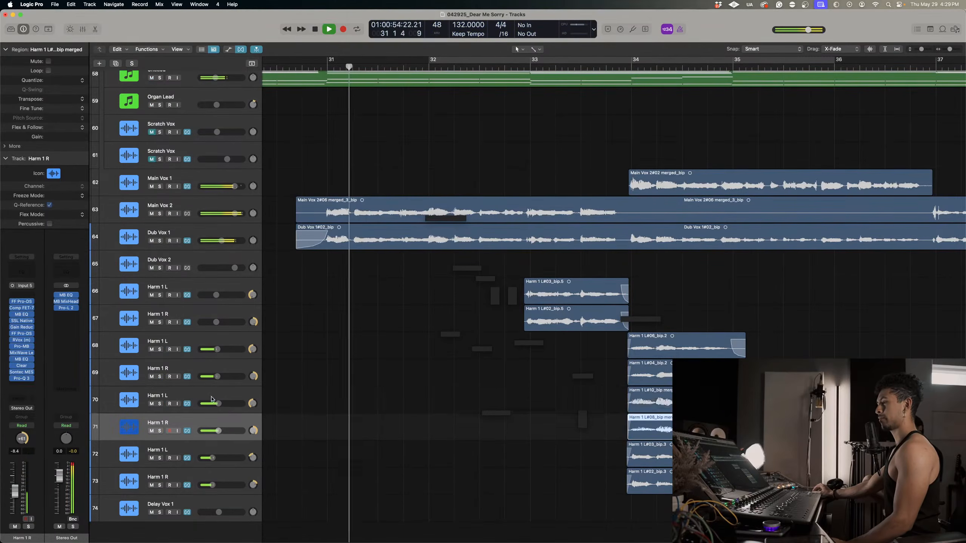
{"action": "left_click", "coordinate": [211, 398], "text": "shift"}
{"action": "left_click_drag", "start_coordinate": [218, 404], "coordinate": [215, 403]}
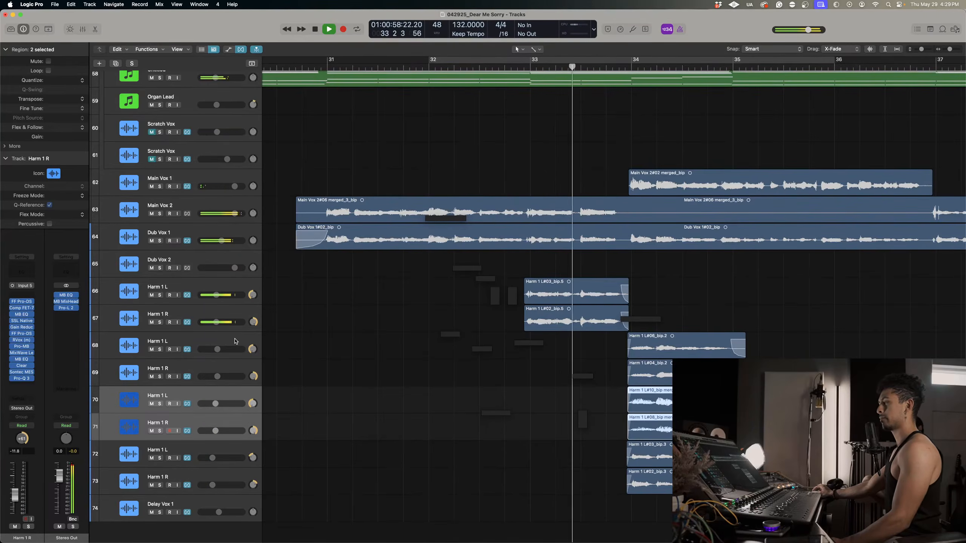
Lower the Harm 1 L and R volumes on tracks 66 and 67 together to -12.2 dB.
{"action": "left_click", "coordinate": [233, 309]}
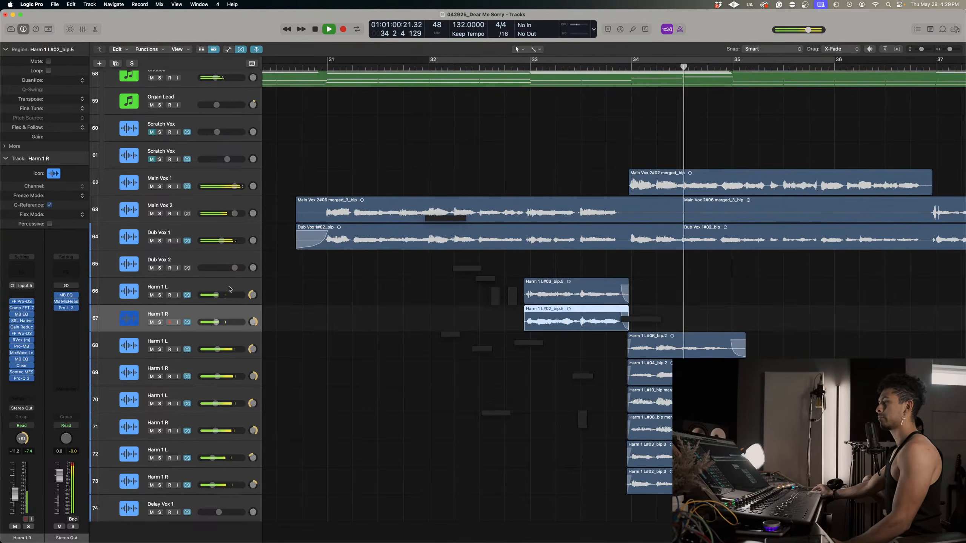
{"action": "left_click", "coordinate": [228, 290], "text": "shift"}
{"action": "left_click_drag", "start_coordinate": [216, 296], "coordinate": [215, 295]}
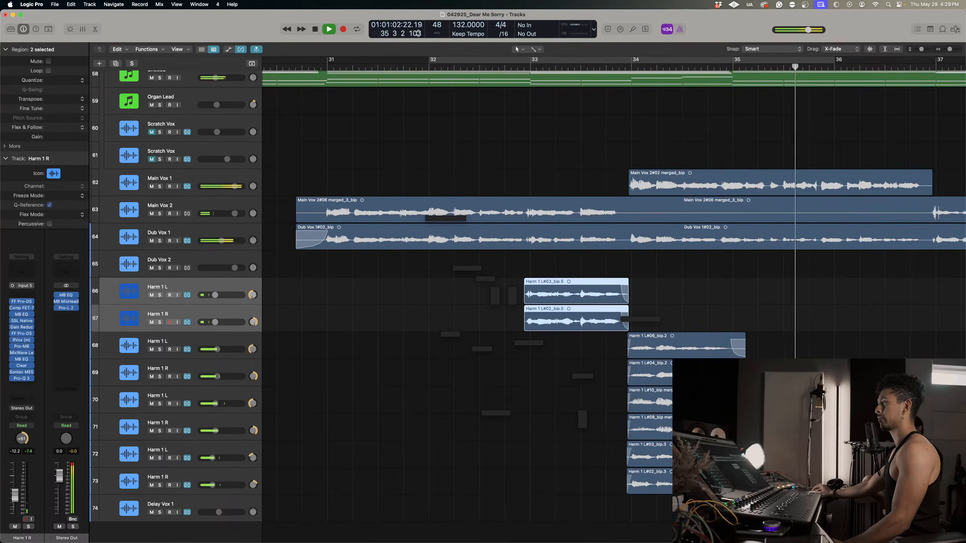
Play the full mix from just before bar 31 through bar 38 to judge the harmony balance.
{"action": "left_click", "coordinate": [315, 69]}
{"action": "key", "text": "super+Left"}
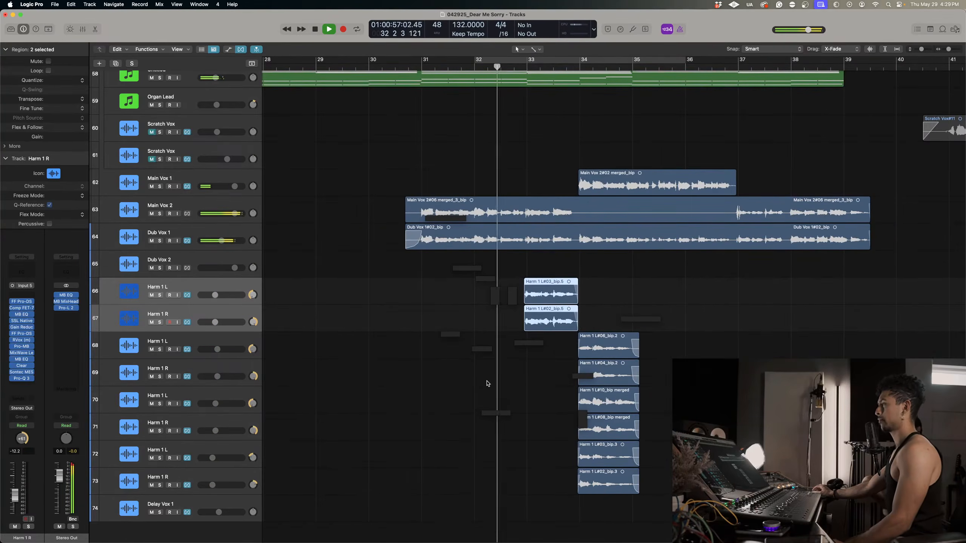
{"action": "scroll", "coordinate": [488, 383], "scroll_direction": "left", "scroll_amount": 1}
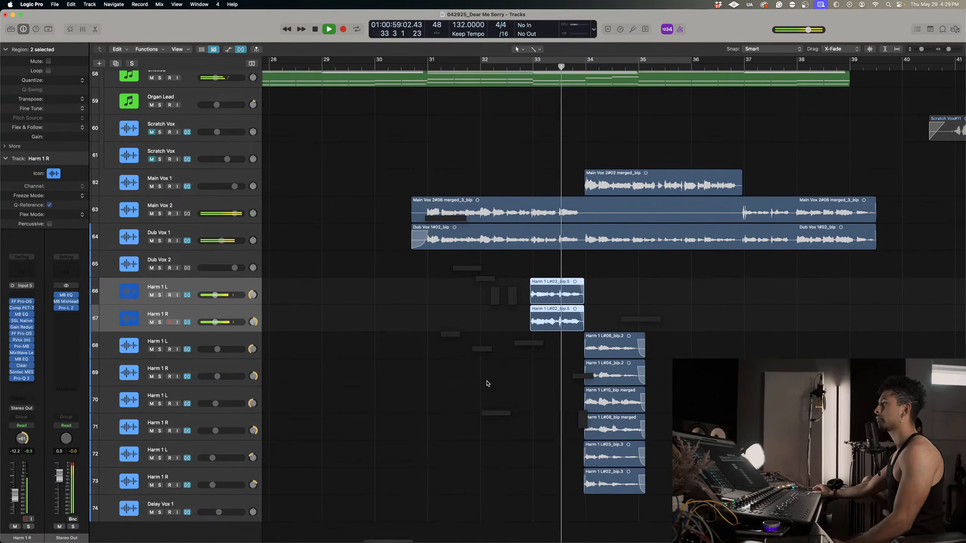
{"action": "scroll", "coordinate": [567, 338], "scroll_direction": "right", "scroll_amount": 3}
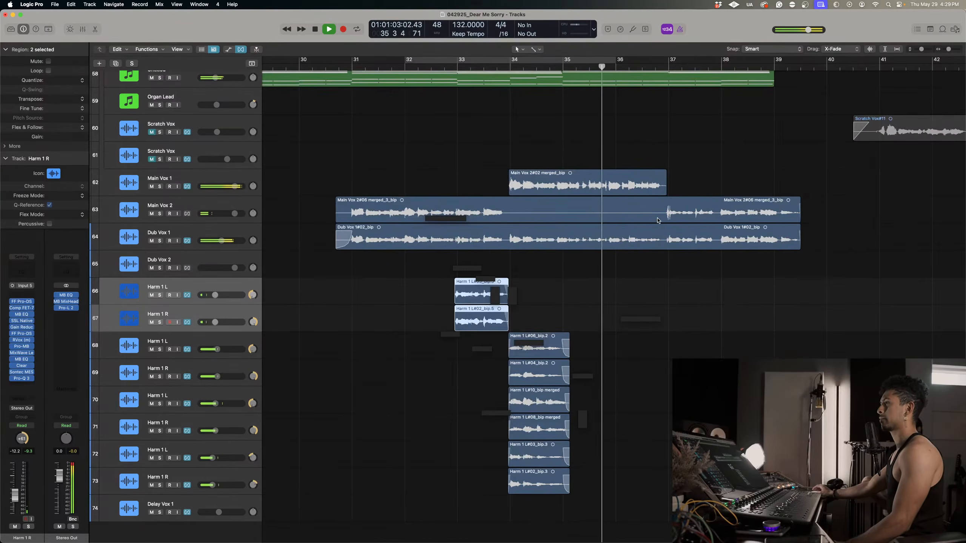
{"action": "scroll", "coordinate": [658, 219], "scroll_direction": "right", "scroll_amount": 2}
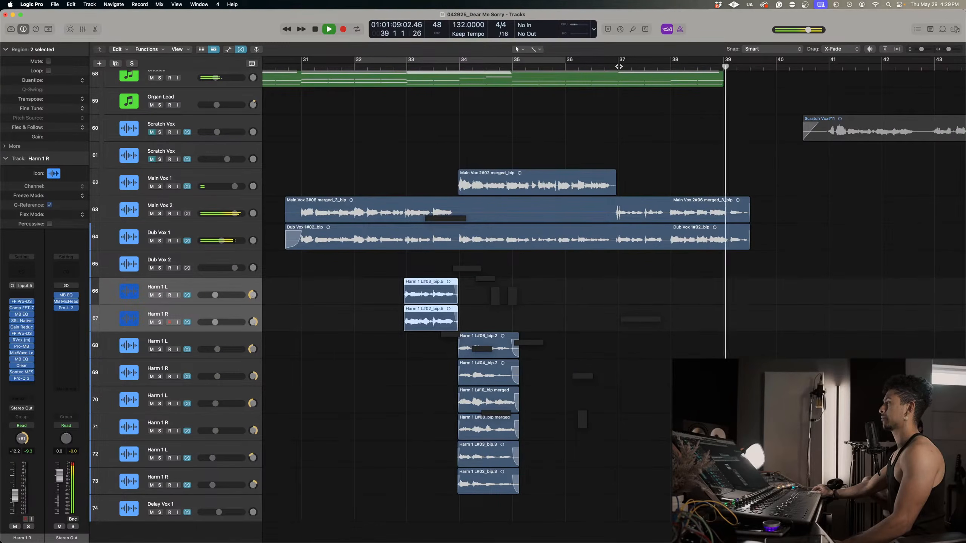
Replay the end of the vocal section from midway through bar 35, and again from bar 37.
{"action": "left_click", "coordinate": [544, 67]}
{"action": "key", "text": "super+Left"}
{"action": "key", "text": "super+Left"}
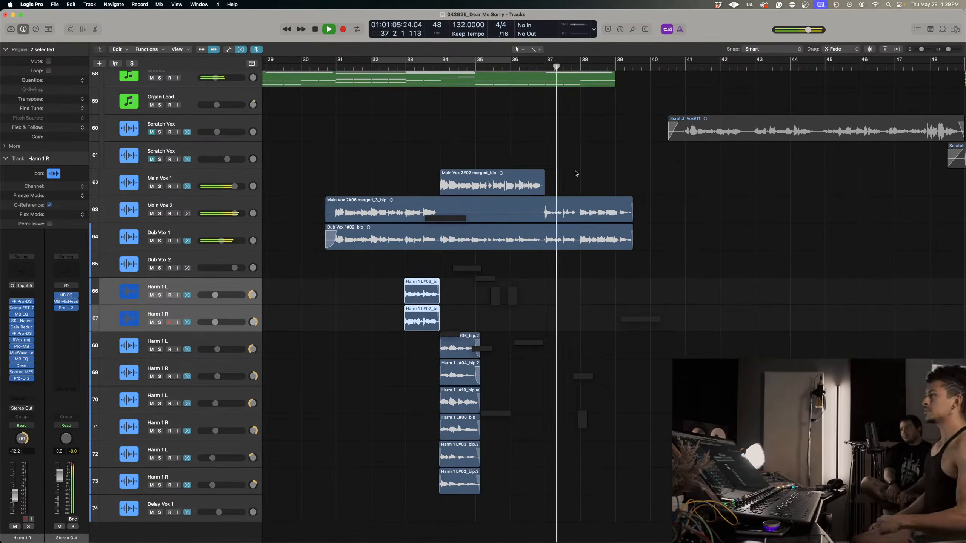
{"action": "key", "text": "space"}
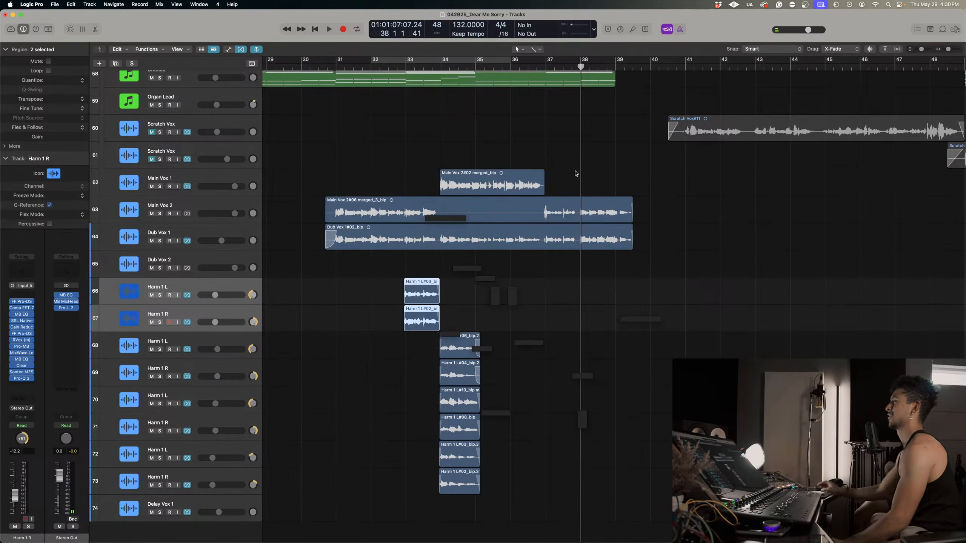
{"action": "left_click_drag", "start_coordinate": [548, 62], "coordinate": [546, 65]}
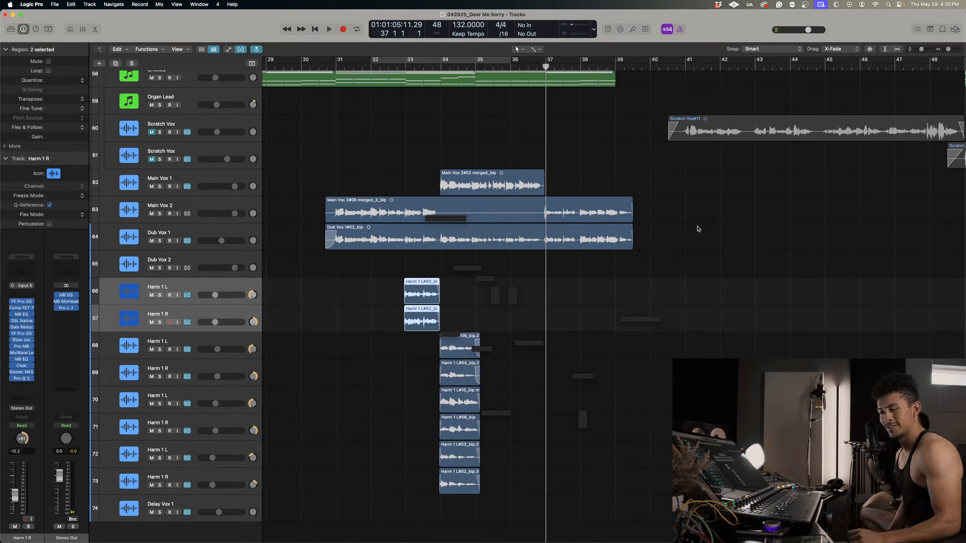
{"action": "key", "text": "space"}
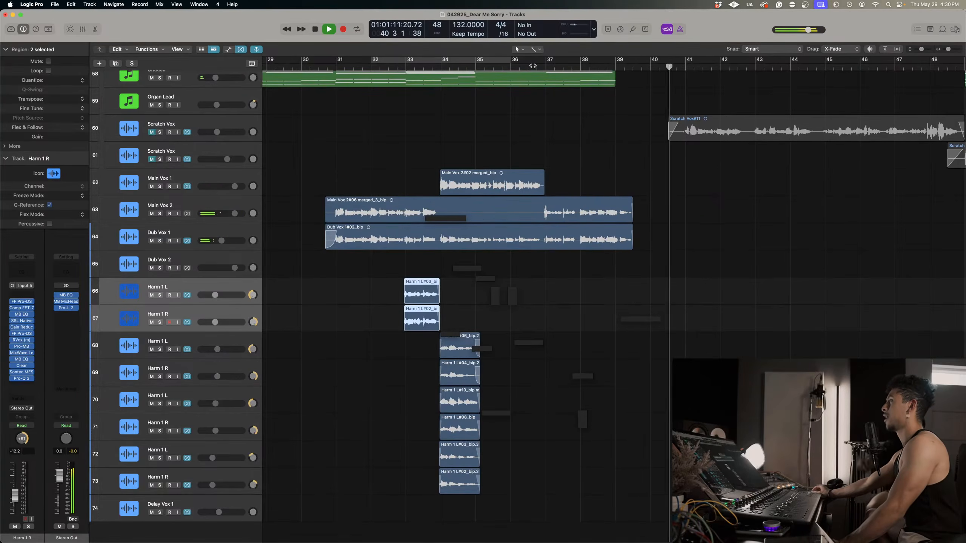
{"action": "key", "text": "space"}
Play the full mix from bar 34 while reviewing the instrument tracks and the vocal harmonies.
{"action": "left_click", "coordinate": [532, 66]}
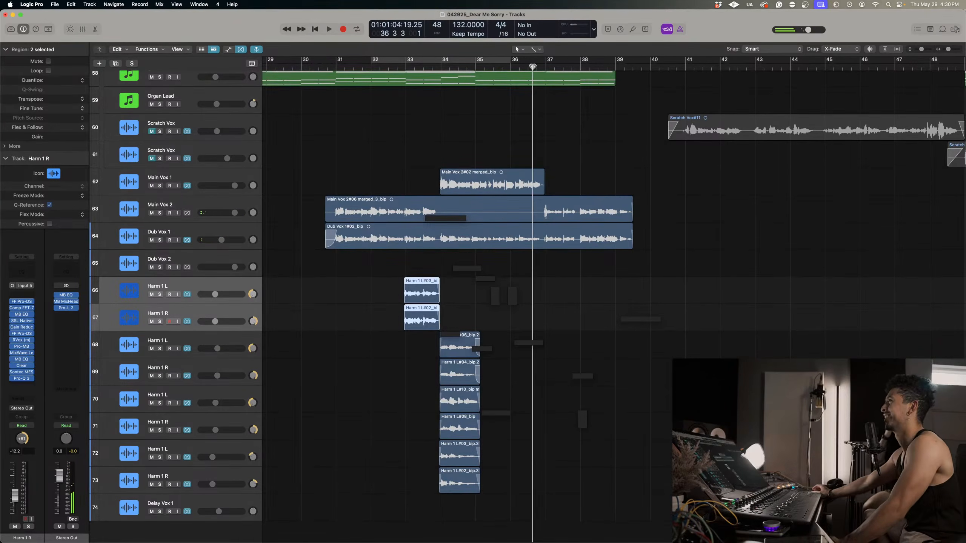
{"action": "left_click", "coordinate": [441, 68]}
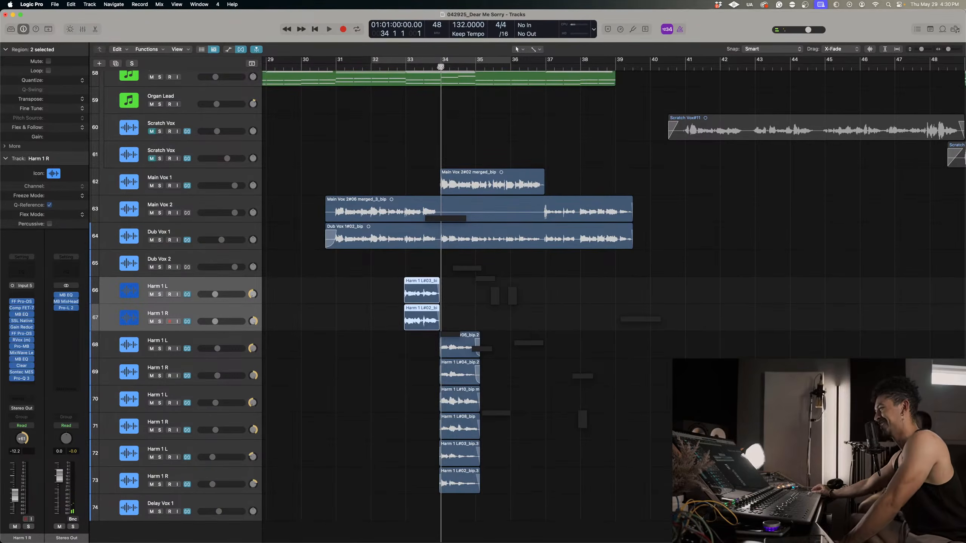
{"action": "scroll", "coordinate": [320, 182], "scroll_direction": "up", "scroll_amount": 20}
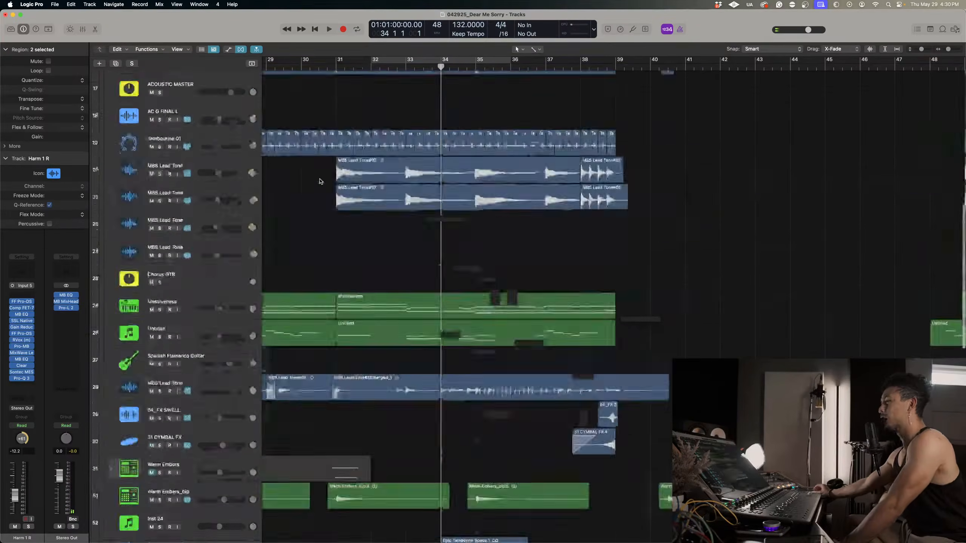
{"action": "scroll", "coordinate": [320, 182], "scroll_direction": "up", "scroll_amount": 3}
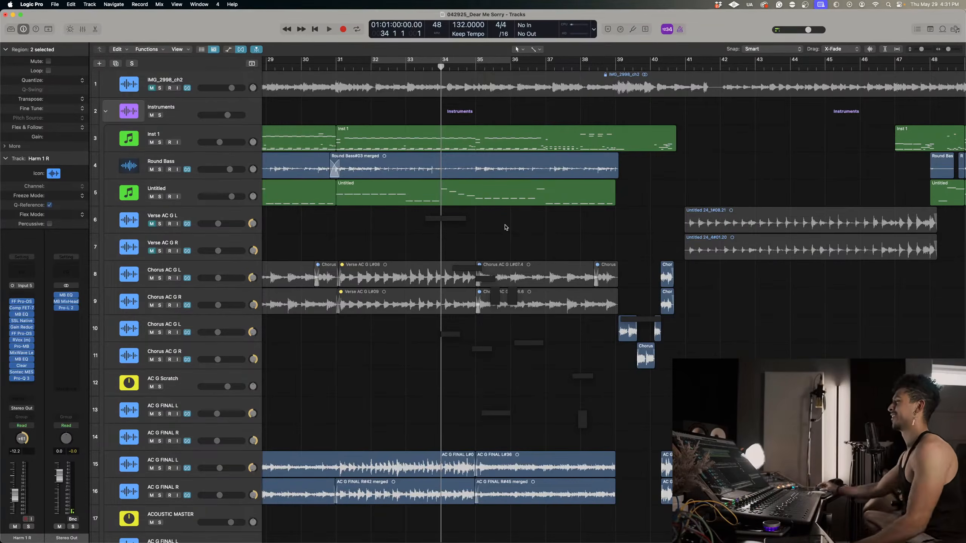
{"action": "key", "text": "space"}
{"action": "scroll", "coordinate": [536, 342], "scroll_direction": "down", "scroll_amount": 20}
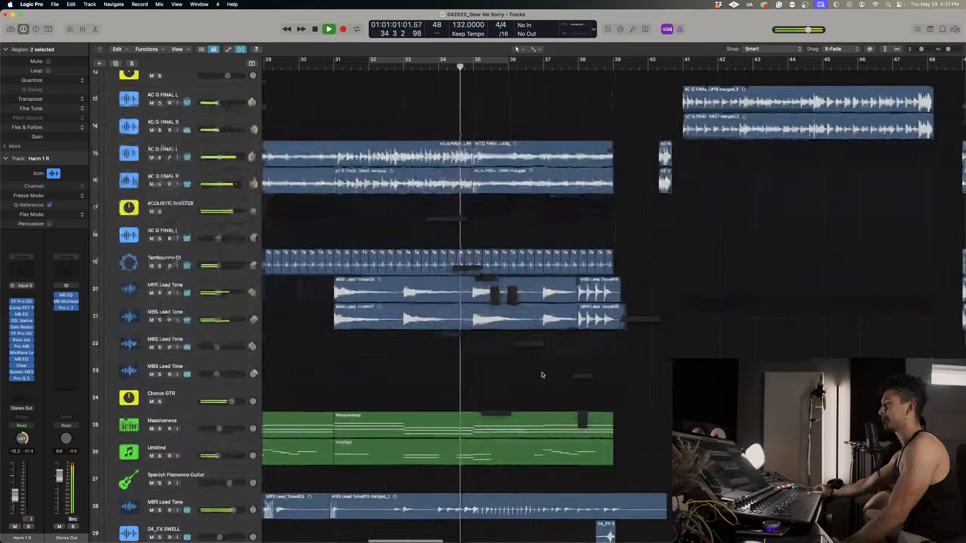
{"action": "scroll", "coordinate": [542, 374], "scroll_direction": "down", "scroll_amount": 6}
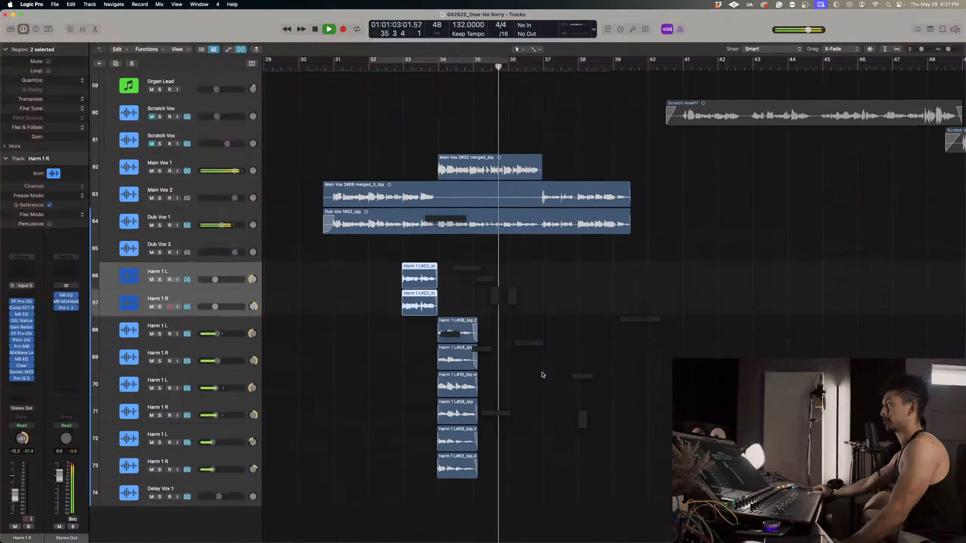
Replay the last vocal phrase in the full mix from just before bar 37.
{"action": "scroll", "coordinate": [542, 374], "scroll_direction": "up", "scroll_amount": 1}
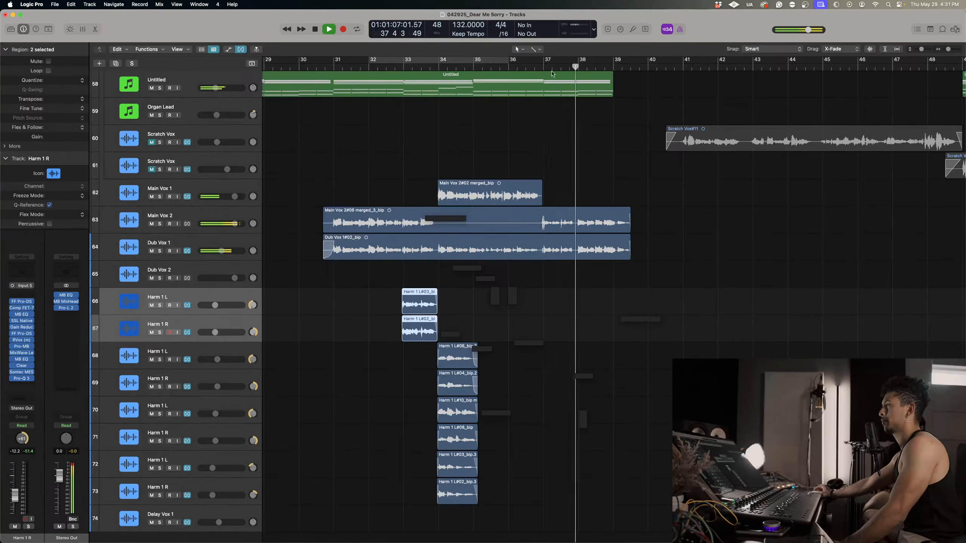
{"action": "key", "text": "space"}
{"action": "key", "text": "space"}
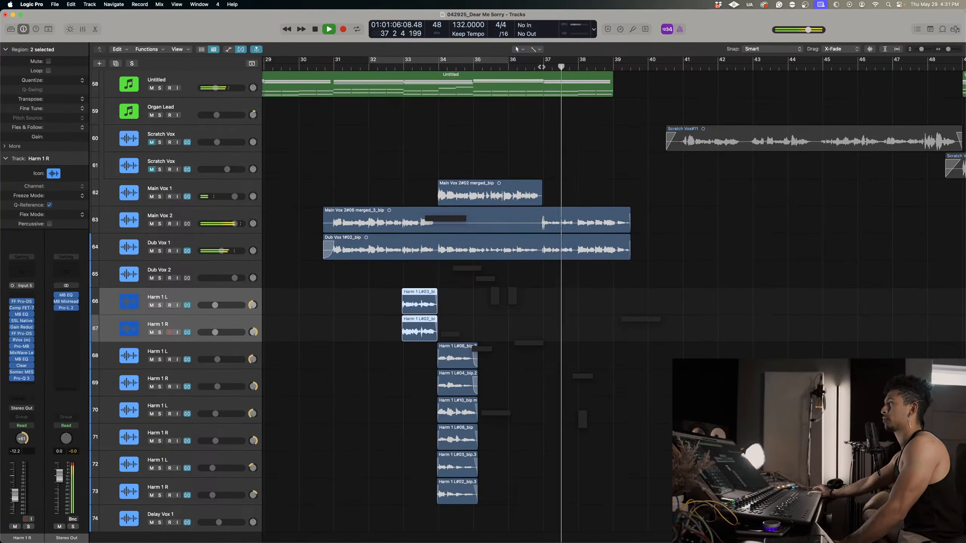
{"action": "key", "text": "space"}
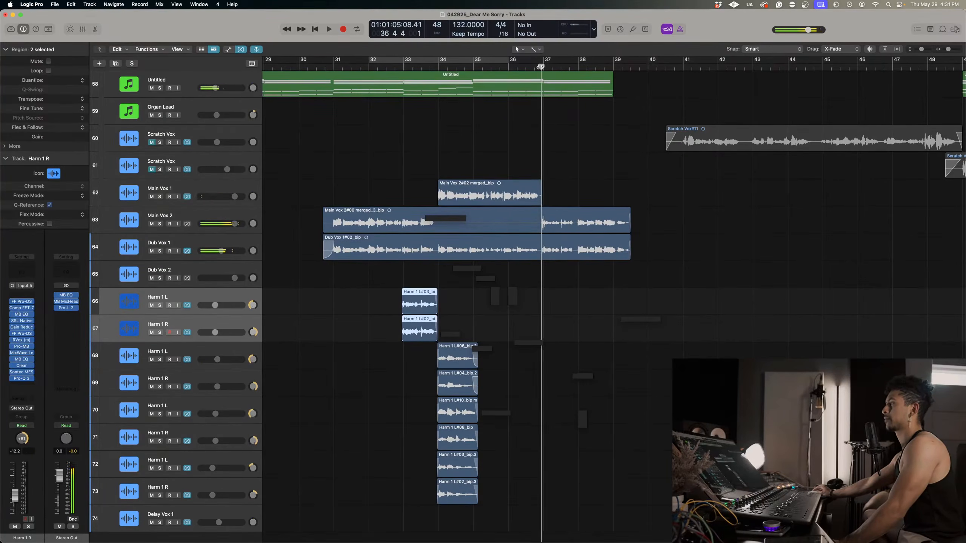
{"action": "key", "text": "space"}
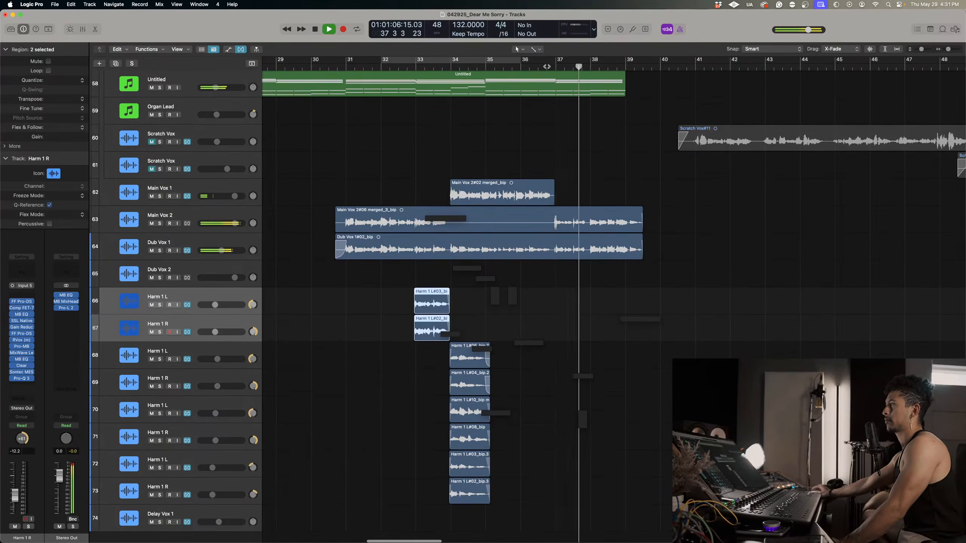
{"action": "scroll", "coordinate": [649, 109], "scroll_direction": "right", "scroll_amount": 2}
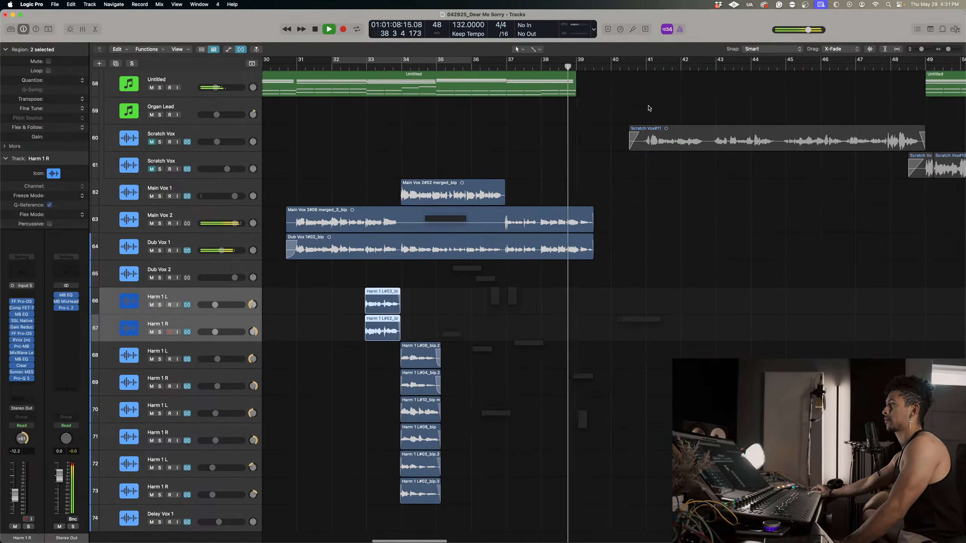
Loop the full mix from bar 36 to the end of the vocal regions midway through bar 39.
{"action": "left_click_drag", "start_coordinate": [472, 60], "coordinate": [591, 65]}
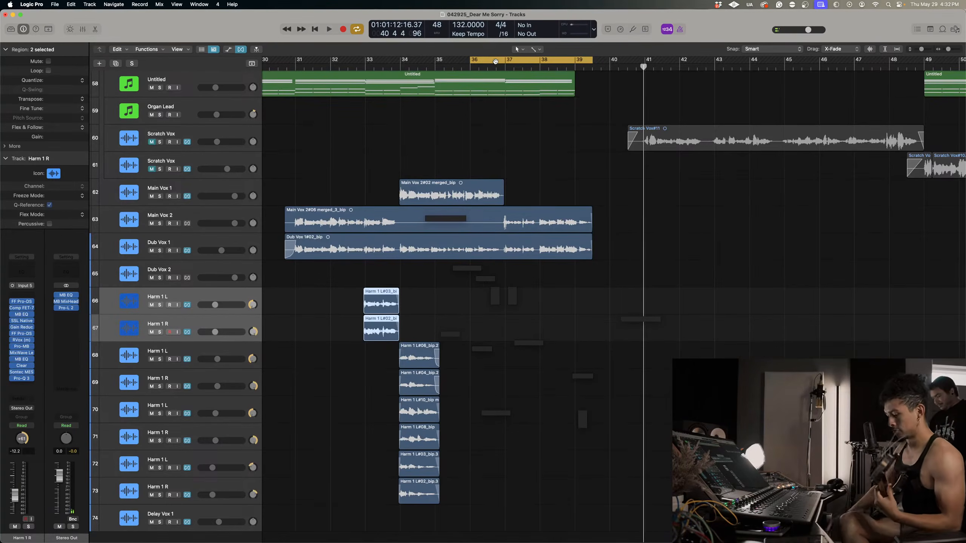
{"action": "key", "text": "space"}
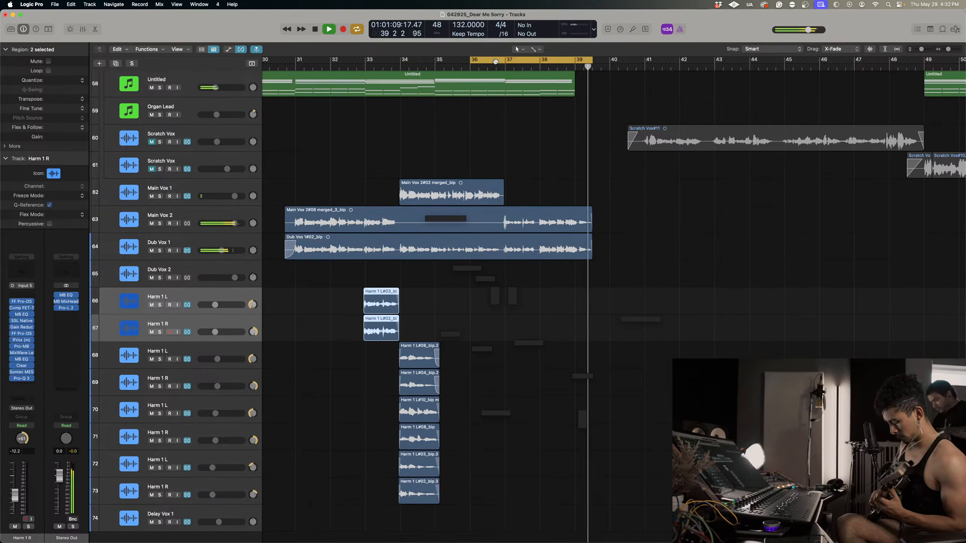
{"action": "key", "text": "space"}
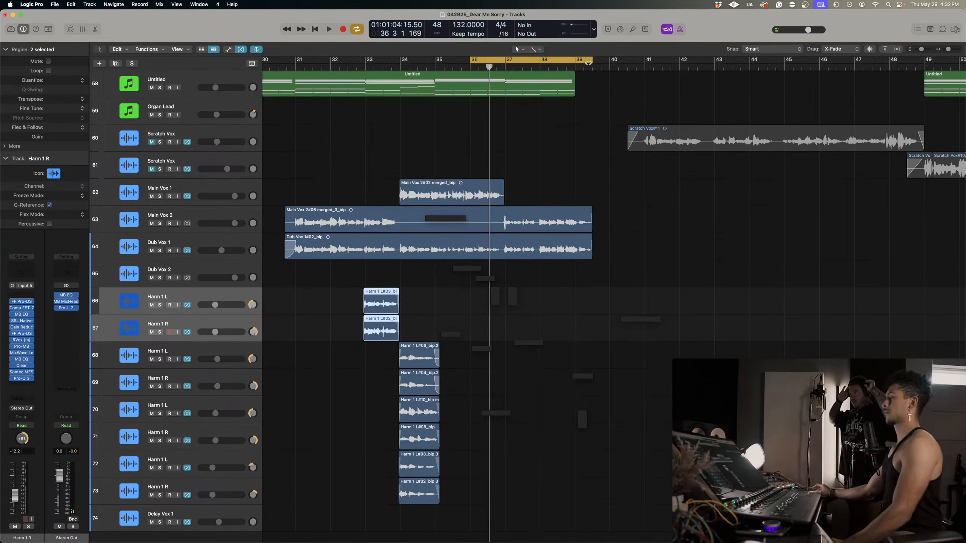
Play the mix with the cycle range off from bar 37 and return the playhead to bar 37.
{"action": "left_click", "coordinate": [505, 65]}
{"action": "key", "text": "space"}
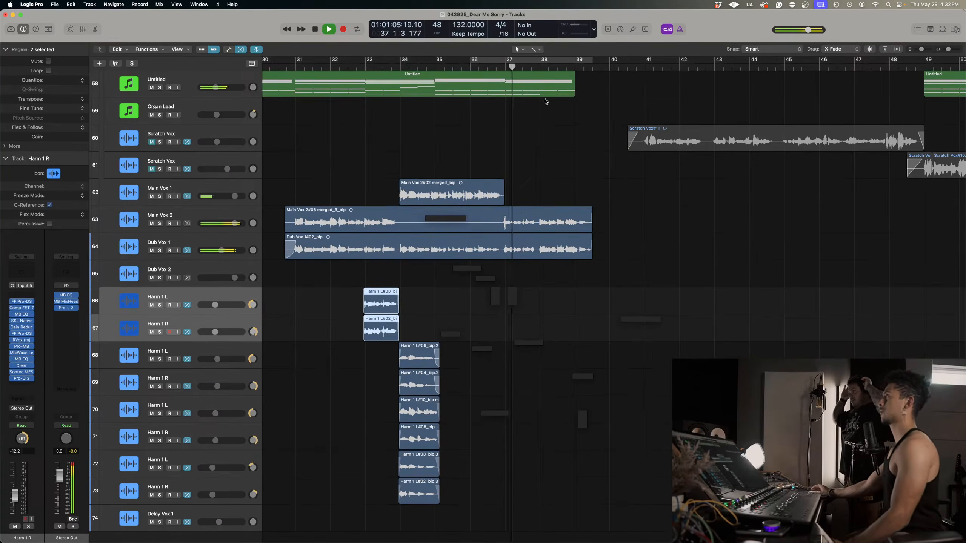
{"action": "scroll", "coordinate": [549, 109], "scroll_direction": "up", "scroll_amount": 5}
{"action": "key", "text": "space"}
{"action": "left_click", "coordinate": [661, 66]}
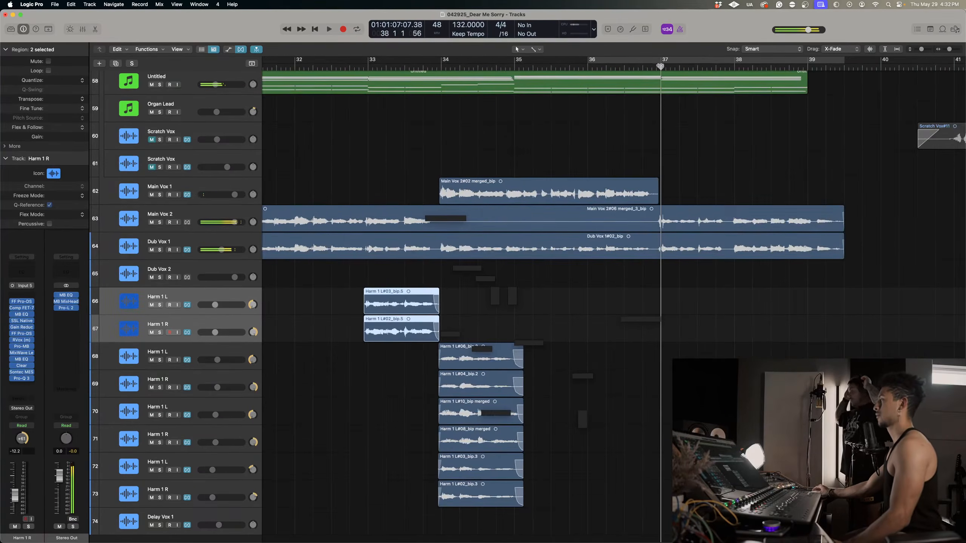
{"action": "scroll", "coordinate": [688, 189], "scroll_direction": "right", "scroll_amount": 3}
{"action": "scroll", "coordinate": [219, 330], "scroll_direction": "down", "scroll_amount": 2}
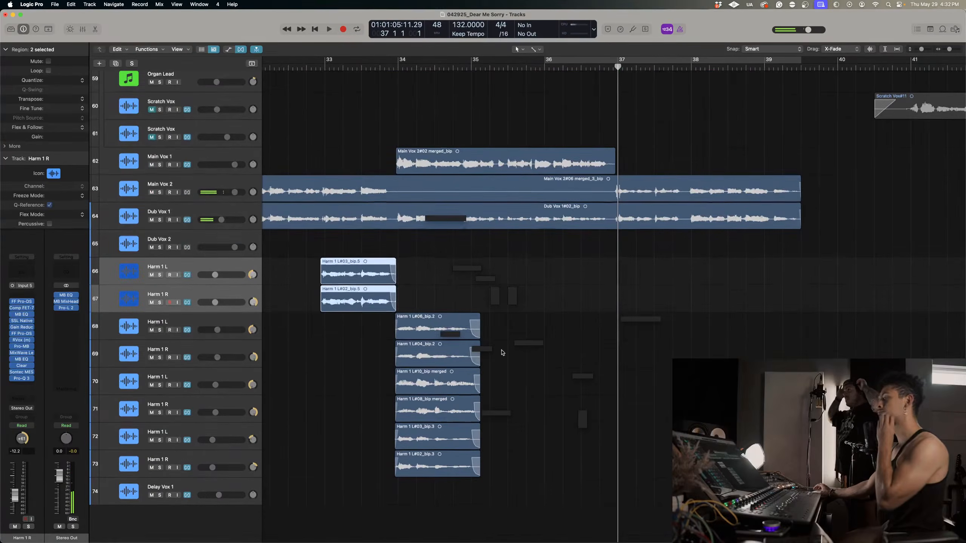
Select the Harm 1 L track 68 for recording at bar 37 and turn on Low Latency Mode.
{"action": "left_click", "coordinate": [200, 326]}
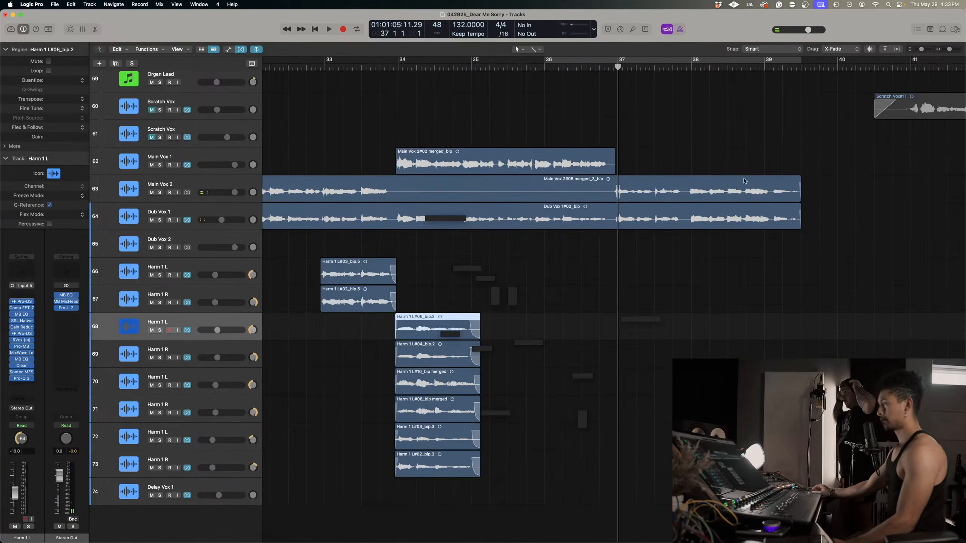
{"action": "key", "text": "r"}
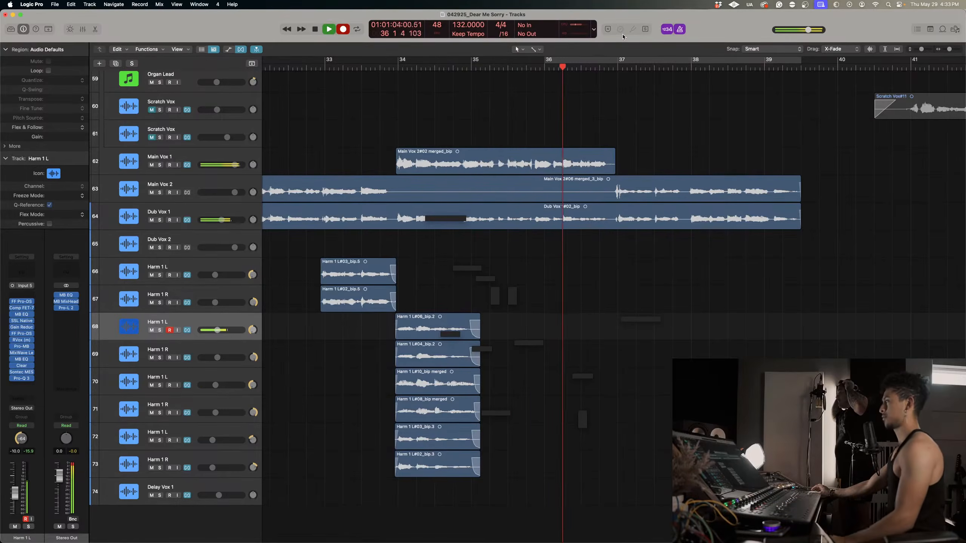
{"action": "key", "text": "space"}
Try two harmony takes on Harm 1 L track 68 from around bar 37, undoing each one.
{"action": "key", "text": "r"}
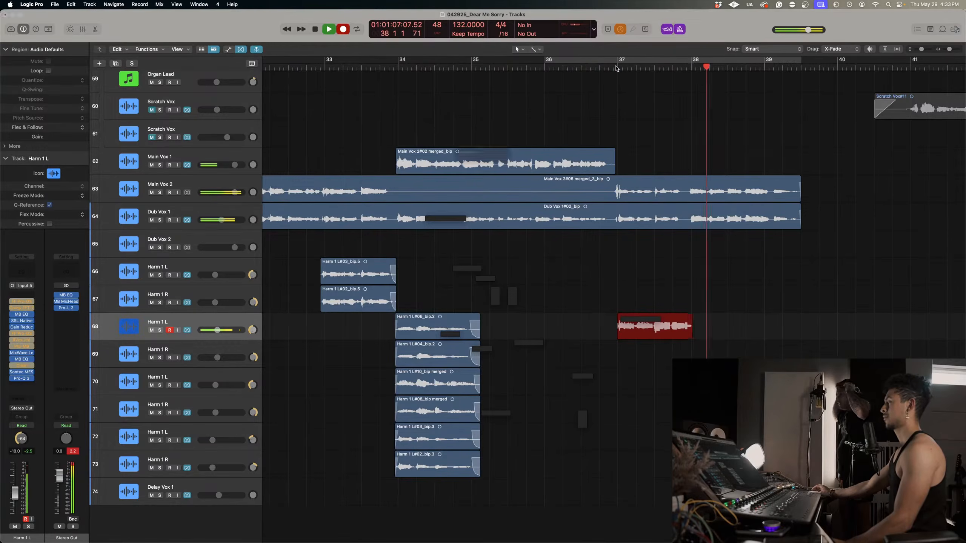
{"action": "key", "text": "space"}
{"action": "key", "text": "super+z"}
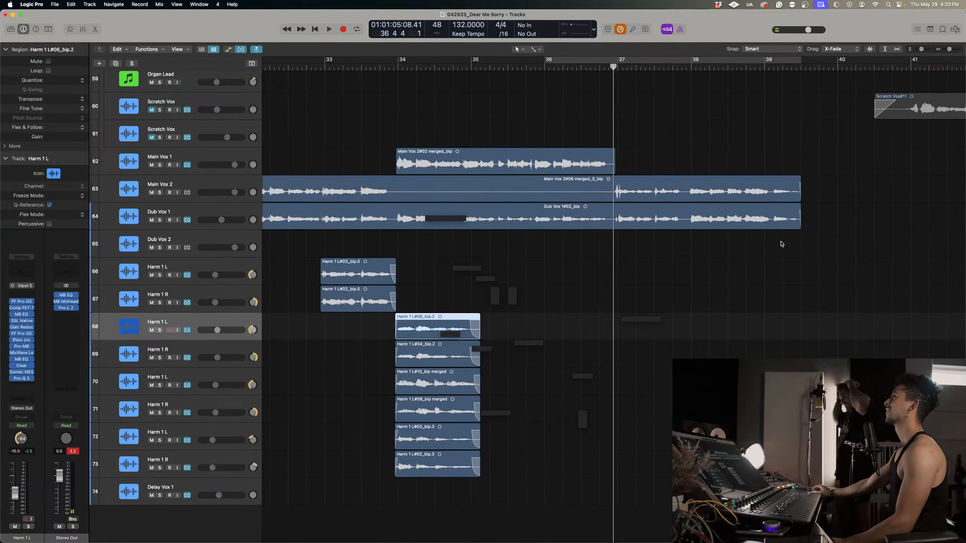
{"action": "key", "text": "r"}
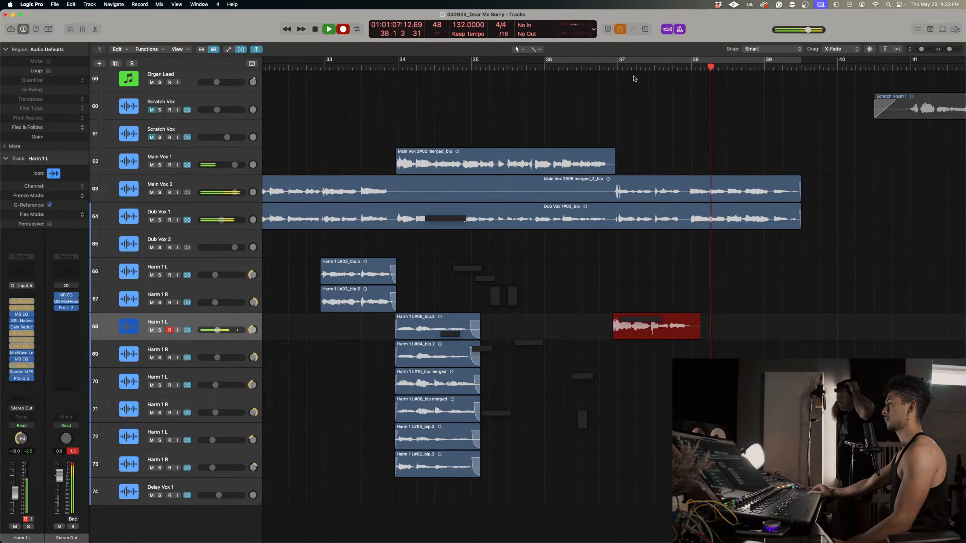
{"action": "key", "text": "space"}
{"action": "key", "text": "super+z"}
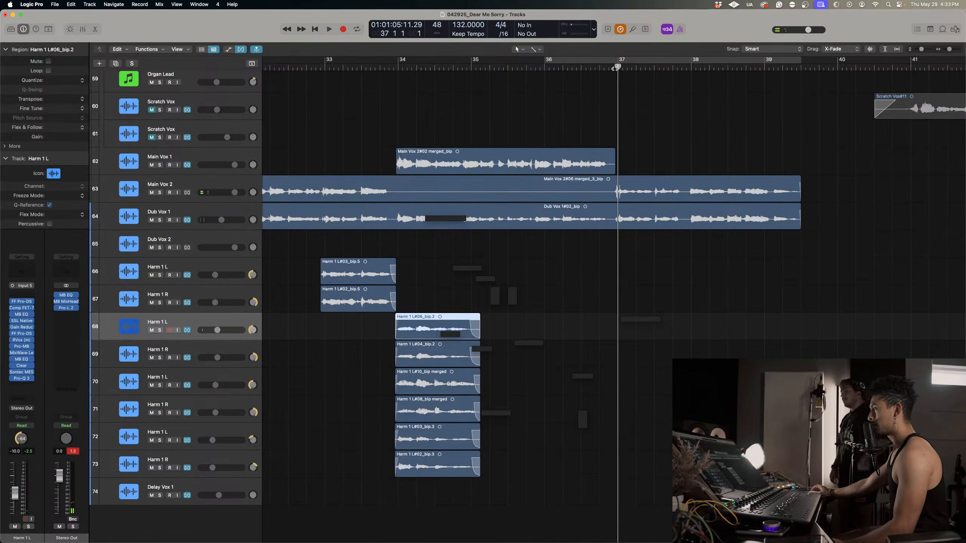
Try another harmony take on track 68 from bar 37 and delete it after playing it in the mix.
{"action": "right_click", "coordinate": [614, 69]}
{"action": "left_click", "coordinate": [606, 71]}
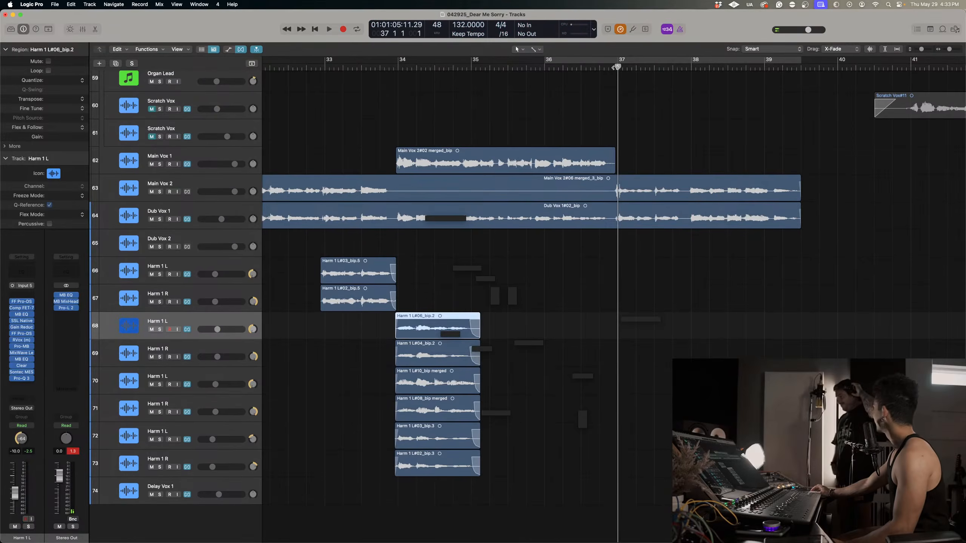
{"action": "left_click", "coordinate": [614, 68]}
{"action": "key", "text": "r"}
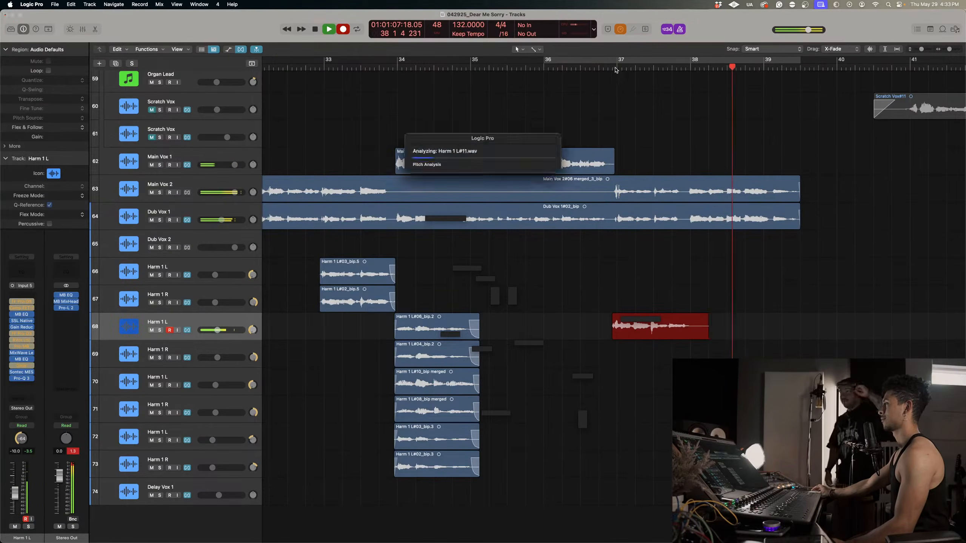
{"action": "key", "text": "space"}
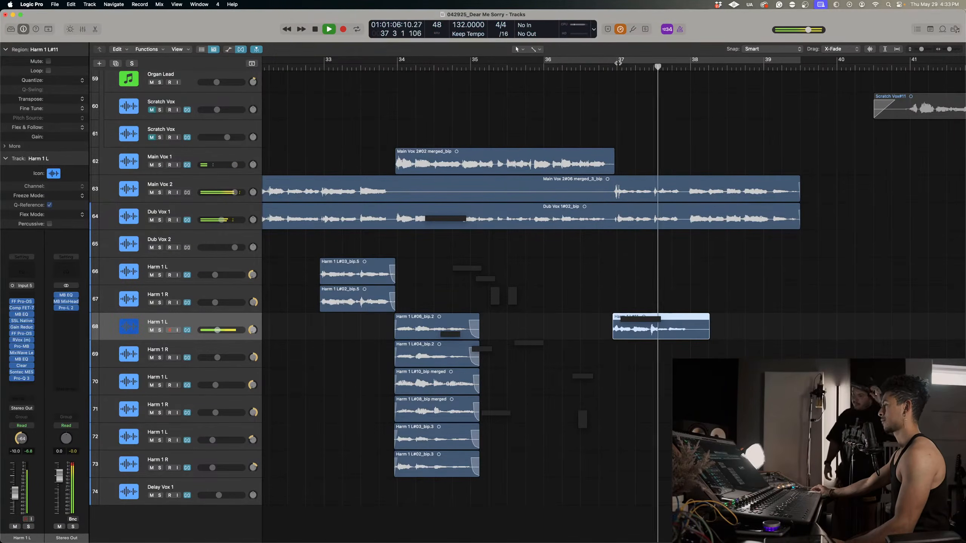
{"action": "key", "text": "space"}
{"action": "key", "text": "Delete"}
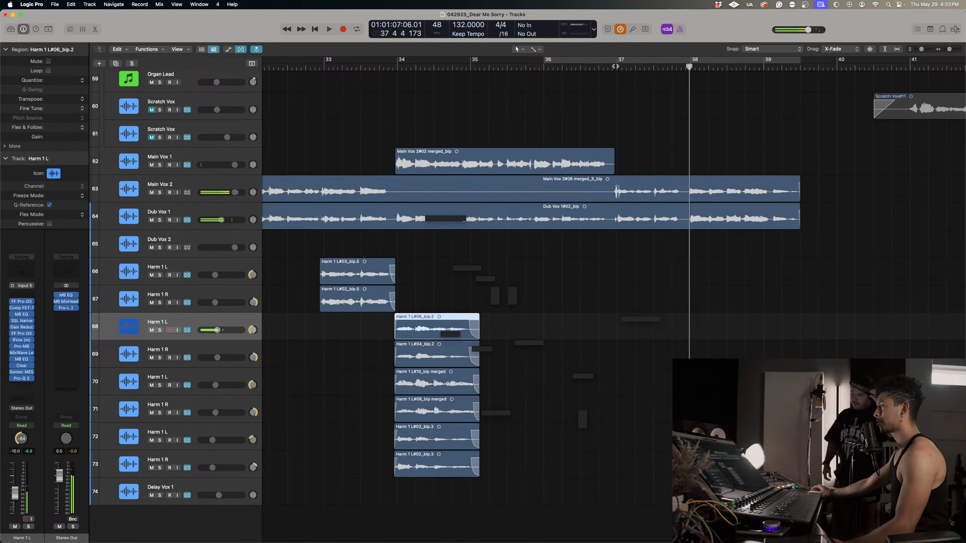
Try a further harmony take on track 68 from bar 37 and audition it with the track soloed.
{"action": "left_click", "coordinate": [615, 66]}
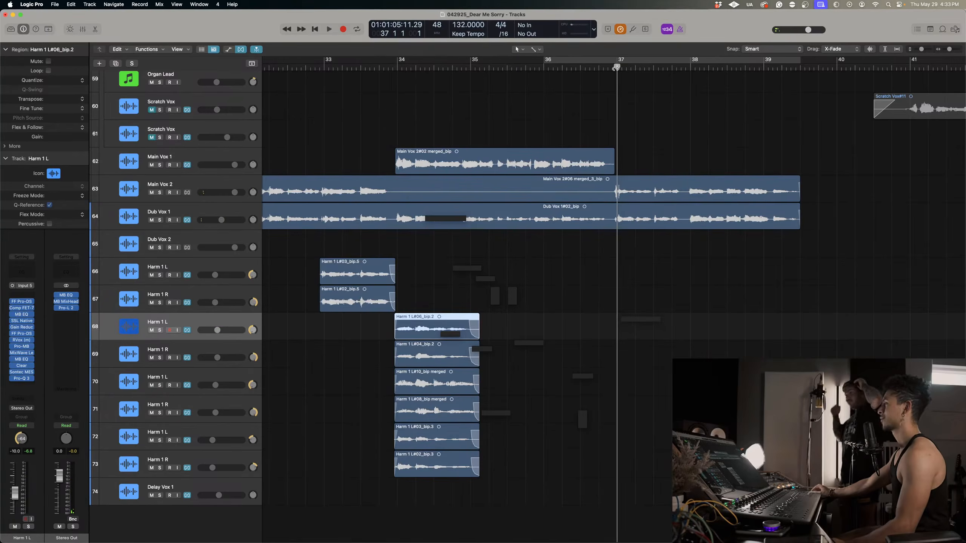
{"action": "key", "text": "r"}
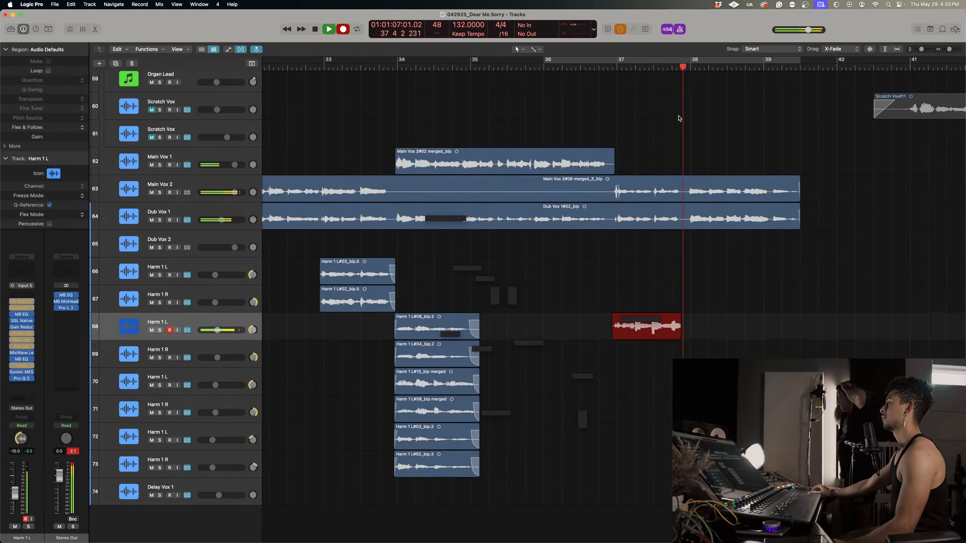
{"action": "key", "text": "space"}
{"action": "left_click", "coordinate": [616, 69]}
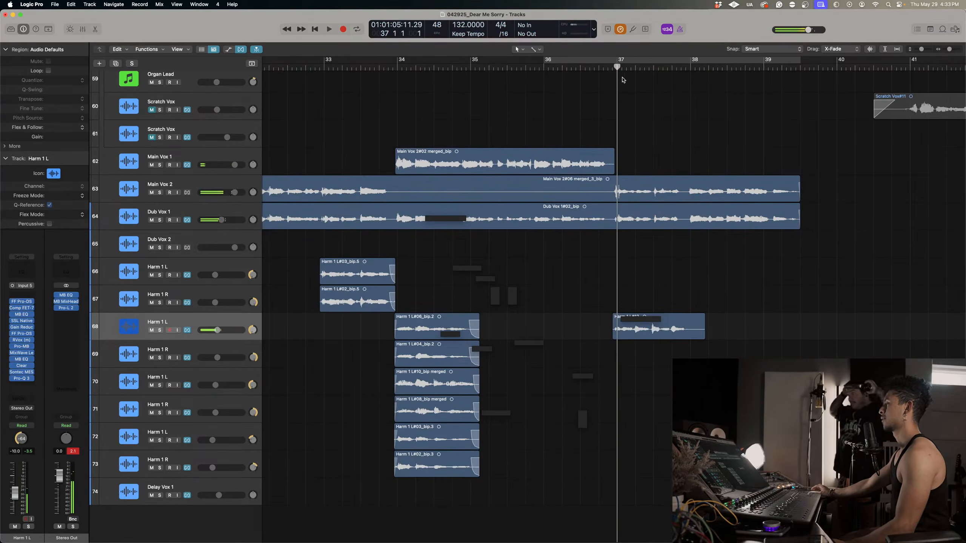
{"action": "key", "text": "s"}
{"action": "key", "text": "space"}
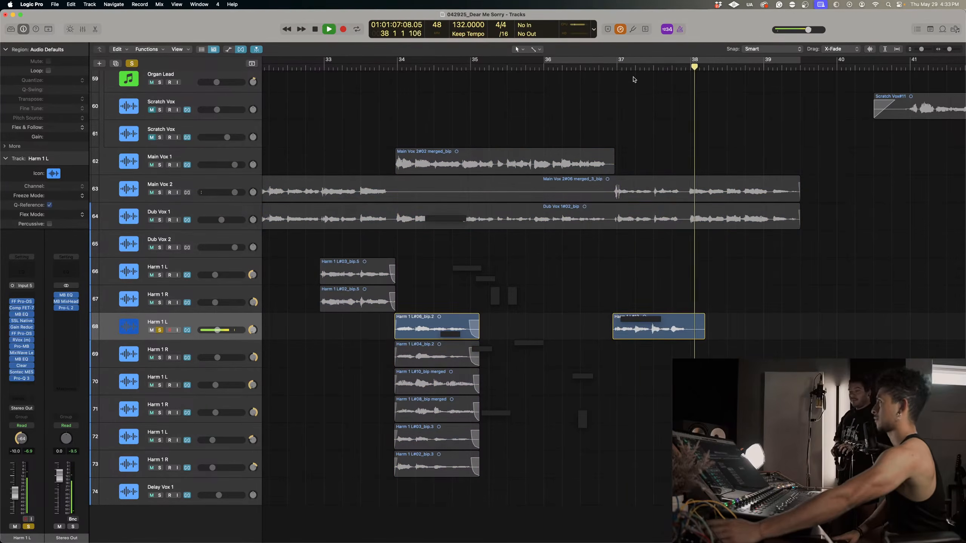
{"action": "key", "text": "space"}
{"action": "key", "text": "s"}
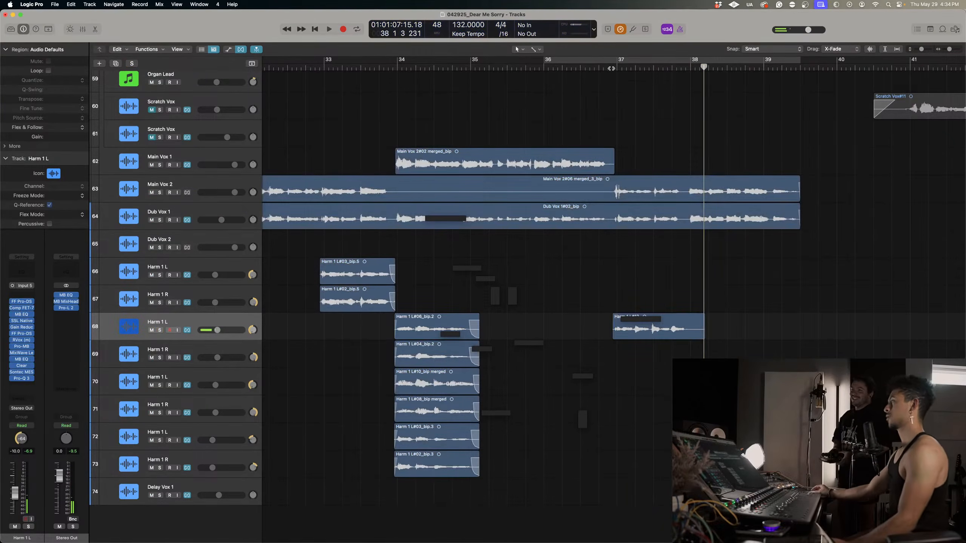
Delete the harmony take at bar 37 on track 68 together with its recorded audio file.
{"action": "left_click", "coordinate": [613, 69]}
{"action": "left_click_drag", "start_coordinate": [765, 373], "coordinate": [662, 312]}
{"action": "key", "text": "Delete"}
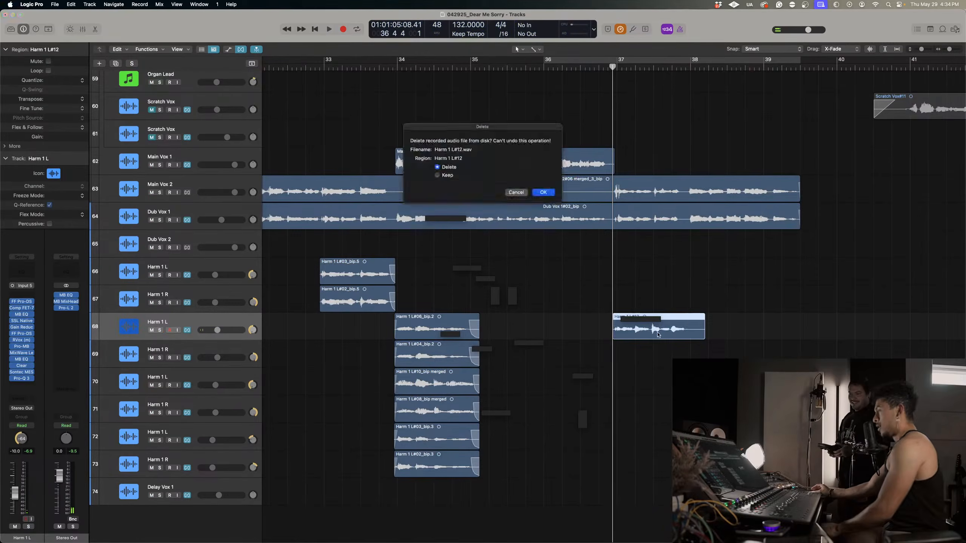
{"action": "key", "text": "Return"}
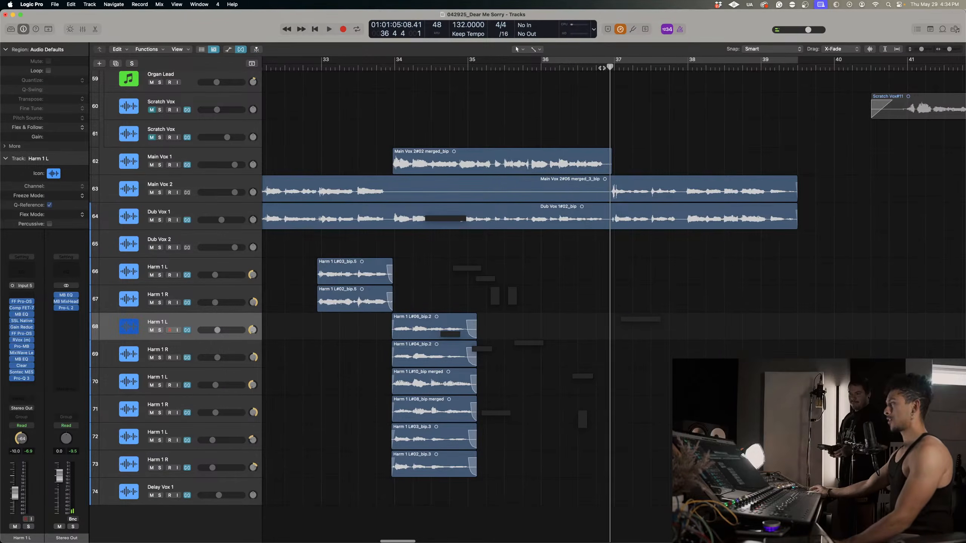
Record a new Harm 1 L take on track 68 from late in bar 36 into bar 38, and play it back from bar 37.
{"action": "left_click", "coordinate": [605, 68]}
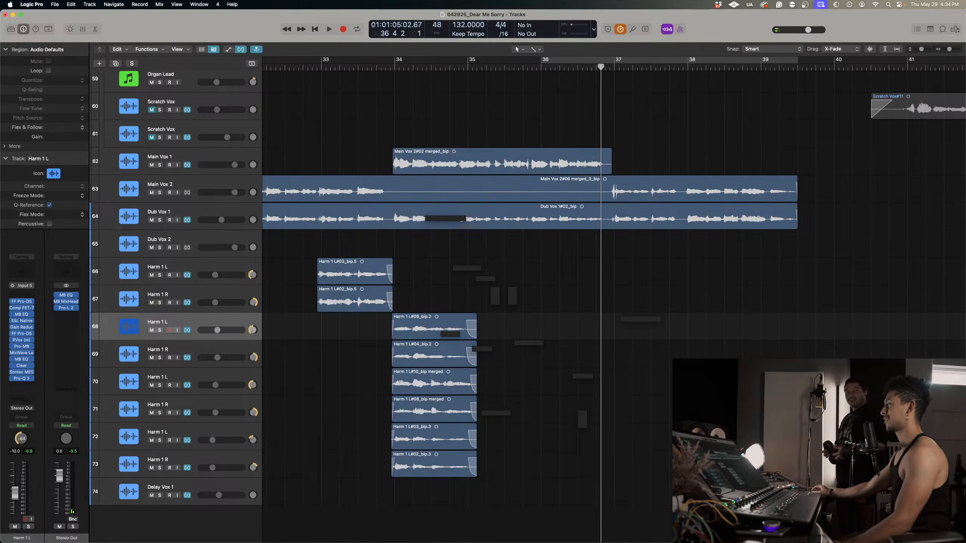
{"action": "left_click_drag", "start_coordinate": [865, 290], "coordinate": [675, 154]}
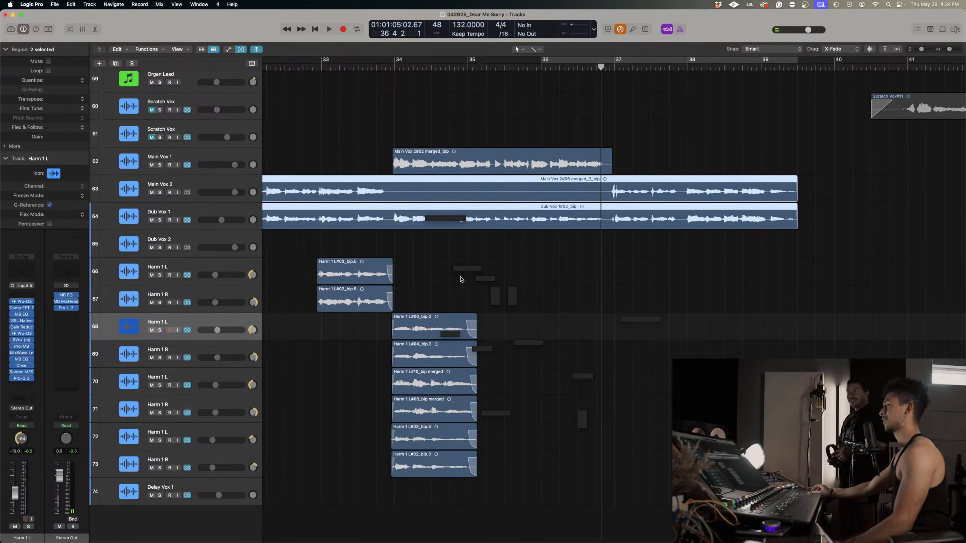
{"action": "scroll", "coordinate": [485, 362], "scroll_direction": "left", "scroll_amount": 3}
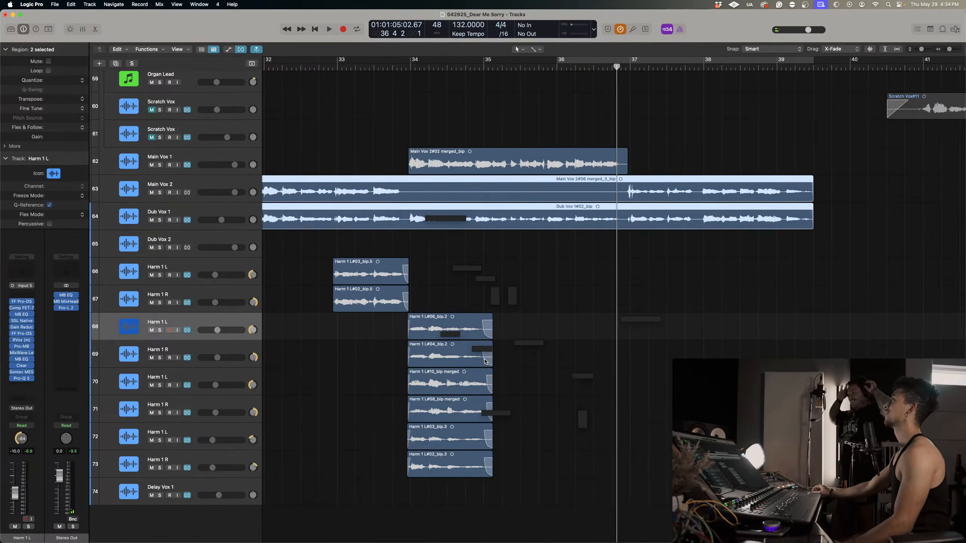
{"action": "left_click_drag", "start_coordinate": [922, 304], "coordinate": [643, 134]}
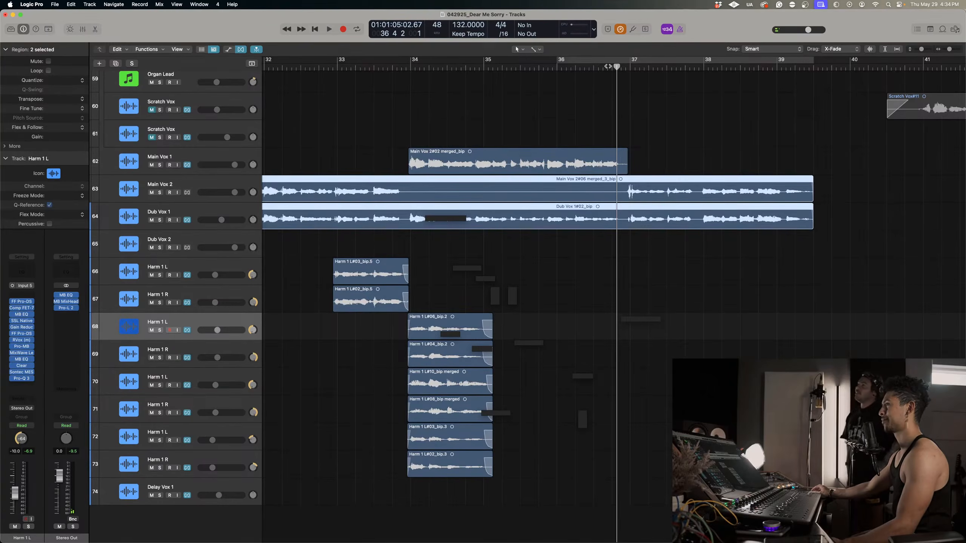
{"action": "left_click", "coordinate": [607, 66]}
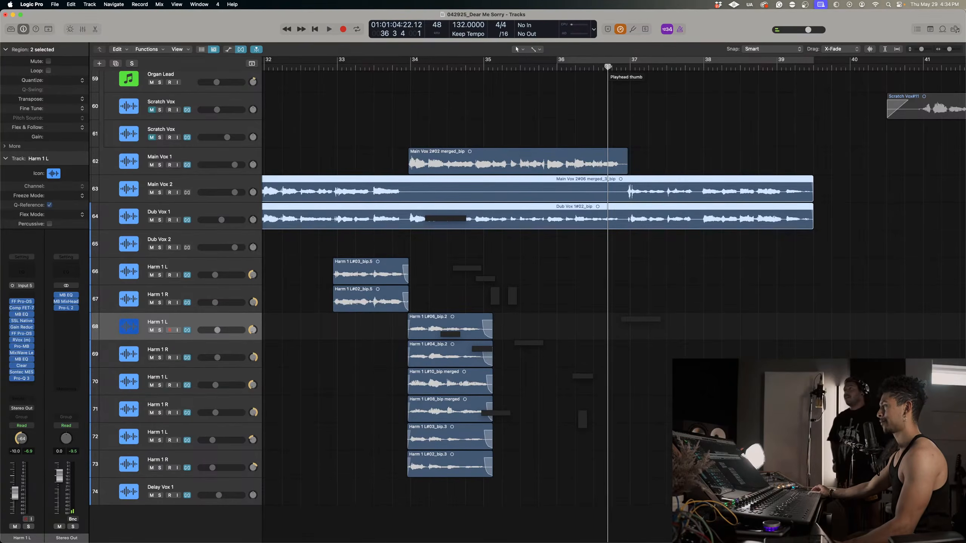
{"action": "key", "text": "r"}
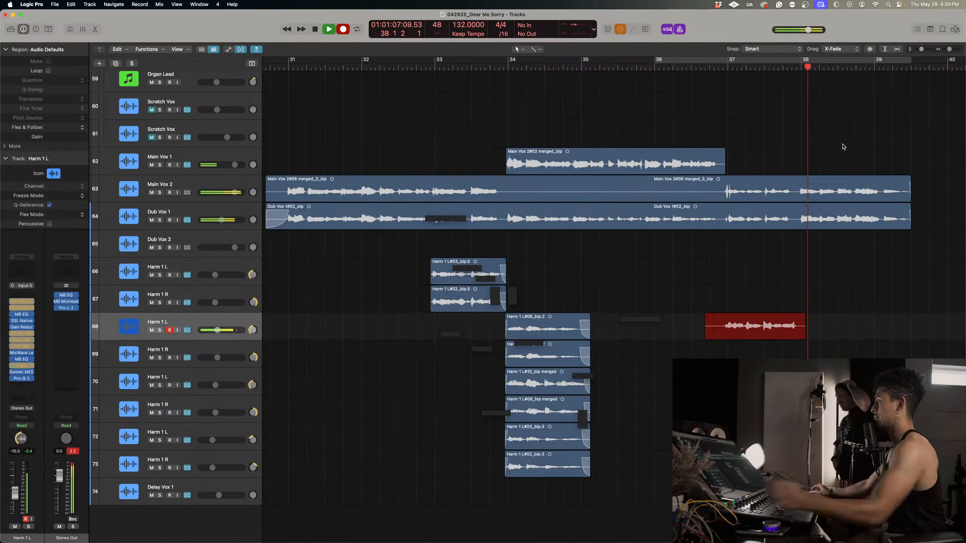
{"action": "left_click", "coordinate": [726, 66]}
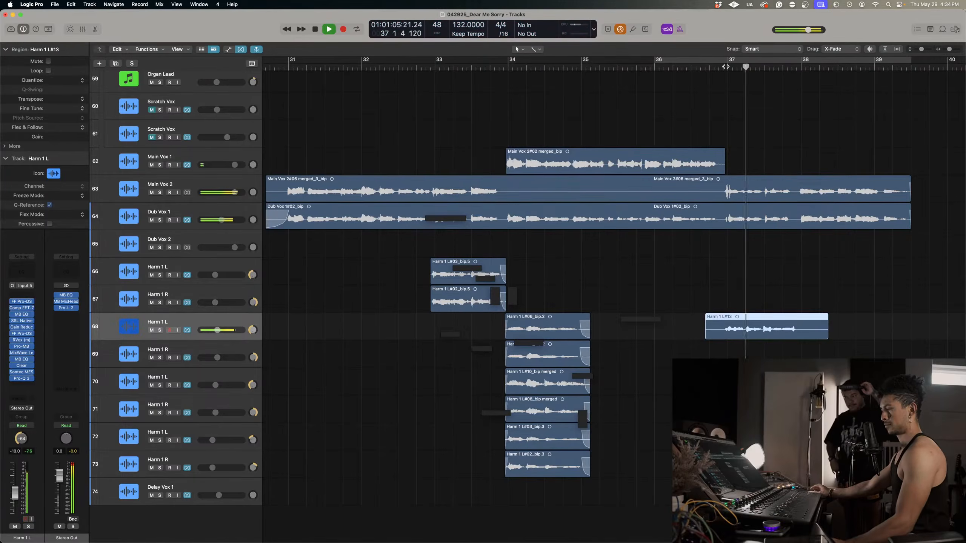
Replay the harmony take from bar 37 and move it from track 68 down to the Harm 1 R track 69.
{"action": "left_click", "coordinate": [727, 66]}
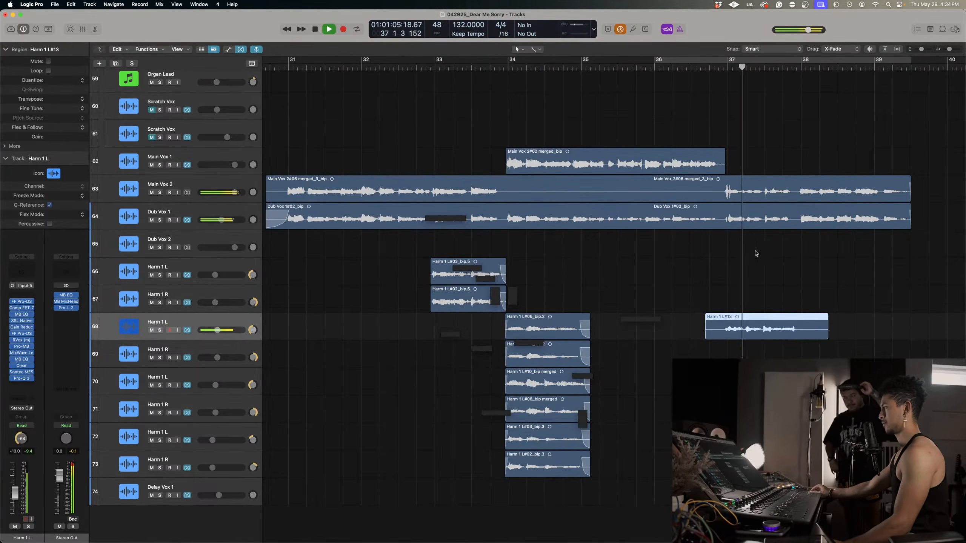
{"action": "key", "text": "space"}
{"action": "left_click", "coordinate": [743, 339]}
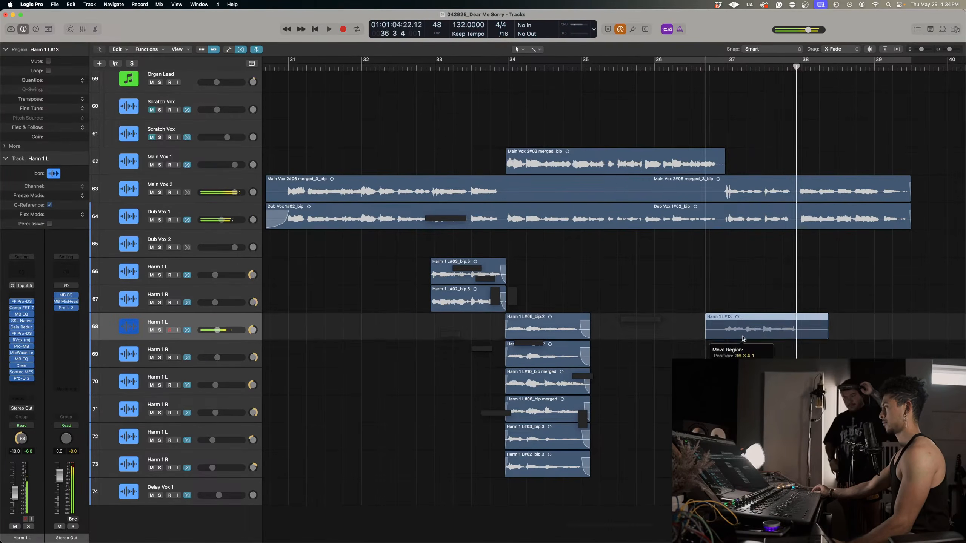
{"action": "left_click_drag", "start_coordinate": [743, 338], "coordinate": [743, 365]}
Record another harmony take on track 68 from late in bar 36 into bar 38 and play it back in the mix.
{"action": "left_click", "coordinate": [714, 68]}
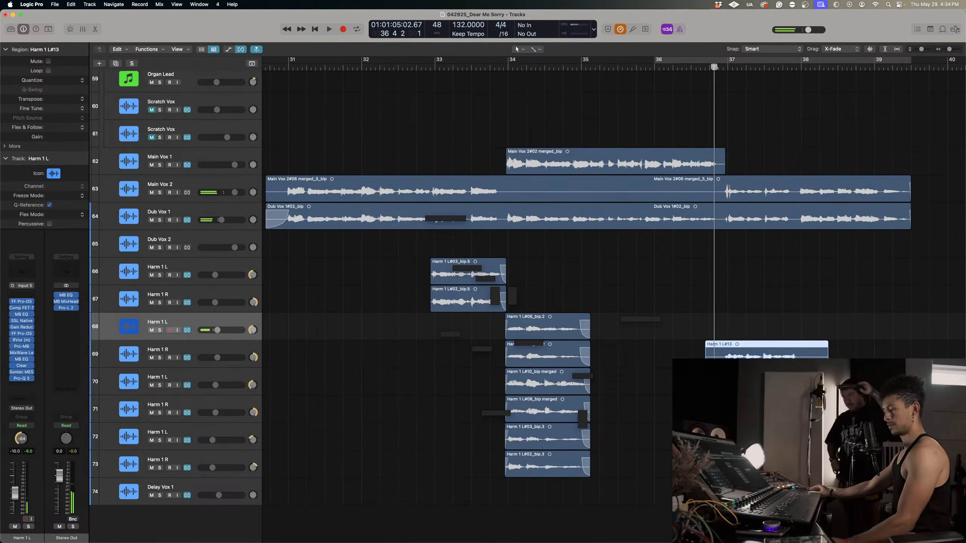
{"action": "key", "text": "r"}
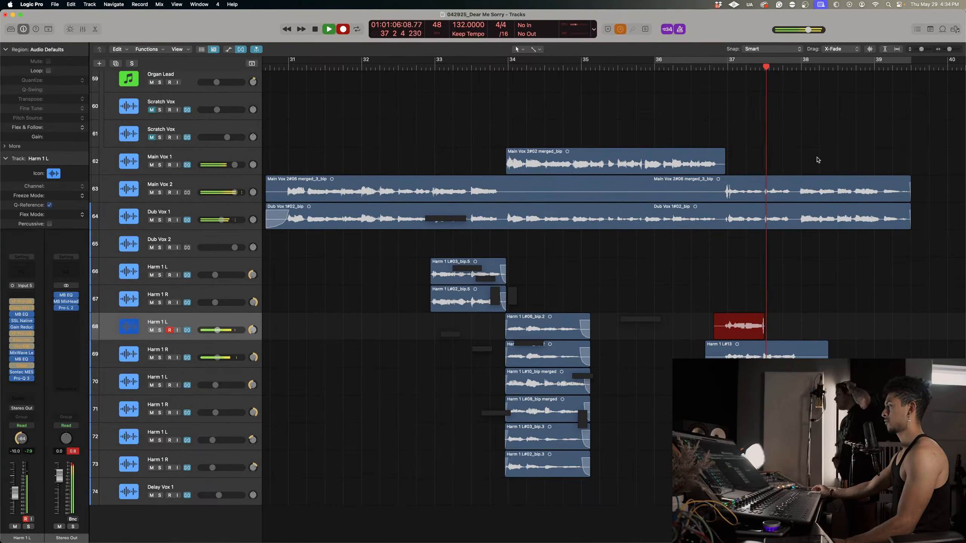
{"action": "key", "text": "space"}
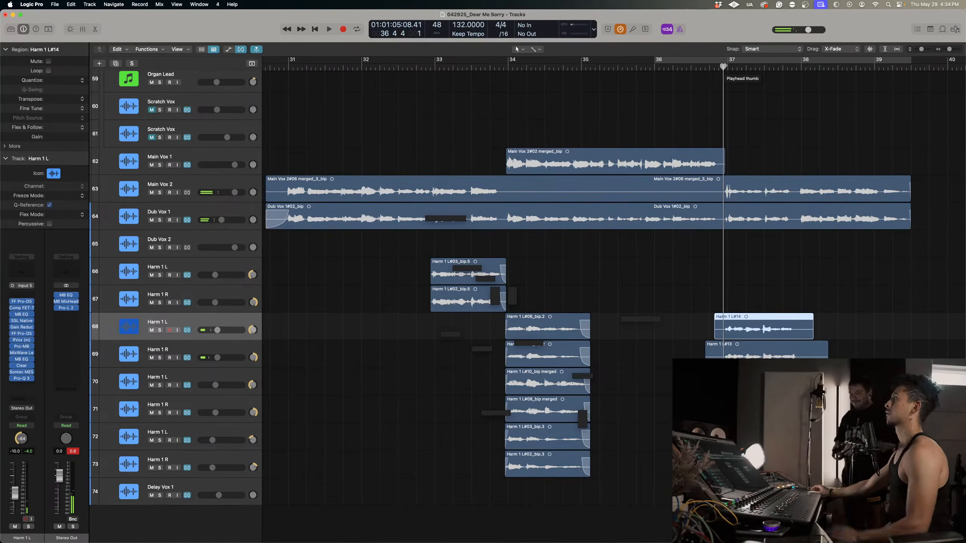
{"action": "key", "text": "space"}
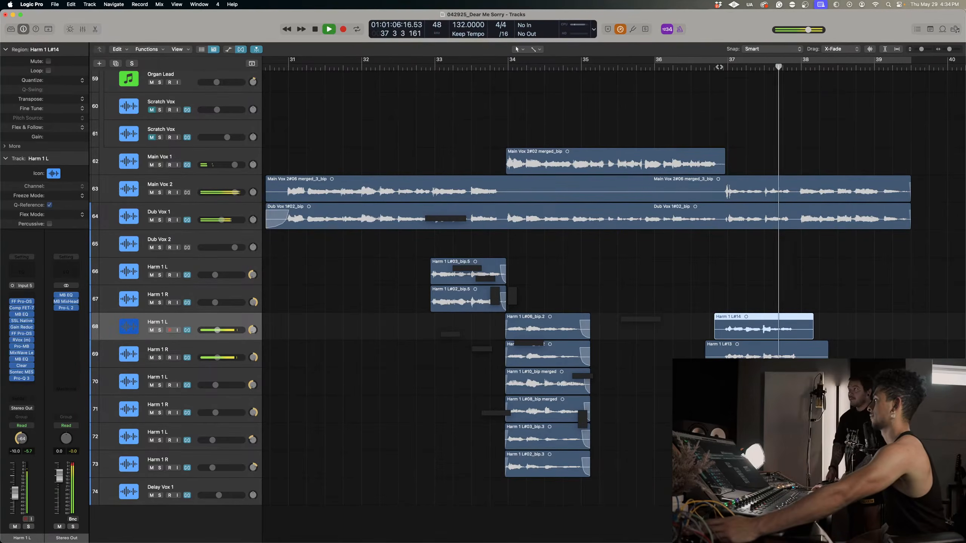
{"action": "key", "text": "space"}
{"action": "key", "text": "space"}
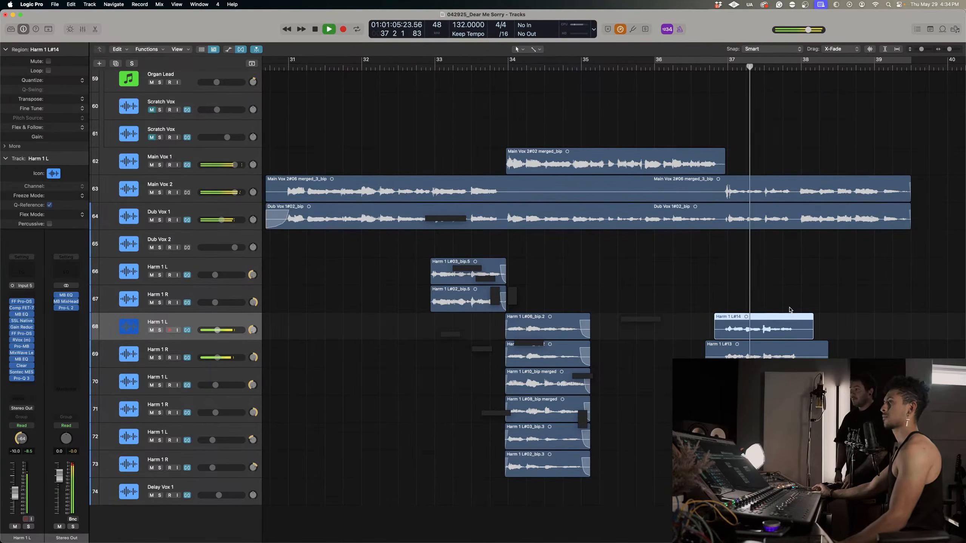
Listen to the two new harmony takes with the lead and dub vocals from bar 37, and replay the section around bar 38.
{"action": "scroll", "coordinate": [791, 310], "scroll_direction": "up", "scroll_amount": 2}
{"action": "scroll", "coordinate": [789, 311], "scroll_direction": "right", "scroll_amount": 1}
{"action": "scroll", "coordinate": [790, 312], "scroll_direction": "right", "scroll_amount": 2}
{"action": "scroll", "coordinate": [705, 183], "scroll_direction": "right", "scroll_amount": 4}
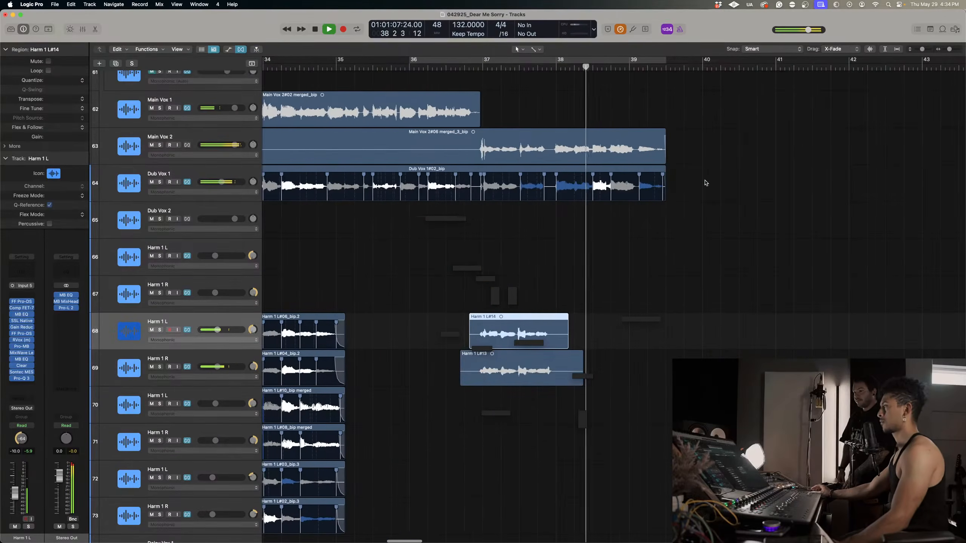
{"action": "left_click", "coordinate": [474, 66]}
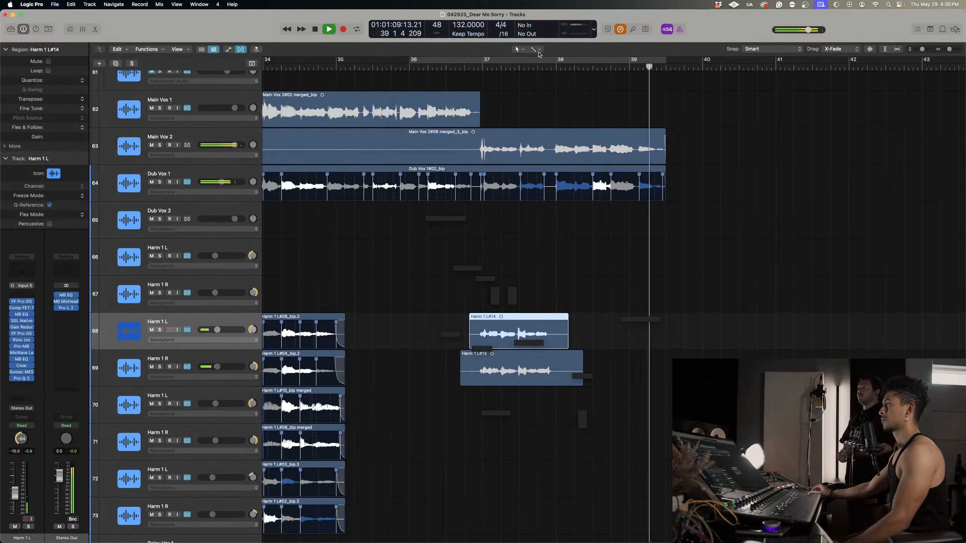
{"action": "left_click", "coordinate": [556, 67]}
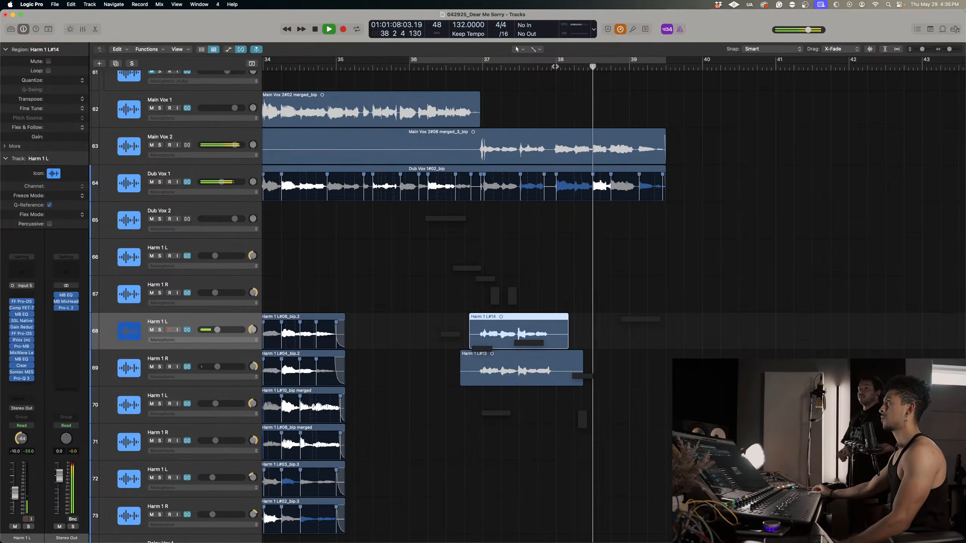
{"action": "scroll", "coordinate": [575, 93], "scroll_direction": "left", "scroll_amount": 2}
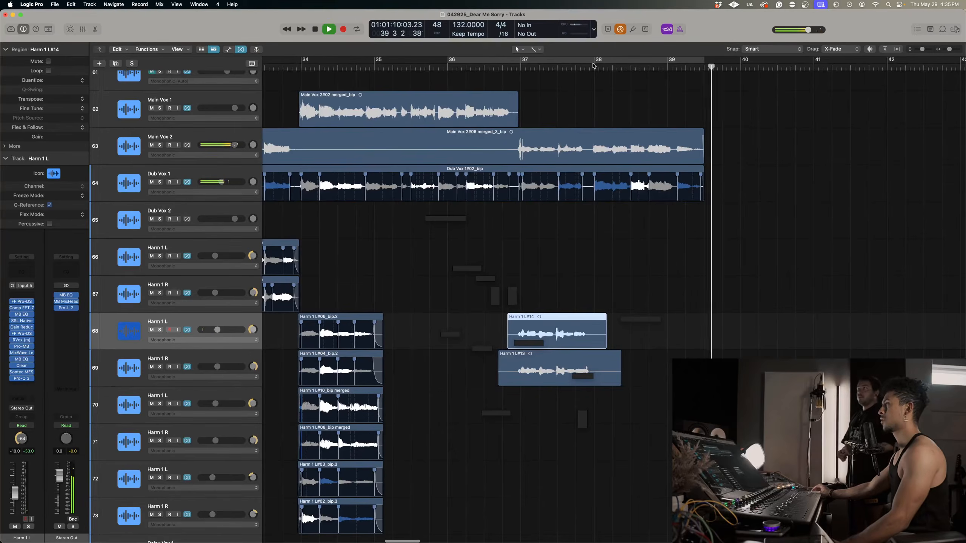
{"action": "left_click", "coordinate": [591, 66]}
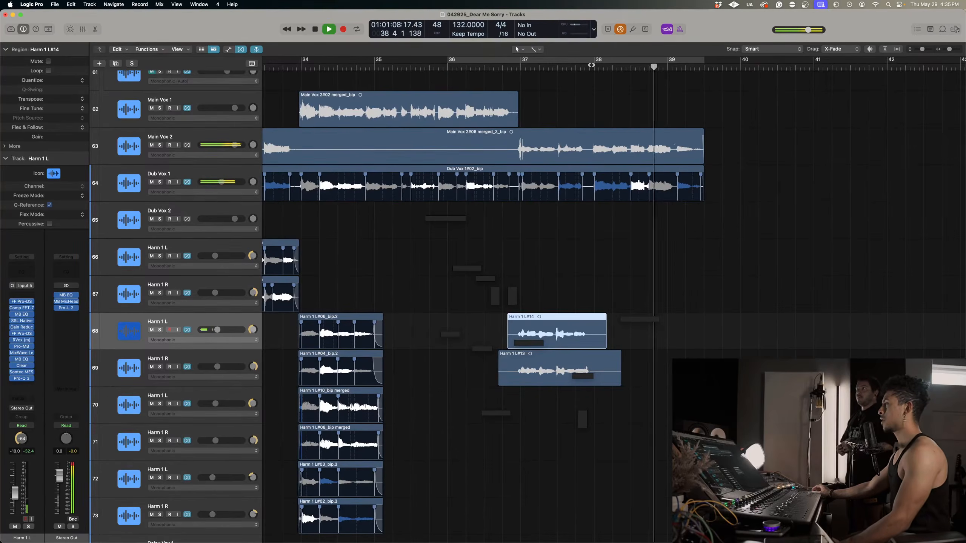
{"action": "key", "text": "space"}
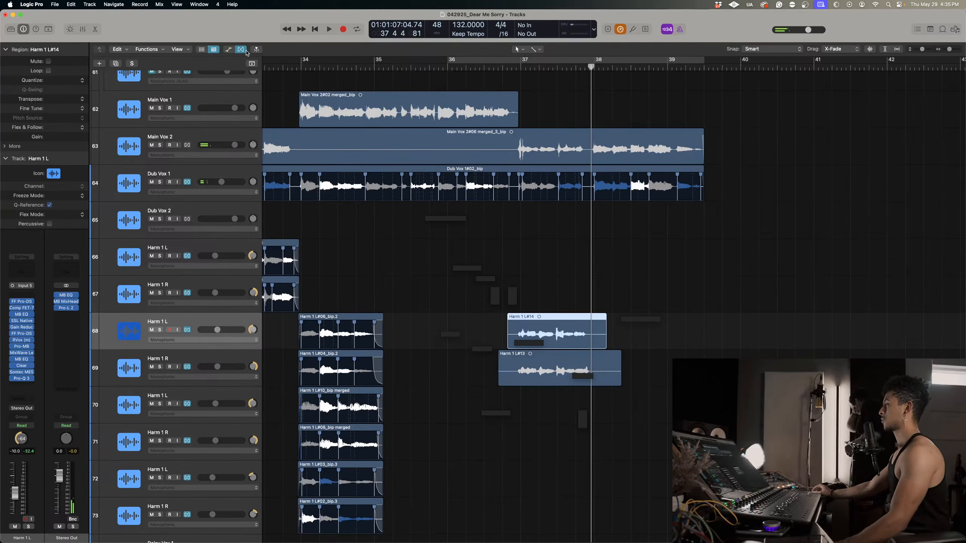
Hide the flex display and use the Marquee tool to delete the tails of the takes on tracks 68 and 69 just before bar 38.
{"action": "left_click", "coordinate": [243, 50]}
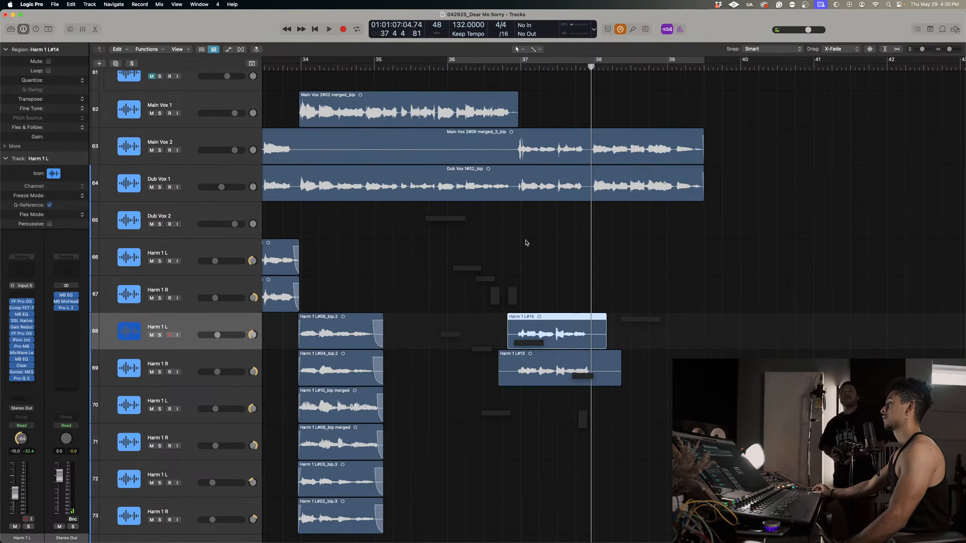
{"action": "key", "text": "super+Down"}
{"action": "key", "text": "super+Down"}
{"action": "key", "text": "super+Right"}
{"action": "key", "text": "super+Right"}
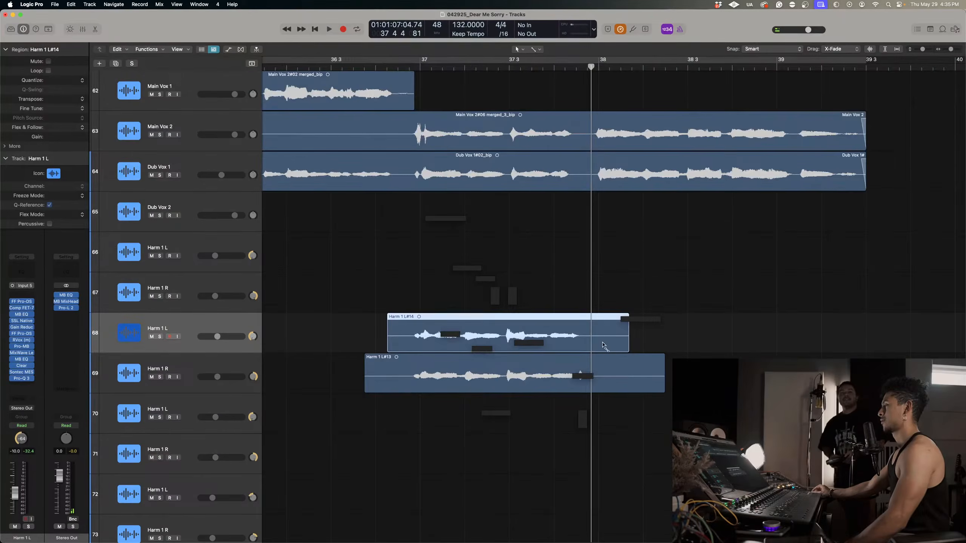
{"action": "left_click", "coordinate": [534, 49]}
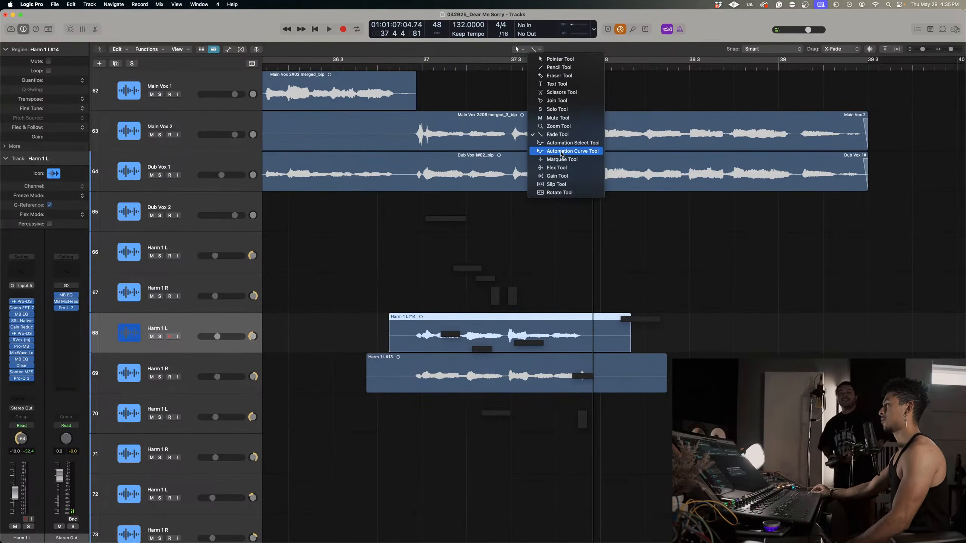
{"action": "left_click", "coordinate": [561, 160]}
{"action": "left_click_drag", "start_coordinate": [595, 330], "coordinate": [732, 393]}
{"action": "key", "text": "Delete"}
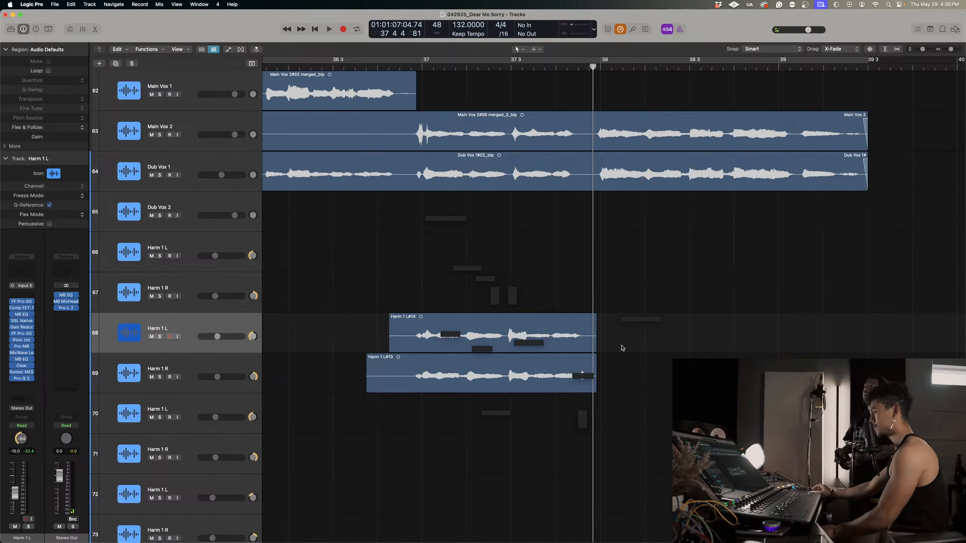
Delete the silent beginnings of the harmony takes on tracks 68 and 69 up to just before bar 37.
{"action": "left_click_drag", "start_coordinate": [341, 326], "coordinate": [406, 395]}
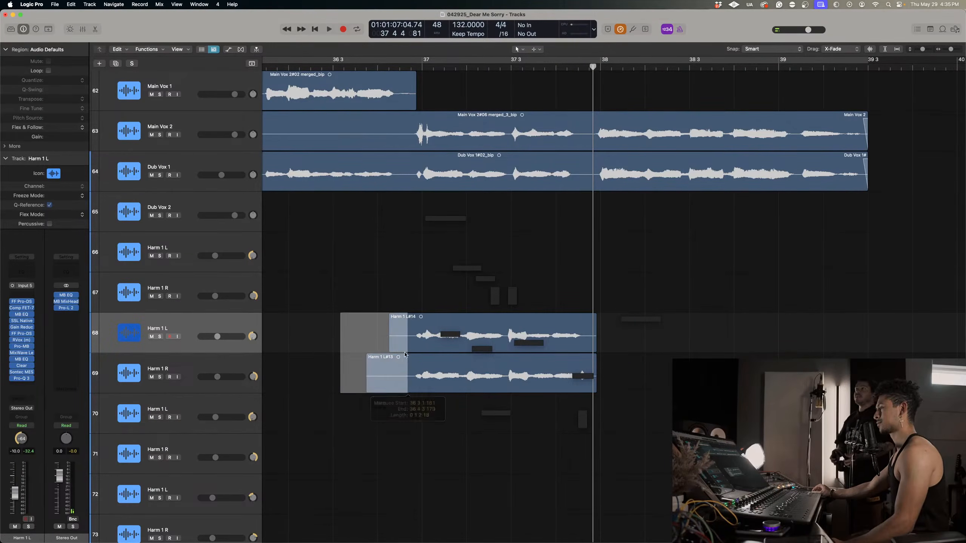
{"action": "left_click", "coordinate": [404, 352]}
{"action": "key", "text": "Delete"}
Create one Mic or Line audio track below the Harm 1 R track 73 and name it "Chant Vox".
{"action": "key", "text": "super+Left"}
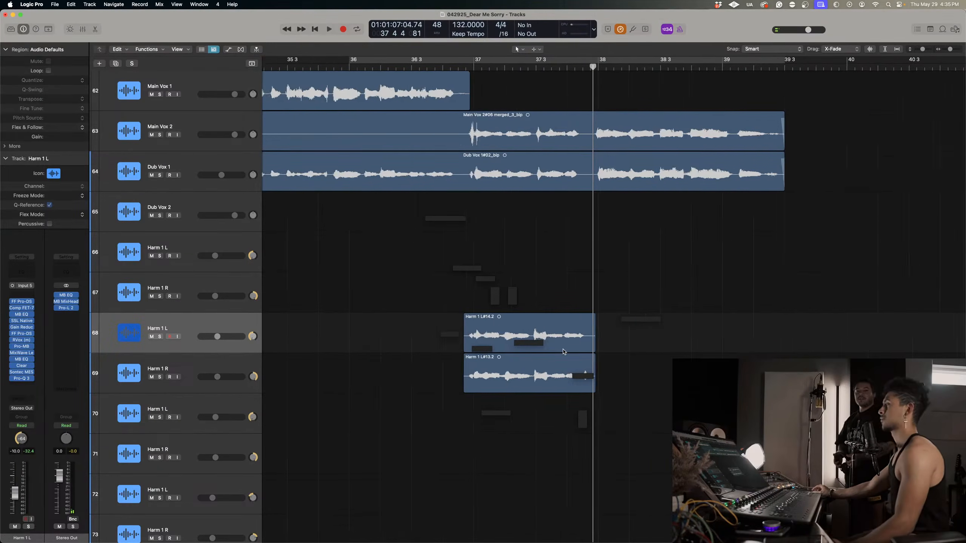
{"action": "key", "text": "super+Up"}
{"action": "key", "text": "super+Up"}
{"action": "key", "text": "super+Left"}
{"action": "key", "text": "super+Left"}
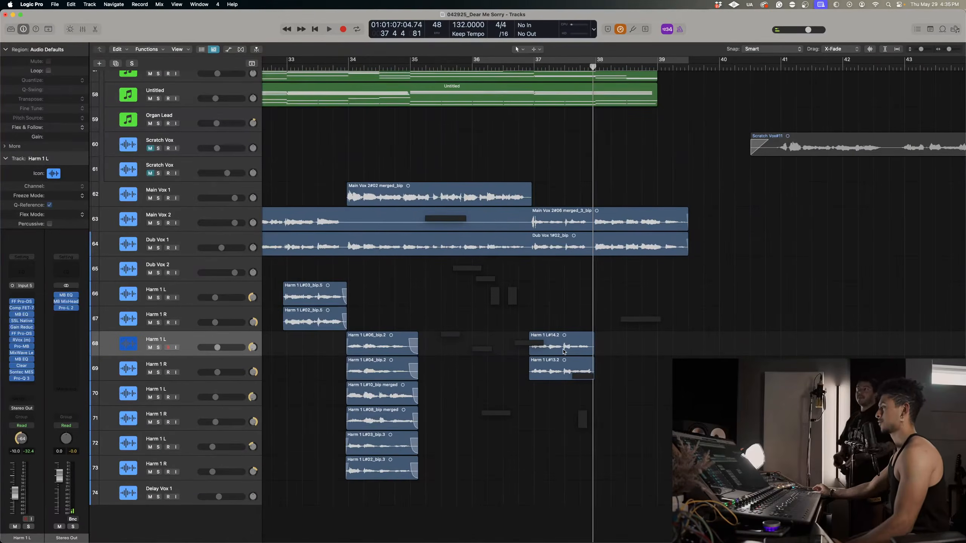
{"action": "scroll", "coordinate": [634, 310], "scroll_direction": "down", "scroll_amount": 2}
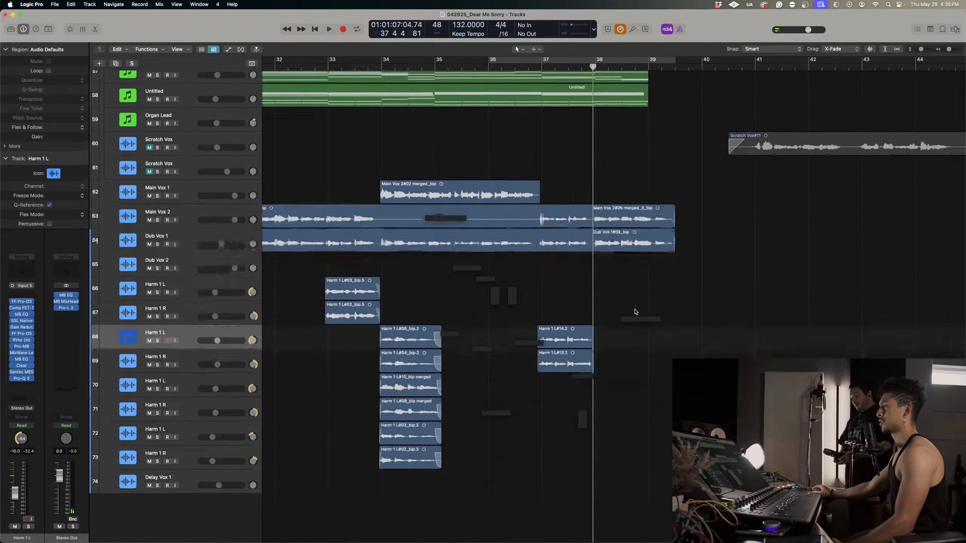
{"action": "scroll", "coordinate": [636, 312], "scroll_direction": "down", "scroll_amount": 4}
{"action": "scroll", "coordinate": [636, 312], "scroll_direction": "right", "scroll_amount": 2}
{"action": "scroll", "coordinate": [634, 312], "scroll_direction": "up", "scroll_amount": 2}
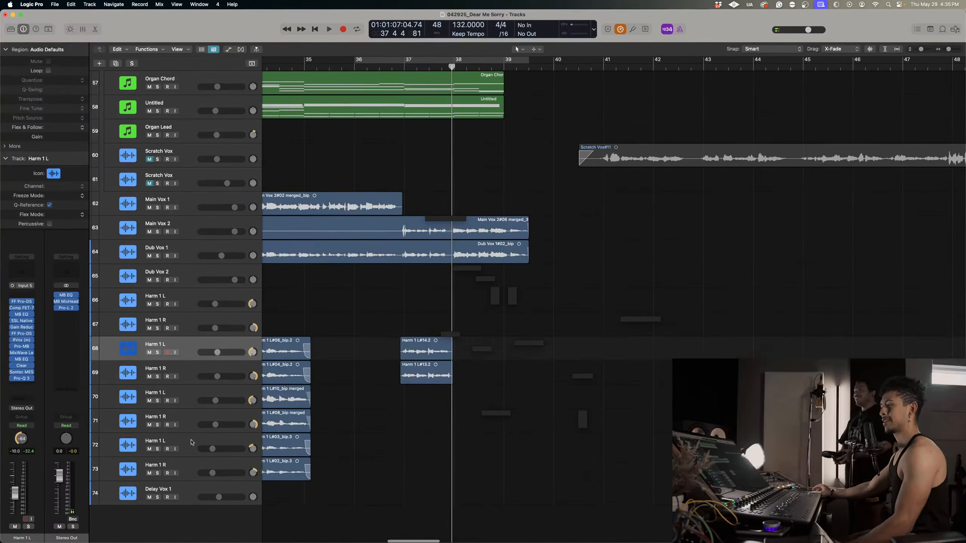
{"action": "left_click", "coordinate": [185, 467]}
{"action": "key", "text": "alt+super+n"}
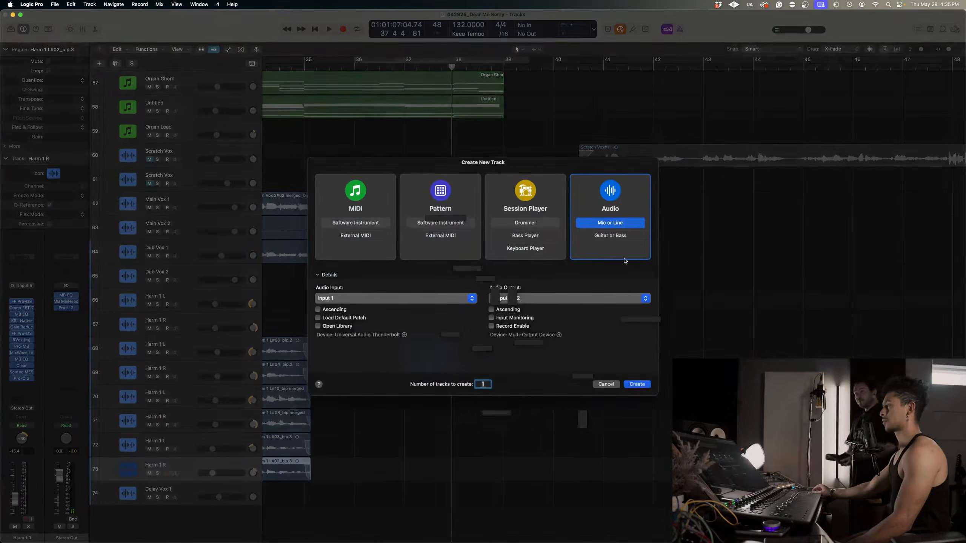
{"action": "left_click", "coordinate": [645, 385]}
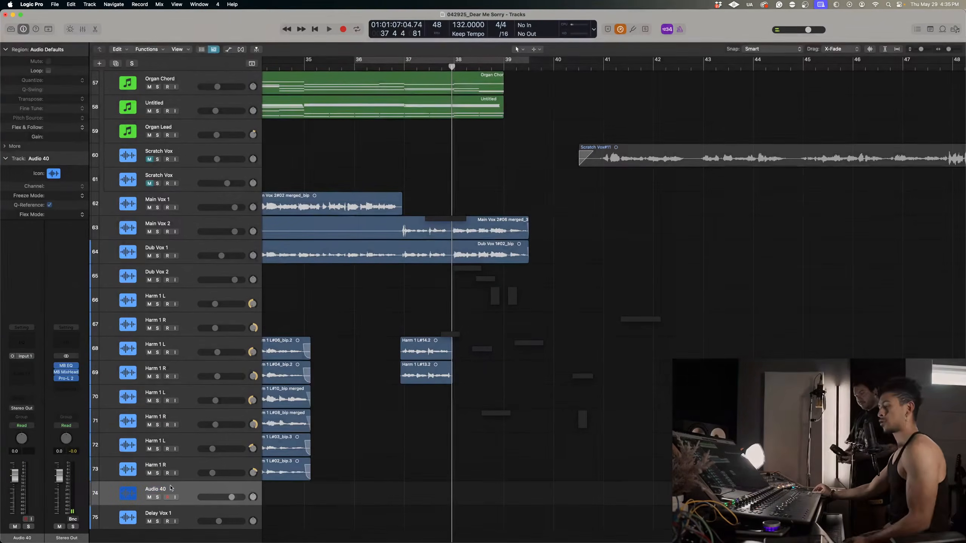
{"action": "double_click", "coordinate": [165, 491]}
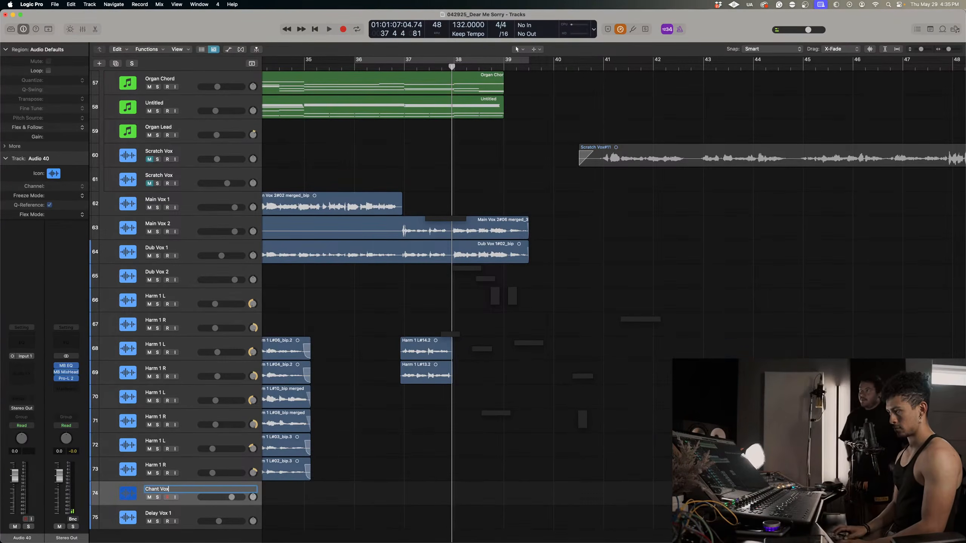
{"action": "key", "text": "Return"}
Play the arrangement from just before bar 38 into bar 39 to hear the section for the chant vocal.
{"action": "scroll", "coordinate": [326, 354], "scroll_direction": "down", "scroll_amount": 1}
{"action": "scroll", "coordinate": [401, 388], "scroll_direction": "up", "scroll_amount": 3}
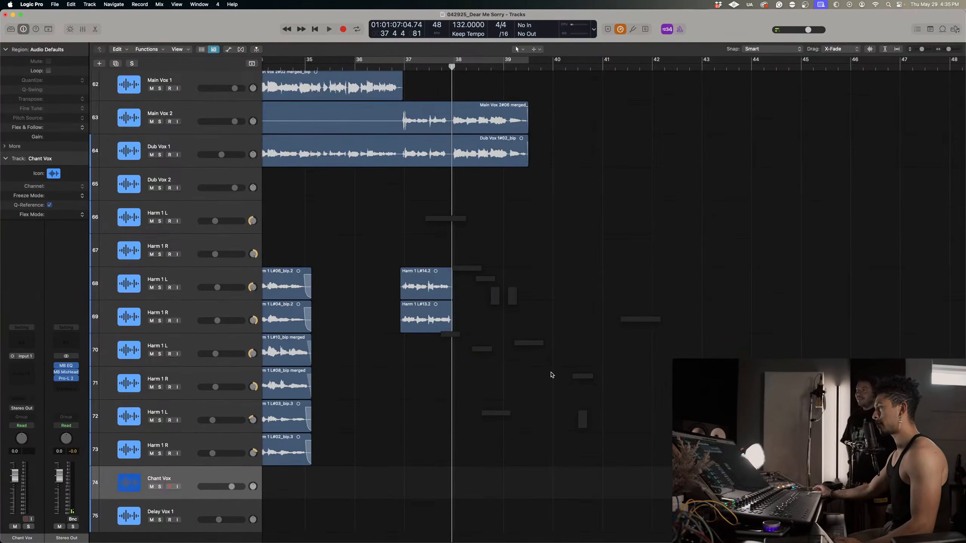
{"action": "key", "text": "super+Right"}
{"action": "key", "text": "space"}
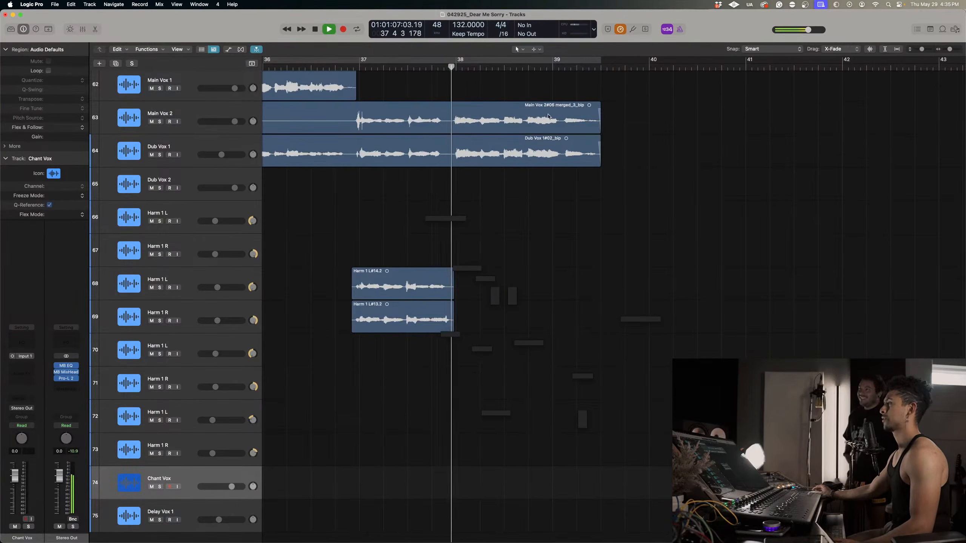
{"action": "scroll", "coordinate": [507, 283], "scroll_direction": "up", "scroll_amount": 2}
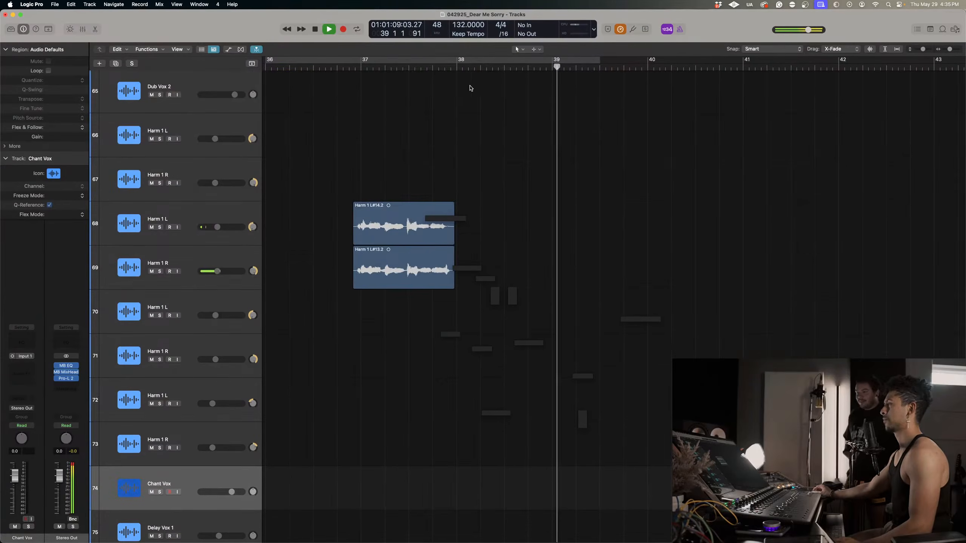
{"action": "key", "text": "space"}
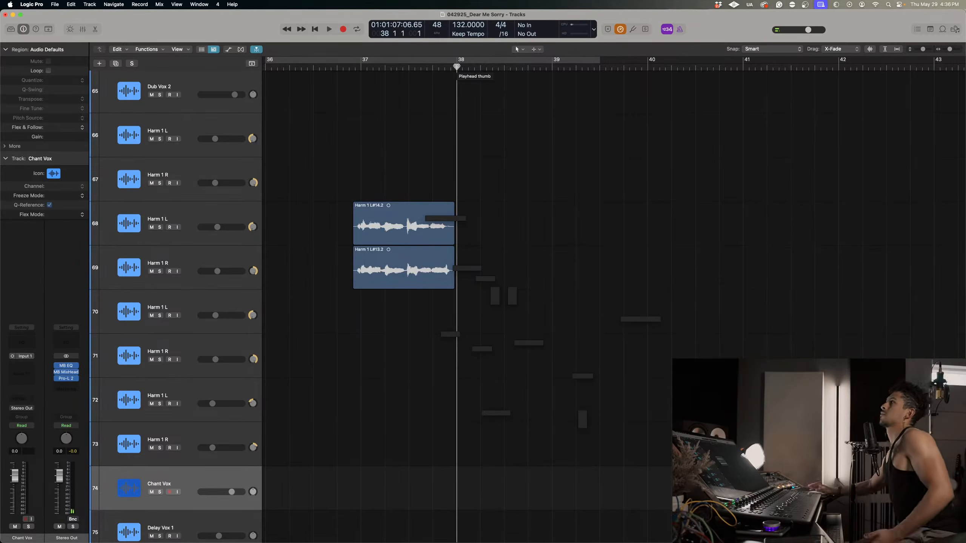
Try to record a chant take on the Chant Vox track from the middle of bar 37, and undo the recording.
{"action": "scroll", "coordinate": [533, 224], "scroll_direction": "up", "scroll_amount": 2}
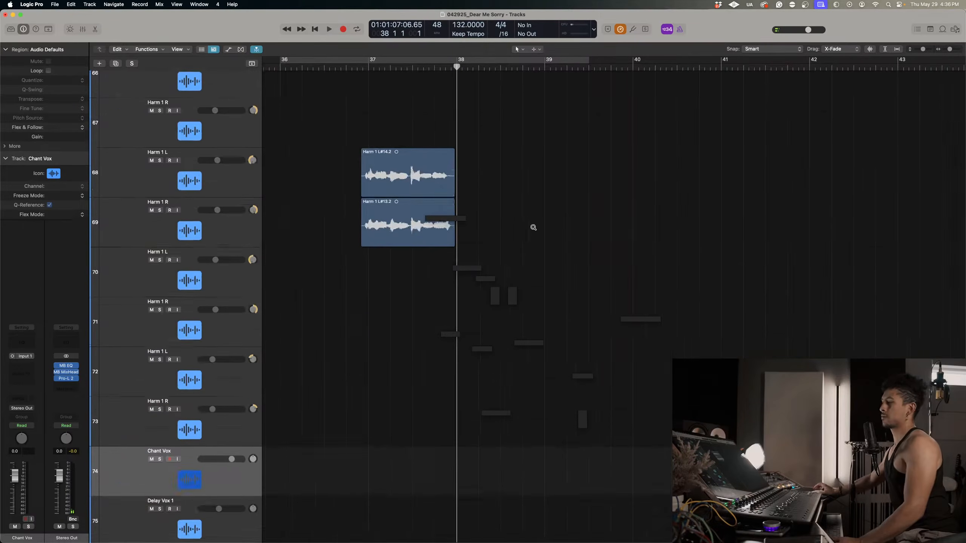
{"action": "scroll", "coordinate": [533, 230], "scroll_direction": "left", "scroll_amount": 1}
{"action": "scroll", "coordinate": [533, 233], "scroll_direction": "up", "scroll_amount": 5}
{"action": "scroll", "coordinate": [542, 271], "scroll_direction": "up", "scroll_amount": 1}
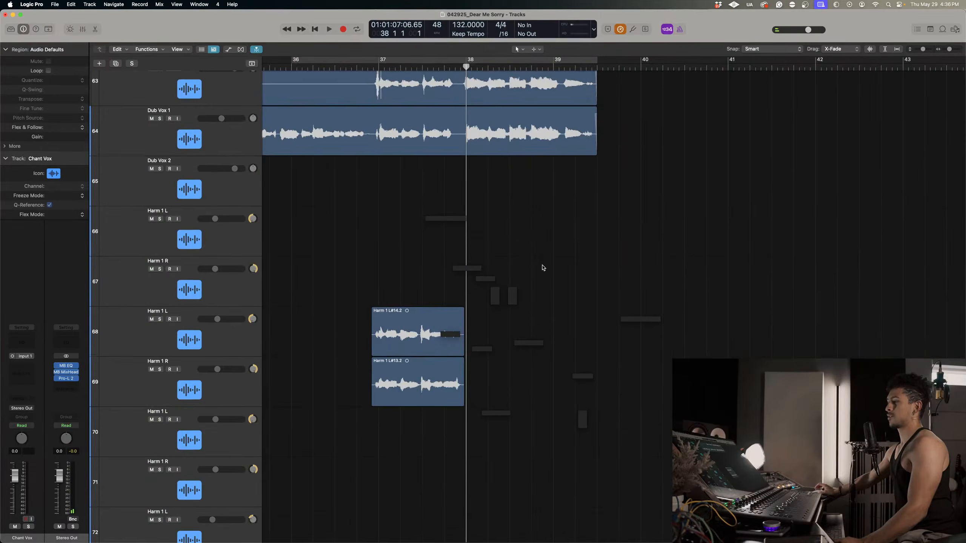
{"action": "scroll", "coordinate": [543, 268], "scroll_direction": "down", "scroll_amount": 12}
{"action": "scroll", "coordinate": [543, 267], "scroll_direction": "up", "scroll_amount": 5}
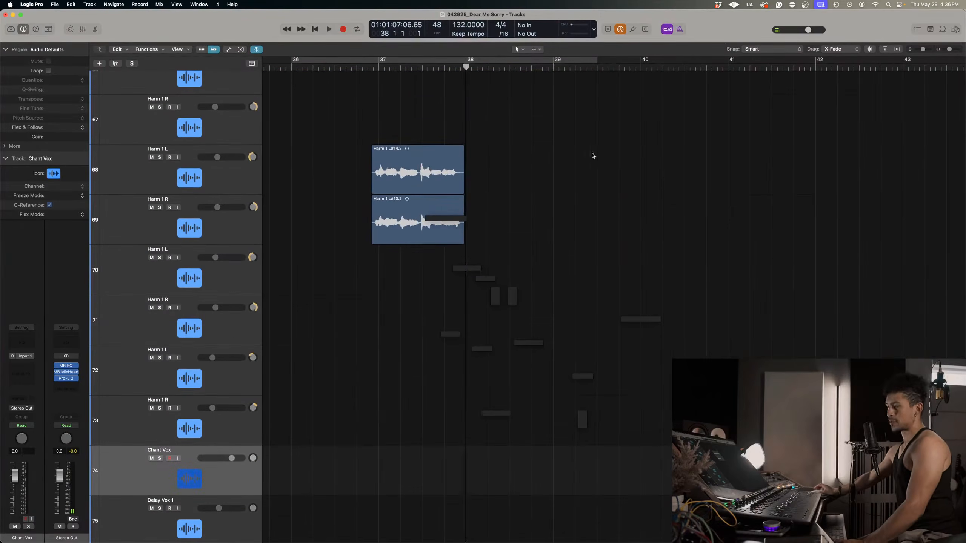
{"action": "left_click", "coordinate": [426, 67]}
{"action": "scroll", "coordinate": [680, 269], "scroll_direction": "up", "scroll_amount": 10}
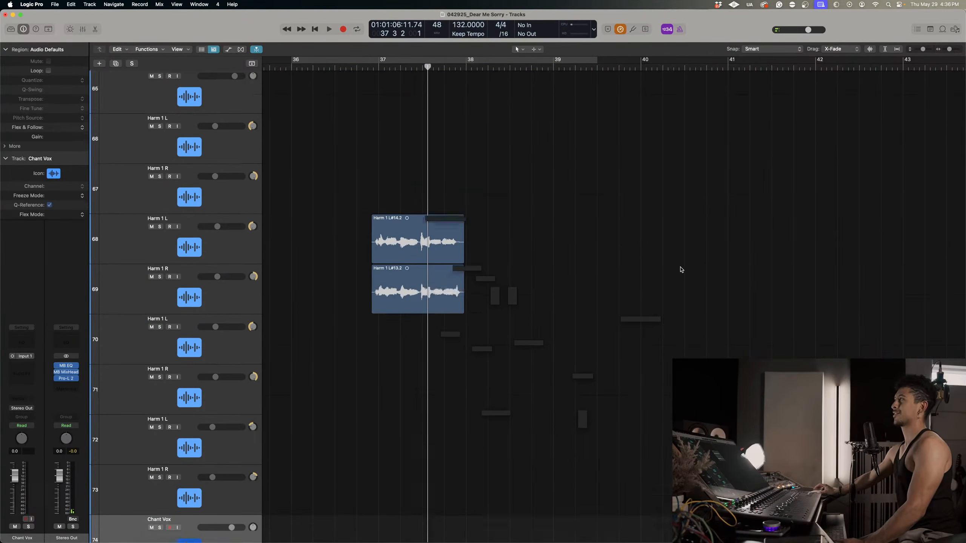
{"action": "scroll", "coordinate": [680, 270], "scroll_direction": "down", "scroll_amount": 10}
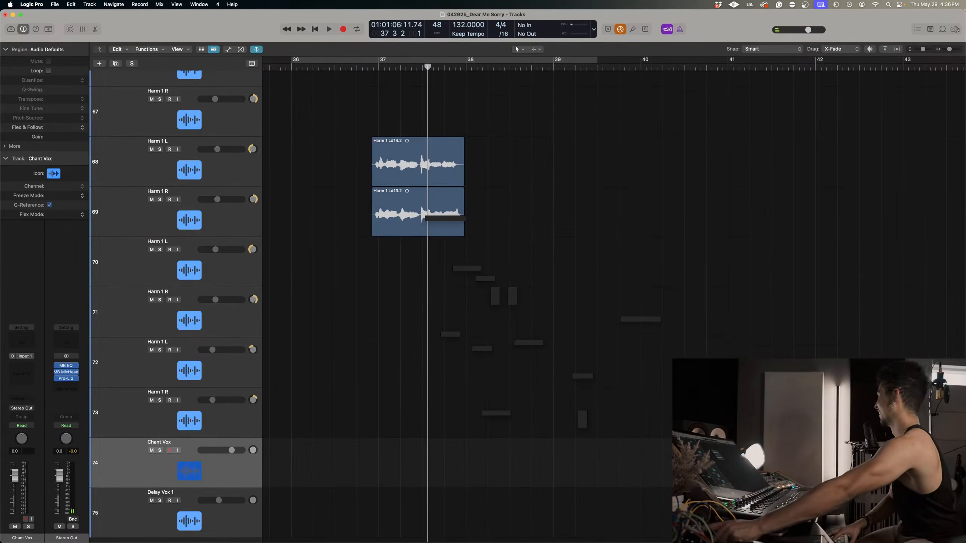
{"action": "key", "text": "r"}
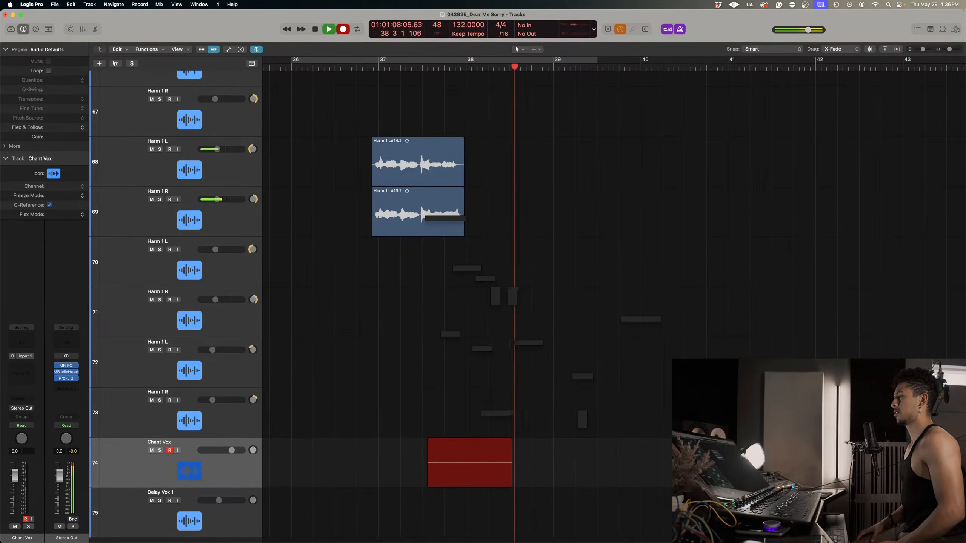
{"action": "key", "text": "space"}
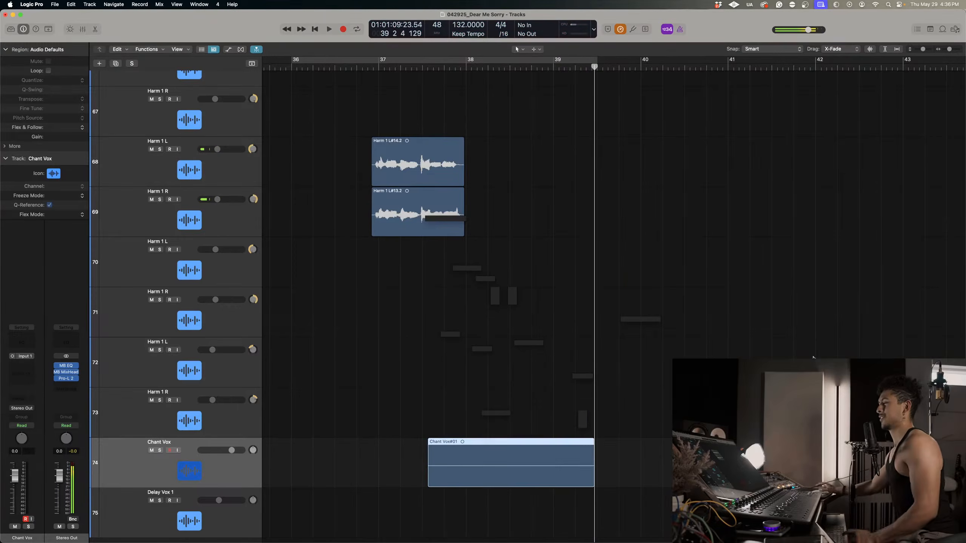
{"action": "left_click", "coordinate": [465, 419]}
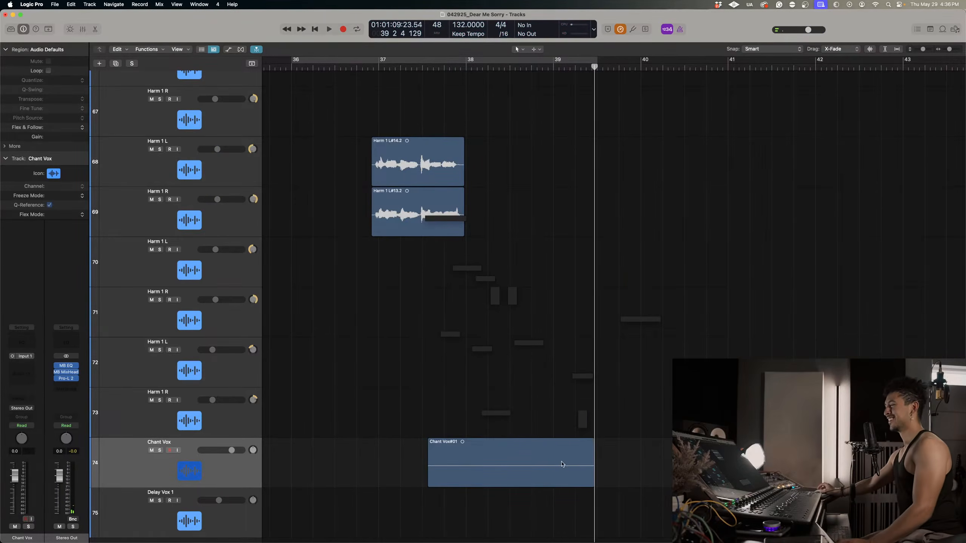
{"action": "key", "text": "super+z"}
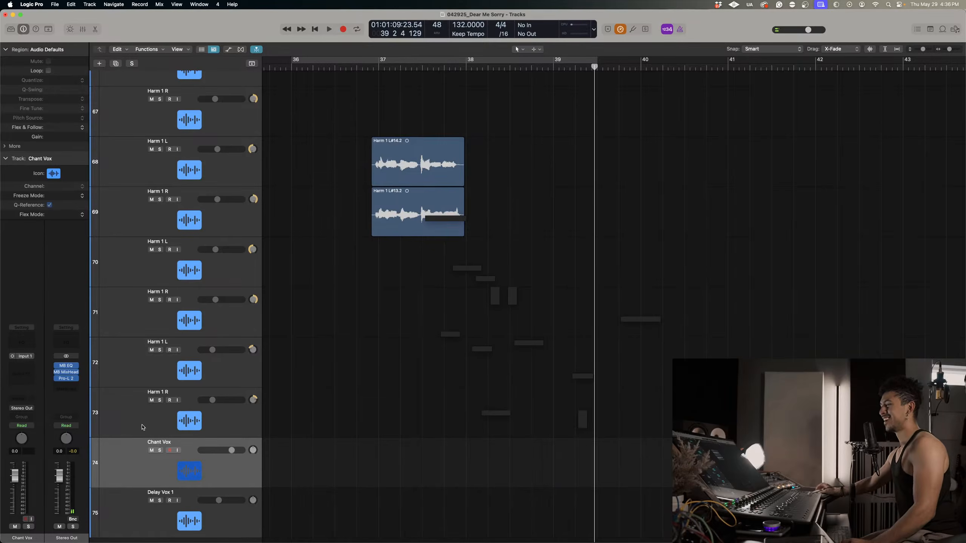
Set the Chant Vox track's audio input to Input 5.
{"action": "left_click", "coordinate": [35, 359]}
{"action": "mouse_move", "coordinate": [39, 381]}
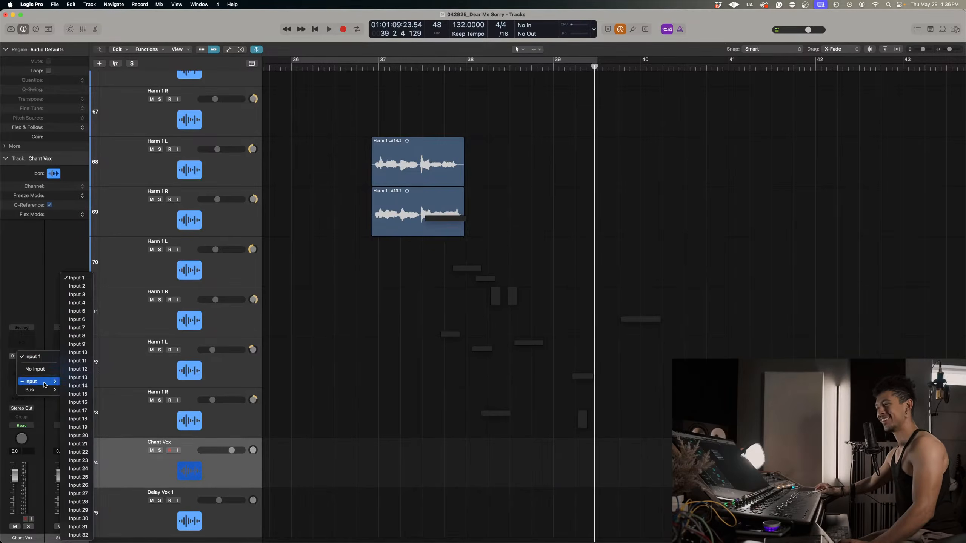
{"action": "left_click", "coordinate": [78, 310]}
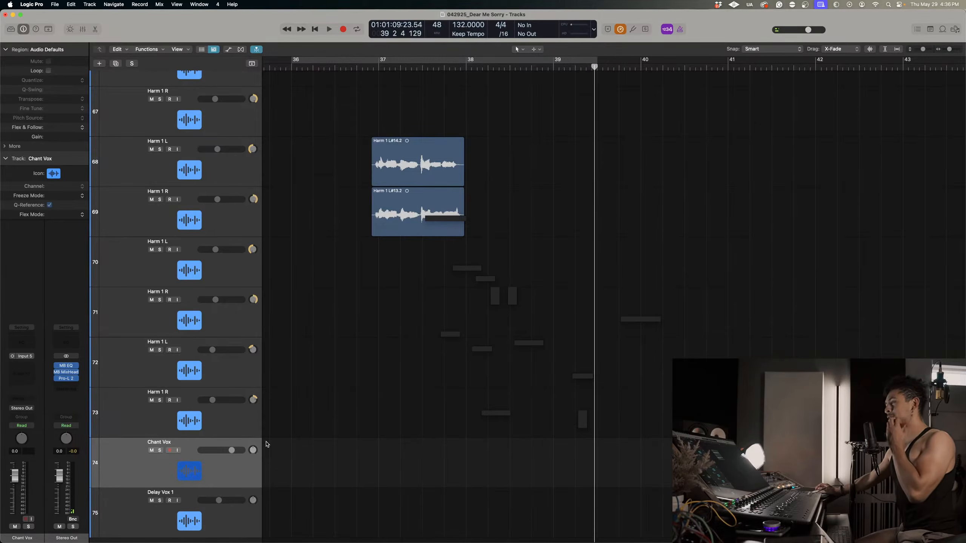
Record a chant take on Chant Vox from shortly before bar 38 to past the middle of bar 39.
{"action": "left_click", "coordinate": [452, 67]}
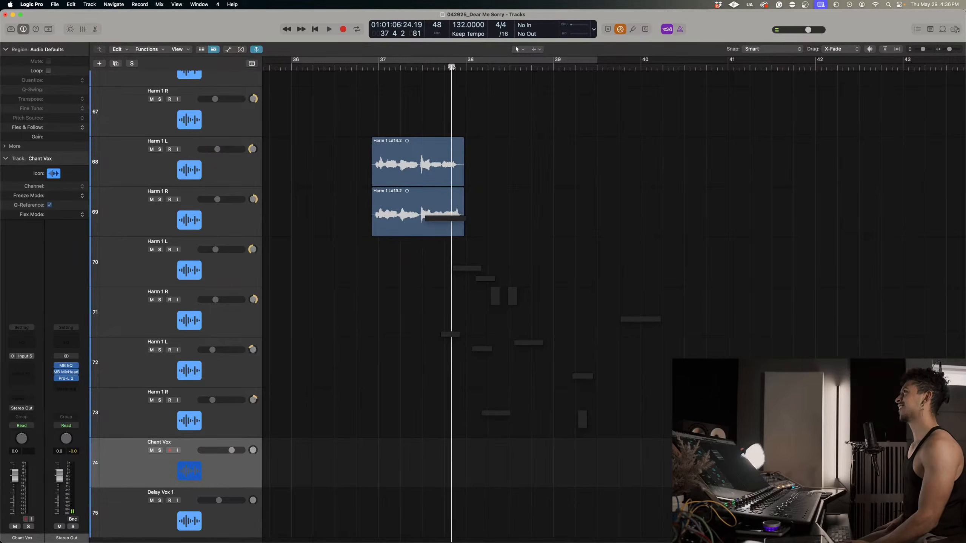
{"action": "key", "text": "r"}
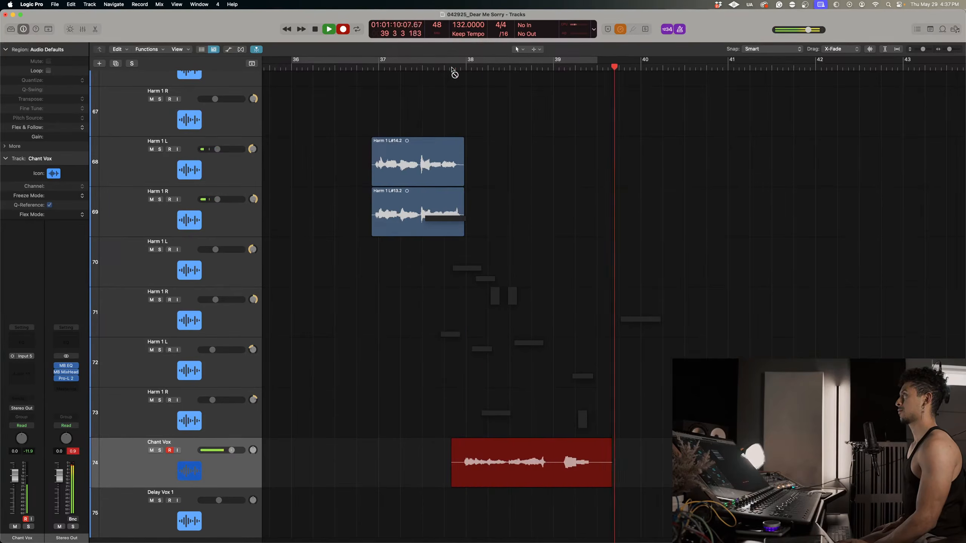
{"action": "key", "text": "space"}
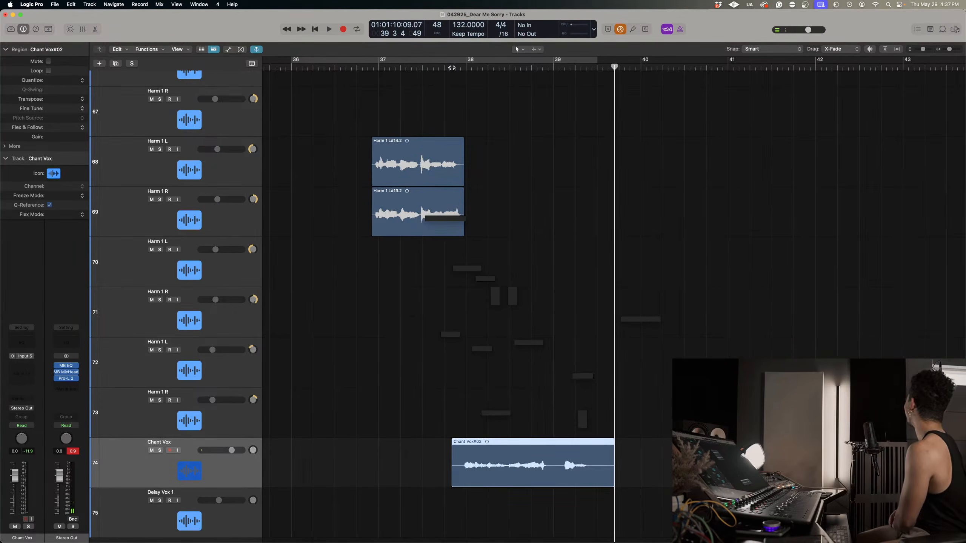
Play back the chant take in the mix and soloed from bar 38, and delete it together with its recording.
{"action": "key", "text": "space"}
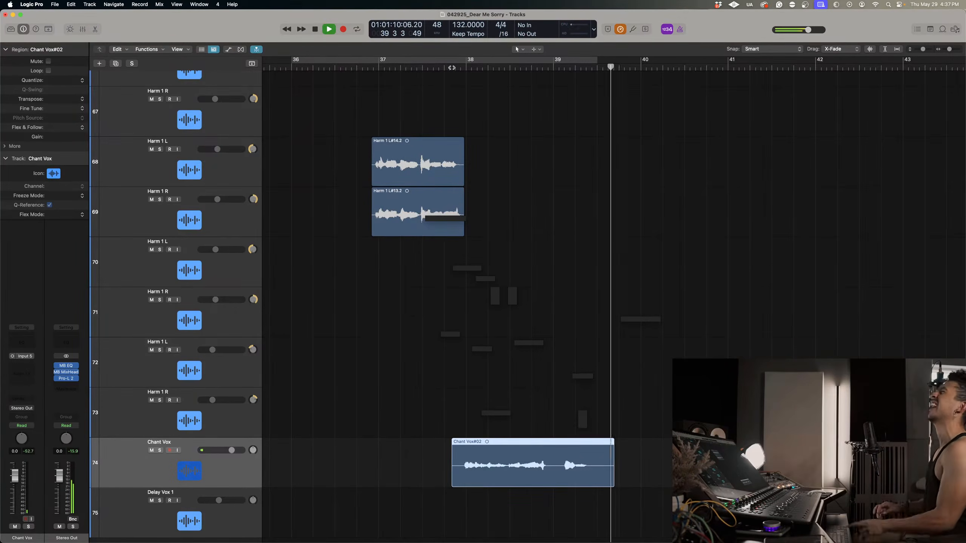
{"action": "key", "text": "space"}
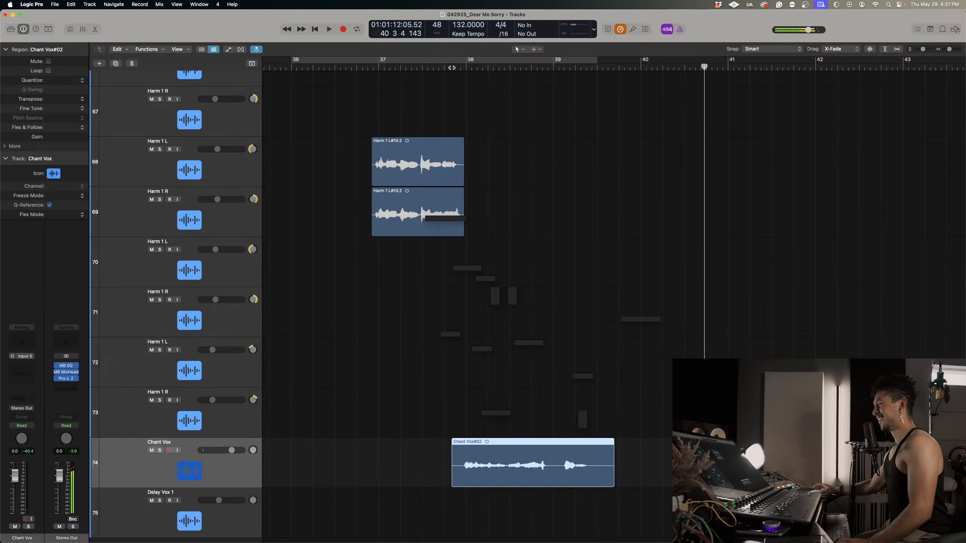
{"action": "left_click", "coordinate": [466, 68]}
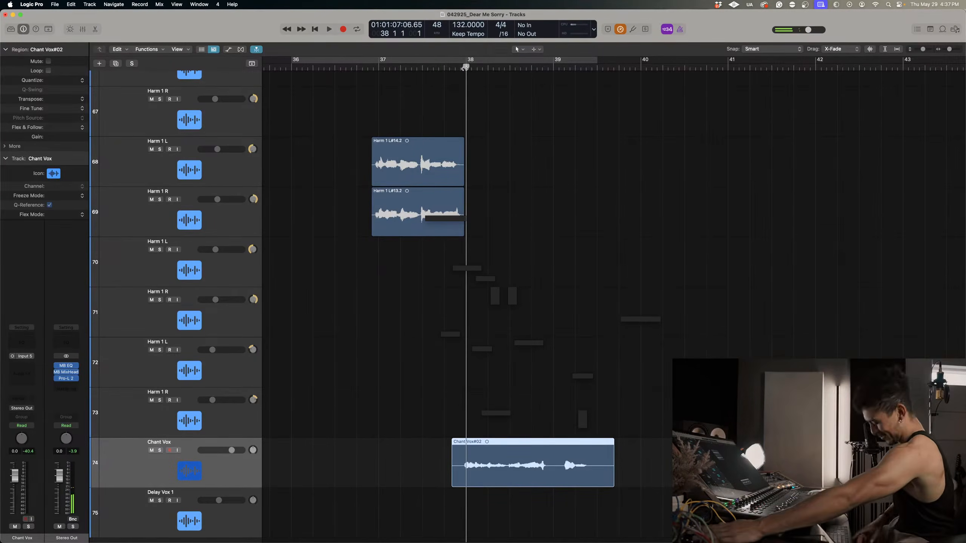
{"action": "key", "text": "space"}
{"action": "key", "text": "s"}
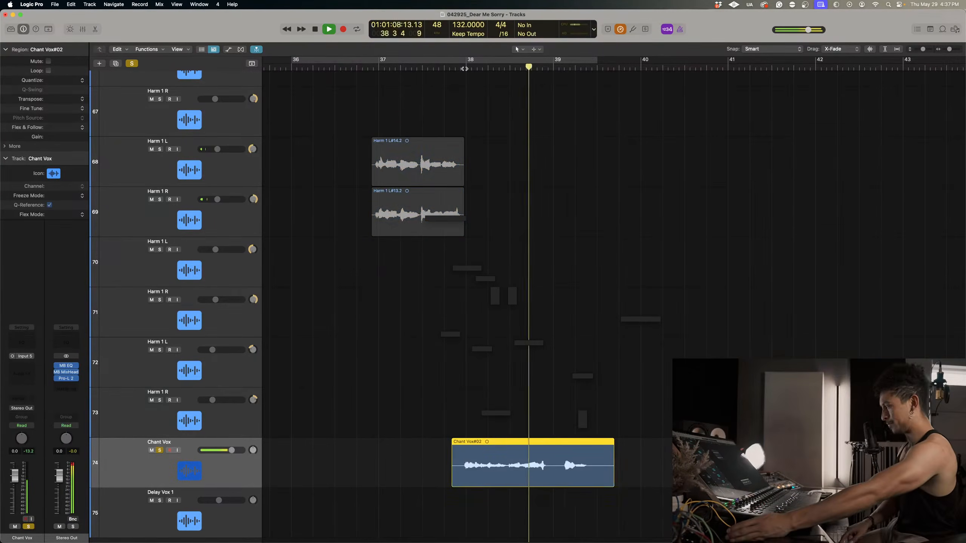
{"action": "key", "text": "space"}
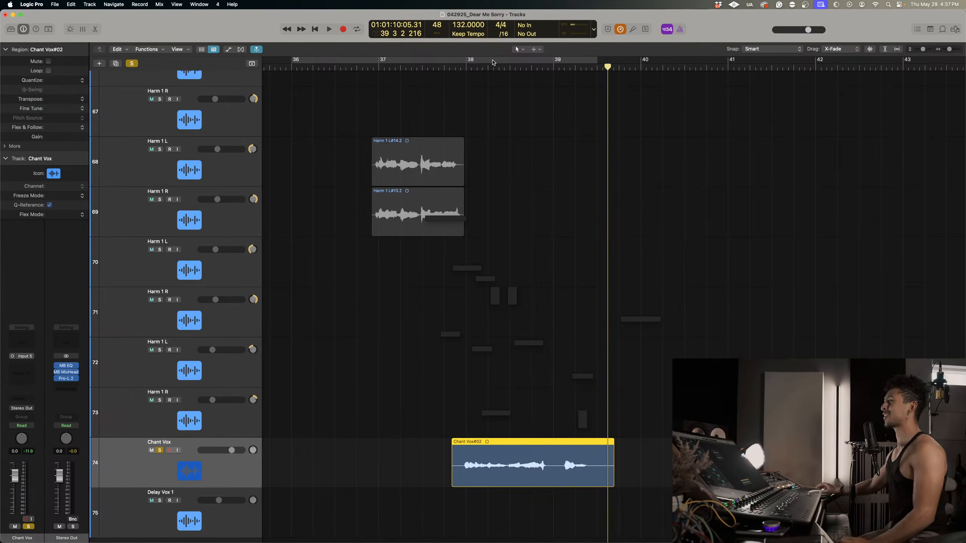
{"action": "left_click", "coordinate": [466, 68]}
{"action": "key", "text": "space"}
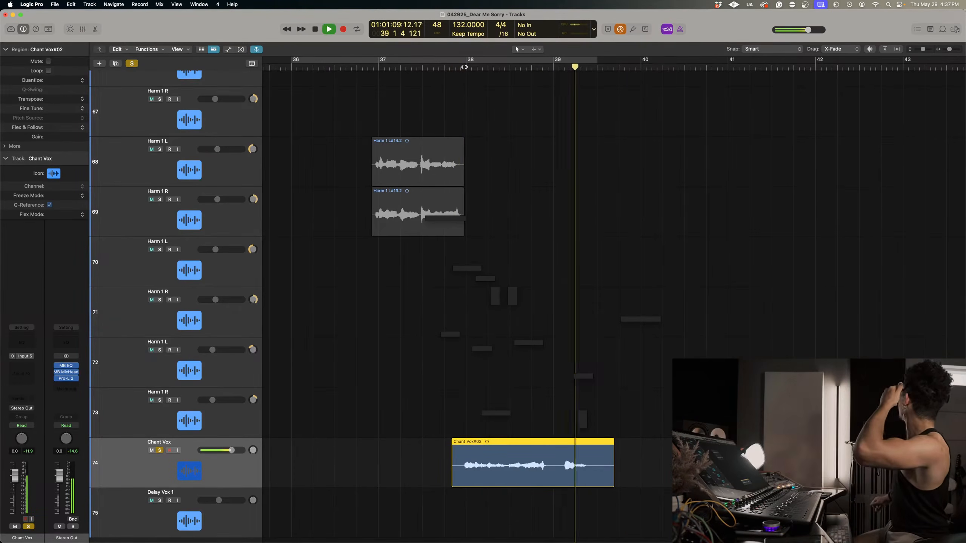
{"action": "key", "text": "space"}
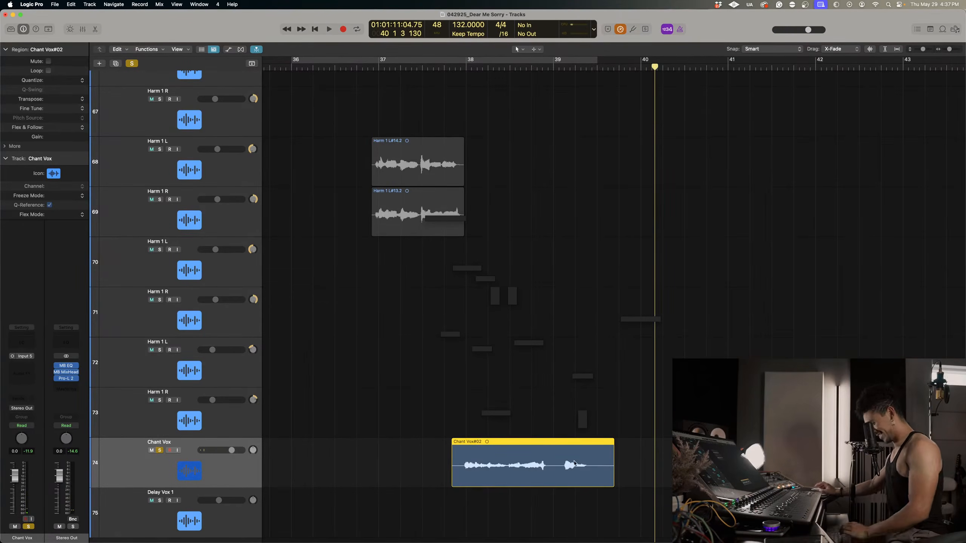
{"action": "key", "text": "Delete"}
{"action": "key", "text": "Return"}
Unsolo Chant Vox and record a new chant take from the middle of bar 37 to just before bar 40.
{"action": "left_click", "coordinate": [429, 68]}
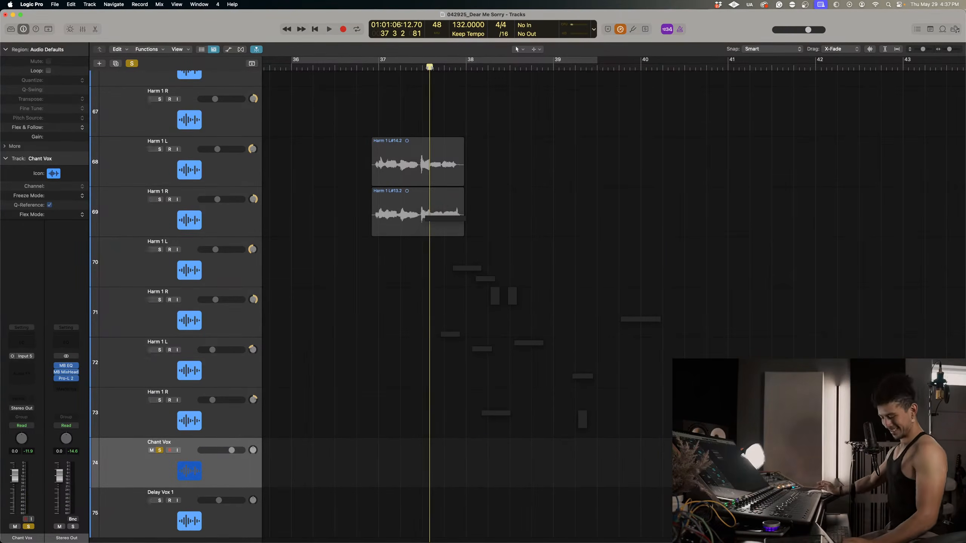
{"action": "key", "text": "s"}
{"action": "key", "text": "r"}
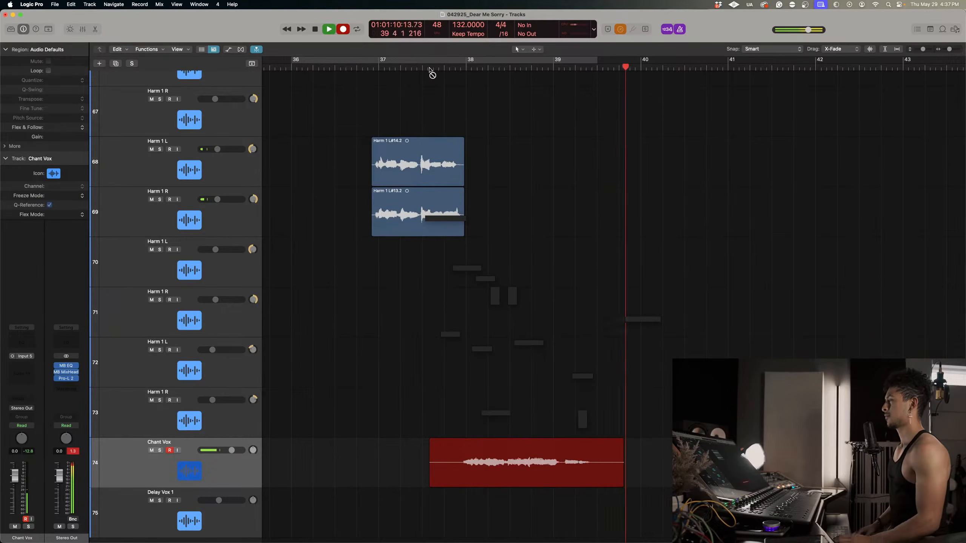
{"action": "key", "text": "space"}
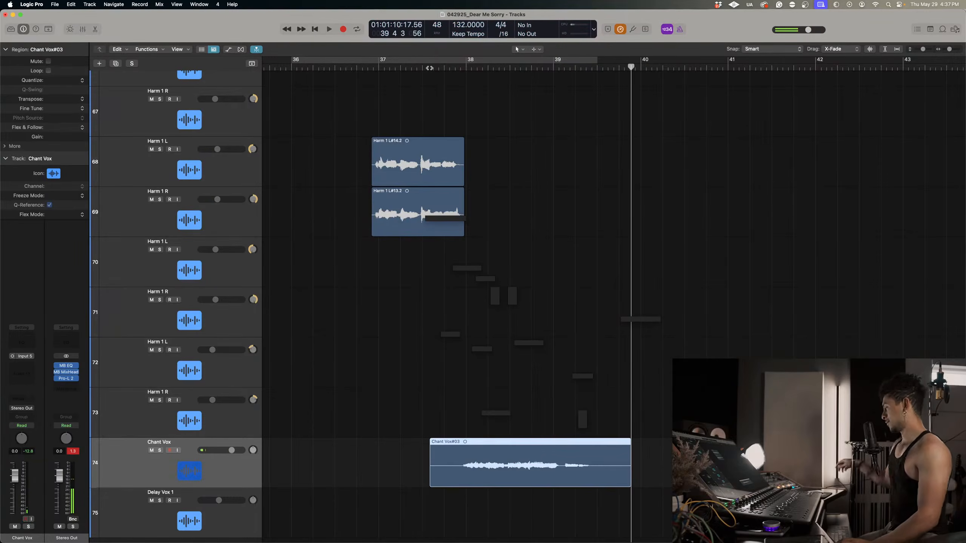
Listen to the new chant take soloed from just before bar 38, and delete it from the unsoloed track.
{"action": "key", "text": "s"}
{"action": "left_click", "coordinate": [452, 70]}
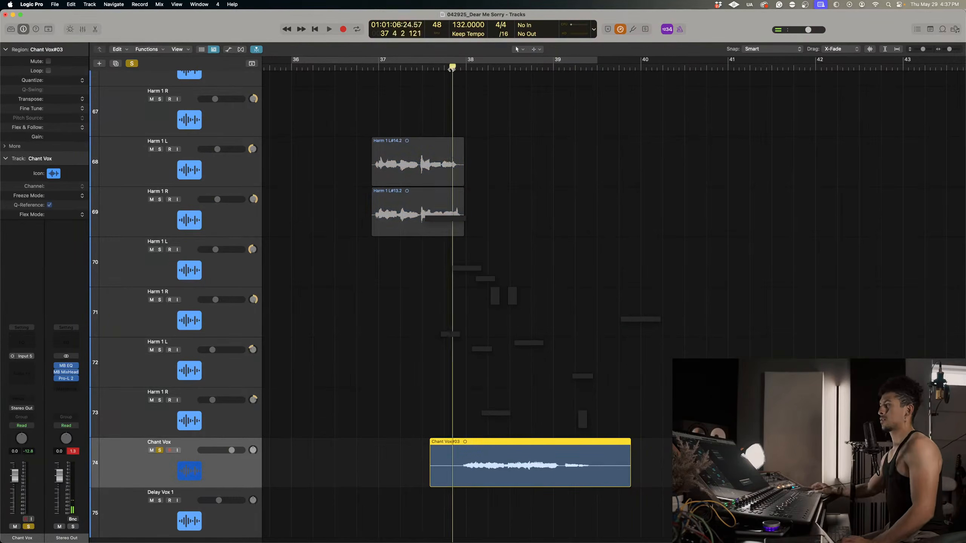
{"action": "key", "text": "space"}
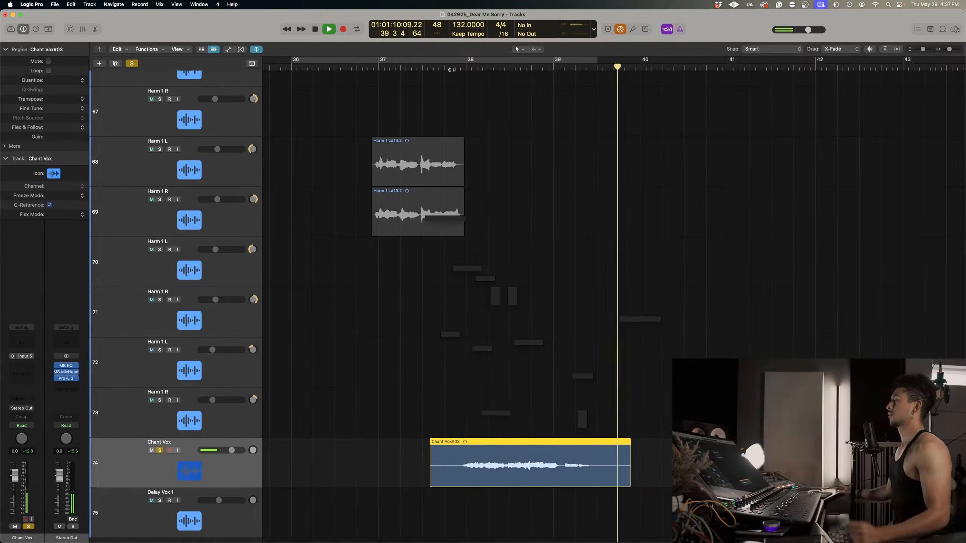
{"action": "key", "text": "space"}
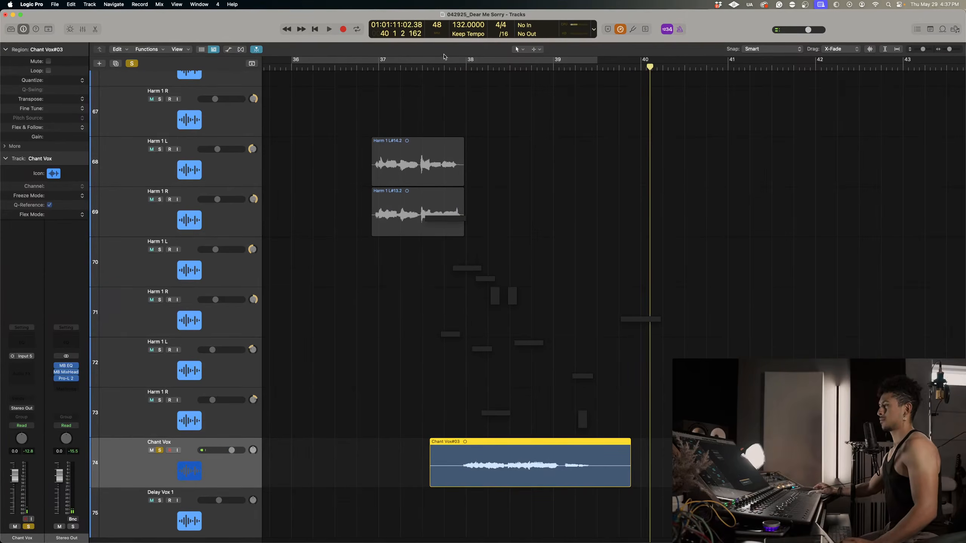
{"action": "key", "text": "s"}
{"action": "left_click_drag", "start_coordinate": [644, 371], "coordinate": [580, 471]}
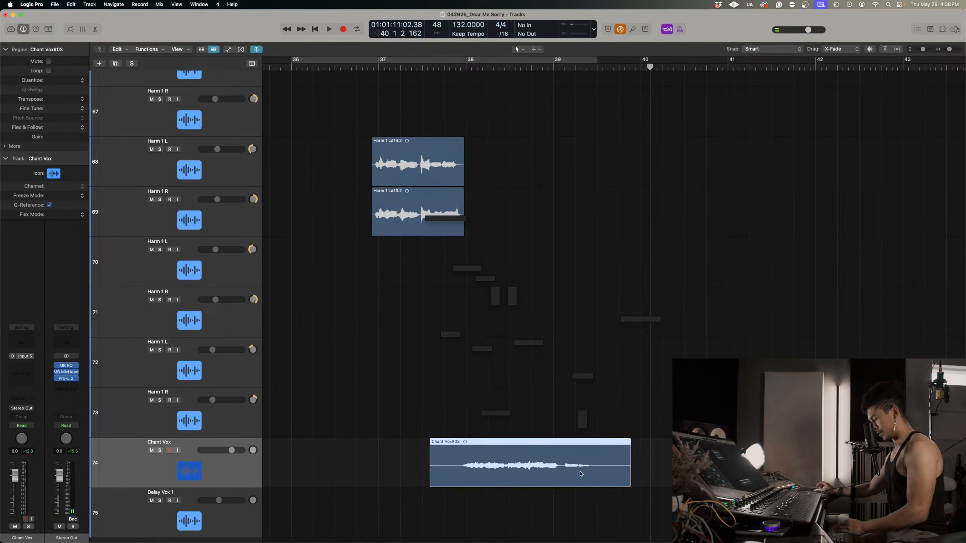
{"action": "key", "text": "Delete"}
{"action": "key", "text": "Return"}
Record another chant take on Chant Vox track 74 from the middle of bar 37 to just past bar 40.
{"action": "left_click", "coordinate": [441, 67]}
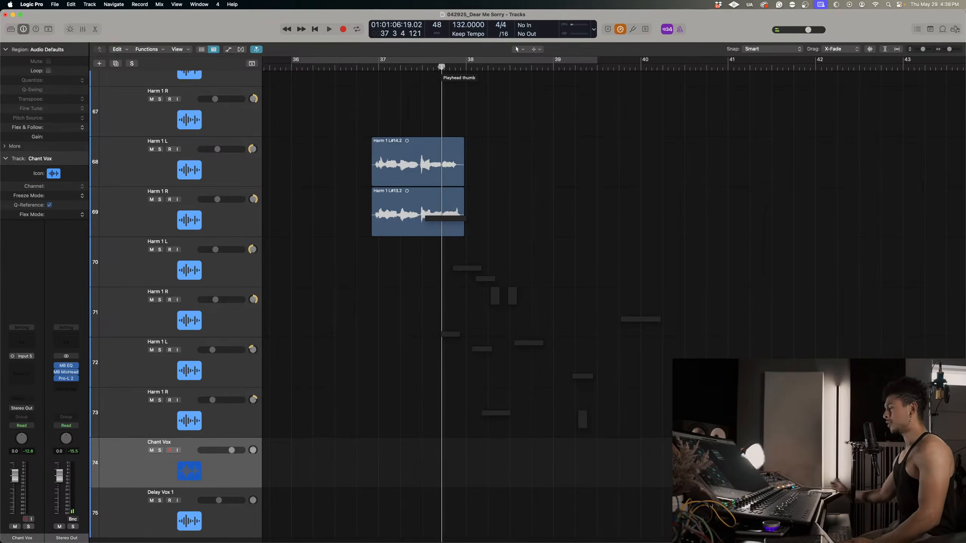
{"action": "left_click", "coordinate": [426, 68]}
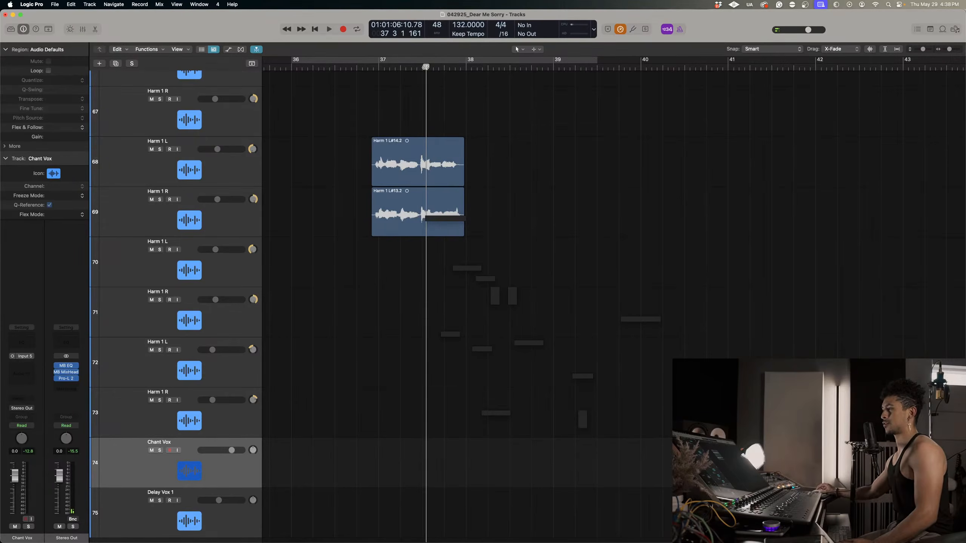
{"action": "key", "text": "r"}
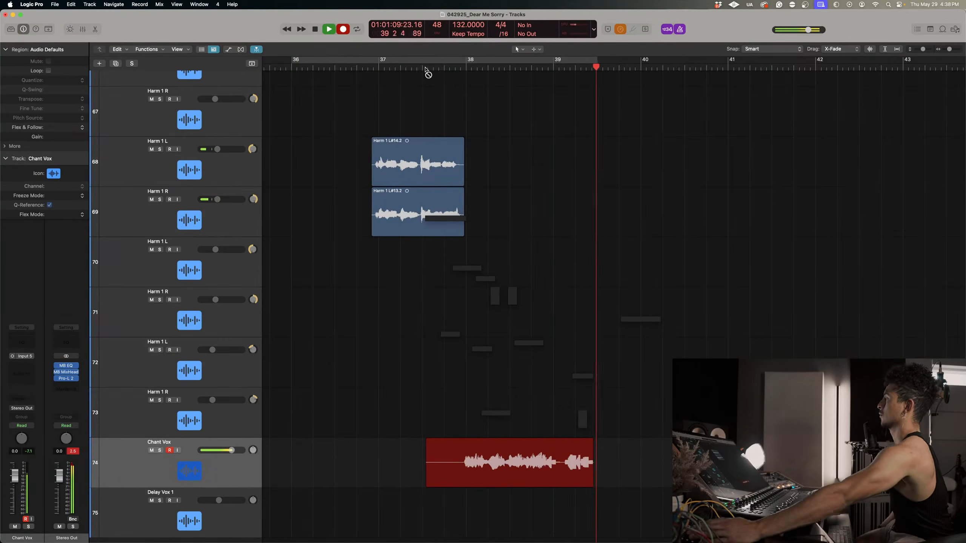
{"action": "key", "text": "space"}
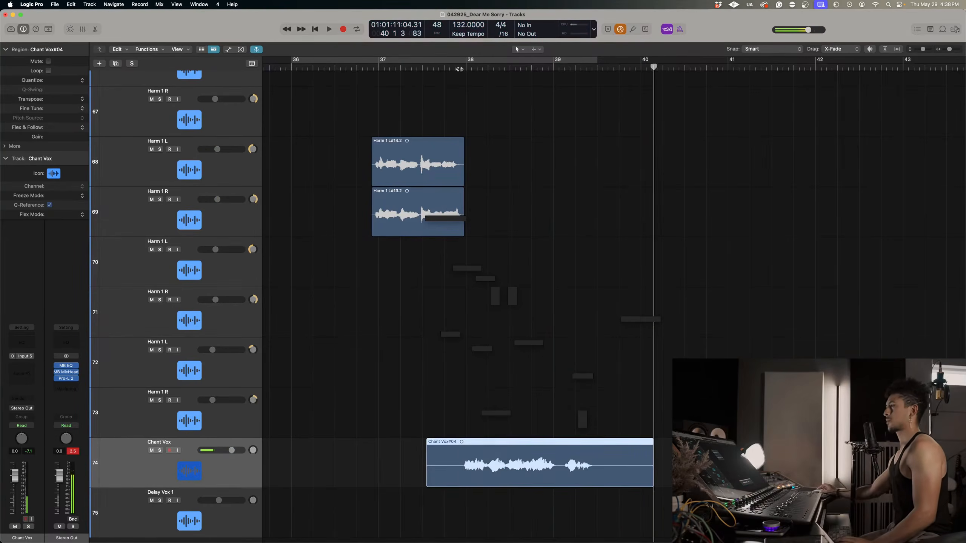
Duplicate the Chant Vox track with the playhead set just before bar 38, and delete the copied region from the new track 75.
{"action": "left_click", "coordinate": [459, 71]}
{"action": "key", "text": "super+d"}
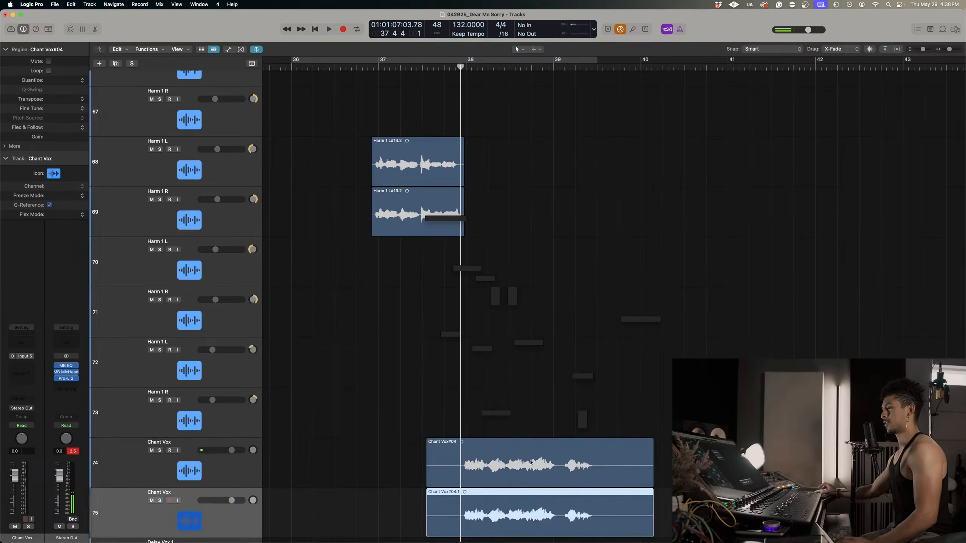
{"action": "scroll", "coordinate": [552, 213], "scroll_direction": "down", "scroll_amount": 3}
{"action": "key", "text": "Delete"}
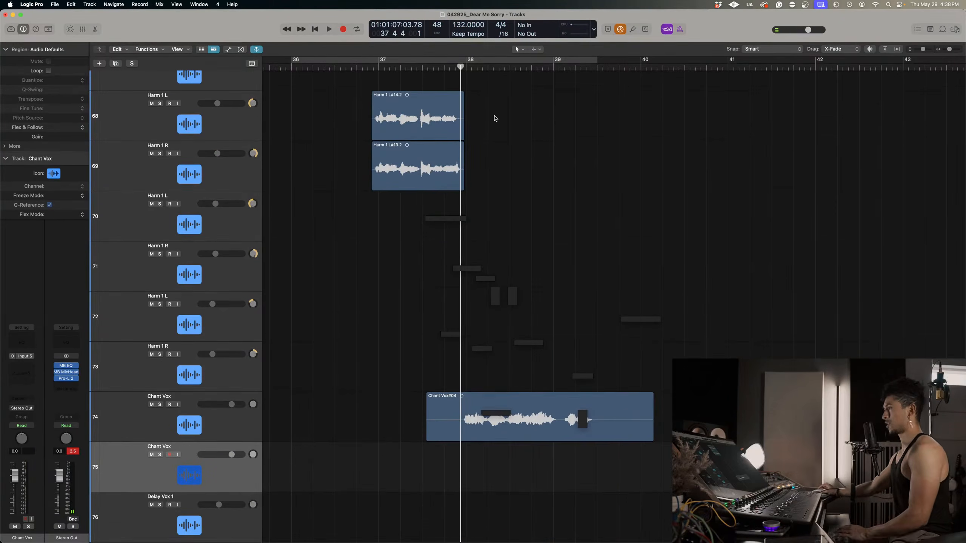
Record a chant take on track 75 from just before bar 38 to just before bar 40, and duplicate the track without its region.
{"action": "key", "text": "r"}
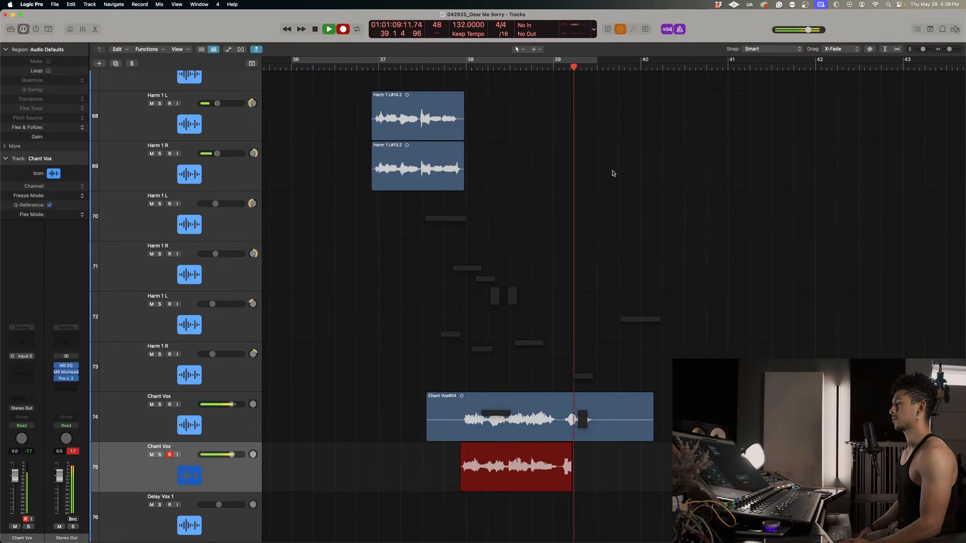
{"action": "key", "text": "space"}
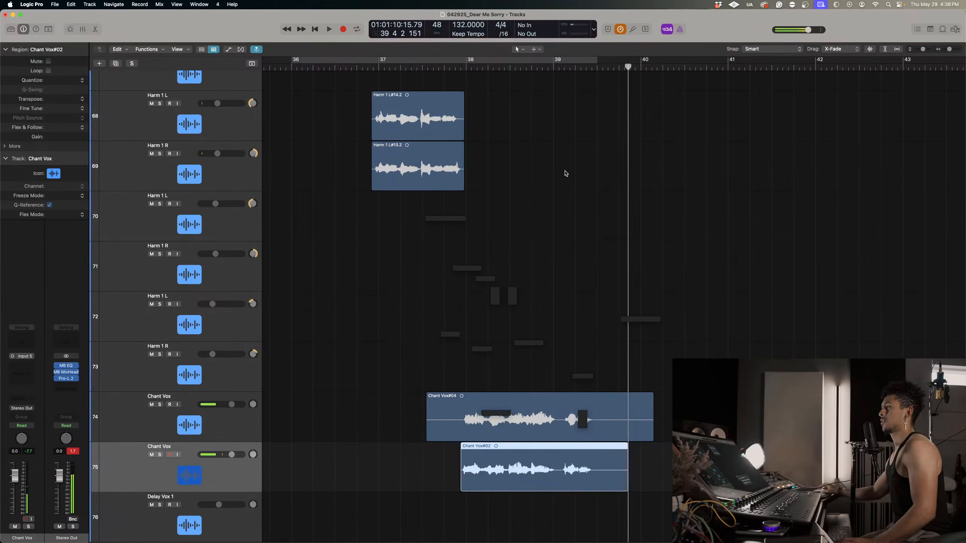
{"action": "key", "text": "super+d"}
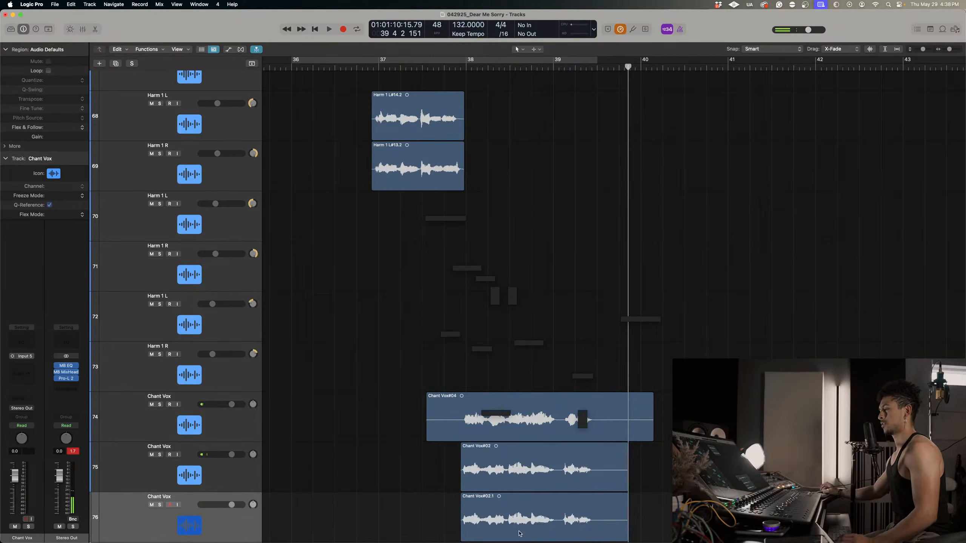
{"action": "left_click", "coordinate": [471, 115]}
Record another chant take on Chant Vox track 76 from just before bar 38 to just before bar 40.
{"action": "left_click", "coordinate": [447, 70]}
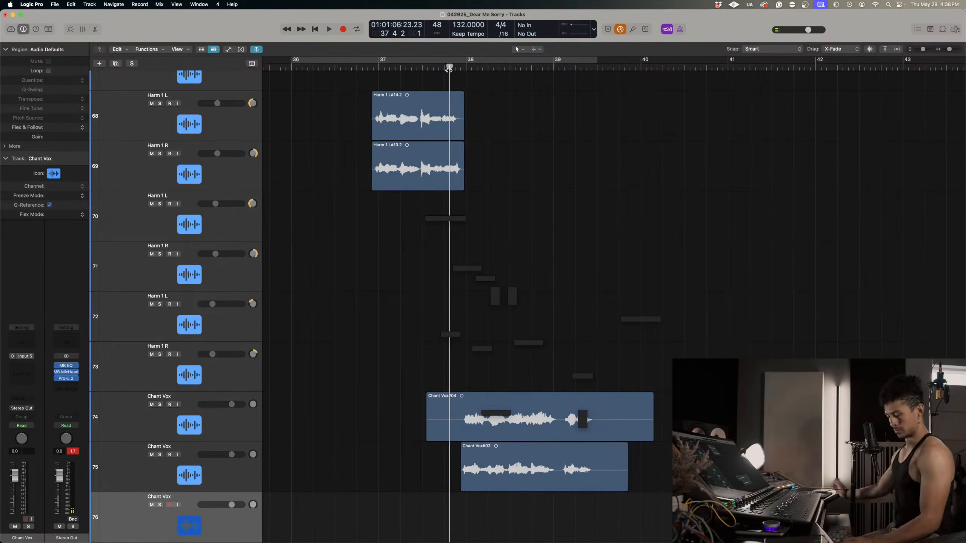
{"action": "key", "text": "r"}
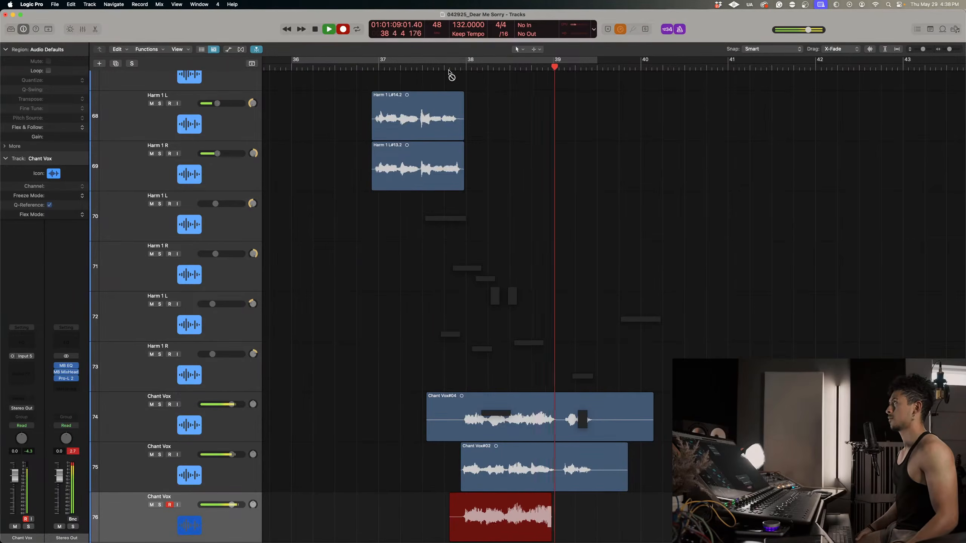
{"action": "key", "text": "space"}
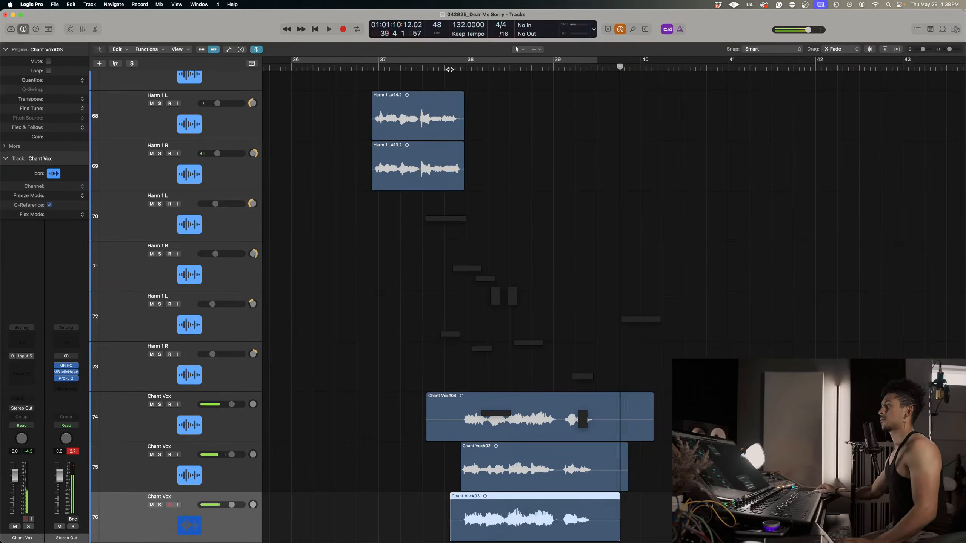
Duplicate Chant Vox track 76 and delete the copied region from the new track 77.
{"action": "left_click", "coordinate": [448, 69]}
{"action": "scroll", "coordinate": [511, 200], "scroll_direction": "down", "scroll_amount": 4}
{"action": "left_click_drag", "start_coordinate": [225, 440], "coordinate": [227, 455]}
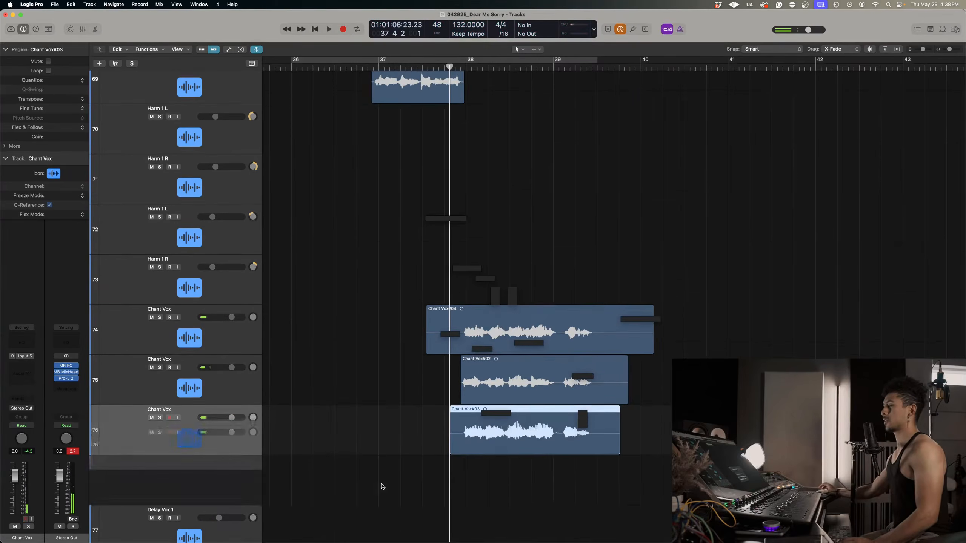
{"action": "left_click", "coordinate": [382, 487]}
{"action": "left_click", "coordinate": [536, 484]}
{"action": "key", "text": "Delete"}
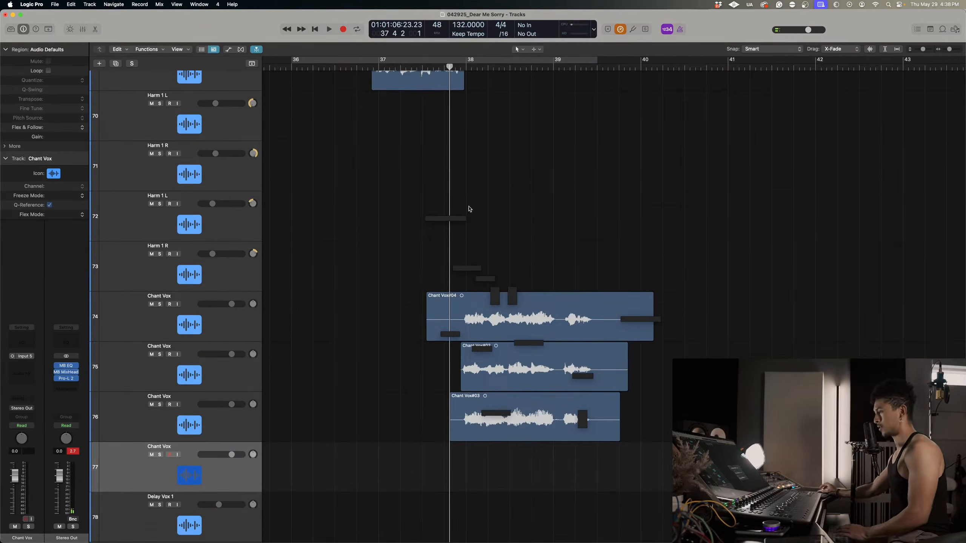
Record a chant take on Chant Vox track 77 from the middle of bar 37 to just before bar 40.
{"action": "left_click", "coordinate": [423, 66]}
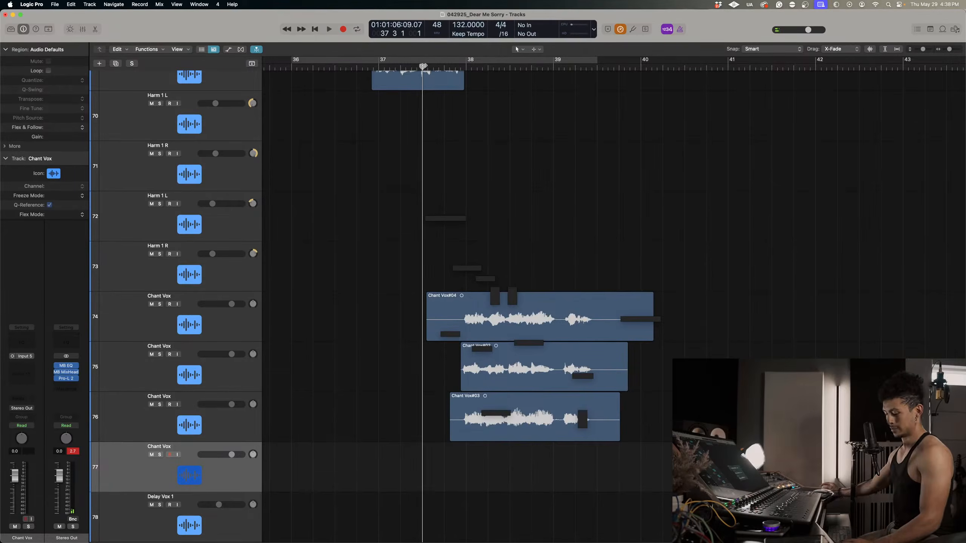
{"action": "key", "text": "r"}
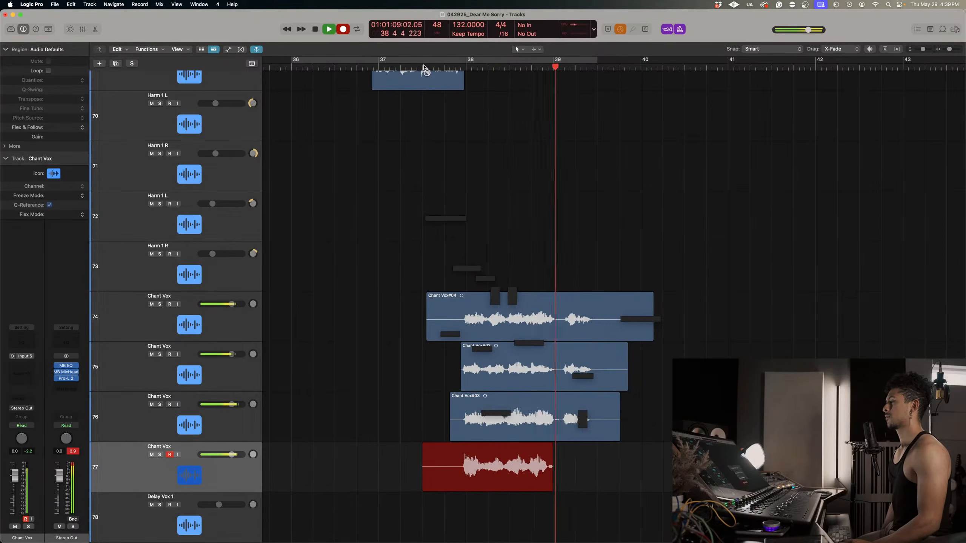
{"action": "key", "text": "space"}
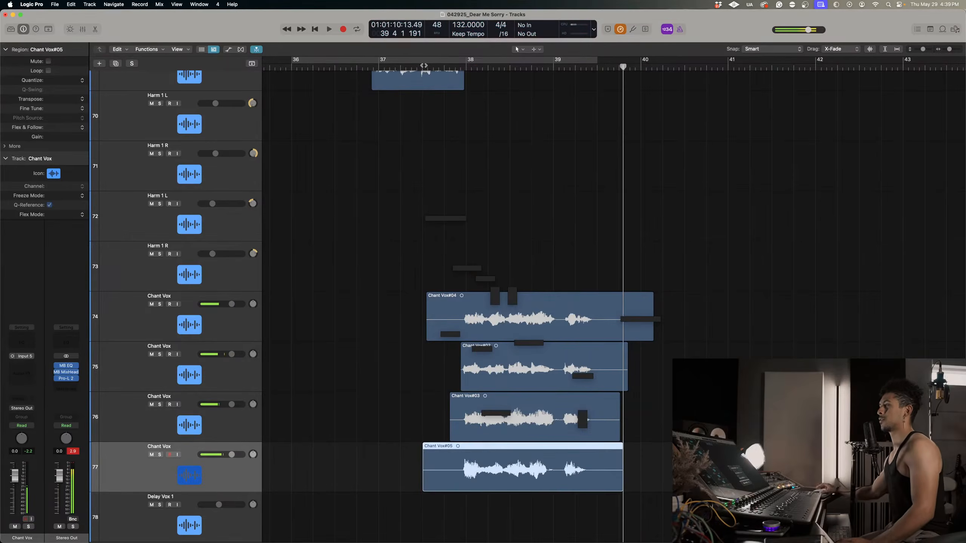
Spread the panning of Chant Vox tracks 74 to 77 across the stereo field, with track 77 at -27.
{"action": "left_click", "coordinate": [455, 66]}
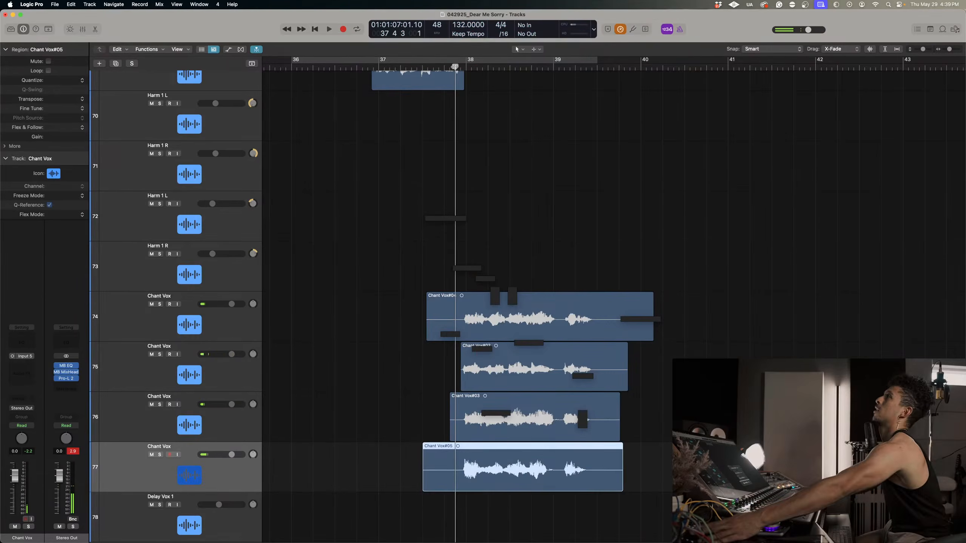
{"action": "left_click_drag", "start_coordinate": [253, 303], "coordinate": [248, 348]}
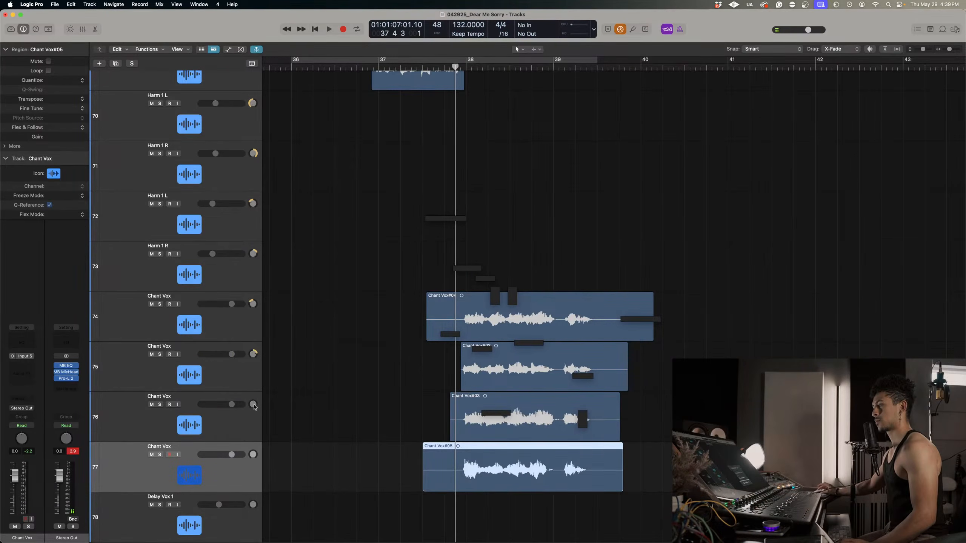
{"action": "left_click_drag", "start_coordinate": [253, 404], "coordinate": [253, 390]}
{"action": "left_click_drag", "start_coordinate": [253, 454], "coordinate": [253, 495]}
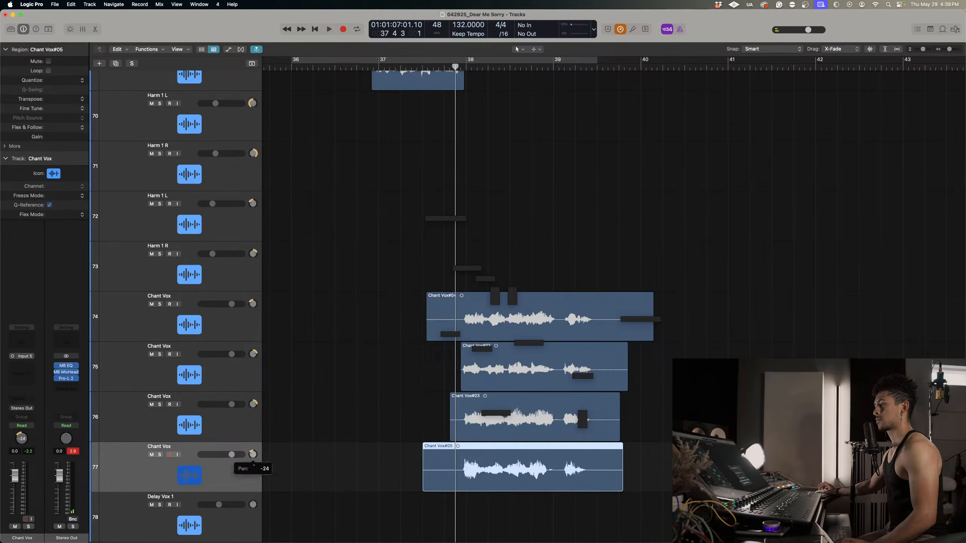
Solo the four Chant Vox tracks 74 to 77, listen to the layered takes from just before bar 38, and clear the solos.
{"action": "left_click", "coordinate": [159, 304]}
{"action": "key", "text": "space"}
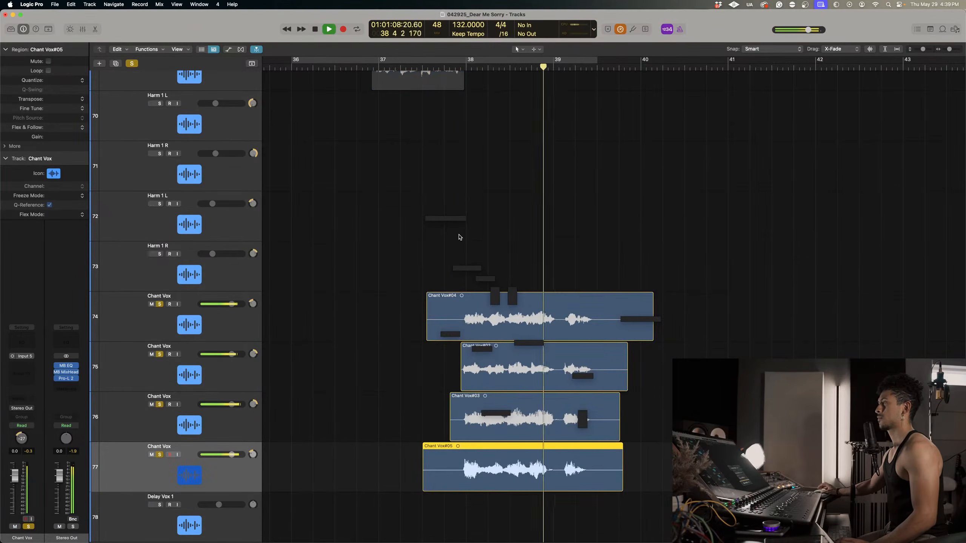
{"action": "key", "text": "space"}
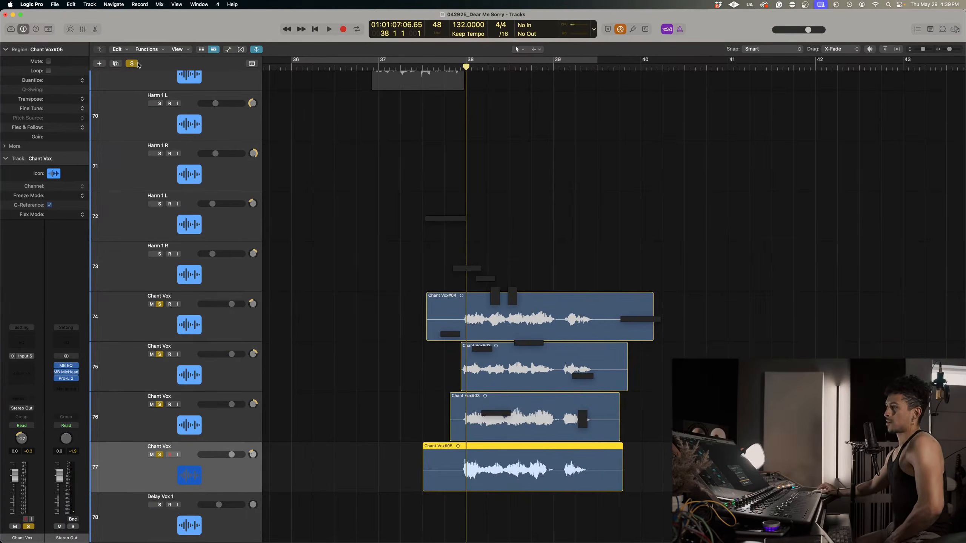
{"action": "left_click", "coordinate": [132, 63]}
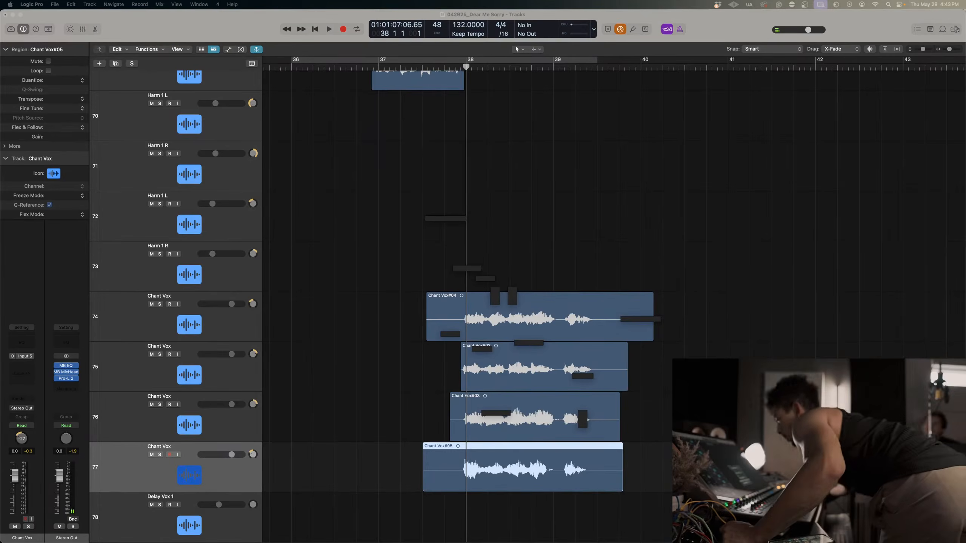
Turn on input monitoring for Chant Vox track 77, and duplicate it as track 78 without the copied region.
{"action": "left_click", "coordinate": [177, 454]}
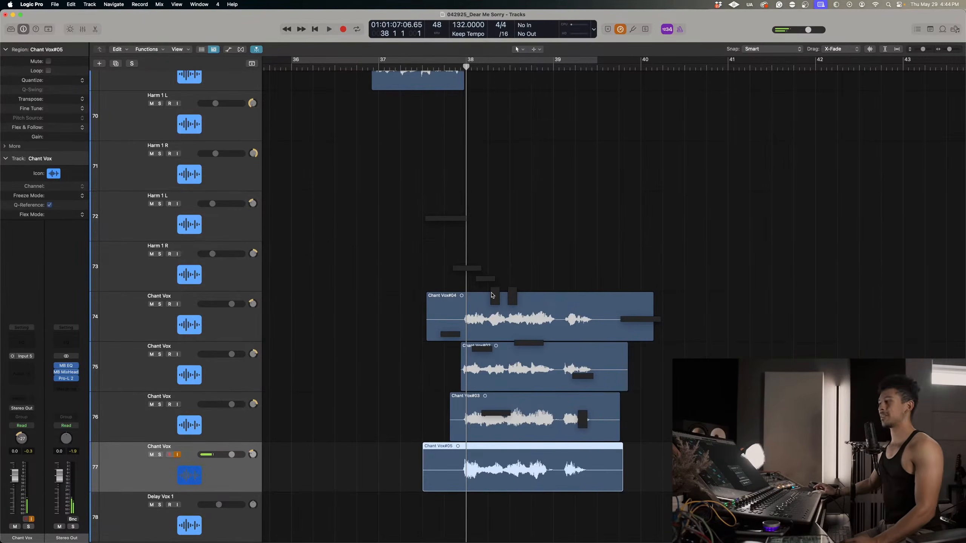
{"action": "scroll", "coordinate": [411, 217], "scroll_direction": "down", "scroll_amount": 1}
{"action": "left_click", "coordinate": [286, 67]}
{"action": "scroll", "coordinate": [448, 282], "scroll_direction": "left", "scroll_amount": 3}
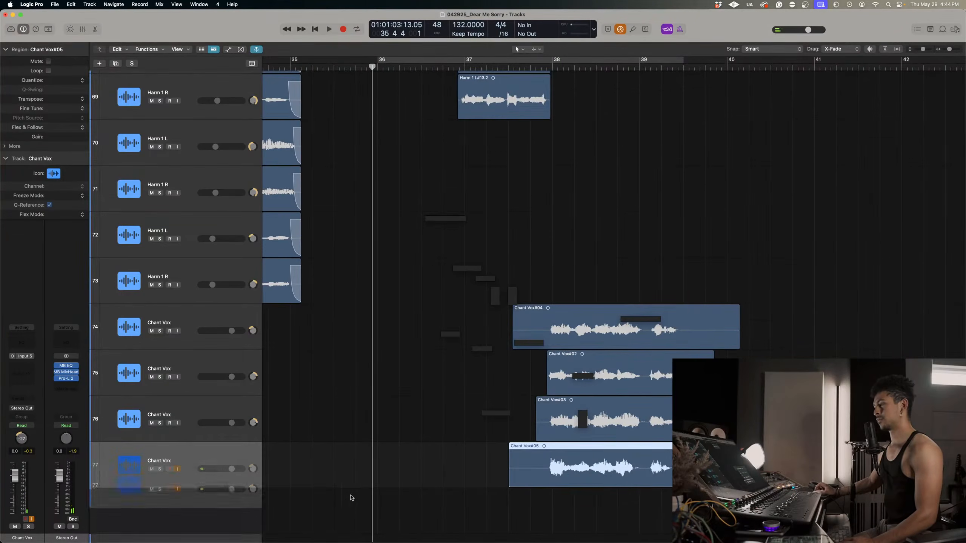
{"action": "key", "text": "super+d"}
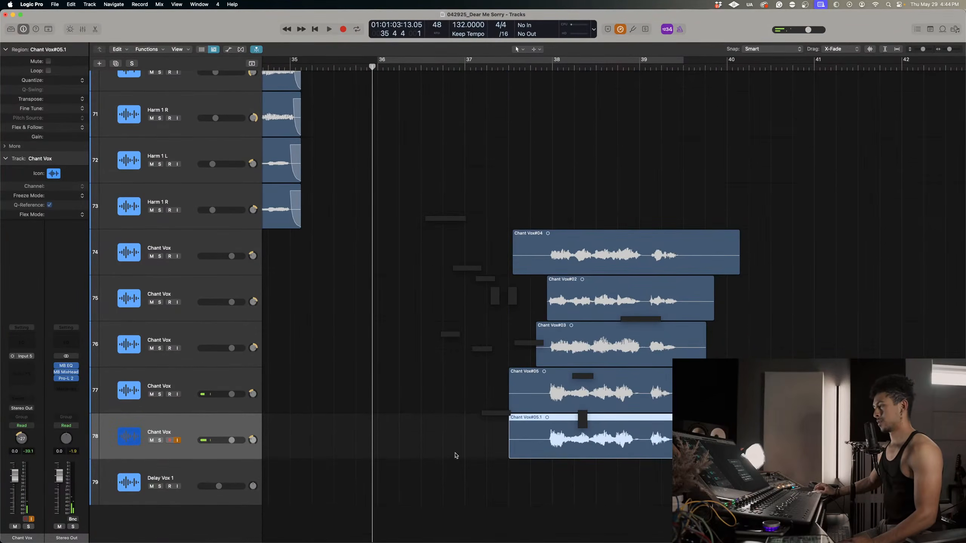
{"action": "key", "text": "Delete"}
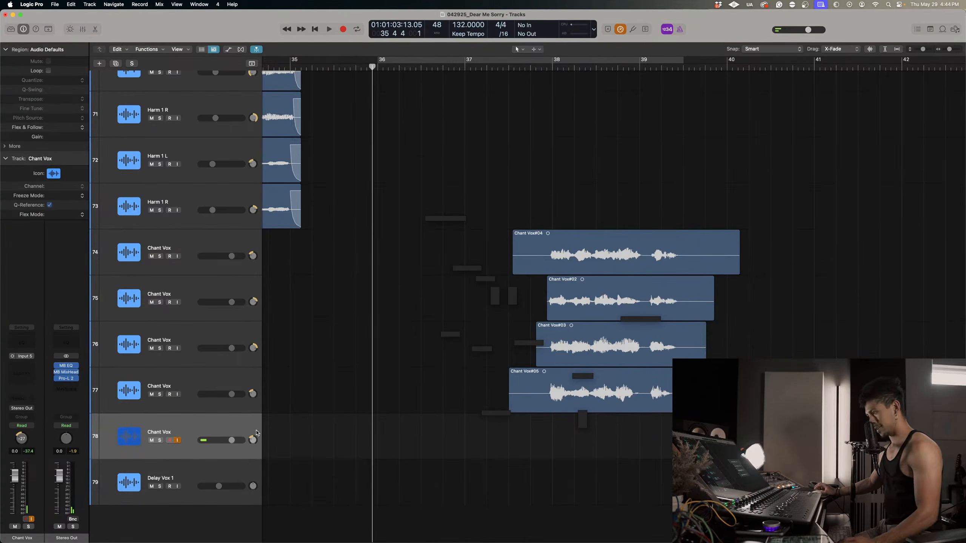
Record a chant take on track 78 from just before bar 36 to just before bar 40, and play it back soloed.
{"action": "key", "text": "r"}
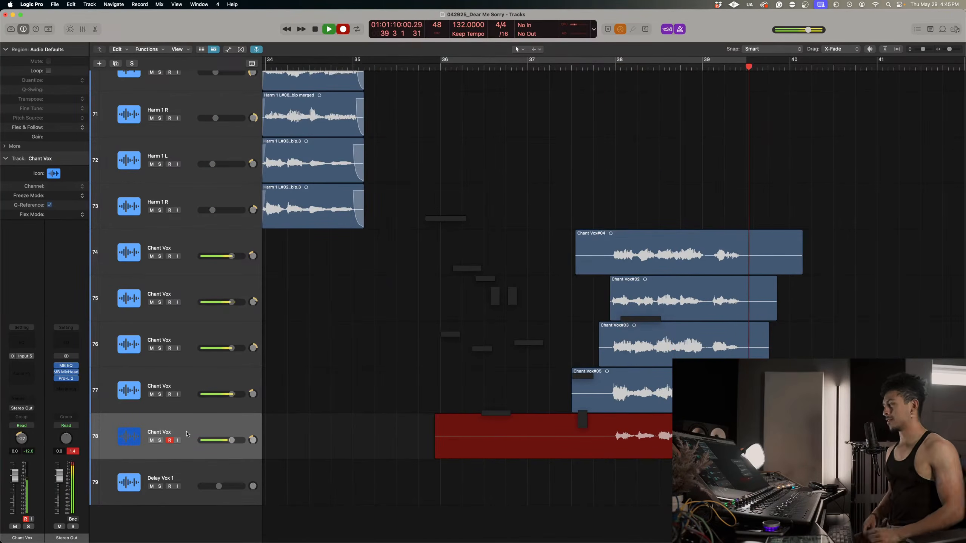
{"action": "key", "text": "space"}
{"action": "left_click", "coordinate": [160, 441]}
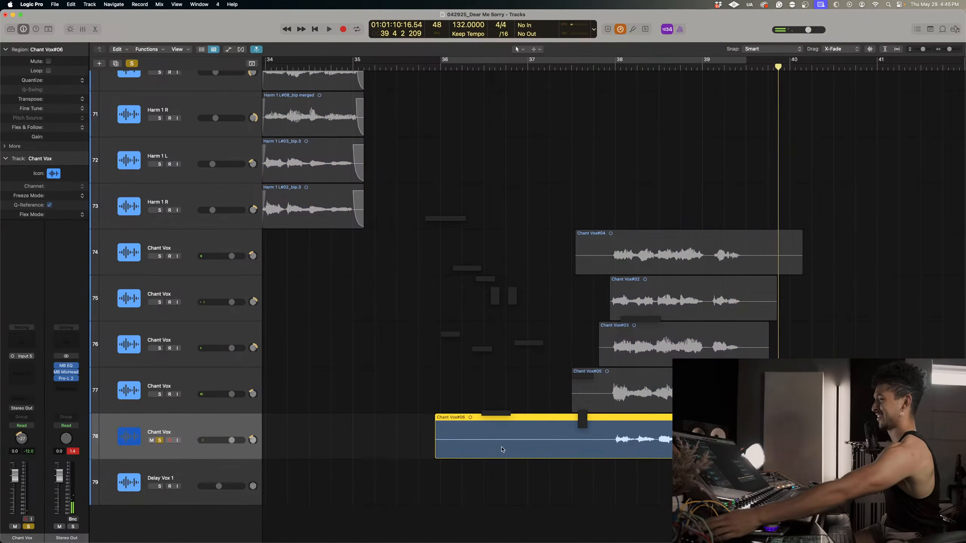
{"action": "left_click", "coordinate": [609, 65]}
{"action": "key", "text": "space"}
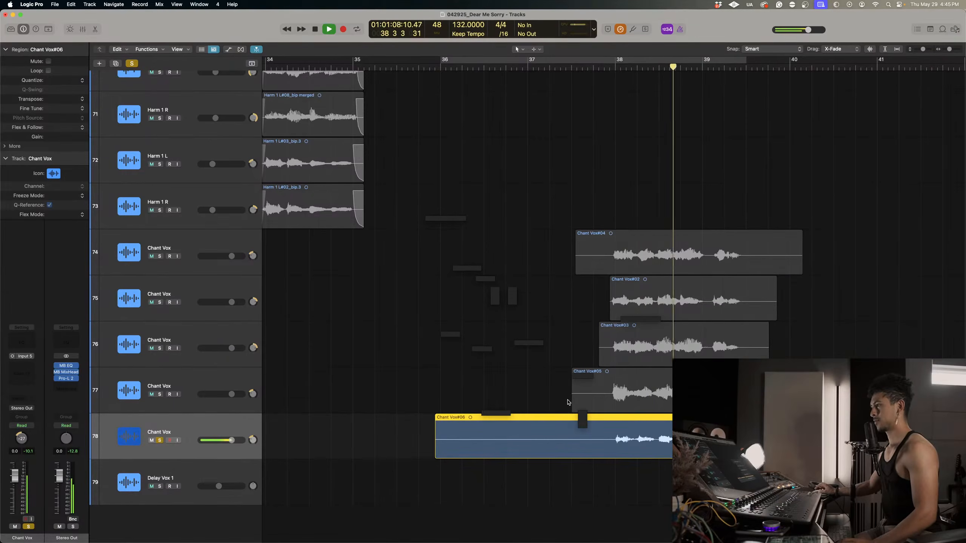
{"action": "key", "text": "space"}
Raise the gain of the take on track 78 to +6.2 dB and trim its start to the middle of bar 37.
{"action": "left_click_drag", "start_coordinate": [55, 137], "coordinate": [56, 95]}
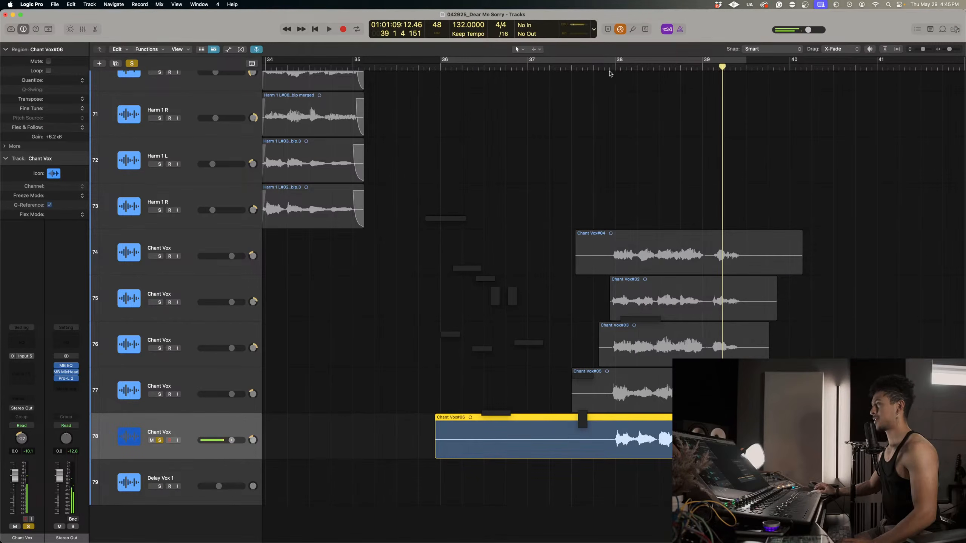
{"action": "left_click", "coordinate": [591, 65]}
{"action": "key", "text": "space"}
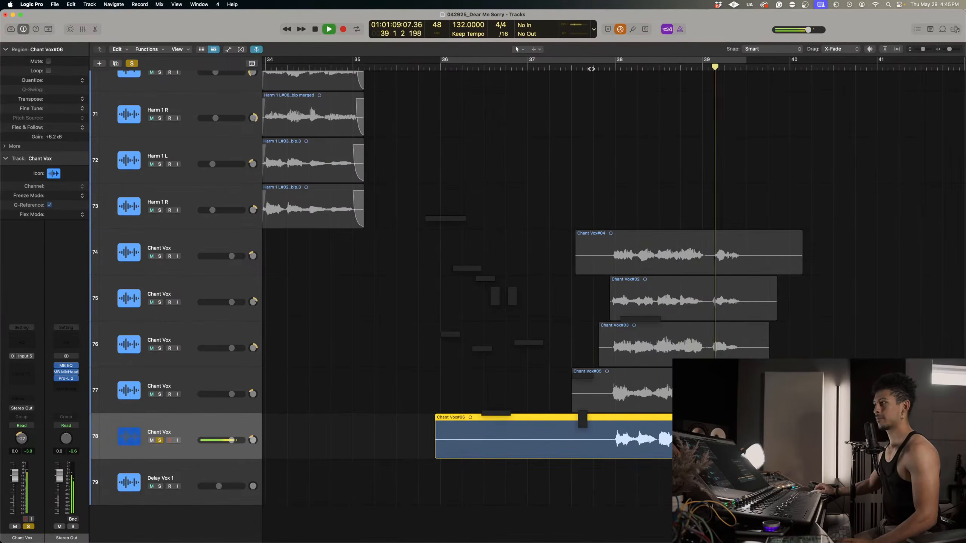
{"action": "key", "text": "space"}
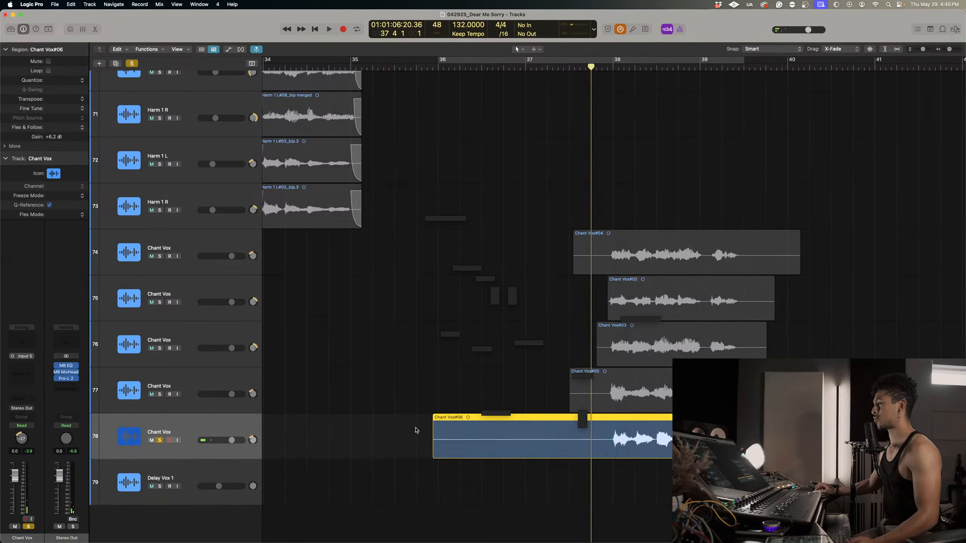
{"action": "left_click", "coordinate": [430, 451]}
{"action": "left_click_drag", "start_coordinate": [433, 448], "coordinate": [575, 449]}
Duplicate Chant Vox track 78 as an empty track 79 by deleting the copied region, and pan it to +38.
{"action": "left_click_drag", "start_coordinate": [185, 423], "coordinate": [182, 453]}
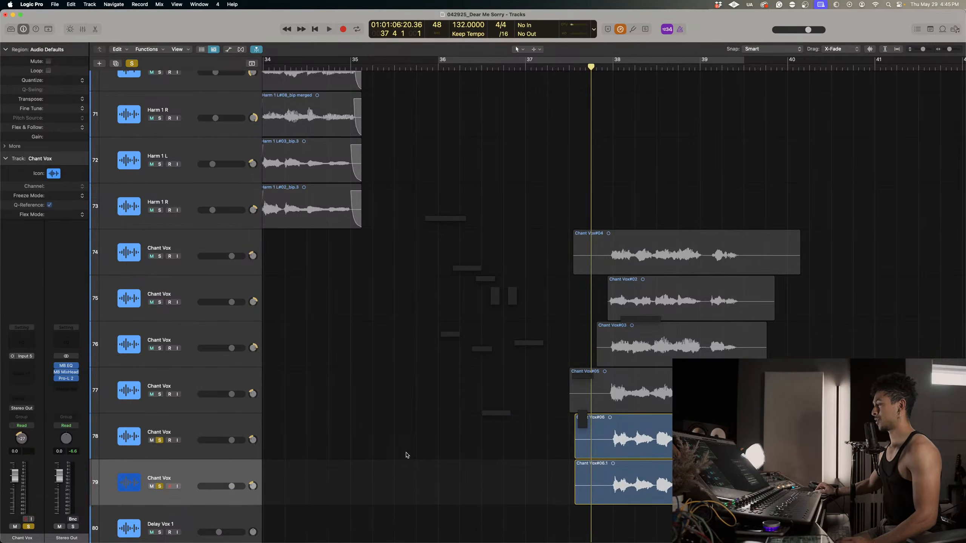
{"action": "left_click_drag", "start_coordinate": [255, 488], "coordinate": [256, 467]}
{"action": "left_click", "coordinate": [659, 474]}
{"action": "key", "text": "Delete"}
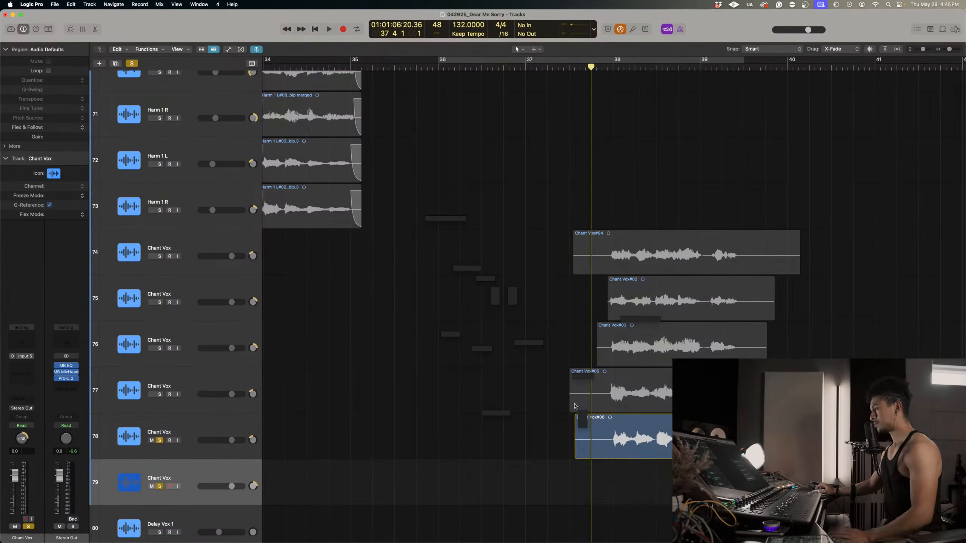
{"action": "scroll", "coordinate": [570, 416], "scroll_direction": "down", "scroll_amount": 2}
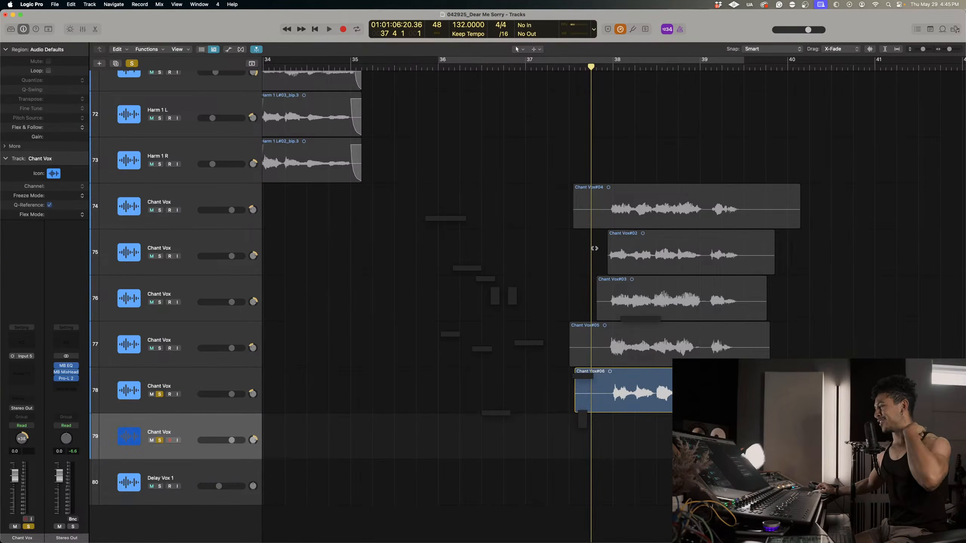
Clear the solos and record a chant take on Chant Vox track 79 from bar 37 to just before bar 40.
{"action": "left_click", "coordinate": [528, 68]}
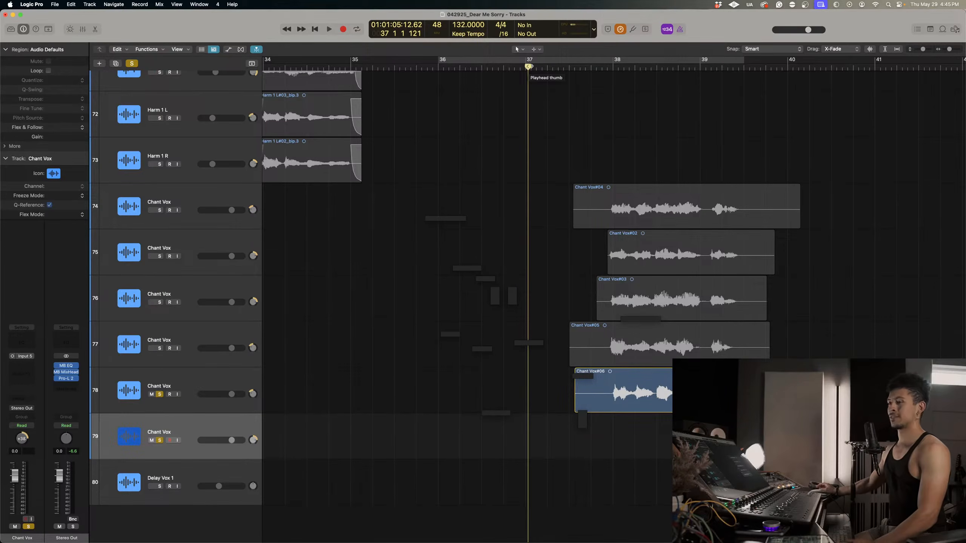
{"action": "left_click", "coordinate": [132, 63]}
{"action": "key", "text": "r"}
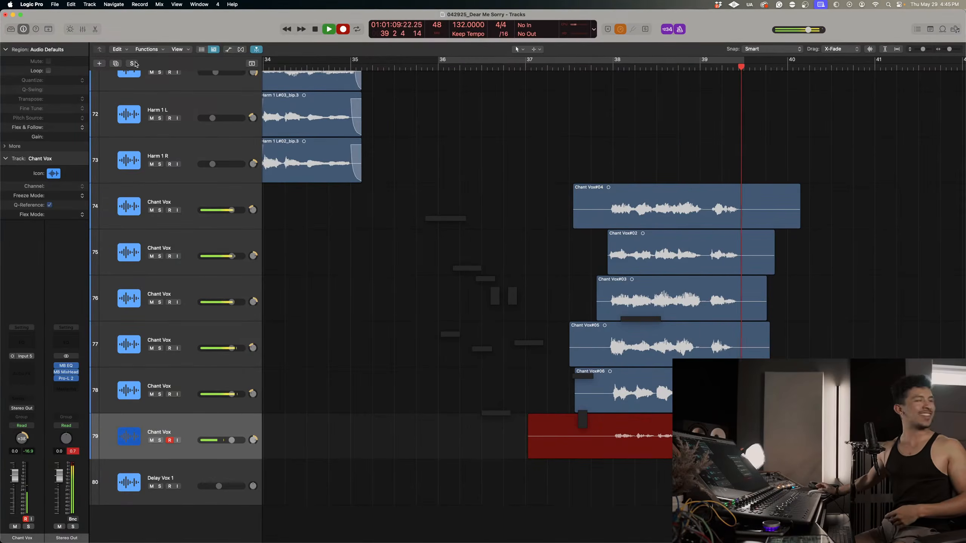
{"action": "key", "text": "space"}
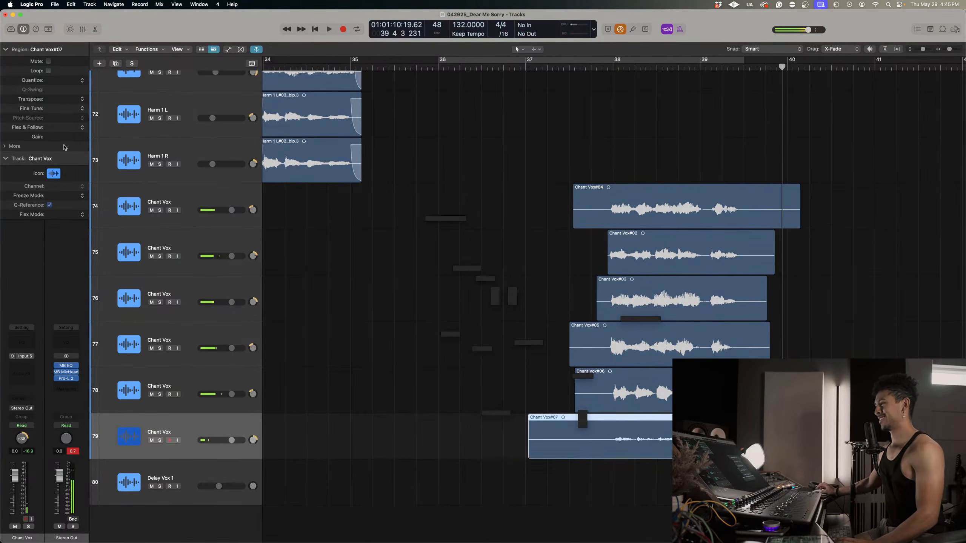
Raise the gain of the new take on track 79 to +10.8 dB and return the playhead to just after bar 37.
{"action": "left_click_drag", "start_coordinate": [48, 137], "coordinate": [48, 122]}
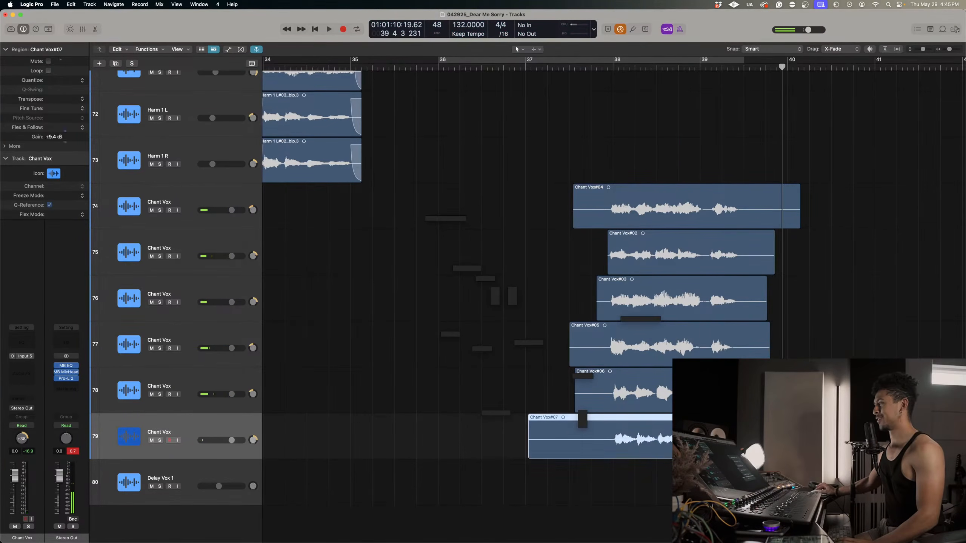
{"action": "left_click", "coordinate": [544, 67]}
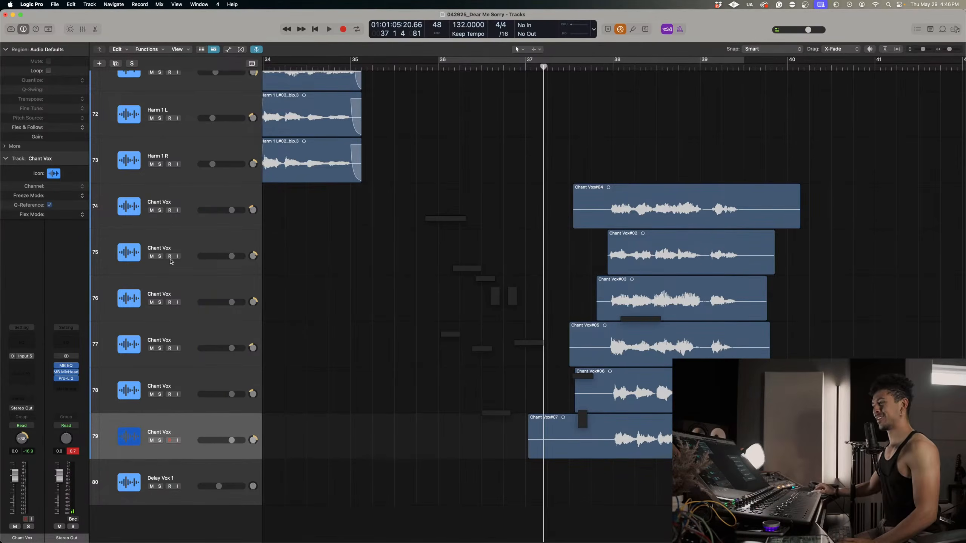
Solo Chant Vox tracks 74 to 79, raise the volume of tracks 78 and 79 together to +3.8 dB, and audition the stack.
{"action": "left_click_drag", "start_coordinate": [164, 214], "coordinate": [178, 449]}
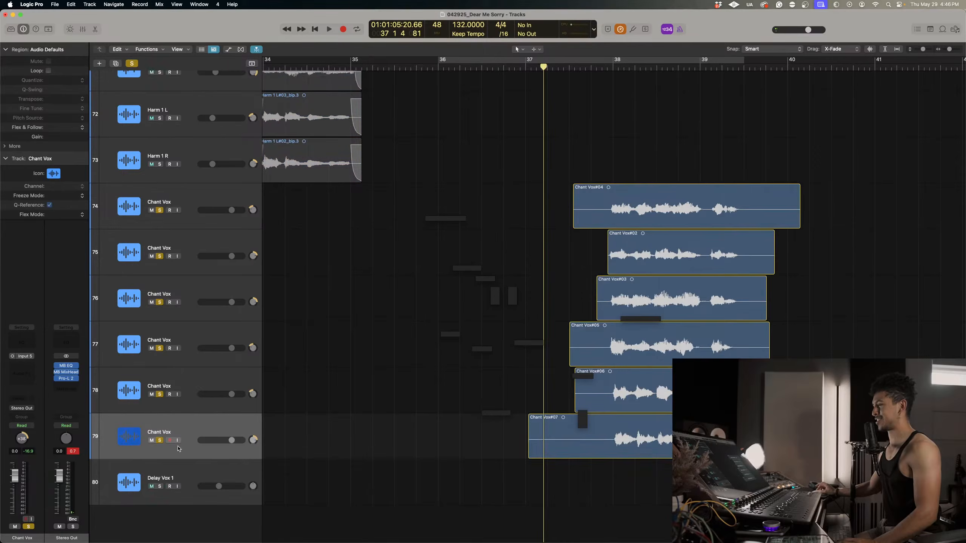
{"action": "left_click", "coordinate": [205, 388], "text": "shift"}
{"action": "left_click_drag", "start_coordinate": [231, 394], "coordinate": [239, 394]}
{"action": "key", "text": "space"}
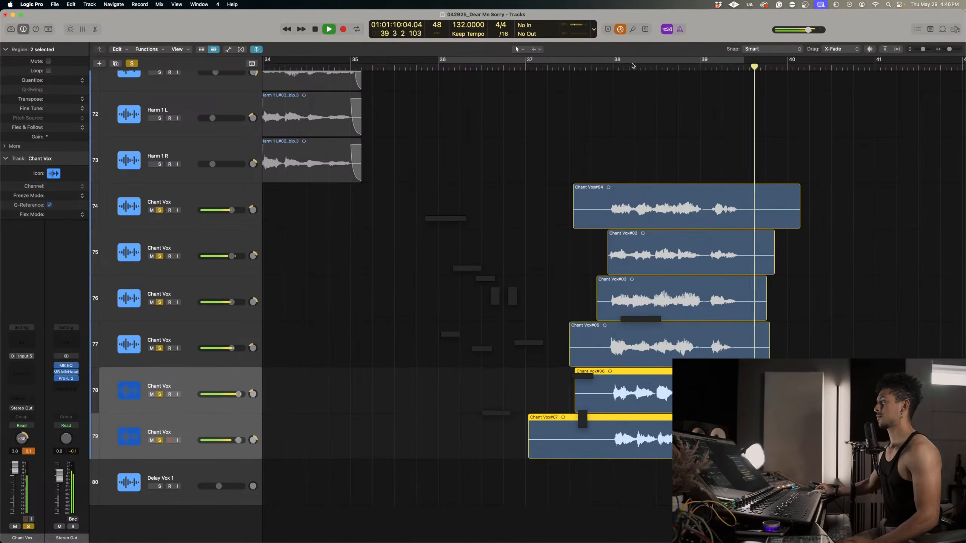
{"action": "key", "text": "space"}
Extend the start of the take on track 75 to line up with track 76's region, and play the stack from bar 38.
{"action": "left_click", "coordinate": [612, 67]}
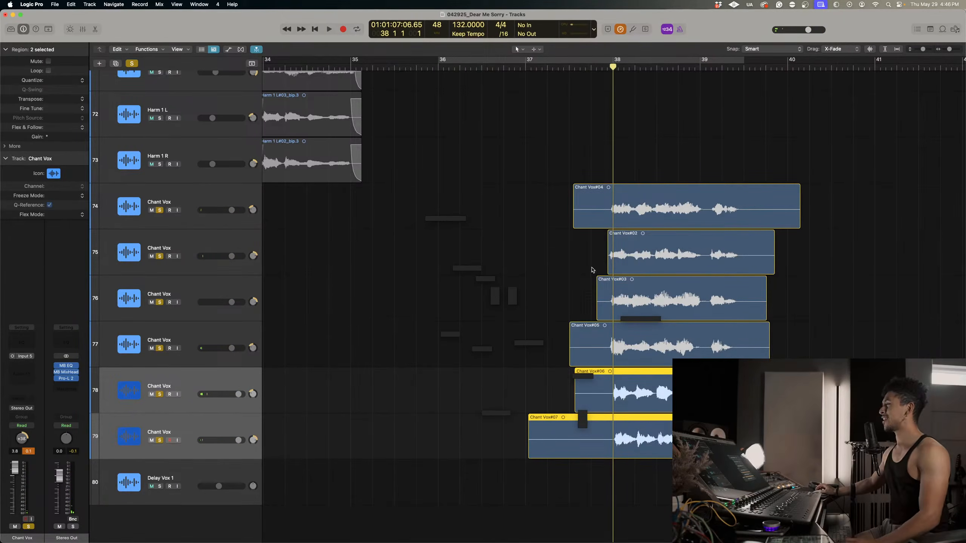
{"action": "left_click_drag", "start_coordinate": [608, 267], "coordinate": [595, 266]}
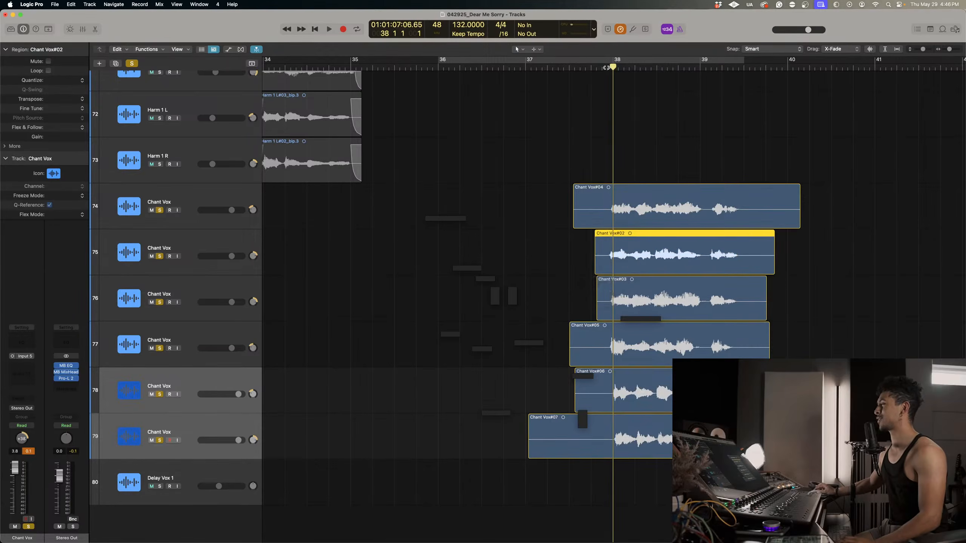
{"action": "key", "text": "space"}
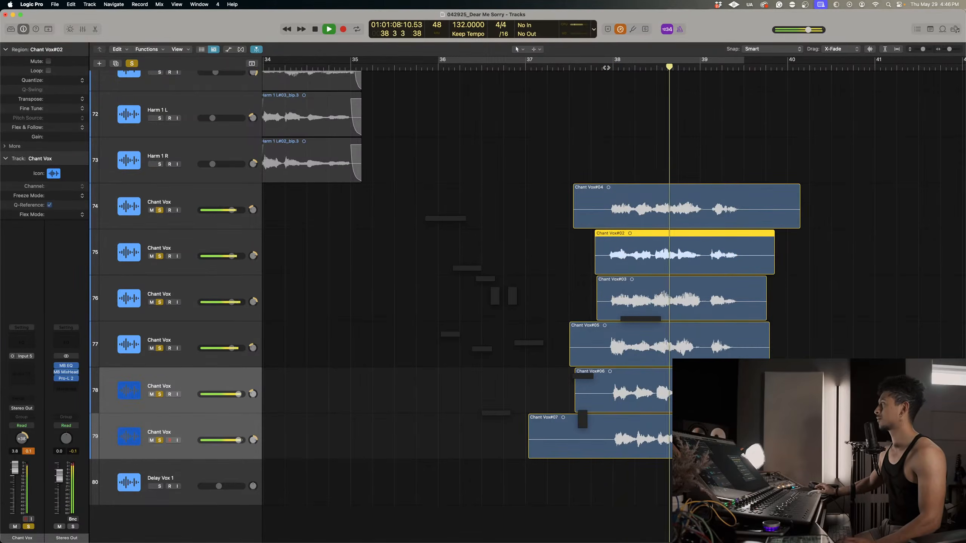
{"action": "key", "text": "space"}
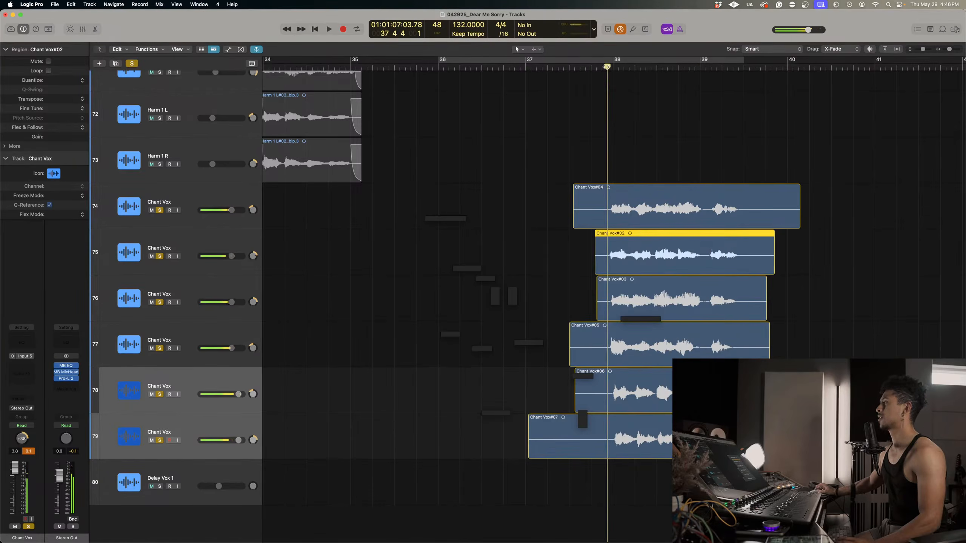
Duplicate Chant Vox track 79 as an empty track 80 by deleting the copied region.
{"action": "left_click", "coordinate": [187, 406]}
{"action": "left_click", "coordinate": [191, 423]}
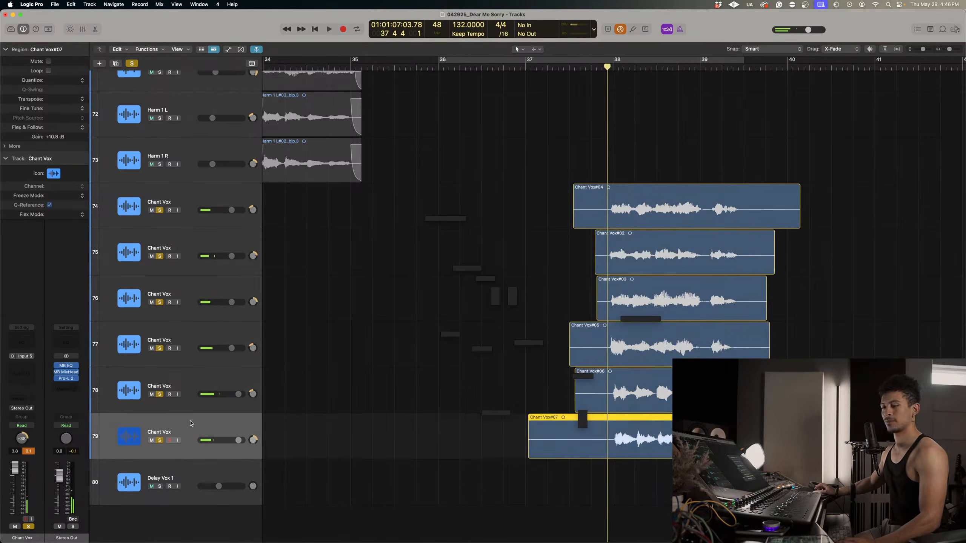
{"action": "scroll", "coordinate": [349, 364], "scroll_direction": "left", "scroll_amount": 1}
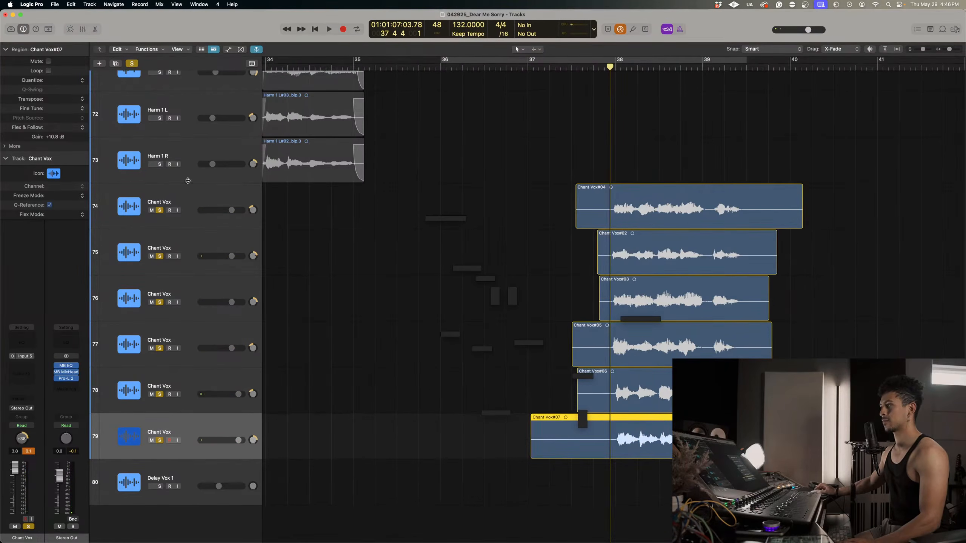
{"action": "key", "text": "super+d"}
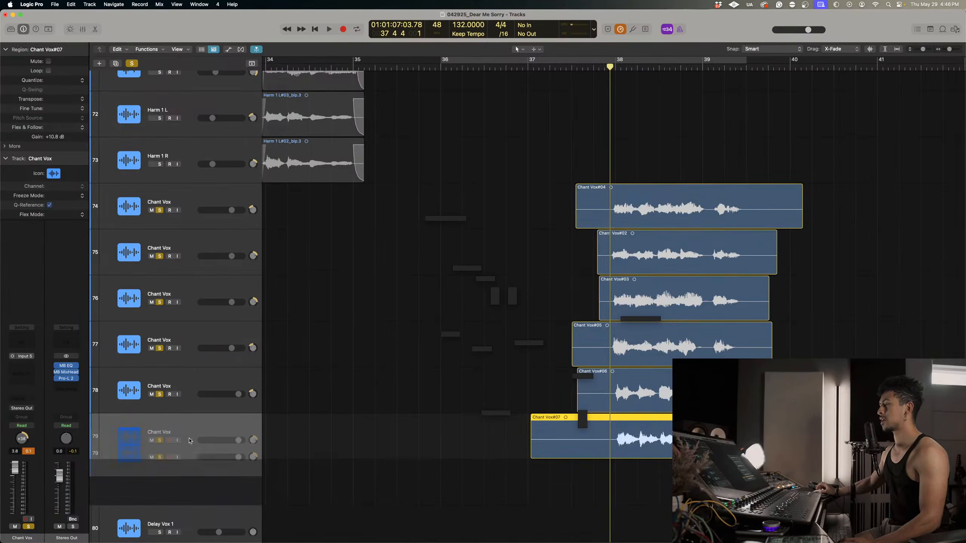
{"action": "key", "text": "Delete"}
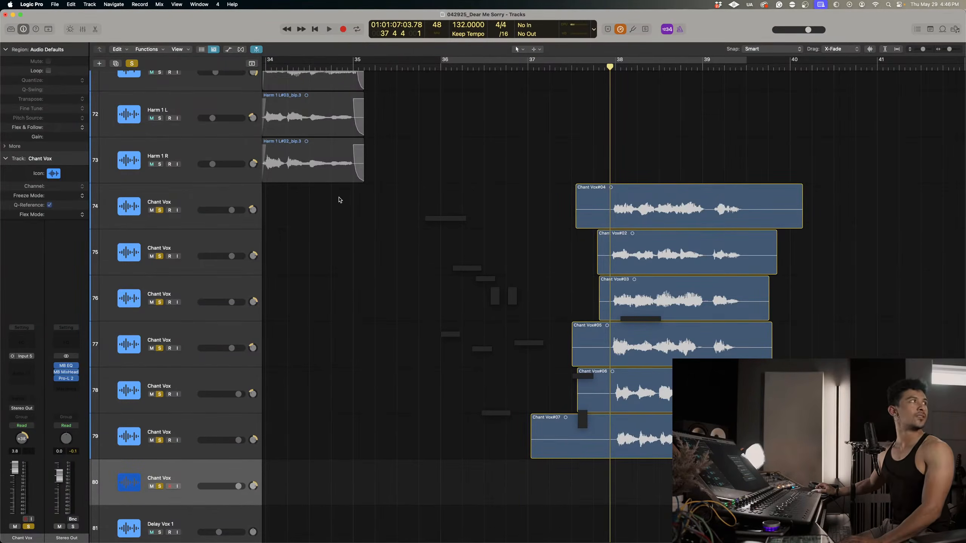
{"action": "scroll", "coordinate": [327, 167], "scroll_direction": "down", "scroll_amount": 3}
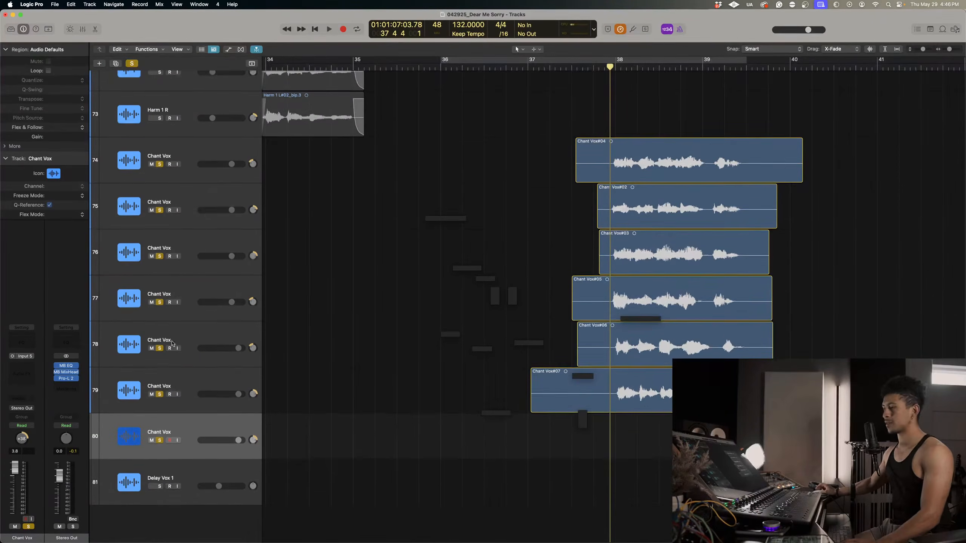
Clear the solos and record a chant take on Chant Vox track 80 from mid-bar 35 to just after bar 40.
{"action": "left_click", "coordinate": [568, 67]}
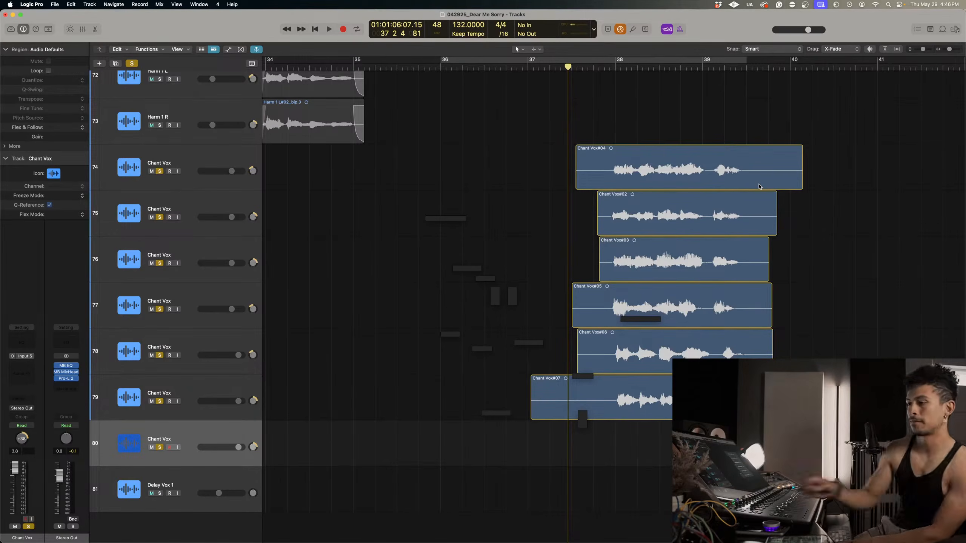
{"action": "key", "text": "r"}
{"action": "key", "text": "space"}
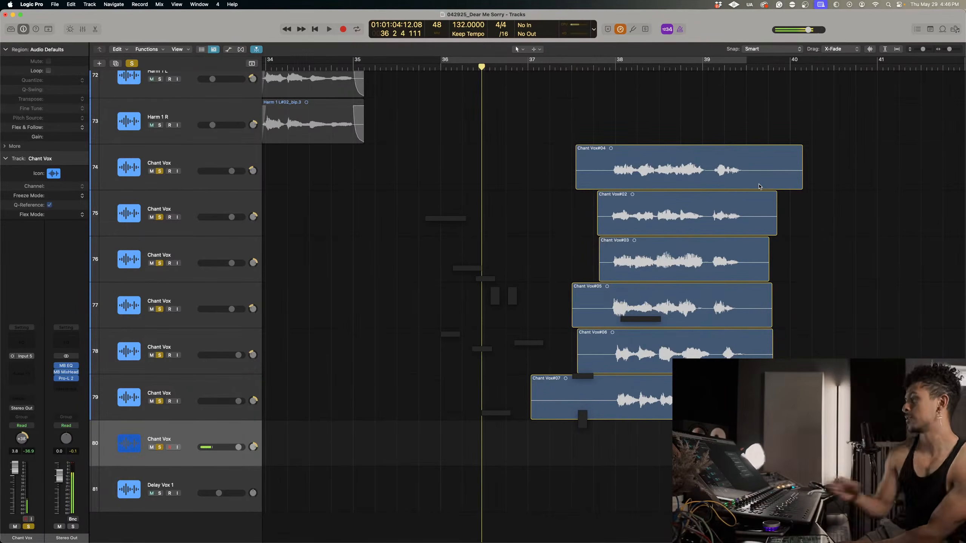
{"action": "left_click", "coordinate": [127, 66]}
{"action": "left_click", "coordinate": [401, 69]}
{"action": "key", "text": "r"}
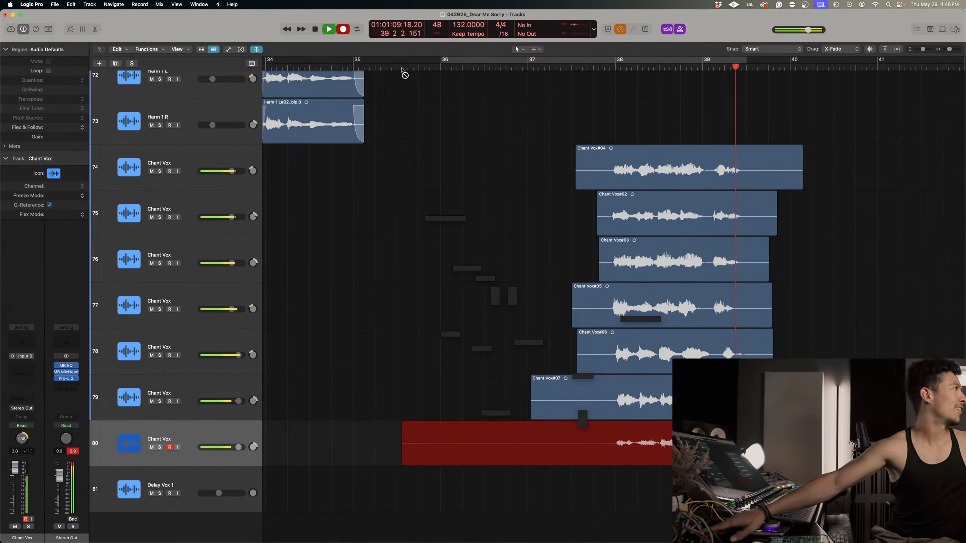
{"action": "key", "text": "space"}
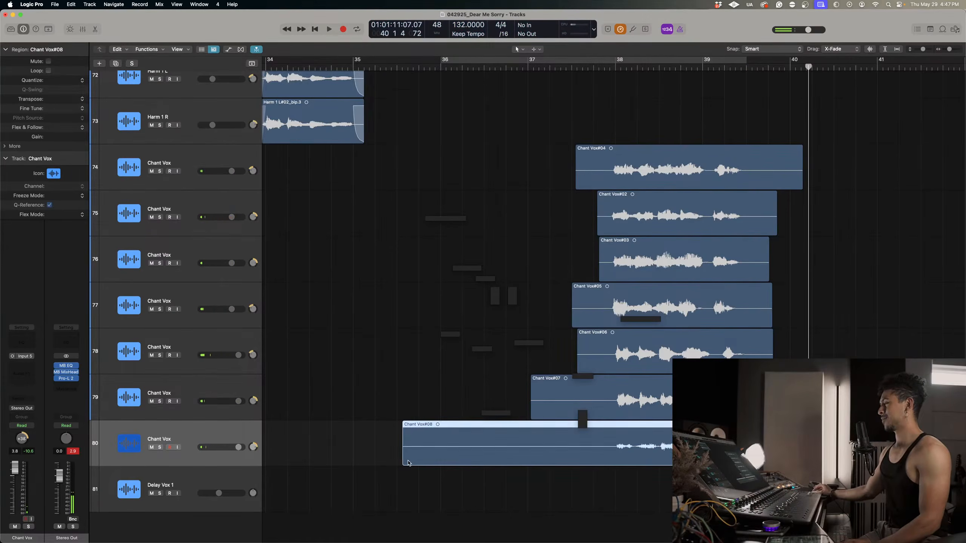
Trim the start of the take on track 80 to bar 37 and duplicate its track as an empty Chant Vox track 81.
{"action": "left_click_drag", "start_coordinate": [405, 459], "coordinate": [528, 459]}
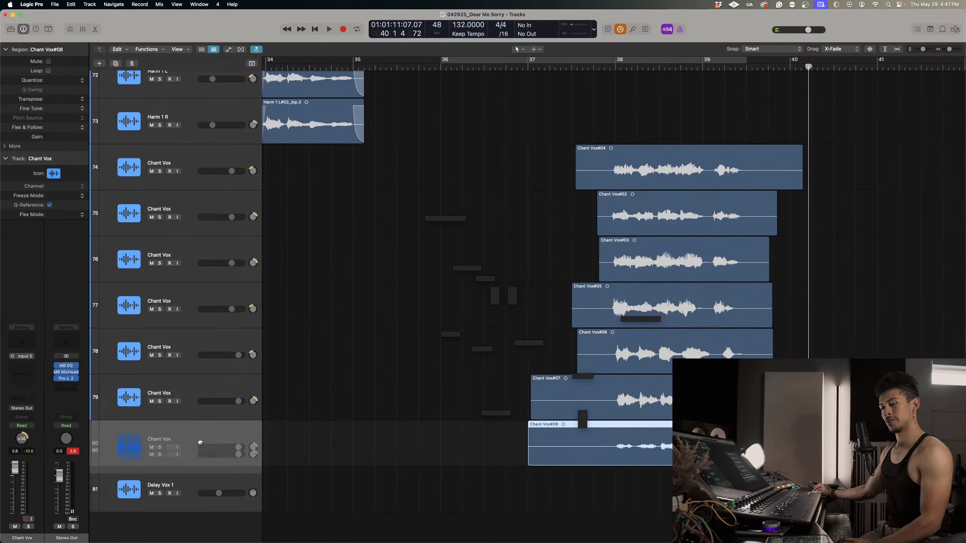
{"action": "left_click_drag", "start_coordinate": [201, 434], "coordinate": [201, 456]}
{"action": "left_click_drag", "start_coordinate": [471, 472], "coordinate": [600, 507]}
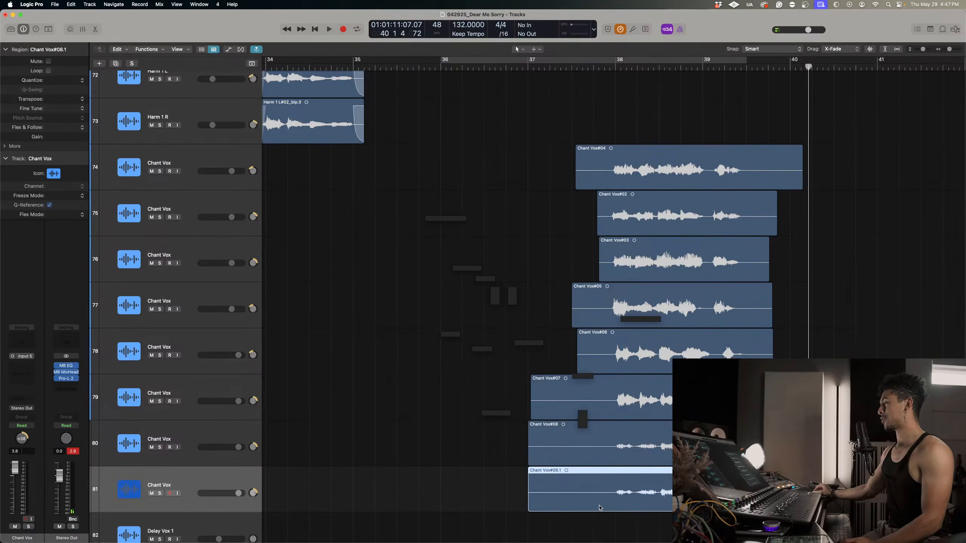
{"action": "key", "text": "Delete"}
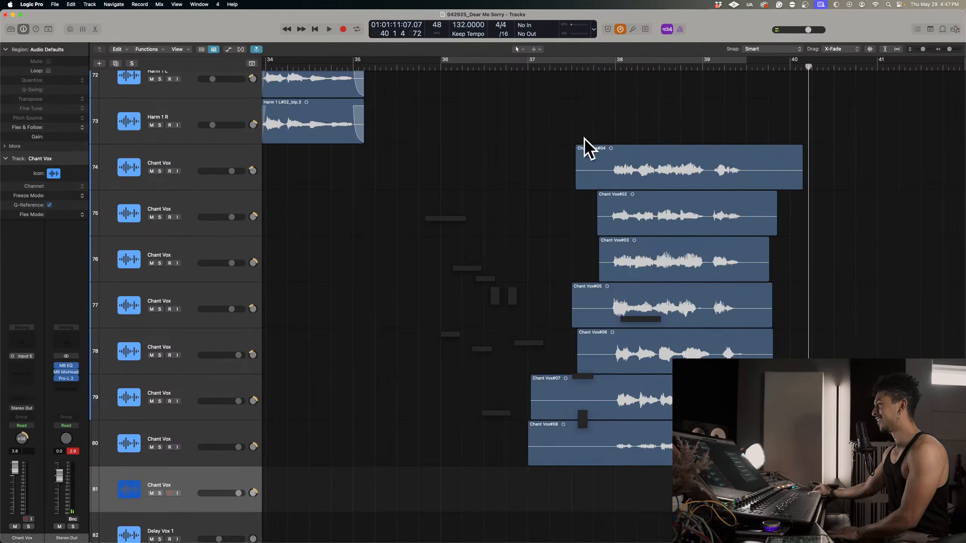
Record a chant take on Chant Vox track 81 from bar 37 beat 2 to just after bar 40.
{"action": "left_click", "coordinate": [561, 69]}
{"action": "scroll", "coordinate": [179, 434], "scroll_direction": "down", "scroll_amount": 2}
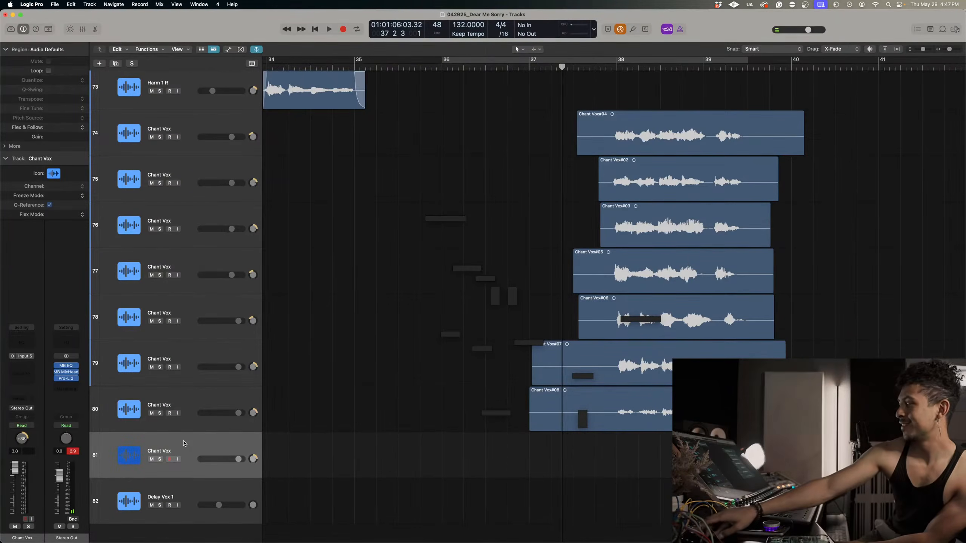
{"action": "key", "text": "r"}
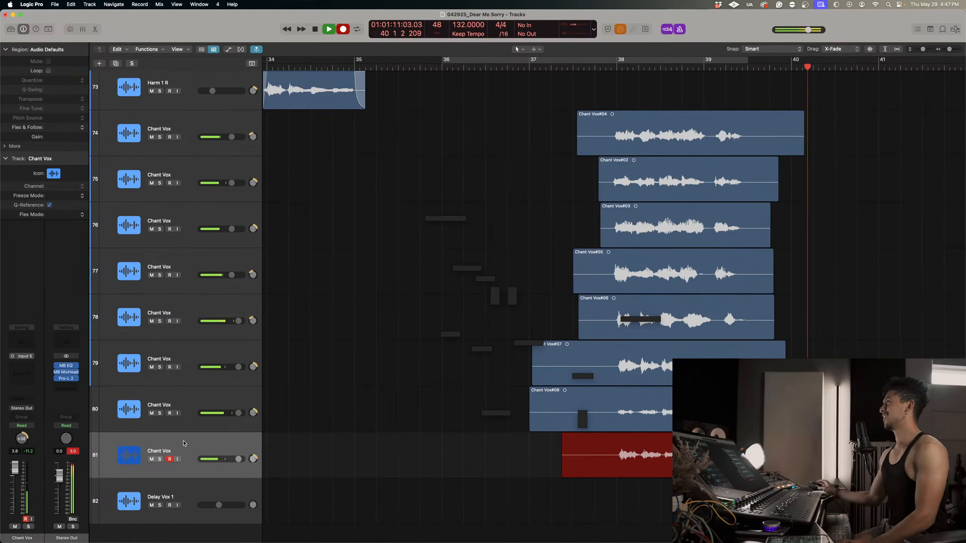
{"action": "key", "text": "space"}
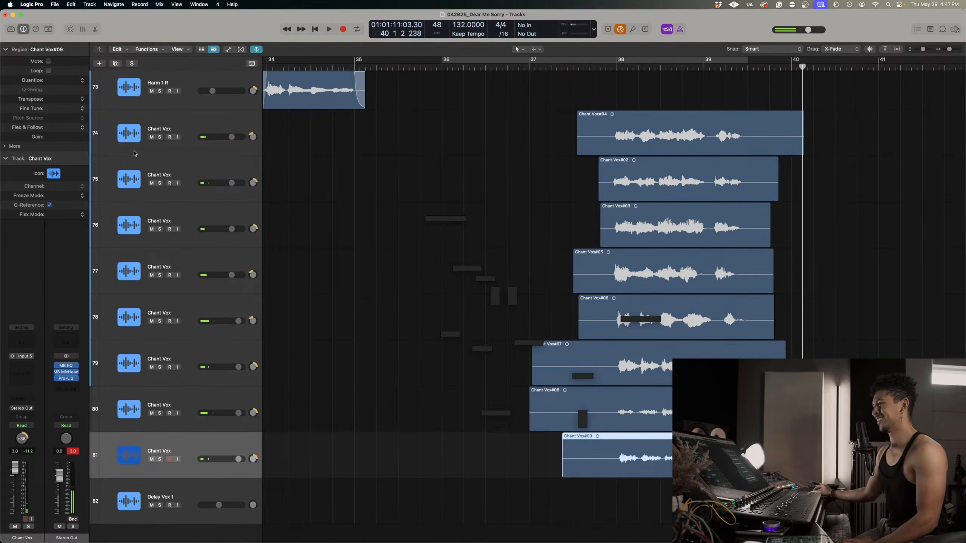
Set the take gains to +2.4 dB on track 80 and +0.8 dB on track 81, and pan the tracks to -64 and +63.
{"action": "left_click", "coordinate": [703, 409]}
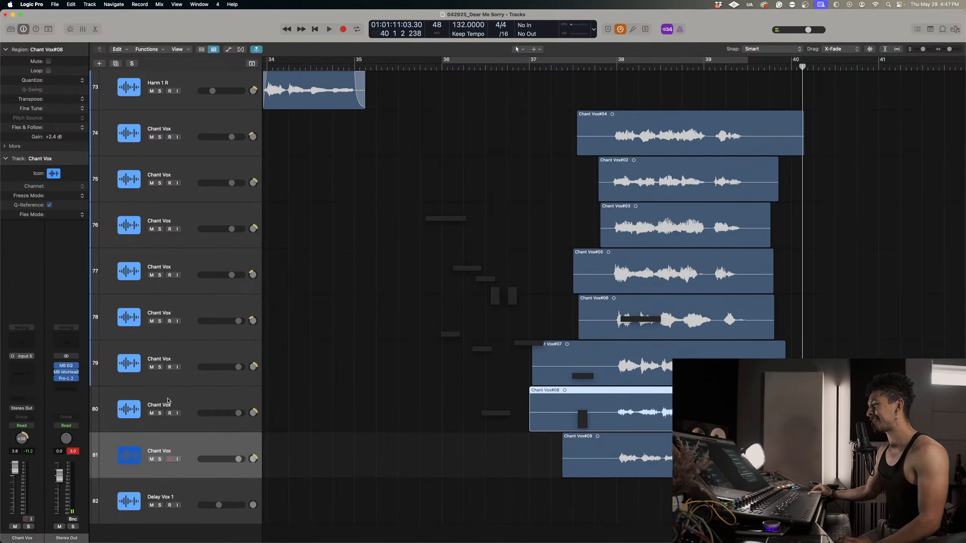
{"action": "left_click", "coordinate": [252, 413]}
{"action": "left_click", "coordinate": [252, 459]}
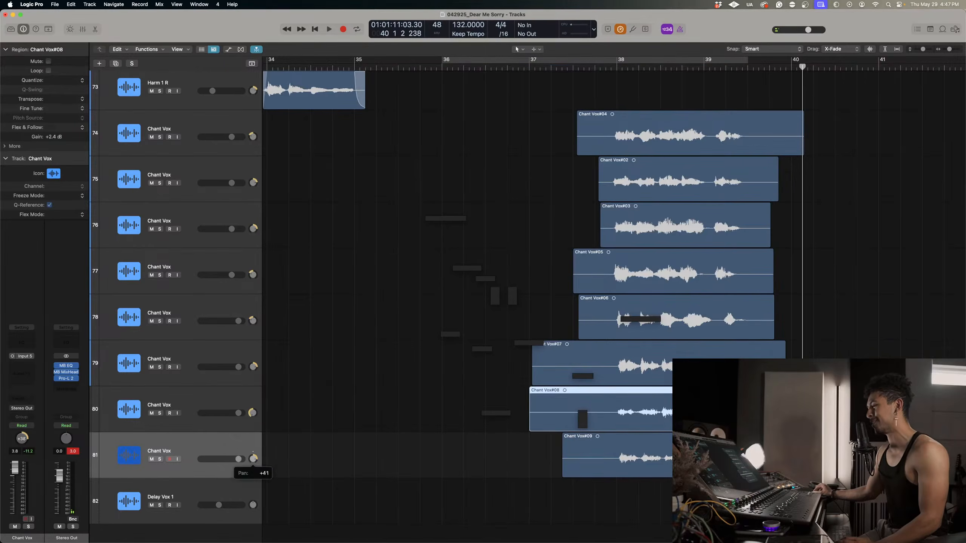
{"action": "left_click", "coordinate": [257, 400]}
Solo Chant Vox tracks 74 to 81, audition the stack from bar 37, and return the playhead to bar 38.
{"action": "left_click", "coordinate": [561, 67]}
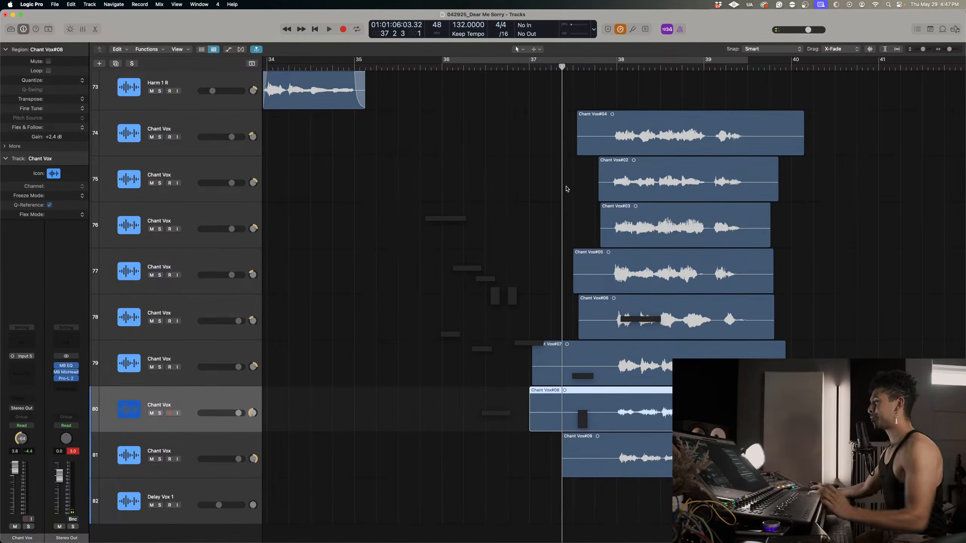
{"action": "left_click_drag", "start_coordinate": [159, 137], "coordinate": [160, 459]}
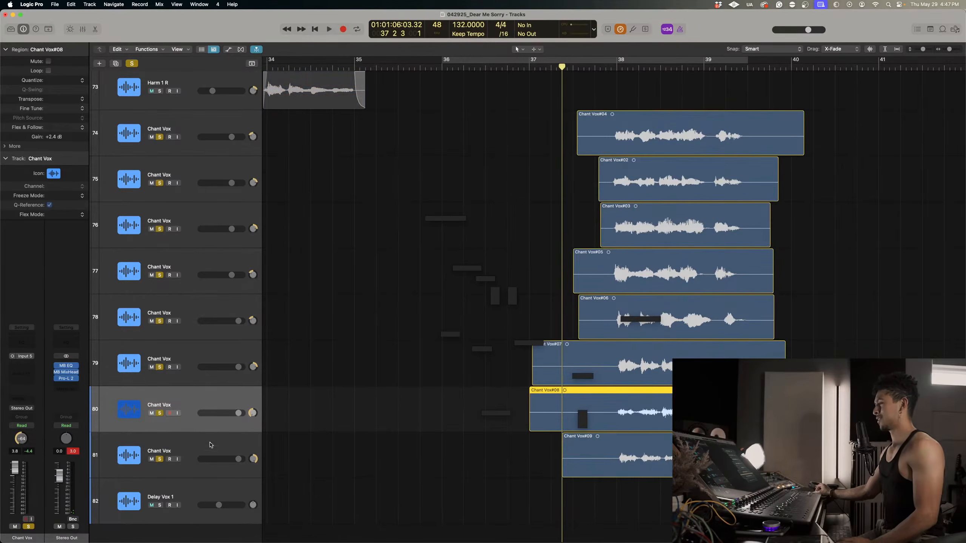
{"action": "key", "text": "space"}
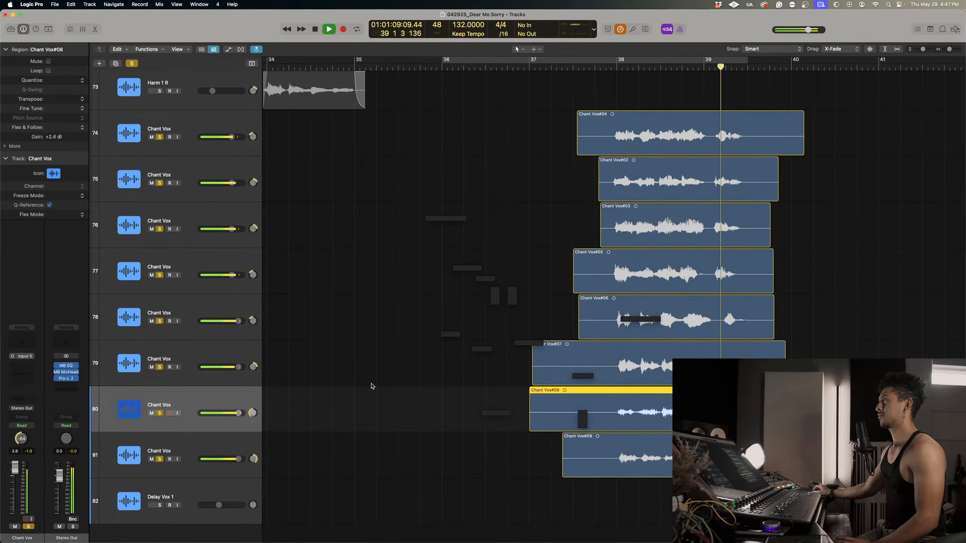
{"action": "key", "text": "space"}
{"action": "left_click", "coordinate": [617, 67]}
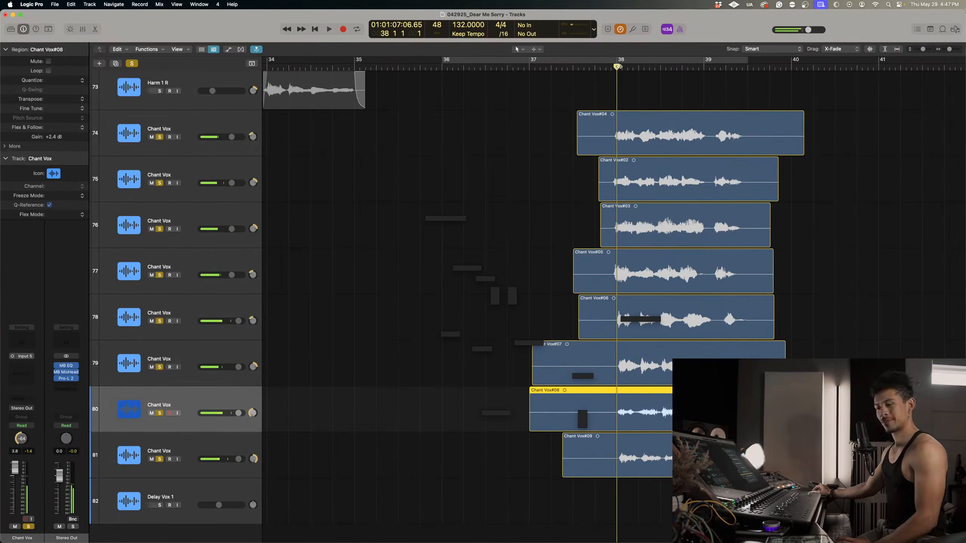
Duplicate Chant Vox track 81 as an empty track 82 by deleting the copied region, and pan it to -11.
{"action": "left_click", "coordinate": [176, 452]}
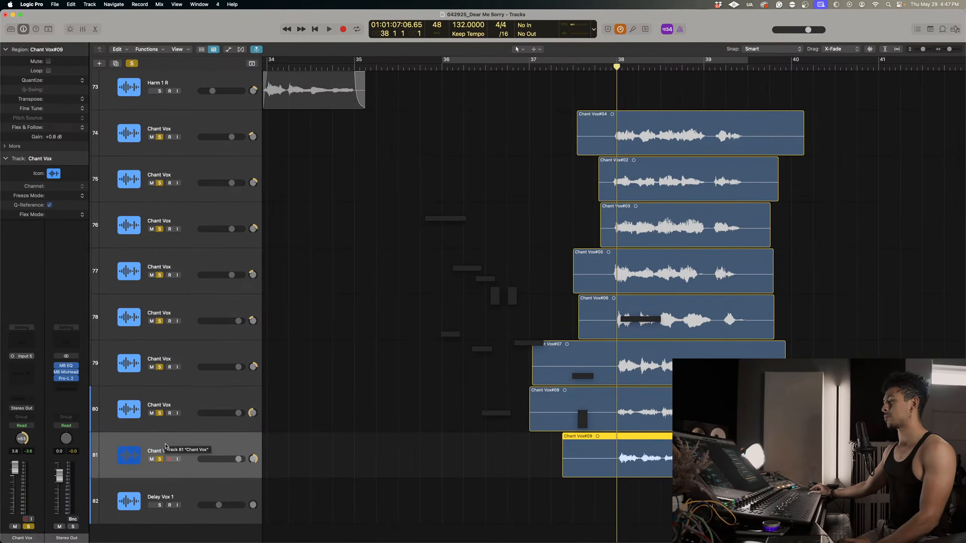
{"action": "left_click_drag", "start_coordinate": [206, 443], "coordinate": [202, 461]}
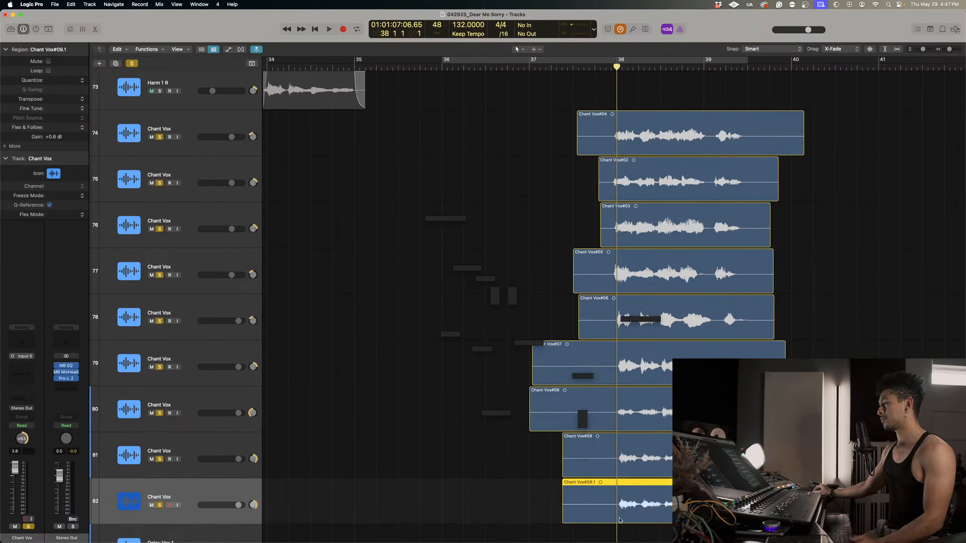
{"action": "scroll", "coordinate": [599, 516], "scroll_direction": "down", "scroll_amount": 2}
{"action": "key", "text": "Delete"}
{"action": "scroll", "coordinate": [474, 467], "scroll_direction": "down", "scroll_amount": 2}
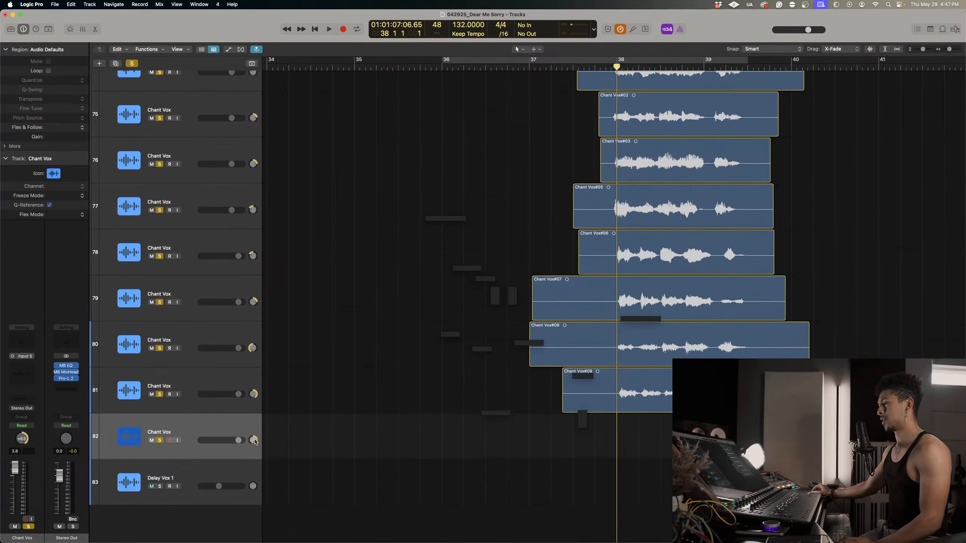
{"action": "scroll", "coordinate": [252, 440], "scroll_direction": "left", "scroll_amount": 1}
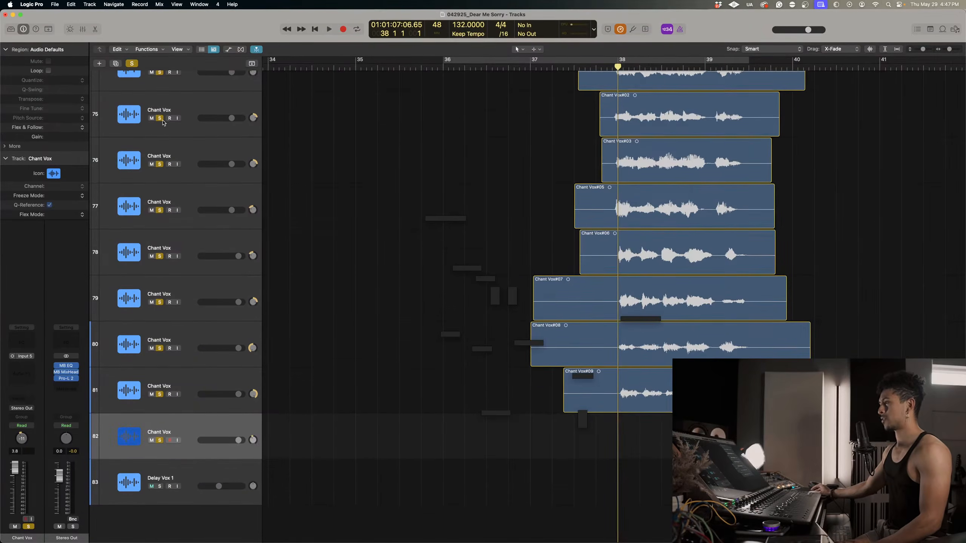
Clear the solos, pan track 82 to -48, and record a chant take on it from late bar 35 to bar 40.
{"action": "left_click", "coordinate": [133, 63]}
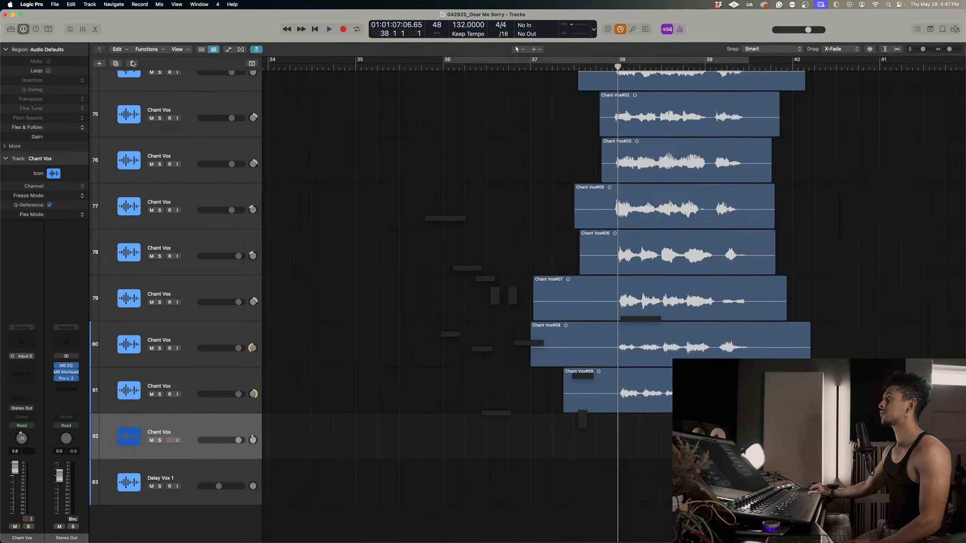
{"action": "left_click", "coordinate": [545, 69]}
{"action": "left_click_drag", "start_coordinate": [252, 440], "coordinate": [253, 446]}
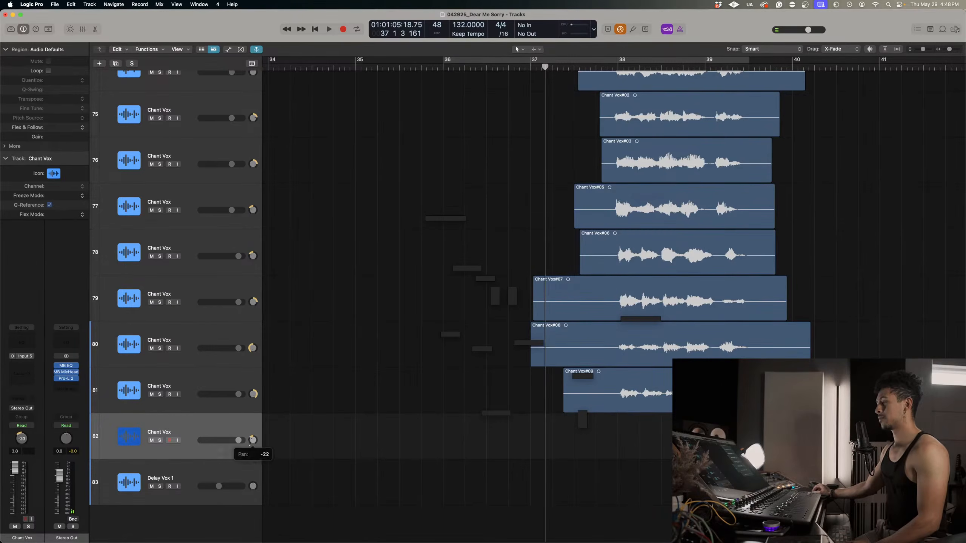
{"action": "key", "text": "r"}
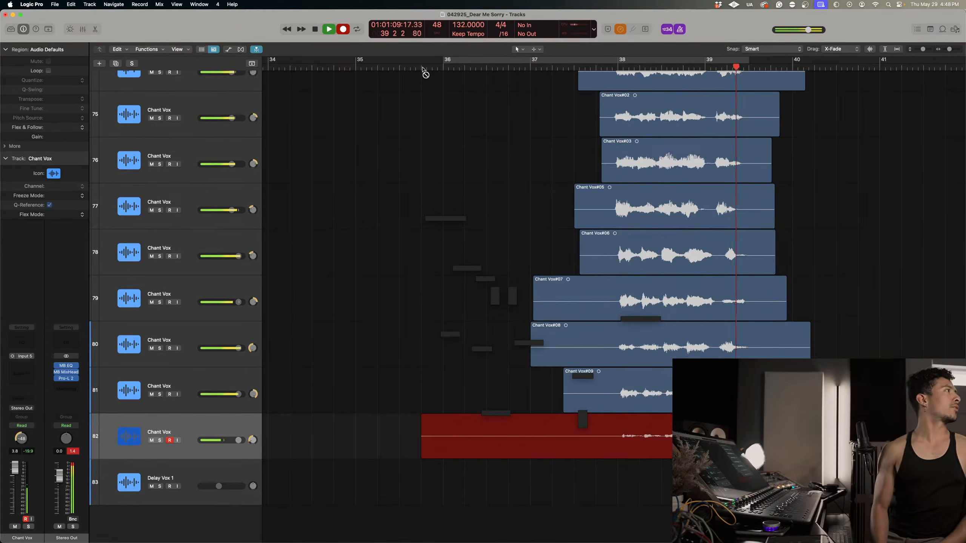
{"action": "key", "text": "space"}
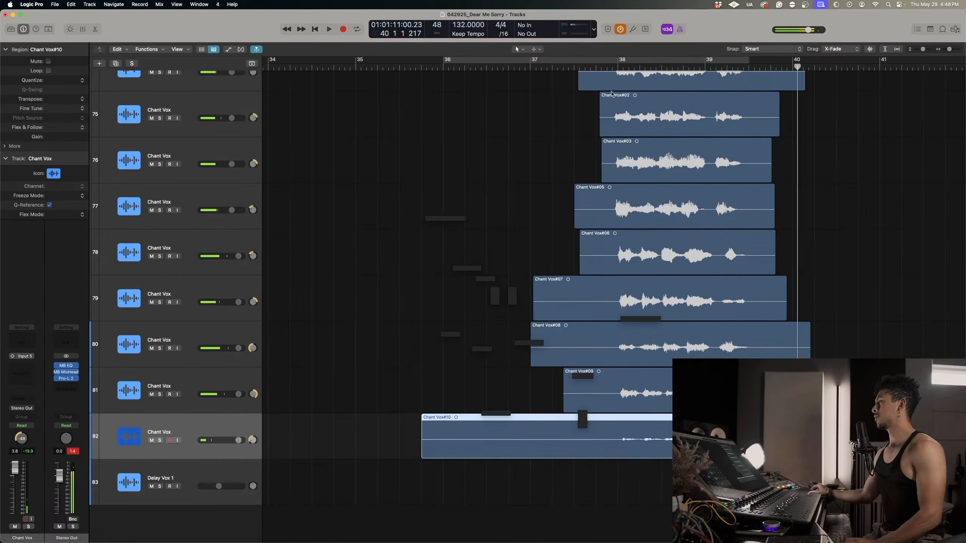
Set the gain of track 82's take to +10.7 dB, audition it soloed from just before bar 38, and return the playhead there.
{"action": "left_click", "coordinate": [614, 68]}
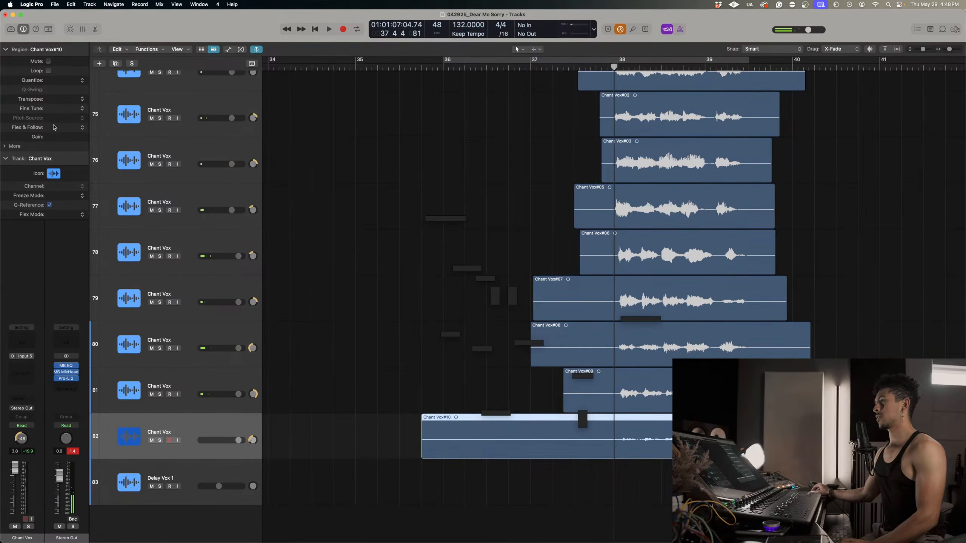
{"action": "left_click", "coordinate": [159, 440]}
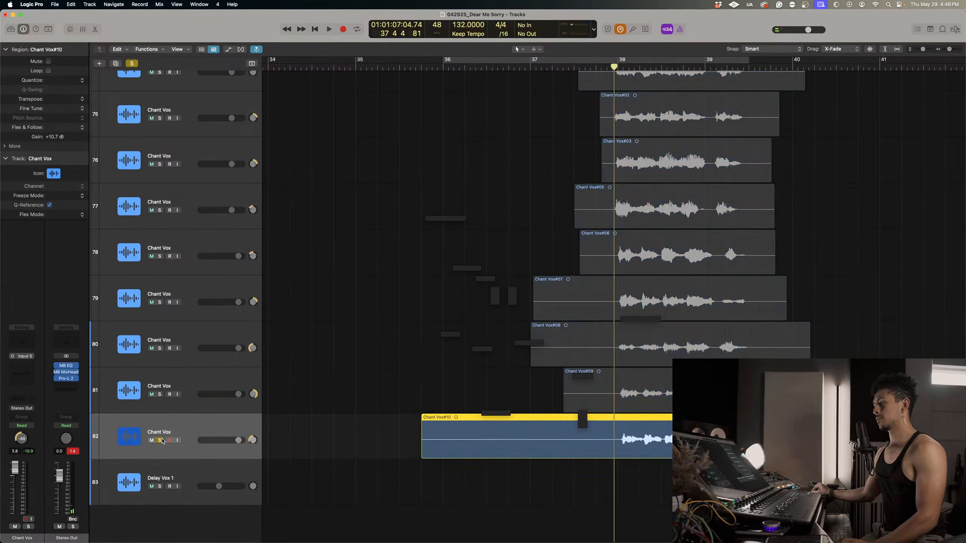
{"action": "key", "text": "space"}
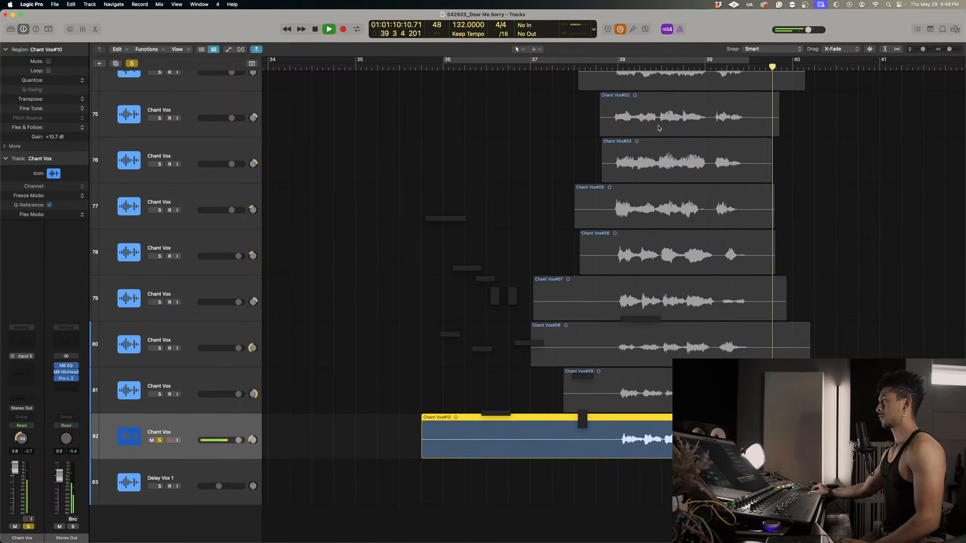
{"action": "key", "text": "space"}
{"action": "left_click", "coordinate": [613, 67]}
Duplicate Chant Vox track 82 as an empty track 83 by deleting the copied region, pan it to +61, and clear the solos.
{"action": "key", "text": "super+d"}
{"action": "left_click", "coordinate": [610, 429]}
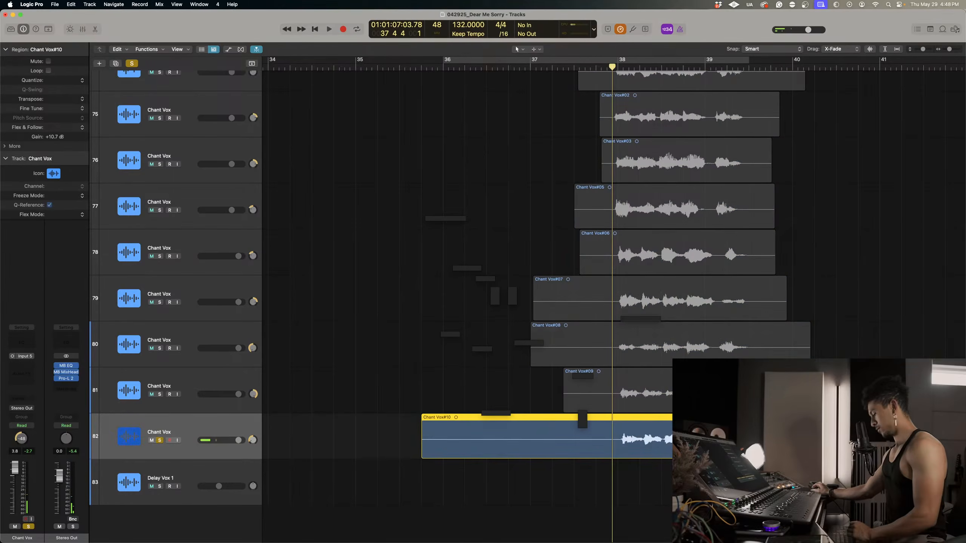
{"action": "left_click", "coordinate": [414, 461]}
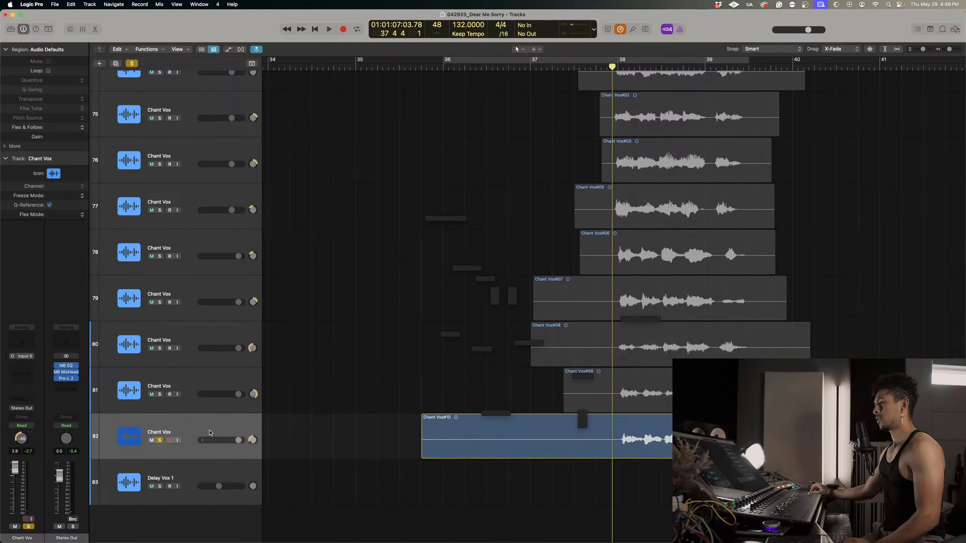
{"action": "left_click_drag", "start_coordinate": [209, 430], "coordinate": [364, 499]}
{"action": "left_click_drag", "start_coordinate": [253, 489], "coordinate": [253, 468]}
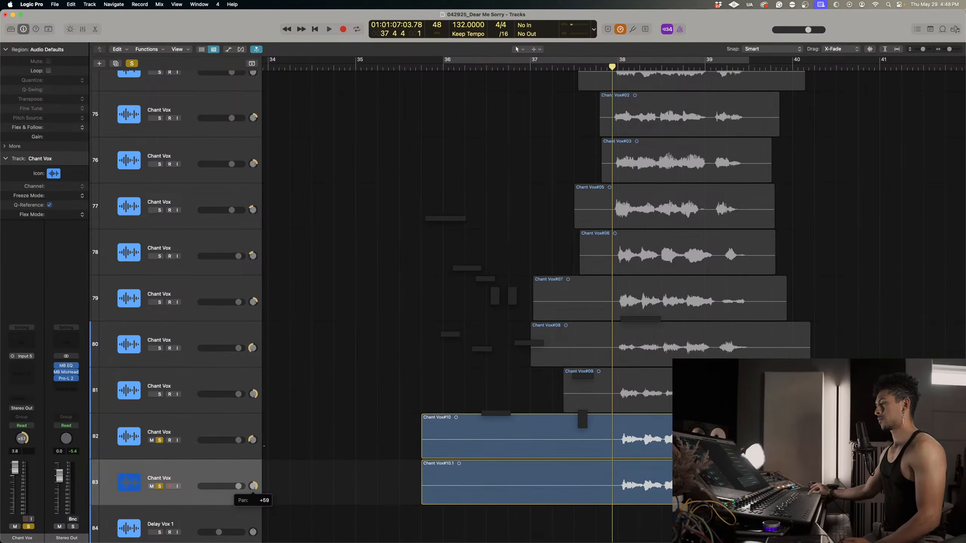
{"action": "scroll", "coordinate": [412, 461], "scroll_direction": "down", "scroll_amount": 1}
{"action": "left_click", "coordinate": [527, 439]}
{"action": "left_click", "coordinate": [469, 471]}
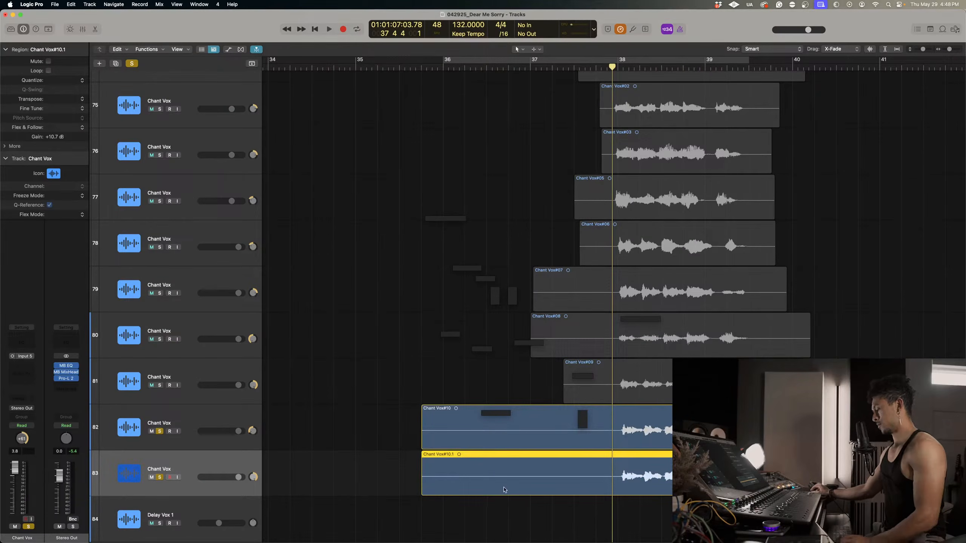
{"action": "key", "text": "Delete"}
{"action": "left_click", "coordinate": [131, 63]}
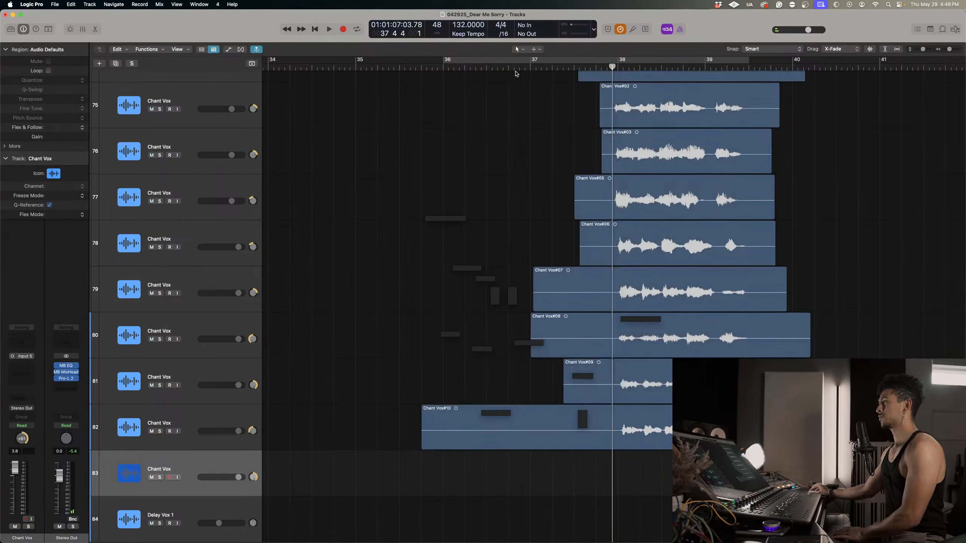
{"action": "left_click", "coordinate": [503, 67]}
{"action": "key", "text": "r"}
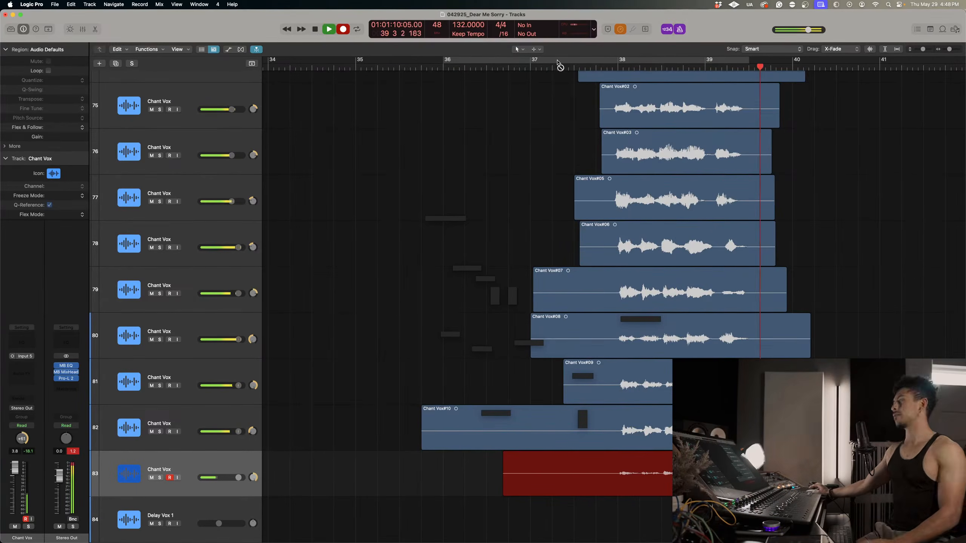
{"action": "key", "text": "space"}
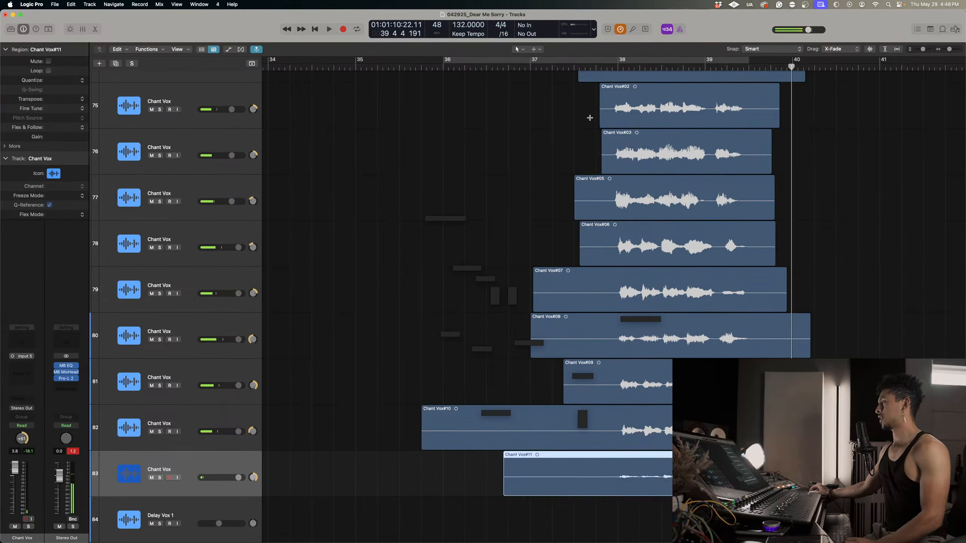
{"action": "key", "text": "Delete"}
{"action": "left_click", "coordinate": [526, 66]}
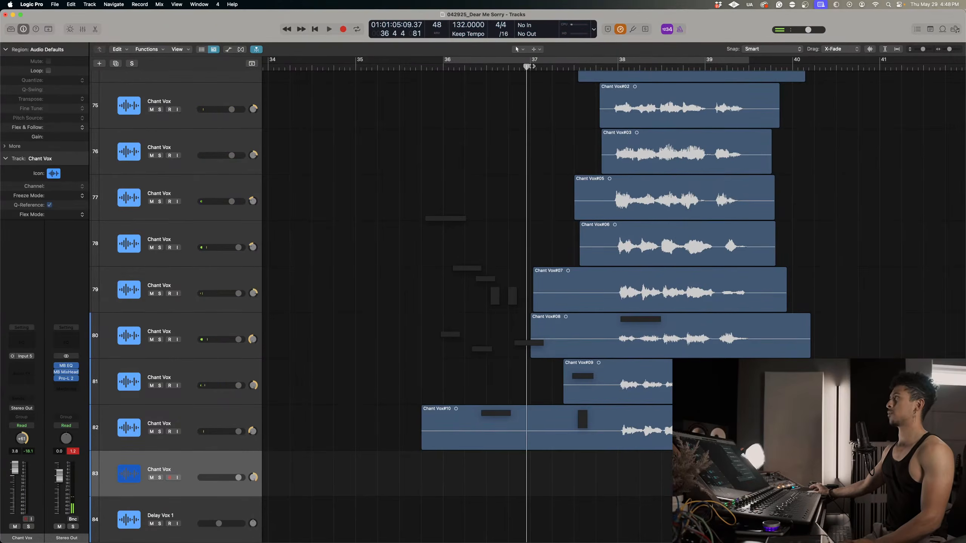
{"action": "key", "text": "r"}
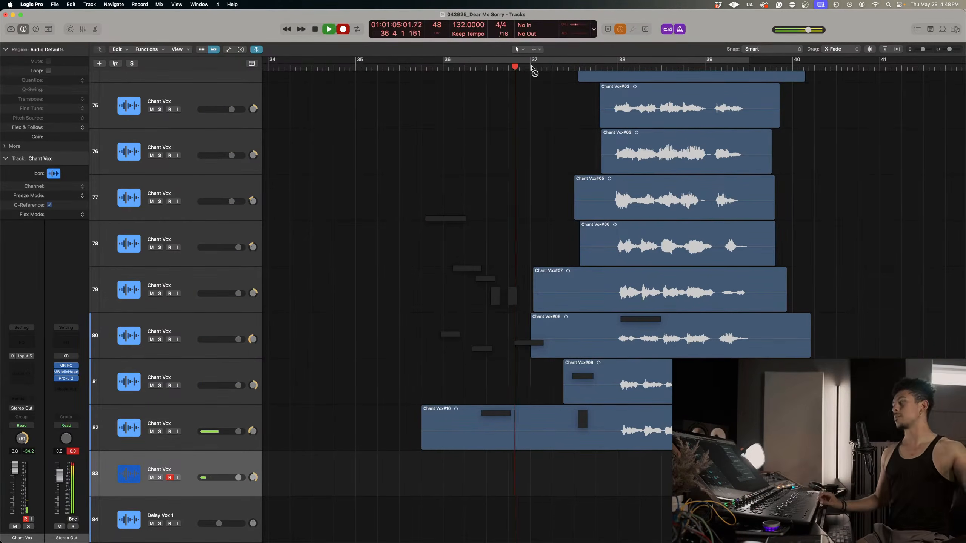
{"action": "key", "text": "space"}
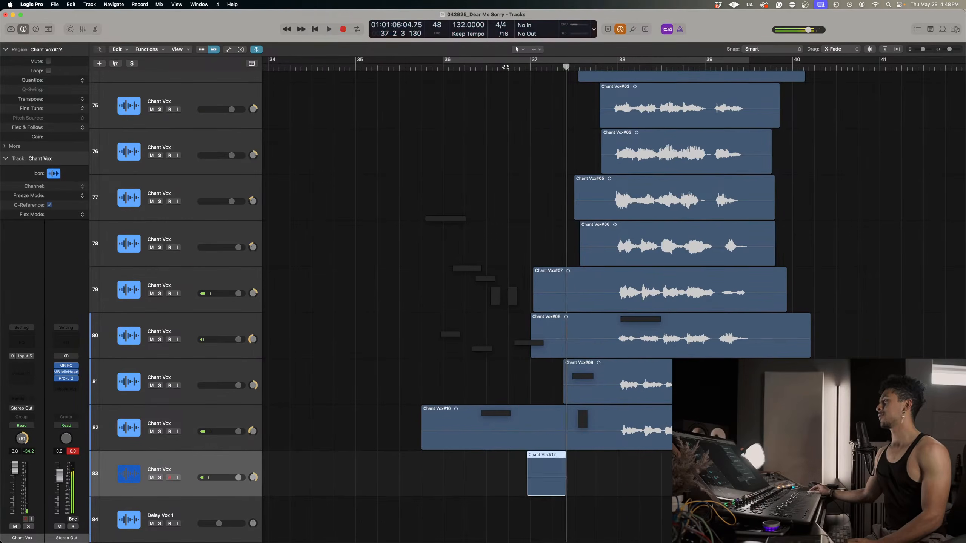
{"action": "key", "text": "super+z"}
Record a chant take on track 83 from just before bar 37 to late bar 39, and set its gain to +10.9 dB.
{"action": "left_click", "coordinate": [525, 67]}
{"action": "key", "text": "r"}
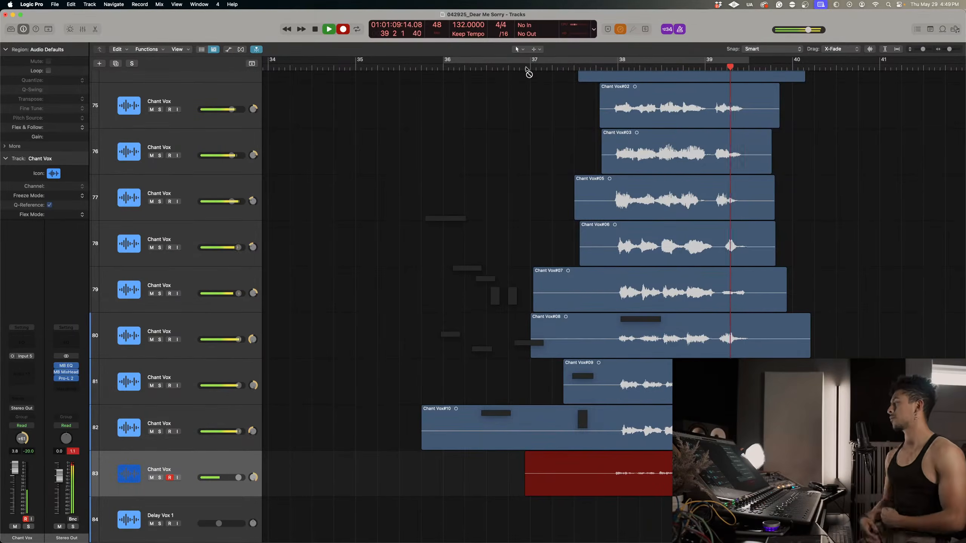
{"action": "key", "text": "space"}
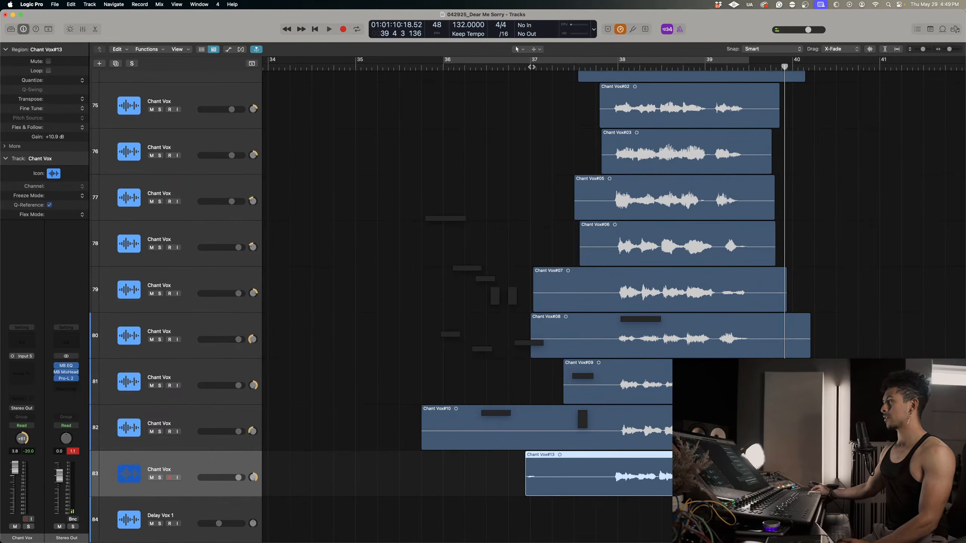
Duplicate Chant Vox track 83 as an empty track 84 and record a chant take on it from bar 37 to late bar 39.
{"action": "left_click", "coordinate": [531, 66]}
{"action": "scroll", "coordinate": [621, 362], "scroll_direction": "down", "scroll_amount": 3}
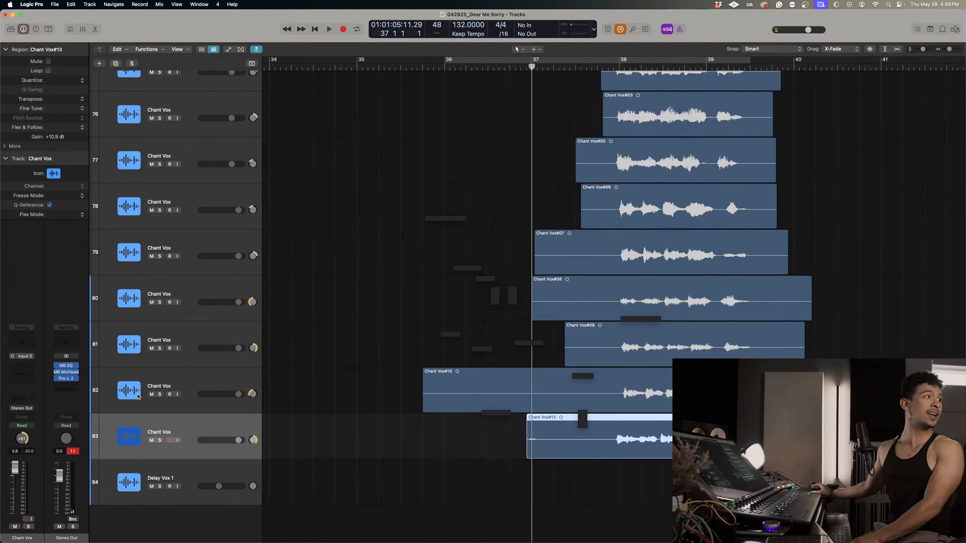
{"action": "key", "text": "super+d"}
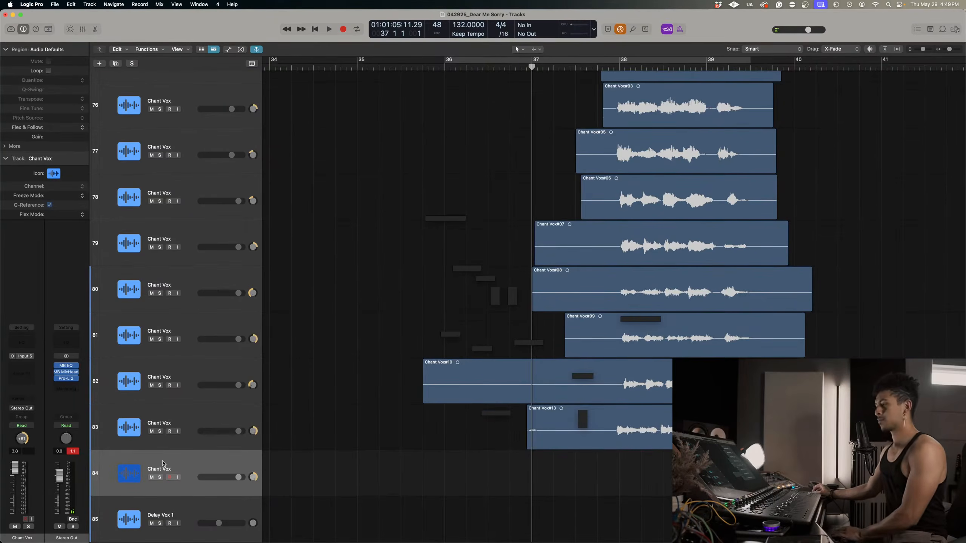
{"action": "key", "text": "r"}
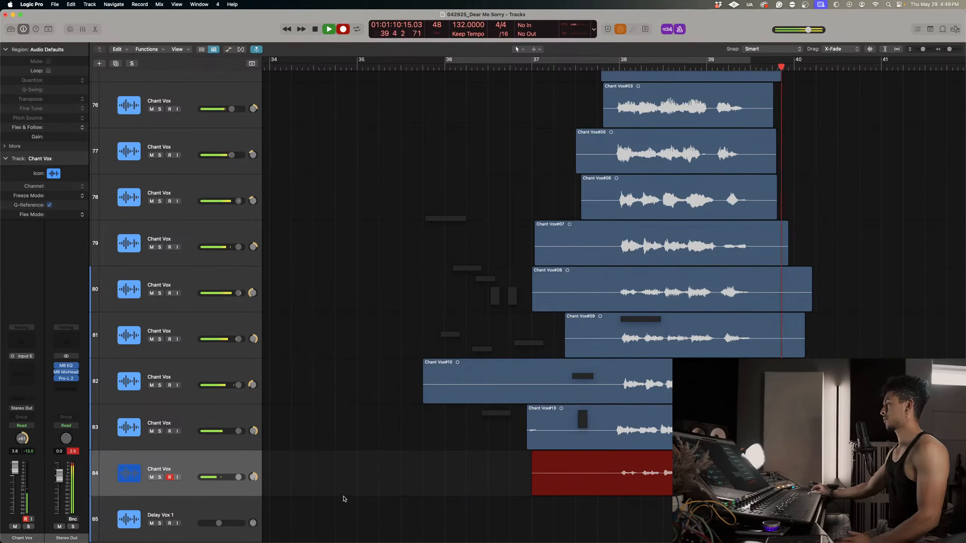
{"action": "key", "text": "space"}
Solo Chant Vox tracks 74 to 84 and play the stack from late bar 35.
{"action": "left_click", "coordinate": [218, 419]}
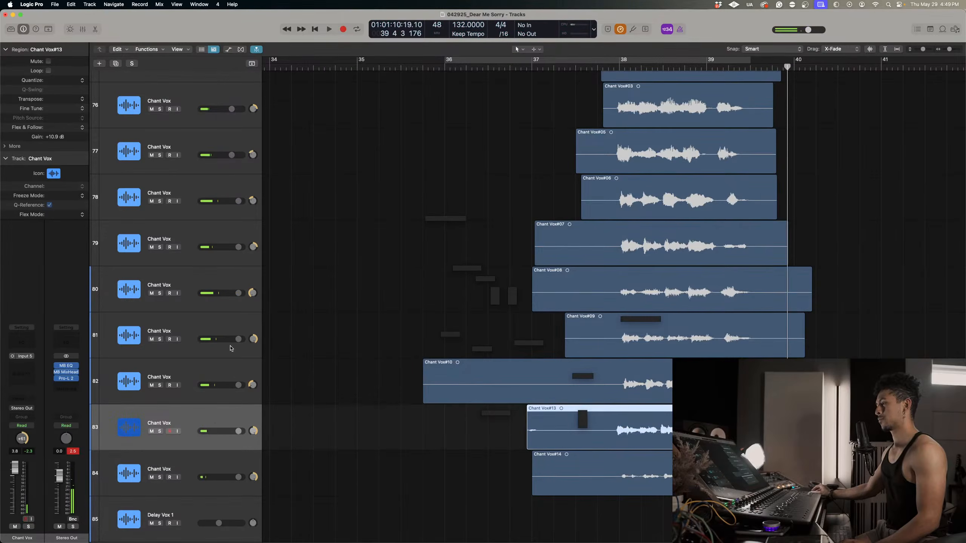
{"action": "left_click", "coordinate": [434, 66]}
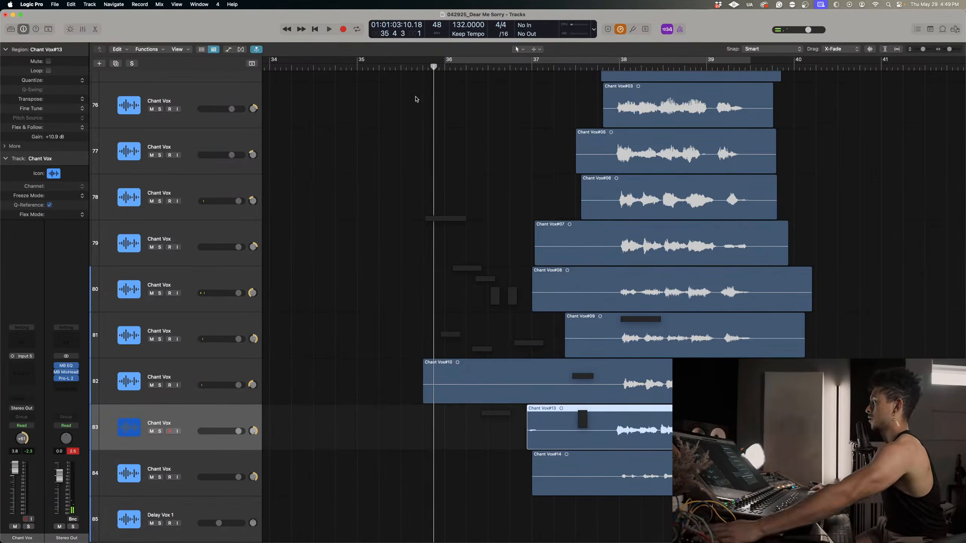
{"action": "scroll", "coordinate": [398, 266], "scroll_direction": "down", "scroll_amount": 3}
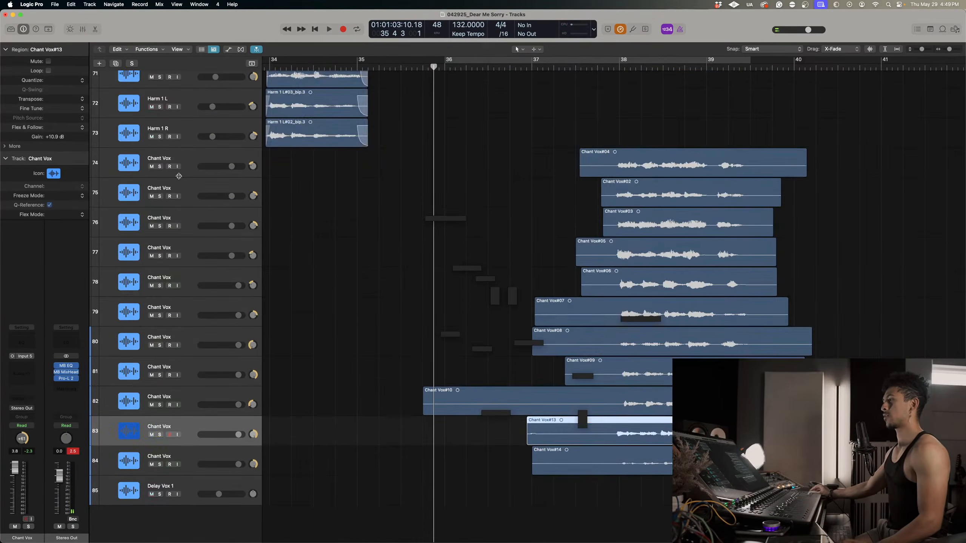
{"action": "left_click_drag", "start_coordinate": [162, 168], "coordinate": [159, 464]}
{"action": "key", "text": "space"}
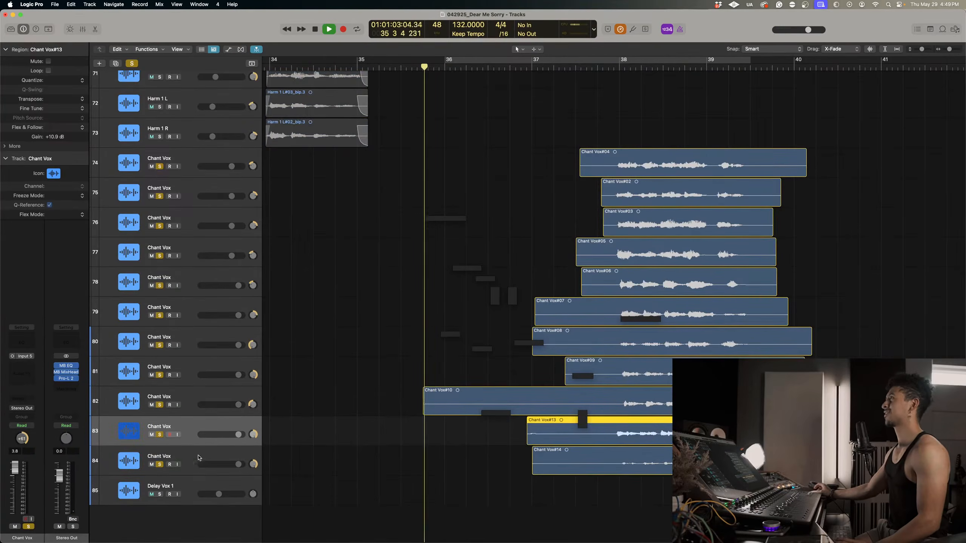
Set the gain of track 84's take to +3.4 dB during playback, and stop in late bar 39.
{"action": "left_click_drag", "start_coordinate": [614, 536], "coordinate": [593, 464]}
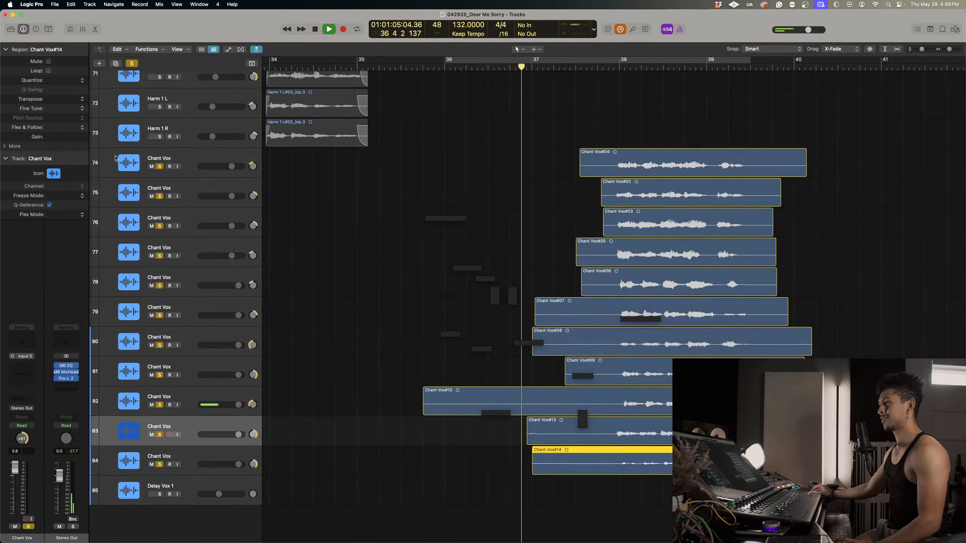
{"action": "left_click_drag", "start_coordinate": [66, 137], "coordinate": [67, 104]}
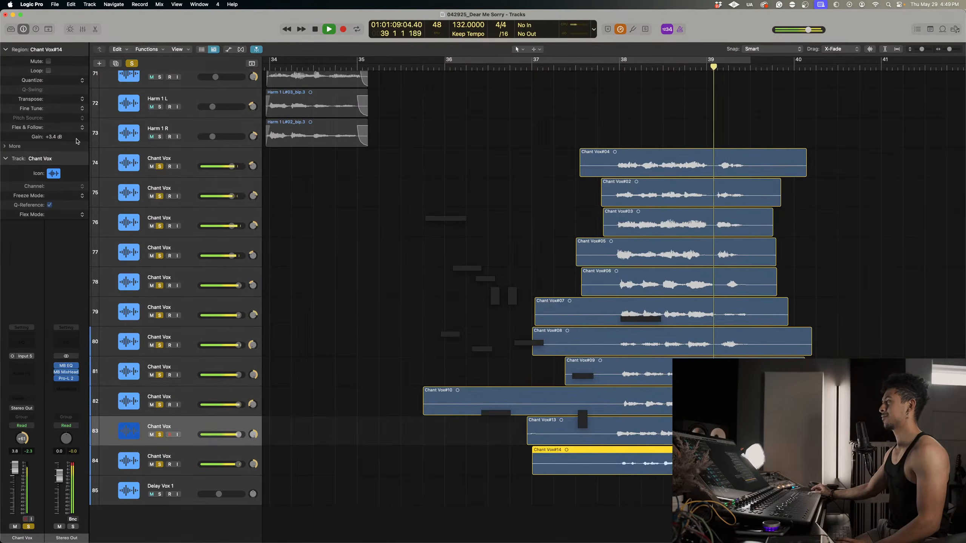
{"action": "key", "text": "space"}
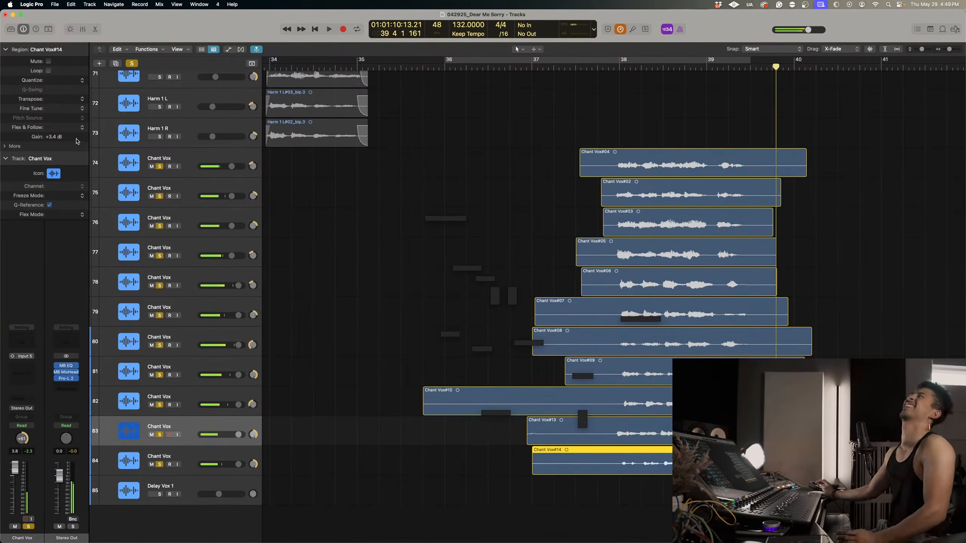
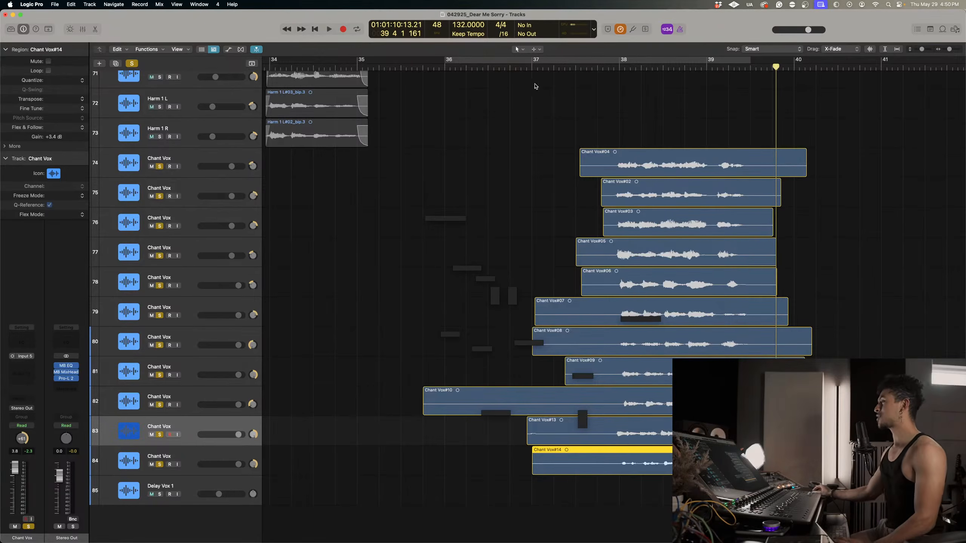
Trim the Chant Vox takes on tracks 74 to 84 by deleting everything before late bar 37 and after mid bar 39.
{"action": "left_click_drag", "start_coordinate": [373, 118], "coordinate": [611, 464]}
{"action": "left_click_drag", "start_coordinate": [591, 352], "coordinate": [591, 352]}
{"action": "key", "text": "Delete"}
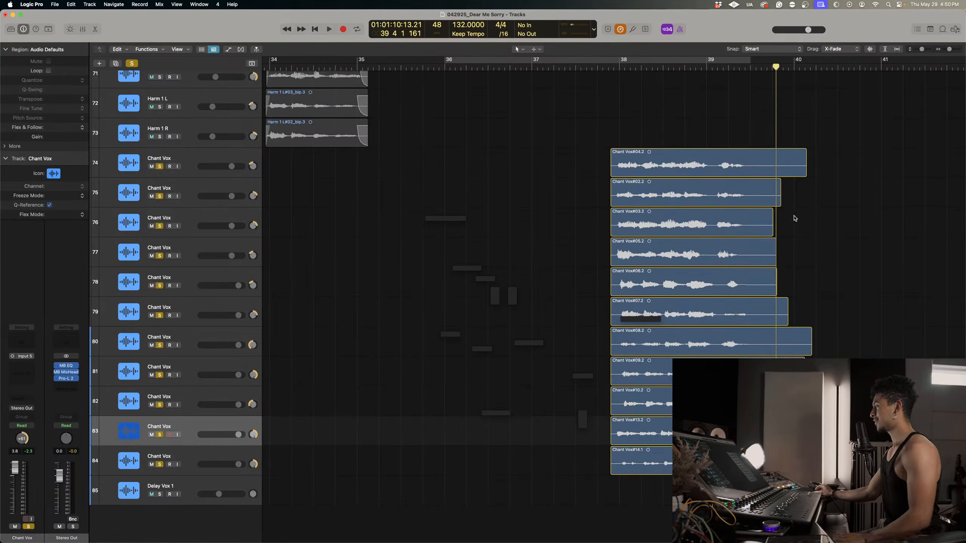
{"action": "left_click_drag", "start_coordinate": [764, 160], "coordinate": [860, 464]}
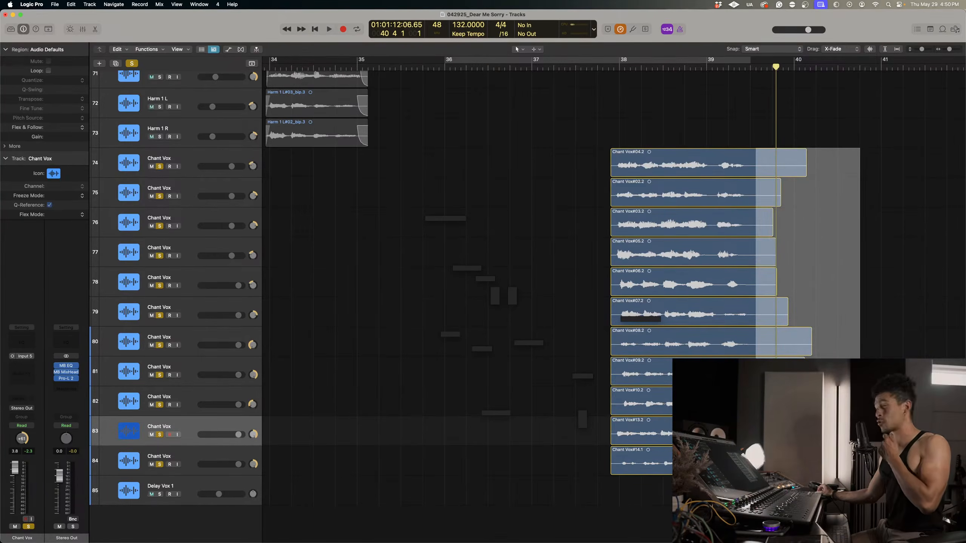
{"action": "left_click_drag", "start_coordinate": [860, 464], "coordinate": [871, 464]}
{"action": "key", "text": "Delete"}
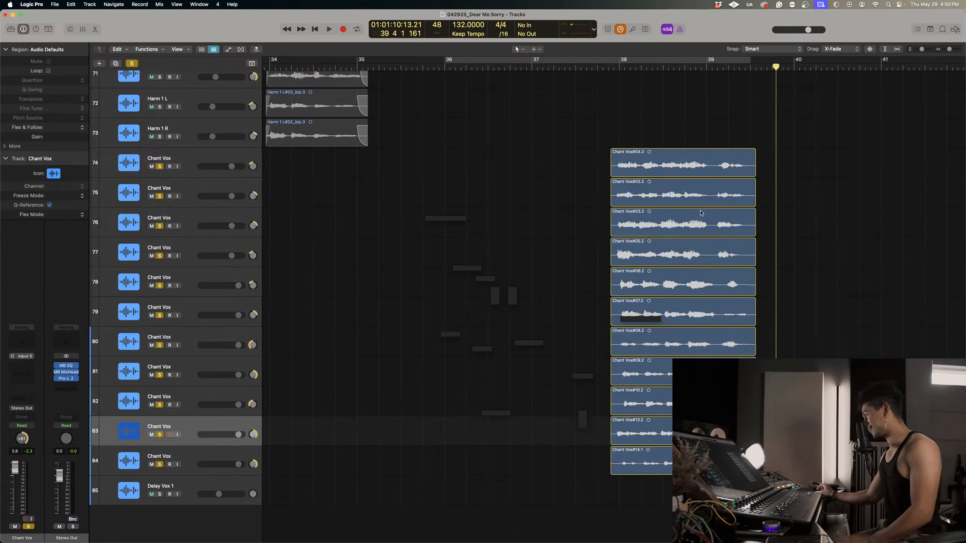
{"action": "key", "text": "super+Right"}
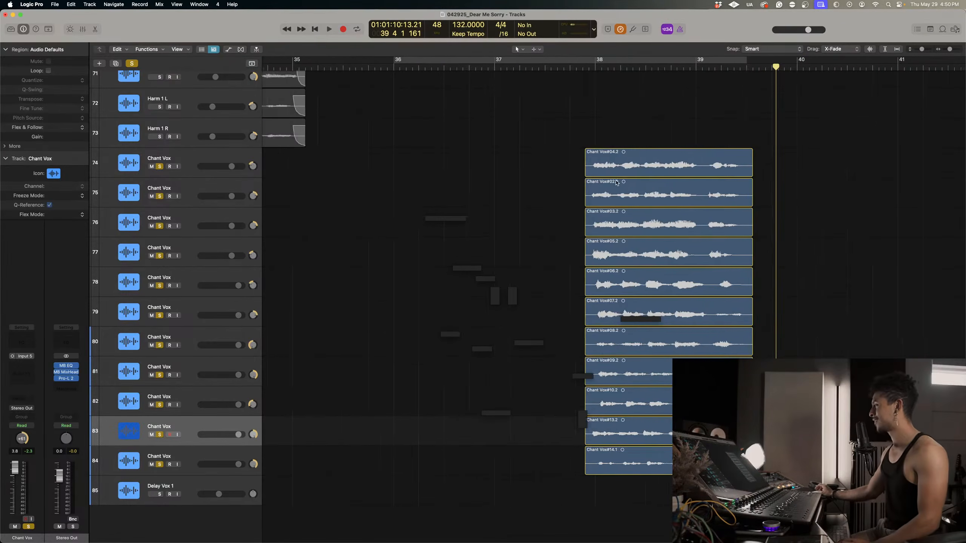
Clear all solos and play the chants with the full mix from mid bar 37 to mid bar 39.
{"action": "scroll", "coordinate": [393, 83], "scroll_direction": "down", "scroll_amount": 1}
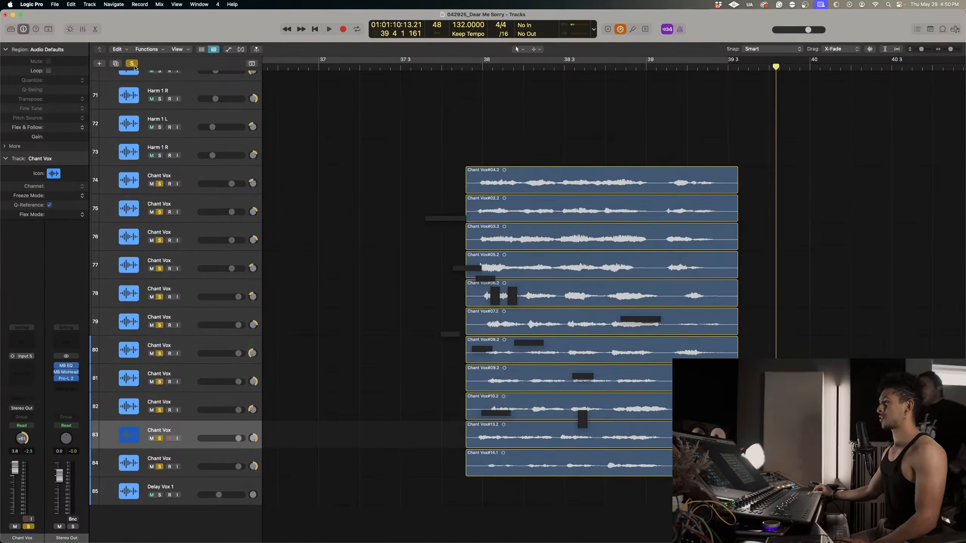
{"action": "left_click", "coordinate": [134, 64]}
{"action": "scroll", "coordinate": [420, 196], "scroll_direction": "down", "scroll_amount": 3}
{"action": "left_click", "coordinate": [421, 64]}
{"action": "key", "text": "space"}
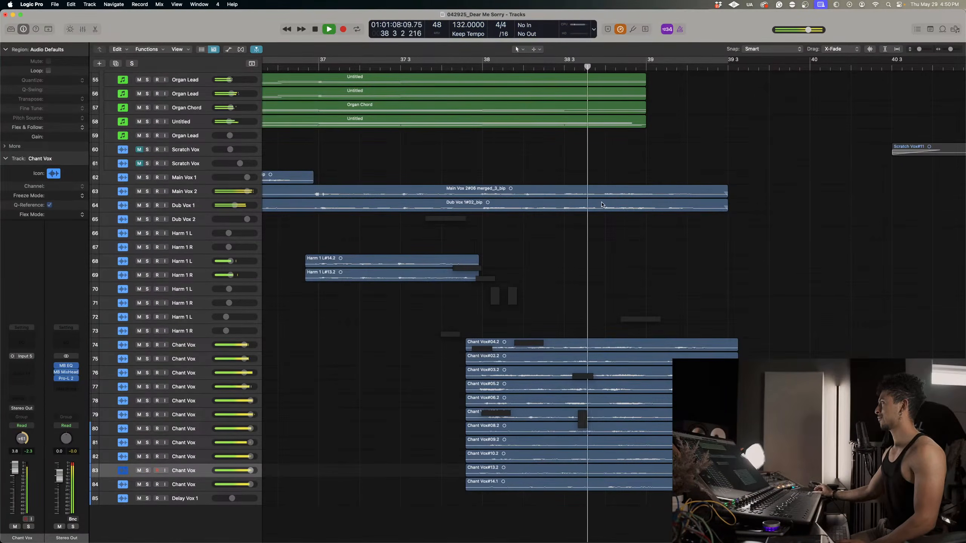
{"action": "key", "text": "space"}
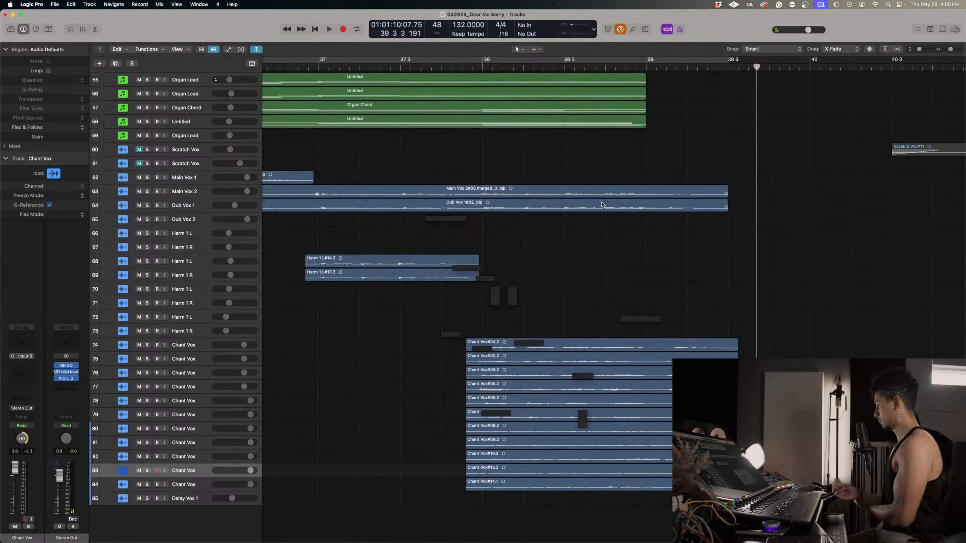
Play the later section of the arrangement from about bar 87 to bar 99.
{"action": "key", "text": "super+Left"}
{"action": "key", "text": "super+Left"}
{"action": "key", "text": "super+Left"}
{"action": "key", "text": "super+Left"}
{"action": "key", "text": "super+Up"}
{"action": "key", "text": "super+Up"}
{"action": "key", "text": "super+Up"}
{"action": "key", "text": "super+Up"}
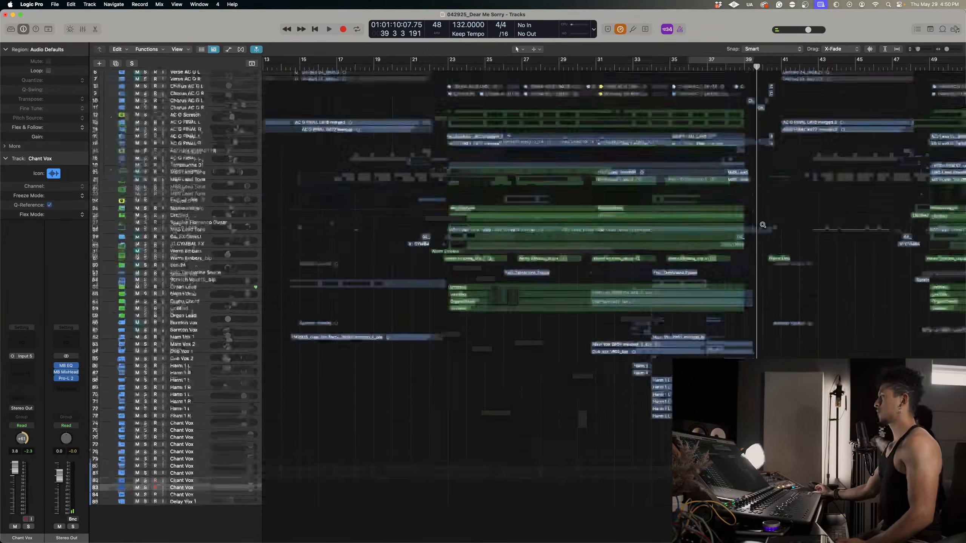
{"action": "scroll", "coordinate": [760, 225], "scroll_direction": "right", "scroll_amount": 15}
{"action": "key", "text": "super+Left"}
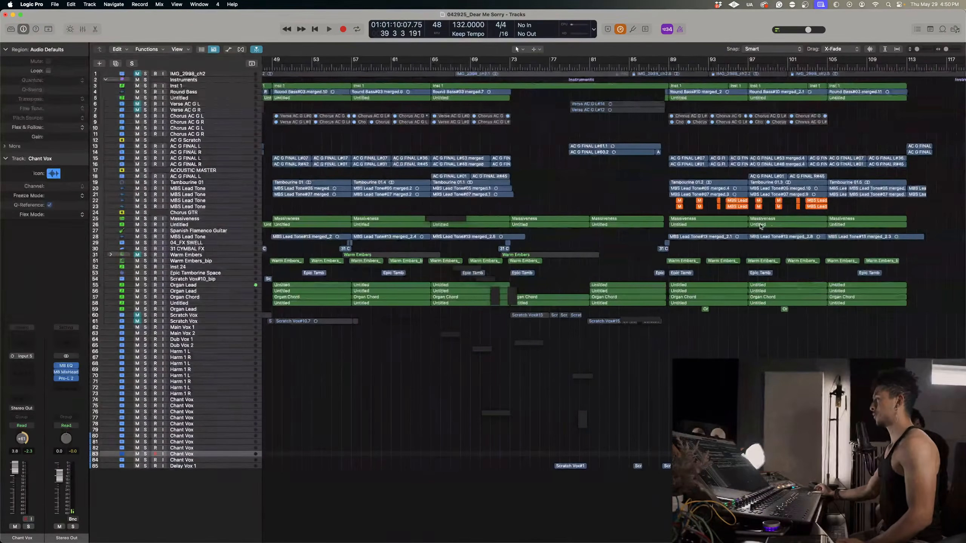
{"action": "left_click", "coordinate": [654, 65]}
{"action": "key", "text": "space"}
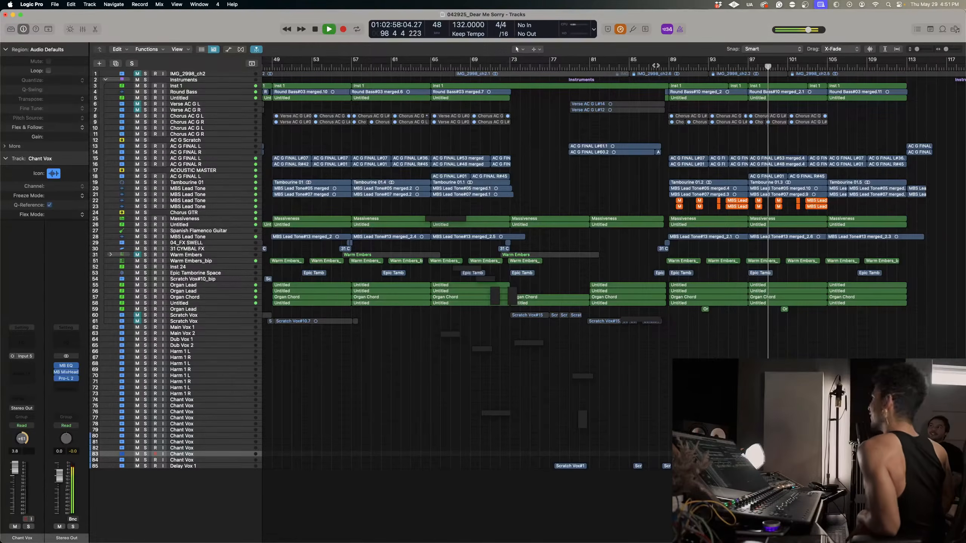
{"action": "key", "text": "space"}
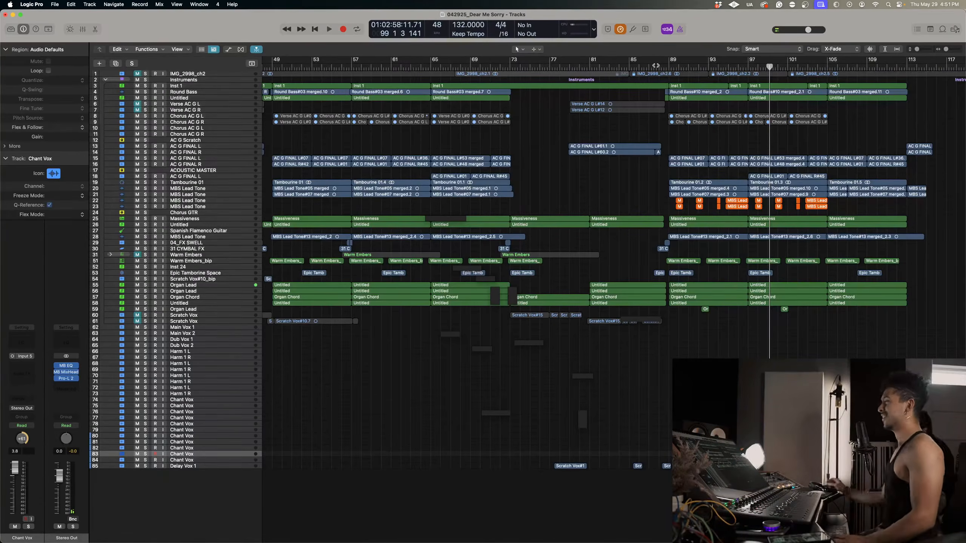
Play the full mix through the chant entrance from bar 37 to late bar 38.
{"action": "scroll", "coordinate": [520, 189], "scroll_direction": "left", "scroll_amount": 10}
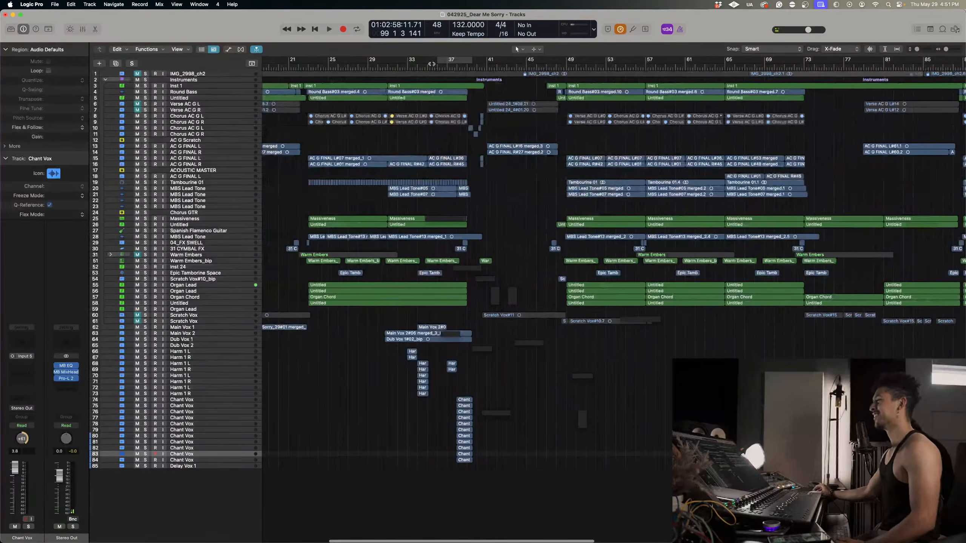
{"action": "scroll", "coordinate": [357, 77], "scroll_direction": "left", "scroll_amount": 4}
{"action": "left_click", "coordinate": [557, 68]}
{"action": "key", "text": "space"}
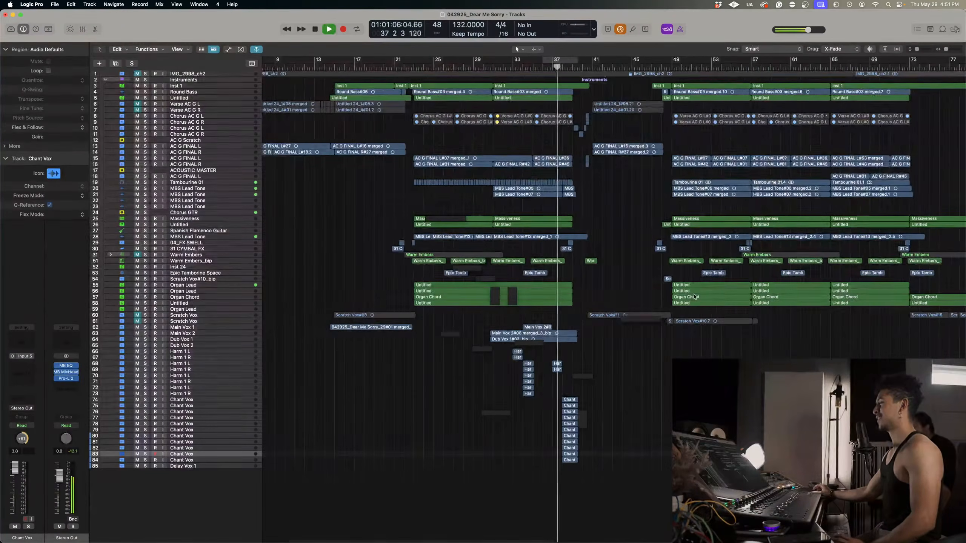
{"action": "scroll", "coordinate": [687, 311], "scroll_direction": "up", "scroll_amount": 5}
{"action": "scroll", "coordinate": [687, 311], "scroll_direction": "up", "scroll_amount": 2}
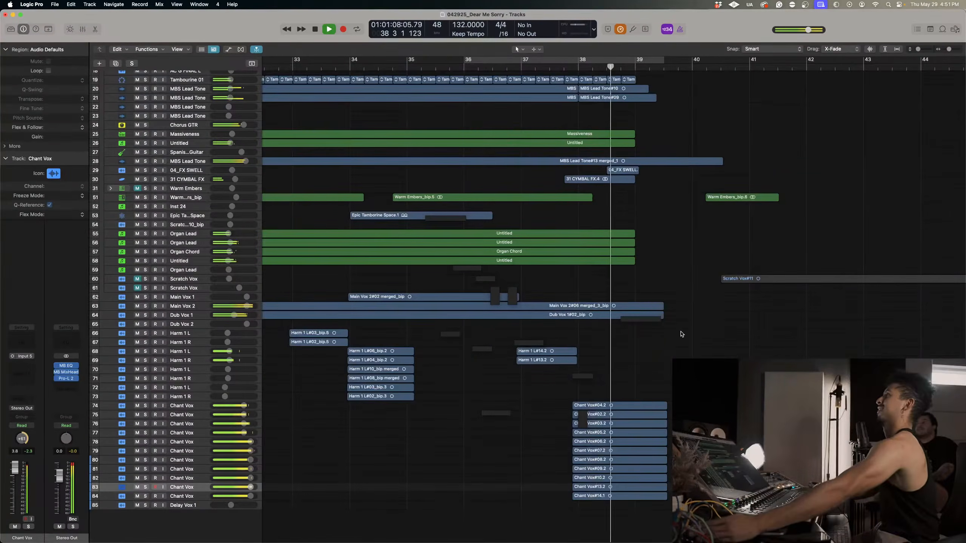
{"action": "key", "text": "space"}
Solo Chant Vox track 78 and play its take from just before bar 38.
{"action": "scroll", "coordinate": [670, 394], "scroll_direction": "up", "scroll_amount": 4}
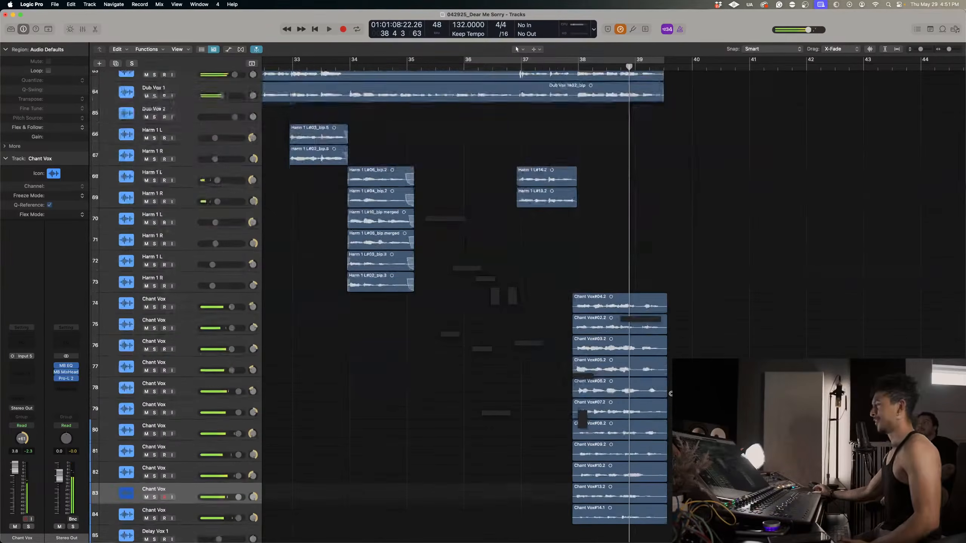
{"action": "scroll", "coordinate": [670, 394], "scroll_direction": "up", "scroll_amount": 3}
{"action": "scroll", "coordinate": [403, 424], "scroll_direction": "up", "scroll_amount": 2}
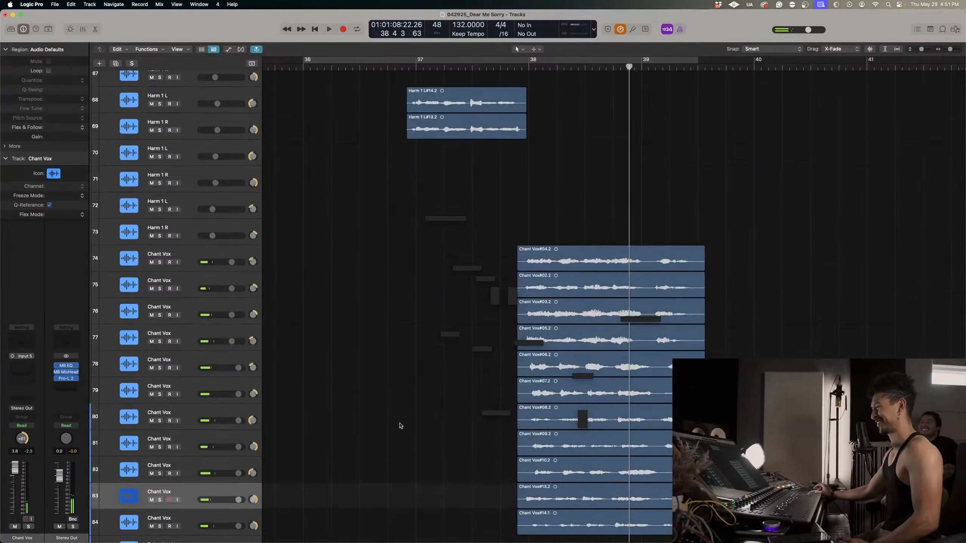
{"action": "scroll", "coordinate": [170, 280], "scroll_direction": "down", "scroll_amount": 3}
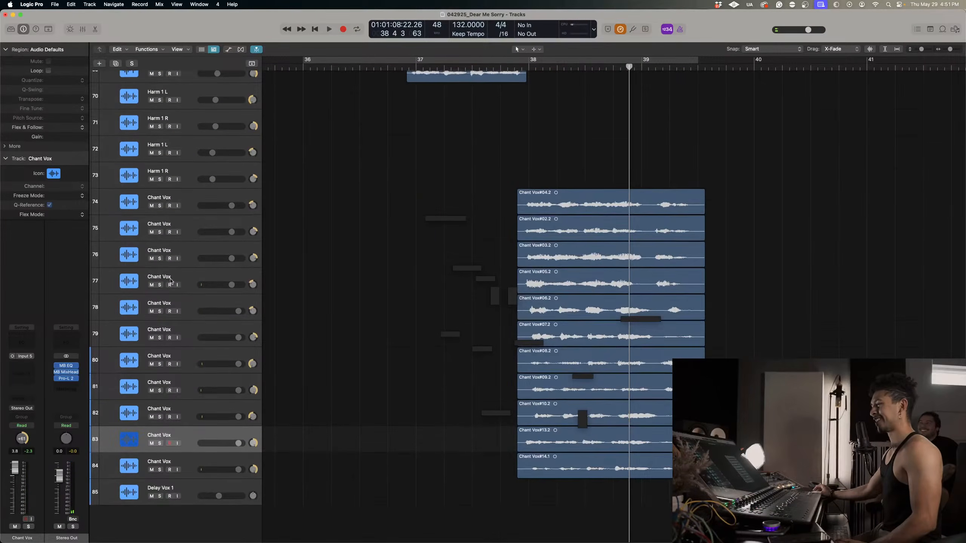
{"action": "left_click_drag", "start_coordinate": [159, 342], "coordinate": [160, 436]}
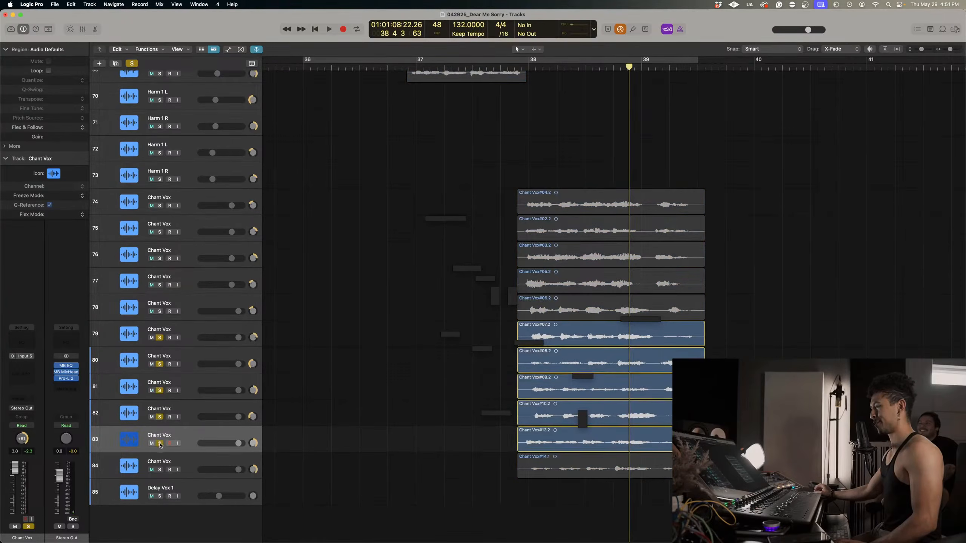
{"action": "left_click_drag", "start_coordinate": [159, 338], "coordinate": [160, 443]}
{"action": "left_click", "coordinate": [159, 312]}
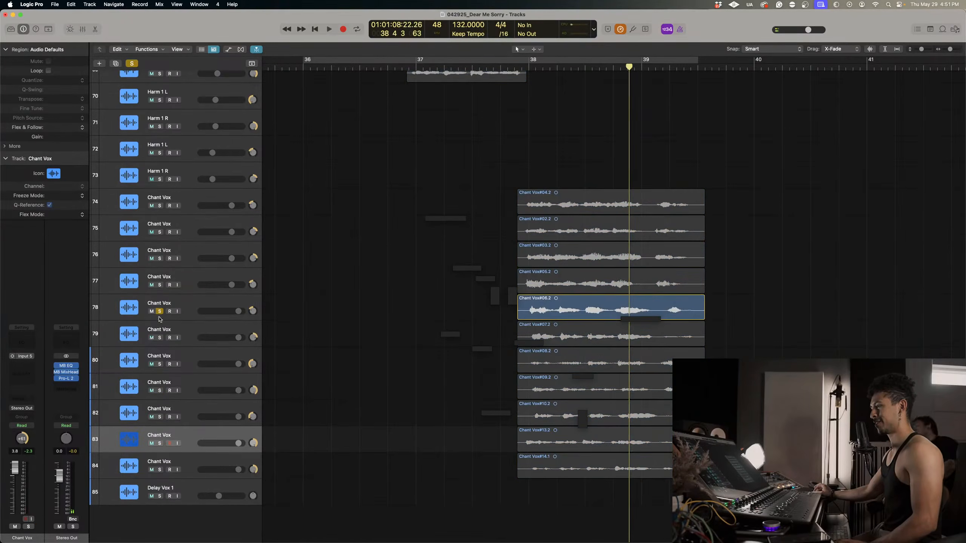
{"action": "left_click", "coordinate": [590, 67]}
{"action": "key", "text": "space"}
{"action": "left_click", "coordinate": [523, 67]}
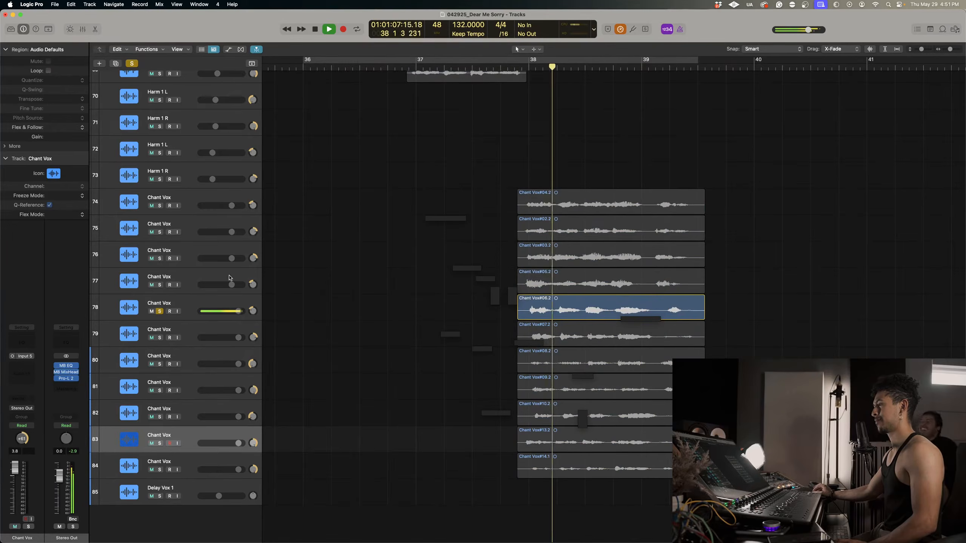
Switch the solo from track 78 to Chant Vox track 77 and play its take from just before bar 38.
{"action": "left_click", "coordinate": [159, 285]}
{"action": "key", "text": "space"}
{"action": "left_click", "coordinate": [159, 311]}
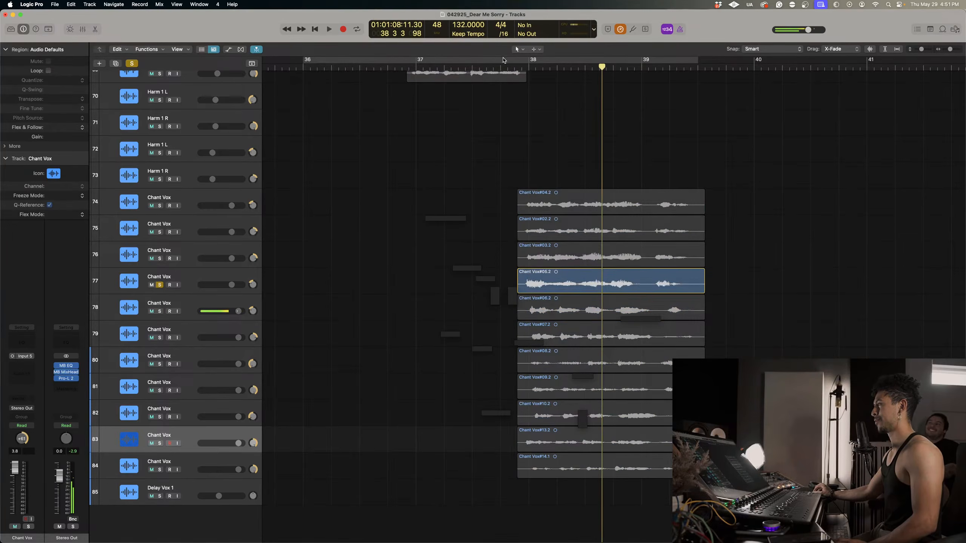
{"action": "left_click", "coordinate": [525, 68]}
{"action": "key", "text": "space"}
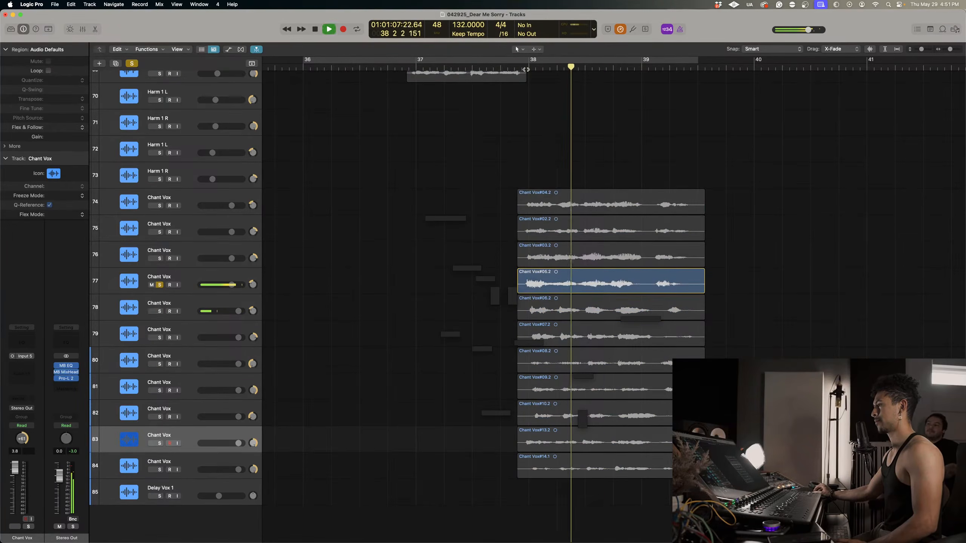
{"action": "key", "text": "space"}
Unsolo track 77, mute Chant Vox tracks 74 to 77, and return the playhead to late bar 37.
{"action": "left_click", "coordinate": [160, 285]}
{"action": "left_click_drag", "start_coordinate": [152, 285], "coordinate": [151, 215]}
{"action": "left_click", "coordinate": [522, 67]}
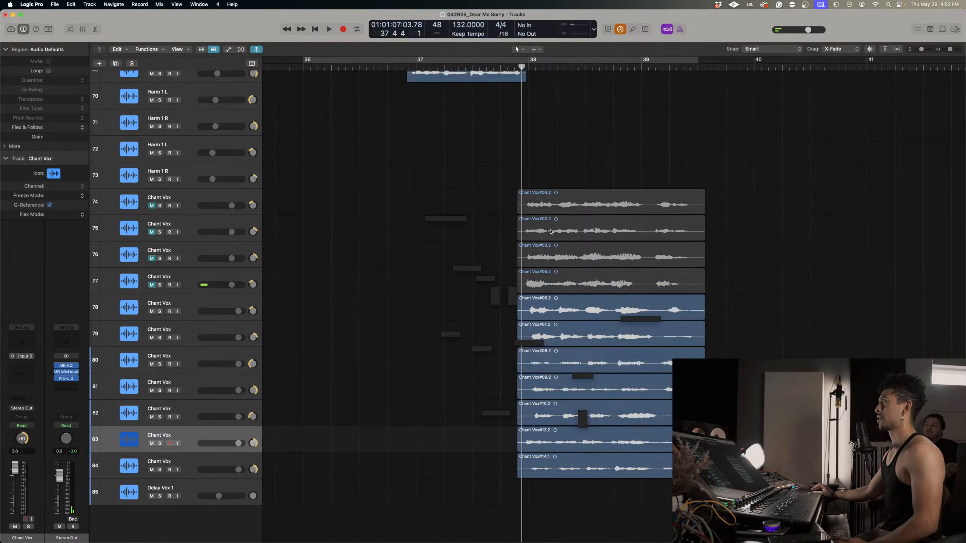
Solo Chant Vox tracks 78 to 84 and play them from late bar 37.
{"action": "key", "text": "super+Left"}
{"action": "left_click_drag", "start_coordinate": [160, 312], "coordinate": [160, 470]}
{"action": "key", "text": "space"}
{"action": "key", "text": "super+Down"}
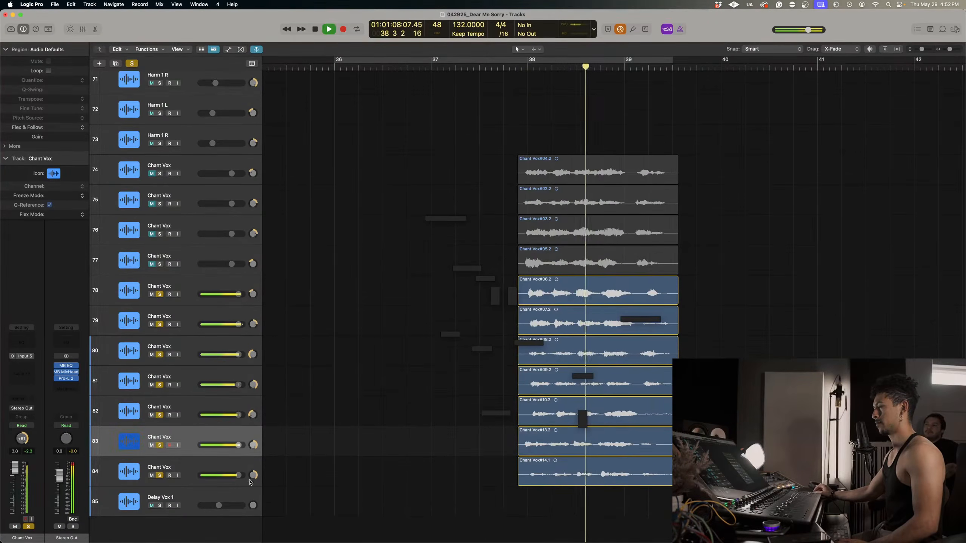
Pan Chant Vox track 83 left to -64 during playback, and stop in bar 40.
{"action": "left_click_drag", "start_coordinate": [253, 475], "coordinate": [252, 469]}
{"action": "key", "text": "space"}
{"action": "key", "text": "space"}
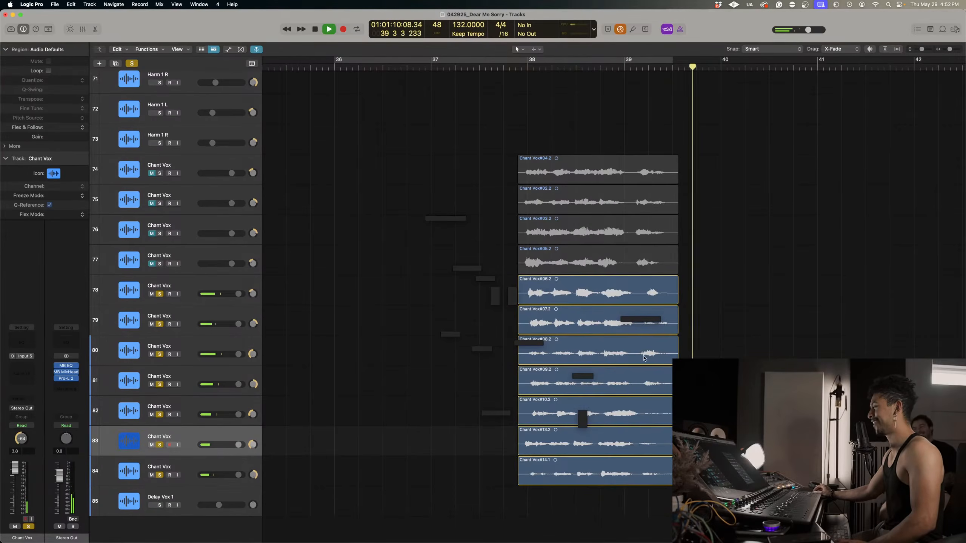
{"action": "key", "text": "space"}
Select Chant Vox tracks 81 and 82 together and lower their volume to -2.7 dB.
{"action": "left_click", "coordinate": [252, 403]}
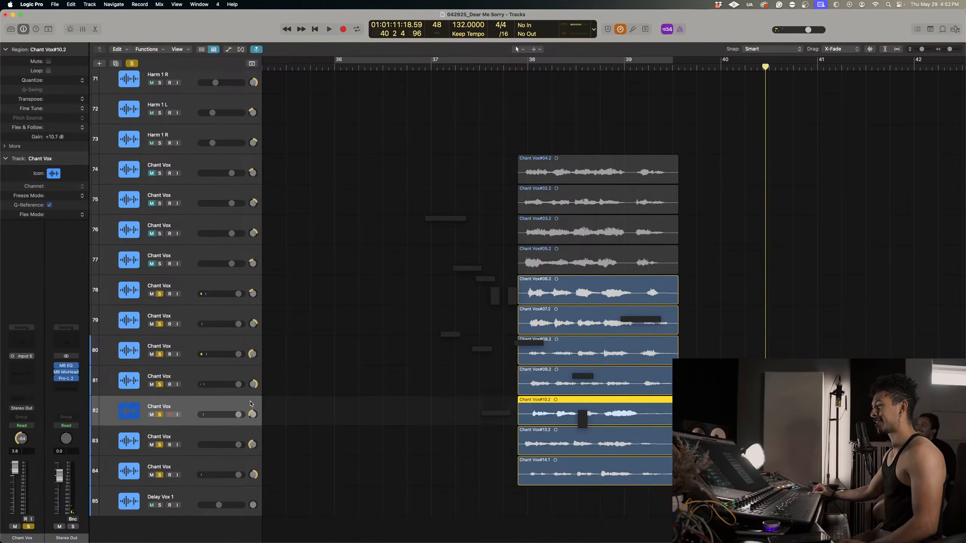
{"action": "left_click", "coordinate": [243, 377], "text": "shift"}
{"action": "left_click_drag", "start_coordinate": [239, 384], "coordinate": [226, 384]}
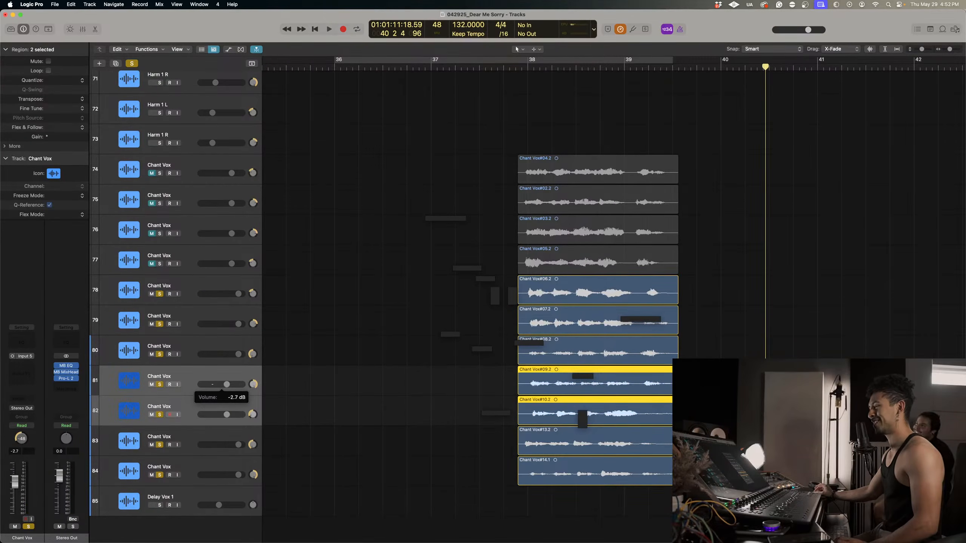
Lower the volume of Chant Vox tracks 79 and 80, and set track 78's volume to -2.3 dB.
{"action": "left_click", "coordinate": [219, 349]}
{"action": "left_click", "coordinate": [237, 324], "text": "shift"}
{"action": "left_click_drag", "start_coordinate": [237, 324], "coordinate": [228, 294]}
{"action": "left_click", "coordinate": [233, 295]}
{"action": "left_click", "coordinate": [252, 294], "text": "alt"}
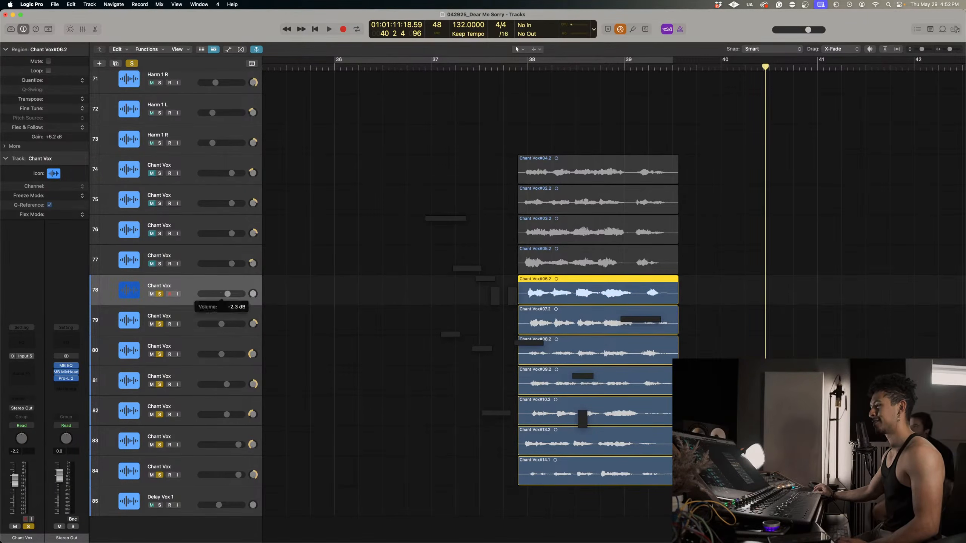
Play the soloed Chant Vox tracks 78 to 84 from late bar 37 into bar 39.
{"action": "left_click", "coordinate": [522, 69]}
{"action": "key", "text": "space"}
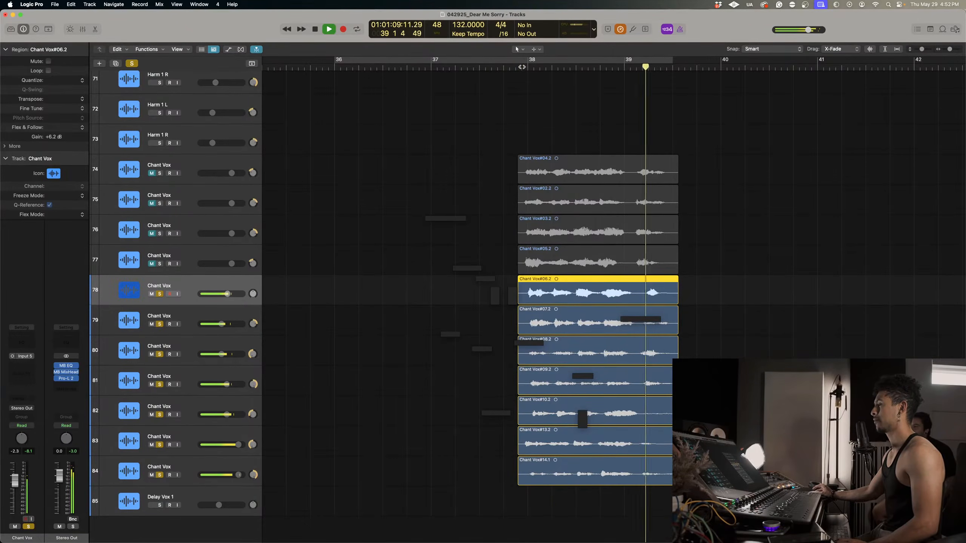
{"action": "key", "text": "space"}
Show the Flex controls for the tracks and bring the soloed Chant Vox takes into view.
{"action": "left_click", "coordinate": [240, 49]}
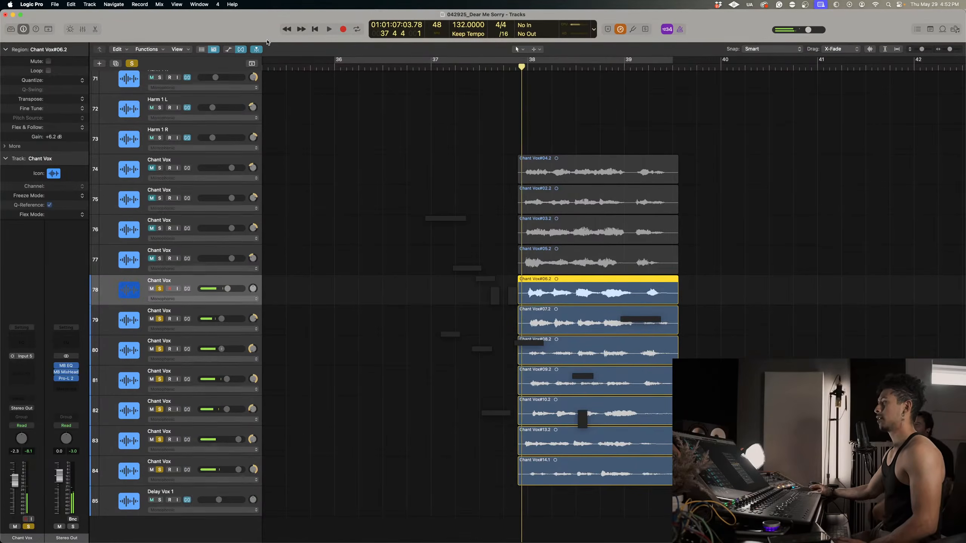
{"action": "scroll", "coordinate": [365, 298], "scroll_direction": "down", "scroll_amount": 5}
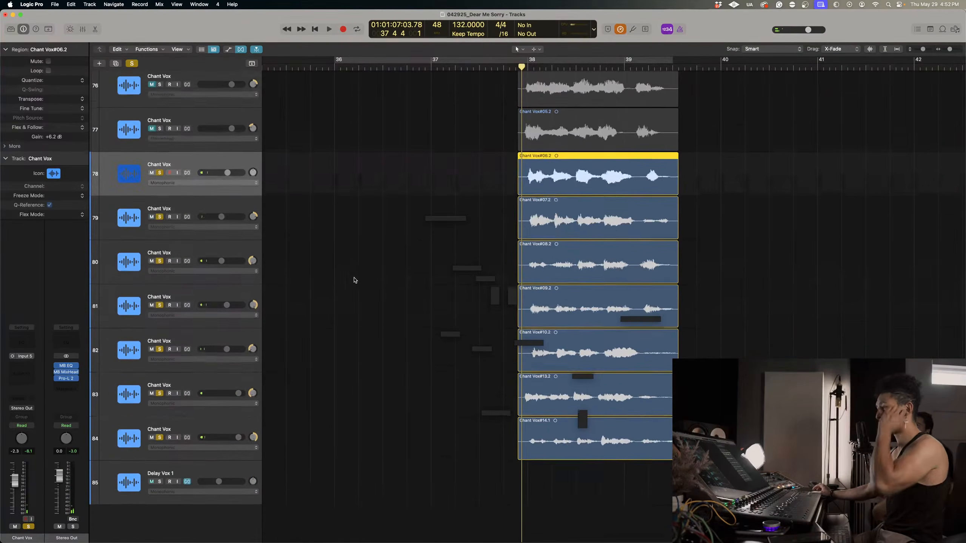
{"action": "scroll", "coordinate": [387, 196], "scroll_direction": "right", "scroll_amount": 4}
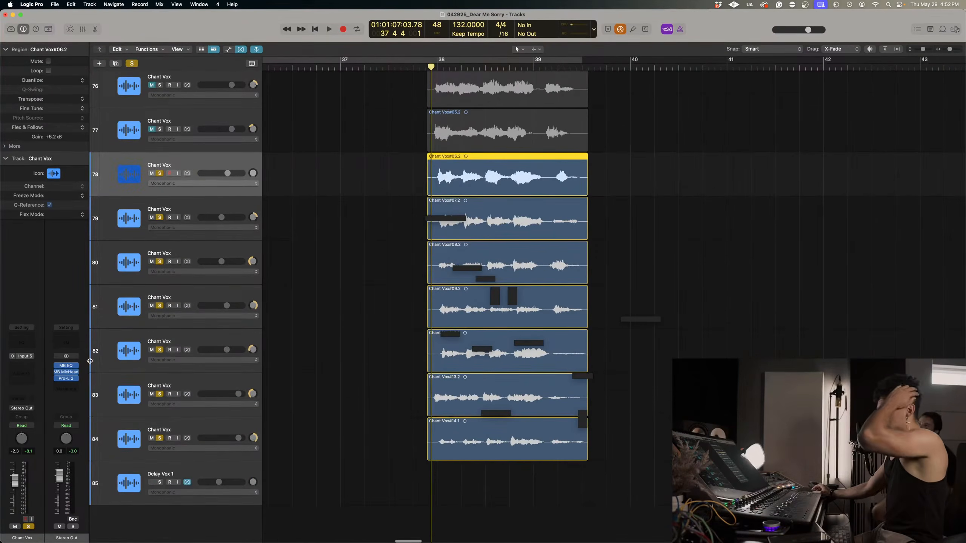
Unsolo Chant Vox tracks 78 to 82 and select track 84.
{"action": "left_click_drag", "start_coordinate": [159, 173], "coordinate": [160, 359]}
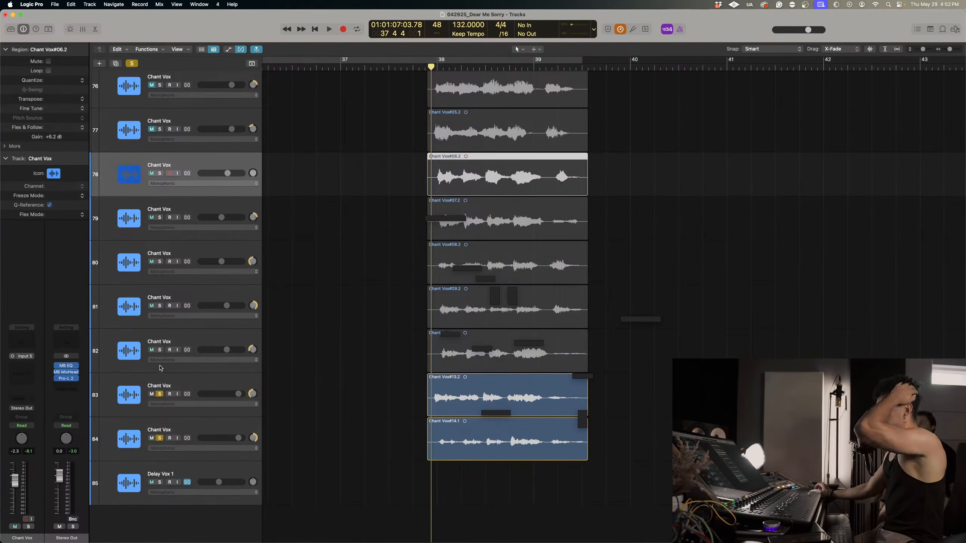
{"action": "left_click", "coordinate": [208, 436]}
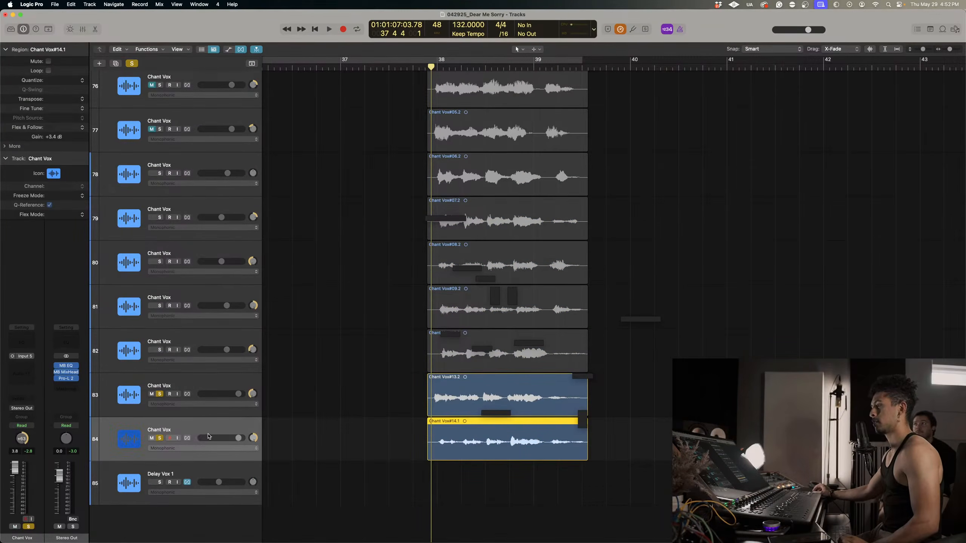
{"action": "scroll", "coordinate": [217, 181], "scroll_direction": "up", "scroll_amount": 5}
{"action": "key", "text": "super+Up"}
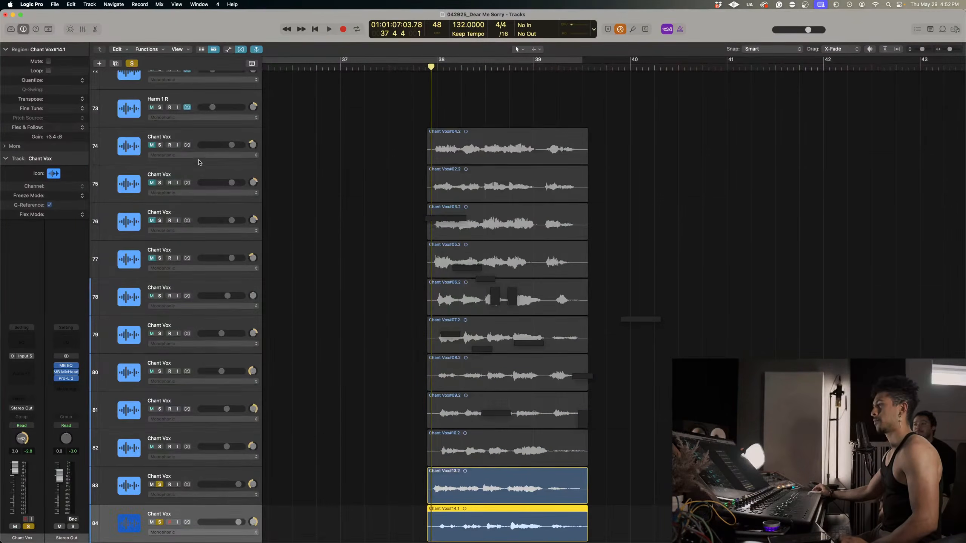
Enable Flex on all Chant Vox tracks 74 to 84 at once.
{"action": "left_click", "coordinate": [190, 138], "text": "shift"}
{"action": "scroll", "coordinate": [202, 403], "scroll_direction": "down", "scroll_amount": 3}
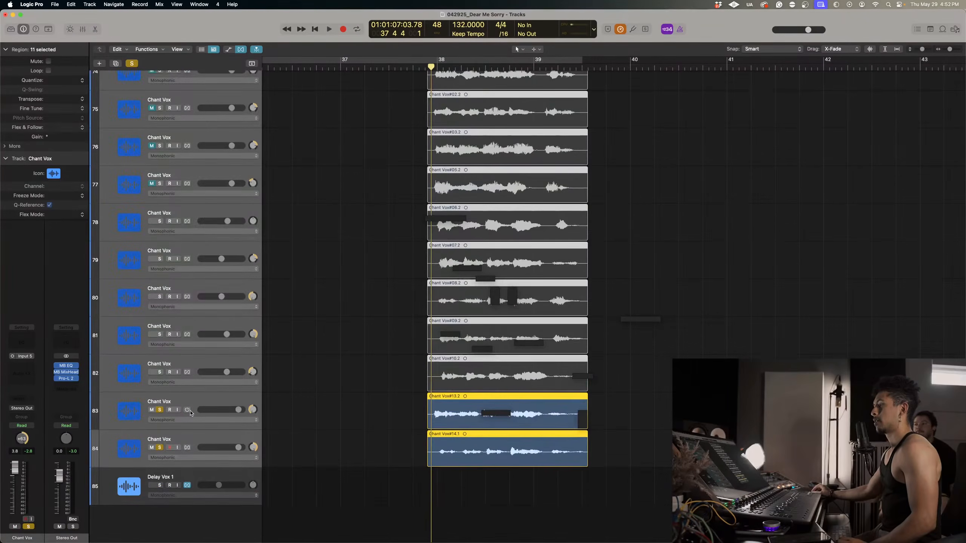
{"action": "left_click", "coordinate": [187, 410]}
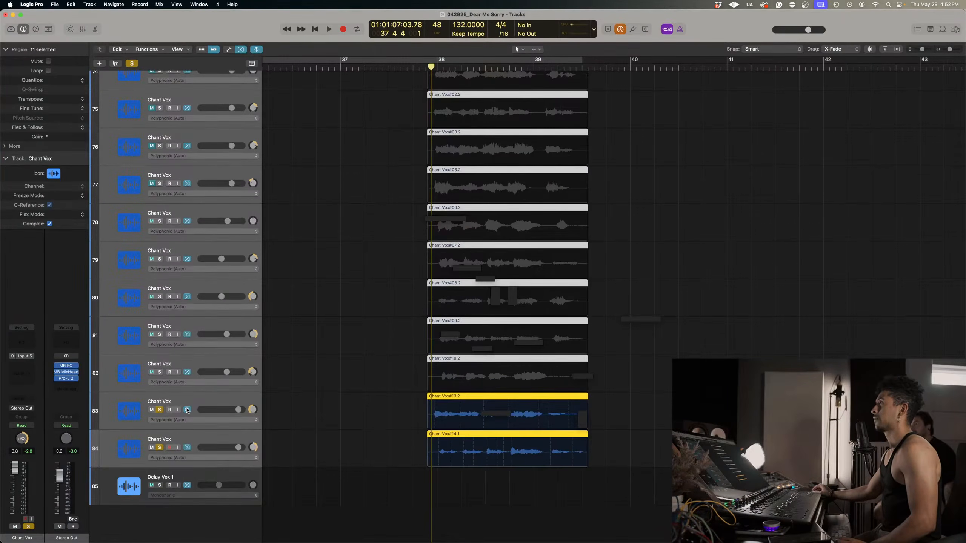
{"action": "key", "text": "super+Down"}
{"action": "key", "text": "super+Down"}
{"action": "key", "text": "super+Right"}
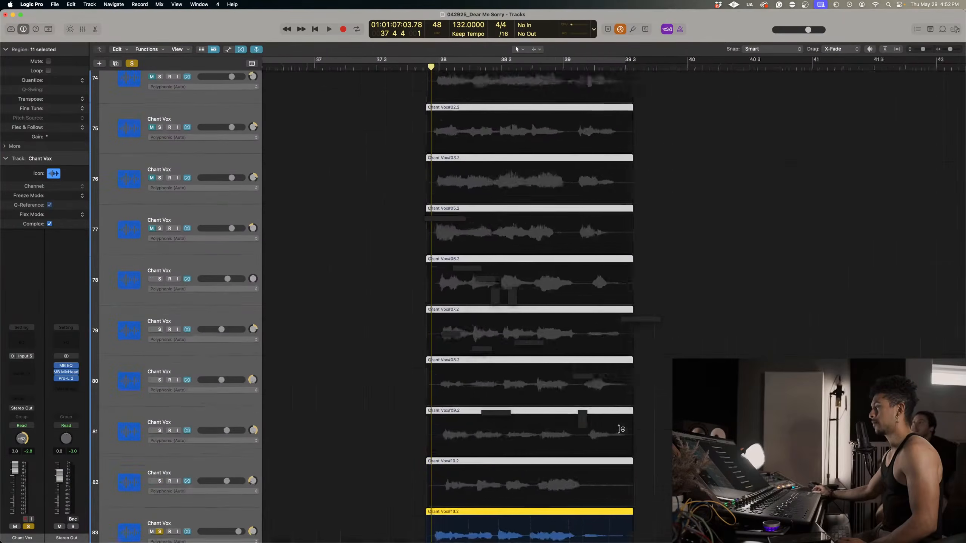
{"action": "key", "text": "super+Right"}
{"action": "key", "text": "super+Up"}
{"action": "key", "text": "super+Up"}
{"action": "key", "text": "super+Up"}
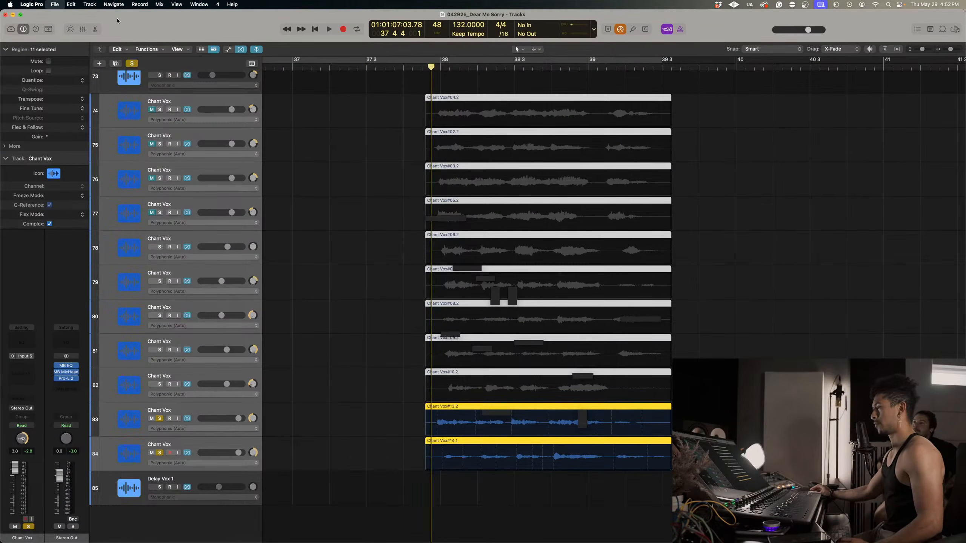
Quit and relaunch Logic Pro, and reopen the recent project 042925_Dear Me Sorry.
{"action": "key", "text": "1"}
{"action": "left_click_drag", "start_coordinate": [386, 205], "coordinate": [698, 484]}
{"action": "mouse_move", "coordinate": [604, 536]}
{"action": "right_click", "coordinate": [477, 525]}
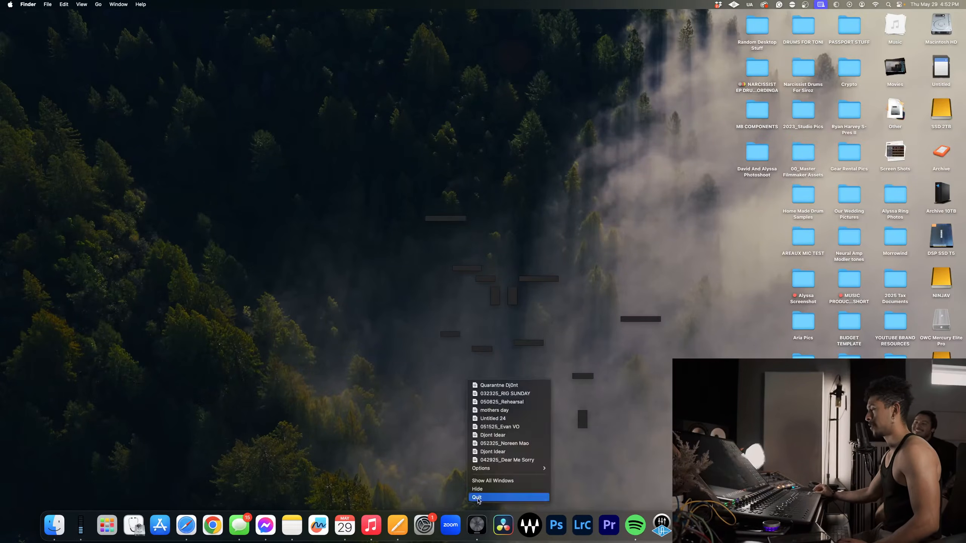
{"action": "left_click", "coordinate": [479, 499]}
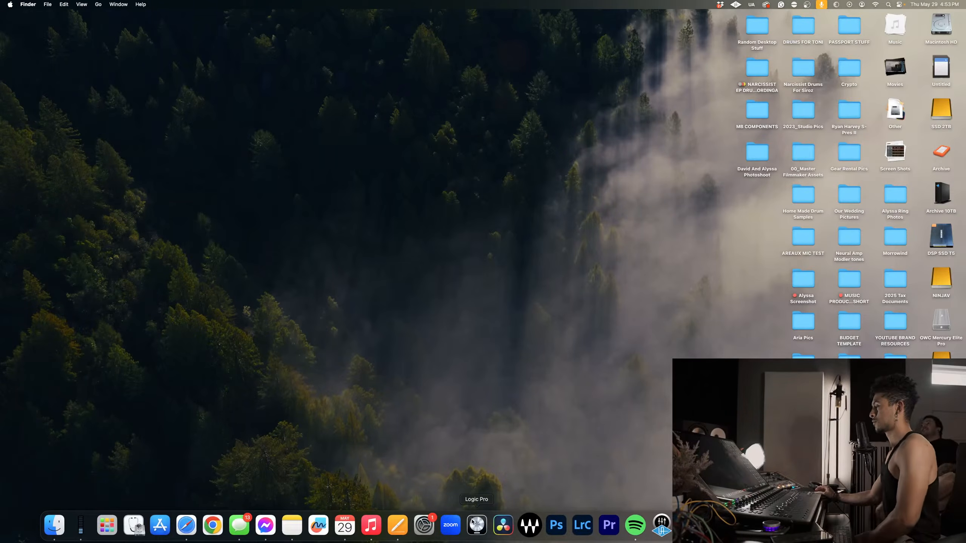
{"action": "left_click", "coordinate": [473, 524]}
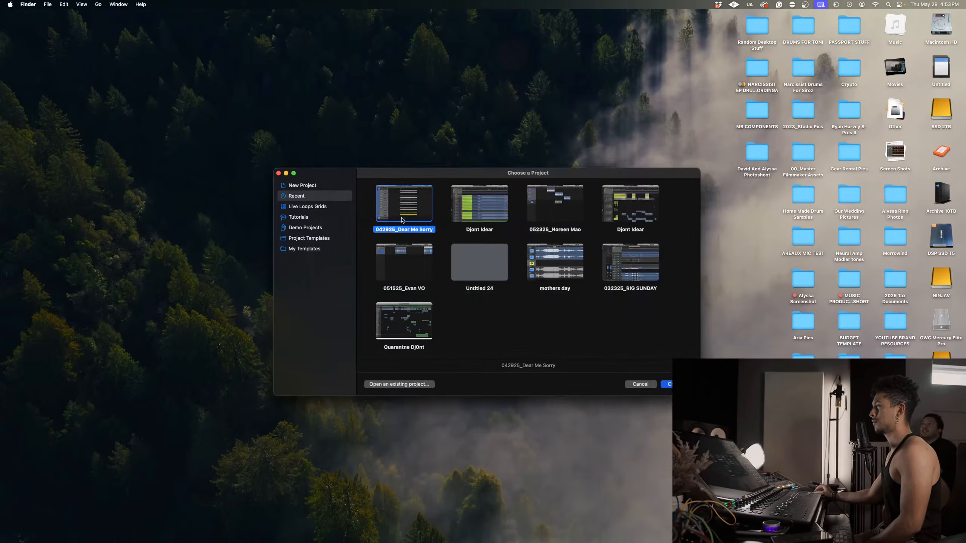
{"action": "double_click", "coordinate": [402, 220]}
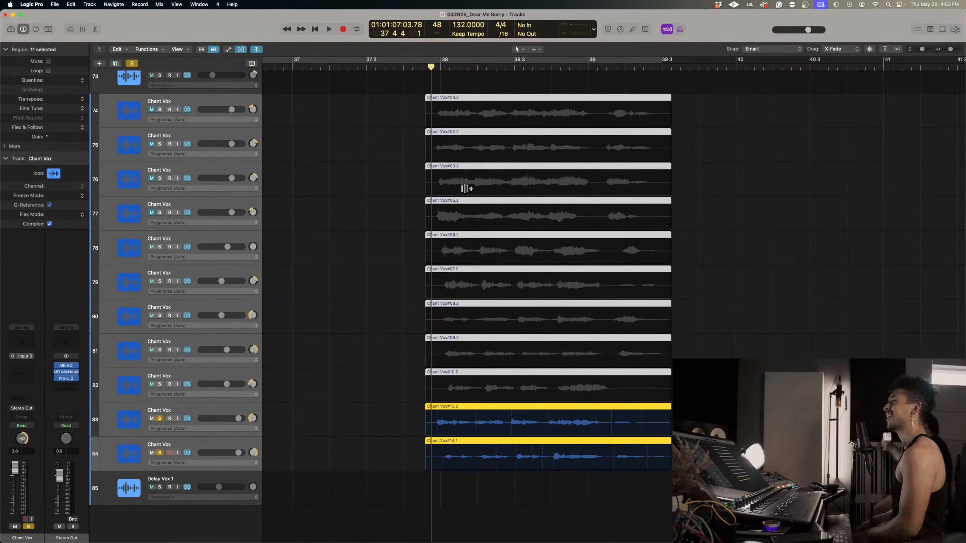
Solo Main Vox 2 and Dub Vox 1 alongside the soloed Chant Vox tracks 83 and 84.
{"action": "key", "text": "super+Right"}
{"action": "key", "text": "super+Right"}
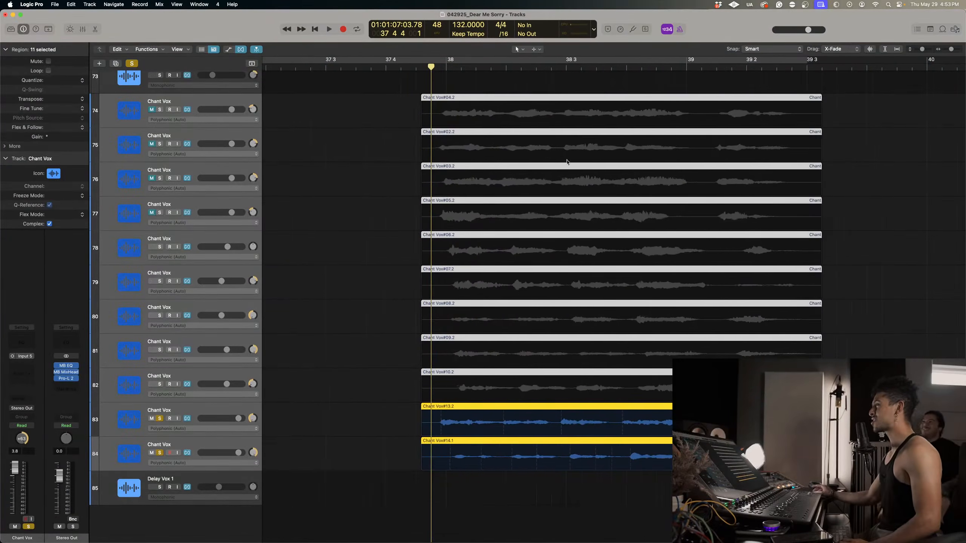
{"action": "scroll", "coordinate": [417, 271], "scroll_direction": "up", "scroll_amount": 15}
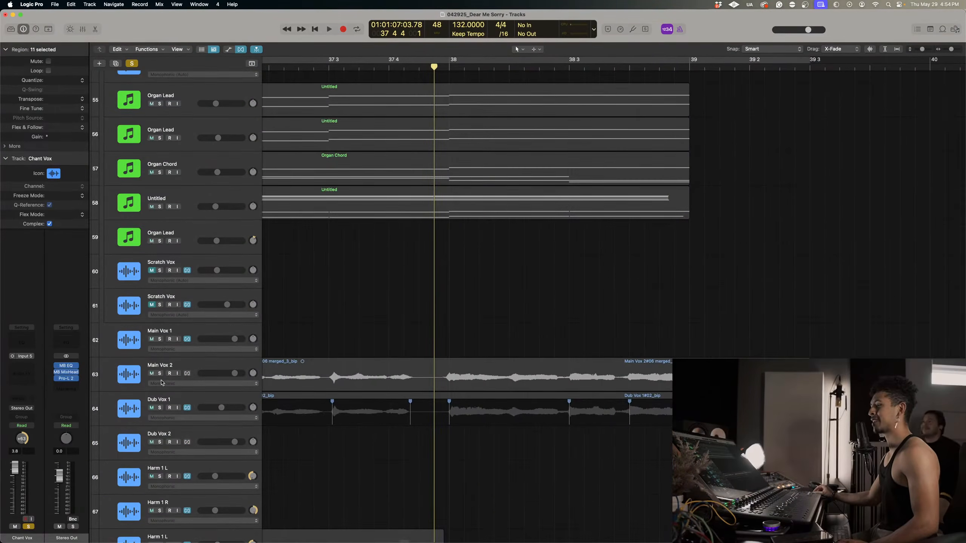
{"action": "left_click", "coordinate": [159, 373]}
{"action": "left_click", "coordinate": [159, 408]}
{"action": "left_click", "coordinate": [160, 407]}
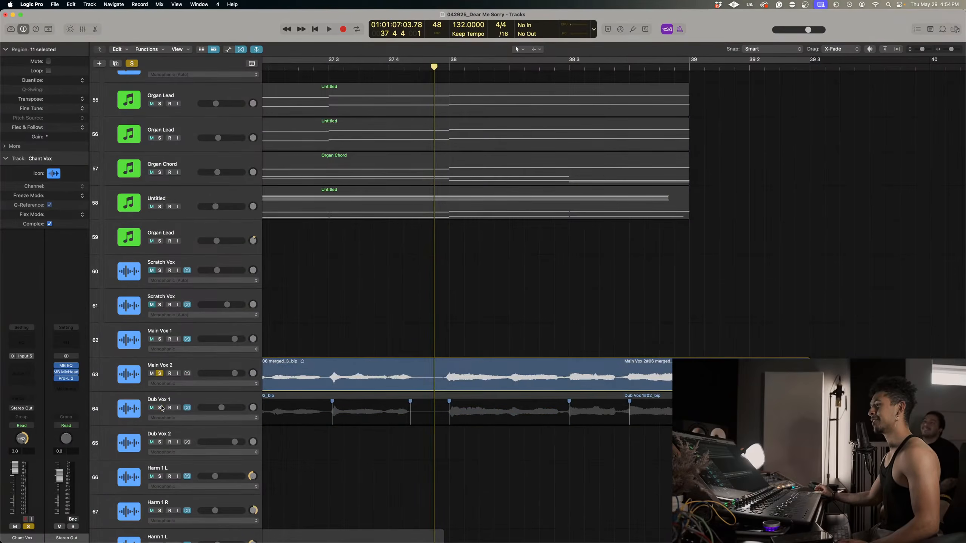
{"action": "left_click", "coordinate": [160, 408]}
{"action": "scroll", "coordinate": [492, 323], "scroll_direction": "down", "scroll_amount": 15}
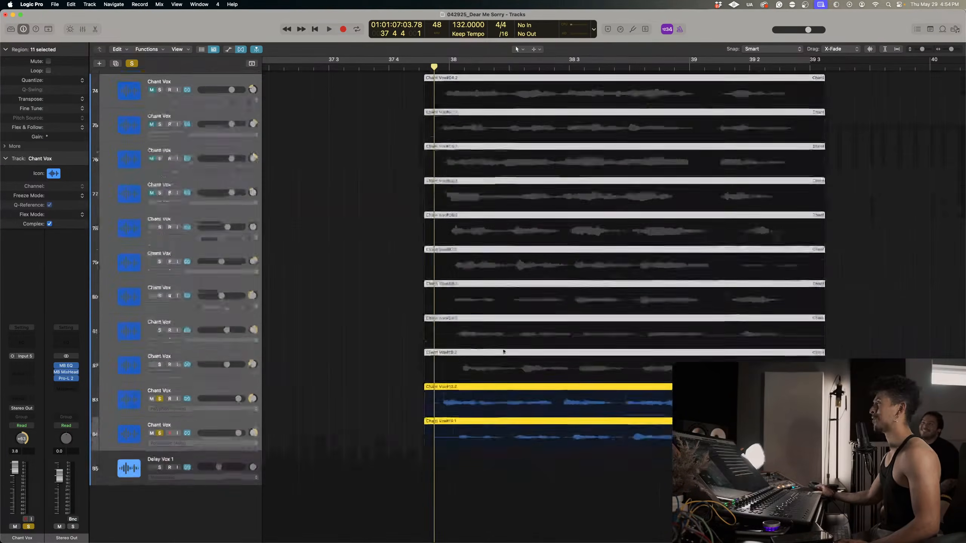
Play the soloed vocals and flex the opening note of track 83's Chant Vox take slightly later at bar 38.
{"action": "key", "text": "space"}
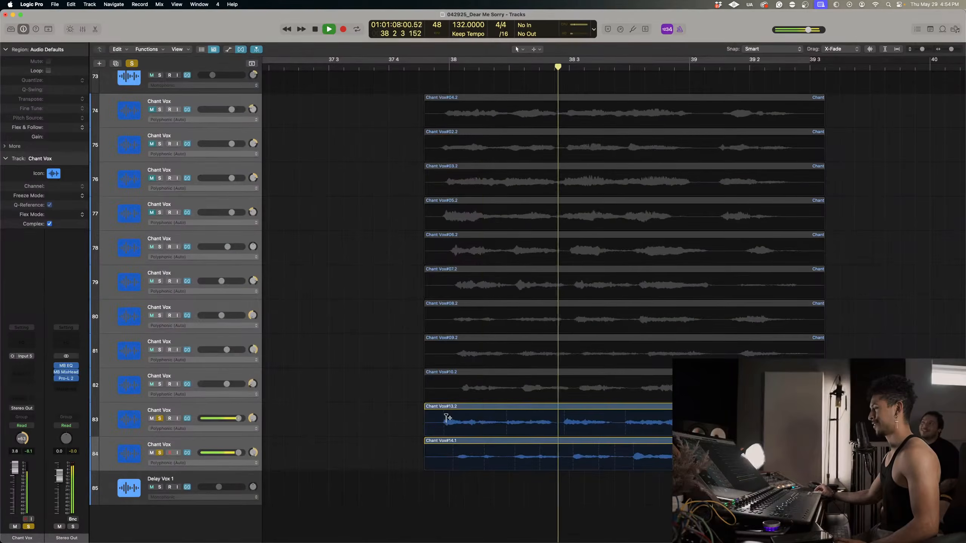
{"action": "left_click", "coordinate": [444, 415]}
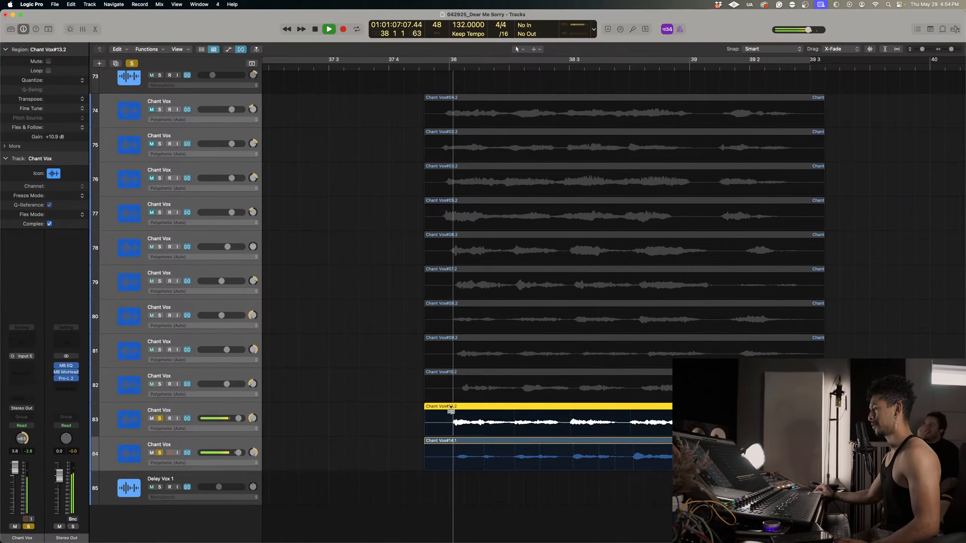
{"action": "key", "text": "space"}
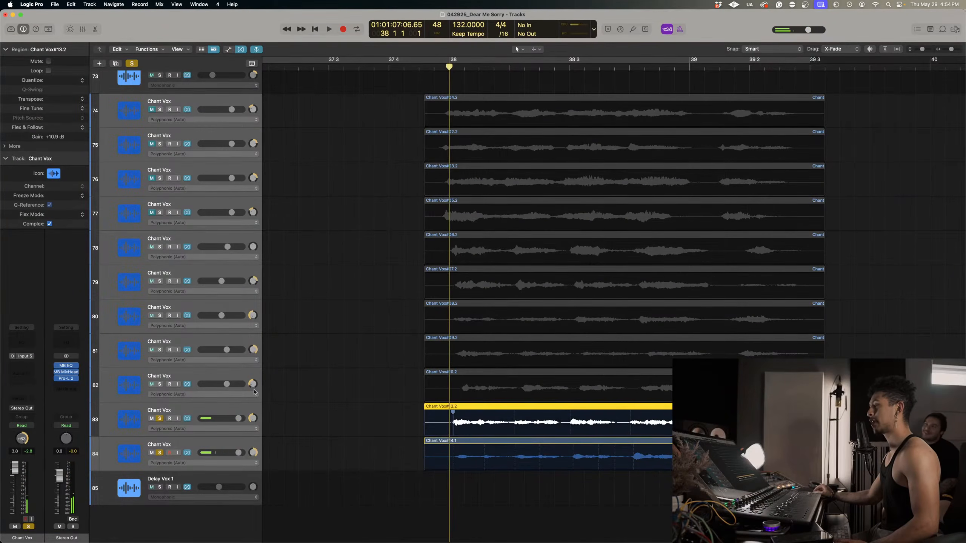
Pan Chant Vox track 84 to centre and track 82 to +63, and audition track 82 soloed with tracks 83 and 84.
{"action": "left_click", "coordinate": [244, 380]}
{"action": "left_click", "coordinate": [253, 386]}
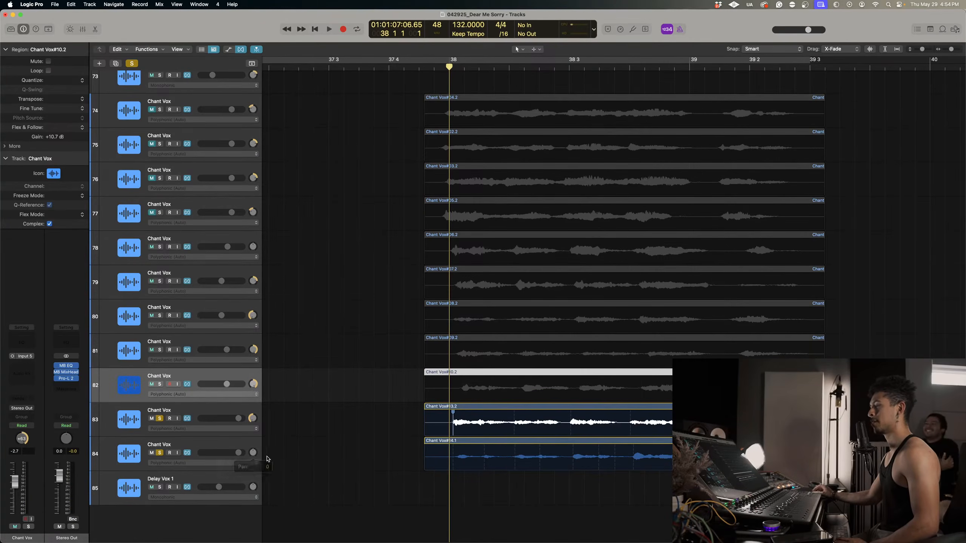
{"action": "key", "text": "space"}
{"action": "left_click", "coordinate": [159, 384]}
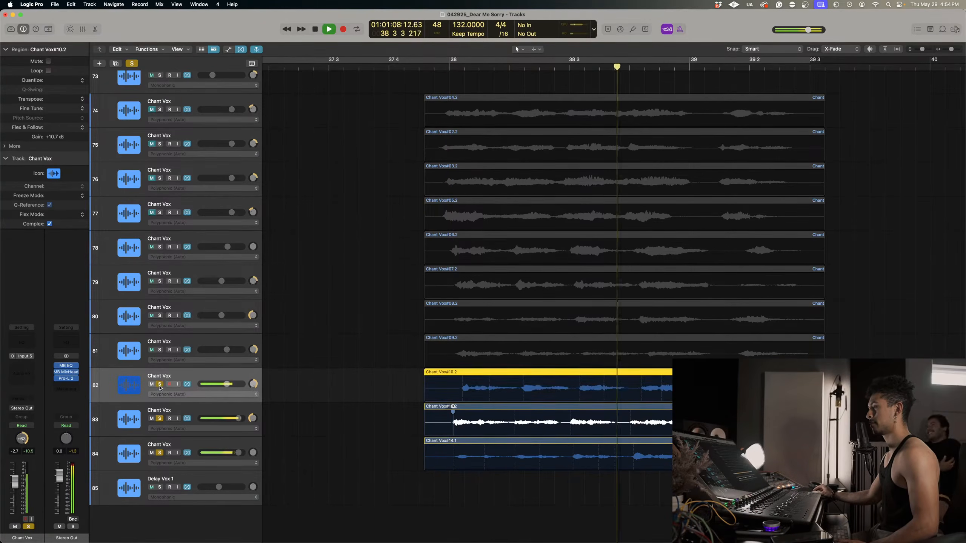
{"action": "key", "text": "space"}
Set the Flex mode of Chant Vox tracks 82 to 84 to Monophonic.
{"action": "left_click", "coordinate": [193, 441], "text": "shift"}
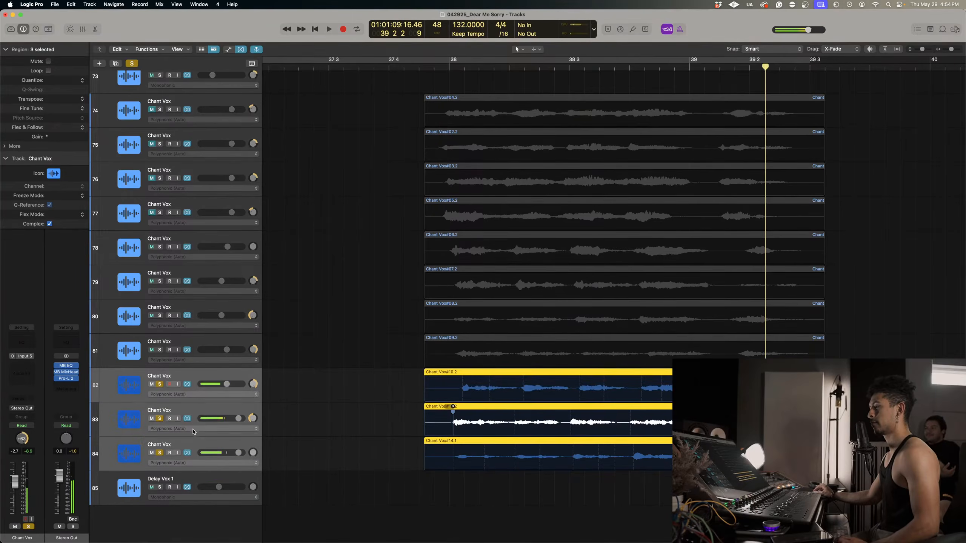
{"action": "left_click", "coordinate": [196, 428]}
{"action": "left_click", "coordinate": [203, 434]}
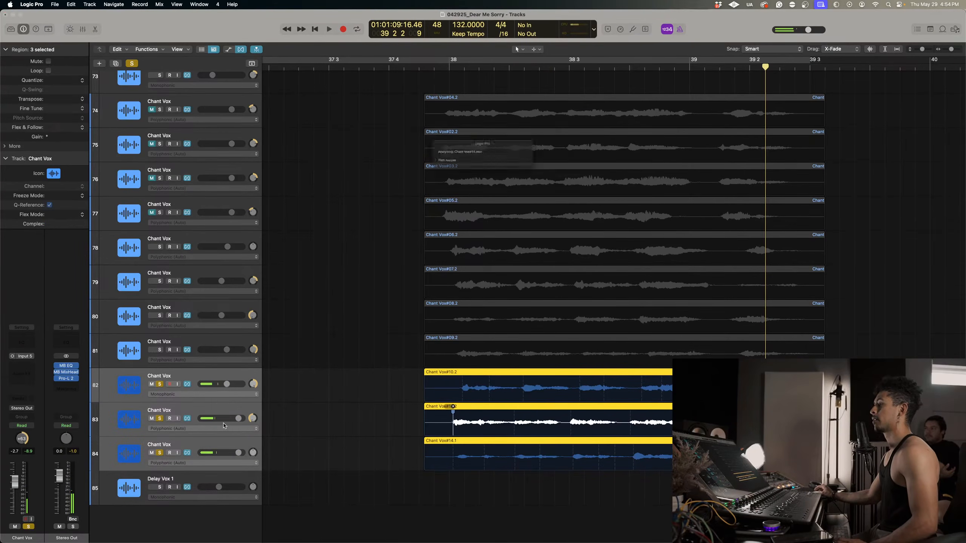
Fine-tune the flex marker on track 83's opening note at bar 38 and remove the extra marker near 38.2.
{"action": "key", "text": "super+Right"}
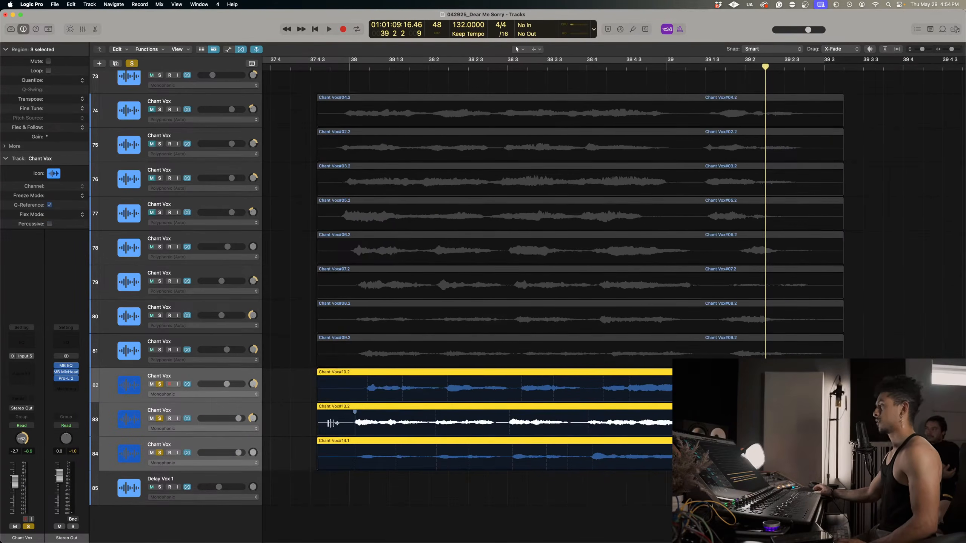
{"action": "left_click", "coordinate": [572, 510]}
{"action": "left_click", "coordinate": [355, 421]}
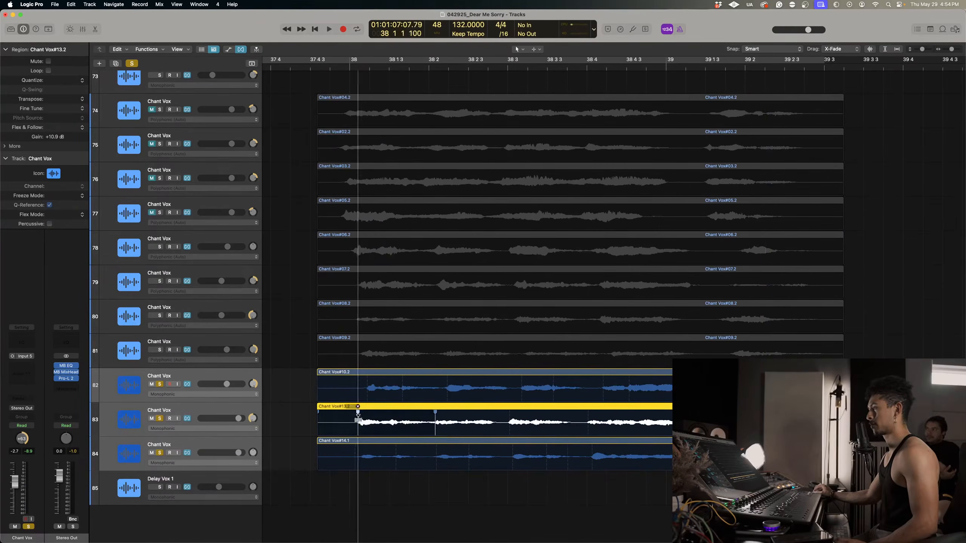
{"action": "left_click", "coordinate": [350, 66]}
{"action": "key", "text": "space"}
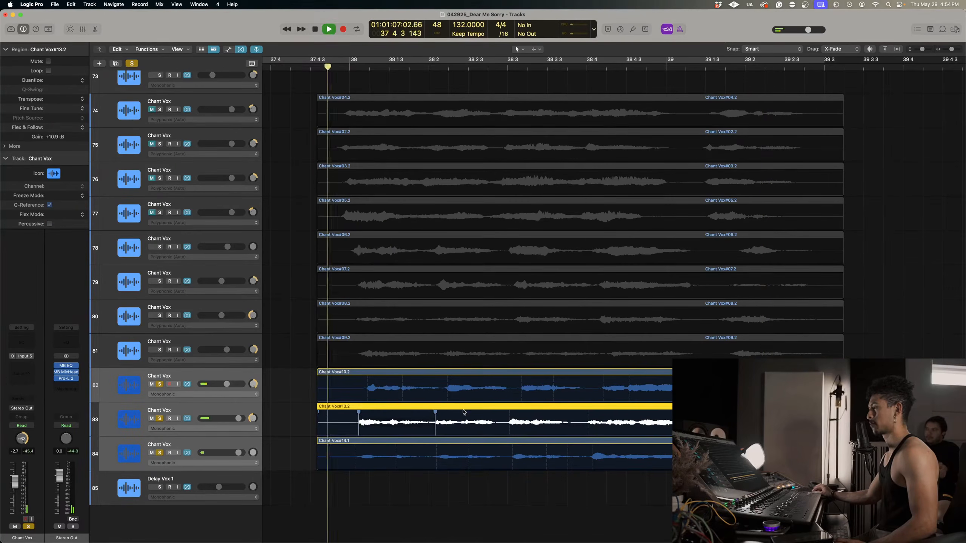
{"action": "double_click", "coordinate": [435, 412]}
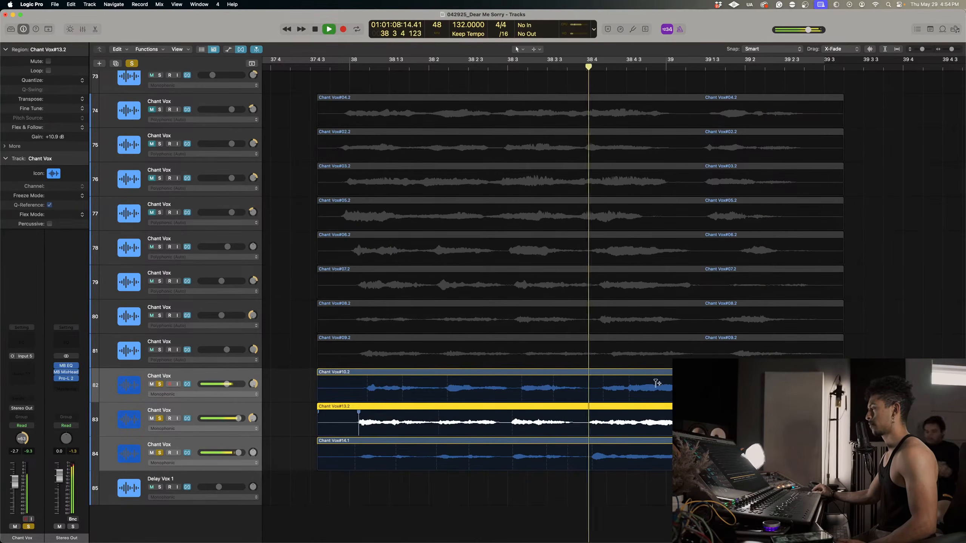
Flex the phrase starts near 38.4 on Chant Vox tracks 83 and 82 to tighten their timing.
{"action": "left_click", "coordinate": [591, 412]}
{"action": "key", "text": "space"}
{"action": "left_click", "coordinate": [597, 378]}
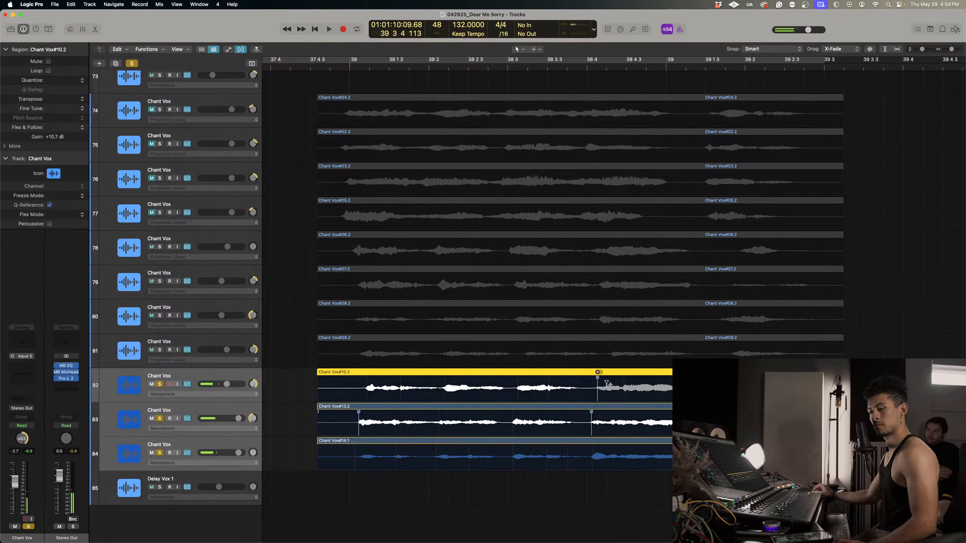
Flex the final phrases on Chant Vox tracks 82 to 84 into line near 39.1.3, using the Main Vox 2 phrase start as reference.
{"action": "scroll", "coordinate": [637, 398], "scroll_direction": "right", "scroll_amount": 5}
{"action": "scroll", "coordinate": [638, 397], "scroll_direction": "up", "scroll_amount": 10}
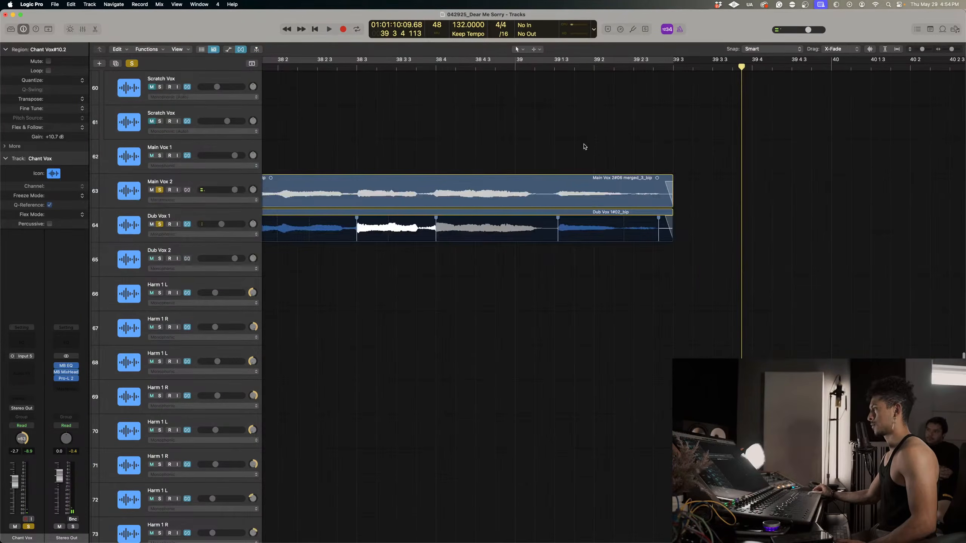
{"action": "left_click", "coordinate": [558, 71]}
{"action": "scroll", "coordinate": [593, 229], "scroll_direction": "down", "scroll_amount": 10}
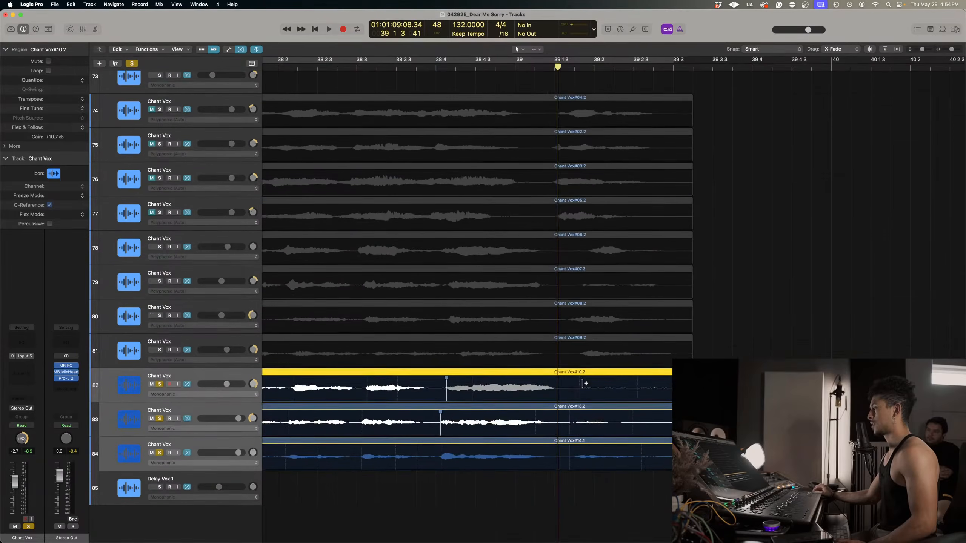
{"action": "left_click", "coordinate": [565, 380]}
{"action": "left_click_drag", "start_coordinate": [566, 380], "coordinate": [565, 414]}
{"action": "left_click_drag", "start_coordinate": [569, 448], "coordinate": [565, 448]}
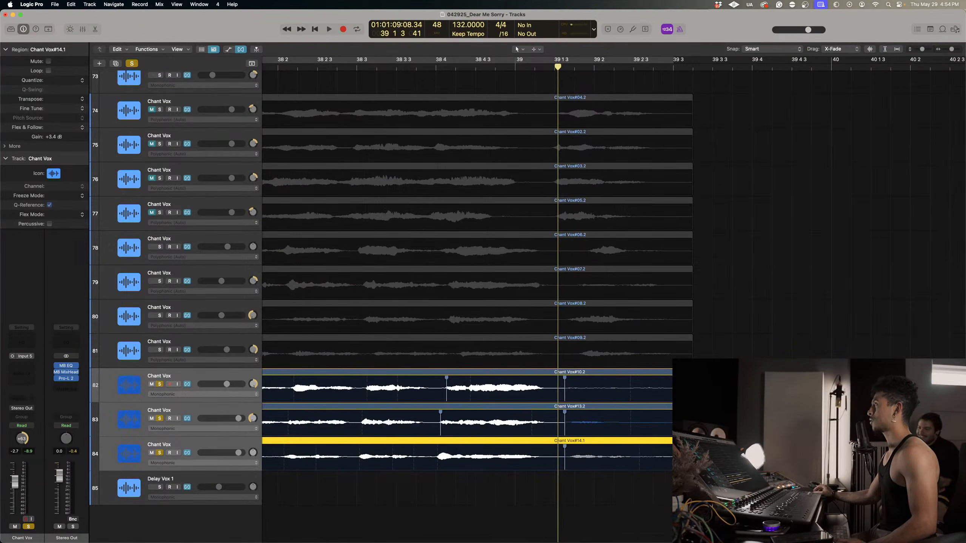
Play the retimed Chant Vox tracks 82 to 84 from around 38.3 through the final phrase.
{"action": "scroll", "coordinate": [565, 448], "scroll_direction": "right", "scroll_amount": 1}
{"action": "key", "text": "space"}
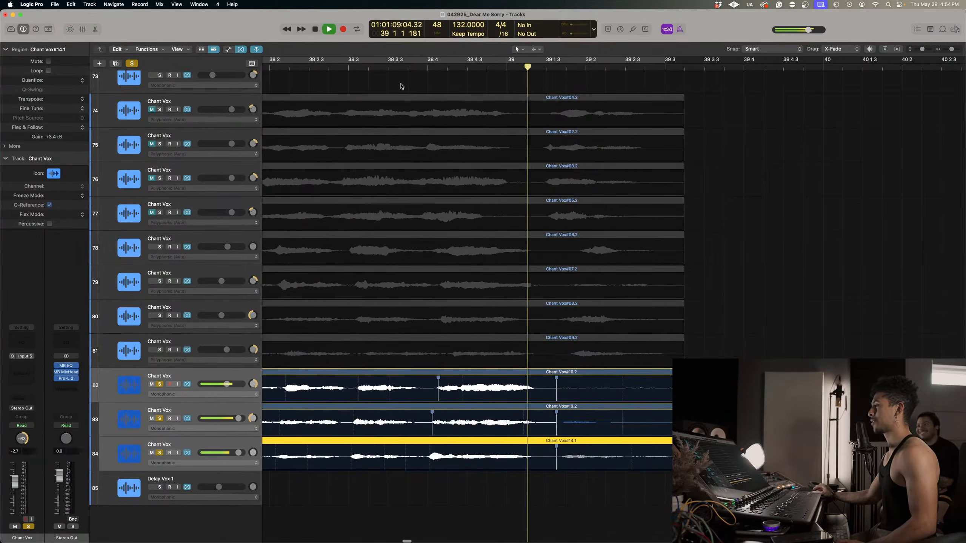
{"action": "left_click", "coordinate": [351, 69]}
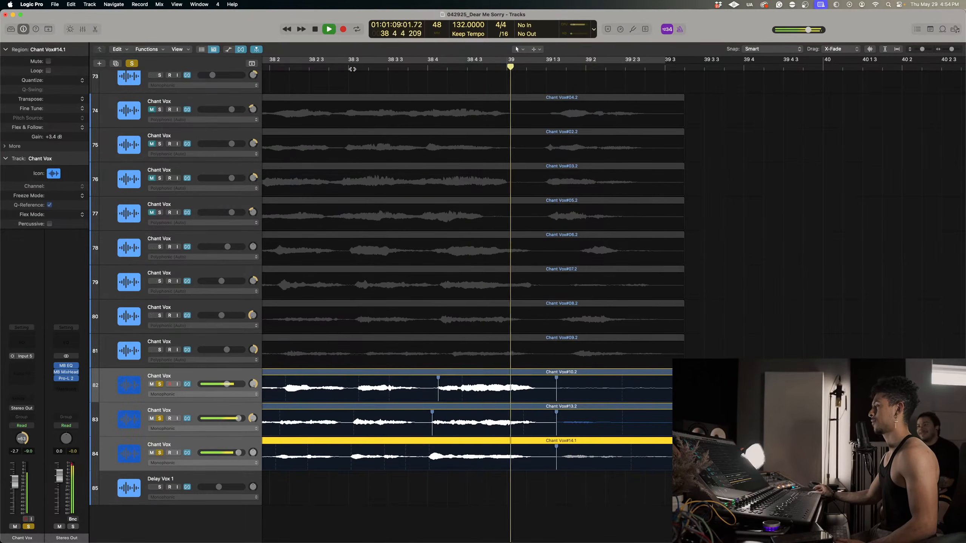
{"action": "key", "text": "space"}
Select the Chant Vox regions on tracks 82 to 84 and play them from just before bar 38.
{"action": "left_click", "coordinate": [359, 80]}
{"action": "left_click_drag", "start_coordinate": [704, 480], "coordinate": [678, 384]}
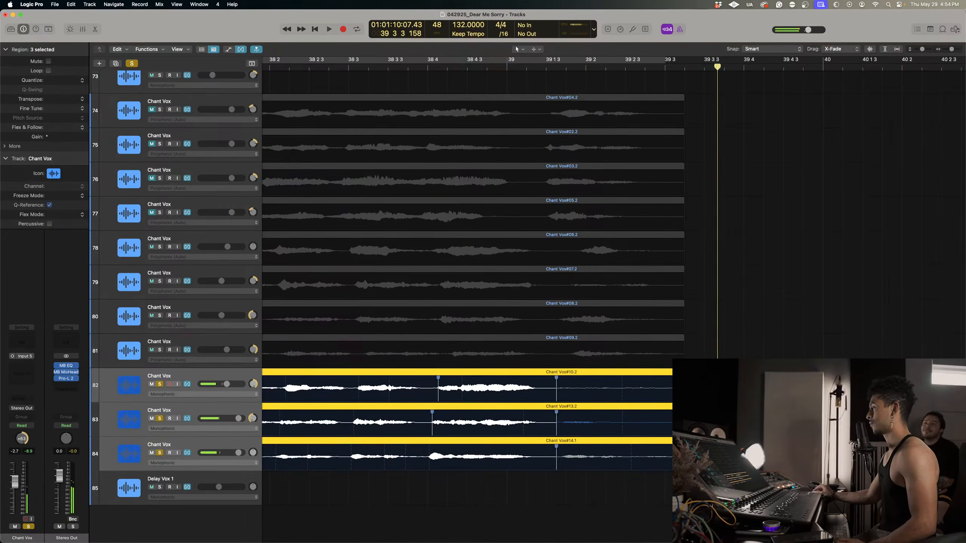
{"action": "scroll", "coordinate": [415, 167], "scroll_direction": "left", "scroll_amount": 4}
{"action": "key", "text": "super+Left"}
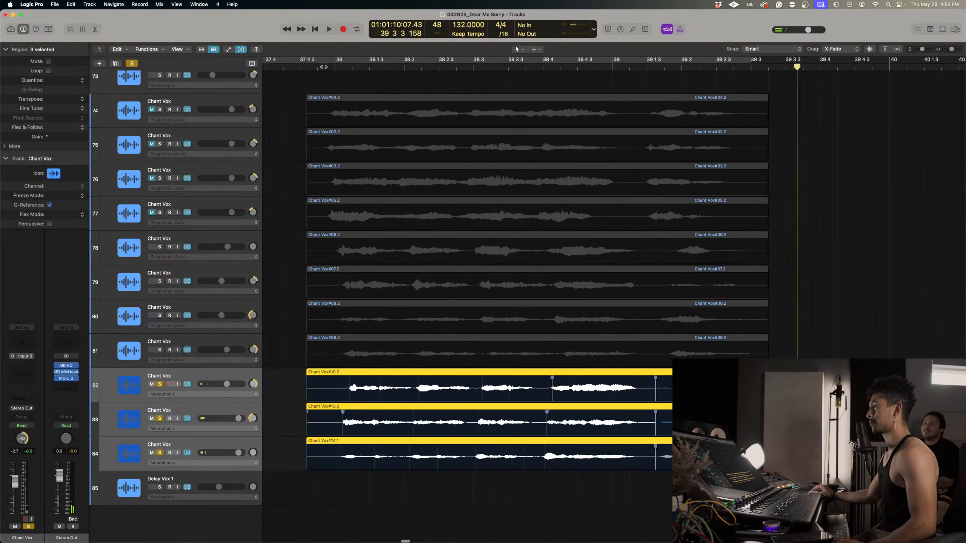
{"action": "left_click", "coordinate": [323, 67]}
{"action": "key", "text": "space"}
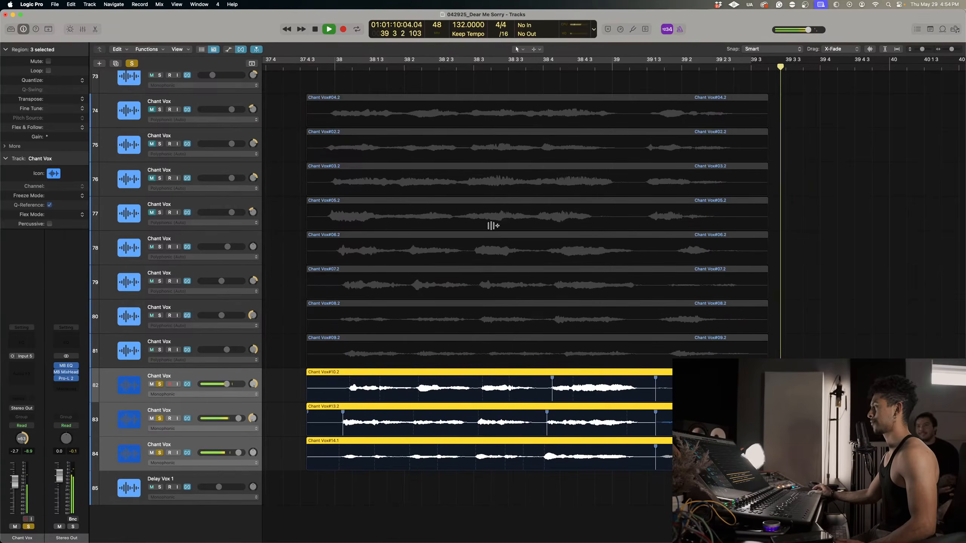
{"action": "key", "text": "space"}
Assign the Fade Tool as the secondary tool and draw fade-outs across the region ends on Chant Vox tracks 82 to 84.
{"action": "left_click", "coordinate": [537, 52]}
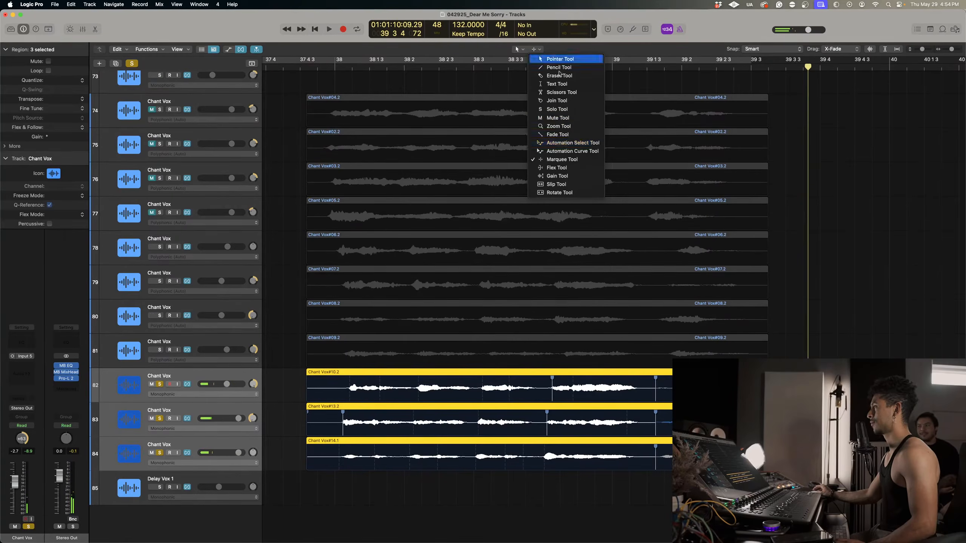
{"action": "left_click", "coordinate": [554, 134]}
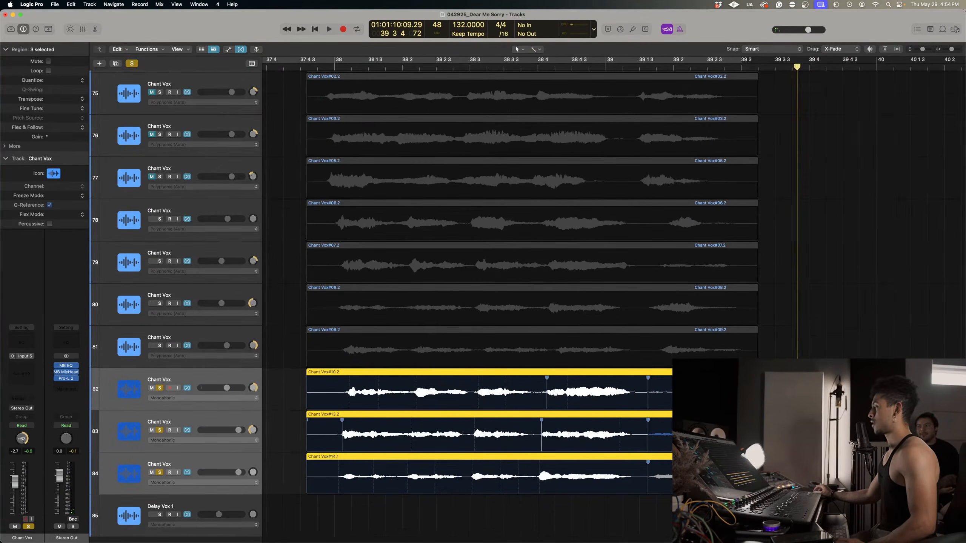
{"action": "left_click_drag", "start_coordinate": [779, 479], "coordinate": [722, 363]}
{"action": "left_click_drag", "start_coordinate": [776, 384], "coordinate": [729, 470]}
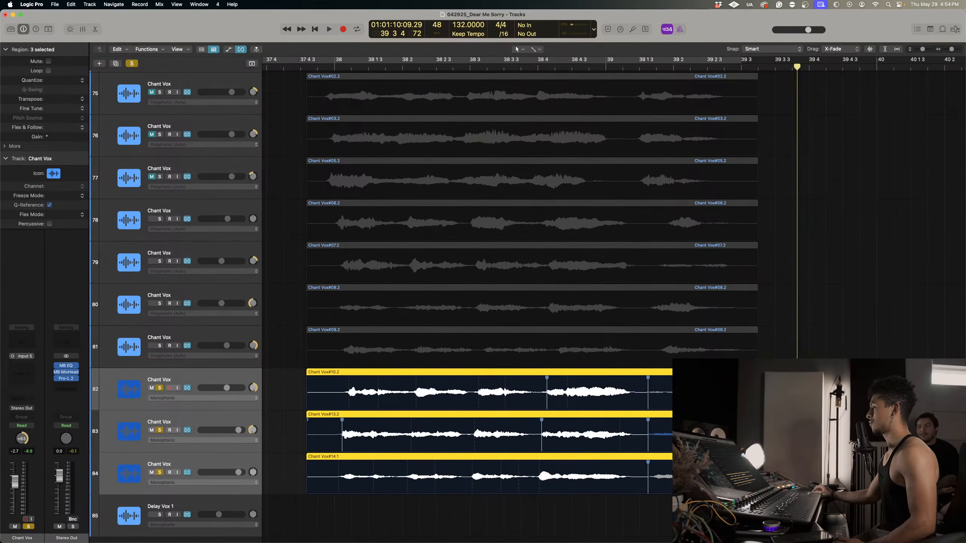
Draw fade-ins across the region starts on Chant Vox tracks 82 to 84.
{"action": "left_click_drag", "start_coordinate": [307, 380], "coordinate": [328, 375]}
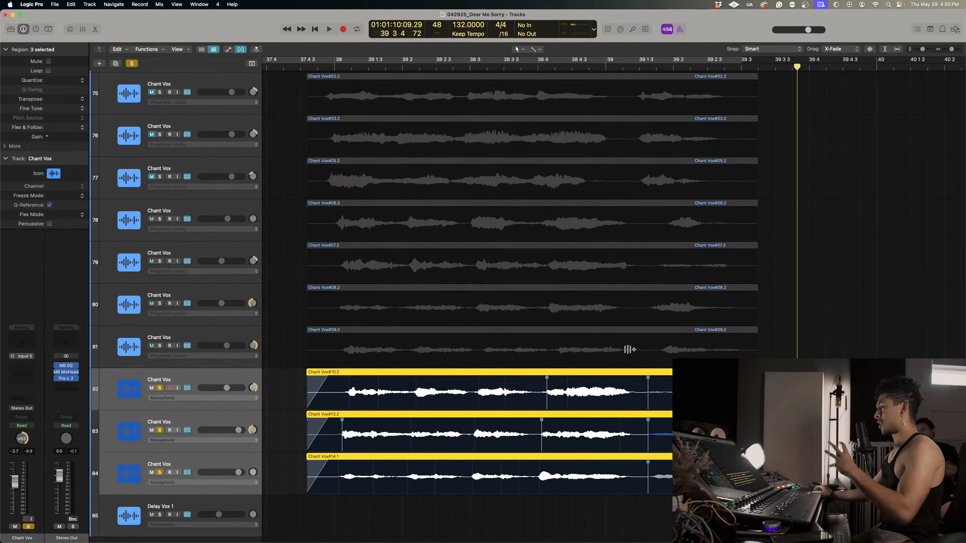
{"action": "scroll", "coordinate": [474, 312], "scroll_direction": "up", "scroll_amount": 5}
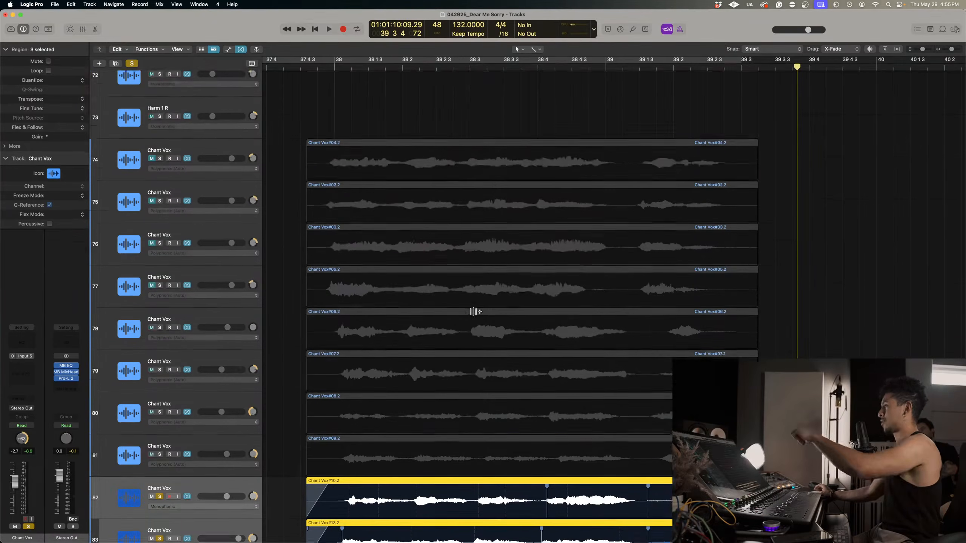
{"action": "scroll", "coordinate": [475, 312], "scroll_direction": "down", "scroll_amount": 4}
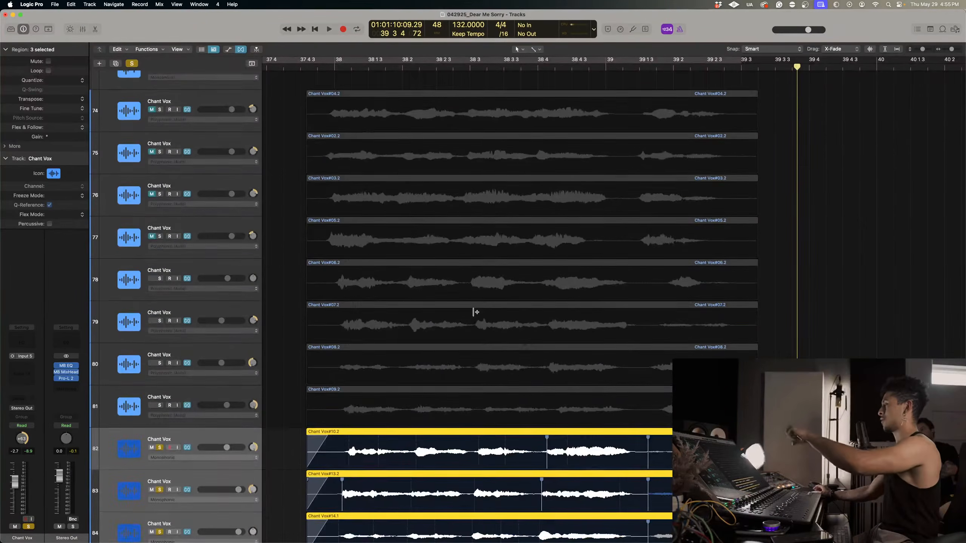
{"action": "scroll", "coordinate": [475, 311], "scroll_direction": "down", "scroll_amount": 3}
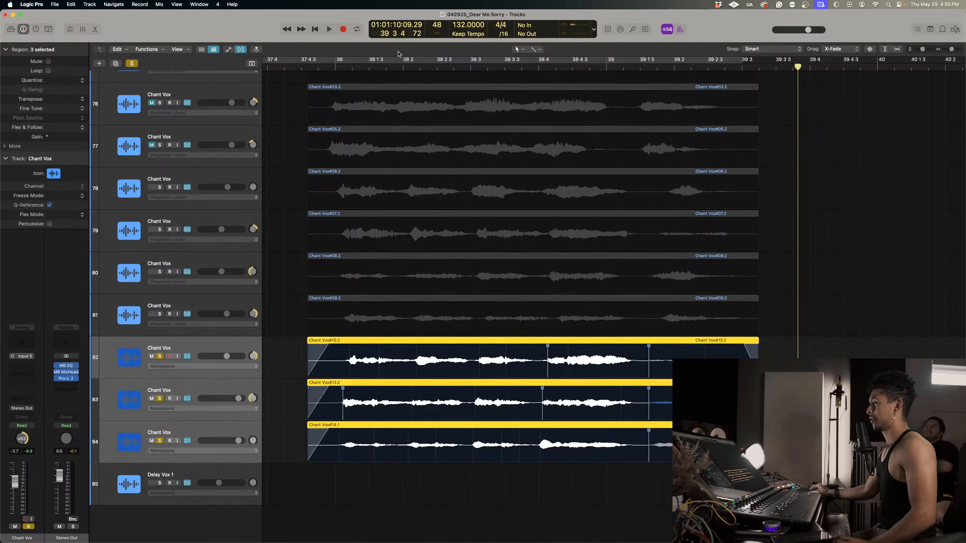
Play the faded Chant Vox tracks 82 to 84 from just before bar 38 through the region ends.
{"action": "left_click", "coordinate": [323, 68]}
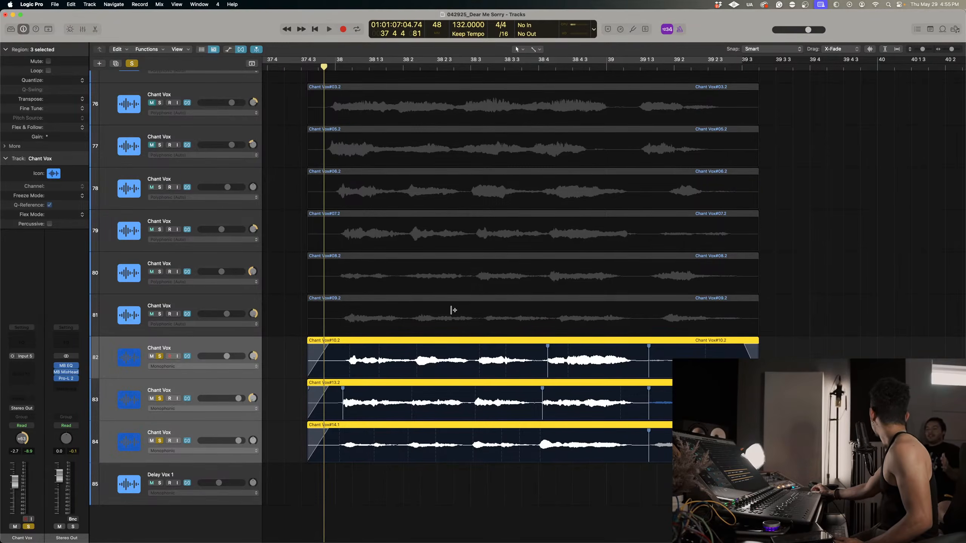
{"action": "scroll", "coordinate": [455, 330], "scroll_direction": "down", "scroll_amount": 1}
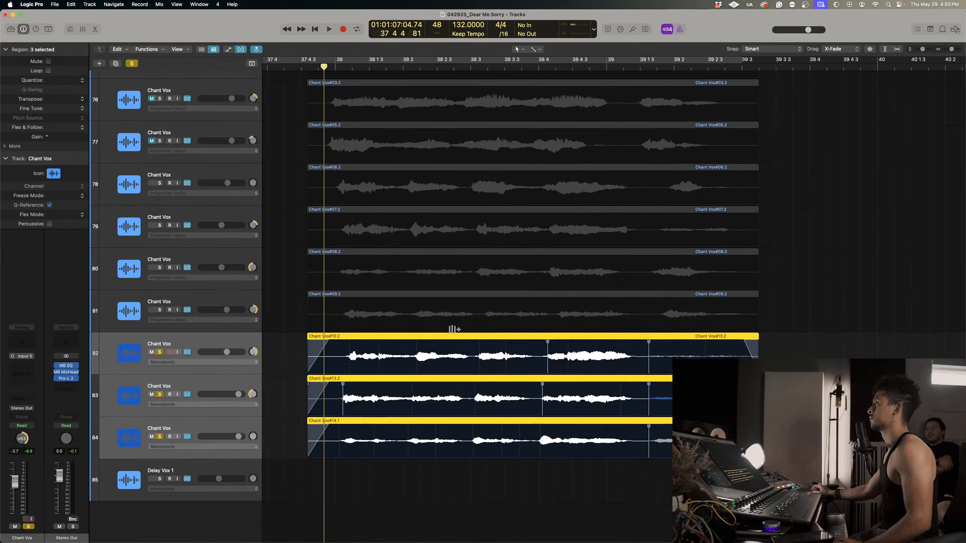
{"action": "scroll", "coordinate": [460, 384], "scroll_direction": "down", "scroll_amount": 1}
{"action": "scroll", "coordinate": [442, 368], "scroll_direction": "down", "scroll_amount": 1}
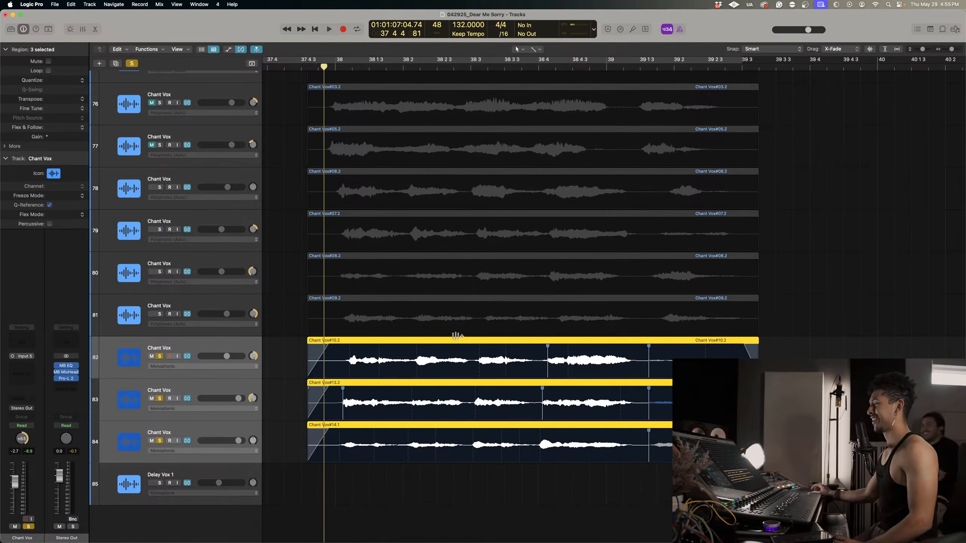
{"action": "scroll", "coordinate": [455, 336], "scroll_direction": "left", "scroll_amount": 1}
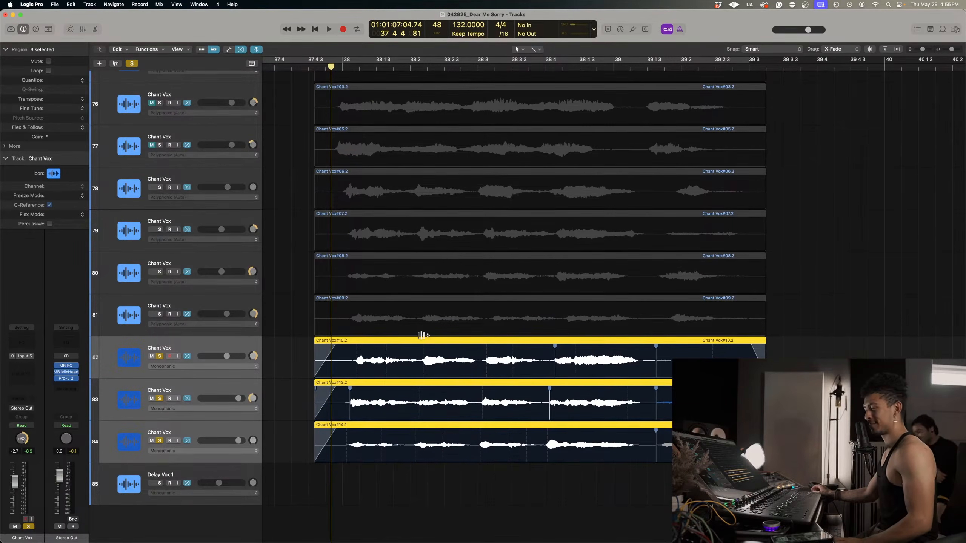
{"action": "key", "text": "space"}
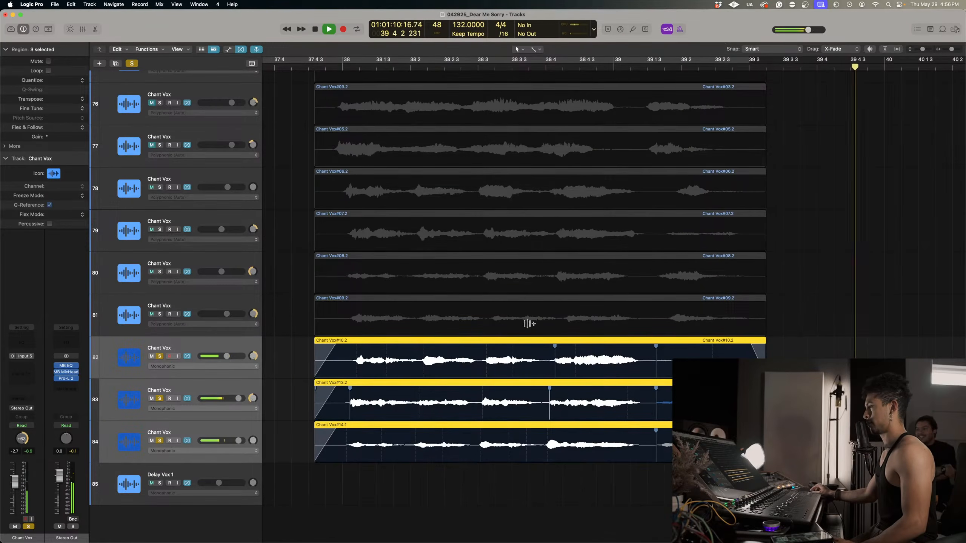
{"action": "key", "text": "space"}
Extend the region ends on Chant Vox tracks 82 to 84 to just past 39.3.3 and play the final phrase with its fade-out.
{"action": "scroll", "coordinate": [447, 282], "scroll_direction": "left", "scroll_amount": 10}
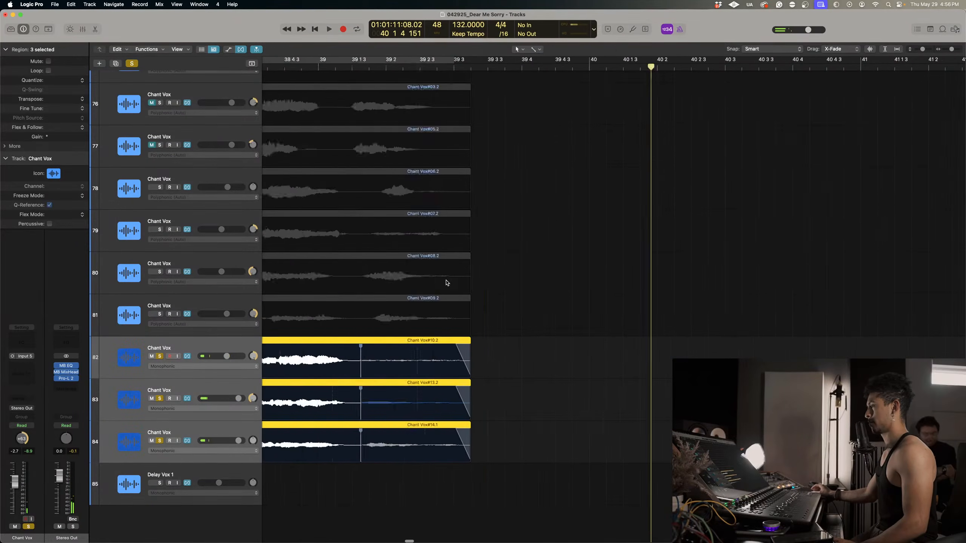
{"action": "scroll", "coordinate": [447, 282], "scroll_direction": "left", "scroll_amount": 2}
{"action": "scroll", "coordinate": [466, 287], "scroll_direction": "left", "scroll_amount": 3}
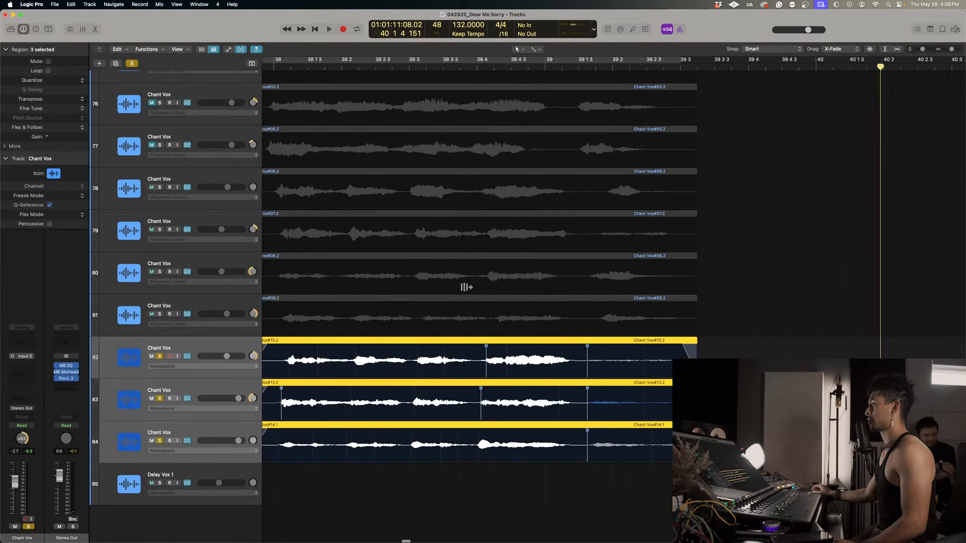
{"action": "left_click_drag", "start_coordinate": [693, 350], "coordinate": [730, 350]}
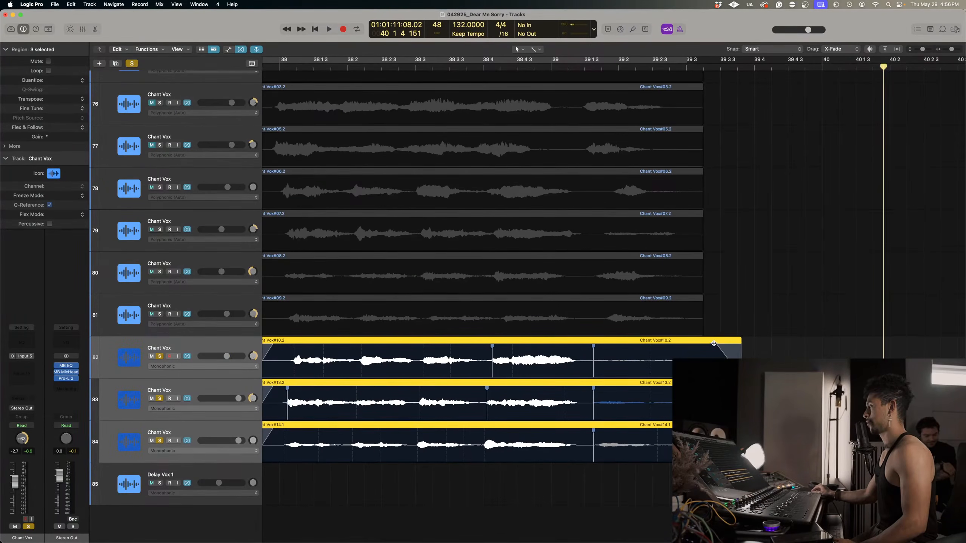
{"action": "left_click", "coordinate": [592, 68]}
{"action": "key", "text": "space"}
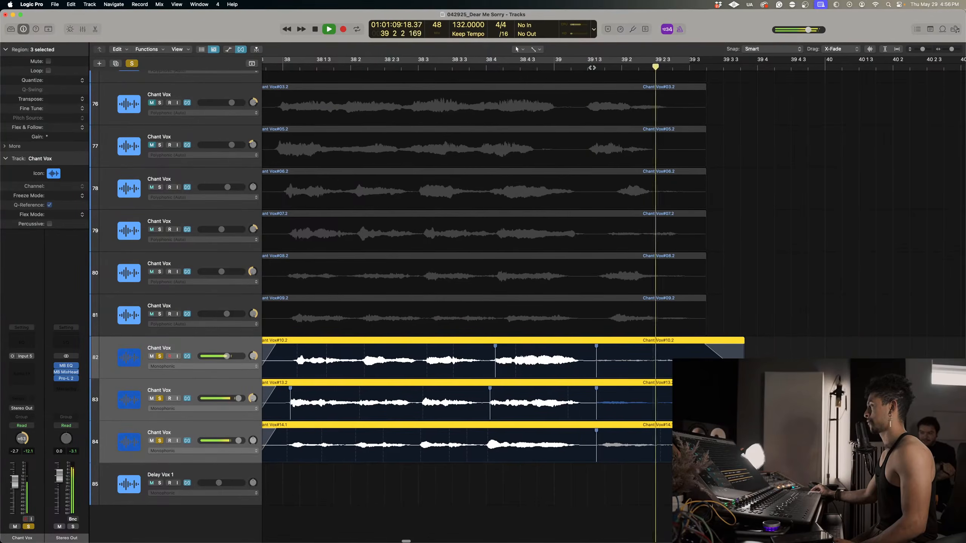
{"action": "scroll", "coordinate": [594, 99], "scroll_direction": "left", "scroll_amount": 3}
{"action": "scroll", "coordinate": [594, 99], "scroll_direction": "right", "scroll_amount": 1}
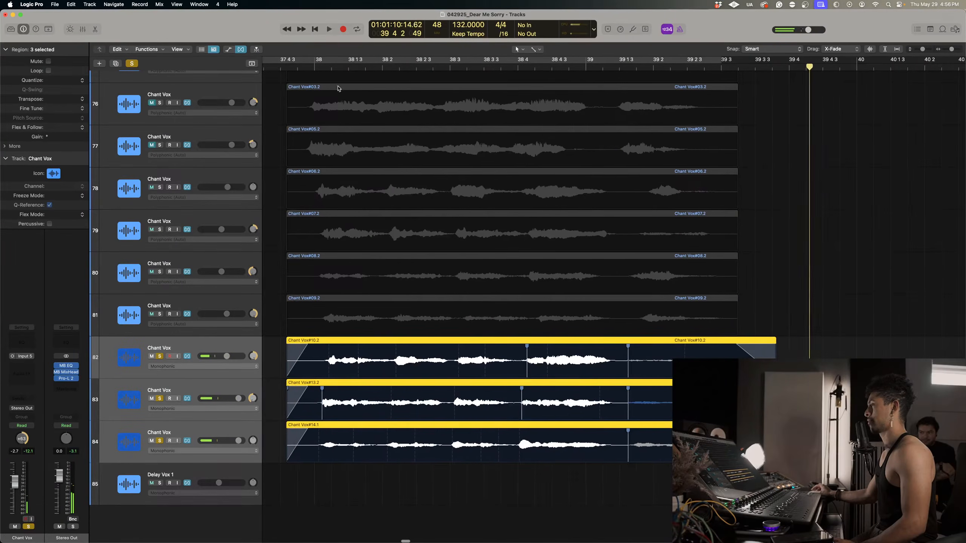
Solo Chant Vox tracks 79 to 81 and set their flex mode to Monophonic.
{"action": "left_click", "coordinate": [304, 66]}
{"action": "left_click", "coordinate": [168, 315]}
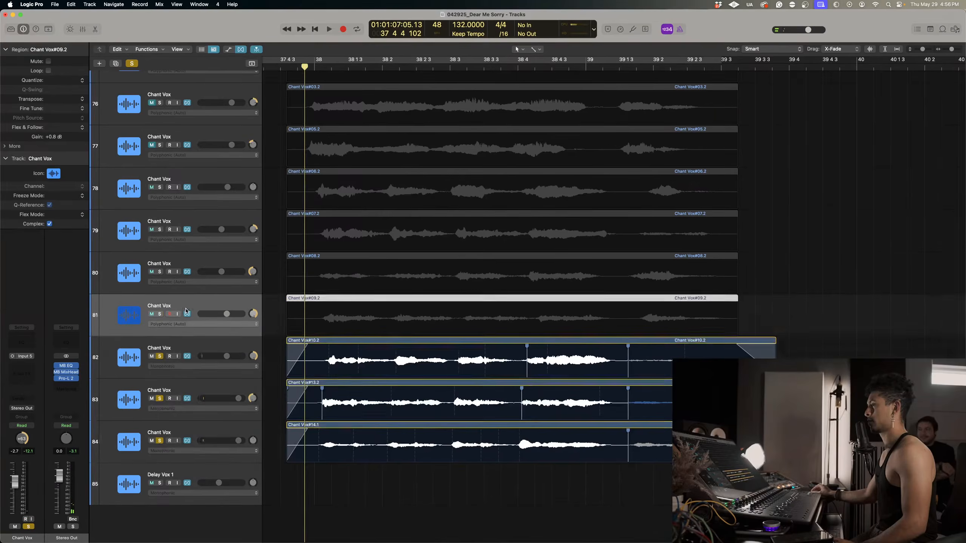
{"action": "scroll", "coordinate": [175, 297], "scroll_direction": "up", "scroll_amount": 2}
{"action": "left_click", "coordinate": [180, 277], "text": "shift"}
{"action": "left_click", "coordinate": [187, 267]}
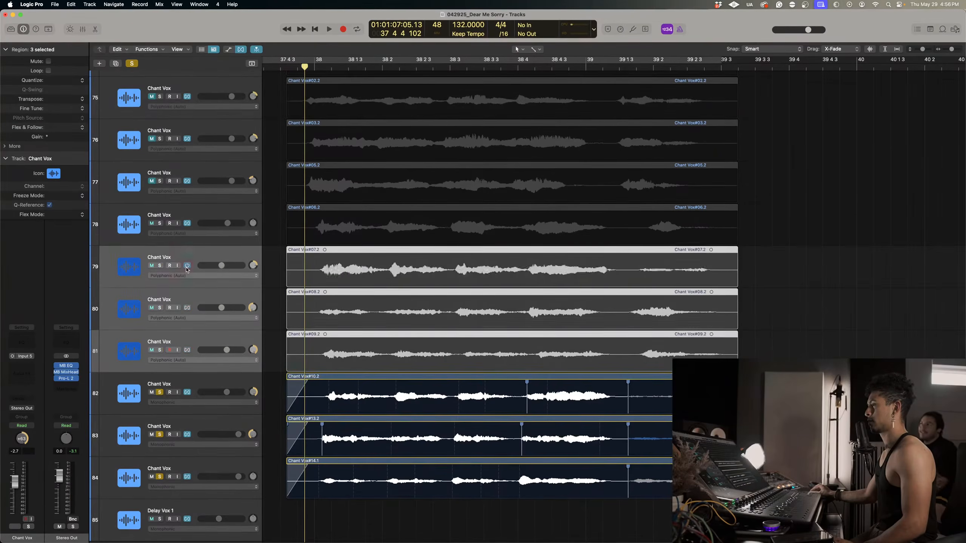
{"action": "left_click", "coordinate": [186, 267]}
{"action": "left_click", "coordinate": [159, 266]}
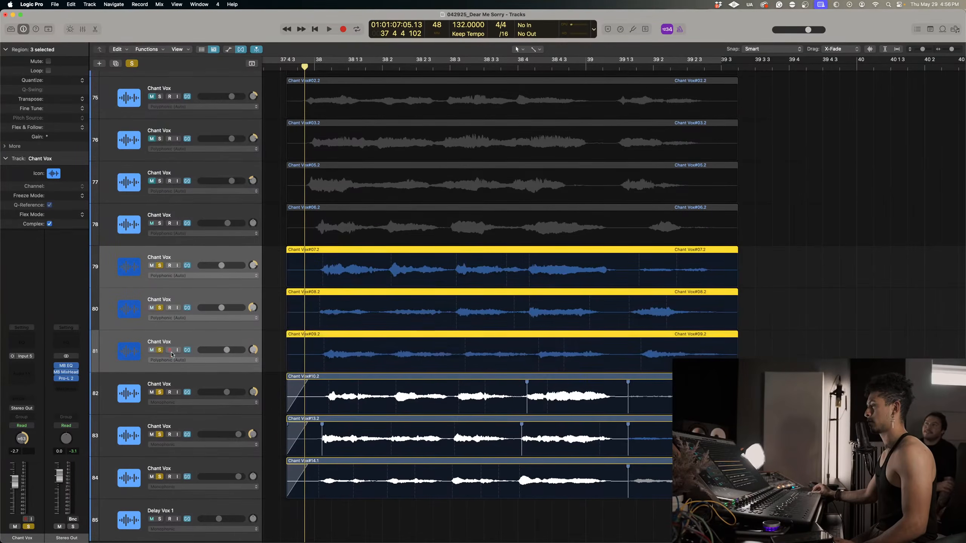
{"action": "left_click", "coordinate": [176, 318]}
{"action": "left_click", "coordinate": [181, 325]}
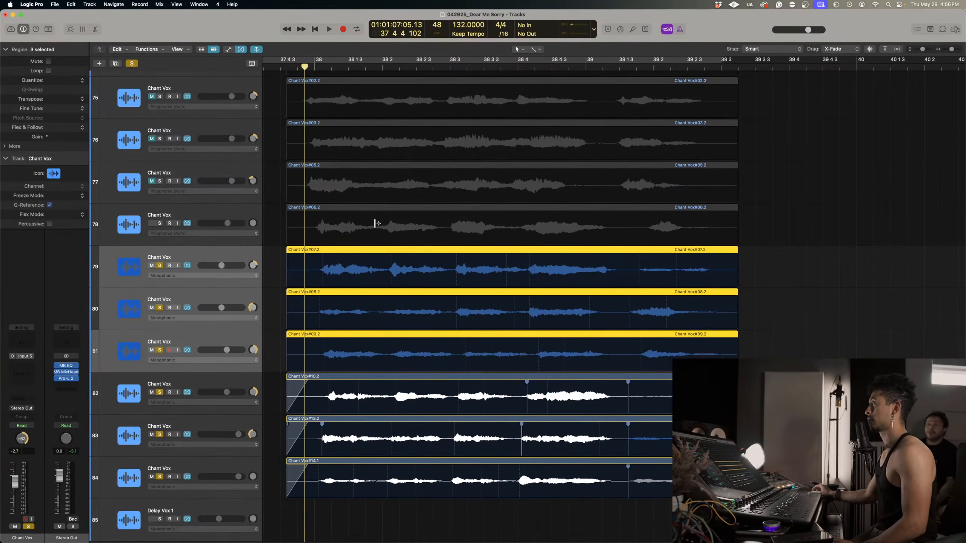
Flex the opening phrase starts on Chant Vox tracks 79 to 81 into line just after bar 38.
{"action": "scroll", "coordinate": [383, 224], "scroll_direction": "left", "scroll_amount": 2}
{"action": "scroll", "coordinate": [383, 225], "scroll_direction": "up", "scroll_amount": 2}
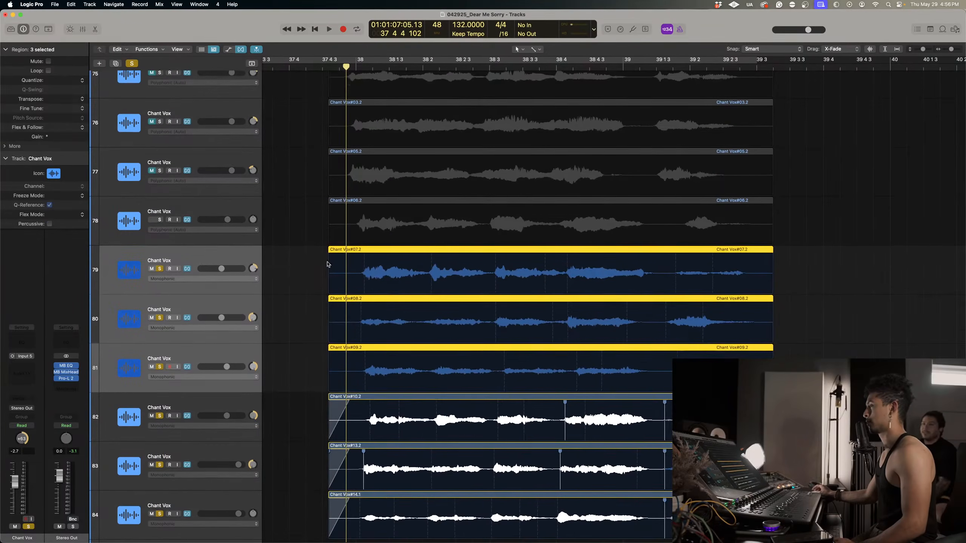
{"action": "left_click", "coordinate": [321, 263]}
{"action": "key", "text": "super+Right"}
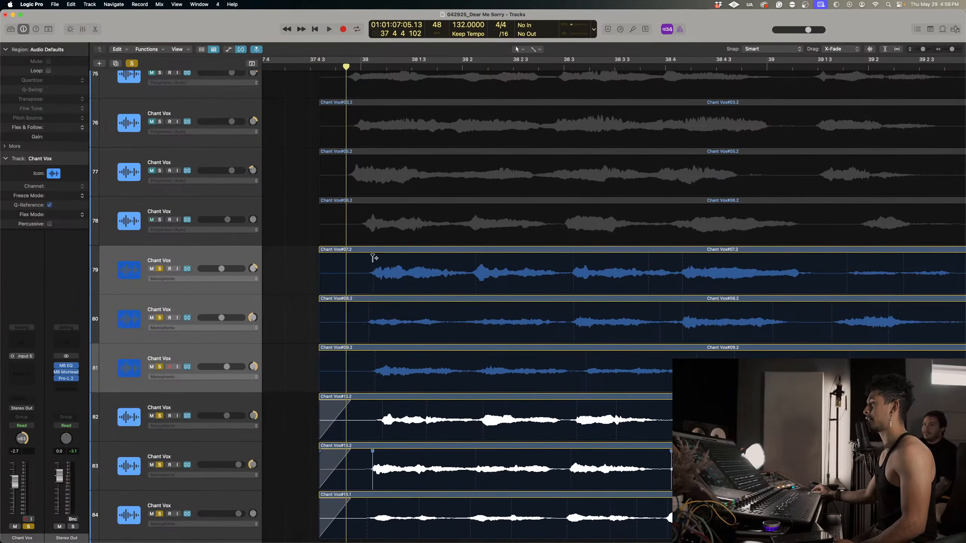
{"action": "left_click", "coordinate": [373, 258]}
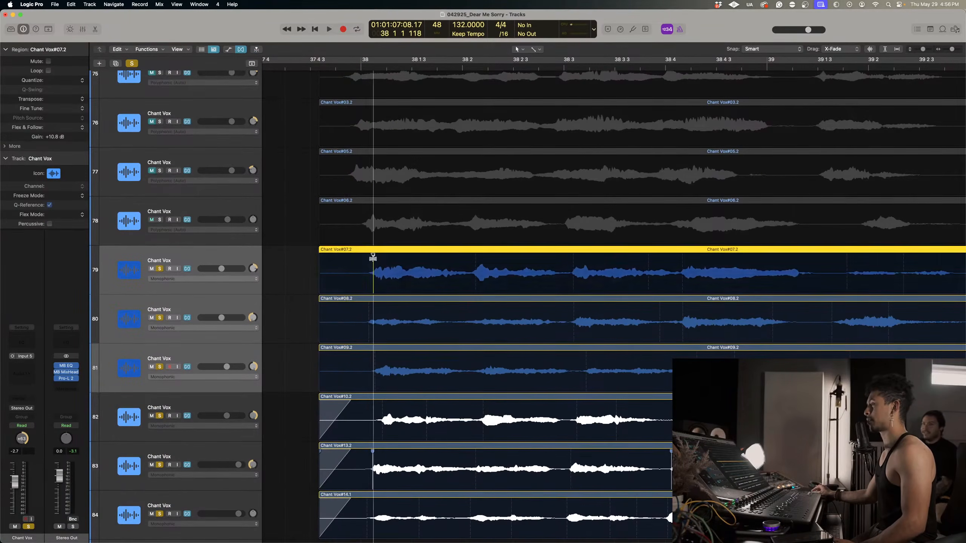
{"action": "left_click", "coordinate": [369, 302]}
{"action": "left_click", "coordinate": [372, 363]}
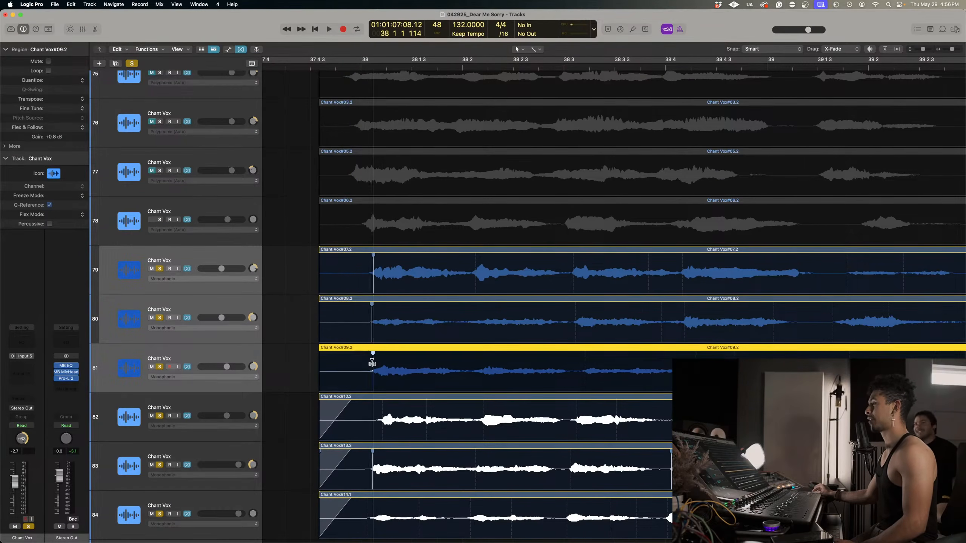
Play the soloed Chant Vox tracks 79 to 84 from bar 38 through the final phrase.
{"action": "key", "text": "space"}
{"action": "key", "text": "super+Left"}
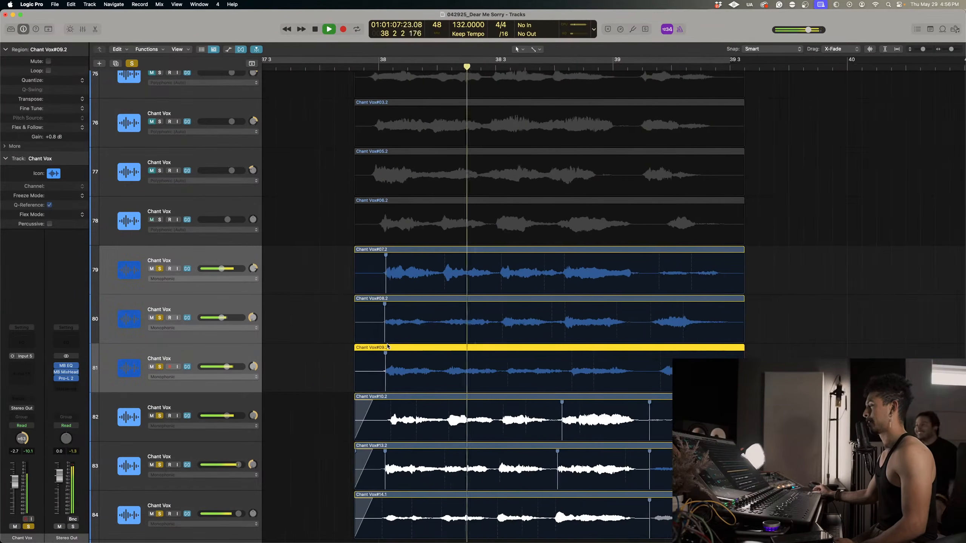
{"action": "scroll", "coordinate": [388, 347], "scroll_direction": "right", "scroll_amount": 3}
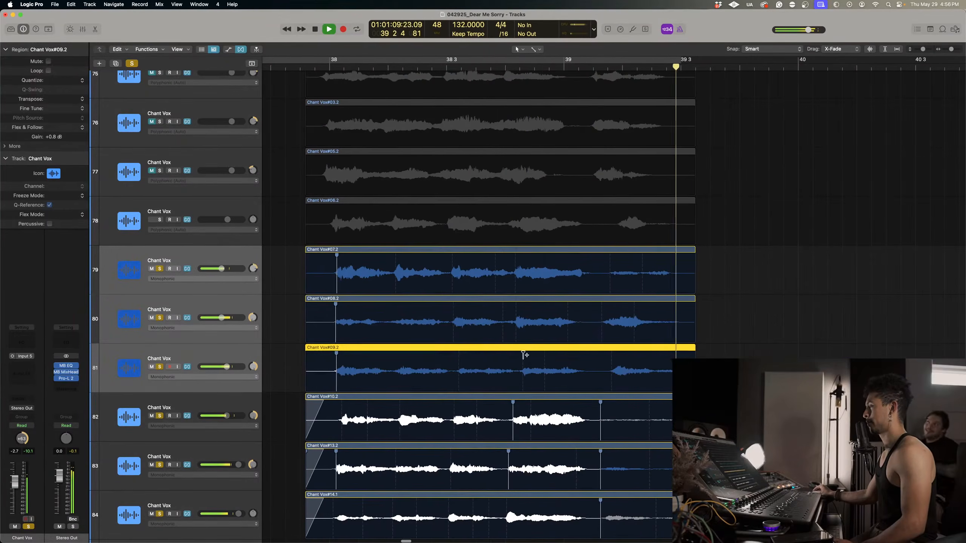
{"action": "key", "text": "space"}
Flex the phrase starts on Chant Vox tracks 79 to 81 into line around 38.4.
{"action": "left_click", "coordinate": [517, 356]}
{"action": "left_click", "coordinate": [517, 304]}
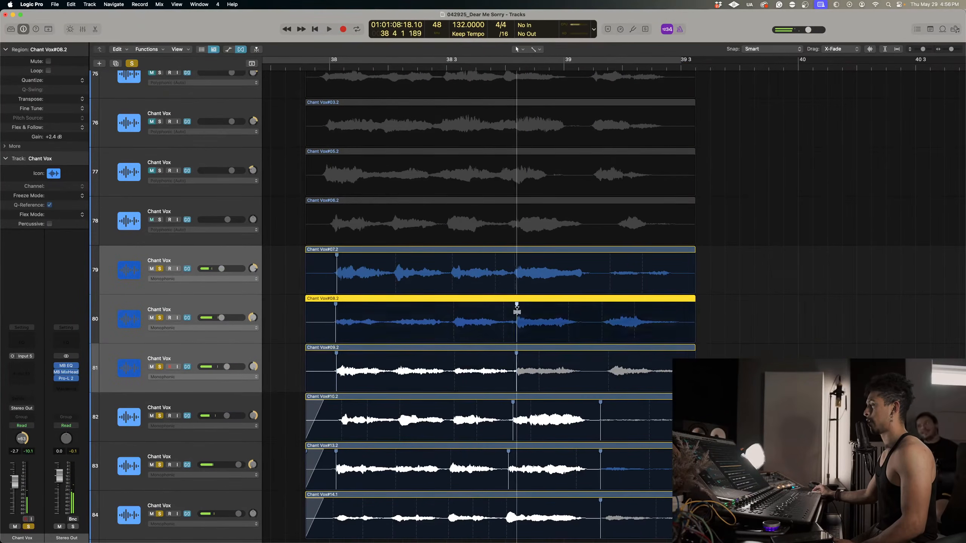
{"action": "left_click", "coordinate": [515, 256]}
{"action": "left_click_drag", "start_coordinate": [514, 261], "coordinate": [516, 261]}
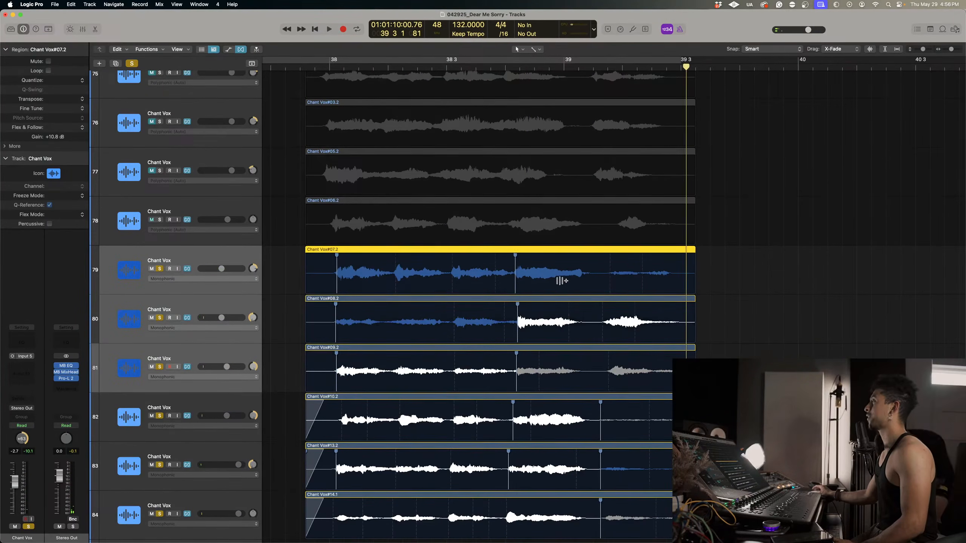
Add flex markers just after bar 39 and at the final phrase starts on Chant Vox tracks 79 to 81.
{"action": "scroll", "coordinate": [561, 280], "scroll_direction": "right", "scroll_amount": 2}
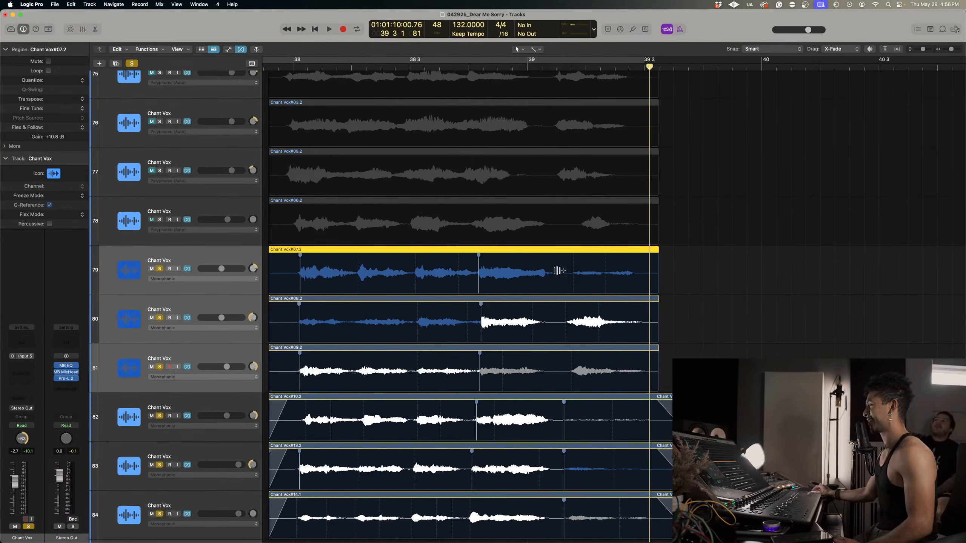
{"action": "left_click", "coordinate": [553, 269]}
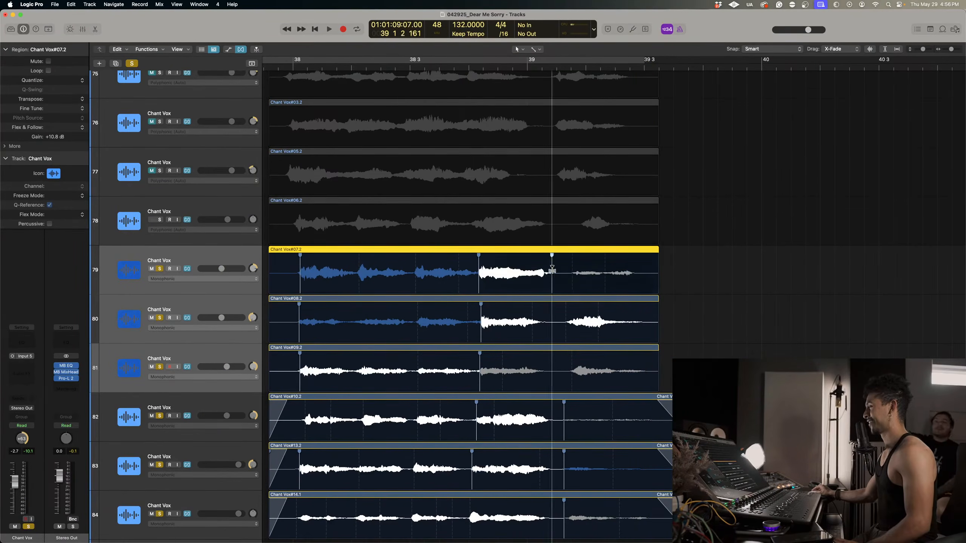
{"action": "left_click", "coordinate": [543, 304]}
{"action": "left_click", "coordinate": [541, 358]}
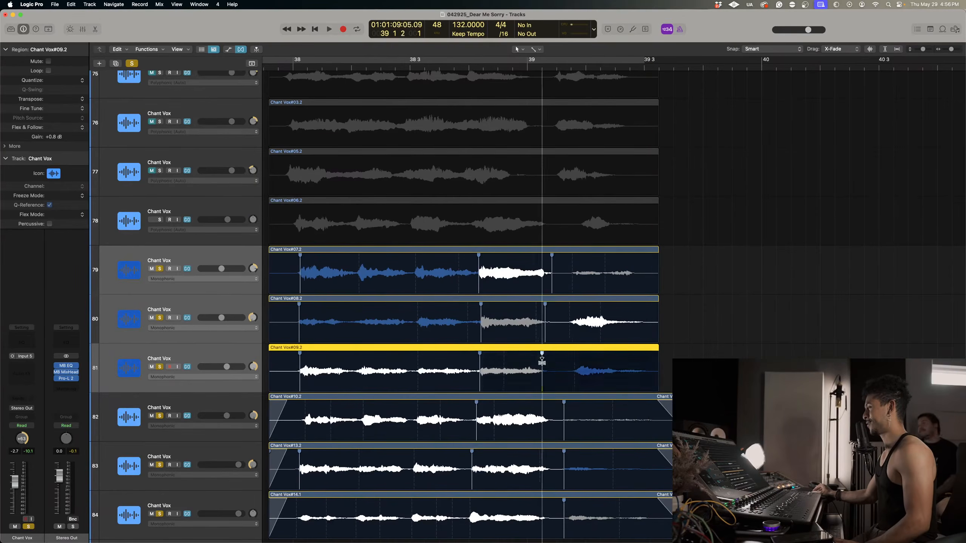
{"action": "left_click", "coordinate": [566, 357]}
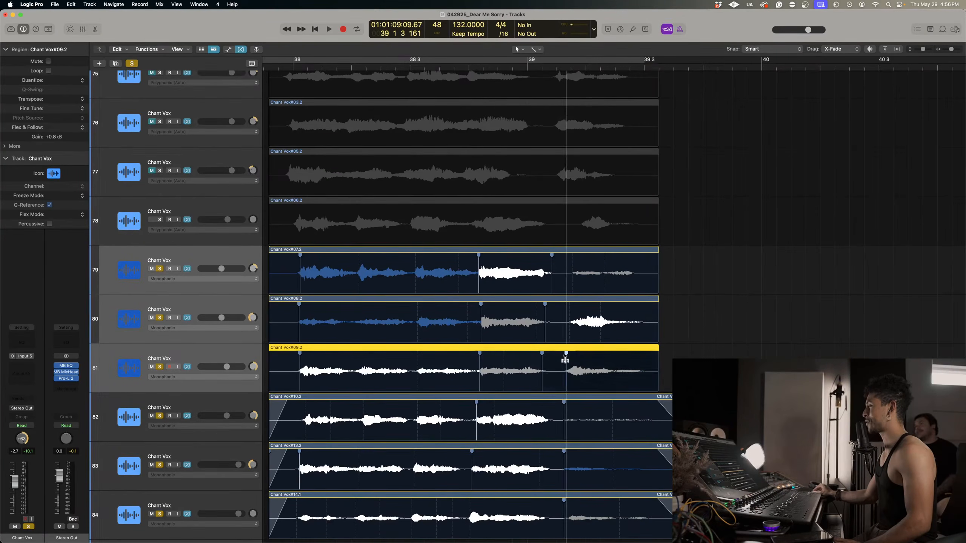
{"action": "left_click", "coordinate": [567, 317]}
{"action": "left_click", "coordinate": [568, 268]}
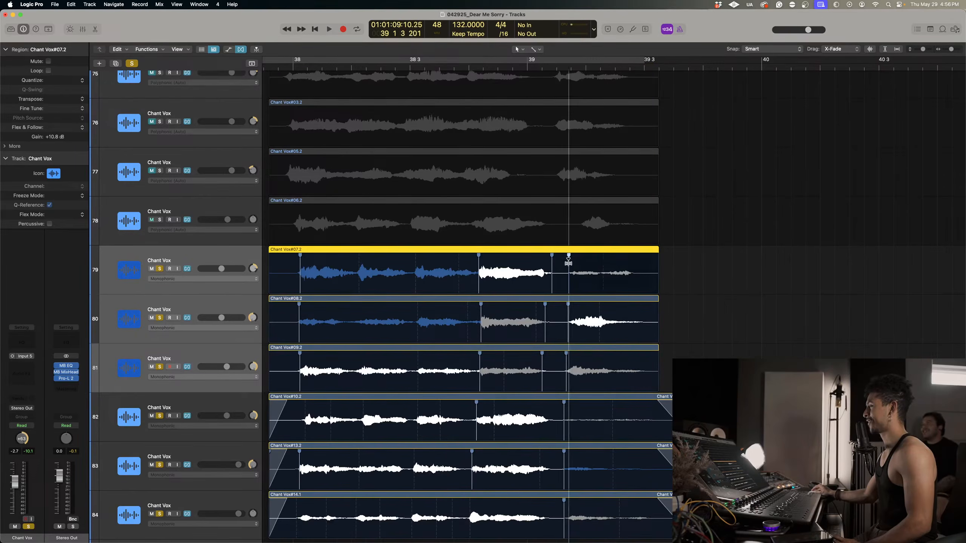
Play from around 38.3 and pull the final phrase starts on Chant Vox tracks 79 to 81 slightly earlier, near 39.1.3.
{"action": "key", "text": "space"}
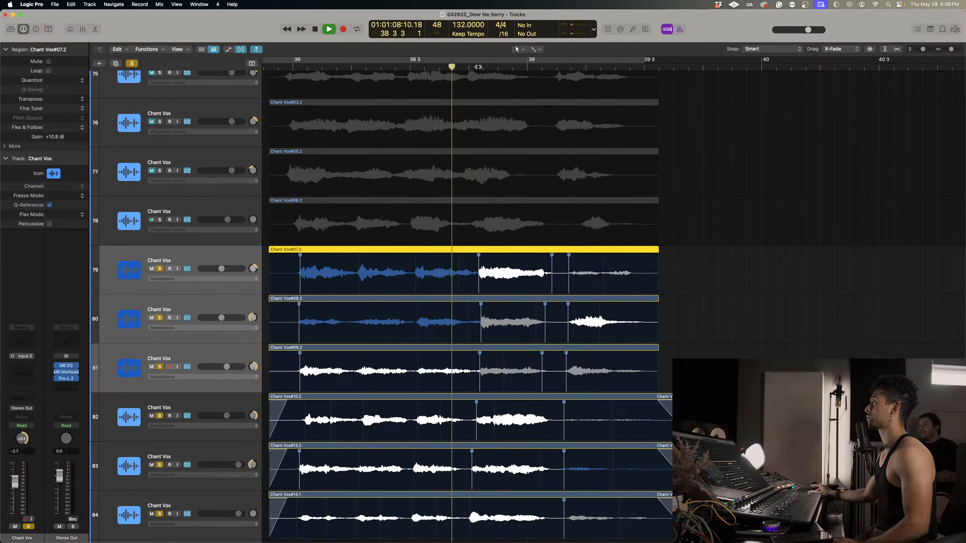
{"action": "key", "text": "space"}
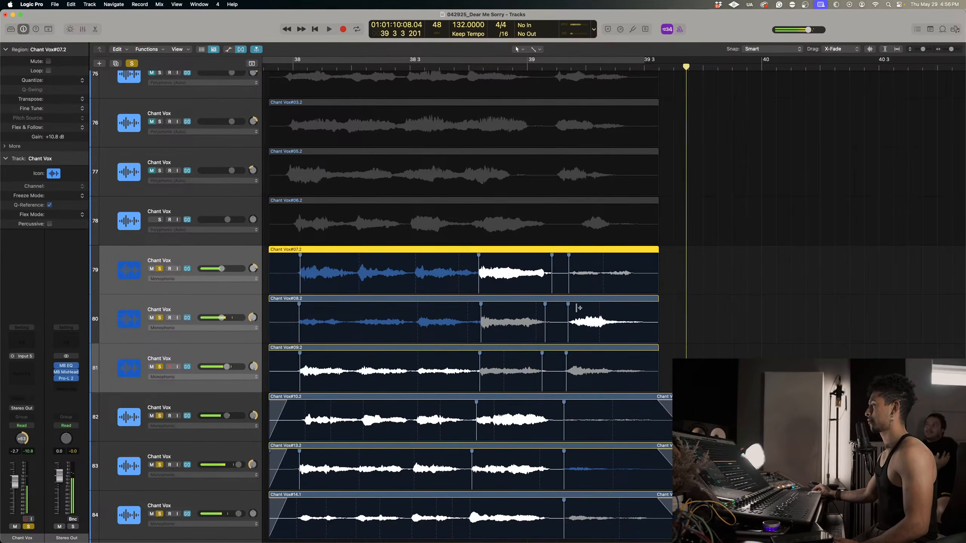
{"action": "left_click_drag", "start_coordinate": [567, 307], "coordinate": [562, 307]}
{"action": "left_click_drag", "start_coordinate": [566, 357], "coordinate": [562, 356]}
{"action": "key", "text": "space"}
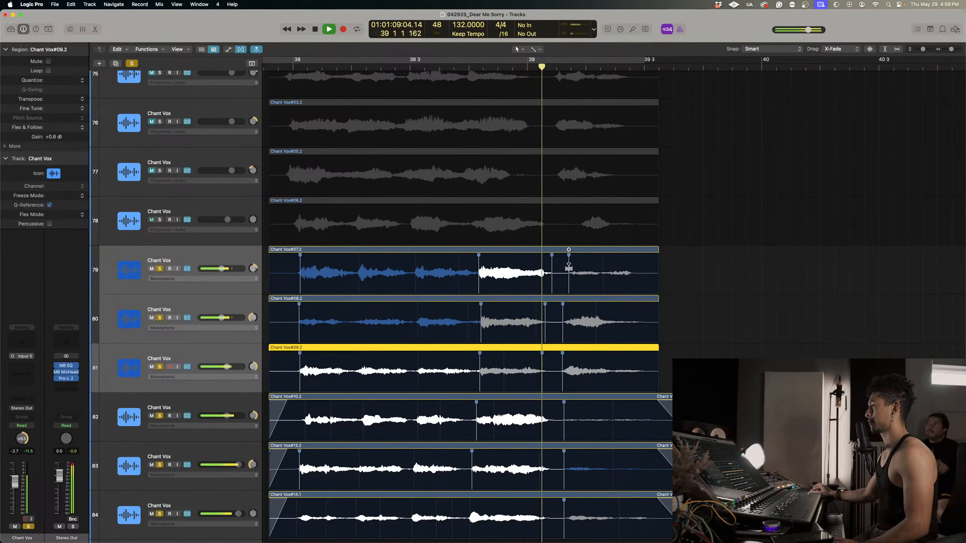
{"action": "left_click_drag", "start_coordinate": [568, 267], "coordinate": [565, 267]}
{"action": "key", "text": "space"}
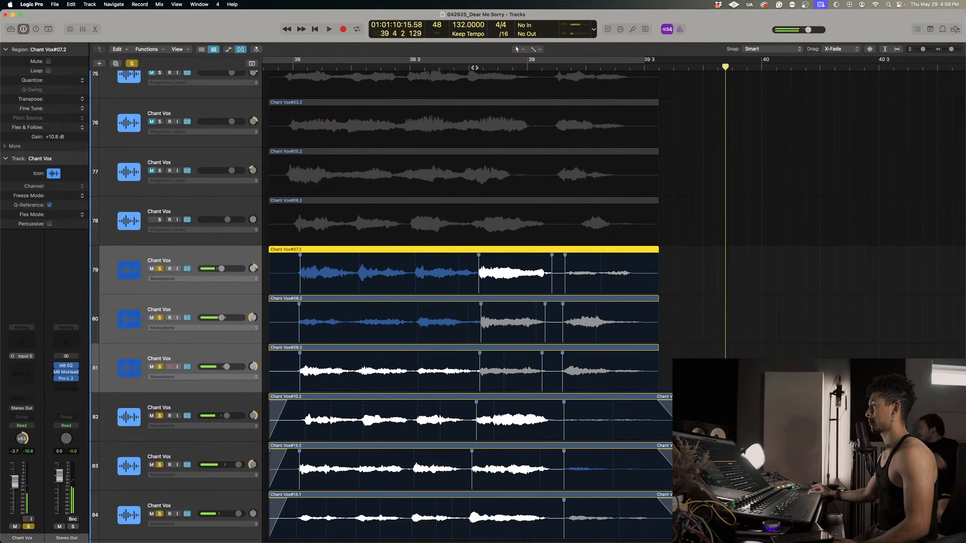
Extend the Chant Vox regions on tracks 79 to 81 to about 39.3.4 and add matching fade-outs and fade-ins.
{"action": "key", "text": "space"}
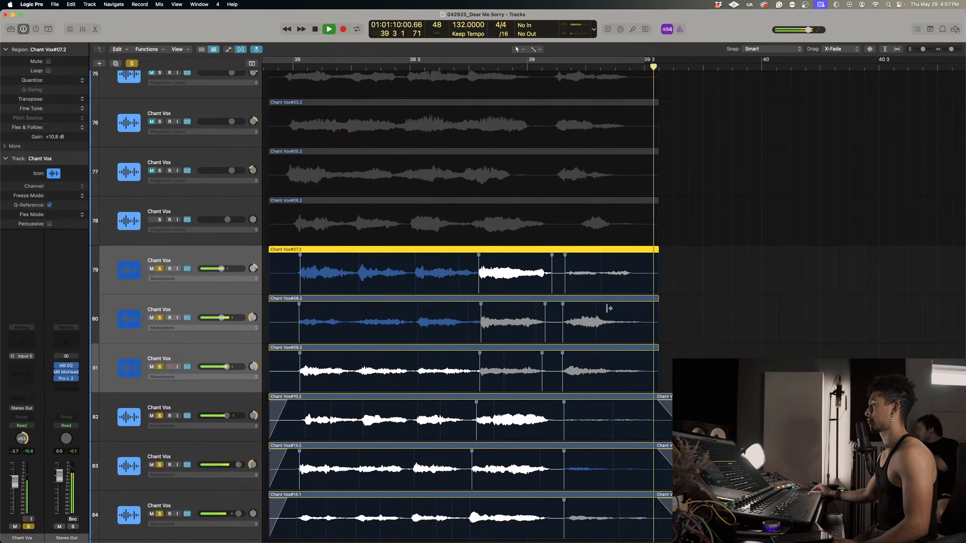
{"action": "key", "text": "space"}
{"action": "left_click_drag", "start_coordinate": [677, 371], "coordinate": [691, 288]}
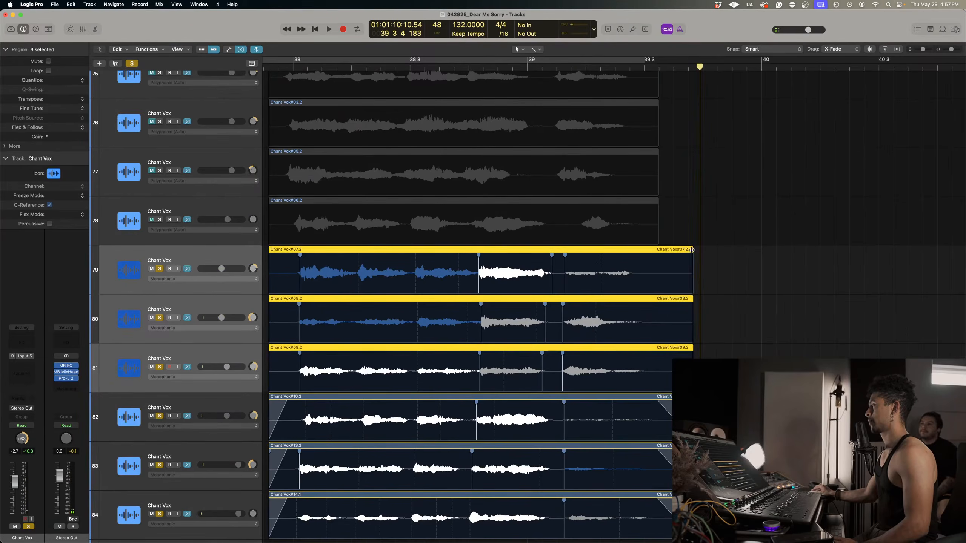
{"action": "left_click_drag", "start_coordinate": [691, 250], "coordinate": [656, 252]}
{"action": "scroll", "coordinate": [335, 271], "scroll_direction": "left", "scroll_amount": 5}
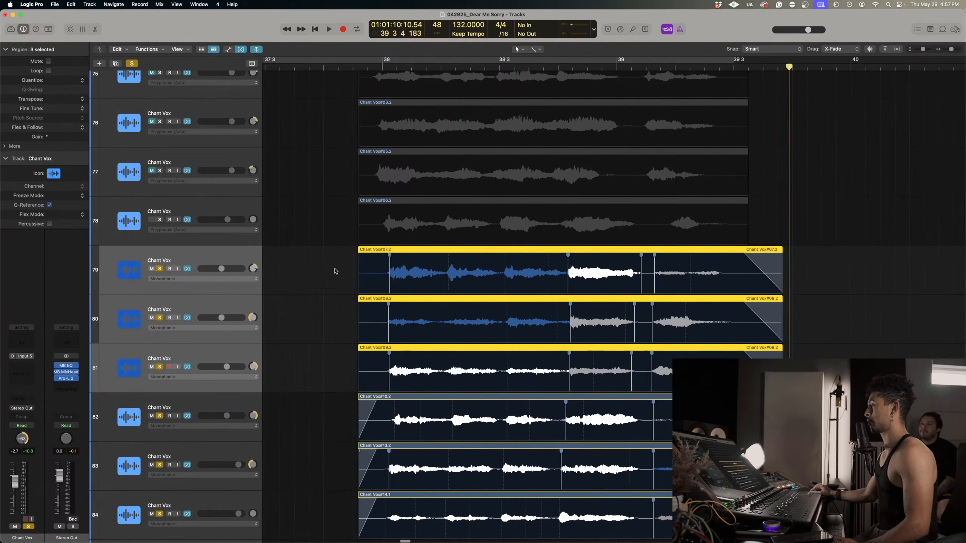
{"action": "left_click_drag", "start_coordinate": [359, 255], "coordinate": [382, 254]}
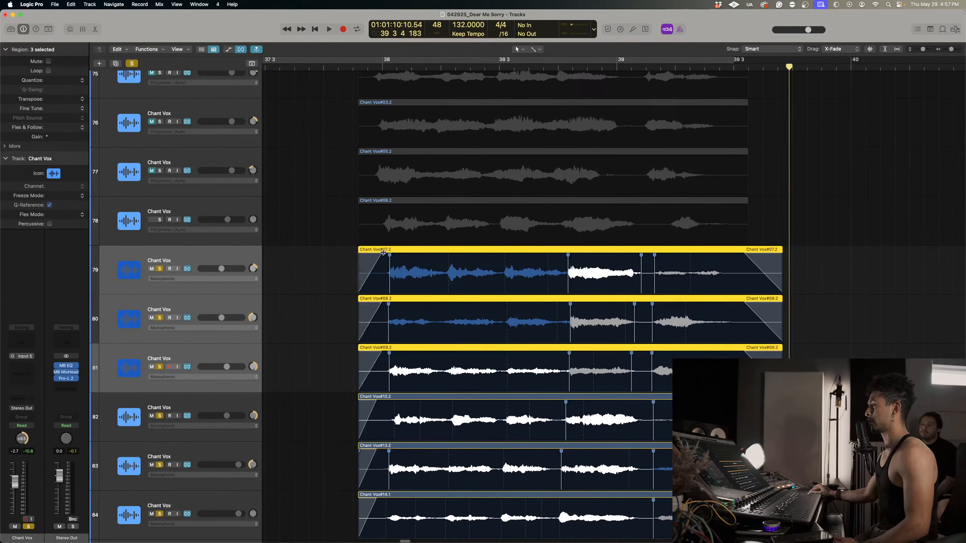
Solo Chant Vox track 78 and set its flex mode to Monophonic.
{"action": "scroll", "coordinate": [543, 404], "scroll_direction": "down", "scroll_amount": 3}
{"action": "scroll", "coordinate": [544, 403], "scroll_direction": "up", "scroll_amount": 8}
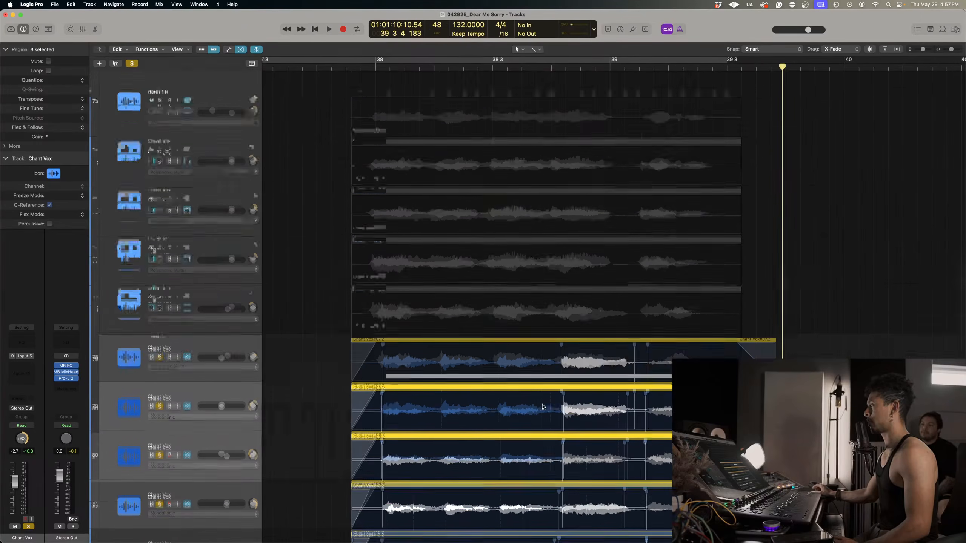
{"action": "left_click", "coordinate": [373, 67]}
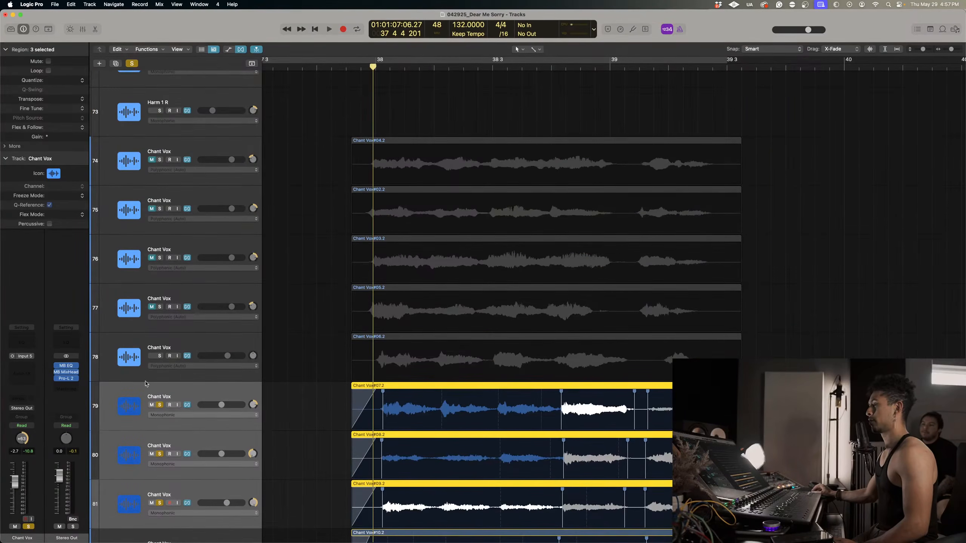
{"action": "left_click", "coordinate": [181, 346]}
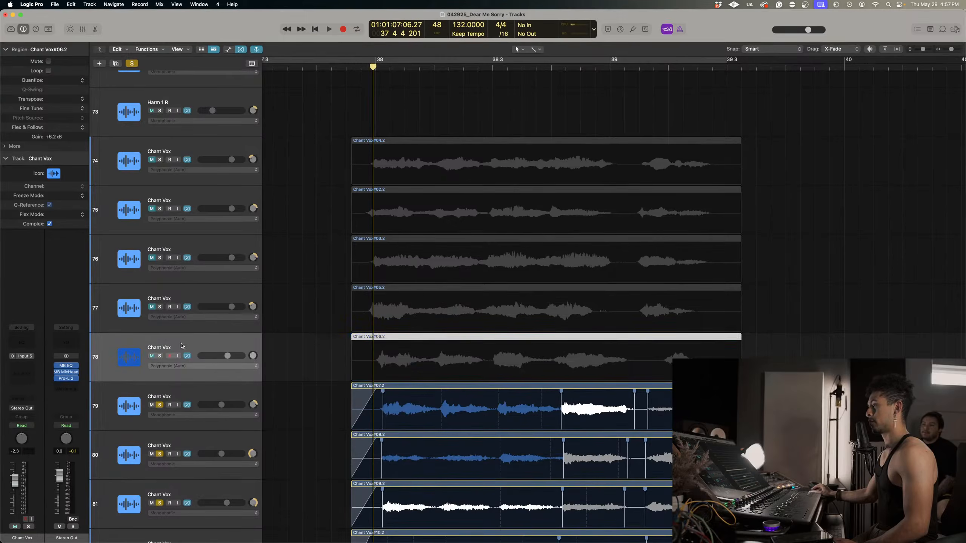
{"action": "left_click", "coordinate": [161, 356]}
{"action": "left_click", "coordinate": [173, 366]}
{"action": "left_click", "coordinate": [176, 371]}
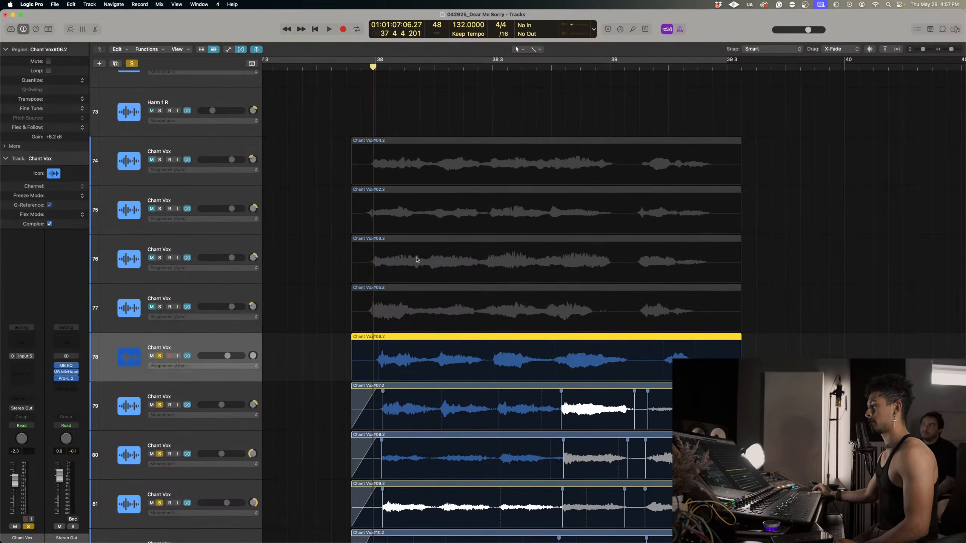
Flex track 78's first phrase start slightly later, add a marker near 38.3 and pull the final phrase start earlier to about 39.1.3.
{"action": "key", "text": "space"}
{"action": "left_click_drag", "start_coordinate": [378, 340], "coordinate": [380, 340]}
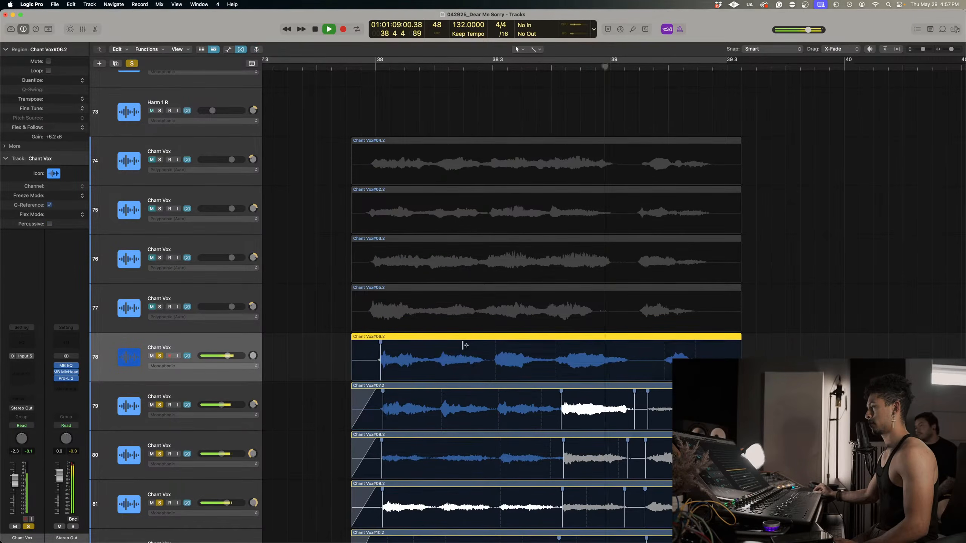
{"action": "left_click", "coordinate": [492, 348]}
{"action": "key", "text": "space"}
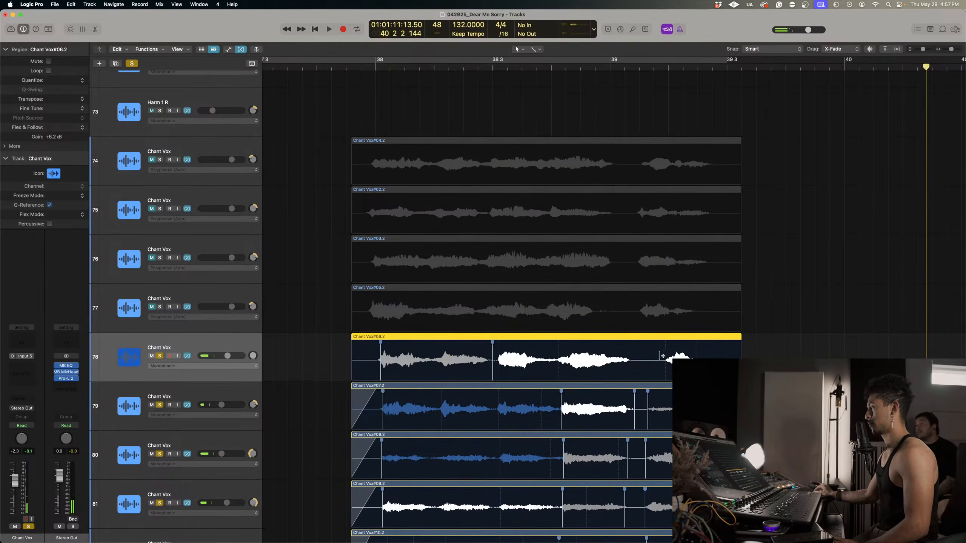
{"action": "left_click", "coordinate": [642, 354]}
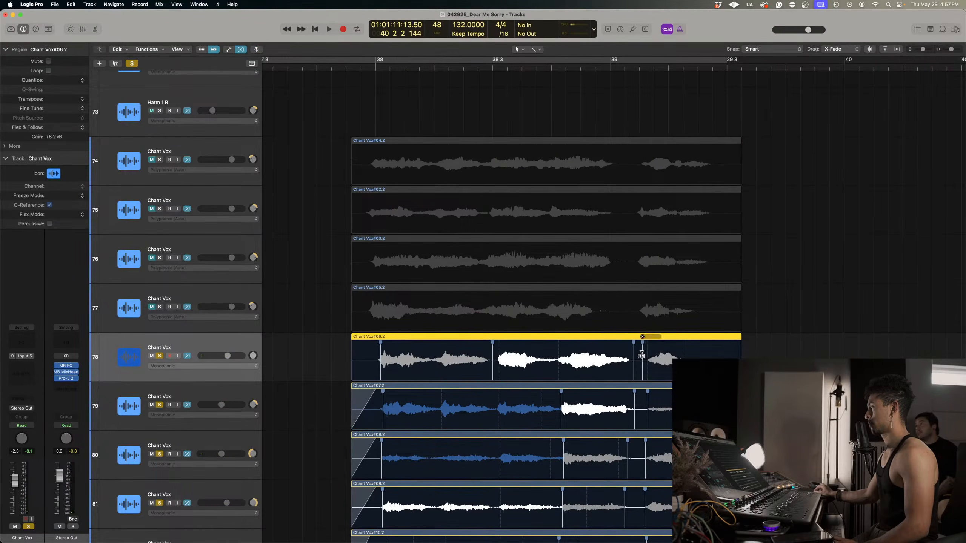
Play from about 38.4, then extend track 78's region to about 39.3.4 and fade out its end.
{"action": "left_click", "coordinate": [562, 67]}
{"action": "key", "text": "space"}
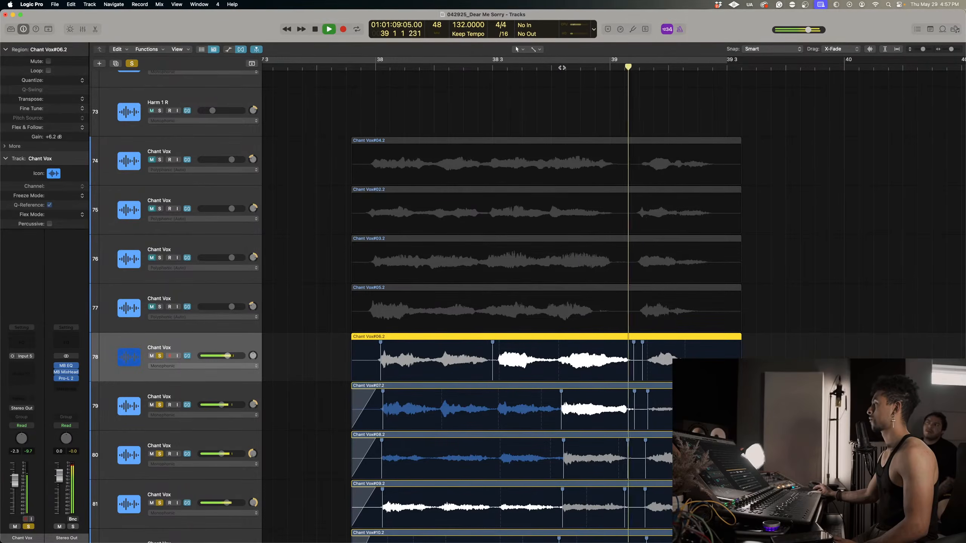
{"action": "key", "text": "space"}
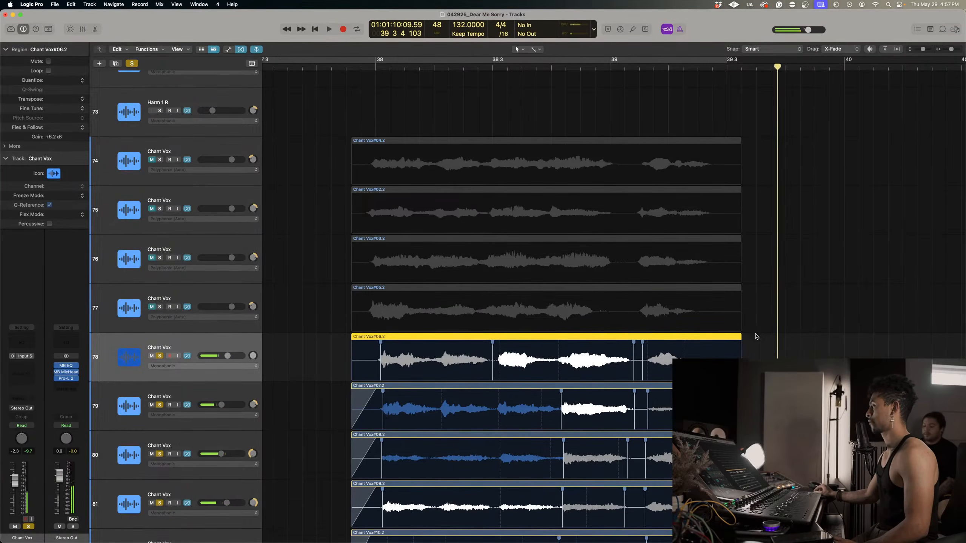
{"action": "left_click_drag", "start_coordinate": [741, 336], "coordinate": [775, 336]}
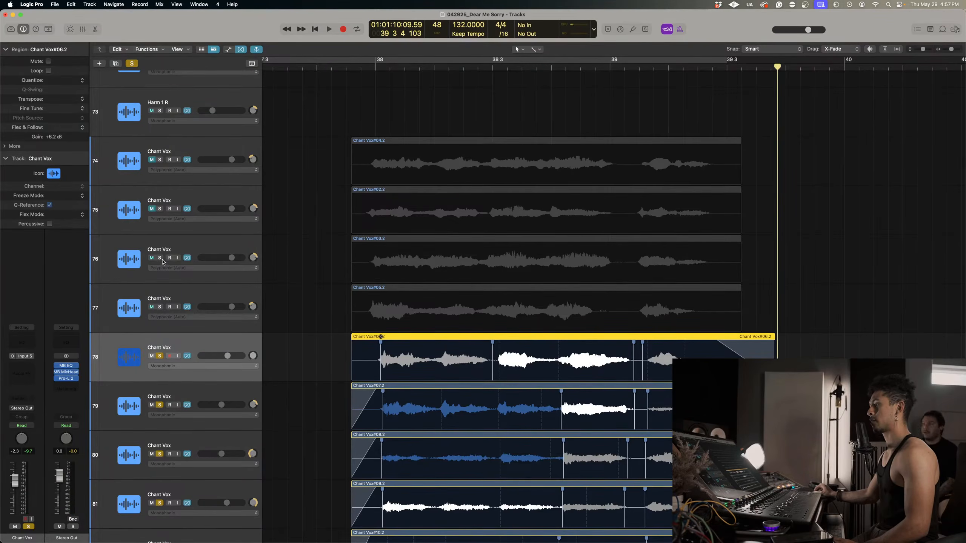
Solo Chant Vox tracks 76 and 77, select their regions and place the playhead at bar 38.
{"action": "left_click", "coordinate": [161, 259]}
{"action": "left_click", "coordinate": [163, 306]}
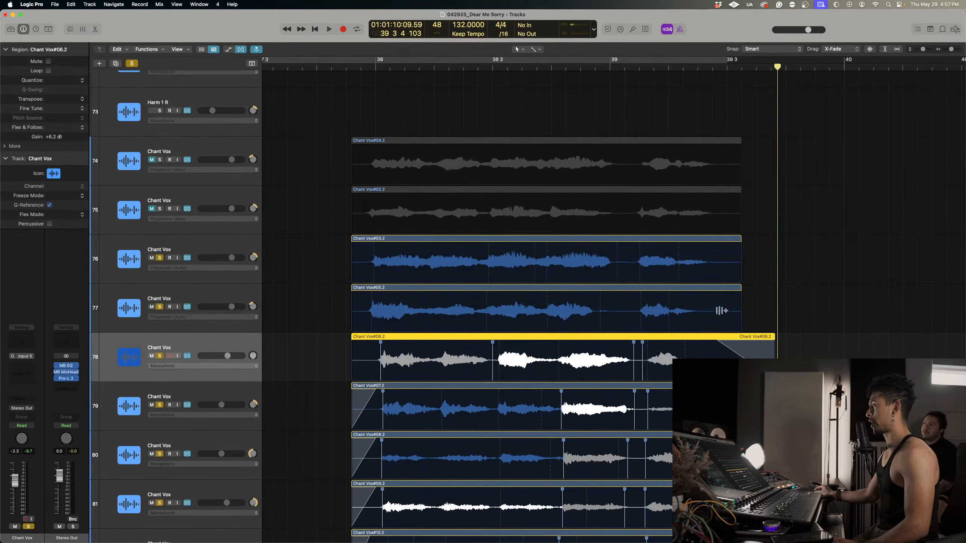
{"action": "left_click_drag", "start_coordinate": [798, 310], "coordinate": [654, 261]}
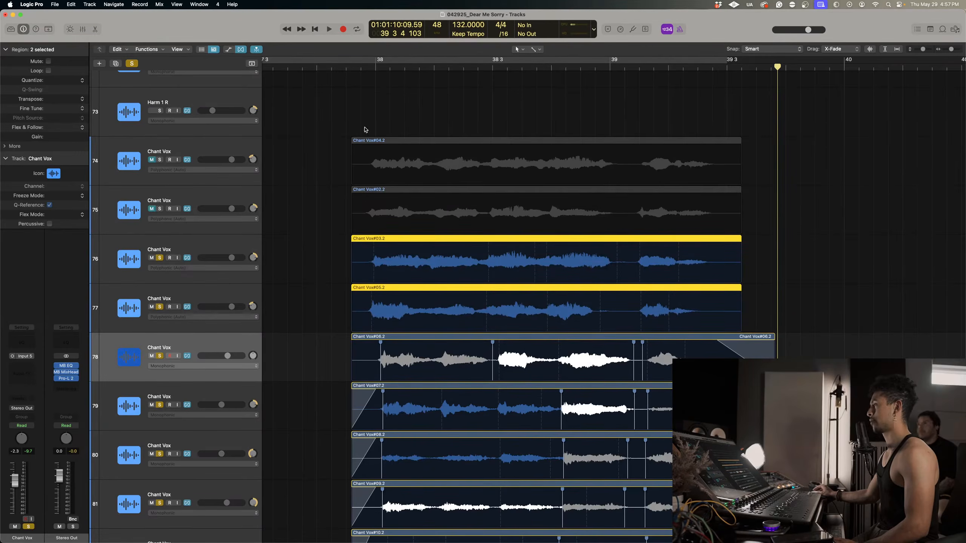
{"action": "left_click", "coordinate": [376, 70]}
{"action": "scroll", "coordinate": [588, 134], "scroll_direction": "down", "scroll_amount": 2}
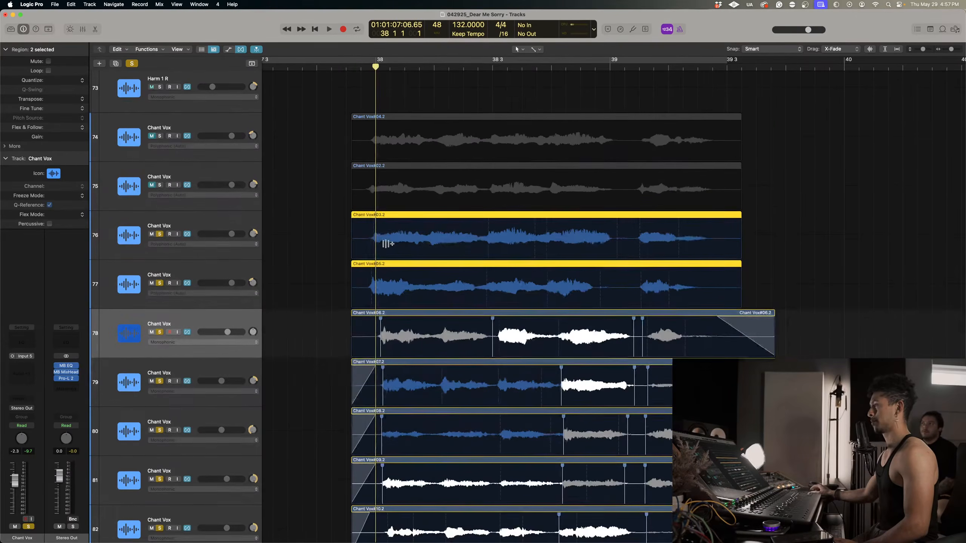
{"action": "scroll", "coordinate": [388, 243], "scroll_direction": "left", "scroll_amount": 2}
Flex the first phrase starts on Chant Vox tracks 76 and 77 slightly after bar 38, in line with track 78.
{"action": "left_click", "coordinate": [361, 236]}
{"action": "left_click", "coordinate": [396, 226]}
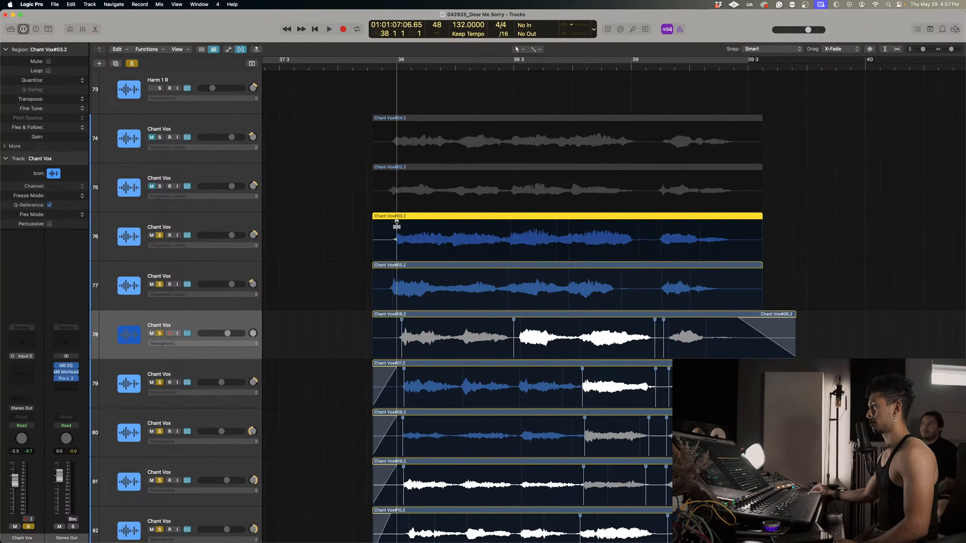
{"action": "left_click", "coordinate": [394, 269]}
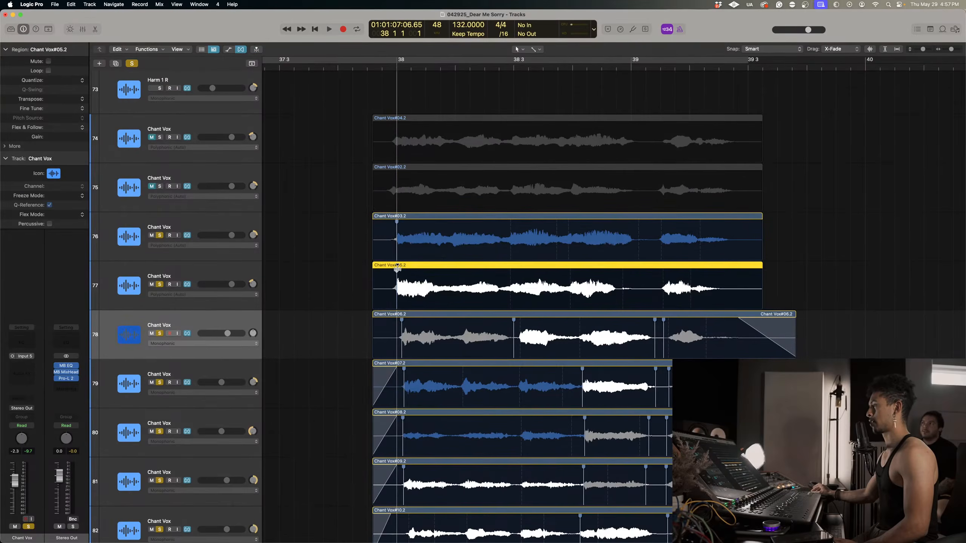
{"action": "left_click_drag", "start_coordinate": [397, 268], "coordinate": [399, 269]}
{"action": "left_click_drag", "start_coordinate": [397, 227], "coordinate": [399, 226]}
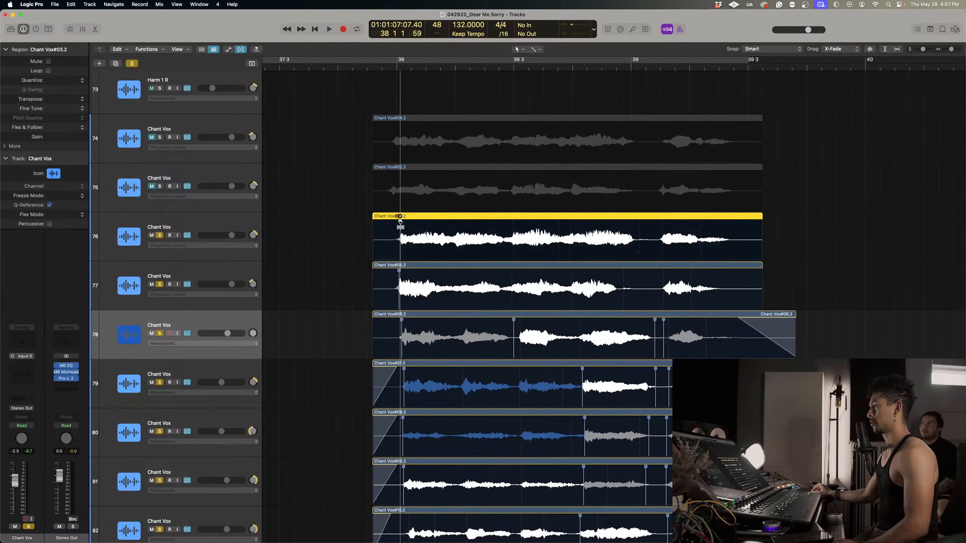
{"action": "left_click_drag", "start_coordinate": [399, 276], "coordinate": [400, 274]}
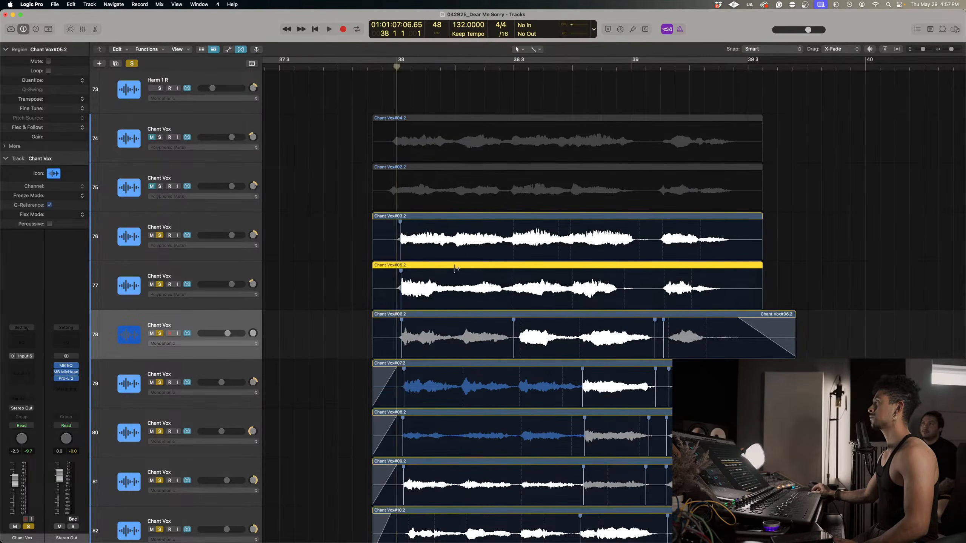
Flex the final phrase starts on tracks 76 and 77 slightly later and place the playhead at 39.1.3 to compare them with the lead vocals.
{"action": "scroll", "coordinate": [595, 265], "scroll_direction": "right", "scroll_amount": 5}
{"action": "left_click_drag", "start_coordinate": [580, 229], "coordinate": [587, 225]}
{"action": "left_click_drag", "start_coordinate": [582, 275], "coordinate": [586, 274]}
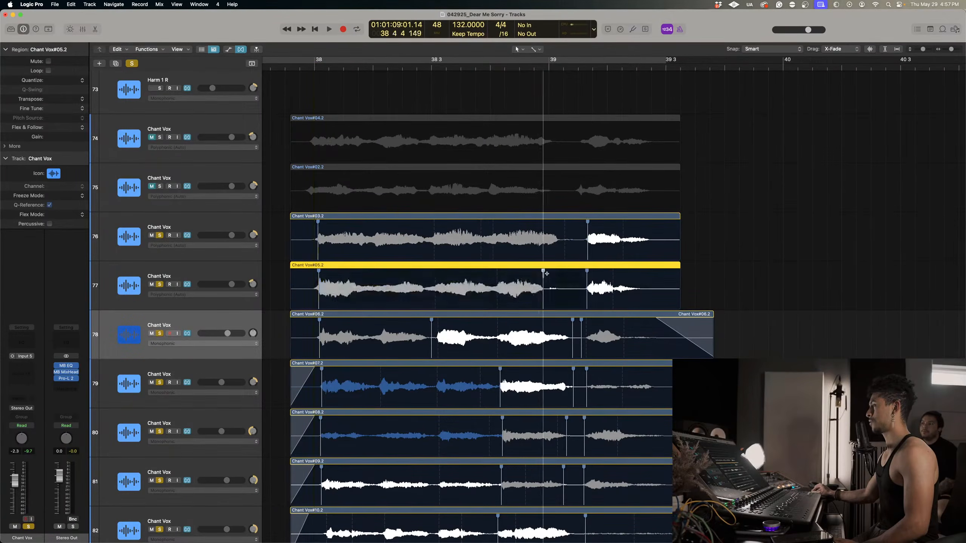
{"action": "scroll", "coordinate": [544, 272], "scroll_direction": "up", "scroll_amount": 15}
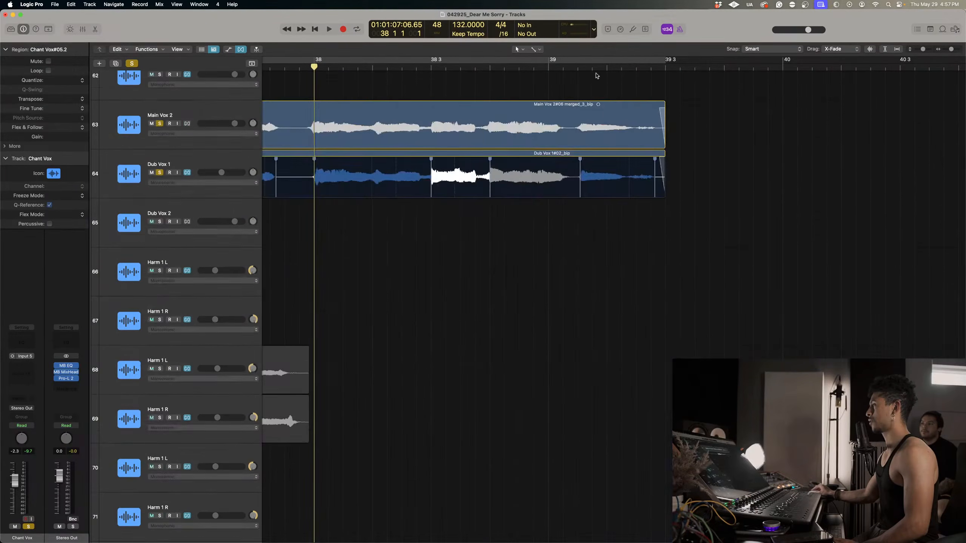
{"action": "left_click", "coordinate": [580, 68]}
{"action": "scroll", "coordinate": [623, 261], "scroll_direction": "down", "scroll_amount": 12}
{"action": "scroll", "coordinate": [583, 353], "scroll_direction": "down", "scroll_amount": 4}
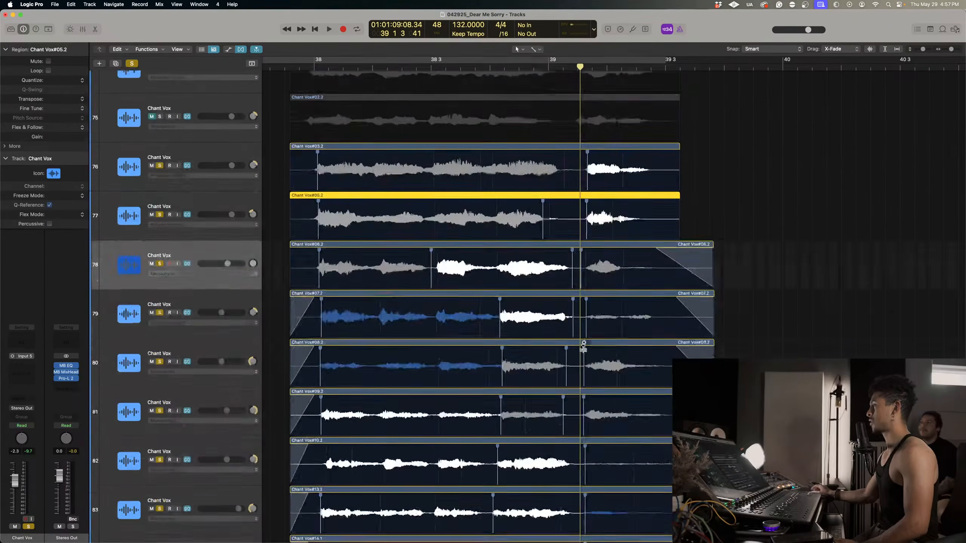
{"action": "scroll", "coordinate": [584, 350], "scroll_direction": "up", "scroll_amount": 4}
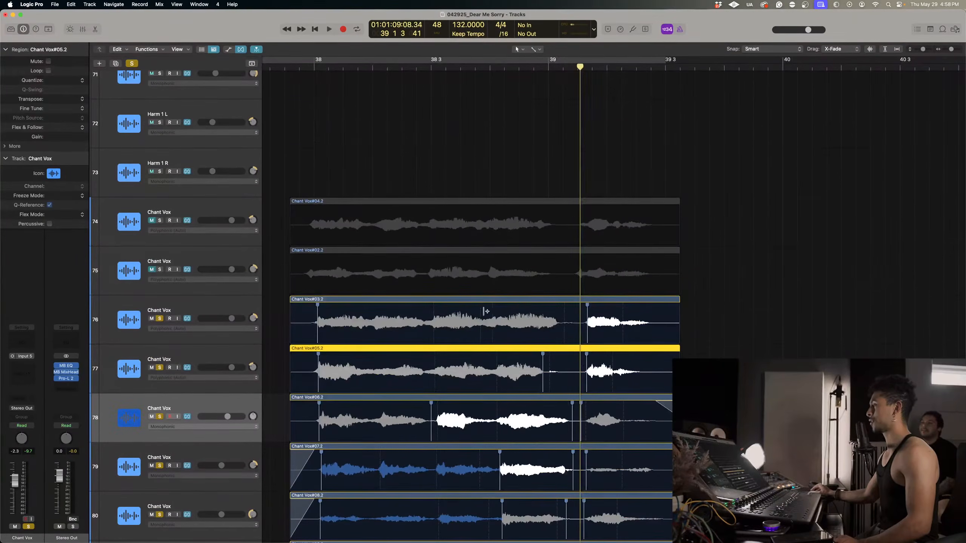
Add flex markers near 38.3 and around the final phrase tails on Chant Vox tracks 76 and 77, pulling track 76's tail slightly earlier.
{"action": "left_click", "coordinate": [439, 308]}
{"action": "left_click", "coordinate": [430, 356]}
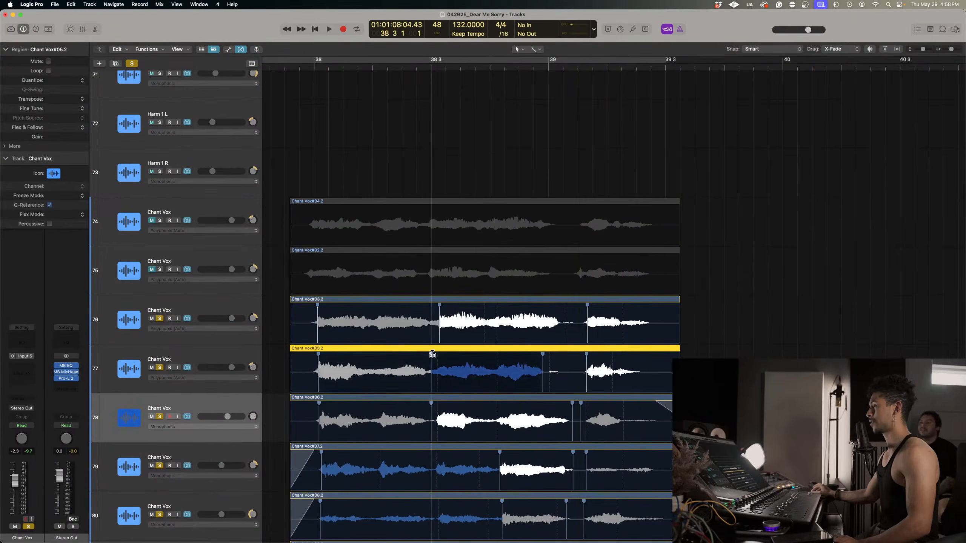
{"action": "left_click", "coordinate": [620, 309]}
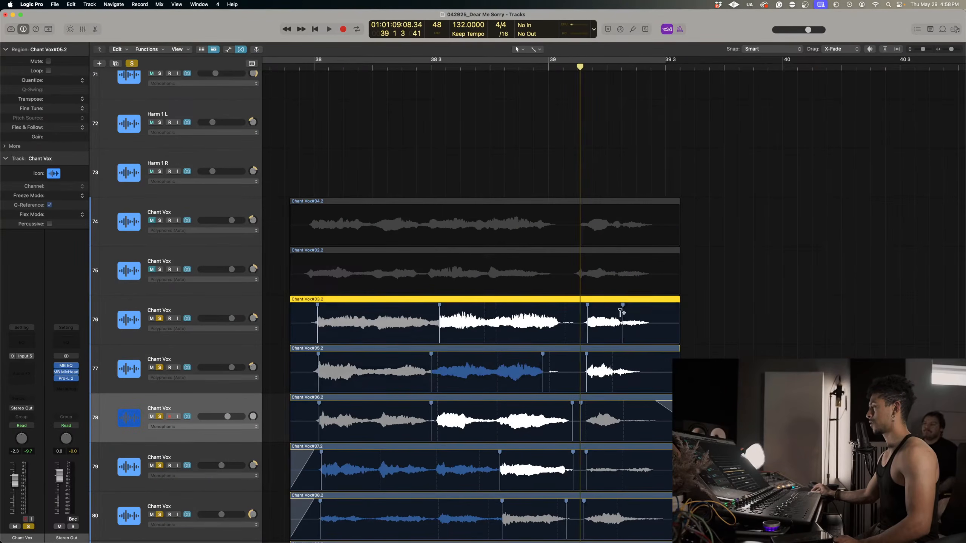
{"action": "left_click", "coordinate": [650, 312]}
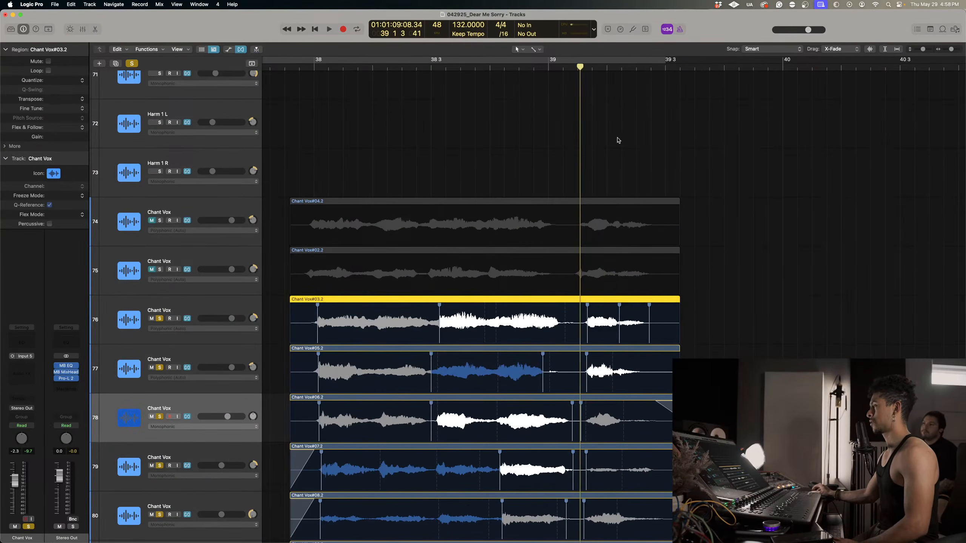
{"action": "left_click", "coordinate": [648, 355]}
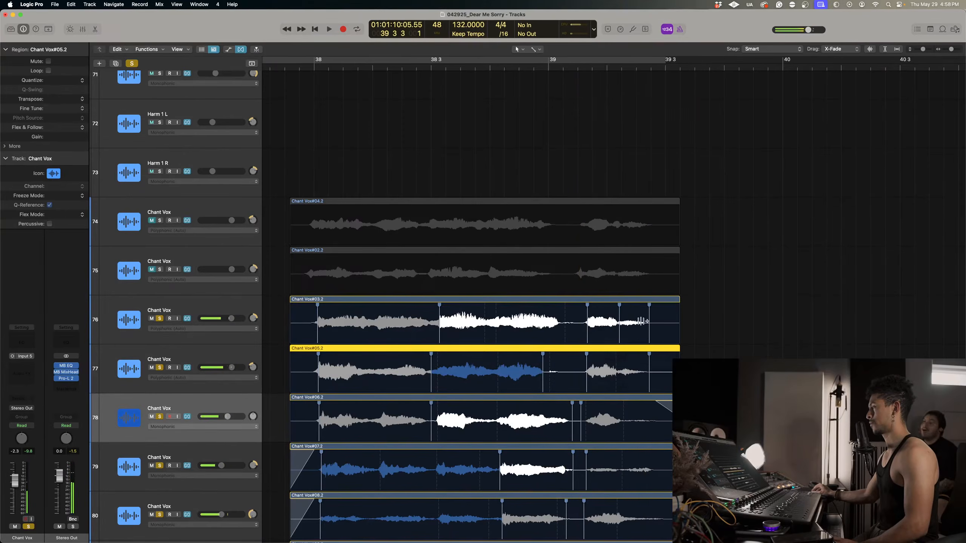
{"action": "left_click", "coordinate": [642, 310]}
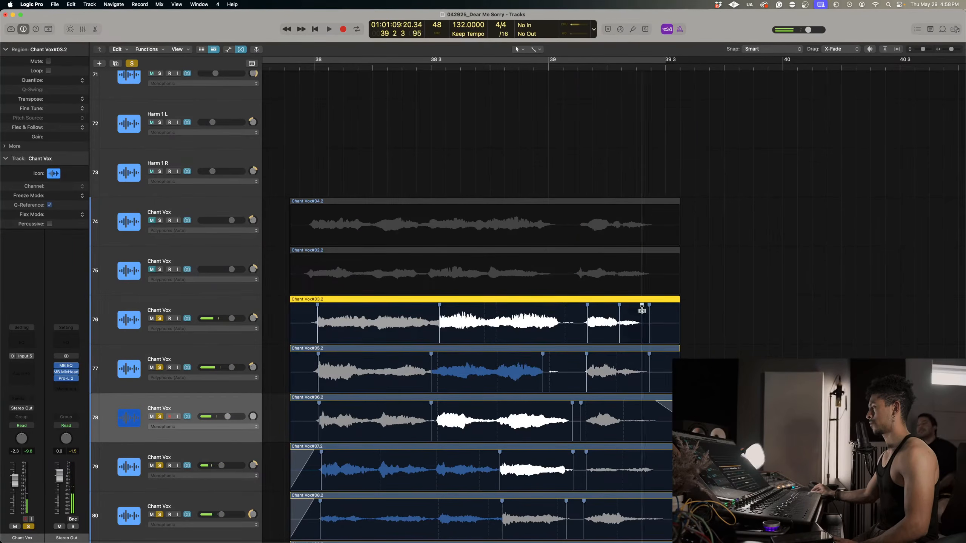
Play the final phrase, then trim the regions on tracks 76 and 77 to just before 39.3 and give both a curved fade-out.
{"action": "left_click", "coordinate": [586, 66]}
{"action": "key", "text": "space"}
{"action": "key", "text": "space"}
{"action": "left_click", "coordinate": [678, 367]}
{"action": "left_click", "coordinate": [678, 326], "text": "shift"}
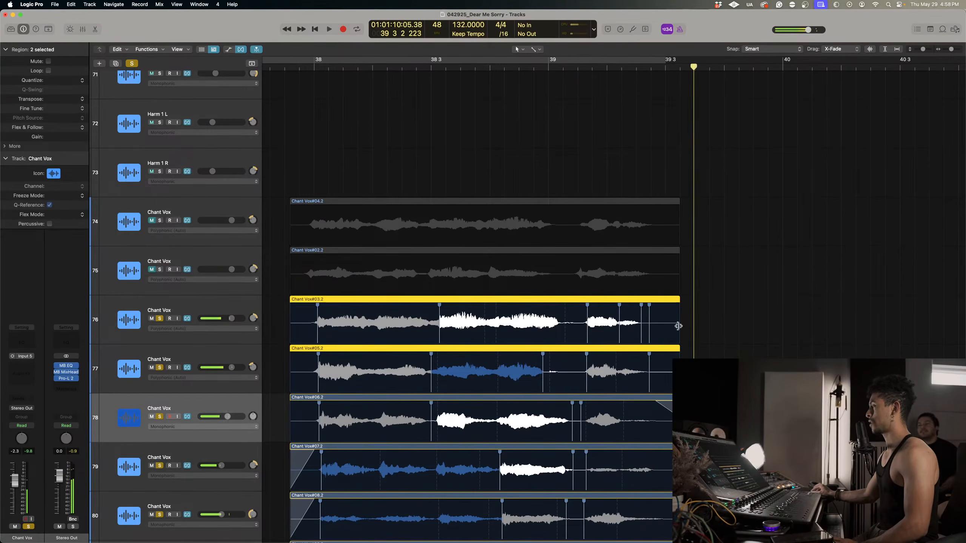
{"action": "left_click_drag", "start_coordinate": [678, 335], "coordinate": [657, 335]}
{"action": "left_click_drag", "start_coordinate": [656, 300], "coordinate": [621, 296]}
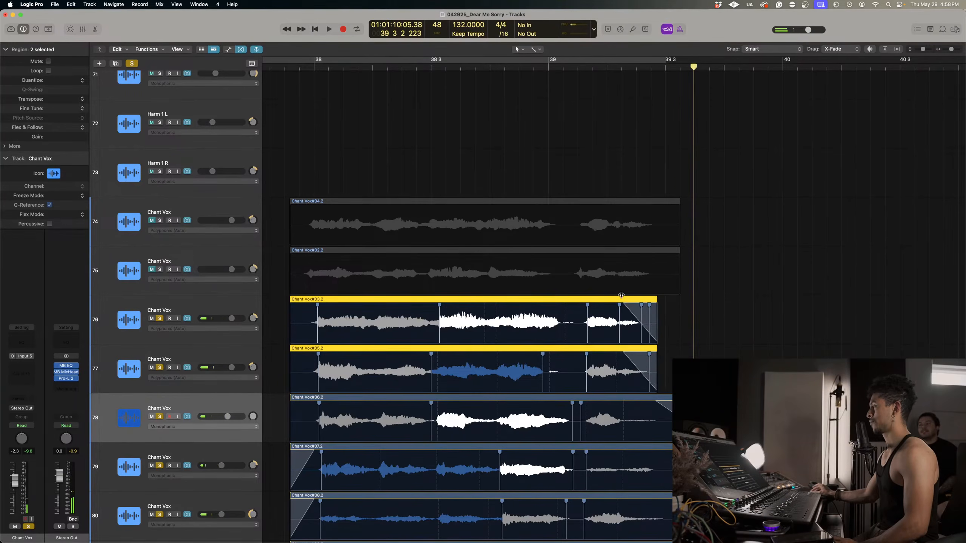
Play the soloed Chant Vox stack from about 39.1.3 and again from before bar 38 to check timing and fades.
{"action": "left_click", "coordinate": [577, 68]}
{"action": "key", "text": "space"}
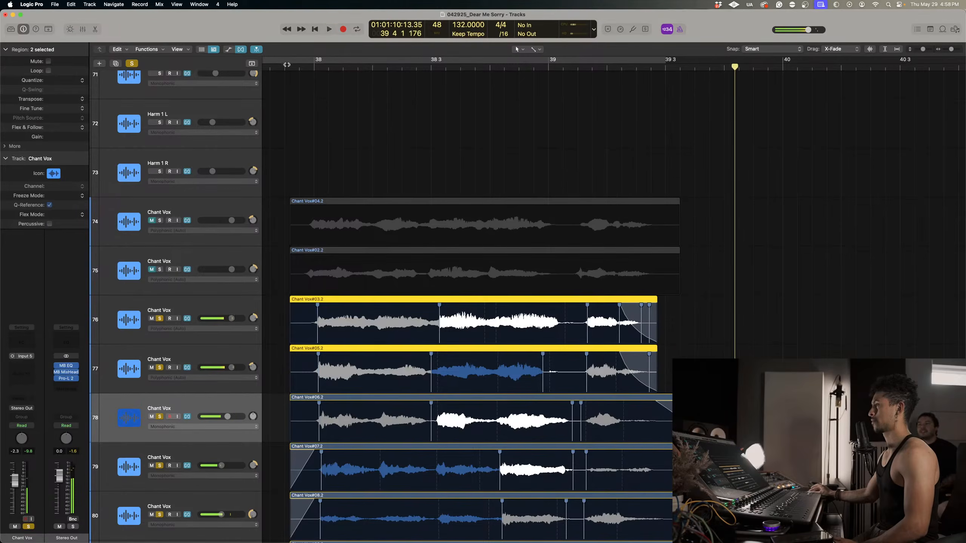
{"action": "left_click", "coordinate": [286, 66]}
{"action": "key", "text": "space"}
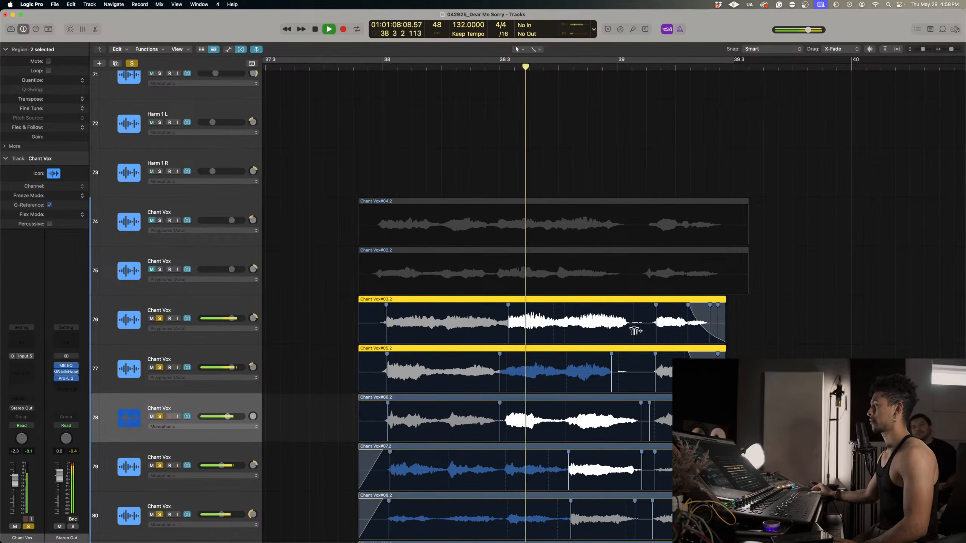
{"action": "key", "text": "space"}
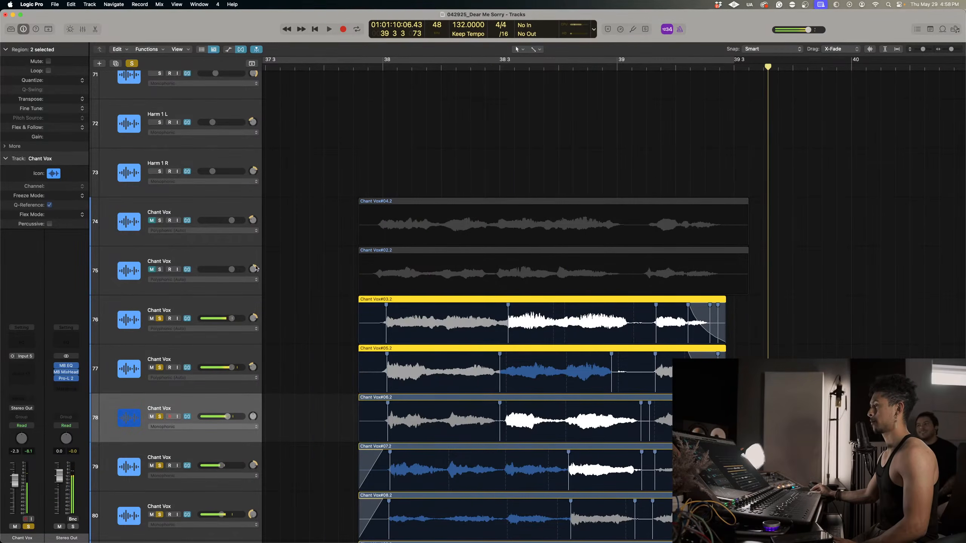
Solo Chant Vox tracks 74 and 75 and switch both to the Monophonic flex mode.
{"action": "left_click_drag", "start_coordinate": [159, 221], "coordinate": [159, 269]}
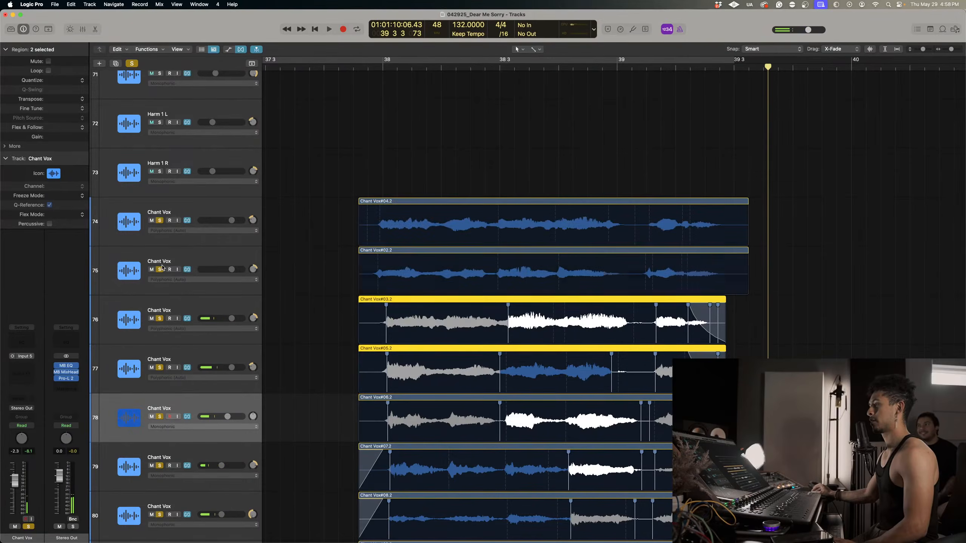
{"action": "left_click", "coordinate": [190, 254]}
{"action": "left_click", "coordinate": [196, 224], "text": "shift"}
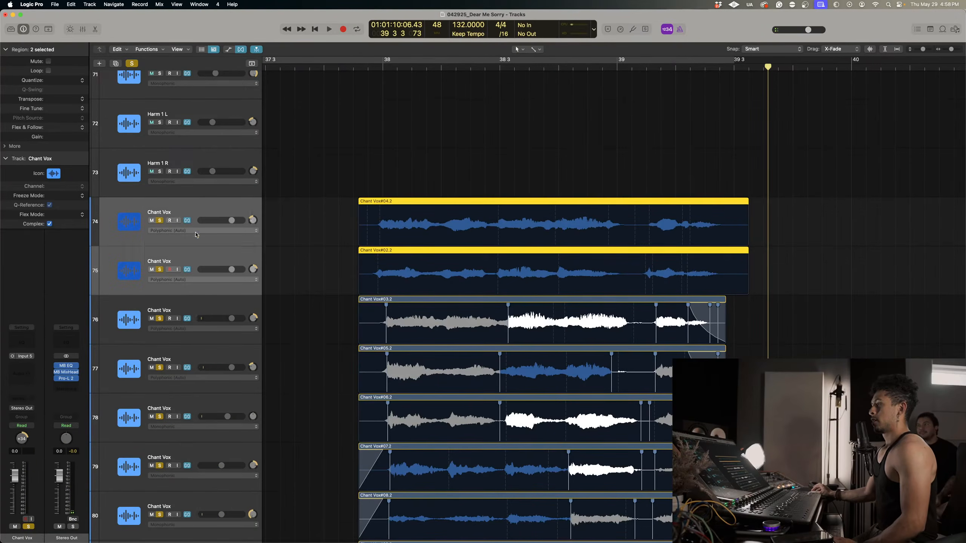
{"action": "left_click", "coordinate": [197, 230]}
{"action": "left_click", "coordinate": [205, 222]}
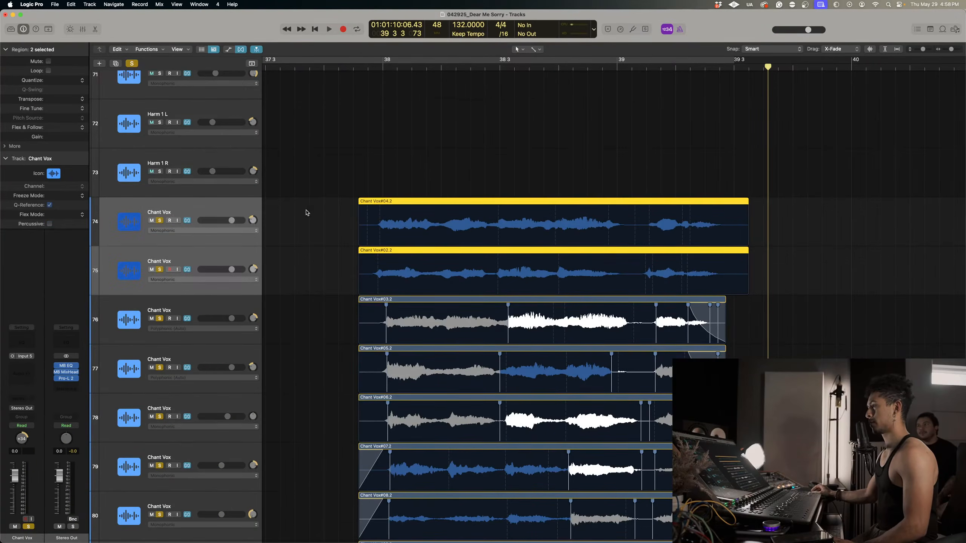
Flex the opening starts on tracks 74 and 75 slightly later to bar 38, and align their phrase starts near 38.3.
{"action": "left_click", "coordinate": [385, 68]}
{"action": "key", "text": "super+Right"}
{"action": "key", "text": "super+Right"}
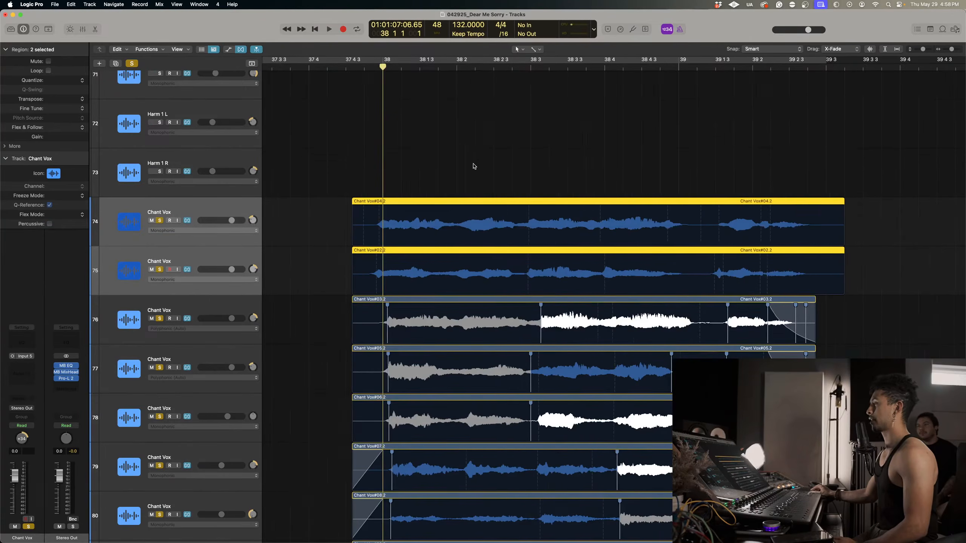
{"action": "left_click", "coordinate": [475, 166]}
{"action": "left_click", "coordinate": [380, 207]}
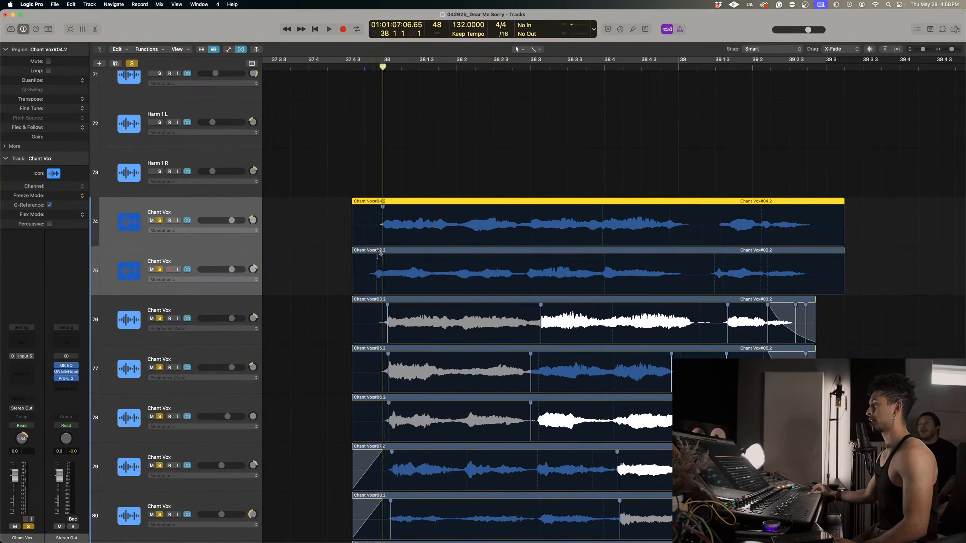
{"action": "key", "text": "Down"}
{"action": "left_click", "coordinate": [535, 207]}
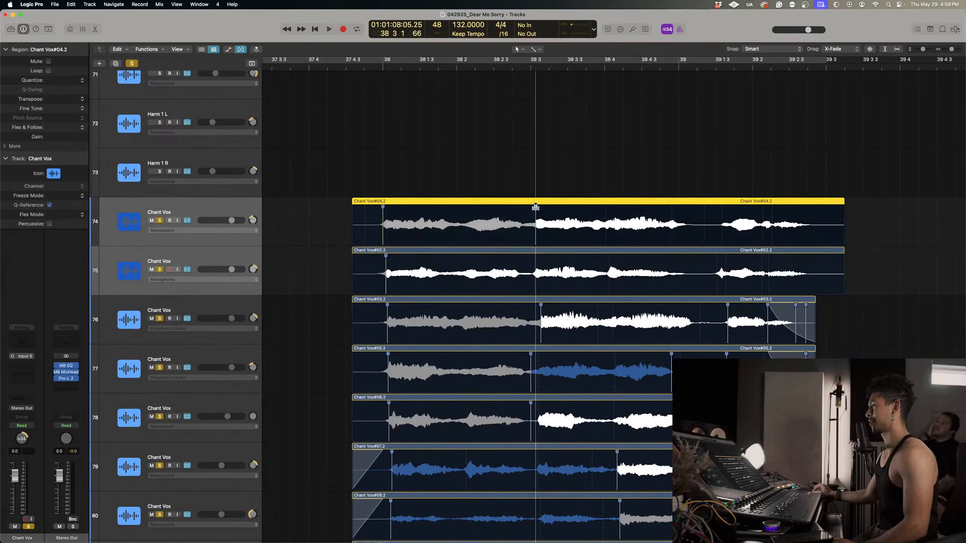
{"action": "left_click_drag", "start_coordinate": [534, 255], "coordinate": [537, 255]}
Flex the phrase tails after bar 39 slightly later on tracks 74 and 75, and add a marker before track 75's final phrase.
{"action": "left_click_drag", "start_coordinate": [689, 217], "coordinate": [694, 216]}
{"action": "left_click", "coordinate": [690, 262]}
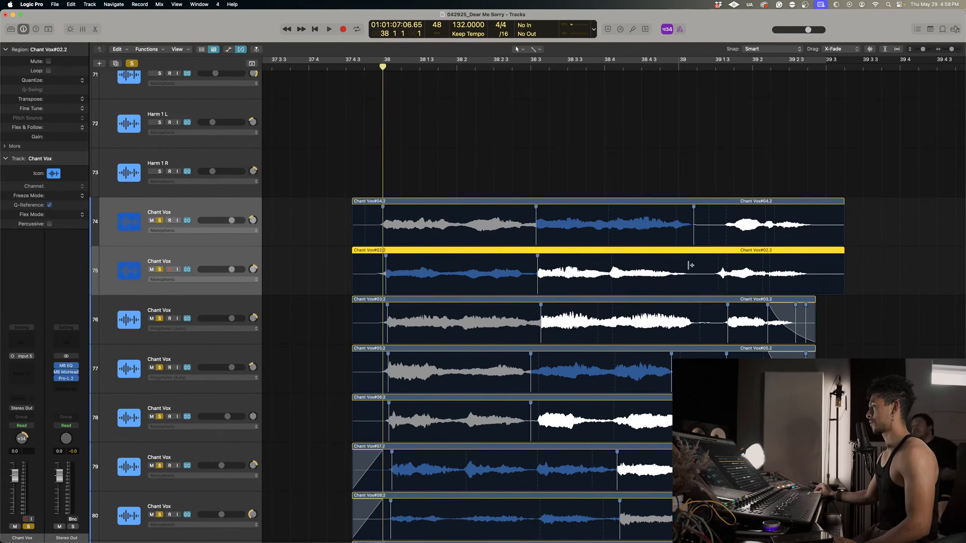
{"action": "left_click_drag", "start_coordinate": [689, 261], "coordinate": [693, 263]}
{"action": "left_click", "coordinate": [721, 260]}
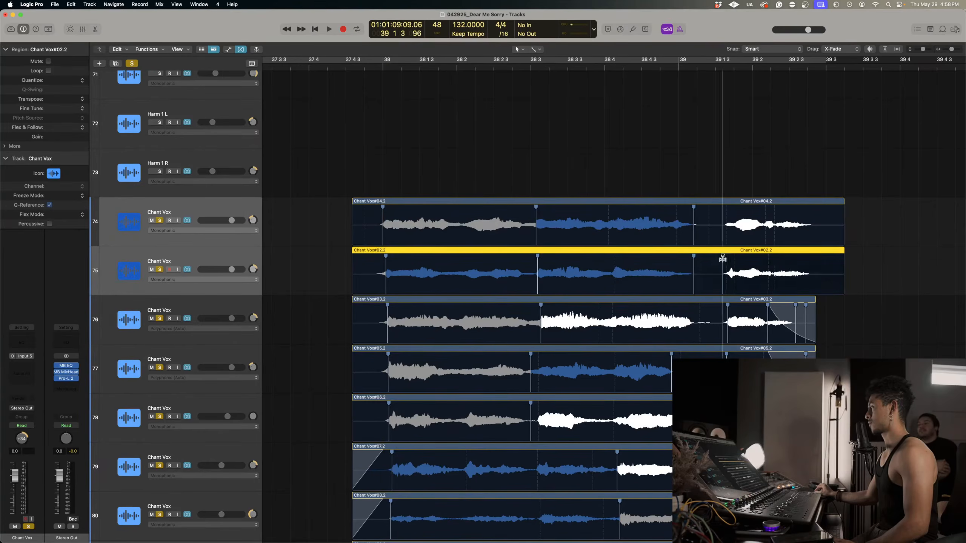
{"action": "left_click", "coordinate": [722, 224]}
Trim the regions on tracks 74 and 75 to just before 39.3, give both a curved fade-out, and play from bar 38.
{"action": "left_click_drag", "start_coordinate": [884, 280], "coordinate": [770, 196]}
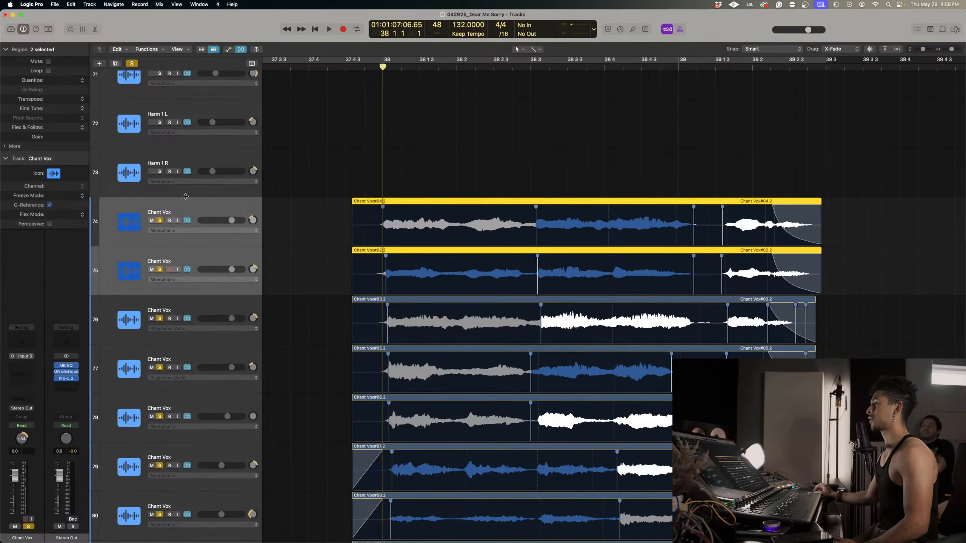
{"action": "key", "text": "space"}
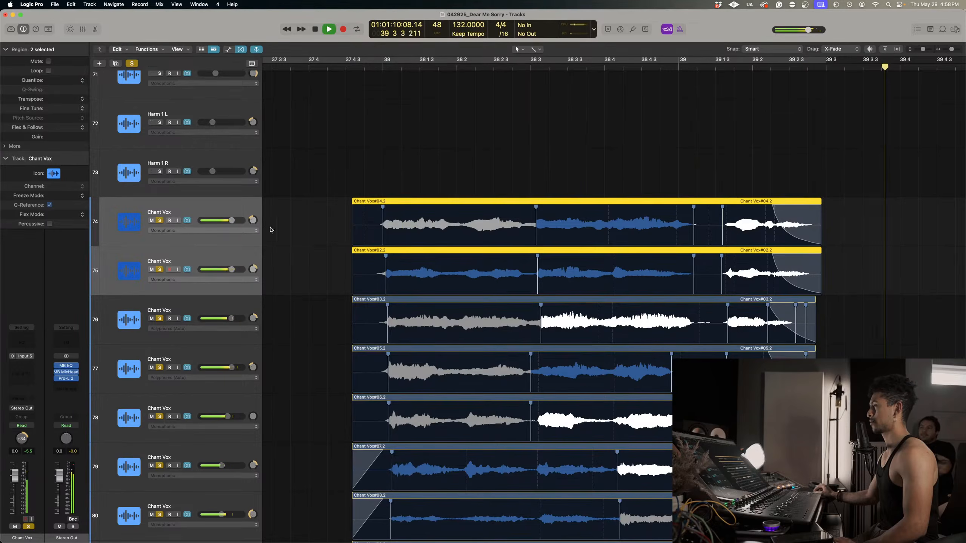
{"action": "key", "text": "space"}
Give the Chant Vox regions on tracks 74 to 84 a curved fade-in before bar 38 and play the stack.
{"action": "left_click_drag", "start_coordinate": [323, 203], "coordinate": [364, 420]}
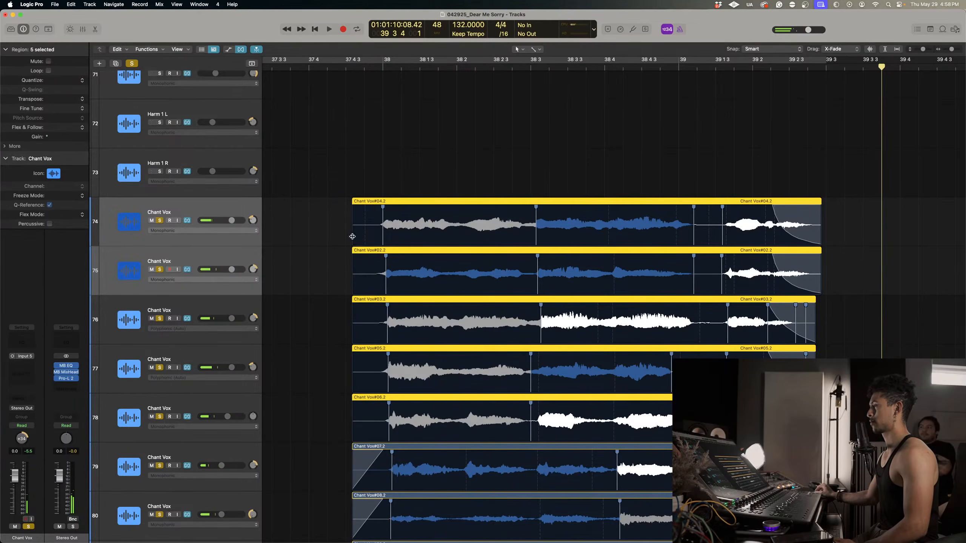
{"action": "left_click_drag", "start_coordinate": [352, 236], "coordinate": [380, 282]}
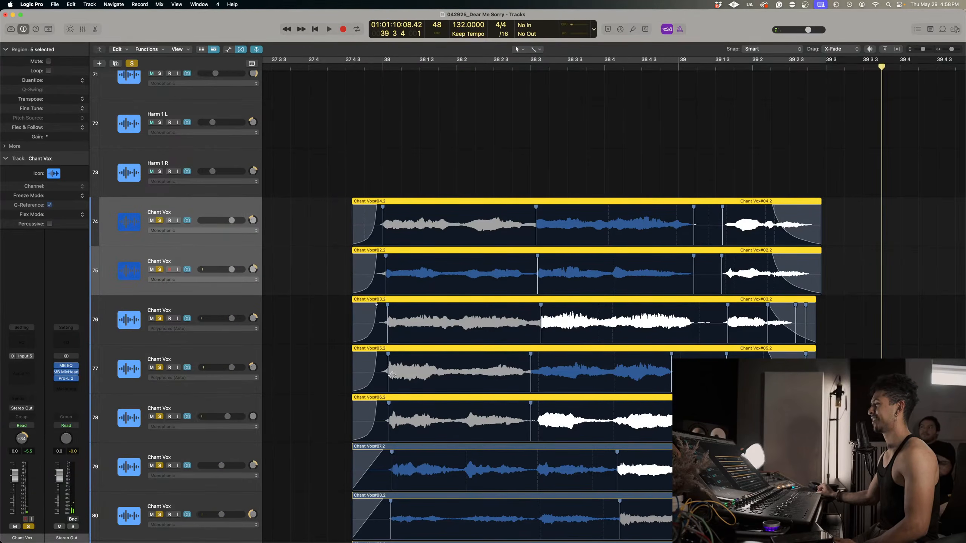
{"action": "left_click", "coordinate": [325, 66]}
{"action": "scroll", "coordinate": [383, 376], "scroll_direction": "down", "scroll_amount": 5}
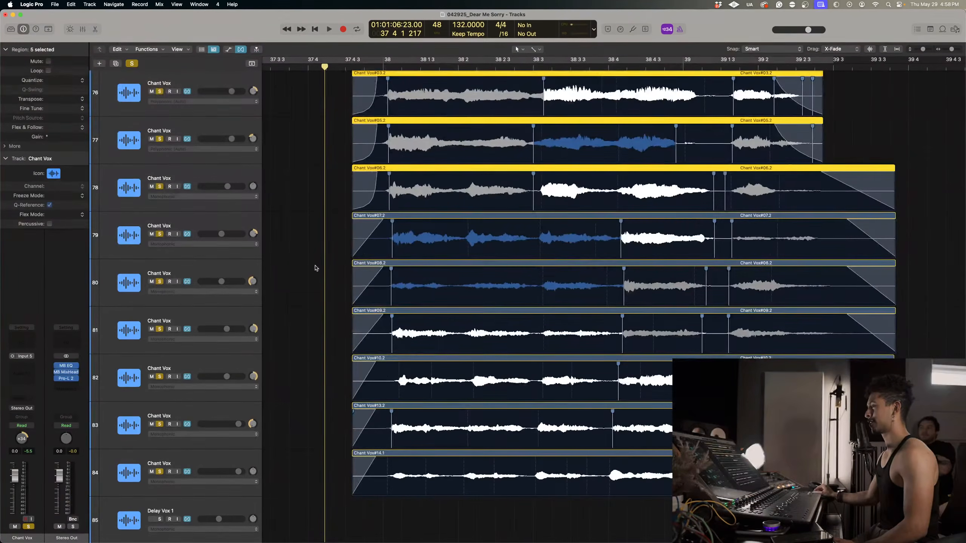
{"action": "left_click_drag", "start_coordinate": [316, 253], "coordinate": [389, 496]}
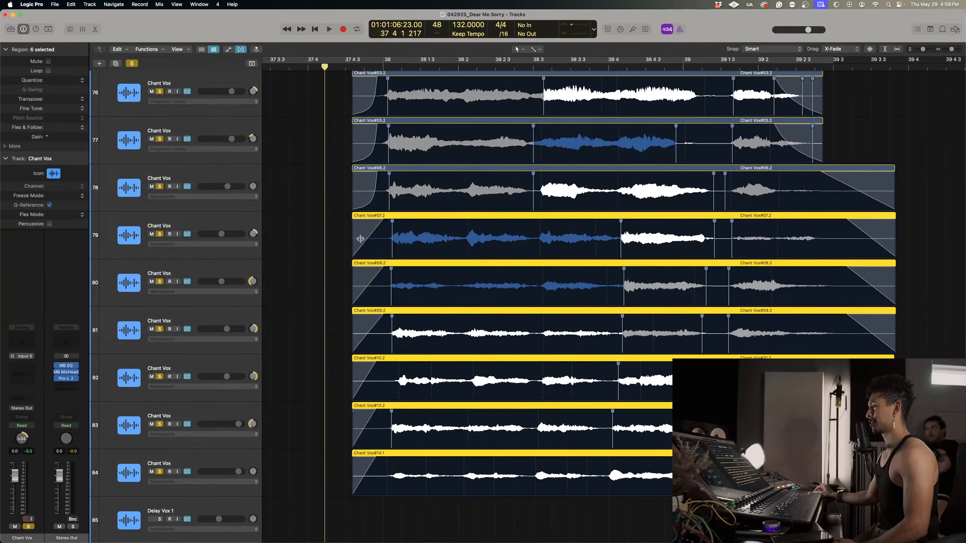
{"action": "left_click_drag", "start_coordinate": [360, 239], "coordinate": [455, 480]}
{"action": "key", "text": "space"}
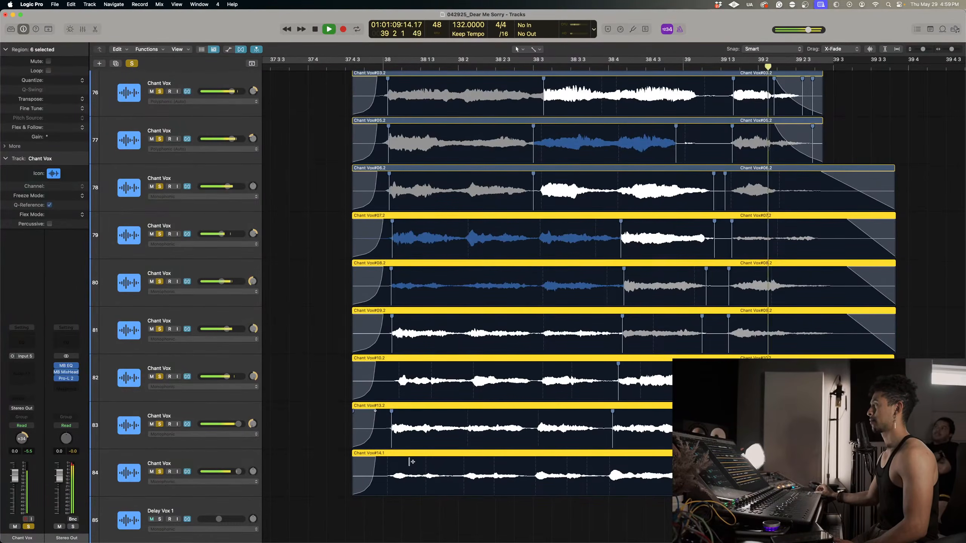
{"action": "key", "text": "space"}
Turn off the solos and play the layered Chant Vox regions within the full mix.
{"action": "scroll", "coordinate": [474, 282], "scroll_direction": "left", "scroll_amount": 8}
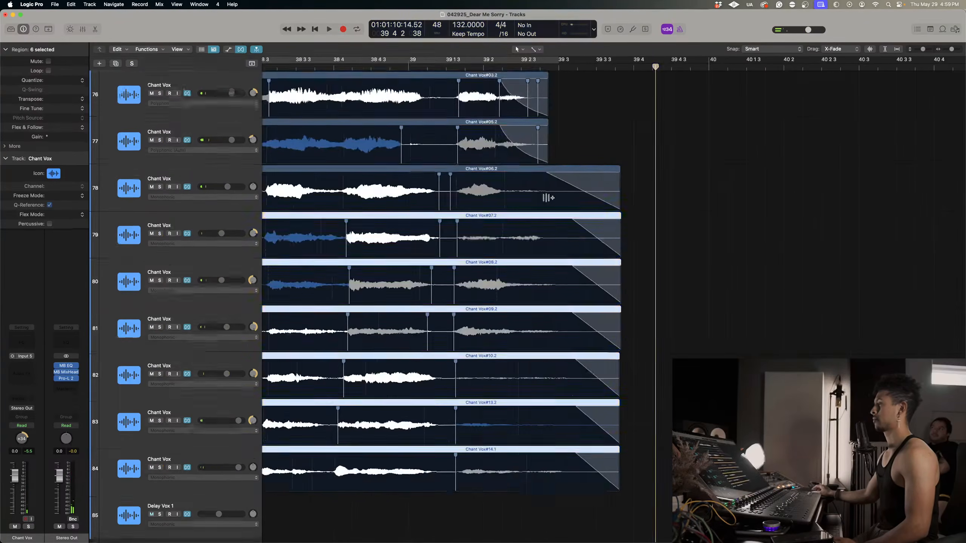
{"action": "left_click", "coordinate": [546, 198], "text": "ctrl+alt"}
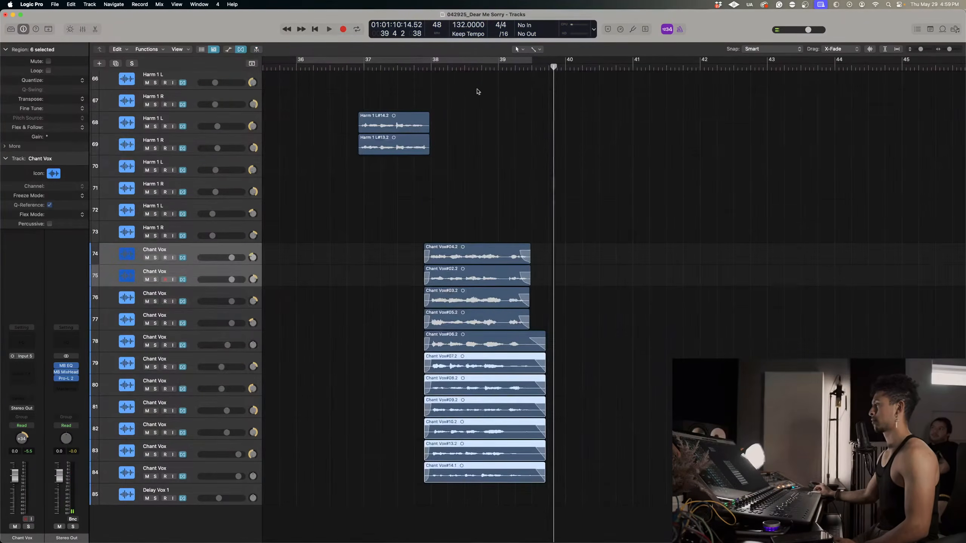
{"action": "key", "text": "space"}
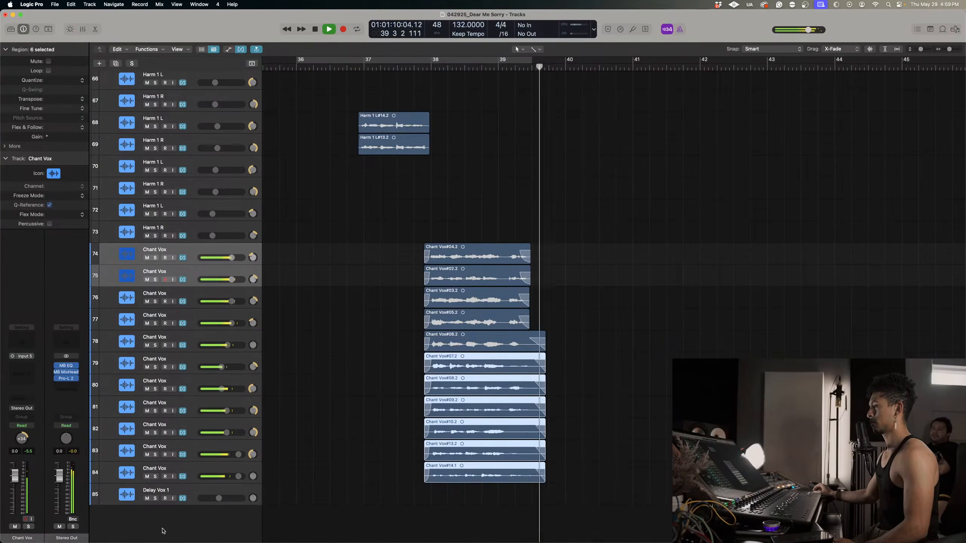
{"action": "key", "text": "space"}
Solo Chant Vox track 81 and play its final phrase from just after bar 39.
{"action": "left_click_drag", "start_coordinate": [157, 479], "coordinate": [155, 261]}
{"action": "left_click", "coordinate": [129, 63]}
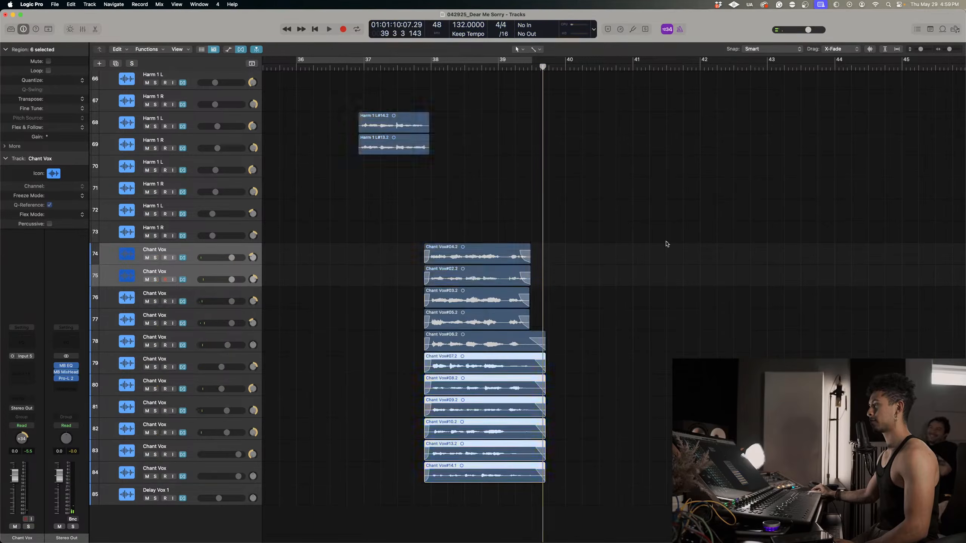
{"action": "key", "text": "super+Down"}
{"action": "key", "text": "super+Down"}
{"action": "key", "text": "super+Down"}
{"action": "left_click", "coordinate": [647, 270]}
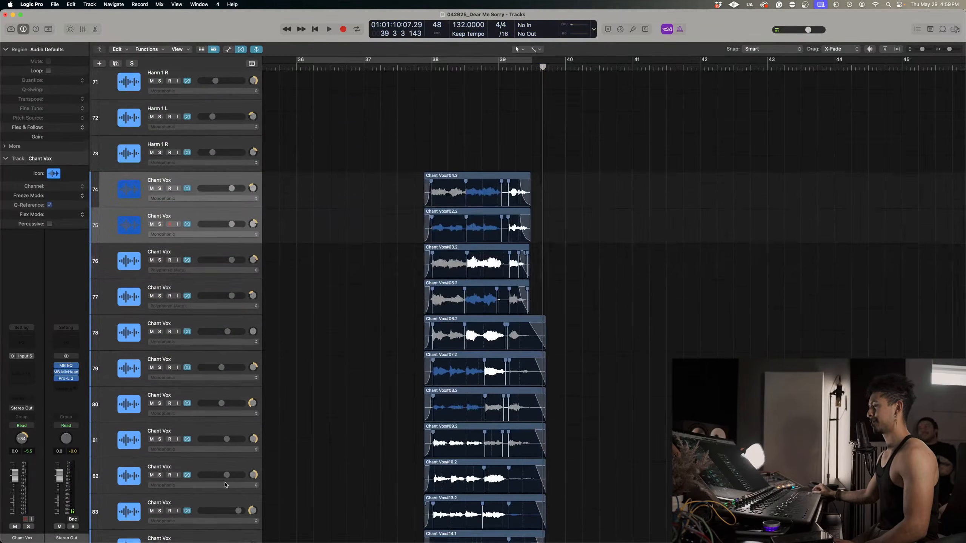
{"action": "scroll", "coordinate": [279, 321], "scroll_direction": "down", "scroll_amount": 2}
{"action": "left_click", "coordinate": [160, 378]}
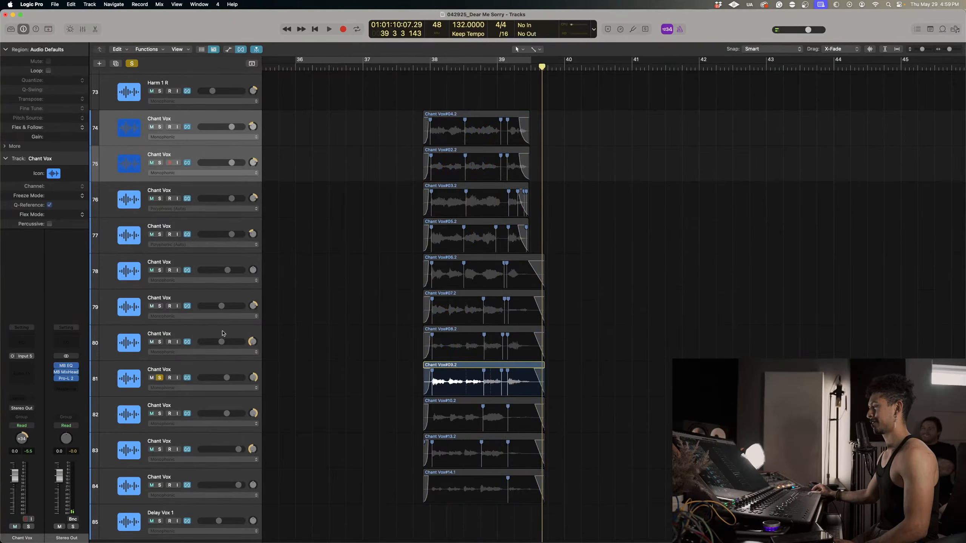
{"action": "left_click", "coordinate": [505, 67]}
{"action": "key", "text": "space"}
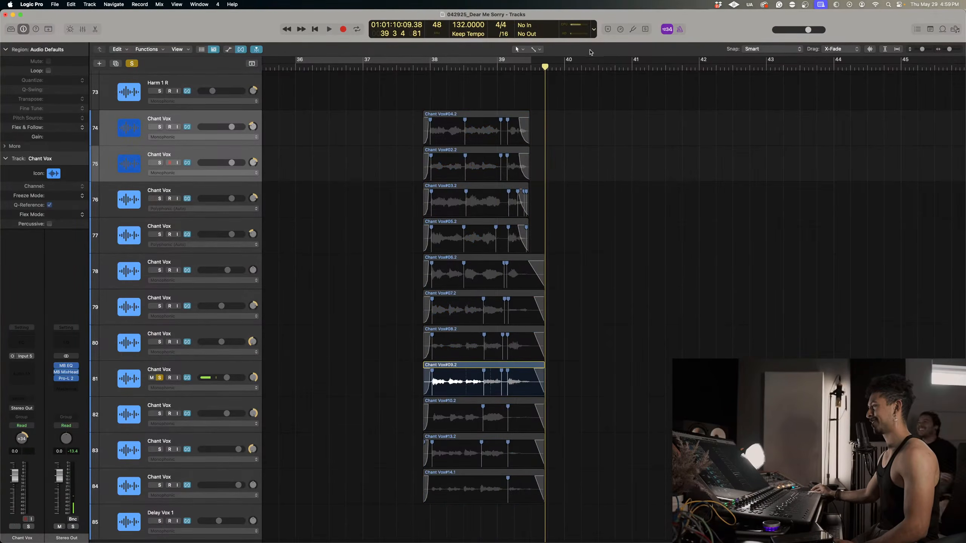
Replay the soloed take on track 81 from late in bar 38 and again from the start of bar 38.
{"action": "left_click", "coordinate": [486, 66]}
{"action": "key", "text": "space"}
{"action": "key", "text": "super+Right"}
{"action": "key", "text": "super+Right"}
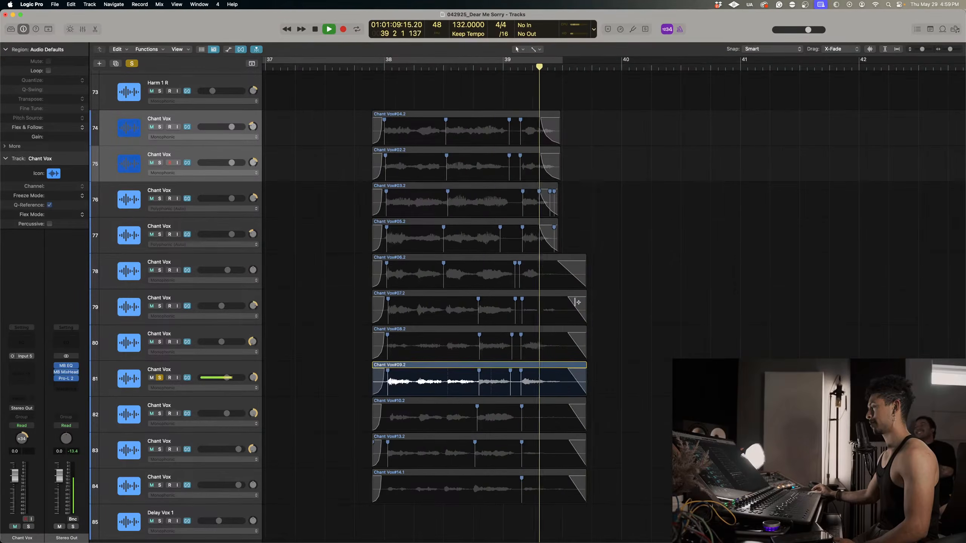
{"action": "left_click", "coordinate": [432, 68]}
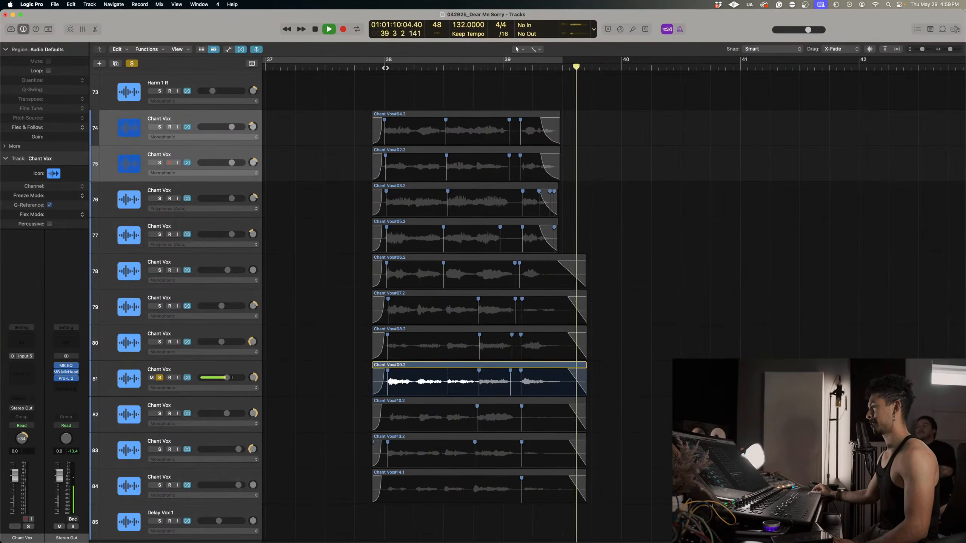
{"action": "key", "text": "space"}
{"action": "key", "text": "space"}
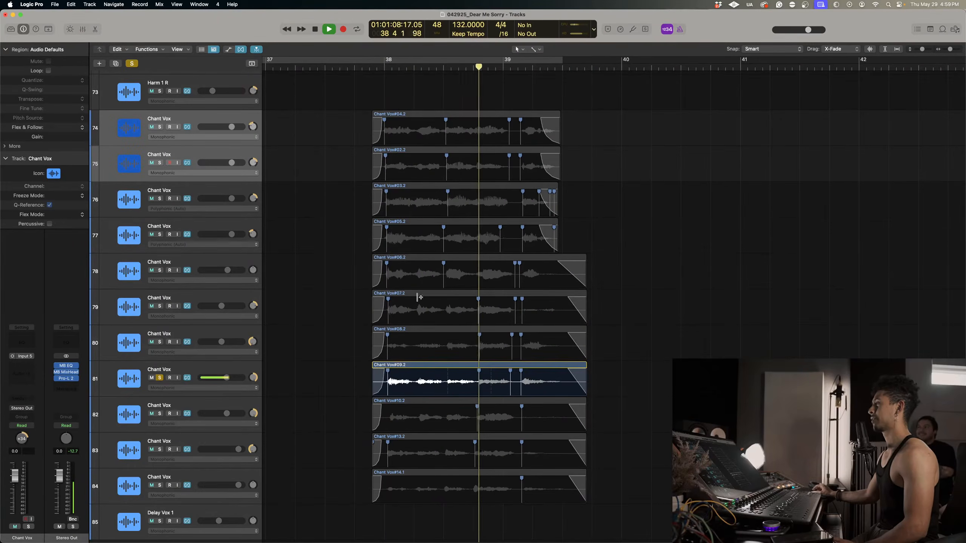
{"action": "key", "text": "space"}
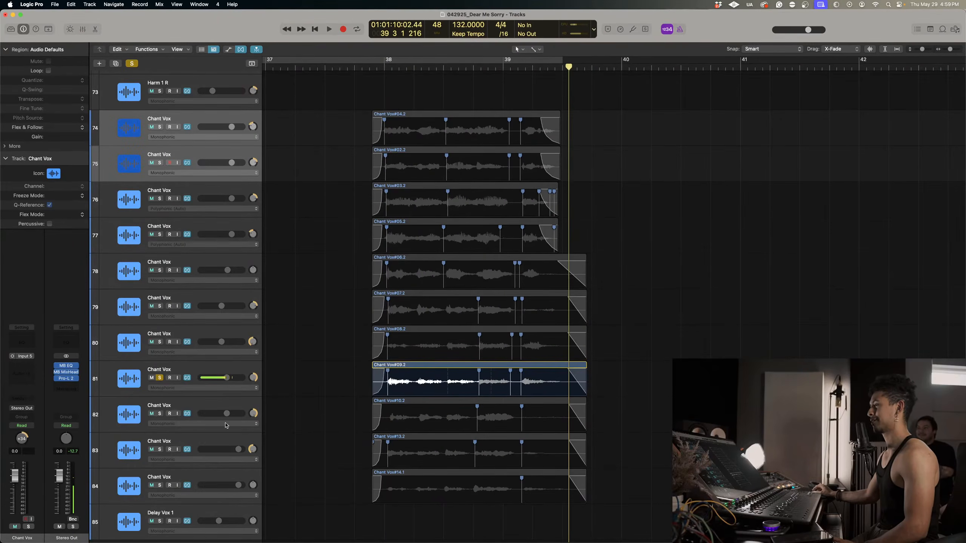
Add Chant Vox tracks 82, 83 and 84 to the solo and play them with track 81 from bar 38.
{"action": "left_click", "coordinate": [160, 413]}
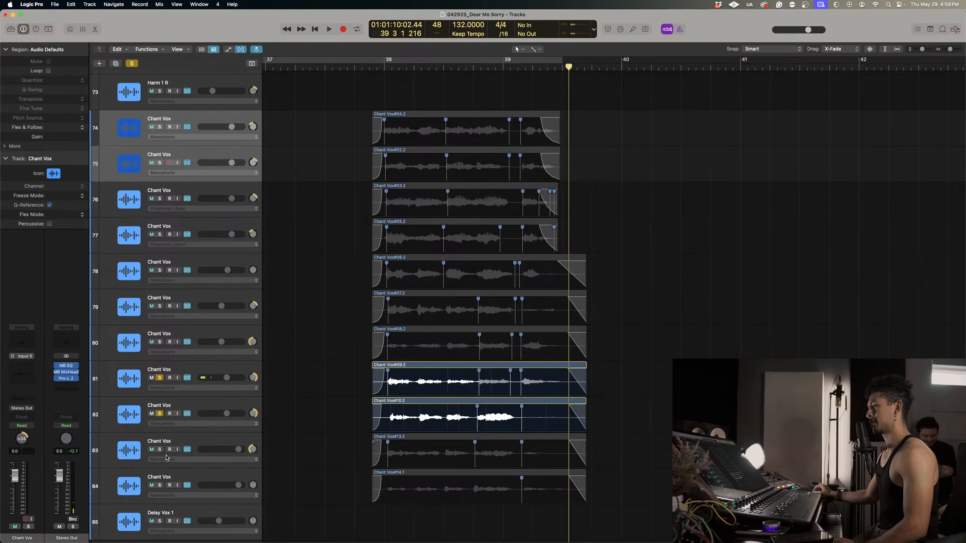
{"action": "left_click", "coordinate": [160, 449]}
{"action": "left_click", "coordinate": [160, 486]}
{"action": "left_click", "coordinate": [385, 69]}
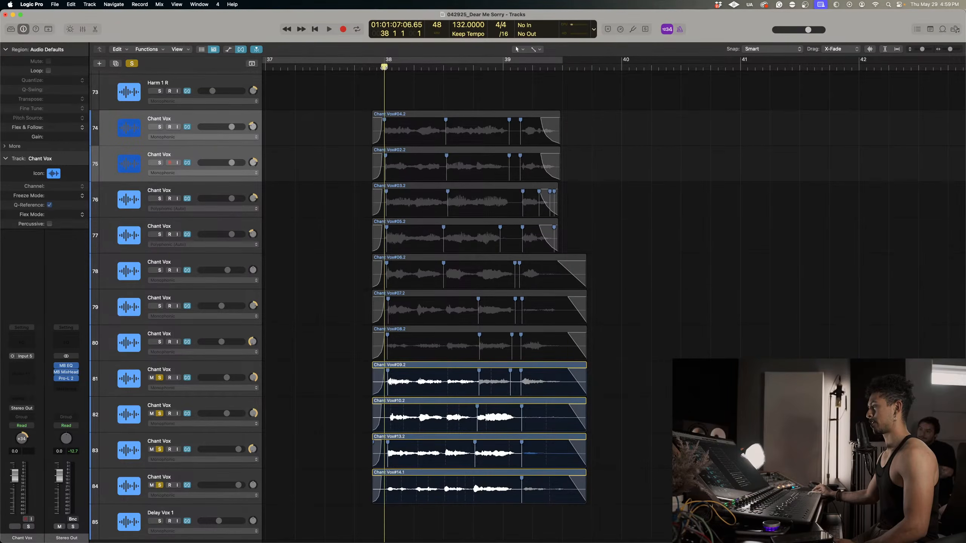
{"action": "key", "text": "space"}
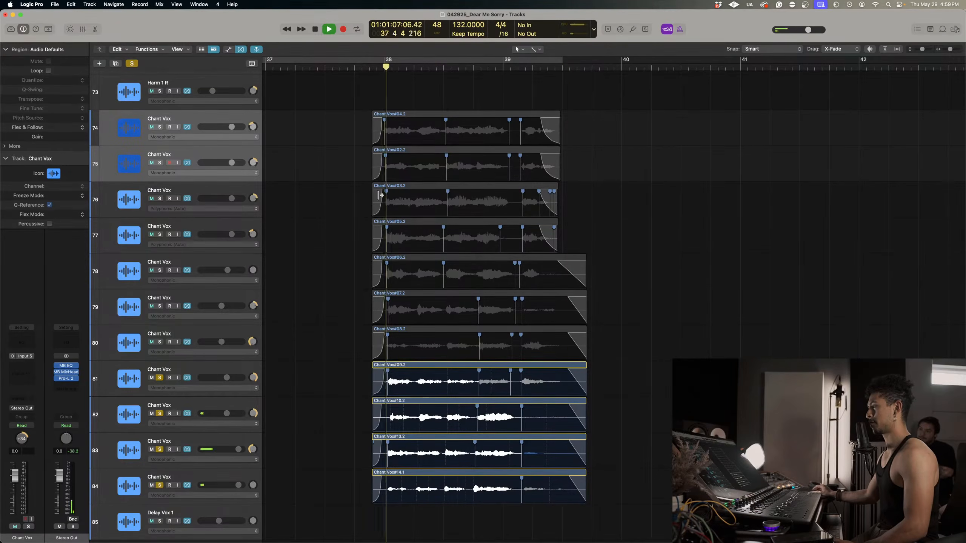
Add track 80 to the soloed takes and loop playback from bar 38 to past 39.3.
{"action": "left_click", "coordinate": [160, 342]}
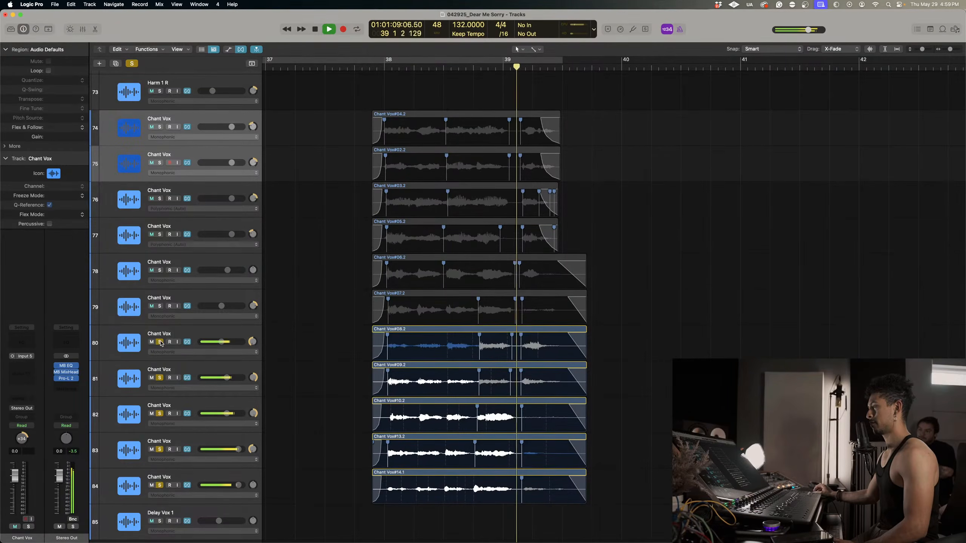
{"action": "left_click", "coordinate": [383, 68]}
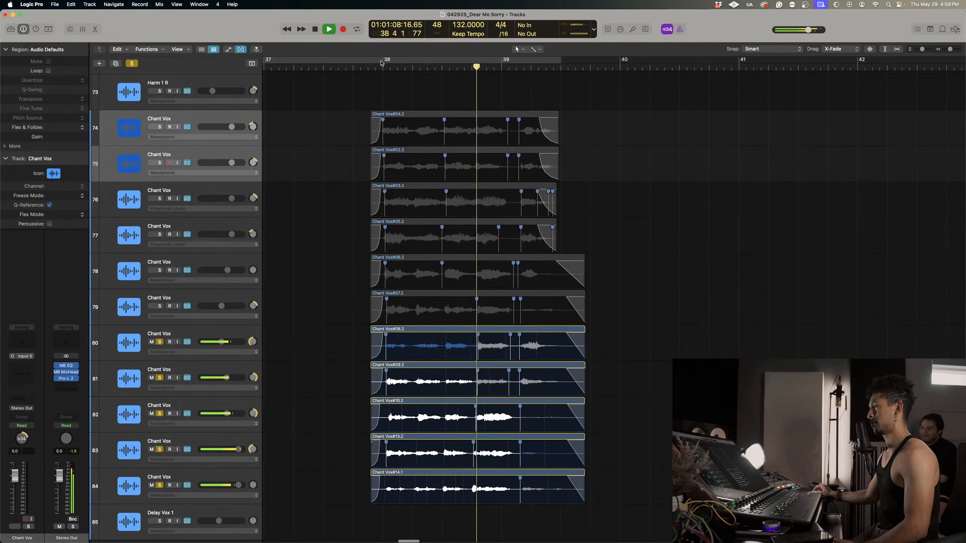
{"action": "left_click_drag", "start_coordinate": [383, 68], "coordinate": [571, 75]}
{"action": "key", "text": "space"}
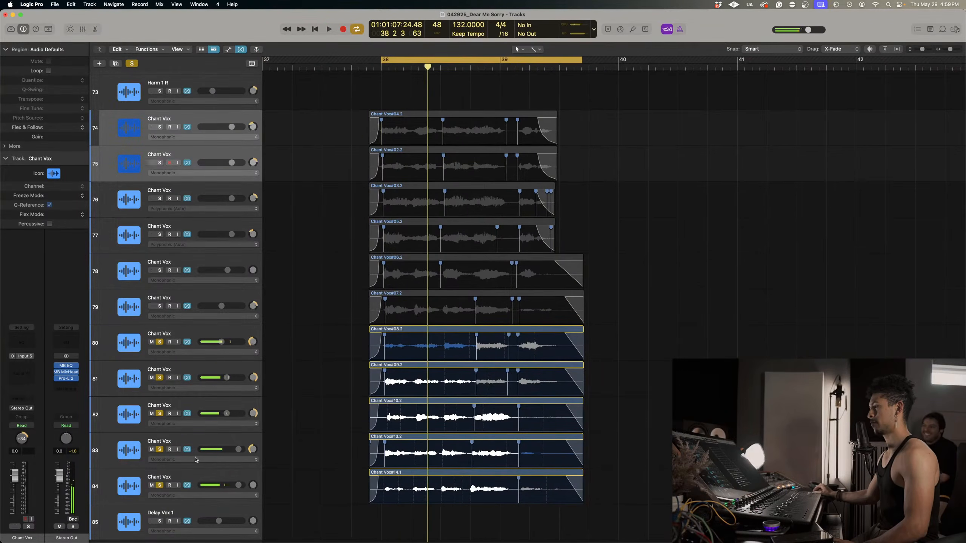
Select Chant Vox tracks 80 to 84 and route their output to Bus 9.
{"action": "left_click", "coordinate": [198, 478]}
{"action": "left_click", "coordinate": [181, 334], "text": "shift"}
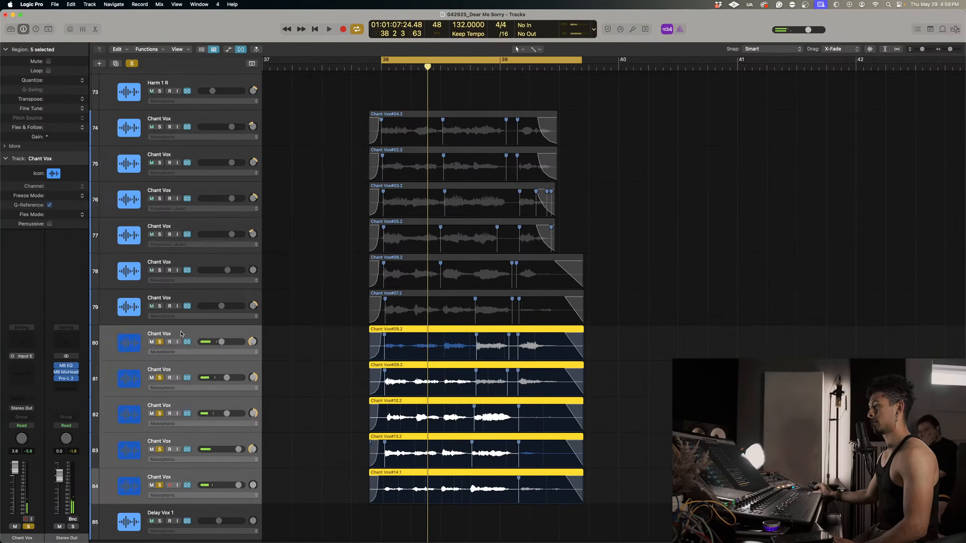
{"action": "left_click", "coordinate": [25, 411]}
{"action": "mouse_move", "coordinate": [38, 441]}
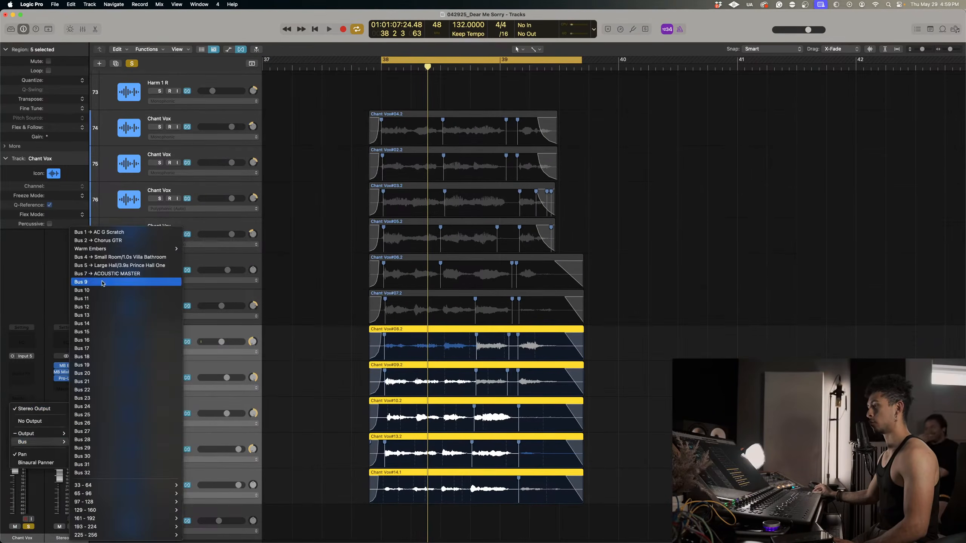
{"action": "left_click", "coordinate": [102, 283]}
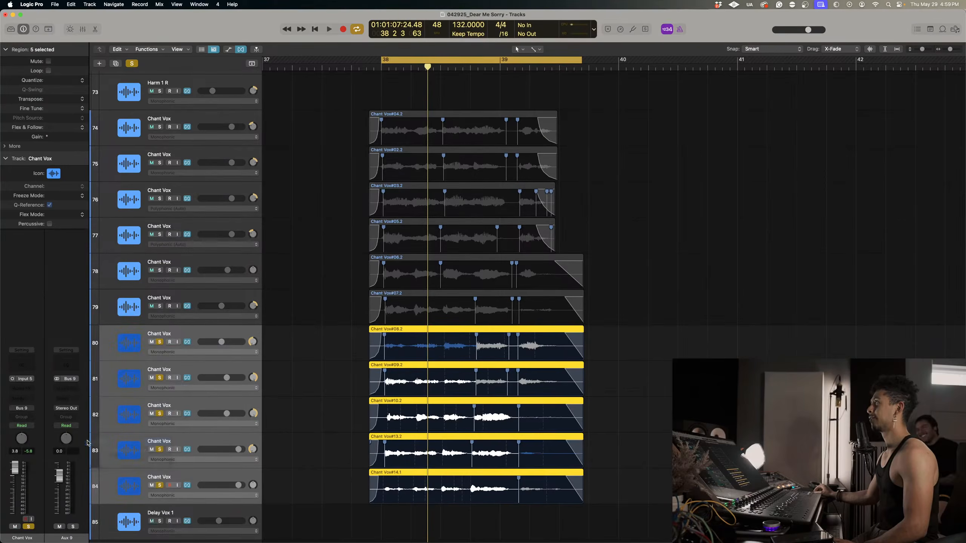
Play the soloed takes on tracks 80 to 84 through Bus 9, then switch off loop playback.
{"action": "scroll", "coordinate": [100, 431], "scroll_direction": "down", "scroll_amount": 1}
{"action": "key", "text": "space"}
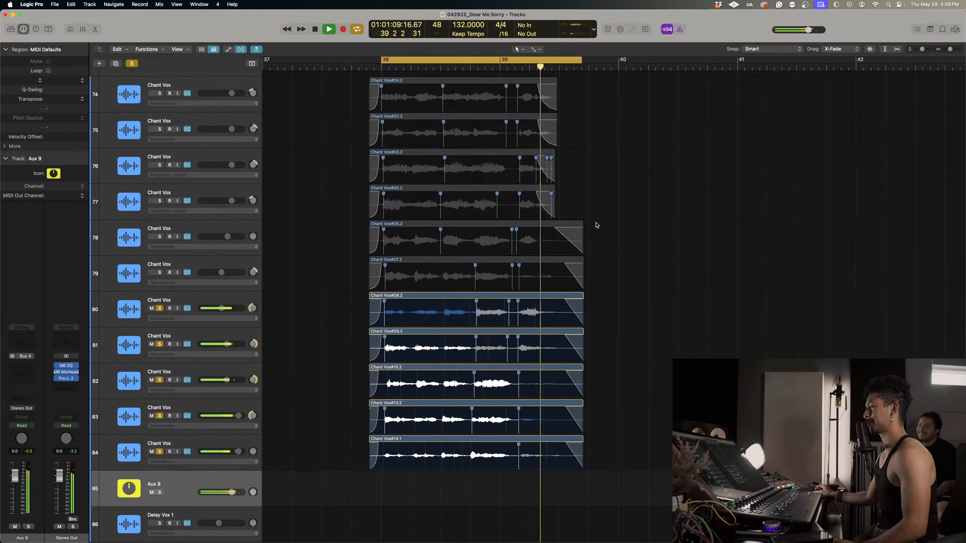
{"action": "key", "text": "space"}
{"action": "key", "text": "c"}
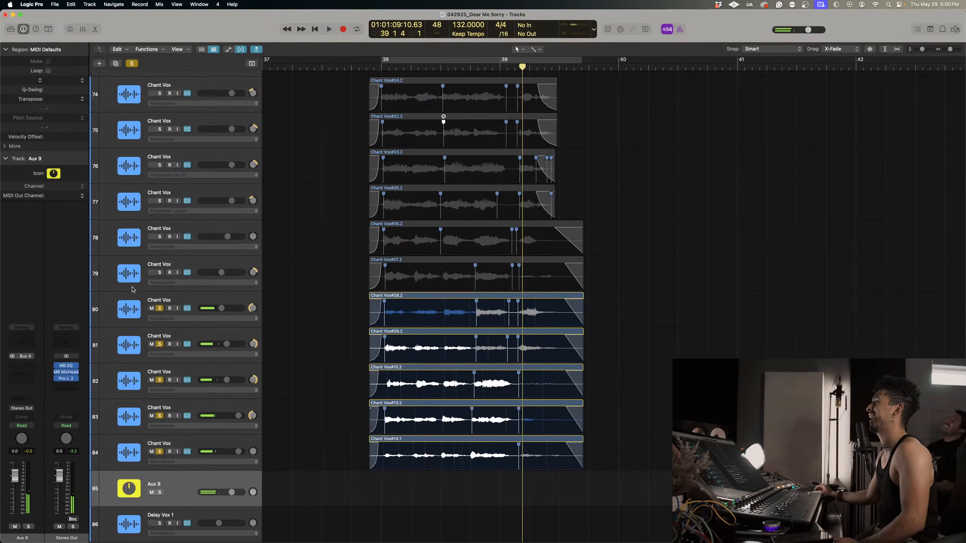
Clear the solos, solo only track 80 and play its ending just after bar 39.
{"action": "left_click", "coordinate": [133, 63]}
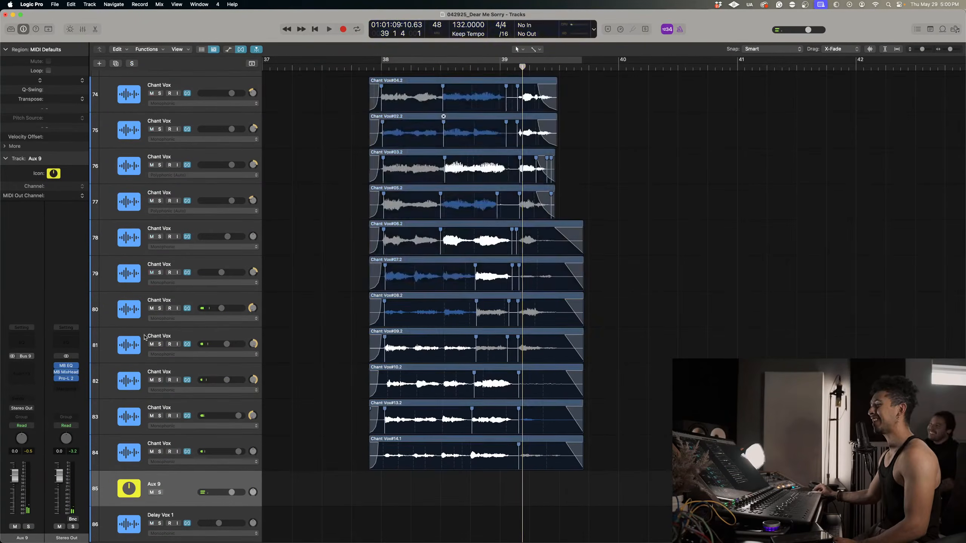
{"action": "left_click", "coordinate": [159, 309]}
{"action": "key", "text": "space"}
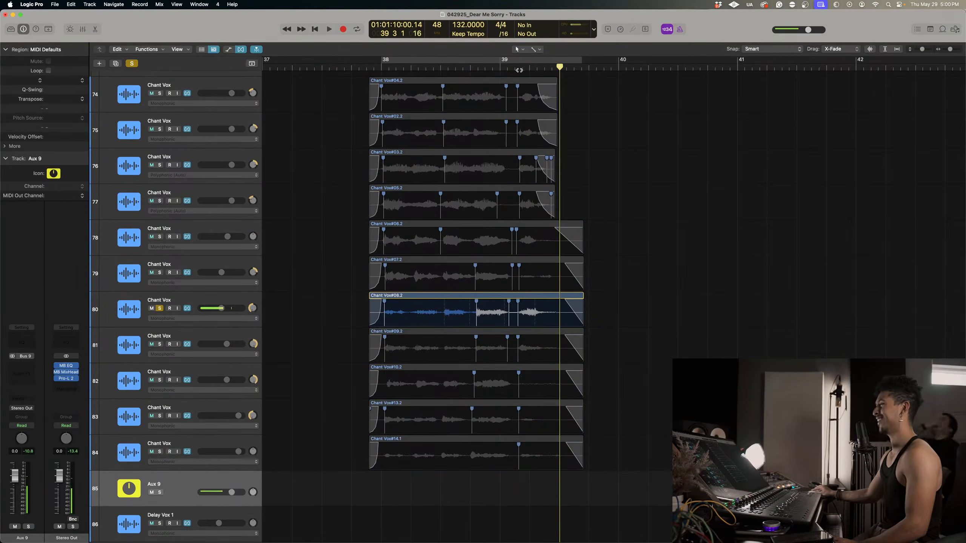
{"action": "left_click", "coordinate": [518, 69]}
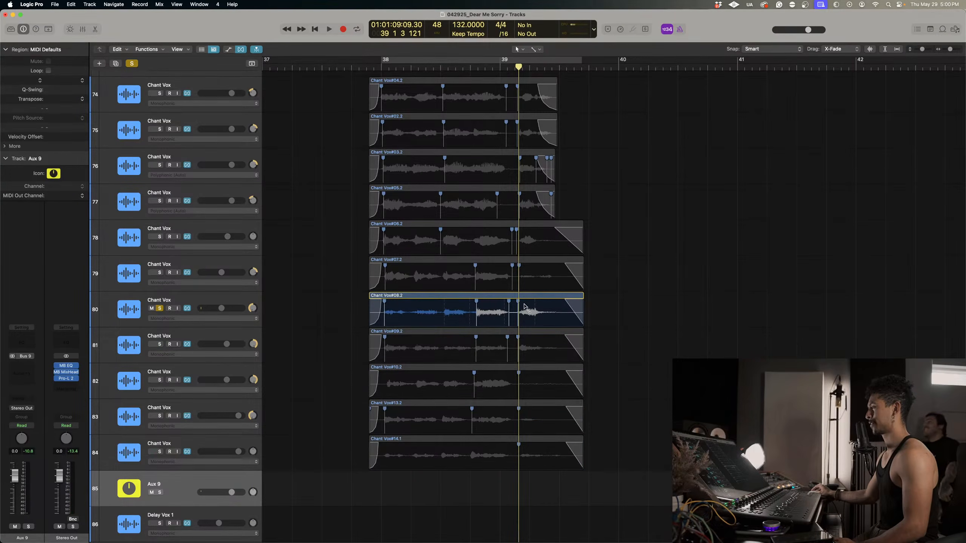
Turn off the Flex view and split track 80's region at 39 2 2 121 and 39 1 3 201 to isolate its last sound.
{"action": "key", "text": "super+Down"}
{"action": "key", "text": "super+Right"}
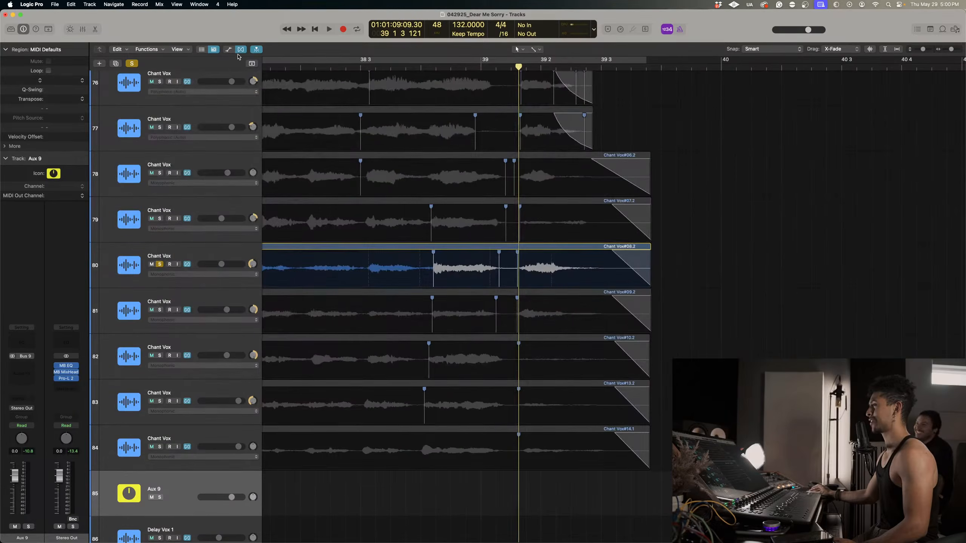
{"action": "left_click", "coordinate": [241, 49]}
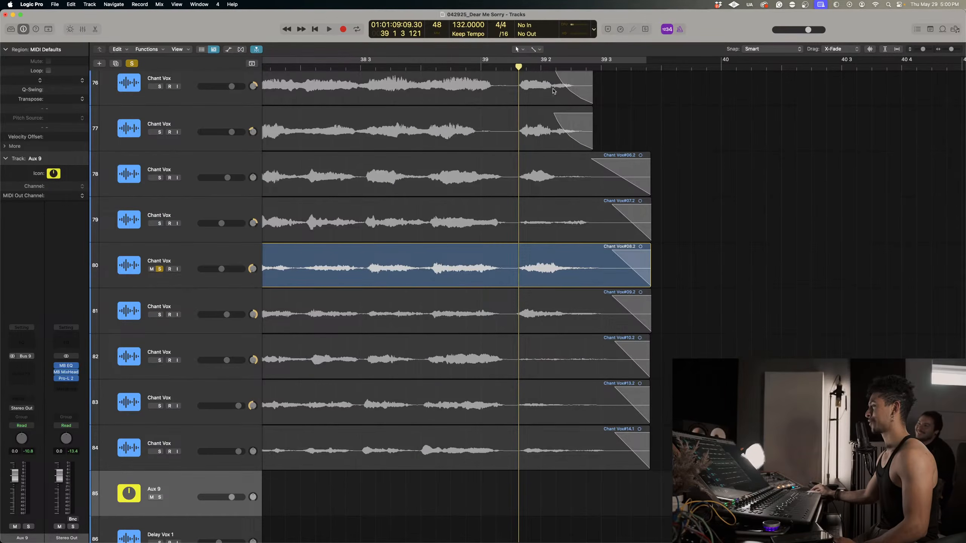
{"action": "left_click_drag", "start_coordinate": [551, 70], "coordinate": [563, 67]}
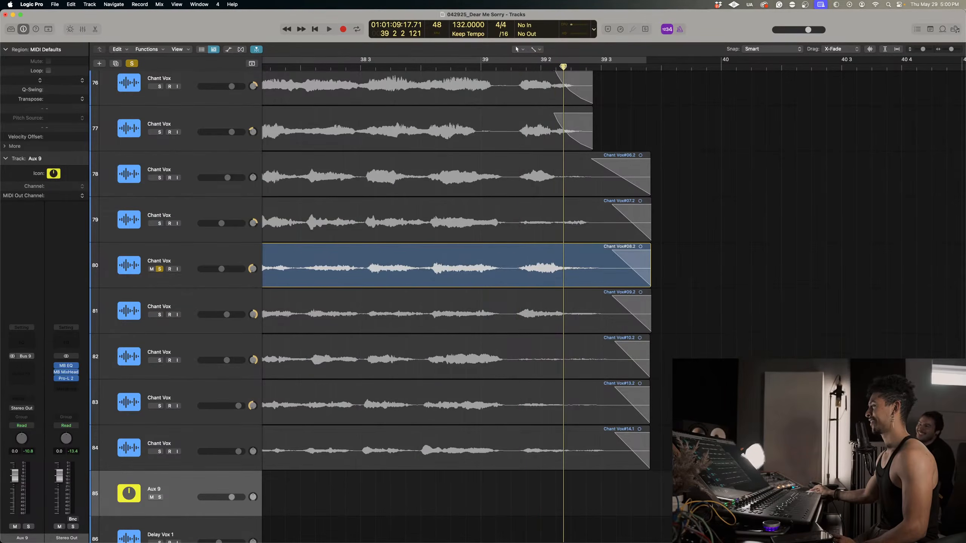
{"action": "left_click", "coordinate": [591, 259]}
{"action": "key", "text": "super+t"}
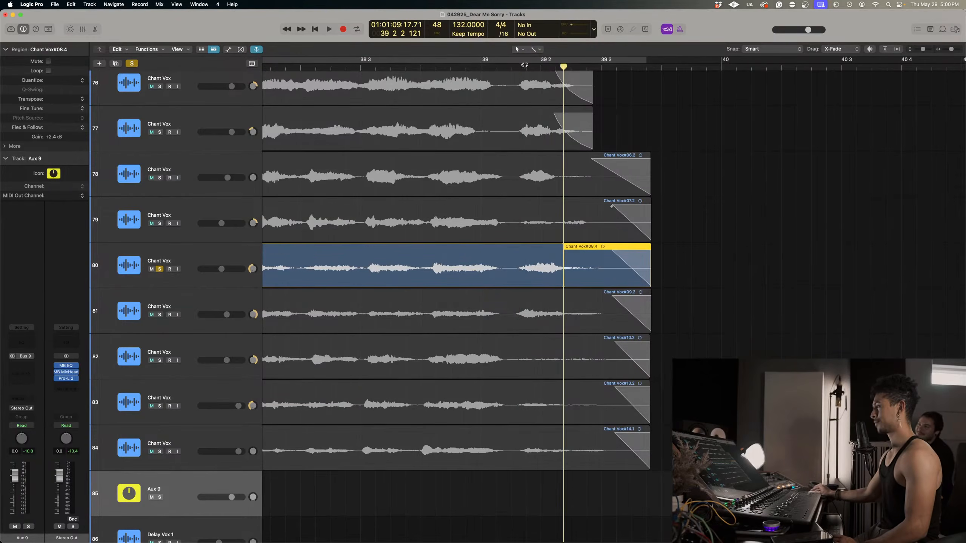
{"action": "left_click", "coordinate": [524, 66]}
{"action": "key", "text": "super+t"}
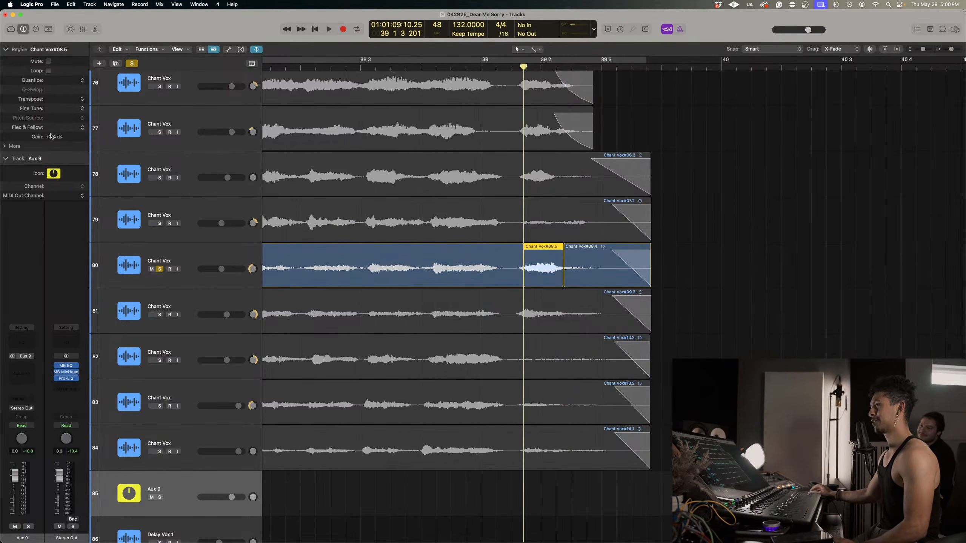
Try lowering the gain of the isolated slice on track 80 to -6.9 dB and then -14.0 dB, playing it back.
{"action": "key", "text": "space"}
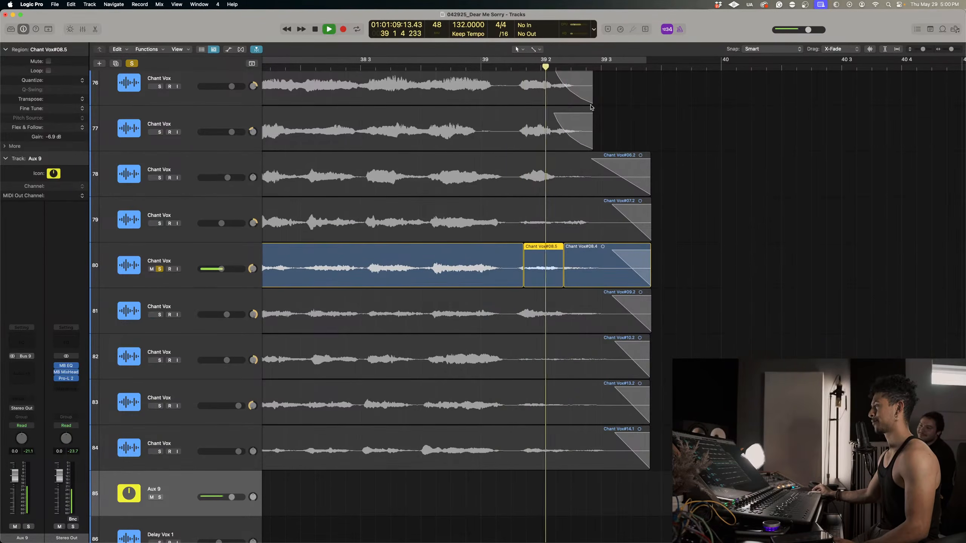
{"action": "left_click", "coordinate": [504, 67]}
{"action": "key", "text": "space"}
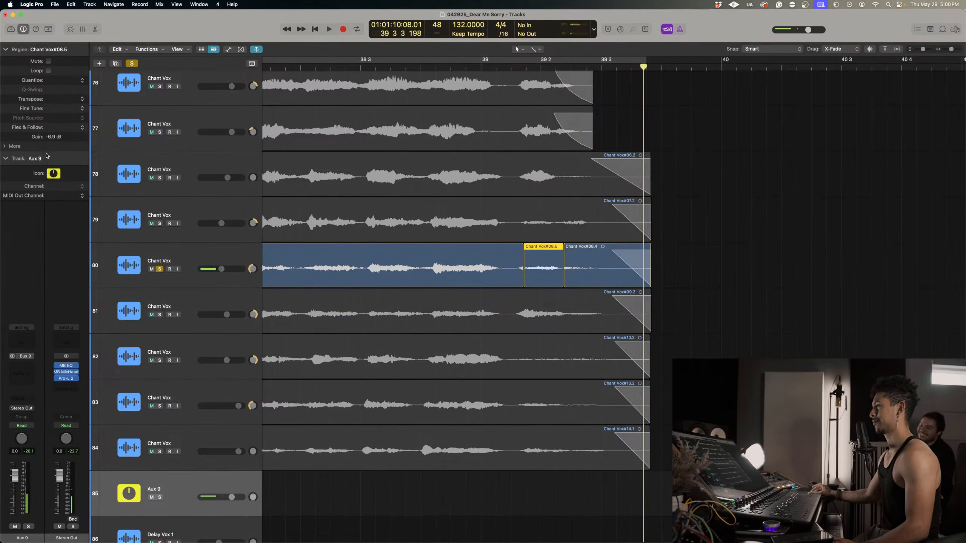
{"action": "left_click", "coordinate": [83, 147]}
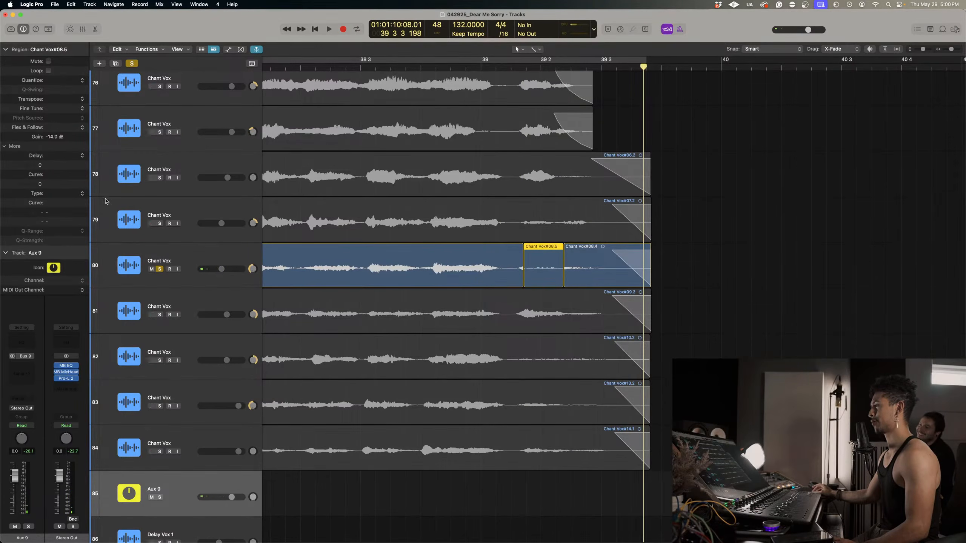
Delete the isolated slice just after 39.1 on track 80.
{"action": "left_click", "coordinate": [499, 258]}
{"action": "left_click", "coordinate": [536, 270]}
{"action": "key", "text": "Delete"}
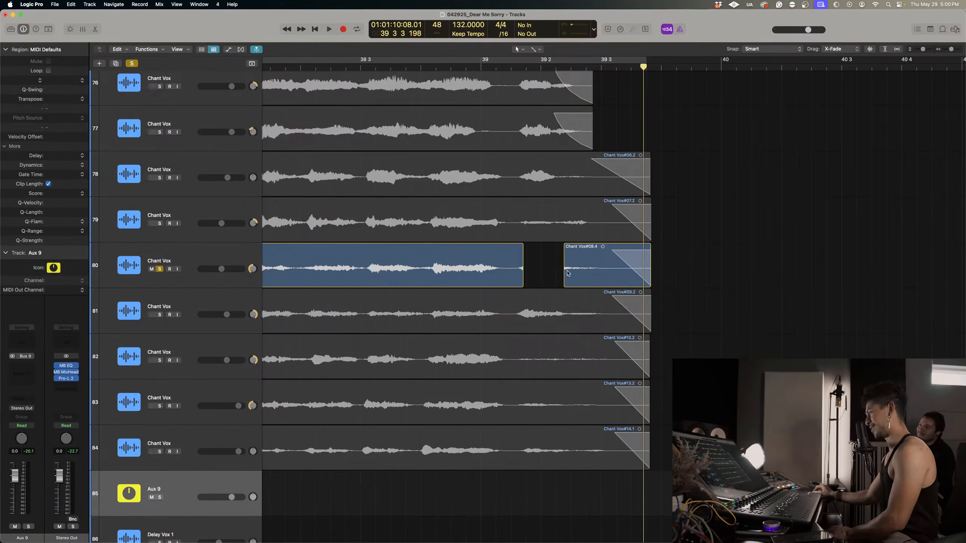
Add a fade-out before the gap on track 80 and extend the tail region's start back to about 39.2.
{"action": "left_click_drag", "start_coordinate": [521, 251], "coordinate": [501, 250]}
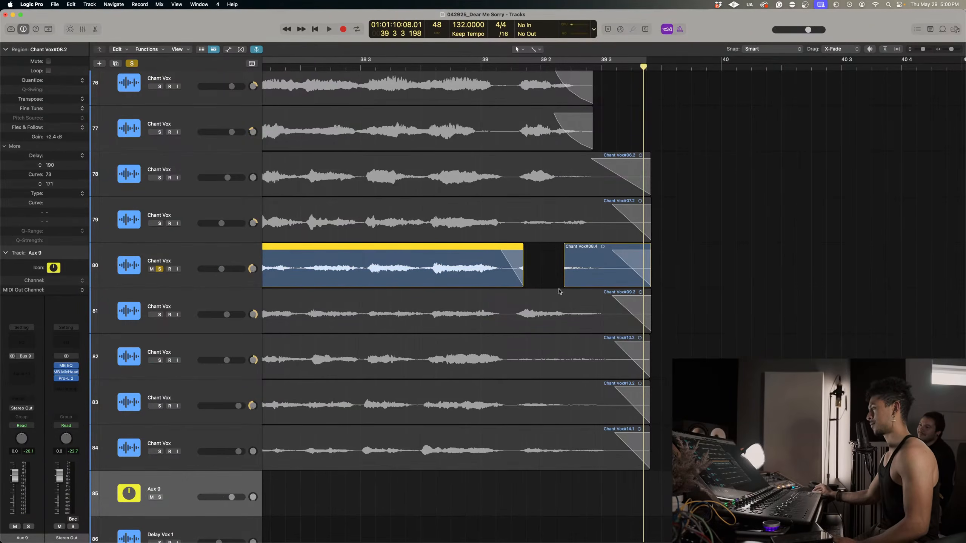
{"action": "left_click_drag", "start_coordinate": [565, 283], "coordinate": [551, 283]}
{"action": "key", "text": "space"}
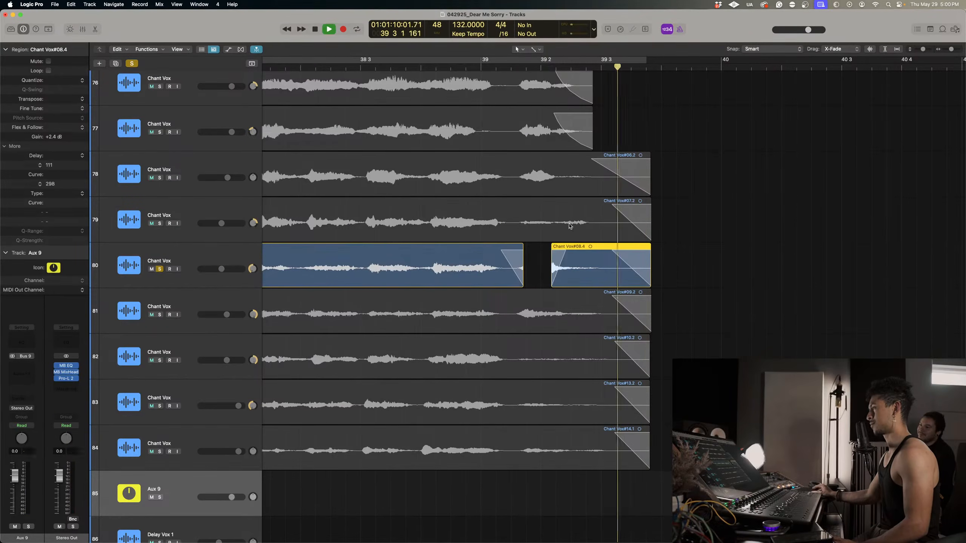
Set the curve of the fade-out before track 80's gap to 62 and replay the edited take.
{"action": "left_click", "coordinate": [433, 68]}
{"action": "key", "text": "space"}
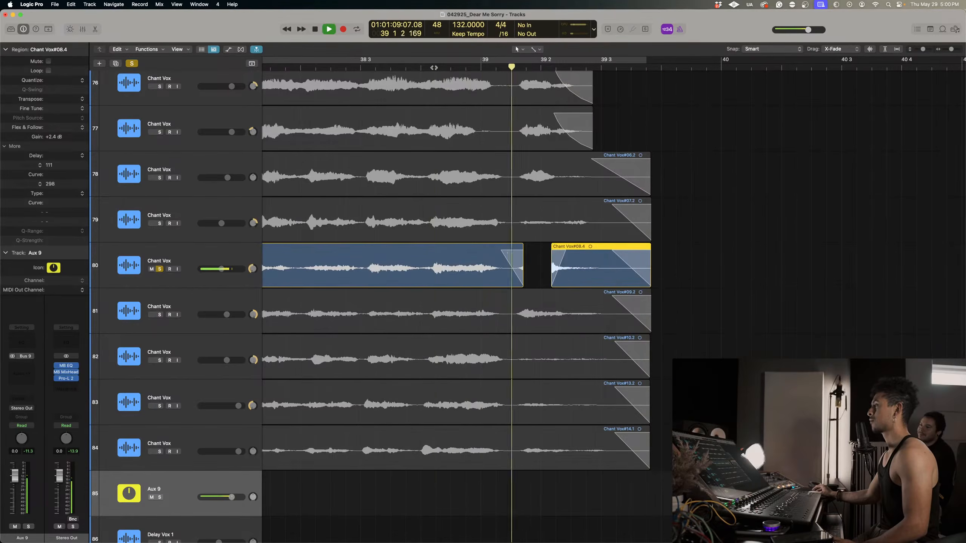
{"action": "left_click", "coordinate": [433, 68]}
{"action": "key", "text": "space"}
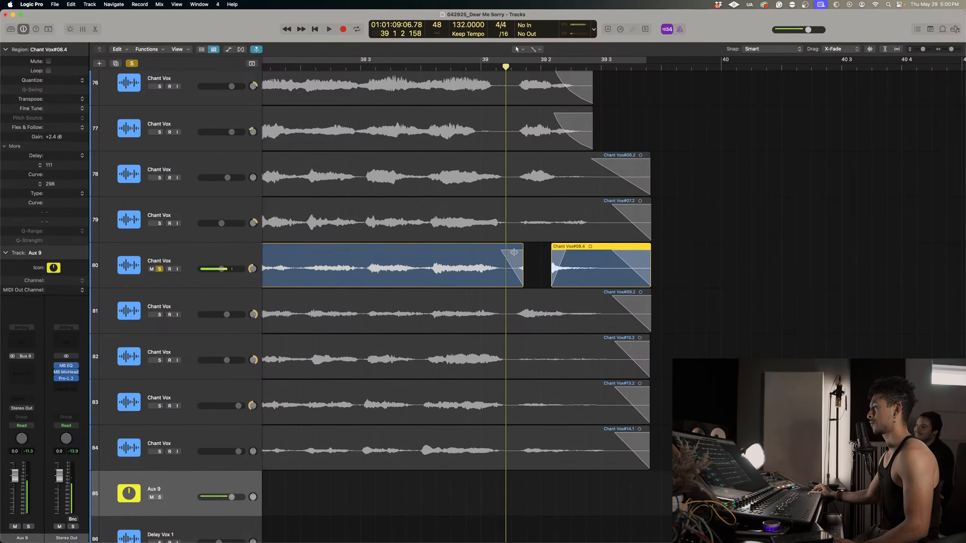
{"action": "left_click_drag", "start_coordinate": [513, 266], "coordinate": [492, 307]}
{"action": "key", "text": "space"}
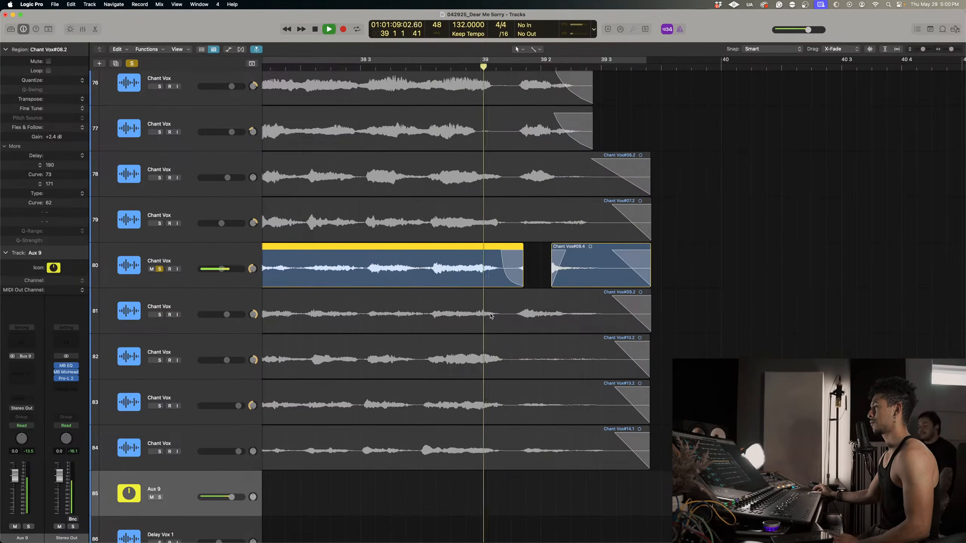
{"action": "left_click", "coordinate": [301, 65]}
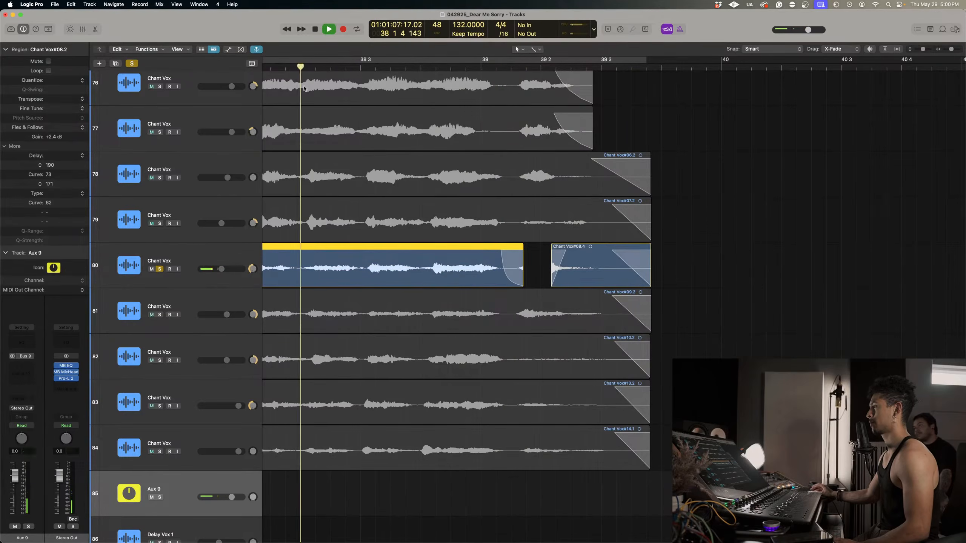
Add tracks 81 to 84 to the solo with track 80 and play them together from bar 38.
{"action": "scroll", "coordinate": [282, 114], "scroll_direction": "left", "scroll_amount": 4}
{"action": "key", "text": "super+Left"}
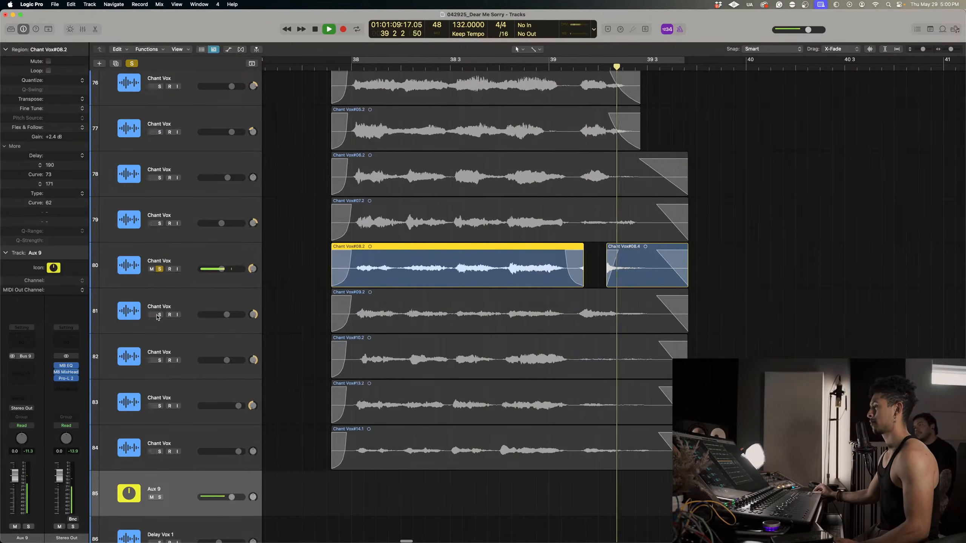
{"action": "left_click_drag", "start_coordinate": [159, 315], "coordinate": [159, 453]}
{"action": "left_click", "coordinate": [511, 68]}
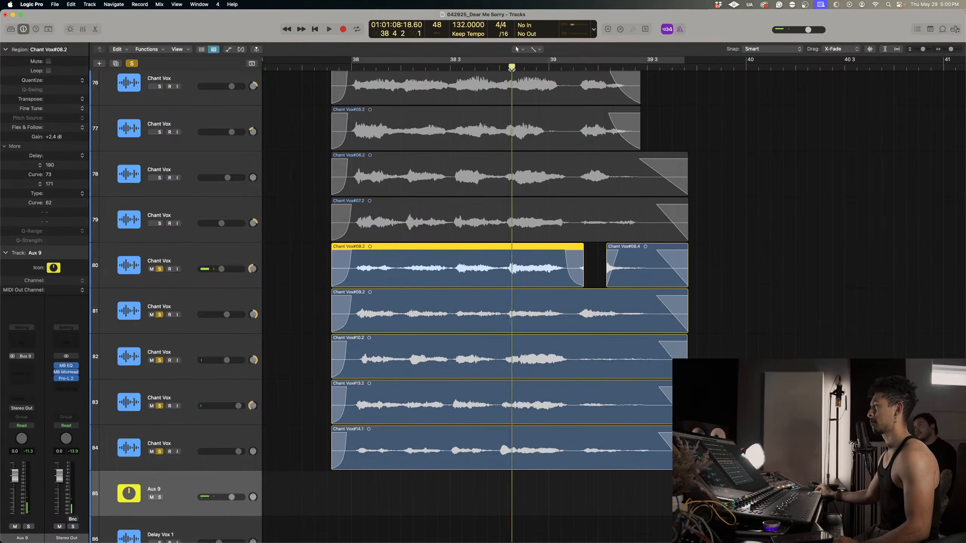
{"action": "key", "text": "space"}
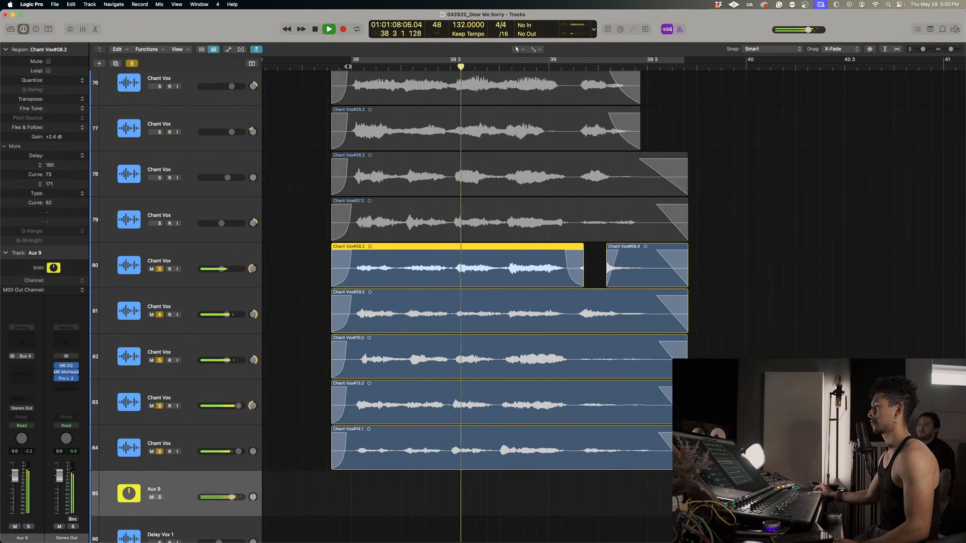
{"action": "key", "text": "space"}
Solo and select only track 84, enlarge the tracks and loop playback from bar 38 to past 39.3.
{"action": "left_click", "coordinate": [132, 63]}
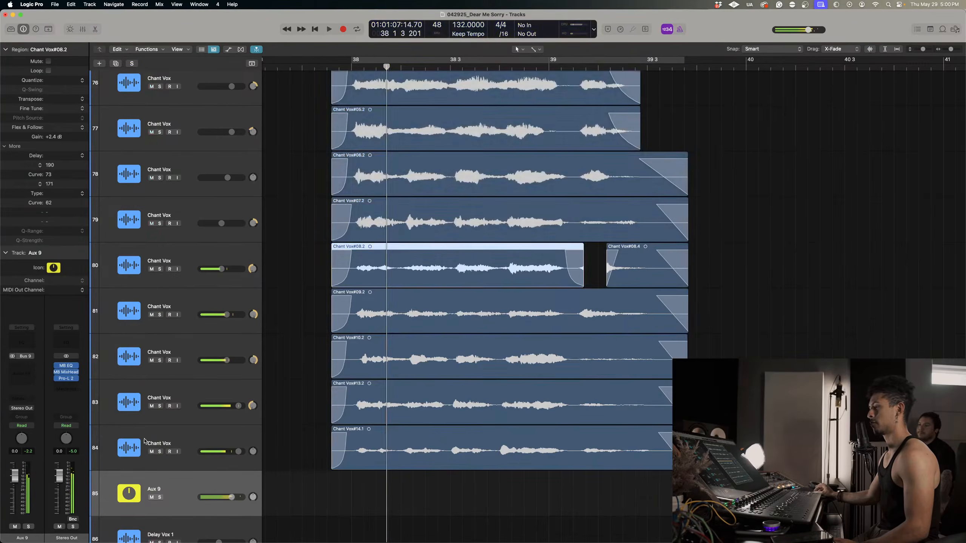
{"action": "left_click", "coordinate": [159, 451]}
{"action": "key", "text": "space"}
{"action": "left_click", "coordinate": [184, 440]}
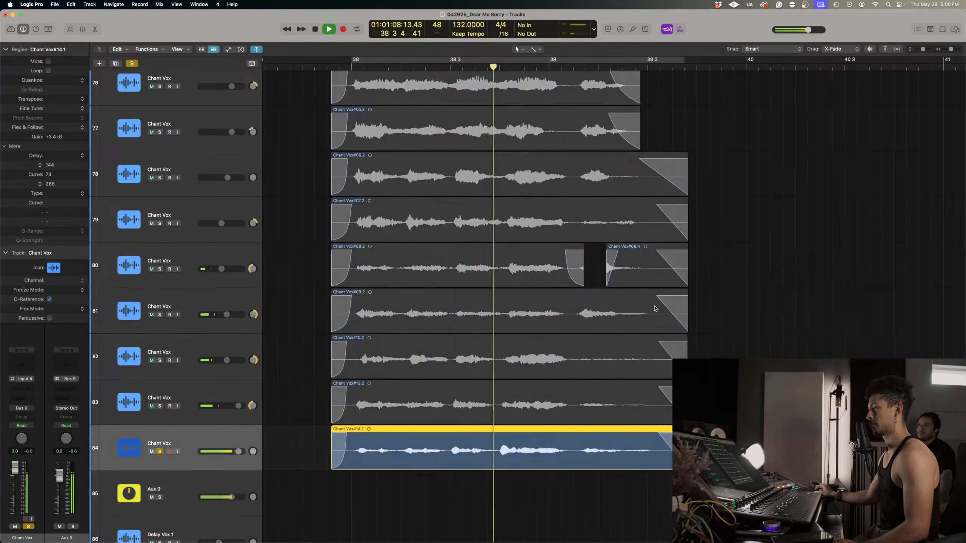
{"action": "key", "text": "super+Down"}
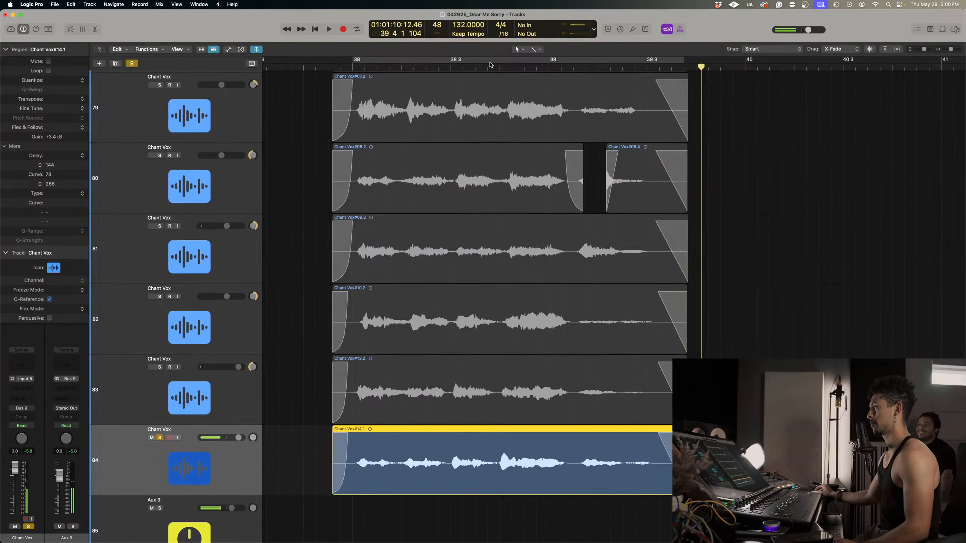
{"action": "left_click", "coordinate": [490, 63]}
{"action": "key", "text": "space"}
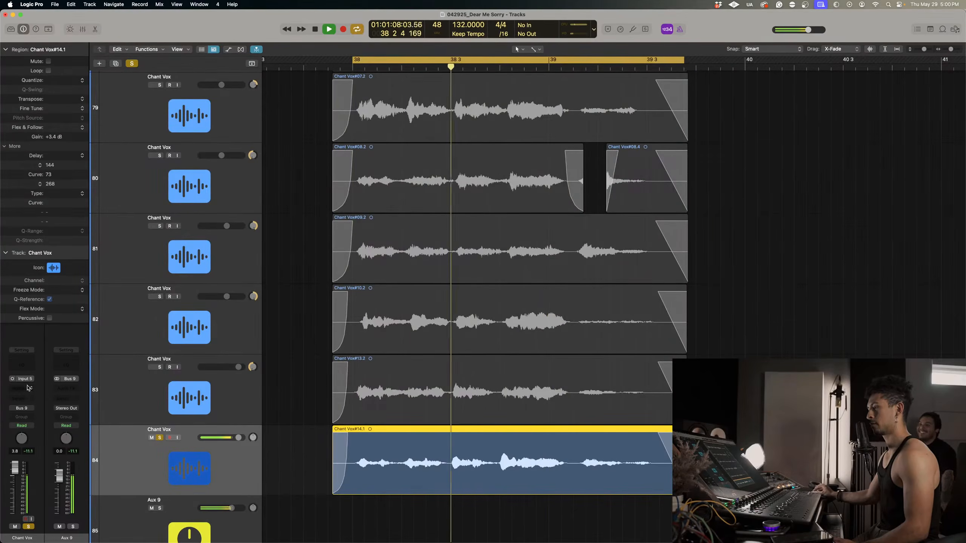
Insert the Metric Halo MB EQ plug-in on track 84.
{"action": "left_click", "coordinate": [27, 388]}
{"action": "mouse_move", "coordinate": [38, 535]}
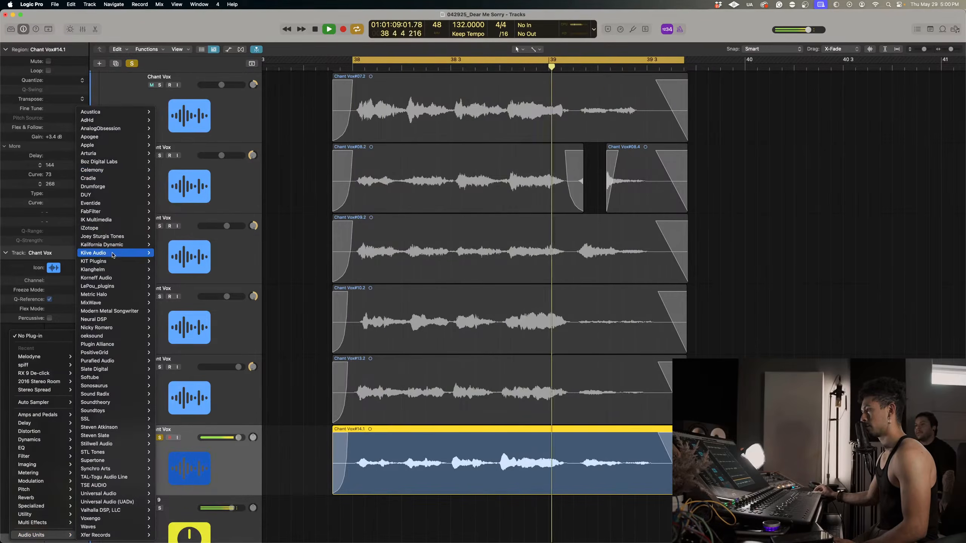
{"action": "mouse_move", "coordinate": [113, 294]}
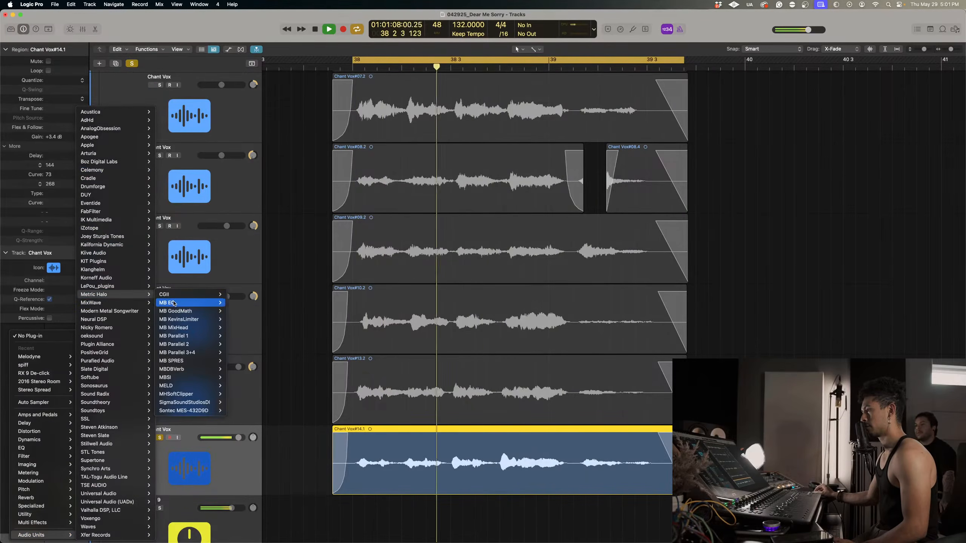
{"action": "left_click", "coordinate": [238, 304]}
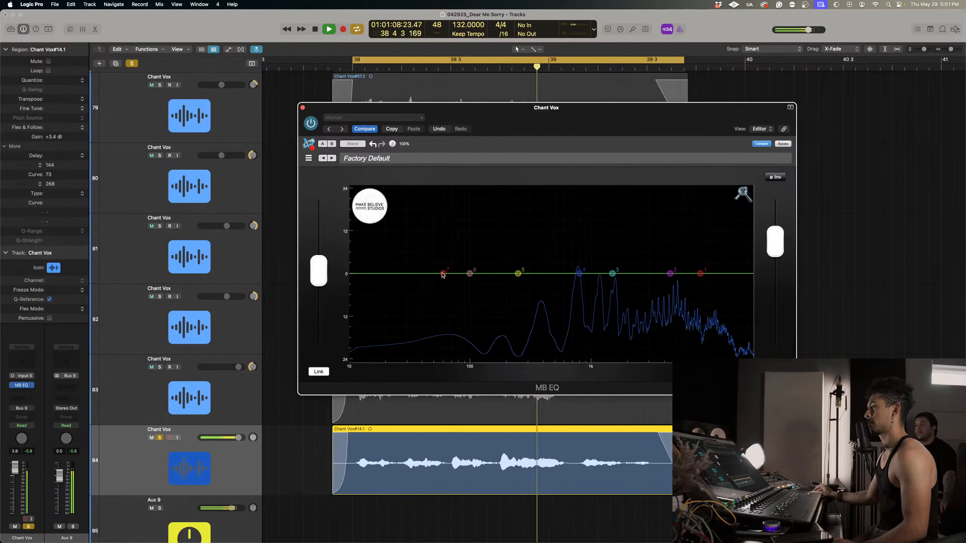
In track 84's MB EQ, roll off the lows with band 7 and make a deep narrow low-mid cut with band 4.
{"action": "left_click", "coordinate": [443, 273]}
{"action": "left_click", "coordinate": [424, 282]}
{"action": "left_click_drag", "start_coordinate": [443, 273], "coordinate": [512, 256]}
{"action": "left_click_drag", "start_coordinate": [579, 274], "coordinate": [498, 330]}
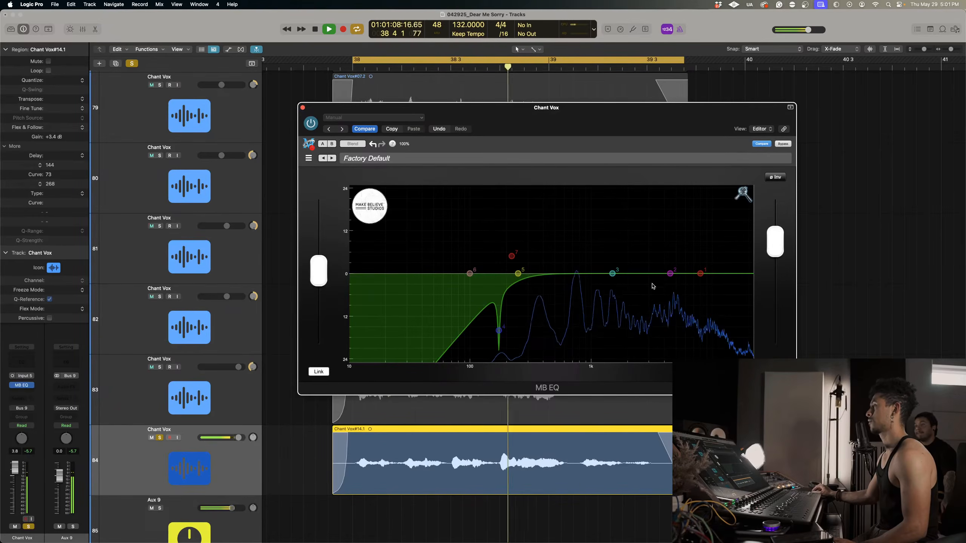
Boost the mids broadly around 1 kHz with band 3 and lower the highs by 2.22 dB at 14.97 kHz, then close the EQ.
{"action": "left_click_drag", "start_coordinate": [612, 273], "coordinate": [595, 262]}
{"action": "left_click_drag", "start_coordinate": [700, 273], "coordinate": [706, 283]}
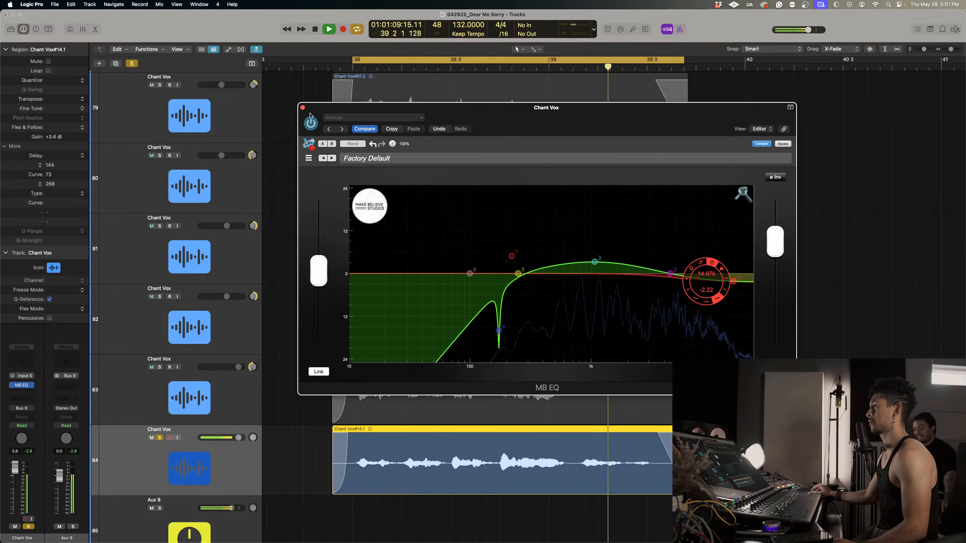
{"action": "left_click", "coordinate": [302, 107]}
Solo only track 83 instead of track 84 and insert the mono MB EQ plug-in on it.
{"action": "left_click", "coordinate": [160, 365]}
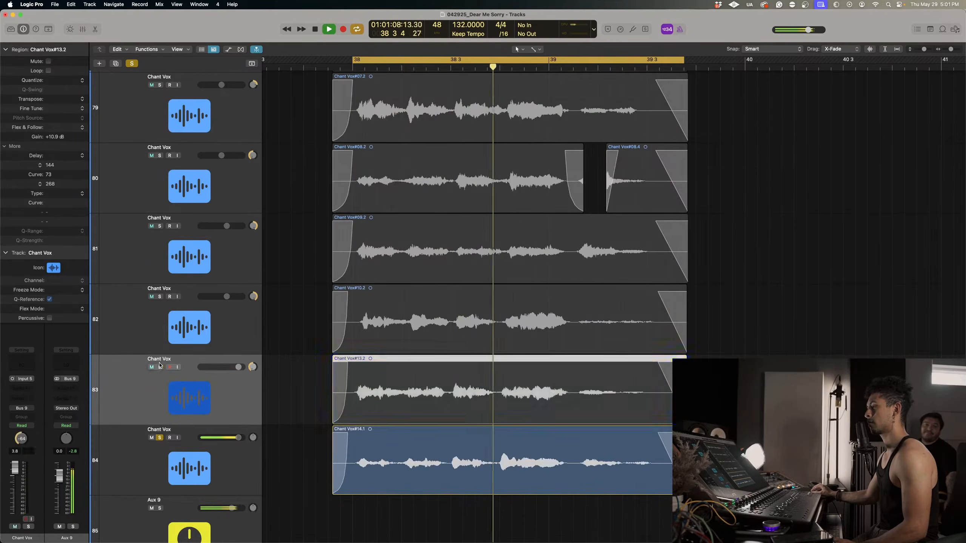
{"action": "left_click", "coordinate": [159, 366]}
{"action": "left_click", "coordinate": [159, 437]}
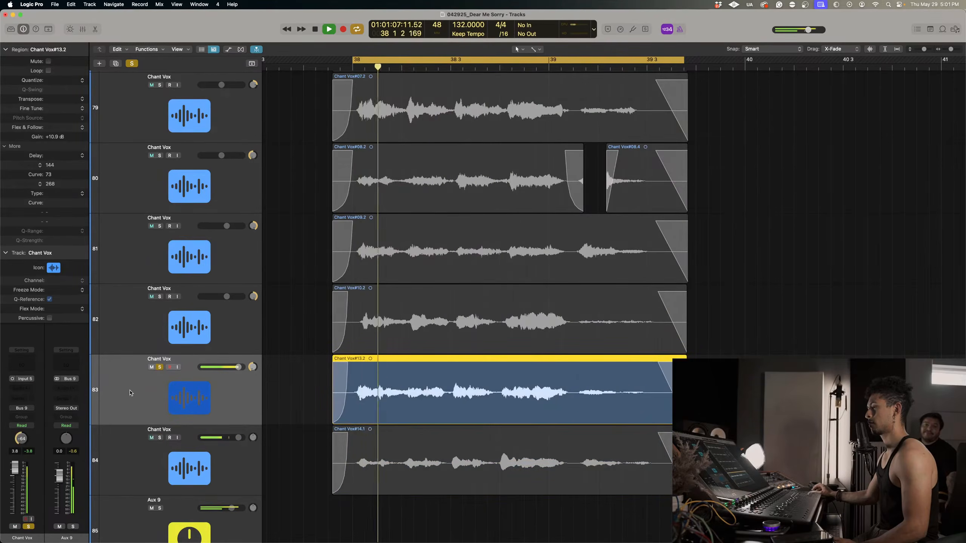
{"action": "left_click", "coordinate": [22, 388]}
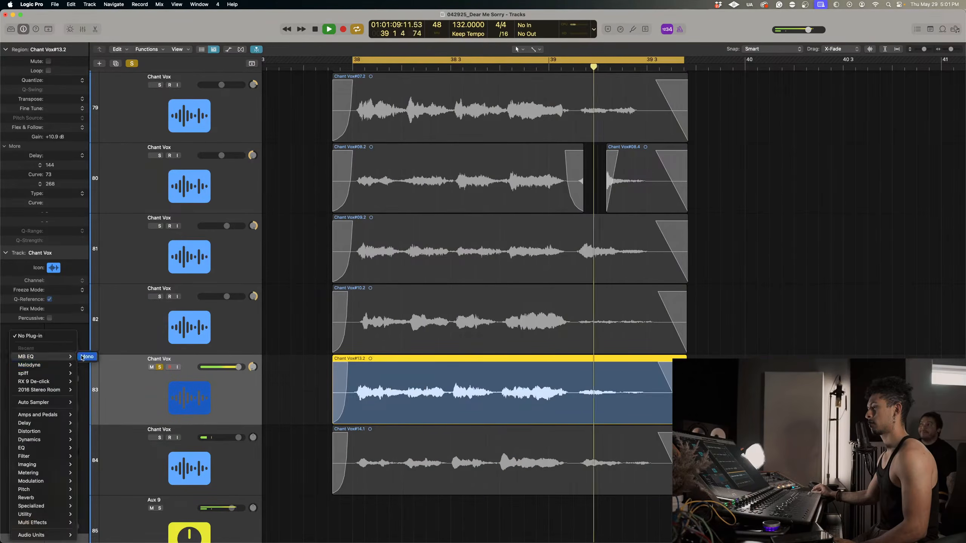
{"action": "left_click", "coordinate": [83, 356]}
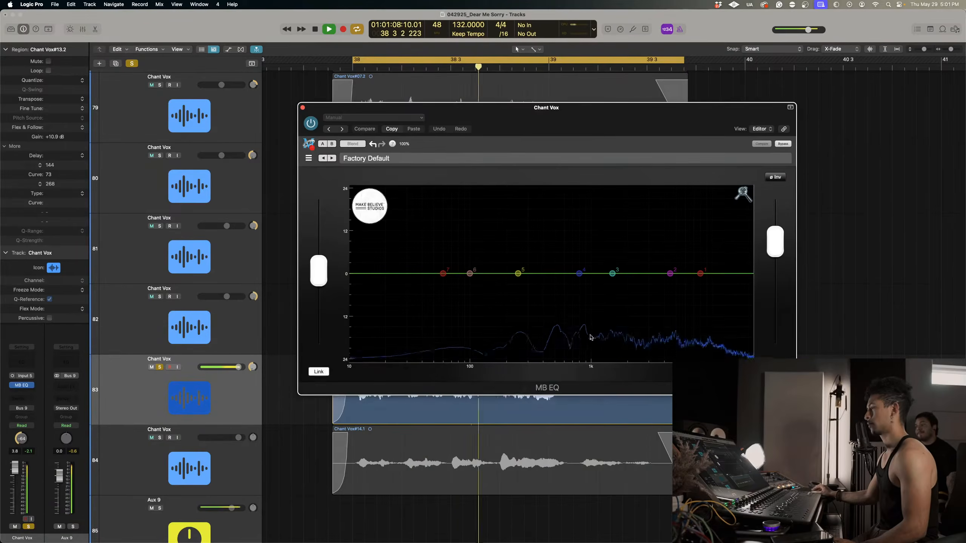
In track 83's MB EQ, notch 175 Hz with band 5, roll off lows at 152.78 Hz, dip about 5 kHz with band 2 and lower the highs 3.12 dB.
{"action": "left_click_drag", "start_coordinate": [516, 274], "coordinate": [474, 165]}
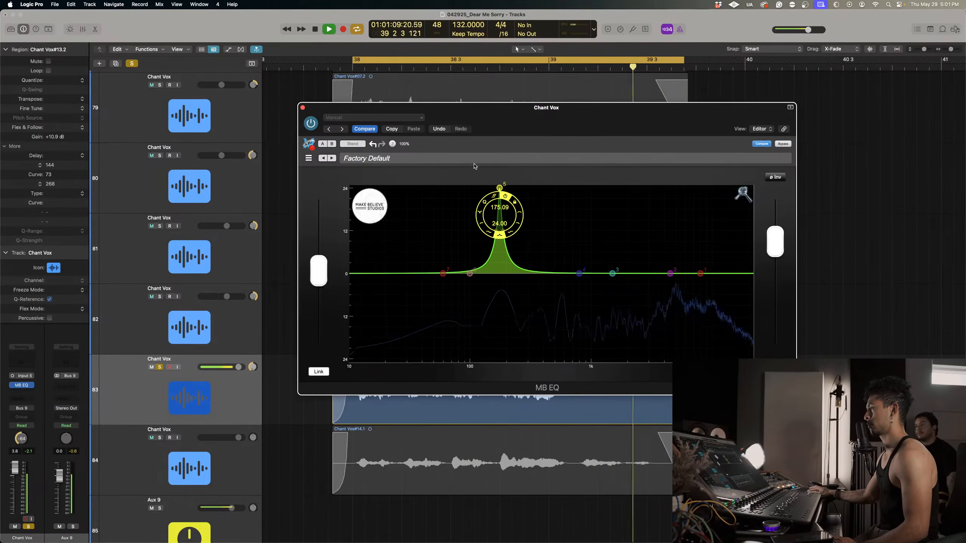
{"action": "left_click", "coordinate": [495, 196]}
{"action": "left_click_drag", "start_coordinate": [441, 275], "coordinate": [491, 266]}
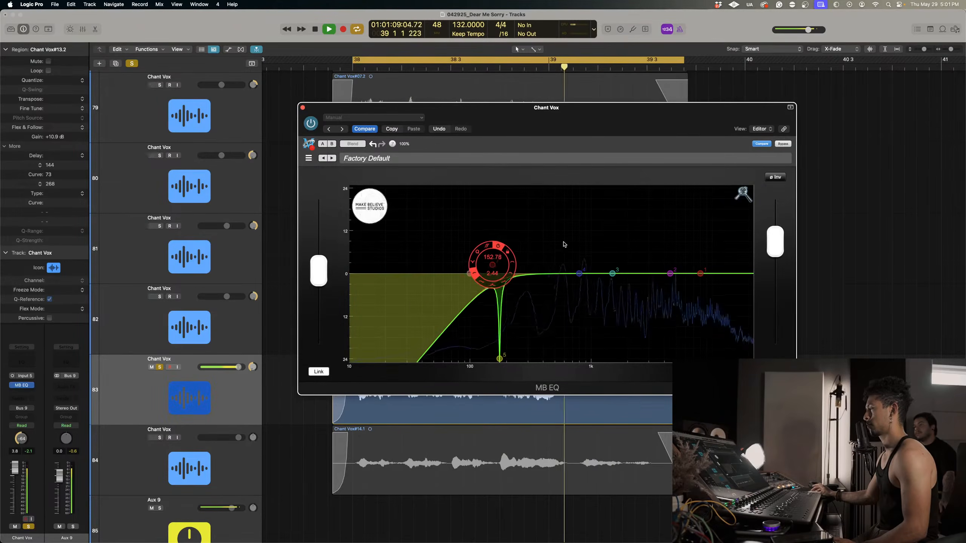
{"action": "left_click_drag", "start_coordinate": [671, 263], "coordinate": [678, 330]}
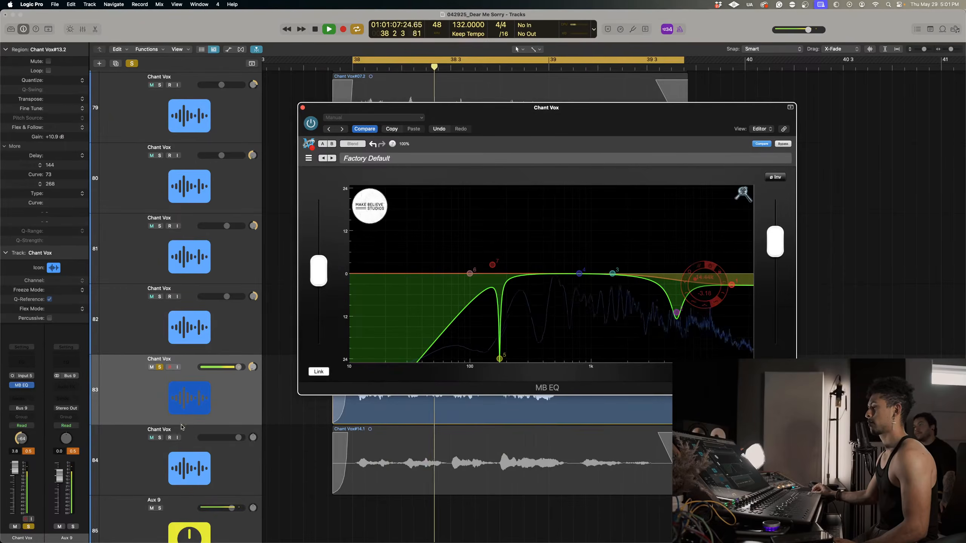
Add track 84 to the solo and dip its highs around 5 kHz with band 2 of its MB EQ.
{"action": "left_click", "coordinate": [159, 437]}
{"action": "left_click", "coordinate": [302, 107]}
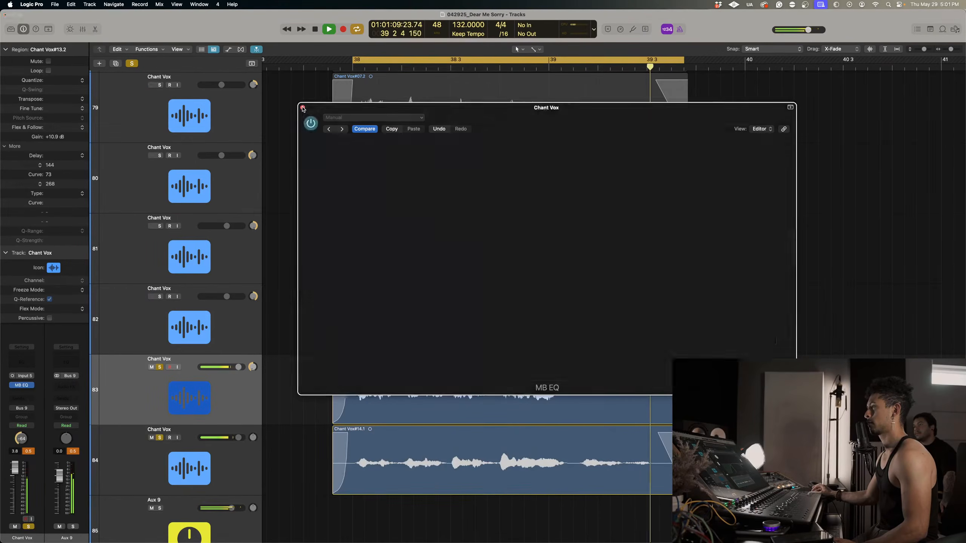
{"action": "left_click", "coordinate": [149, 466]}
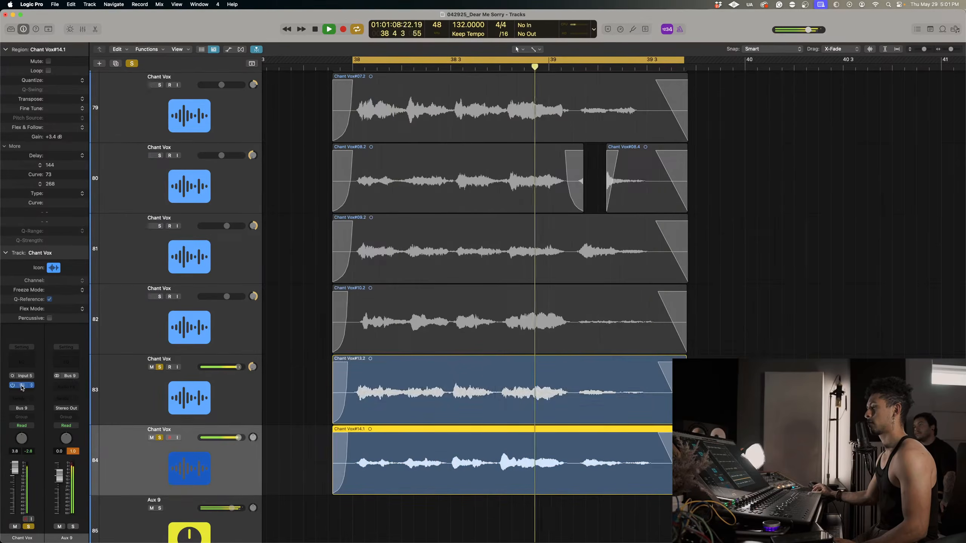
{"action": "left_click", "coordinate": [22, 386]}
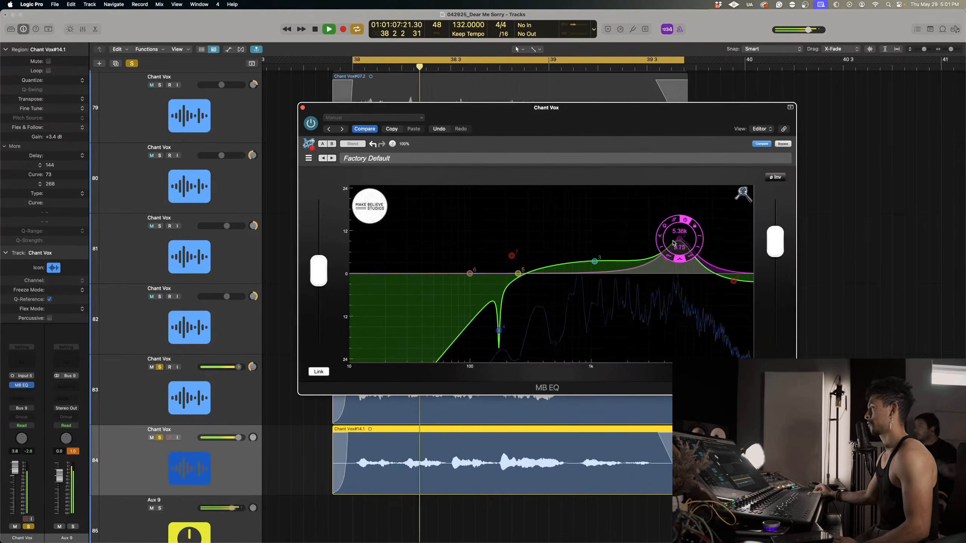
{"action": "left_click_drag", "start_coordinate": [669, 273], "coordinate": [679, 312]}
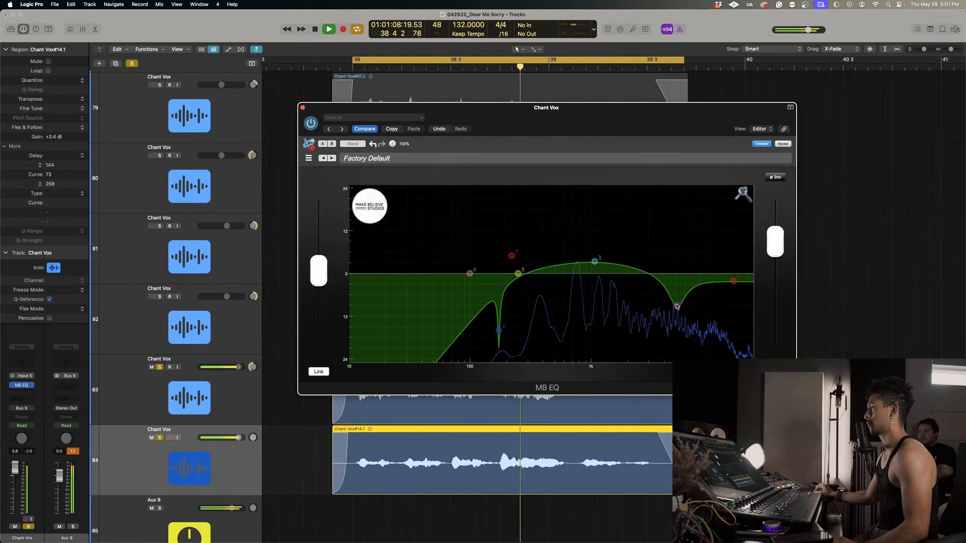
{"action": "left_click", "coordinate": [302, 107]}
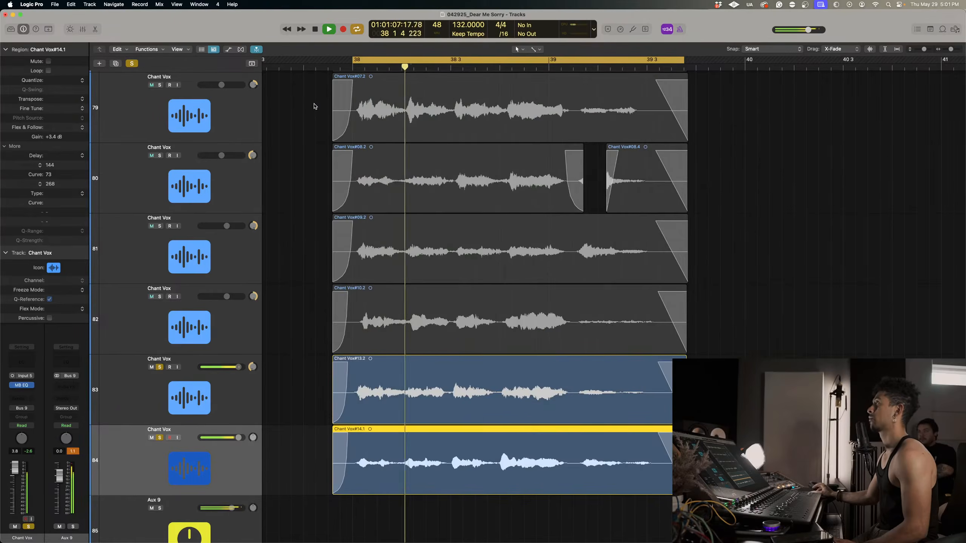
Select track 82, clear the other solos and loop playback with only track 82 soloed.
{"action": "left_click", "coordinate": [159, 330], "text": "shift"}
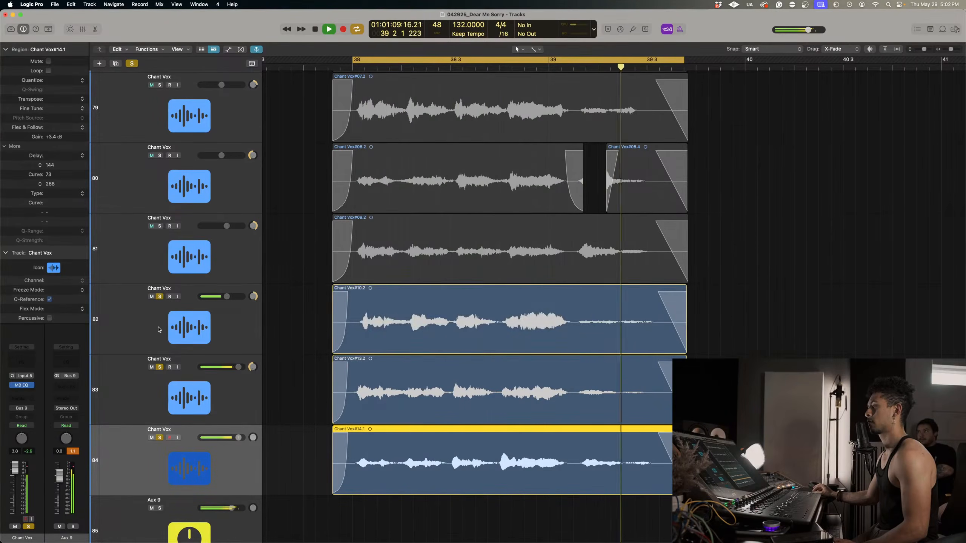
{"action": "left_click", "coordinate": [158, 329]}
{"action": "left_click", "coordinate": [21, 385]}
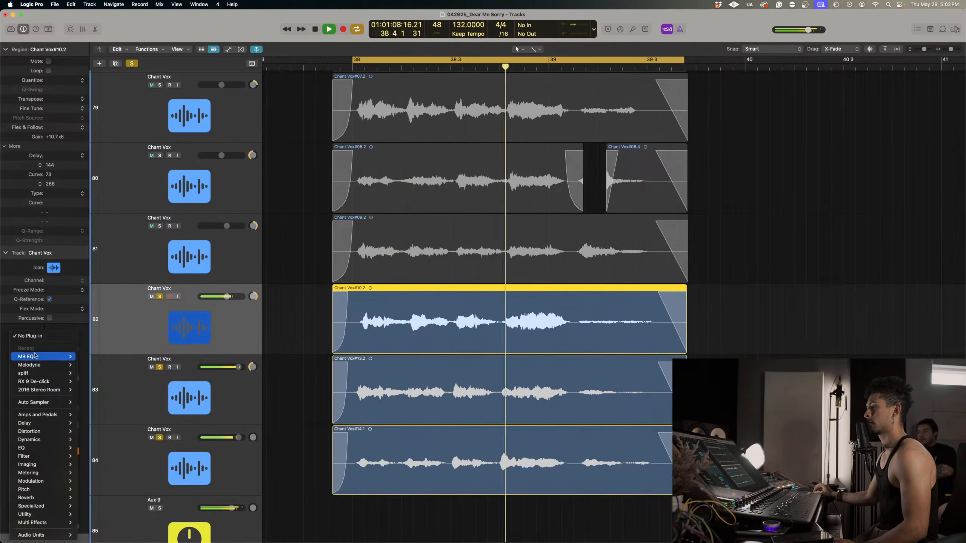
{"action": "left_click", "coordinate": [148, 322]}
{"action": "key", "text": "ctrl+alt+super+s"}
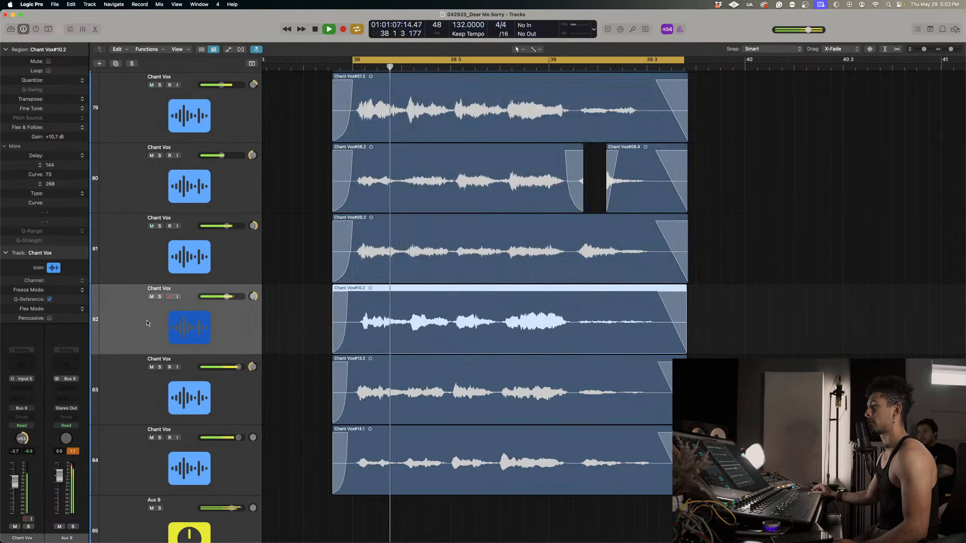
{"action": "key", "text": "space"}
{"action": "left_click", "coordinate": [159, 297]}
{"action": "key", "text": "space"}
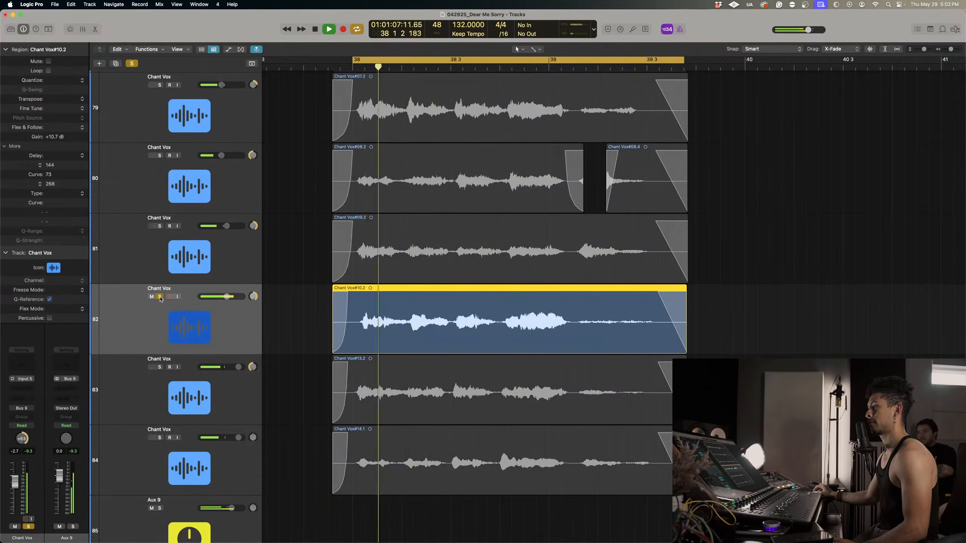
Insert Melodyne on track 82 and move its window clear of the track headers.
{"action": "left_click", "coordinate": [25, 389]}
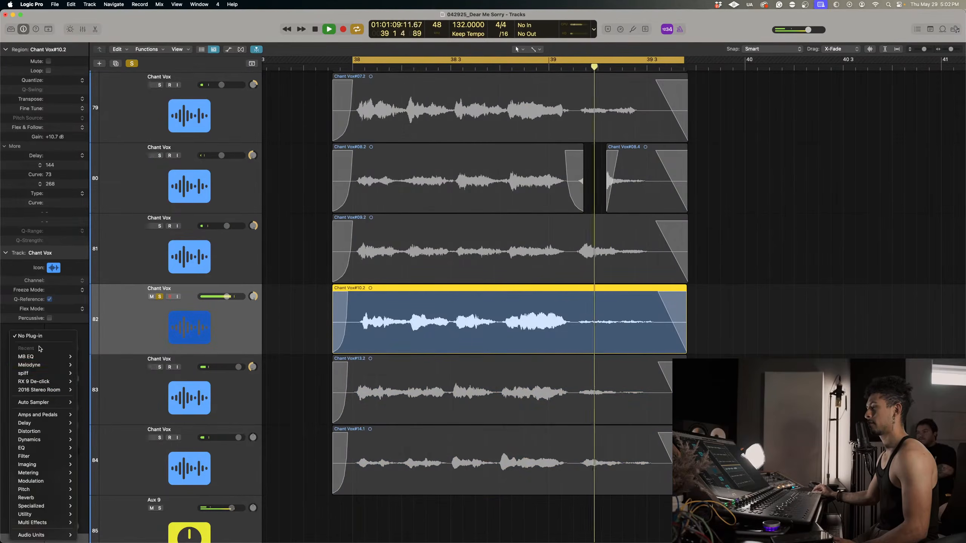
{"action": "mouse_move", "coordinate": [34, 365]}
{"action": "left_click", "coordinate": [86, 365]}
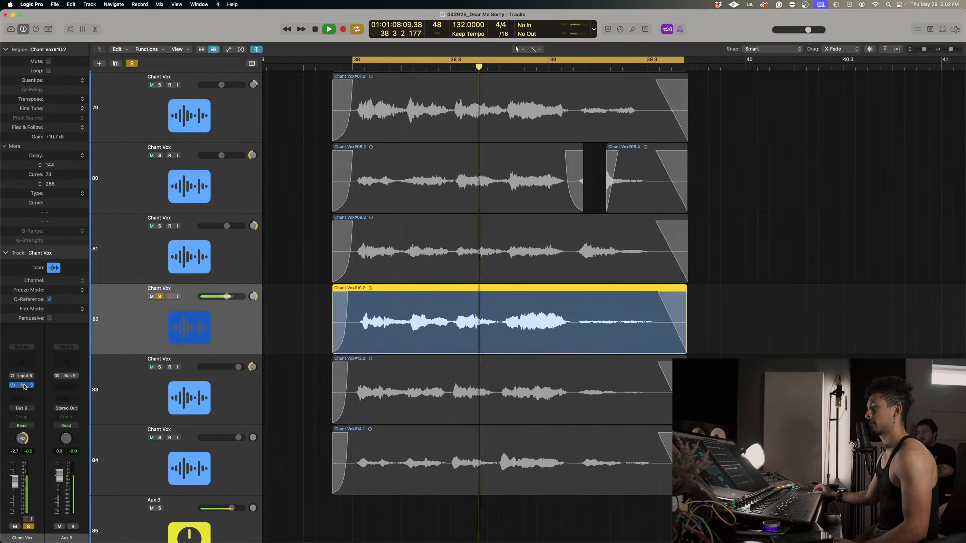
{"action": "left_click", "coordinate": [22, 385]}
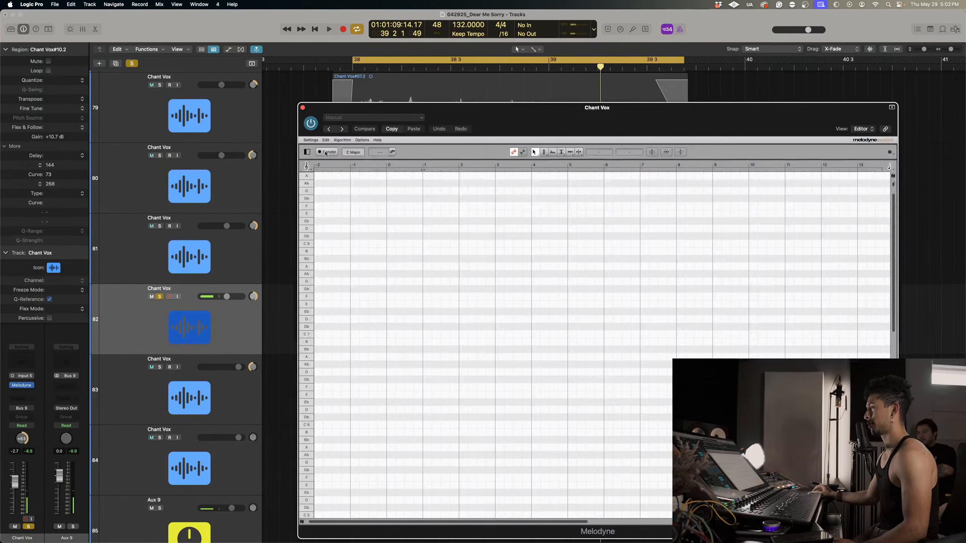
{"action": "left_click", "coordinate": [326, 153]}
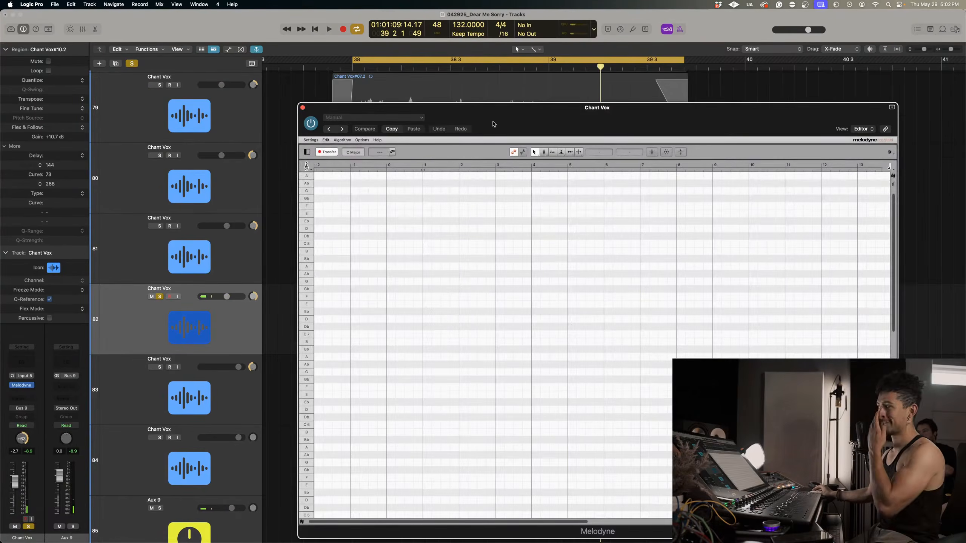
{"action": "left_click_drag", "start_coordinate": [493, 127], "coordinate": [577, 130]}
Play the loop to transfer track 82's take into Melodyne and enlarge the notes between bars 38 and 40.
{"action": "key", "text": "space"}
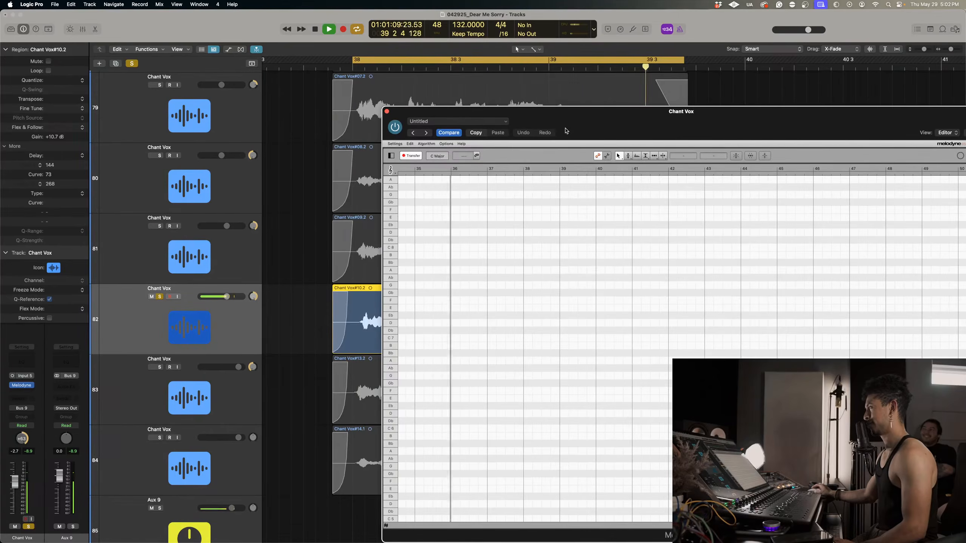
{"action": "key", "text": "space"}
{"action": "right_click", "coordinate": [470, 251]}
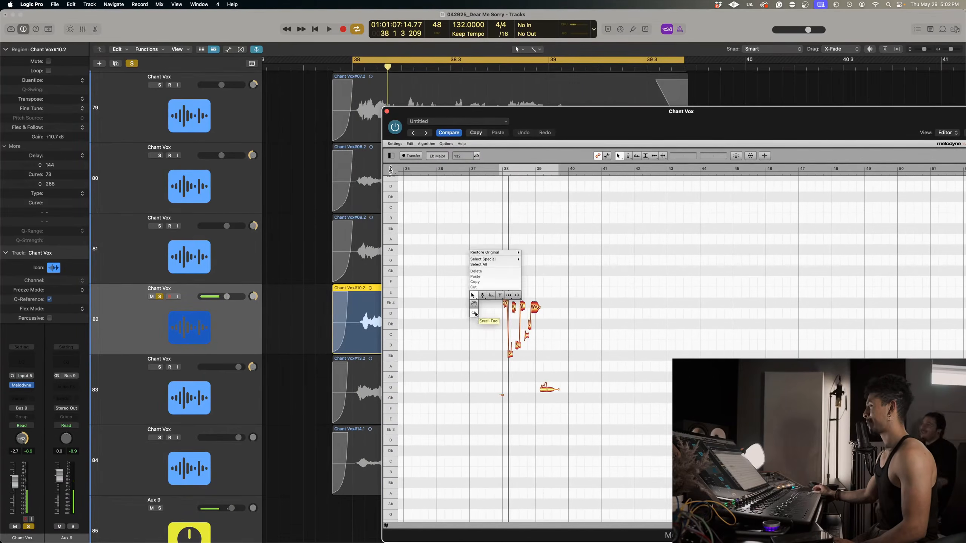
{"action": "left_click", "coordinate": [475, 313]}
{"action": "left_click_drag", "start_coordinate": [475, 314], "coordinate": [569, 318]}
{"action": "scroll", "coordinate": [570, 319], "scroll_direction": "right", "scroll_amount": 4}
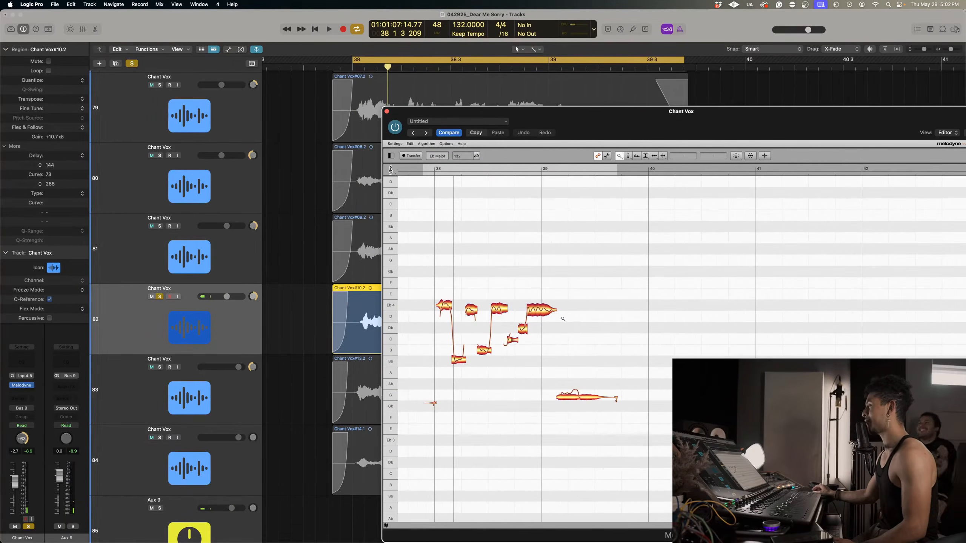
Select the sung notes in Melodyne and correct their pitch with Pitch Center 100% and Pitch Drift 0%.
{"action": "right_click", "coordinate": [573, 307]}
{"action": "left_click", "coordinate": [587, 295]}
{"action": "left_click_drag", "start_coordinate": [436, 275], "coordinate": [632, 438]}
{"action": "left_click", "coordinate": [736, 156]}
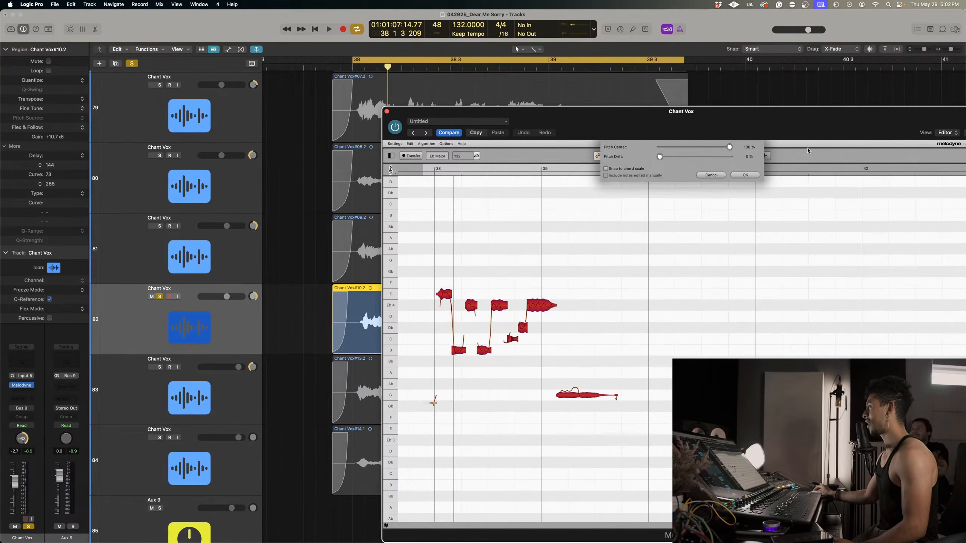
{"action": "left_click", "coordinate": [745, 175]}
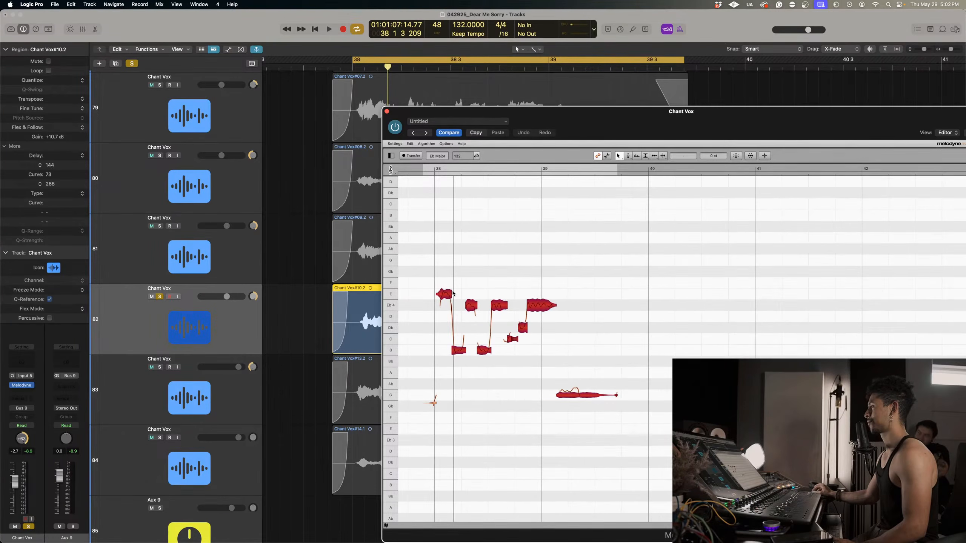
Lower the first note to Eb 4, shift the main phrase down one semitone and play it back.
{"action": "left_click_drag", "start_coordinate": [425, 283], "coordinate": [551, 334]}
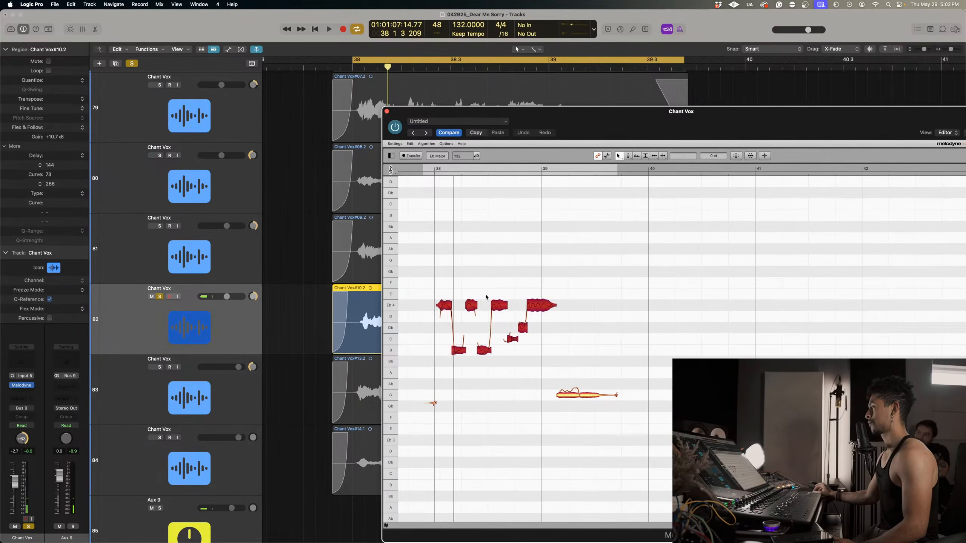
{"action": "left_click_drag", "start_coordinate": [499, 306], "coordinate": [499, 314]}
{"action": "key", "text": "space"}
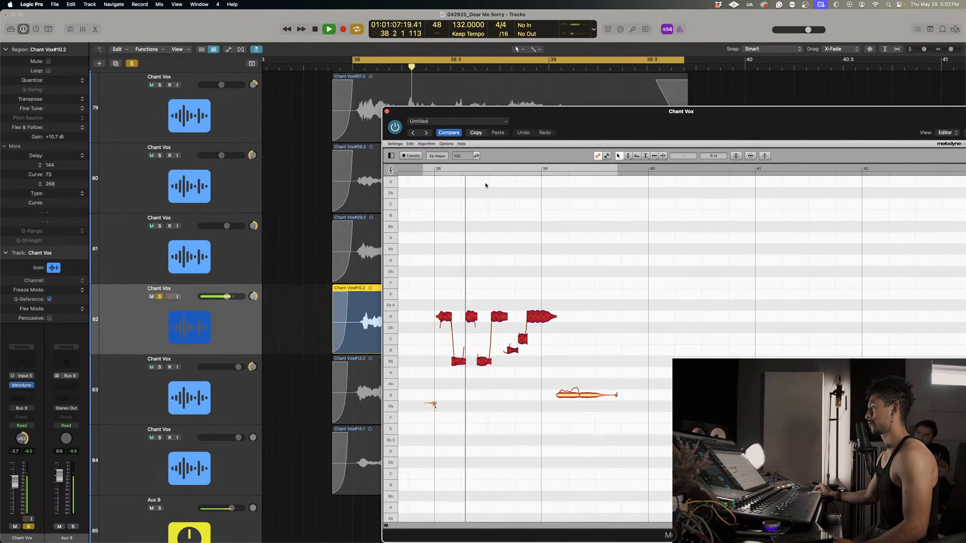
Raise the two Bb notes in the phrase to B and lower the long last note to Gb 3.
{"action": "left_click_drag", "start_coordinate": [494, 381], "coordinate": [460, 350]}
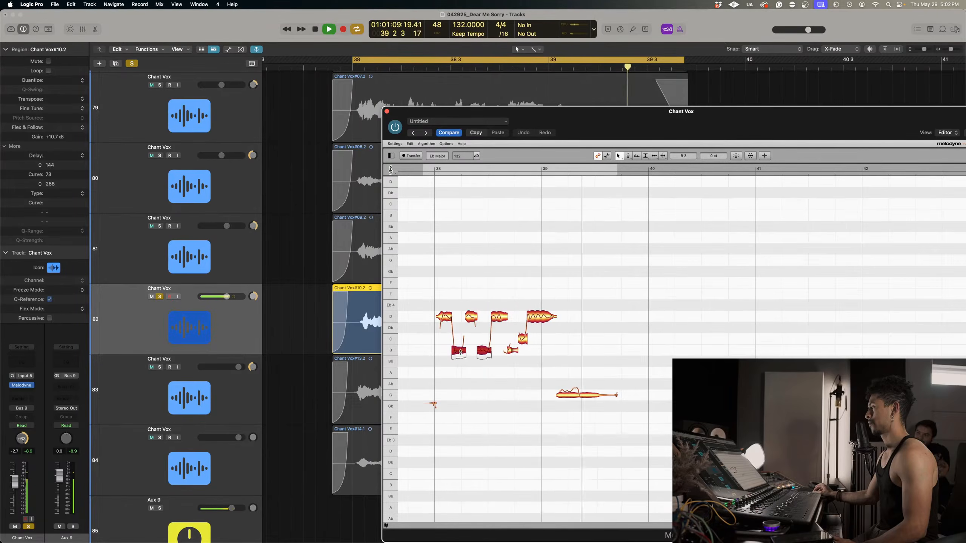
{"action": "key", "text": "space"}
{"action": "left_click", "coordinate": [575, 396]}
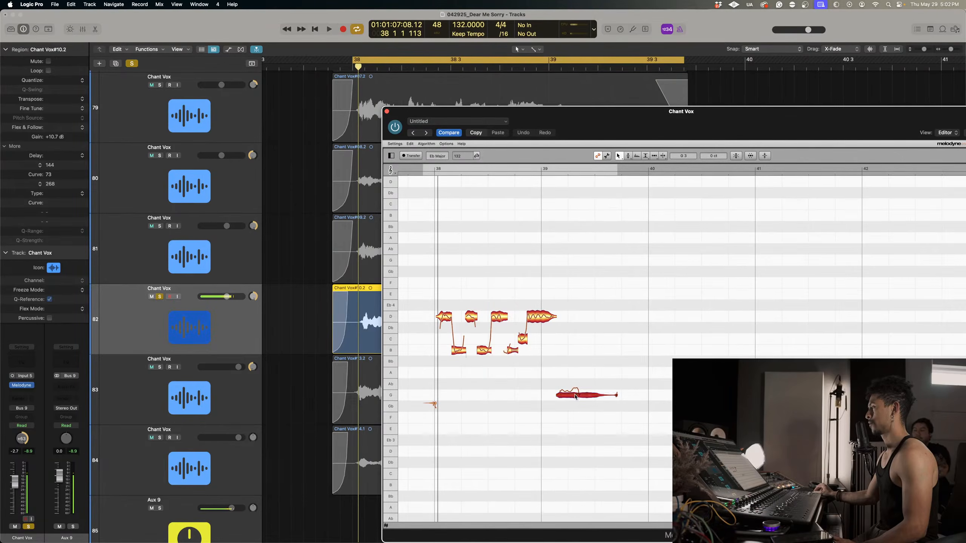
Flatten the long last note's pitch curve, return the note to G 3 and close Melodyne.
{"action": "left_click", "coordinate": [526, 170]}
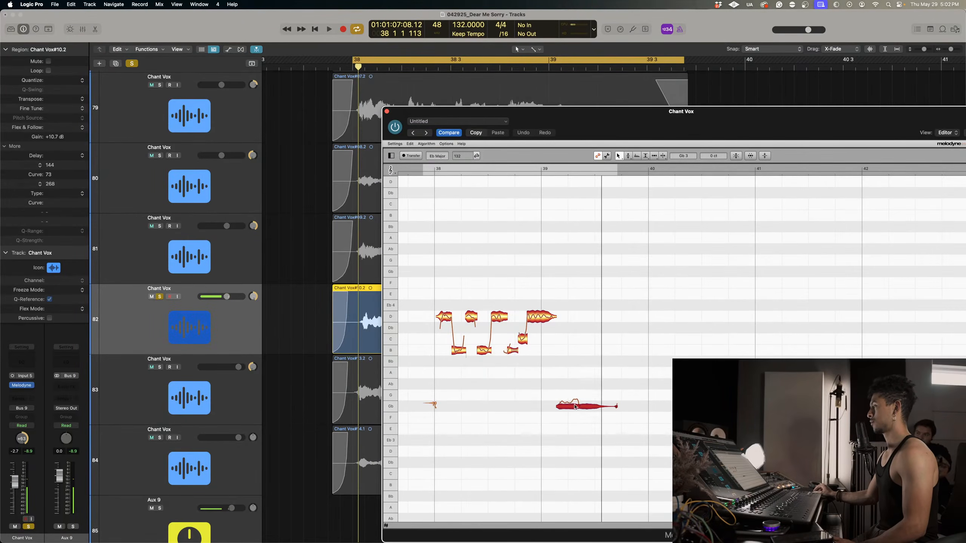
{"action": "right_click", "coordinate": [575, 406]}
{"action": "left_click", "coordinate": [572, 402]}
{"action": "right_click", "coordinate": [574, 420]}
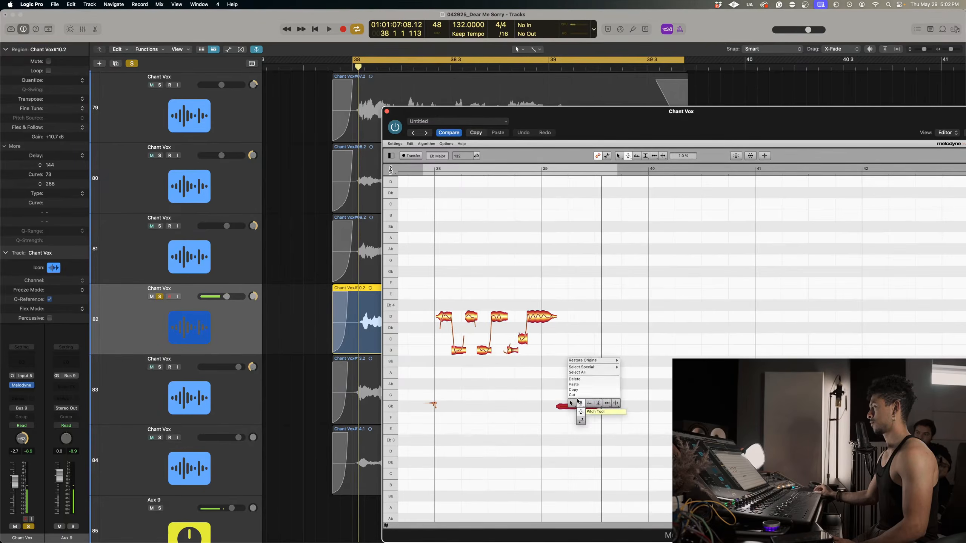
{"action": "left_click", "coordinate": [570, 401]}
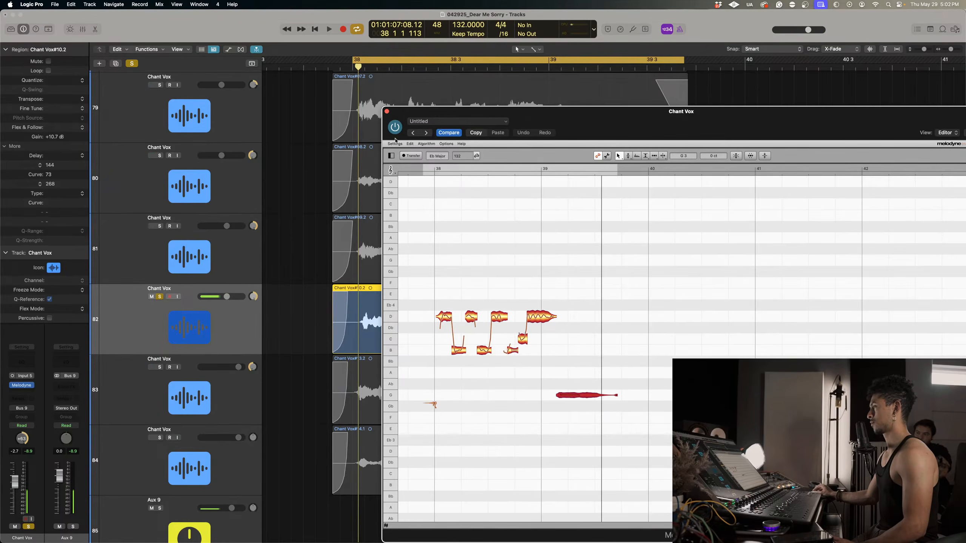
{"action": "left_click", "coordinate": [386, 112]}
Play back the tuned take and insert the MB EQ plug-in after Melodyne on track 82.
{"action": "key", "text": "space"}
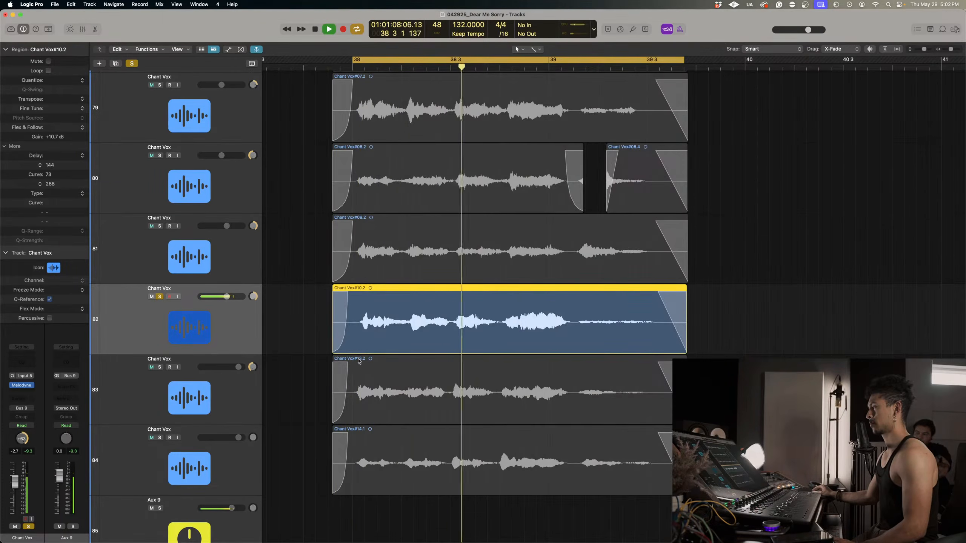
{"action": "key", "text": "space"}
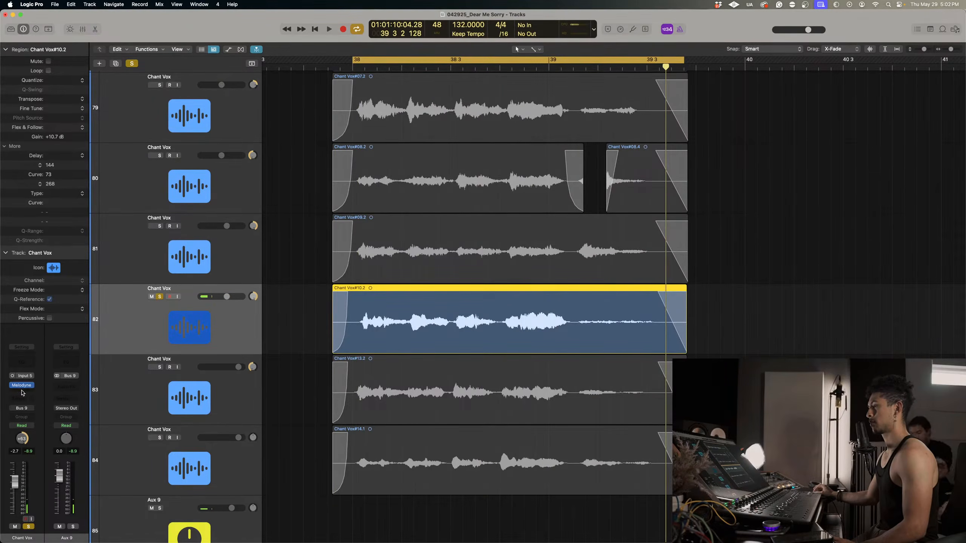
{"action": "left_click", "coordinate": [22, 394]}
{"action": "left_click", "coordinate": [83, 365]}
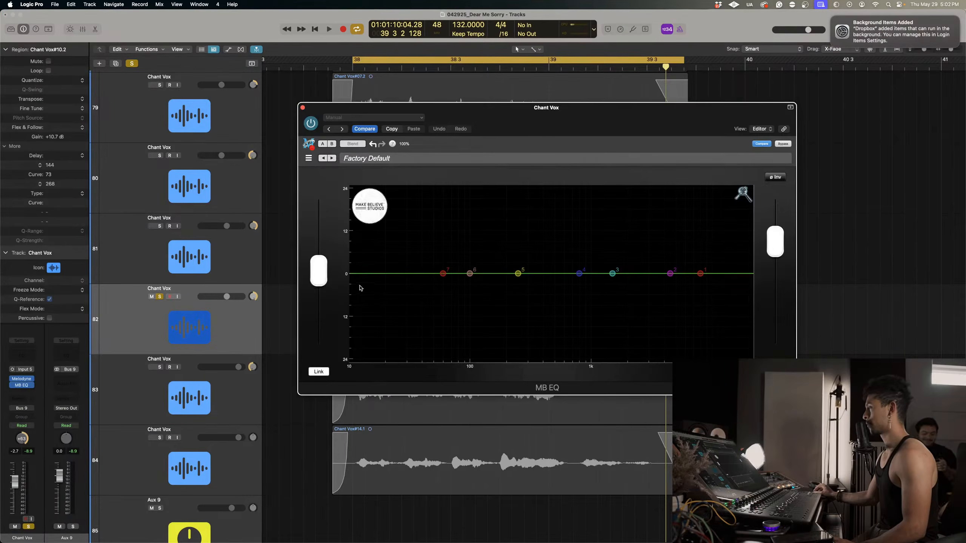
Roll off the lows with MB EQ's band 7 as a high-pass and cut a narrow 24 dB notch with band 6 during playback.
{"action": "left_click", "coordinate": [442, 273]}
{"action": "left_click", "coordinate": [422, 282]}
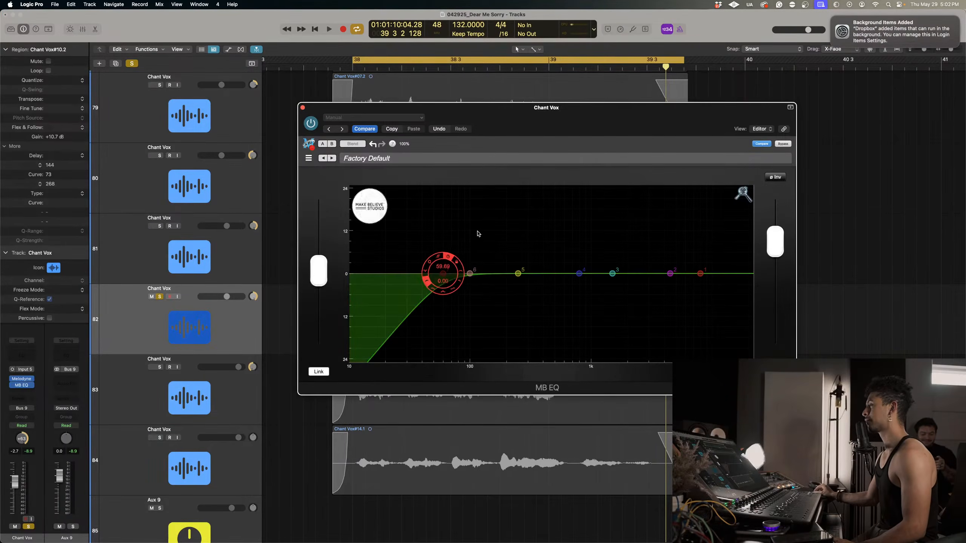
{"action": "left_click_drag", "start_coordinate": [443, 272], "coordinate": [499, 376]}
{"action": "left_click", "coordinate": [468, 274]}
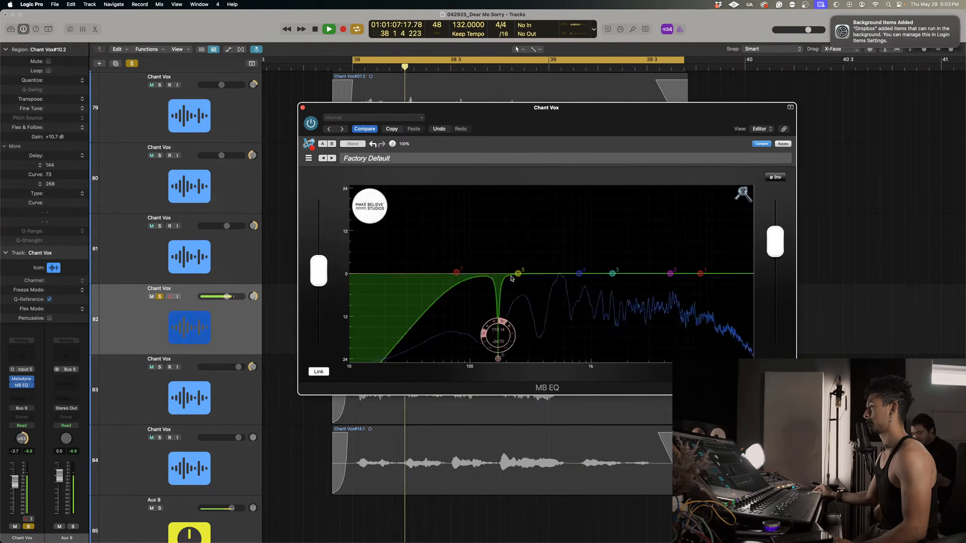
{"action": "left_click_drag", "start_coordinate": [513, 283], "coordinate": [504, 302]}
{"action": "left_click_drag", "start_coordinate": [456, 273], "coordinate": [473, 268]}
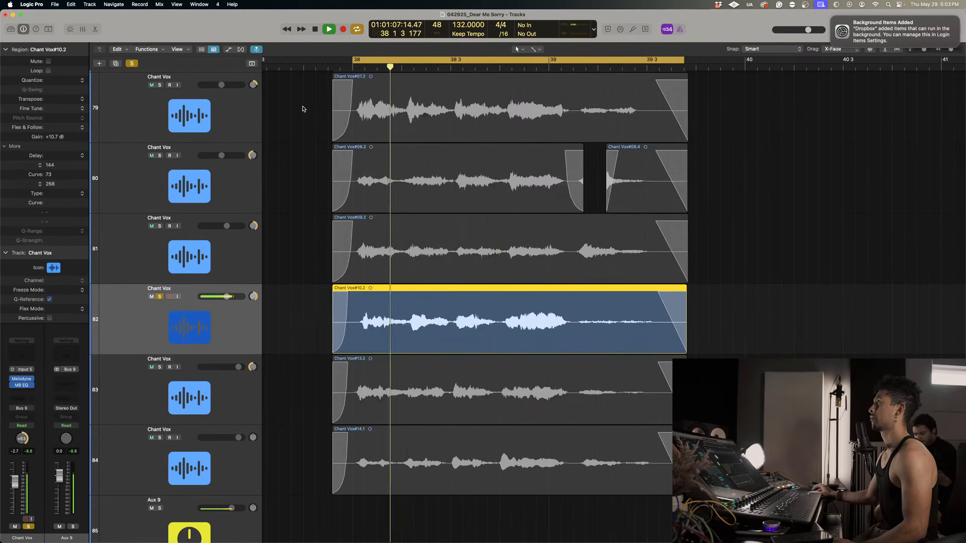
{"action": "left_click", "coordinate": [302, 107]}
Stop playback and bounce the Chant Vox#10.2 region on track 82 in place to a new track.
{"action": "left_click", "coordinate": [820, 319]}
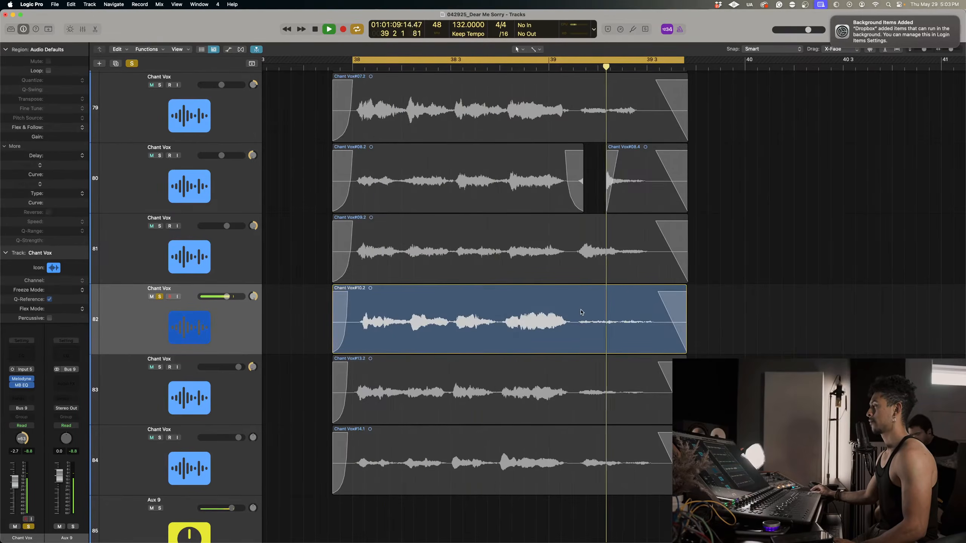
{"action": "key", "text": "space"}
{"action": "key", "text": "super+Left"}
{"action": "right_click", "coordinate": [577, 313]}
{"action": "left_click", "coordinate": [595, 317]}
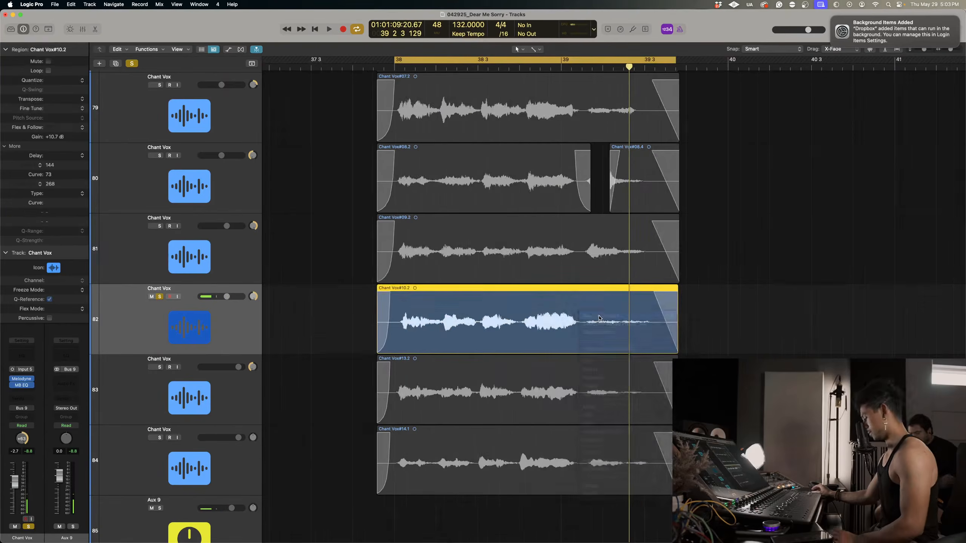
{"action": "key", "text": "Return"}
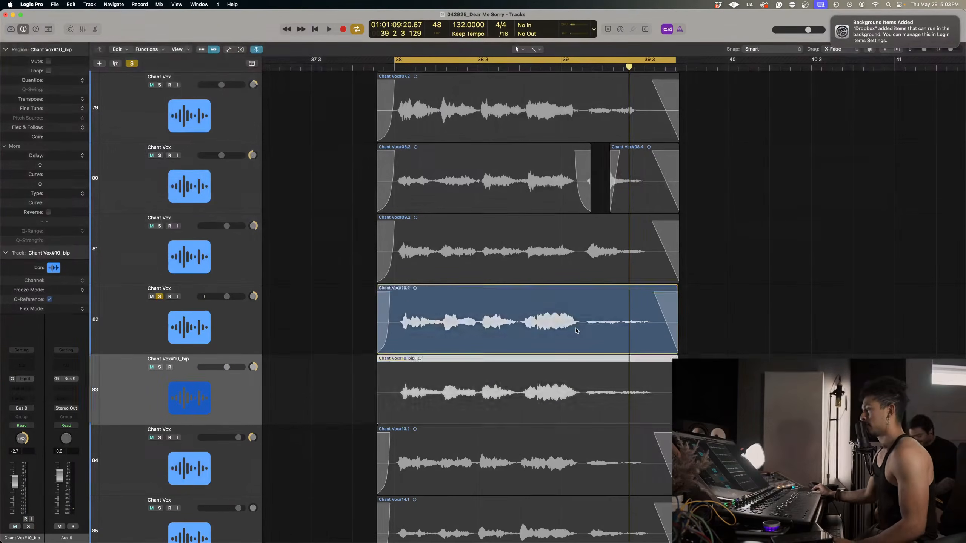
Replace the original region on track 82 with the bounced Chant Vox#10_bip region and delete the emptied bounce track.
{"action": "left_click", "coordinate": [587, 327]}
{"action": "key", "text": "Delete"}
{"action": "left_click_drag", "start_coordinate": [551, 371], "coordinate": [552, 287]}
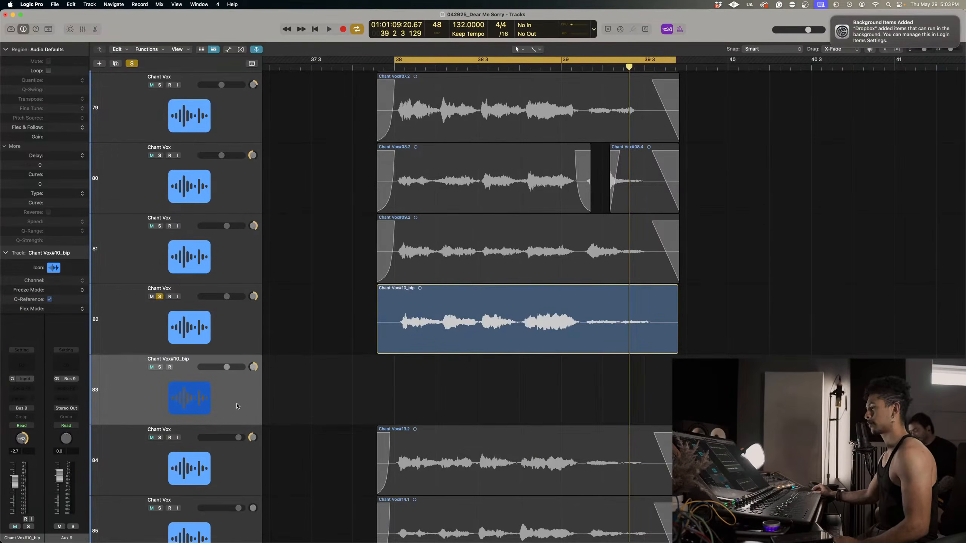
{"action": "key", "text": "super+BackSpace"}
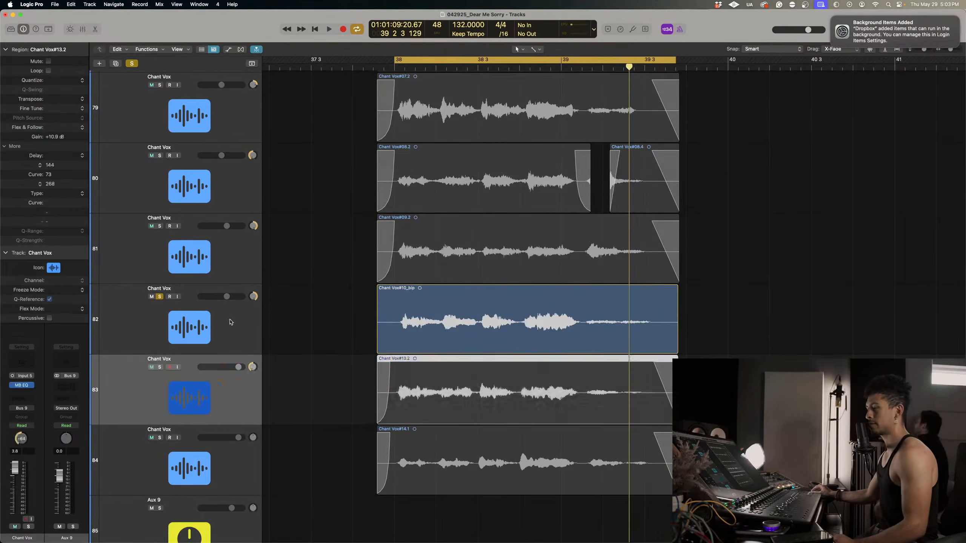
Clear the plug-in inserts from track 82 and solo tracks 83 and 84 as well.
{"action": "left_click", "coordinate": [34, 379]}
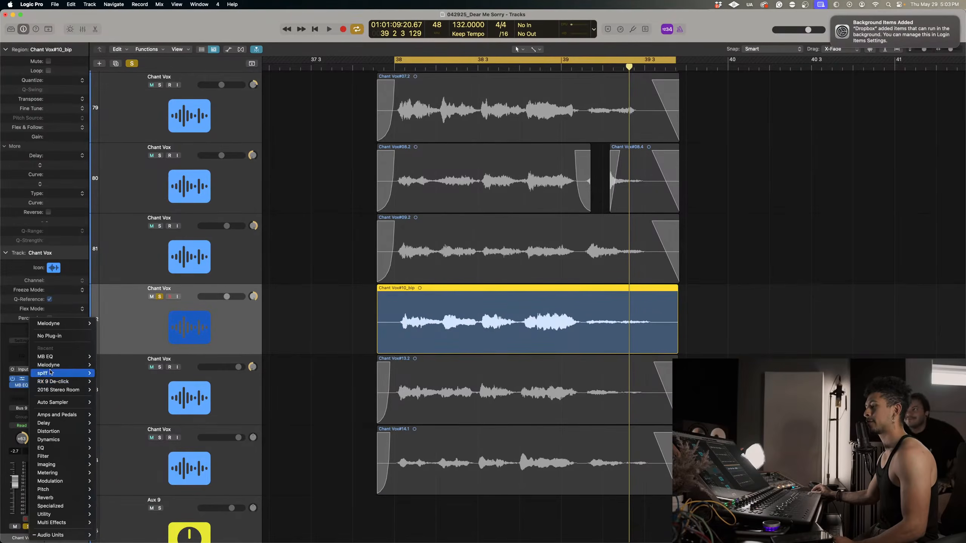
{"action": "left_click", "coordinate": [45, 338]}
{"action": "left_click_drag", "start_coordinate": [162, 368], "coordinate": [175, 448]}
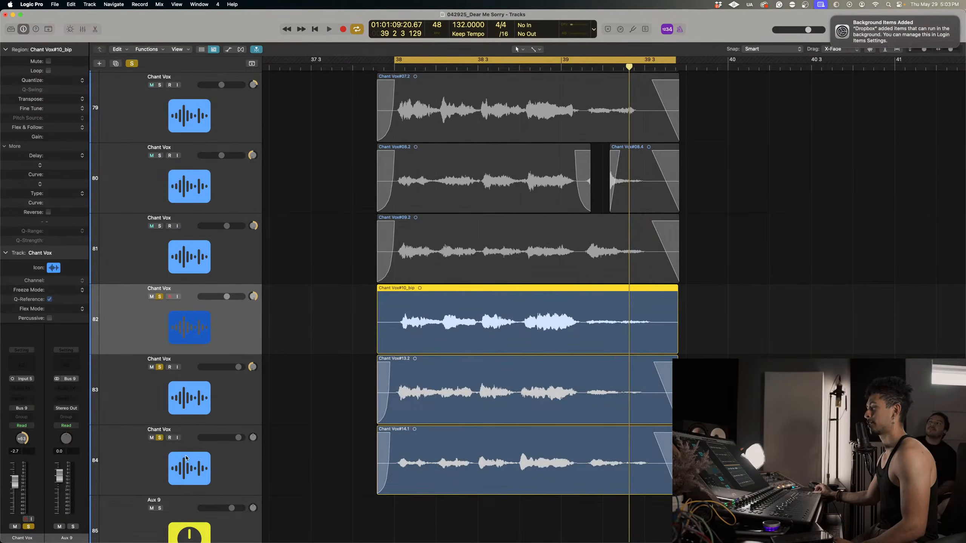
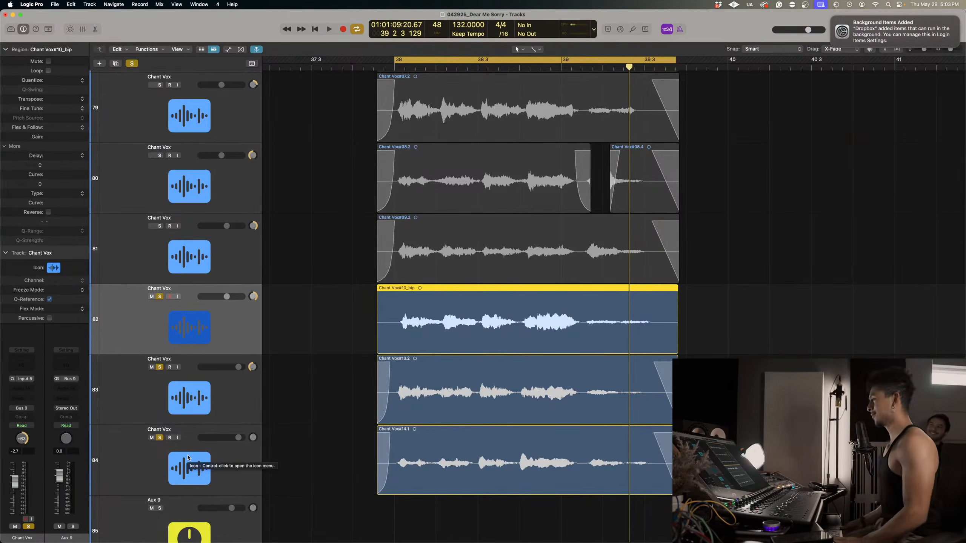
Audition the soloed Chant Vox tracks 82 to 84, select track 83, and clear all solos.
{"action": "key", "text": "space"}
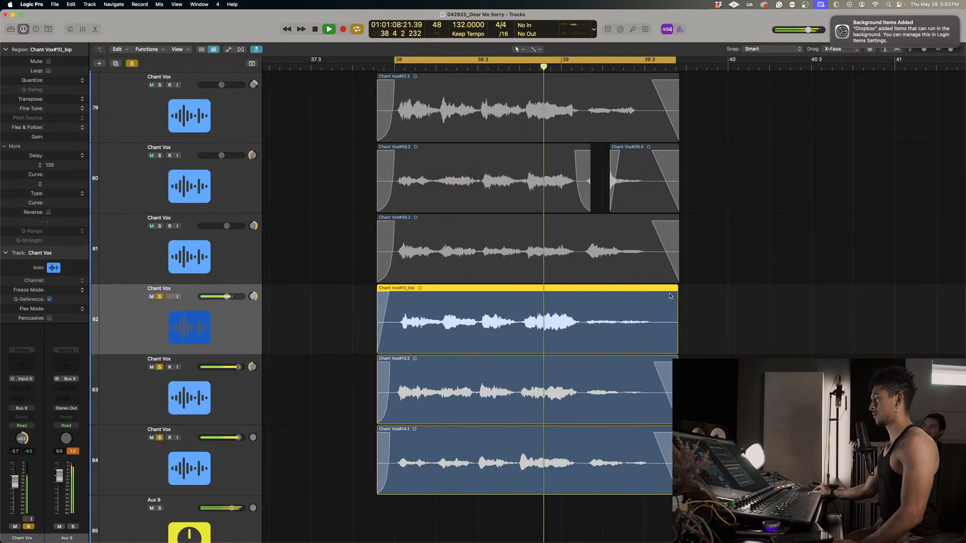
{"action": "key", "text": "space"}
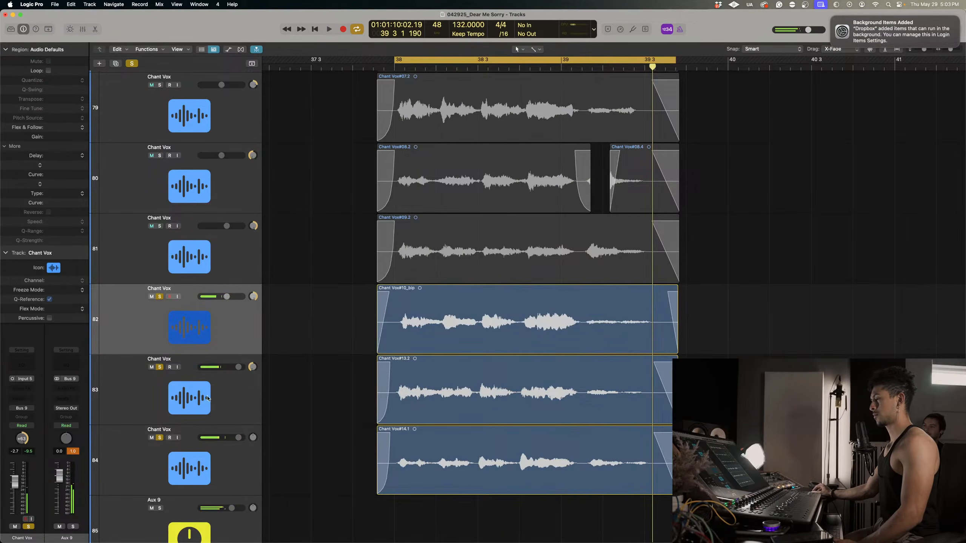
{"action": "left_click", "coordinate": [132, 357]}
{"action": "left_click", "coordinate": [132, 63]}
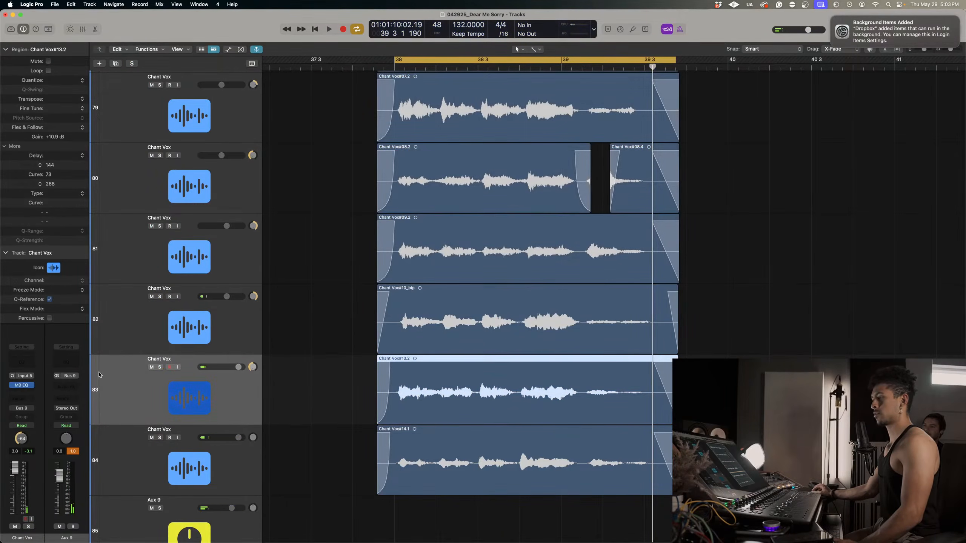
Insert the Melodyne plug-in after MB EQ on Chant Vox track 83.
{"action": "left_click", "coordinate": [27, 392]}
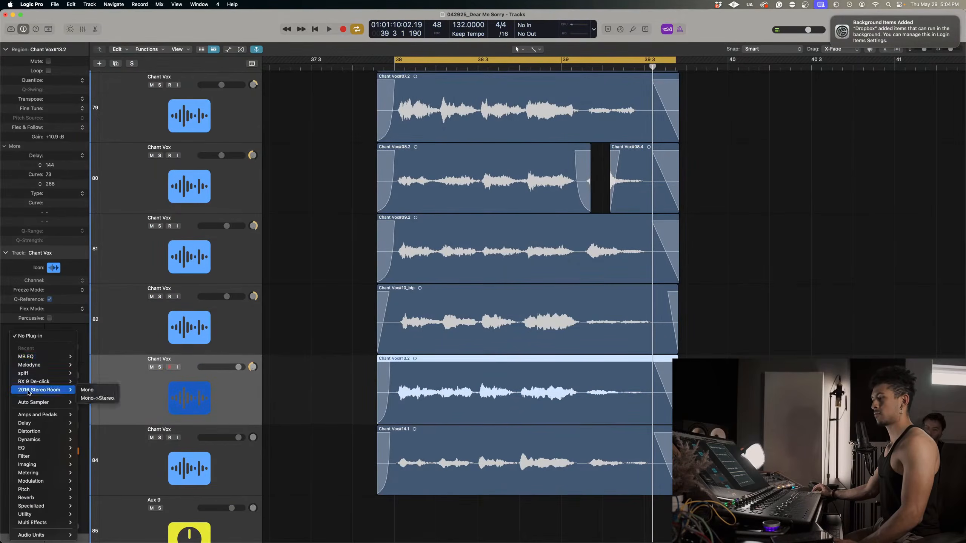
{"action": "mouse_move", "coordinate": [49, 365]}
{"action": "left_click", "coordinate": [92, 369]}
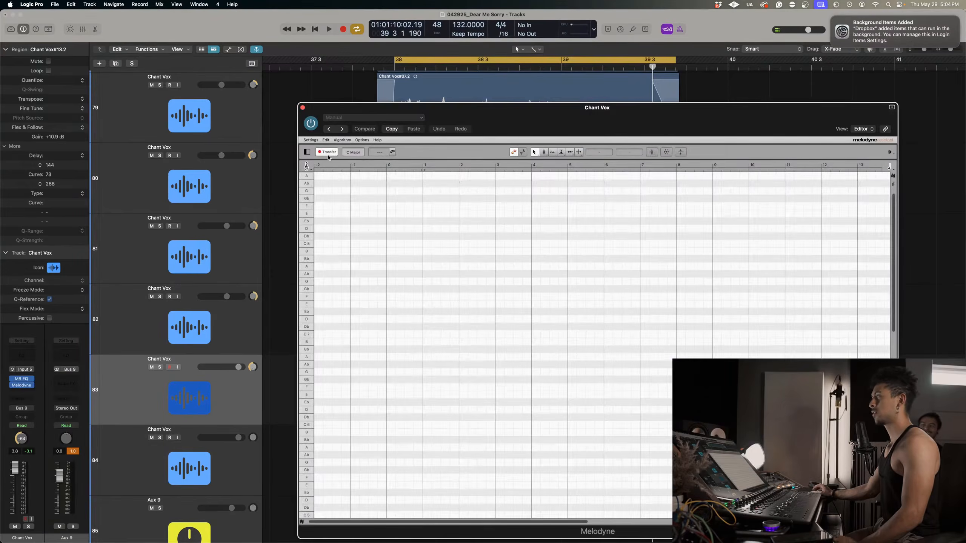
Transfer the track 83 chant phrase from the bar 38 cycle range into Melodyne by playing it back.
{"action": "key", "text": "space"}
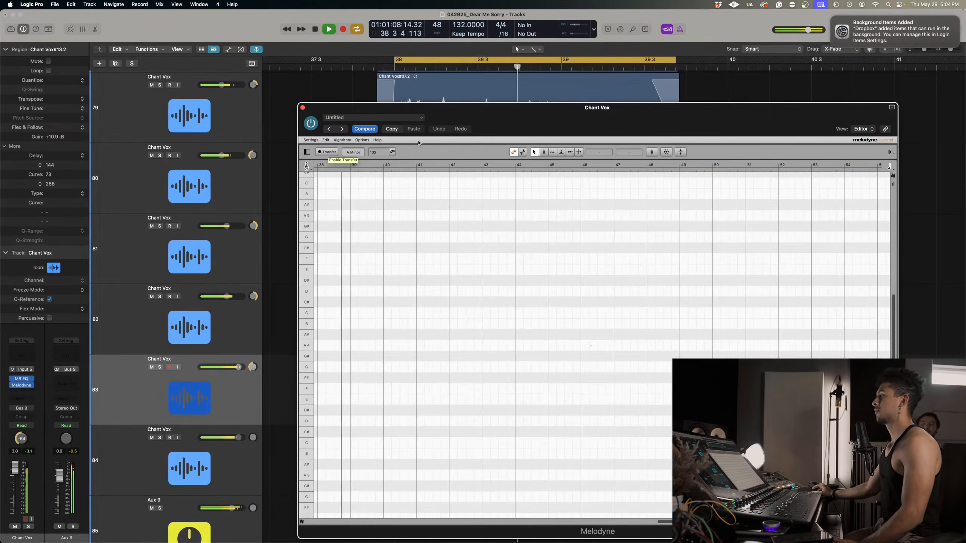
{"action": "key", "text": "space"}
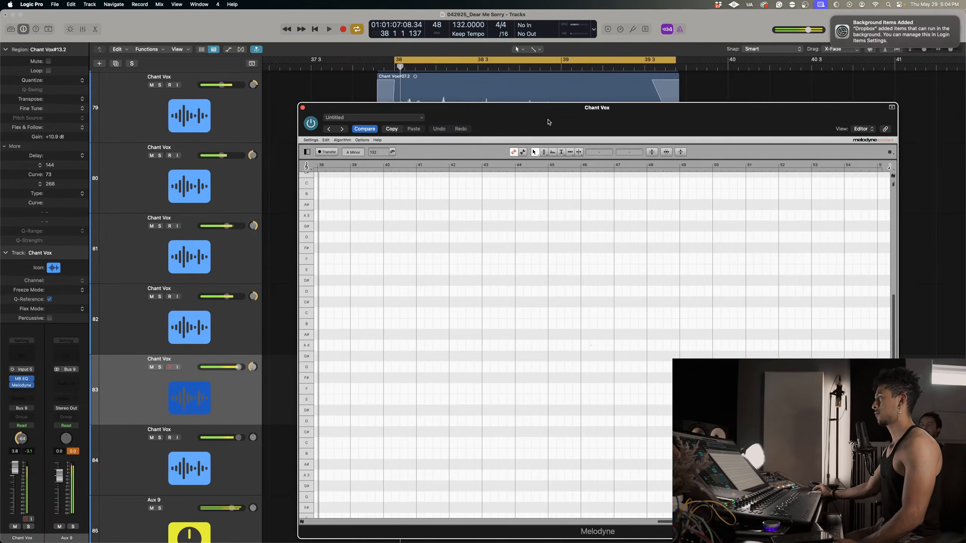
{"action": "scroll", "coordinate": [506, 355], "scroll_direction": "down", "scroll_amount": 10}
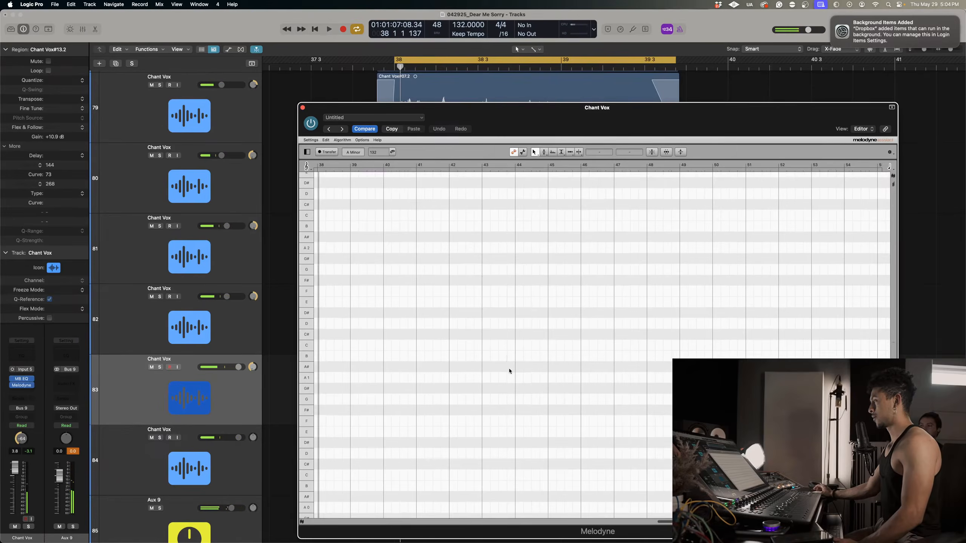
{"action": "scroll", "coordinate": [509, 371], "scroll_direction": "left", "scroll_amount": 15}
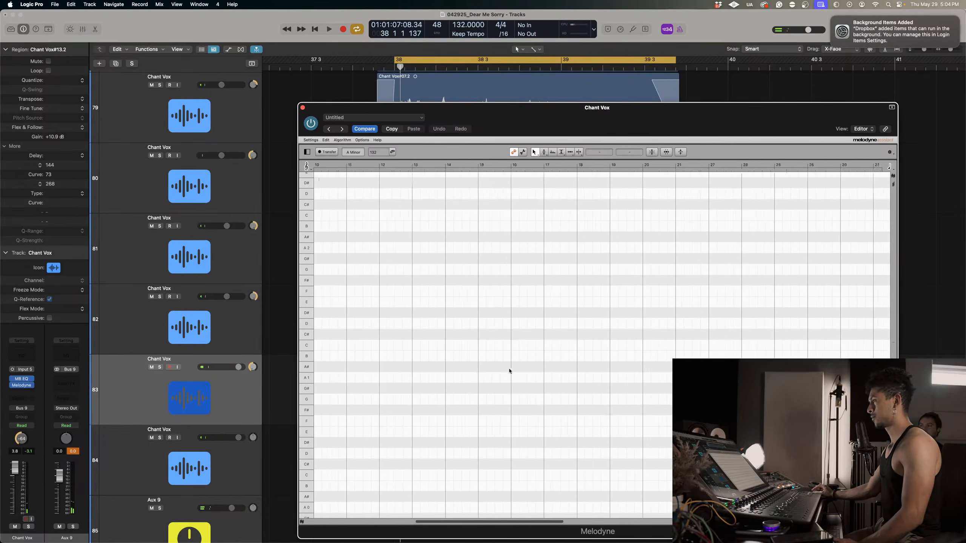
{"action": "scroll", "coordinate": [510, 370], "scroll_direction": "right", "scroll_amount": 3}
{"action": "left_click", "coordinate": [326, 152]}
{"action": "key", "text": "space"}
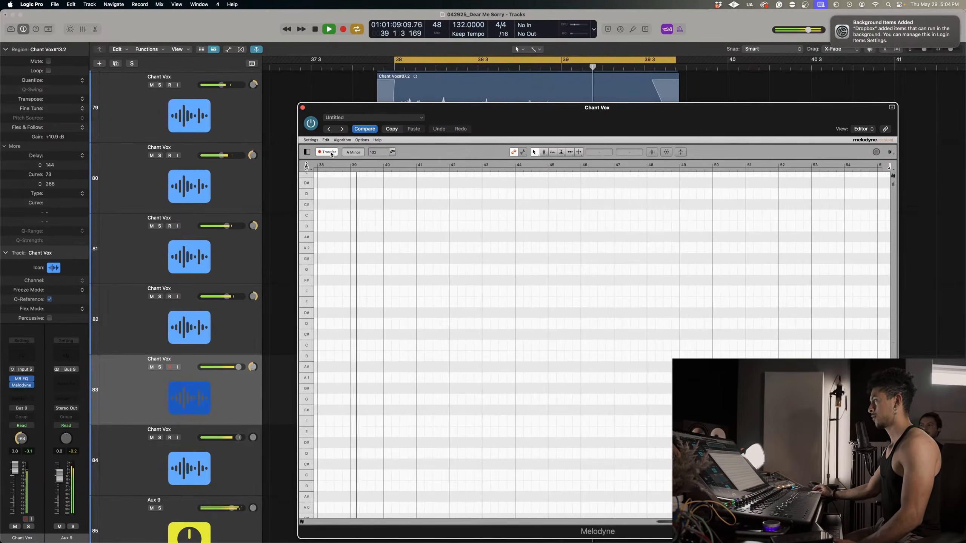
{"action": "key", "text": "space"}
{"action": "scroll", "coordinate": [518, 301], "scroll_direction": "left", "scroll_amount": 4}
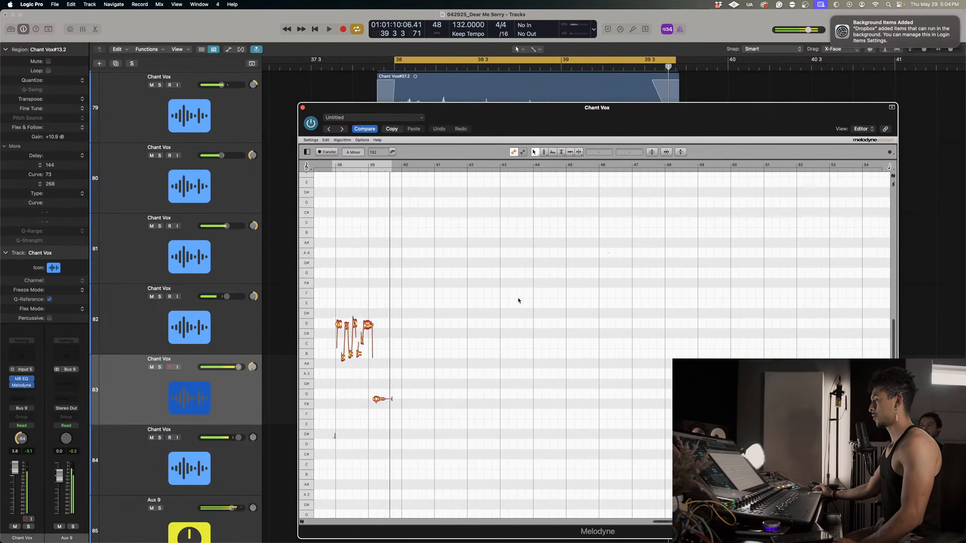
Select the sung chant notes in Melodyne and correct their pitch with Pitch Center 100% and Pitch Drift 62%.
{"action": "right_click", "coordinate": [418, 393]}
{"action": "left_click", "coordinate": [419, 412]}
{"action": "left_click", "coordinate": [494, 398]}
{"action": "left_click", "coordinate": [570, 404]}
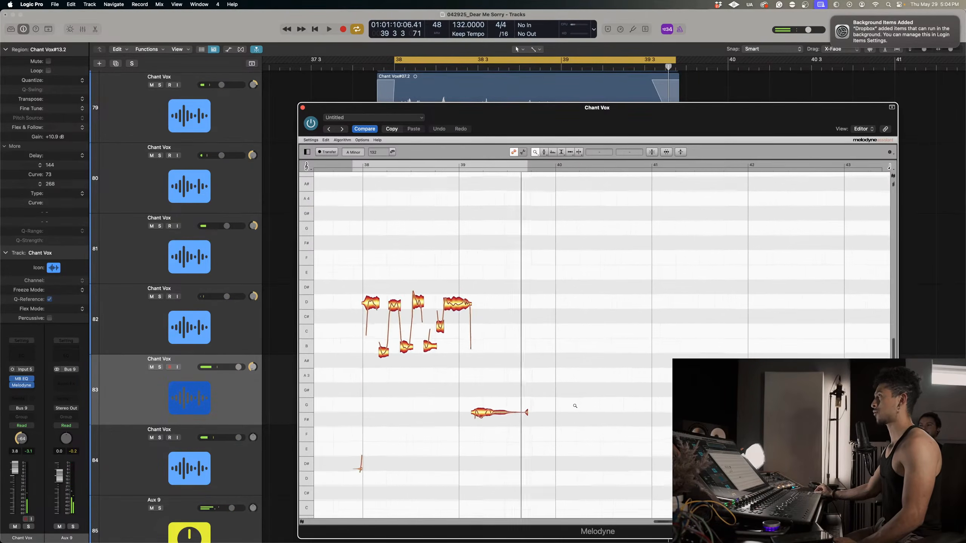
{"action": "left_click", "coordinate": [577, 405]}
{"action": "left_click", "coordinate": [491, 380]}
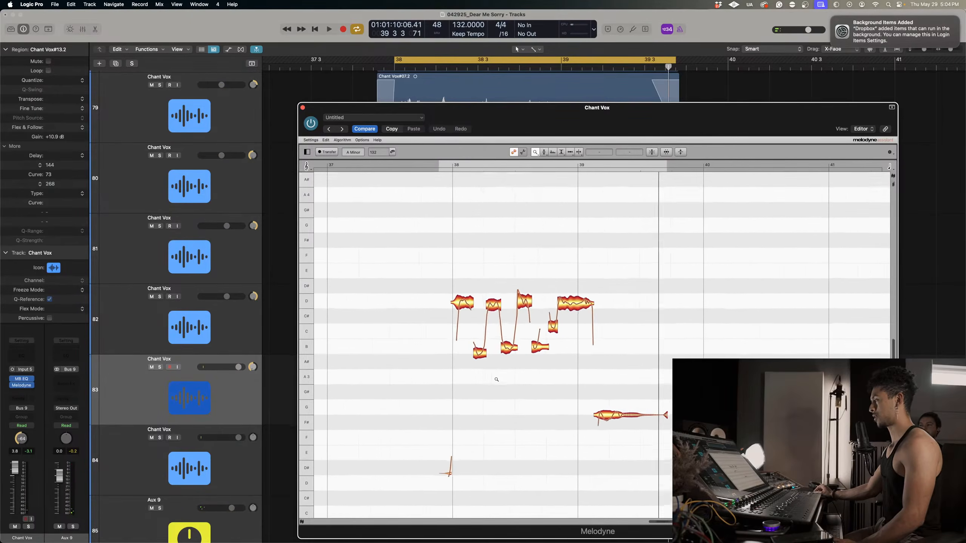
{"action": "left_click", "coordinate": [510, 382]}
{"action": "left_click_drag", "start_coordinate": [517, 378], "coordinate": [524, 380]}
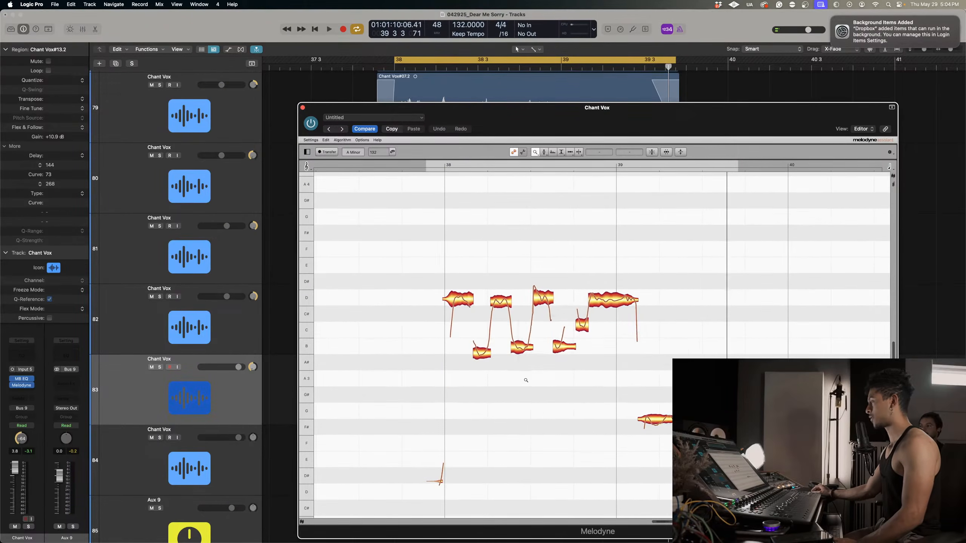
{"action": "right_click", "coordinate": [525, 379]}
{"action": "left_click", "coordinate": [527, 373]}
{"action": "left_click_drag", "start_coordinate": [404, 235], "coordinate": [737, 426]}
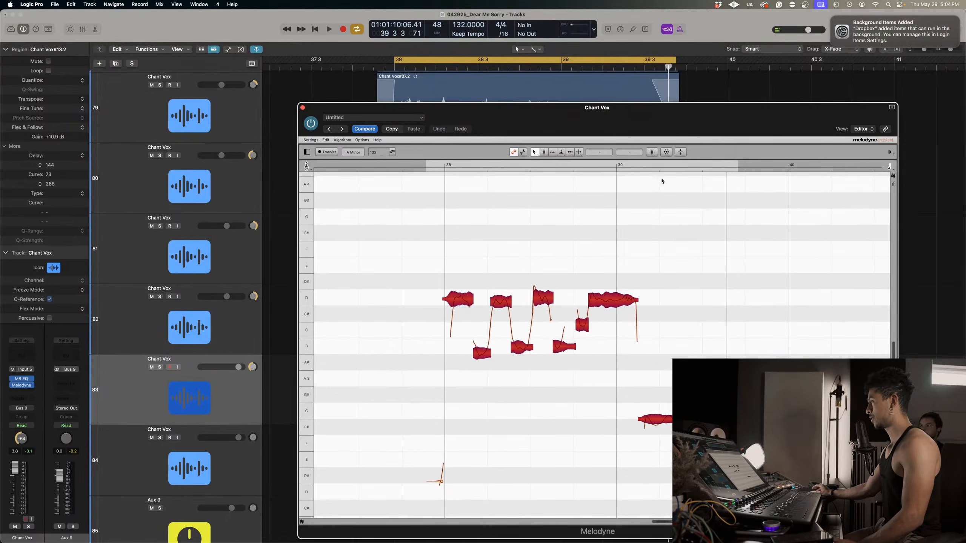
{"action": "left_click", "coordinate": [652, 152]}
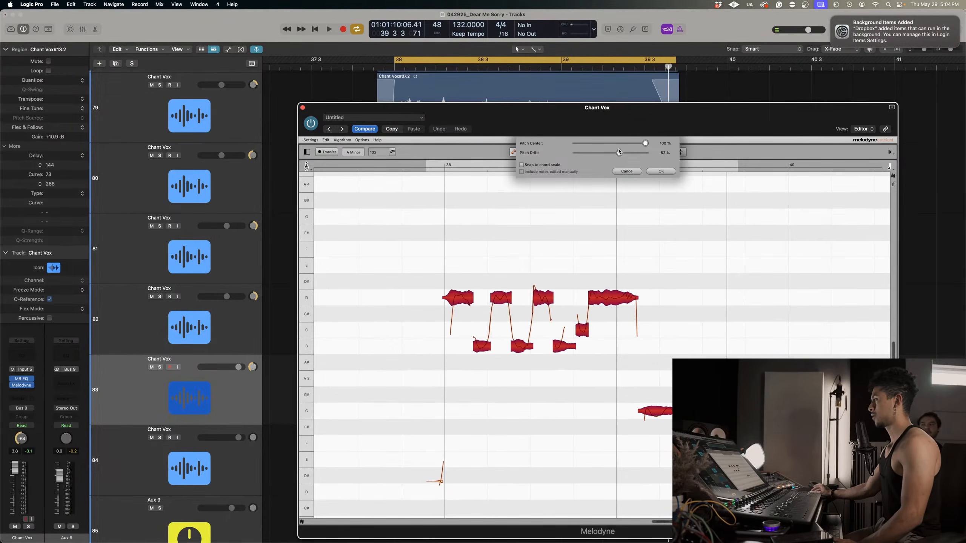
{"action": "left_click", "coordinate": [660, 171]}
Set the third upper D note's pitch modulation to 41%, select the final G note, and close Melodyne.
{"action": "right_click", "coordinate": [536, 283]}
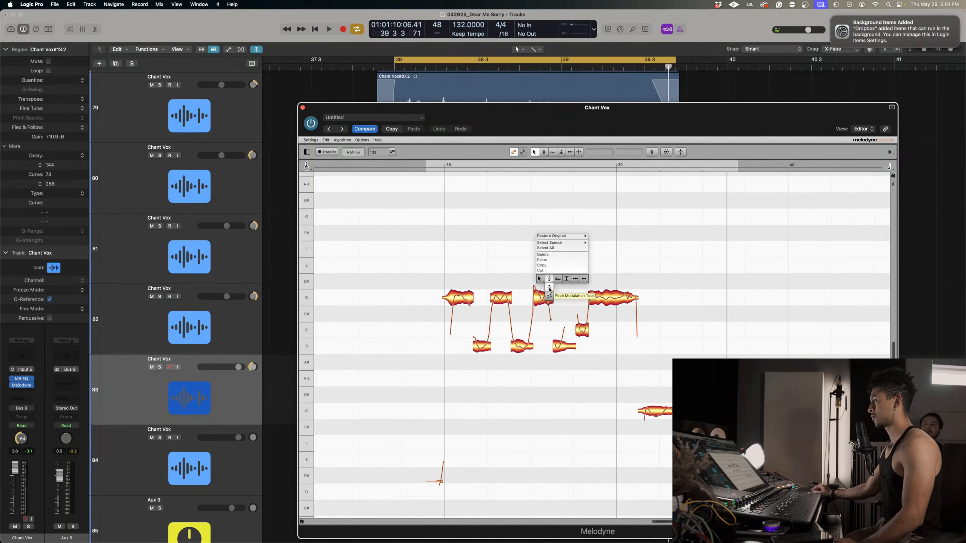
{"action": "left_click", "coordinate": [549, 289]}
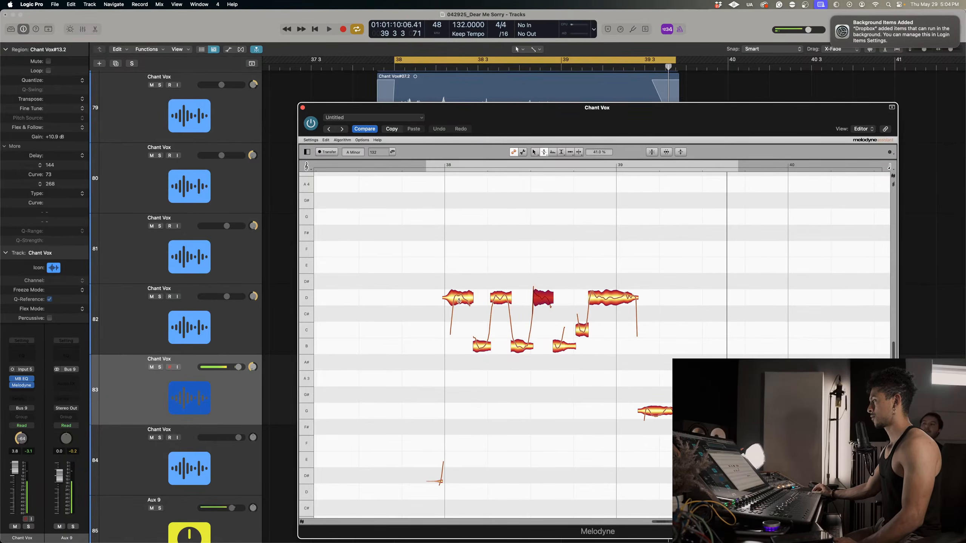
{"action": "right_click", "coordinate": [660, 339]}
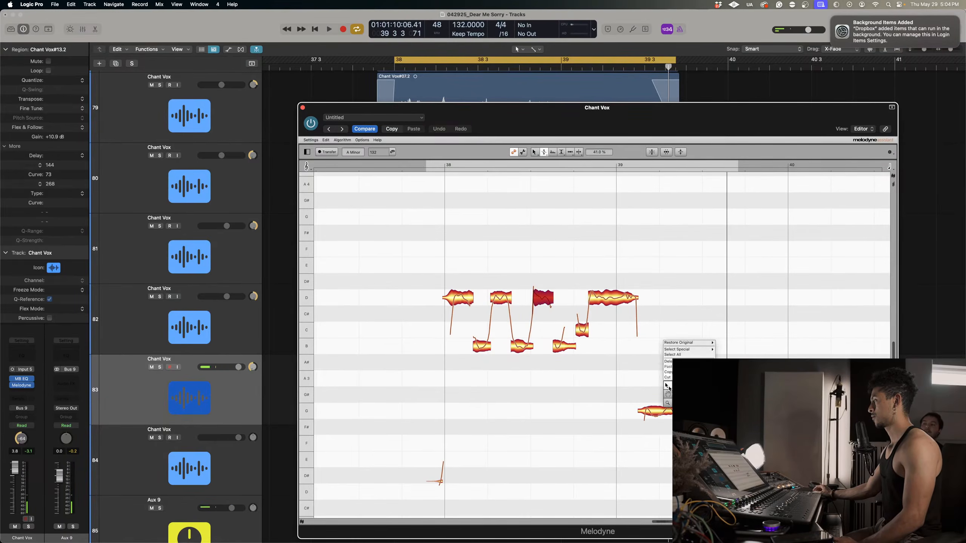
{"action": "left_click", "coordinate": [662, 412]}
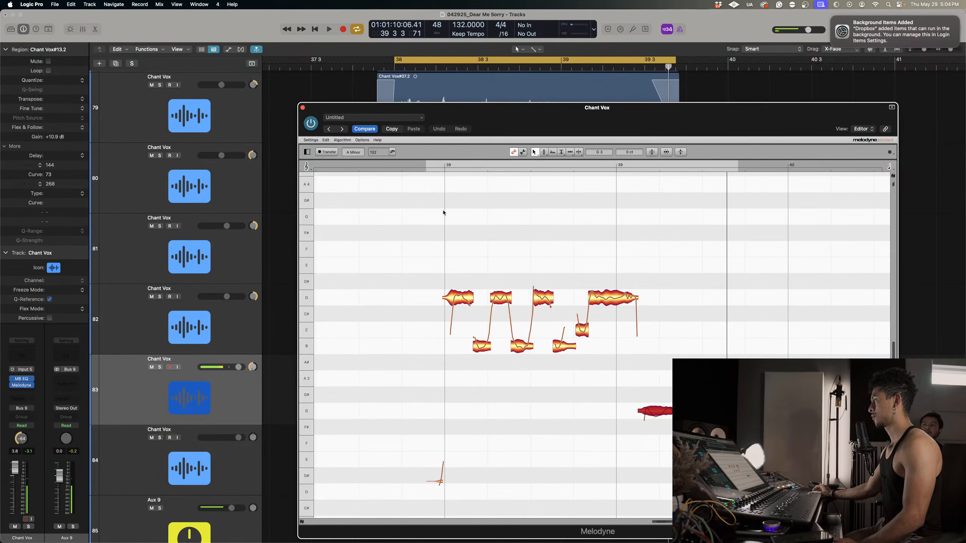
{"action": "left_click", "coordinate": [435, 165]}
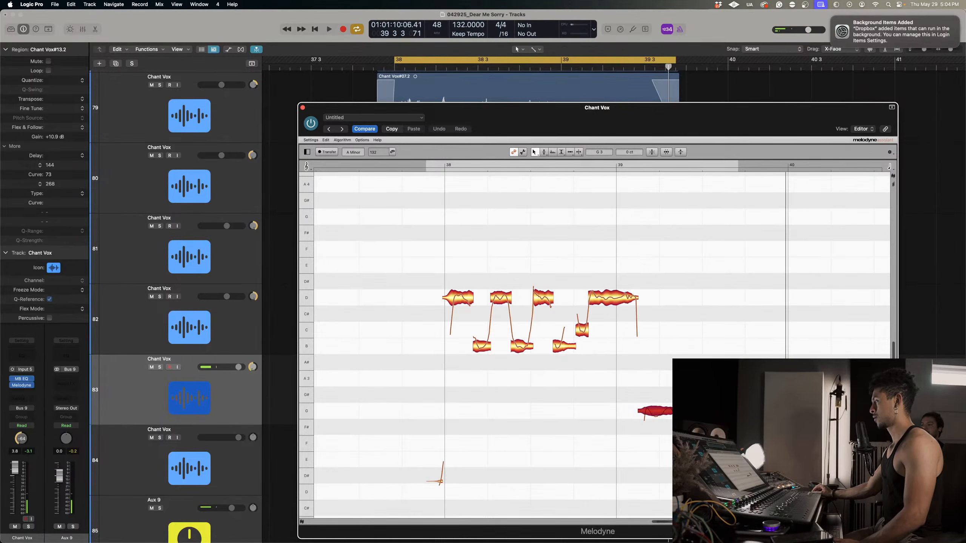
{"action": "left_click", "coordinate": [303, 109]}
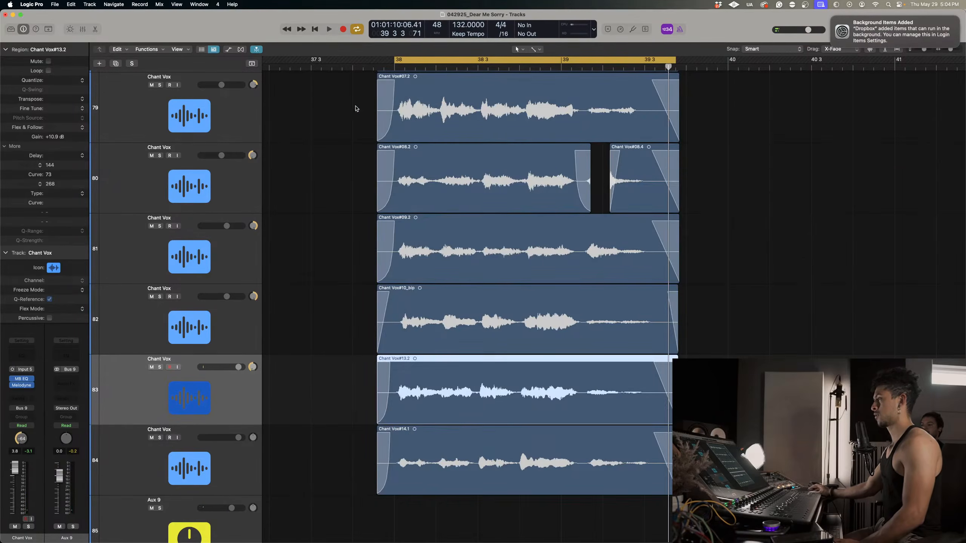
Audition the chant vocals with Aux 9 soloed, select Chant Vox track 84, and stop playback.
{"action": "key", "text": "space"}
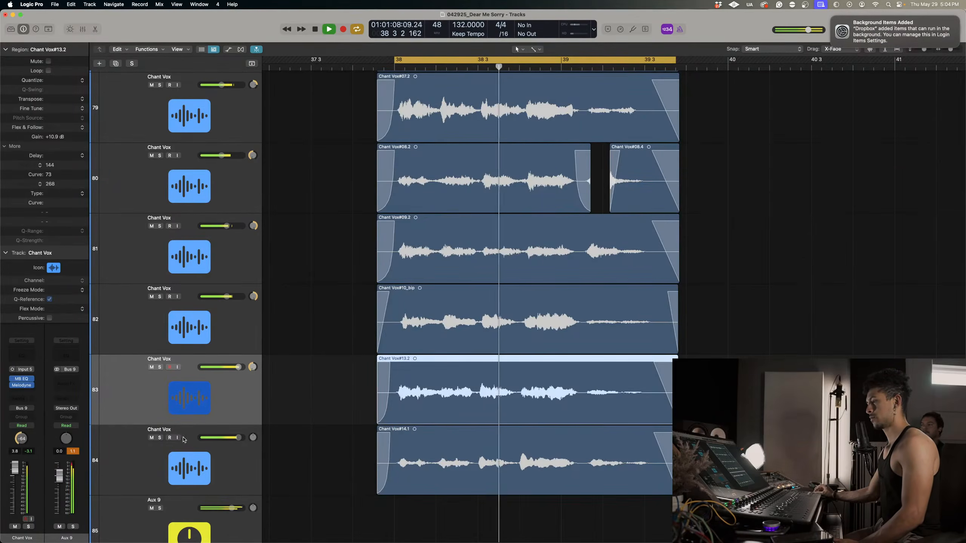
{"action": "left_click", "coordinate": [160, 508]}
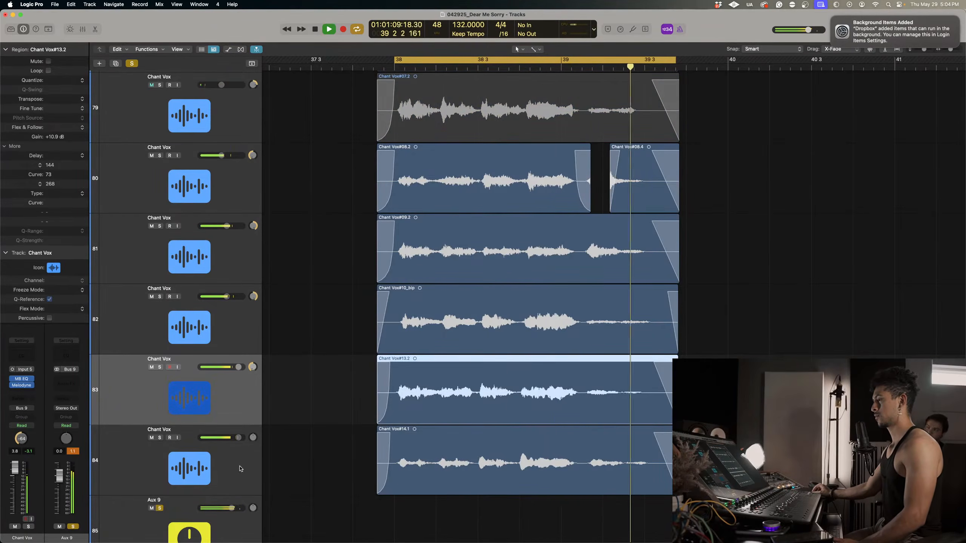
{"action": "key", "text": "Down"}
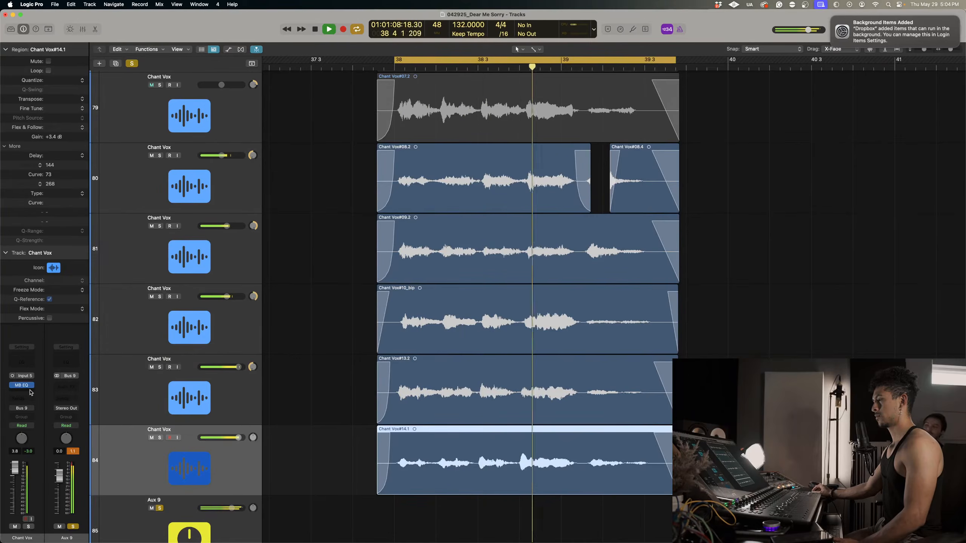
{"action": "key", "text": "space"}
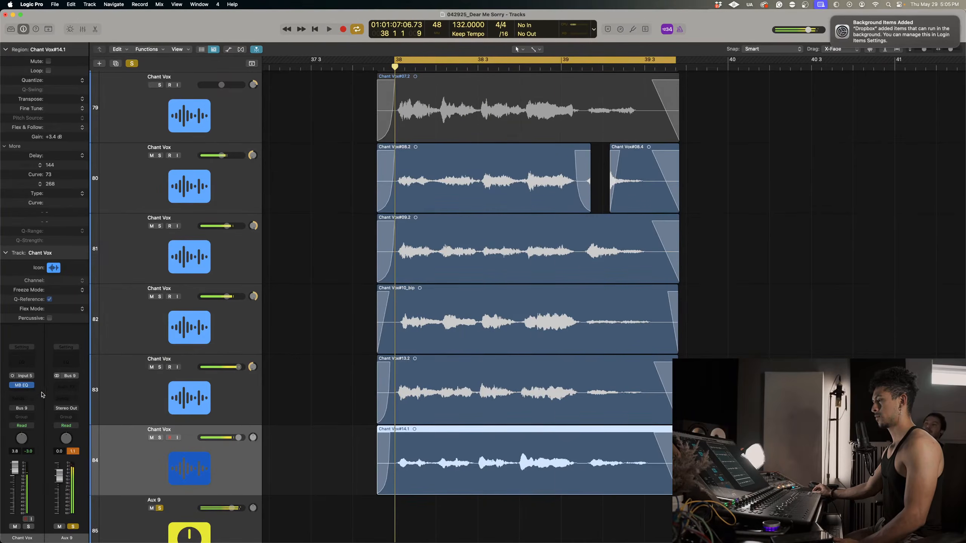
Insert a mono Melodyne plug-in after MB EQ on Chant Vox track 84.
{"action": "left_click", "coordinate": [30, 390]}
{"action": "mouse_move", "coordinate": [57, 357]}
{"action": "left_click", "coordinate": [99, 358]}
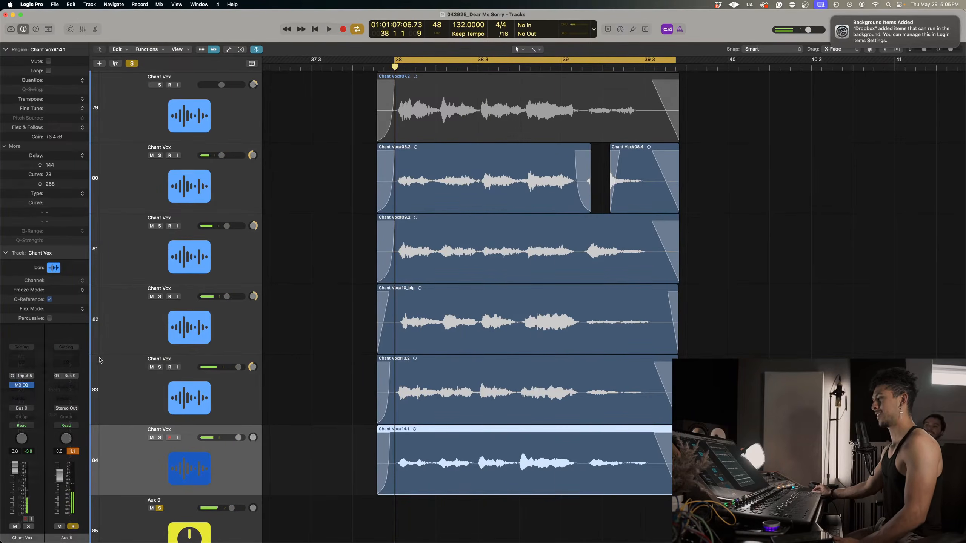
{"action": "left_click", "coordinate": [32, 393]}
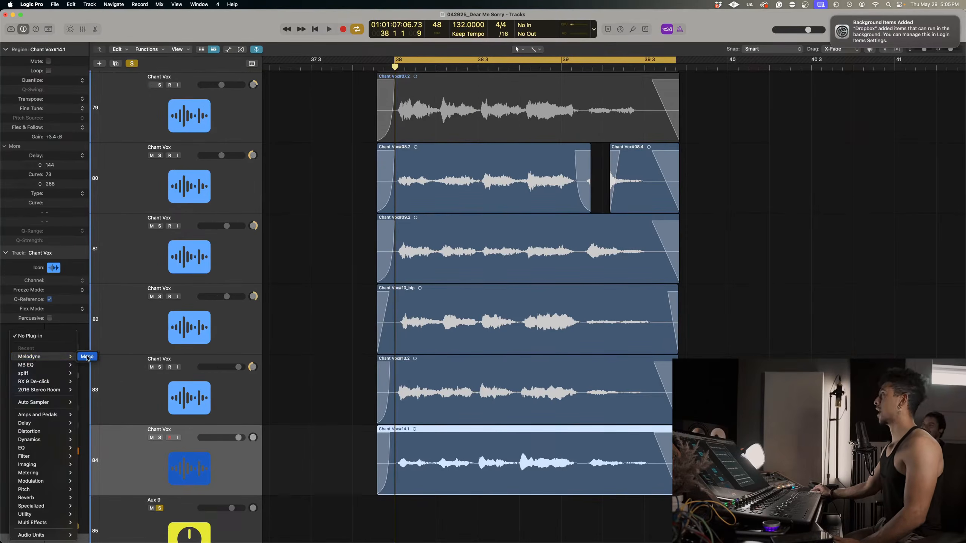
{"action": "left_click", "coordinate": [87, 357]}
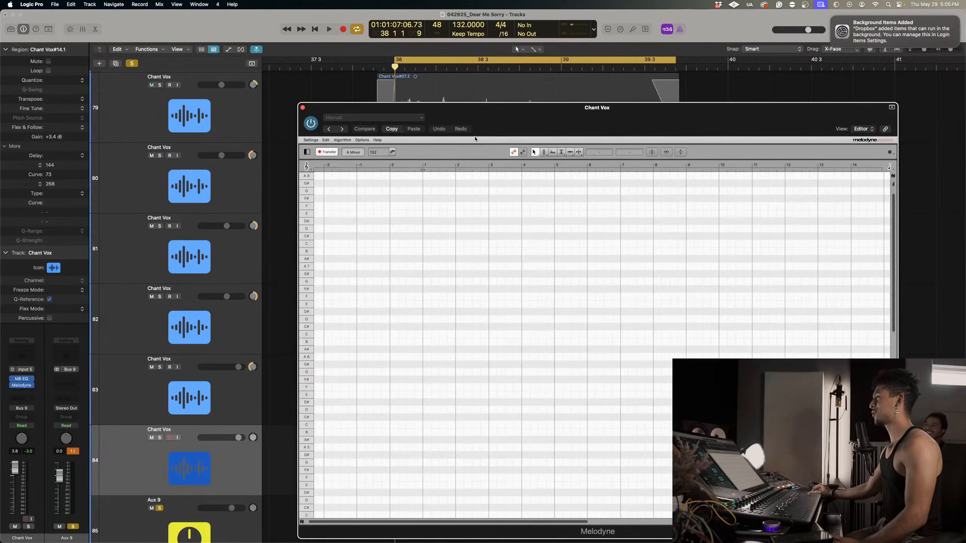
Try to transfer the track 84 chant phrase into Melodyne by playing the bar 38 cycle range.
{"action": "left_click_drag", "start_coordinate": [510, 129], "coordinate": [806, 119]}
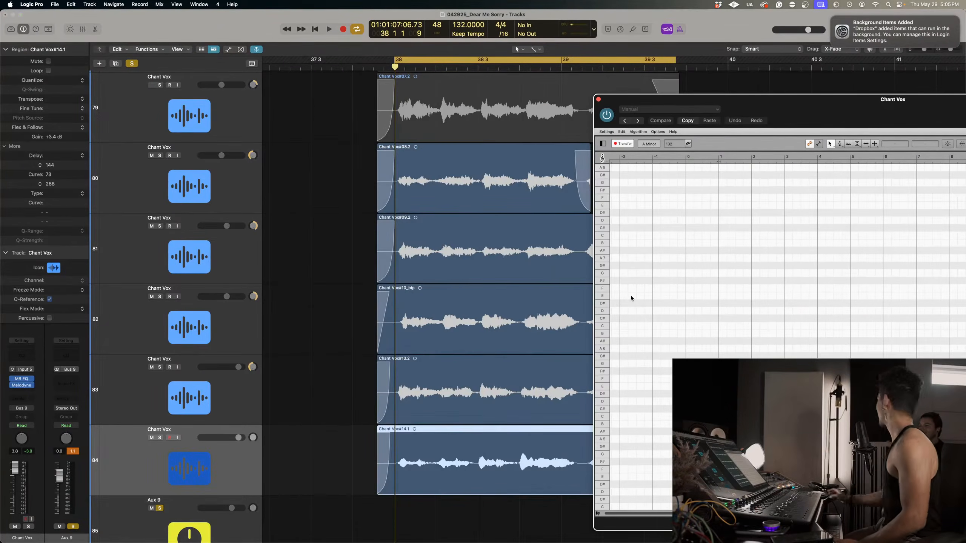
{"action": "key", "text": "space"}
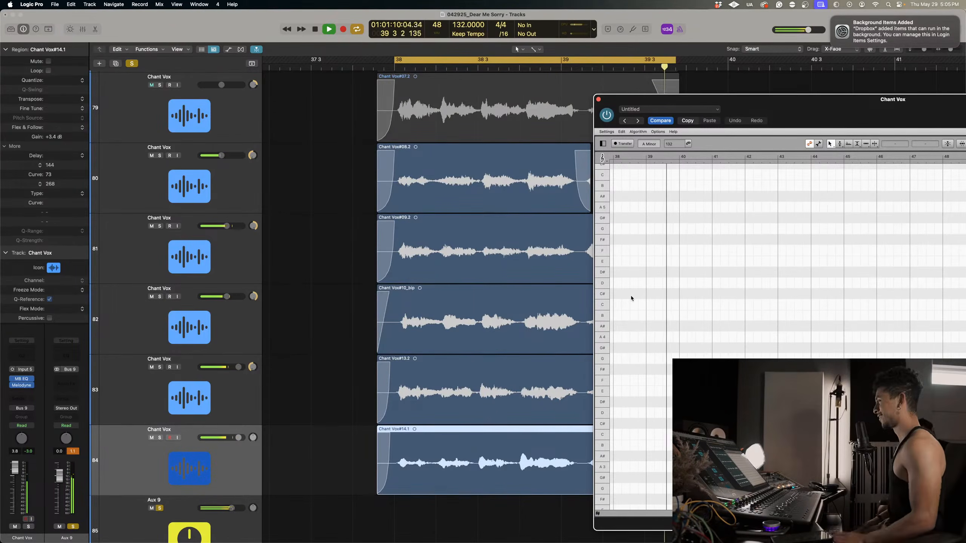
{"action": "key", "text": "space"}
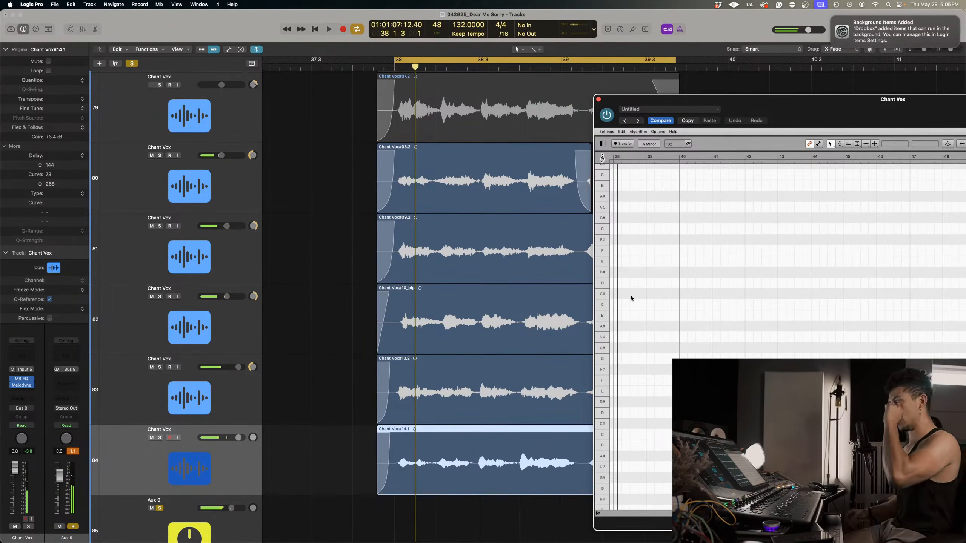
Move the Melodyne window clear of the upper chant regions and turn off cycle playback.
{"action": "left_click_drag", "start_coordinate": [857, 115], "coordinate": [480, 85]}
{"action": "scroll", "coordinate": [673, 331], "scroll_direction": "down", "scroll_amount": 10}
{"action": "scroll", "coordinate": [673, 330], "scroll_direction": "right", "scroll_amount": 10}
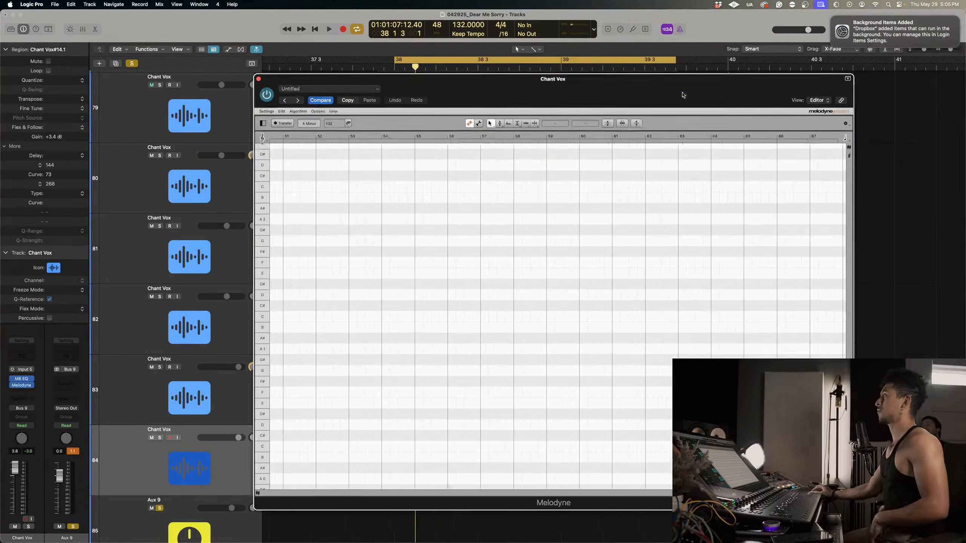
{"action": "left_click_drag", "start_coordinate": [556, 70], "coordinate": [876, 300]}
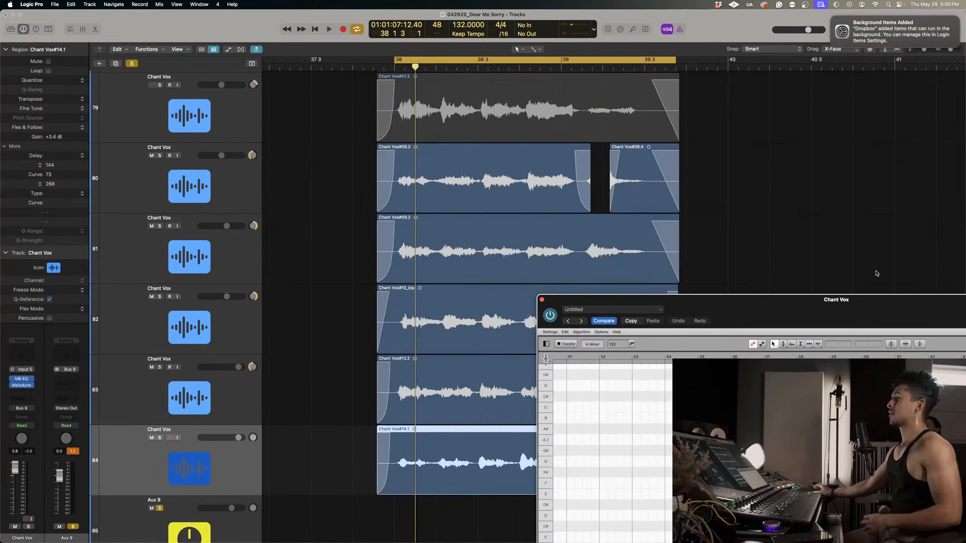
{"action": "left_click", "coordinate": [428, 60]}
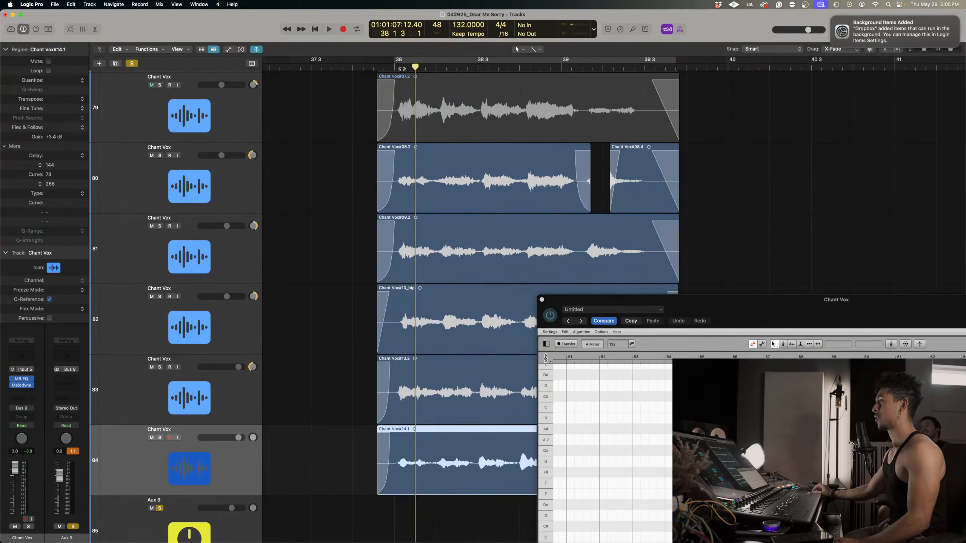
Try again to transfer the track 84 chant phrase into Melodyne by playing bar 38 with transfer enabled.
{"action": "left_click", "coordinate": [566, 344]}
{"action": "key", "text": "space"}
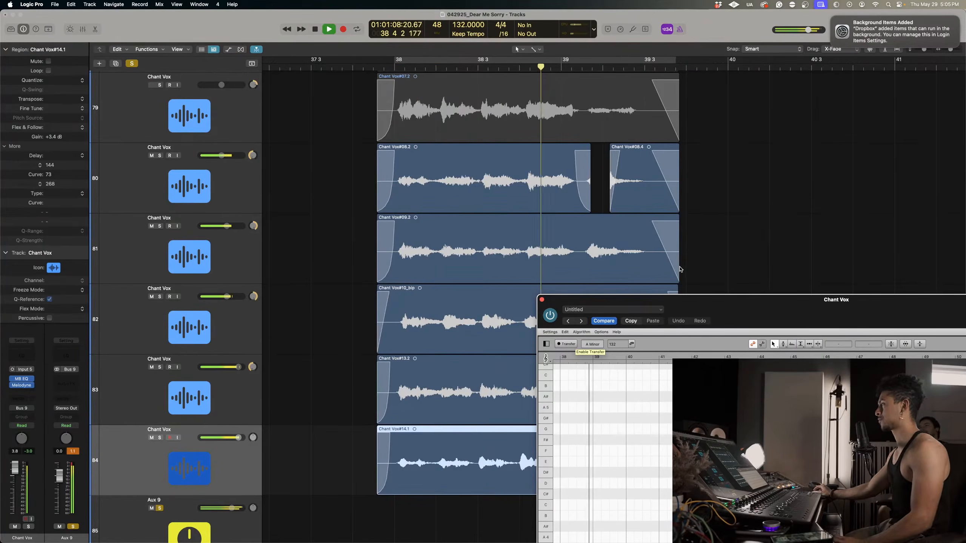
{"action": "key", "text": "space"}
{"action": "left_click_drag", "start_coordinate": [743, 313], "coordinate": [422, 81]}
{"action": "scroll", "coordinate": [543, 410], "scroll_direction": "down", "scroll_amount": 5}
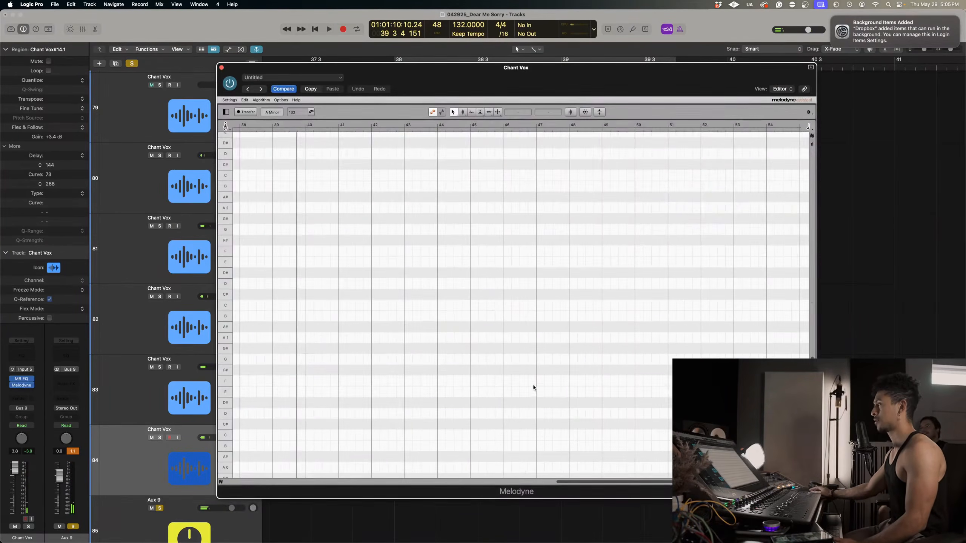
{"action": "scroll", "coordinate": [533, 387], "scroll_direction": "left", "scroll_amount": 4}
{"action": "left_click", "coordinate": [221, 68]}
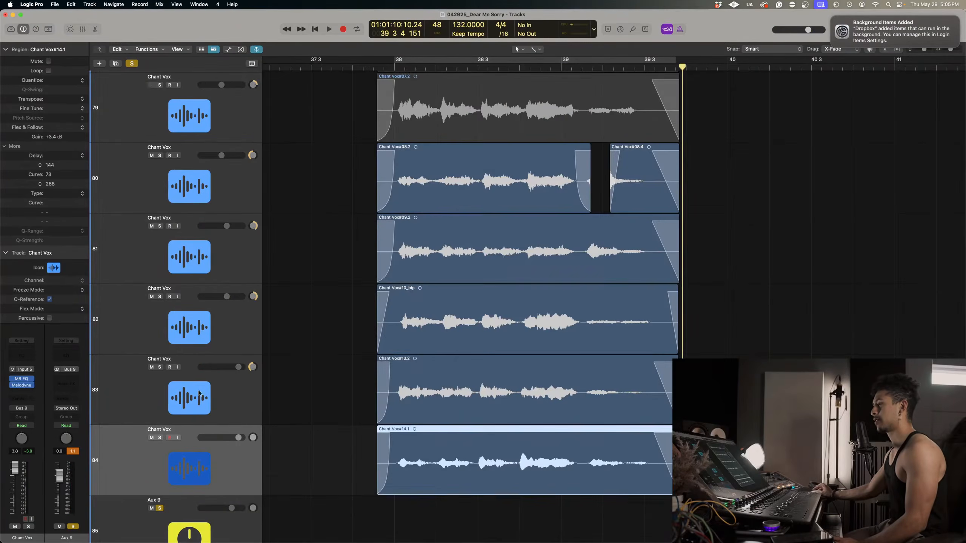
Replace the Melodyne plug-in on Chant Vox track 84 with a fresh mono instance after MB EQ, keeping the region starts uncovered.
{"action": "left_click", "coordinate": [119, 405]}
{"action": "left_click", "coordinate": [109, 454]}
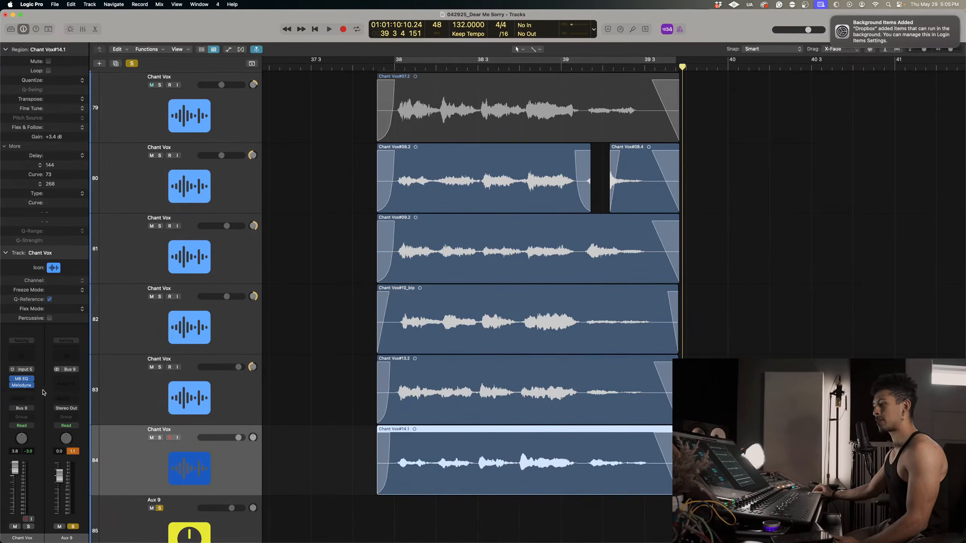
{"action": "left_click", "coordinate": [33, 386]}
{"action": "left_click", "coordinate": [65, 338]}
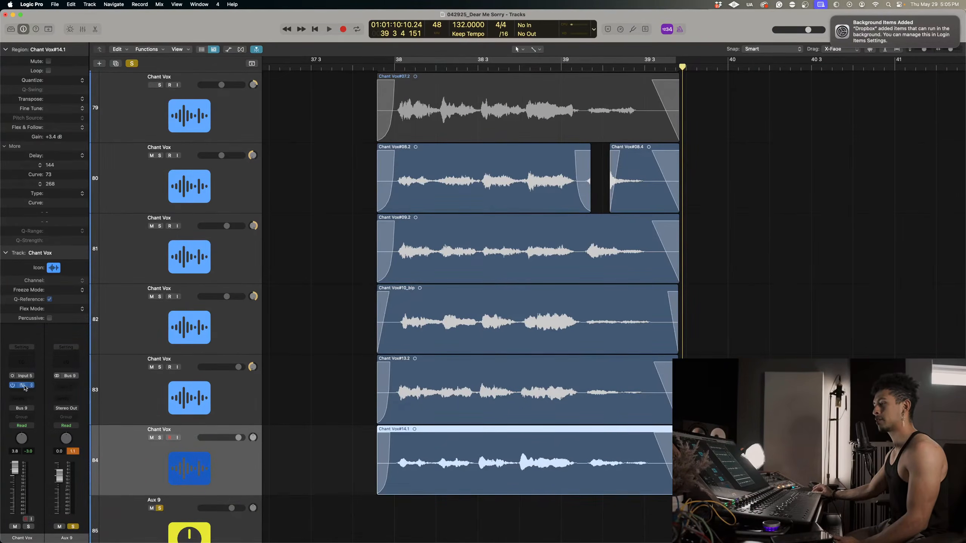
{"action": "left_click", "coordinate": [24, 393]}
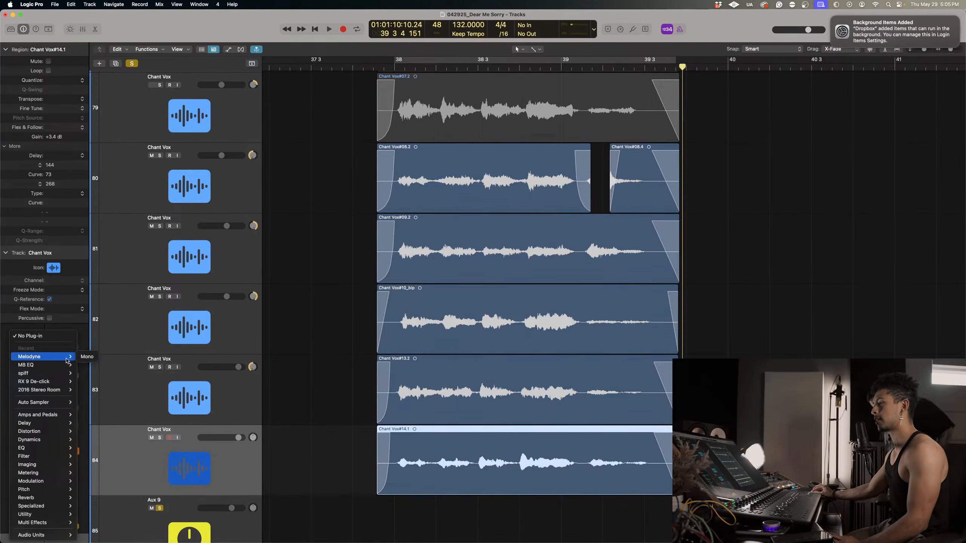
{"action": "left_click", "coordinate": [87, 356]}
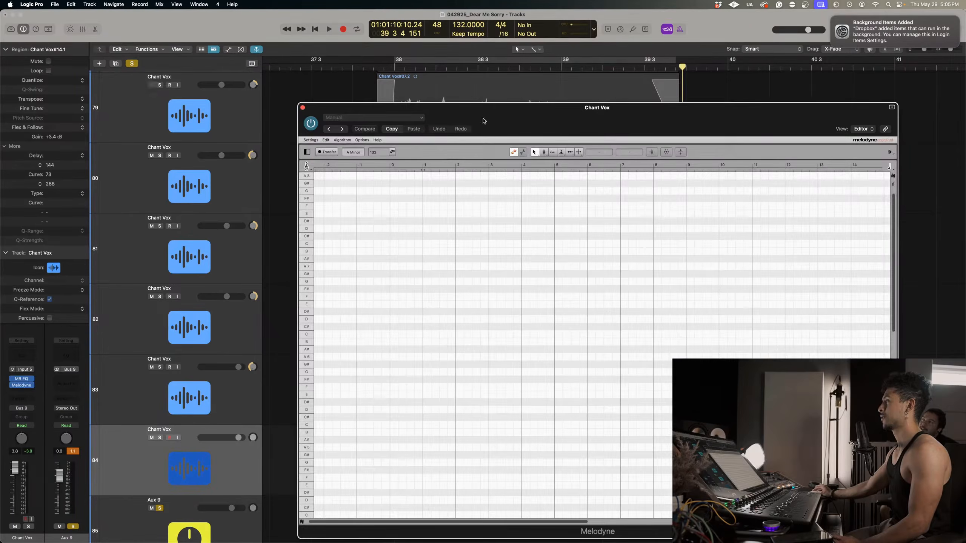
{"action": "left_click_drag", "start_coordinate": [483, 121], "coordinate": [676, 125]}
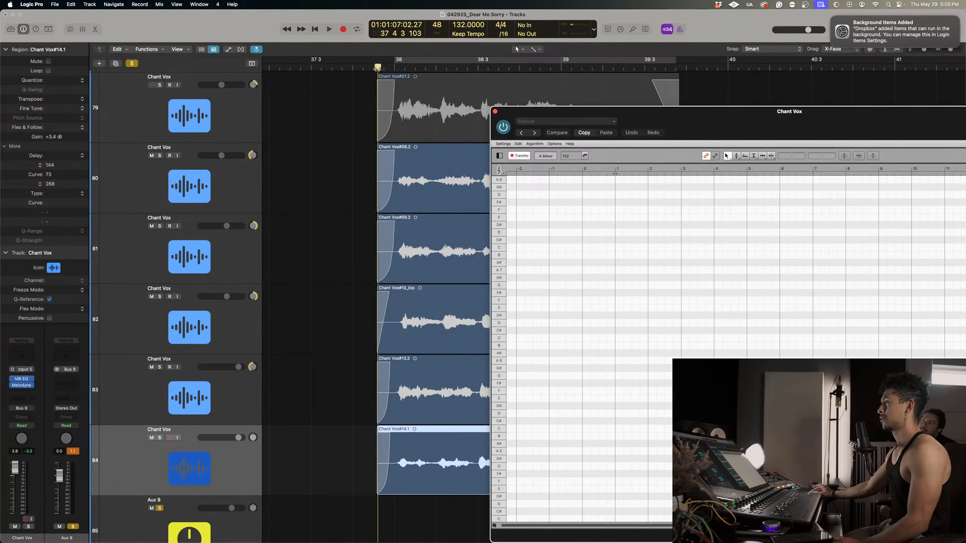
Transfer the track 84 chant phrase into the new Melodyne instance by playing from the start of the chant regions.
{"action": "left_click", "coordinate": [378, 68]}
{"action": "key", "text": "space"}
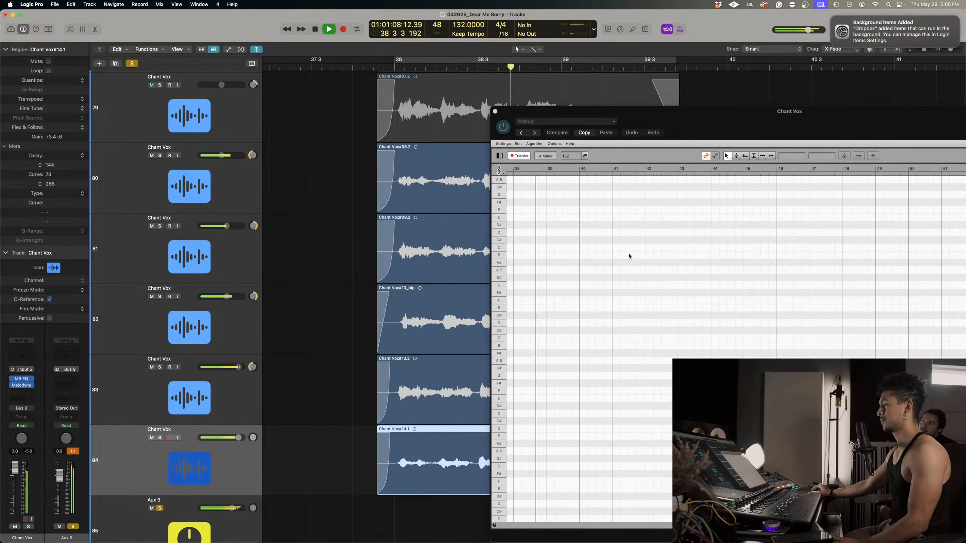
{"action": "key", "text": "space"}
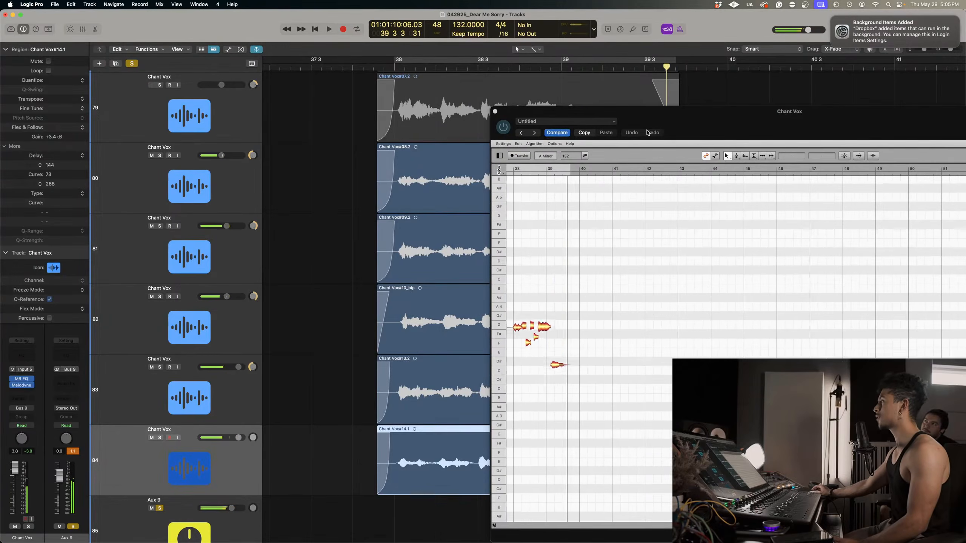
Split the merged notes of the transferred bar 38 phrase with Melodyne's Note Separation tool.
{"action": "left_click_drag", "start_coordinate": [646, 111], "coordinate": [534, 110]}
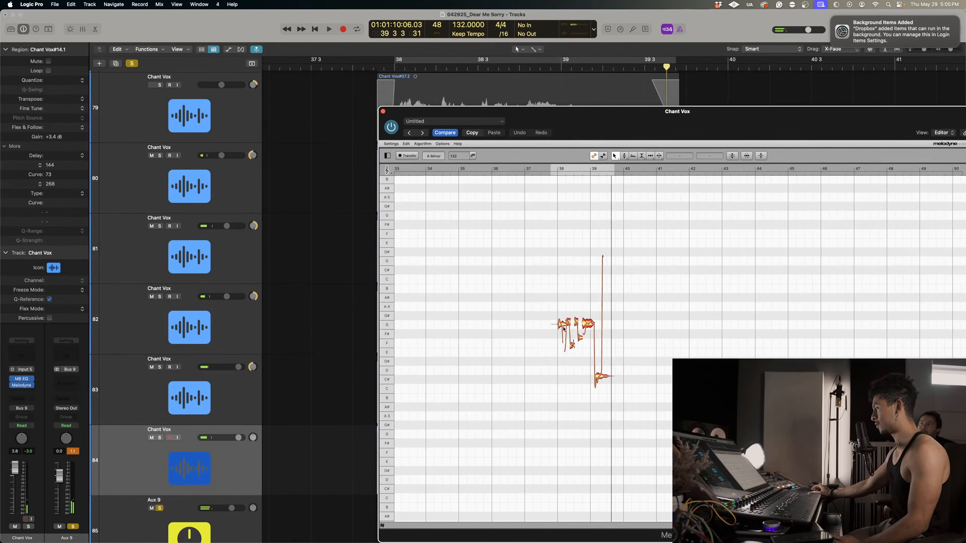
{"action": "right_click", "coordinate": [563, 328]}
{"action": "left_click", "coordinate": [561, 345]}
{"action": "left_click_drag", "start_coordinate": [559, 328], "coordinate": [662, 367]}
{"action": "left_click_drag", "start_coordinate": [555, 343], "coordinate": [559, 348]}
{"action": "right_click", "coordinate": [558, 329]}
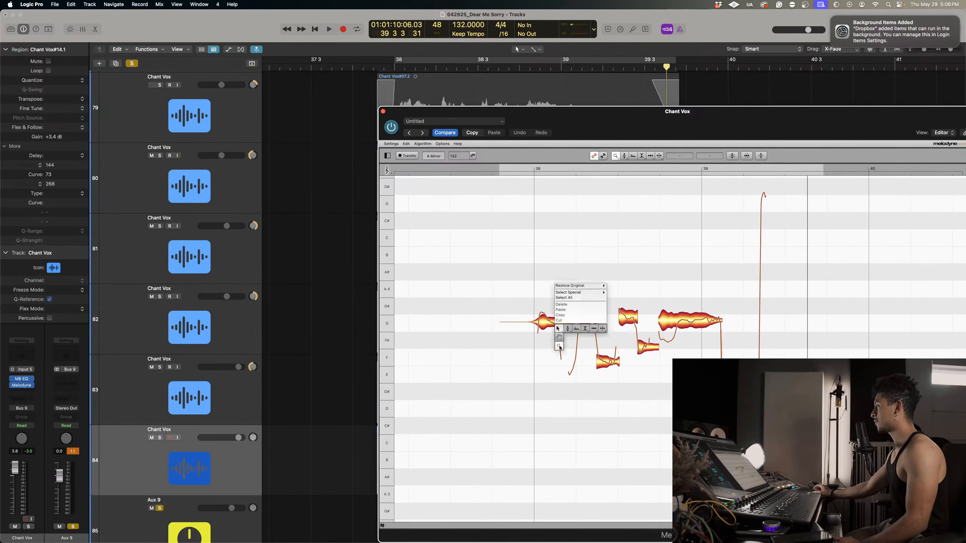
{"action": "left_click", "coordinate": [606, 330]}
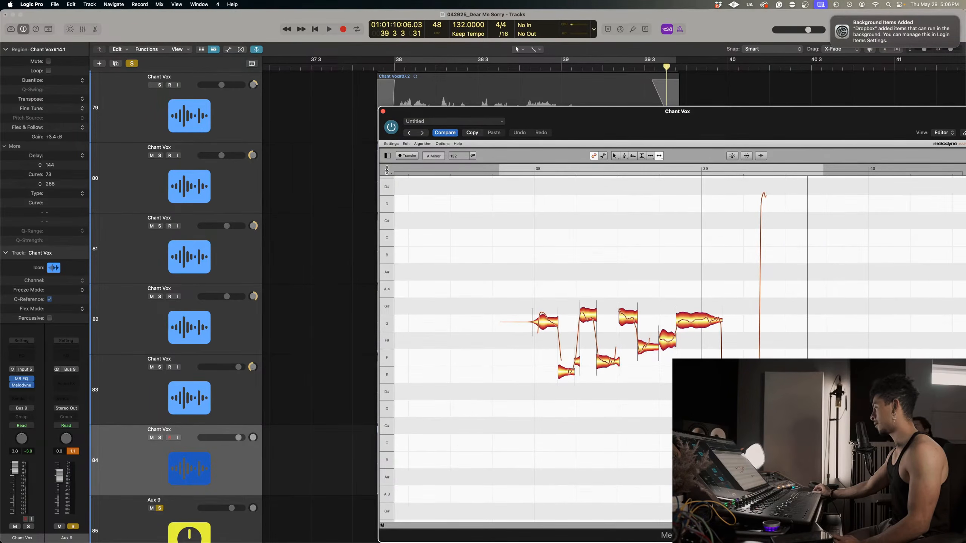
Correct the pitch of all notes in the phrase with Pitch Center at 100% and Pitch Drift at 0%.
{"action": "left_click_drag", "start_coordinate": [481, 290], "coordinate": [818, 445]}
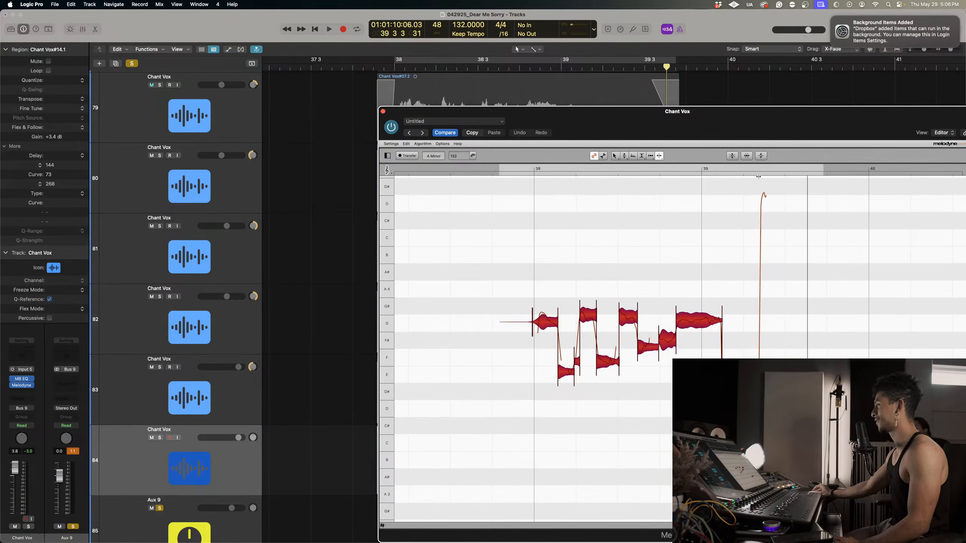
{"action": "left_click", "coordinate": [732, 156]}
{"action": "left_click_drag", "start_coordinate": [698, 148], "coordinate": [754, 162]}
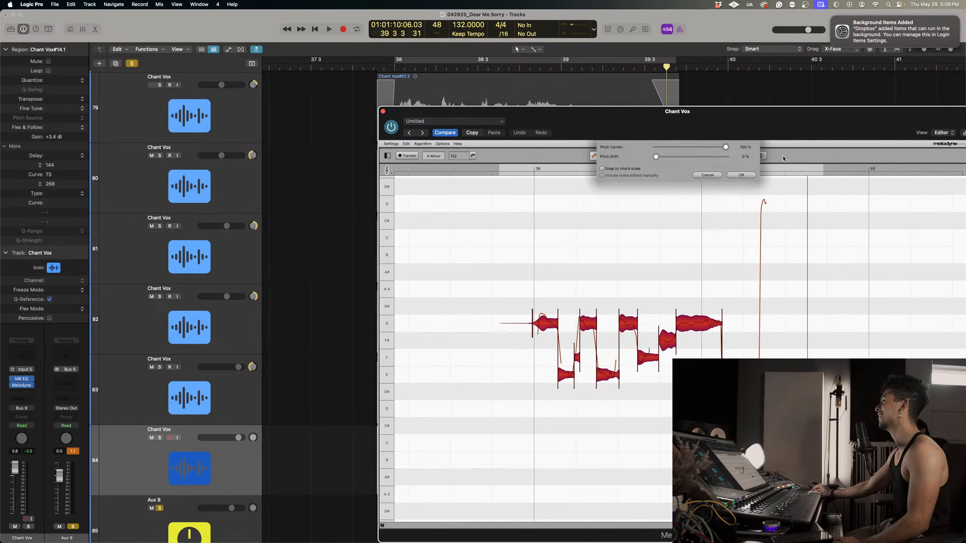
{"action": "left_click", "coordinate": [741, 176]}
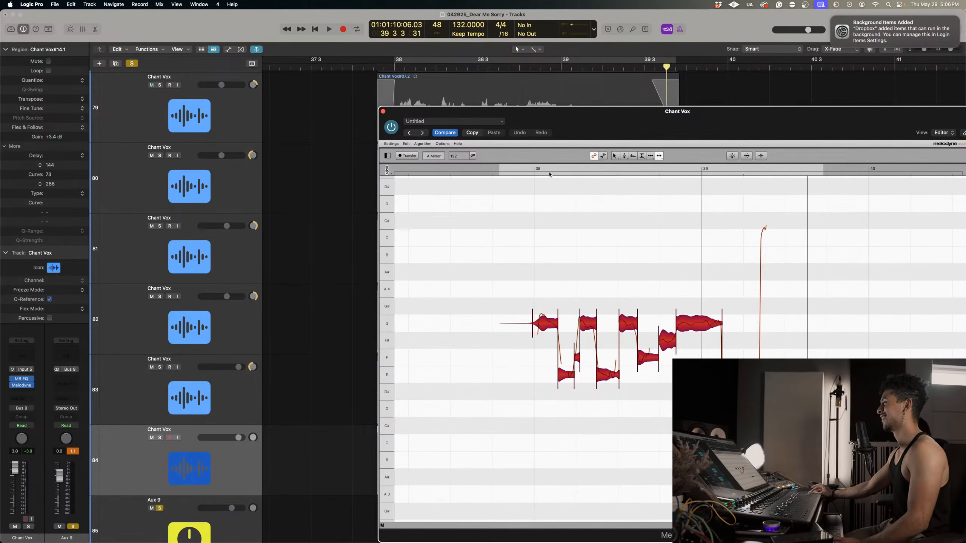
Audition the corrected phrase, moving the F4 note late in bar 38 down to E and the closing note to D4.
{"action": "key", "text": "space"}
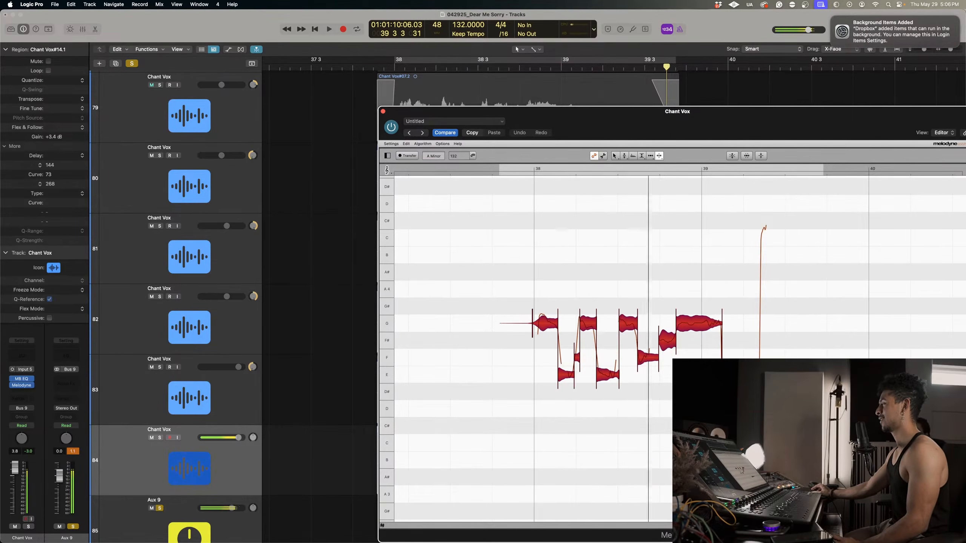
{"action": "right_click", "coordinate": [592, 344]}
{"action": "left_click", "coordinate": [602, 390]}
{"action": "left_click", "coordinate": [625, 370]}
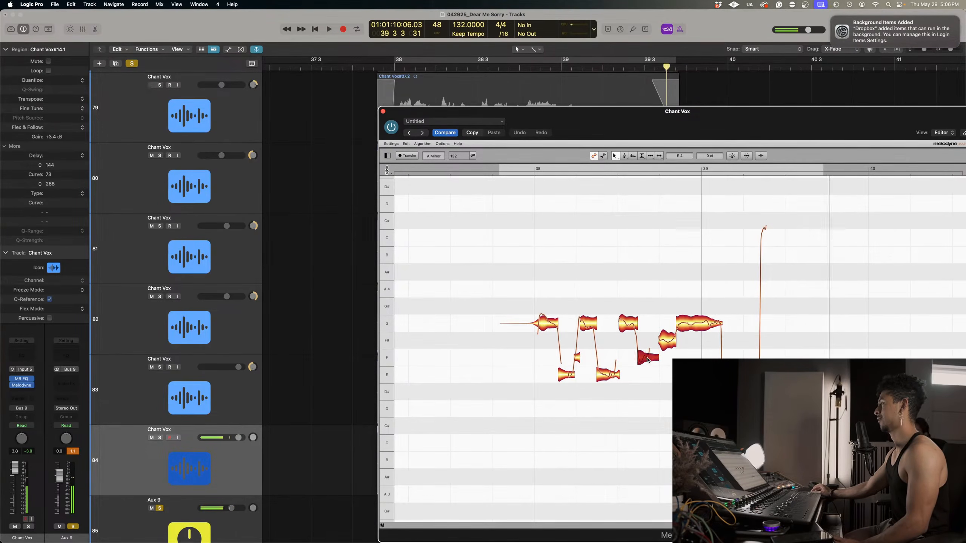
{"action": "left_click_drag", "start_coordinate": [641, 353], "coordinate": [650, 373]}
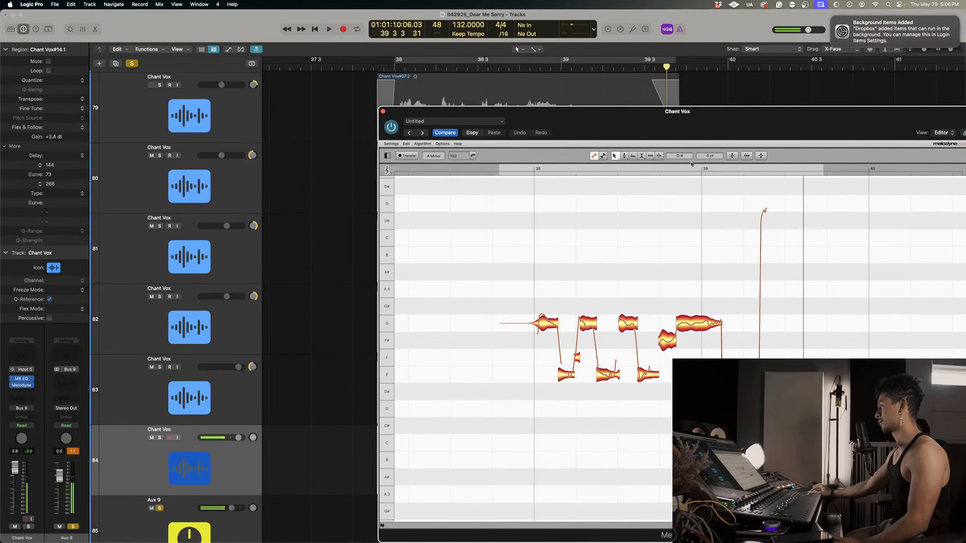
Adjust the closing note of the phrase with Melodyne's pitch tool and close the plug-in window.
{"action": "right_click", "coordinate": [753, 345]}
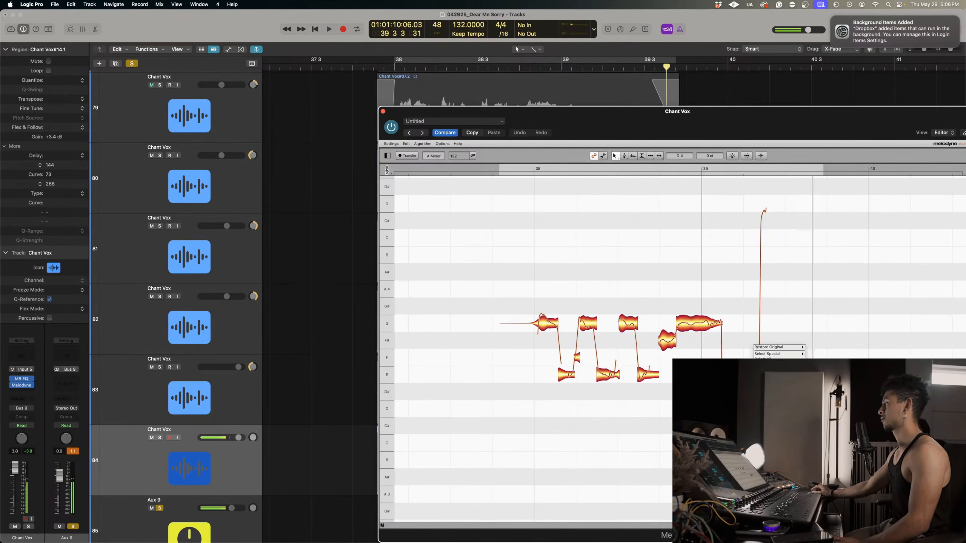
{"action": "left_click", "coordinate": [775, 396]}
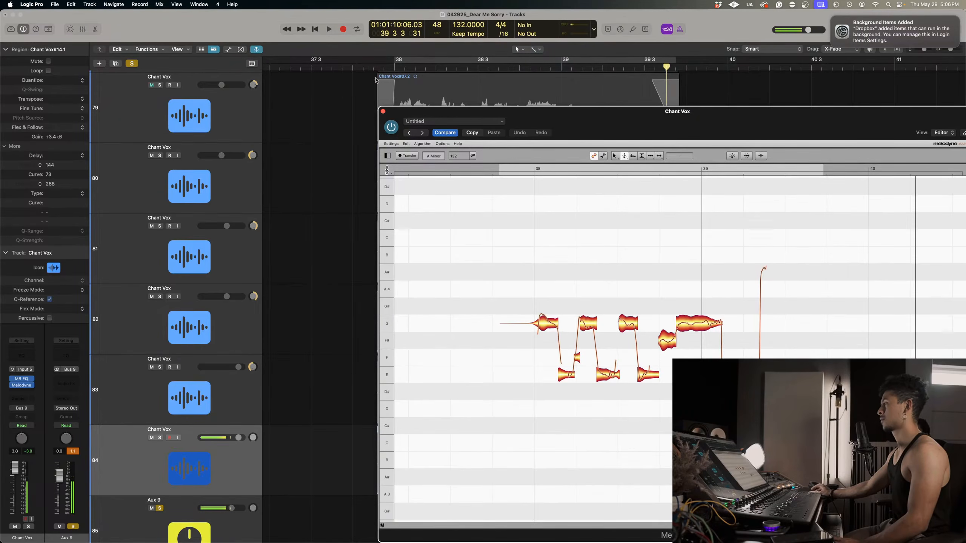
{"action": "left_click", "coordinate": [382, 111]}
Audition the corrected track 84 together with Chant Vox tracks 80 to 83 from the start of the phrase.
{"action": "key", "text": "space"}
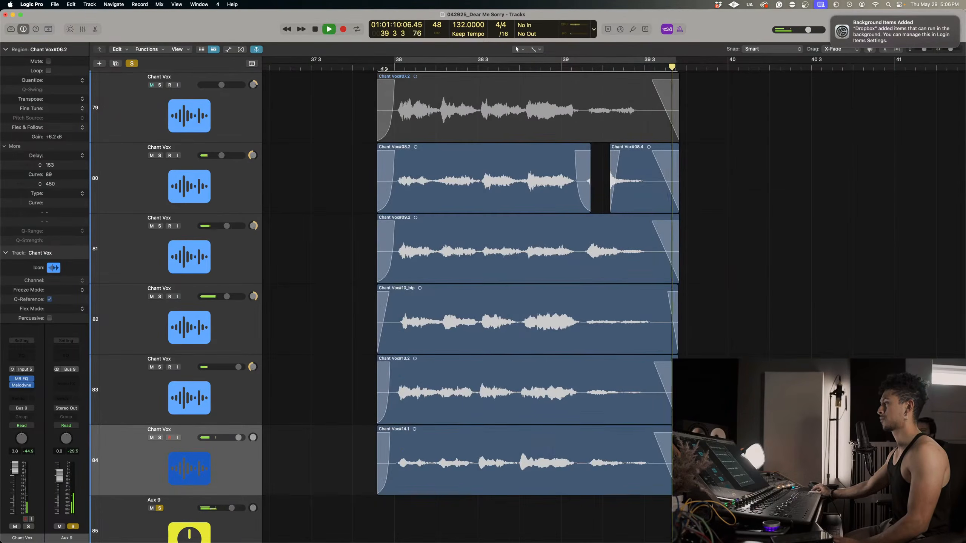
{"action": "left_click", "coordinate": [385, 69]}
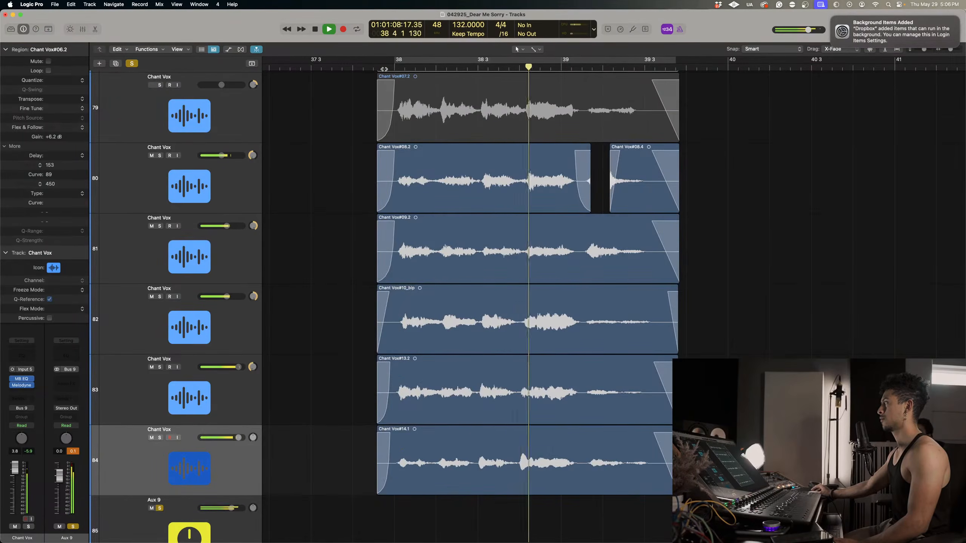
{"action": "key", "text": "space"}
Solo Chant Vox tracks 74 to 79 and audition the full chant stack from bar 38.
{"action": "scroll", "coordinate": [425, 240], "scroll_direction": "up", "scroll_amount": 5}
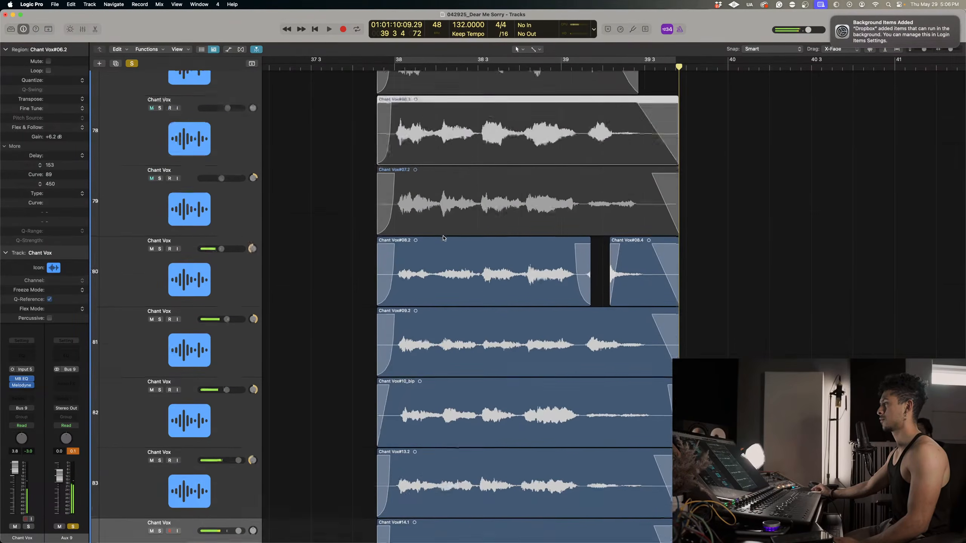
{"action": "scroll", "coordinate": [134, 229], "scroll_direction": "up", "scroll_amount": 3}
{"action": "scroll", "coordinate": [134, 228], "scroll_direction": "down", "scroll_amount": 5}
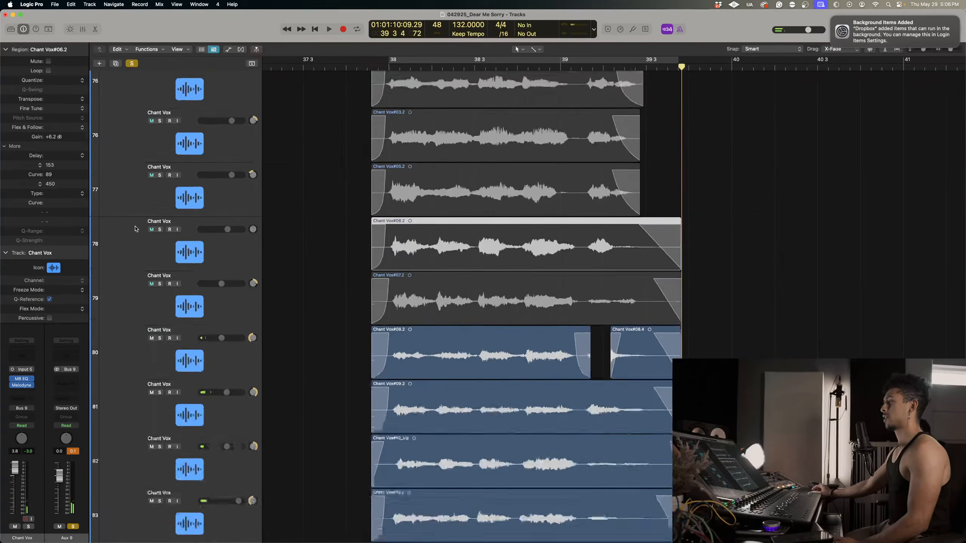
{"action": "scroll", "coordinate": [165, 229], "scroll_direction": "up", "scroll_amount": 3}
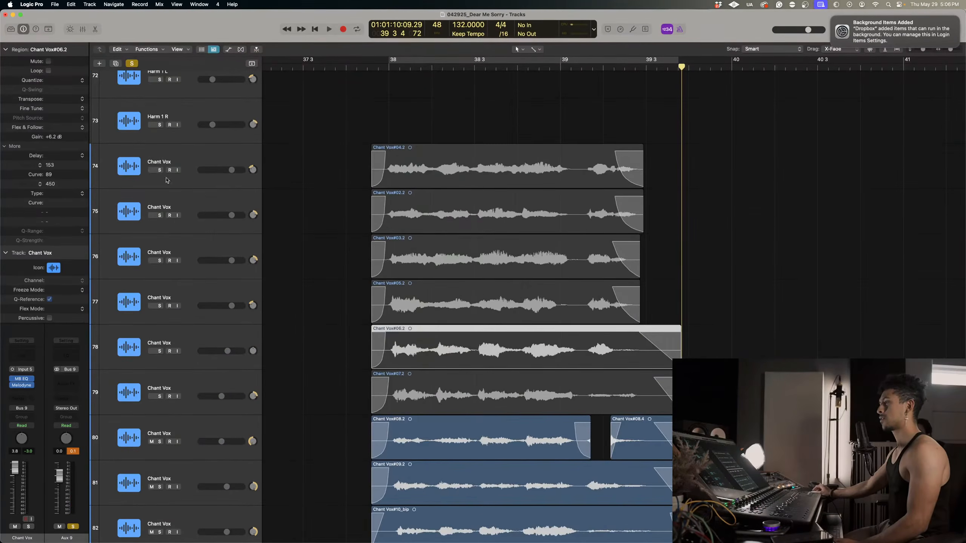
{"action": "left_click_drag", "start_coordinate": [159, 170], "coordinate": [161, 392]}
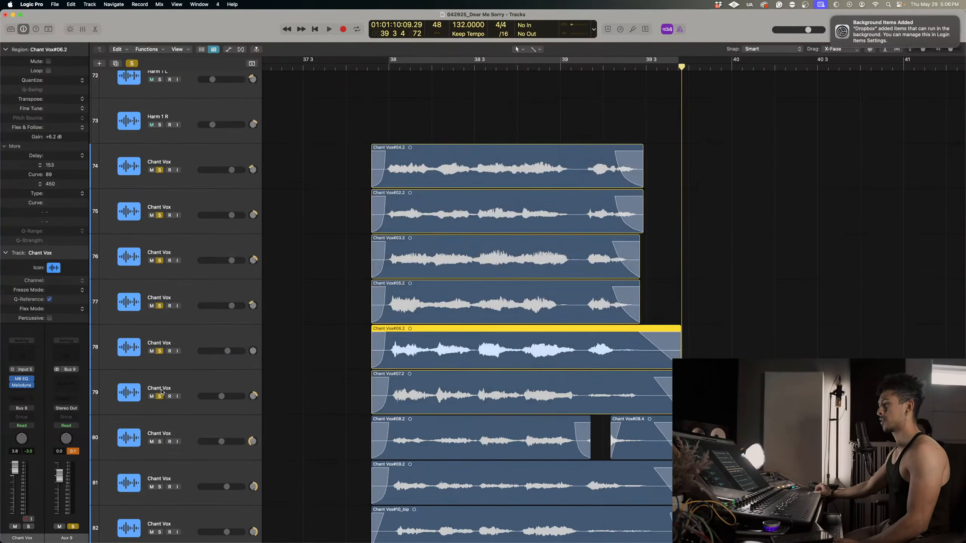
{"action": "left_click", "coordinate": [387, 64]}
{"action": "key", "text": "space"}
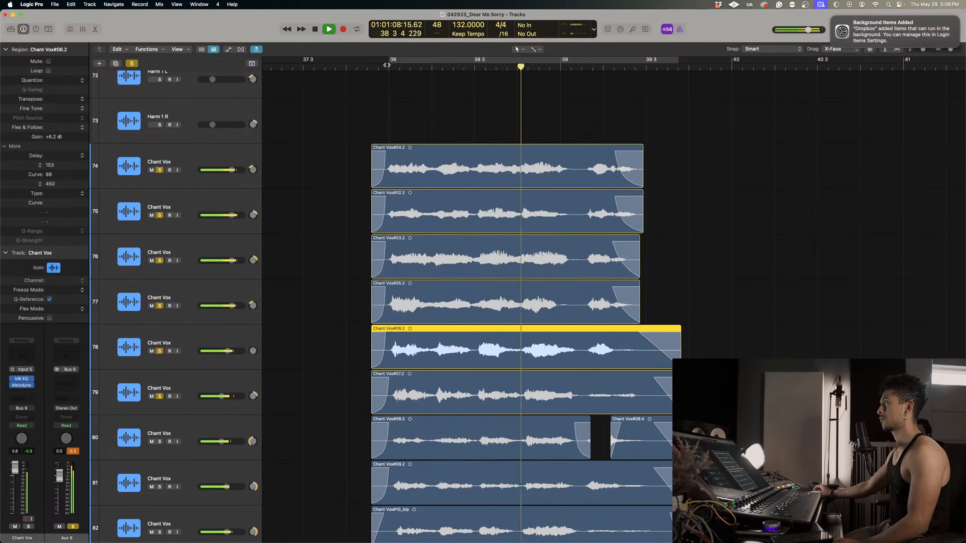
{"action": "key", "text": "space"}
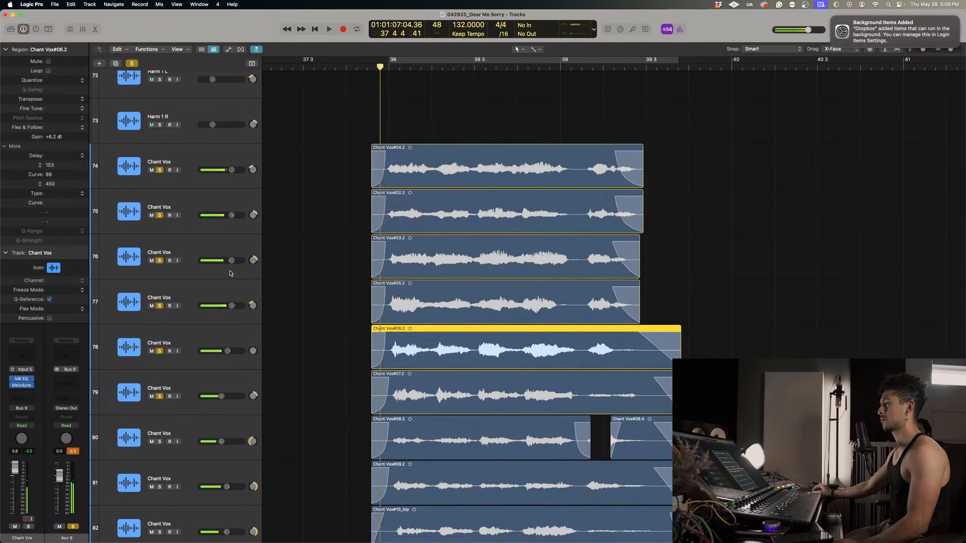
Select Chant Vox tracks 74 to 78 and lower their volumes together, bringing track 74 to -4.2 dB.
{"action": "left_click", "coordinate": [212, 377]}
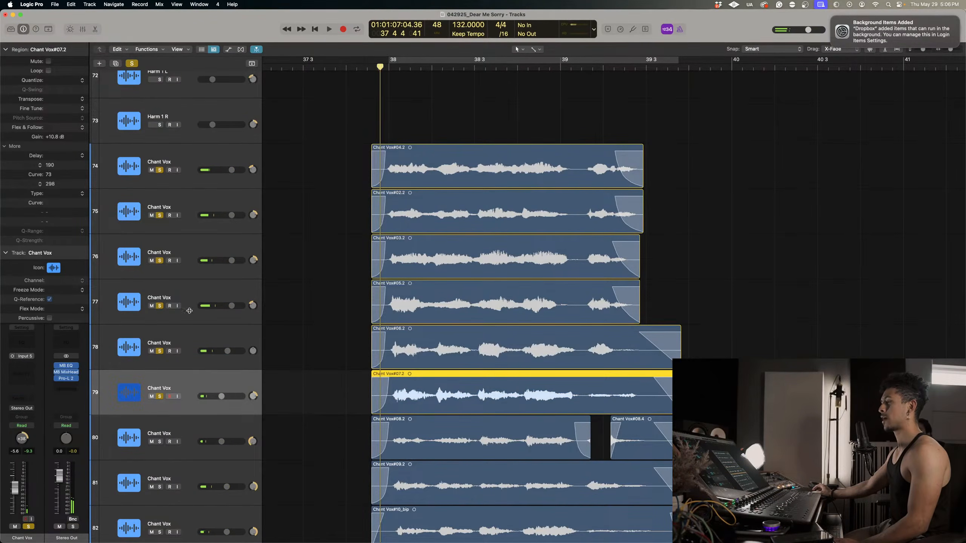
{"action": "left_click", "coordinate": [186, 343]}
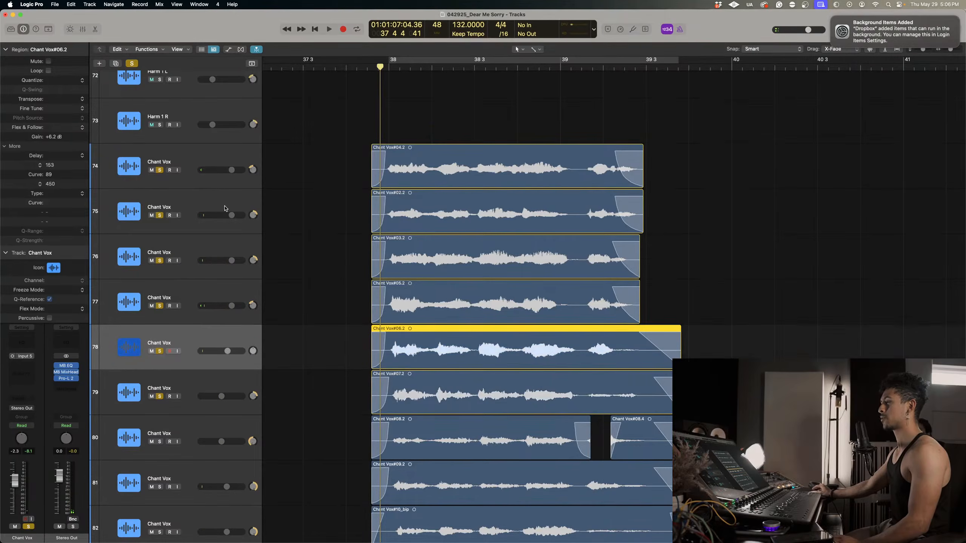
{"action": "left_click", "coordinate": [218, 171], "text": "shift"}
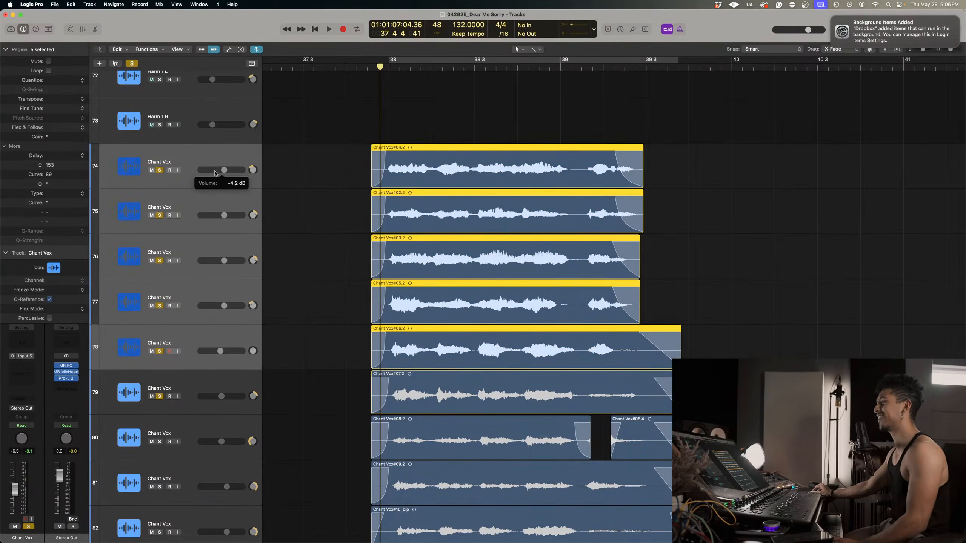
Lower Chant Vox tracks 74 to 77 together to -5.9 dB and audition the chant stack.
{"action": "left_click", "coordinate": [181, 296]}
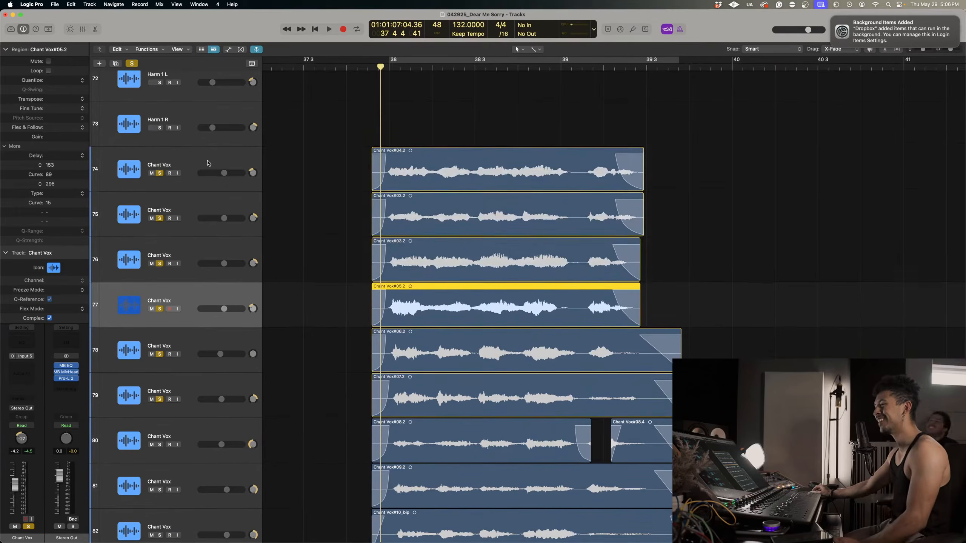
{"action": "left_click", "coordinate": [226, 173], "text": "shift"}
{"action": "key", "text": "space"}
{"action": "scroll", "coordinate": [316, 255], "scroll_direction": "down", "scroll_amount": 10}
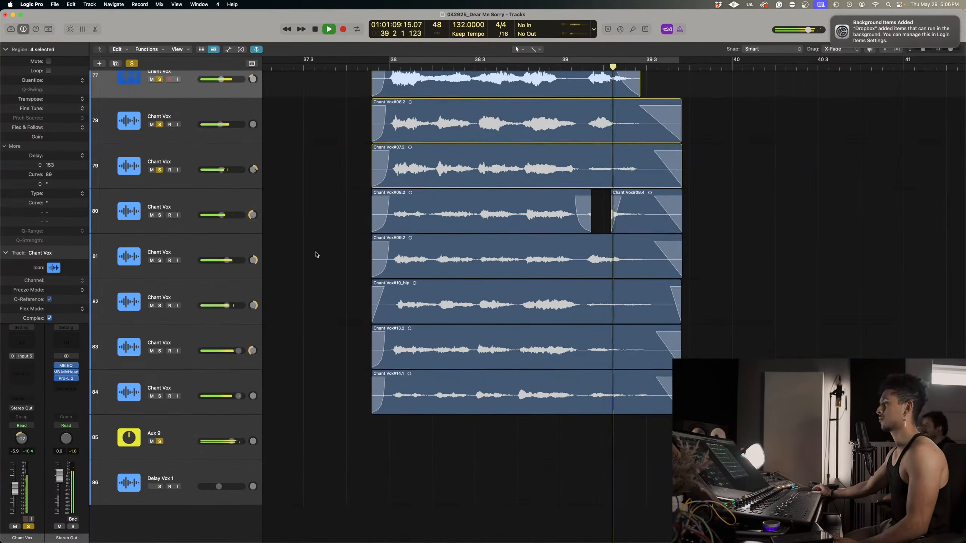
{"action": "key", "text": "space"}
Clear all track solos and select the Aux 9 track.
{"action": "left_click", "coordinate": [132, 63]}
{"action": "left_click", "coordinate": [176, 437]}
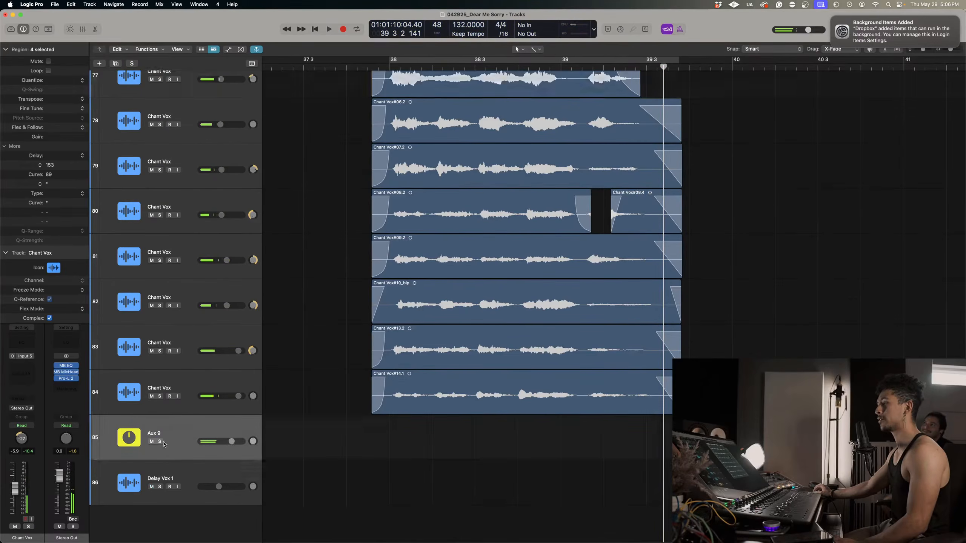
Audition the whole chant stack from just before bar 38, soloing the Aux 9 track during playback.
{"action": "scroll", "coordinate": [457, 281], "scroll_direction": "up", "scroll_amount": 5}
{"action": "key", "text": "space"}
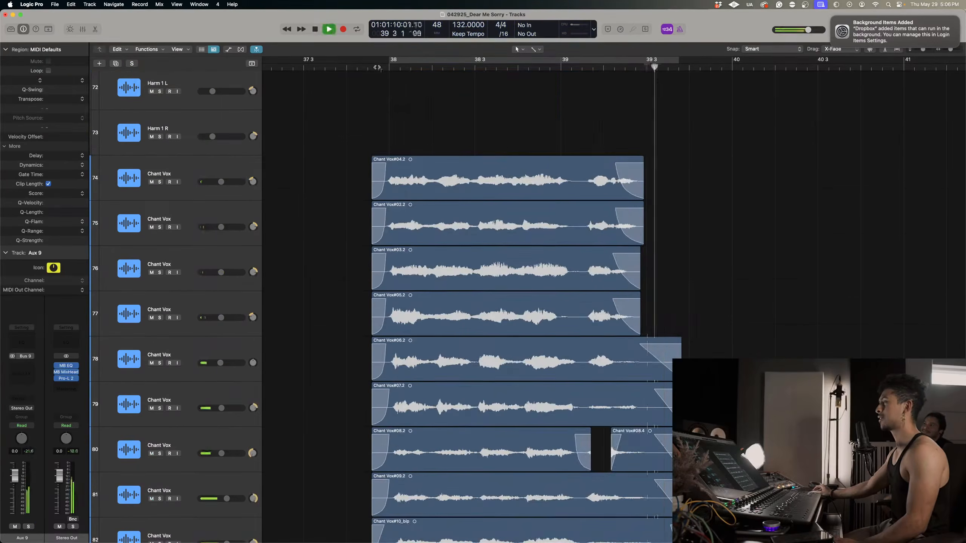
{"action": "left_click", "coordinate": [375, 67]}
{"action": "scroll", "coordinate": [464, 242], "scroll_direction": "down", "scroll_amount": 5}
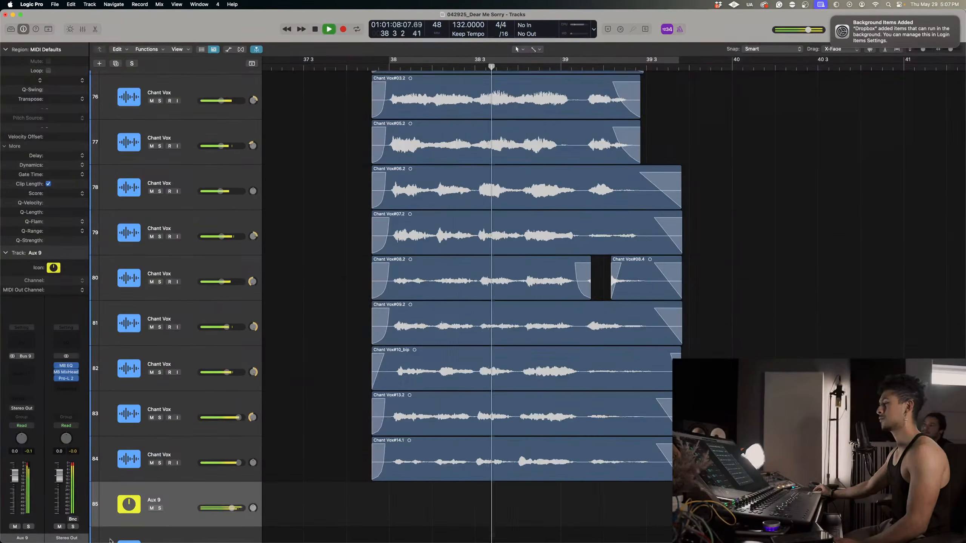
{"action": "key", "text": "s"}
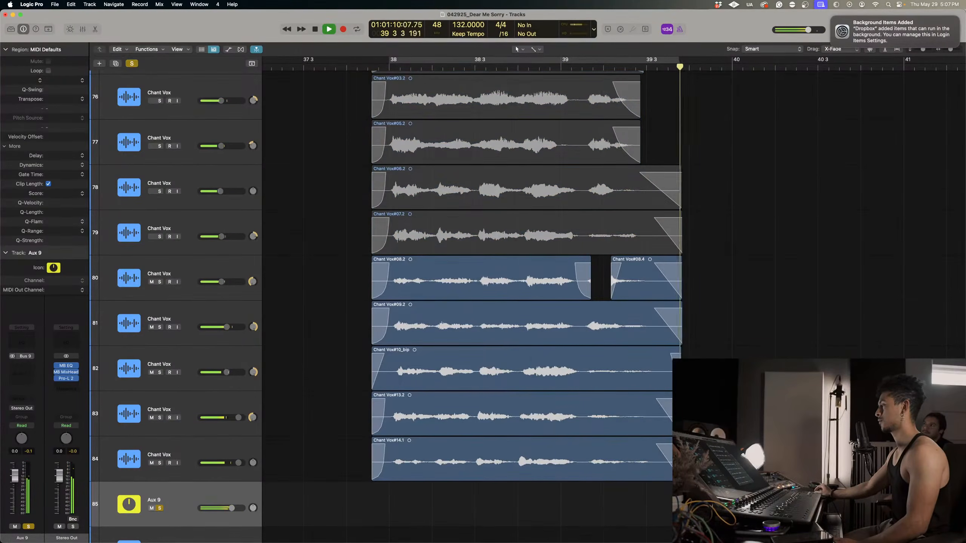
{"action": "key", "text": "space"}
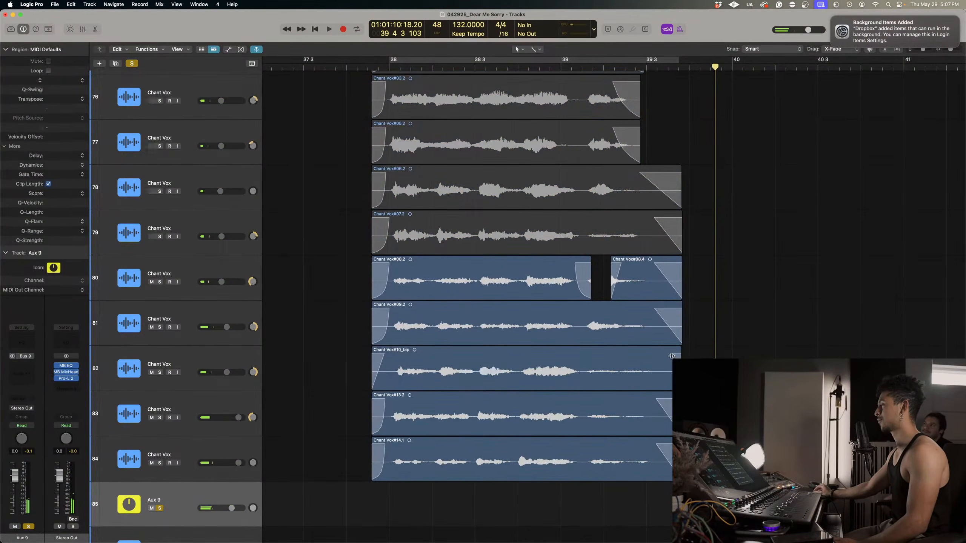
Select the ending regions on Chant Vox tracks 80 to 84, set their fade-out curve to 96 and audition the ending.
{"action": "left_click", "coordinate": [671, 356]}
{"action": "left_click_drag", "start_coordinate": [697, 458], "coordinate": [568, 523]}
{"action": "left_click", "coordinate": [612, 70]}
{"action": "key", "text": "space"}
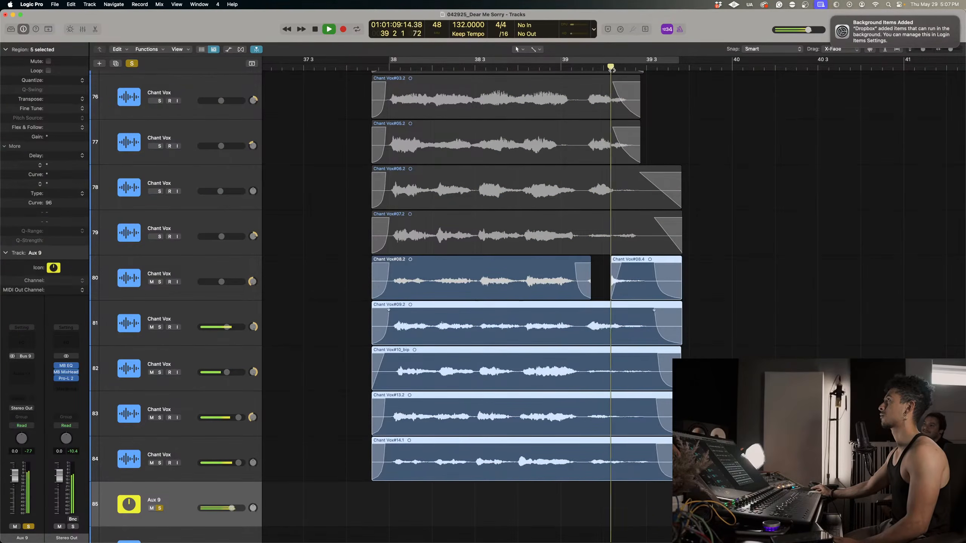
{"action": "key", "text": "space"}
{"action": "scroll", "coordinate": [617, 136], "scroll_direction": "up", "scroll_amount": 2}
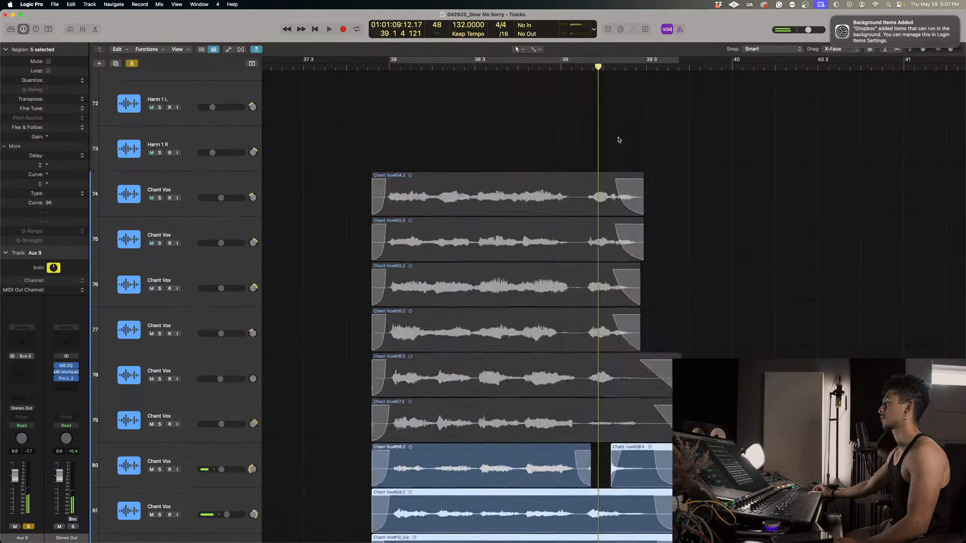
{"action": "key", "text": "space"}
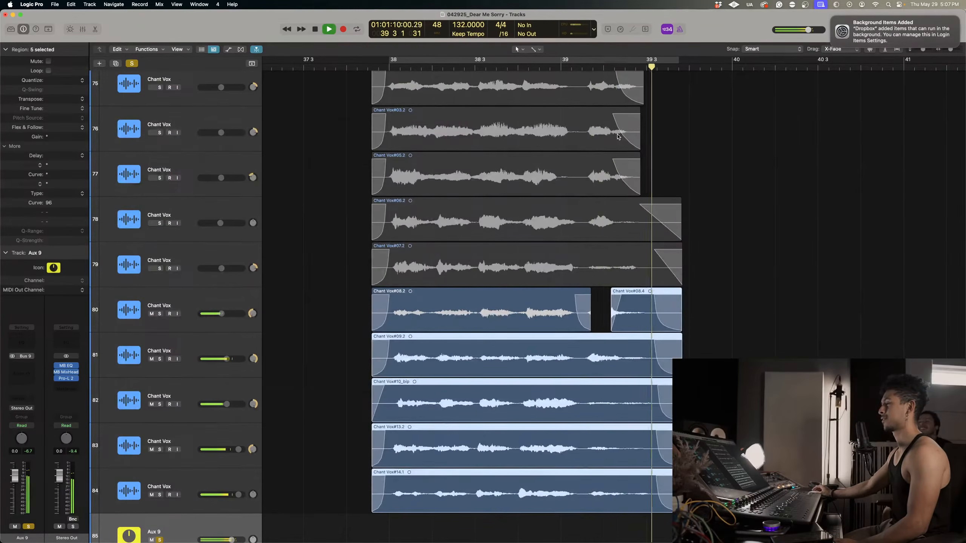
Replay the soloed chant group from bar 38, temporarily muting Chant Vox tracks 84 and 83 in turn to compare their endings.
{"action": "scroll", "coordinate": [365, 69], "scroll_direction": "left", "scroll_amount": 1}
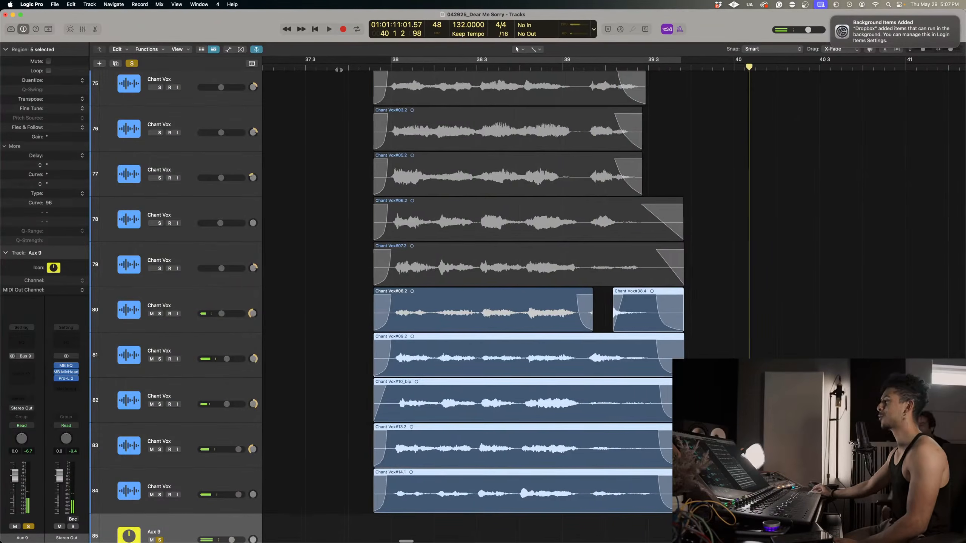
{"action": "left_click", "coordinate": [366, 68]}
{"action": "scroll", "coordinate": [345, 164], "scroll_direction": "up", "scroll_amount": 1}
{"action": "scroll", "coordinate": [457, 279], "scroll_direction": "down", "scroll_amount": 4}
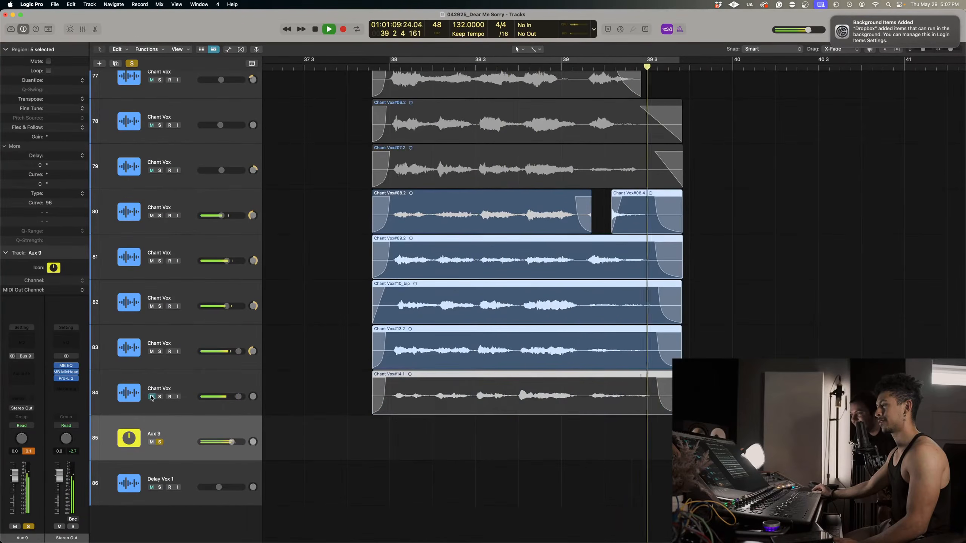
{"action": "left_click", "coordinate": [151, 352]}
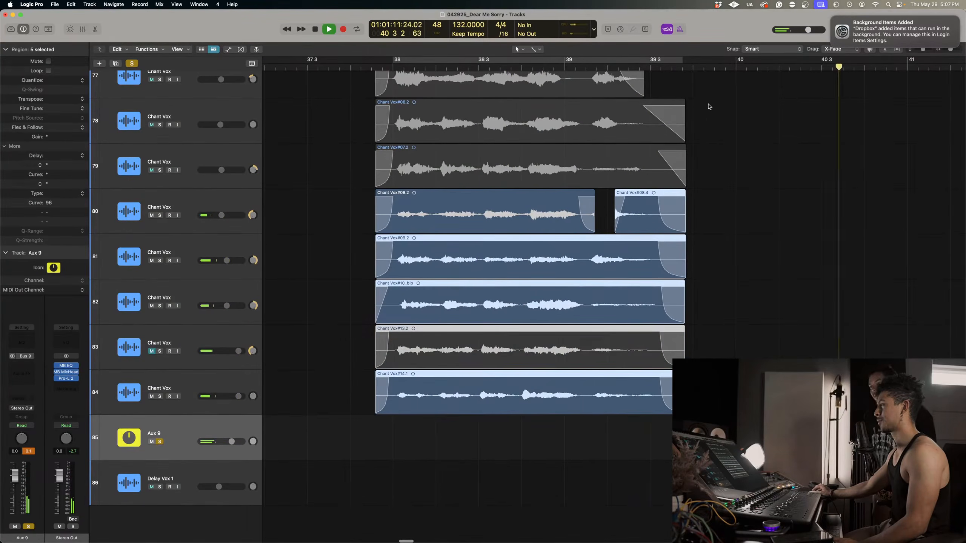
{"action": "key", "text": "space"}
{"action": "left_click", "coordinate": [628, 67]}
{"action": "key", "text": "space"}
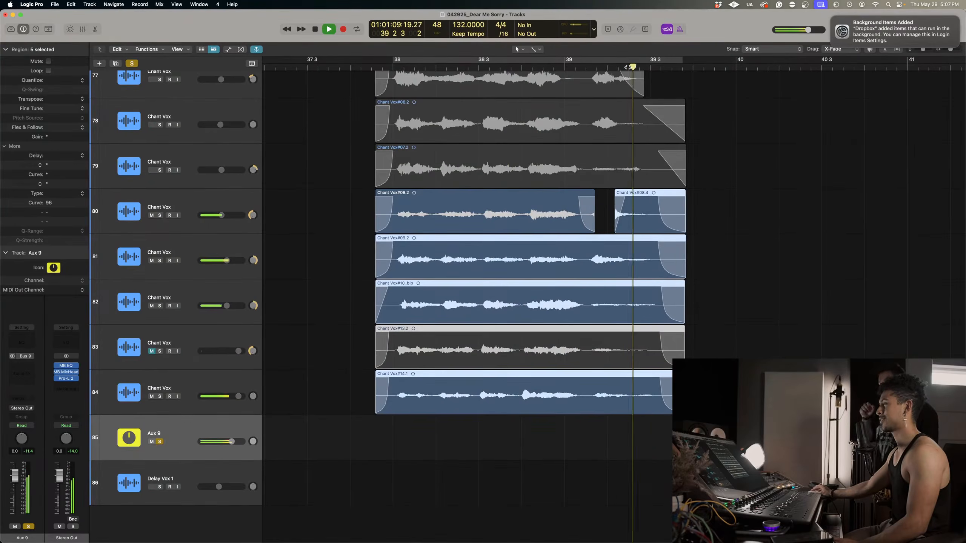
{"action": "left_click", "coordinate": [628, 66]}
{"action": "key", "text": "space"}
{"action": "left_click", "coordinate": [151, 351]}
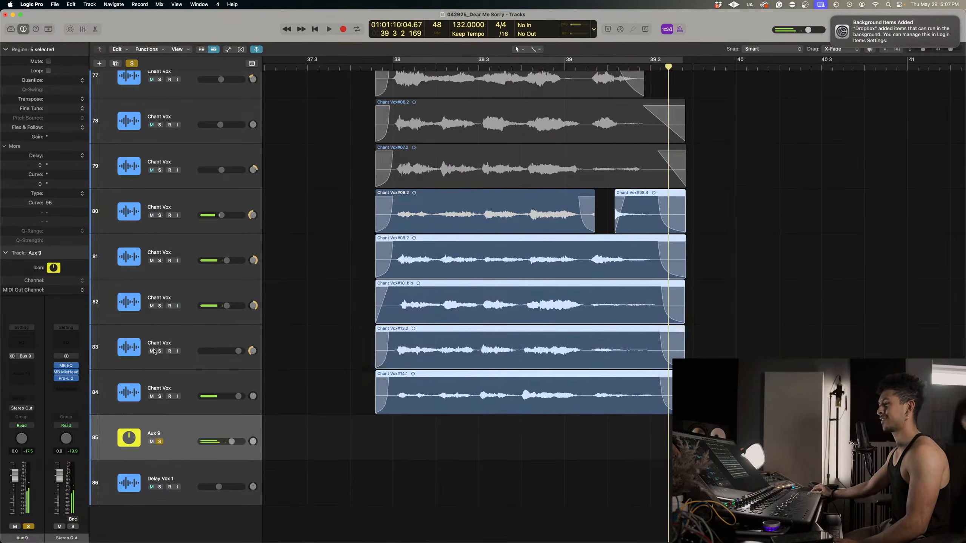
Select Chant Vox track 83 and bounce its region in place.
{"action": "left_click", "coordinate": [156, 343]}
{"action": "right_click", "coordinate": [494, 337]}
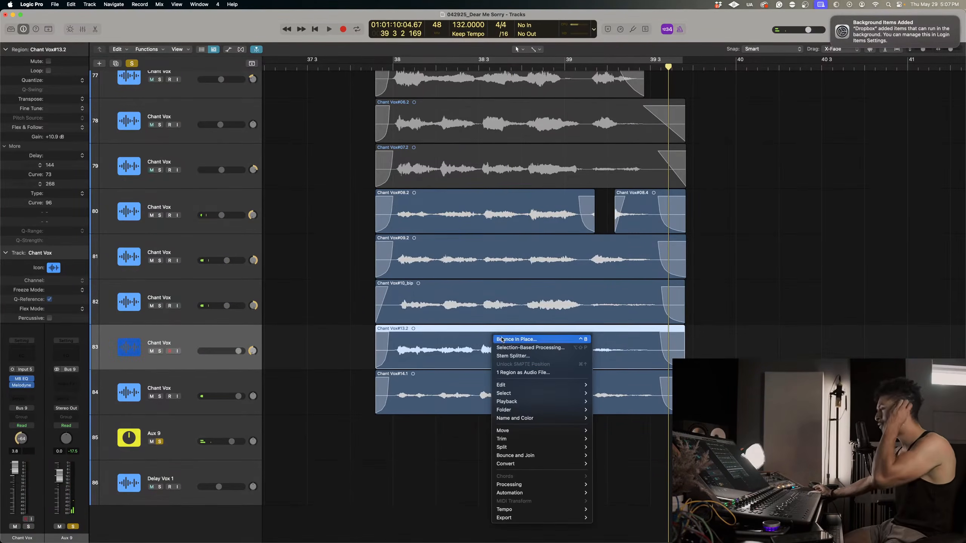
{"action": "left_click", "coordinate": [500, 339]}
{"action": "key", "text": "Return"}
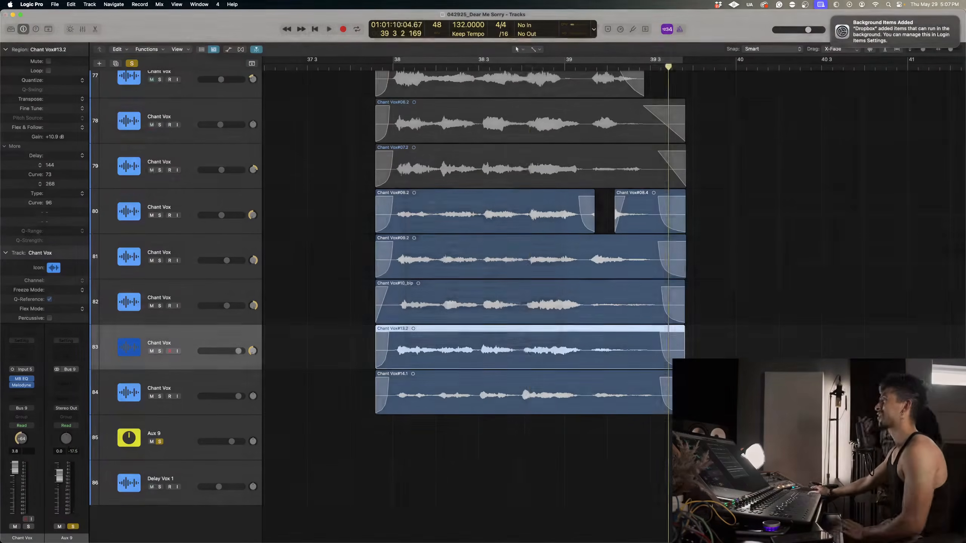
Replace the original region on Chant Vox track 83 with the bounced one and delete the emptied bounce track.
{"action": "left_click", "coordinate": [664, 364]}
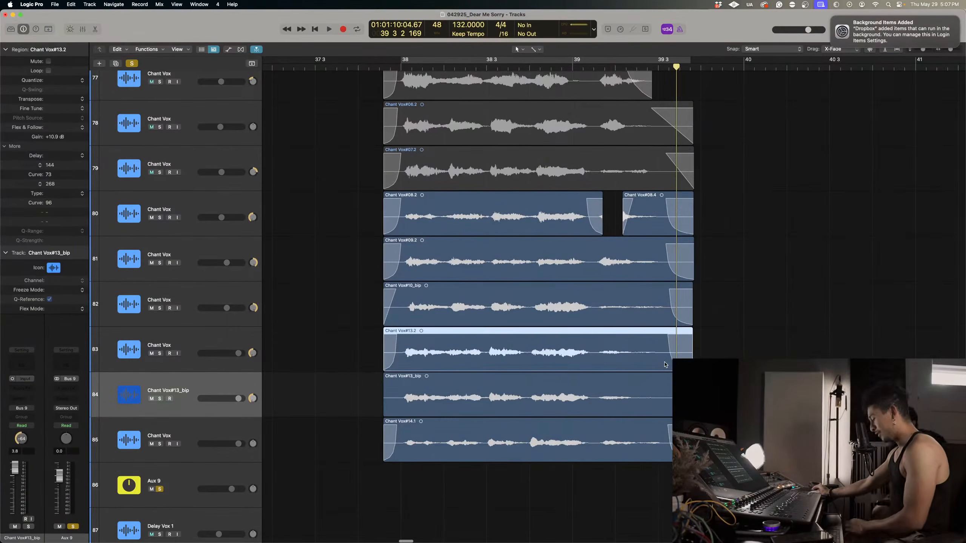
{"action": "key", "text": "ctrl+m"}
{"action": "left_click_drag", "start_coordinate": [621, 384], "coordinate": [620, 371]}
{"action": "left_click", "coordinate": [230, 392]}
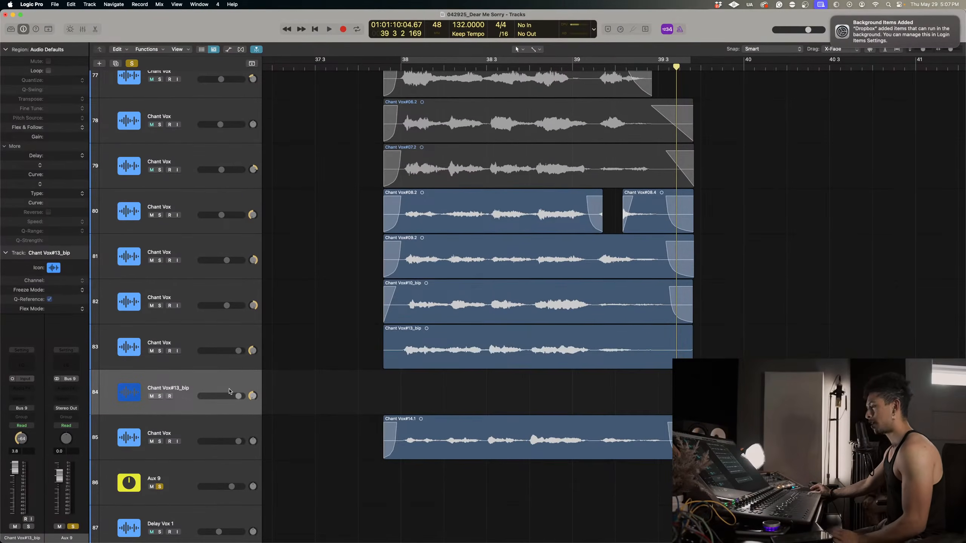
{"action": "key", "text": "super+BackSpace"}
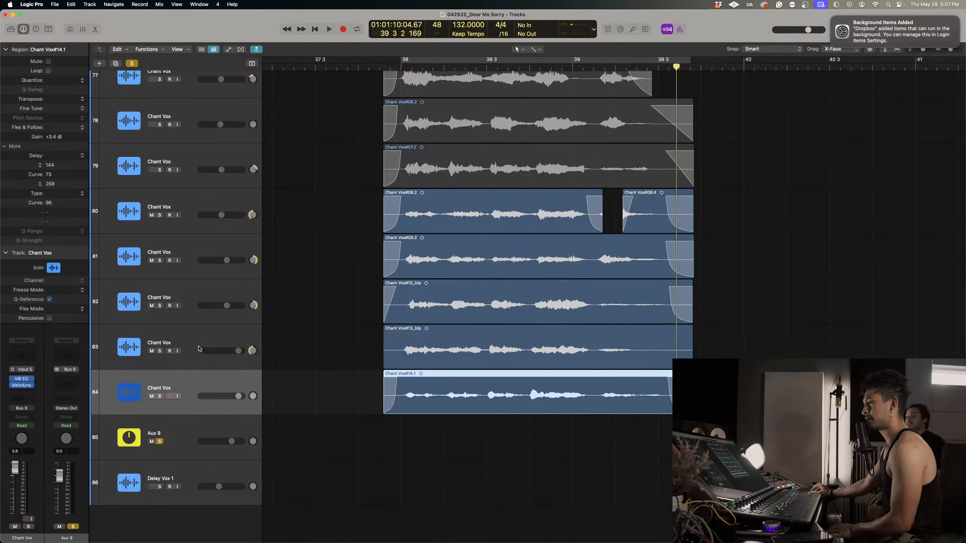
Remove the EQ and Melodyne plug-ins from Chant Vox track 83.
{"action": "left_click", "coordinate": [134, 342]}
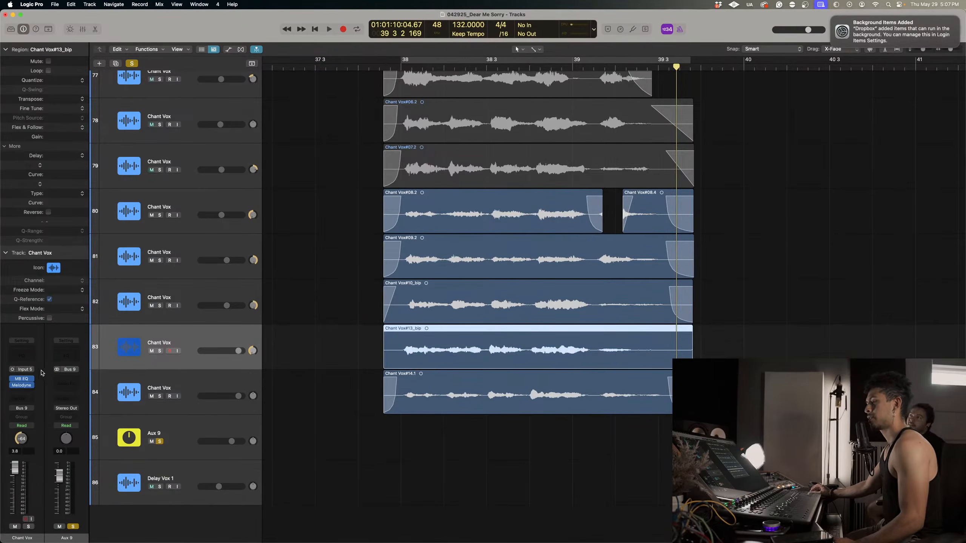
{"action": "left_click", "coordinate": [32, 379]}
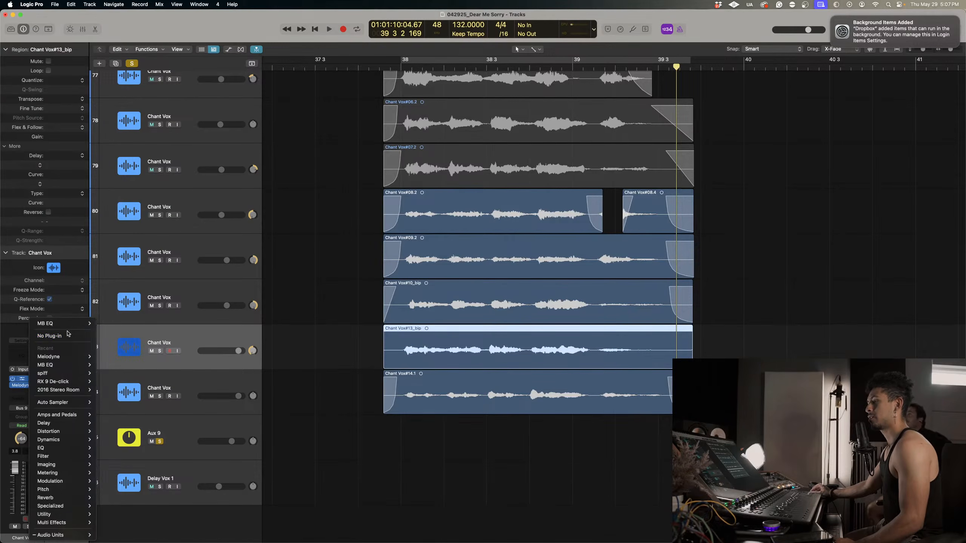
{"action": "left_click", "coordinate": [65, 336]}
{"action": "left_click", "coordinate": [37, 387]}
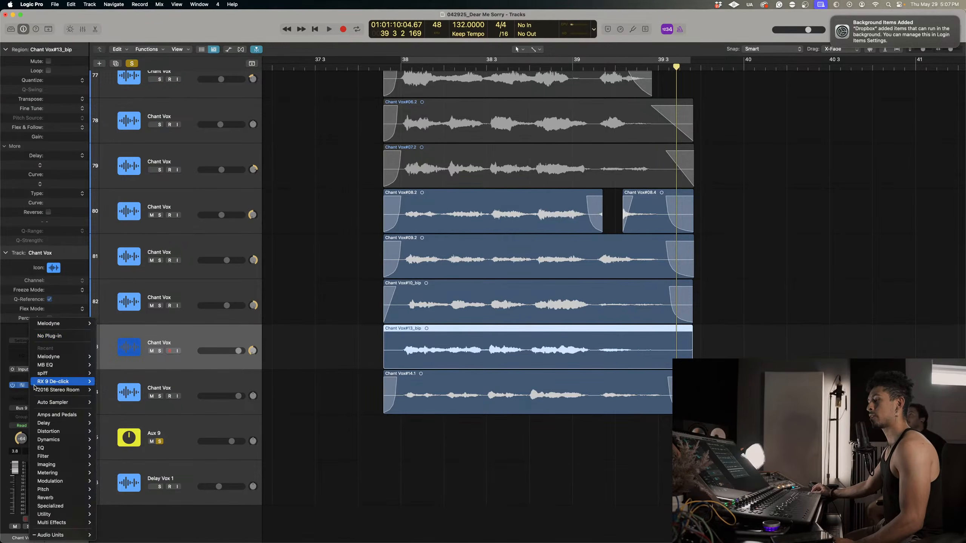
{"action": "left_click", "coordinate": [61, 336]}
{"action": "key", "text": "super+Left"}
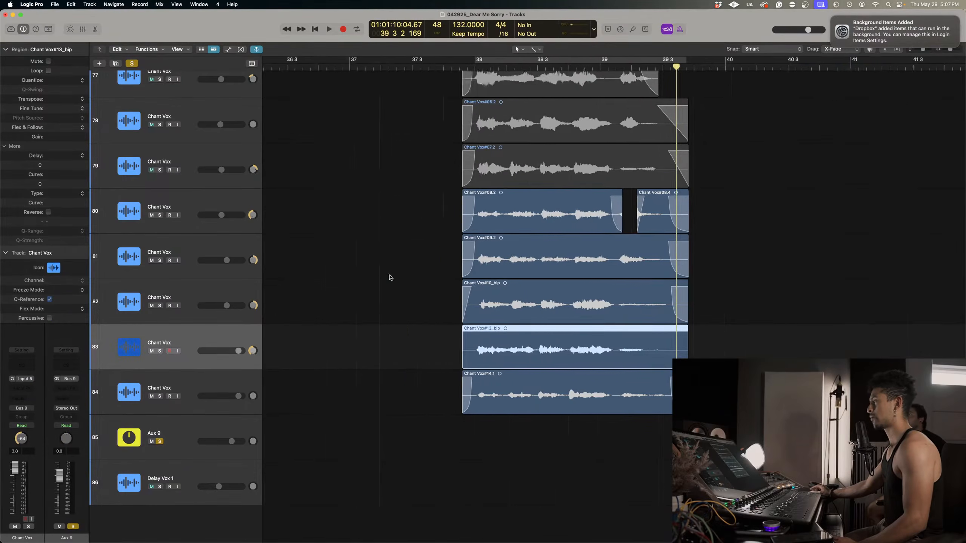
Dismiss the system notification, select the regions on Chant Vox tracks 74 to 79 and audition the soloed Aux 9 group from bar 38.
{"action": "left_click", "coordinate": [830, 17]}
{"action": "scroll", "coordinate": [789, 220], "scroll_direction": "up", "scroll_amount": 3}
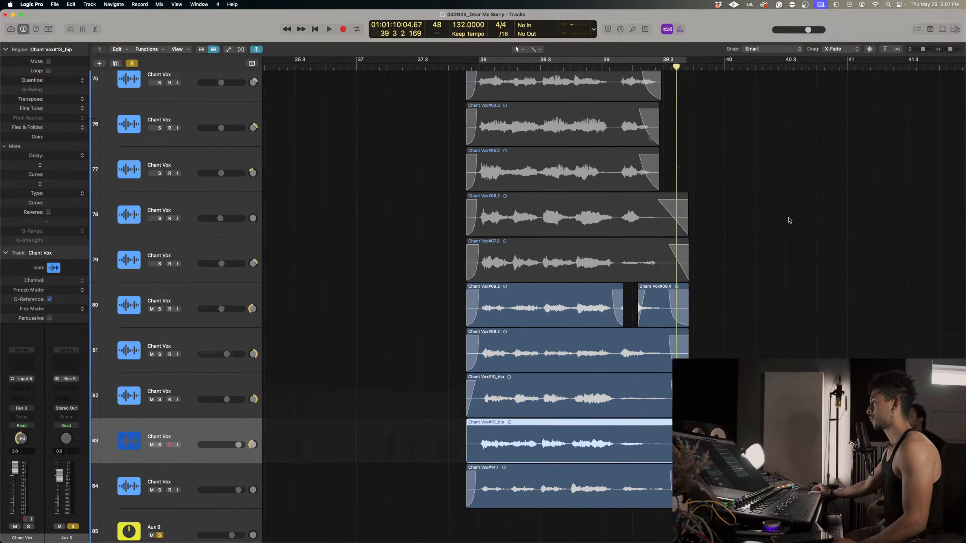
{"action": "scroll", "coordinate": [774, 213], "scroll_direction": "right", "scroll_amount": 2}
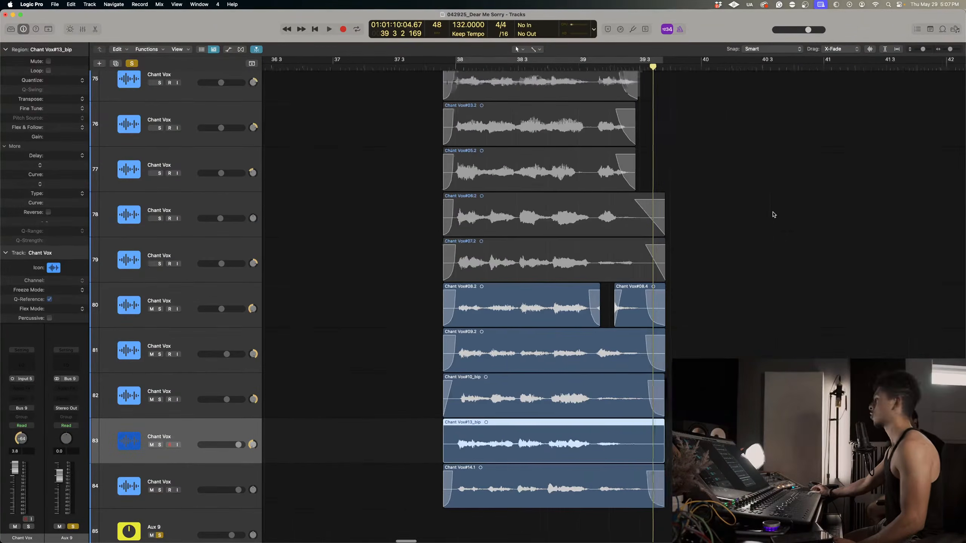
{"action": "key", "text": "super+Up"}
{"action": "left_click", "coordinate": [728, 246]}
{"action": "left_click_drag", "start_coordinate": [722, 293], "coordinate": [456, 106]}
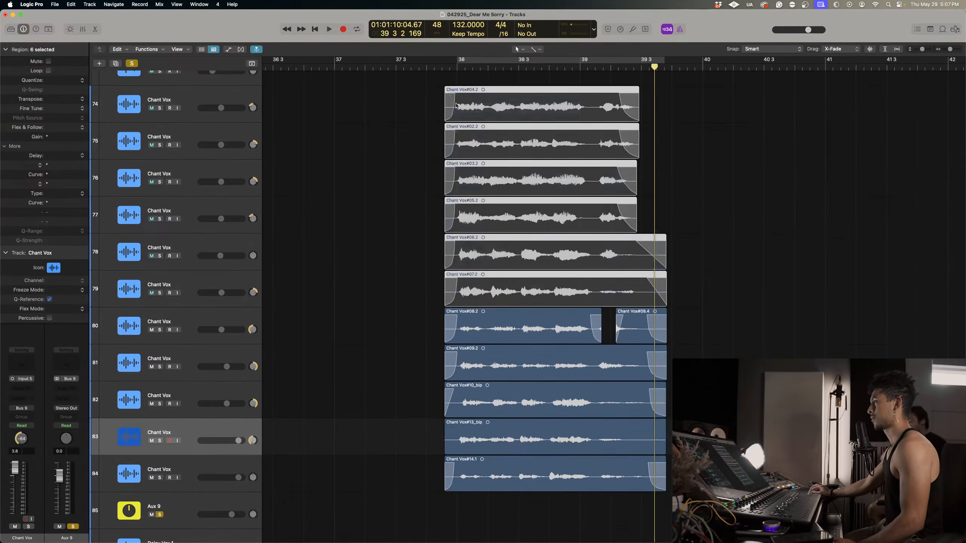
{"action": "left_click", "coordinate": [449, 67]}
{"action": "key", "text": "space"}
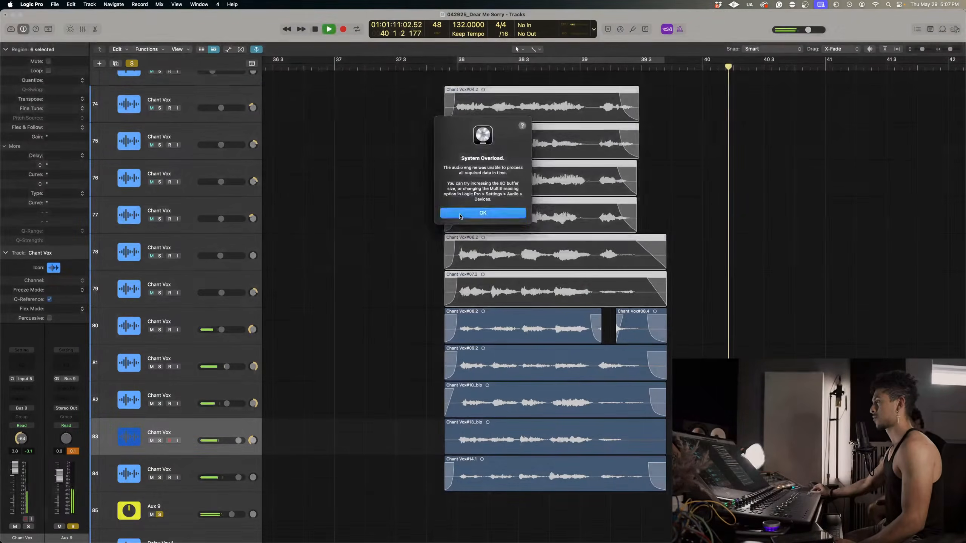
Deselect the regions, solo Chant Vox tracks 74 to 79 alongside Aux 9 and audition the full stack from bar 38.
{"action": "left_click", "coordinate": [460, 213]}
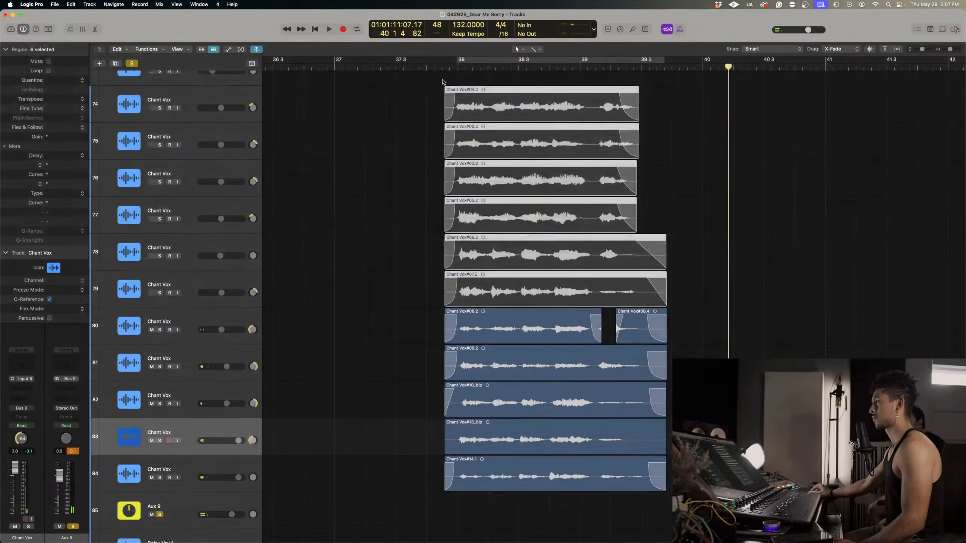
{"action": "scroll", "coordinate": [425, 104], "scroll_direction": "right", "scroll_amount": 3}
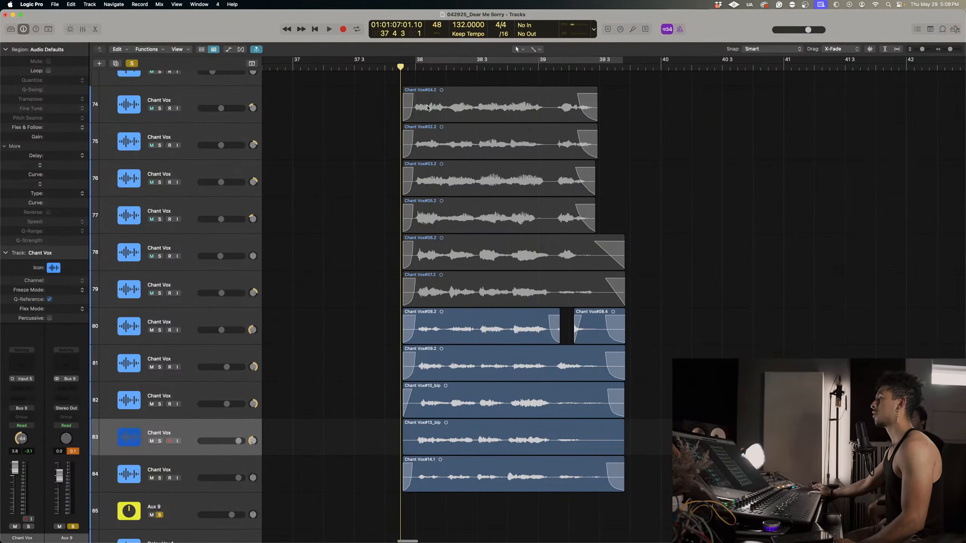
{"action": "key", "text": "space"}
{"action": "key", "text": "super+a"}
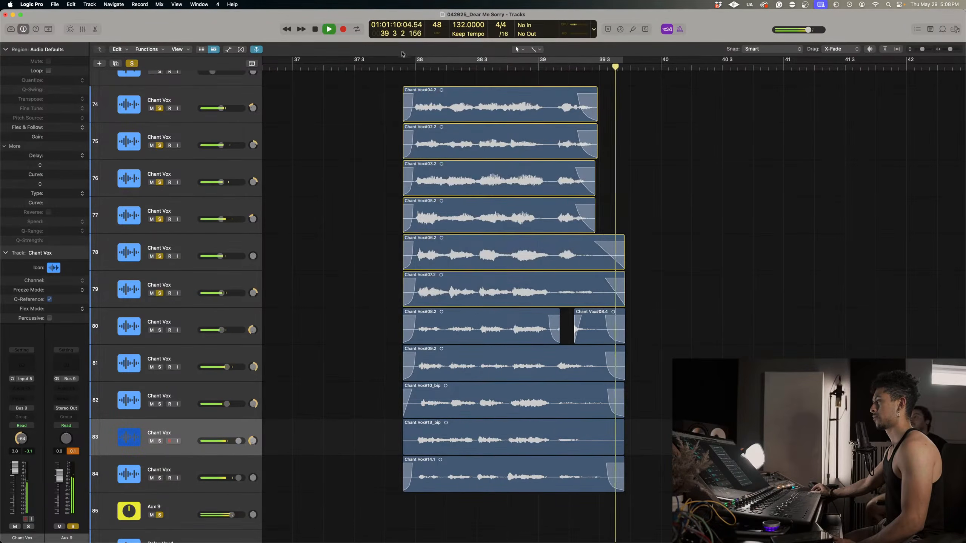
{"action": "left_click", "coordinate": [405, 67]}
{"action": "key", "text": "space"}
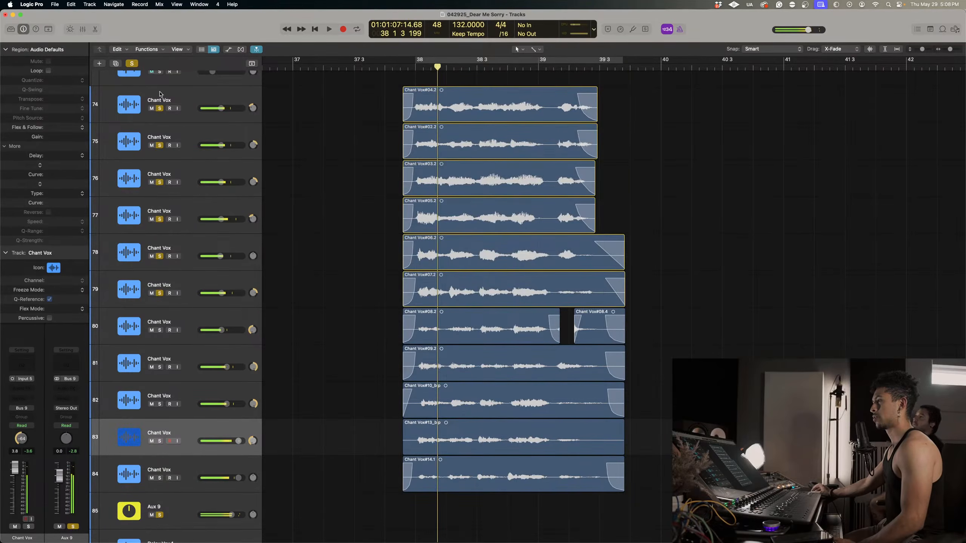
Clear the solos, solo only the Aux 9 track and rename it Hallway Chant.
{"action": "left_click", "coordinate": [132, 64]}
{"action": "left_click", "coordinate": [159, 515]}
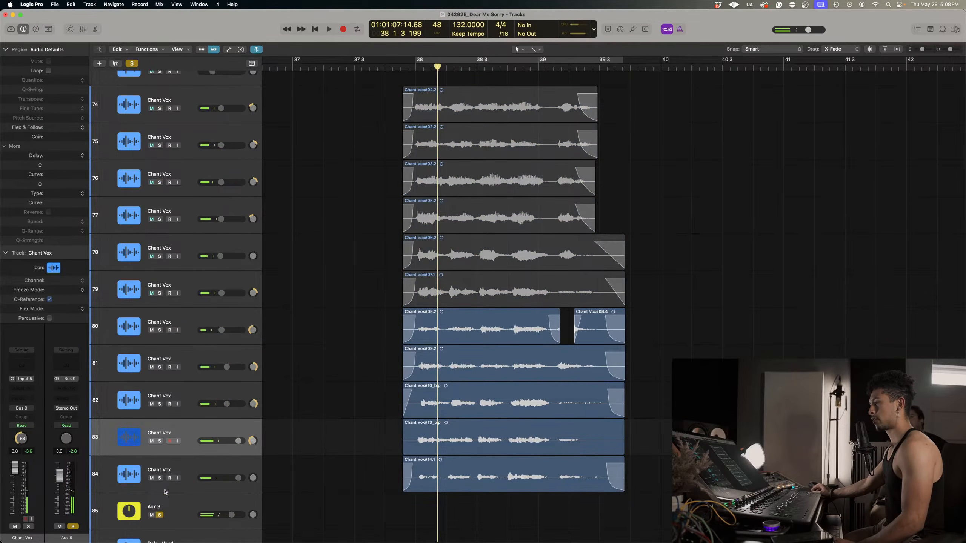
{"action": "double_click", "coordinate": [159, 507]}
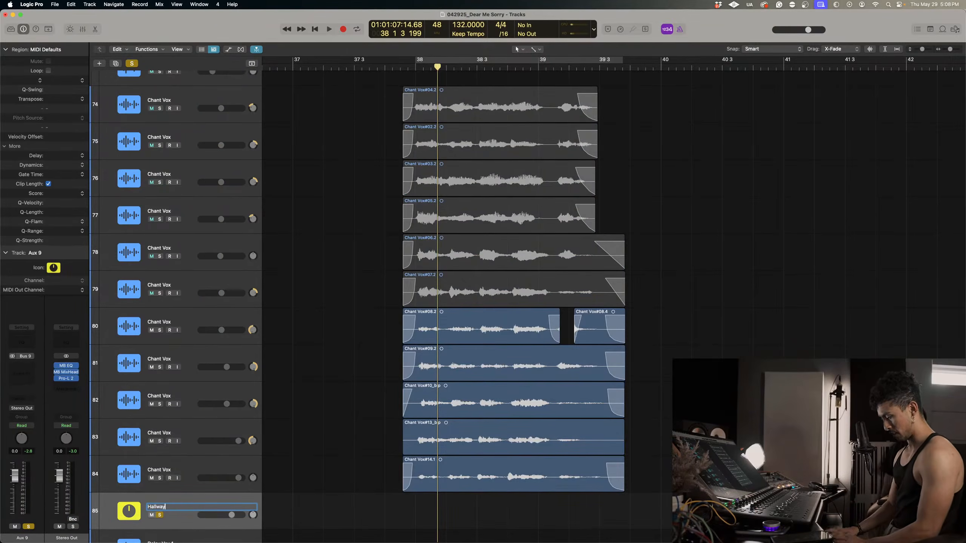
{"action": "key", "text": "Return"}
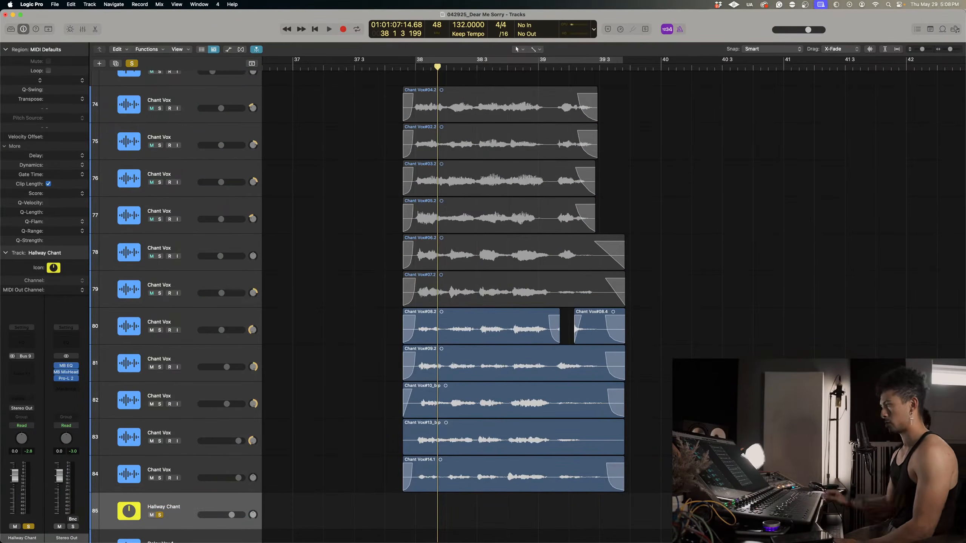
Clear the solo, solo Chant Vox tracks 78 and 79 for playback, and add the Hallway Chant track to the solos.
{"action": "left_click", "coordinate": [132, 63]}
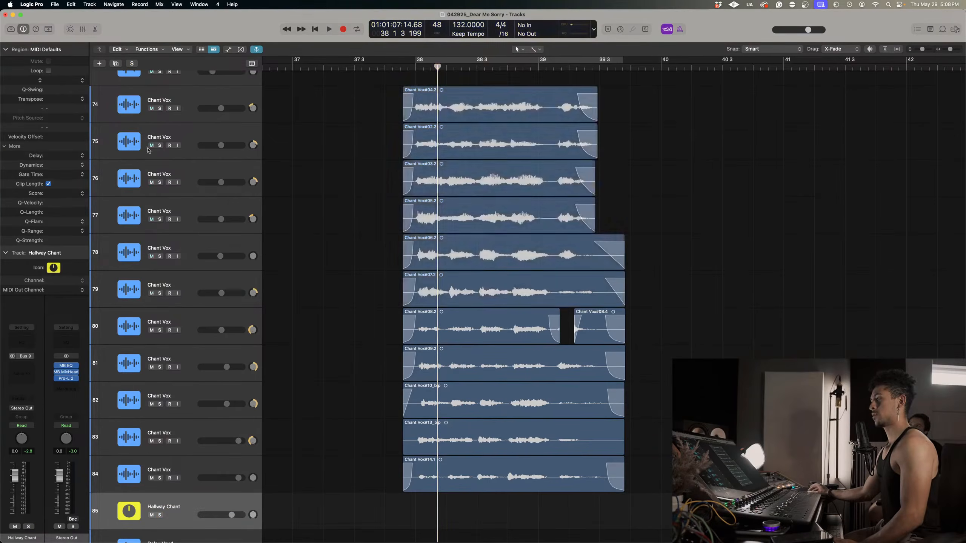
{"action": "left_click_drag", "start_coordinate": [159, 293], "coordinate": [160, 256]}
{"action": "key", "text": "space"}
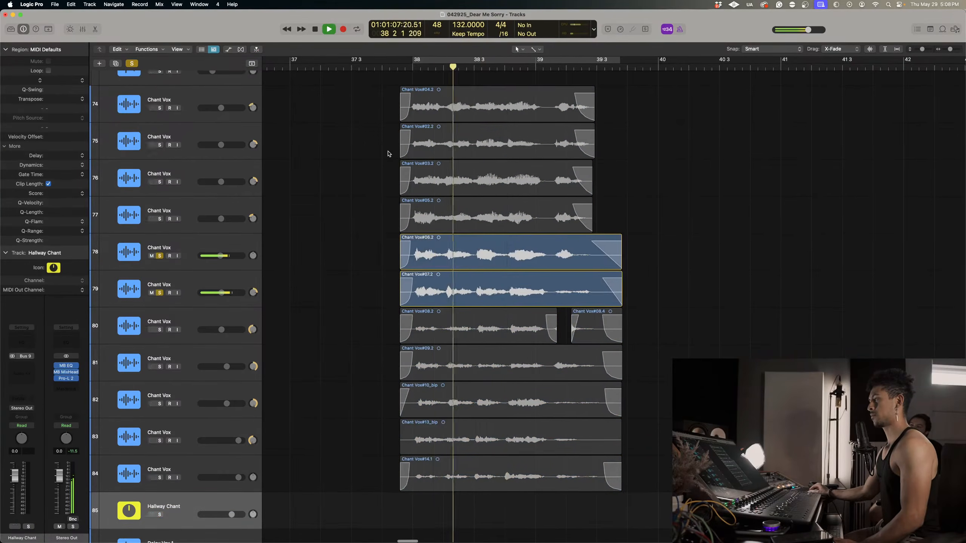
{"action": "left_click", "coordinate": [160, 514]}
{"action": "key", "text": "space"}
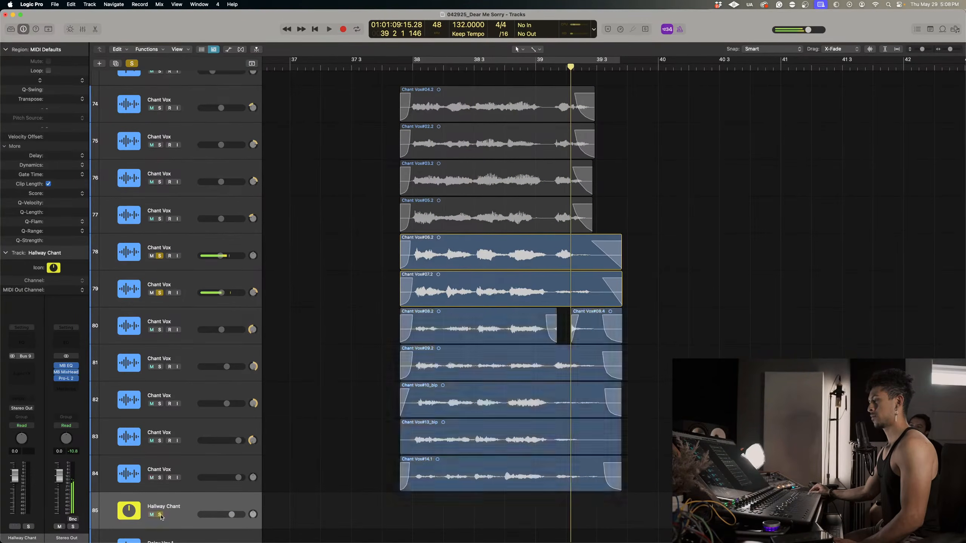
Unsolo the Hallway Chant track, rename it Far Hallway Chant and clear the solos on Chant Vox tracks 78 and 79.
{"action": "left_click", "coordinate": [160, 515]}
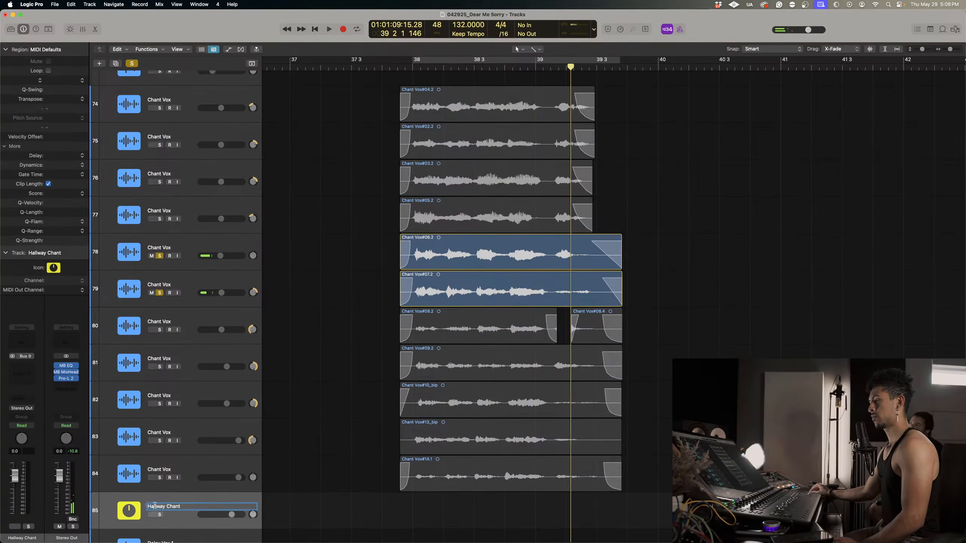
{"action": "type", "text": "Far"}
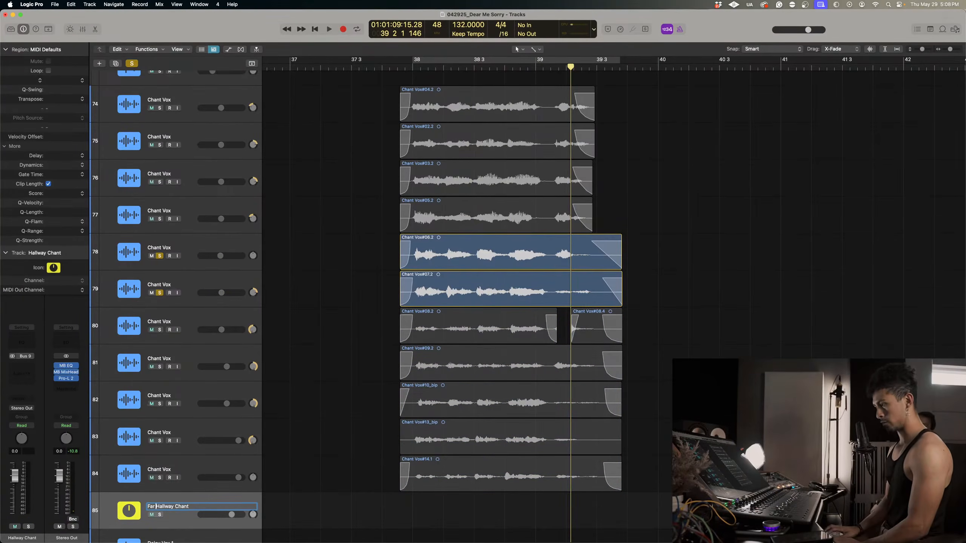
{"action": "left_click", "coordinate": [159, 292]}
{"action": "left_click", "coordinate": [159, 256]}
Route the output of Chant Vox tracks 74 to 79 to Bus 10 and create an arrangement track for its aux.
{"action": "left_click", "coordinate": [179, 279]}
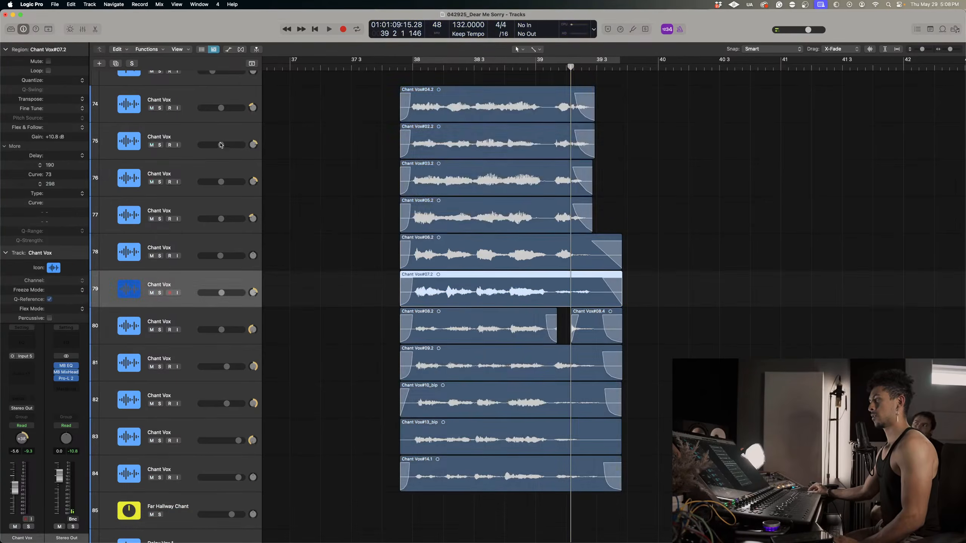
{"action": "left_click", "coordinate": [189, 107], "text": "shift"}
{"action": "left_click", "coordinate": [25, 408]}
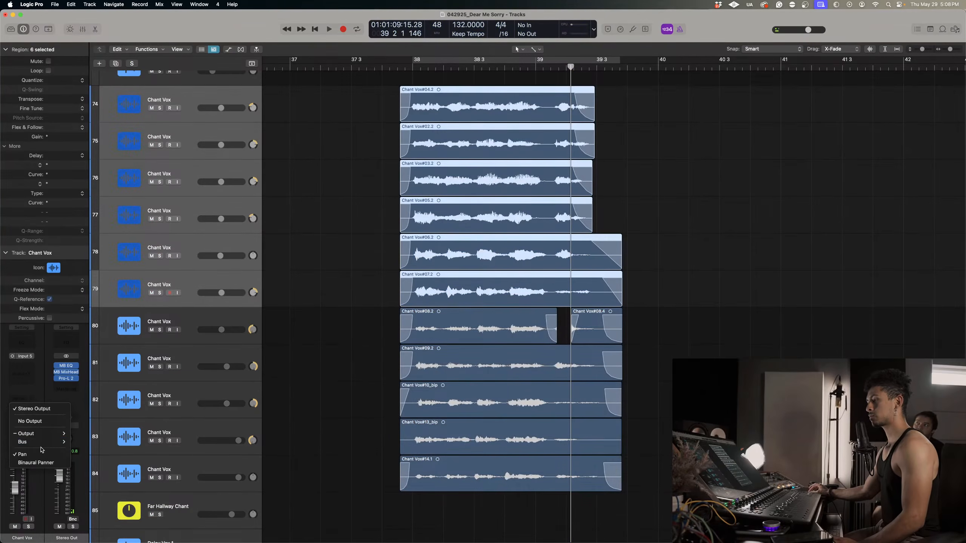
{"action": "mouse_move", "coordinate": [46, 443]}
{"action": "left_click", "coordinate": [116, 290]}
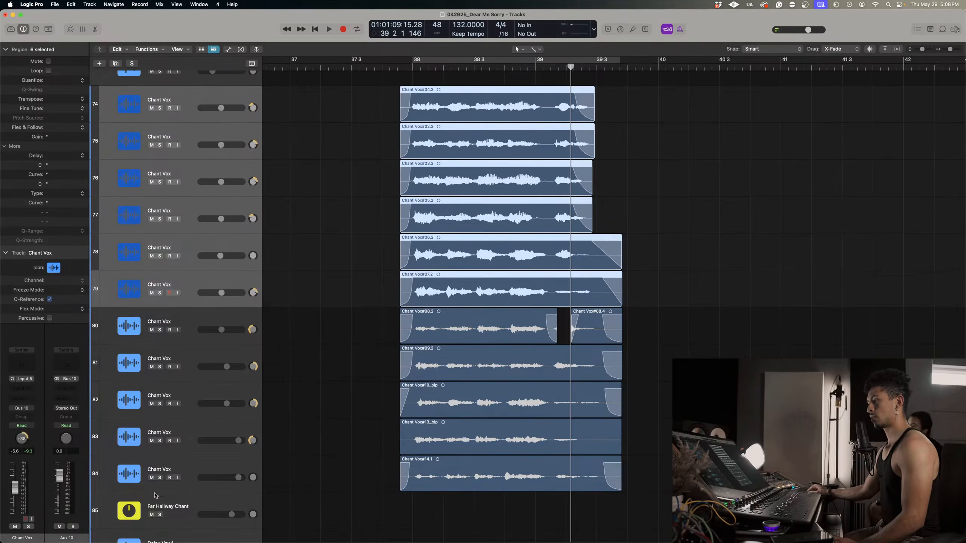
{"action": "right_click", "coordinate": [88, 478]}
{"action": "left_click", "coordinate": [91, 482]}
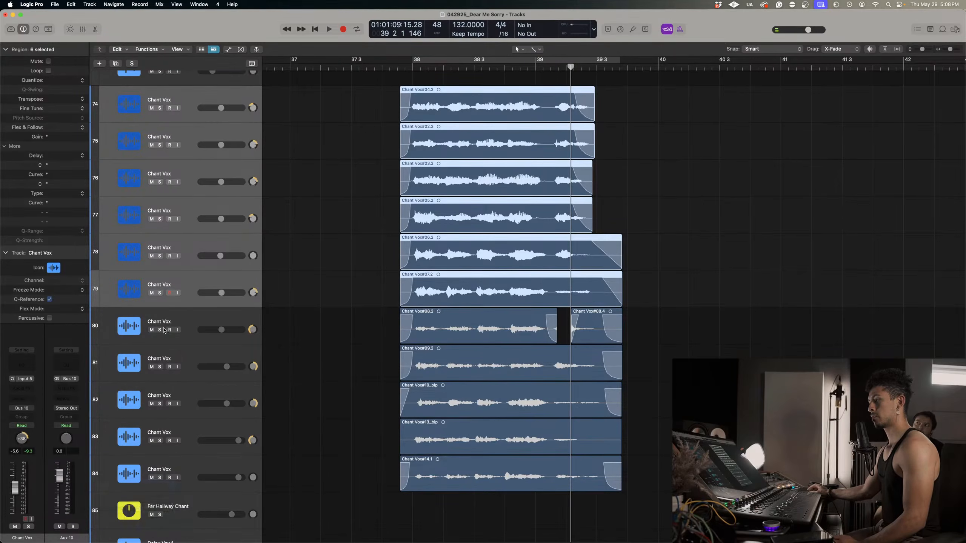
Rename the new Aux 10 track Atudio Chant.
{"action": "double_click", "coordinate": [158, 322]}
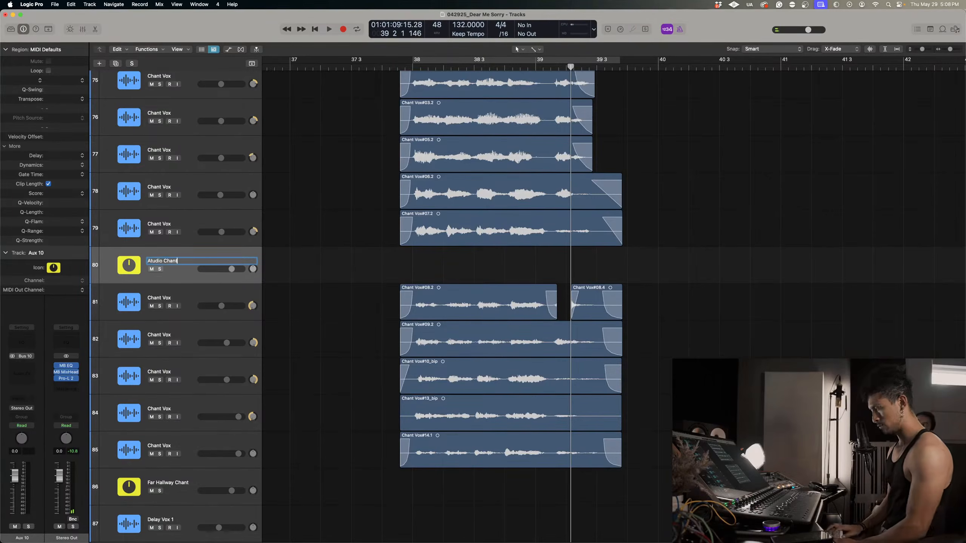
{"action": "type", "text": "Atudio Chant"}
{"action": "key", "text": "Return"}
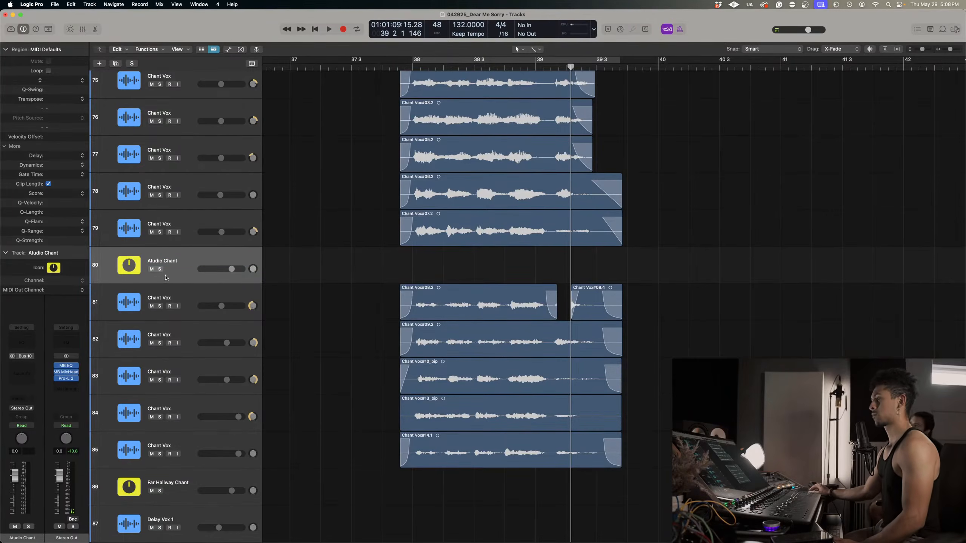
Rename Chant Vox tracks 78 and 79 as Mid Room Chant Vox.
{"action": "scroll", "coordinate": [165, 277], "scroll_direction": "up", "scroll_amount": 3}
{"action": "double_click", "coordinate": [167, 244]}
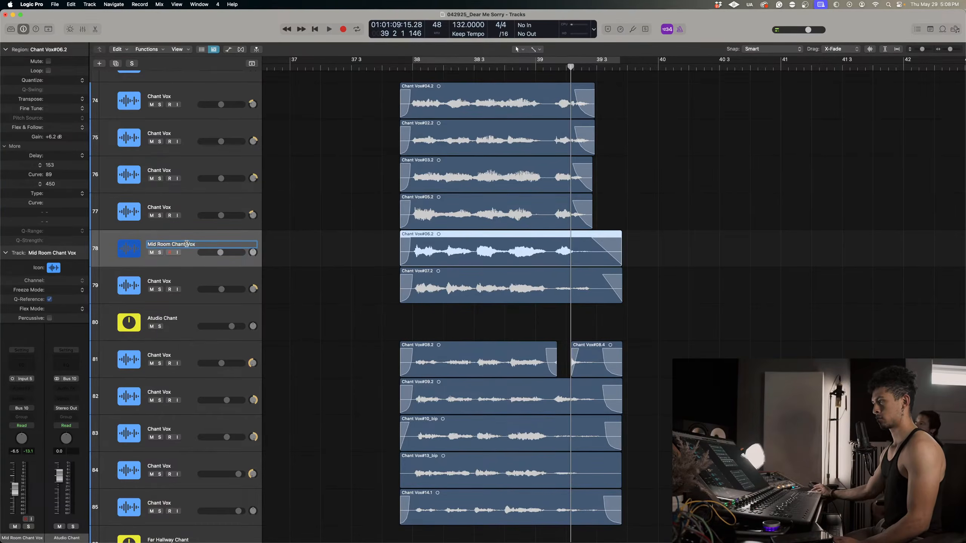
{"action": "double_click", "coordinate": [165, 283]}
{"action": "type", "text": "Mid Room Chant Vox"}
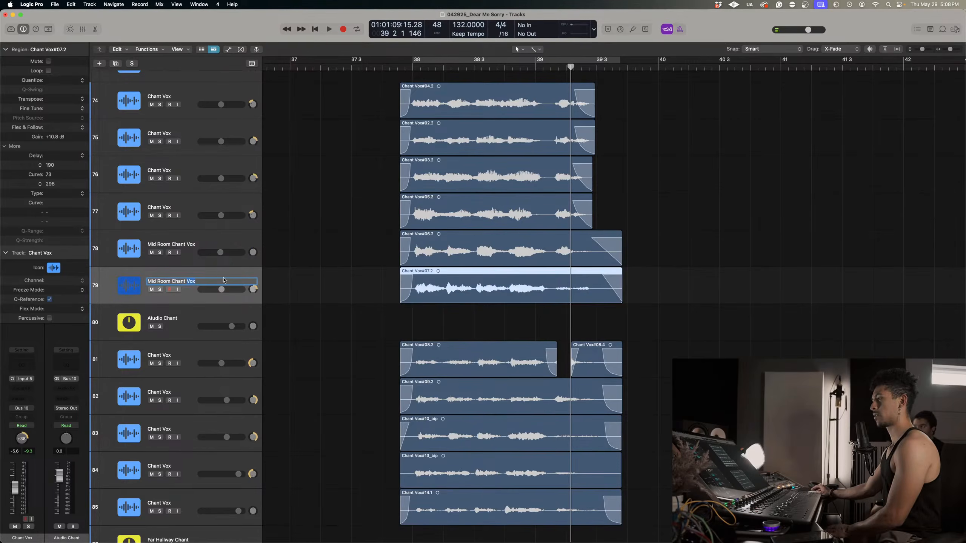
{"action": "left_click", "coordinate": [351, 326]}
{"action": "scroll", "coordinate": [349, 300], "scroll_direction": "down", "scroll_amount": 2}
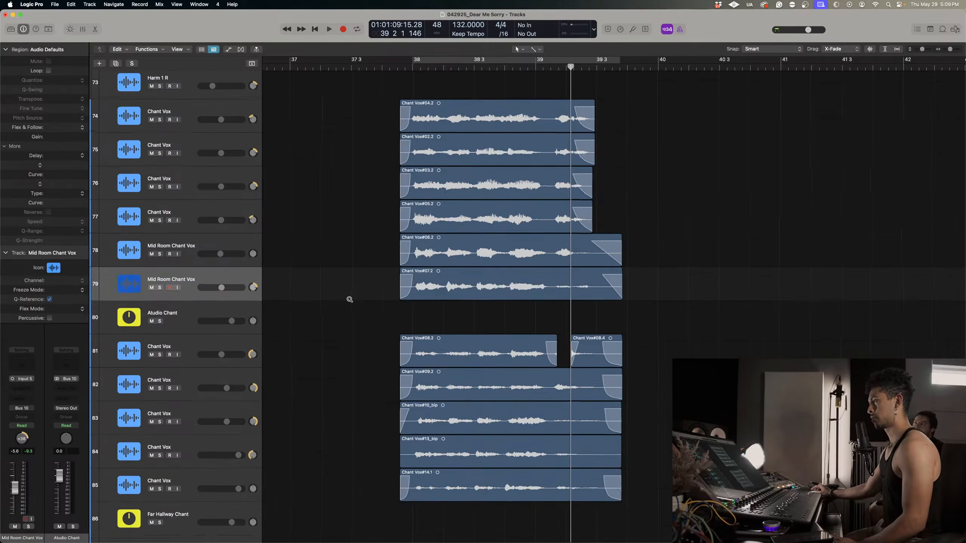
{"action": "scroll", "coordinate": [349, 299], "scroll_direction": "right", "scroll_amount": 2}
{"action": "scroll", "coordinate": [349, 300], "scroll_direction": "left", "scroll_amount": 3}
{"action": "scroll", "coordinate": [349, 299], "scroll_direction": "left", "scroll_amount": 1}
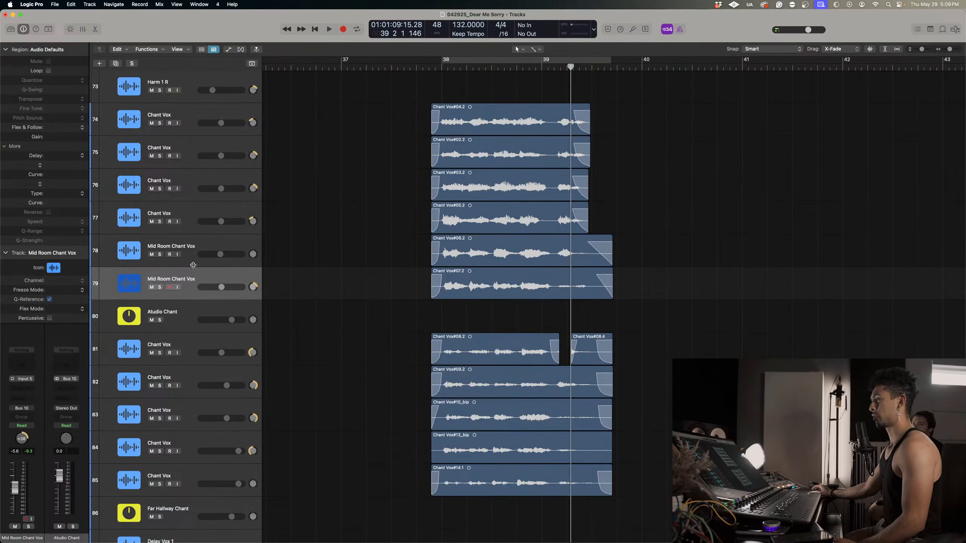
{"action": "scroll", "coordinate": [418, 248], "scroll_direction": "down", "scroll_amount": 3}
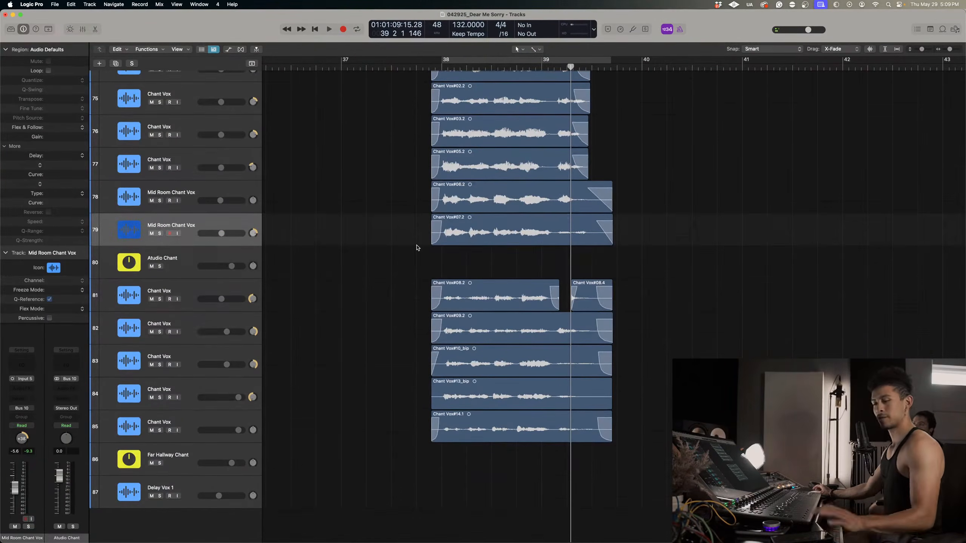
{"action": "scroll", "coordinate": [418, 247], "scroll_direction": "down", "scroll_amount": 1}
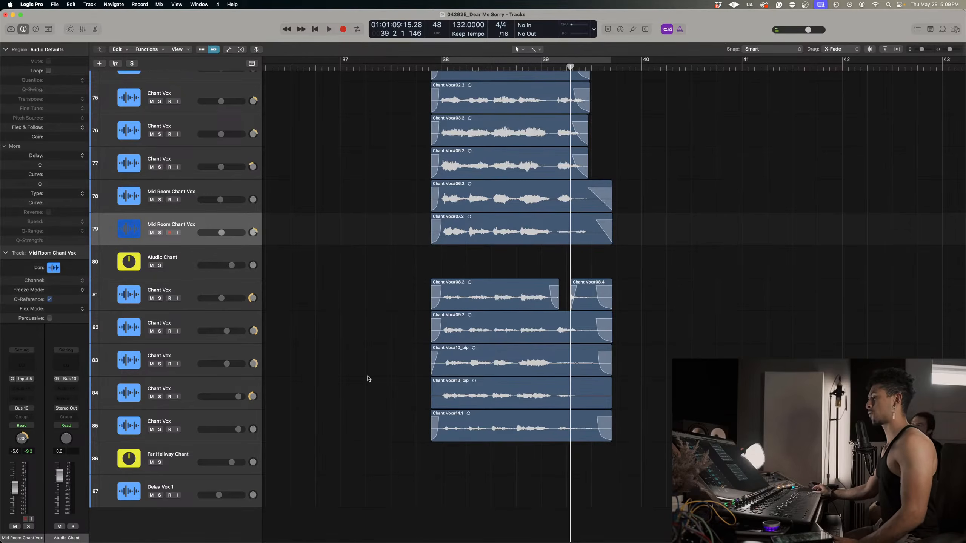
Solo the Atudio Chant aux, audition its chant stack from bar 38 and select the aux track.
{"action": "left_click", "coordinate": [160, 265]}
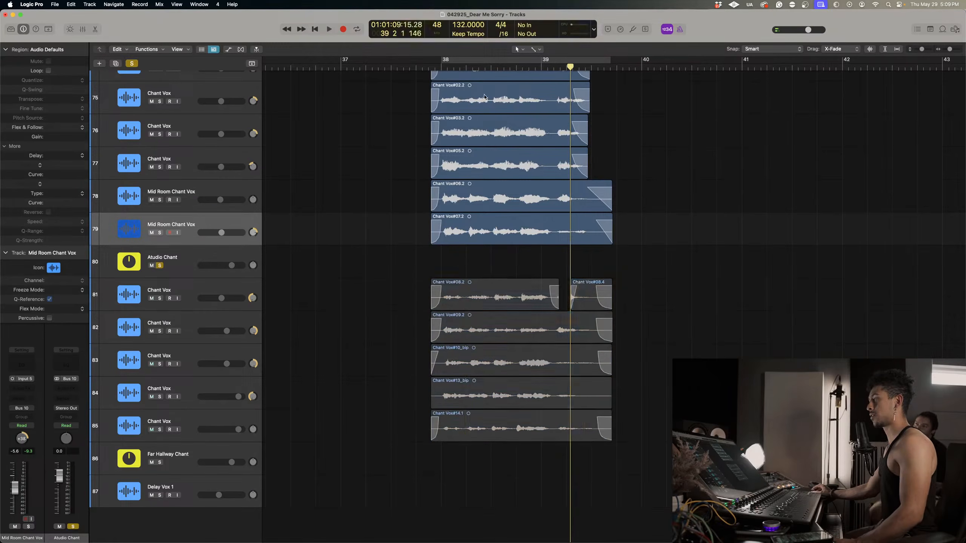
{"action": "key", "text": "space"}
{"action": "scroll", "coordinate": [515, 197], "scroll_direction": "up", "scroll_amount": 3}
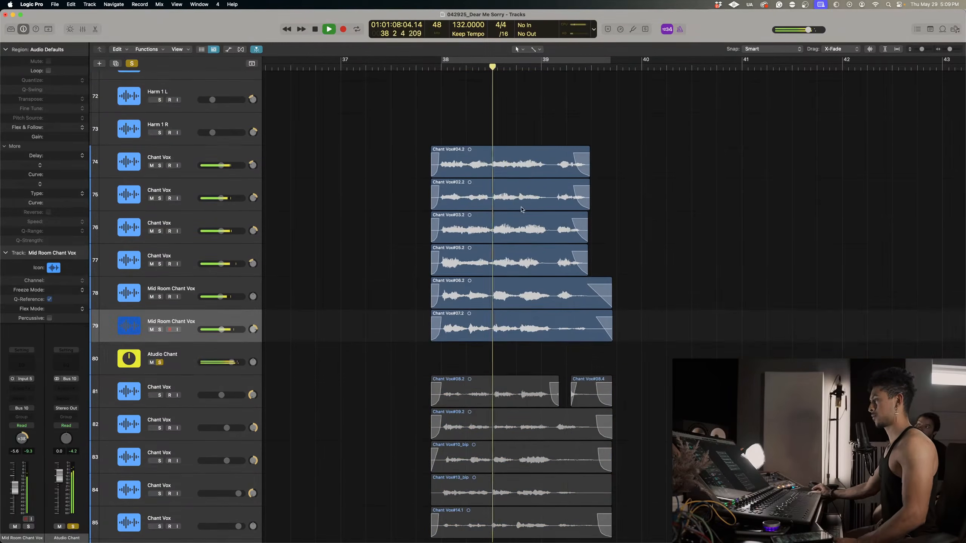
{"action": "left_click", "coordinate": [101, 368]}
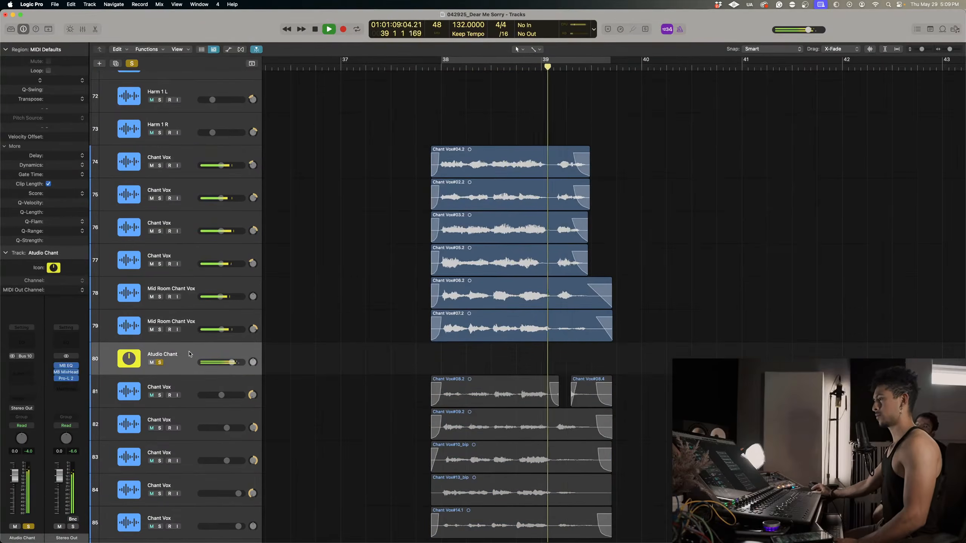
{"action": "key", "text": "space"}
Insert a stereo FabFilter Pro-MB in the first effect slot of the Atudio Chant aux.
{"action": "left_click", "coordinate": [23, 365]}
{"action": "mouse_move", "coordinate": [25, 366]}
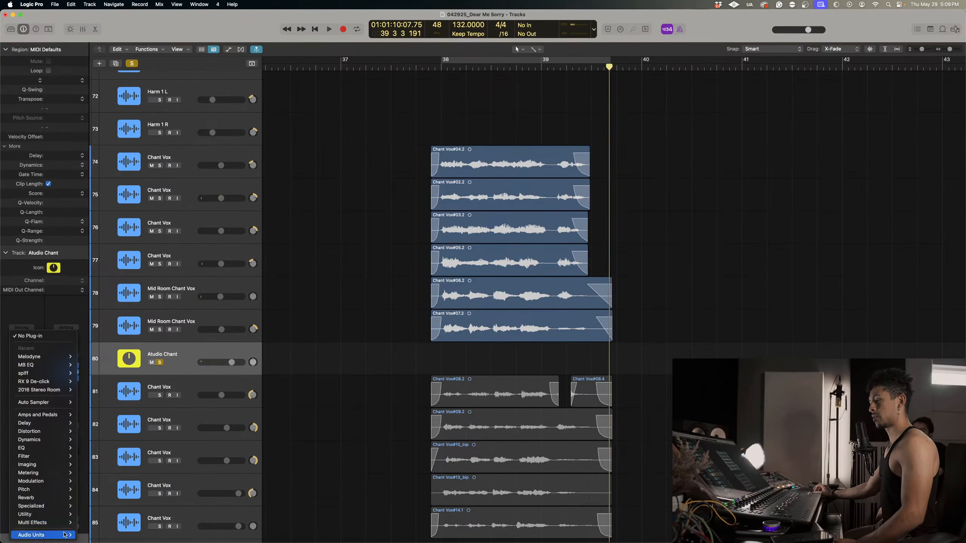
{"action": "mouse_move", "coordinate": [38, 535]}
{"action": "mouse_move", "coordinate": [118, 206]}
{"action": "mouse_move", "coordinate": [176, 273]}
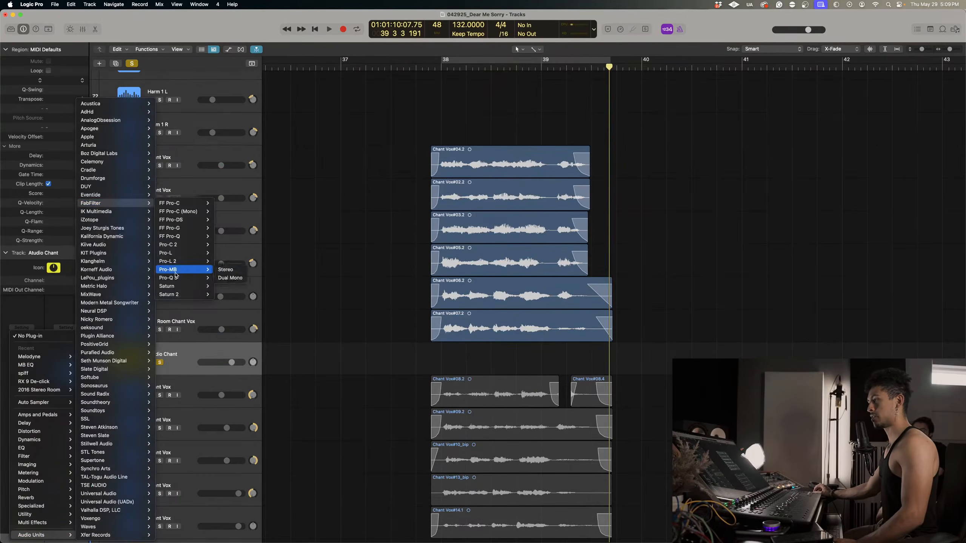
{"action": "left_click", "coordinate": [235, 274]}
{"action": "left_click", "coordinate": [22, 365]}
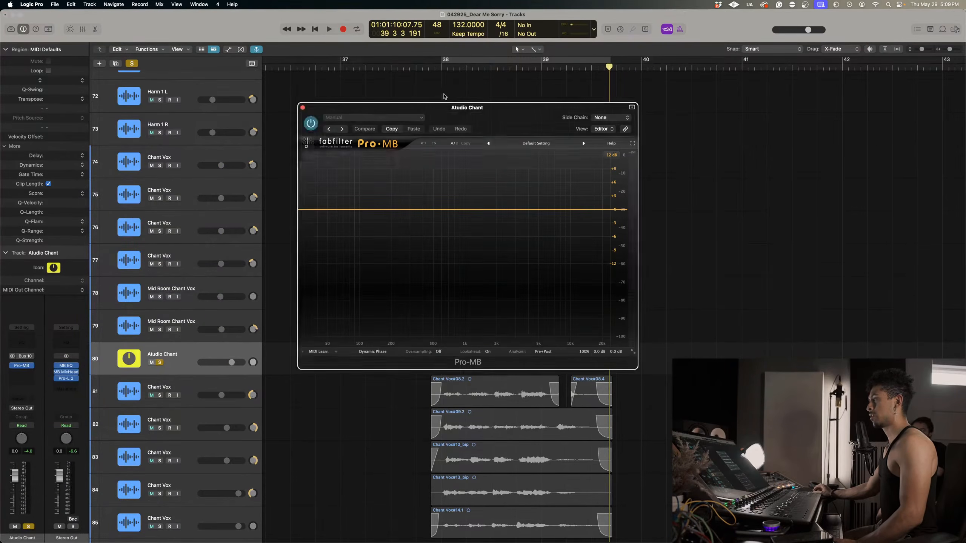
Loop the chant section from bar 38 and add a Pro-MB band that extends to the top of the high frequencies.
{"action": "left_click", "coordinate": [452, 60]}
{"action": "key", "text": "space"}
{"action": "left_click", "coordinate": [559, 209]}
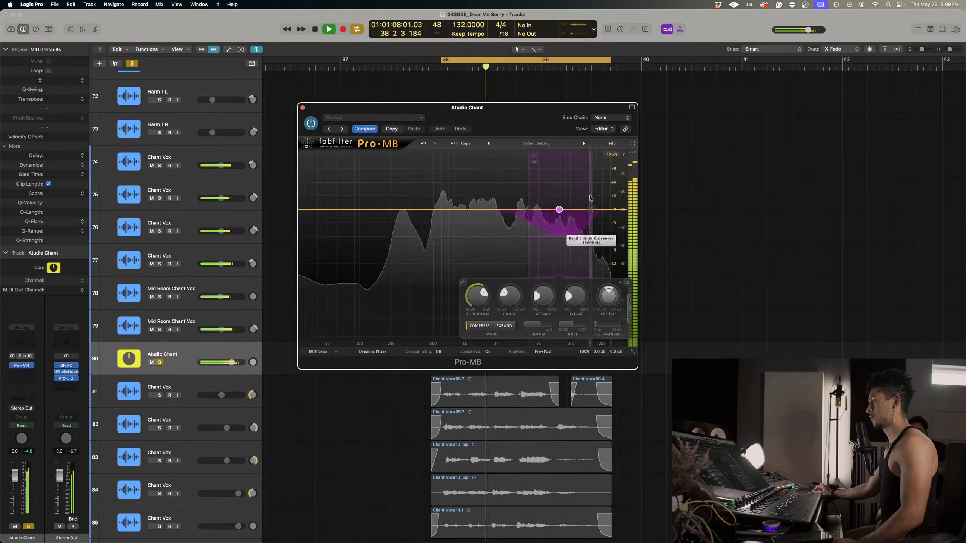
{"action": "left_click_drag", "start_coordinate": [590, 208], "coordinate": [626, 207]}
Lengthen the high band's release and fine-tune its threshold while the chants loop, closing Pro-MB when done.
{"action": "left_click_drag", "start_coordinate": [474, 301], "coordinate": [474, 317]}
{"action": "left_click_drag", "start_coordinate": [575, 298], "coordinate": [576, 245]}
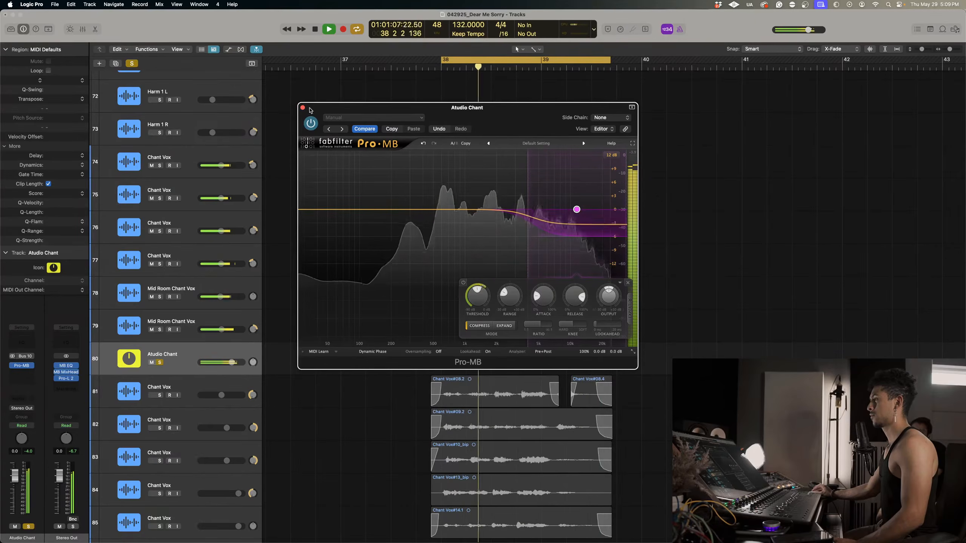
{"action": "mouse_move", "coordinate": [574, 225]}
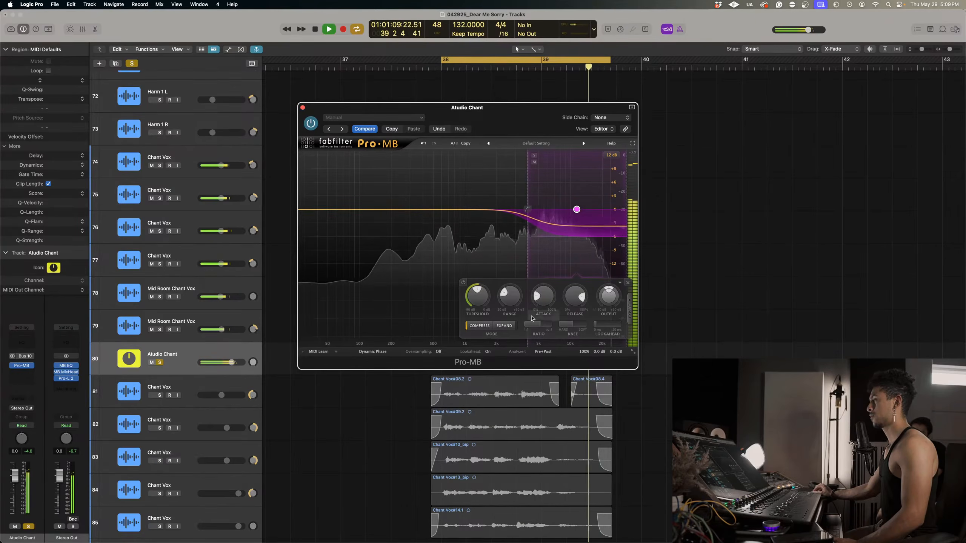
{"action": "left_click_drag", "start_coordinate": [480, 298], "coordinate": [482, 280]}
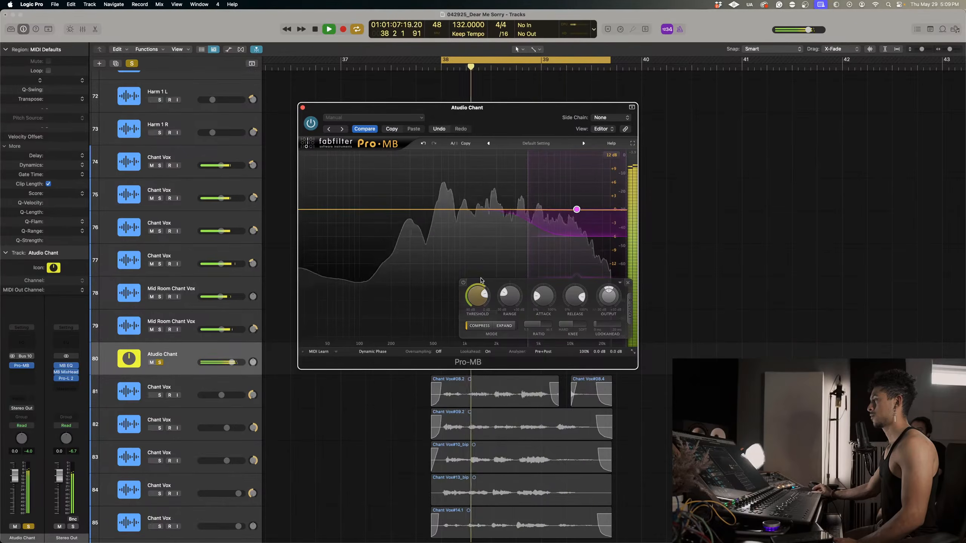
{"action": "left_click", "coordinate": [302, 108]}
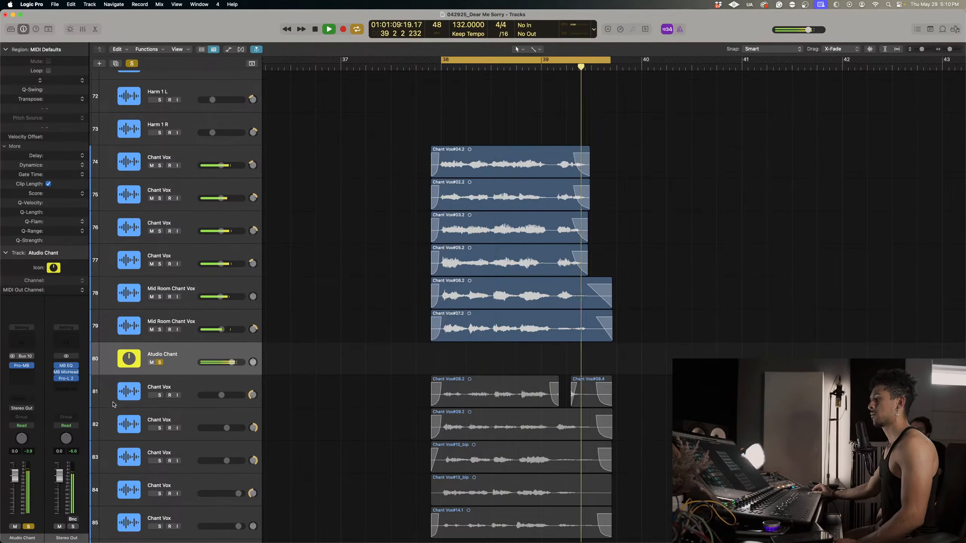
Insert a stereo MB EQ on Atudio Chant with a cut of about 7 dB near 5 kHz and a broad low-mid cut.
{"action": "left_click", "coordinate": [22, 373]}
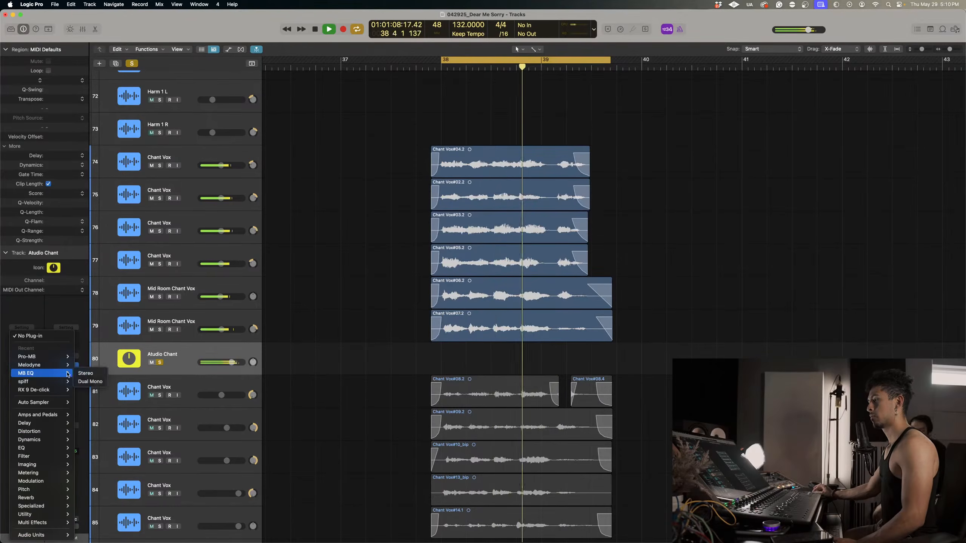
{"action": "left_click", "coordinate": [90, 373]}
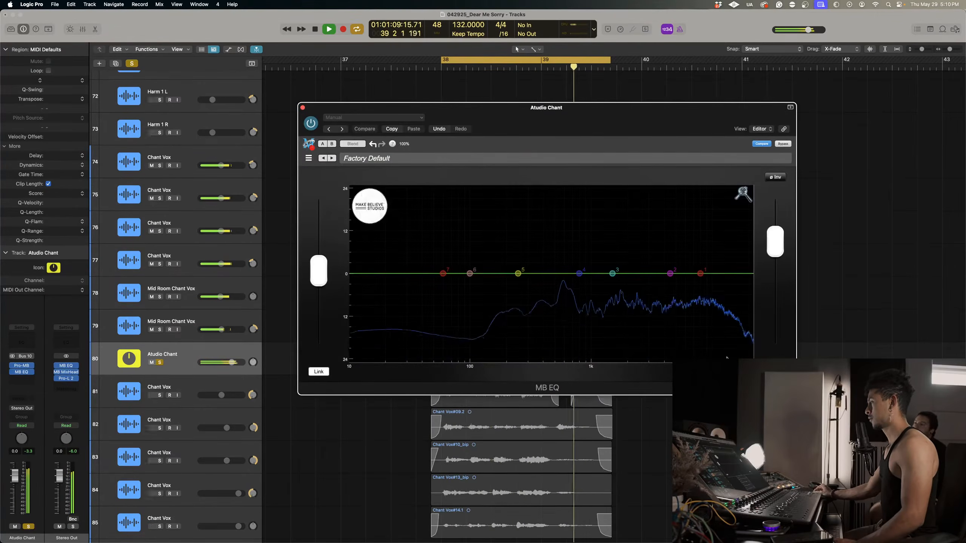
{"action": "left_click_drag", "start_coordinate": [613, 273], "coordinate": [673, 319]}
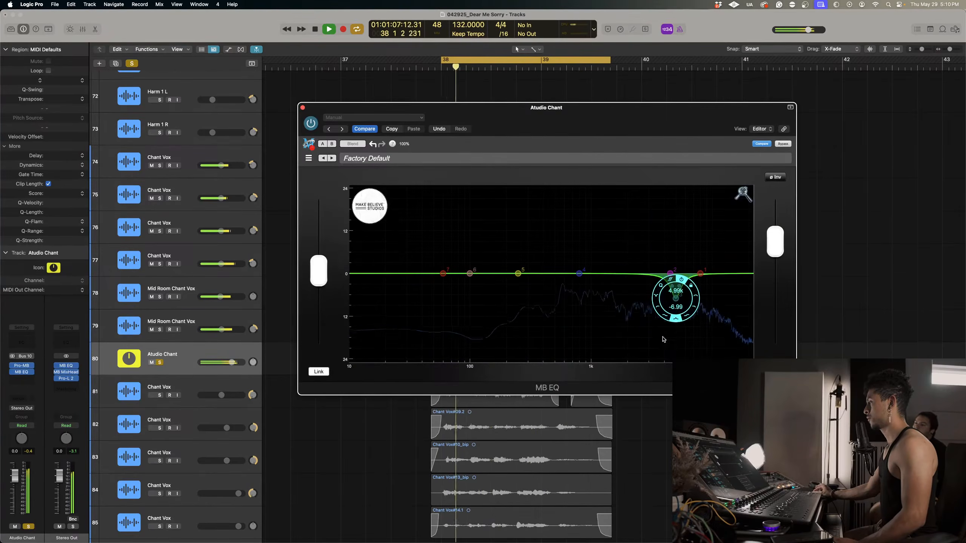
{"action": "left_click_drag", "start_coordinate": [578, 273], "coordinate": [571, 293]}
{"action": "left_click_drag", "start_coordinate": [576, 332], "coordinate": [579, 329]}
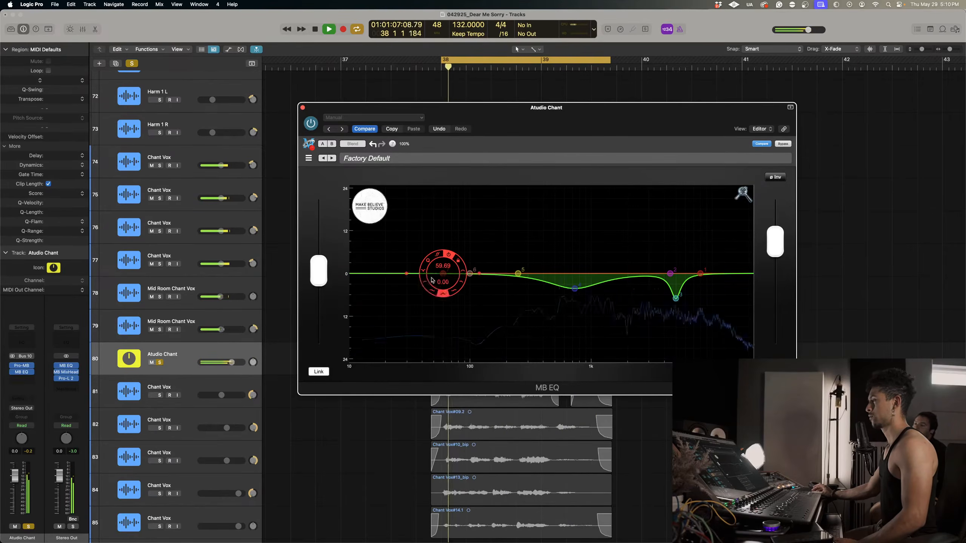
Turn MB EQ's lowest band into a low cut and lower the highest band by 2.75 dB at 21.60 kHz.
{"action": "left_click", "coordinate": [422, 282]}
{"action": "left_click_drag", "start_coordinate": [443, 273], "coordinate": [456, 274]}
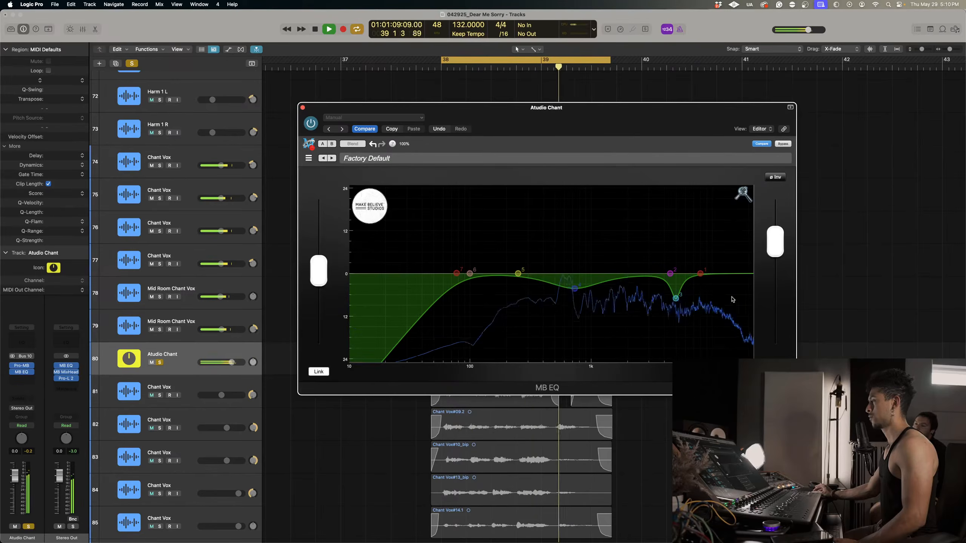
{"action": "left_click_drag", "start_coordinate": [702, 276], "coordinate": [764, 287]}
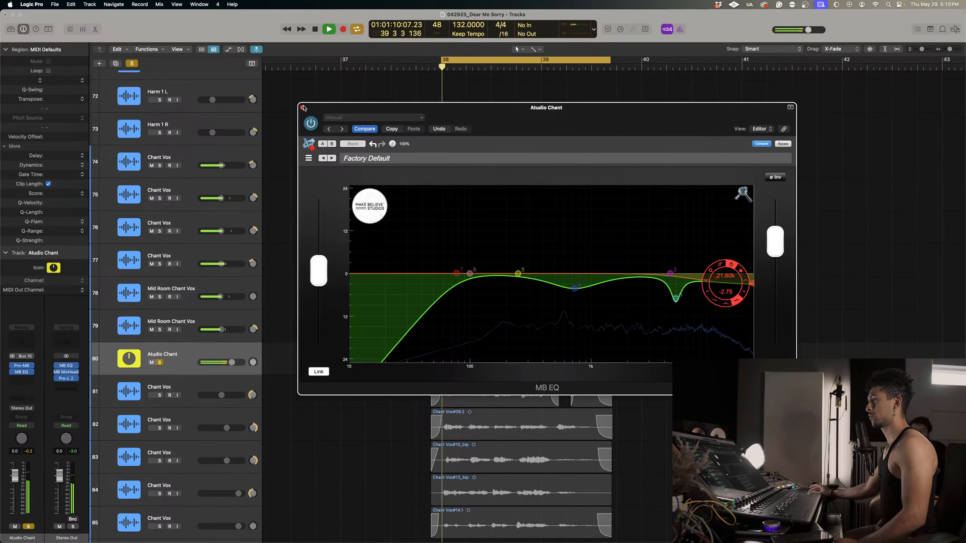
{"action": "left_click", "coordinate": [302, 107]}
Insert the FabFilter FF Pro-DS de-esser after MB EQ on Atudio Chant and open its editor.
{"action": "left_click", "coordinate": [21, 378]}
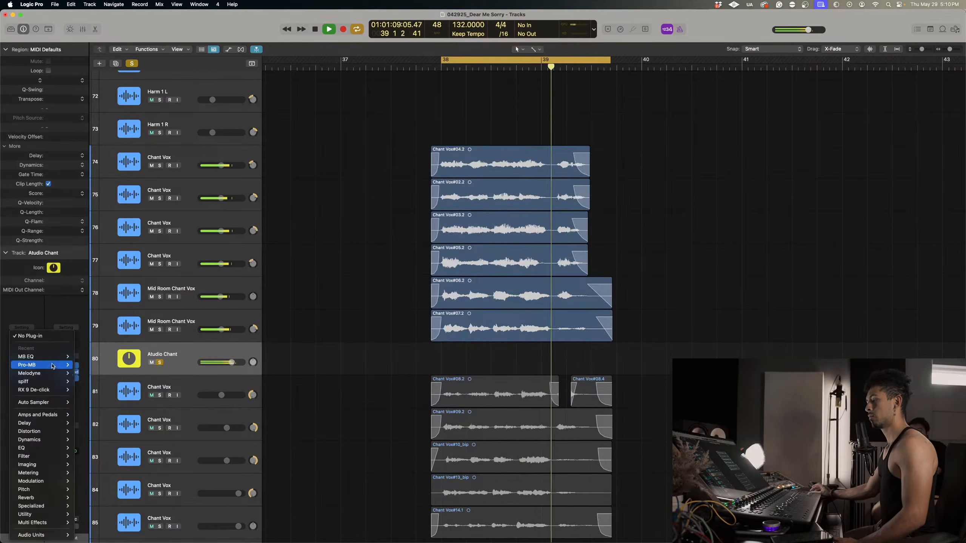
{"action": "mouse_move", "coordinate": [53, 363]}
{"action": "mouse_move", "coordinate": [38, 535]}
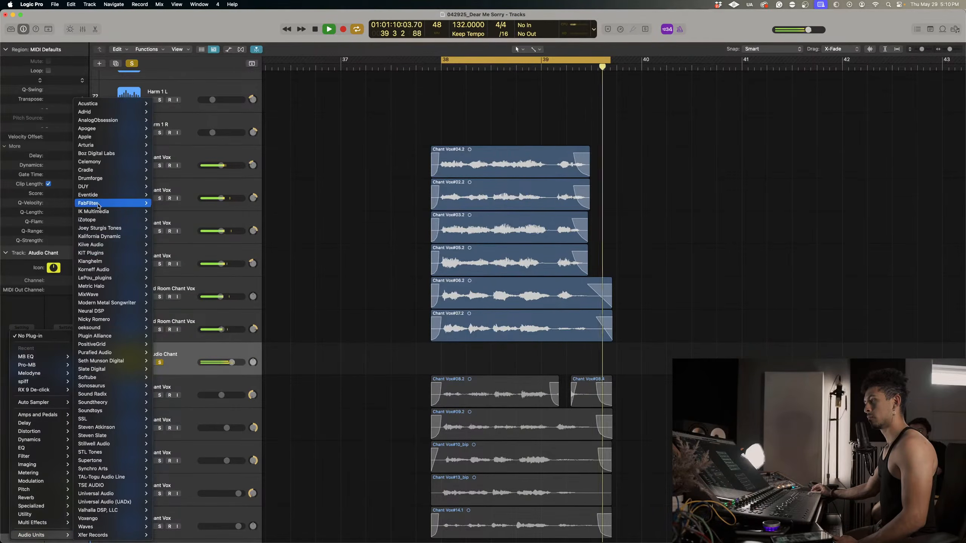
{"action": "mouse_move", "coordinate": [99, 206]}
{"action": "mouse_move", "coordinate": [97, 177]}
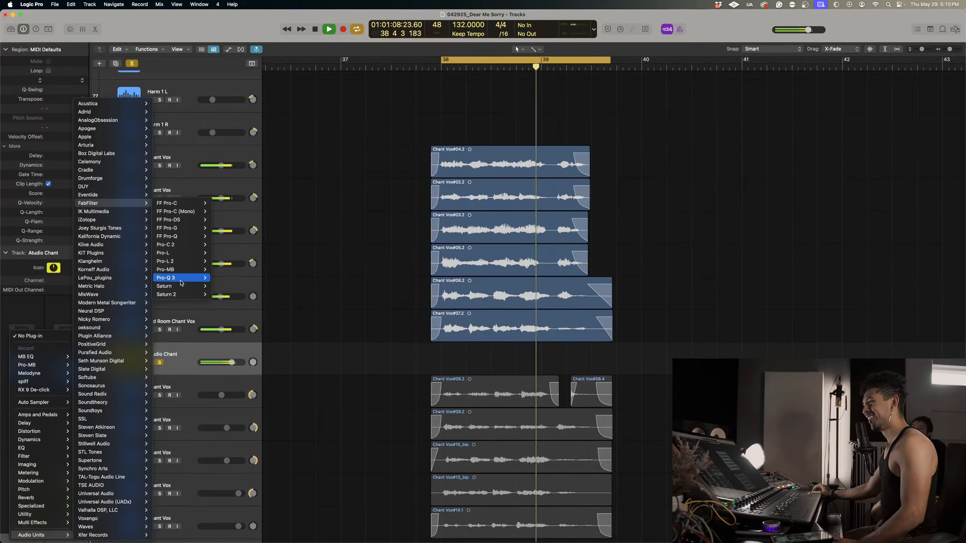
{"action": "left_click", "coordinate": [213, 216]}
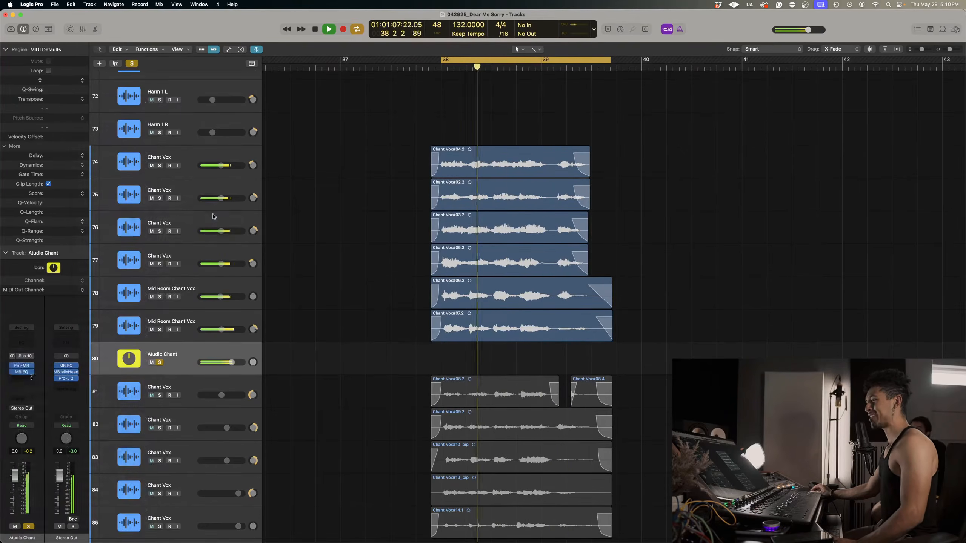
{"action": "key", "text": "space"}
{"action": "left_click", "coordinate": [21, 379]}
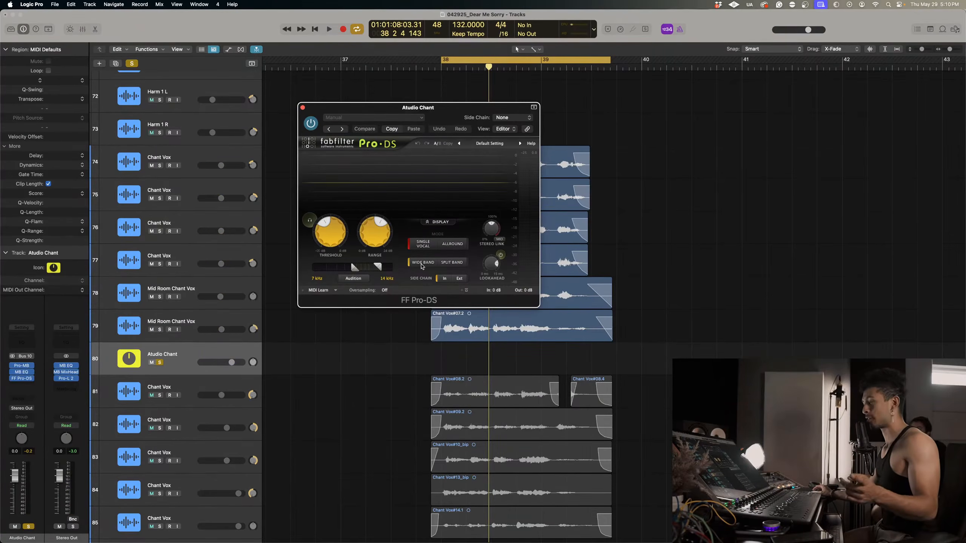
Raise the Pro-DS threshold slightly while the studio chants loop, and close the de-esser.
{"action": "left_click_drag", "start_coordinate": [470, 107], "coordinate": [636, 160]}
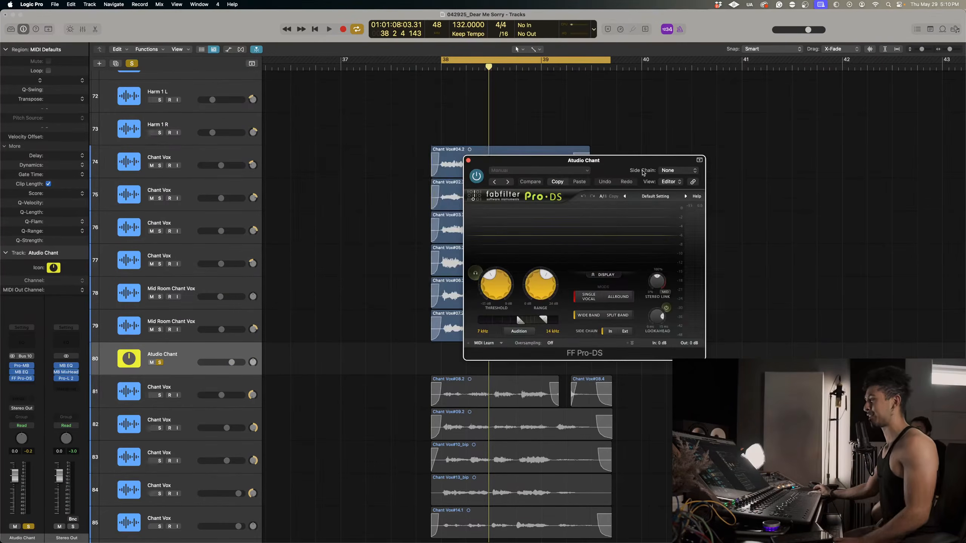
{"action": "key", "text": "space"}
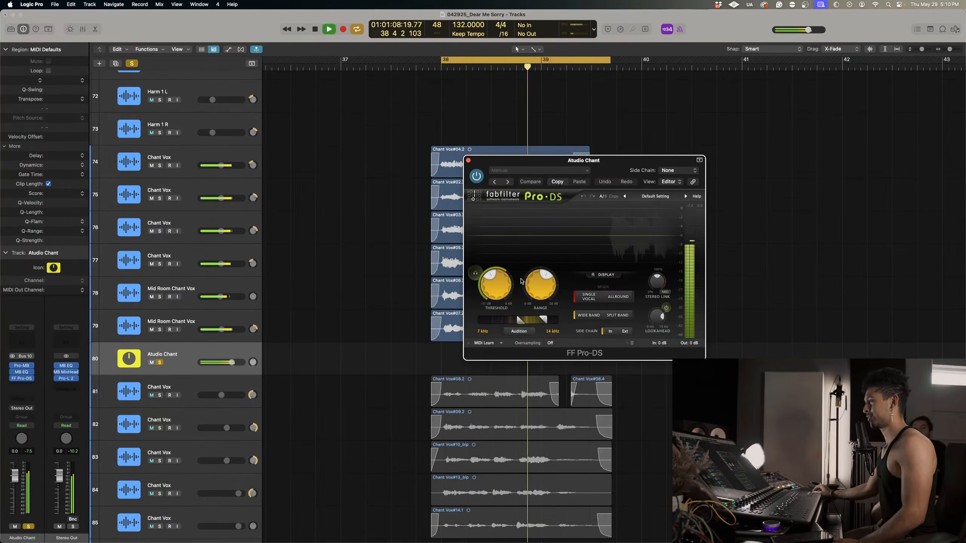
{"action": "left_click_drag", "start_coordinate": [495, 289], "coordinate": [495, 279]}
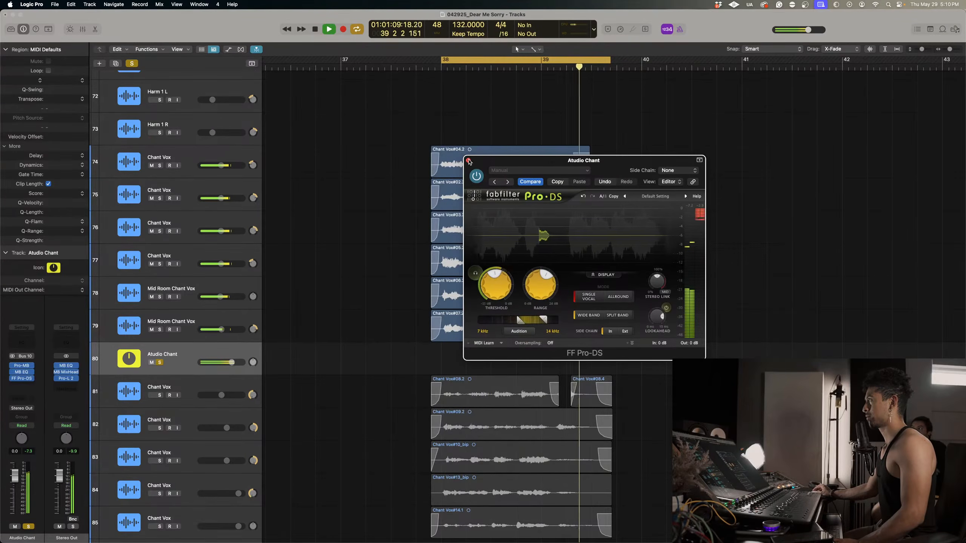
{"action": "key", "text": "space"}
{"action": "left_click", "coordinate": [468, 160]}
Solo Far Hallway Chant together with Atudio Chant and play both chant groups.
{"action": "scroll", "coordinate": [395, 278], "scroll_direction": "down", "scroll_amount": 3}
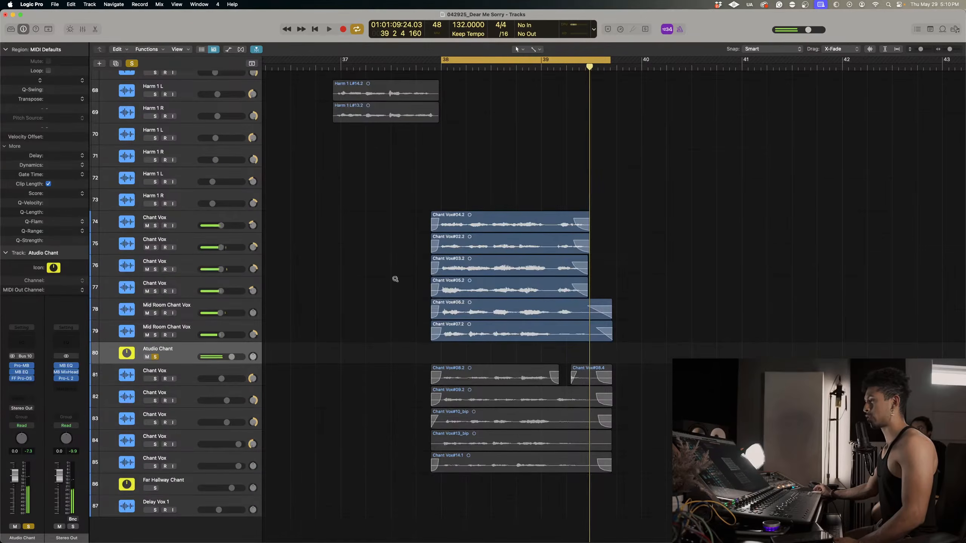
{"action": "left_click", "coordinate": [155, 488]}
{"action": "key", "text": "space"}
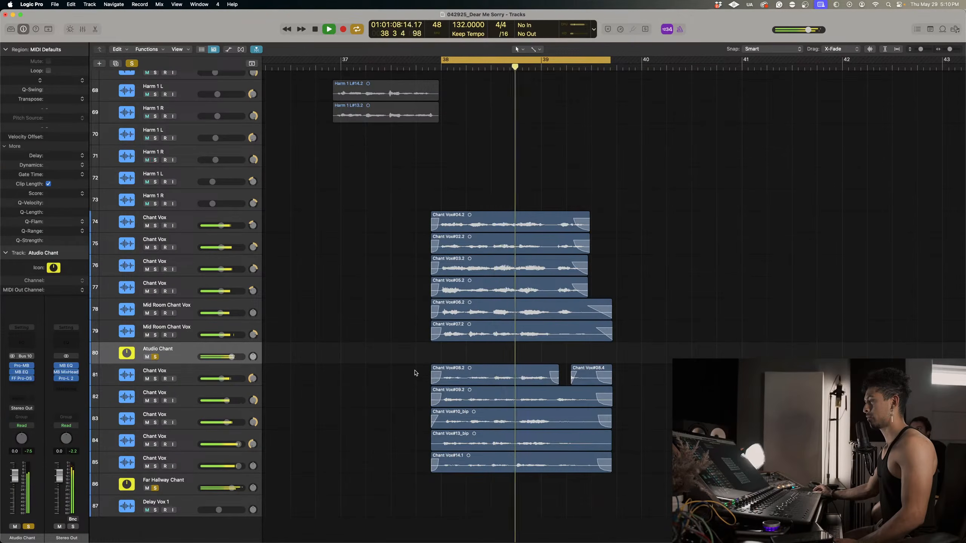
{"action": "scroll", "coordinate": [480, 218], "scroll_direction": "up", "scroll_amount": 5}
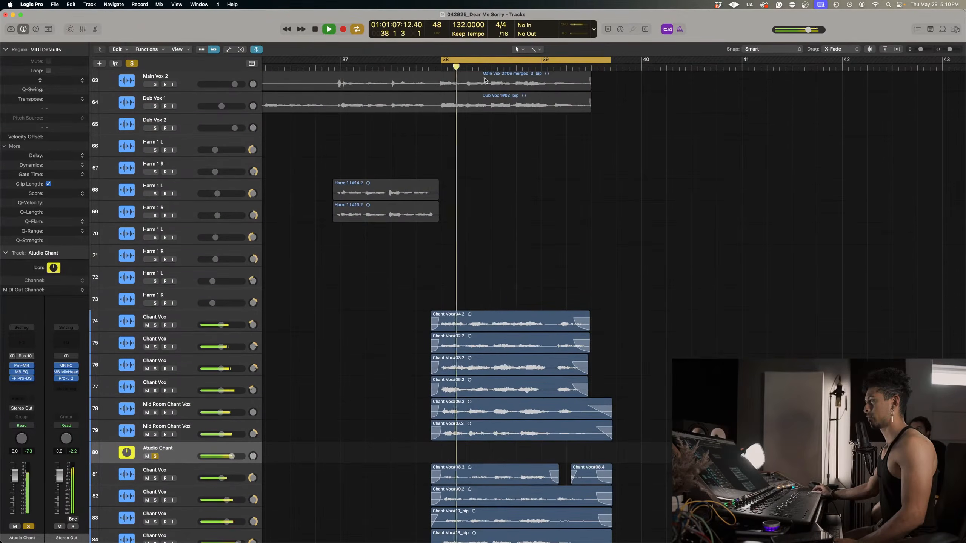
{"action": "key", "text": "space"}
Turn off the cycle, clear all solos and solo only Atudio Chant.
{"action": "left_click", "coordinate": [484, 61]}
{"action": "scroll", "coordinate": [474, 123], "scroll_direction": "up", "scroll_amount": 3}
{"action": "scroll", "coordinate": [464, 192], "scroll_direction": "down", "scroll_amount": 3}
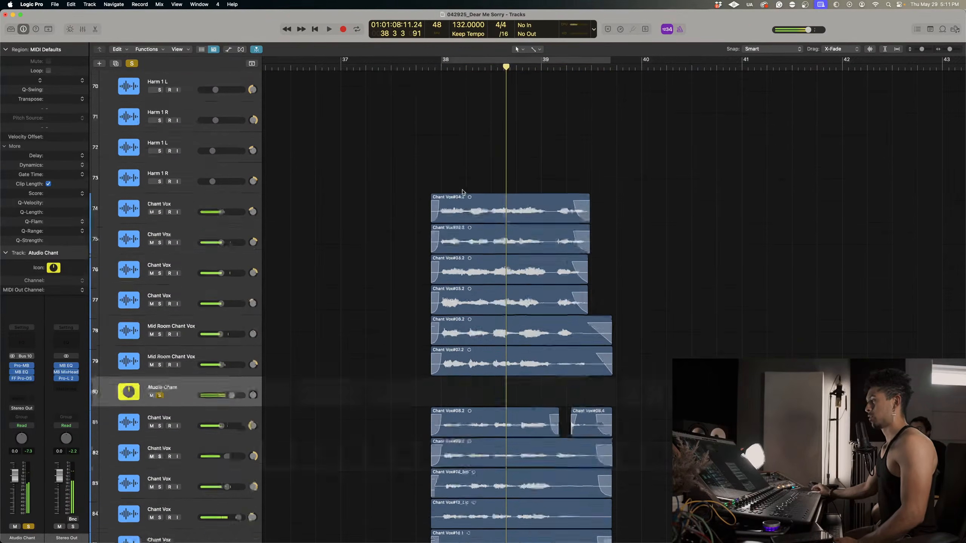
{"action": "scroll", "coordinate": [462, 192], "scroll_direction": "down", "scroll_amount": 2}
{"action": "left_click", "coordinate": [135, 63]}
{"action": "scroll", "coordinate": [332, 287], "scroll_direction": "up", "scroll_amount": 2}
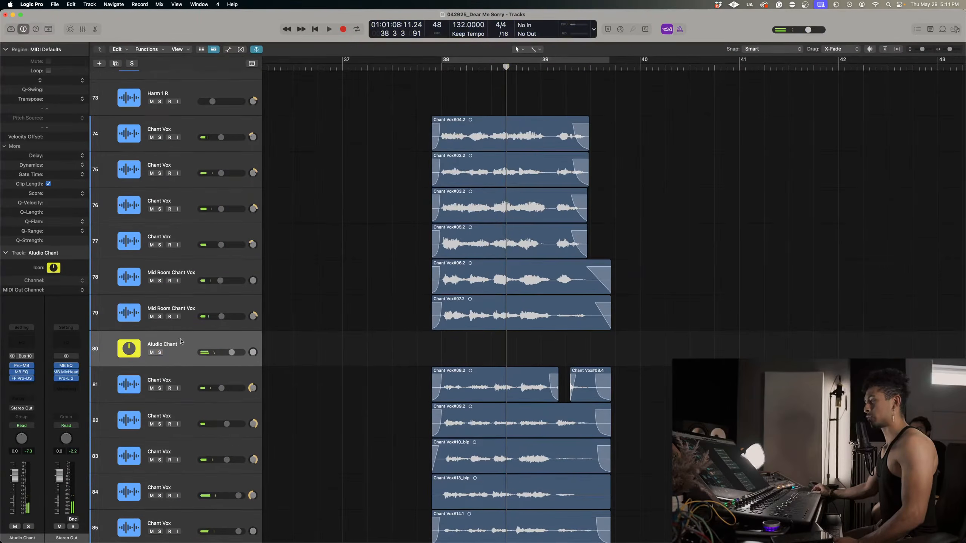
{"action": "left_click", "coordinate": [159, 353]}
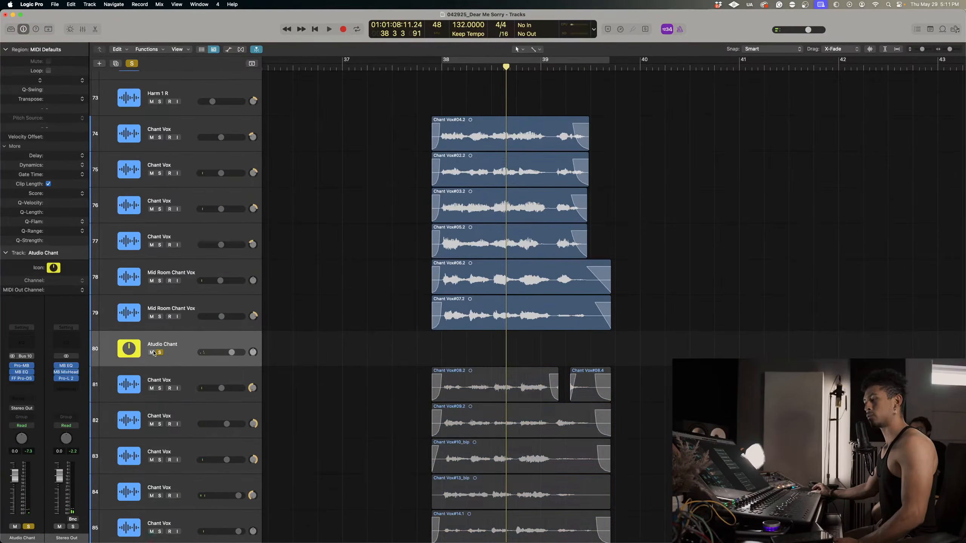
Insert the Valhalla DSP reverb ValhallaRoom after FF Pro-DS on Atudio Chant and open its editor.
{"action": "left_click", "coordinate": [20, 387]}
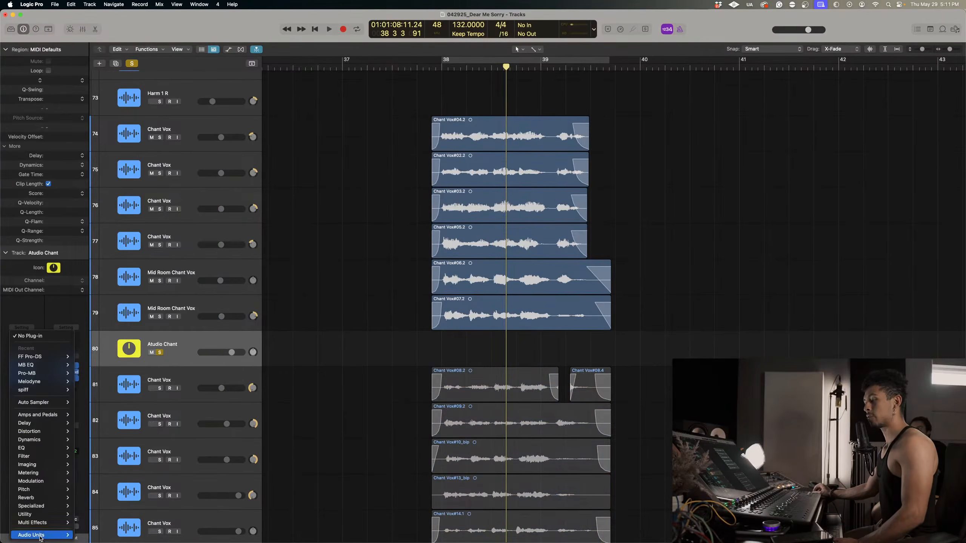
{"action": "mouse_move", "coordinate": [40, 536]}
{"action": "mouse_move", "coordinate": [103, 511]}
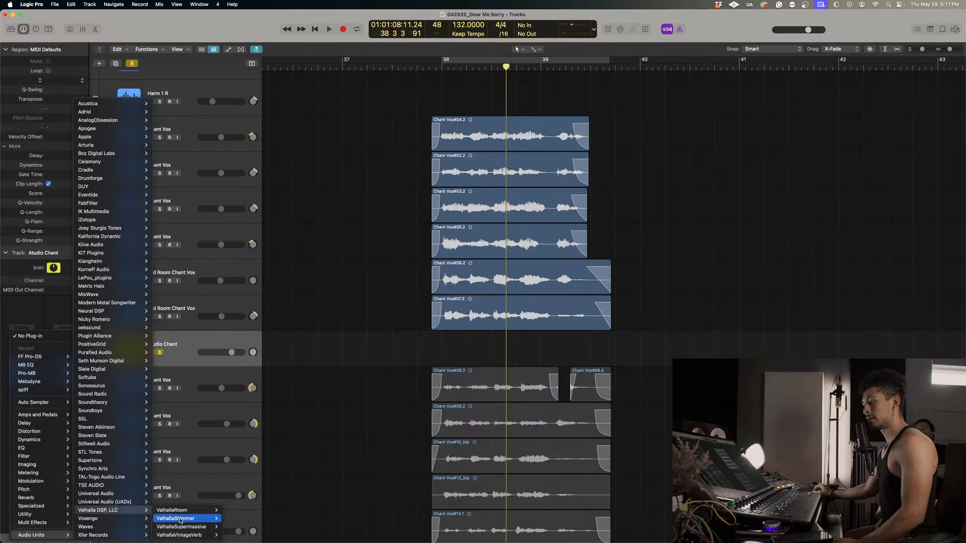
{"action": "left_click", "coordinate": [234, 510]}
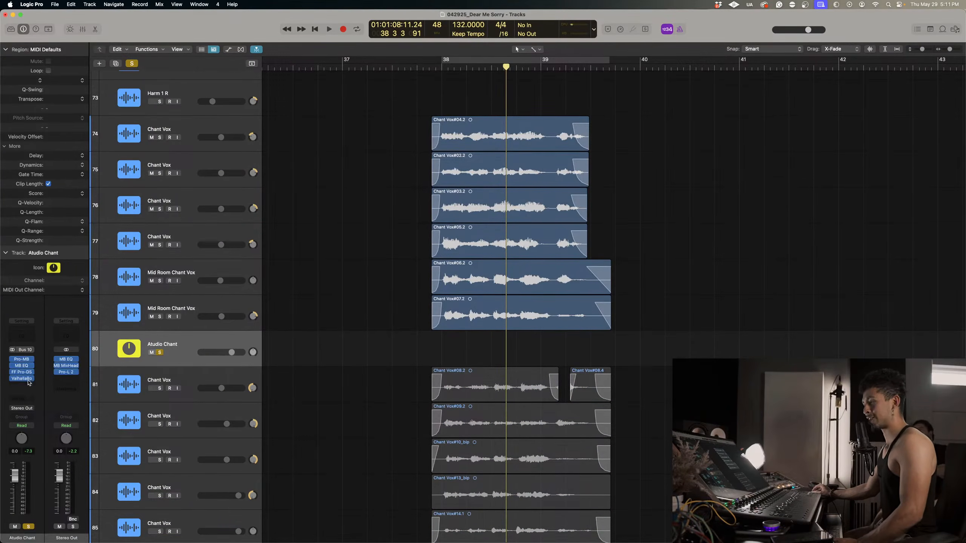
{"action": "left_click", "coordinate": [22, 378]}
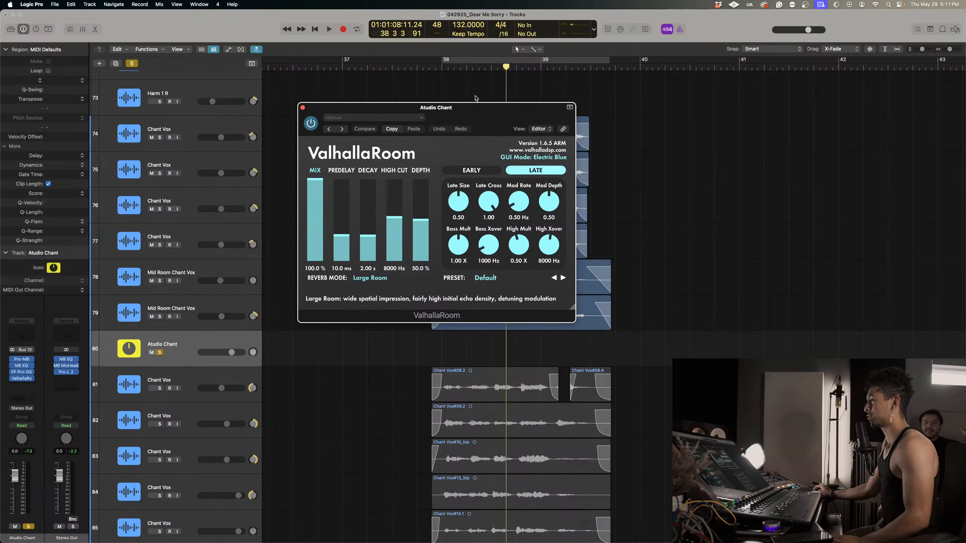
Set ValhallaRoom's mix to 24.7% and its decay to 3.34 s while playing the studio chants.
{"action": "key", "text": "space"}
{"action": "left_click_drag", "start_coordinate": [459, 121], "coordinate": [476, 119]}
{"action": "left_click", "coordinate": [331, 232]}
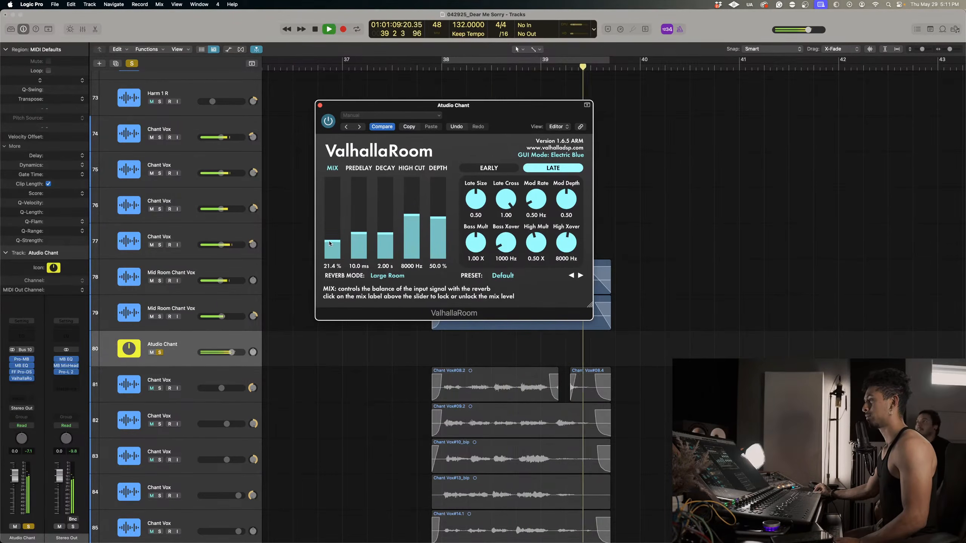
{"action": "left_click_drag", "start_coordinate": [330, 243], "coordinate": [329, 243]}
{"action": "left_click_drag", "start_coordinate": [385, 233], "coordinate": [384, 229]}
{"action": "key", "text": "space"}
{"action": "left_click", "coordinate": [427, 66]}
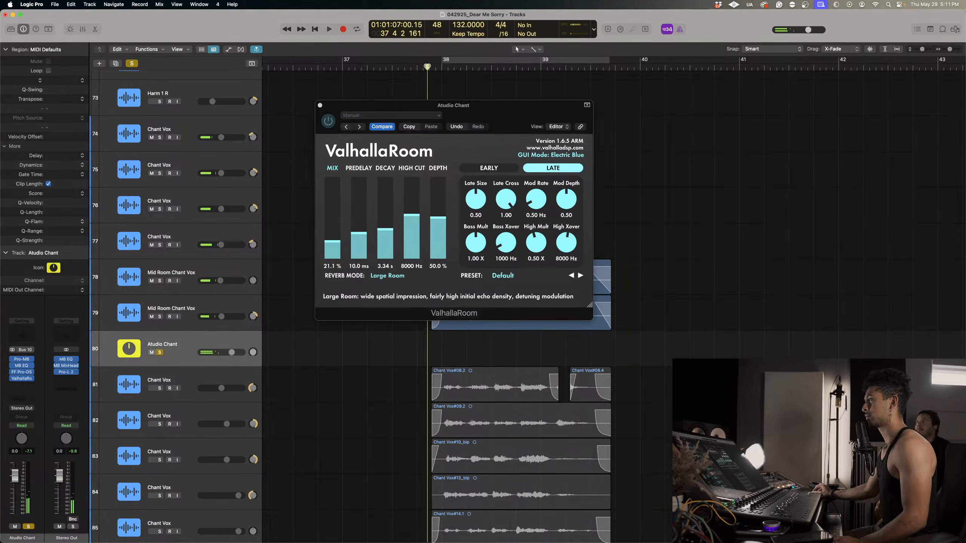
{"action": "left_click", "coordinate": [330, 241]}
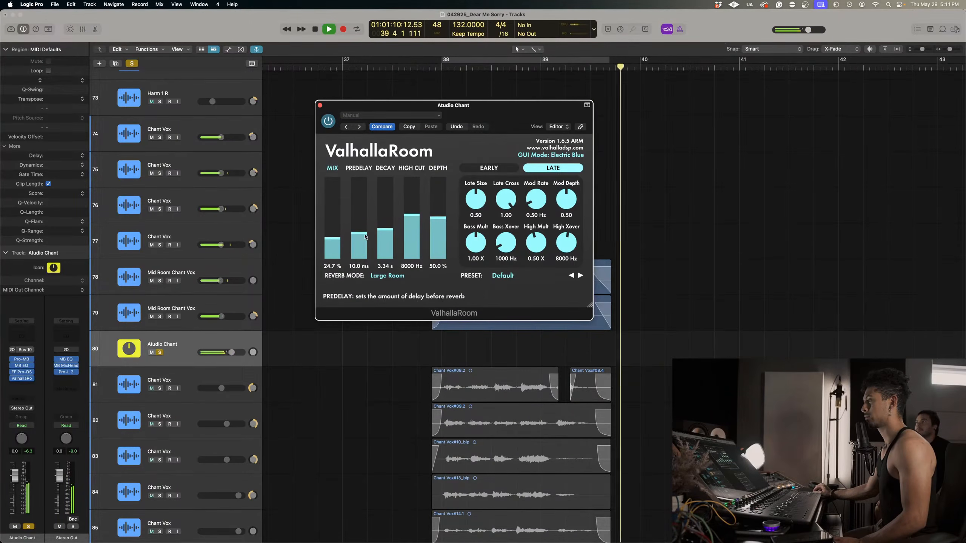
{"action": "key", "text": "space"}
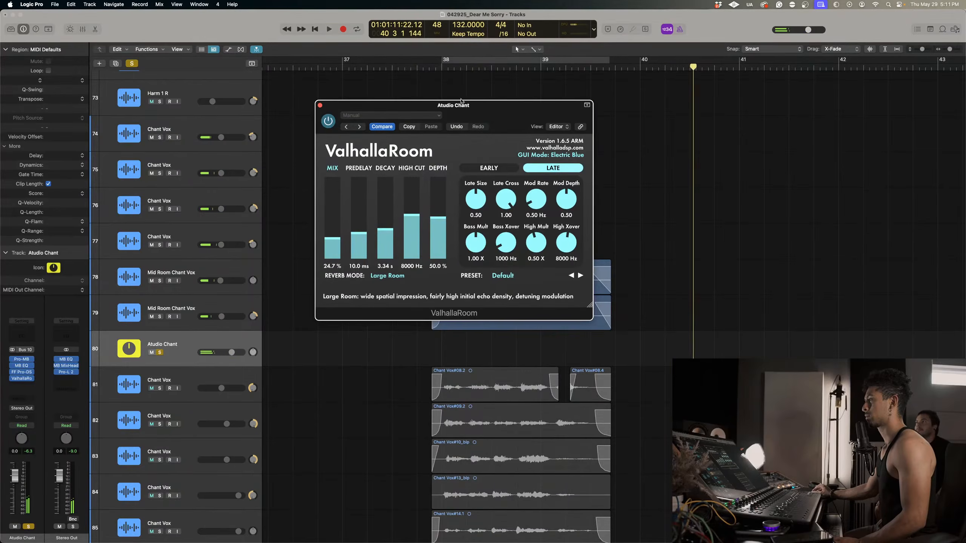
Turn the cycle from bar 38 back on and shorten ValhallaRoom's decay to 0.55 s during playback.
{"action": "left_click", "coordinate": [451, 62]}
{"action": "key", "text": "space"}
{"action": "left_click_drag", "start_coordinate": [385, 230], "coordinate": [380, 267]}
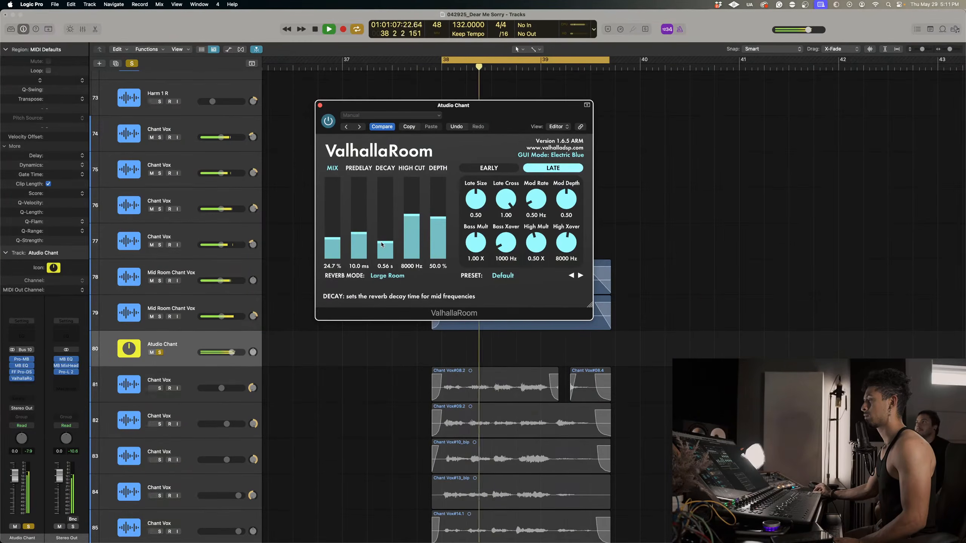
Audition the Medium Room reverb mode and return to Large Room.
{"action": "left_click", "coordinate": [378, 276]}
{"action": "left_click", "coordinate": [409, 294]}
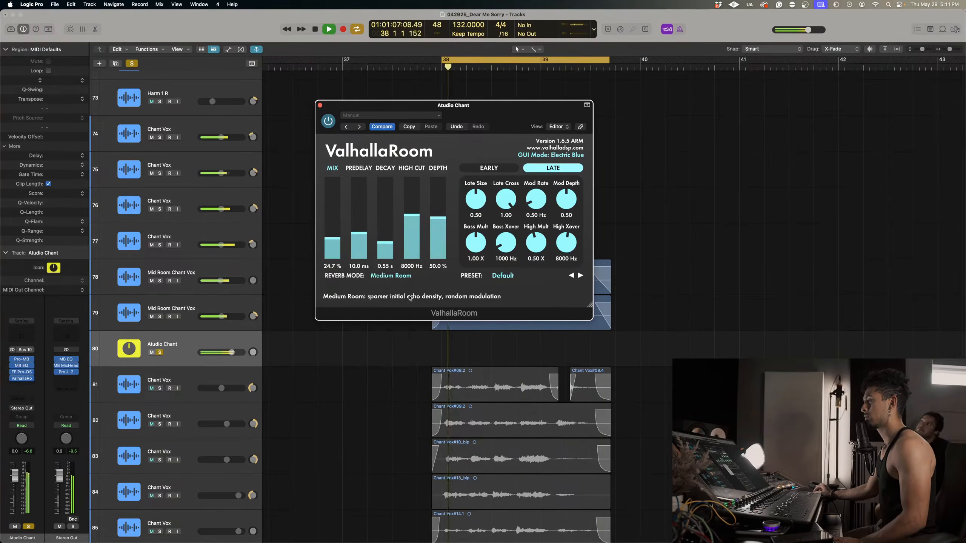
{"action": "left_click", "coordinate": [389, 276]}
{"action": "left_click", "coordinate": [389, 285]}
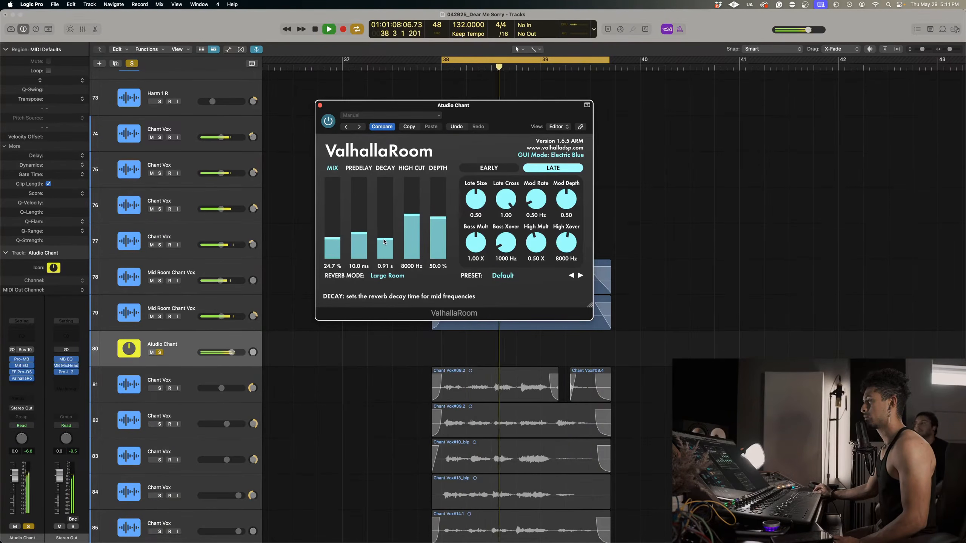
Set ValhallaRoom's decay to 1.00 s, its mix to 50.1% and its late size to 0.25.
{"action": "left_click_drag", "start_coordinate": [384, 241], "coordinate": [384, 243]}
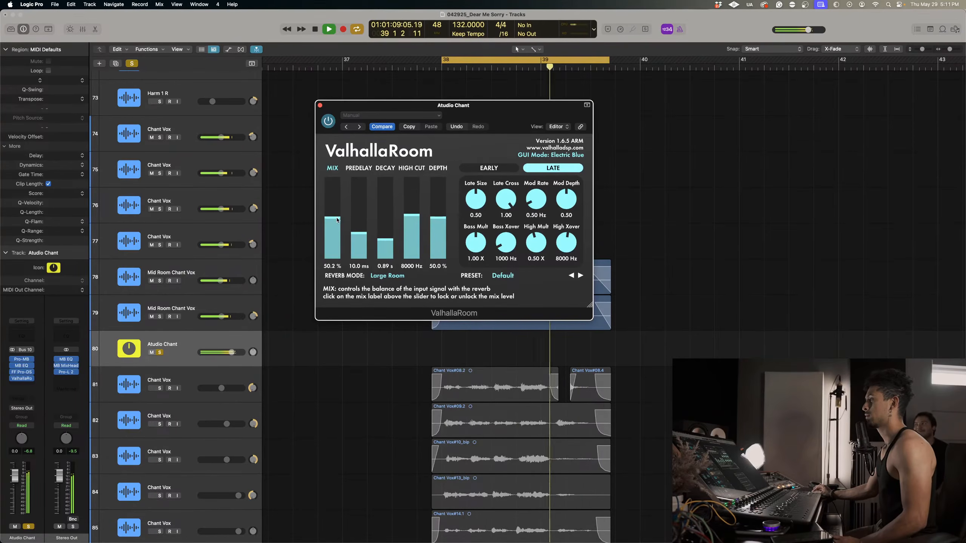
{"action": "left_click_drag", "start_coordinate": [337, 219], "coordinate": [337, 220]}
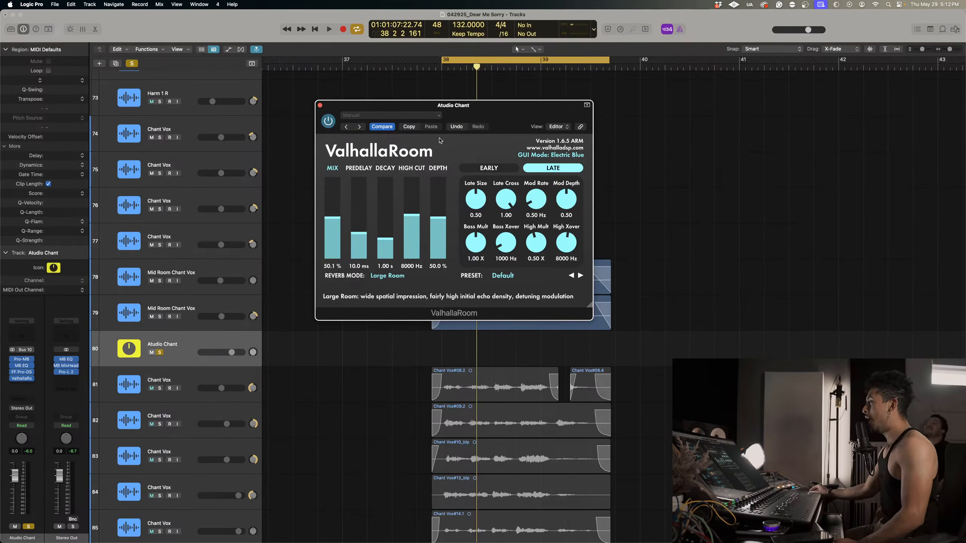
{"action": "left_click", "coordinate": [472, 169]}
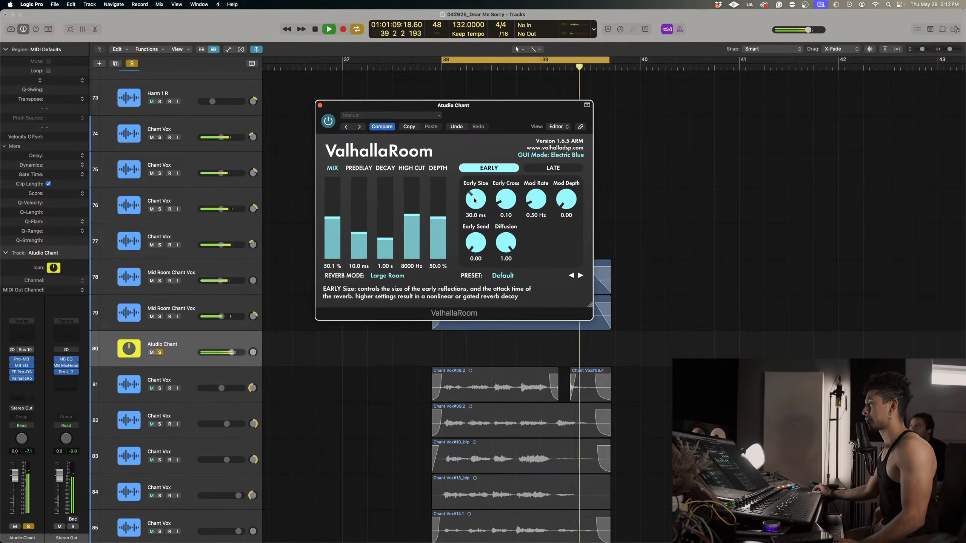
{"action": "left_click", "coordinate": [547, 168]}
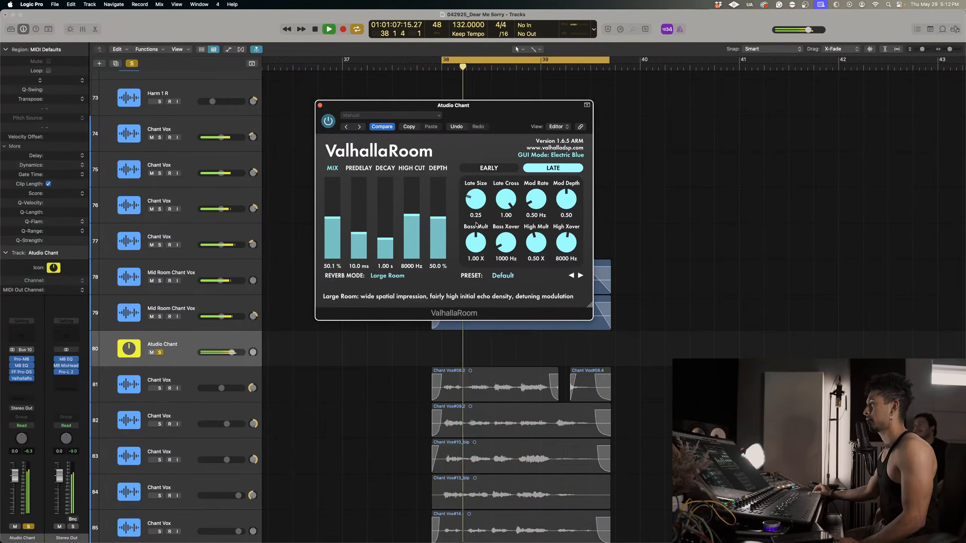
{"action": "left_click", "coordinate": [392, 116]}
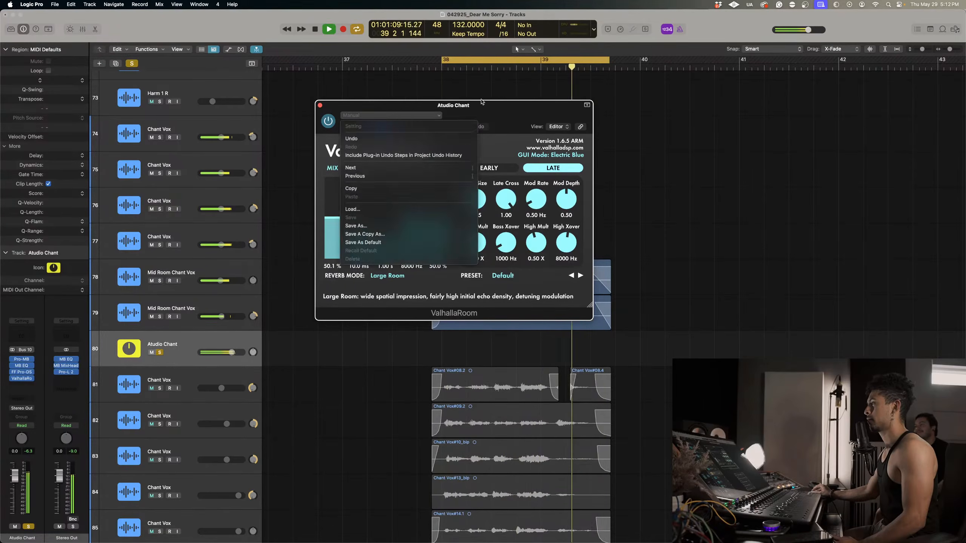
{"action": "left_click", "coordinate": [455, 117]}
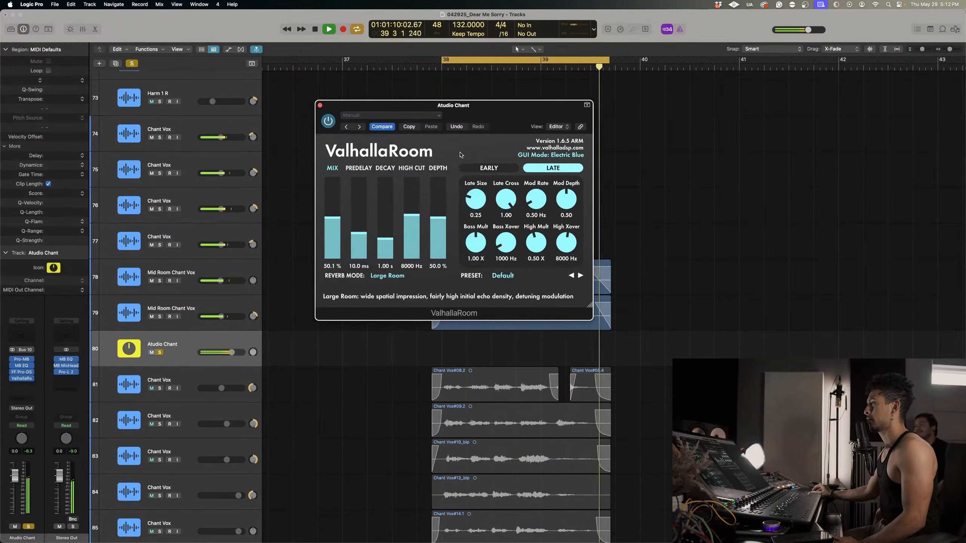
{"action": "left_click", "coordinate": [561, 156]}
{"action": "left_click", "coordinate": [561, 156]}
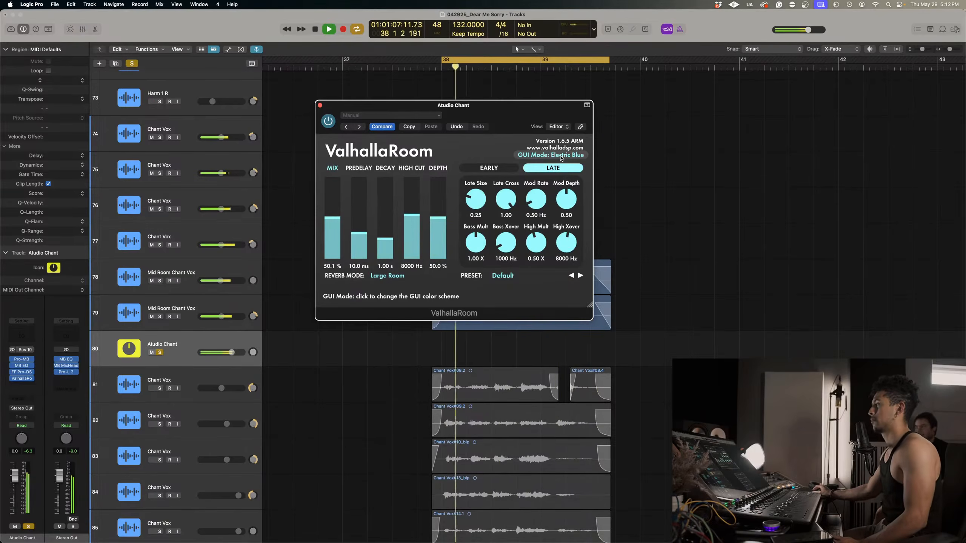
Solo Far Hallway Chant alone and insert Eventide's 2016 Stereo Room reverb on it.
{"action": "left_click", "coordinate": [319, 105]}
{"action": "scroll", "coordinate": [355, 334], "scroll_direction": "down", "scroll_amount": 5}
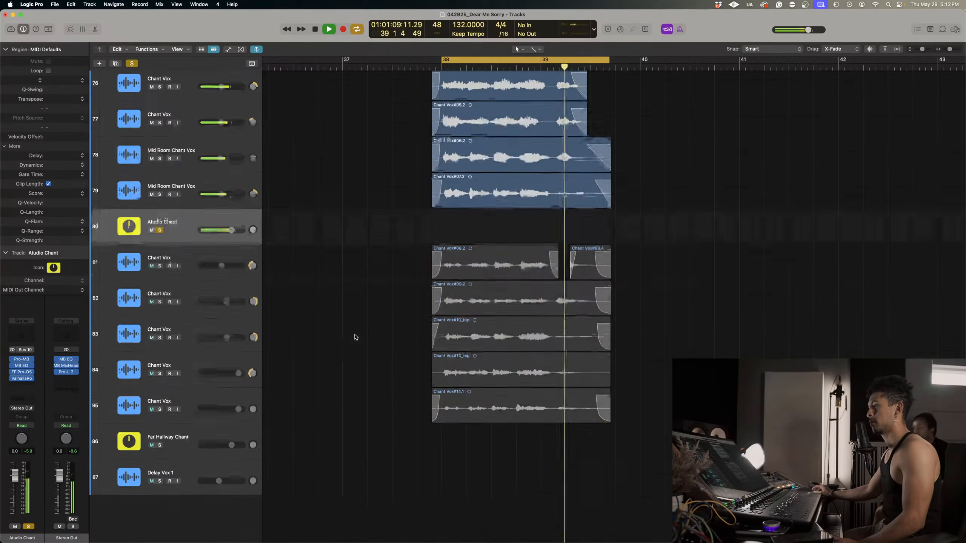
{"action": "left_click", "coordinate": [159, 455]}
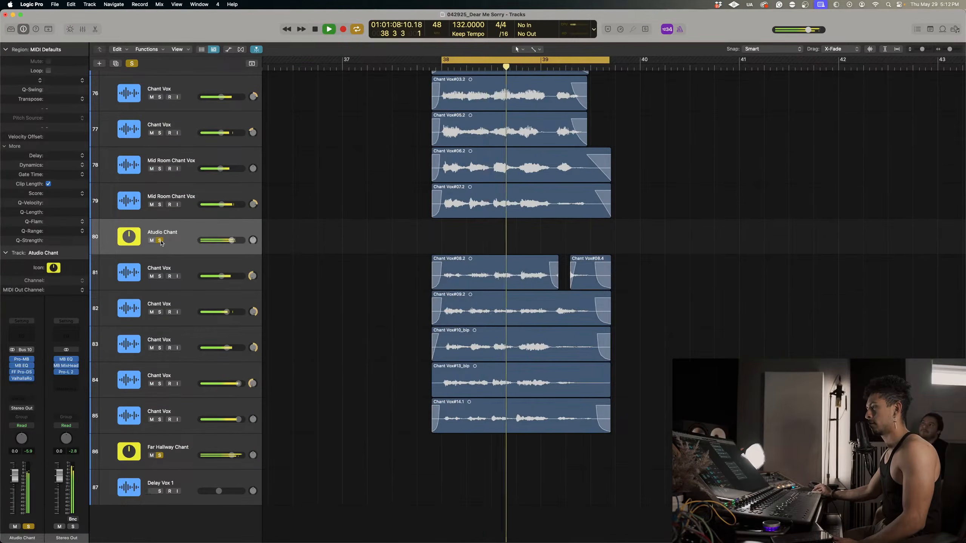
{"action": "left_click", "coordinate": [22, 366]}
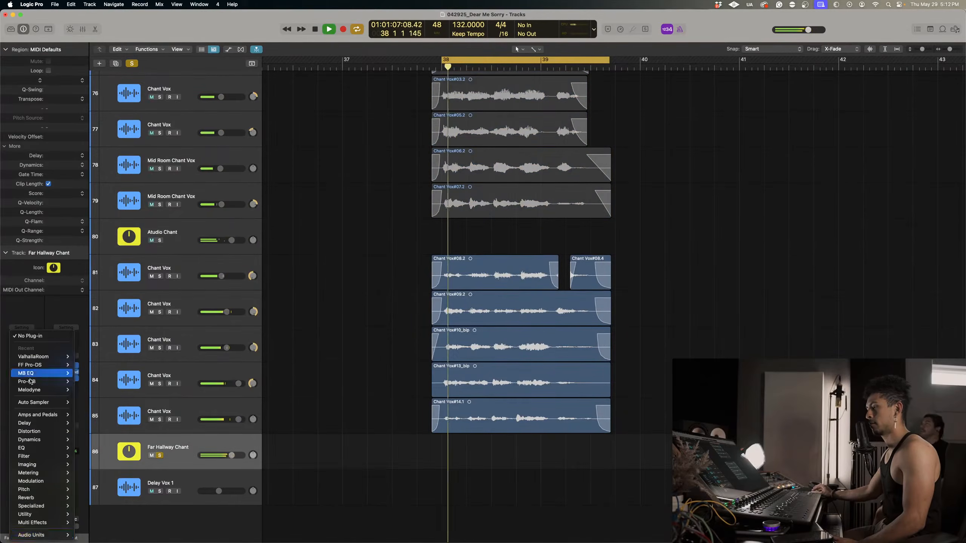
{"action": "mouse_move", "coordinate": [38, 535]}
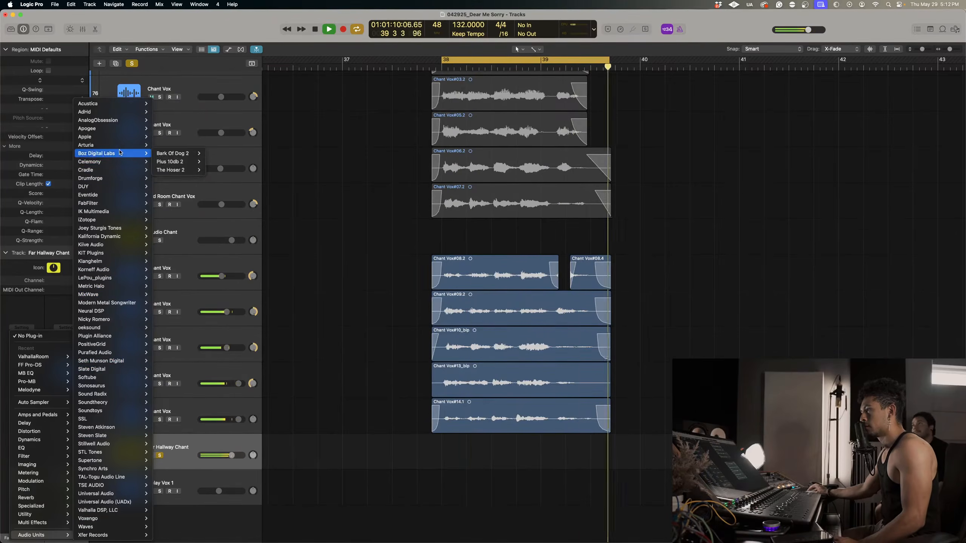
{"action": "mouse_move", "coordinate": [114, 194]}
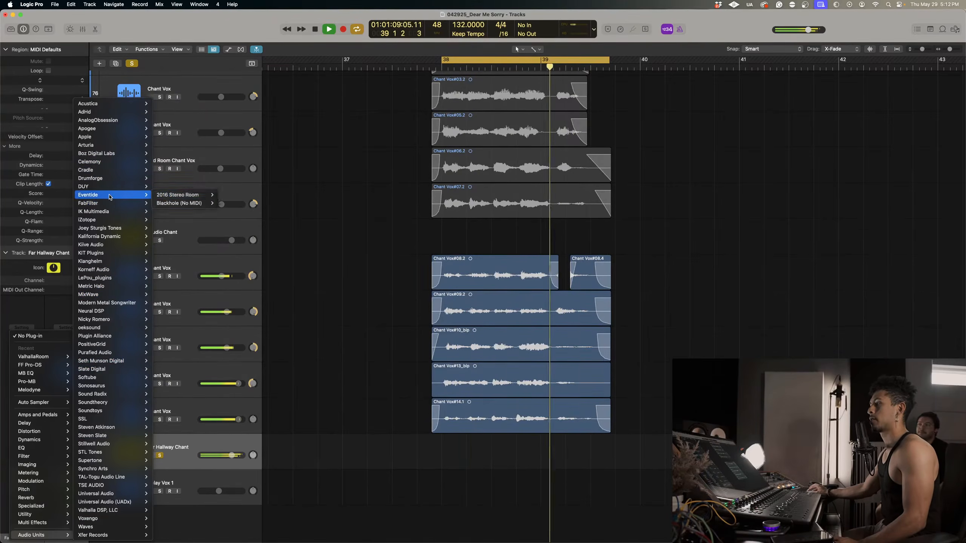
{"action": "mouse_move", "coordinate": [186, 194]}
{"action": "left_click", "coordinate": [229, 195]}
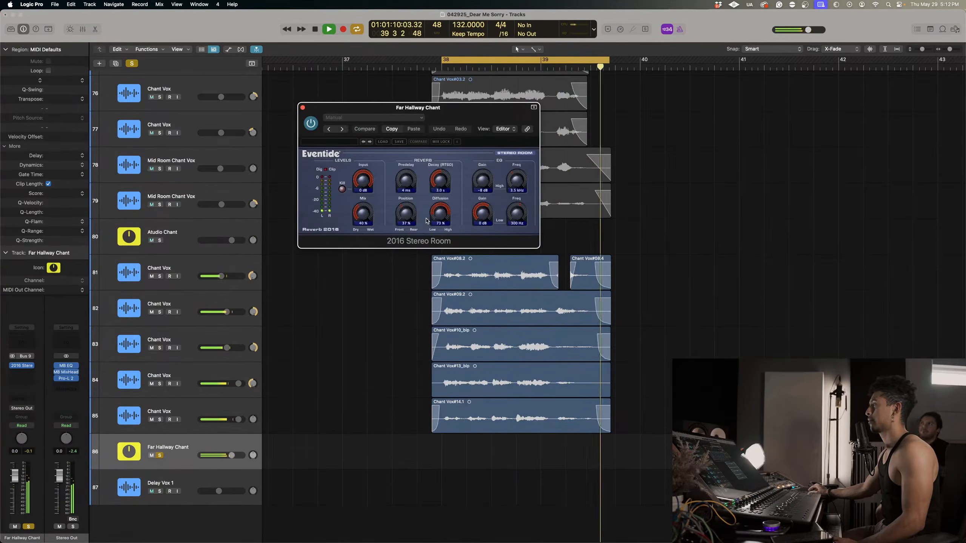
Shorten the 2016 Stereo Room's decay to under one second, push its position toward the rear and set its mix to 44%.
{"action": "left_click_drag", "start_coordinate": [438, 180], "coordinate": [406, 216]}
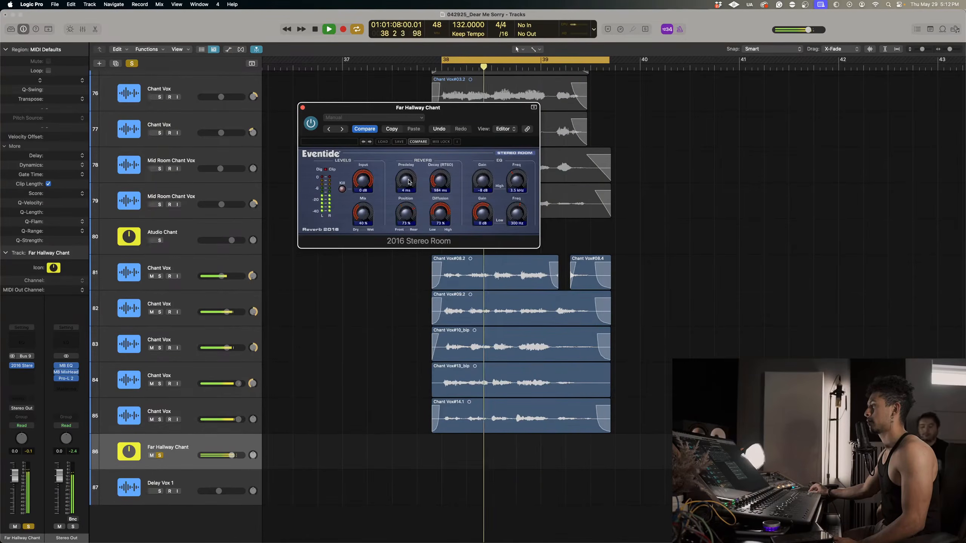
{"action": "mouse_move", "coordinate": [362, 213]}
{"action": "left_mouse_down"}
{"action": "mouse_move", "coordinate": [366, 186]}
{"action": "mouse_move", "coordinate": [364, 203]}
{"action": "left_mouse_up"}
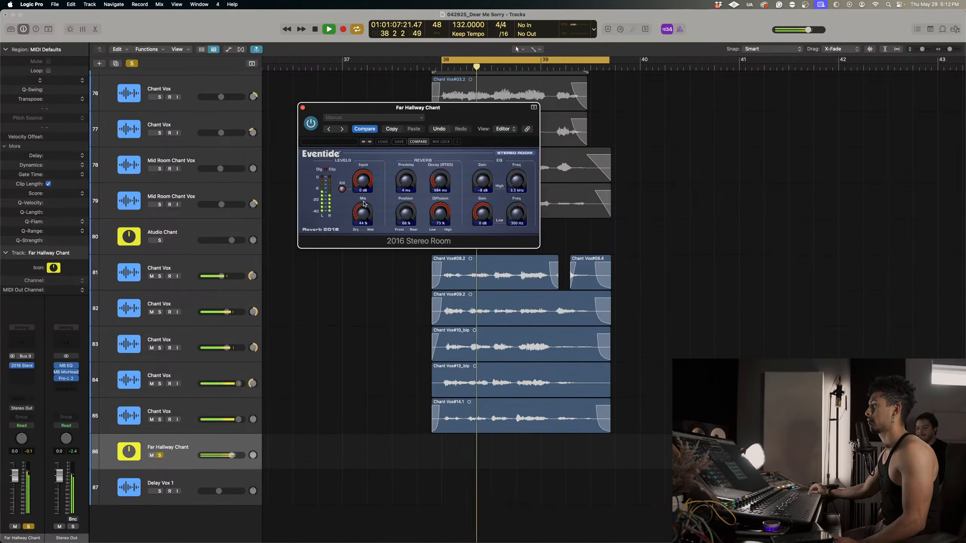
{"action": "left_click", "coordinate": [302, 107]}
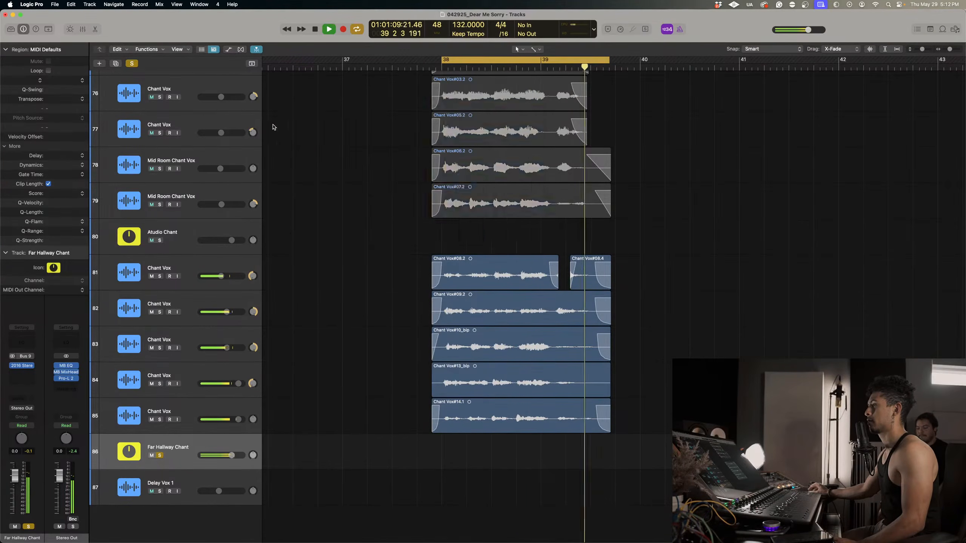
Solo Atudio Chant together with Far Hallway Chant and lower Atudio Chant's volume to -4.0 dB.
{"action": "left_click", "coordinate": [192, 236]}
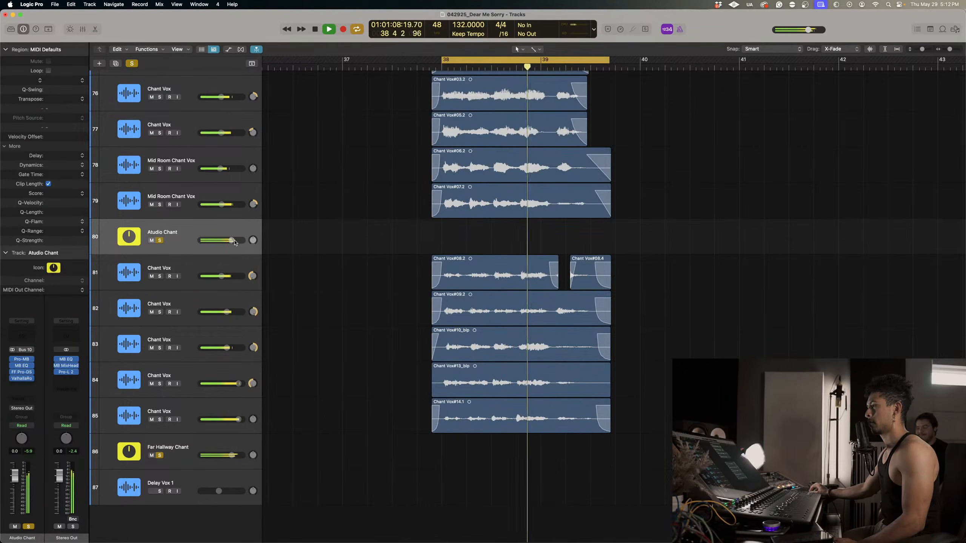
{"action": "mouse_move", "coordinate": [228, 241]}
{"action": "left_mouse_down"}
{"action": "mouse_move", "coordinate": [200, 240]}
{"action": "mouse_move", "coordinate": [225, 240]}
{"action": "left_mouse_up"}
{"action": "scroll", "coordinate": [191, 246], "scroll_direction": "up", "scroll_amount": 1}
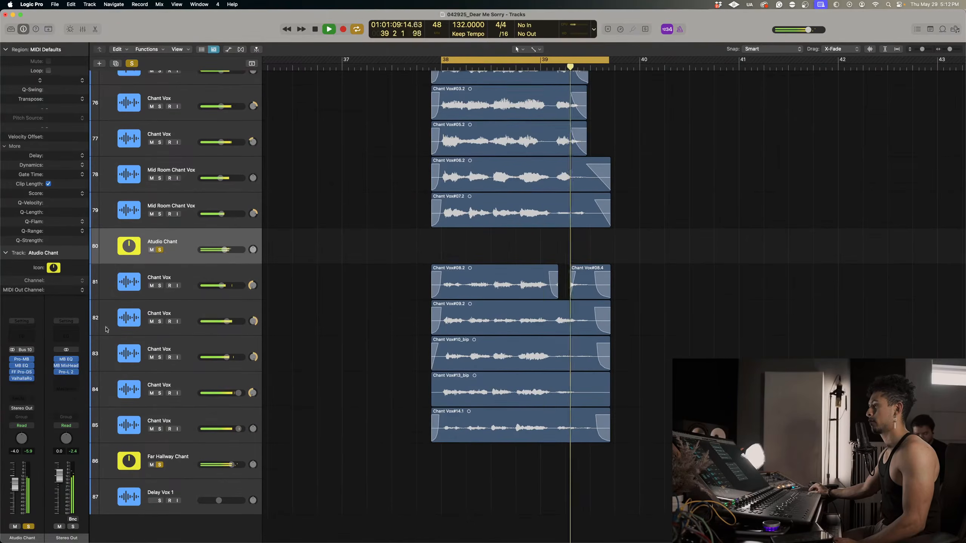
Insert a second MB EQ after ValhallaRoom on Atudio Chant, cutting about 4.8 dB near 700 Hz and dipping the upper mids.
{"action": "left_click", "coordinate": [21, 385]}
{"action": "mouse_move", "coordinate": [34, 381]}
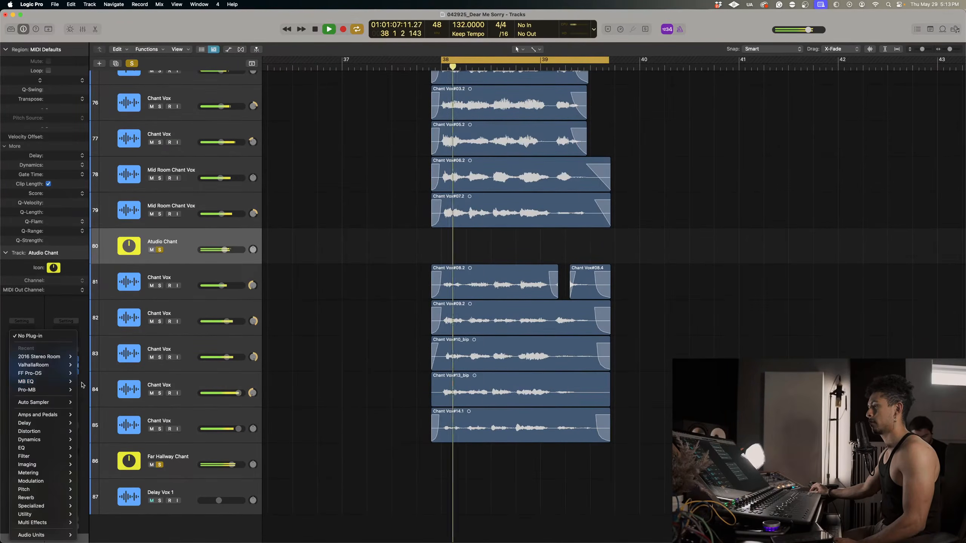
{"action": "left_click", "coordinate": [87, 382]}
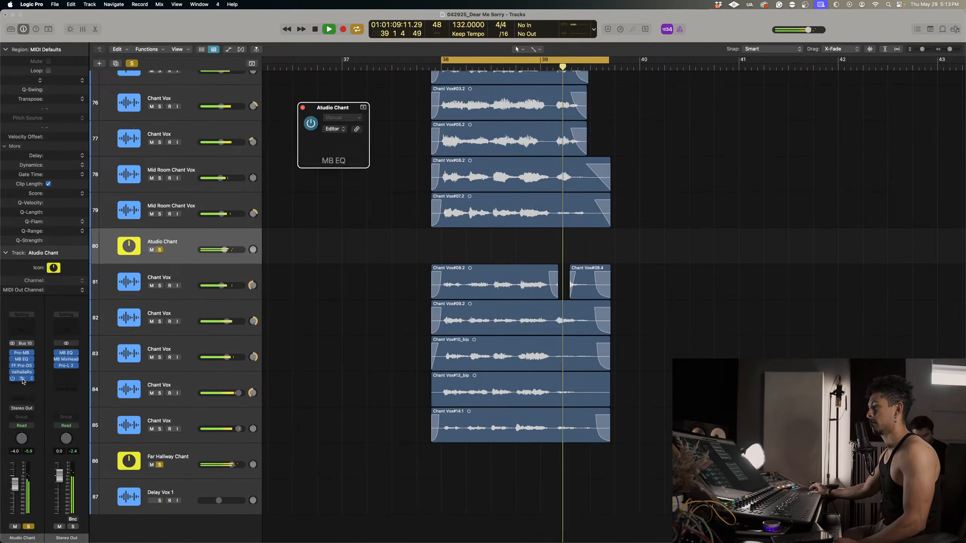
{"action": "left_click", "coordinate": [566, 244]}
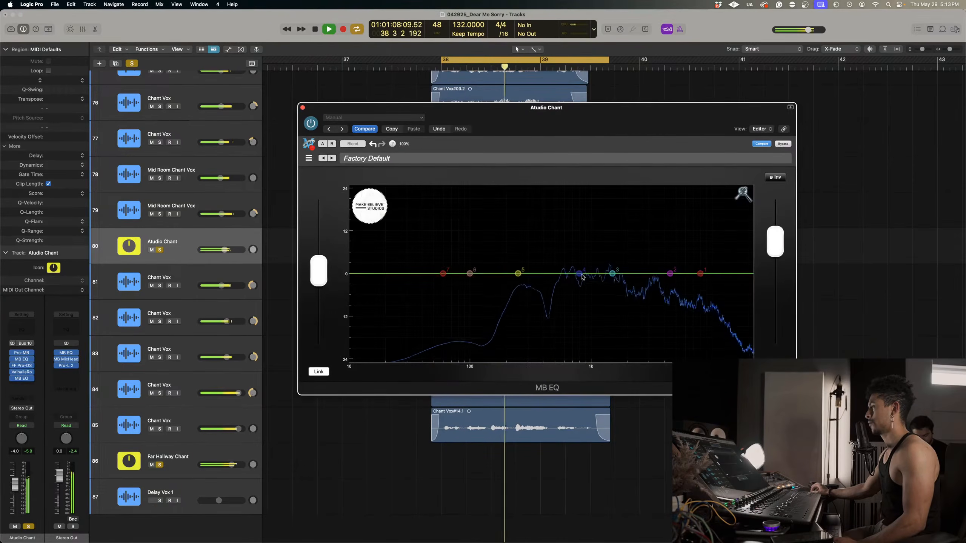
{"action": "left_click_drag", "start_coordinate": [566, 251], "coordinate": [558, 335]}
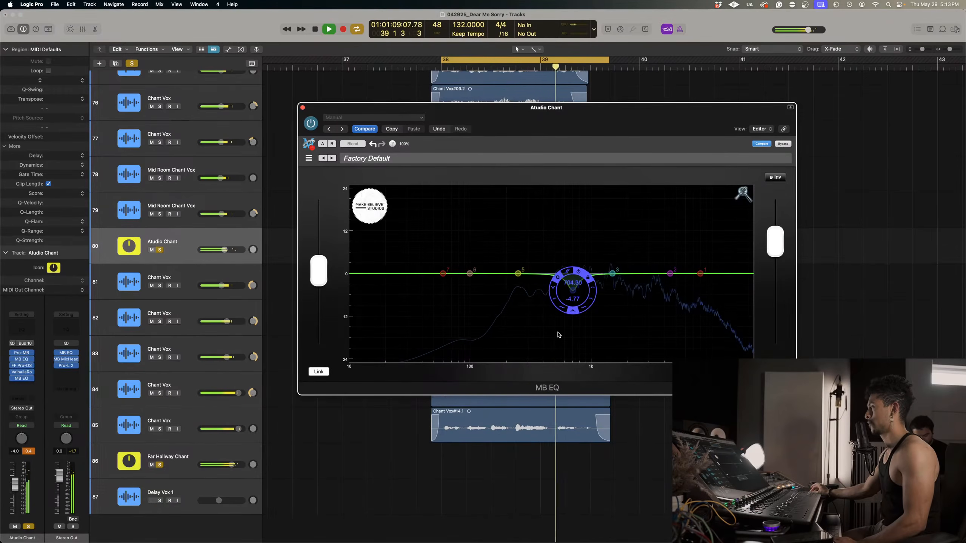
{"action": "left_click_drag", "start_coordinate": [614, 274], "coordinate": [658, 278]}
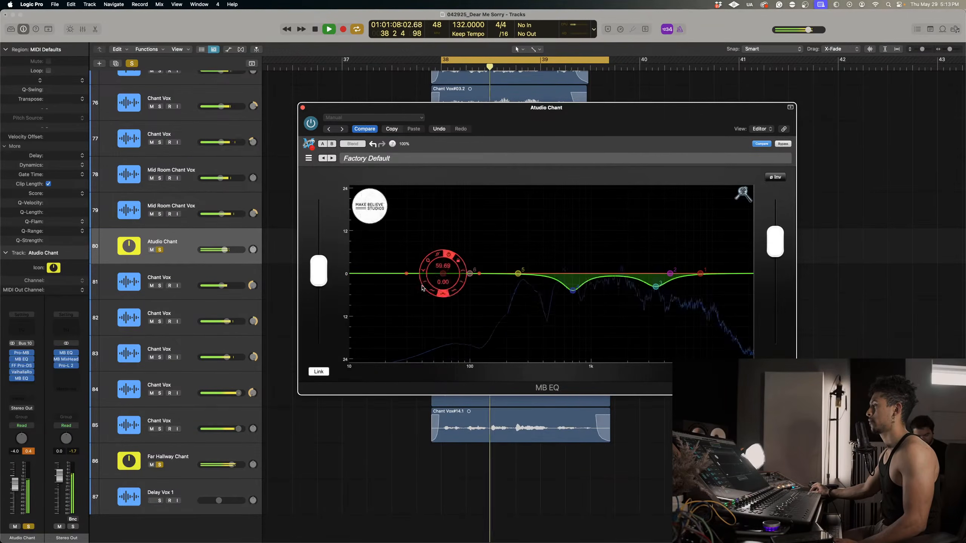
Add a low cut with the lowest band of the second MB EQ and a low-mid dip just below the 700 Hz cut.
{"action": "double_click", "coordinate": [443, 273]}
{"action": "left_click_drag", "start_coordinate": [443, 273], "coordinate": [450, 273]}
{"action": "left_click_drag", "start_coordinate": [519, 274], "coordinate": [559, 190]}
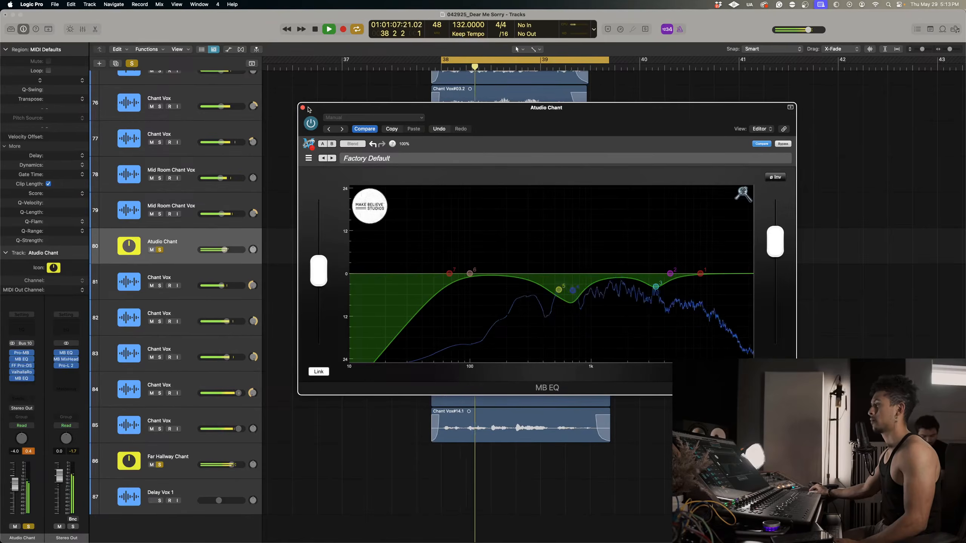
{"action": "left_click", "coordinate": [302, 108]}
Route the Atudio Chant and Far Hallway Chant outputs to Bus 11 and create a track for the new Aux 11.
{"action": "left_click", "coordinate": [168, 456]}
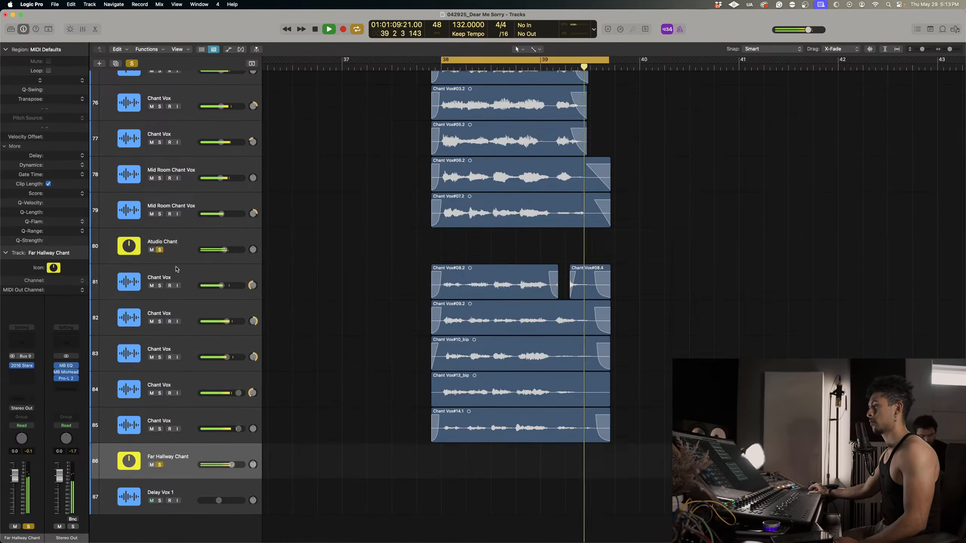
{"action": "left_click", "coordinate": [21, 408]}
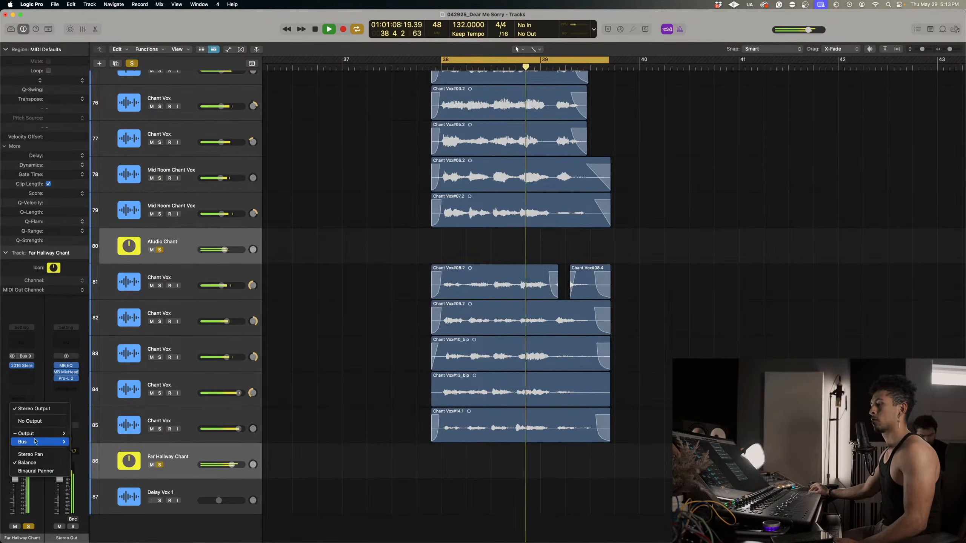
{"action": "mouse_move", "coordinate": [58, 437]}
{"action": "left_click", "coordinate": [86, 299]}
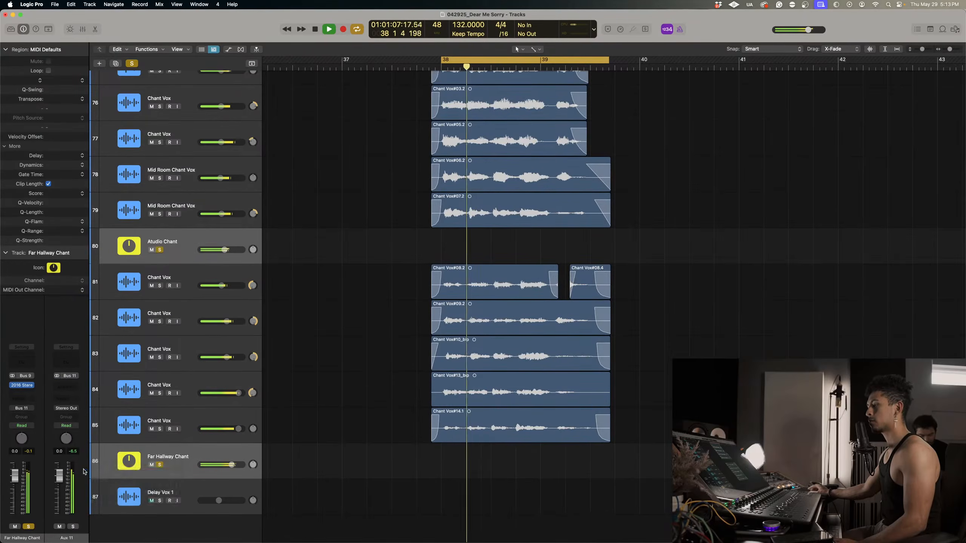
{"action": "right_click", "coordinate": [89, 473]}
{"action": "left_click", "coordinate": [89, 473]}
Rename the Aux 11 track as Chant Master.
{"action": "double_click", "coordinate": [152, 492]}
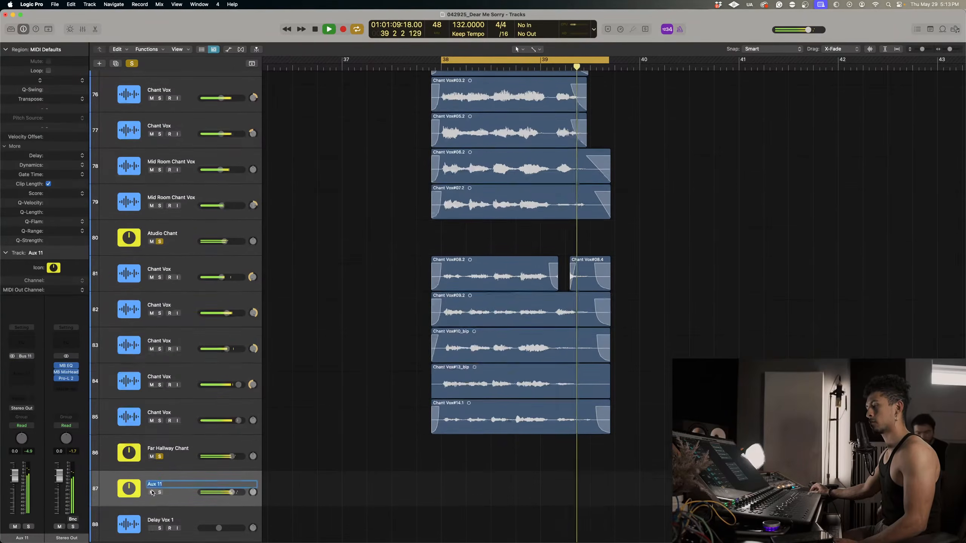
{"action": "type", "text": "Chant Maater"}
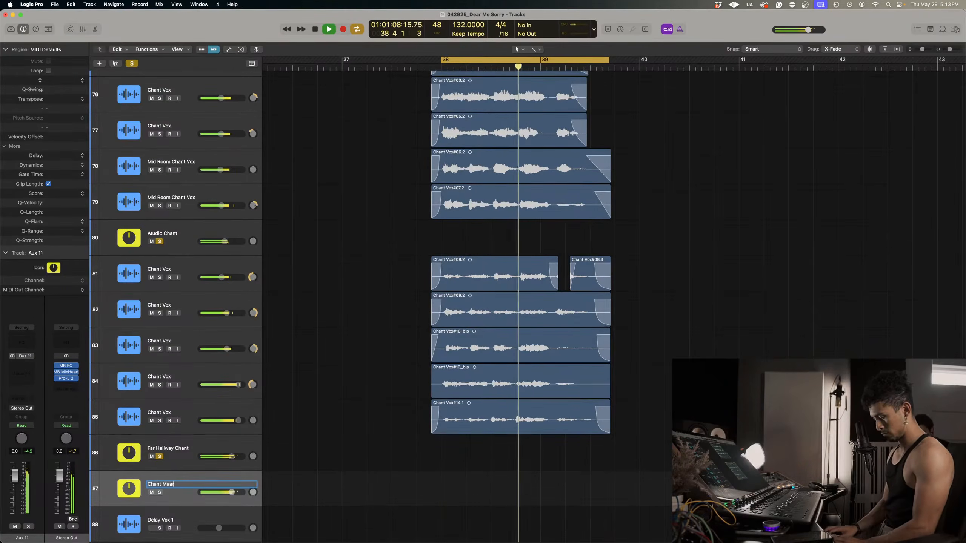
{"action": "key", "text": "BackSpace"}
{"action": "key", "text": "BackSpace"}
{"action": "key", "text": "BackSpace"}
{"action": "key", "text": "BackSpace"}
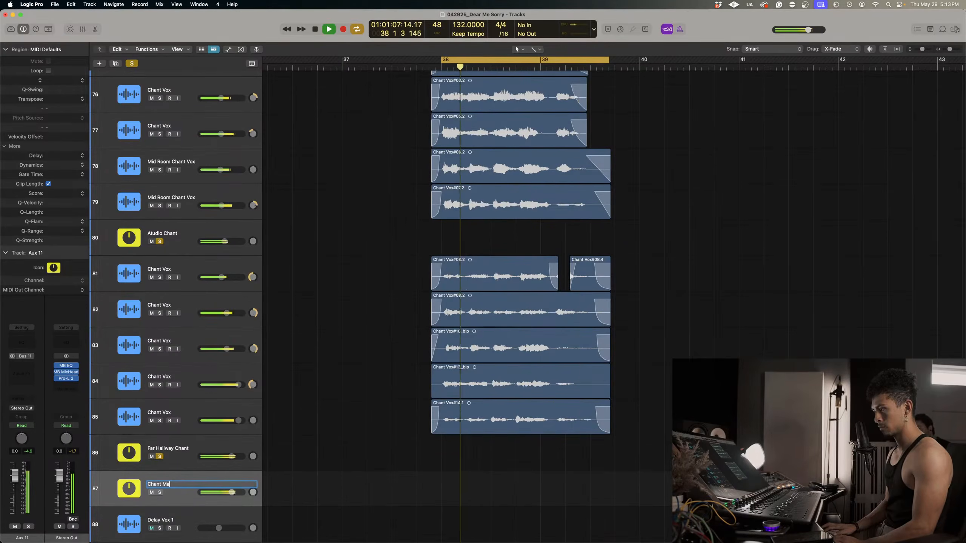
{"action": "type", "text": "ster"}
{"action": "key", "text": "Return"}
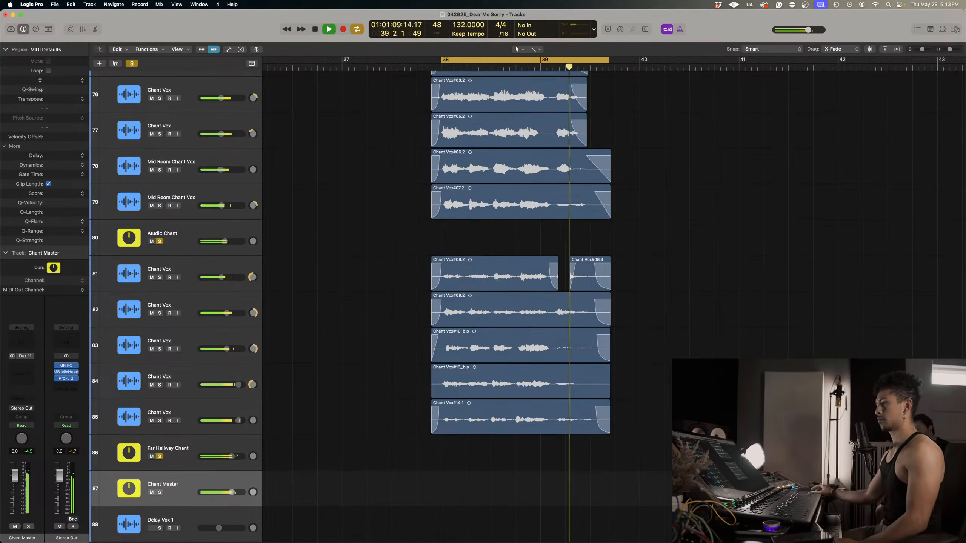
Clear the solos, turn the cycle off and play the full mix from the middle of bar 37.
{"action": "key", "text": "space"}
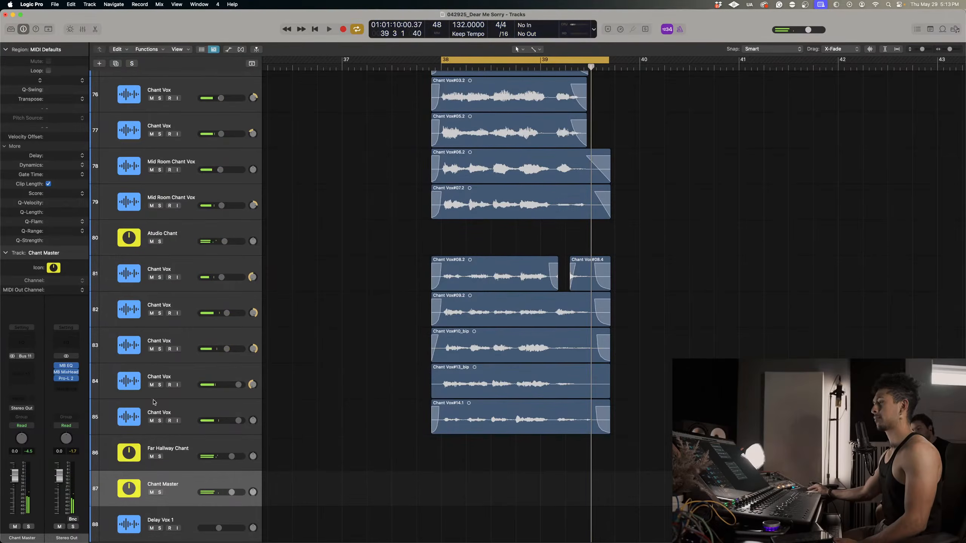
{"action": "key", "text": "super+Up"}
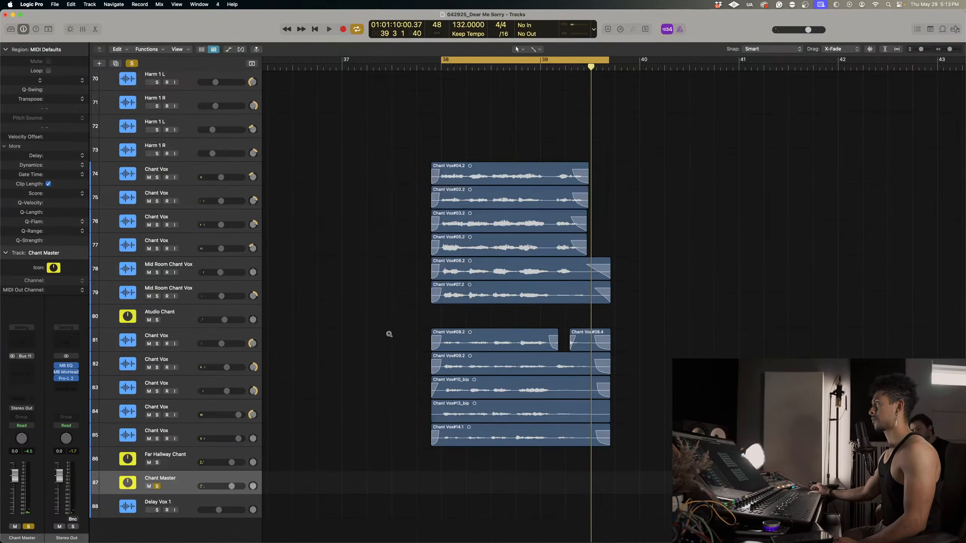
{"action": "left_click", "coordinate": [388, 67]}
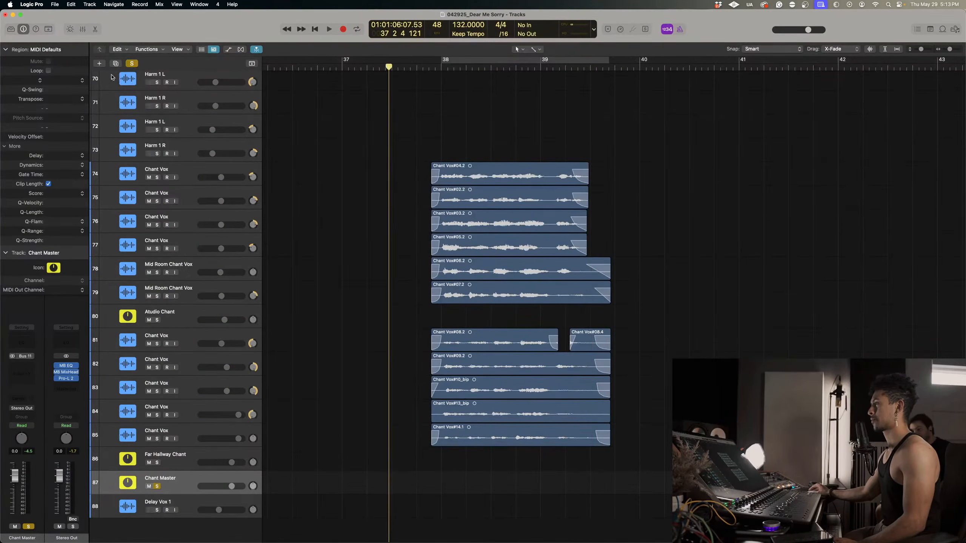
{"action": "key", "text": "space"}
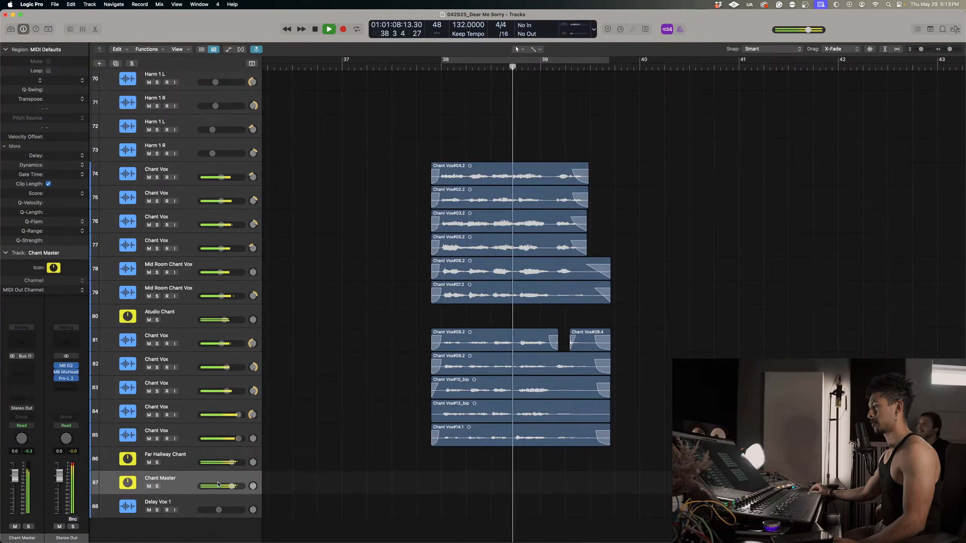
Audition Chant Master at +5.0 dB in the full mix and return its volume to 0.0 dB.
{"action": "left_click_drag", "start_coordinate": [231, 486], "coordinate": [238, 486]}
{"action": "left_click", "coordinate": [432, 76]}
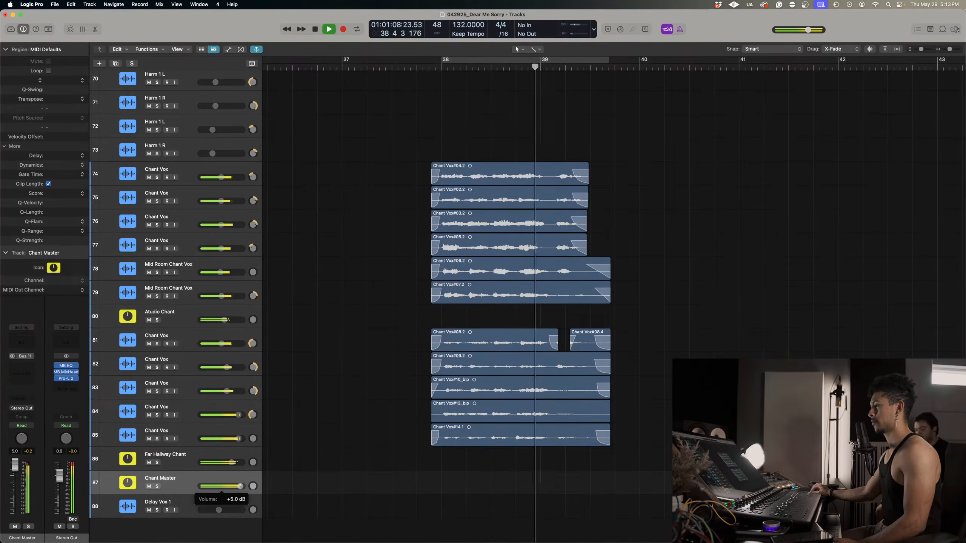
{"action": "left_click", "coordinate": [233, 487], "text": "alt"}
{"action": "key", "text": "space"}
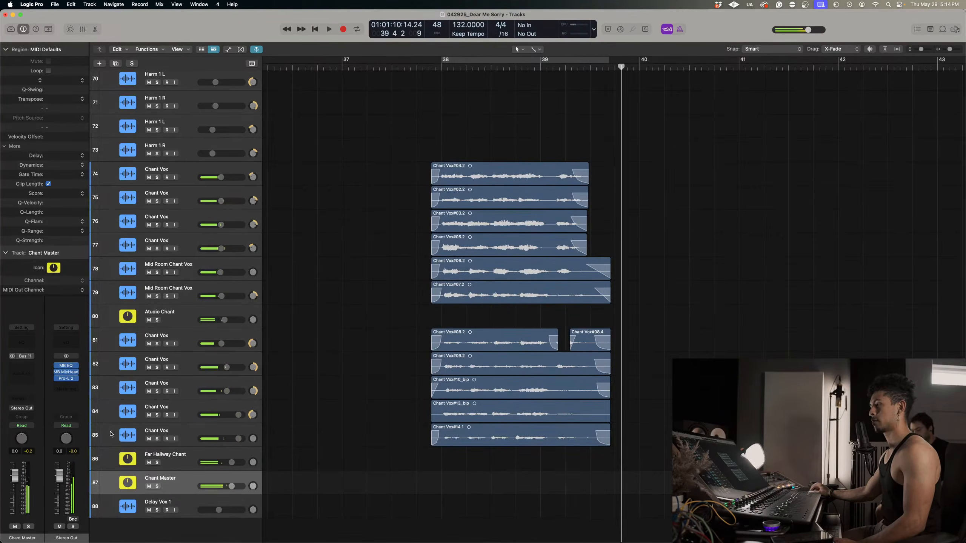
Insert the Joey Sturgis Tones Gain Reduction plug-in on Chant Master and play the chants through it.
{"action": "left_click", "coordinate": [21, 365]}
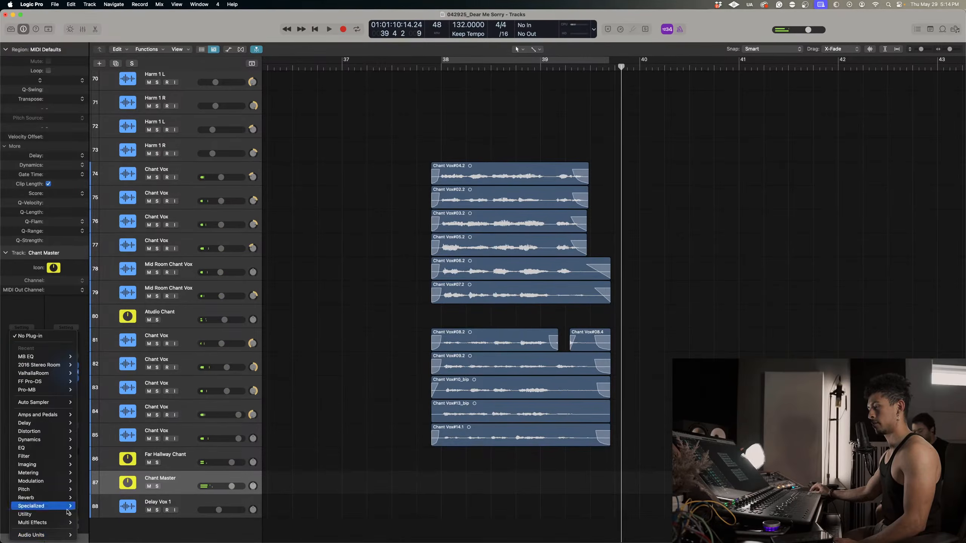
{"action": "mouse_move", "coordinate": [63, 534]}
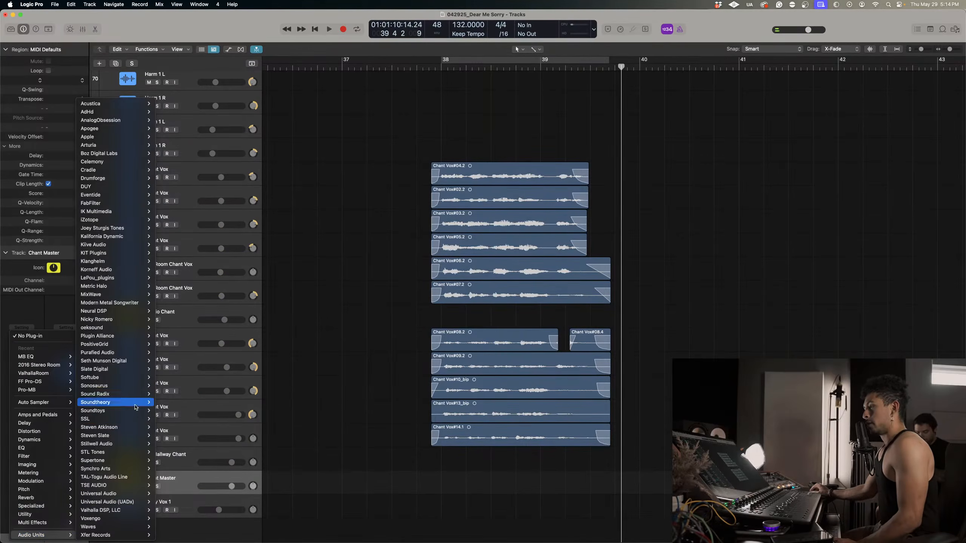
{"action": "mouse_move", "coordinate": [124, 417]}
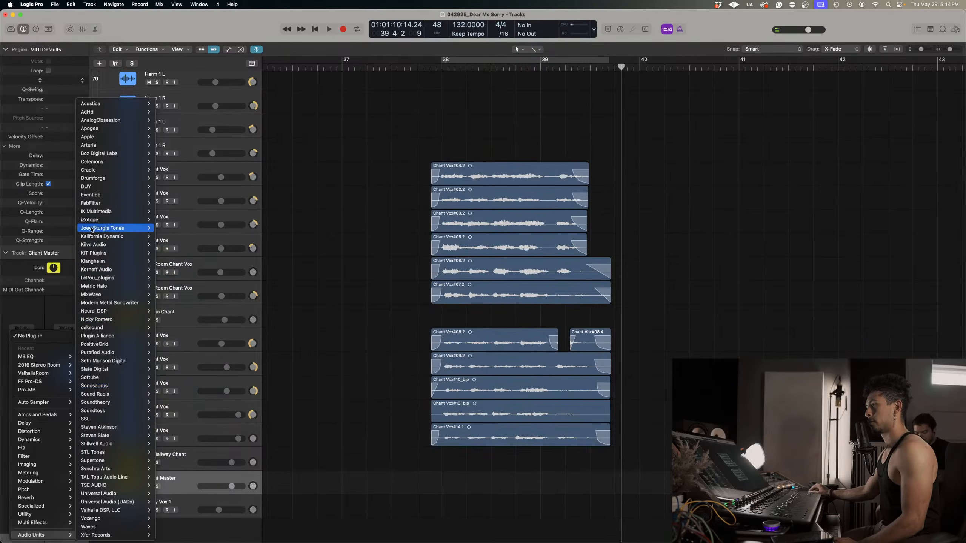
{"action": "mouse_move", "coordinate": [110, 227]}
{"action": "mouse_move", "coordinate": [186, 244]}
{"action": "left_click", "coordinate": [267, 244]}
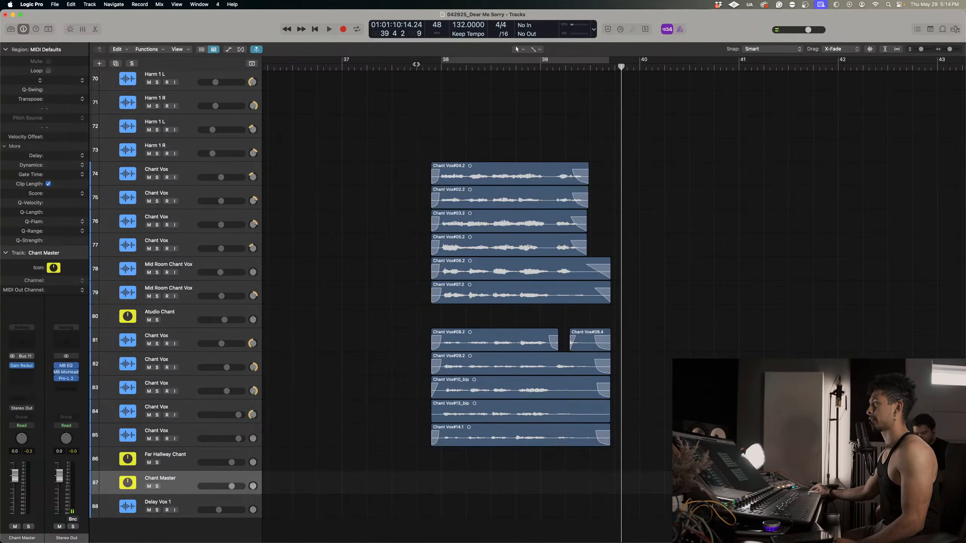
{"action": "key", "text": "space"}
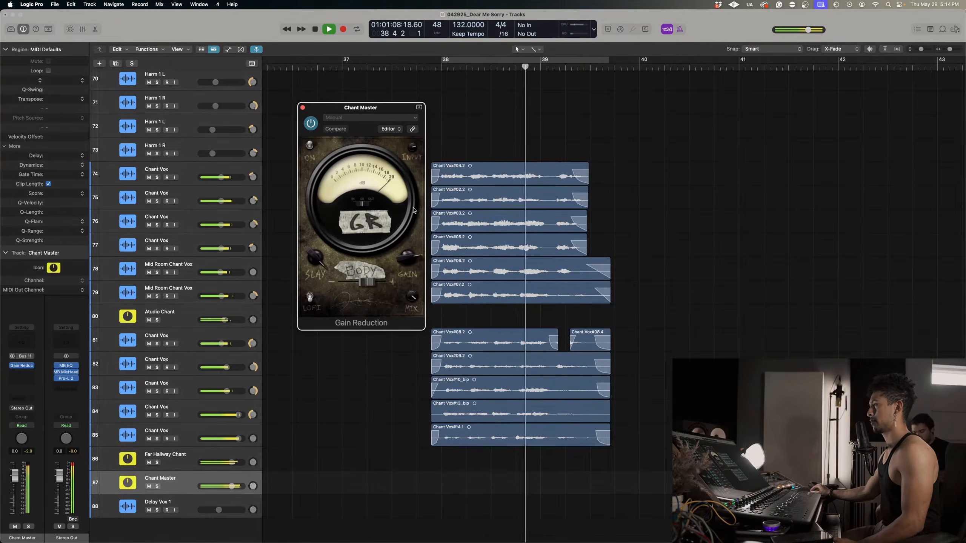
Adjust the Slay amount in Gain Reduction on Chant Master and replay the chants from just before bar 38.
{"action": "key", "text": "space"}
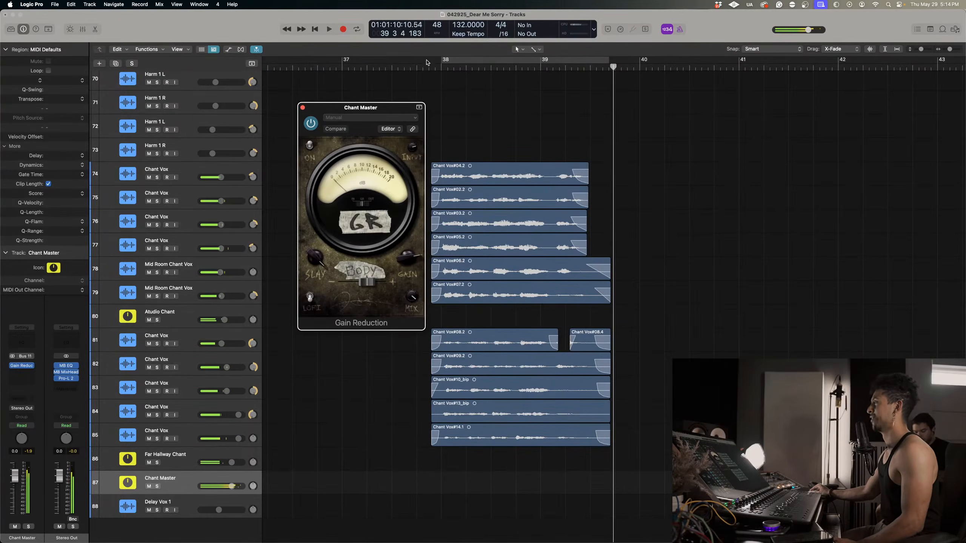
{"action": "left_click_drag", "start_coordinate": [314, 252], "coordinate": [329, 340]}
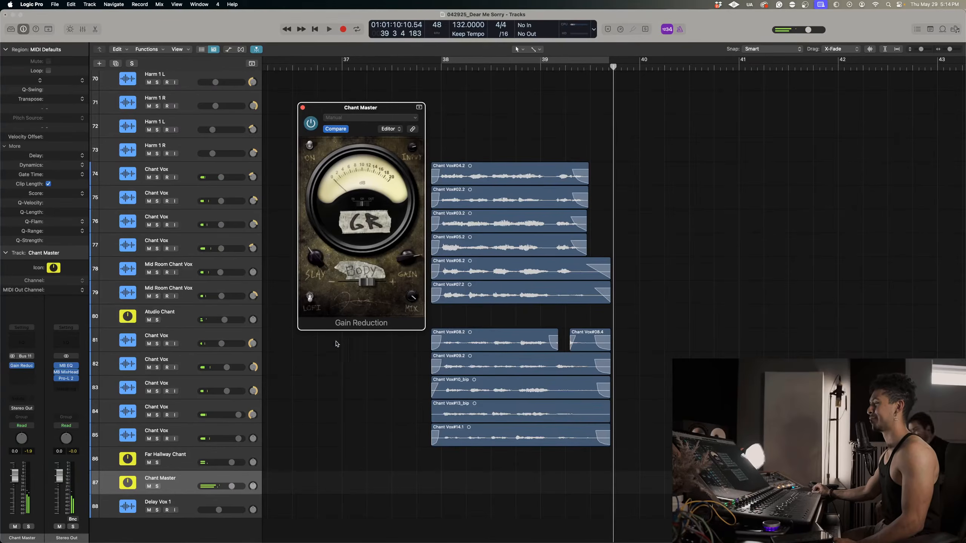
{"action": "left_click_drag", "start_coordinate": [418, 385], "coordinate": [417, 368]}
{"action": "key", "text": "space"}
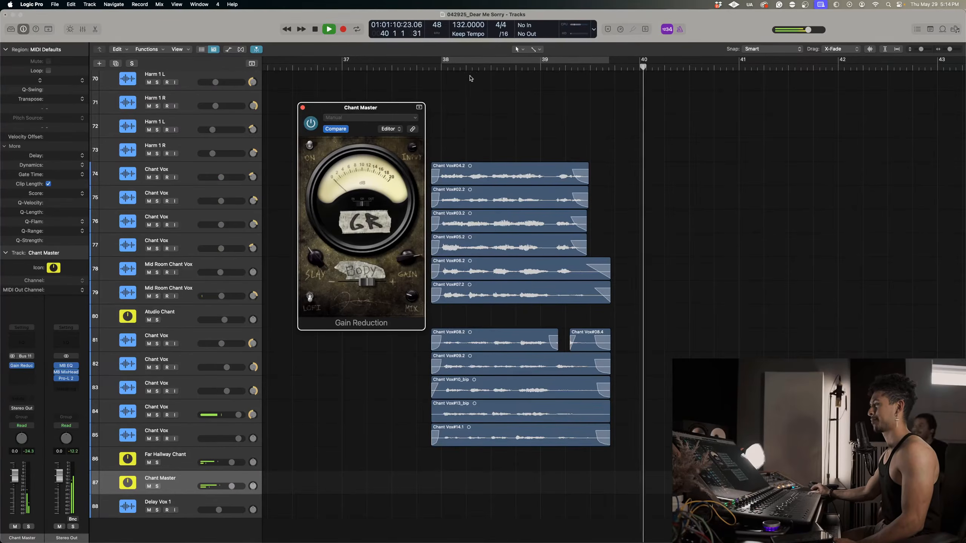
{"action": "left_click", "coordinate": [431, 68]}
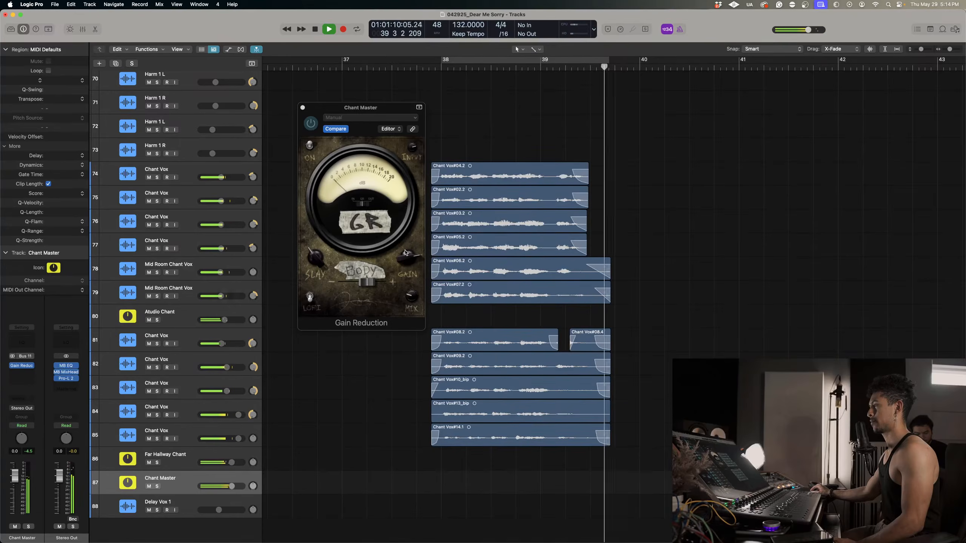
{"action": "left_click", "coordinate": [554, 67]}
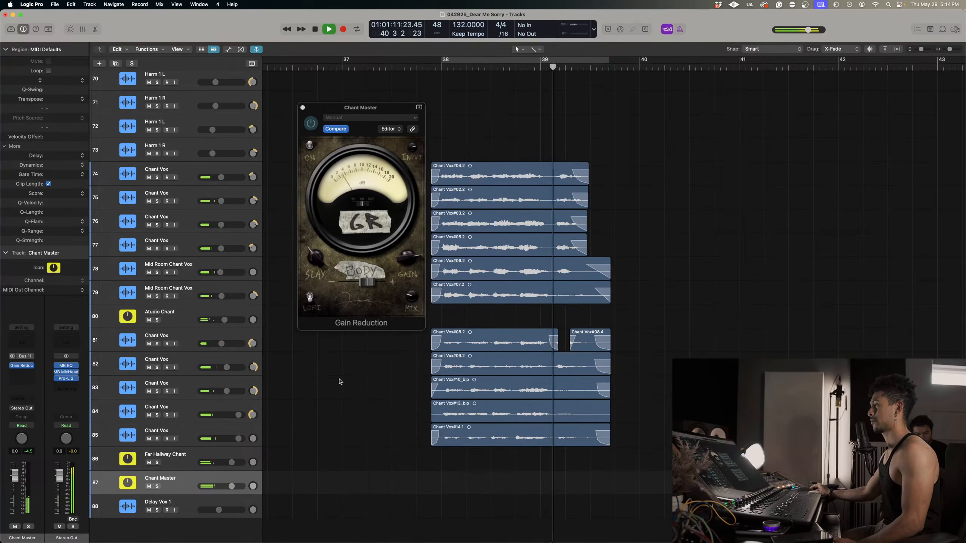
Solo Chant Master, close the Gain Reduction window and replay the chants from just before bar 38.
{"action": "left_click", "coordinate": [156, 486]}
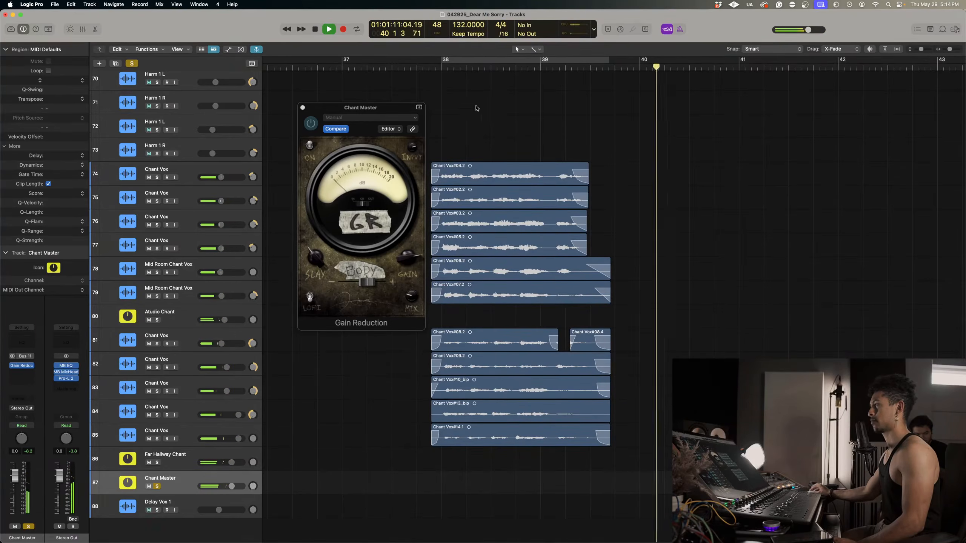
{"action": "left_click", "coordinate": [439, 67]}
{"action": "scroll", "coordinate": [449, 112], "scroll_direction": "down", "scroll_amount": 5}
{"action": "scroll", "coordinate": [449, 113], "scroll_direction": "up", "scroll_amount": 5}
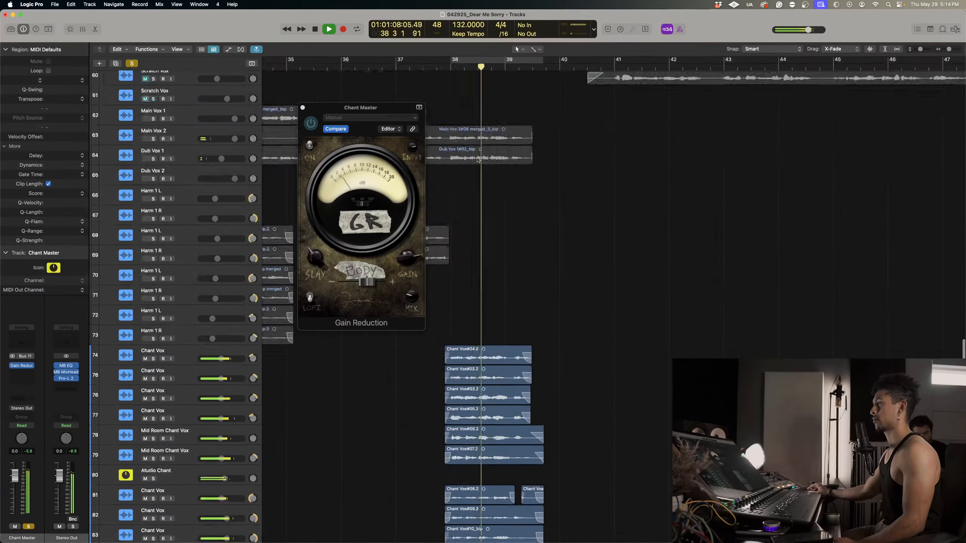
{"action": "left_click", "coordinate": [303, 107]}
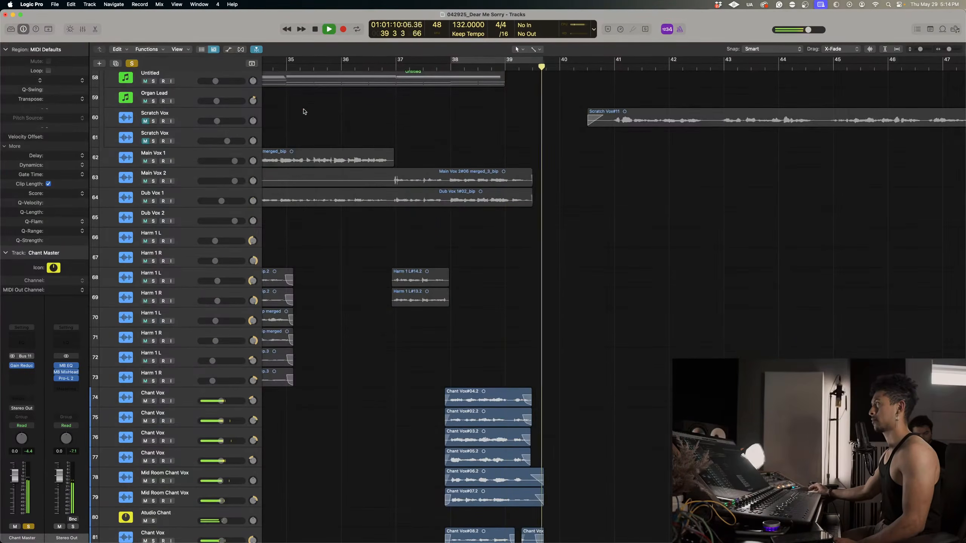
{"action": "left_click", "coordinate": [431, 67]}
{"action": "scroll", "coordinate": [195, 307], "scroll_direction": "down", "scroll_amount": 4}
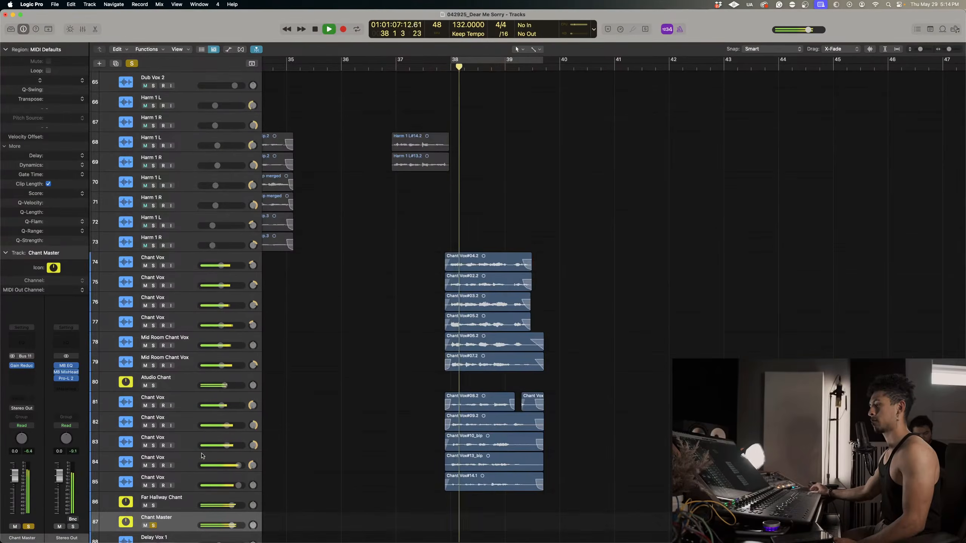
{"action": "scroll", "coordinate": [175, 372], "scroll_direction": "down", "scroll_amount": 2}
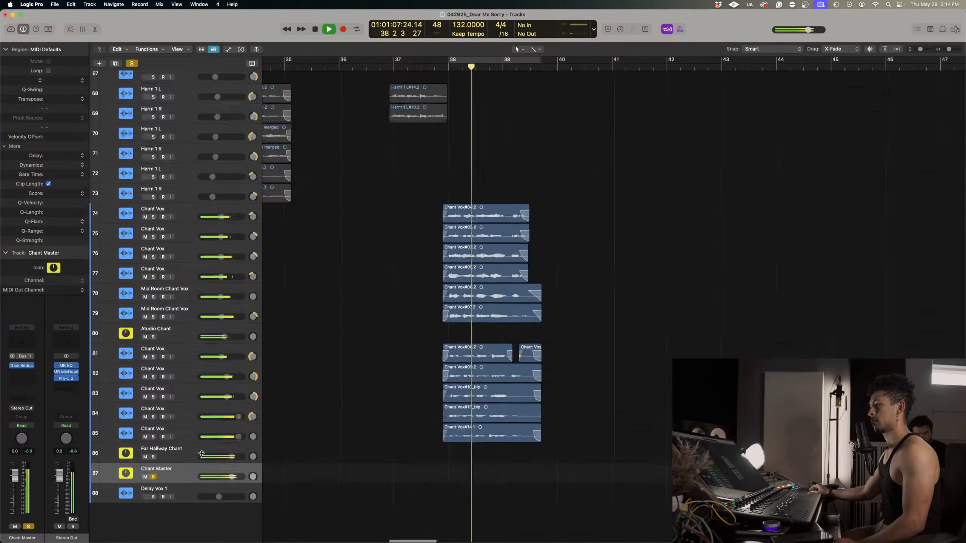
Audition the soloed chants with the Chant Vox on track 84 muted, and unmute it.
{"action": "left_click", "coordinate": [145, 419]}
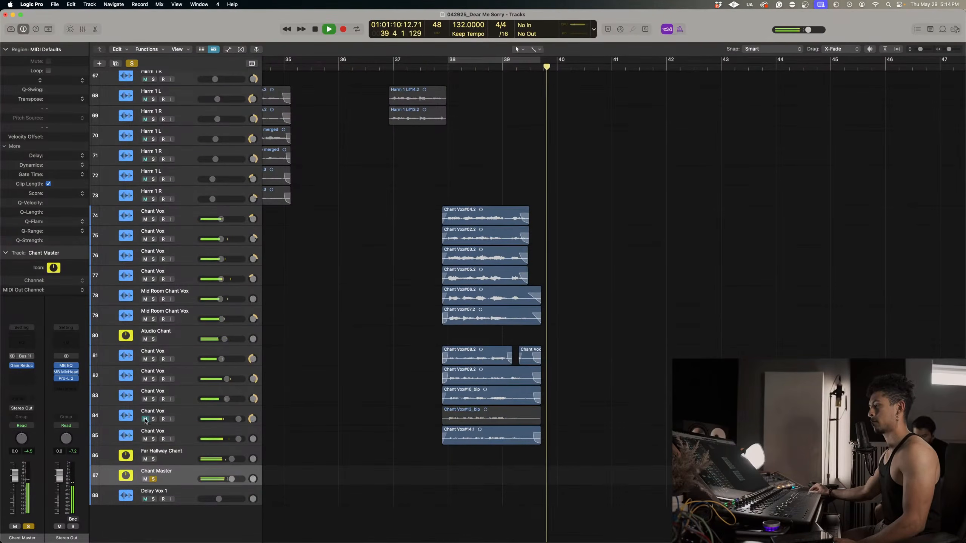
{"action": "left_click", "coordinate": [445, 67]}
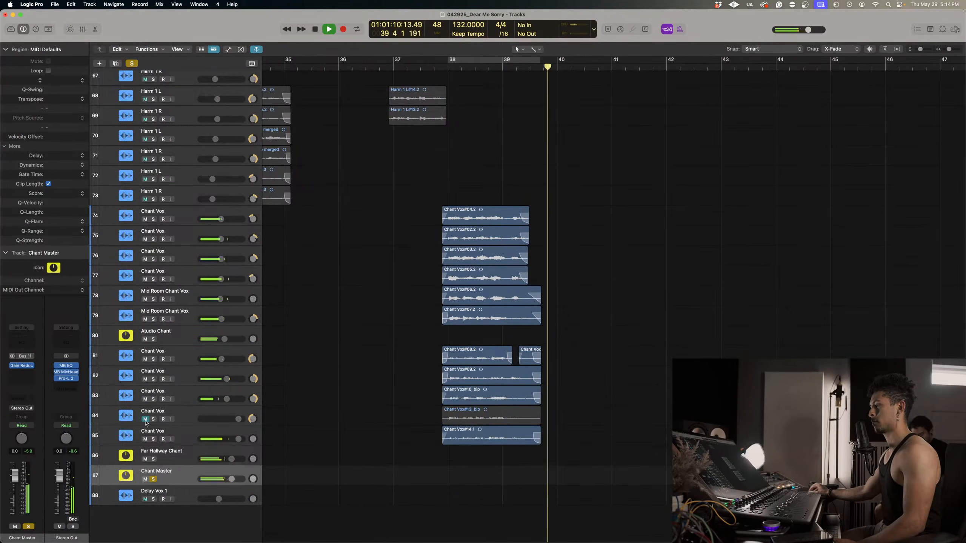
{"action": "left_click", "coordinate": [148, 417]}
Lower the volumes of Chant Vox tracks 83 to 85 together, bringing track 85 to 0.5 dB, and play the chants.
{"action": "key", "text": "space"}
{"action": "left_click", "coordinate": [178, 436]}
{"action": "left_click", "coordinate": [177, 398], "text": "shift"}
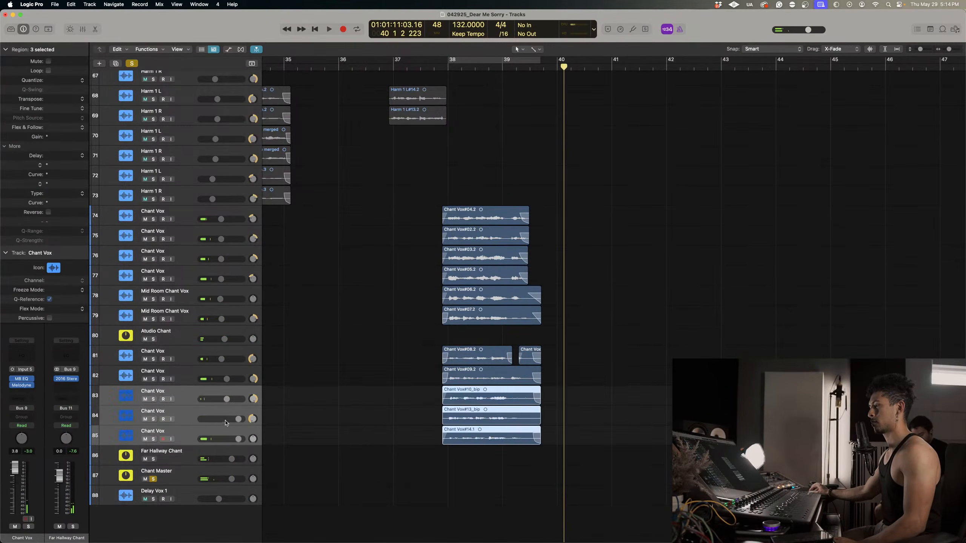
{"action": "left_click", "coordinate": [445, 67]}
{"action": "key", "text": "space"}
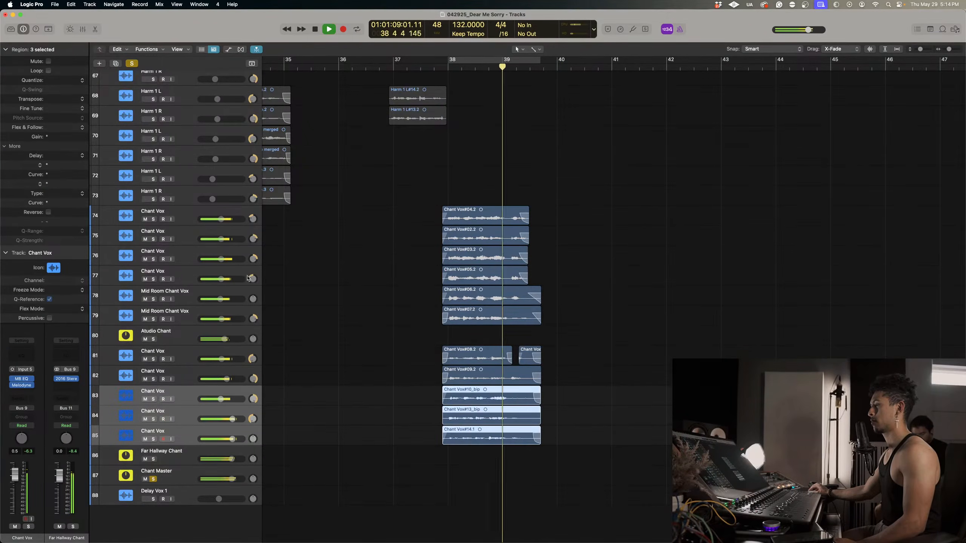
Raise the Atudio Chant aux volume to -3.0 dB and replay the chants.
{"action": "left_click", "coordinate": [227, 339]}
{"action": "left_click_drag", "start_coordinate": [226, 339], "coordinate": [227, 339]}
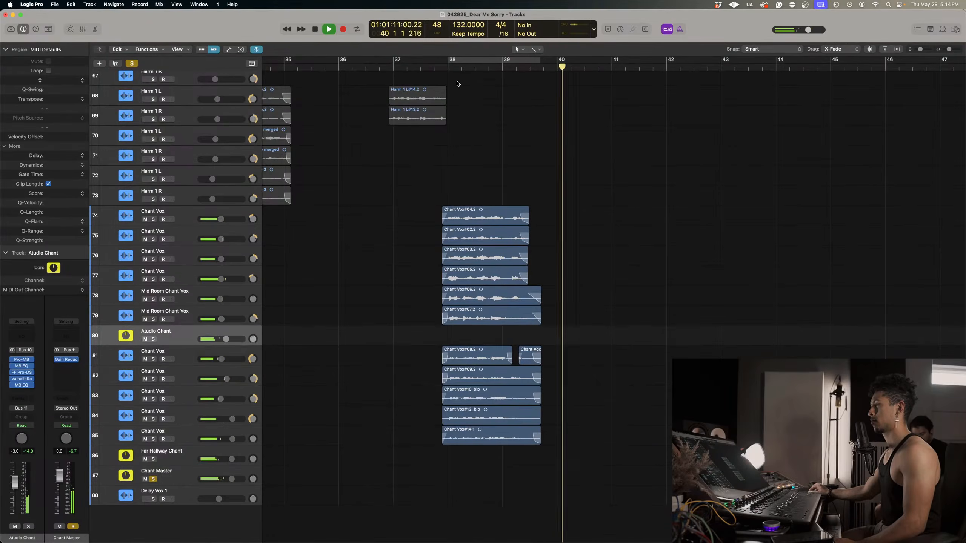
{"action": "left_click", "coordinate": [448, 67]}
Raise both Mid Room Chant Vox tracks together, bringing track 79 to -1.5 dB, while replaying the chants.
{"action": "left_click", "coordinate": [226, 316]}
{"action": "left_click", "coordinate": [226, 297], "text": "shift"}
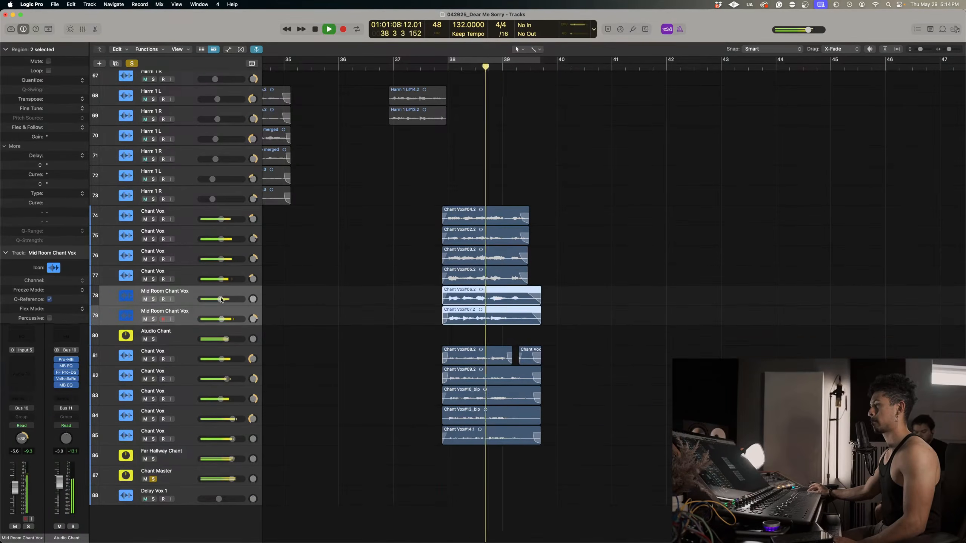
{"action": "left_click_drag", "start_coordinate": [226, 299], "coordinate": [233, 300]}
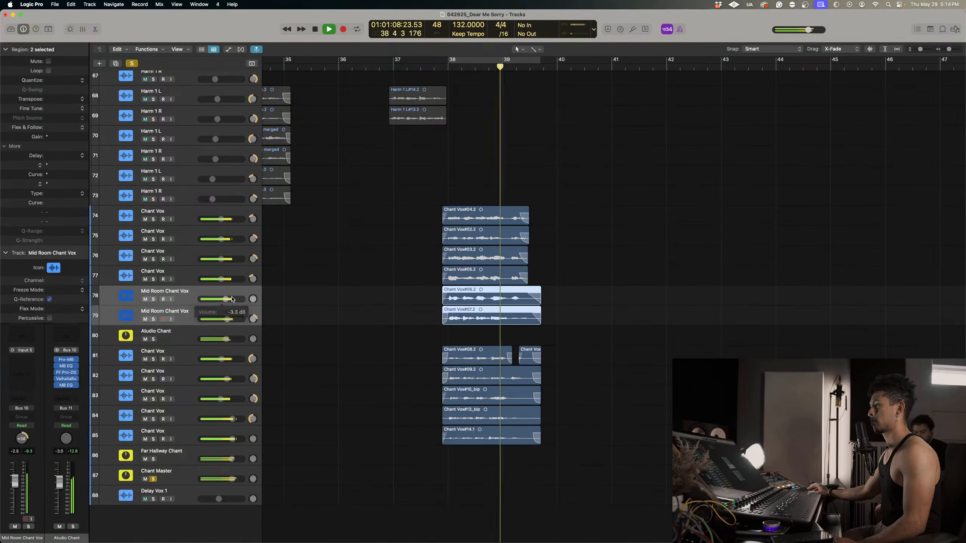
{"action": "left_click", "coordinate": [444, 66]}
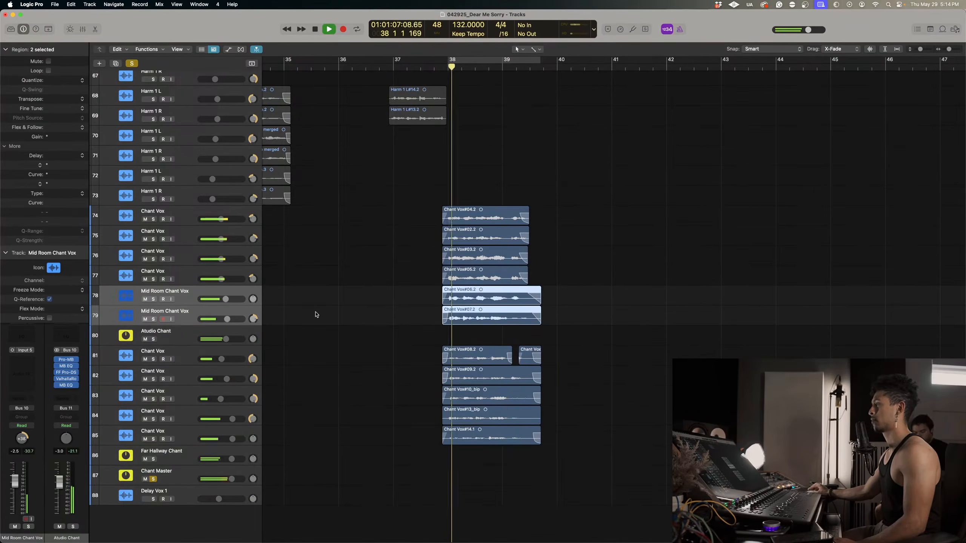
{"action": "left_click_drag", "start_coordinate": [225, 299], "coordinate": [228, 300]}
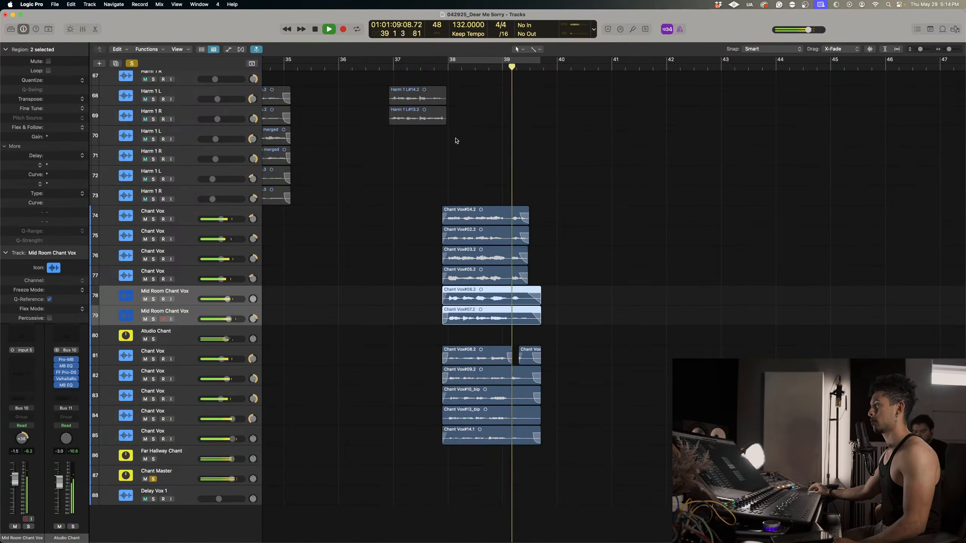
{"action": "left_click", "coordinate": [447, 68]}
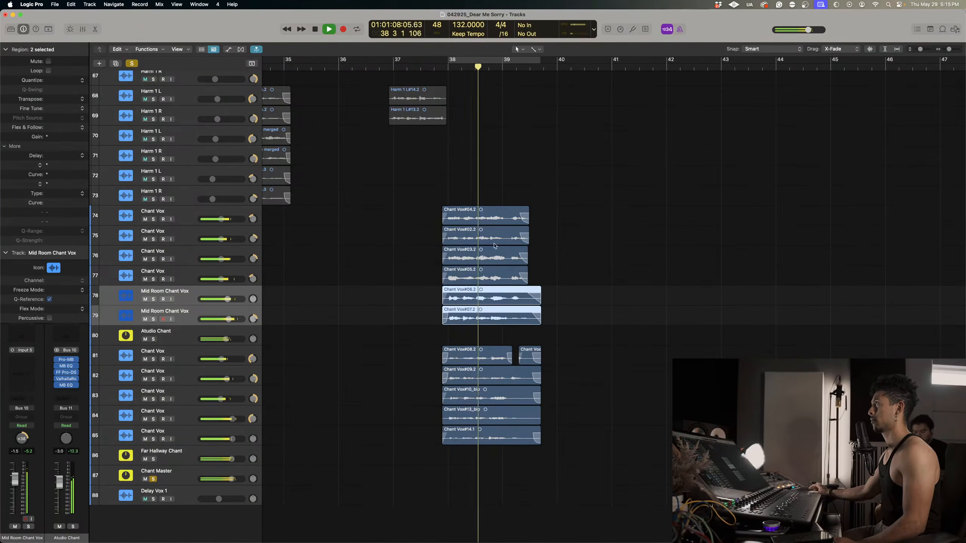
Enlarge the track height, select Chant Master and loop the soloed chants with a cycle over bars 38 to 40.
{"action": "key", "text": "super+Down"}
{"action": "key", "text": "super+Down"}
{"action": "key", "text": "super+Down"}
{"action": "left_click", "coordinate": [445, 67]}
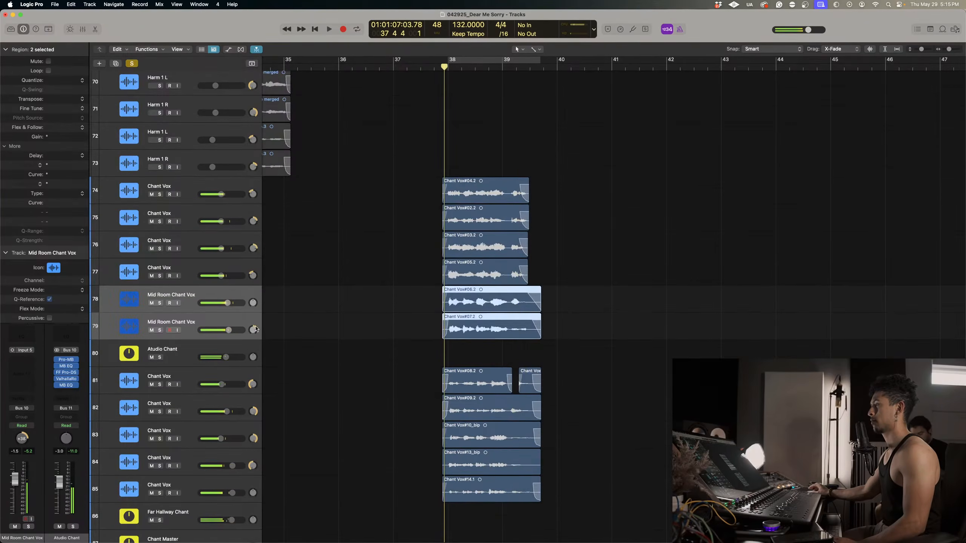
{"action": "scroll", "coordinate": [215, 375], "scroll_direction": "down", "scroll_amount": 3}
{"action": "left_click", "coordinate": [163, 491]}
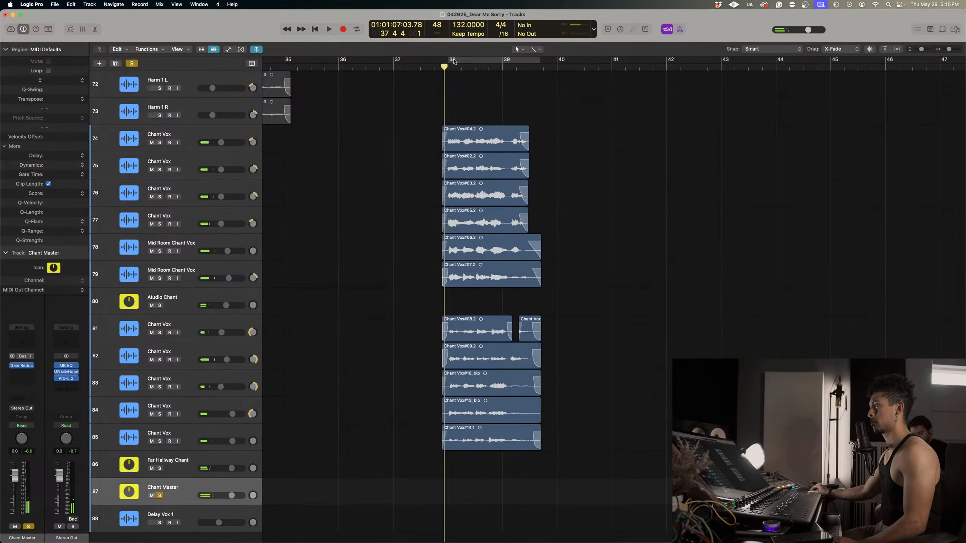
{"action": "left_click_drag", "start_coordinate": [454, 62], "coordinate": [557, 60]}
{"action": "key", "text": "space"}
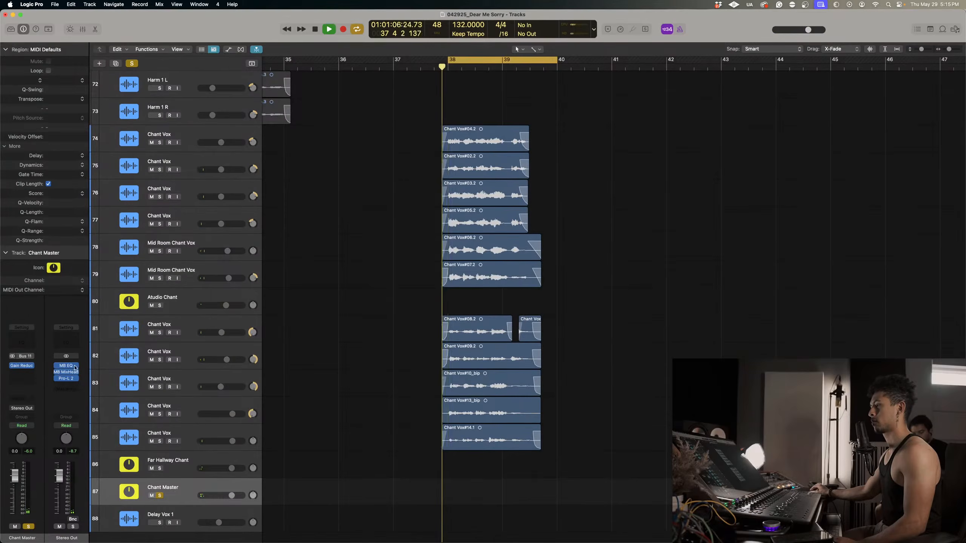
Insert the Valhalla DSP plug-in ValhallaRoom after Gain Reduction on Chant Master.
{"action": "left_click", "coordinate": [22, 374]}
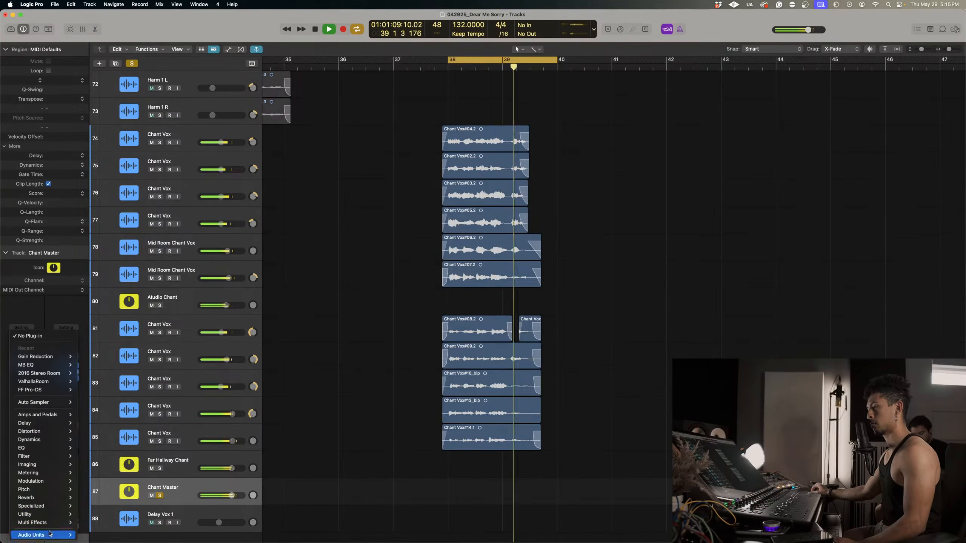
{"action": "mouse_move", "coordinate": [41, 534]}
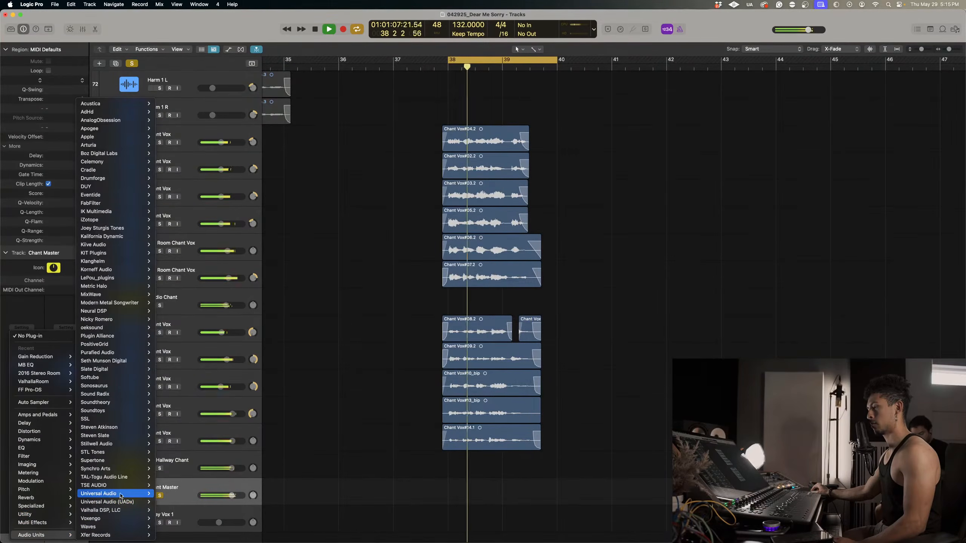
{"action": "mouse_move", "coordinate": [122, 494]}
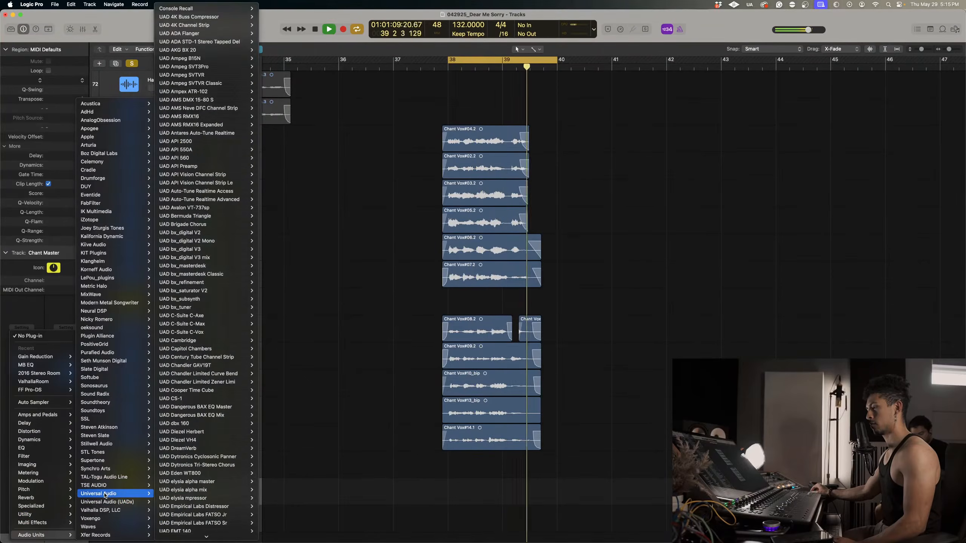
{"action": "mouse_move", "coordinate": [105, 511]}
{"action": "mouse_move", "coordinate": [183, 510]}
{"action": "left_click", "coordinate": [238, 510]}
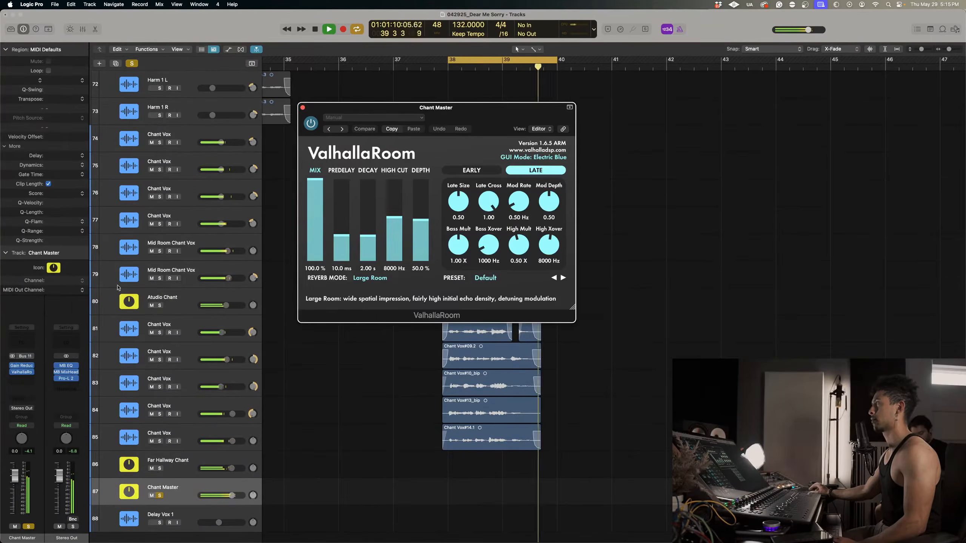
{"action": "left_click", "coordinate": [383, 119]}
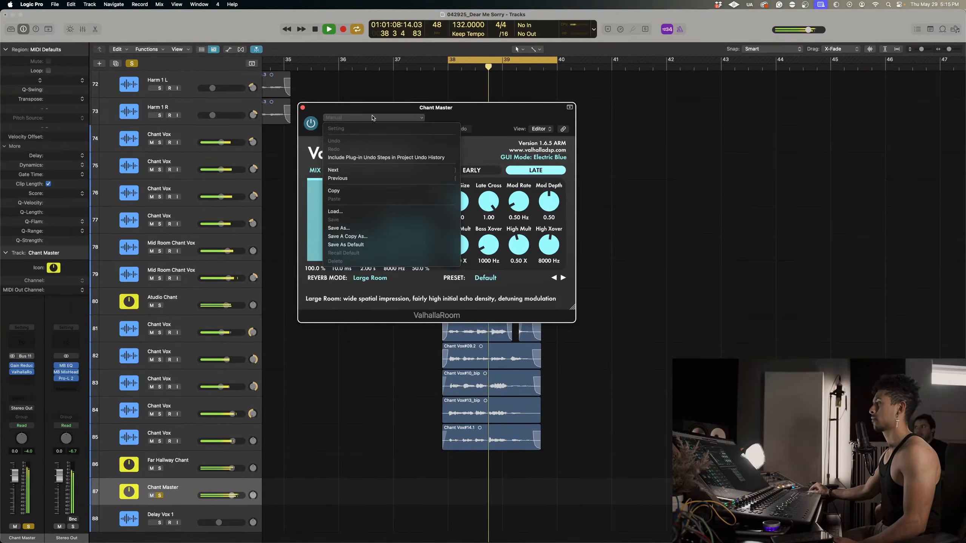
{"action": "left_click", "coordinate": [496, 124]}
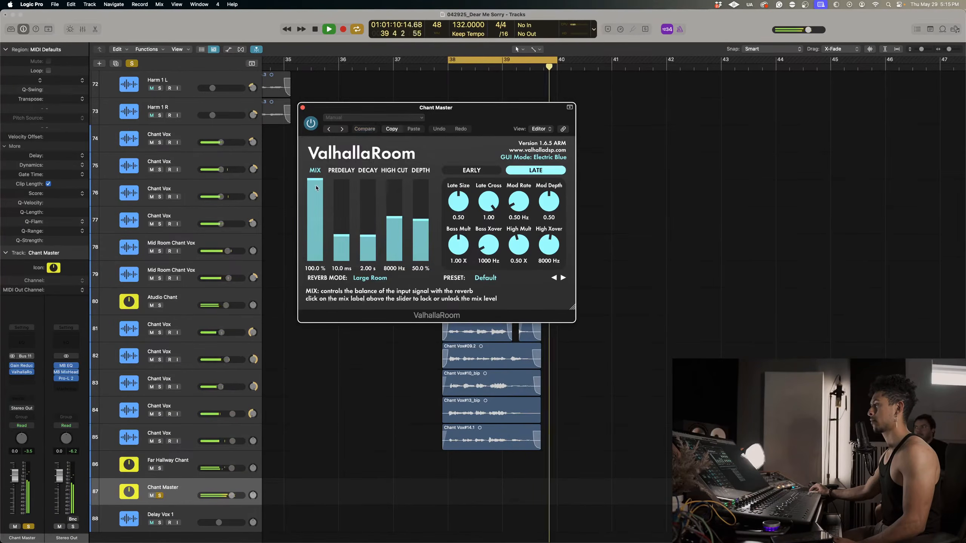
Set ValhallaRoom to 12.9 % mix, 0.8 ms predelay, 0.83 s decay, 5270 Hz high cut and 19.9 % depth, and close it.
{"action": "left_click_drag", "start_coordinate": [316, 187], "coordinate": [316, 246]}
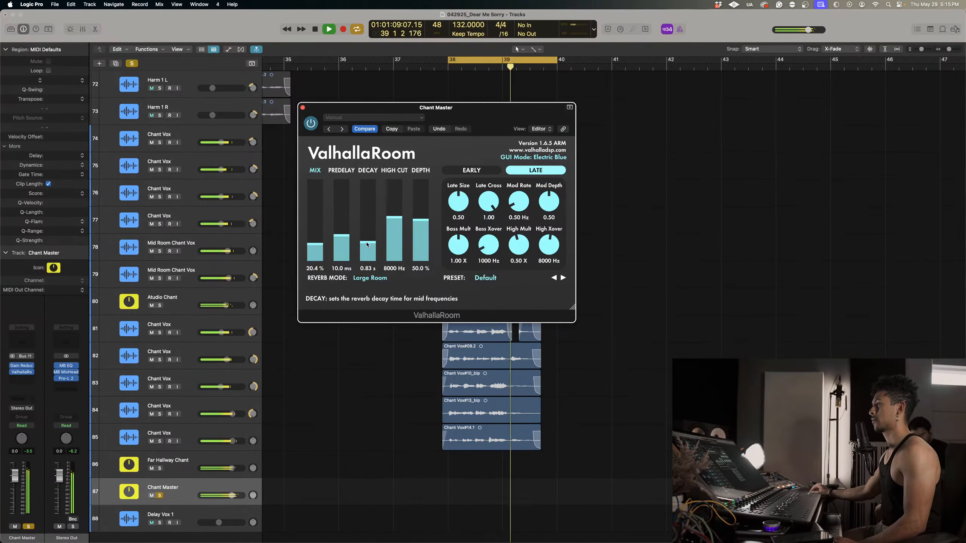
{"action": "left_click_drag", "start_coordinate": [342, 237], "coordinate": [344, 210]}
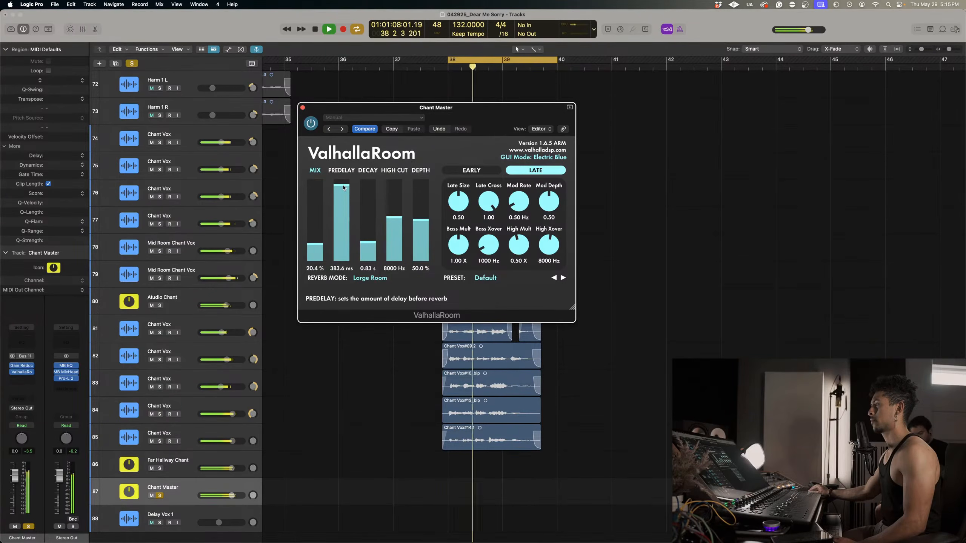
{"action": "left_click_drag", "start_coordinate": [343, 187], "coordinate": [316, 249]}
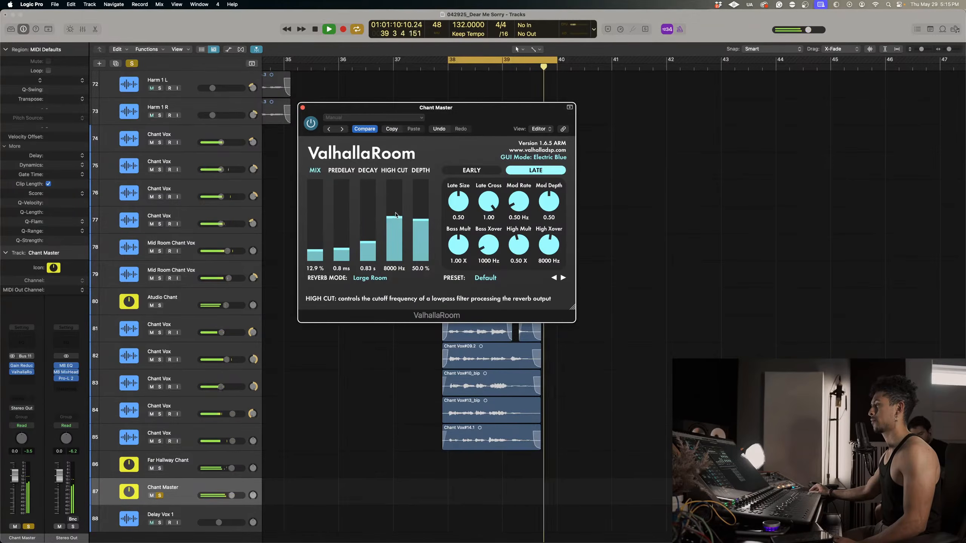
{"action": "mouse_move", "coordinate": [395, 215]}
{"action": "left_mouse_down"}
{"action": "mouse_move", "coordinate": [394, 181]}
{"action": "mouse_move", "coordinate": [393, 201]}
{"action": "left_mouse_up"}
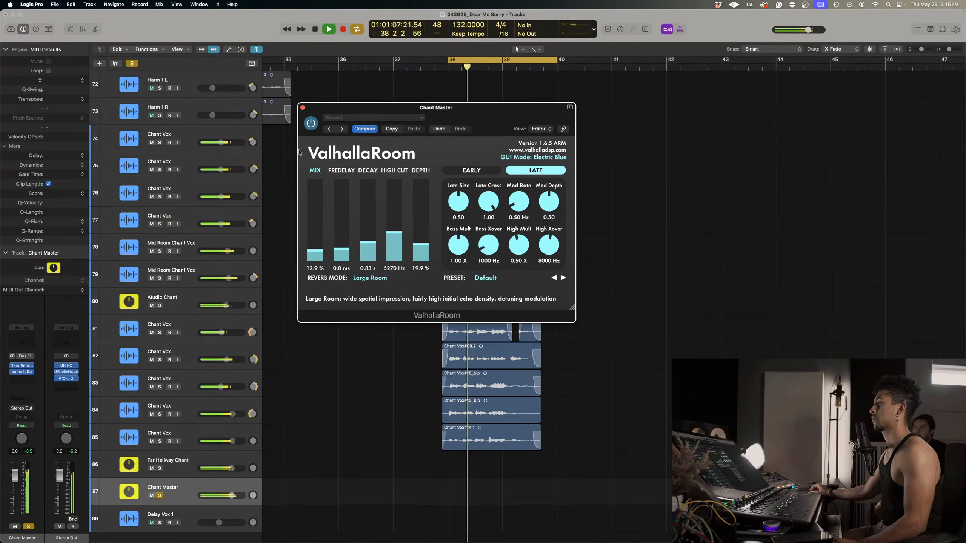
{"action": "left_click", "coordinate": [302, 108]}
Insert the Valhalla DSP plug-in ValhallaVintageVerb in stereo after ValhallaRoom on Chant Master.
{"action": "left_click", "coordinate": [21, 378]}
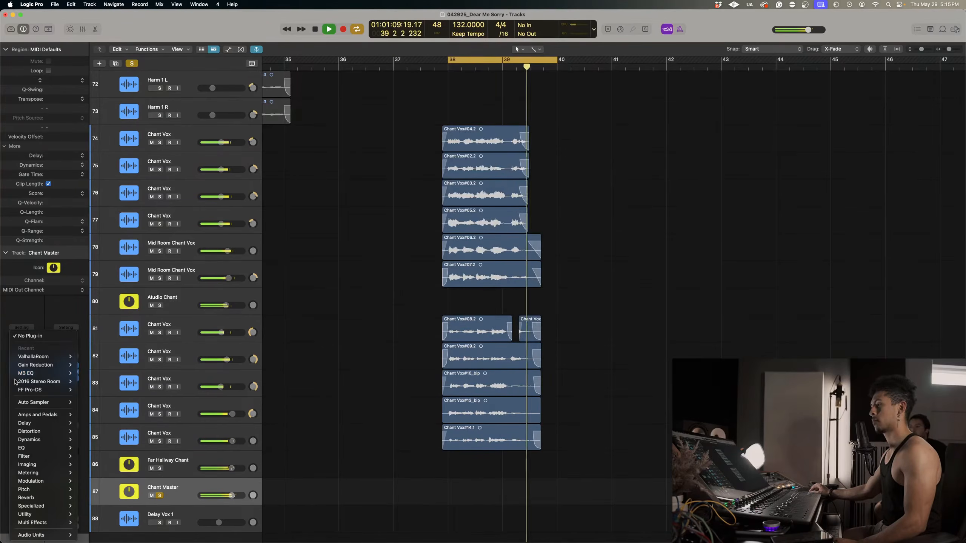
{"action": "mouse_move", "coordinate": [11, 535]}
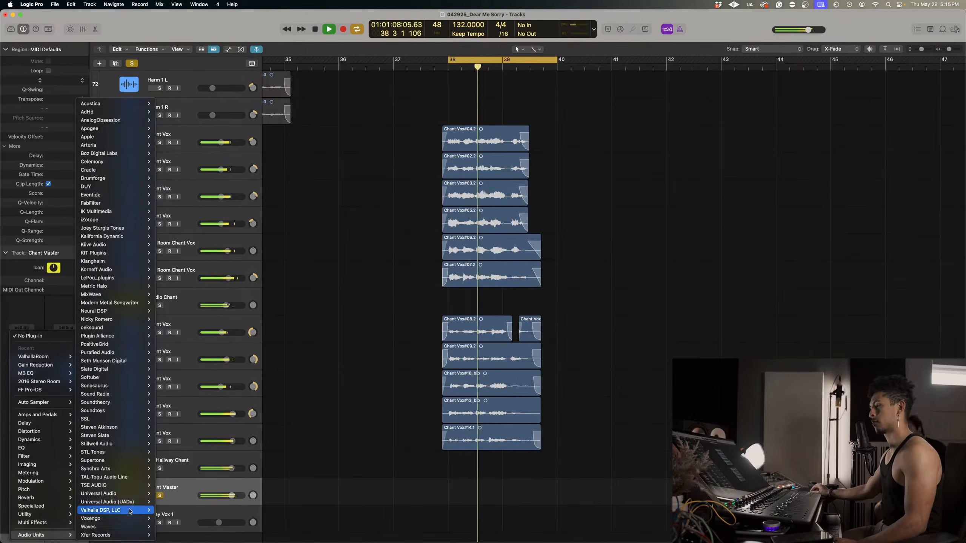
{"action": "mouse_move", "coordinate": [125, 511]}
{"action": "mouse_move", "coordinate": [190, 535]}
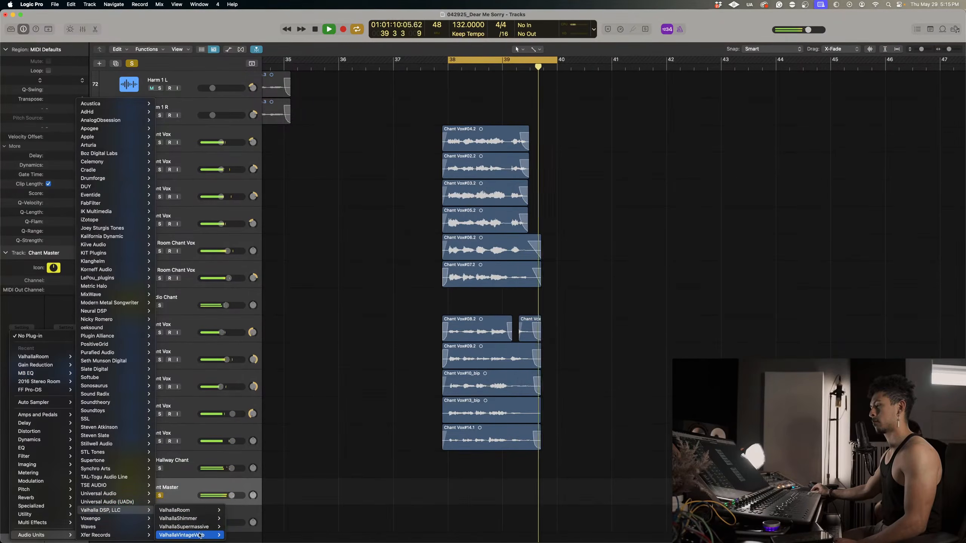
{"action": "left_click", "coordinate": [235, 535]}
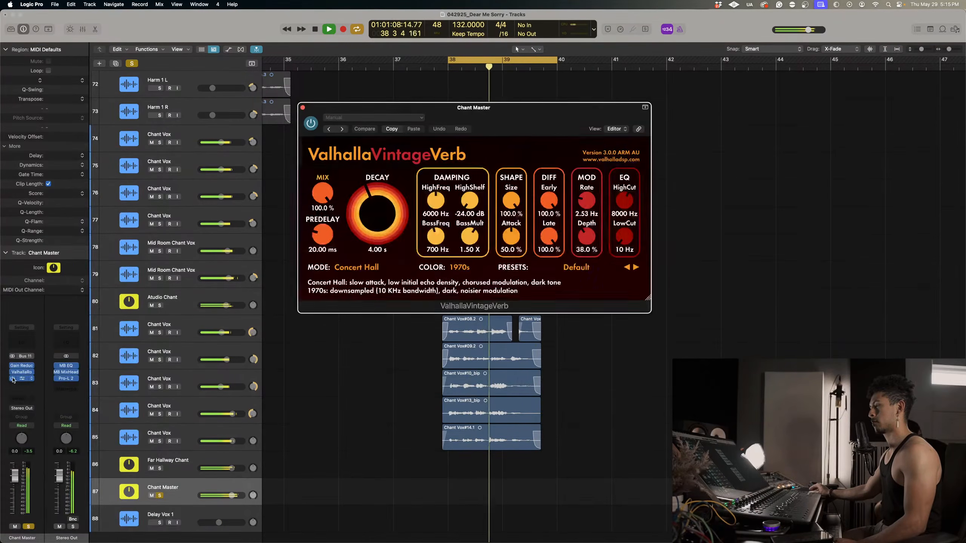
Set ValhallaVintageVerb to Room mode with a 16.2 % mix and a 2.41 s decay.
{"action": "left_click", "coordinate": [359, 268]}
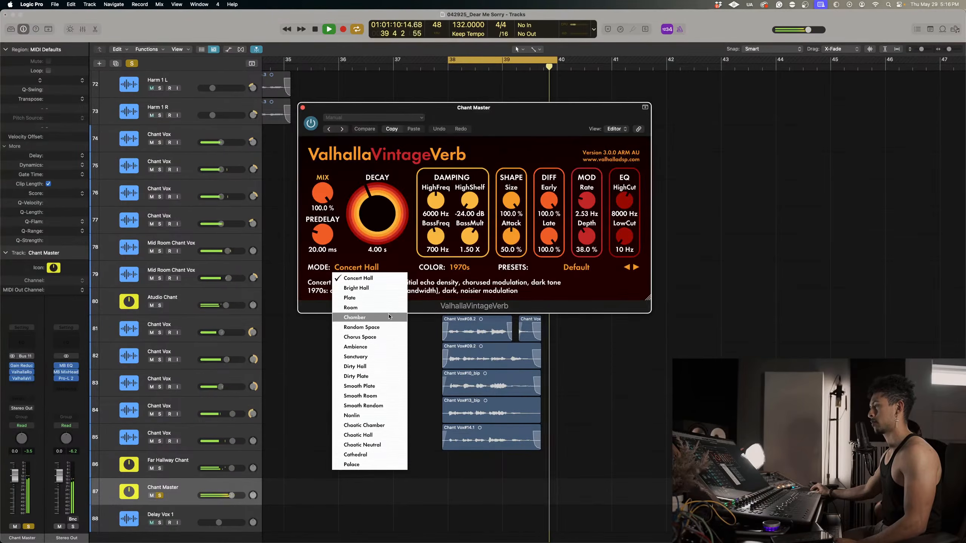
{"action": "left_click", "coordinate": [368, 308]}
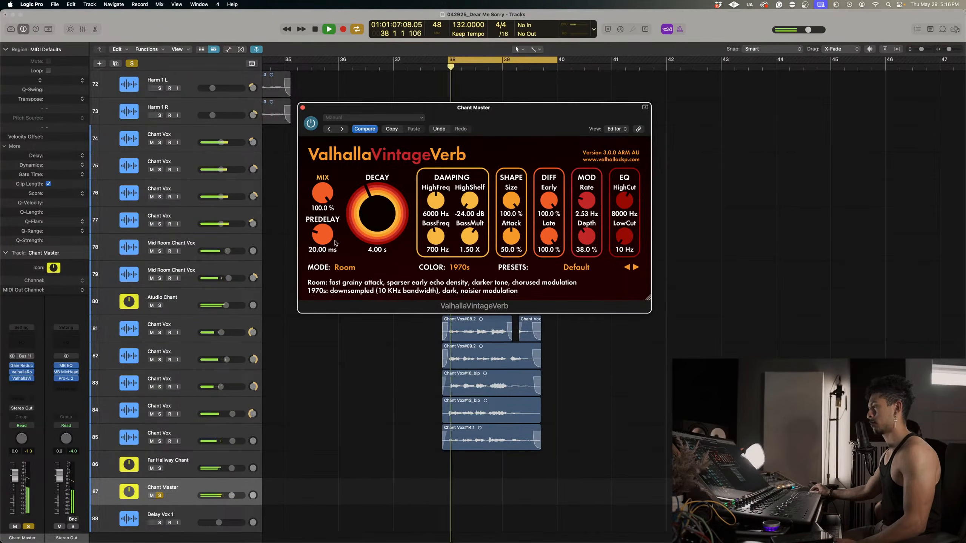
{"action": "left_click_drag", "start_coordinate": [323, 194], "coordinate": [371, 230]}
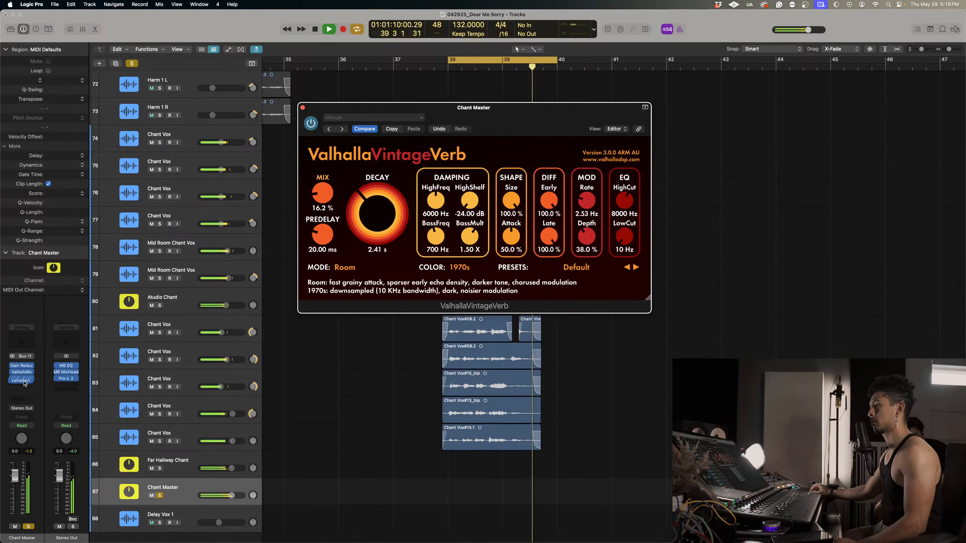
Close the reverb and insert the FabFilter plug-in Pro-MB in stereo between Gain Reduction and ValhallaRoom on Chant Master.
{"action": "left_click_drag", "start_coordinate": [24, 385], "coordinate": [23, 387]}
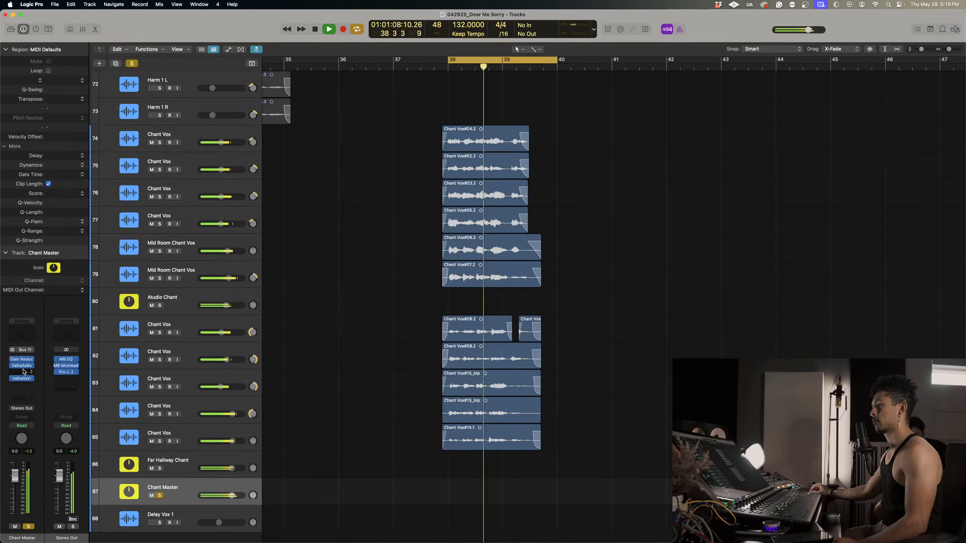
{"action": "left_click", "coordinate": [22, 372]}
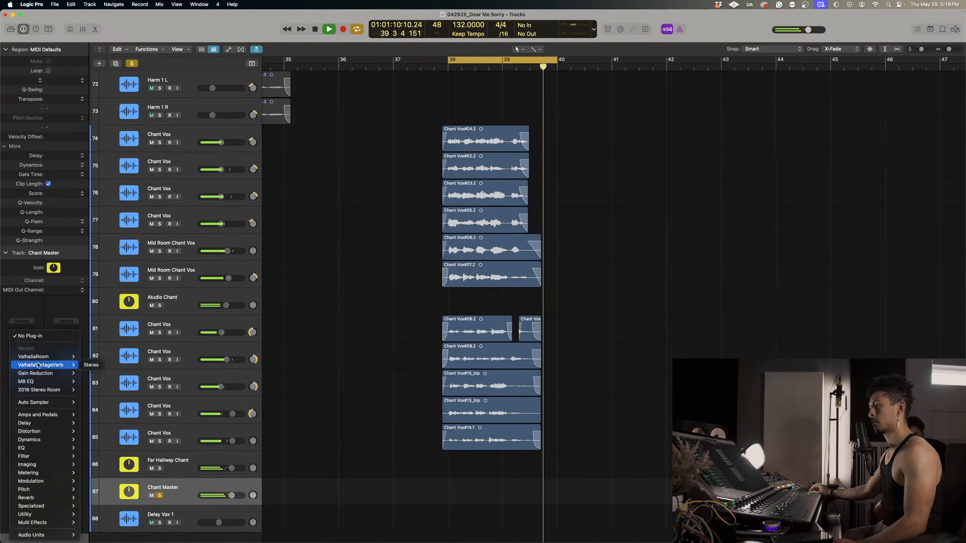
{"action": "mouse_move", "coordinate": [72, 381]}
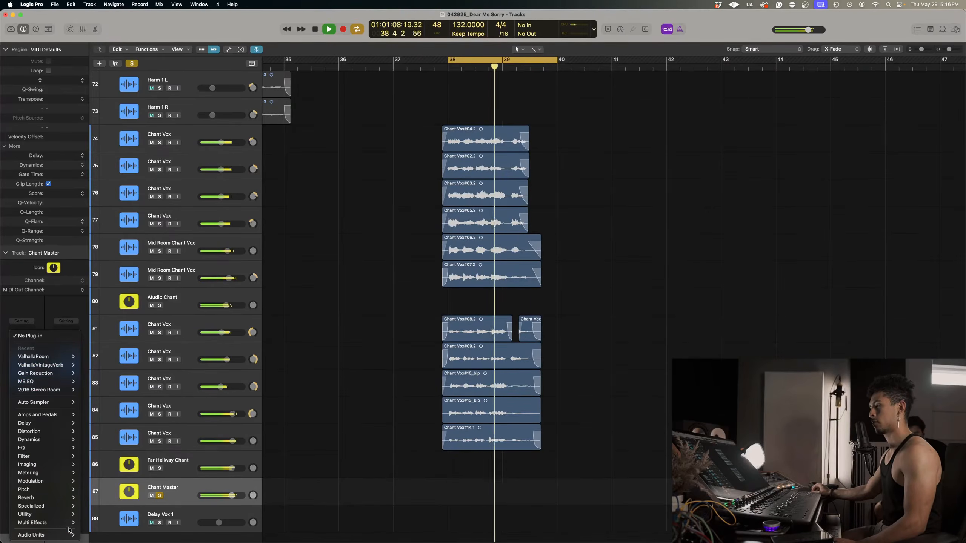
{"action": "mouse_move", "coordinate": [70, 535]}
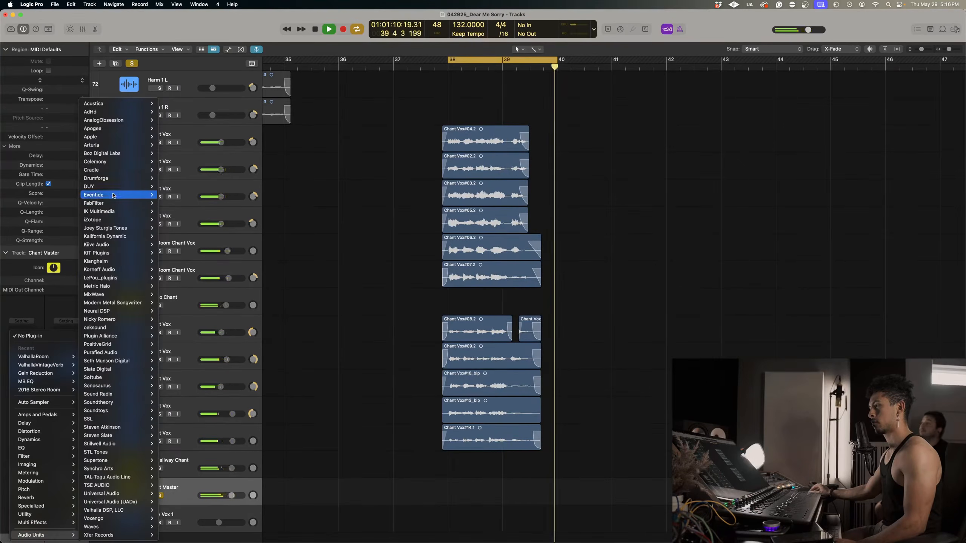
{"action": "mouse_move", "coordinate": [125, 203]}
{"action": "mouse_move", "coordinate": [195, 230]}
{"action": "mouse_move", "coordinate": [194, 270]}
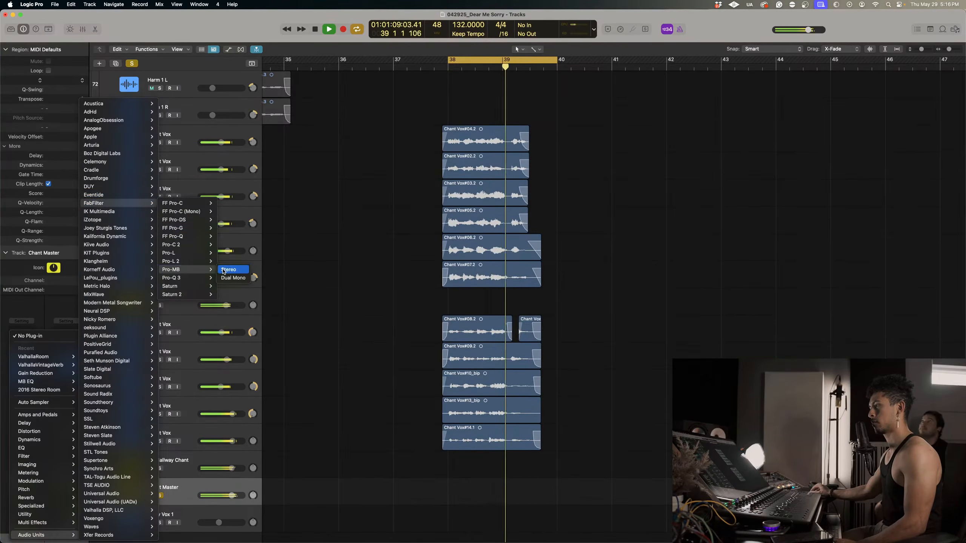
{"action": "left_click", "coordinate": [231, 269]}
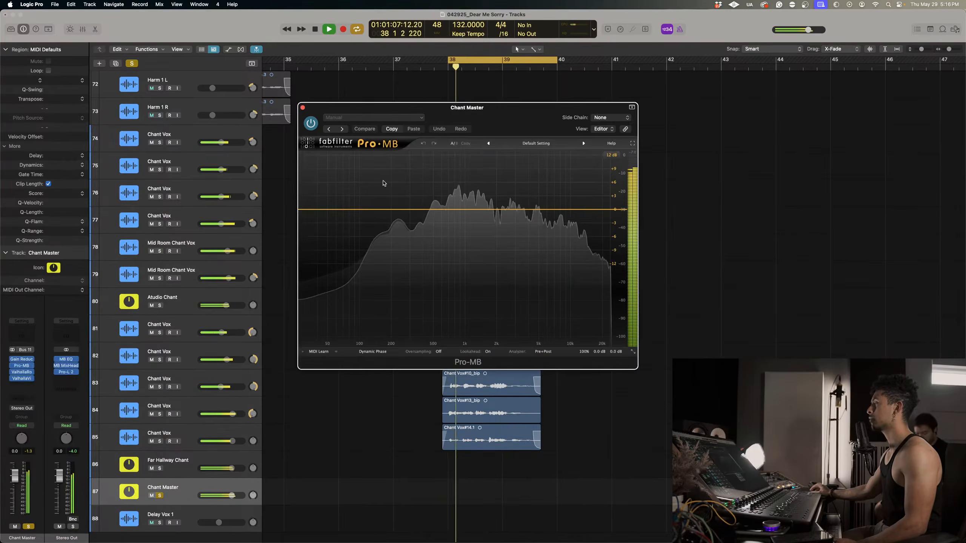
Add two adjoining compression bands over the mids and highs in Pro-MB, set band 2's threshold to about -22 dB, and close it.
{"action": "left_click", "coordinate": [479, 210]}
{"action": "left_click_drag", "start_coordinate": [511, 229], "coordinate": [521, 229]}
{"action": "left_click", "coordinate": [556, 209]}
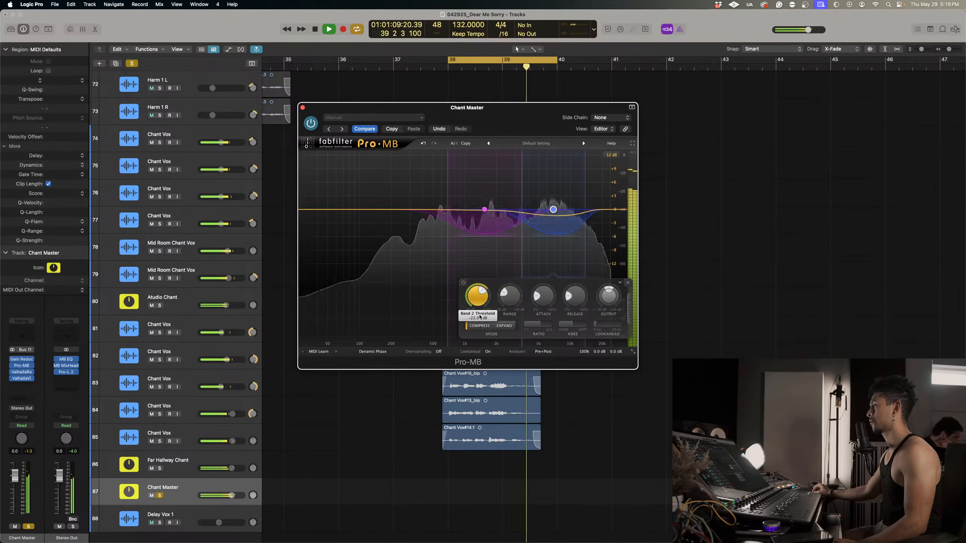
{"action": "left_click", "coordinate": [302, 108]}
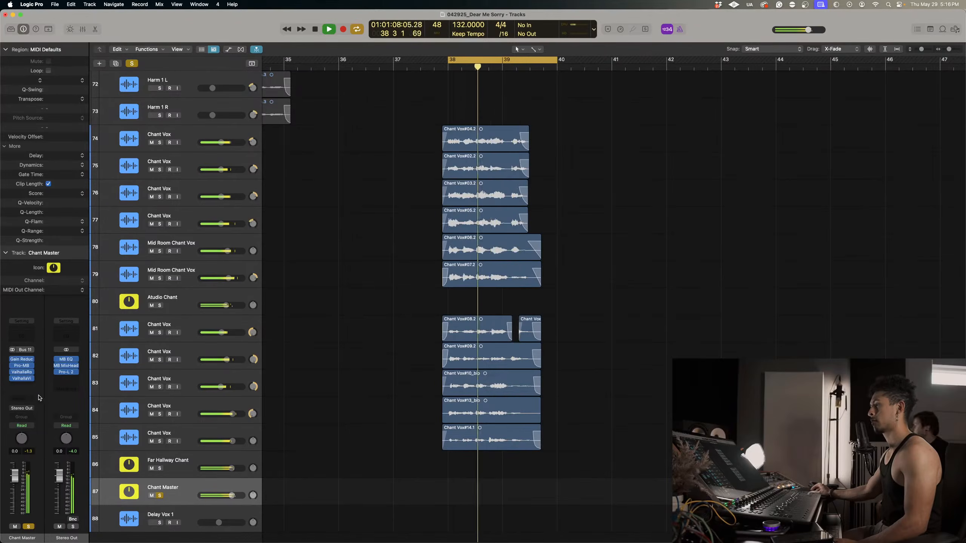
Insert MB EQ between ValhallaRoom and ValhallaVintageVerb on Chant Master.
{"action": "left_click", "coordinate": [22, 379]}
{"action": "left_click", "coordinate": [38, 382]}
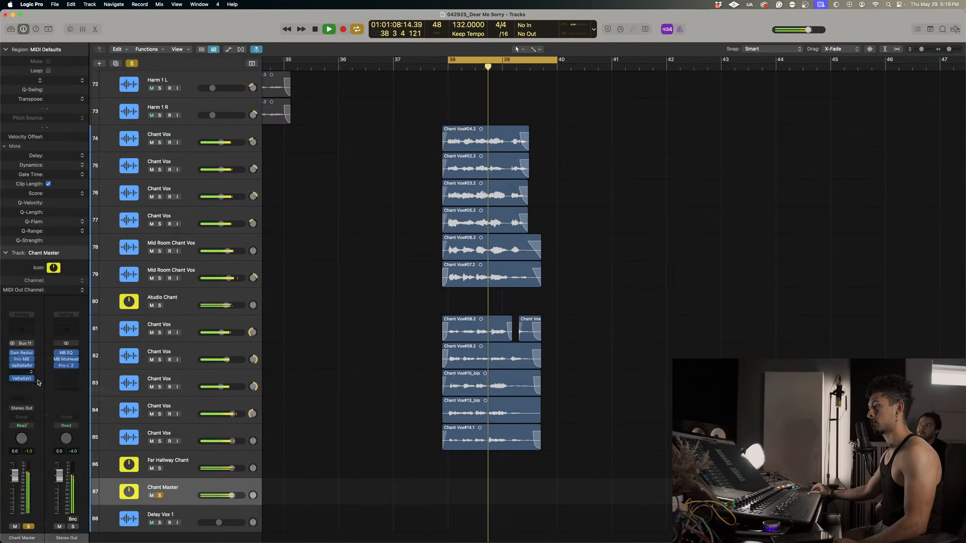
{"action": "left_click", "coordinate": [22, 372]}
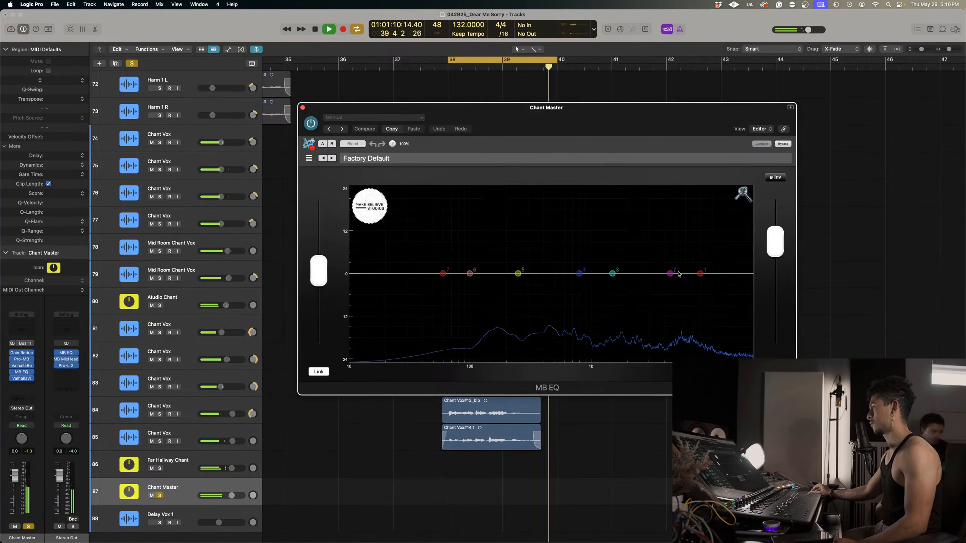
Shape MB EQ with a broad cut near 7 kHz, a wide boost near 2 kHz and a narrow band 4 boost around 1.7 kHz.
{"action": "left_click_drag", "start_coordinate": [678, 301], "coordinate": [687, 291]}
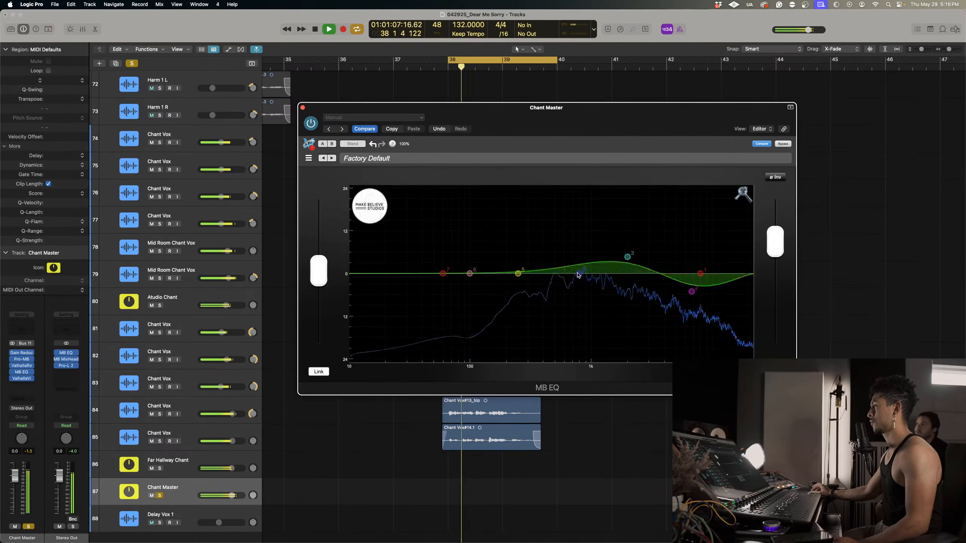
{"action": "left_click_drag", "start_coordinate": [640, 250], "coordinate": [622, 237]}
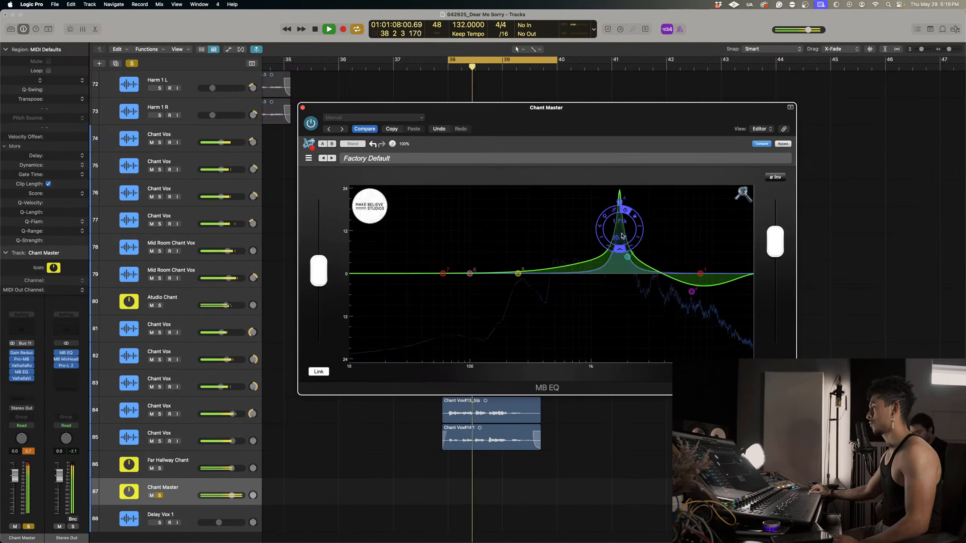
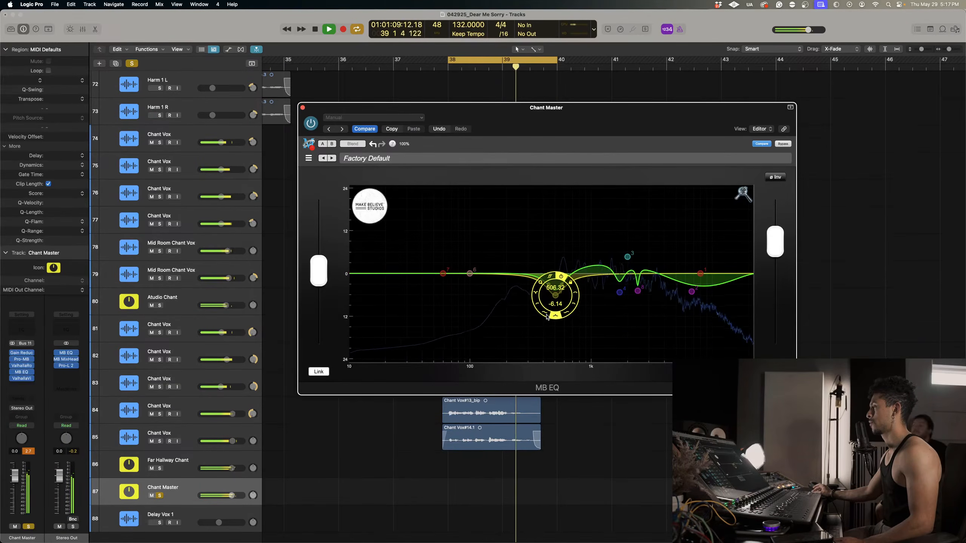
Close MB EQ, take Chant Master out of solo and raise its volume to 5.2 dB.
{"action": "left_click", "coordinate": [303, 108]}
{"action": "scroll", "coordinate": [190, 446], "scroll_direction": "down", "scroll_amount": 2}
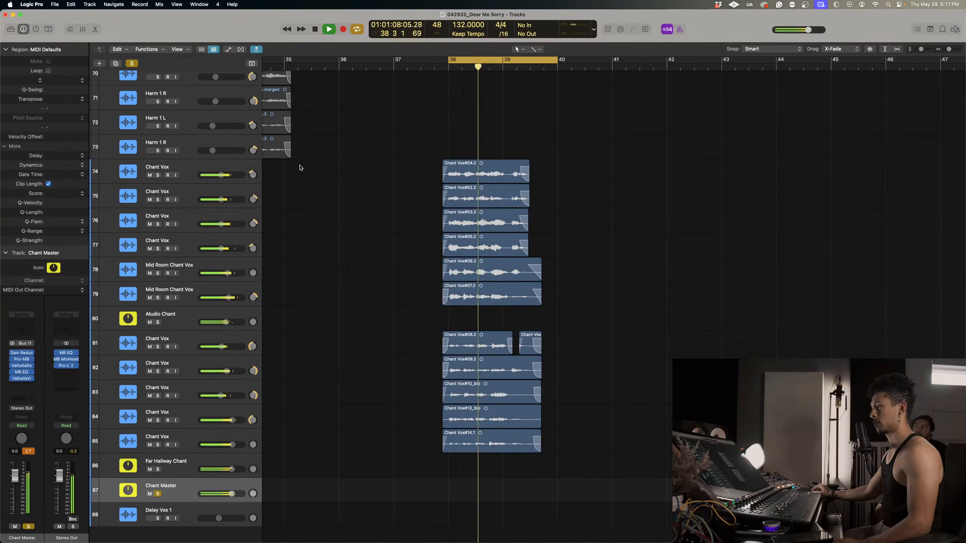
{"action": "left_click", "coordinate": [158, 494]}
{"action": "left_click_drag", "start_coordinate": [231, 493], "coordinate": [240, 493]}
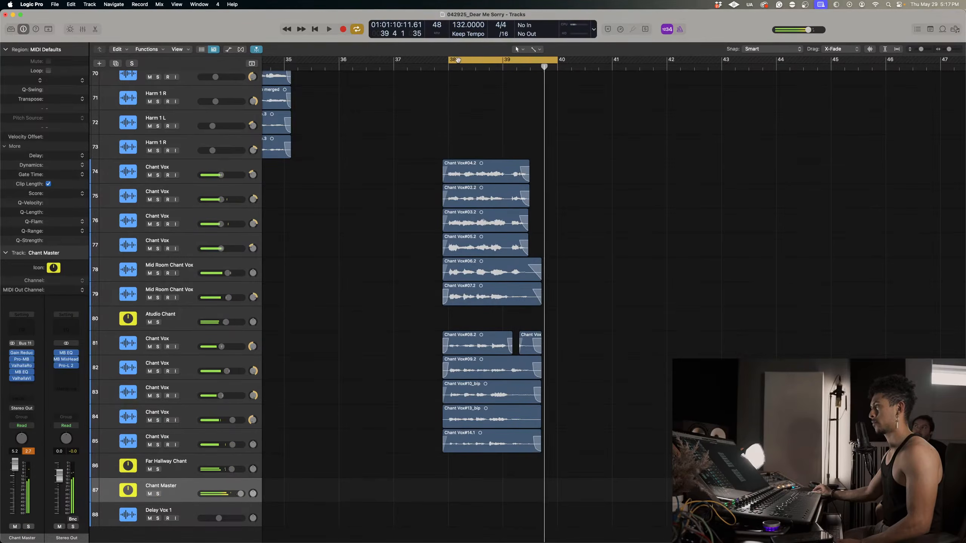
Turn off the cycle range and play the full mix from before bar 38 through the chants.
{"action": "key", "text": "c"}
{"action": "key", "text": "space"}
{"action": "left_click", "coordinate": [417, 67]}
{"action": "key", "text": "space"}
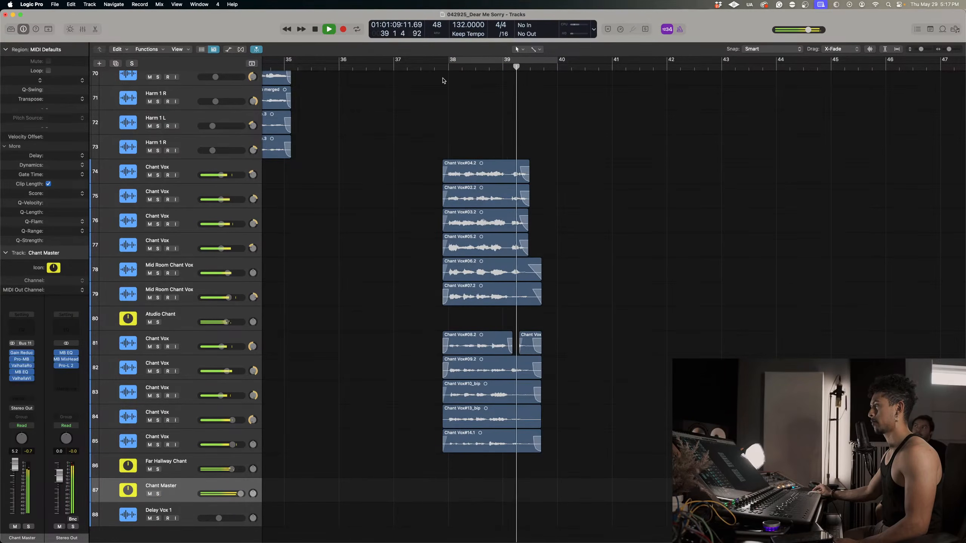
{"action": "key", "text": "space"}
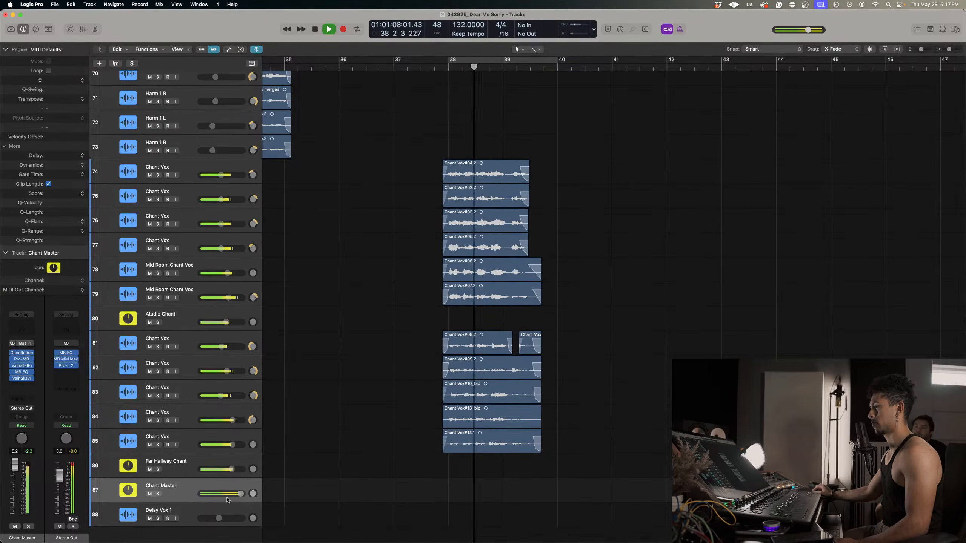
Split the chant regions across all the chant tracks just after bar 39, at position 39 1 3.
{"action": "left_click", "coordinate": [510, 69]}
{"action": "key", "text": "super+Right"}
{"action": "key", "text": "super+Right"}
{"action": "key", "text": "super+Right"}
{"action": "key", "text": "super+Right"}
{"action": "key", "text": "super+Right"}
{"action": "key", "text": "super+Right"}
{"action": "key", "text": "super+Right"}
{"action": "key", "text": "super+Right"}
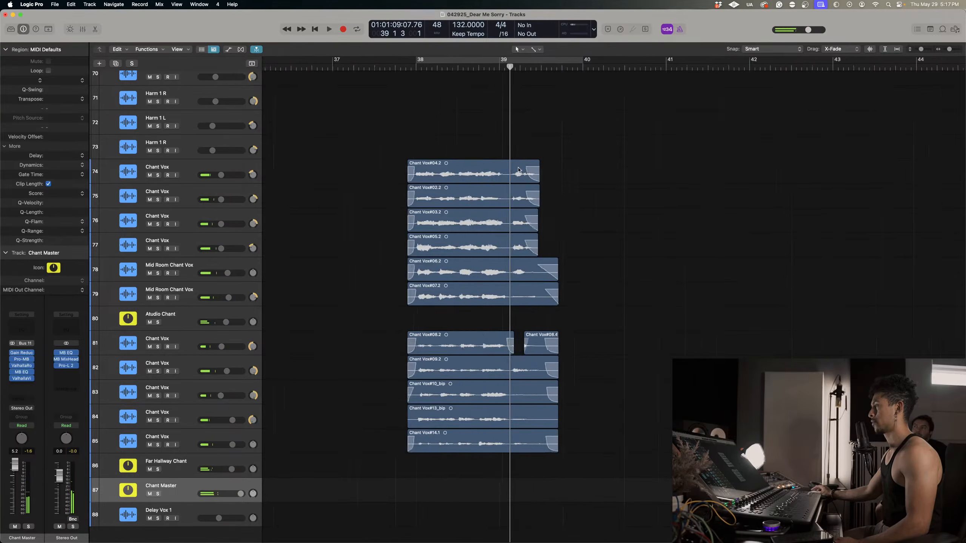
{"action": "left_click_drag", "start_coordinate": [525, 129], "coordinate": [626, 463]}
{"action": "key", "text": "super+t"}
Mute the chant tails after the split point and play the section to audition the shorter ending.
{"action": "left_click_drag", "start_coordinate": [517, 136], "coordinate": [660, 473]}
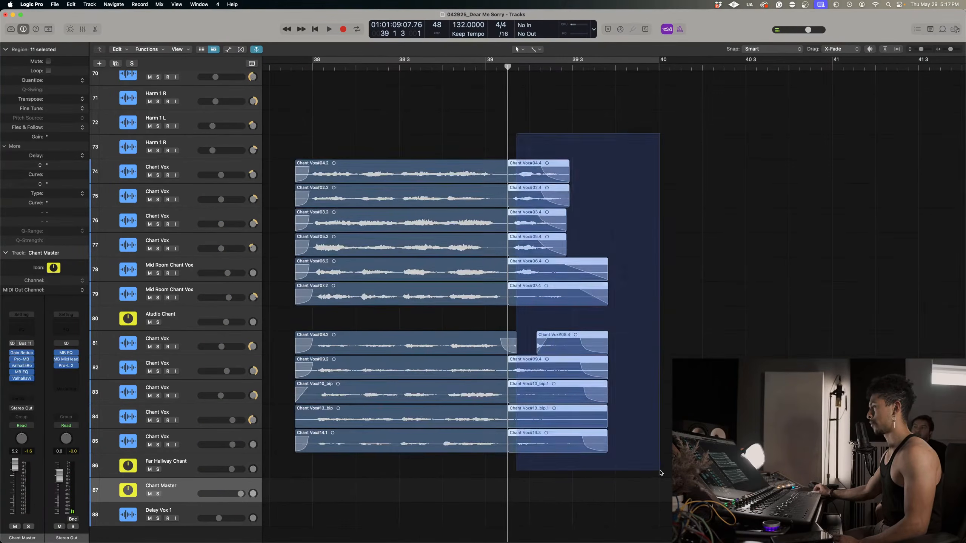
{"action": "scroll", "coordinate": [660, 473], "scroll_direction": "down", "scroll_amount": 1}
{"action": "key", "text": "ctrl+alt+m"}
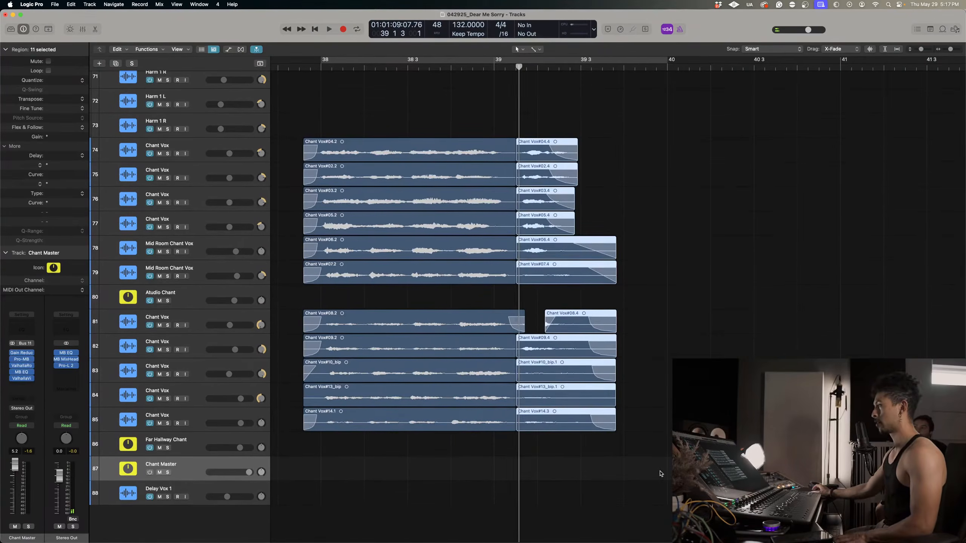
{"action": "key", "text": "ctrl+m"}
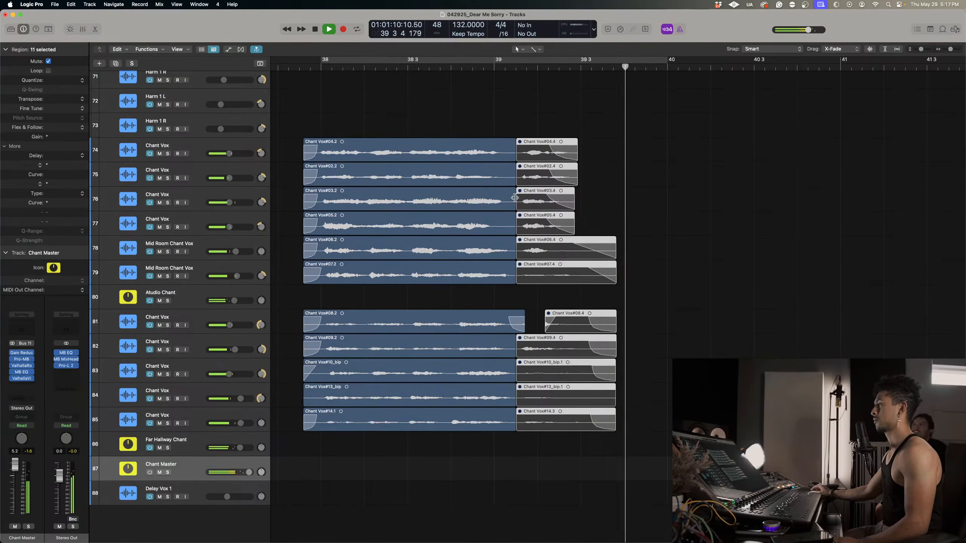
{"action": "scroll", "coordinate": [513, 197], "scroll_direction": "up", "scroll_amount": 2}
{"action": "scroll", "coordinate": [514, 200], "scroll_direction": "up", "scroll_amount": 6}
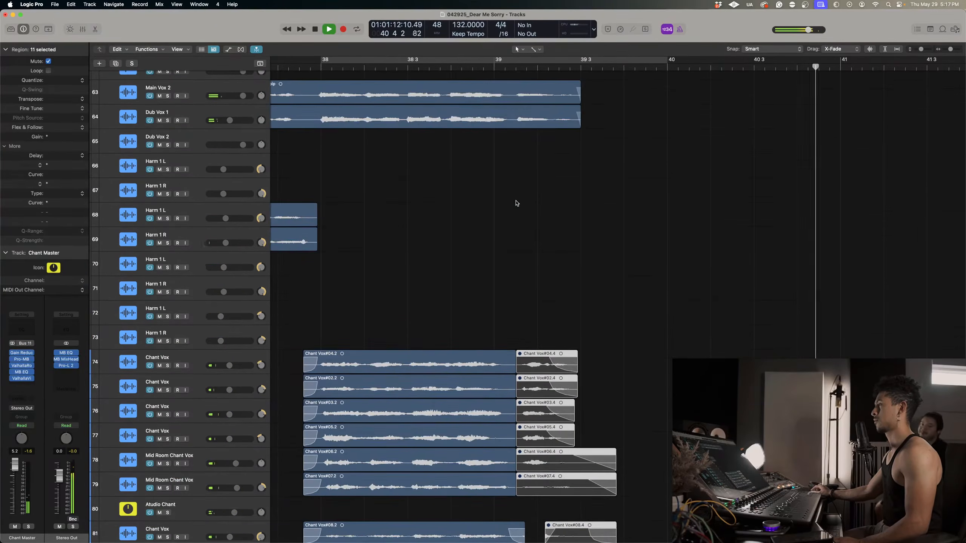
{"action": "scroll", "coordinate": [518, 206], "scroll_direction": "up", "scroll_amount": 3}
{"action": "scroll", "coordinate": [522, 219], "scroll_direction": "down", "scroll_amount": 8}
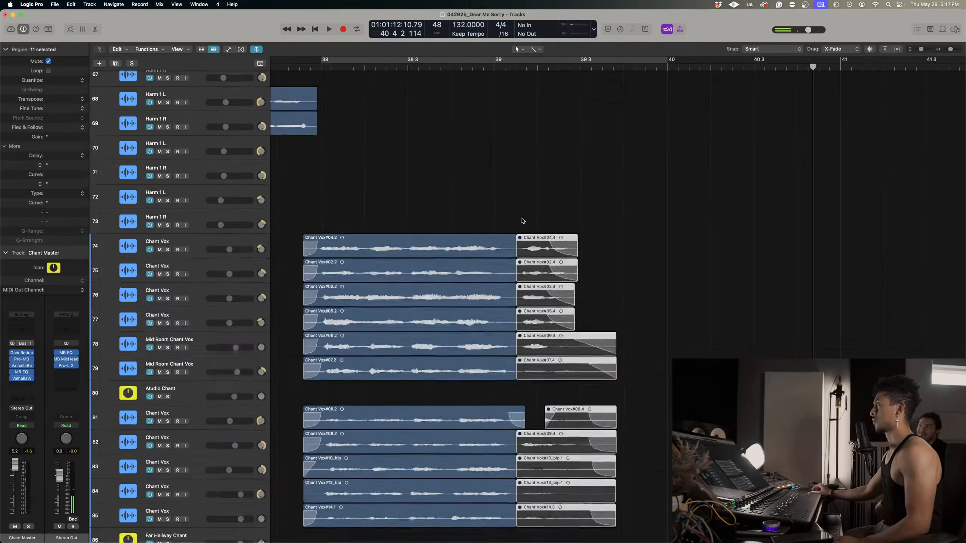
Unmute the chant tails after the split point and delete them from all the chant tracks.
{"action": "scroll", "coordinate": [522, 219], "scroll_direction": "left", "scroll_amount": 3}
{"action": "scroll", "coordinate": [522, 219], "scroll_direction": "down", "scroll_amount": 3}
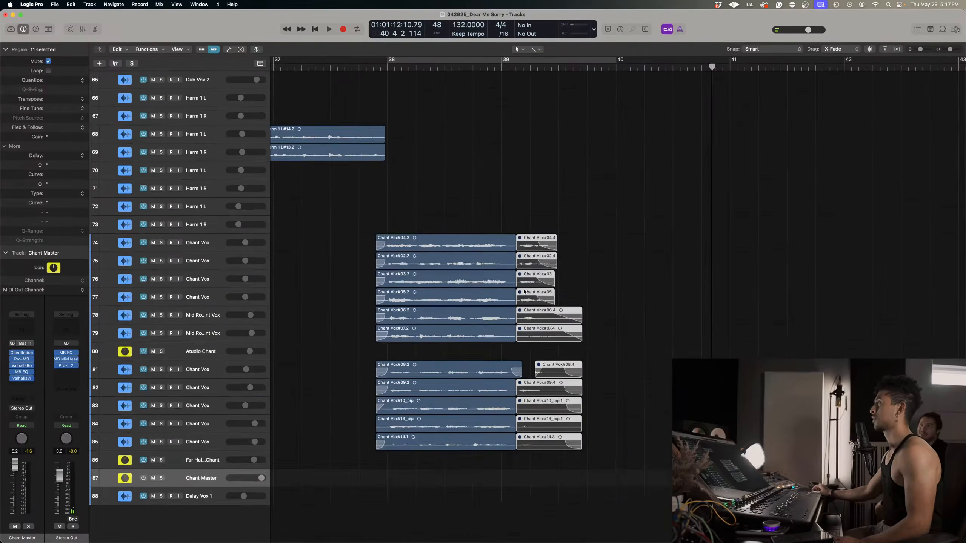
{"action": "scroll", "coordinate": [530, 291], "scroll_direction": "up", "scroll_amount": 3}
{"action": "key", "text": "ctrl+m"}
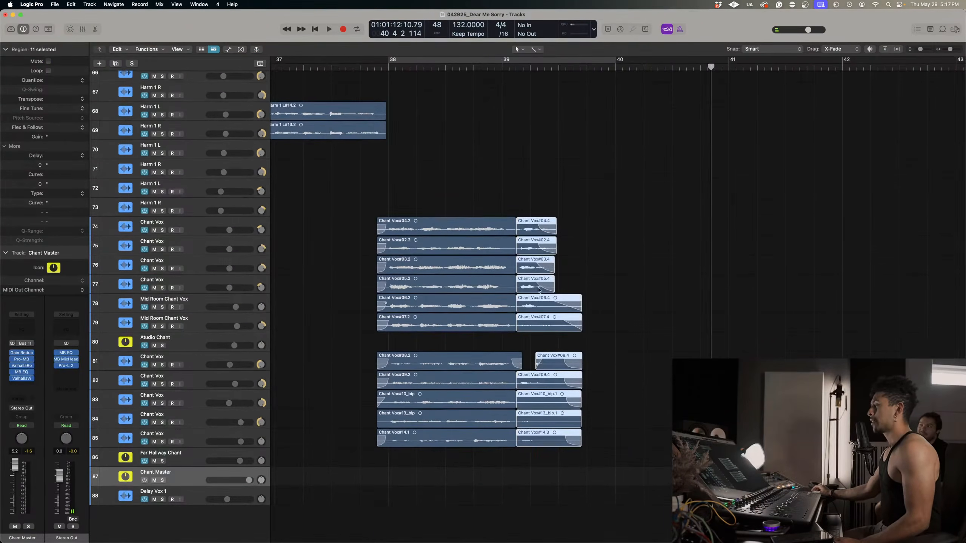
{"action": "left_click_drag", "start_coordinate": [543, 193], "coordinate": [564, 484]}
{"action": "key", "text": "Delete"}
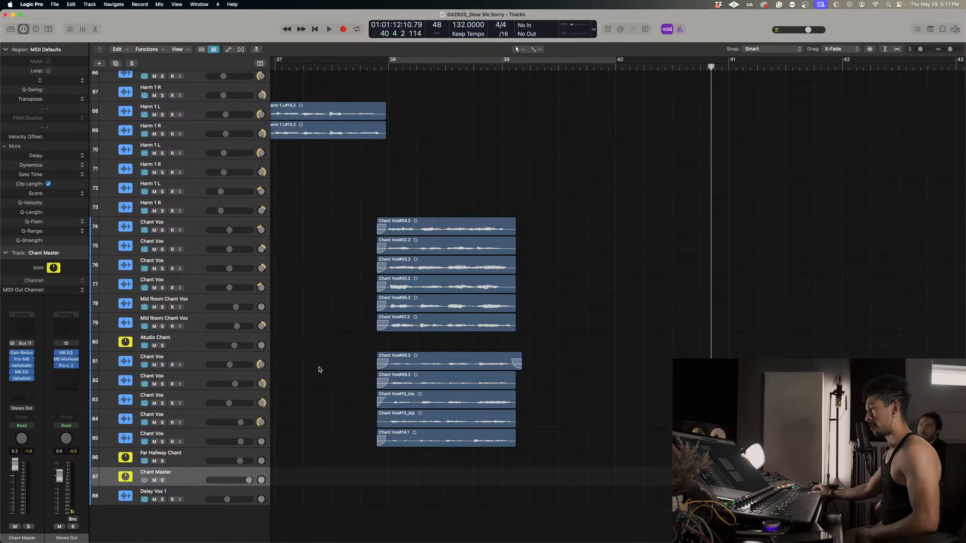
Bounce the Chant Vox#14.1 region on track 85 in place with the default settings.
{"action": "left_click", "coordinate": [196, 439]}
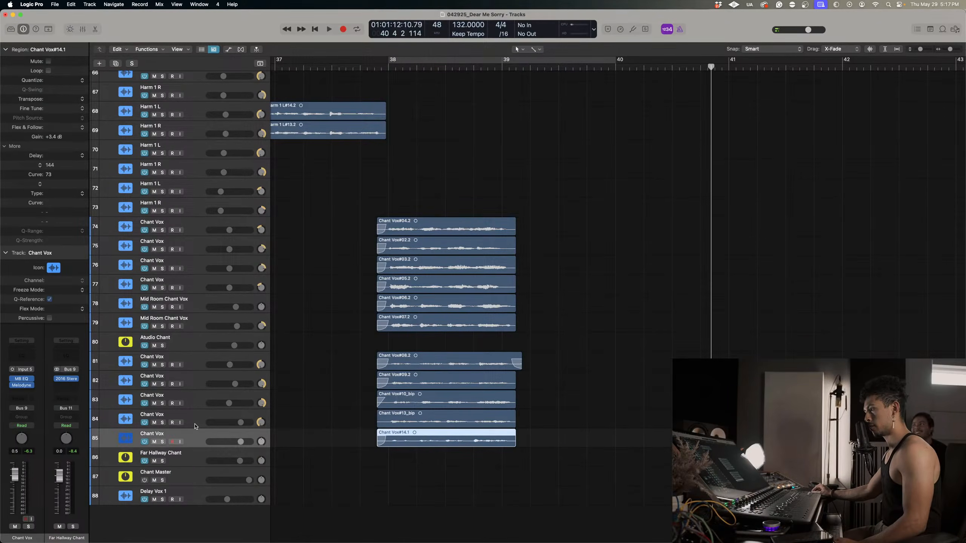
{"action": "left_click", "coordinate": [195, 427]}
{"action": "left_click", "coordinate": [191, 444]}
{"action": "scroll", "coordinate": [191, 444], "scroll_direction": "up", "scroll_amount": 5}
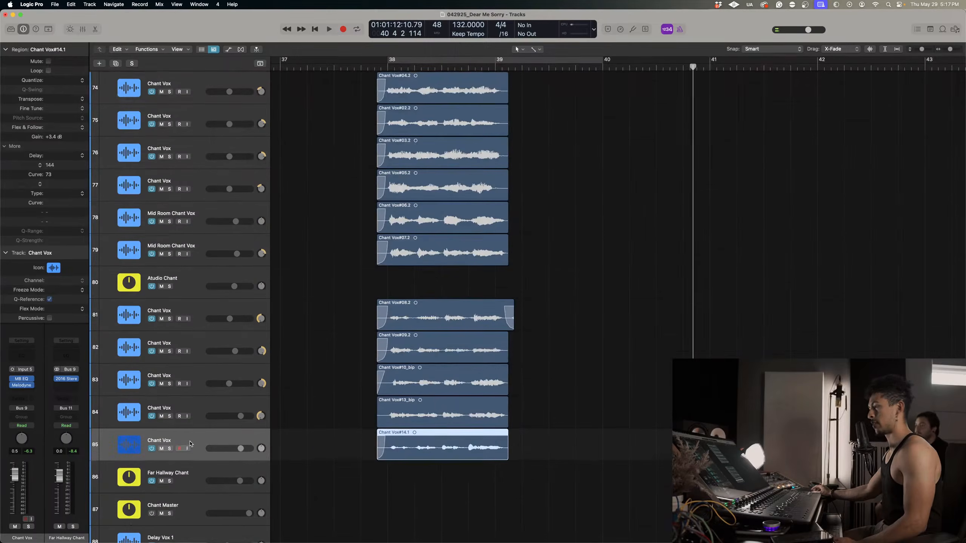
{"action": "right_click", "coordinate": [440, 451]}
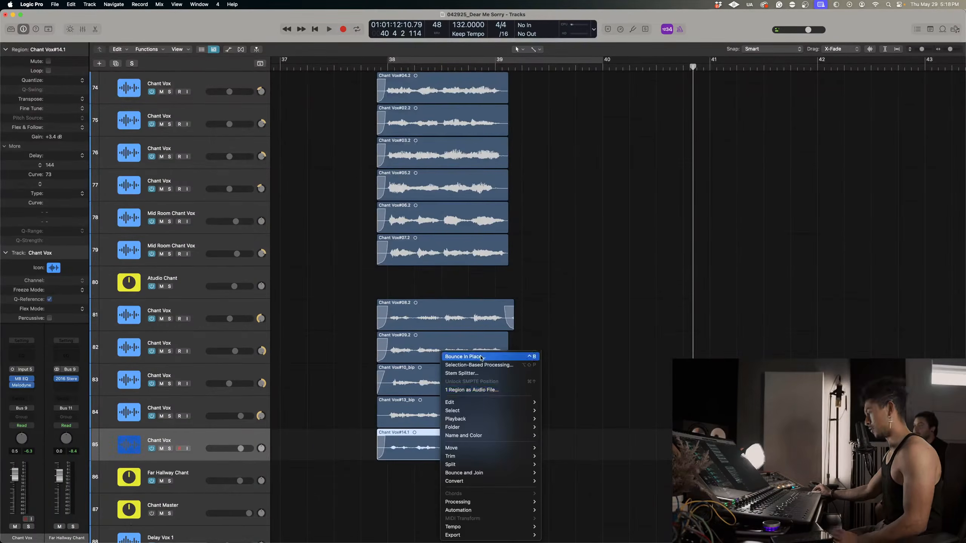
{"action": "left_click", "coordinate": [480, 357]}
{"action": "key", "text": "Return"}
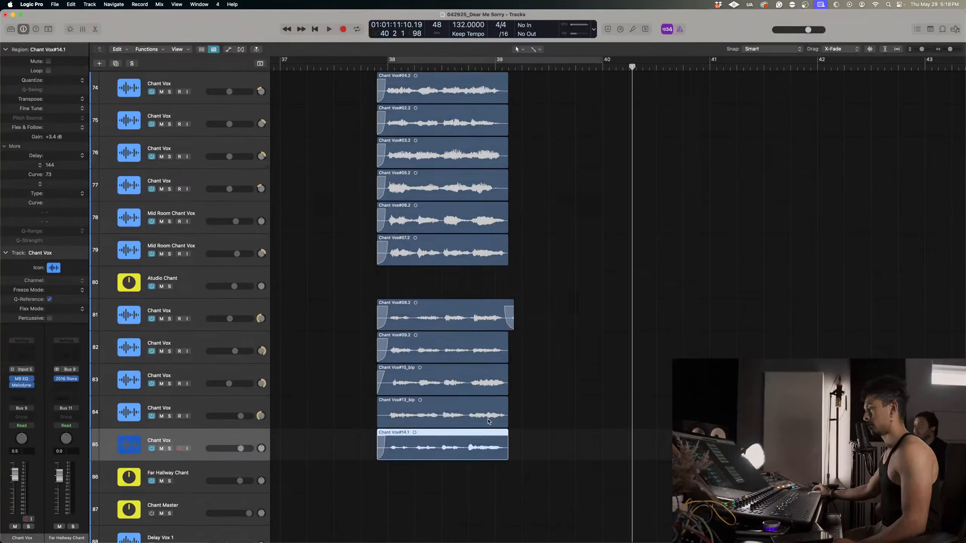
Replace the Chant Vox#14.1 region on track 85 with its bounced version and delete the emptied bounce track.
{"action": "scroll", "coordinate": [483, 438], "scroll_direction": "down", "scroll_amount": 2}
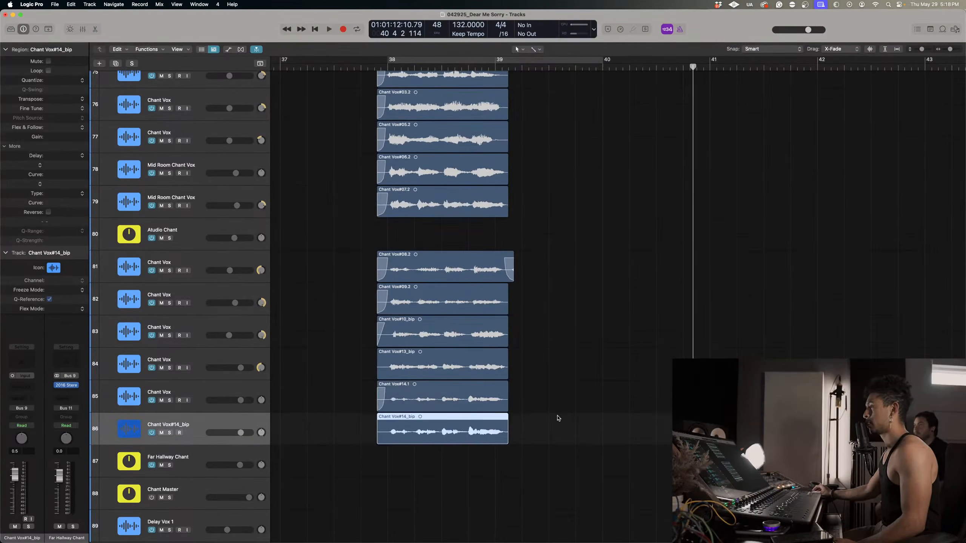
{"action": "left_click", "coordinate": [485, 401]}
{"action": "key", "text": "Delete"}
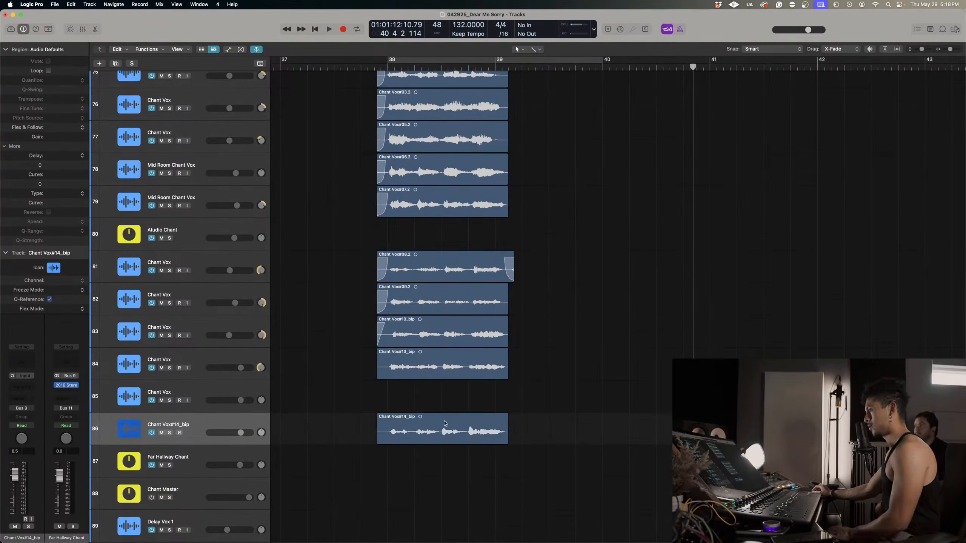
{"action": "left_click_drag", "start_coordinate": [445, 424], "coordinate": [445, 396]}
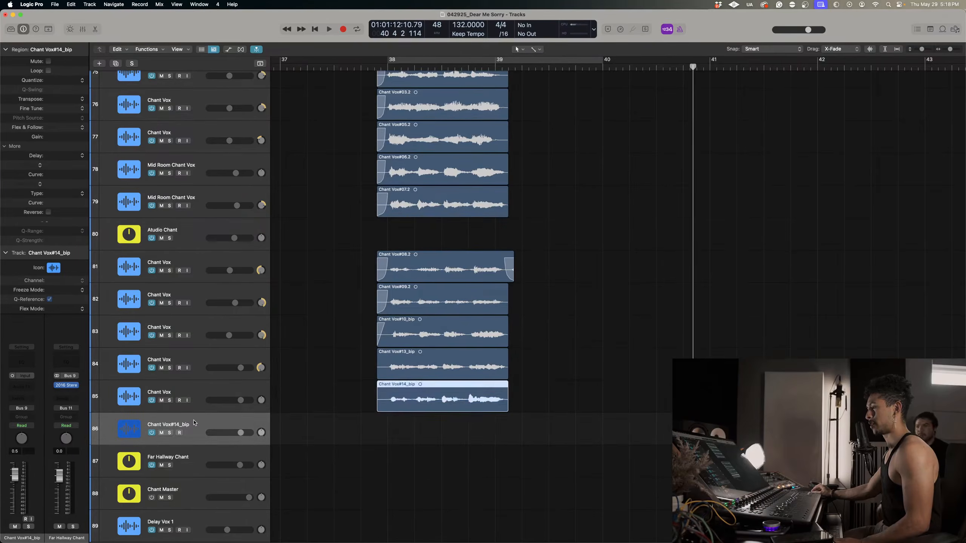
{"action": "left_click", "coordinate": [194, 422]}
{"action": "key", "text": "super+BackSpace"}
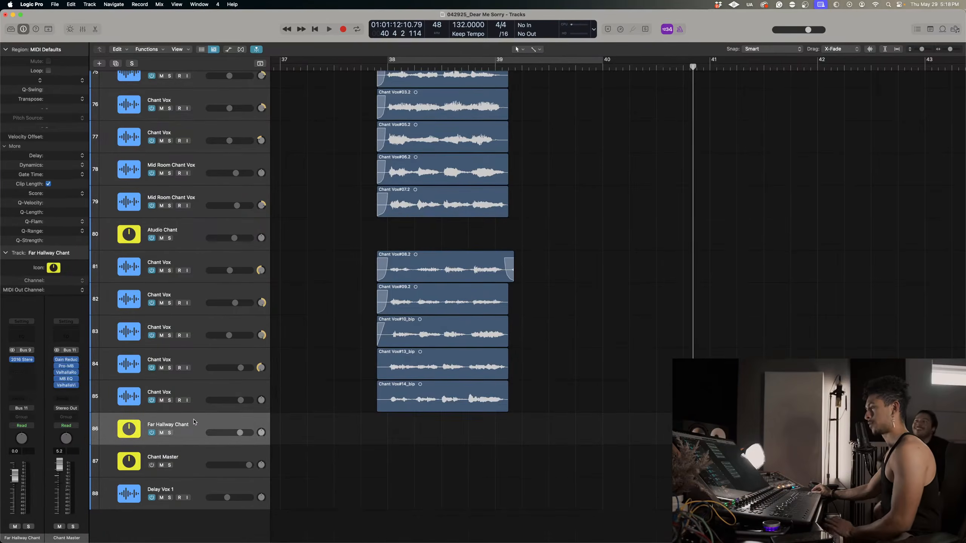
Remove the MB EQ plug-in from the Chant Vox channel on track 85.
{"action": "left_click", "coordinate": [194, 390]}
{"action": "left_click", "coordinate": [26, 382]}
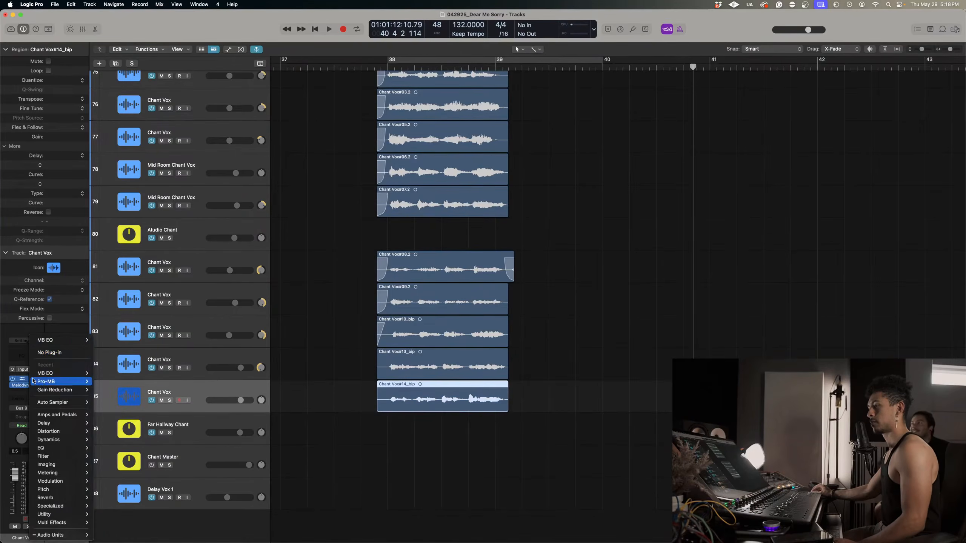
{"action": "left_click", "coordinate": [50, 353]}
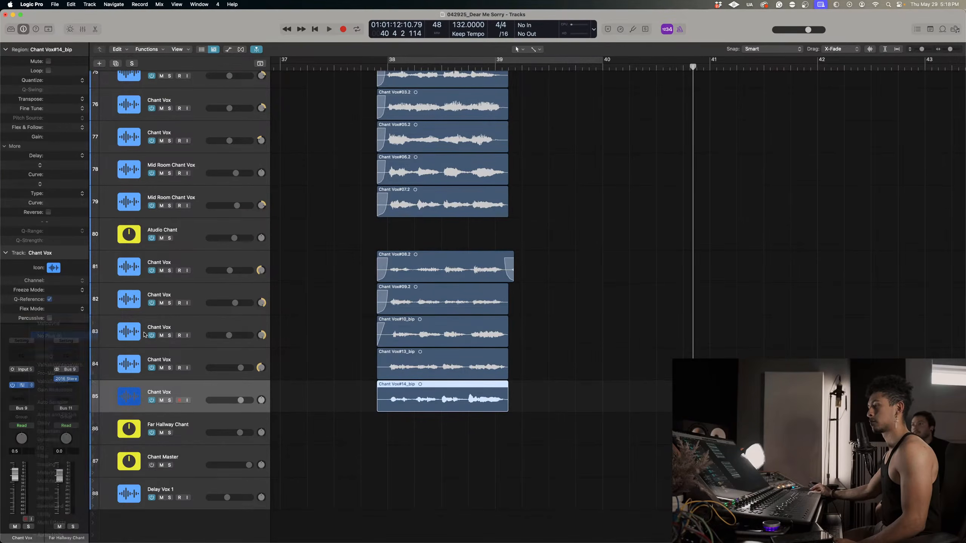
Check the channel strips of the remaining chant tracks, from track 84 up to track 75, for leftover plug-ins.
{"action": "key", "text": "Up"}
{"action": "left_click", "coordinate": [199, 322]}
{"action": "left_click", "coordinate": [198, 297]}
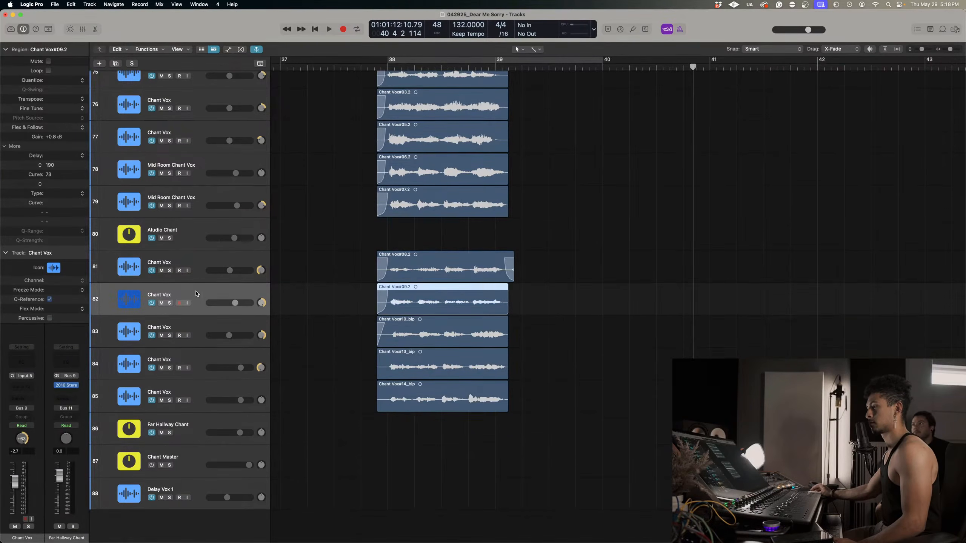
{"action": "left_click", "coordinate": [197, 273]}
{"action": "left_click", "coordinate": [191, 224]}
{"action": "left_click", "coordinate": [195, 201]}
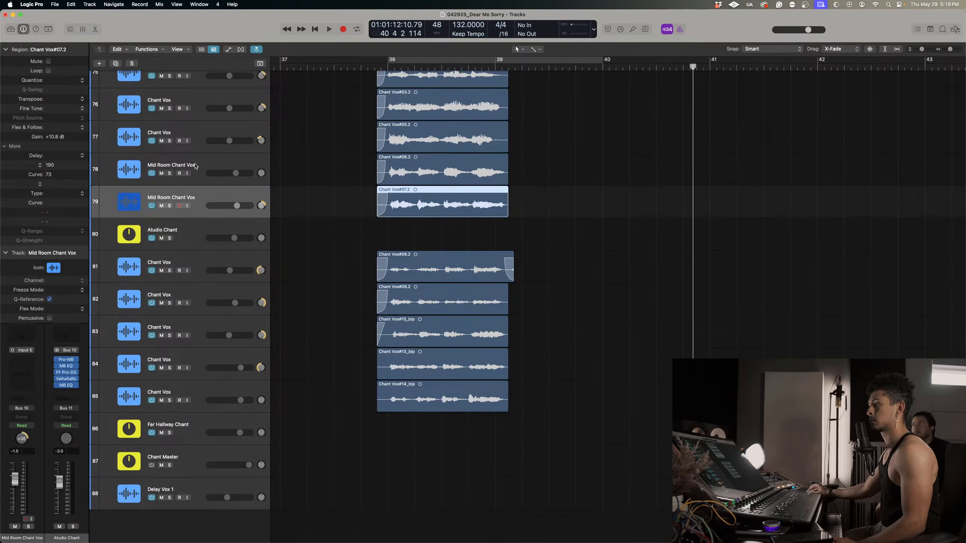
{"action": "left_click", "coordinate": [197, 176]}
{"action": "scroll", "coordinate": [197, 173], "scroll_direction": "up", "scroll_amount": 2}
{"action": "left_click", "coordinate": [196, 172]}
{"action": "left_click", "coordinate": [198, 143]}
{"action": "left_click", "coordinate": [204, 106]}
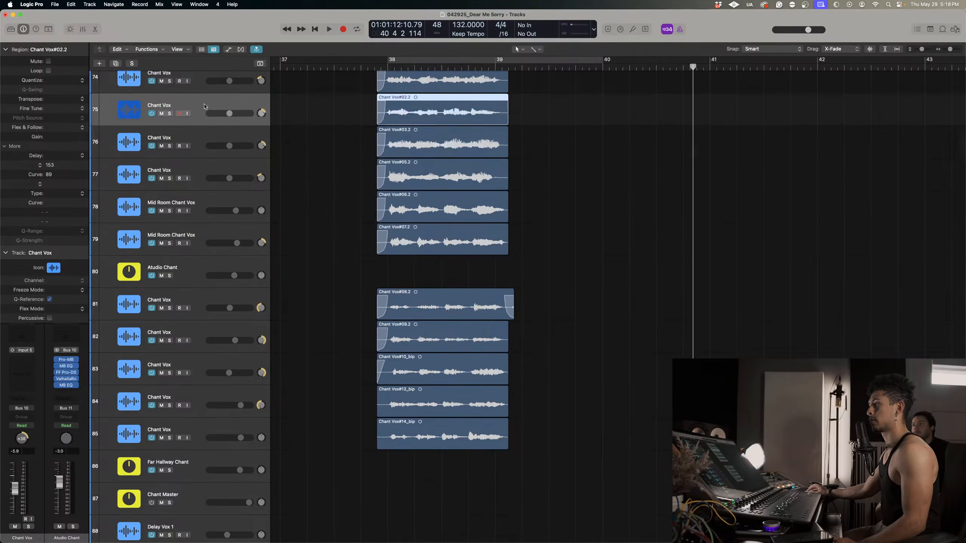
Trim the end of Chant Vox#08.2 on track 81 slightly, play the chants from their start and select Chant Master.
{"action": "left_click_drag", "start_coordinate": [512, 313], "coordinate": [511, 315]}
{"action": "left_click", "coordinate": [383, 64]}
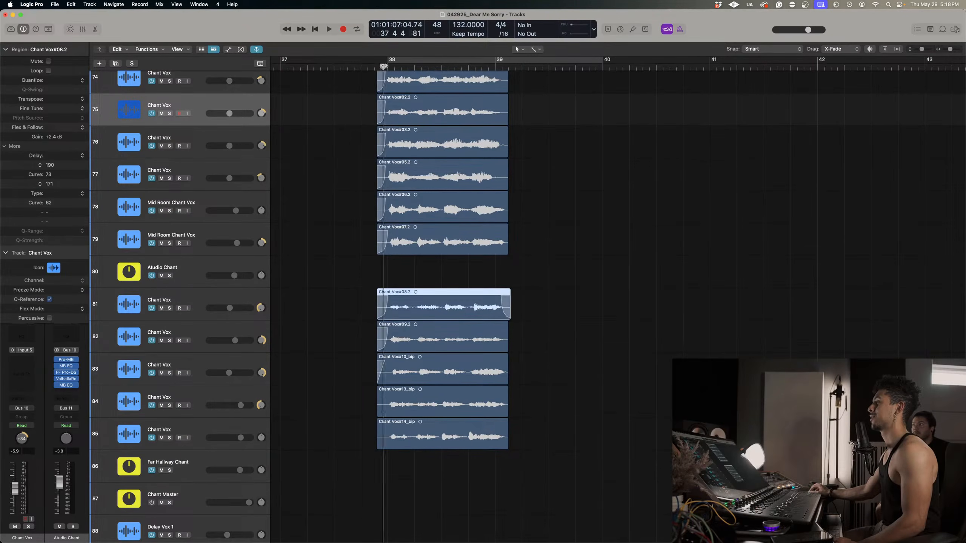
{"action": "key", "text": "space"}
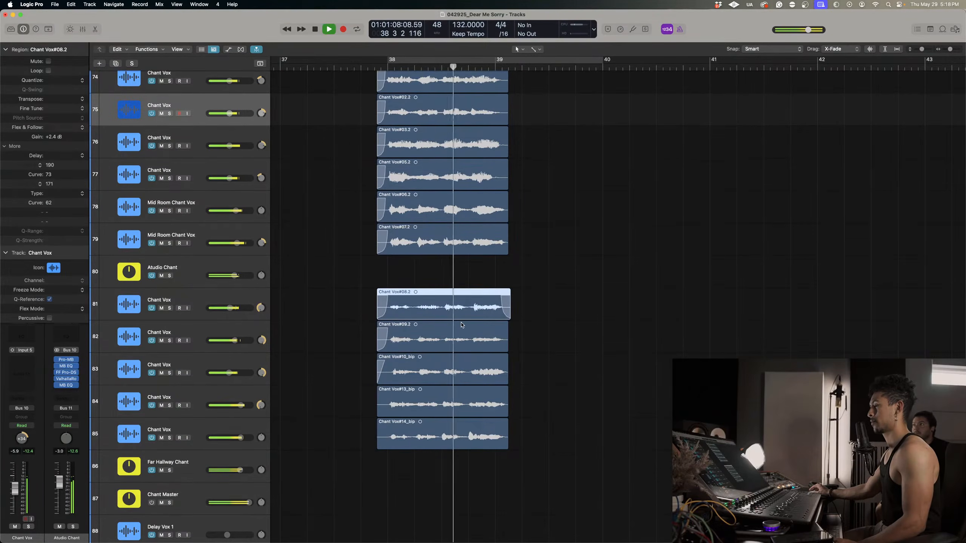
{"action": "left_click", "coordinate": [209, 492]}
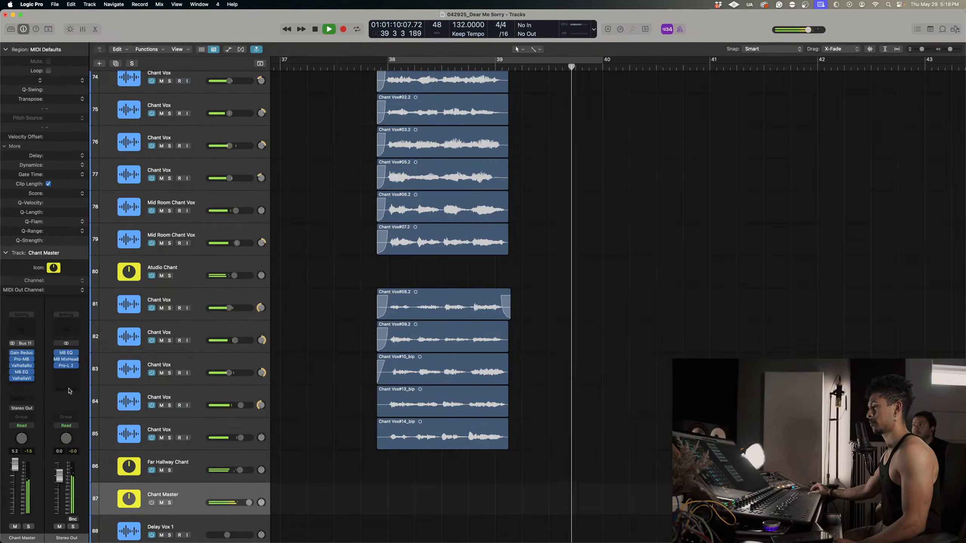
{"action": "key", "text": "space"}
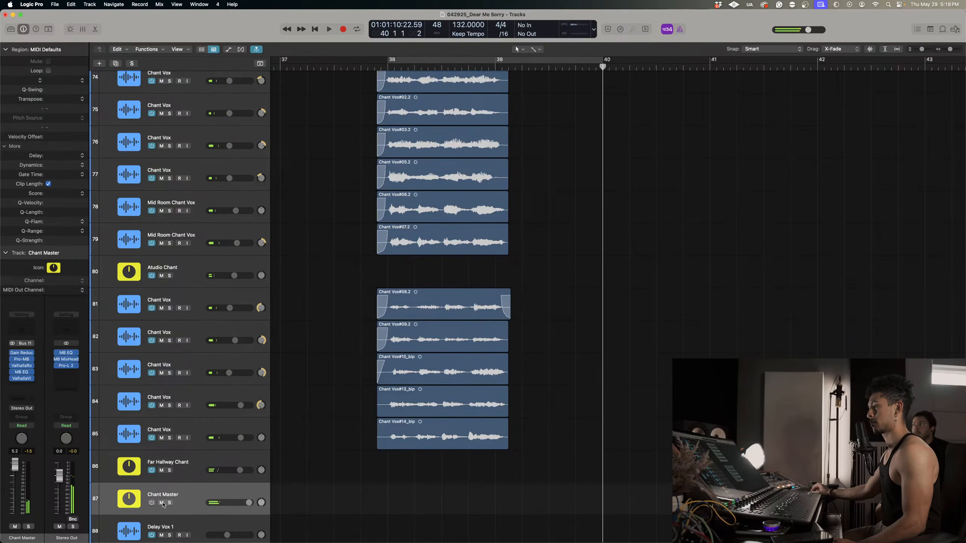
Solo Chant Master and play the end of the chant phrase from bar 38, beat 4.
{"action": "left_click", "coordinate": [470, 67]}
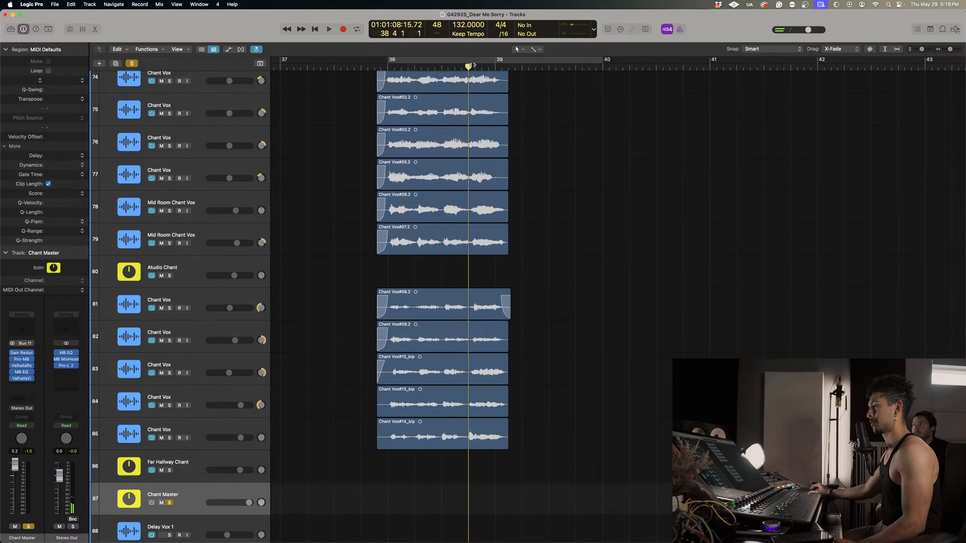
{"action": "key", "text": "space"}
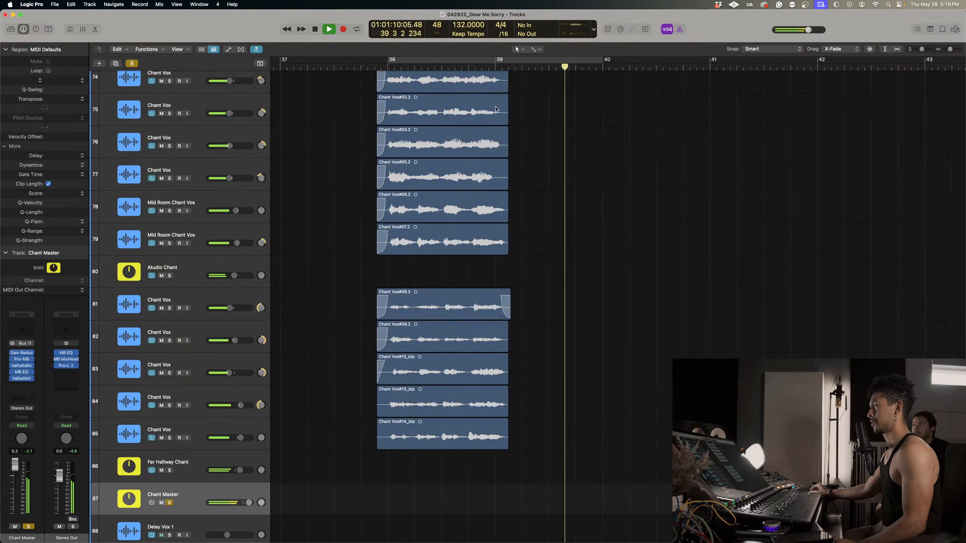
{"action": "scroll", "coordinate": [494, 152], "scroll_direction": "up", "scroll_amount": 3}
{"action": "key", "text": "space"}
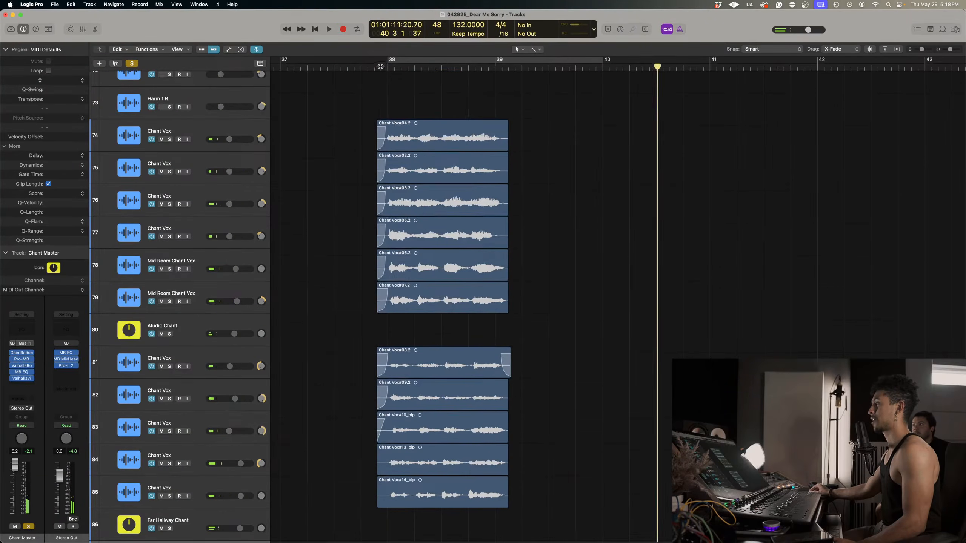
Raise the Atudio Chant bus volume to -0.7 dB.
{"action": "scroll", "coordinate": [396, 210], "scroll_direction": "left", "scroll_amount": 1}
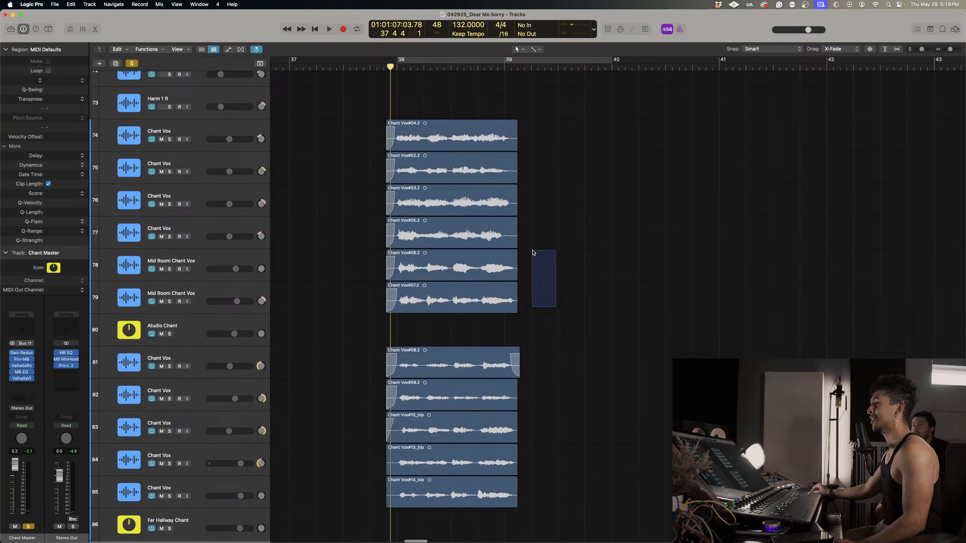
{"action": "left_click_drag", "start_coordinate": [556, 307], "coordinate": [532, 250]}
{"action": "left_click", "coordinate": [212, 290]}
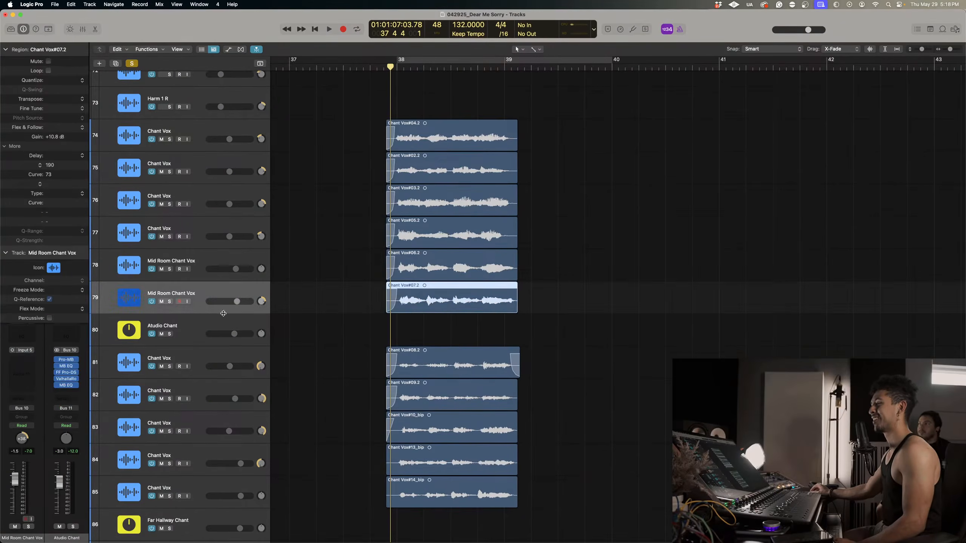
{"action": "scroll", "coordinate": [287, 292], "scroll_direction": "down", "scroll_amount": 2}
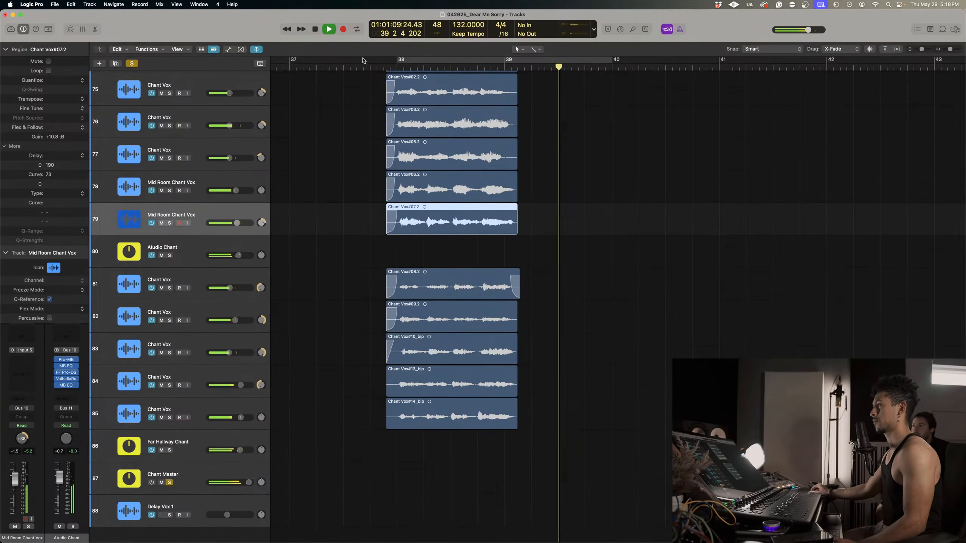
Clear the solo, replay the chants from before bar 38 in the full mix and select Chant Master.
{"action": "left_click", "coordinate": [336, 65]}
{"action": "left_click", "coordinate": [132, 64]}
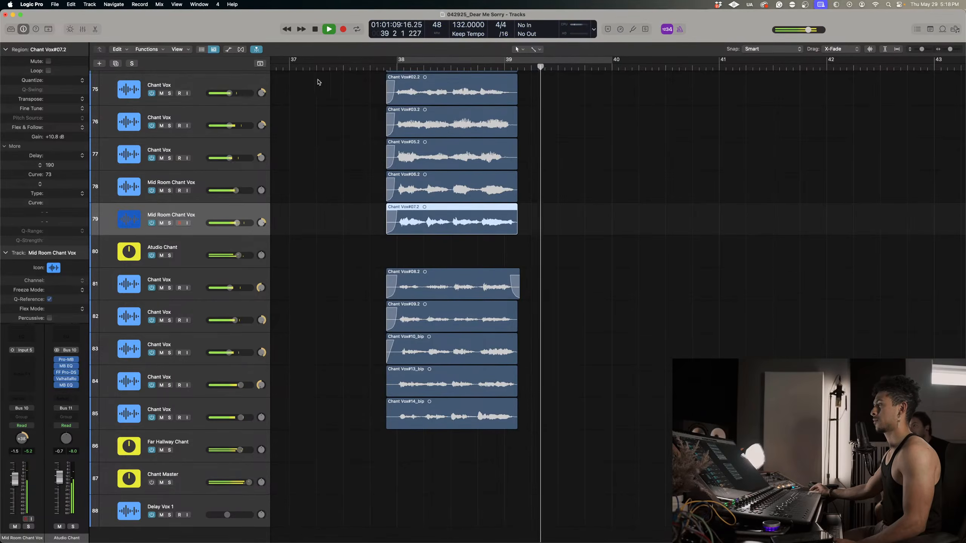
{"action": "left_click", "coordinate": [185, 489]}
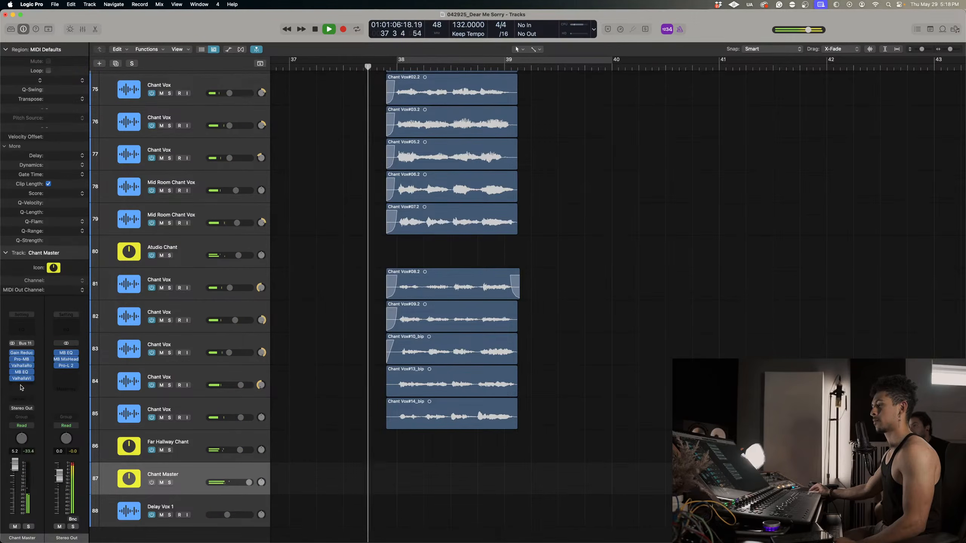
Insert a Direction Mixer plug-in at the end of Chant Master's effects chain and stop playback.
{"action": "left_click", "coordinate": [20, 387]}
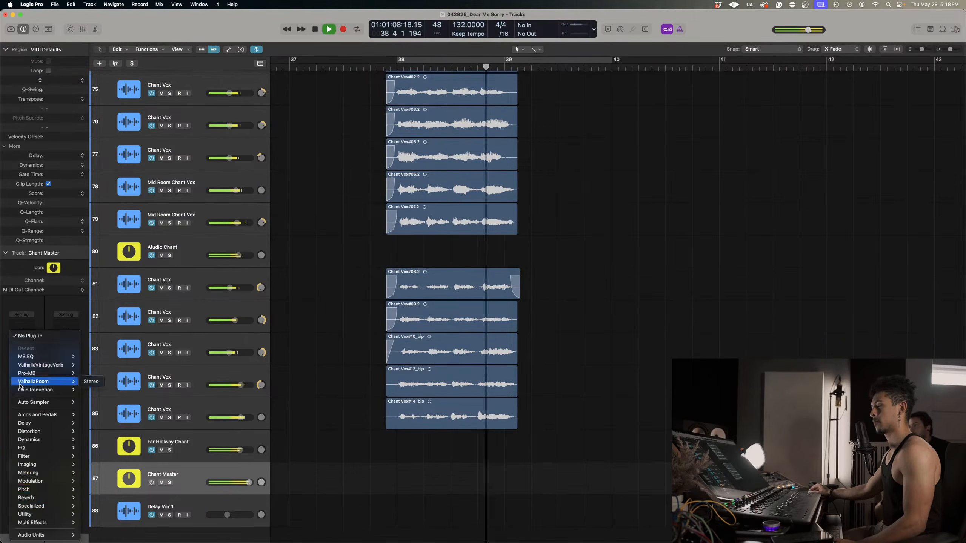
{"action": "mouse_move", "coordinate": [41, 465]}
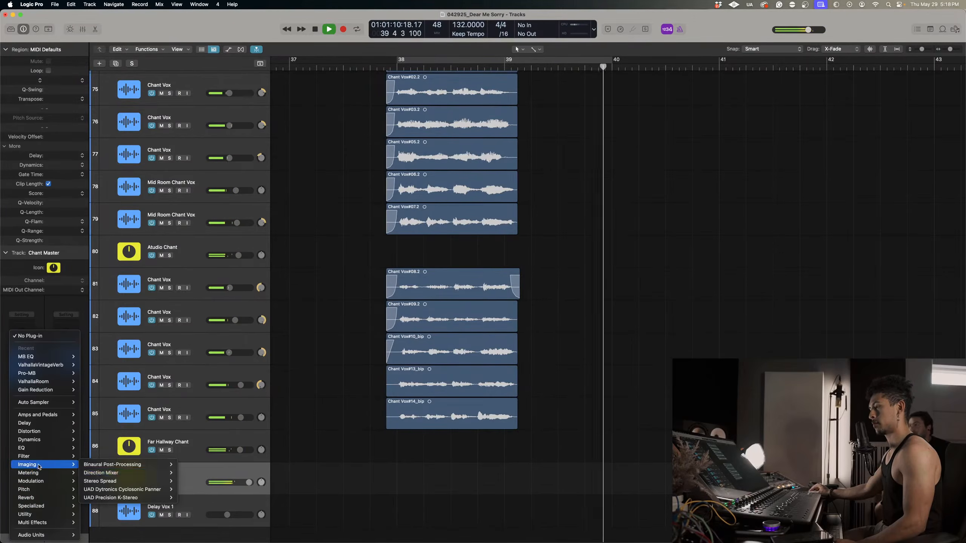
{"action": "mouse_move", "coordinate": [133, 473]}
{"action": "left_click", "coordinate": [190, 473]}
{"action": "key", "text": "space"}
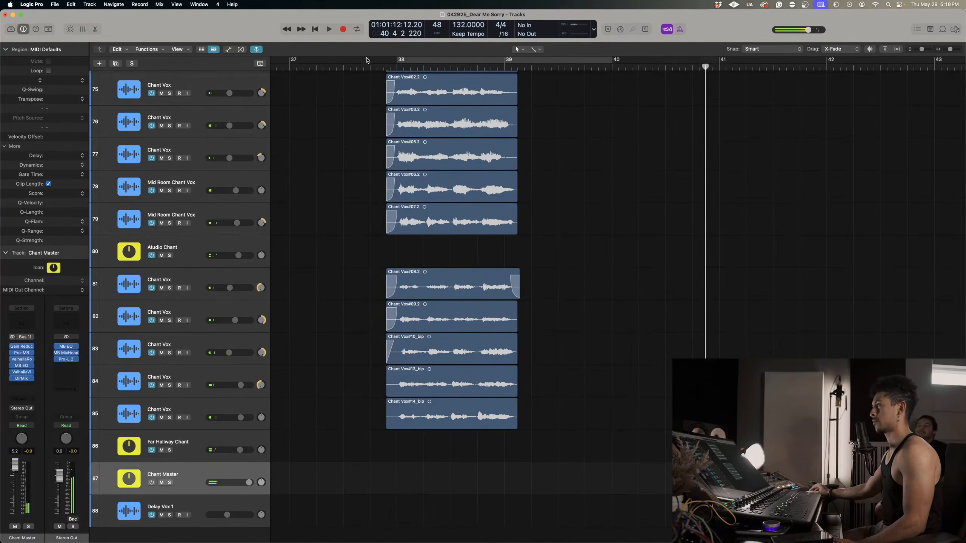
Loop the chant phrase around bars 38 to 39 and replace Chant Master's Direction Mixer with a Stereo Spread plug-in.
{"action": "left_click_drag", "start_coordinate": [366, 59], "coordinate": [538, 59]}
{"action": "key", "text": "space"}
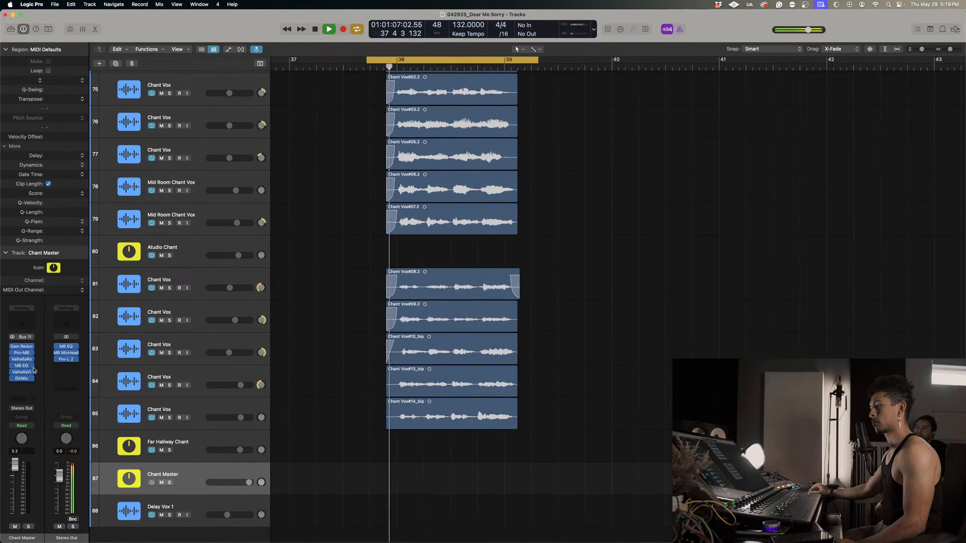
{"action": "left_click", "coordinate": [31, 379]}
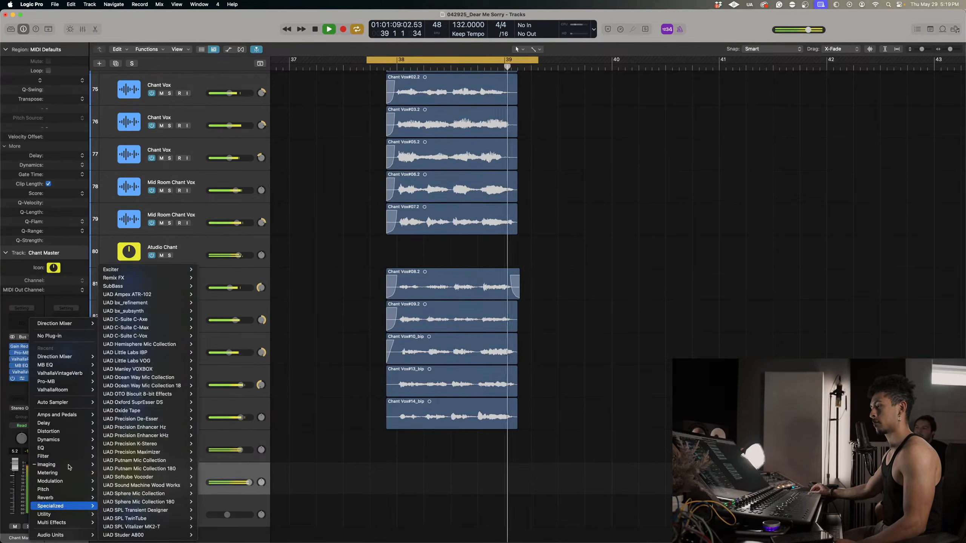
{"action": "mouse_move", "coordinate": [67, 466]}
{"action": "mouse_move", "coordinate": [129, 483]}
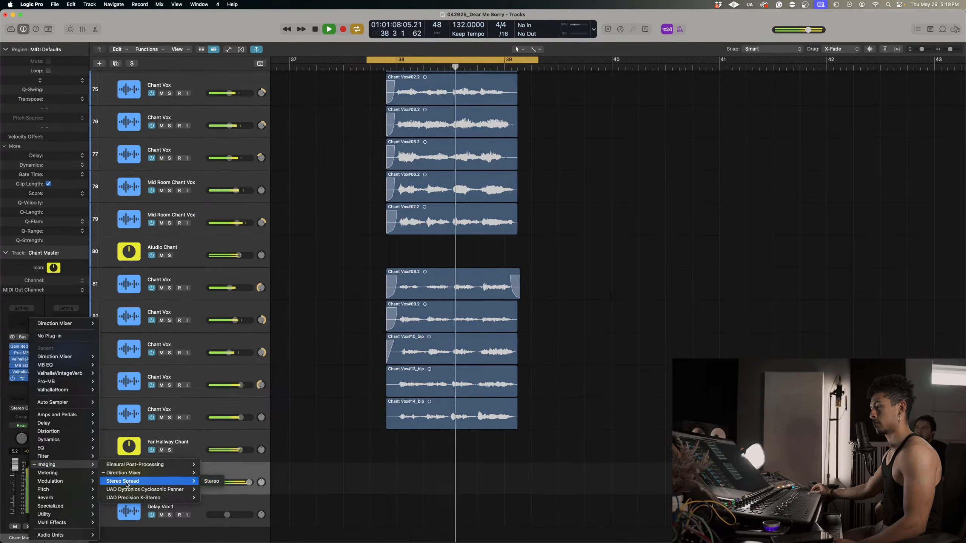
{"action": "left_click", "coordinate": [211, 483]}
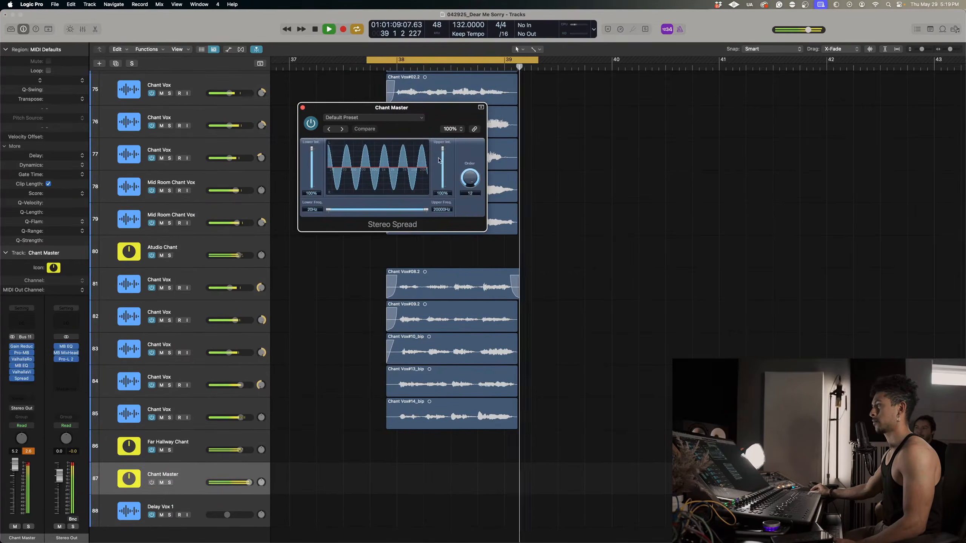
Set Stereo Spread's upper intensity to 58% and lower intensity to 46%, and close the plug-in window.
{"action": "left_click_drag", "start_coordinate": [442, 149], "coordinate": [444, 160]}
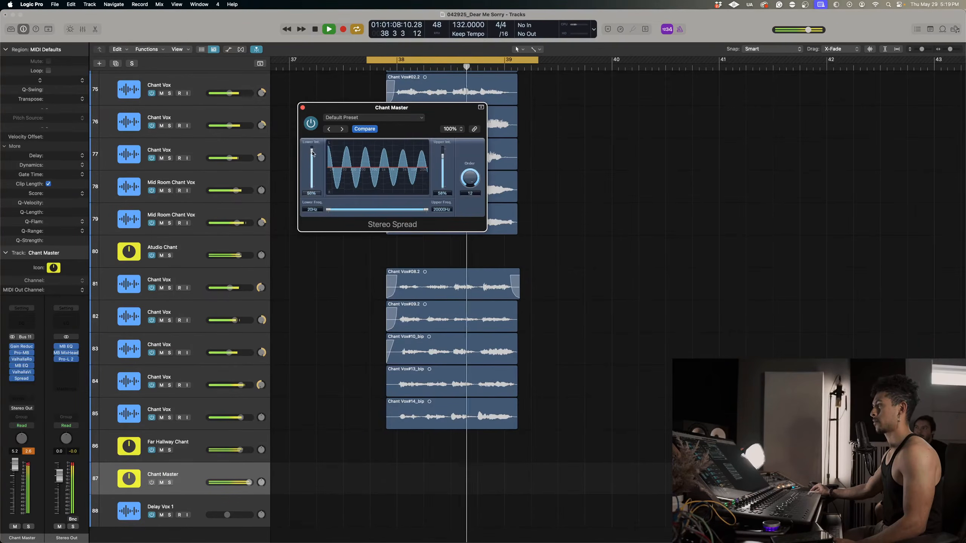
{"action": "left_click_drag", "start_coordinate": [312, 153], "coordinate": [311, 159]}
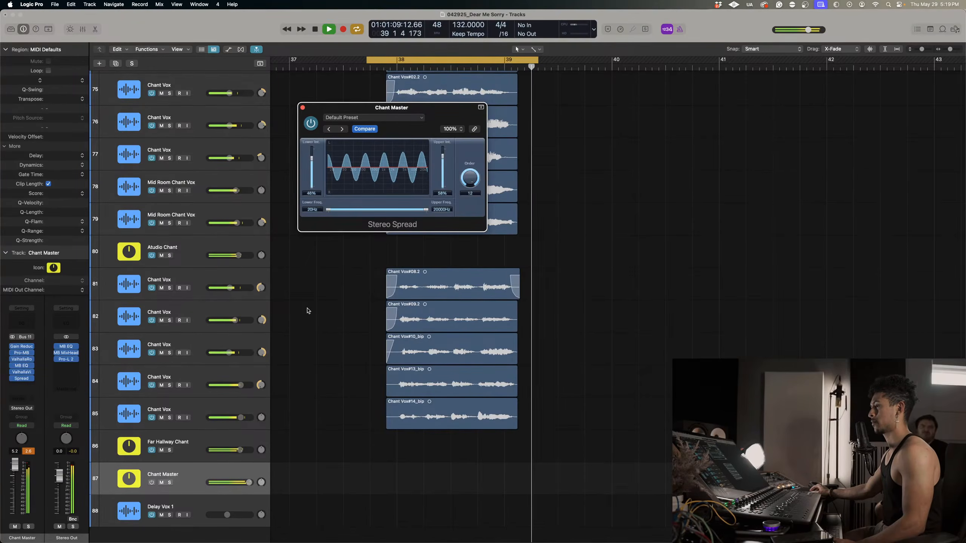
{"action": "left_click_drag", "start_coordinate": [298, 105], "coordinate": [298, 106]}
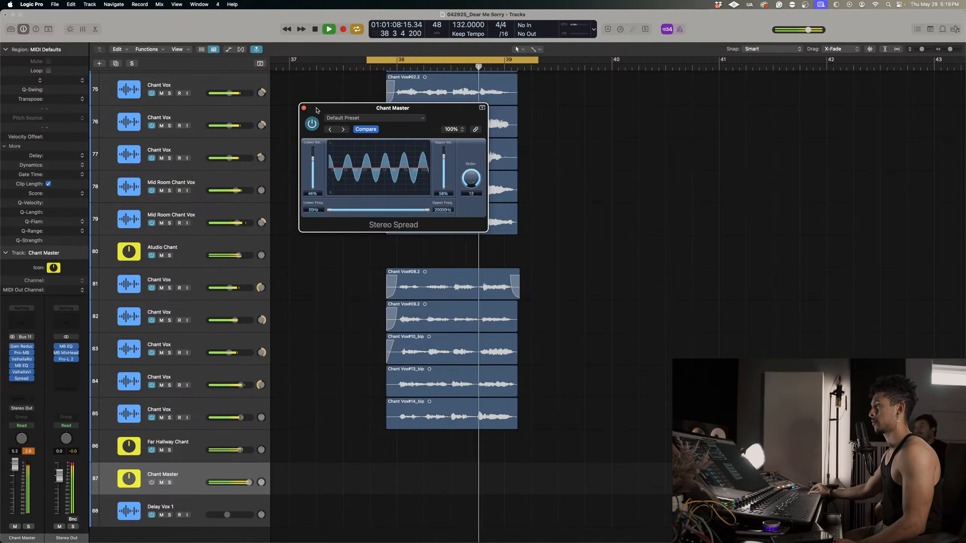
{"action": "left_click", "coordinate": [303, 108]}
Turn off the cycle range and play the full arrangement from just before bar 31.
{"action": "key", "text": "space"}
{"action": "left_click", "coordinate": [375, 60]}
{"action": "scroll", "coordinate": [377, 162], "scroll_direction": "left", "scroll_amount": 5}
{"action": "scroll", "coordinate": [379, 164], "scroll_direction": "down", "scroll_amount": 5}
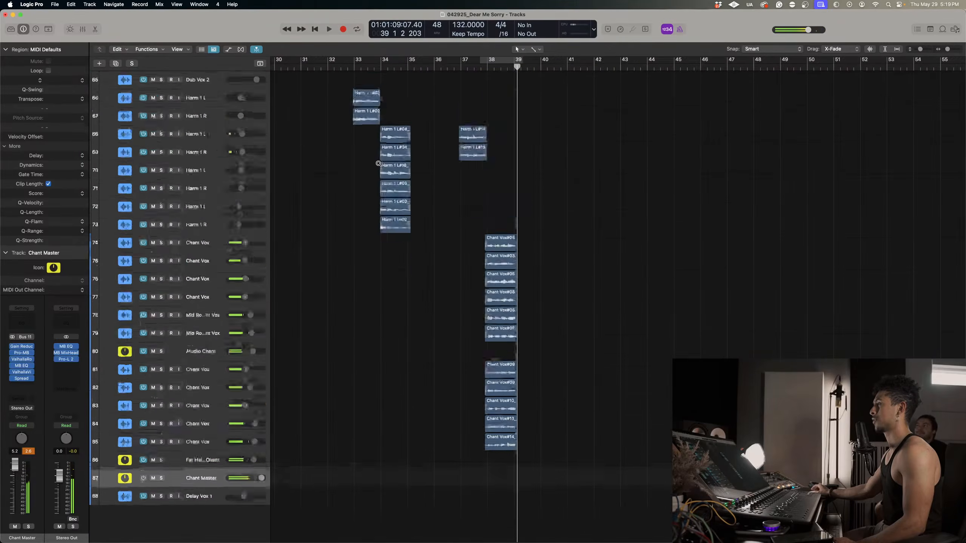
{"action": "scroll", "coordinate": [378, 164], "scroll_direction": "down", "scroll_amount": 5}
{"action": "left_click", "coordinate": [290, 67]}
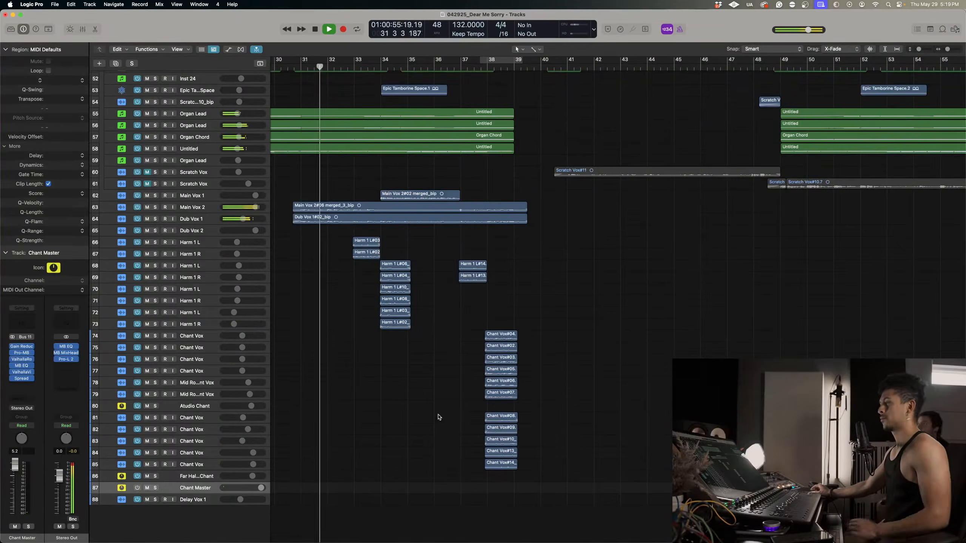
Set the Dub Vox 1 volume on track 64 to -7.4 dB during playback.
{"action": "scroll", "coordinate": [439, 418], "scroll_direction": "up", "scroll_amount": 4}
{"action": "scroll", "coordinate": [439, 417], "scroll_direction": "up", "scroll_amount": 10}
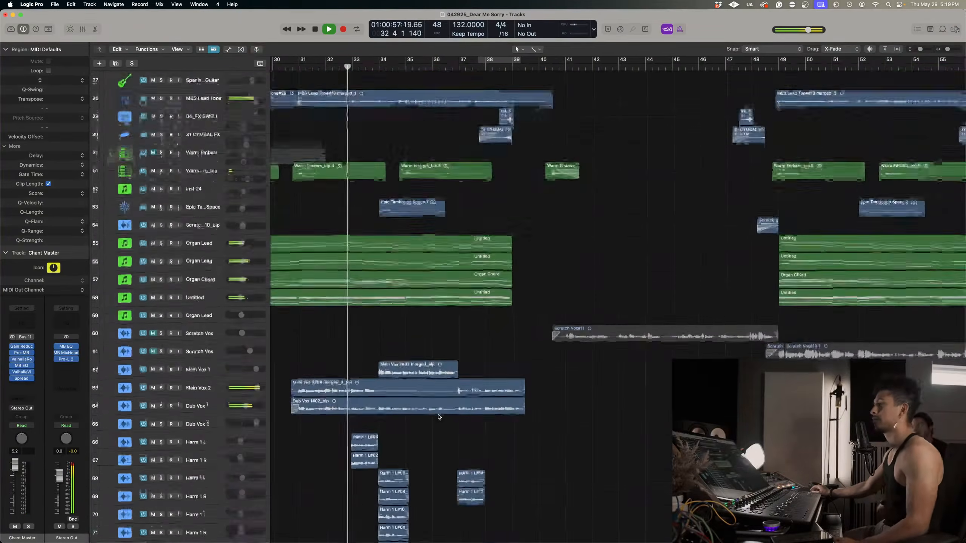
{"action": "scroll", "coordinate": [439, 418], "scroll_direction": "up", "scroll_amount": 4}
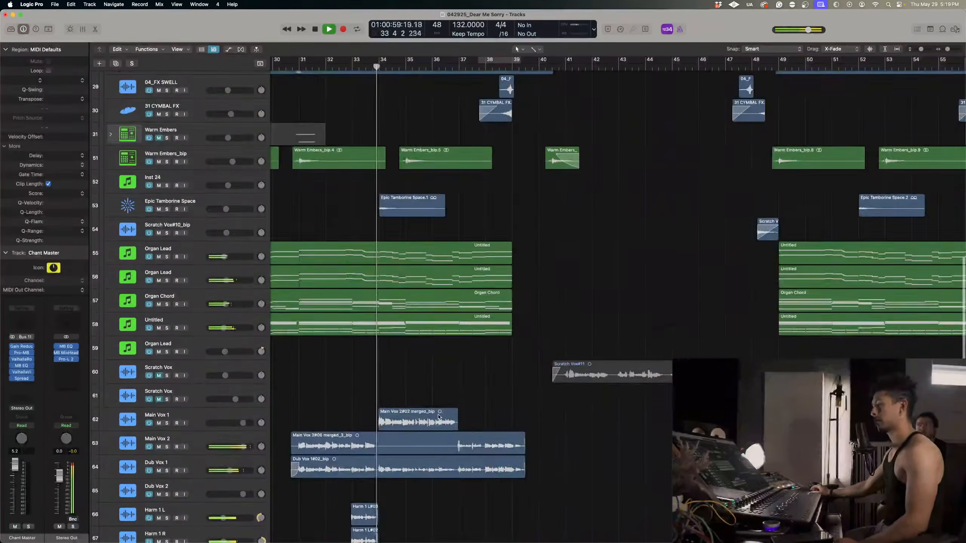
{"action": "scroll", "coordinate": [438, 417], "scroll_direction": "up", "scroll_amount": 6}
{"action": "scroll", "coordinate": [440, 416], "scroll_direction": "down", "scroll_amount": 11}
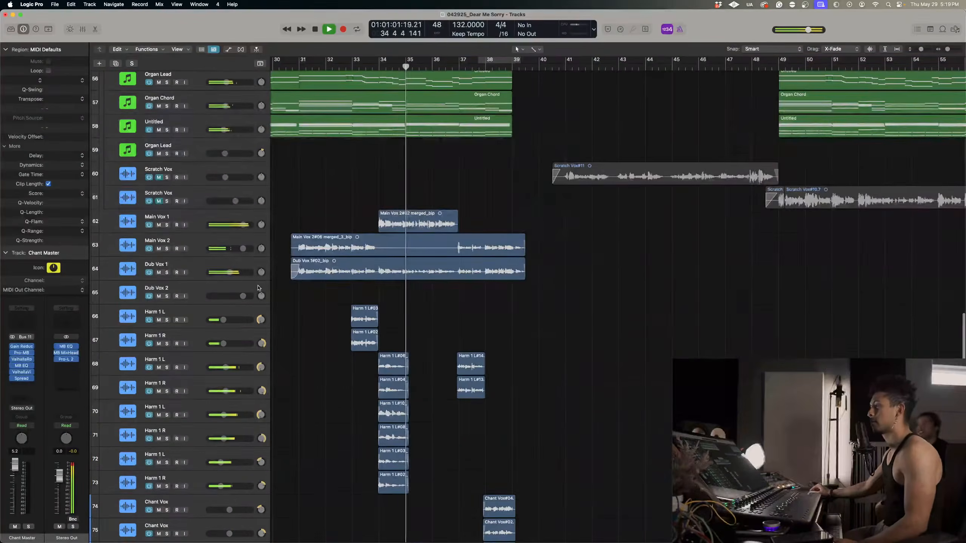
{"action": "left_click", "coordinate": [229, 272]}
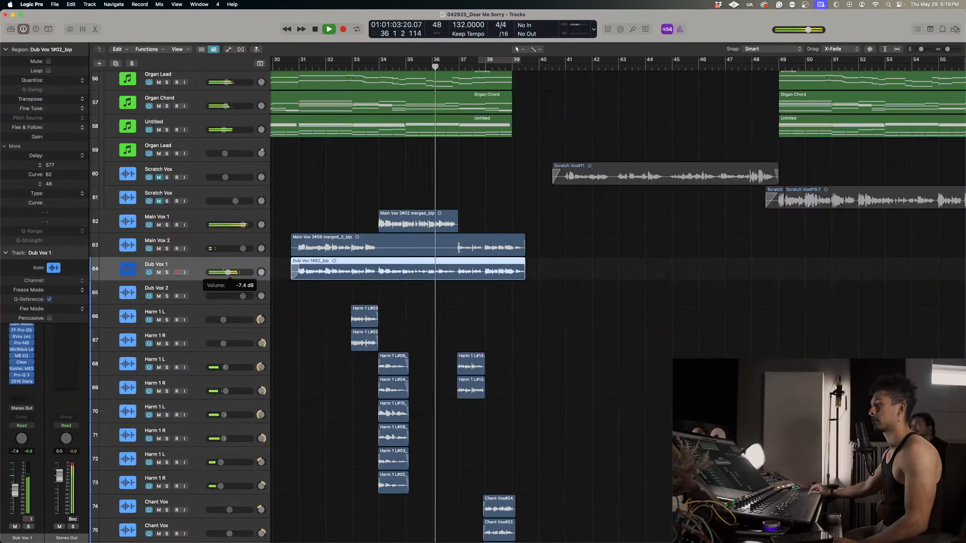
Raise the Instruments stack volume slightly and stop playback.
{"action": "scroll", "coordinate": [345, 300], "scroll_direction": "up", "scroll_amount": 6}
{"action": "scroll", "coordinate": [345, 300], "scroll_direction": "down", "scroll_amount": 4}
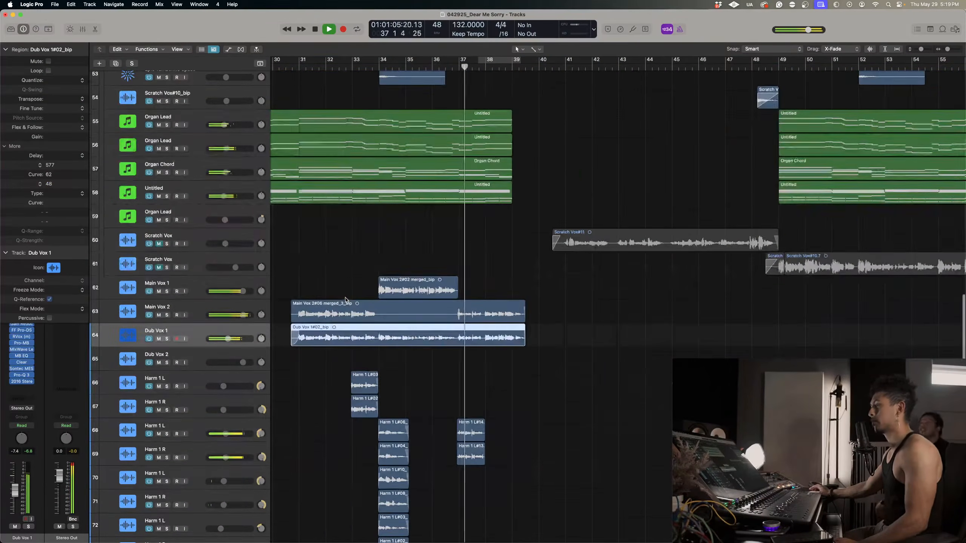
{"action": "scroll", "coordinate": [345, 299], "scroll_direction": "up", "scroll_amount": 4}
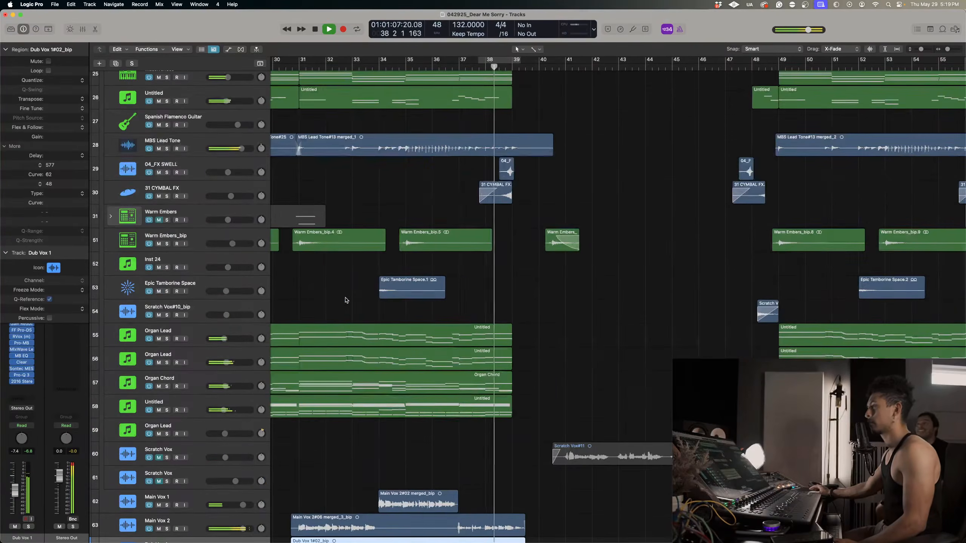
{"action": "scroll", "coordinate": [345, 299], "scroll_direction": "up", "scroll_amount": 7}
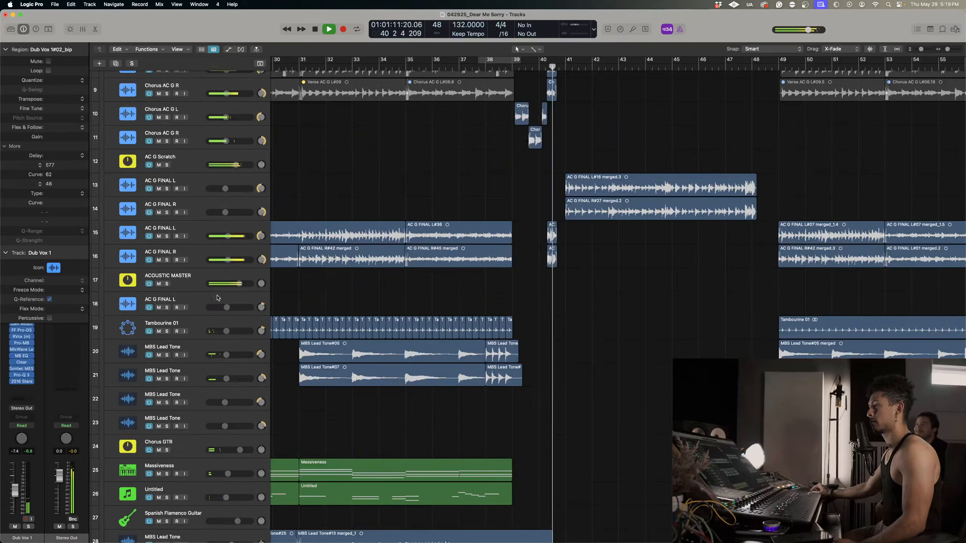
{"action": "scroll", "coordinate": [209, 291], "scroll_direction": "up", "scroll_amount": 4}
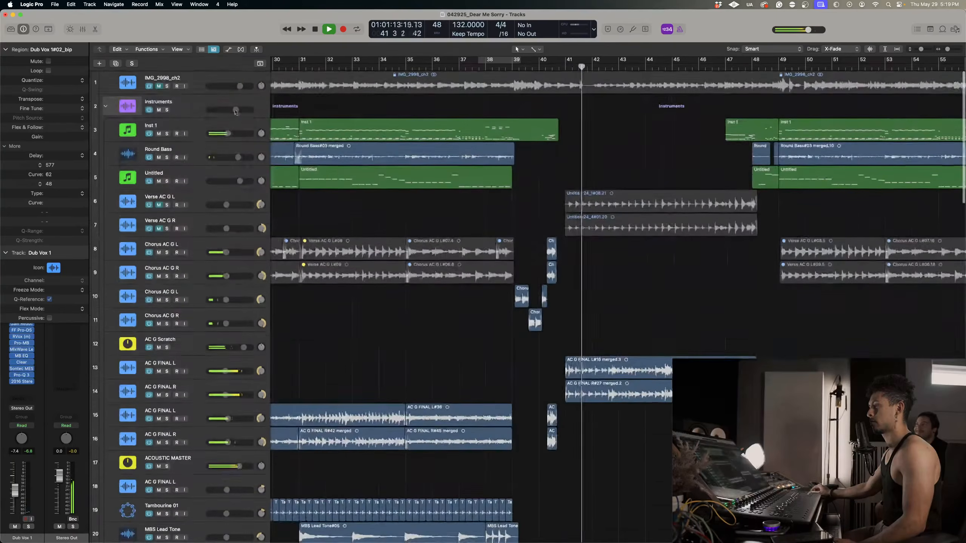
{"action": "left_click_drag", "start_coordinate": [238, 109], "coordinate": [242, 109]}
{"action": "key", "text": "space"}
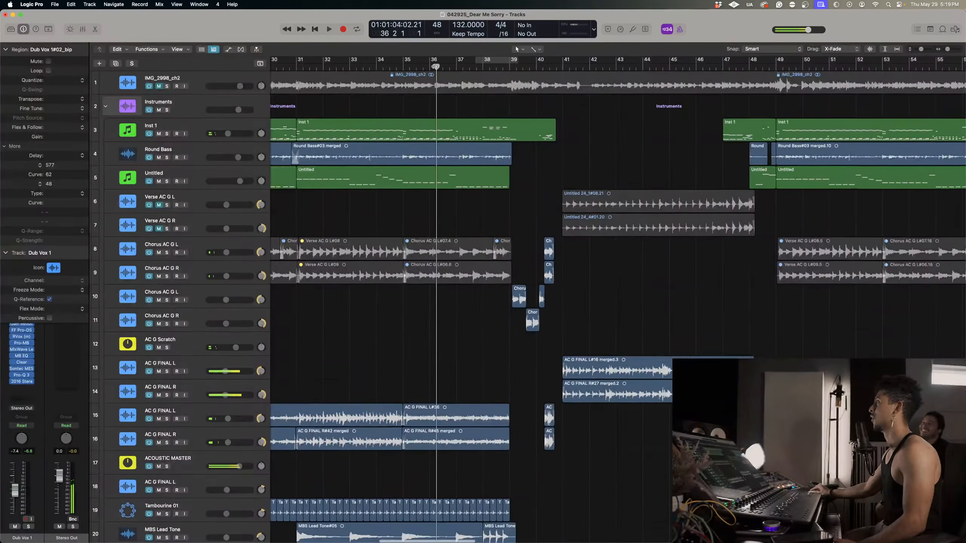
Solo the Harm 1 L and Harm 1 R tracks 68 and 69 and play their harmonies around bar 37.
{"action": "scroll", "coordinate": [396, 247], "scroll_direction": "down", "scroll_amount": 20}
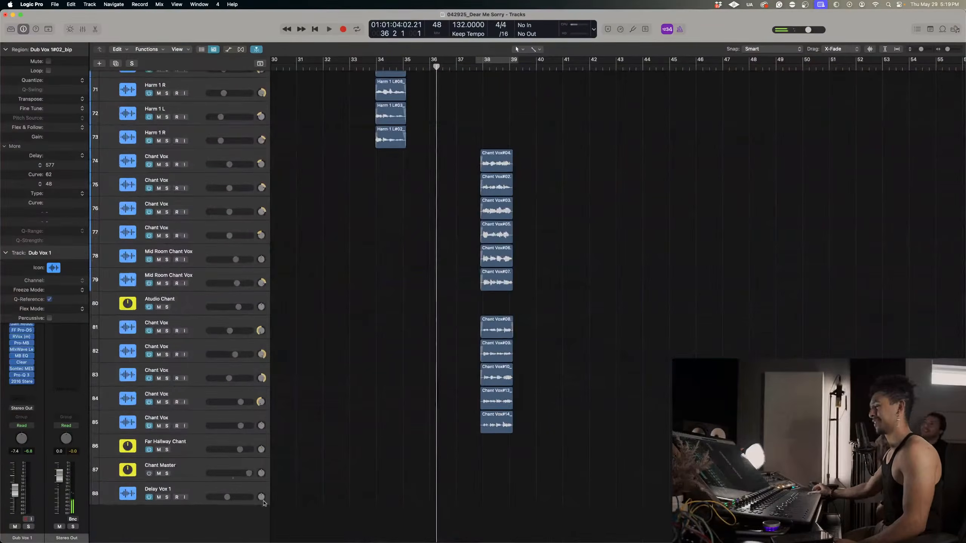
{"action": "scroll", "coordinate": [476, 310], "scroll_direction": "up", "scroll_amount": 5}
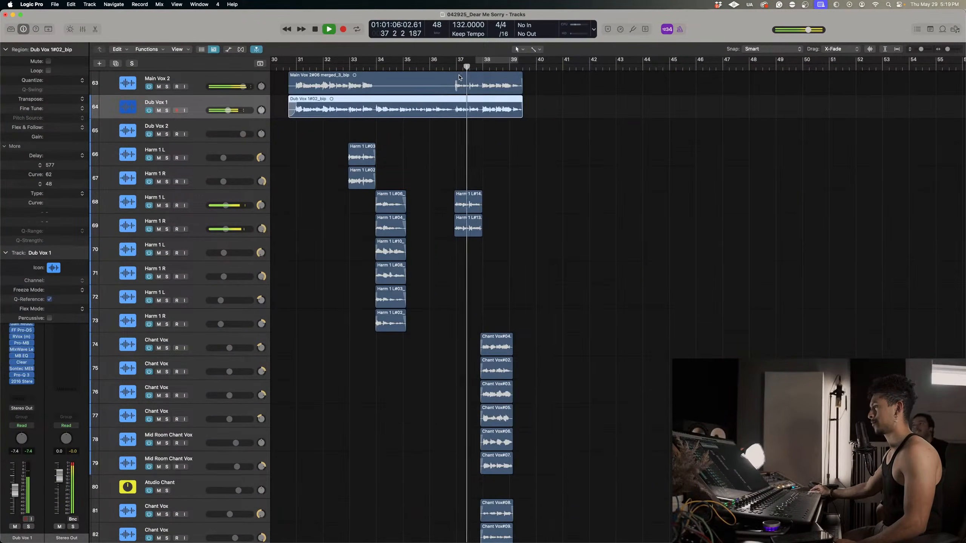
{"action": "left_click_drag", "start_coordinate": [166, 206], "coordinate": [166, 229]}
{"action": "key", "text": "space"}
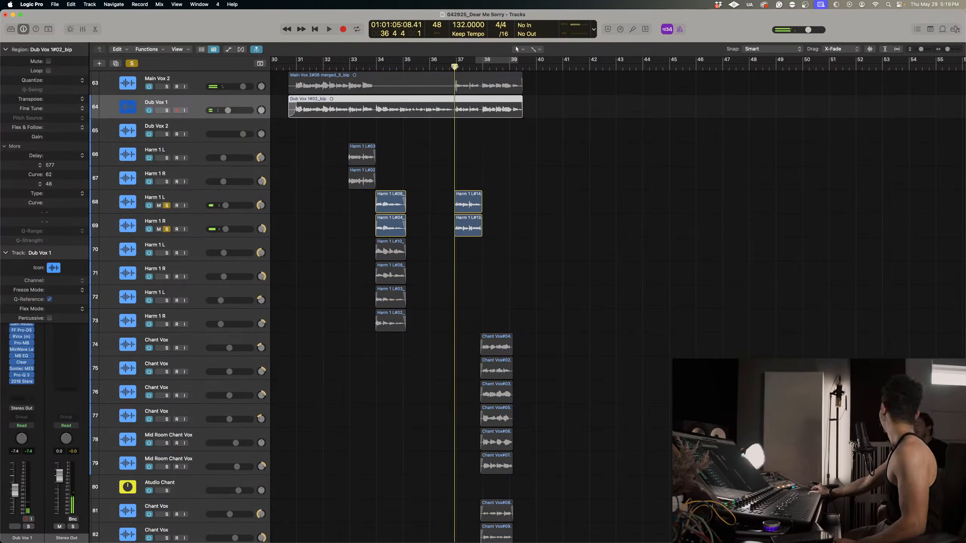
{"action": "key", "text": "space"}
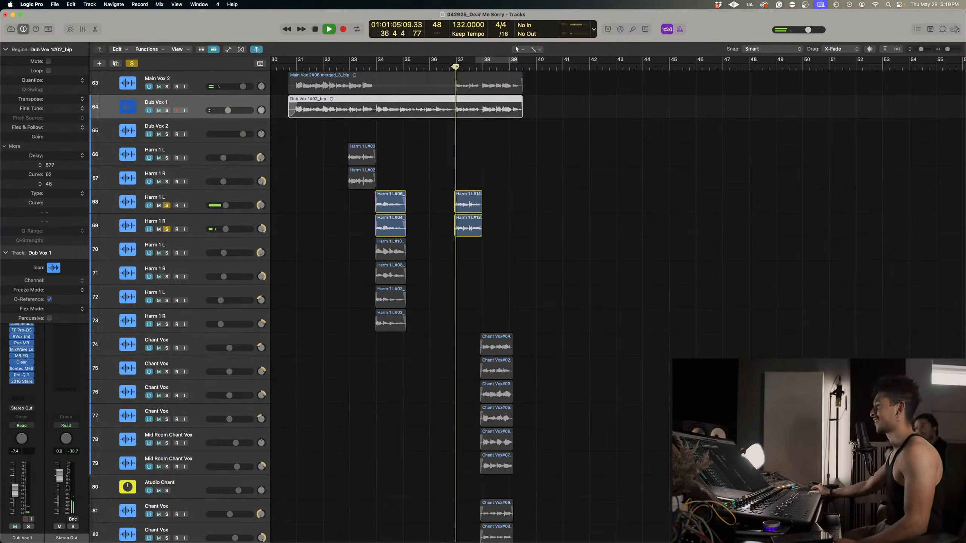
Clear the harmony solos and play the full mix through the harmony section toward the chants.
{"action": "left_click", "coordinate": [133, 63]}
{"action": "key", "text": "space"}
{"action": "scroll", "coordinate": [378, 192], "scroll_direction": "down", "scroll_amount": 5}
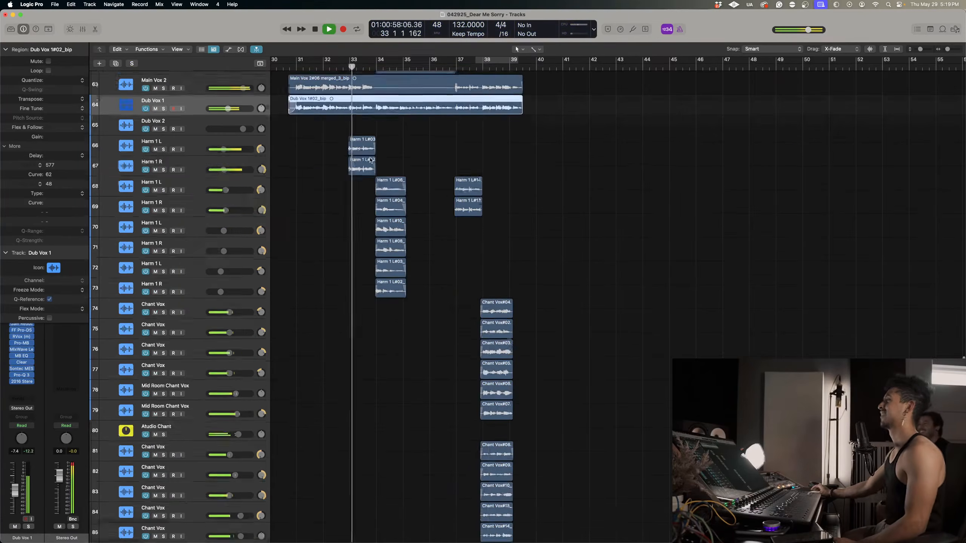
{"action": "scroll", "coordinate": [379, 194], "scroll_direction": "up", "scroll_amount": 3}
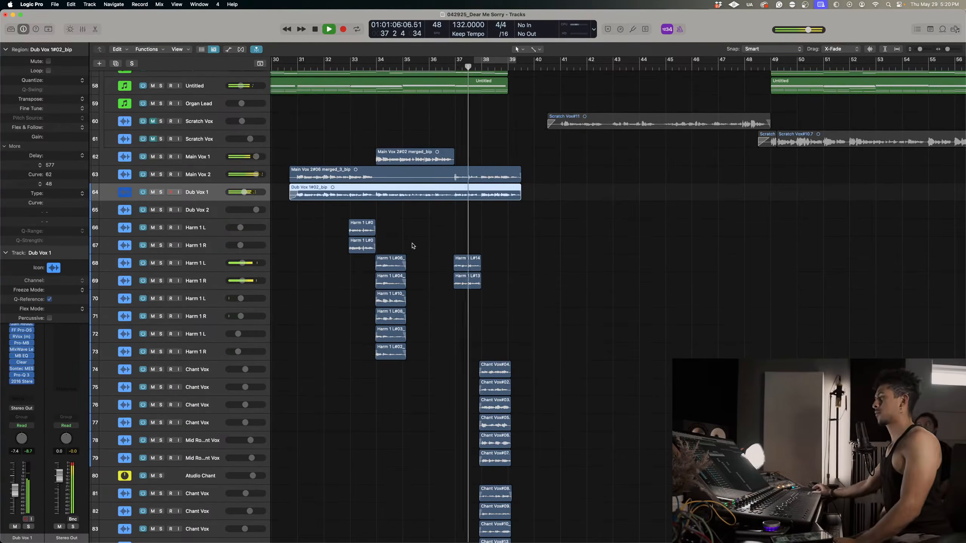
Solo Chant Master, play the end of the chant phrase and enlarge the track rows.
{"action": "scroll", "coordinate": [428, 255], "scroll_direction": "down", "scroll_amount": 5}
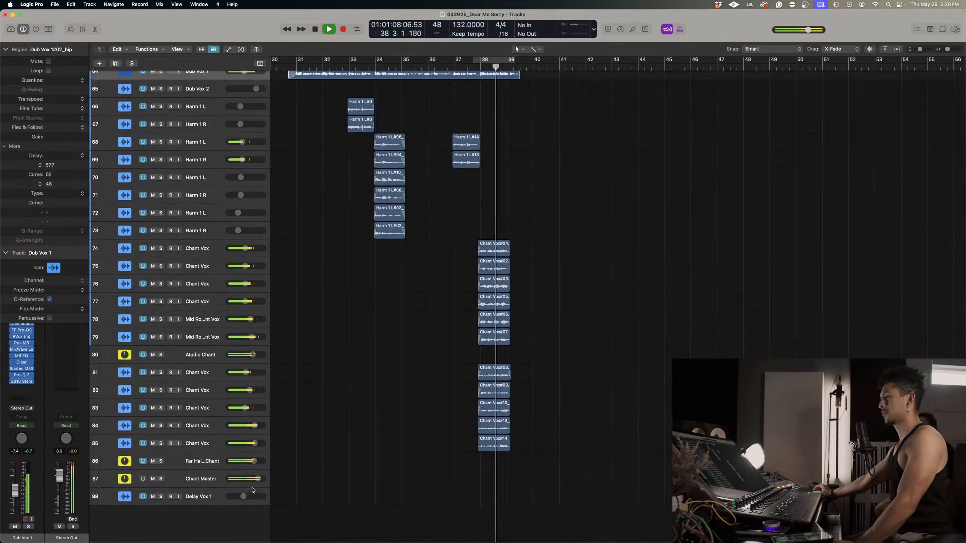
{"action": "left_click", "coordinate": [161, 479]}
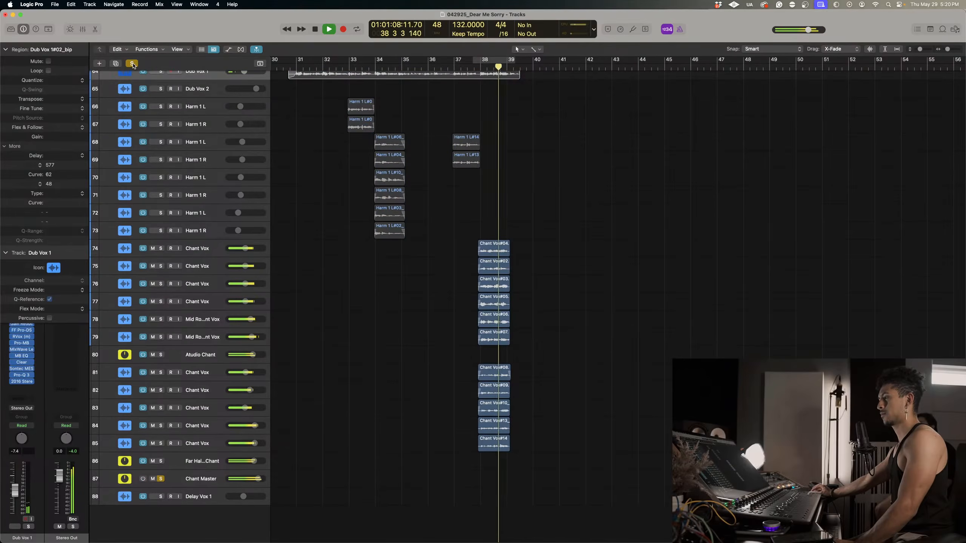
{"action": "key", "text": "space"}
{"action": "key", "text": "super+Down"}
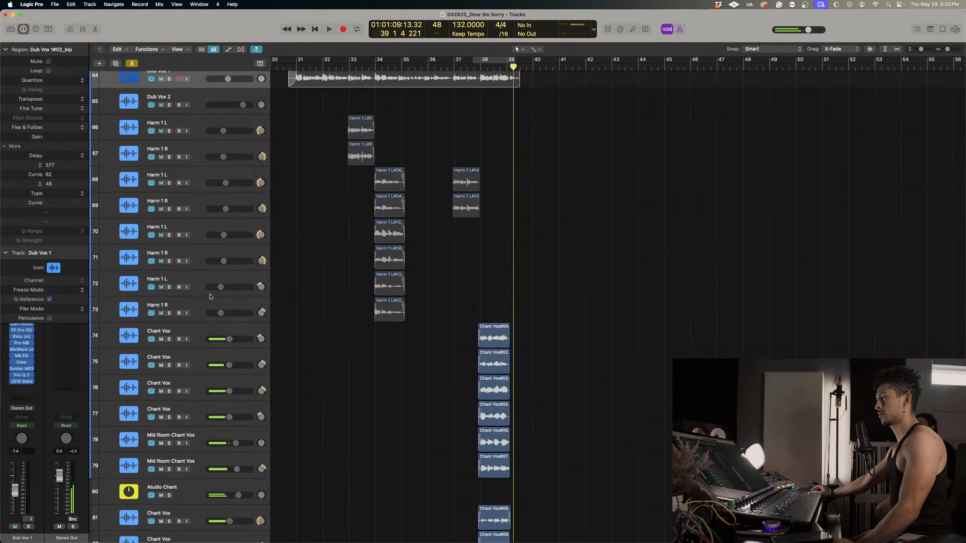
Raise the volume of Chant Vox tracks 74 to 77 together, bringing track 77 to -1.4 dB, and replay the chant phrase.
{"action": "left_click", "coordinate": [194, 388]}
{"action": "left_click", "coordinate": [192, 410]}
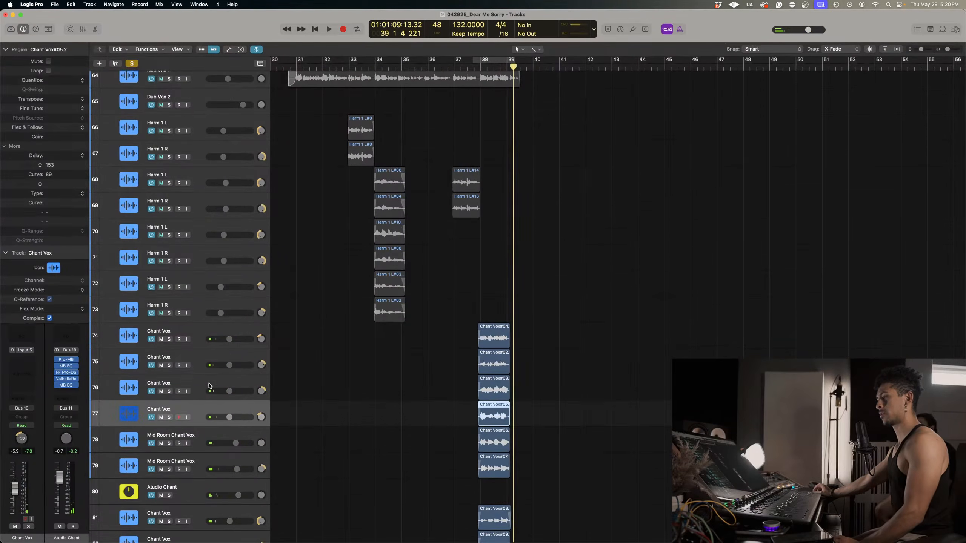
{"action": "left_click", "coordinate": [196, 336], "text": "shift"}
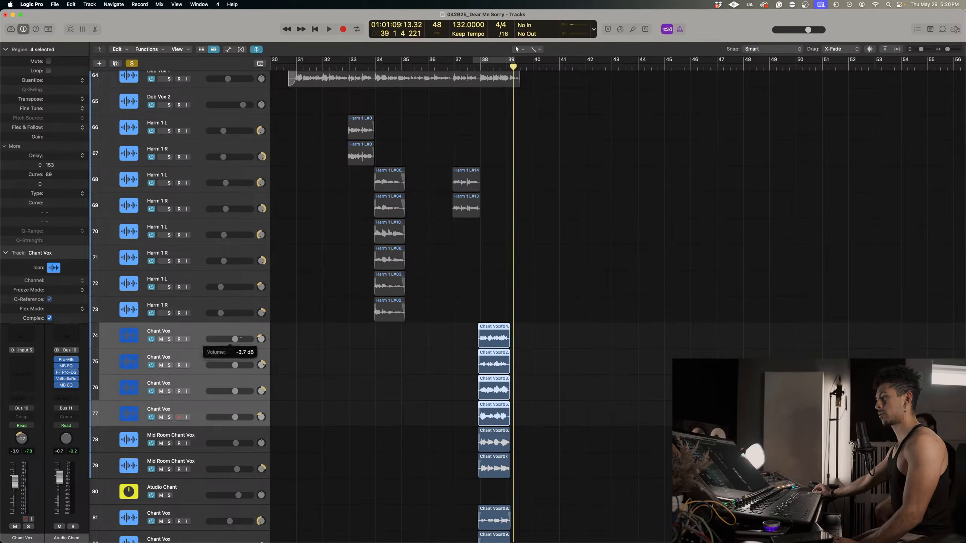
{"action": "key", "text": "space"}
{"action": "scroll", "coordinate": [483, 183], "scroll_direction": "down", "scroll_amount": 4}
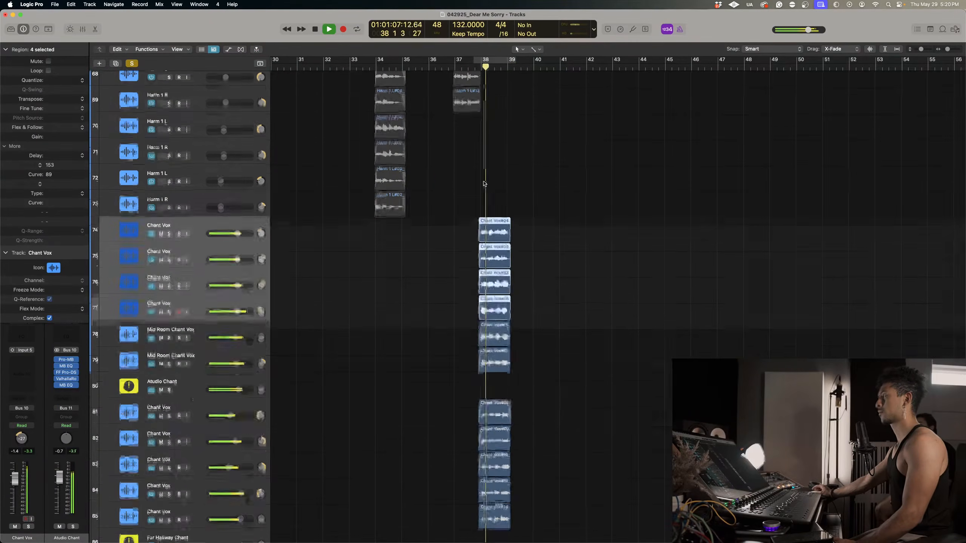
{"action": "left_click", "coordinate": [475, 65]}
{"action": "scroll", "coordinate": [437, 141], "scroll_direction": "down", "scroll_amount": 4}
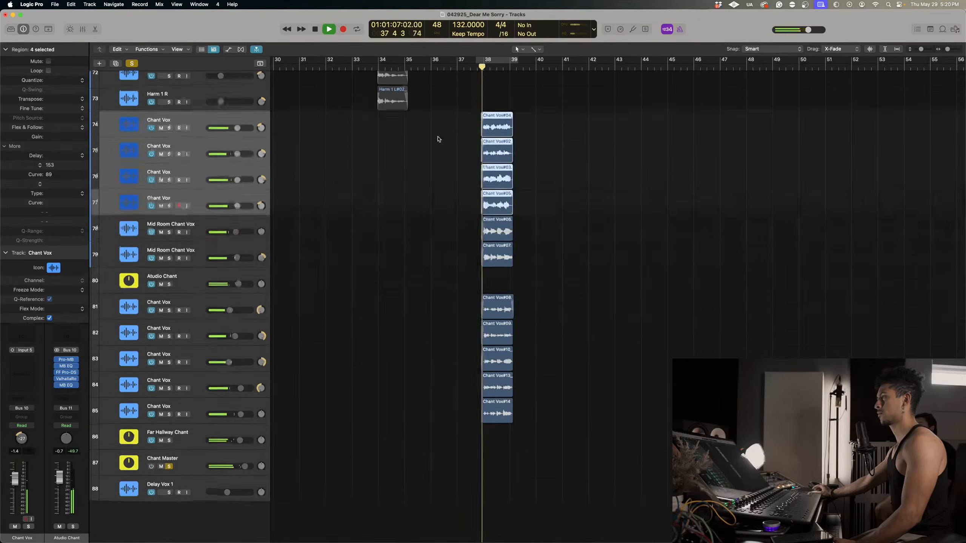
Review the ValhallaVintageVerb and ValhallaRoom settings on Chant Master while playing the chants, and close both plug-ins.
{"action": "left_click", "coordinate": [180, 467]}
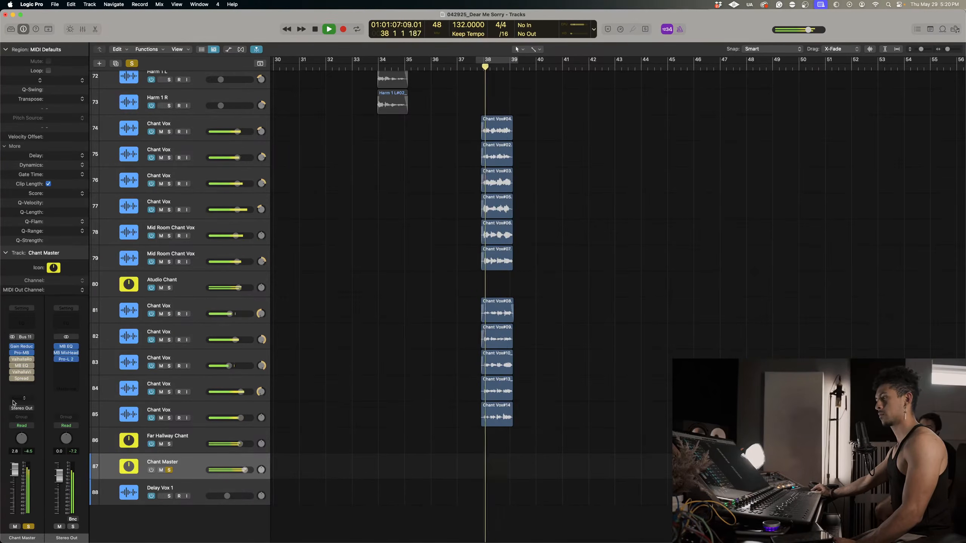
{"action": "left_click", "coordinate": [21, 372]}
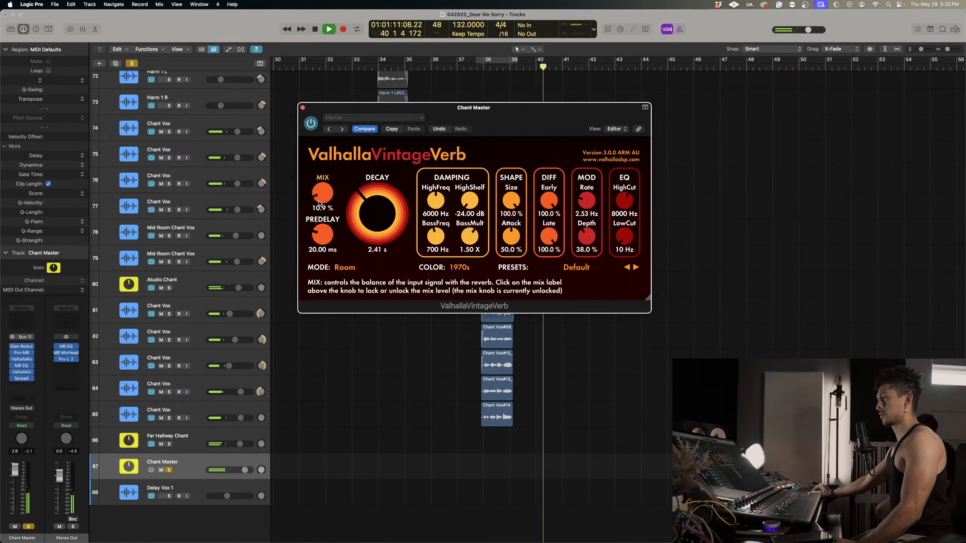
{"action": "left_click", "coordinate": [21, 359]}
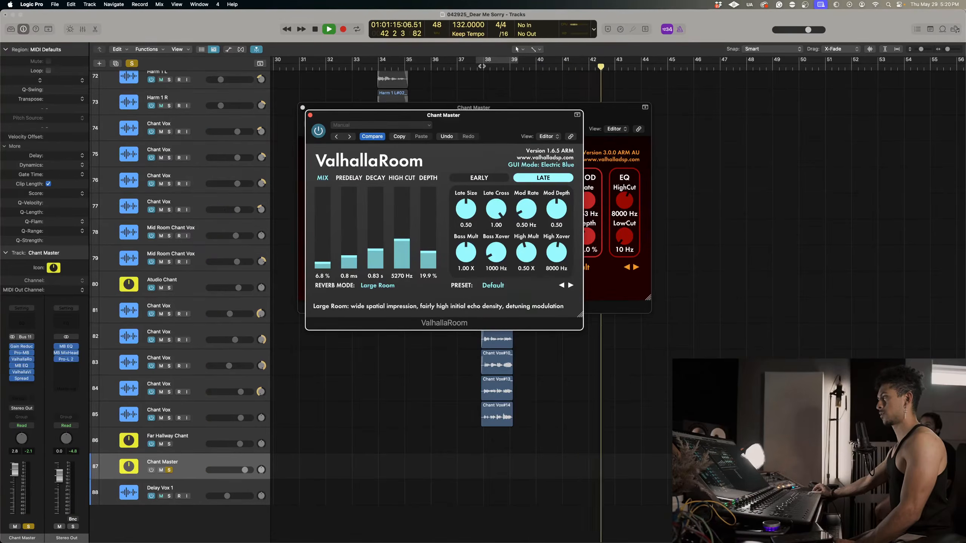
{"action": "left_click", "coordinate": [484, 67]}
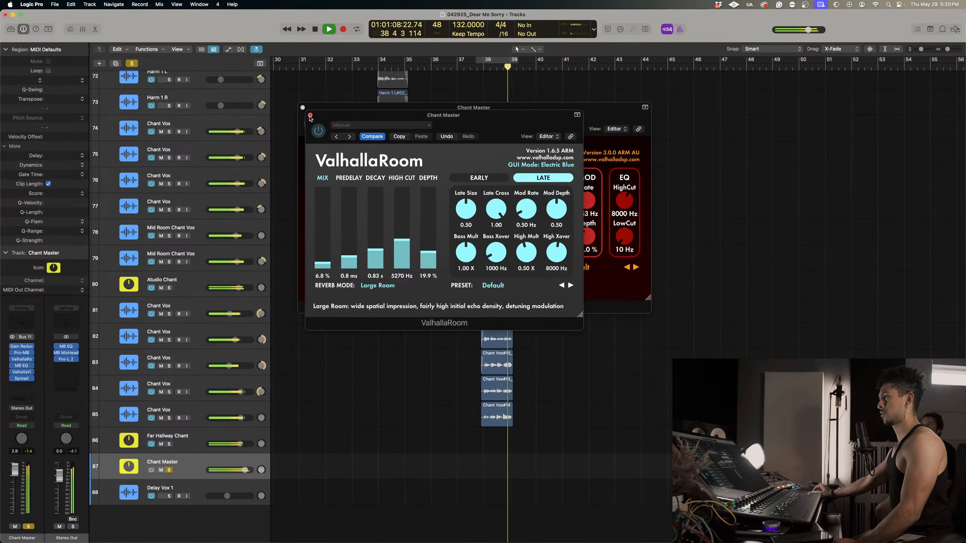
{"action": "left_click", "coordinate": [310, 114]}
{"action": "left_click", "coordinate": [303, 107]}
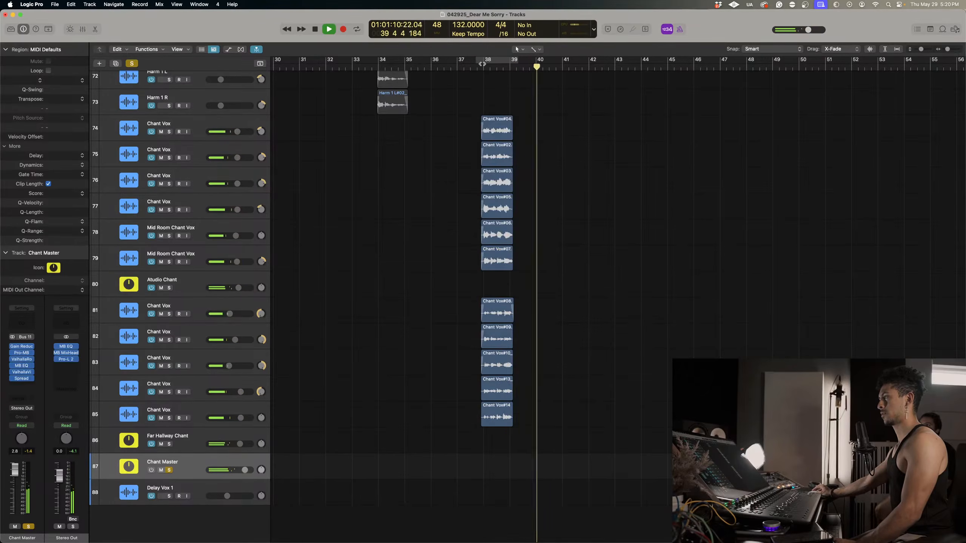
Insert an MB EQ after Spread on Chant Master and loop bars 36 to 40 with the full mix unsoloed.
{"action": "left_click", "coordinate": [21, 386]}
{"action": "left_click", "coordinate": [97, 373]}
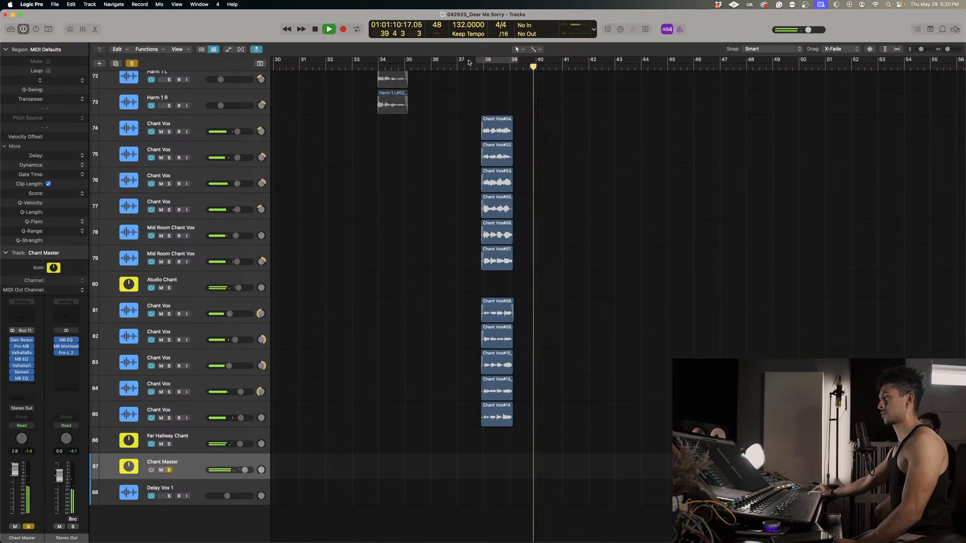
{"action": "left_click_drag", "start_coordinate": [434, 61], "coordinate": [536, 61]}
{"action": "left_click", "coordinate": [131, 63]}
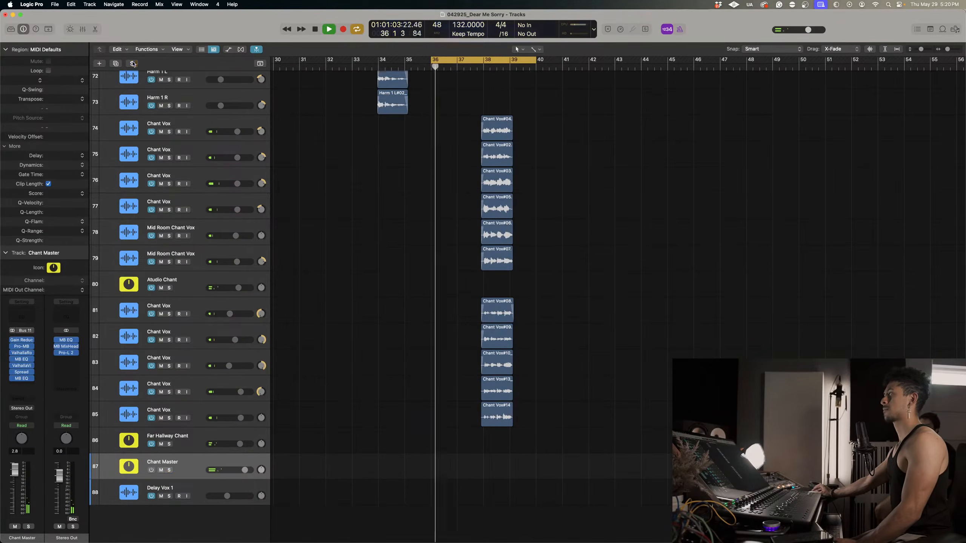
{"action": "left_click", "coordinate": [23, 378]}
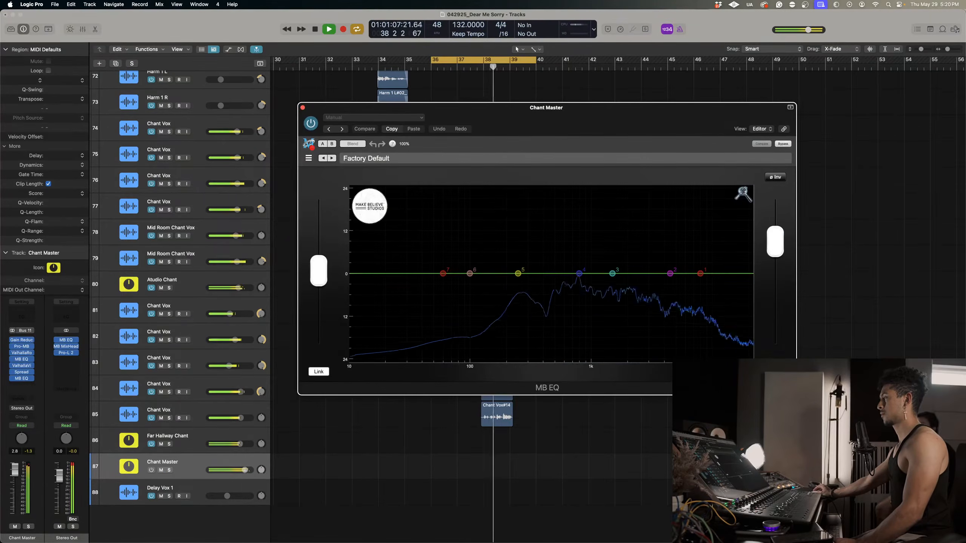
Shape Chant Master's MB EQ with a 4.56 dB boost at 614.54 Hz, an upper-mid boost and a -7.94 dB cut at 2.53 kHz.
{"action": "left_click", "coordinate": [613, 275]}
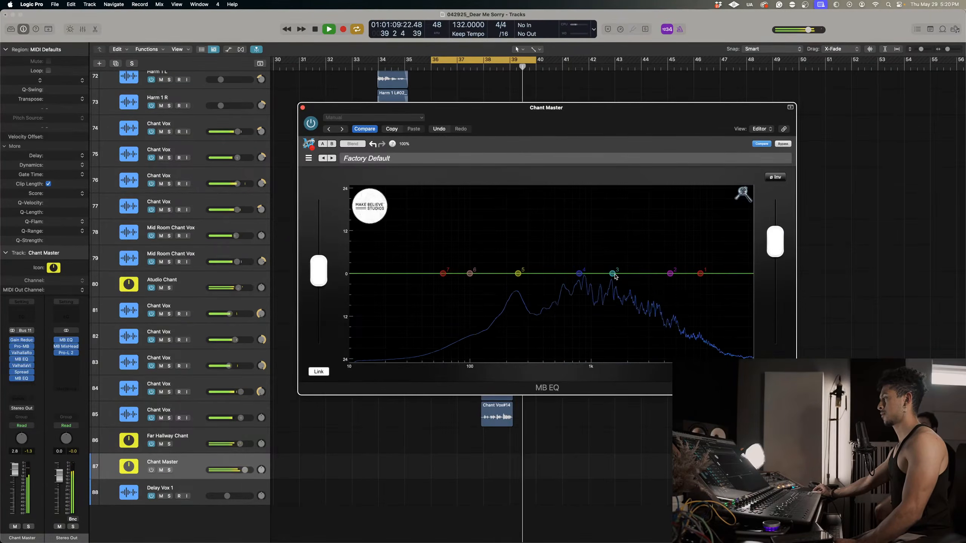
{"action": "left_click_drag", "start_coordinate": [615, 275], "coordinate": [565, 258]}
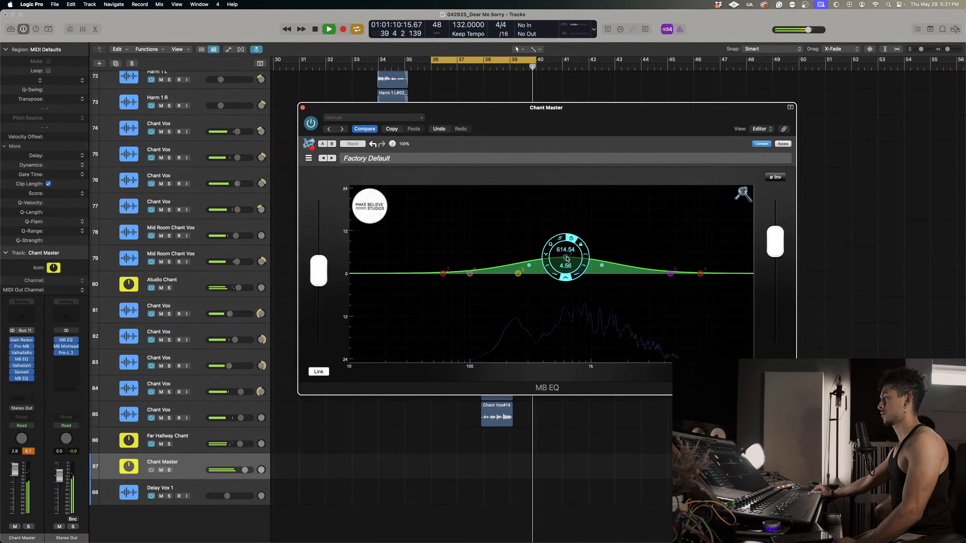
{"action": "left_click_drag", "start_coordinate": [673, 275], "coordinate": [644, 269]}
{"action": "left_click_drag", "start_coordinate": [577, 274], "coordinate": [640, 296]}
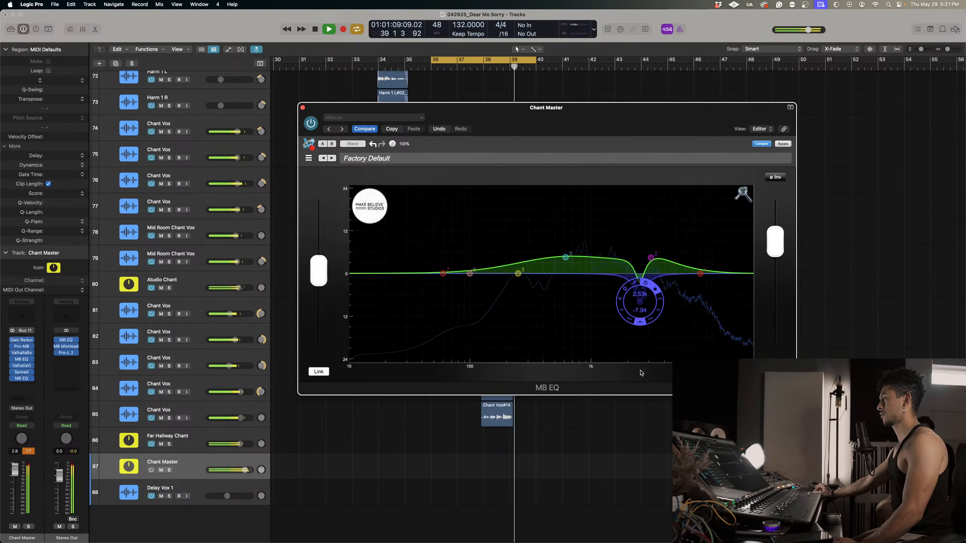
Dip Chant Master's MB EQ slightly at 5.97 kHz, cut its low mids with band 5, and close the EQ.
{"action": "left_click", "coordinate": [682, 274]}
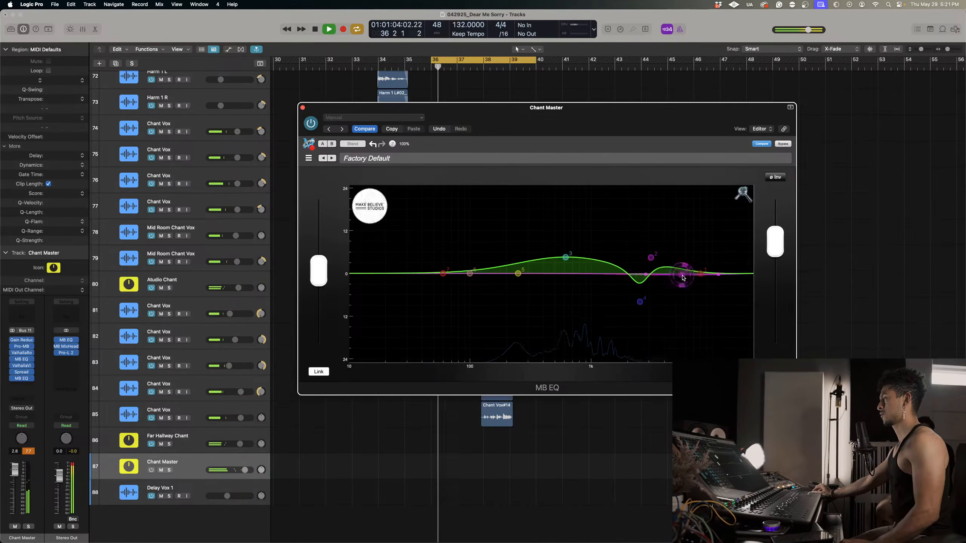
{"action": "left_click_drag", "start_coordinate": [689, 271], "coordinate": [684, 284]}
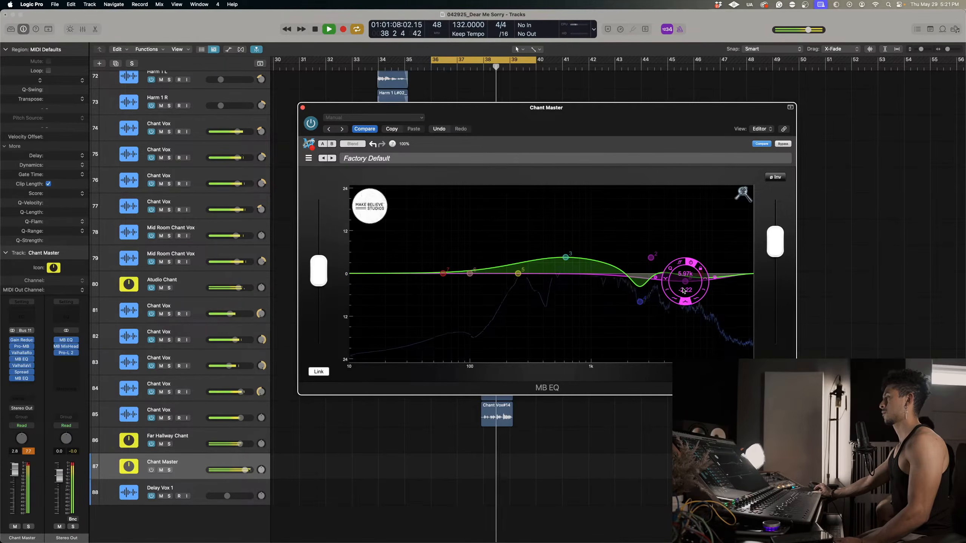
{"action": "left_click_drag", "start_coordinate": [516, 277], "coordinate": [516, 314]}
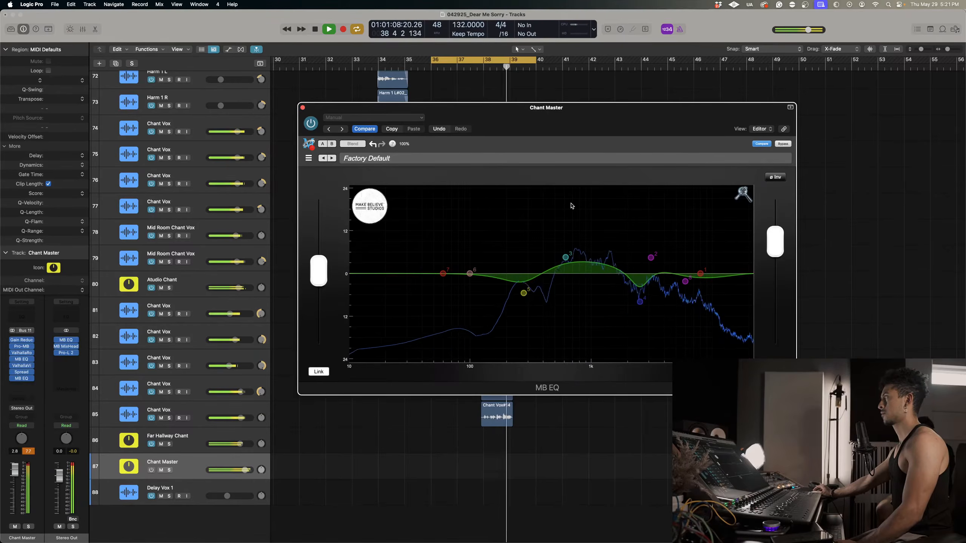
{"action": "left_click", "coordinate": [302, 108]}
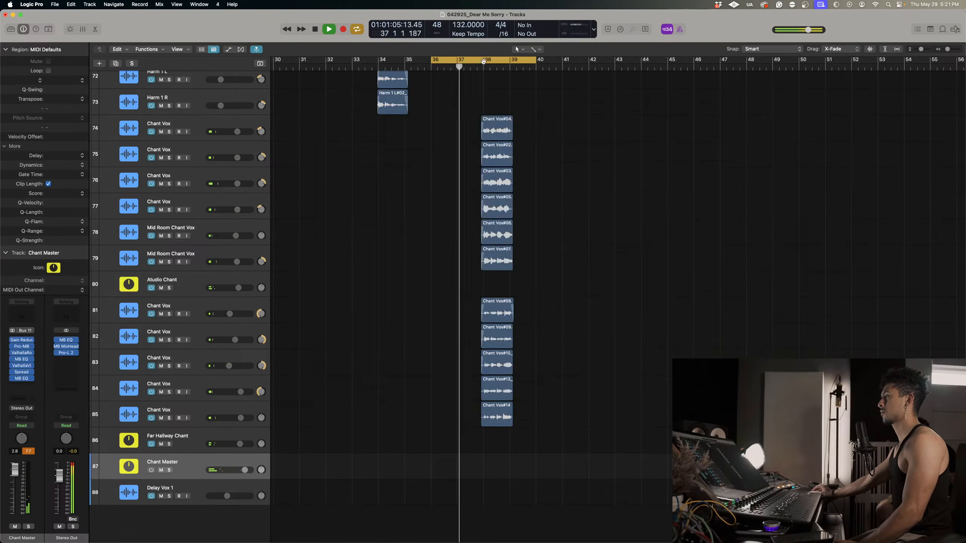
Turn off the loop and raise 04_FX SWELL to -6.0 dB and 31 CYMBAL FX to -3.7 dB together.
{"action": "scroll", "coordinate": [526, 113], "scroll_direction": "up", "scroll_amount": 15}
{"action": "scroll", "coordinate": [526, 114], "scroll_direction": "up", "scroll_amount": 2}
{"action": "left_click", "coordinate": [509, 60]}
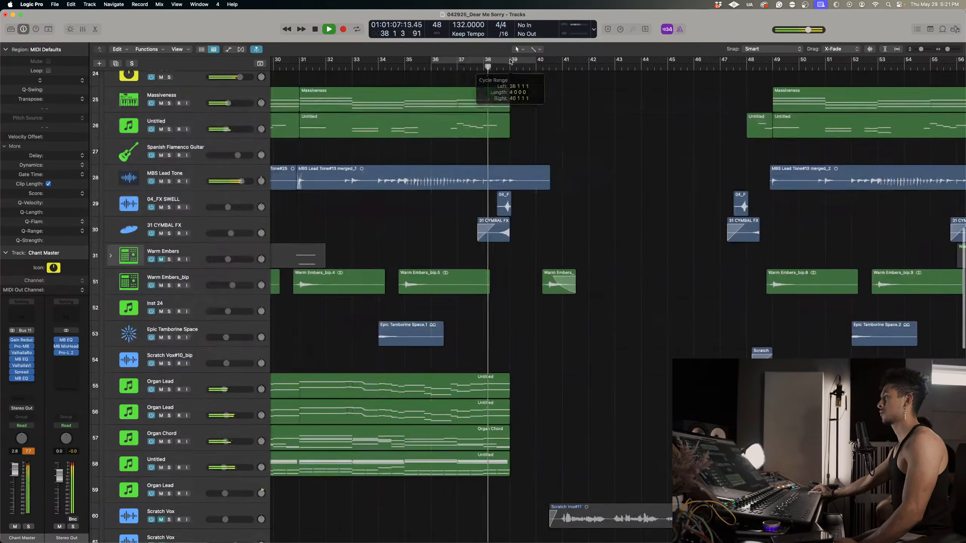
{"action": "scroll", "coordinate": [512, 70], "scroll_direction": "left", "scroll_amount": 1}
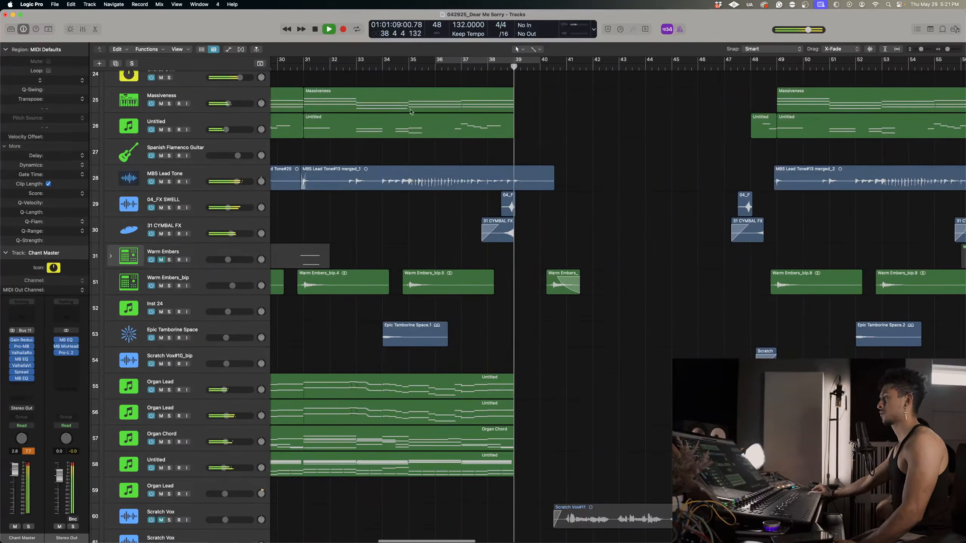
{"action": "left_click", "coordinate": [189, 234]}
{"action": "scroll", "coordinate": [228, 224], "scroll_direction": "up", "scroll_amount": 1}
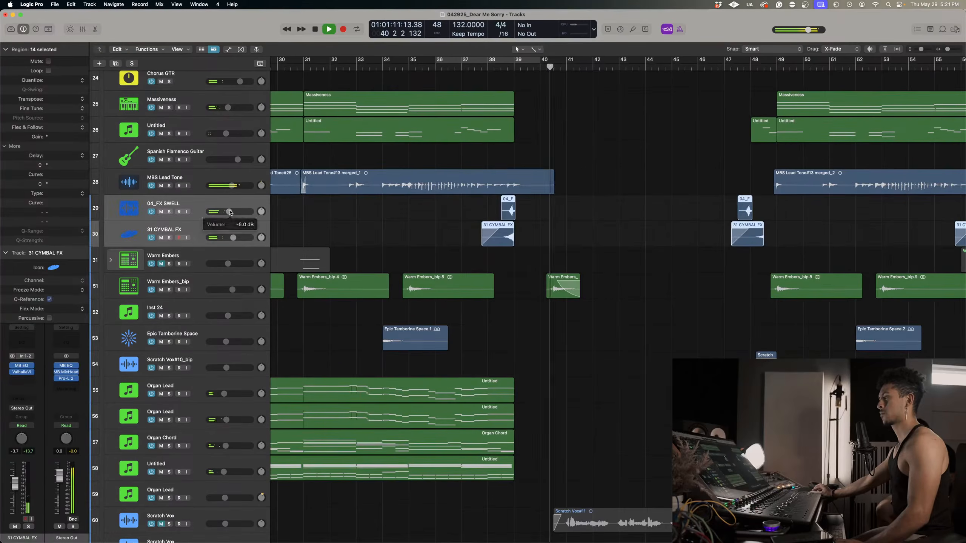
Check the instrument tracks' volume automation around bar 38, hide it and replay the transition out of the chants.
{"action": "key", "text": "space"}
{"action": "key", "text": "a"}
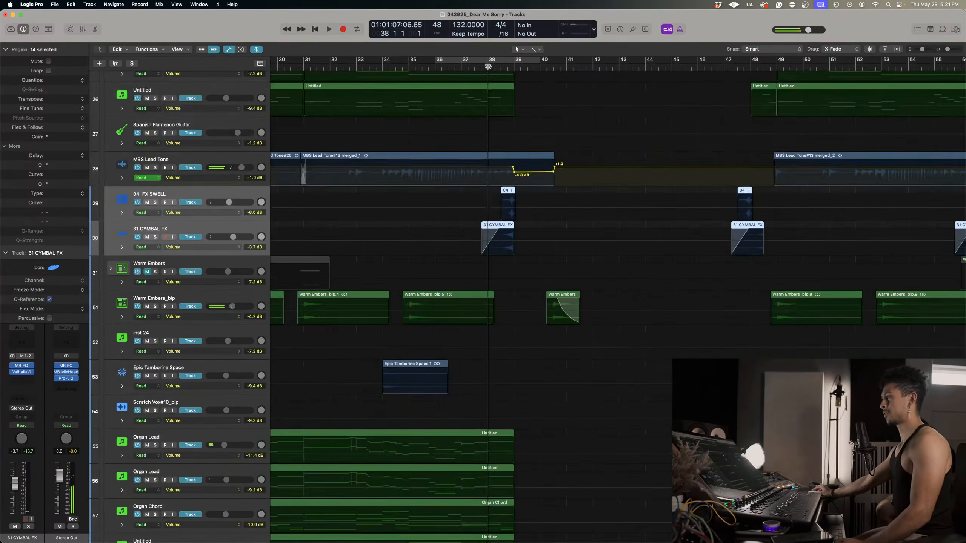
{"action": "key", "text": "a"}
{"action": "scroll", "coordinate": [524, 246], "scroll_direction": "up", "scroll_amount": 3}
{"action": "key", "text": "space"}
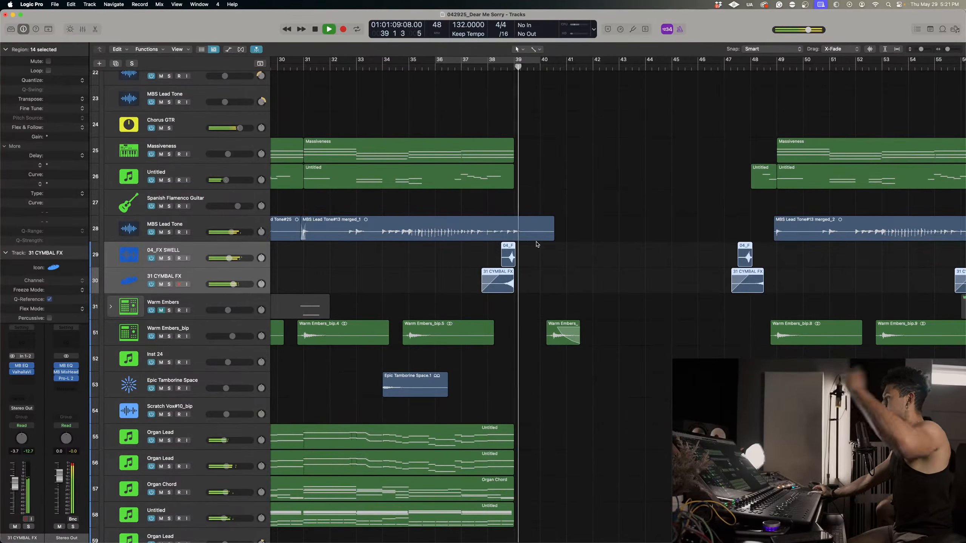
{"action": "scroll", "coordinate": [536, 243], "scroll_direction": "up", "scroll_amount": 3}
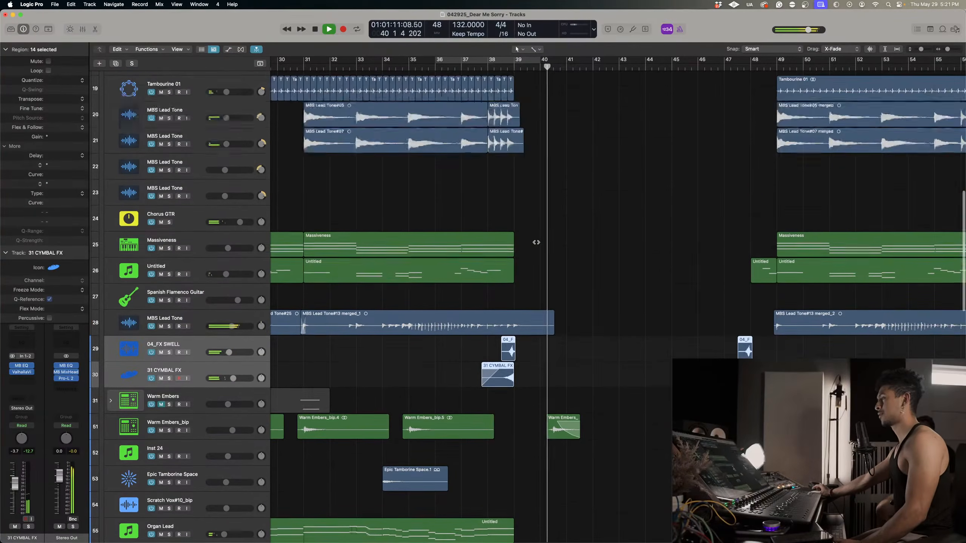
Raise the Warm Embers_bip track's volume slightly and play the mix from bar 36.
{"action": "scroll", "coordinate": [536, 242], "scroll_direction": "down", "scroll_amount": 3}
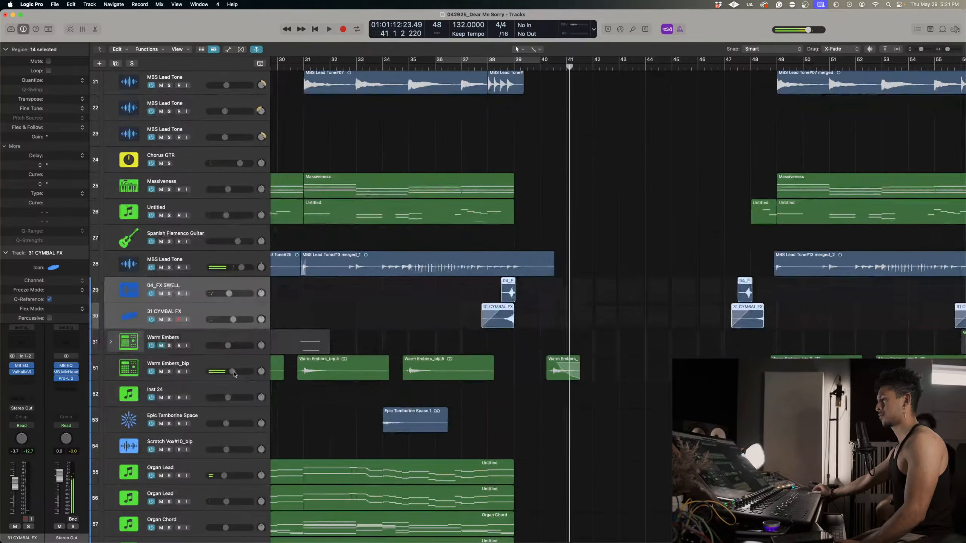
{"action": "scroll", "coordinate": [496, 82], "scroll_direction": "down", "scroll_amount": 1}
{"action": "left_click", "coordinate": [452, 69]}
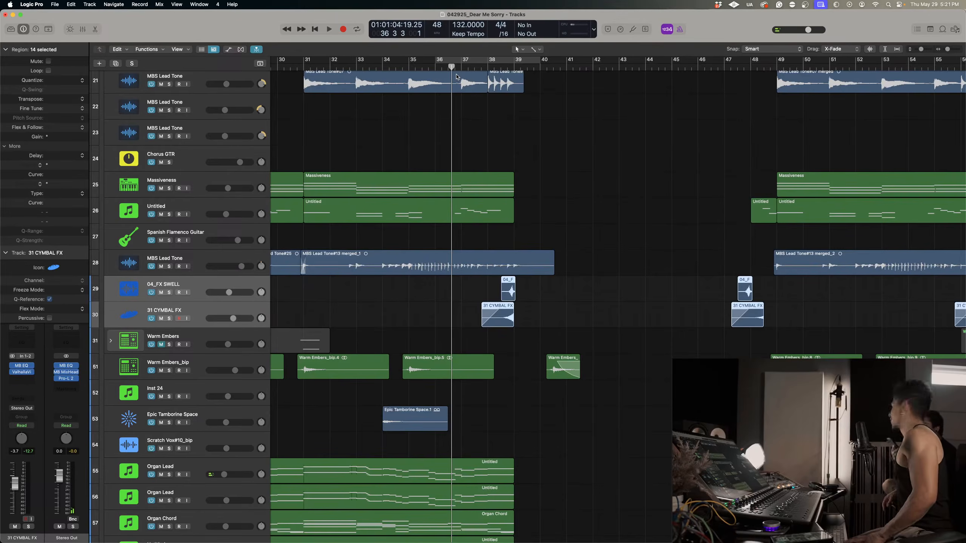
{"action": "key", "text": "space"}
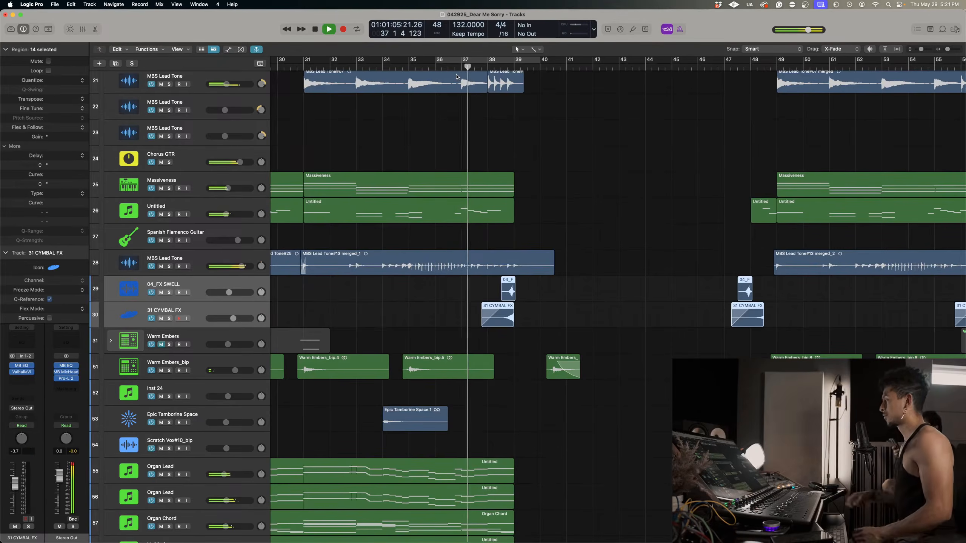
Play the full mix from bar 31 through the chants while viewing the whole arrangement and the vocal track meters.
{"action": "scroll", "coordinate": [279, 166], "scroll_direction": "up", "scroll_amount": 15}
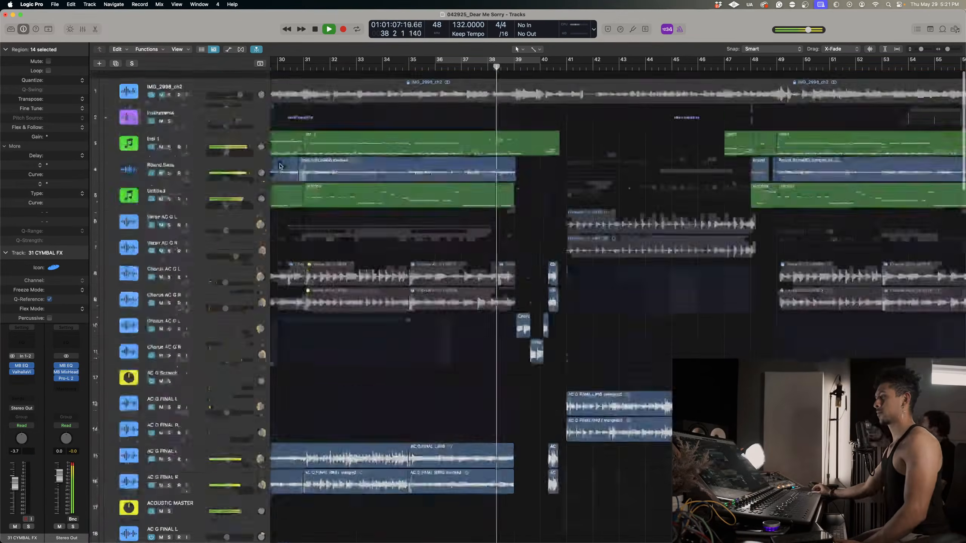
{"action": "scroll", "coordinate": [280, 166], "scroll_direction": "down", "scroll_amount": 20}
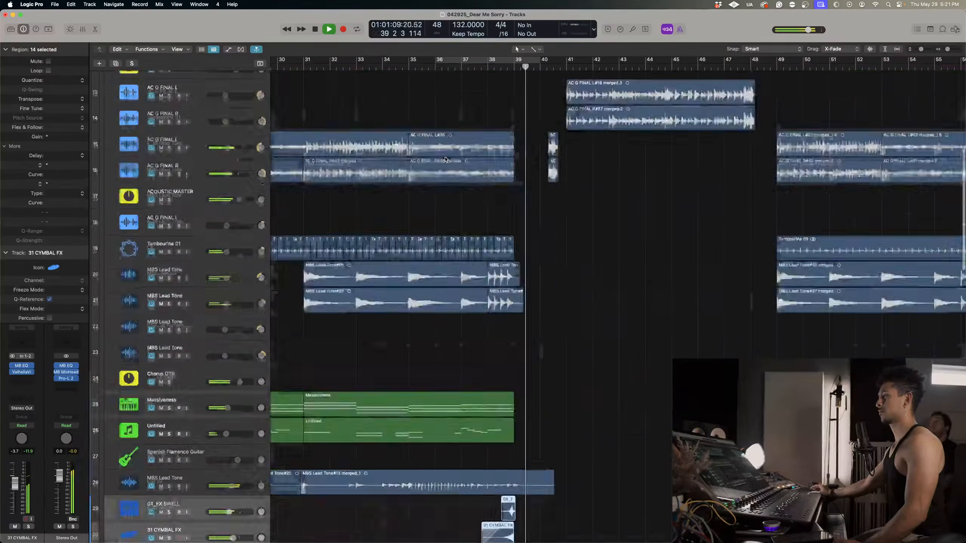
{"action": "scroll", "coordinate": [445, 158], "scroll_direction": "down", "scroll_amount": 15}
{"action": "scroll", "coordinate": [445, 158], "scroll_direction": "down", "scroll_amount": 10}
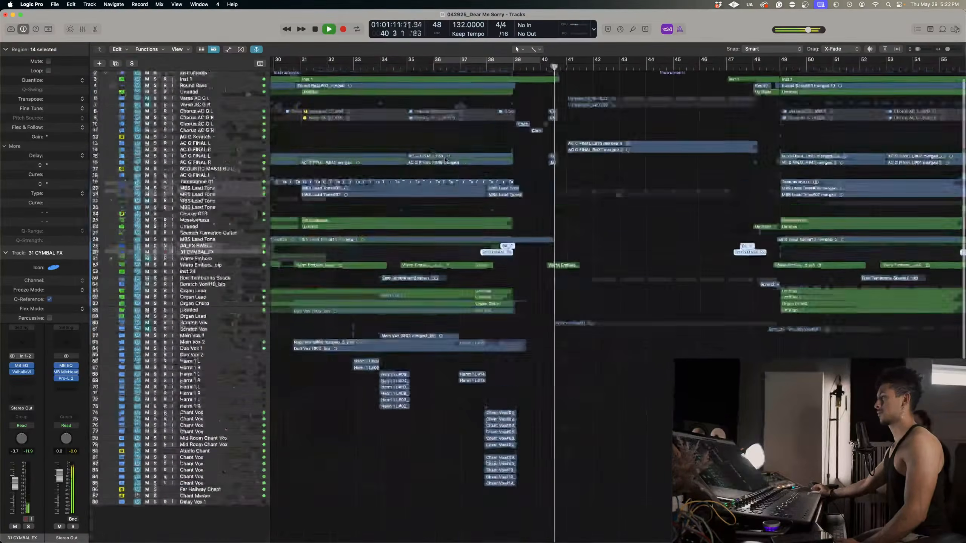
{"action": "left_click", "coordinate": [294, 69]}
{"action": "scroll", "coordinate": [293, 69], "scroll_direction": "down", "scroll_amount": 10}
{"action": "scroll", "coordinate": [576, 312], "scroll_direction": "left", "scroll_amount": 5}
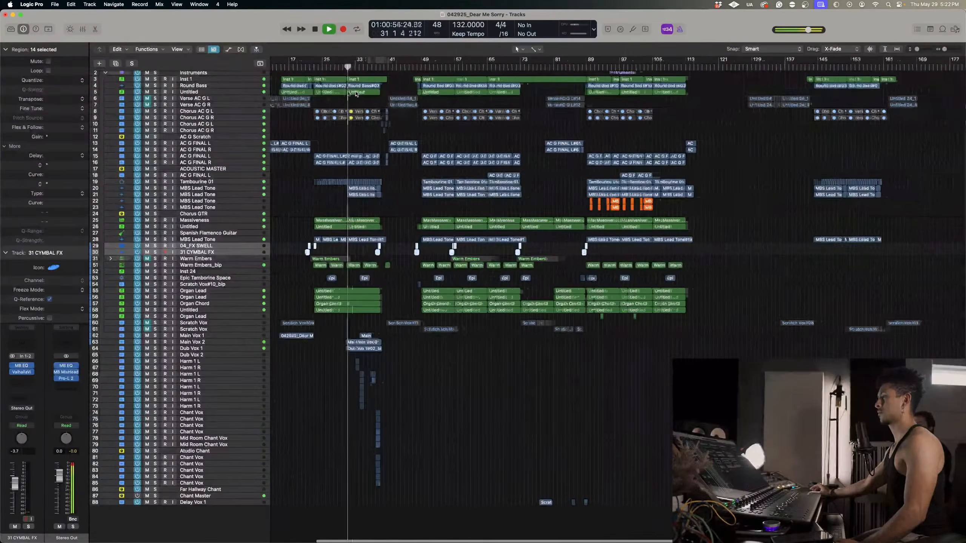
{"action": "scroll", "coordinate": [590, 324], "scroll_direction": "up", "scroll_amount": 10}
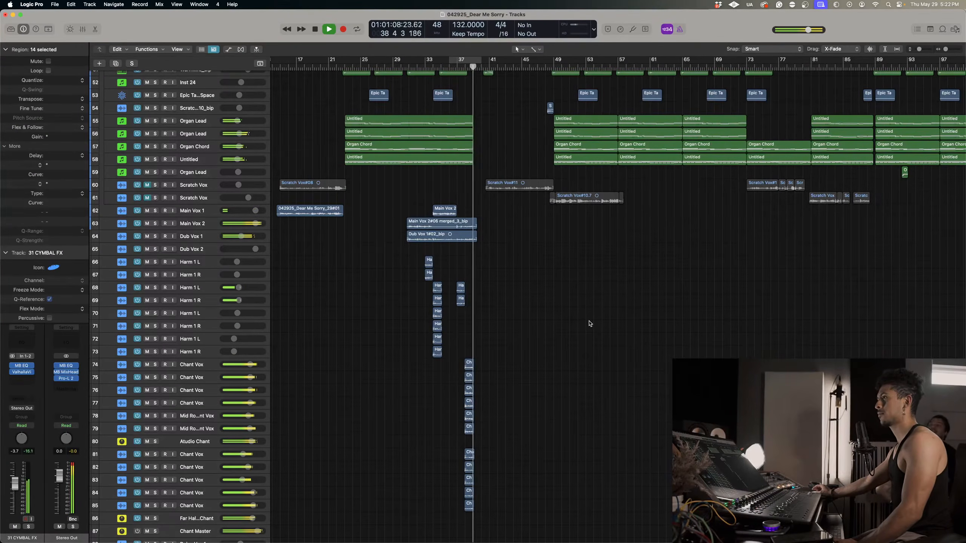
Enlarge the vocal and chant tracks around bar 38 and return the playhead to just before the chants.
{"action": "left_click", "coordinate": [589, 321], "text": "ctrl+alt"}
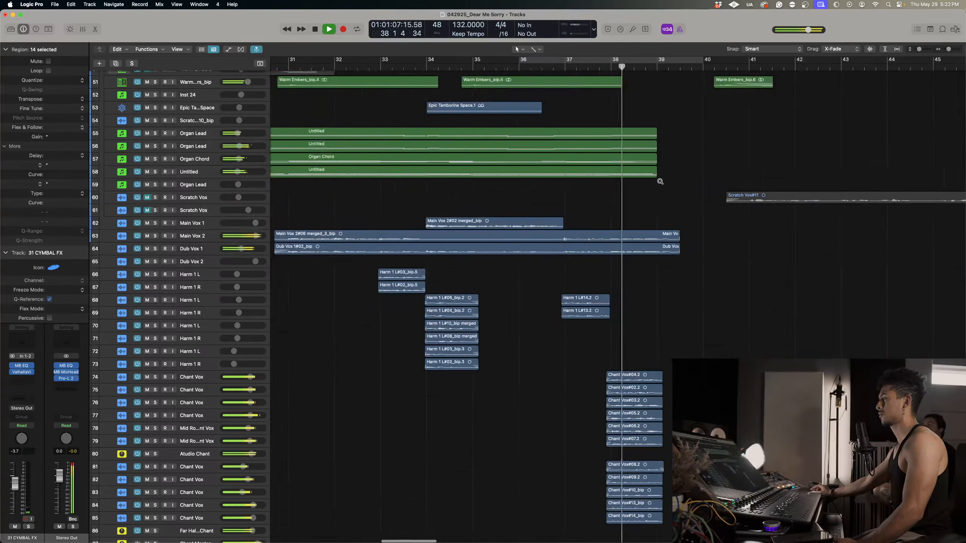
{"action": "key", "text": "z"}
{"action": "left_click", "coordinate": [609, 75]}
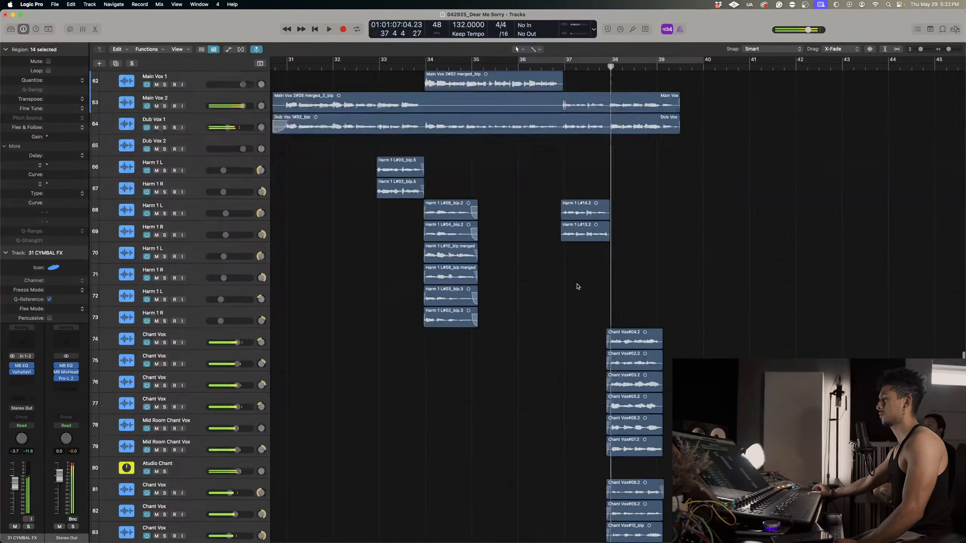
Mute the Far Hallway Chant bus and replay the chants from just before bar 38.
{"action": "scroll", "coordinate": [485, 316], "scroll_direction": "down", "scroll_amount": 5}
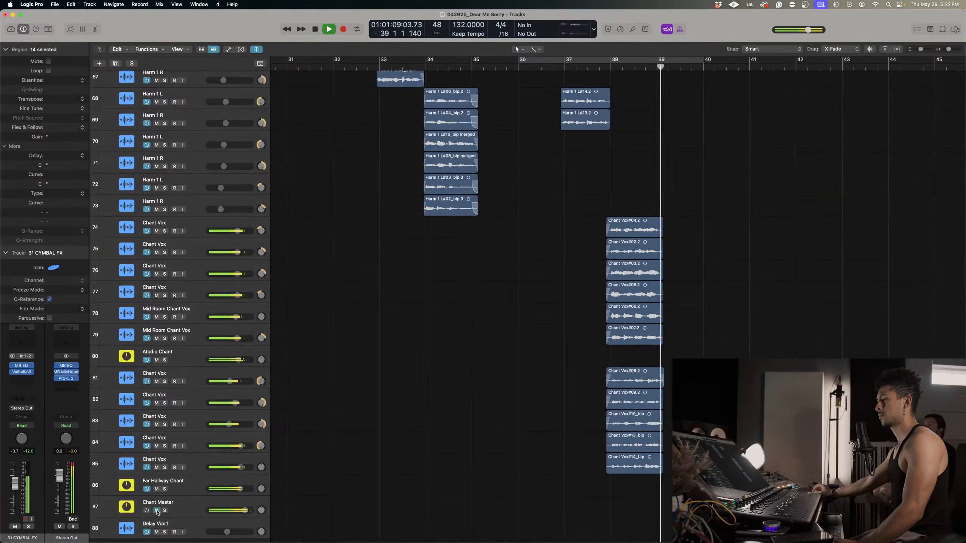
{"action": "left_click", "coordinate": [156, 489]}
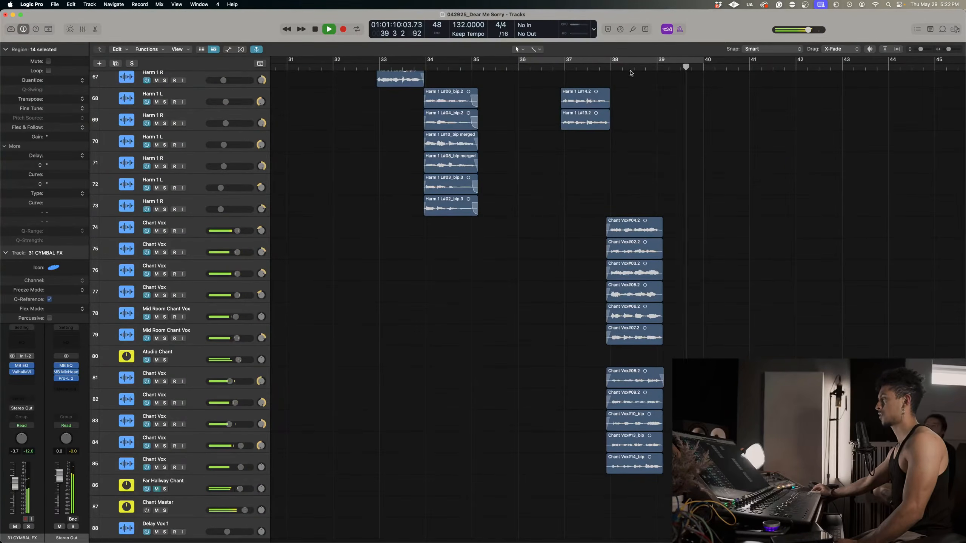
{"action": "left_click", "coordinate": [610, 68]}
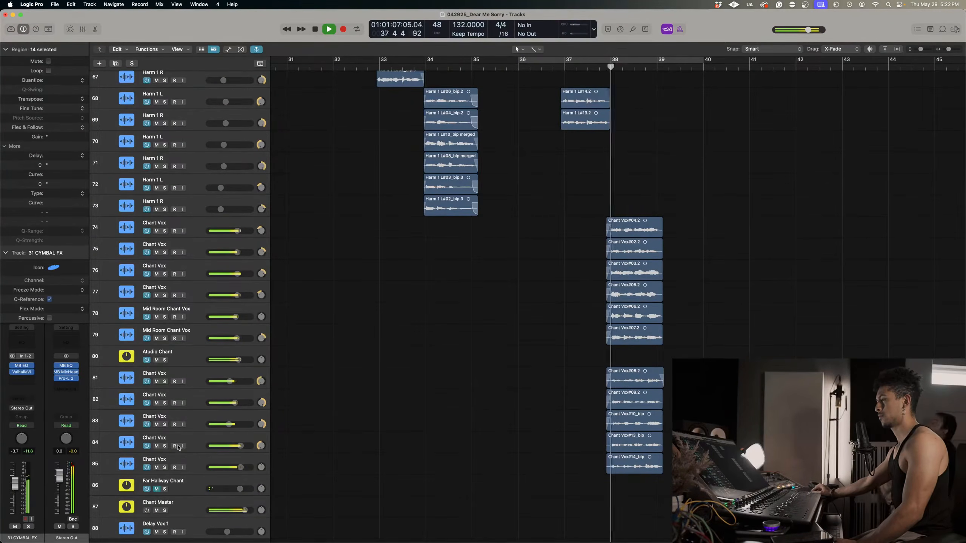
Solo the Far Hallway Chant bus, select it and replay the chants around bar 38.
{"action": "left_click", "coordinate": [165, 490]}
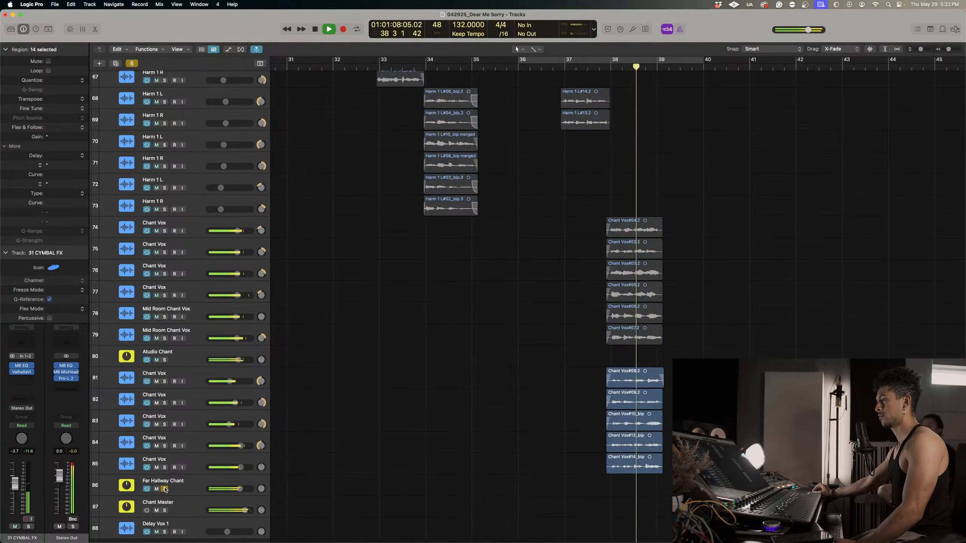
{"action": "left_click", "coordinate": [186, 487]}
{"action": "left_click", "coordinate": [616, 67]}
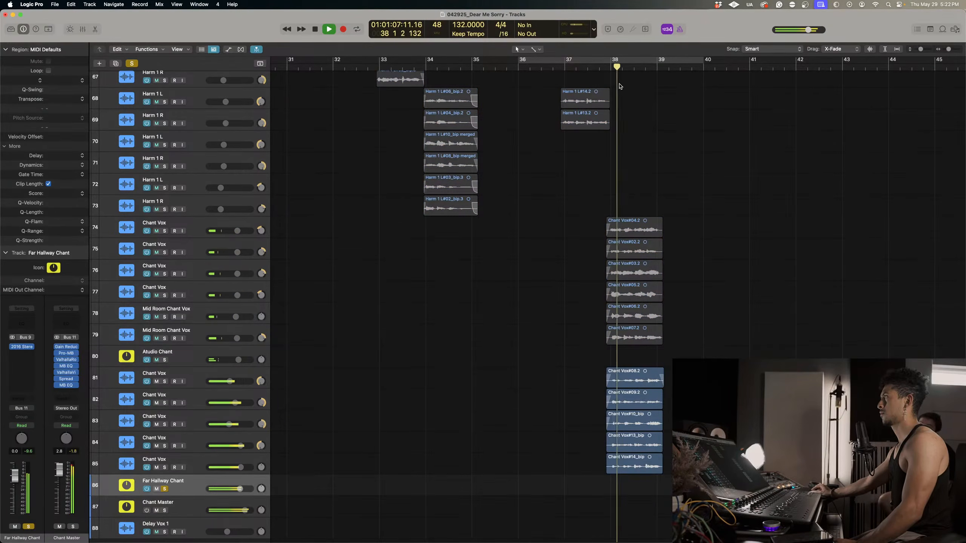
{"action": "left_click", "coordinate": [606, 66]}
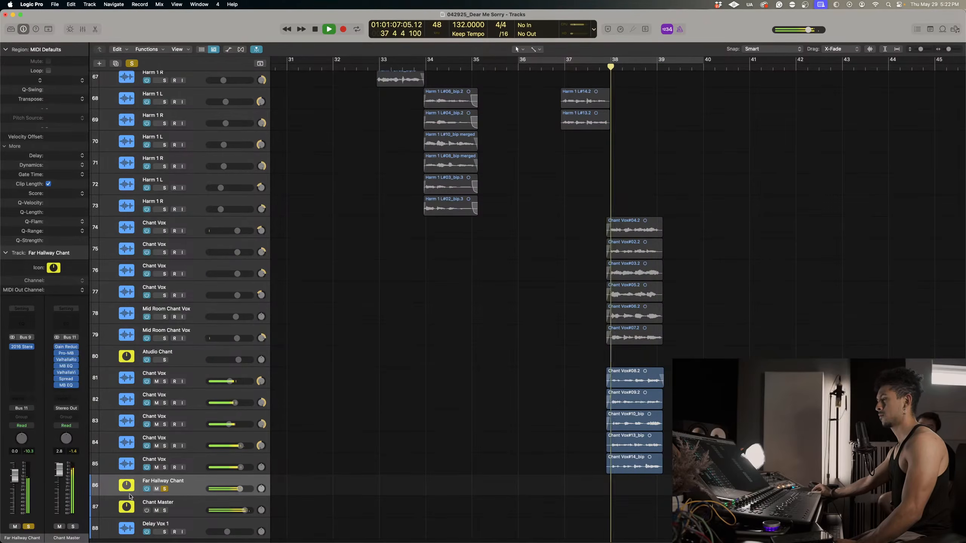
Insert a stereo MB EQ after the 2016 Stereo Room reverb on the Far Hallway Chant bus.
{"action": "left_click", "coordinate": [29, 353]}
{"action": "mouse_move", "coordinate": [50, 354]}
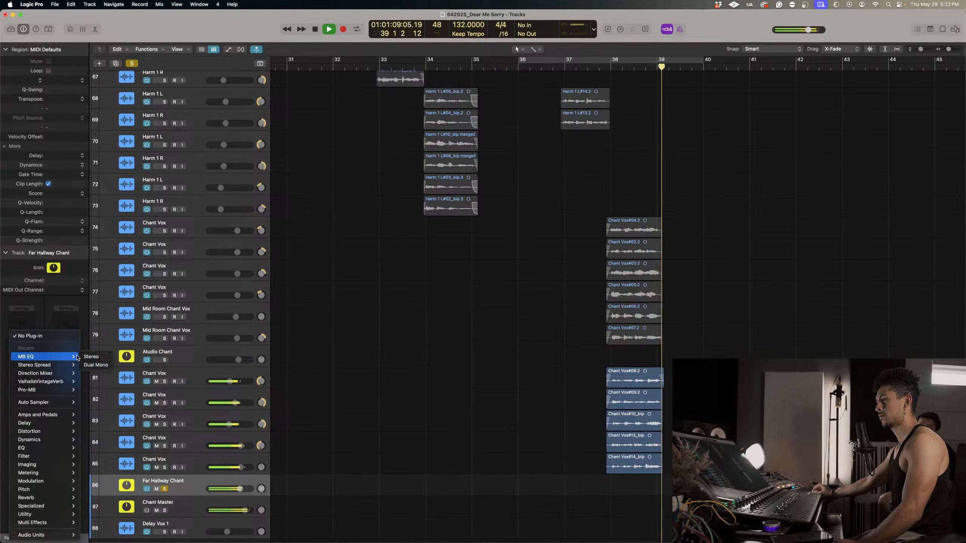
{"action": "left_click", "coordinate": [92, 356]}
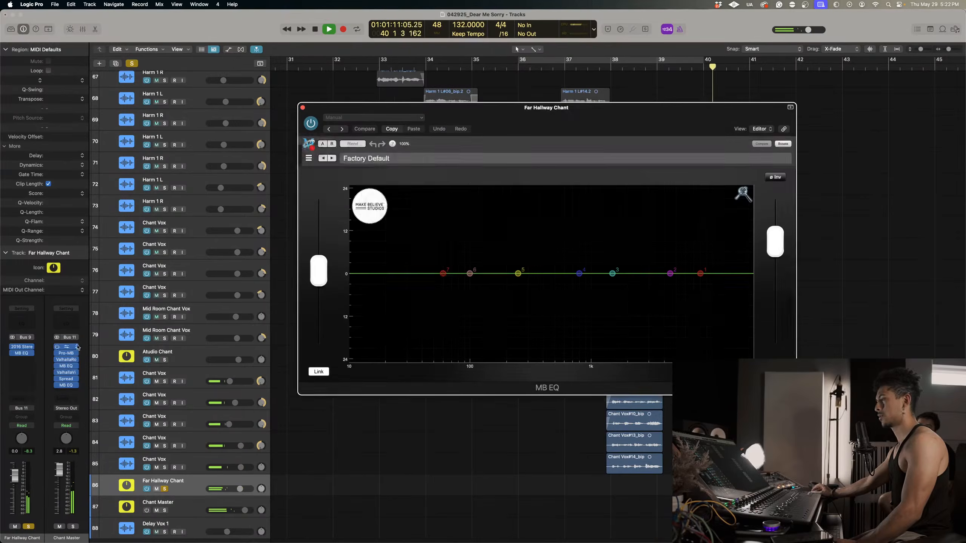
Set the decay of the Far Hallway Chant's 2016 Stereo Room reverb to 451 ms and replay the chants.
{"action": "left_click", "coordinate": [22, 347]}
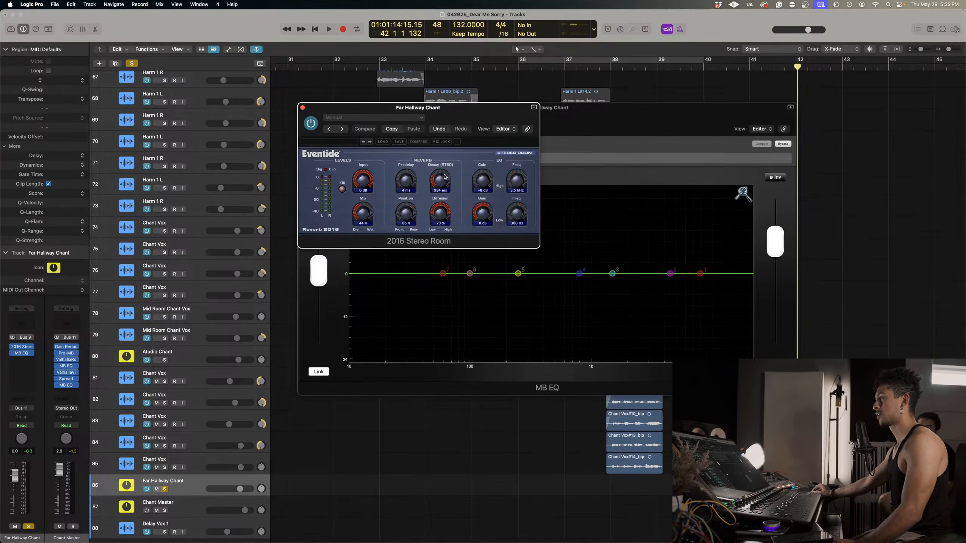
{"action": "left_click", "coordinate": [608, 67]}
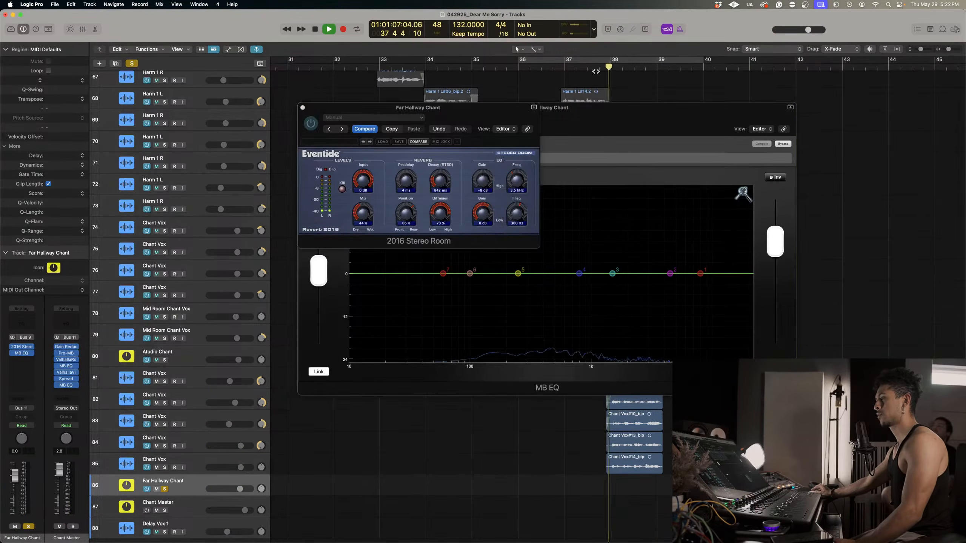
{"action": "left_click_drag", "start_coordinate": [440, 180], "coordinate": [439, 191]}
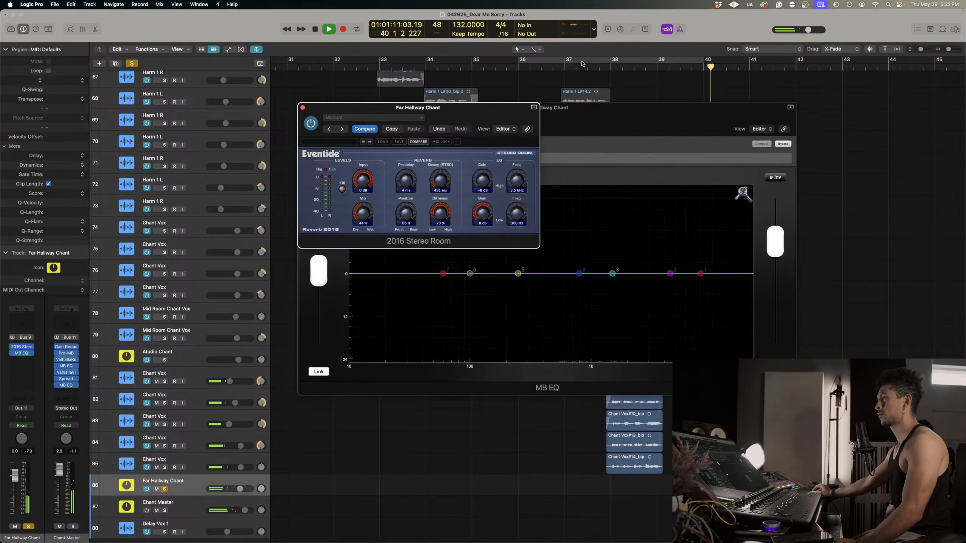
{"action": "left_click", "coordinate": [603, 67]}
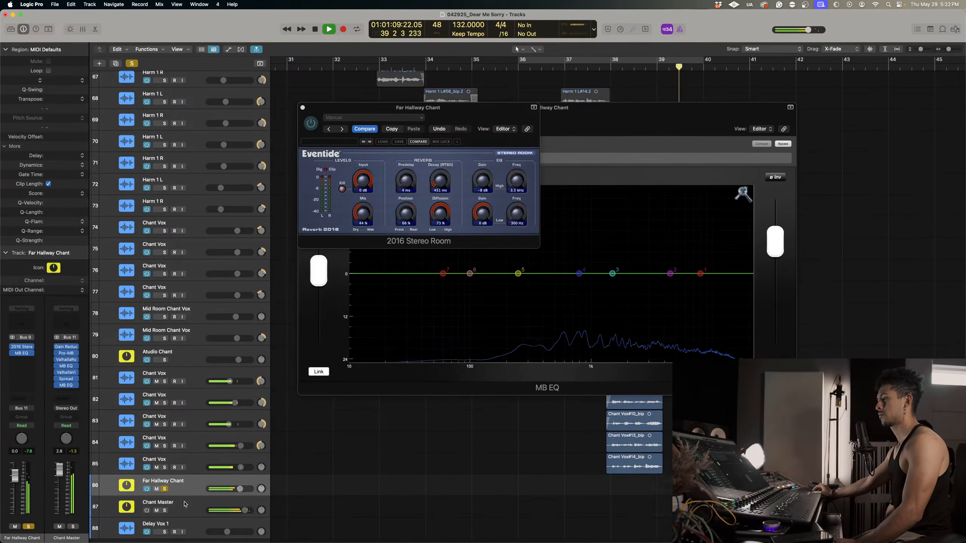
On the Chant Master bus, shorten the ValhallaRoom decay slightly and set the ValhallaVintageVerb decay to 1.45 s.
{"action": "key", "text": "Down"}
{"action": "left_click", "coordinate": [20, 366]}
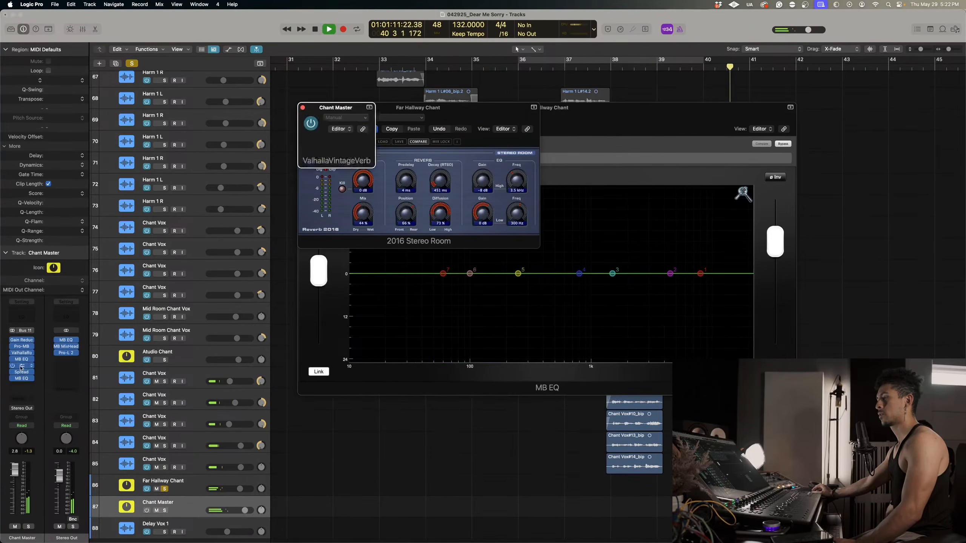
{"action": "left_click_drag", "start_coordinate": [378, 227], "coordinate": [379, 229]}
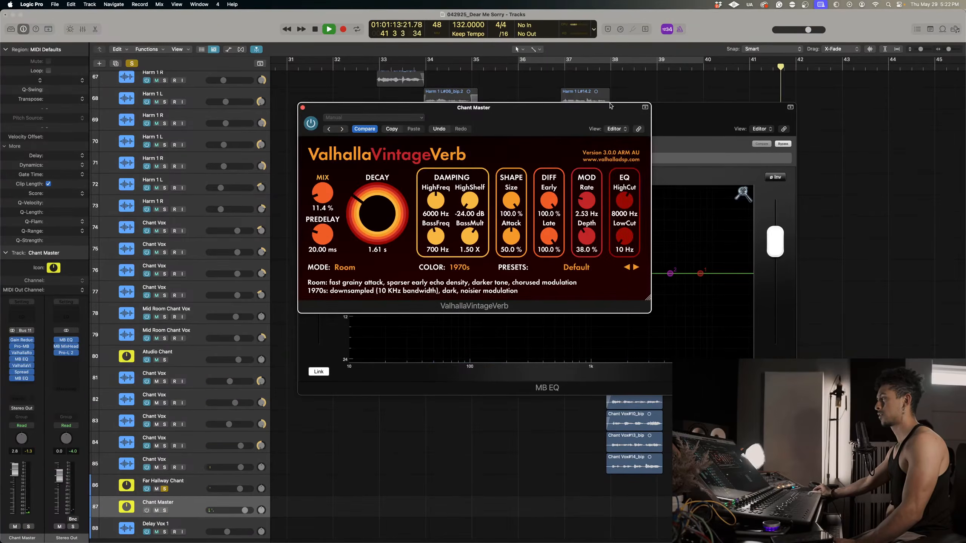
{"action": "left_click", "coordinate": [609, 71]}
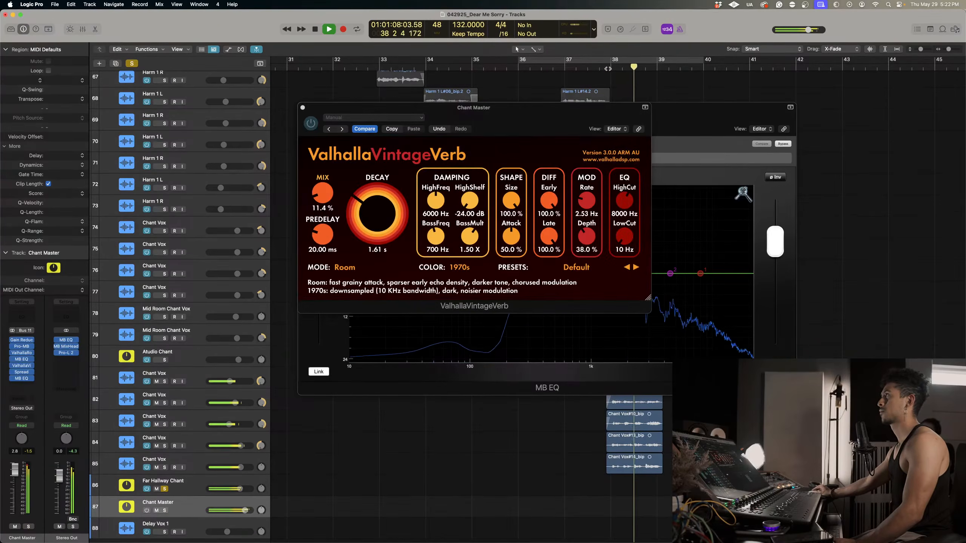
{"action": "left_click", "coordinate": [22, 353]}
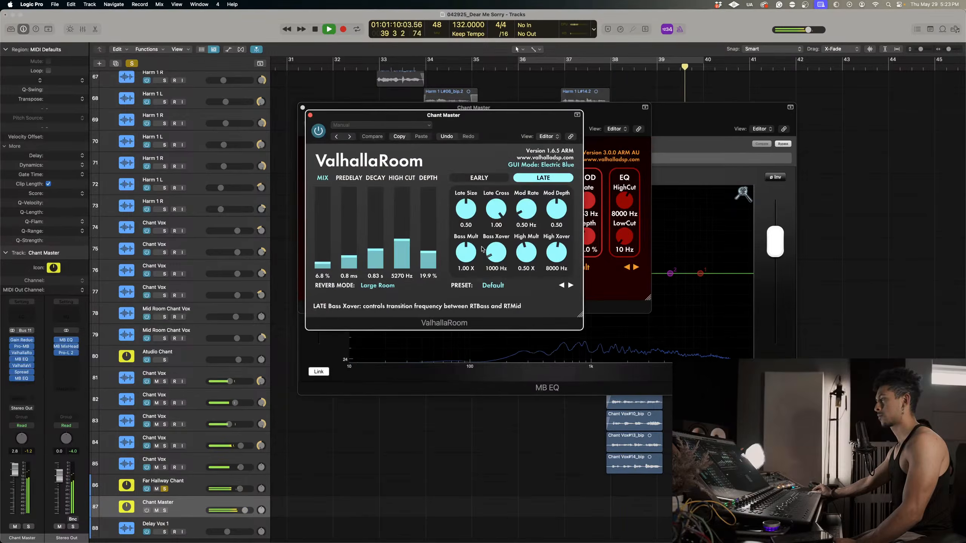
{"action": "left_click_drag", "start_coordinate": [378, 251], "coordinate": [378, 253]}
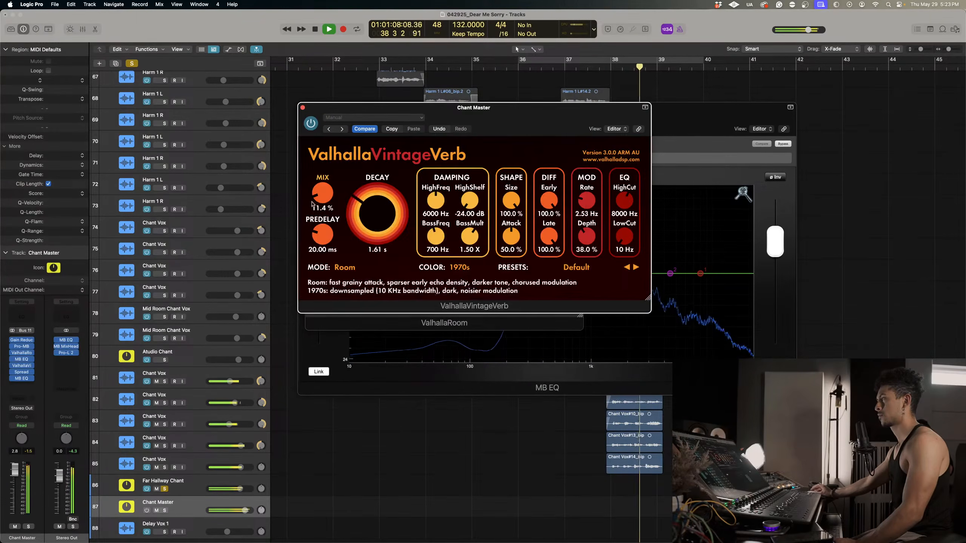
{"action": "left_click_drag", "start_coordinate": [357, 214], "coordinate": [358, 217]}
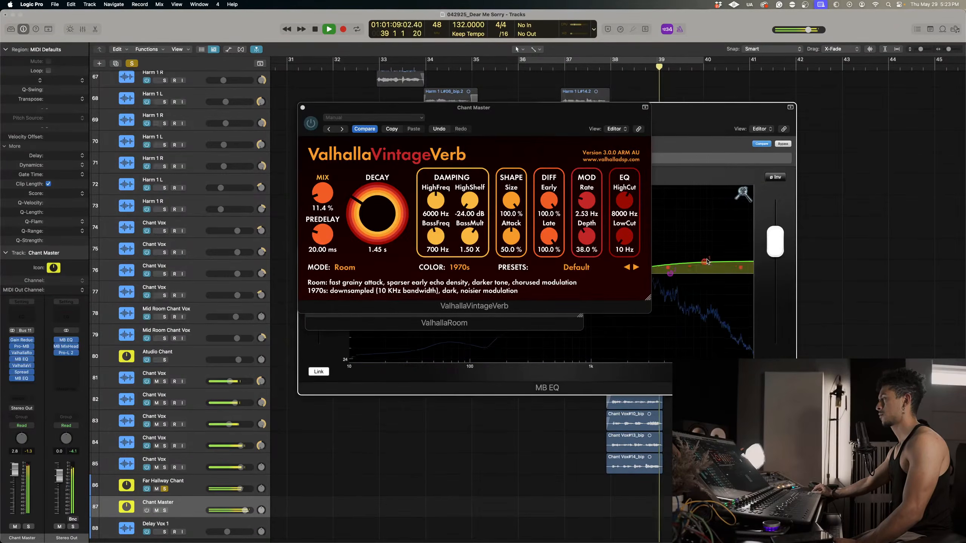
Add a high-shelf boost of about 4.56 dB around 8.80 kHz in the Far Hallway Chant's MB EQ and nudge it slightly higher during playback.
{"action": "mouse_move", "coordinate": [706, 262]}
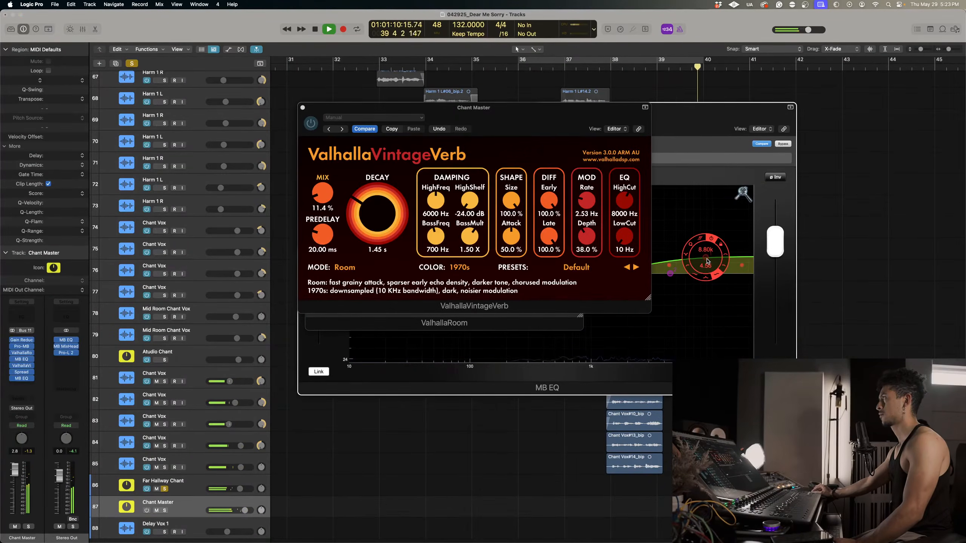
{"action": "left_click", "coordinate": [707, 261]}
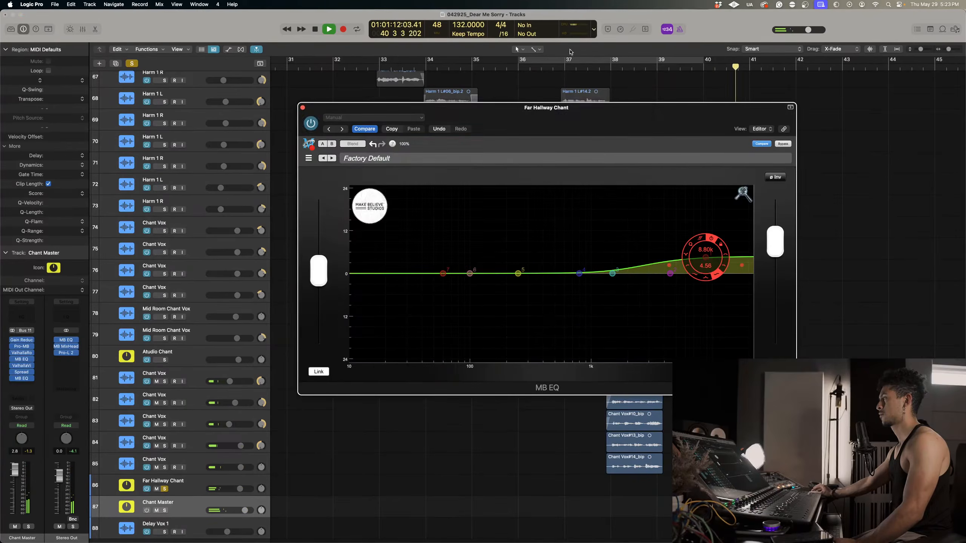
{"action": "left_click", "coordinate": [605, 68]}
{"action": "left_click_drag", "start_coordinate": [710, 262], "coordinate": [714, 261]}
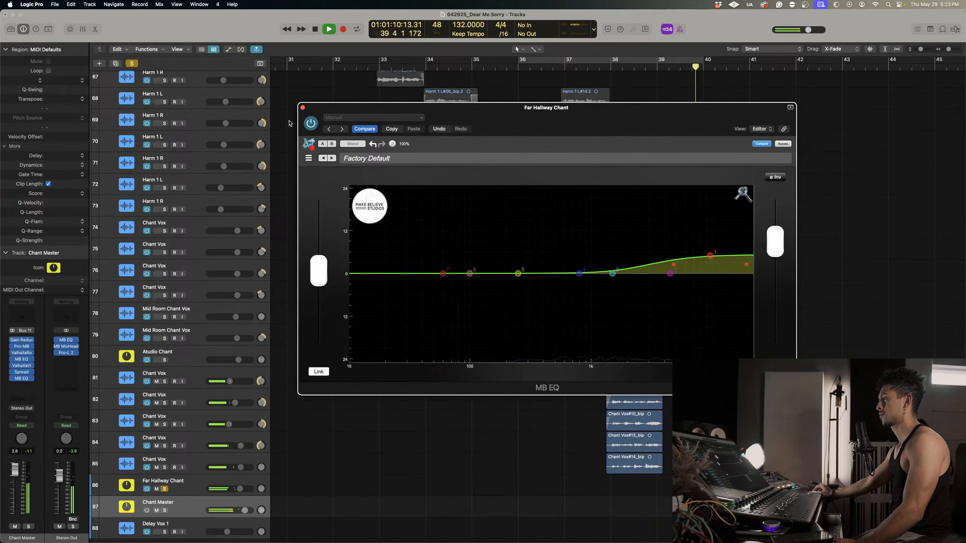
Solo the Atudio Chant bus alongside Far Hallway Chant, close the MB EQ and replay the chants with Atudio Chant selected.
{"action": "left_click", "coordinate": [164, 360]}
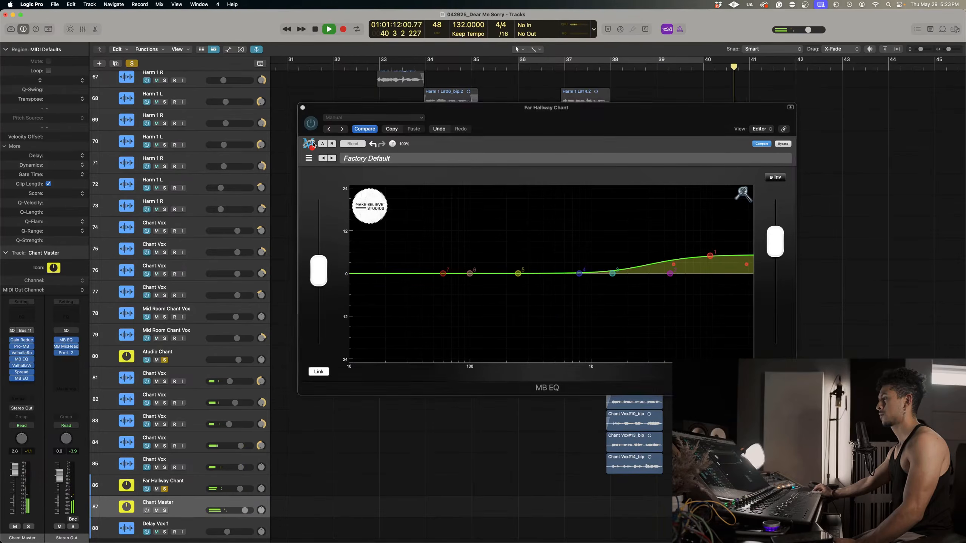
{"action": "left_click", "coordinate": [302, 108]}
{"action": "key", "text": "space"}
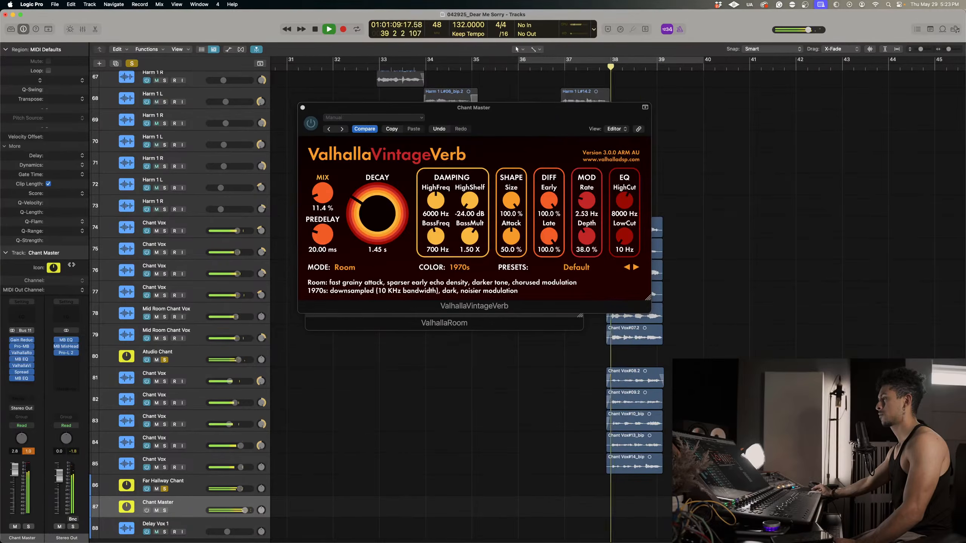
{"action": "left_click", "coordinate": [201, 354]}
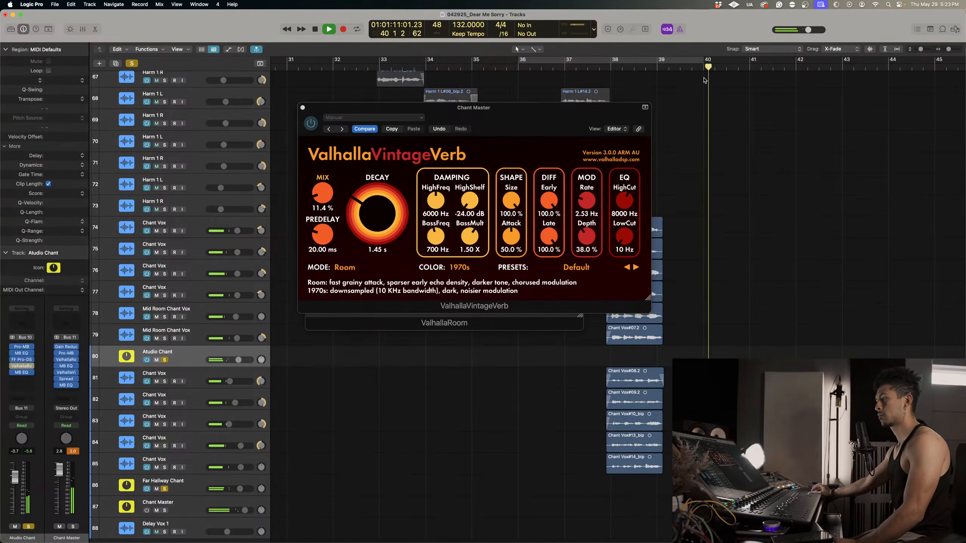
{"action": "left_click", "coordinate": [608, 68]}
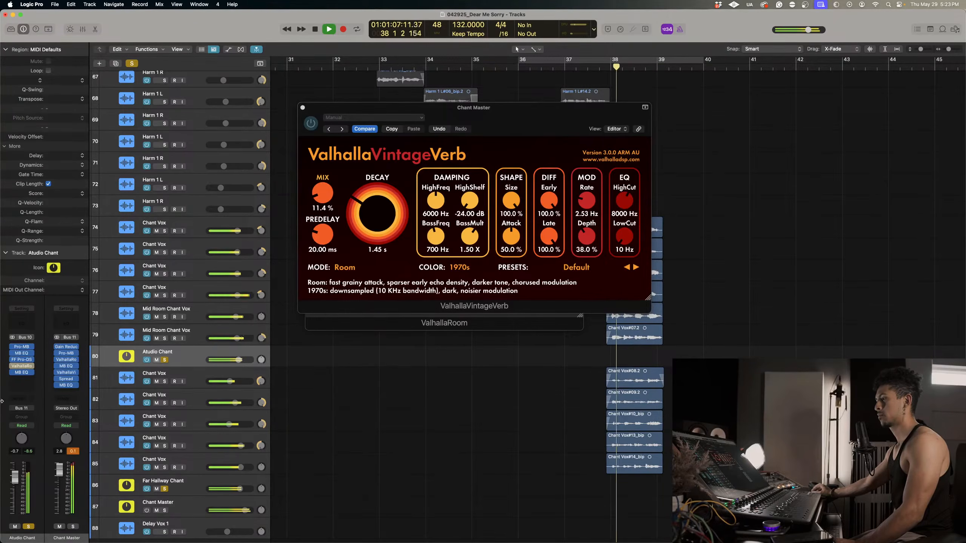
Lower the ValhallaRoom mix on the Atudio Chant bus to about 33.3 % and close the open plug-in windows.
{"action": "left_click", "coordinate": [29, 366]}
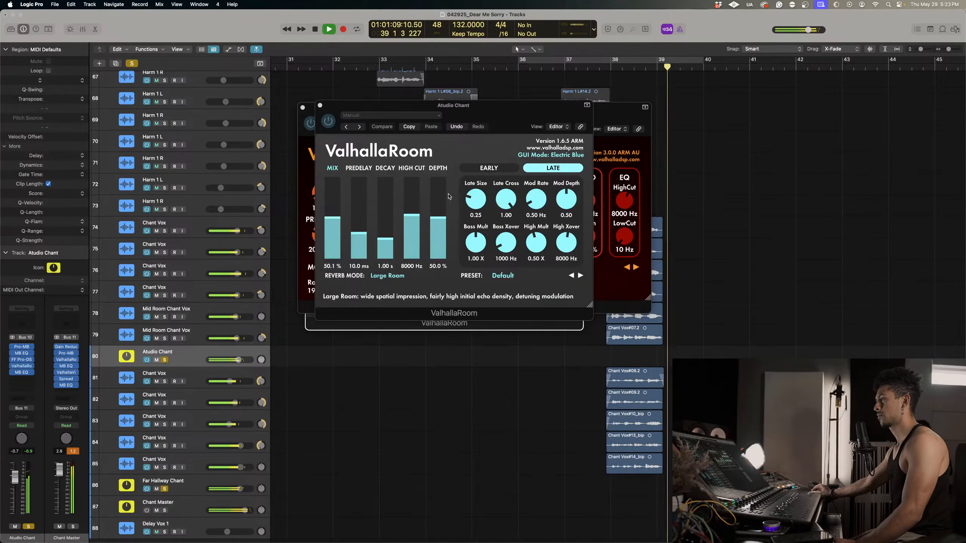
{"action": "left_click_drag", "start_coordinate": [330, 216], "coordinate": [331, 231]}
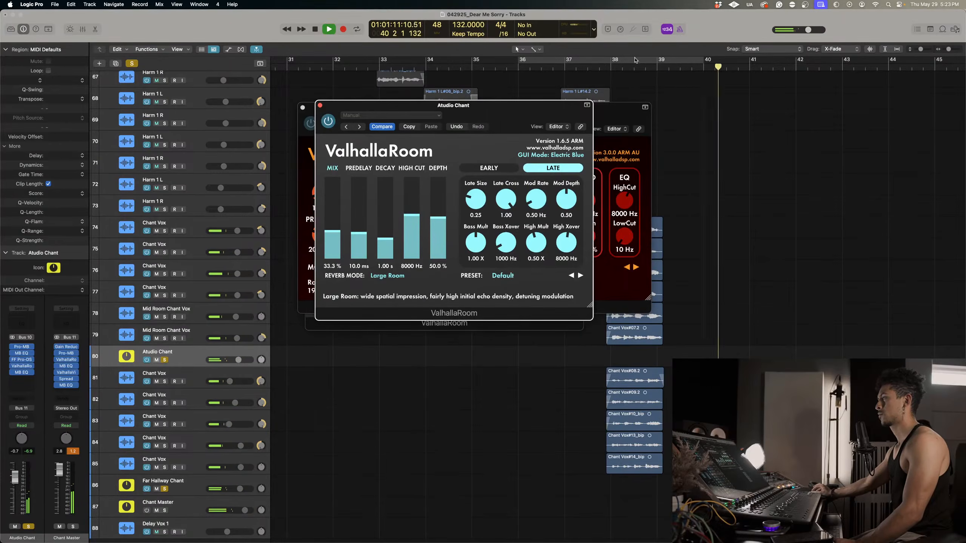
{"action": "left_click", "coordinate": [607, 68]}
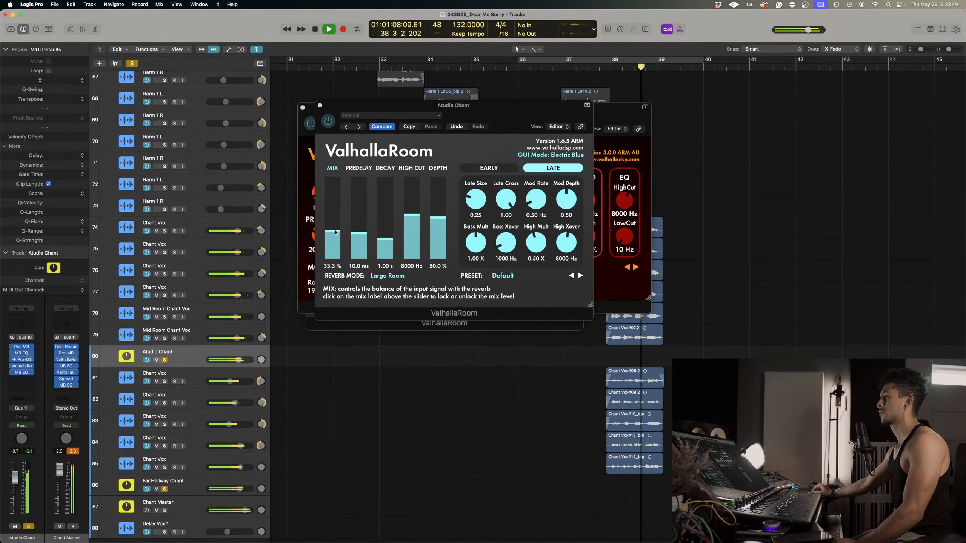
{"action": "left_click", "coordinate": [332, 230]}
{"action": "left_click", "coordinate": [320, 105]}
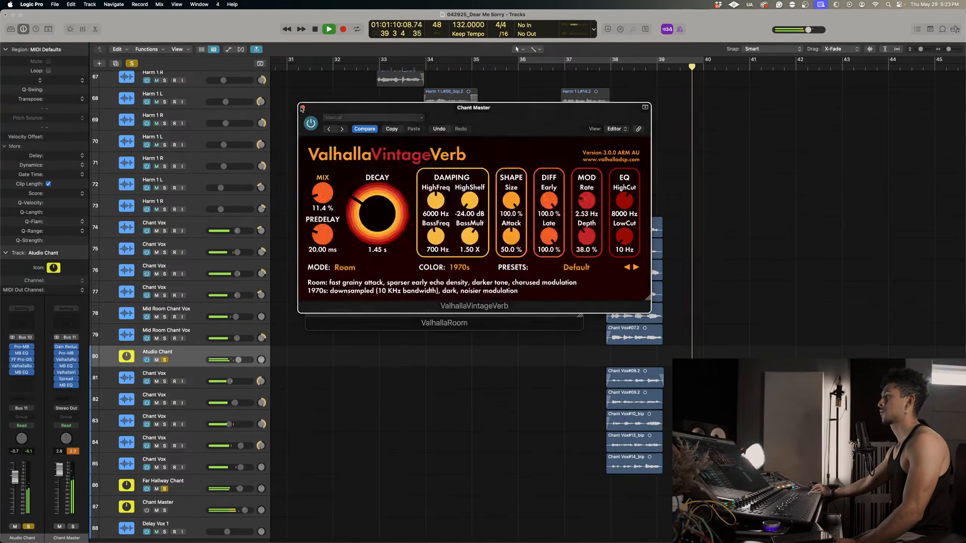
{"action": "left_click", "coordinate": [302, 108]}
{"action": "left_click", "coordinate": [307, 114]}
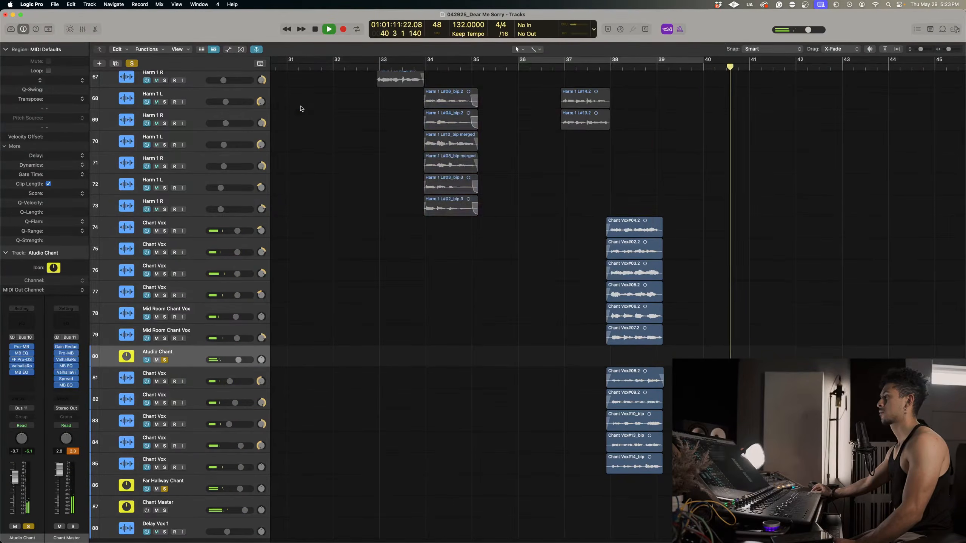
Clear all solos and play the chants in the full mix, restarting from between bars 36 and 37.
{"action": "left_click", "coordinate": [131, 63]}
{"action": "left_click", "coordinate": [608, 68]}
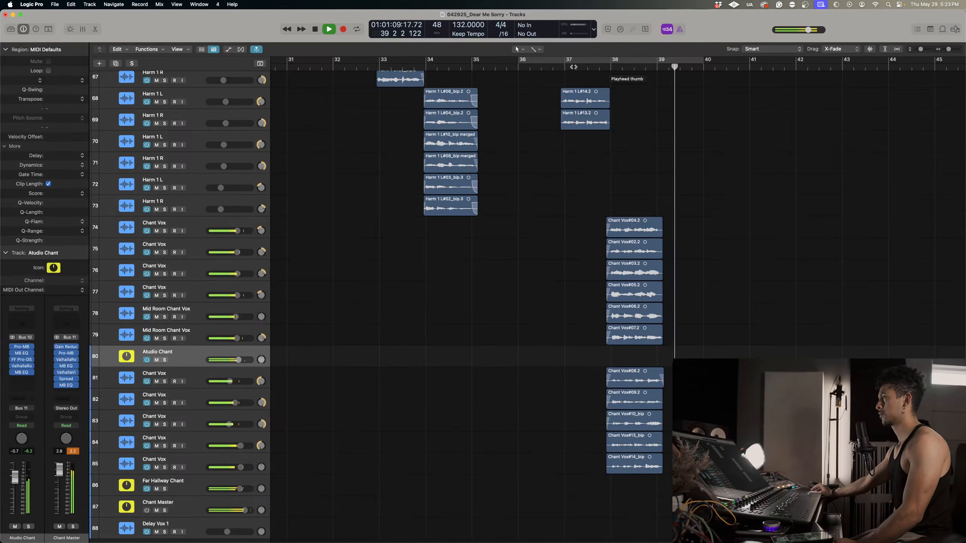
{"action": "left_click", "coordinate": [549, 65]}
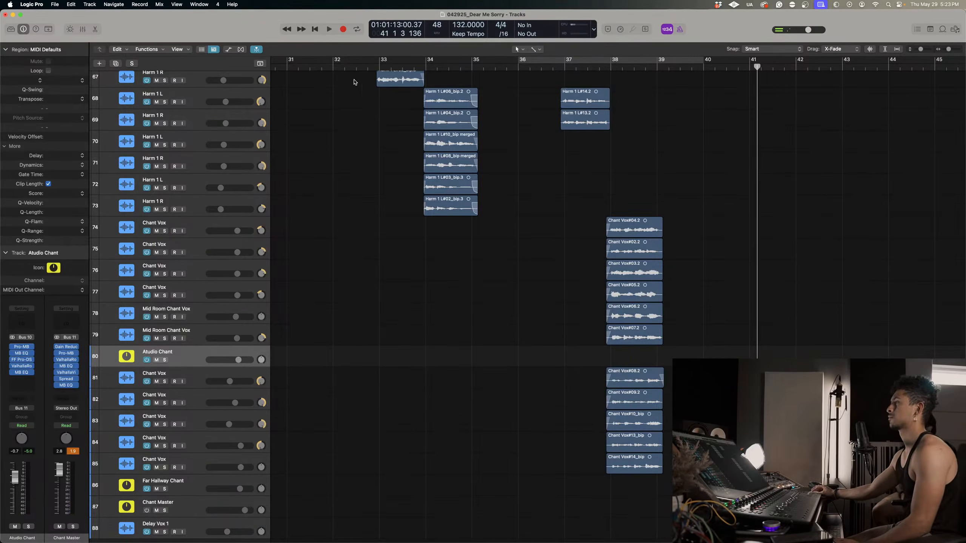
Zoom out to the wider arrangement and play the song from the acoustic guitar entrance at bar 7.
{"action": "left_click", "coordinate": [353, 81]}
{"action": "key", "text": "super+Up"}
{"action": "key", "text": "super+Up"}
{"action": "key", "text": "super+Left"}
{"action": "key", "text": "super+Left"}
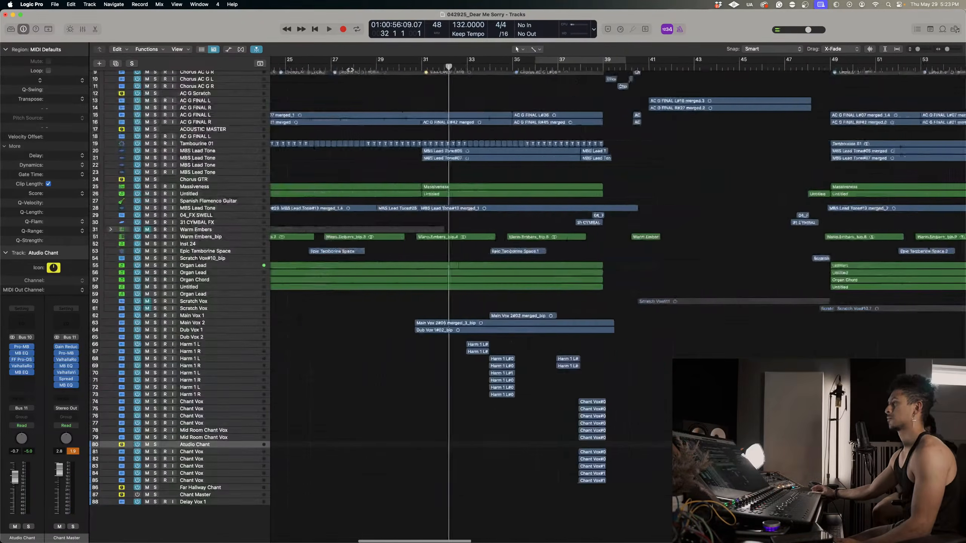
{"action": "scroll", "coordinate": [472, 82], "scroll_direction": "left", "scroll_amount": 15}
{"action": "left_click", "coordinate": [360, 66]}
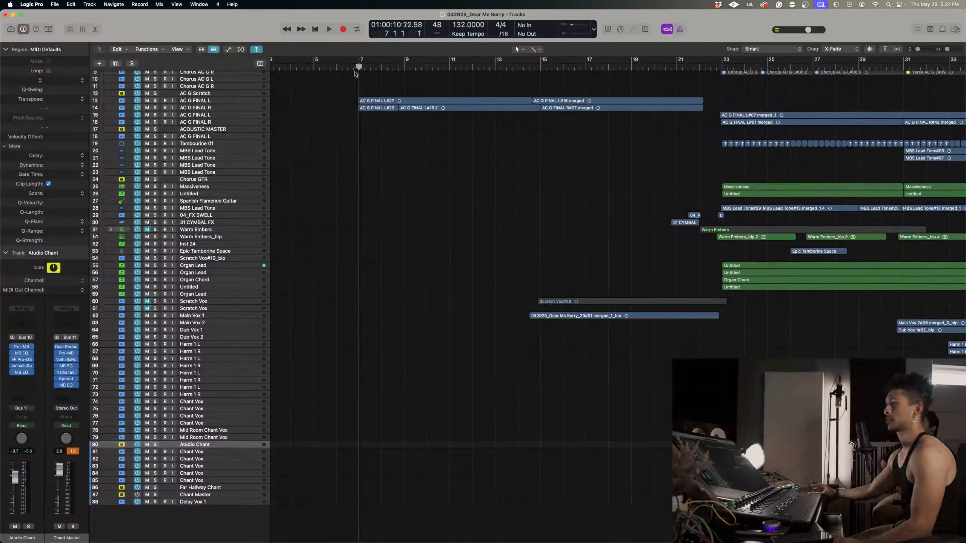
{"action": "key", "text": "space"}
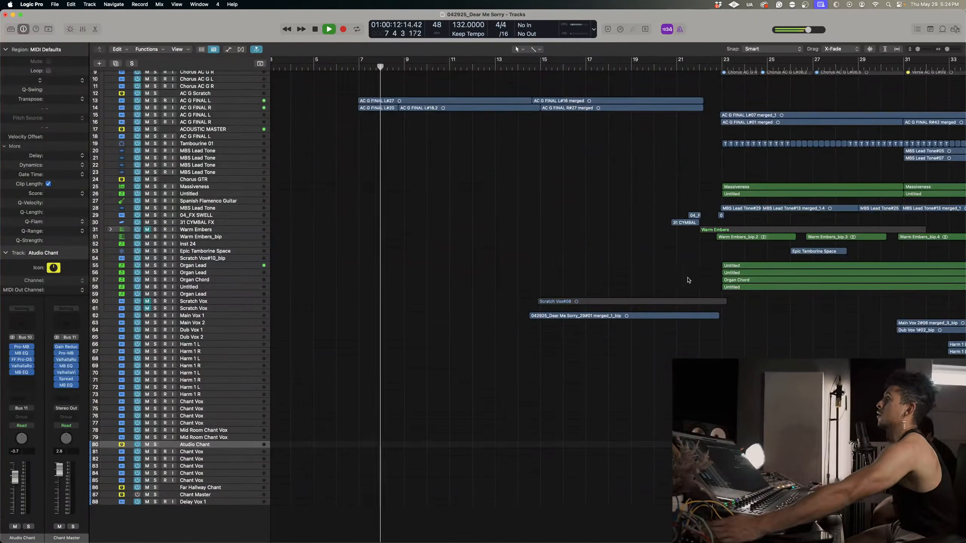
Select the AC G FINAL L and R tracks 13 and 14 and raise their volume together, reaching -8.2 dB on the R track.
{"action": "scroll", "coordinate": [701, 269], "scroll_direction": "up", "scroll_amount": 5}
{"action": "scroll", "coordinate": [701, 269], "scroll_direction": "down", "scroll_amount": 10}
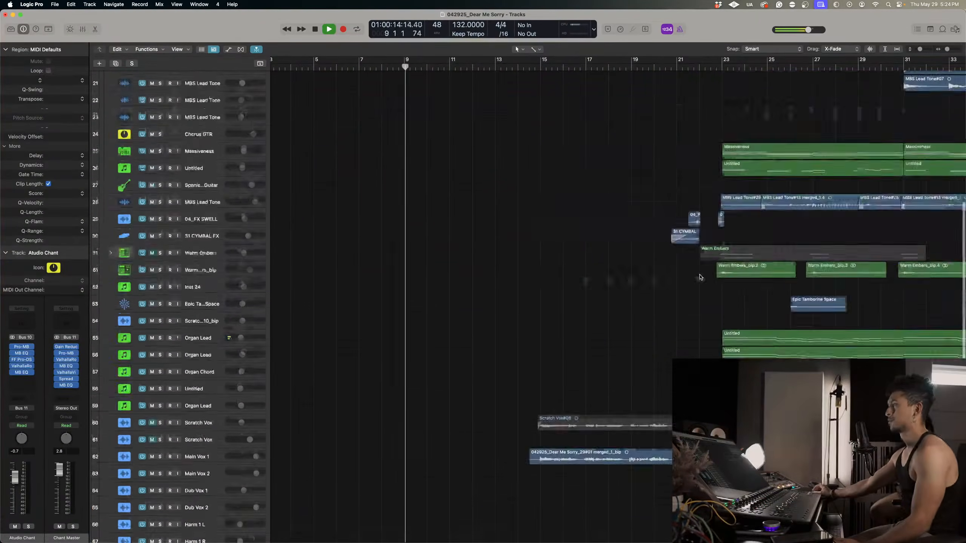
{"action": "scroll", "coordinate": [682, 254], "scroll_direction": "down", "scroll_amount": 2}
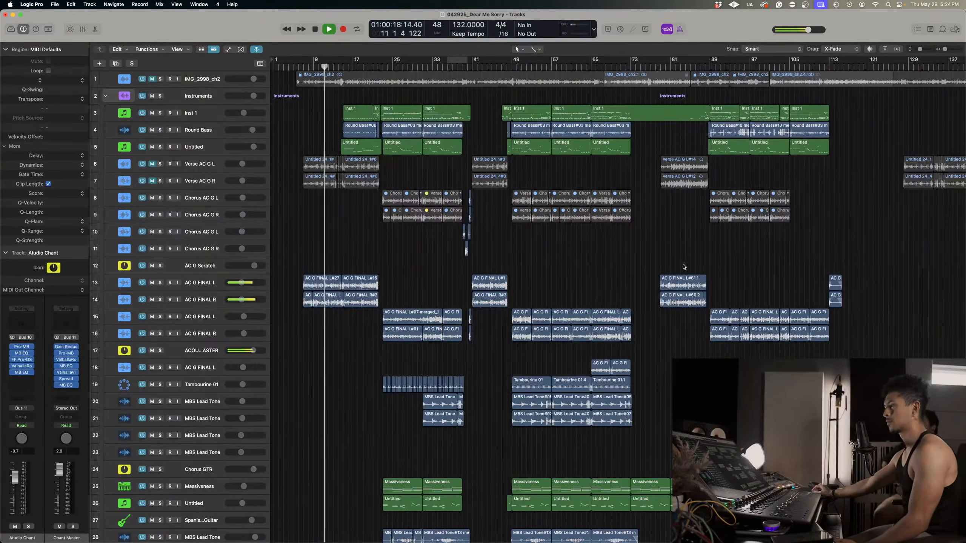
{"action": "left_click", "coordinate": [210, 300]}
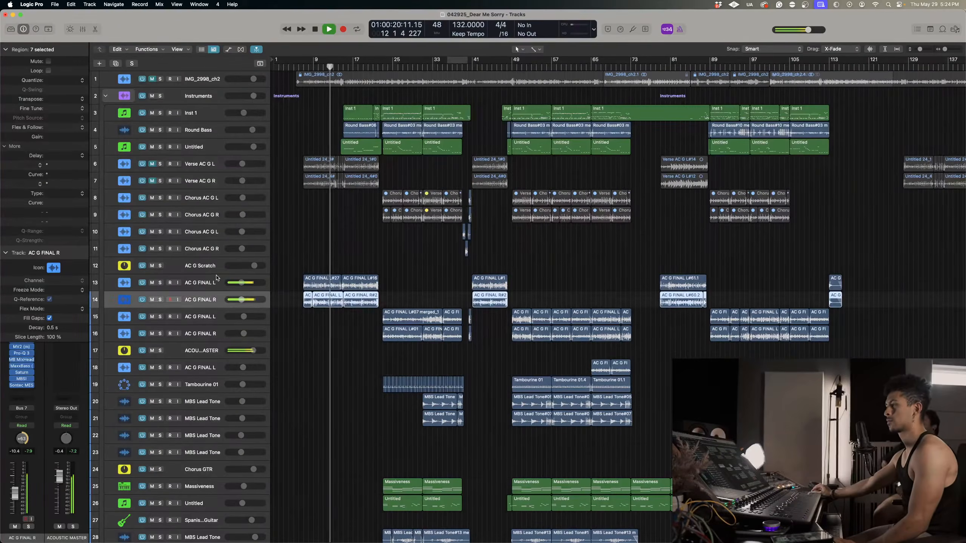
{"action": "left_click", "coordinate": [215, 281], "text": "shift"}
{"action": "left_click_drag", "start_coordinate": [242, 282], "coordinate": [244, 282]}
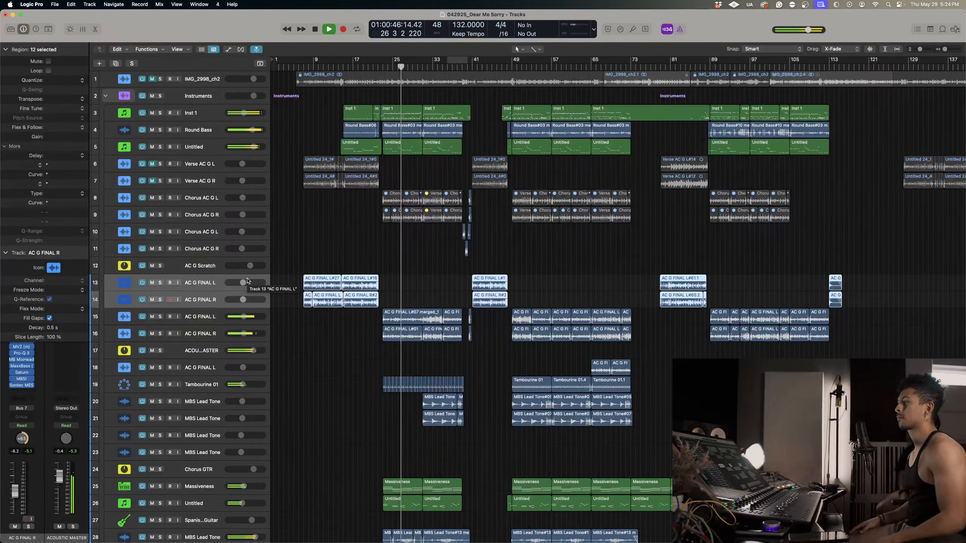
Show the track automation, look over the volume lanes from the instruments down to the vocals, and hide it again.
{"action": "scroll", "coordinate": [470, 401], "scroll_direction": "down", "scroll_amount": 10}
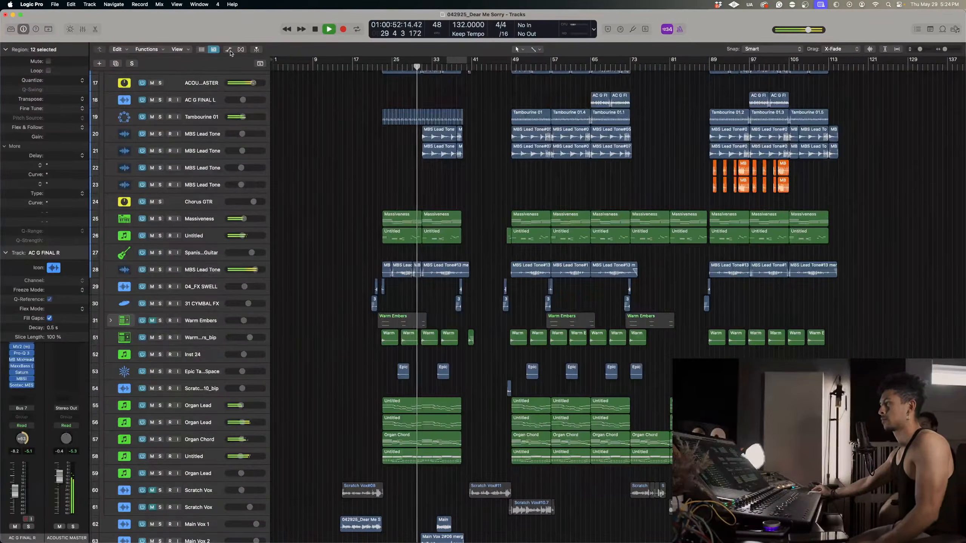
{"action": "left_click", "coordinate": [229, 49]}
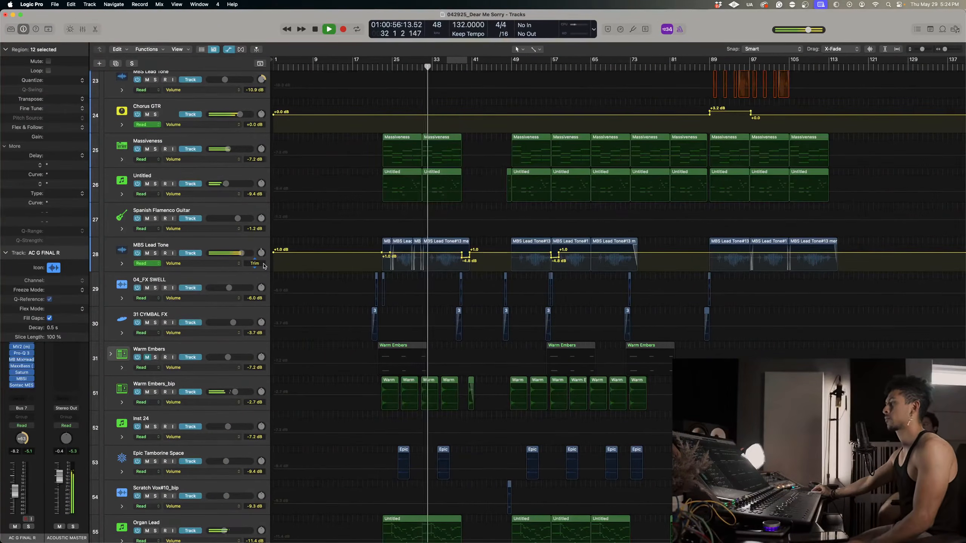
{"action": "scroll", "coordinate": [425, 366], "scroll_direction": "down", "scroll_amount": 10}
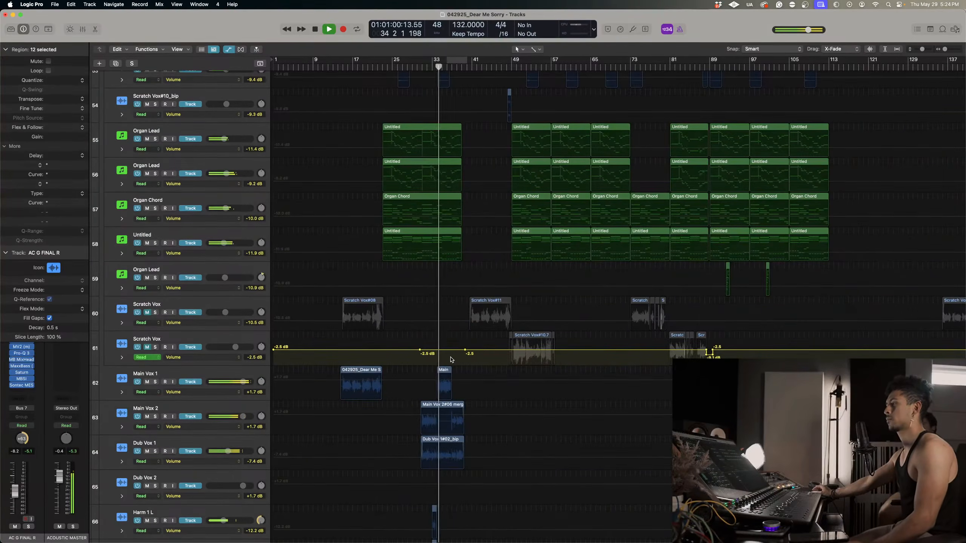
{"action": "scroll", "coordinate": [559, 452], "scroll_direction": "up", "scroll_amount": 1}
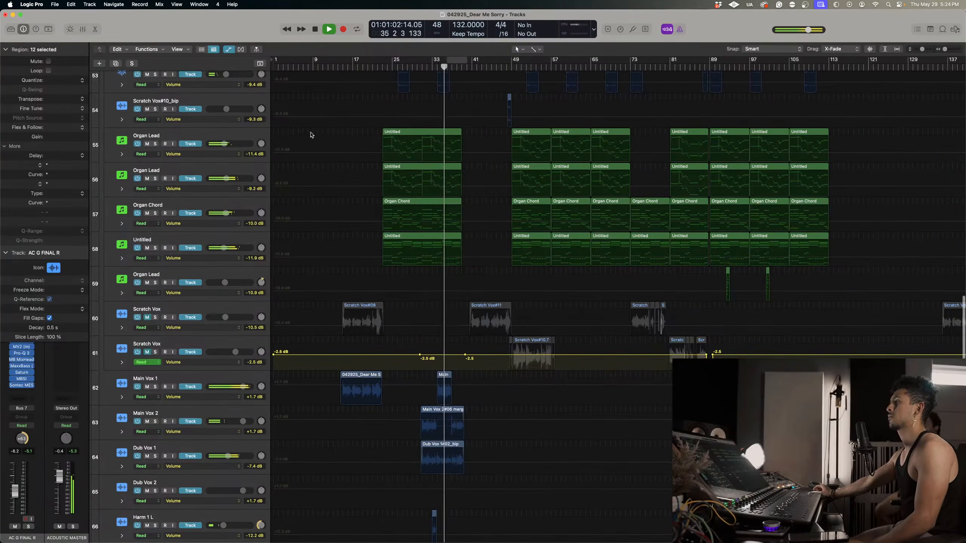
{"action": "left_click", "coordinate": [229, 49]}
Listen on through the chant section with the chant vocal tracks in view and stop playback at about bar 40.
{"action": "scroll", "coordinate": [515, 315], "scroll_direction": "down", "scroll_amount": 10}
{"action": "key", "text": "super+Right"}
{"action": "key", "text": "super+Right"}
{"action": "key", "text": "super+Right"}
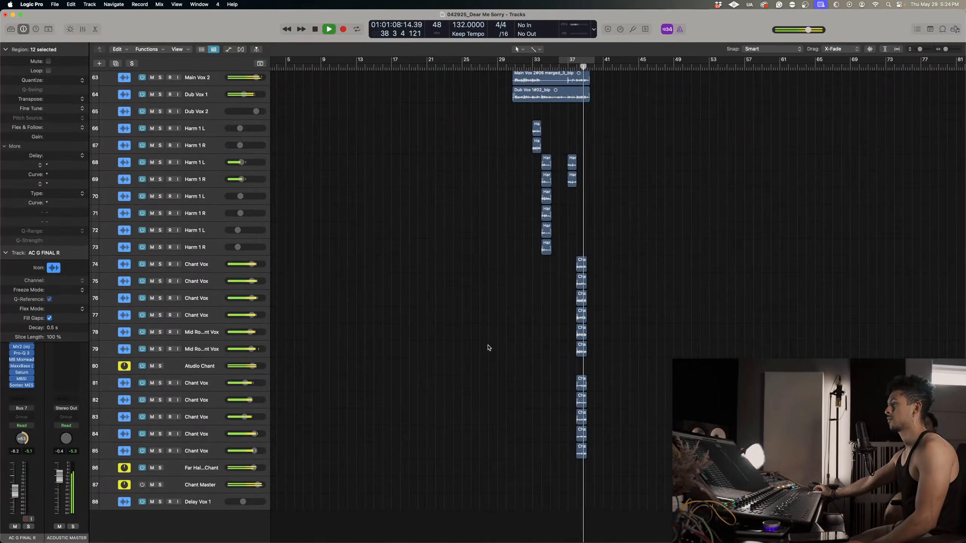
{"action": "key", "text": "super+Right"}
{"action": "key", "text": "super+Right"}
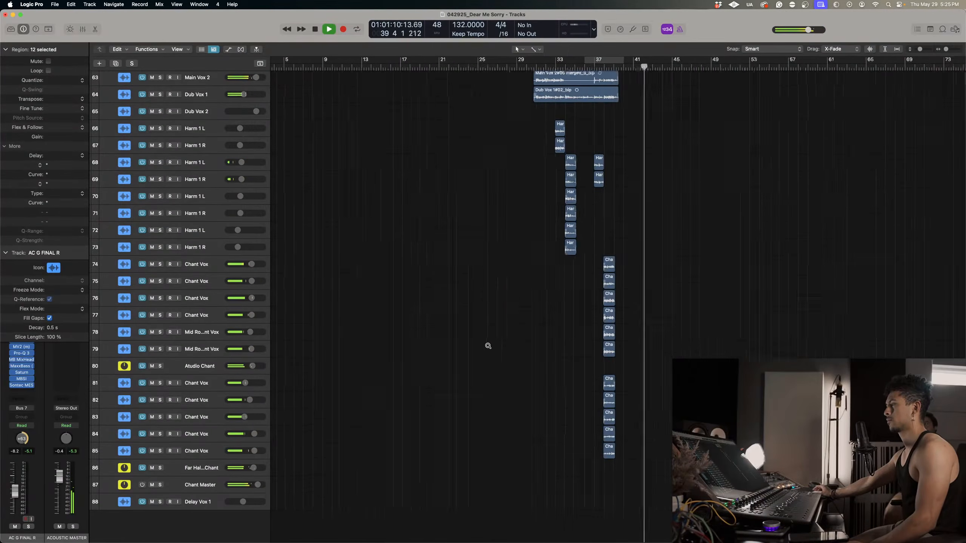
{"action": "key", "text": "space"}
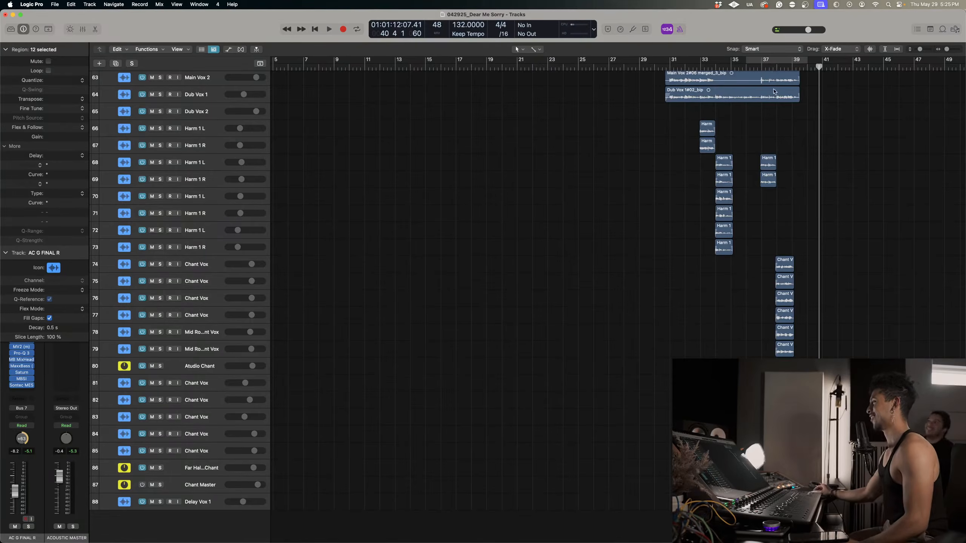
Replay the chants in the full mix, starting between bars 37 and 38 and again from bar 38.
{"action": "left_click", "coordinate": [773, 67]}
{"action": "key", "text": "space"}
{"action": "key", "text": "super+Right"}
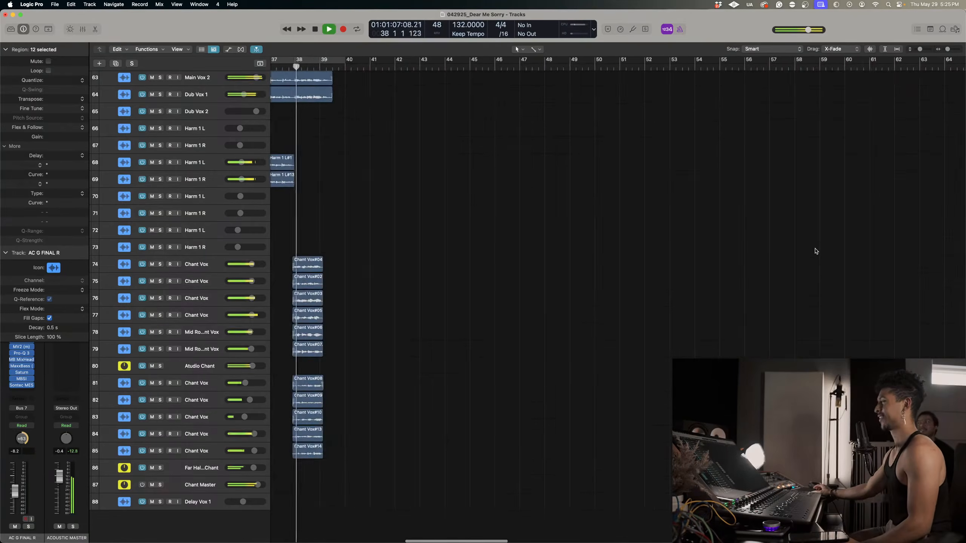
{"action": "scroll", "coordinate": [817, 252], "scroll_direction": "right", "scroll_amount": 1}
{"action": "scroll", "coordinate": [681, 309], "scroll_direction": "left", "scroll_amount": 5}
{"action": "key", "text": "super+Right"}
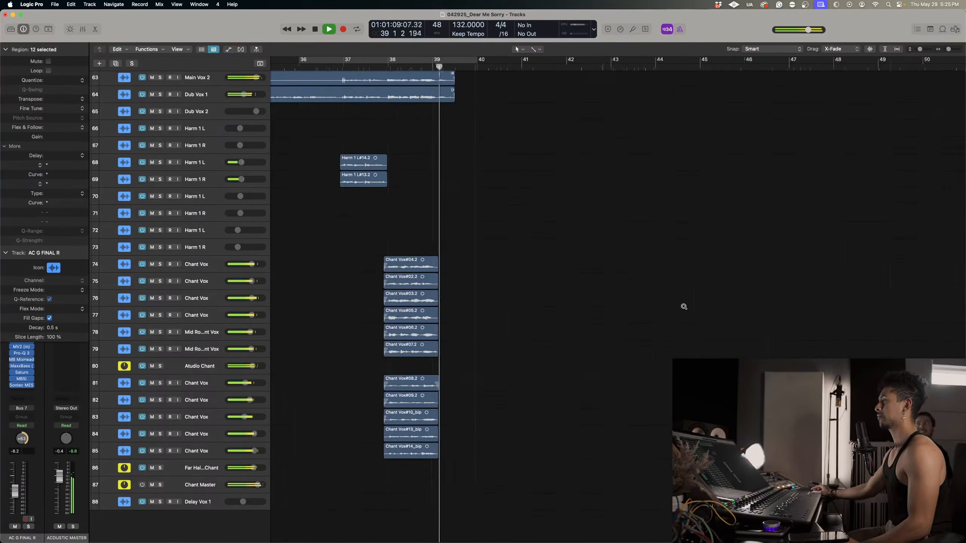
{"action": "key", "text": "space"}
{"action": "left_click", "coordinate": [385, 67]}
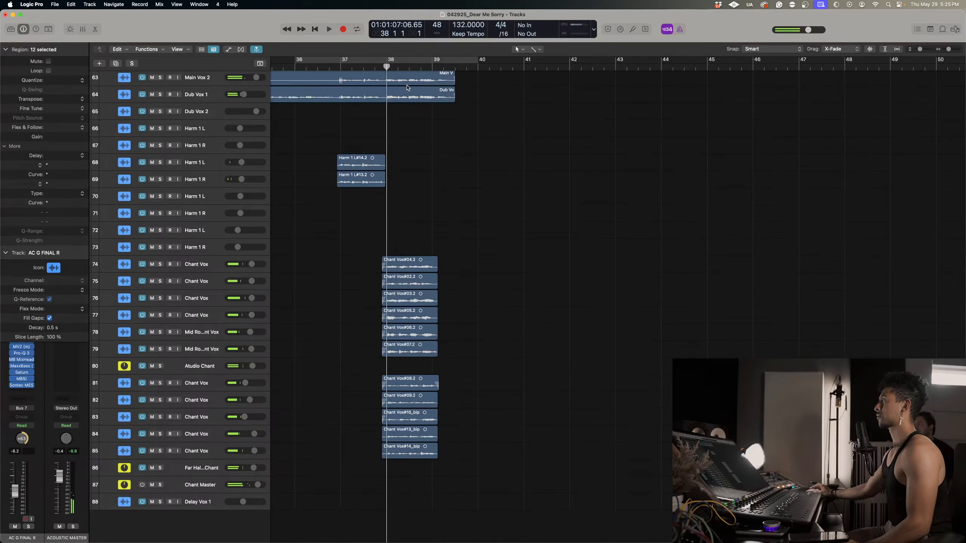
{"action": "key", "text": "super+Right"}
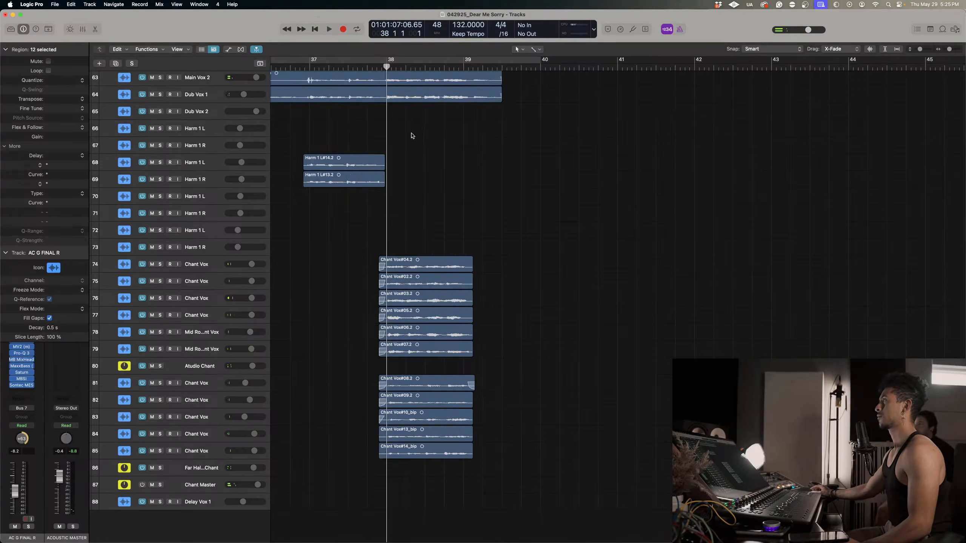
{"action": "scroll", "coordinate": [411, 134], "scroll_direction": "up", "scroll_amount": 3}
{"action": "key", "text": "space"}
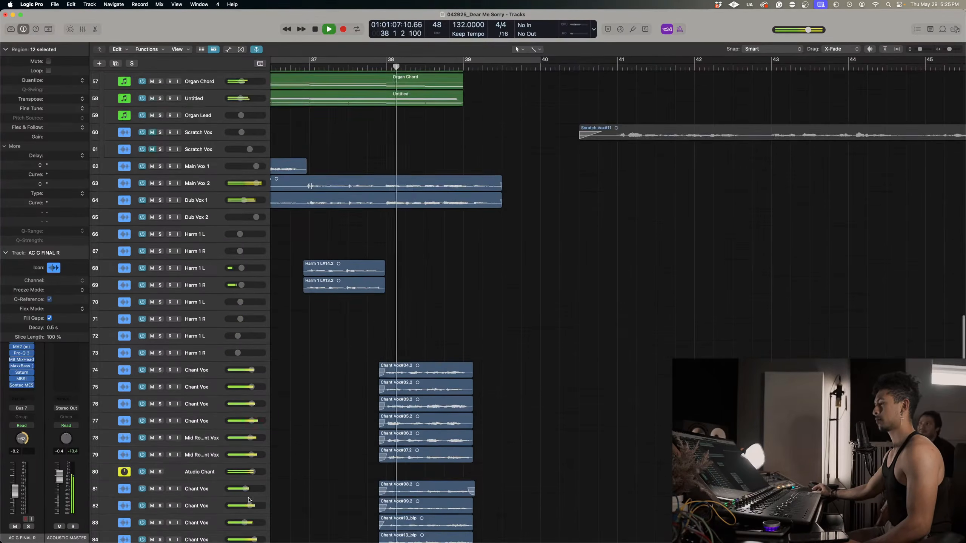
Solo the Atudio Chant bus and replay its chants from bar 38.
{"action": "scroll", "coordinate": [213, 464], "scroll_direction": "down", "scroll_amount": 3}
{"action": "left_click", "coordinate": [159, 396]}
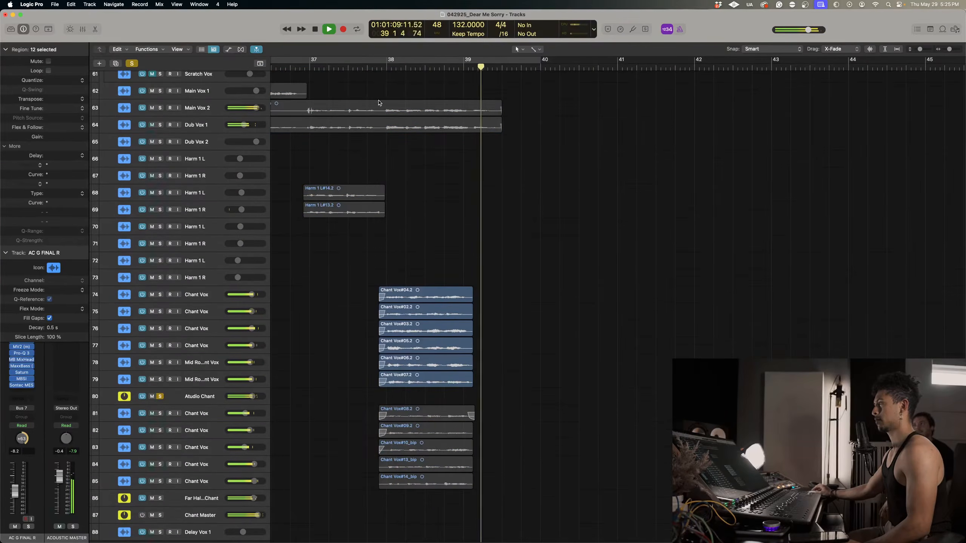
{"action": "key", "text": "space"}
{"action": "key", "text": "space"}
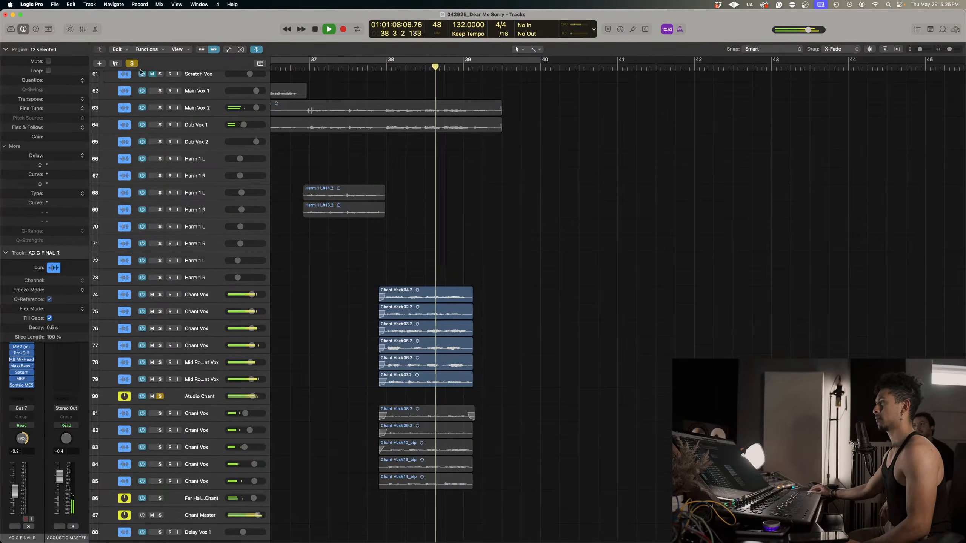
Switch the solo from Atudio Chant to Chant Master and replay all the chants repeatedly from bar 38.
{"action": "left_click", "coordinate": [159, 396]}
{"action": "key", "text": "space"}
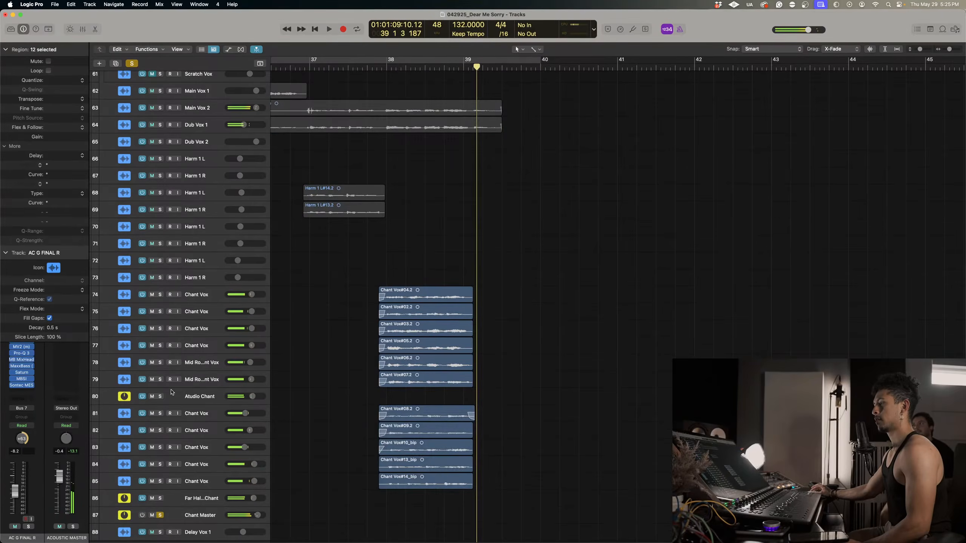
{"action": "left_click", "coordinate": [385, 67]}
{"action": "key", "text": "space"}
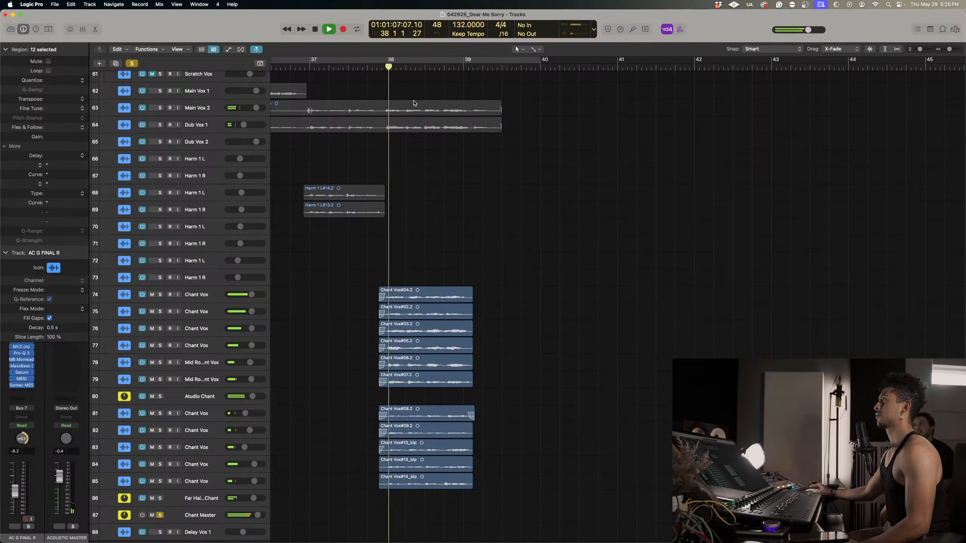
{"action": "left_click", "coordinate": [384, 67]}
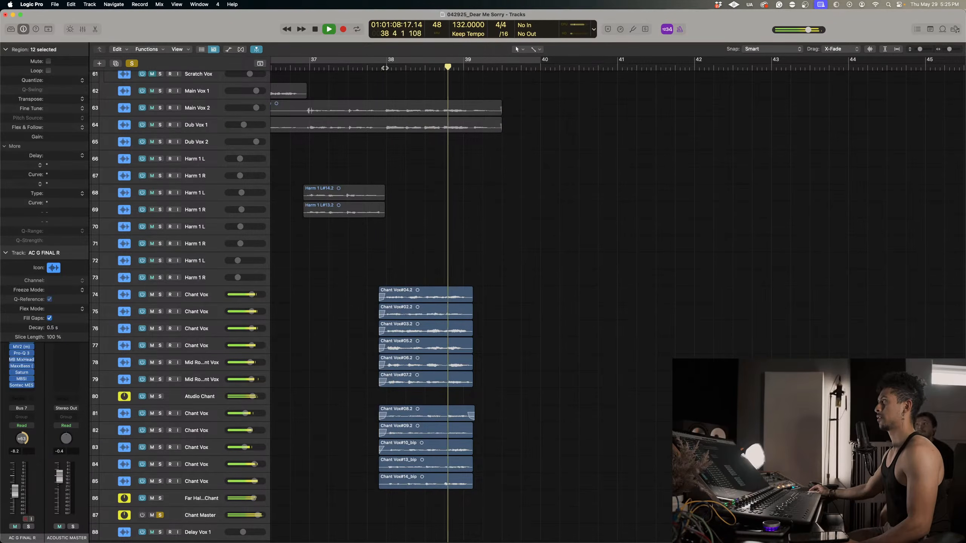
{"action": "left_click", "coordinate": [386, 68]}
{"action": "key", "text": "space"}
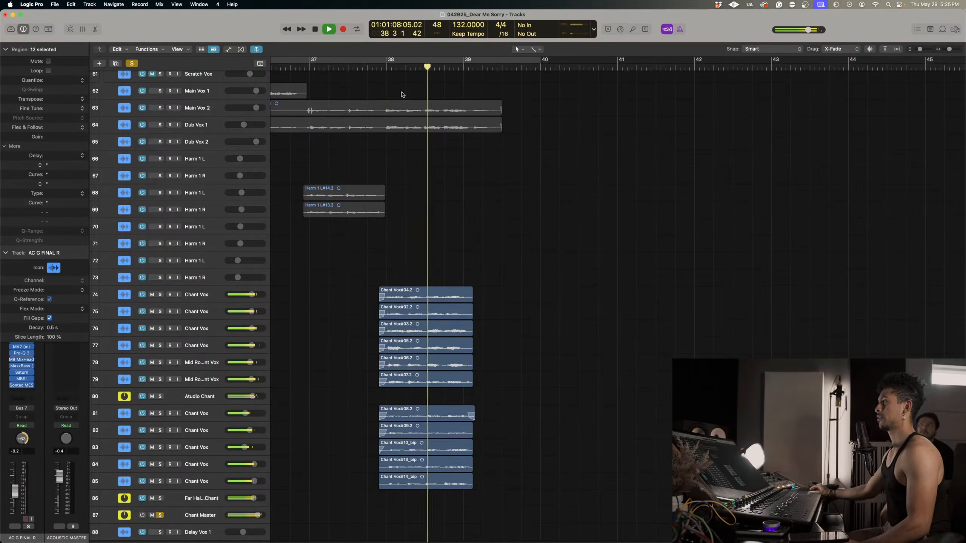
{"action": "left_click", "coordinate": [385, 68]}
{"action": "scroll", "coordinate": [385, 335], "scroll_direction": "down", "scroll_amount": 2}
{"action": "key", "text": "space"}
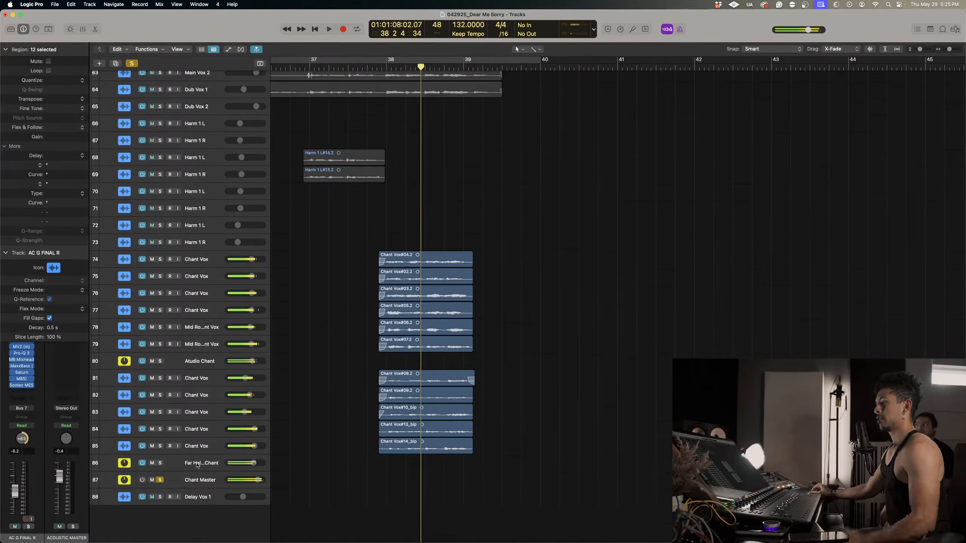
Mute the Atudio Chant bus, play the remaining chants through the soloed Chant Master, and unmute the bus again.
{"action": "left_click", "coordinate": [206, 481]}
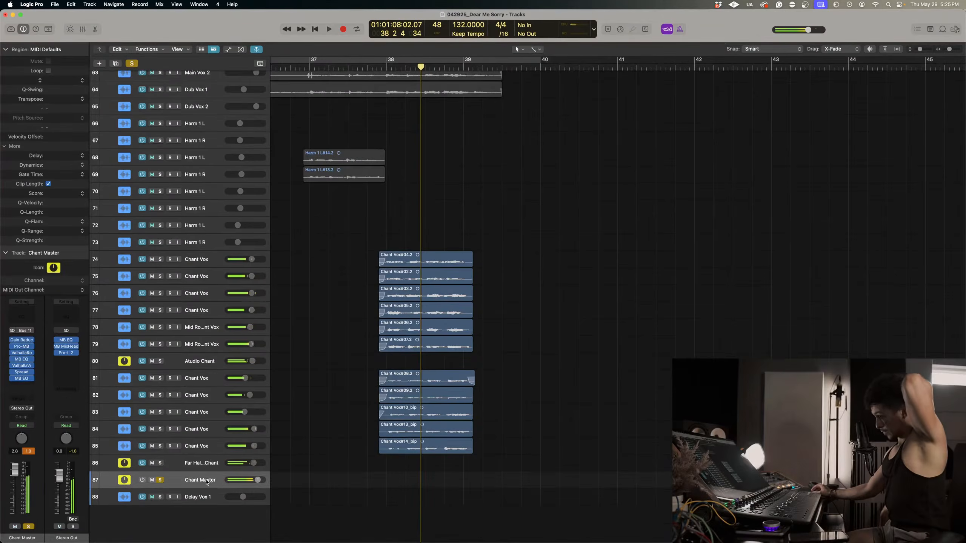
{"action": "left_click", "coordinate": [204, 369]}
{"action": "scroll", "coordinate": [369, 115], "scroll_direction": "right", "scroll_amount": 1}
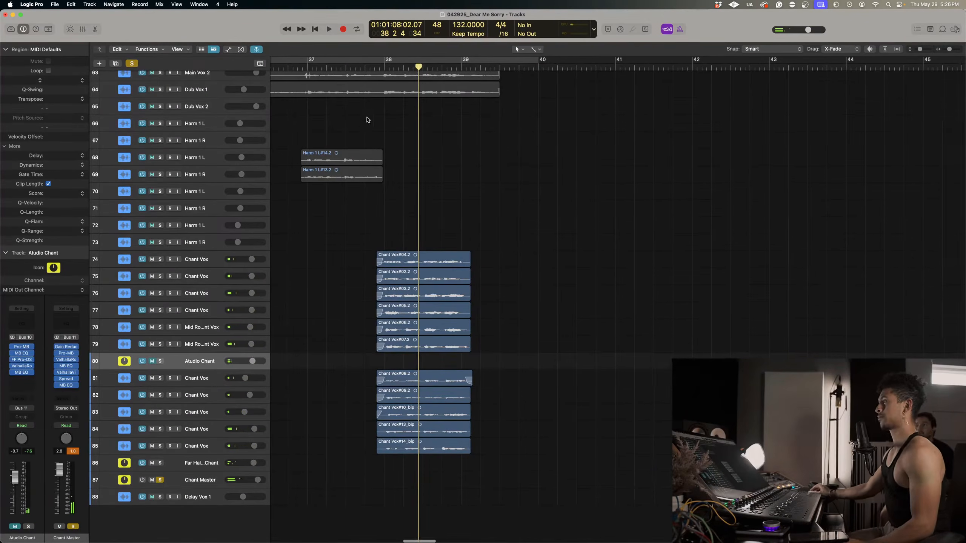
{"action": "scroll", "coordinate": [388, 66], "scroll_direction": "right", "scroll_amount": 1}
{"action": "left_click", "coordinate": [380, 68]}
{"action": "key", "text": "space"}
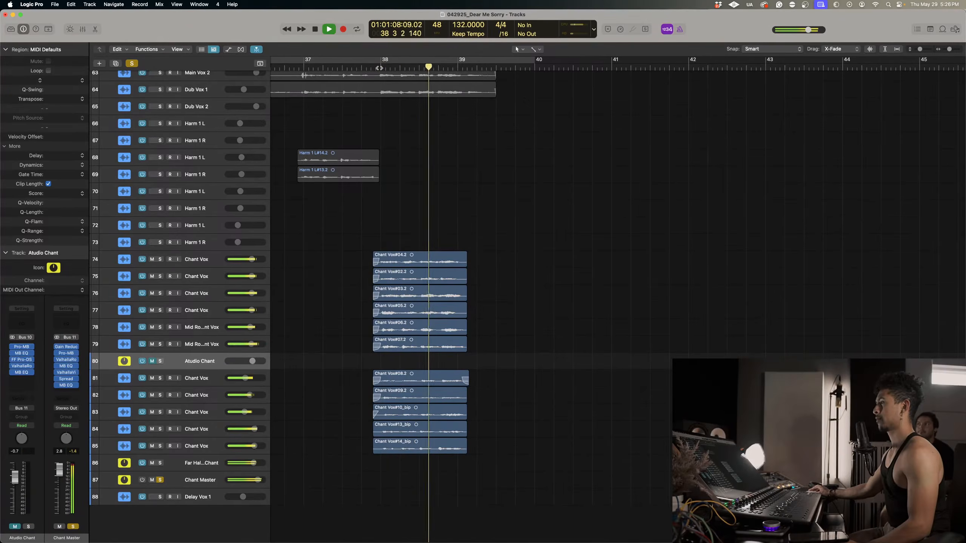
{"action": "key", "text": "space"}
{"action": "left_click", "coordinate": [151, 361]}
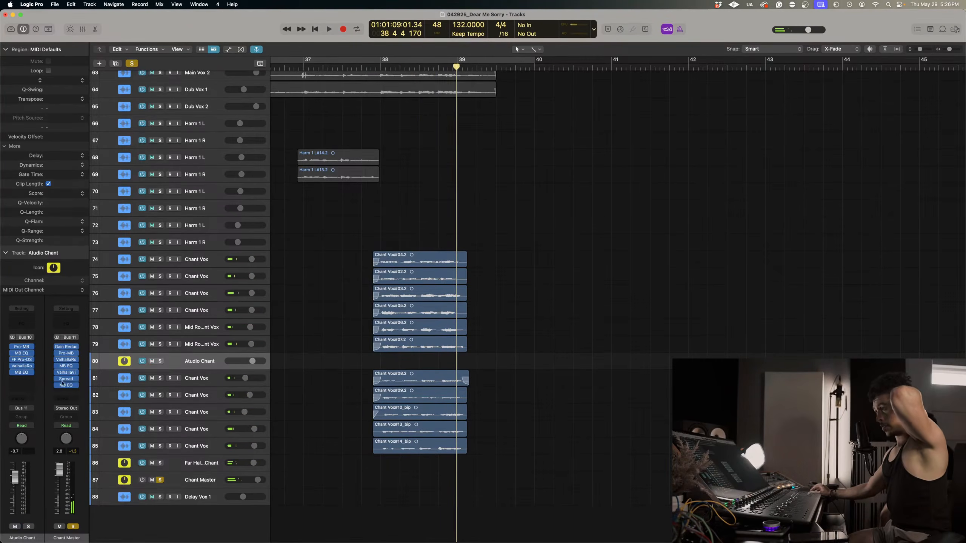
Insert a stereo Pro-MB at the end of the Atudio Chant bus's plug-in chain.
{"action": "left_click", "coordinate": [30, 379]}
{"action": "mouse_move", "coordinate": [42, 390]}
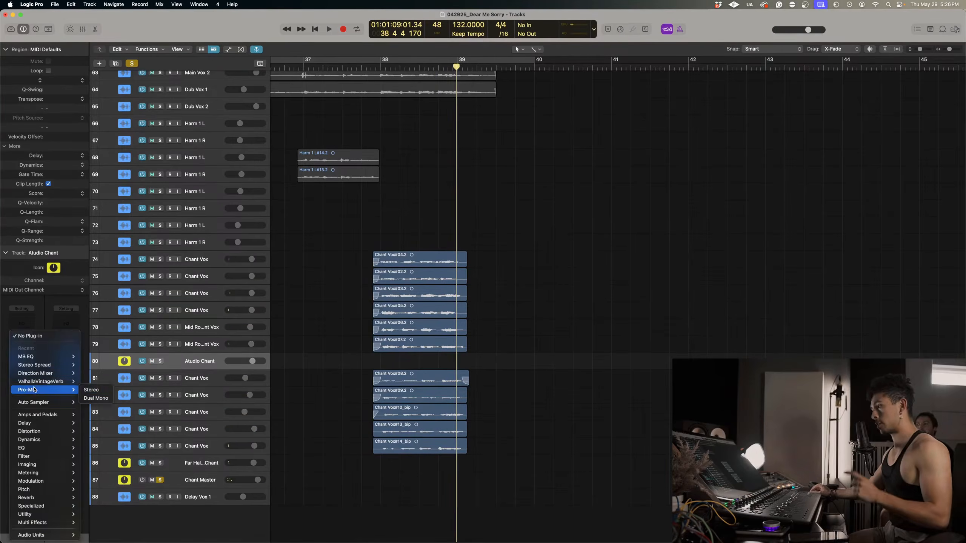
{"action": "left_click", "coordinate": [84, 390]}
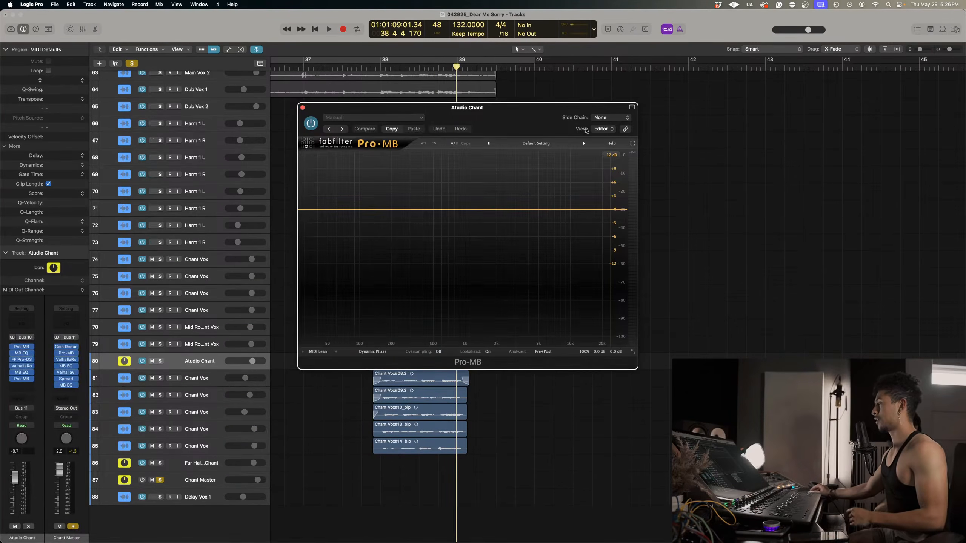
Create a Pro-MB compression band spanning about 150 Hz to 7.5 kHz and set its side chain to Ext.
{"action": "double_click", "coordinate": [454, 187]}
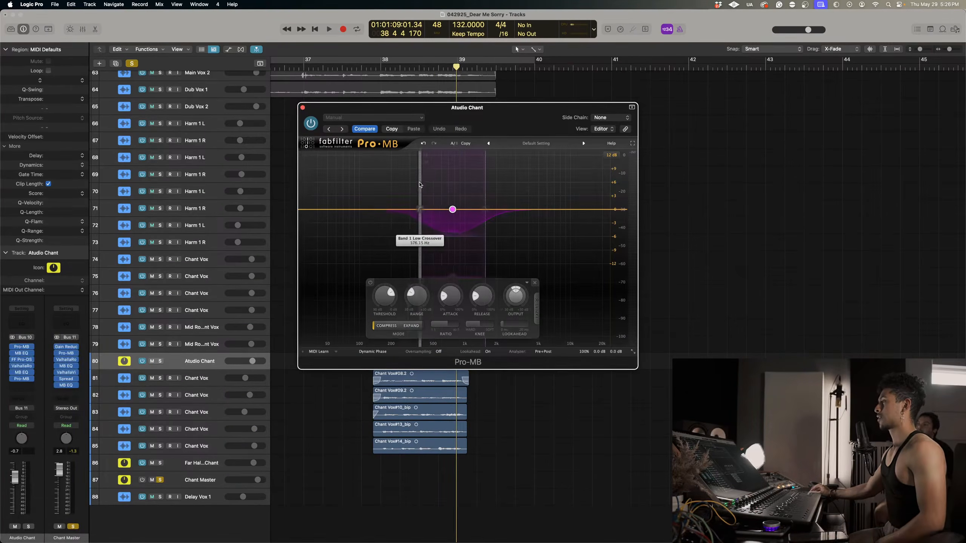
{"action": "left_click_drag", "start_coordinate": [420, 229], "coordinate": [394, 229]}
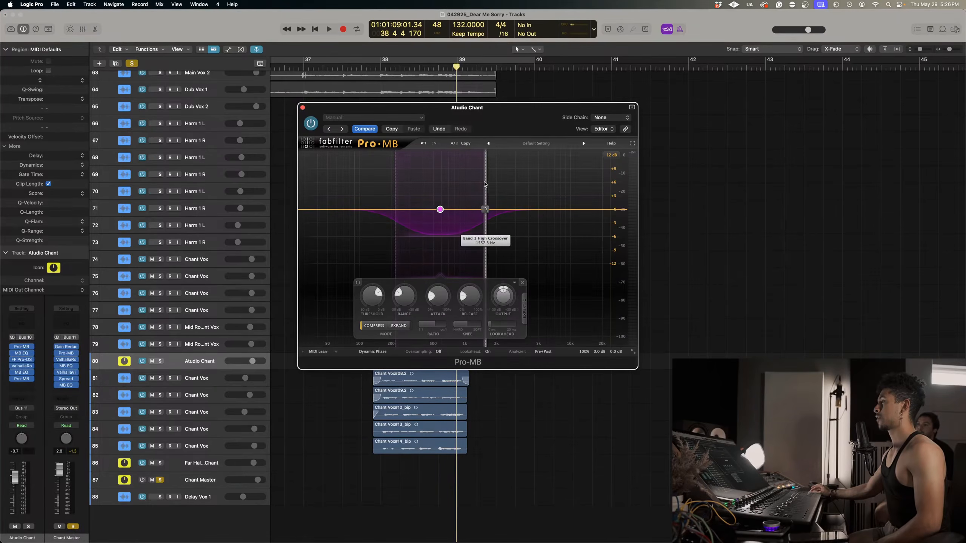
{"action": "left_click_drag", "start_coordinate": [485, 182], "coordinate": [556, 181]}
{"action": "left_click_drag", "start_coordinate": [395, 184], "coordinate": [379, 184]}
{"action": "left_click", "coordinate": [551, 310]}
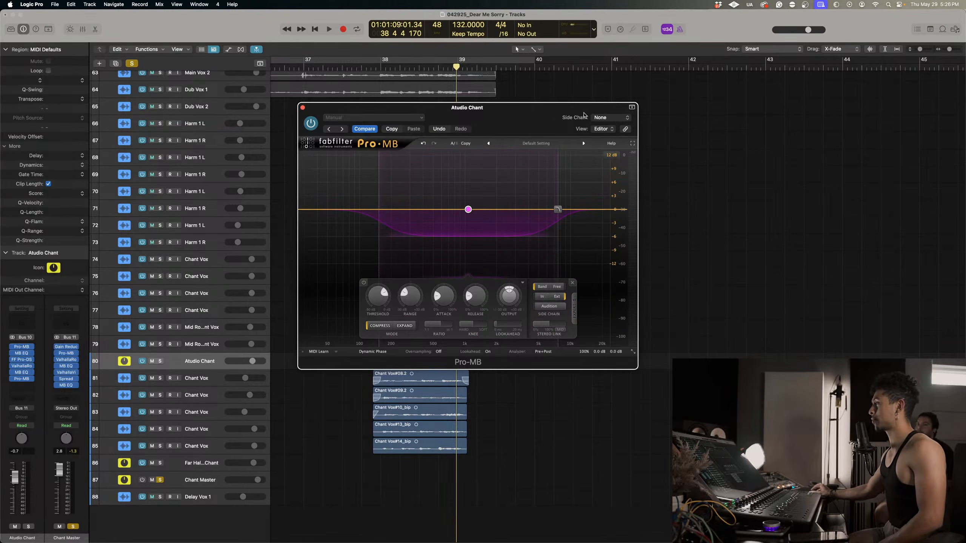
Move the Pro-MB window away from the chant regions and solo Main Vox 2 in addition to Chant Master.
{"action": "left_click_drag", "start_coordinate": [539, 114], "coordinate": [759, 144]}
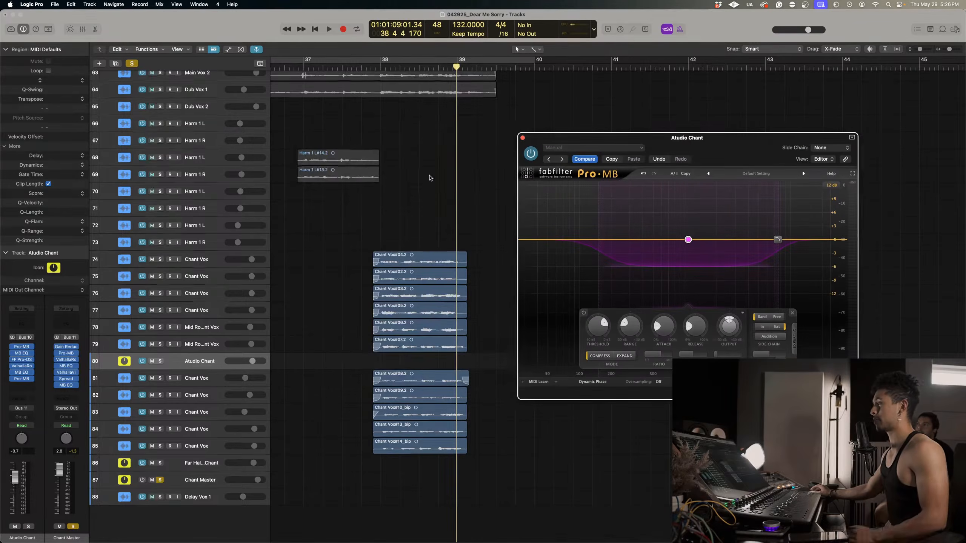
{"action": "key", "text": "super+Down"}
{"action": "key", "text": "super+Left"}
{"action": "key", "text": "super+Left"}
{"action": "key", "text": "super+Left"}
{"action": "key", "text": "super+Left"}
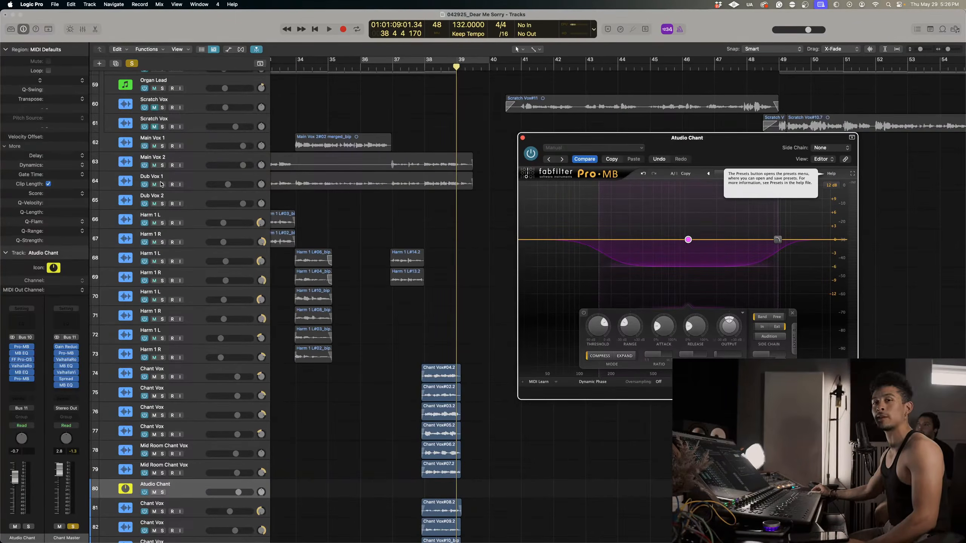
{"action": "left_click", "coordinate": [163, 166]}
{"action": "scroll", "coordinate": [183, 193], "scroll_direction": "down", "scroll_amount": 5}
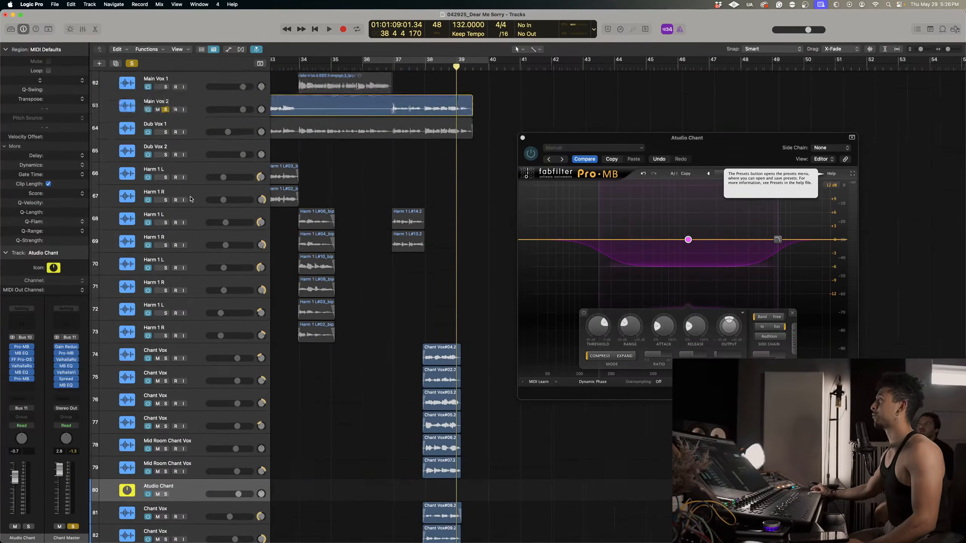
Set the Pro-MB side chain source on the Atudio Chant bus to the lead vocal channel Audio 30.
{"action": "scroll", "coordinate": [463, 153], "scroll_direction": "up", "scroll_amount": 3}
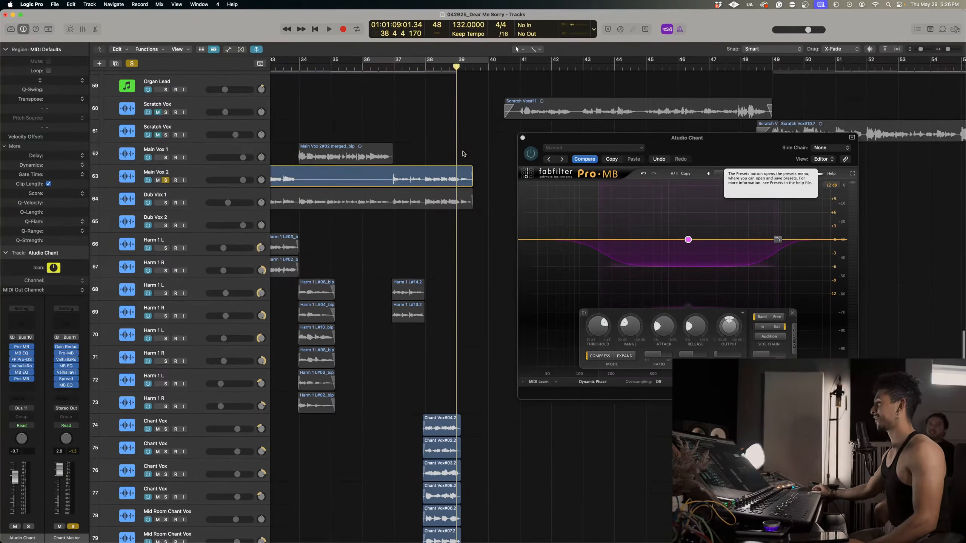
{"action": "left_click", "coordinate": [829, 148]}
{"action": "left_click", "coordinate": [829, 148]}
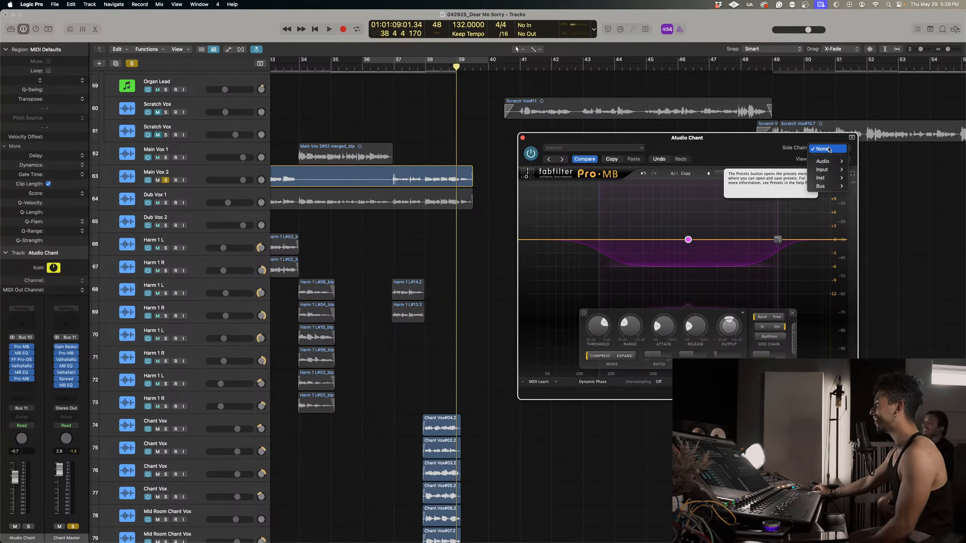
{"action": "mouse_move", "coordinate": [828, 163]}
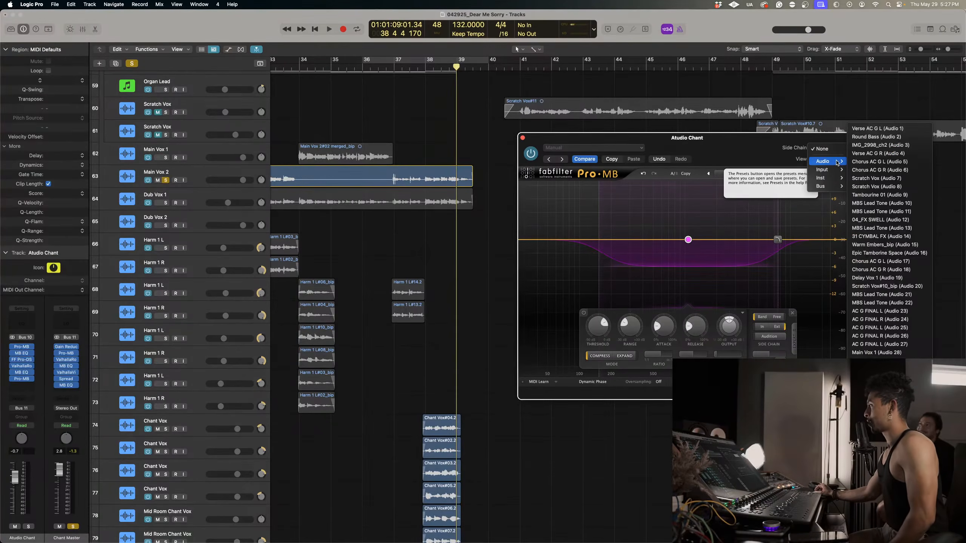
{"action": "mouse_move", "coordinate": [829, 190]}
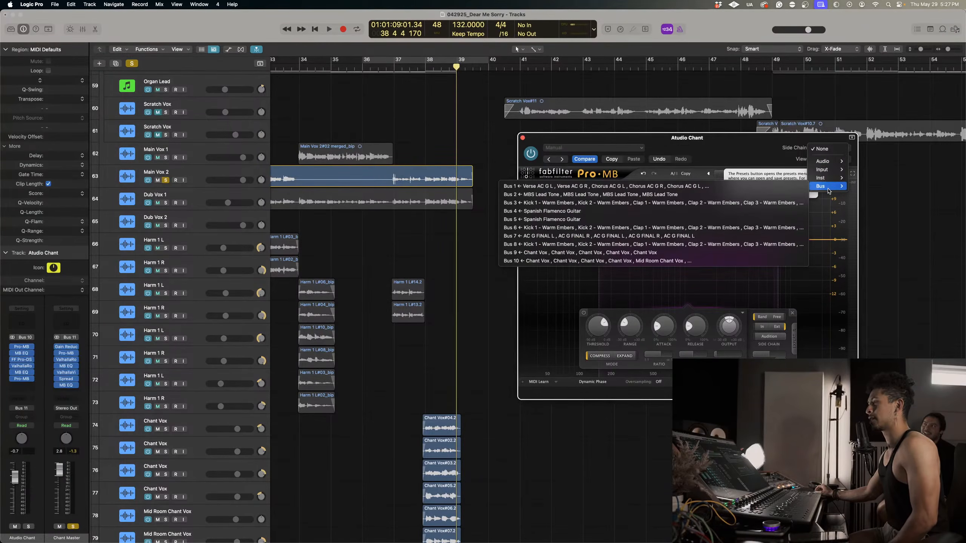
{"action": "mouse_move", "coordinate": [825, 161]}
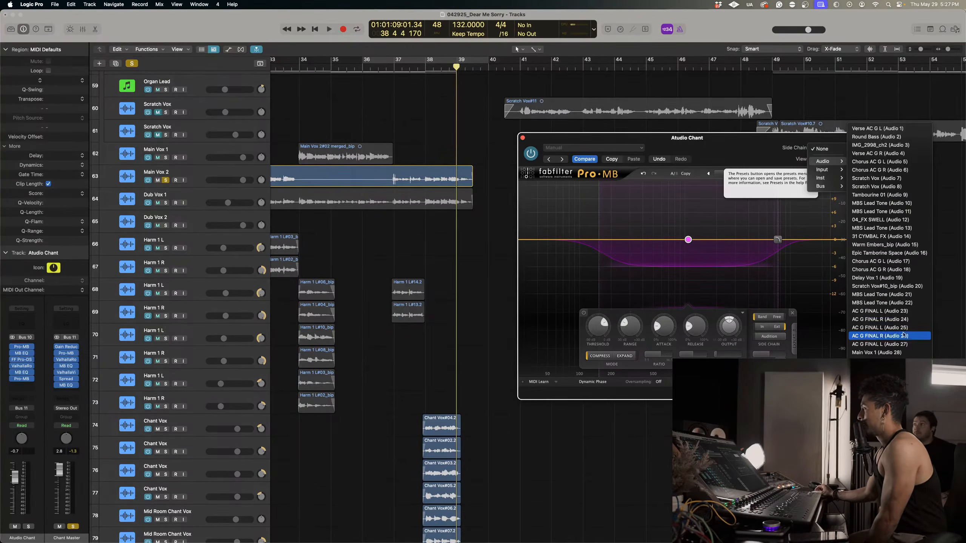
{"action": "left_click", "coordinate": [881, 369]}
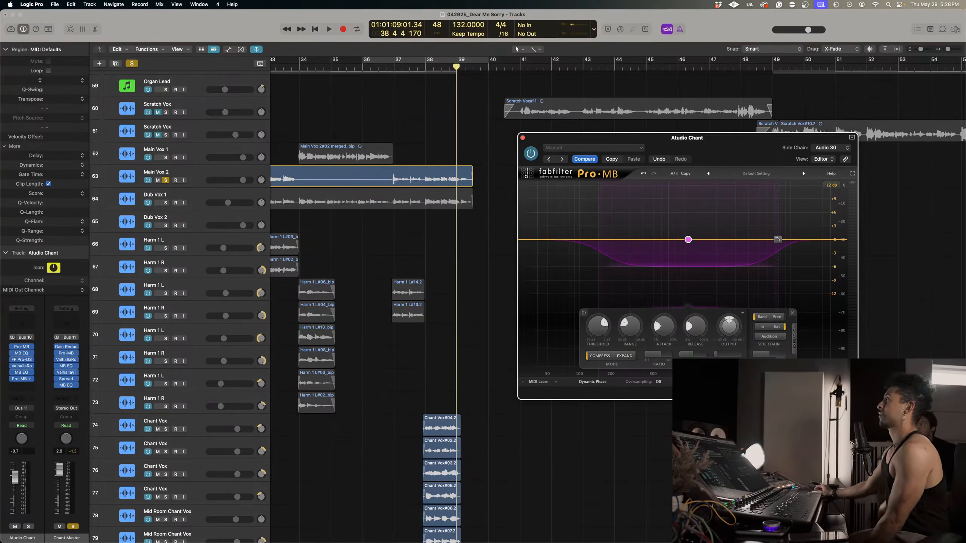
Correct the name of the Atudio Chant bus to Studio Chant and keep that track selected.
{"action": "scroll", "coordinate": [185, 285], "scroll_direction": "down", "scroll_amount": 10}
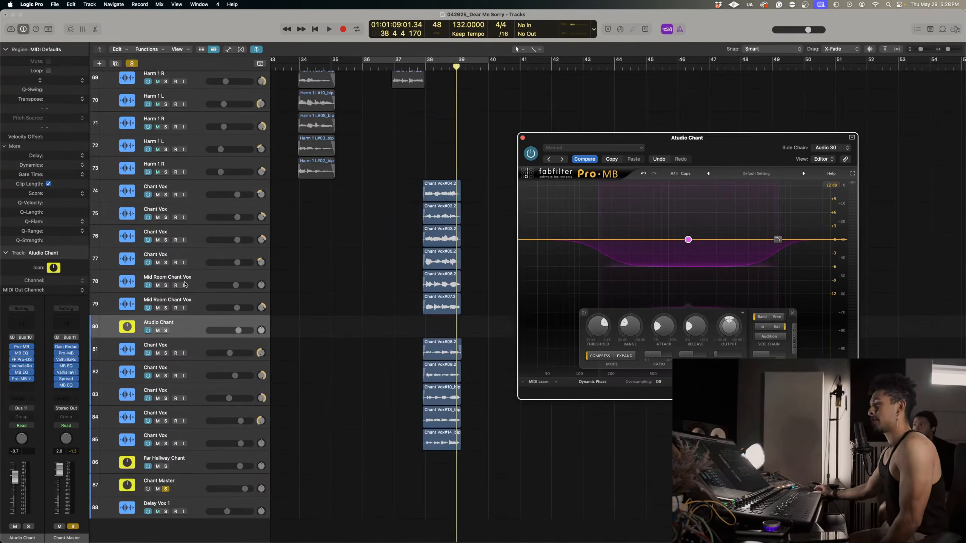
{"action": "double_click", "coordinate": [155, 323]}
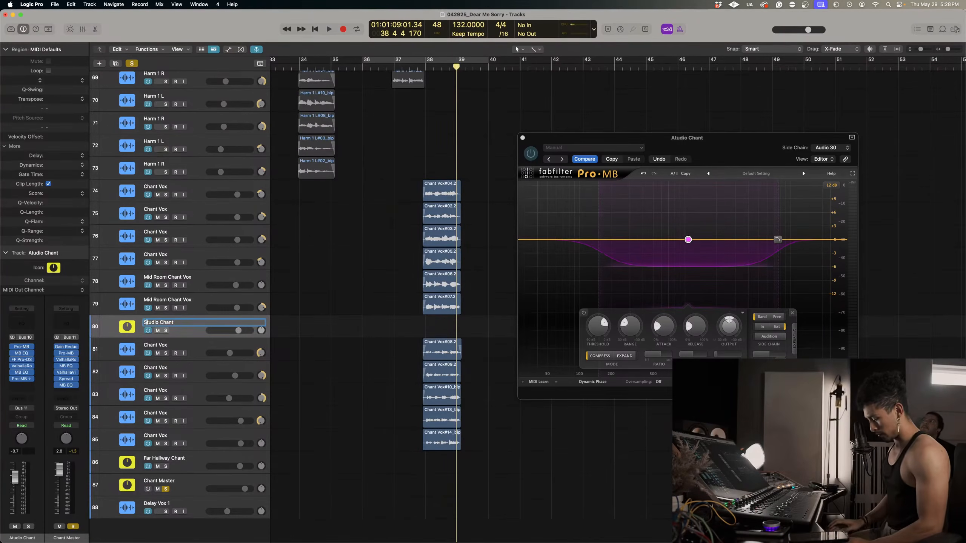
{"action": "key", "text": "Return"}
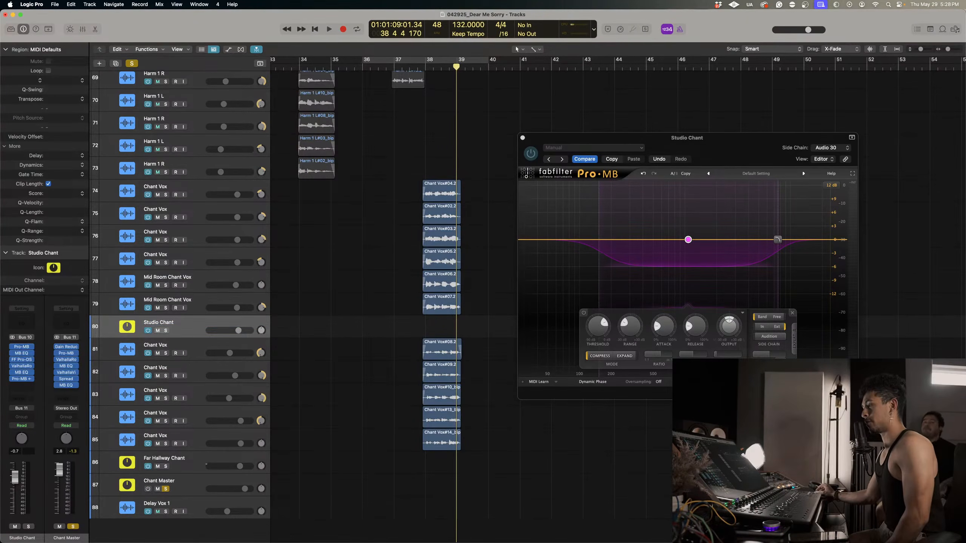
{"action": "left_click", "coordinate": [172, 486]}
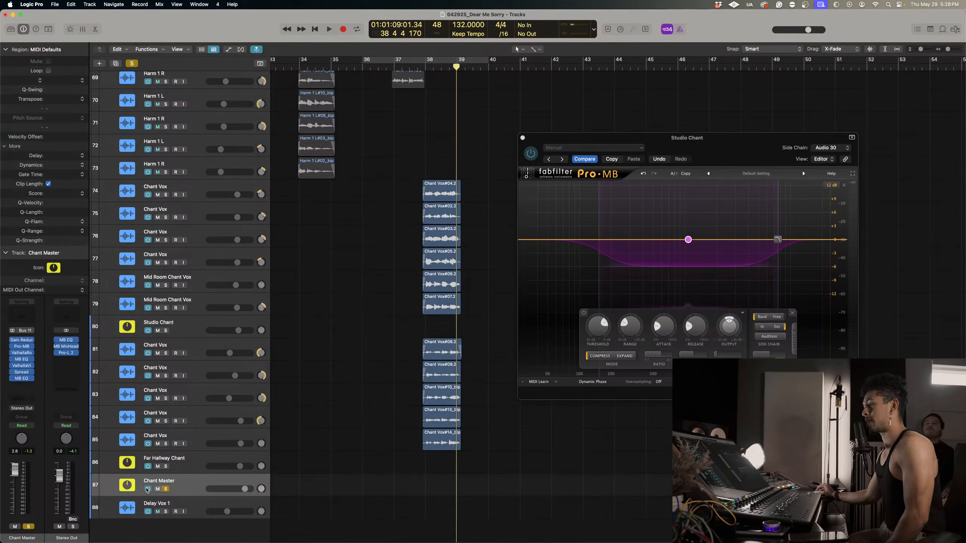
{"action": "left_click", "coordinate": [184, 322]}
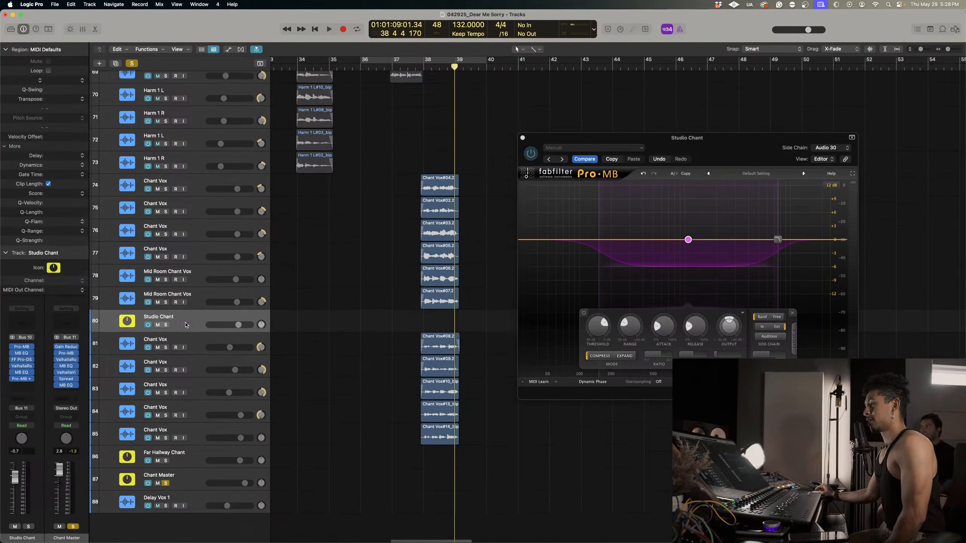
Play the chants with Main Vox 2 from bar 38 and raise the Pro-MB band's threshold by ear.
{"action": "scroll", "coordinate": [483, 247], "scroll_direction": "up", "scroll_amount": 9}
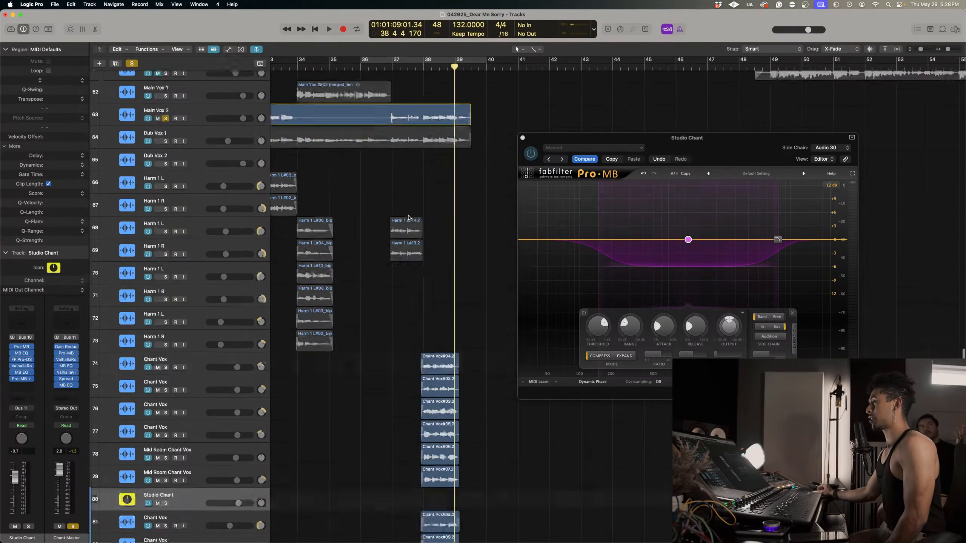
{"action": "left_click", "coordinate": [430, 136]}
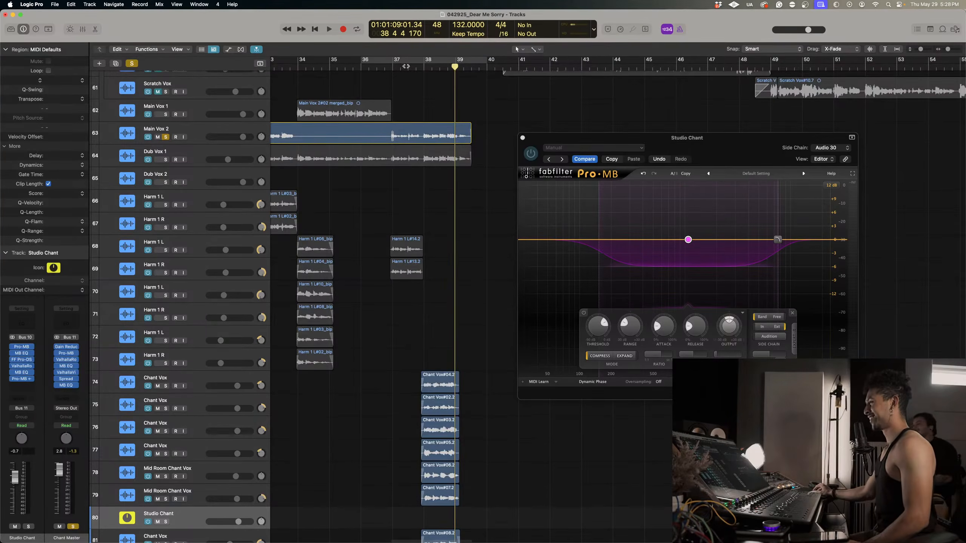
{"action": "left_click", "coordinate": [424, 67]}
{"action": "key", "text": "space"}
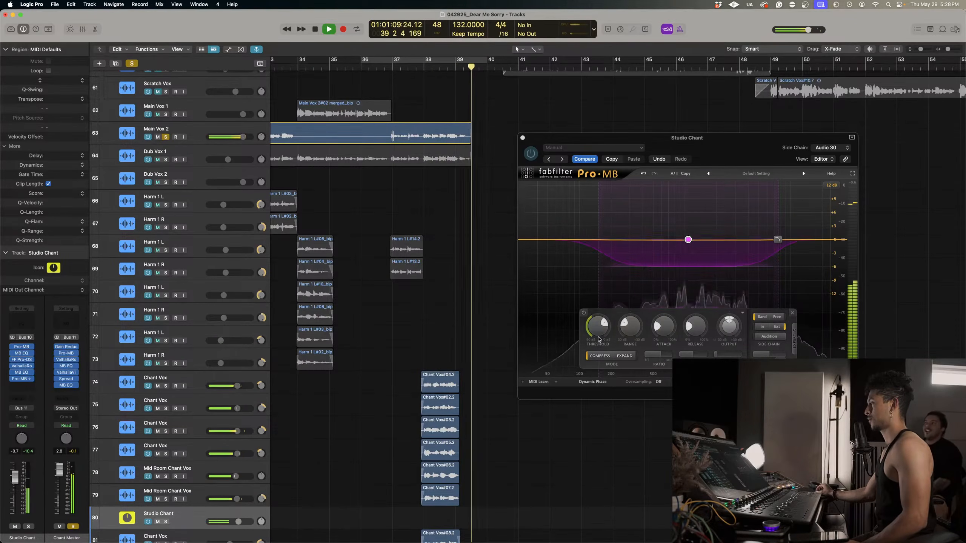
{"action": "left_click", "coordinate": [423, 67]}
{"action": "mouse_move", "coordinate": [599, 333]}
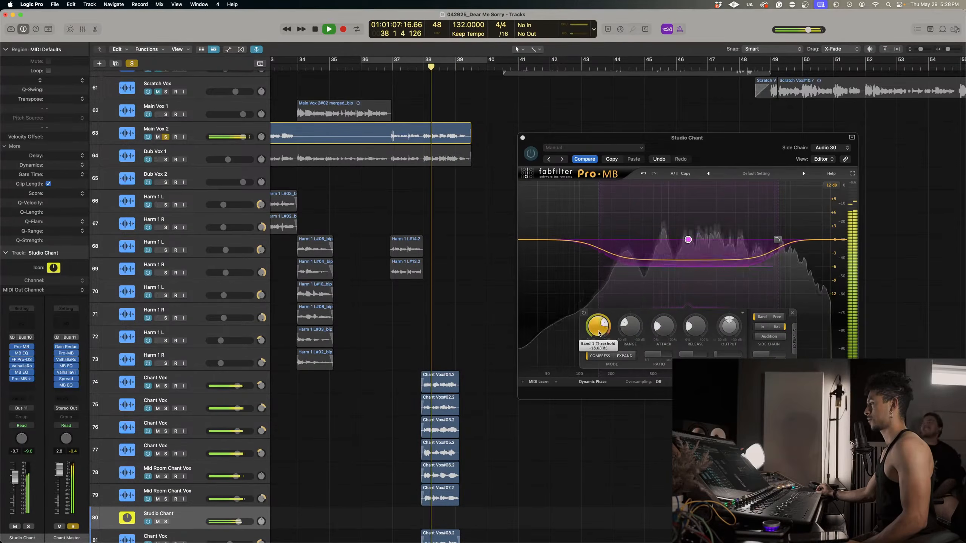
{"action": "left_click_drag", "start_coordinate": [600, 333], "coordinate": [591, 328]}
{"action": "left_click", "coordinate": [423, 67]}
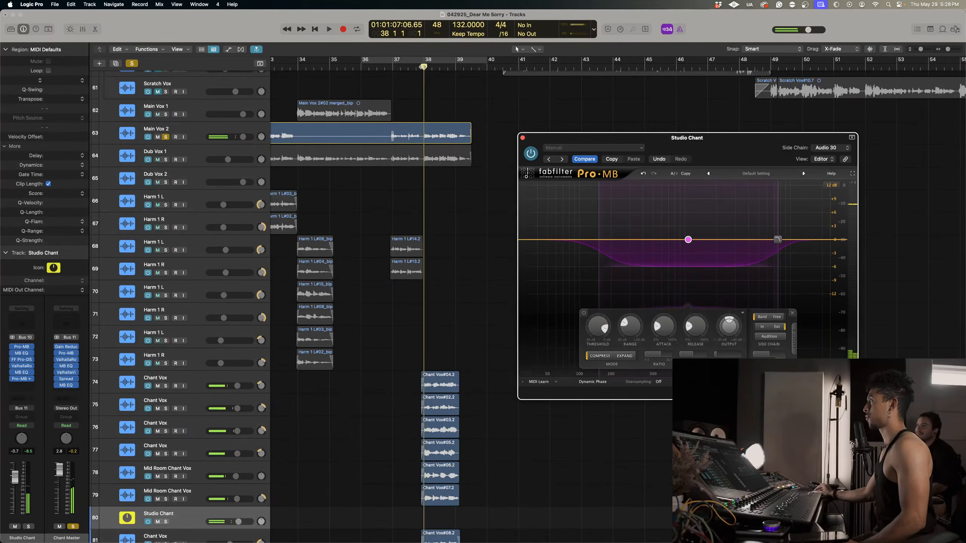
{"action": "key", "text": "space"}
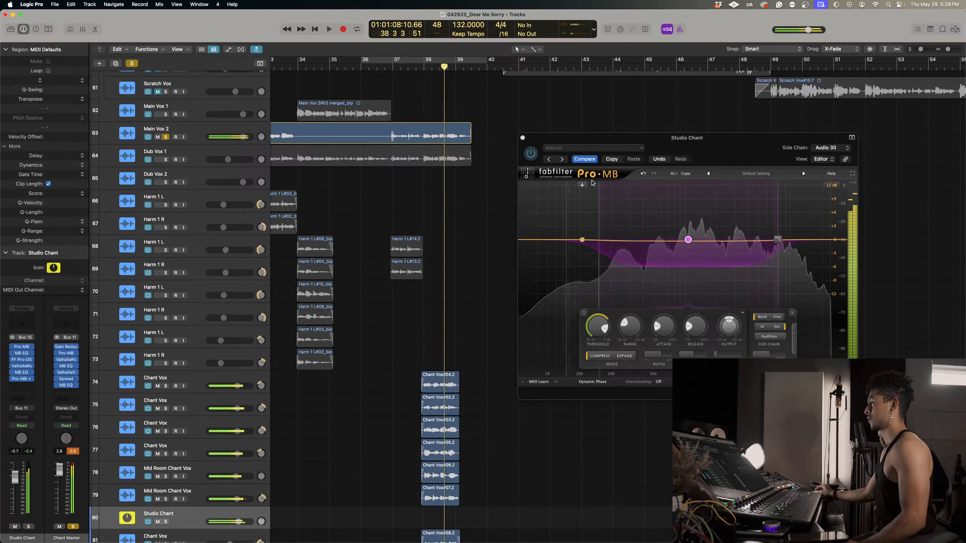
Adjust the Pro-MB band's ratio and replay the chant section from bar 38.
{"action": "left_click", "coordinate": [658, 357]}
{"action": "left_click", "coordinate": [425, 66]}
{"action": "key", "text": "space"}
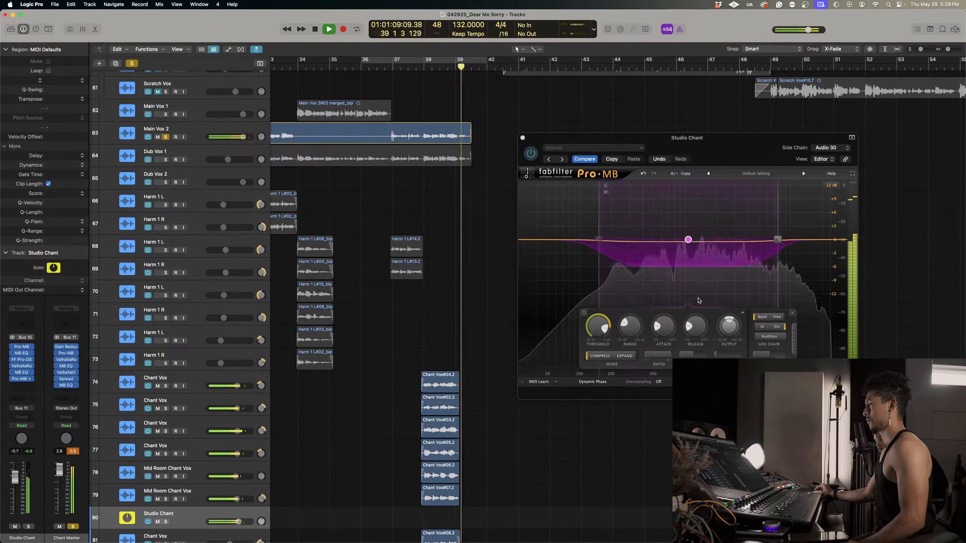
{"action": "key", "text": "space"}
{"action": "key", "text": "space"}
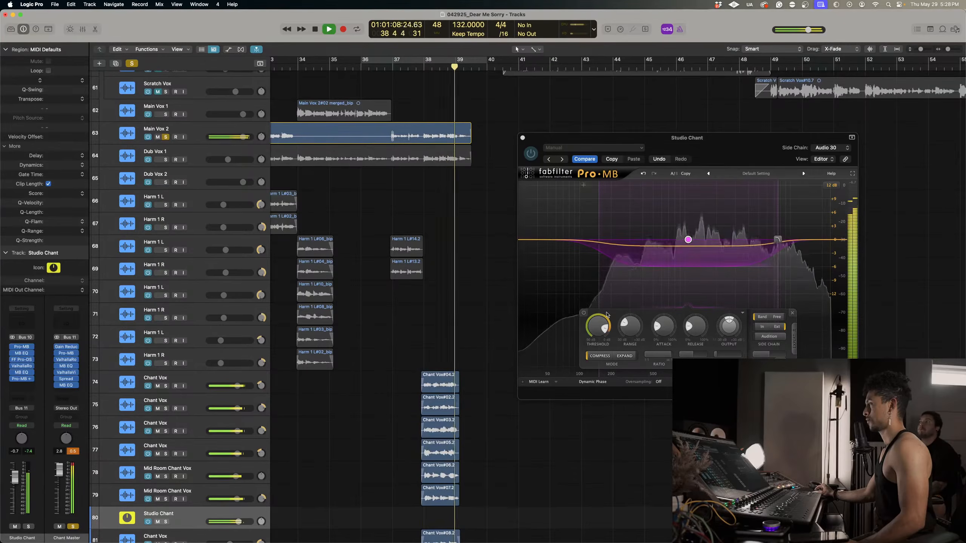
{"action": "key", "text": "space"}
Set the Pro-MB band's range to -30 dB and audition the chant section again.
{"action": "left_click_drag", "start_coordinate": [658, 271], "coordinate": [658, 293]}
{"action": "key", "text": "space"}
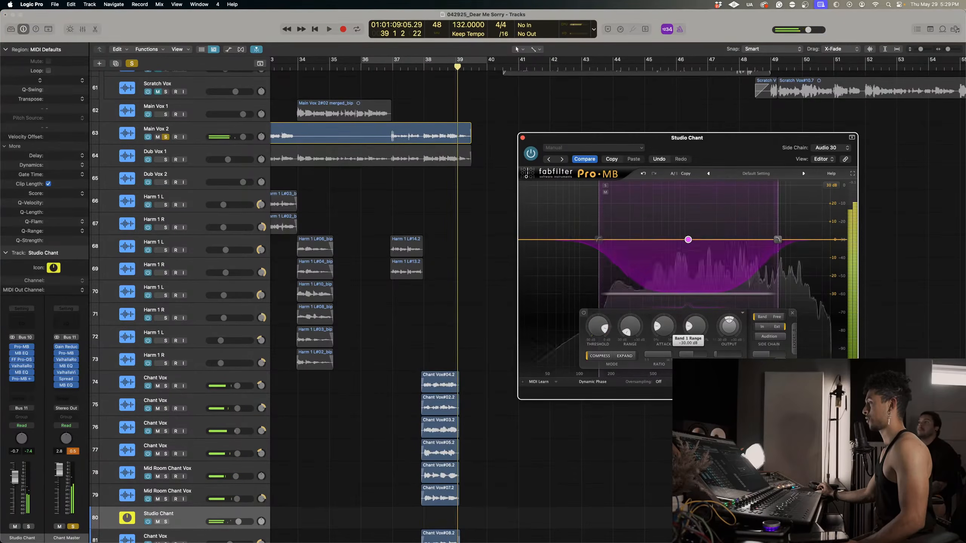
{"action": "left_click", "coordinate": [418, 67]}
{"action": "key", "text": "space"}
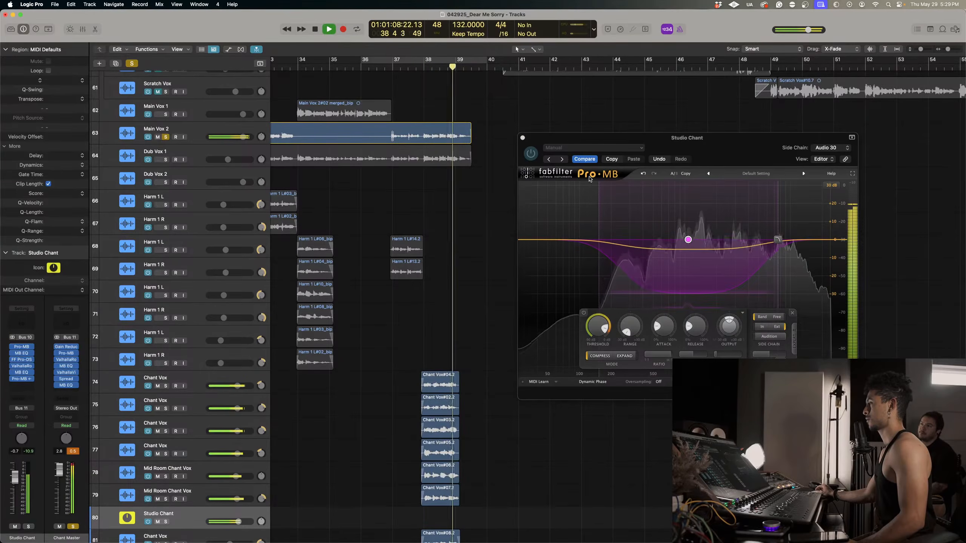
{"action": "key", "text": "space"}
{"action": "key", "text": "space"}
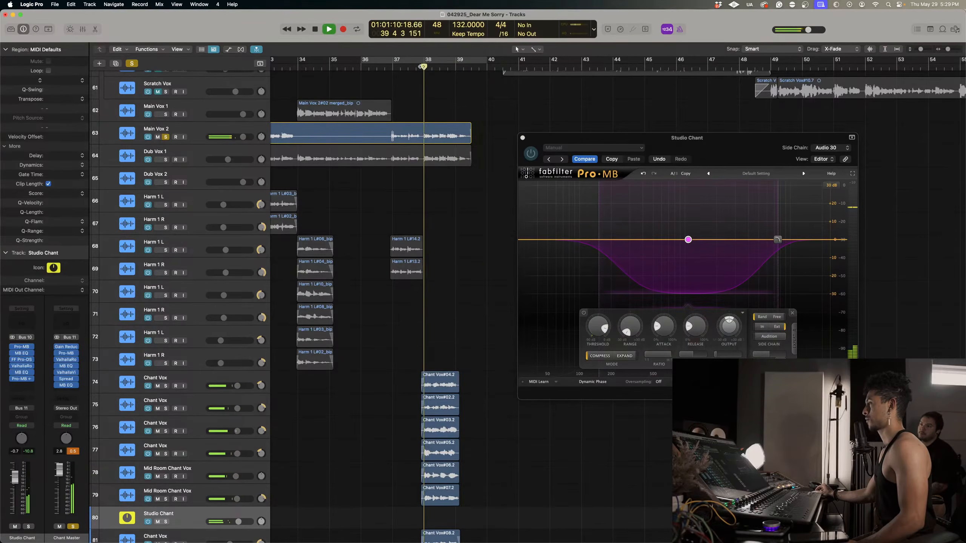
{"action": "key", "text": "space"}
Fine-tune the Pro-MB band's threshold and check it by playing the chants from bar 38.
{"action": "left_click", "coordinate": [602, 329]}
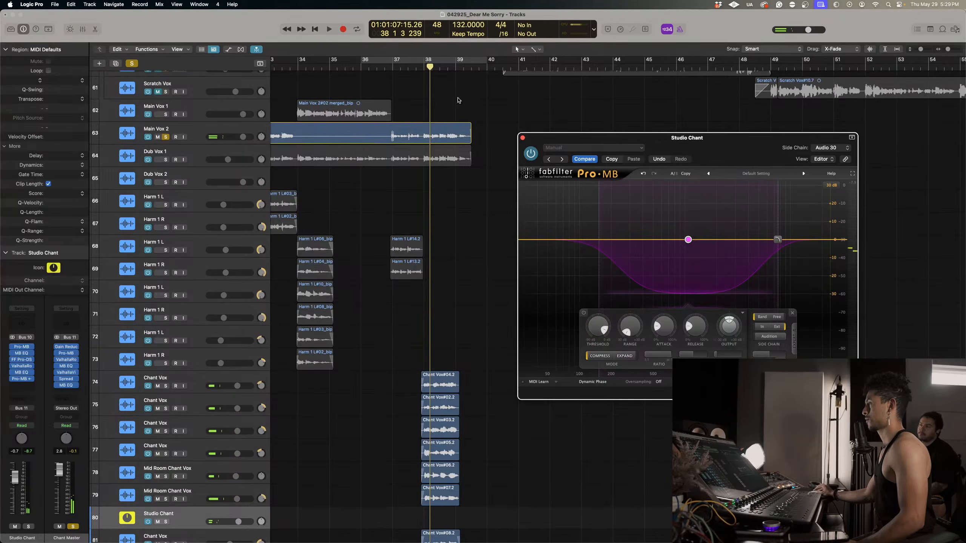
{"action": "left_click", "coordinate": [422, 68]}
{"action": "key", "text": "space"}
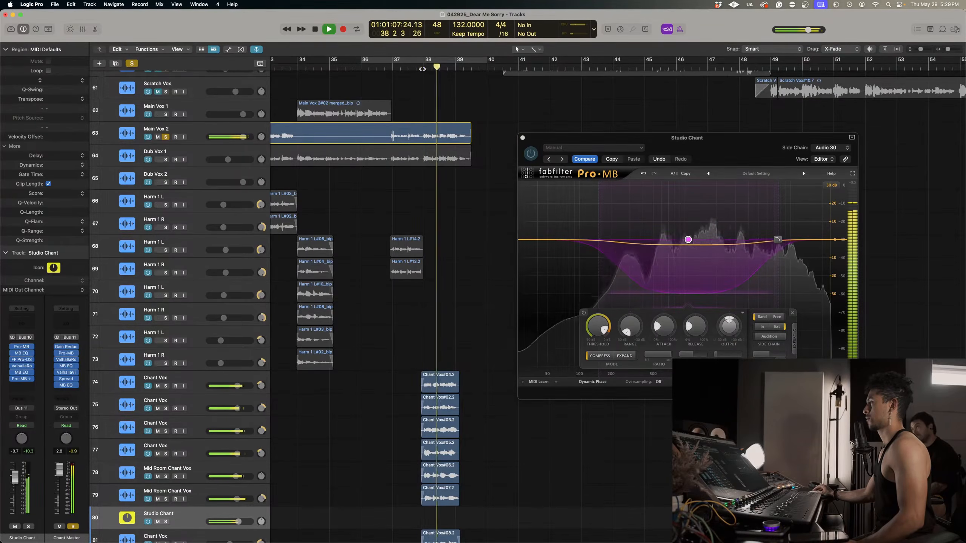
{"action": "key", "text": "space"}
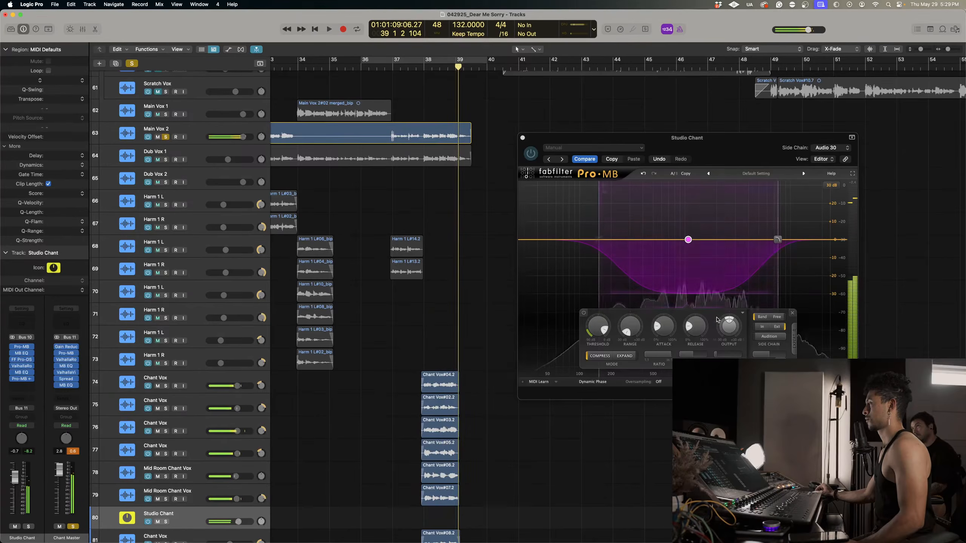
Shorten the Pro-MB band's attack and release while replaying the chants against Main Vox 2 from bar 38.
{"action": "left_click", "coordinate": [702, 328]}
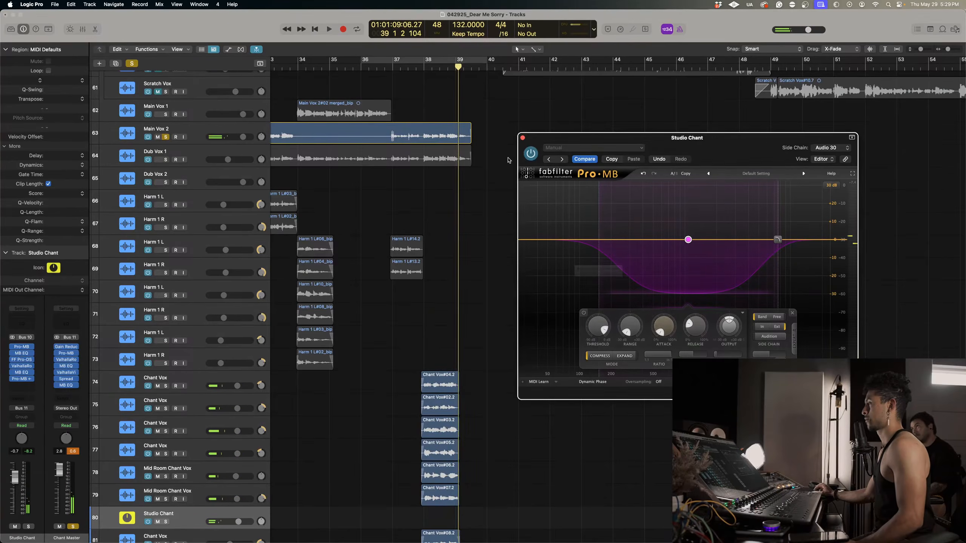
{"action": "left_click", "coordinate": [423, 67]}
{"action": "key", "text": "space"}
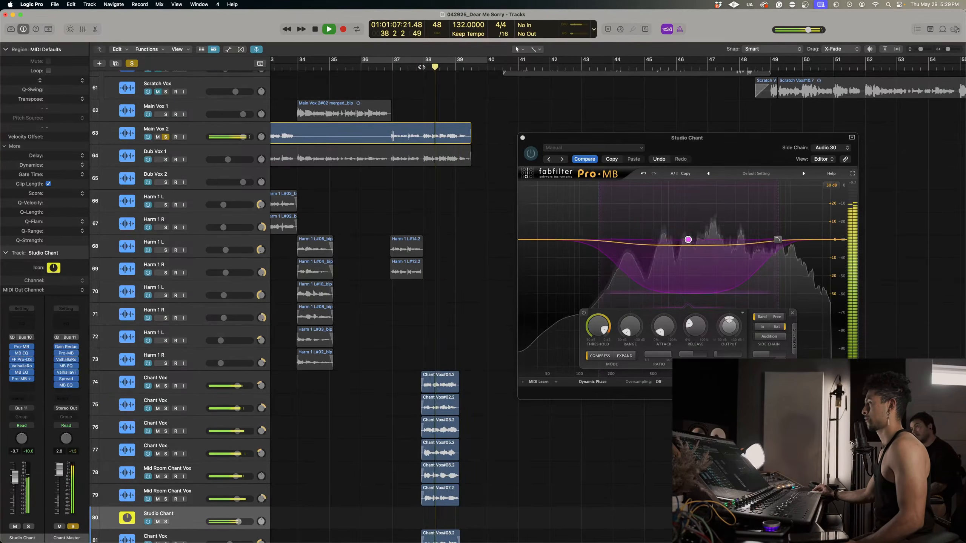
{"action": "left_click", "coordinate": [422, 67]}
{"action": "key", "text": "space"}
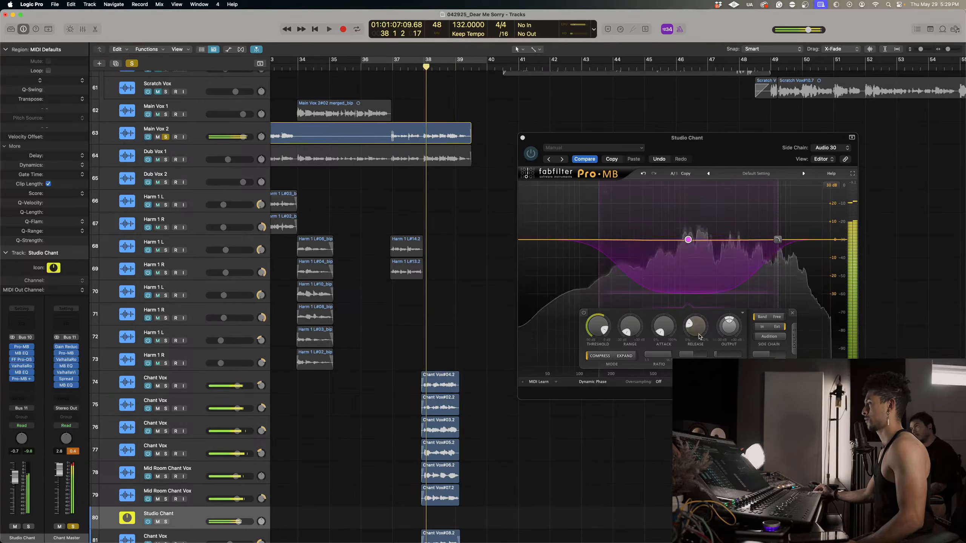
{"action": "left_click_drag", "start_coordinate": [696, 327], "coordinate": [697, 352]}
{"action": "left_click", "coordinate": [422, 67]}
{"action": "key", "text": "space"}
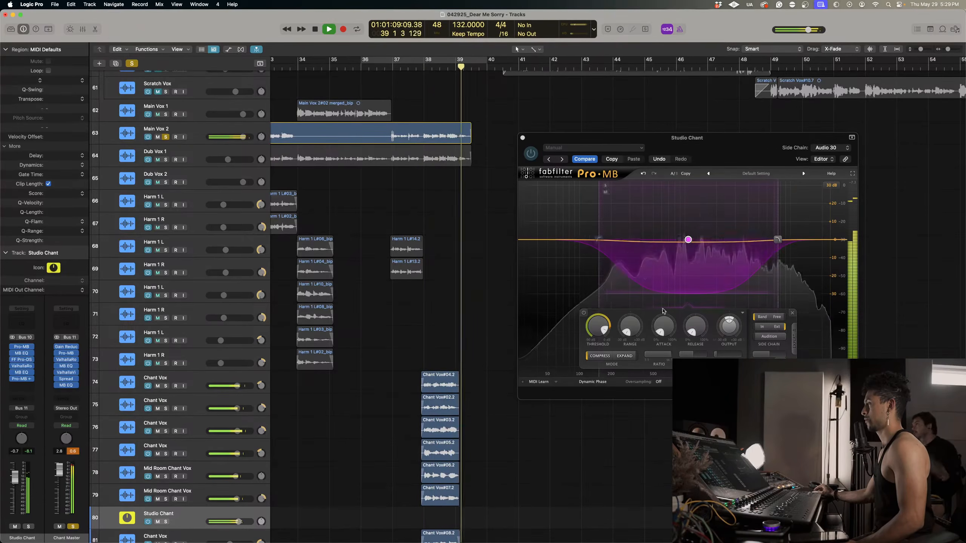
{"action": "key", "text": "space"}
Raise the Pro-MB band's compression ratio and listen to the chants again from bar 38.
{"action": "left_click_drag", "start_coordinate": [639, 333], "coordinate": [635, 334]}
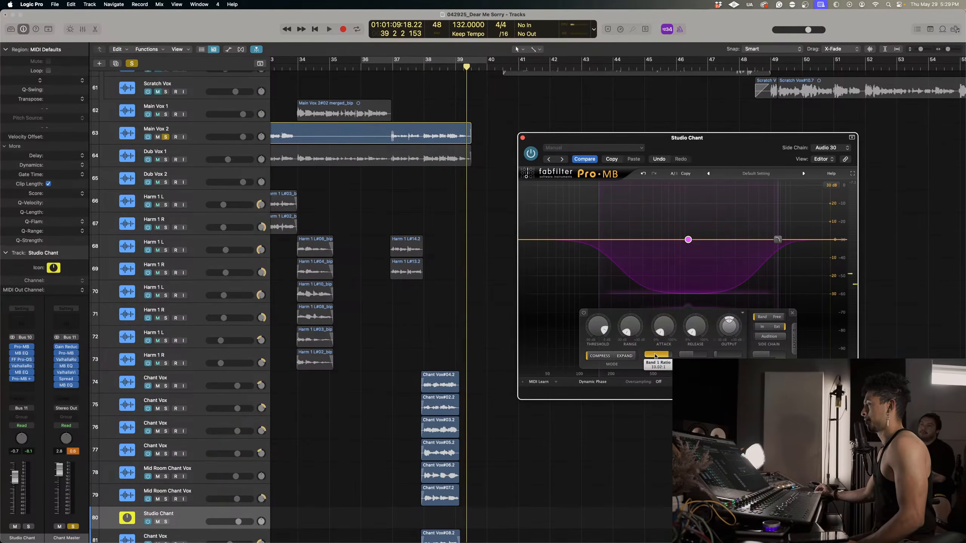
{"action": "left_click", "coordinate": [423, 67]}
{"action": "key", "text": "space"}
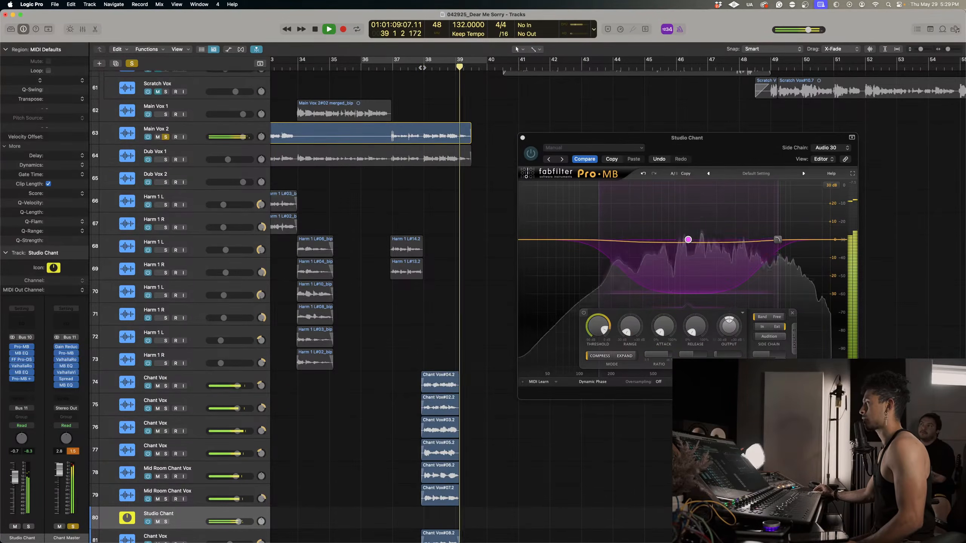
{"action": "key", "text": "space"}
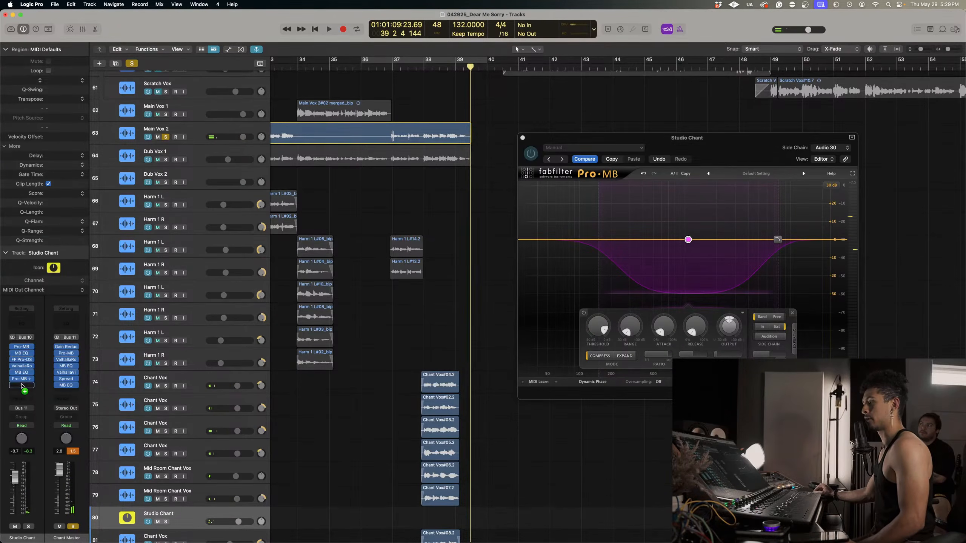
Duplicate the side-chained Pro-MB into the next free insert slot of Studio Chant and audition the doubled compression.
{"action": "left_click", "coordinate": [22, 385]}
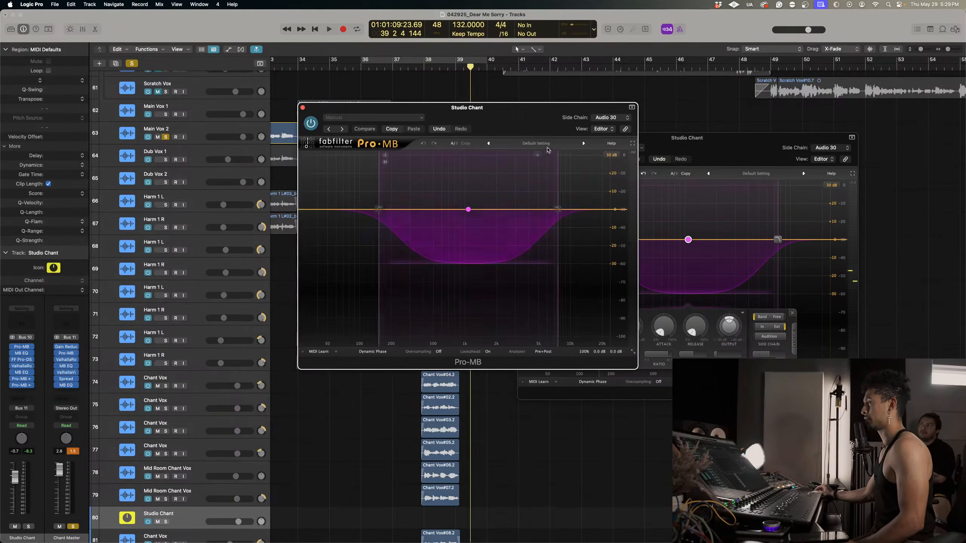
{"action": "key", "text": "space"}
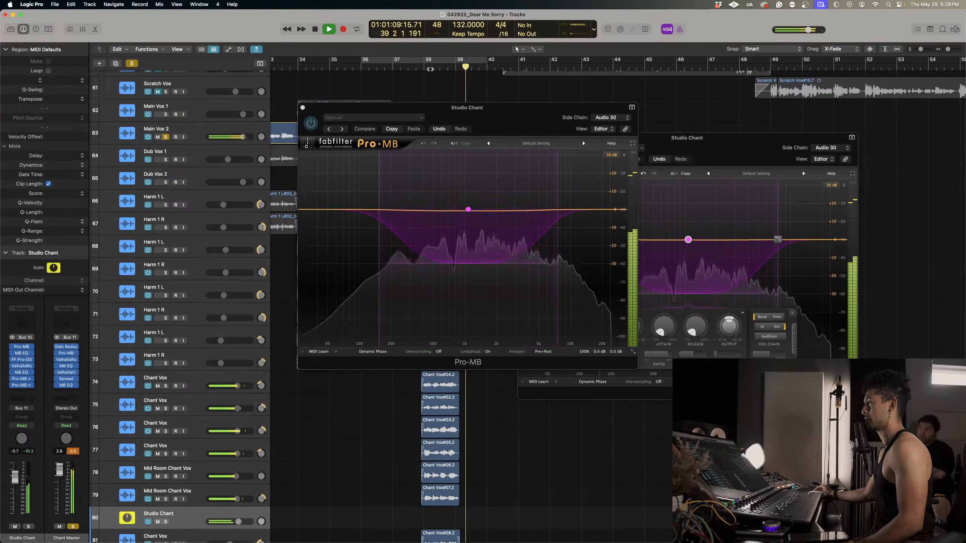
{"action": "key", "text": "space"}
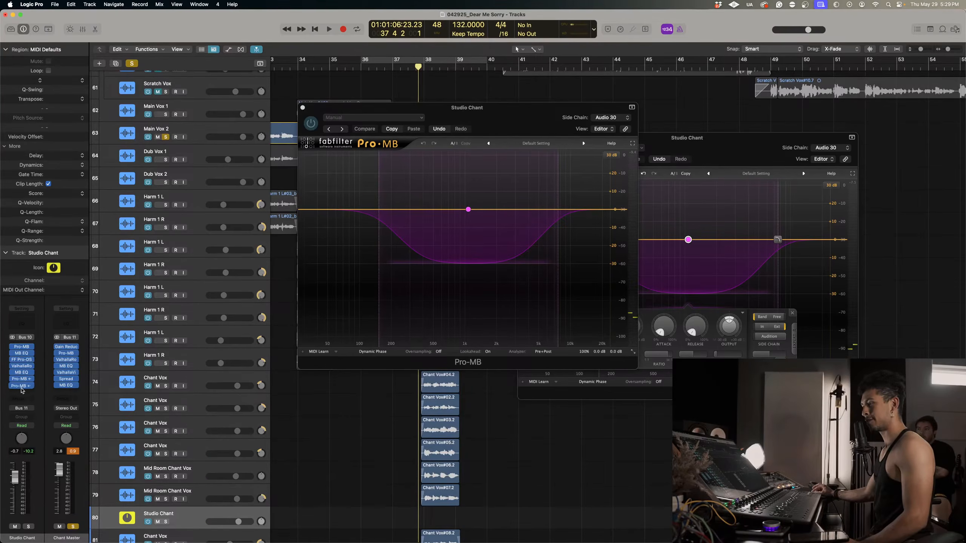
Duplicate the side-chained Pro-MB into another free insert slot of Studio Chant and replay the chants from just before bar 38.
{"action": "left_click_drag", "start_coordinate": [20, 391], "coordinate": [21, 391]}
{"action": "key", "text": "space"}
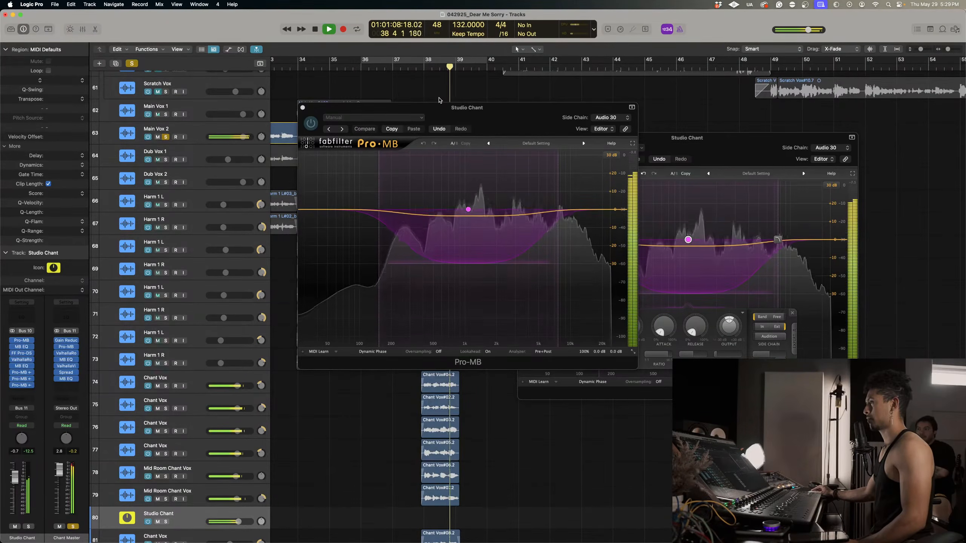
{"action": "left_click", "coordinate": [412, 67]}
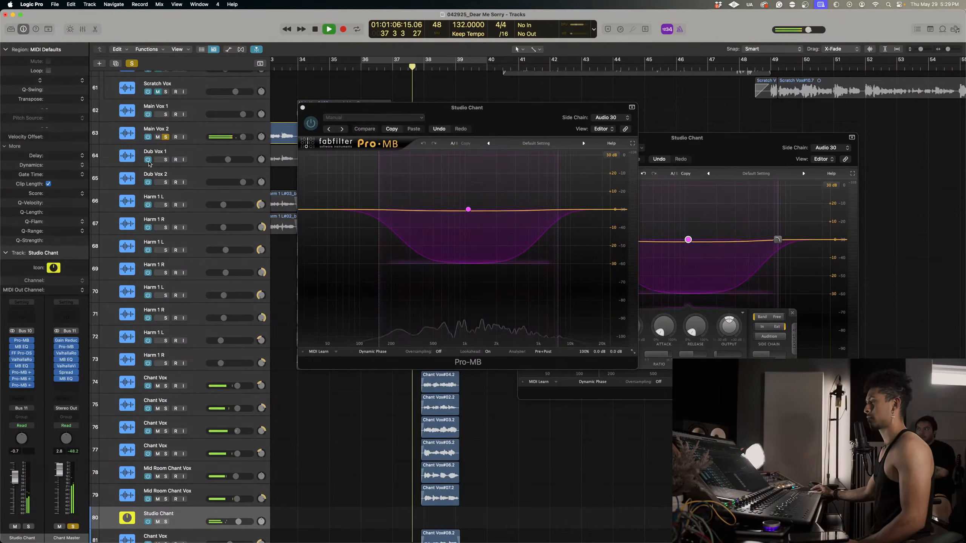
{"action": "scroll", "coordinate": [359, 91], "scroll_direction": "up", "scroll_amount": 2}
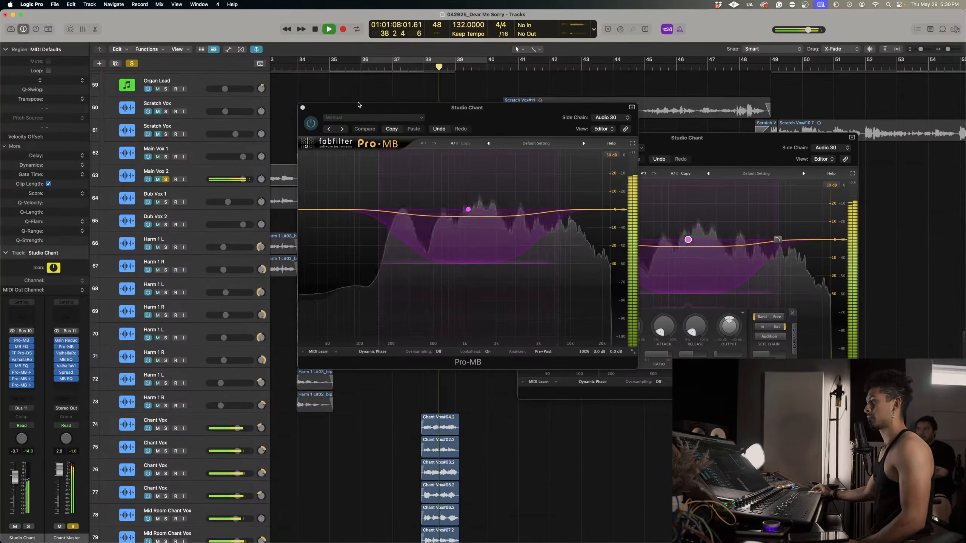
{"action": "left_click", "coordinate": [412, 67]}
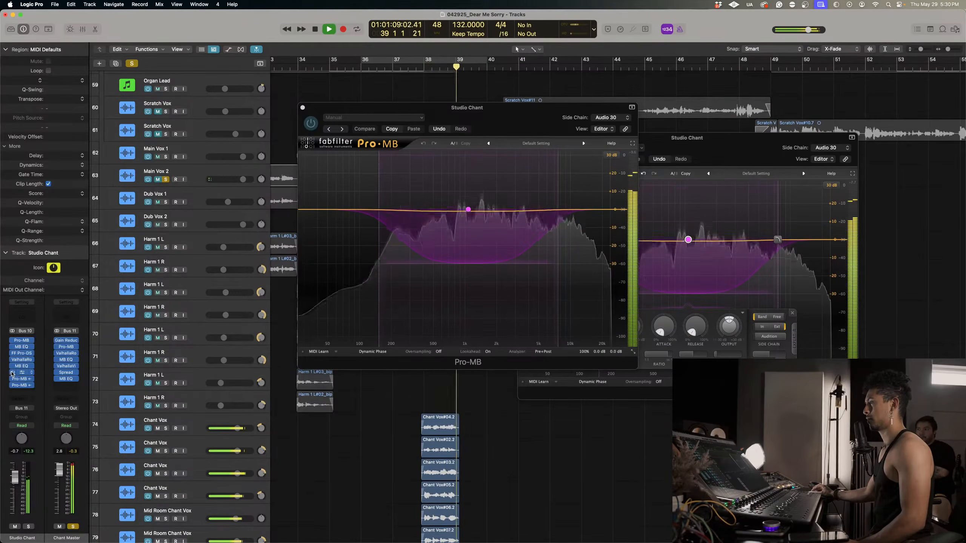
Loop the chant section from just before bar 38 to bar 39 and compare it with the side-chained Pro-MB copies bypassed and active.
{"action": "left_click", "coordinate": [417, 61]}
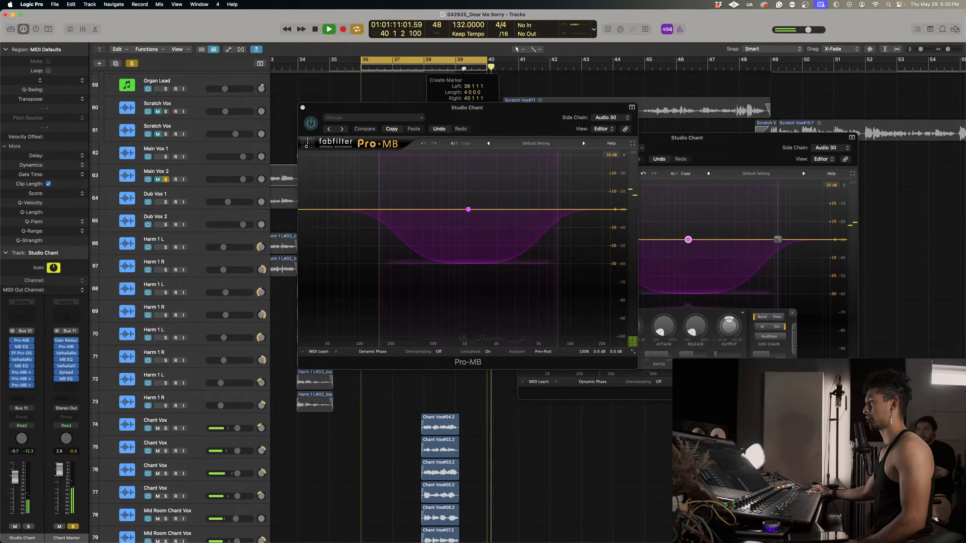
{"action": "left_click", "coordinate": [422, 62]}
{"action": "left_click", "coordinate": [423, 61]}
{"action": "mouse_move", "coordinate": [423, 63]}
{"action": "left_mouse_down"}
{"action": "mouse_move", "coordinate": [463, 59]}
{"action": "mouse_move", "coordinate": [416, 60]}
{"action": "left_mouse_up"}
{"action": "scroll", "coordinate": [416, 61], "scroll_direction": "down", "scroll_amount": 1}
{"action": "key", "text": "space"}
{"action": "key", "text": "space"}
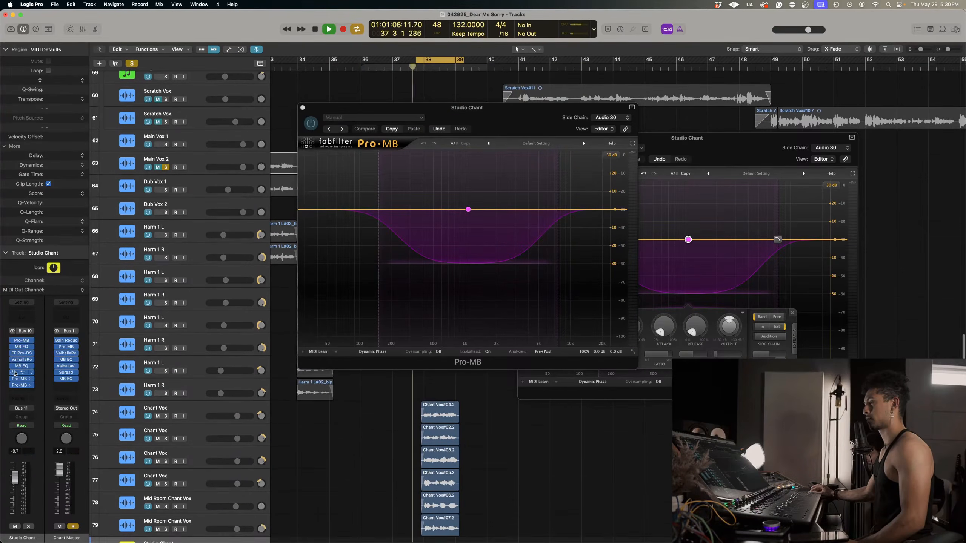
{"action": "left_click_drag", "start_coordinate": [14, 382], "coordinate": [14, 386]}
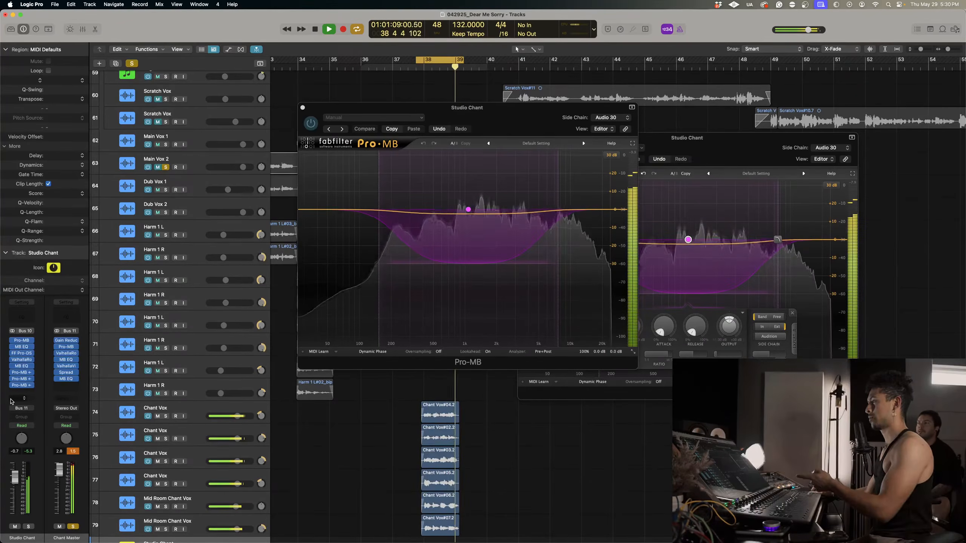
{"action": "key", "text": "space"}
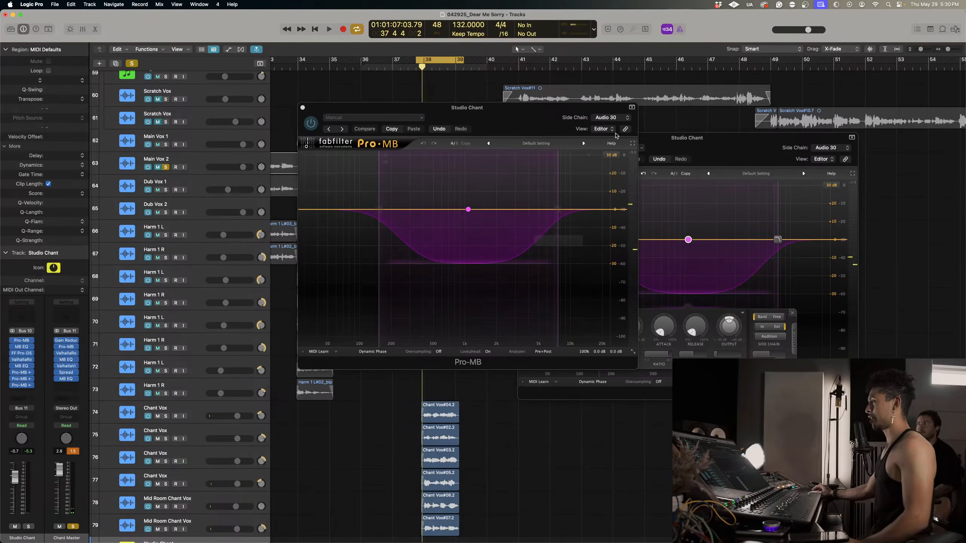
Check the duplicated Pro-MB's band settings and side-chain source against Main Vox 2 while auditioning the loop, and close its window.
{"action": "left_click_drag", "start_coordinate": [460, 138], "coordinate": [595, 168]}
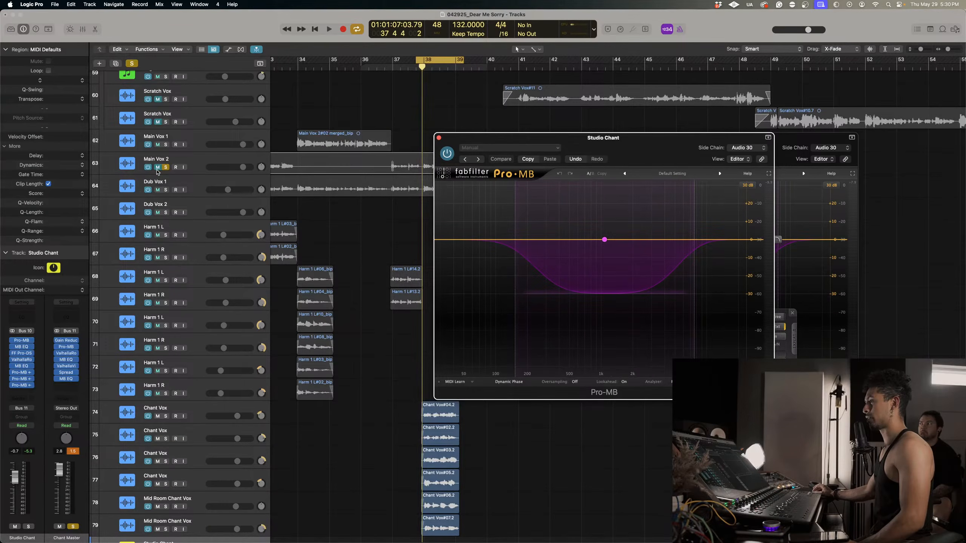
{"action": "key", "text": "space"}
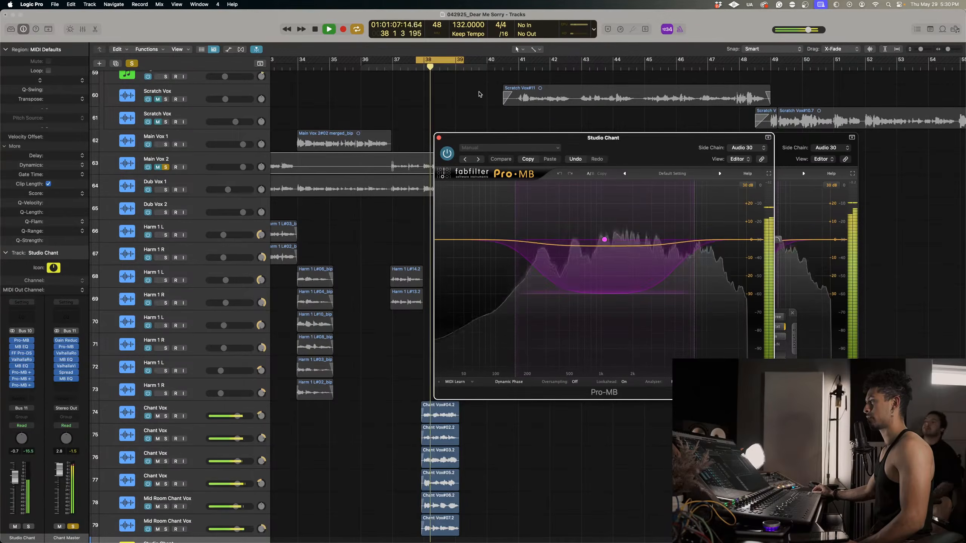
{"action": "key", "text": "space"}
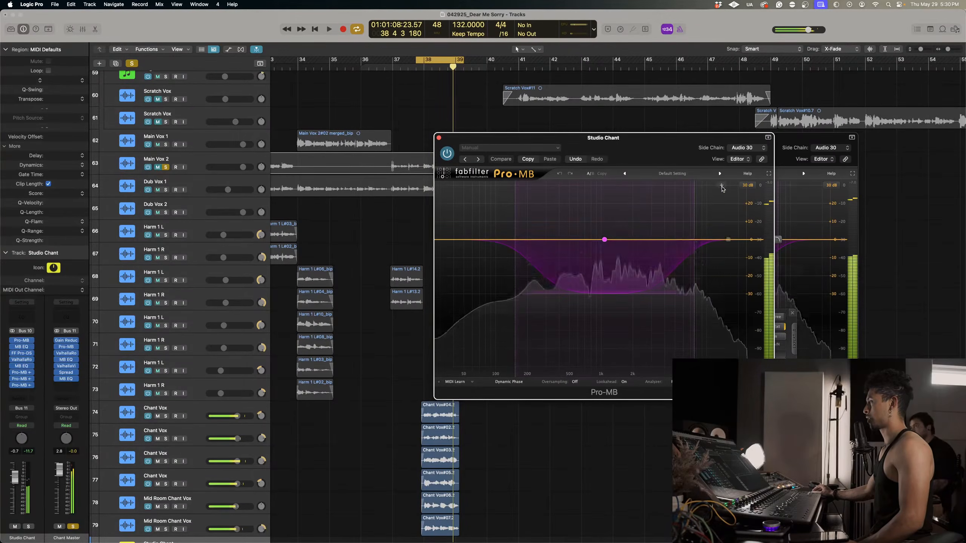
{"action": "left_click", "coordinate": [605, 240]}
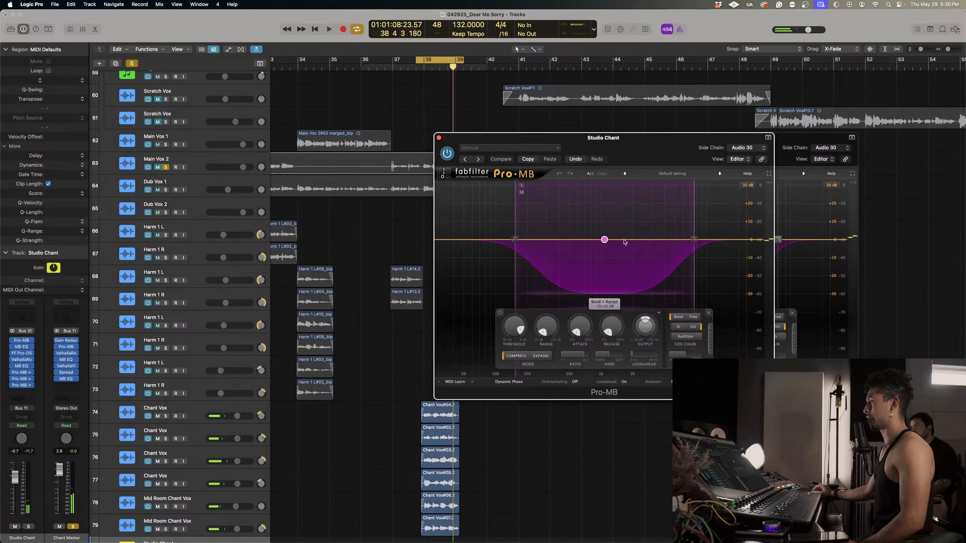
{"action": "left_click", "coordinate": [756, 149]}
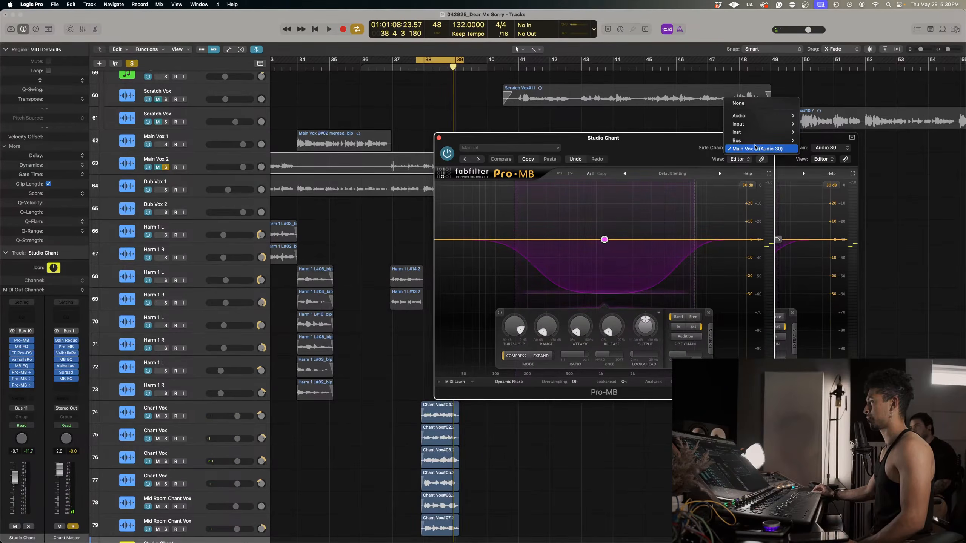
{"action": "left_click", "coordinate": [176, 160]}
{"action": "key", "text": "space"}
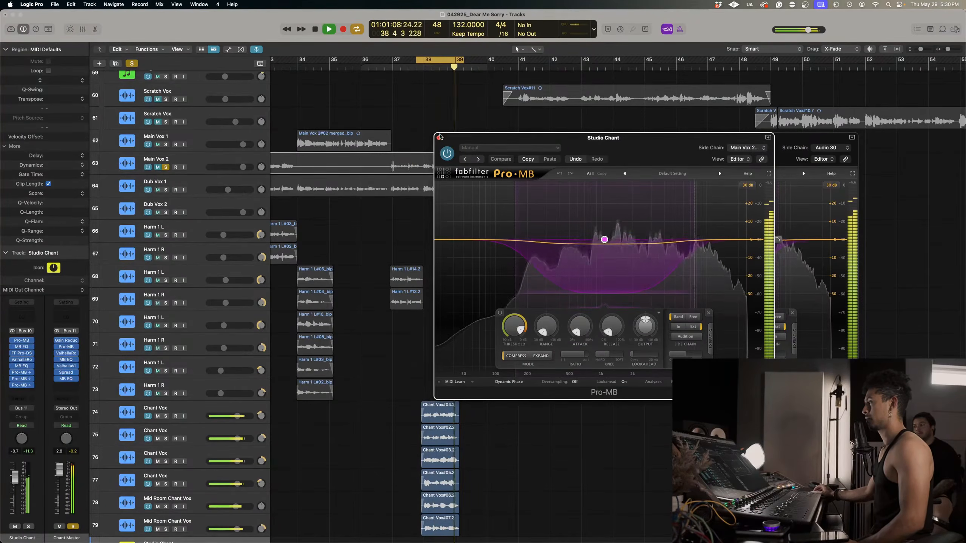
{"action": "left_click", "coordinate": [439, 137]}
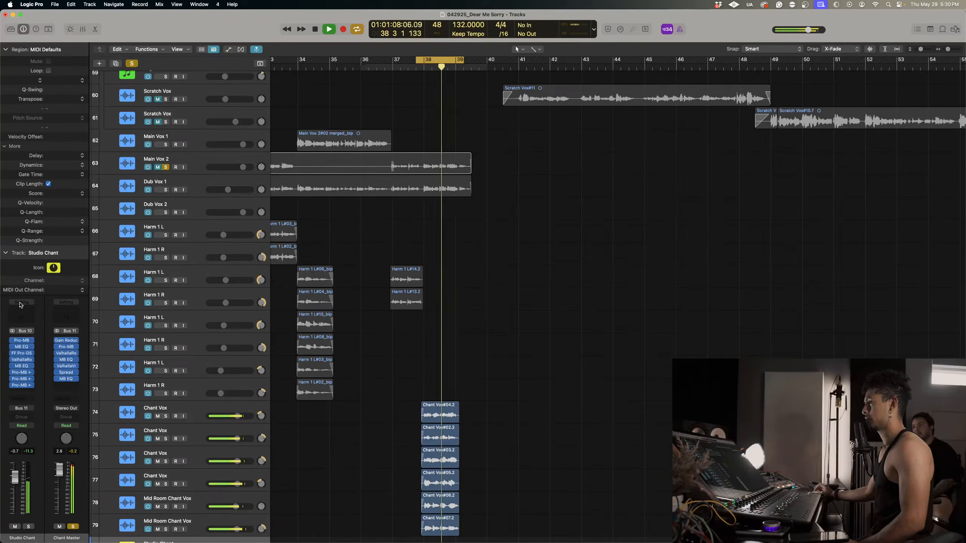
Insert a fresh stereo Pro-MB on Studio Chant and create a band with its high crossover extended to the top end.
{"action": "left_click", "coordinate": [30, 392]}
{"action": "mouse_move", "coordinate": [31, 393]}
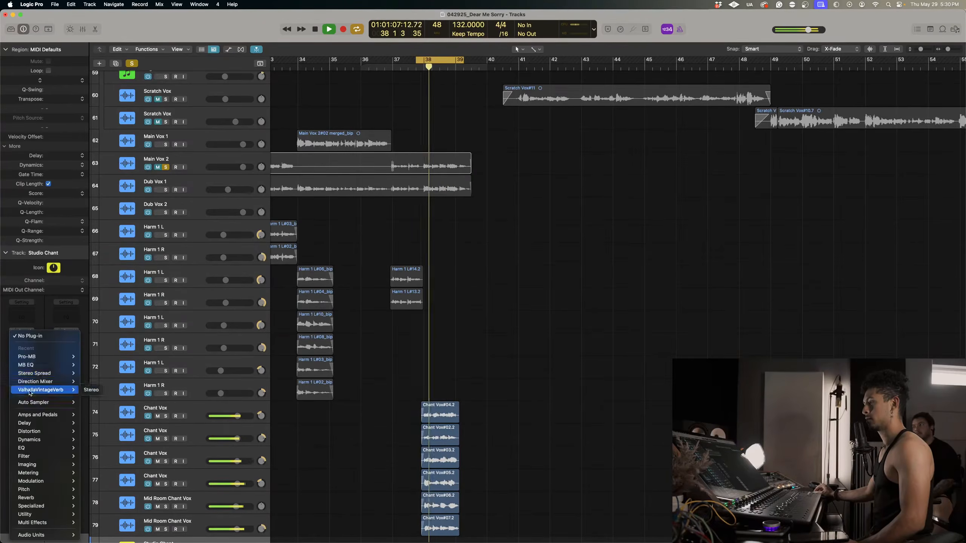
{"action": "mouse_move", "coordinate": [34, 356]}
{"action": "left_click", "coordinate": [91, 357]}
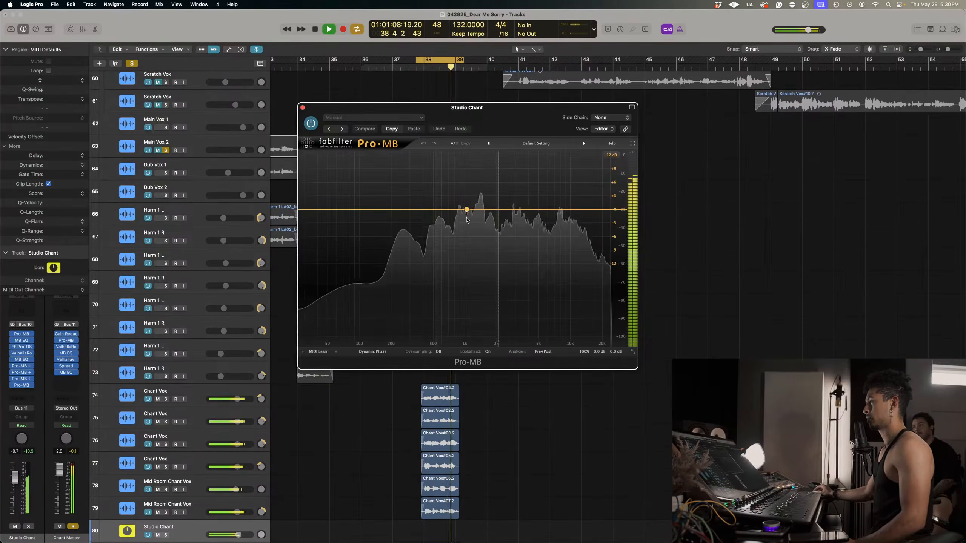
{"action": "left_click", "coordinate": [491, 210]}
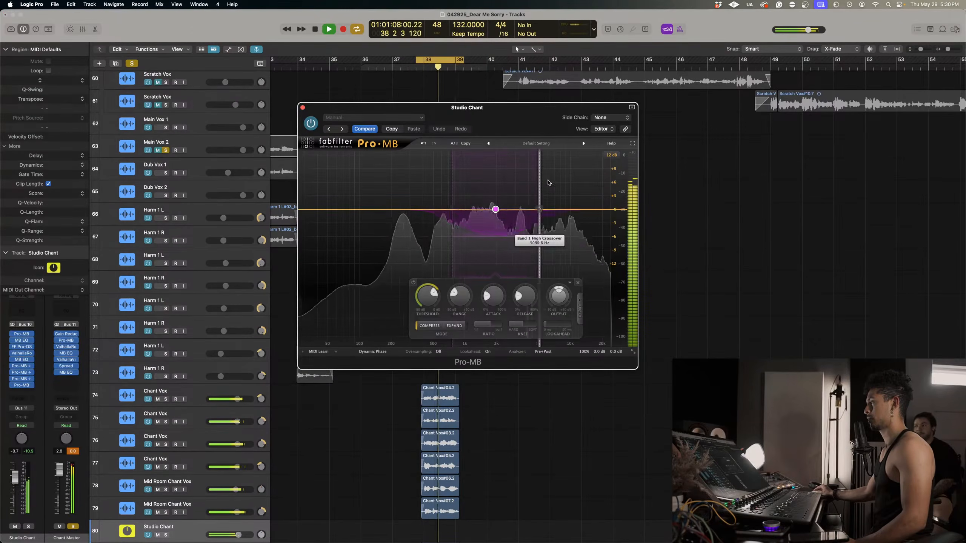
{"action": "left_click_drag", "start_coordinate": [547, 182], "coordinate": [597, 183]}
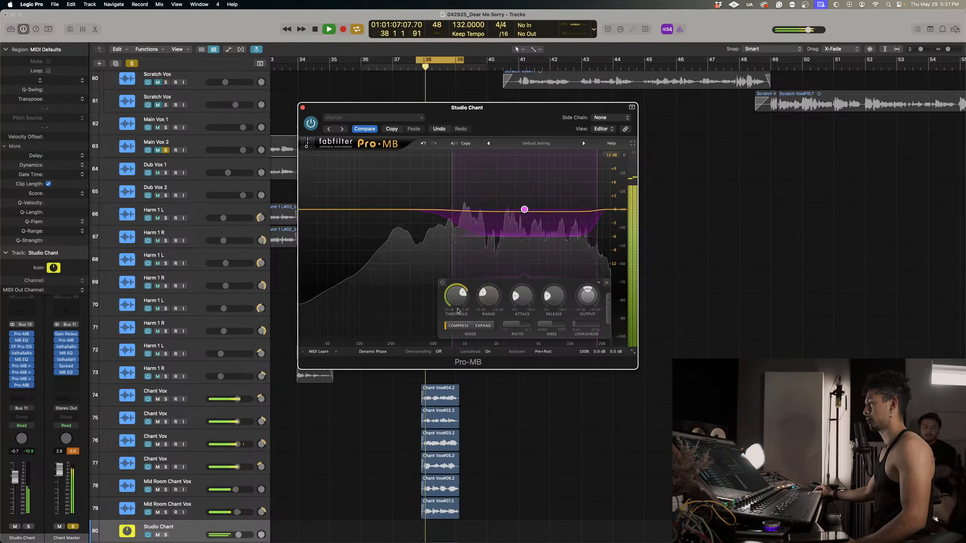
Switch the new band to external side-chain detection and feed it from Main Vox 2.
{"action": "left_click", "coordinate": [608, 306]}
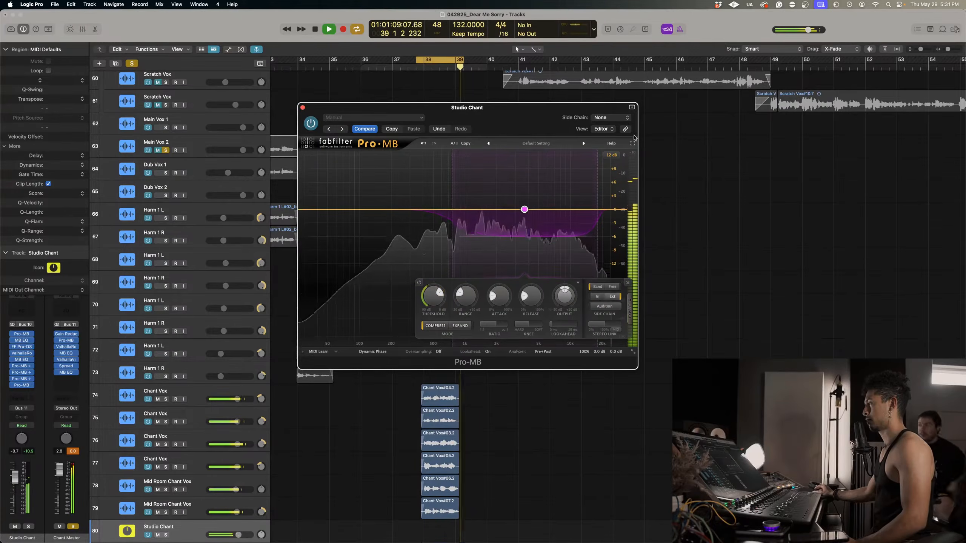
{"action": "left_click", "coordinate": [610, 117]}
{"action": "mouse_move", "coordinate": [610, 133]}
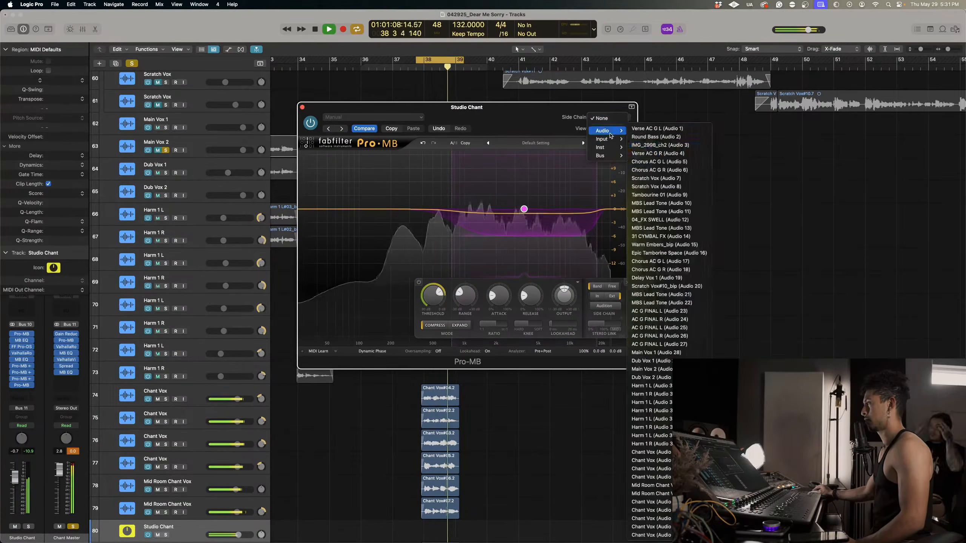
{"action": "left_click", "coordinate": [651, 370]}
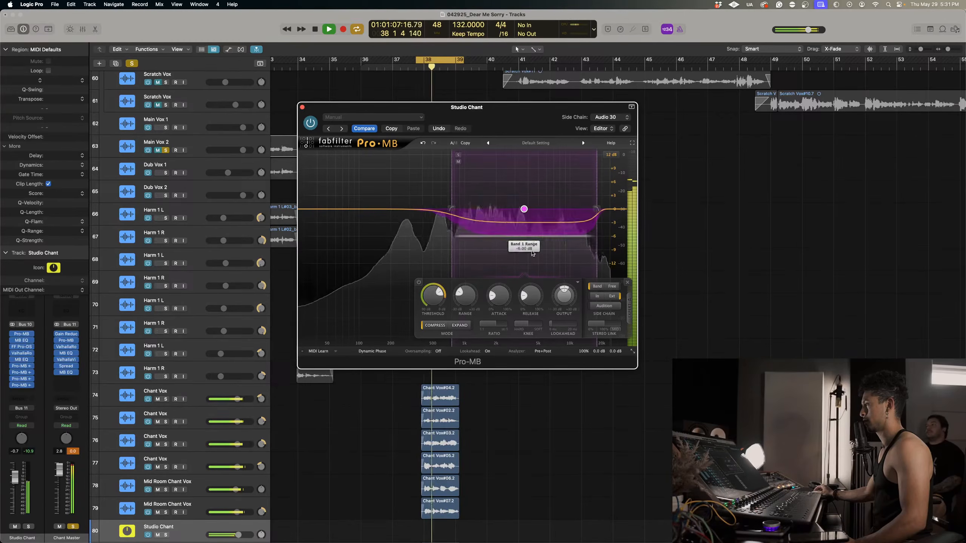
Deepen the new band's range to about -30 dB and fine-tune its attack, release and ratio during loop playback.
{"action": "left_click_drag", "start_coordinate": [532, 254], "coordinate": [560, 472]}
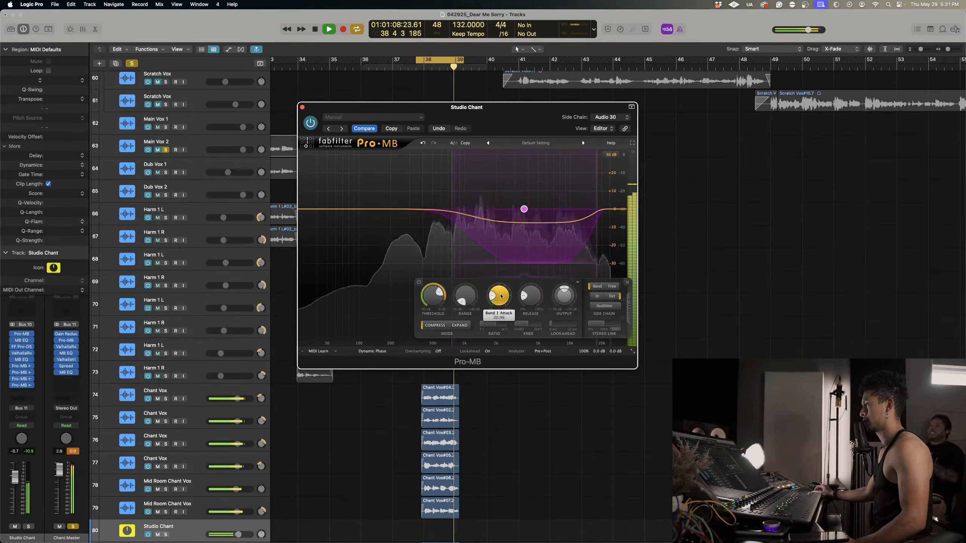
{"action": "left_click_drag", "start_coordinate": [501, 298], "coordinate": [499, 326]}
{"action": "left_click_drag", "start_coordinate": [537, 300], "coordinate": [525, 309]}
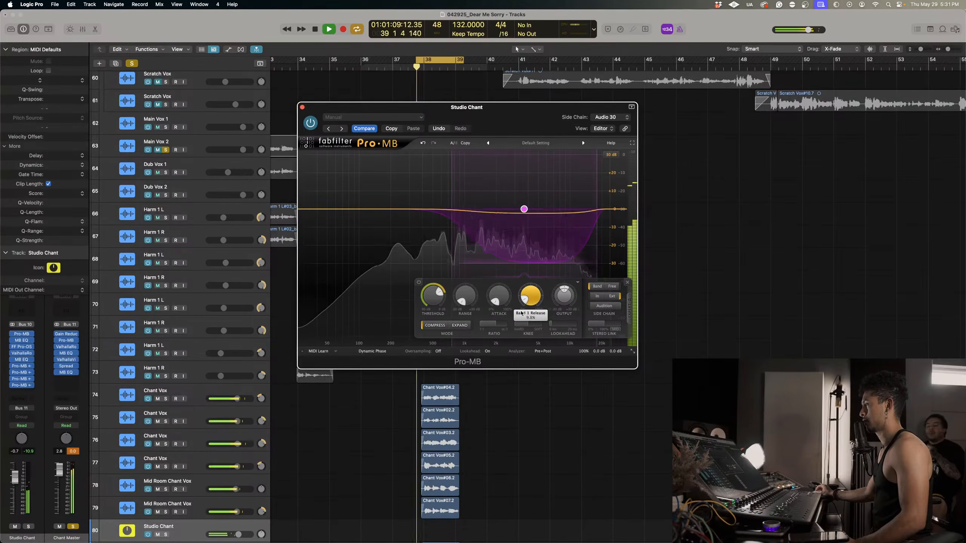
{"action": "left_click_drag", "start_coordinate": [521, 313], "coordinate": [522, 313]}
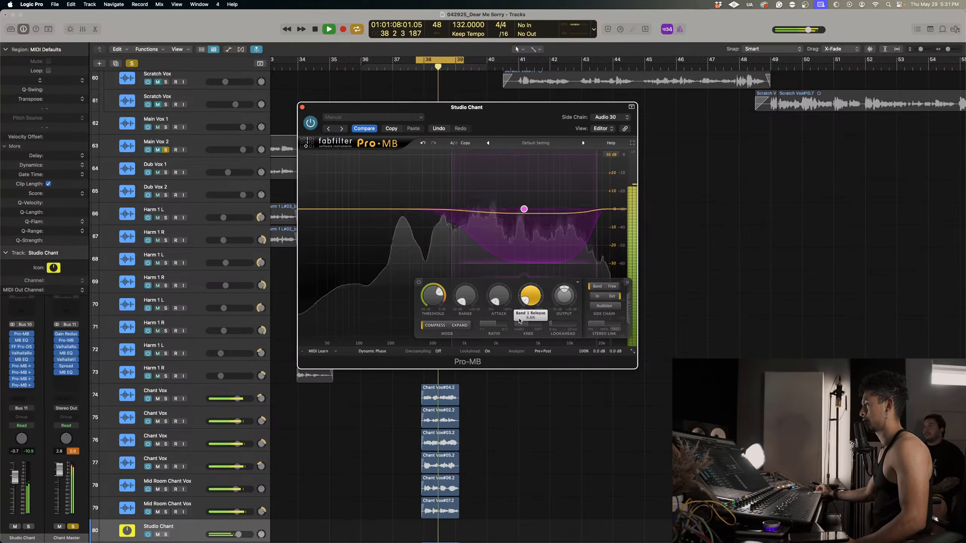
{"action": "left_click_drag", "start_coordinate": [489, 288], "coordinate": [489, 288]}
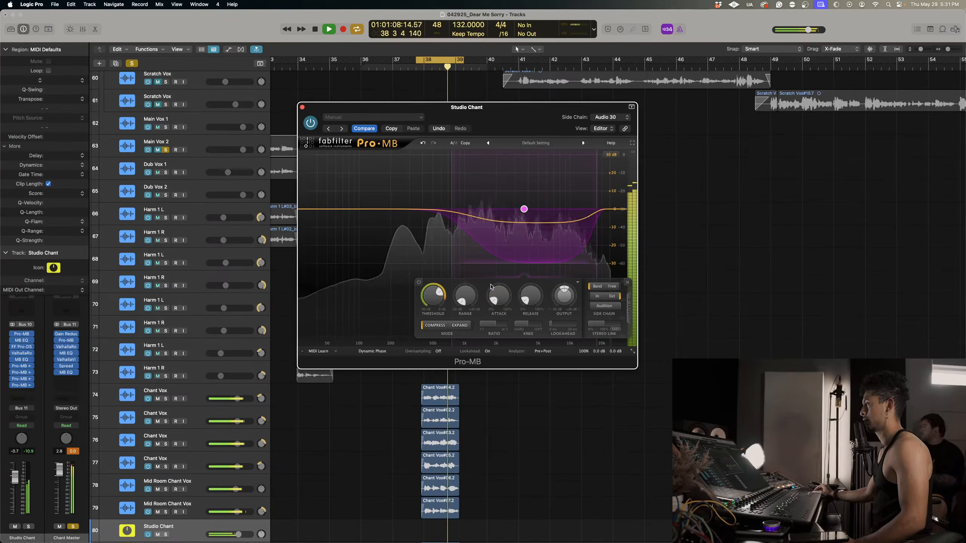
{"action": "left_click_drag", "start_coordinate": [506, 322], "coordinate": [510, 322]}
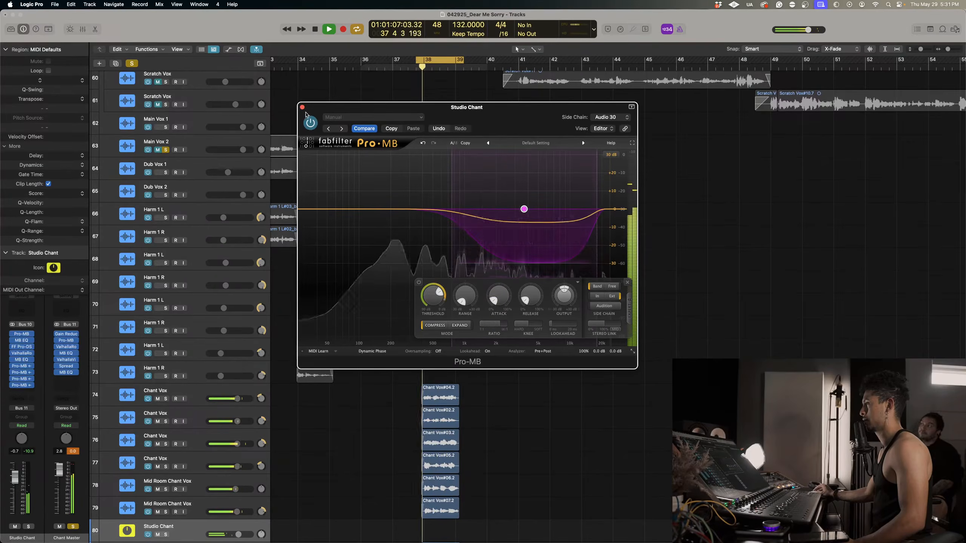
Compare the looped chants with the side-chained Pro-MBs bypassed and active, and raise the newest band's output by about 6 dB.
{"action": "left_click_drag", "start_coordinate": [13, 366], "coordinate": [13, 386]}
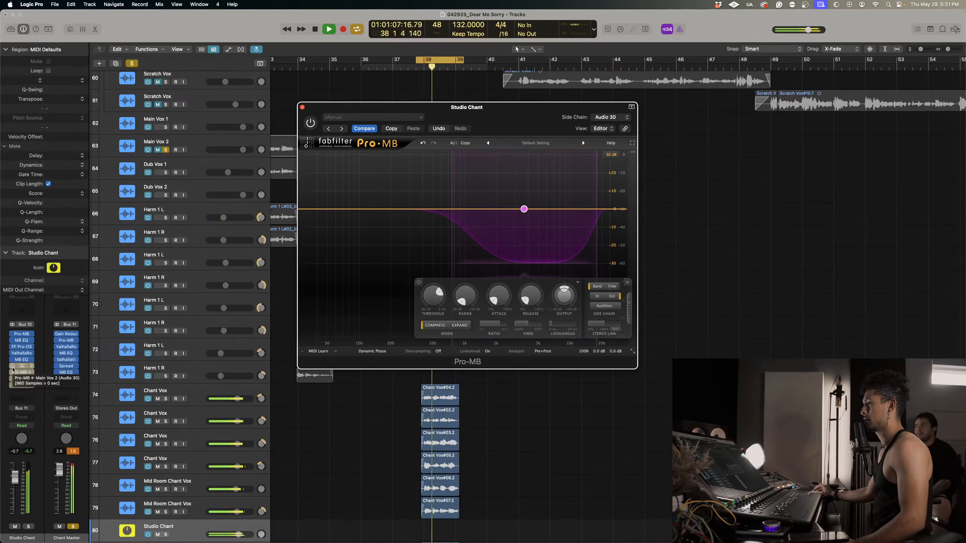
{"action": "left_click_drag", "start_coordinate": [12, 367], "coordinate": [13, 386]}
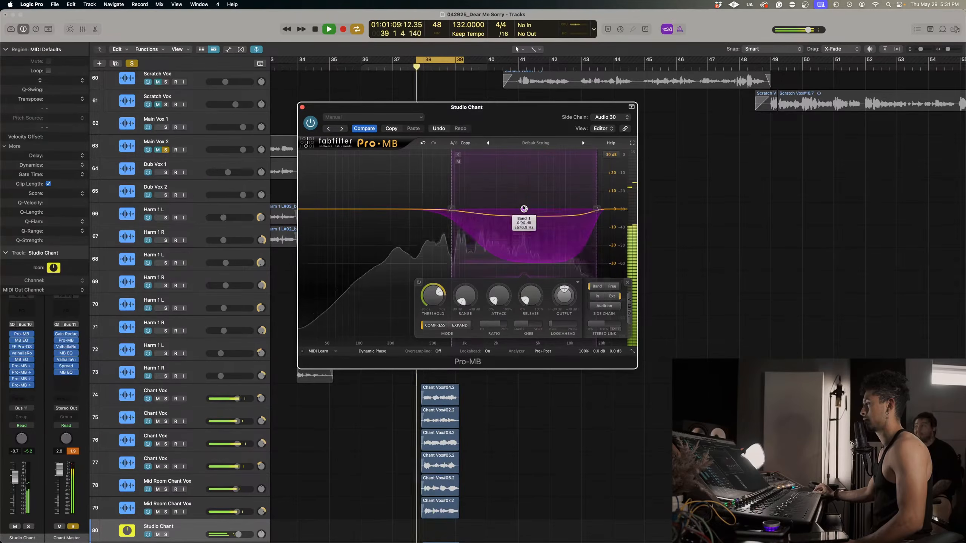
{"action": "left_click_drag", "start_coordinate": [523, 209], "coordinate": [523, 196]}
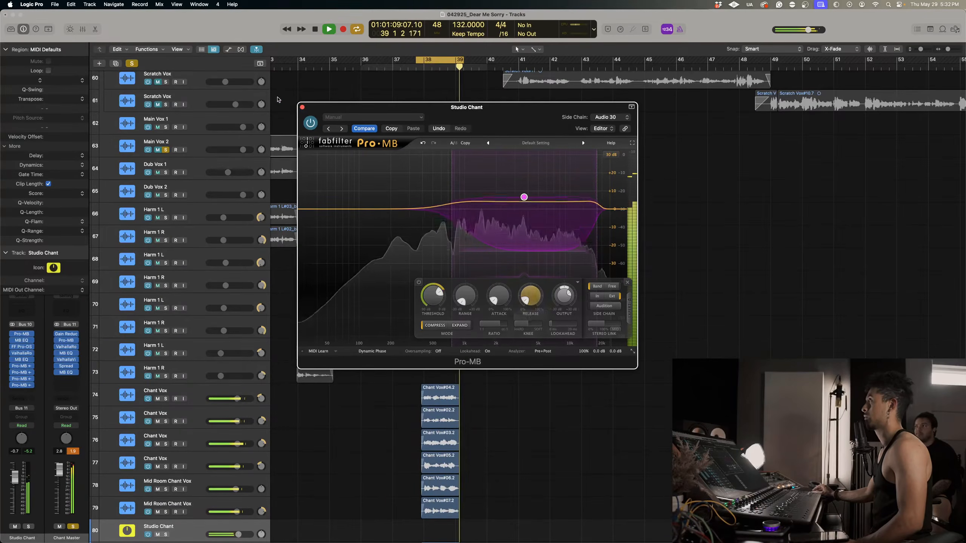
{"action": "key", "text": "space"}
{"action": "left_click", "coordinate": [302, 107]}
Insert another stereo Pro-MB at the end of the Studio Chant chain and create a band in it.
{"action": "scroll", "coordinate": [444, 193], "scroll_direction": "down", "scroll_amount": 3}
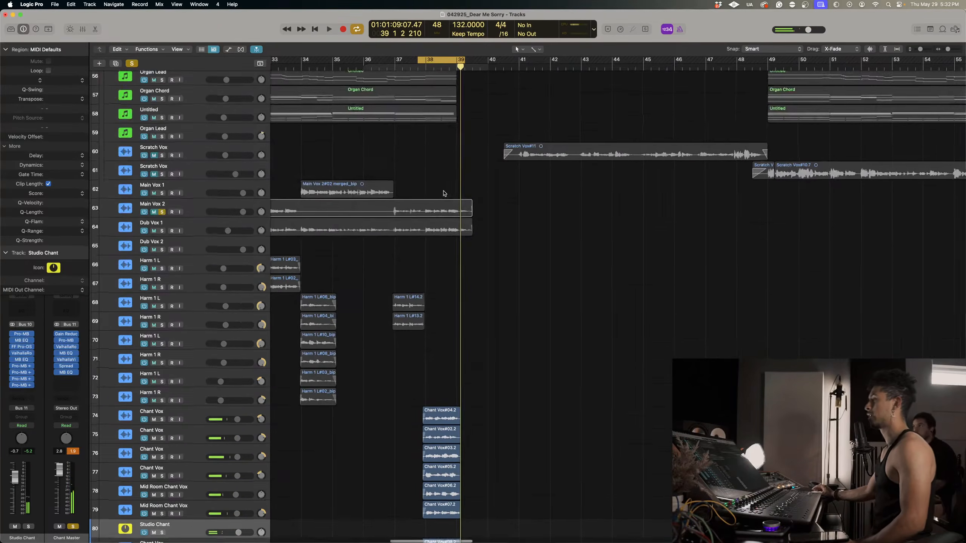
{"action": "scroll", "coordinate": [444, 193], "scroll_direction": "down", "scroll_amount": 3}
{"action": "scroll", "coordinate": [443, 171], "scroll_direction": "down", "scroll_amount": 5}
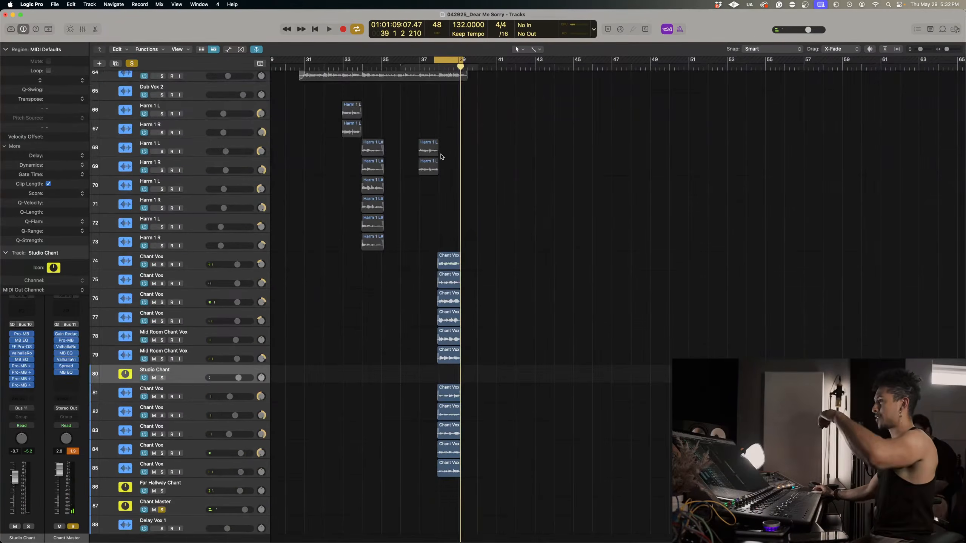
{"action": "scroll", "coordinate": [441, 157], "scroll_direction": "up", "scroll_amount": 4}
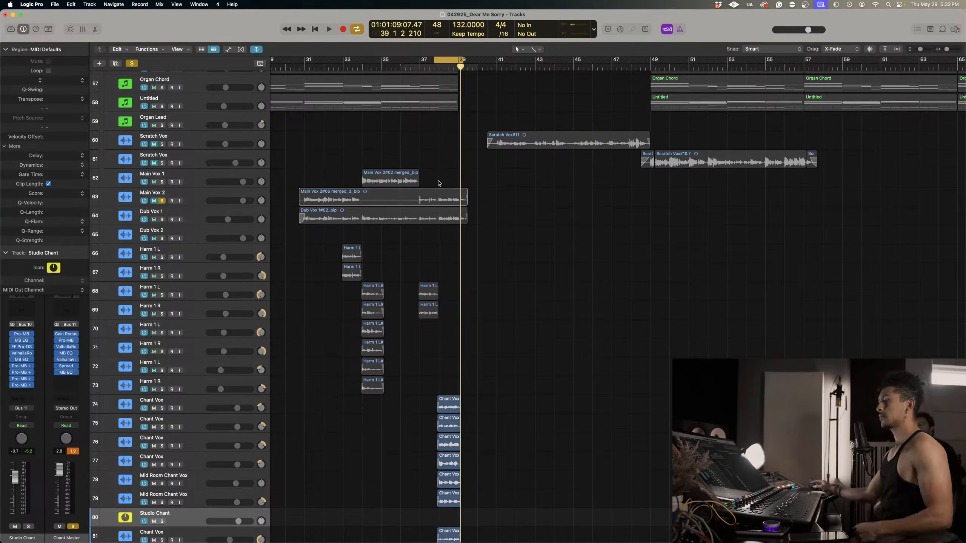
{"action": "left_click", "coordinate": [25, 393]}
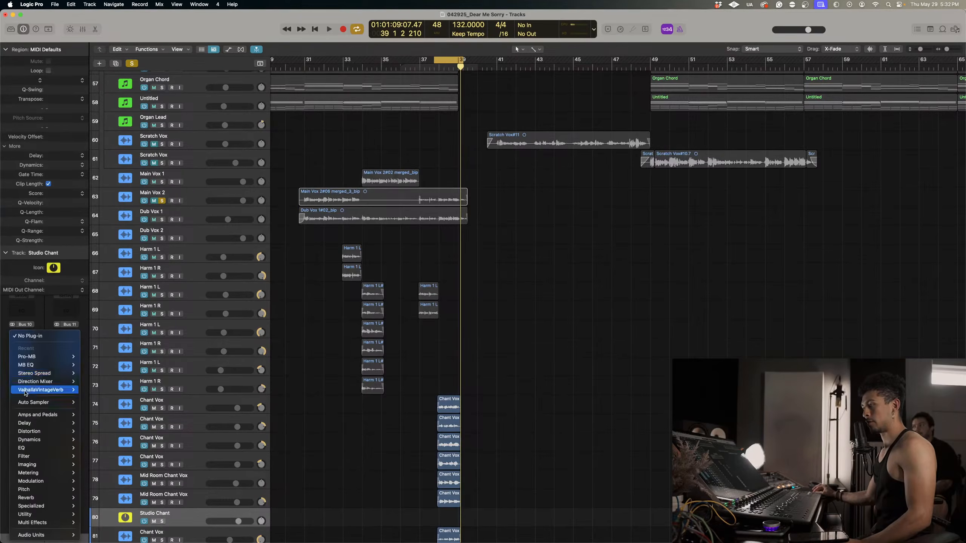
{"action": "mouse_move", "coordinate": [59, 359]}
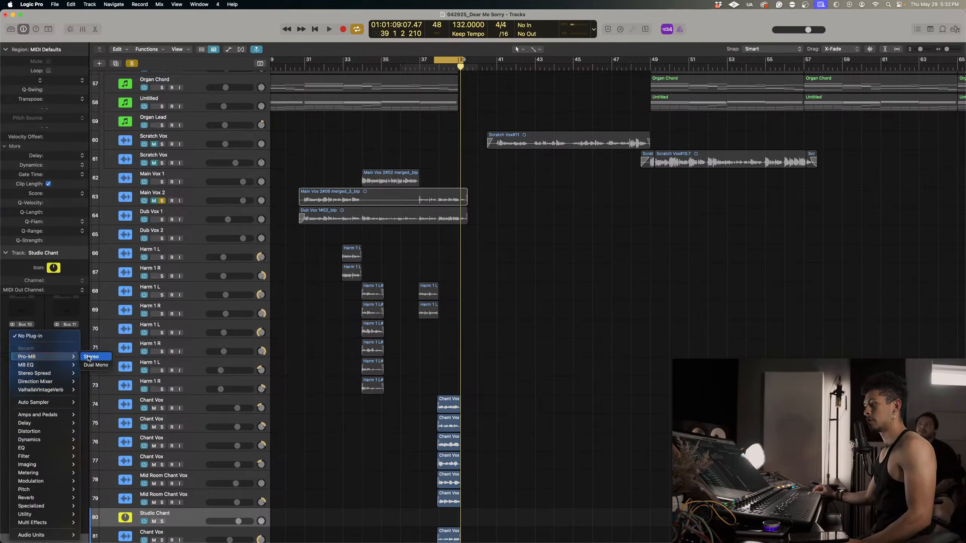
{"action": "left_click", "coordinate": [95, 357]}
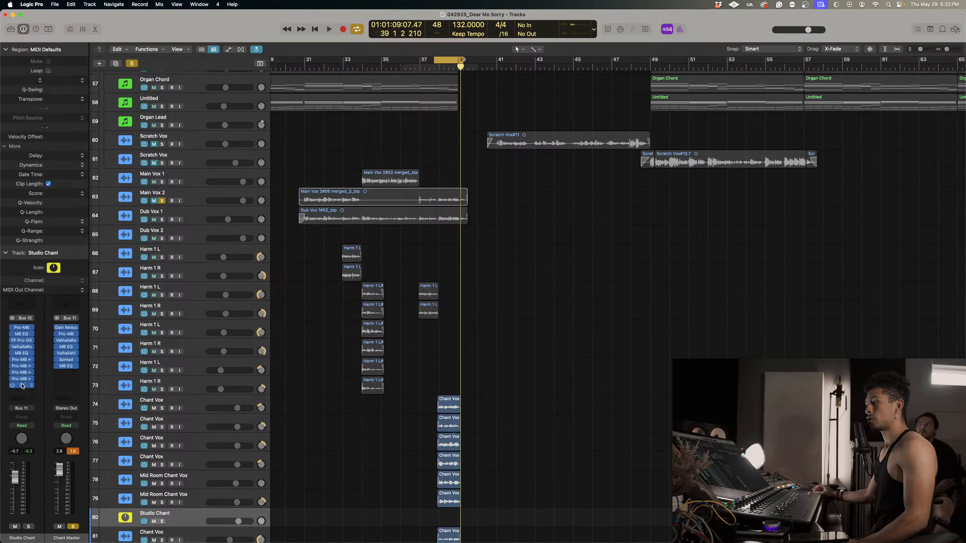
{"action": "left_click", "coordinate": [500, 209]}
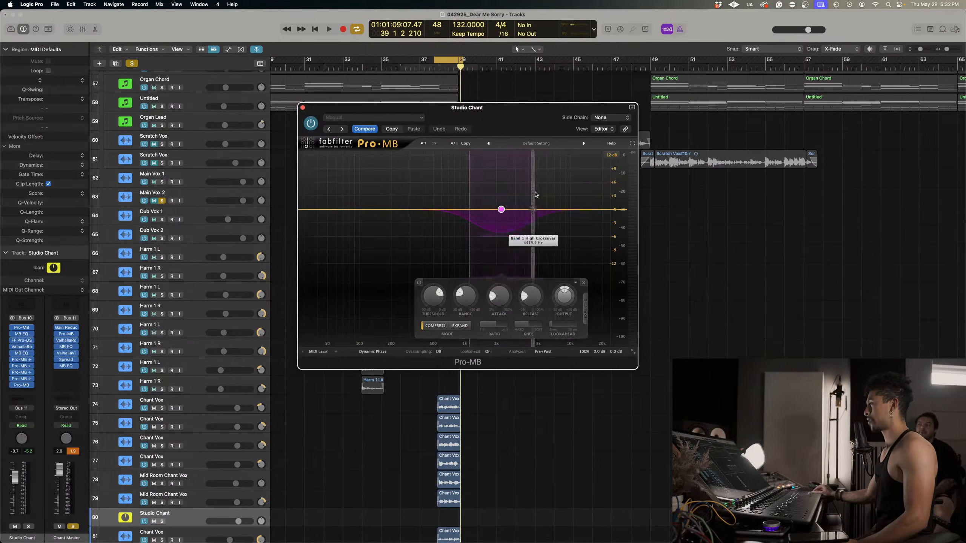
Widen the new band down into the lower mids and up to the top end, and make it expand with a range of about +5.8 dB.
{"action": "left_click_drag", "start_coordinate": [533, 194], "coordinate": [623, 195]}
{"action": "left_click", "coordinate": [504, 326]}
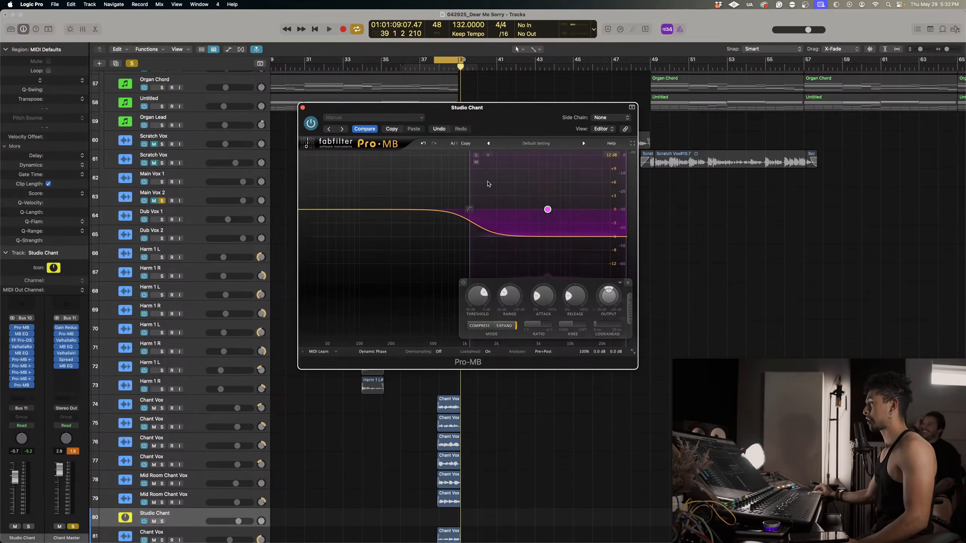
{"action": "left_click_drag", "start_coordinate": [469, 228], "coordinate": [421, 230]}
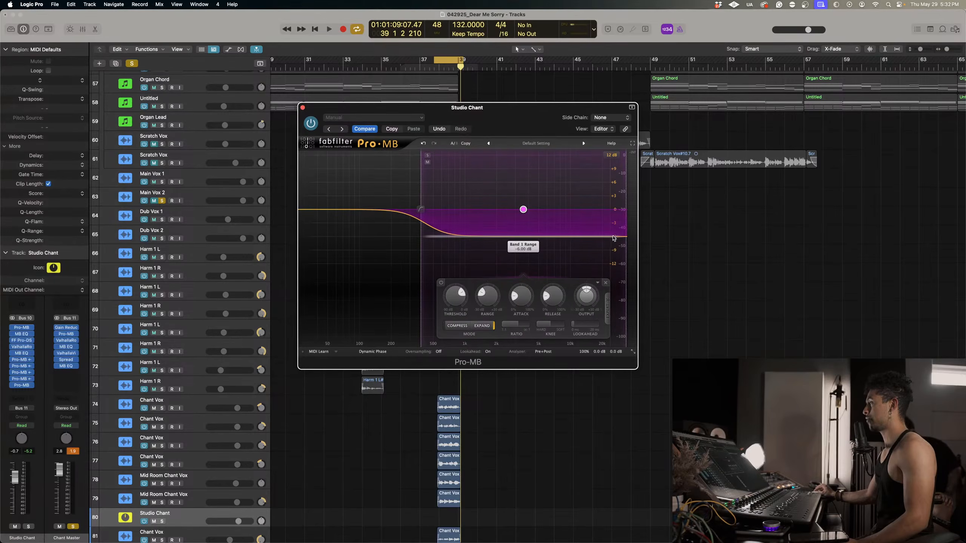
{"action": "left_click_drag", "start_coordinate": [612, 237], "coordinate": [612, 181]}
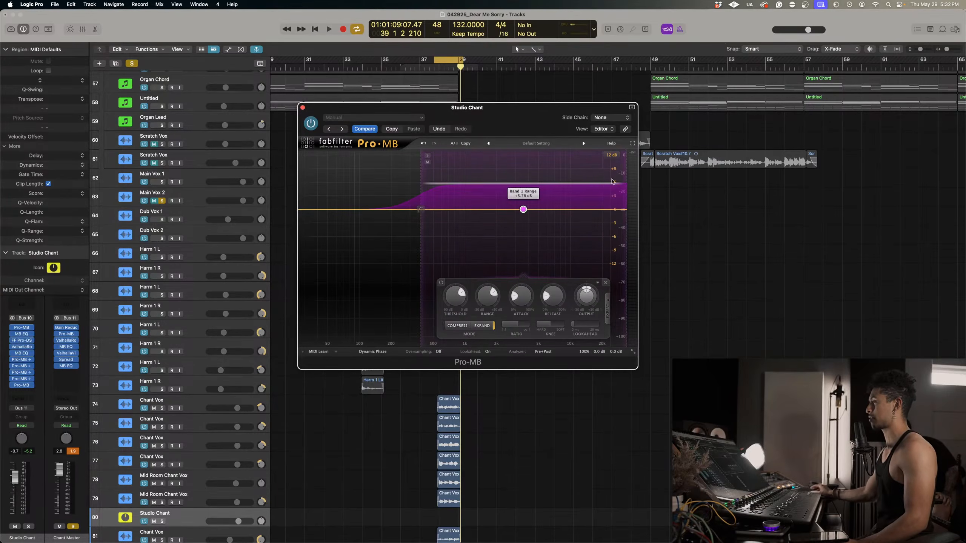
Feed the expanding band's external side chain from Main Vox 2 and move the plug-in window clear of the vocal regions.
{"action": "left_click", "coordinate": [607, 305]}
{"action": "left_click", "coordinate": [613, 119]}
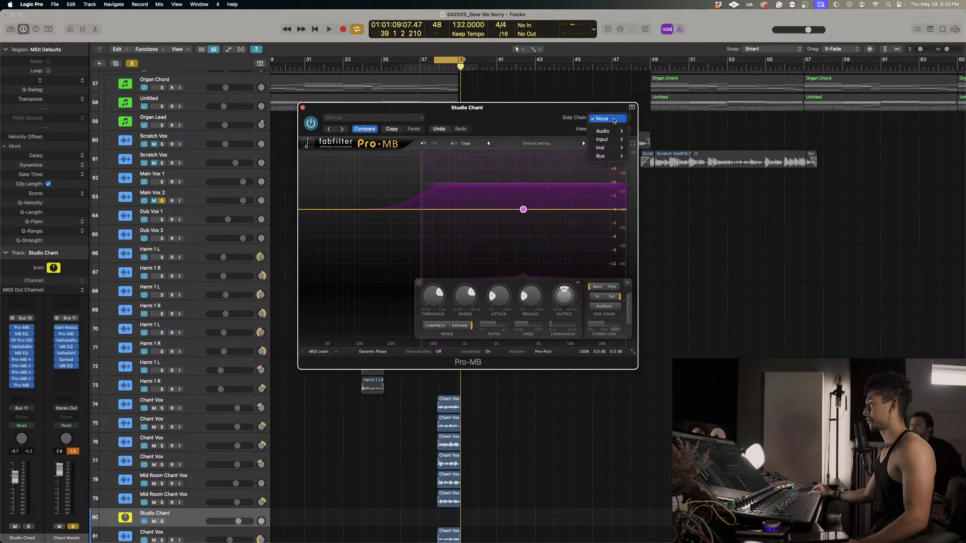
{"action": "mouse_move", "coordinate": [613, 133]}
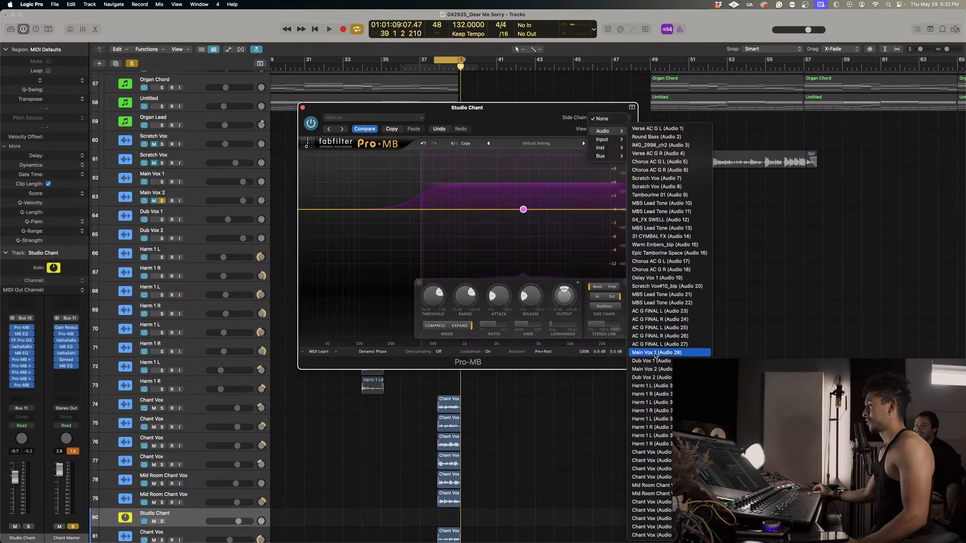
{"action": "left_click", "coordinate": [664, 370]}
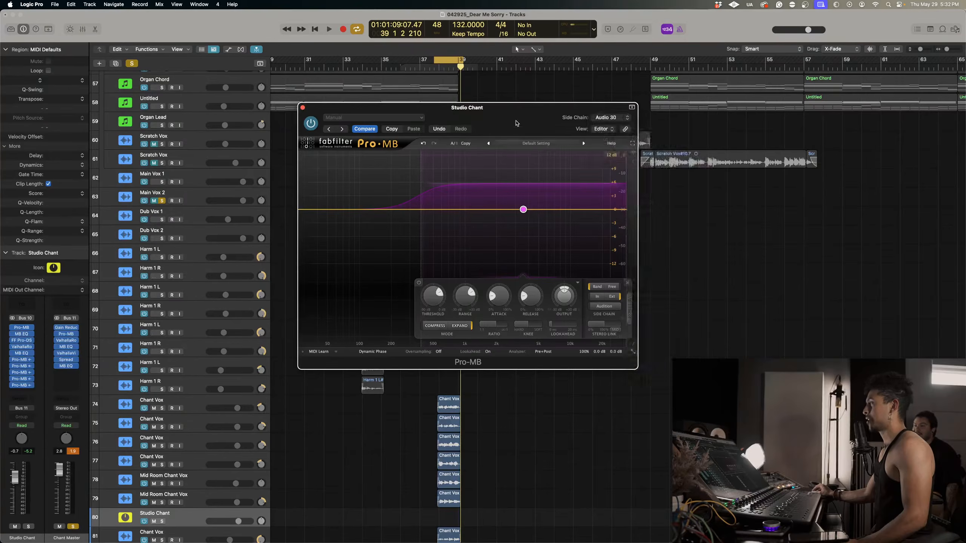
{"action": "left_click_drag", "start_coordinate": [516, 123], "coordinate": [755, 205]}
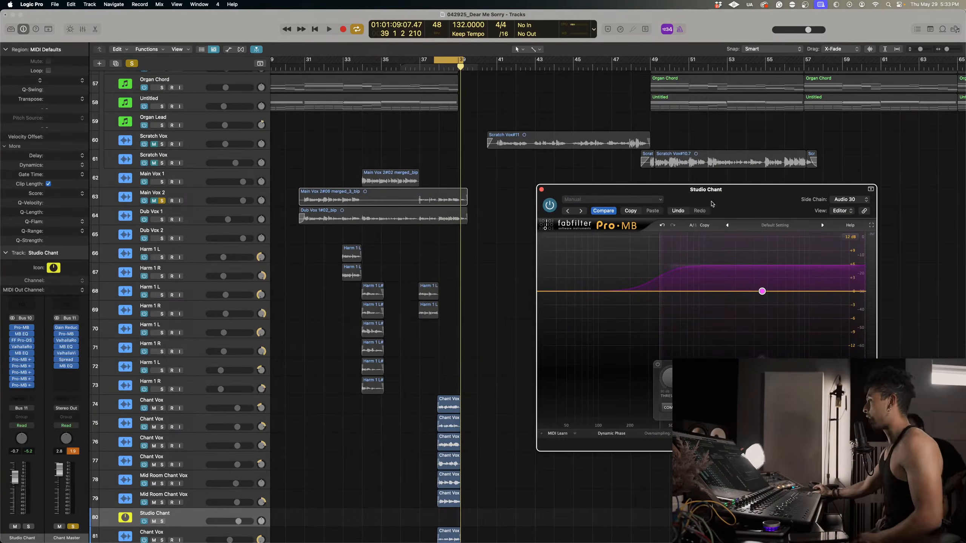
{"action": "left_click_drag", "start_coordinate": [710, 198], "coordinate": [683, 190]}
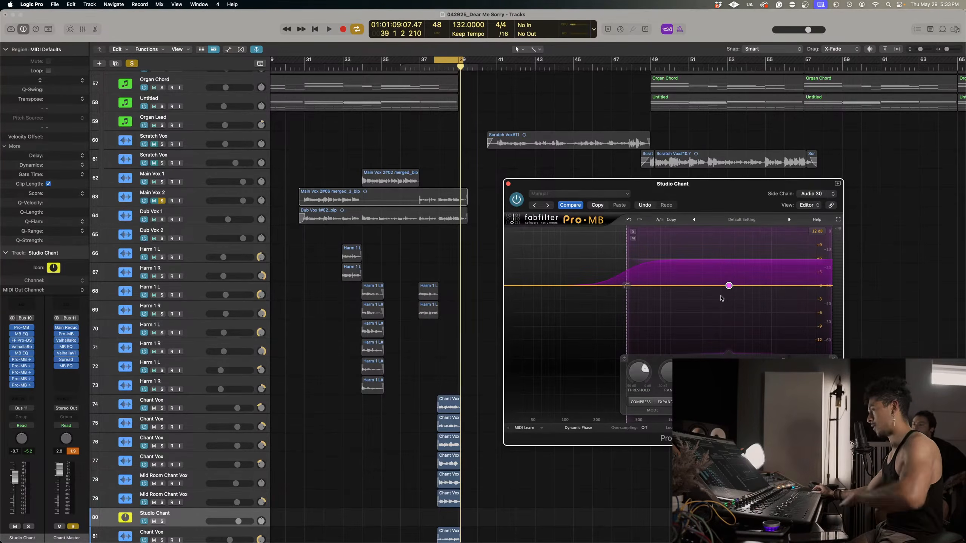
Compare the looped chants with the new expander and the other side-chained Pro-MBs bypassed and active.
{"action": "key", "text": "space"}
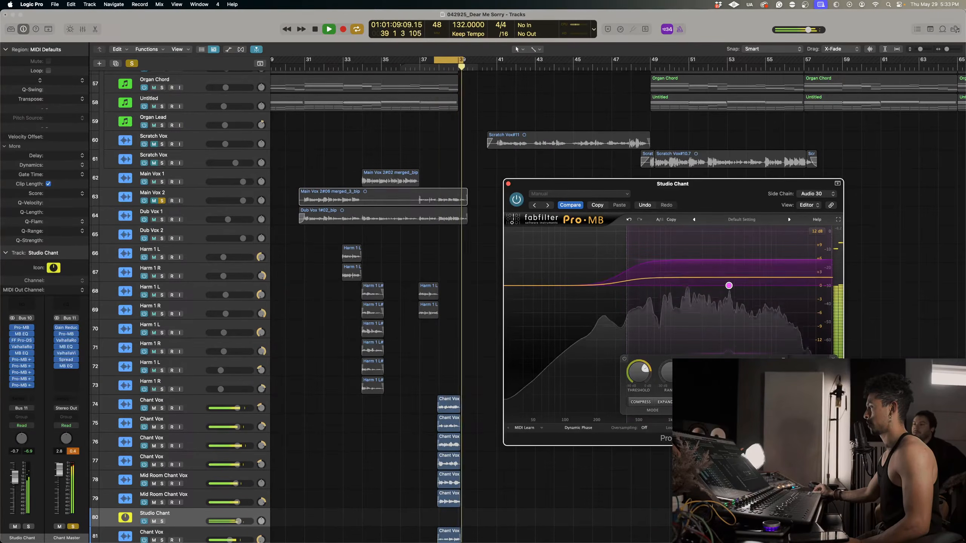
{"action": "mouse_move", "coordinate": [642, 369]}
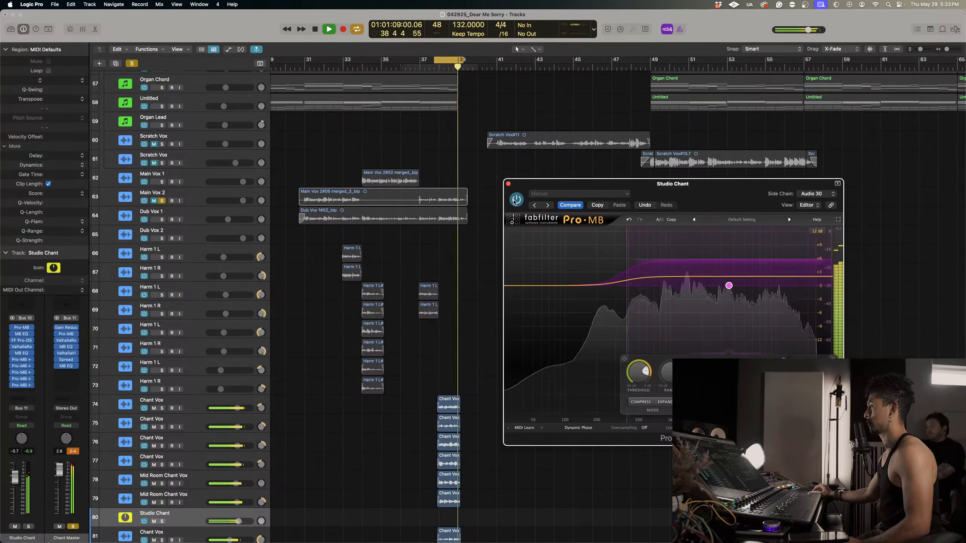
{"action": "left_click", "coordinate": [515, 200]}
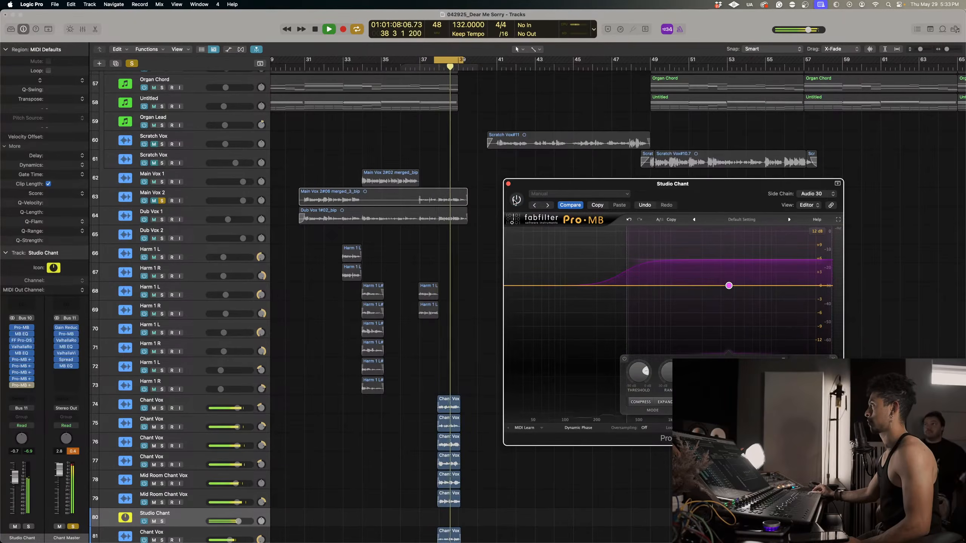
{"action": "left_click", "coordinate": [515, 200]}
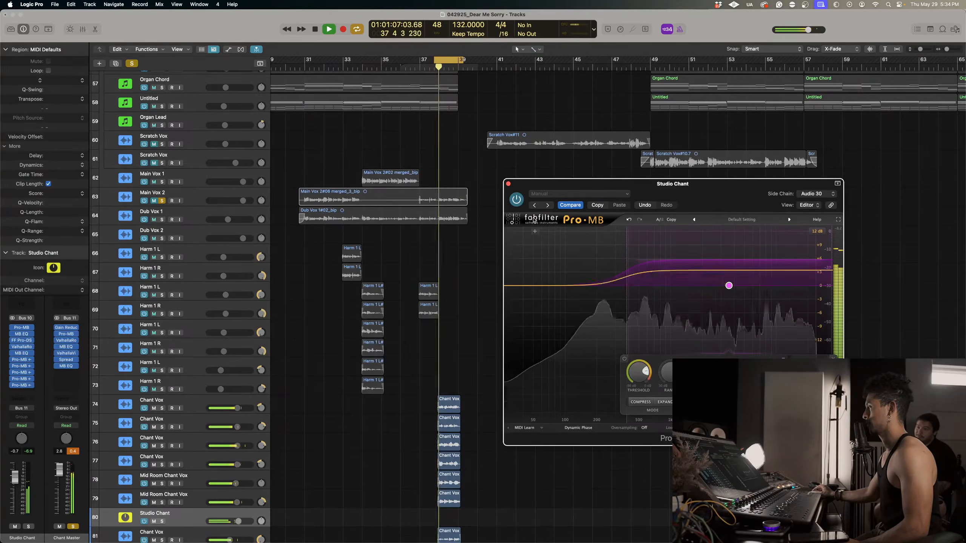
{"action": "left_click", "coordinate": [13, 360]}
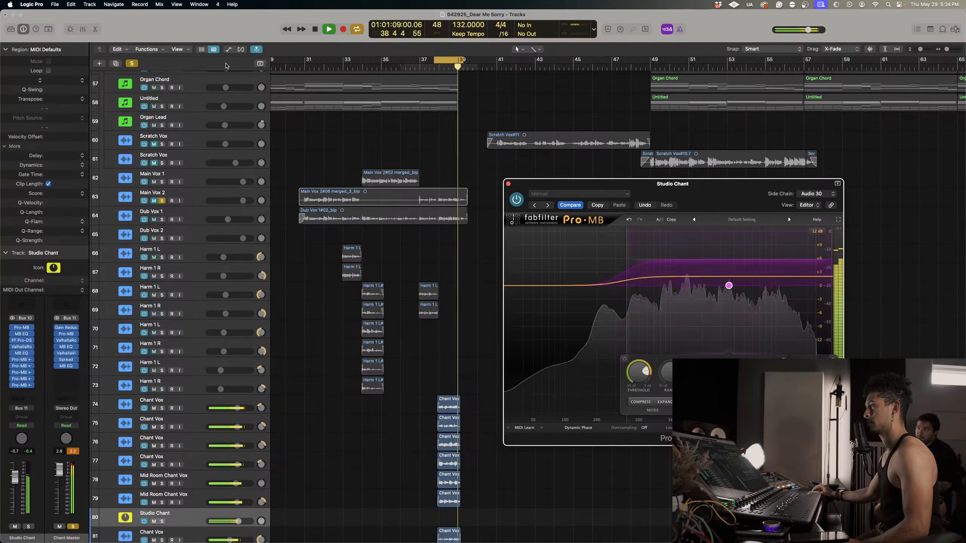
Clear the solos and turn off cycling, and audition the chants in the full mix from about bar 36.
{"action": "key", "text": "space"}
{"action": "left_click", "coordinate": [131, 64]}
{"action": "left_click", "coordinate": [409, 66]}
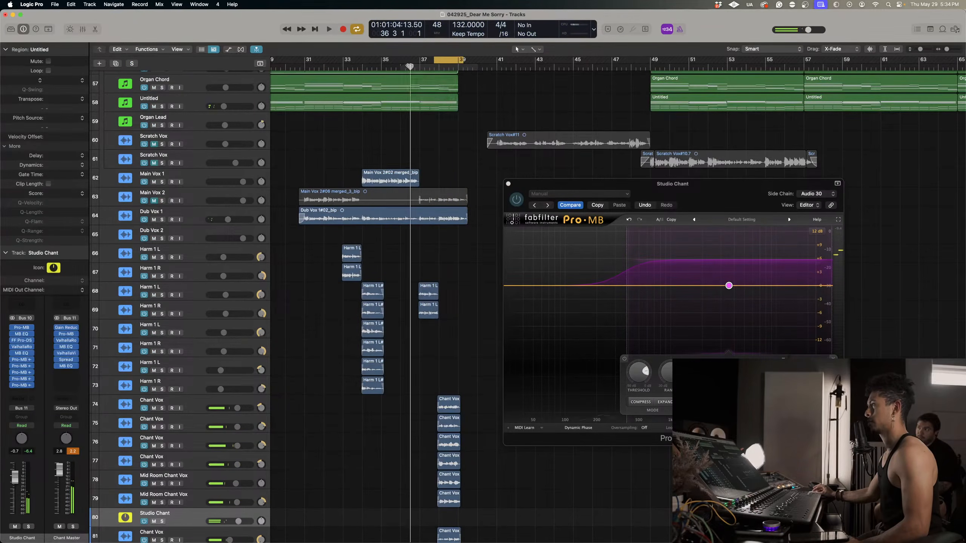
{"action": "left_click", "coordinate": [439, 60]}
{"action": "key", "text": "space"}
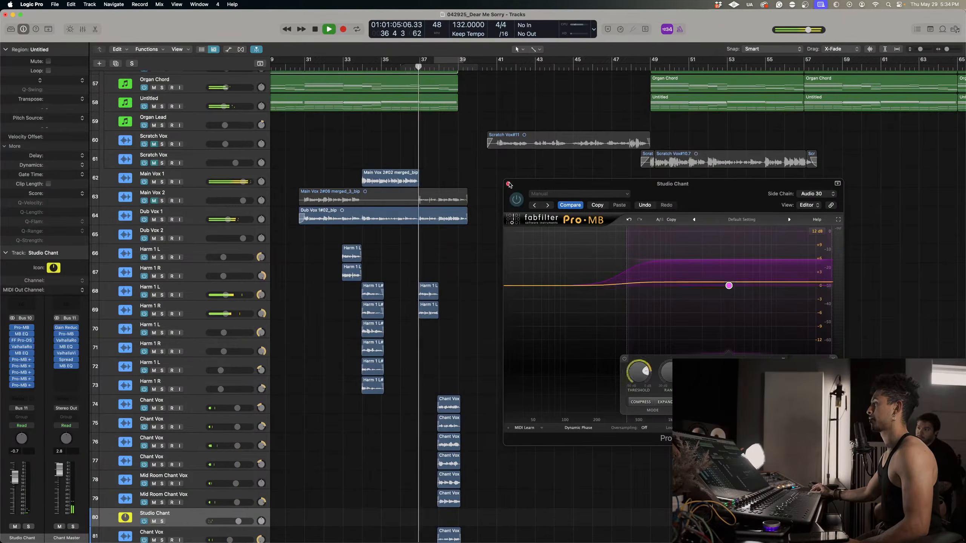
{"action": "left_click", "coordinate": [509, 184]}
{"action": "key", "text": "super+Up"}
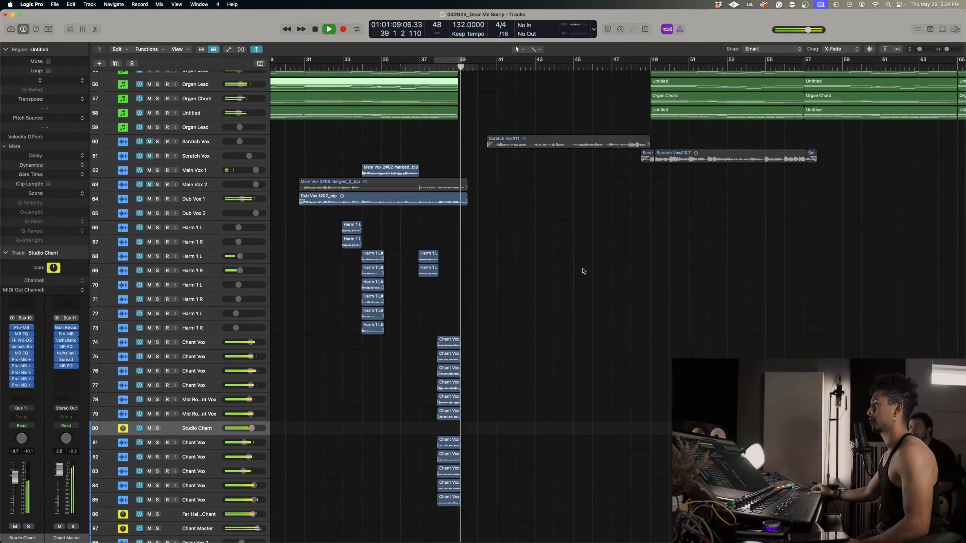
{"action": "key", "text": "space"}
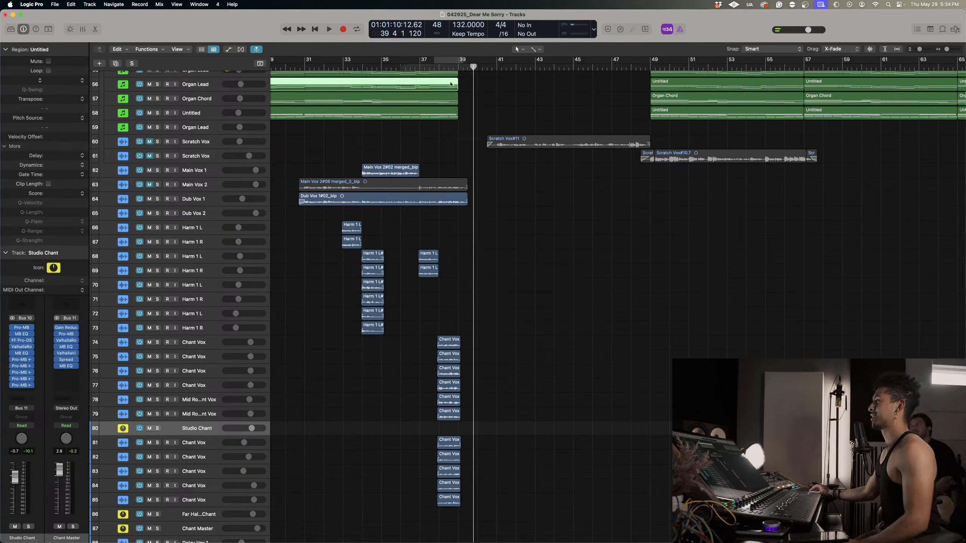
Replay the full mix from about bar 37 to compare the Studio Chant side-chained Pro-MBs active and bypassed.
{"action": "left_click", "coordinate": [424, 67]}
{"action": "key", "text": "space"}
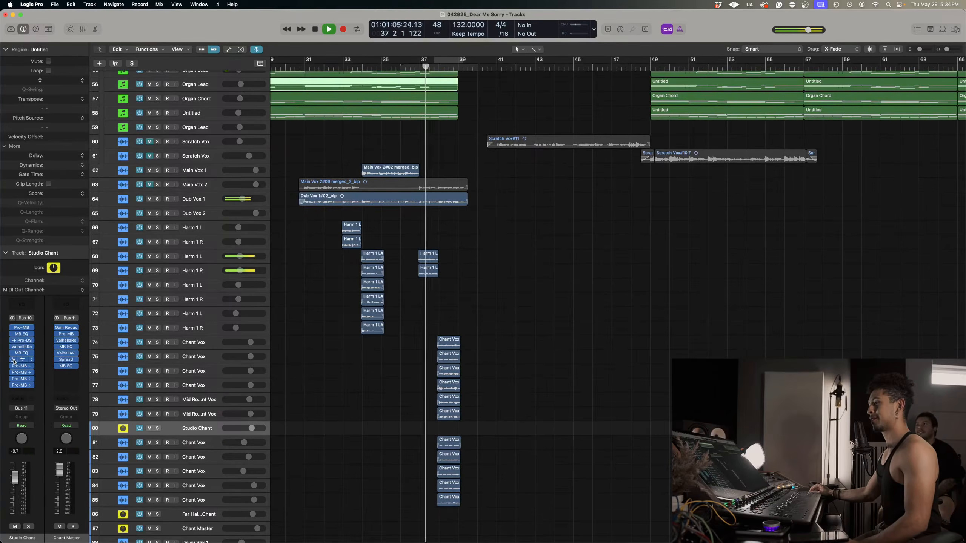
{"action": "left_click_drag", "start_coordinate": [13, 360], "coordinate": [13, 386]}
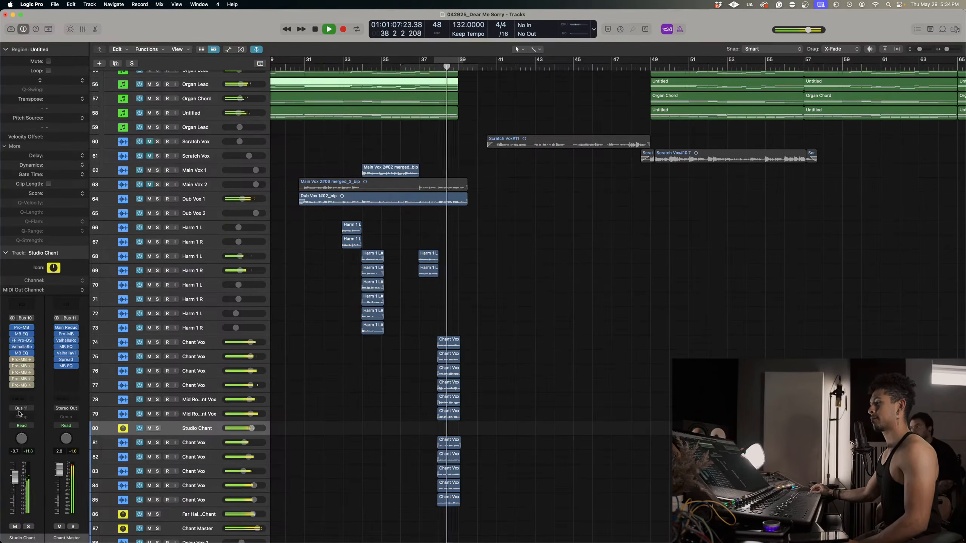
{"action": "left_click", "coordinate": [430, 129], "text": "shift"}
{"action": "key", "text": "space"}
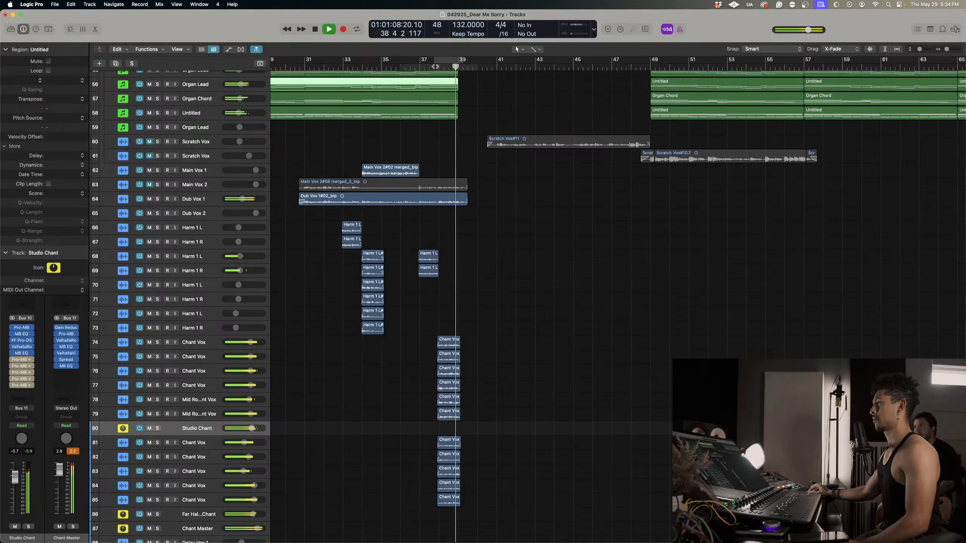
{"action": "key", "text": "space"}
{"action": "left_click_drag", "start_coordinate": [13, 382], "coordinate": [13, 385]}
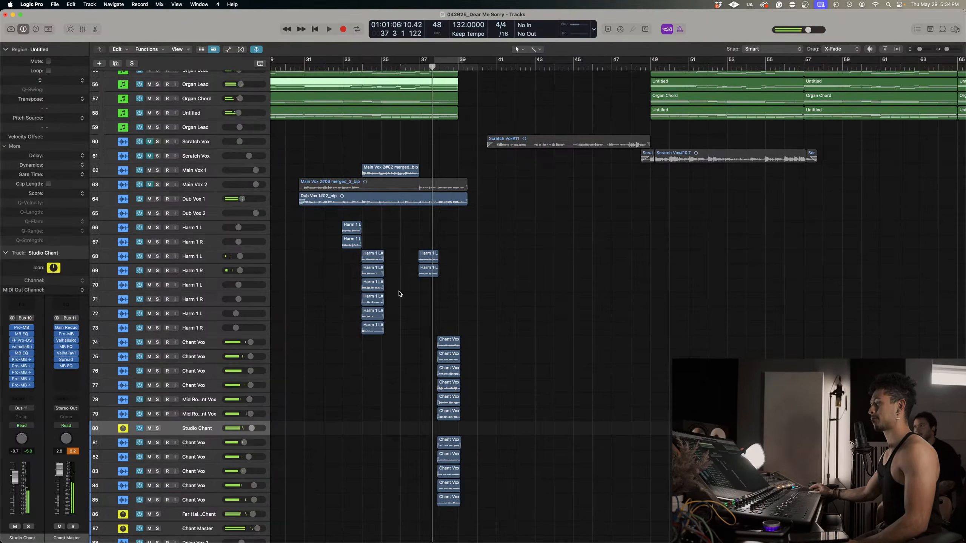
{"action": "key", "text": "space"}
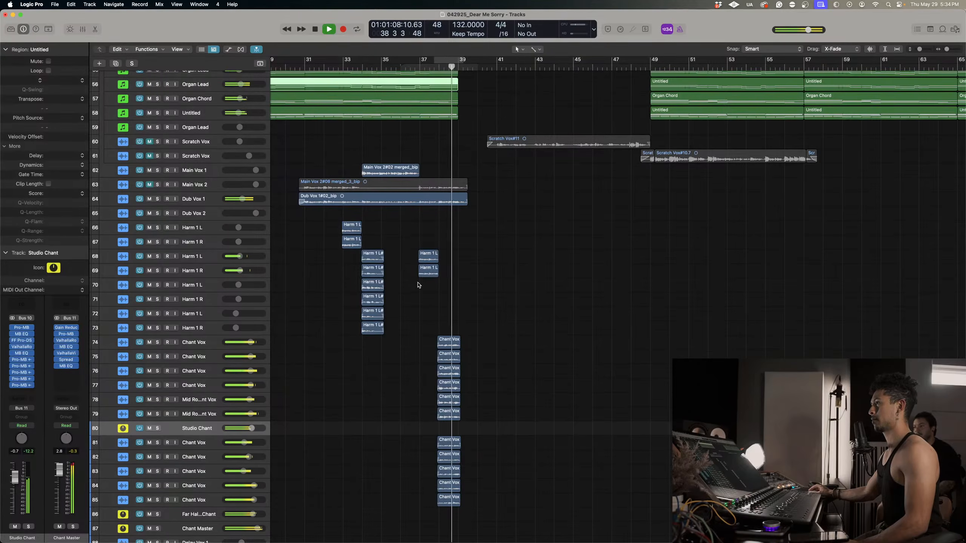
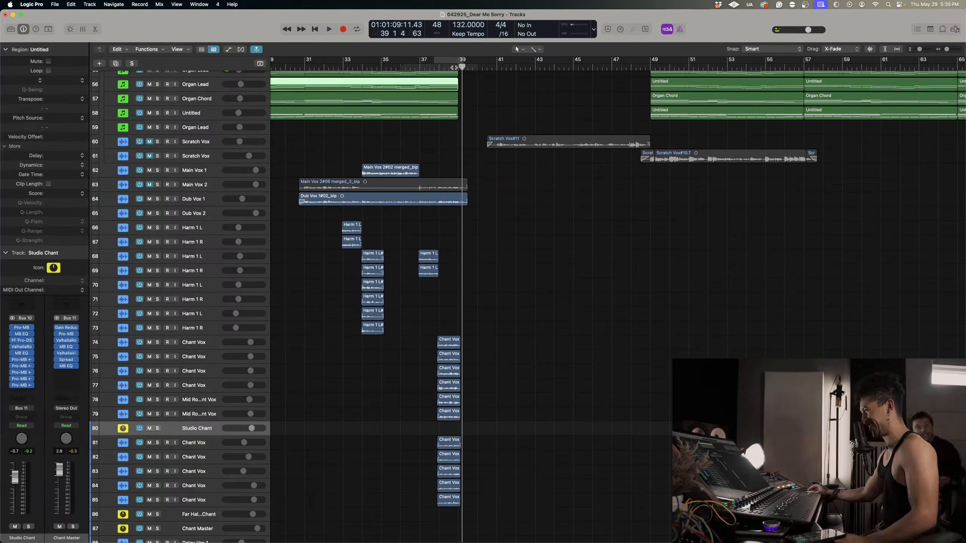
Play the chants in the full mix from about bar 37 and lower the Chant Master volume to +1.8 dB.
{"action": "left_click", "coordinate": [430, 66]}
{"action": "key", "text": "space"}
{"action": "scroll", "coordinate": [475, 163], "scroll_direction": "up", "scroll_amount": 3}
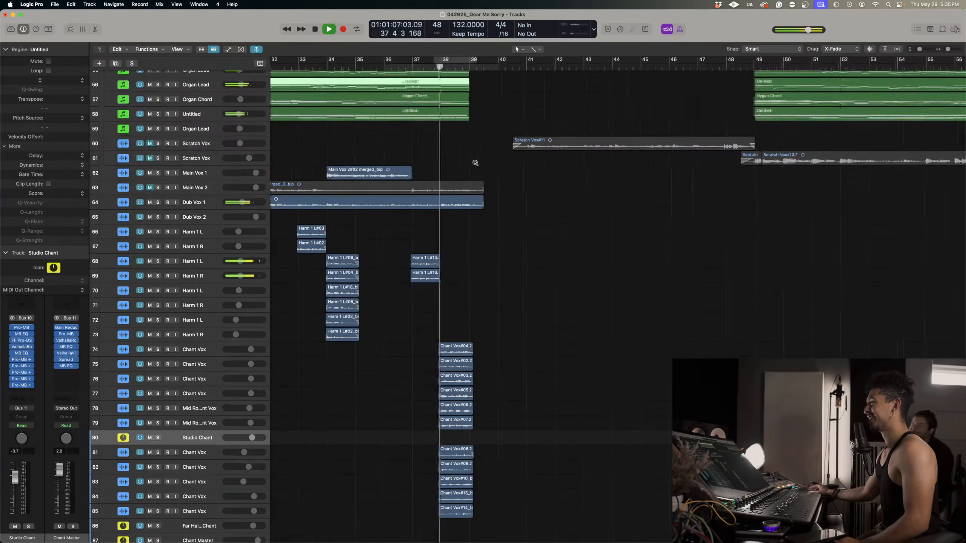
{"action": "scroll", "coordinate": [475, 163], "scroll_direction": "down", "scroll_amount": 4}
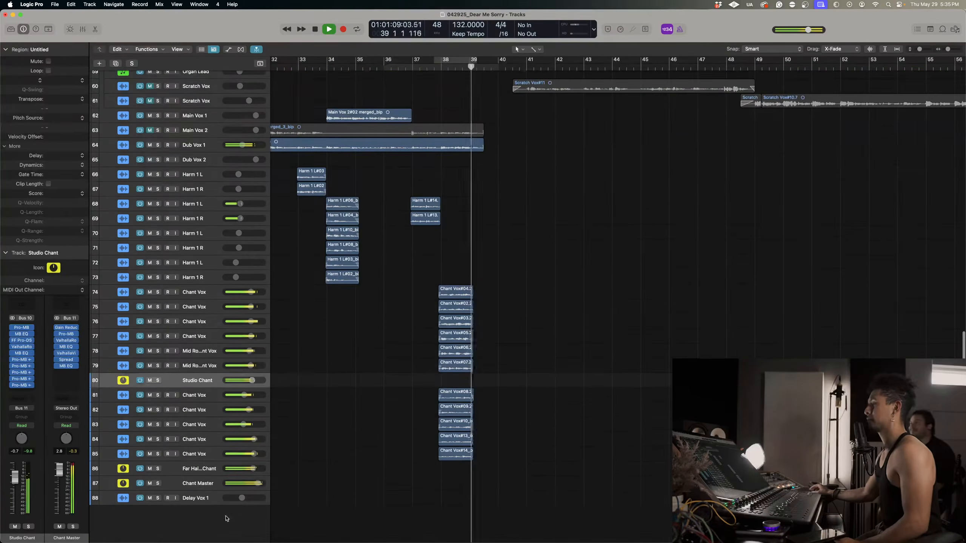
{"action": "left_click_drag", "start_coordinate": [258, 484], "coordinate": [256, 483]}
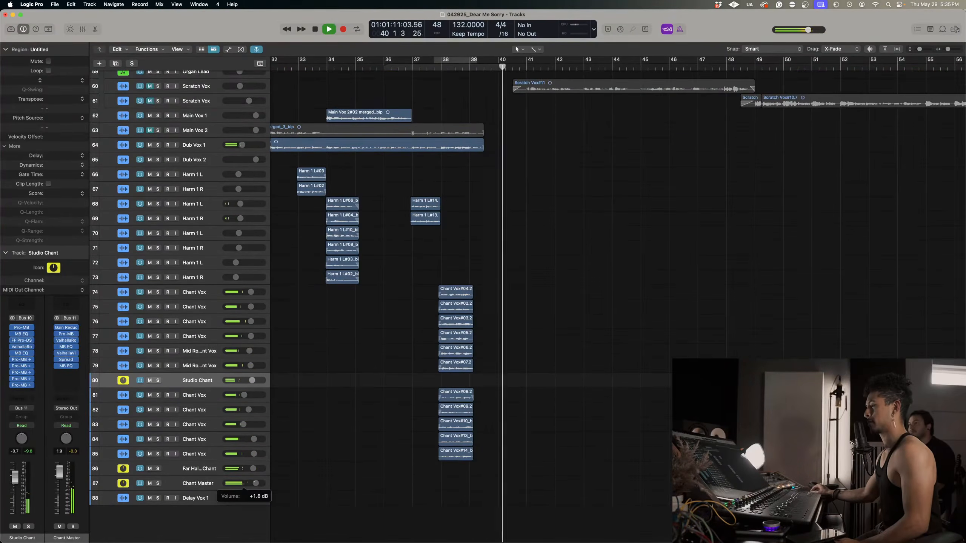
{"action": "left_click", "coordinate": [432, 67]}
{"action": "key", "text": "space"}
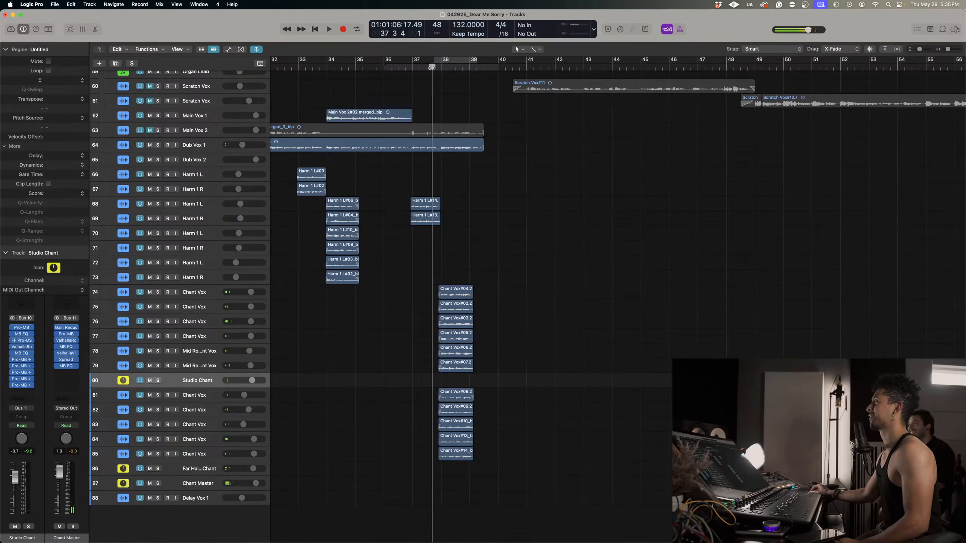
Audition the full mix from about bar 34, and again from bar 39 through the section after the chants.
{"action": "left_click", "coordinate": [323, 67]}
{"action": "key", "text": "space"}
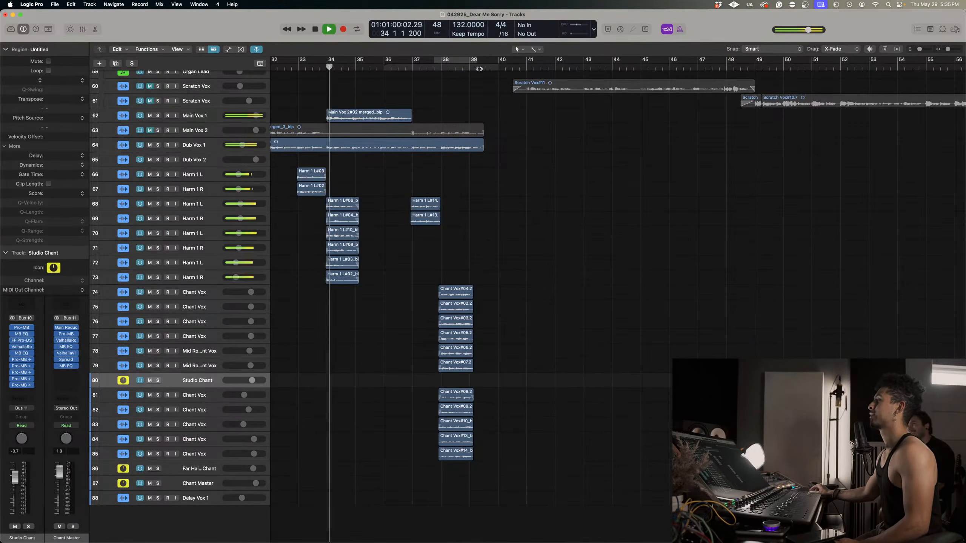
{"action": "key", "text": "space"}
{"action": "left_click", "coordinate": [477, 68]}
{"action": "scroll", "coordinate": [501, 80], "scroll_direction": "up", "scroll_amount": 10}
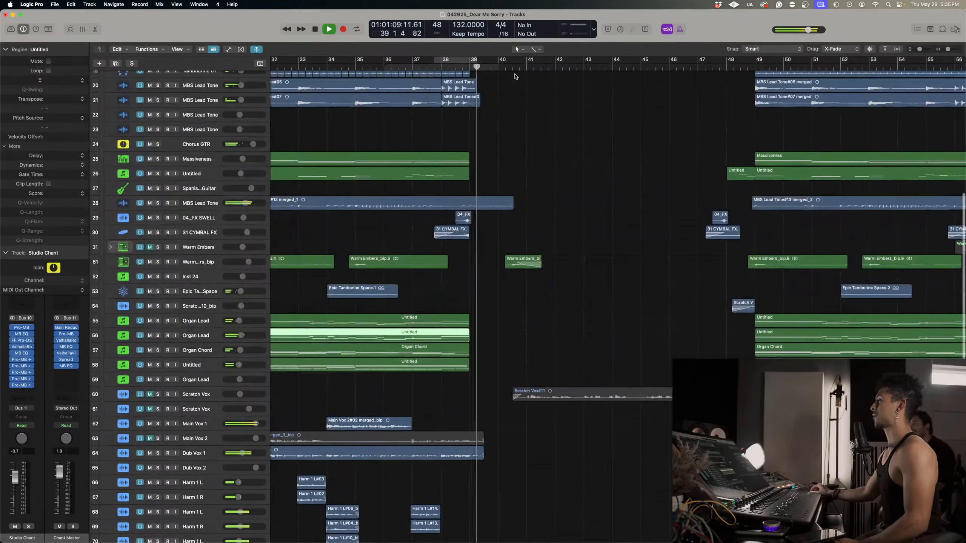
{"action": "key", "text": "space"}
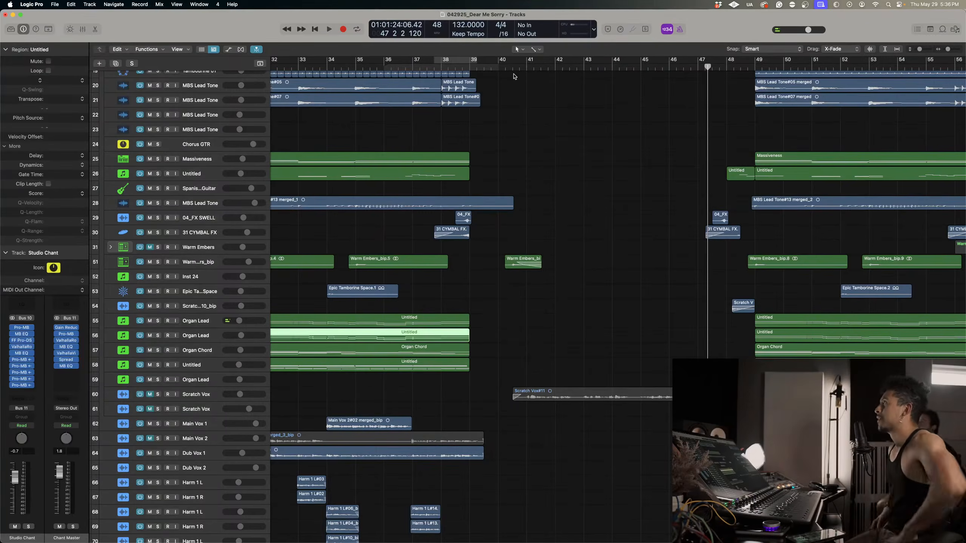
Play the later instrumental section of the song from bar 87.
{"action": "key", "text": "super+Left"}
{"action": "key", "text": "super+Left"}
{"action": "key", "text": "super+Left"}
{"action": "scroll", "coordinate": [563, 101], "scroll_direction": "right", "scroll_amount": 10}
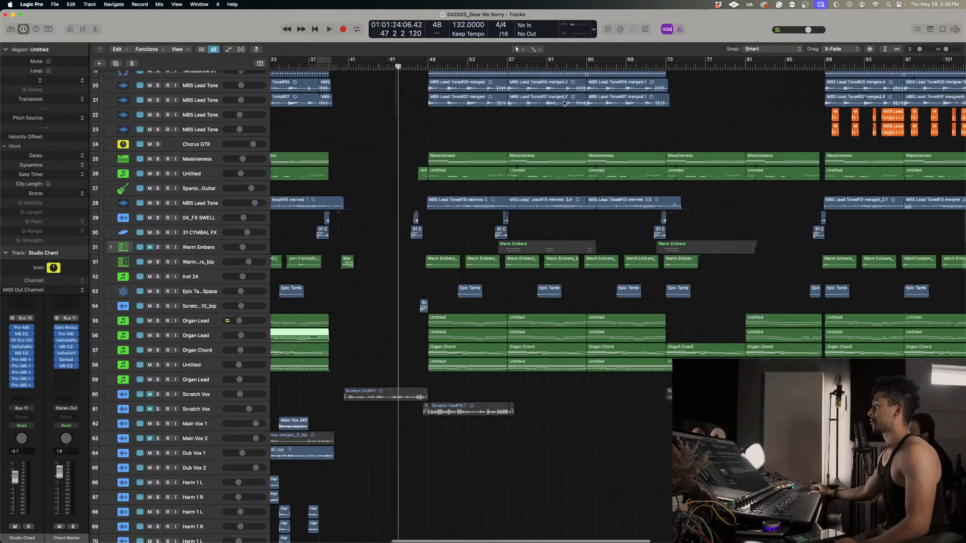
{"action": "left_click", "coordinate": [526, 66]}
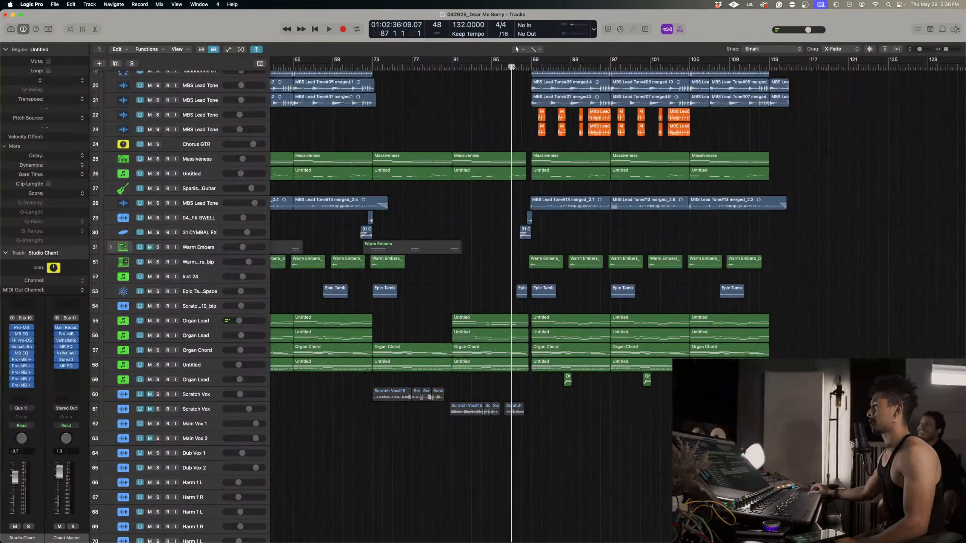
{"action": "key", "text": "space"}
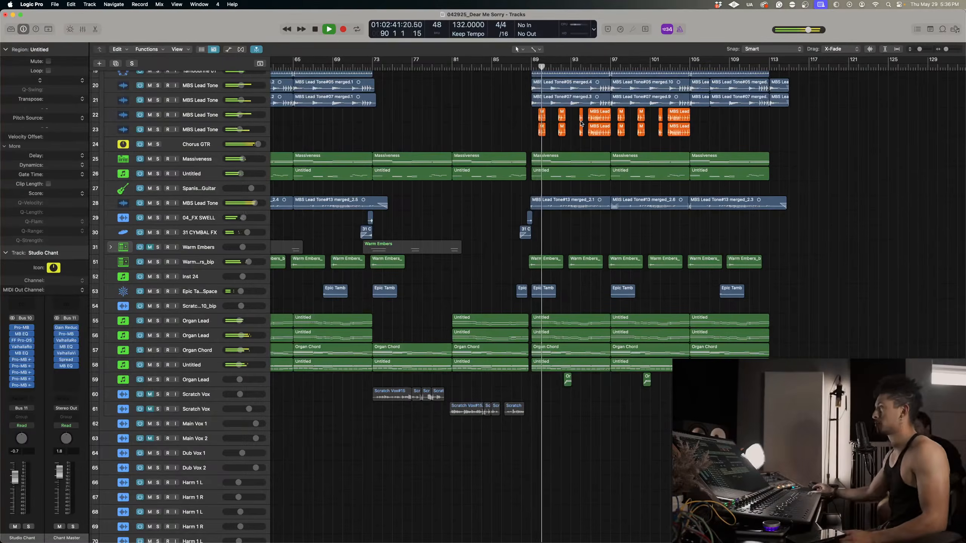
{"action": "scroll", "coordinate": [574, 257], "scroll_direction": "up", "scroll_amount": 10}
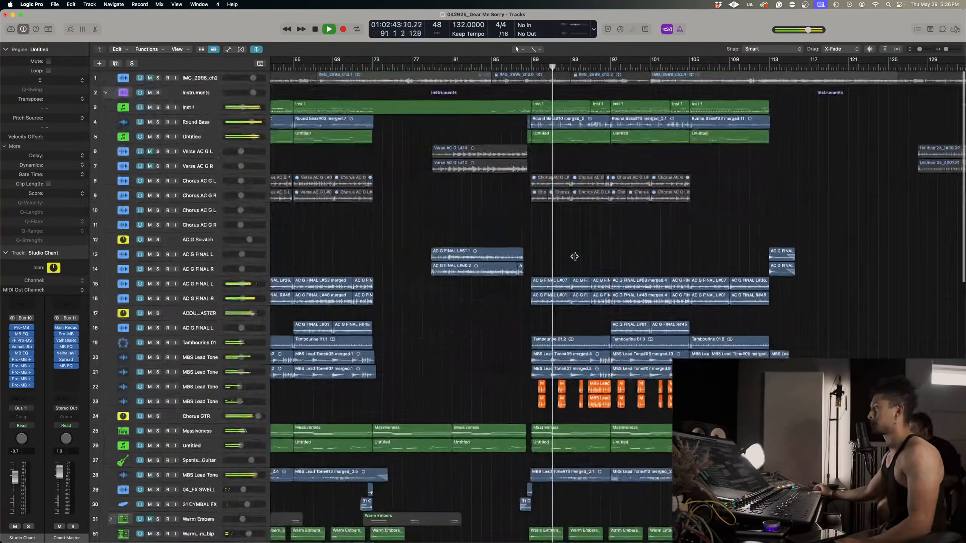
Show track automation in the arrangement and adjust the track heights to keep many tracks in view.
{"action": "key", "text": "super+Down"}
{"action": "key", "text": "super+Down"}
{"action": "key", "text": "super+Down"}
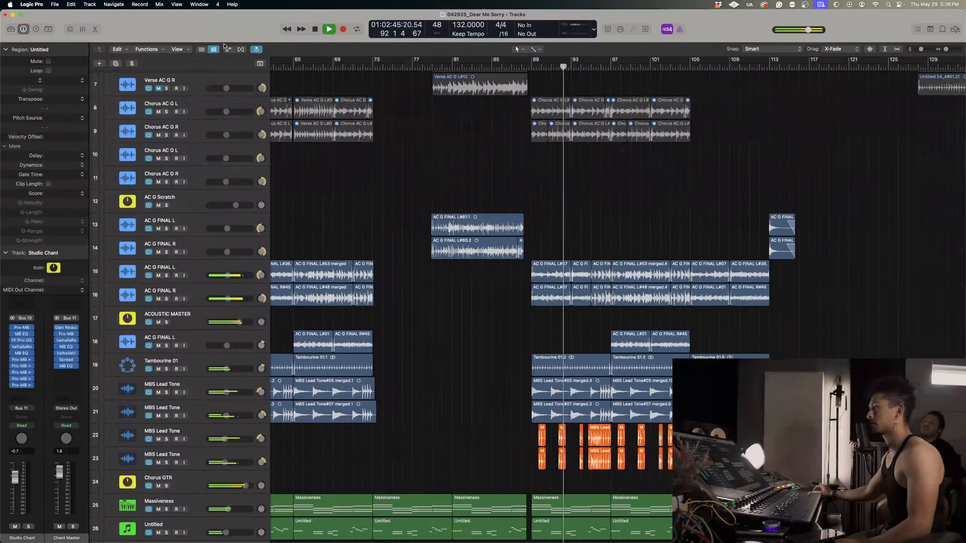
{"action": "key", "text": "a"}
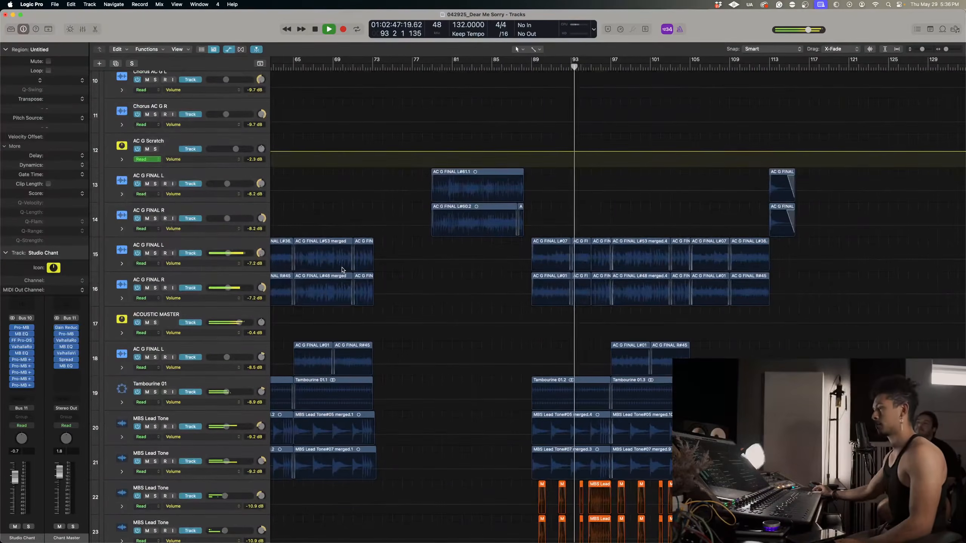
{"action": "key", "text": "super+Up"}
{"action": "key", "text": "super+Up"}
{"action": "key", "text": "super+Up"}
{"action": "key", "text": "super+Up"}
{"action": "key", "text": "super+Up"}
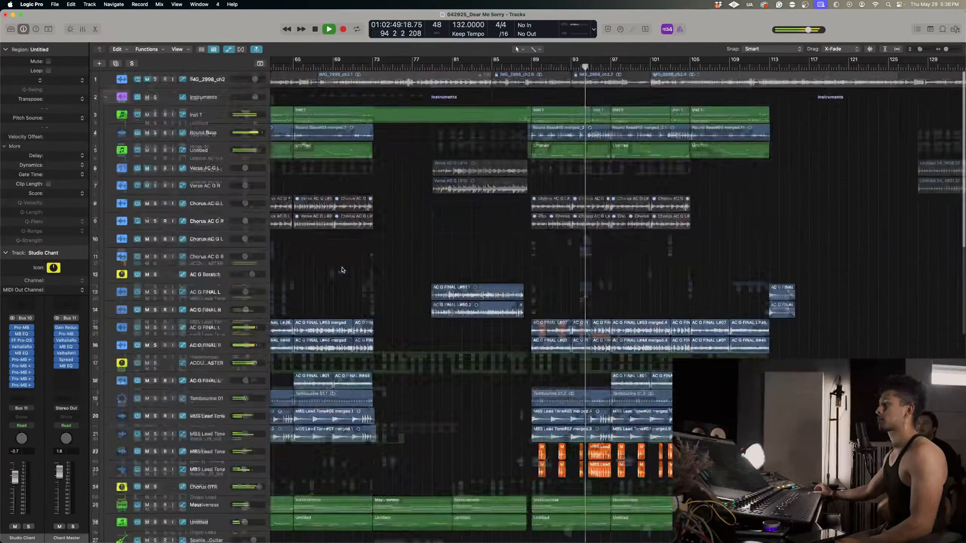
{"action": "key", "text": "super+Down"}
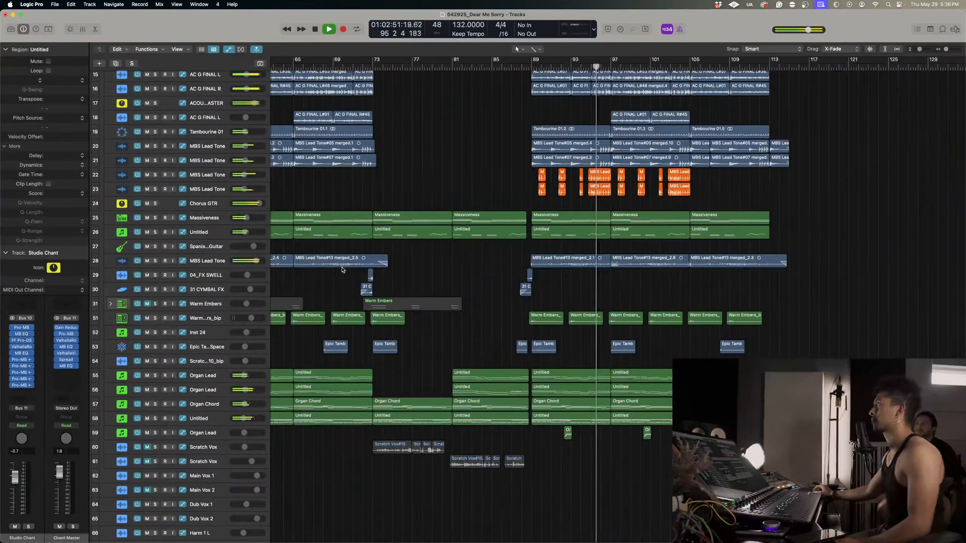
Select all tracks from Inst 1 through the second Scratch Vox and raise their volumes slightly together.
{"action": "scroll", "coordinate": [342, 274], "scroll_direction": "up", "scroll_amount": 5}
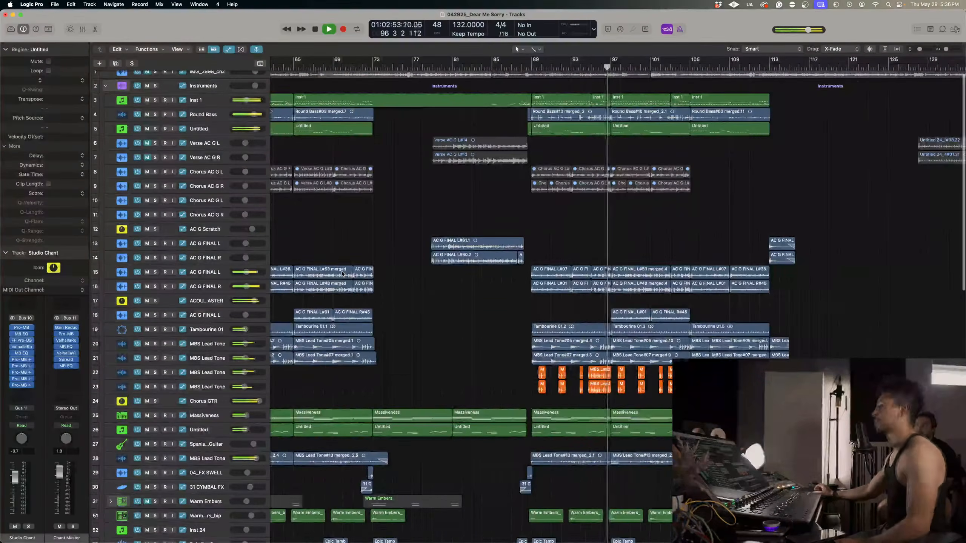
{"action": "scroll", "coordinate": [194, 289], "scroll_direction": "down", "scroll_amount": 8}
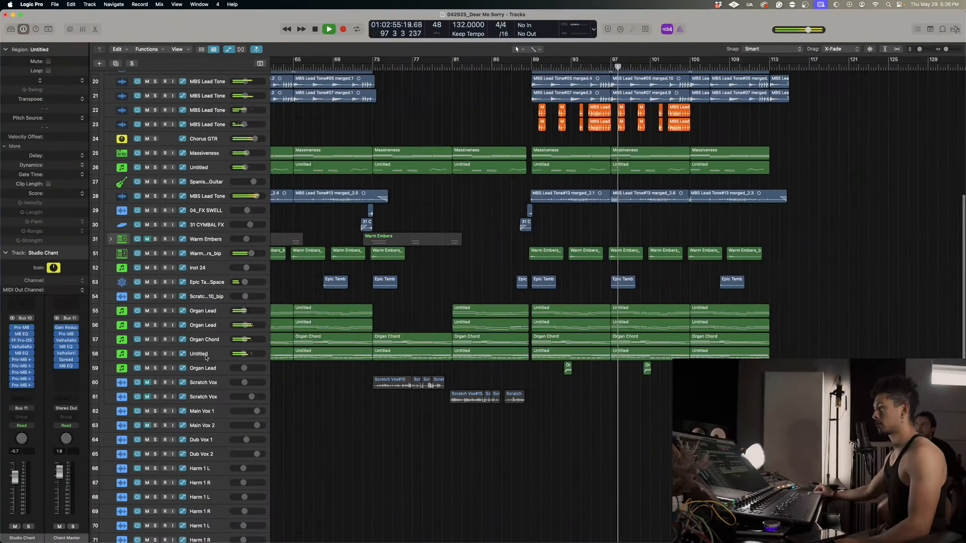
{"action": "scroll", "coordinate": [214, 359], "scroll_direction": "down", "scroll_amount": 1}
{"action": "scroll", "coordinate": [213, 359], "scroll_direction": "down", "scroll_amount": 4}
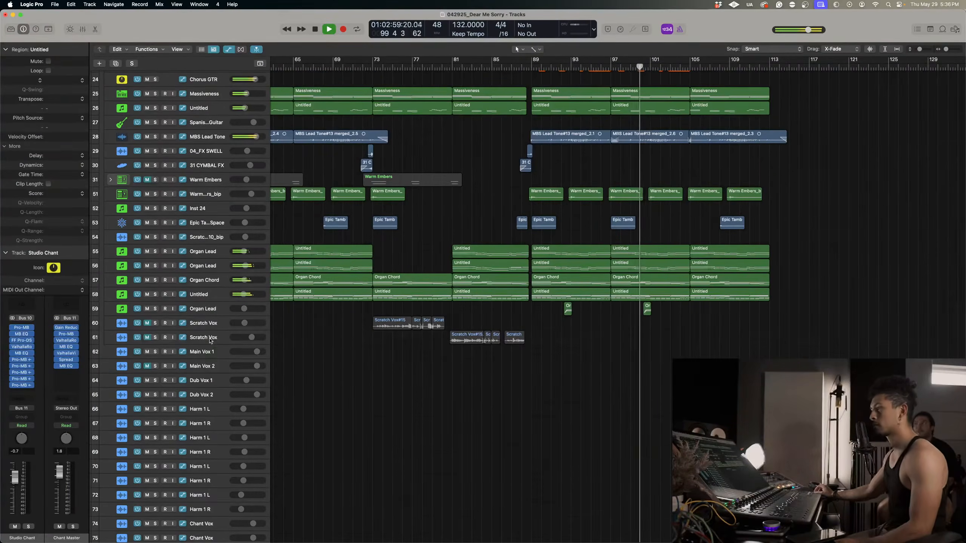
{"action": "left_click", "coordinate": [218, 332]}
{"action": "scroll", "coordinate": [226, 111], "scroll_direction": "up", "scroll_amount": 12}
{"action": "key", "text": "super+a"}
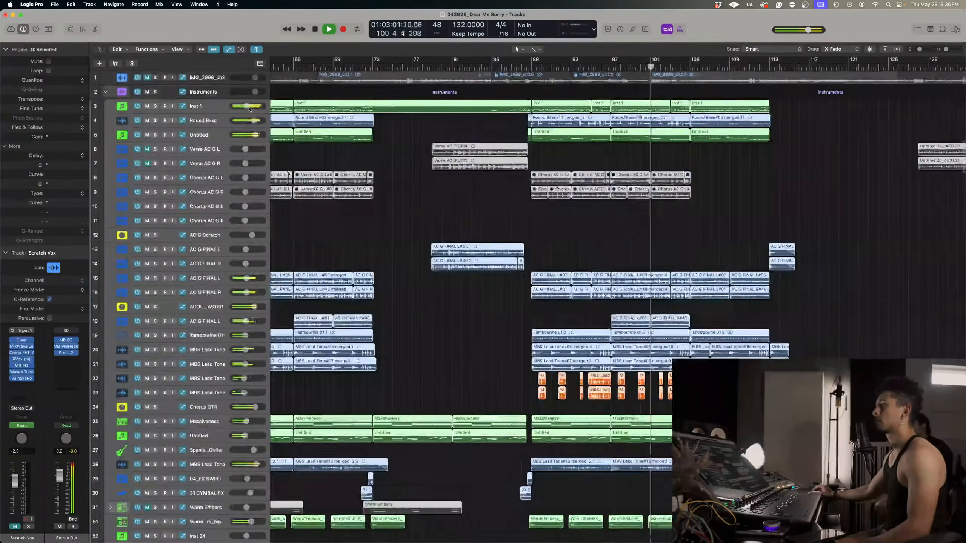
{"action": "scroll", "coordinate": [235, 114], "scroll_direction": "down", "scroll_amount": 4}
{"action": "scroll", "coordinate": [244, 116], "scroll_direction": "up", "scroll_amount": 4}
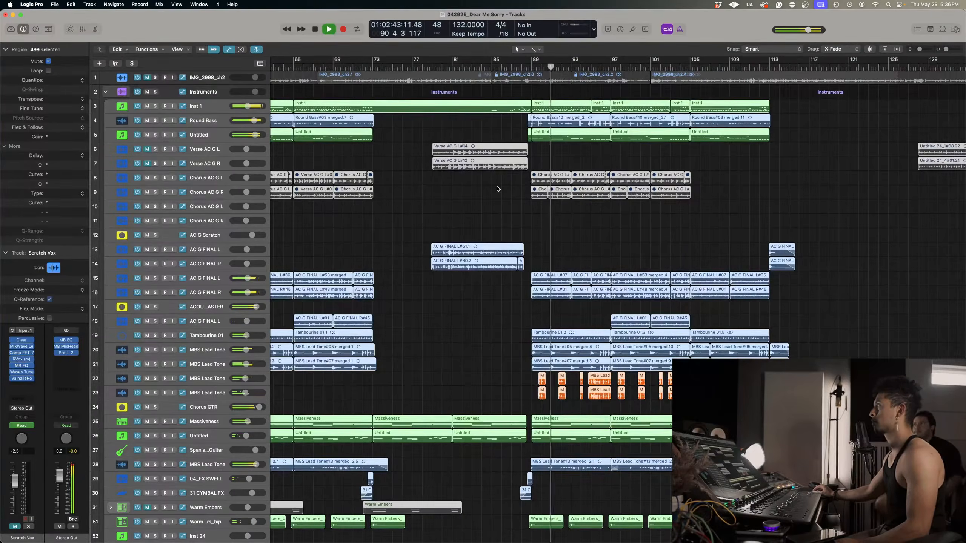
Check the raised instrument tracks during playback of the section after bar 89, clear the region selection and stop.
{"action": "scroll", "coordinate": [519, 214], "scroll_direction": "down", "scroll_amount": 10}
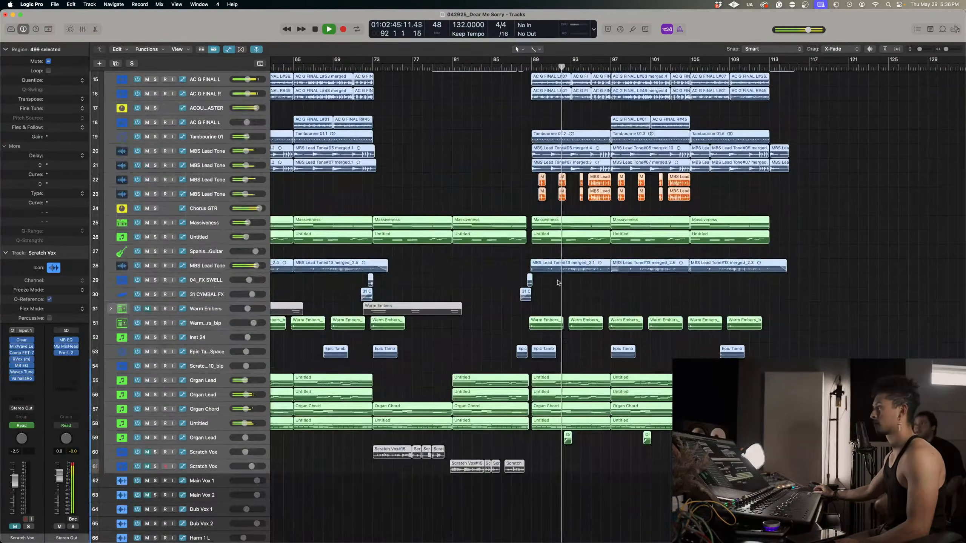
{"action": "scroll", "coordinate": [557, 281], "scroll_direction": "up", "scroll_amount": 8}
{"action": "scroll", "coordinate": [557, 281], "scroll_direction": "up", "scroll_amount": 2}
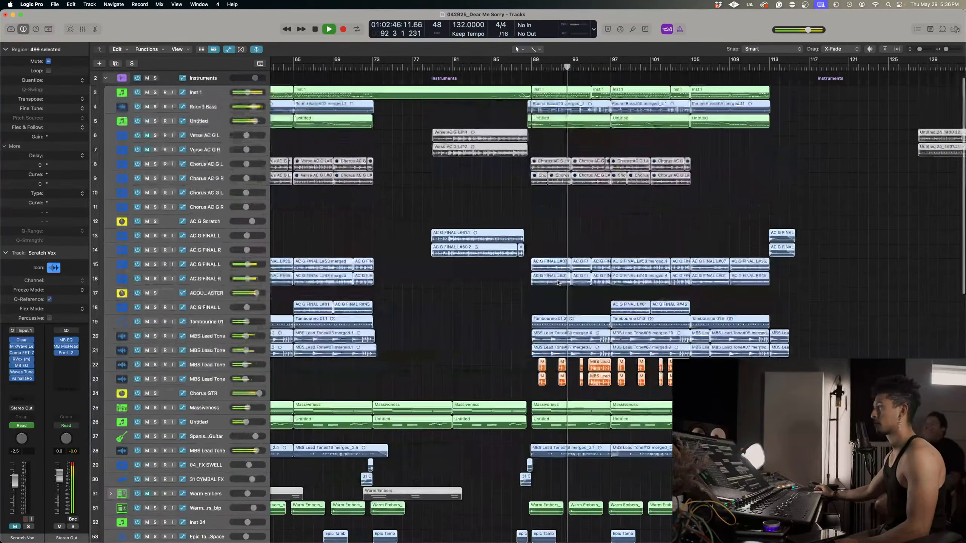
{"action": "left_click", "coordinate": [550, 215]}
{"action": "key", "text": "space"}
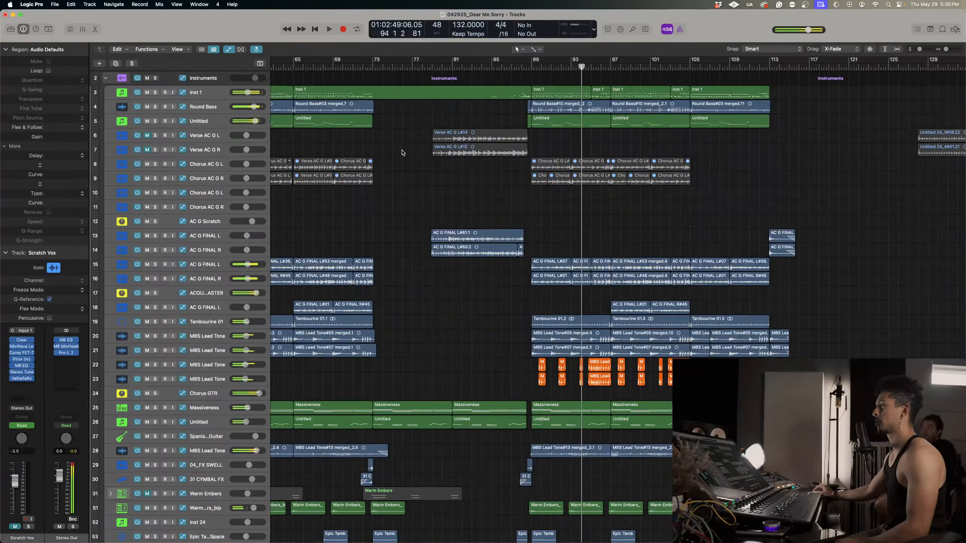
Solo Round Bass and play from about bar 88, adding the Untitled bass on track 5 to the solo.
{"action": "scroll", "coordinate": [418, 168], "scroll_direction": "up", "scroll_amount": 1}
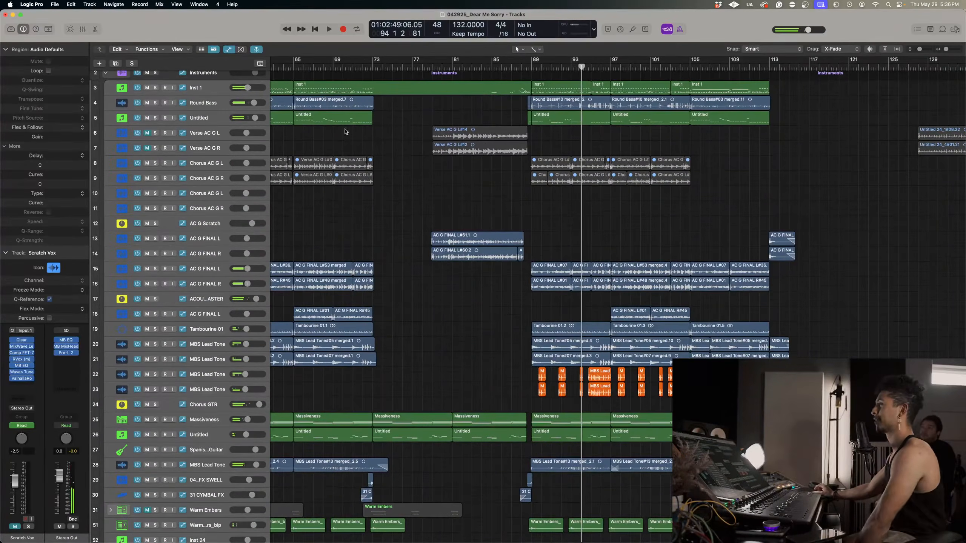
{"action": "left_click", "coordinate": [202, 120]}
{"action": "left_click", "coordinate": [155, 103]}
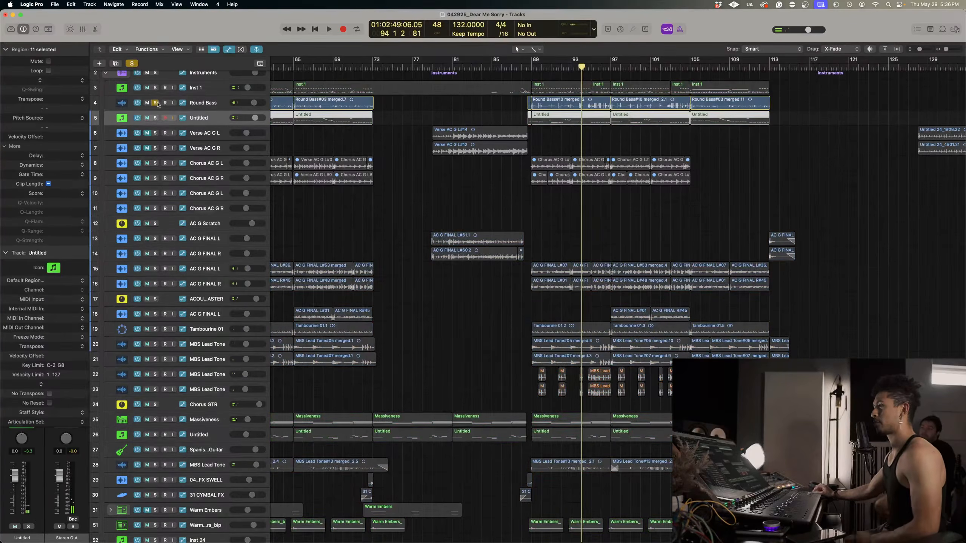
{"action": "left_click", "coordinate": [529, 67]}
{"action": "key", "text": "space"}
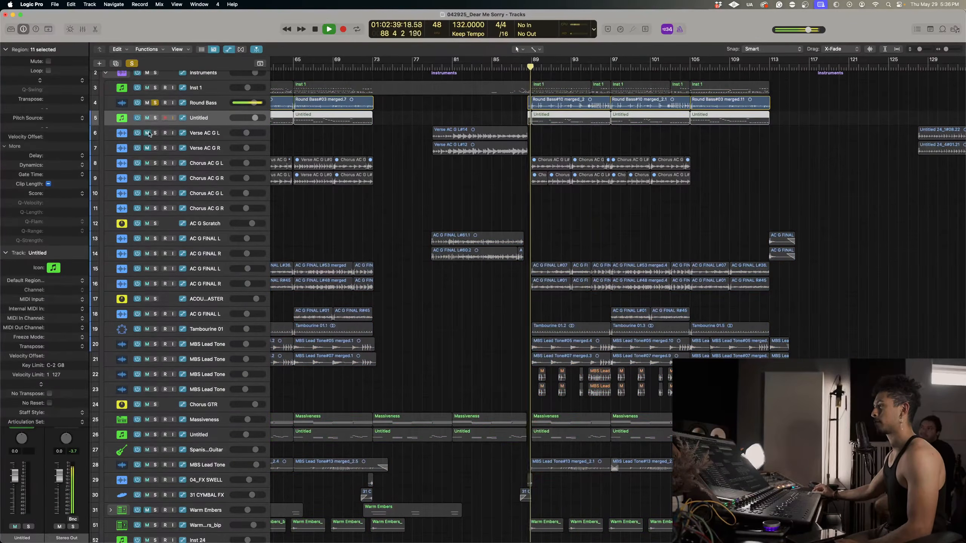
{"action": "left_click", "coordinate": [155, 118]}
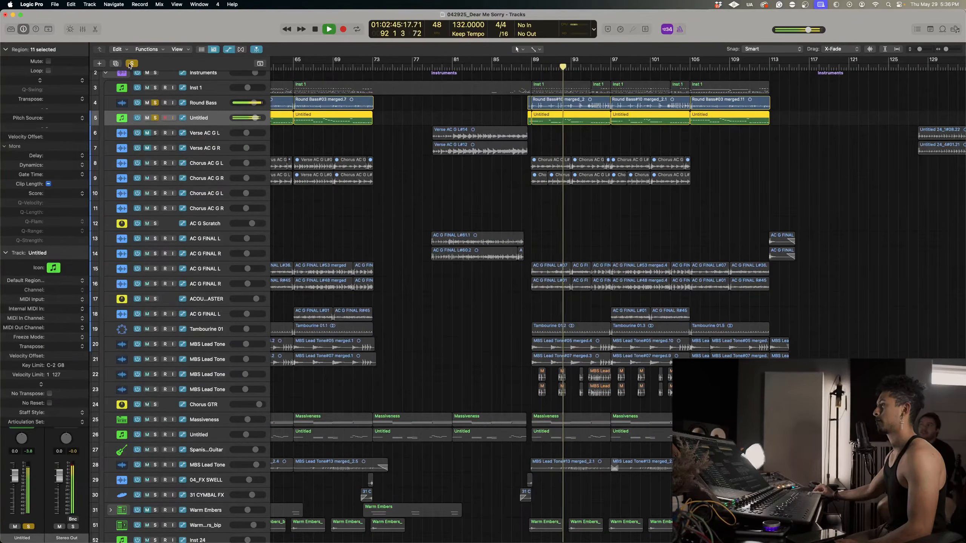
{"action": "key", "text": "space"}
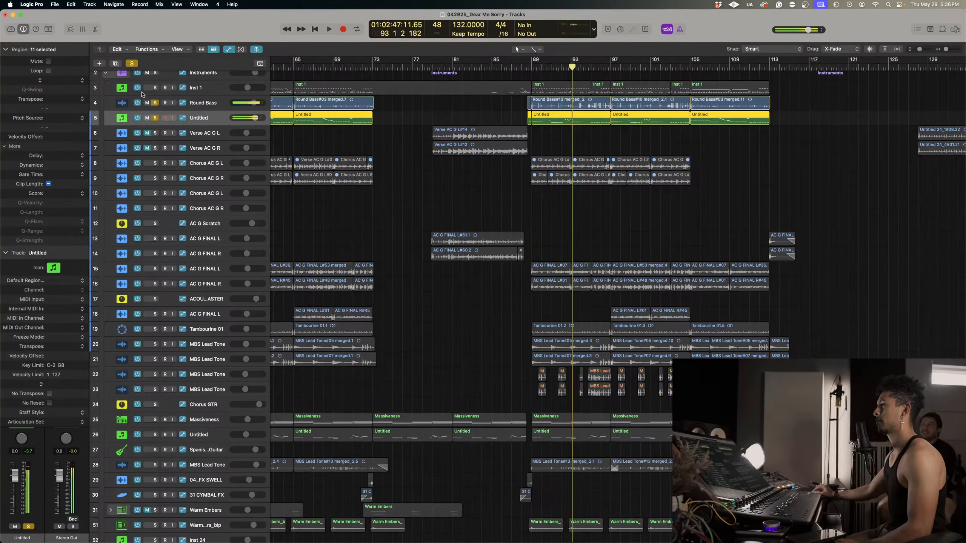
Mute Round Bass to hear the Untitled bass alone and inspect that track's Analog Lab V preset.
{"action": "left_click", "coordinate": [148, 103]}
{"action": "key", "text": "space"}
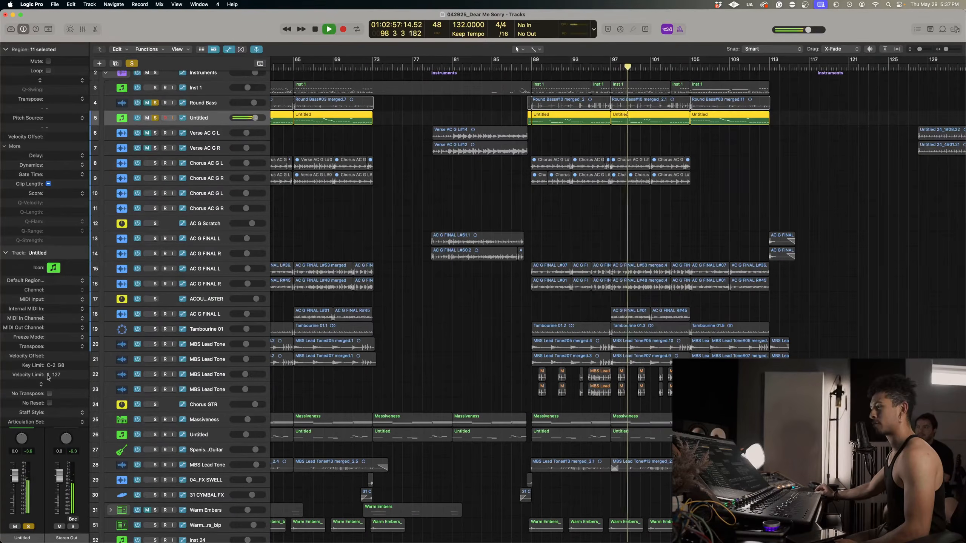
{"action": "left_click", "coordinate": [4, 253]}
{"action": "left_click", "coordinate": [22, 357]}
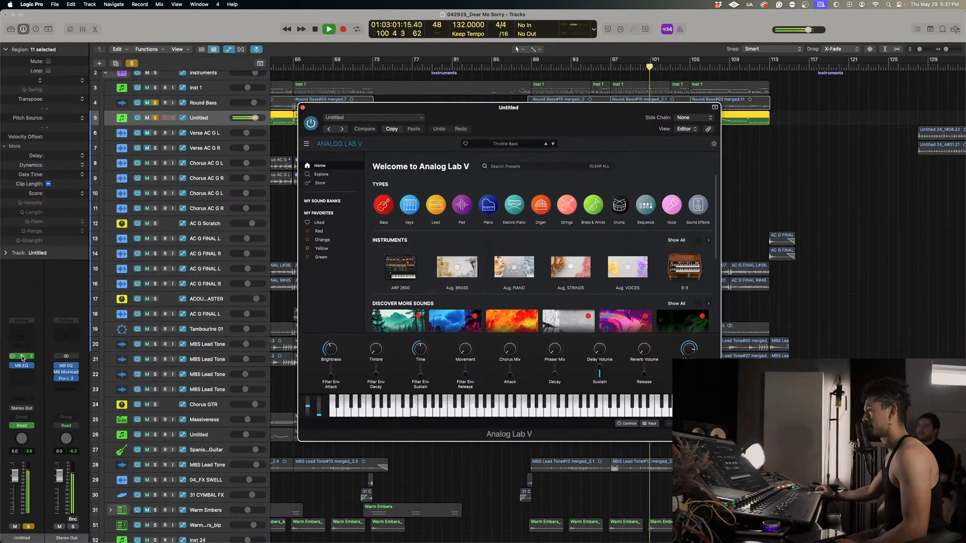
{"action": "left_click", "coordinate": [521, 146]}
{"action": "left_click", "coordinate": [616, 152]}
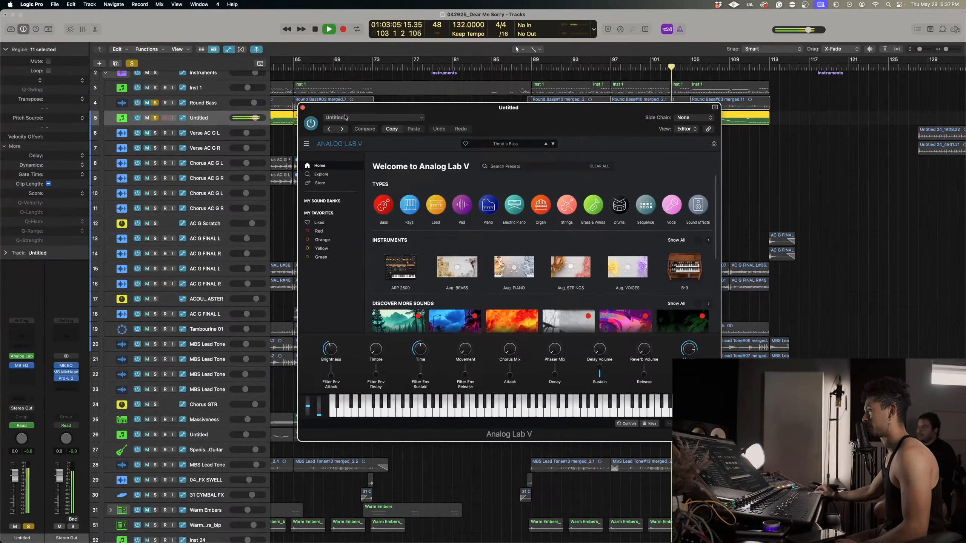
{"action": "left_click", "coordinate": [302, 108]}
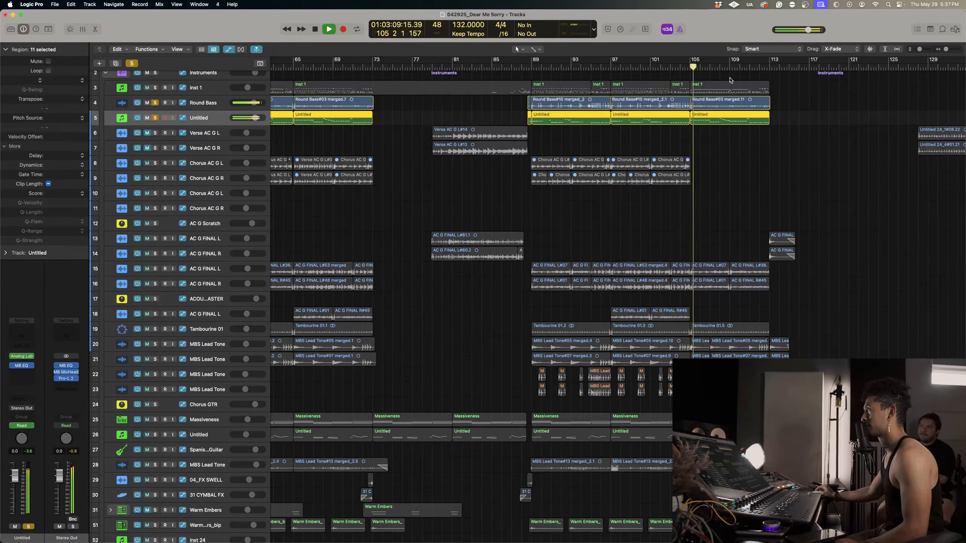
Add Inst 1 to the soloed basses for a listen, clear all solos, and look over the wider arrangement.
{"action": "left_click", "coordinate": [155, 88]}
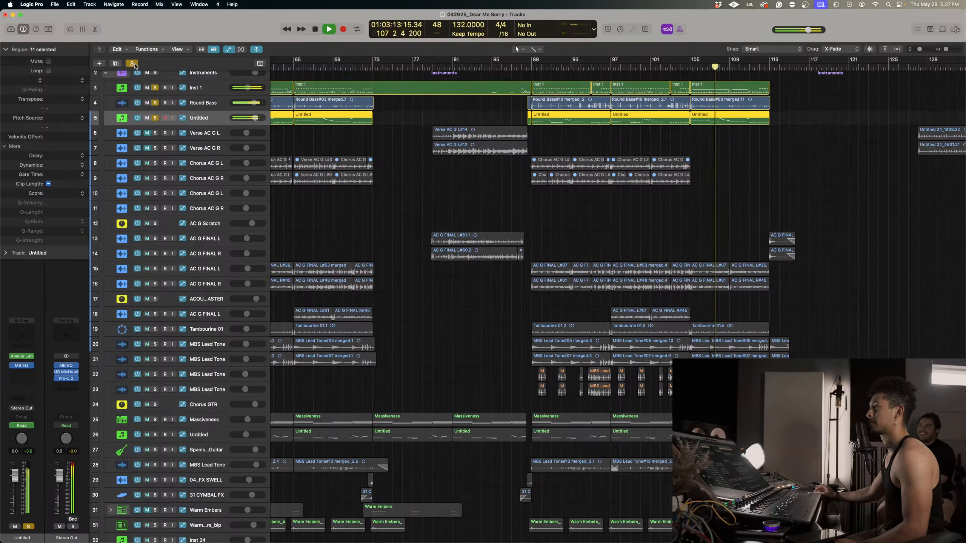
{"action": "left_click", "coordinate": [133, 63]}
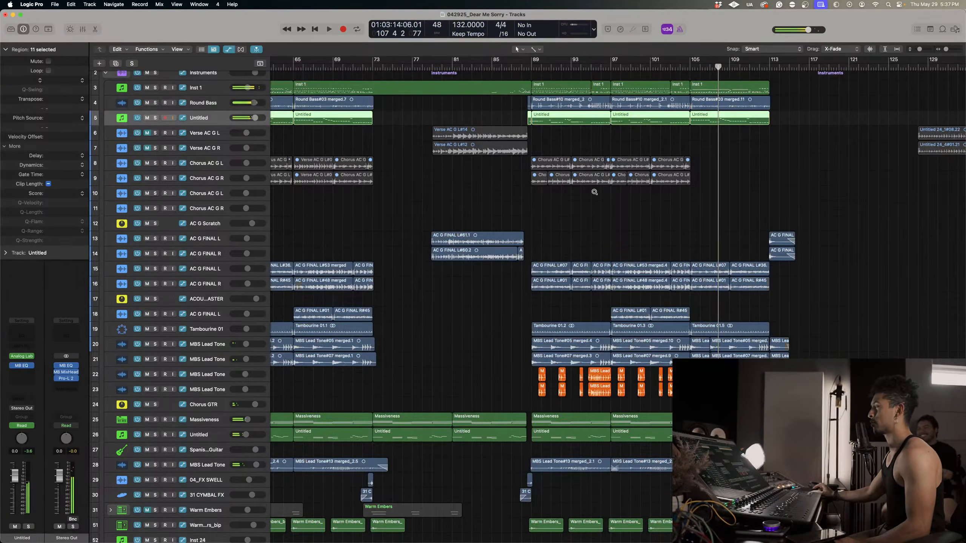
{"action": "scroll", "coordinate": [594, 194], "scroll_direction": "down", "scroll_amount": 10}
{"action": "scroll", "coordinate": [604, 228], "scroll_direction": "down", "scroll_amount": 6}
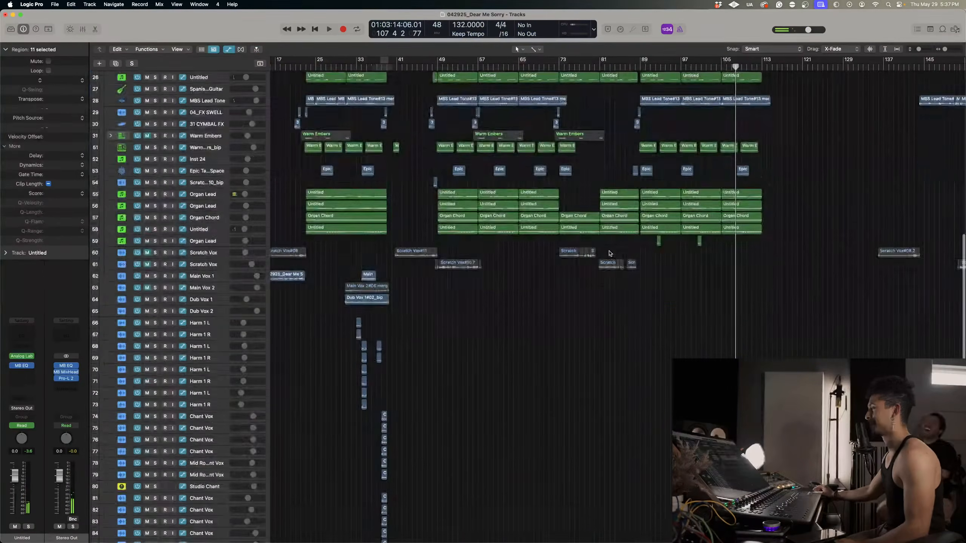
Place the playhead at bar 32, clear the region selection, and examine the main, dub, harmony and chant vocals up to bar 39.
{"action": "key", "text": "super+Up"}
{"action": "key", "text": "super+Up"}
{"action": "left_click", "coordinate": [352, 68]}
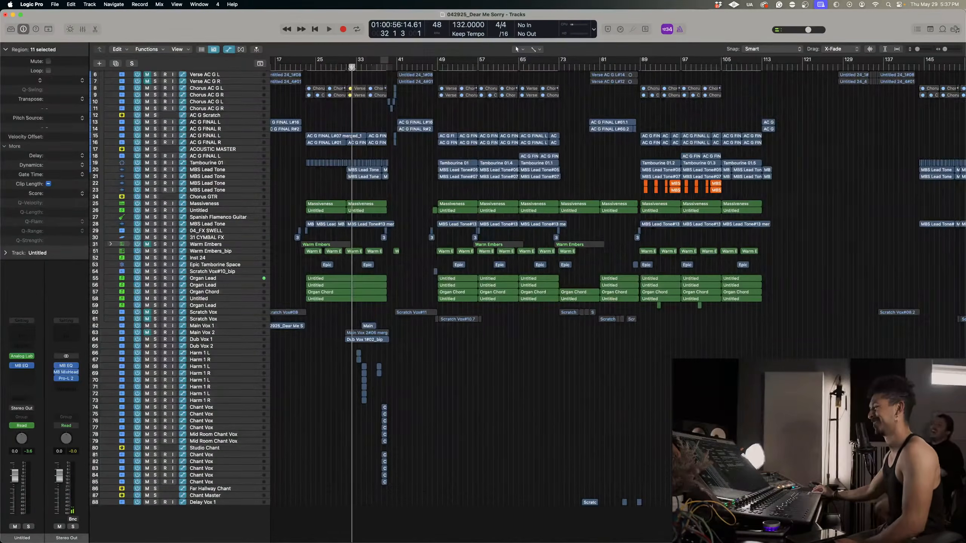
{"action": "scroll", "coordinate": [543, 336], "scroll_direction": "left", "scroll_amount": 4}
{"action": "key", "text": "super+Down"}
{"action": "key", "text": "super+Down"}
{"action": "key", "text": "super+Right"}
{"action": "key", "text": "super+Right"}
{"action": "key", "text": "super+Right"}
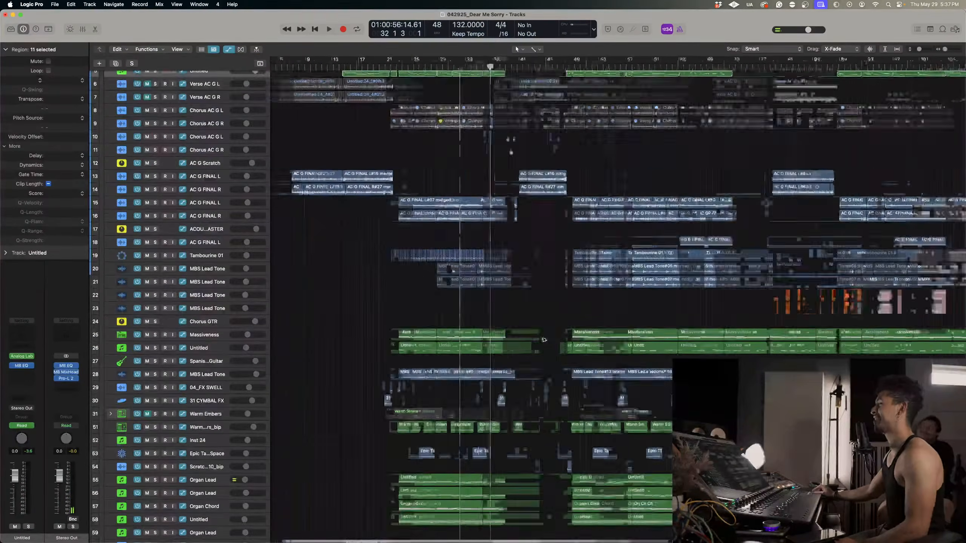
{"action": "scroll", "coordinate": [623, 342], "scroll_direction": "down", "scroll_amount": 10}
{"action": "scroll", "coordinate": [624, 340], "scroll_direction": "up", "scroll_amount": 3}
{"action": "scroll", "coordinate": [624, 340], "scroll_direction": "left", "scroll_amount": 4}
{"action": "scroll", "coordinate": [624, 341], "scroll_direction": "right", "scroll_amount": 12}
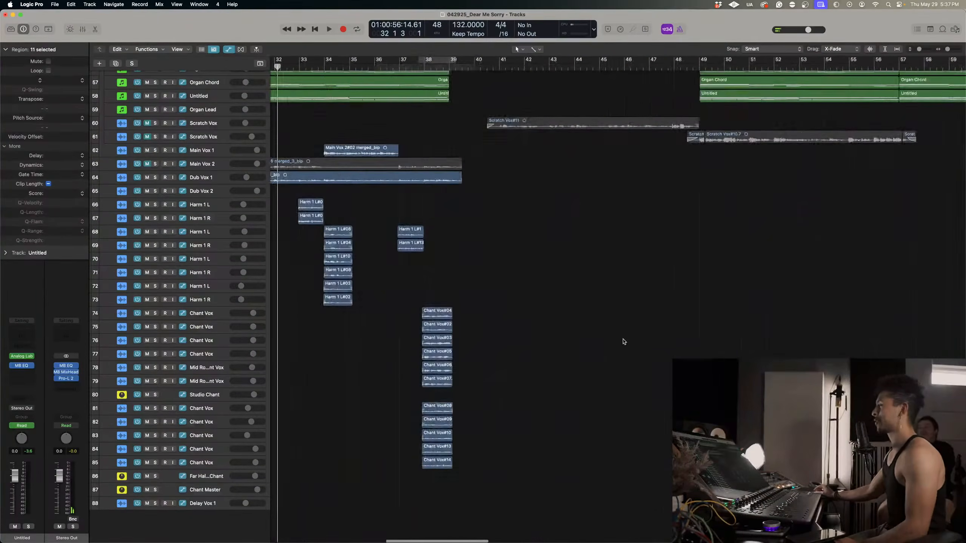
{"action": "scroll", "coordinate": [624, 340], "scroll_direction": "left", "scroll_amount": 4}
{"action": "left_click_drag", "start_coordinate": [565, 246], "coordinate": [538, 219]}
{"action": "left_click", "coordinate": [588, 260]}
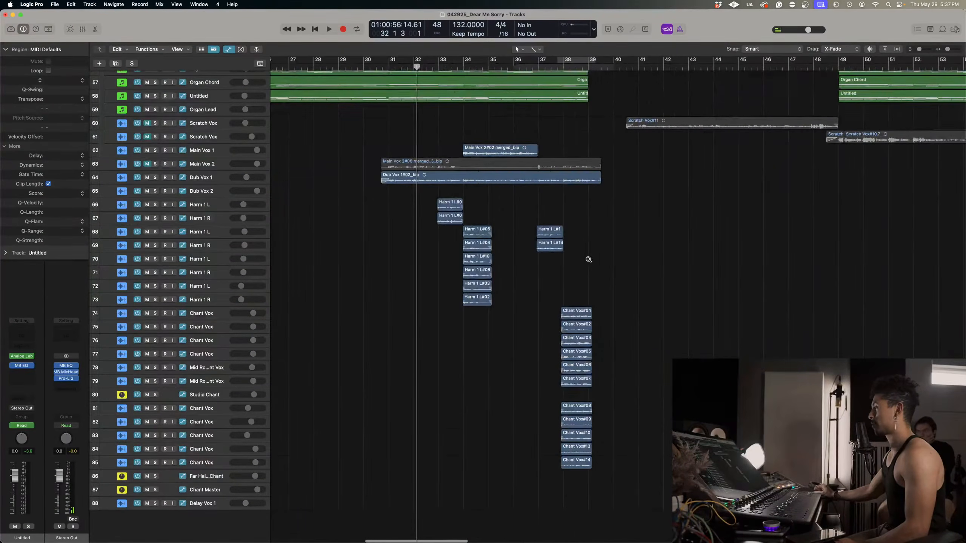
Survey the whole arrangement, comparing the vocal layers around bars 31 to 39 with the vocal area of the later sections.
{"action": "key", "text": "super+Down"}
{"action": "key", "text": "super+Down"}
{"action": "scroll", "coordinate": [588, 261], "scroll_direction": "right", "scroll_amount": 3}
{"action": "key", "text": "super+Up"}
{"action": "key", "text": "super+Up"}
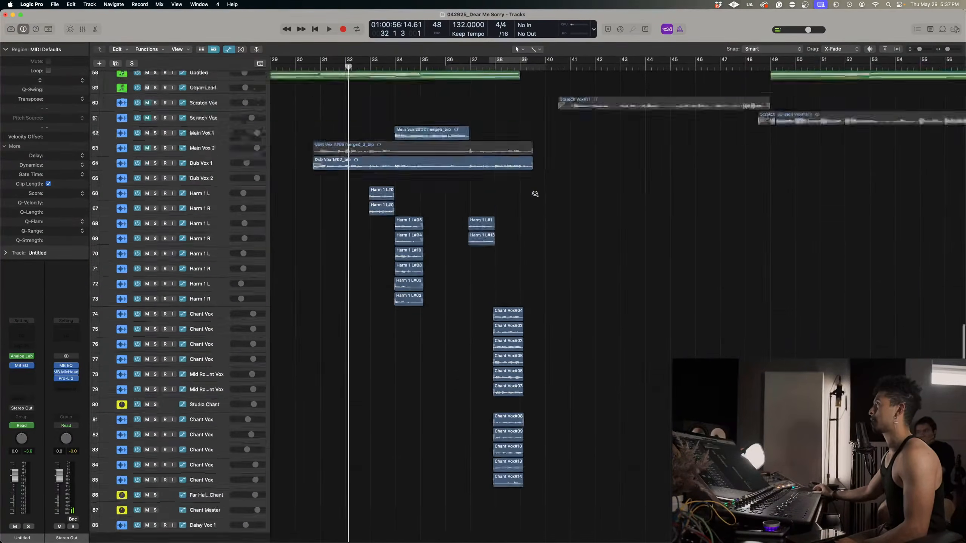
{"action": "key", "text": "super+Left"}
{"action": "key", "text": "super+Left"}
{"action": "key", "text": "super+Left"}
{"action": "key", "text": "super+Left"}
{"action": "key", "text": "super+Left"}
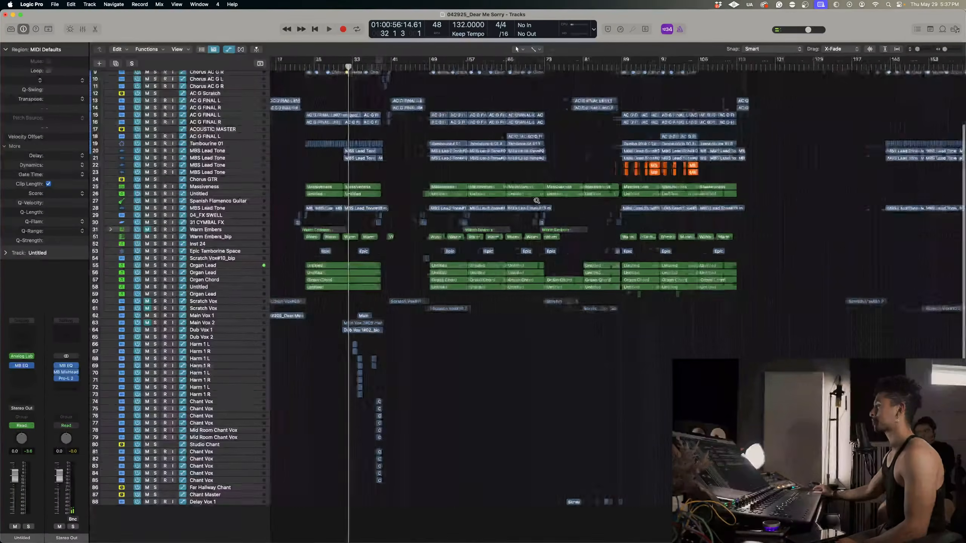
{"action": "left_click_drag", "start_coordinate": [458, 516], "coordinate": [370, 315]}
{"action": "left_click", "coordinate": [468, 329]}
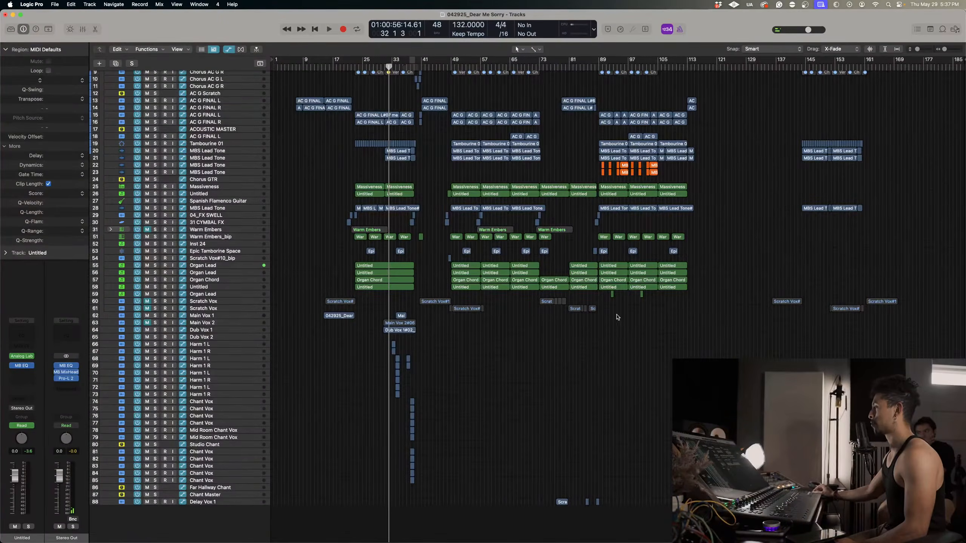
{"action": "left_click_drag", "start_coordinate": [622, 345], "coordinate": [681, 486]}
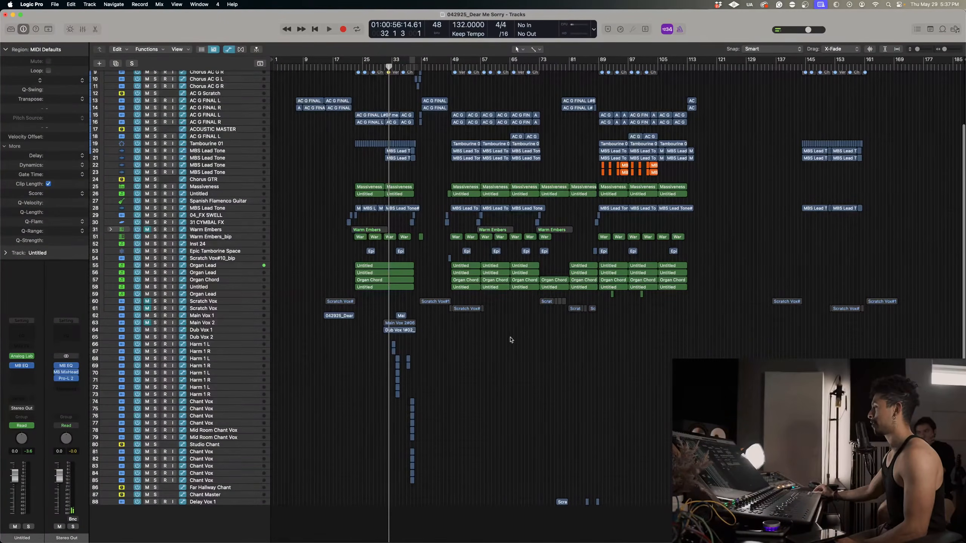
{"action": "left_click_drag", "start_coordinate": [497, 303], "coordinate": [535, 446]}
{"action": "left_click_drag", "start_coordinate": [639, 317], "coordinate": [723, 518]}
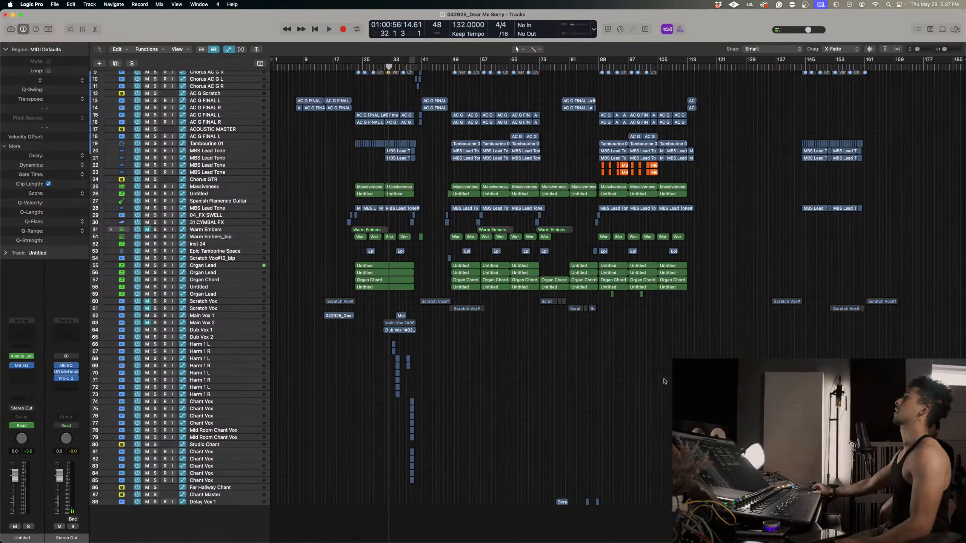
{"action": "scroll", "coordinate": [651, 358], "scroll_direction": "up", "scroll_amount": 10}
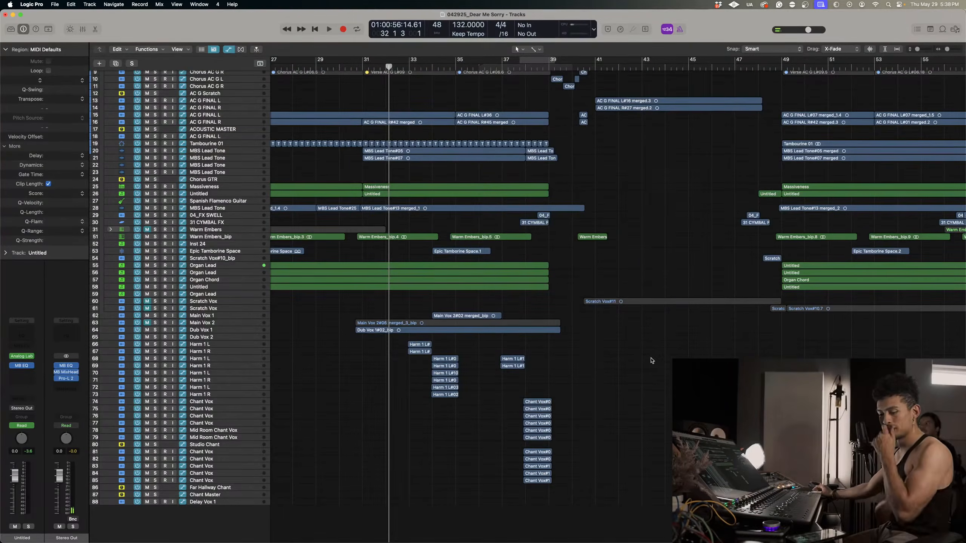
Play from bar 32 and solo all vocal tracks from Main Vox 1 down to Chant Master.
{"action": "key", "text": "space"}
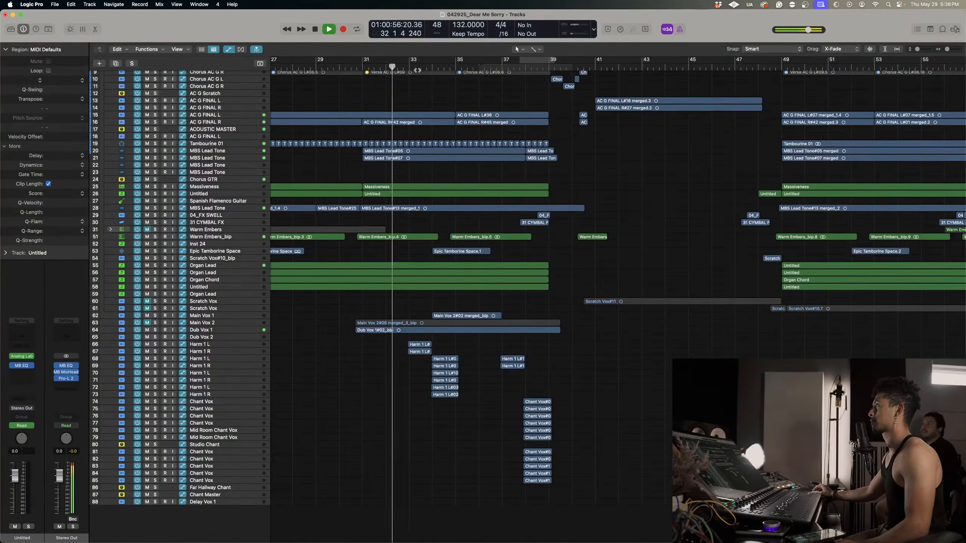
{"action": "scroll", "coordinate": [491, 195], "scroll_direction": "up", "scroll_amount": 5}
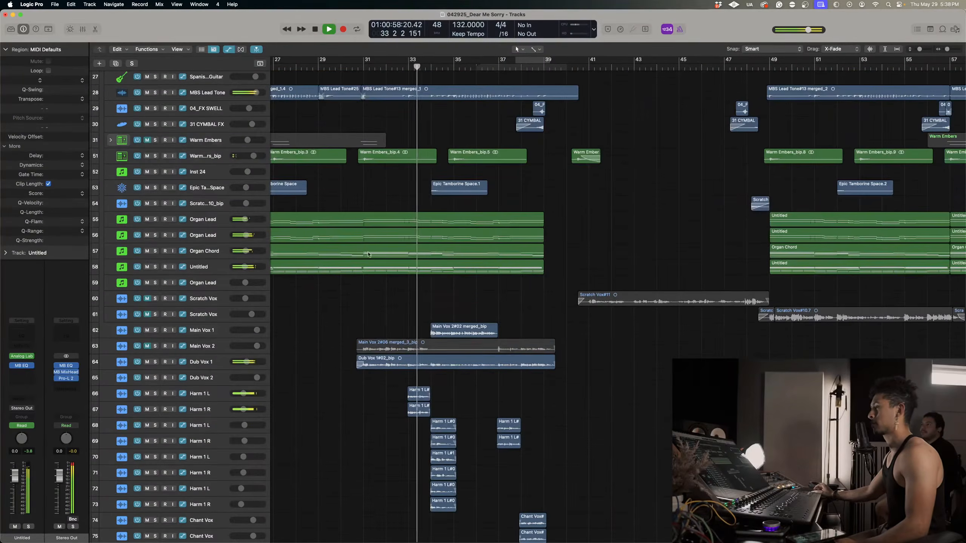
{"action": "scroll", "coordinate": [164, 266], "scroll_direction": "down", "scroll_amount": 5}
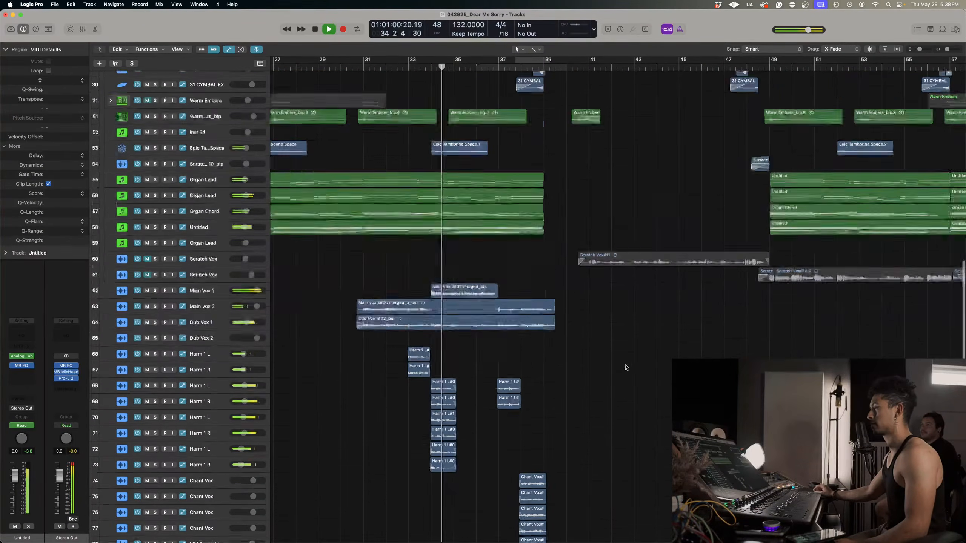
{"action": "left_click_drag", "start_coordinate": [155, 227], "coordinate": [154, 496]}
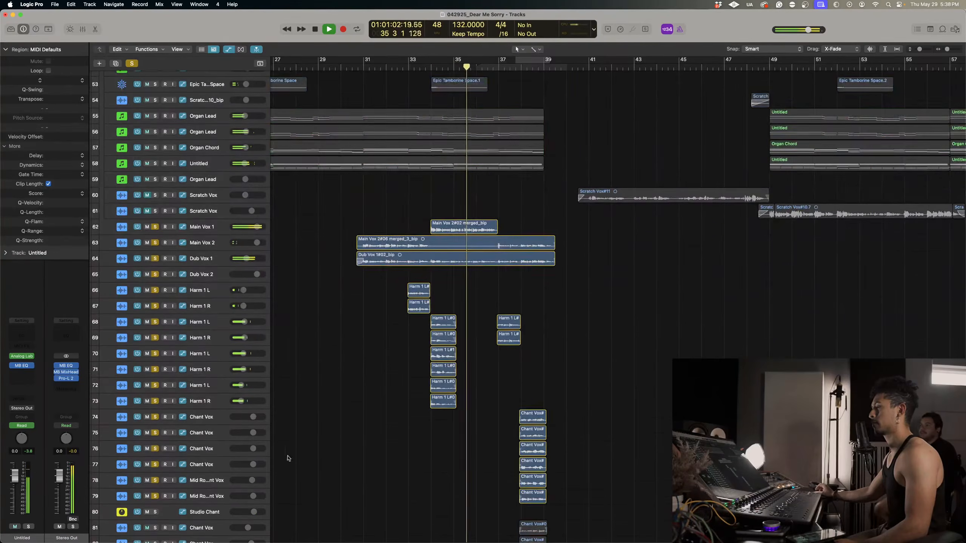
{"action": "scroll", "coordinate": [285, 457], "scroll_direction": "down", "scroll_amount": 4}
{"action": "left_click_drag", "start_coordinate": [155, 428], "coordinate": [155, 539]}
{"action": "scroll", "coordinate": [282, 468], "scroll_direction": "down", "scroll_amount": 4}
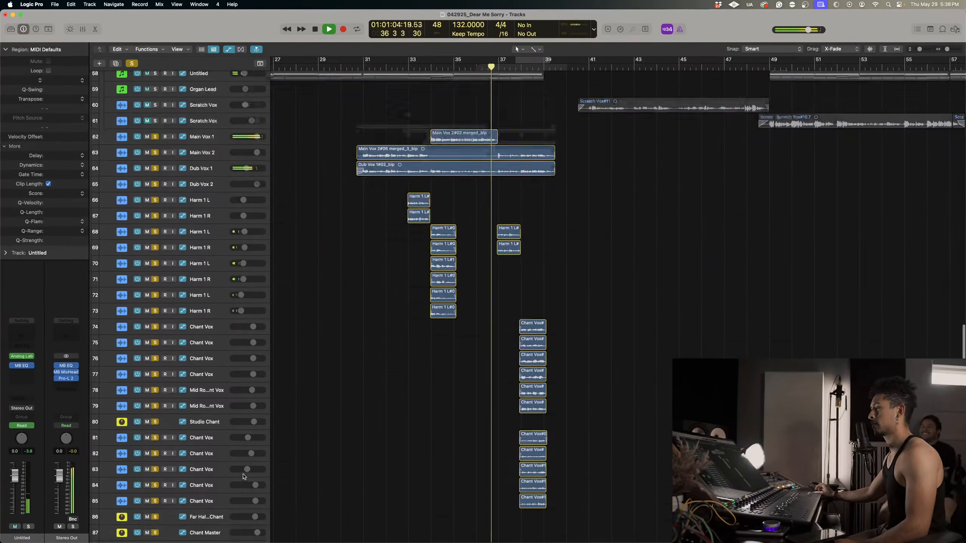
{"action": "scroll", "coordinate": [357, 411], "scroll_direction": "up", "scroll_amount": 1}
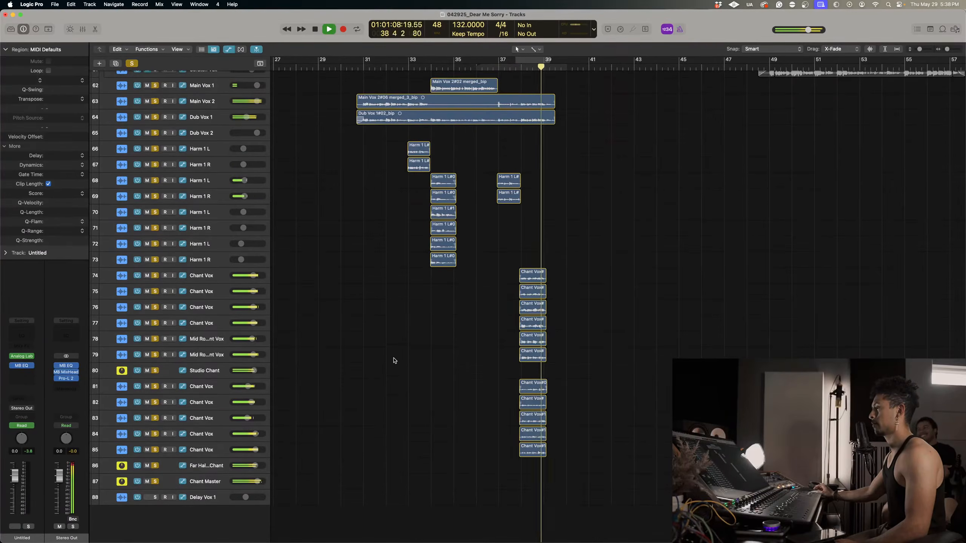
Replay the soloed vocals from about bar 33 and look closely at the harmony regions on tracks 66 to 73.
{"action": "left_click", "coordinate": [430, 68]}
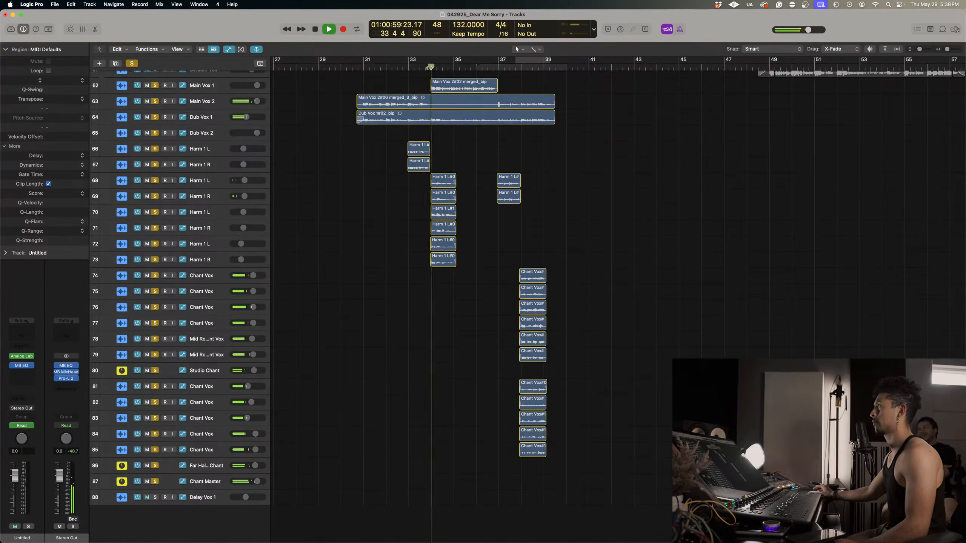
{"action": "left_click", "coordinate": [407, 68]}
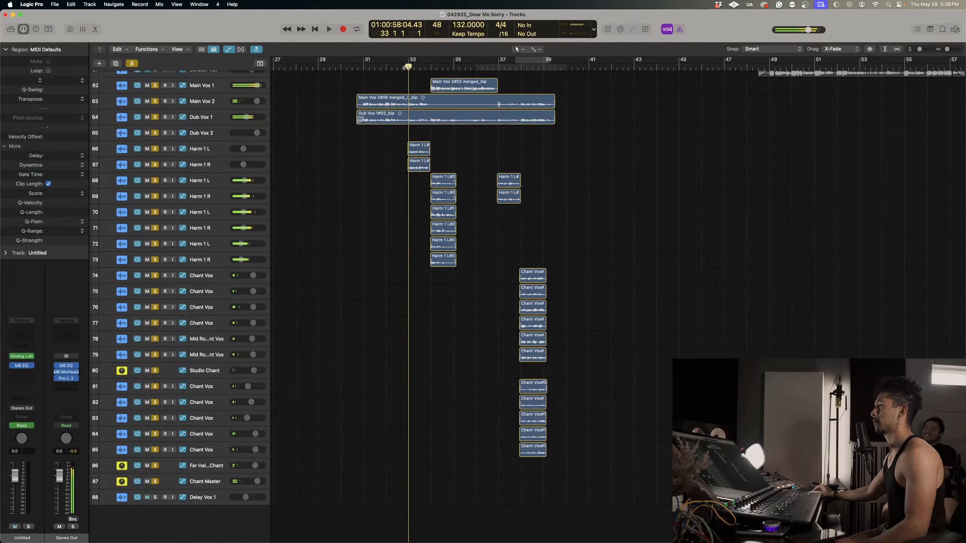
{"action": "key", "text": "space"}
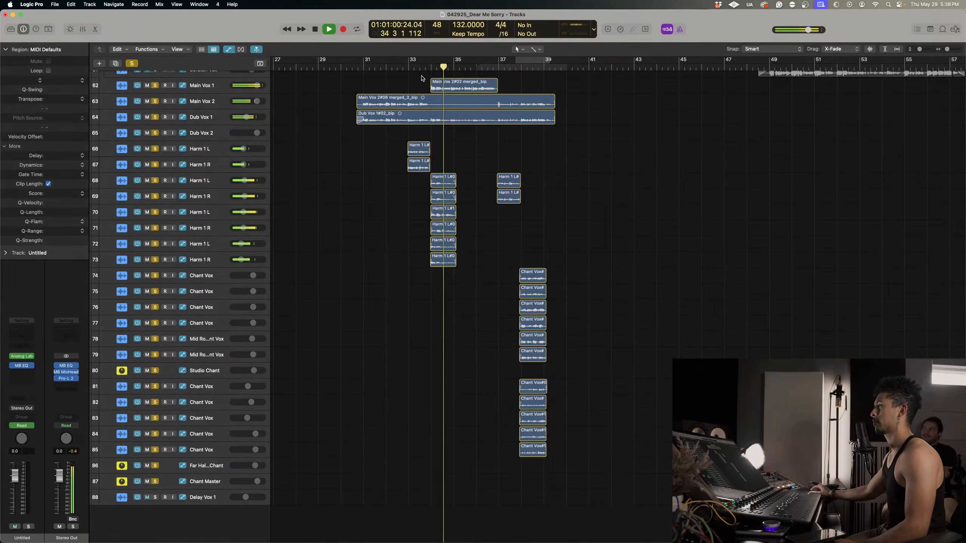
{"action": "key", "text": "super+Down"}
{"action": "key", "text": "super+Down"}
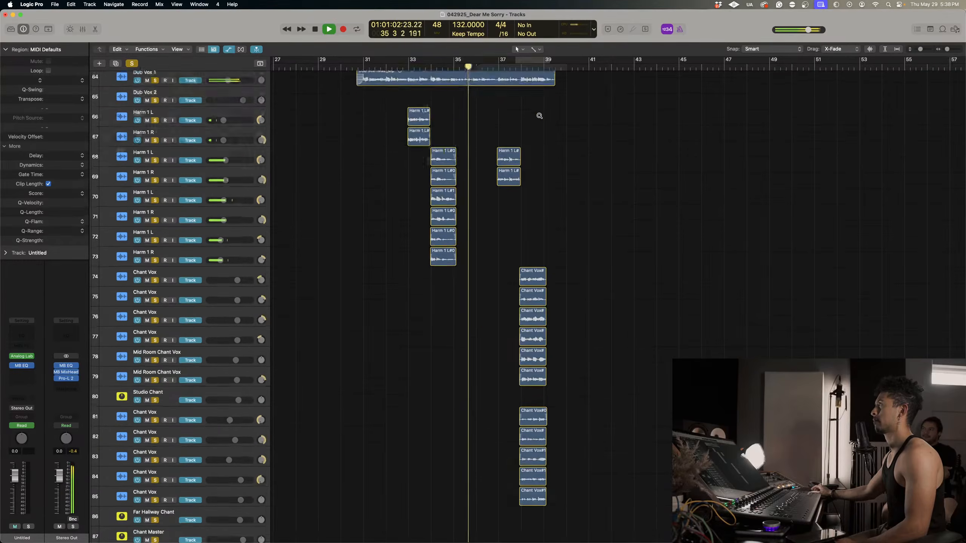
{"action": "key", "text": "super+Right"}
{"action": "key", "text": "super+Right"}
{"action": "scroll", "coordinate": [539, 117], "scroll_direction": "right", "scroll_amount": 1}
{"action": "key", "text": "super+Down"}
{"action": "key", "text": "super+Down"}
{"action": "scroll", "coordinate": [478, 147], "scroll_direction": "up", "scroll_amount": 5}
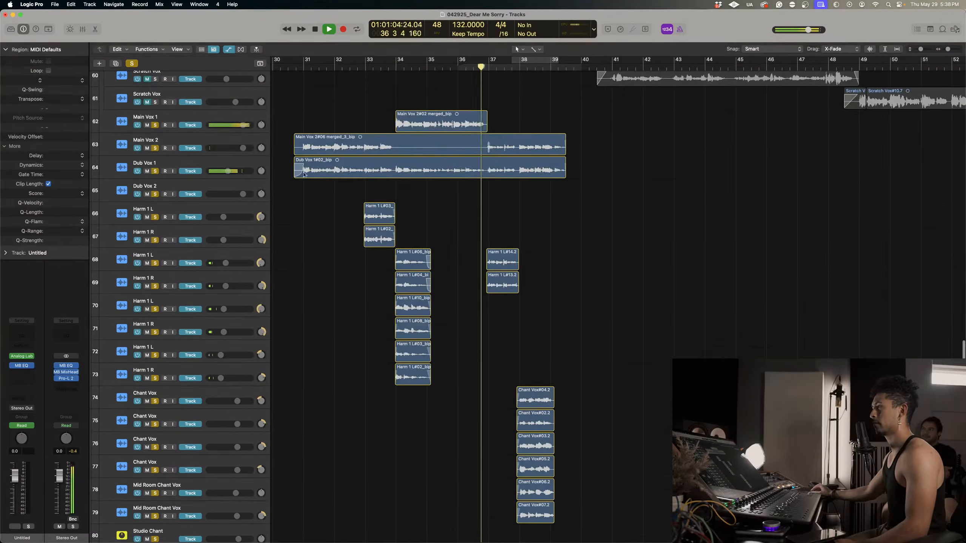
Stop playback and insert a mono Melodyne in the first effect slot of the Harm 1 L track 68.
{"action": "left_click", "coordinate": [239, 232]}
{"action": "key", "text": "space"}
{"action": "left_click", "coordinate": [231, 255]}
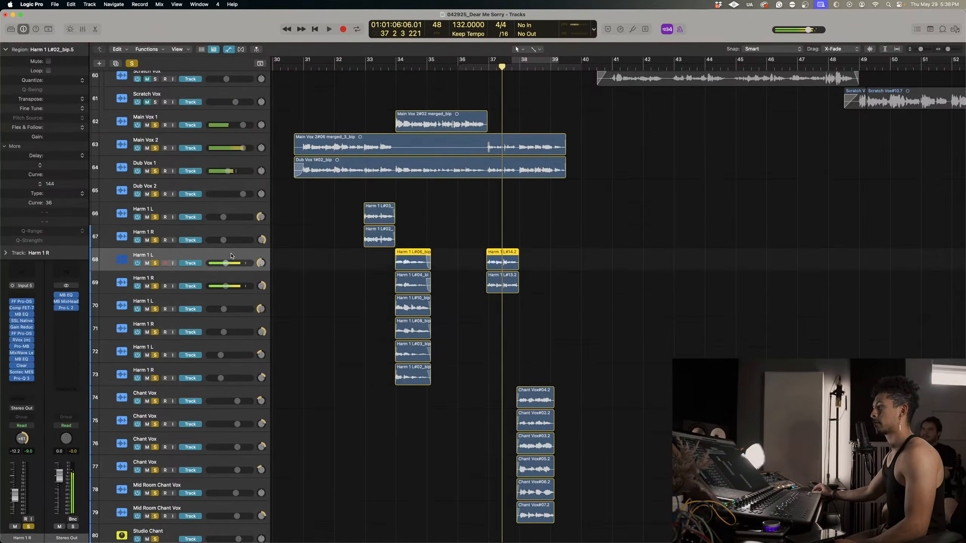
{"action": "left_click", "coordinate": [33, 297]}
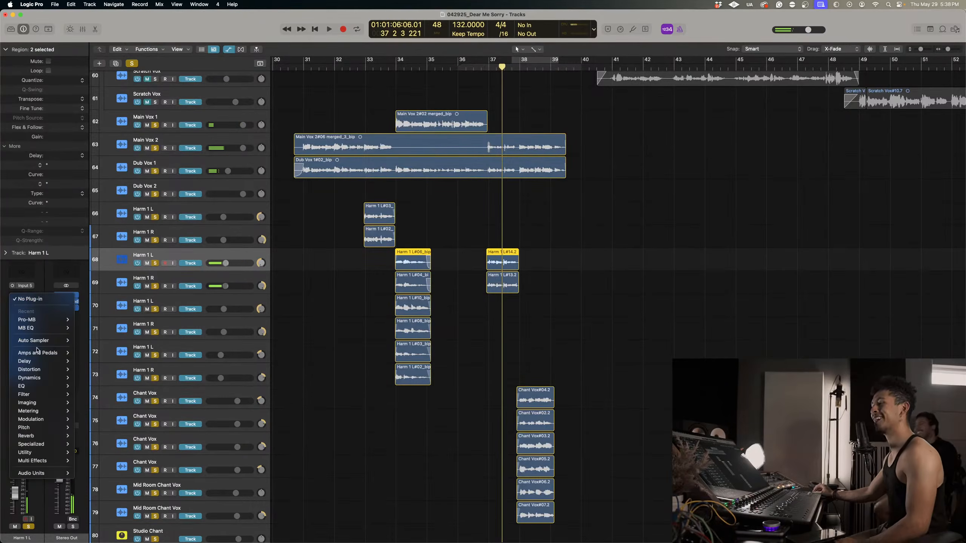
{"action": "mouse_move", "coordinate": [42, 472]}
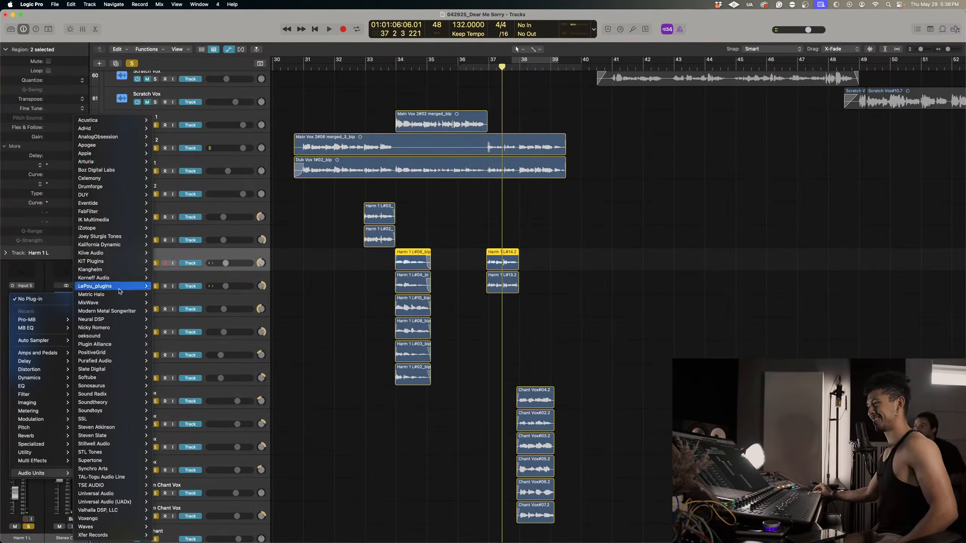
{"action": "mouse_move", "coordinate": [112, 186]}
{"action": "mouse_move", "coordinate": [183, 179]}
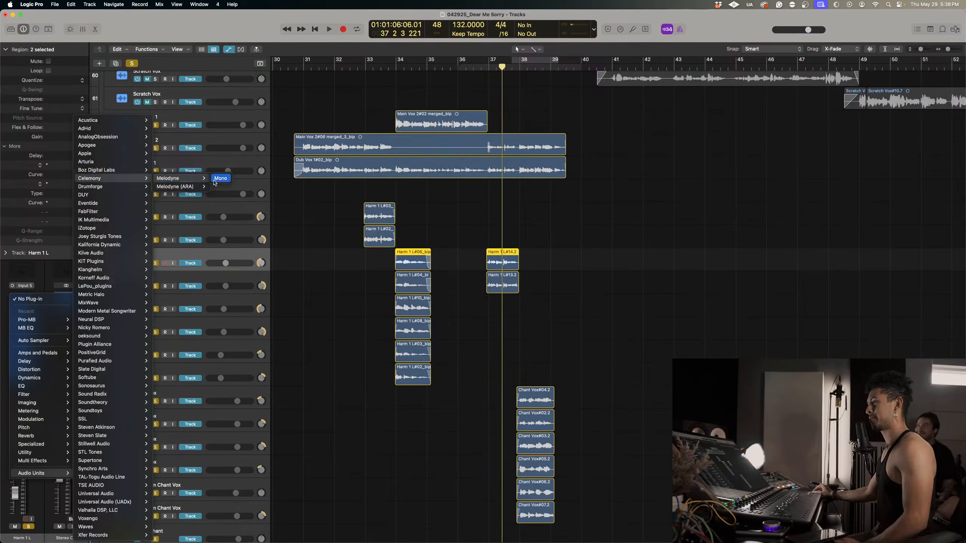
{"action": "left_click", "coordinate": [219, 179]}
Insert a mono Melodyne in the first effect slot of the Harm 1 R track 69.
{"action": "left_click", "coordinate": [120, 277]}
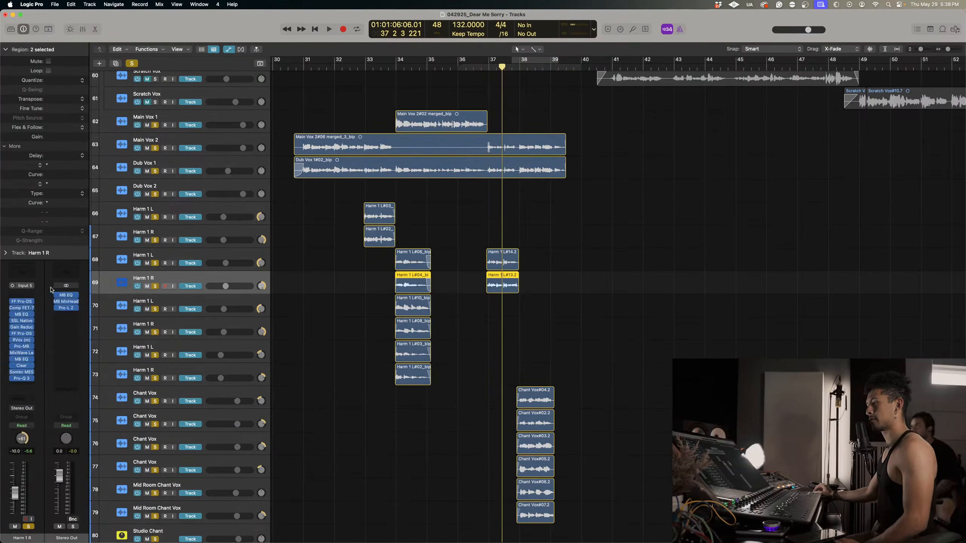
{"action": "left_click", "coordinate": [28, 295]}
{"action": "mouse_move", "coordinate": [42, 319]}
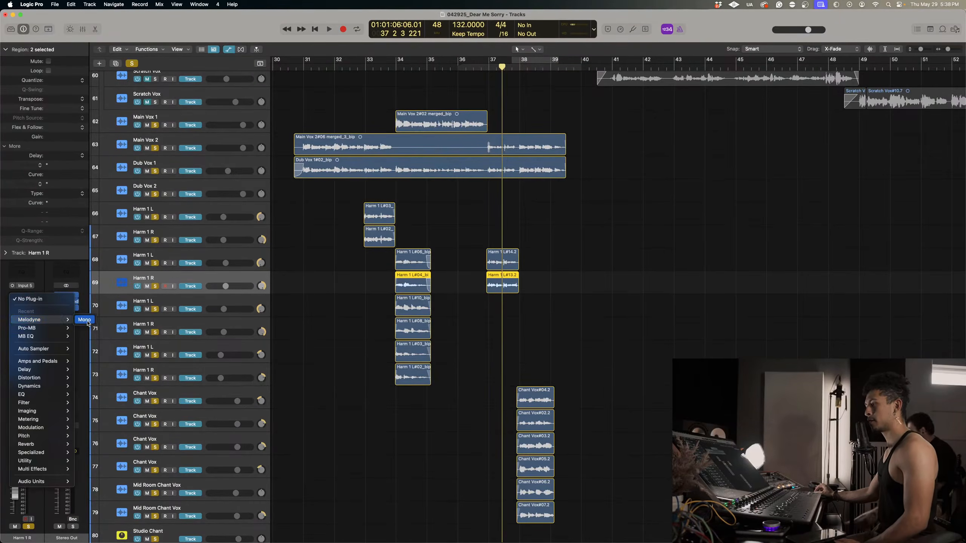
{"action": "left_click", "coordinate": [87, 323]}
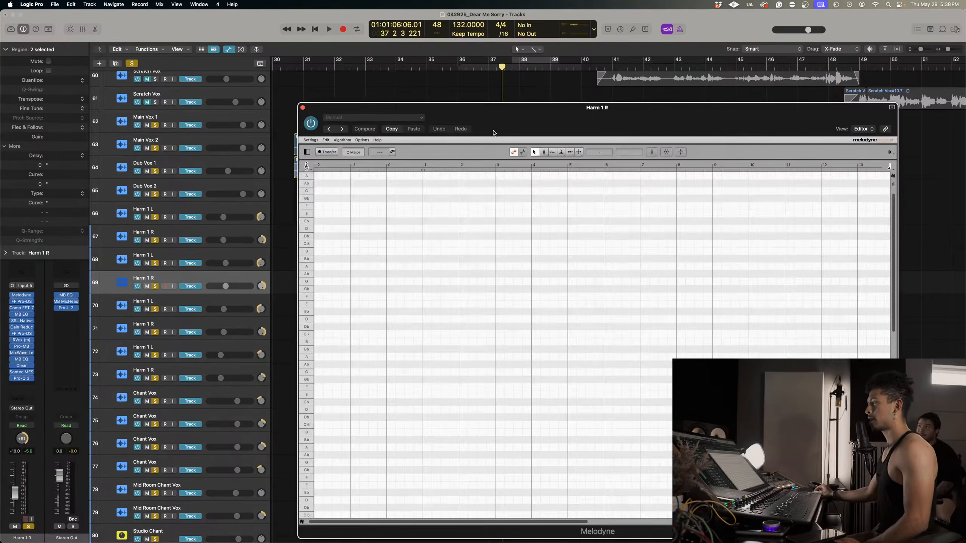
Arm Transfer in the Melodyne instances on tracks 68 and 69 and play bars 37 to 38 to capture their harmony phrases.
{"action": "left_click_drag", "start_coordinate": [476, 121], "coordinate": [768, 160]}
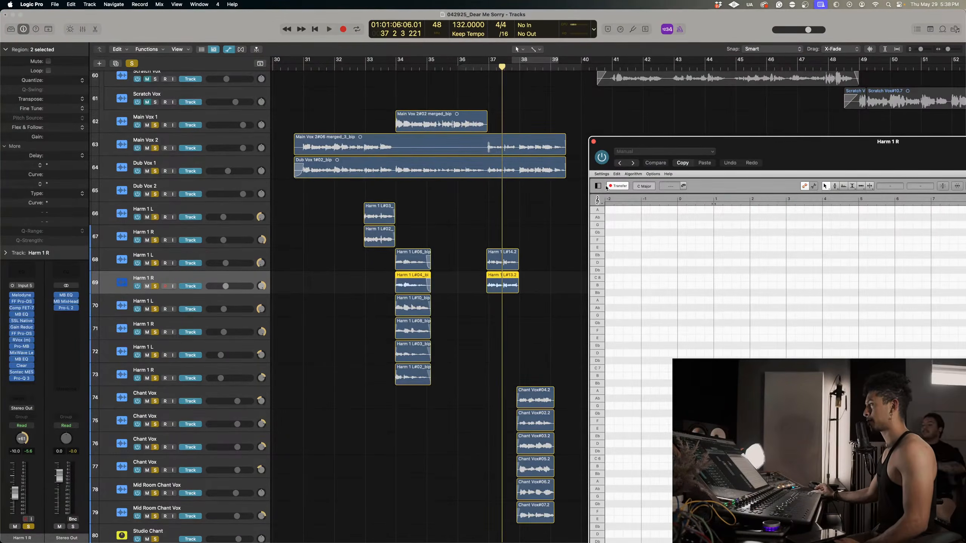
{"action": "left_click", "coordinate": [159, 260]}
{"action": "left_click", "coordinate": [22, 295]}
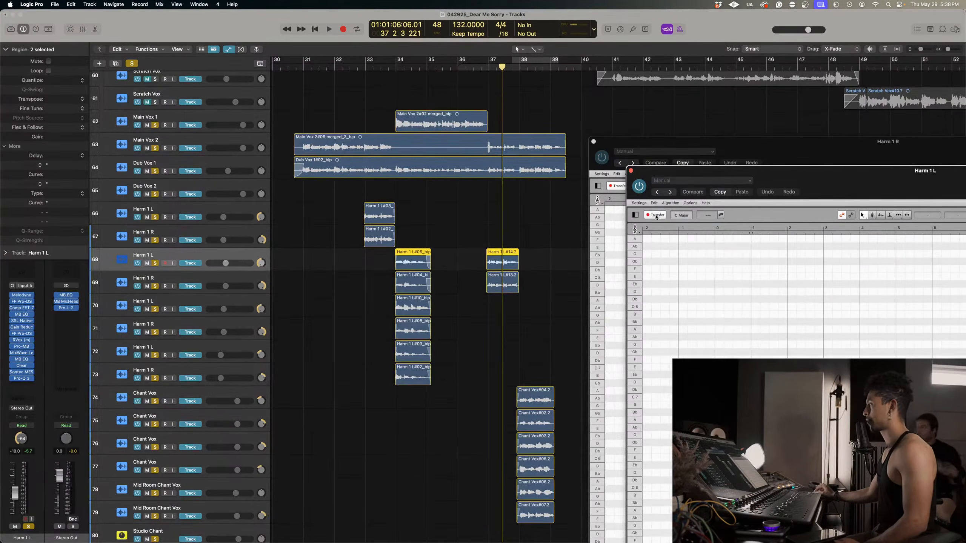
{"action": "left_click", "coordinate": [485, 73]}
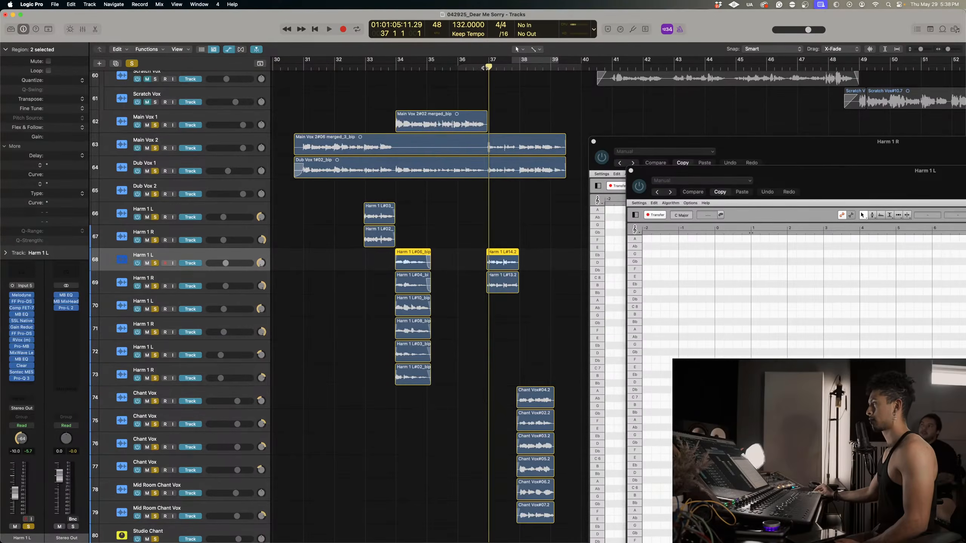
{"action": "left_click", "coordinate": [484, 67]}
{"action": "key", "text": "space"}
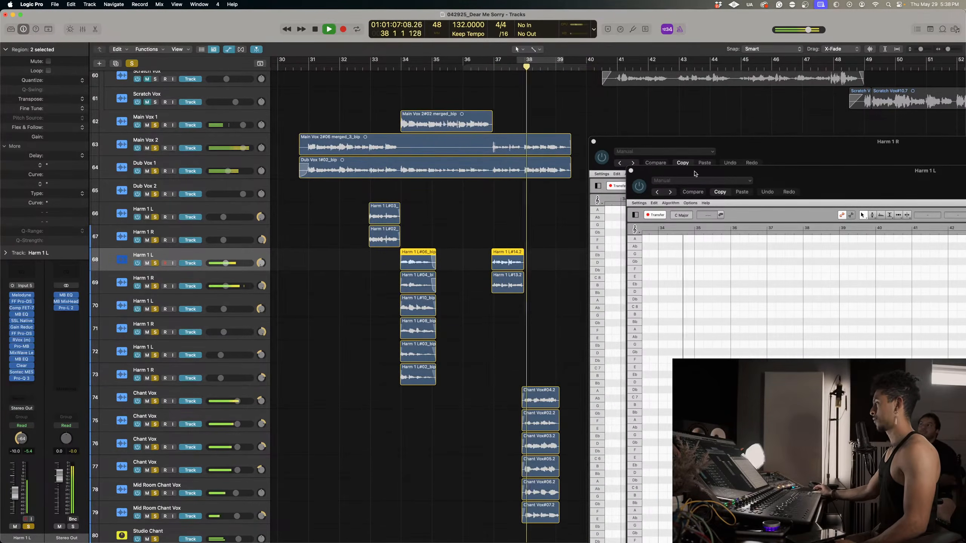
{"action": "key", "text": "space"}
Bring the Harm 1 L Melodyne window into view and play its captured notes from bar 37 to check the pitches.
{"action": "left_click_drag", "start_coordinate": [794, 181], "coordinate": [669, 116]}
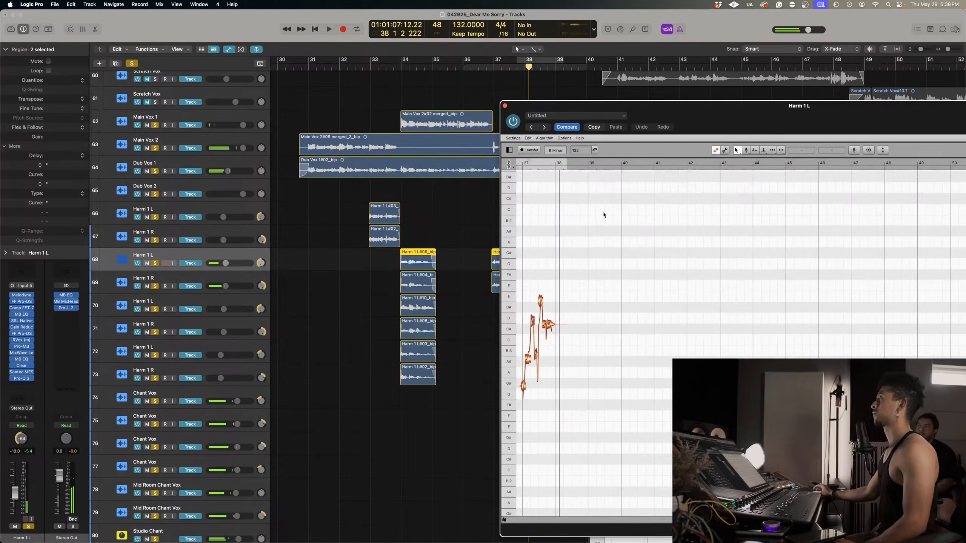
{"action": "scroll", "coordinate": [603, 215], "scroll_direction": "down", "scroll_amount": 5}
{"action": "scroll", "coordinate": [603, 215], "scroll_direction": "left", "scroll_amount": 3}
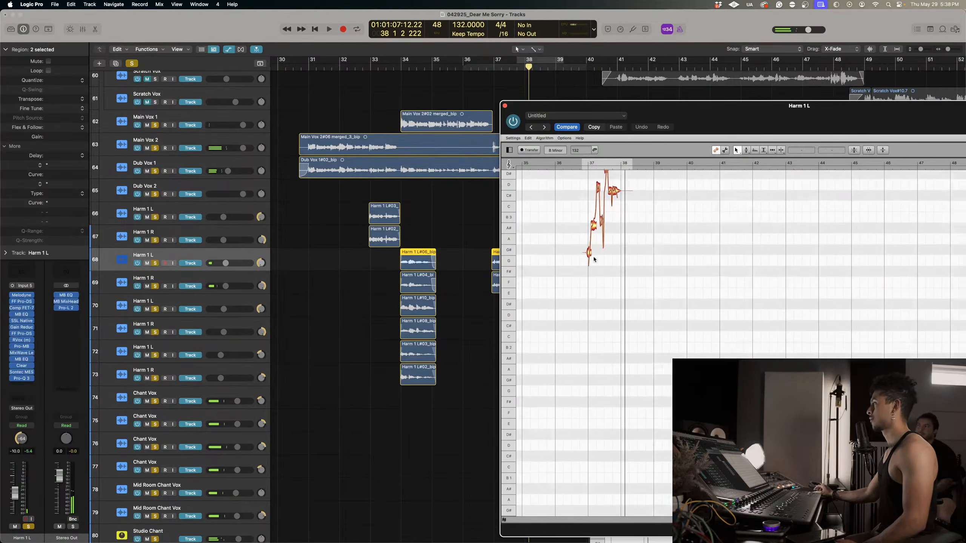
{"action": "double_click", "coordinate": [594, 163]}
{"action": "right_click", "coordinate": [594, 164]}
{"action": "left_click", "coordinate": [606, 224]}
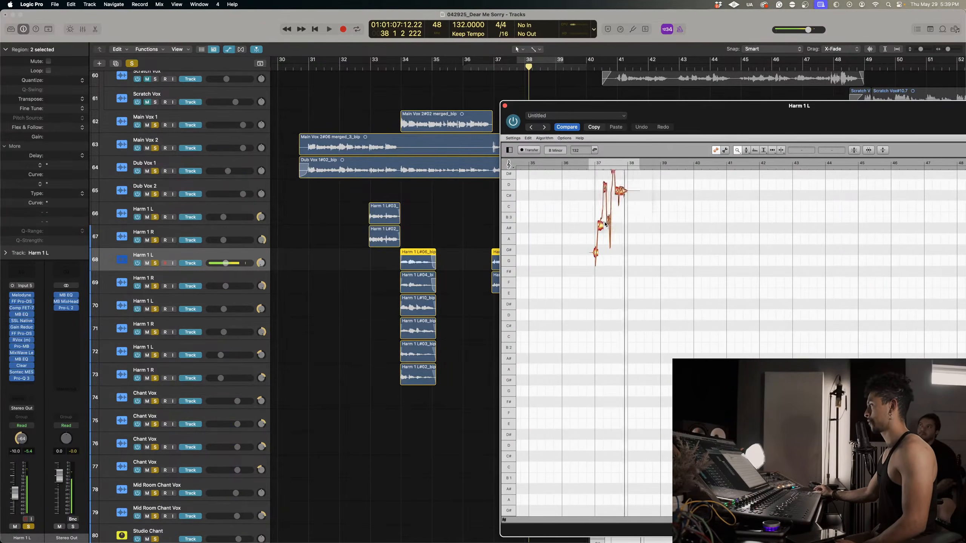
Correct the pitch of all captured Harm 1 L notes with the macro at Pitch Center 100% and Pitch Drift 0%.
{"action": "left_click_drag", "start_coordinate": [606, 224], "coordinate": [687, 271]}
{"action": "scroll", "coordinate": [645, 253], "scroll_direction": "up", "scroll_amount": 5}
{"action": "right_click", "coordinate": [632, 250]}
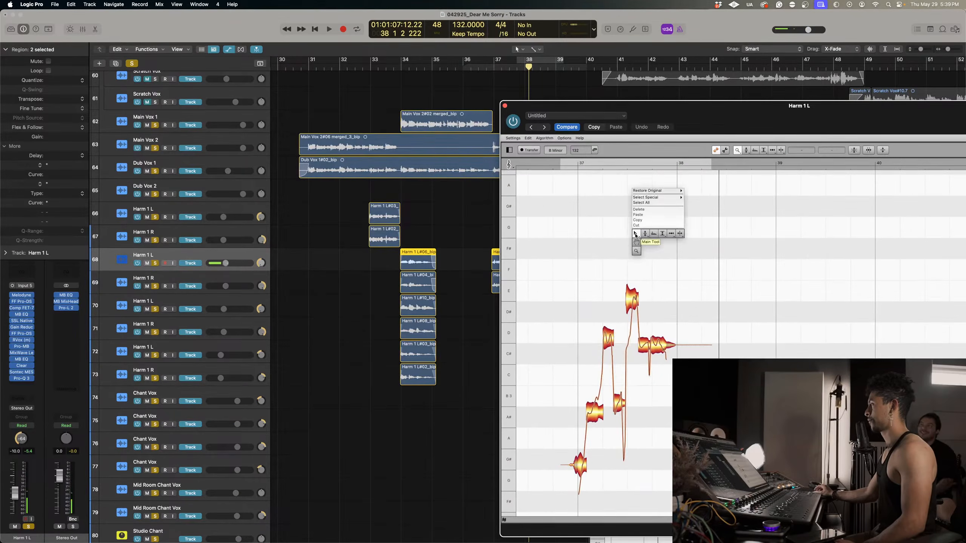
{"action": "left_click", "coordinate": [635, 233]}
{"action": "left_click_drag", "start_coordinate": [548, 287], "coordinate": [706, 483]}
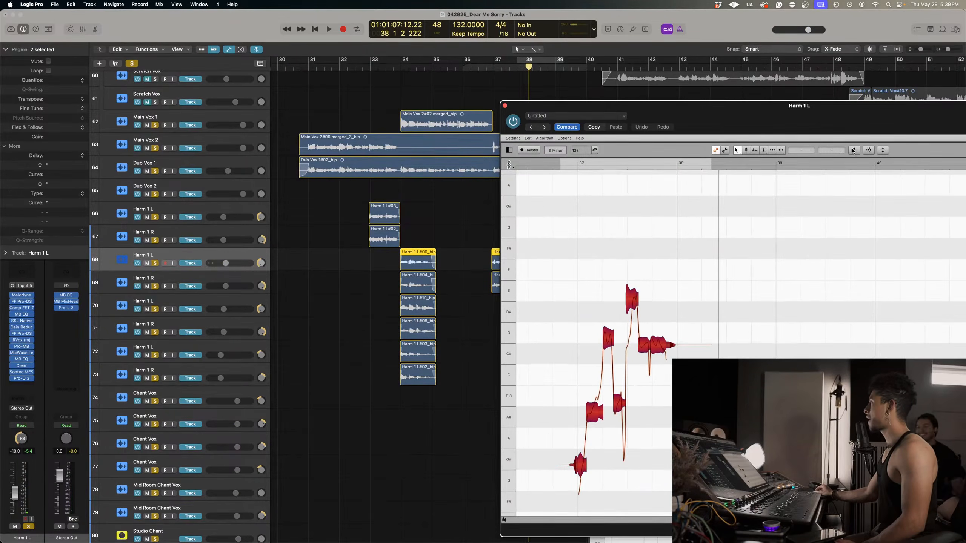
{"action": "left_click", "coordinate": [854, 150]}
{"action": "left_click_drag", "start_coordinate": [795, 145], "coordinate": [930, 147]}
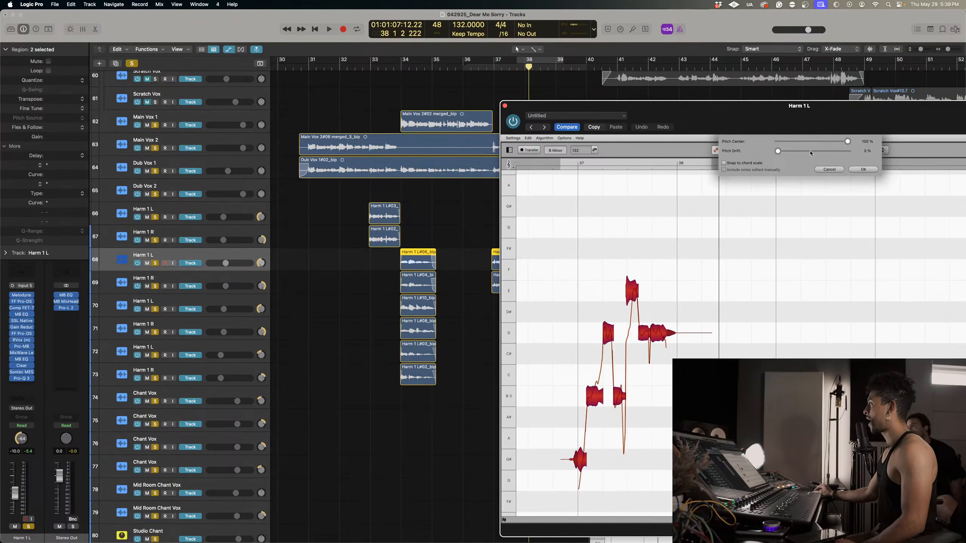
{"action": "left_click", "coordinate": [864, 170]}
Reduce the pitch modulation of the second B note in the Harm 1 L phrase to 75% and play from bar 37.
{"action": "right_click", "coordinate": [573, 324]}
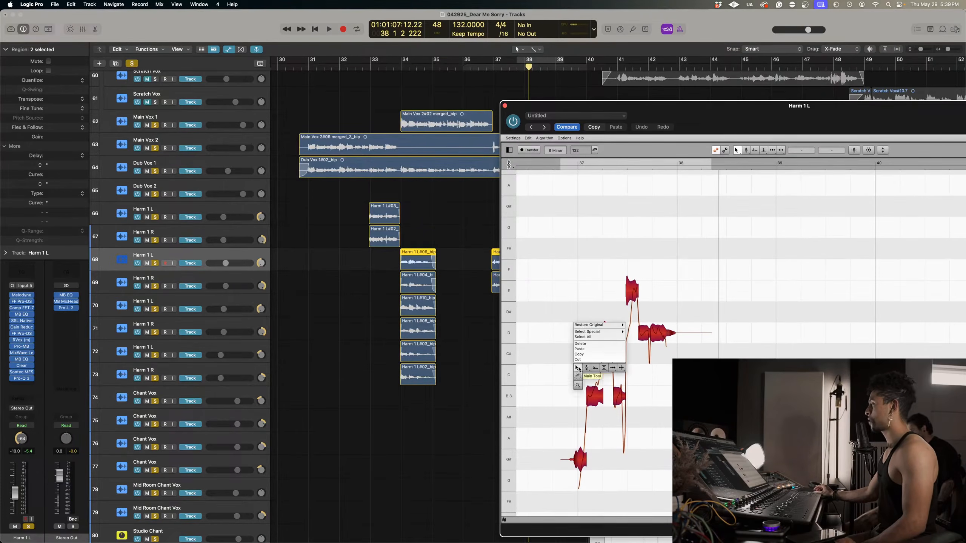
{"action": "left_click", "coordinate": [585, 377]}
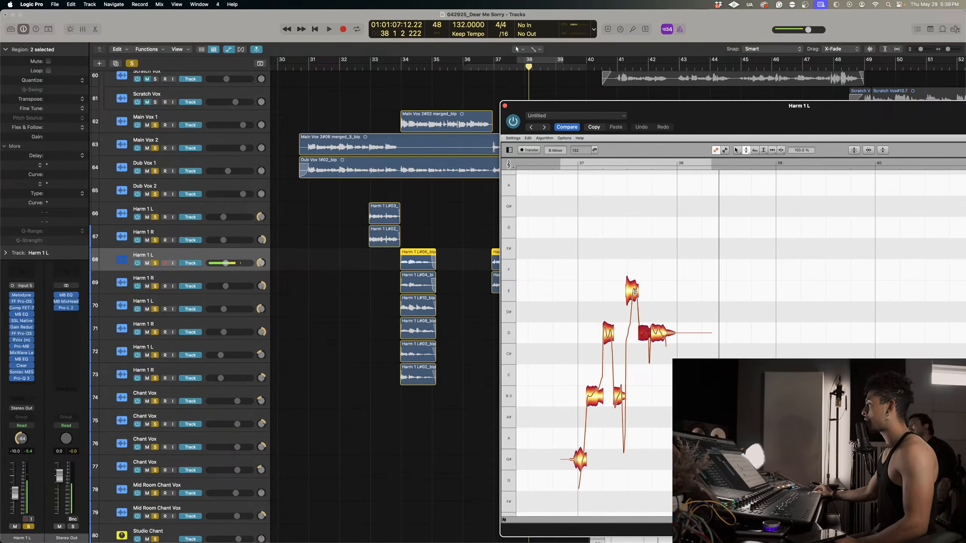
{"action": "left_click_drag", "start_coordinate": [620, 397], "coordinate": [619, 408]}
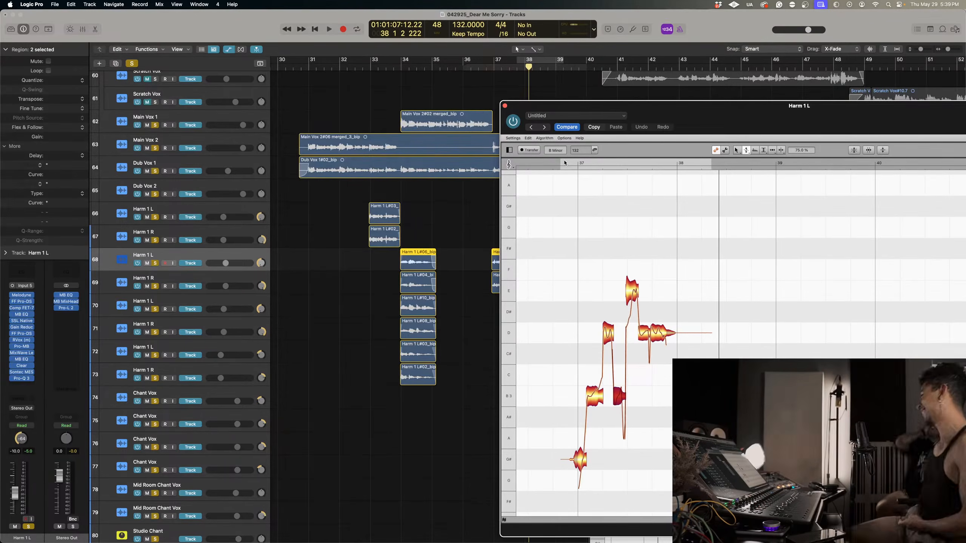
{"action": "left_click", "coordinate": [586, 165]}
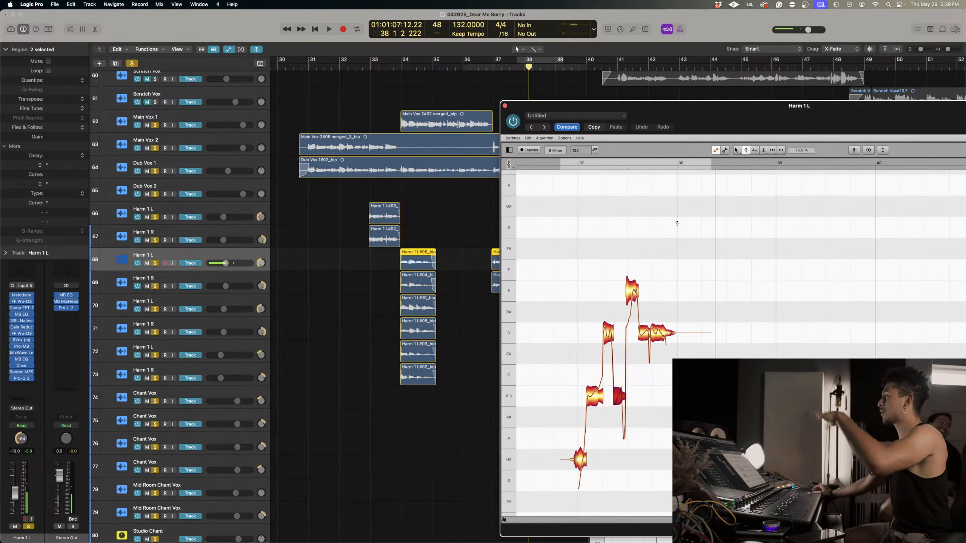
Set the pitch modulation of the highest Harm 1 L note to 69% and close its Melodyne window.
{"action": "right_click", "coordinate": [643, 289]}
{"action": "left_click", "coordinate": [645, 290]}
{"action": "left_click", "coordinate": [634, 291]}
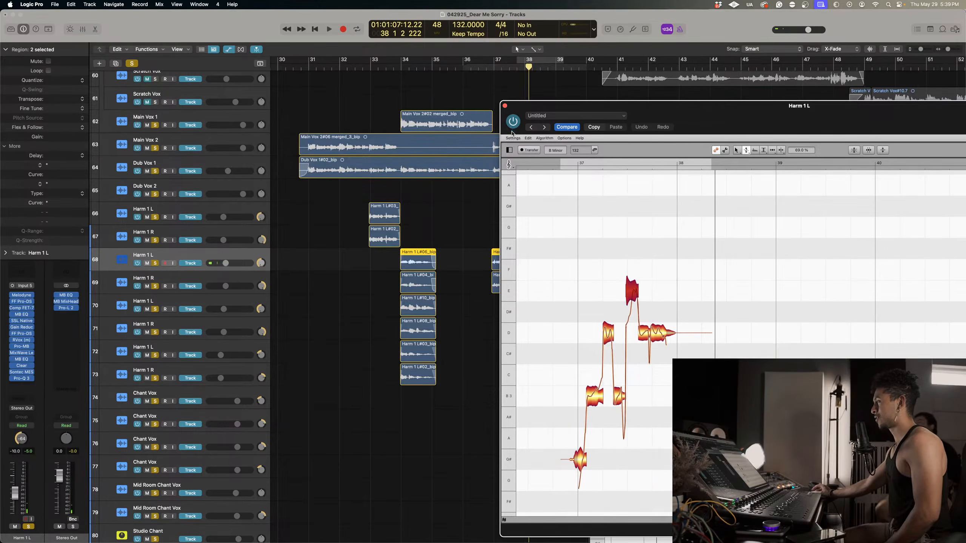
{"action": "left_click", "coordinate": [505, 106]}
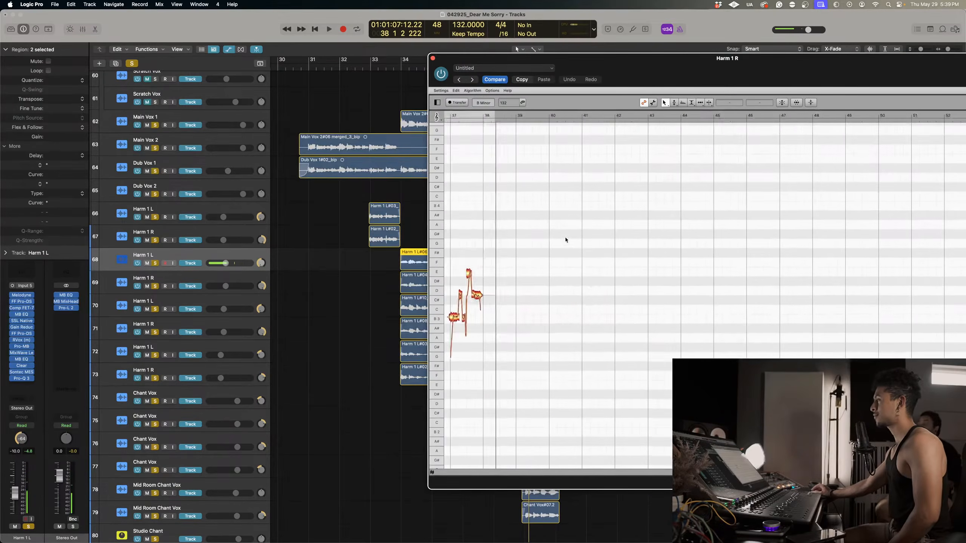
Listen to the Harm 1 R phrase and correct all its notes with the macro at Pitch Center 100% and Pitch Drift 0%.
{"action": "right_click", "coordinate": [571, 256]}
{"action": "left_click", "coordinate": [569, 271]}
{"action": "left_click_drag", "start_coordinate": [568, 271], "coordinate": [643, 303]}
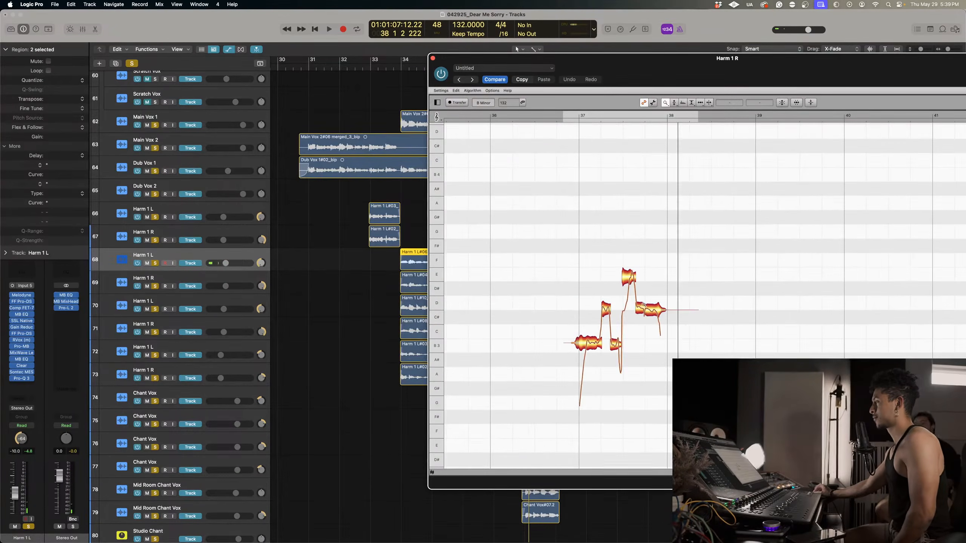
{"action": "left_click", "coordinate": [577, 117]}
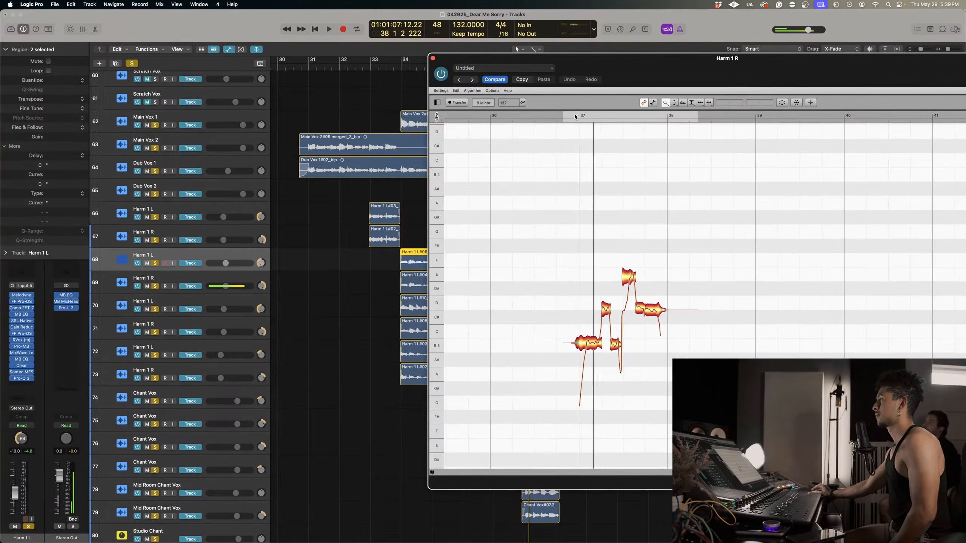
{"action": "left_click_drag", "start_coordinate": [556, 235], "coordinate": [744, 399]}
{"action": "right_click", "coordinate": [568, 255]}
{"action": "left_click", "coordinate": [576, 243]}
{"action": "left_click", "coordinate": [782, 103]}
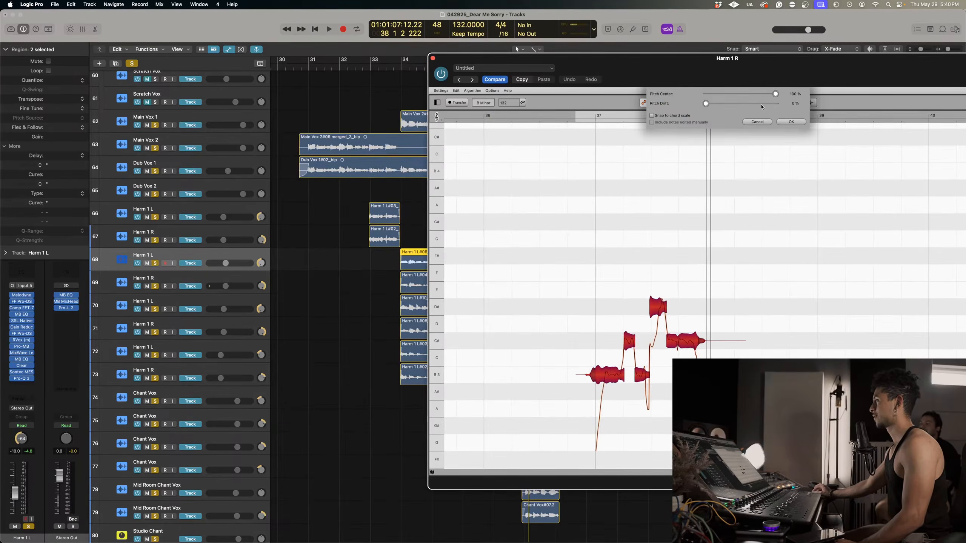
{"action": "left_click", "coordinate": [789, 122]}
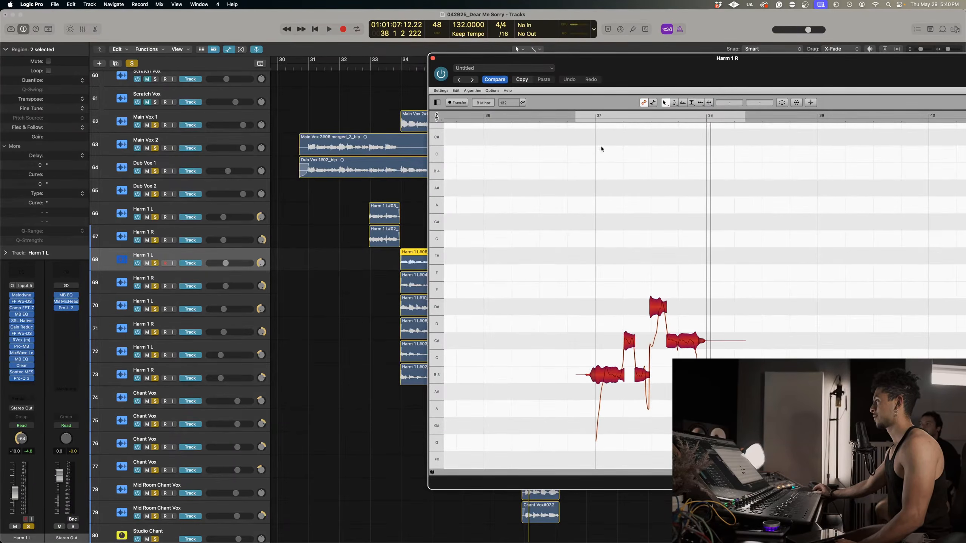
Play the corrected Harm 1 R phrase, raise the short C# note after the opening B to D4, and replay from bar 37.
{"action": "left_click", "coordinate": [594, 115]}
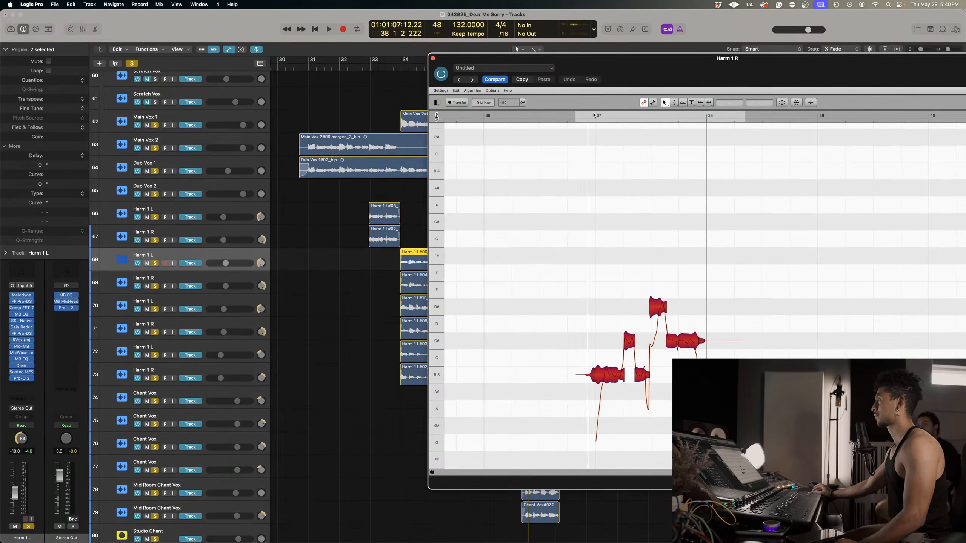
{"action": "left_click", "coordinate": [584, 224]}
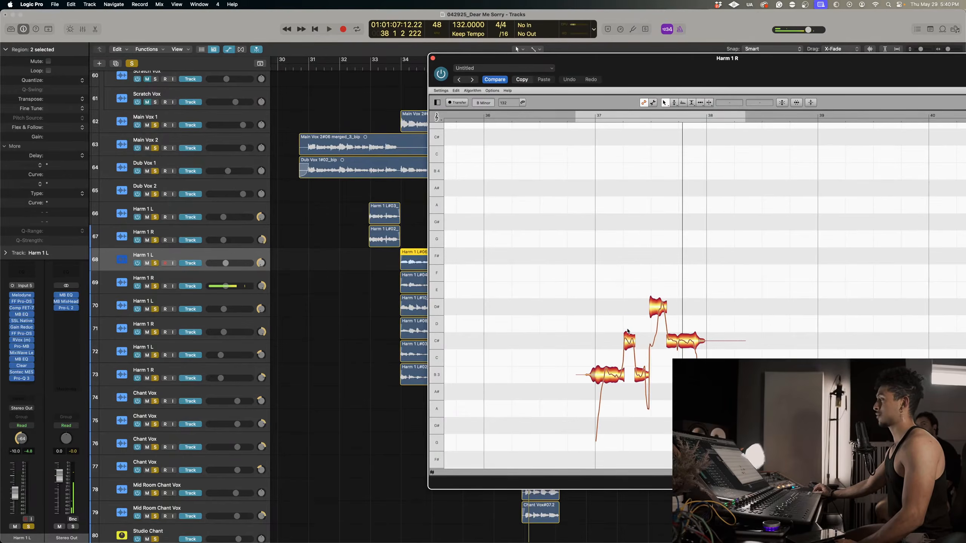
{"action": "left_click", "coordinate": [589, 115]}
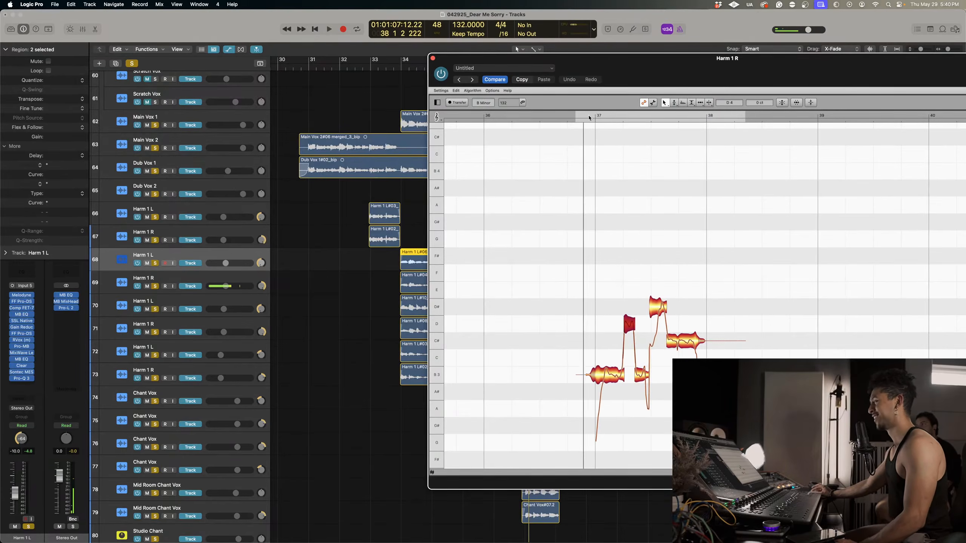
Split the highest Harm 1 R note in two with the note separation tool.
{"action": "right_click", "coordinate": [695, 304]}
{"action": "left_click", "coordinate": [703, 311]}
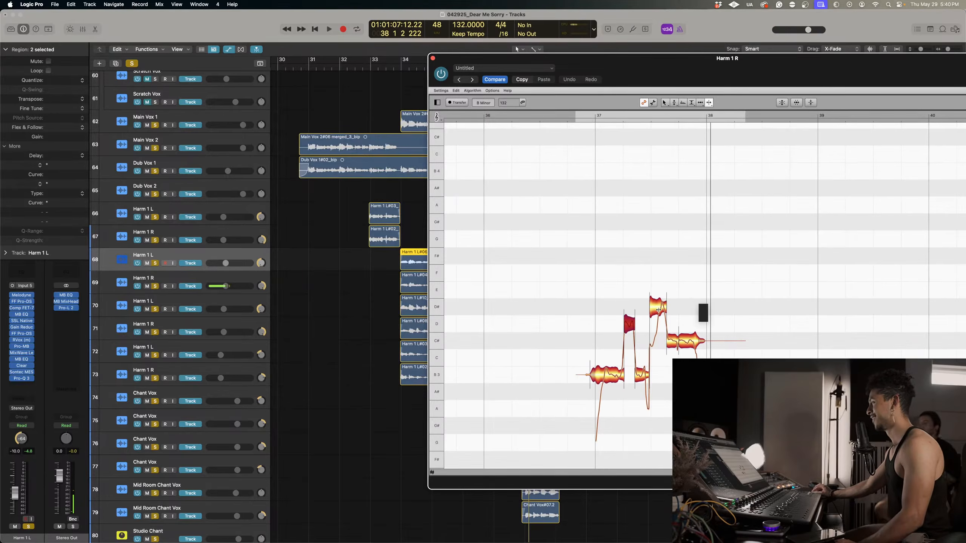
{"action": "right_click", "coordinate": [651, 274]}
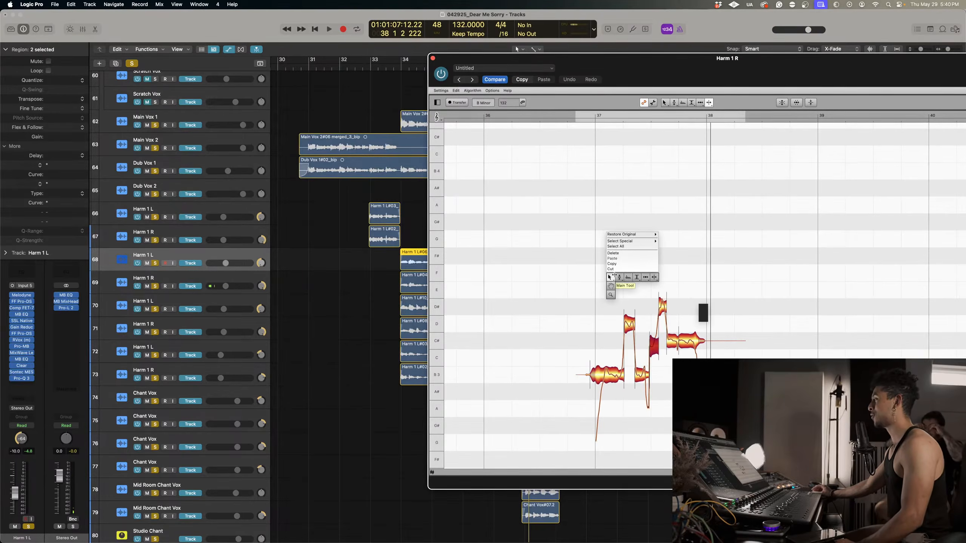
Apply pitch-center correction to the split pieces and the neighbouring later Harm 1 R notes, and play from bar 37.
{"action": "left_click", "coordinate": [612, 277]}
{"action": "left_click_drag", "start_coordinate": [637, 275], "coordinate": [698, 362]}
{"action": "left_click_drag", "start_coordinate": [756, 385], "coordinate": [644, 281]}
{"action": "left_click", "coordinate": [780, 104]}
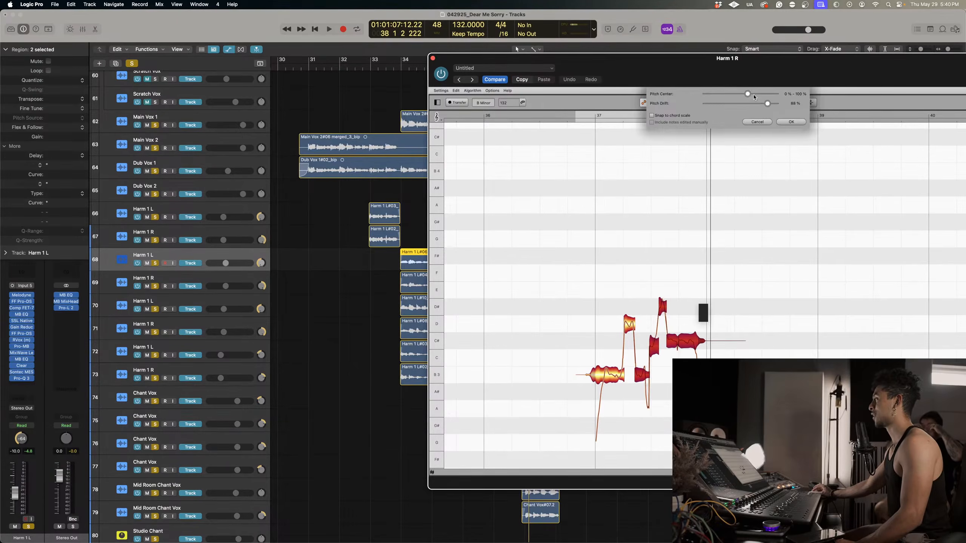
{"action": "left_click", "coordinate": [771, 121]}
{"action": "left_click", "coordinate": [602, 129]}
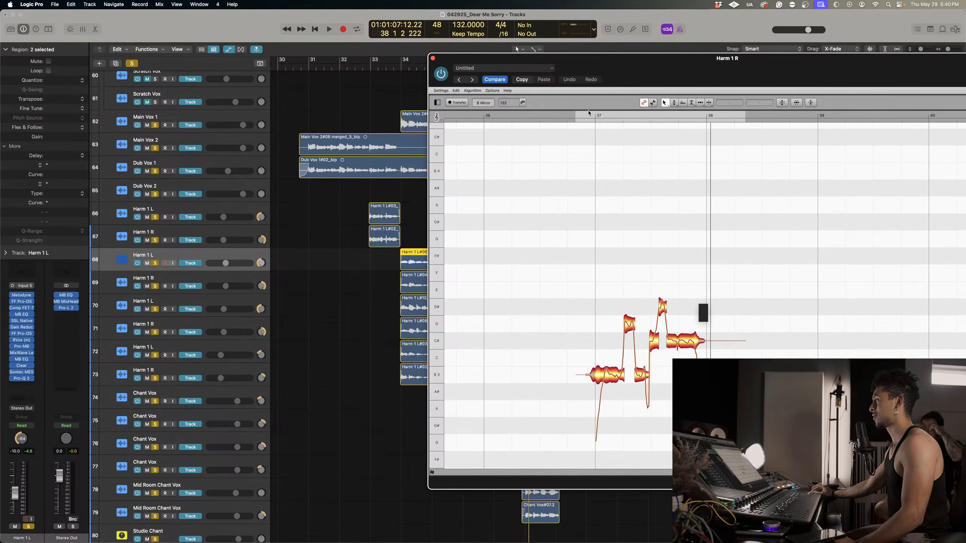
{"action": "left_click", "coordinate": [589, 113]}
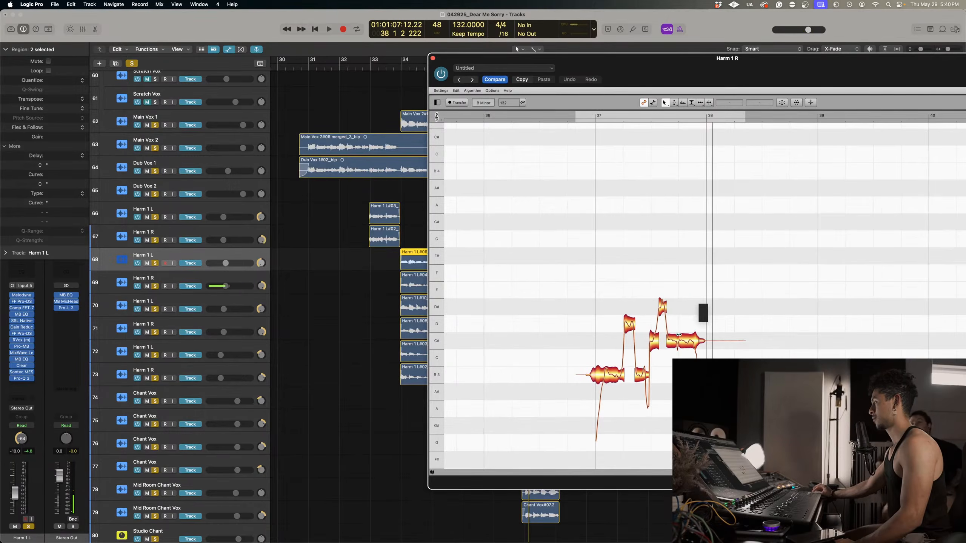
Raise the later Harm 1 R notes so the peak sits on E and the rest on D, and replay from bar 37.
{"action": "left_click_drag", "start_coordinate": [642, 288], "coordinate": [686, 323]}
{"action": "left_click", "coordinate": [638, 149]}
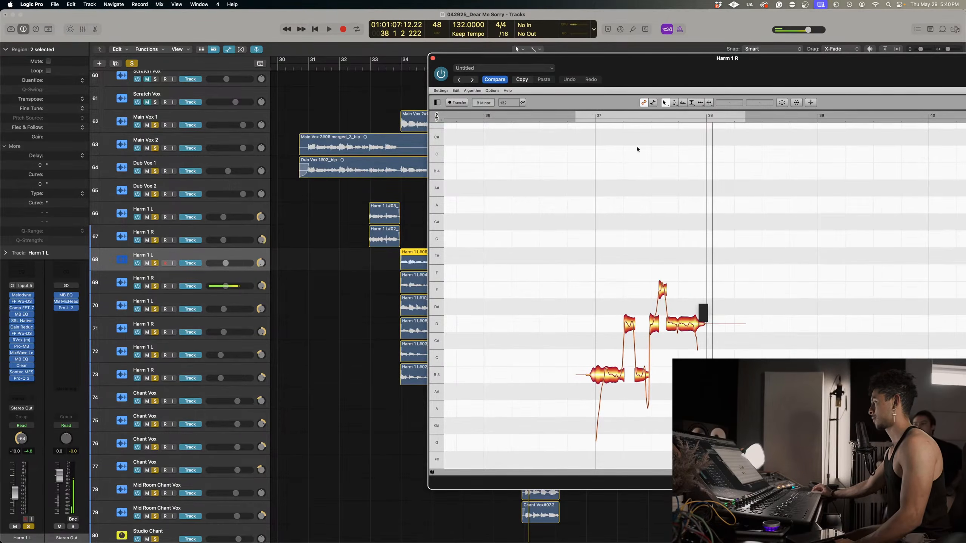
{"action": "left_click", "coordinate": [586, 116]}
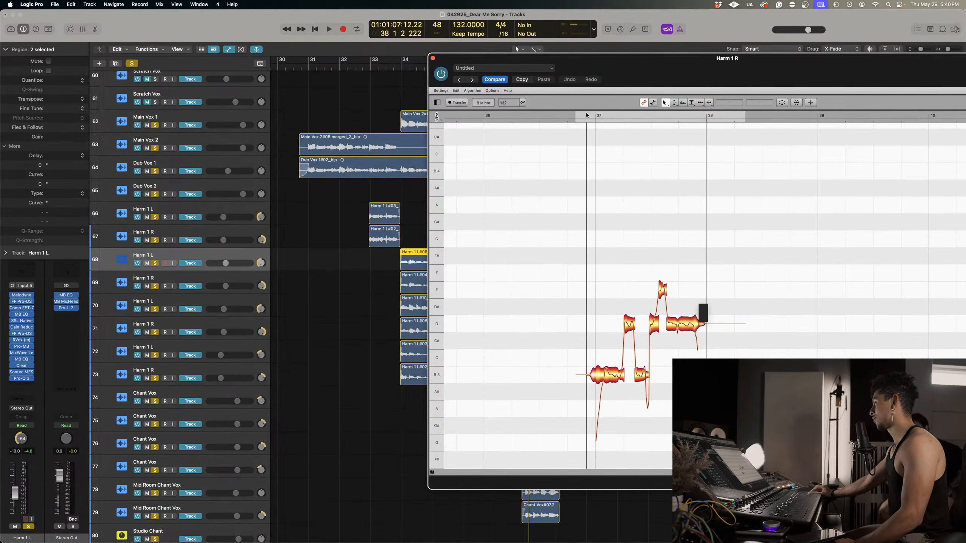
{"action": "left_click", "coordinate": [586, 115]}
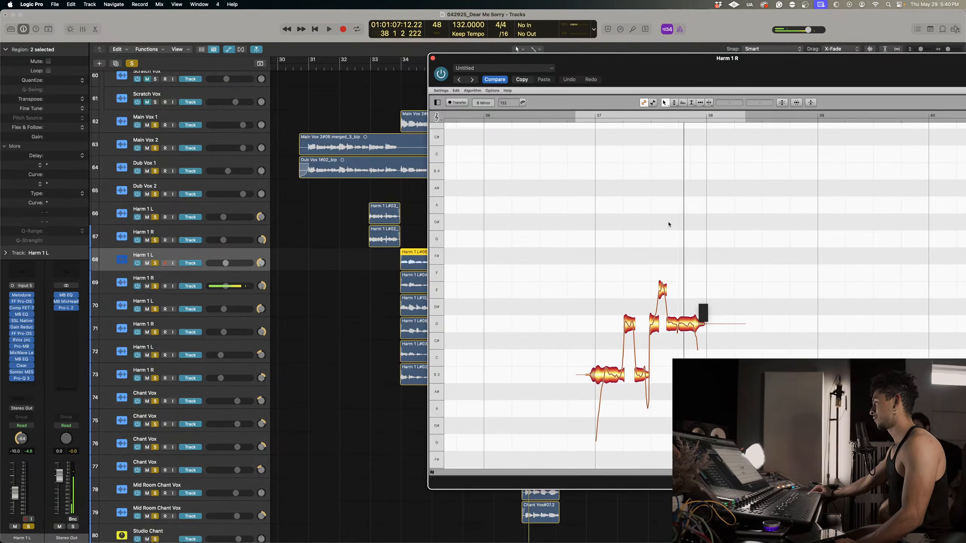
Reduce the pitch modulation of the opening B notes in the Harm 1 R phrase to 48.5%.
{"action": "right_click", "coordinate": [597, 382]}
{"action": "left_click", "coordinate": [602, 390]}
{"action": "left_click_drag", "start_coordinate": [608, 375], "coordinate": [624, 404]}
{"action": "right_click", "coordinate": [607, 375]}
{"action": "left_click", "coordinate": [612, 392]}
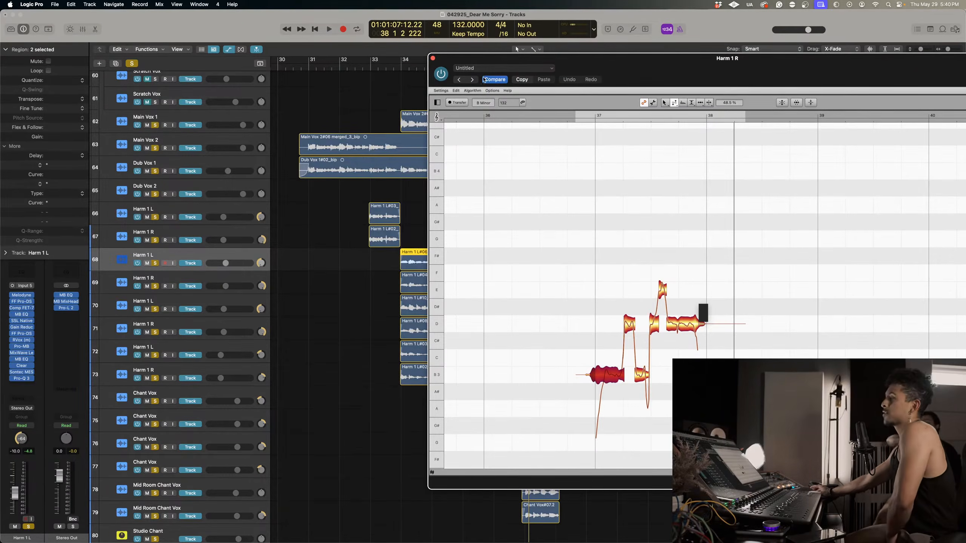
Close the Harm 1 R Melodyne window and play the soloed vocals from bar 37 to check the tuned harmonies.
{"action": "left_click", "coordinate": [433, 58]}
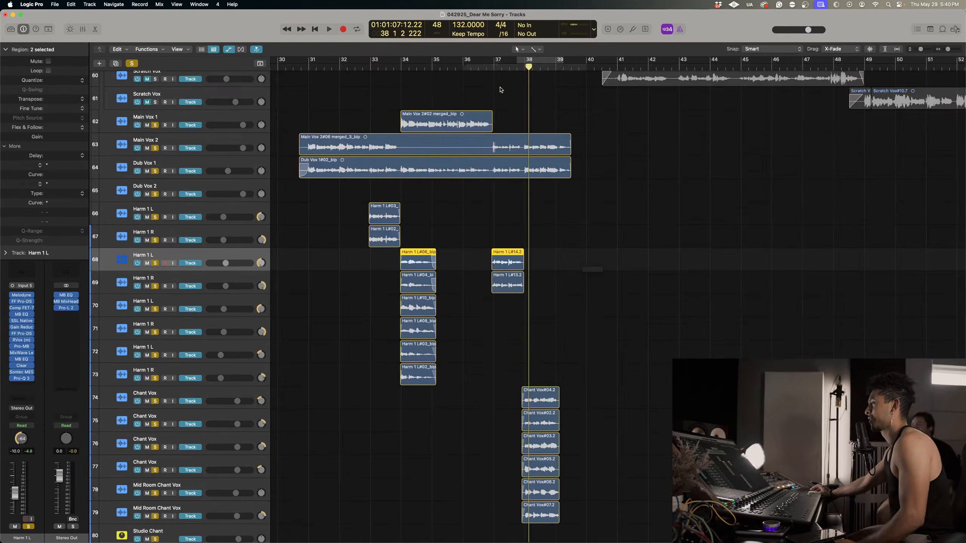
{"action": "left_click", "coordinate": [494, 64]}
{"action": "key", "text": "space"}
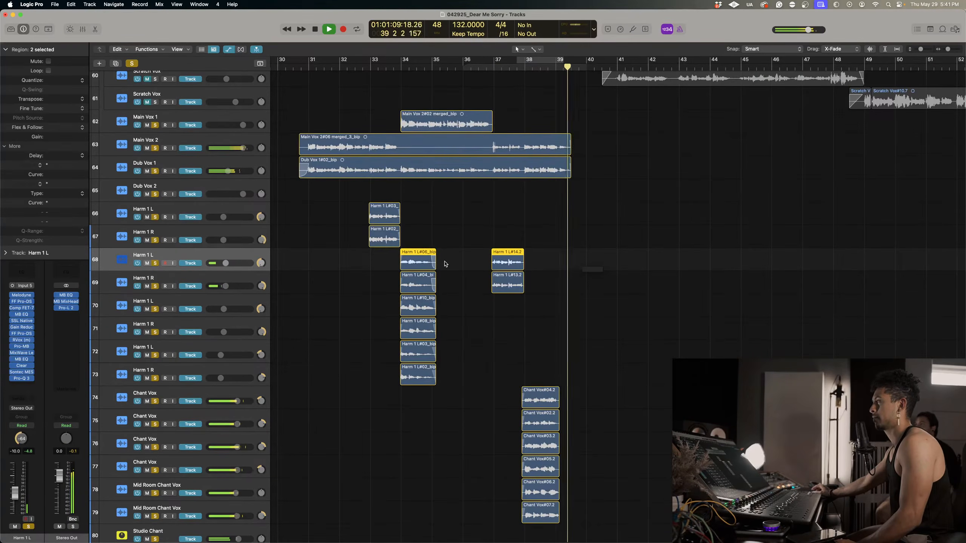
{"action": "key", "text": "space"}
Hide the automation view and bypass every insert after Melodyne on the Harm 1 L and Harm 1 R tracks 68 and 69.
{"action": "key", "text": "a"}
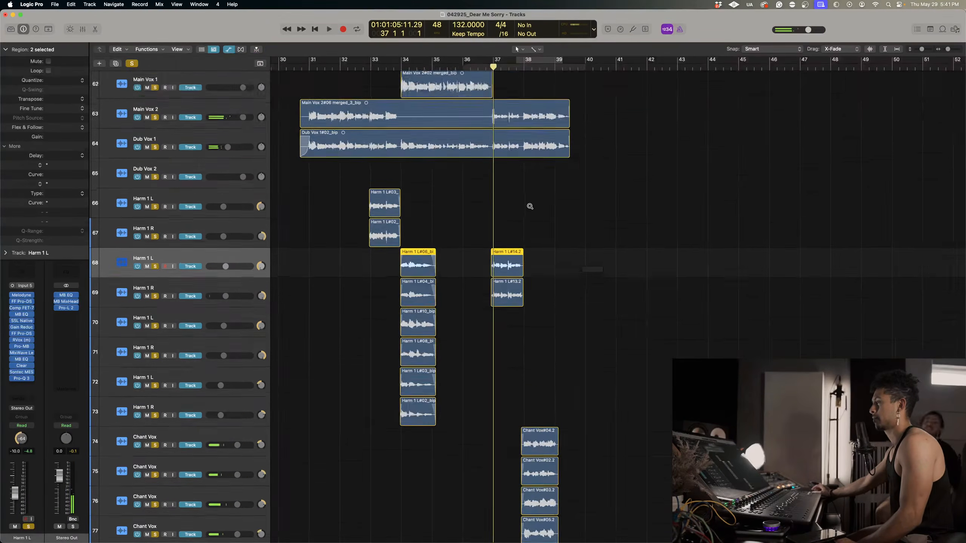
{"action": "key", "text": "super+Right"}
{"action": "key", "text": "a"}
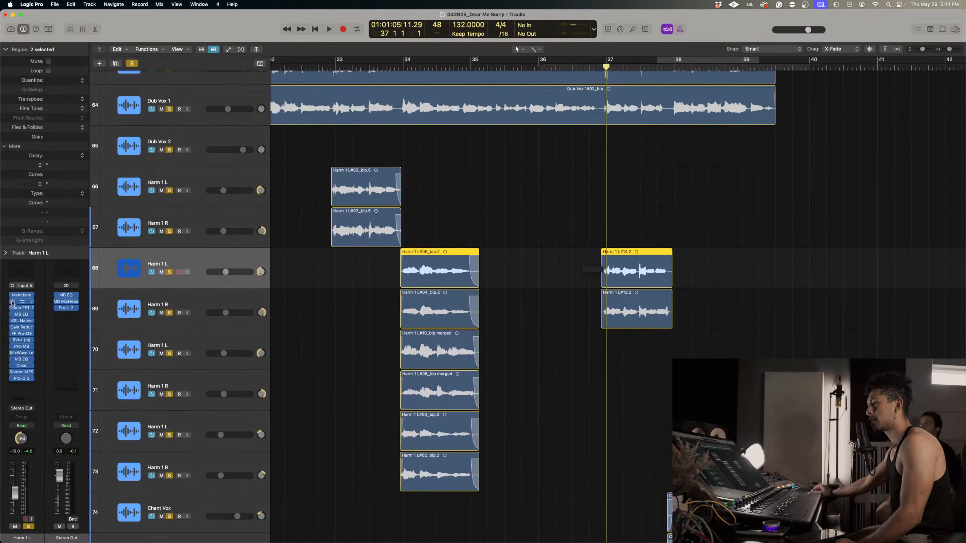
{"action": "left_click_drag", "start_coordinate": [12, 302], "coordinate": [12, 379]}
{"action": "left_click", "coordinate": [205, 312]}
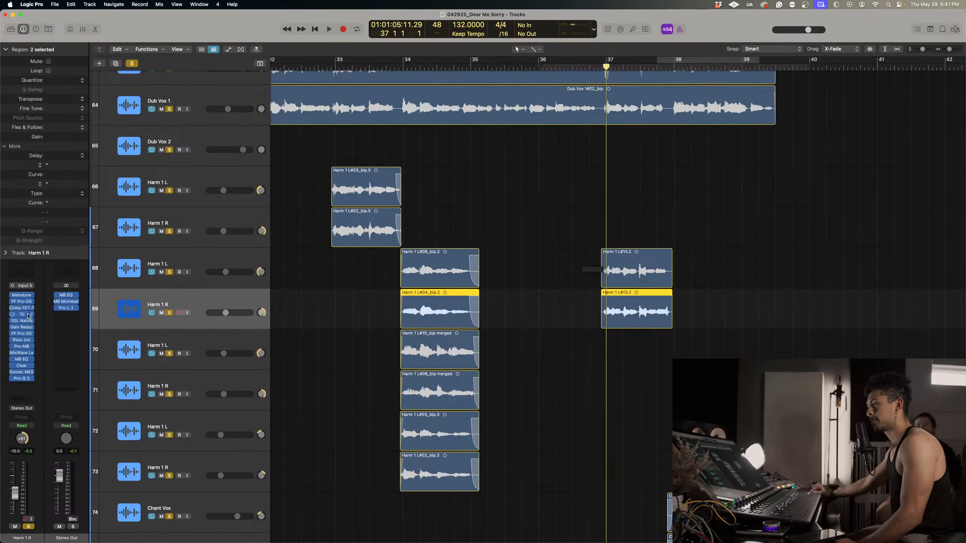
{"action": "left_click_drag", "start_coordinate": [13, 303], "coordinate": [13, 379]}
{"action": "left_click", "coordinate": [755, 177]}
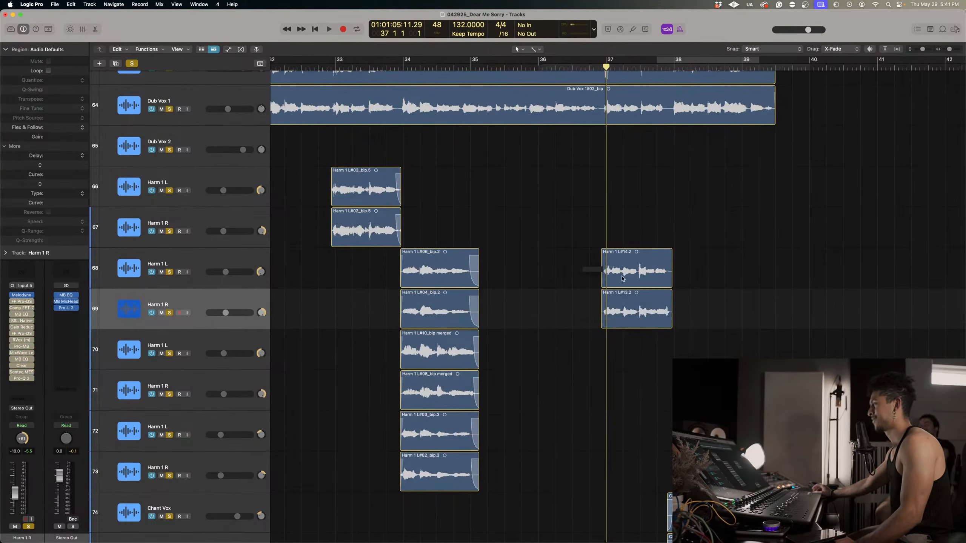
Bounce the tuned Harm 1 L#14.2 and Harm 1 L#13.2 regions at bar 37 in place onto new tracks.
{"action": "right_click", "coordinate": [623, 274]}
{"action": "left_click", "coordinate": [650, 280]}
{"action": "key", "text": "Return"}
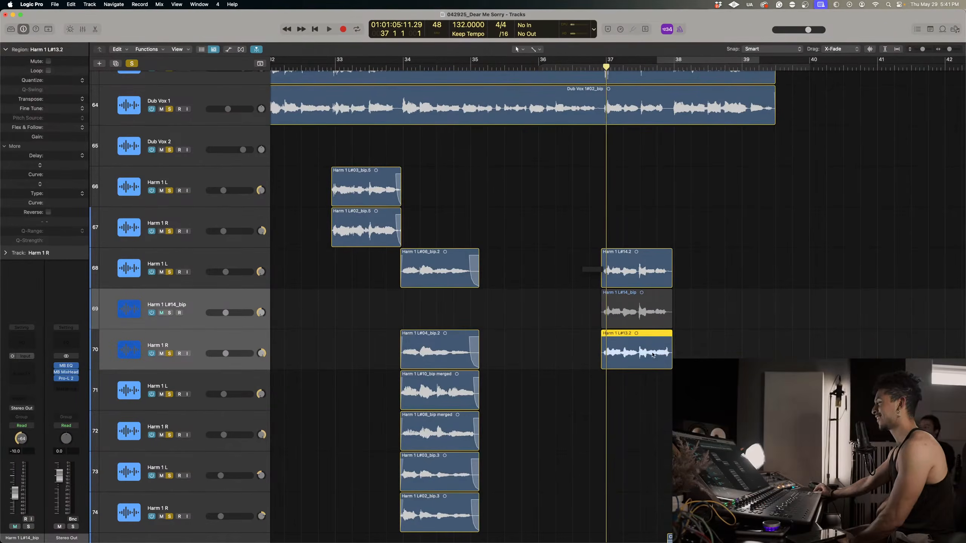
{"action": "right_click", "coordinate": [654, 356]}
{"action": "left_click", "coordinate": [680, 359]}
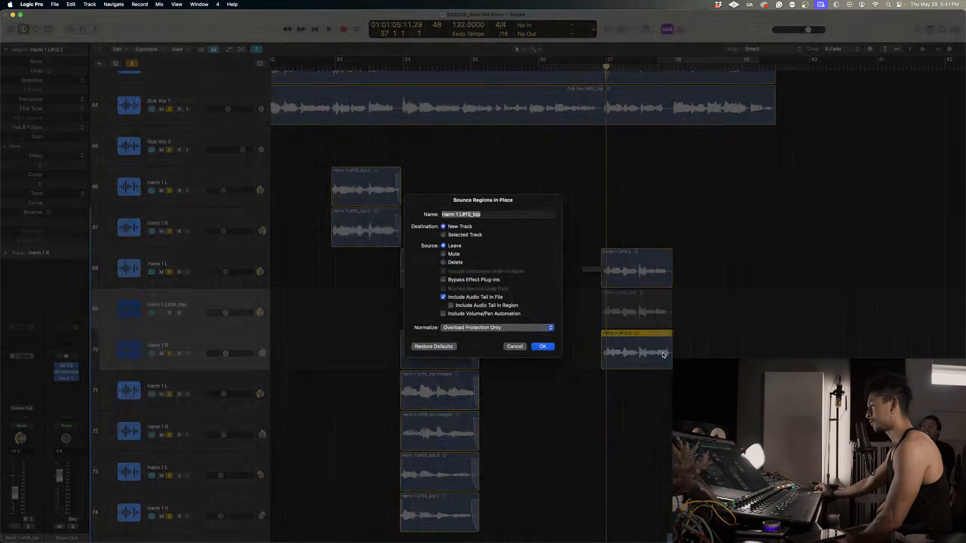
{"action": "key", "text": "Return"}
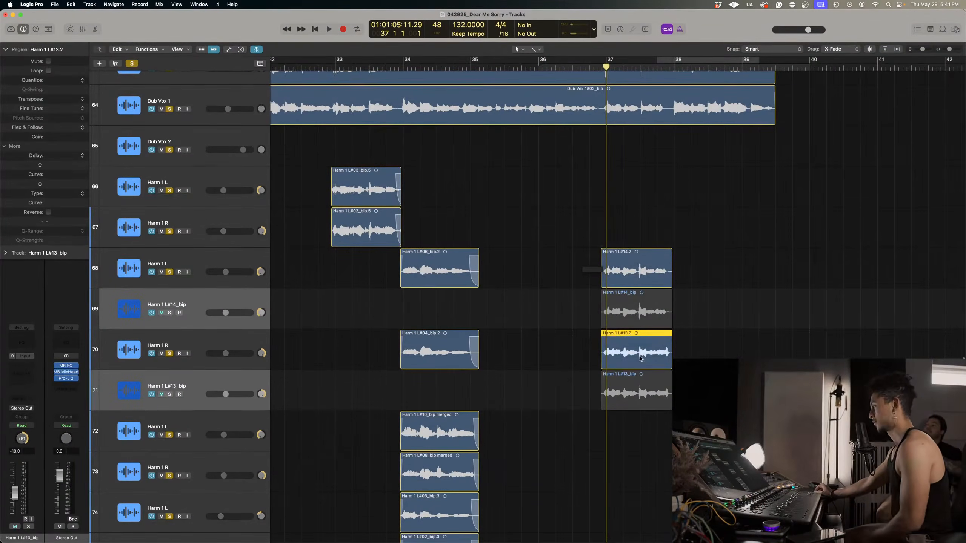
Delete the original Harm 1 L#13.2 and Harm 1 L#14.2 regions at bar 37.
{"action": "key", "text": "Delete"}
{"action": "left_click", "coordinate": [643, 259]}
{"action": "key", "text": "Delete"}
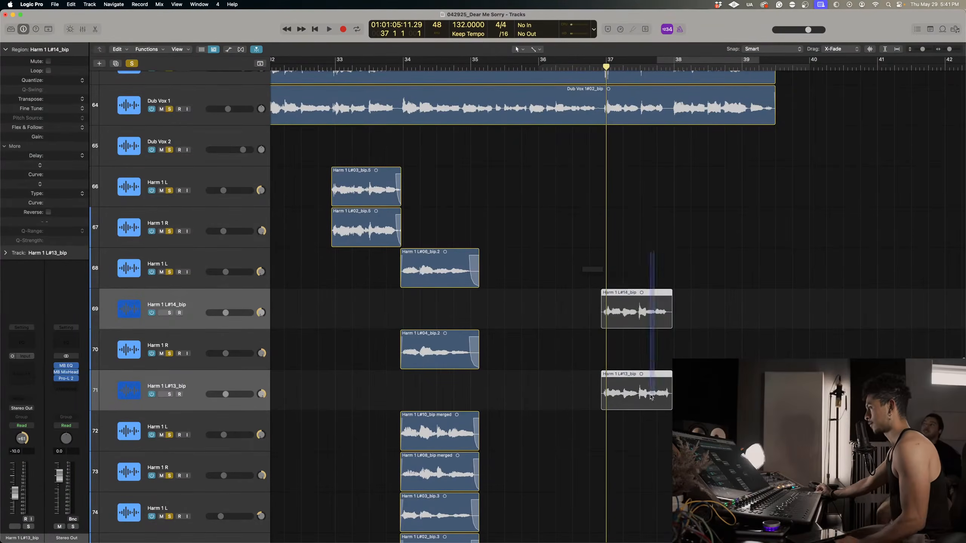
Move the bounced Harm 1 L#14_bip and Harm 1 L#13_bip regions onto the original Harm 1 L and Harm 1 R tracks and delete the emptied bounce tracks.
{"action": "left_click_drag", "start_coordinate": [648, 301], "coordinate": [648, 260]}
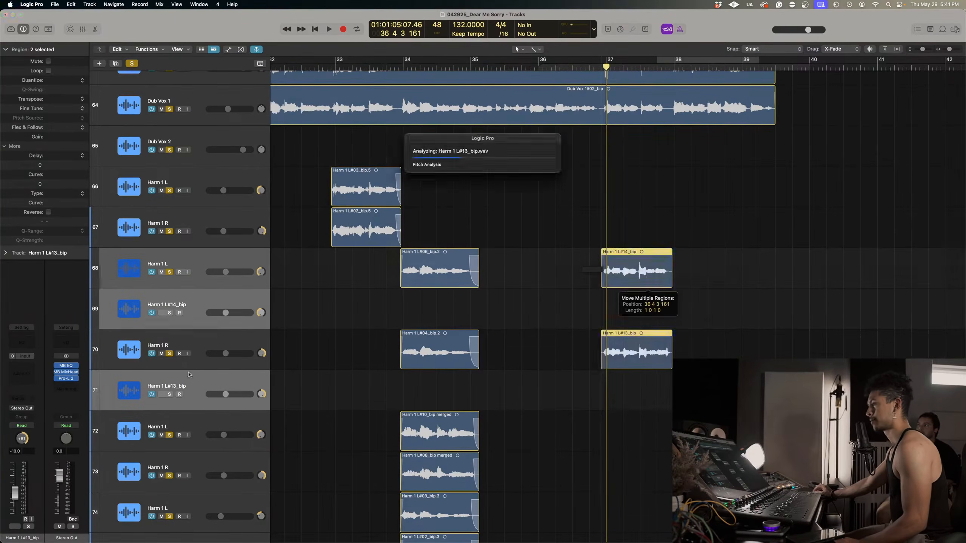
{"action": "left_click", "coordinate": [211, 377]}
{"action": "left_click", "coordinate": [199, 306], "text": "super"}
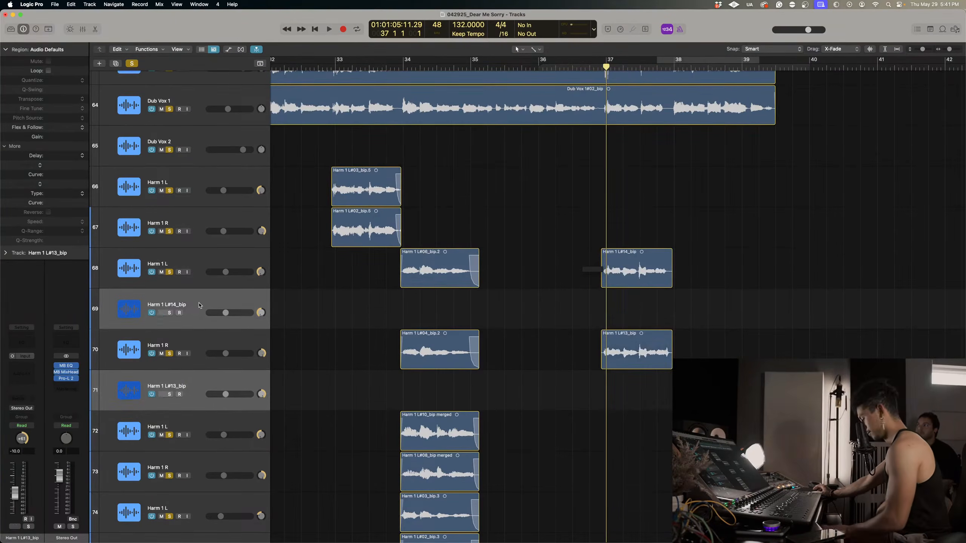
{"action": "key", "text": "Delete"}
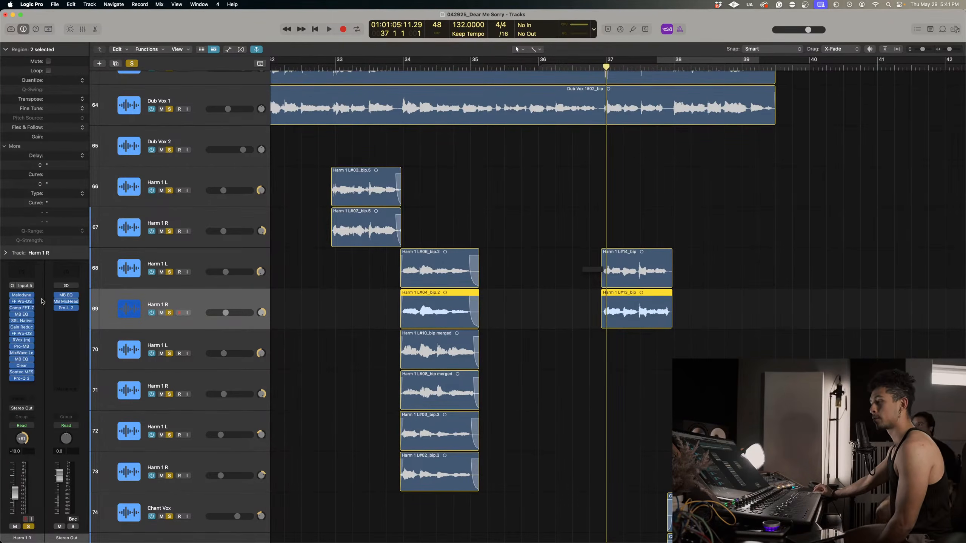
Remove the Melodyne insert from the Harm 1 R and Harm 1 L tracks 69 and 68.
{"action": "left_click", "coordinate": [32, 296]}
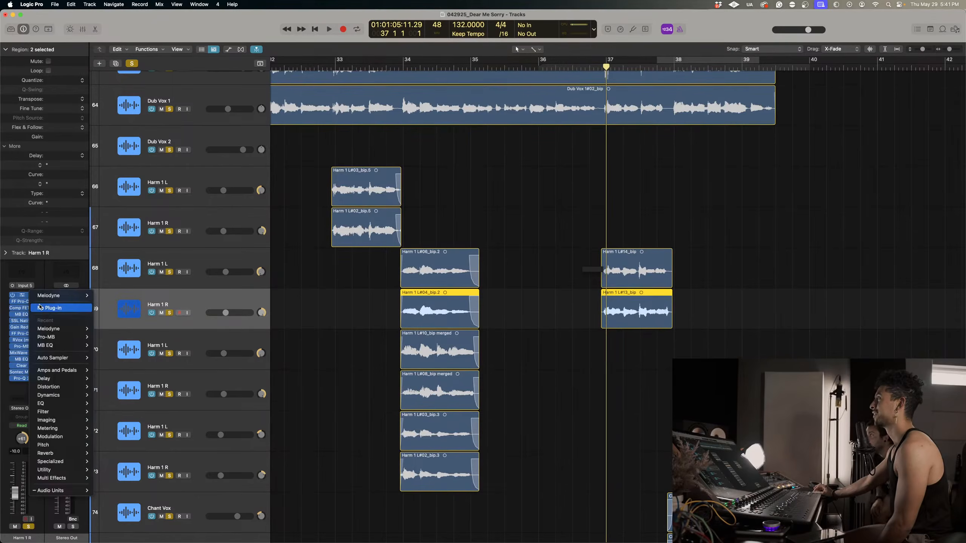
{"action": "left_click", "coordinate": [40, 308]}
{"action": "left_click", "coordinate": [178, 254]}
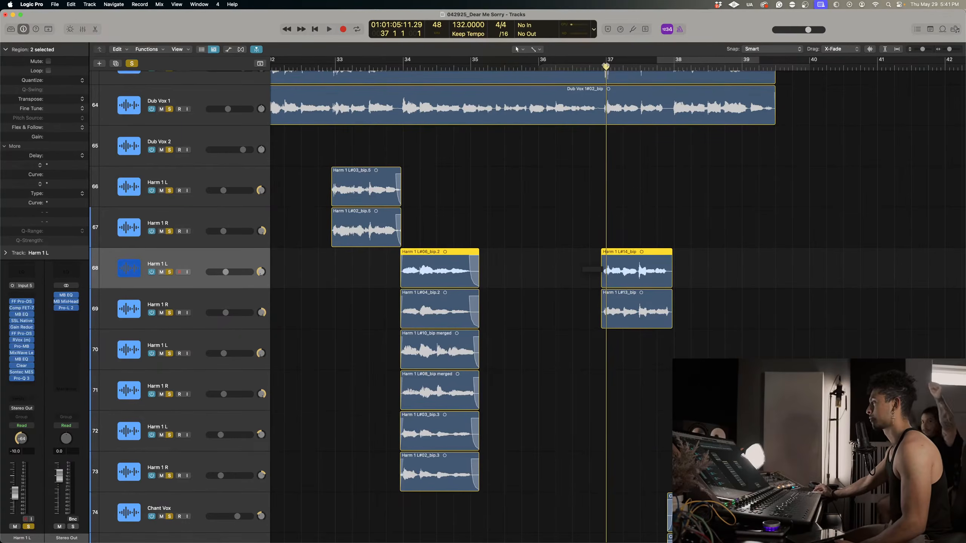
Play the soloed vocals from just before bar 37 through bar 39 to check the bounced harmonies.
{"action": "key", "text": "ctrl+comma"}
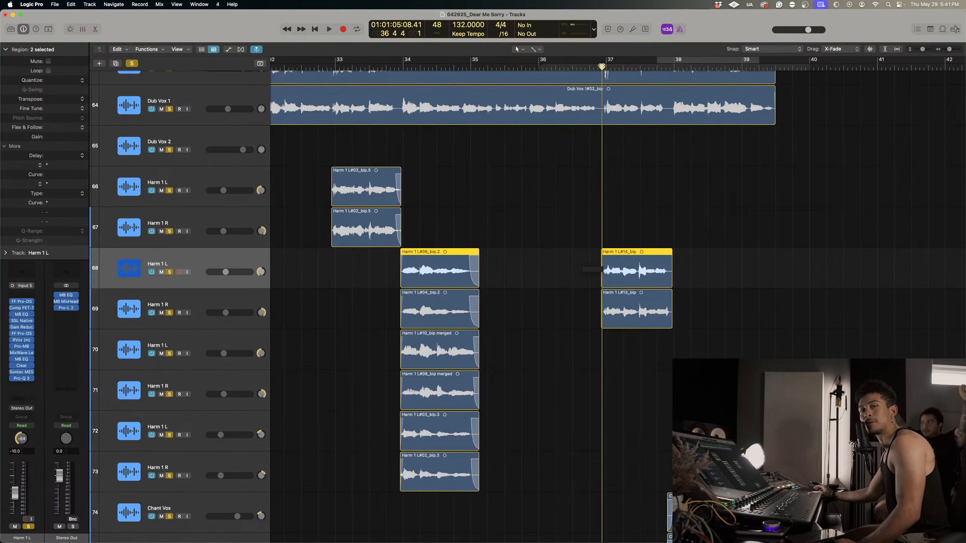
{"action": "key", "text": "space"}
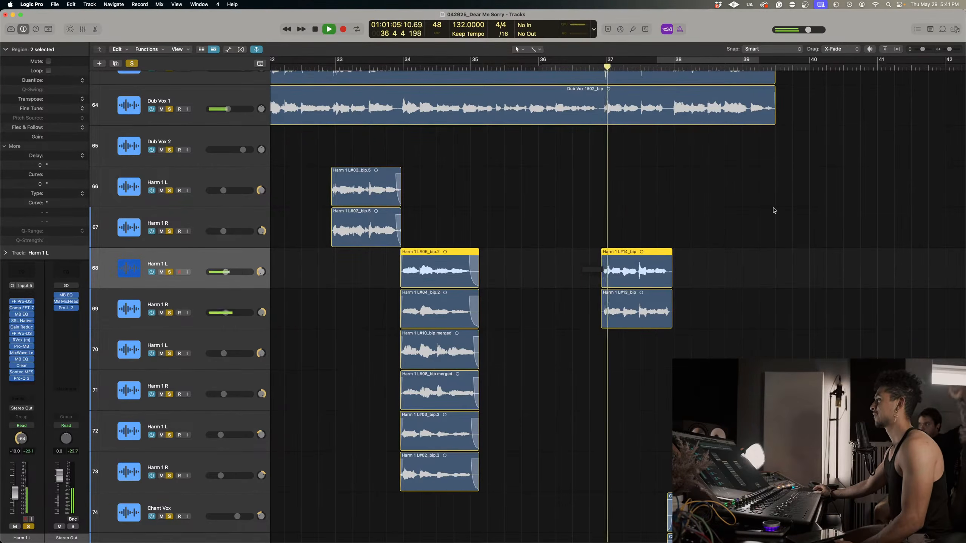
{"action": "key", "text": "super+Up"}
{"action": "key", "text": "super+Up"}
{"action": "key", "text": "super+Up"}
{"action": "key", "text": "super+Up"}
{"action": "key", "text": "super+Left"}
{"action": "key", "text": "super+Left"}
{"action": "key", "text": "super+Left"}
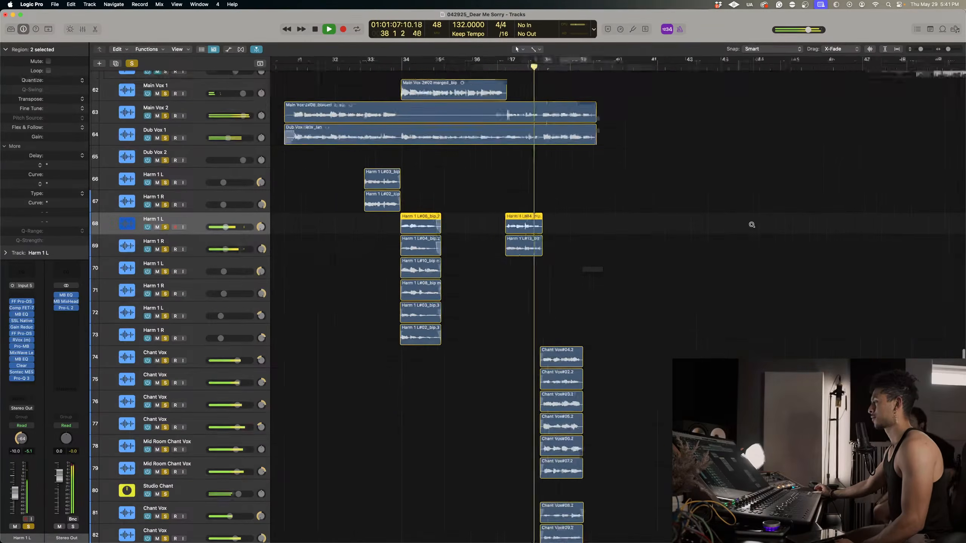
{"action": "key", "text": "super+Up"}
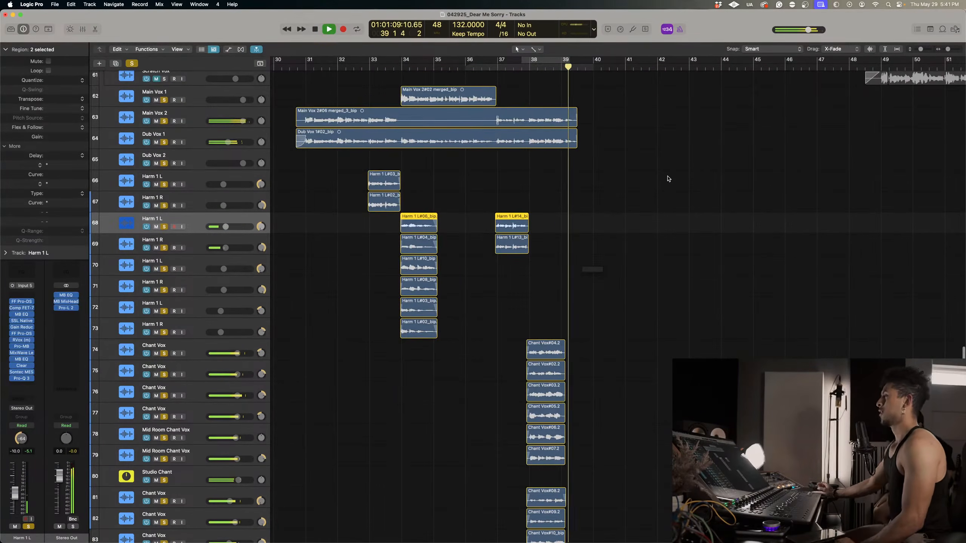
{"action": "key", "text": "space"}
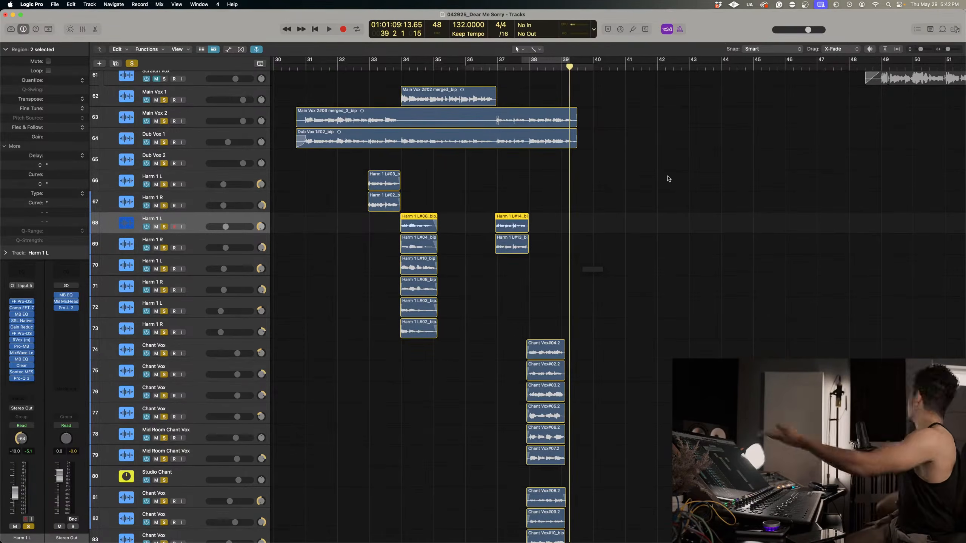
Clear the solo on all soloed tracks and start playback of the full mix.
{"action": "left_click", "coordinate": [647, 190], "text": "ctrl+alt"}
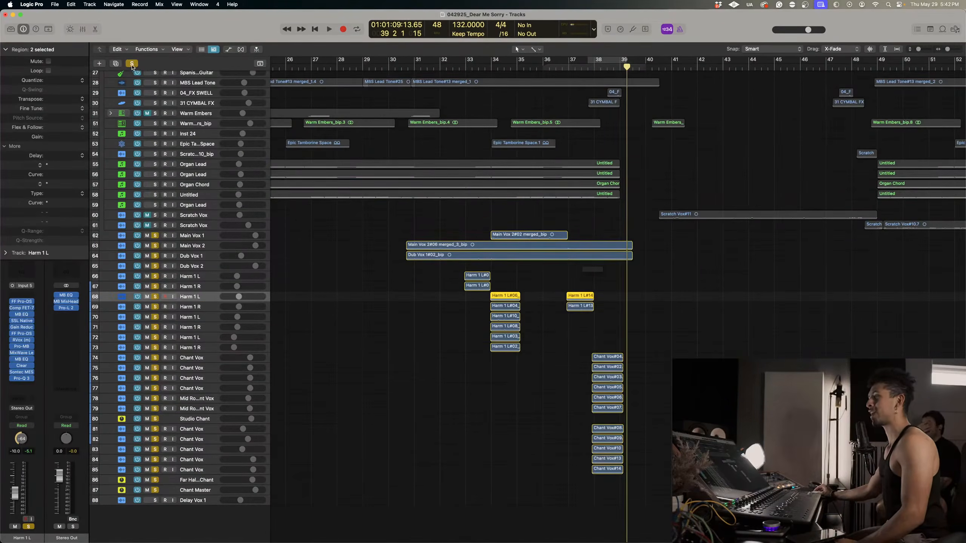
{"action": "left_click", "coordinate": [132, 64]}
{"action": "left_click", "coordinate": [401, 66]}
{"action": "key", "text": "space"}
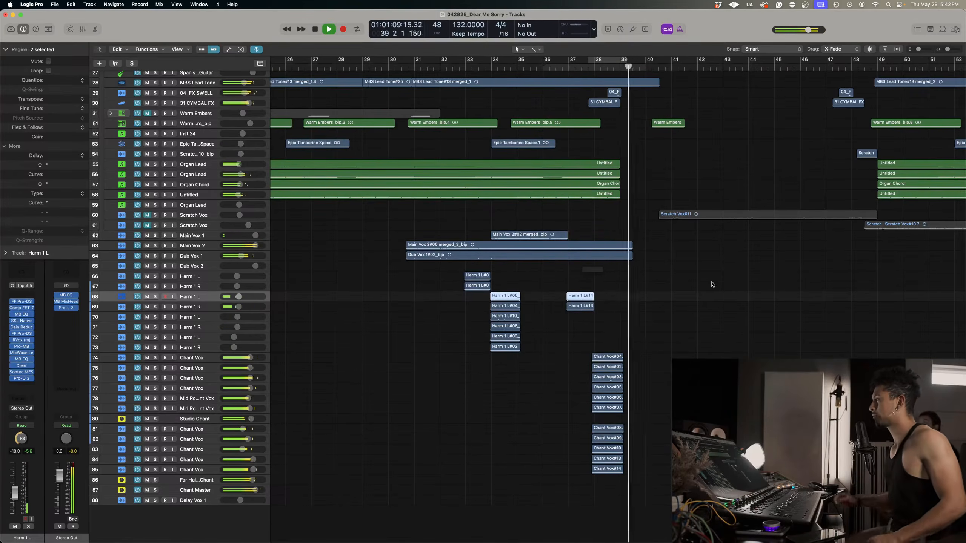
Replay the full mix from just before bar 37 to hear how the new harmonies sit around it.
{"action": "scroll", "coordinate": [712, 284], "scroll_direction": "down", "scroll_amount": 1}
{"action": "left_click", "coordinate": [566, 67]}
{"action": "scroll", "coordinate": [642, 275], "scroll_direction": "up", "scroll_amount": 5}
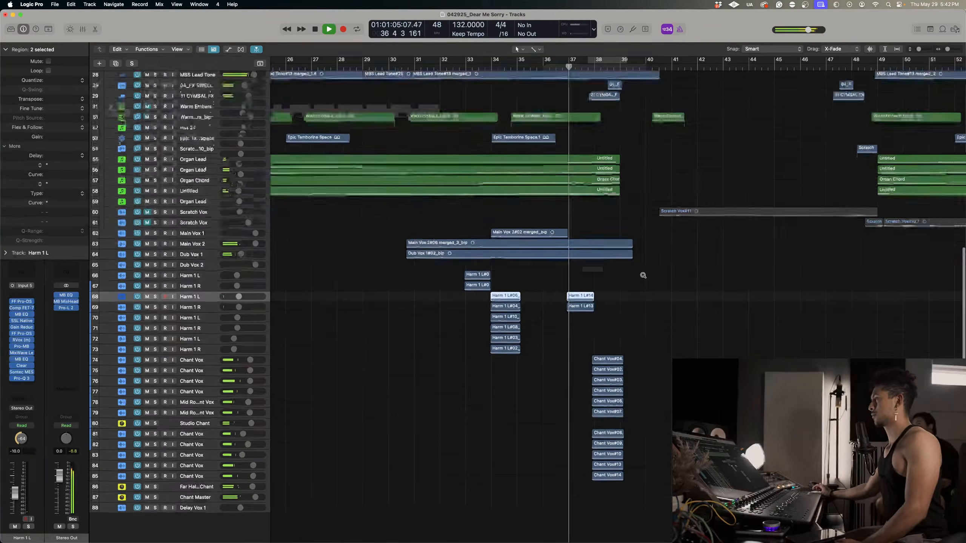
{"action": "scroll", "coordinate": [642, 275], "scroll_direction": "right", "scroll_amount": 3}
{"action": "mouse_move", "coordinate": [660, 65]}
{"action": "left_mouse_down"}
{"action": "mouse_move", "coordinate": [645, 64]}
{"action": "mouse_move", "coordinate": [658, 66]}
{"action": "left_mouse_up"}
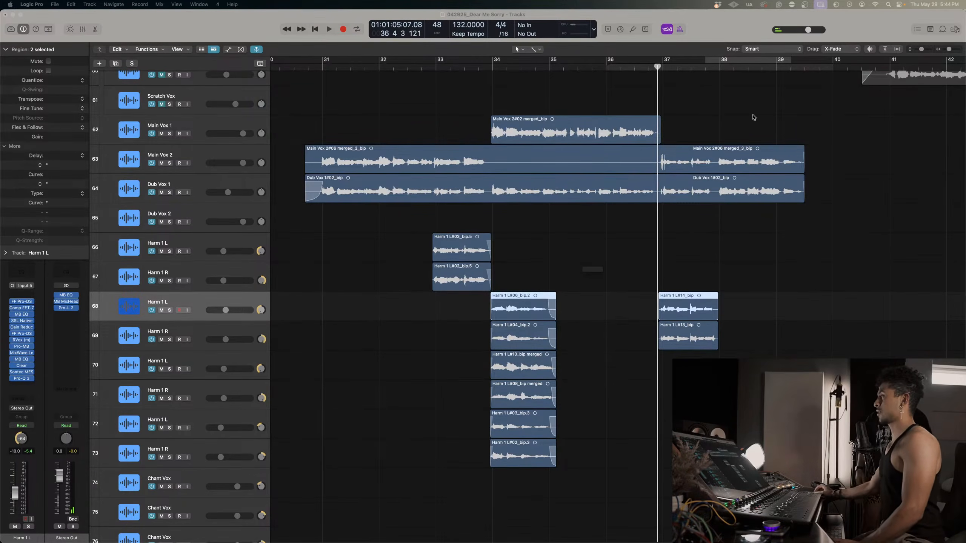
{"action": "left_click", "coordinate": [609, 75]}
{"action": "left_click", "coordinate": [595, 66]}
{"action": "key", "text": "space"}
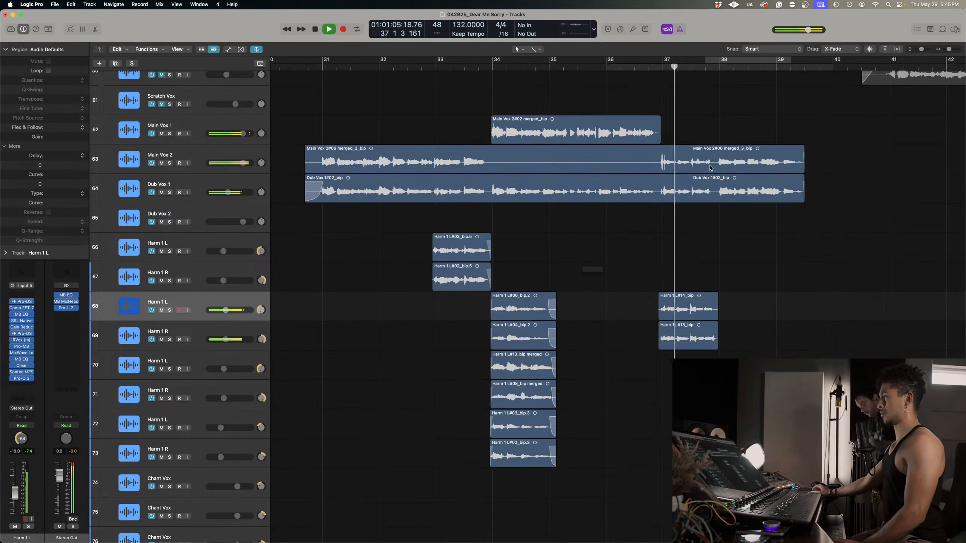
{"action": "key", "text": "space"}
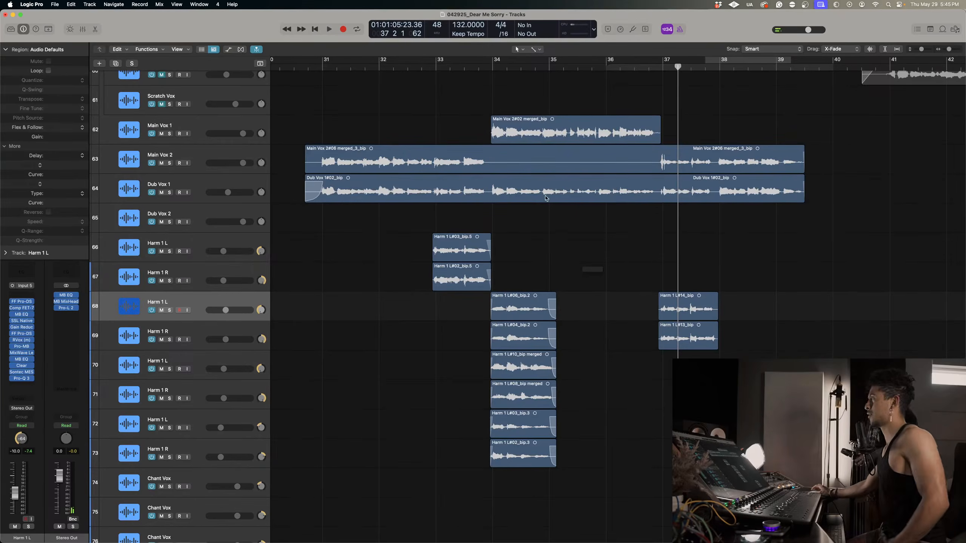
Select the Harm 1 L track 70 through its merged region and place the playhead just before bar 37 for recording.
{"action": "scroll", "coordinate": [594, 312], "scroll_direction": "up", "scroll_amount": 3}
{"action": "scroll", "coordinate": [594, 312], "scroll_direction": "down", "scroll_amount": 5}
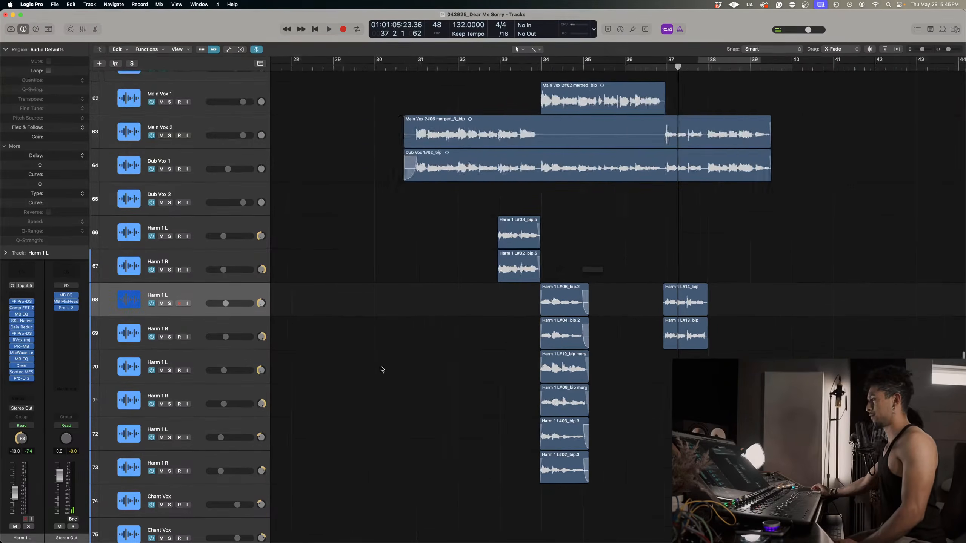
{"action": "scroll", "coordinate": [382, 367], "scroll_direction": "up", "scroll_amount": 8}
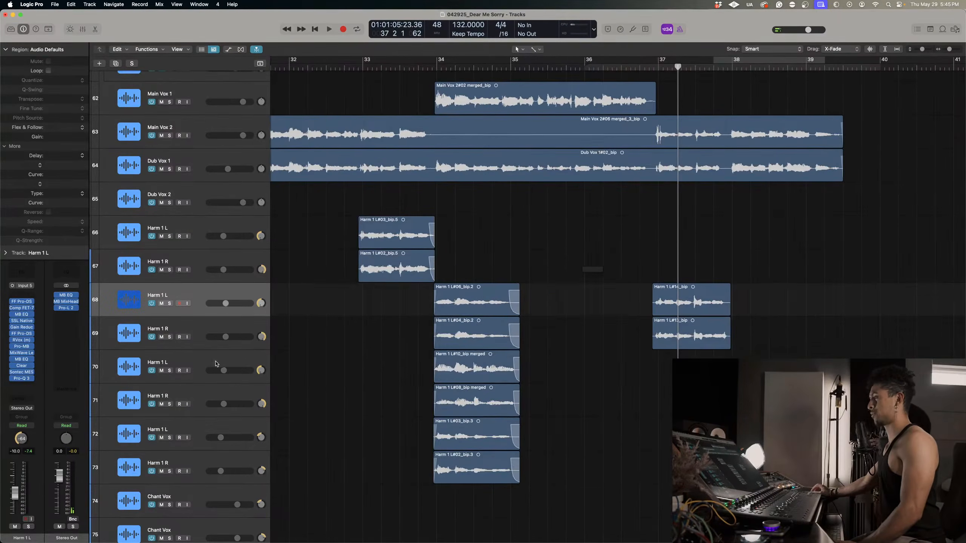
{"action": "left_click", "coordinate": [475, 367]}
{"action": "left_click", "coordinate": [658, 68]}
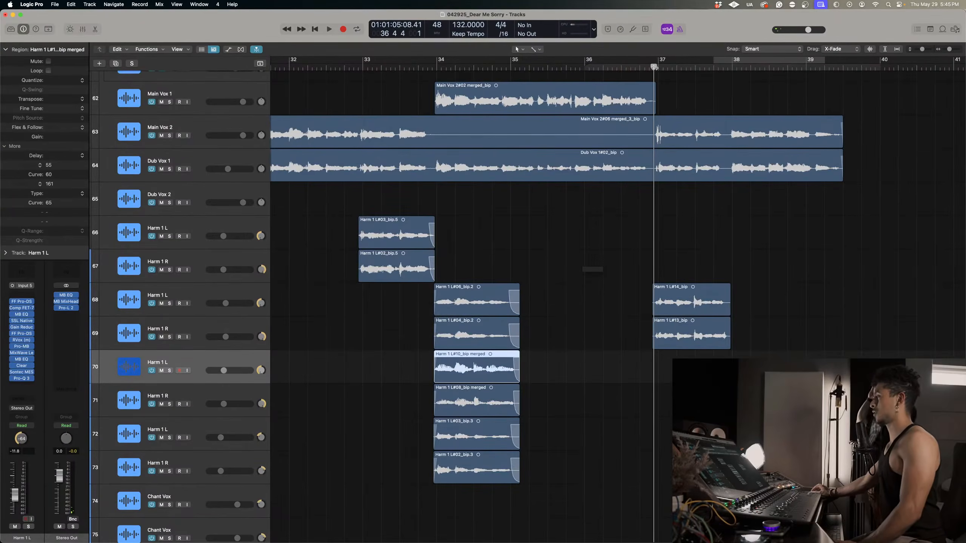
{"action": "left_click", "coordinate": [650, 67]}
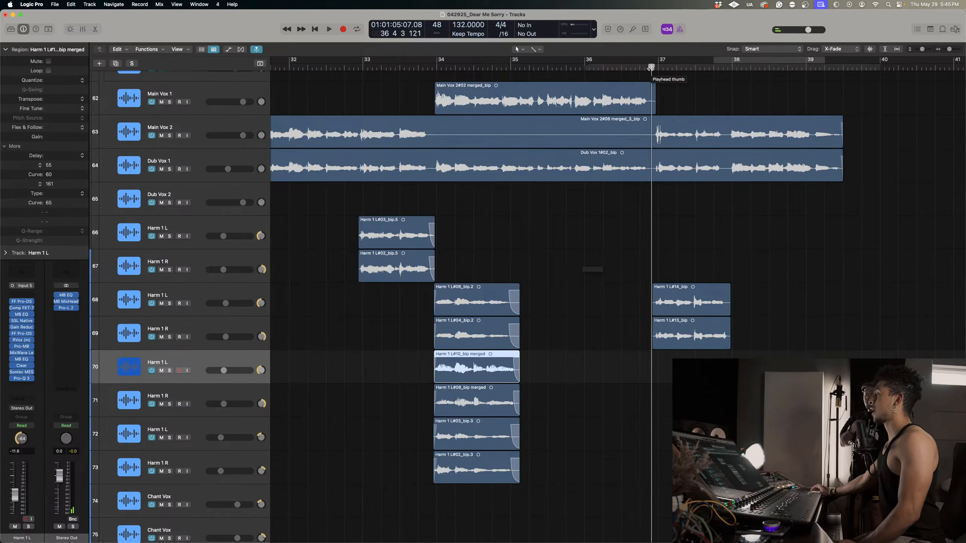
{"action": "left_click_drag", "start_coordinate": [650, 68], "coordinate": [648, 66]}
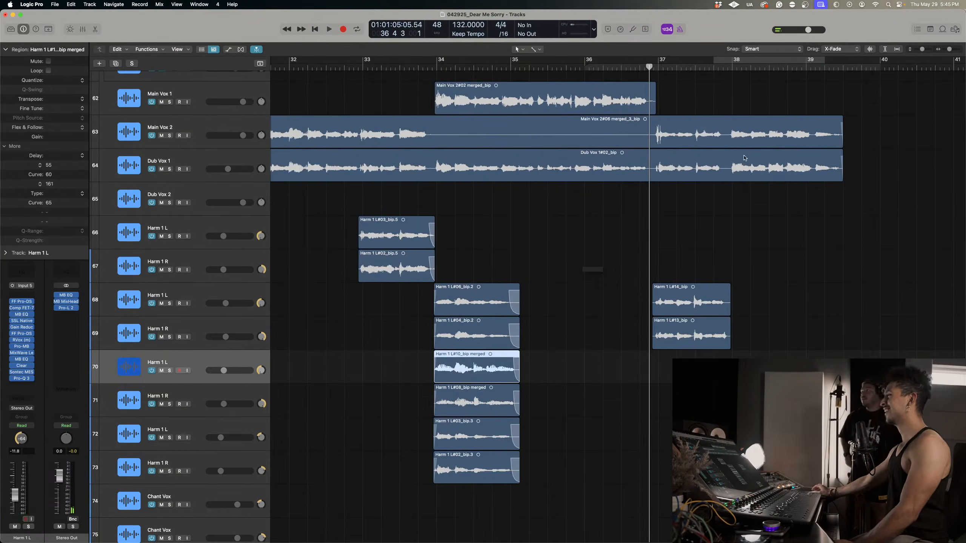
Record a harmony take on the Harm 1 L track 70 from just before bar 37 and delete it.
{"action": "key", "text": "r"}
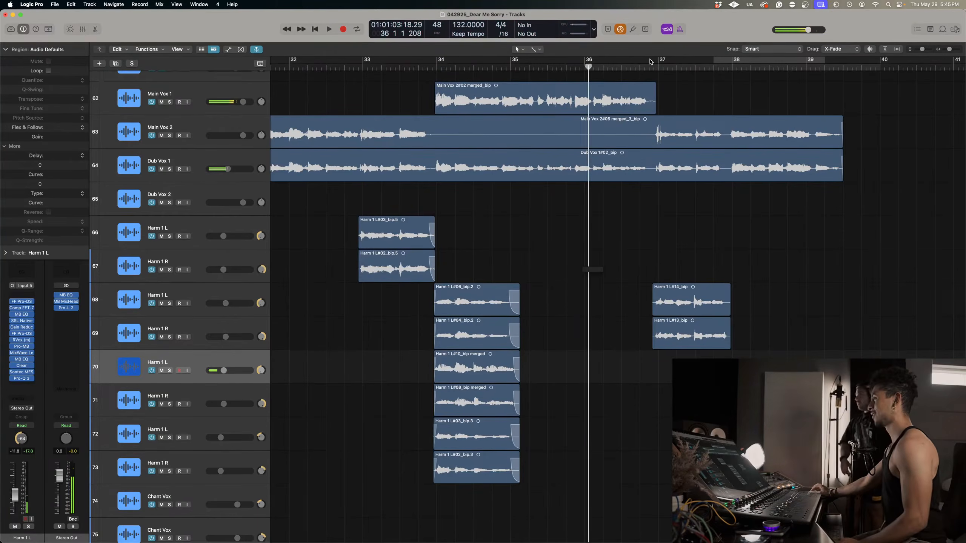
{"action": "key", "text": "space"}
{"action": "key", "text": "r"}
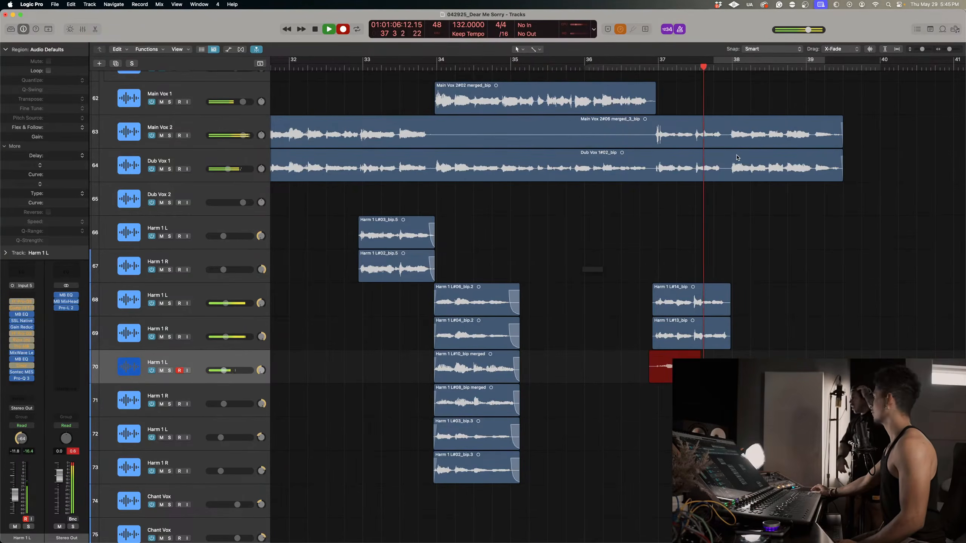
{"action": "key", "text": "space"}
{"action": "key", "text": "Delete"}
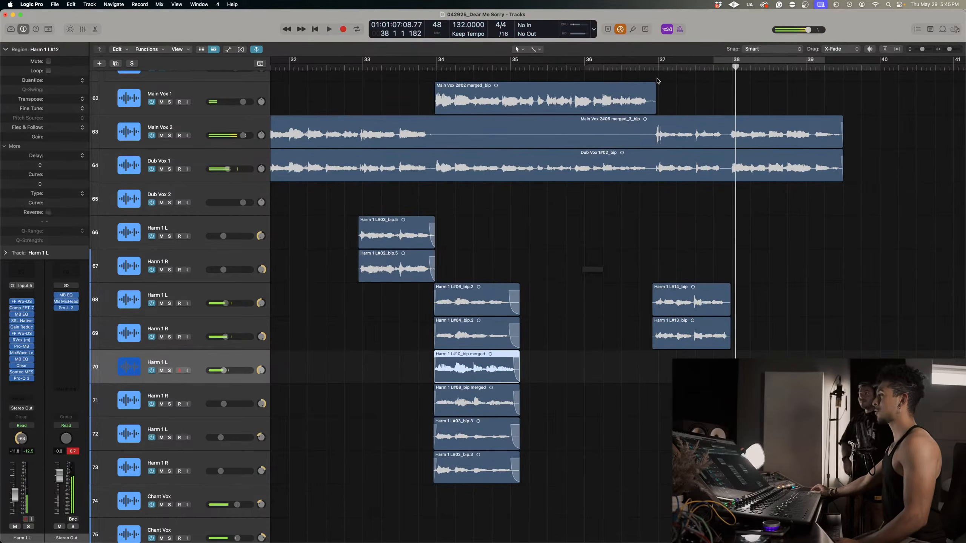
Record another take on the Harm 1 L track 70 from position 36 4 1 and undo the recording.
{"action": "left_click", "coordinate": [648, 67]}
{"action": "left_click", "coordinate": [639, 67]}
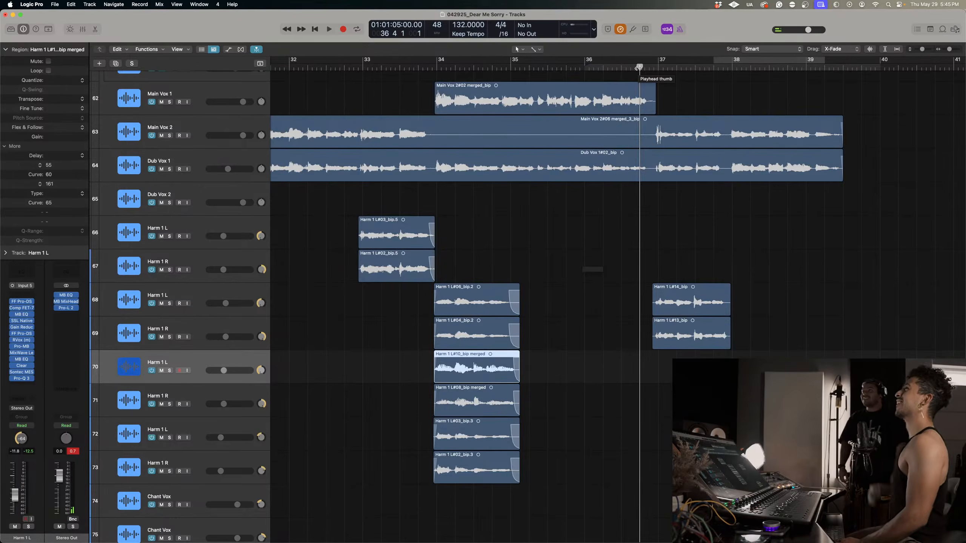
{"action": "key", "text": "r"}
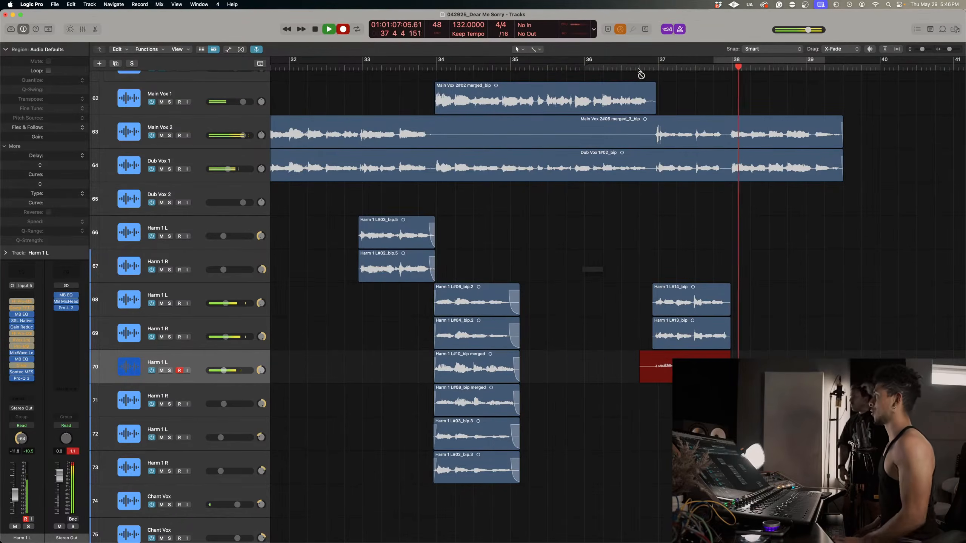
{"action": "key", "text": "space"}
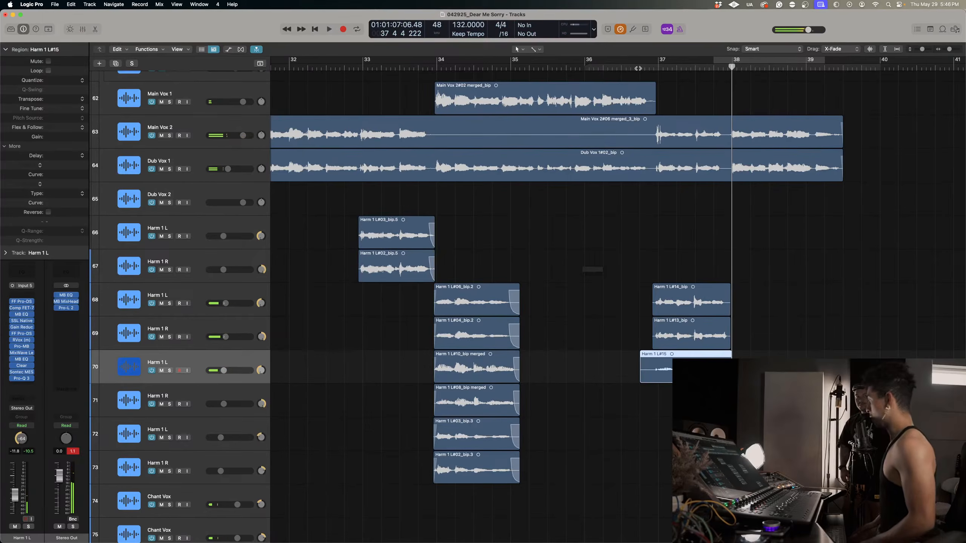
{"action": "key", "text": "super+z"}
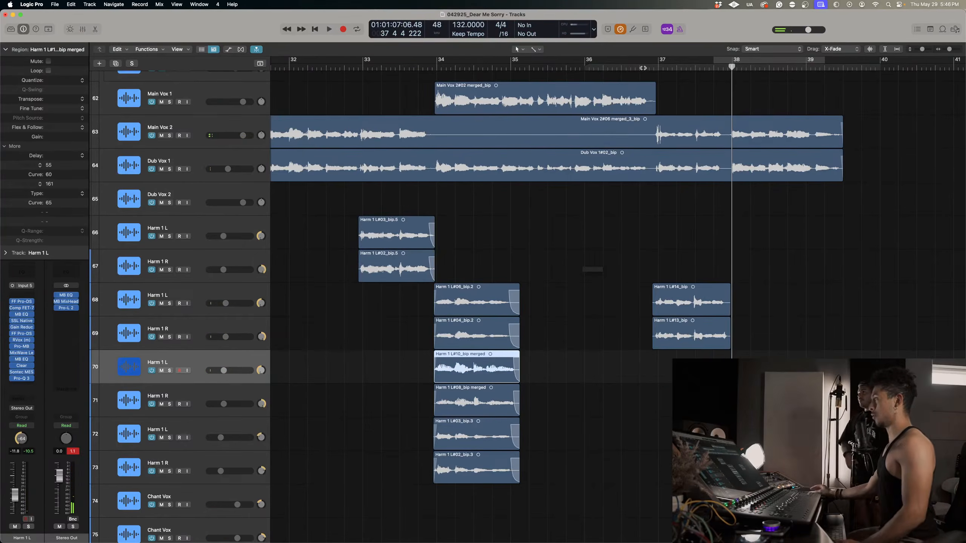
Try a short retake on the Harm 1 L track 70 around bar 37 and undo the recording.
{"action": "left_click", "coordinate": [644, 67]}
{"action": "key", "text": "r"}
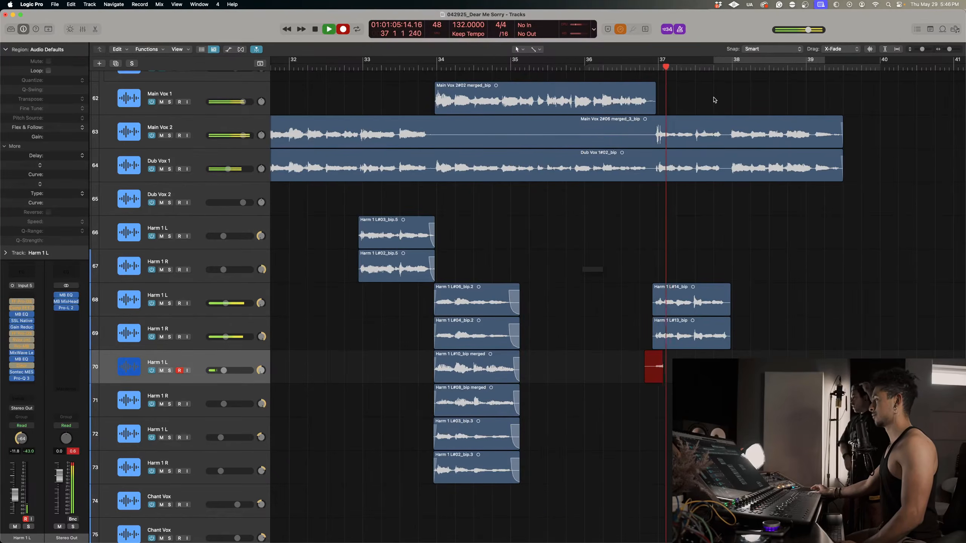
{"action": "key", "text": "space"}
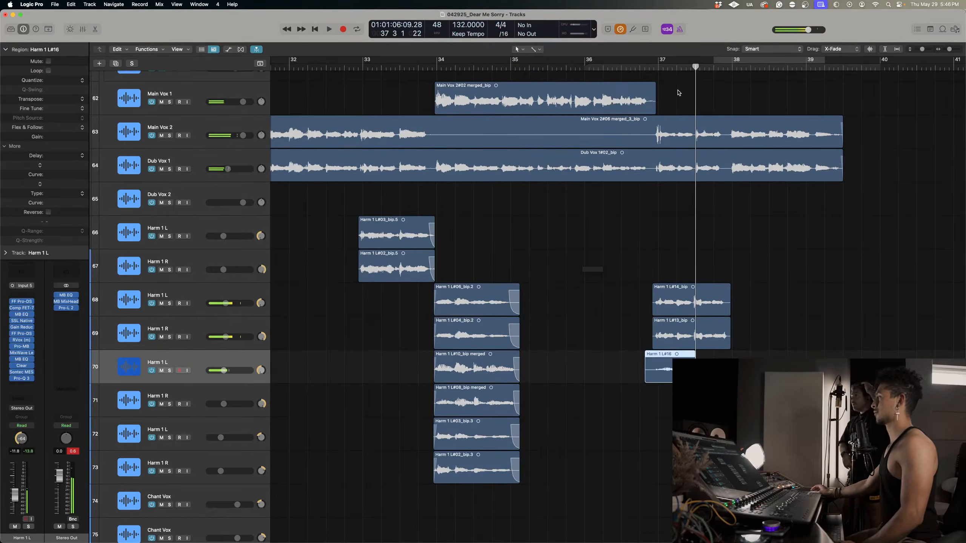
{"action": "key", "text": "super+z"}
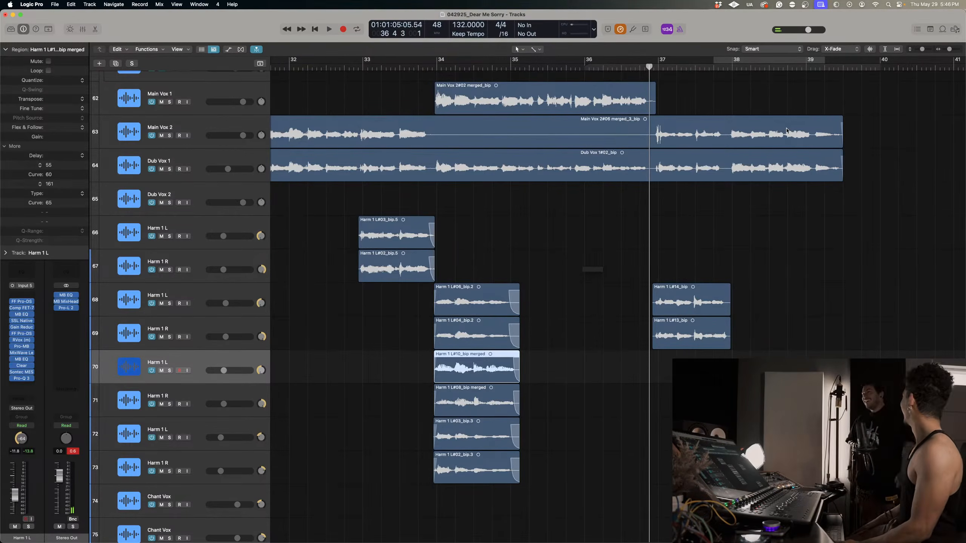
Record a longer take on the Harm 1 L track 70 from bar 35 into bar 38 and delete the region.
{"action": "key", "text": "r"}
{"action": "key", "text": "space"}
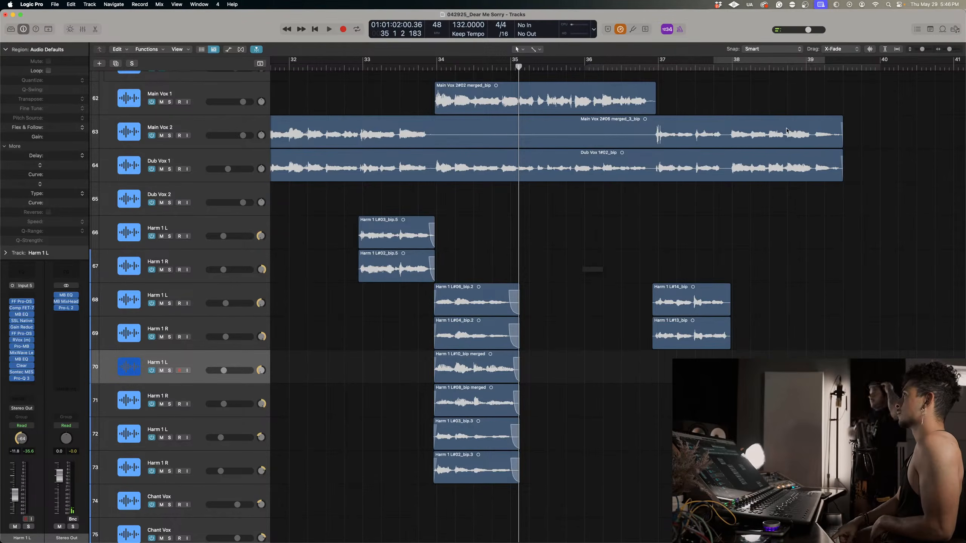
{"action": "key", "text": "r"}
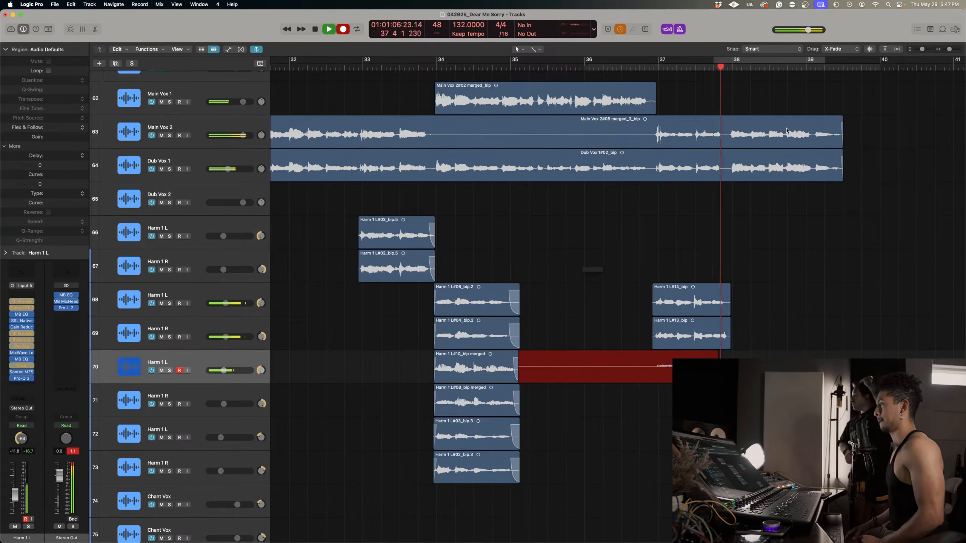
{"action": "key", "text": "space"}
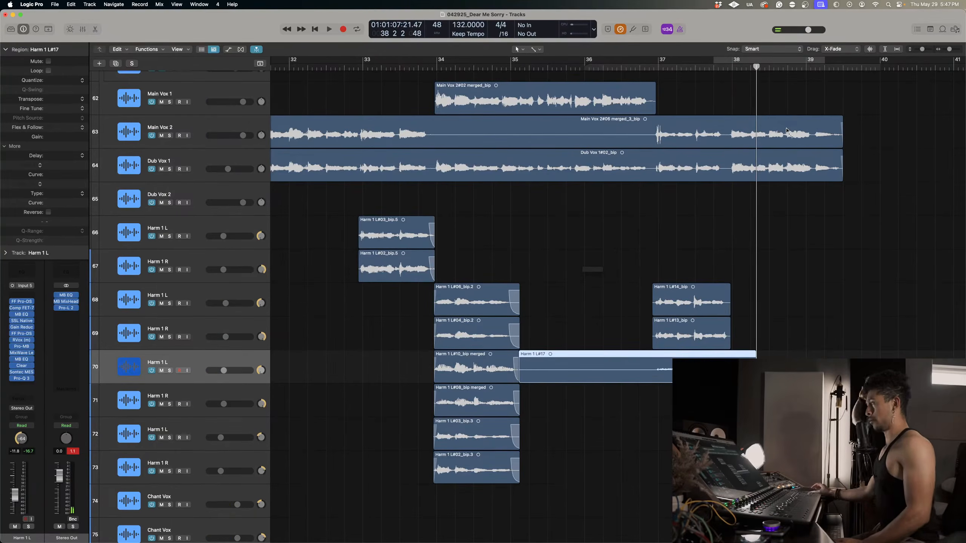
{"action": "key", "text": "Delete"}
Record a take on the Harm 1 L track 70 from just before bar 37, check it soloed, and delete it.
{"action": "mouse_move", "coordinate": [639, 73]}
{"action": "left_mouse_down"}
{"action": "mouse_move", "coordinate": [658, 71]}
{"action": "mouse_move", "coordinate": [647, 71]}
{"action": "left_mouse_up"}
{"action": "key", "text": "r"}
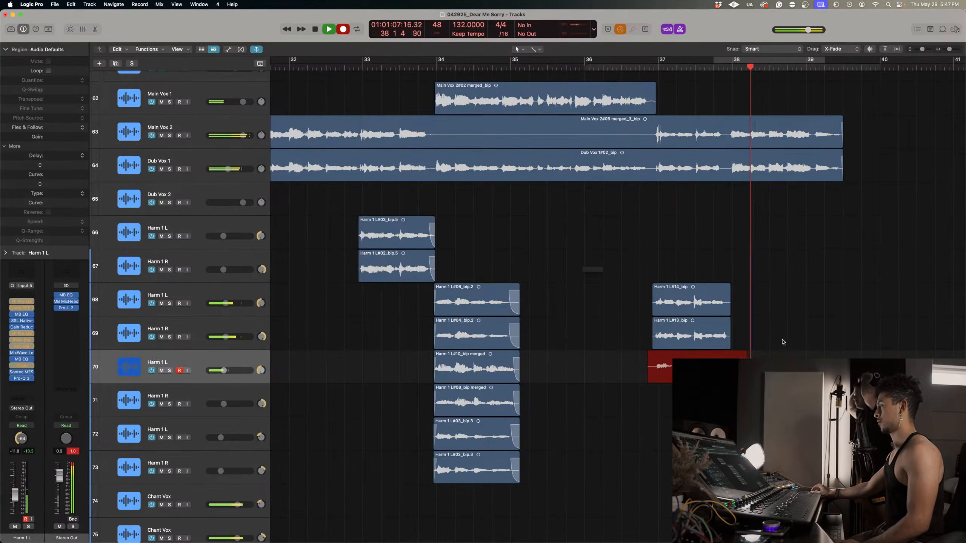
{"action": "key", "text": "space"}
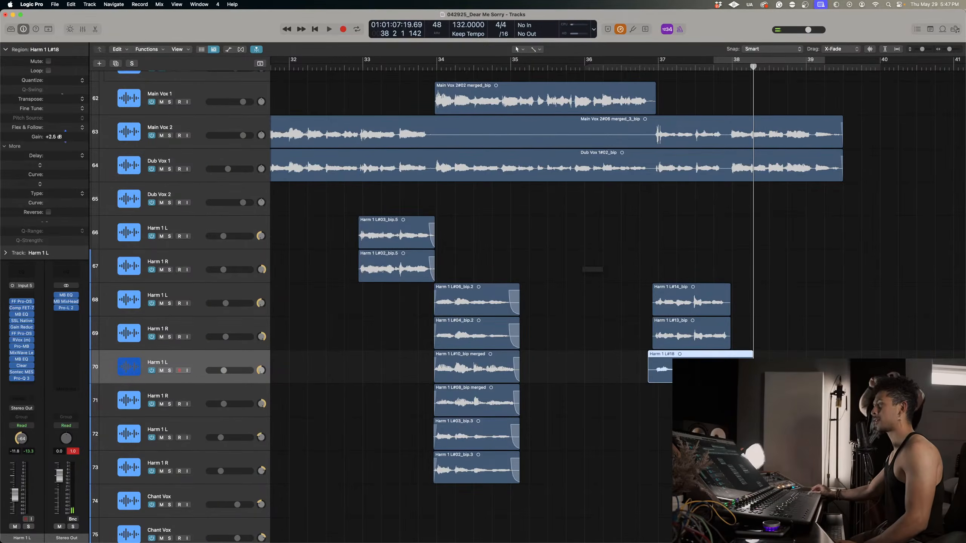
{"action": "left_click", "coordinate": [650, 68]}
{"action": "key", "text": "s"}
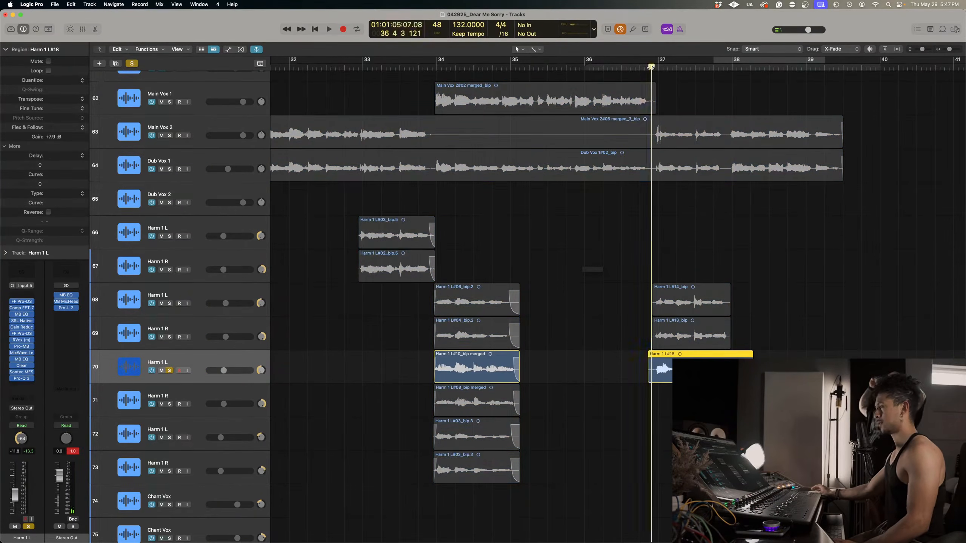
{"action": "key", "text": "space"}
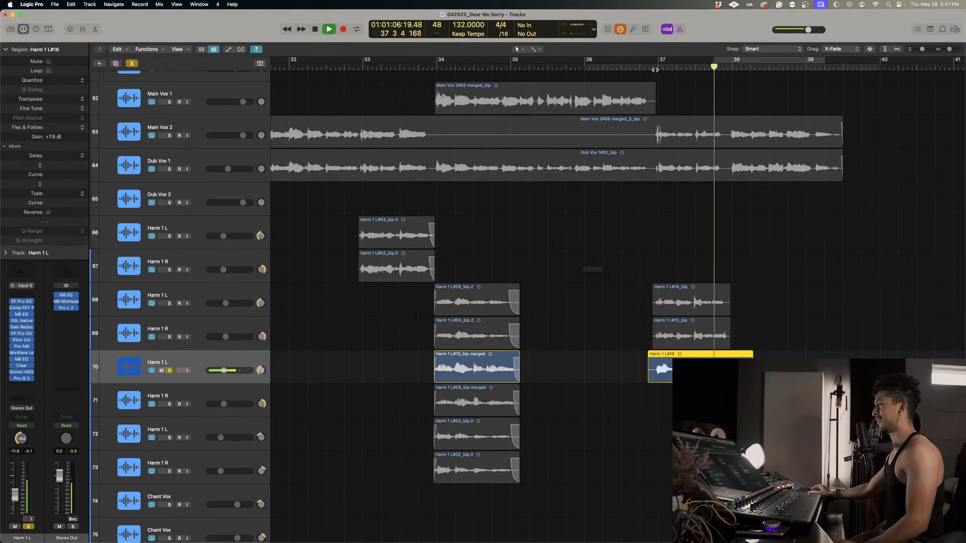
{"action": "key", "text": "space"}
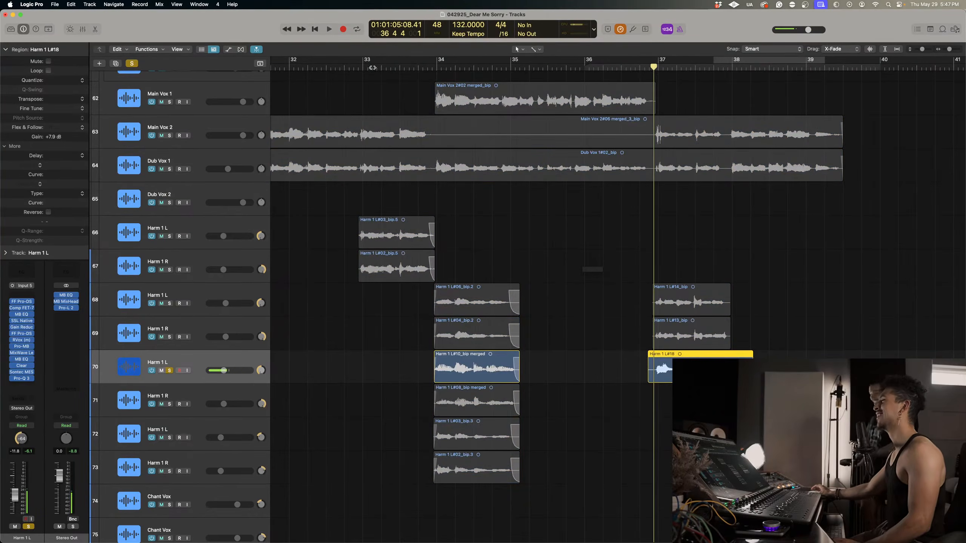
{"action": "left_click", "coordinate": [129, 64]}
{"action": "key", "text": "Delete"}
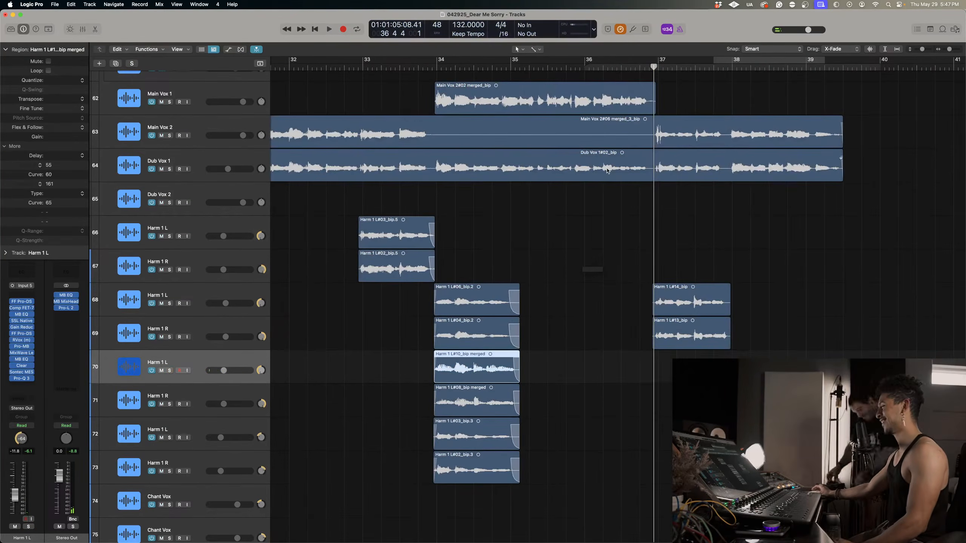
Record another take on the Harm 1 L track 70 from position 36 4 1, play it soloed, and undo the recording.
{"action": "left_click", "coordinate": [640, 67]}
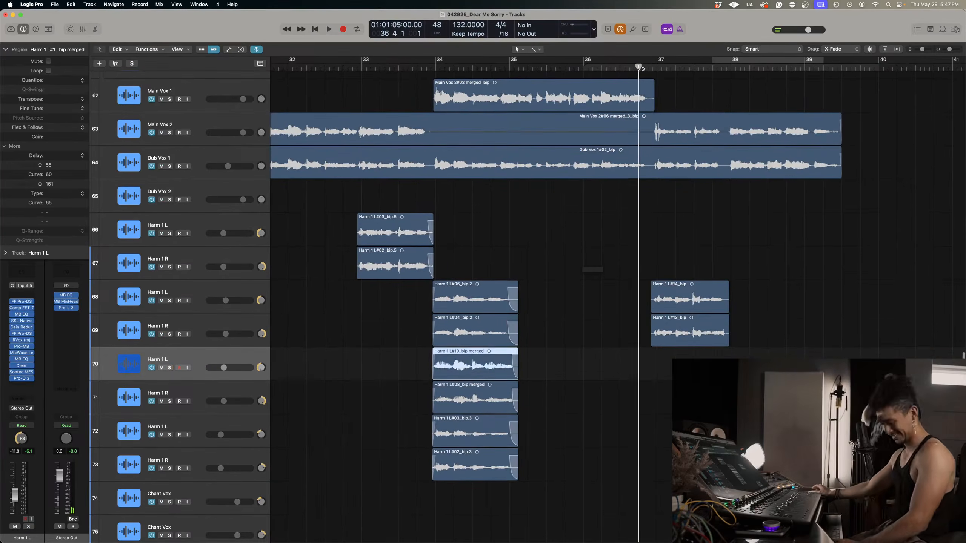
{"action": "key", "text": "r"}
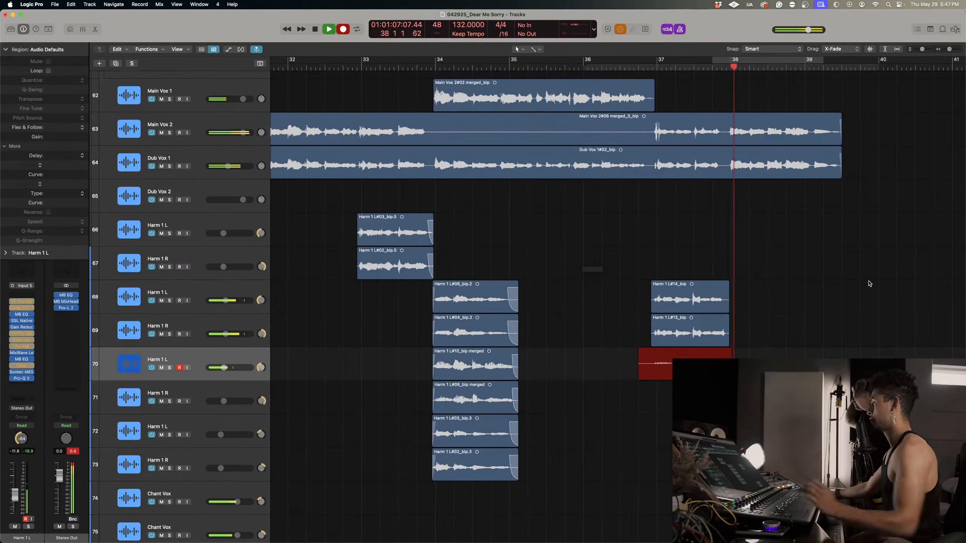
{"action": "key", "text": "space"}
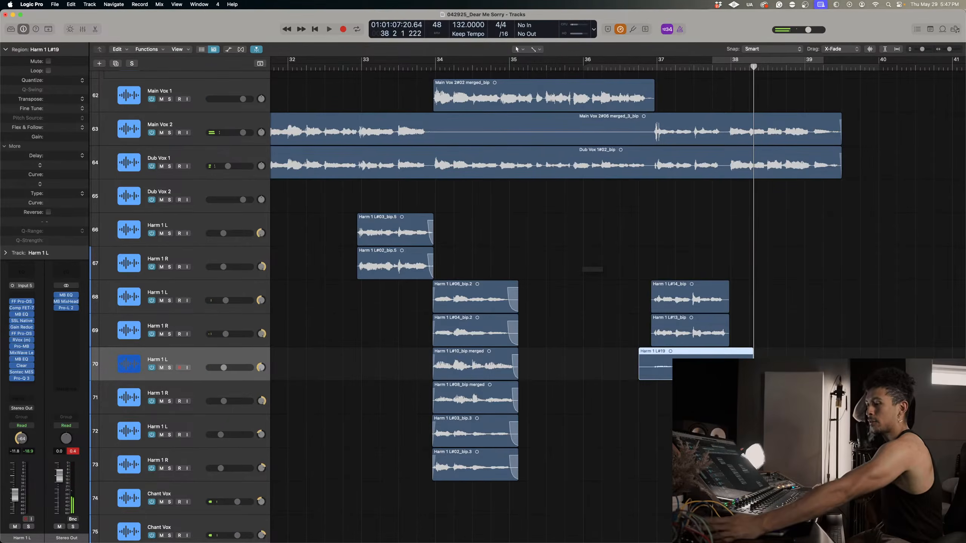
{"action": "key", "text": "s"}
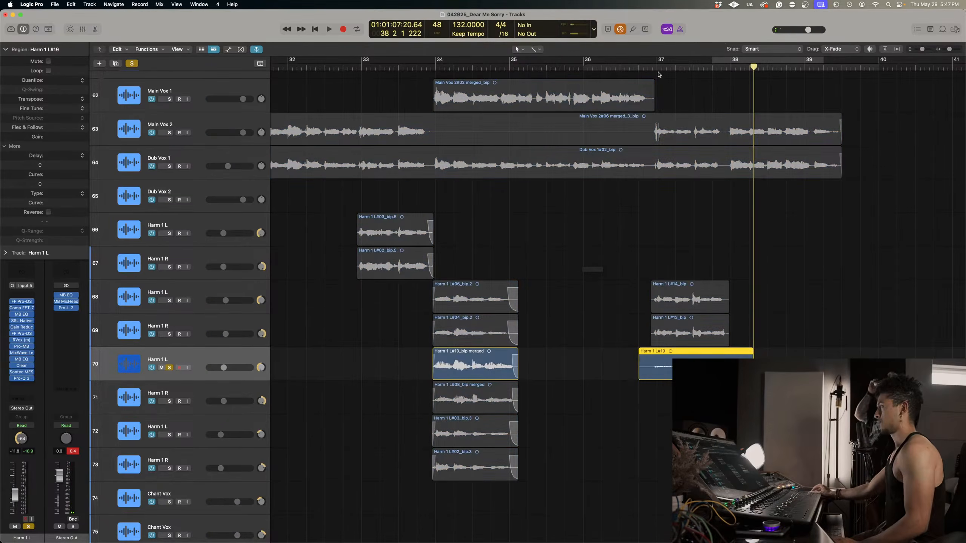
{"action": "left_click", "coordinate": [659, 75]}
{"action": "key", "text": "space"}
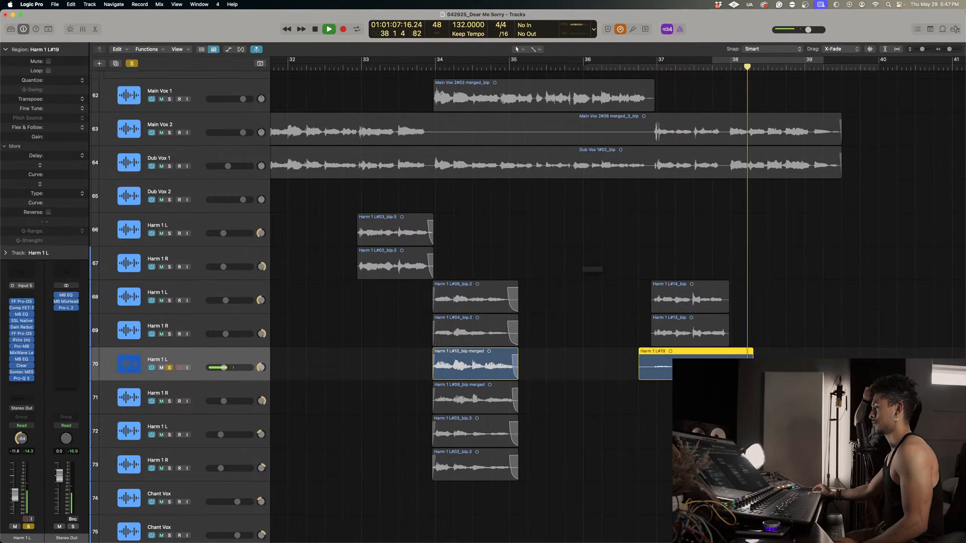
{"action": "key", "text": "super+z"}
{"action": "key", "text": "s"}
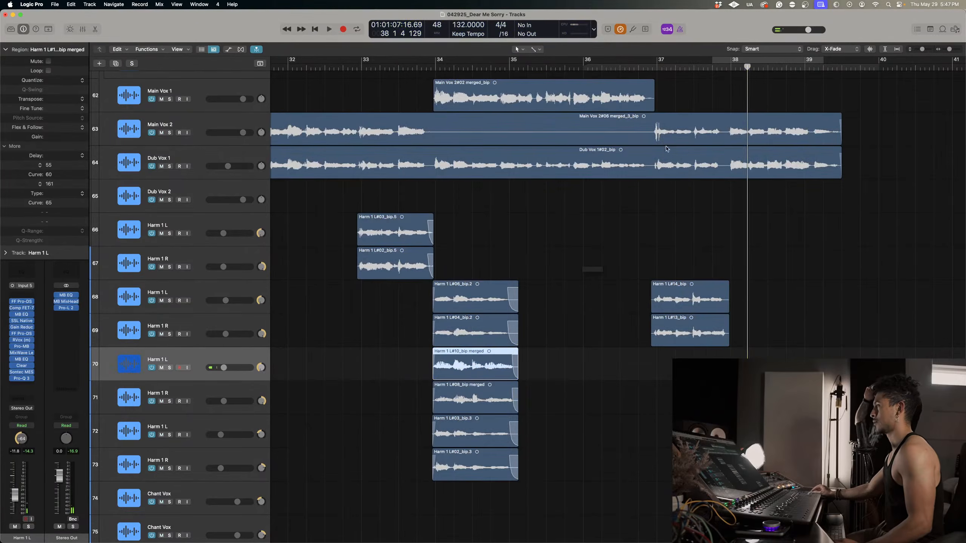
Record a new harmony take on the Harm 1 L track 70 from position 36 4 3 into bar 38.
{"action": "key", "text": "space"}
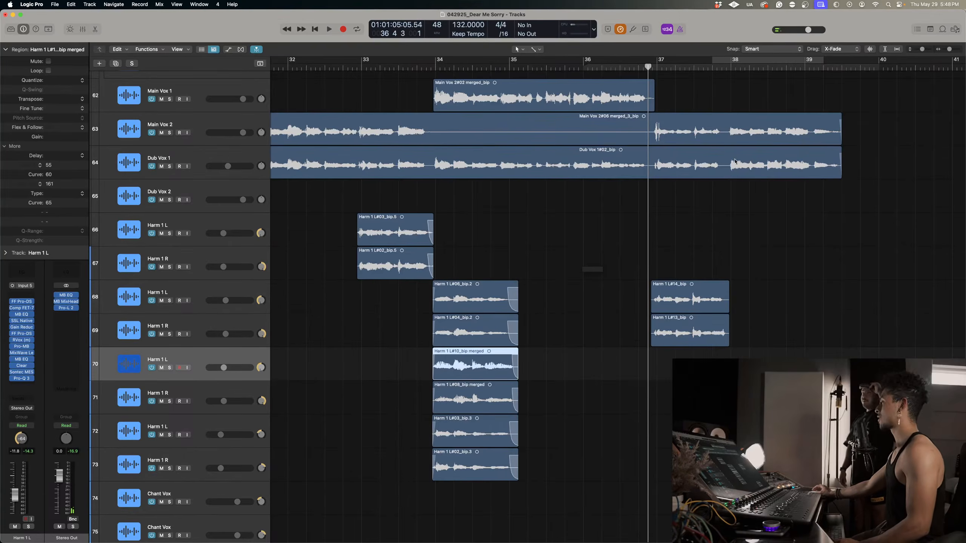
{"action": "key", "text": "r"}
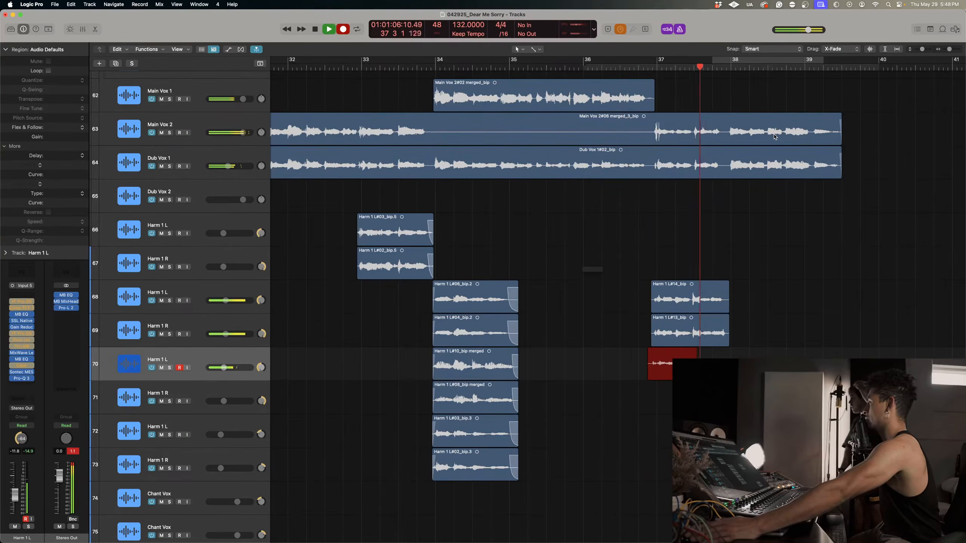
{"action": "key", "text": "space"}
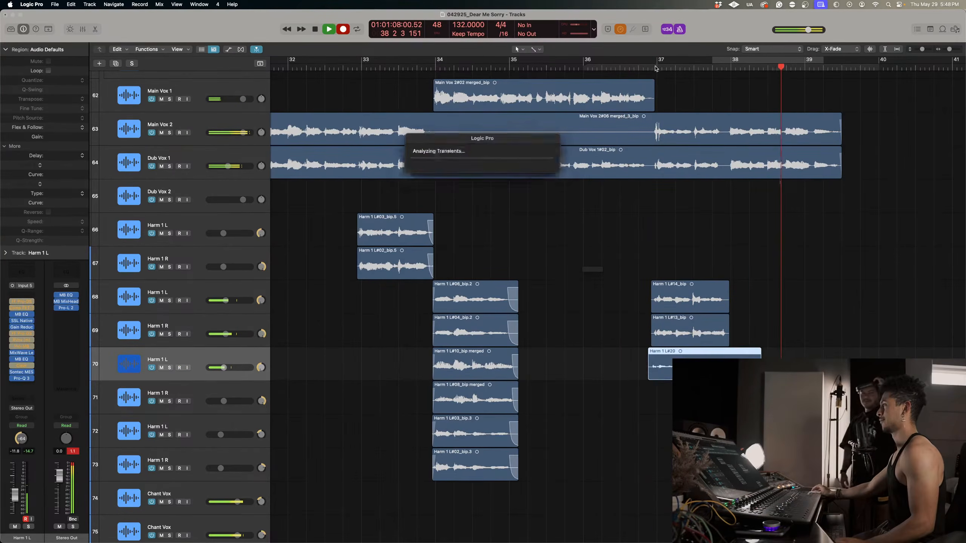
Solo the Harm 1 L track 70 and play back the new take from just before bar 37.
{"action": "key", "text": "s"}
{"action": "key", "text": "space"}
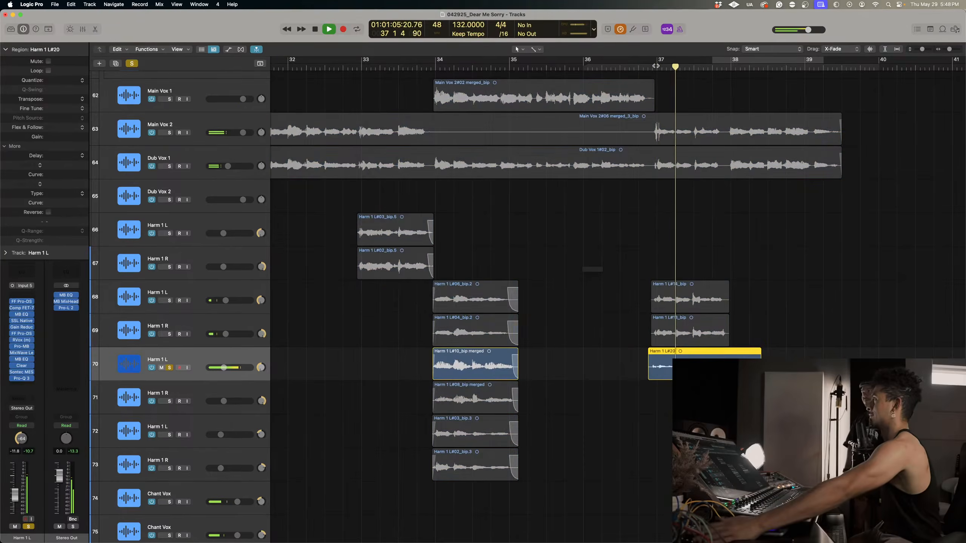
{"action": "key", "text": "space"}
{"action": "left_click", "coordinate": [650, 66]}
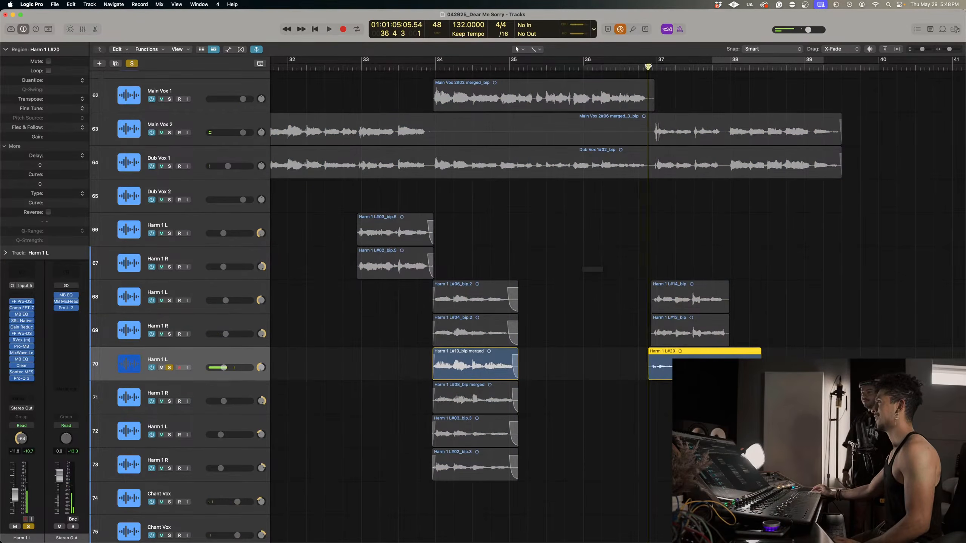
{"action": "key", "text": "space"}
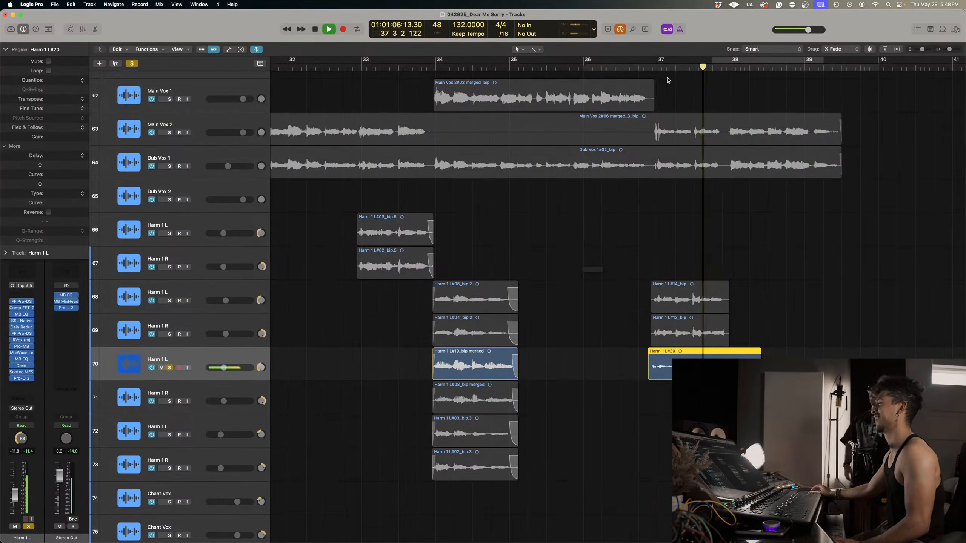
{"action": "key", "text": "space"}
Move the new bar 37 take down to the Harm 1 R track 71 and turn off all solos.
{"action": "left_click", "coordinate": [748, 324]}
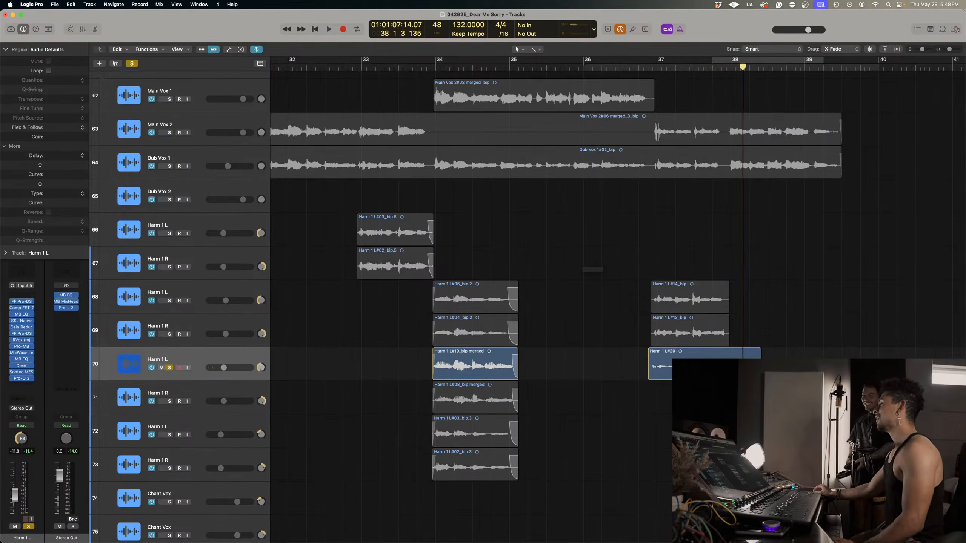
{"action": "left_click_drag", "start_coordinate": [760, 374], "coordinate": [716, 400]}
{"action": "left_click", "coordinate": [720, 356]}
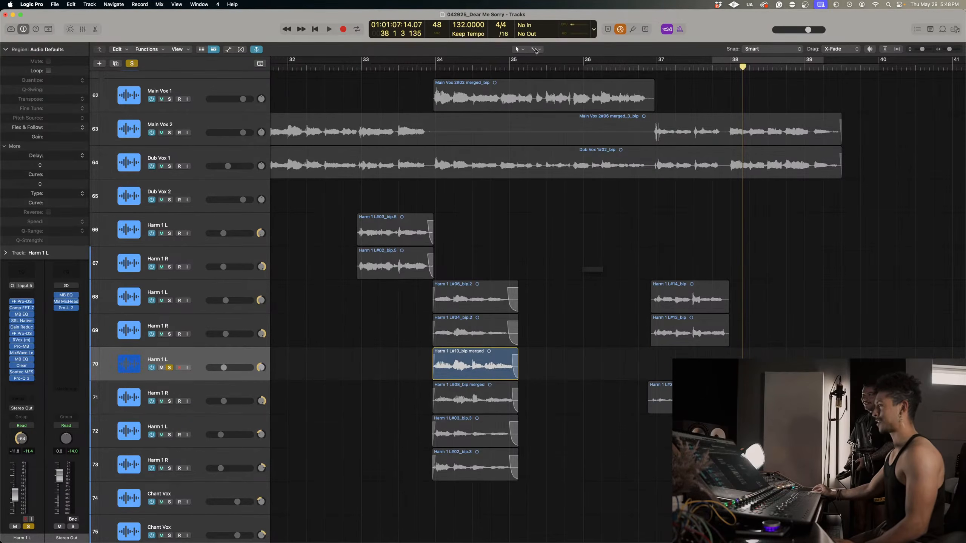
{"action": "left_click", "coordinate": [133, 63]}
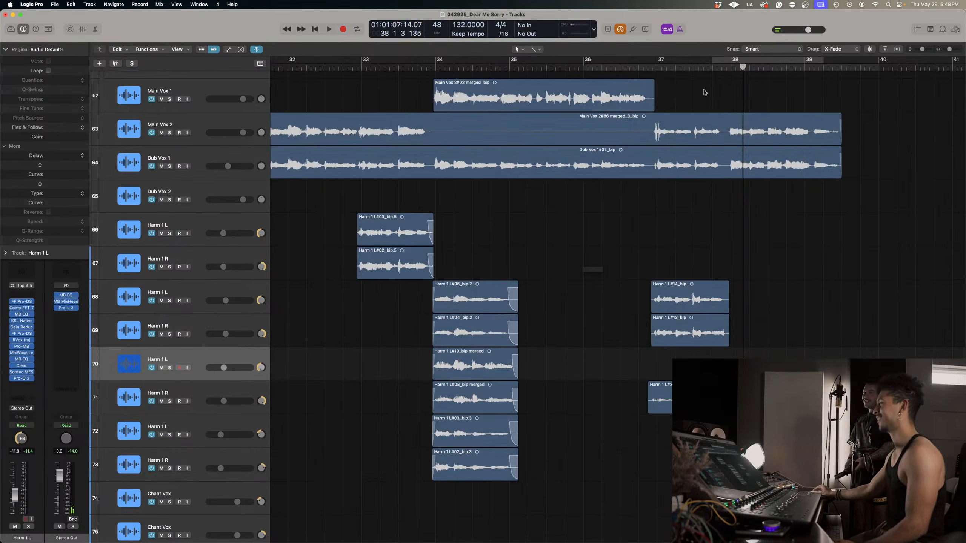
Record a doubling take on the Harm 1 L track 70 from position 36 4 3 into bar 38.
{"action": "left_click_drag", "start_coordinate": [658, 68], "coordinate": [646, 68]}
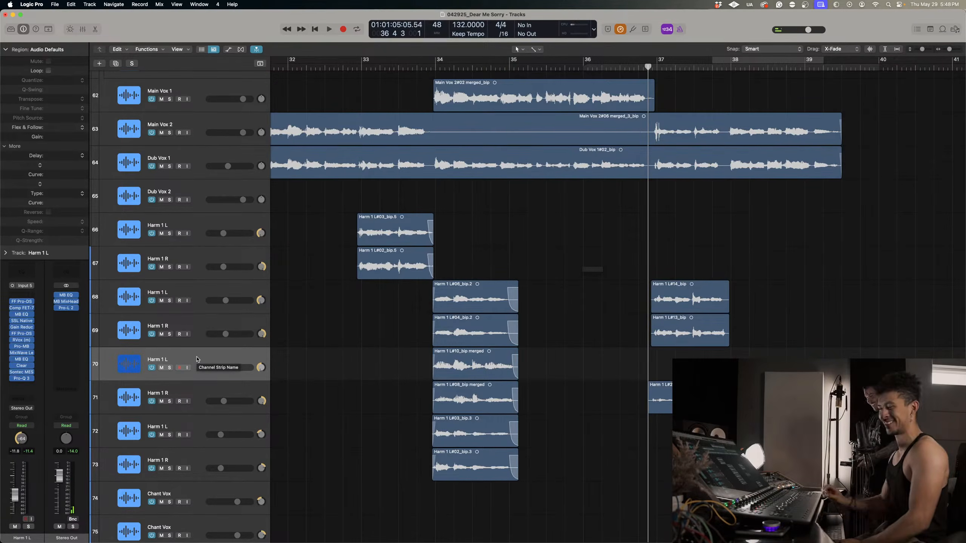
{"action": "key", "text": "r"}
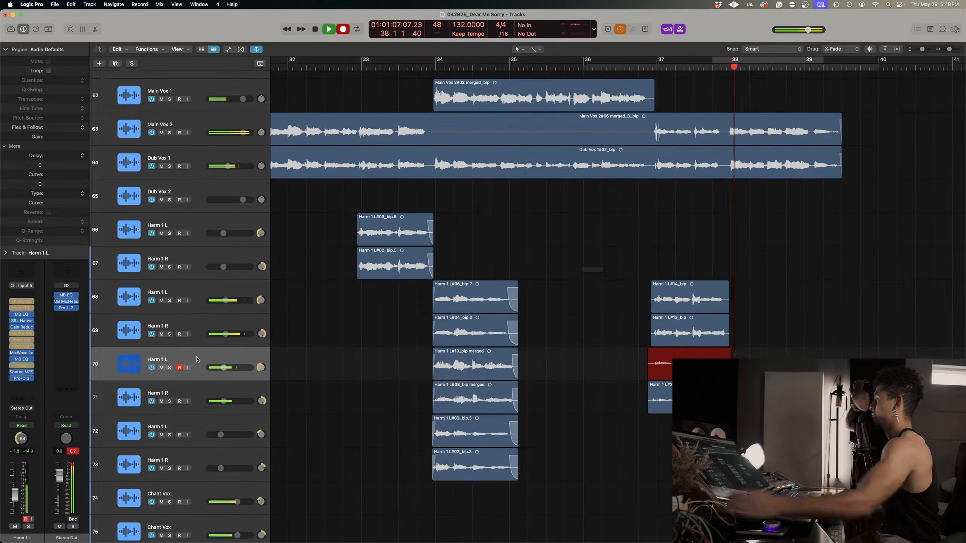
{"action": "key", "text": "space"}
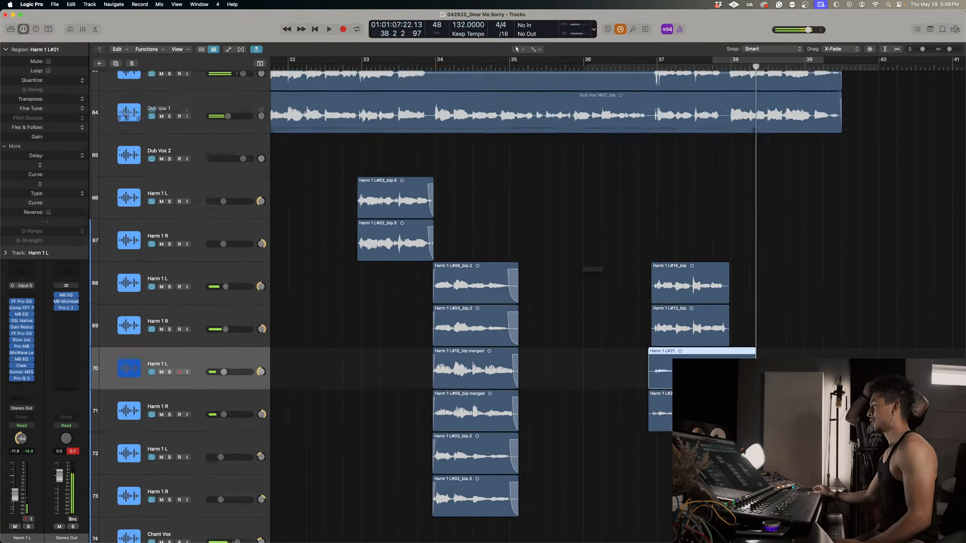
Select both new bar 37 takes on tracks 70 and 71 and raise their region gain to +7.4 dB.
{"action": "left_click", "coordinate": [698, 452], "text": "shift"}
{"action": "left_click_drag", "start_coordinate": [707, 451], "coordinate": [684, 376]}
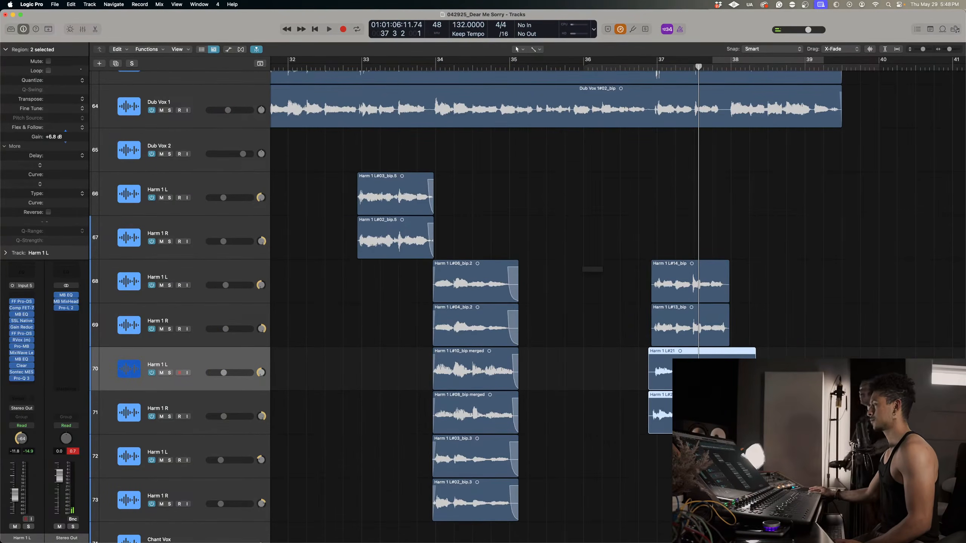
{"action": "key", "text": "super+Right"}
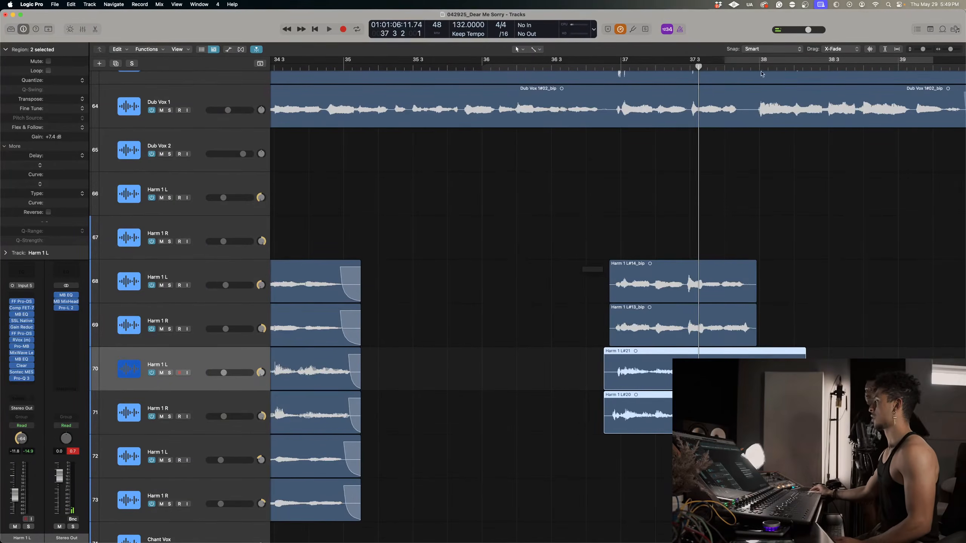
Split both new takes just after bar 38, delete the leftover tails, and fade the trimmed regions in and out.
{"action": "left_click_drag", "start_coordinate": [762, 73], "coordinate": [764, 64]}
{"action": "key", "text": "super+t"}
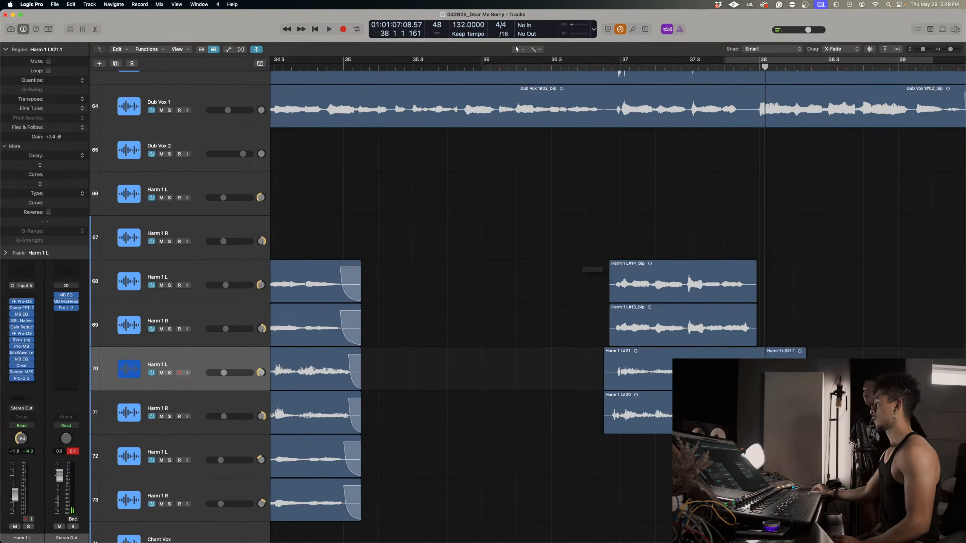
{"action": "left_click", "coordinate": [784, 373]}
{"action": "key", "text": "BackSpace"}
{"action": "left_click_drag", "start_coordinate": [596, 370], "coordinate": [612, 403]}
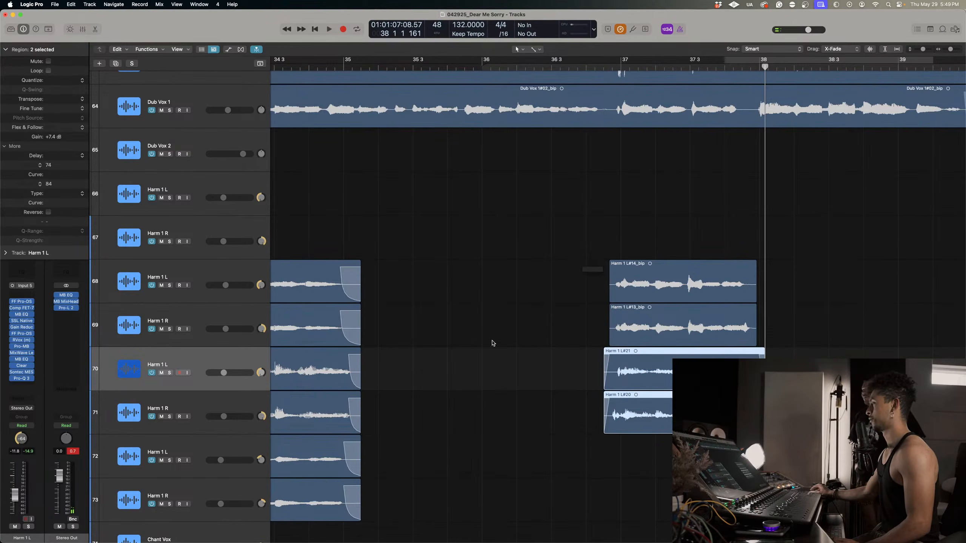
Insert Melodyne ahead of the other effects on the Harm 1 L track 70 and the Harm 1 R track 71.
{"action": "left_click", "coordinate": [227, 358]}
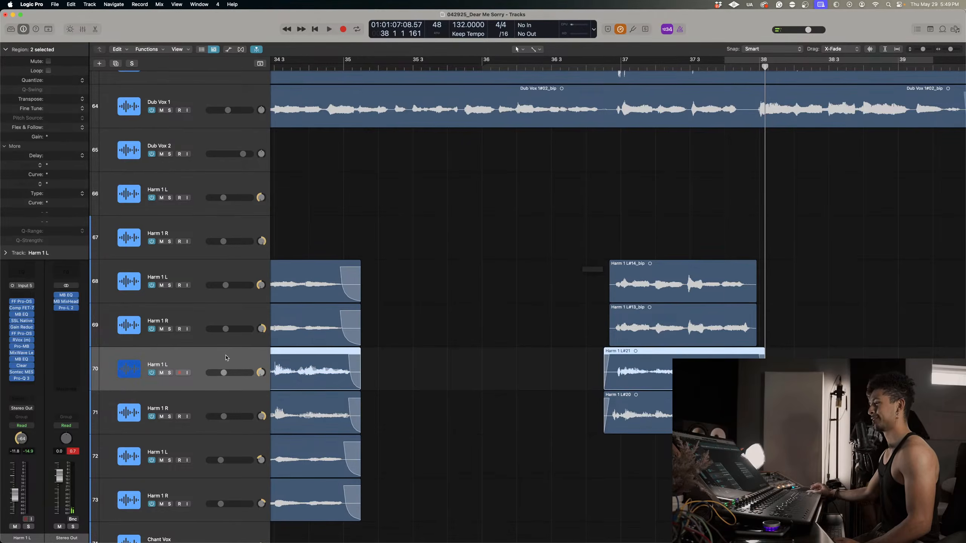
{"action": "left_click", "coordinate": [29, 297]}
{"action": "left_click", "coordinate": [76, 323]}
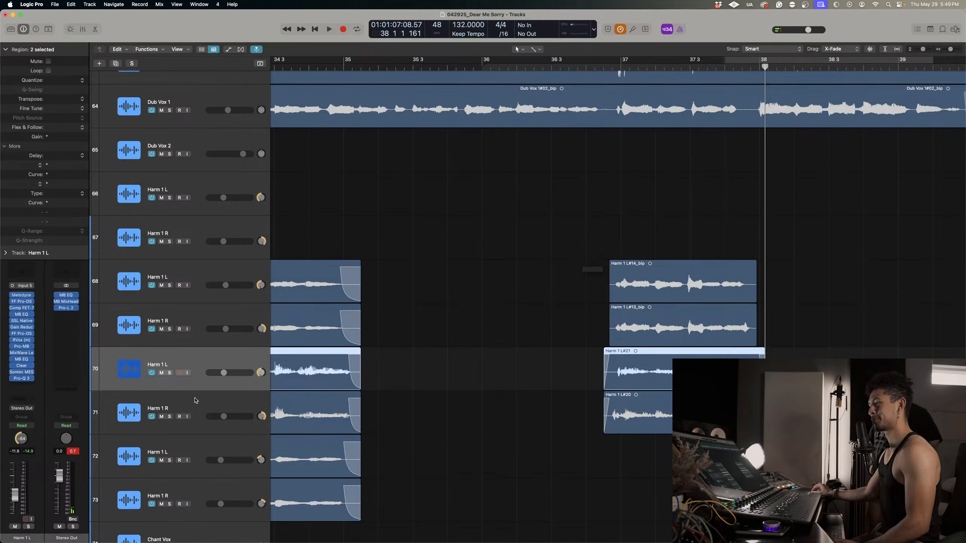
{"action": "left_click", "coordinate": [195, 400]}
{"action": "left_click", "coordinate": [33, 297]}
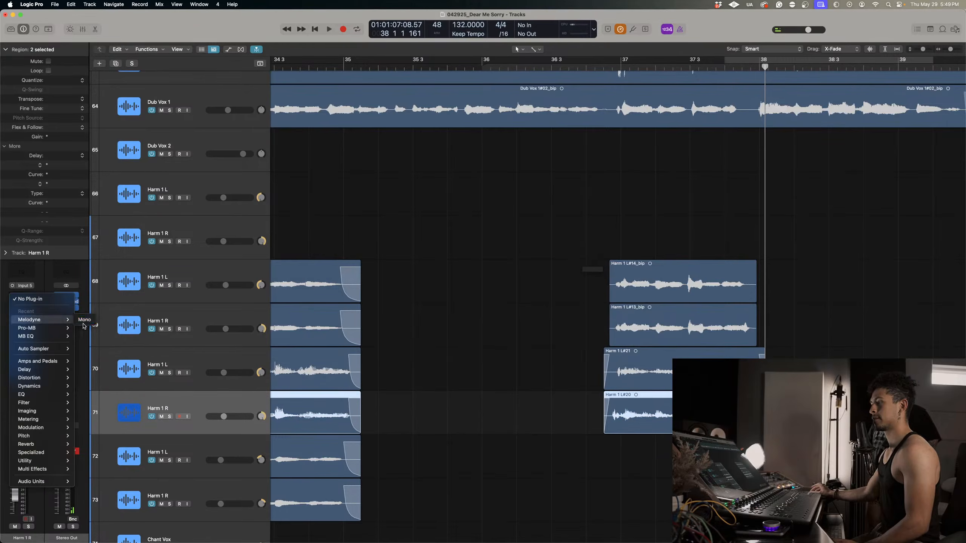
{"action": "left_click", "coordinate": [85, 319]}
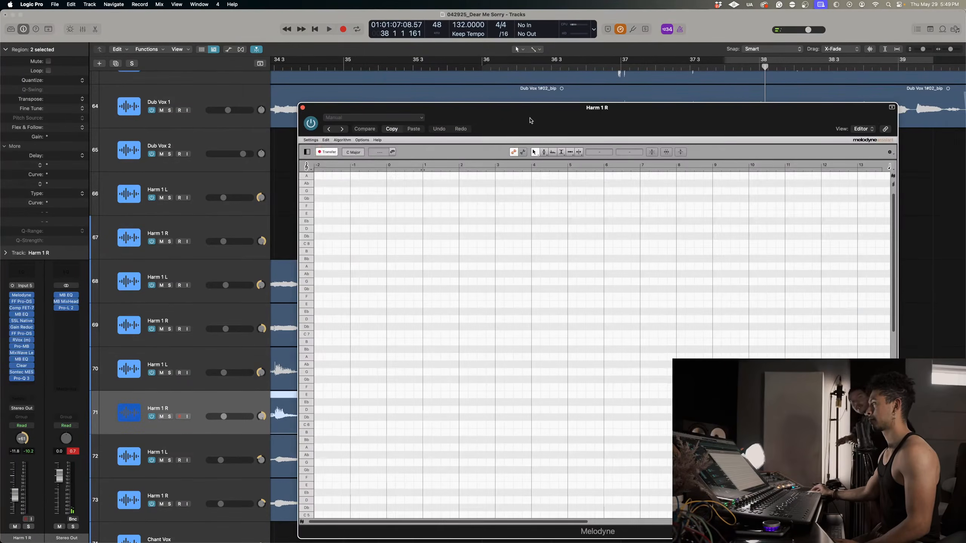
Move the Harm 1 R Melodyne window aside, then open track 70's Harm 1 L Melodyne window and place it overlapping that one.
{"action": "left_click_drag", "start_coordinate": [531, 120], "coordinate": [746, 147]}
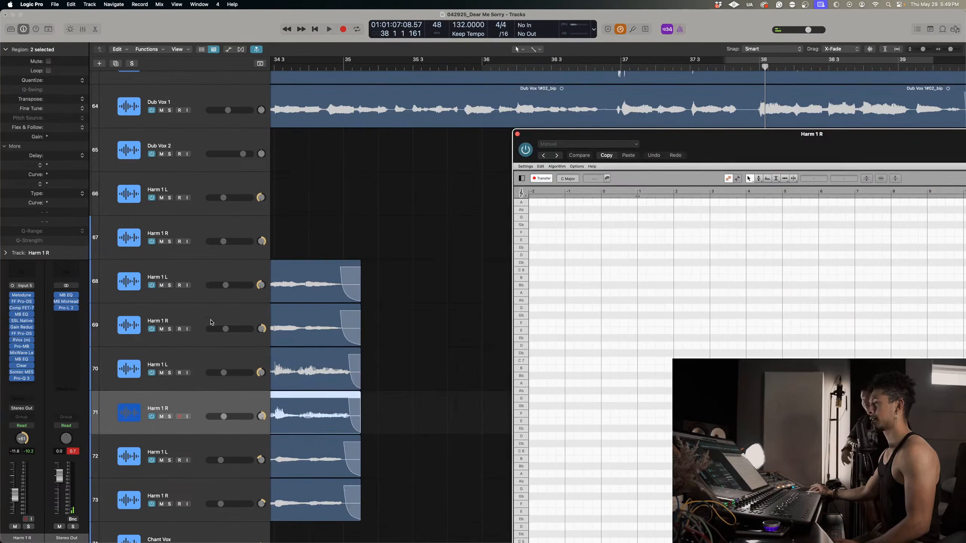
{"action": "left_click", "coordinate": [196, 361]}
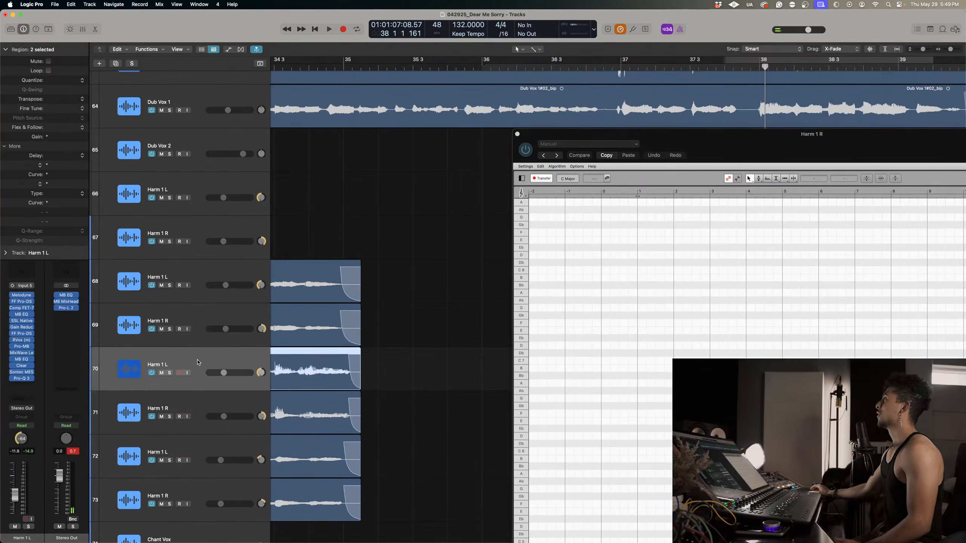
{"action": "left_click", "coordinate": [22, 295]}
{"action": "left_click_drag", "start_coordinate": [552, 123], "coordinate": [832, 180]}
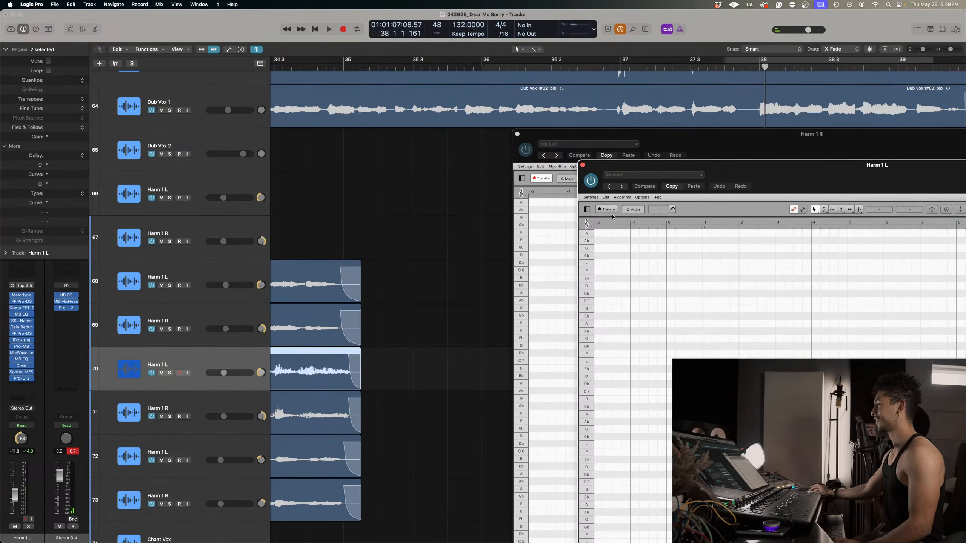
Play through bars 37 and 38 so Melodyne captures both new Harm 1 takes.
{"action": "scroll", "coordinate": [444, 224], "scroll_direction": "right", "scroll_amount": 5}
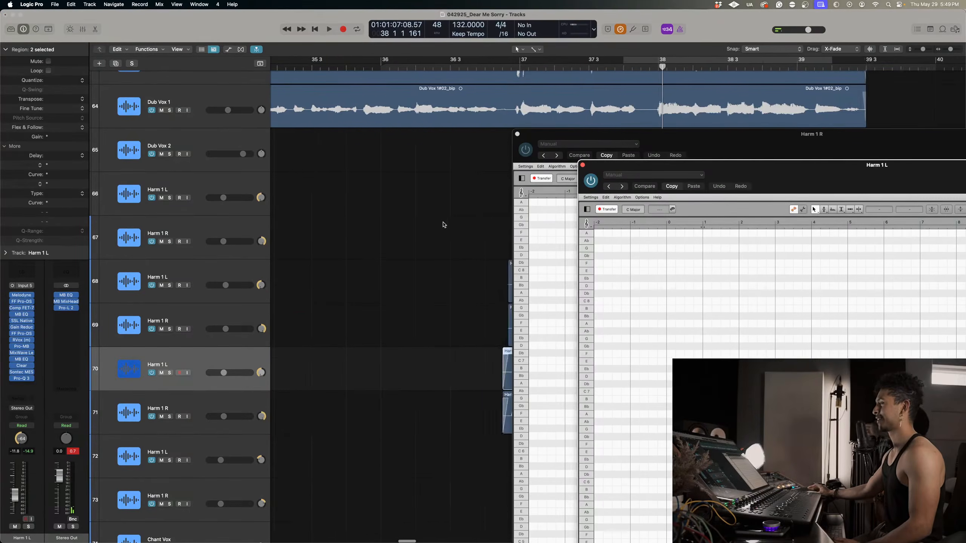
{"action": "left_click", "coordinate": [362, 72]}
{"action": "key", "text": "space"}
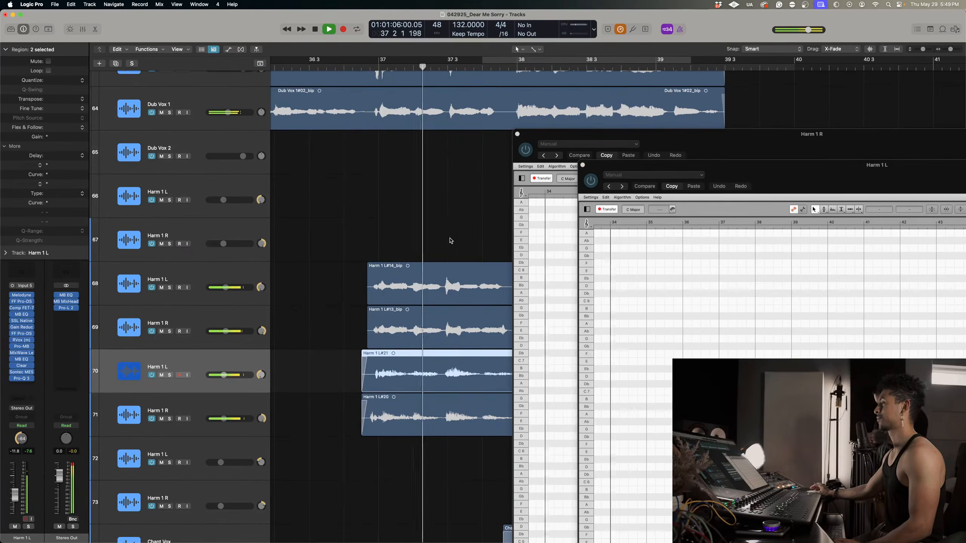
{"action": "scroll", "coordinate": [450, 241], "scroll_direction": "right", "scroll_amount": 3}
{"action": "key", "text": "space"}
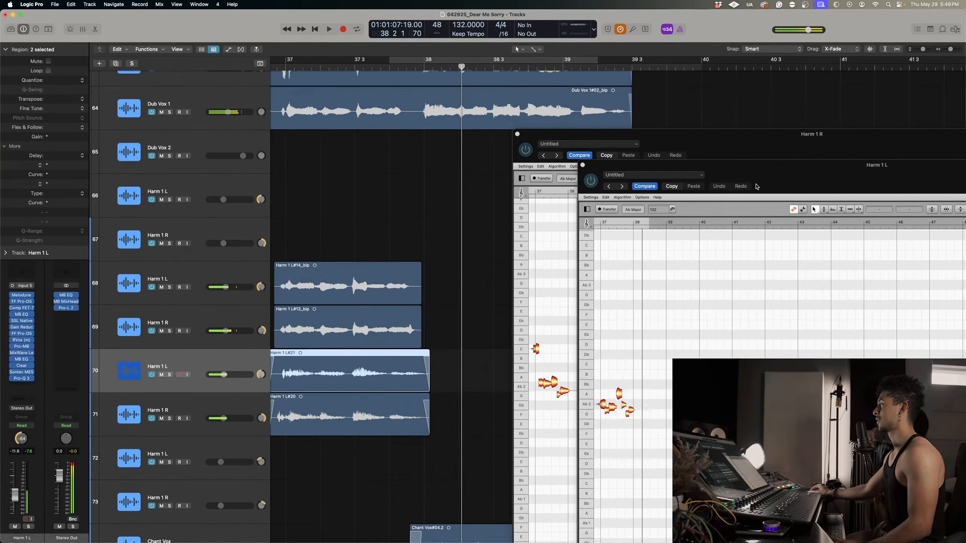
Bring the Harm 1 L Melodyne window fully into view and play its captured phrase from bar 37.
{"action": "left_click_drag", "start_coordinate": [757, 186], "coordinate": [505, 99]}
{"action": "scroll", "coordinate": [384, 194], "scroll_direction": "left", "scroll_amount": 5}
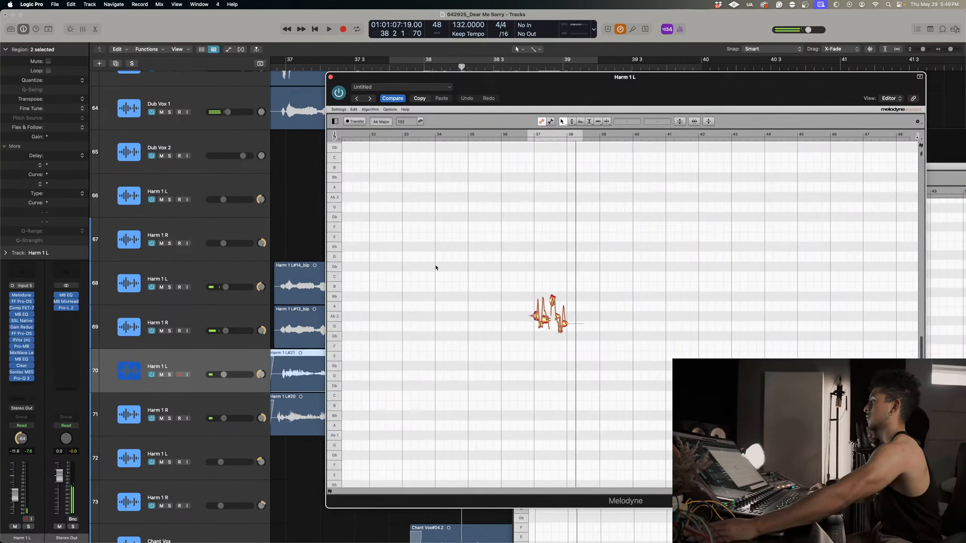
{"action": "double_click", "coordinate": [534, 137]}
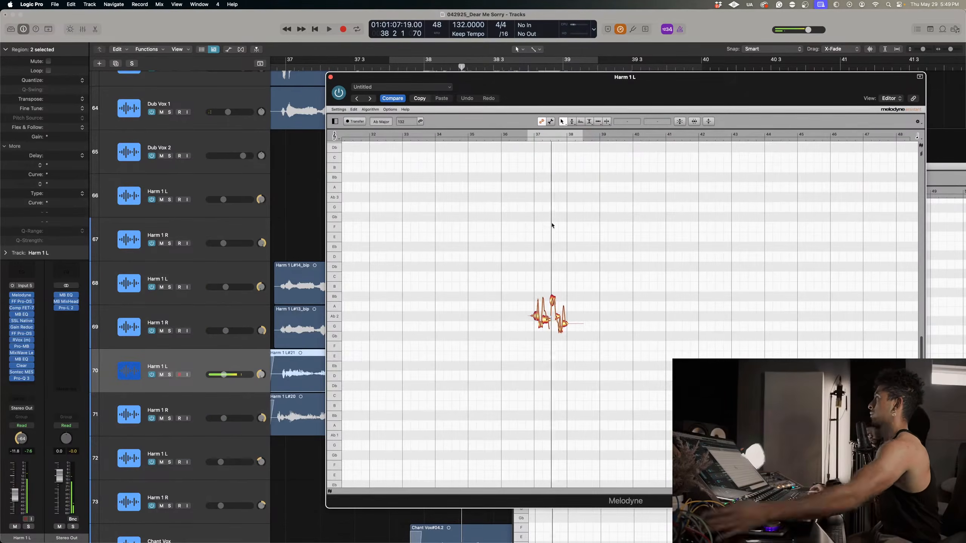
Select all Harm 1 L notes and correct their pitch with Pitch Center at 100 % and Pitch Drift at 0 %.
{"action": "right_click", "coordinate": [524, 288]}
{"action": "left_click", "coordinate": [526, 303]}
{"action": "left_click_drag", "start_coordinate": [522, 278], "coordinate": [570, 308]}
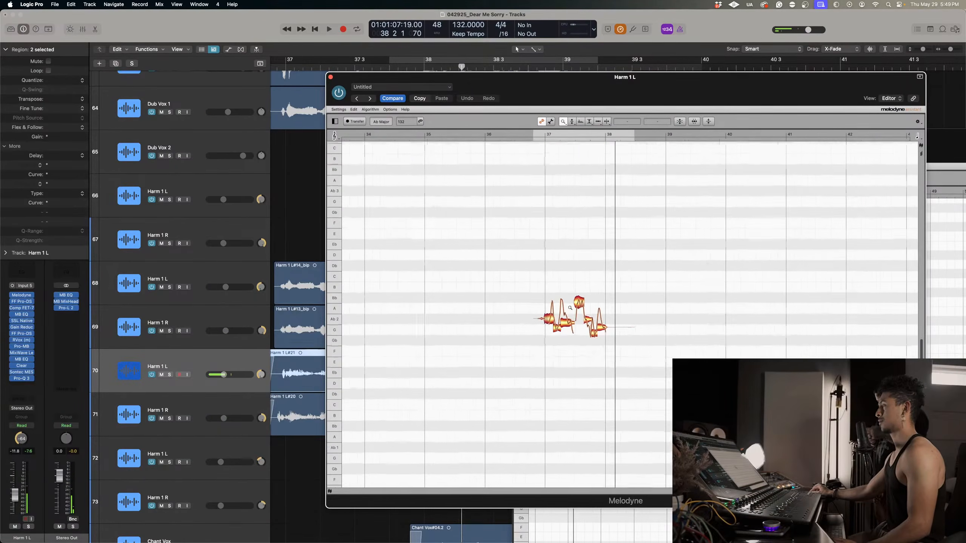
{"action": "right_click", "coordinate": [623, 308]}
{"action": "left_click", "coordinate": [656, 326]}
{"action": "left_click_drag", "start_coordinate": [661, 329], "coordinate": [717, 332]}
{"action": "right_click", "coordinate": [654, 362]}
{"action": "left_click", "coordinate": [654, 361]}
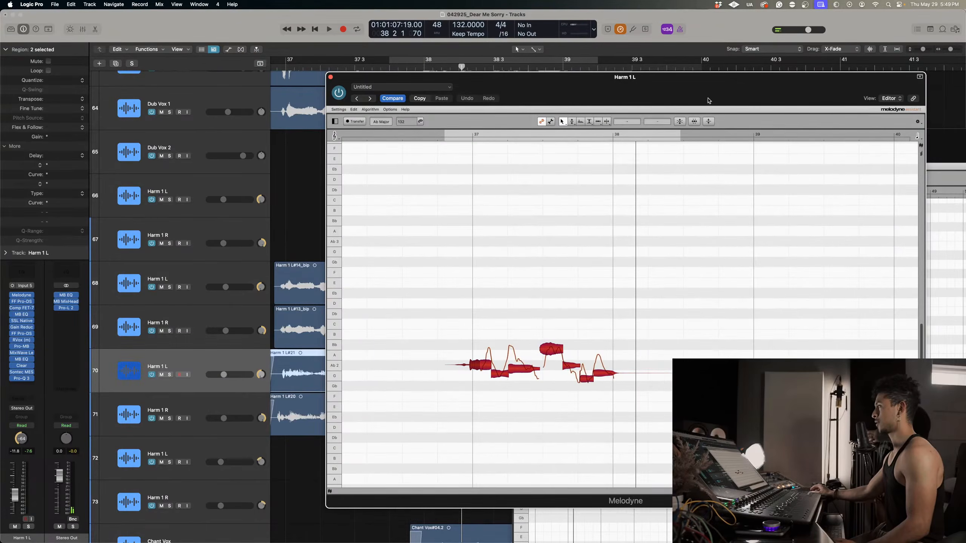
{"action": "left_click", "coordinate": [692, 122]}
{"action": "left_click_drag", "start_coordinate": [603, 112], "coordinate": [726, 118]}
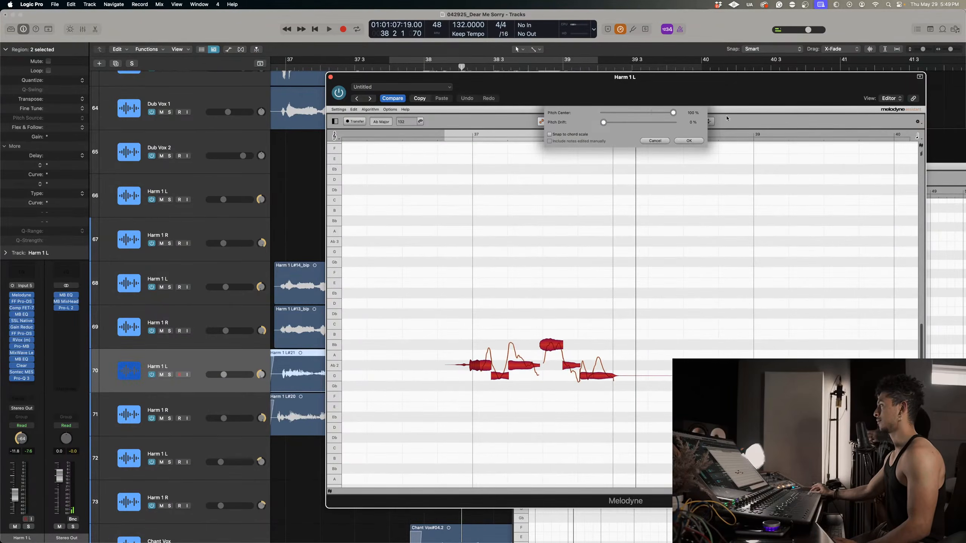
{"action": "left_click", "coordinate": [689, 141]}
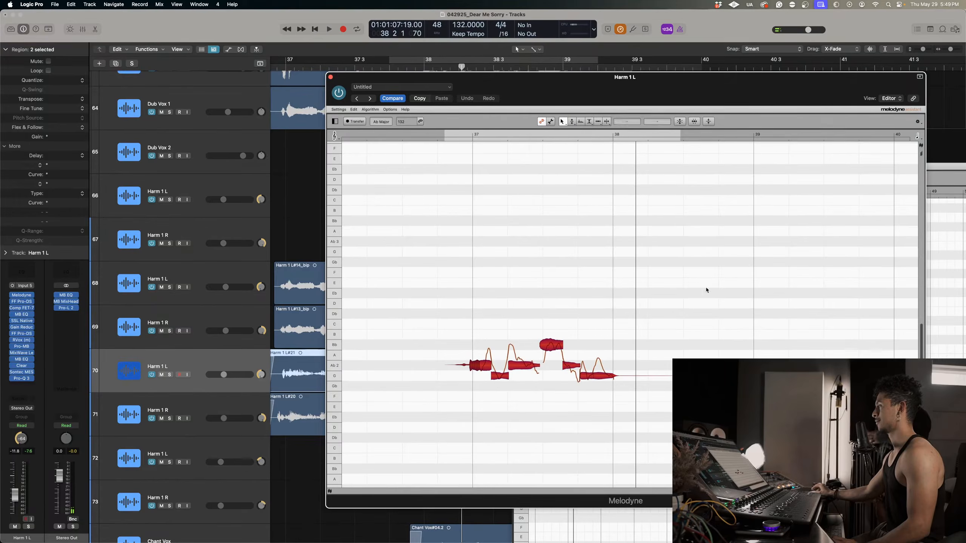
Lower the sung Harm 1 L notes above G 2 in bar 37 onto G 2, and play the phrase.
{"action": "left_click", "coordinate": [531, 332]}
{"action": "left_click_drag", "start_coordinate": [550, 345], "coordinate": [550, 367]}
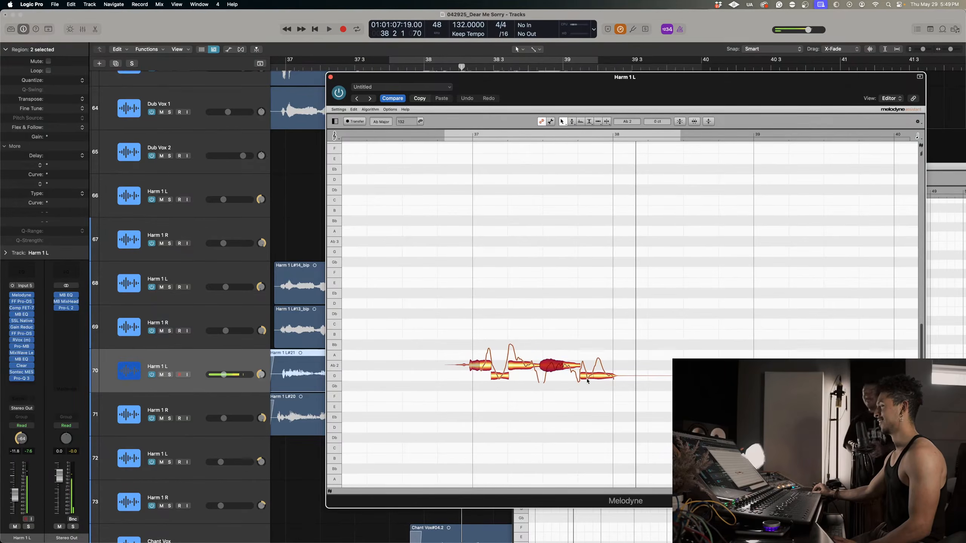
{"action": "left_click_drag", "start_coordinate": [472, 341], "coordinate": [543, 349]}
{"action": "left_click_drag", "start_coordinate": [529, 344], "coordinate": [549, 373]}
{"action": "left_click_drag", "start_coordinate": [478, 369], "coordinate": [478, 376]}
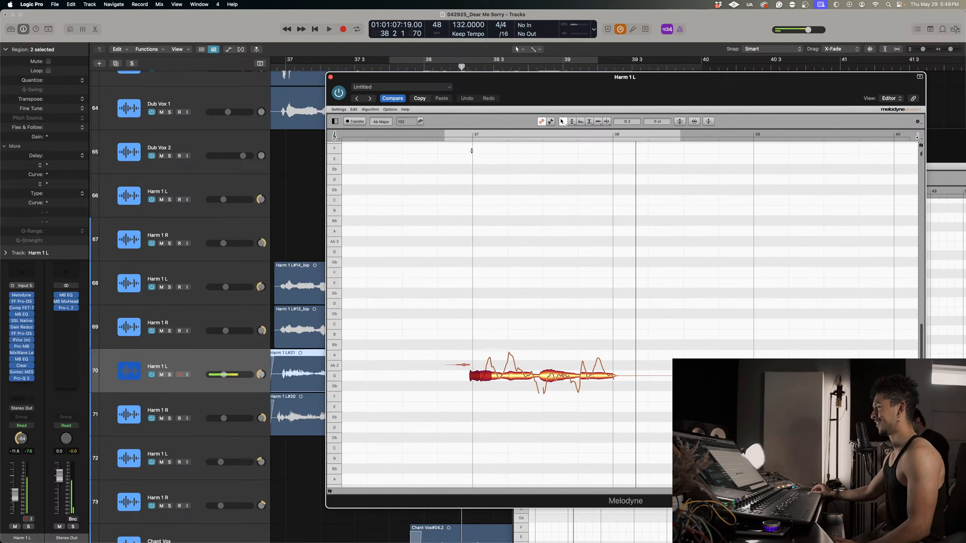
{"action": "double_click", "coordinate": [444, 137]}
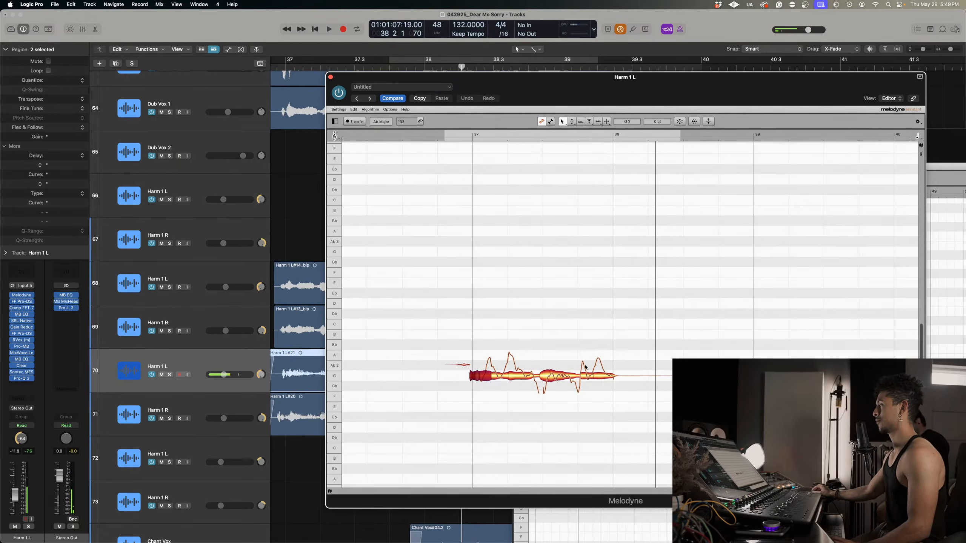
Adjust the pitch modulation of the short note before bar 38 and the pitch drift of the earlier Harm 1 L notes.
{"action": "right_click", "coordinate": [579, 366]}
{"action": "left_click", "coordinate": [588, 371]}
{"action": "left_click_drag", "start_coordinate": [570, 374], "coordinate": [575, 389]}
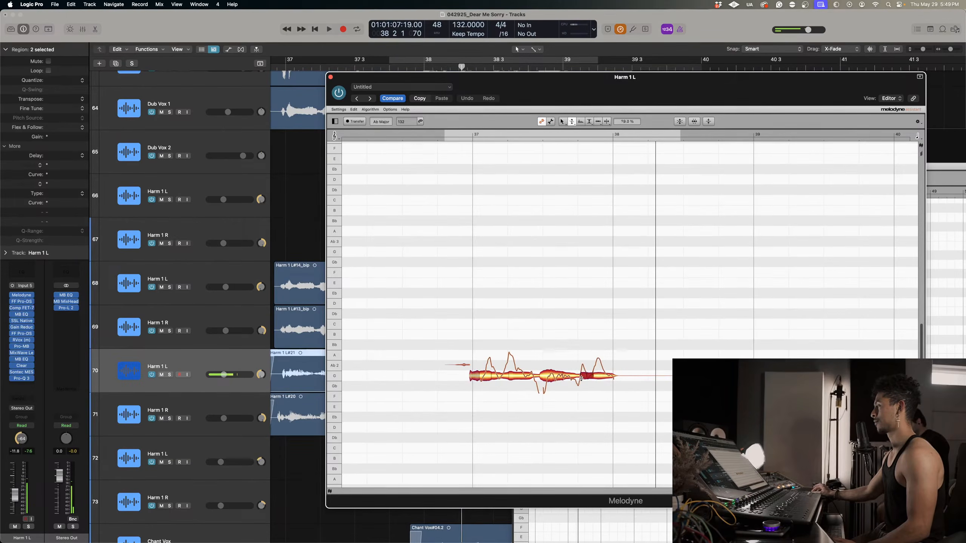
{"action": "left_click", "coordinate": [602, 383]}
{"action": "right_click", "coordinate": [524, 374]}
{"action": "left_click", "coordinate": [534, 388]}
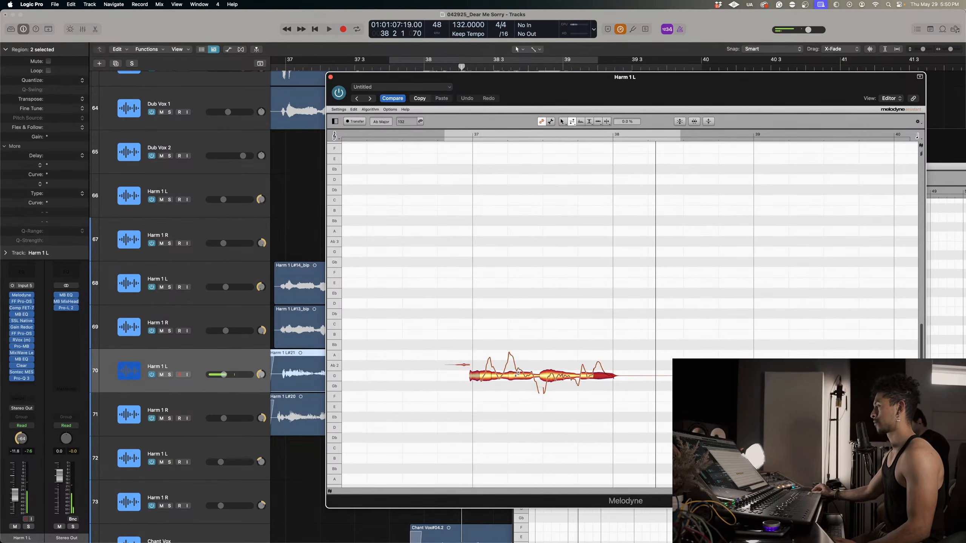
{"action": "left_click_drag", "start_coordinate": [531, 376], "coordinate": [545, 473]}
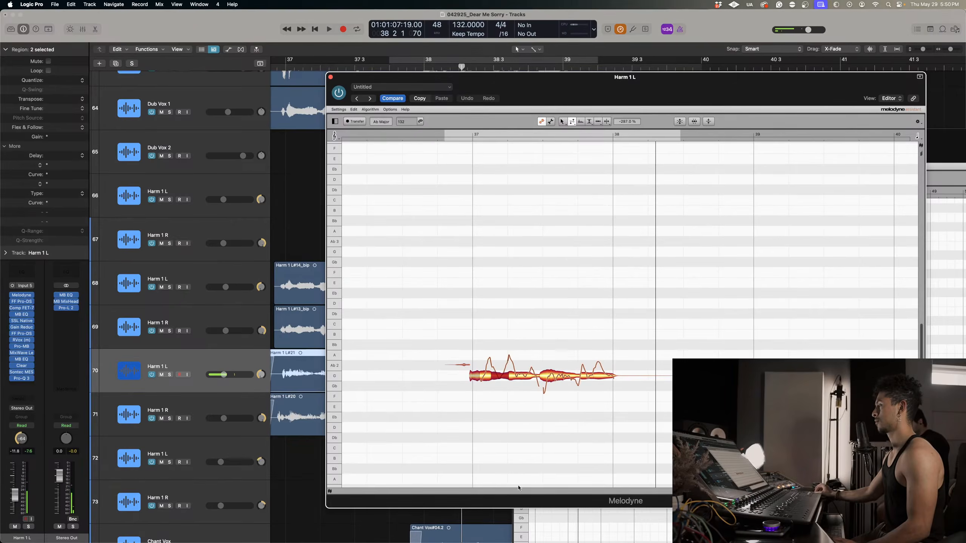
Reduce the pitch modulation on individual Harm 1 L notes across bar 37, and play the phrase back.
{"action": "right_click", "coordinate": [520, 373]}
{"action": "left_click", "coordinate": [526, 376]}
{"action": "left_click_drag", "start_coordinate": [517, 376], "coordinate": [516, 380]}
{"action": "left_click", "coordinate": [503, 380]}
{"action": "left_click", "coordinate": [483, 384]}
{"action": "left_click", "coordinate": [488, 396]}
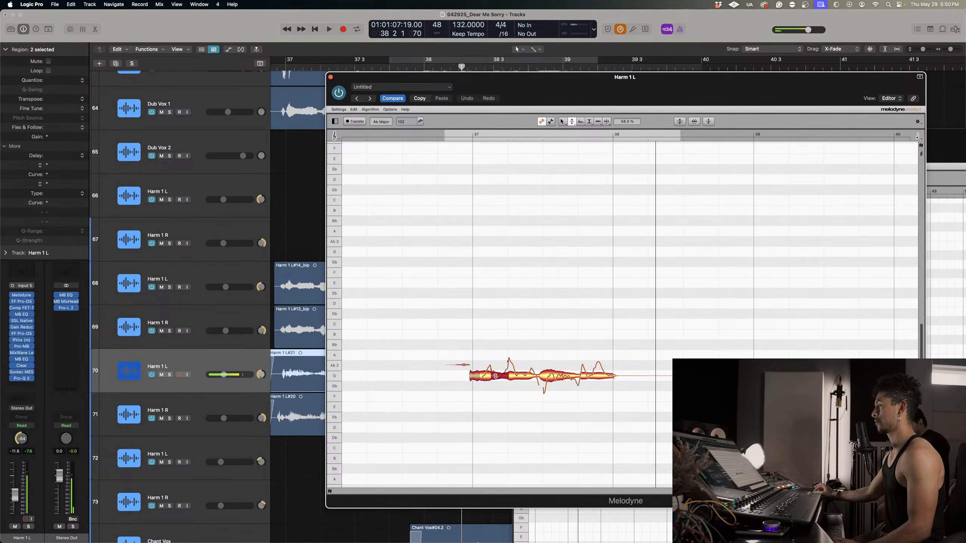
{"action": "left_click", "coordinate": [513, 380]}
{"action": "left_click", "coordinate": [546, 376]}
{"action": "left_click", "coordinate": [587, 375]}
{"action": "left_click", "coordinate": [472, 136]}
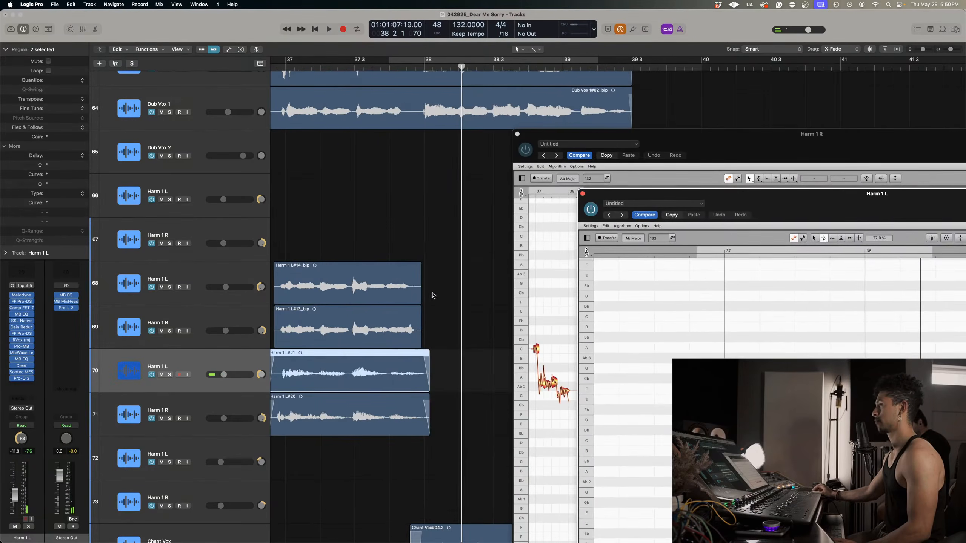
Solo tracks 68, 69 and 70 with Dub Vox 1, and audition the tuned Harm 1 L take from bar 37.
{"action": "scroll", "coordinate": [427, 280], "scroll_direction": "left", "scroll_amount": 2}
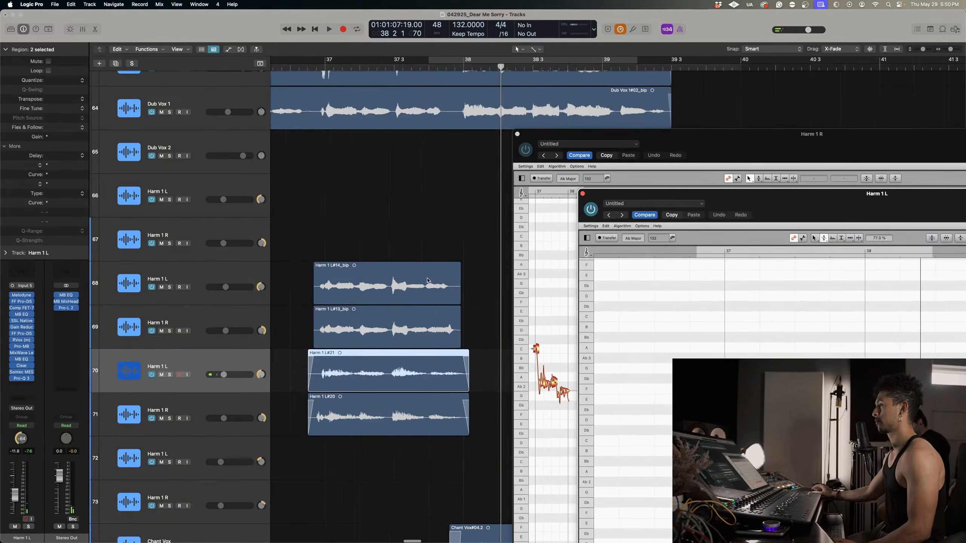
{"action": "left_click", "coordinate": [170, 287]}
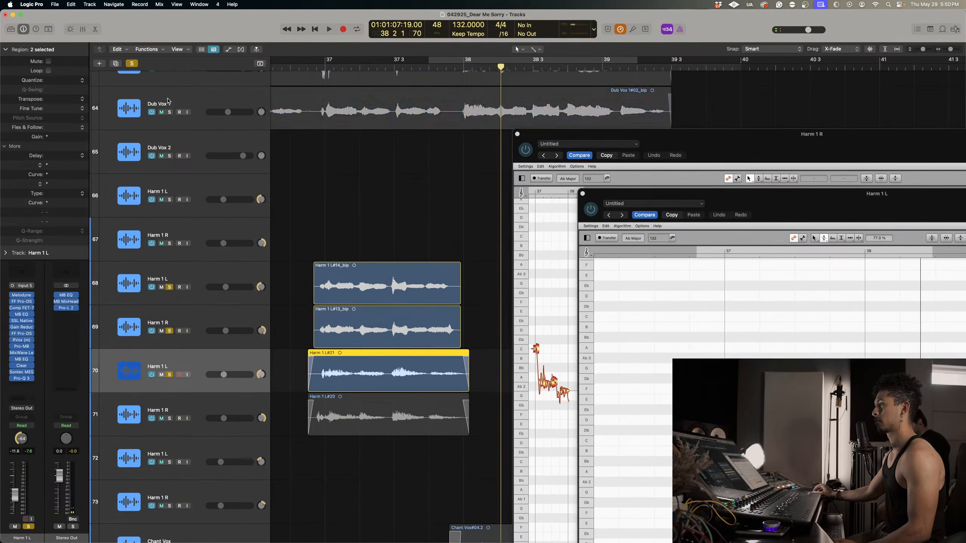
{"action": "left_click", "coordinate": [170, 112]}
{"action": "left_click", "coordinate": [324, 62]}
{"action": "key", "text": "space"}
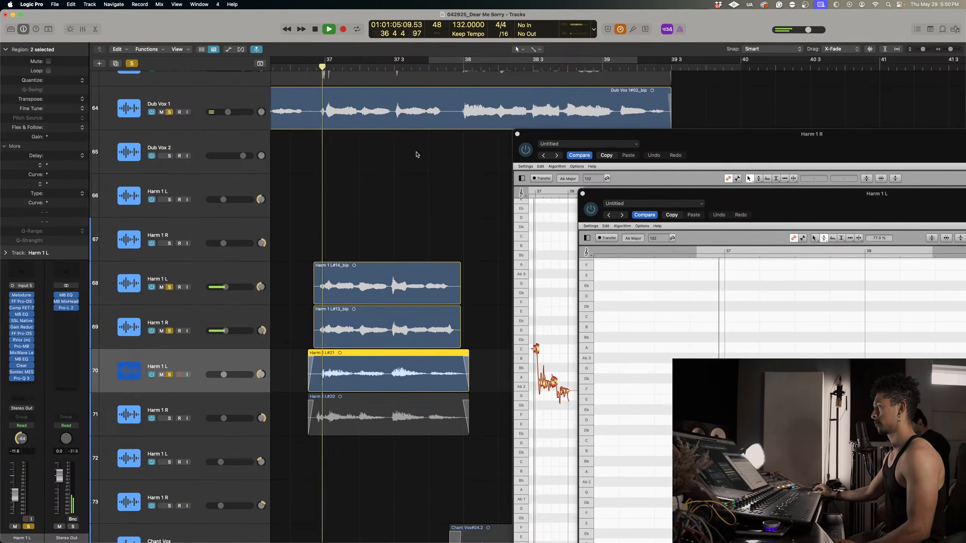
{"action": "left_click_drag", "start_coordinate": [817, 199], "coordinate": [661, 74]}
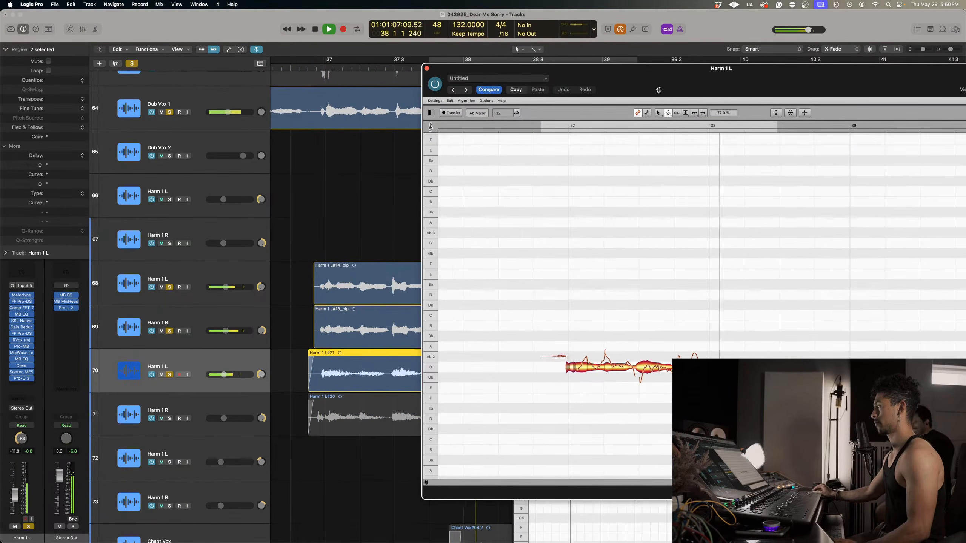
{"action": "key", "text": "space"}
Set the pitch modulation of the Harm 1 L note before bar 38 to 52 % and close its Melodyne window.
{"action": "right_click", "coordinate": [680, 338]}
{"action": "left_click", "coordinate": [664, 333]}
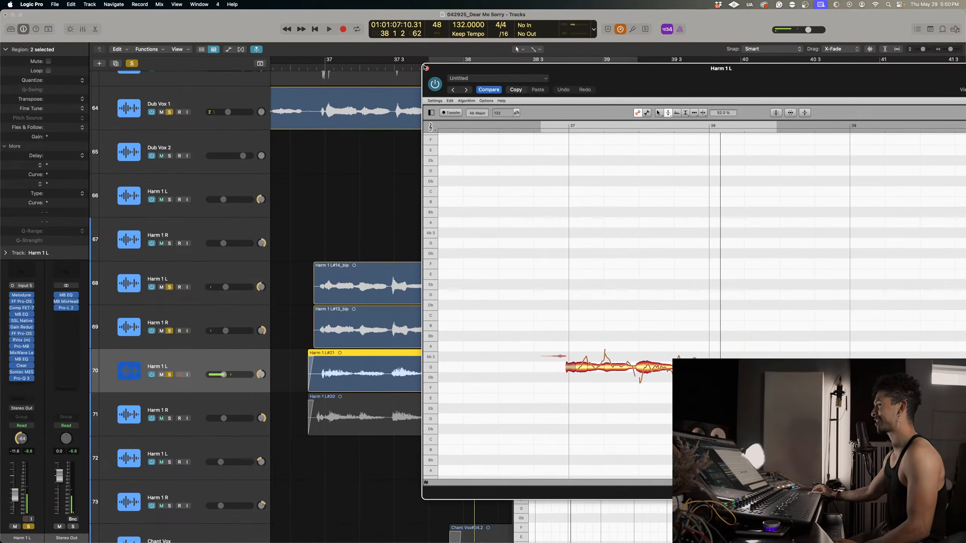
{"action": "left_click", "coordinate": [427, 68]}
Move the Harm 1 R Melodyne window fully into view with its bar 37 phrase centred.
{"action": "left_click_drag", "start_coordinate": [666, 145], "coordinate": [527, 77]}
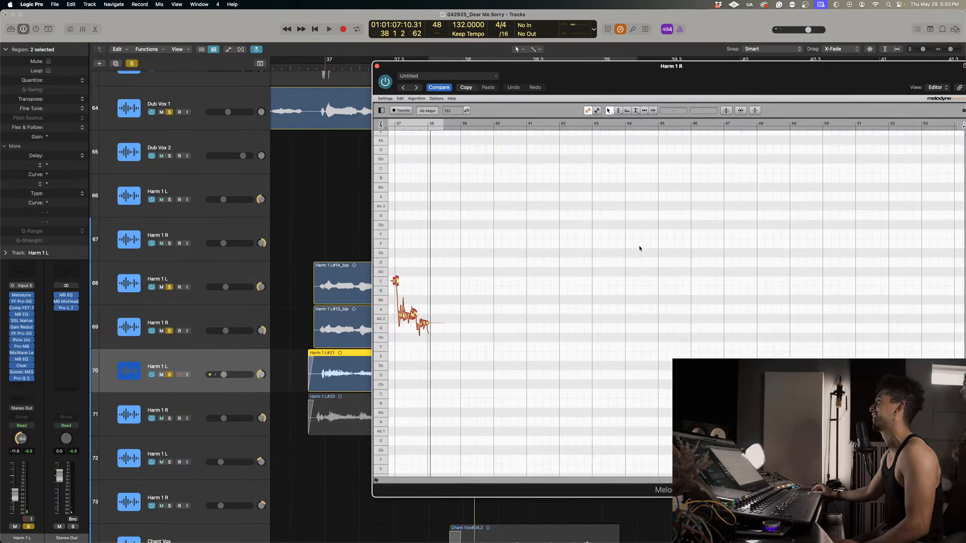
{"action": "scroll", "coordinate": [575, 273], "scroll_direction": "left", "scroll_amount": 5}
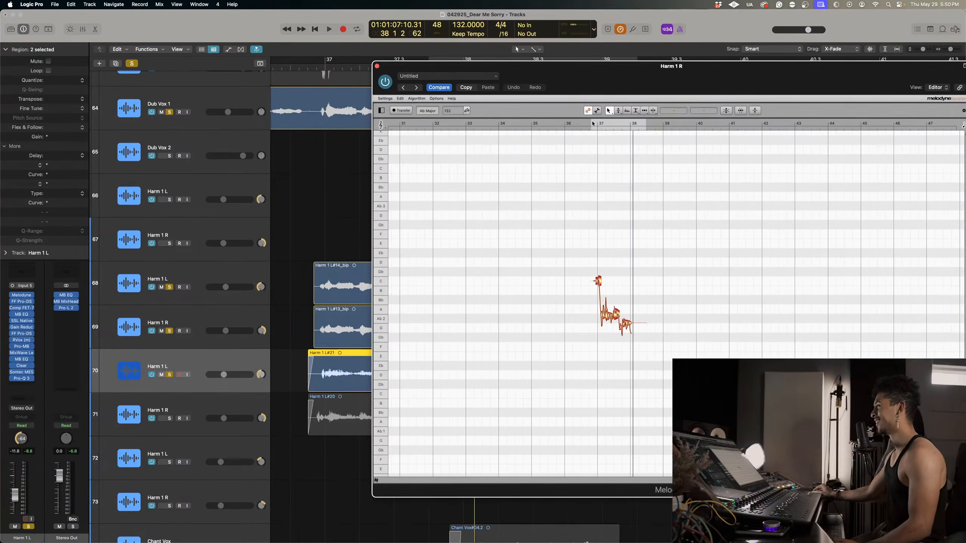
{"action": "left_click_drag", "start_coordinate": [640, 84], "coordinate": [445, 62]}
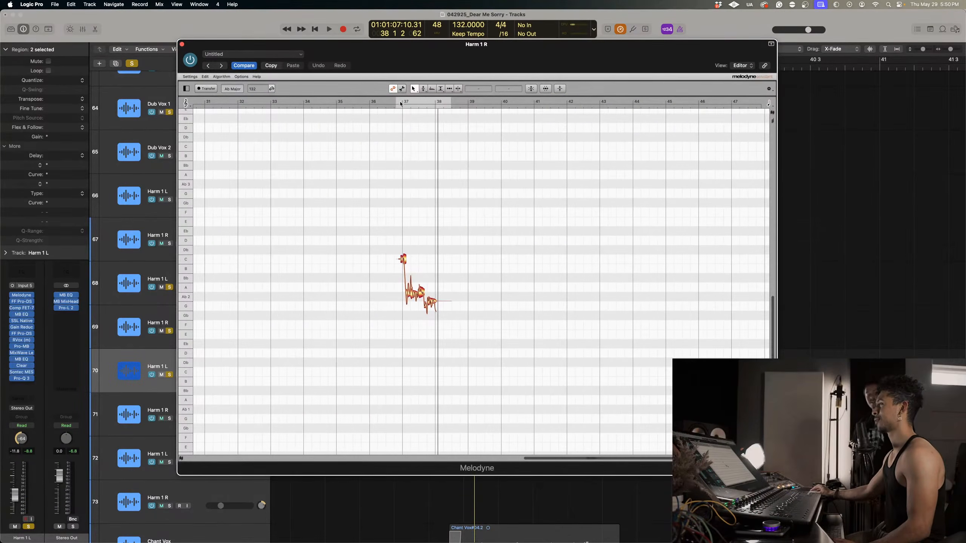
Zoom in on the Harm 1 R phrase at bar 37 and solo track 71.
{"action": "right_click", "coordinate": [353, 198]}
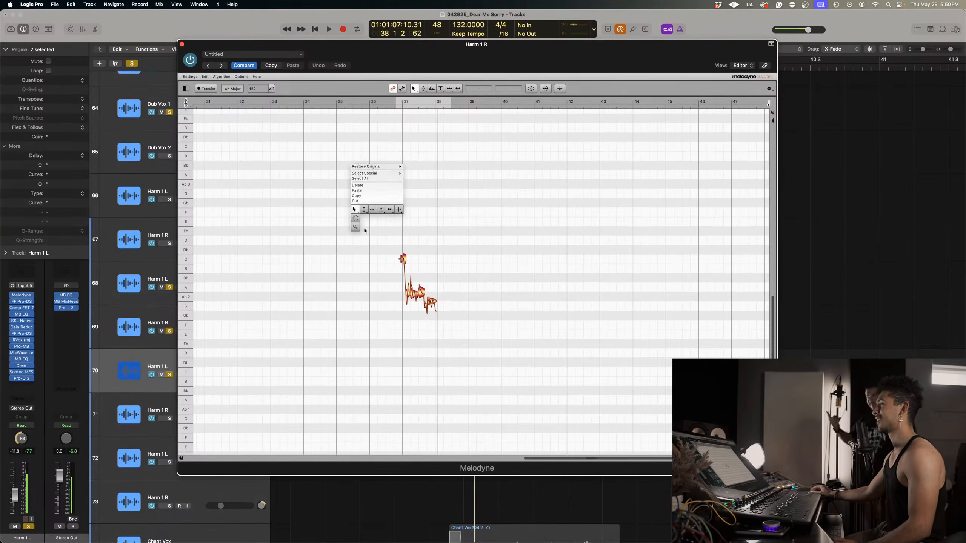
{"action": "left_click", "coordinate": [371, 220]}
{"action": "left_click_drag", "start_coordinate": [384, 244], "coordinate": [441, 314]}
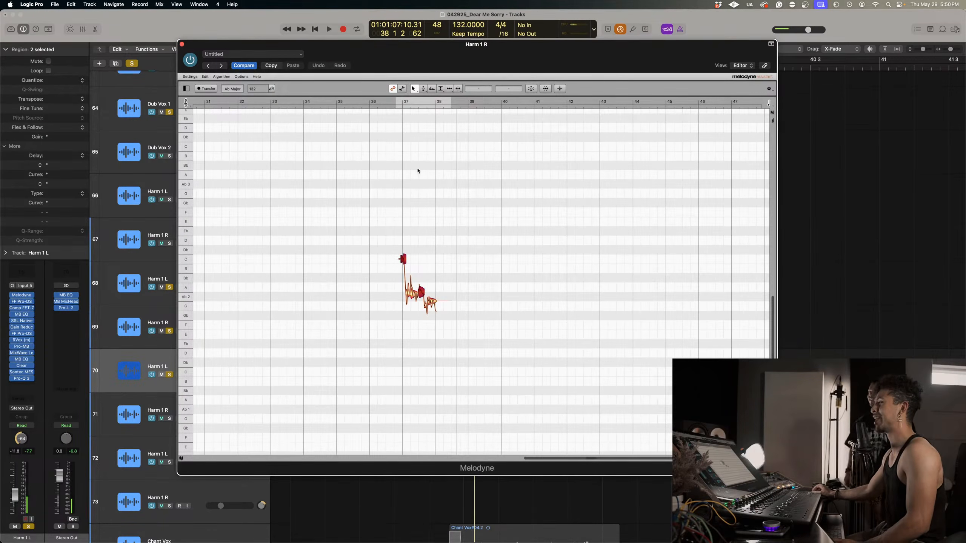
{"action": "right_click", "coordinate": [404, 194]}
{"action": "left_click", "coordinate": [405, 210]}
{"action": "left_click_drag", "start_coordinate": [392, 228], "coordinate": [223, 412]}
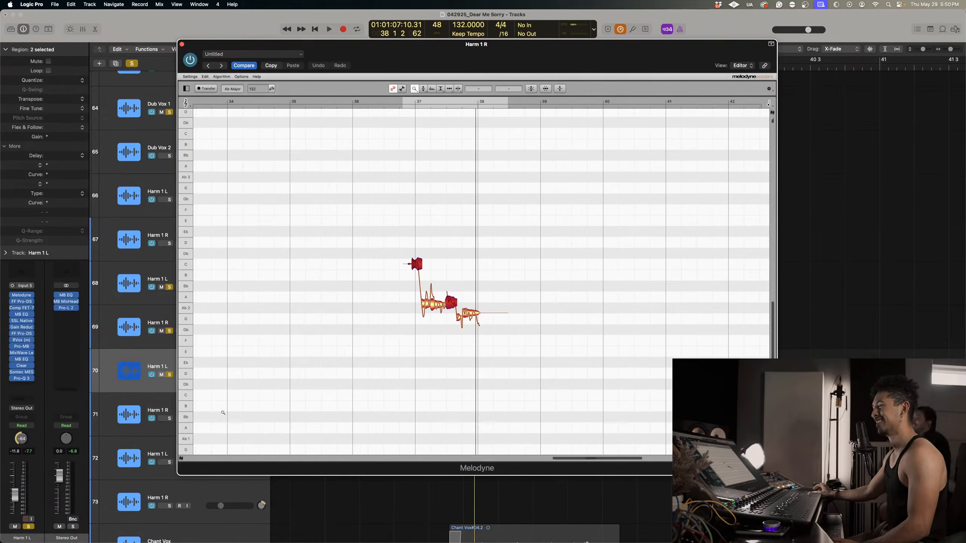
{"action": "left_click", "coordinate": [170, 419]}
{"action": "left_click_drag", "start_coordinate": [392, 290], "coordinate": [406, 297]}
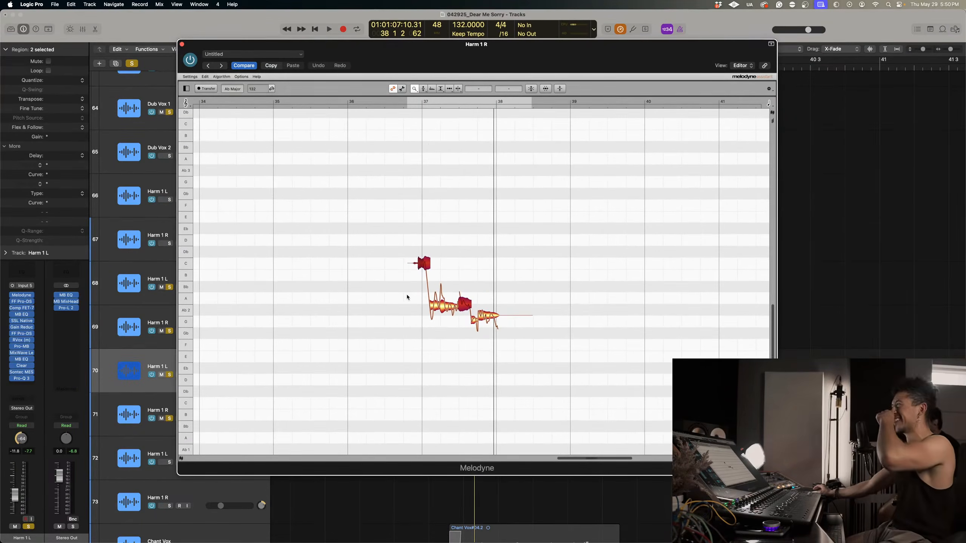
Lower the first sung Harm 1 R note at bar 37 from C to A 2.
{"action": "right_click", "coordinate": [468, 267]}
{"action": "left_click", "coordinate": [470, 248]}
{"action": "left_click", "coordinate": [438, 276]}
{"action": "left_click_drag", "start_coordinate": [425, 265], "coordinate": [419, 303]}
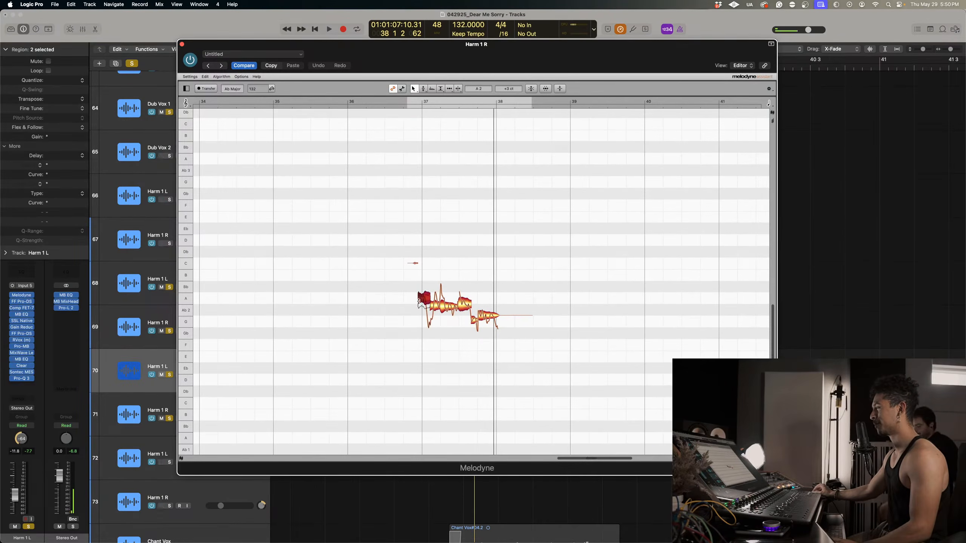
Select all Harm 1 R notes and correct their pitch with Pitch Center and Pitch Drift both at 100 %.
{"action": "left_click", "coordinate": [563, 303]}
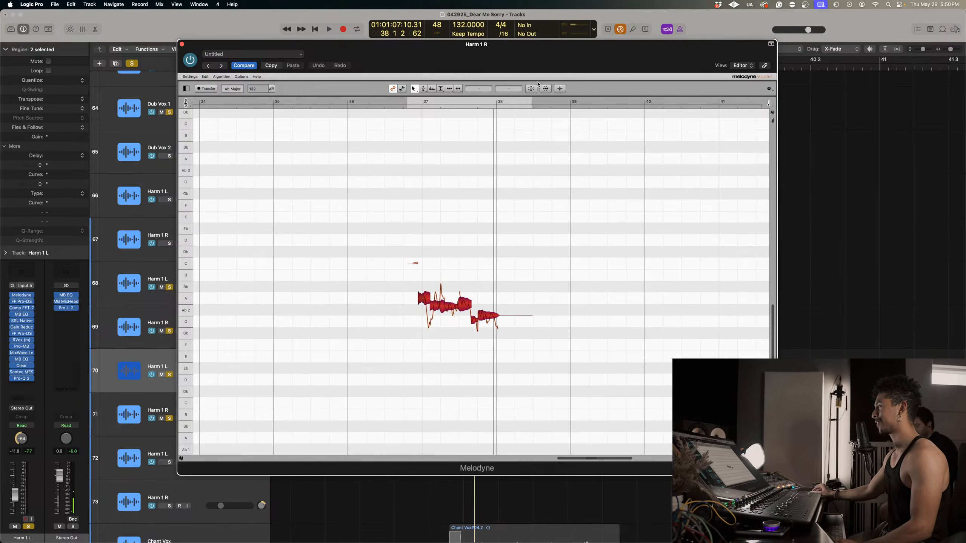
{"action": "left_click", "coordinate": [537, 85]}
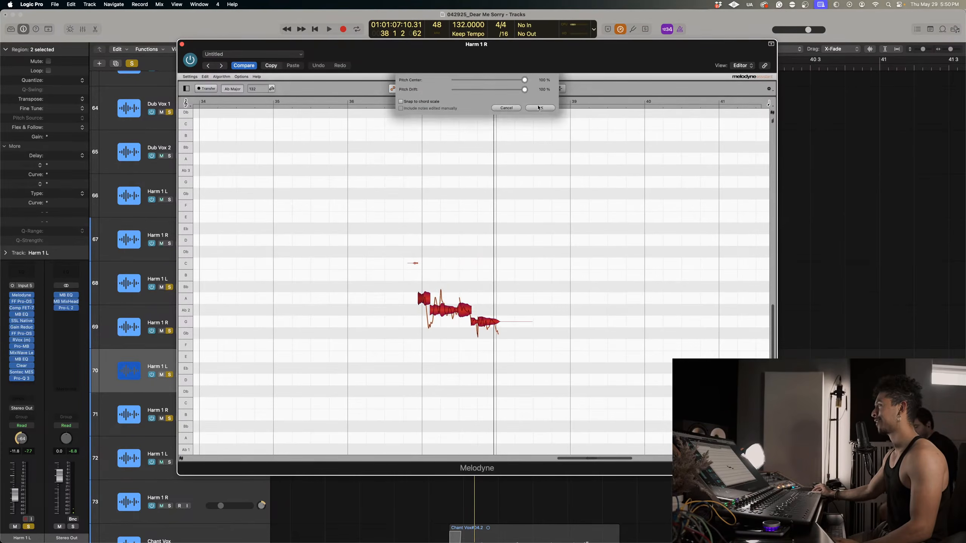
{"action": "left_click", "coordinate": [538, 108]}
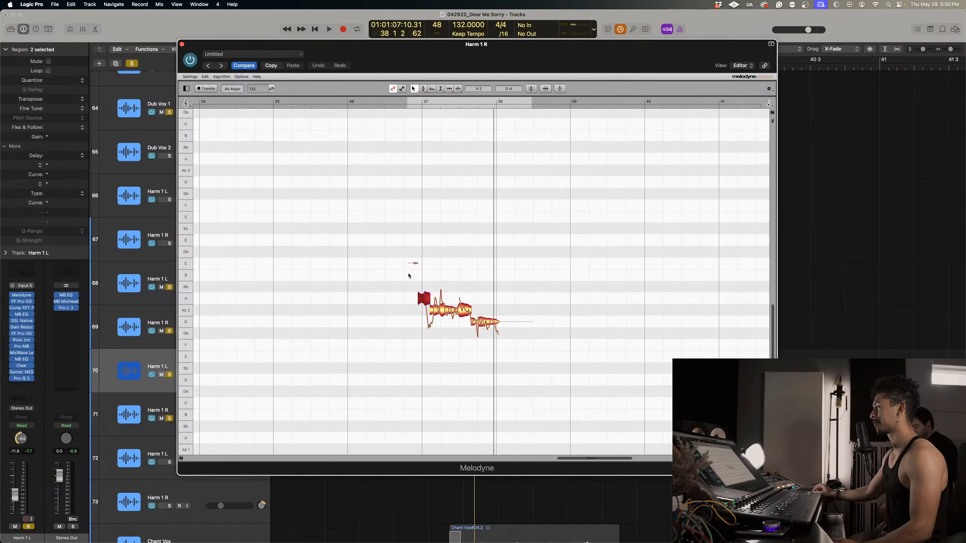
Lower the first sung Harm 1 R note to Ab 2, then move it and the other Ab 2 notes to G 2.
{"action": "left_click_drag", "start_coordinate": [408, 276], "coordinate": [472, 328]}
{"action": "left_click", "coordinate": [456, 324]}
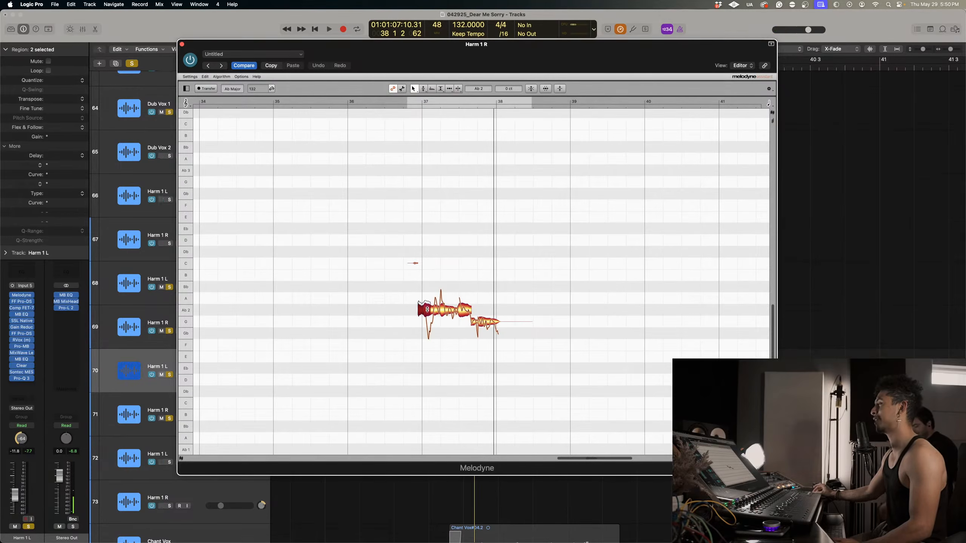
{"action": "left_click_drag", "start_coordinate": [414, 287], "coordinate": [467, 323]}
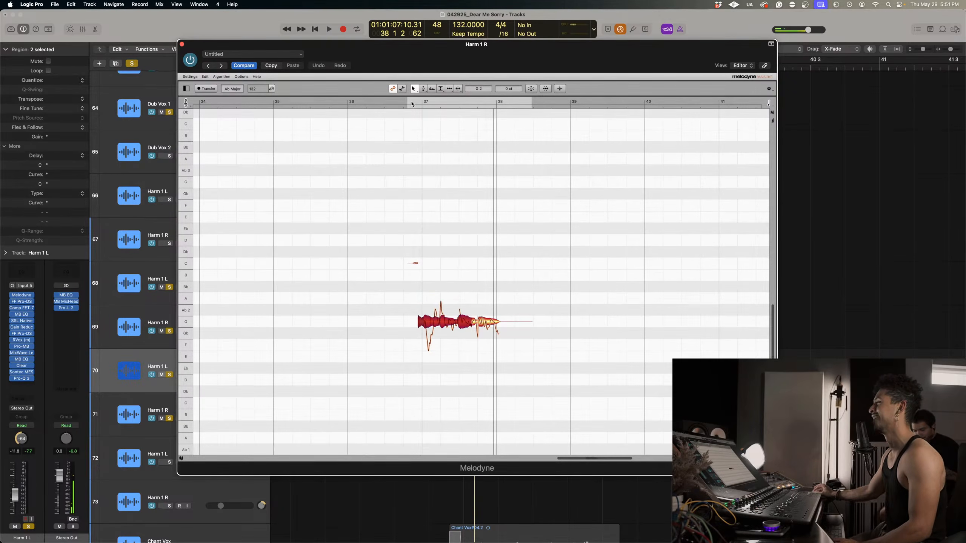
Reduce the pitch modulation of the main Harm 1 R notes at bar 37 and close the Melodyne editor.
{"action": "right_click", "coordinate": [466, 307]}
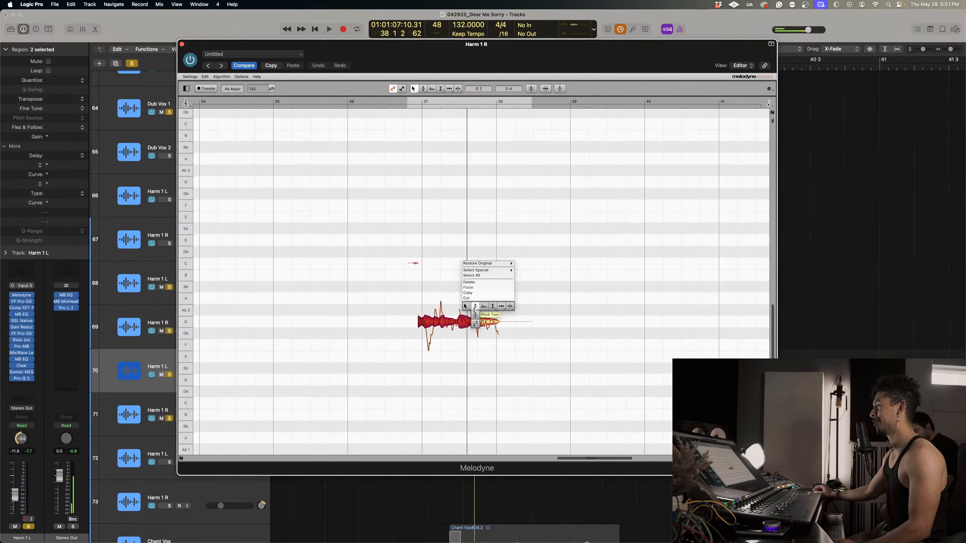
{"action": "left_click", "coordinate": [475, 314]}
{"action": "left_click", "coordinate": [457, 353]}
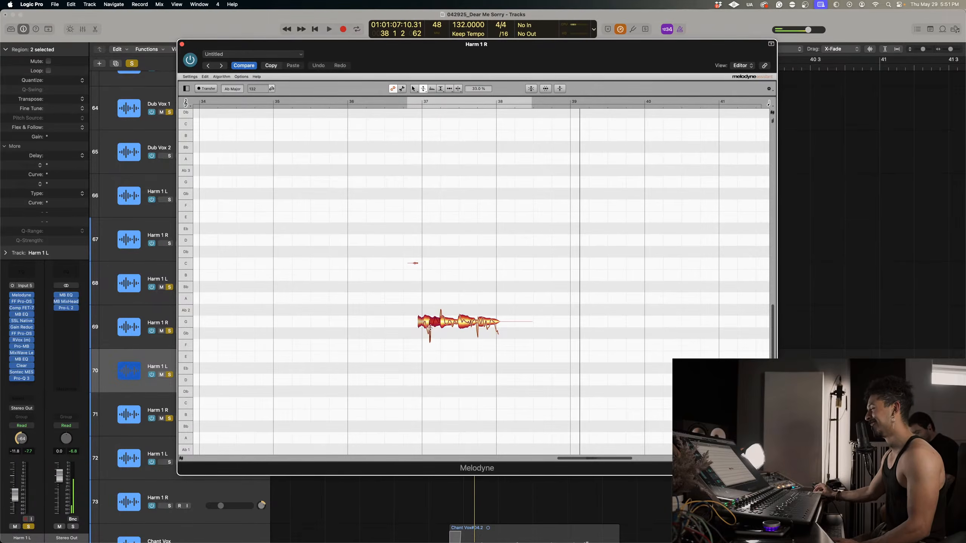
{"action": "left_click", "coordinate": [181, 44]}
{"action": "key", "text": "z"}
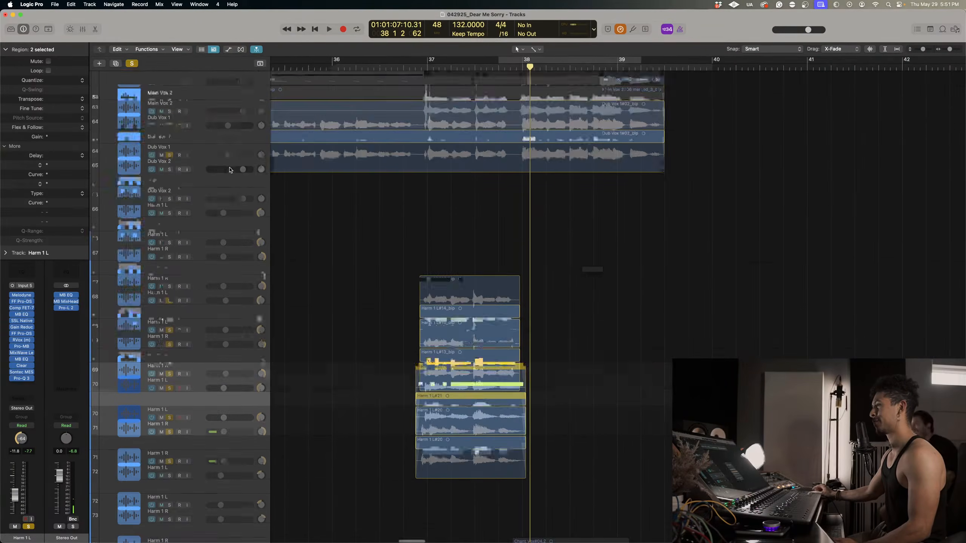
Play back the soloed vocals from just after bar 36 to check the tuned harmonies against the leads.
{"action": "scroll", "coordinate": [345, 115], "scroll_direction": "up", "scroll_amount": 3}
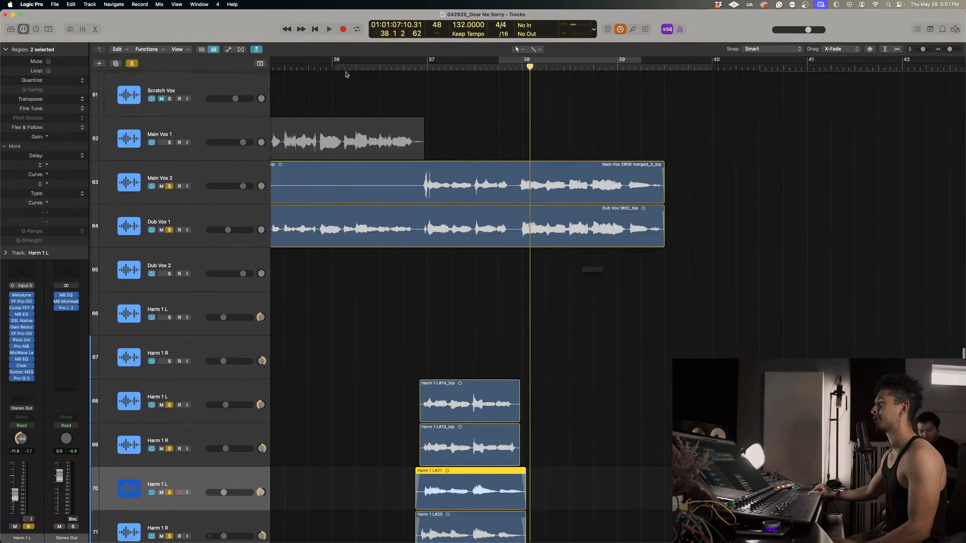
{"action": "left_click", "coordinate": [346, 68]}
{"action": "key", "text": "space"}
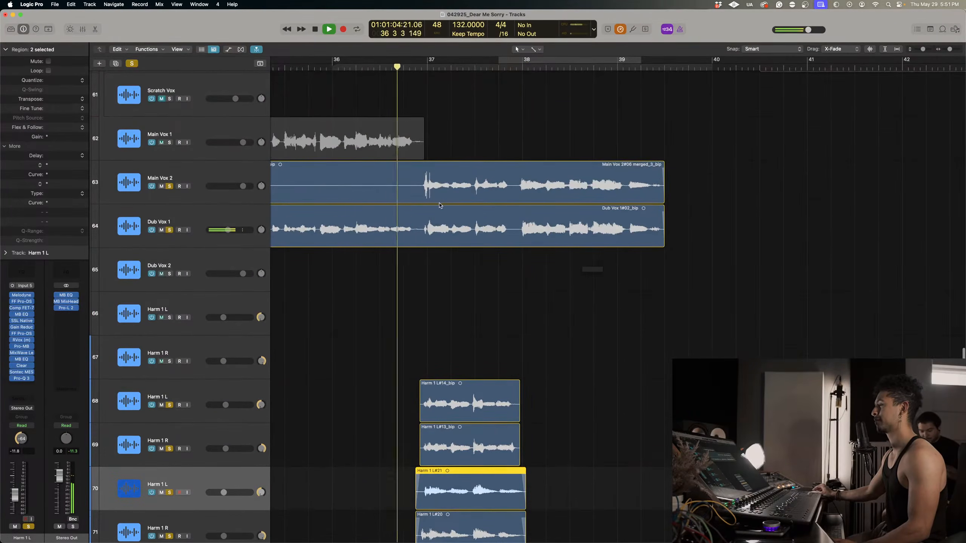
{"action": "scroll", "coordinate": [373, 367], "scroll_direction": "down", "scroll_amount": 3}
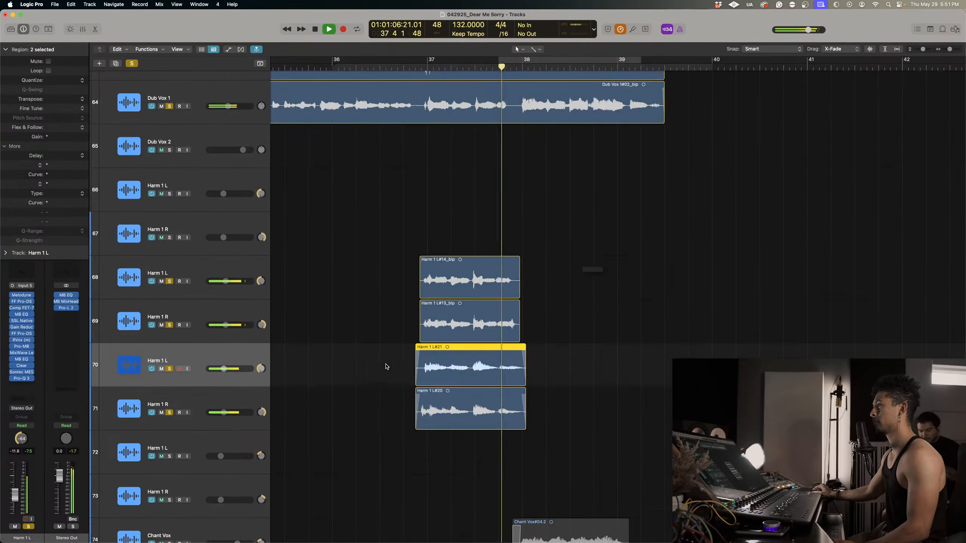
Bypass all plug-ins after Melodyne on tracks 70 and 71, and bounce region Harm 1 L#21 in place to a new track.
{"action": "left_click_drag", "start_coordinate": [13, 304], "coordinate": [13, 379]}
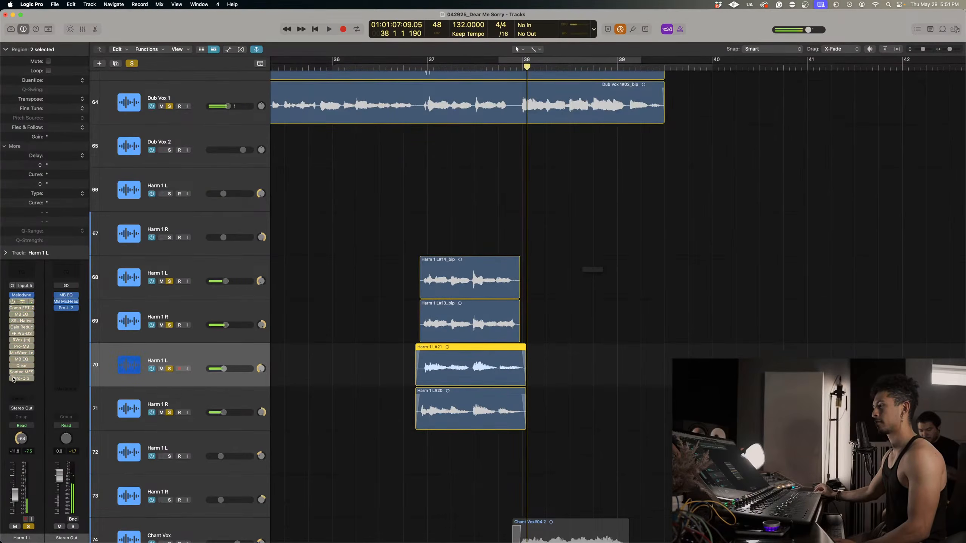
{"action": "left_click", "coordinate": [175, 404]}
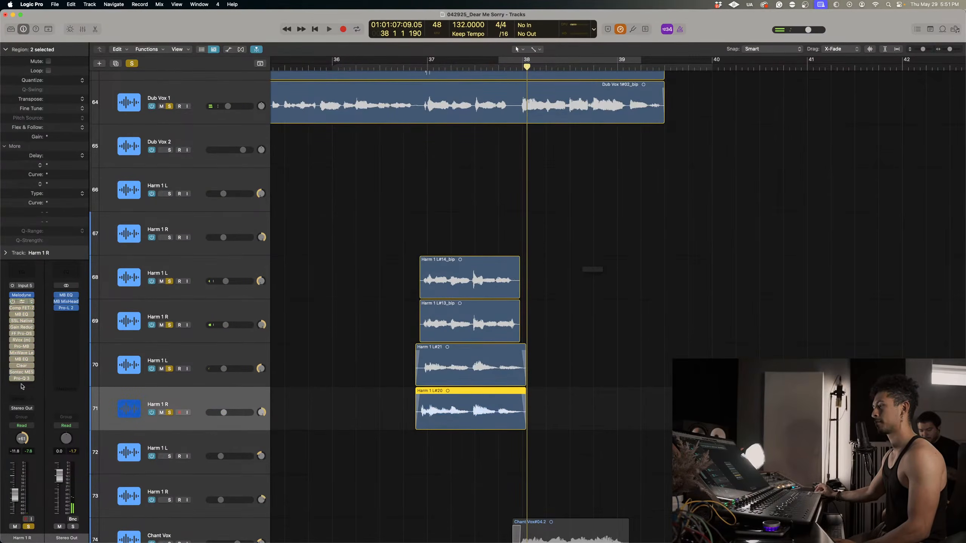
{"action": "right_click", "coordinate": [466, 351]}
{"action": "left_click", "coordinate": [488, 358]}
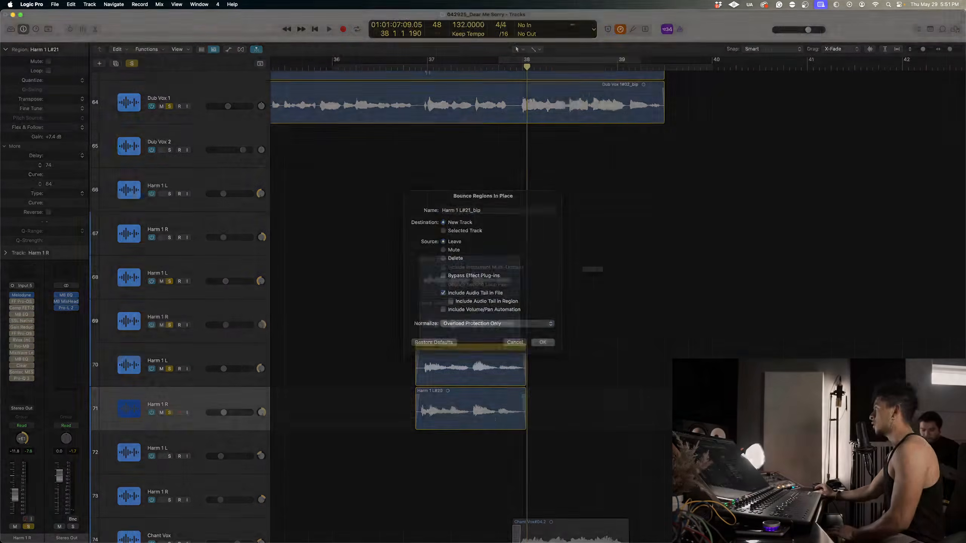
{"action": "key", "text": "Return"}
Bounce region Harm 1 L#20 in place to a new track, leaving the source and including the audio tail in the file.
{"action": "left_click", "coordinate": [477, 451]}
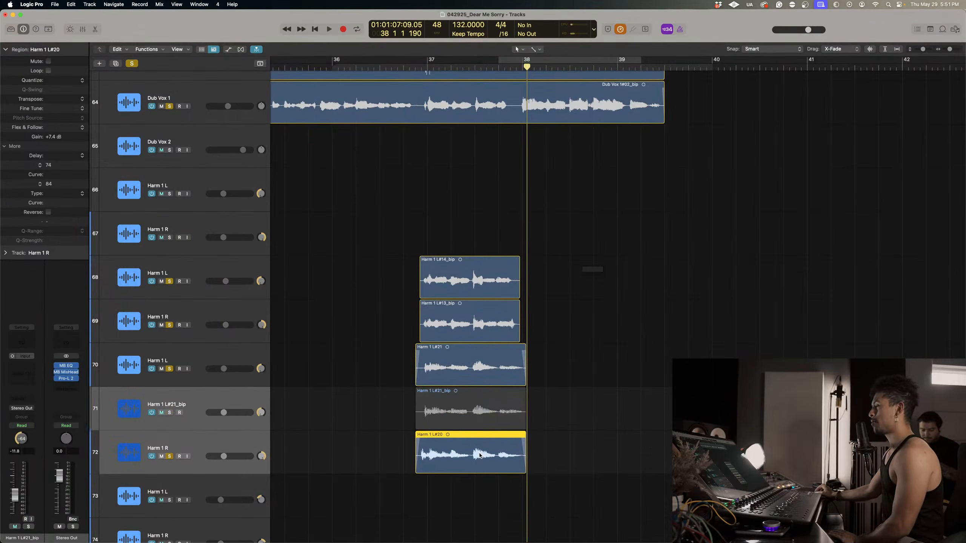
{"action": "right_click", "coordinate": [477, 451]}
{"action": "left_click", "coordinate": [506, 358]}
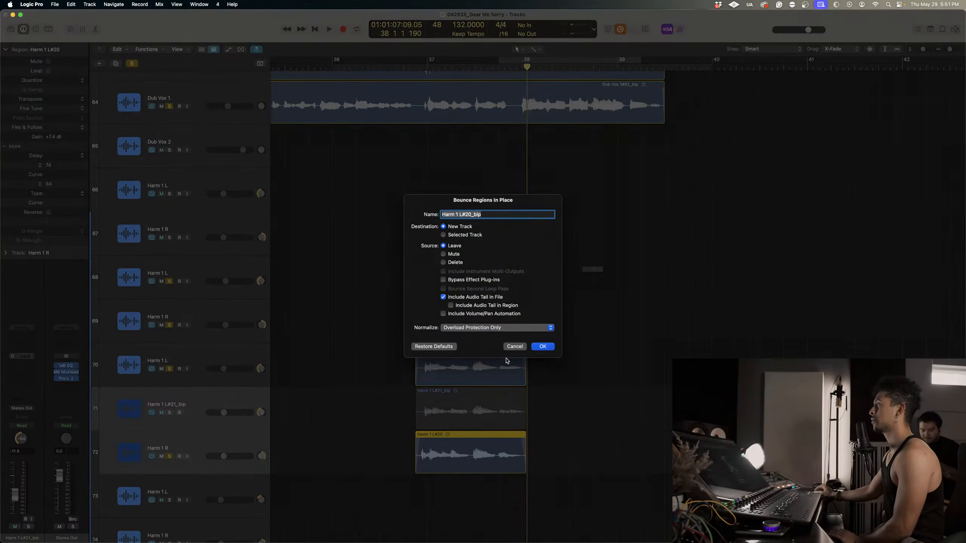
{"action": "key", "text": "Return"}
Delete the original Harm 1 L#20 region at bar 37 together with its recorded audio file.
{"action": "left_click", "coordinate": [495, 407]}
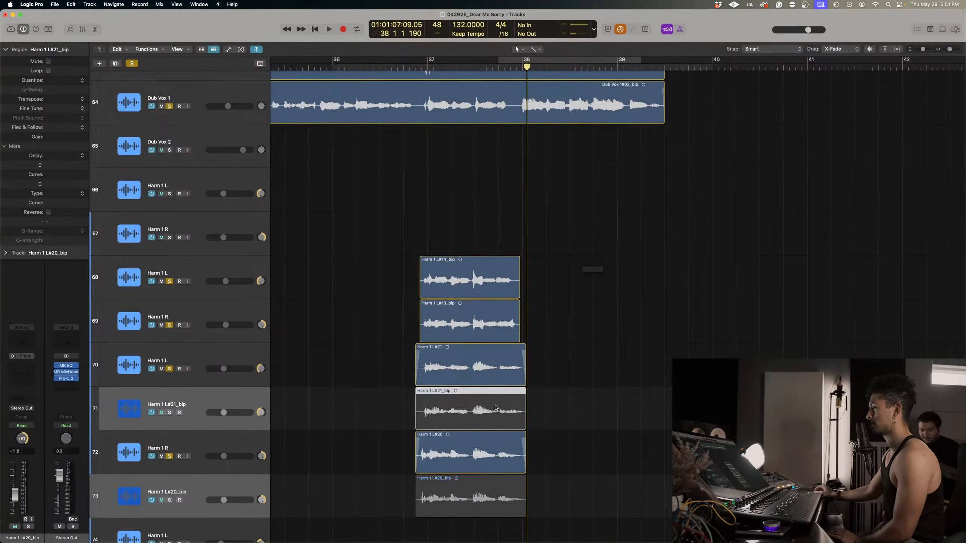
{"action": "left_click", "coordinate": [500, 460]}
{"action": "key", "text": "Delete"}
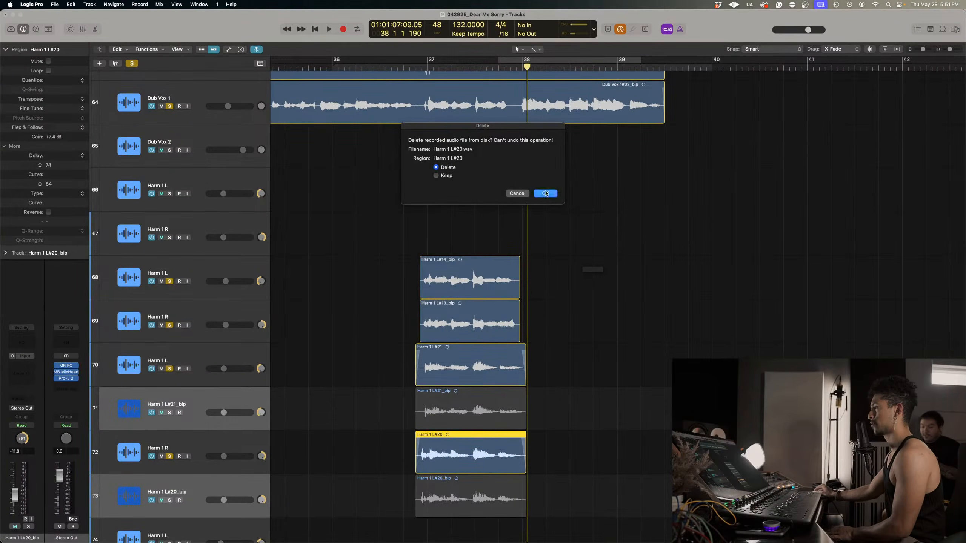
{"action": "left_click", "coordinate": [546, 193]}
Delete the two regions on Harm 1 L track 70, including the Harm 1 L#21 audio file.
{"action": "left_click", "coordinate": [241, 355]}
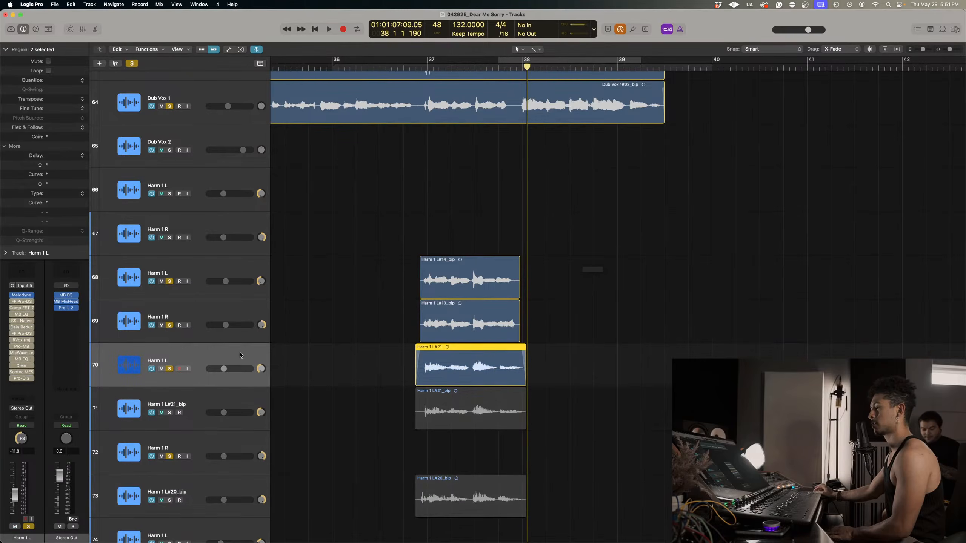
{"action": "key", "text": "Delete"}
{"action": "left_click", "coordinate": [545, 194]}
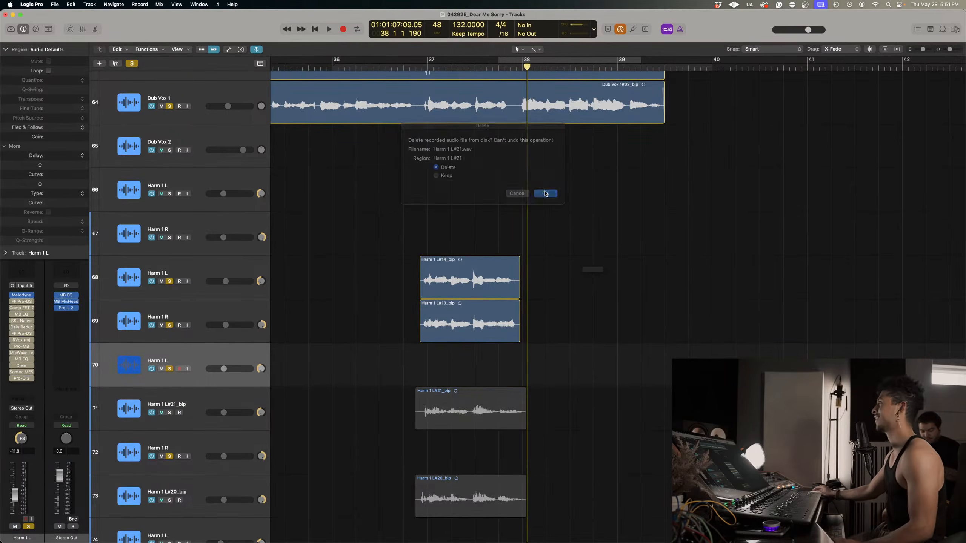
Move the bounced harmony regions onto the Harm 1 L and Harm 1 R tracks and delete the two emptied bounce tracks.
{"action": "left_click_drag", "start_coordinate": [468, 402], "coordinate": [467, 384]}
{"action": "left_click", "coordinate": [234, 483]}
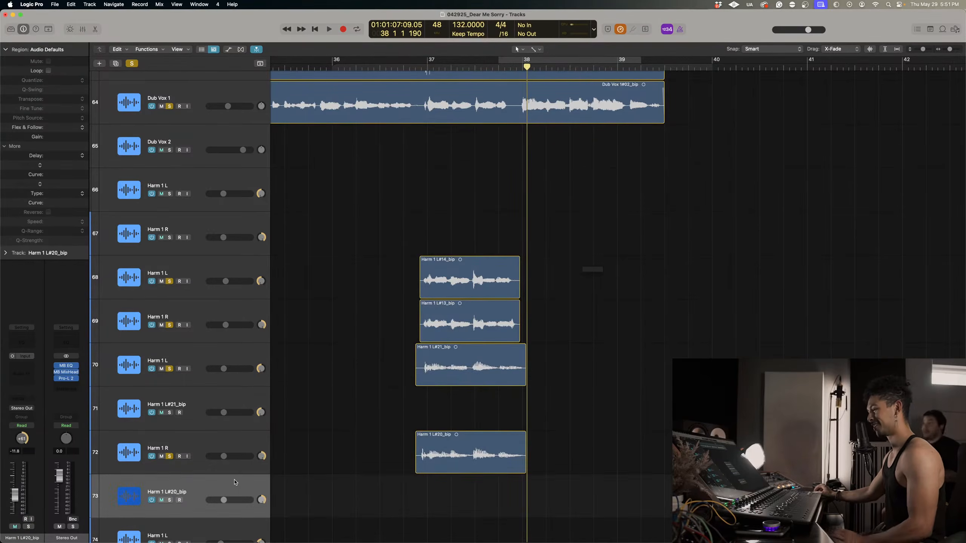
{"action": "key", "text": "super+BackSpace"}
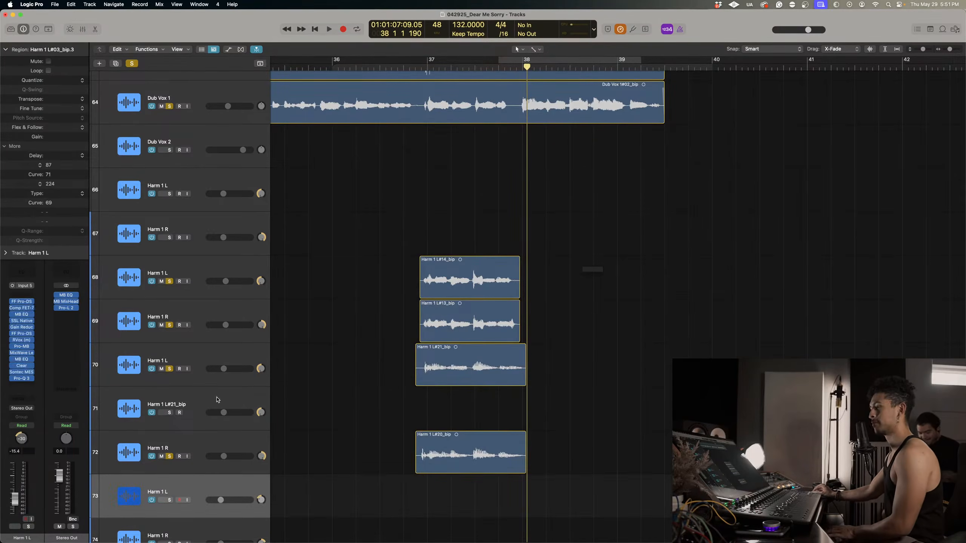
{"action": "left_click", "coordinate": [216, 400]}
{"action": "key", "text": "super+BackSpace"}
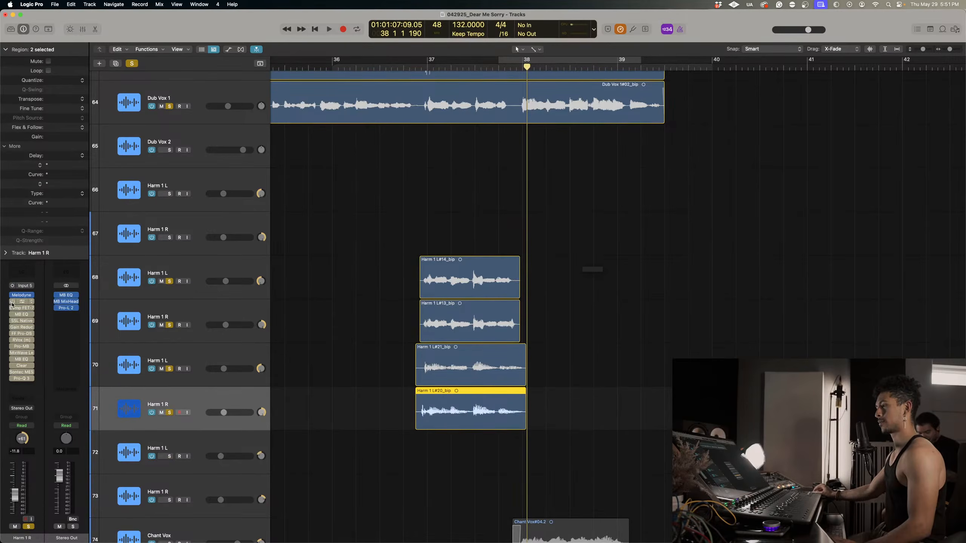
Remove Melodyne from Harm 1 tracks 70 and 71 and re-enable their remaining plug-ins.
{"action": "left_click_drag", "start_coordinate": [12, 303], "coordinate": [21, 373]}
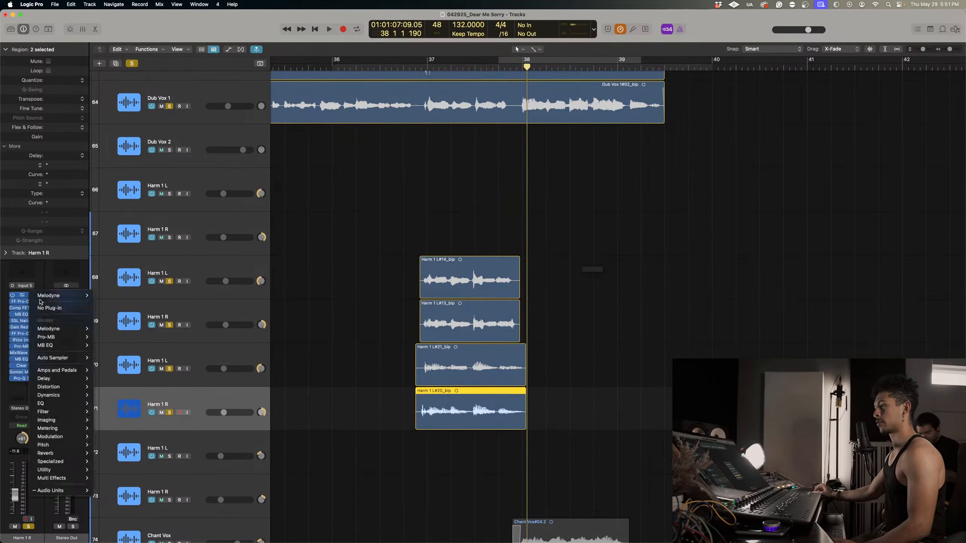
{"action": "key", "text": "Up"}
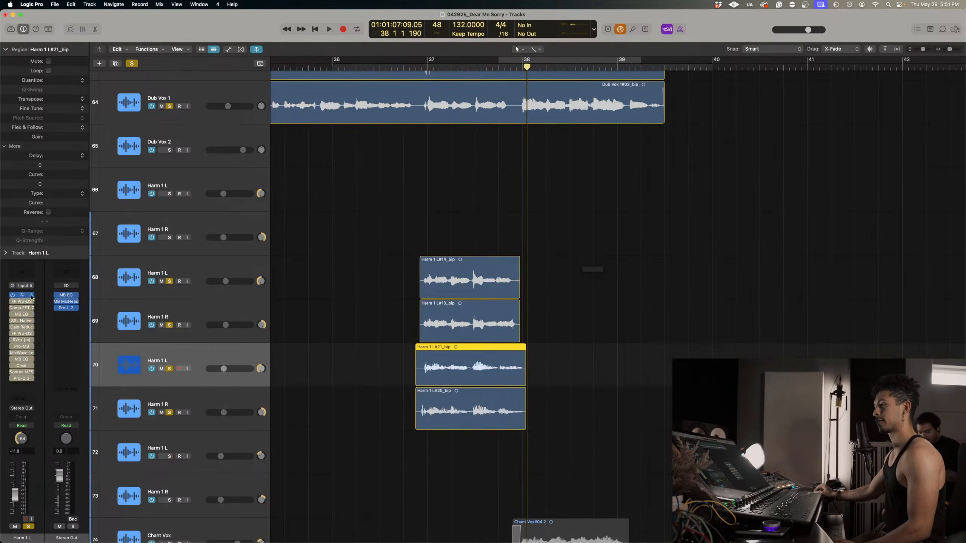
{"action": "left_click", "coordinate": [32, 297]}
{"action": "left_click", "coordinate": [48, 309]}
{"action": "left_click_drag", "start_coordinate": [11, 308], "coordinate": [12, 383]}
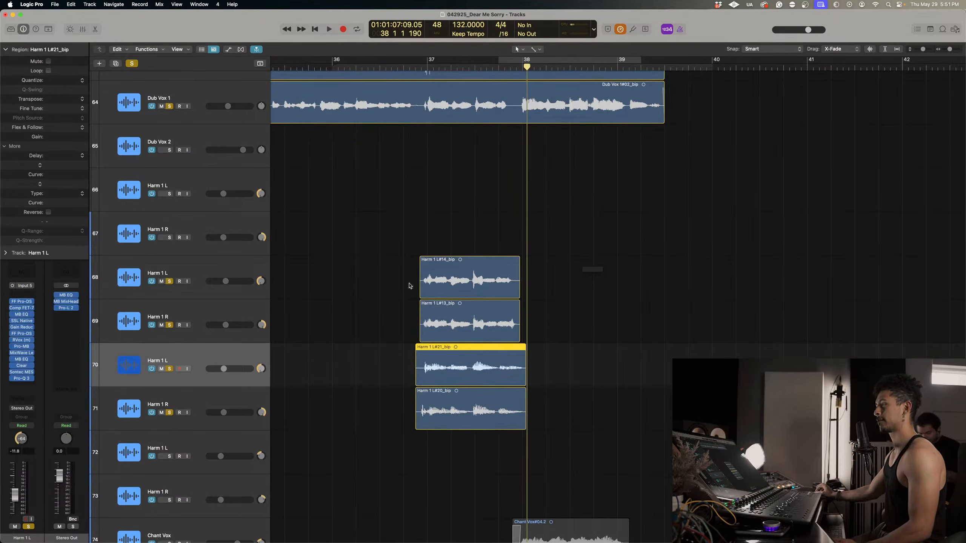
Turn off solo mode and play the full mix from just before bar 33.
{"action": "key", "text": "super+Left"}
{"action": "key", "text": "super+Left"}
{"action": "key", "text": "super+Left"}
{"action": "key", "text": "super+Up"}
{"action": "key", "text": "super+Up"}
{"action": "key", "text": "super+Up"}
{"action": "key", "text": "super+Up"}
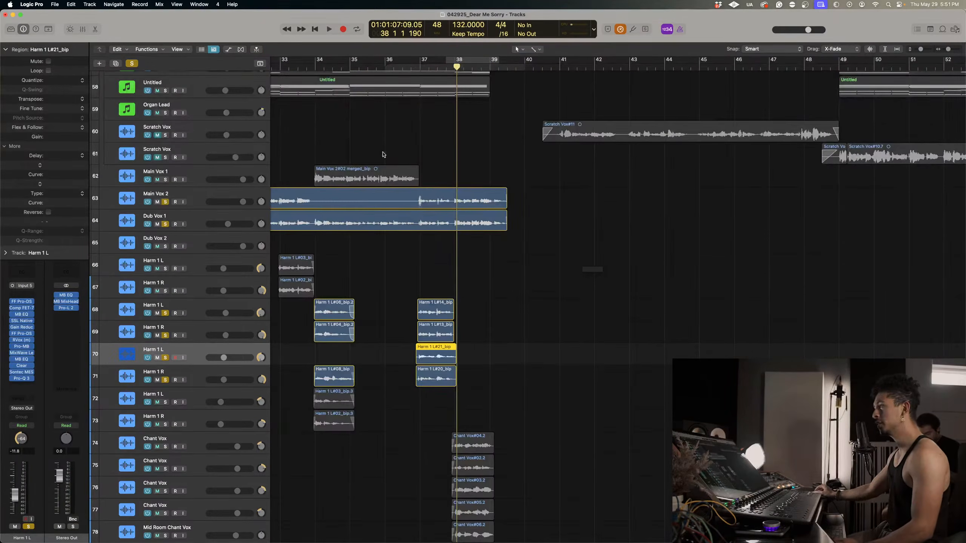
{"action": "scroll", "coordinate": [343, 87], "scroll_direction": "left", "scroll_amount": 2}
{"action": "left_click", "coordinate": [132, 63]}
{"action": "left_click", "coordinate": [358, 65]}
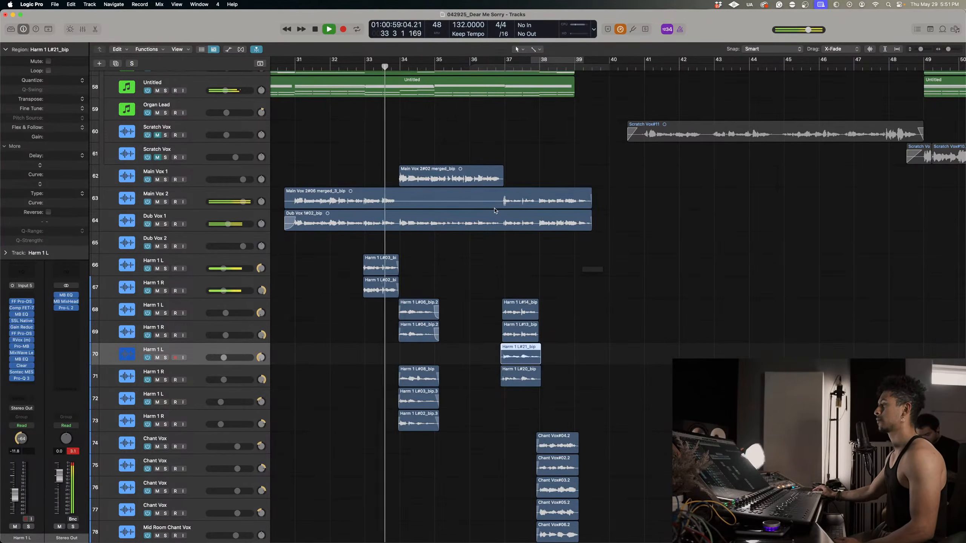
Replay the full mix from just before bar 33, dismiss the System Overload alert and stop playback at bar 37.
{"action": "key", "text": "Return"}
{"action": "left_click", "coordinate": [358, 67]}
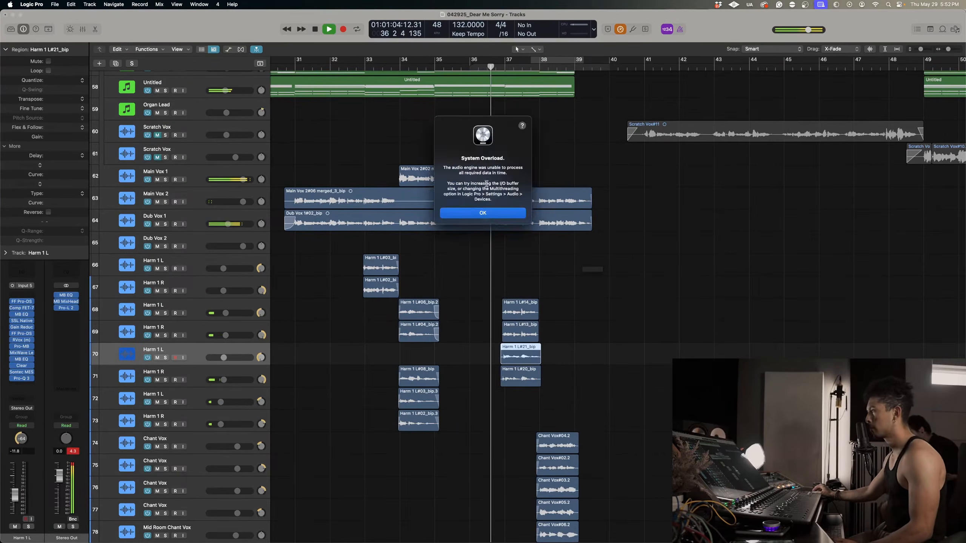
{"action": "left_click", "coordinate": [489, 214]}
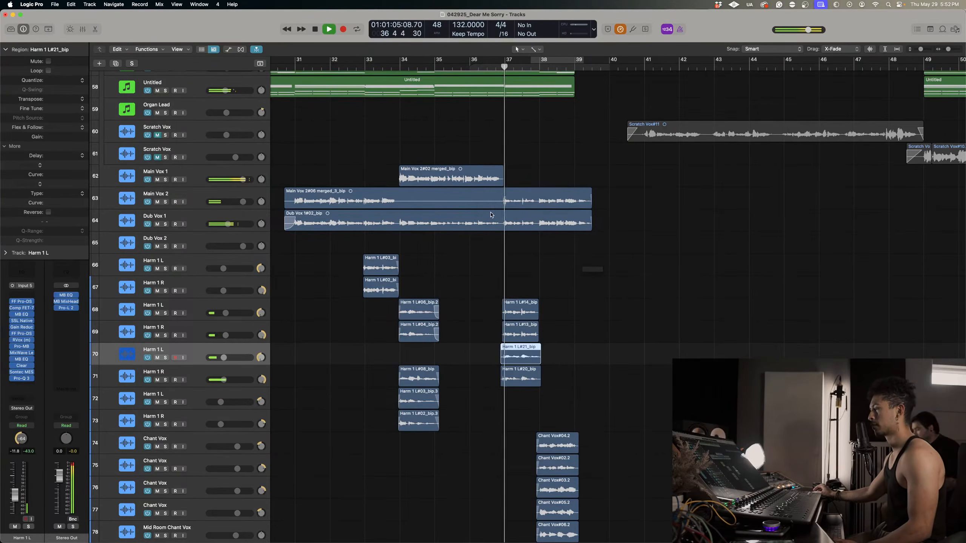
{"action": "key", "text": "space"}
{"action": "scroll", "coordinate": [458, 269], "scroll_direction": "down", "scroll_amount": 3}
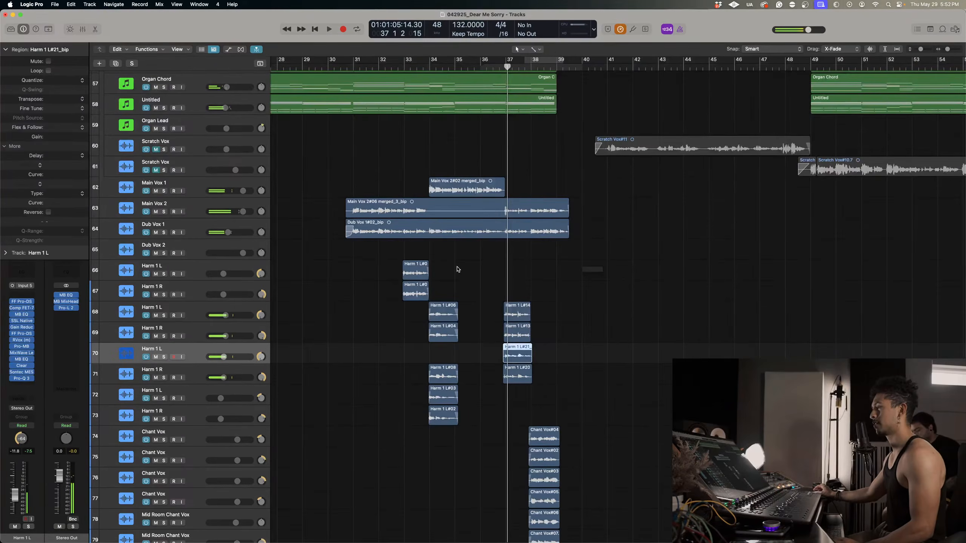
Solo the Harm 1 L and Harm 1 R tracks 70 and 71.
{"action": "left_click", "coordinate": [567, 336]}
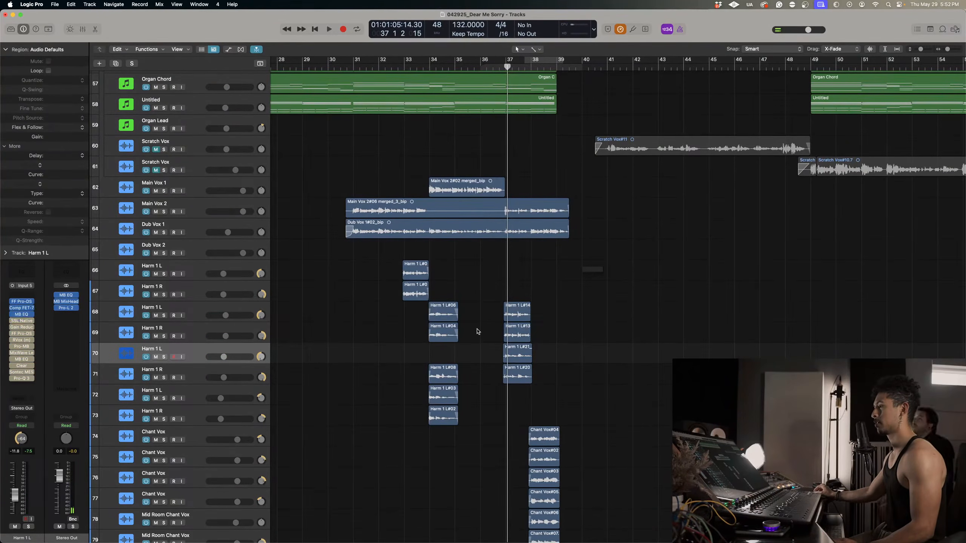
{"action": "key", "text": "s"}
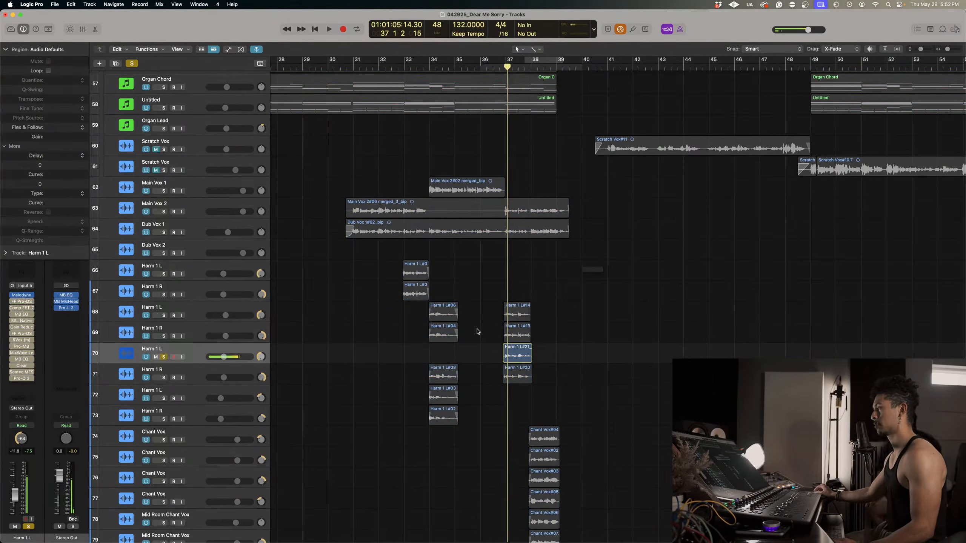
{"action": "key", "text": "Down"}
{"action": "key", "text": "s"}
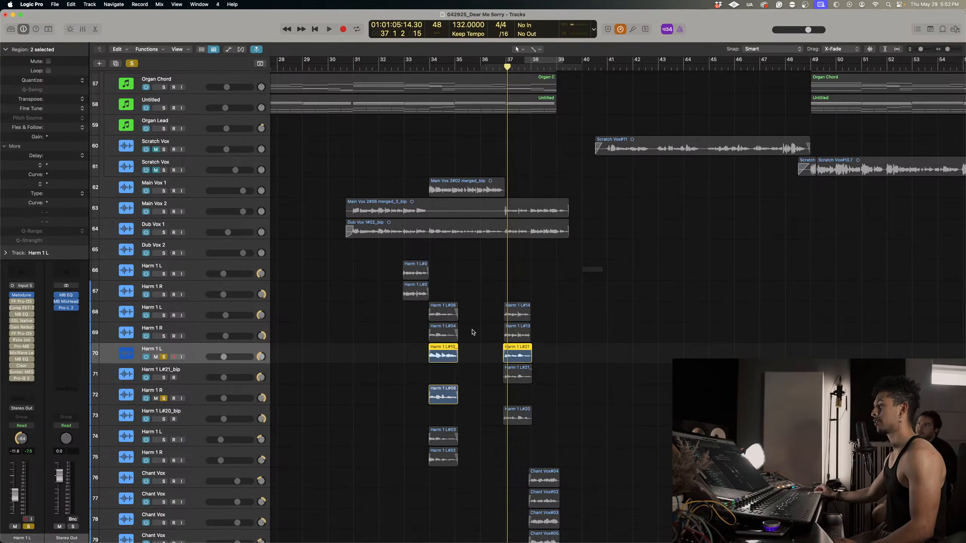
Delete only the original Harm 1 L#21 region at bar 37 on Harm 1 L track 70.
{"action": "left_click", "coordinate": [595, 364]}
{"action": "left_click", "coordinate": [523, 356]}
{"action": "key", "text": "Delete"}
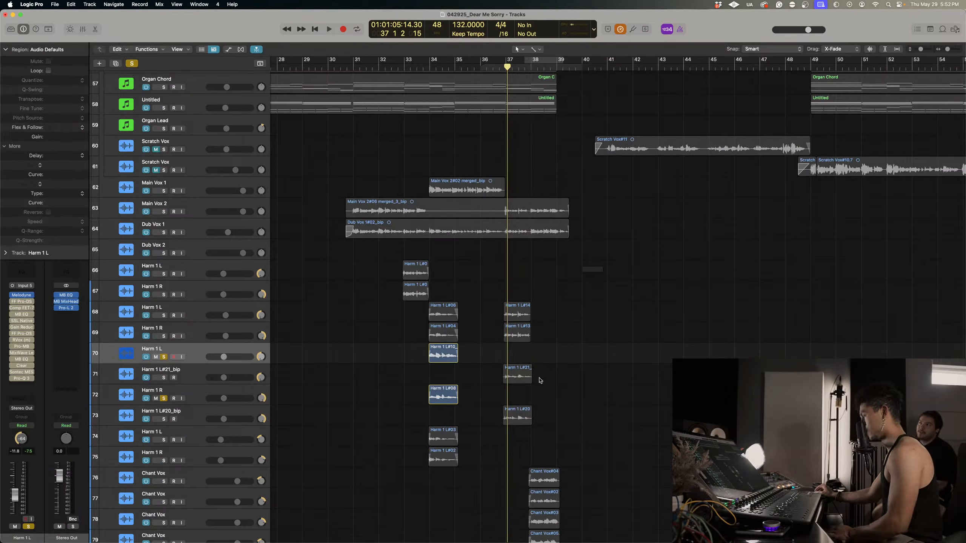
Move both bounced regions at bar 37 up onto the Harm 1 L and Harm 1 R tracks, and delete the emptied bounce tracks.
{"action": "left_click_drag", "start_coordinate": [569, 419], "coordinate": [522, 359]}
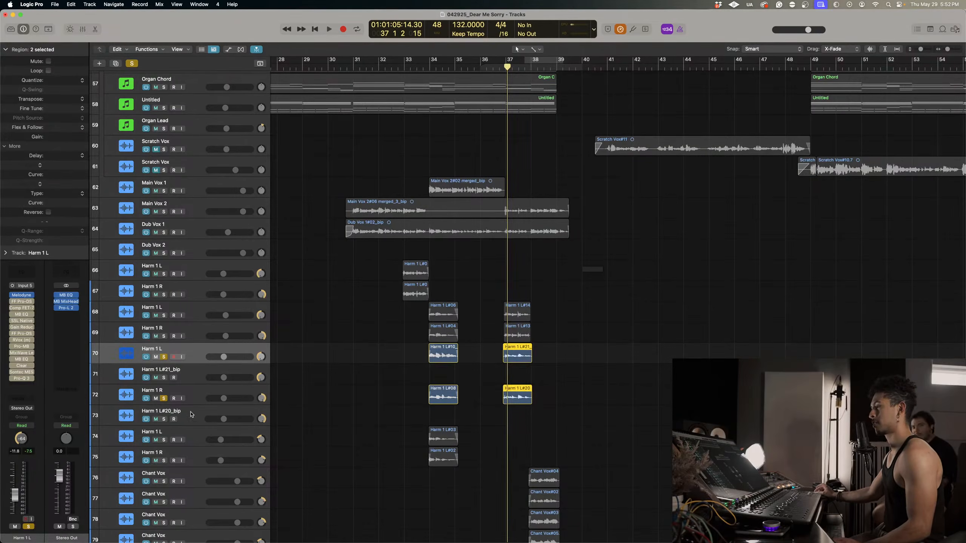
{"action": "left_click", "coordinate": [192, 415]}
{"action": "left_click", "coordinate": [237, 371], "text": "super"}
{"action": "key", "text": "super+BackSpace"}
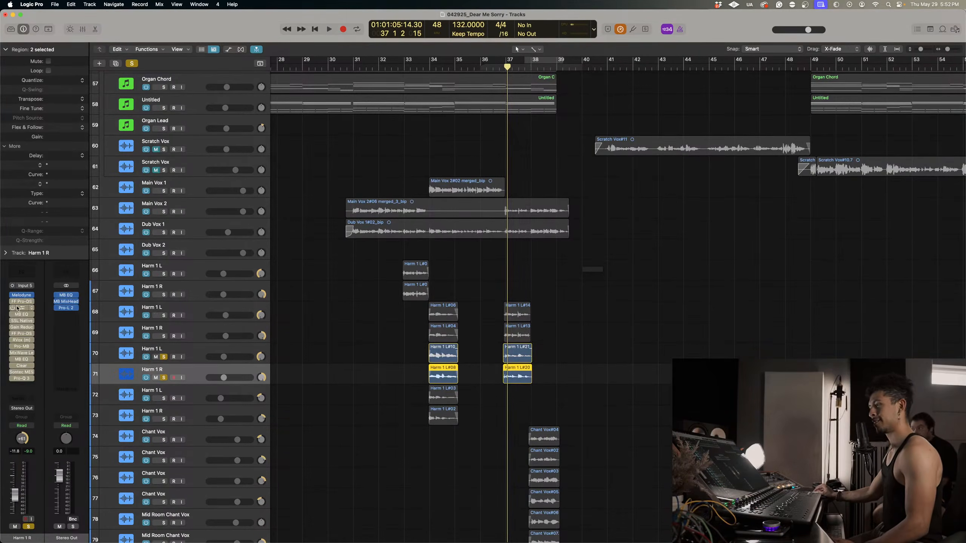
Remove Melodyne from Harm 1 R track 71 and Harm 1 L track 70, with their remaining plug-ins active.
{"action": "left_click", "coordinate": [34, 296]}
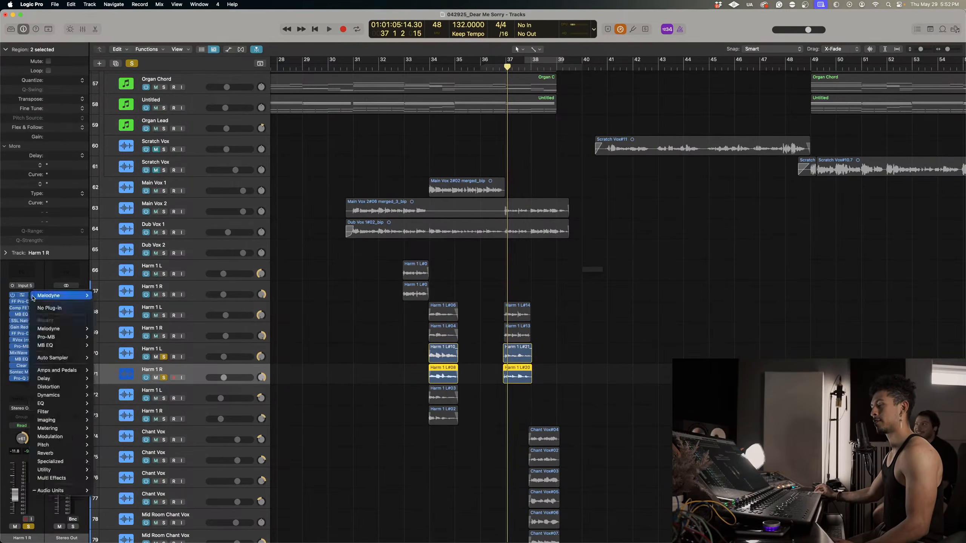
{"action": "left_click", "coordinate": [40, 309]}
{"action": "left_click", "coordinate": [189, 353]}
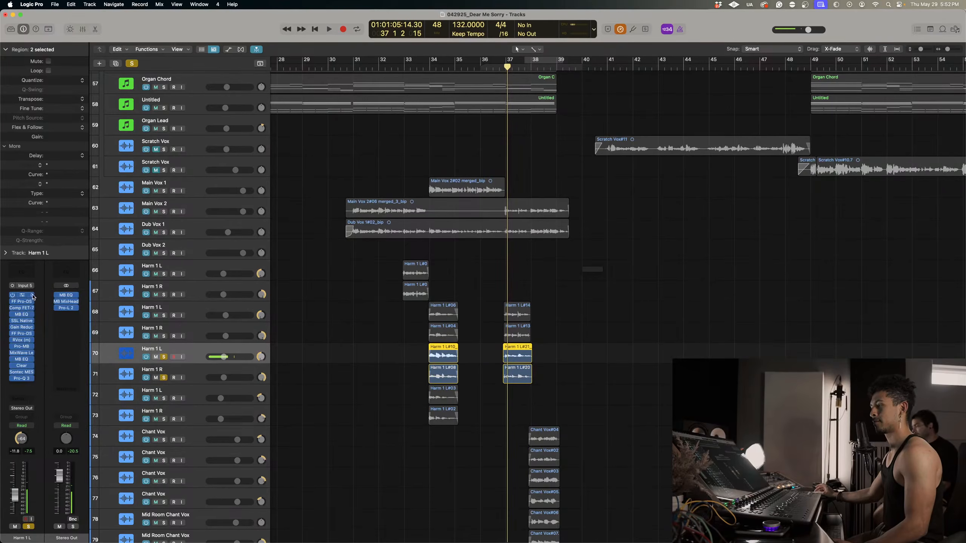
{"action": "left_click", "coordinate": [33, 298]}
{"action": "left_click", "coordinate": [50, 308]}
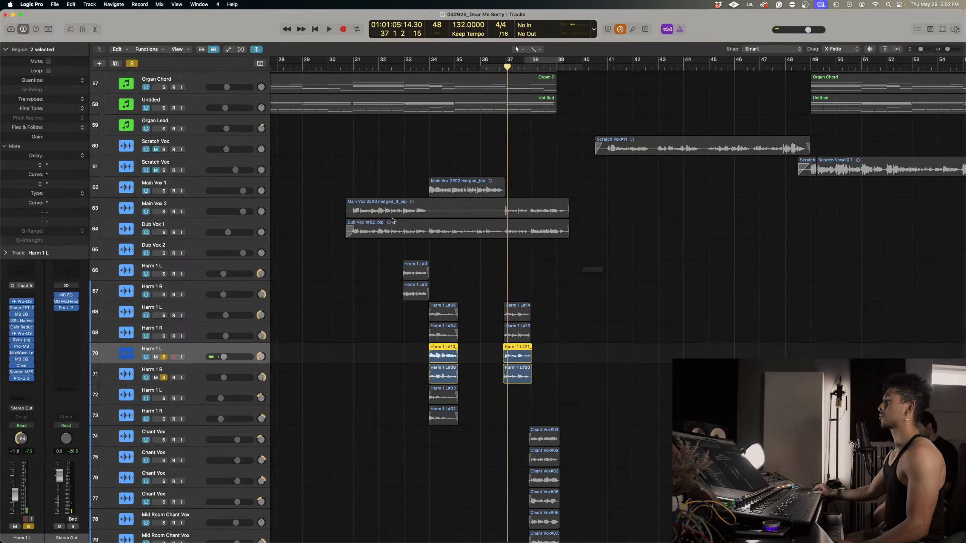
Solo Harm 1 L and R tracks 68 and 69 alongside 70 and 71, and audition the four harmonies from just before bar 37.
{"action": "left_click_drag", "start_coordinate": [511, 68], "coordinate": [502, 67]}
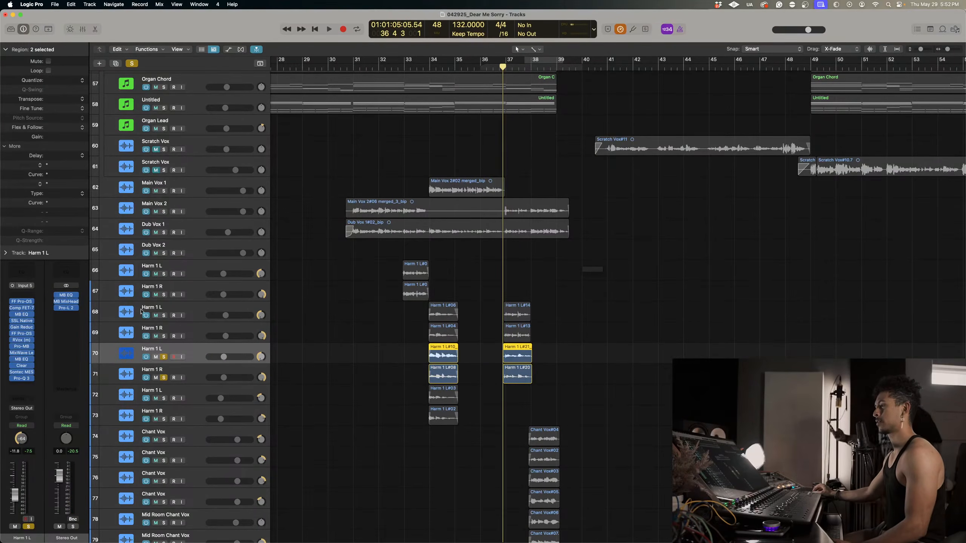
{"action": "left_click_drag", "start_coordinate": [163, 315], "coordinate": [162, 337]}
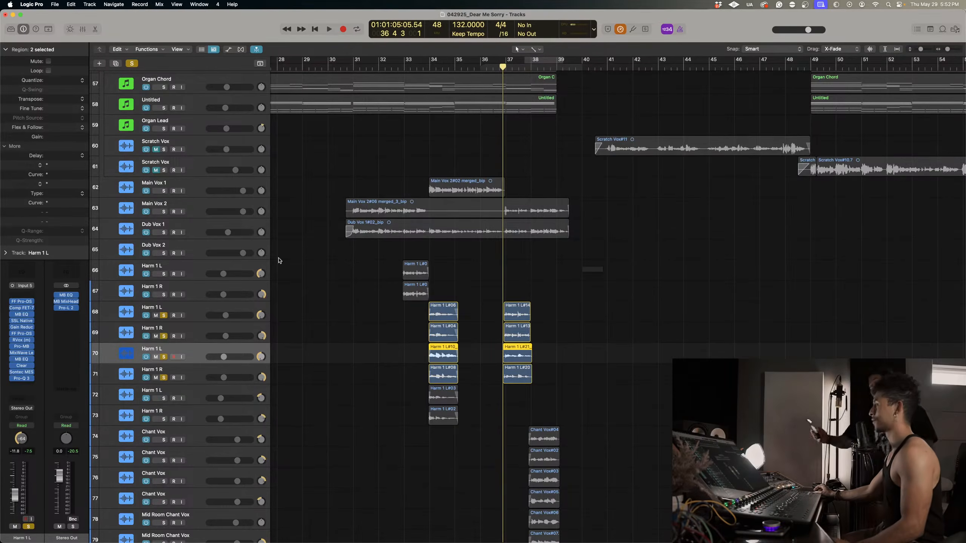
{"action": "key", "text": "space"}
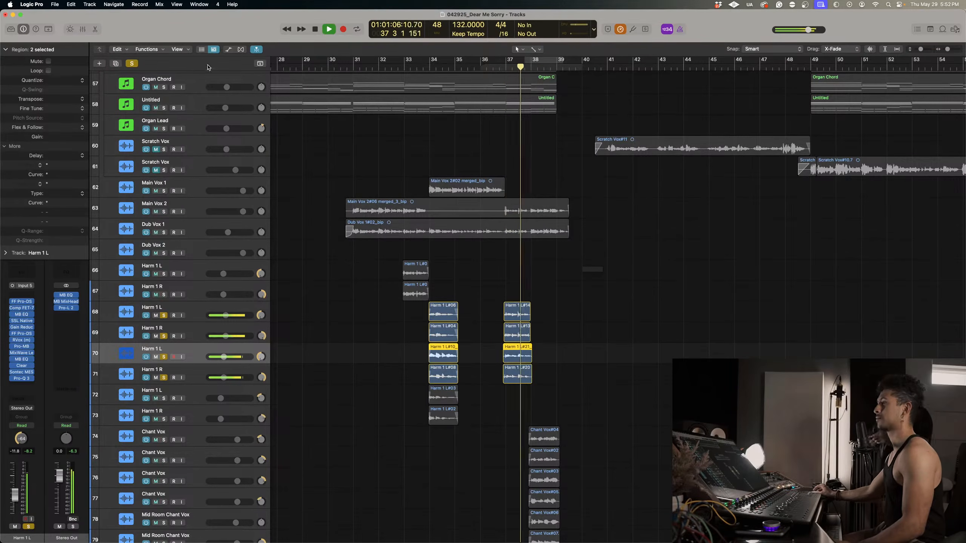
{"action": "key", "text": "space"}
Clear all track solos and play the full mix from bar 34.
{"action": "left_click", "coordinate": [132, 63]}
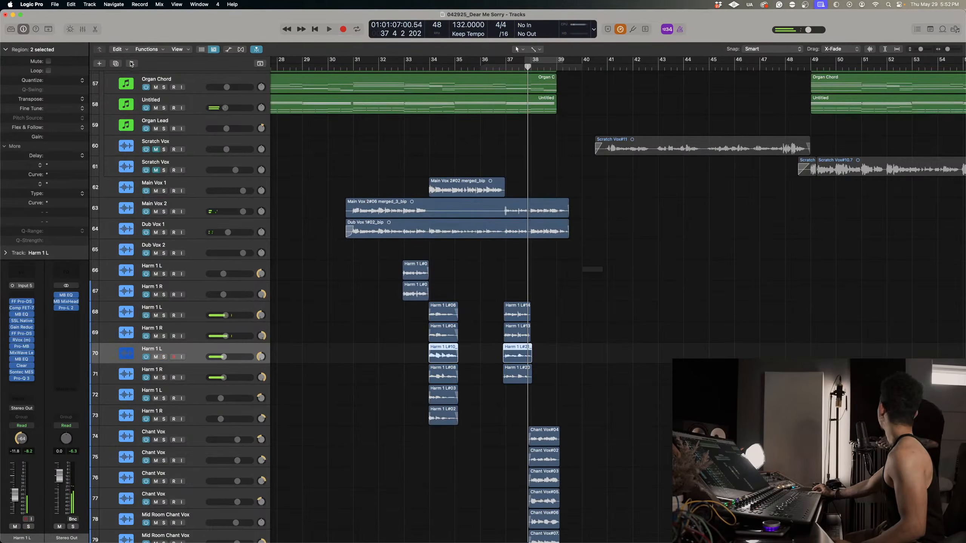
{"action": "scroll", "coordinate": [389, 184], "scroll_direction": "down", "scroll_amount": 2}
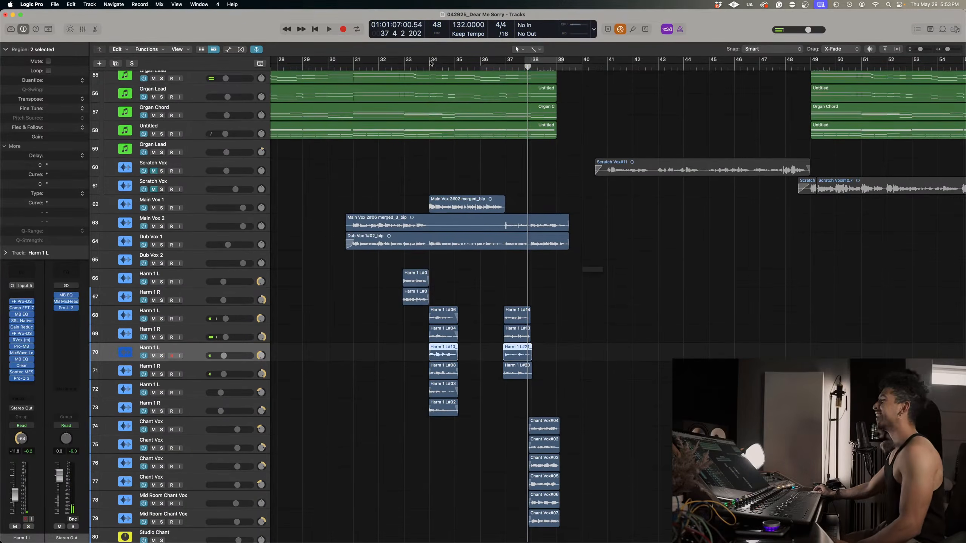
{"action": "left_click", "coordinate": [431, 63]}
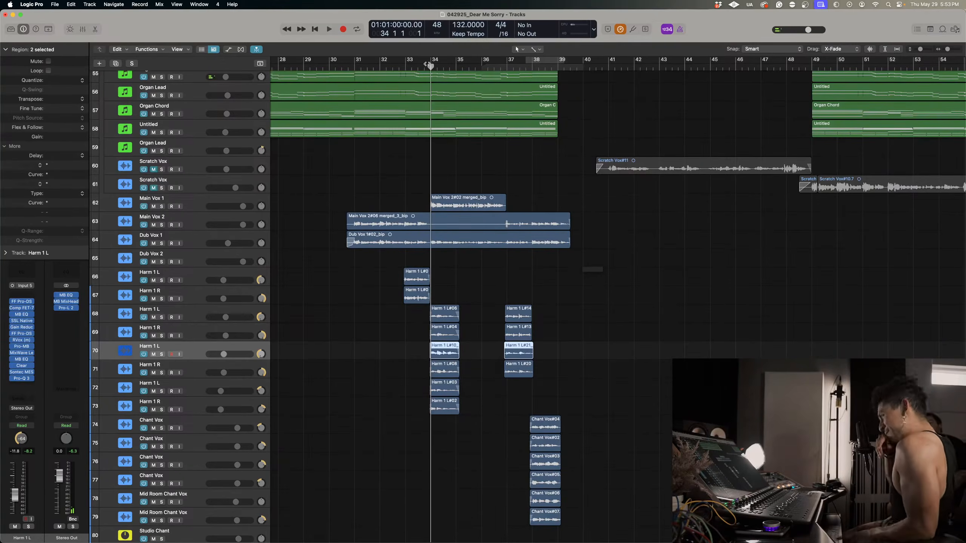
{"action": "key", "text": "space"}
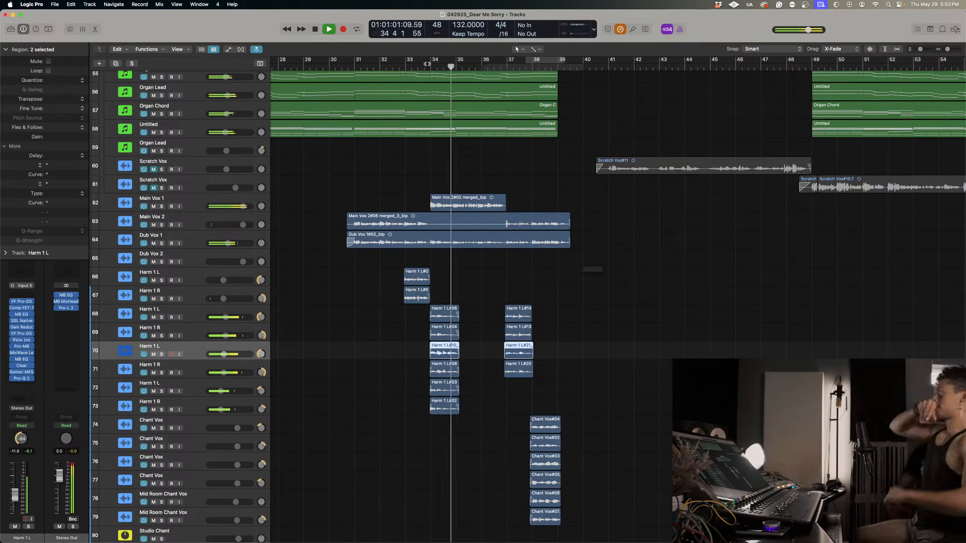
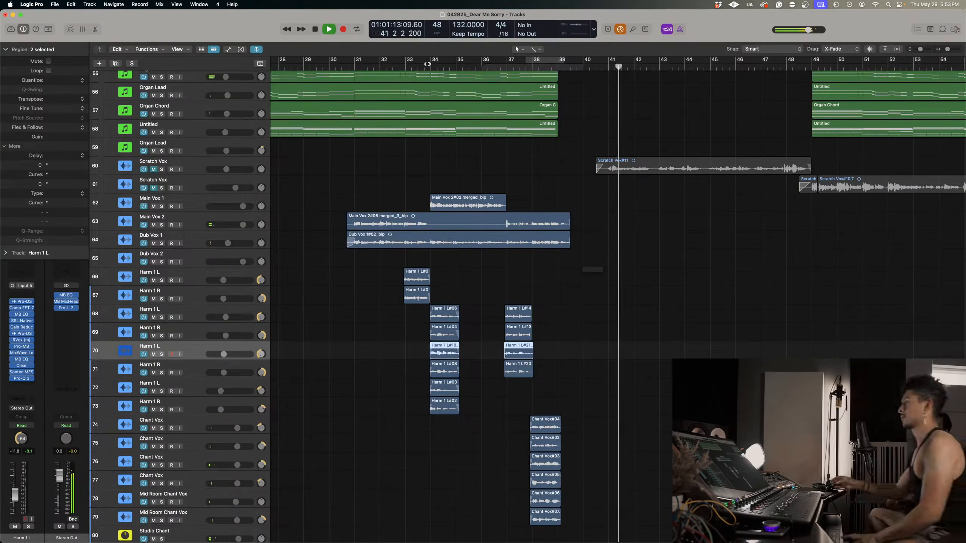
Audition the end of the chorus in the full mix from about bar 37, and again from about bar 39 into the break.
{"action": "left_click", "coordinate": [504, 67]}
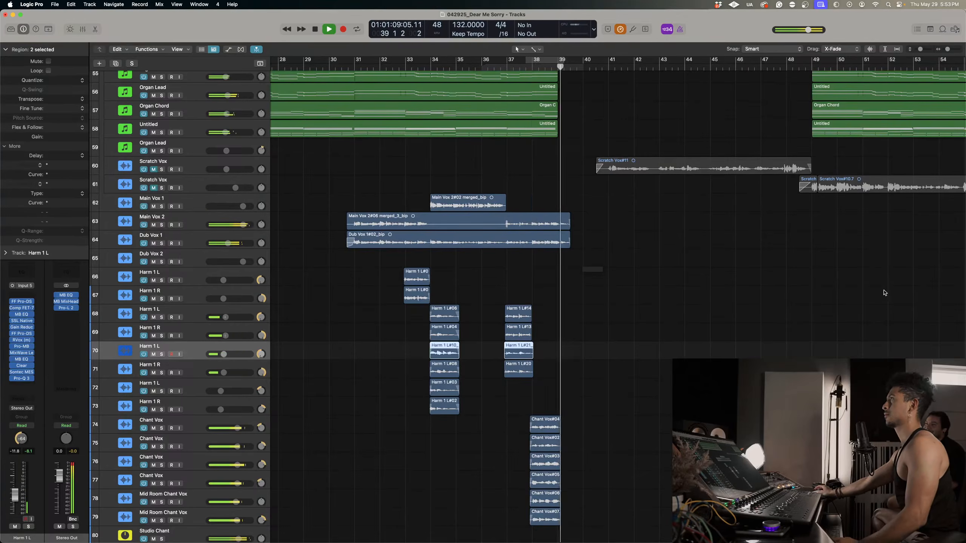
{"action": "scroll", "coordinate": [688, 303], "scroll_direction": "up", "scroll_amount": 15}
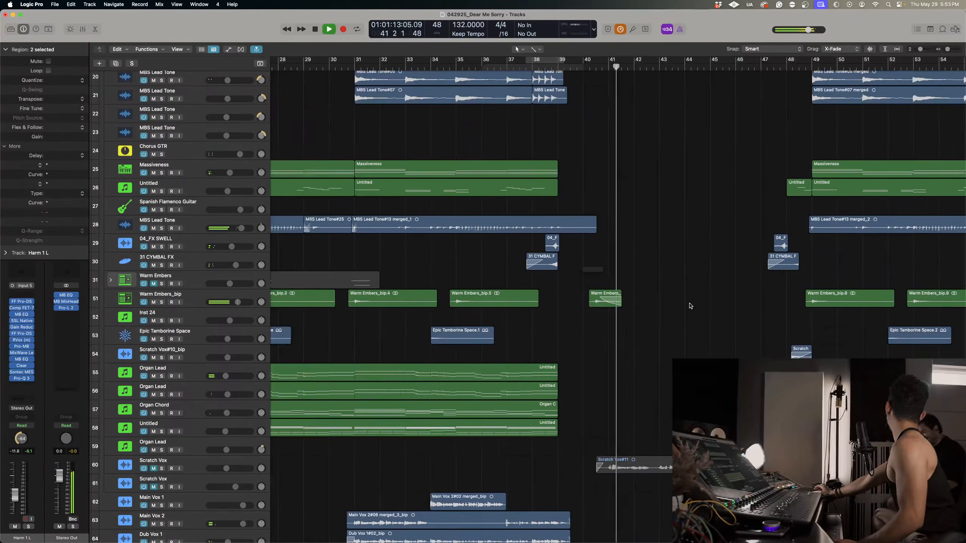
{"action": "key", "text": "space"}
{"action": "scroll", "coordinate": [689, 306], "scroll_direction": "right", "scroll_amount": 3}
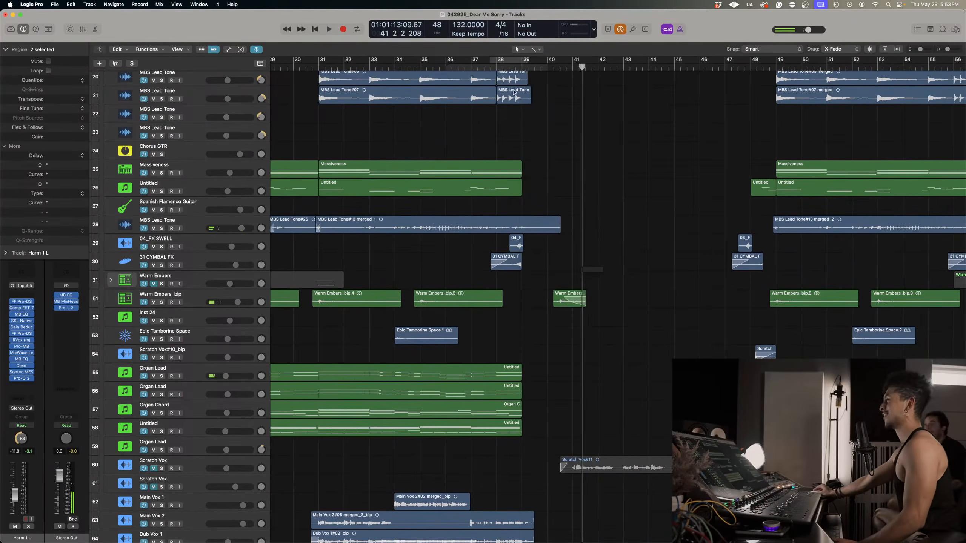
{"action": "left_click", "coordinate": [518, 67]}
{"action": "key", "text": "space"}
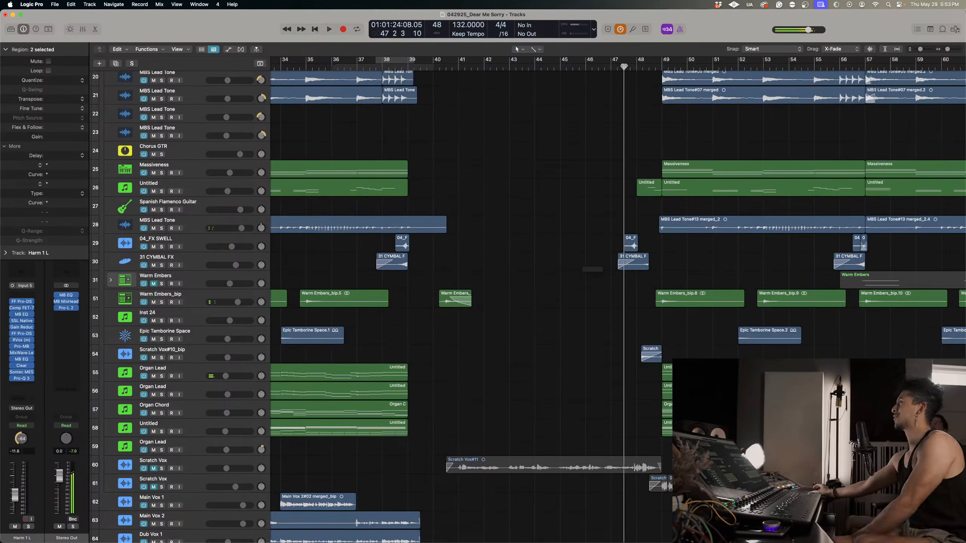
Play the lead-in from about bar 47 into the section at bar 49, and examine which vocal tracks lack regions there.
{"action": "key", "text": "space"}
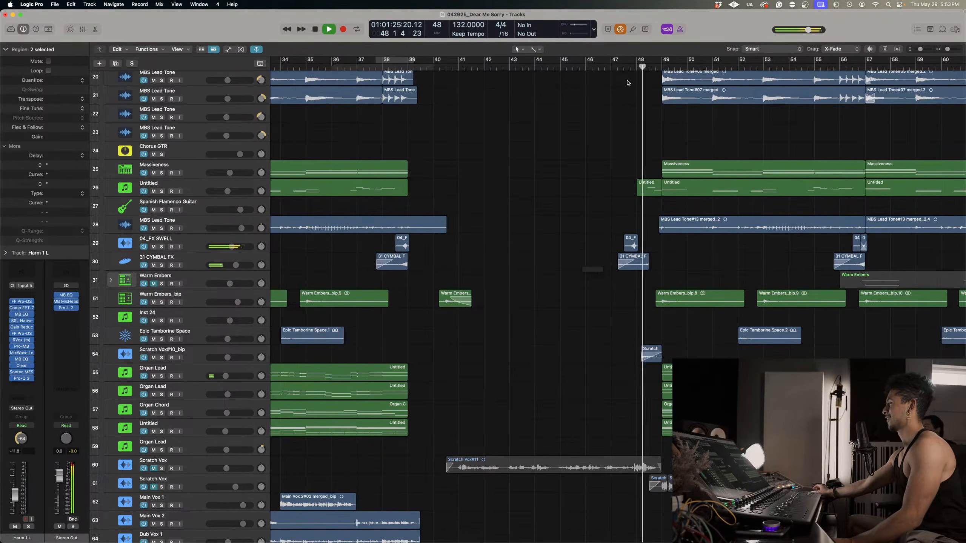
{"action": "key", "text": "space"}
{"action": "left_click", "coordinate": [579, 69]}
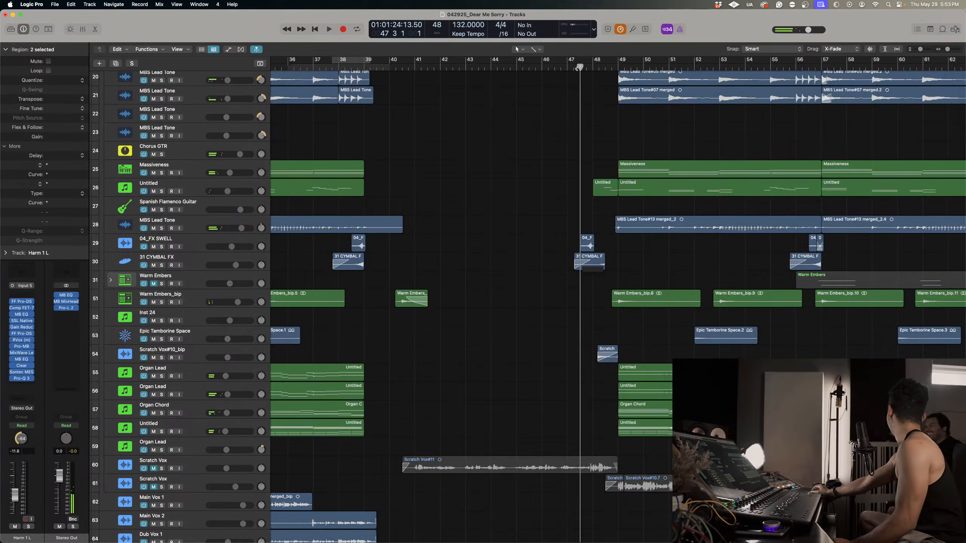
{"action": "scroll", "coordinate": [618, 304], "scroll_direction": "right", "scroll_amount": 1}
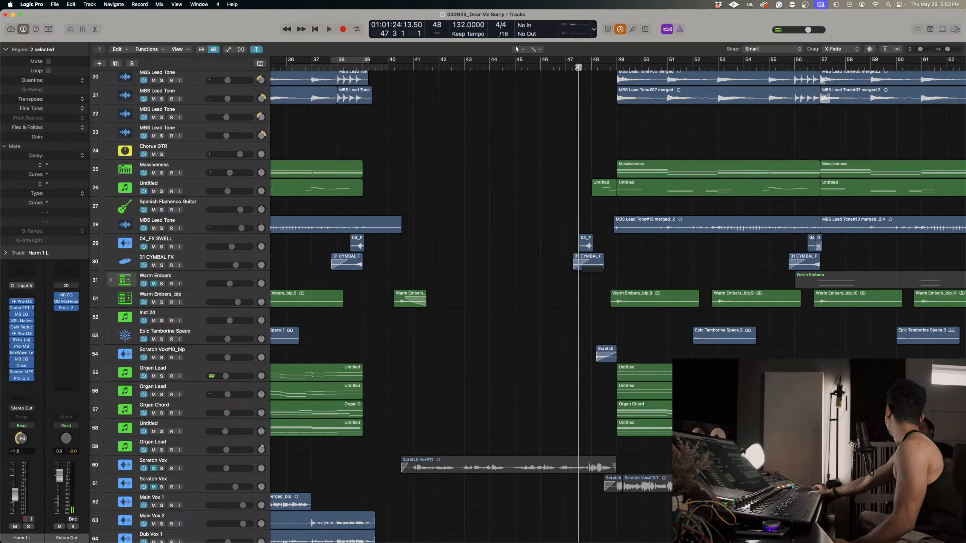
{"action": "key", "text": "space"}
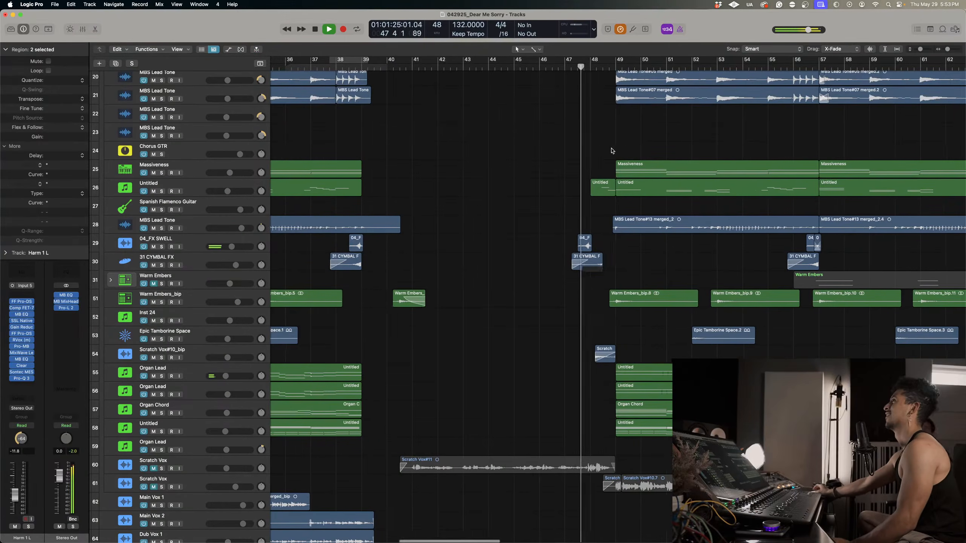
{"action": "scroll", "coordinate": [594, 162], "scroll_direction": "down", "scroll_amount": 5}
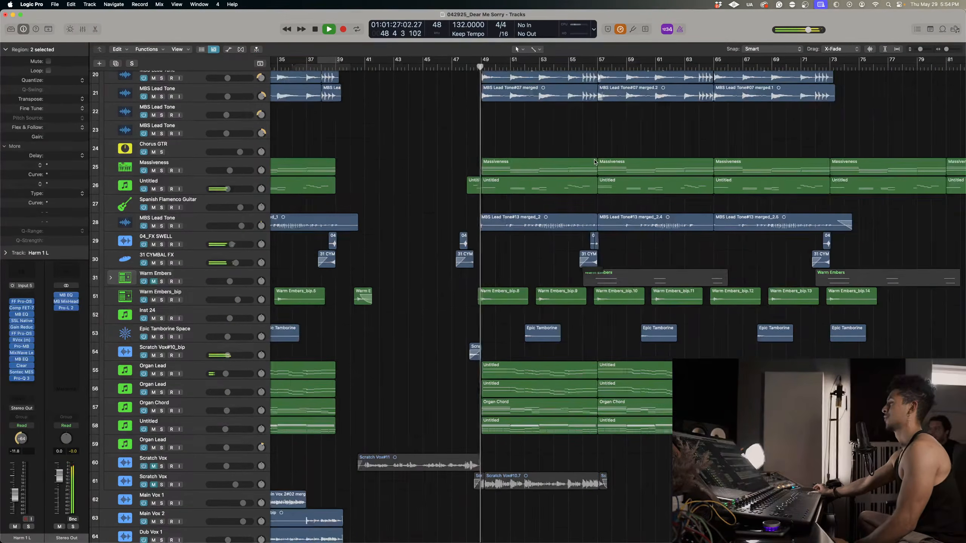
{"action": "scroll", "coordinate": [594, 163], "scroll_direction": "down", "scroll_amount": 10}
{"action": "scroll", "coordinate": [595, 163], "scroll_direction": "up", "scroll_amount": 3}
{"action": "scroll", "coordinate": [594, 162], "scroll_direction": "up", "scroll_amount": 2}
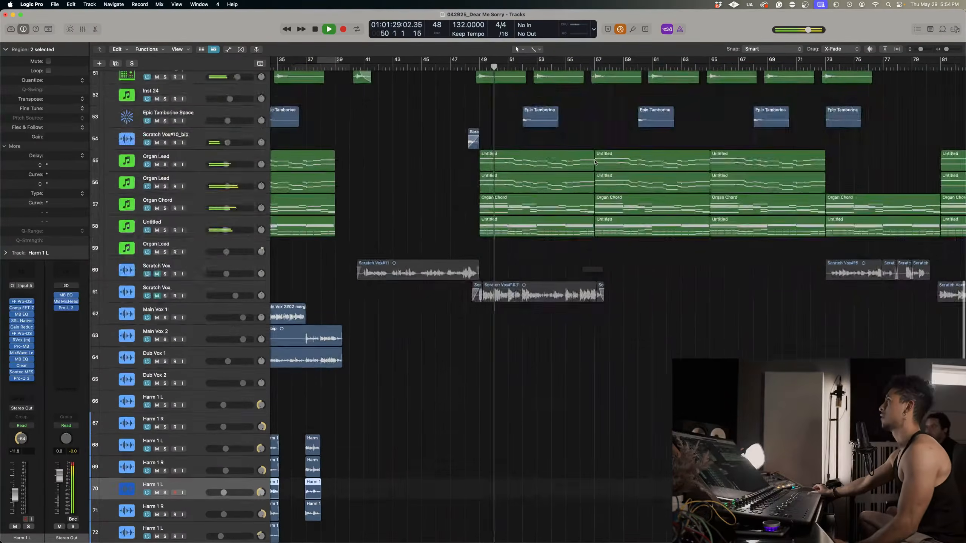
{"action": "scroll", "coordinate": [538, 191], "scroll_direction": "up", "scroll_amount": 5}
{"action": "scroll", "coordinate": [538, 191], "scroll_direction": "down", "scroll_amount": 4}
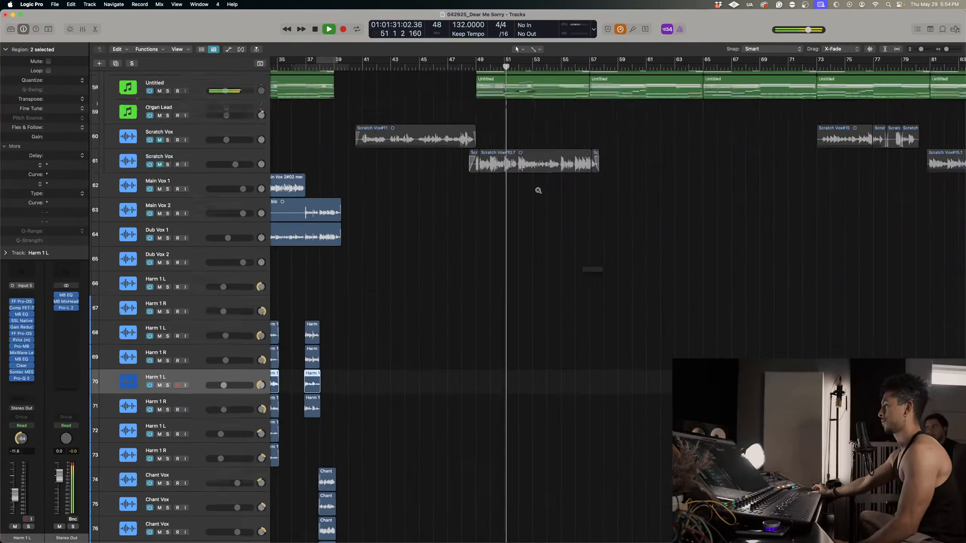
{"action": "scroll", "coordinate": [537, 191], "scroll_direction": "down", "scroll_amount": 5}
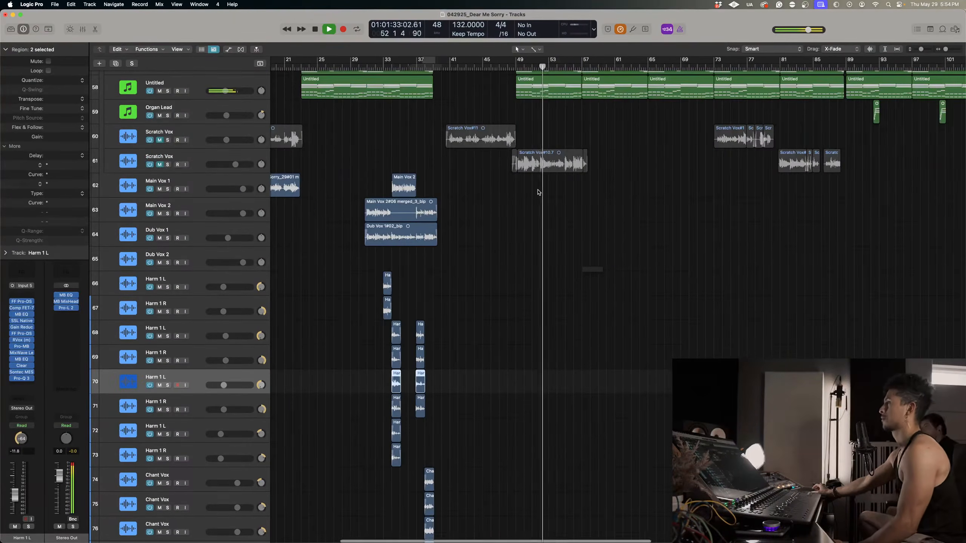
{"action": "scroll", "coordinate": [537, 191], "scroll_direction": "down", "scroll_amount": 3}
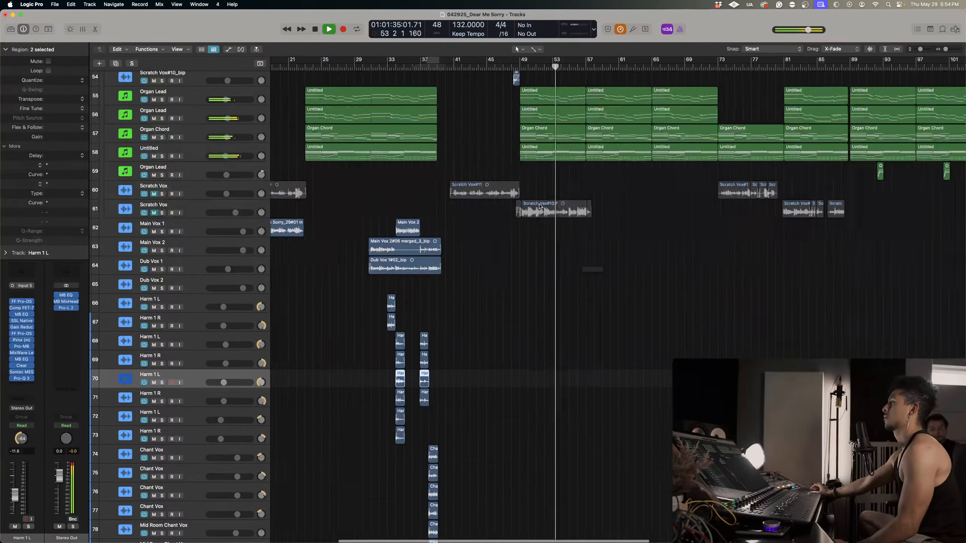
{"action": "scroll", "coordinate": [540, 207], "scroll_direction": "left", "scroll_amount": 5}
Copy the 26 chorus vocal regions on the Main Vox, Dub Vox, Harm and Chant tracks to the matching positions 18 bars on, around bar 49.
{"action": "scroll", "coordinate": [509, 280], "scroll_direction": "down", "scroll_amount": 3}
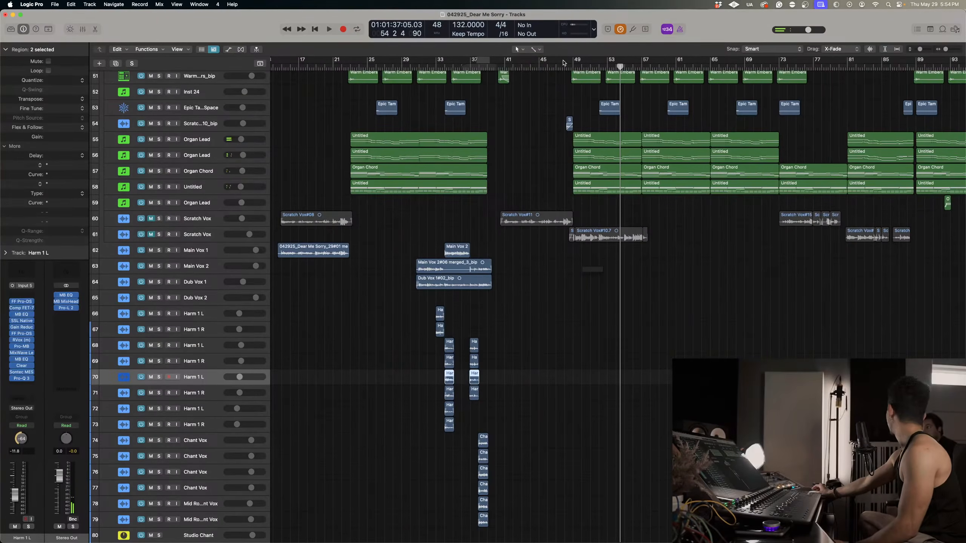
{"action": "scroll", "coordinate": [487, 397], "scroll_direction": "down", "scroll_amount": 5}
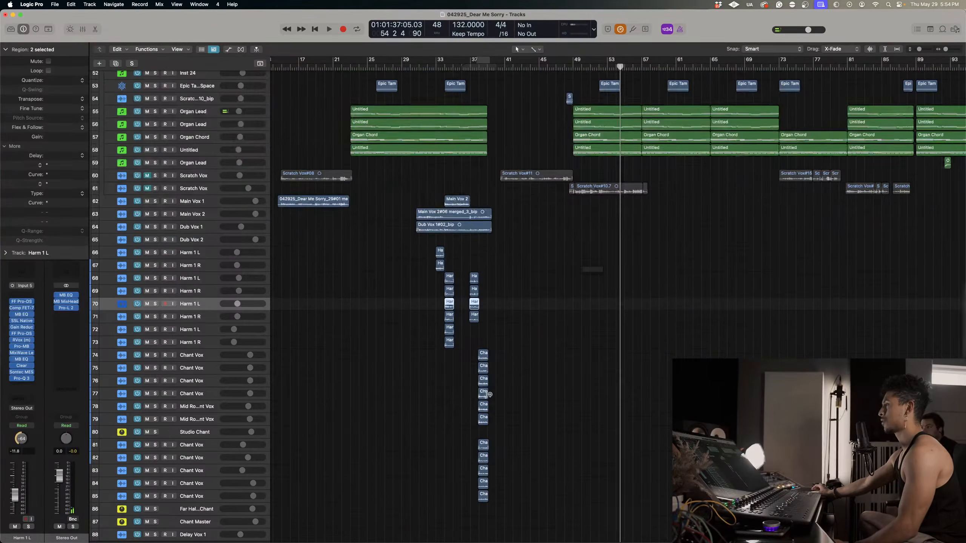
{"action": "scroll", "coordinate": [488, 395], "scroll_direction": "down", "scroll_amount": 3}
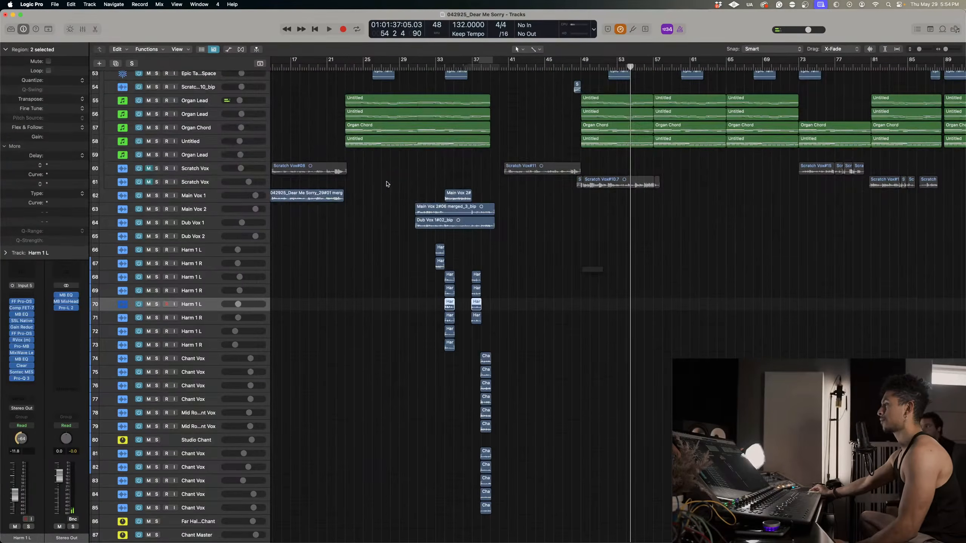
{"action": "left_click_drag", "start_coordinate": [386, 185], "coordinate": [520, 525]}
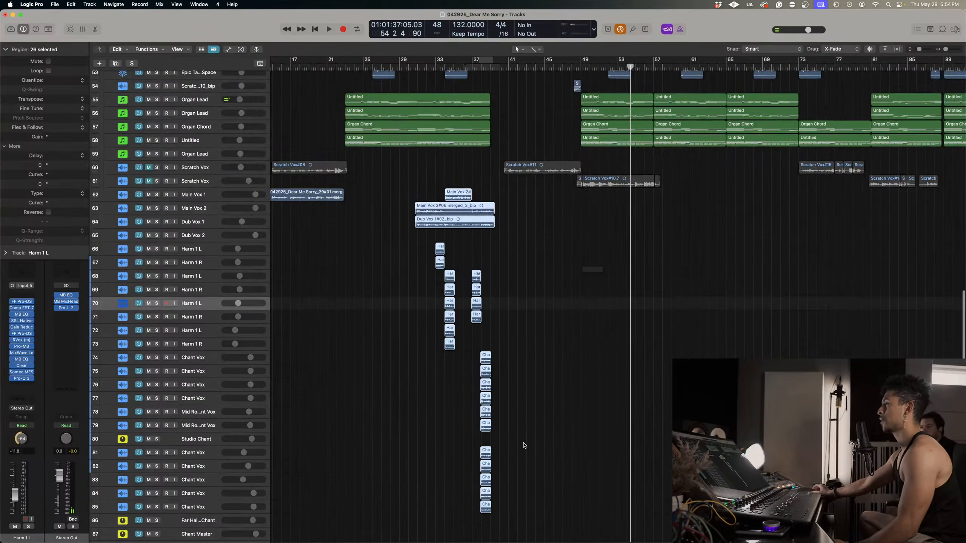
{"action": "left_click_drag", "start_coordinate": [426, 209], "coordinate": [591, 218]}
{"action": "scroll", "coordinate": [595, 113], "scroll_direction": "down", "scroll_amount": 1}
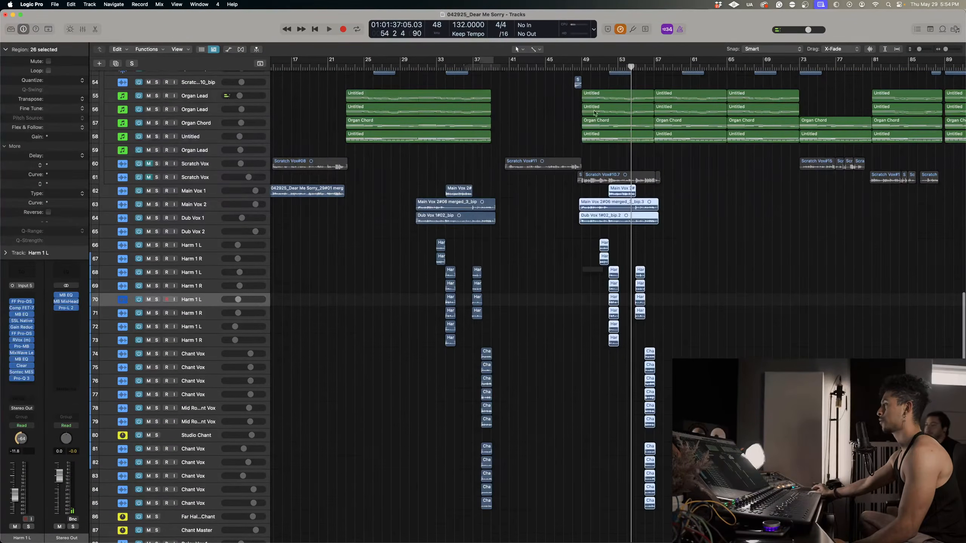
Play from about bar 48 to check the copied chorus vocals against the instrumental.
{"action": "left_click", "coordinate": [574, 68]}
{"action": "scroll", "coordinate": [622, 230], "scroll_direction": "down", "scroll_amount": 3}
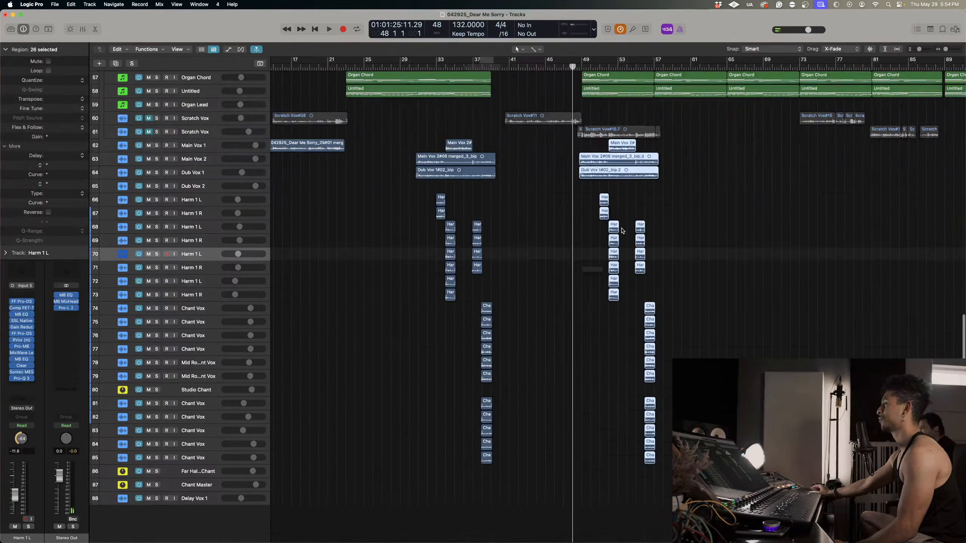
{"action": "scroll", "coordinate": [629, 242], "scroll_direction": "up", "scroll_amount": 1}
{"action": "scroll", "coordinate": [629, 241], "scroll_direction": "up", "scroll_amount": 2}
{"action": "key", "text": "space"}
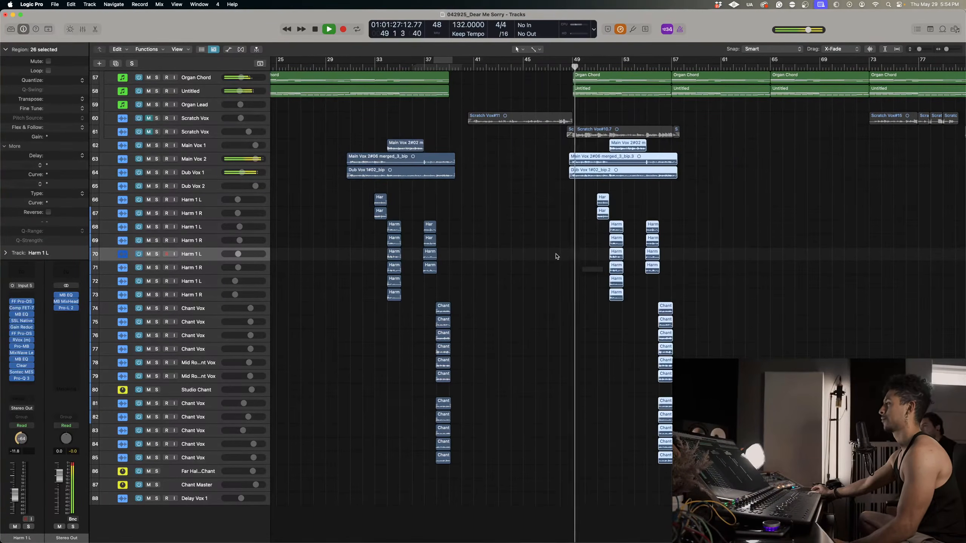
{"action": "scroll", "coordinate": [559, 258], "scroll_direction": "right", "scroll_amount": 3}
{"action": "scroll", "coordinate": [559, 257], "scroll_direction": "up", "scroll_amount": 1}
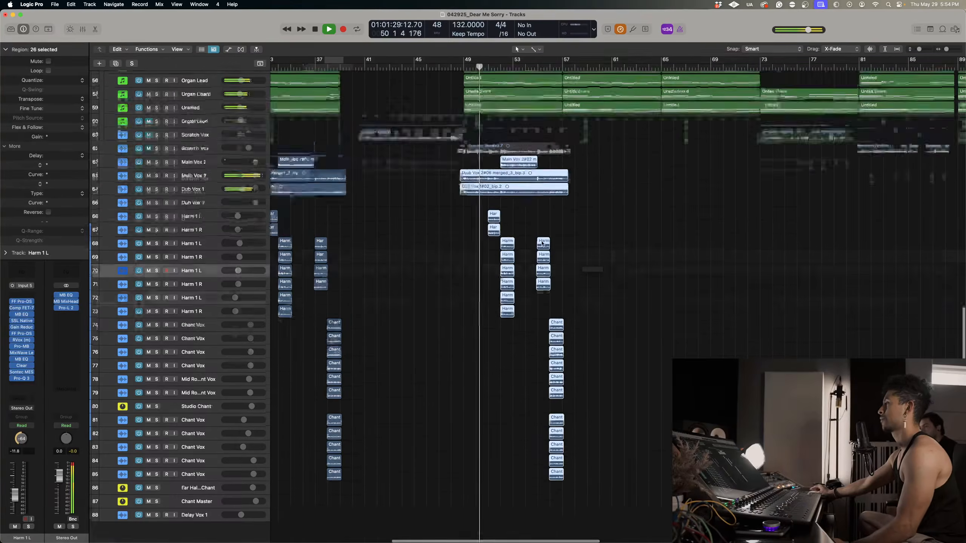
{"action": "scroll", "coordinate": [543, 244], "scroll_direction": "down", "scroll_amount": 2}
{"action": "scroll", "coordinate": [541, 243], "scroll_direction": "down", "scroll_amount": 3}
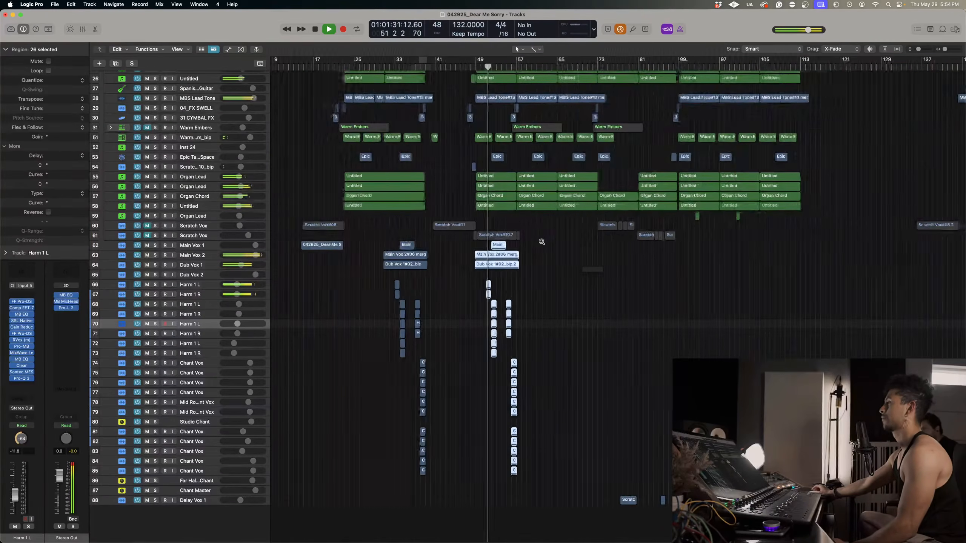
{"action": "scroll", "coordinate": [542, 242], "scroll_direction": "up", "scroll_amount": 3}
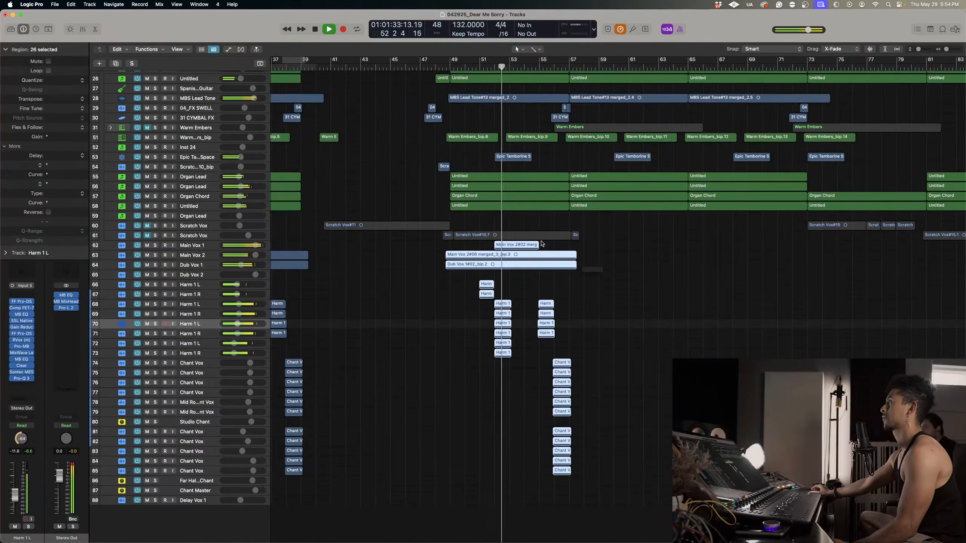
Set the volume of Harm 1 L and Harm 1 R, tracks 66 and 67, to -10.8 dB together.
{"action": "scroll", "coordinate": [479, 272], "scroll_direction": "up", "scroll_amount": 2}
{"action": "left_click", "coordinate": [351, 319]}
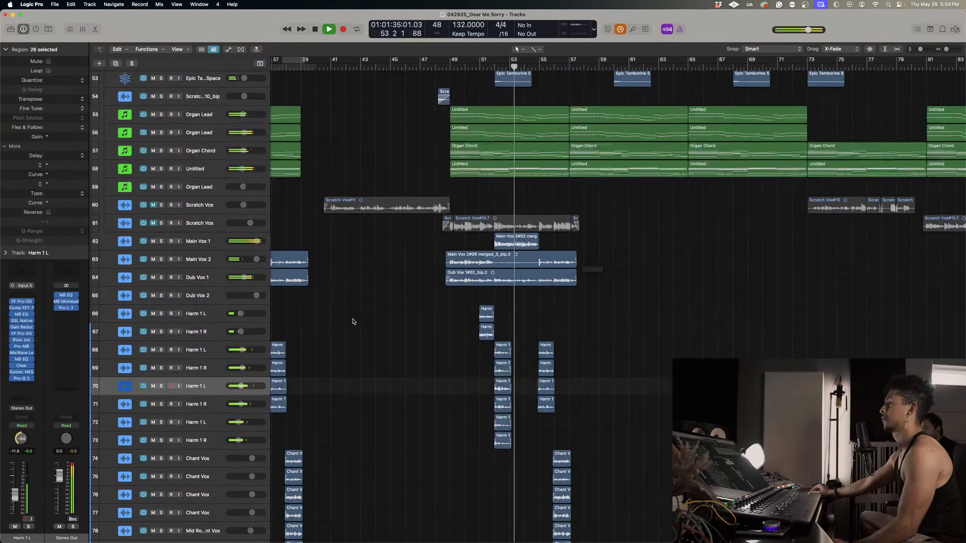
{"action": "left_click", "coordinate": [212, 329]}
{"action": "left_click", "coordinate": [215, 316], "text": "shift"}
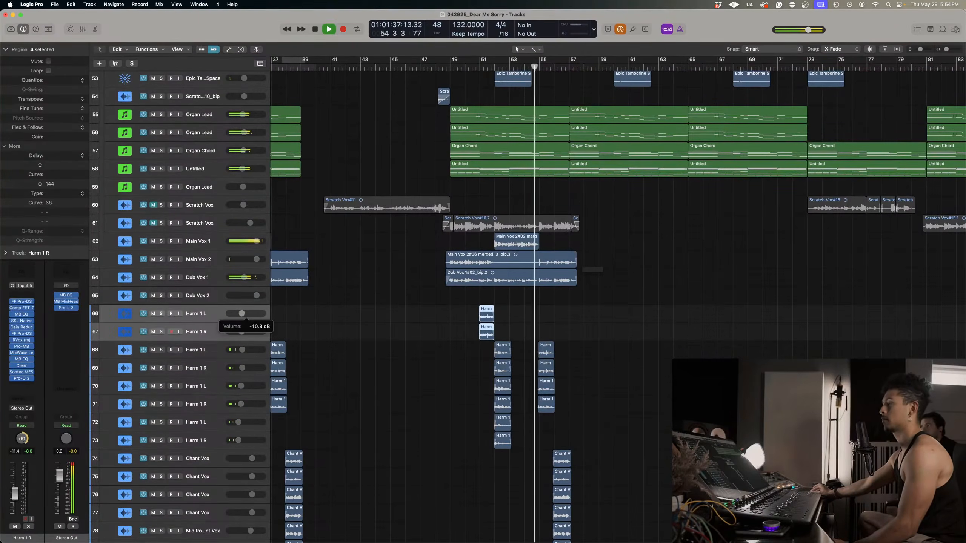
Audition the end of the copied chorus repeatedly from around bars 55 and 56, covering the chant vocals and the music after them.
{"action": "scroll", "coordinate": [329, 293], "scroll_direction": "down", "scroll_amount": 2}
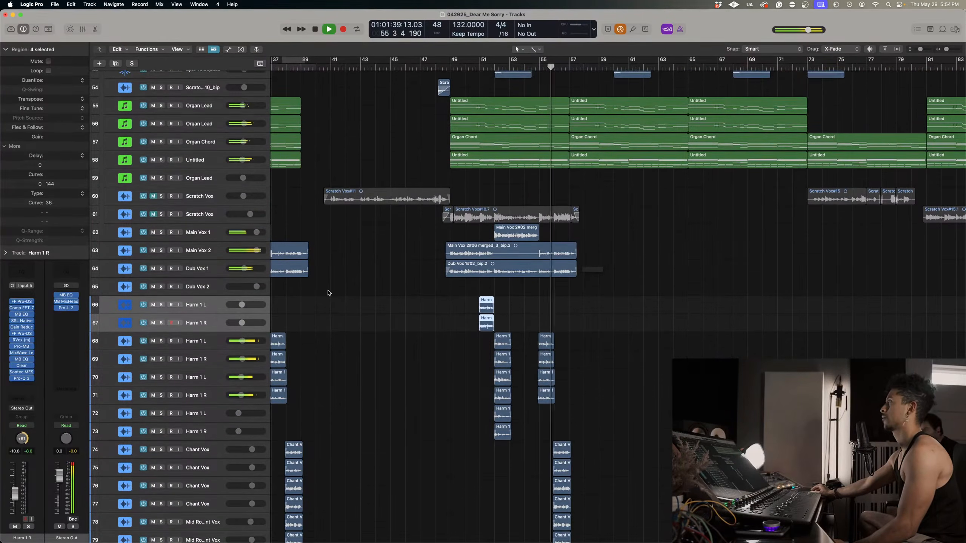
{"action": "left_click", "coordinate": [547, 67]}
{"action": "scroll", "coordinate": [610, 237], "scroll_direction": "up", "scroll_amount": 5}
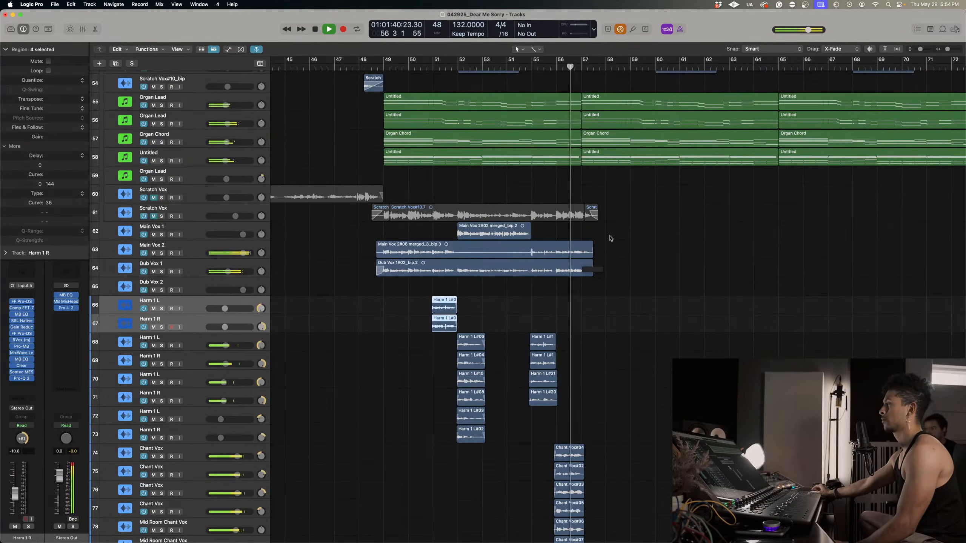
{"action": "scroll", "coordinate": [611, 238], "scroll_direction": "right", "scroll_amount": 2}
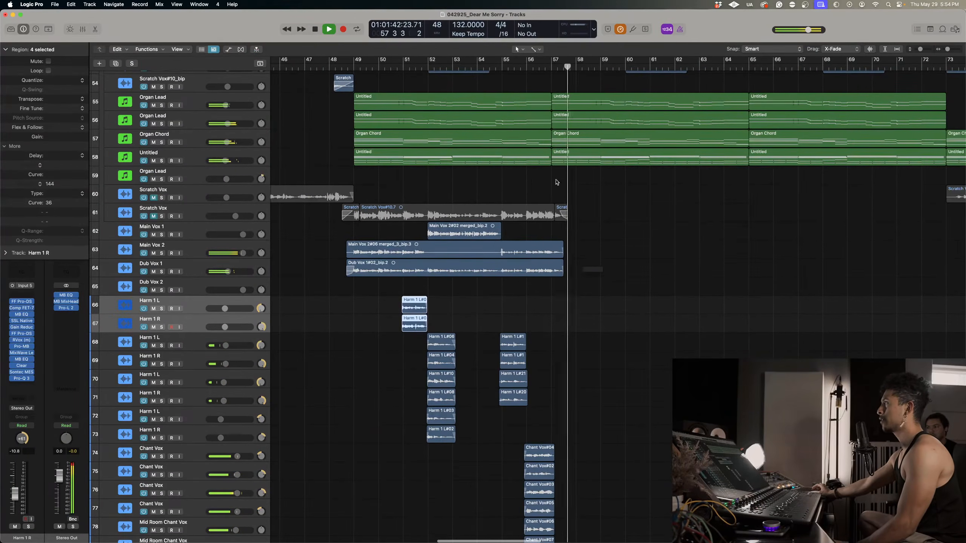
{"action": "left_click", "coordinate": [508, 69]}
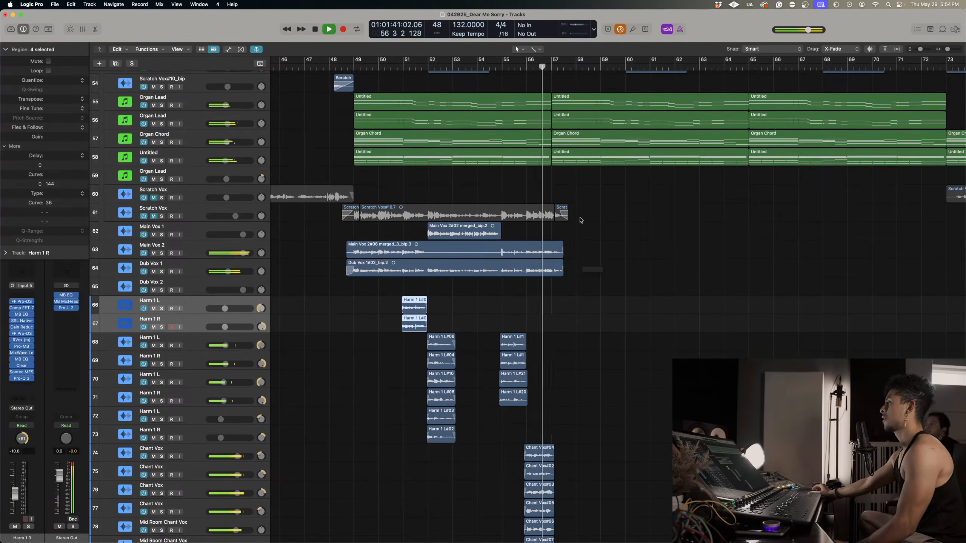
{"action": "key", "text": "space"}
{"action": "left_click", "coordinate": [527, 70]}
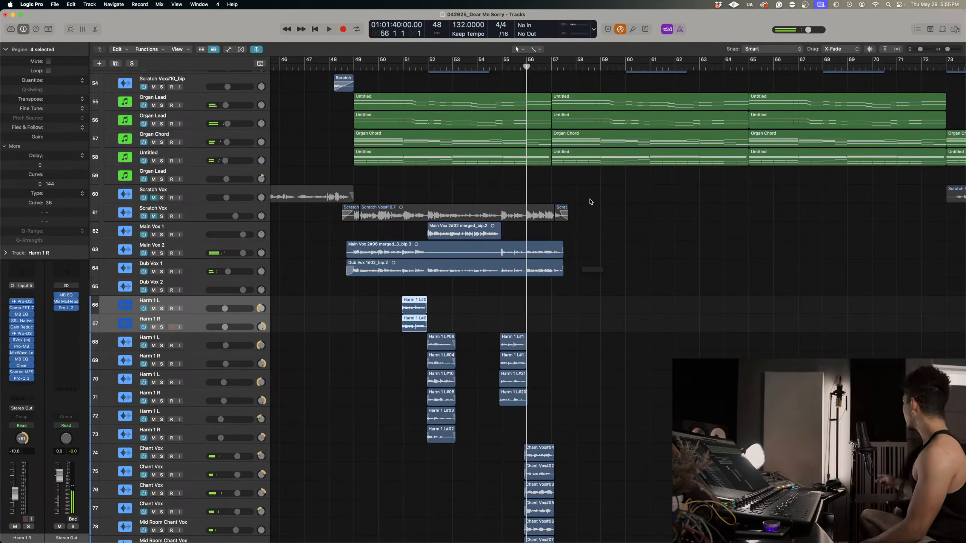
{"action": "key", "text": "space"}
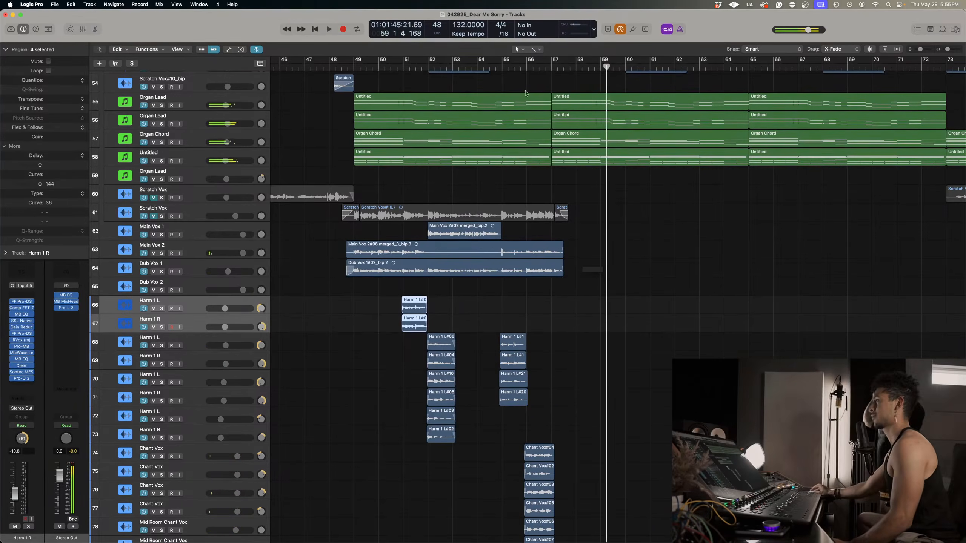
{"action": "key", "text": "space"}
Select the Main Vox 1 track and try a first vocal take from about bar 56, over the copied chorus ending.
{"action": "scroll", "coordinate": [568, 320], "scroll_direction": "down", "scroll_amount": 5}
{"action": "scroll", "coordinate": [531, 358], "scroll_direction": "up", "scroll_amount": 6}
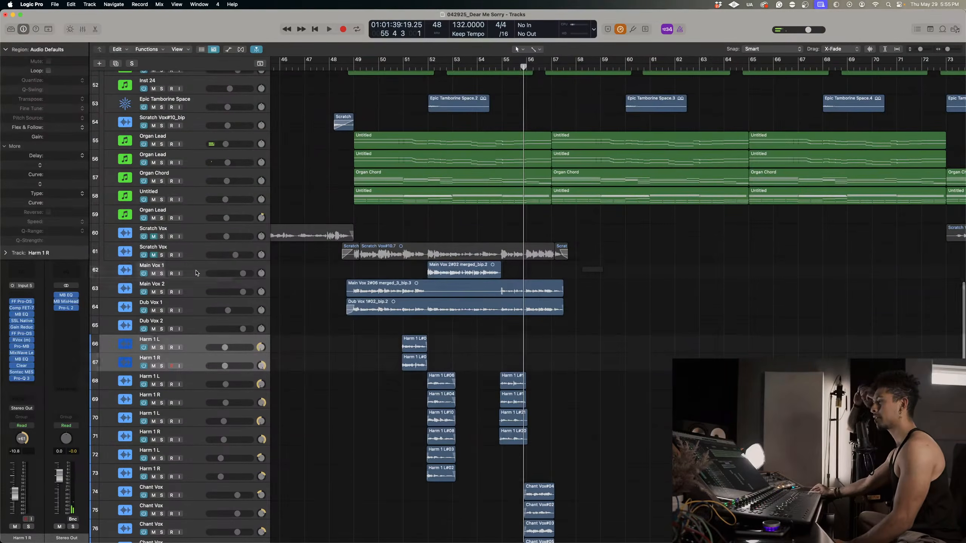
{"action": "left_click", "coordinate": [196, 273]}
{"action": "key", "text": "space"}
{"action": "key", "text": "r"}
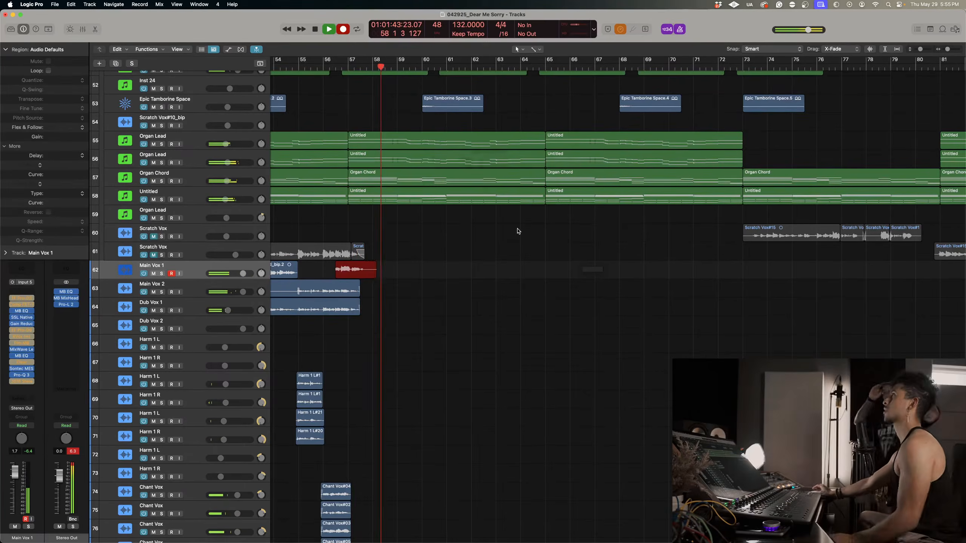
{"action": "key", "text": "space"}
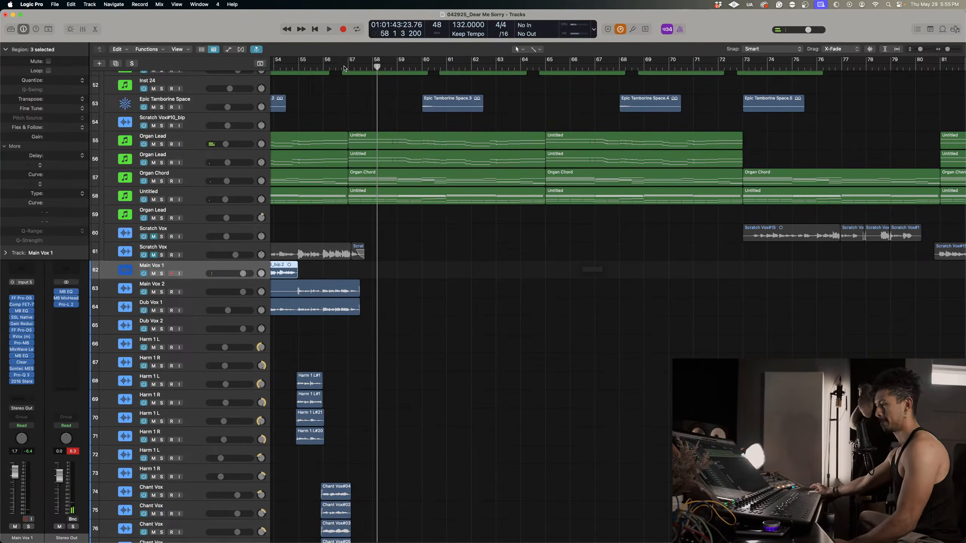
Try two more takes on Main Vox 1 from around bar 56 beat 3, discarding each one.
{"action": "left_click", "coordinate": [346, 65]}
{"action": "key", "text": "r"}
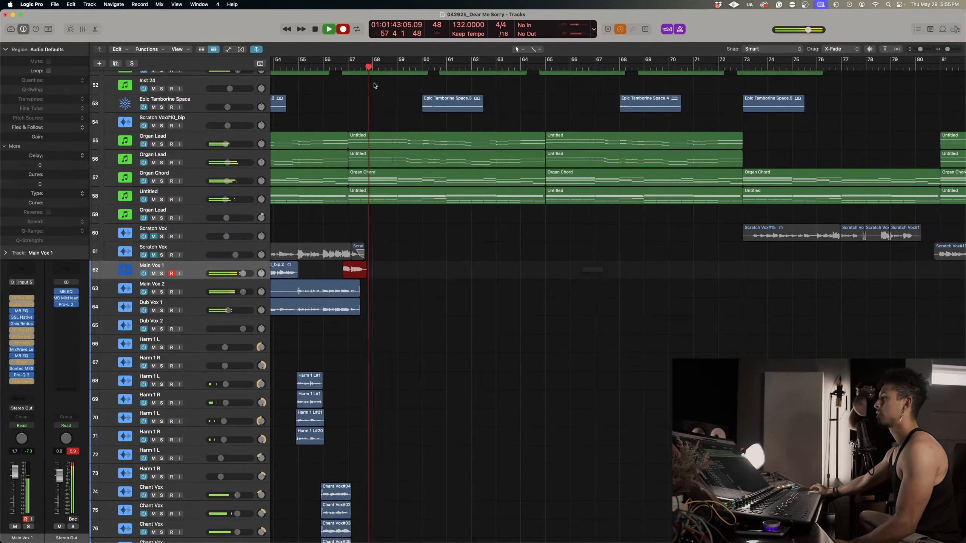
{"action": "key", "text": "space"}
{"action": "key", "text": "super+z"}
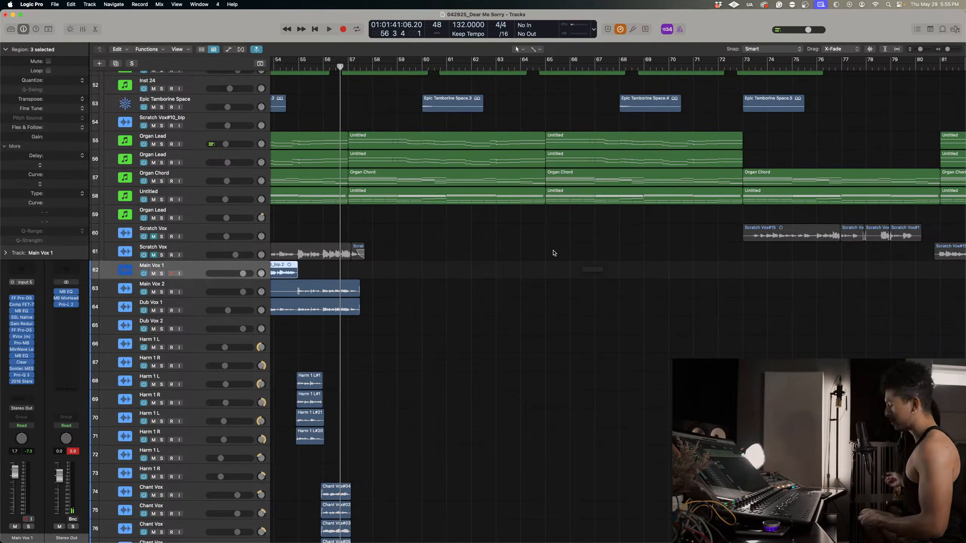
{"action": "key", "text": "r"}
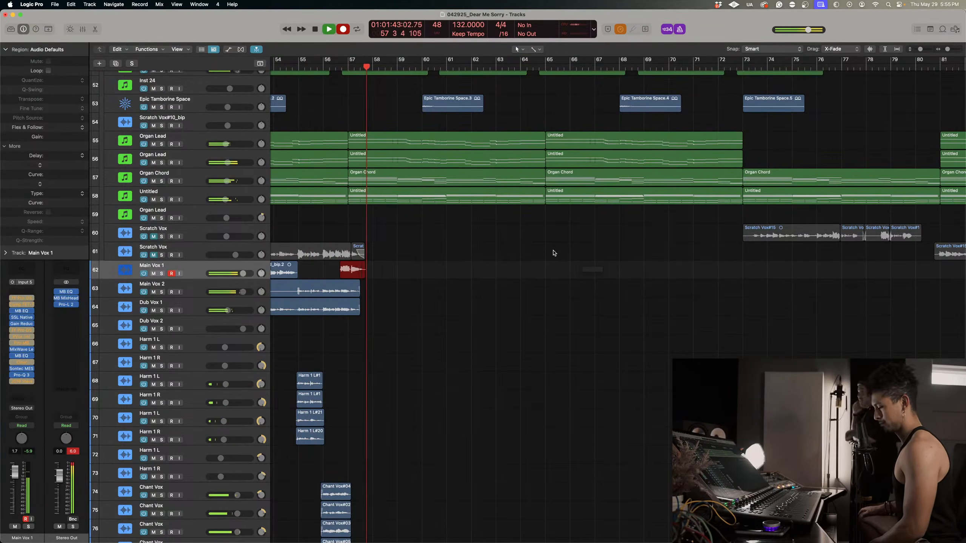
{"action": "key", "text": "space"}
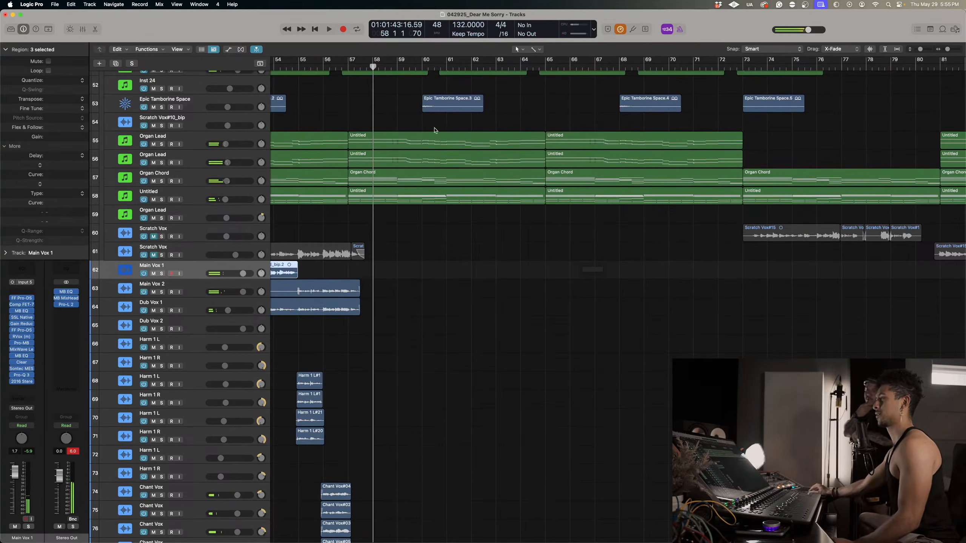
Try another Main Vox 1 take with a lead-in from about bar 55, and undo the recording.
{"action": "left_click", "coordinate": [343, 67]}
{"action": "key", "text": "r"}
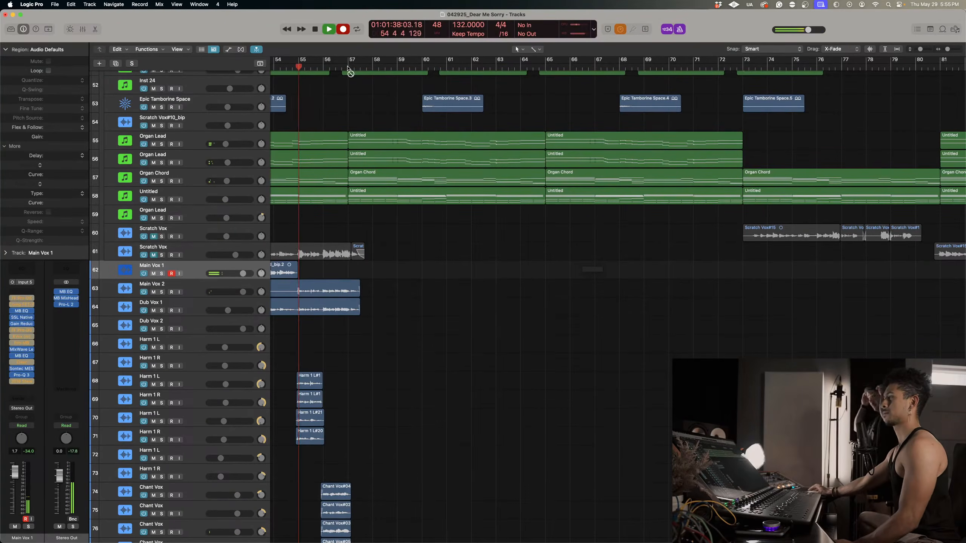
{"action": "scroll", "coordinate": [479, 299], "scroll_direction": "up", "scroll_amount": 4}
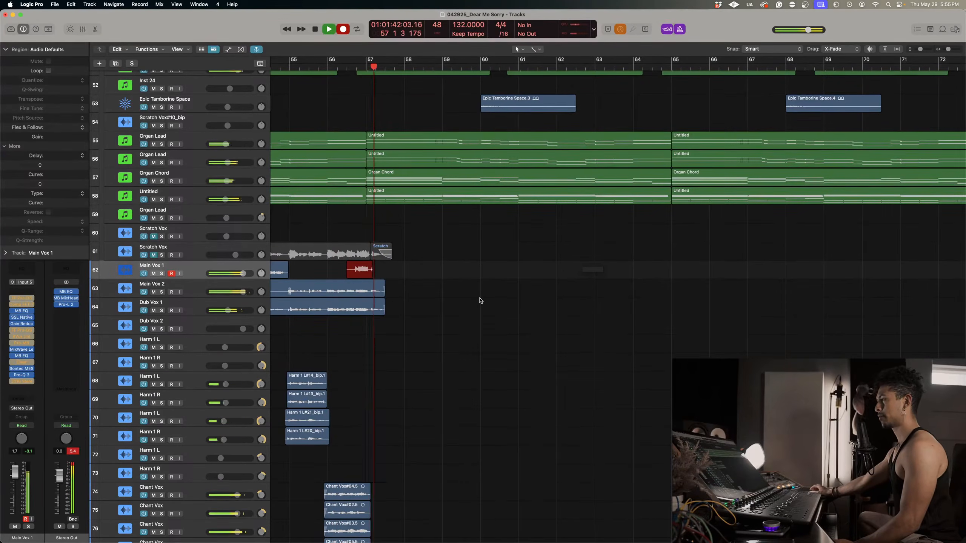
{"action": "key", "text": "space"}
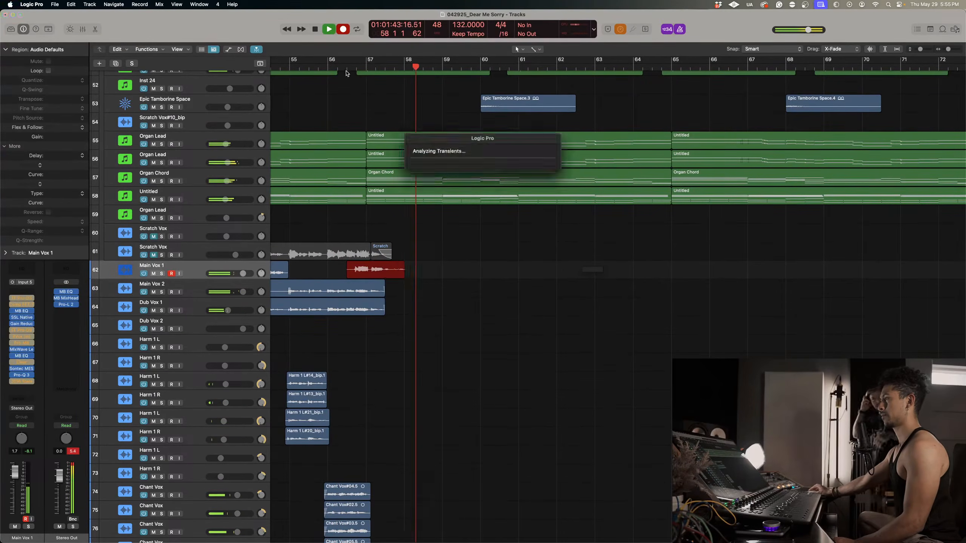
{"action": "key", "text": "super+z"}
Set the Main Vox 1 volume to 6.0 dB and try a take from bar 56 beat 3, undoing the recording.
{"action": "left_click", "coordinate": [346, 66]}
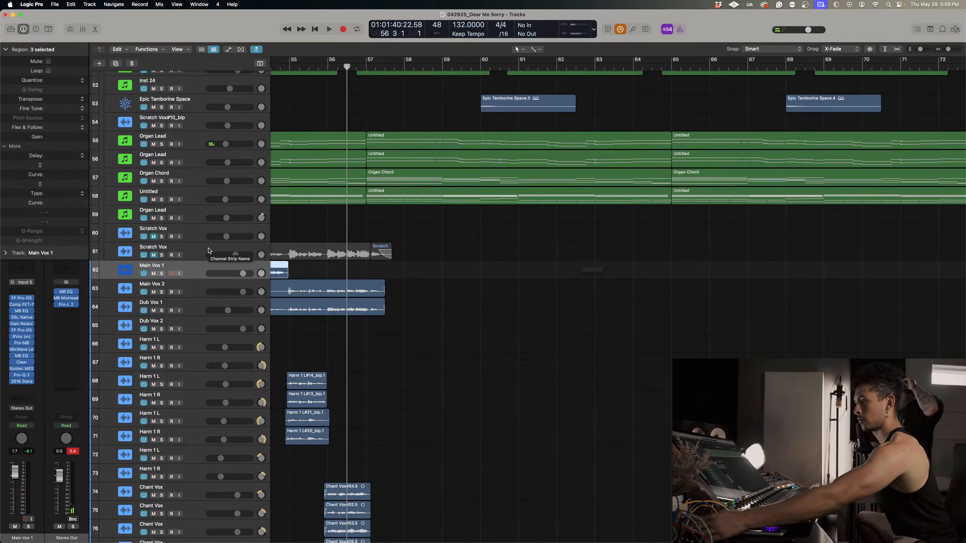
{"action": "left_click_drag", "start_coordinate": [242, 274], "coordinate": [246, 273]}
{"action": "key", "text": "r"}
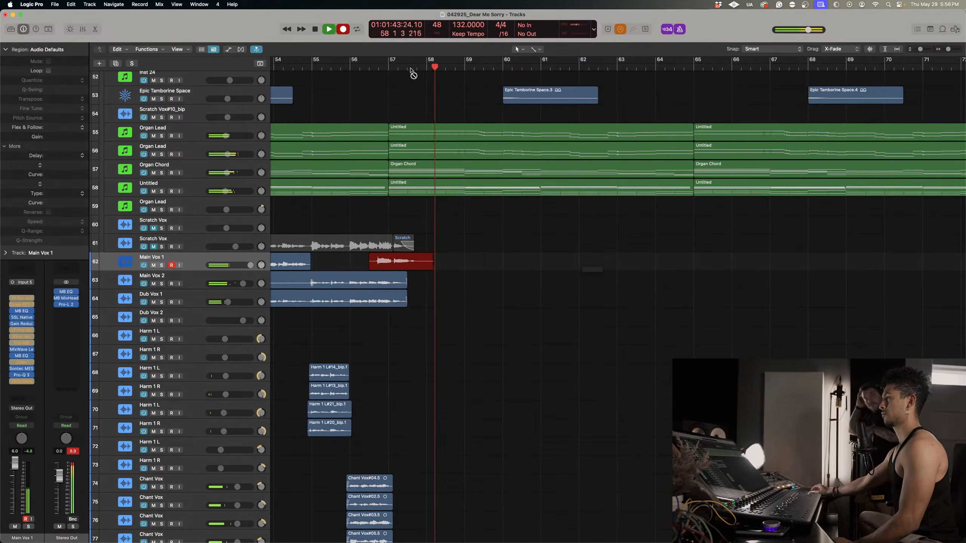
{"action": "key", "text": "space"}
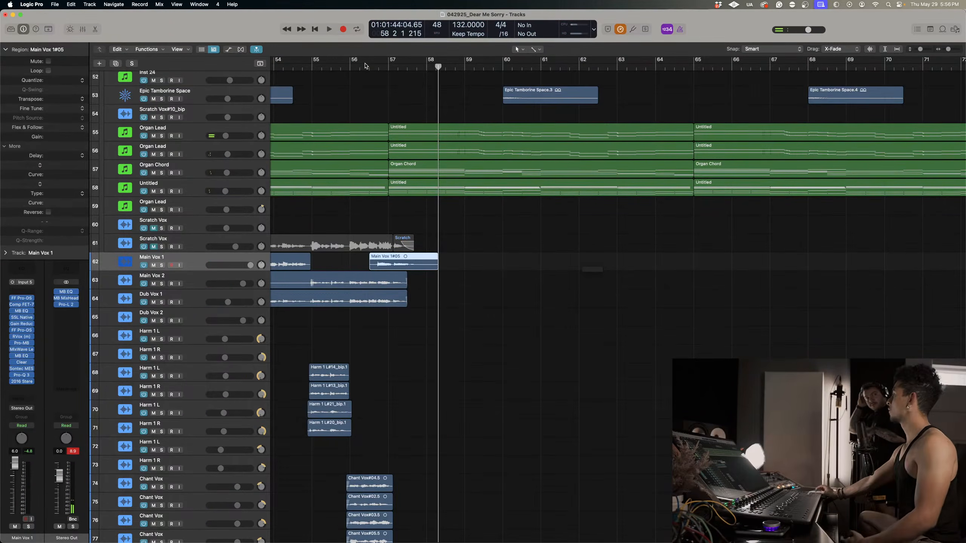
{"action": "key", "text": "super+z"}
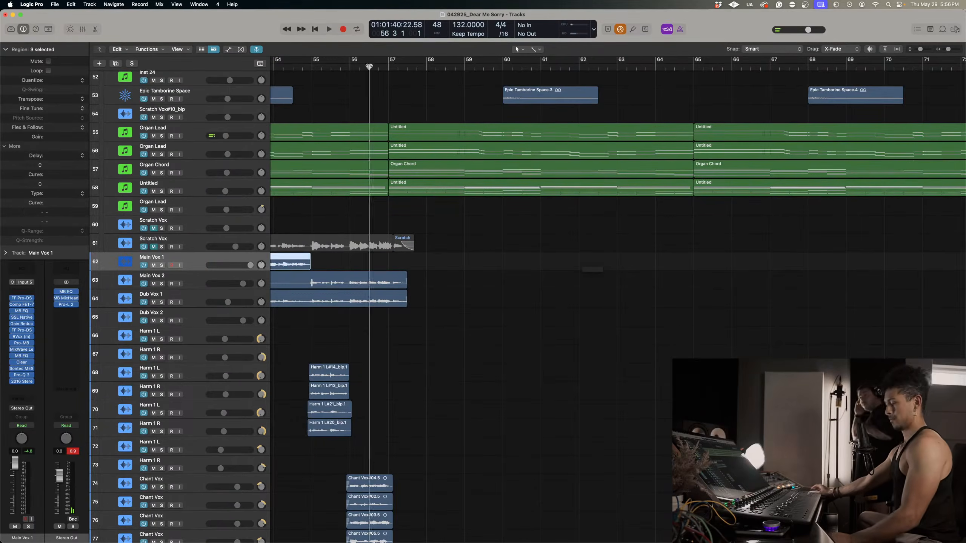
Try two further Main Vox 1 takes near bar 56 beat 3, audition the second one soloed, and discard both.
{"action": "key", "text": "r"}
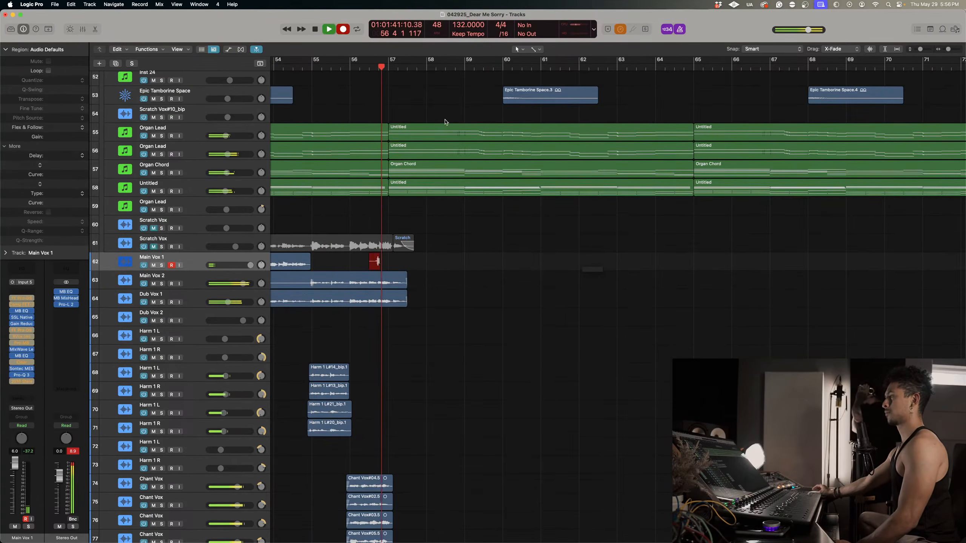
{"action": "key", "text": "space"}
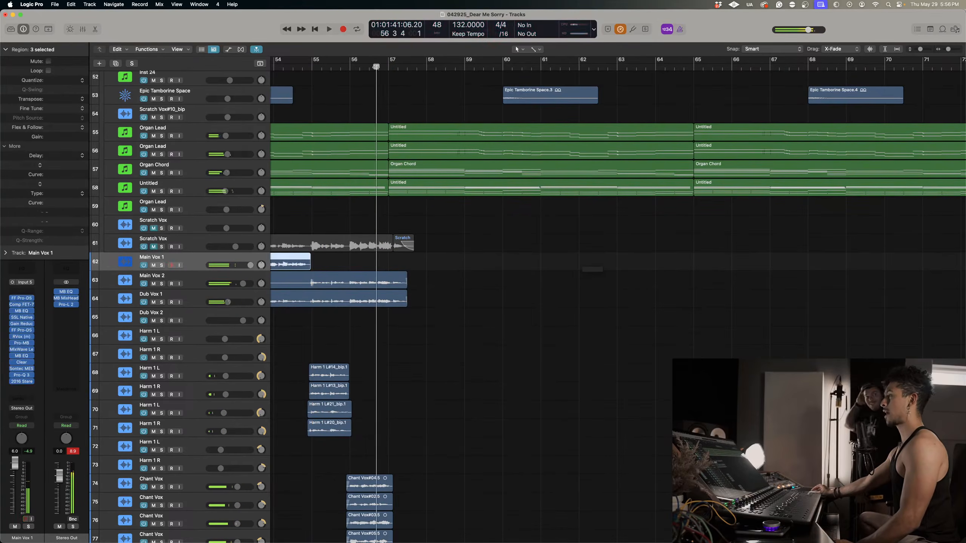
{"action": "key", "text": "r"}
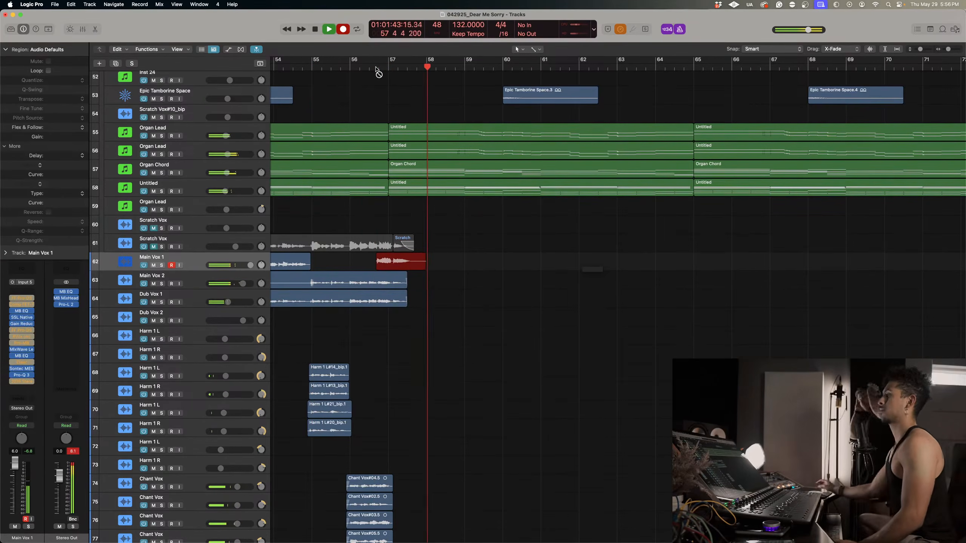
{"action": "key", "text": "space"}
{"action": "left_click", "coordinate": [376, 67]}
{"action": "key", "text": "s"}
{"action": "key", "text": "space"}
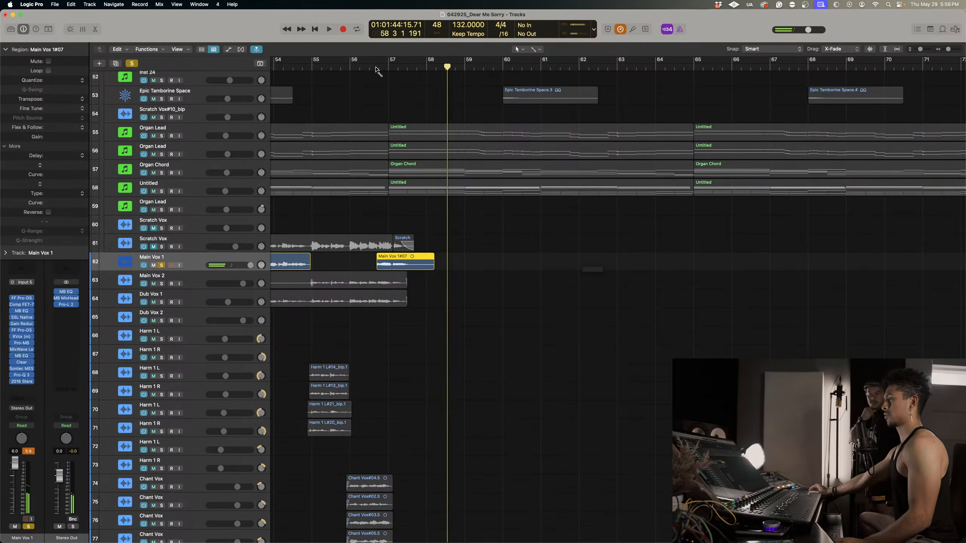
{"action": "key", "text": "super+z"}
{"action": "key", "text": "s"}
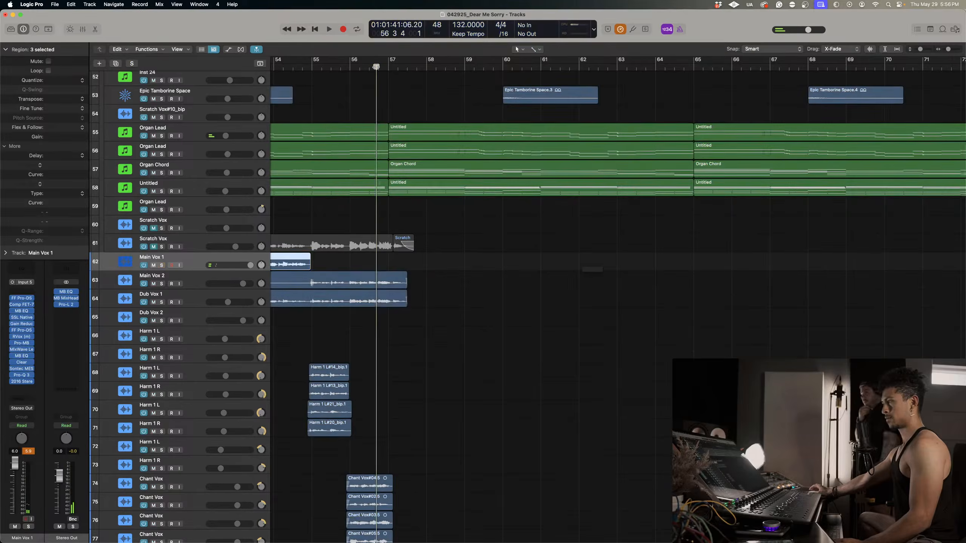
Try one more Main Vox 1 take from bar 56 beat 3, play it back against the mix, and discard it.
{"action": "key", "text": "r"}
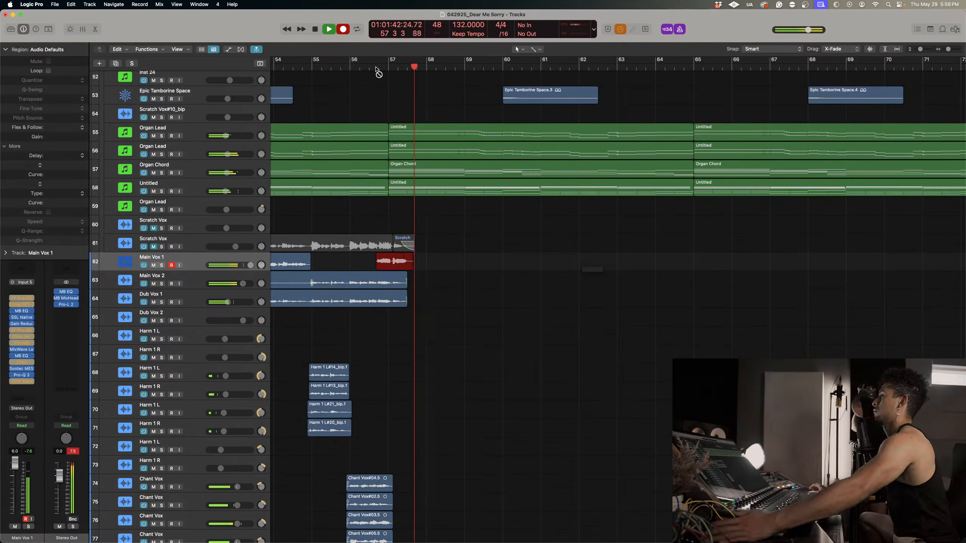
{"action": "key", "text": "space"}
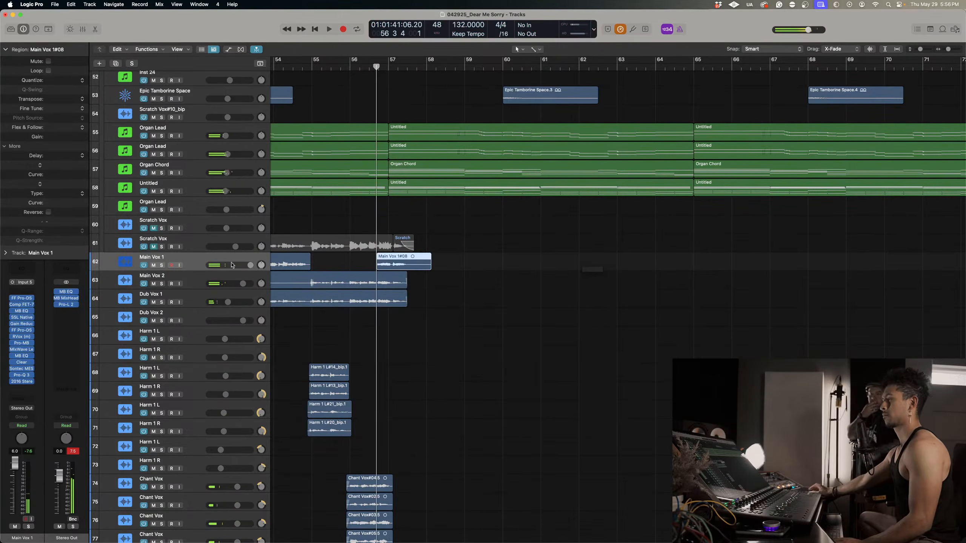
{"action": "key", "text": "space"}
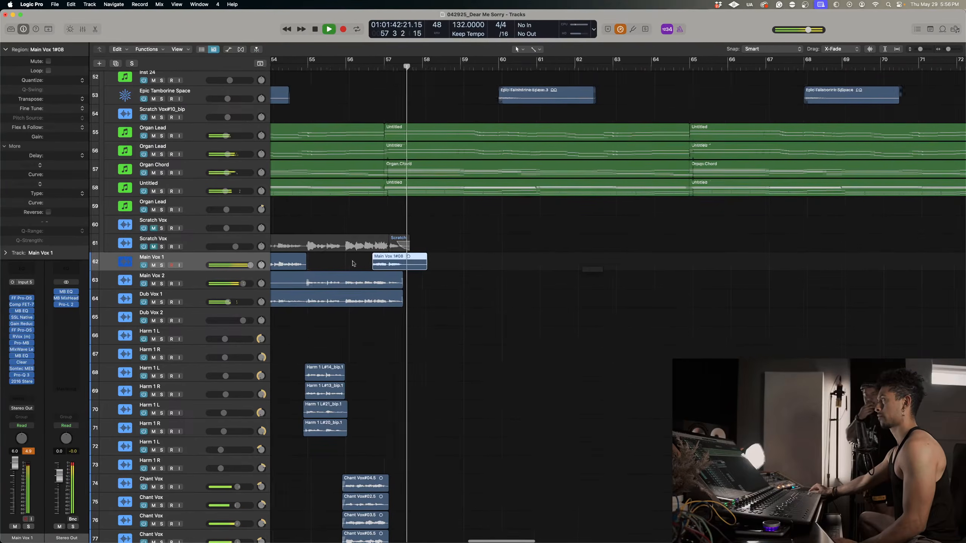
{"action": "key", "text": "space"}
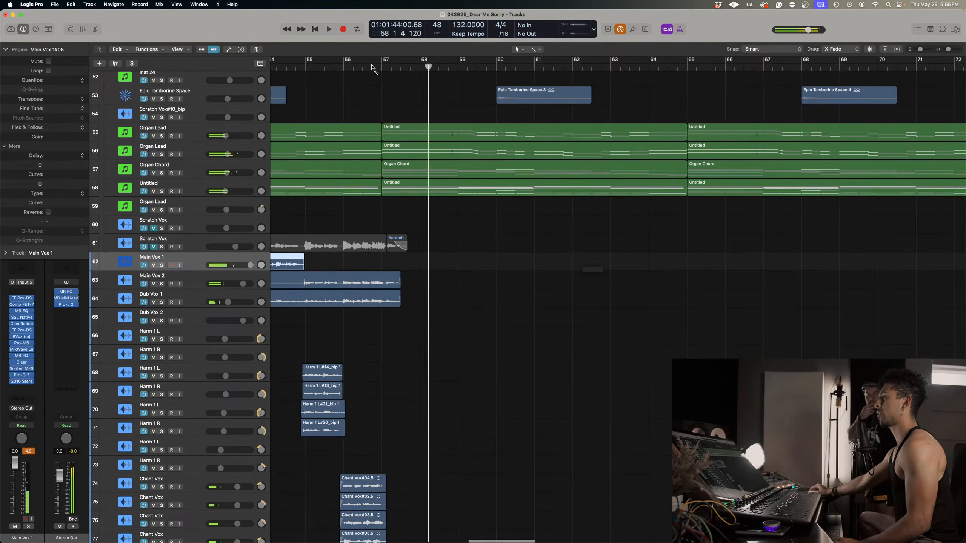
Record a new Main Vox 1 take from bar 56 beat 3 to about bar 58, and extend its start slightly earlier.
{"action": "left_click_drag", "start_coordinate": [367, 70], "coordinate": [370, 70]}
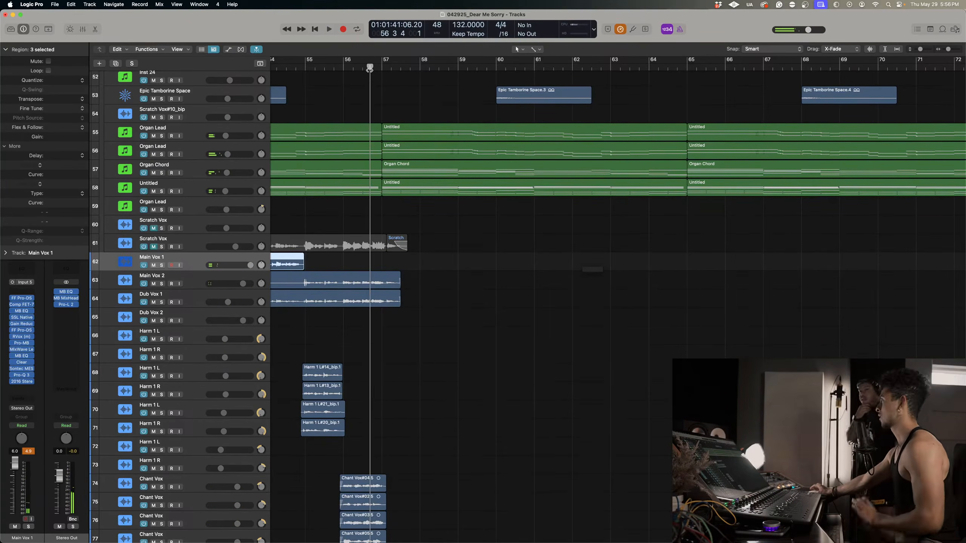
{"action": "key", "text": "r"}
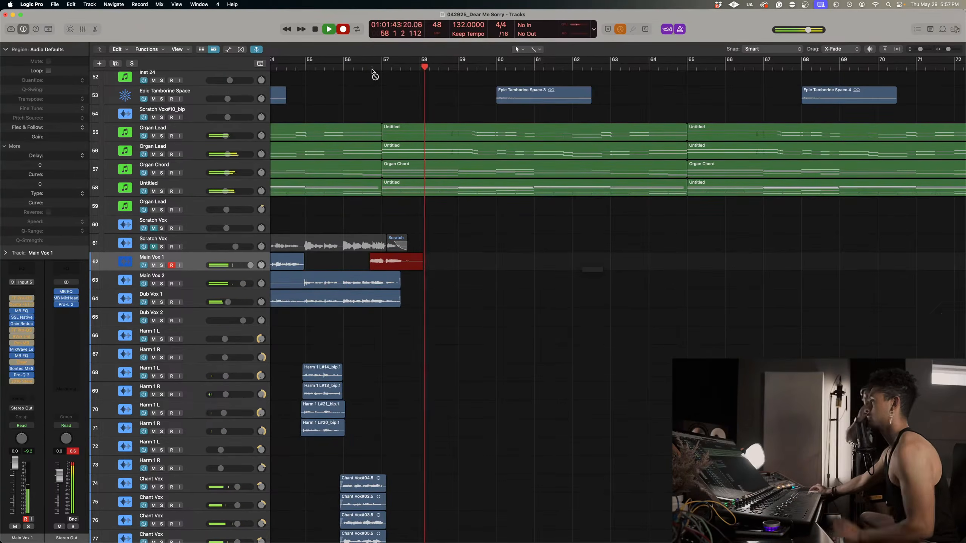
{"action": "key", "text": "space"}
{"action": "left_click_drag", "start_coordinate": [370, 266], "coordinate": [363, 267]}
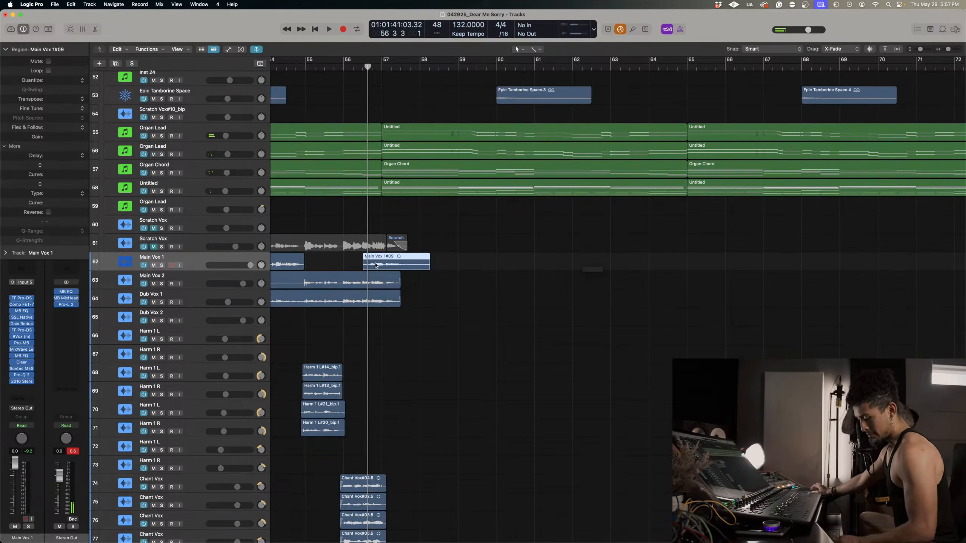
Solo Main Vox 1, Main Vox 2 and Dub Vox 1, and play the new take together with them from bar 56.
{"action": "key", "text": "ctrl+s"}
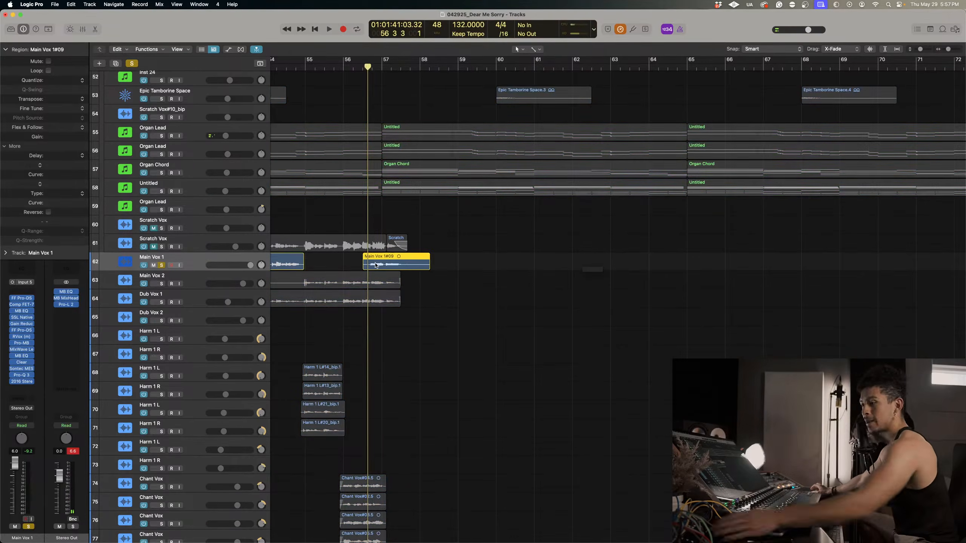
{"action": "left_click", "coordinate": [161, 283]}
{"action": "left_click", "coordinate": [161, 302]}
{"action": "key", "text": "space"}
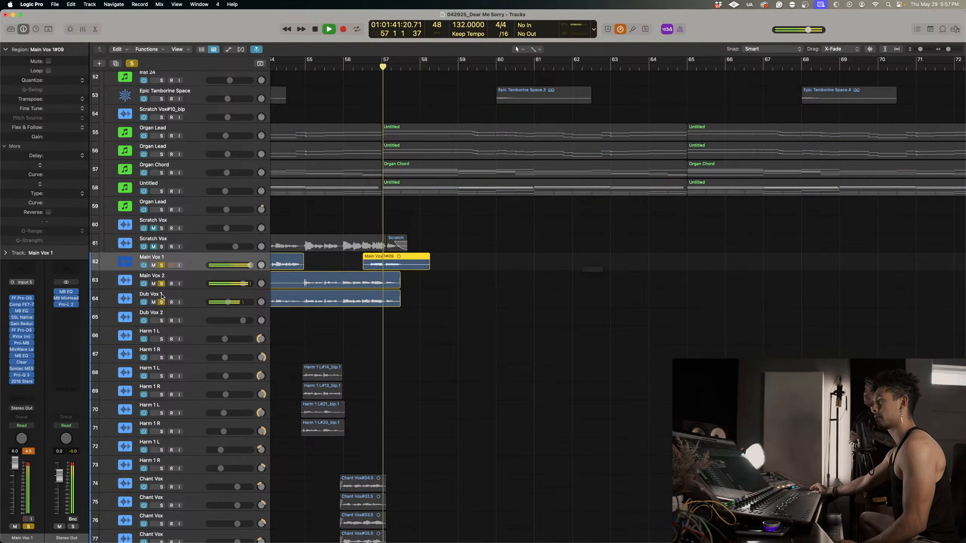
{"action": "left_click", "coordinate": [405, 290]}
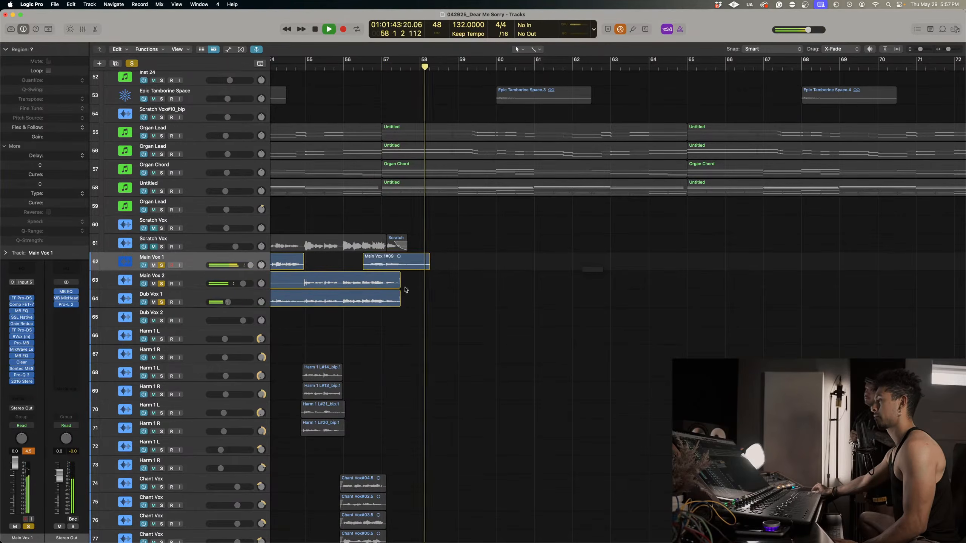
{"action": "key", "text": "space"}
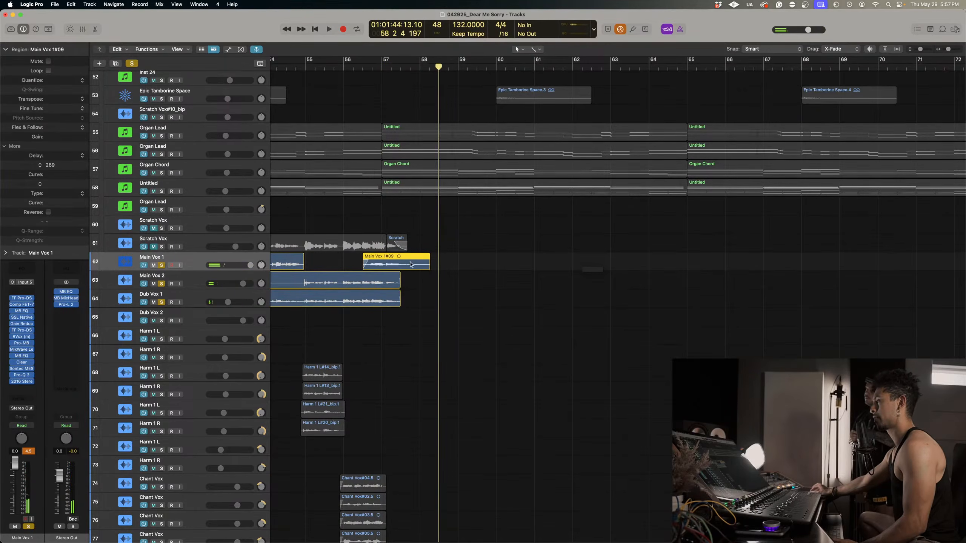
Trim the end of the new Main Vox 1 take to about bar 58, with a fade-in of 269 and a fade-out of 467.
{"action": "left_click_drag", "start_coordinate": [425, 260], "coordinate": [425, 260]}
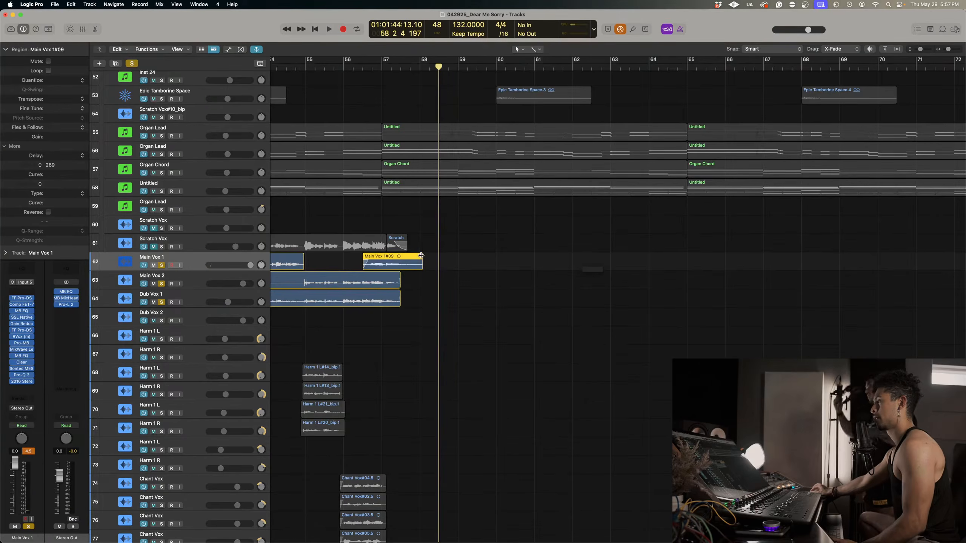
{"action": "left_click", "coordinate": [352, 67]}
{"action": "key", "text": "space"}
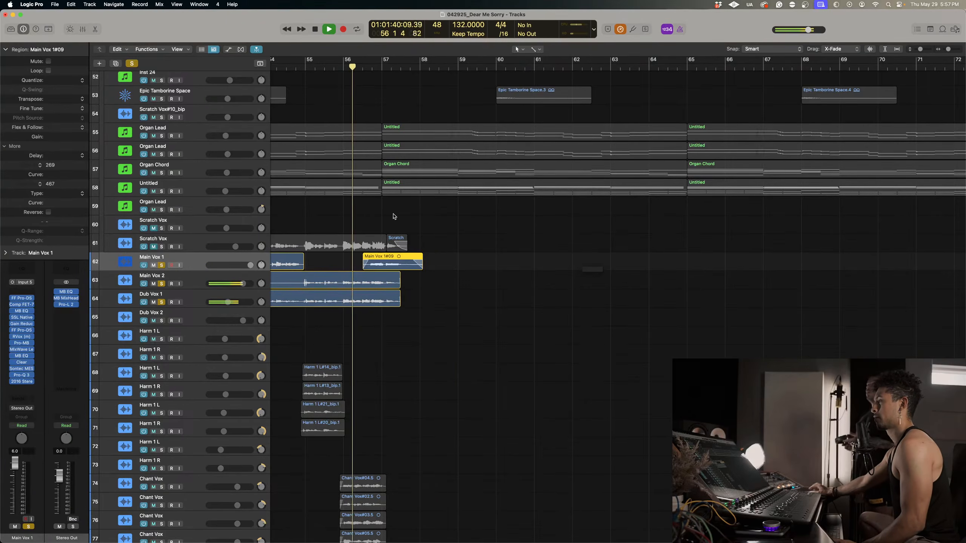
Audition the trimmed Main Vox 1 take up to bar 58, and lengthen its fade-in to 397 and its fade-out to 590.
{"action": "key", "text": "super+Down"}
{"action": "key", "text": "super+Down"}
{"action": "key", "text": "super+Down"}
{"action": "key", "text": "super+Down"}
{"action": "key", "text": "super+Down"}
{"action": "key", "text": "super+Right"}
{"action": "key", "text": "super+Right"}
{"action": "key", "text": "super+Right"}
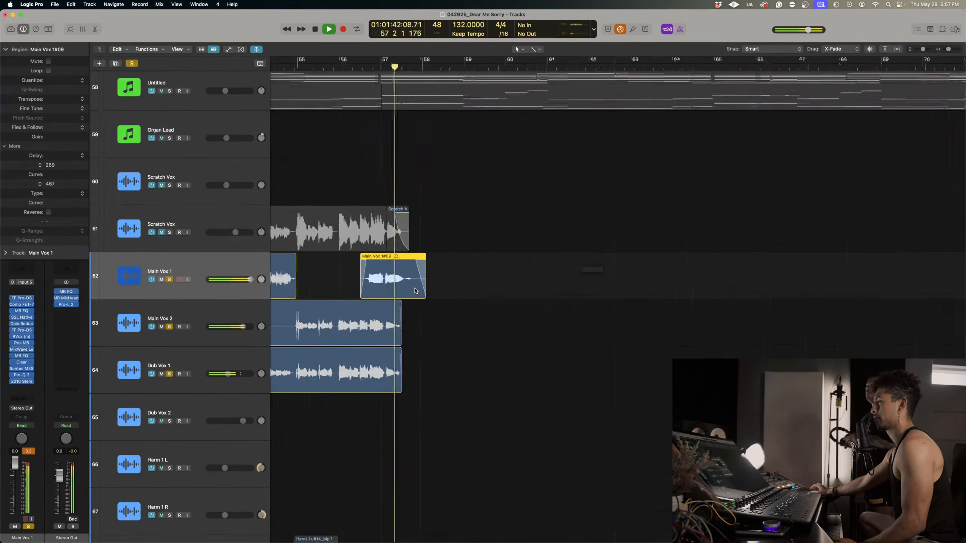
{"action": "key", "text": "space"}
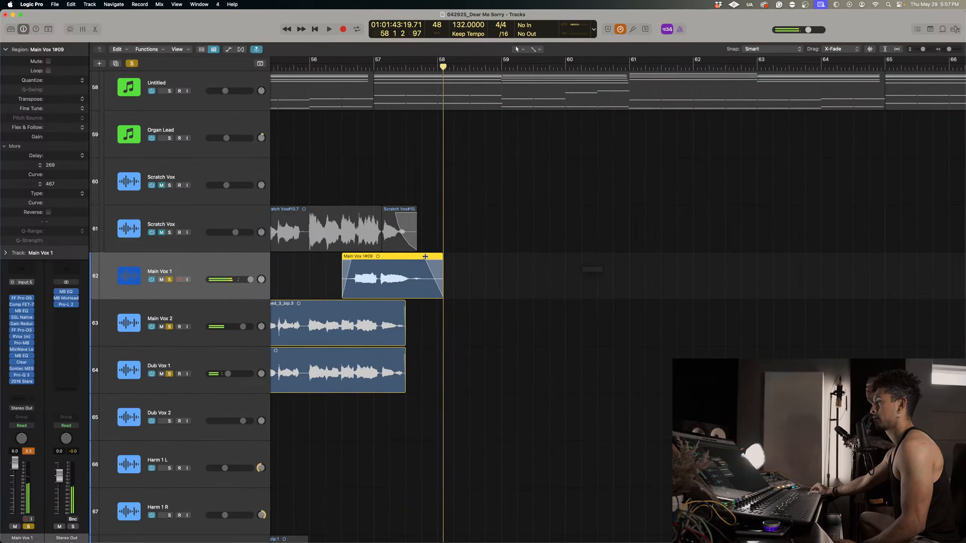
{"action": "left_click_drag", "start_coordinate": [425, 257], "coordinate": [423, 258]}
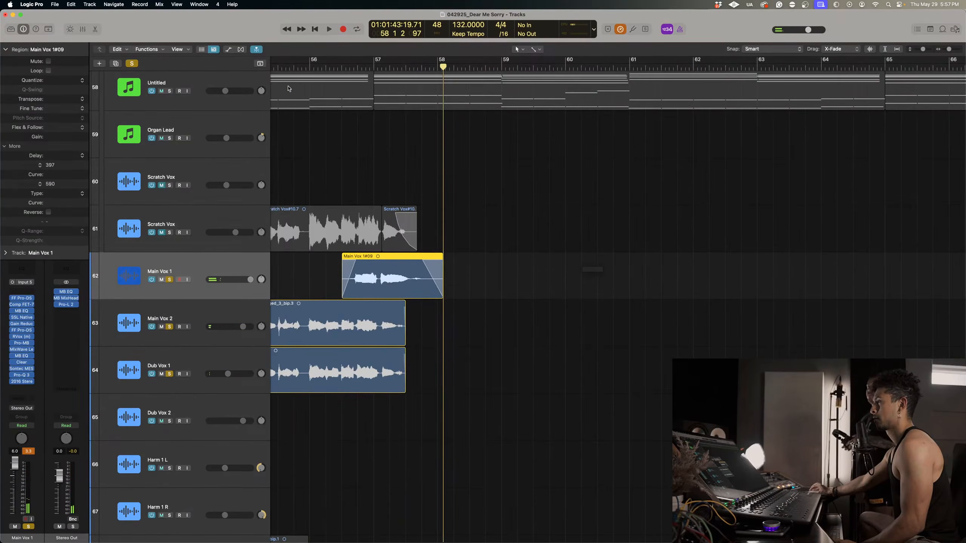
Turn off all solos and lower the Main Vox 1 track volume to +1.9 dB while playing from about bar 55 beat 3.
{"action": "left_click", "coordinate": [288, 67]}
{"action": "left_click", "coordinate": [132, 64]}
{"action": "key", "text": "space"}
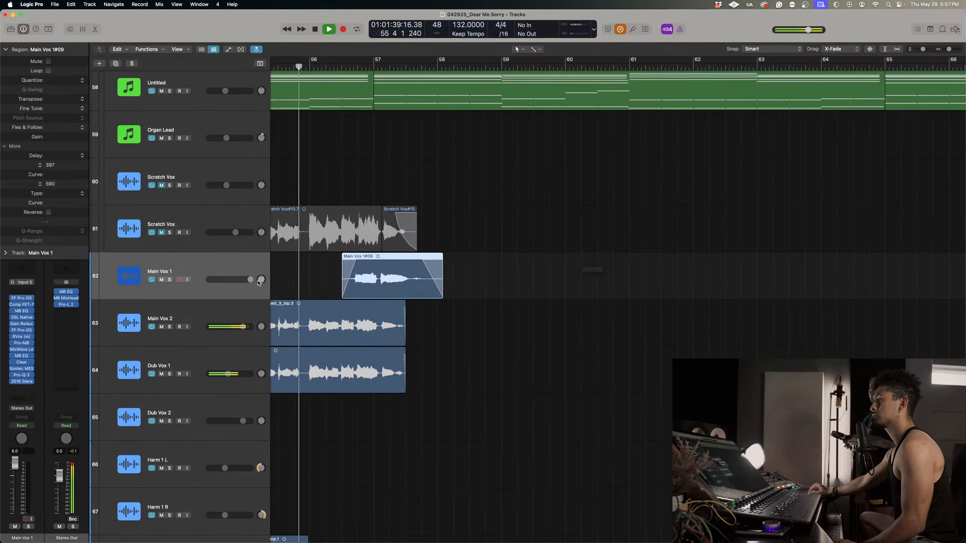
{"action": "left_click_drag", "start_coordinate": [233, 280], "coordinate": [243, 280]}
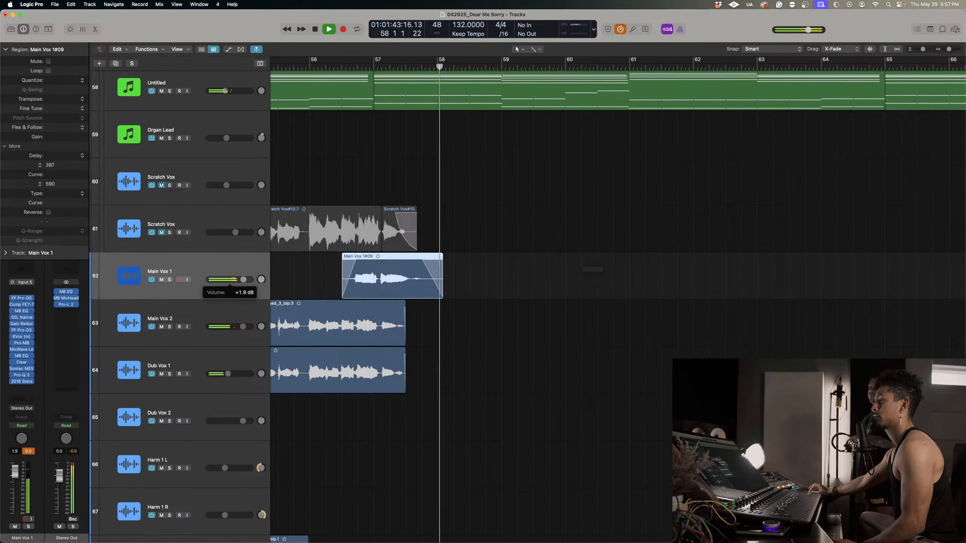
{"action": "scroll", "coordinate": [340, 267], "scroll_direction": "down", "scroll_amount": 5}
{"action": "scroll", "coordinate": [340, 268], "scroll_direction": "down", "scroll_amount": 5}
{"action": "scroll", "coordinate": [419, 323], "scroll_direction": "left", "scroll_amount": 2}
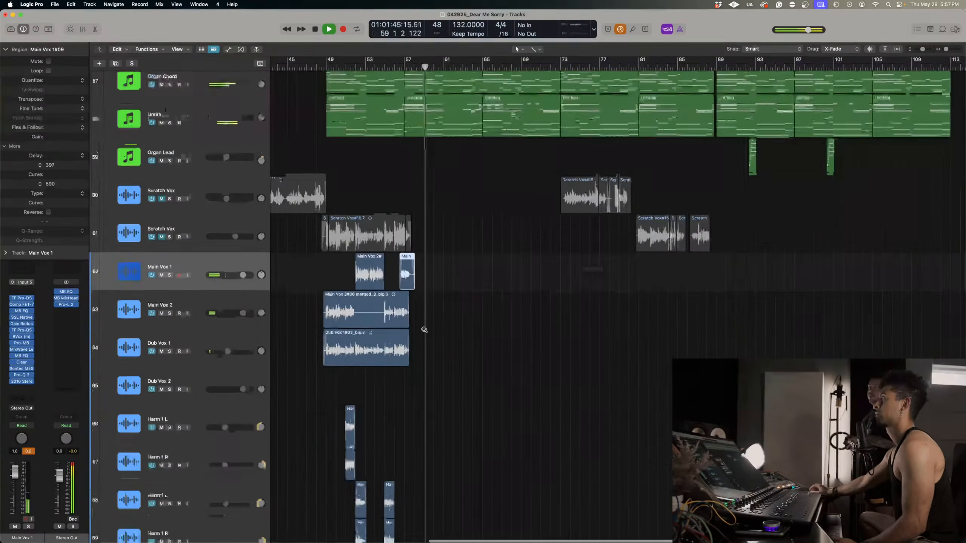
{"action": "scroll", "coordinate": [434, 361], "scroll_direction": "down", "scroll_amount": 4}
{"action": "key", "text": "space"}
Record a Main Vox 2 take from bar 57 beat 4 to about bar 65 beat 4.
{"action": "scroll", "coordinate": [406, 438], "scroll_direction": "down", "scroll_amount": 8}
{"action": "scroll", "coordinate": [406, 438], "scroll_direction": "down", "scroll_amount": 3}
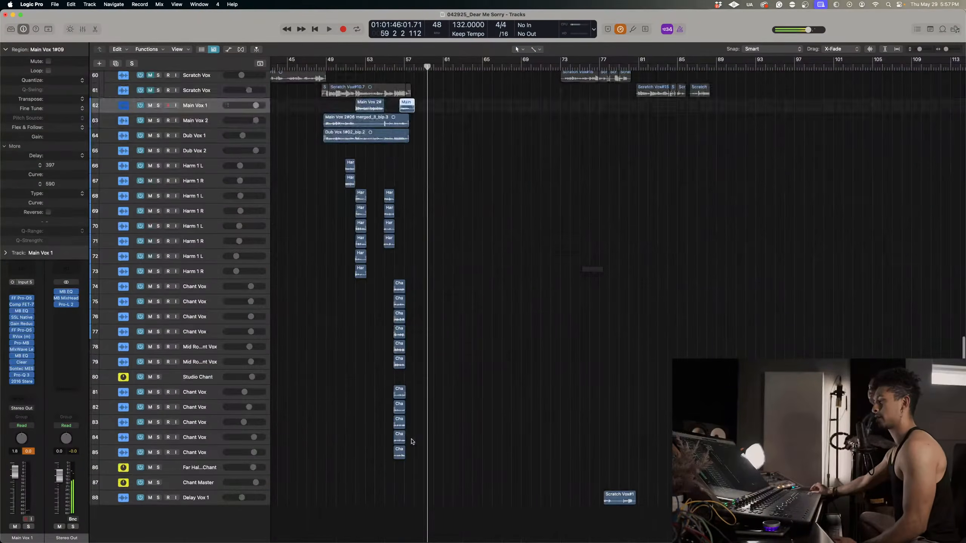
{"action": "scroll", "coordinate": [342, 362], "scroll_direction": "up", "scroll_amount": 9}
{"action": "scroll", "coordinate": [375, 381], "scroll_direction": "up", "scroll_amount": 3}
{"action": "scroll", "coordinate": [376, 380], "scroll_direction": "down", "scroll_amount": 8}
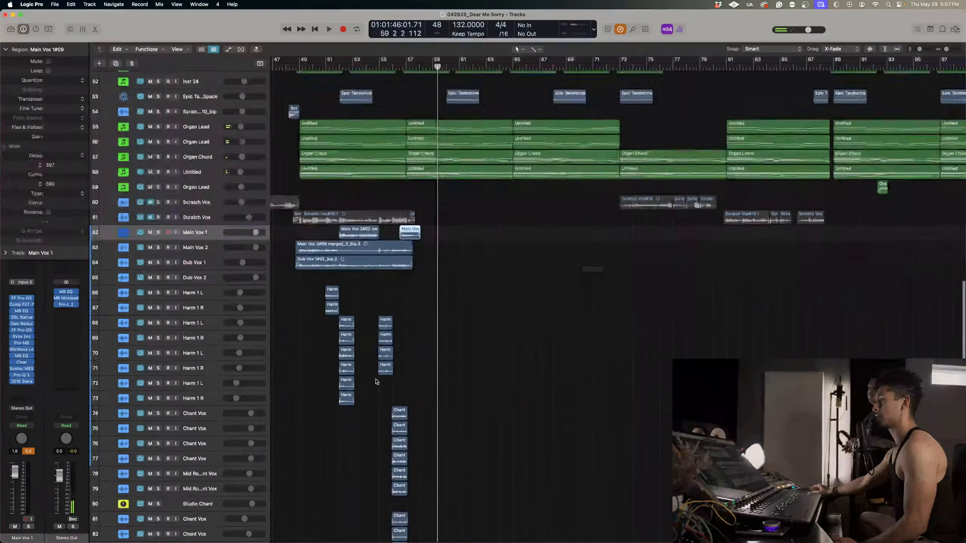
{"action": "scroll", "coordinate": [375, 380], "scroll_direction": "up", "scroll_amount": 2}
{"action": "scroll", "coordinate": [375, 380], "scroll_direction": "up", "scroll_amount": 2}
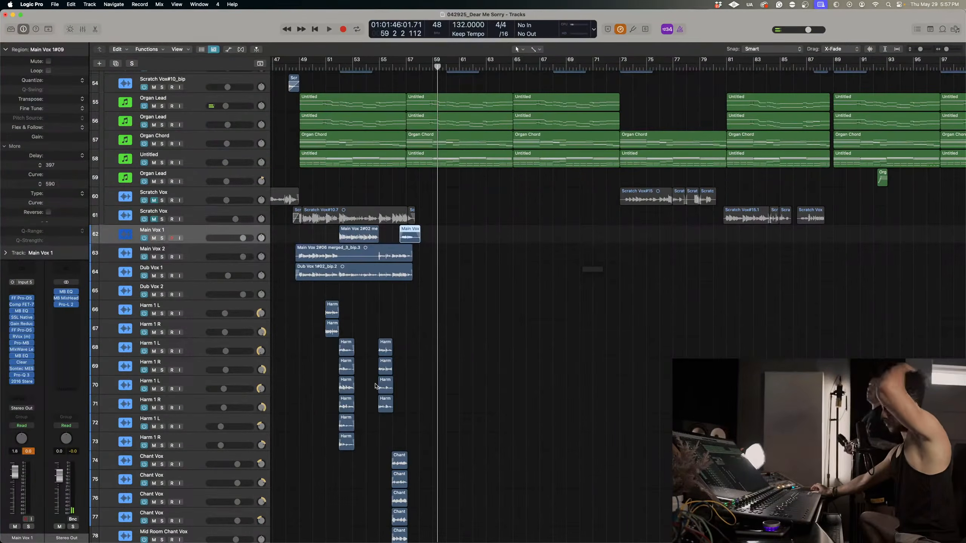
{"action": "left_click", "coordinate": [191, 258]}
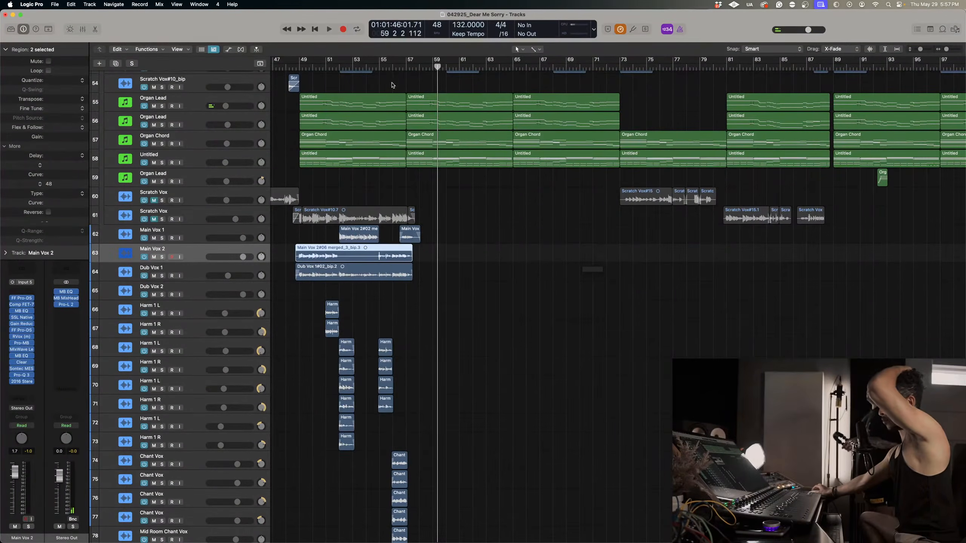
{"action": "left_click", "coordinate": [416, 67]}
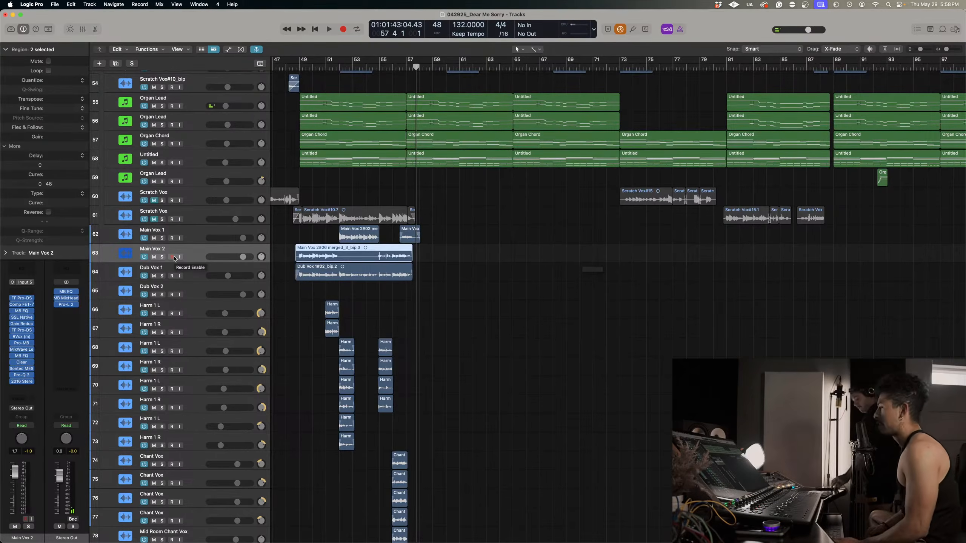
{"action": "key", "text": "r"}
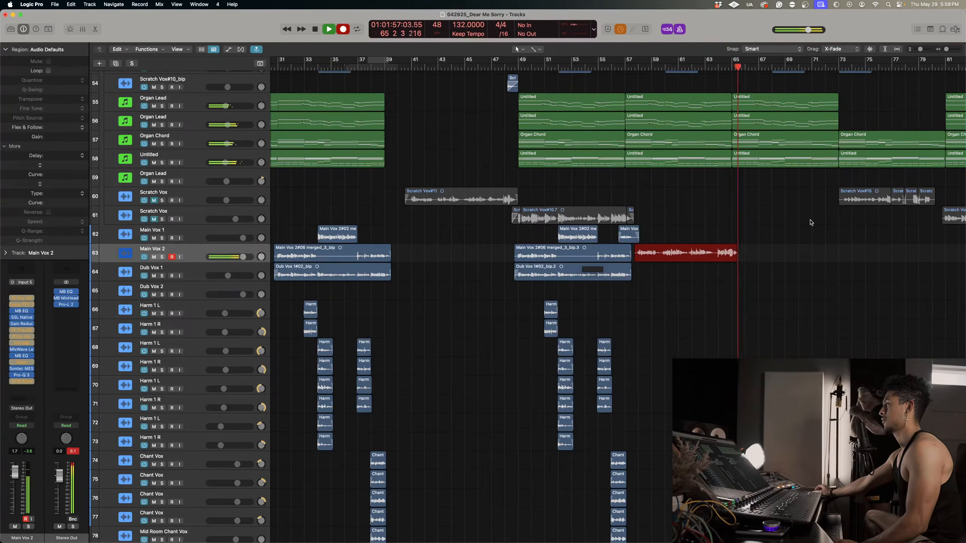
{"action": "key", "text": "space"}
{"action": "scroll", "coordinate": [742, 232], "scroll_direction": "right", "scroll_amount": 2}
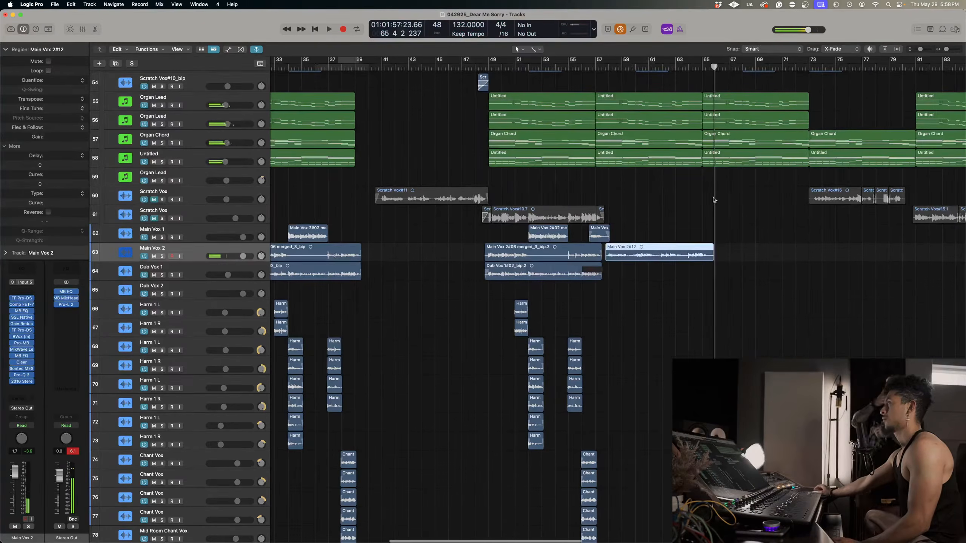
{"action": "scroll", "coordinate": [675, 242], "scroll_direction": "up", "scroll_amount": 2}
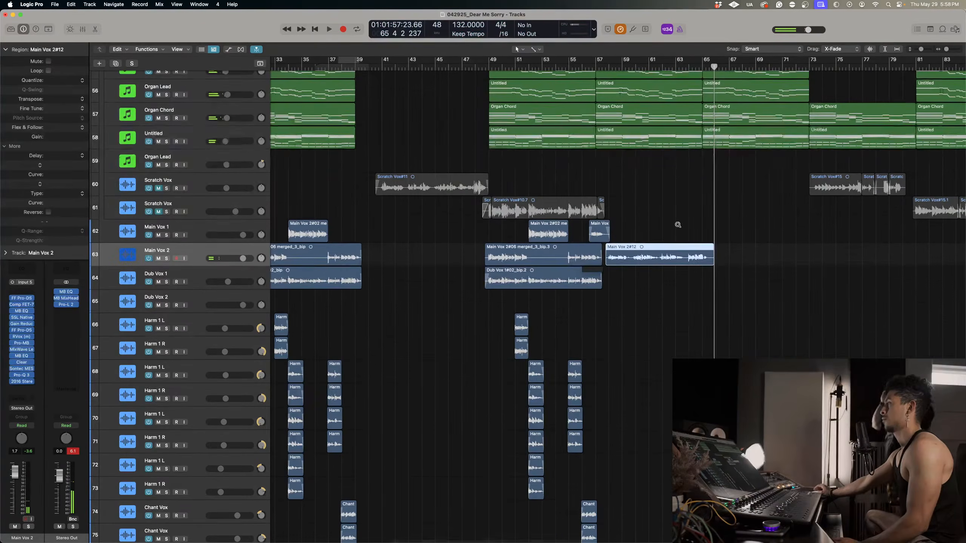
Delete the new Main Vox 2 take and record another one from bar 57 beat 4 to about bar 65 beat 3.
{"action": "key", "text": "Delete"}
{"action": "left_click", "coordinate": [609, 68]}
{"action": "left_click", "coordinate": [606, 68]}
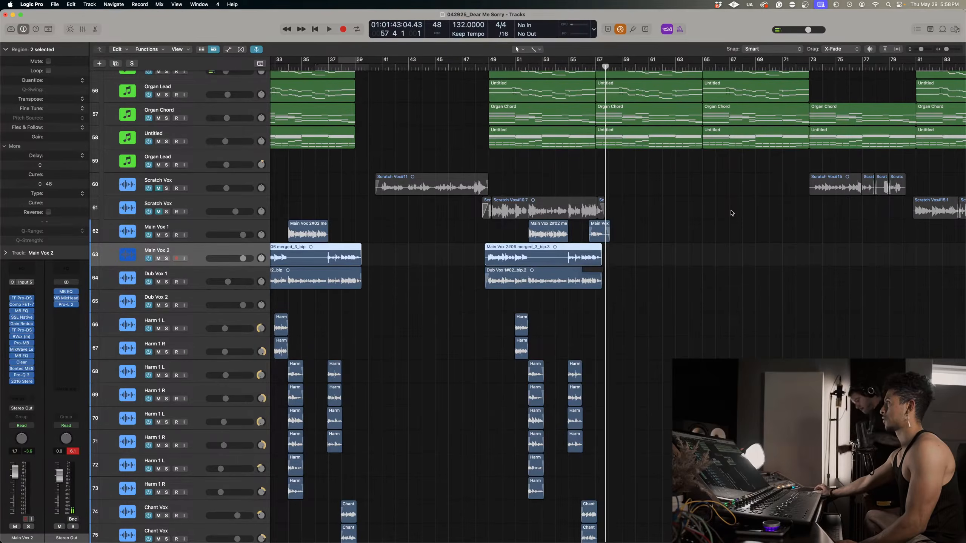
{"action": "key", "text": "r"}
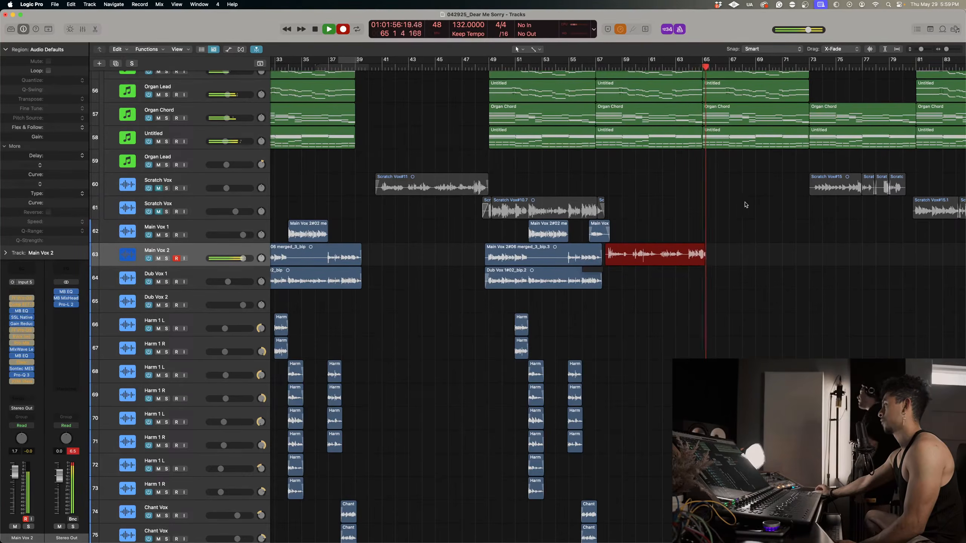
{"action": "key", "text": "space"}
Set the secondary pointer tool to the Marquee Tool.
{"action": "scroll", "coordinate": [774, 215], "scroll_direction": "up", "scroll_amount": 5}
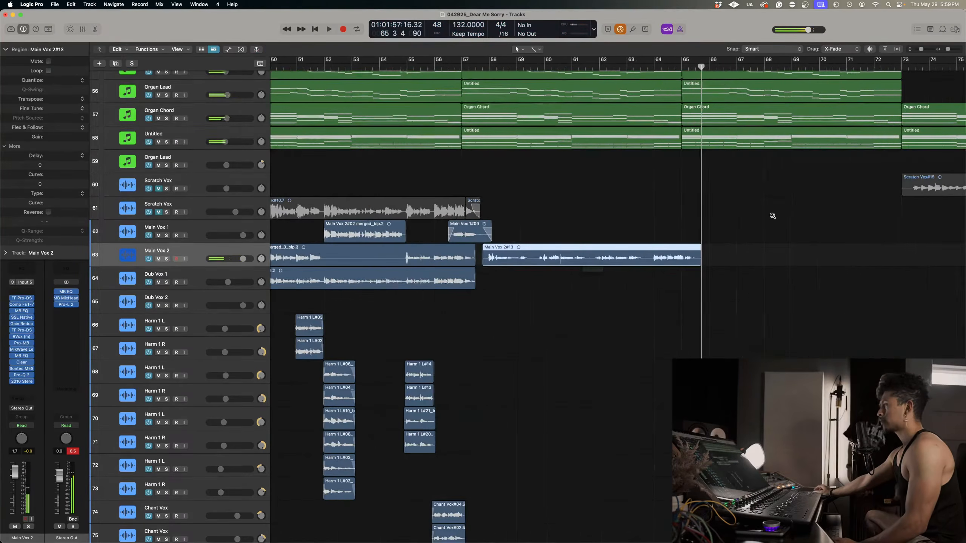
{"action": "scroll", "coordinate": [772, 215], "scroll_direction": "down", "scroll_amount": 2}
{"action": "scroll", "coordinate": [771, 216], "scroll_direction": "up", "scroll_amount": 6}
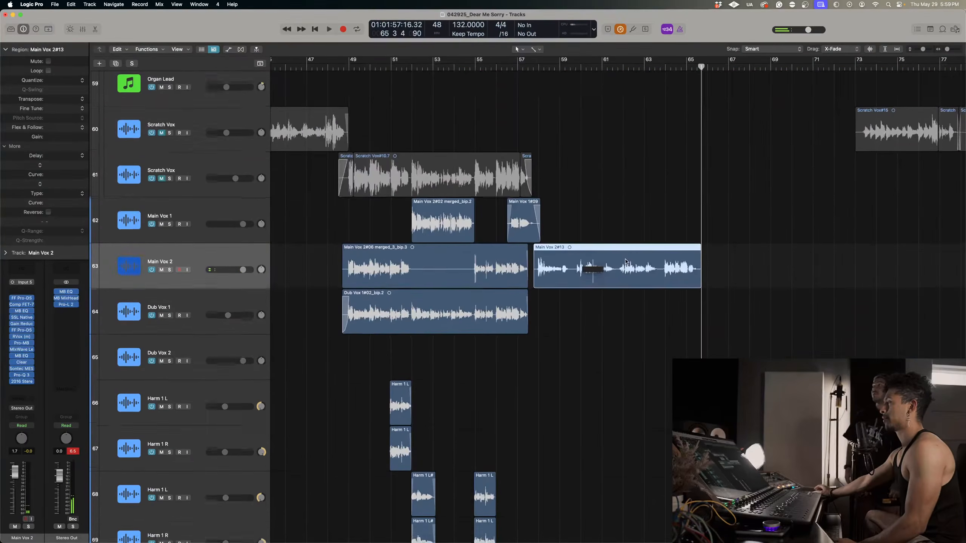
{"action": "scroll", "coordinate": [772, 217], "scroll_direction": "right", "scroll_amount": 2}
{"action": "scroll", "coordinate": [603, 284], "scroll_direction": "up", "scroll_amount": 3}
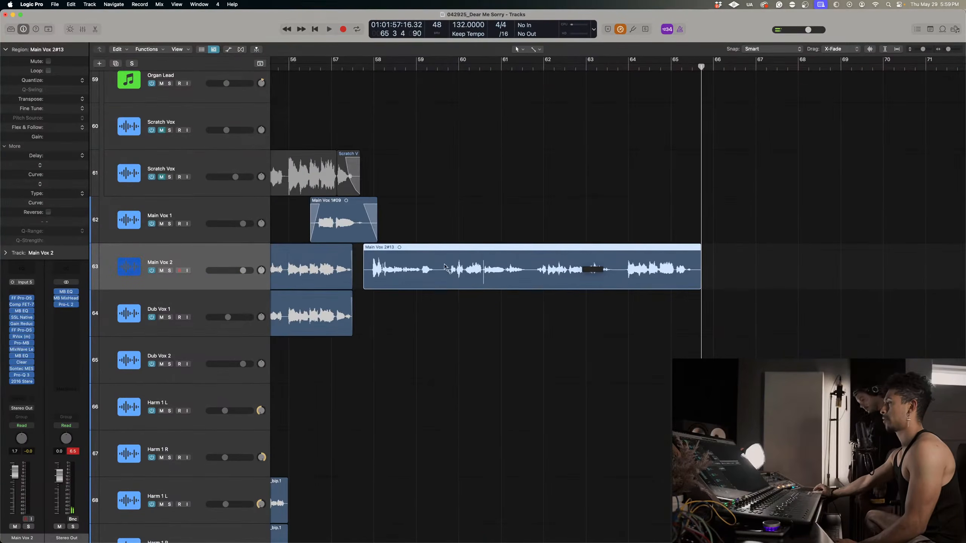
{"action": "left_click", "coordinate": [536, 51]}
{"action": "left_click", "coordinate": [554, 159]}
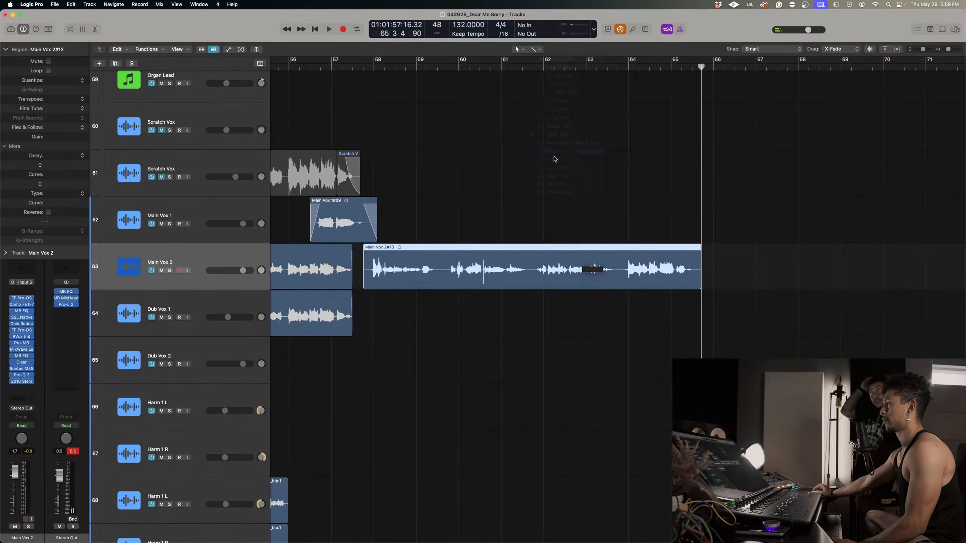
{"action": "left_click", "coordinate": [539, 52]}
{"action": "left_click", "coordinate": [554, 157]}
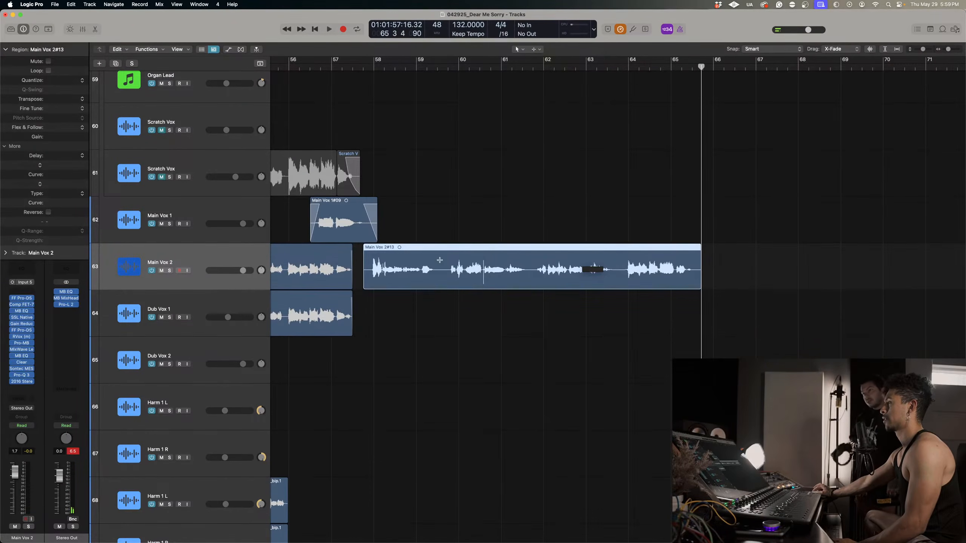
Split the new Main Vox 2 take at about bar 59 beat 3 and bar 61 beat 4, and audition the middle part.
{"action": "left_click_drag", "start_coordinate": [441, 258], "coordinate": [532, 259]}
{"action": "left_click", "coordinate": [529, 263]}
{"action": "key", "text": "space"}
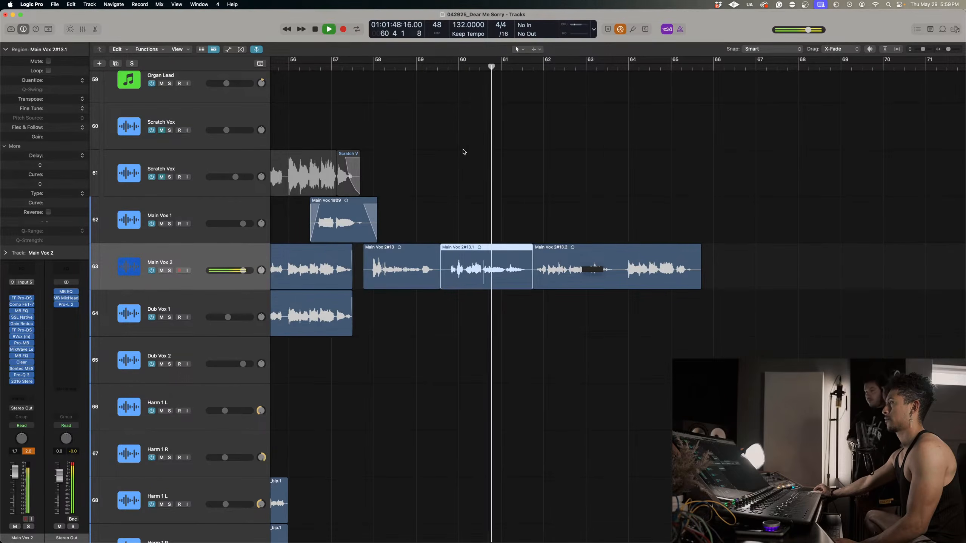
{"action": "key", "text": "space"}
{"action": "left_click_drag", "start_coordinate": [448, 67], "coordinate": [512, 151]}
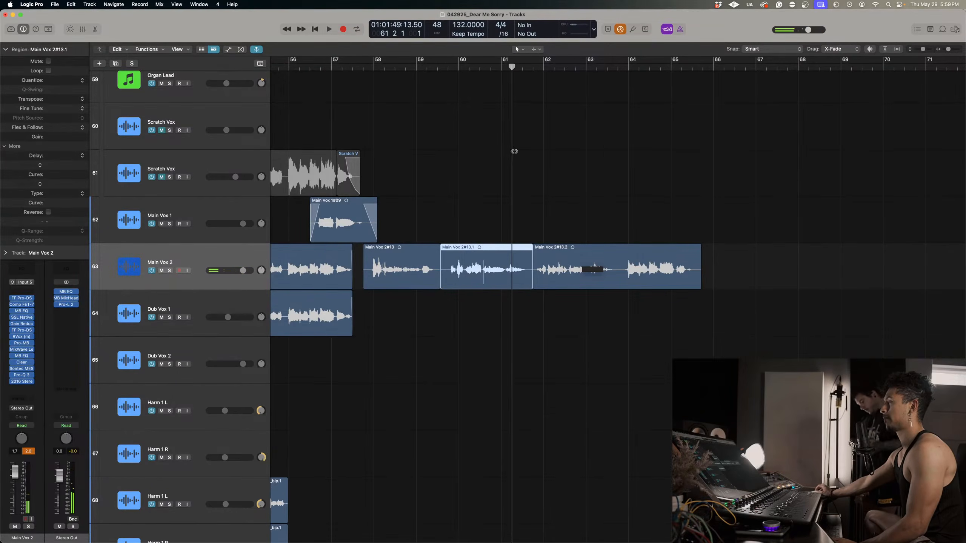
Select all three parts of the new Main Vox 2 take and play them from about bar 58.
{"action": "scroll", "coordinate": [464, 200], "scroll_direction": "left", "scroll_amount": 5}
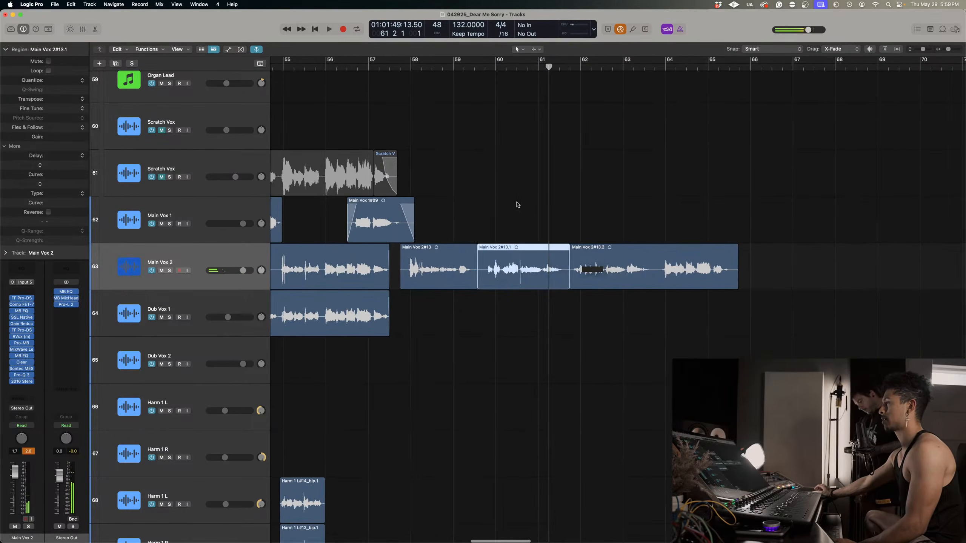
{"action": "left_click", "coordinate": [480, 197]}
{"action": "left_click_drag", "start_coordinate": [480, 197], "coordinate": [696, 283]}
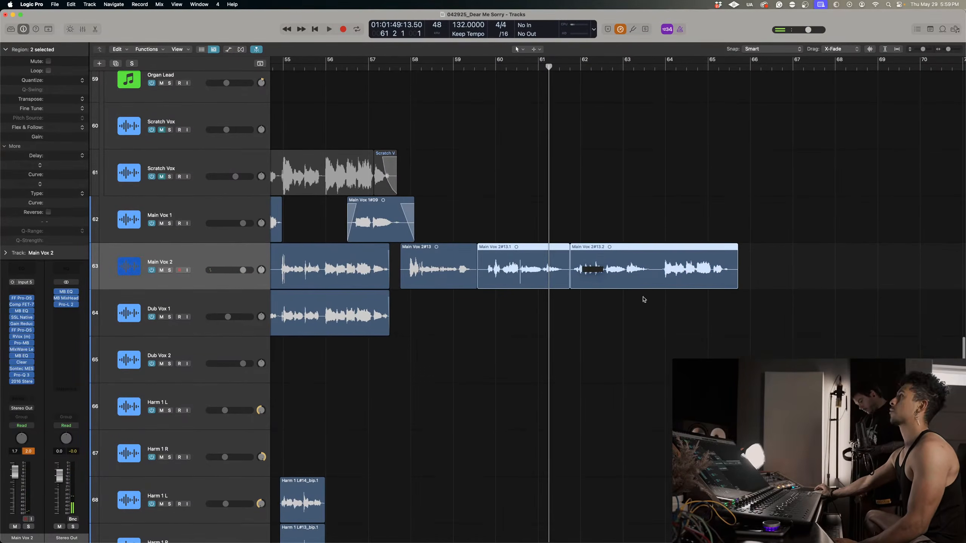
{"action": "left_click_drag", "start_coordinate": [740, 321], "coordinate": [453, 238]}
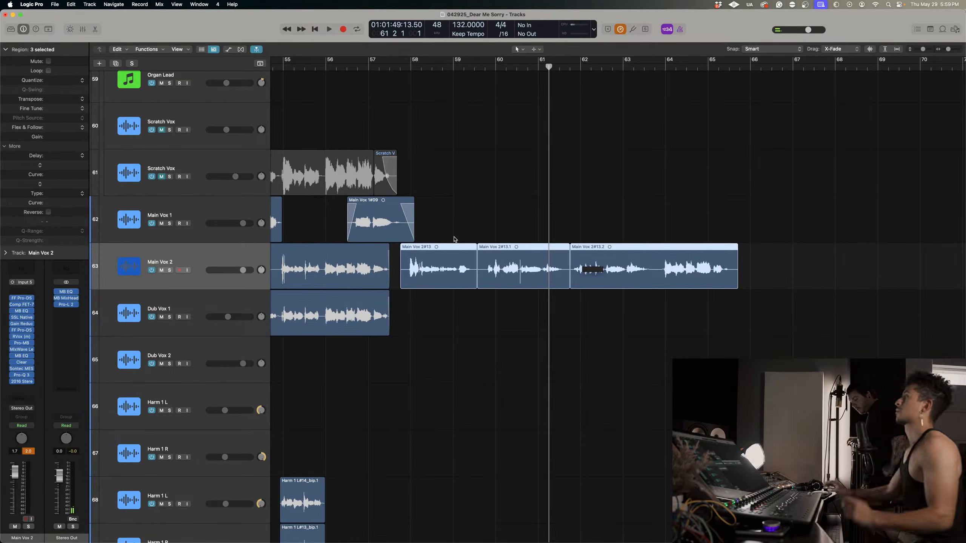
{"action": "left_click", "coordinate": [410, 66]}
{"action": "key", "text": "space"}
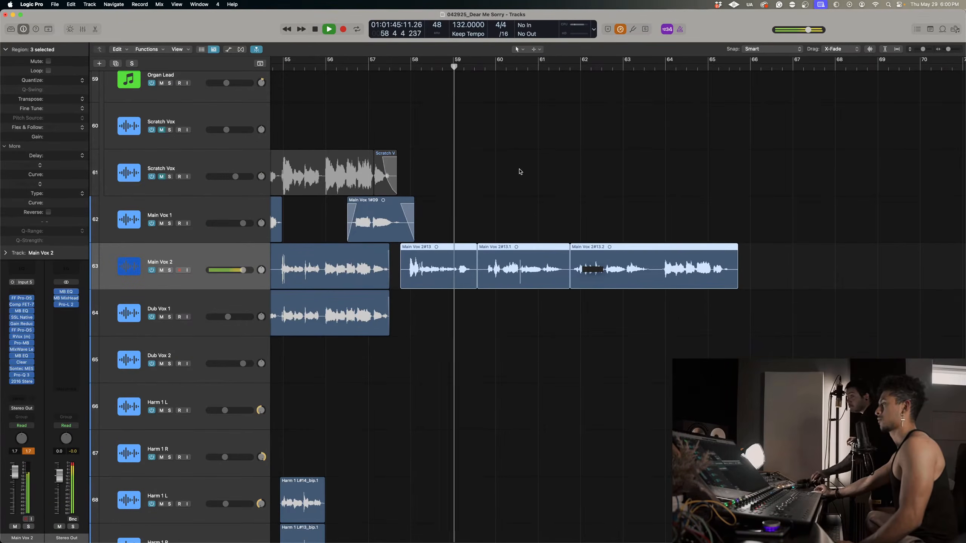
{"action": "key", "text": "space"}
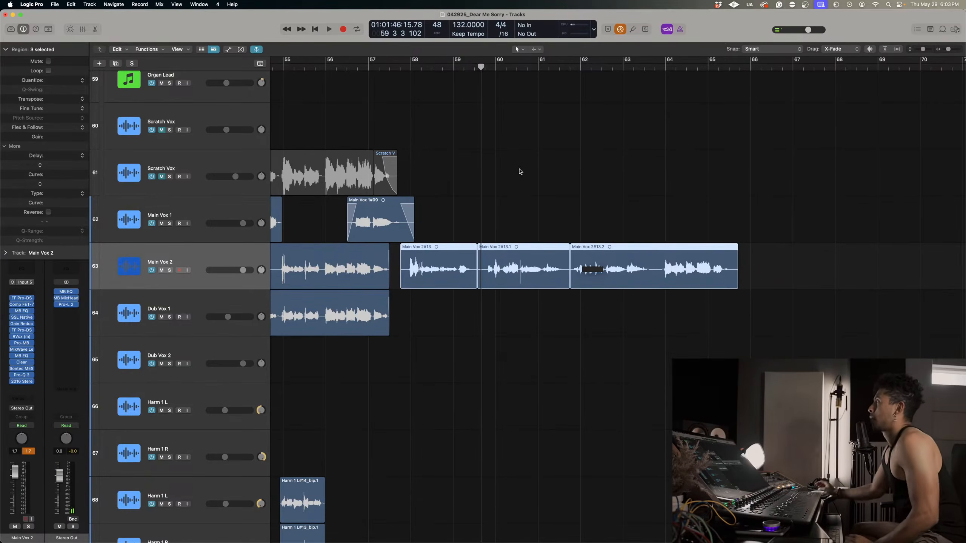
{"action": "scroll", "coordinate": [510, 205], "scroll_direction": "down", "scroll_amount": 3}
{"action": "key", "text": "space"}
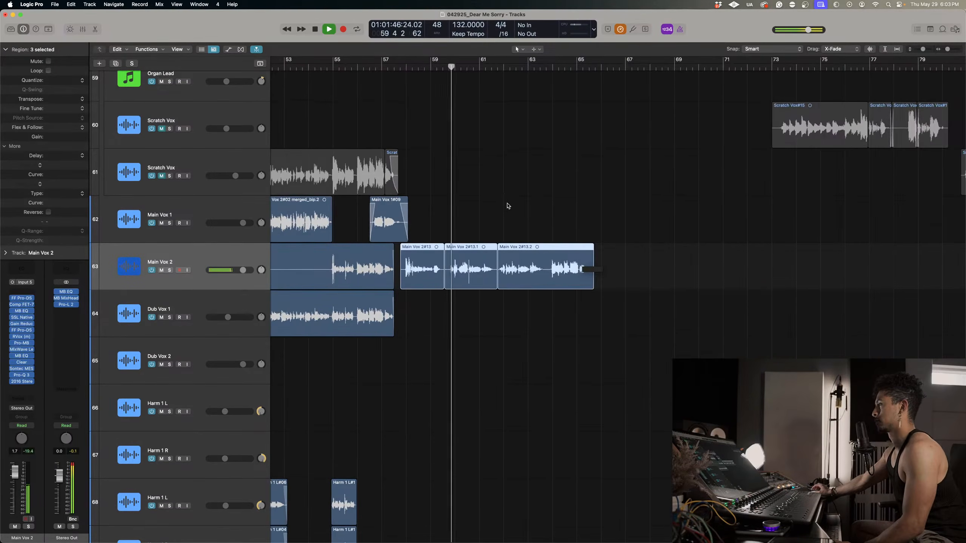
Delete all three parts of the Main Vox 2 take that starts at bar 57 beat 4.
{"action": "scroll", "coordinate": [506, 203], "scroll_direction": "left", "scroll_amount": 3}
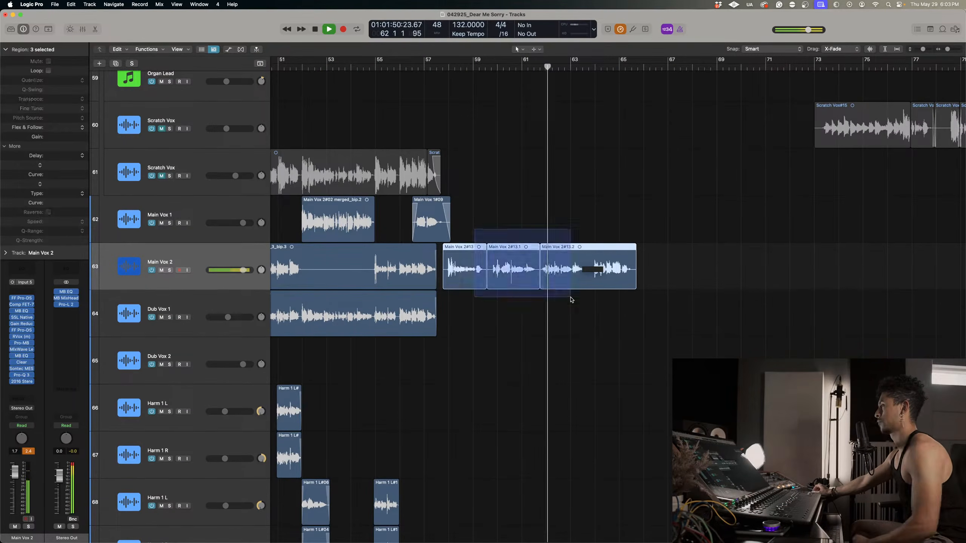
{"action": "key", "text": "Delete"}
{"action": "left_click", "coordinate": [556, 194]}
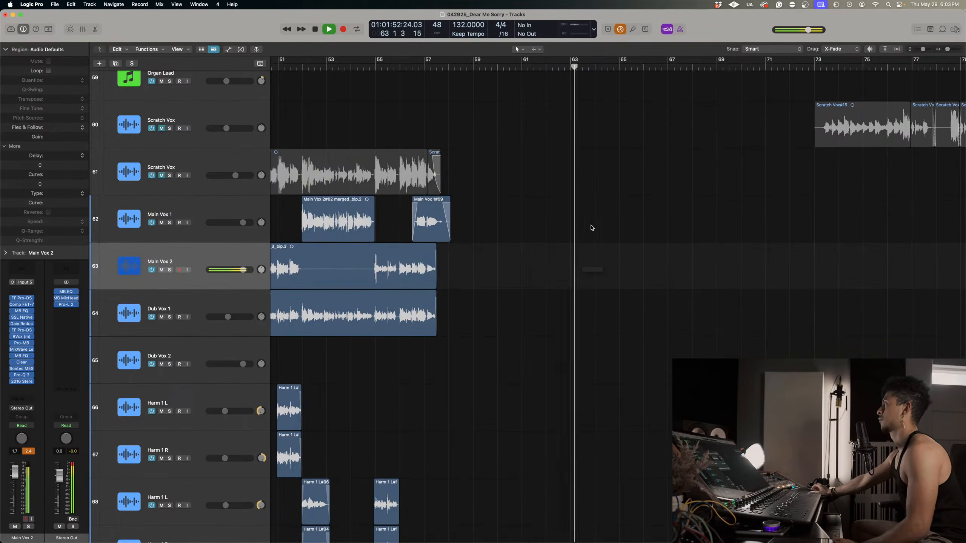
Examine the second chorus arrangement from the vocal stack up through the guitar and instrument tracks during playback.
{"action": "scroll", "coordinate": [591, 226], "scroll_direction": "down", "scroll_amount": 2}
{"action": "scroll", "coordinate": [591, 226], "scroll_direction": "left", "scroll_amount": 2}
{"action": "scroll", "coordinate": [591, 226], "scroll_direction": "down", "scroll_amount": 3}
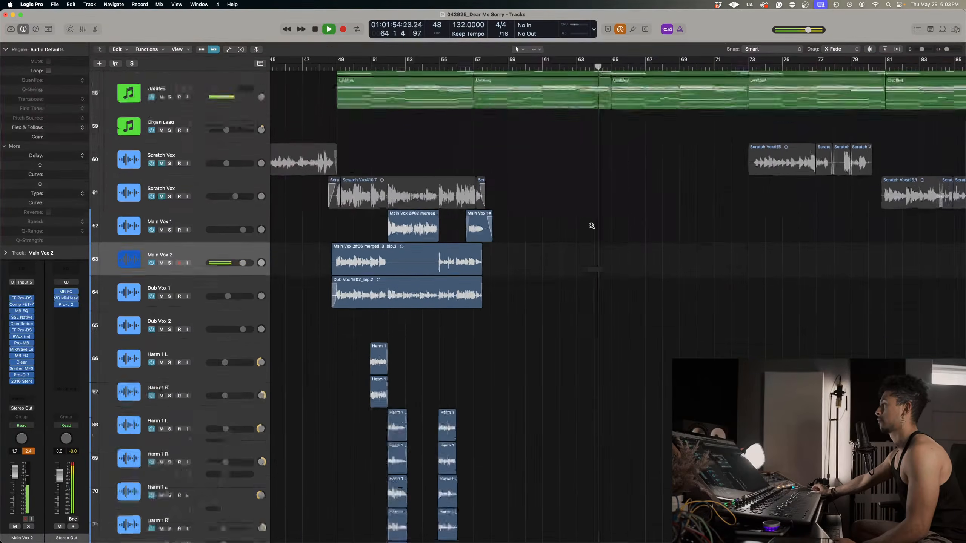
{"action": "scroll", "coordinate": [587, 236], "scroll_direction": "up", "scroll_amount": 15}
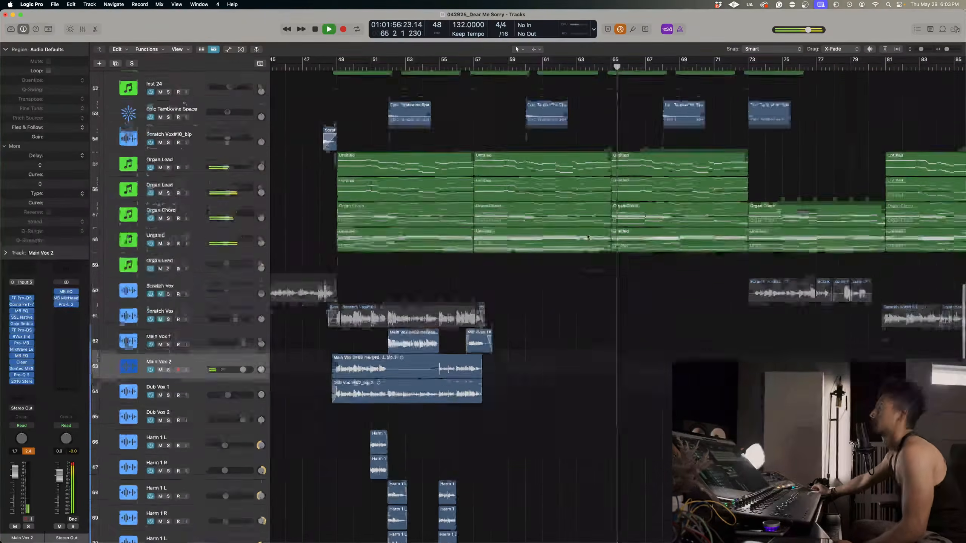
{"action": "scroll", "coordinate": [589, 238], "scroll_direction": "right", "scroll_amount": 3}
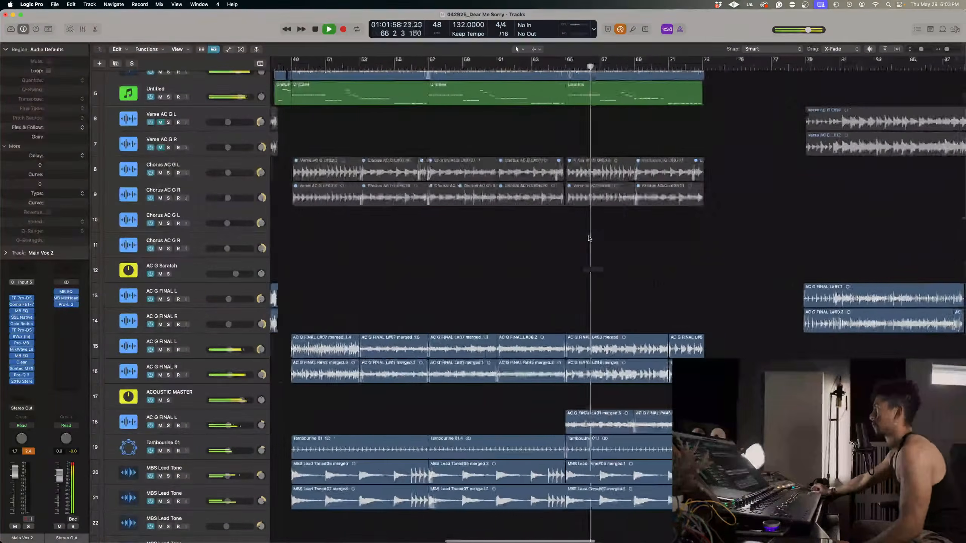
{"action": "scroll", "coordinate": [580, 238], "scroll_direction": "down", "scroll_amount": 3}
{"action": "scroll", "coordinate": [580, 239], "scroll_direction": "down", "scroll_amount": 9}
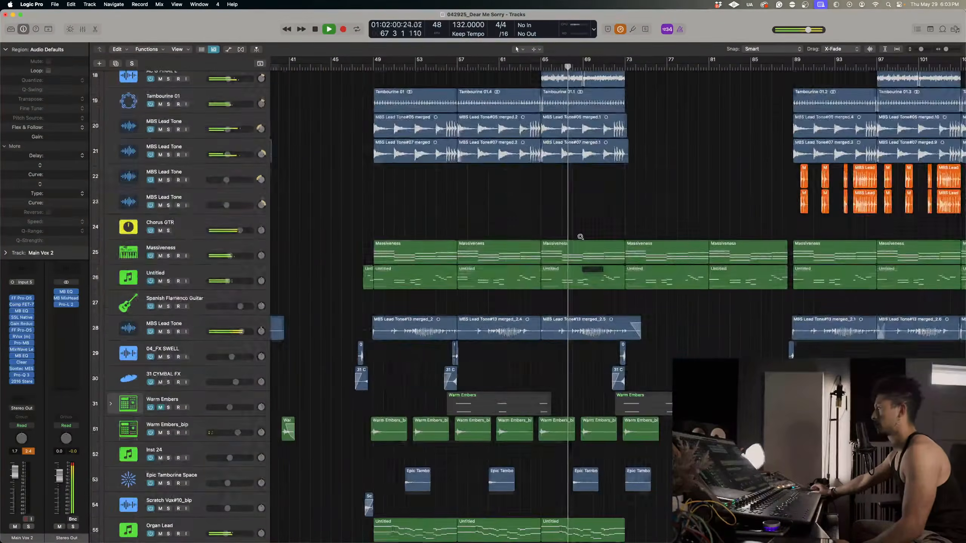
{"action": "scroll", "coordinate": [532, 255], "scroll_direction": "down", "scroll_amount": 15}
{"action": "scroll", "coordinate": [493, 273], "scroll_direction": "down", "scroll_amount": 5}
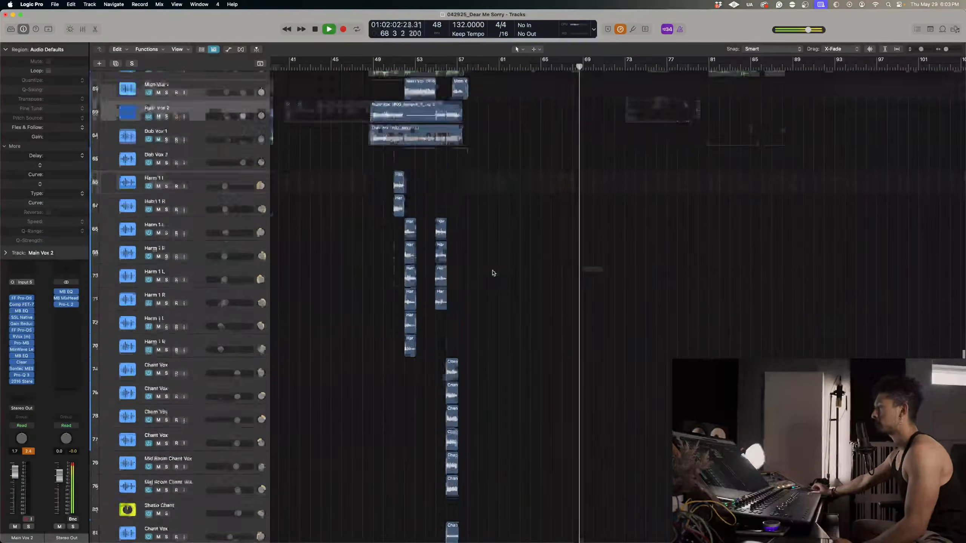
Play from about bar 56 to check the chant vocals at the end of the copied vocal stack.
{"action": "key", "text": "super+Up"}
{"action": "key", "text": "super+Up"}
{"action": "double_click", "coordinate": [451, 67]}
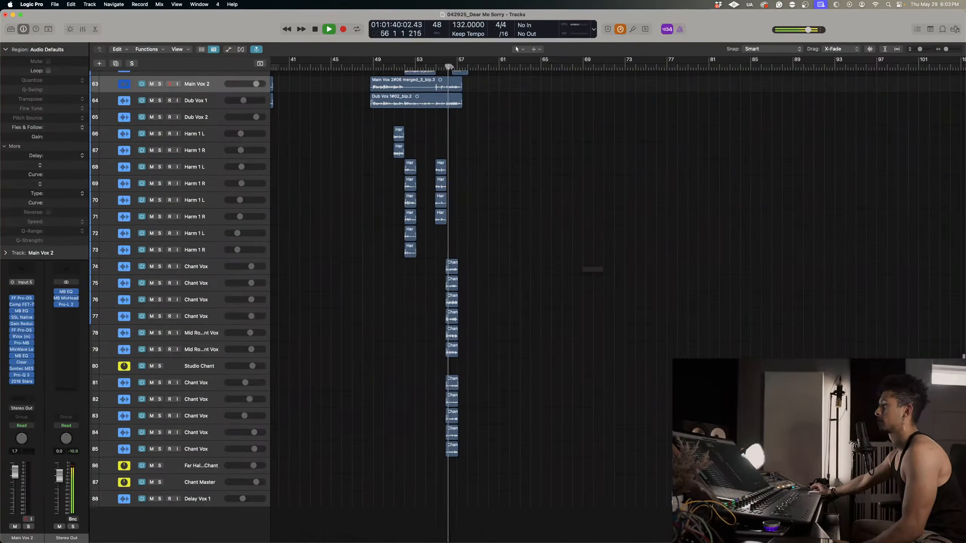
{"action": "key", "text": "super+Down"}
{"action": "key", "text": "super+Down"}
{"action": "key", "text": "super+Down"}
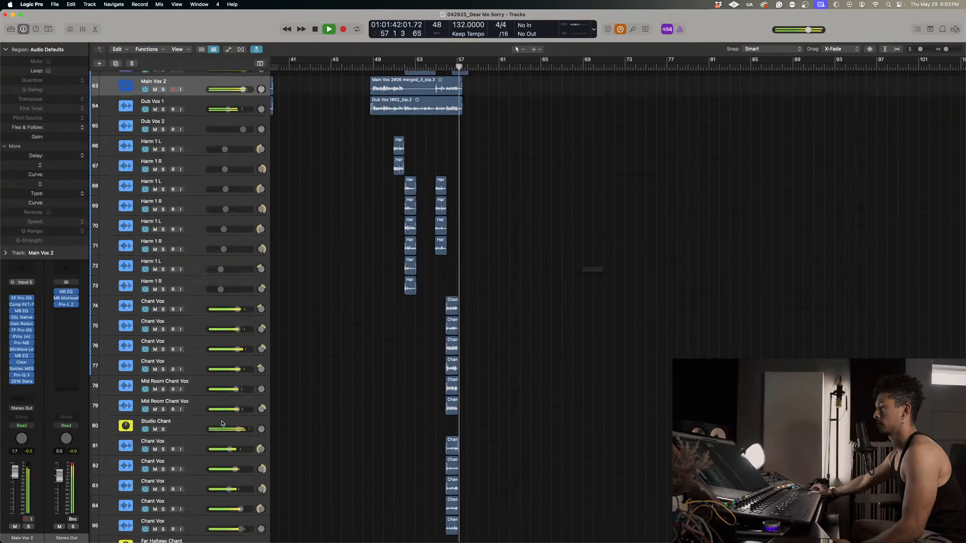
Lower the Chant Master volume slightly and replay the chant vocals from about bar 56.
{"action": "scroll", "coordinate": [223, 425], "scroll_direction": "down", "scroll_amount": 8}
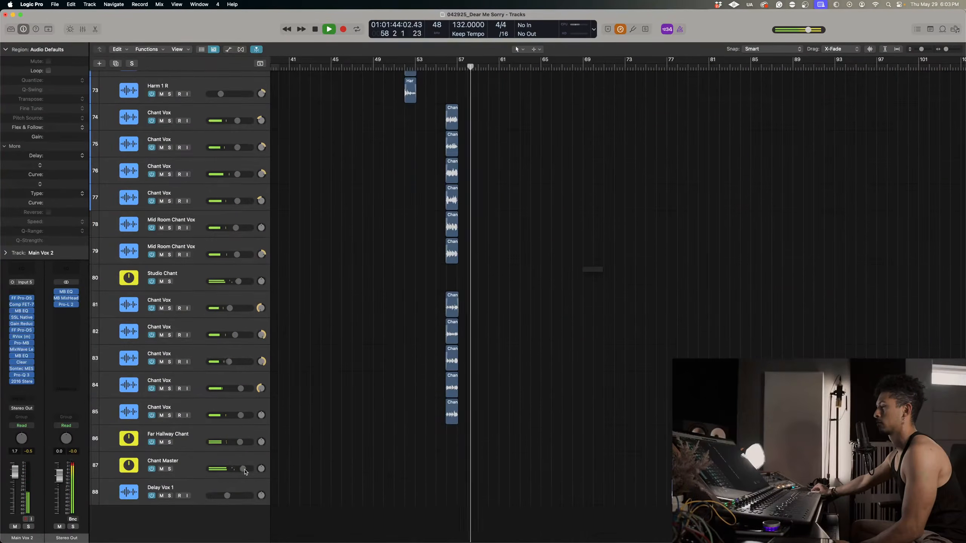
{"action": "left_click_drag", "start_coordinate": [243, 469], "coordinate": [241, 469]}
{"action": "left_click", "coordinate": [447, 67]}
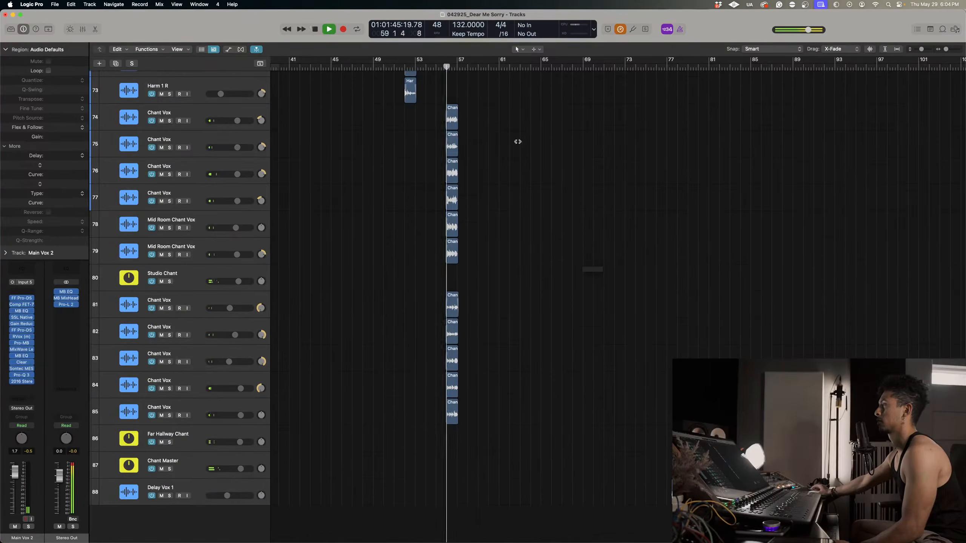
Stop playback with the playhead at bar 57 beat 4 and select the Main Vox 2 track.
{"action": "scroll", "coordinate": [518, 142], "scroll_direction": "up", "scroll_amount": 13}
{"action": "key", "text": "super+Right"}
{"action": "key", "text": "super+Right"}
{"action": "key", "text": "super+Right"}
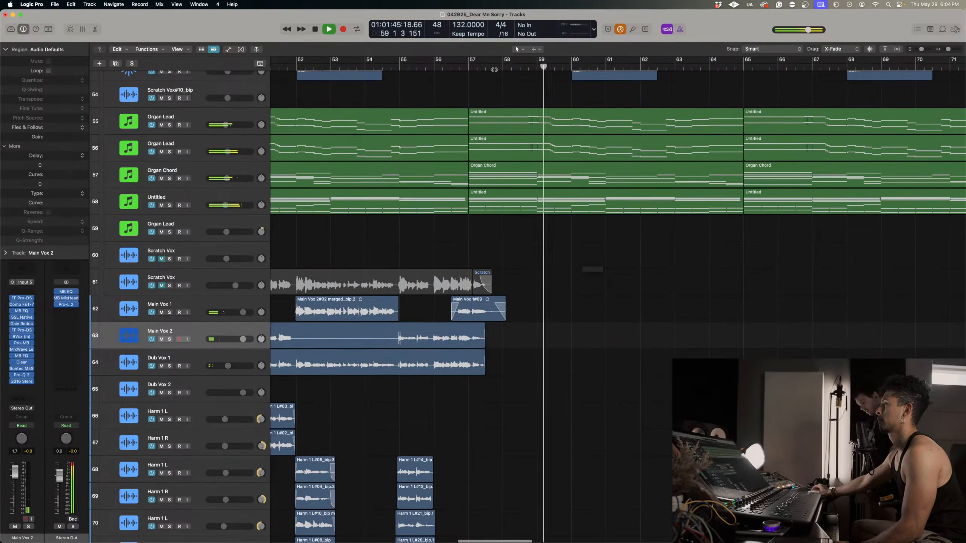
{"action": "left_click", "coordinate": [494, 70]}
{"action": "key", "text": "space"}
{"action": "left_click", "coordinate": [204, 331]}
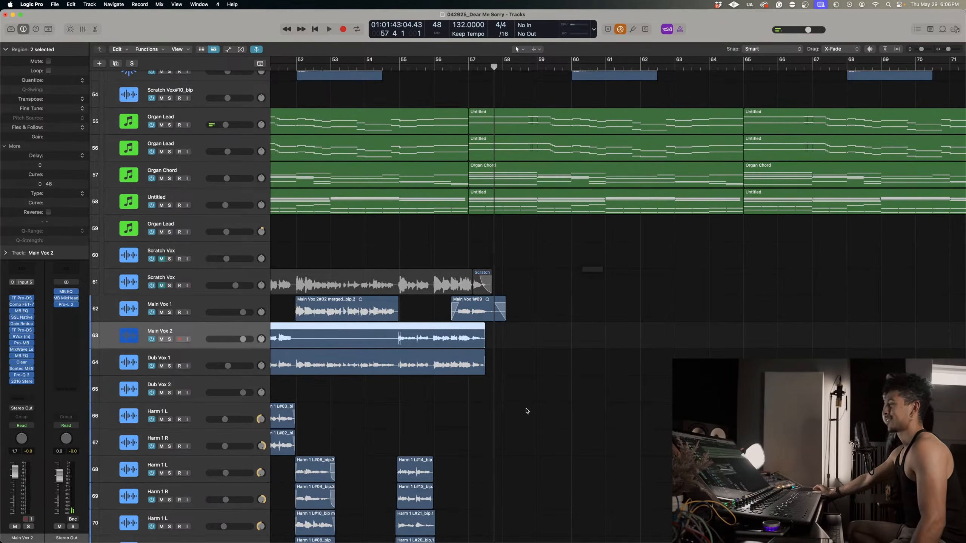
Record a new Main Vox 2 take from bar 57 beat 3 to the end of bar 65.
{"action": "left_click", "coordinate": [462, 69]}
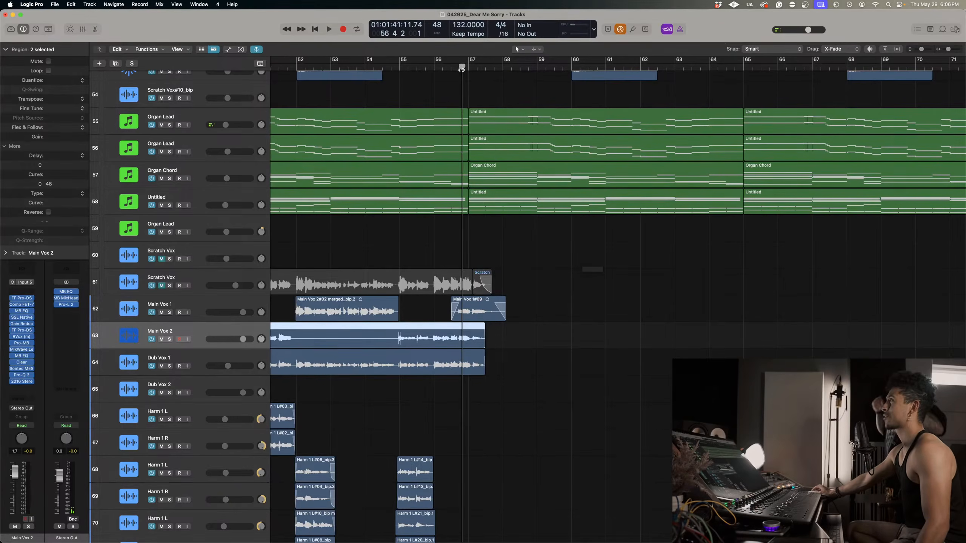
{"action": "left_click_drag", "start_coordinate": [454, 70], "coordinate": [451, 71]}
{"action": "scroll", "coordinate": [451, 70], "scroll_direction": "left", "scroll_amount": 1}
{"action": "scroll", "coordinate": [451, 71], "scroll_direction": "left", "scroll_amount": 2}
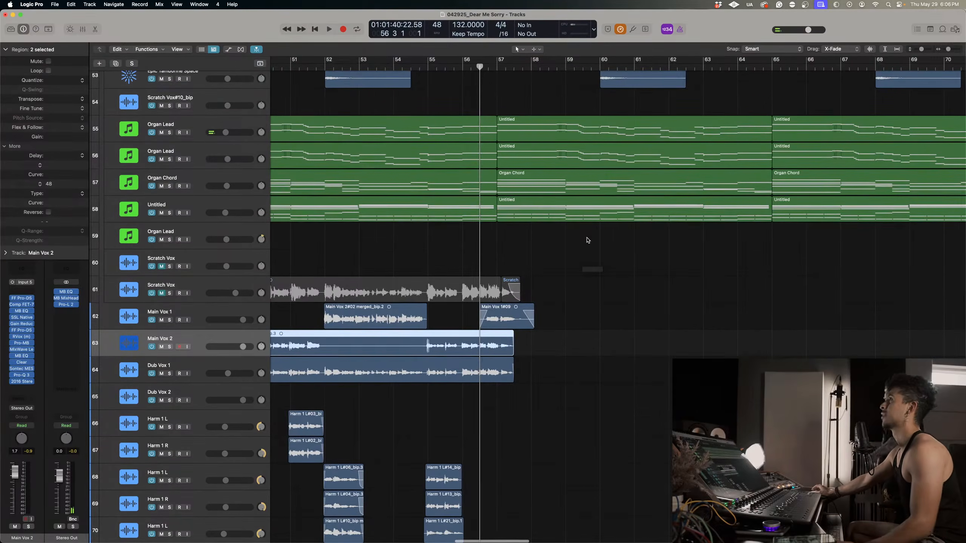
{"action": "key", "text": "super+Right"}
{"action": "key", "text": "super+Right"}
{"action": "left_click", "coordinate": [551, 67]}
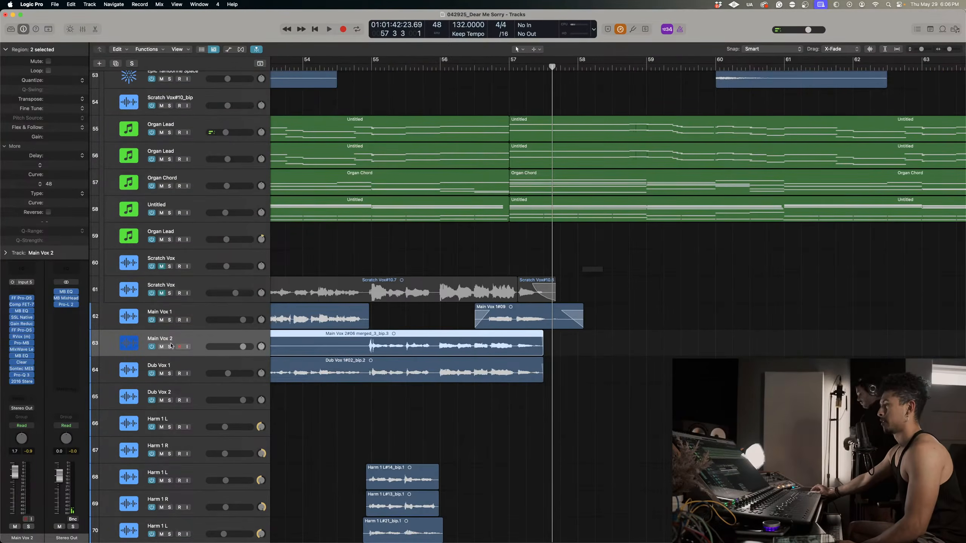
{"action": "scroll", "coordinate": [184, 341], "scroll_direction": "down", "scroll_amount": 1}
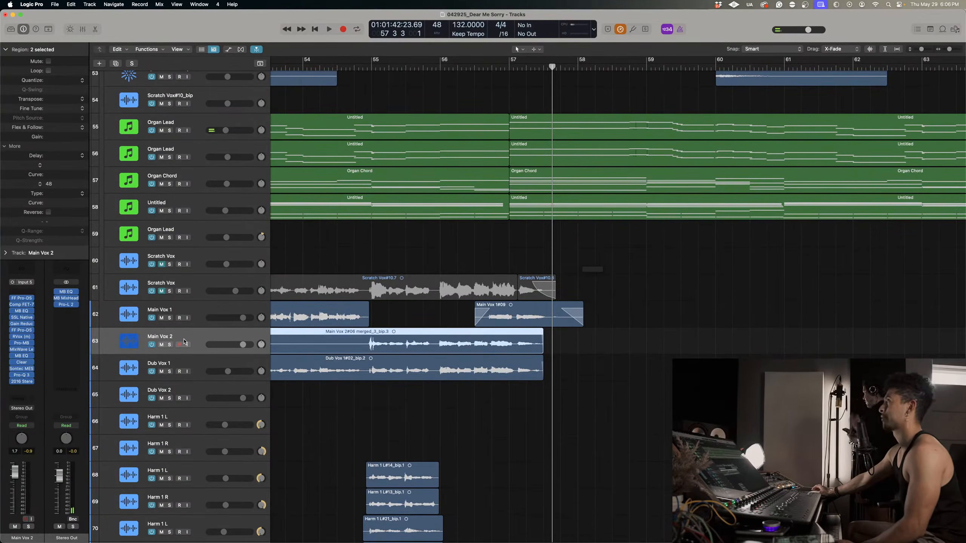
{"action": "key", "text": "r"}
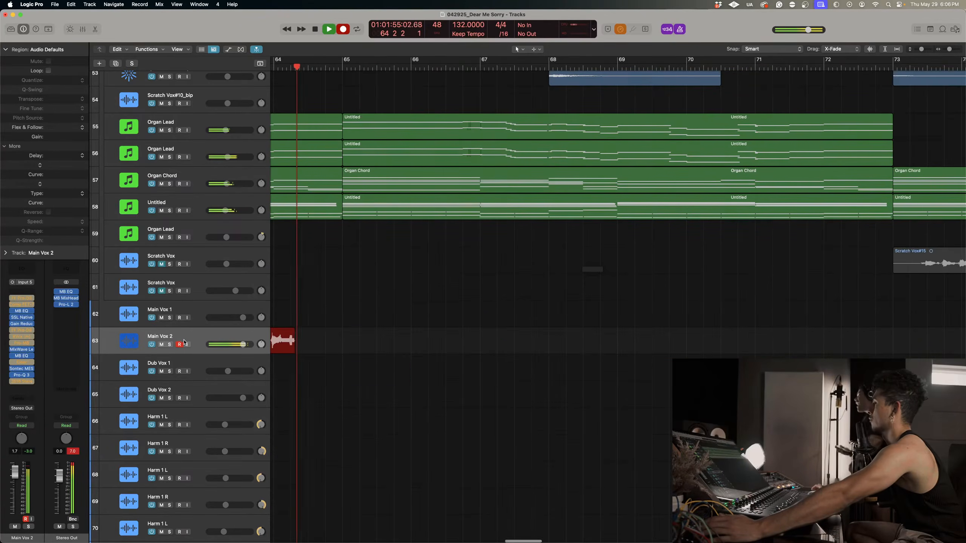
{"action": "scroll", "coordinate": [513, 236], "scroll_direction": "left", "scroll_amount": 4}
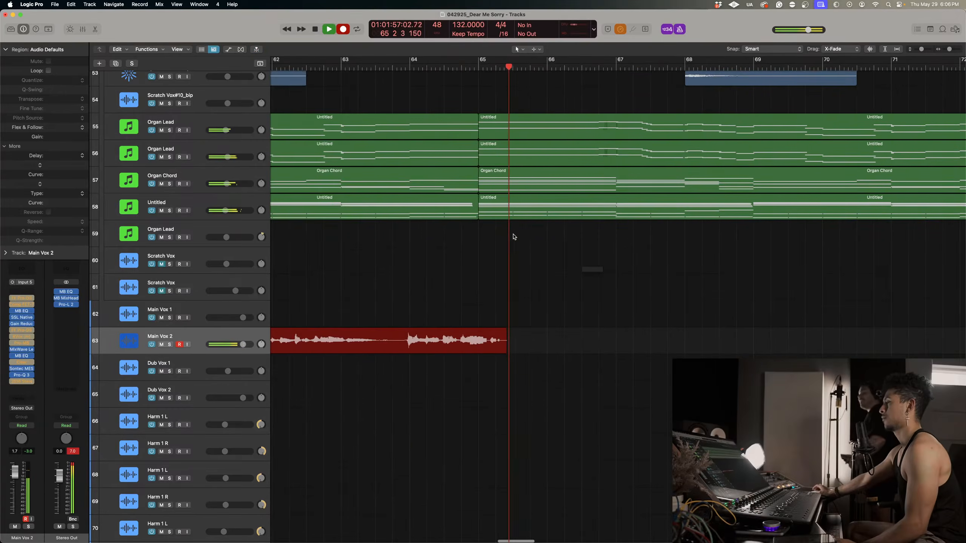
{"action": "key", "text": "super+Left"}
{"action": "key", "text": "super+Left"}
{"action": "scroll", "coordinate": [473, 219], "scroll_direction": "down", "scroll_amount": 1}
{"action": "key", "text": "space"}
{"action": "key", "text": "super+Left"}
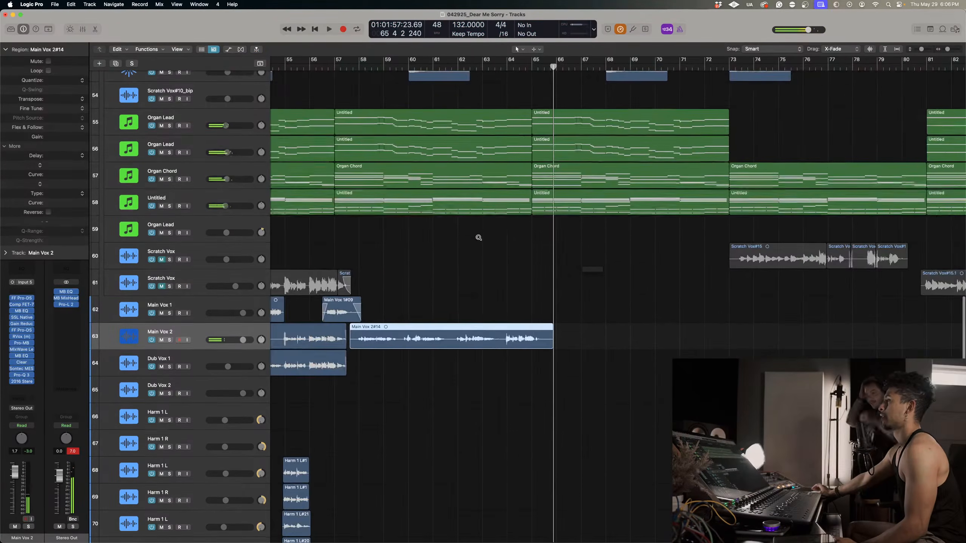
Play the transition from about bar 56 into the newly recorded Main Vox 2 take.
{"action": "scroll", "coordinate": [475, 232], "scroll_direction": "down", "scroll_amount": 1}
{"action": "key", "text": "super+Down"}
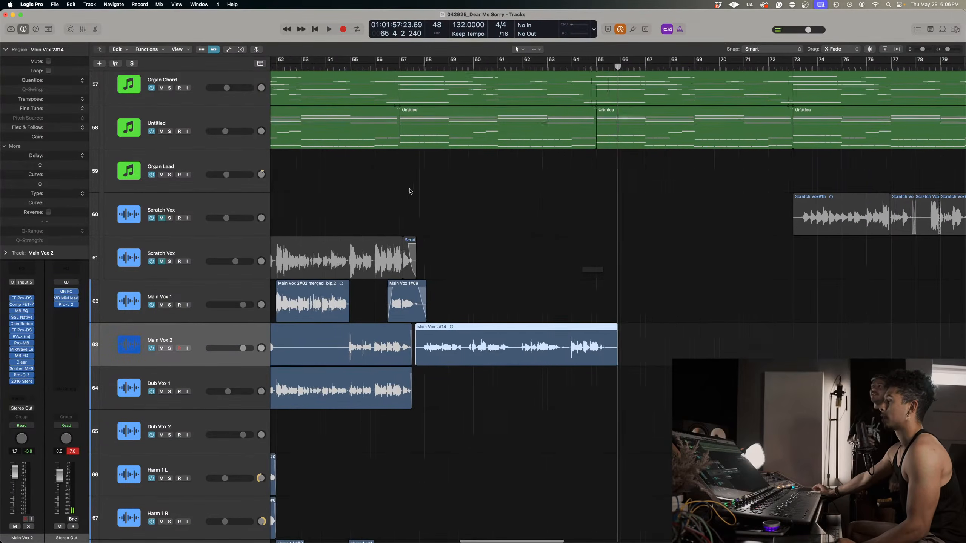
{"action": "scroll", "coordinate": [407, 190], "scroll_direction": "left", "scroll_amount": 3}
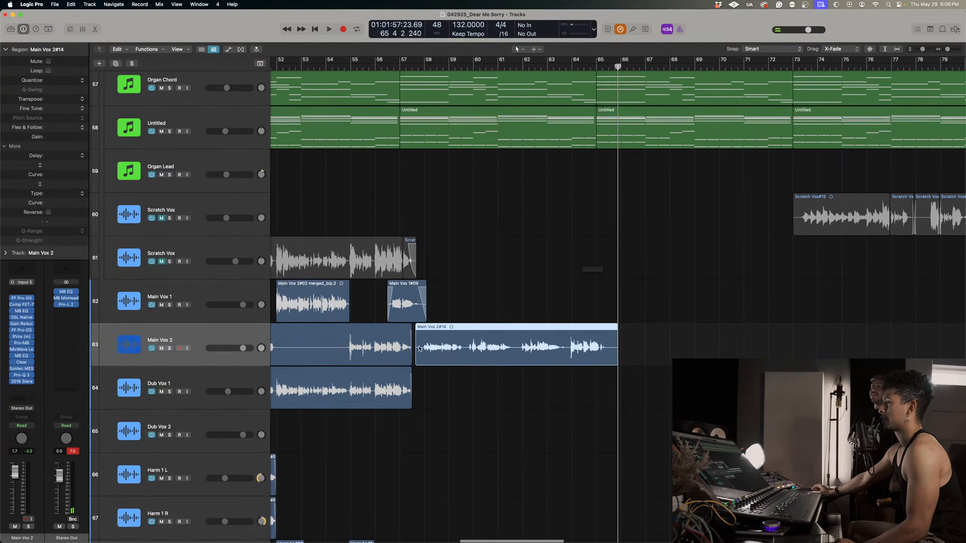
{"action": "left_click", "coordinate": [375, 65]}
{"action": "key", "text": "space"}
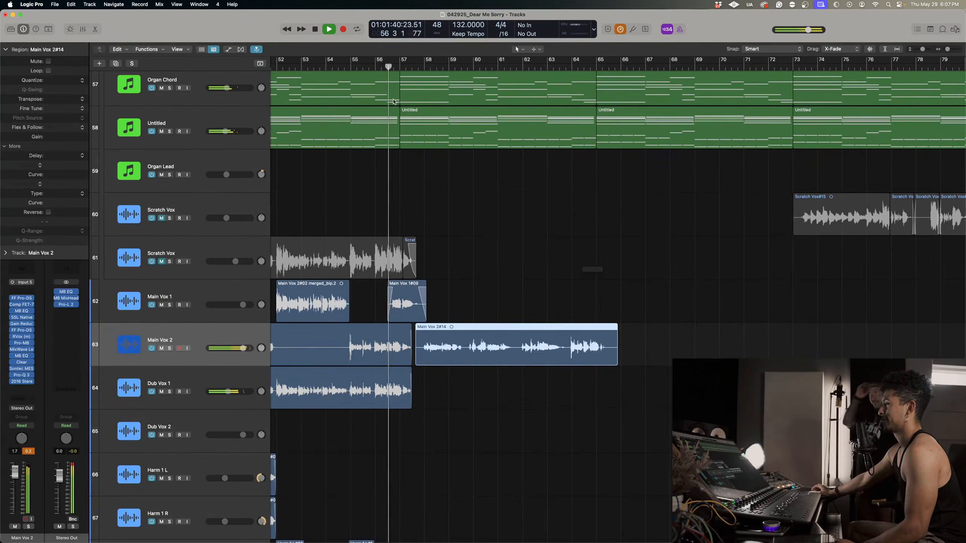
{"action": "key", "text": "space"}
Solo Main Vox 2 and listen to the take from about bar 58, replaying its second phrase from about bar 60.
{"action": "left_click", "coordinate": [426, 66]}
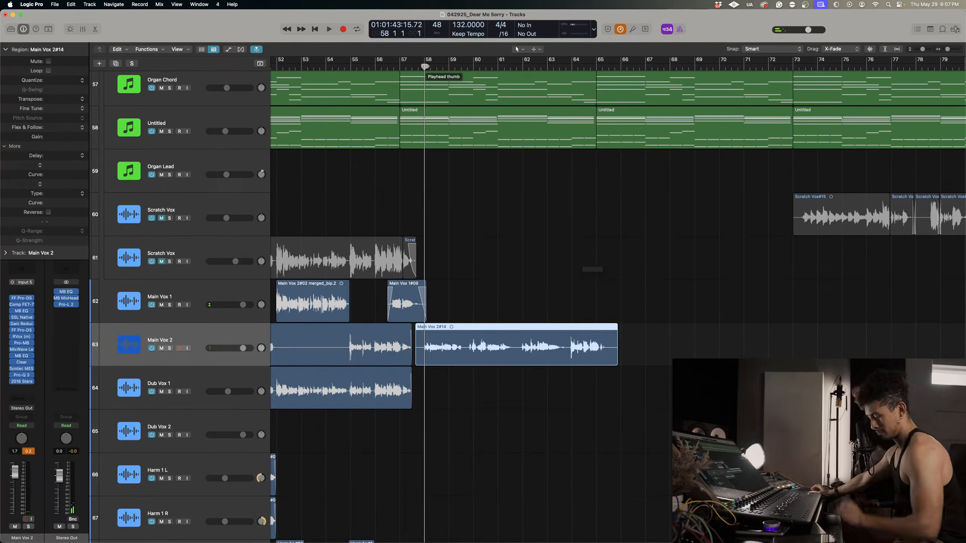
{"action": "key", "text": "s"}
{"action": "key", "text": "space"}
{"action": "scroll", "coordinate": [548, 210], "scroll_direction": "up", "scroll_amount": 3}
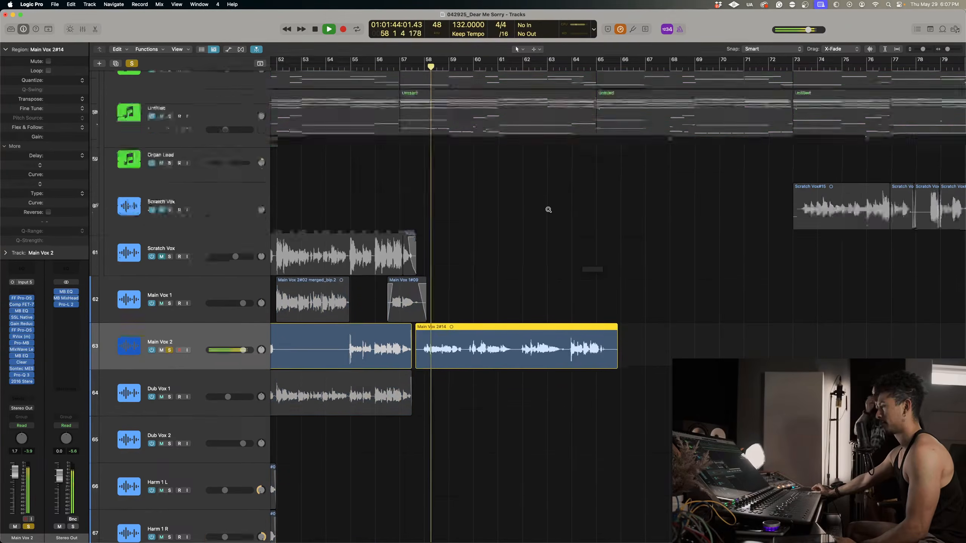
{"action": "key", "text": "space"}
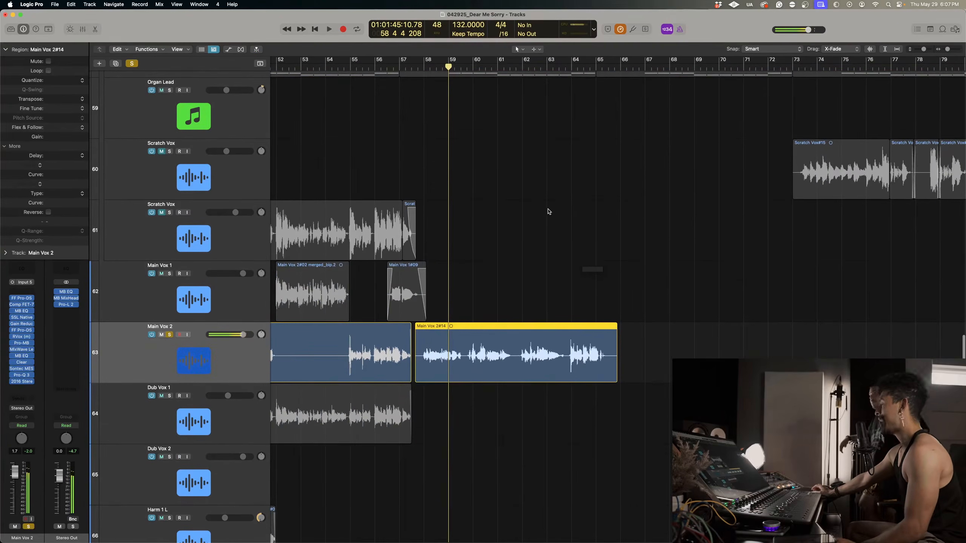
{"action": "key", "text": "space"}
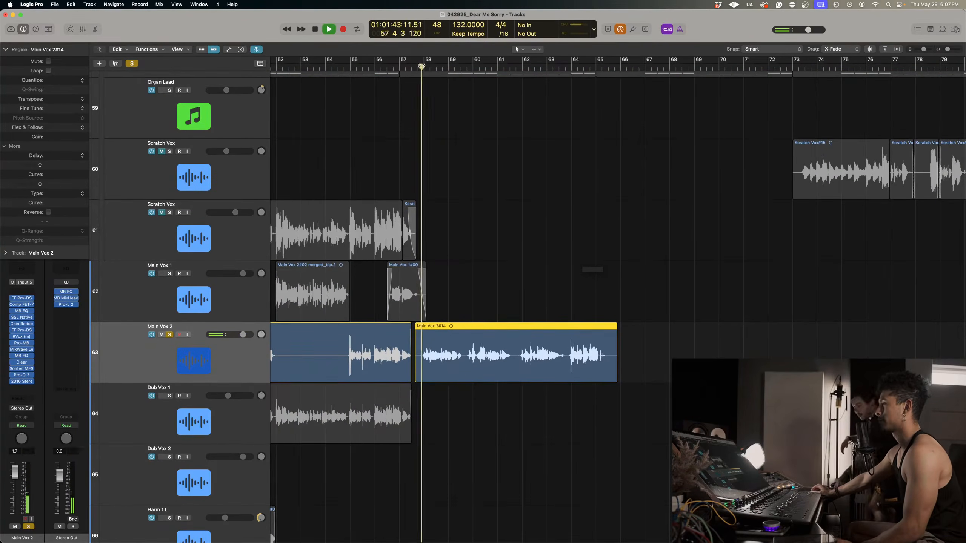
{"action": "left_click", "coordinate": [503, 173], "text": "ctrl+alt"}
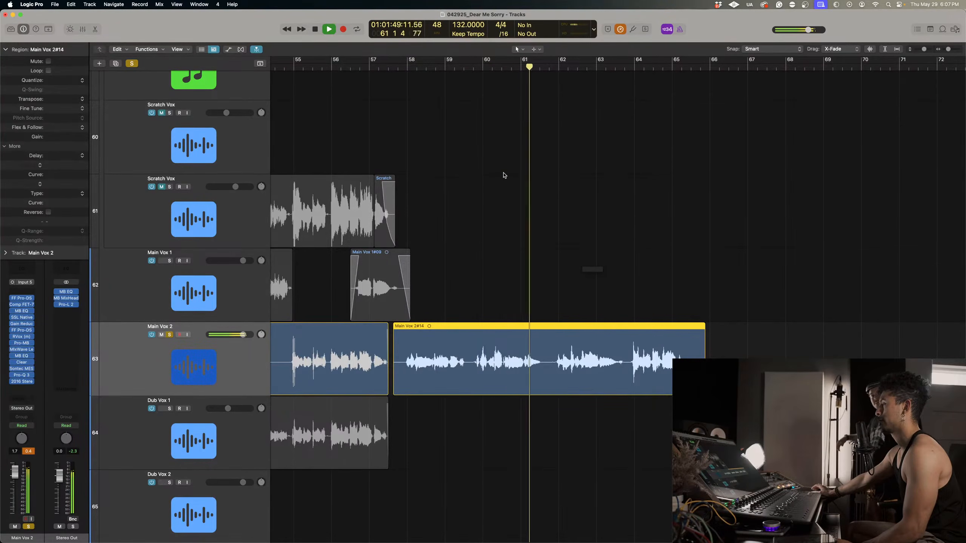
{"action": "key", "text": "space"}
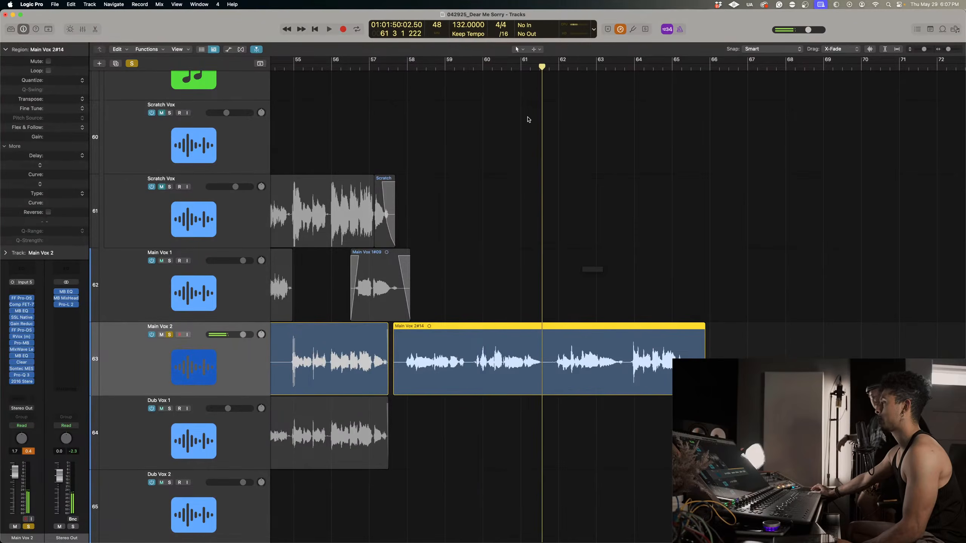
{"action": "left_click", "coordinate": [496, 68]}
{"action": "key", "text": "space"}
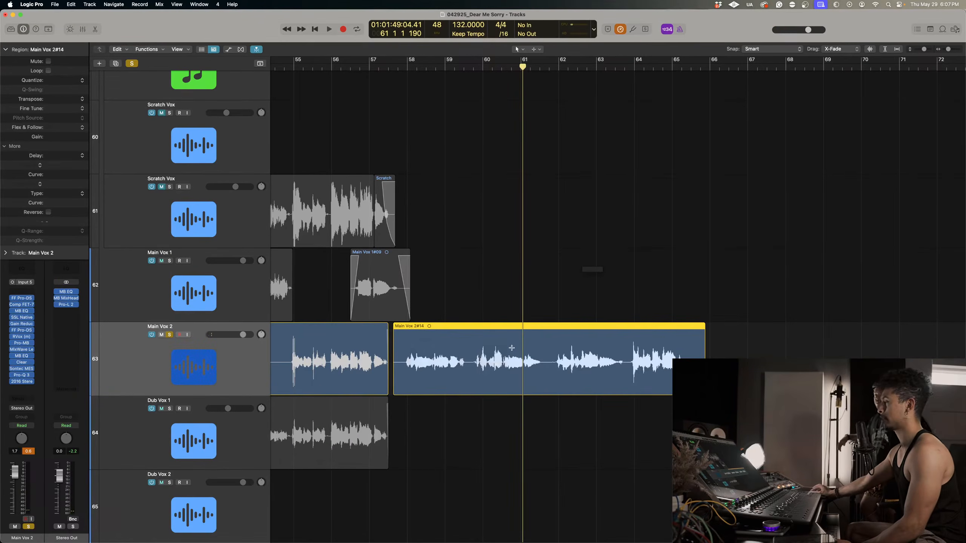
{"action": "left_click_drag", "start_coordinate": [511, 348], "coordinate": [548, 354]}
{"action": "left_click", "coordinate": [540, 343]}
{"action": "key", "text": "super+z"}
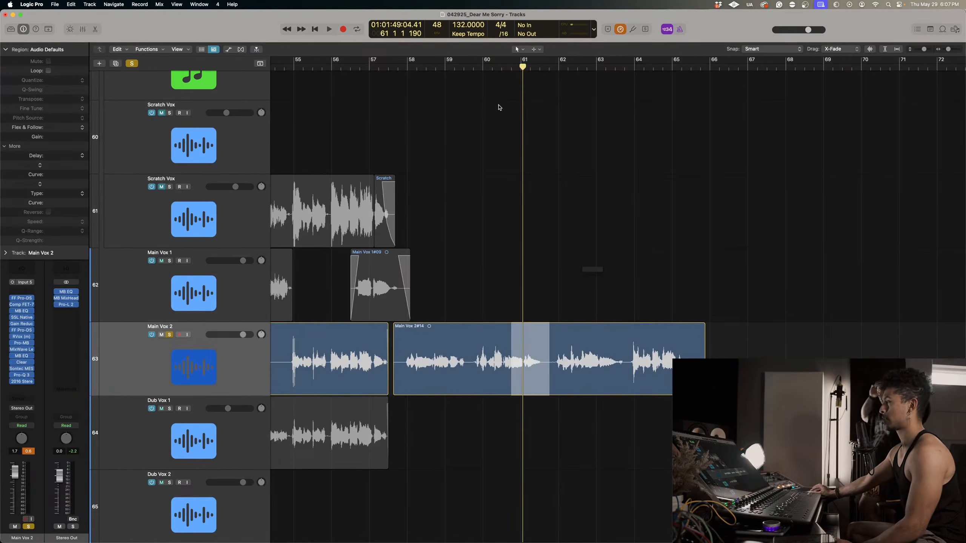
Play the soloed Main Vox 2 take from just before bar 60 through to its last phrase at bar 65.
{"action": "left_click", "coordinate": [475, 72]}
{"action": "left_click", "coordinate": [553, 376]}
{"action": "key", "text": "space"}
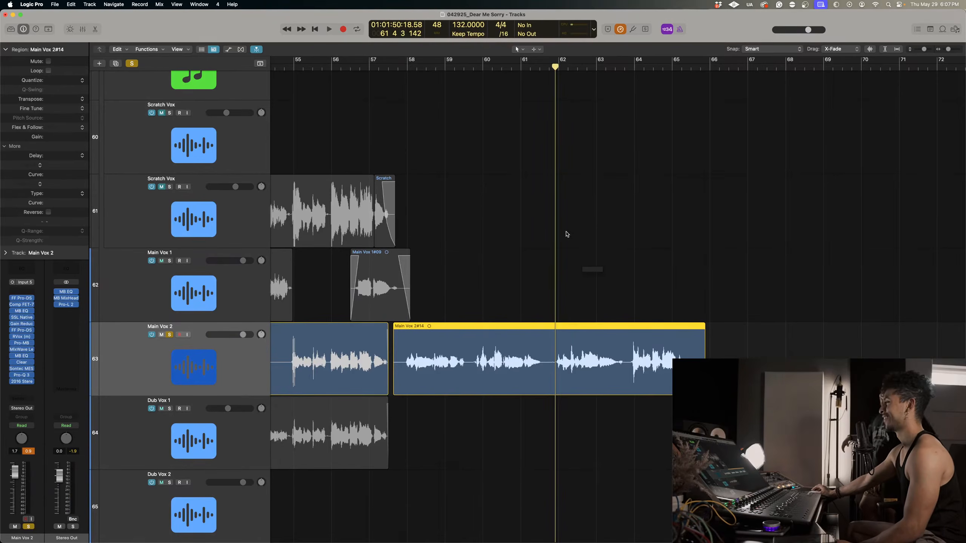
{"action": "key", "text": "space"}
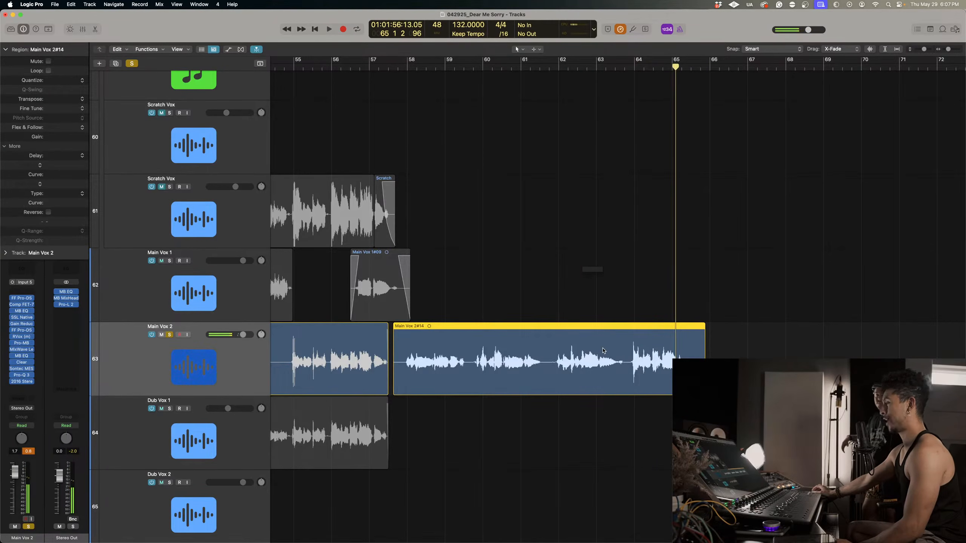
Delete the Main Vox 2 take with its audio file, and return to bar 57 beat 3 with the track unsoloed.
{"action": "left_click_drag", "start_coordinate": [525, 262], "coordinate": [534, 369]}
{"action": "key", "text": "Delete"}
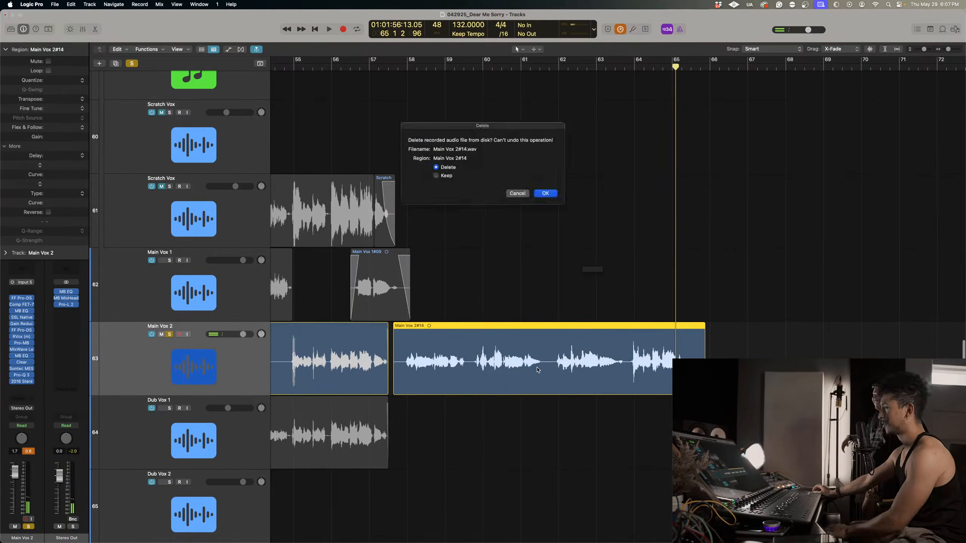
{"action": "key", "text": "Return"}
{"action": "key", "text": "s"}
{"action": "left_click", "coordinate": [395, 70]}
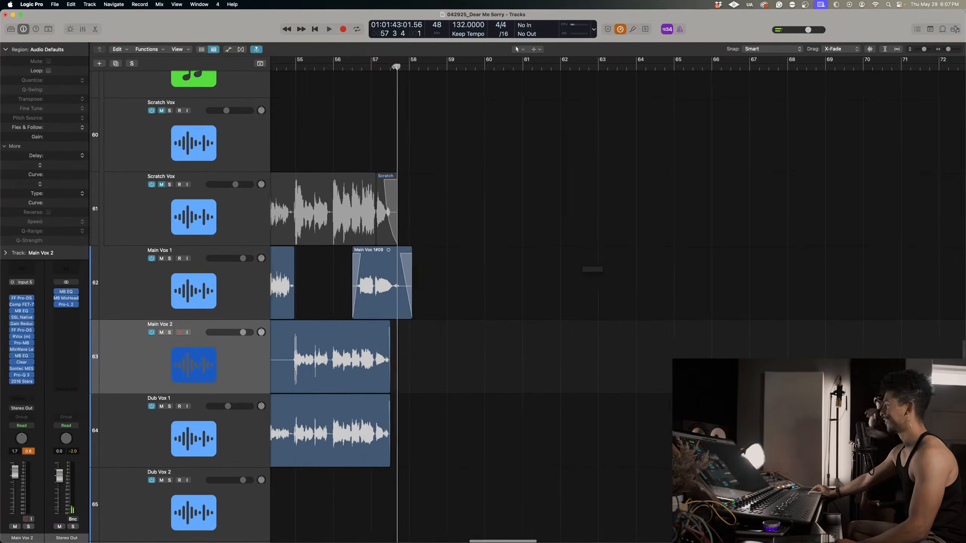
{"action": "scroll", "coordinate": [396, 70], "scroll_direction": "left", "scroll_amount": 1}
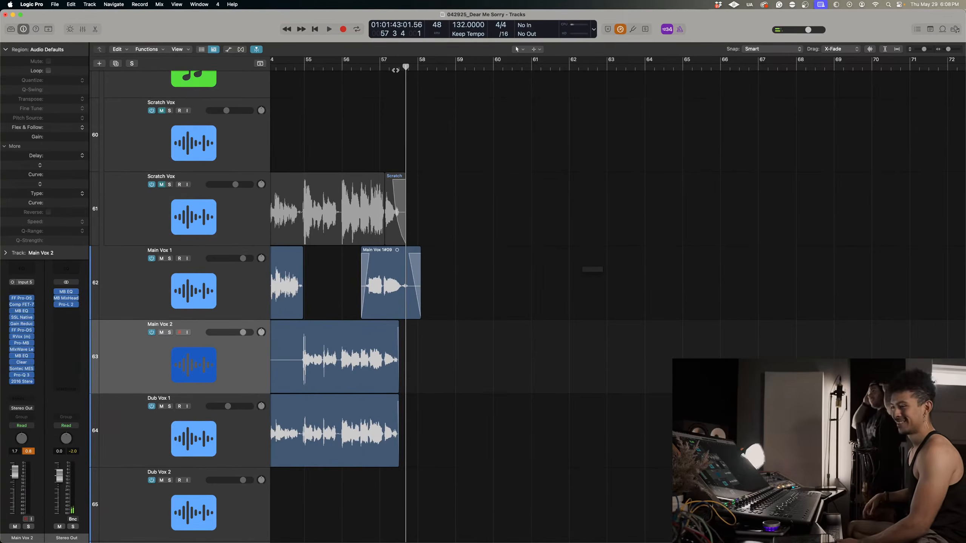
{"action": "key", "text": "r"}
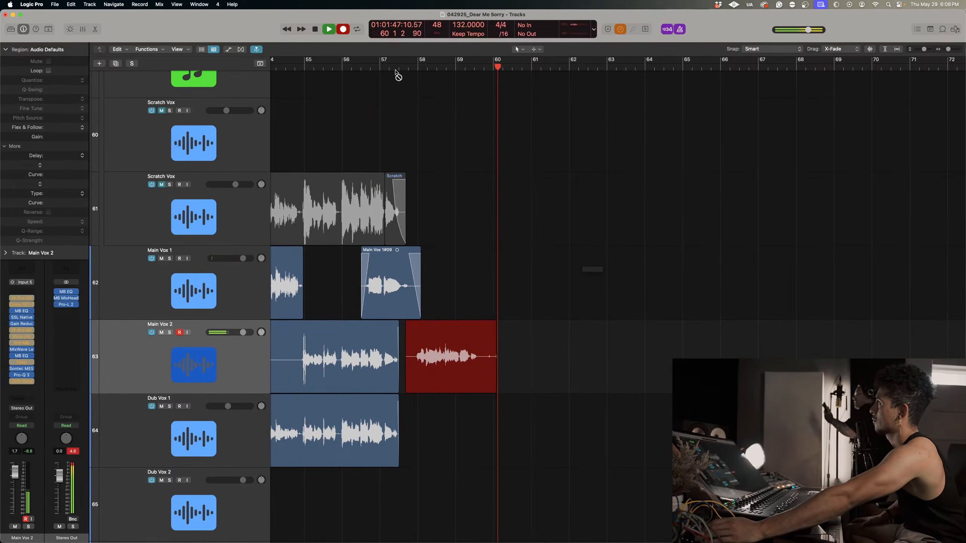
{"action": "key", "text": "space"}
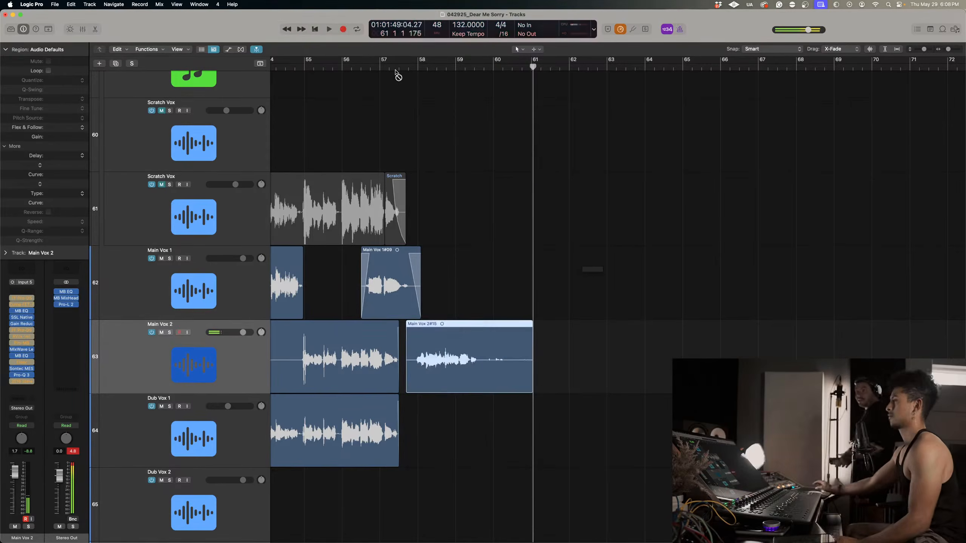
{"action": "key", "text": "super+z"}
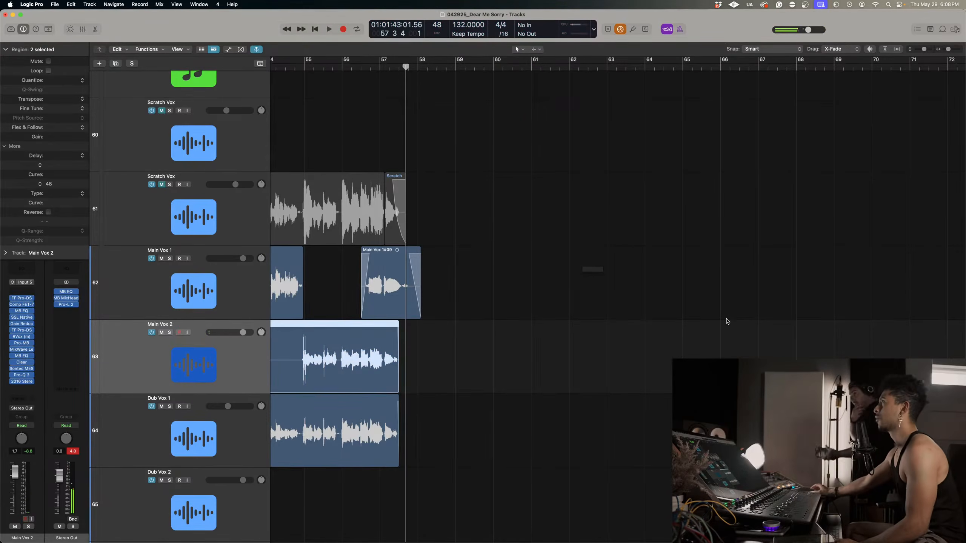
Record a full Main Vox 2 take from bar 57 beat 3 to about the middle of bar 65.
{"action": "key", "text": "r"}
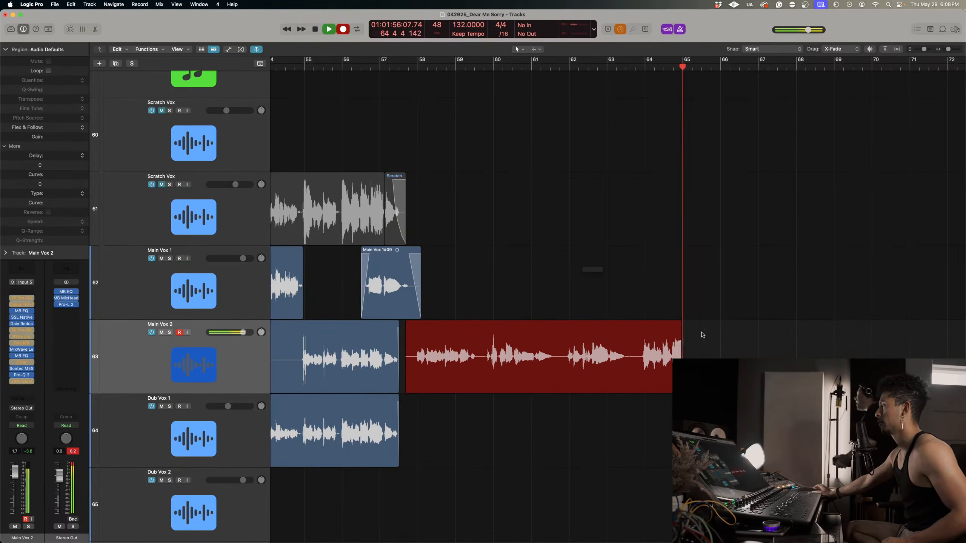
{"action": "key", "text": "space"}
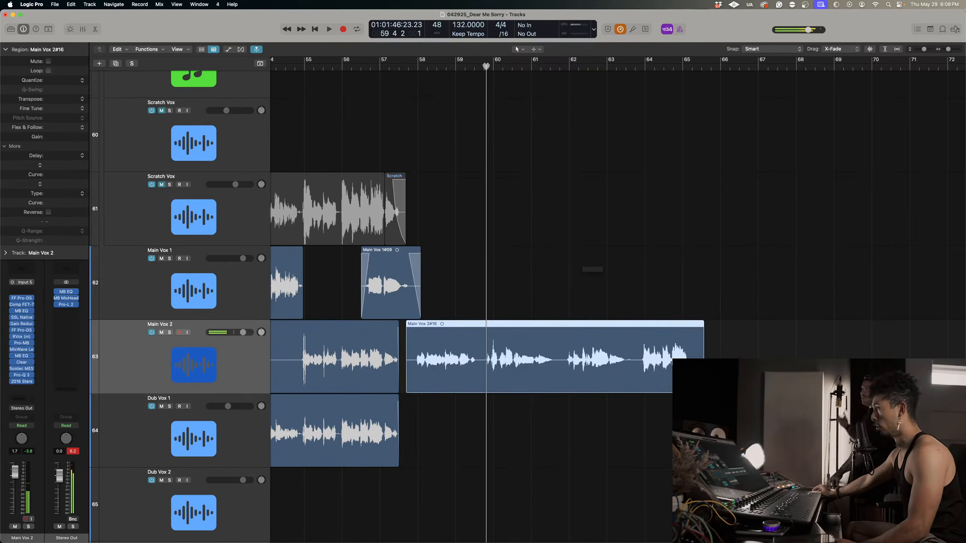
Solo Main Vox 2 and replay the new take's second phrase from just before bar 60.
{"action": "key", "text": "s"}
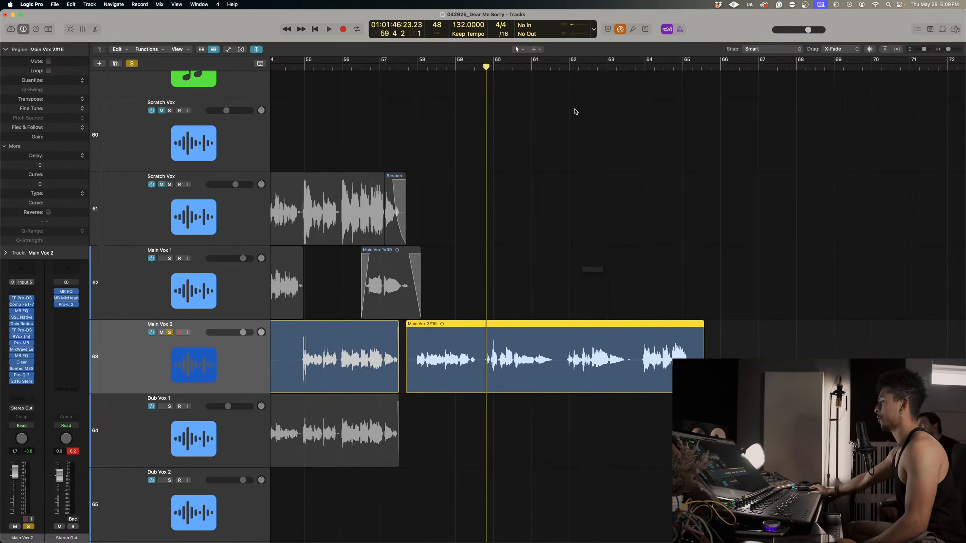
{"action": "key", "text": "space"}
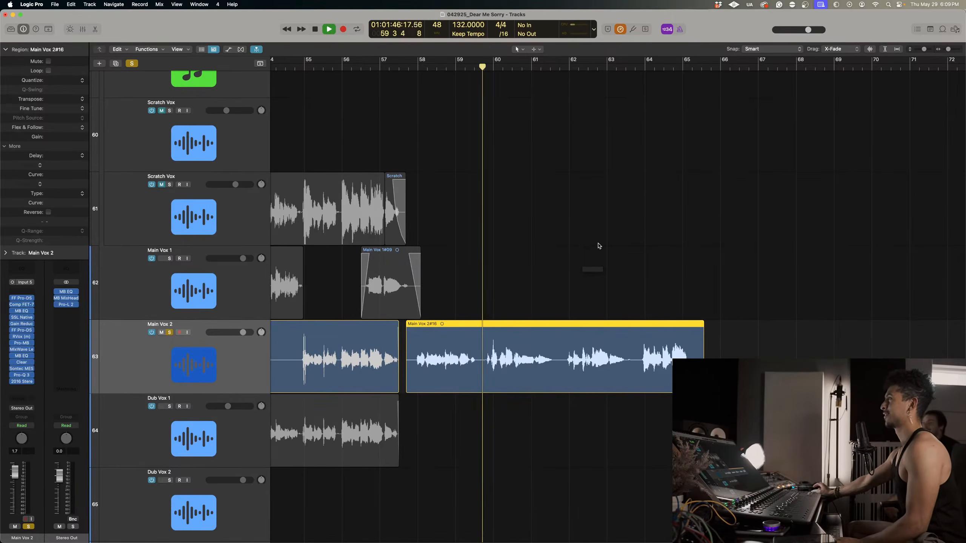
{"action": "key", "text": "super+Right"}
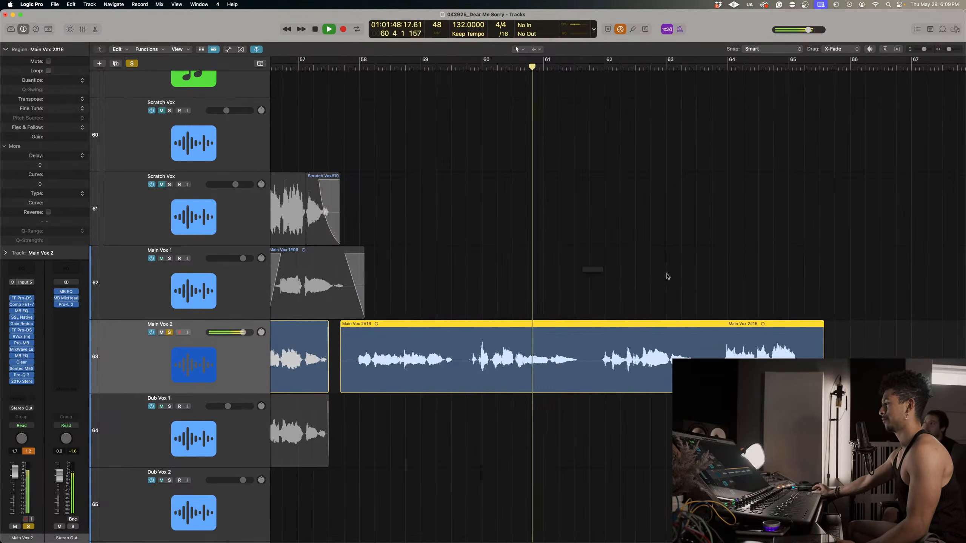
{"action": "left_click", "coordinate": [472, 66]}
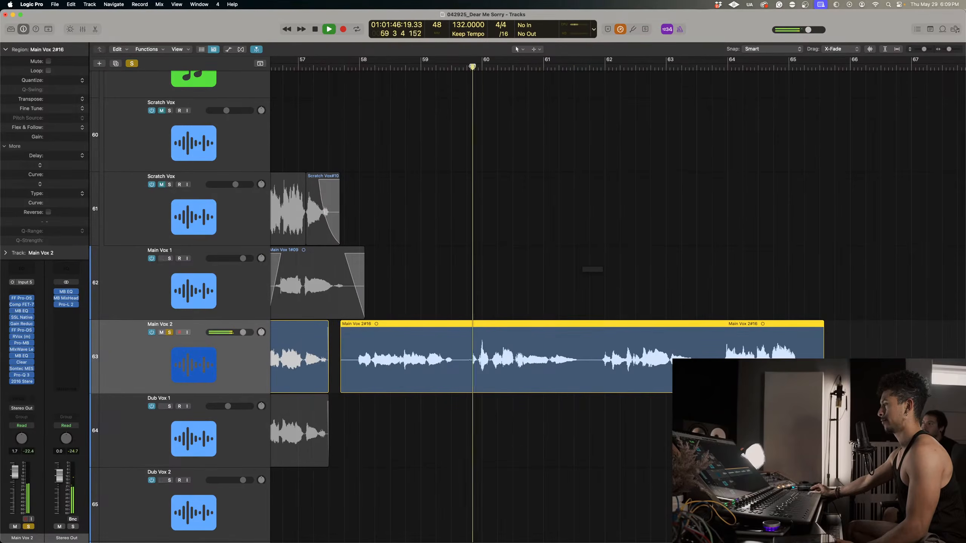
{"action": "left_click", "coordinate": [462, 65]}
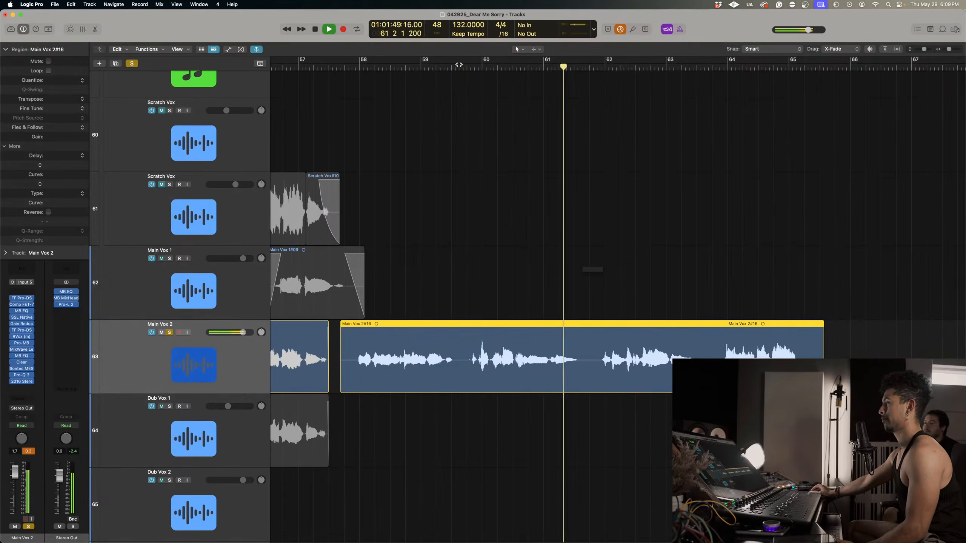
{"action": "left_click", "coordinate": [459, 65]}
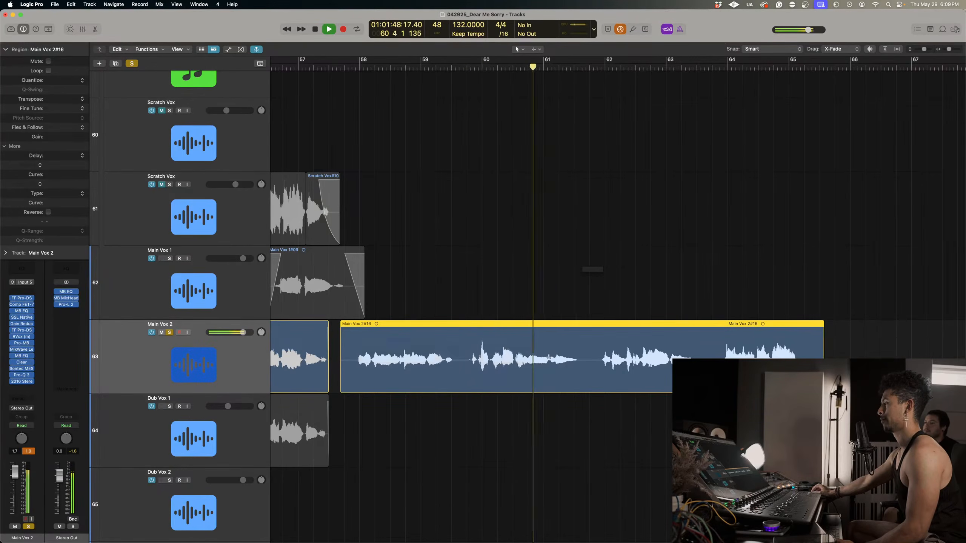
Split the second phrase's tail, from about bar 61 to bar 61 beat 4, into its own region on Main Vox 2.
{"action": "left_click_drag", "start_coordinate": [550, 354], "coordinate": [574, 420]}
{"action": "left_click", "coordinate": [583, 360]}
{"action": "key", "text": "space"}
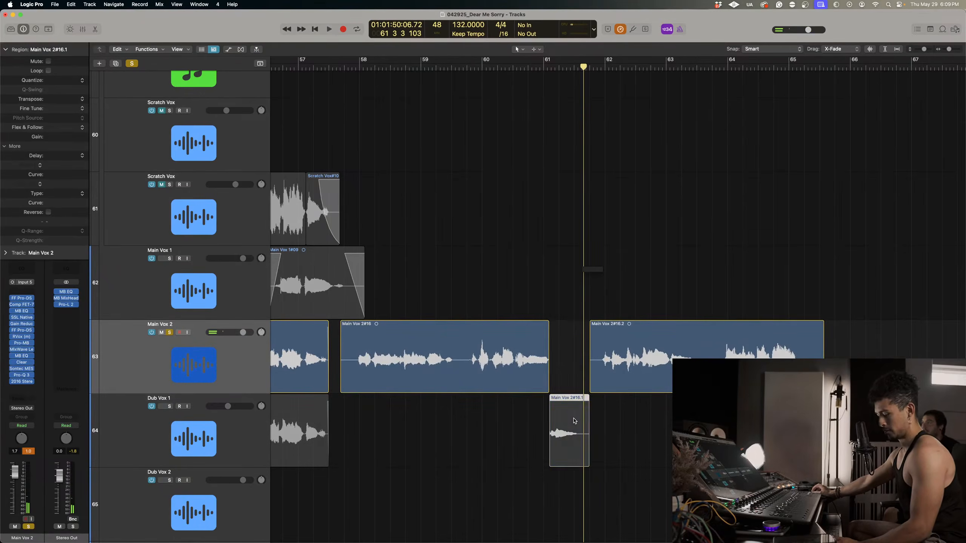
{"action": "key", "text": "super+z"}
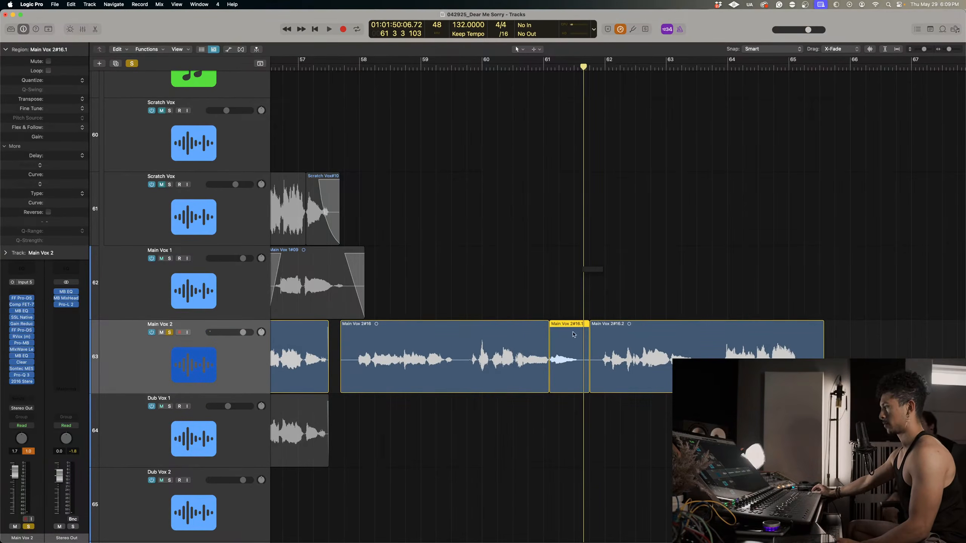
Listen to the later part of the Main Vox 2 take and replay its first phrase from about bar 58.
{"action": "left_click", "coordinate": [615, 207]}
{"action": "key", "text": "space"}
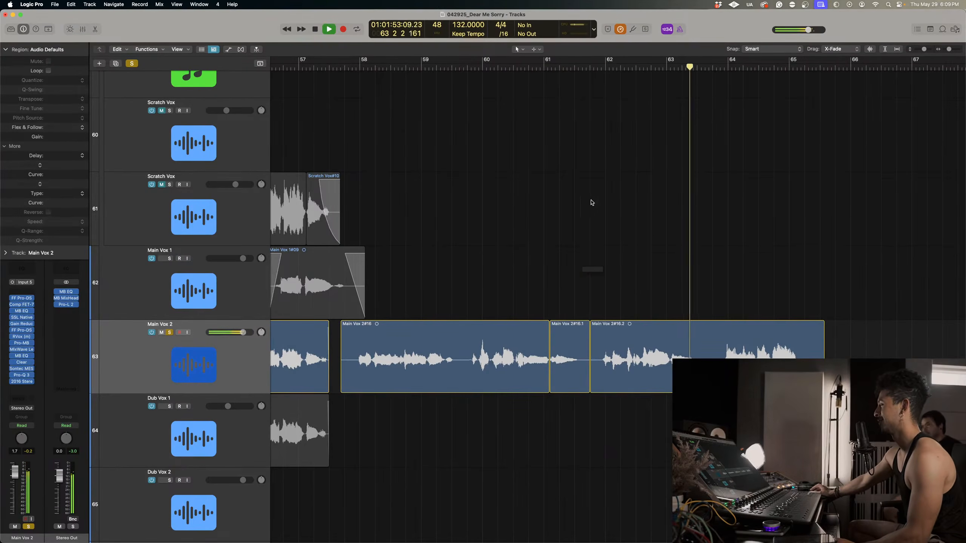
{"action": "left_click", "coordinate": [480, 71]}
{"action": "left_click", "coordinate": [358, 68]}
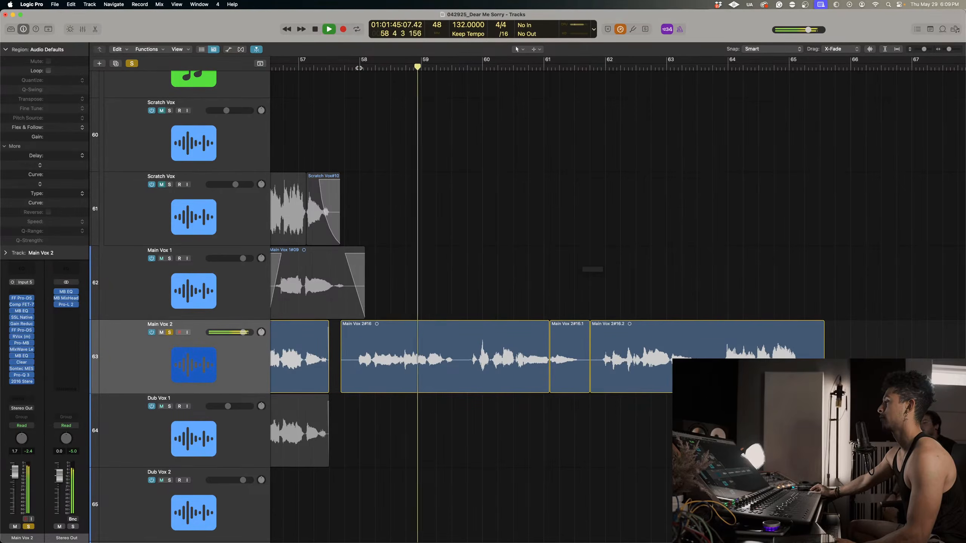
{"action": "left_click", "coordinate": [350, 69]}
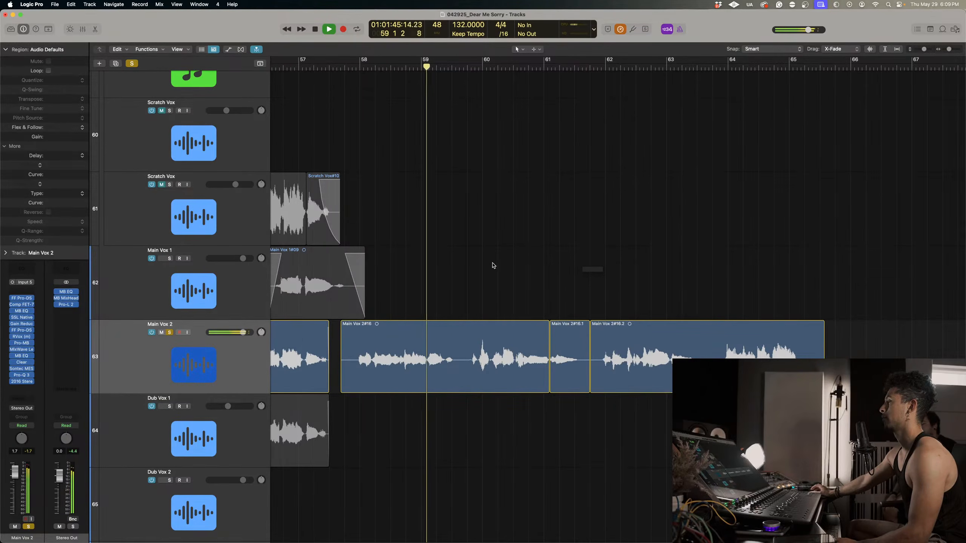
{"action": "key", "text": "space"}
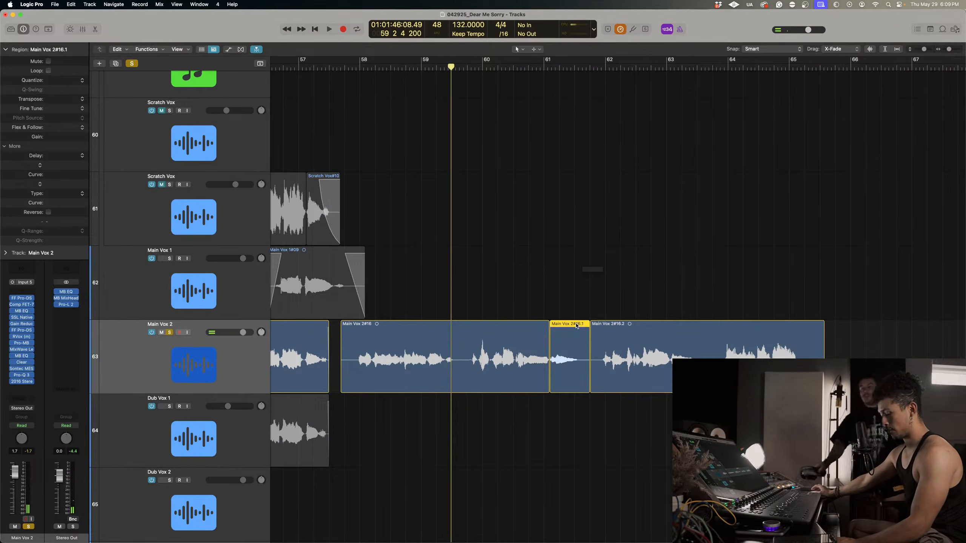
Undo back to the earlier Main Vox 2 take and paste the copied tail region behind it at about bar 66.
{"action": "key", "text": "super+z"}
{"action": "key", "text": "super+z"}
{"action": "key", "text": "super+z"}
{"action": "key", "text": "super+z"}
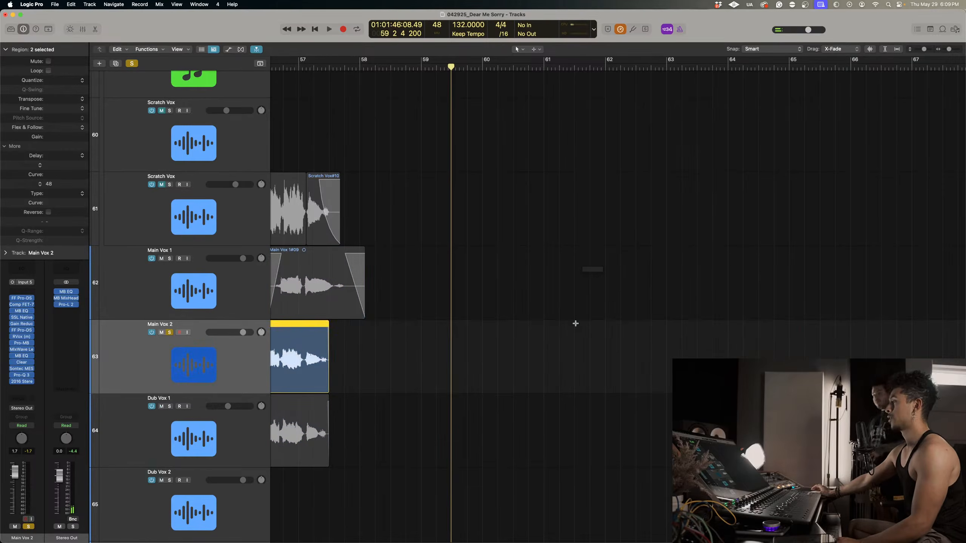
{"action": "key", "text": "super+z"}
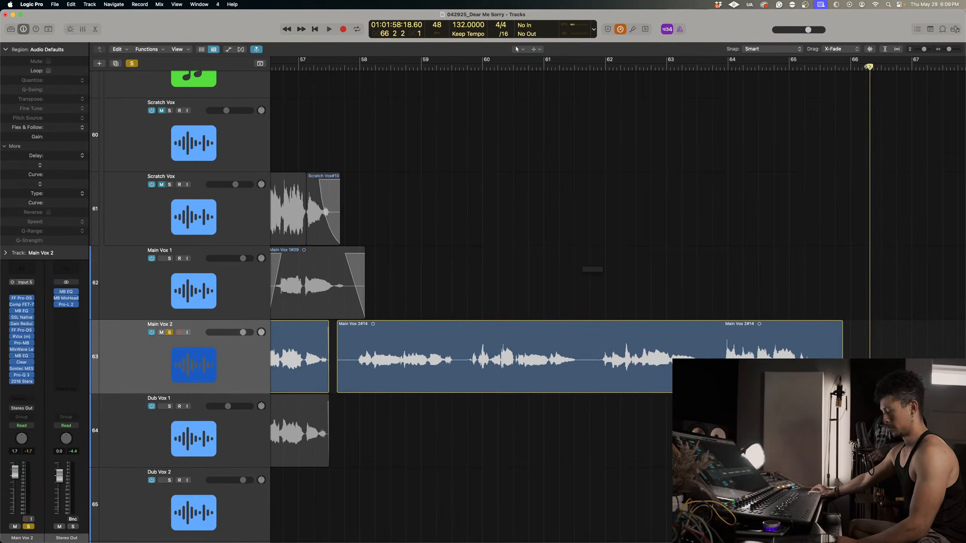
{"action": "key", "text": "super+v"}
{"action": "scroll", "coordinate": [854, 307], "scroll_direction": "left", "scroll_amount": 5}
{"action": "scroll", "coordinate": [854, 307], "scroll_direction": "right", "scroll_amount": 5}
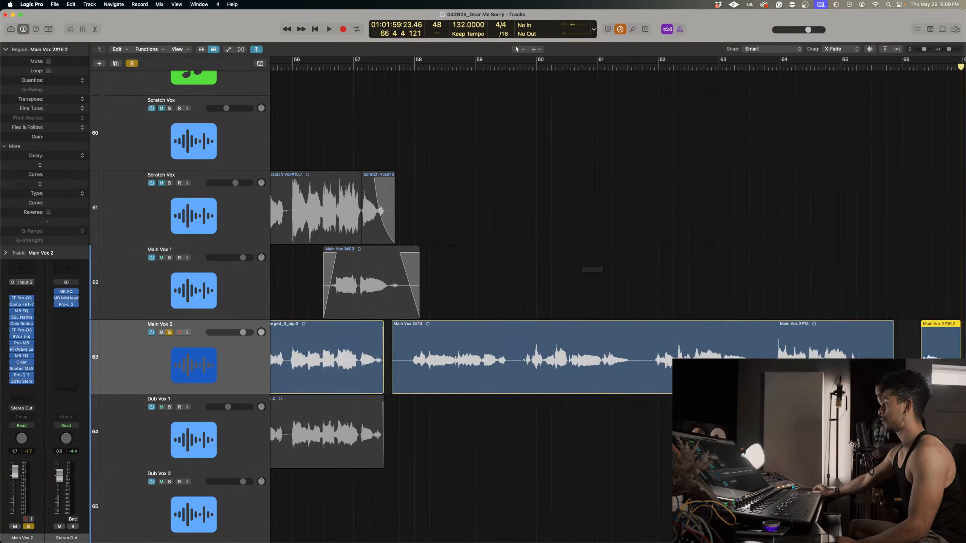
Replace the earlier take's audio from about bar 61 to bar 61 beat 4 on Main Vox 2 with the pasted tail.
{"action": "left_click_drag", "start_coordinate": [947, 324], "coordinate": [634, 387]}
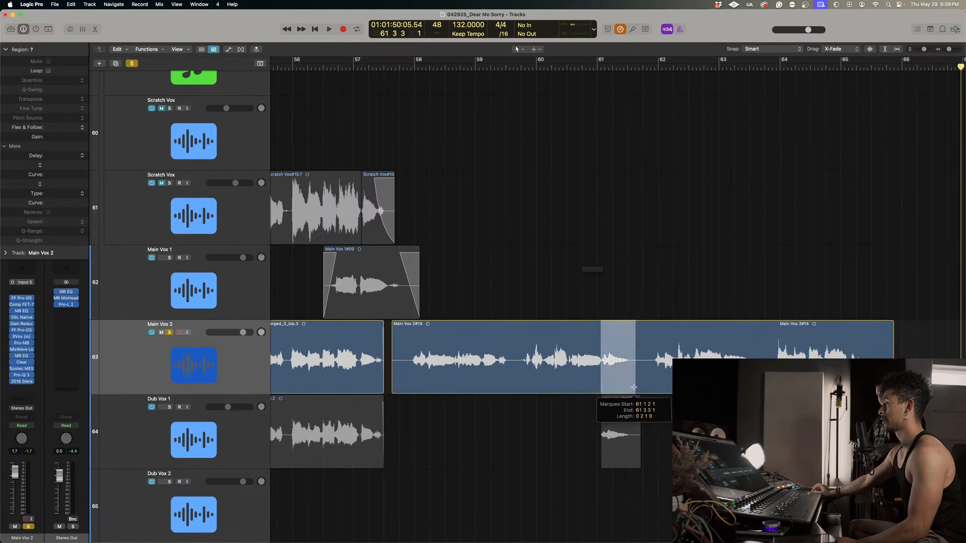
{"action": "left_click", "coordinate": [632, 386]}
{"action": "key", "text": "BackSpace"}
{"action": "left_click_drag", "start_coordinate": [618, 465], "coordinate": [617, 391]}
Shift the edit point before the pasted tail slightly later and add a short crossfade across it, just after bar 61.
{"action": "key", "text": "space"}
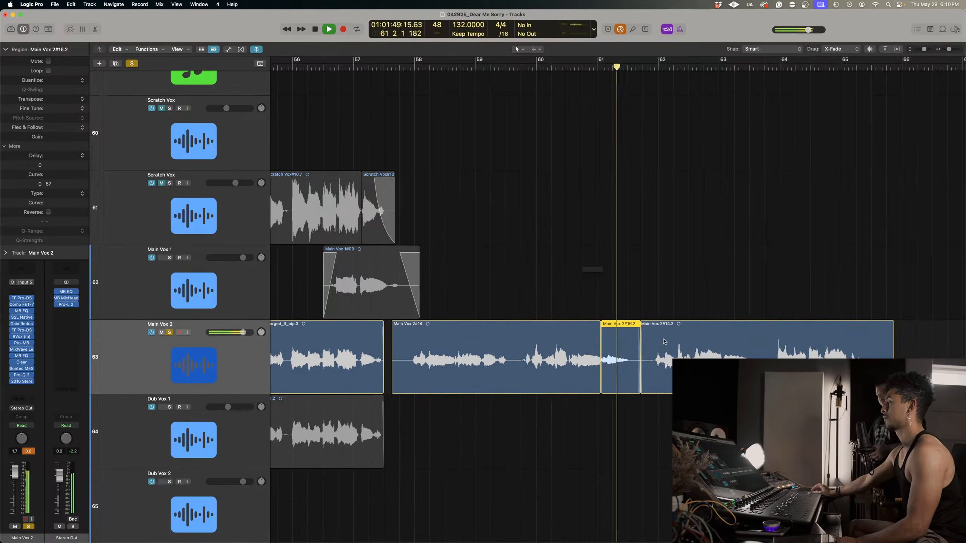
{"action": "scroll", "coordinate": [633, 342], "scroll_direction": "up", "scroll_amount": 5}
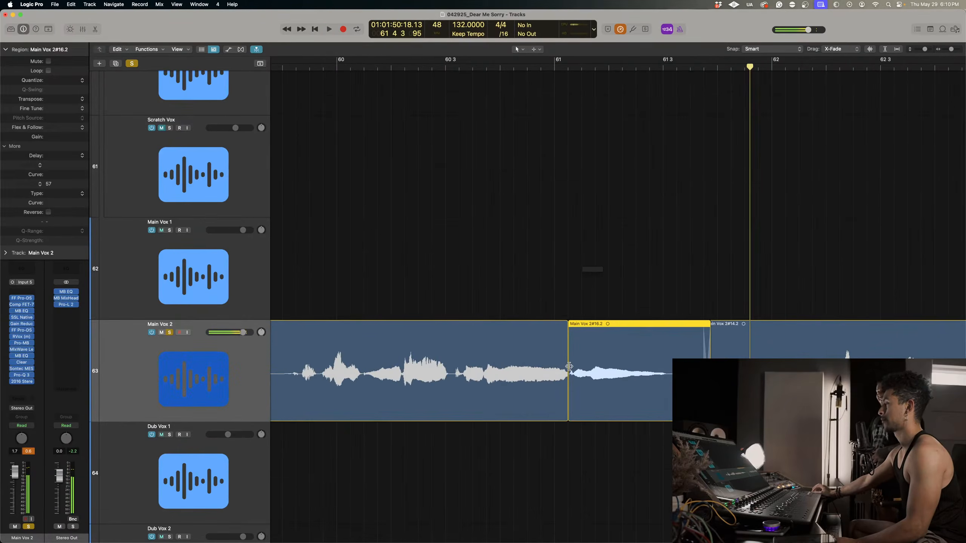
{"action": "left_click_drag", "start_coordinate": [569, 366], "coordinate": [572, 366]}
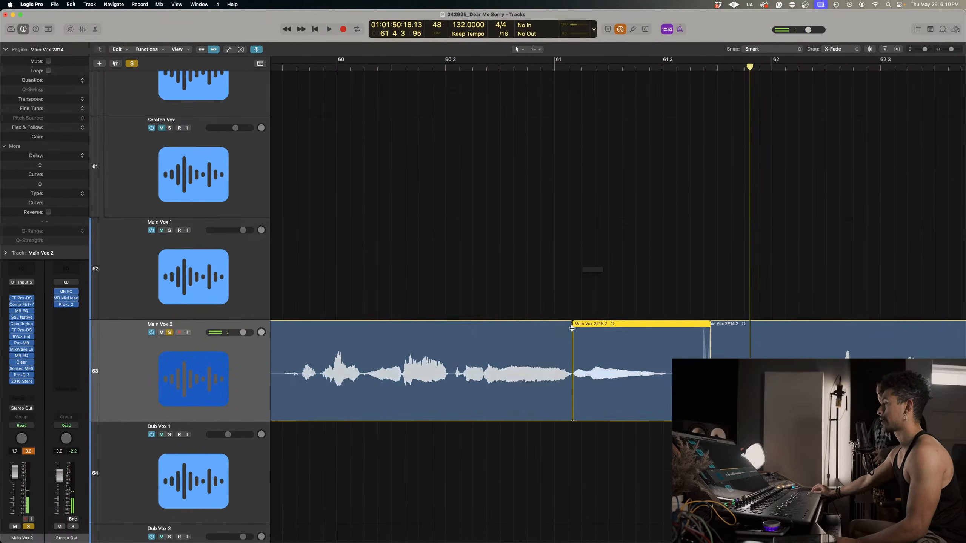
{"action": "left_click_drag", "start_coordinate": [571, 328], "coordinate": [566, 331]}
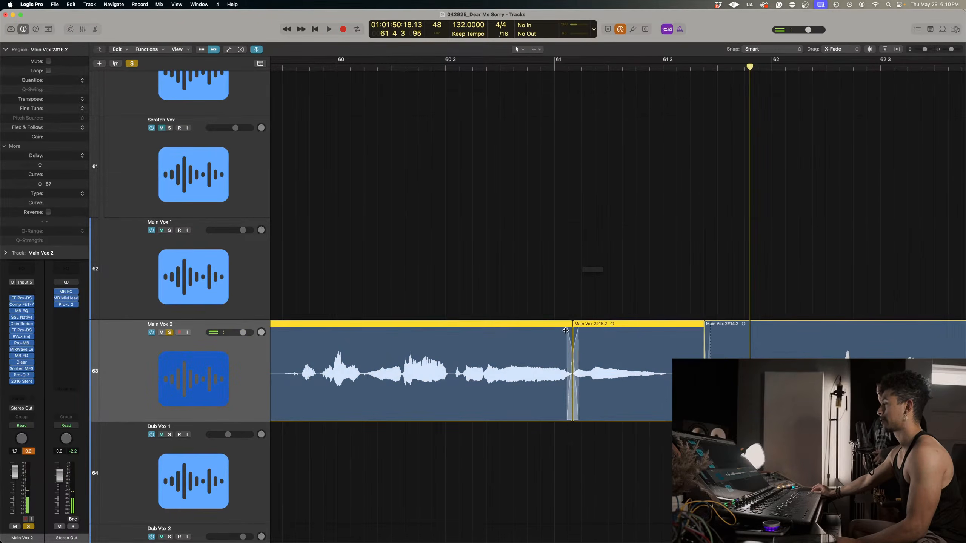
Play across the crossfade at bar 61, set the pasted tail's gain to +2.4 dB and replay it.
{"action": "double_click", "coordinate": [283, 66]}
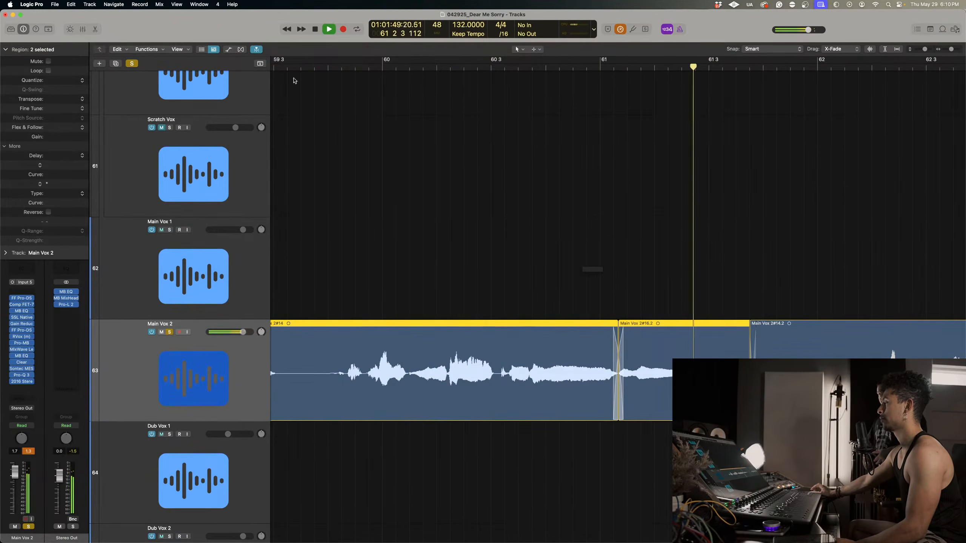
{"action": "key", "text": "space"}
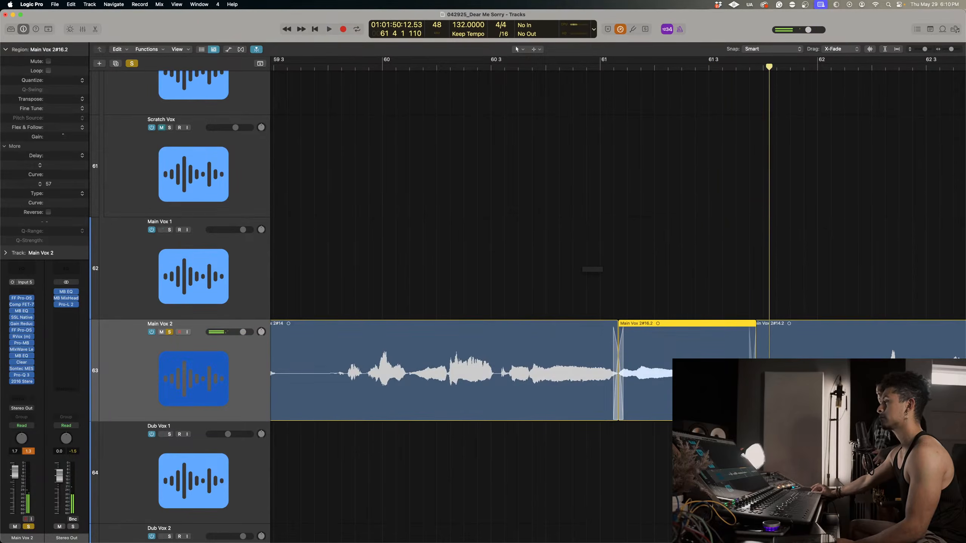
{"action": "key", "text": "space"}
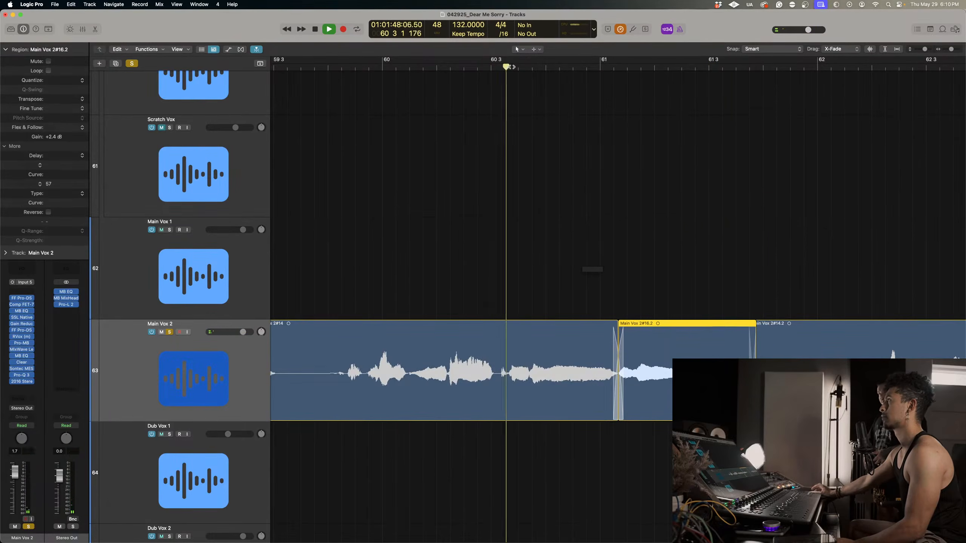
Move the comped second phrase, starting at bar 59 beat 4, up to Main Vox 1 and delete the rest of the Main Vox 2 take.
{"action": "scroll", "coordinate": [572, 176], "scroll_direction": "down", "scroll_amount": 3}
{"action": "scroll", "coordinate": [572, 175], "scroll_direction": "down", "scroll_amount": 5}
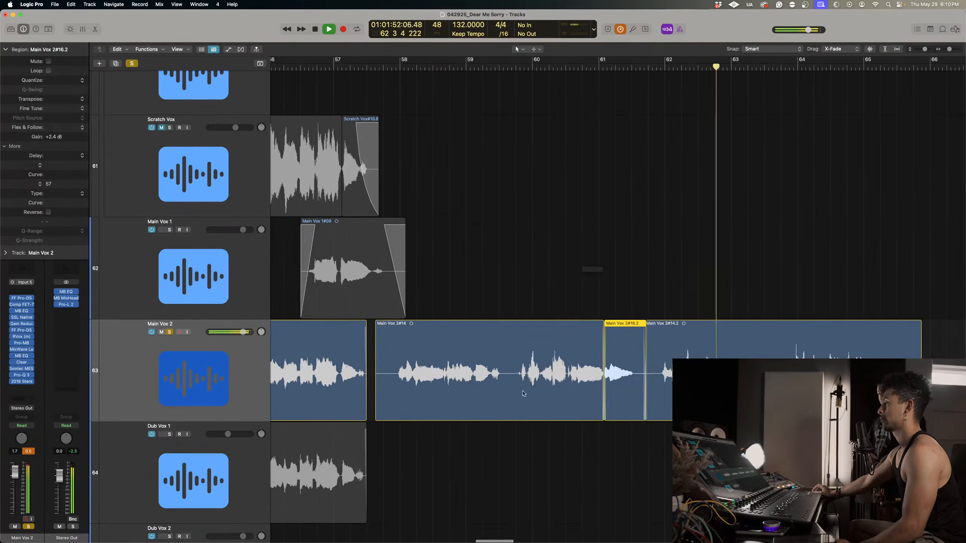
{"action": "left_click_drag", "start_coordinate": [516, 345], "coordinate": [643, 345]}
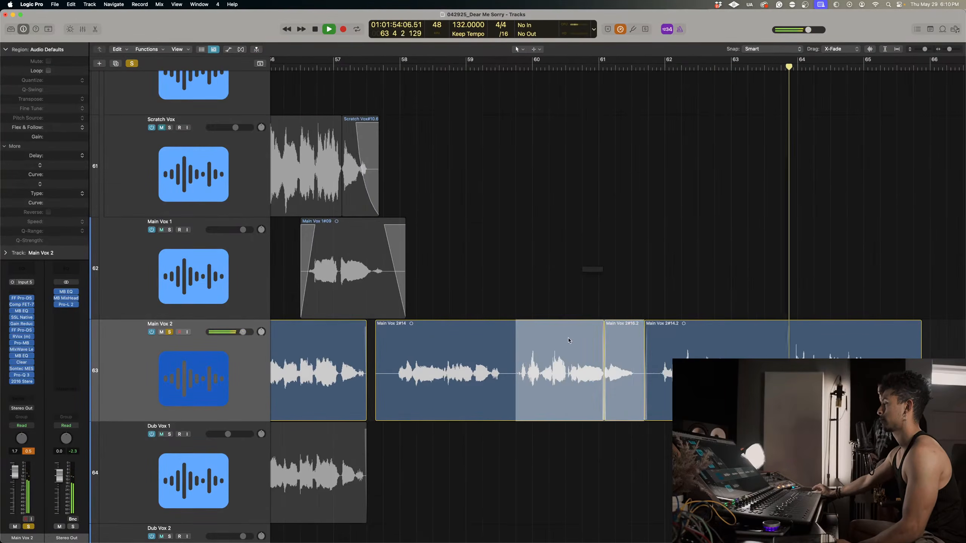
{"action": "left_click", "coordinate": [569, 338]}
{"action": "key", "text": "space"}
{"action": "left_click_drag", "start_coordinate": [565, 335], "coordinate": [564, 228]}
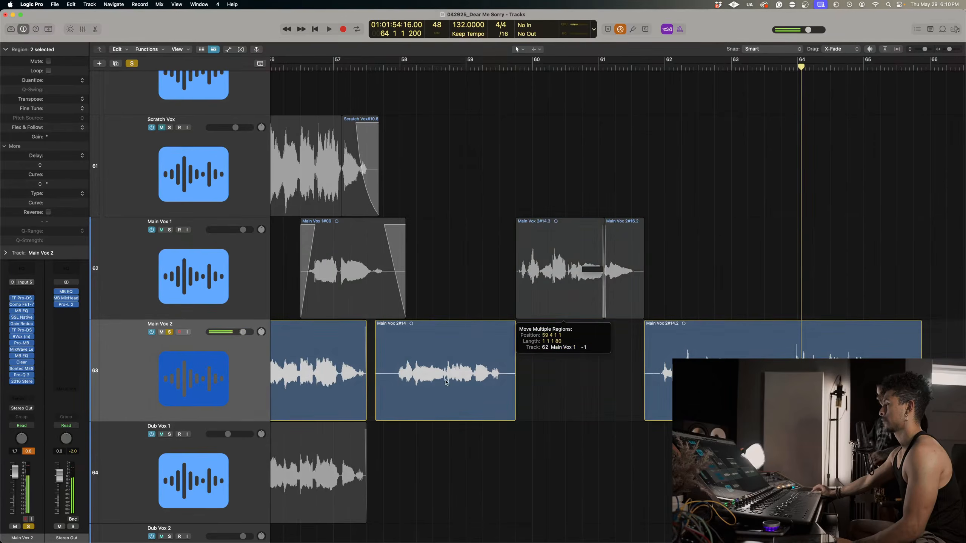
{"action": "key", "text": "Delete"}
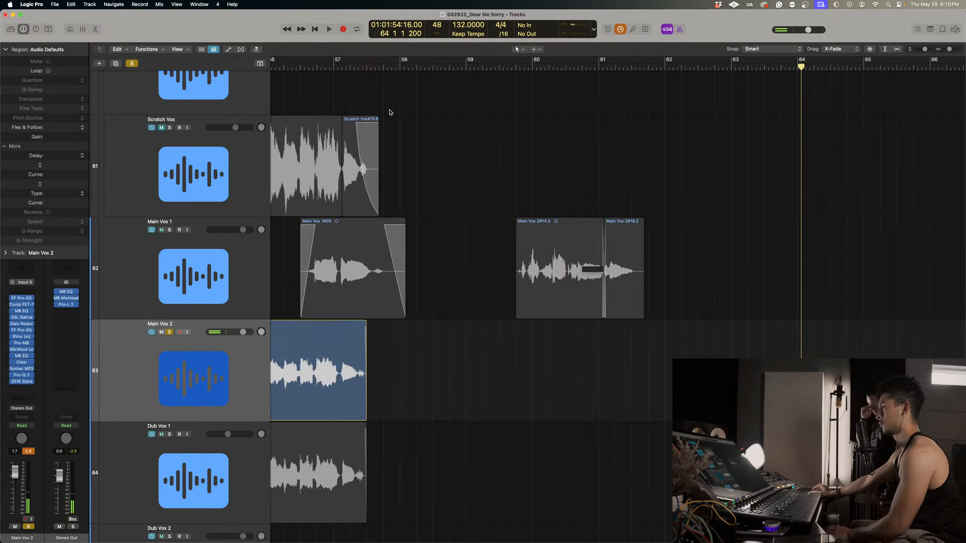
Turn off solo, start recording Main Vox 2 from about bar 57 beat 3, and mute Main Vox 1.
{"action": "left_click", "coordinate": [377, 66]}
{"action": "left_click", "coordinate": [132, 63]}
{"action": "key", "text": "e"}
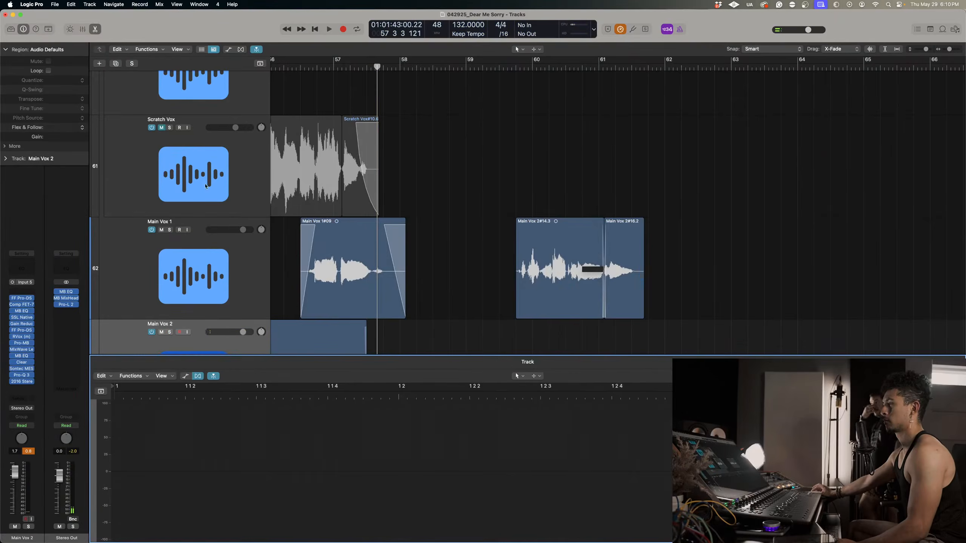
{"action": "key", "text": "e"}
{"action": "key", "text": "space"}
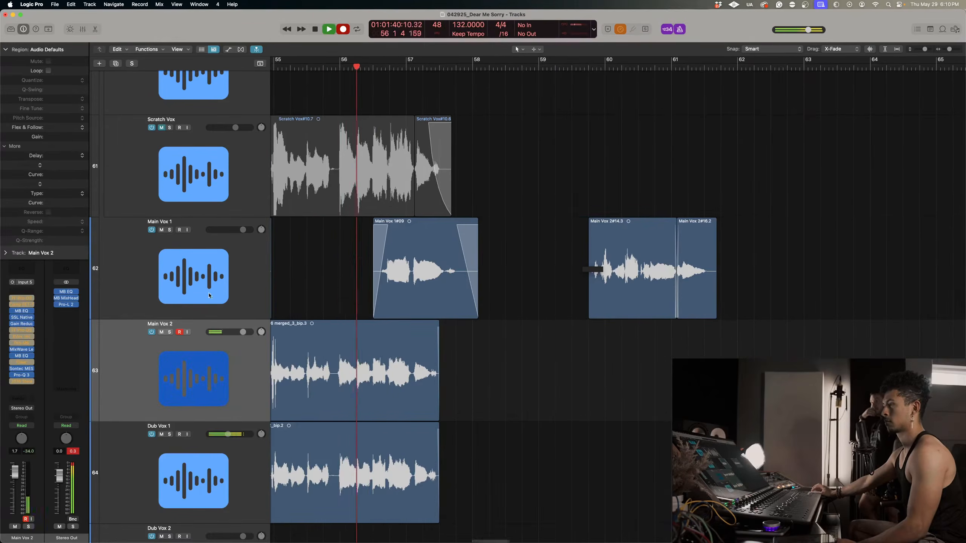
{"action": "left_click", "coordinate": [161, 230]}
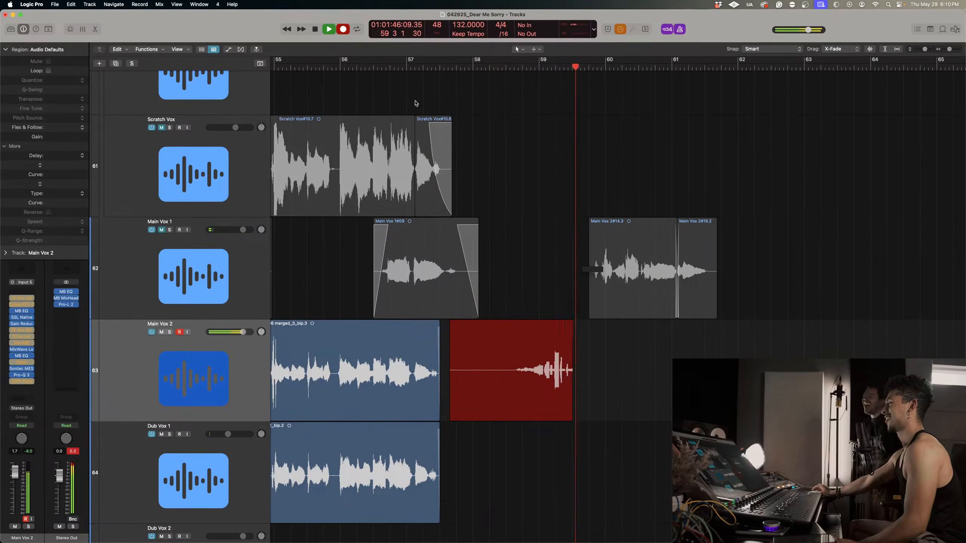
Stop and undo the short Main Vox 2 take, and place the playhead at bar 57 beat 4.
{"action": "key", "text": "space"}
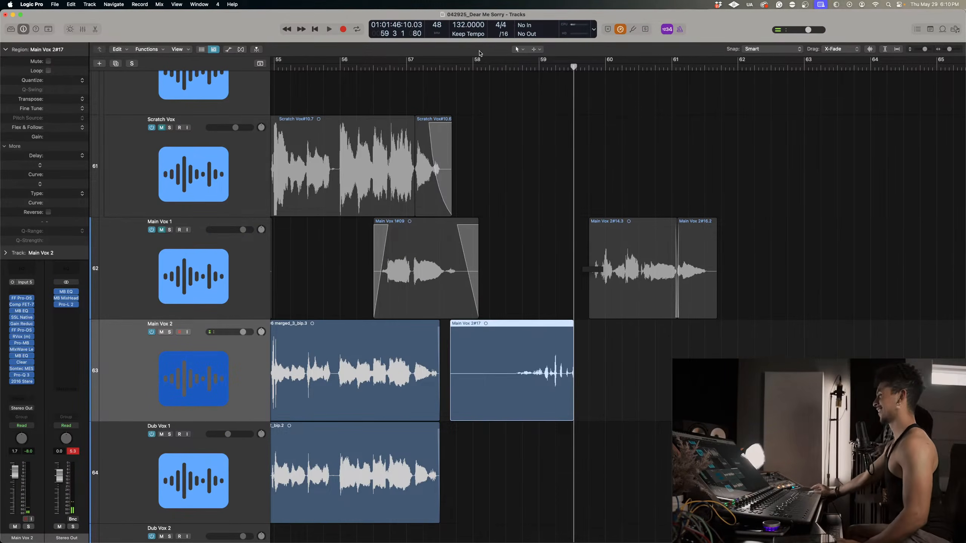
{"action": "key", "text": "super+z"}
{"action": "left_click", "coordinate": [456, 67]}
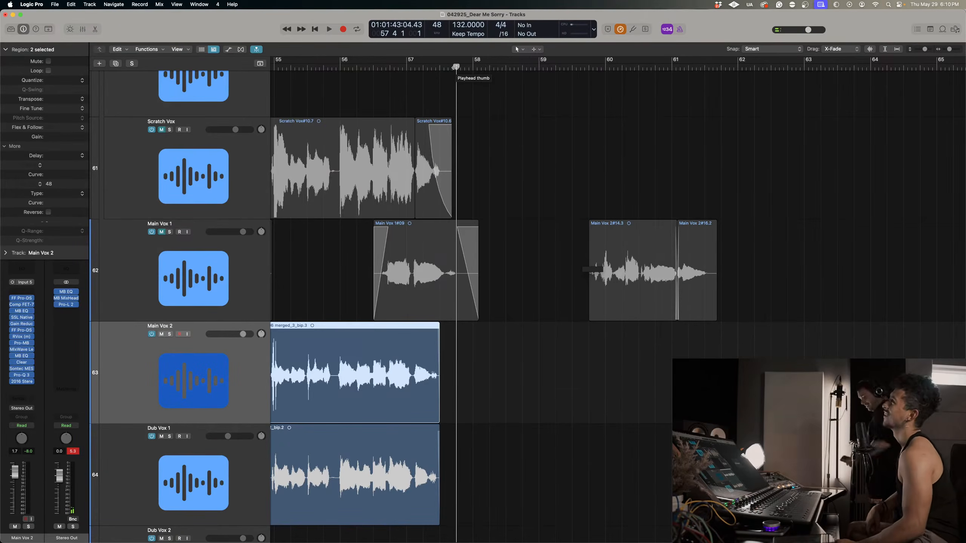
Record Main Vox 2 from bar 57 beat 4, discard that take, and re-record the first phrase to about bar 59 beat 2.
{"action": "key", "text": "r"}
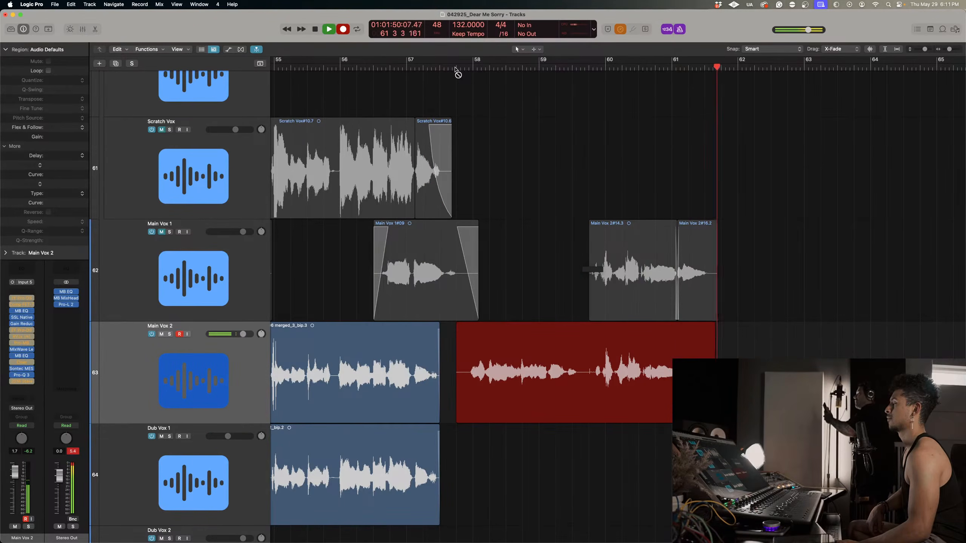
{"action": "key", "text": "super+period"}
{"action": "key", "text": "r"}
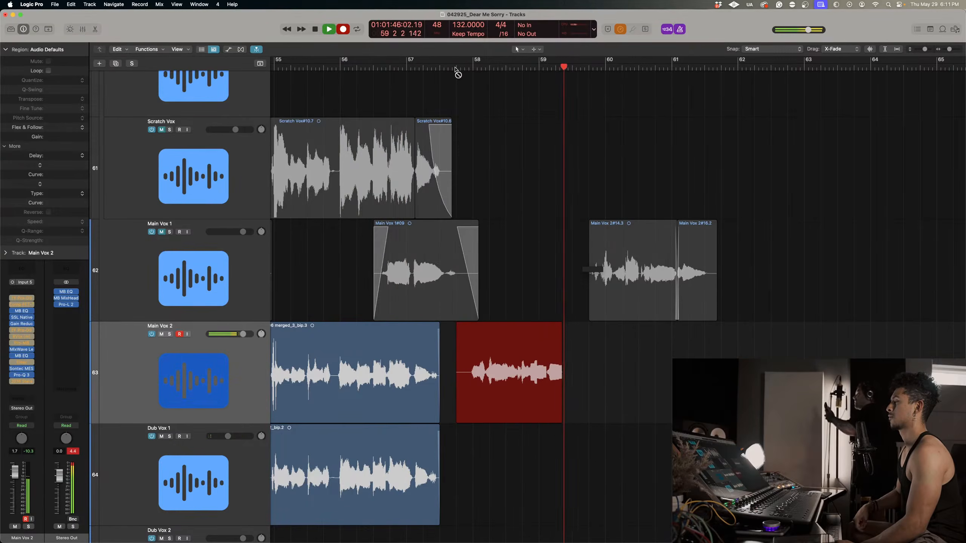
{"action": "key", "text": "space"}
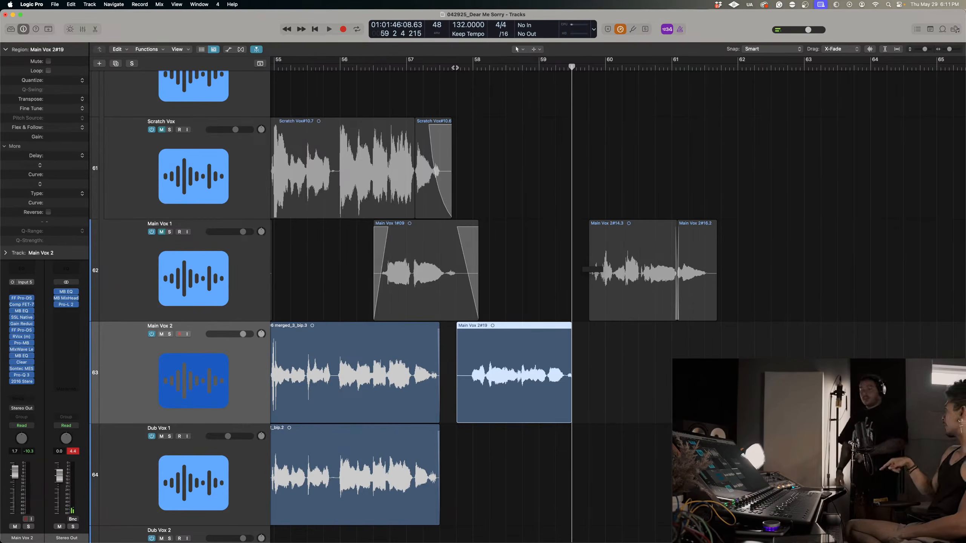
Undo the last Main Vox 2 take and re-record the first phrase from bar 57 beat 4 to bar 60.
{"action": "key", "text": "super+z"}
{"action": "left_click", "coordinate": [454, 67]}
{"action": "key", "text": "r"}
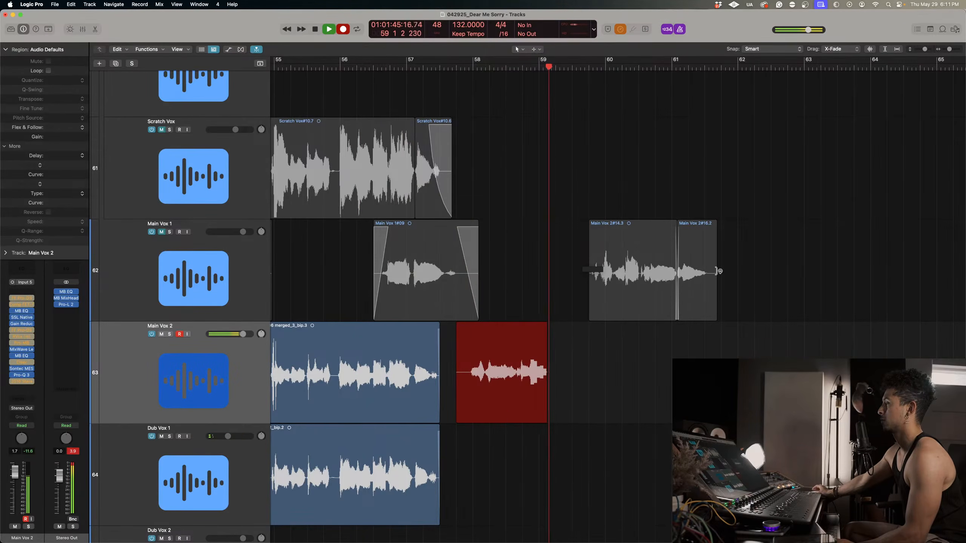
{"action": "key", "text": "space"}
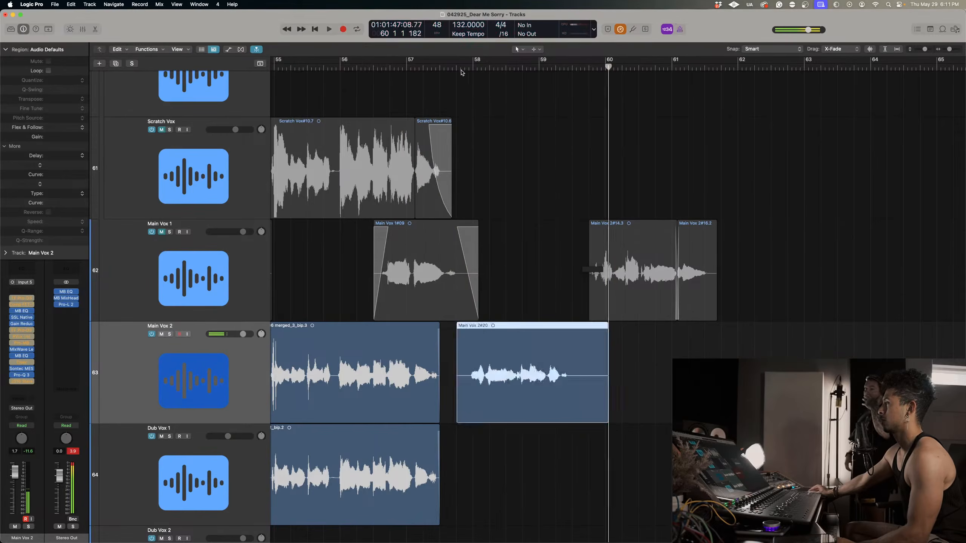
Discard that take and record Main Vox 2 again from bar 57 beat 4 to about bar 60 beat 3.
{"action": "key", "text": "super+z"}
{"action": "left_click", "coordinate": [457, 69]}
{"action": "key", "text": "r"}
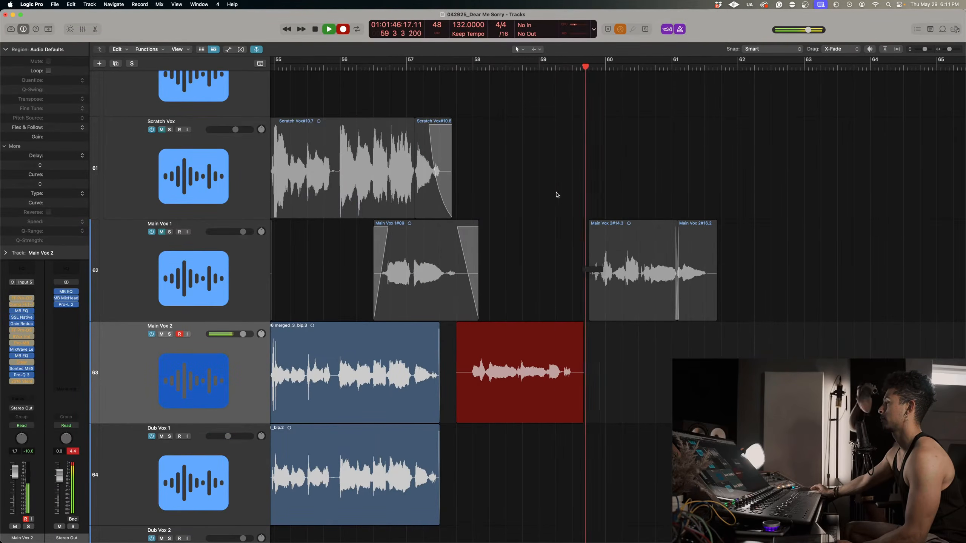
{"action": "key", "text": "space"}
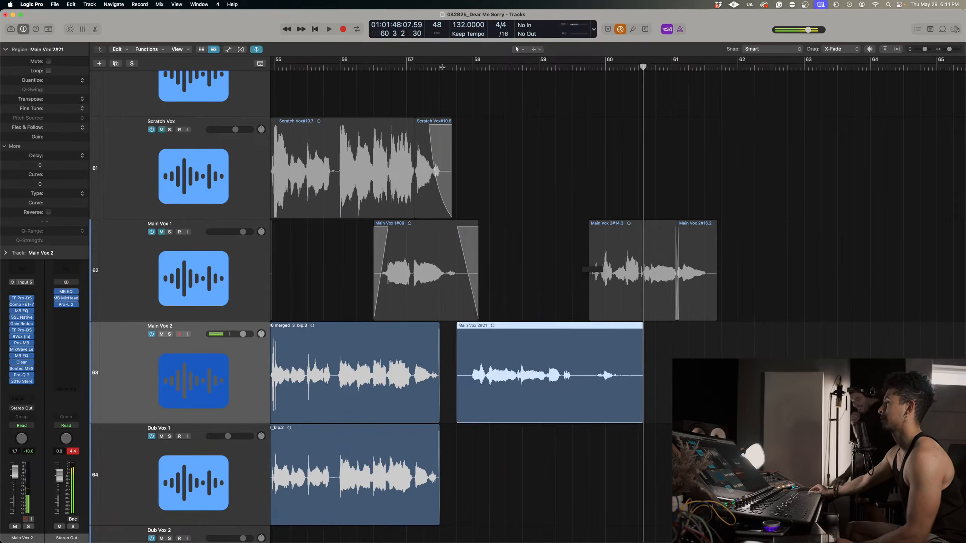
Undo the take and record a longer Main Vox 2 pass from bar 57 beat 3 to about bar 65 beat 3.
{"action": "key", "text": "super+z"}
{"action": "left_click", "coordinate": [453, 67]}
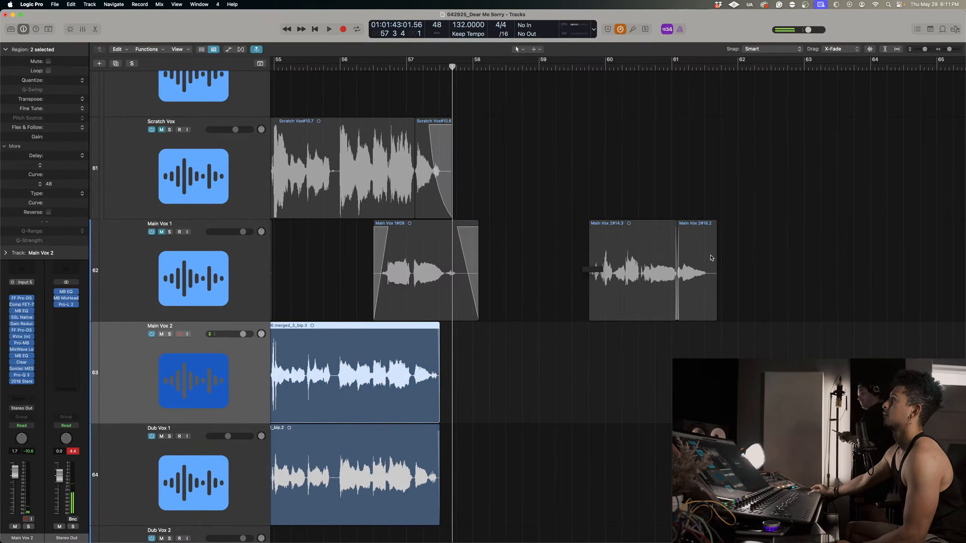
{"action": "key", "text": "r"}
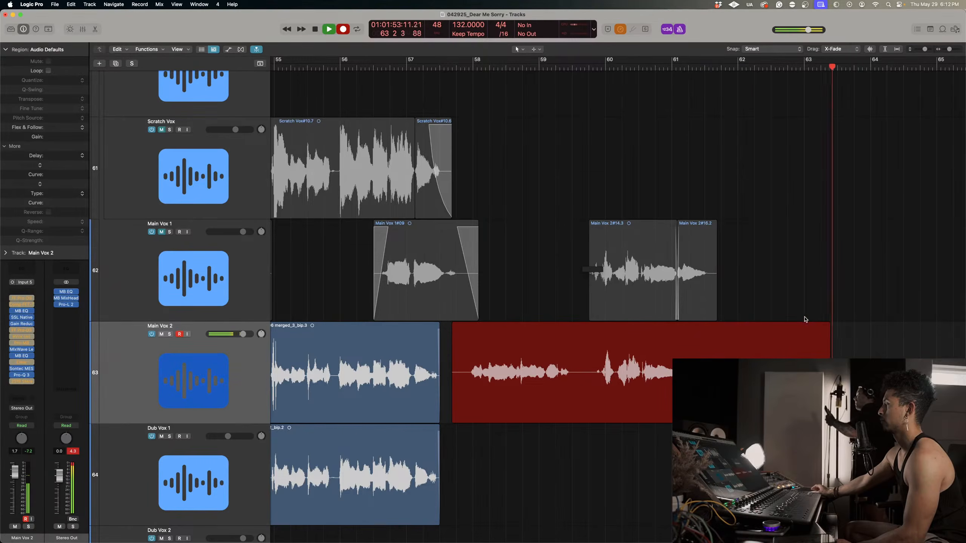
{"action": "scroll", "coordinate": [805, 319], "scroll_direction": "right", "scroll_amount": 5}
{"action": "scroll", "coordinate": [802, 319], "scroll_direction": "right", "scroll_amount": 5}
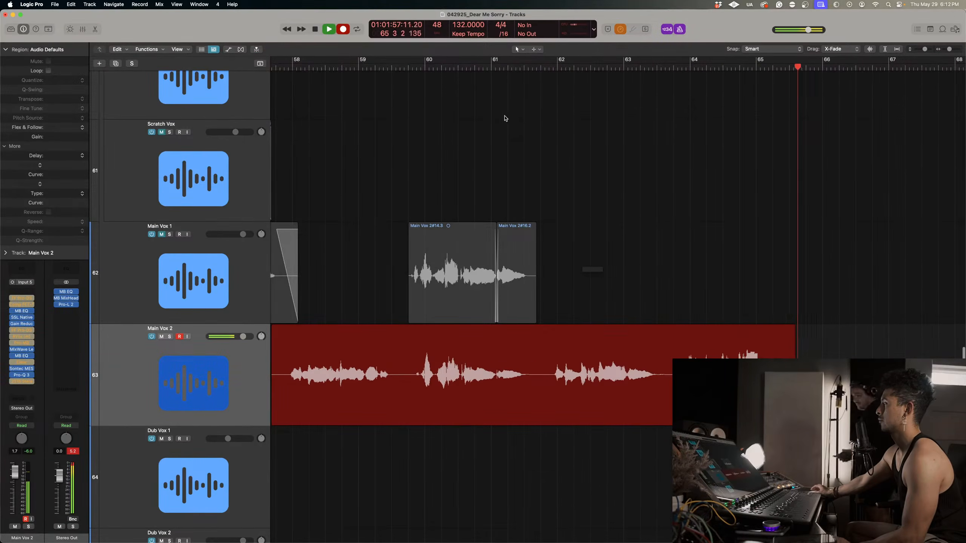
{"action": "key", "text": "space"}
Solo Main Vox 2 and listen to the new take from bar 61 beat 4, and again from its start.
{"action": "left_click", "coordinate": [545, 65]}
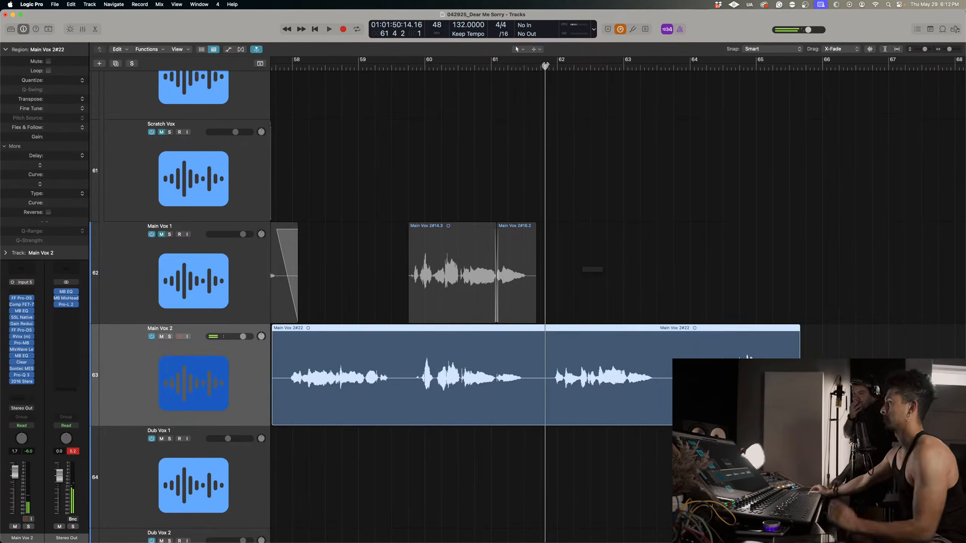
{"action": "key", "text": "space"}
{"action": "key", "text": "ctrl+s"}
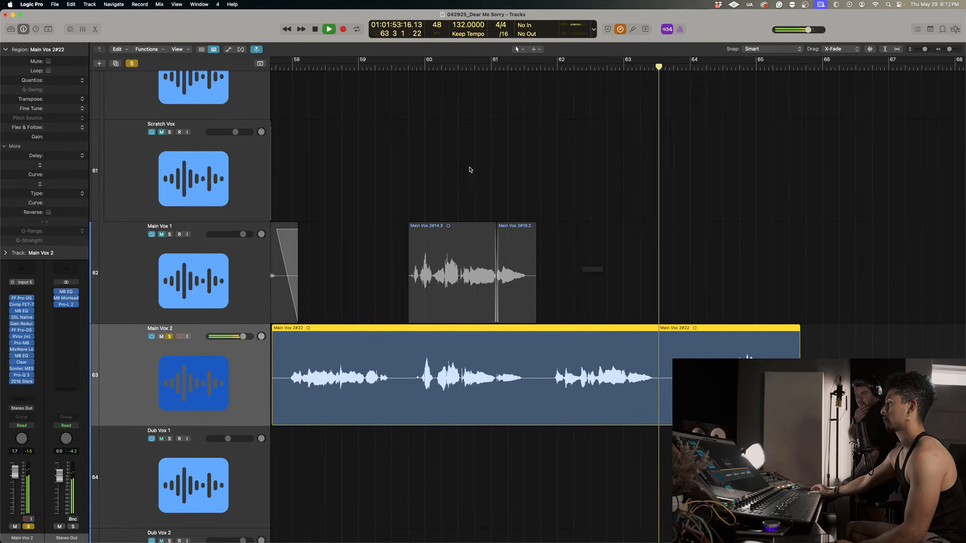
{"action": "left_click", "coordinate": [287, 65]}
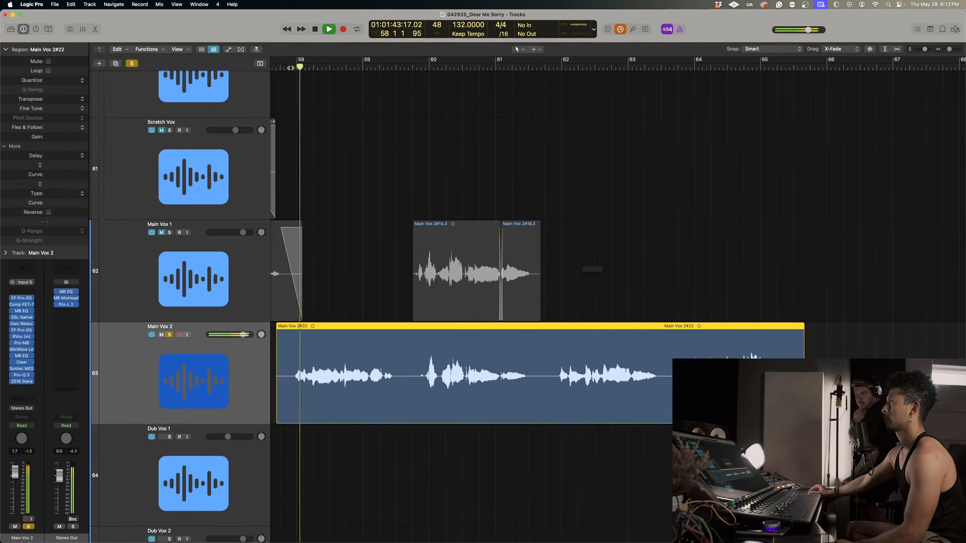
{"action": "scroll", "coordinate": [303, 77], "scroll_direction": "down", "scroll_amount": 1}
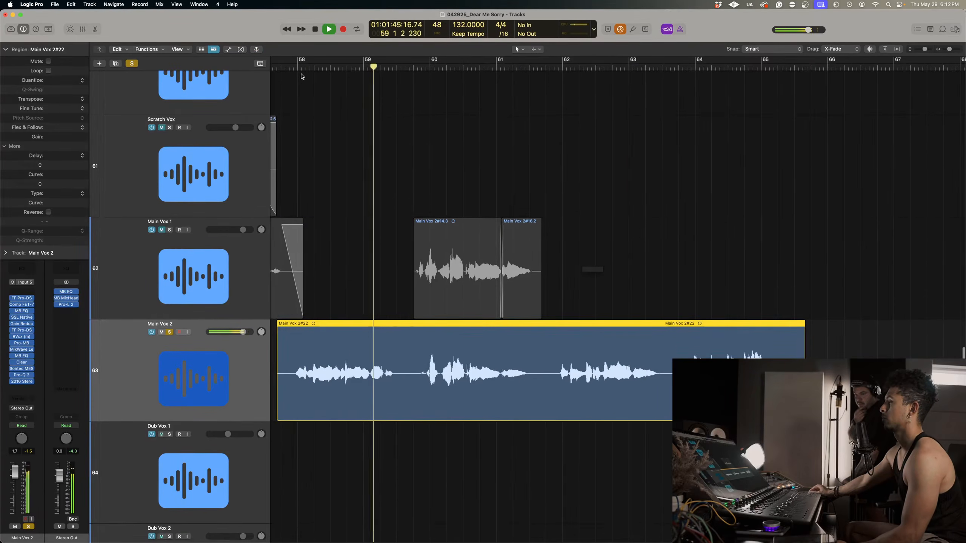
{"action": "key", "text": "space"}
Move the third phrase, starting just before bar 62, up to Main Vox 1 and delete the rest of the Main Vox 2 take.
{"action": "left_click_drag", "start_coordinate": [558, 342], "coordinate": [641, 232]}
{"action": "left_click", "coordinate": [641, 333]}
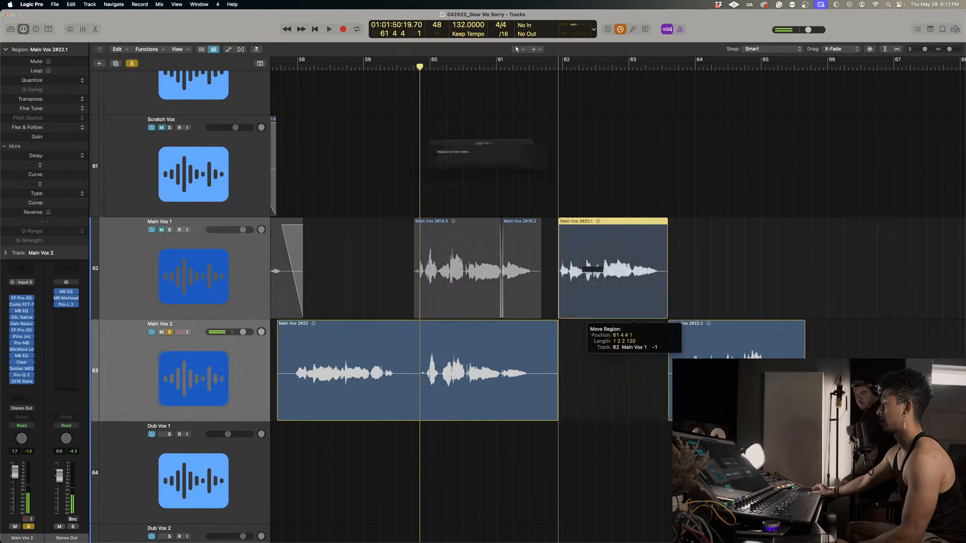
{"action": "key", "text": "Delete"}
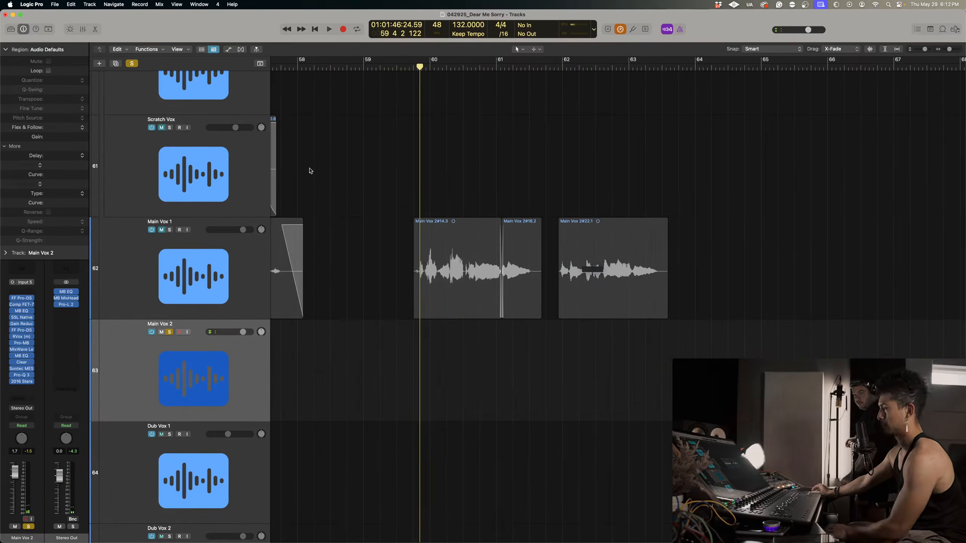
Turn off solo and record a new Main Vox 2 take from about bar 57 beat 3 to bar 66 beat 3.
{"action": "left_click", "coordinate": [132, 63]}
{"action": "scroll", "coordinate": [395, 77], "scroll_direction": "left", "scroll_amount": 3}
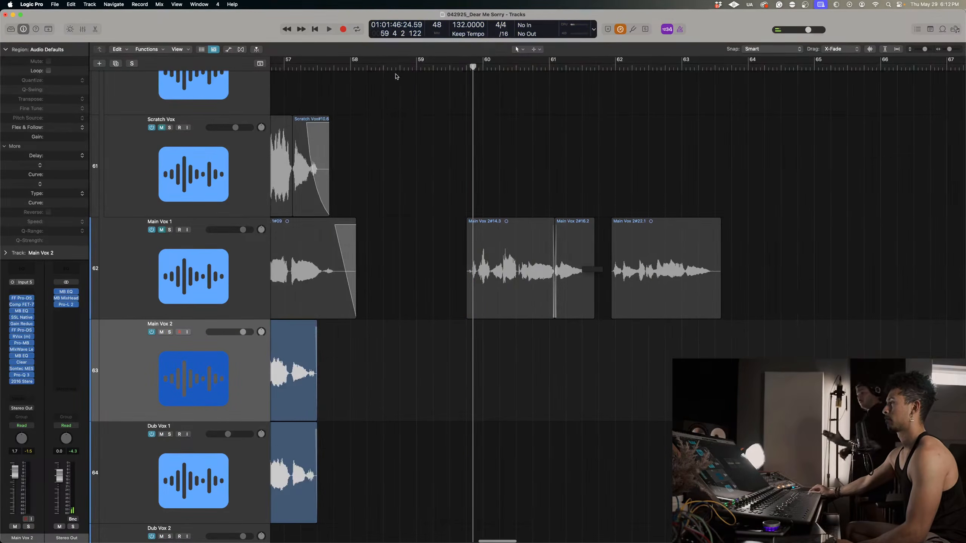
{"action": "left_click", "coordinate": [322, 66]}
{"action": "key", "text": "r"}
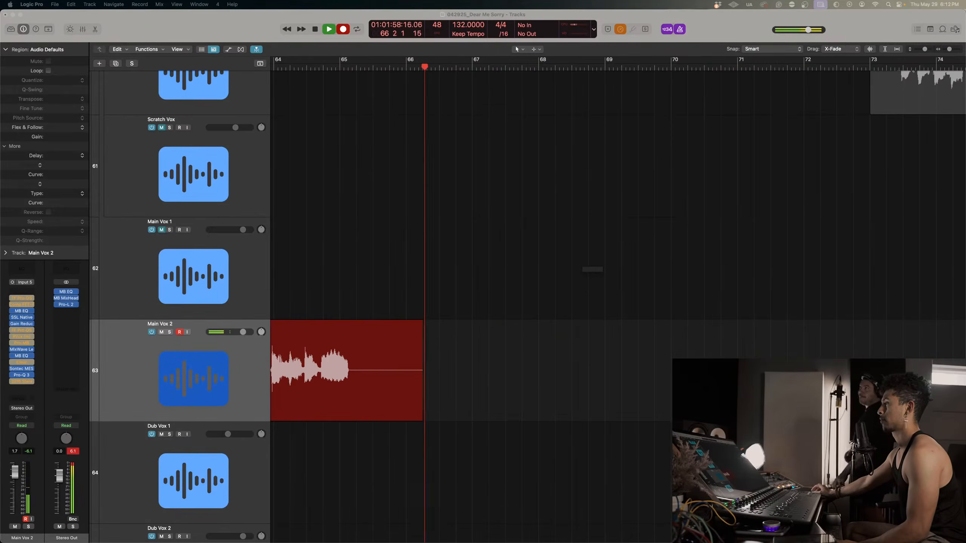
{"action": "key", "text": "space"}
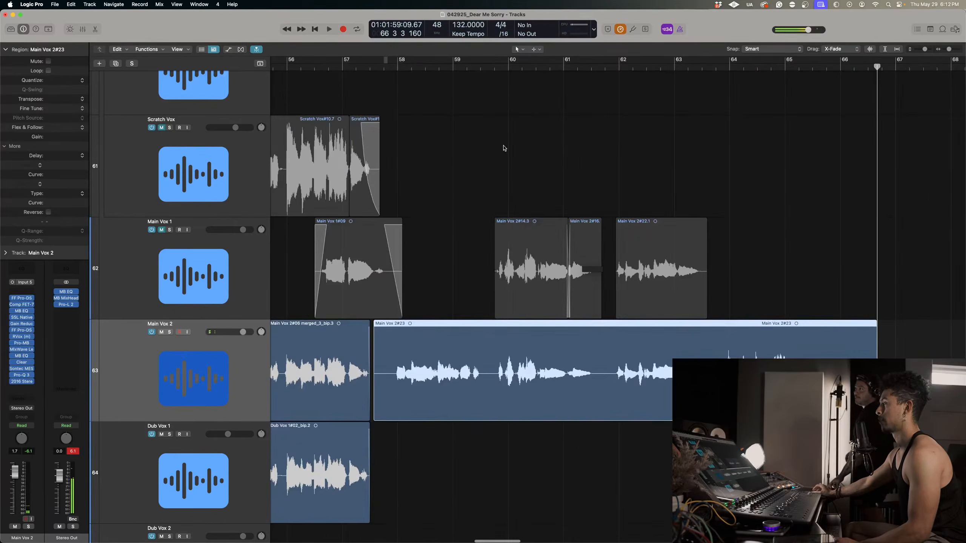
Solo Main Vox 2 and listen to the first phrase of the new take from around bar 58.
{"action": "key", "text": "ctrl+s"}
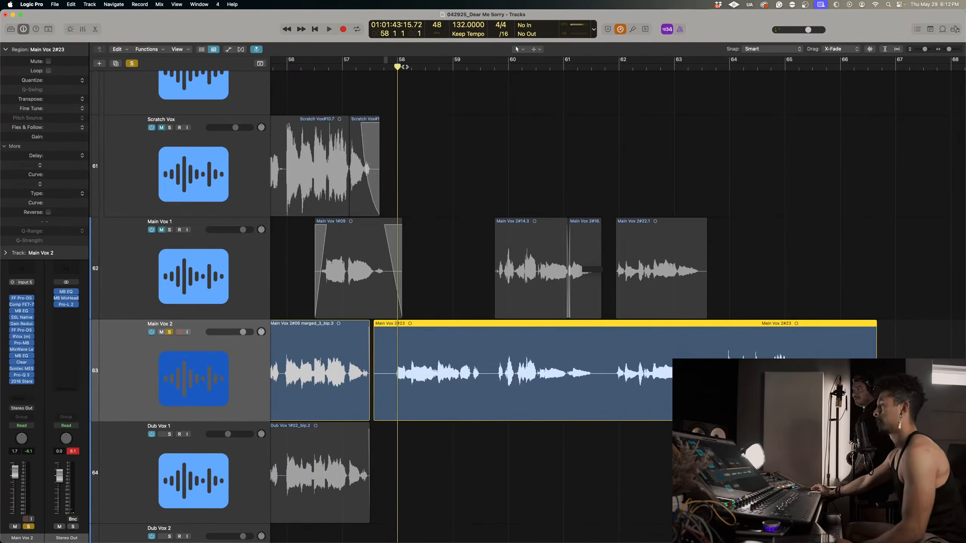
{"action": "key", "text": "space"}
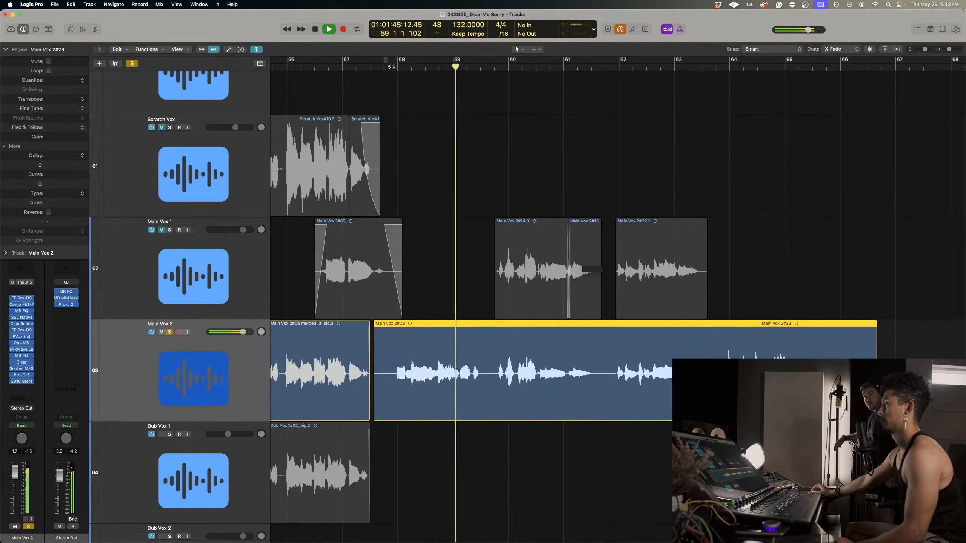
{"action": "left_click", "coordinate": [425, 70]}
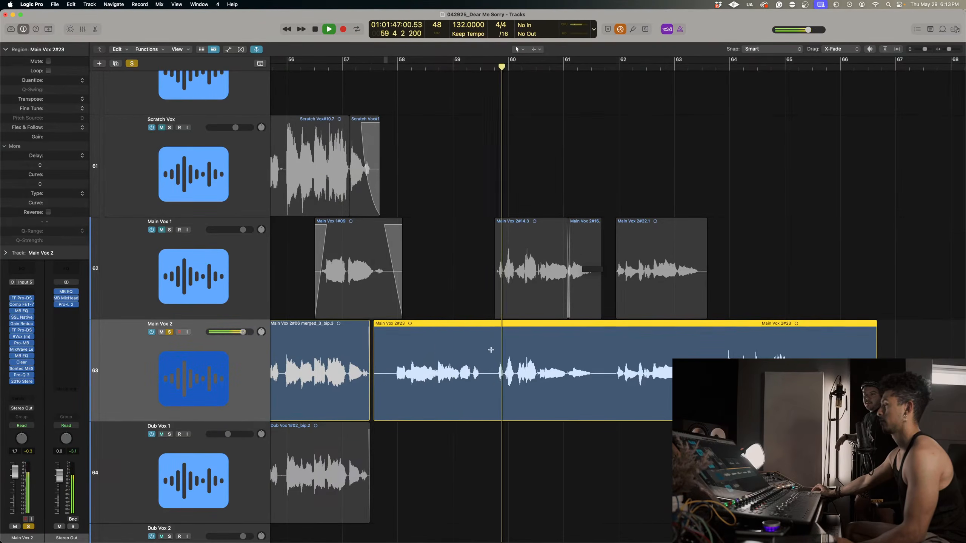
Delete the new take from about bar 59 beat 3 onward and move the kept phrases from Main Vox 1 down to Main Vox 2.
{"action": "left_click_drag", "start_coordinate": [490, 350], "coordinate": [909, 347]}
{"action": "left_click", "coordinate": [750, 345]}
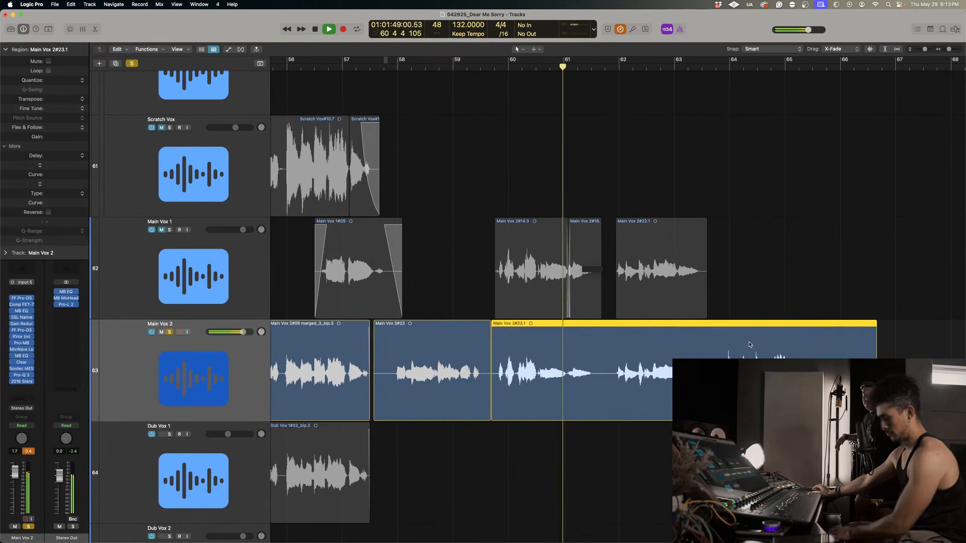
{"action": "key", "text": "Delete"}
{"action": "left_click_drag", "start_coordinate": [753, 355], "coordinate": [536, 331]}
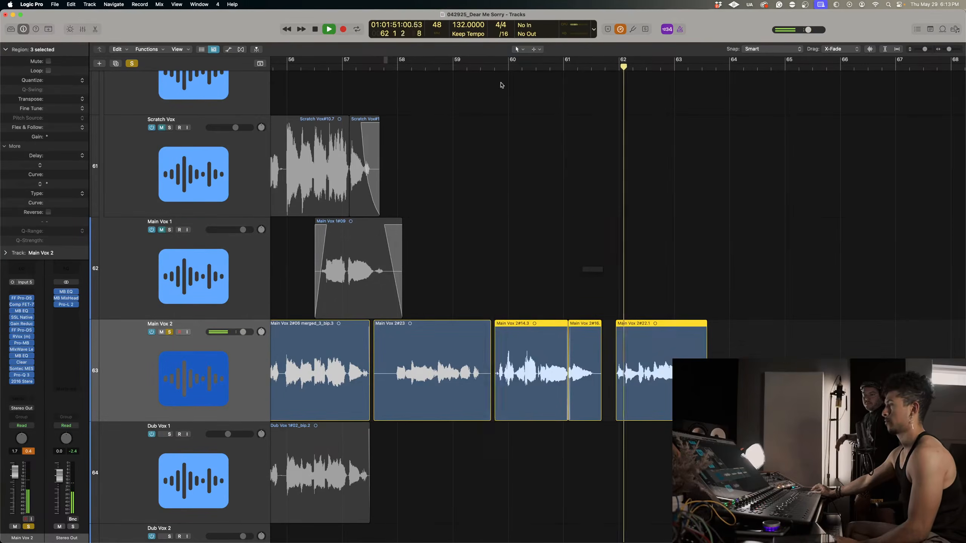
Play the assembled Main Vox 2 phrases from about bar 59 beat 4 and check the joined second phrase.
{"action": "left_click", "coordinate": [493, 65]}
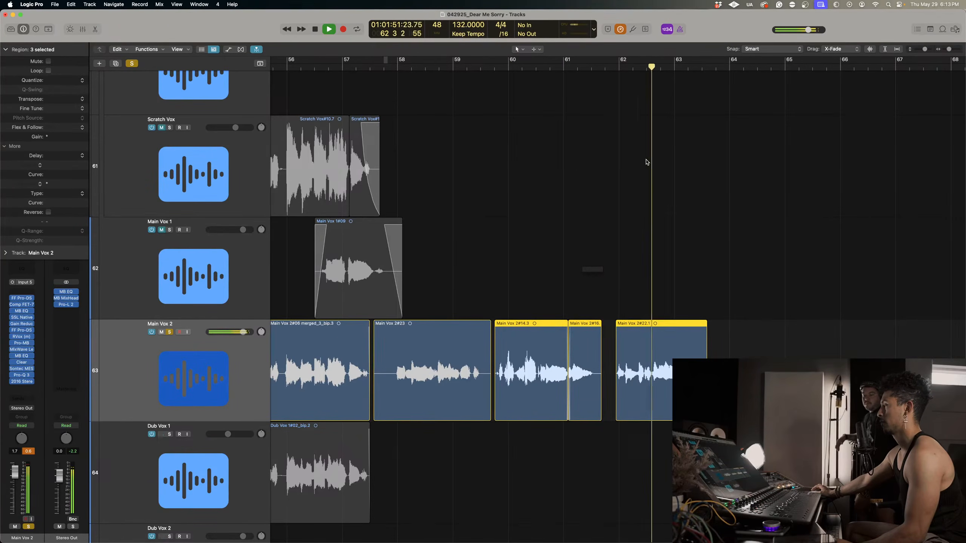
{"action": "left_click", "coordinate": [681, 221]}
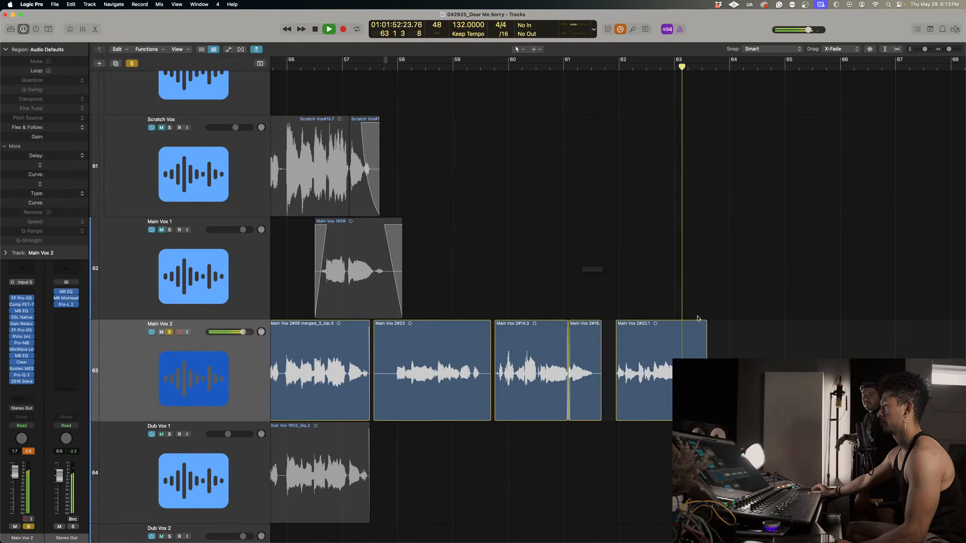
{"action": "left_click", "coordinate": [644, 373]}
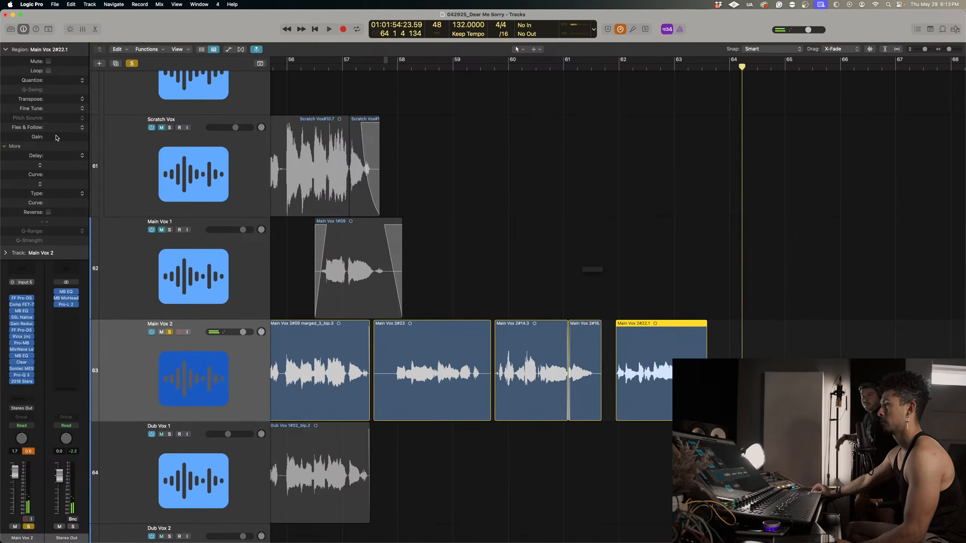
{"action": "left_click", "coordinate": [397, 108]}
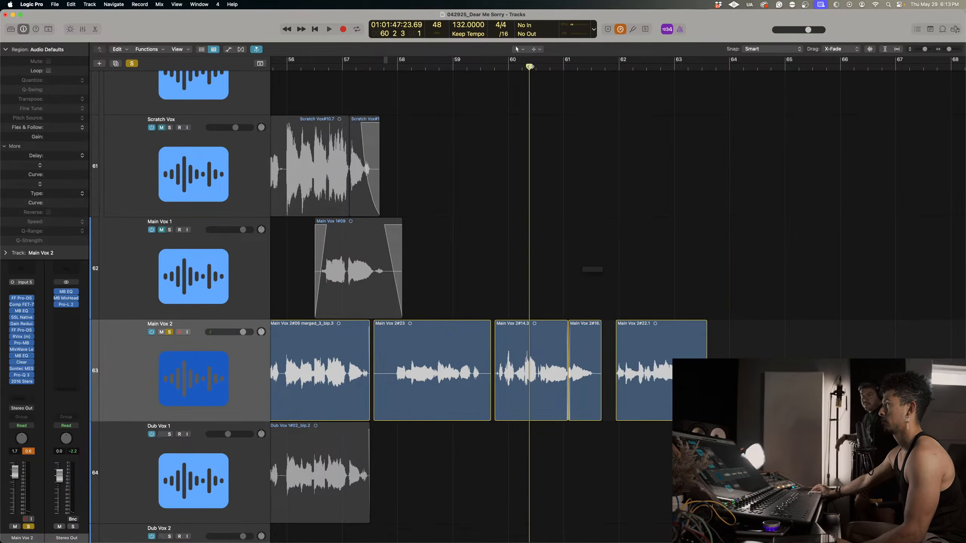
{"action": "scroll", "coordinate": [534, 132], "scroll_direction": "up", "scroll_amount": 5}
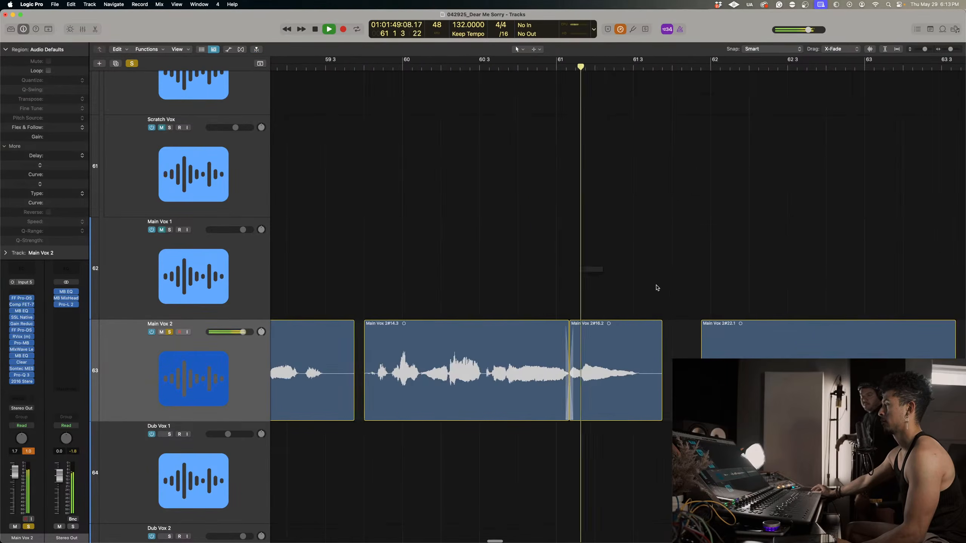
{"action": "key", "text": "space"}
Nudge the second phrase's end region slightly later and extend its start back to form a short crossfade with the preceding region.
{"action": "left_click", "coordinate": [608, 415]}
{"action": "scroll", "coordinate": [612, 345], "scroll_direction": "up", "scroll_amount": 5}
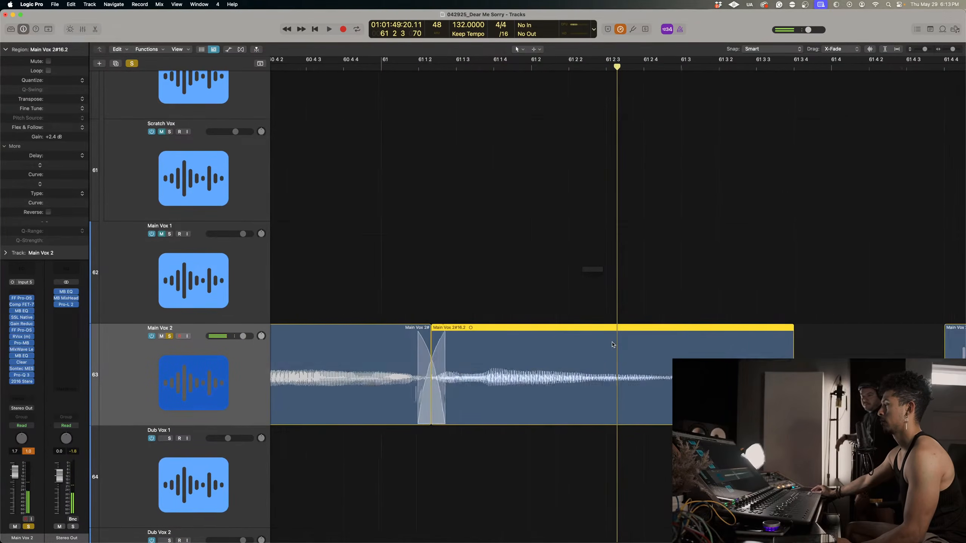
{"action": "scroll", "coordinate": [537, 349], "scroll_direction": "up", "scroll_amount": 1}
{"action": "left_click_drag", "start_coordinate": [536, 350], "coordinate": [542, 352]}
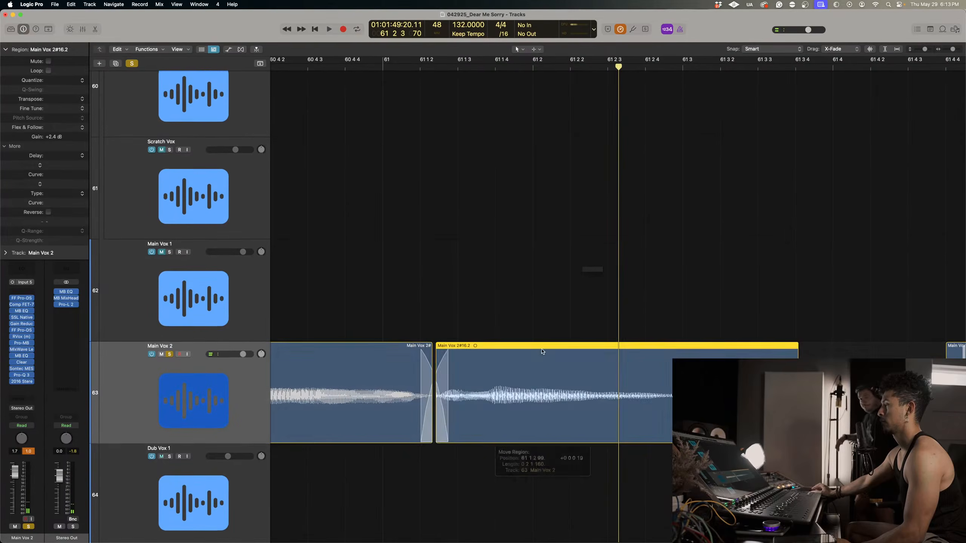
{"action": "left_click_drag", "start_coordinate": [435, 436], "coordinate": [426, 436]}
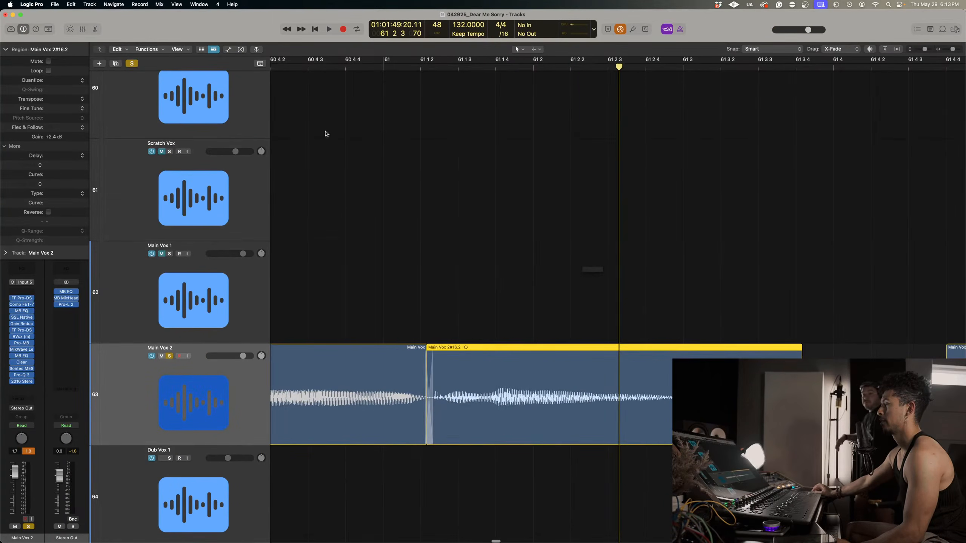
Listen to the adjusted crossfade near bar 61 and play on through the third phrase on Main Vox 2.
{"action": "left_click", "coordinate": [278, 69]}
{"action": "key", "text": "space"}
{"action": "left_click", "coordinate": [406, 143], "text": "ctrl+alt"}
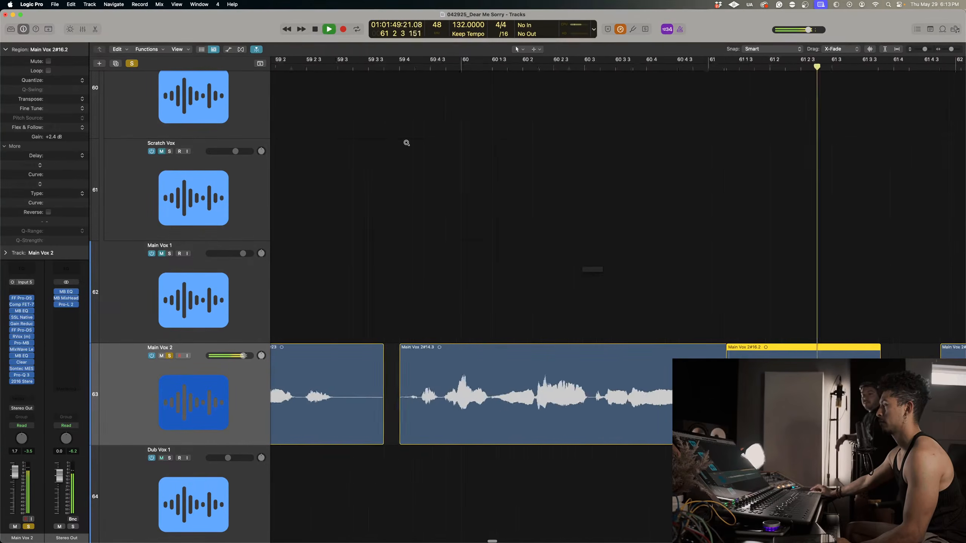
{"action": "left_click", "coordinate": [601, 69]}
{"action": "key", "text": "space"}
{"action": "scroll", "coordinate": [642, 193], "scroll_direction": "right", "scroll_amount": 4}
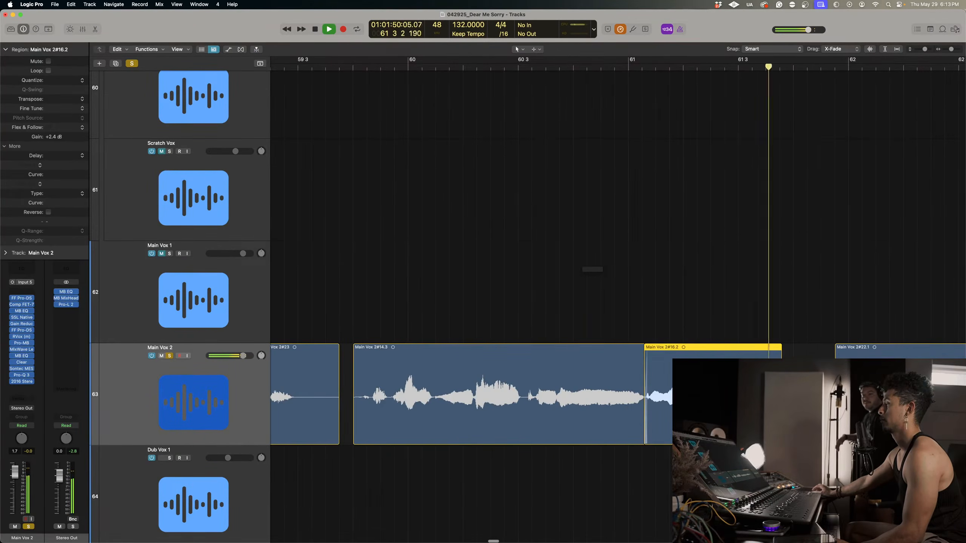
{"action": "scroll", "coordinate": [702, 357], "scroll_direction": "down", "scroll_amount": 4}
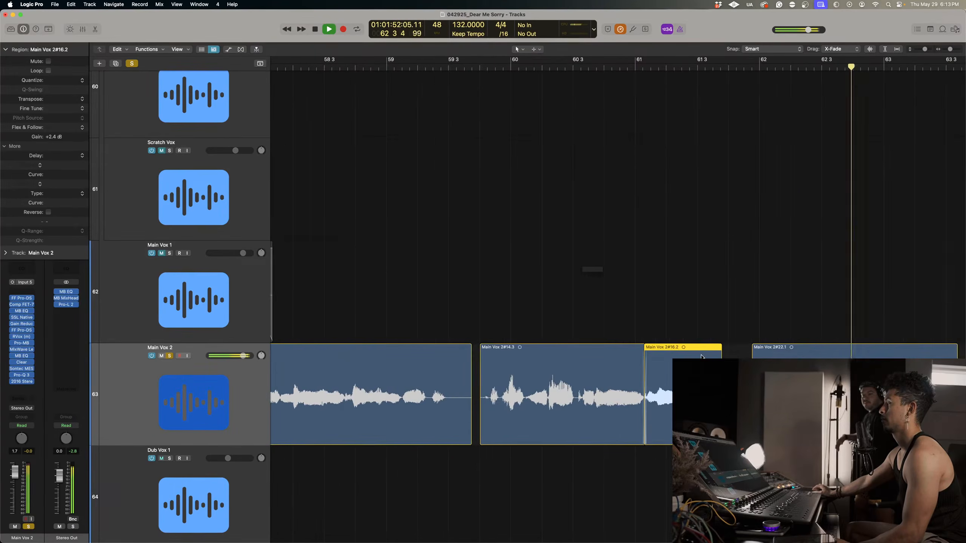
{"action": "scroll", "coordinate": [701, 358], "scroll_direction": "left", "scroll_amount": 2}
{"action": "scroll", "coordinate": [702, 358], "scroll_direction": "right", "scroll_amount": 2}
{"action": "scroll", "coordinate": [702, 357], "scroll_direction": "down", "scroll_amount": 3}
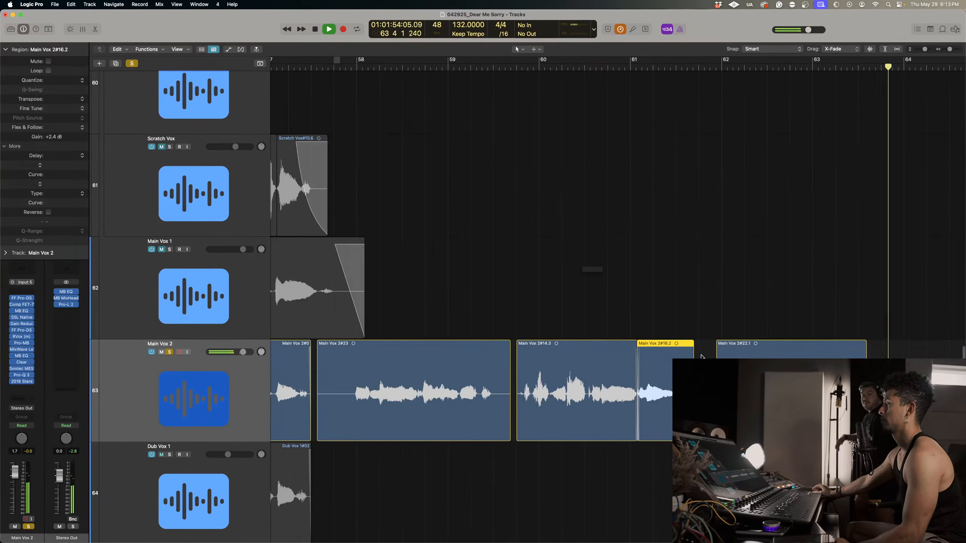
{"action": "key", "text": "space"}
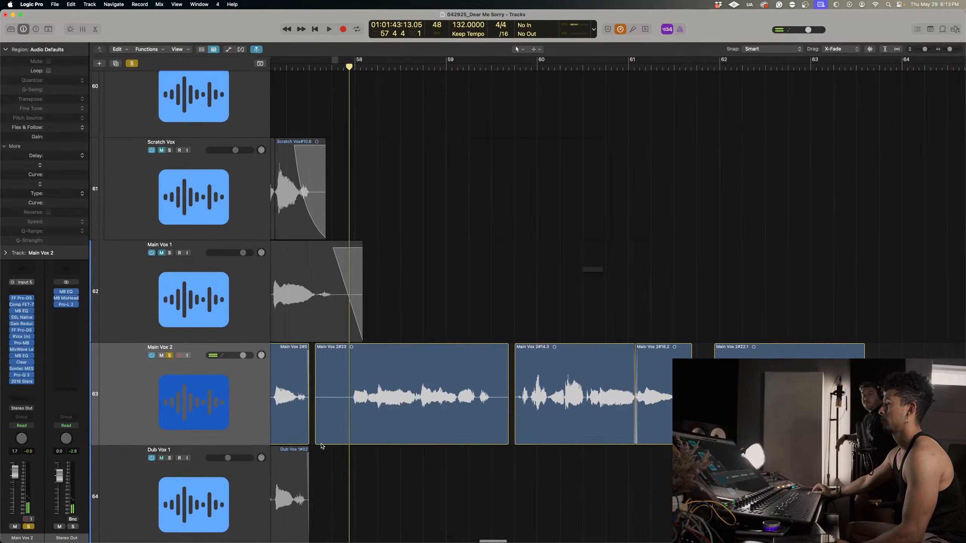
Trim the start of the first Main Vox 2 phrase to the playhead late in bar 57 beat 4.
{"action": "left_click_drag", "start_coordinate": [321, 446], "coordinate": [349, 446]}
{"action": "key", "text": "super+Up"}
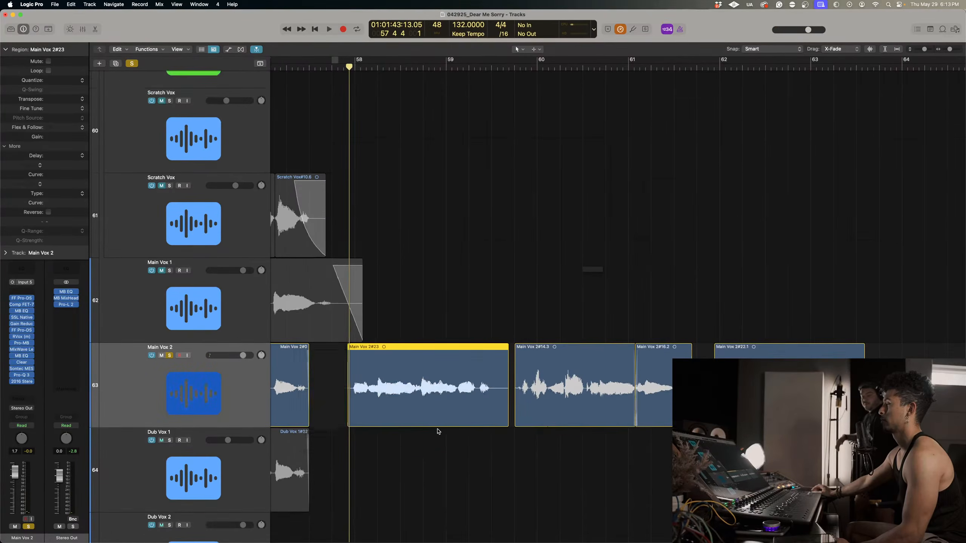
Turn off the solo on the Main Vox 2 track.
{"action": "key", "text": "super+Left"}
{"action": "key", "text": "super+Left"}
{"action": "left_click", "coordinate": [558, 425]}
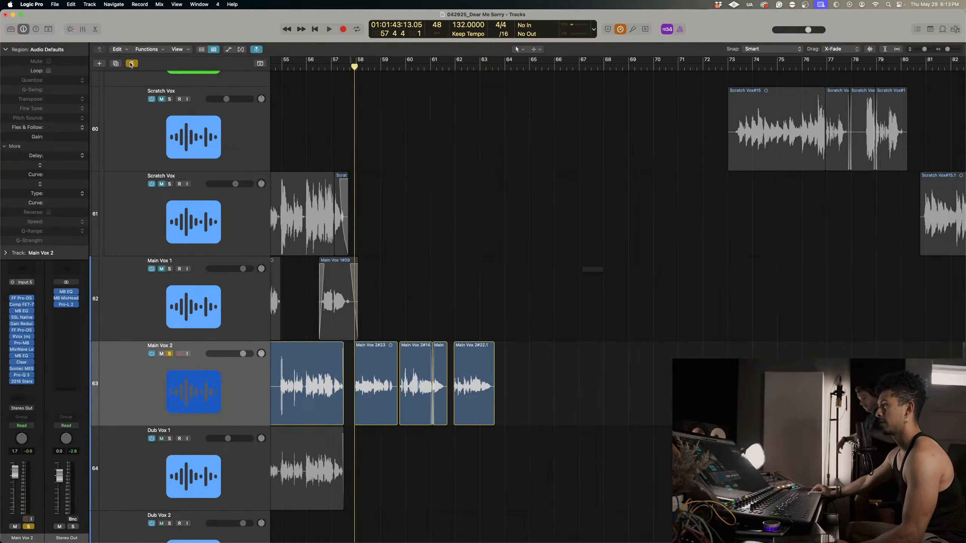
{"action": "scroll", "coordinate": [415, 368], "scroll_direction": "down", "scroll_amount": 3}
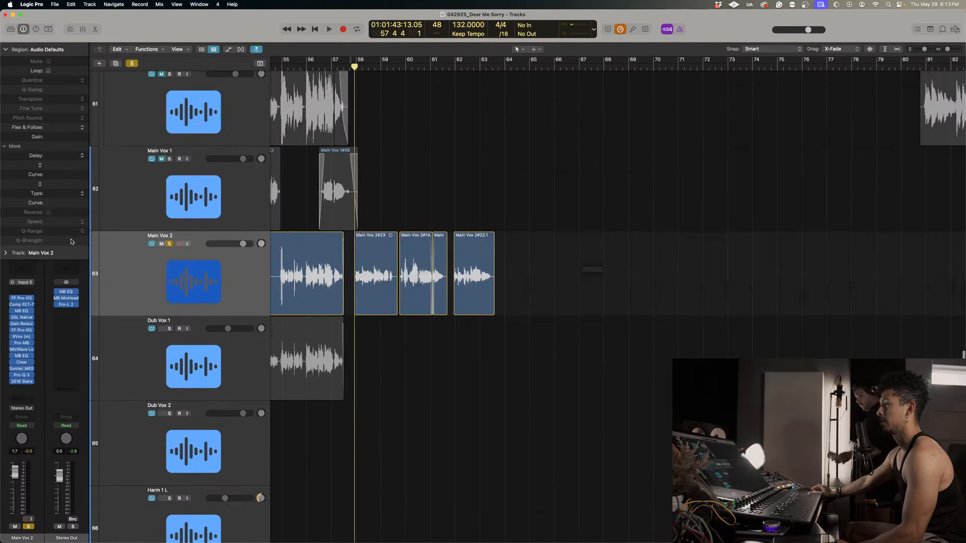
{"action": "left_click", "coordinate": [169, 244]}
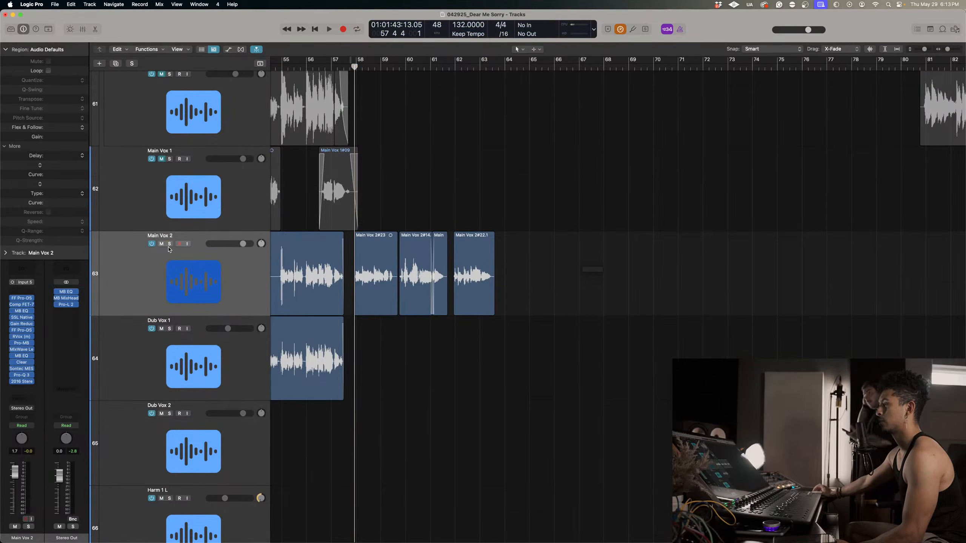
Record a double of the three new phrases on Dub Vox 1, starting late in bar 57 and running past bar 64.
{"action": "left_click", "coordinate": [204, 372]}
{"action": "key", "text": "r"}
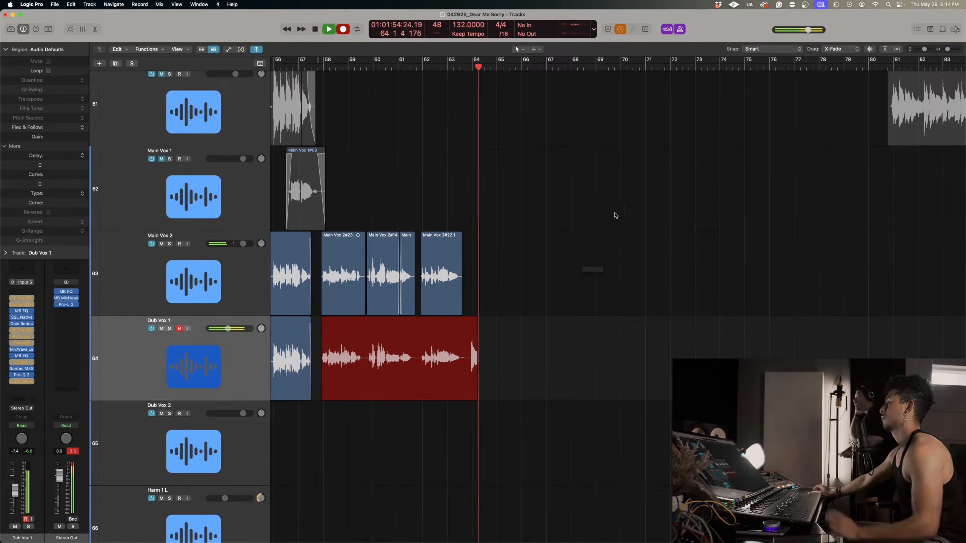
{"action": "key", "text": "space"}
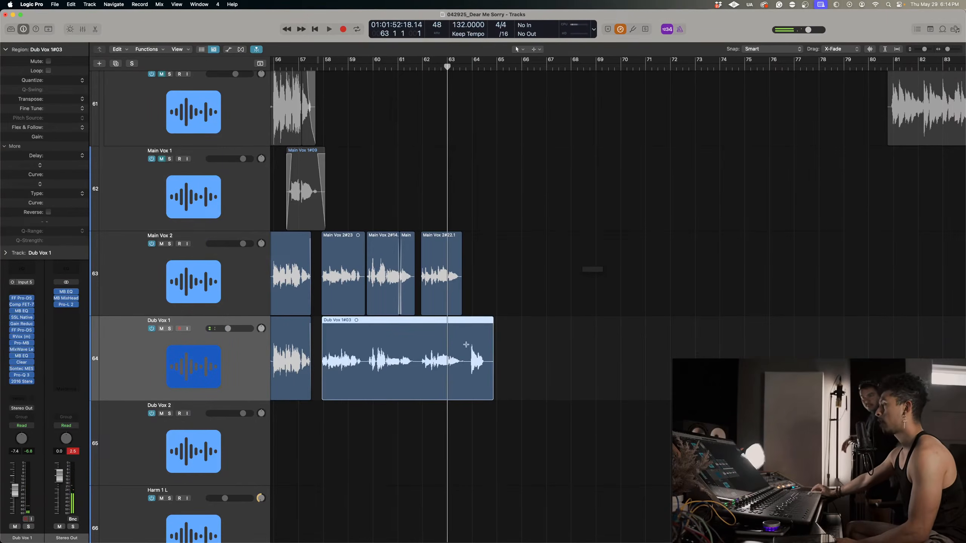
Cut the stray sound near bar 64 off the end of the new Dub Vox 1 take.
{"action": "left_click_drag", "start_coordinate": [466, 345], "coordinate": [497, 384]}
{"action": "left_click", "coordinate": [477, 343]}
{"action": "key", "text": "BackSpace"}
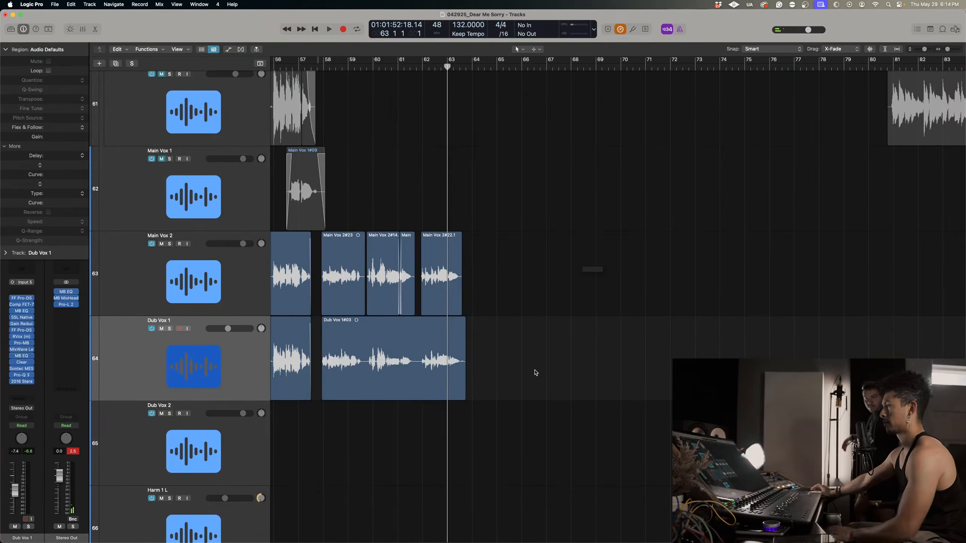
Play the earlier section from bar 37 to locate the closing vocal phrase and chants around bar 38.
{"action": "key", "text": "super+Left"}
{"action": "key", "text": "super+Left"}
{"action": "key", "text": "super+Left"}
{"action": "key", "text": "super+Up"}
{"action": "key", "text": "super+Up"}
{"action": "key", "text": "super+Up"}
{"action": "scroll", "coordinate": [534, 373], "scroll_direction": "left", "scroll_amount": 6}
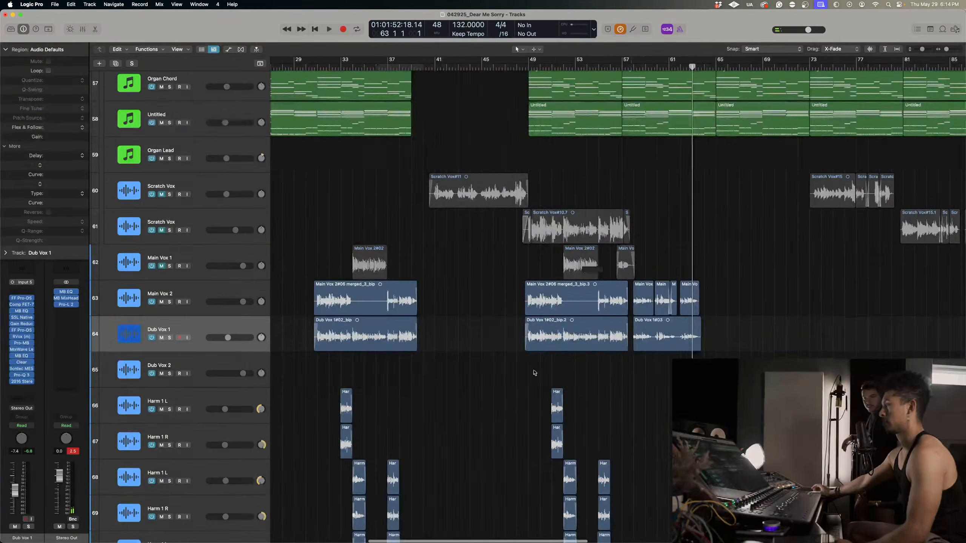
{"action": "left_click", "coordinate": [396, 66]}
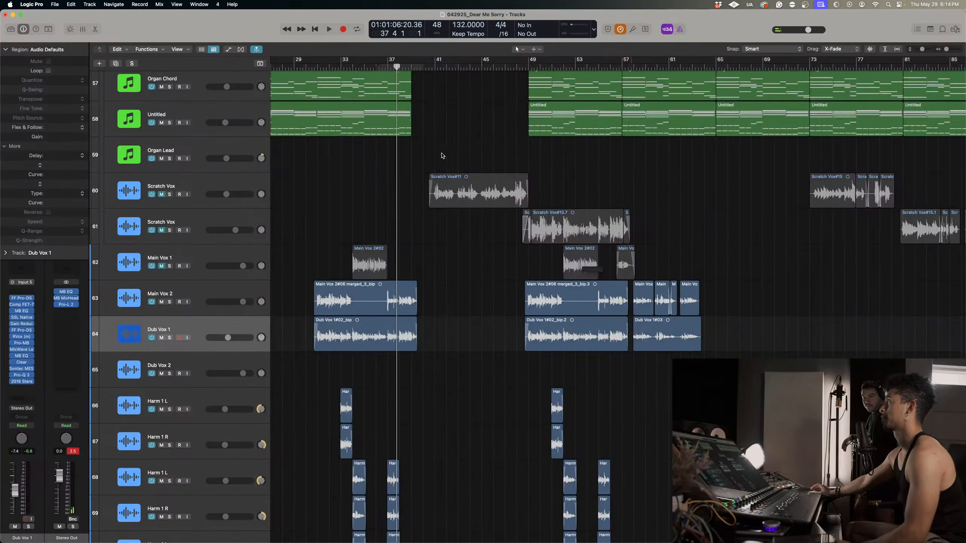
{"action": "key", "text": "space"}
{"action": "key", "text": "super+Right"}
{"action": "key", "text": "super+Right"}
{"action": "key", "text": "super+Right"}
{"action": "key", "text": "super+Up"}
{"action": "key", "text": "super+Up"}
{"action": "key", "text": "super+Up"}
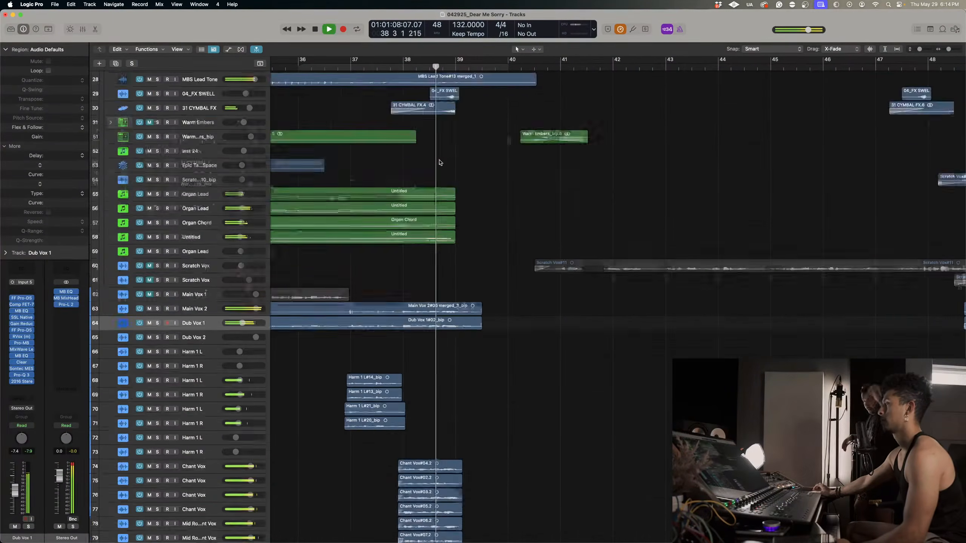
{"action": "key", "text": "space"}
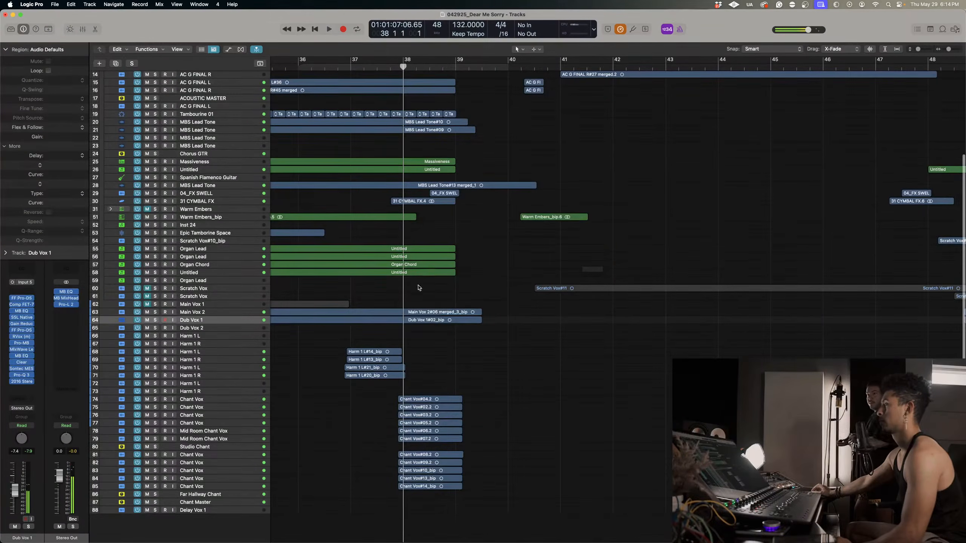
Split the Main Vox 2 and Dub Vox 1 regions at bar 38 and copy their closing parts together with the chant regions.
{"action": "left_click_drag", "start_coordinate": [418, 295], "coordinate": [481, 532]}
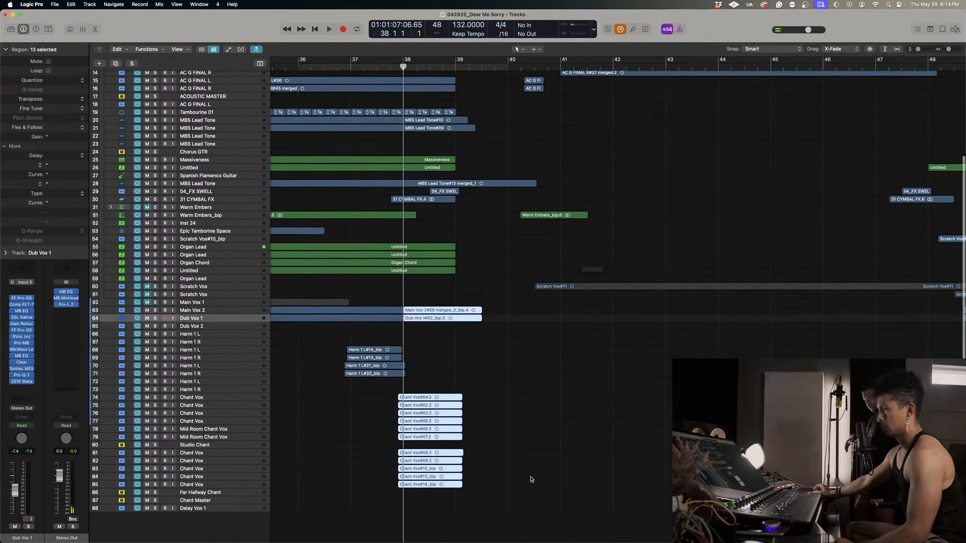
{"action": "key", "text": "super+Left"}
{"action": "key", "text": "super+Left"}
{"action": "scroll", "coordinate": [537, 475], "scroll_direction": "right", "scroll_amount": 6}
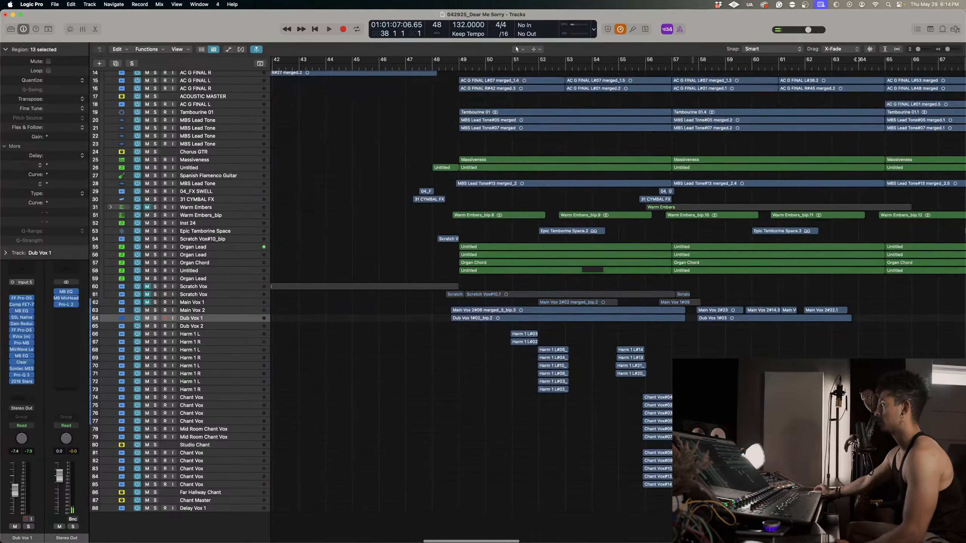
Play the new section from about bar 62 to find where the copied closing phrase should enter.
{"action": "scroll", "coordinate": [828, 150], "scroll_direction": "up", "scroll_amount": 5}
{"action": "scroll", "coordinate": [827, 150], "scroll_direction": "right", "scroll_amount": 3}
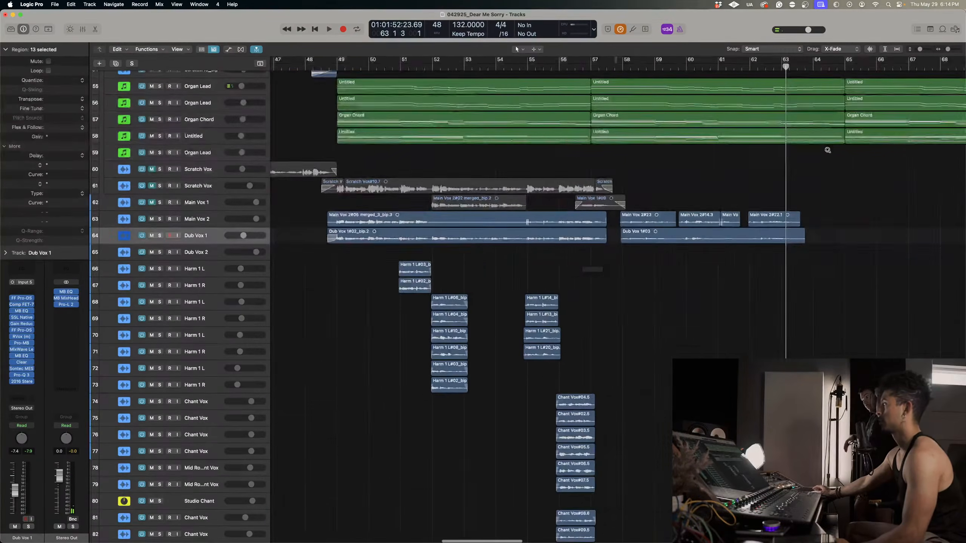
{"action": "scroll", "coordinate": [827, 150], "scroll_direction": "left", "scroll_amount": 5}
{"action": "scroll", "coordinate": [828, 149], "scroll_direction": "left", "scroll_amount": 2}
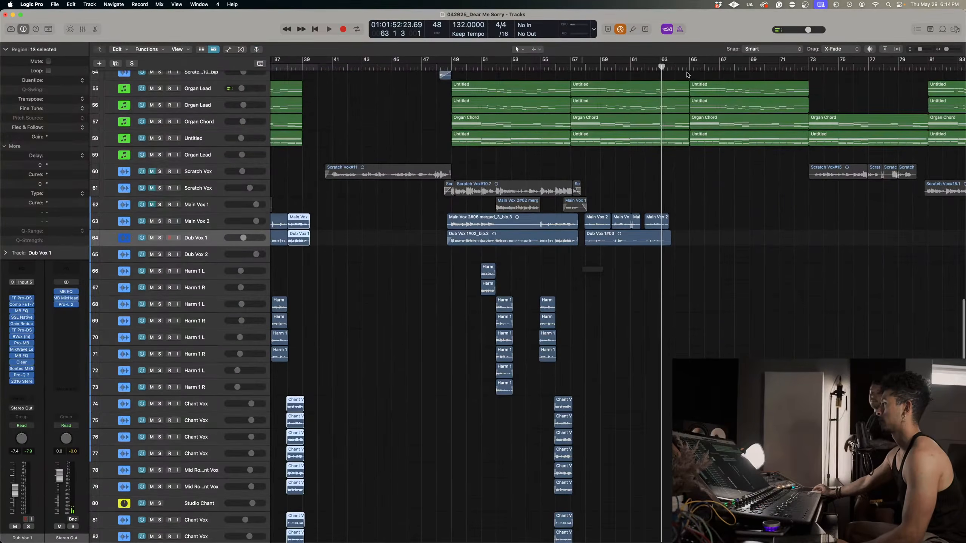
{"action": "left_click_drag", "start_coordinate": [663, 67], "coordinate": [647, 67]}
{"action": "key", "text": "space"}
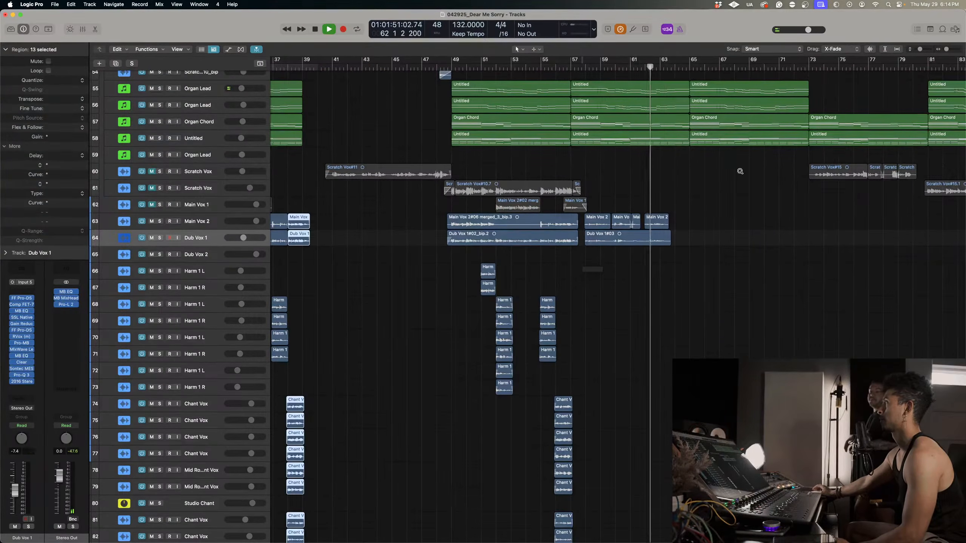
{"action": "key", "text": "super+Right"}
{"action": "key", "text": "super+Right"}
{"action": "key", "text": "super+Right"}
{"action": "scroll", "coordinate": [740, 173], "scroll_direction": "left", "scroll_amount": 6}
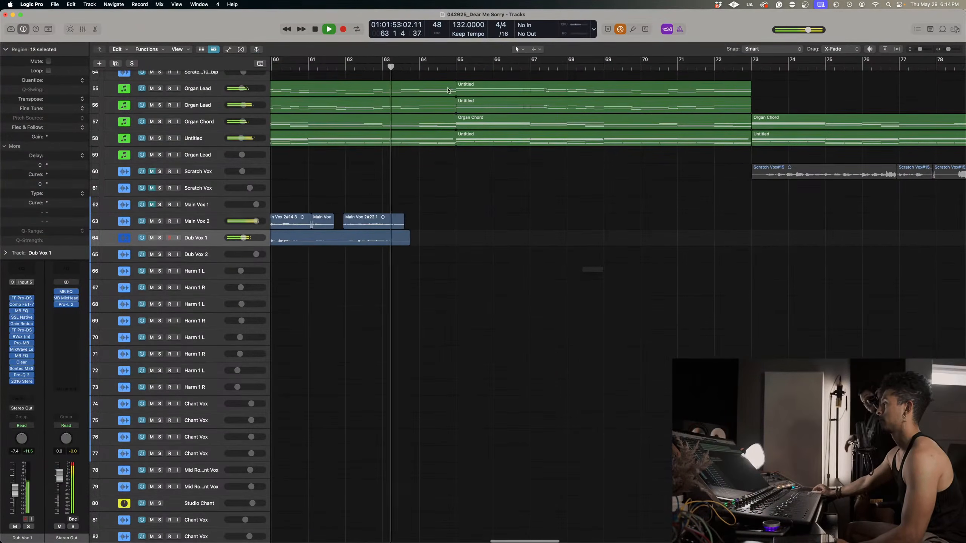
{"action": "key", "text": "space"}
Paste the copied vocal and chant regions at bar 64.
{"action": "left_click", "coordinate": [420, 67]}
{"action": "left_click_drag", "start_coordinate": [420, 67], "coordinate": [418, 66]}
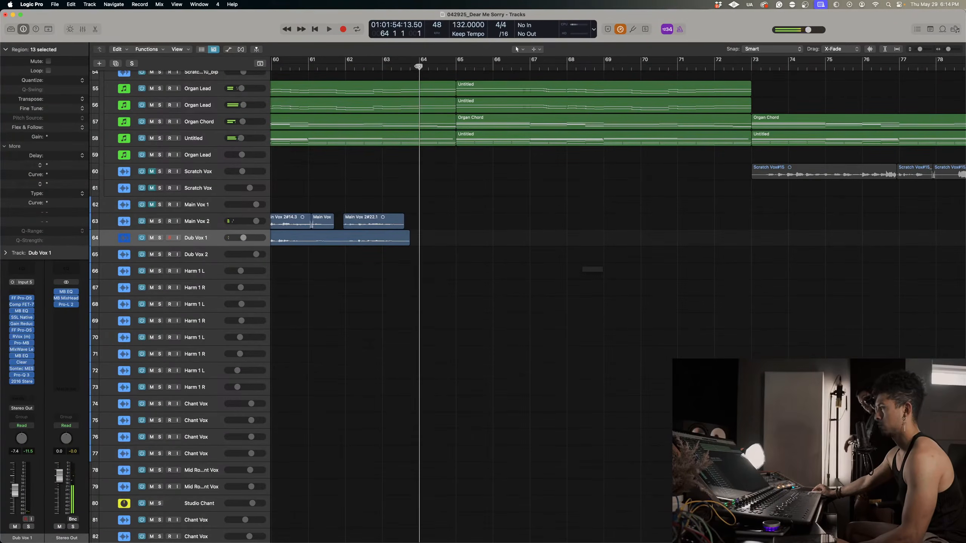
{"action": "key", "text": "super+Left"}
{"action": "key", "text": "super+Left"}
{"action": "key", "text": "super+v"}
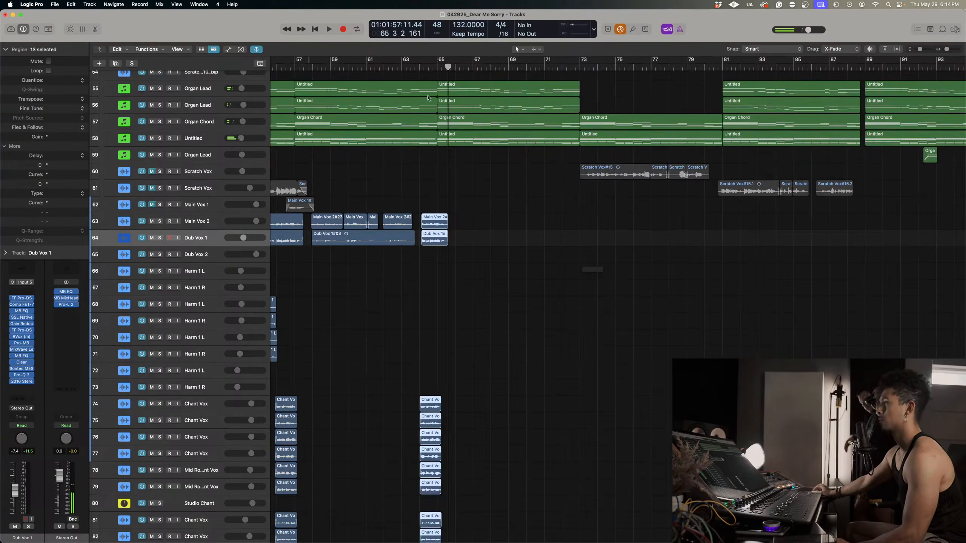
Move all the pasted regions slightly earlier so that the Main Vox 2 and Dub Vox 1 copies start exactly at bar 64.
{"action": "left_click", "coordinate": [397, 67]}
{"action": "left_click", "coordinate": [433, 172], "text": "ctrl+alt"}
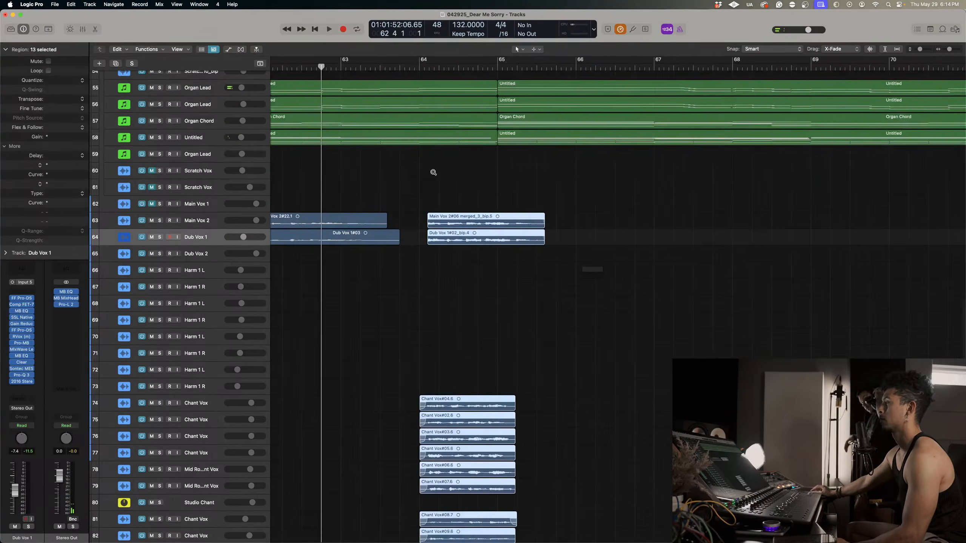
{"action": "left_click_drag", "start_coordinate": [440, 227], "coordinate": [421, 51]}
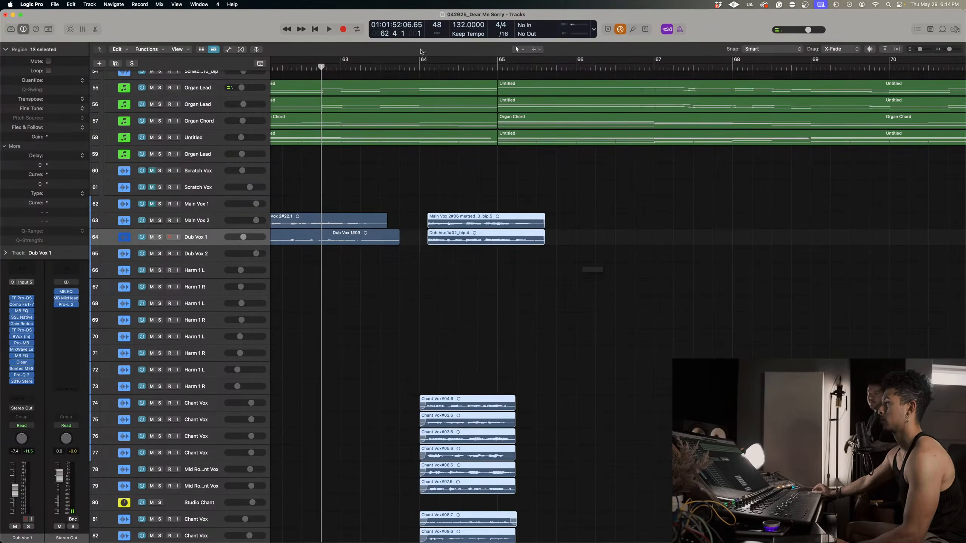
{"action": "left_click", "coordinate": [417, 65]}
{"action": "key", "text": "super+Right"}
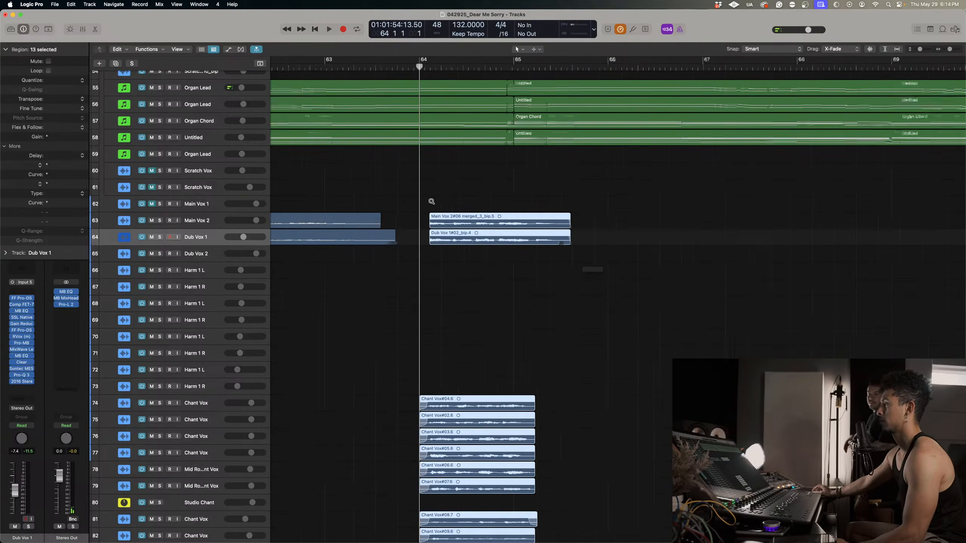
{"action": "left_click_drag", "start_coordinate": [444, 221], "coordinate": [438, 222]}
{"action": "key", "text": "super+Right"}
{"action": "key", "text": "super+Right"}
{"action": "key", "text": "super+Right"}
{"action": "key", "text": "super+Left"}
{"action": "key", "text": "super+Left"}
{"action": "key", "text": "super+Left"}
{"action": "key", "text": "super+Left"}
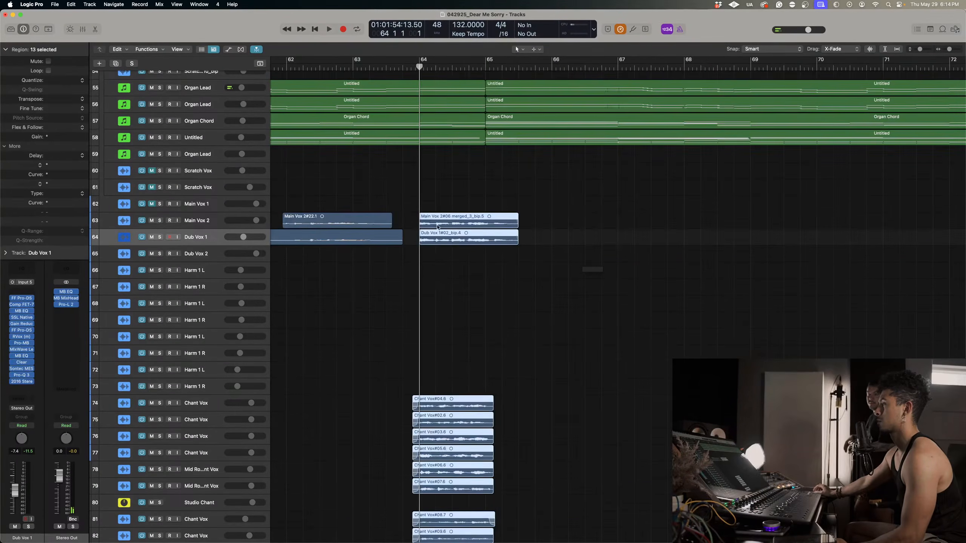
Extend the starts of the pasted Main Vox 2 and Dub Vox 1 regions to just before bar 64 and play from bar 62.
{"action": "left_click", "coordinate": [429, 254]}
{"action": "left_click_drag", "start_coordinate": [431, 261], "coordinate": [415, 216]}
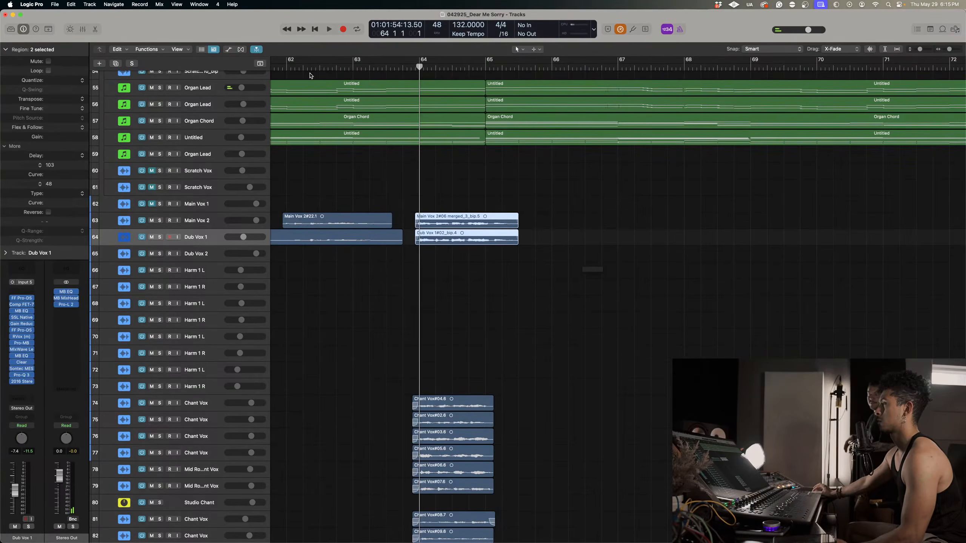
{"action": "left_click", "coordinate": [287, 69]}
{"action": "key", "text": "space"}
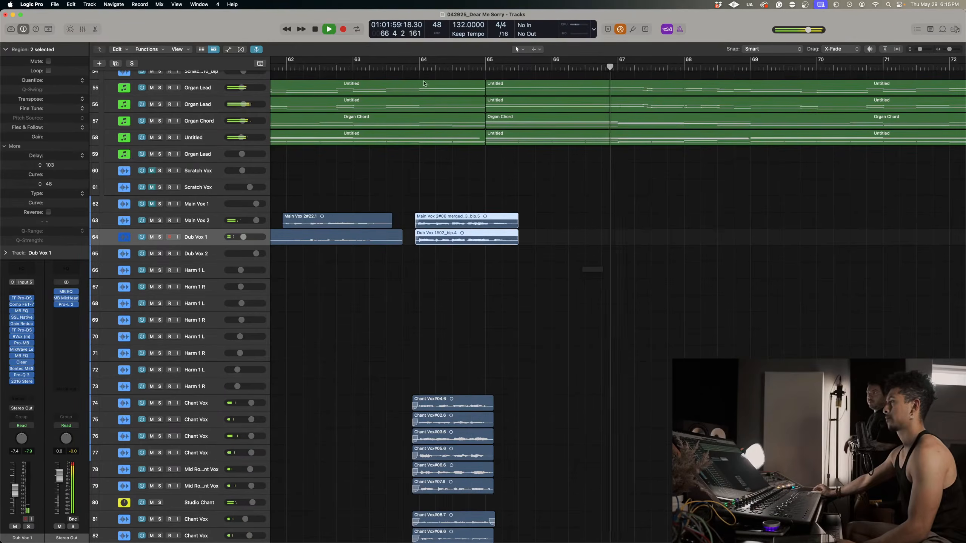
Replay the pasted vocal and chant phrase from just before bar 64.
{"action": "left_click", "coordinate": [416, 65]}
{"action": "key", "text": "super+Down"}
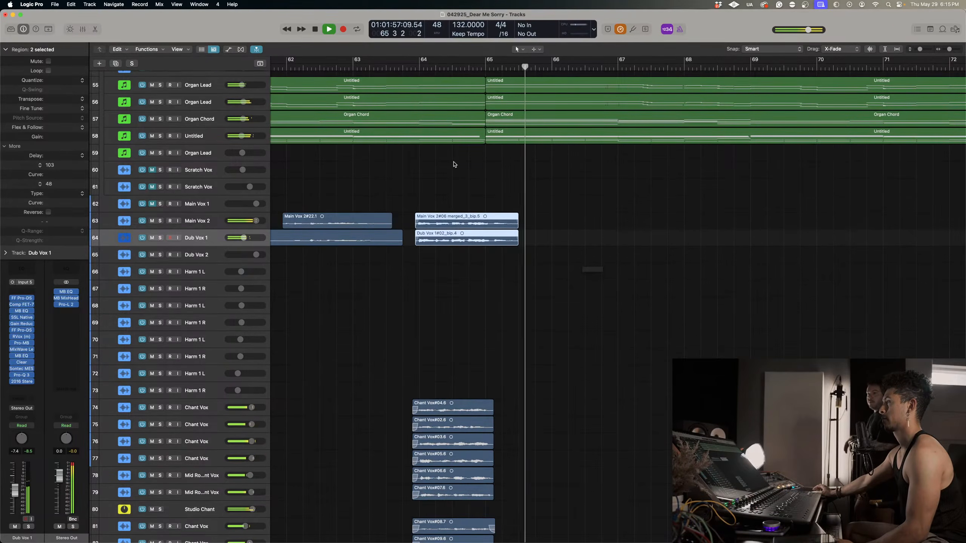
{"action": "key", "text": "super+Up"}
{"action": "key", "text": "super+Up"}
{"action": "key", "text": "super+Up"}
{"action": "key", "text": "super+Left"}
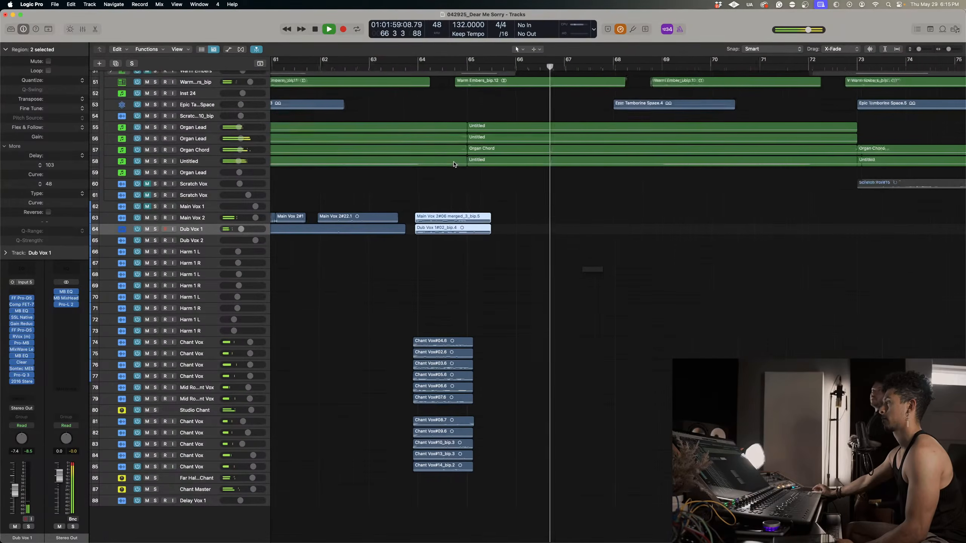
Play the Main Vox 2 phrases and their Dub Vox 1 double from about bar 60 into the pasted phrase and compare their levels.
{"action": "scroll", "coordinate": [399, 132], "scroll_direction": "left", "scroll_amount": 2}
{"action": "left_click", "coordinate": [283, 66]}
{"action": "scroll", "coordinate": [432, 161], "scroll_direction": "left", "scroll_amount": 5}
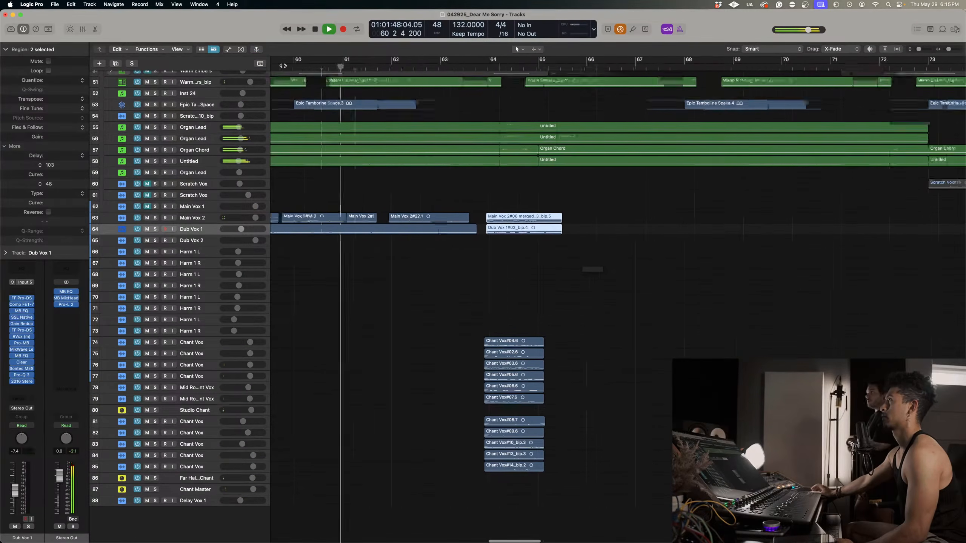
{"action": "scroll", "coordinate": [432, 162], "scroll_direction": "left", "scroll_amount": 3}
{"action": "scroll", "coordinate": [472, 279], "scroll_direction": "up", "scroll_amount": 4}
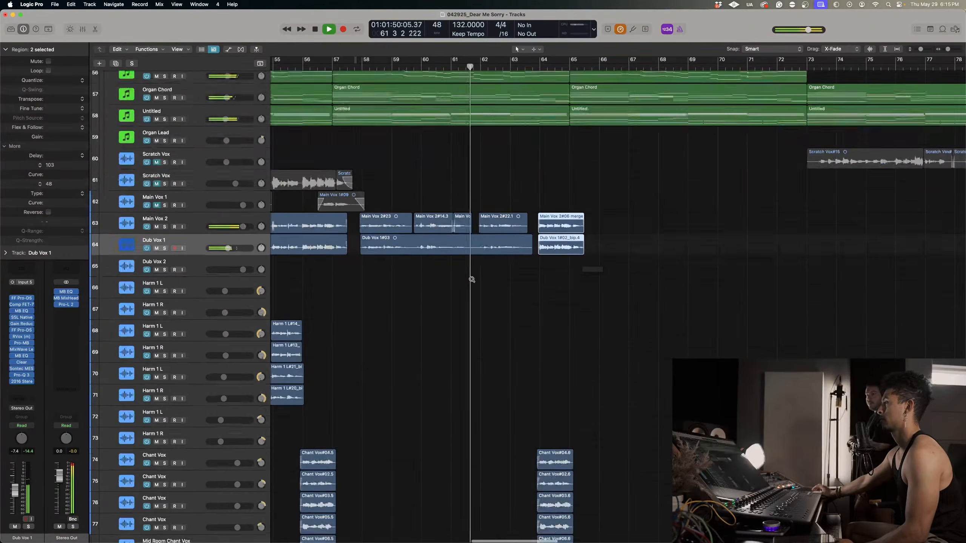
{"action": "scroll", "coordinate": [472, 279], "scroll_direction": "up", "scroll_amount": 4}
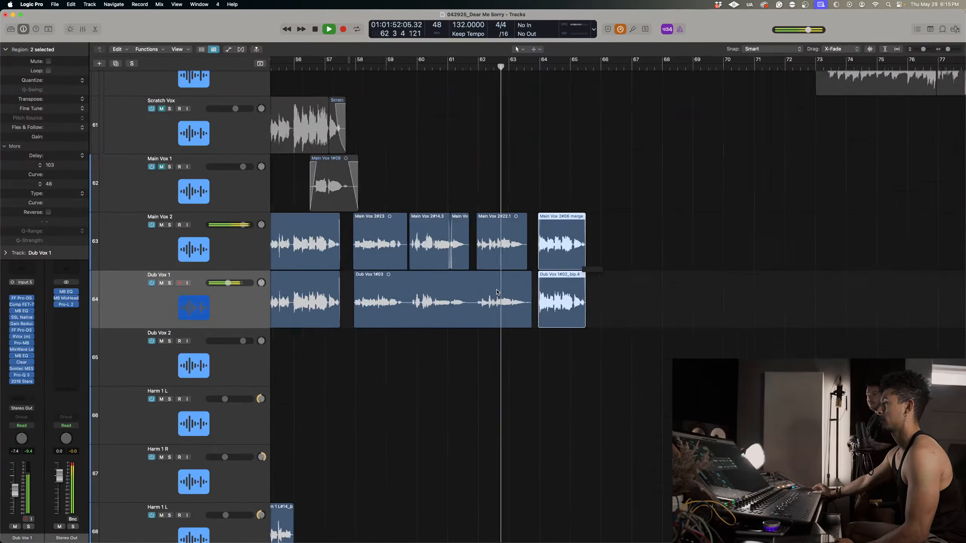
{"action": "scroll", "coordinate": [498, 294], "scroll_direction": "right", "scroll_amount": 2}
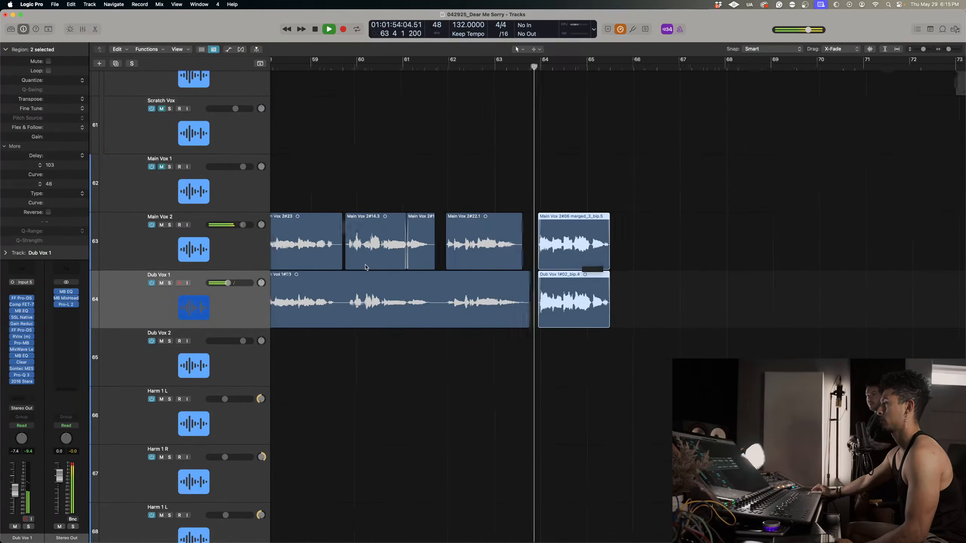
{"action": "scroll", "coordinate": [365, 267], "scroll_direction": "left", "scroll_amount": 3}
{"action": "scroll", "coordinate": [365, 268], "scroll_direction": "right", "scroll_amount": 3}
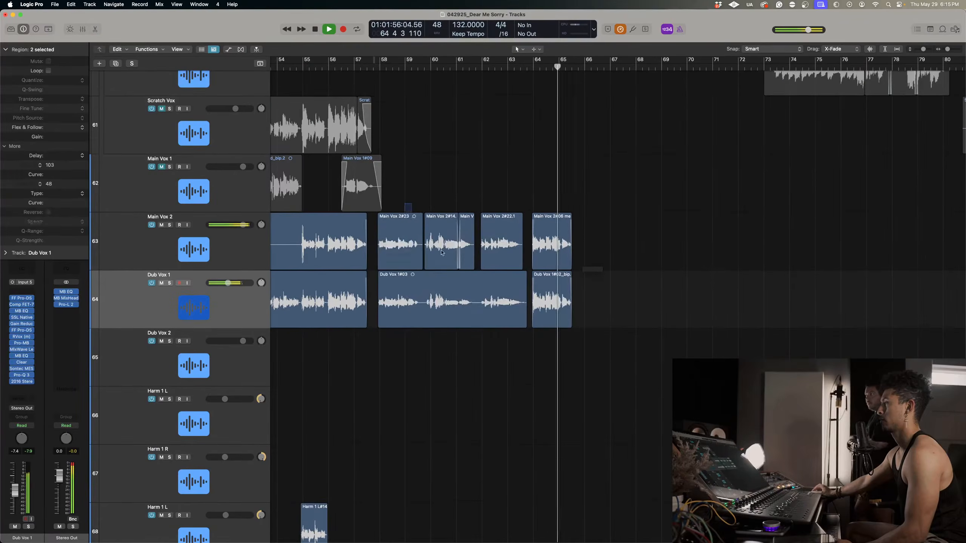
Raise the region gain of the new Main Vox 2 phrases and Dub Vox 1 take between bars 58 and 64 and play from bar 58.
{"action": "left_click_drag", "start_coordinate": [404, 206], "coordinate": [506, 309]}
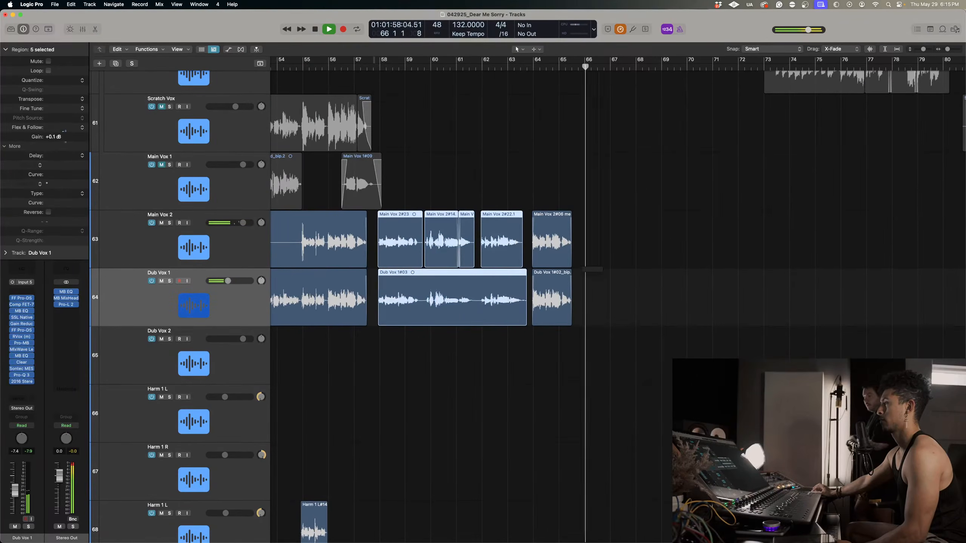
{"action": "key", "text": "space"}
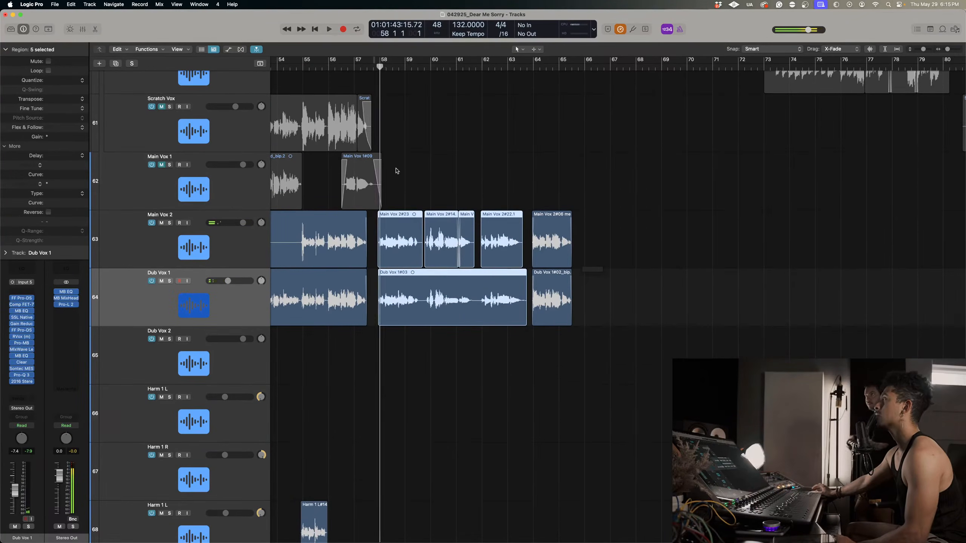
{"action": "key", "text": "space"}
{"action": "scroll", "coordinate": [457, 250], "scroll_direction": "right", "scroll_amount": 5}
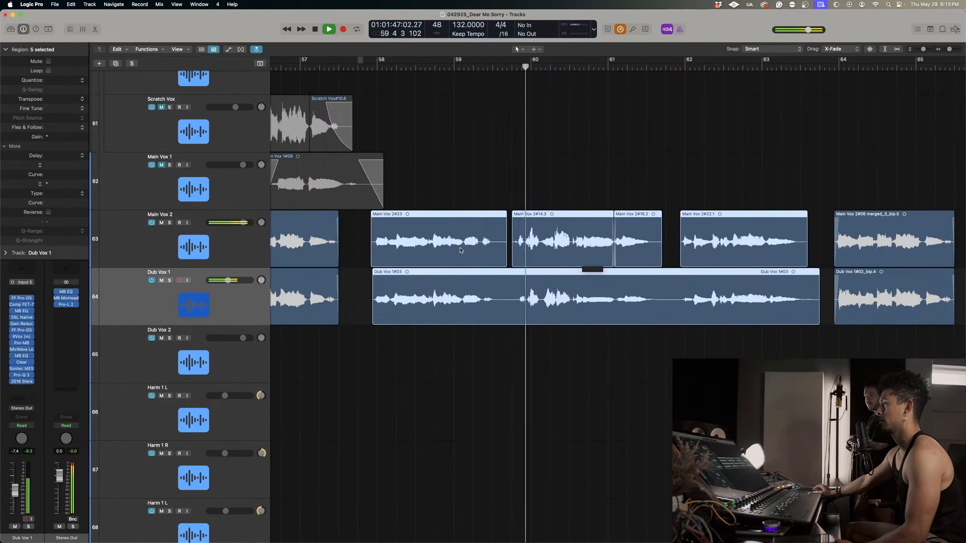
{"action": "scroll", "coordinate": [460, 250], "scroll_direction": "right", "scroll_amount": 3}
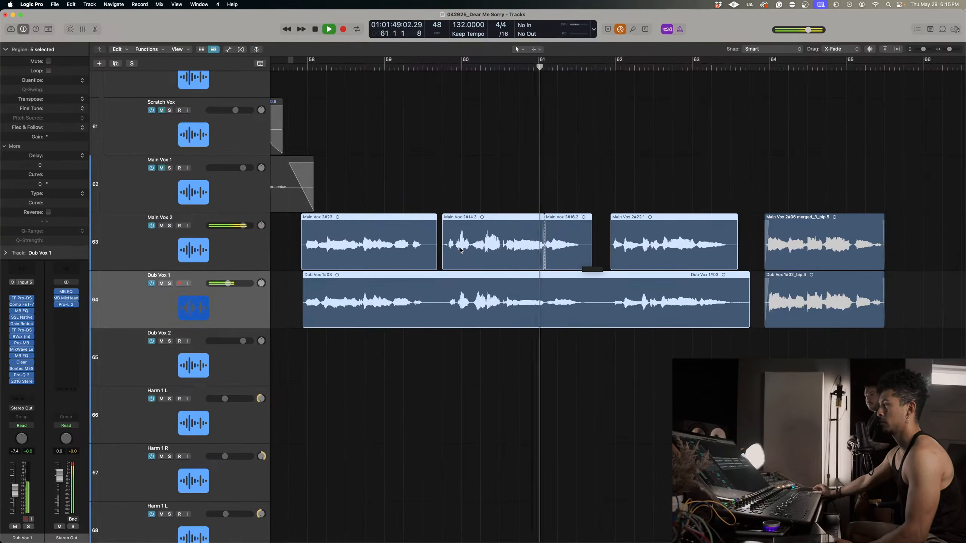
Follow the playback into the phrase at bar 64, then solo Main Vox 2 and Dub Vox 1 and play both from about bar 56.5.
{"action": "scroll", "coordinate": [460, 250], "scroll_direction": "right", "scroll_amount": 3}
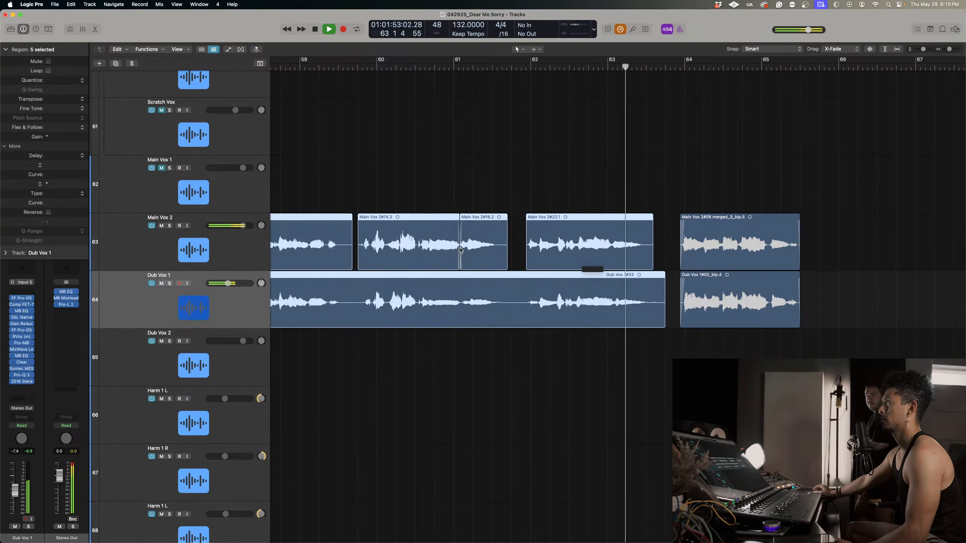
{"action": "scroll", "coordinate": [460, 250], "scroll_direction": "down", "scroll_amount": 5}
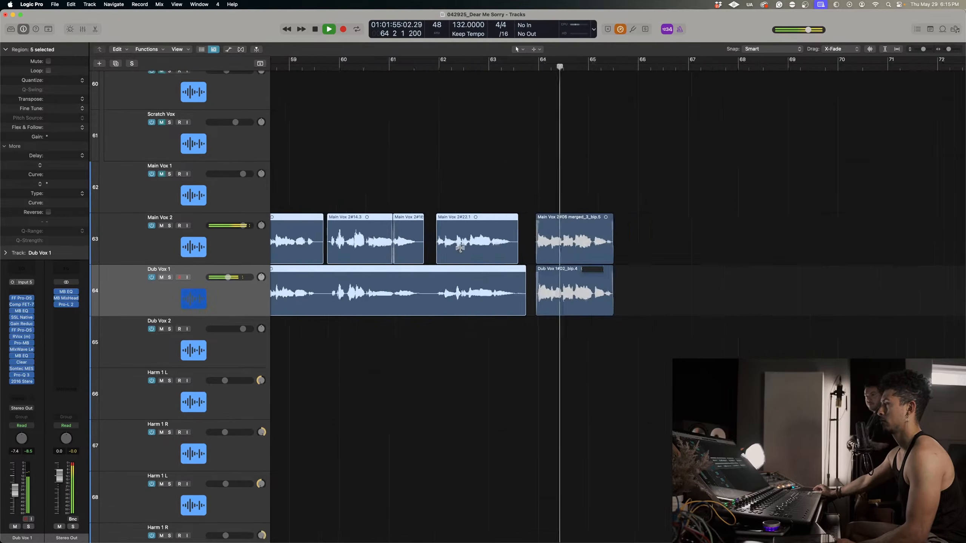
{"action": "scroll", "coordinate": [460, 250], "scroll_direction": "left", "scroll_amount": 3}
{"action": "scroll", "coordinate": [461, 250], "scroll_direction": "left", "scroll_amount": 3}
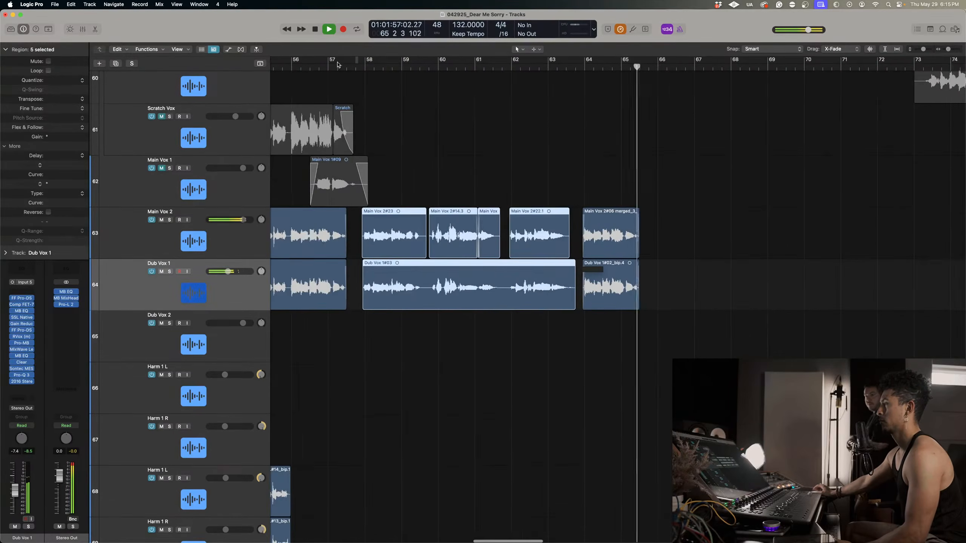
{"action": "key", "text": "space"}
{"action": "key", "text": "ctrl+s"}
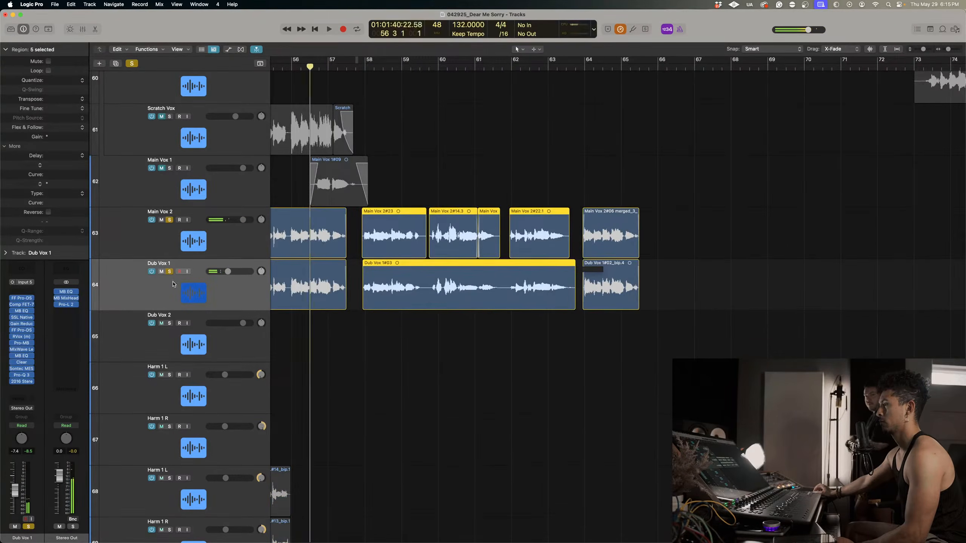
{"action": "key", "text": "space"}
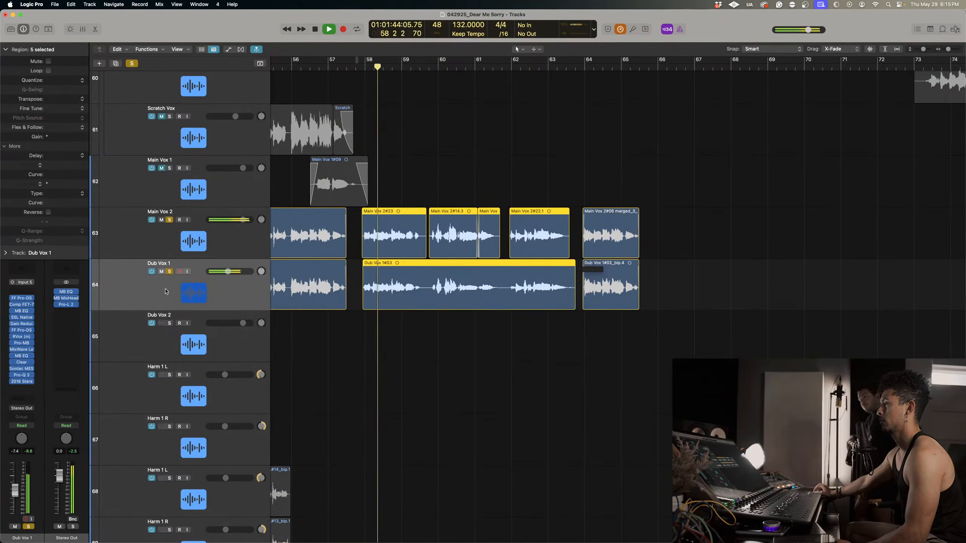
Unsolo and mute Dub Vox 1, and select the Main Vox 2 track to hear its phrases alone.
{"action": "left_click", "coordinate": [169, 272]}
{"action": "left_click", "coordinate": [162, 273]}
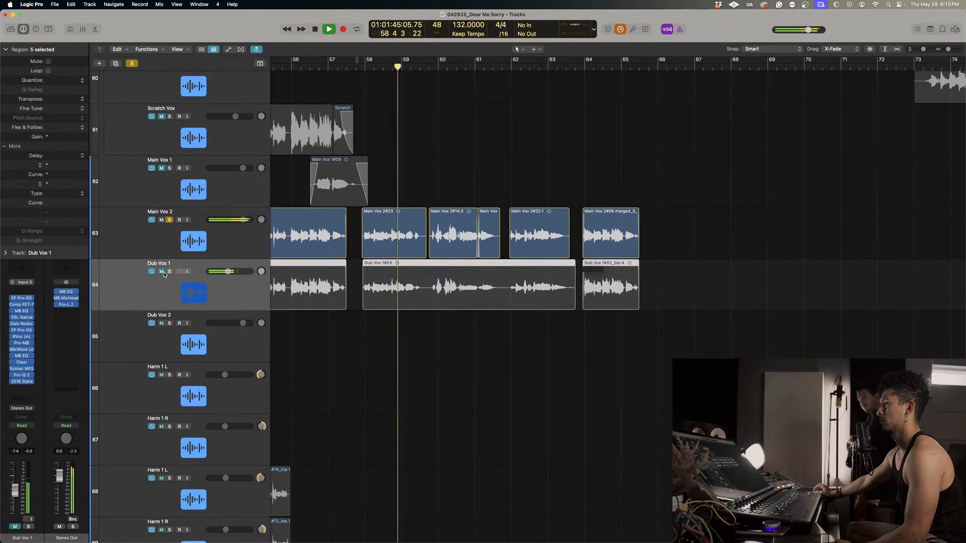
{"action": "left_click", "coordinate": [219, 234]}
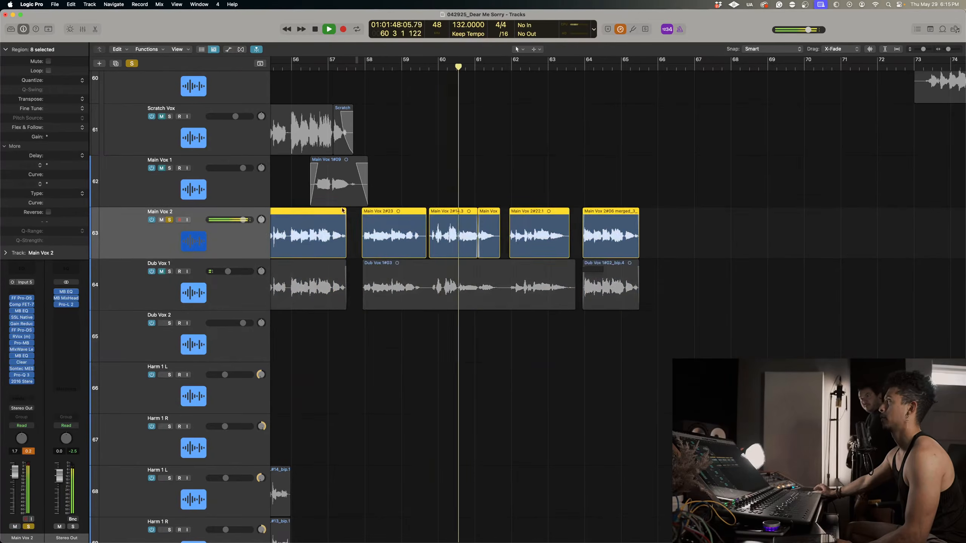
Extend the start and end of the Main Vox 2 phrase between bars 62 and 64 slightly and fade out its end.
{"action": "scroll", "coordinate": [521, 254], "scroll_direction": "up", "scroll_amount": 5}
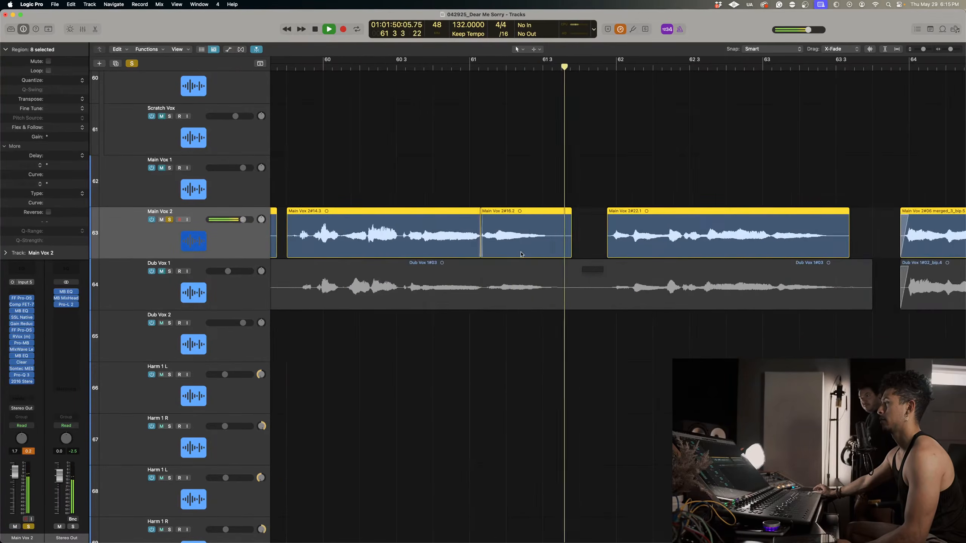
{"action": "scroll", "coordinate": [521, 255], "scroll_direction": "down", "scroll_amount": 5}
{"action": "left_click", "coordinate": [589, 235]}
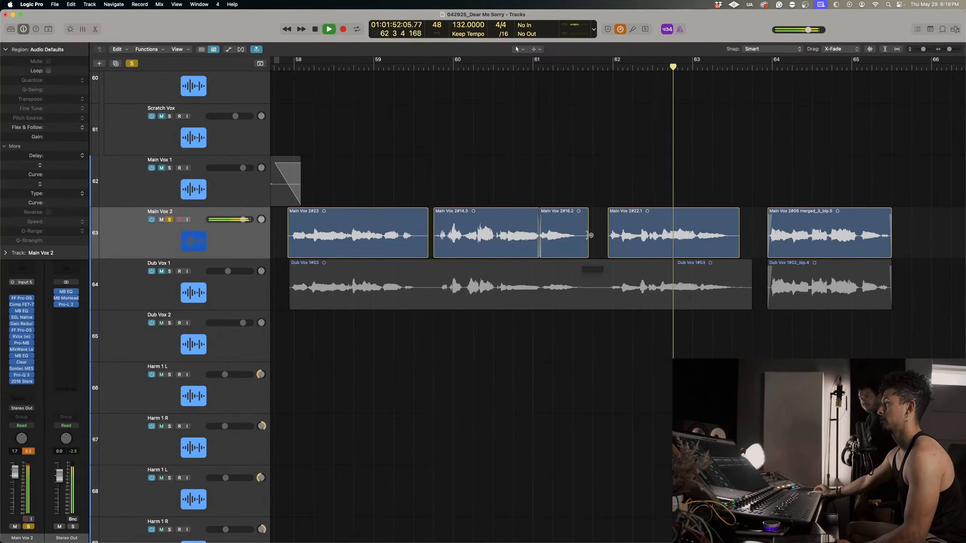
{"action": "left_click_drag", "start_coordinate": [608, 216], "coordinate": [605, 217]}
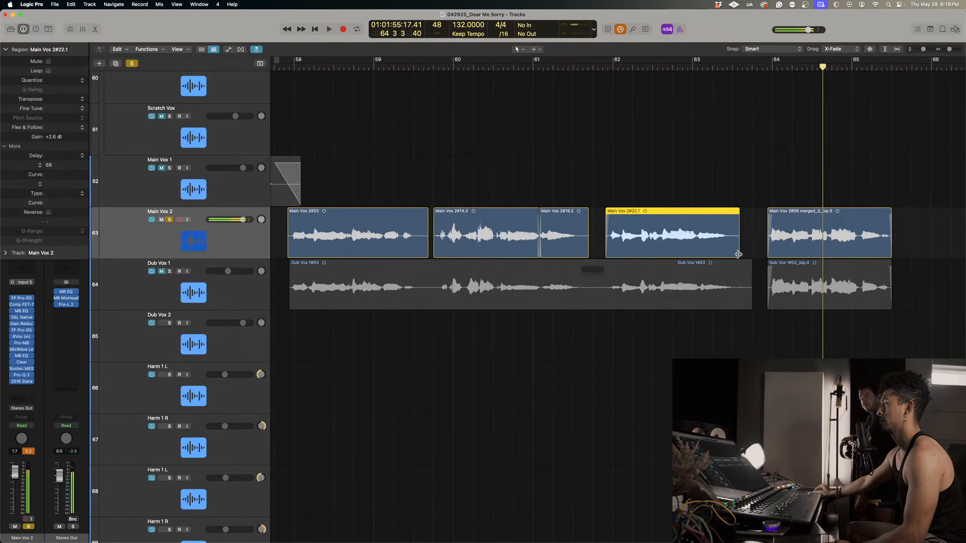
{"action": "left_click_drag", "start_coordinate": [738, 254], "coordinate": [746, 255]}
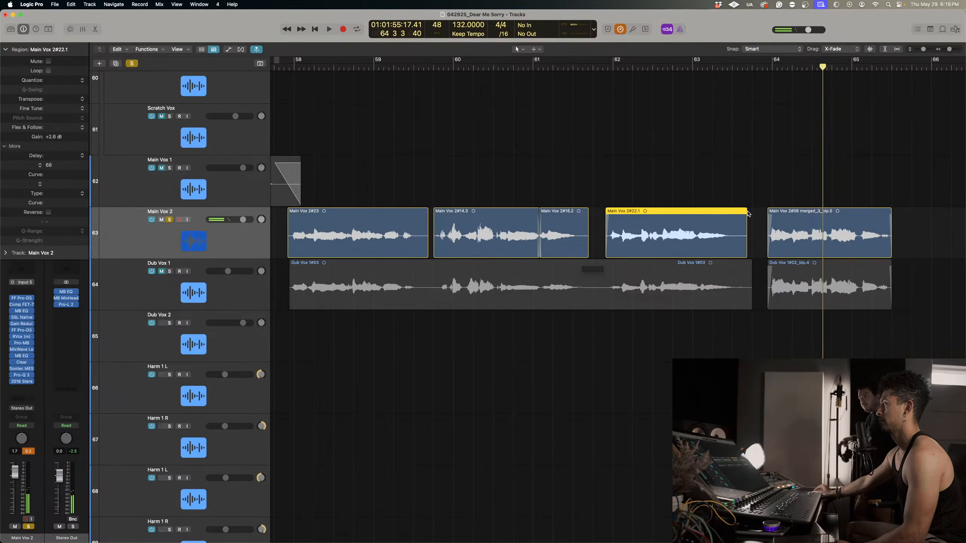
{"action": "left_click", "coordinate": [747, 214]}
{"action": "left_click", "coordinate": [744, 210]}
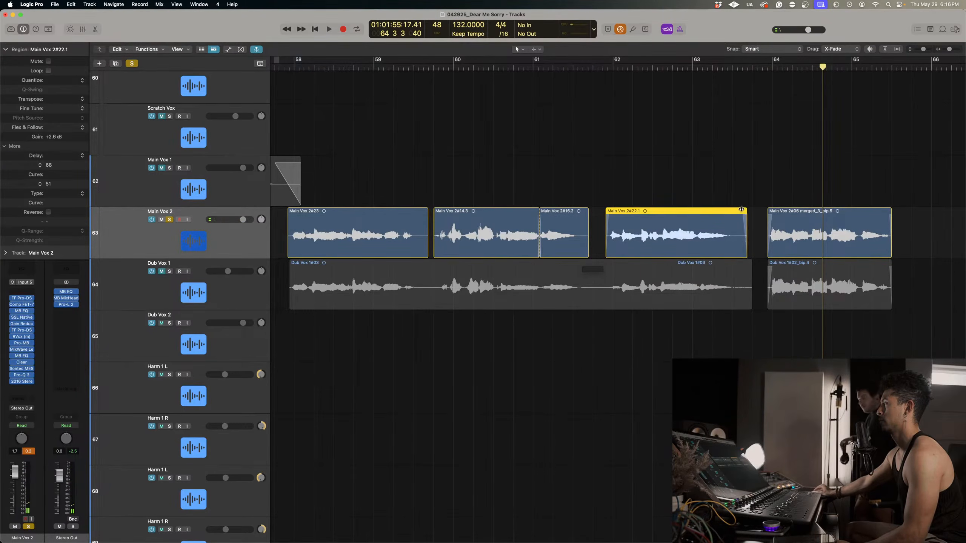
Add fades to the bar 58 Main Vox 2 phrase, fade in the phrase near bar 60, and play from 59 4.
{"action": "left_click", "coordinate": [291, 214]}
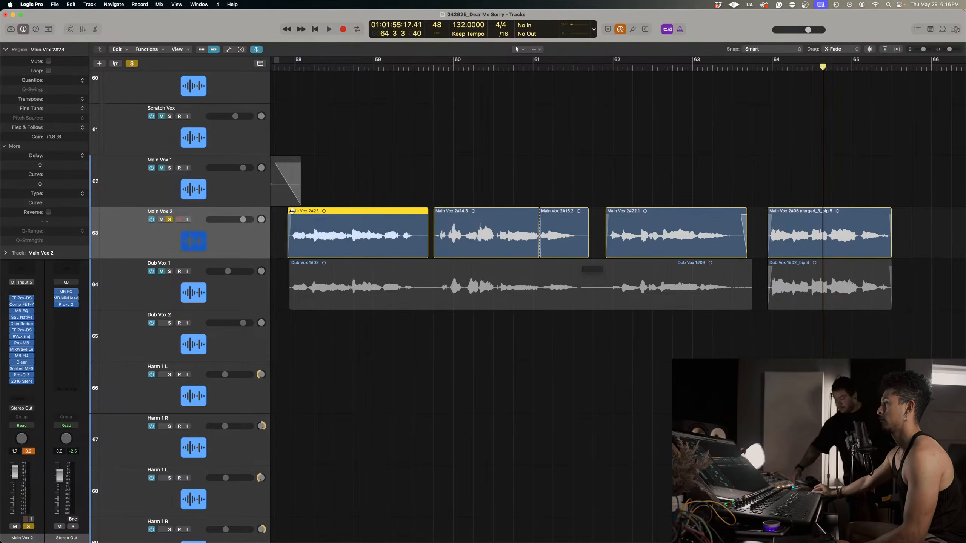
{"action": "left_click", "coordinate": [436, 211]}
{"action": "left_click", "coordinate": [431, 67]}
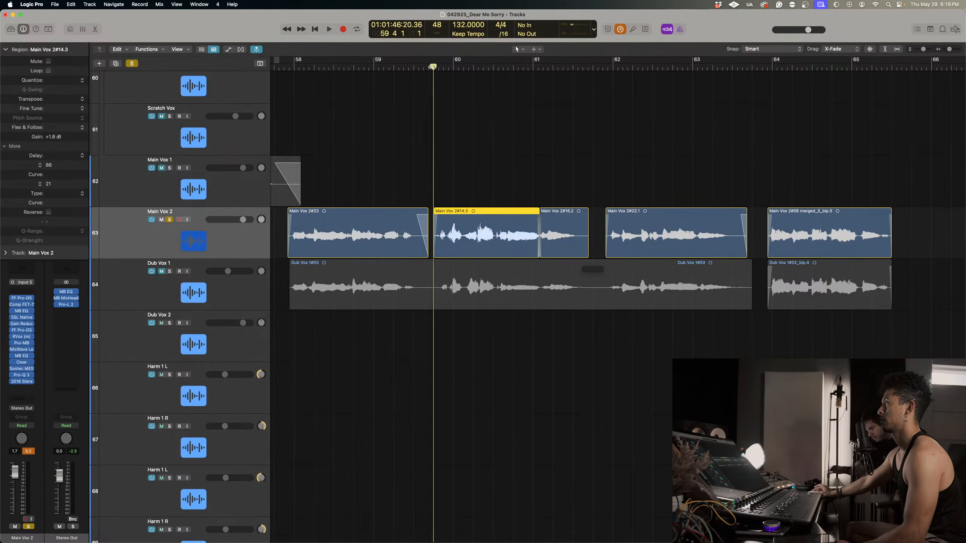
{"action": "key", "text": "space"}
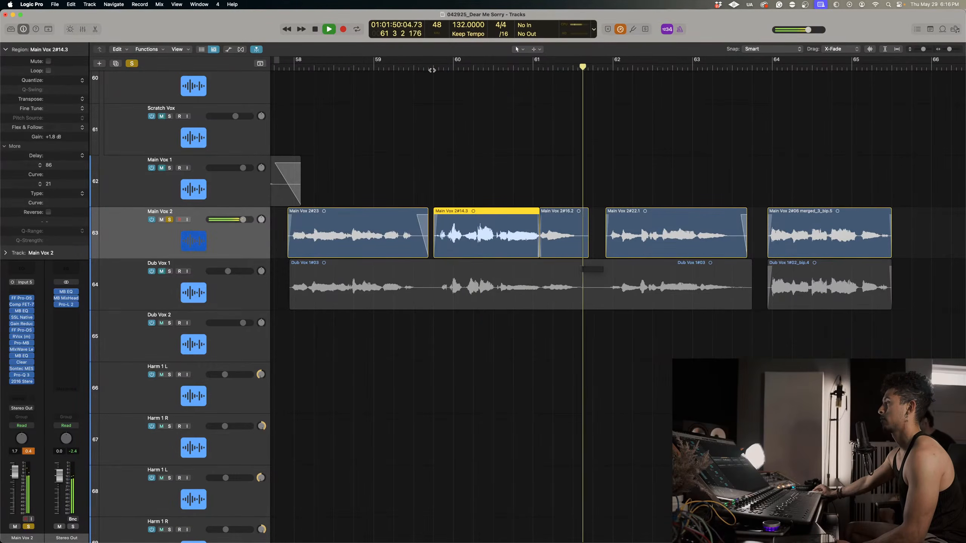
Fade out the short Main Vox 2 region after bar 61 and extend the bar 62 phrase's end to match Dub Vox 1.
{"action": "left_click_drag", "start_coordinate": [587, 212], "coordinate": [575, 206]}
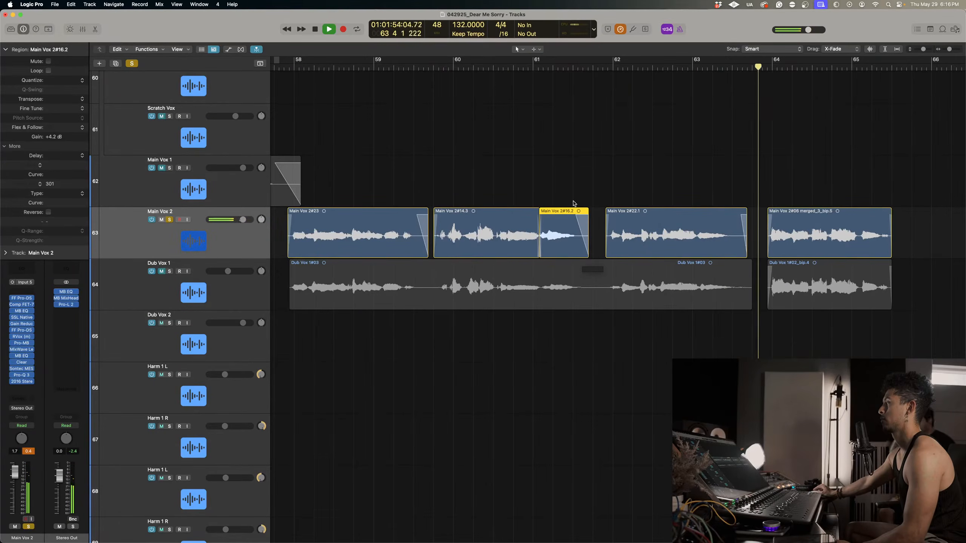
{"action": "left_click_drag", "start_coordinate": [744, 257], "coordinate": [750, 257]}
{"action": "scroll", "coordinate": [729, 225], "scroll_direction": "down", "scroll_amount": 3}
{"action": "scroll", "coordinate": [728, 225], "scroll_direction": "left", "scroll_amount": 10}
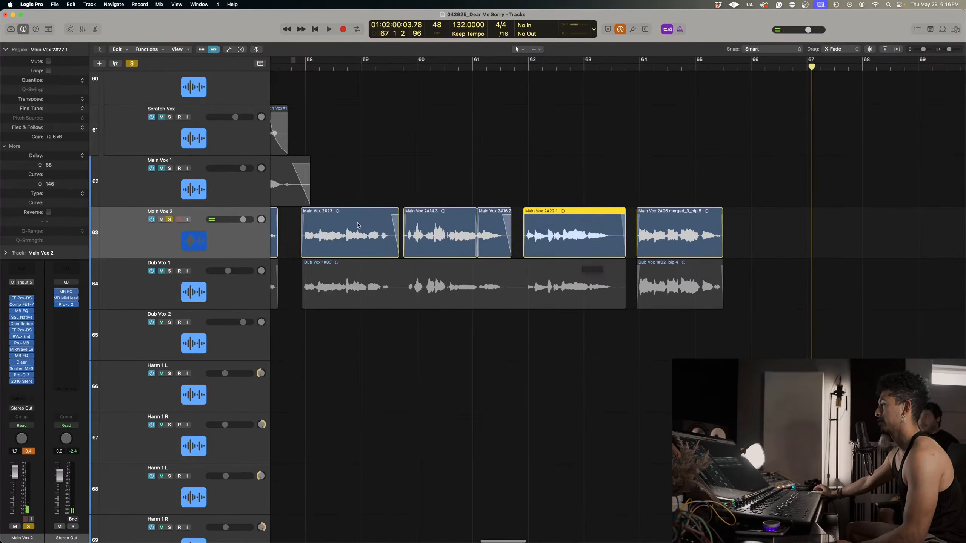
{"action": "left_click_drag", "start_coordinate": [294, 233], "coordinate": [559, 236]}
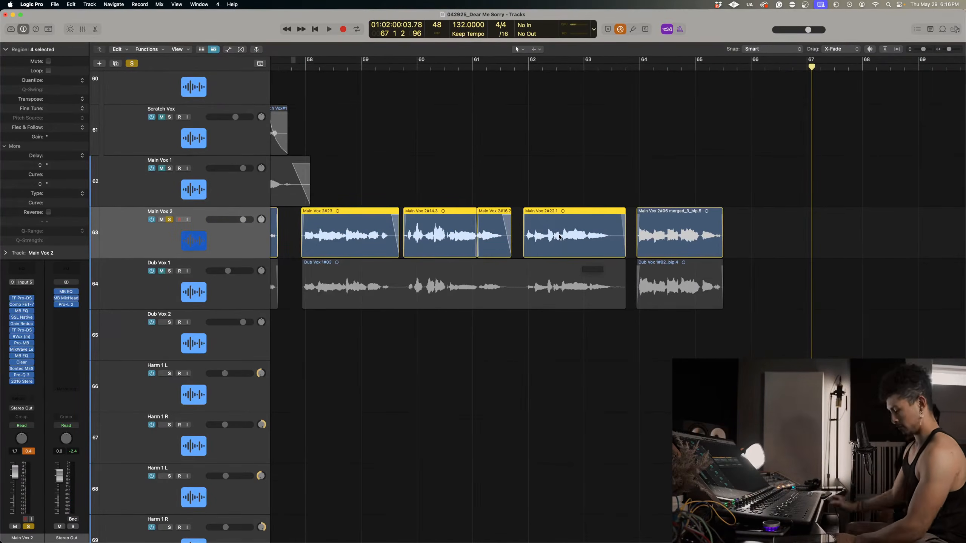
{"action": "key", "text": "j"}
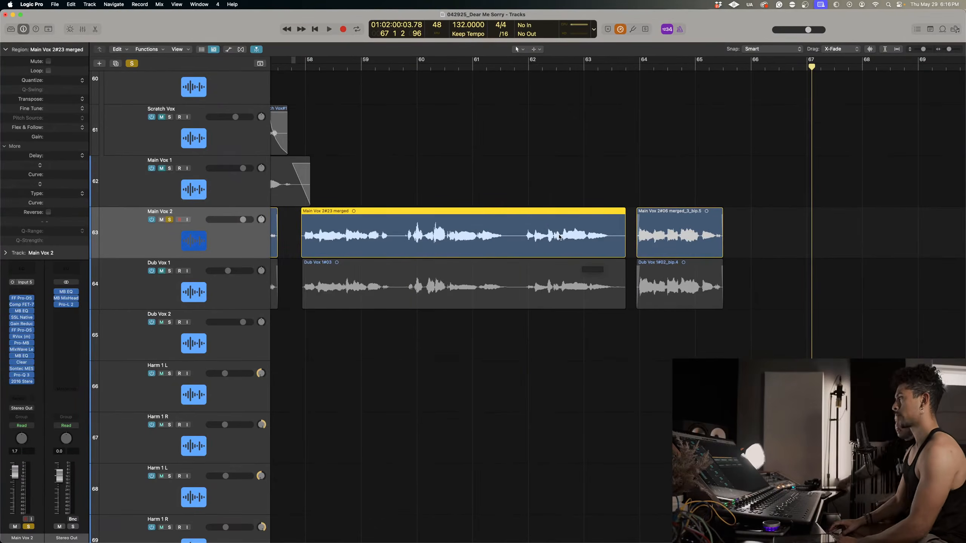
{"action": "key", "text": "super+z"}
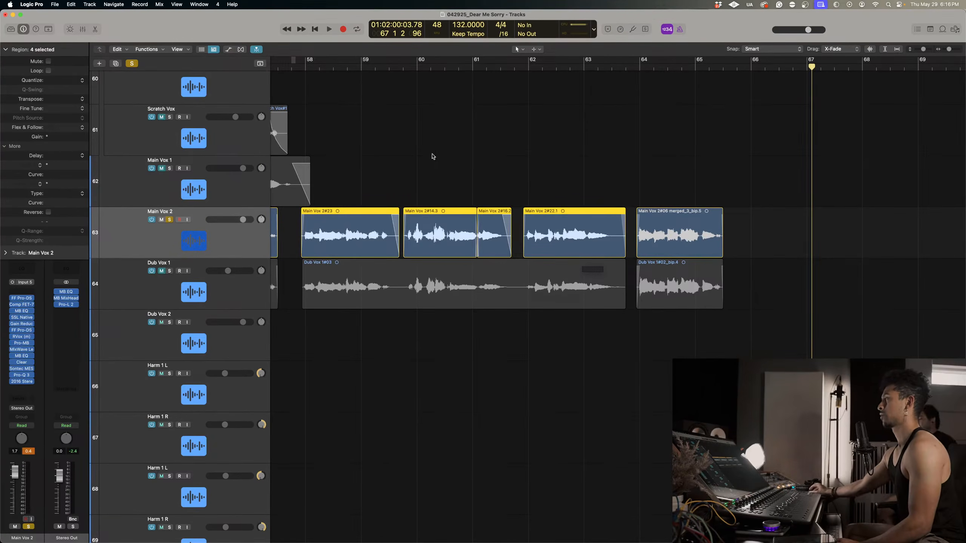
Join the four Main Vox 2 regions between bars 58 and 64 into one region.
{"action": "left_click_drag", "start_coordinate": [296, 224], "coordinate": [546, 238]}
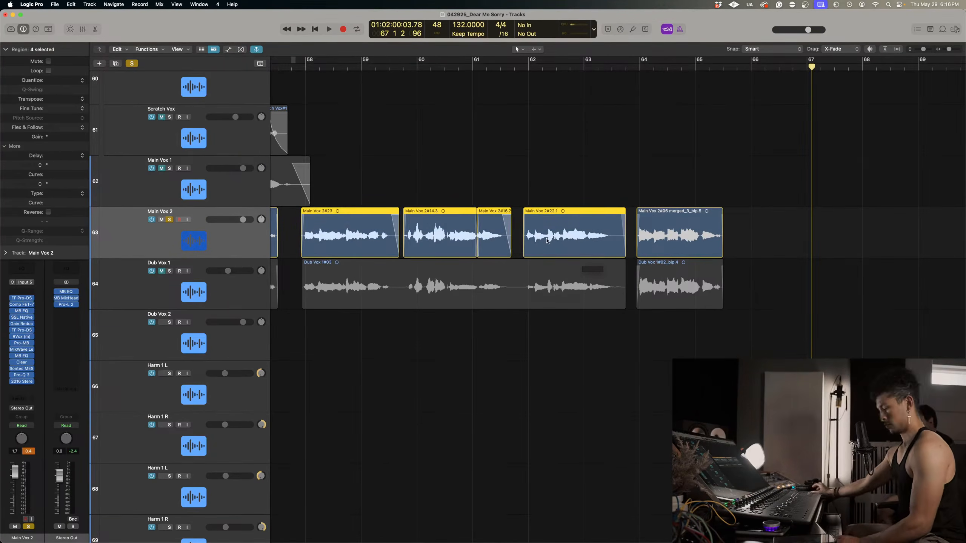
{"action": "key", "text": "super+j"}
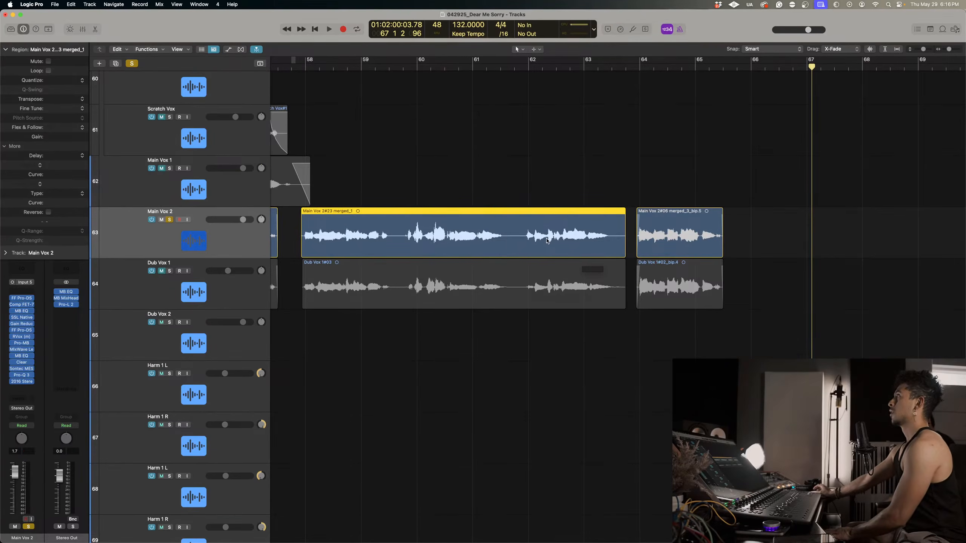
{"action": "scroll", "coordinate": [368, 152], "scroll_direction": "up", "scroll_amount": 5}
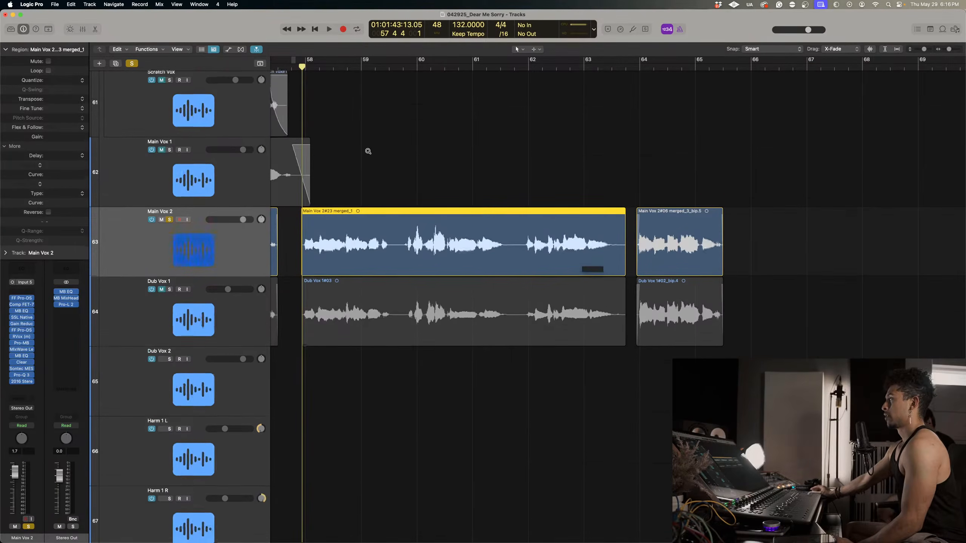